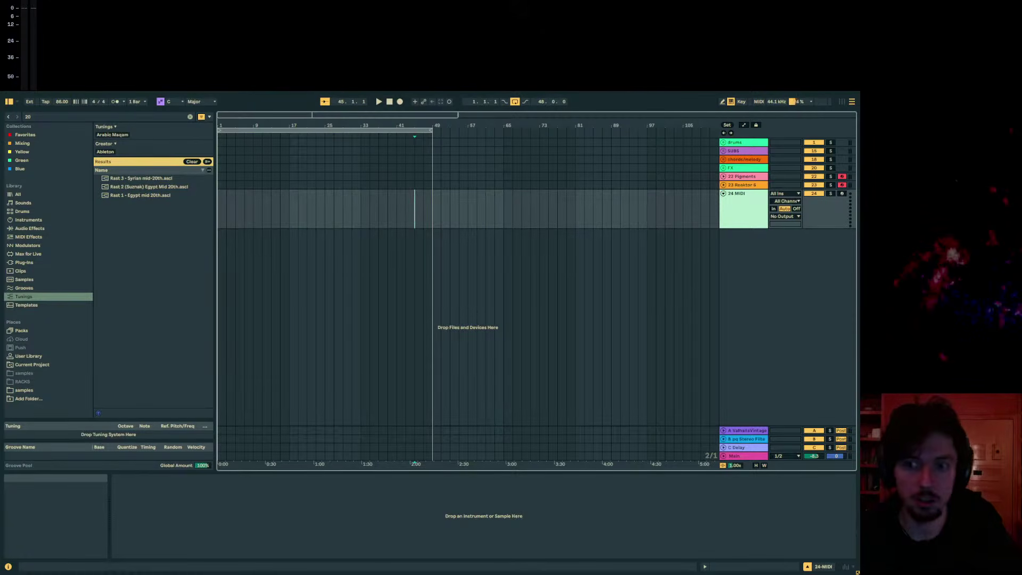
drag(236, 123, 236, 153)
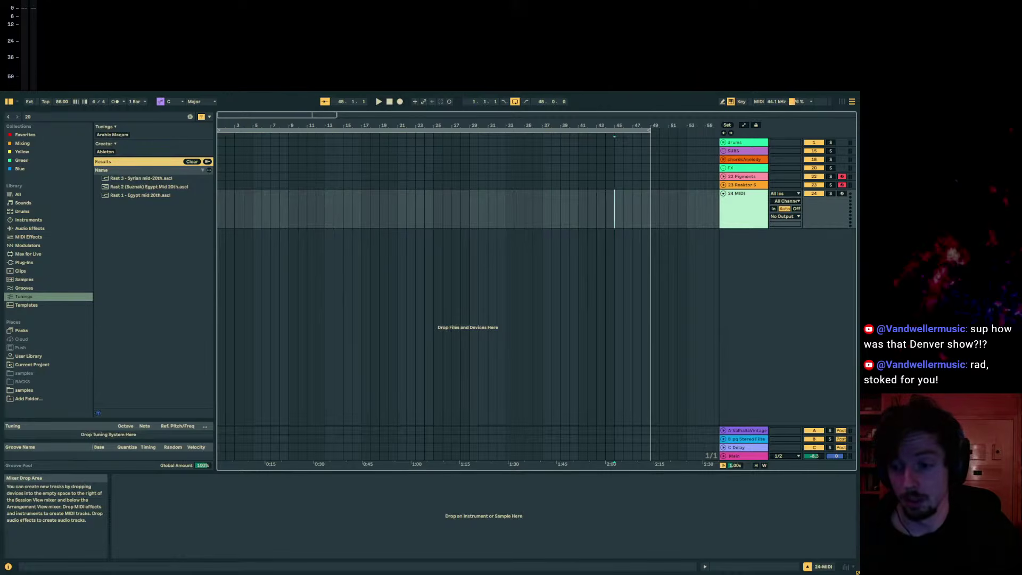
- Switch to Discord, watch the concert video in The Lunch Pail's general channel at full screen, and return to Ableton Live
drag(857, 199, 479, 92)
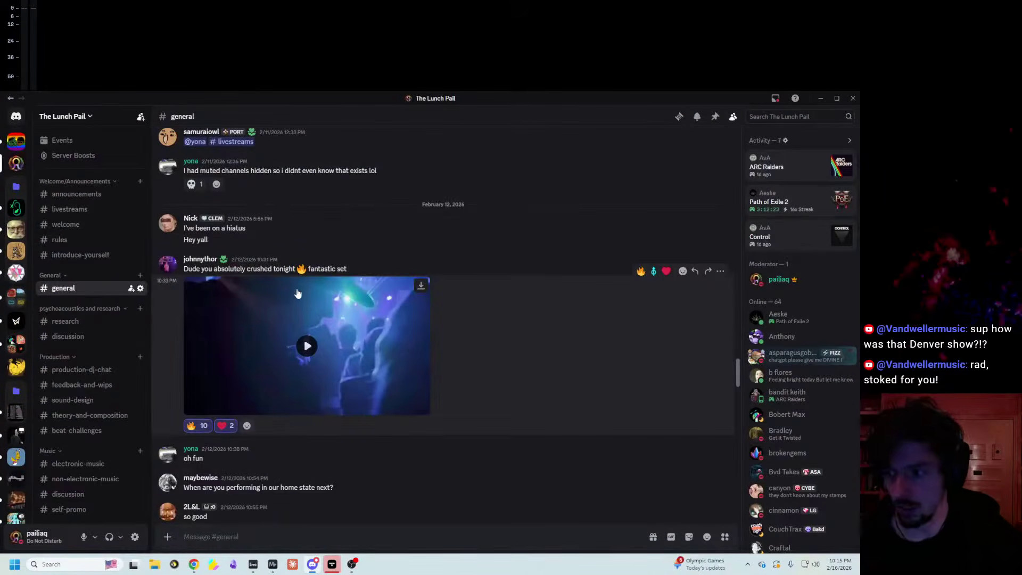
scroll(294, 342, down, 1)
drag(339, 95, 859, 296)
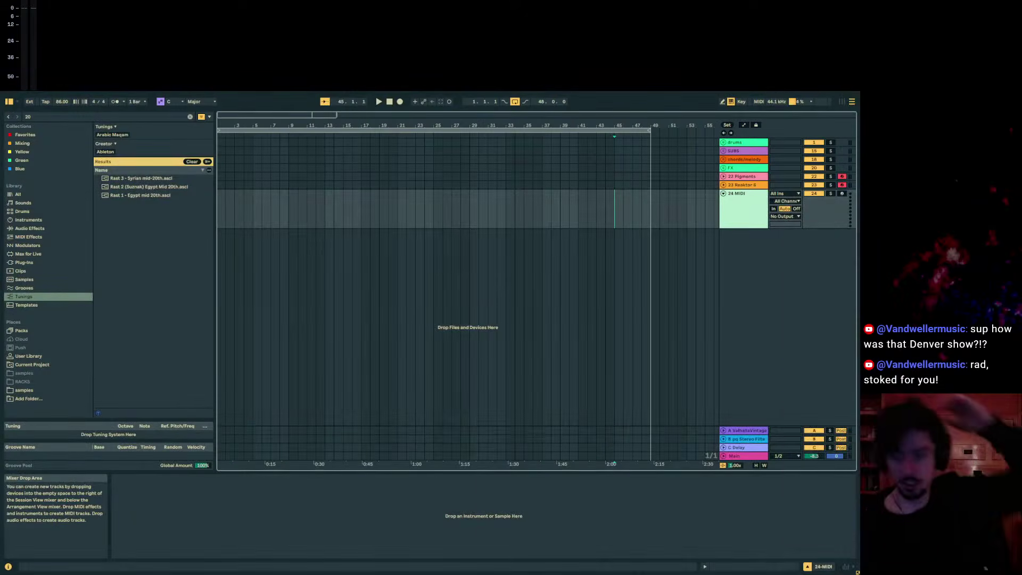
key(alt+Tab)
click(319, 300)
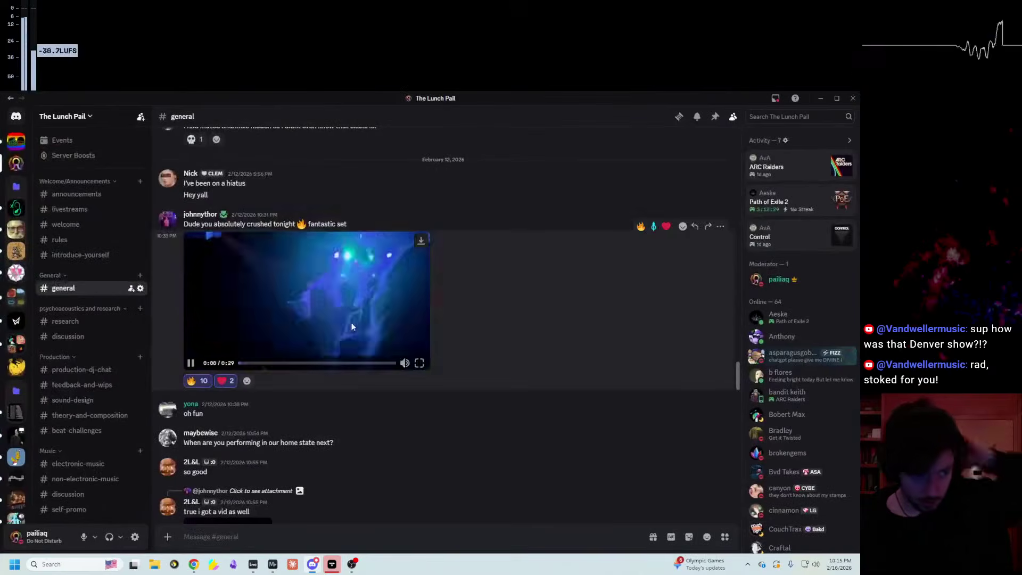
click(418, 363)
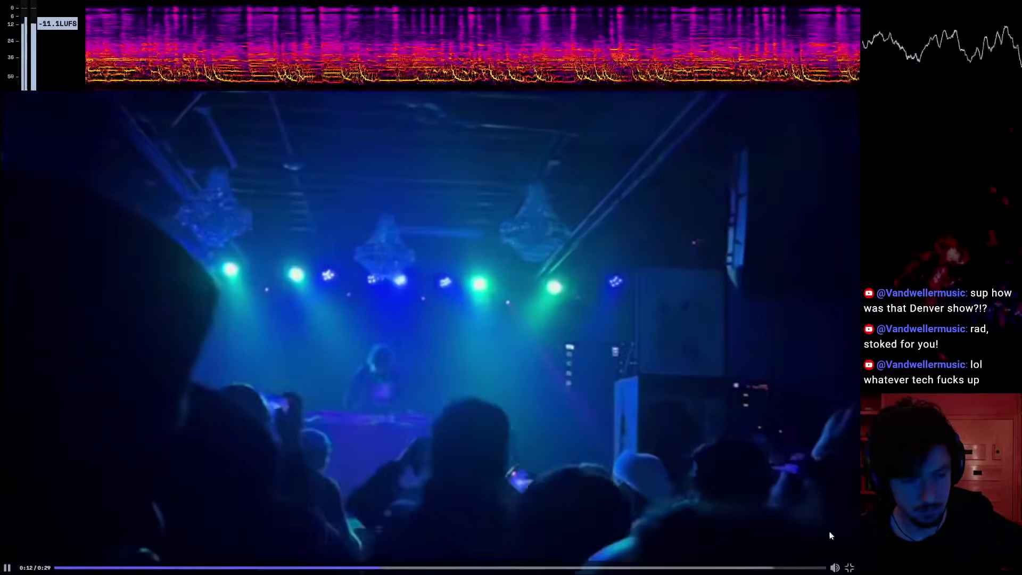
click(848, 568)
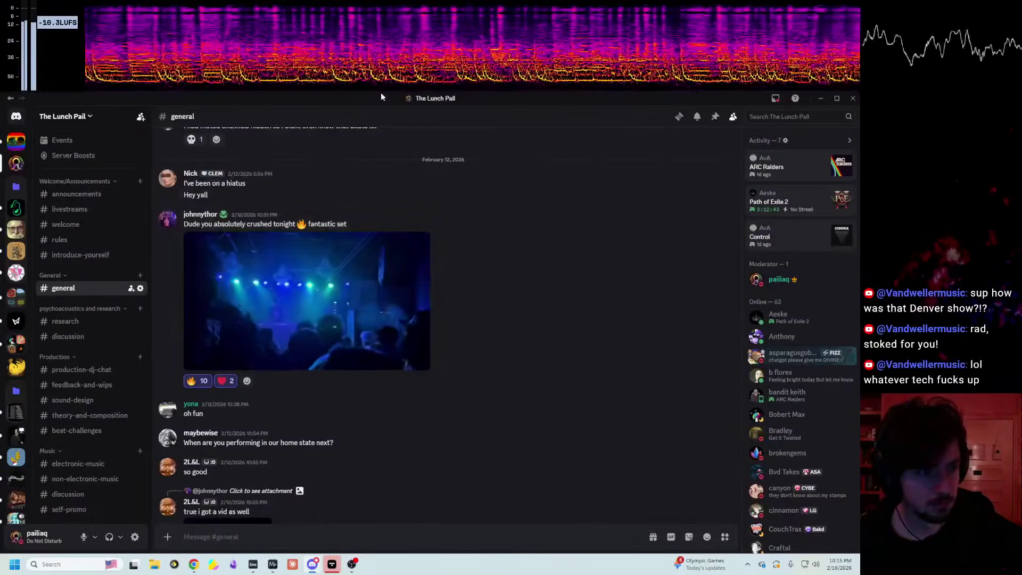
drag(381, 92, 859, 229)
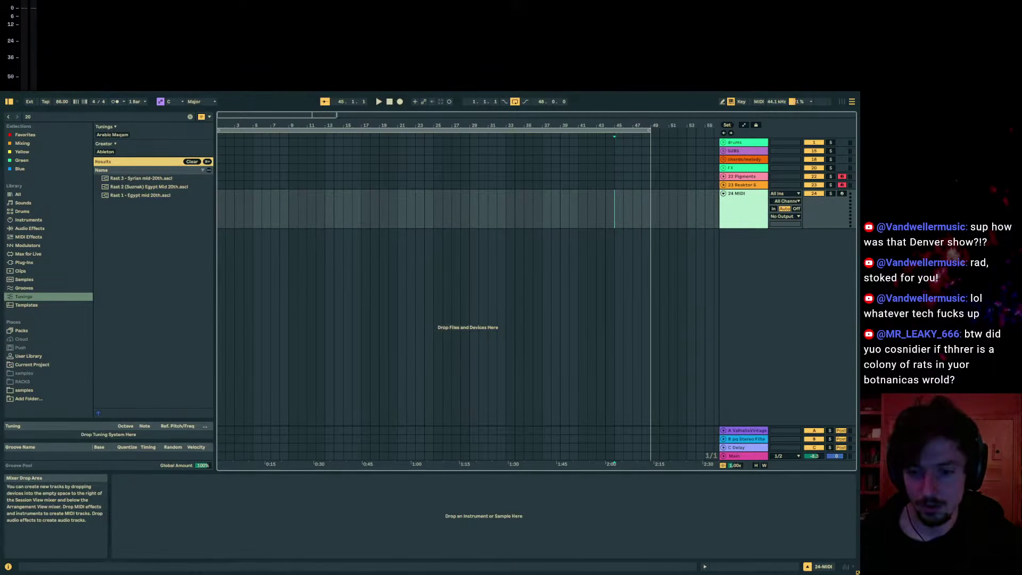
- Collapse the 24 MIDI track and set the arrangement loop to cover its first eight bars
click(715, 219)
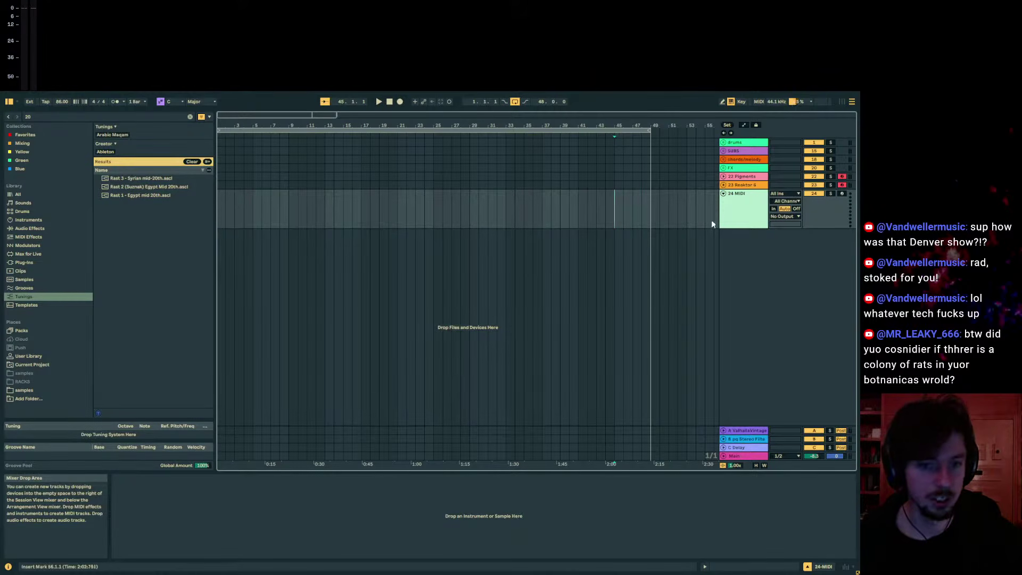
click(724, 194)
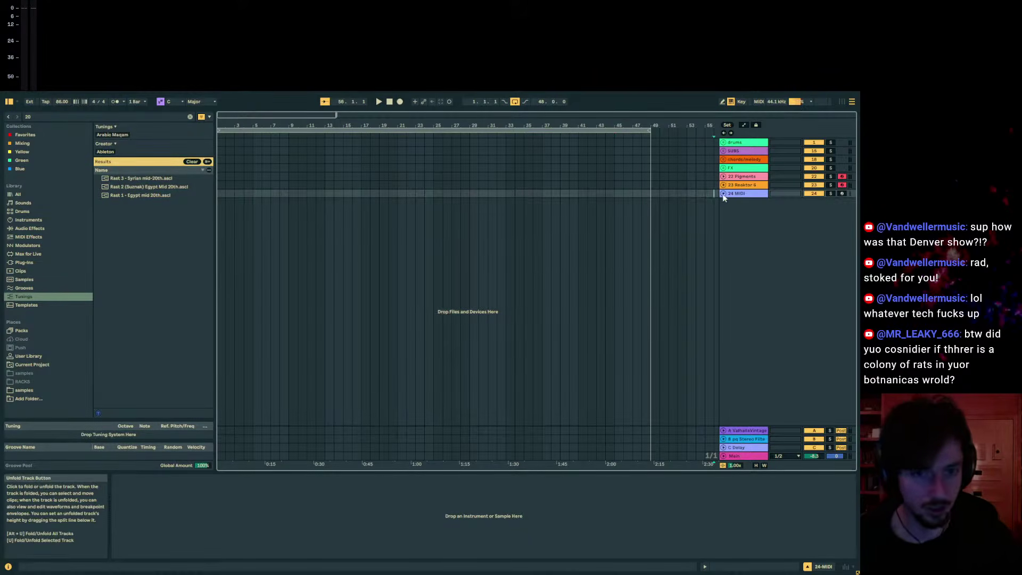
click(286, 195)
drag(290, 124, 352, 151)
click(562, 186)
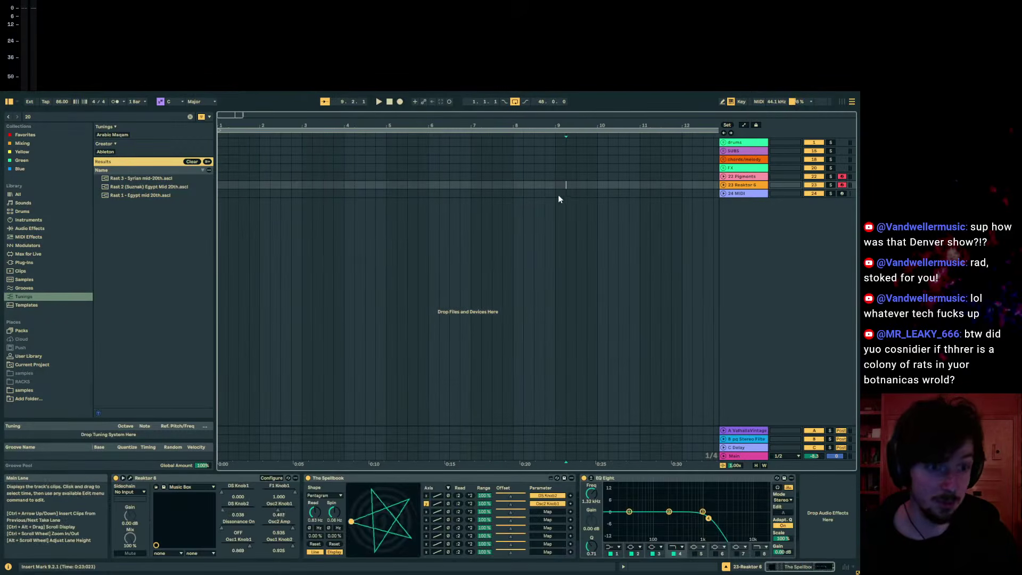
drag(558, 194, 167, 195)
key(ctrl+l)
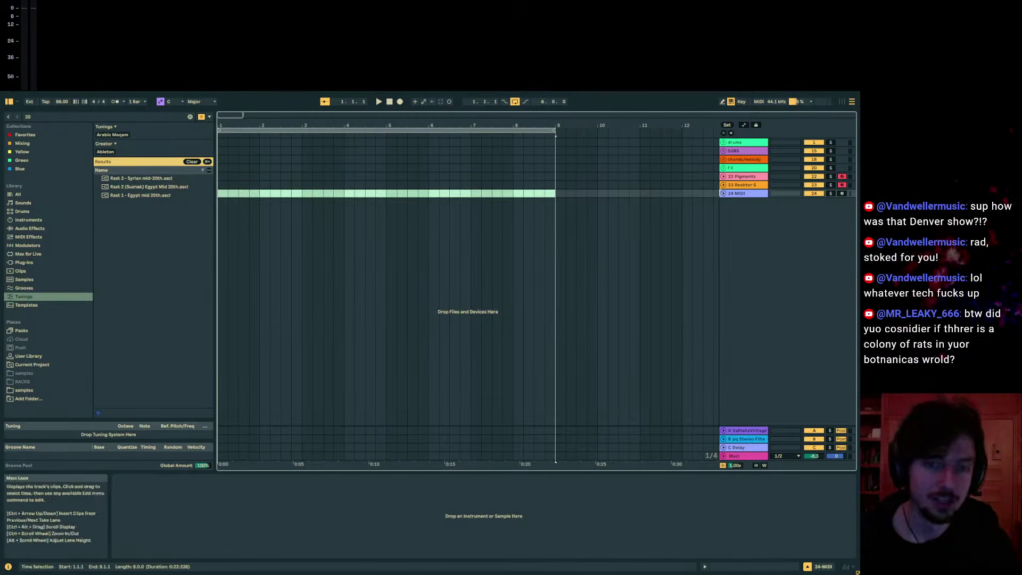
click(742, 194)
key(ctrl+f)
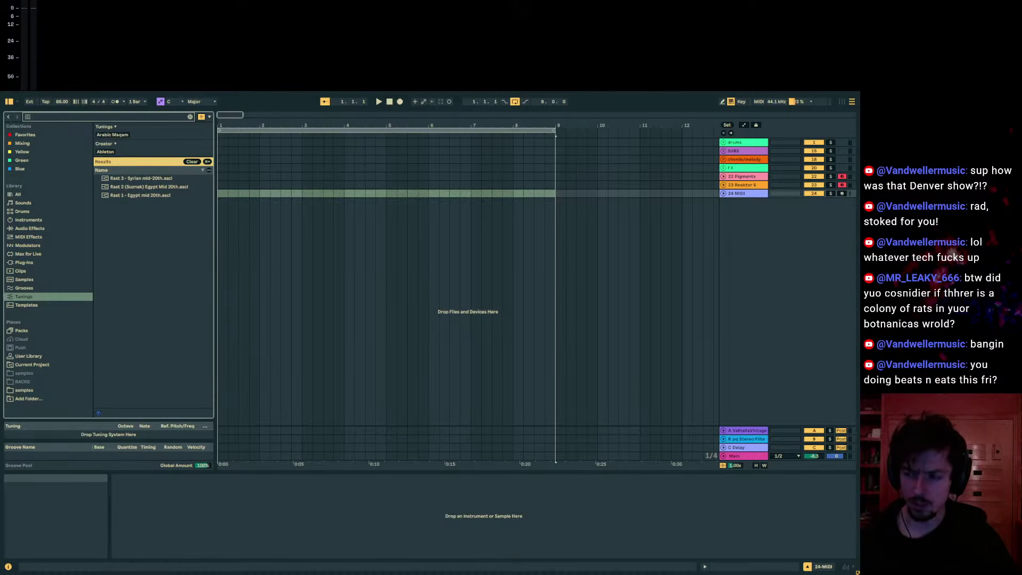
click(263, 192)
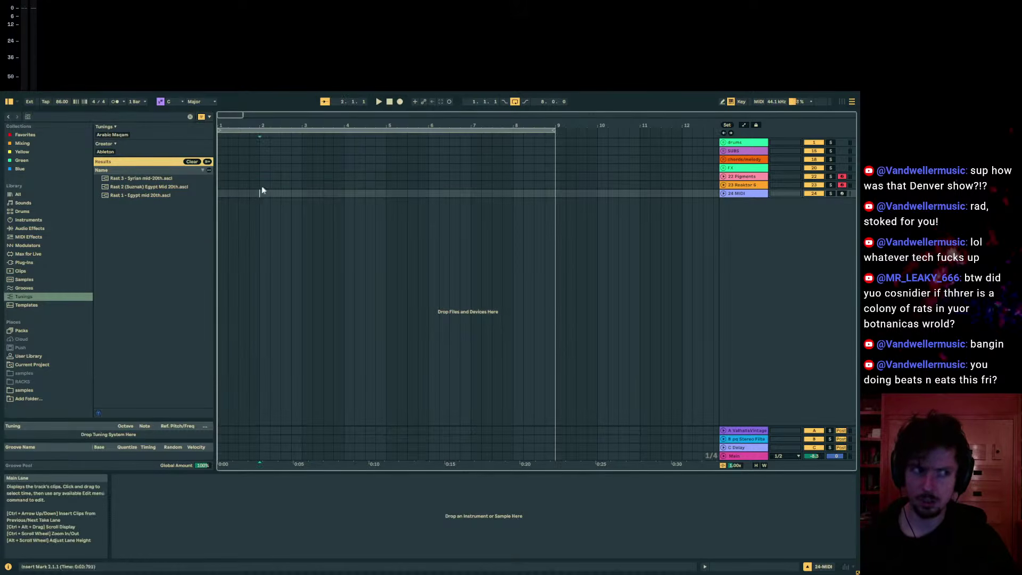
mouse_move(229, 124)
mouse_down()
mouse_move(228, 154)
mouse_move(228, 143)
mouse_up()
drag(430, 126, 430, 109)
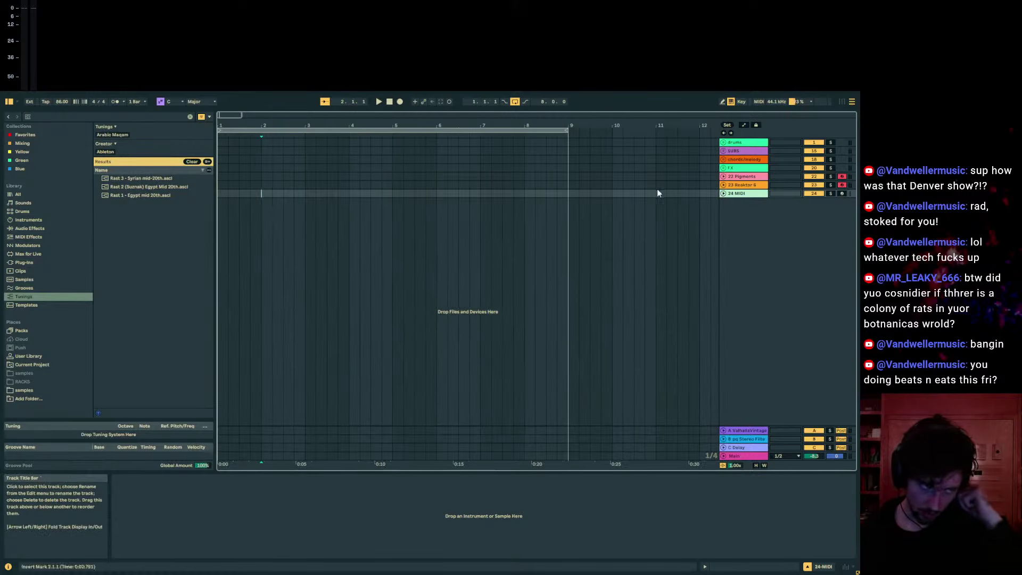
- Search the whole browser library for "zebra", load Zebra3 onto the 24 MIDI track, and move the plugin window out of the way
click(43, 117)
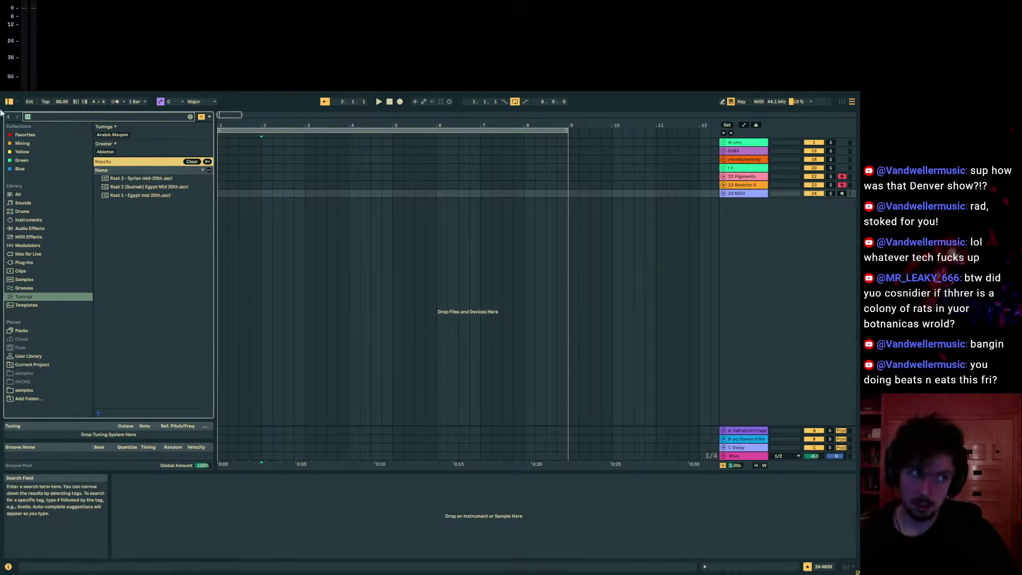
text(ebra)
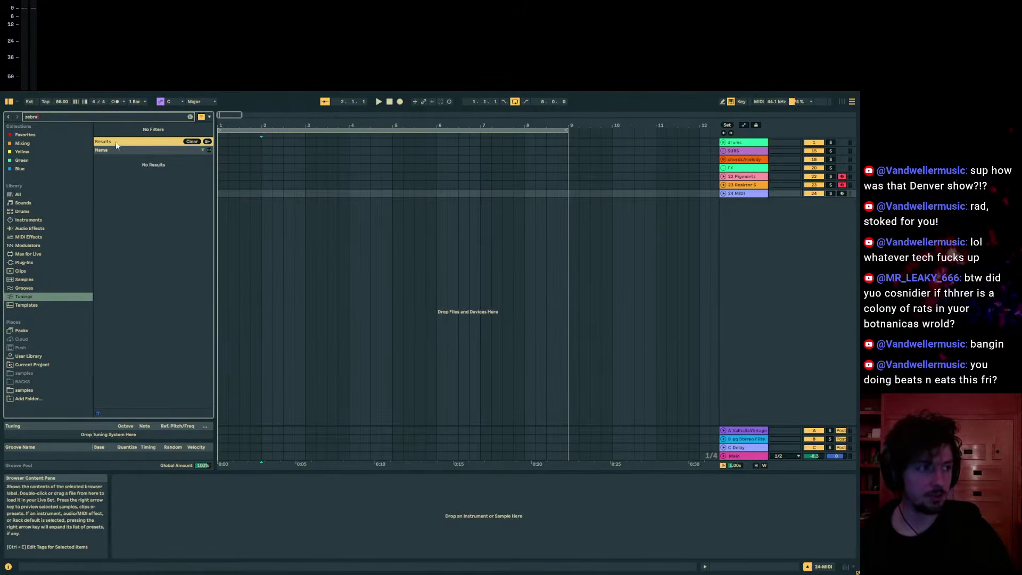
click(30, 194)
click(116, 191)
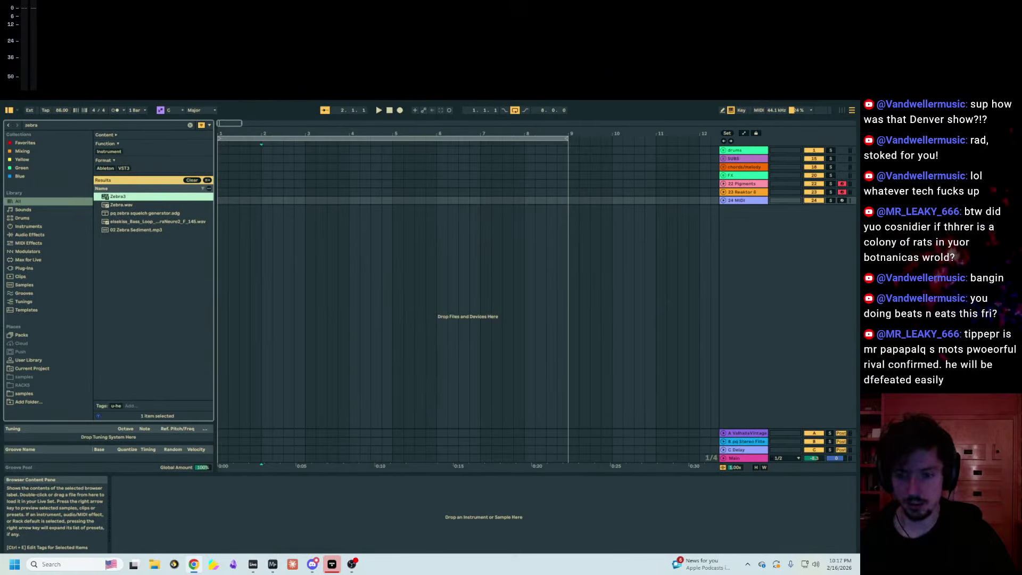
key(Return)
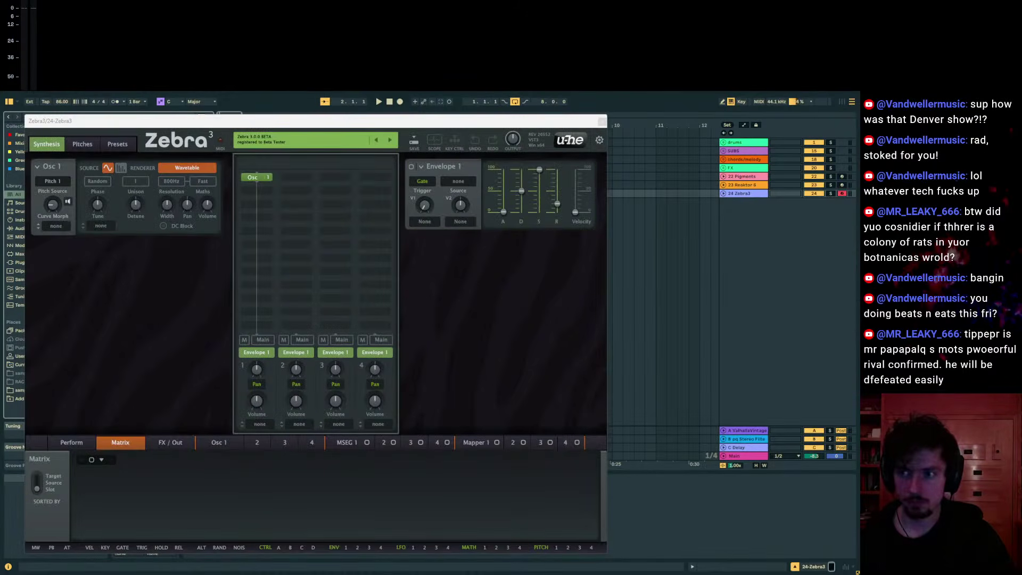
drag(306, 121, 1021, 223)
click(744, 195)
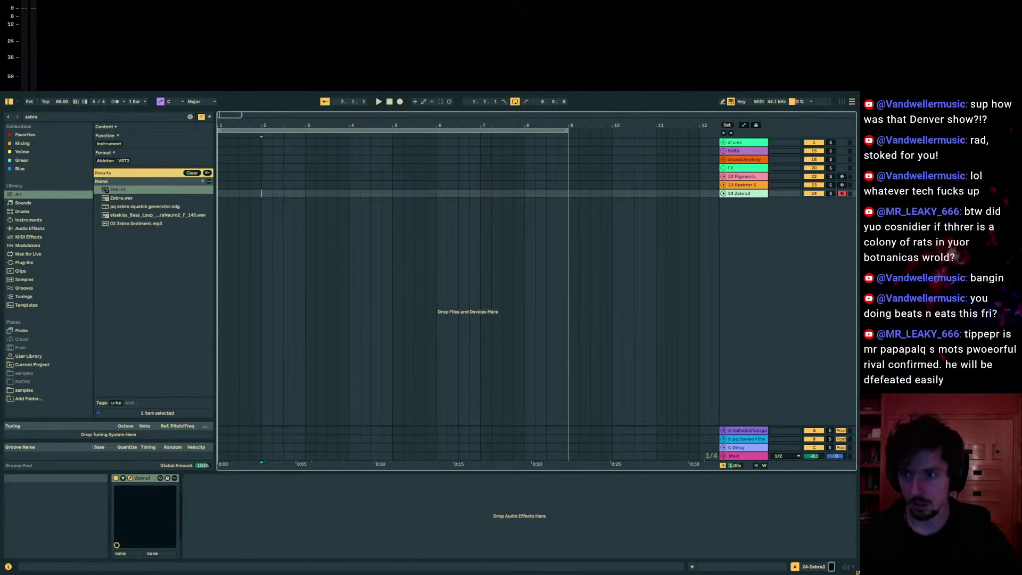
- Switch to SoundCloud in Chrome, find the artist Popbot, and look through the profile's albums
drag(856, 194, 461, 164)
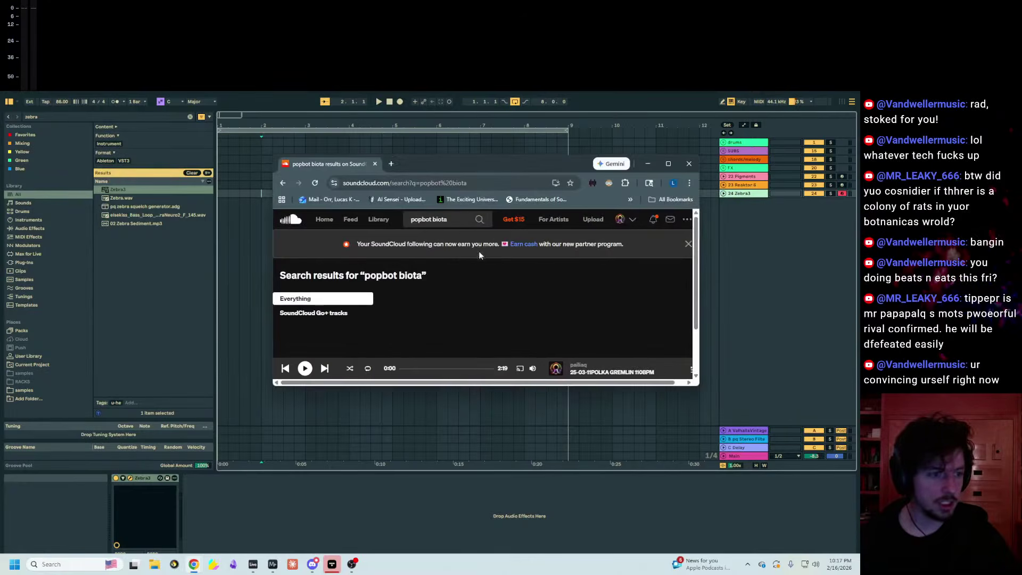
click(453, 220)
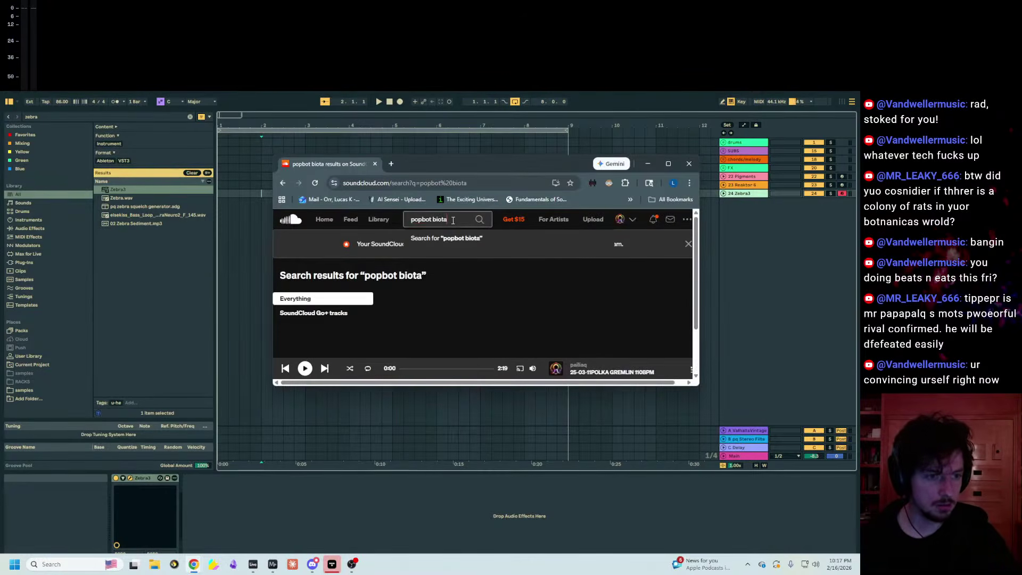
key(Return)
drag(438, 162, 437, 91)
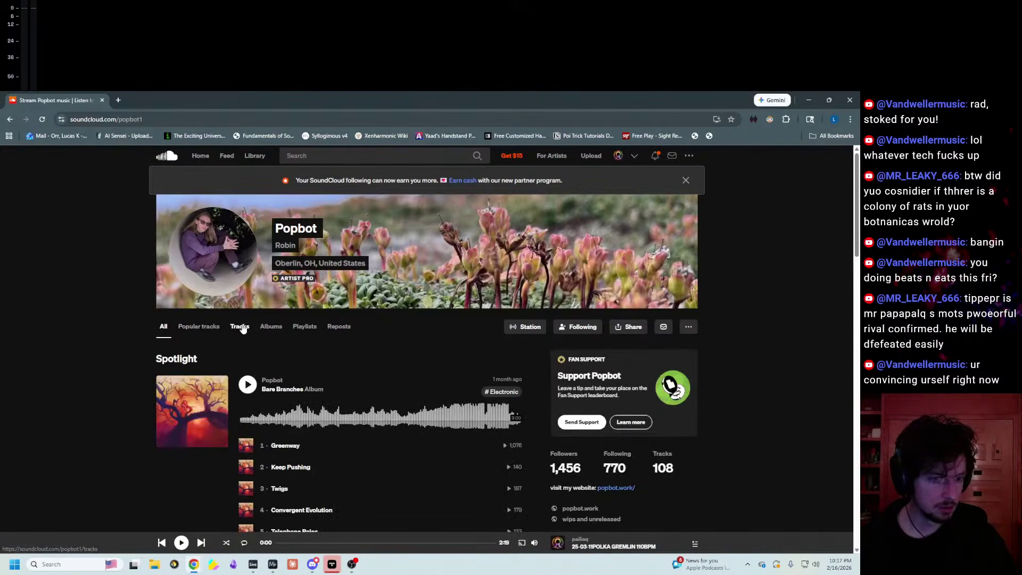
click(240, 327)
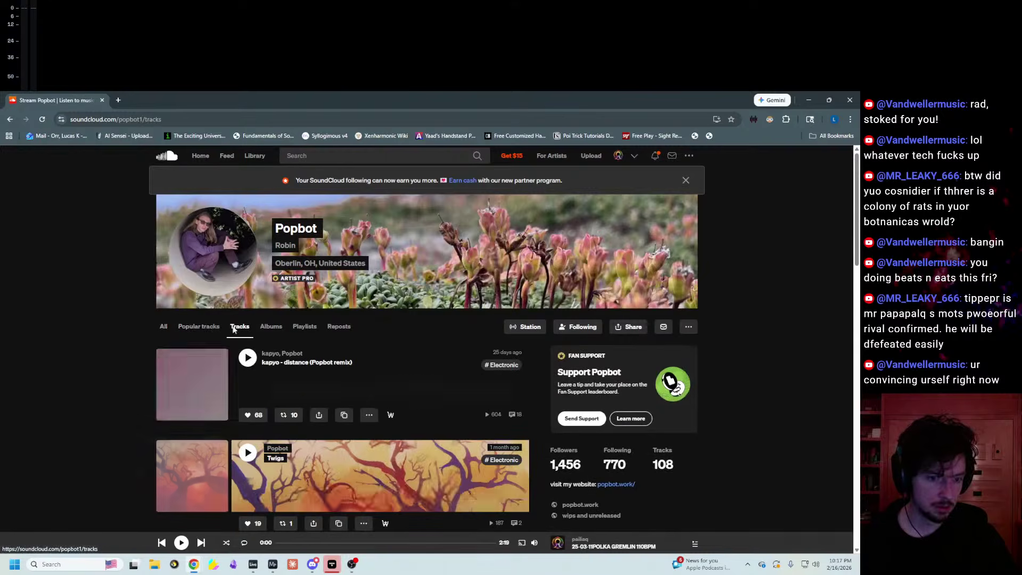
click(270, 328)
scroll(154, 319, down, 10)
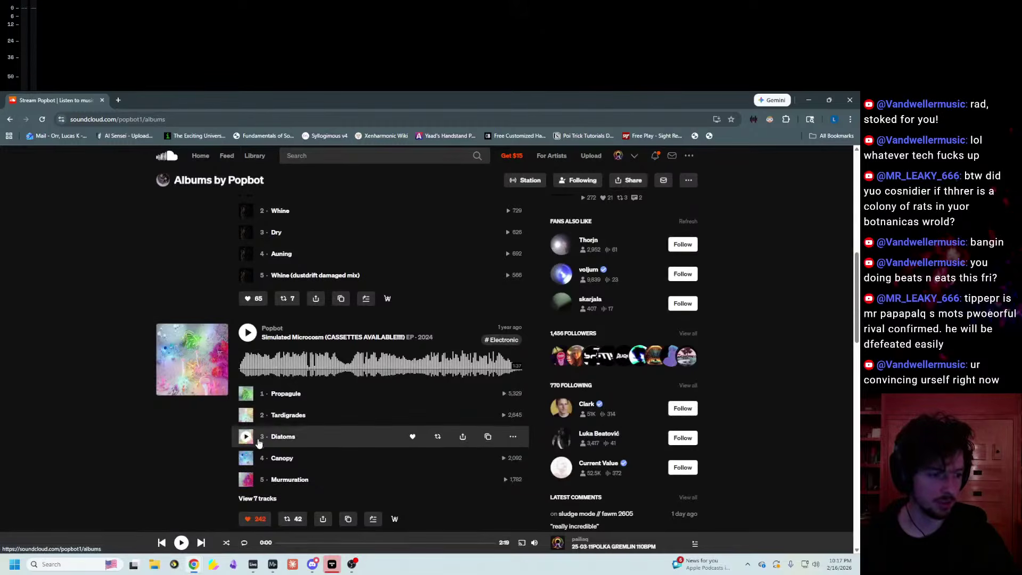
- Expand the full track list of the Simulated Microcosm EP and listen to Buoyant up to about 1:01
click(257, 499)
scroll(189, 440, down, 2)
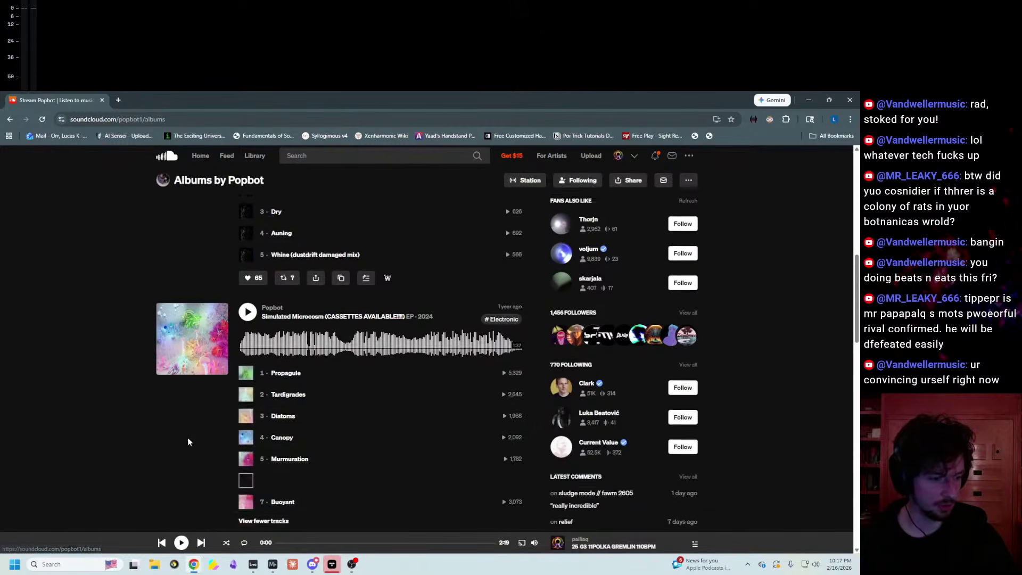
click(246, 433)
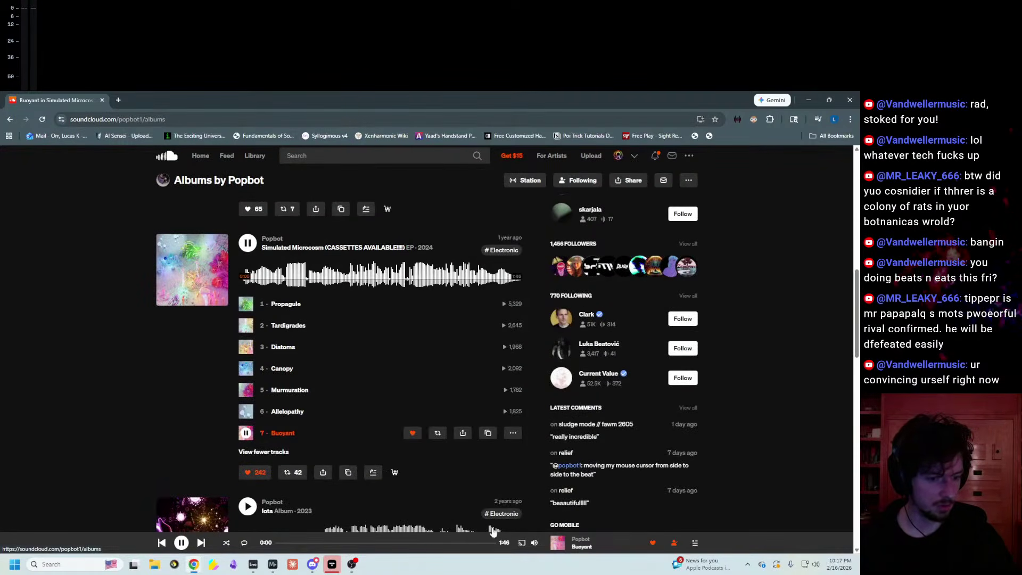
mouse_move(534, 542)
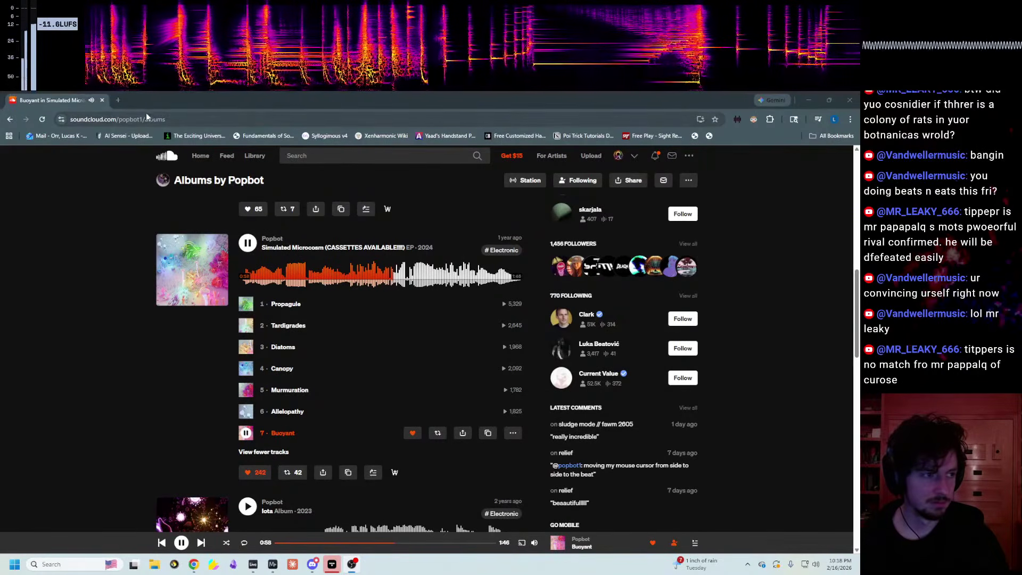
click(182, 543)
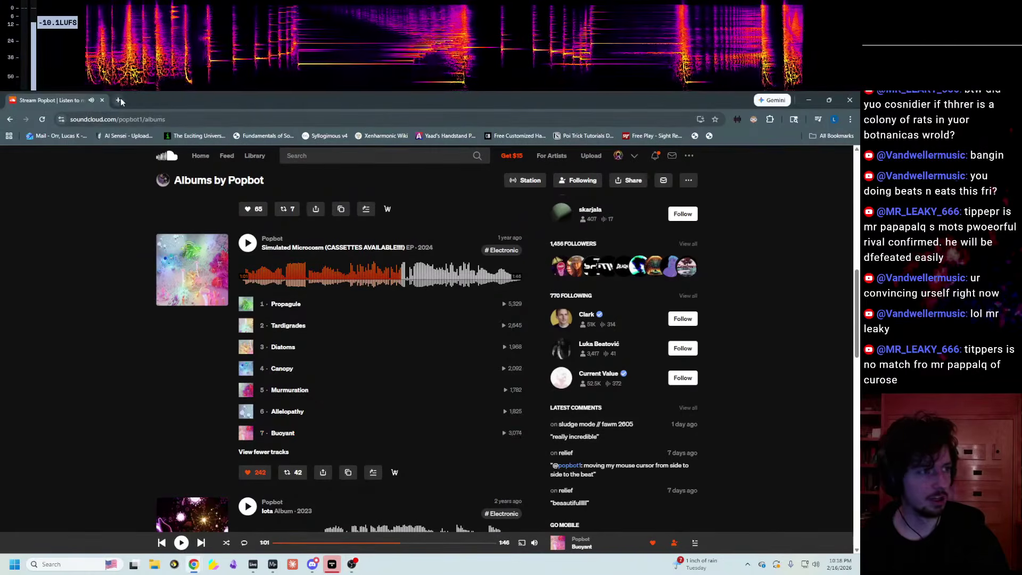
- Open YouTube in a new browser tab and search for "botanica"
click(119, 100)
text(yo)
key(Return)
drag(271, 100, 857, 256)
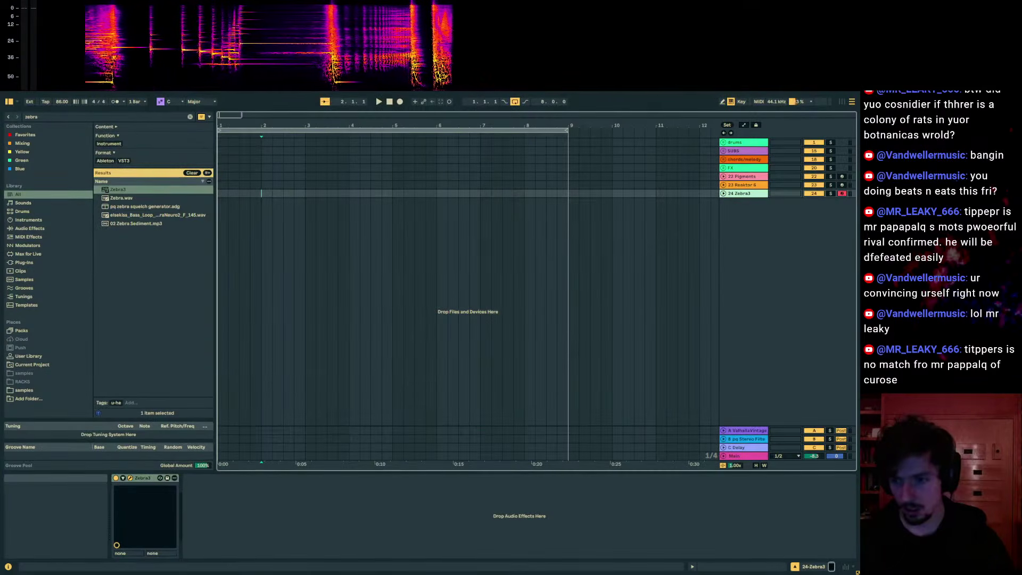
- Open the video "yes this is botanica", listen to its first 24 seconds unmuted, pause it, and move the browser window aside
drag(858, 213, 591, 162)
scroll(626, 295, down, 4)
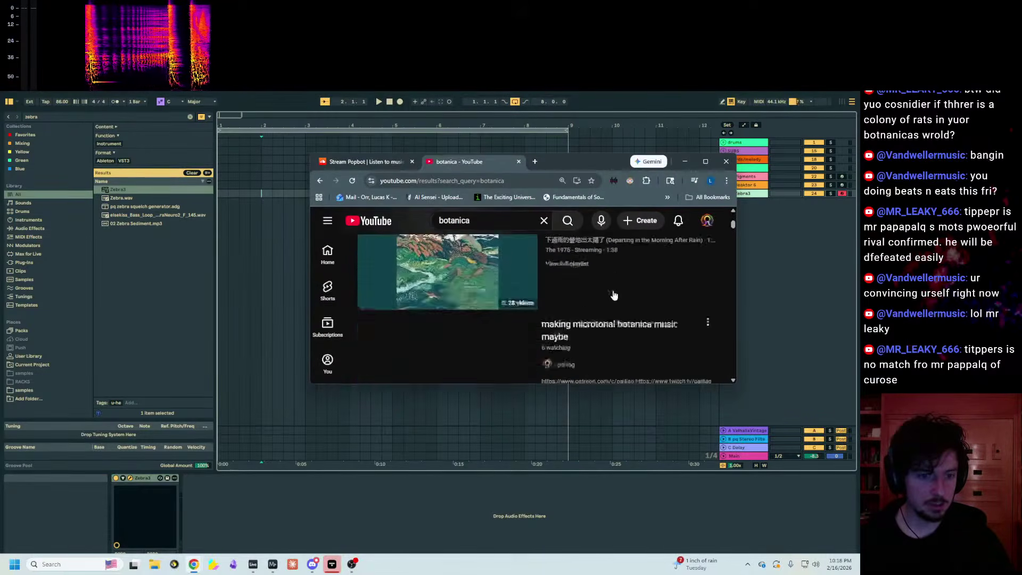
click(446, 273)
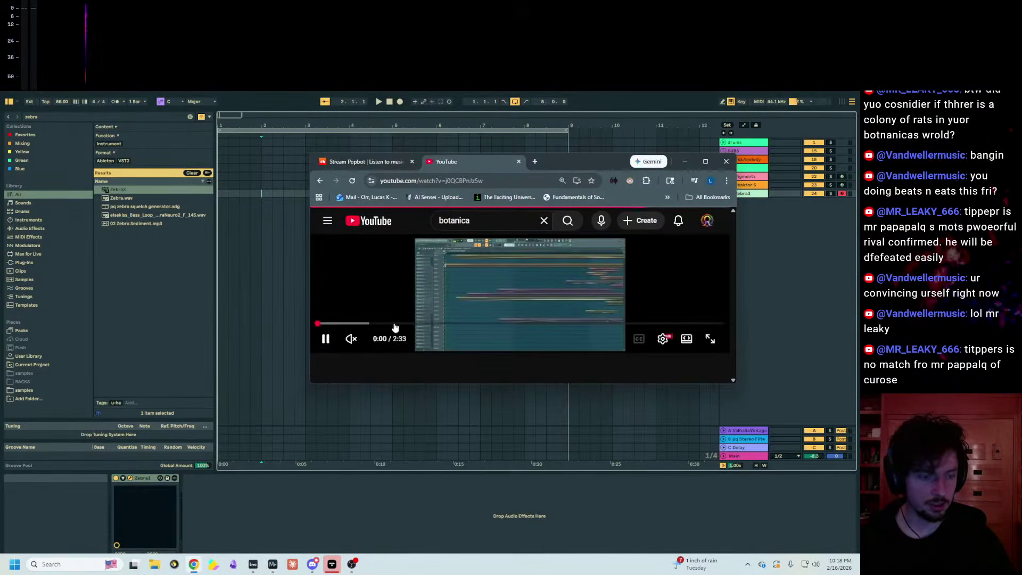
click(351, 338)
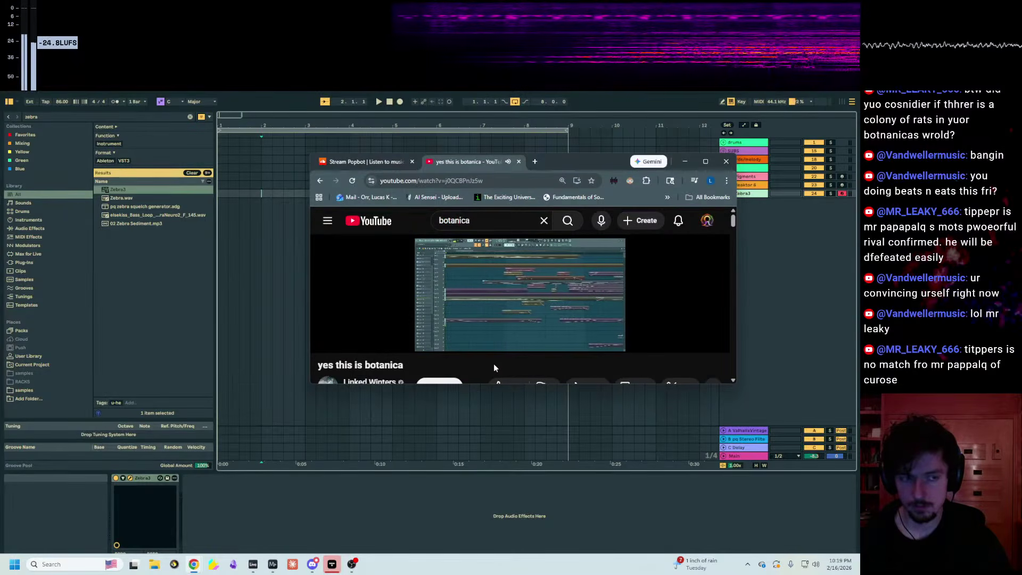
scroll(493, 363, down, 1)
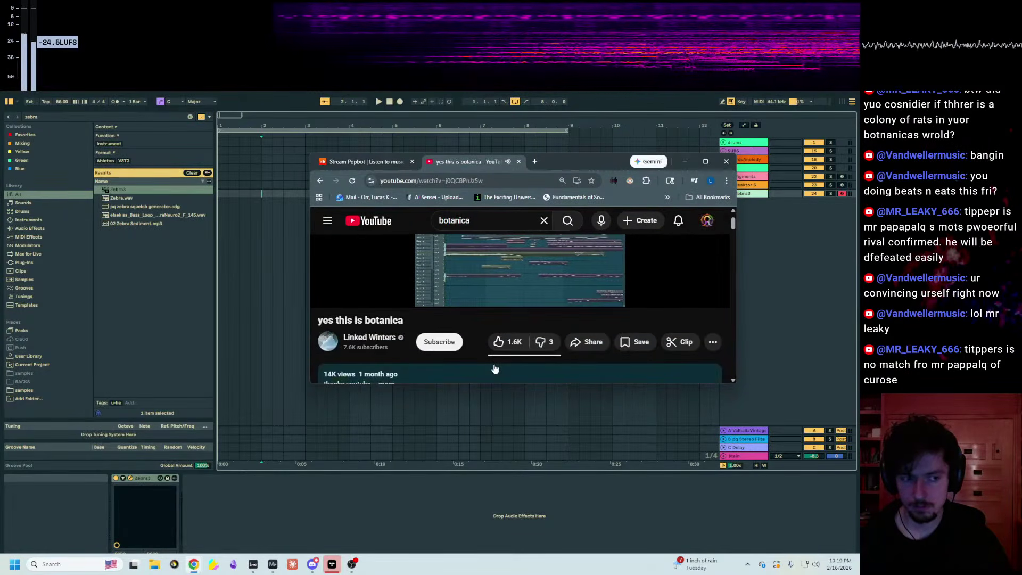
scroll(494, 367, up, 1)
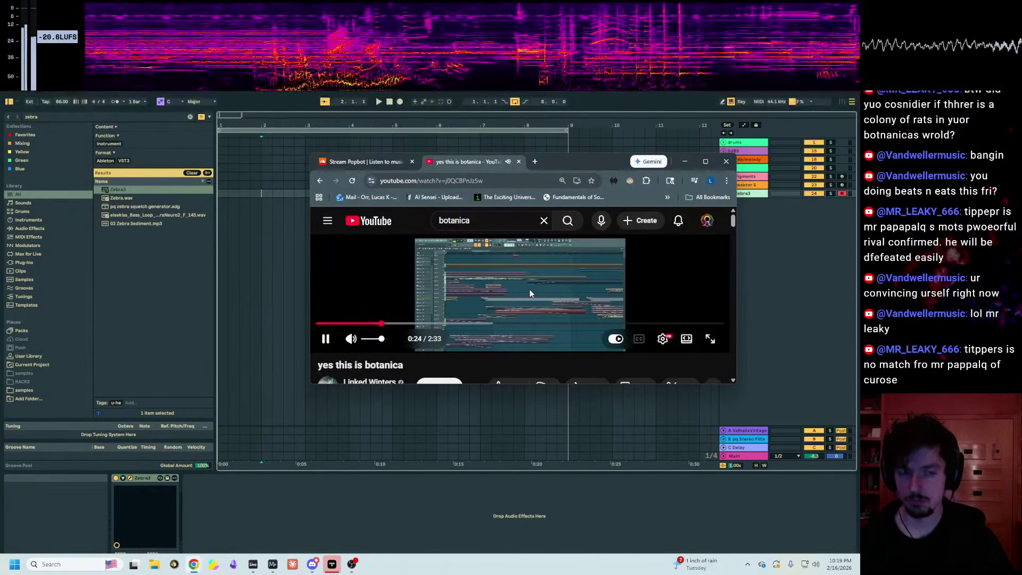
click(530, 293)
drag(580, 161, 737, 187)
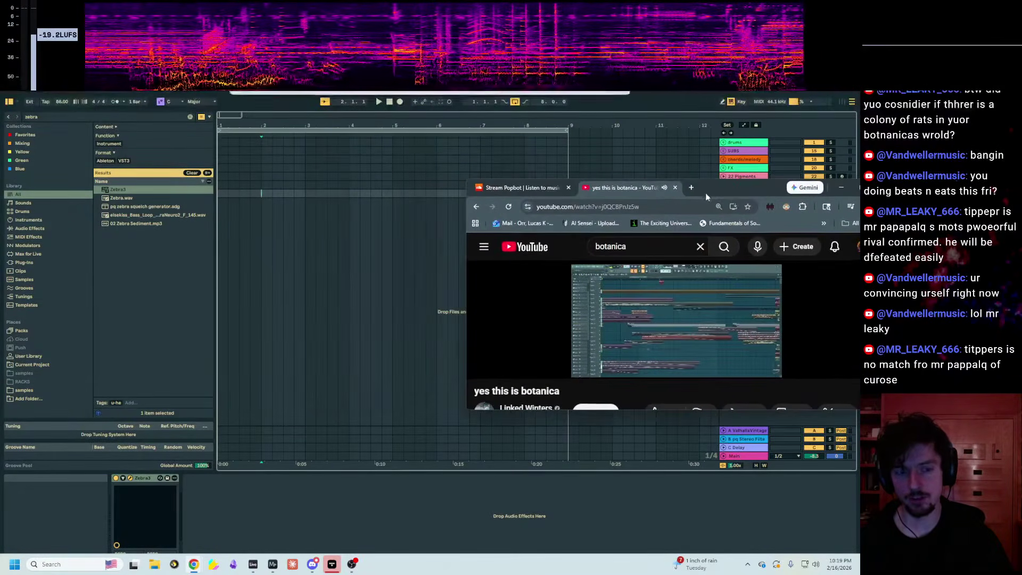
- Play a couple more seconds of the botanica video, pause it, and move the browser window clear of the arrangement
click(700, 312)
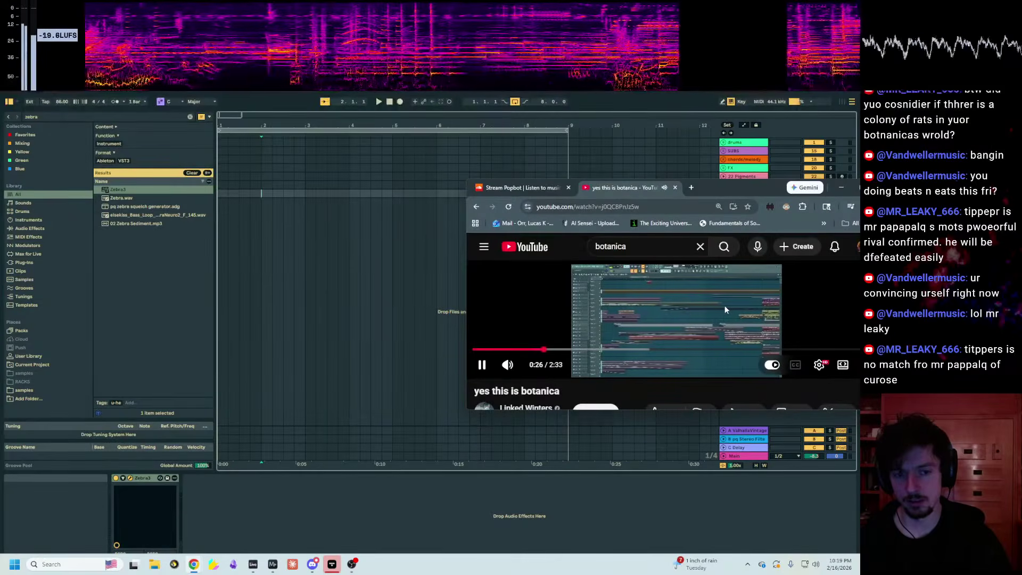
click(710, 305)
drag(736, 187, 1021, 234)
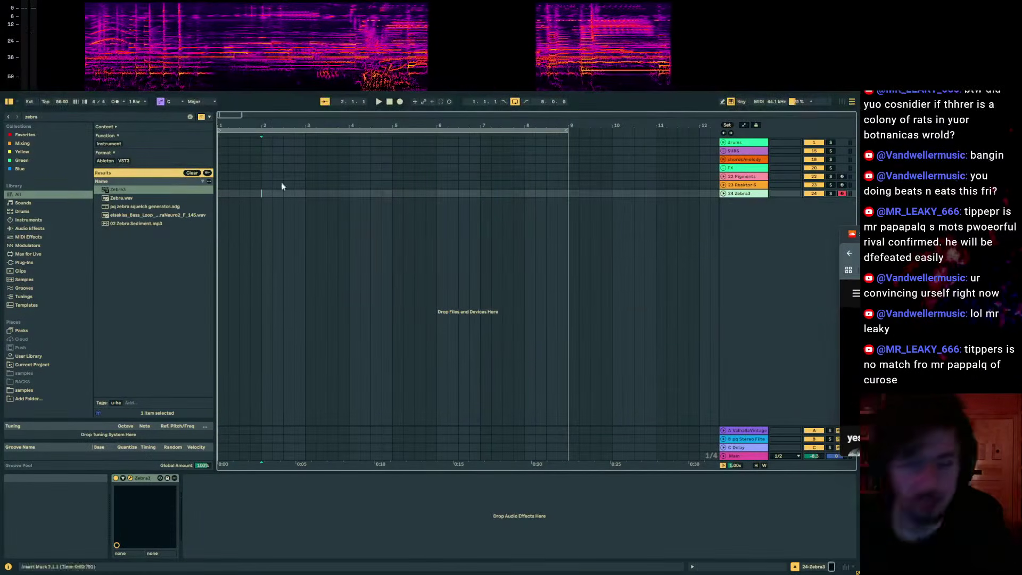
- Select the 24 Zebra3 track in bar 1, fit the eight-bar loop to the arrangement, and bring the Zebra3 plugin window into view
click(239, 185)
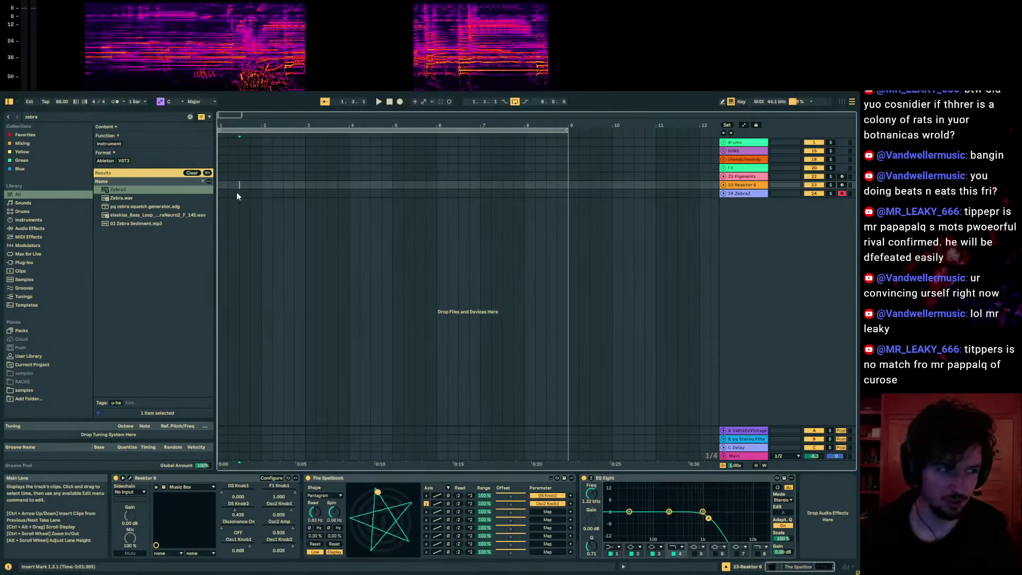
click(235, 195)
click(228, 192)
drag(221, 126, 222, 145)
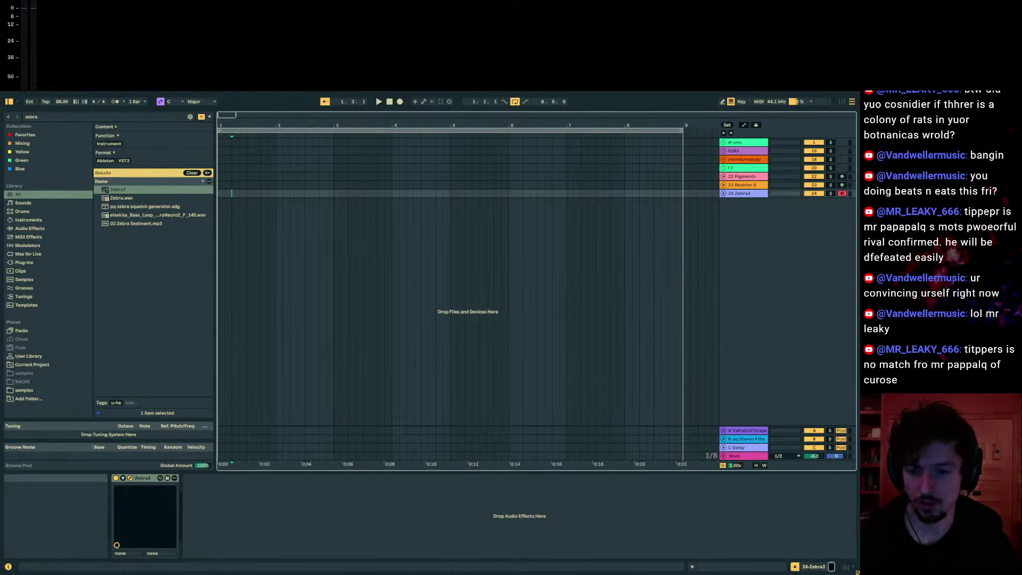
drag(858, 137, 340, 306)
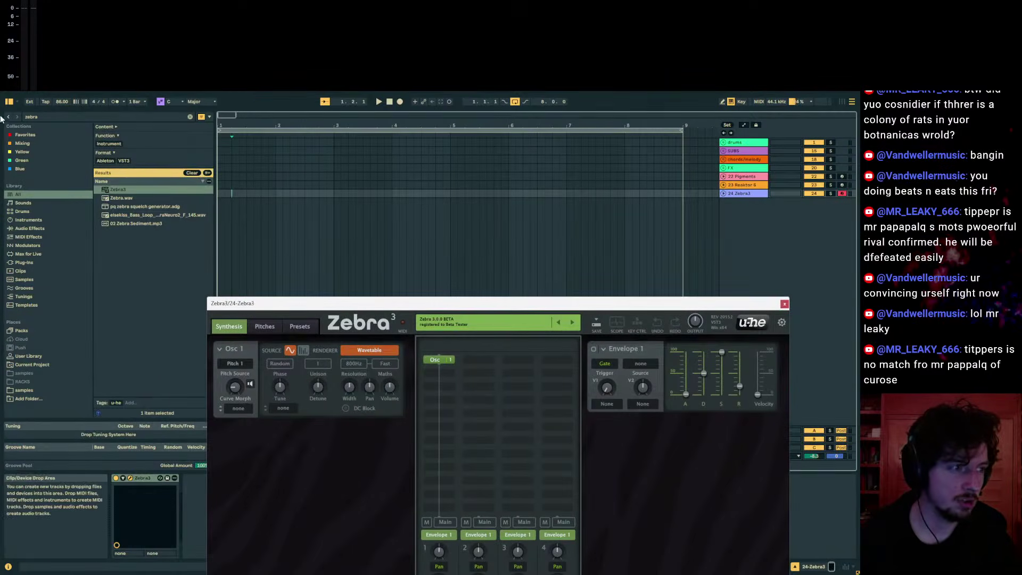
- Search the browser for "cricket" and add pq crickets.als to the arrangement as a new track below 24 Zebra3
key(ctrl+f)
text(c)
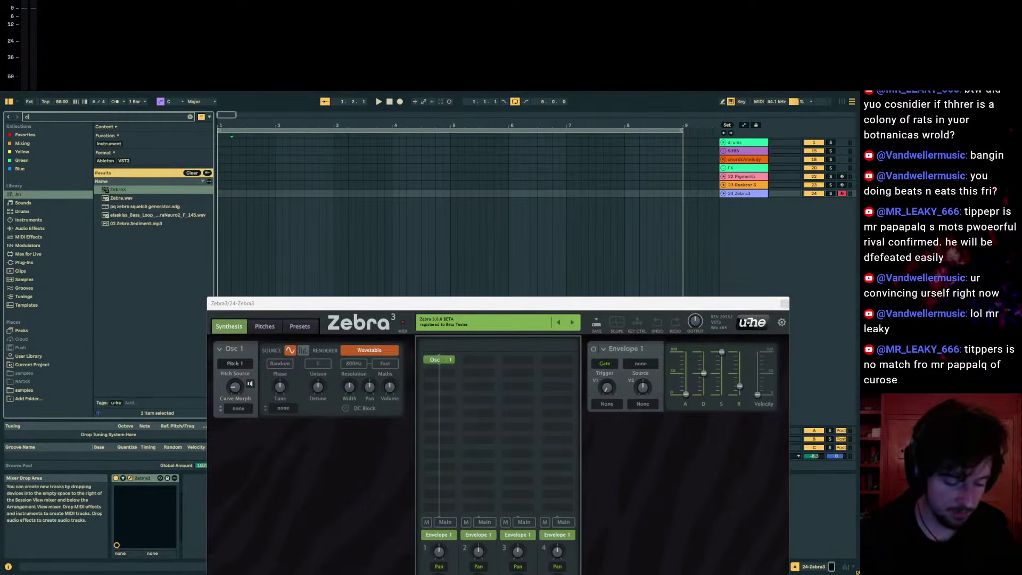
text(ricket)
click(130, 215)
drag(129, 215, 346, 185)
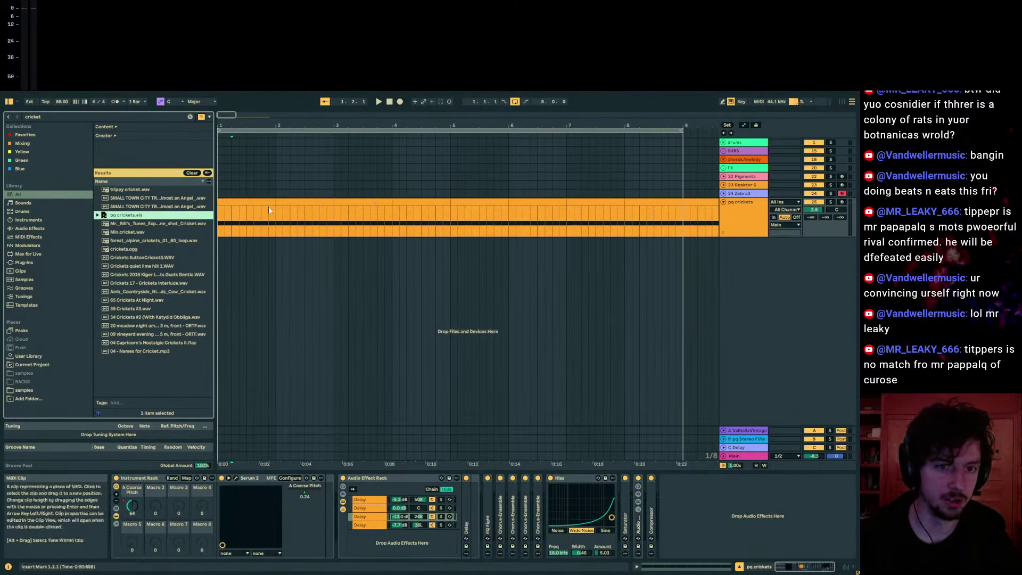
- Select the first bar of the pq crickets track, solo the track, and play it
drag(275, 209, 218, 211)
click(830, 202)
key(space)
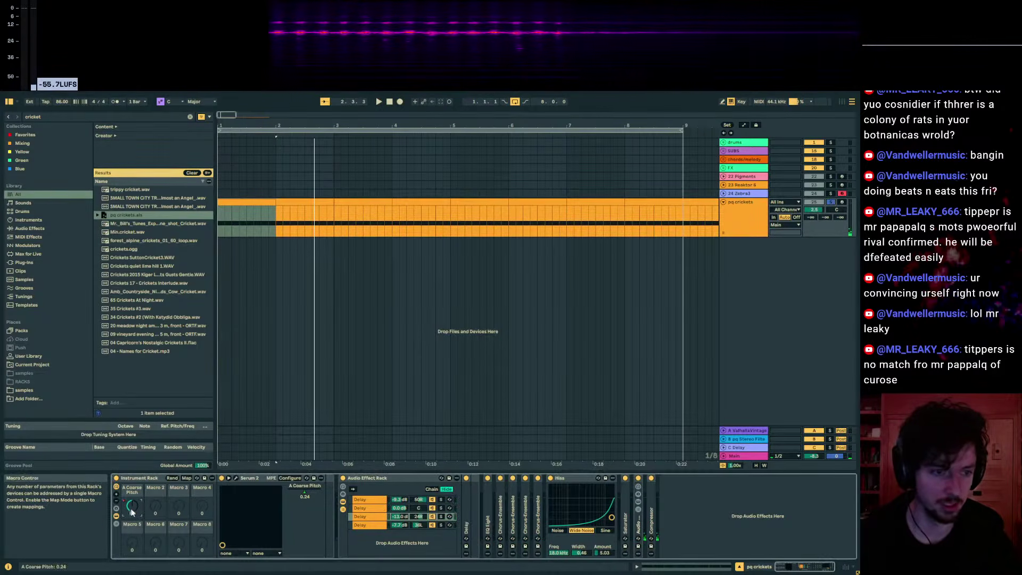
- Turn off the computer MIDI keyboard and delete the automation around bar 8 of the pq crickets track in automation mode
click(731, 103)
key(a)
drag(610, 226, 685, 229)
key(Delete)
key(a)
click(238, 203)
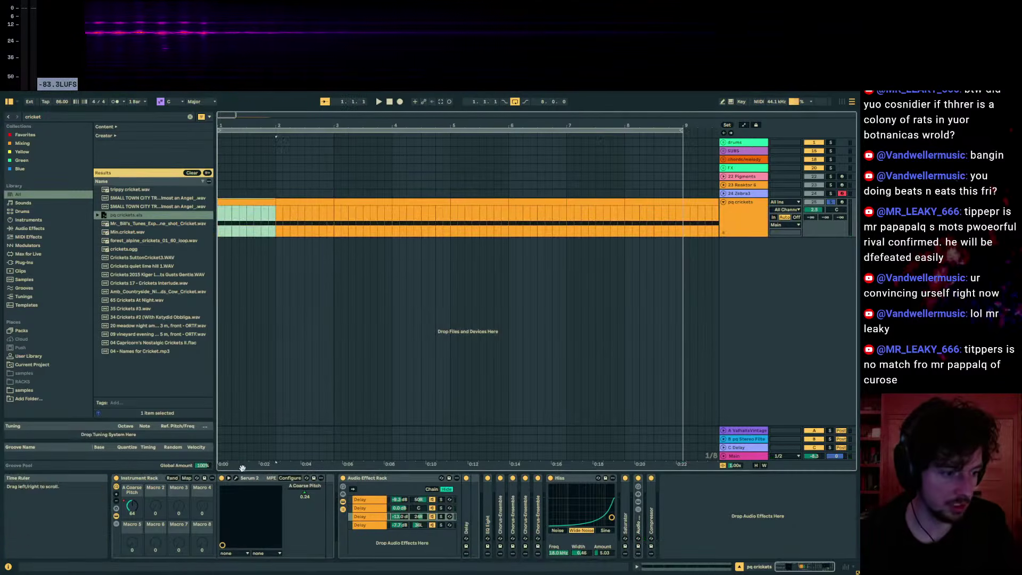
- Open the MIDI notes of the cricket clip, select them all, and try stretching them to a slower rhythm during playback
click(698, 567)
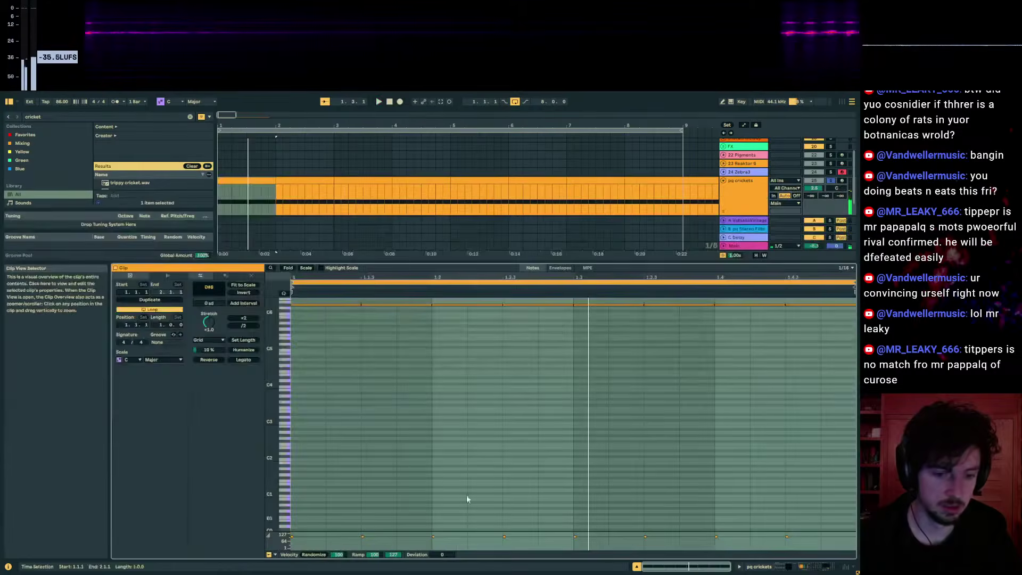
key(ctrl+a)
key(space)
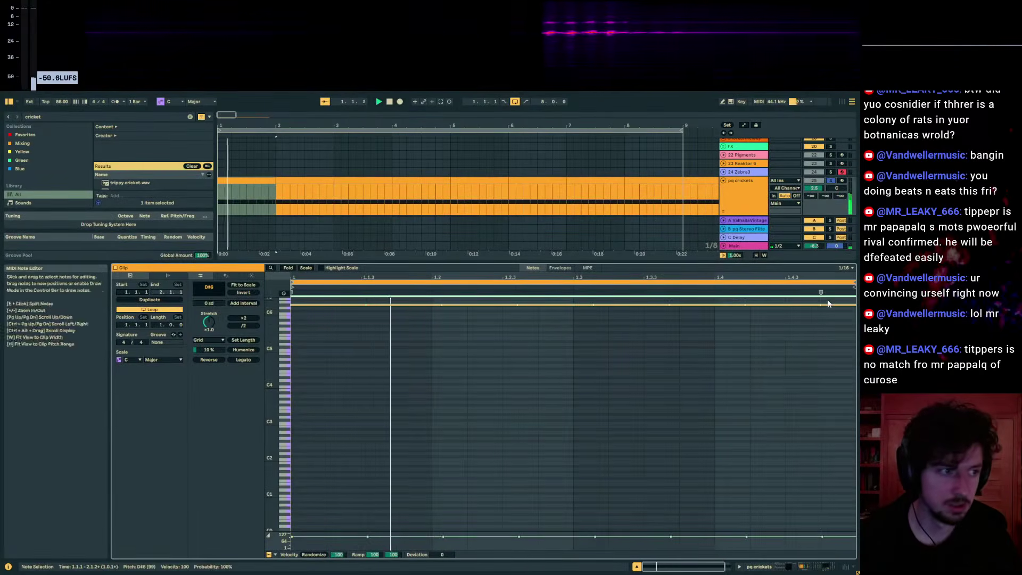
scroll(823, 295, right, 2)
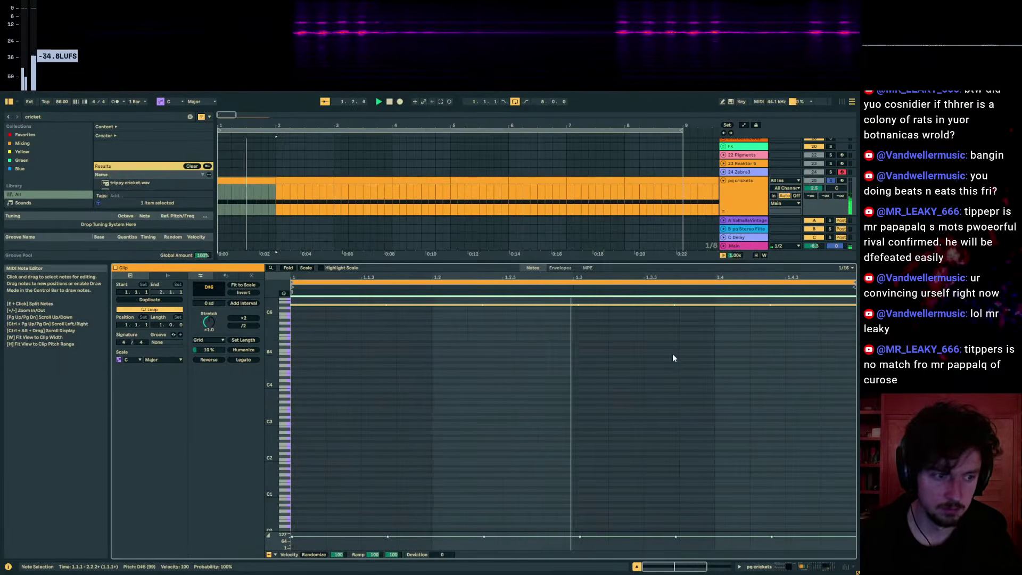
- Select the cricket track from bar 1 to 3.3.1, play it, and raise its send to the ValhallaVintageVerb return
drag(276, 182, 347, 184)
key(space)
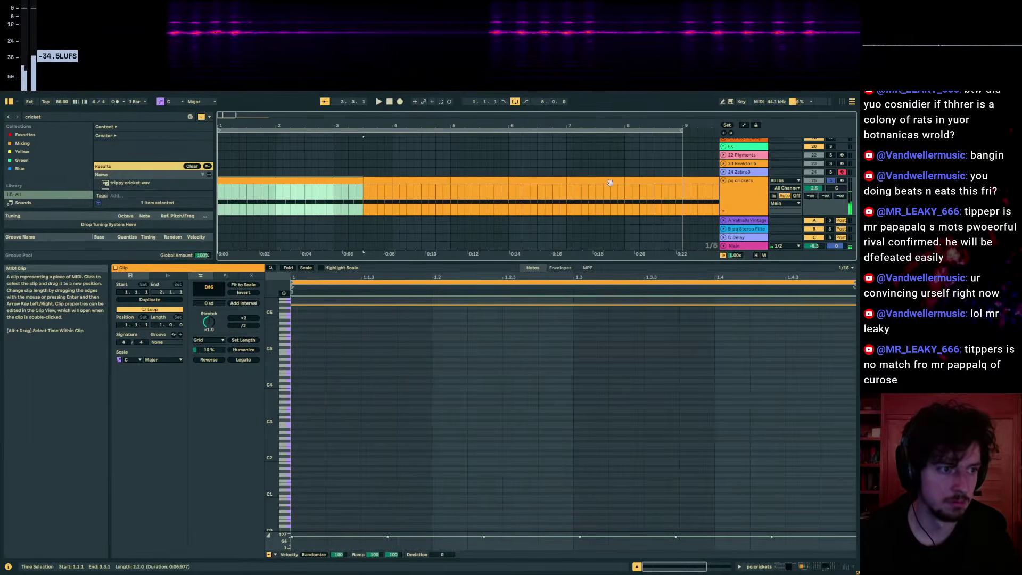
key(space)
click(829, 180)
click(745, 195)
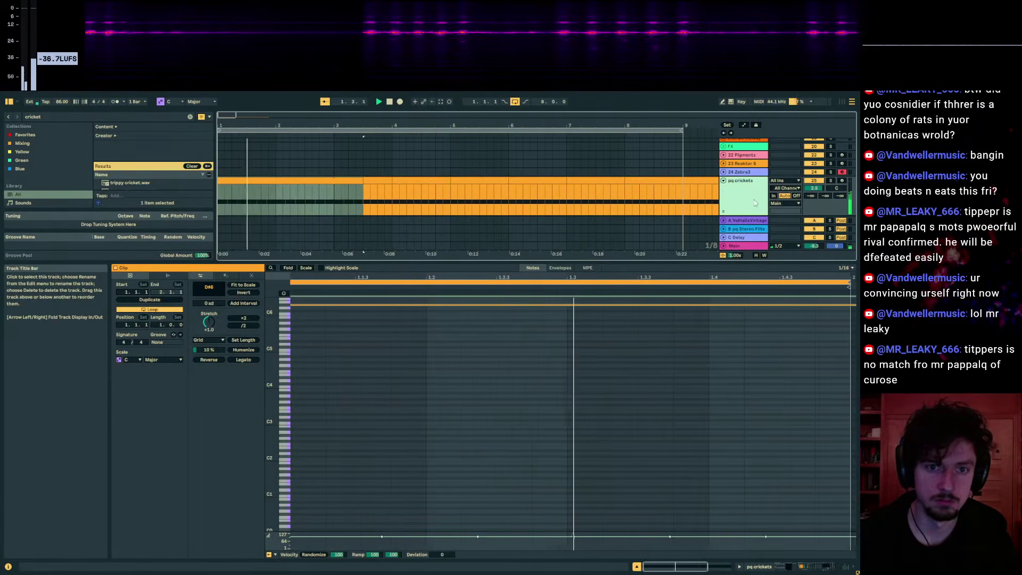
drag(810, 196, 810, 177)
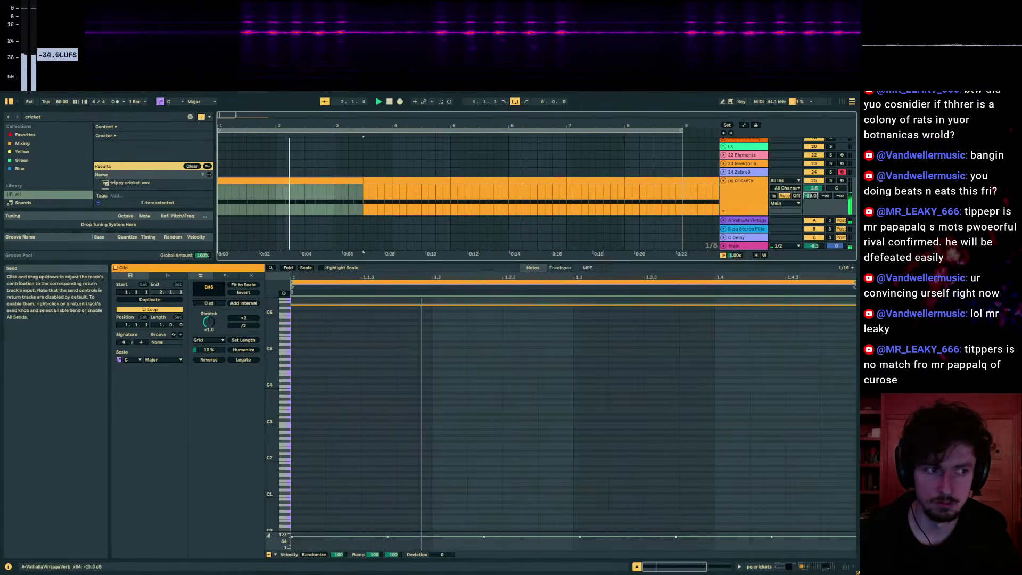
- Stop playback, reselect the cricket clip's range and notes, and undo the note stretching and reverb send changes
drag(392, 192, 363, 188)
key(space)
drag(219, 195, 364, 190)
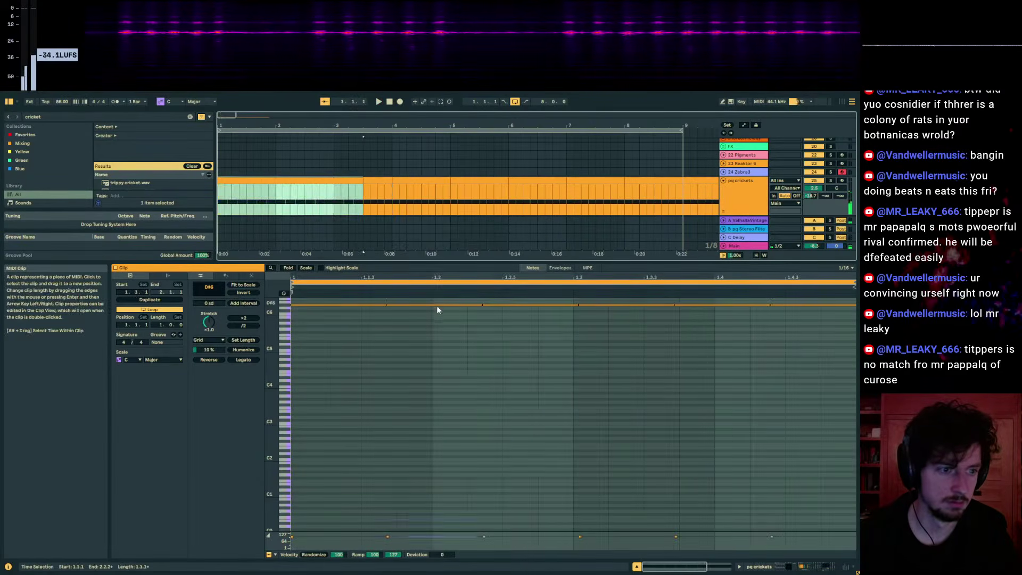
click(458, 317)
key(ctrl+a)
key(ctrl+z)
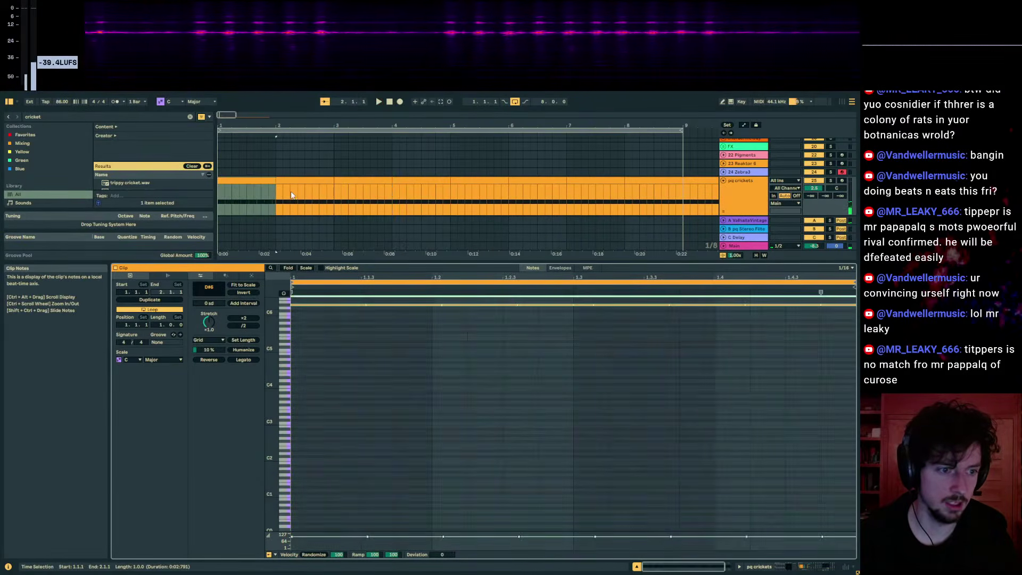
- Play the cricket clip, set the project tempo to 77 BPM, and pan the pq crickets track to the left
key(space)
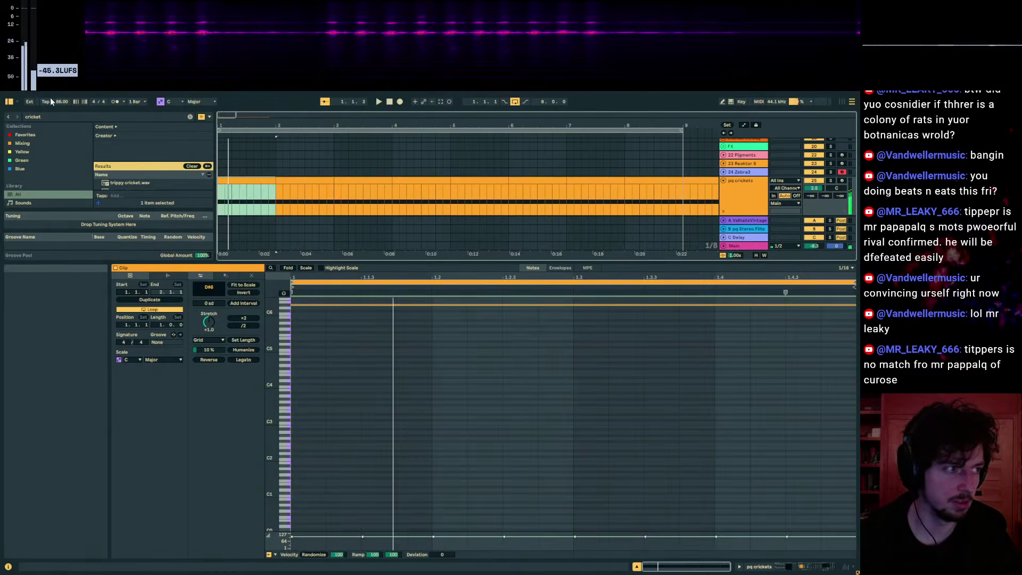
drag(227, 125, 227, 140)
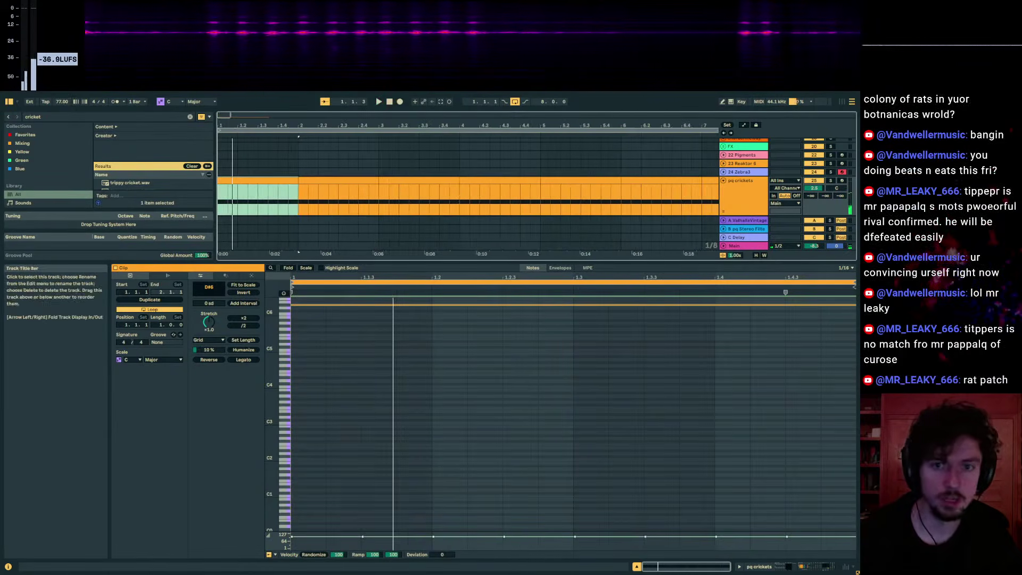
drag(835, 189, 835, 194)
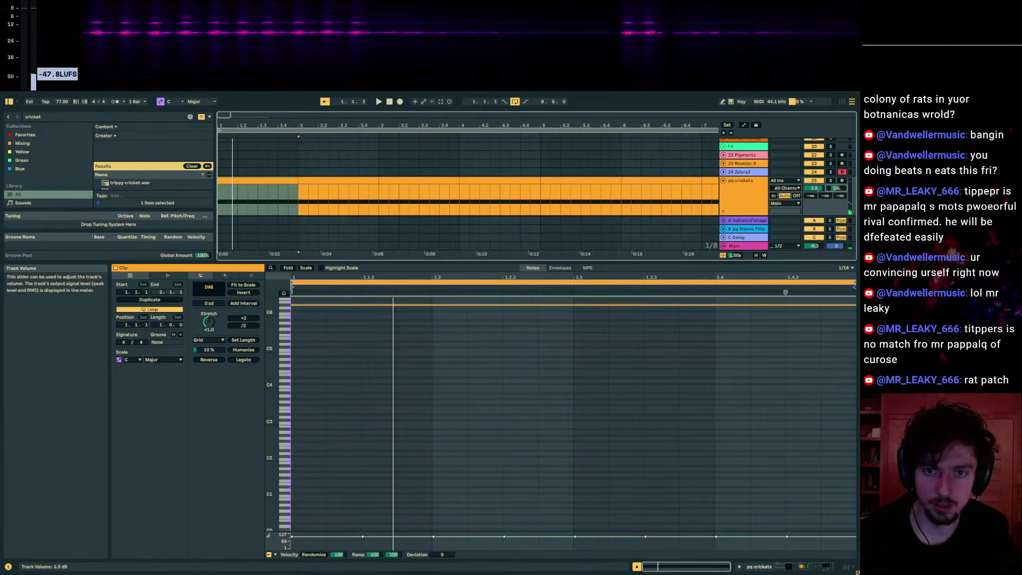
- Enlarge the arrangement area and insert a new MIDI track below the pq crickets track
click(747, 190)
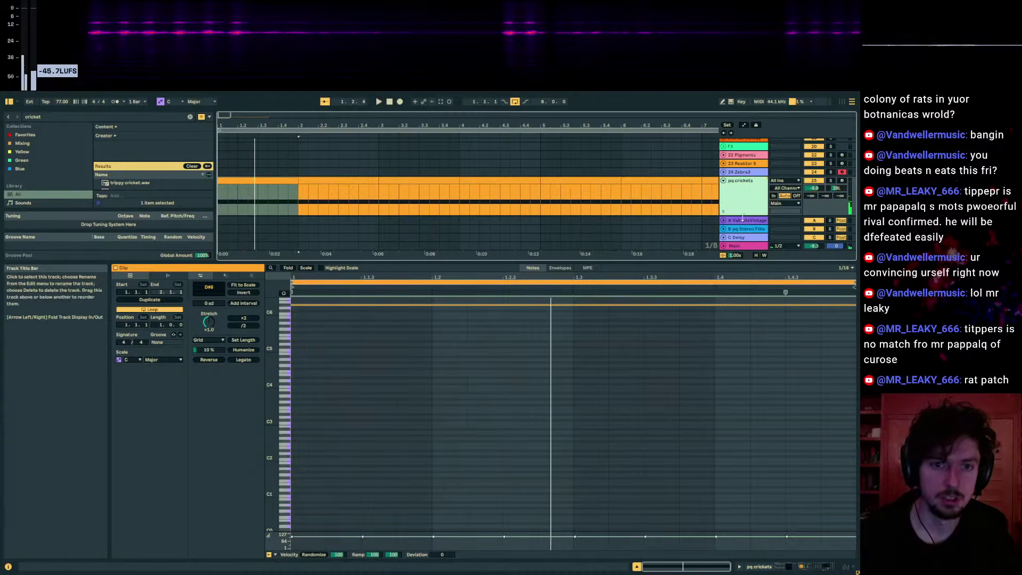
drag(735, 261, 735, 416)
key(ctrl+shift+t)
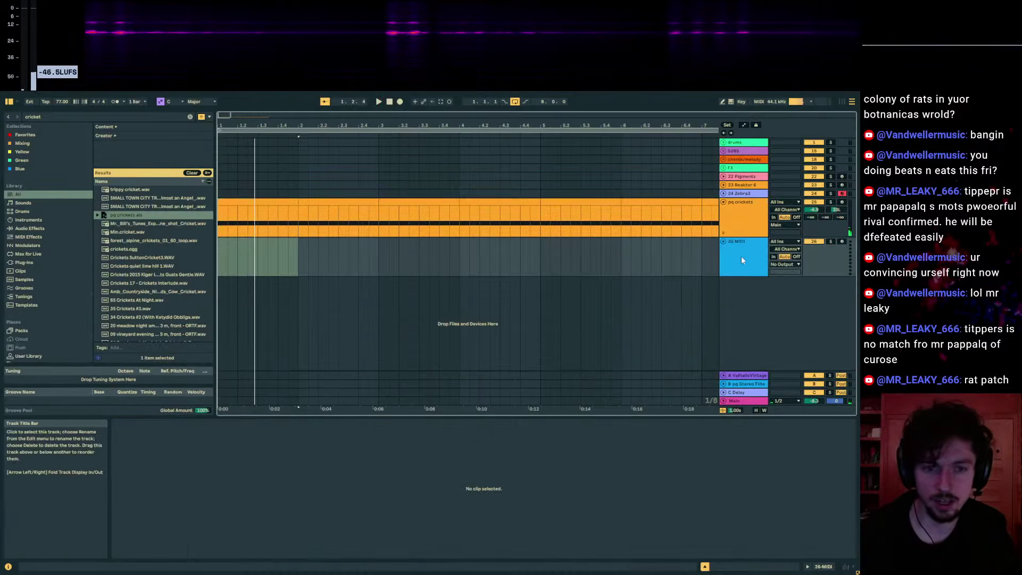
- Open Zebra3 on the 24 Zebra3 track, set its Microtune to "20 equal divisions of 2_1", and reposition the plugin window
click(738, 193)
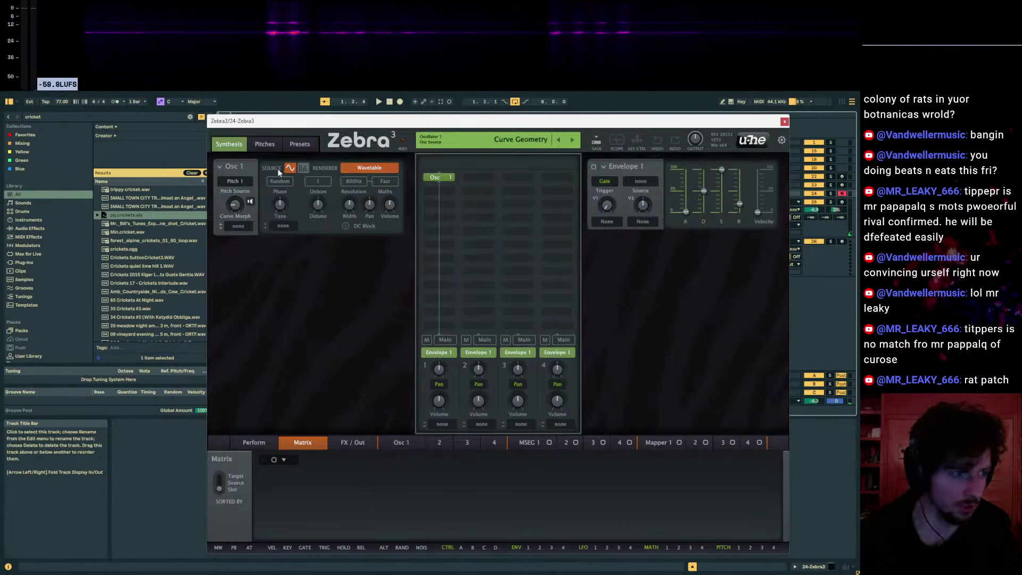
click(396, 442)
click(372, 441)
click(410, 442)
click(254, 442)
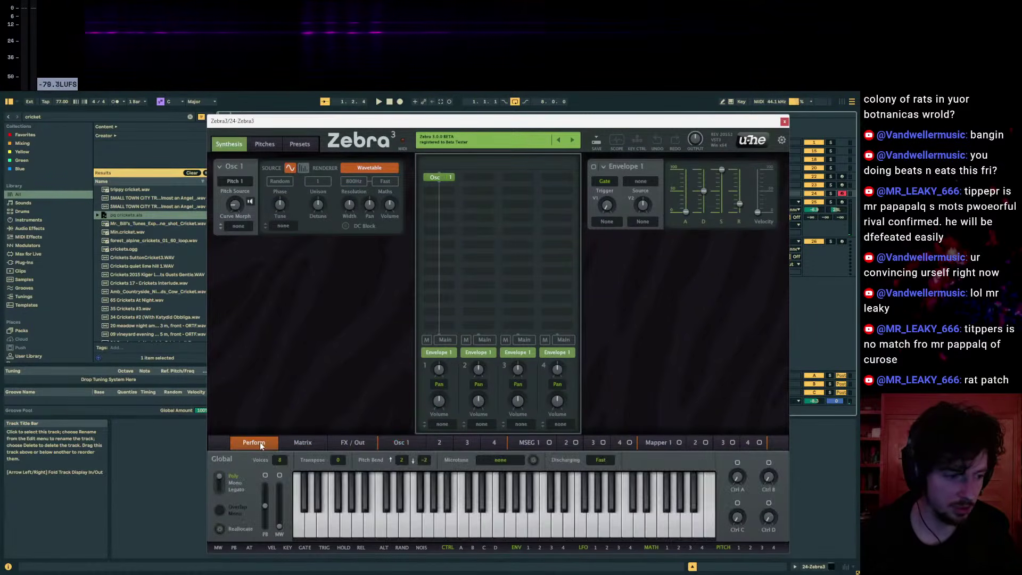
click(513, 461)
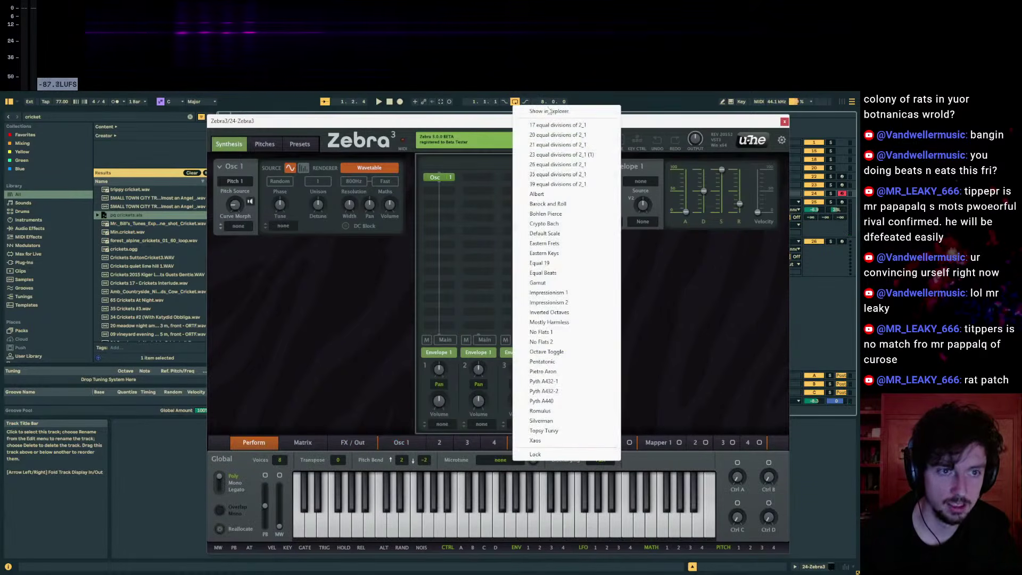
click(563, 136)
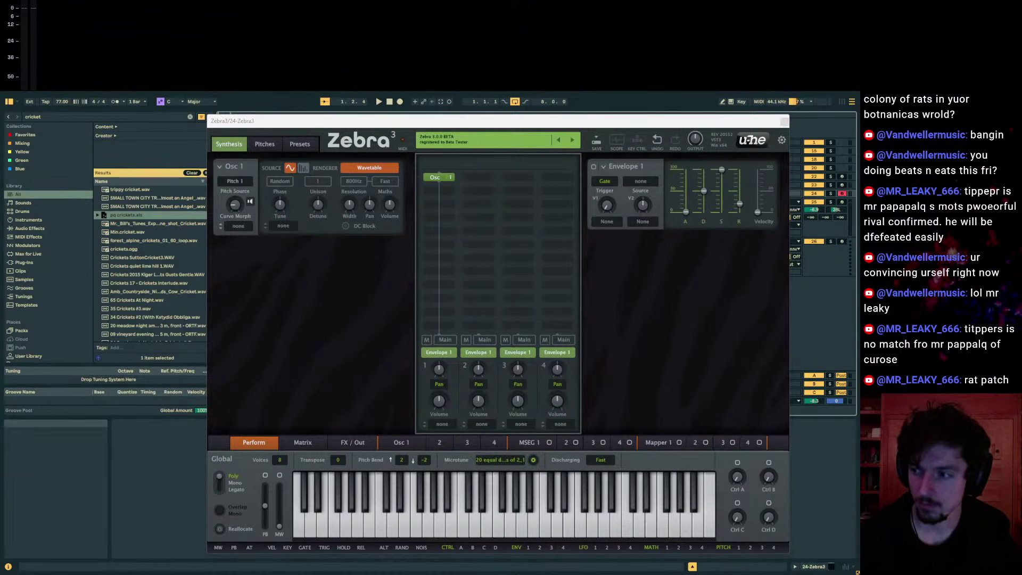
drag(685, 122, 632, 122)
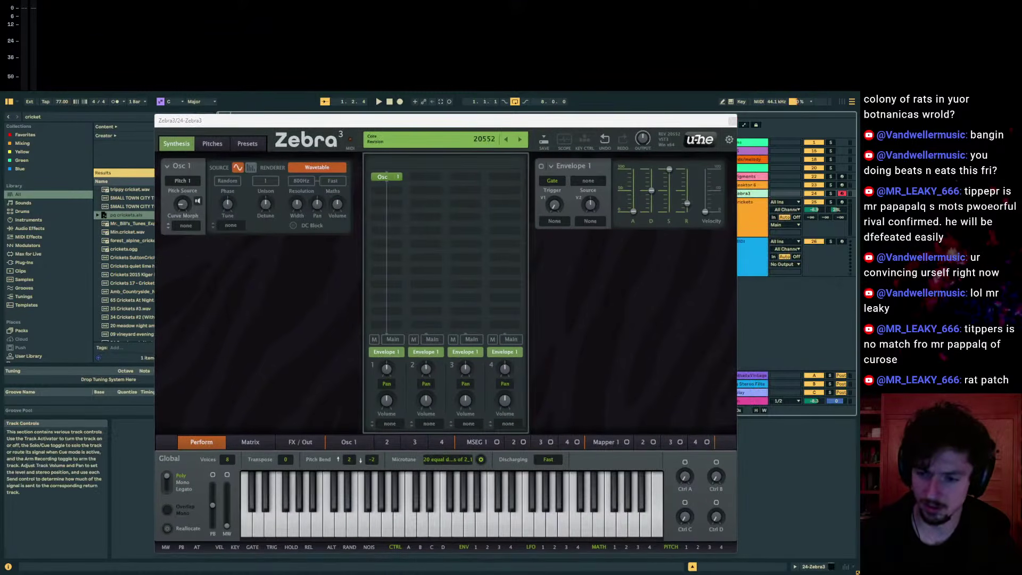
- Bring the Chrome window back over the project and search YouTube for "rat sounds"
drag(1021, 234, 316, 238)
double_click(254, 295)
text(rat sounds)
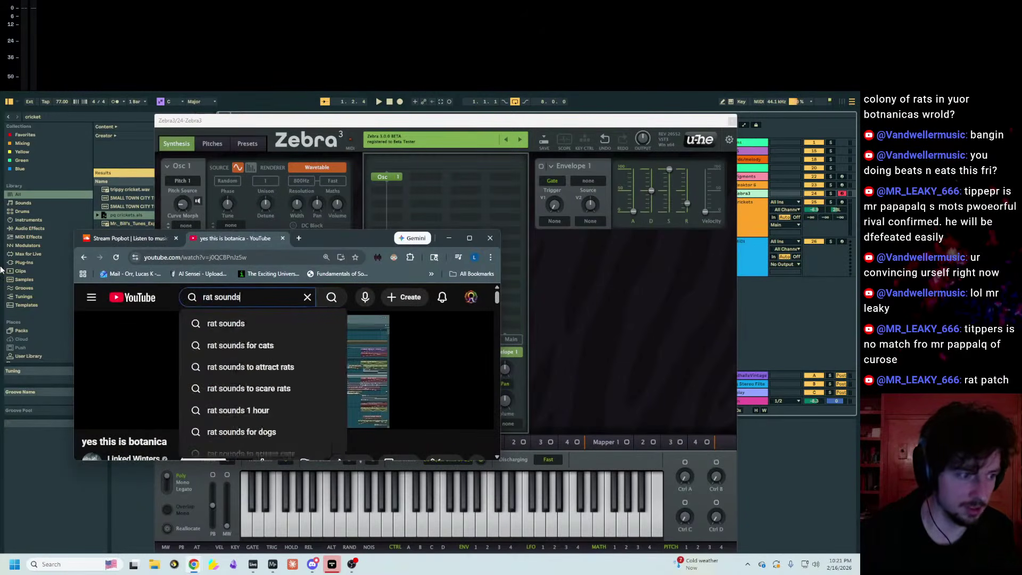
key(Return)
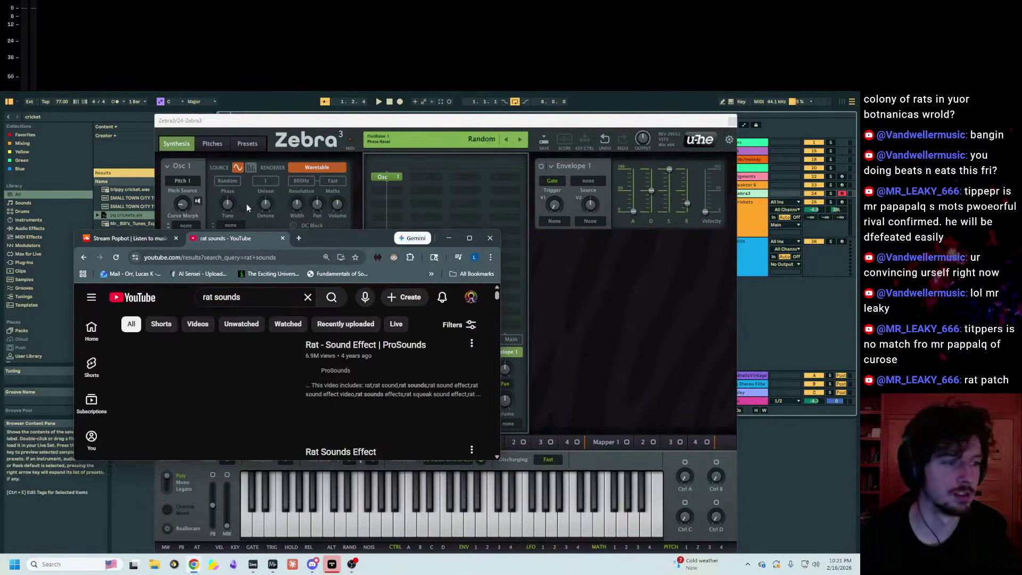
- Open the video "Rat - Sound Effect | ProSounds" and listen to it, replaying sections of the squeaks as a reference
drag(325, 244, 427, 204)
click(517, 307)
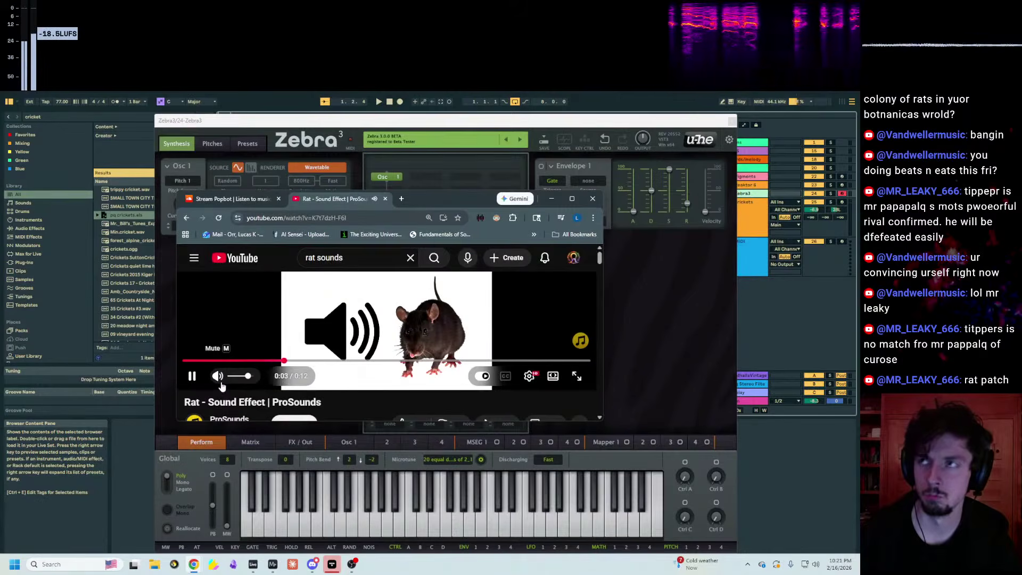
click(192, 377)
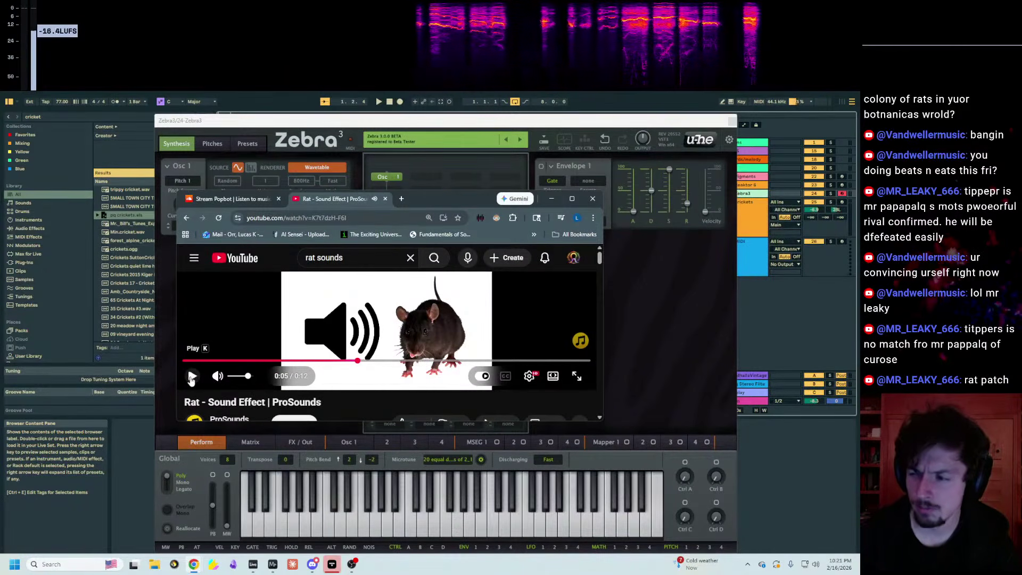
click(307, 362)
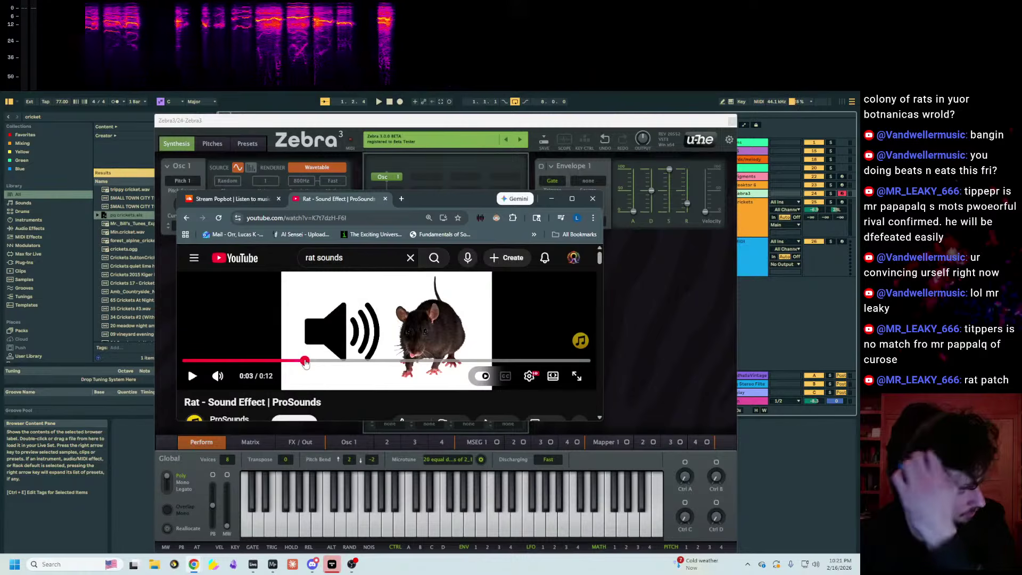
click(191, 377)
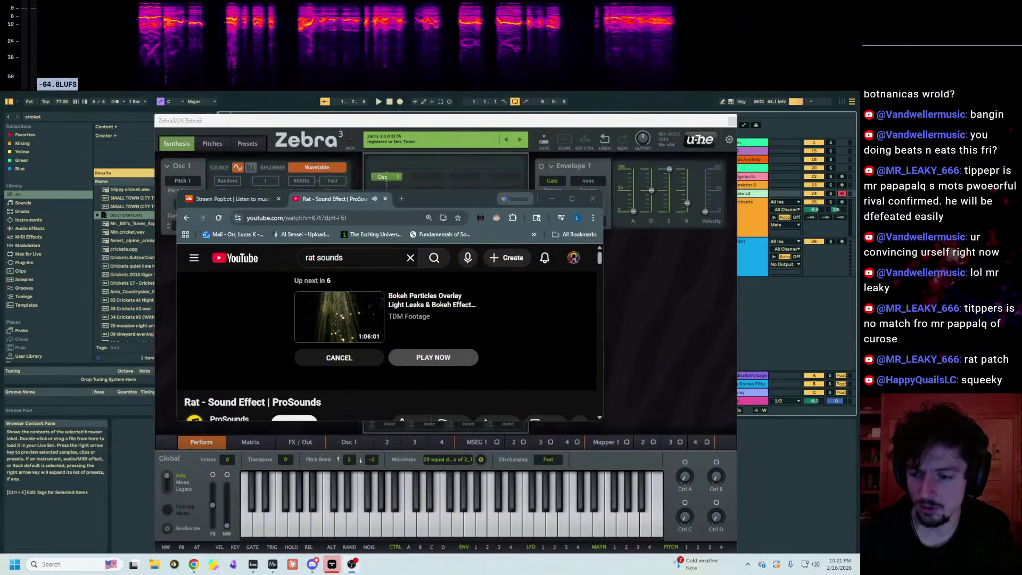
click(357, 361)
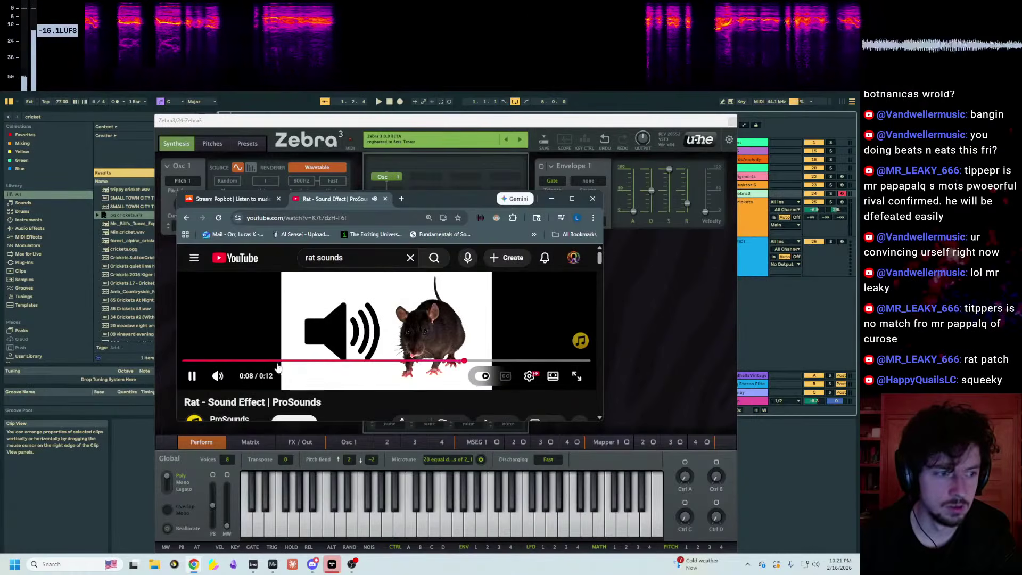
click(267, 361)
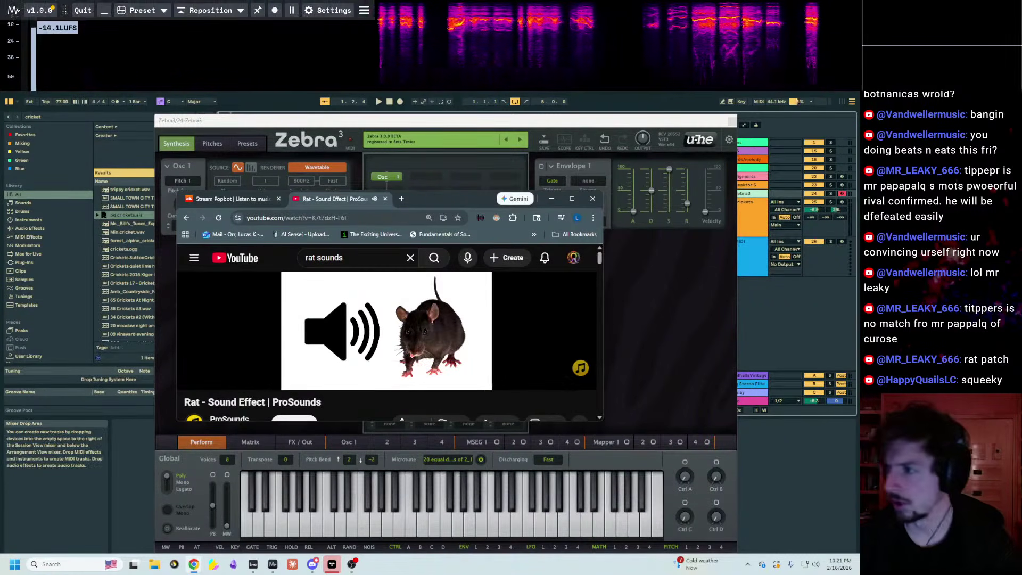
- Clear the Chrome window off the project and lower the Zebra3 window to uncover the arrangement tracks
click(571, 63)
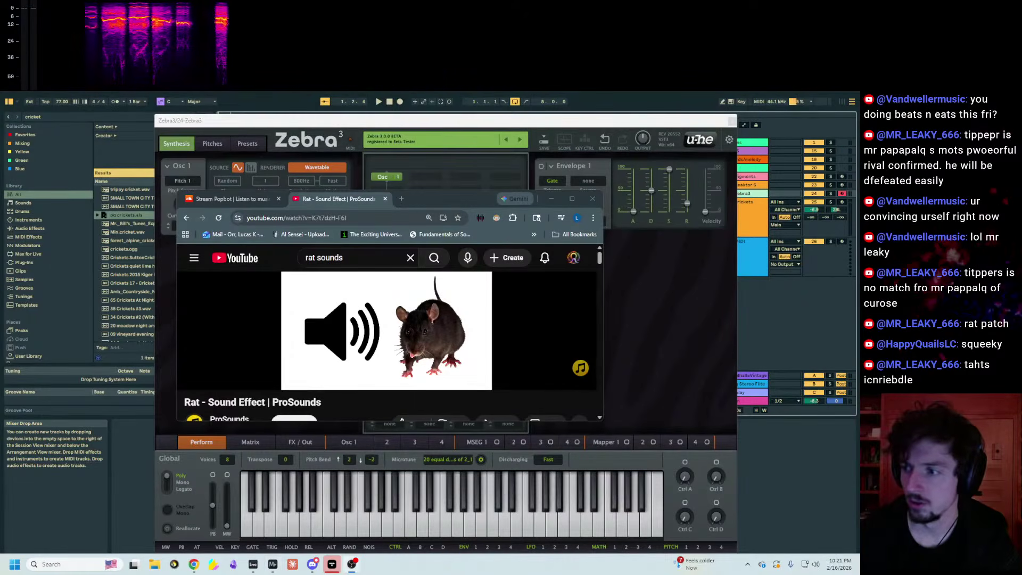
drag(437, 199, 1021, 206)
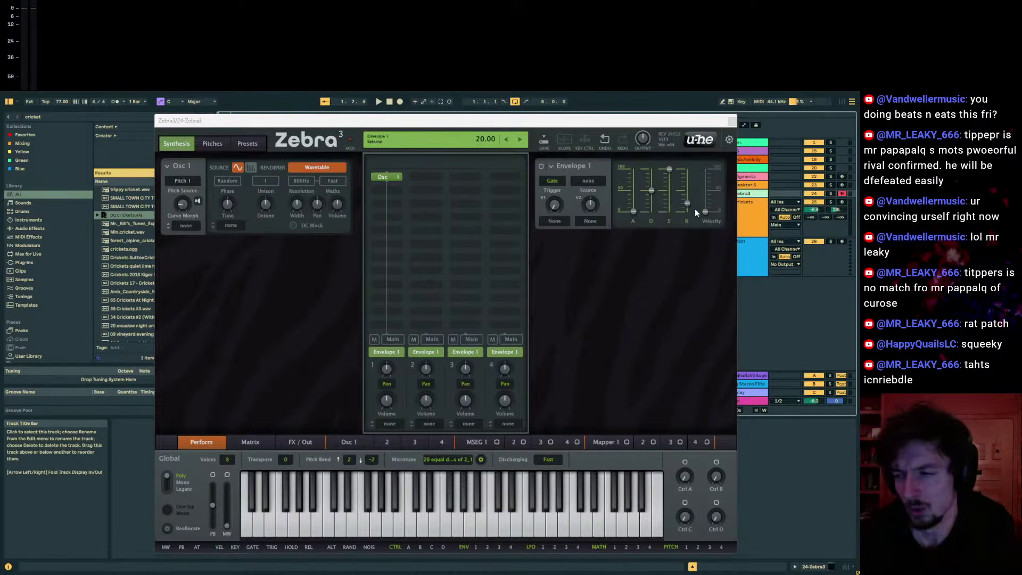
drag(442, 127, 544, 291)
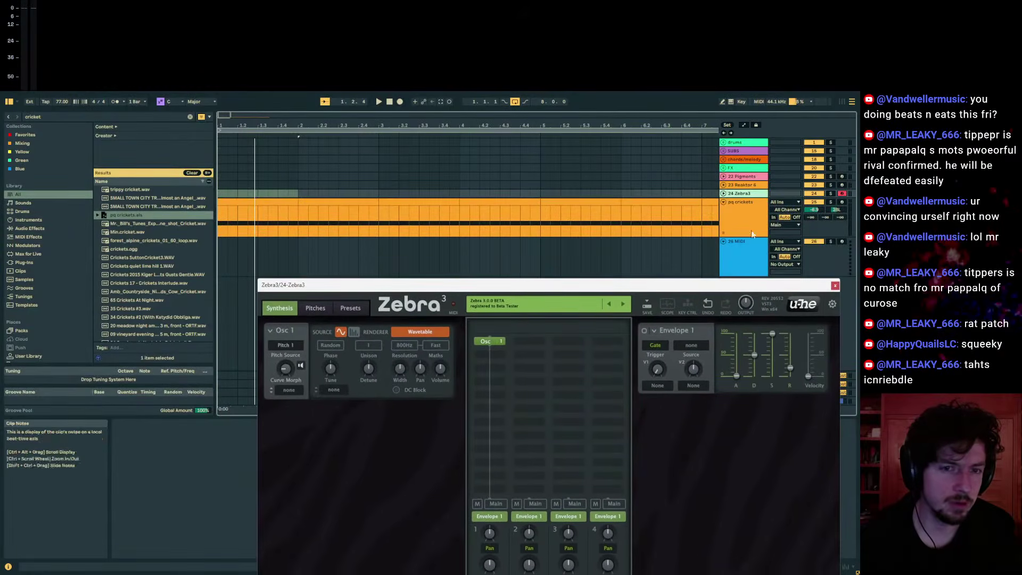
- Search the User Library for "water" and load the preset Meld Water Synthesis v3 5 Instance onto a new track below 26 MIDI
click(734, 218)
click(737, 266)
click(68, 117)
text(water)
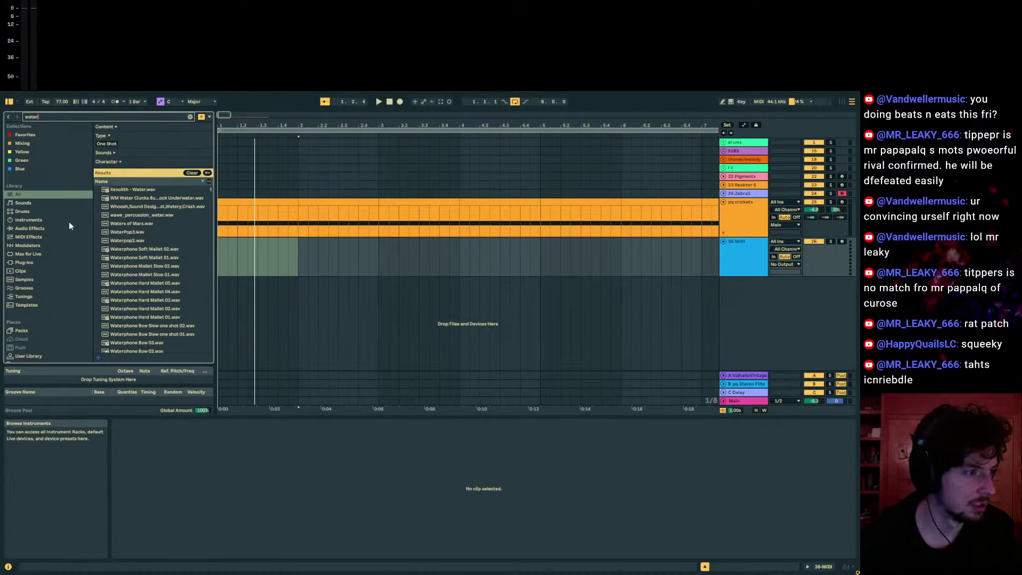
scroll(37, 224, down, 2)
click(22, 316)
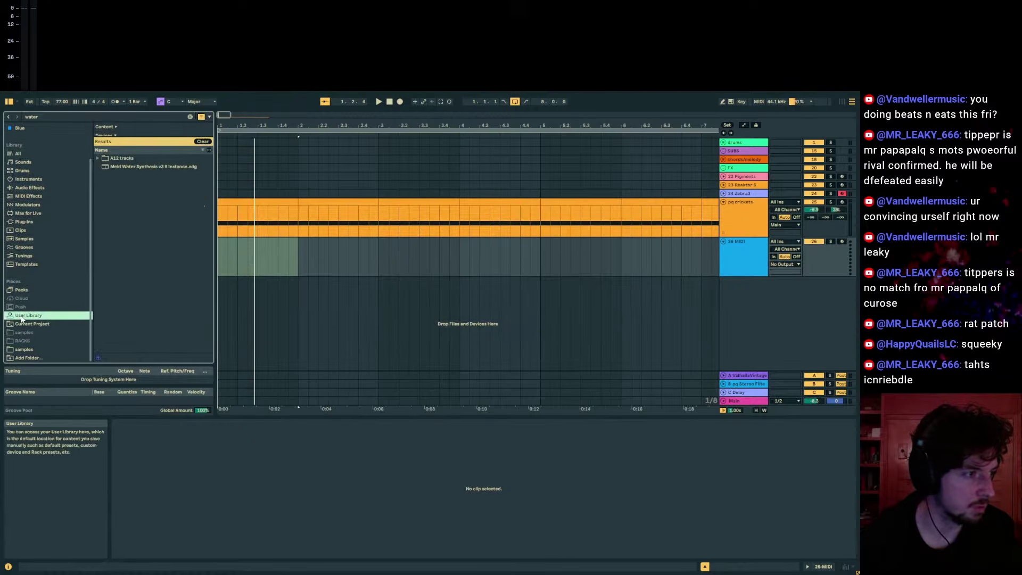
click(129, 167)
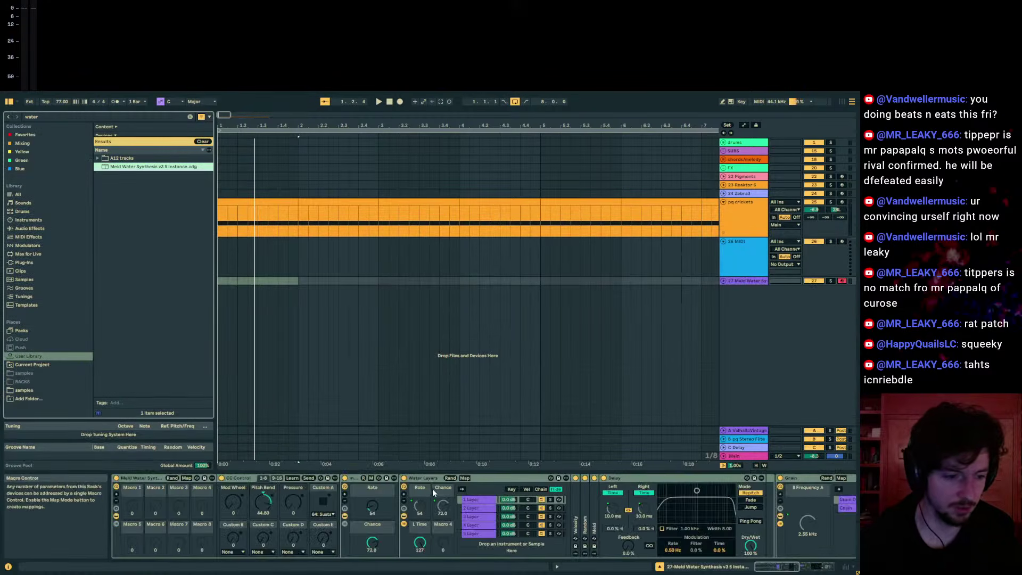
- Fold the Water Layers rack and create a MIDI clip on the Meld Water track holding one F3 note sustained across its length
double_click(426, 478)
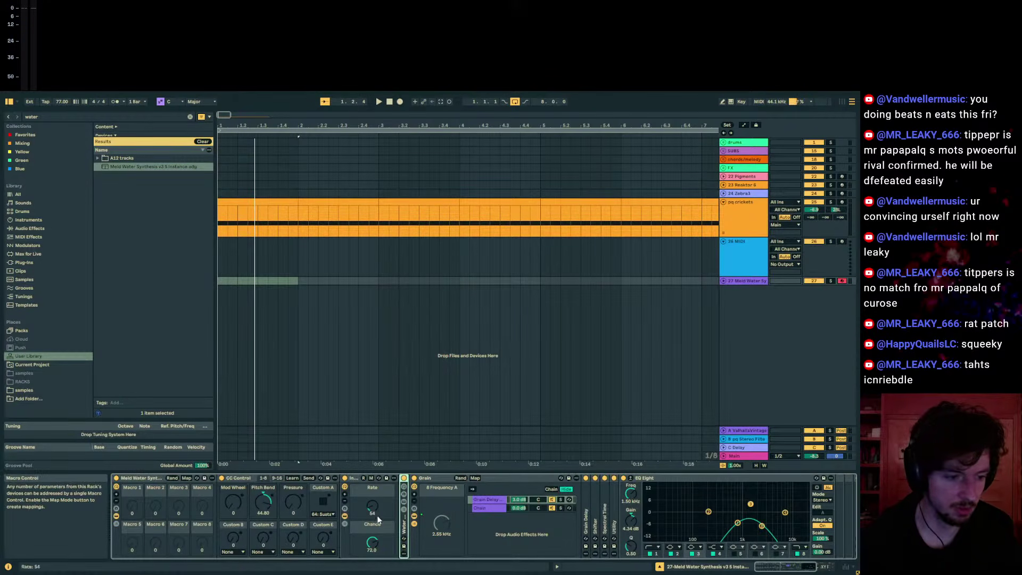
click(421, 284)
key(ctrl+shift+m)
double_click(295, 497)
drag(304, 499, 854, 499)
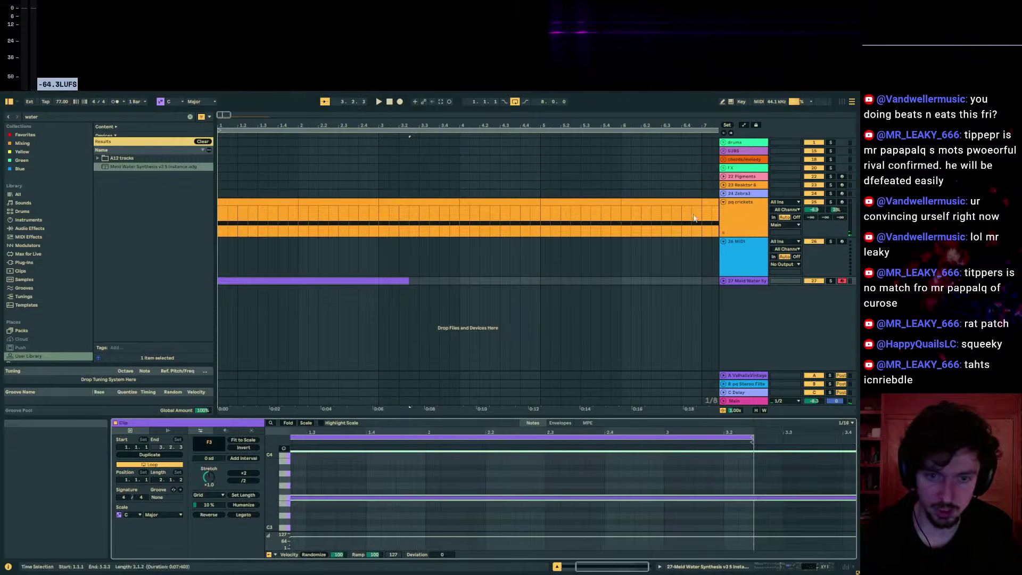
- Solo and play the Meld Water track, folding and unfolding devices in its chain to reach the XY Pad
key(space)
click(829, 281)
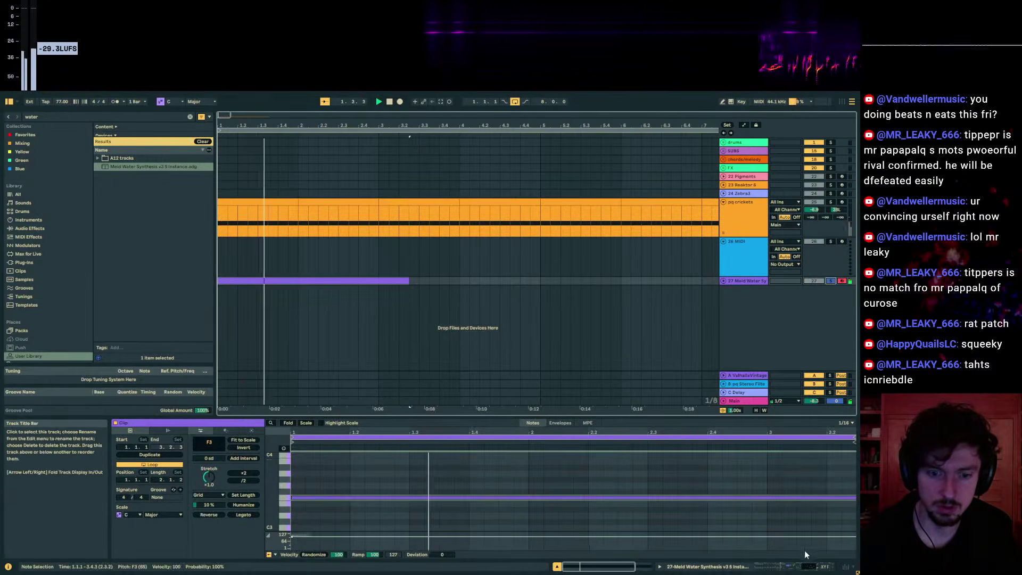
click(797, 566)
double_click(404, 523)
key(space)
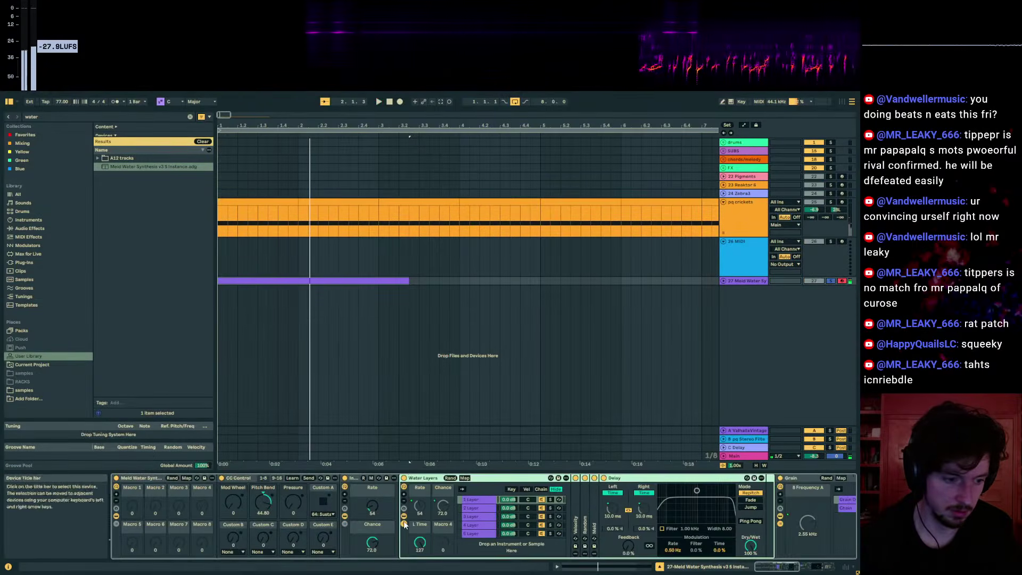
double_click(545, 480)
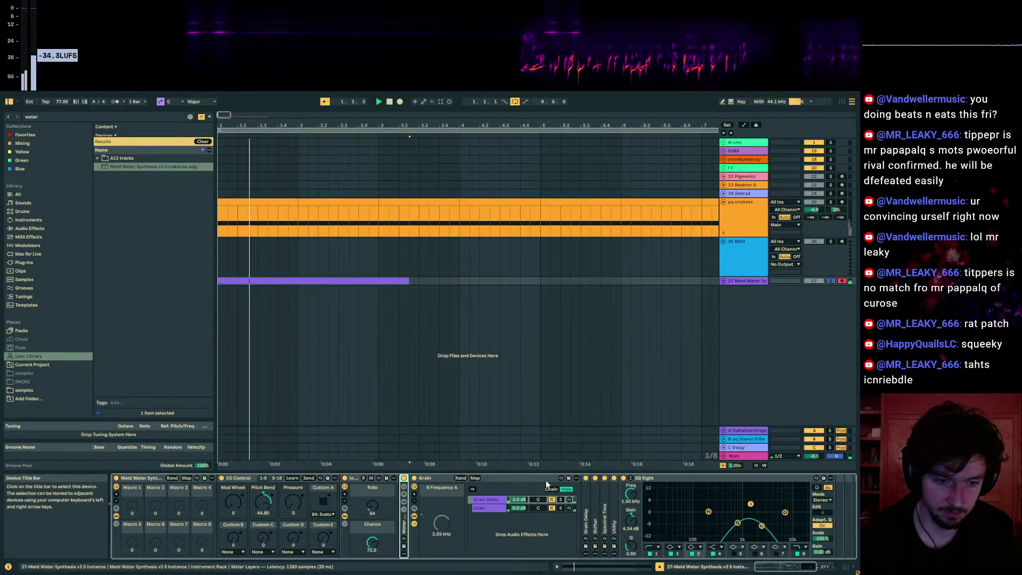
double_click(500, 478)
key(space)
double_click(404, 521)
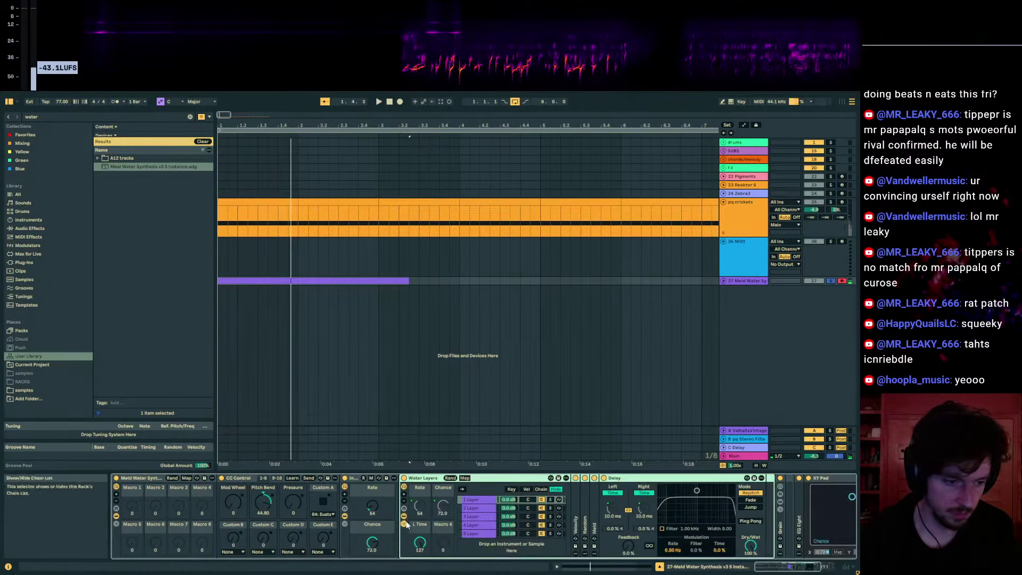
double_click(628, 478)
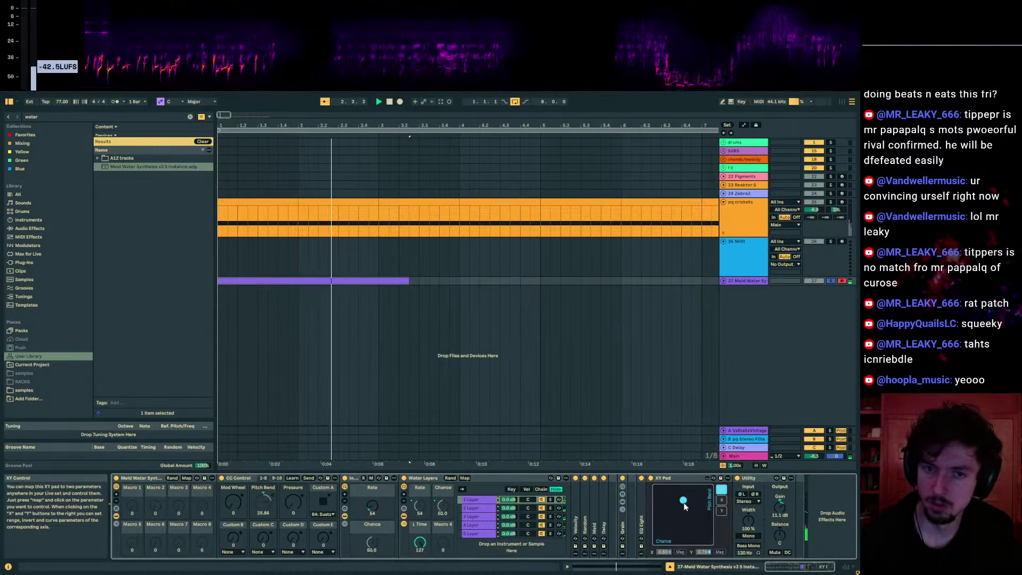
- Unfold the Meld Water track, raise its return send, and audition different XY Pad positions during playback
click(722, 280)
key(space)
key(space)
drag(825, 296, 825, 261)
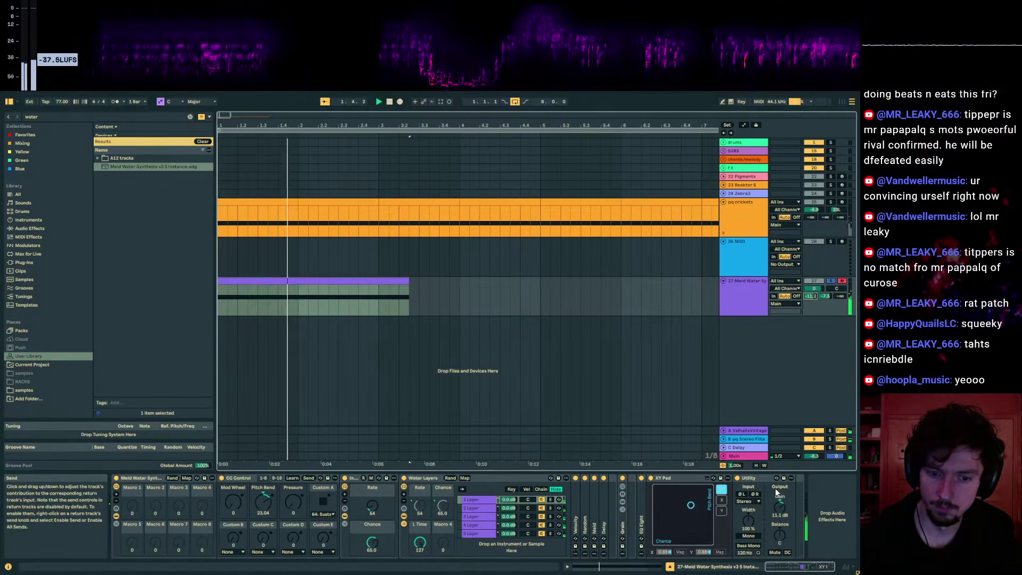
click(704, 509)
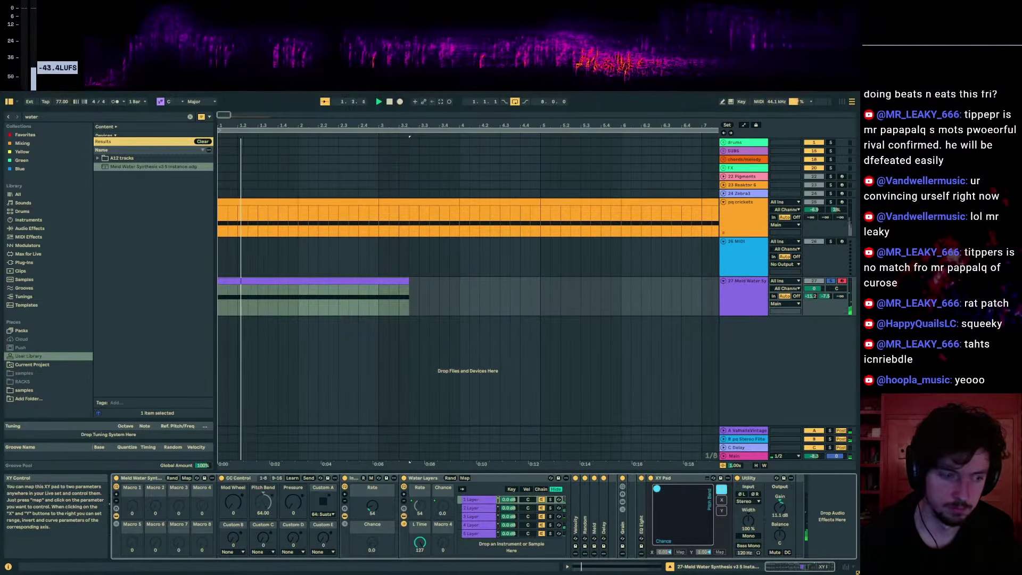
- Automate the XY Pad's X value on the Meld Water track with a rising line starting from zero
key(a)
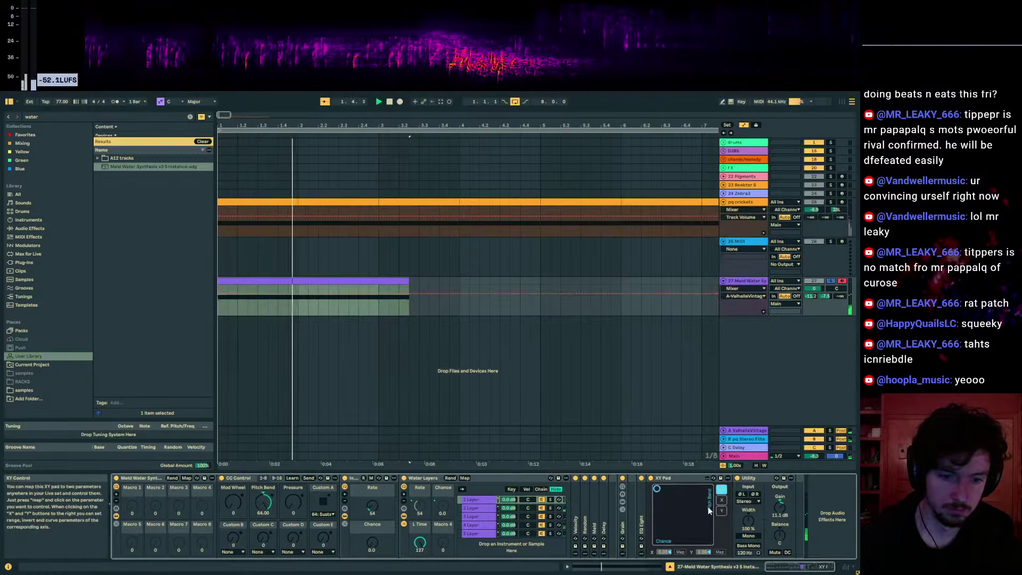
click(721, 500)
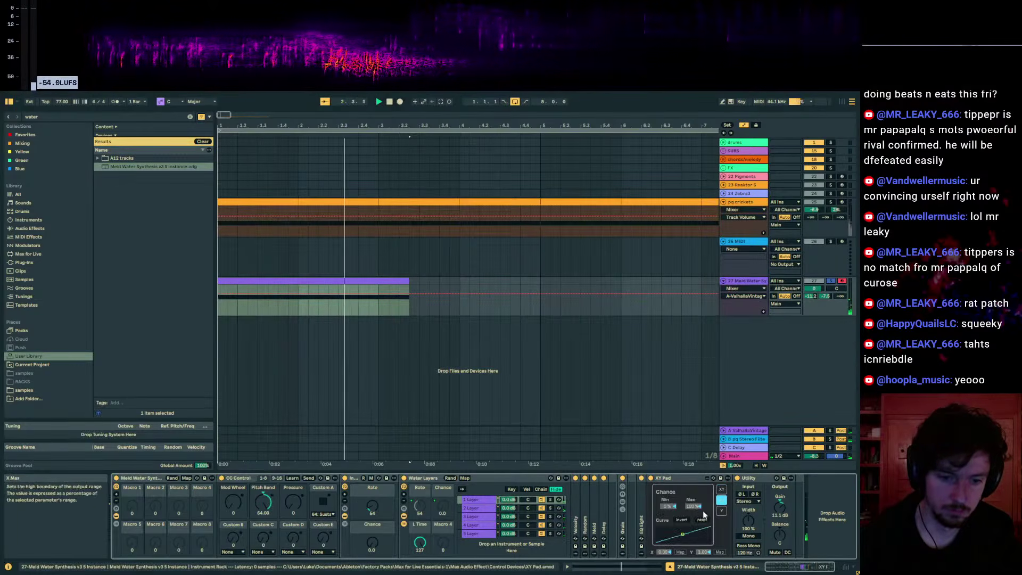
click(721, 489)
click(664, 552)
key(space)
drag(249, 314, 218, 314)
key(space)
drag(373, 314, 610, 287)
key(a)
- Extend the water clip to about bar 7 and shape its XY Pad ValueY automation into a curve falling toward the end
drag(409, 280, 702, 279)
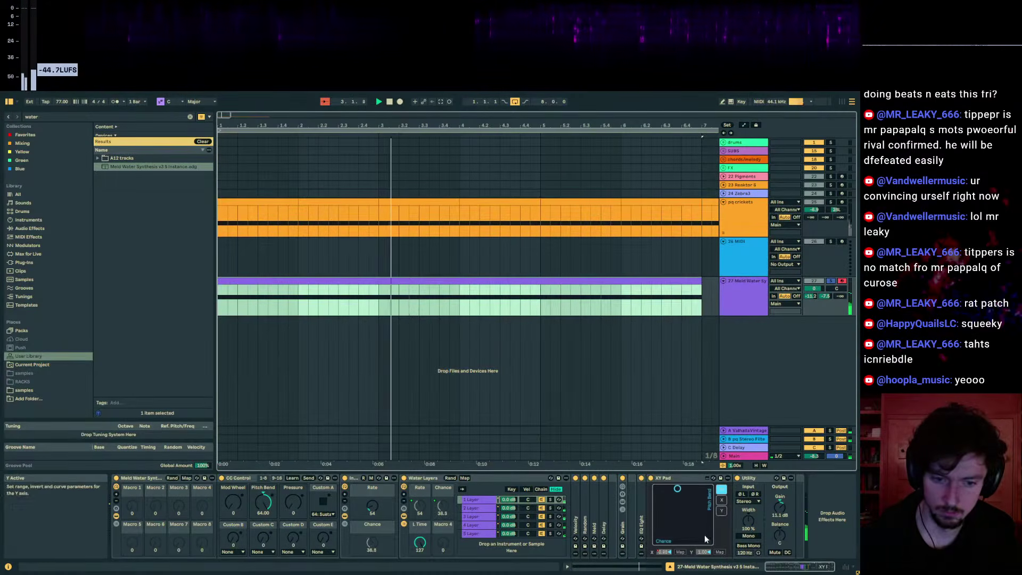
key(a)
drag(236, 301, 228, 289)
drag(537, 287, 679, 296)
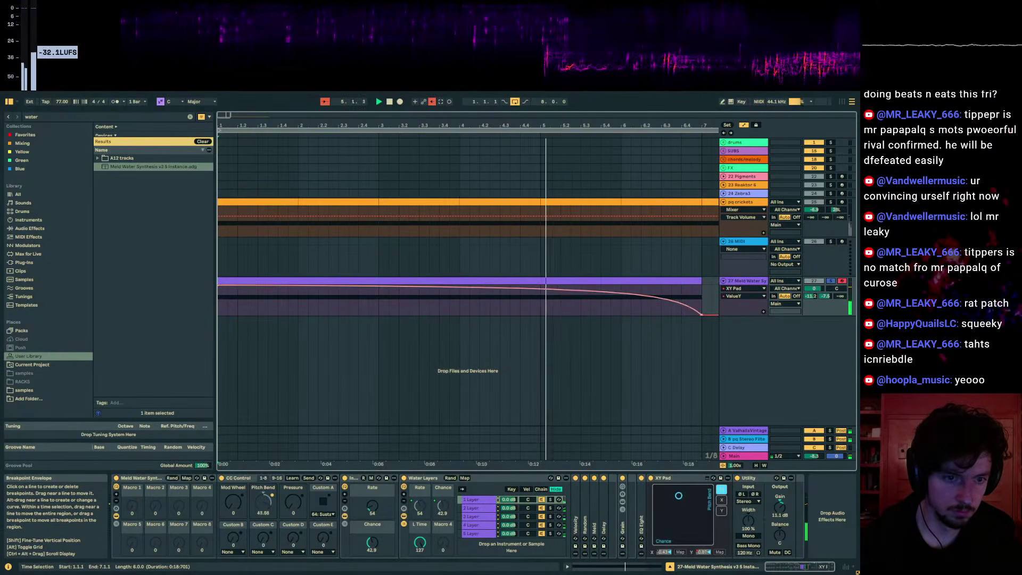
- Set the Meld Water track's volume to 0.4 dB, turn off its solo, and play it together with pq crickets from the start
drag(815, 289, 815, 285)
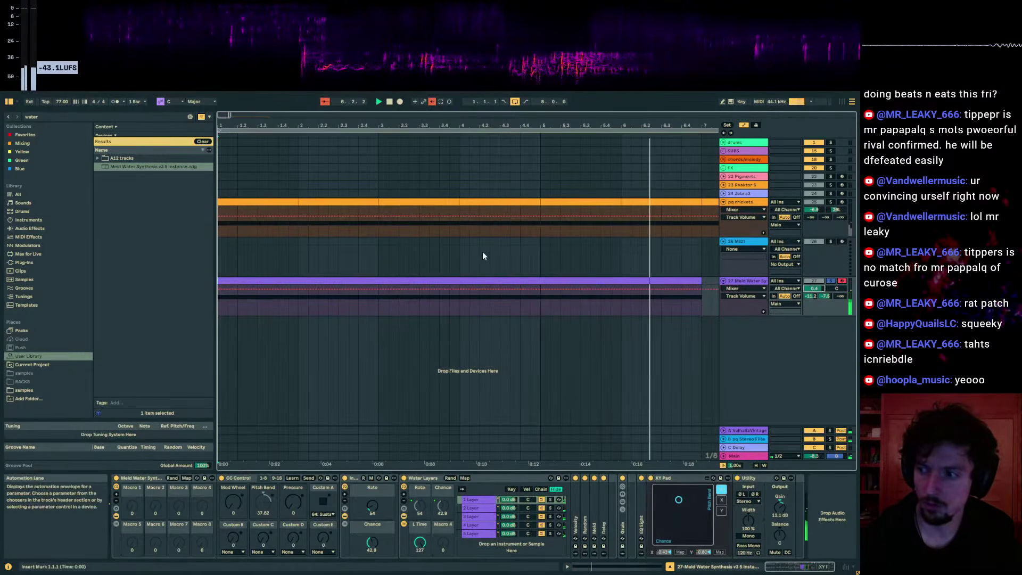
key(a)
click(429, 202)
click(324, 200)
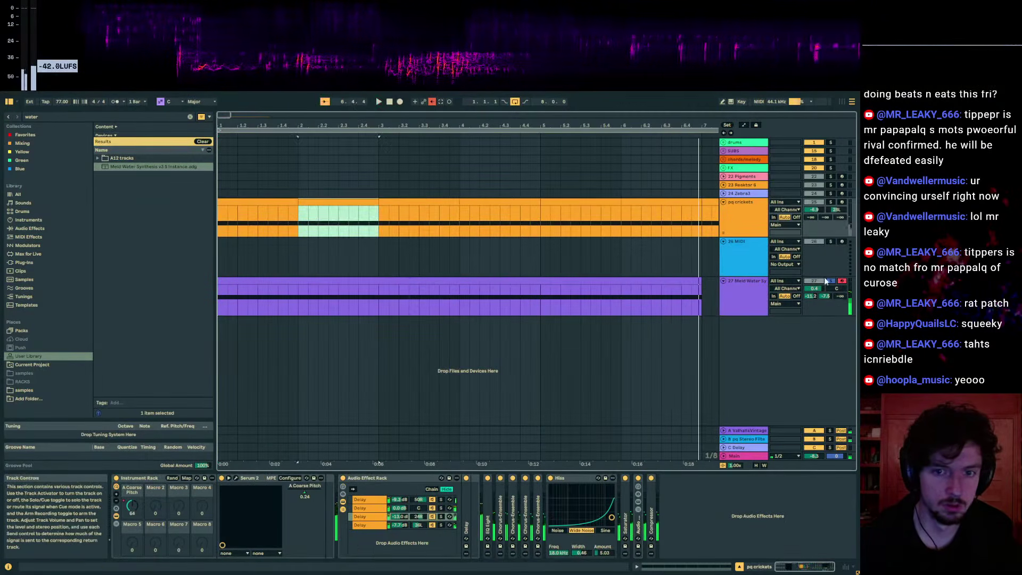
click(238, 200)
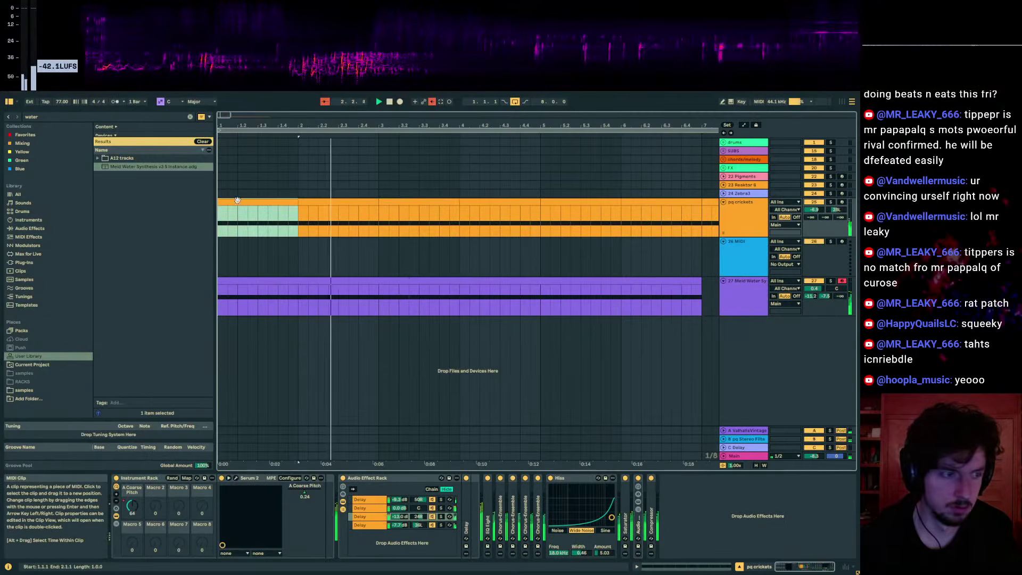
- Open Zebra3 on the 24 Zebra3 track and remove the Osc 1 module from its synthesis grid
key(Down)
key(Down)
click(746, 258)
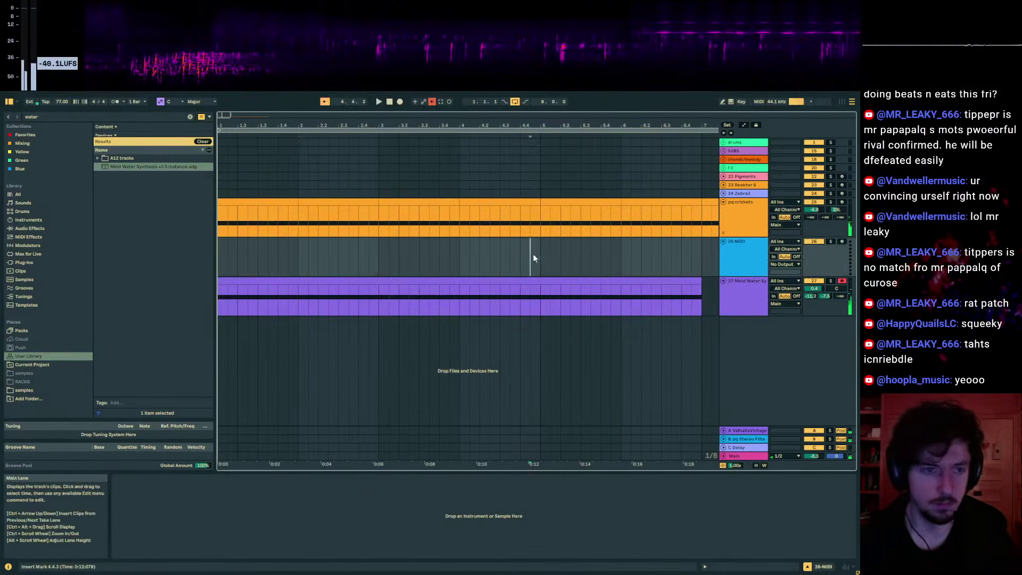
click(741, 193)
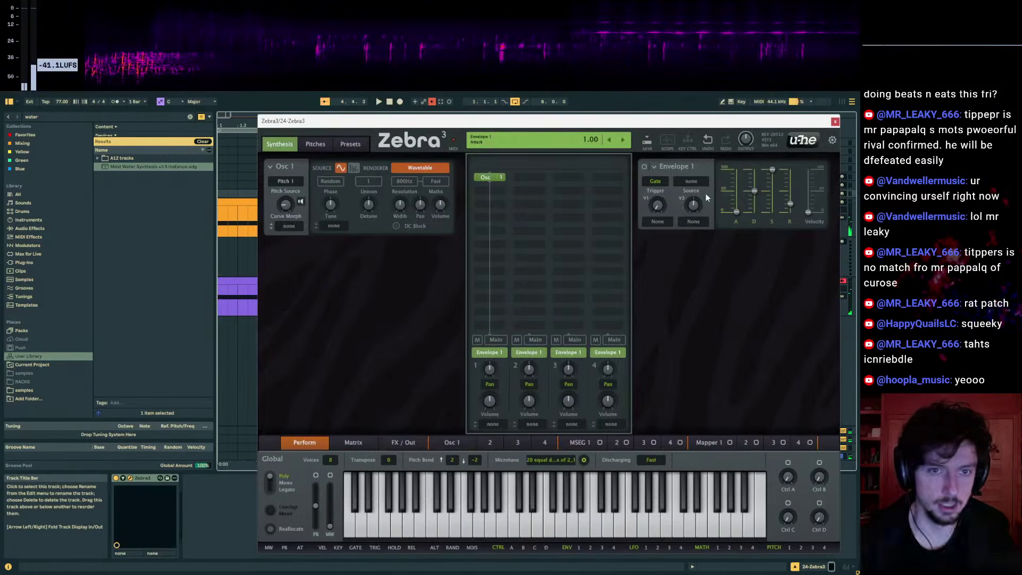
click(481, 177)
drag(479, 178, 486, 184)
double_click(483, 180)
right_click(484, 175)
click(518, 294)
- Install Exciter 2 and Modal 1 as a physical modelling chain in the first lane of the Zebra3 grid
click(483, 177)
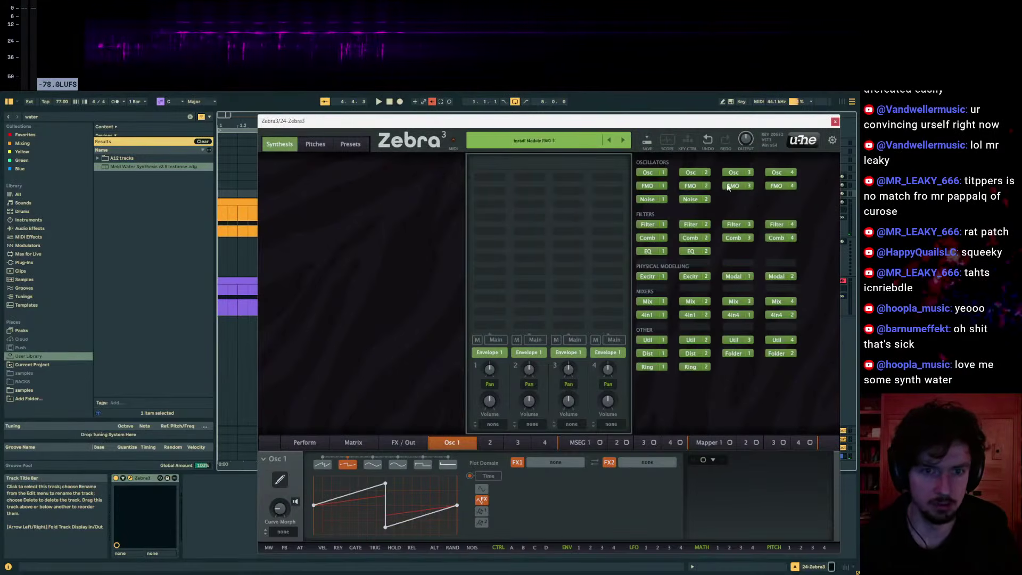
click(695, 276)
click(735, 276)
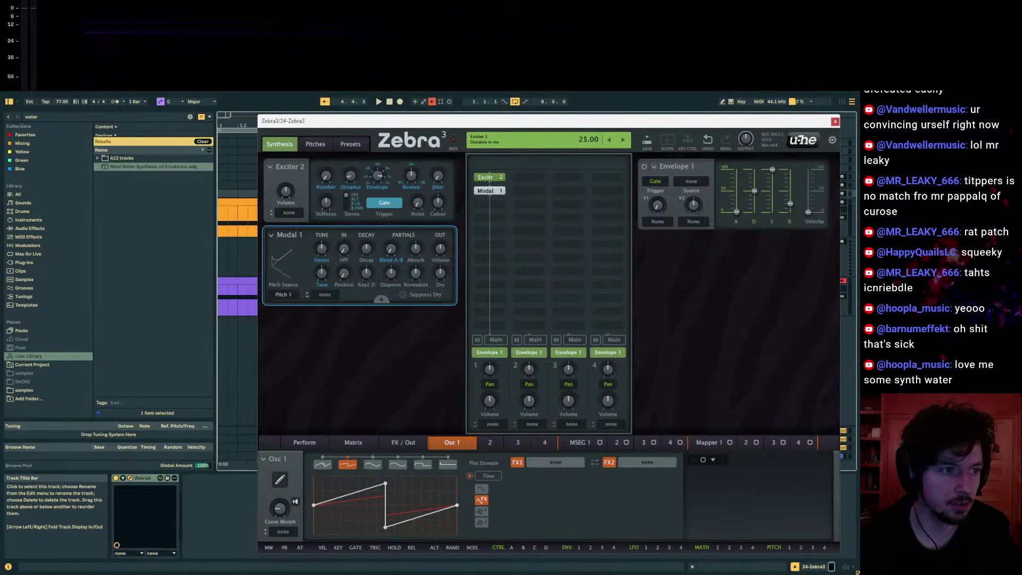
- Arm the 24 Zebra3 track, enable the computer MIDI keyboard, and play test notes with the plugin window repositioned
key(a)
drag(588, 120, 338, 175)
click(828, 244)
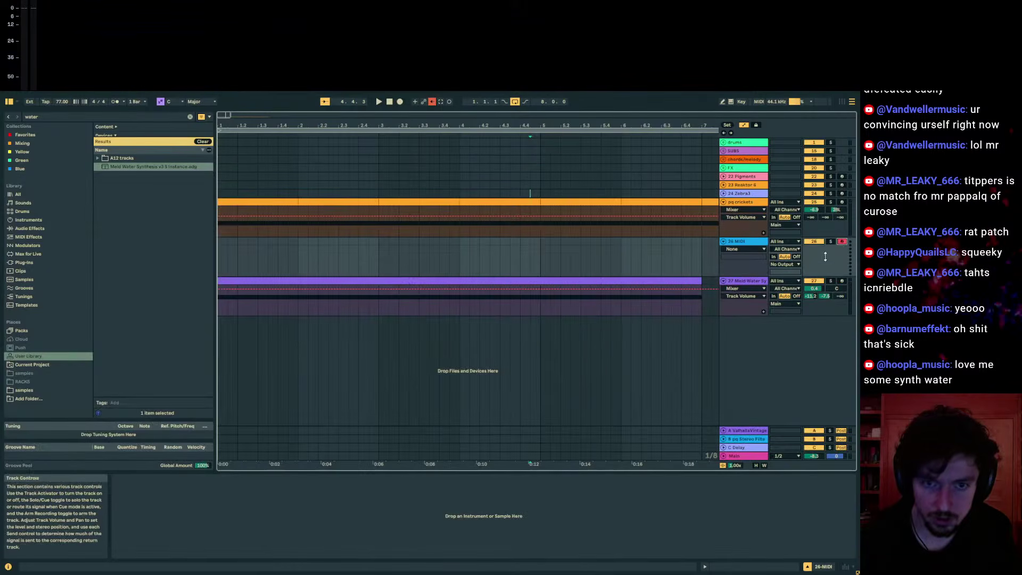
click(805, 192)
click(731, 102)
key(a)
key(a)
key(a)
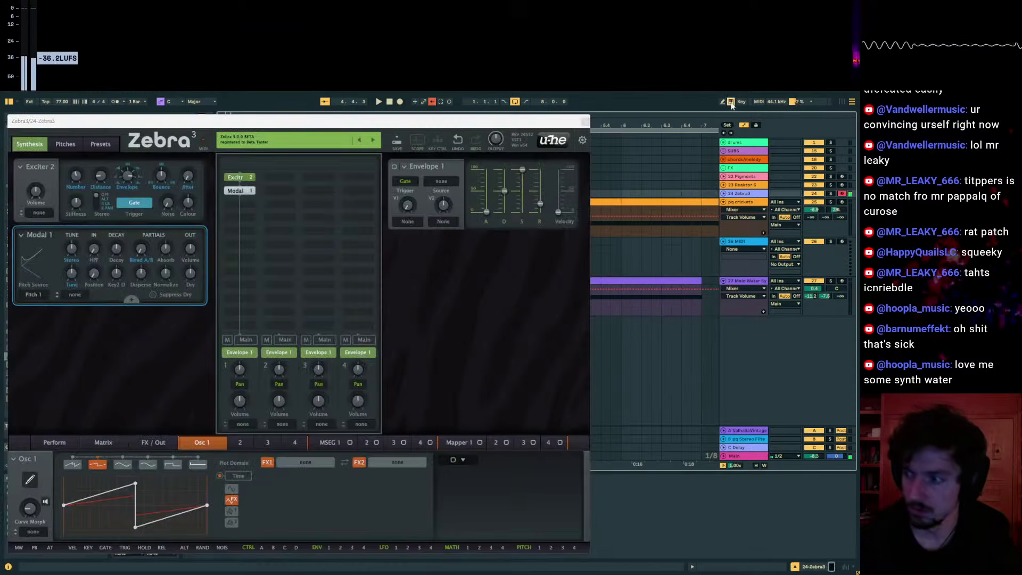
drag(336, 128, 519, 123)
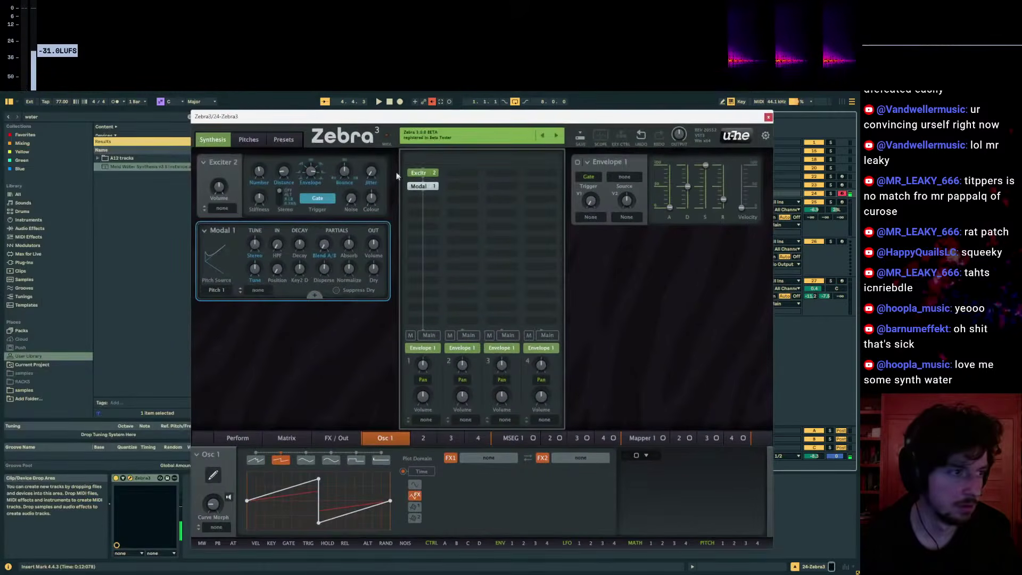
- Set Exciter 2's distance to 101 ms, increase its jitter and noise, raise Modal 1's decay, and adjust the exciter stiffness
drag(283, 171, 284, 159)
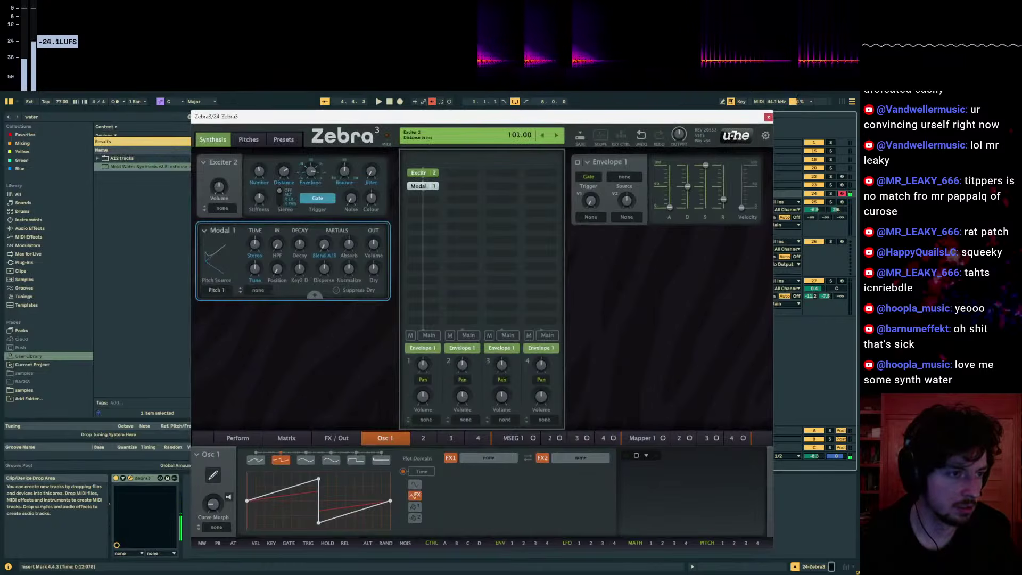
drag(373, 173, 373, 130)
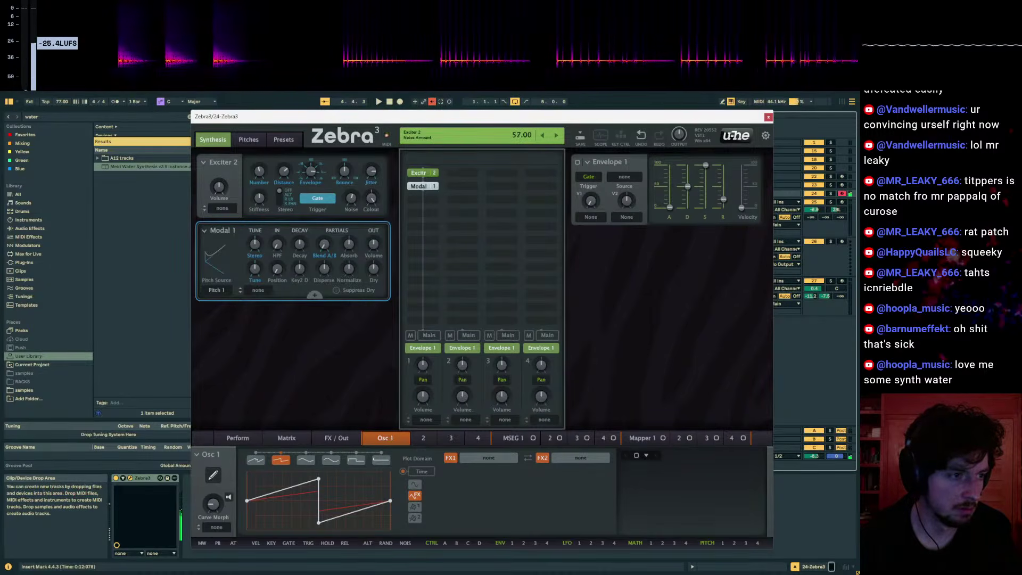
drag(301, 242, 300, 205)
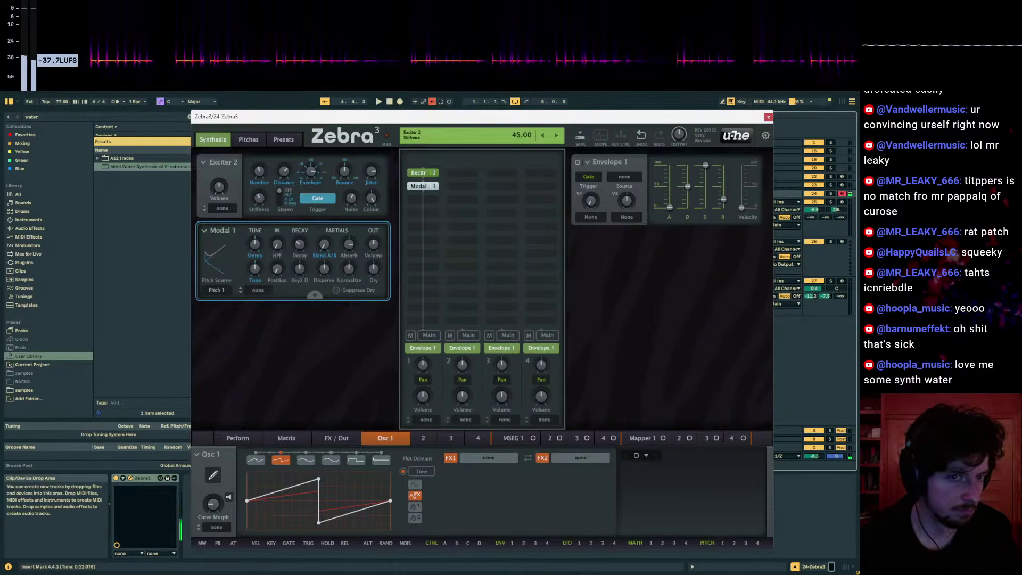
drag(259, 198, 258, 201)
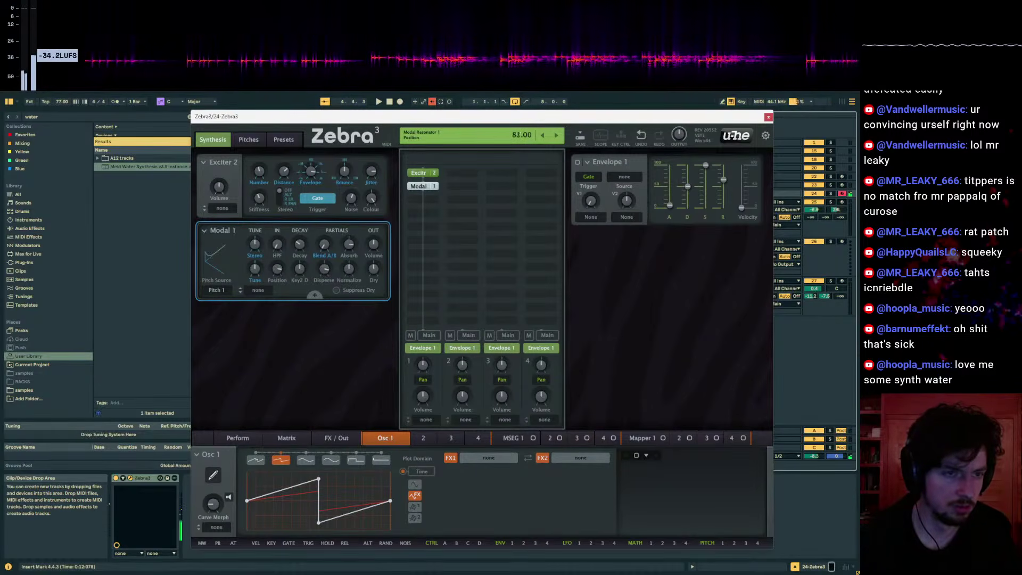
- Reset Modal 1's tune to 0 and add Modal 2 beneath it in the first lane with its tune at 24
drag(251, 273, 252, 287)
double_click(251, 273)
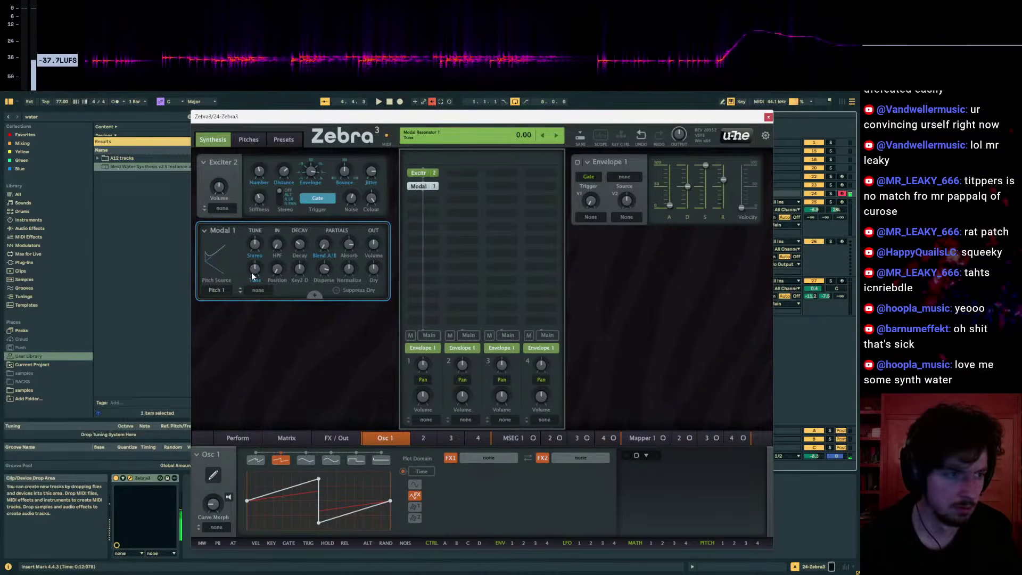
click(422, 208)
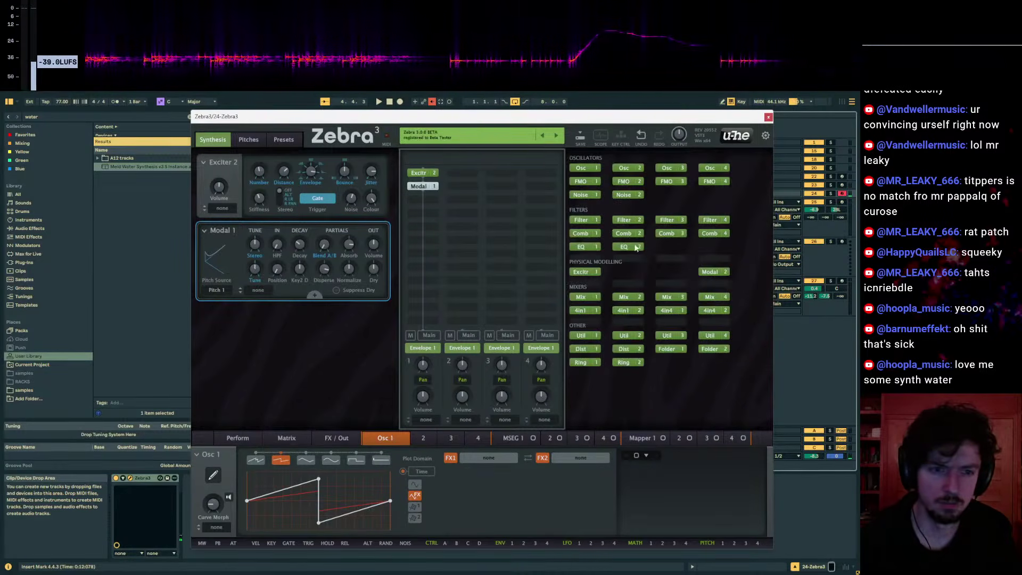
click(714, 271)
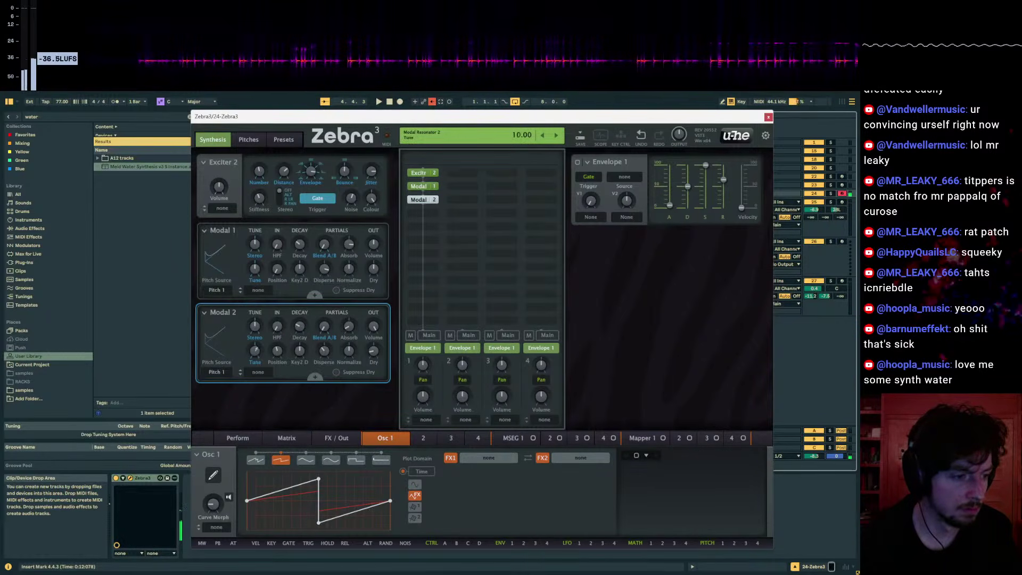
drag(255, 350, 255, 257)
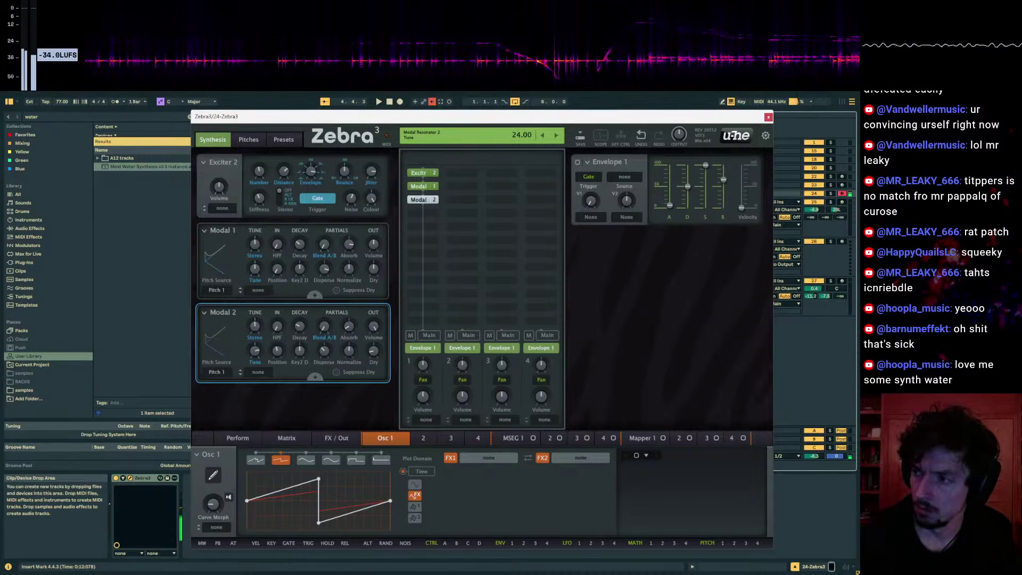
mouse_move(383, 325)
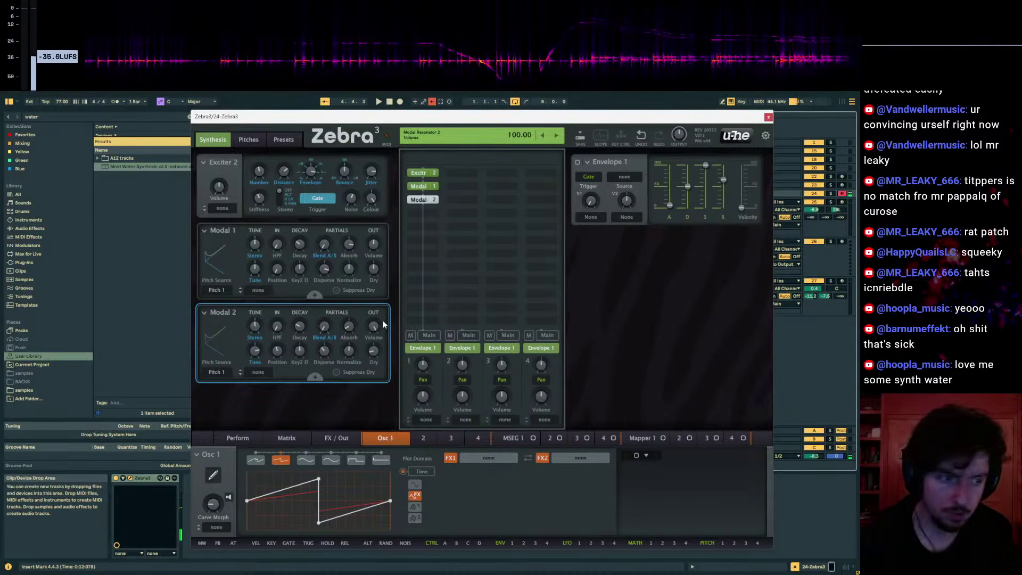
- Add FMO 1 below Modal 2 in the first lane and bypass and re-enable it to compare the sound
click(431, 227)
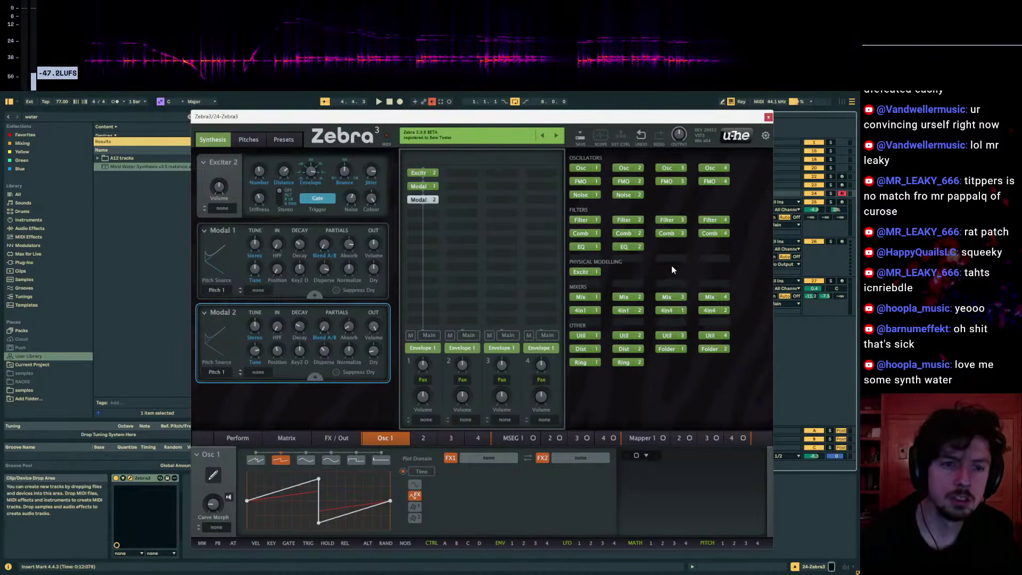
click(581, 183)
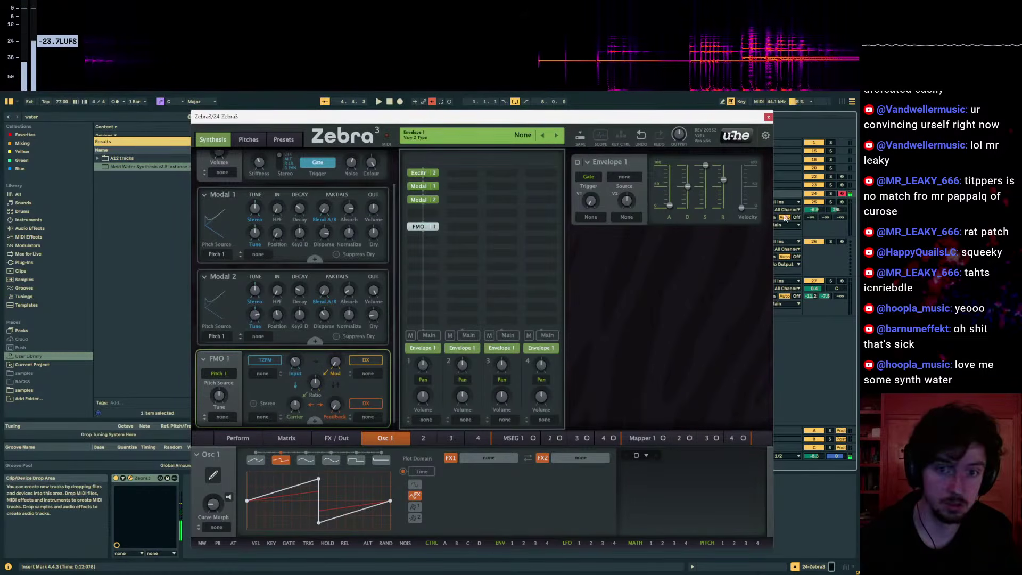
drag(672, 118, 494, 133)
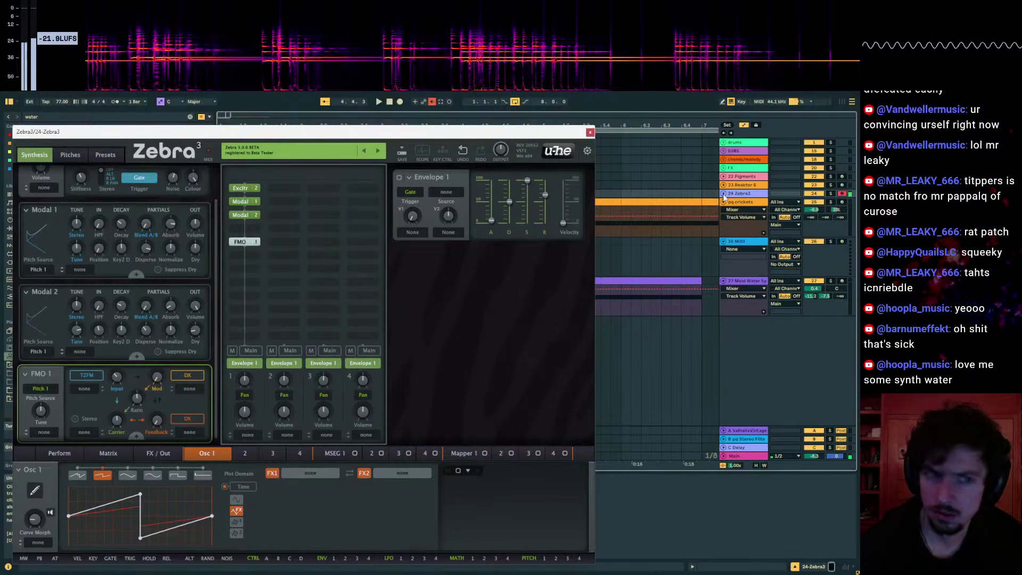
drag(448, 133, 496, 146)
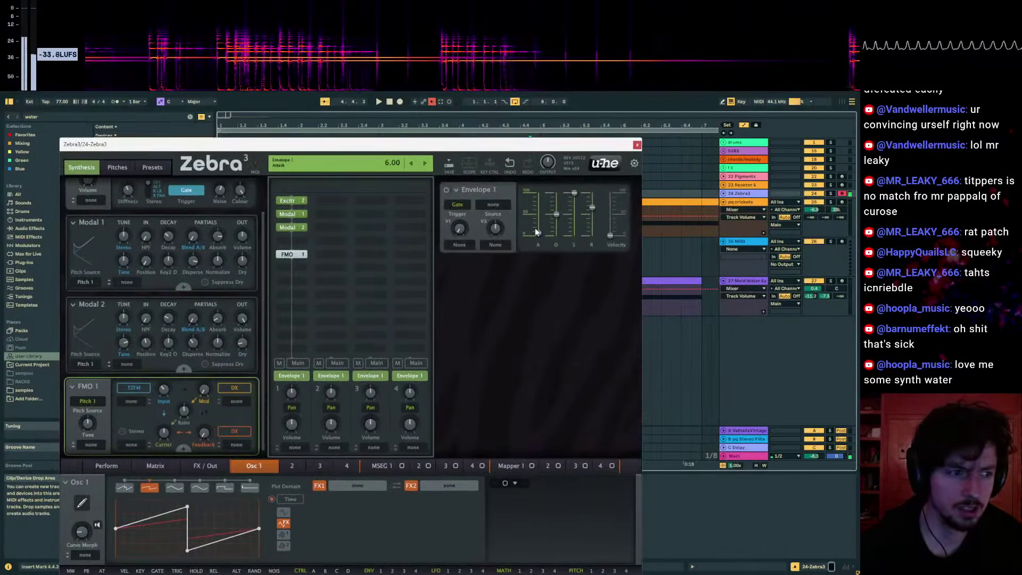
double_click(294, 252)
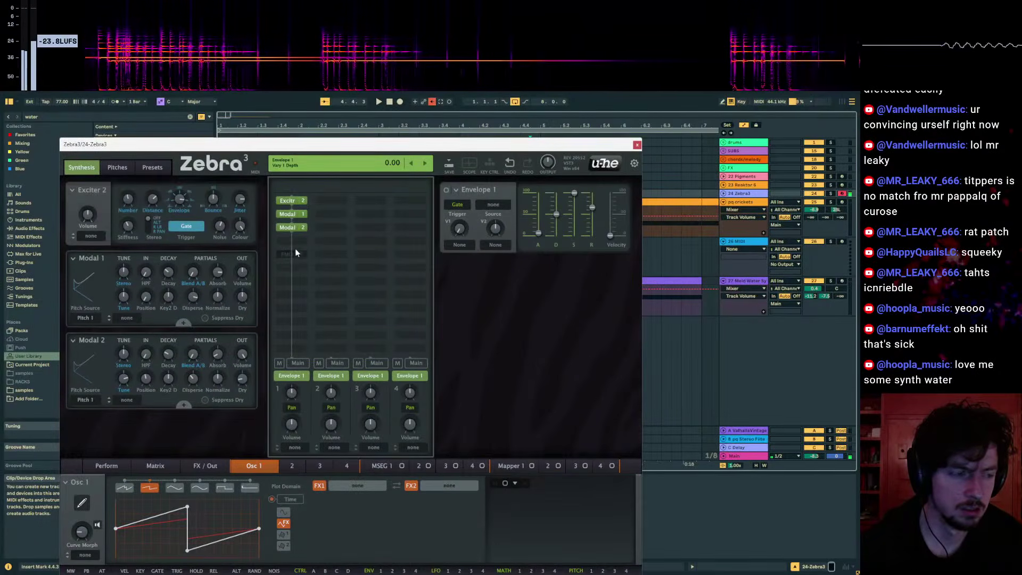
double_click(298, 254)
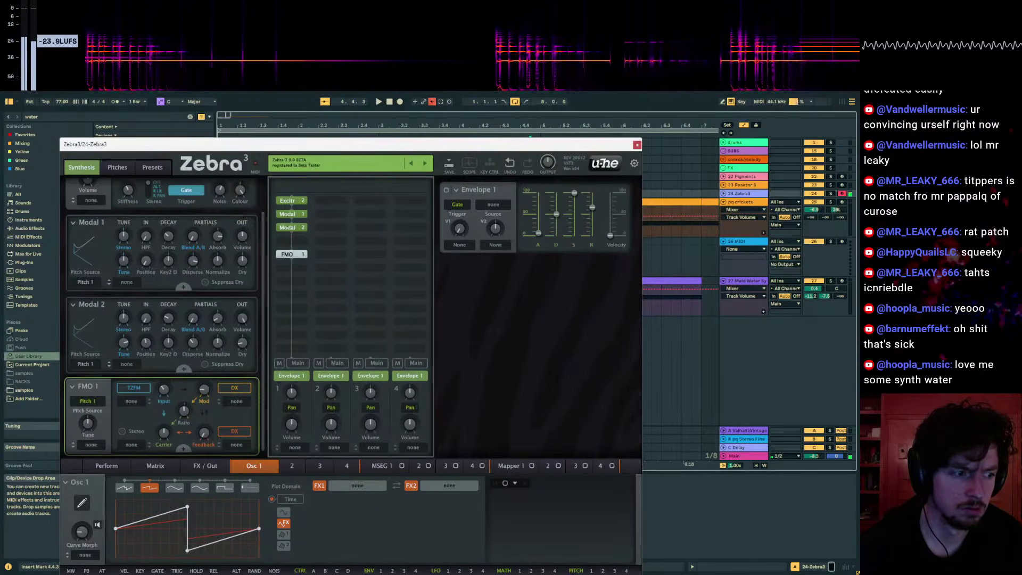
- Solo the pq crickets track, switch the solo to 24 Zebra3, and shift the computer MIDI keyboard down to octave C1 for test notes
drag(162, 144, 132, 328)
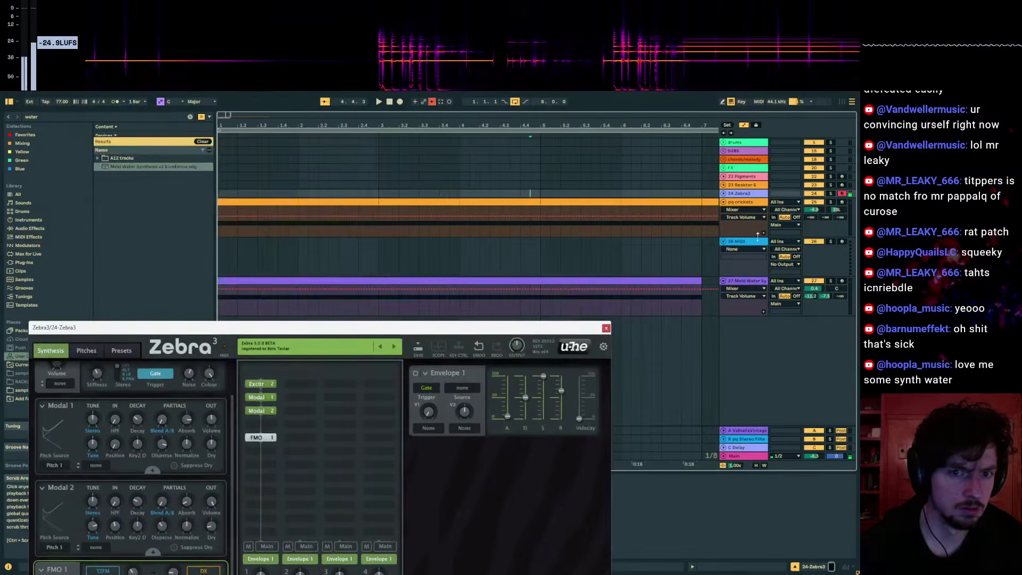
click(828, 202)
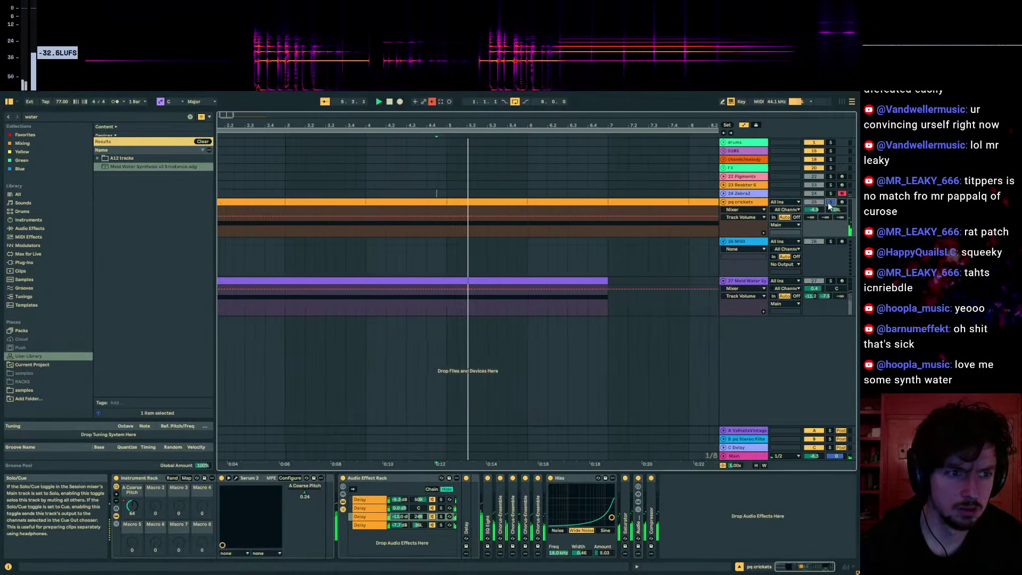
click(830, 193)
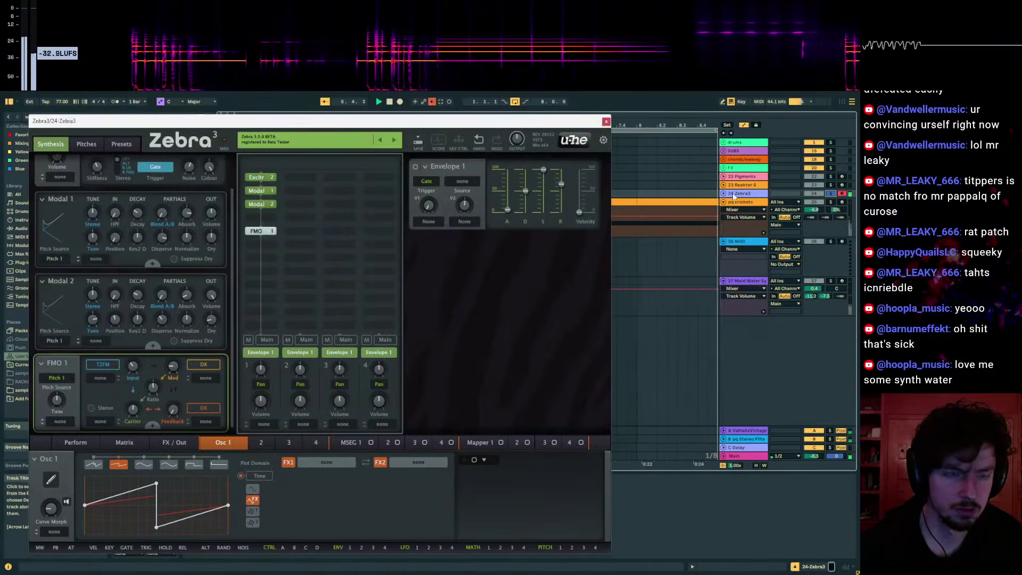
key(x)
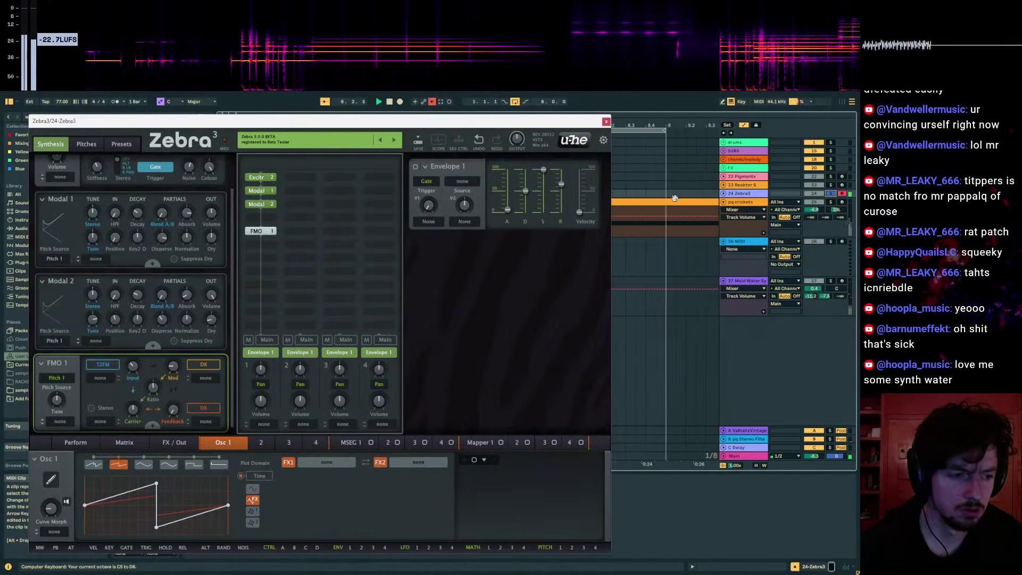
key(z)
key(z)
key(z)
key(z)
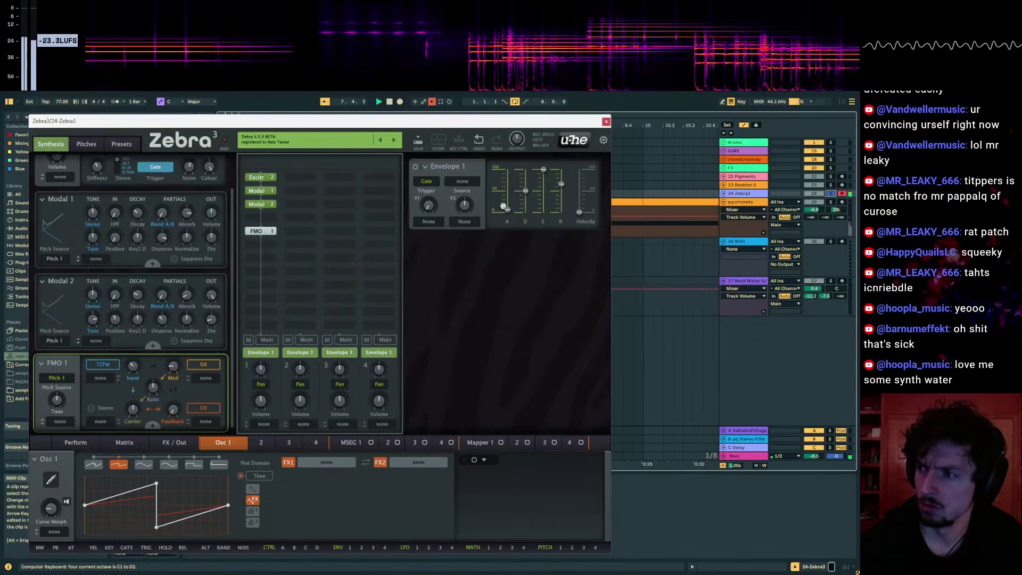
- Stop playback and place the insert marker near the start of the 24 Zebra3 track
drag(296, 125, 565, 174)
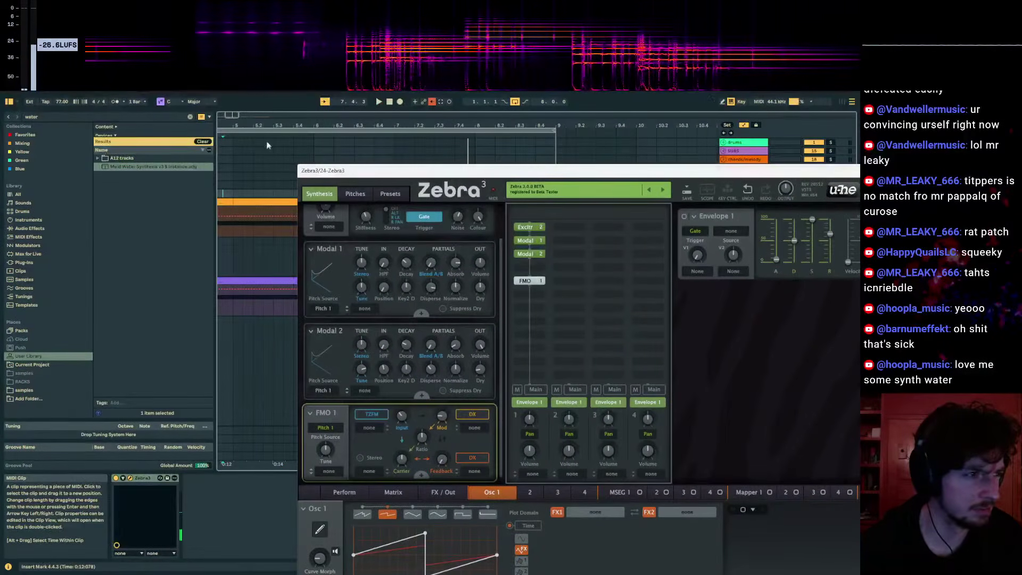
key(space)
click(227, 190)
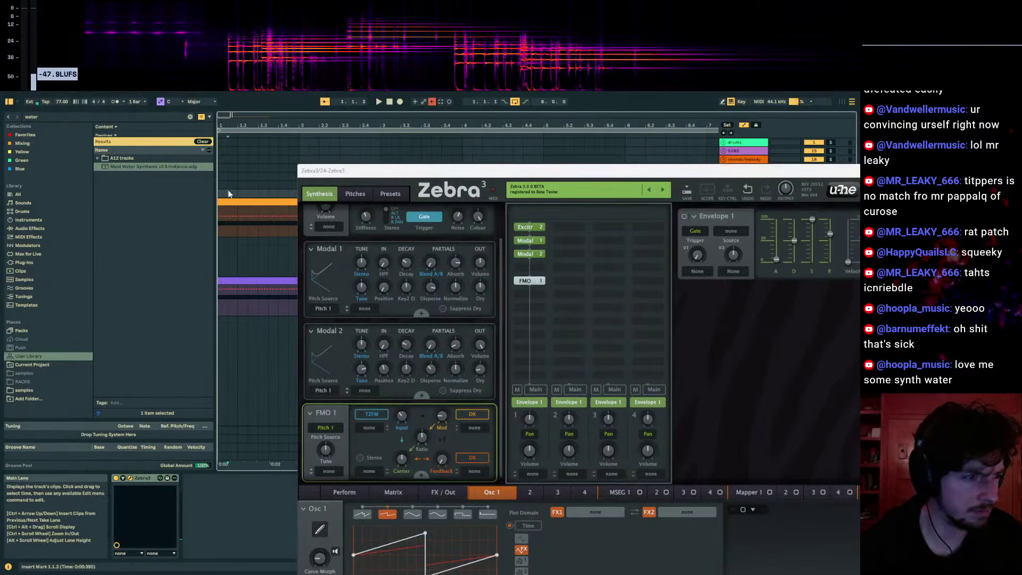
- Leave full-screen mode and open the audio settings
key(shift+Tab)
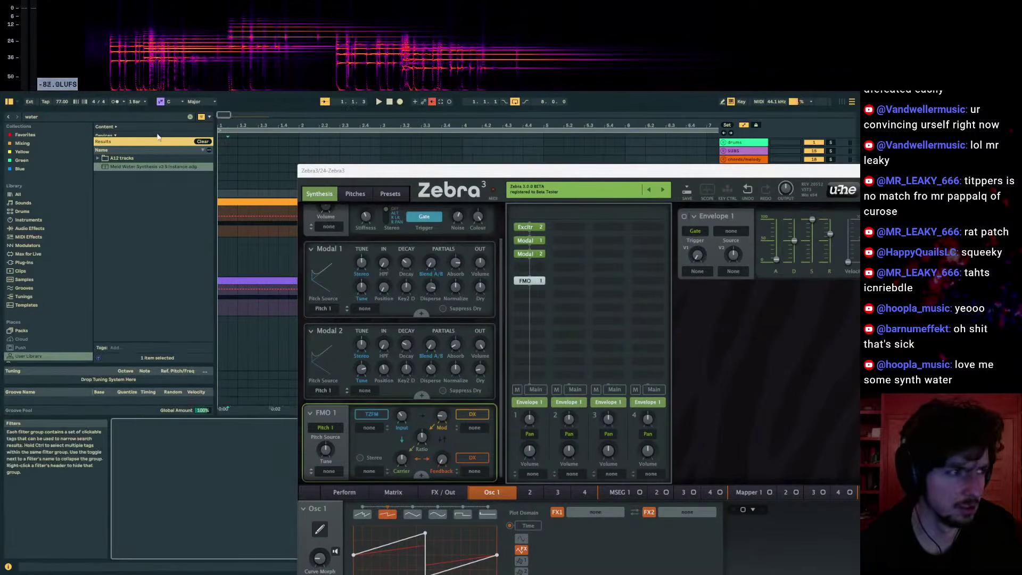
key(F11)
click(109, 107)
click(136, 108)
click(137, 108)
click(151, 434)
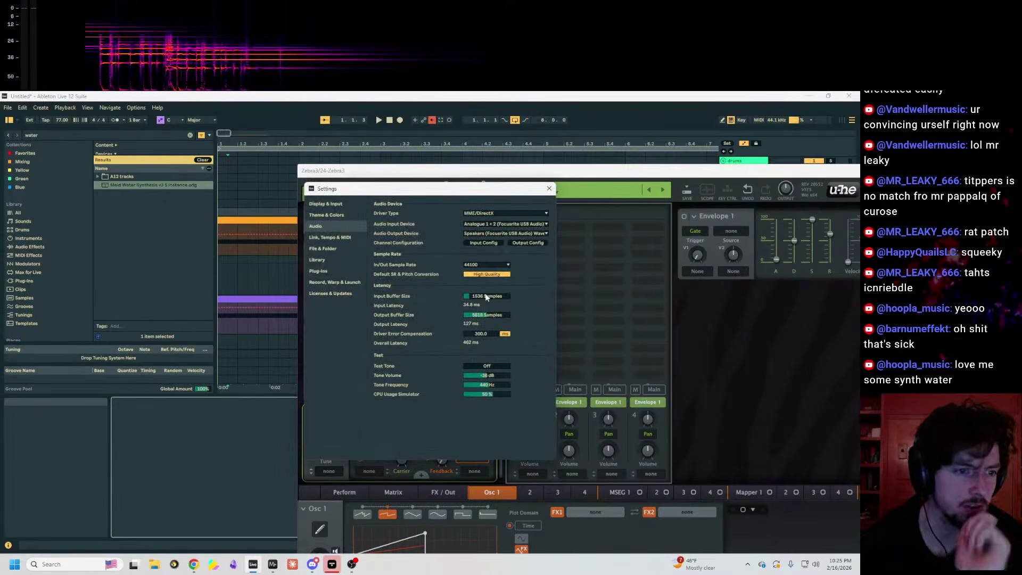
- Set the input buffer size to 256 samples, adjust the output buffer size while checking with the test tone, and close the settings
click(490, 366)
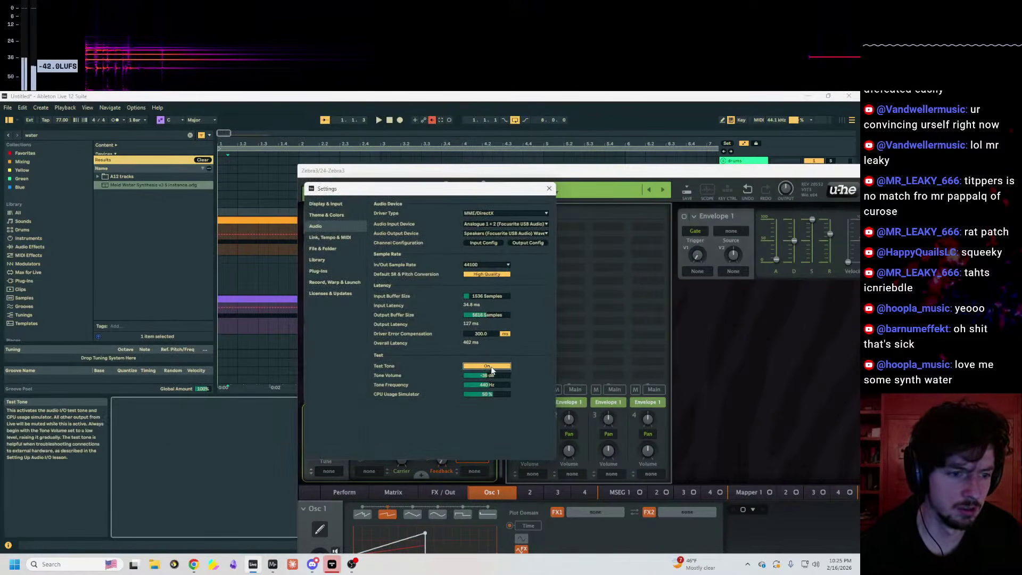
click(490, 367)
drag(490, 295, 491, 286)
click(487, 366)
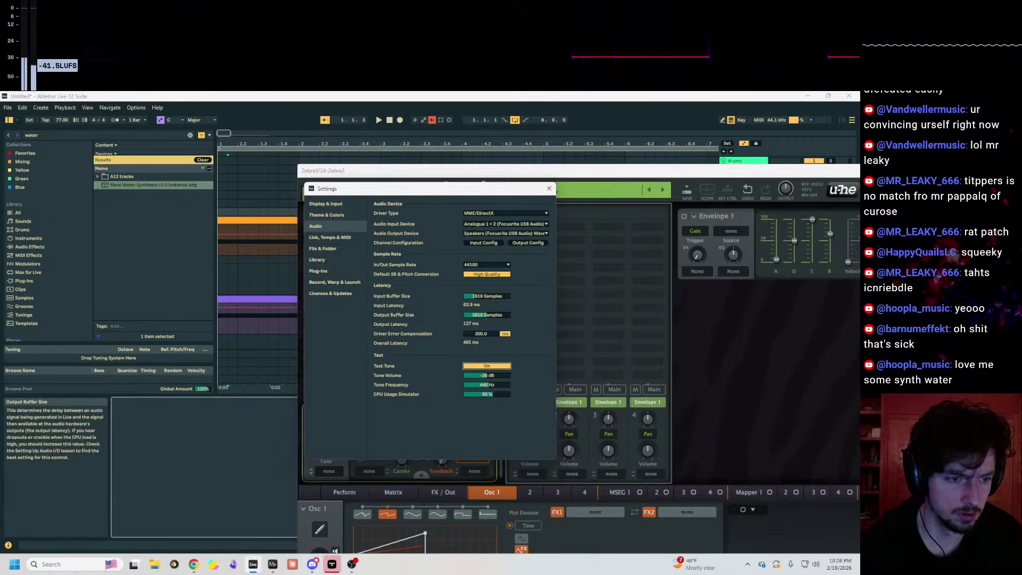
mouse_move(486, 314)
mouse_down()
mouse_move(486, 298)
mouse_move(487, 331)
mouse_move(483, 298)
mouse_up()
click(483, 296)
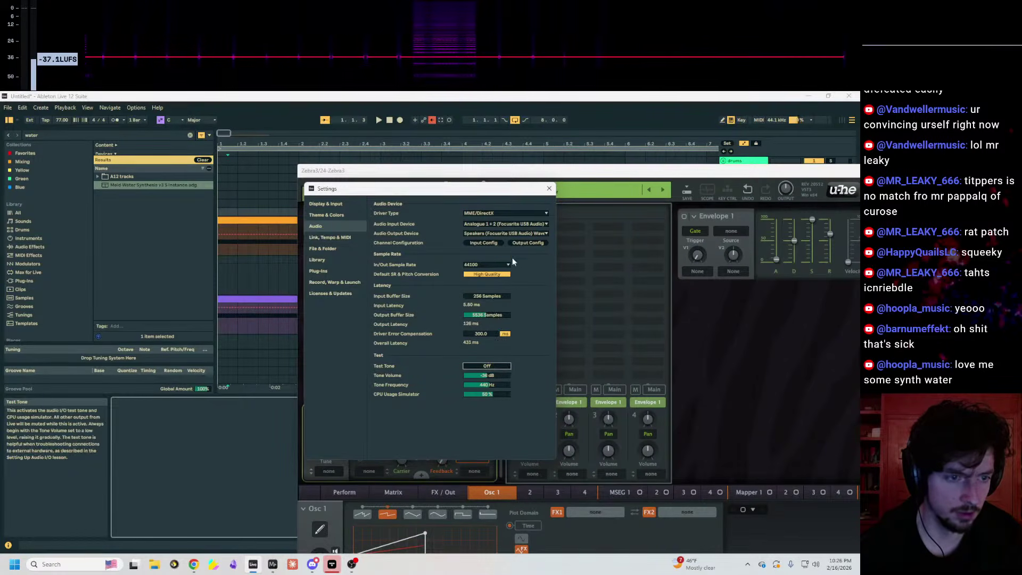
click(548, 188)
- Play test notes an octave higher on 24 Zebra3, unfold the track, and set its ValhallaVintage send to about -2.8 dB
drag(537, 175, 359, 177)
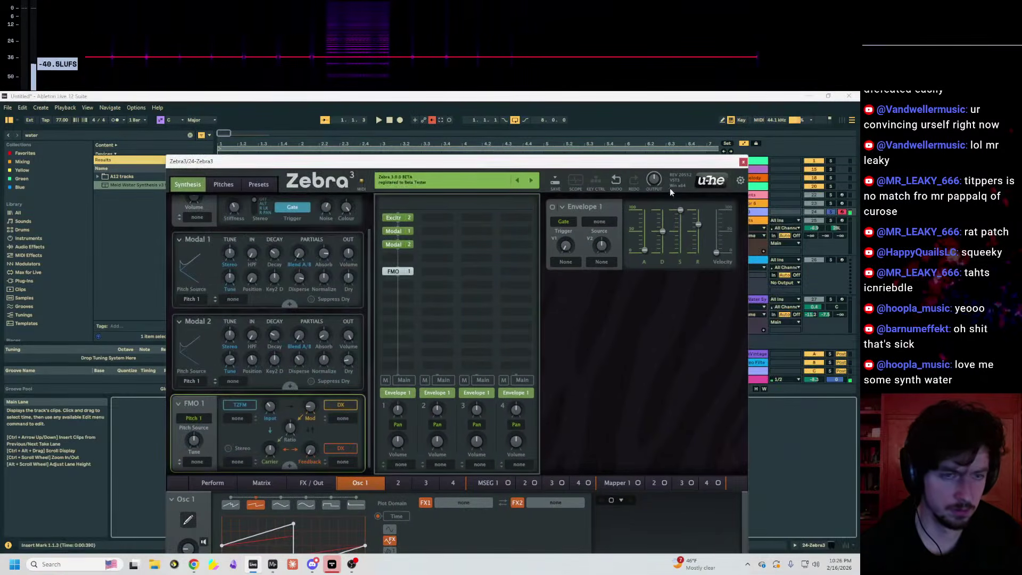
click(741, 212)
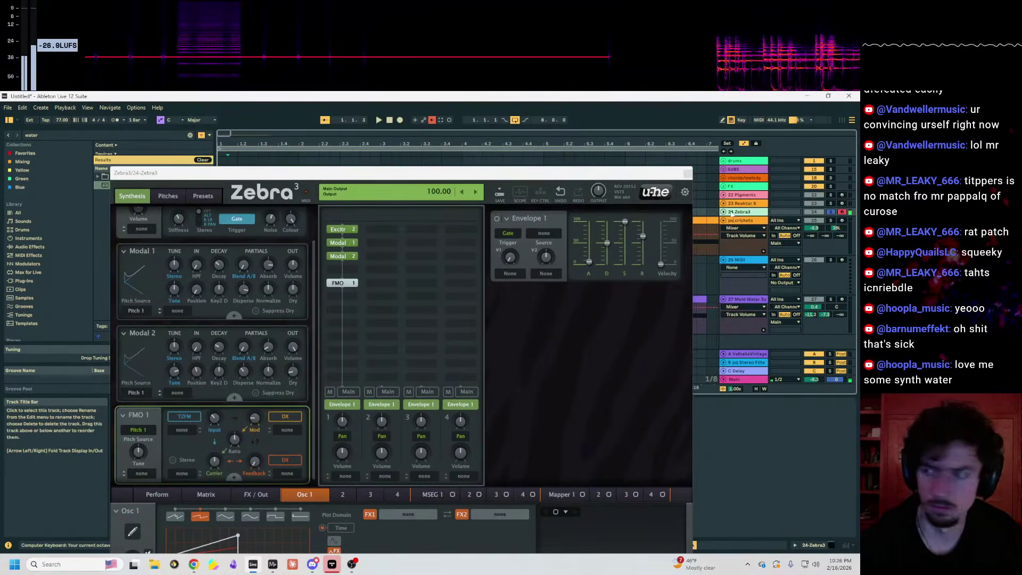
key(x)
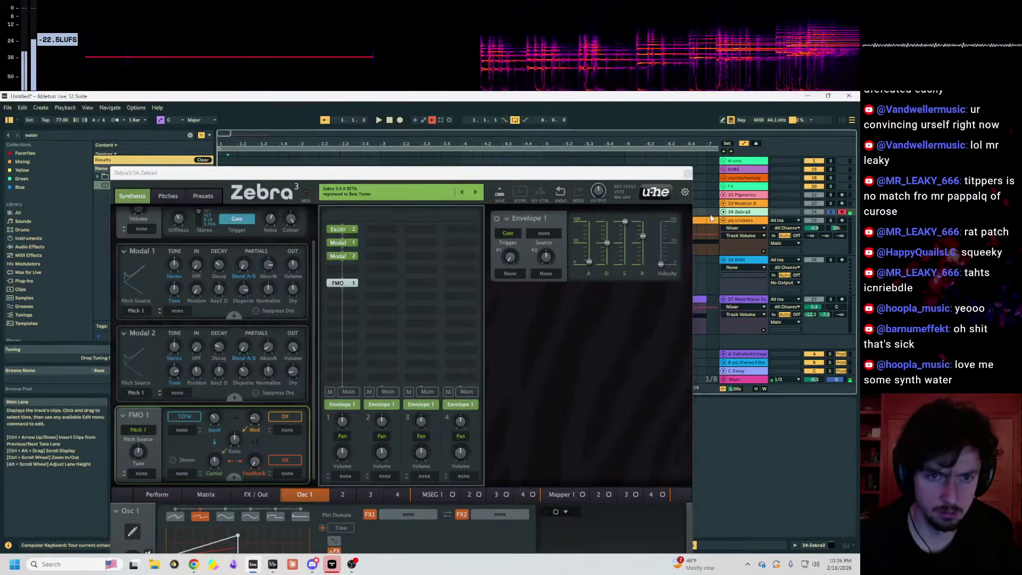
click(723, 212)
drag(810, 227, 809, 220)
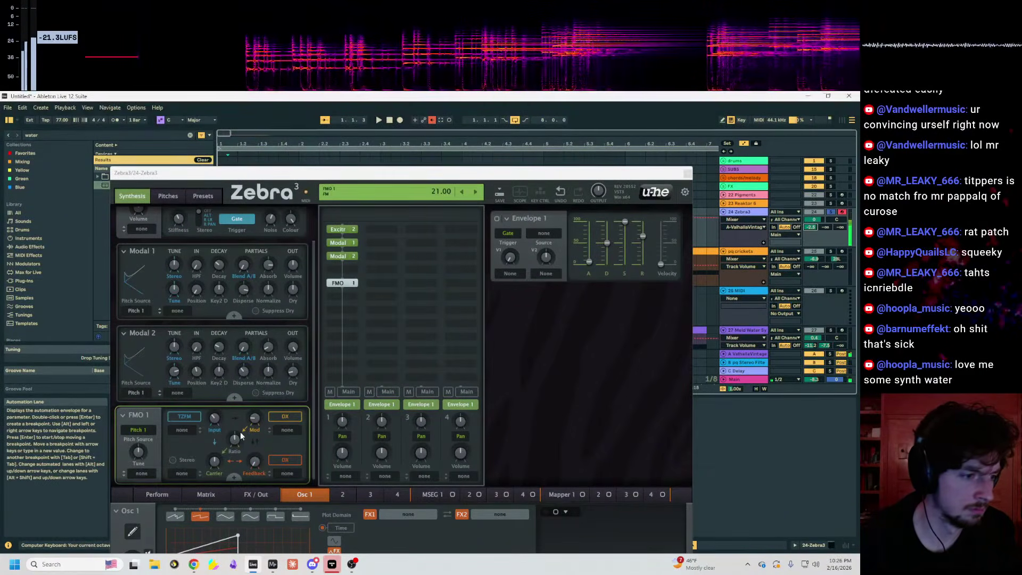
- Set FMO 1's input mode to Dry and bypass the module in the grid
click(197, 421)
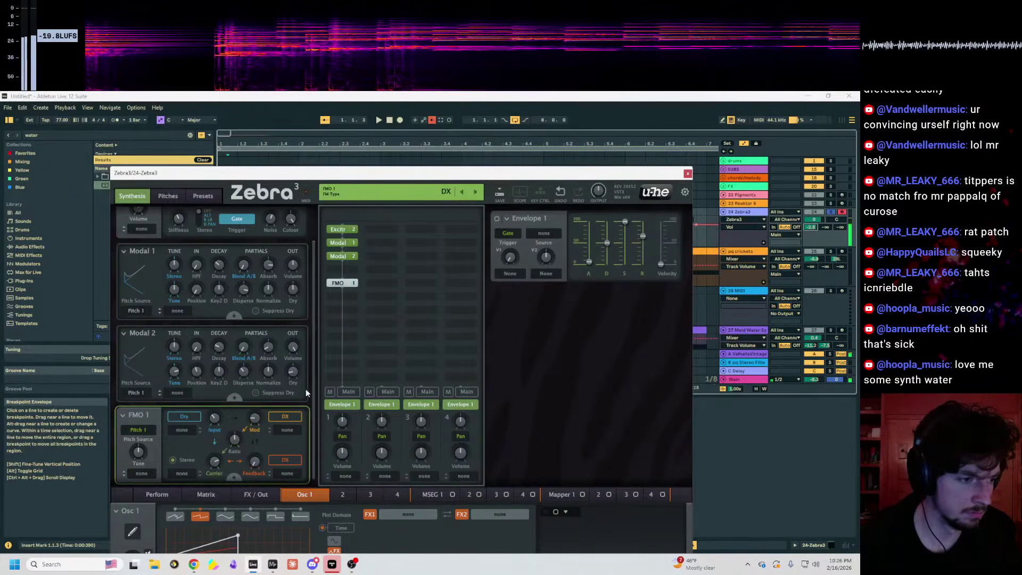
double_click(346, 282)
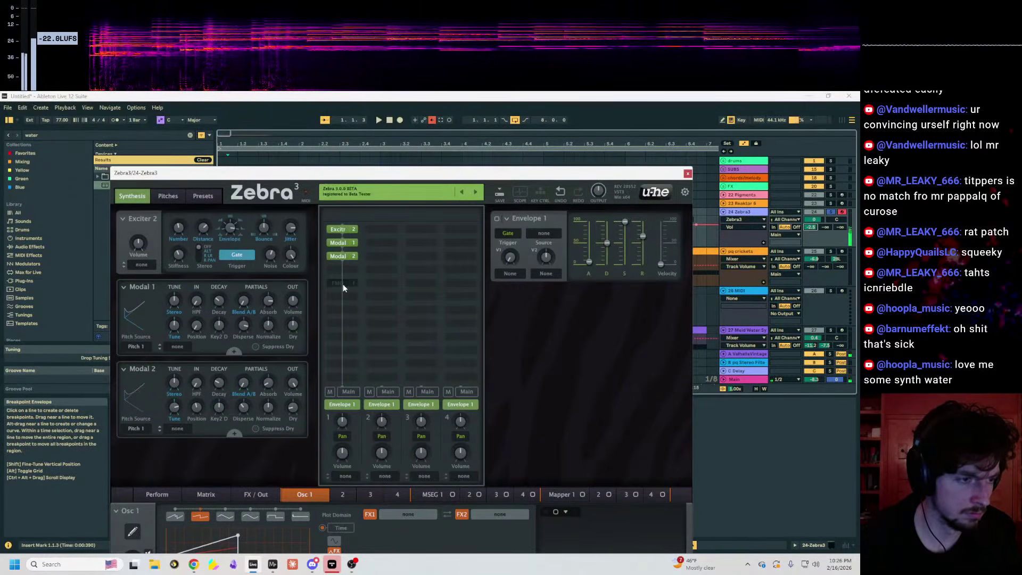
- Set Modal 2's dry level to about -44 and adjust its dispersion and tune
drag(285, 407, 284, 394)
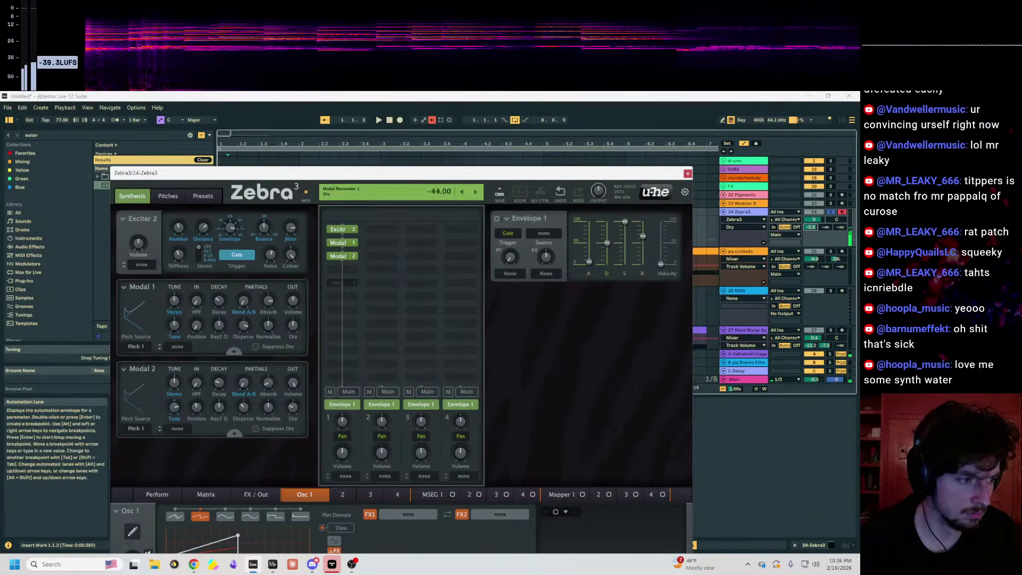
drag(696, 219, 696, 215)
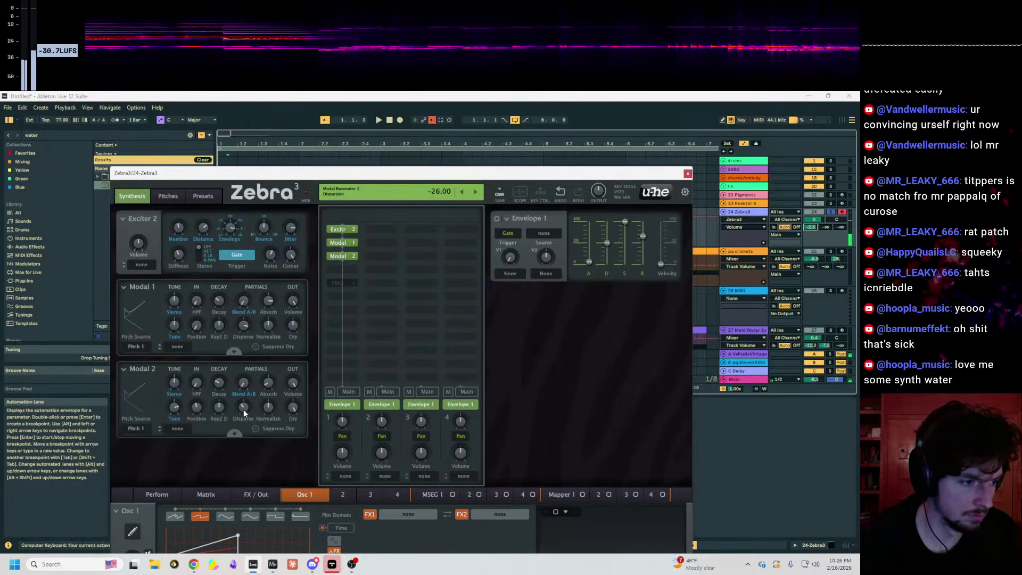
drag(243, 407, 243, 418)
drag(175, 408, 175, 399)
- Expand Modal 1's profile settings and load the factory Marimba profile as Profile A
click(233, 353)
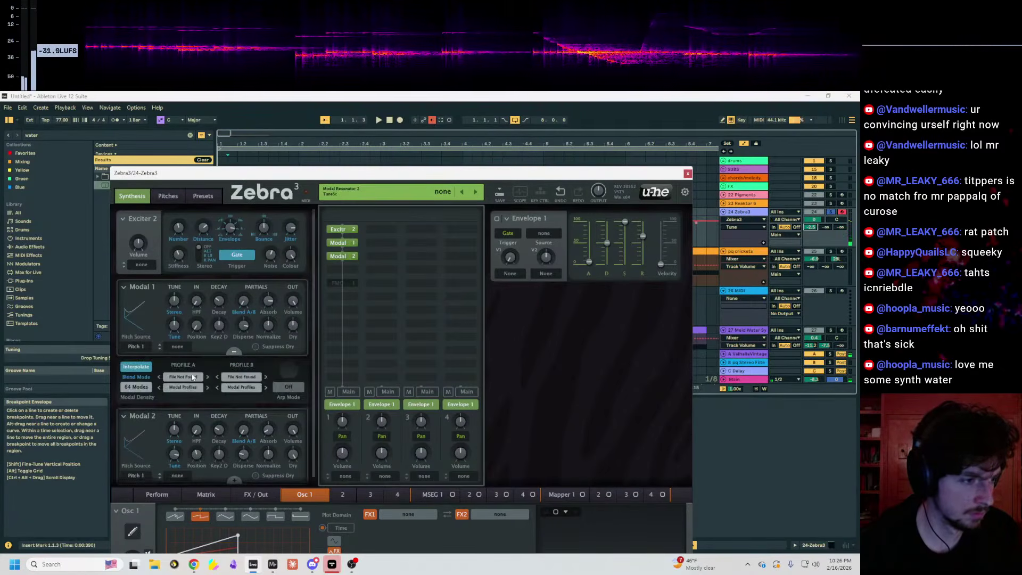
click(183, 387)
click(211, 242)
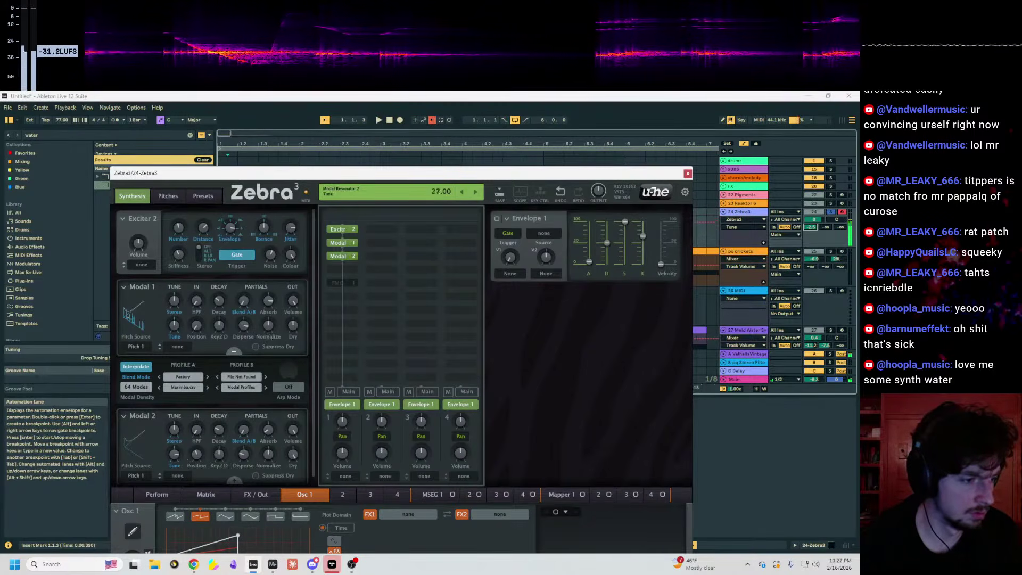
- Set Modal 2's tune to 32 and reposition the plugin window so the whole synth is in view
drag(174, 454, 174, 467)
drag(697, 226, 702, 223)
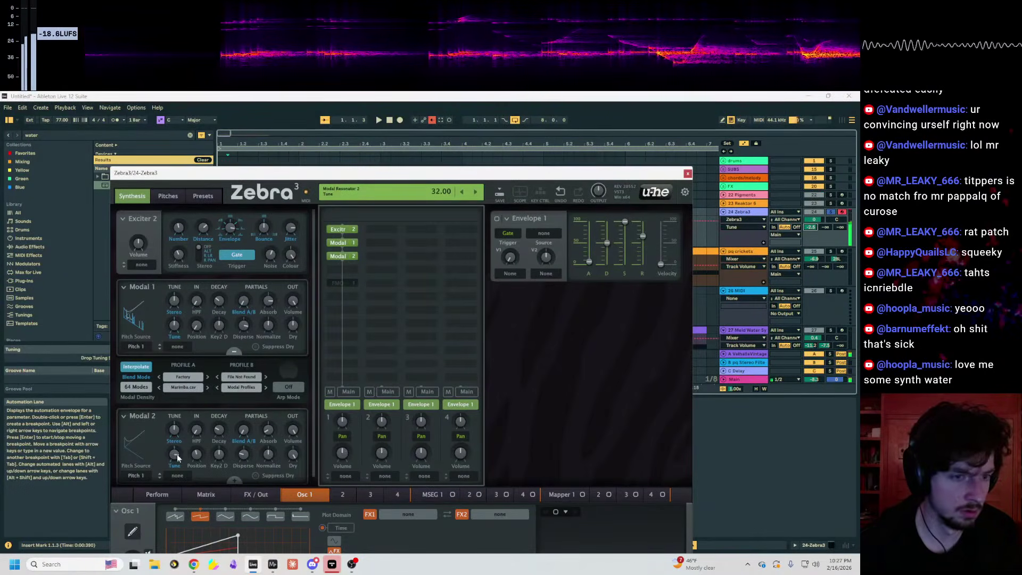
drag(336, 180, 404, 135)
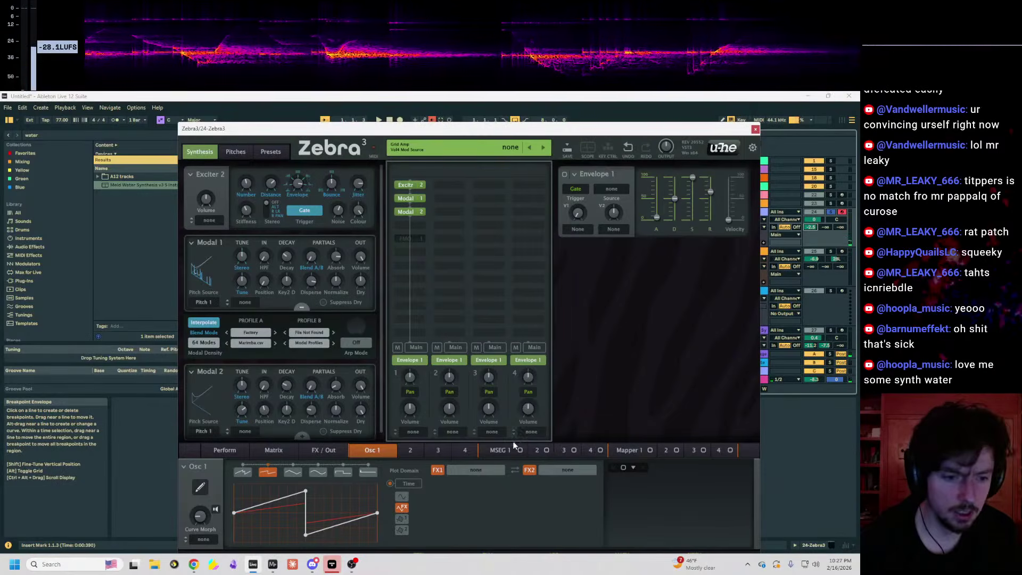
- Assign MSEG 1 as a modulation source for Modal 2's tune and adjust the tune modulation
click(520, 454)
drag(520, 450, 241, 409)
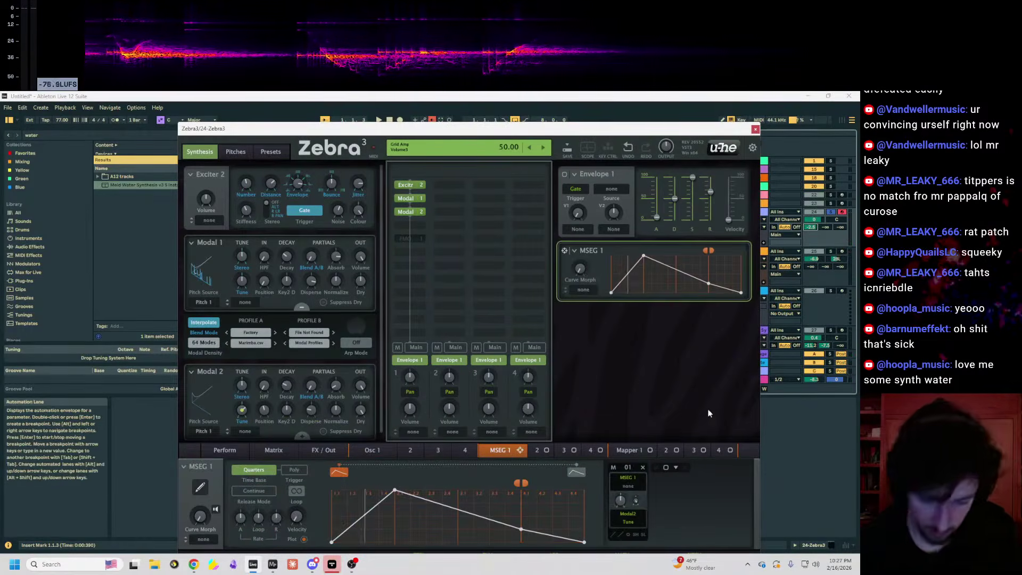
click(797, 429)
key(F11)
drag(468, 130, 414, 99)
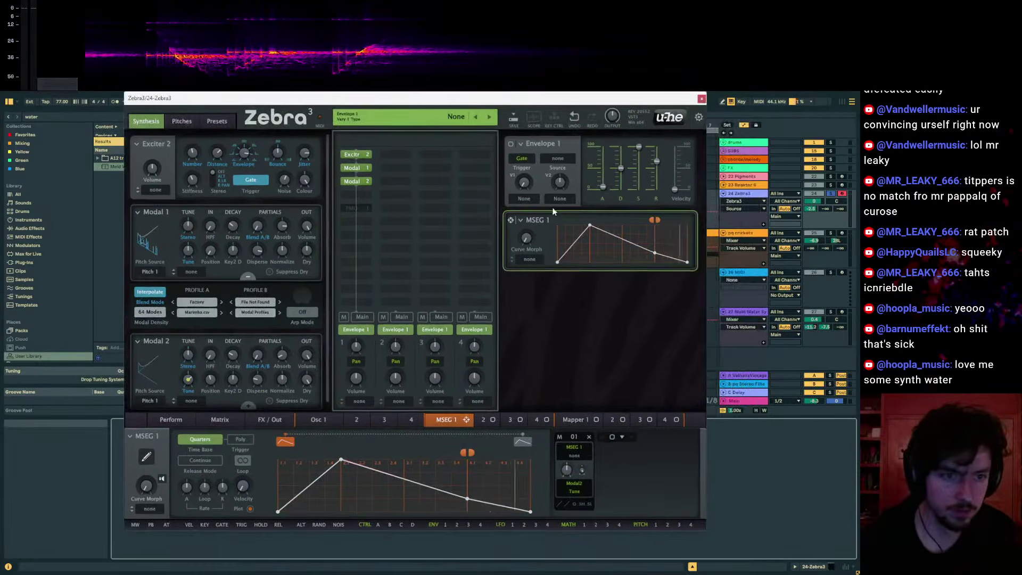
drag(188, 382, 186, 354)
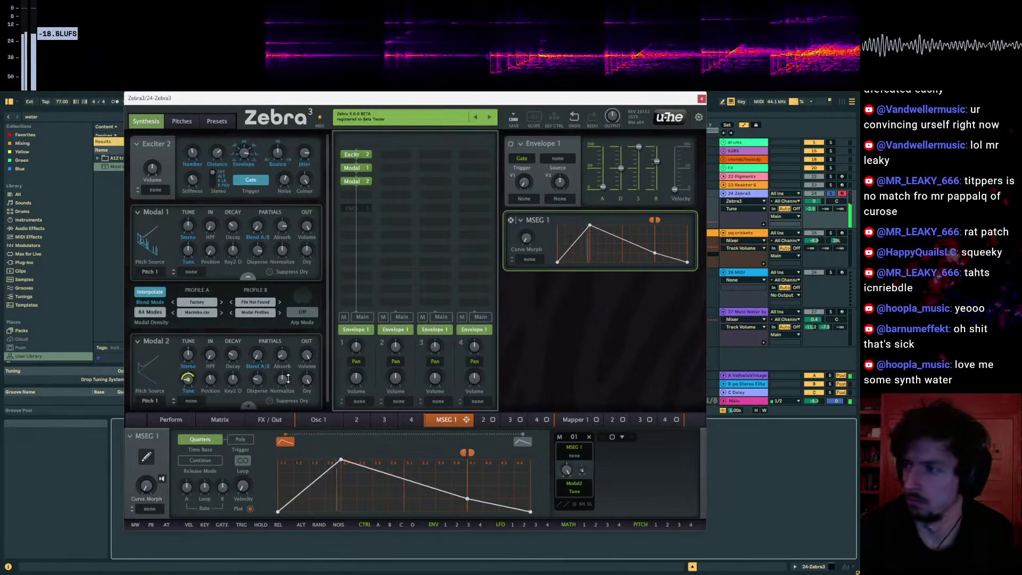
- Audition the patch across several keyboard octaves and raise the Zebra3 track's send to the stereo filter and swap delay return to 0 dB
key(x)
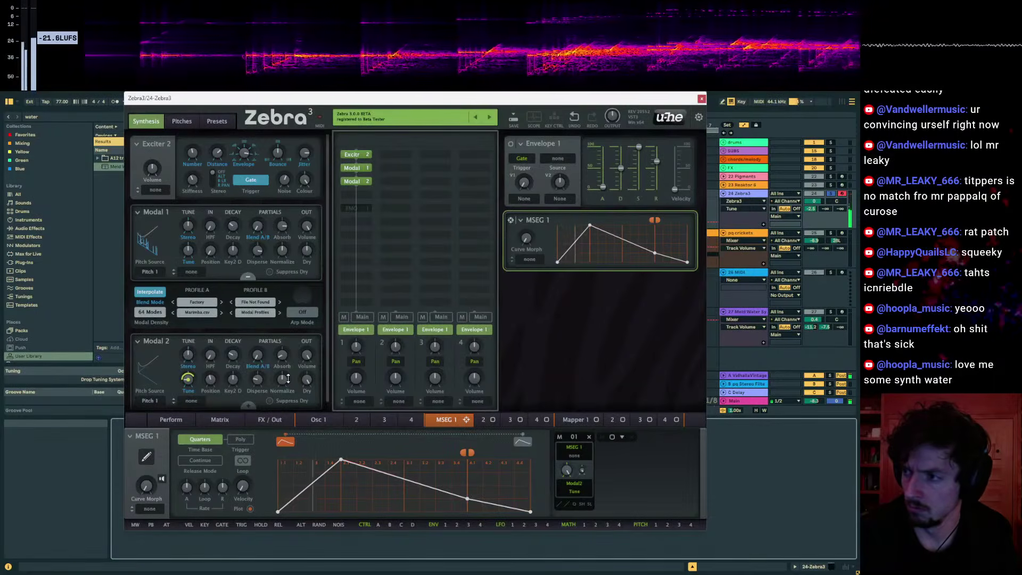
key(z)
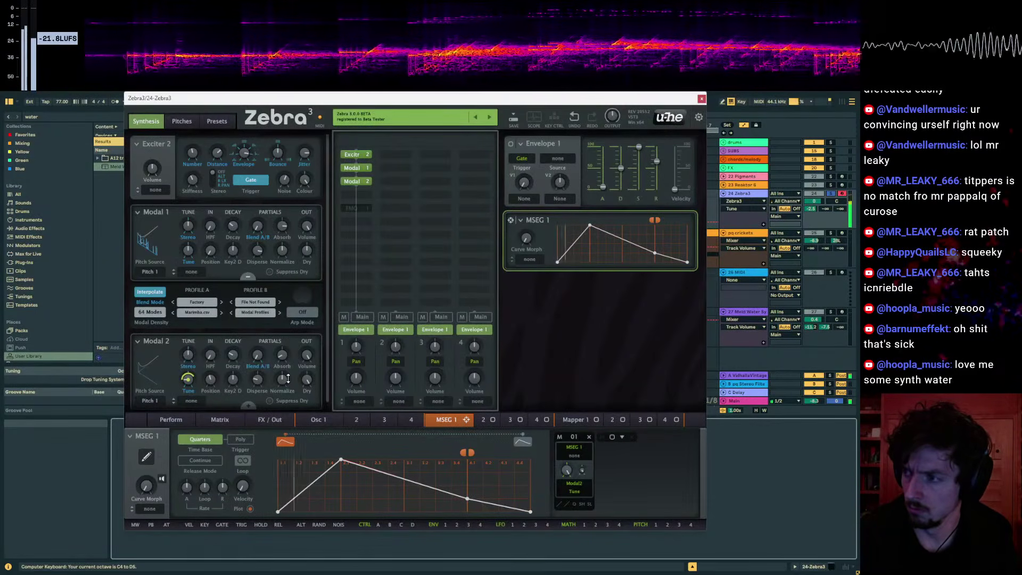
key(z)
key(z)
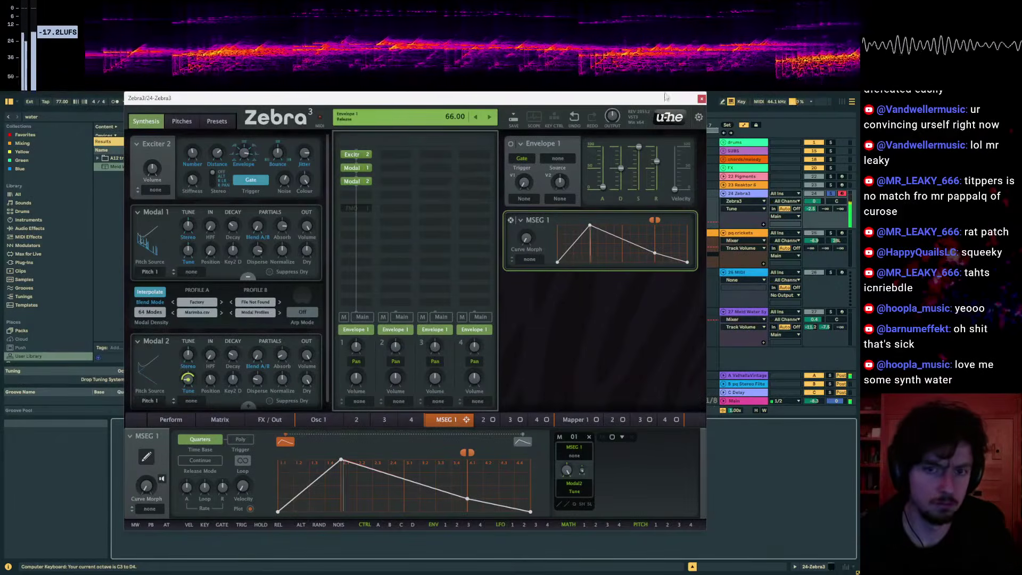
right_click(824, 208)
click(832, 208)
drag(826, 208, 826, 160)
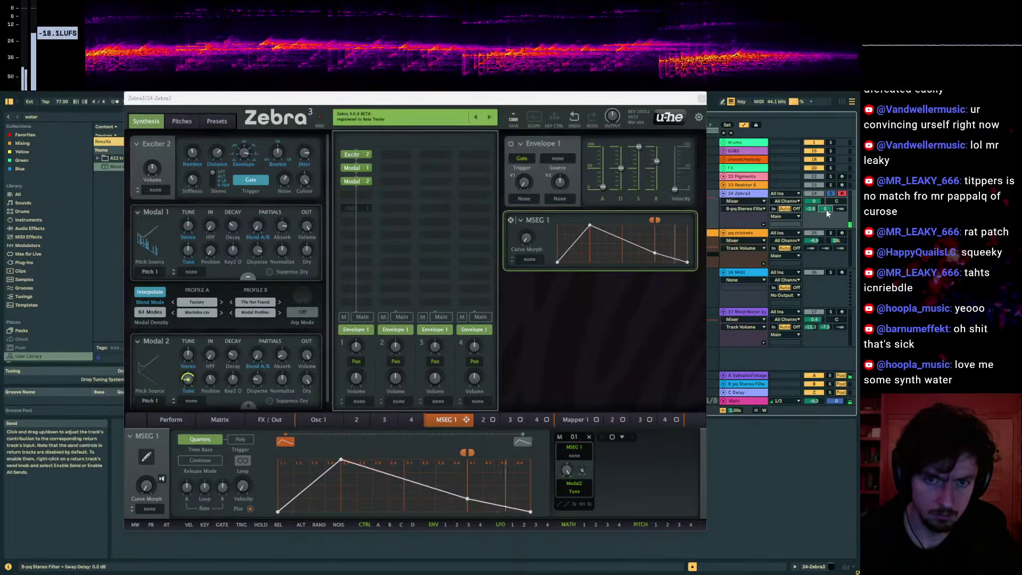
key(x)
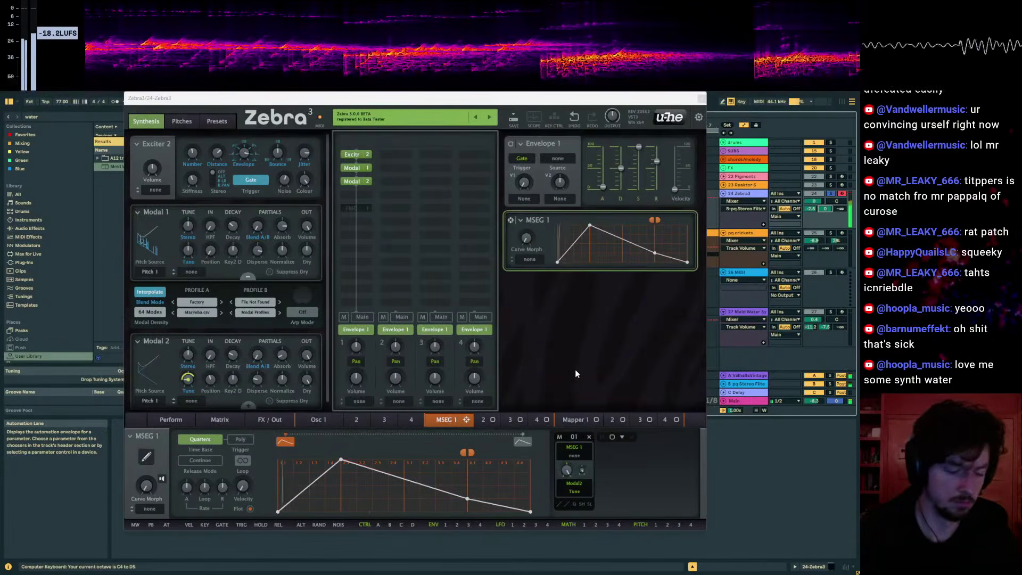
key(x)
key(x)
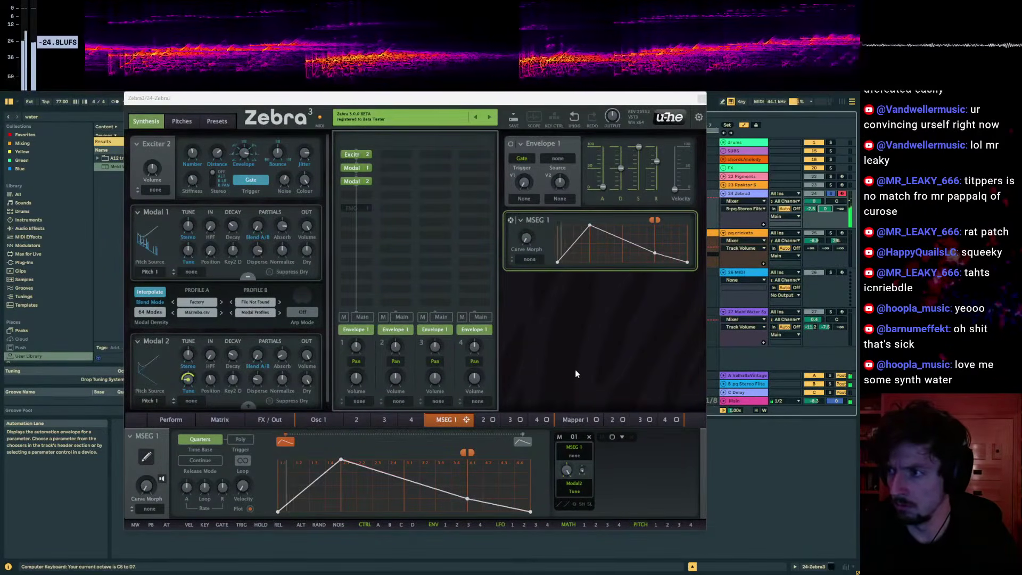
- Reshape the start of MSEG 1 into a falling curve, with its first point at maximum and the second point lowered
drag(302, 485, 292, 450)
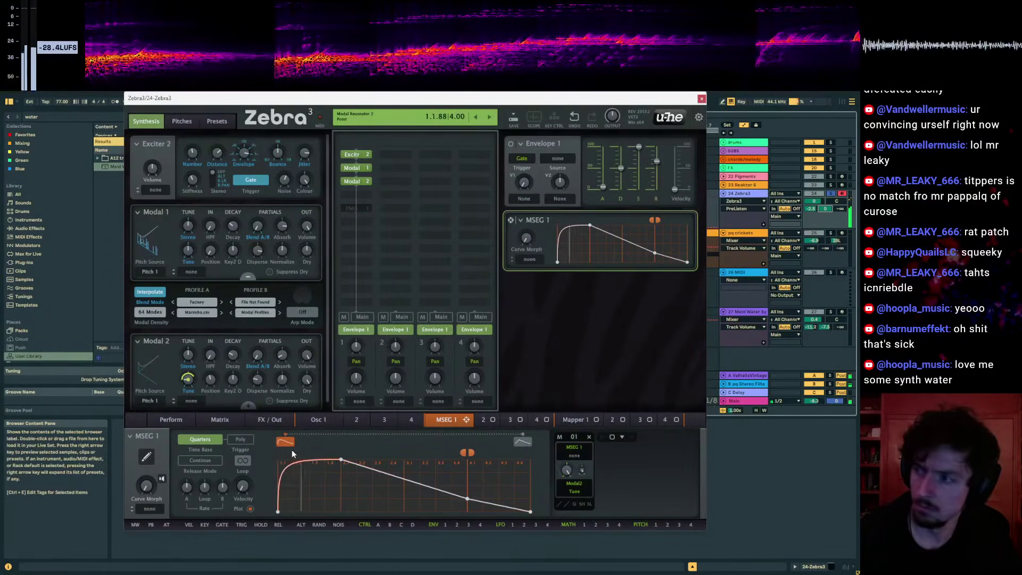
drag(279, 511, 279, 473)
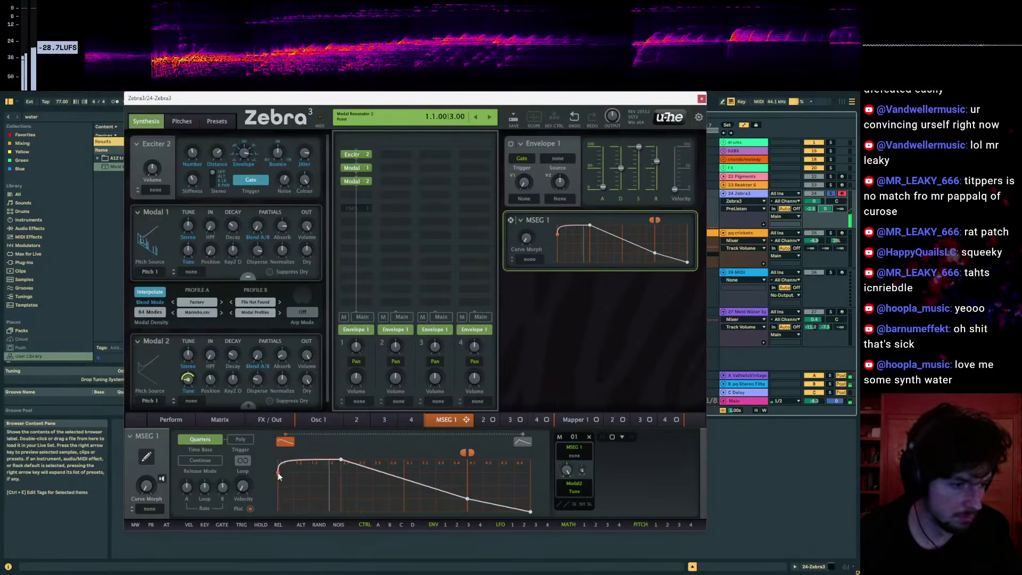
drag(341, 459, 329, 442)
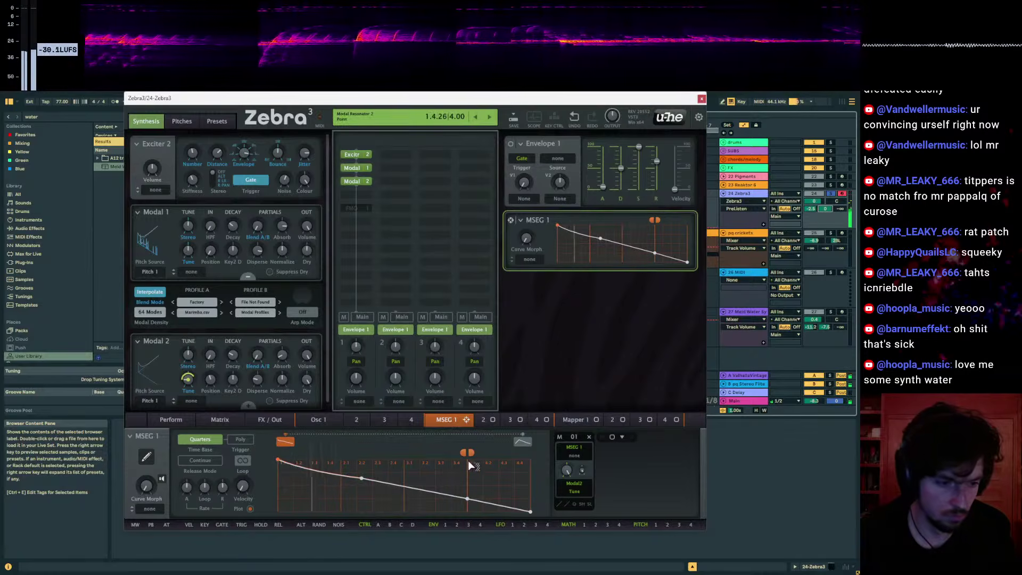
- Place MSEG 1's loop markers around its second point and pull the third point down to zero near beat 3
drag(463, 453, 421, 453)
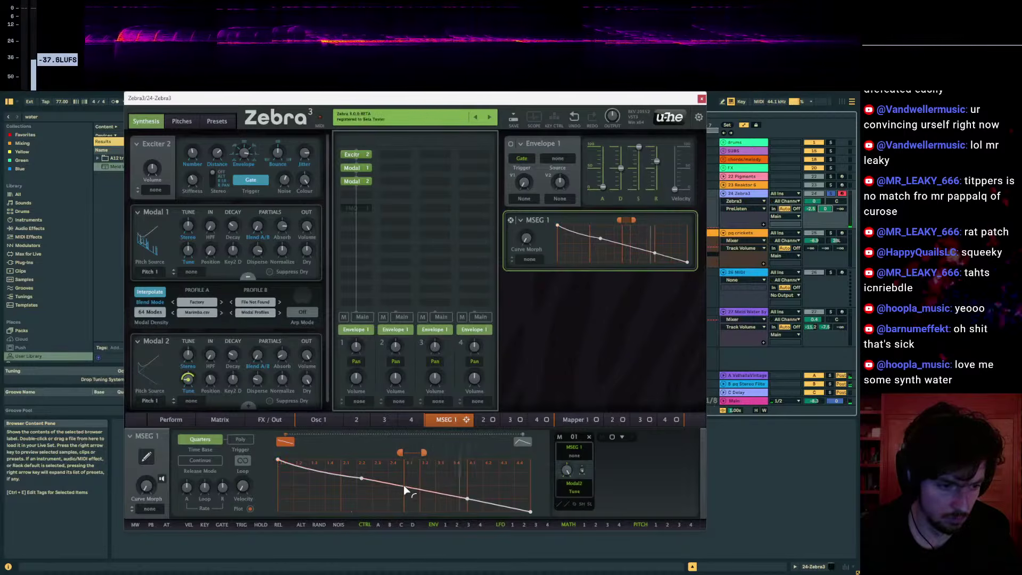
drag(407, 462, 369, 461)
drag(467, 500, 399, 511)
mouse_move(410, 455)
mouse_down()
mouse_move(357, 459)
mouse_move(355, 484)
mouse_move(327, 452)
mouse_up()
drag(400, 452, 363, 453)
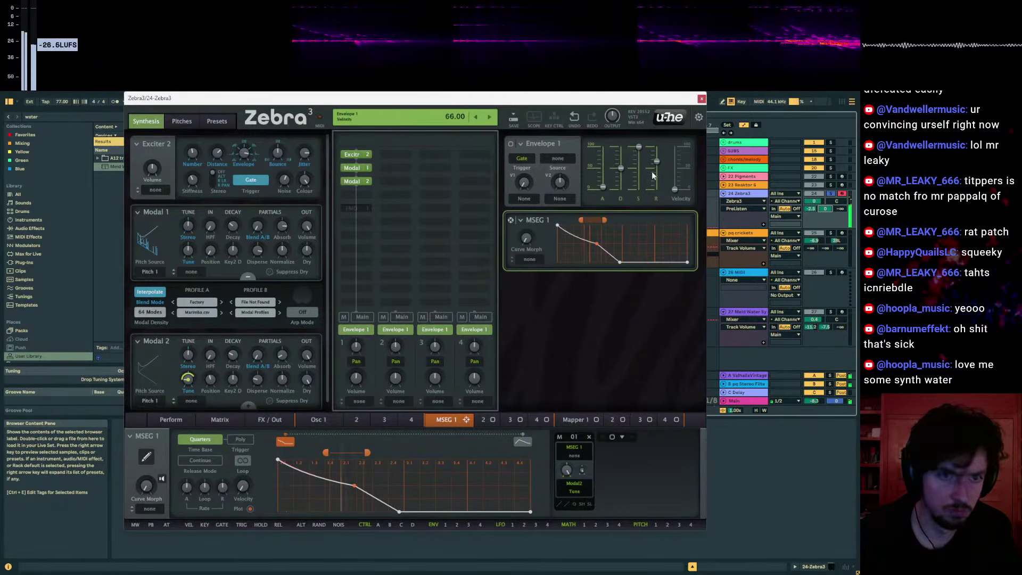
- Lengthen Envelope 1's decay and adjust Modal 2's decay, auditioning the patch in different octaves
drag(621, 167, 621, 149)
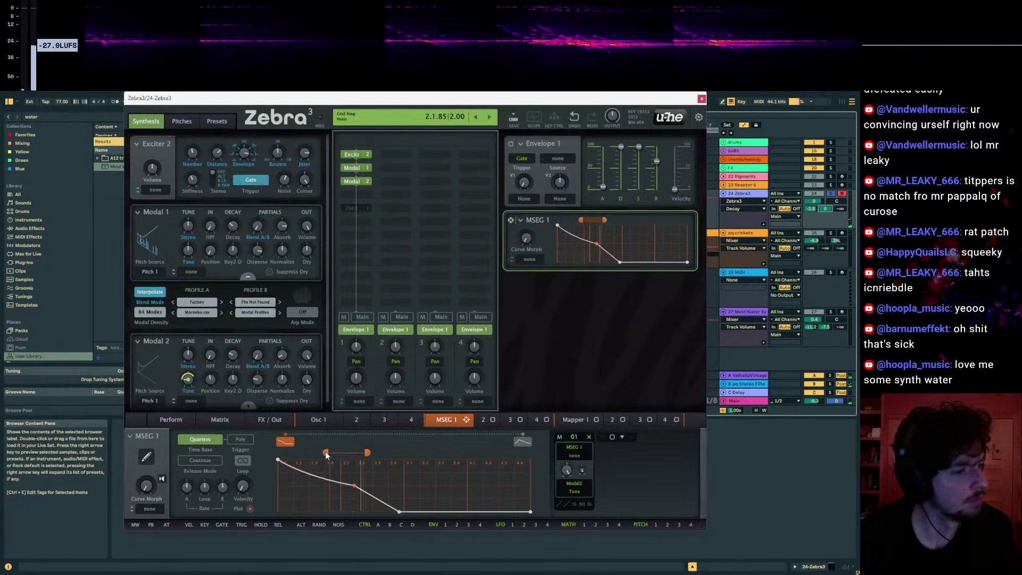
drag(234, 356, 235, 319)
drag(234, 355, 234, 363)
key(x)
key(z)
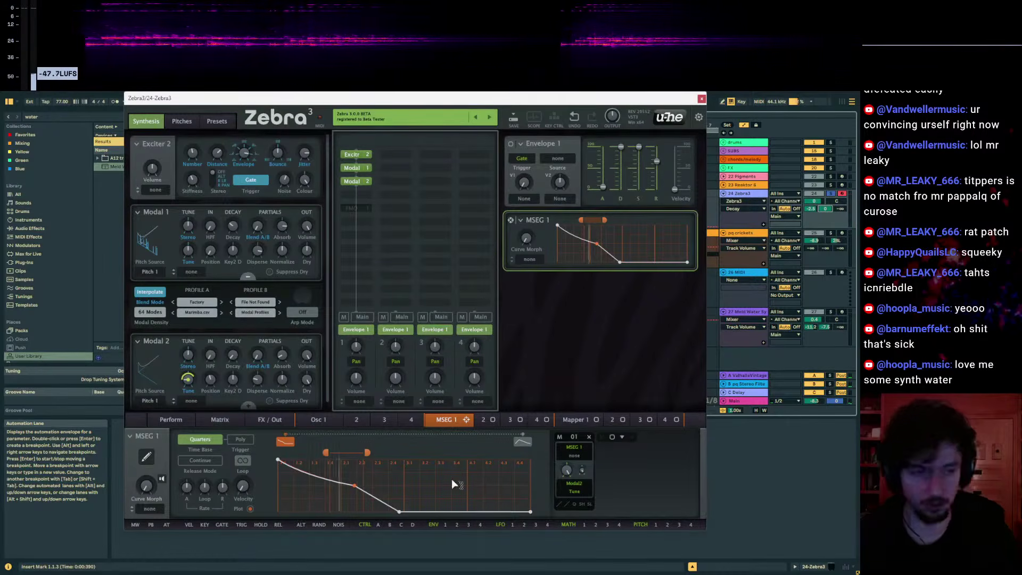
- Select the Zebra3 track and re-enable the FMO 1 module in the grid
drag(602, 100, 600, 112)
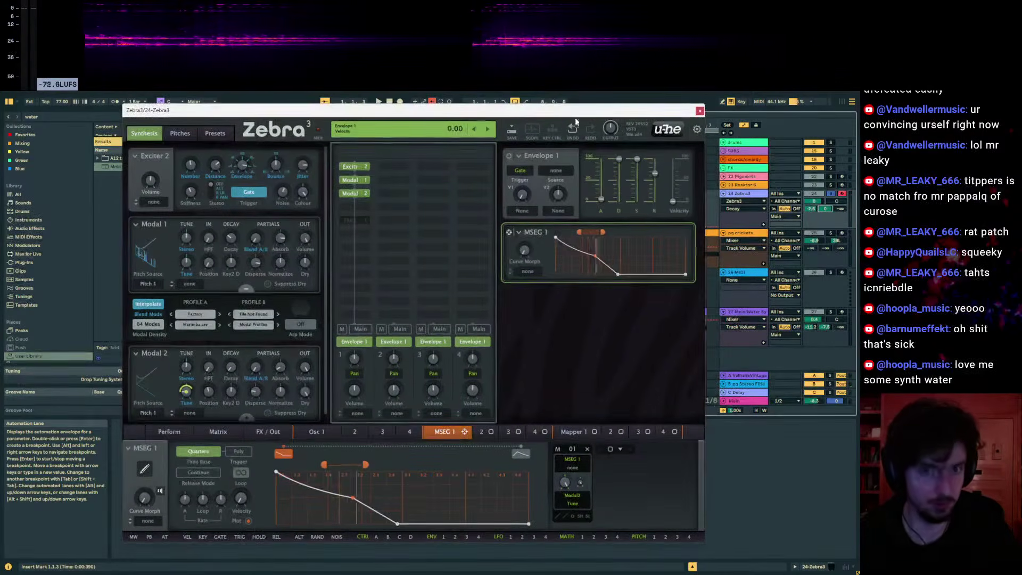
click(743, 197)
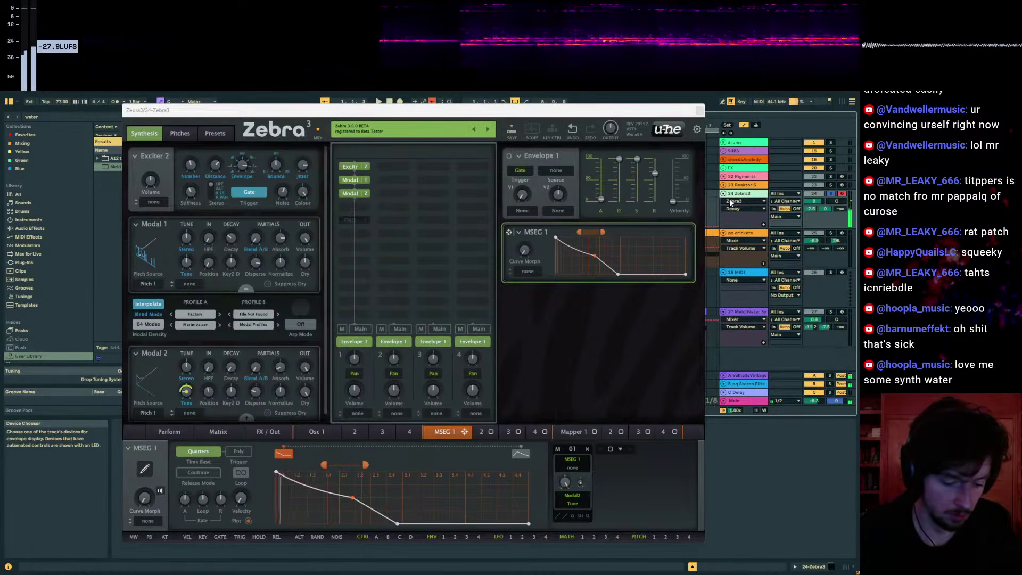
key(x)
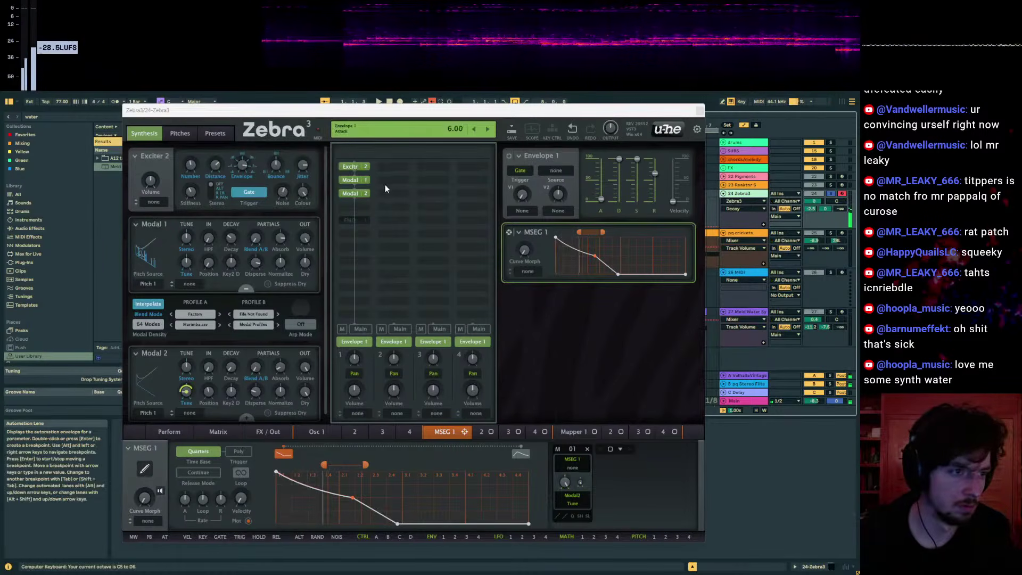
click(352, 220)
key(z)
- Adjust FMO 1's ratio and set its input level to 85
mouse_move(226, 353)
mouse_down()
mouse_move(226, 335)
mouse_move(226, 346)
mouse_up()
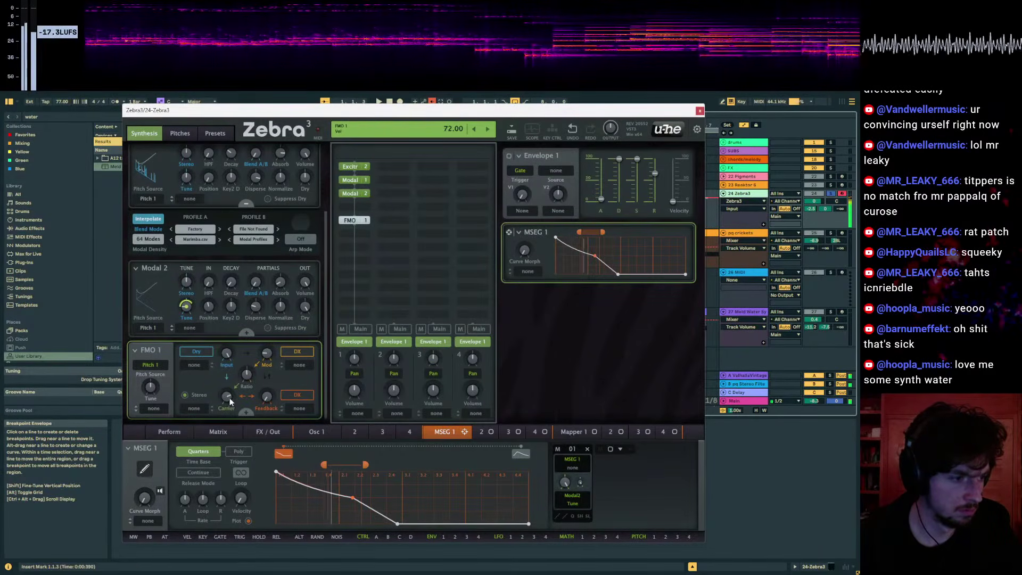
click(230, 374)
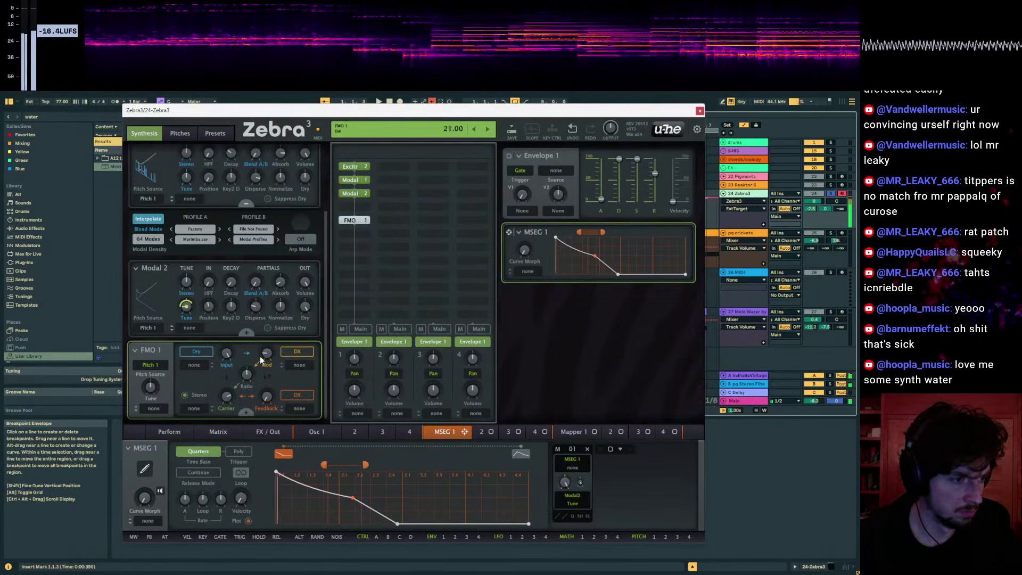
drag(246, 374, 246, 356)
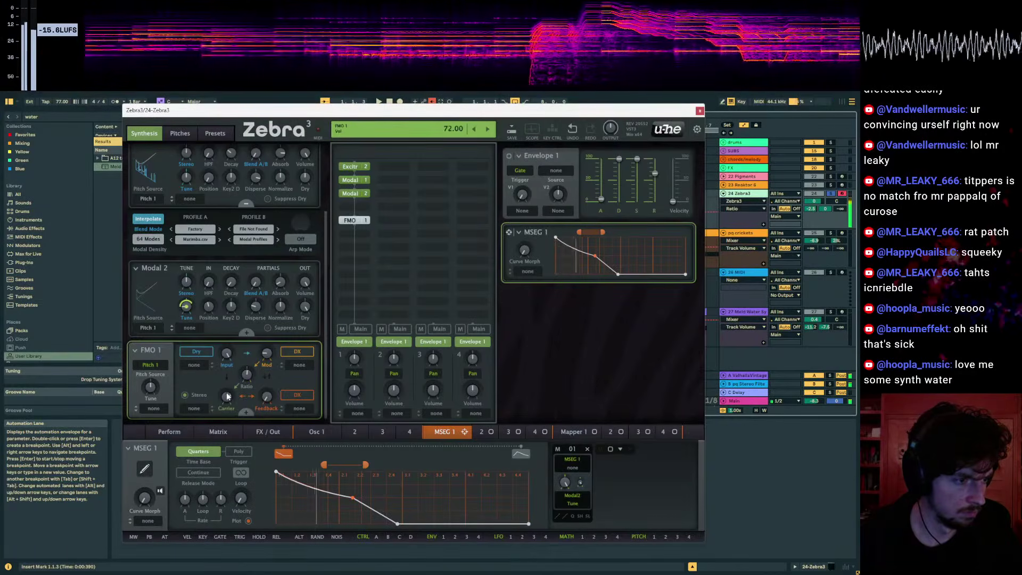
drag(227, 363, 227, 371)
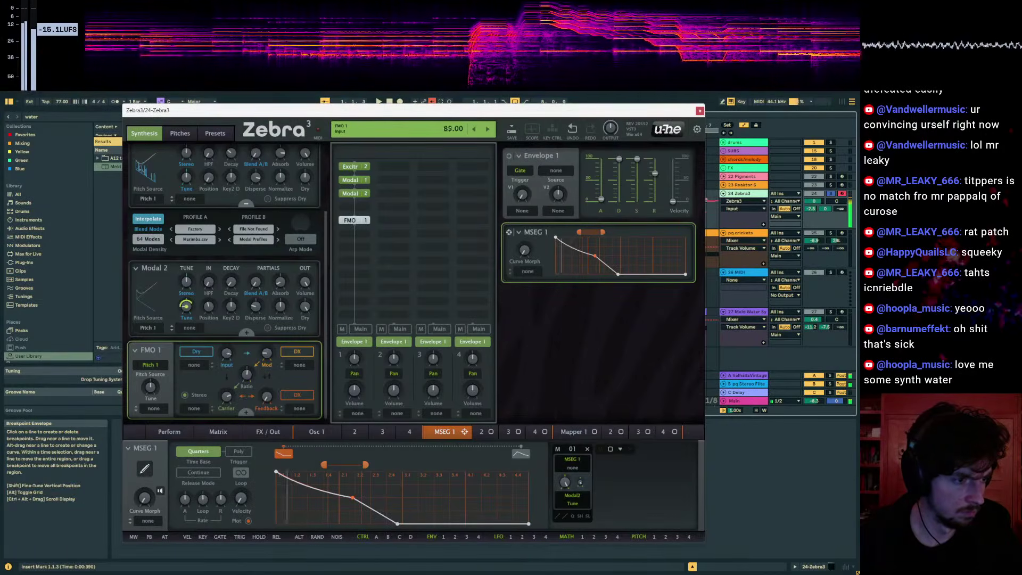
- Add a Mix1 module in the second grid lane, raise that lane's volume, and set lane 1's volume to 15
click(393, 218)
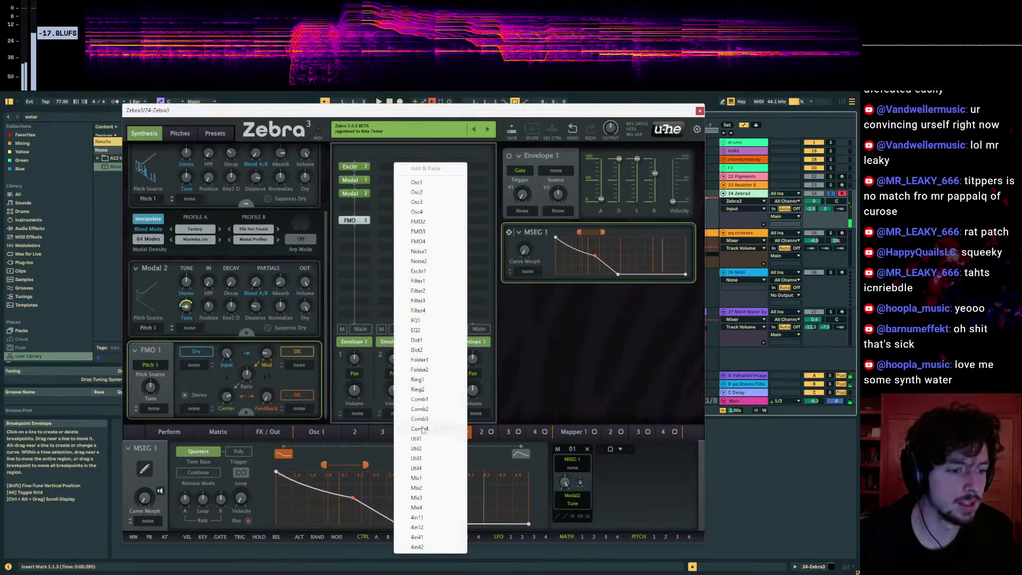
click(416, 477)
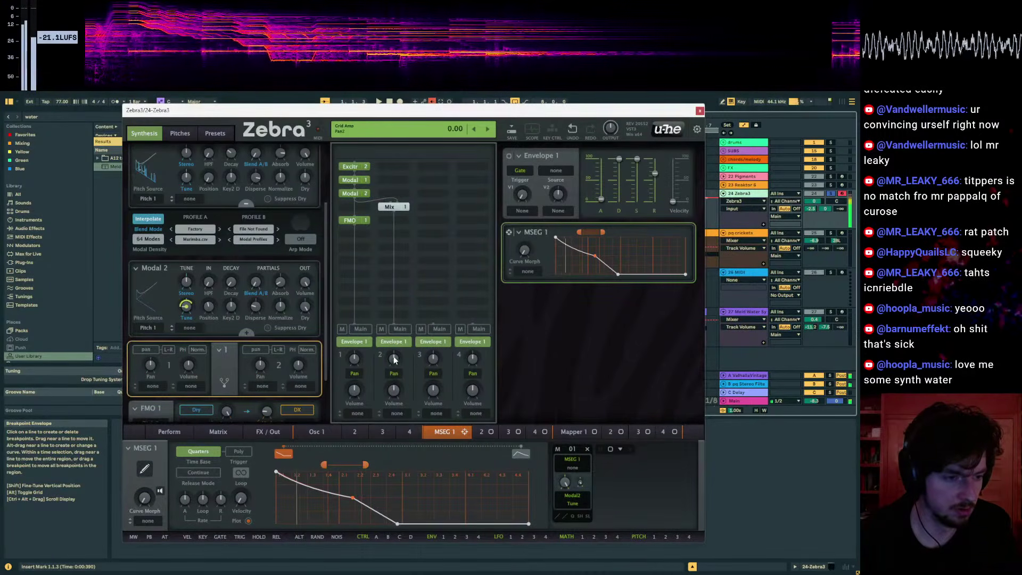
click(395, 391)
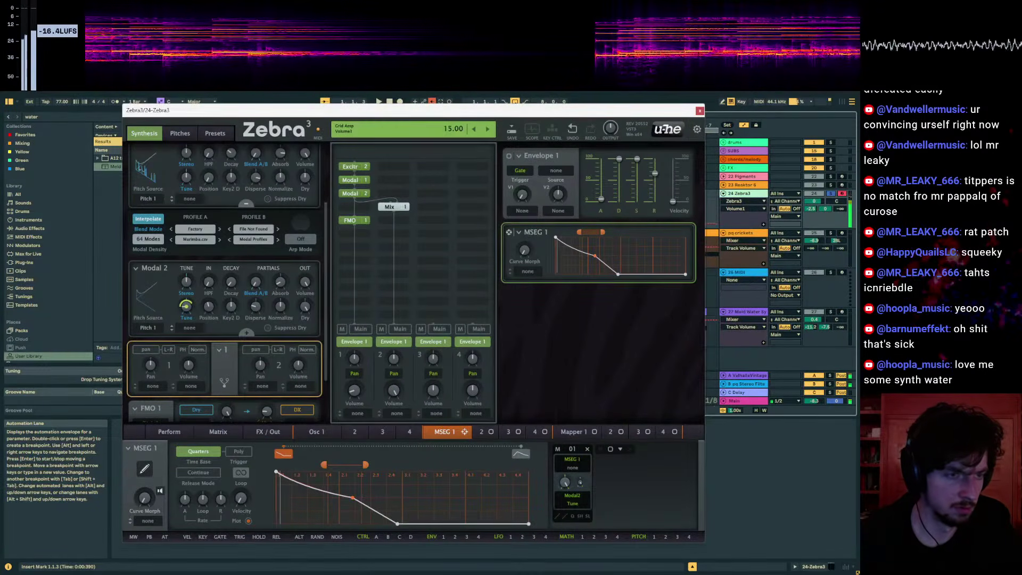
- Add a ModFX 1 effect in Flanger mode to the main effects lane and lower the track's second send to about -18 dB
click(281, 434)
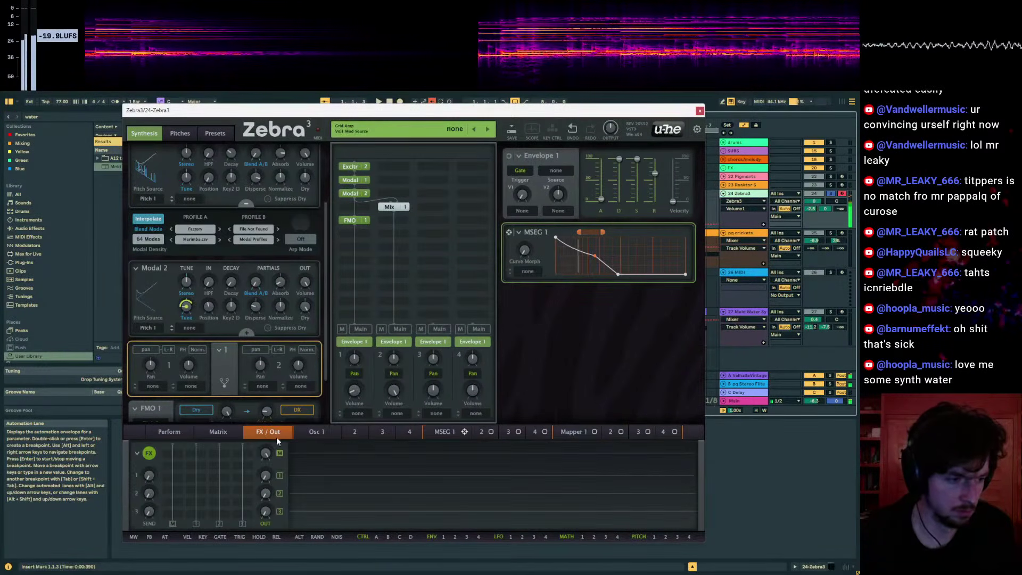
click(176, 470)
click(228, 304)
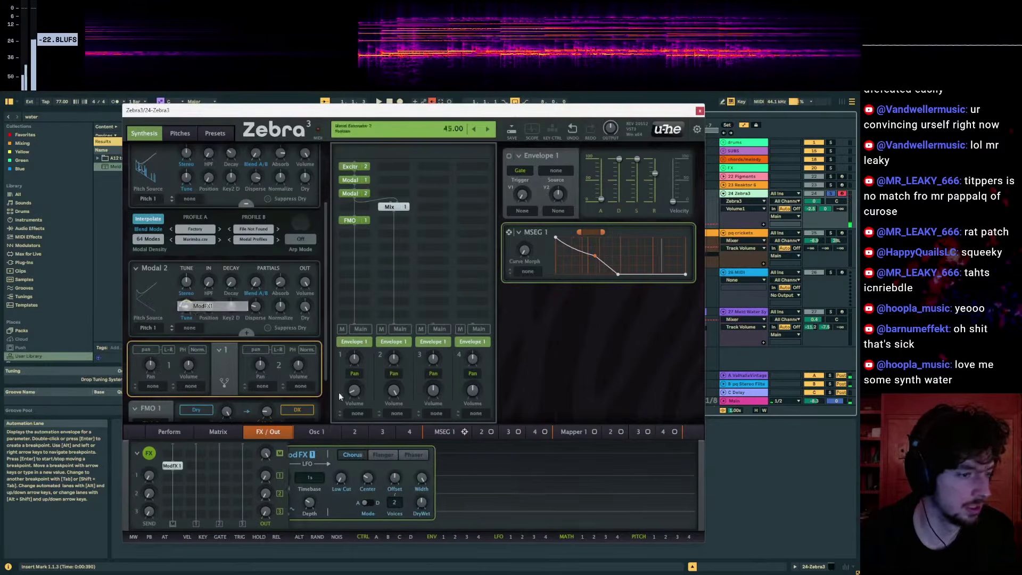
click(407, 455)
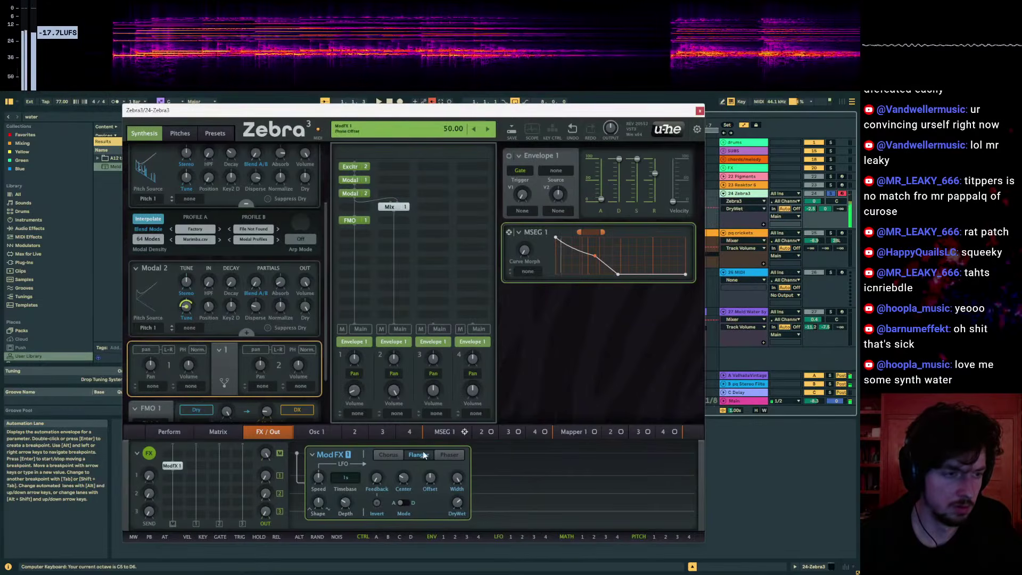
click(824, 208)
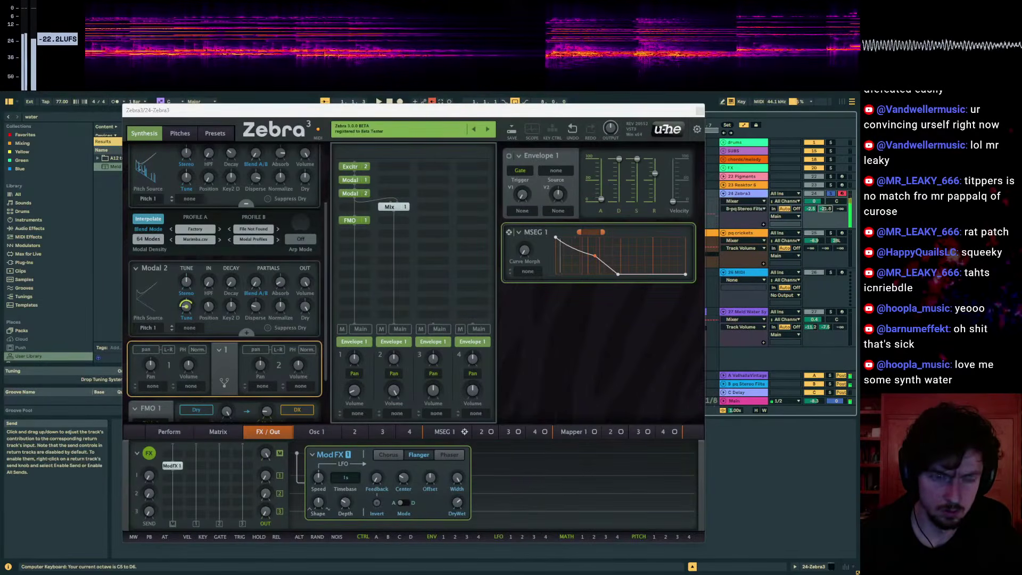
- Add the TxVb texture reverb below ModFX 1 and adjust its amount and dry/wet mix
click(174, 490)
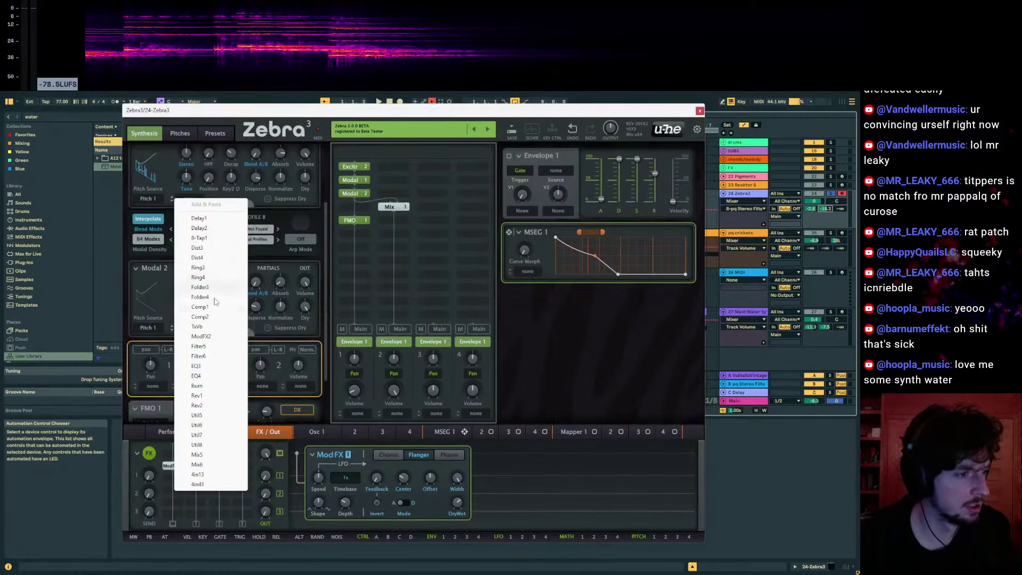
click(197, 326)
drag(650, 503, 650, 449)
click(652, 486)
click(650, 503)
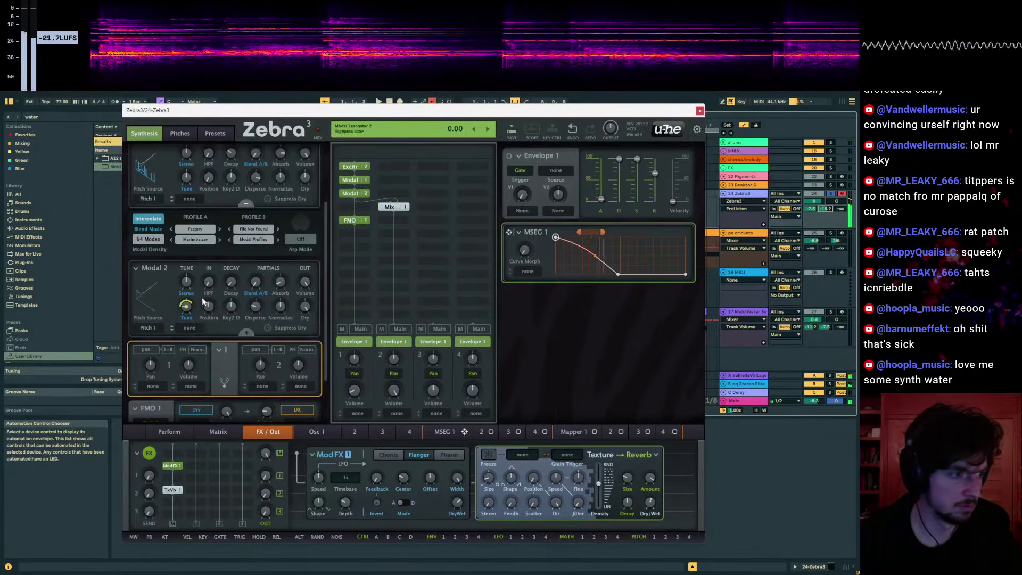
- Set Modal 2's tune to -10 and audition the patch across high and low octaves
drag(186, 307, 186, 299)
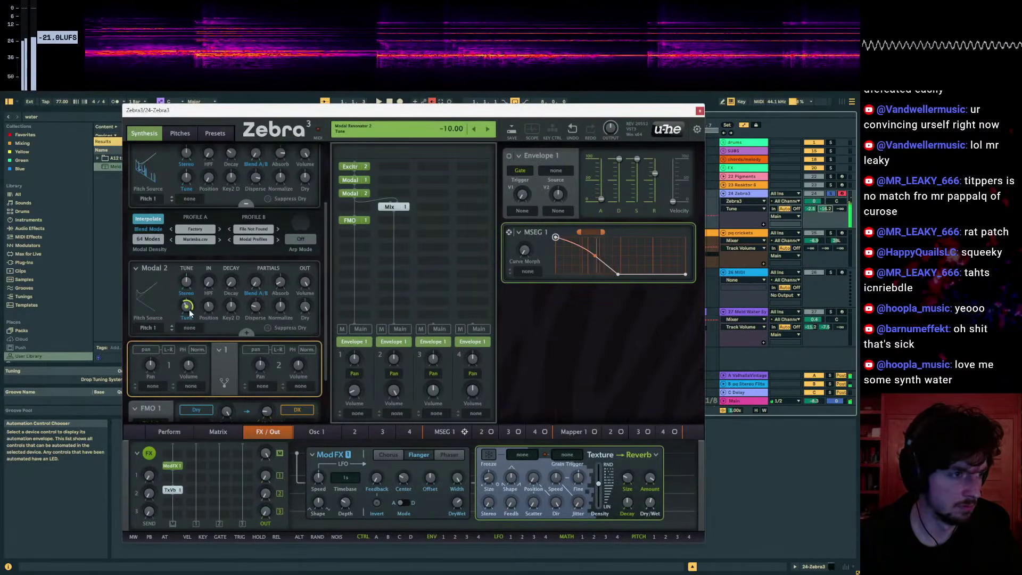
key(x)
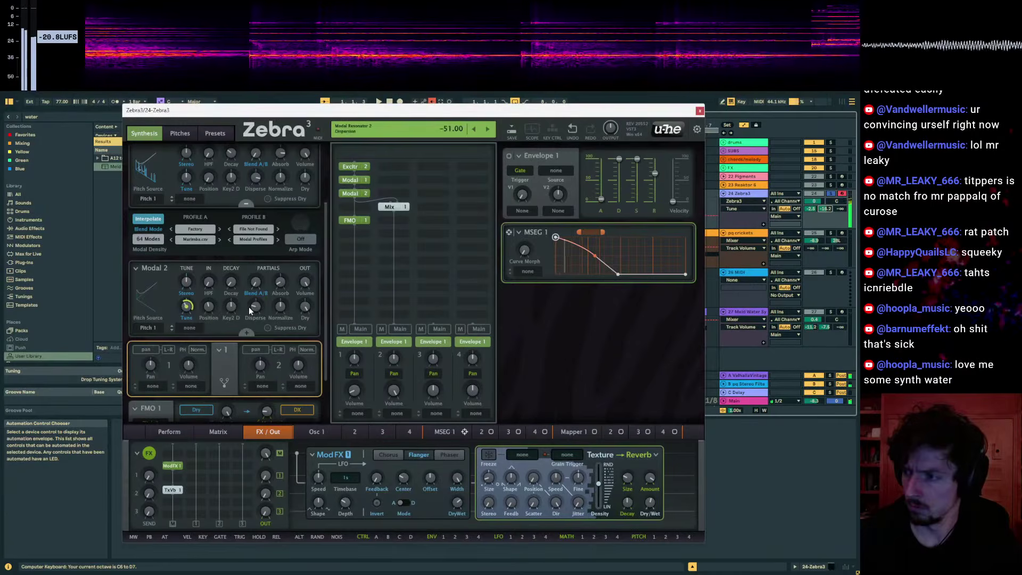
key(z)
key(z)
key(z)
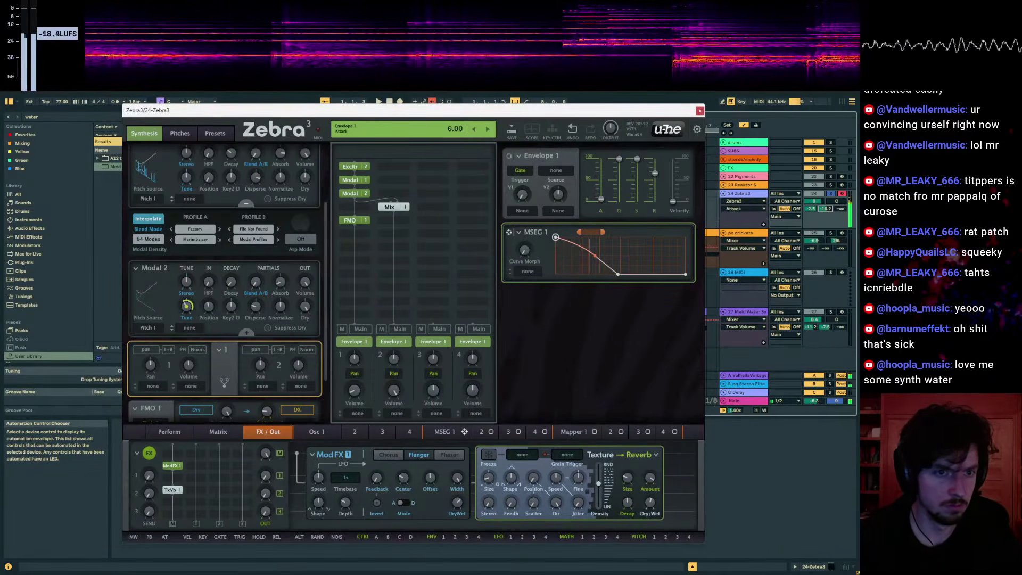
- Raise Envelope 1's attack slightly and set Exciter 2's distance to 58
drag(600, 198, 600, 192)
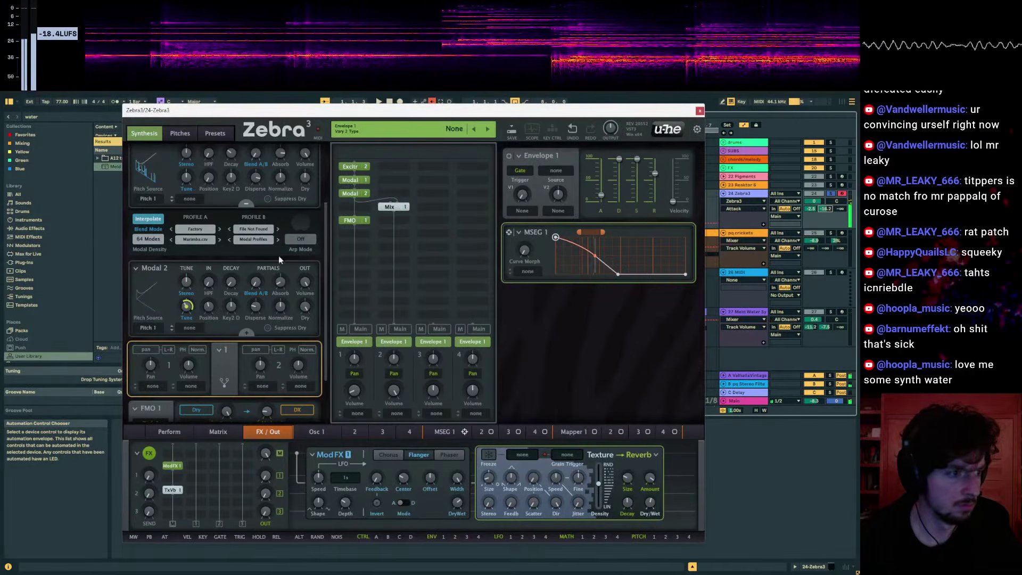
scroll(319, 218, up, 3)
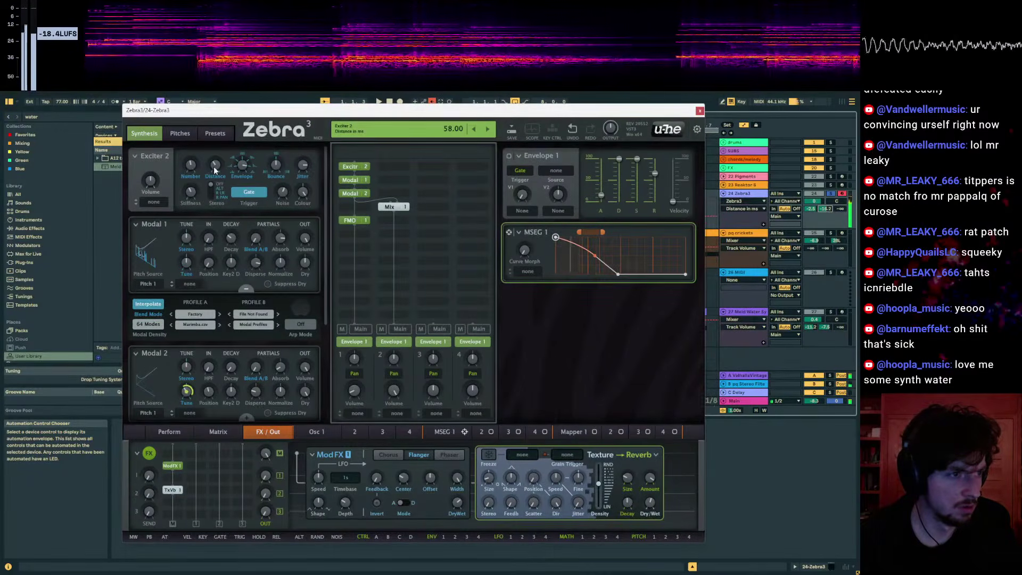
- Bypass the FMO 1 module in lane 1 and audition the patch an octave higher
click(355, 221)
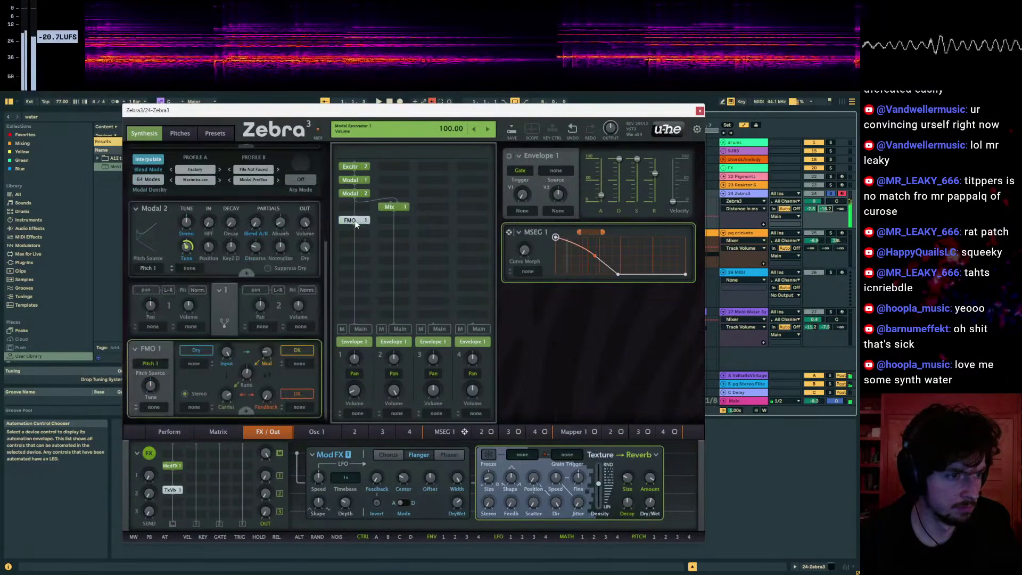
double_click(354, 220)
key(x)
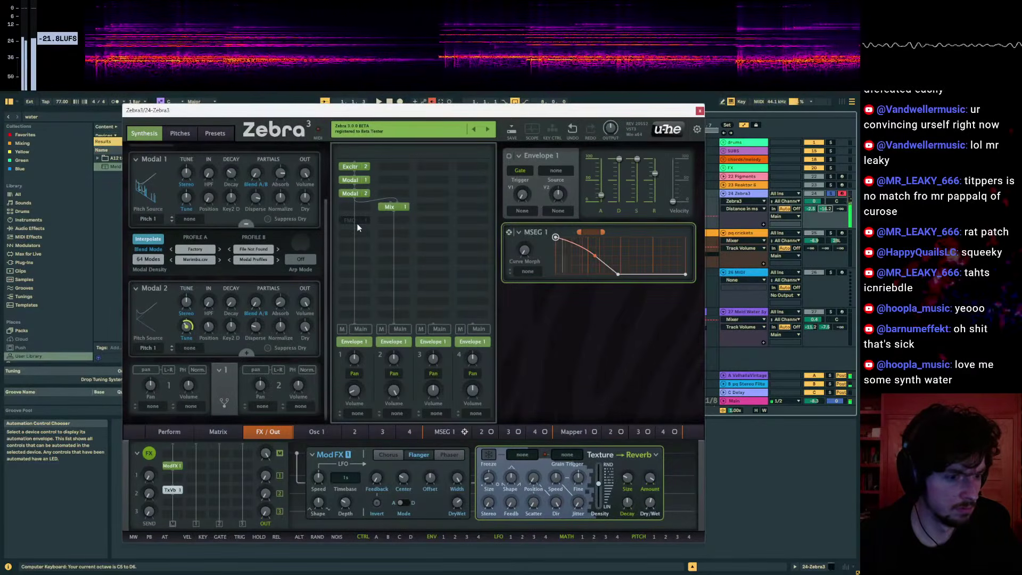
- Set the Texture Reverb's dry/wet mix to 47 and Modal 1's decay to 55
drag(649, 502, 649, 512)
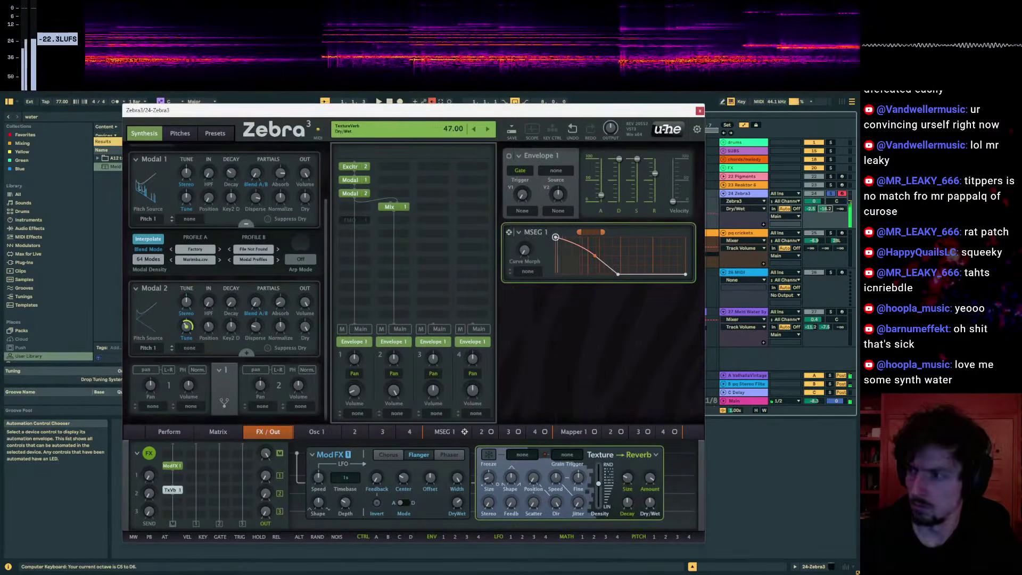
mouse_move(306, 332)
mouse_down()
mouse_move(306, 372)
mouse_move(306, 330)
mouse_up()
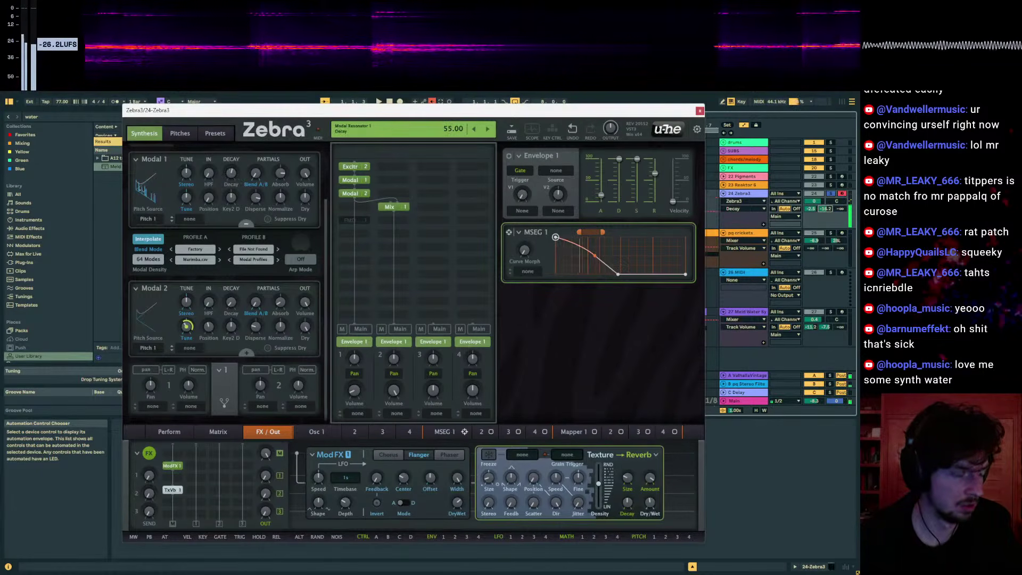
- Set Exciter 2's distance to 82 and audition the patch in another octave
scroll(228, 170, up, 3)
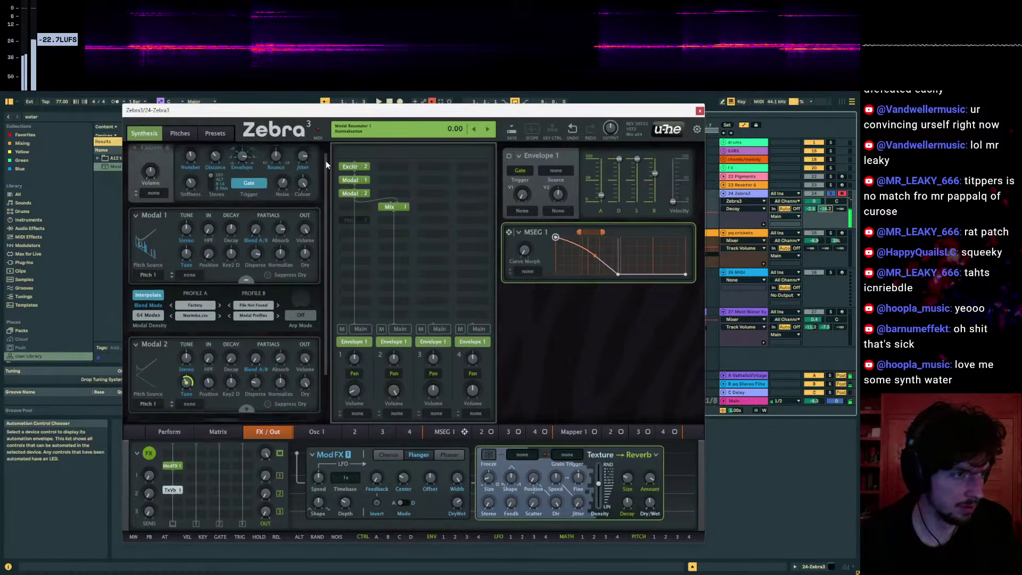
drag(210, 167, 209, 161)
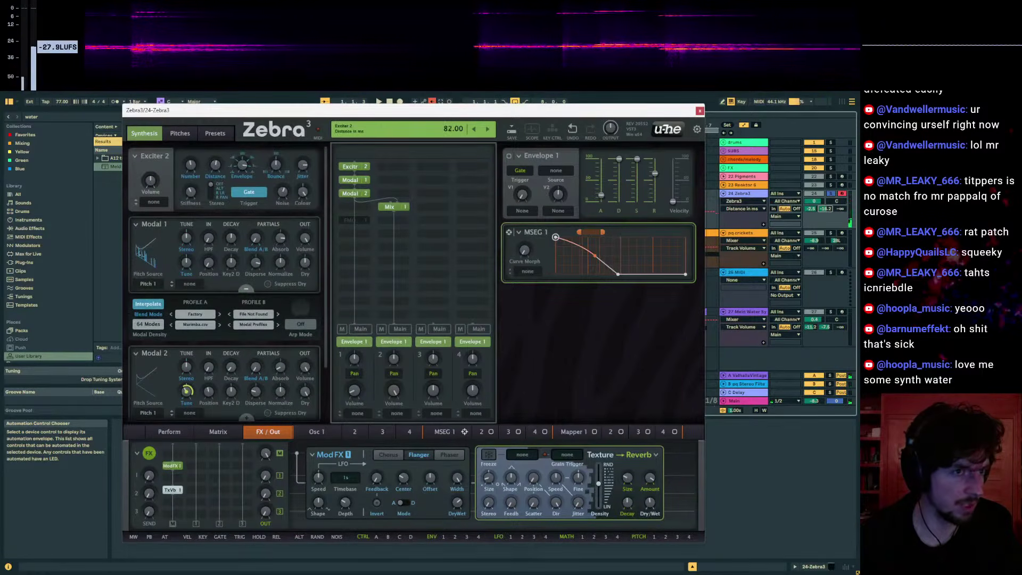
key(x)
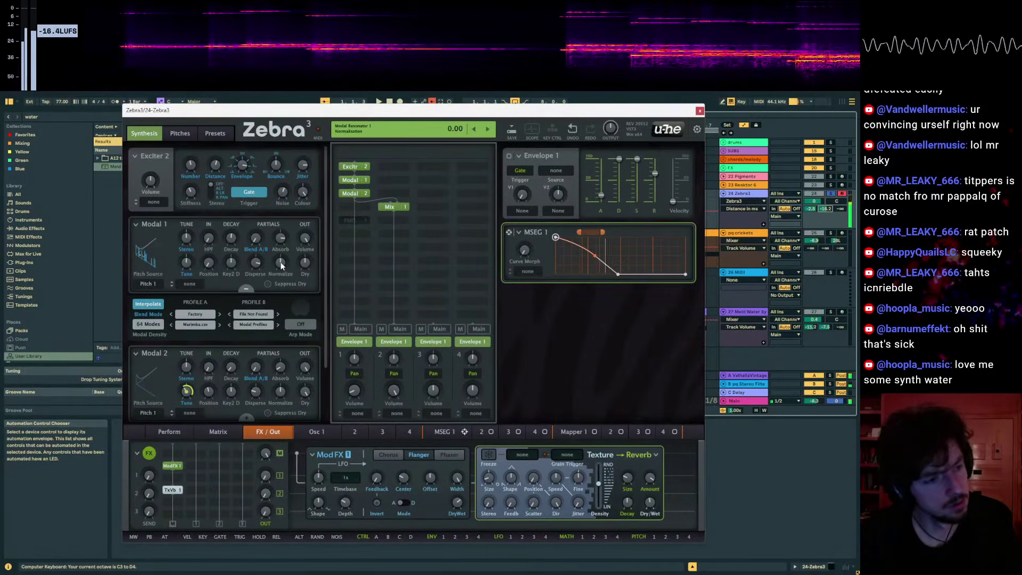
- Set Modal 1's dry level to 15 and its absorption to 29
drag(305, 264, 305, 240)
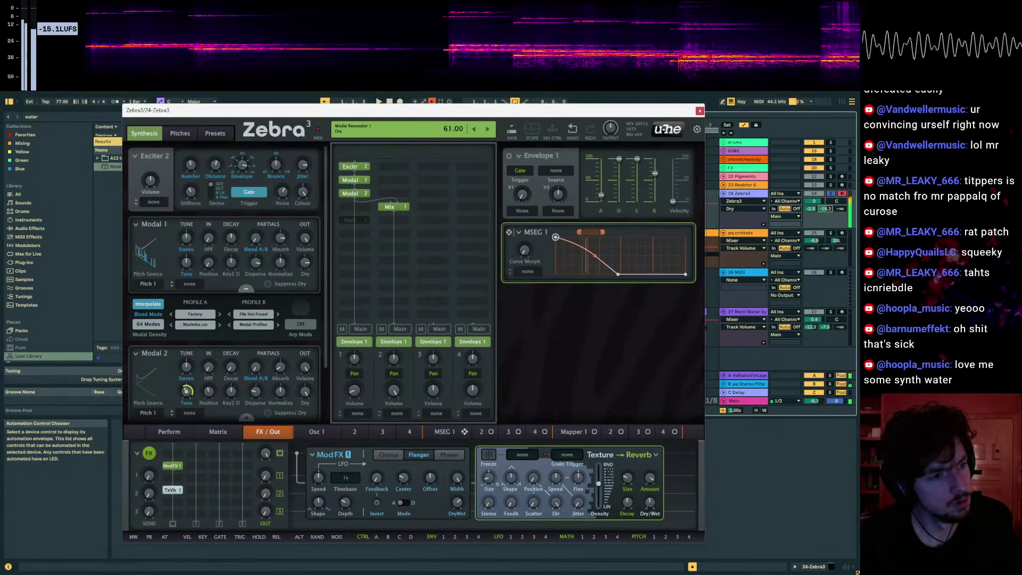
double_click(306, 266)
drag(306, 269, 306, 269)
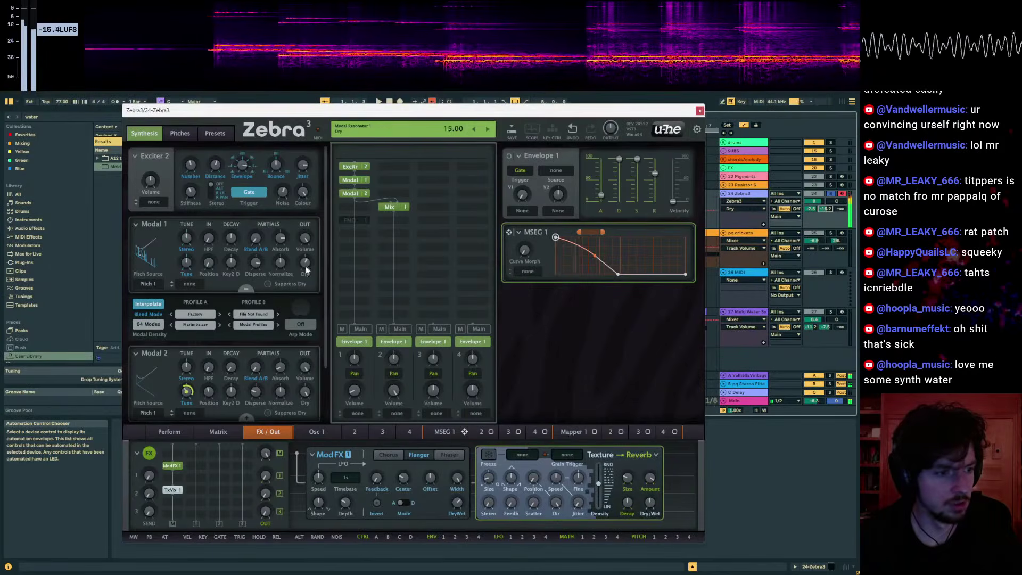
drag(283, 241, 283, 213)
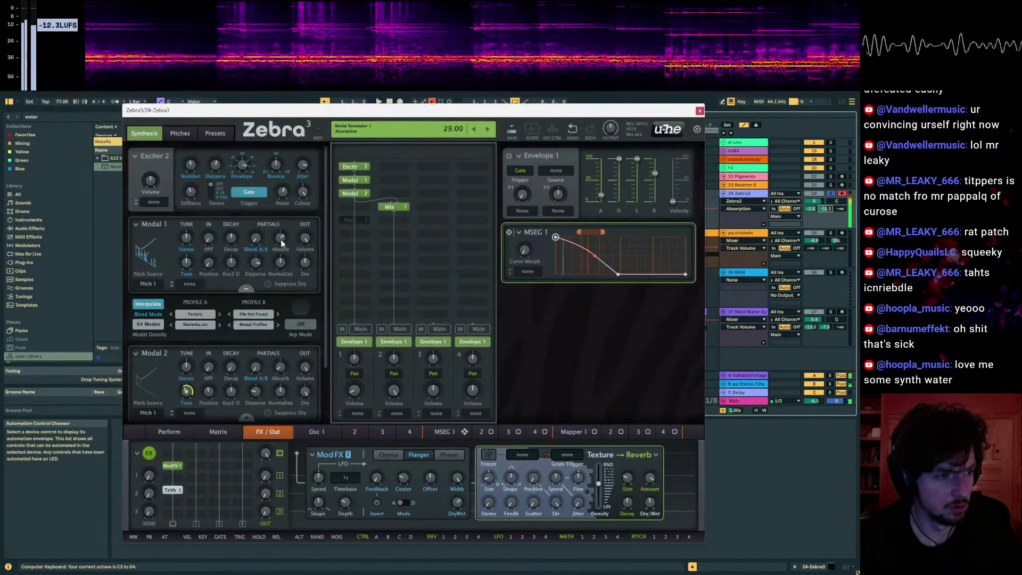
- Move the FMO 1 module to the third grid lane and feed it from lane 1
scroll(276, 352, down, 3)
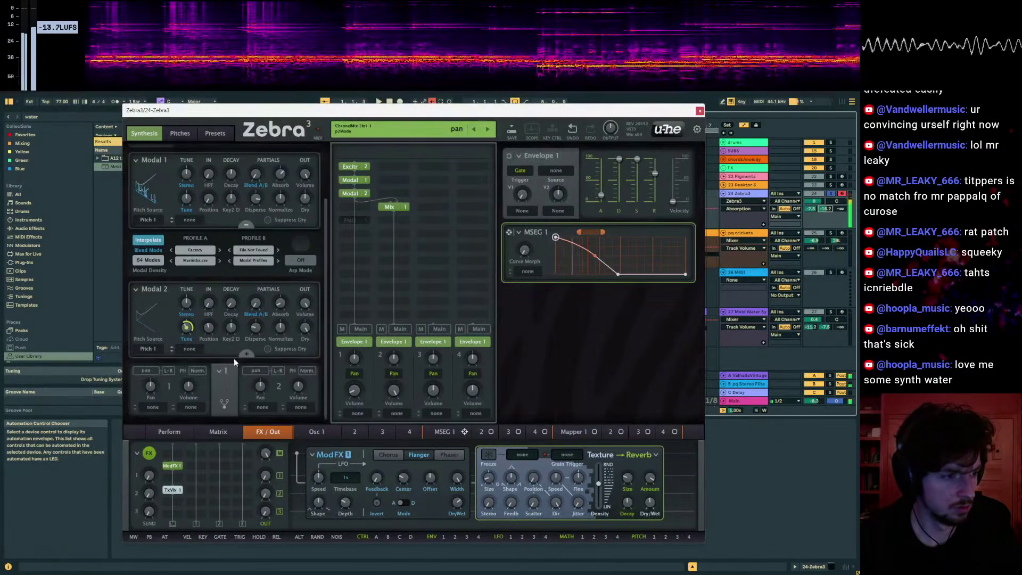
click(349, 220)
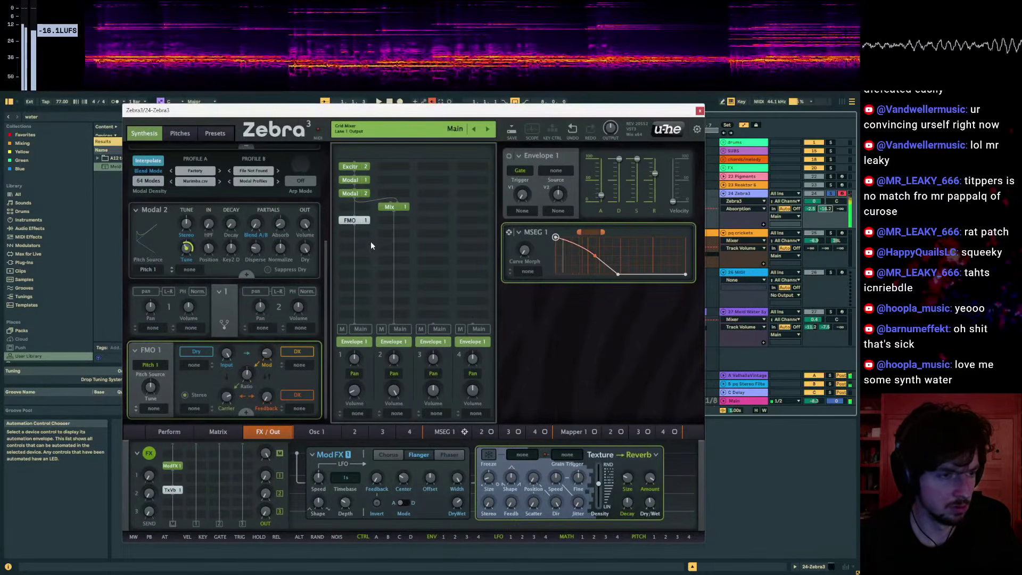
drag(350, 220, 429, 250)
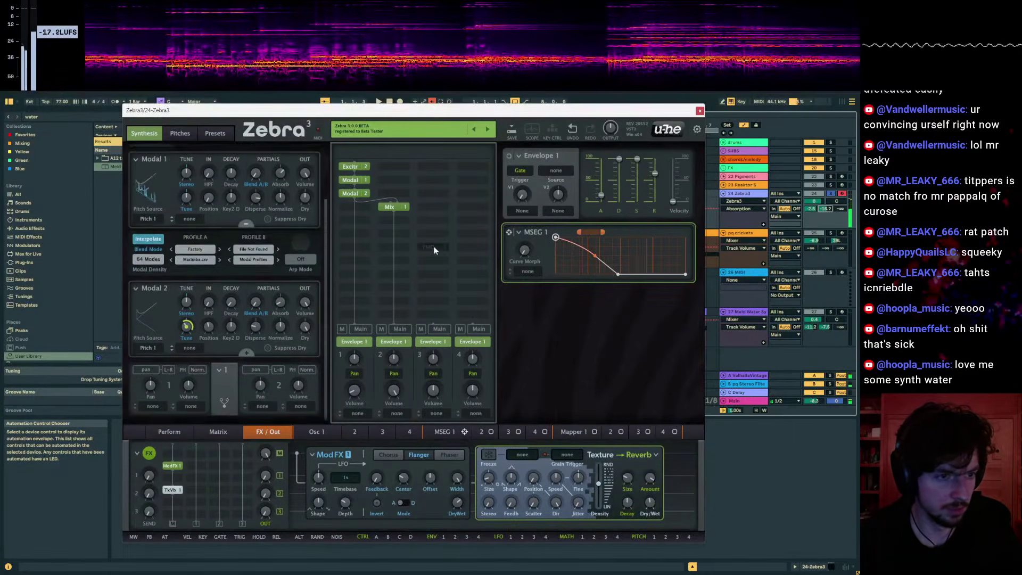
right_click(433, 248)
click(468, 277)
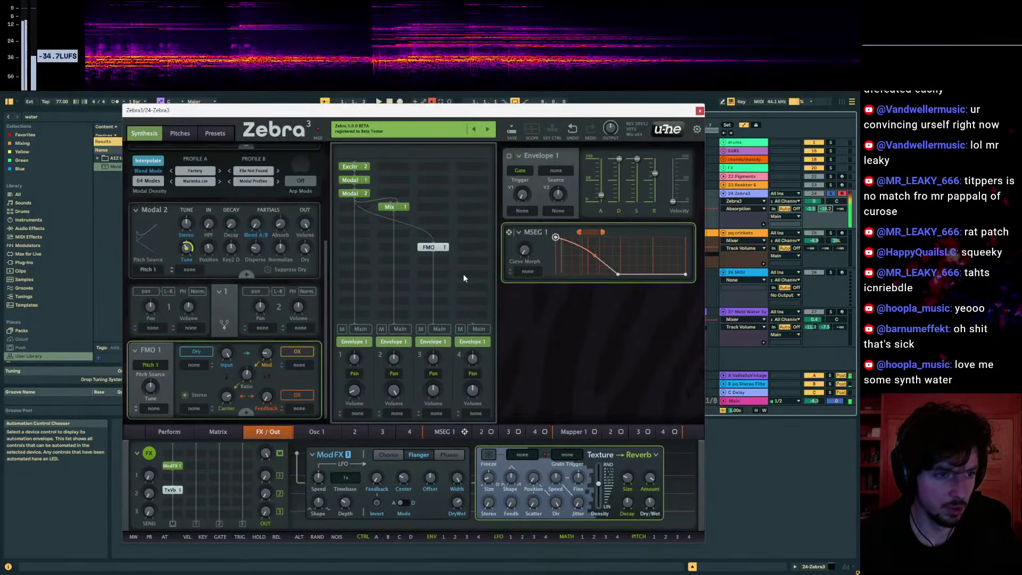
- Rebalance the grid lanes by raising lane 1's volume, lowering lane 2's, and setting lane 3's volume to 5
drag(355, 390, 354, 377)
click(393, 391)
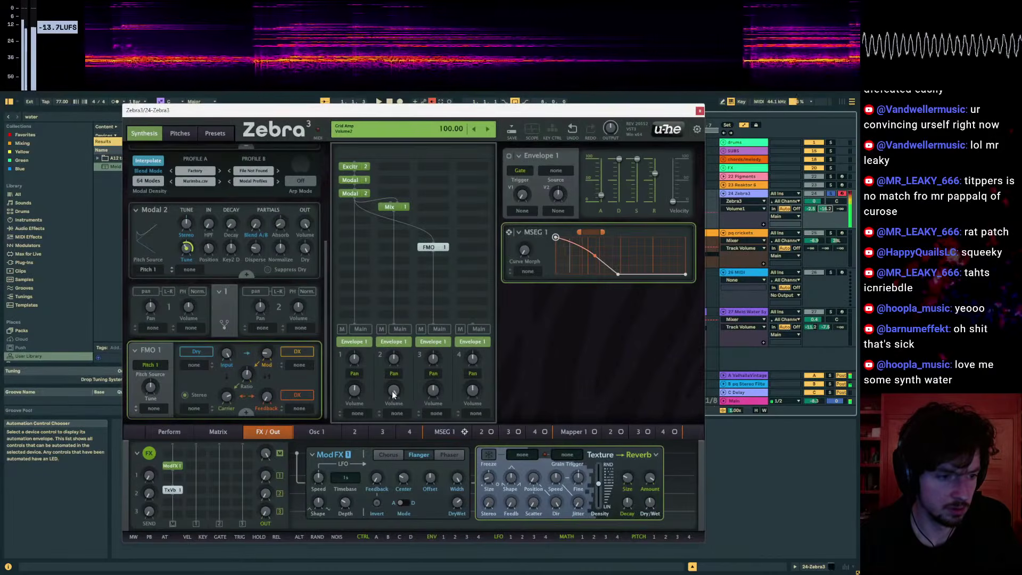
drag(433, 390, 433, 402)
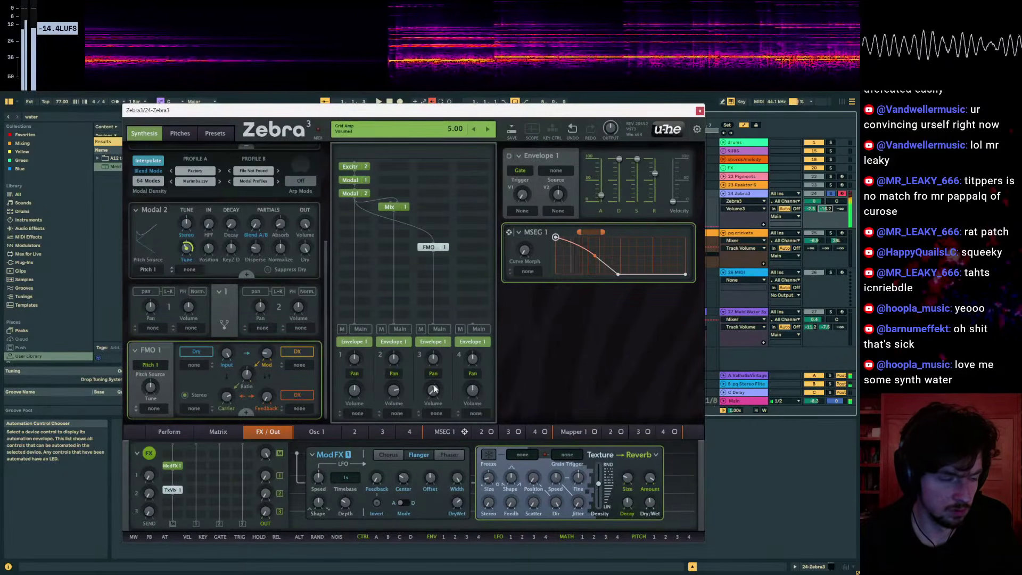
- Add a Comb 3 filter below Mix 1 in dissonant mode, set its feedback to 66, and audition it an octave lower
click(362, 220)
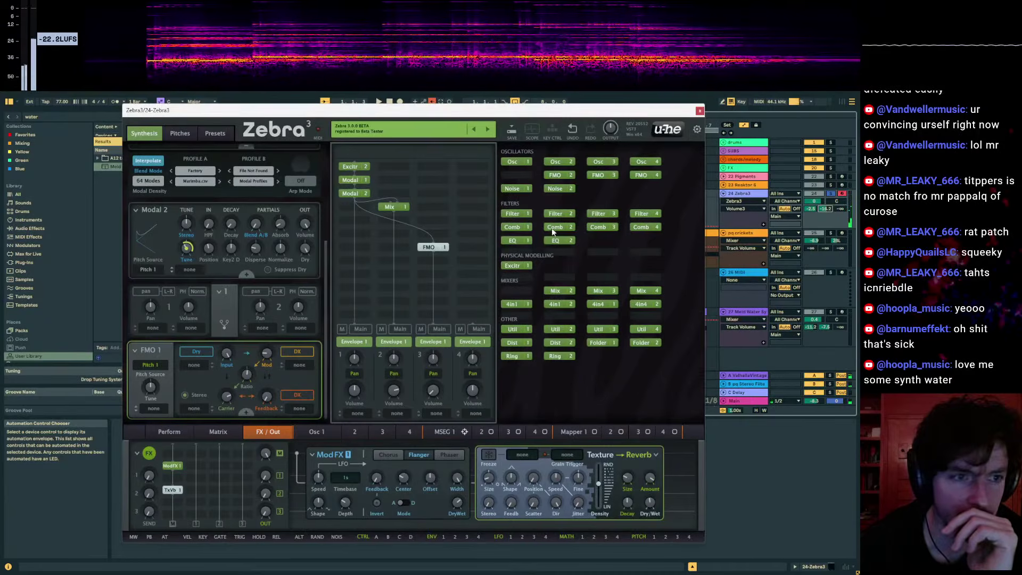
click(392, 241)
click(391, 240)
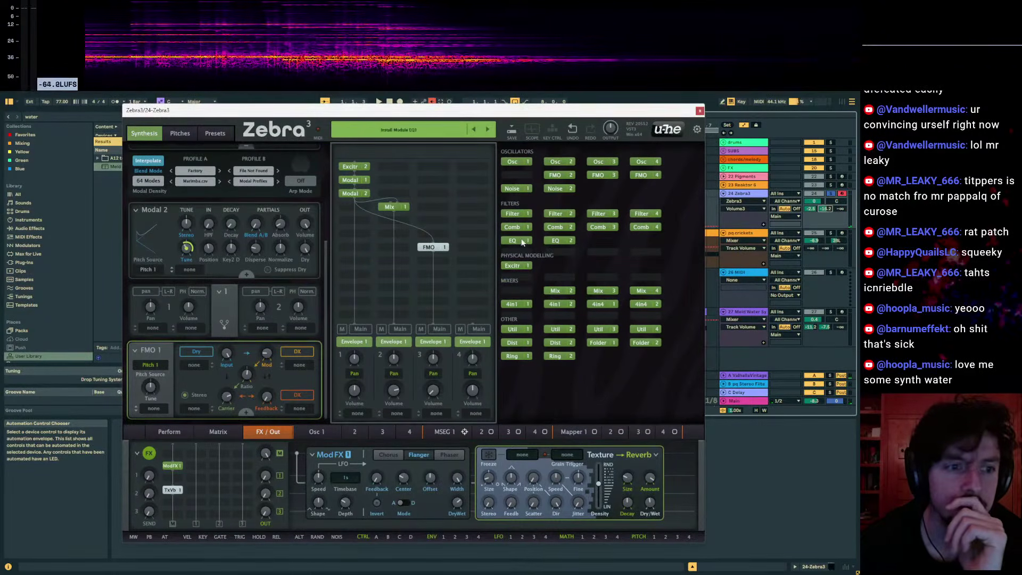
click(598, 227)
click(231, 351)
click(258, 372)
drag(278, 371, 277, 340)
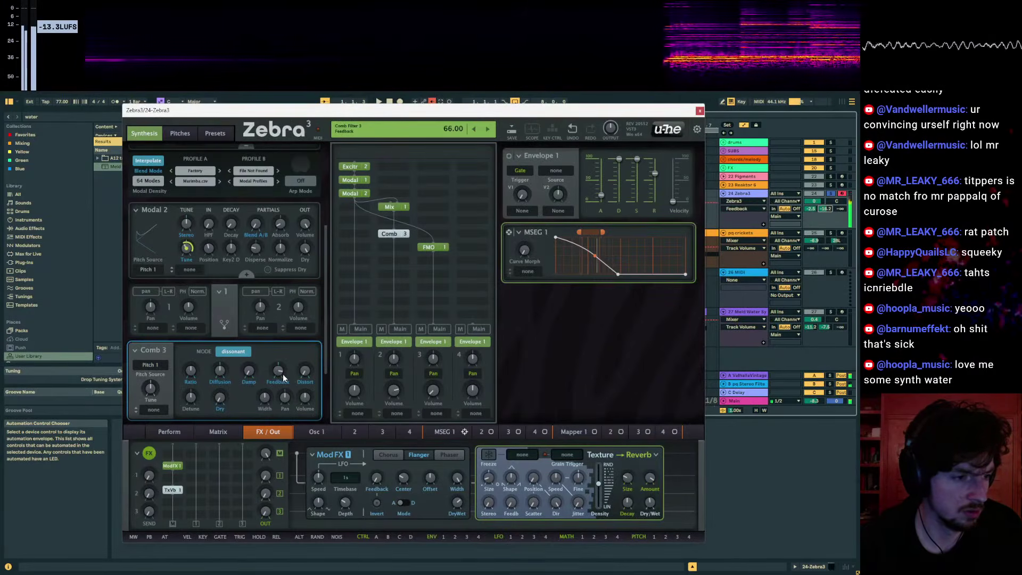
key(z)
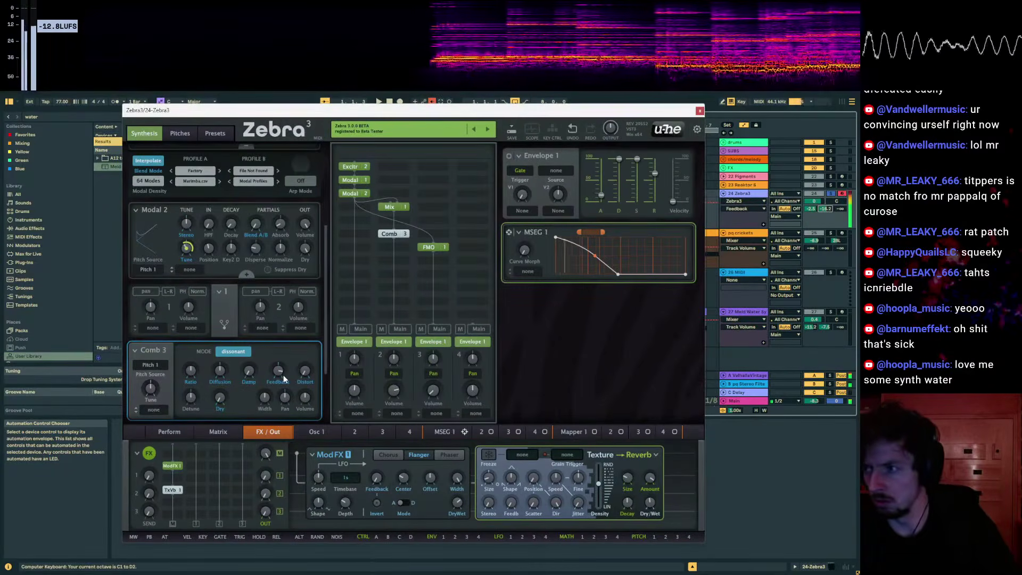
- Turn the Zebra3 track's first two sends fully down and reduce the Texture Reverb's dry/wet mix
drag(816, 207, 816, 245)
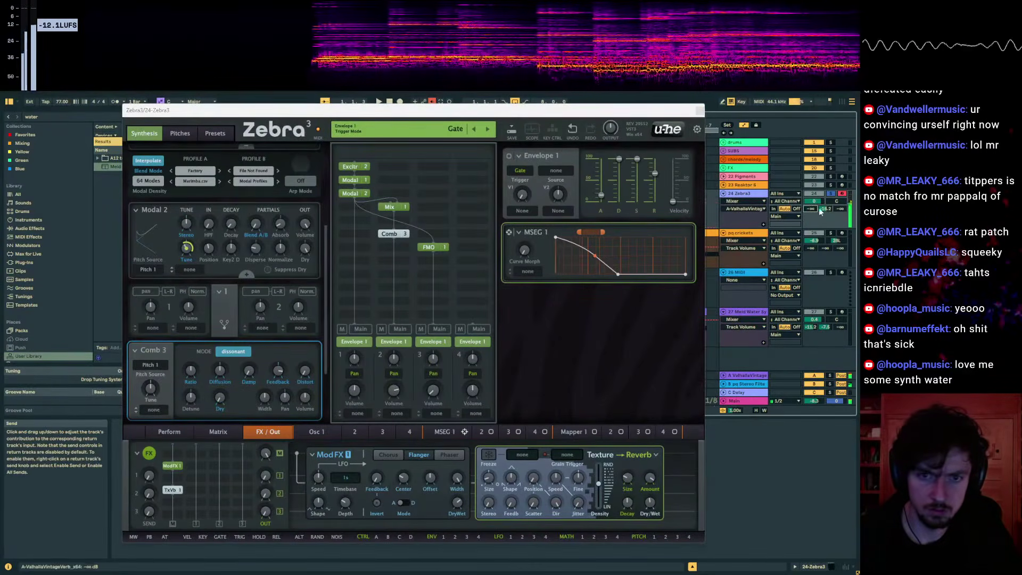
drag(827, 208, 827, 245)
drag(650, 503, 650, 519)
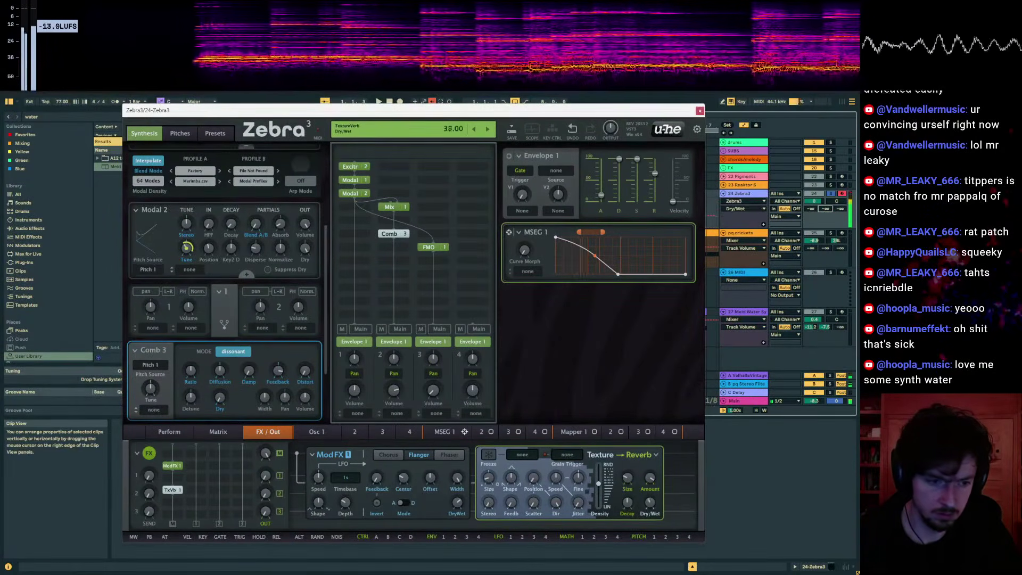
- Bypass the Comb 3 module and audition the patch in lower octaves down to C0
double_click(391, 239)
key(z)
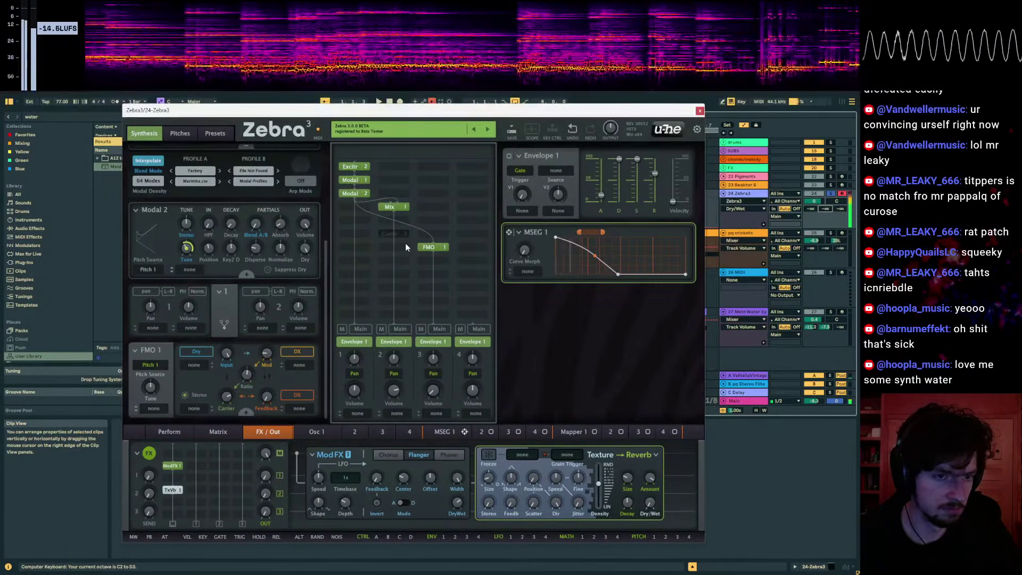
key(z)
key(z)
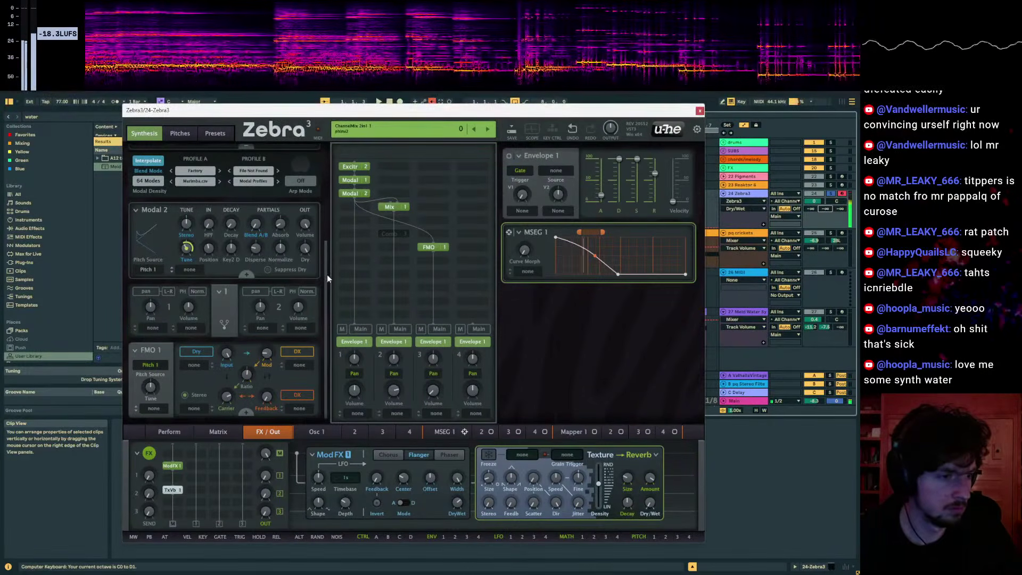
- Set MSEG 1's curve morph to 79 and audition the patch an octave higher
drag(579, 234, 622, 234)
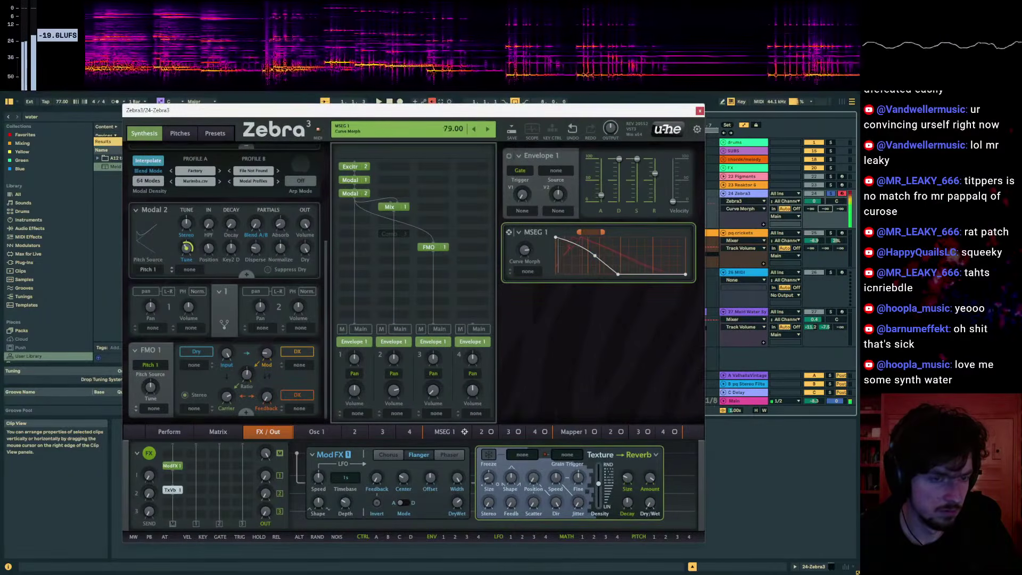
key(x)
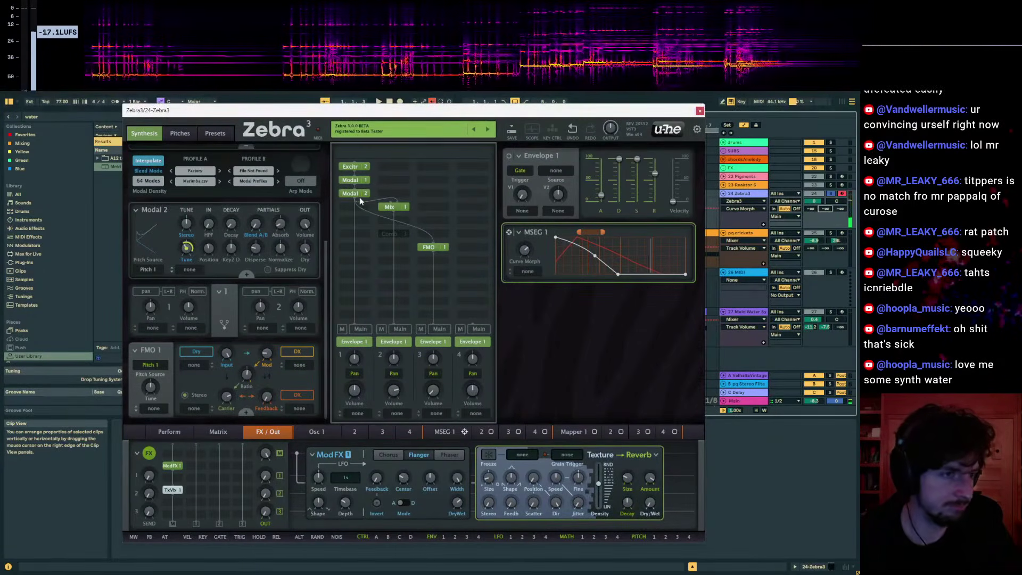
- Move Modal 2 below the FMO 1 row in lane 1 and place Mix 1 beside it in lane 2
drag(356, 194, 356, 267)
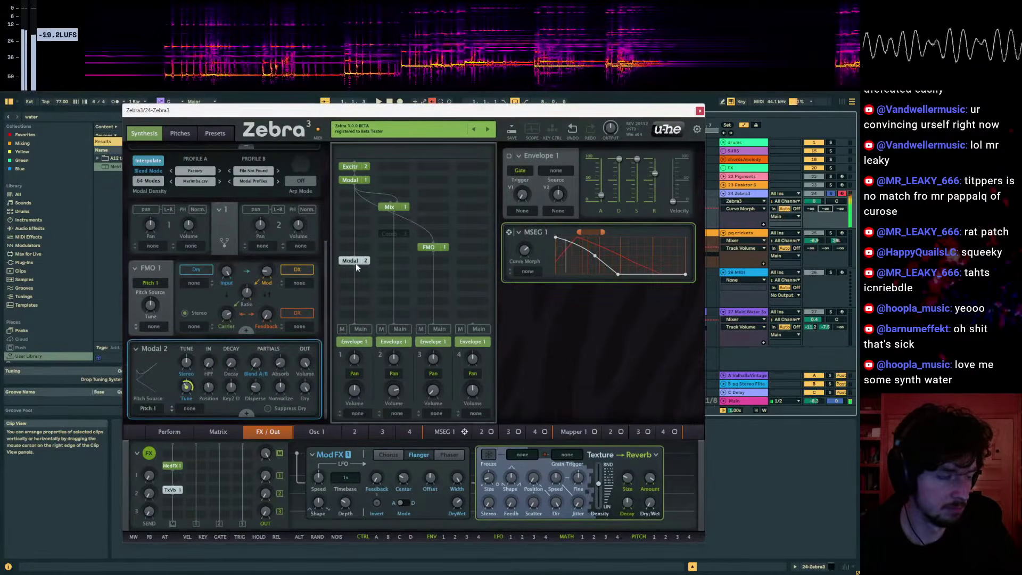
drag(390, 209, 392, 267)
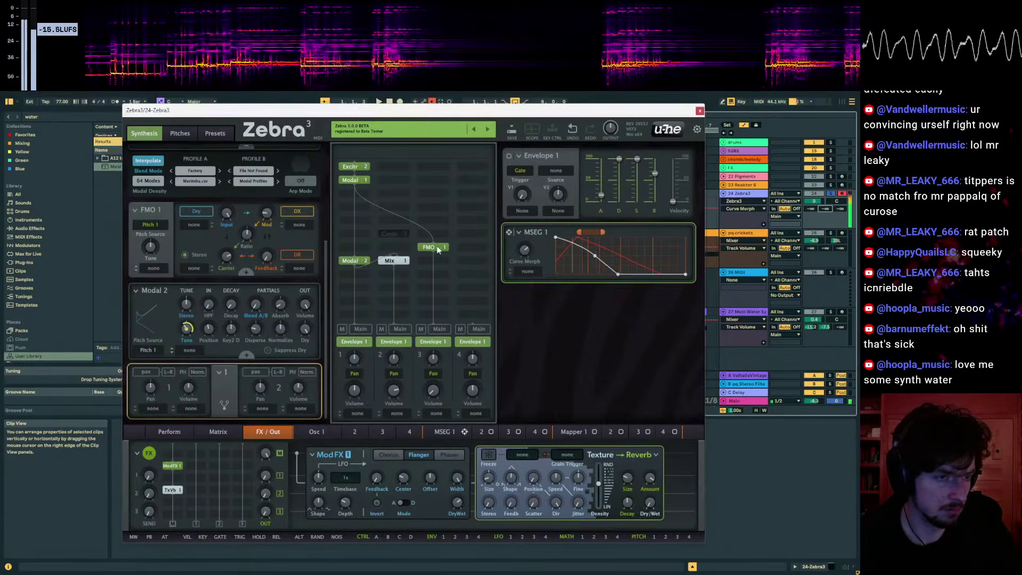
- Readjust the volumes of lanes 3 and 1, and set lane 2's volume to 44
drag(436, 389, 389, 431)
drag(354, 391, 354, 362)
drag(392, 396, 393, 373)
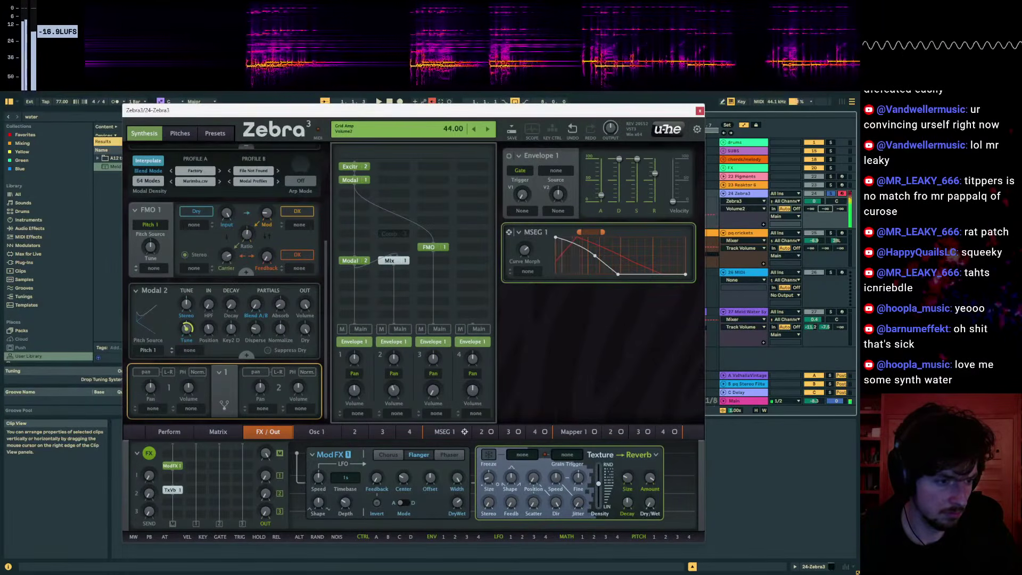
- Move Mix 1 up beside FMO 1 and raise the track's second send to about -4.7 dB
drag(392, 264, 392, 248)
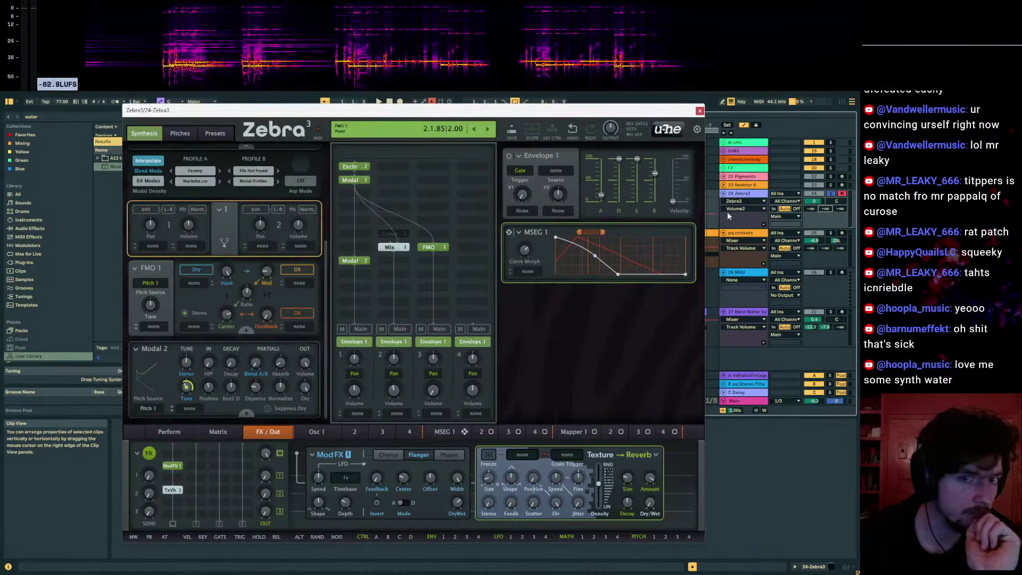
drag(825, 209, 825, 186)
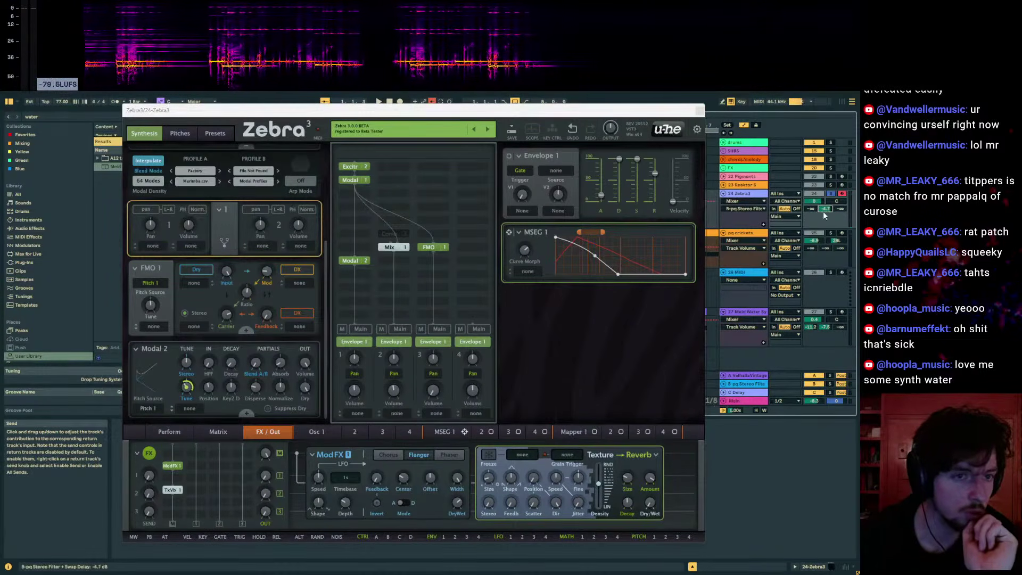
- Lower Envelope 1's sustain and reset MSEG 1's curve morph to its default
drag(640, 168, 637, 198)
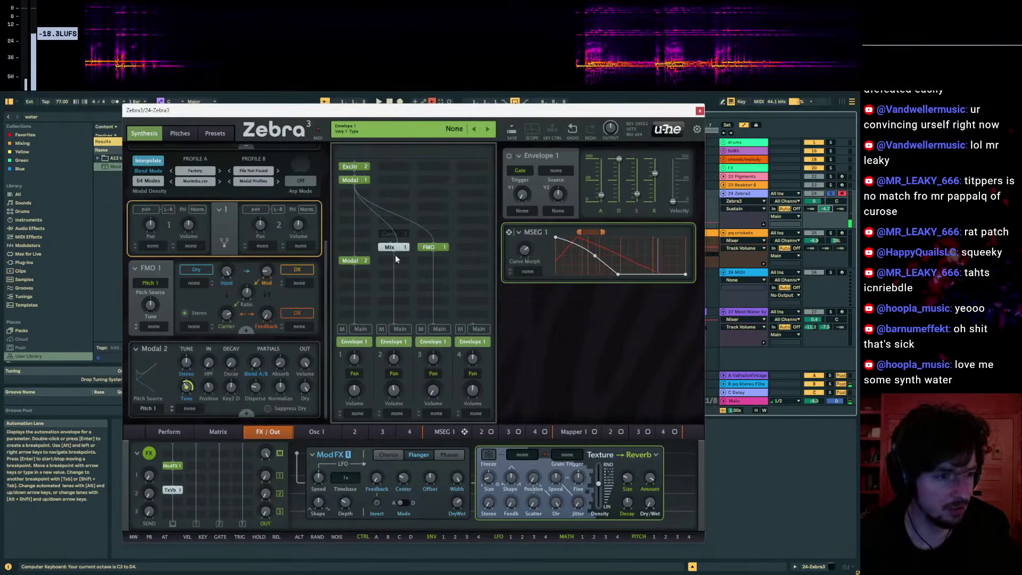
double_click(525, 251)
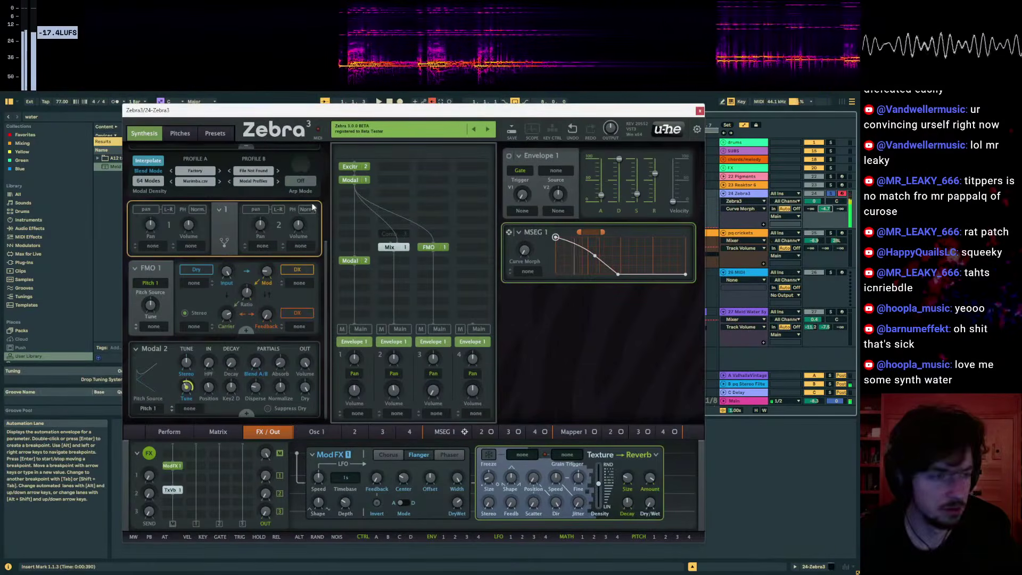
- Readjust Modal 1's stereo detune and raise its dispersion to about 59
scroll(324, 204, up, 2)
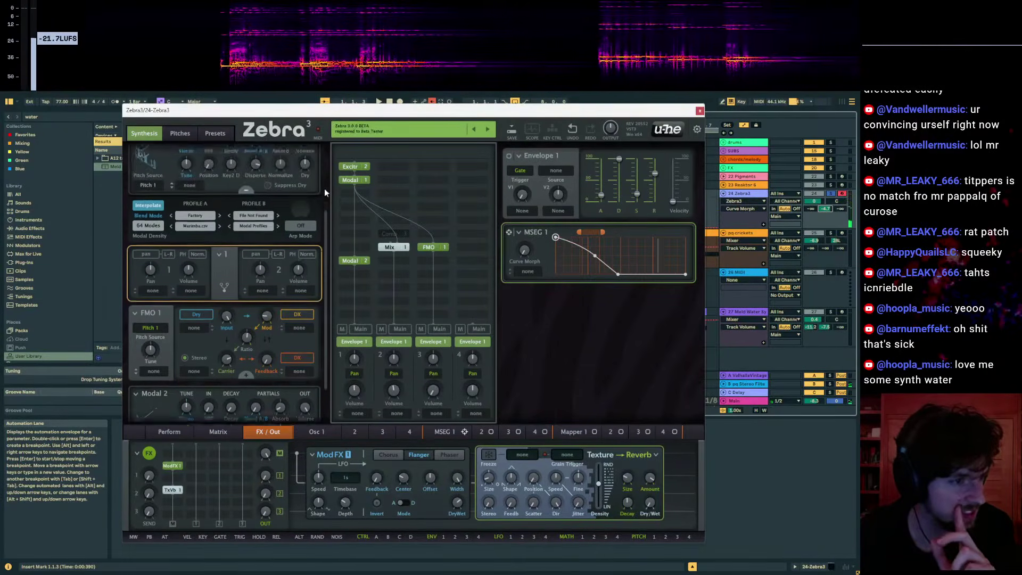
scroll(324, 199, up, 4)
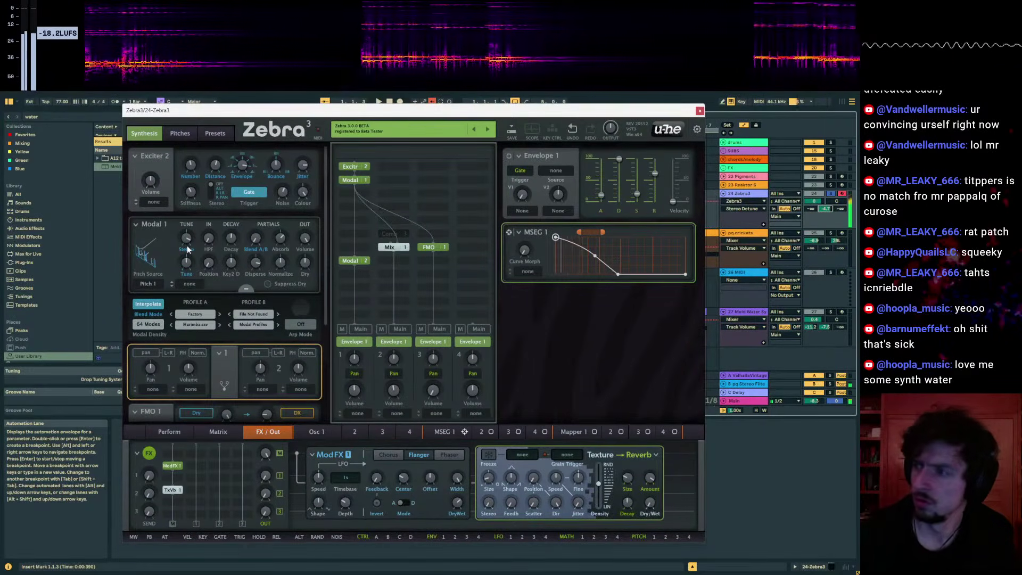
mouse_move(184, 239)
mouse_down()
mouse_move(184, 251)
mouse_move(185, 231)
mouse_up()
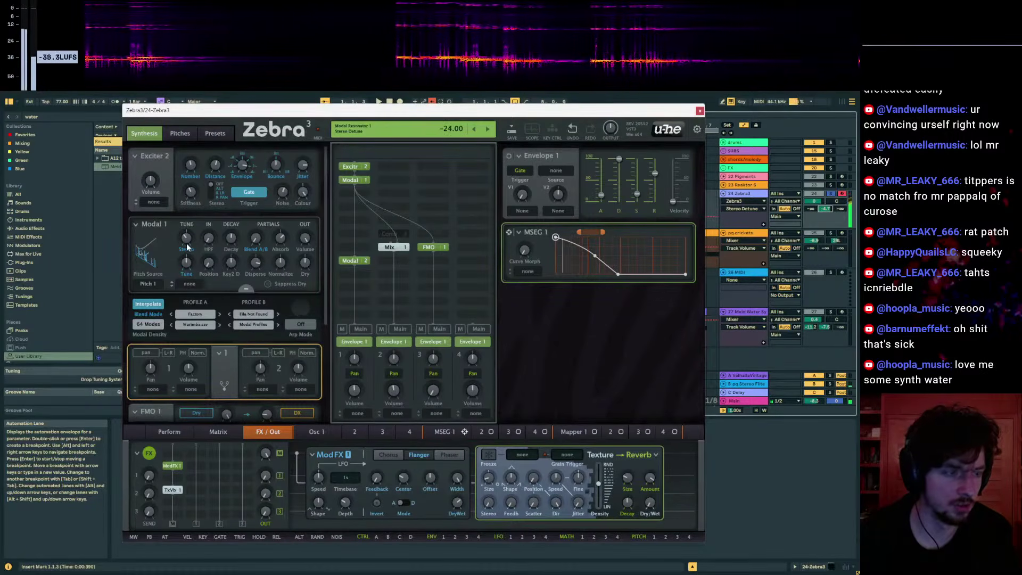
drag(184, 231, 184, 245)
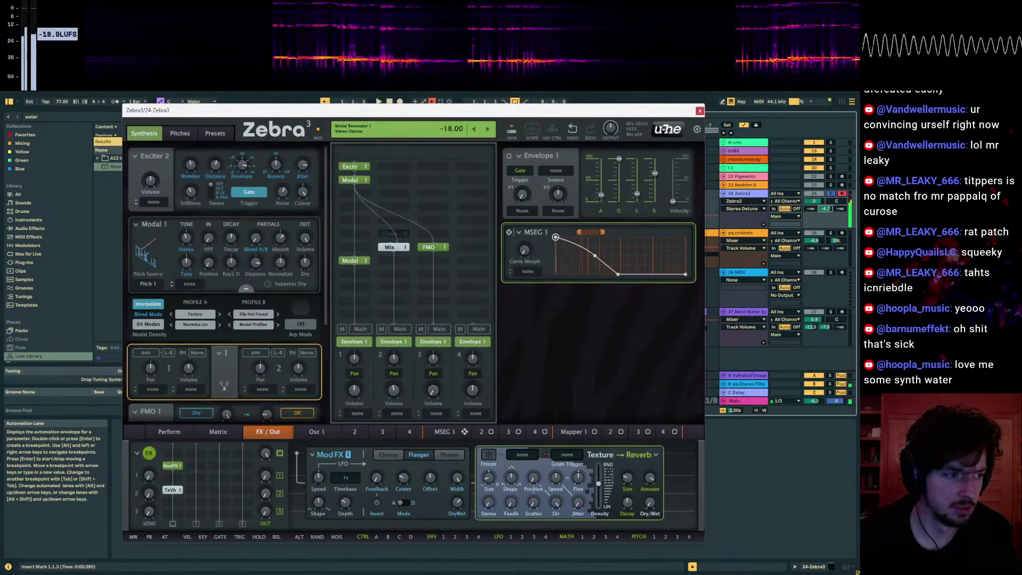
drag(256, 262, 255, 259)
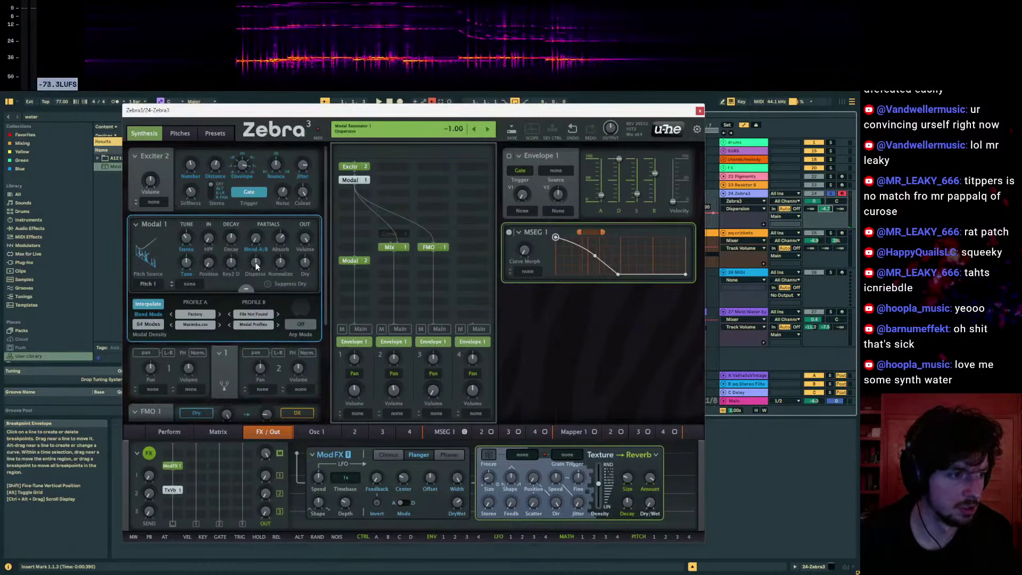
drag(713, 213, 713, 201)
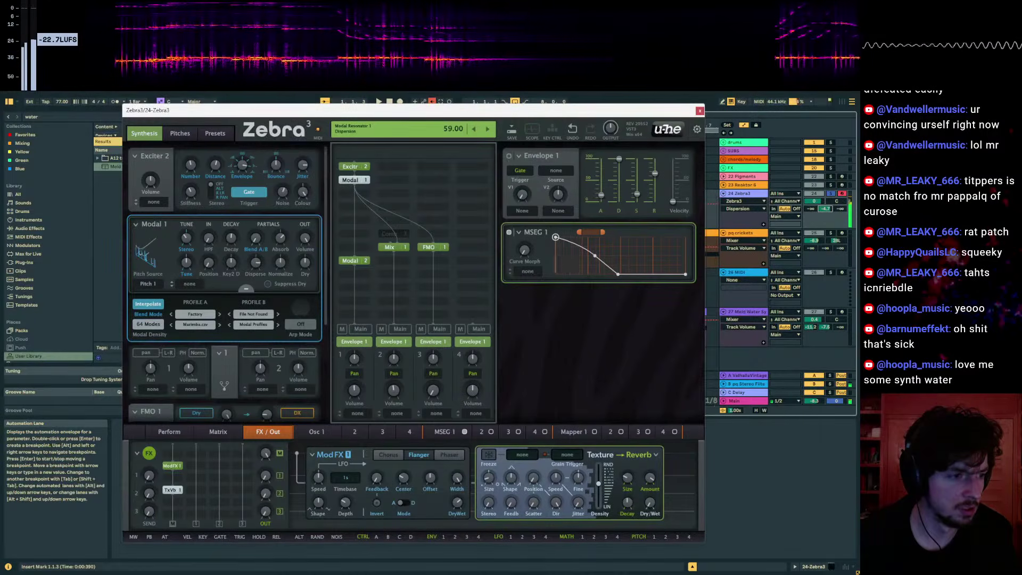
- Set Modal 1's arp mode to Arpeggio and raise the arpeggio amount to 100
click(301, 324)
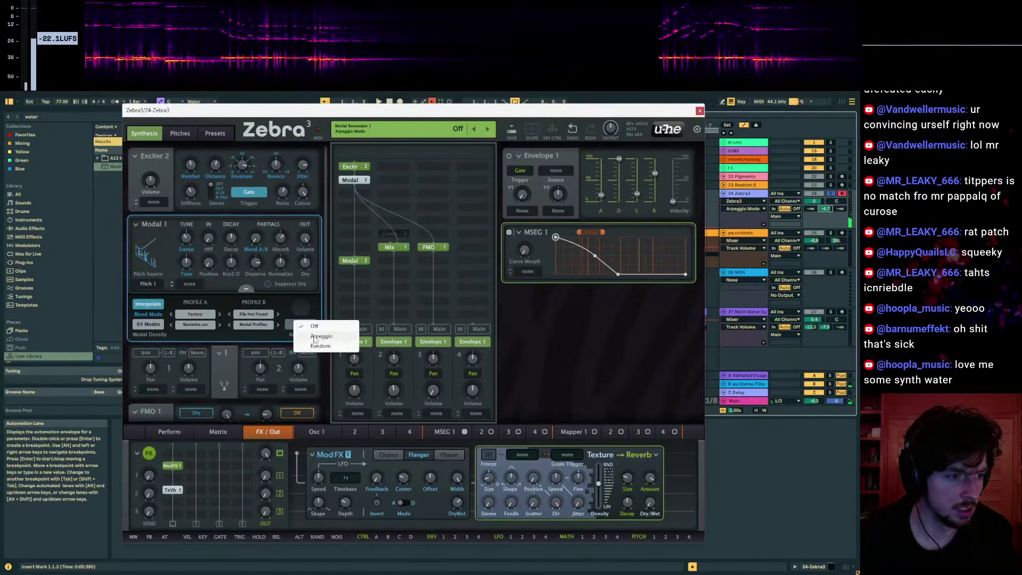
click(315, 337)
drag(300, 308, 300, 287)
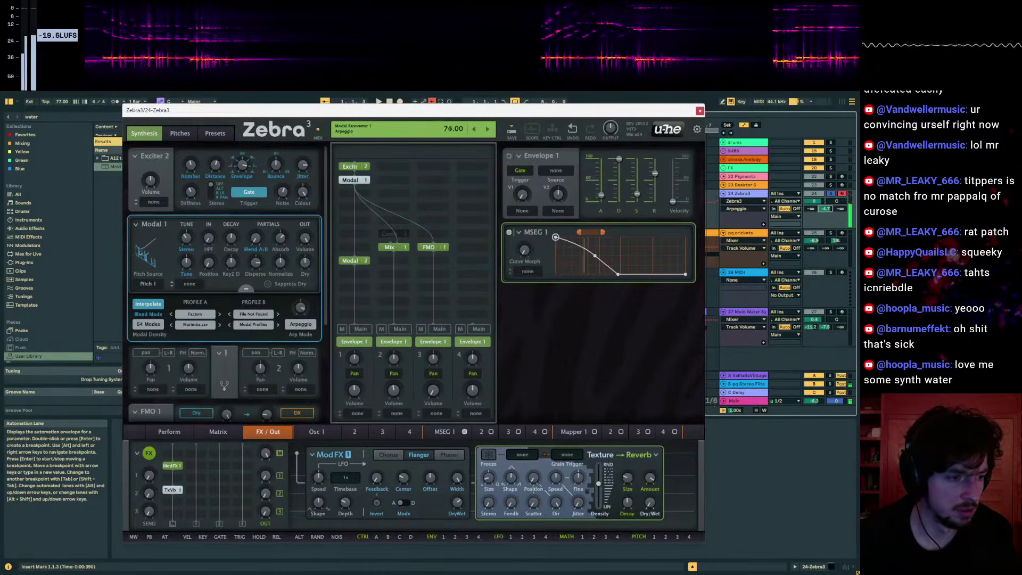
drag(299, 307, 300, 269)
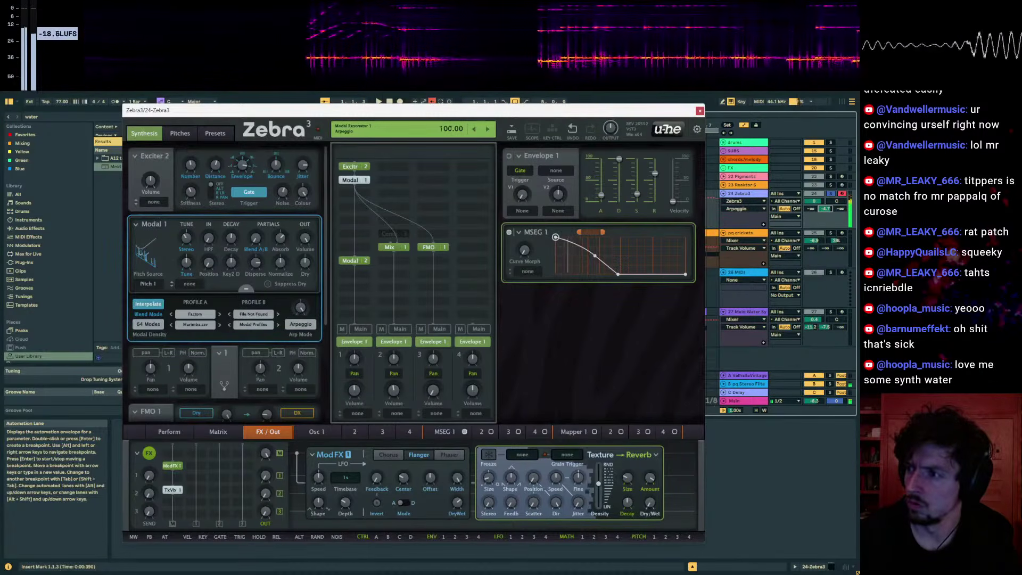
- Lower Modal 1's dispersion and arpeggio amount, and switch its arp mode to Random
key(z)
drag(257, 265, 257, 290)
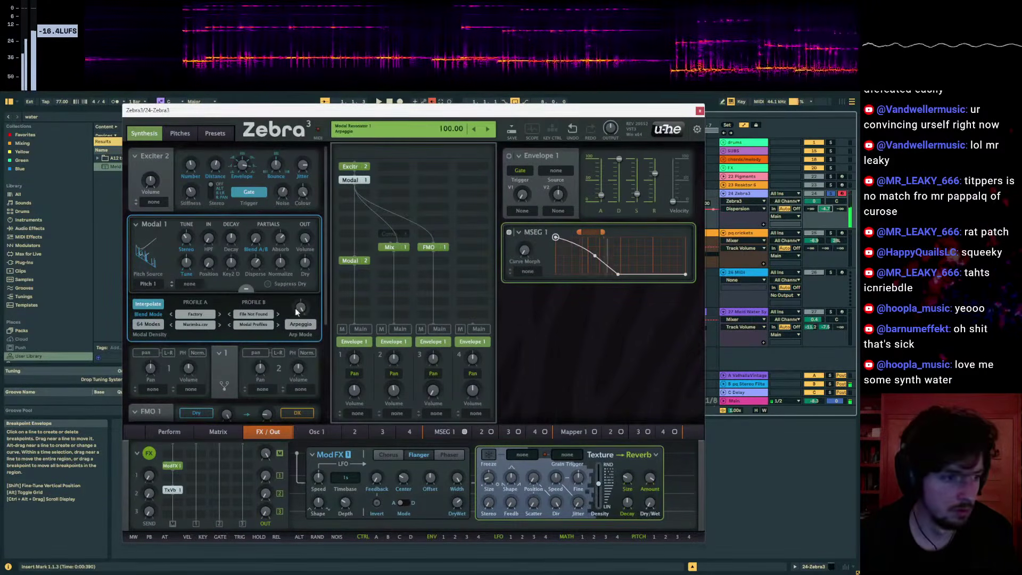
drag(296, 313, 296, 328)
click(299, 324)
click(307, 322)
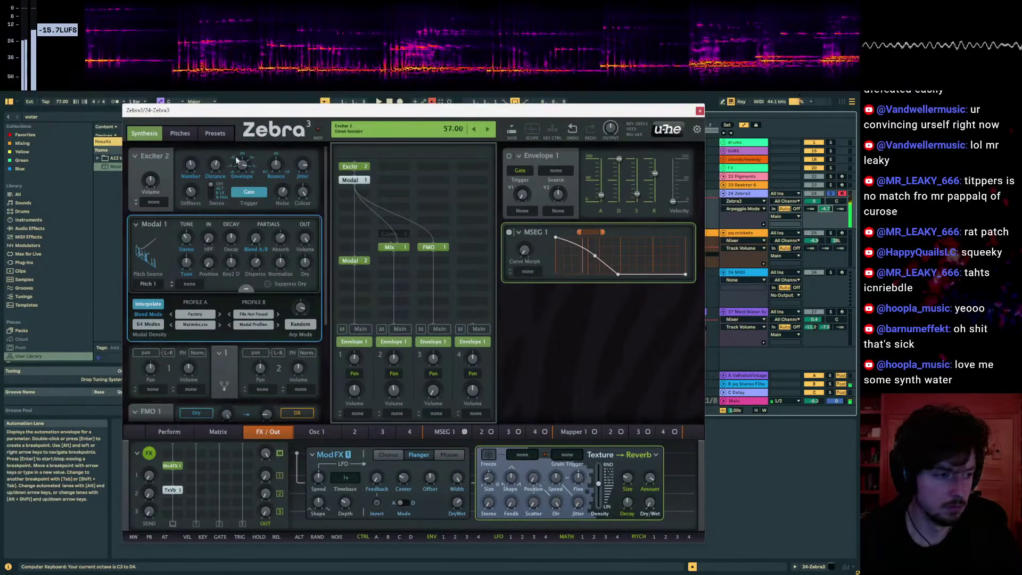
- Add Comp1 below the texture reverb in the effects grid and set its threshold to about -11.2 dB
click(65, 118)
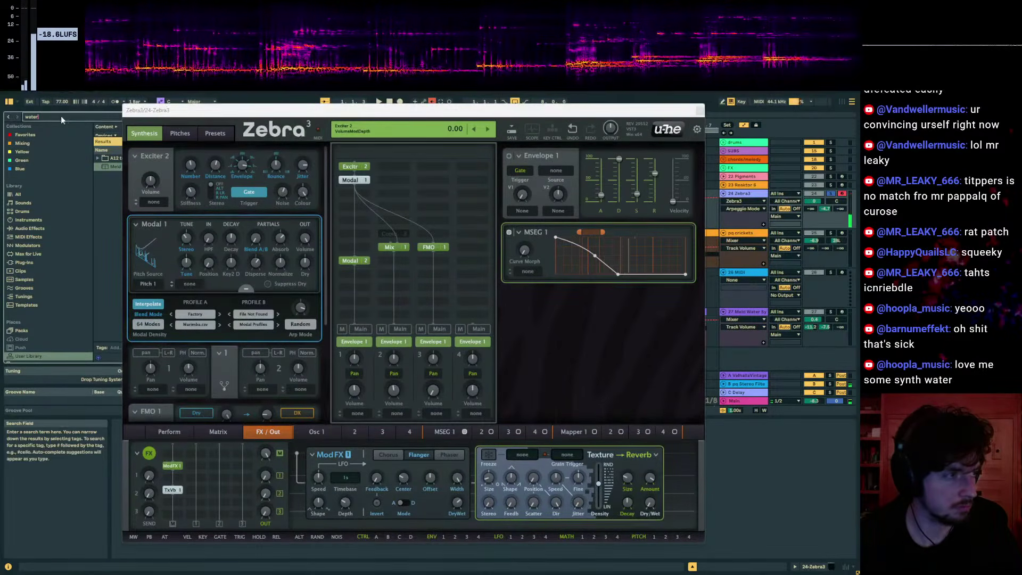
drag(162, 111, 393, 98)
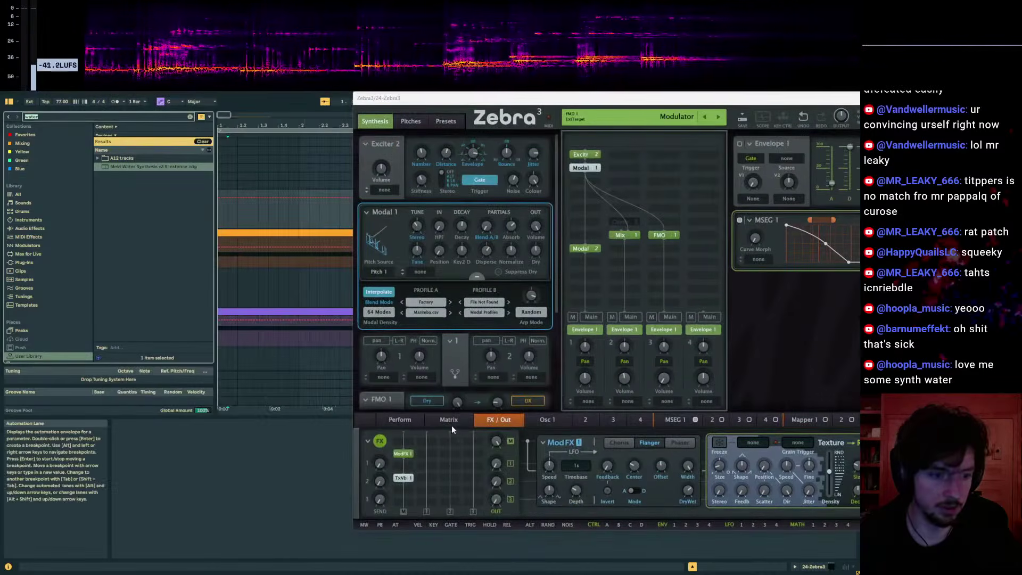
click(404, 479)
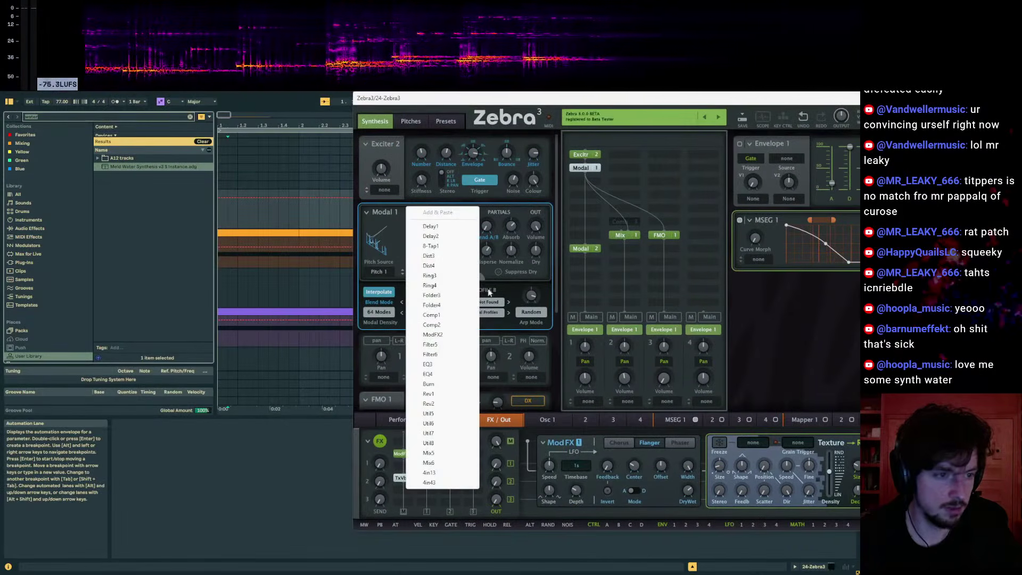
click(442, 321)
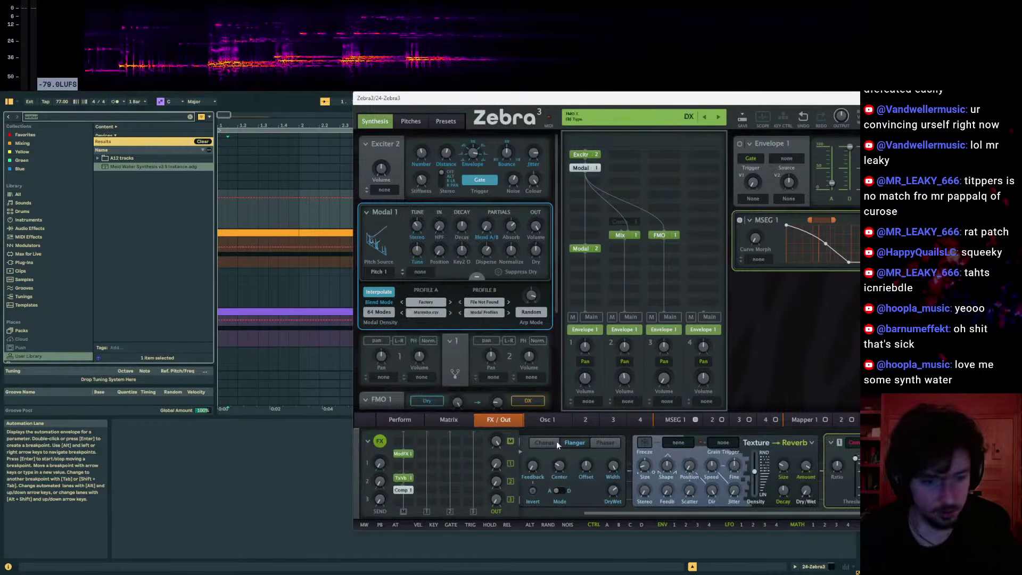
right_click(772, 442)
drag(683, 99, 452, 104)
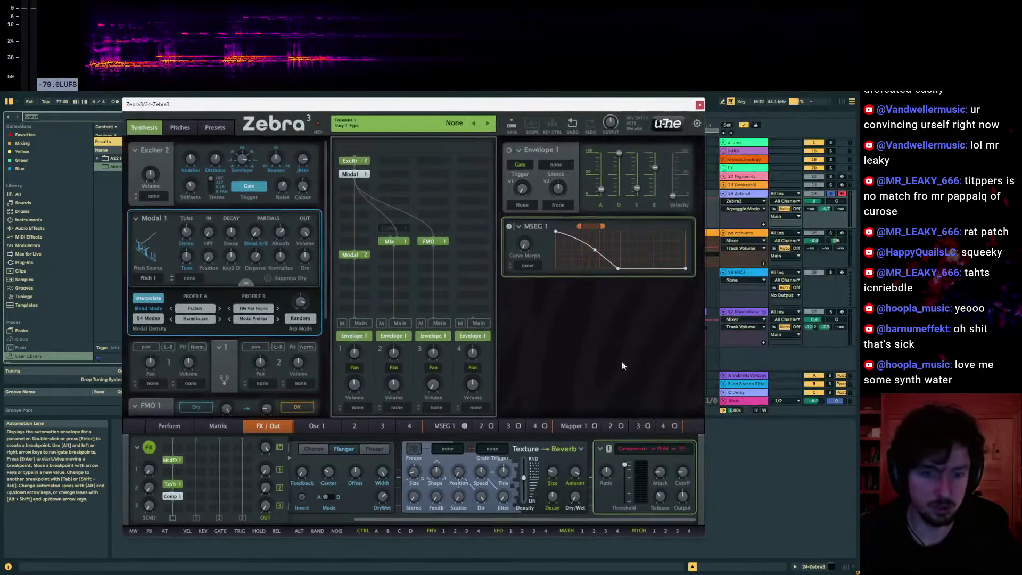
click(644, 450)
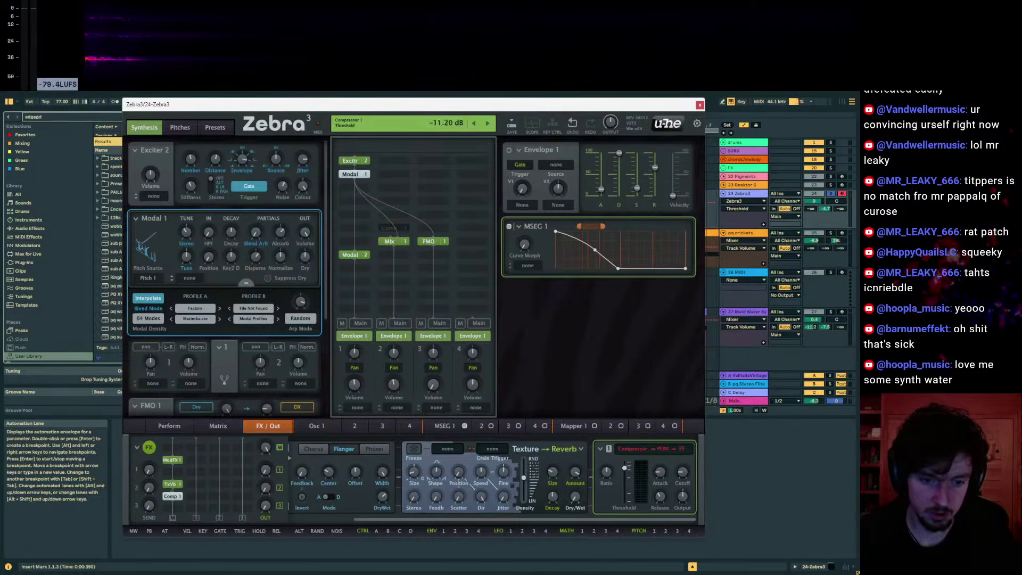
- Set the Zebra3 track's first send to about -11 dB and its second send to 0 dB
click(760, 204)
key(space)
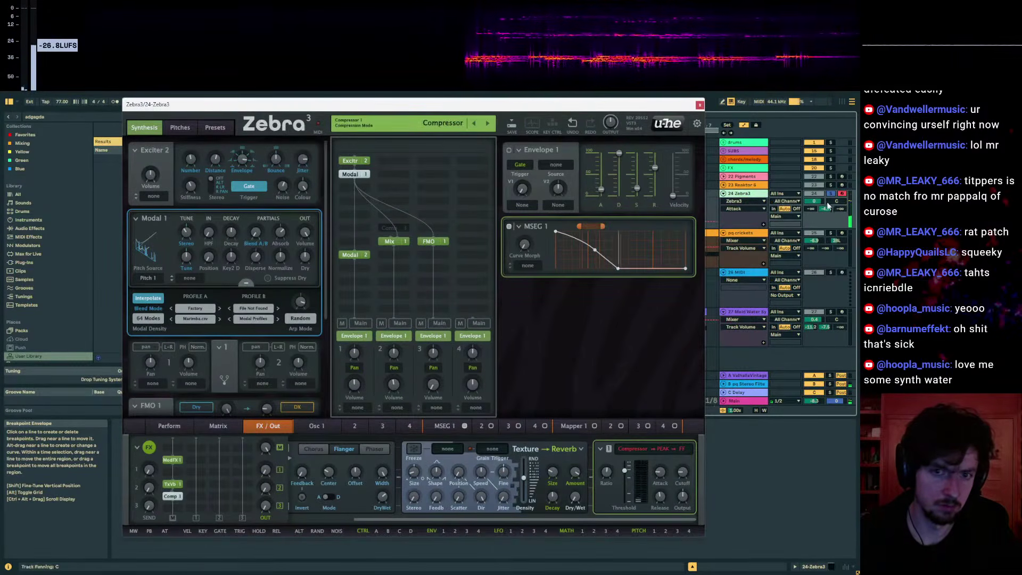
drag(827, 207, 827, 209)
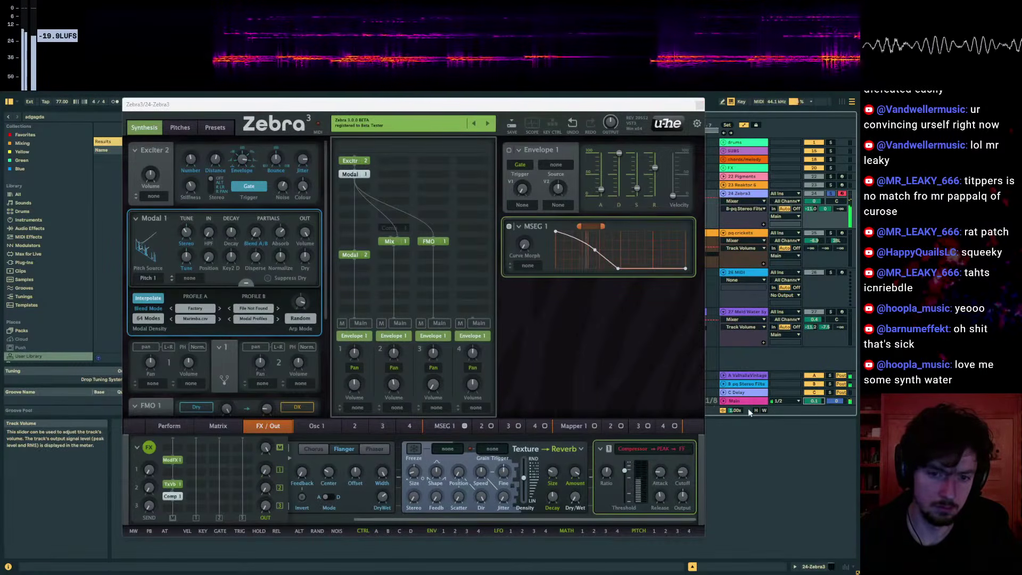
- Switch Mod FX 1 from Flanger to Chorus and bring up the Modal 2 module
drag(630, 109, 675, 116)
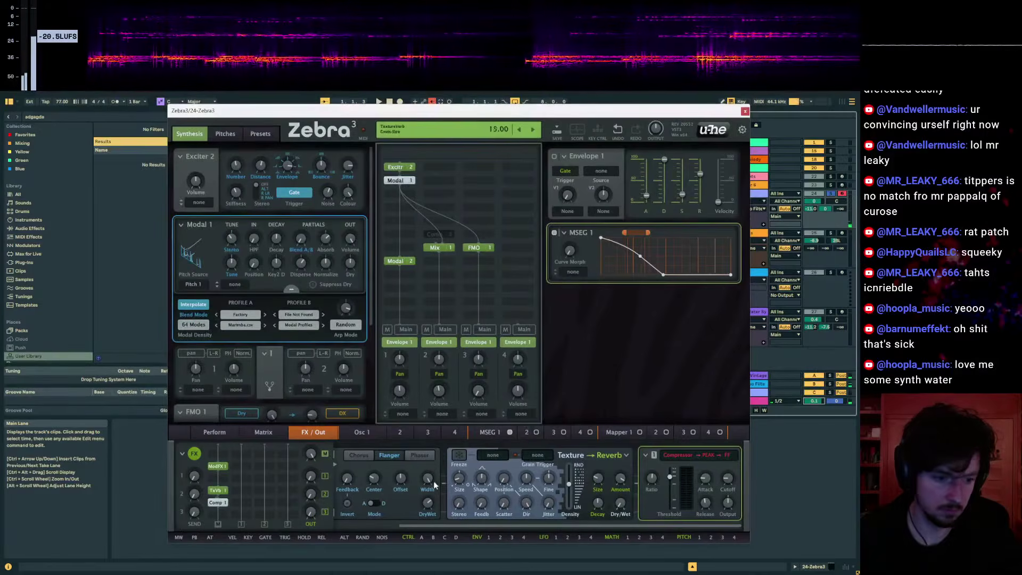
click(358, 456)
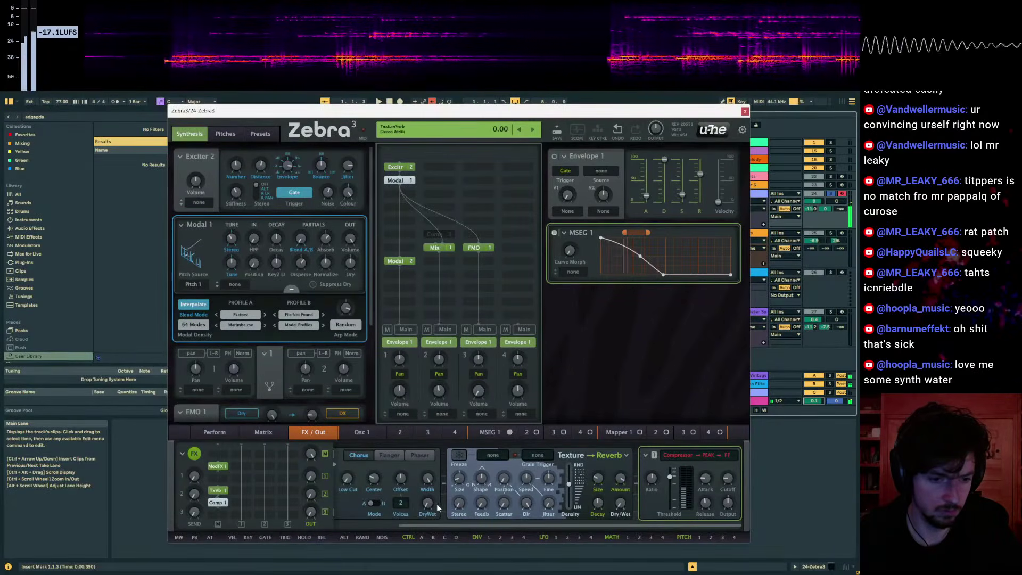
click(394, 261)
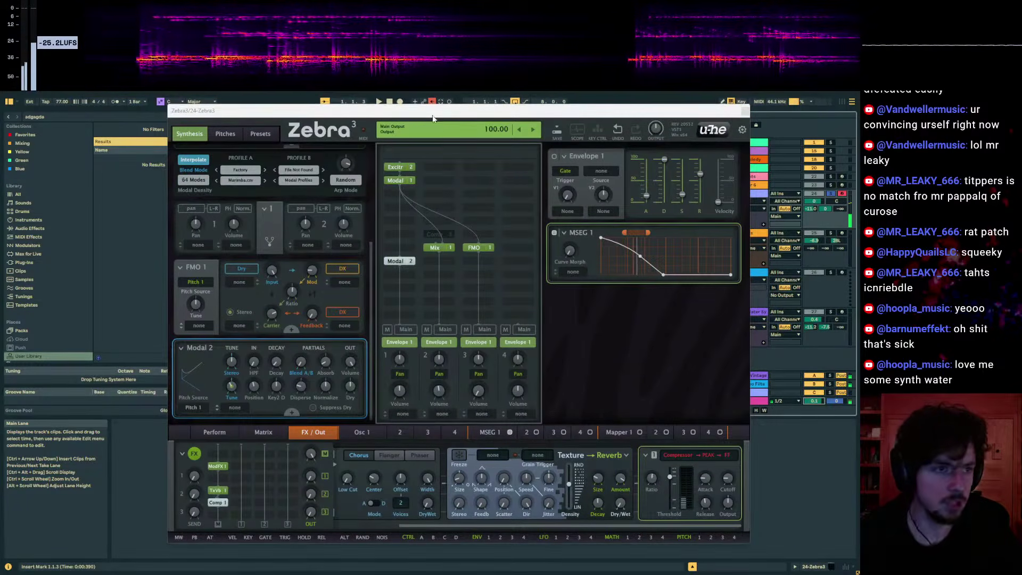
- Hide the plug-in window and insert an audio track below 24 Zebra3 that takes its input from 24-Zebra3
key(ctrl+alt+p)
drag(354, 125, 353, 96)
drag(282, 126, 282, 245)
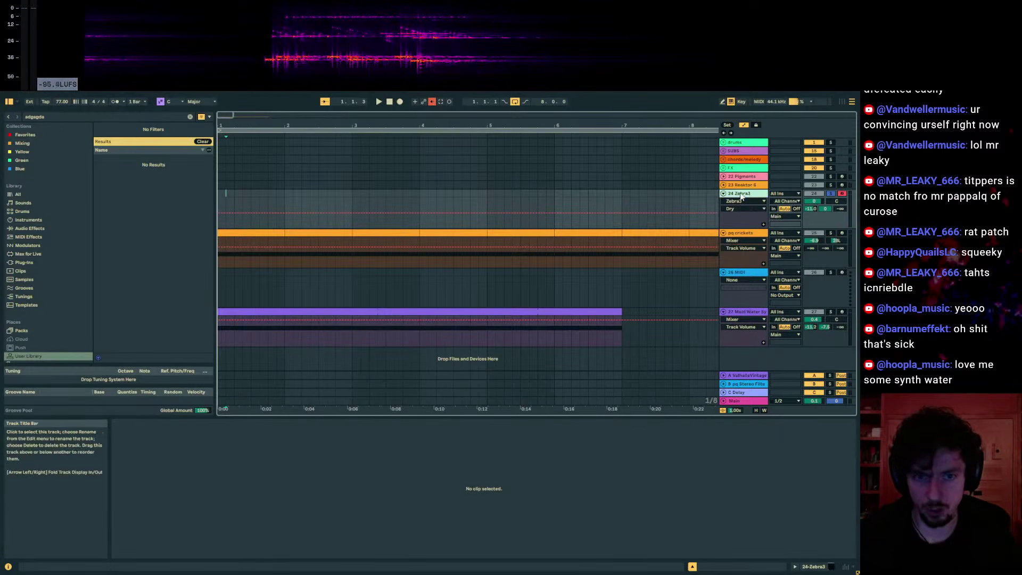
key(ctrl+t)
click(780, 233)
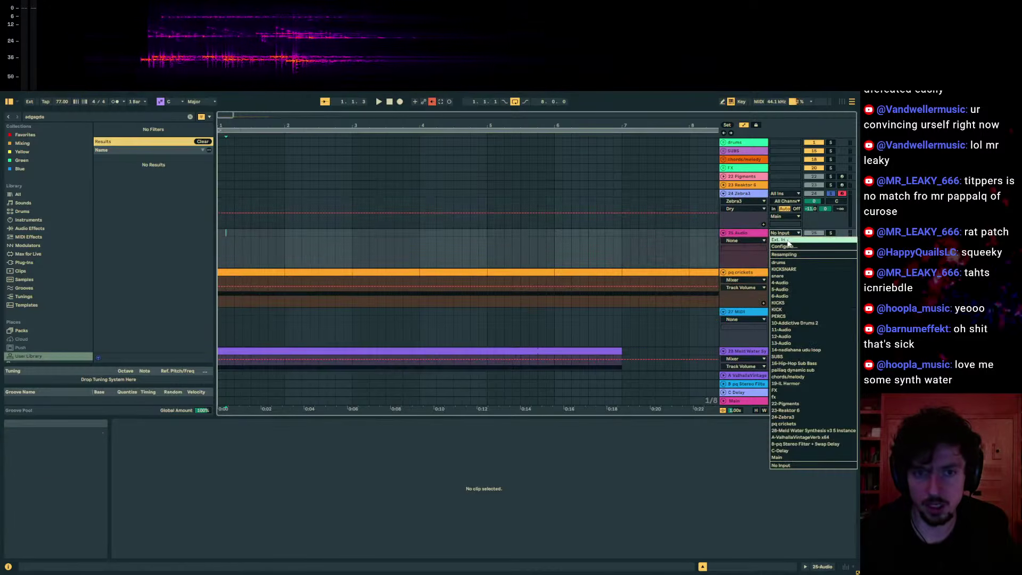
click(782, 417)
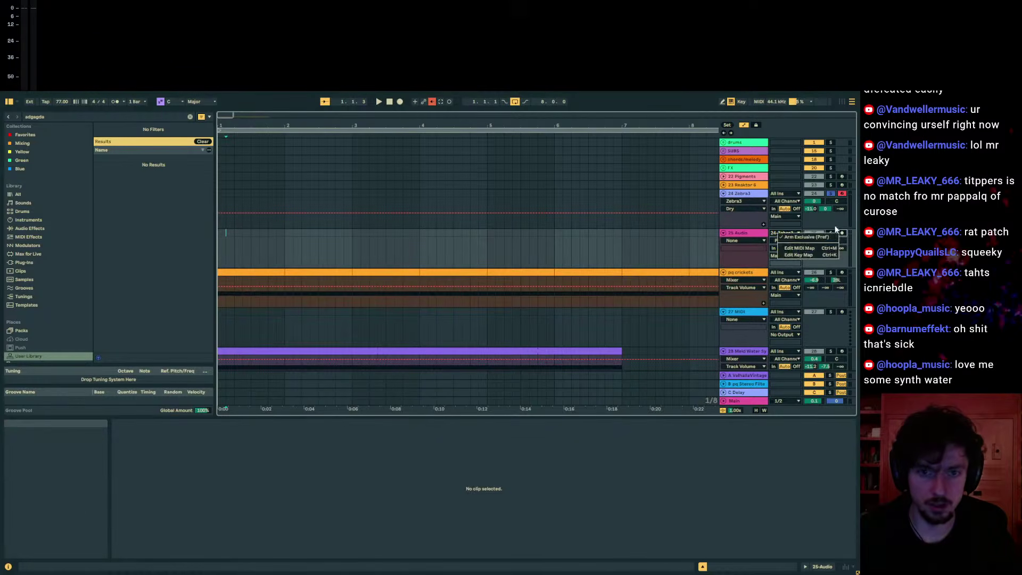
- Record a Zebra3 performance from bar 1 into bar 5 as MIDI and audio on the two armed tracks
click(400, 101)
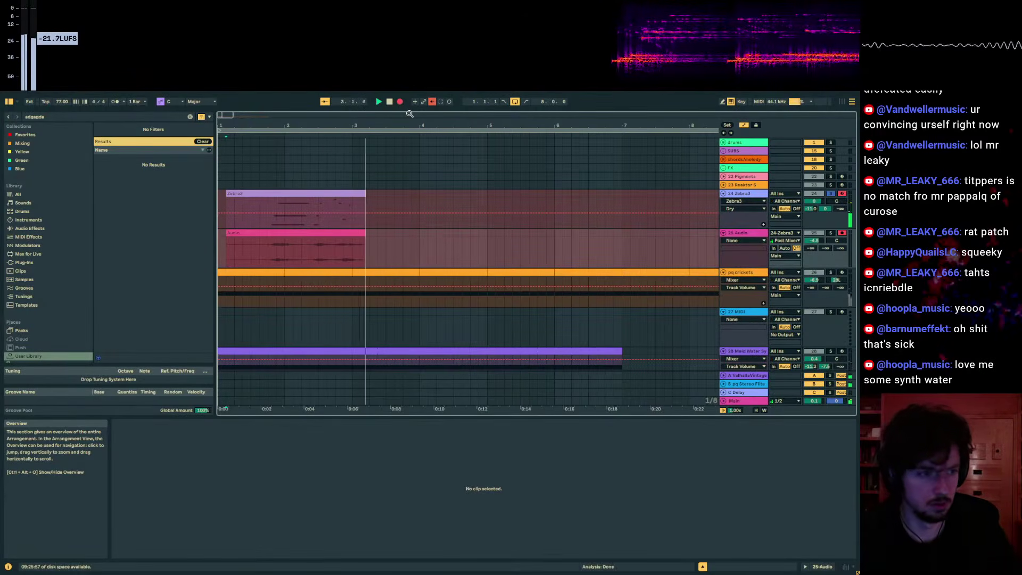
key(x)
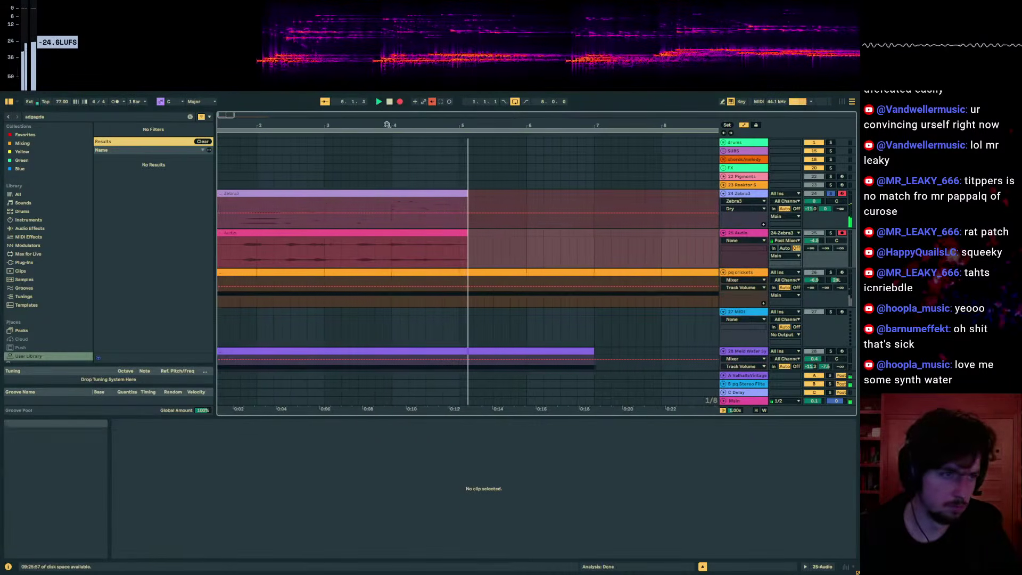
key(space)
- Split the recorded audio clip at 1.4.1 and play back its second part
click(269, 258)
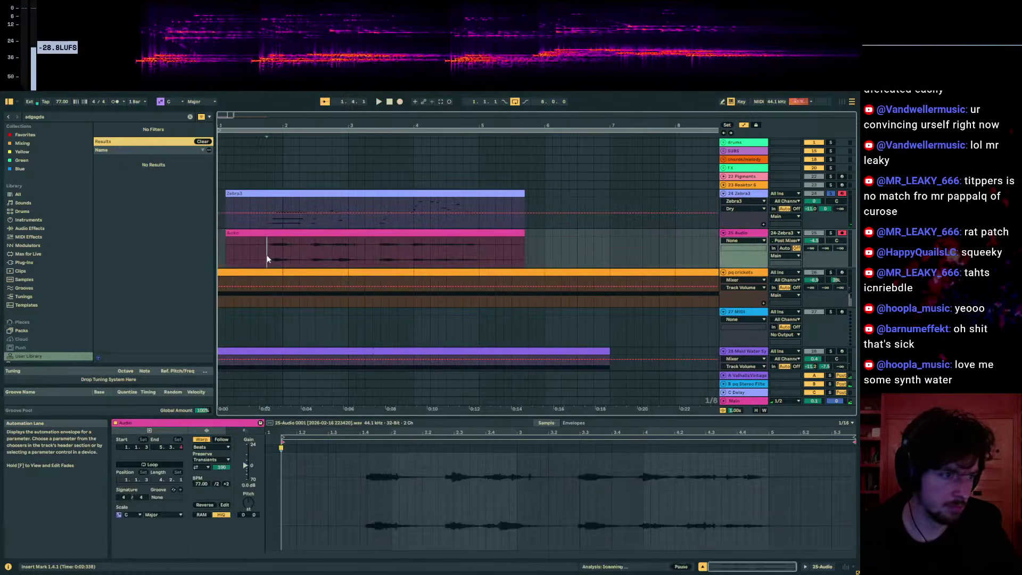
click(287, 236)
key(space)
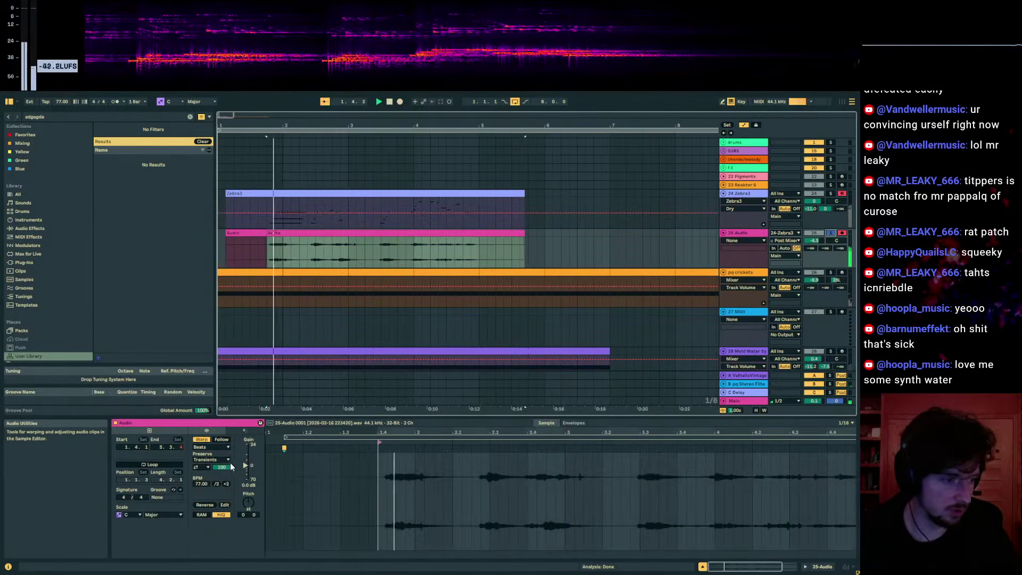
- Double the second clip's BPM to 154 and set its warp mode to Texture with a grain size of about 77
click(226, 484)
click(212, 447)
click(213, 461)
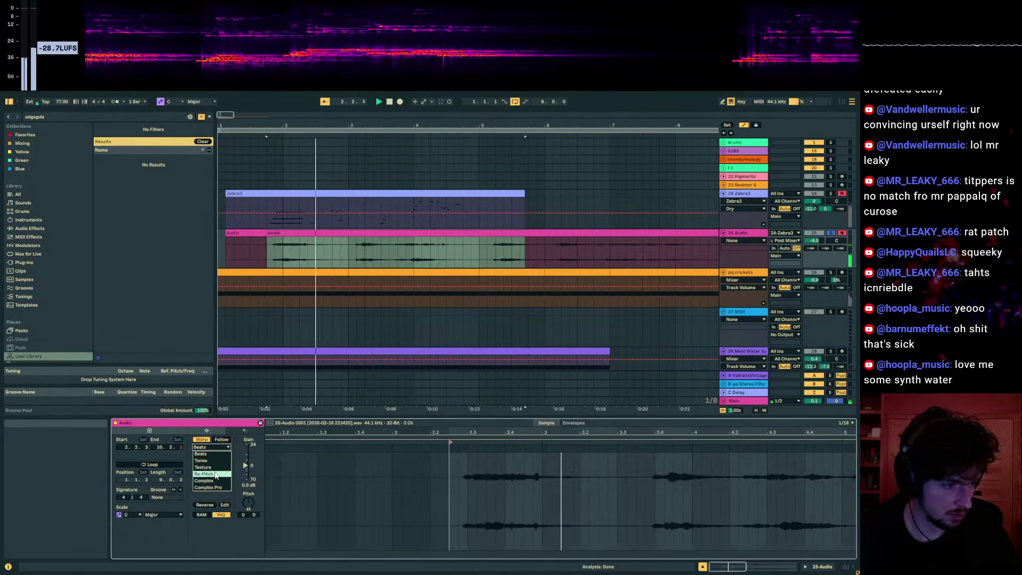
drag(217, 461, 217, 448)
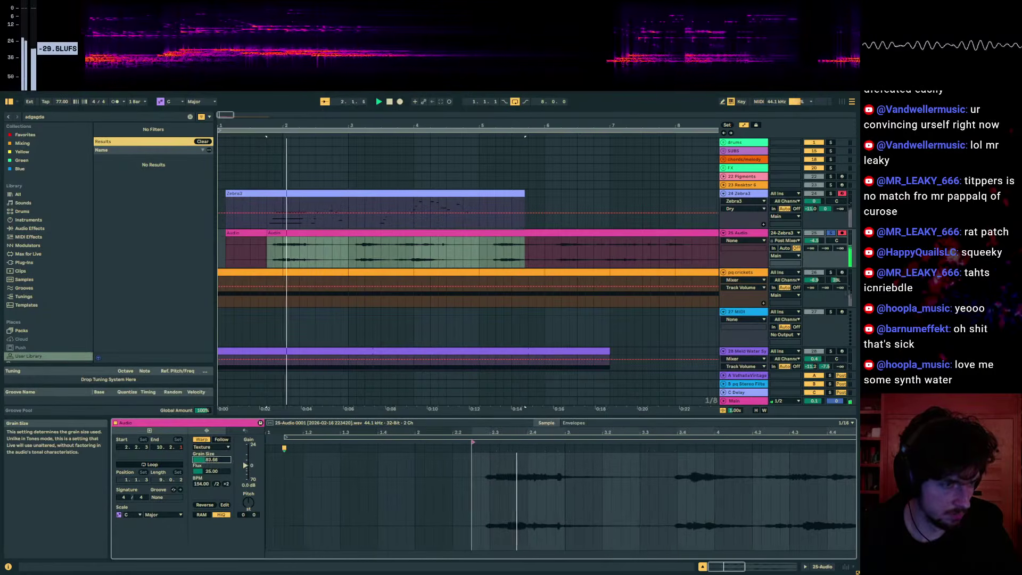
- Split out the stretched clip's section from 1.4.1 to 3.1.3 and reverse it
drag(355, 251, 269, 254)
key(ctrl+e)
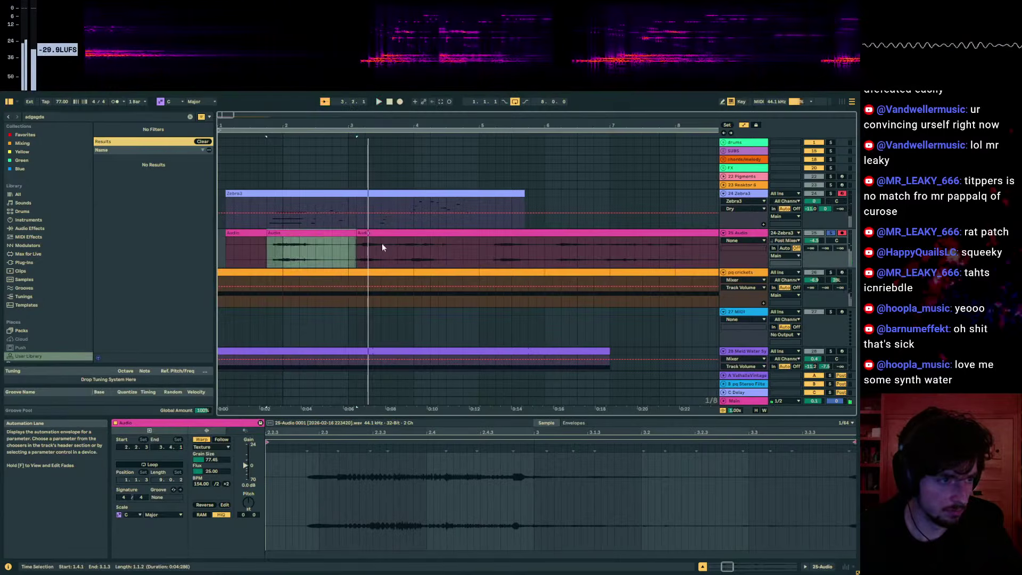
key(r)
- Play the reversed section while raising track 25 Audio's volume to 2.2 dB and its ValhallaVintageVerb send
click(324, 250)
drag(810, 248, 811, 244)
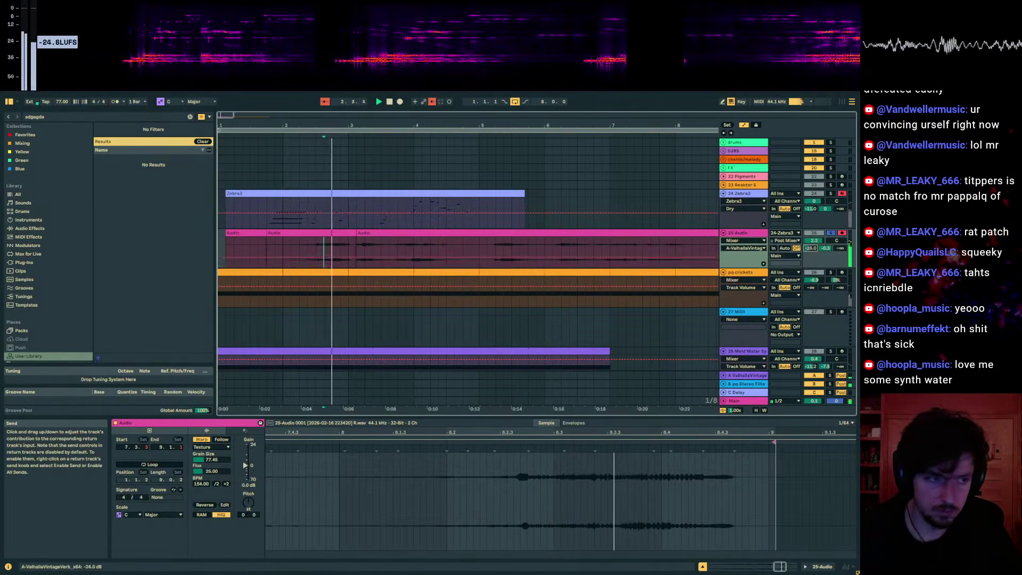
- Insert another audio track below 25 Audio and move the reversed clip onto it, starting at 1.3.3
click(335, 244)
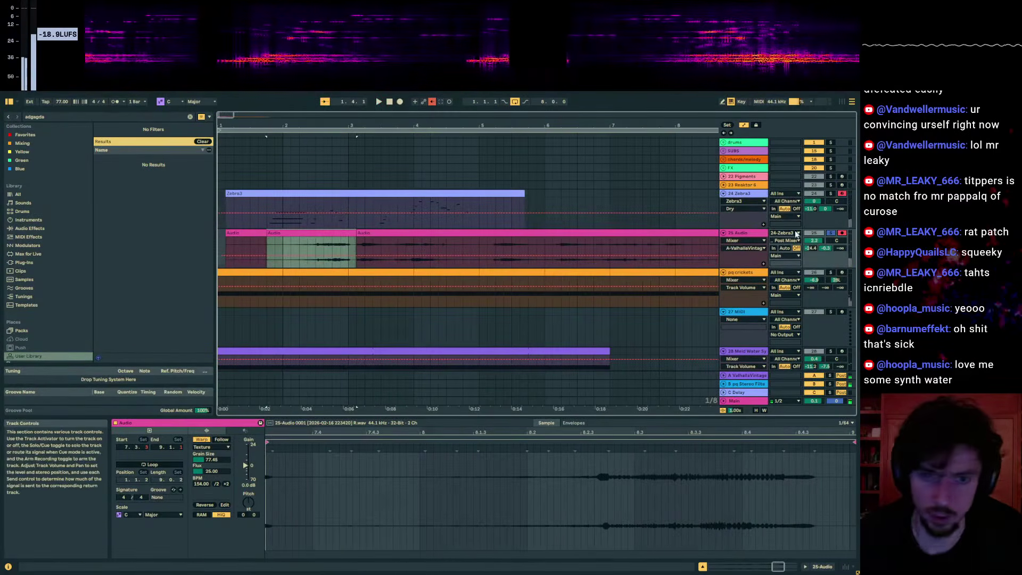
key(ctrl+t)
drag(319, 232, 311, 283)
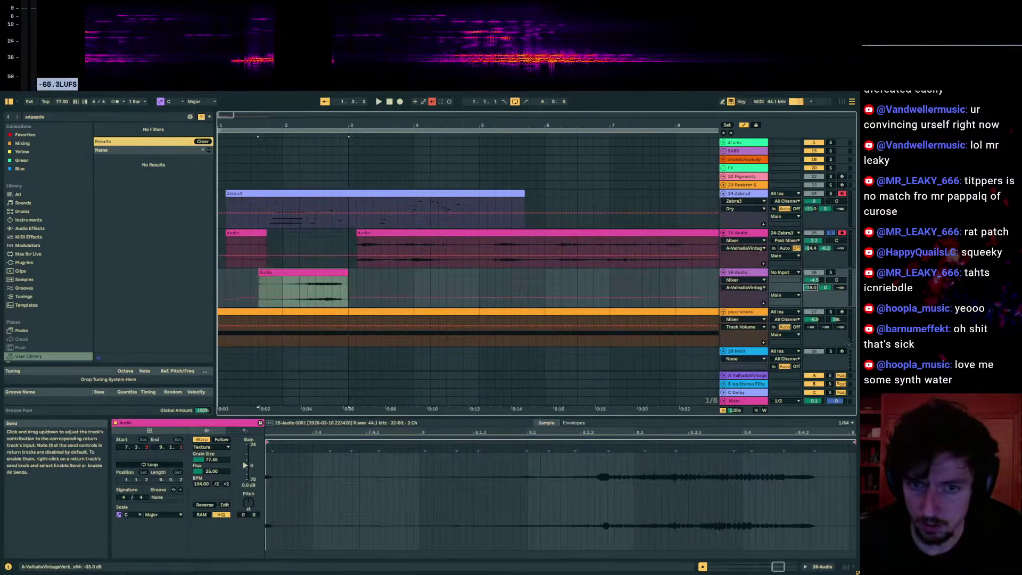
- Solo 26 Audio and draw a downward-curving track panning automation across its reversed clip
click(829, 273)
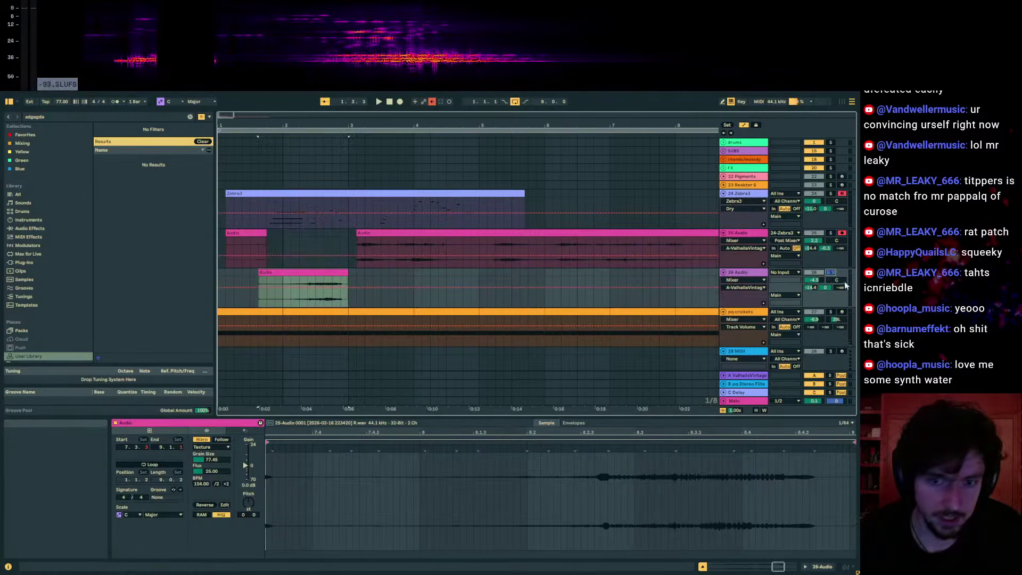
drag(300, 291, 259, 276)
drag(332, 276, 342, 298)
key(space)
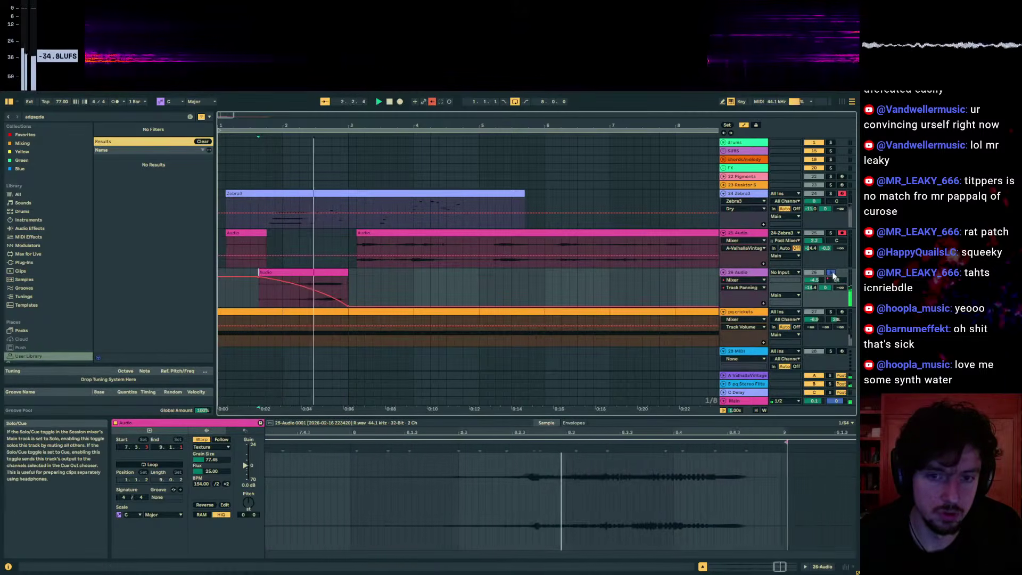
- Copy the reversed clip with its panning automation to 3.3.3 on the same track
click(340, 272)
key(ctrl+c)
click(392, 283)
key(ctrl+v)
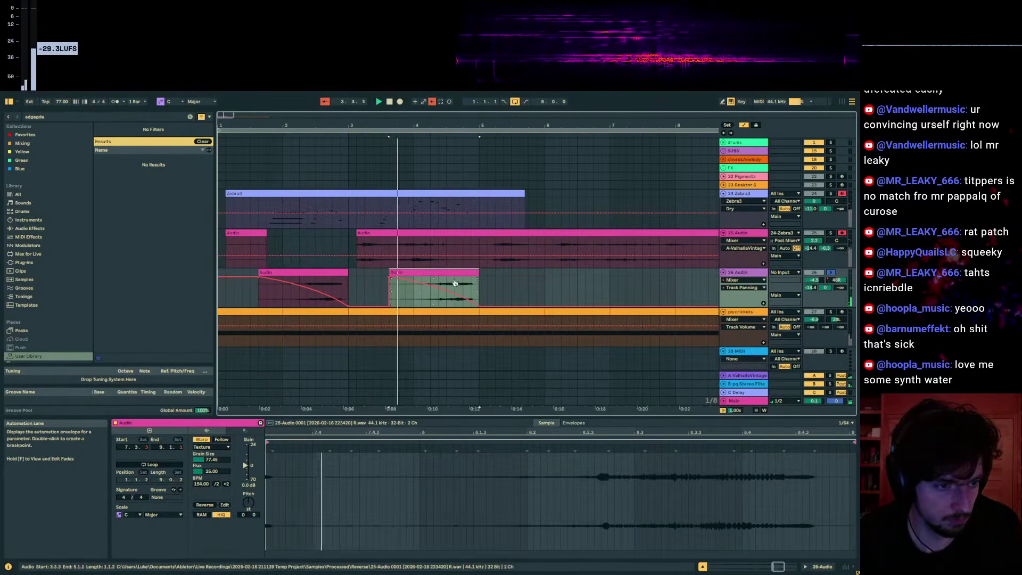
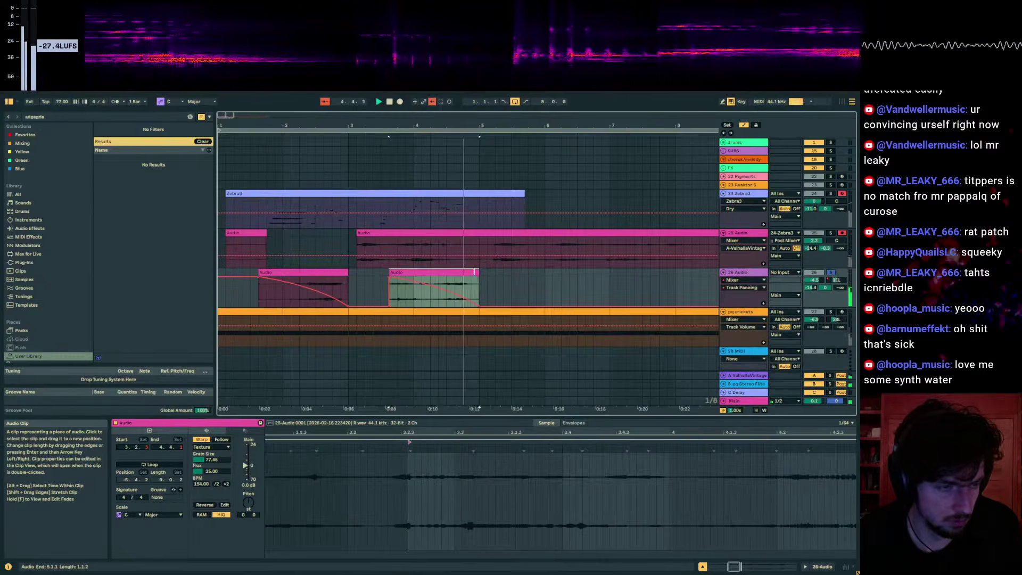
- Unsolo 26 Audio and play the mix while raising the track's ValhallaVintageVerb send to about -10 dB
click(740, 293)
key(space)
click(829, 272)
key(space)
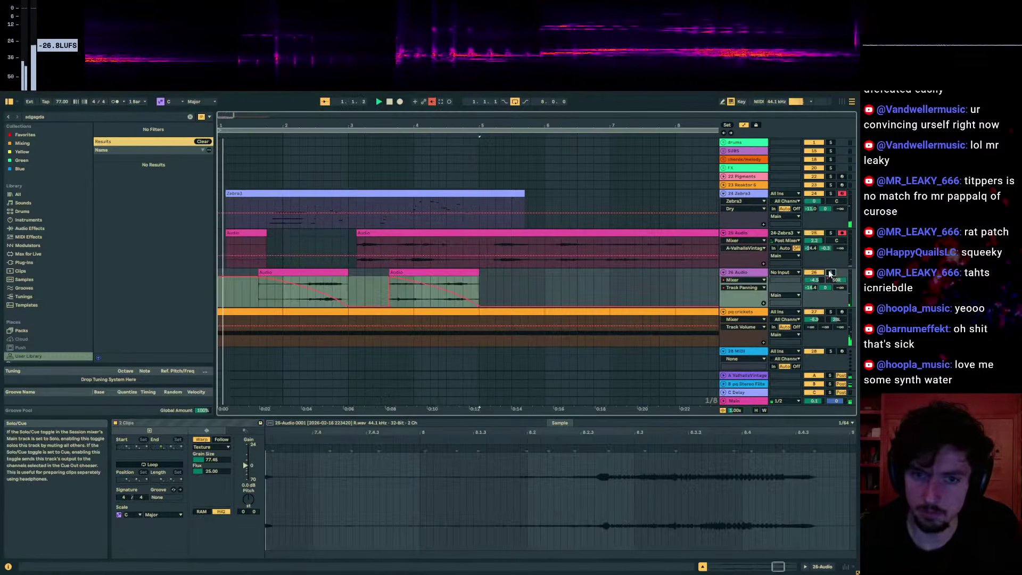
click(814, 193)
click(814, 193)
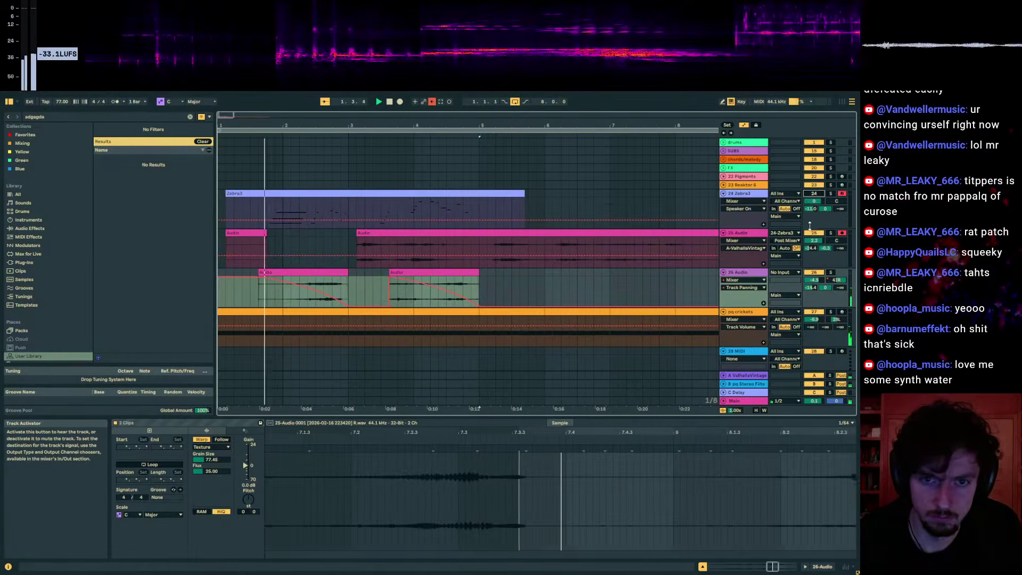
click(810, 288)
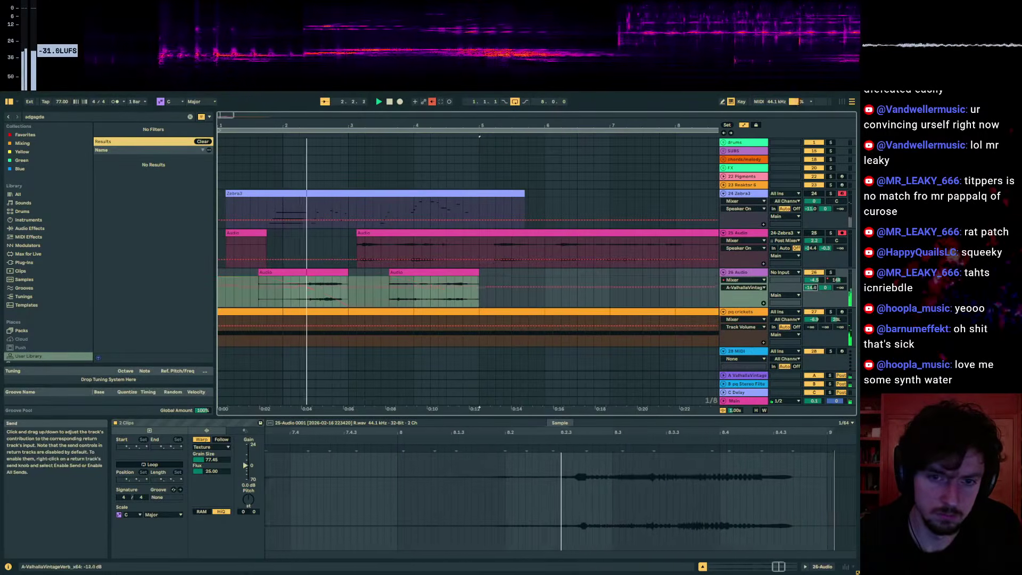
- Add fade-ins to both reversed clips and duplicate the four-bar section of 26 Audio to 5.1.1
click(261, 276)
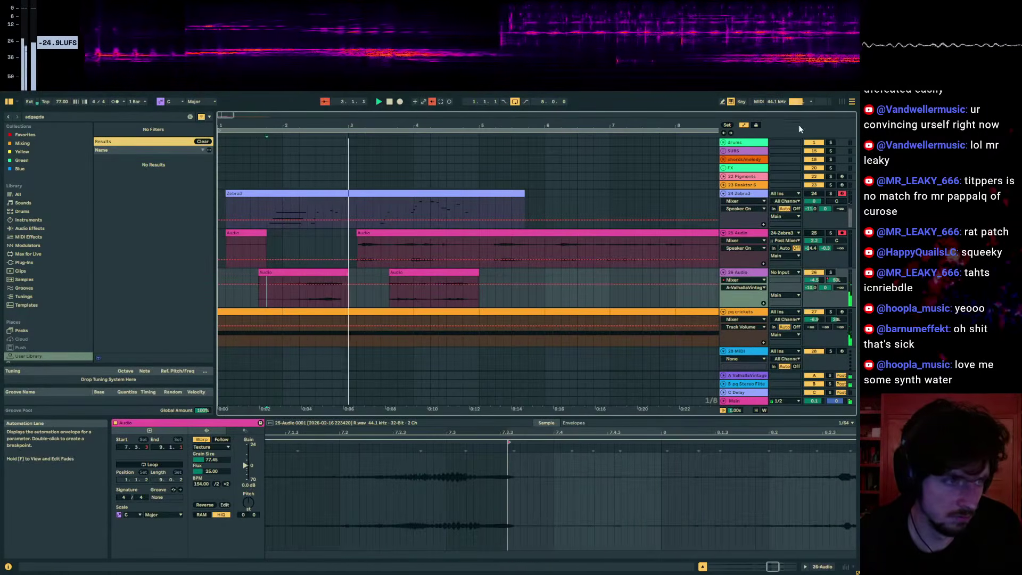
key(a)
click(391, 279)
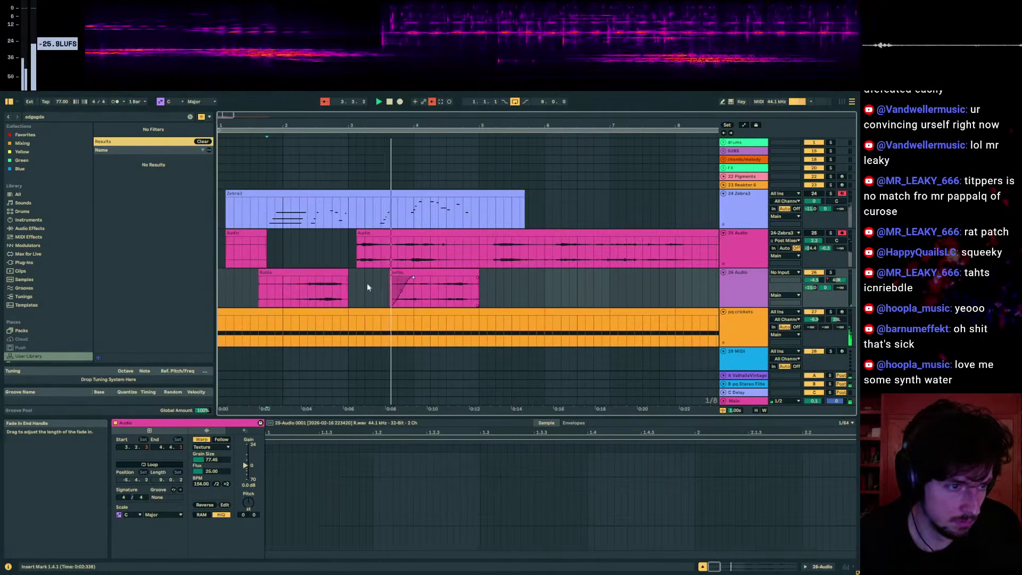
drag(260, 279, 286, 277)
mouse_move(413, 277)
mouse_down()
mouse_move(433, 276)
mouse_move(3, 294)
mouse_up()
key(ctrl+d)
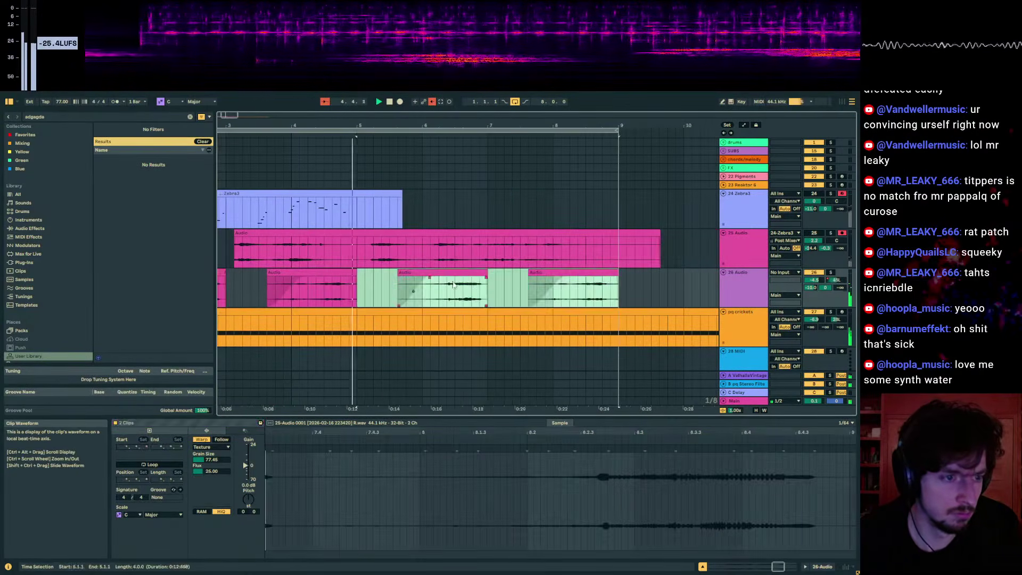
click(447, 282)
click(454, 273)
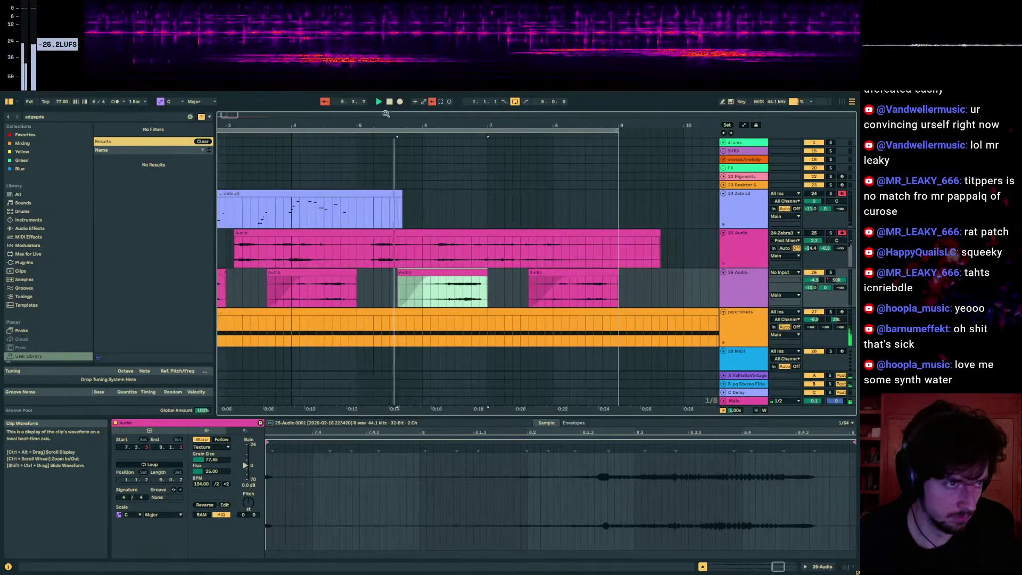
- Extend the Meld Water track's clip to just past the start of bar 9
drag(520, 125, 582, 124)
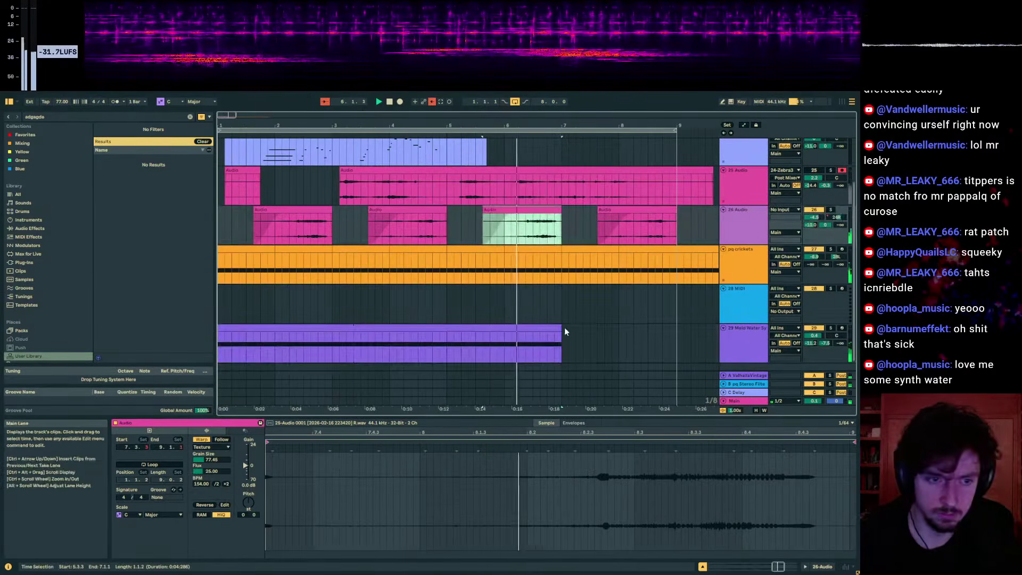
click(561, 331)
drag(562, 330, 683, 326)
- Re-enable the overridden automation and review the Meld Water track's XY Pad X and Y automation
click(804, 348)
click(790, 566)
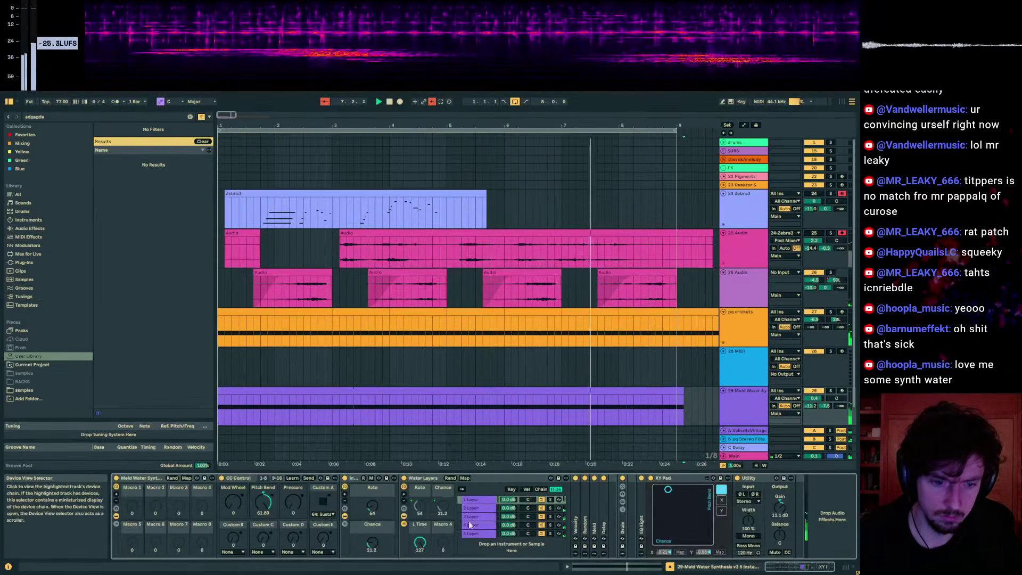
scroll(585, 319, down, 1)
click(432, 101)
key(a)
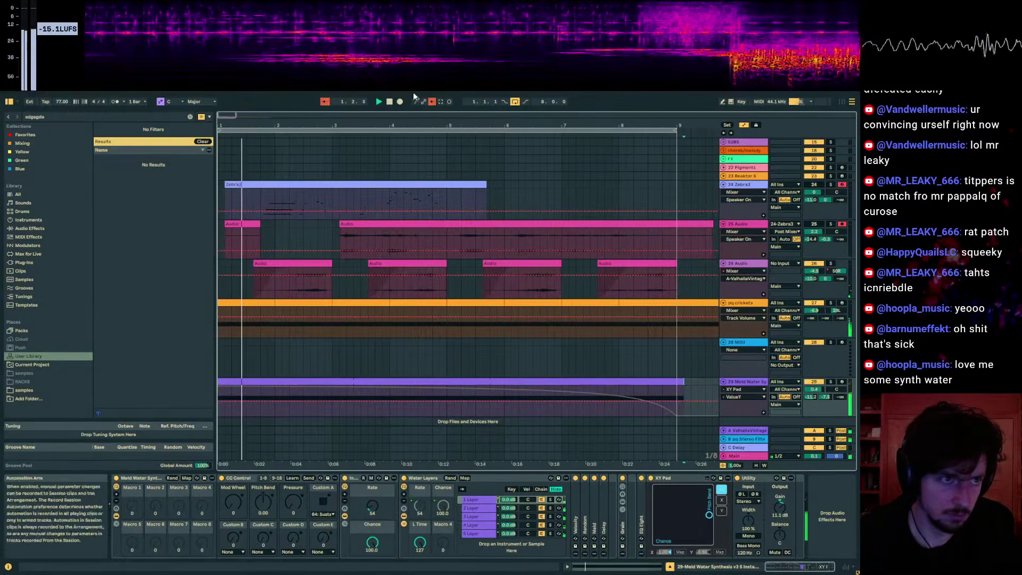
click(432, 101)
click(669, 552)
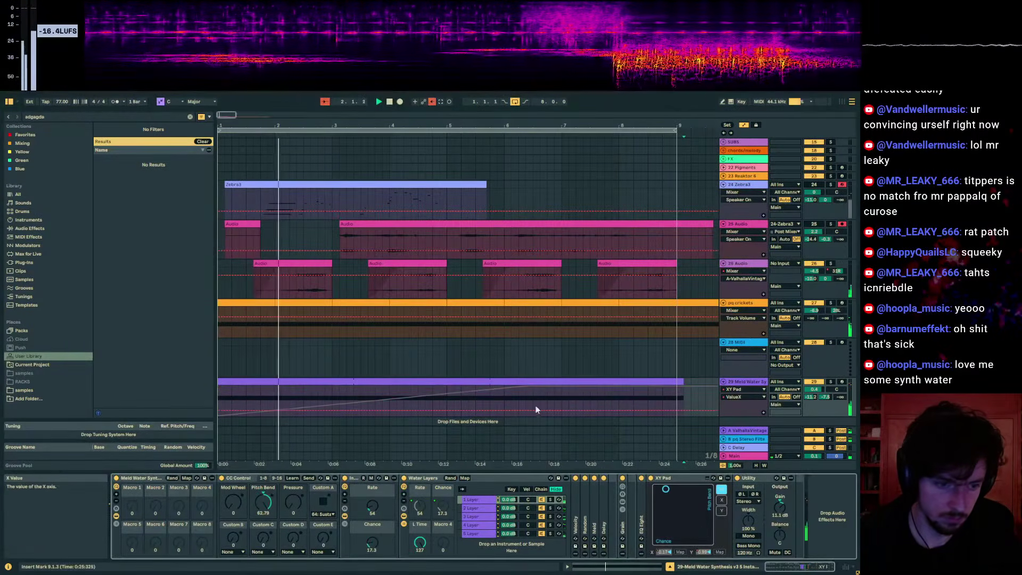
click(431, 101)
key(a)
click(445, 224)
click(406, 176)
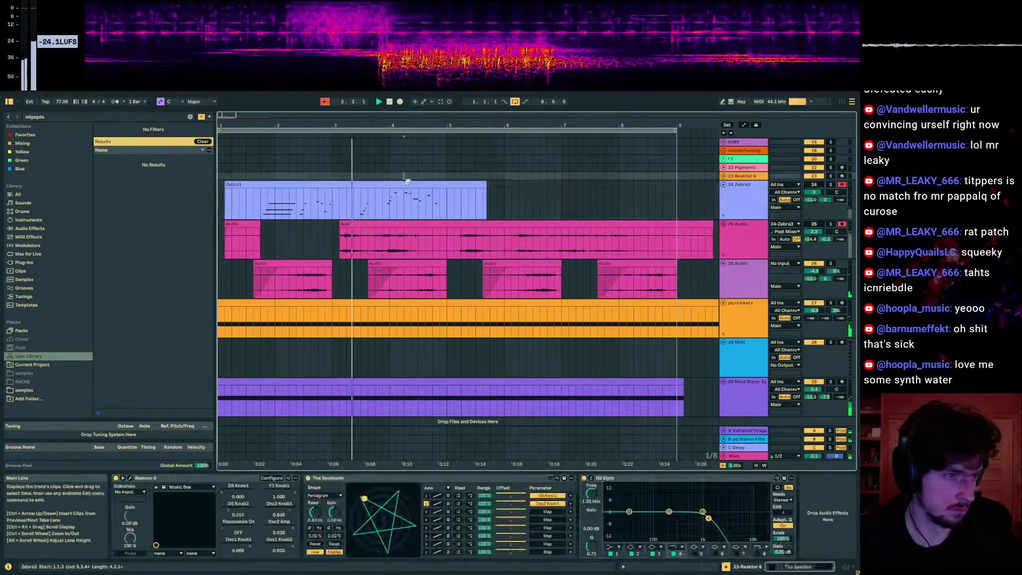
click(409, 184)
click(740, 191)
- Insert an audio track below 25 Audio and paste a section of its long clip there at 5.1.1
drag(611, 250, 518, 251)
click(725, 251)
key(ctrl+t)
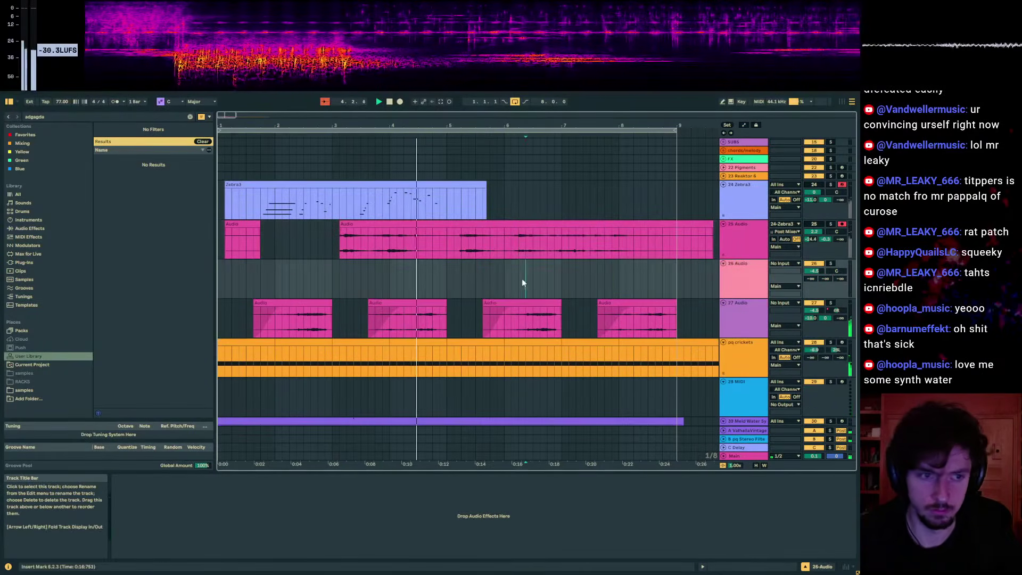
drag(456, 278, 451, 279)
key(ctrl+v)
double_click(452, 279)
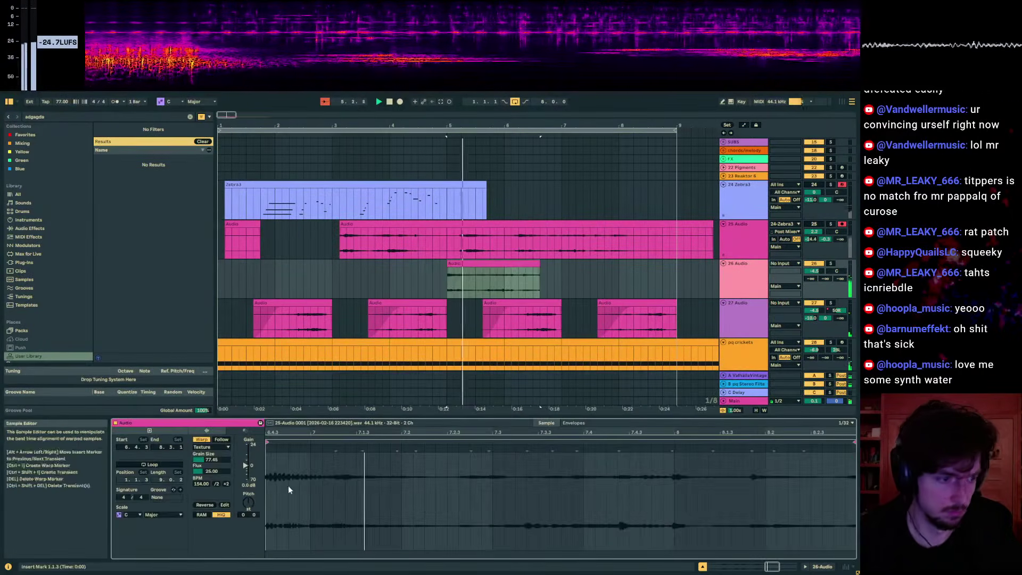
- Transpose the pasted clip up 12 semitones and play it back from several points
drag(251, 499, 249, 469)
click(500, 280)
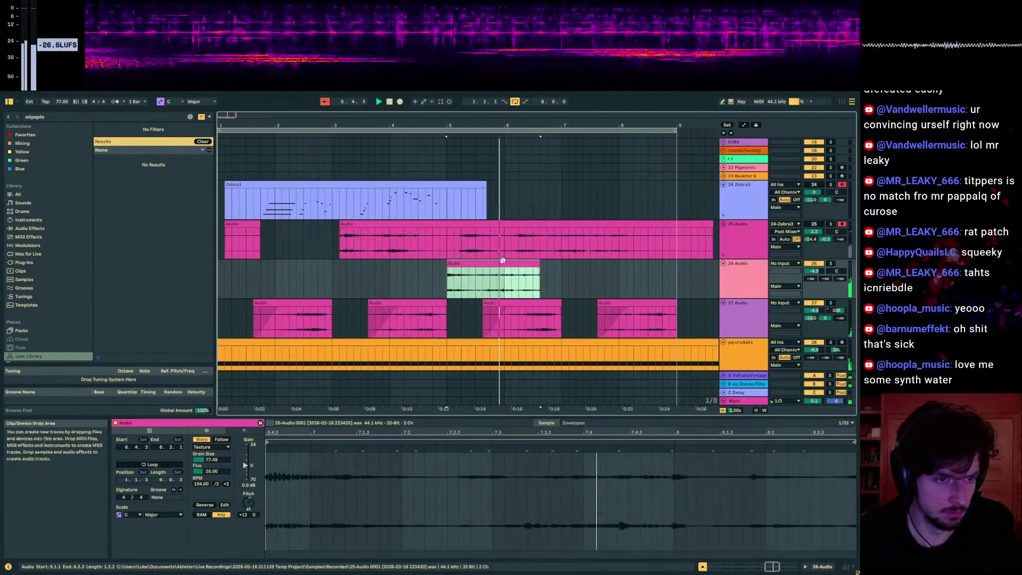
click(518, 276)
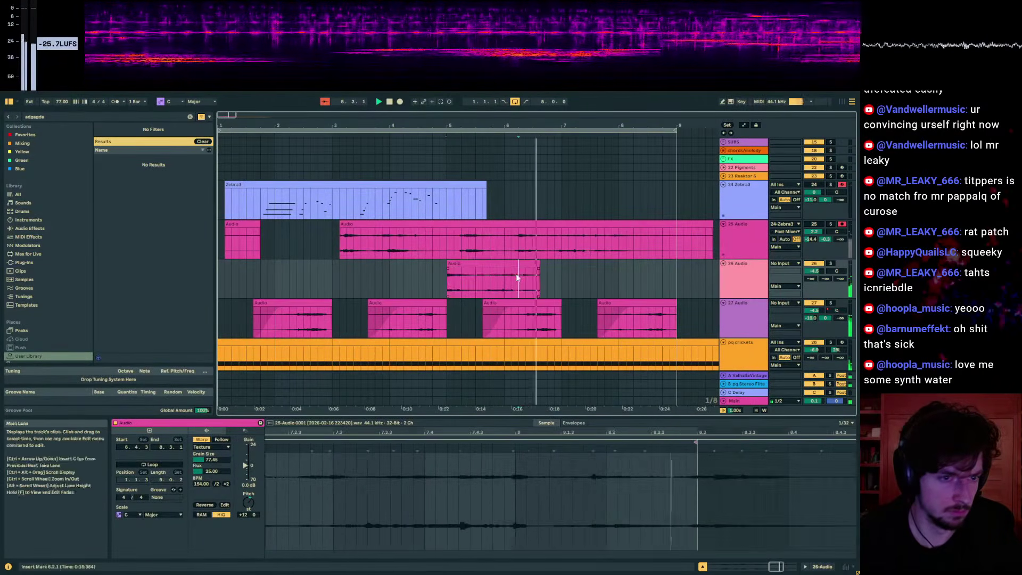
click(504, 283)
key(space)
key(space)
click(446, 283)
click(438, 284)
key(space)
key(space)
- Split the transposed clip, move its second part to 5.1.1 and extend its end to 6.1.3
mouse_move(439, 284)
mouse_down()
mouse_move(461, 284)
mouse_move(445, 280)
mouse_up()
key(ctrl+e)
drag(459, 268, 420, 270)
key(space)
key(space)
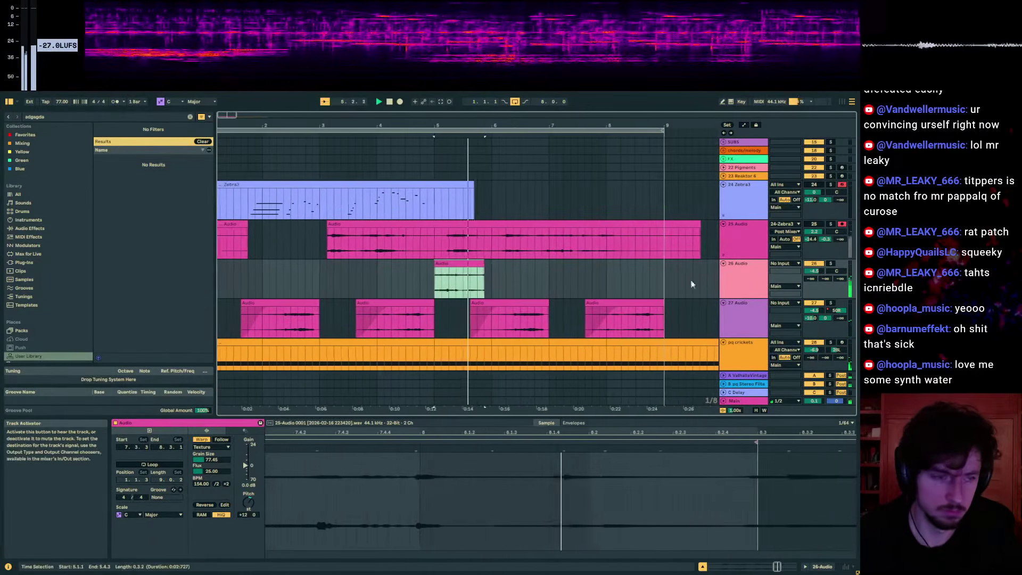
drag(467, 268, 483, 269)
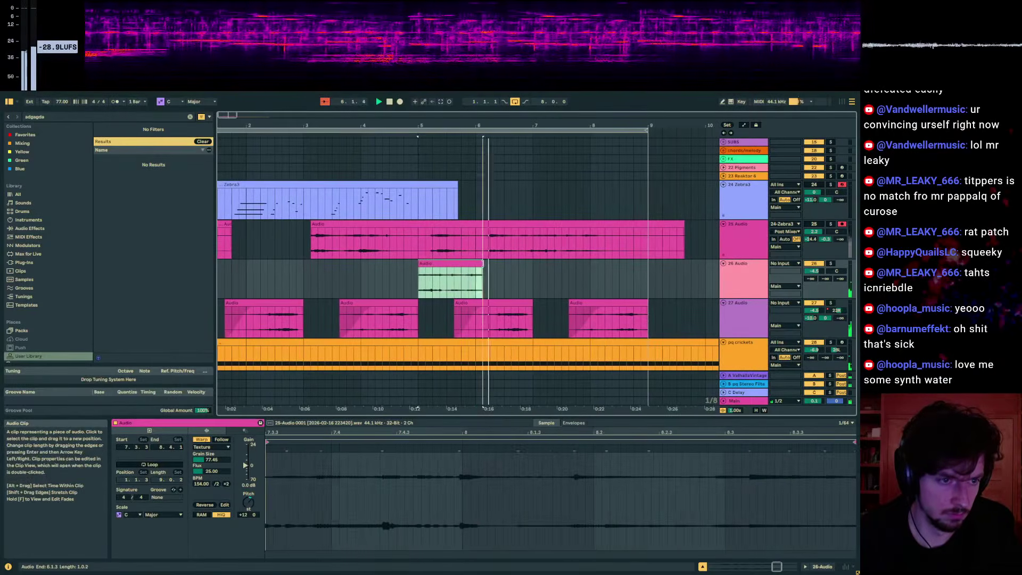
click(448, 282)
key(space)
key(space)
key(space)
key(space)
click(448, 276)
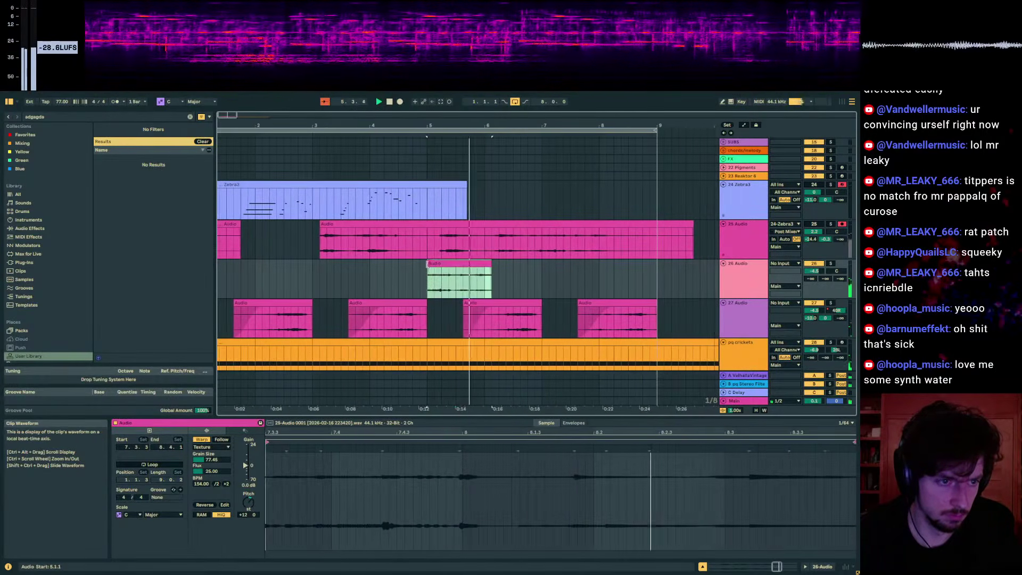
- Extend the transposed clip's start back to 4.4.1 and set its warp mode to Complex
drag(448, 265, 413, 270)
click(212, 446)
click(205, 480)
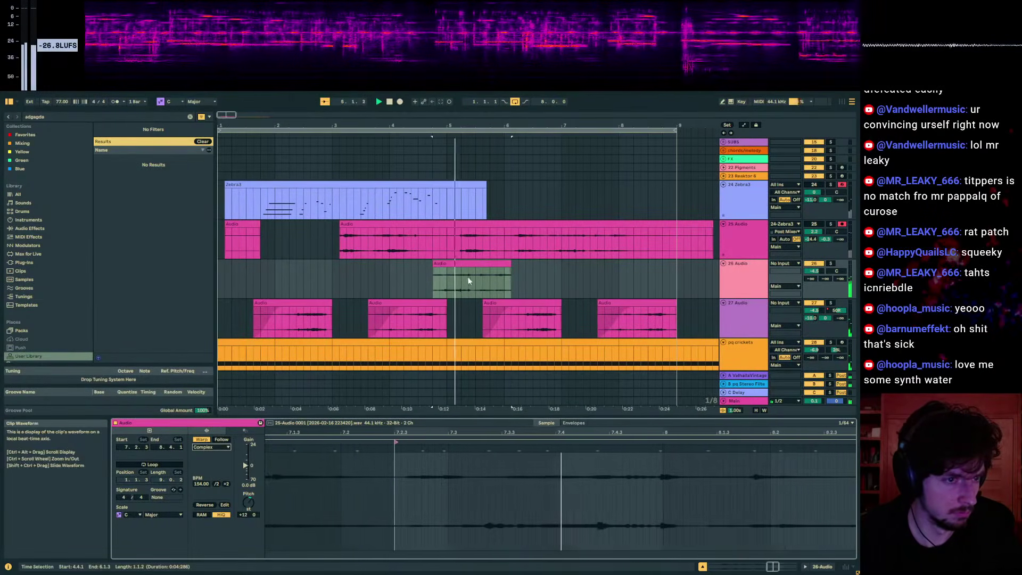
click(473, 282)
- Trim the transposed clip's start to 5.1.1 and set its warp mode to Complex Pro
drag(433, 265, 441, 264)
click(212, 447)
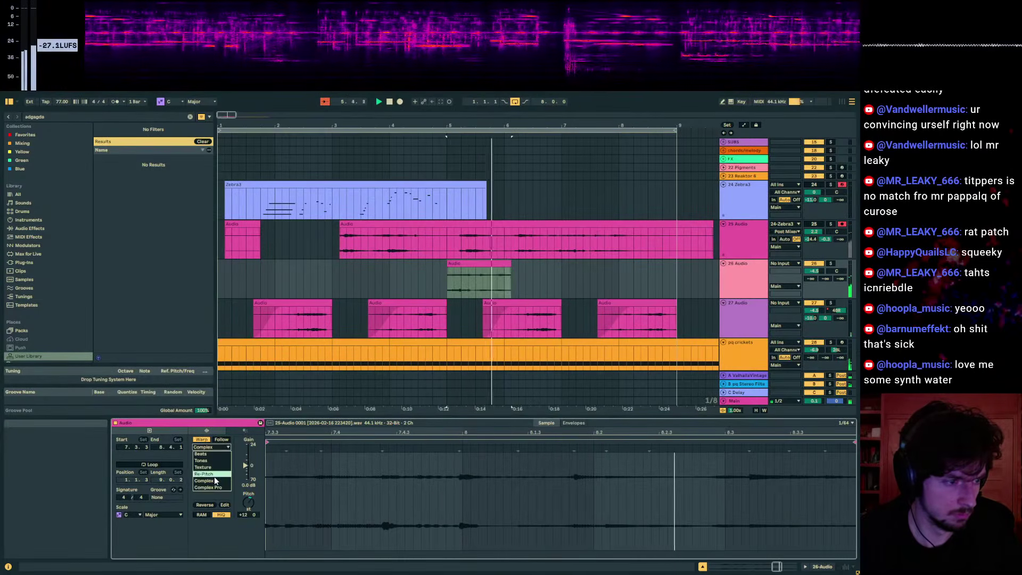
click(207, 488)
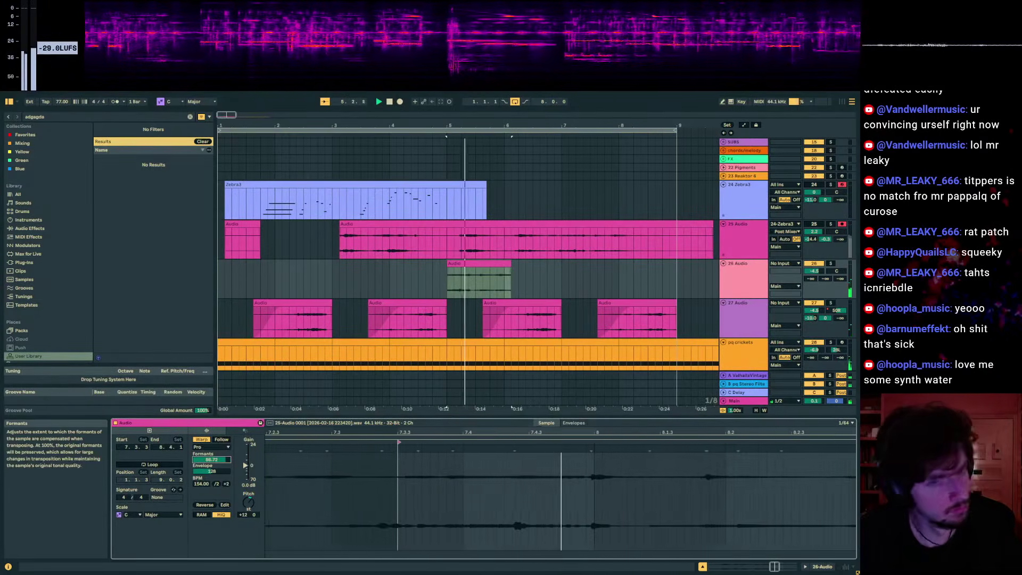
- Raise 26 Audio's volume to about 4.9 dB along with its ValhallaVintageVerb send, and play it soloed
drag(813, 278, 813, 229)
click(830, 262)
key(space)
key(space)
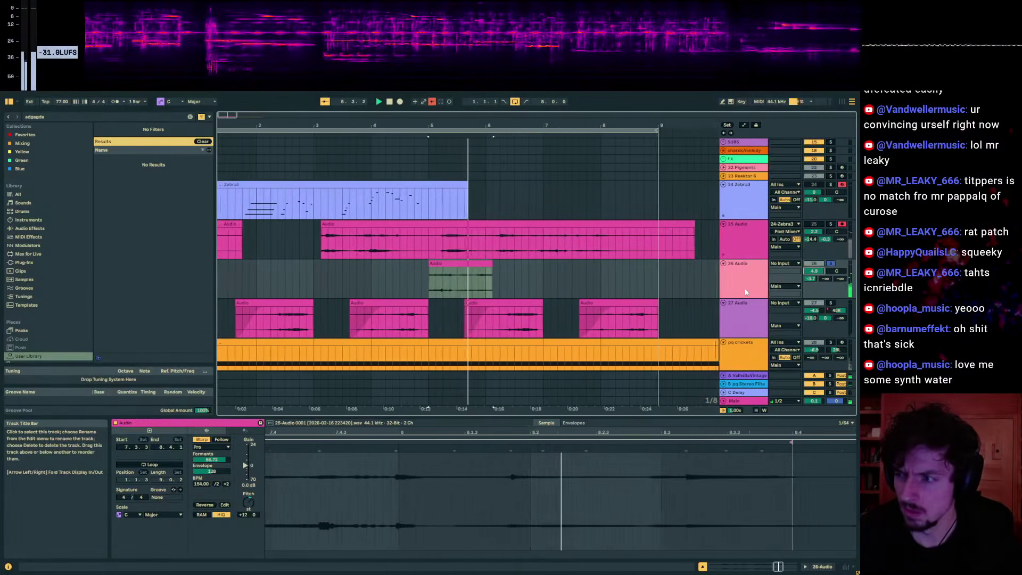
- Extend the transposed clip's end to 7.1.1 and play it from its start
drag(474, 265, 520, 265)
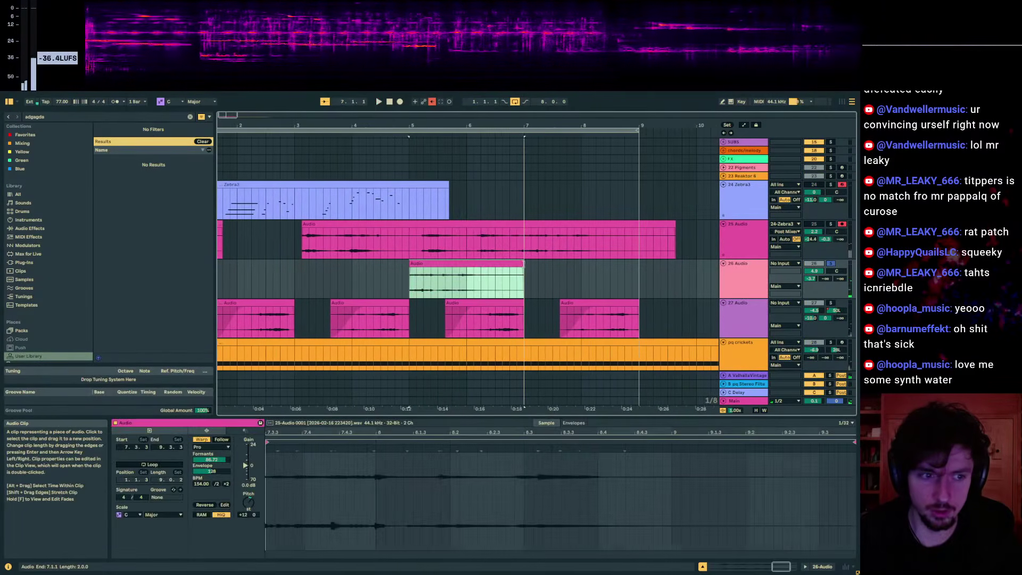
key(space)
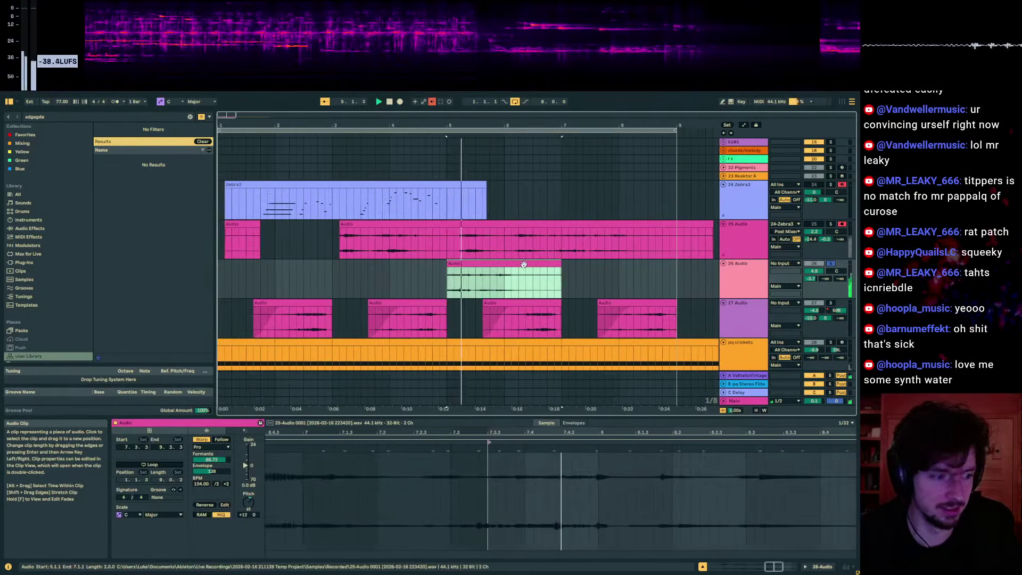
key(space)
key(space)
- Lower the clip's formants to about 0.5 and play it back
drag(209, 459, 215, 431)
key(space)
key(space)
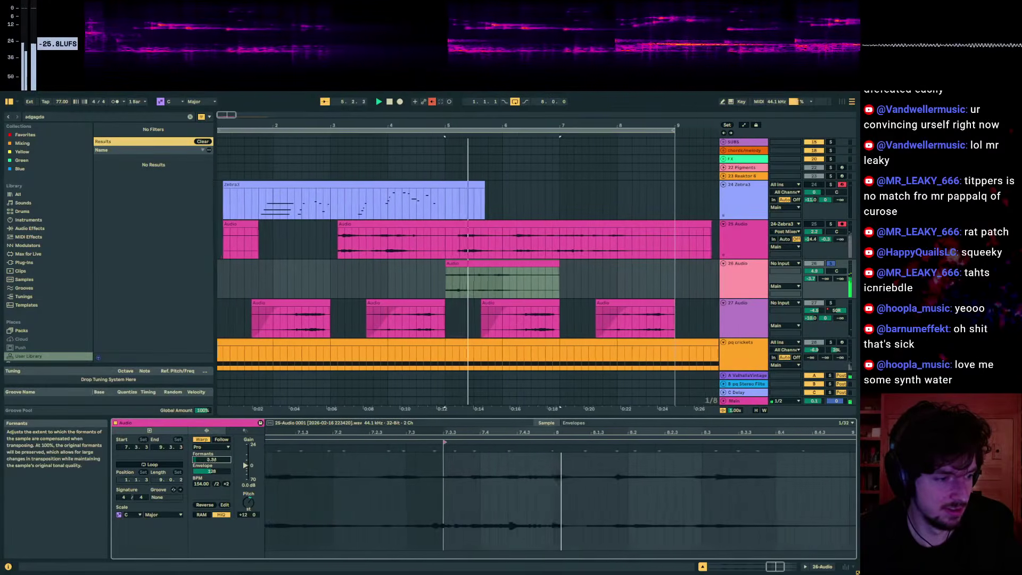
key(space)
key(space)
- Set the clip's formants to 100 and its transposition to +24 semitones, playing back the result
drag(212, 459, 212, 406)
key(space)
key(space)
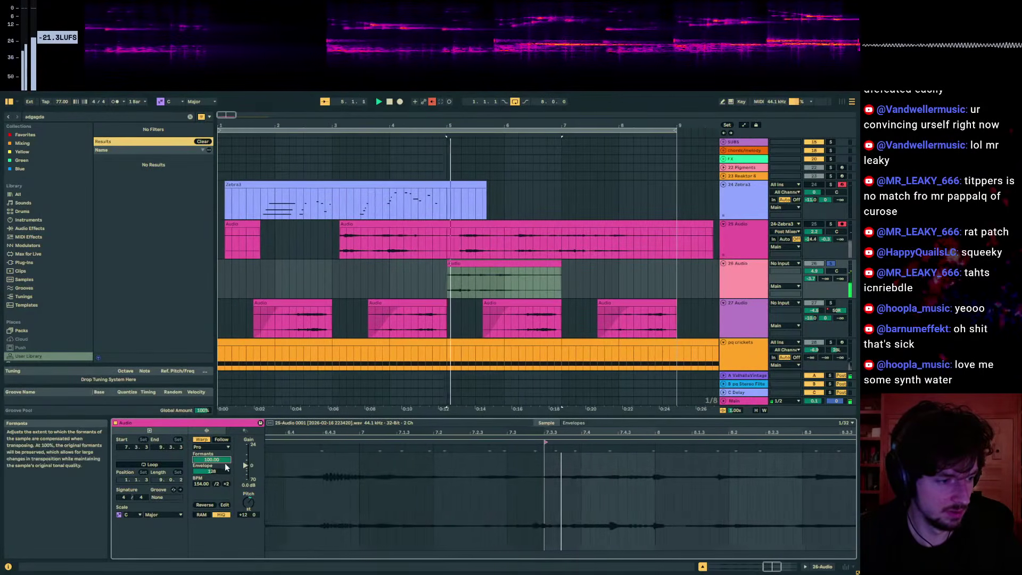
drag(253, 505, 253, 483)
key(space)
key(space)
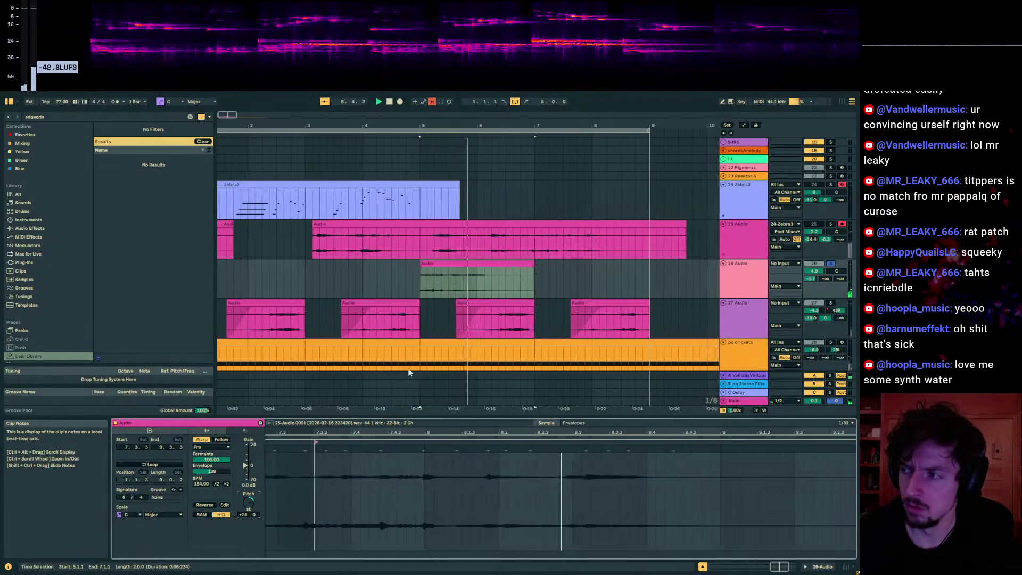
- Search all content for "flatline", add the Flatline preset to 26 Audio and lower the track's volume to -7.1 dB
key(ctrl+f)
text(flu)
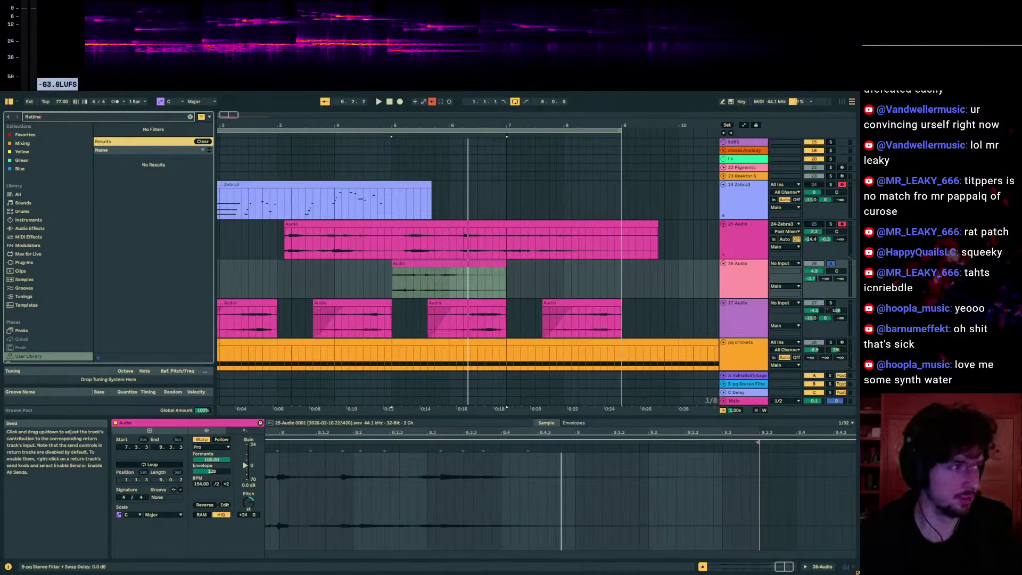
click(32, 193)
drag(171, 184, 458, 301)
drag(819, 283, 819, 319)
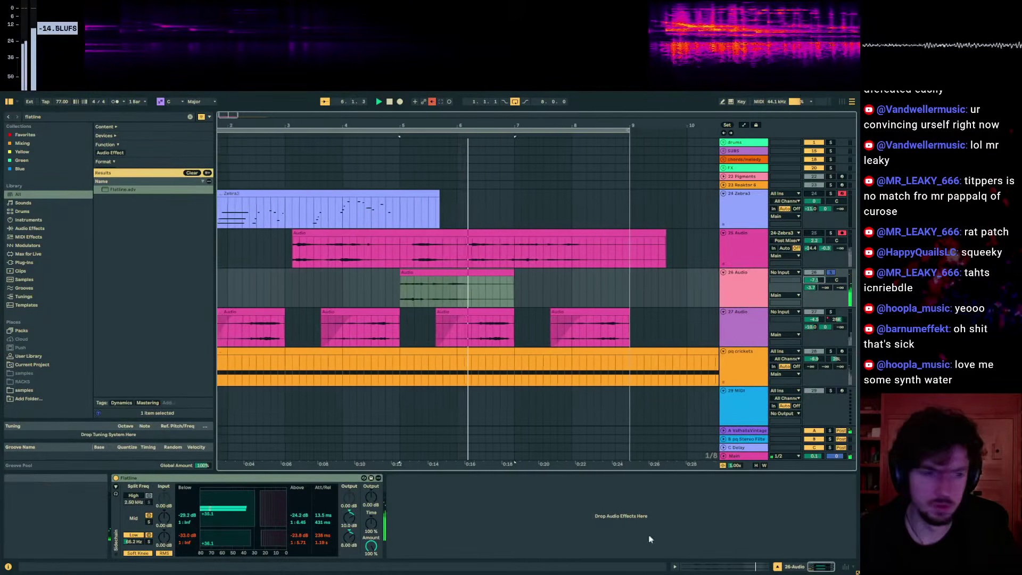
key(shift+Tab)
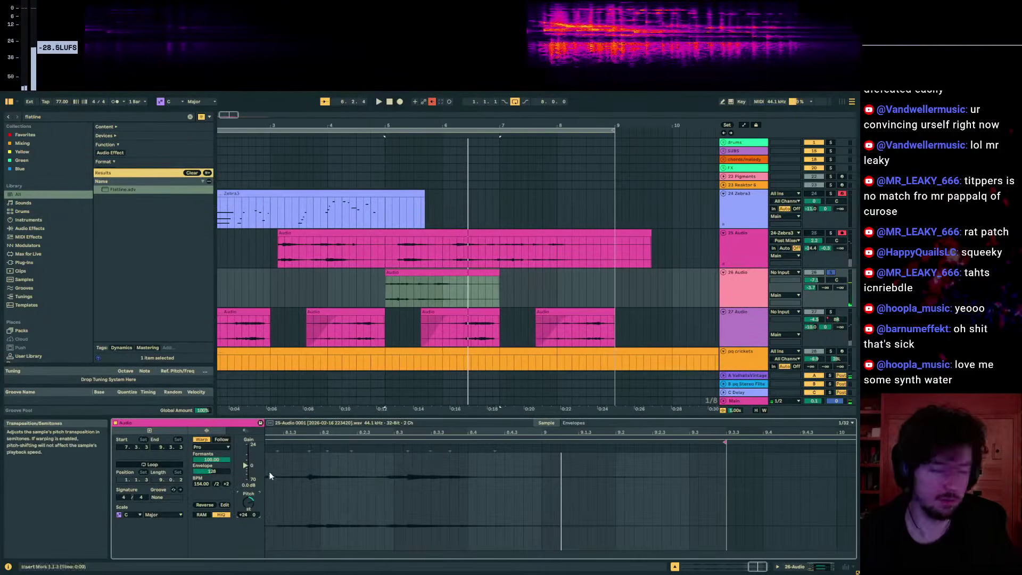
- Try transposing the clip to +36 semitones and play it back from 5.1.1
text(36)
key(Return)
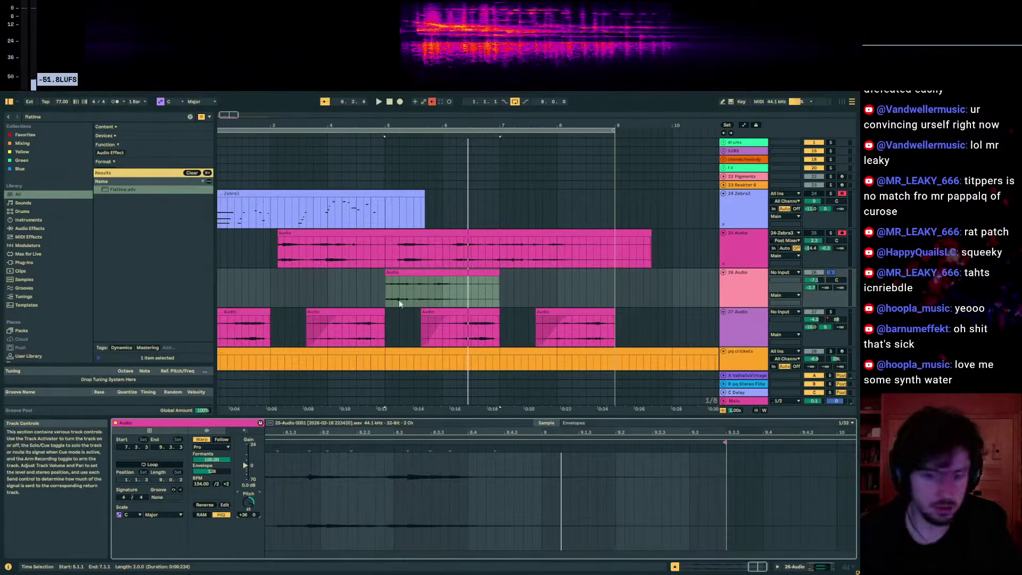
click(424, 272)
key(space)
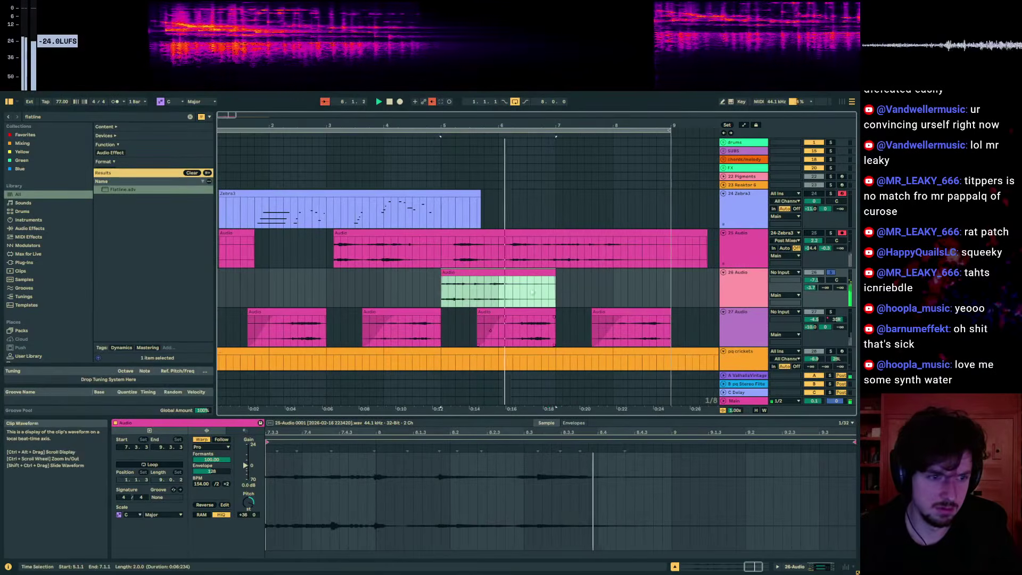
- Reset the clip's transposition to 0 semitones and restart playback
double_click(249, 501)
key(space)
key(space)
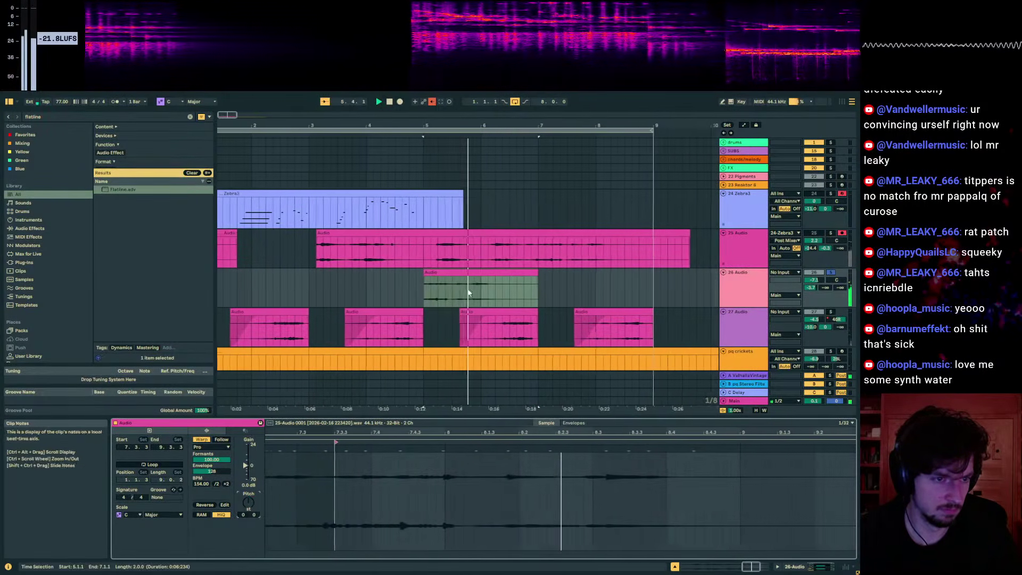
- Search for "transient sm", add the TransientSmoother rack to 26 Audio and raise its Smooth amount to 63.7 ms
click(469, 272)
key(ctrl+f)
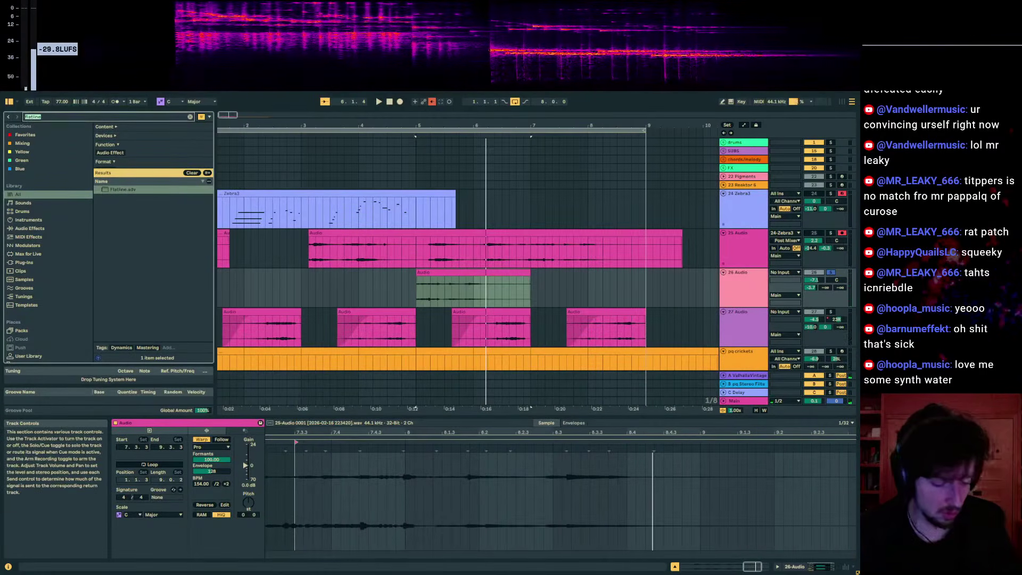
text(transient sm)
key(Down)
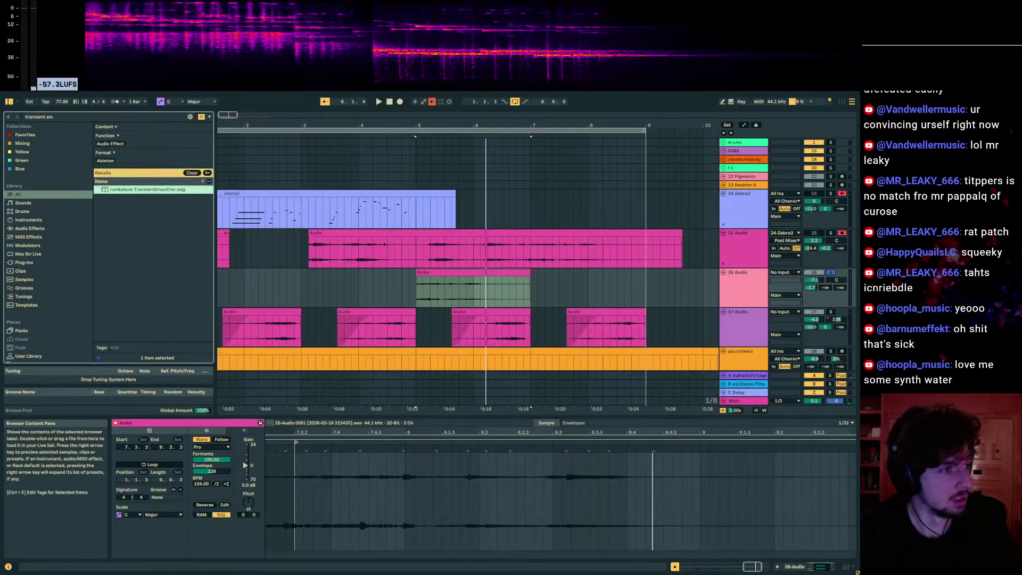
key(Return)
key(space)
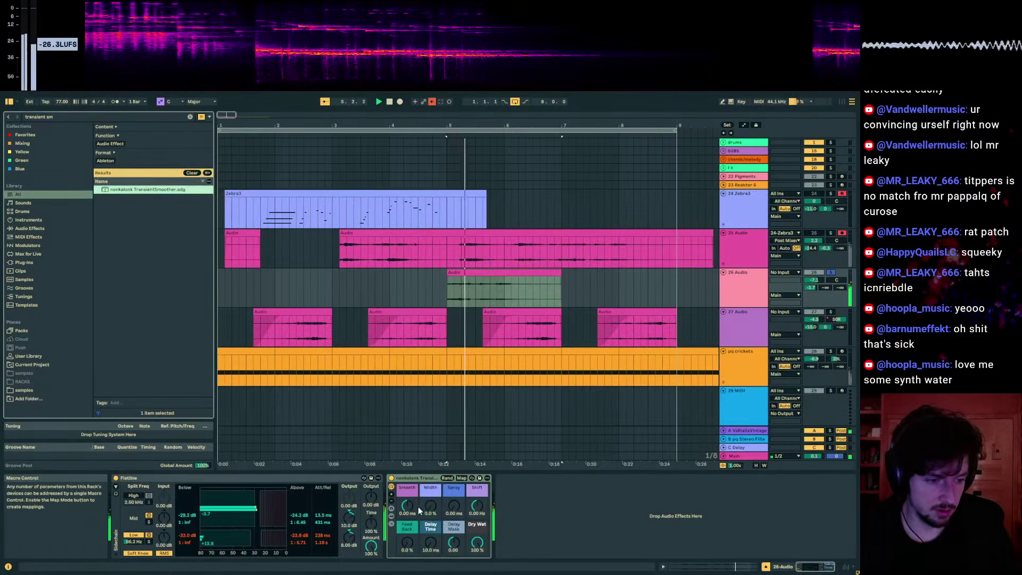
drag(407, 505, 414, 507)
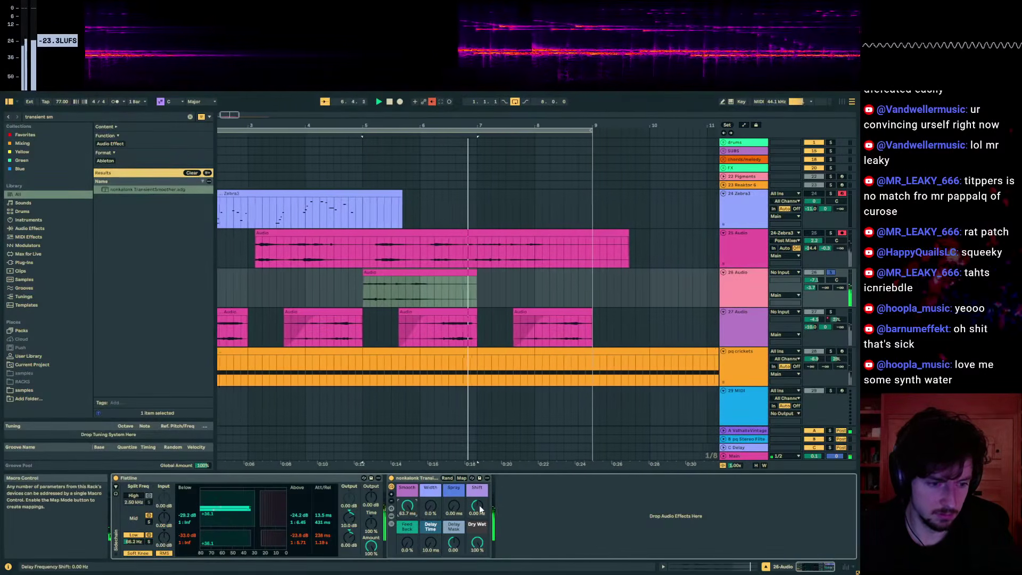
- Unsolo 26 Audio and play the full arrangement from ahead of its clip
click(456, 272)
key(space)
click(830, 271)
click(208, 288)
click(273, 287)
key(space)
- Add Auto Filter to 26 Audio with frequency at about 1.36 kHz, LFO amount 27% and LFO phase 180°
key(ctrl+f)
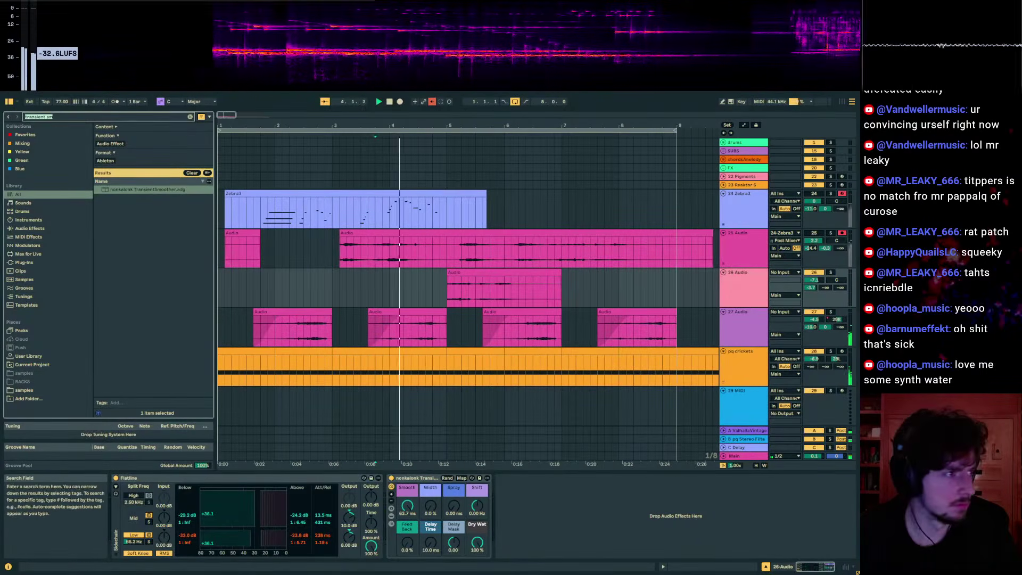
text(auto filt)
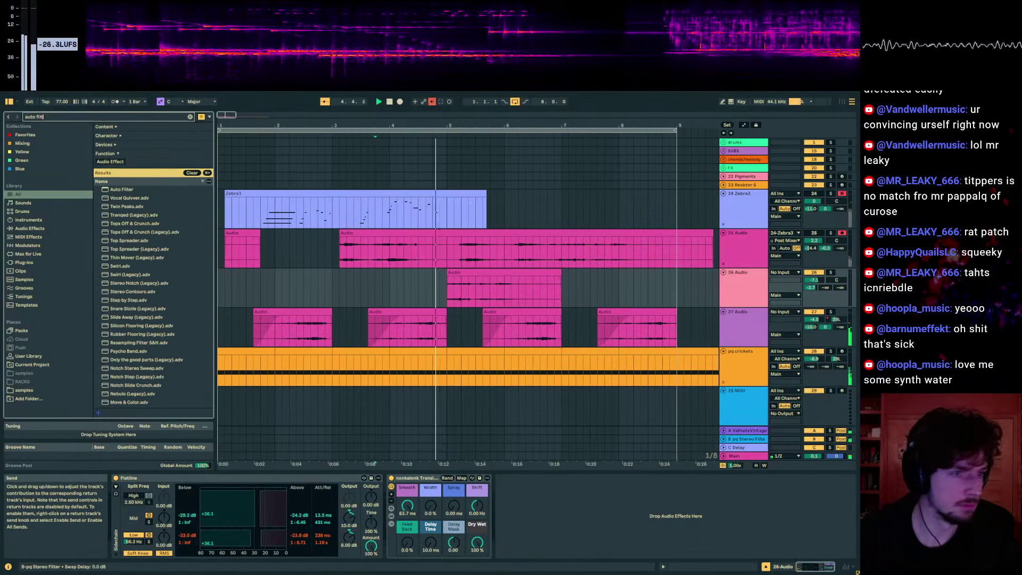
double_click(126, 189)
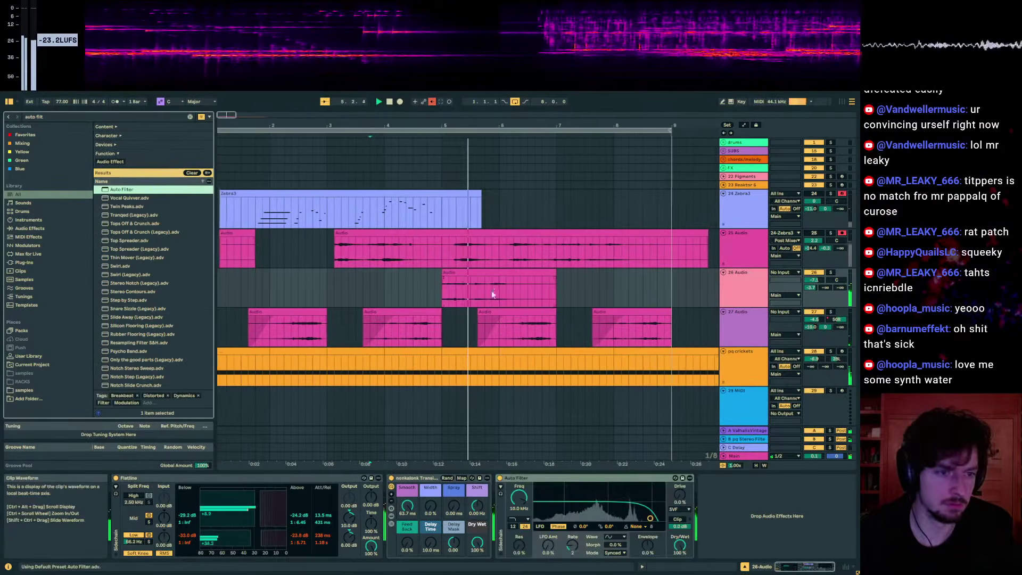
drag(518, 498, 583, 441)
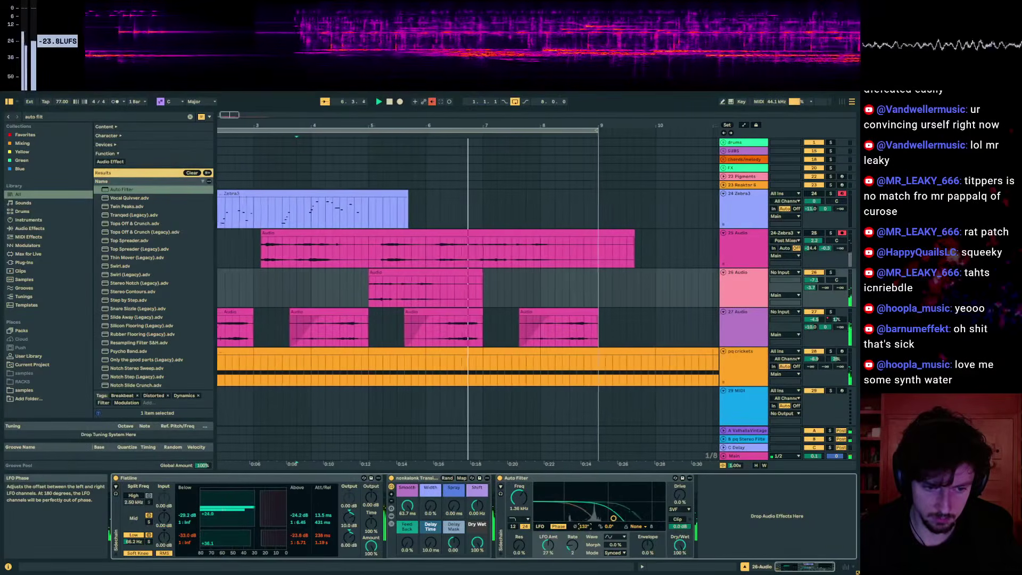
- Duplicate the 26 Audio clip to 7.1.1 and deactivate the copy's second half from 8.1.1
click(452, 272)
key(ctrl+d)
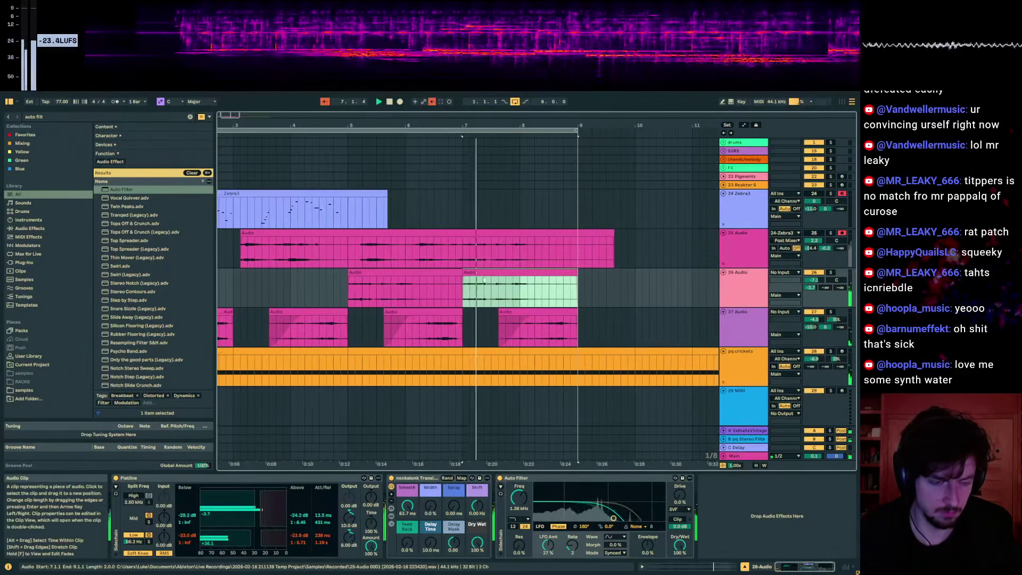
click(524, 290)
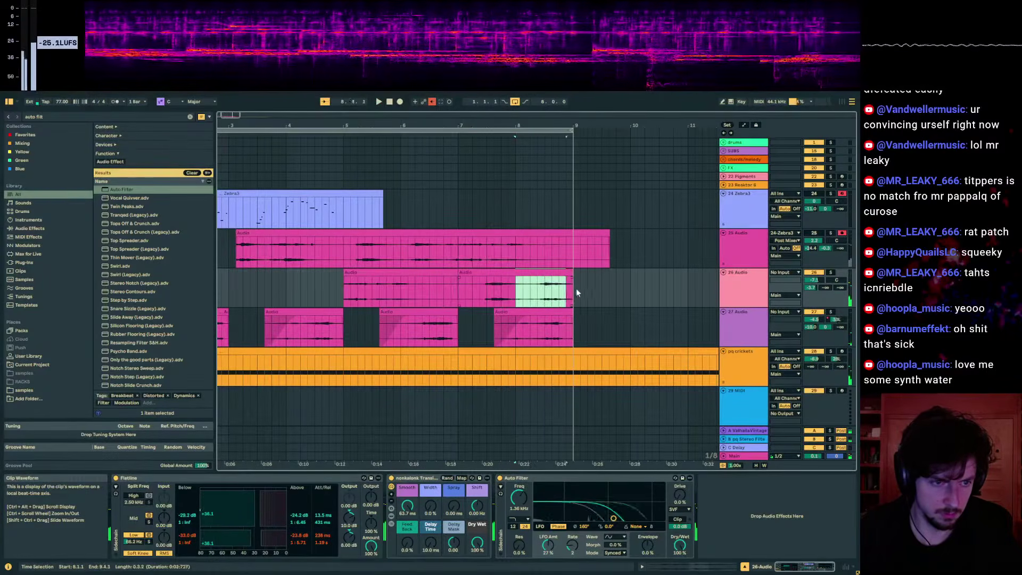
key(0)
- Trim the first 26 Audio clip's end to leave a short gap before bar 7, and pan the track to about 30R
click(457, 292)
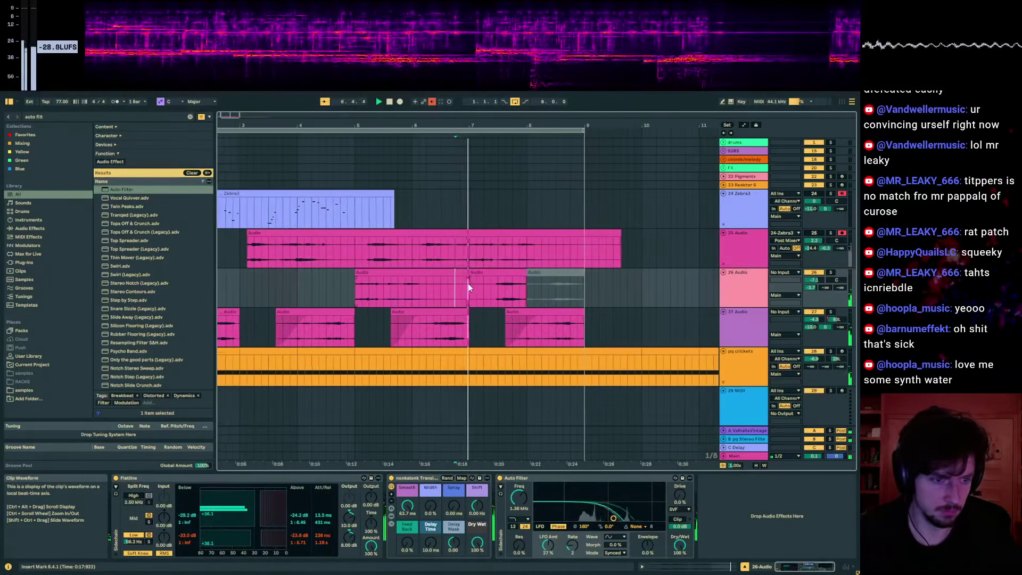
click(464, 285)
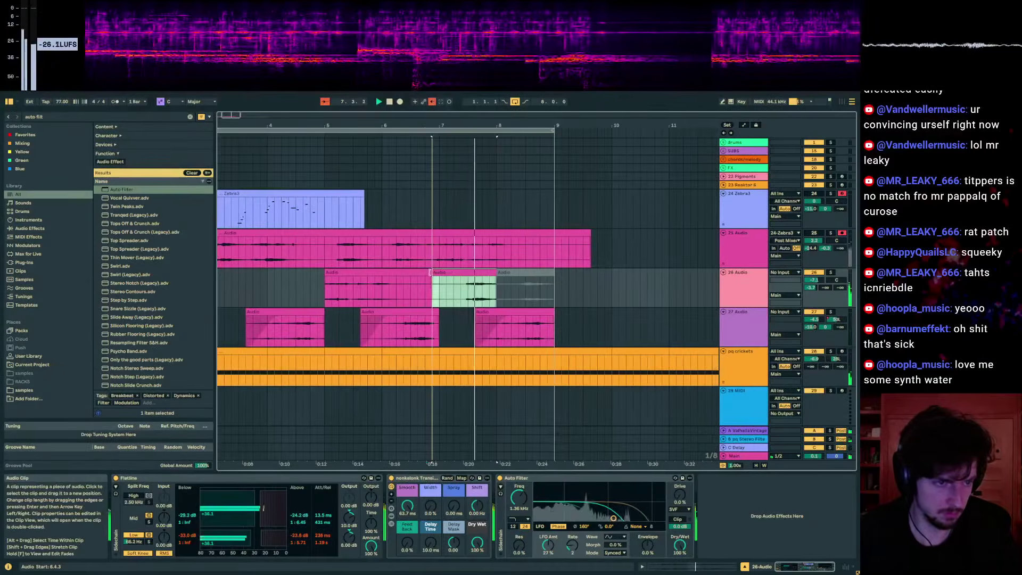
drag(434, 271, 427, 271)
drag(833, 279, 833, 274)
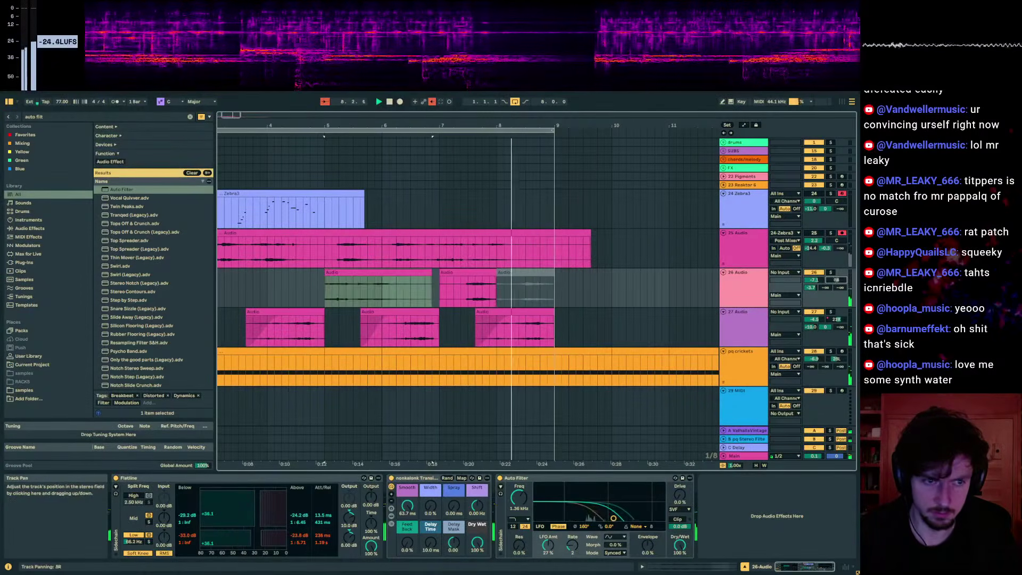
- Play from just before bar 5 and raise 26 Audio's volume to -4.7 dB, also raising its send levels
click(346, 294)
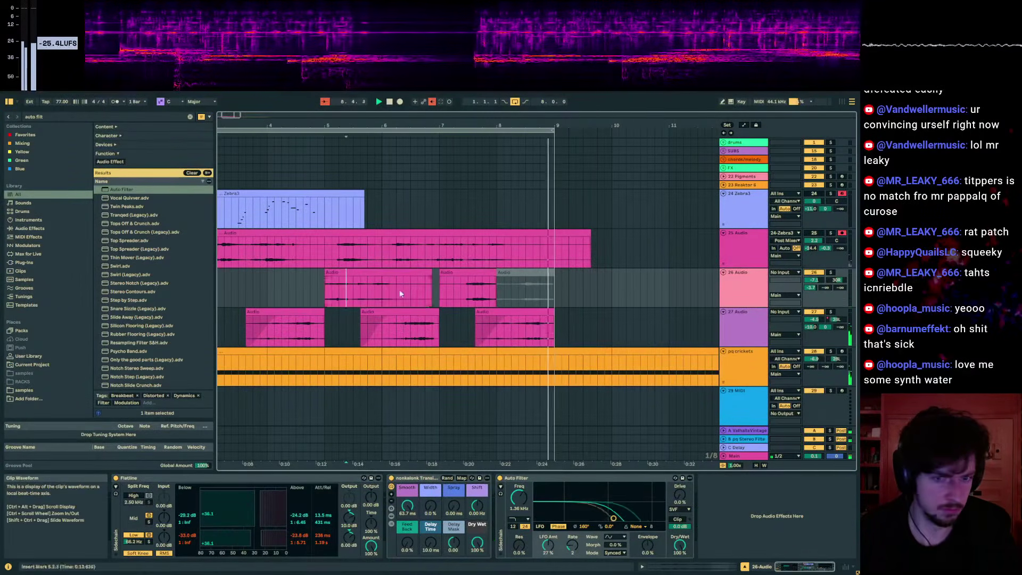
key(space)
key(space)
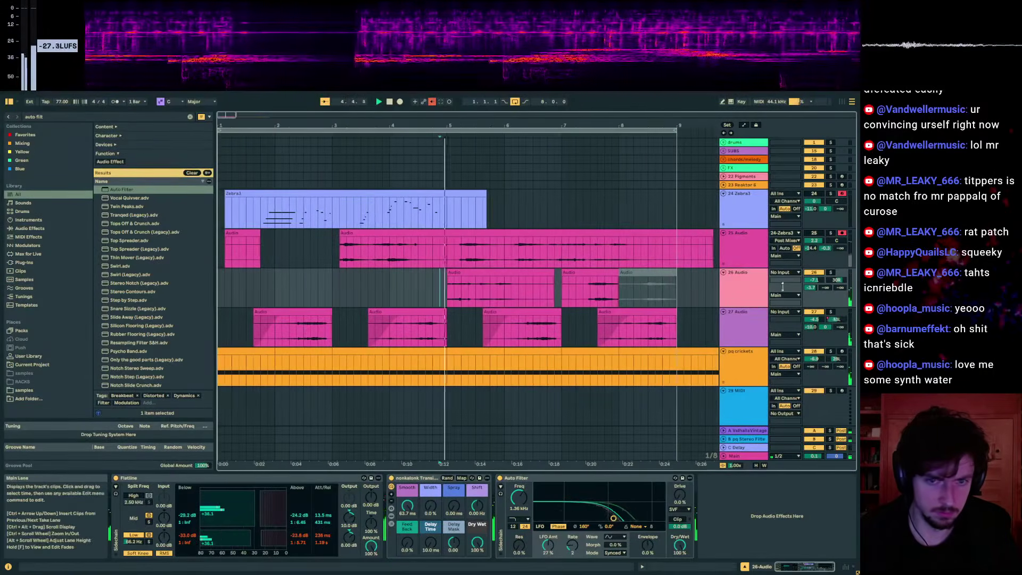
drag(825, 287, 813, 269)
scroll(510, 320, down, 3)
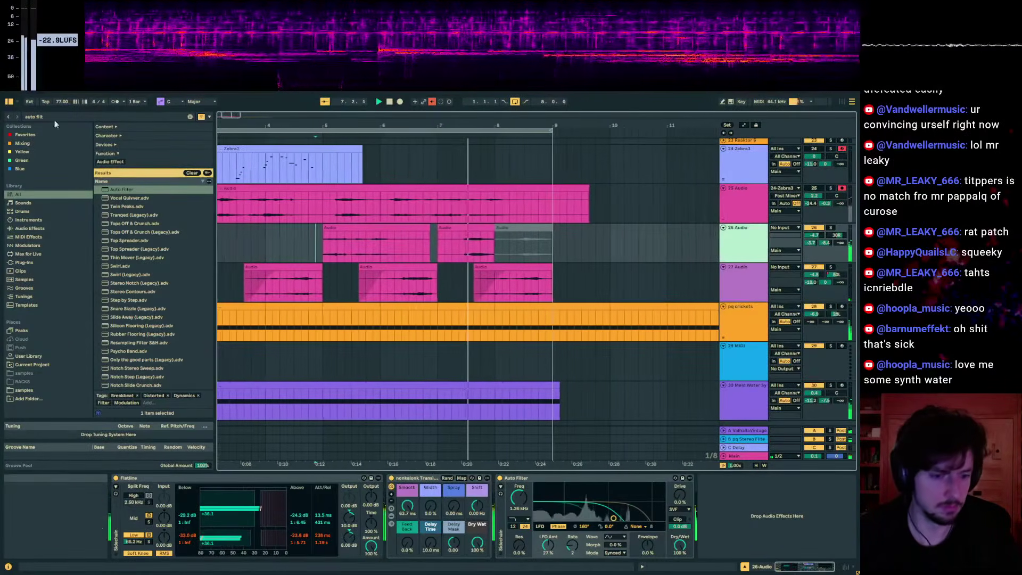
- Search for "eq 8" and add EQ Eight after Auto Filter on 26 Audio
click(27, 117)
text(eq)
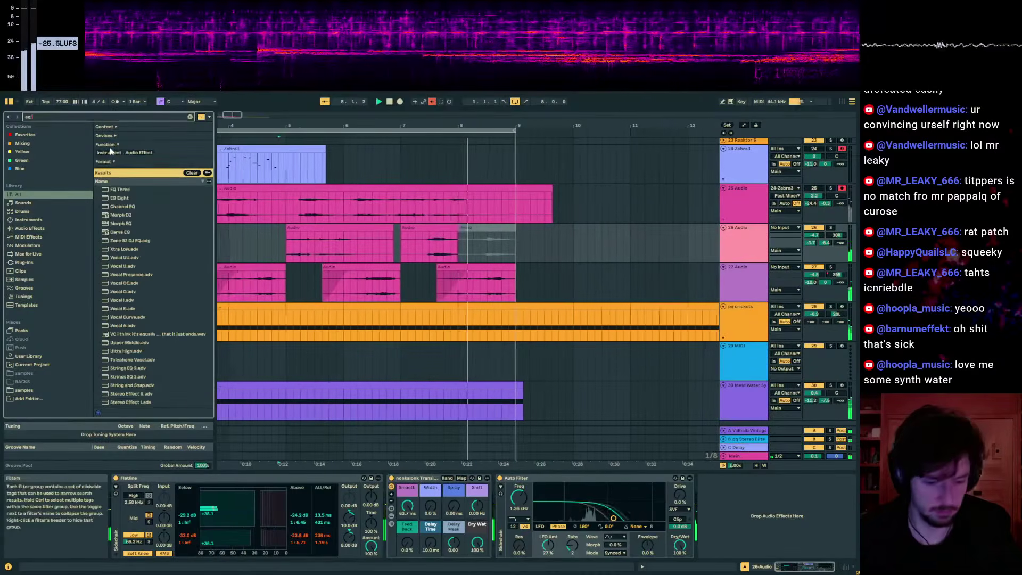
key(BackSpace)
text(eq 8)
key(Return)
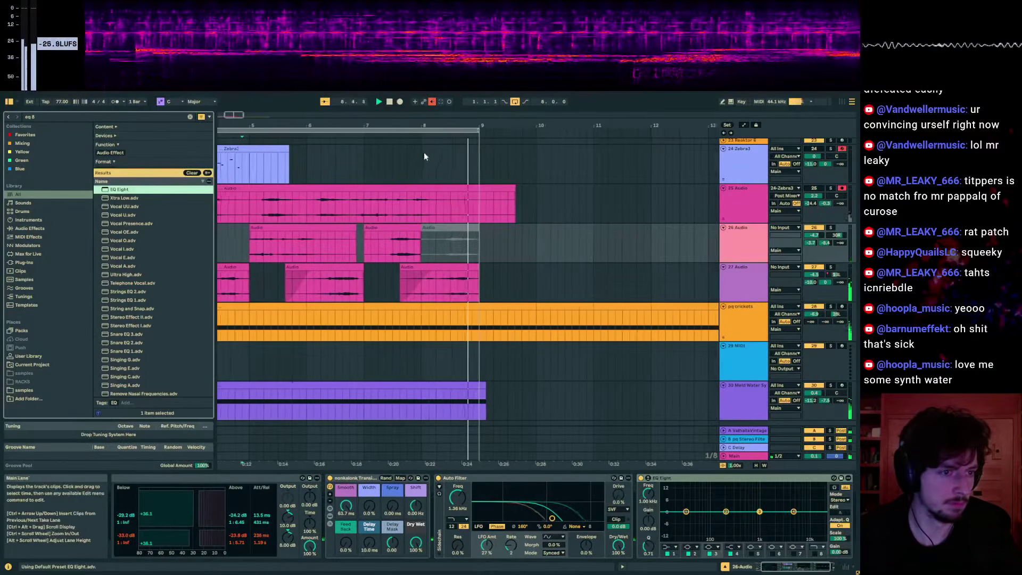
- Duplicate a very short slice of the 26 Audio clip repeatedly from bar 8 to build a stutter
scroll(436, 224, up, 8)
key(ctrl+d)
key(ctrl+d)
key(ctrl+d)
key(ctrl+d)
key(ctrl+d)
key(ctrl+d)
key(ctrl+d)
key(ctrl+d)
key(ctrl+d)
key(ctrl+d)
key(ctrl+d)
key(ctrl+d)
key(ctrl+d)
key(ctrl+d)
key(ctrl+d)
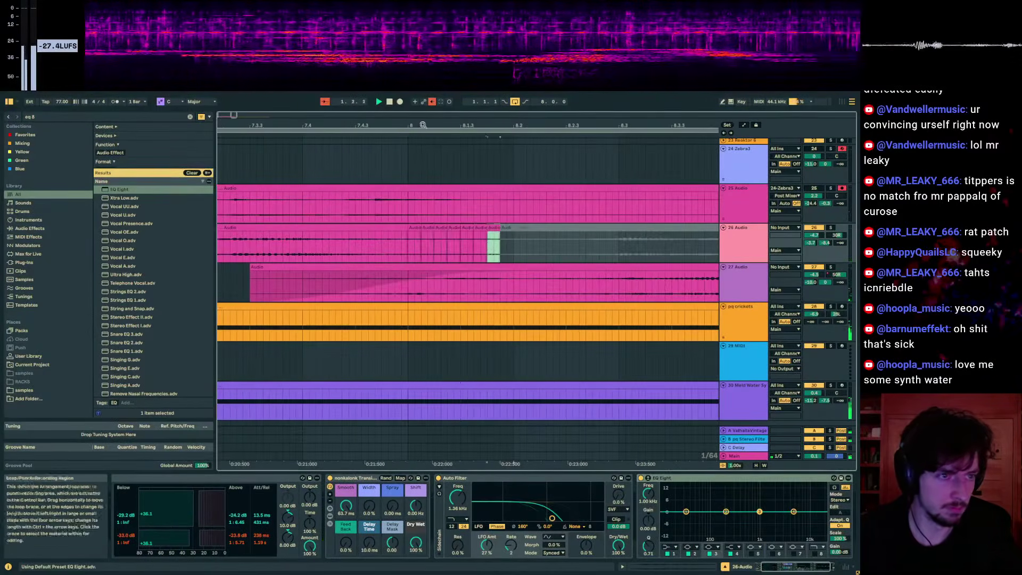
- Play the arrangement from 4.4.1 to audition the stuttered slices
drag(423, 125, 455, 205)
click(344, 243)
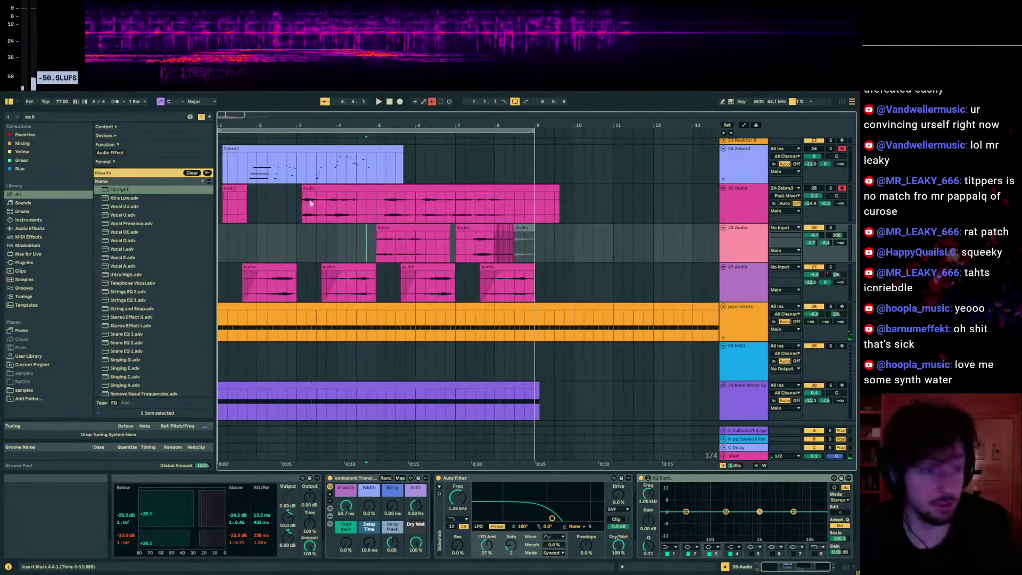
key(space)
scroll(412, 245, down, 1)
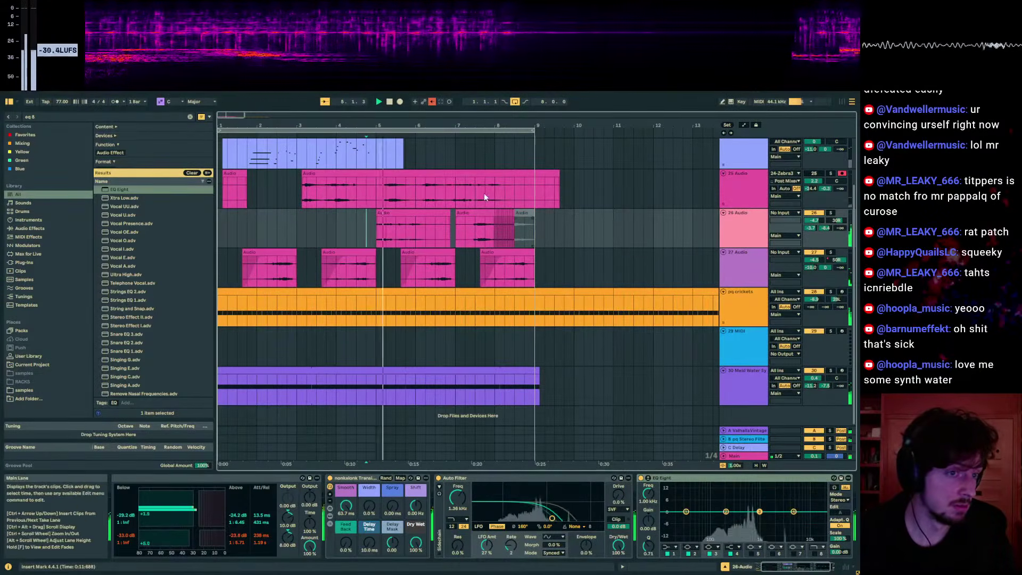
click(384, 167)
click(474, 167)
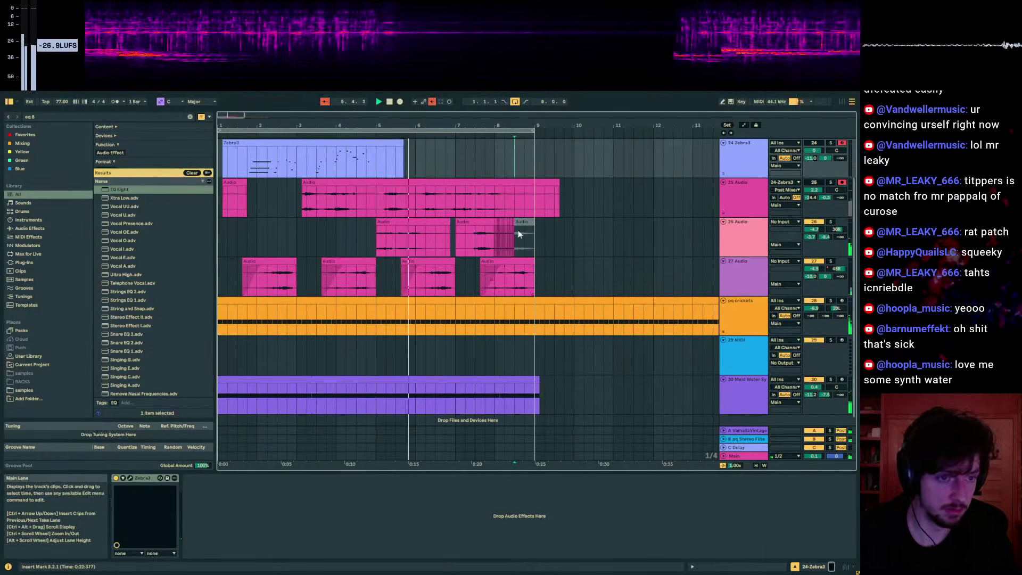
click(440, 180)
click(538, 161)
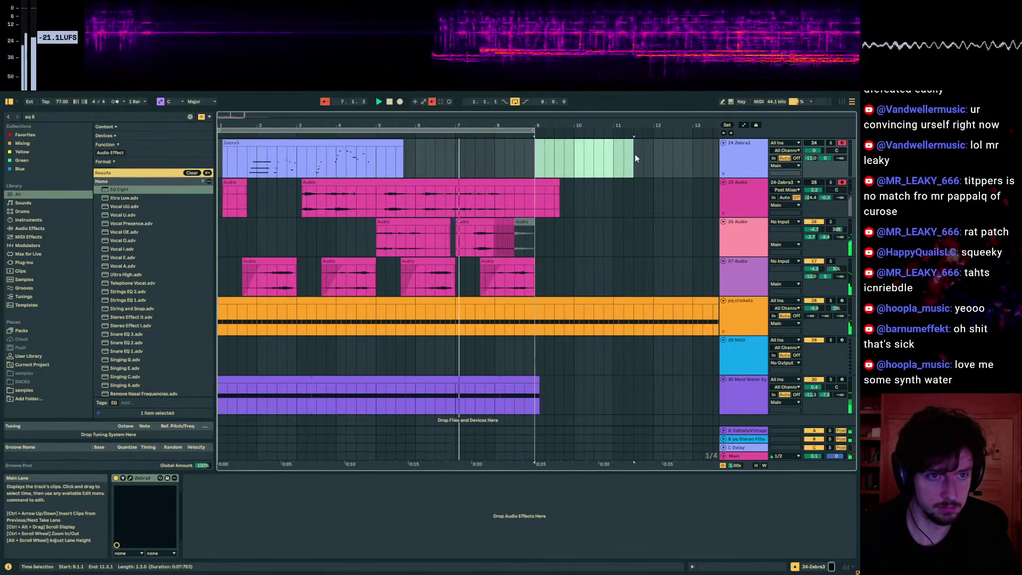
- Add a long fade-in to the bar 7 clip on 26 Audio, bend its curve to rise slowly, and replay from 7.1.1
click(458, 226)
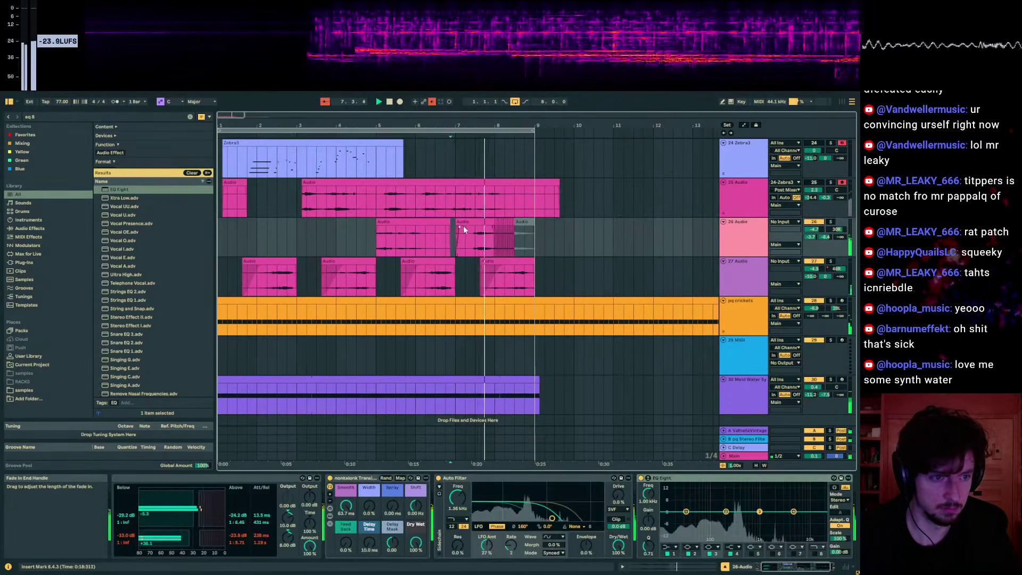
drag(463, 226, 483, 226)
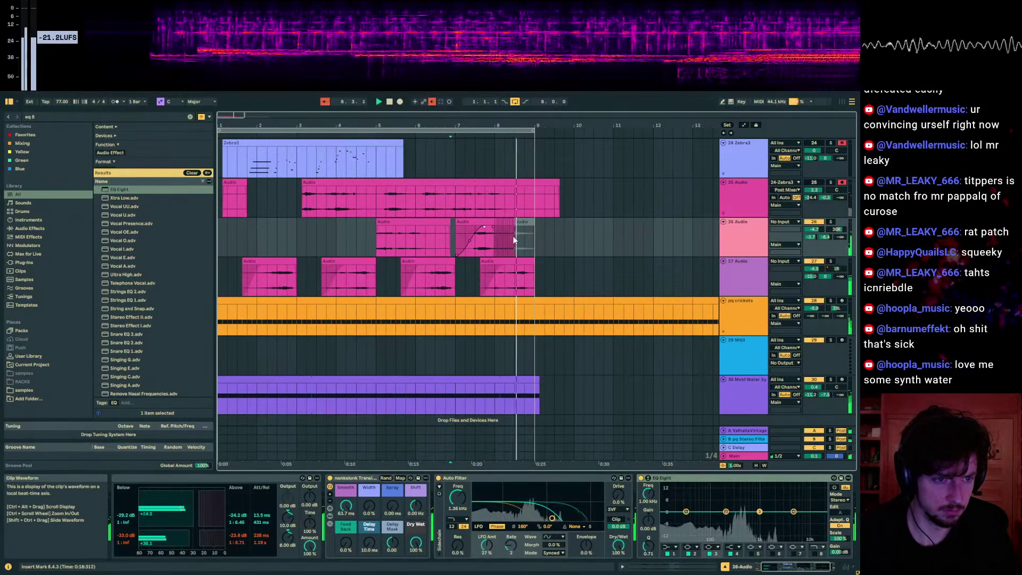
click(460, 239)
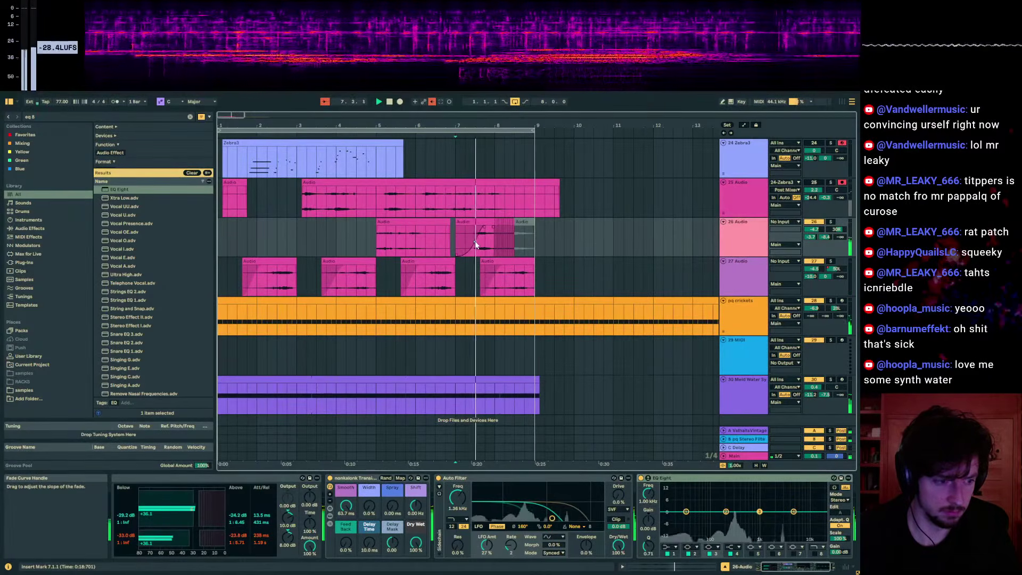
- Deactivate the end of the faded clip and alternating stutter slices around bar 8, playing back from 7.4.3
click(497, 239)
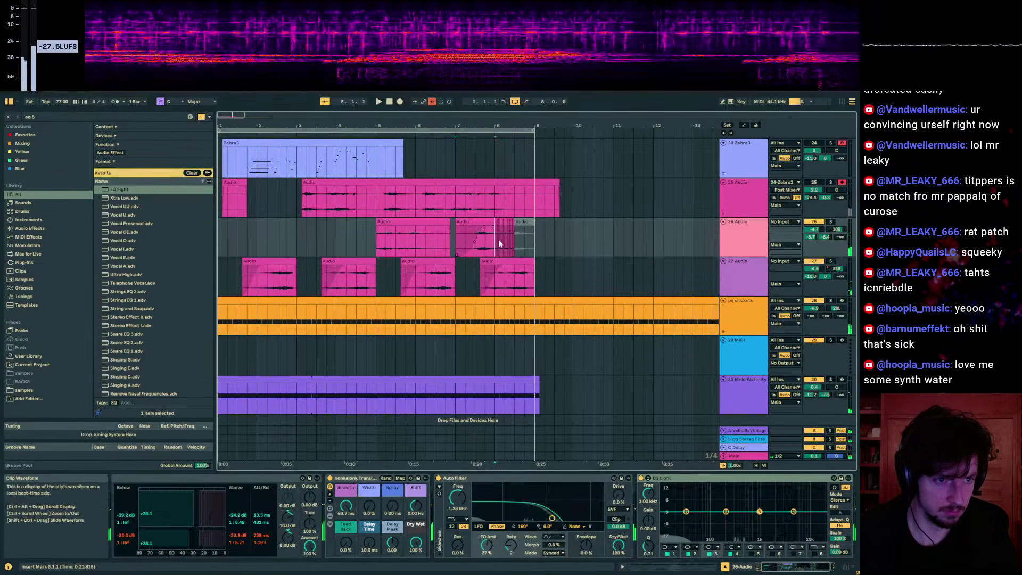
scroll(492, 235, up, 5)
right_click(493, 237)
drag(504, 240, 429, 238)
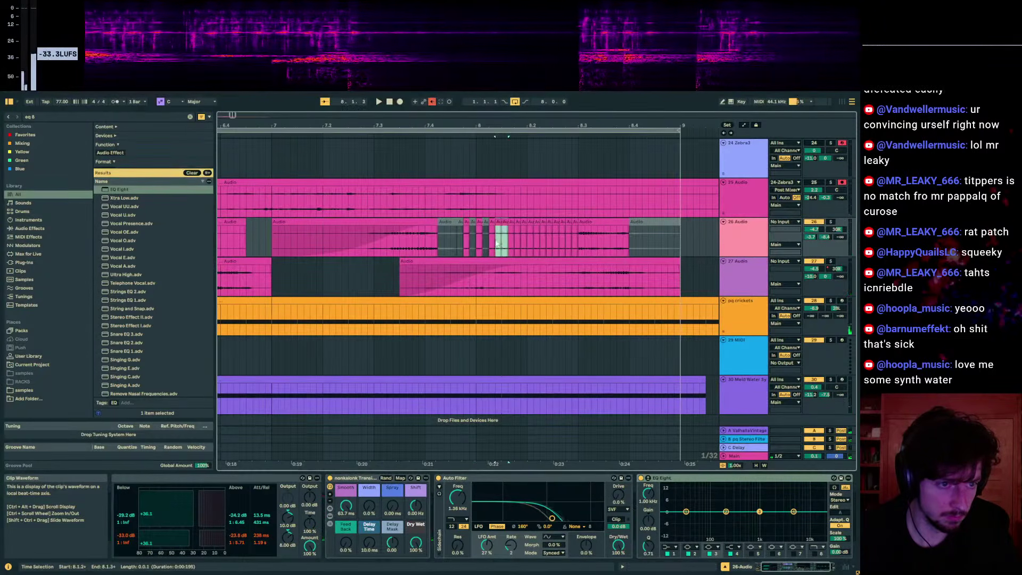
click(456, 239)
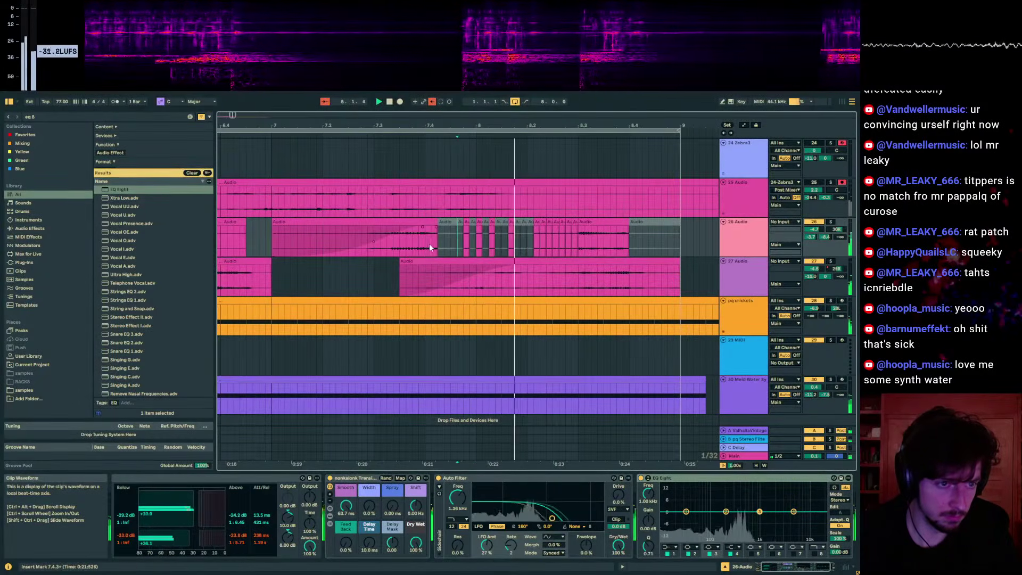
- Deactivate the 26 Audio slices from about 8.2.2 to 8.3.3 and play back from bar 7
drag(546, 238, 604, 242)
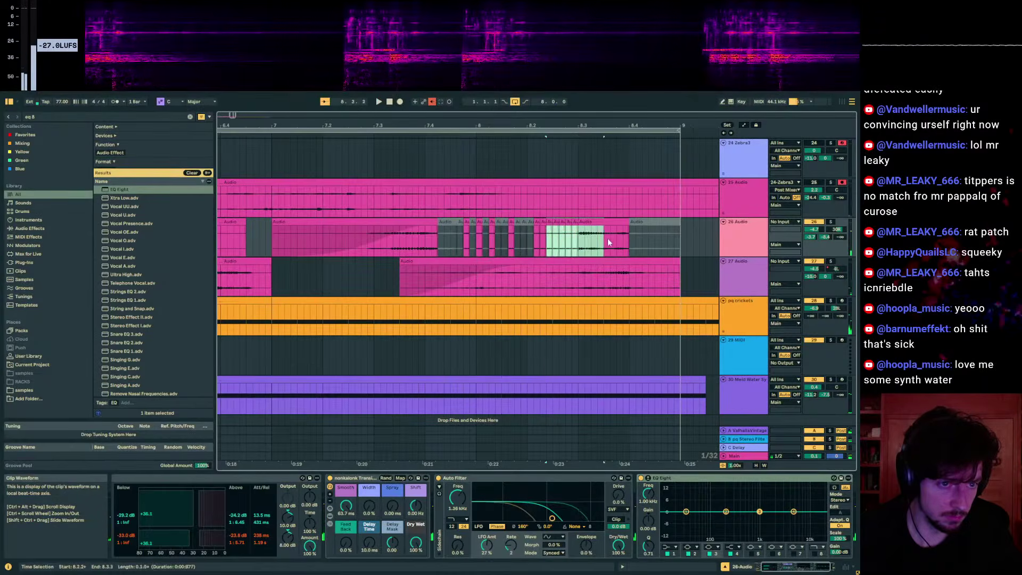
click(343, 241)
key(space)
- Deactivate the remaining 26 Audio slices from 7.4.3 through to the end at 9.1.1
scroll(490, 224, down, 2)
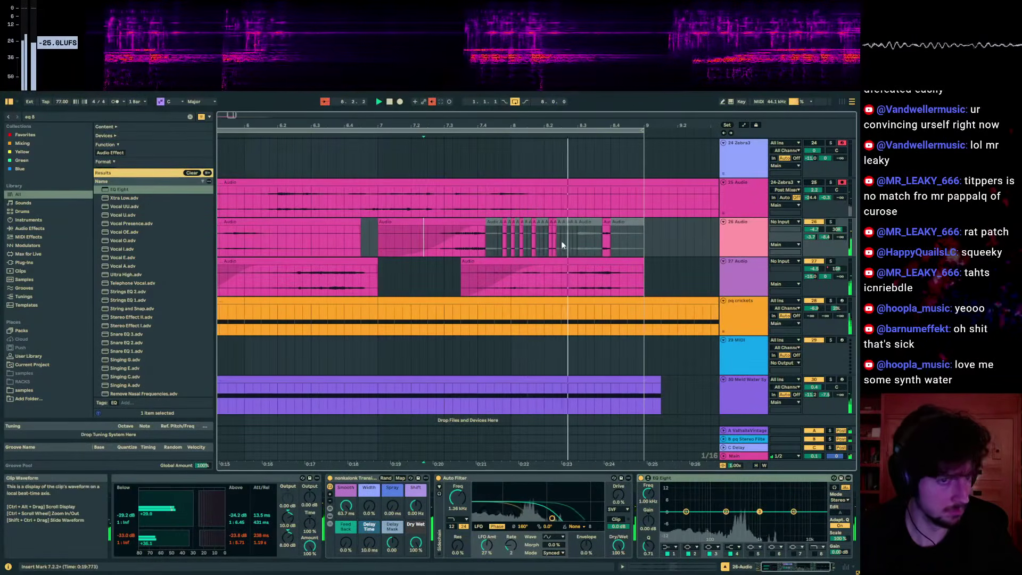
drag(643, 241, 619, 242)
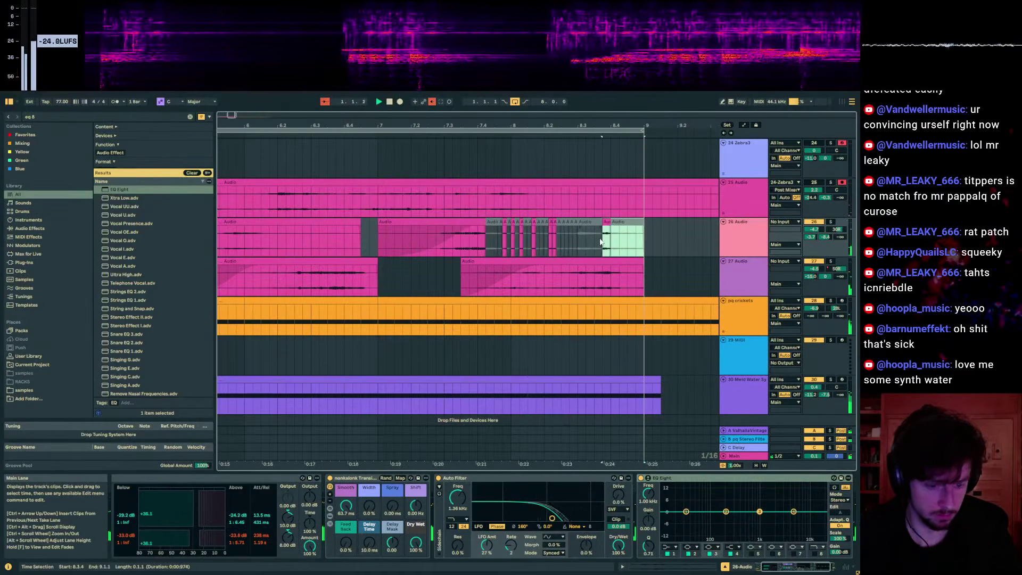
drag(494, 235, 579, 238)
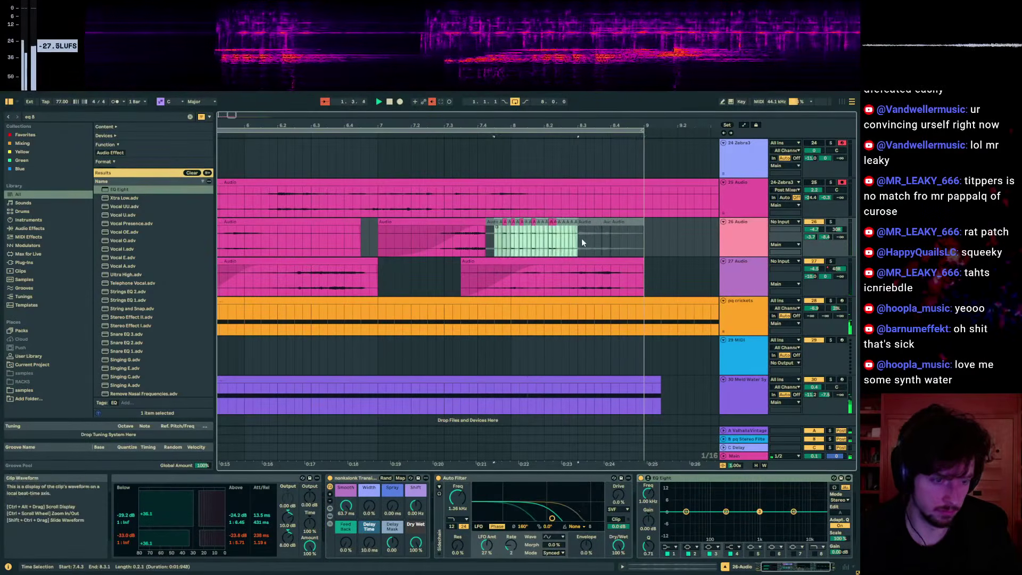
- Search the browser for "ott" and load the OTT preset at the end of the 26 Audio effect chain
drag(466, 125, 468, 74)
drag(65, 117, 1, 110)
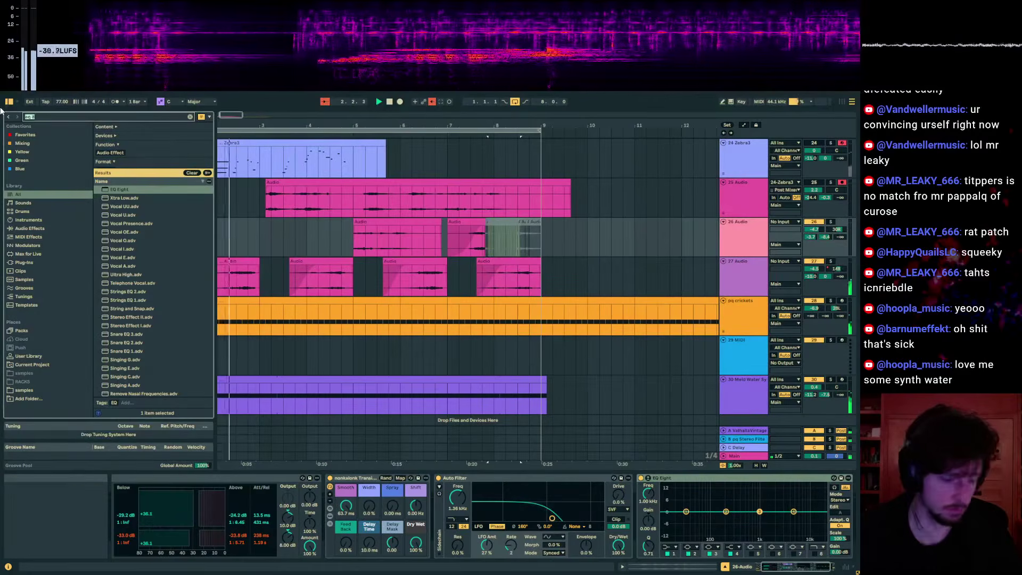
text(ott)
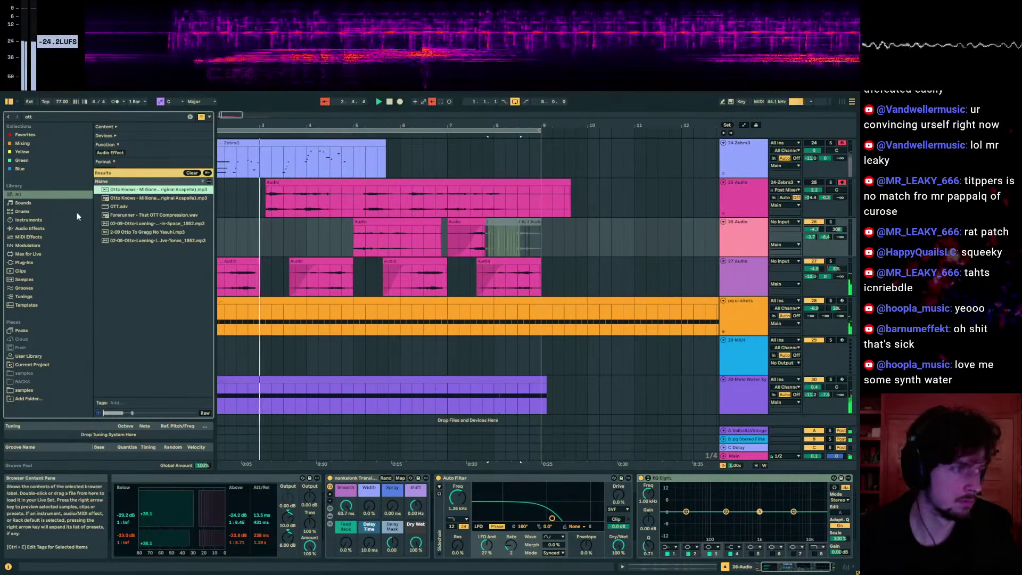
double_click(123, 207)
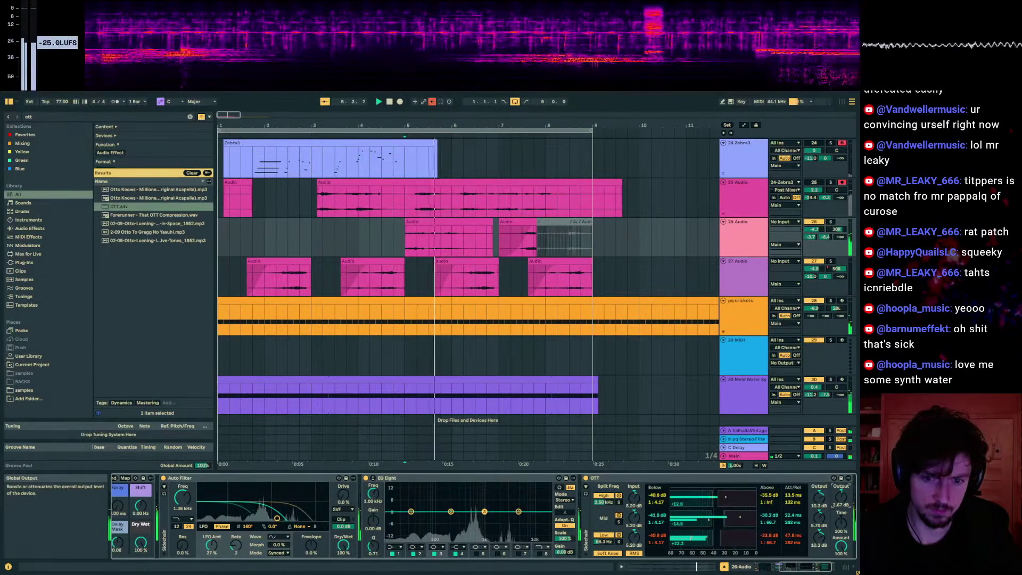
- Enable a low-cut band in 26 Audio's EQ Eight and set its frequency to about 367 Hz
click(395, 546)
drag(378, 496, 377, 474)
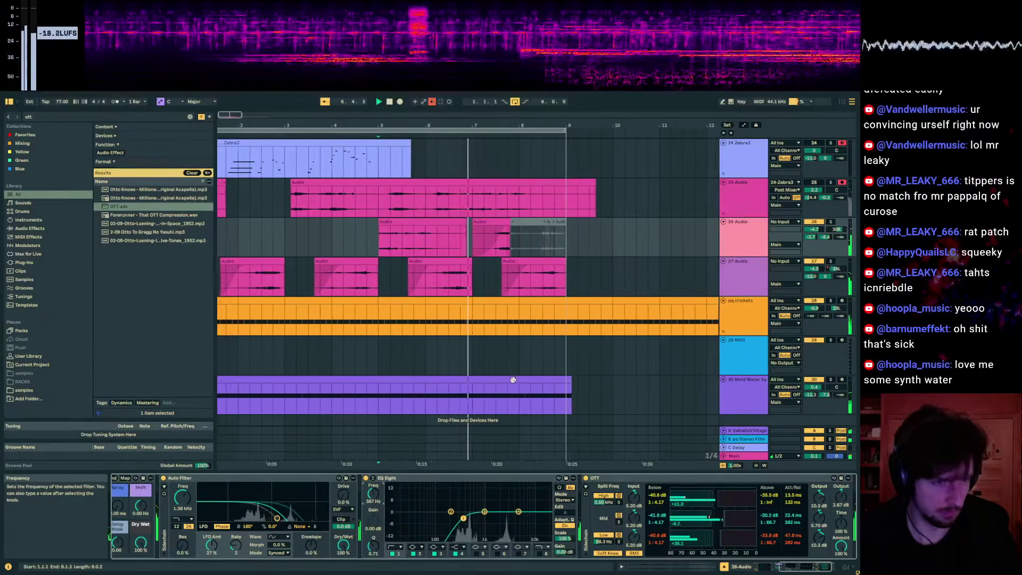
- Play from 7.2.1 and shorten the bar 7 clip on 26 Audio so it ends at 7.3.1
click(475, 226)
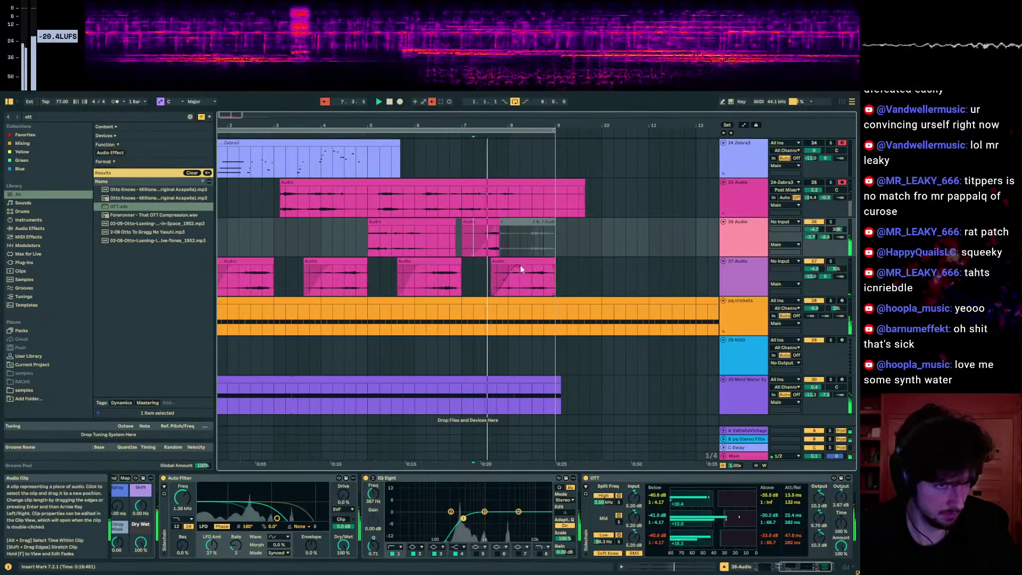
click(496, 225)
drag(491, 221, 481, 224)
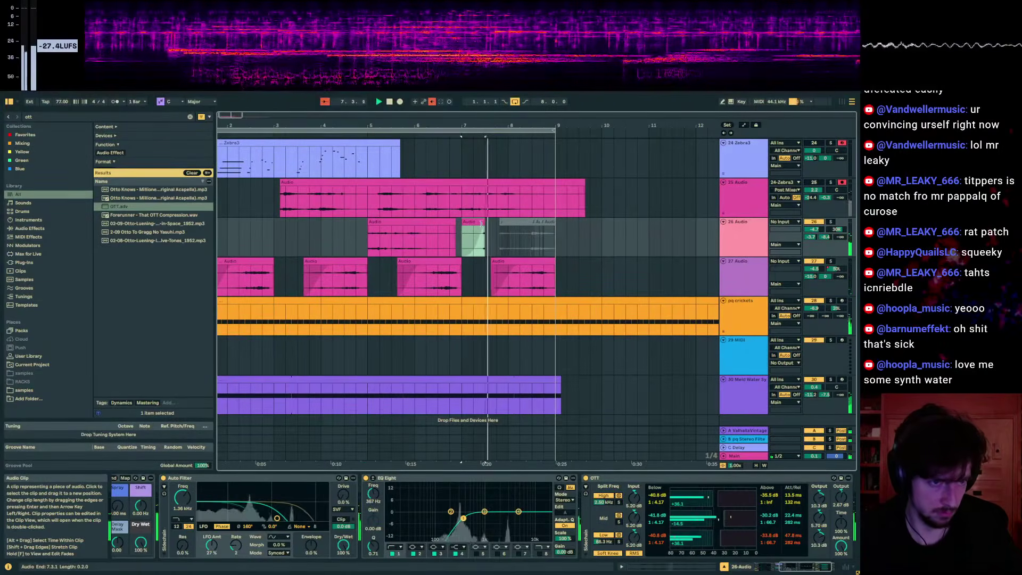
- Search the browser for "ero" and load the Wide and Dirty Erosion preset onto 27 Audio
drag(477, 128, 479, 43)
click(749, 262)
click(29, 117)
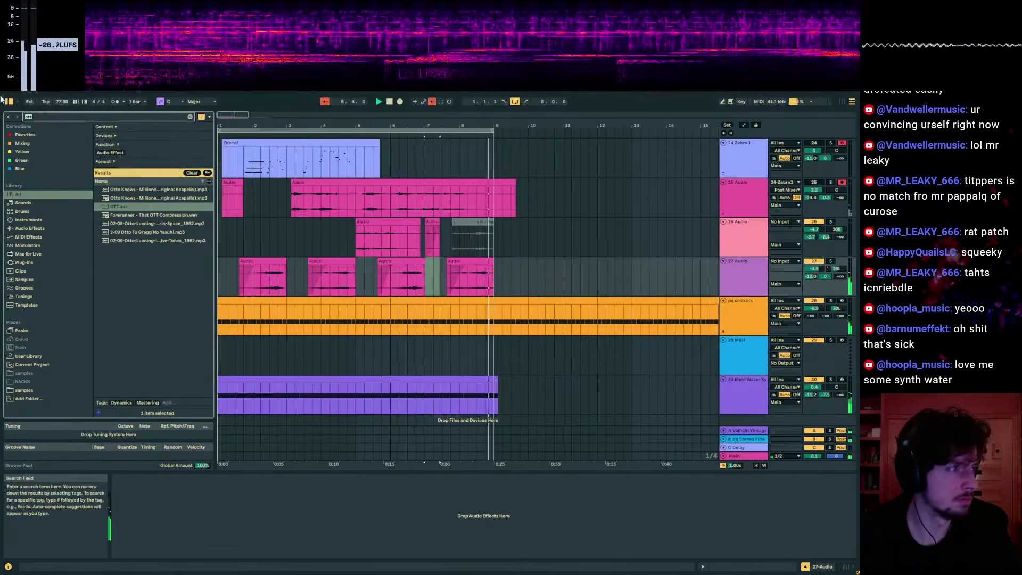
text(ero)
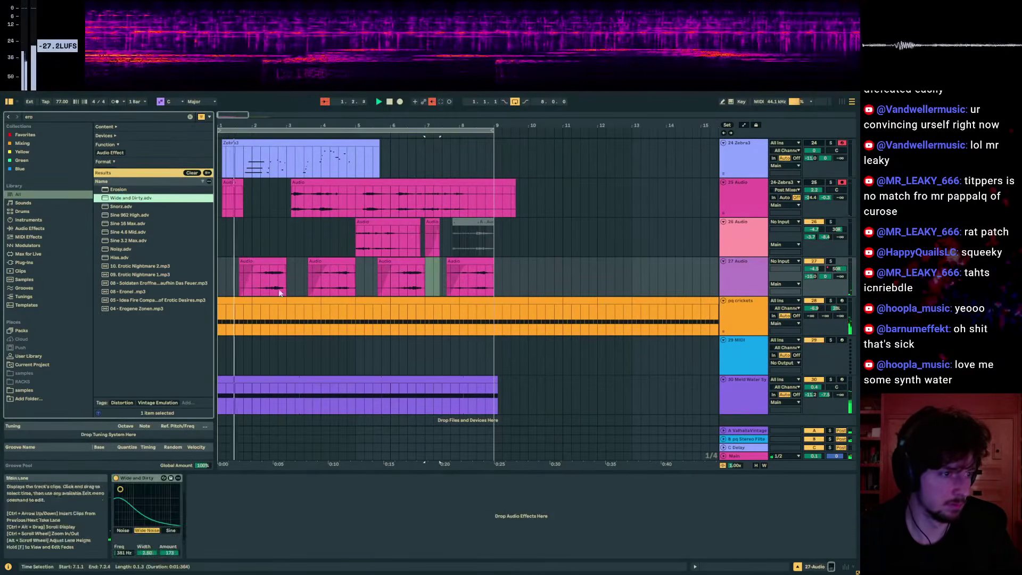
- Play the 27 Audio clips and lower the Wide and Dirty Amount to about 21.5
drag(269, 283, 261, 283)
key(space)
key(space)
drag(166, 556, 166, 565)
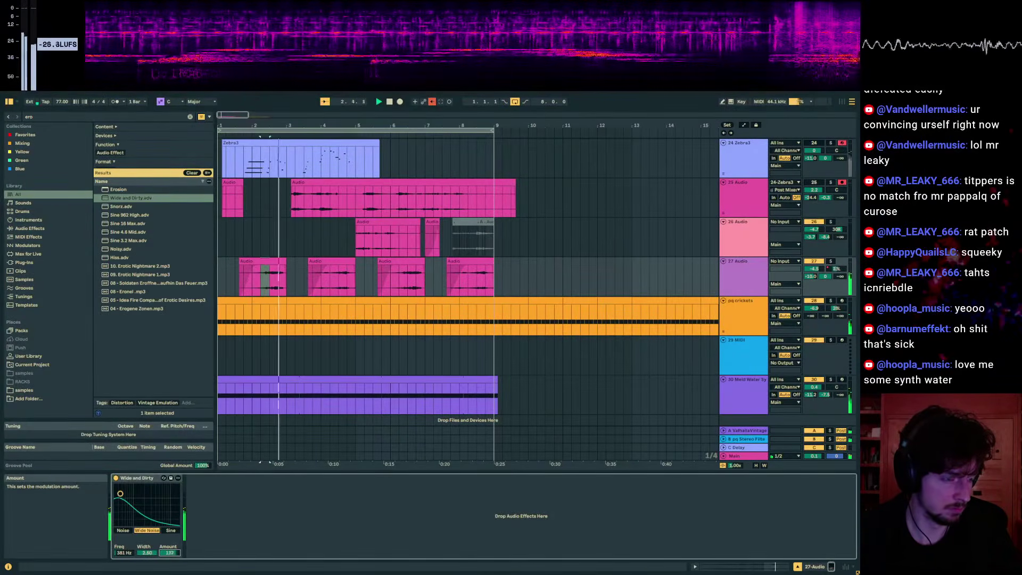
click(321, 282)
drag(169, 553, 169, 559)
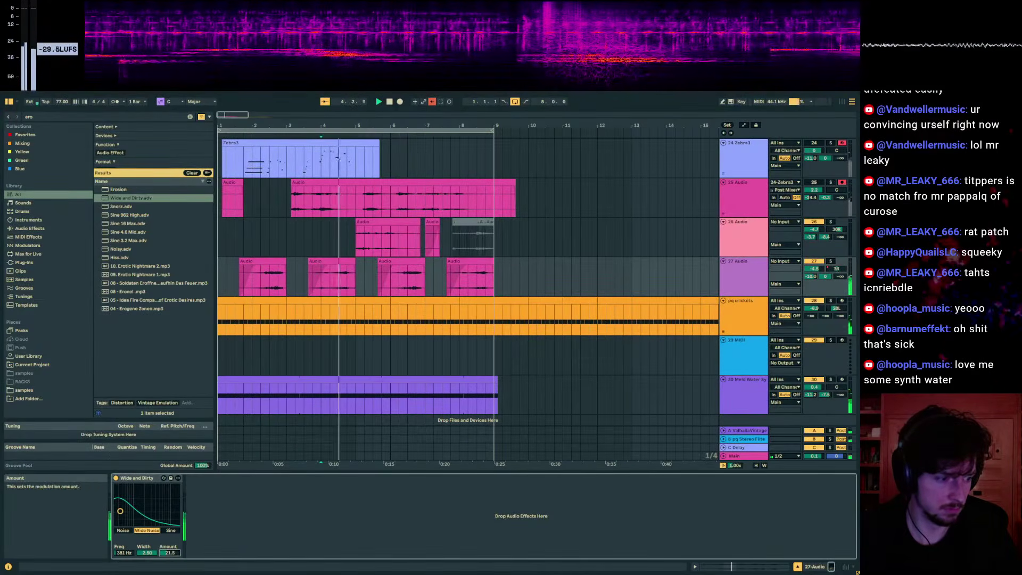
- Duplicate the Wide and Dirty device, switch the copy to Noise mode, and set it to about 18.0 kHz with Amount 13.1
key(ctrl+d)
click(245, 530)
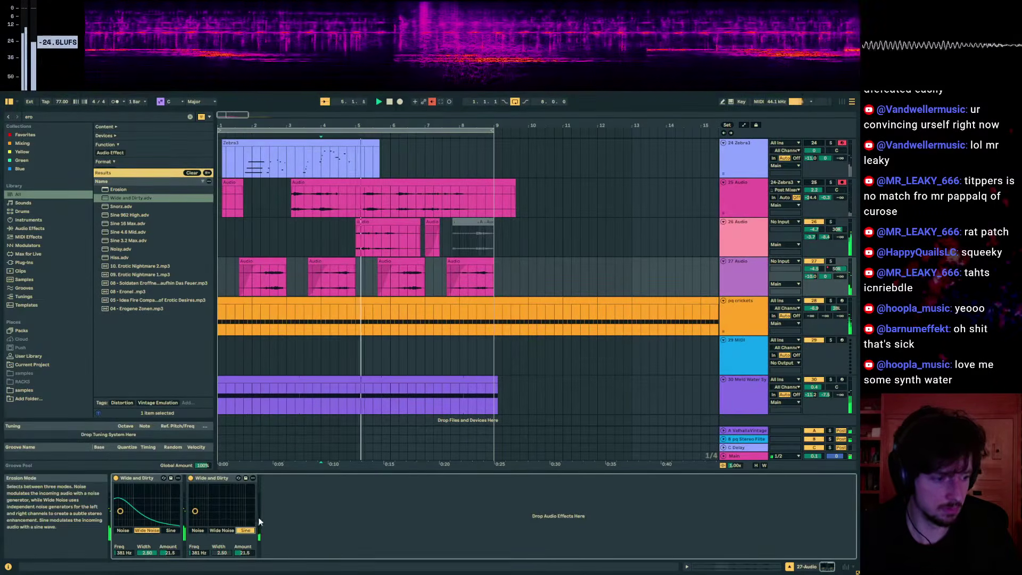
click(197, 530)
drag(195, 511, 252, 512)
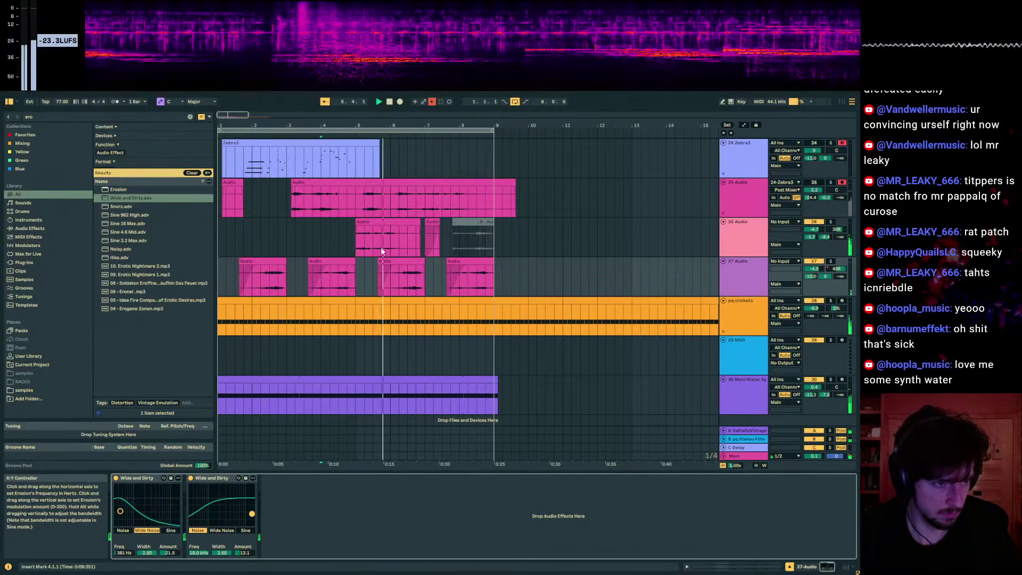
- Automate OTT's Amount on 26 Audio to ramp from minimum at 5.1.1 to 100% just after bar 6, and check the Master Output envelope
click(359, 228)
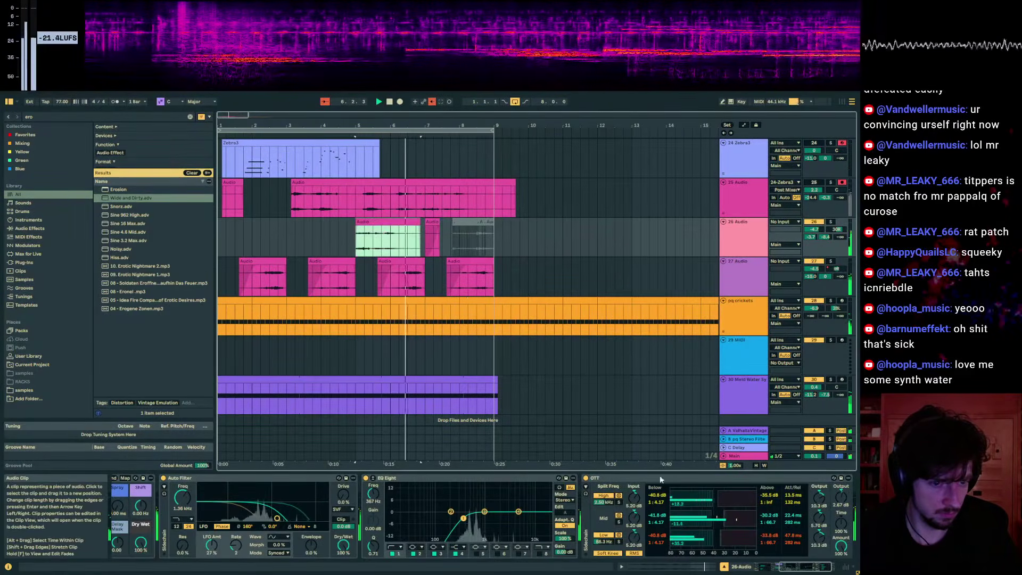
key(a)
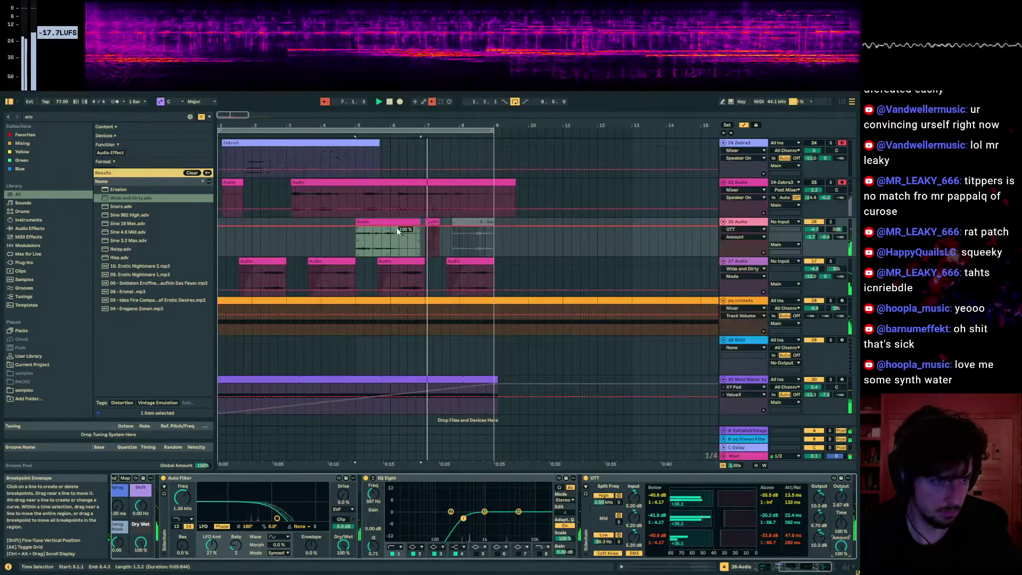
click(397, 227)
drag(355, 227, 355, 255)
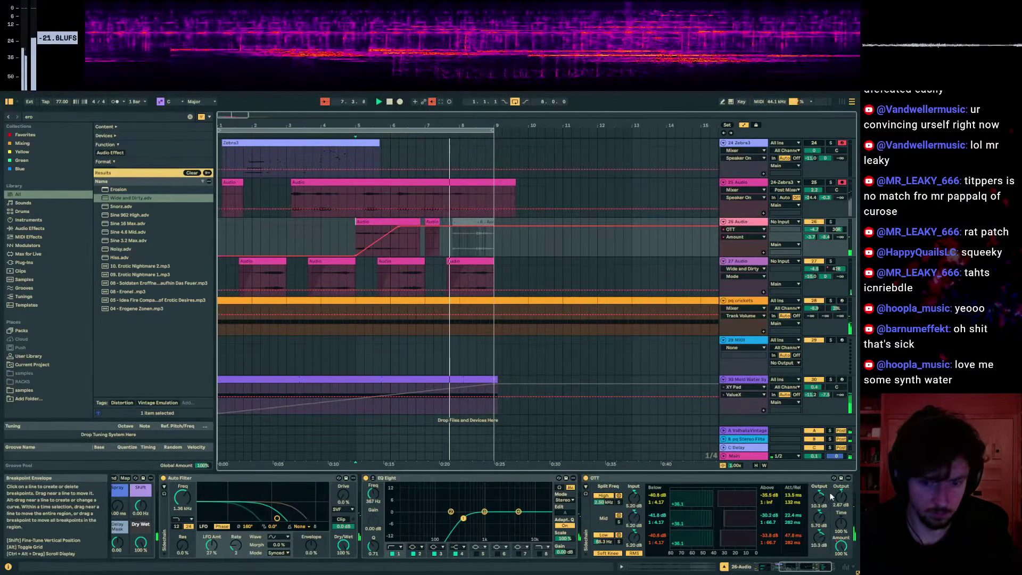
click(829, 496)
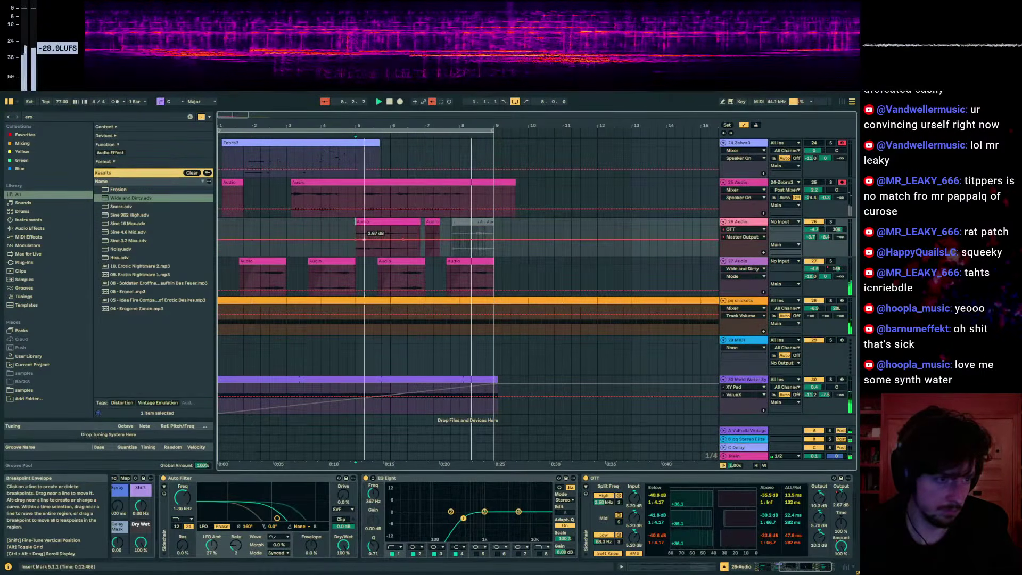
key(a)
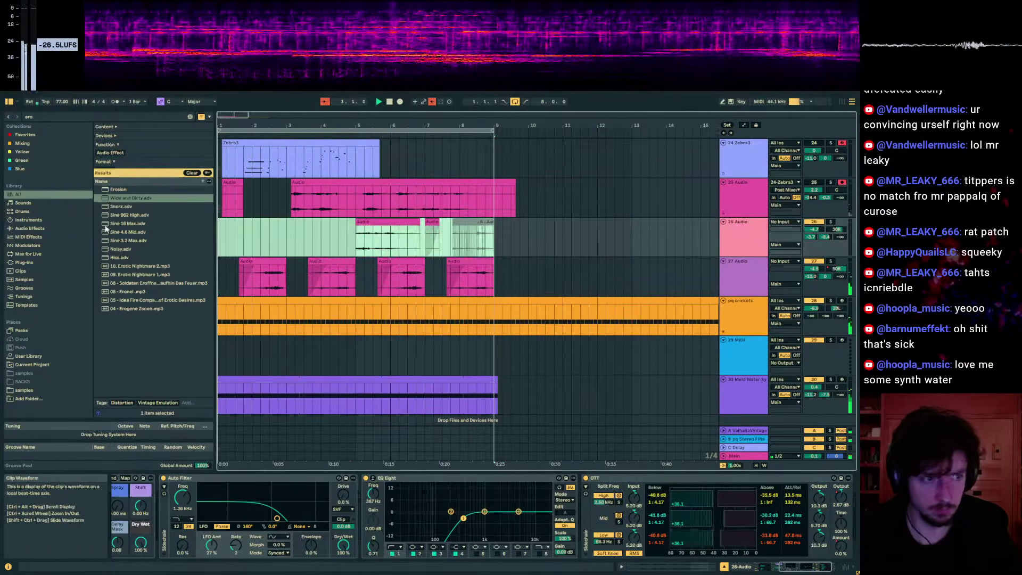
- Insert a new MIDI track directly below 26 Audio
click(747, 247)
key(ctrl+shift+t)
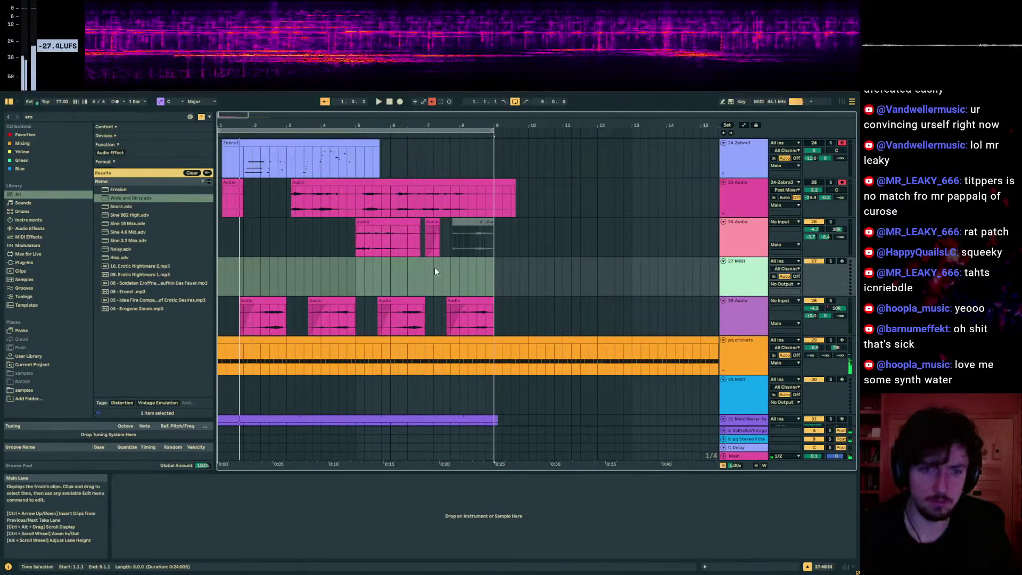
- Solo the 24 Zebra3 track and open its plug-in window, moving it clear of the arrangement after bar 9
scroll(434, 267, up, 2)
click(369, 215)
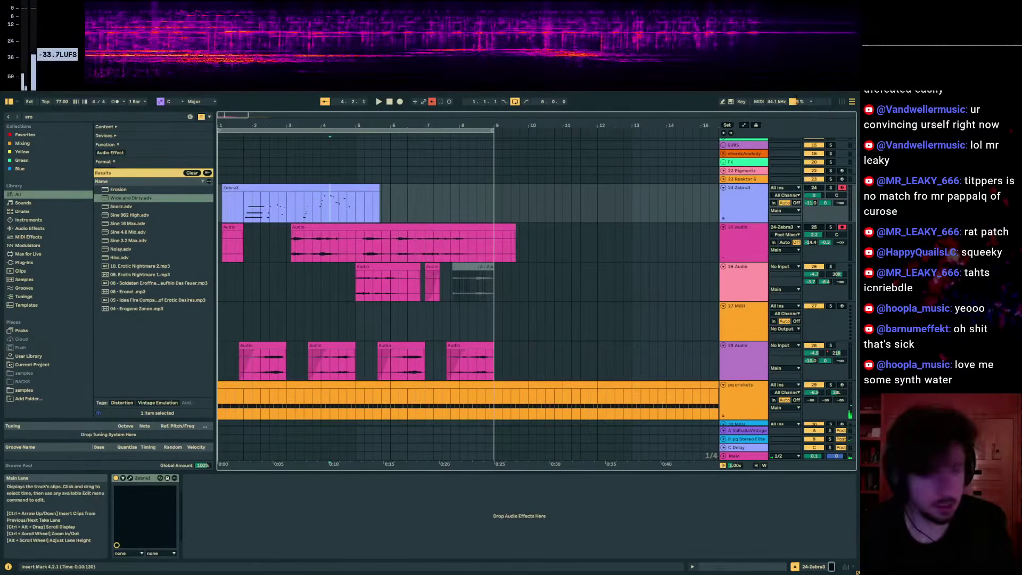
click(520, 198)
click(830, 189)
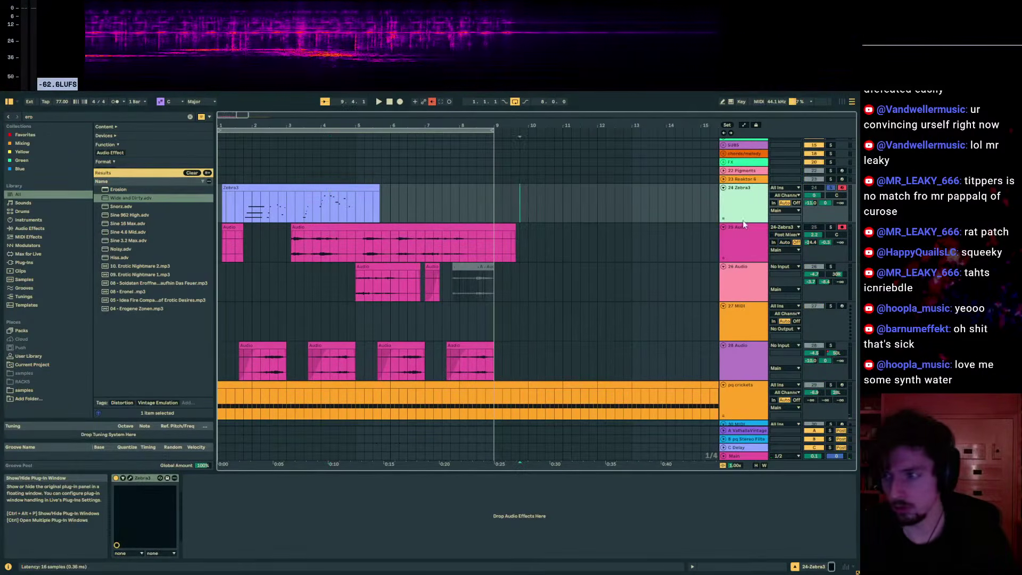
key(ctrl+alt+p)
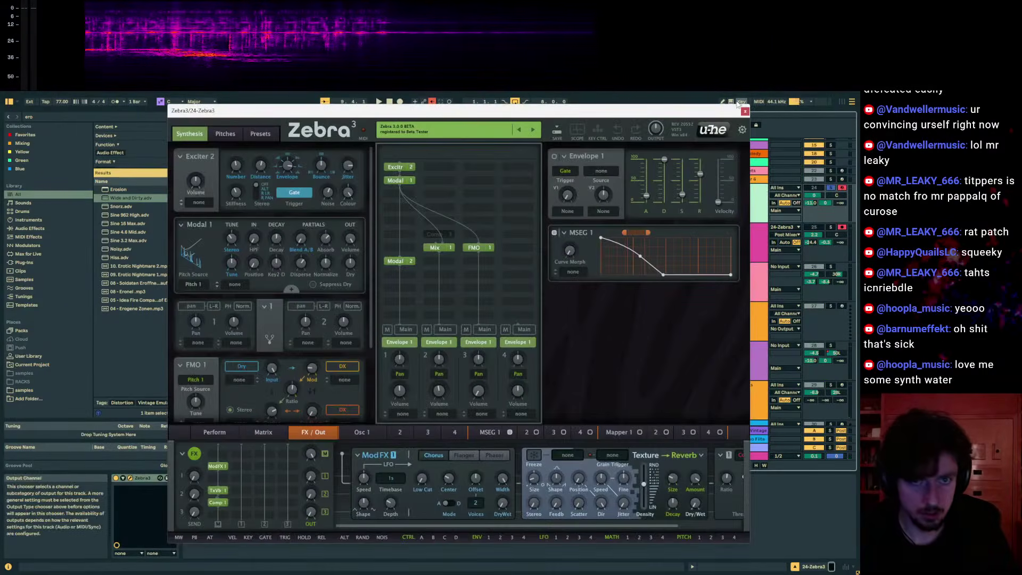
drag(688, 111, 390, 272)
- Create an empty two-bar MIDI clip on 24 Zebra3 from 9.1.1 to 11.1.1 and enlarge its note editor
mouse_move(496, 202)
mouse_down()
mouse_move(605, 201)
mouse_move(562, 203)
mouse_up()
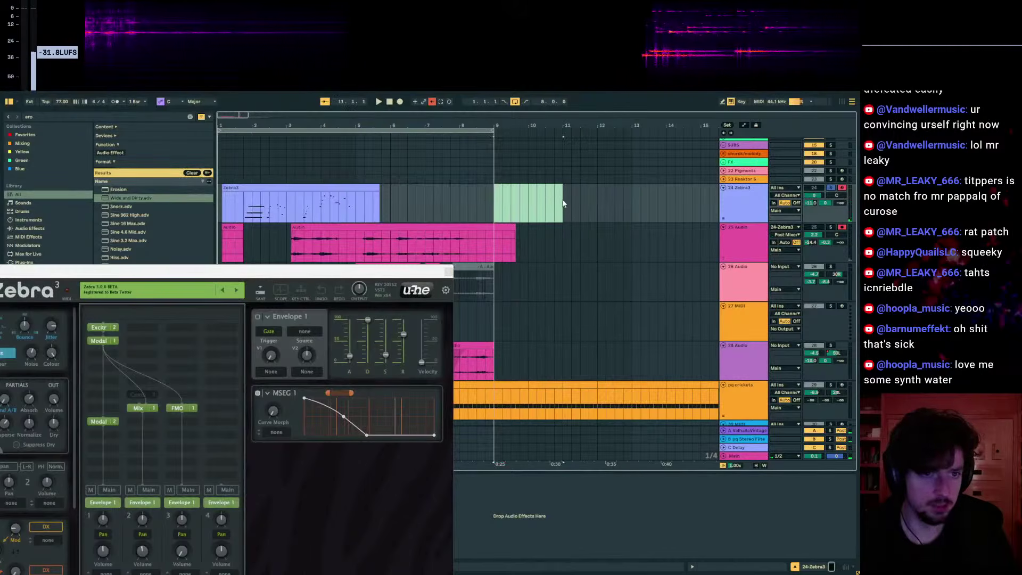
key(ctrl+shift+m)
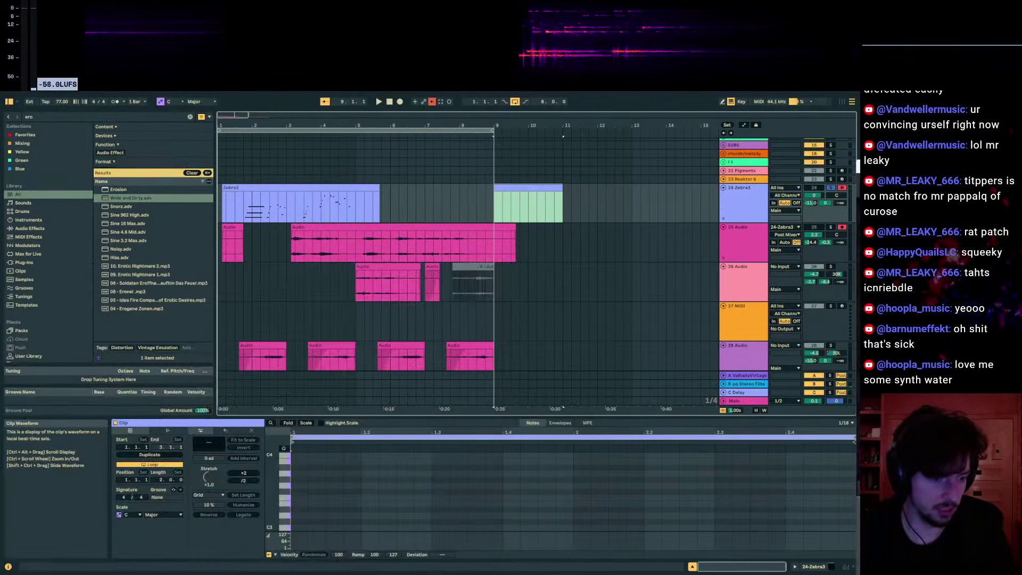
drag(323, 418, 326, 290)
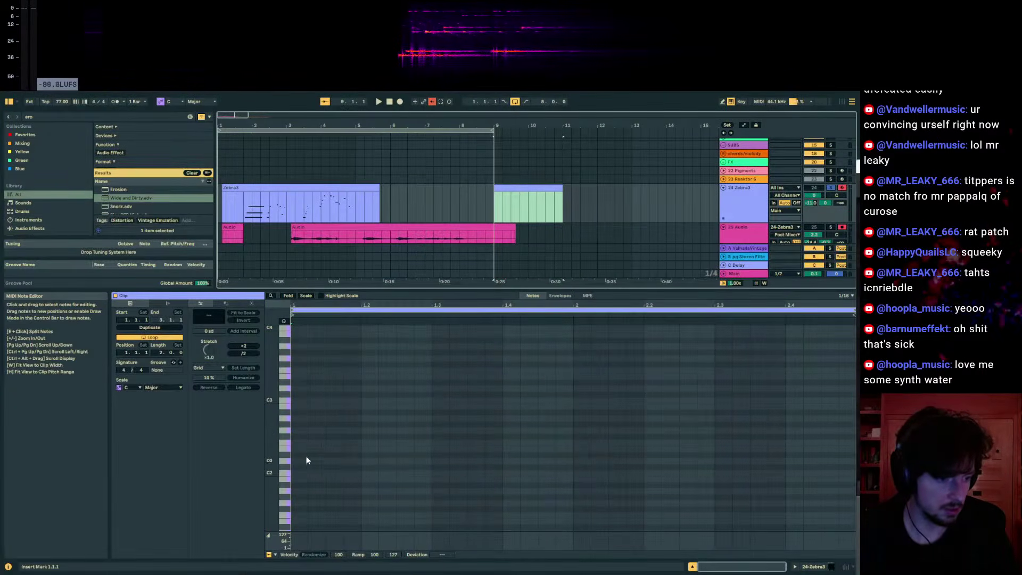
- Search for "20", load the 20 equal divisions of 2_1 tuning system, and view the first Zebra3 clip in it
key(ctrl+f)
text(20)
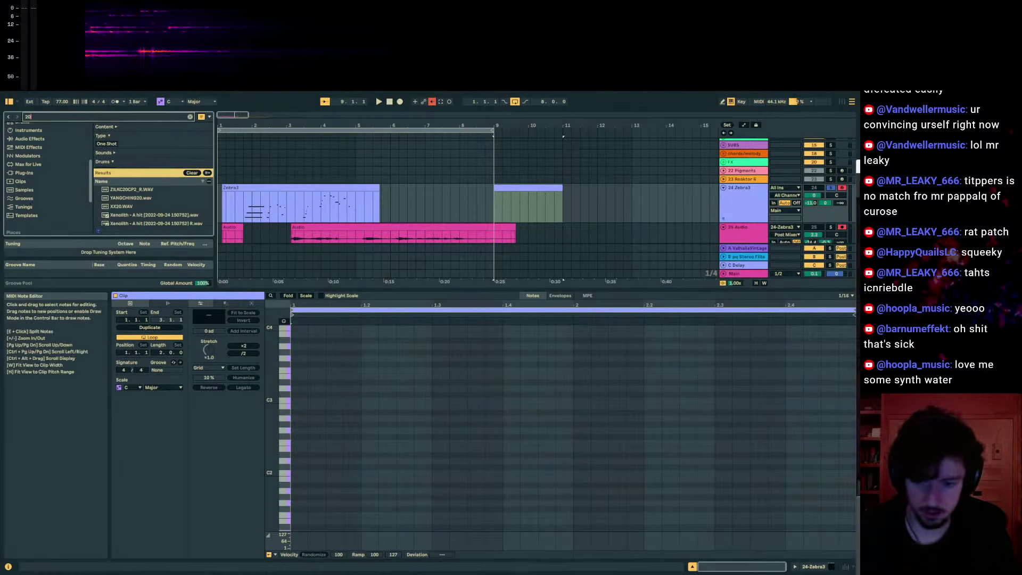
click(23, 206)
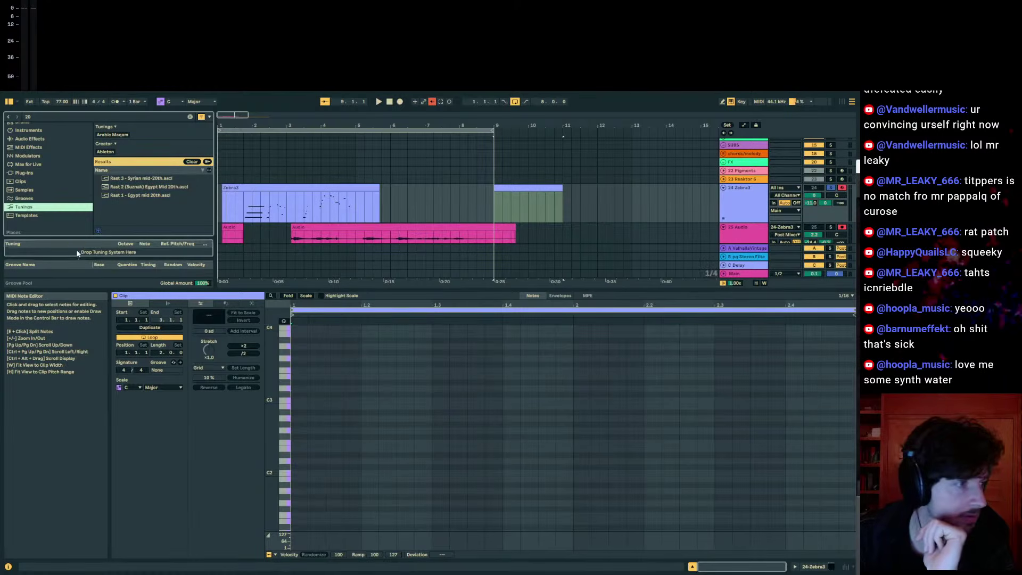
drag(79, 254, 85, 252)
click(284, 189)
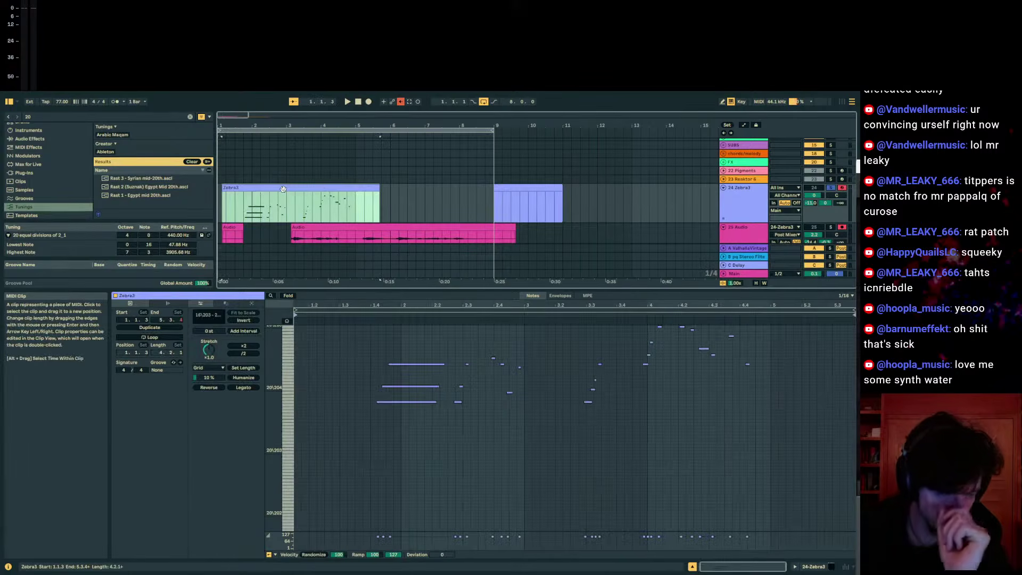
- Create a one-beat MIDI clip at 11.1.1 on 24 Zebra3 and draw a note spanning its full length
click(554, 199)
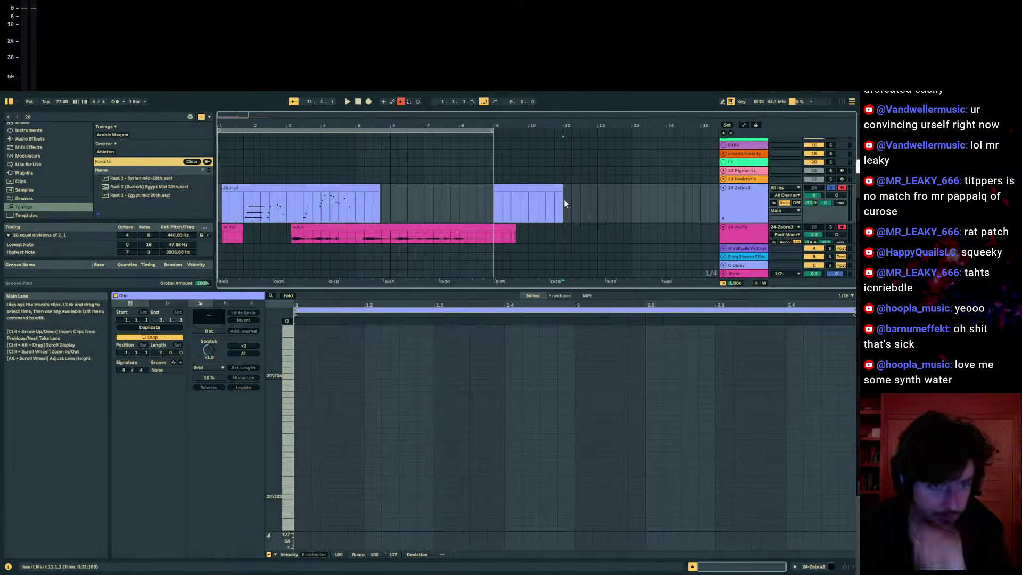
drag(564, 202, 573, 202)
key(ctrl+shift+m)
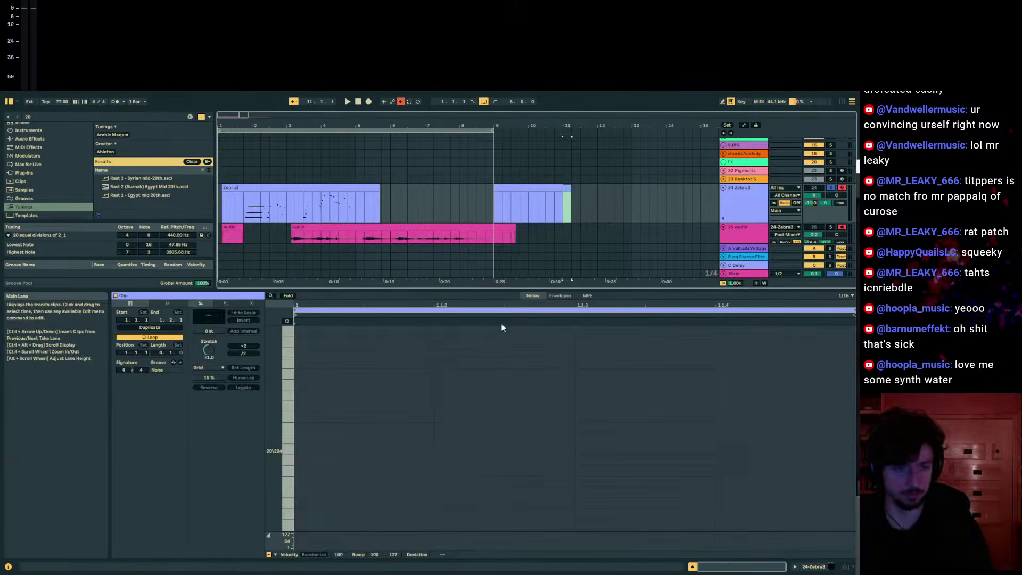
double_click(342, 451)
drag(477, 447, 790, 449)
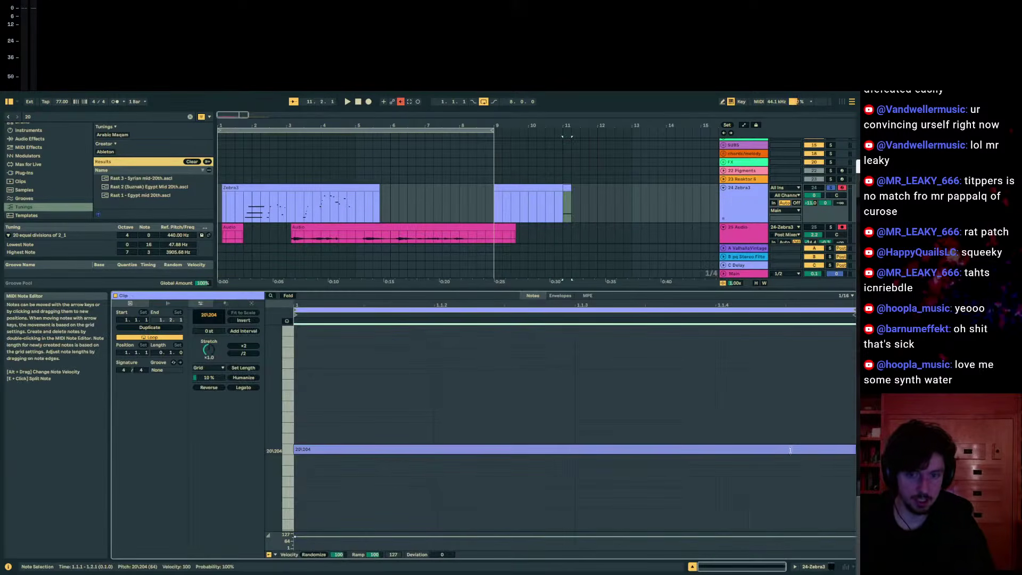
- Solo the 24 Zebra3 track and play back the short clip at bar 11
click(744, 209)
click(830, 188)
key(ctrl+space)
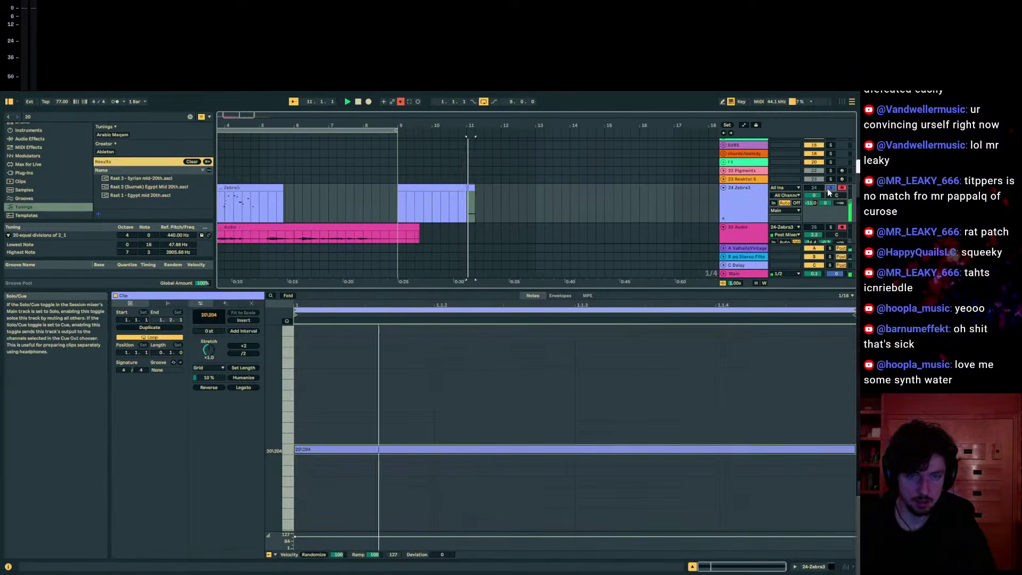
- Find the Tuner effect in the browser, add it to the 24 Zebra3 device chain and play the clip's note
click(817, 566)
key(ctrl+f)
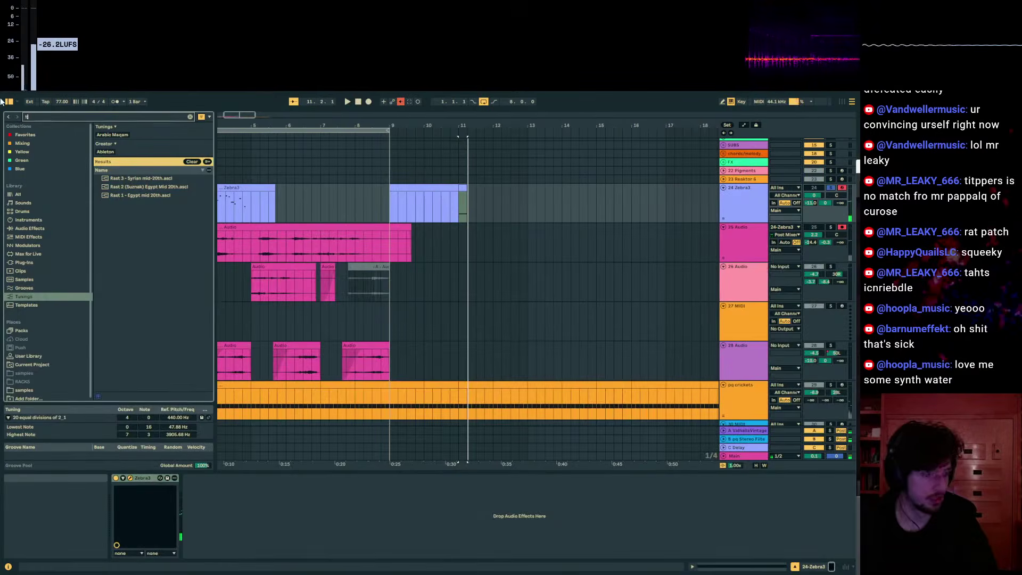
text(tuner)
click(18, 195)
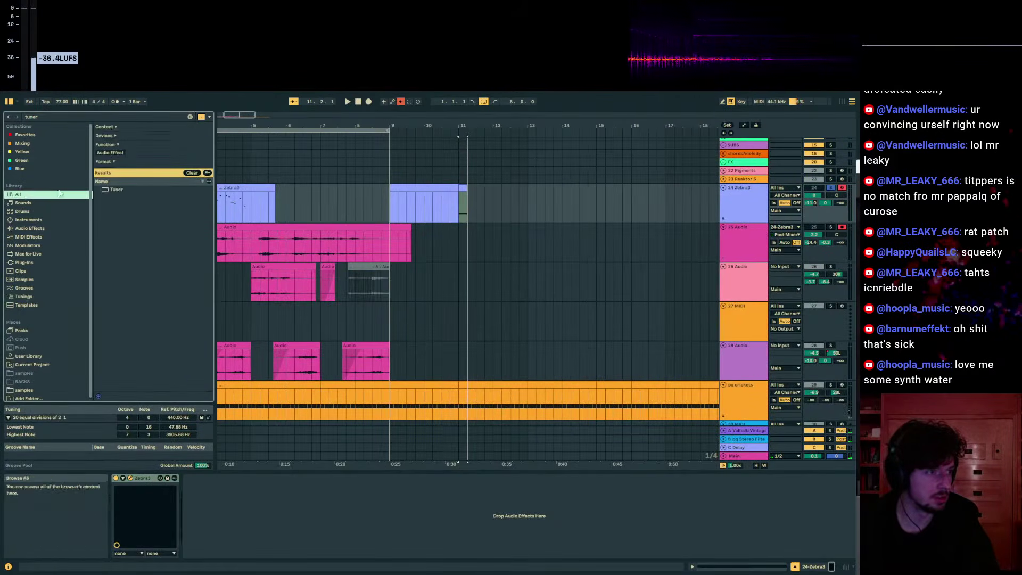
double_click(116, 189)
key(space)
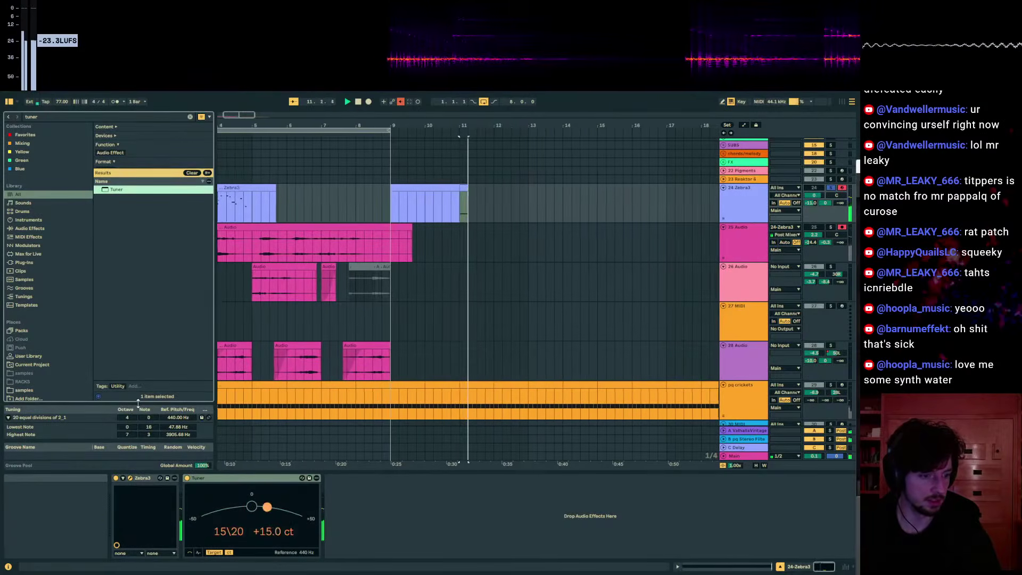
- Insert a new MIDI track below 24 Zebra3 and load a second Zebra3 instrument on it
click(738, 206)
key(ctrl+shift+t)
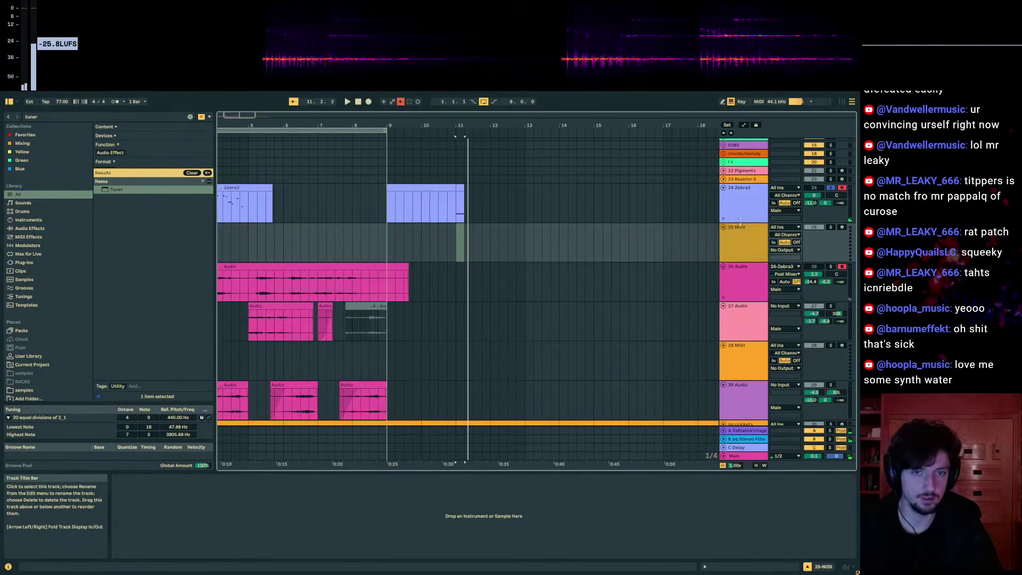
key(ctrl+f)
text(zebr)
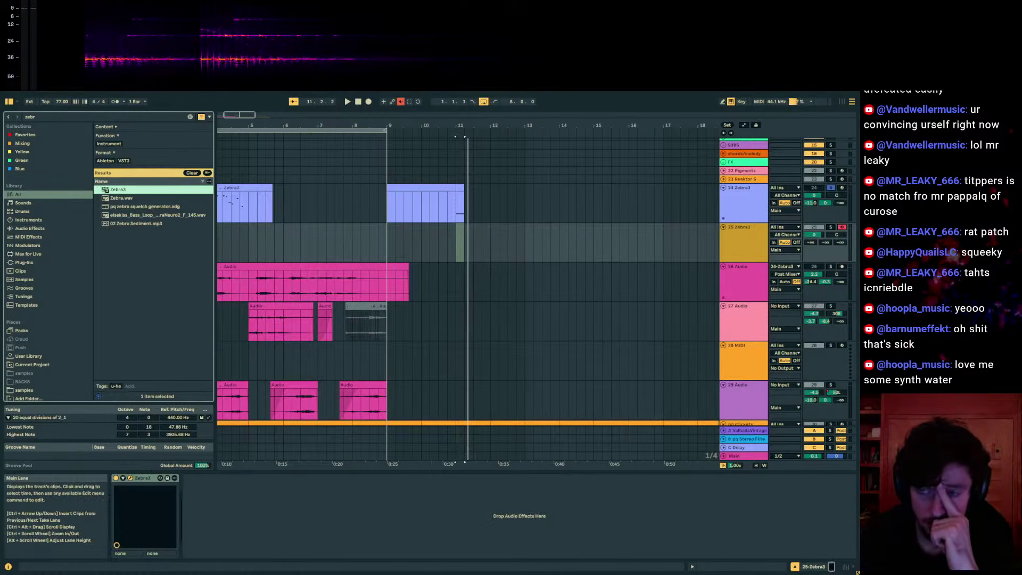
- Set the new Zebra3's Microtune to "20 equal divisions of 2_1" and move its window out of the way
click(530, 441)
click(420, 441)
click(650, 458)
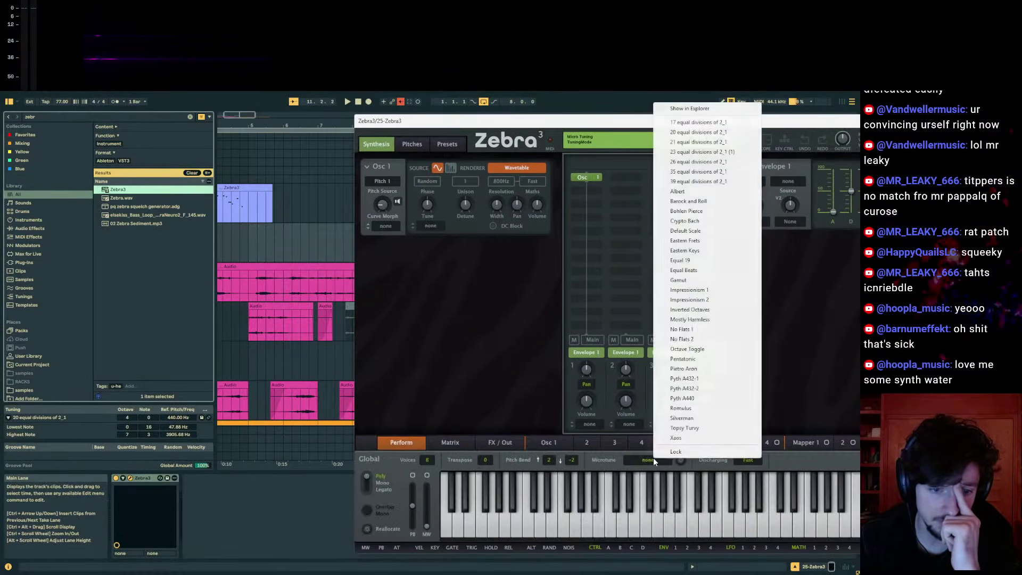
click(703, 132)
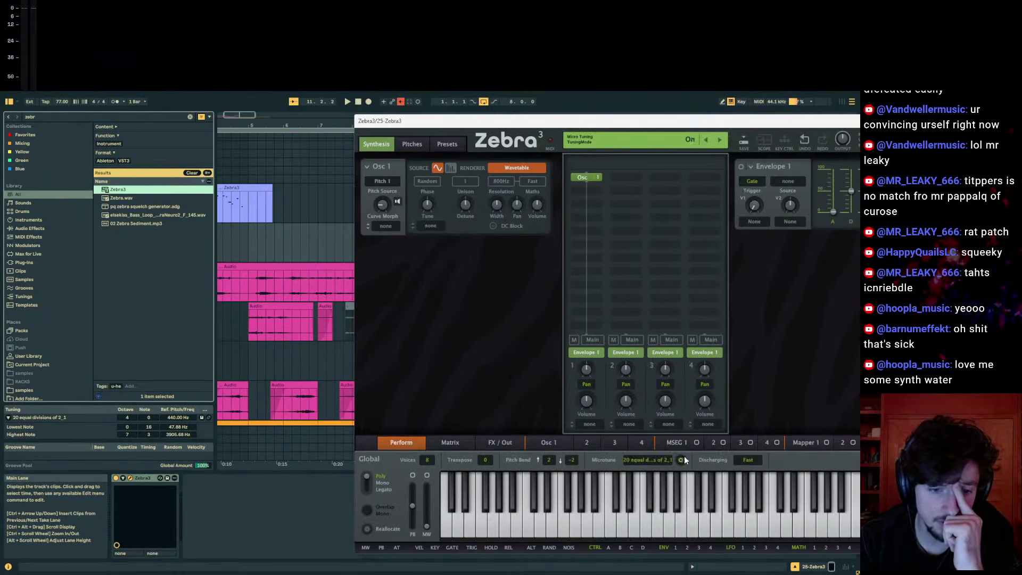
drag(607, 121, 1021, 121)
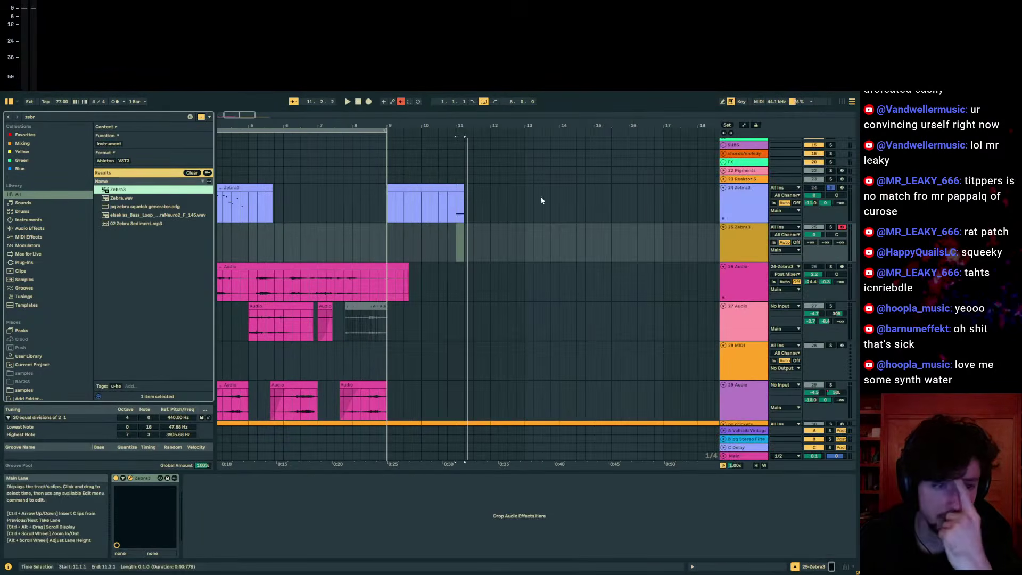
- Copy the one-beat clip at bar 11 from 24 Zebra3 to the 25 Zebra3 track and play it
click(460, 188)
click(475, 235)
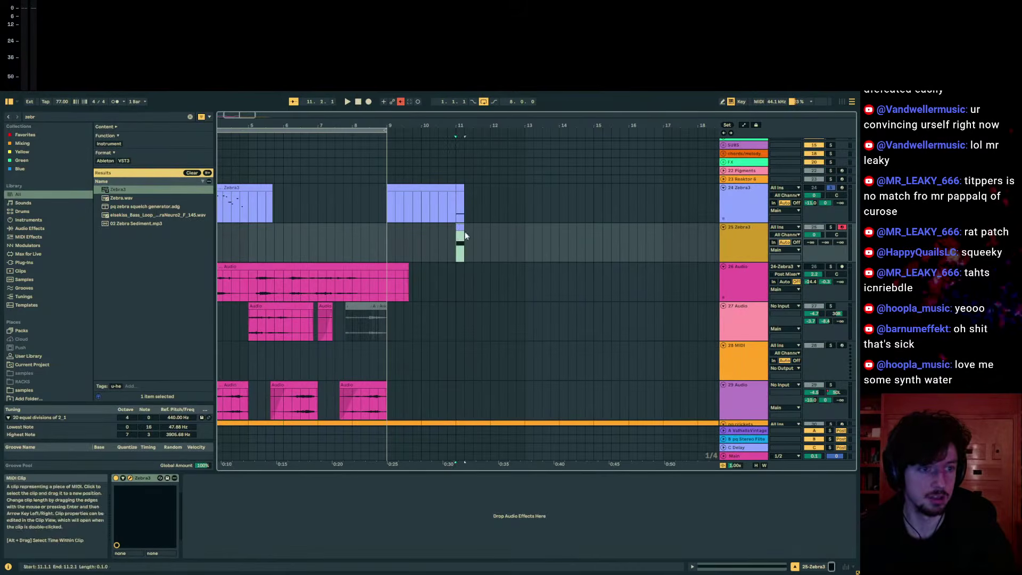
key(space)
- Solo the 25 Zebra3 track and lower its volume while playing the copied clip
click(830, 227)
key(space)
key(space)
mouse_move(814, 235)
mouse_down()
mouse_move(814, 256)
mouse_move(814, 244)
mouse_up()
key(space)
- Move the Tuner from the 24 Zebra3 device chain to the 25 Zebra3 track and play the note through it
click(450, 208)
drag(253, 478, 463, 240)
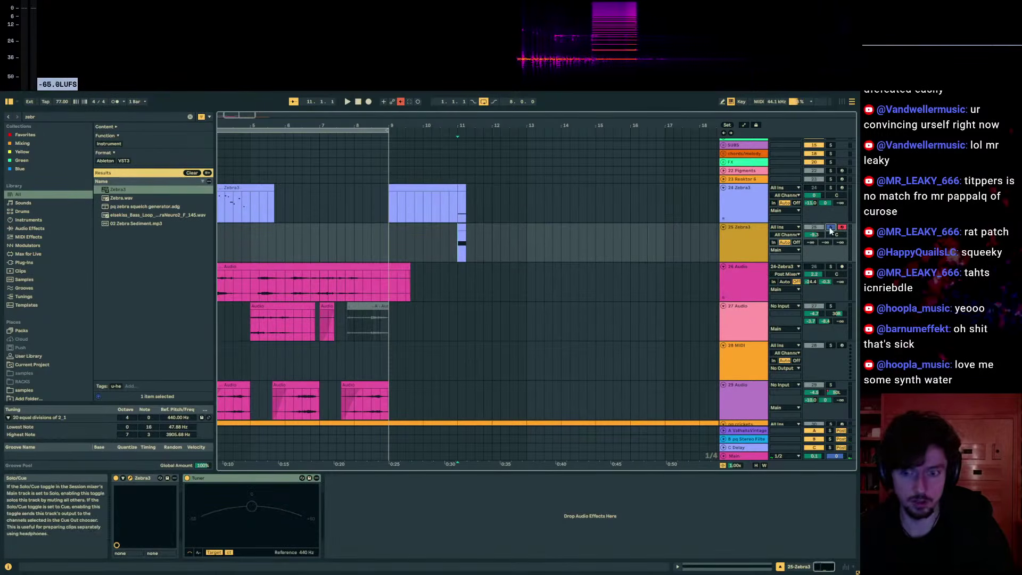
key(space)
- Try a reference pitch frequency of 378.79 Hz for the tuning and return to the Tuner
click(701, 566)
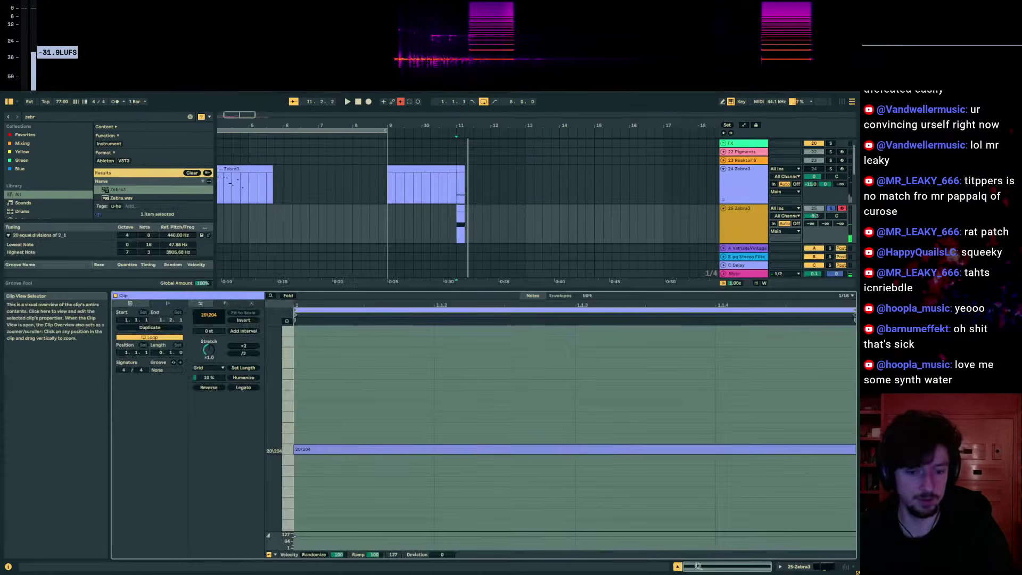
click(179, 234)
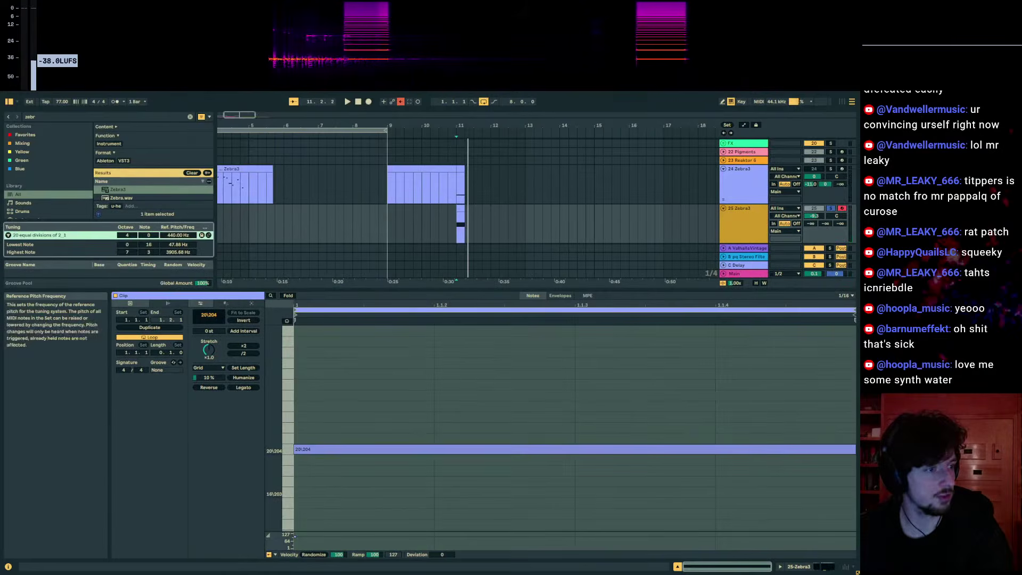
click(800, 563)
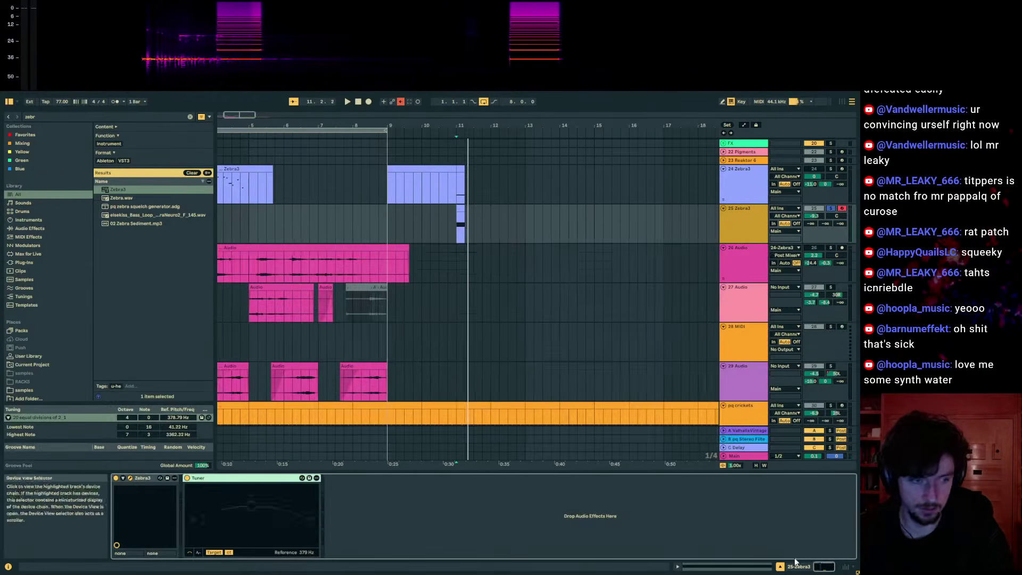
- Try a reference pitch of about 361 Hz for the tuning, replaying the note to check it in the Tuner
click(185, 419)
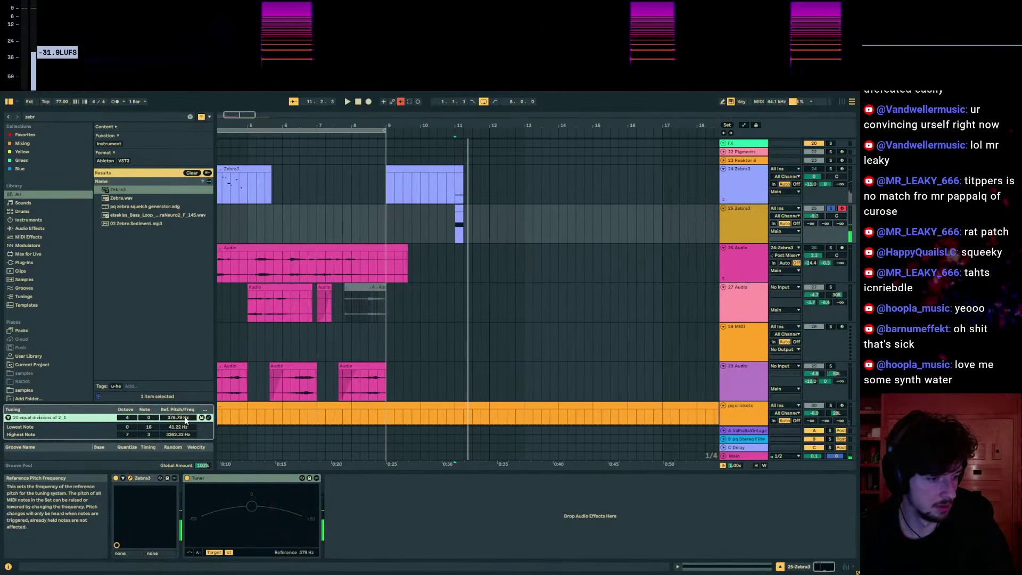
key(space)
key(space)
mouse_move(185, 418)
mouse_down()
mouse_move(185, 432)
mouse_move(182, 419)
mouse_up()
key(space)
key(space)
key(space)
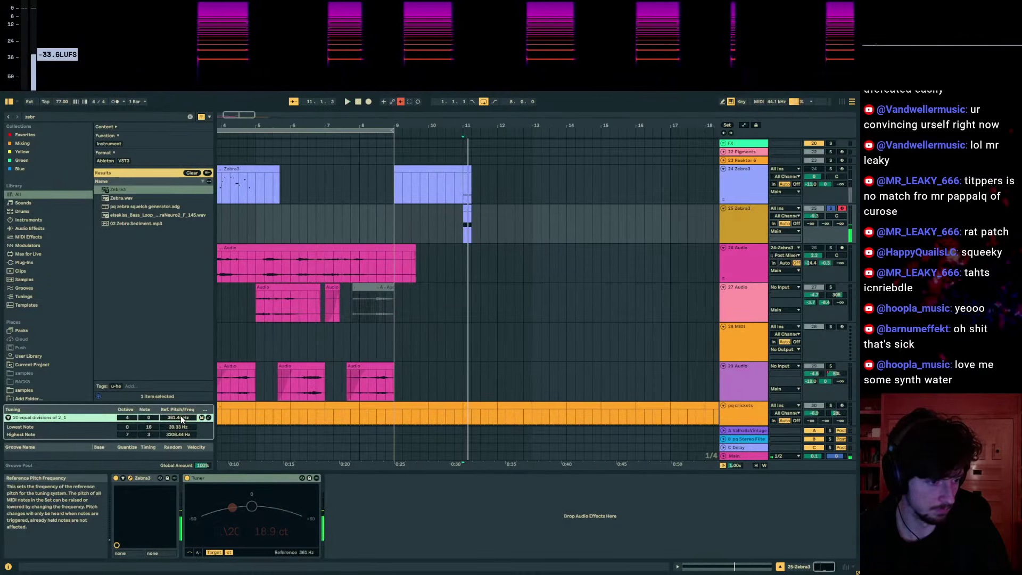
- Zoom in on bar 11, loop the one-beat clip on the 25 Zebra3 track and play it
click(725, 565)
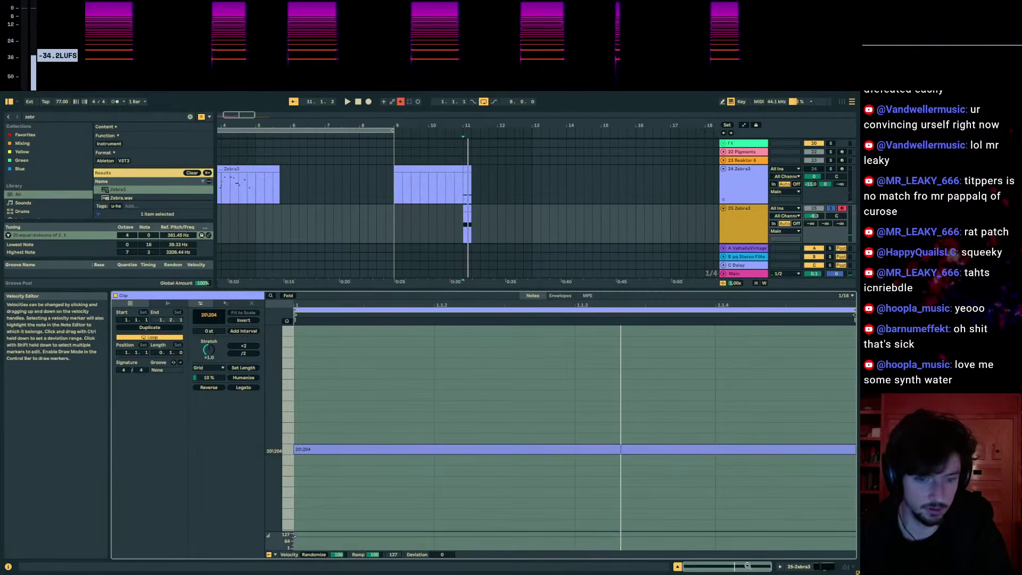
click(811, 566)
drag(467, 125, 476, 189)
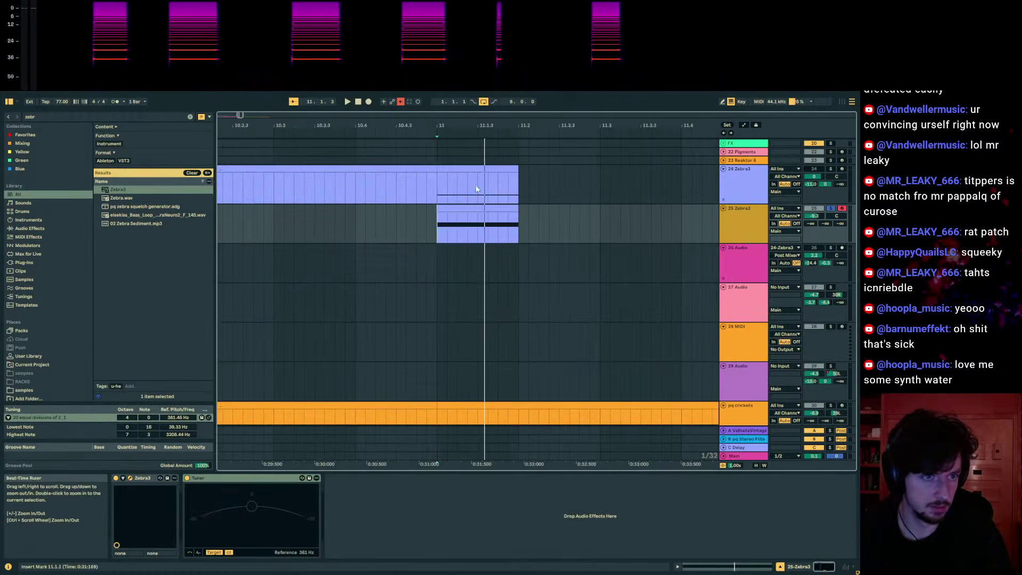
click(470, 209)
key(ctrl+l)
key(space)
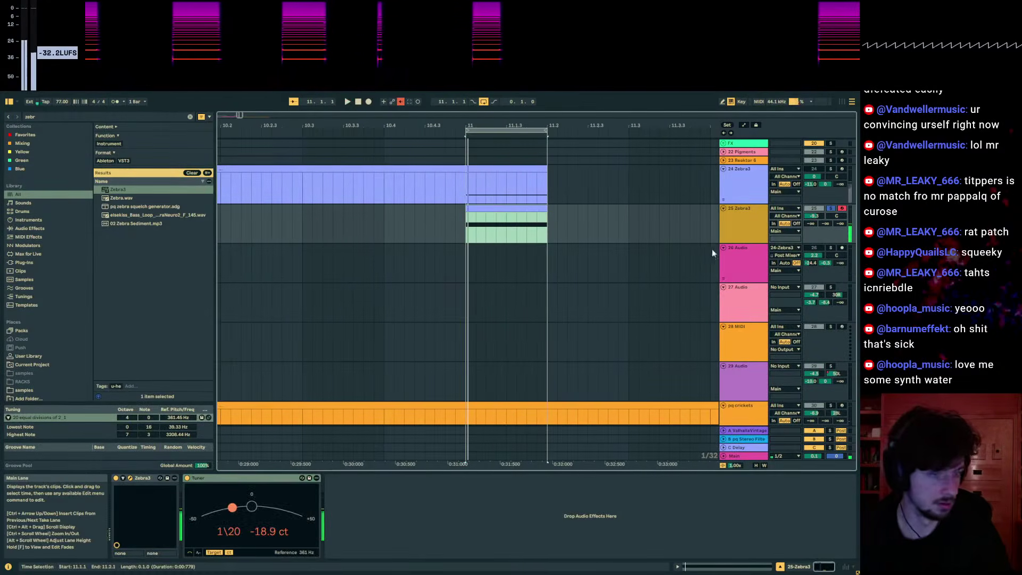
- Turn down the 25 Zebra3 track's volume and set the tuning's reference pitch frequency to 370 Hz
drag(812, 216, 813, 277)
drag(182, 419, 182, 392)
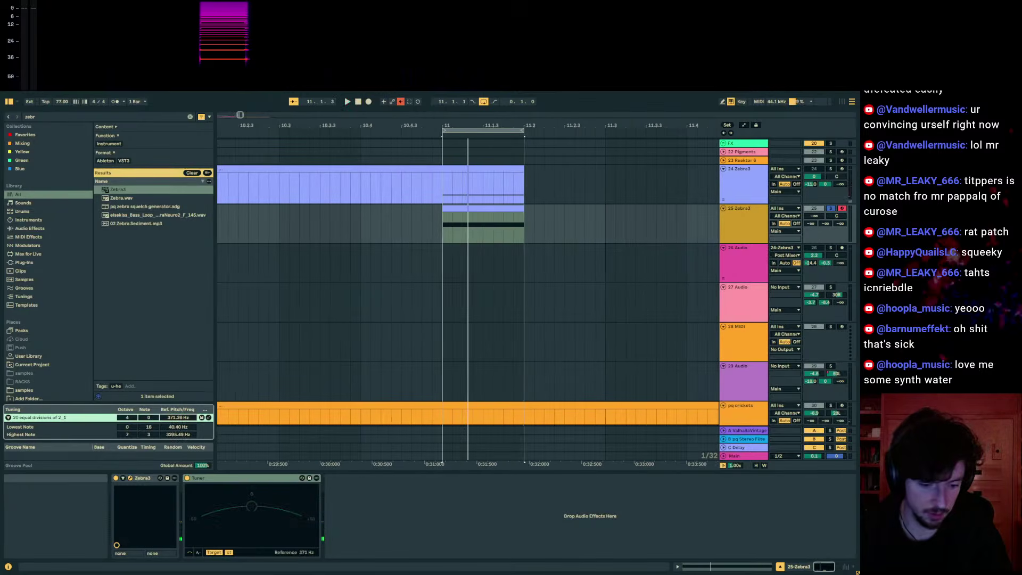
key(Return)
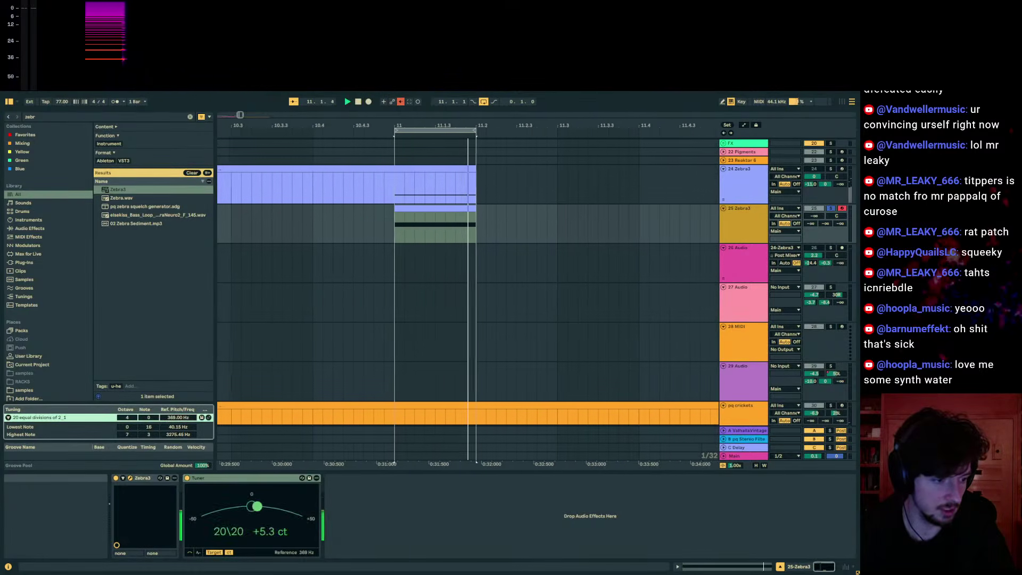
text(37)
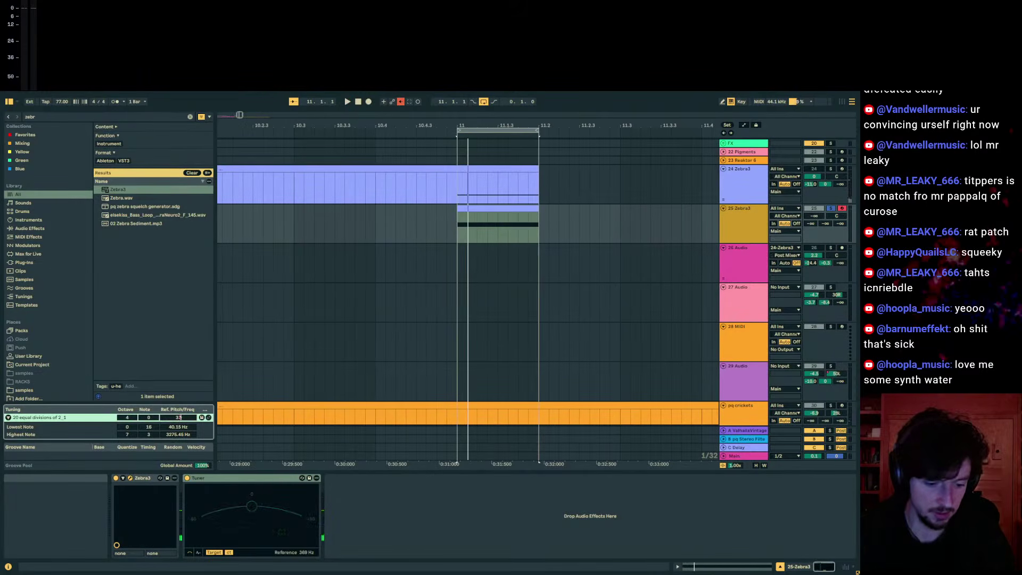
text(0)
key(Return)
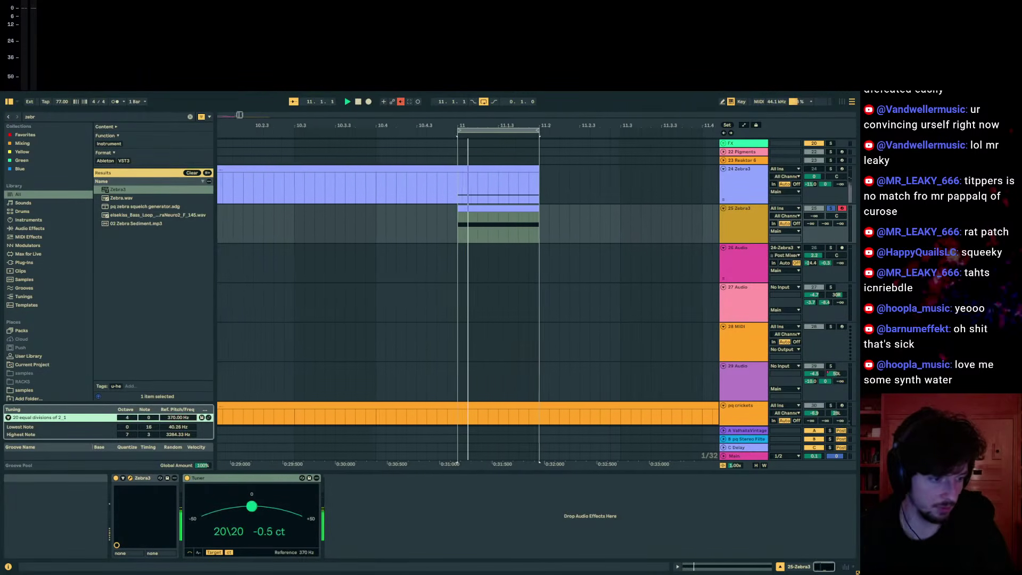
- In the empty 24 Zebra3 clip at bar 9, draw six rising 1/16 notes spanning one octave, four tuning steps apart
drag(464, 126, 463, 51)
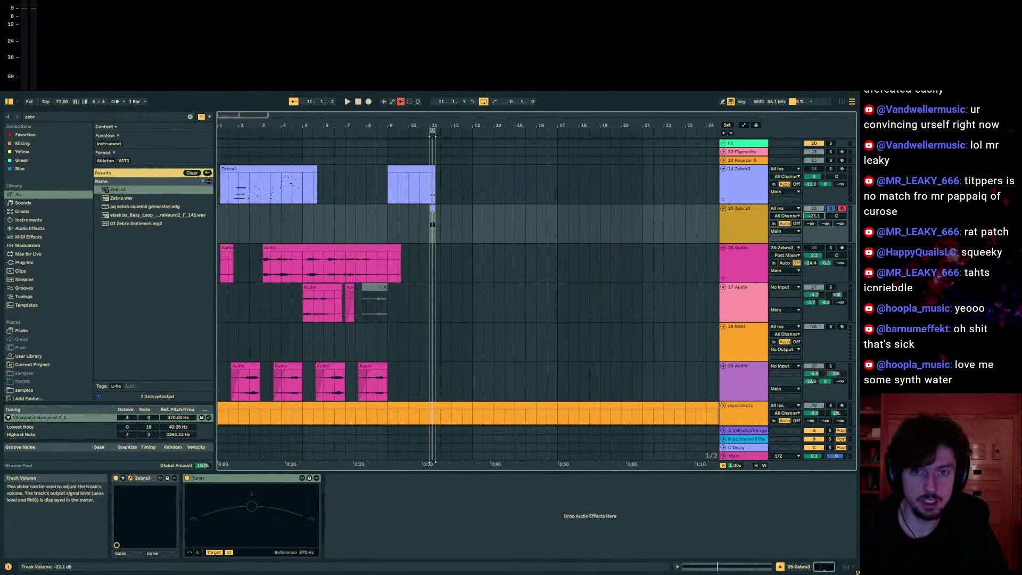
click(436, 172)
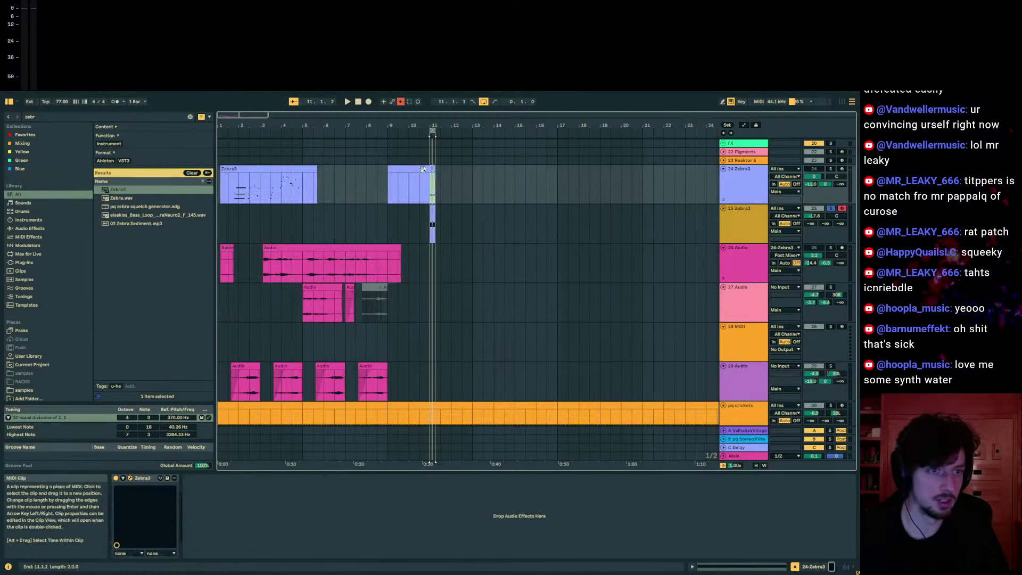
click(725, 564)
right_click(508, 508)
click(314, 494)
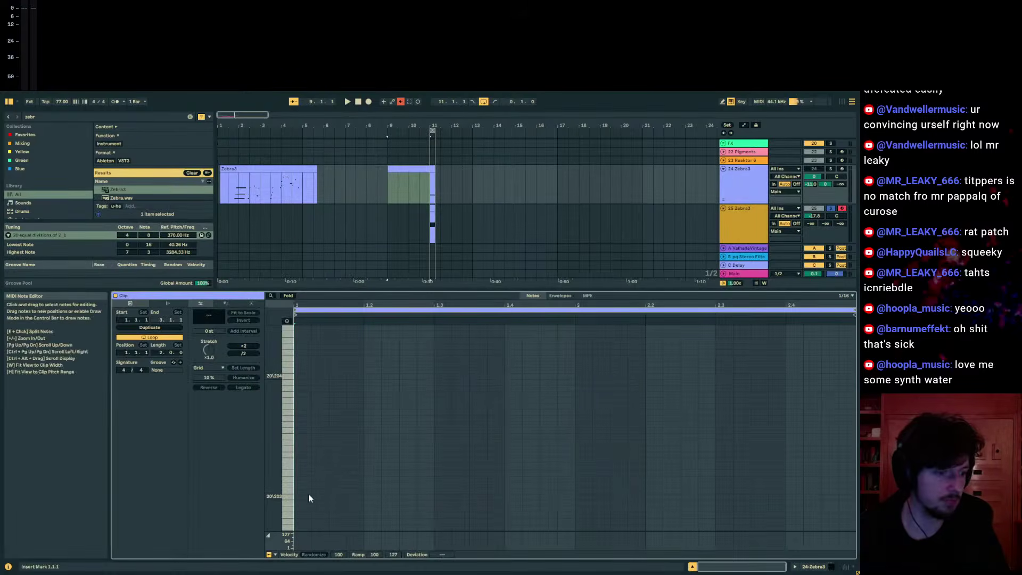
click(305, 494)
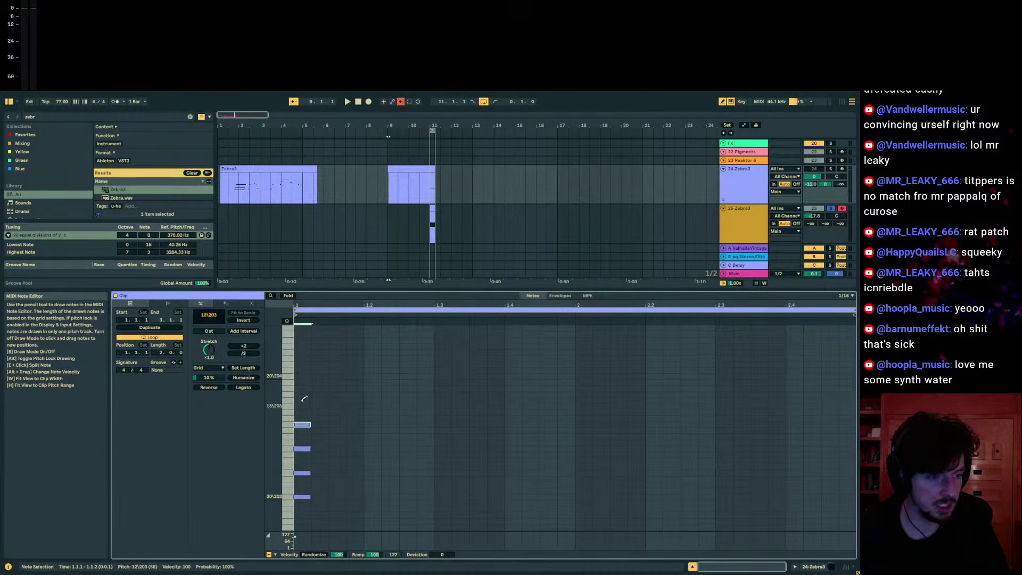
key(ctrl+a)
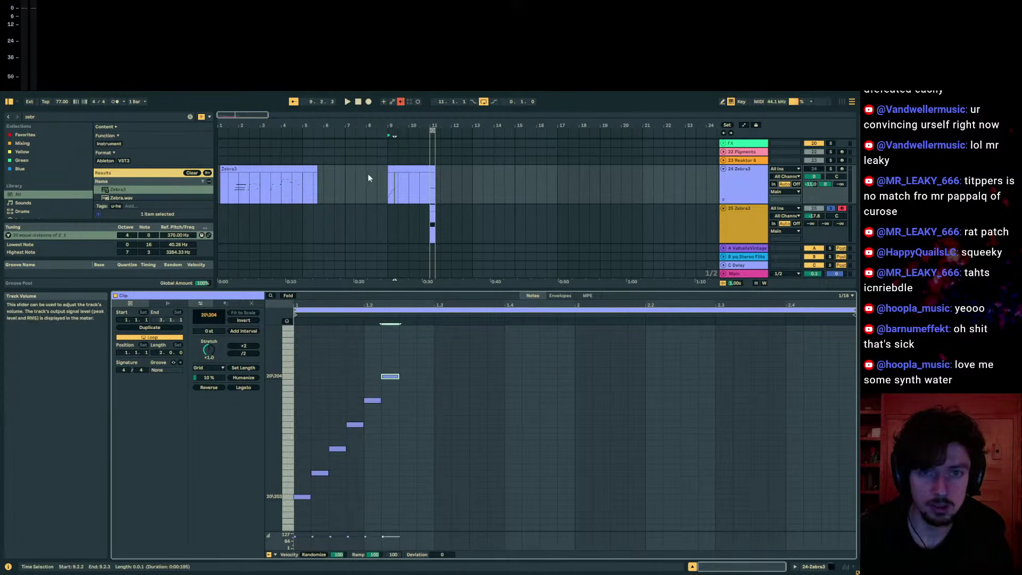
- Solo the 24 Zebra3 track and play its clip from bar 9
click(390, 170)
click(830, 169)
key(space)
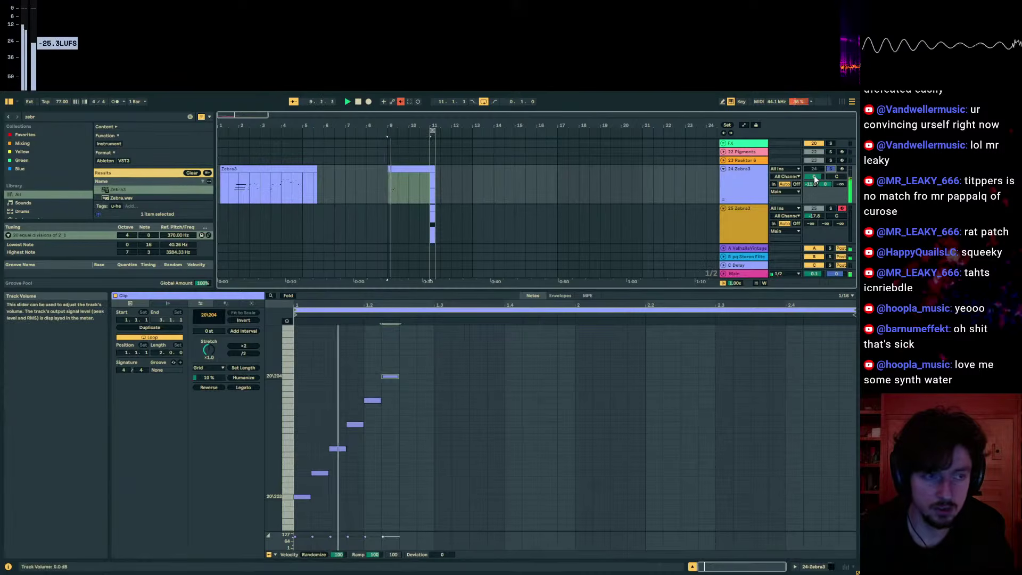
- Duplicate the six-note run, transpose the copy up an octave and shift it earlier to continue the rise unbroken
drag(433, 316, 298, 503)
key(ctrl+d)
key(shift+Up)
key(Left)
key(Left)
key(Left)
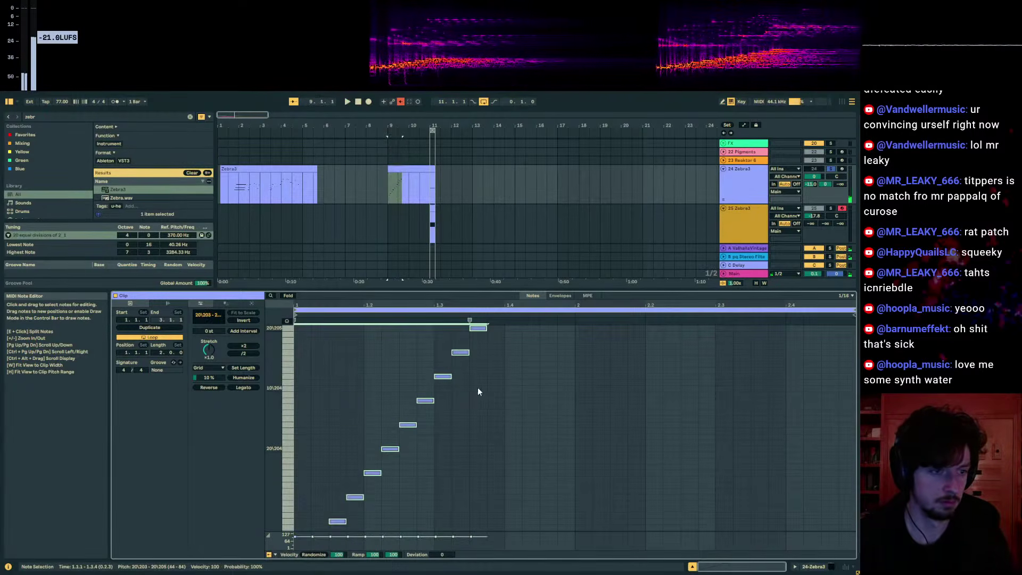
key(shift+Down)
key(shift+Up)
- Duplicate the entire two-octave run, transpose the copy up two octaves and move it earlier to join the original
scroll(465, 391, up, 3)
key(ctrl+a)
key(ctrl+d)
key(shift+Up)
key(shift+Up)
scroll(478, 391, down, 3)
key(Left)
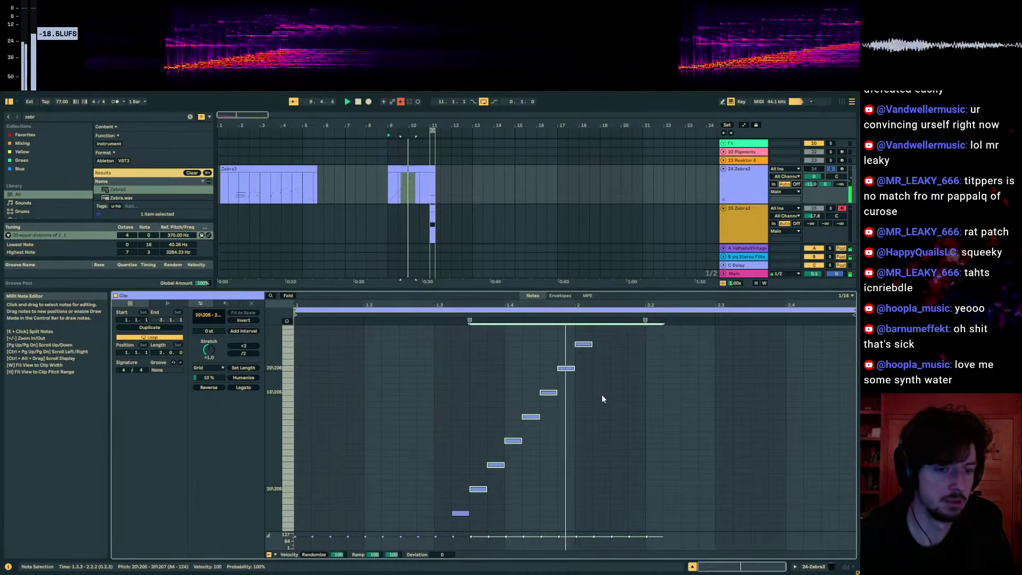
- Duplicate the full four-octave run directly after itself and transpose the copy up three tuning steps
scroll(590, 386, down, 1)
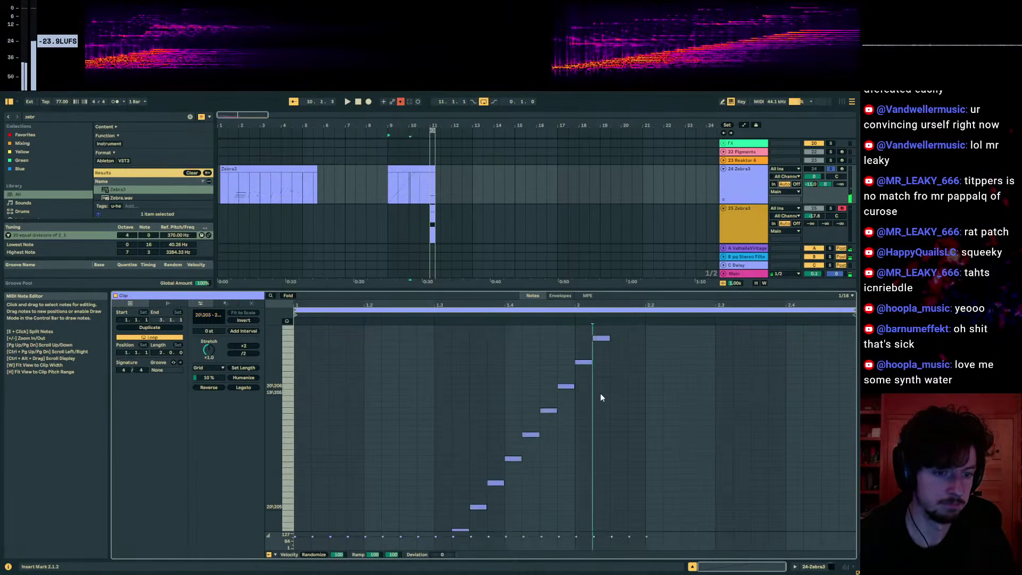
key(ctrl+d)
key(Up)
key(Up)
key(Up)
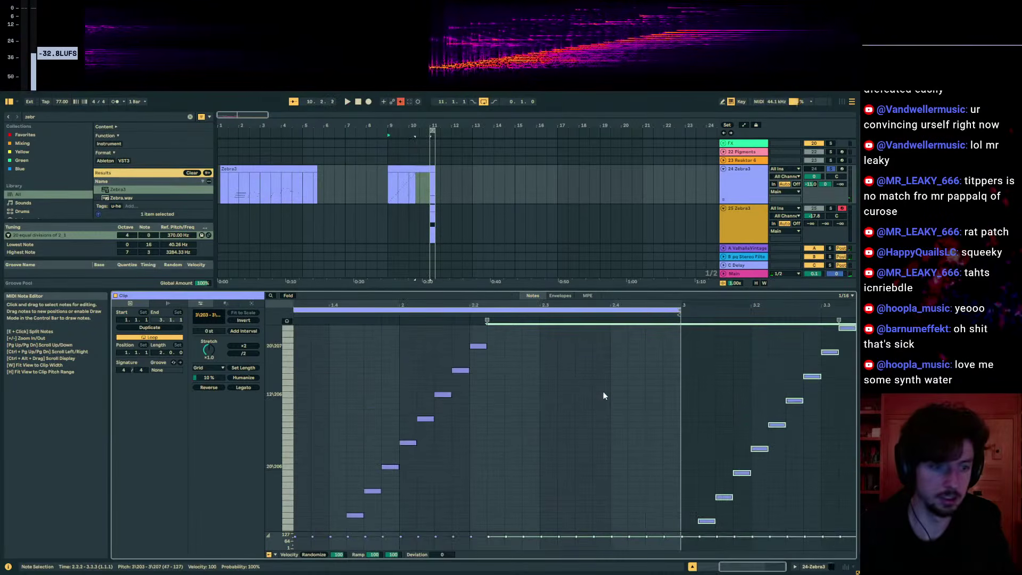
- Clear all the notes from the 24 Zebra3 clip that starts at bar 9
click(400, 161)
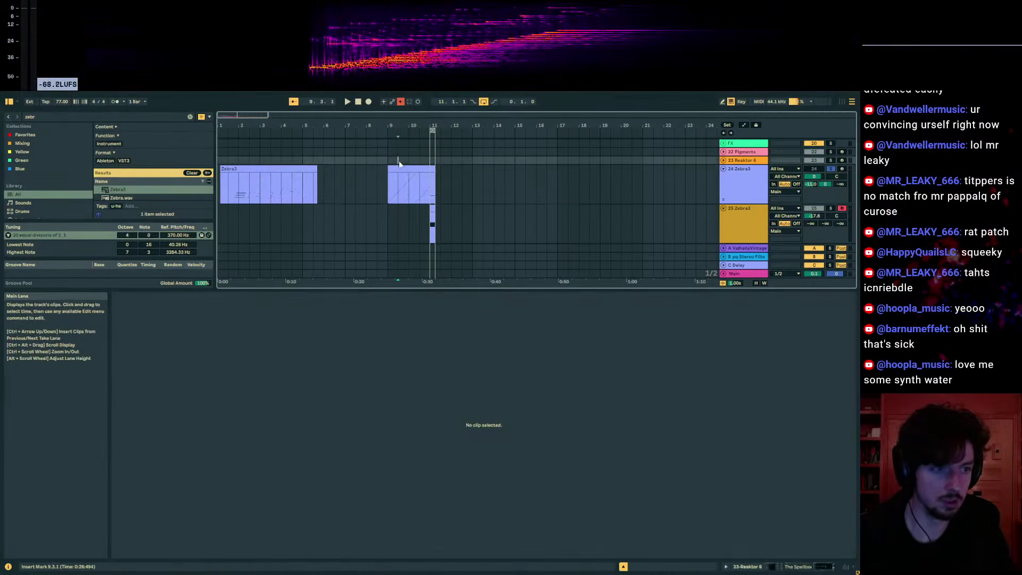
click(402, 168)
scroll(425, 401, down, 8)
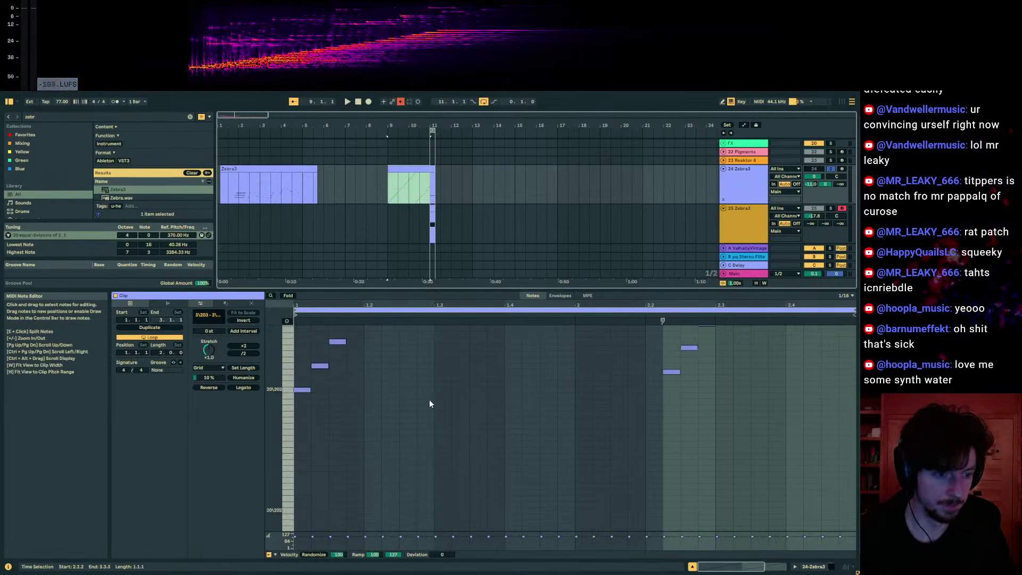
click(429, 400)
key(ctrl+a)
key(shift+Down)
key(shift+Down)
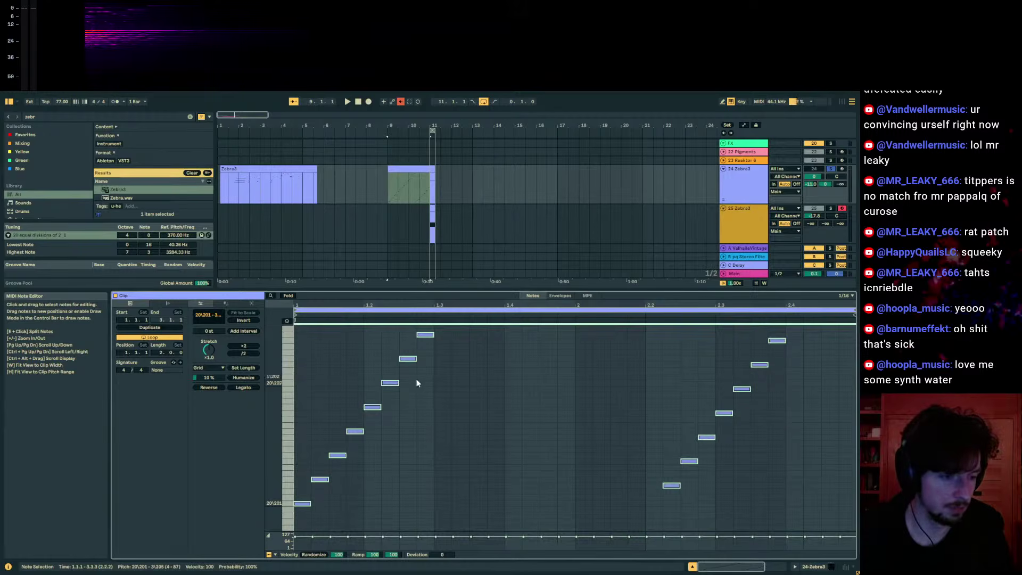
key(Delete)
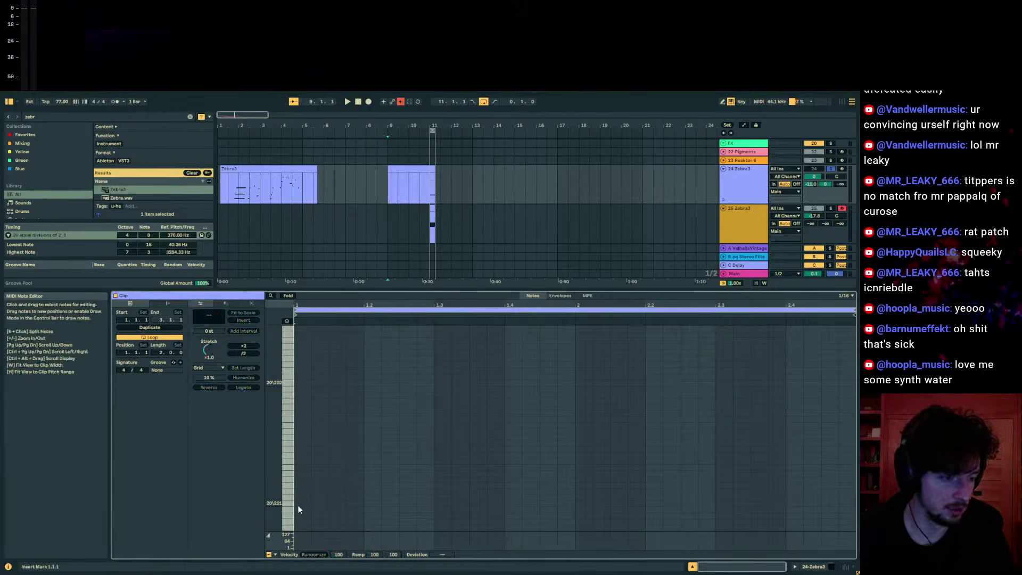
- Draw a vertical stack of short notes at the clip's start, each four tuning steps apart, spanning one octave from 20\201 to 20\202
key(b)
click(299, 503)
click(303, 479)
click(303, 455)
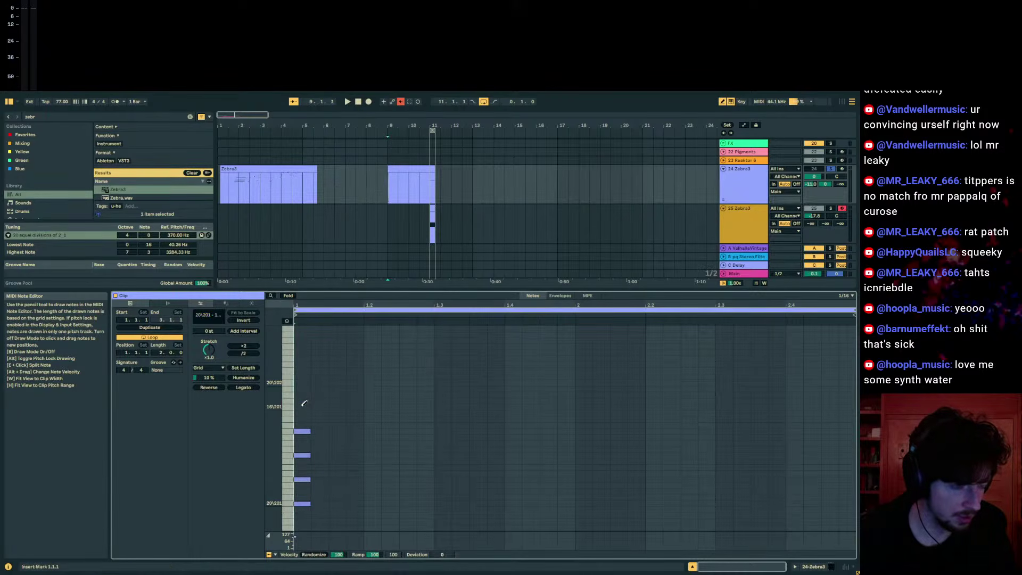
key(b)
- Copy the note stack and transpose the pasted copies so the evenly spaced chord spans several more octaves
drag(315, 375, 262, 545)
key(ctrl+c)
key(ctrl+v)
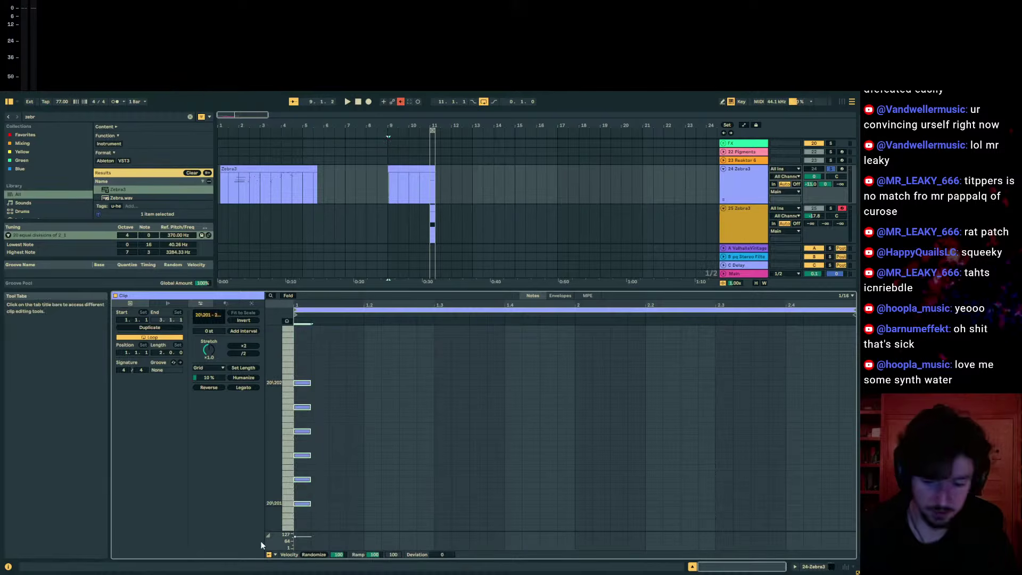
key(shift+Up)
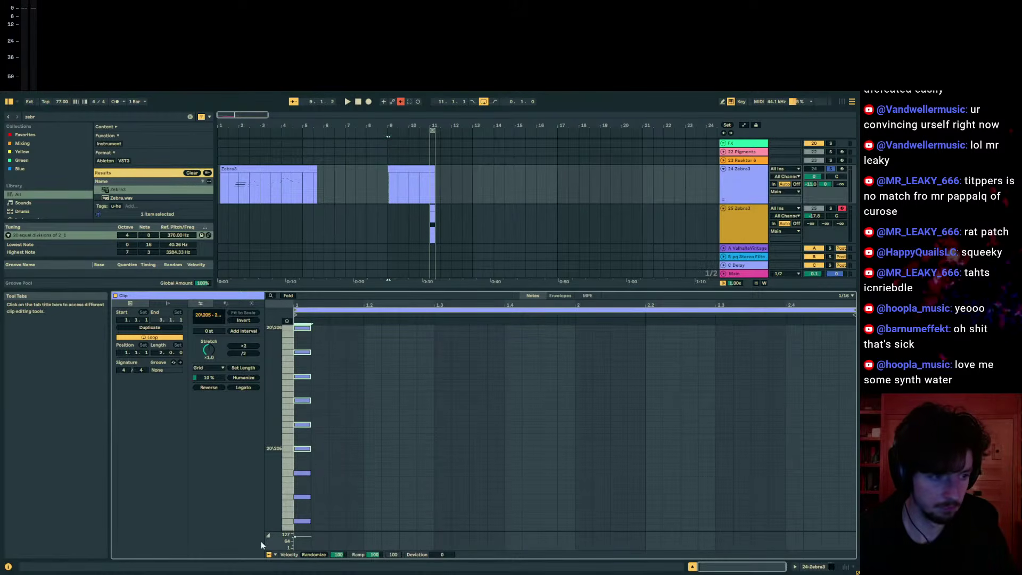
key(Up)
key(Up)
key(Up)
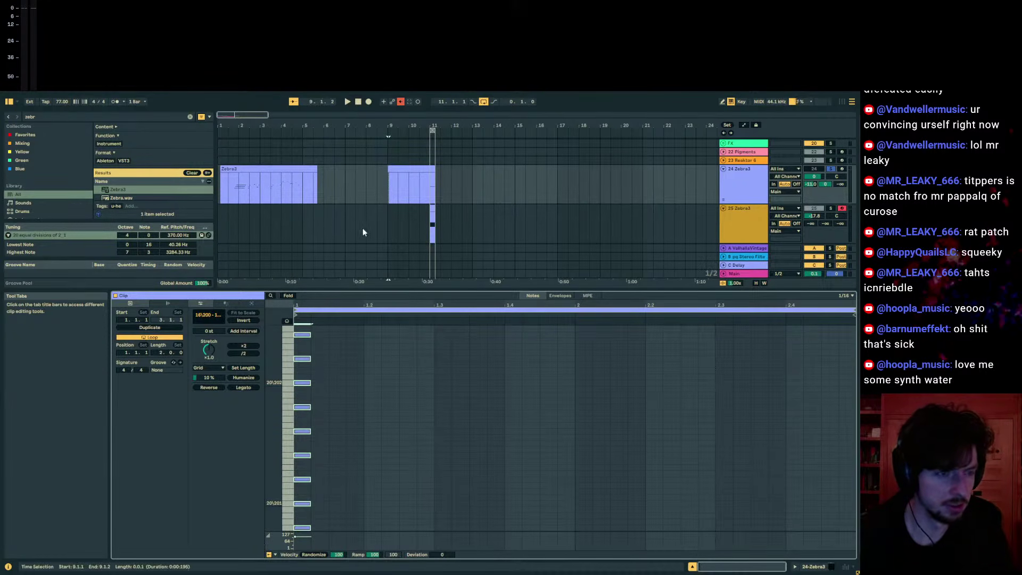
- Apply Legato to the stacked notes so they sustain across the whole clip
scroll(359, 401, down, 3)
scroll(359, 401, up, 7)
scroll(359, 399, down, 5)
scroll(359, 399, up, 1)
scroll(359, 403, down, 3)
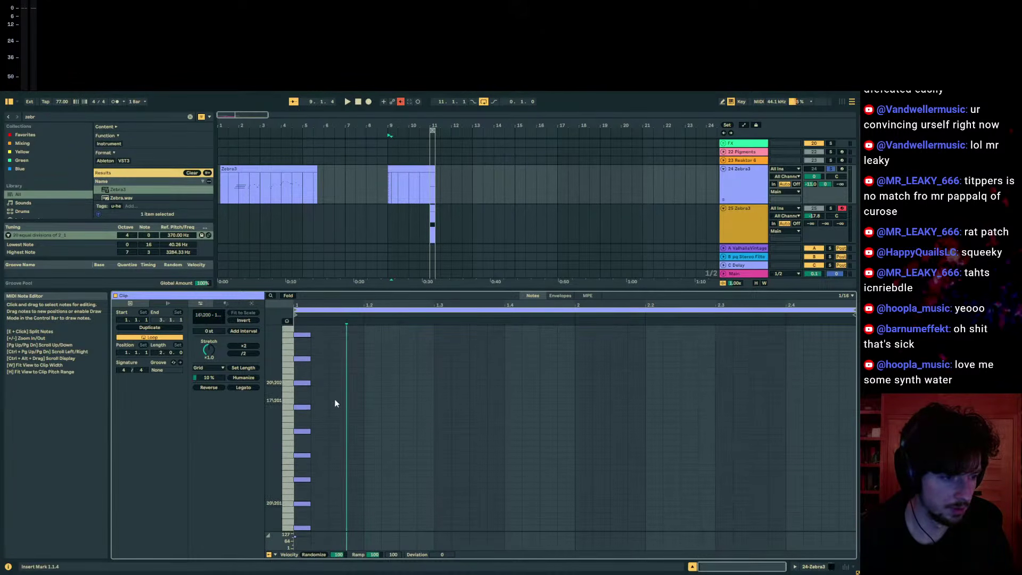
click(239, 385)
- Search the browser for "arp", add the Arpeggiator ahead of Zebra3 on the 24 Zebra3 track and play the clip from bar 9
click(75, 118)
text(arp)
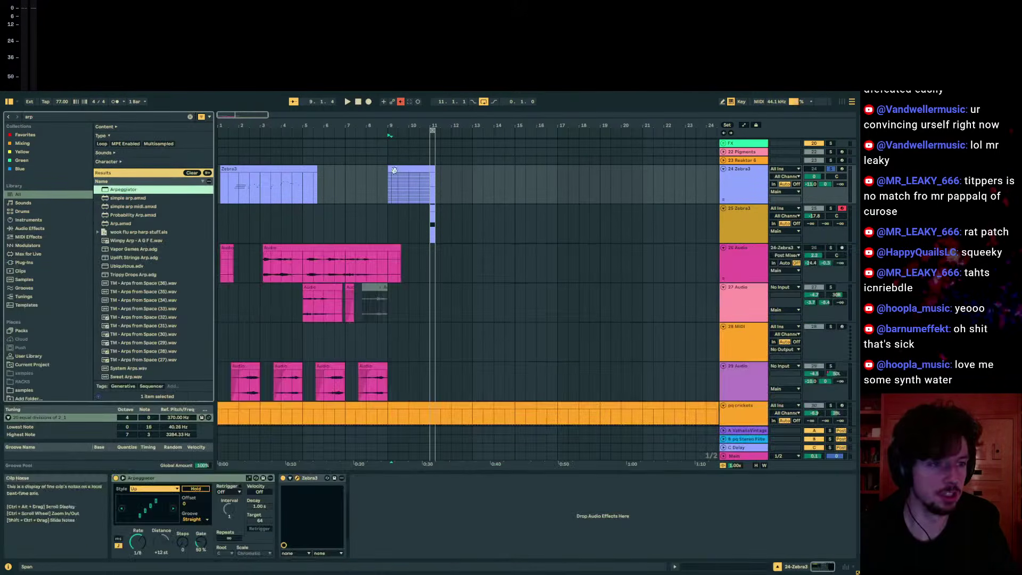
click(391, 171)
key(space)
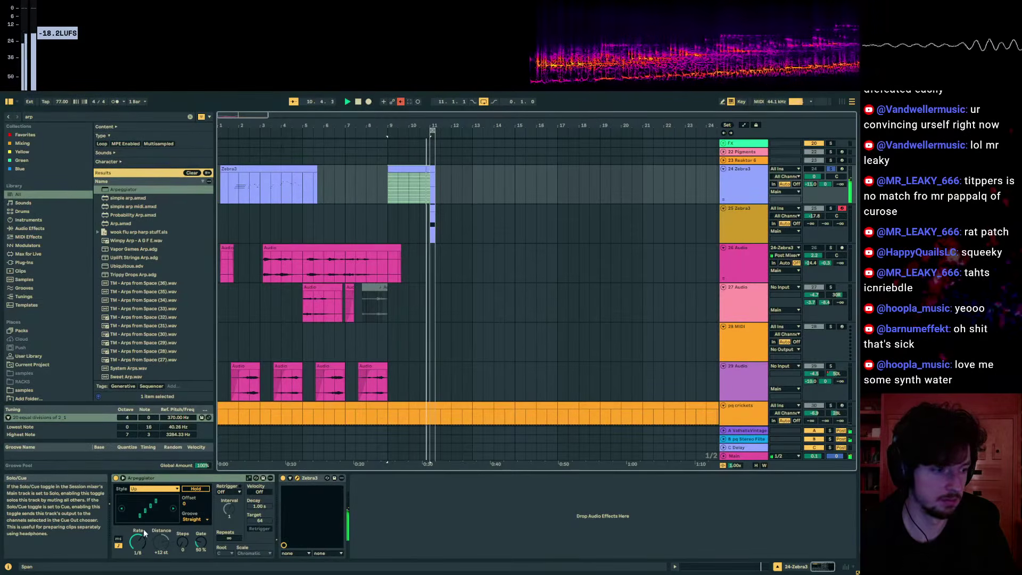
- Switch the Arpeggiator rate from synced to free-running milliseconds and set it to 178 ms
mouse_move(138, 542)
mouse_down()
mouse_move(137, 524)
mouse_move(137, 548)
mouse_up()
key(space)
click(118, 538)
drag(137, 541, 137, 532)
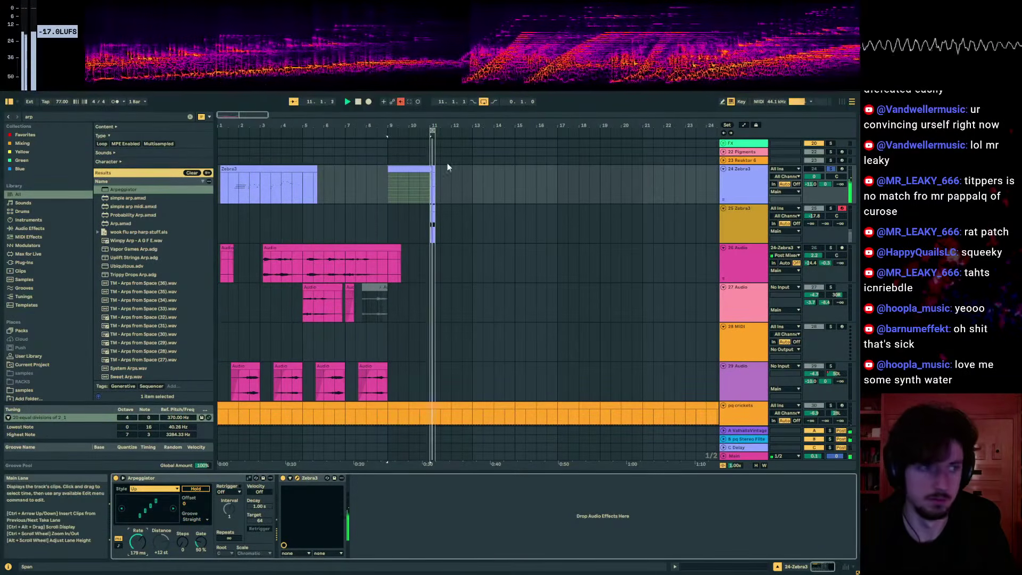
- Extend the bar 9 Zebra3 clip to bar 13 and record its arpeggio onto the armed 26 Audio track
click(427, 169)
drag(430, 169, 471, 169)
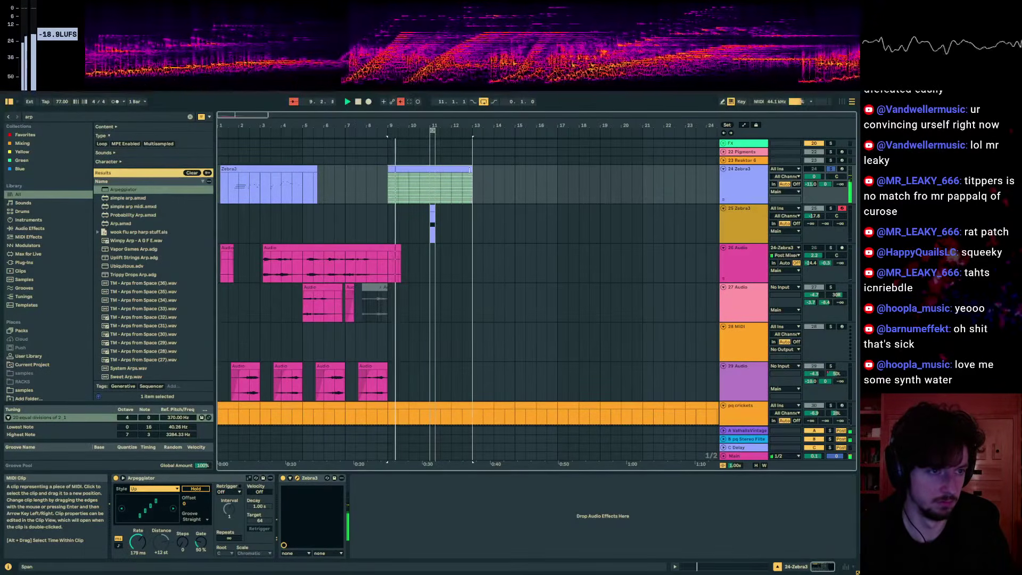
click(724, 201)
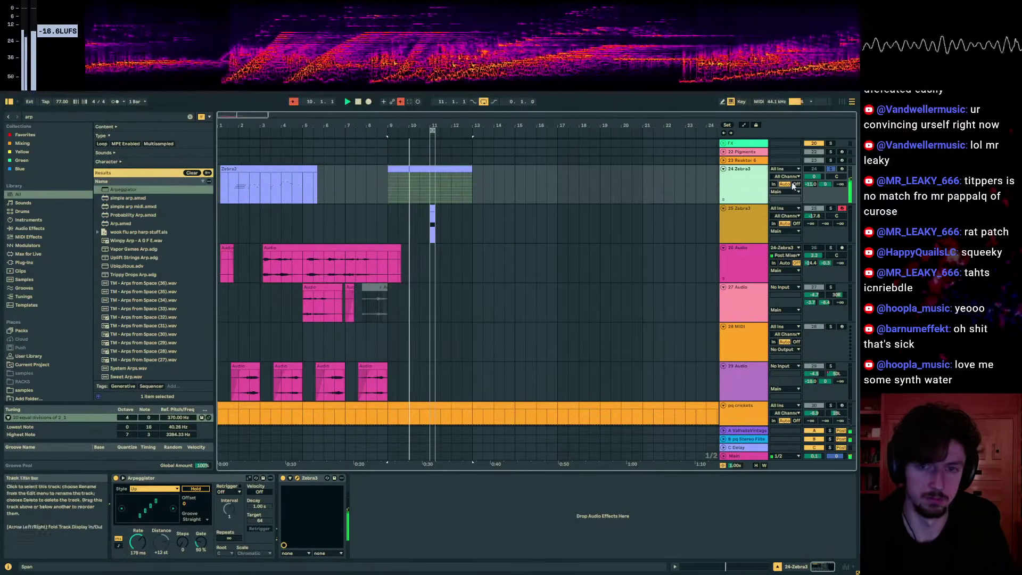
click(841, 248)
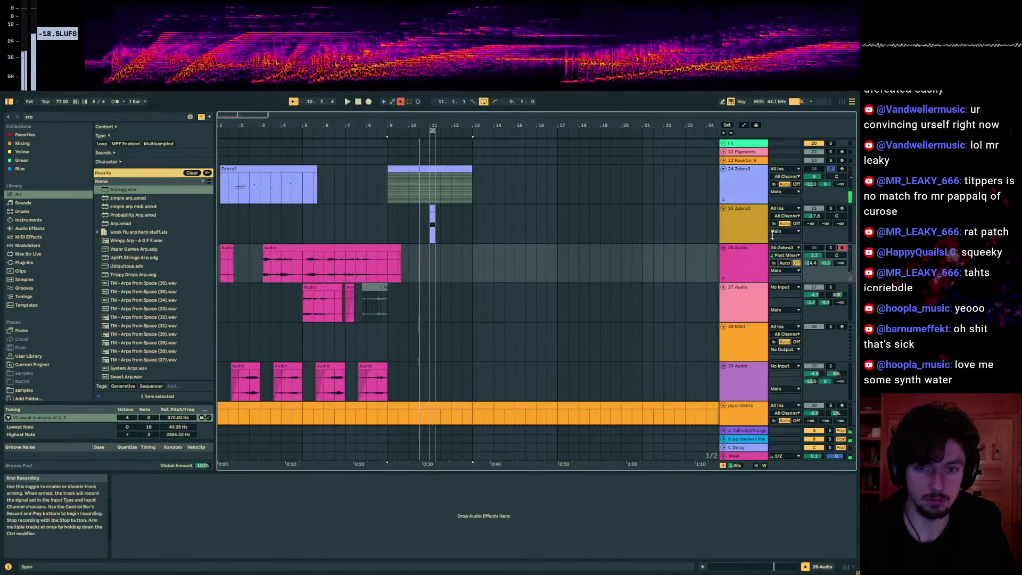
click(368, 101)
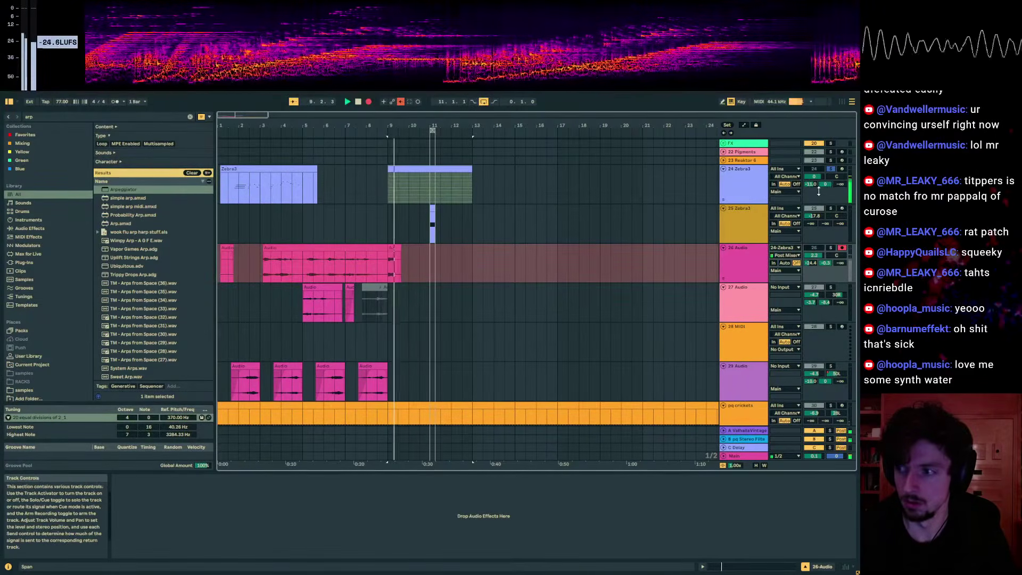
click(698, 171)
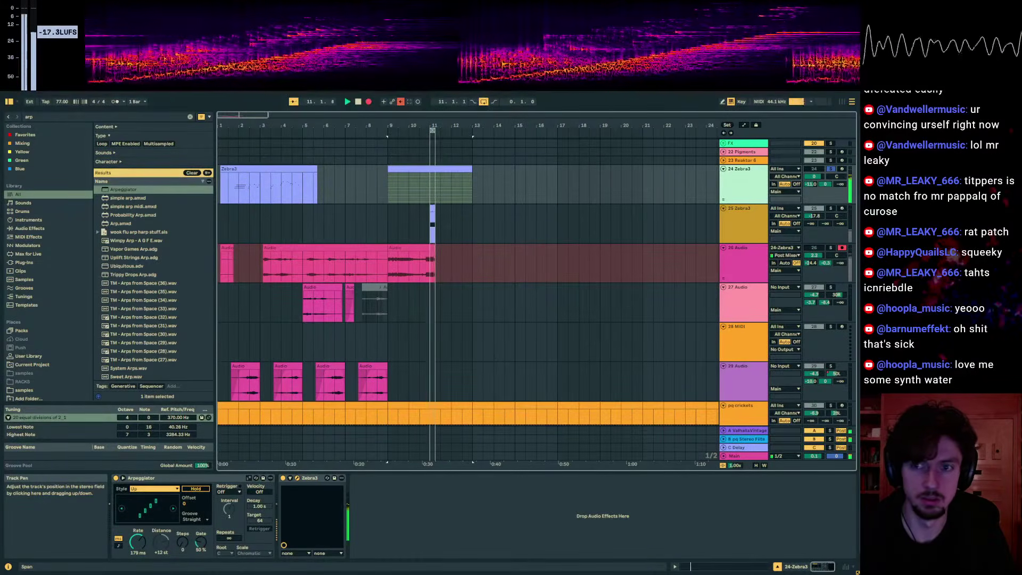
key(space)
- Move the recorded take on 26 Audio past bar 13 and return the playback start to bar 9
click(428, 169)
key(space)
key(space)
drag(408, 248, 504, 248)
click(411, 196)
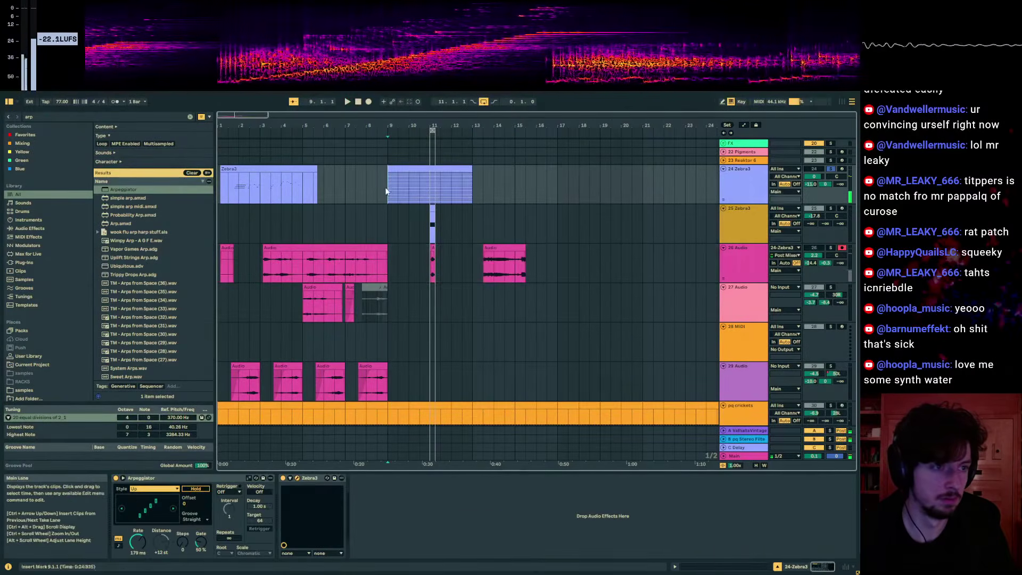
- Record another take from bar 9 with the 24 Zebra3 track's sends turned off, and move that recording to bar 17
key(F9)
double_click(825, 183)
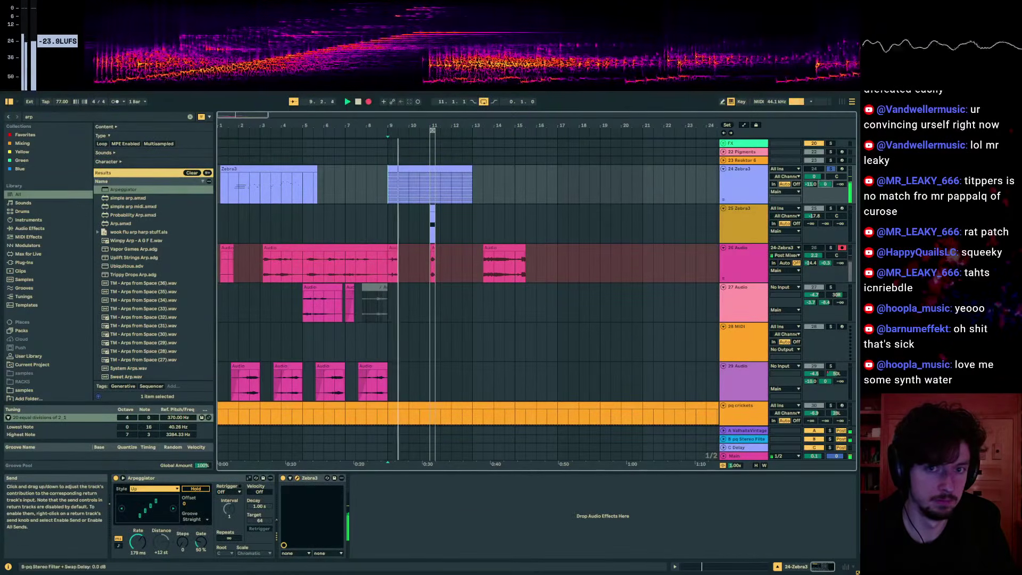
double_click(812, 184)
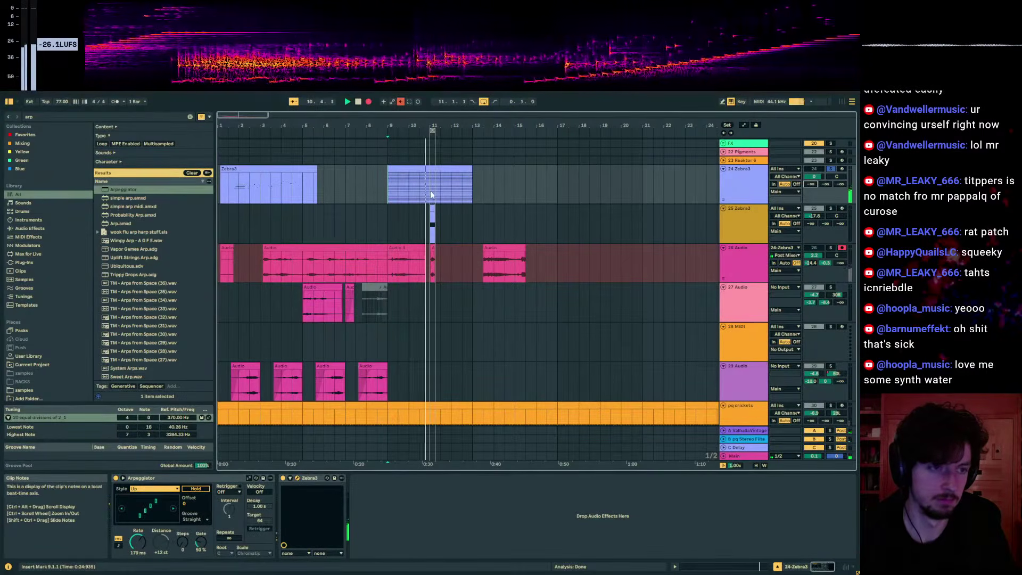
key(space)
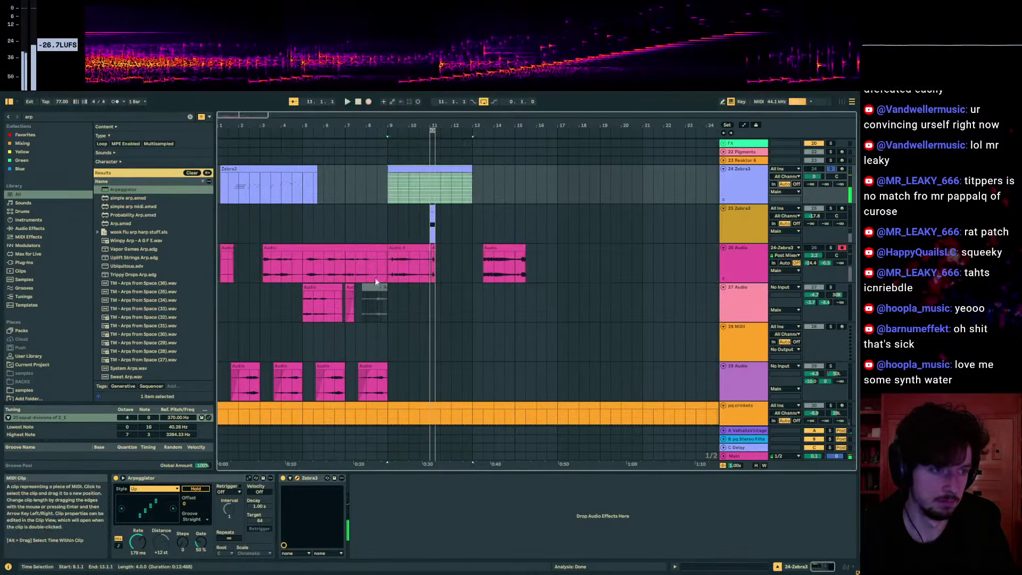
click(408, 247)
drag(408, 247, 578, 247)
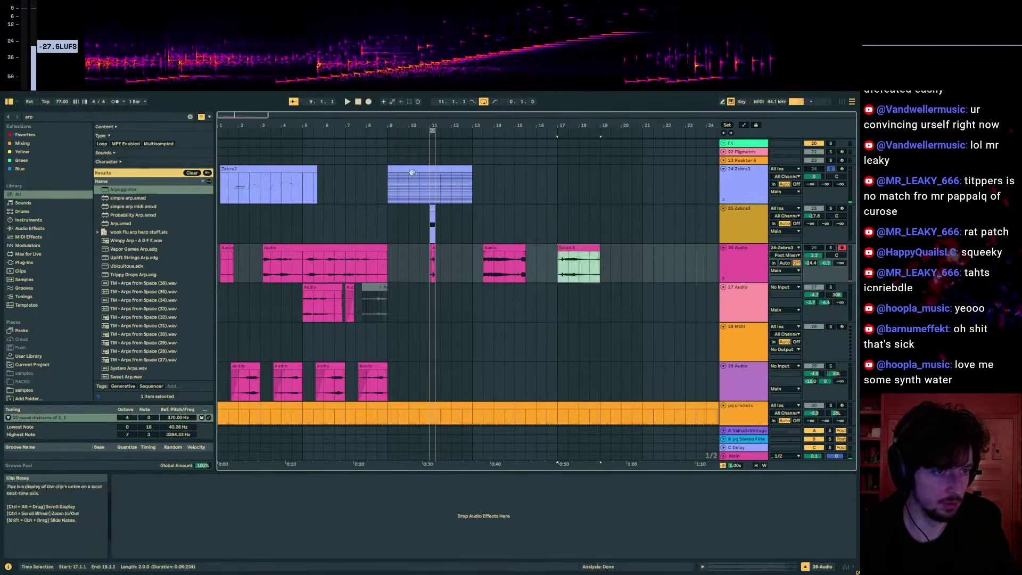
- Loop the Zebra3 clip's range from bar 9 to 13 and set the Arpeggiator style to UpDown
click(417, 169)
key(ctrl+l)
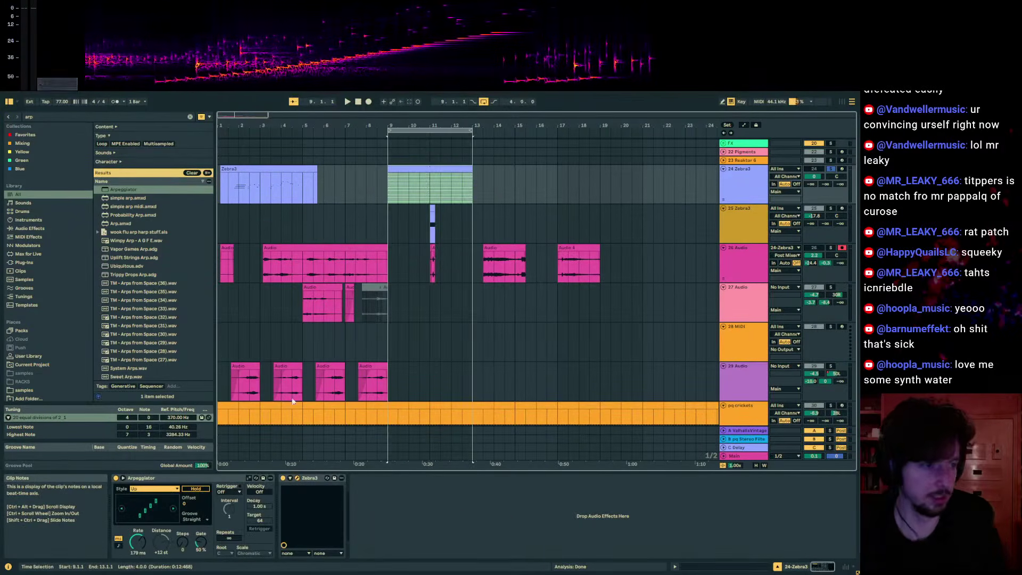
click(170, 492)
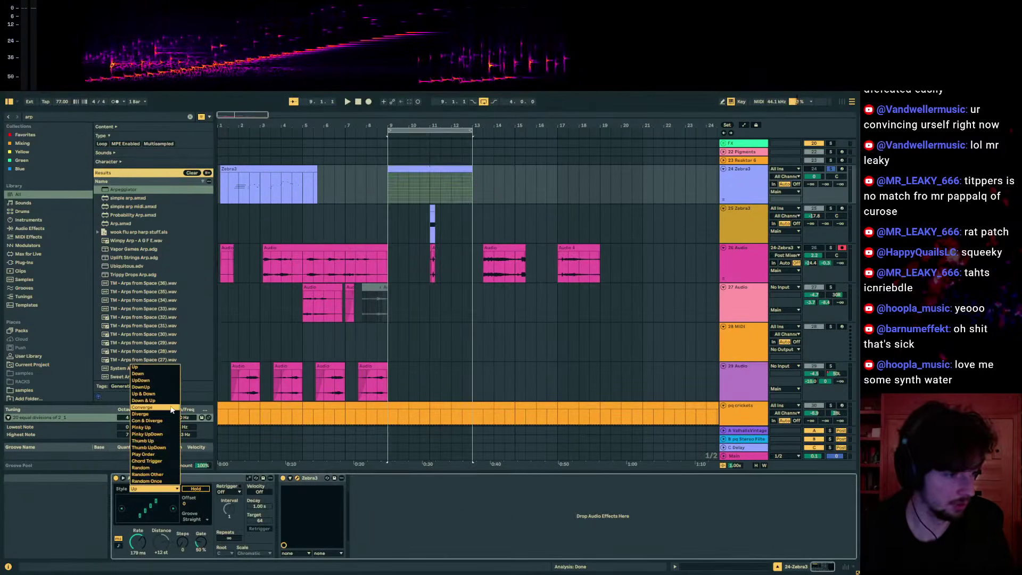
click(158, 381)
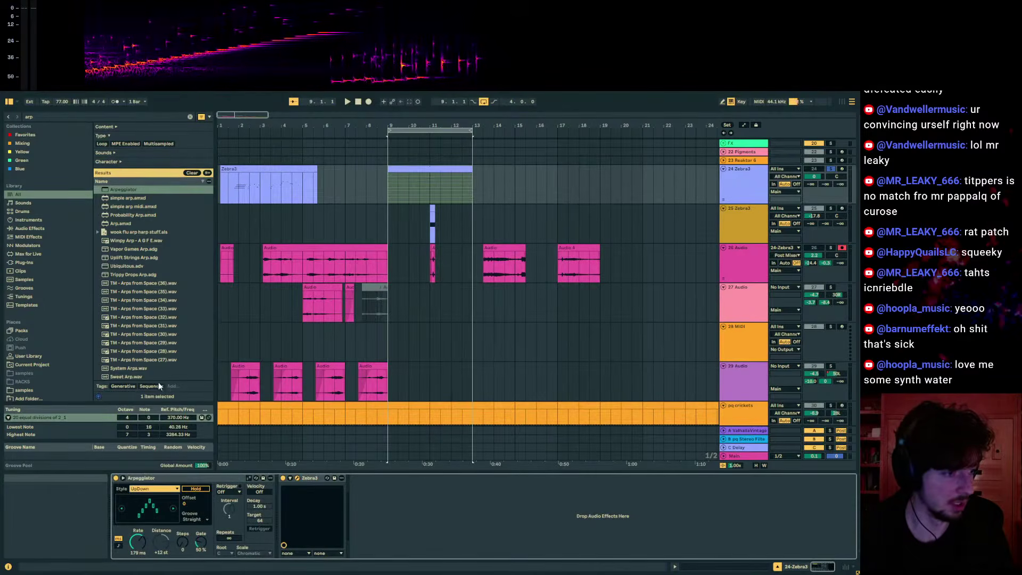
- Record the looped arpeggio onto 26 Audio while slowing the Arpeggiator rate to 486 ms and then speeding it up to 27.8 ms
click(368, 102)
drag(137, 542, 138, 556)
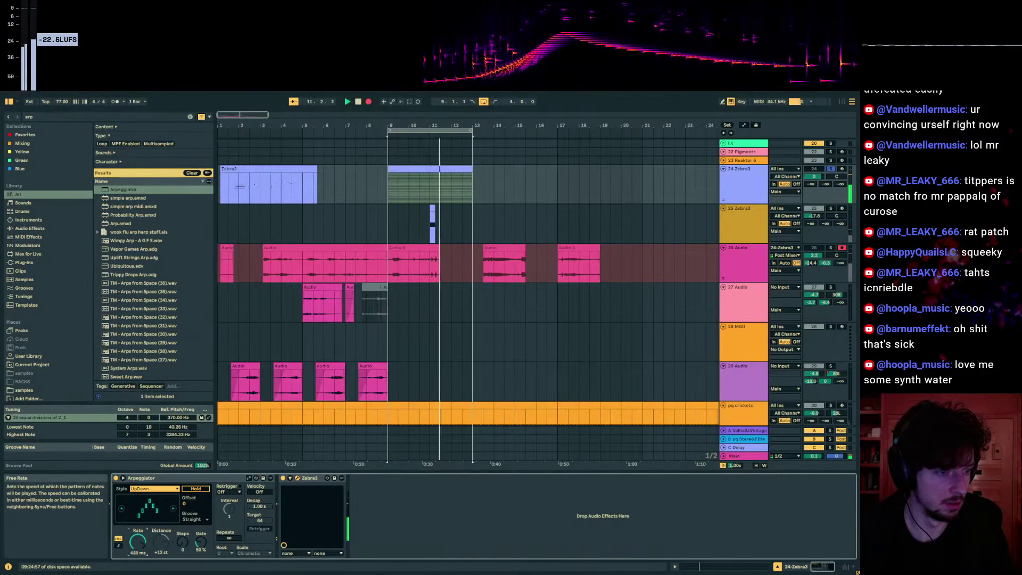
mouse_move(137, 542)
mouse_down()
mouse_move(138, 570)
mouse_move(138, 532)
mouse_up()
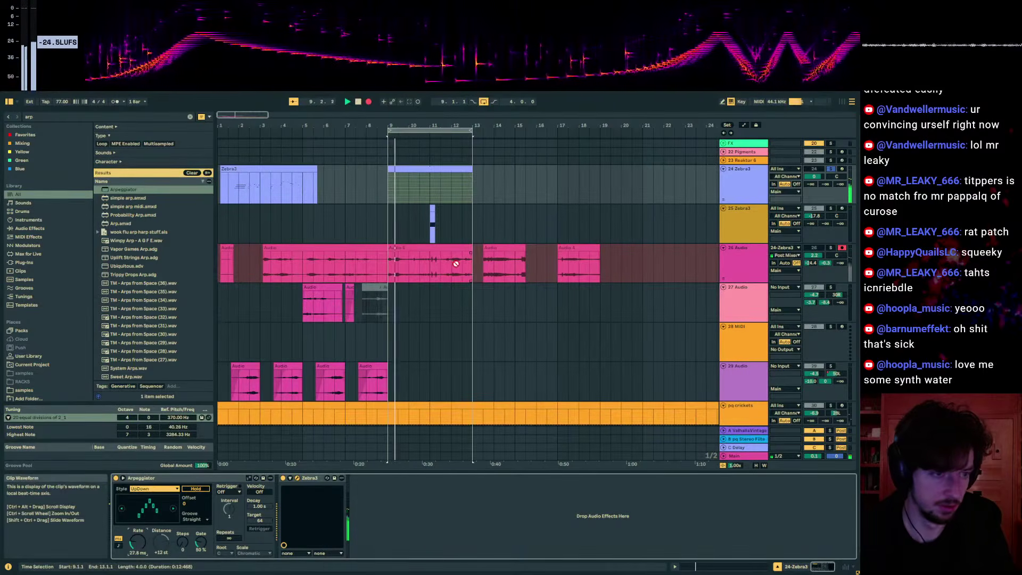
- Stop recording, move the short fast-arpeggio section at bar 9 on 26 Audio to bar 20 and play it
click(735, 263)
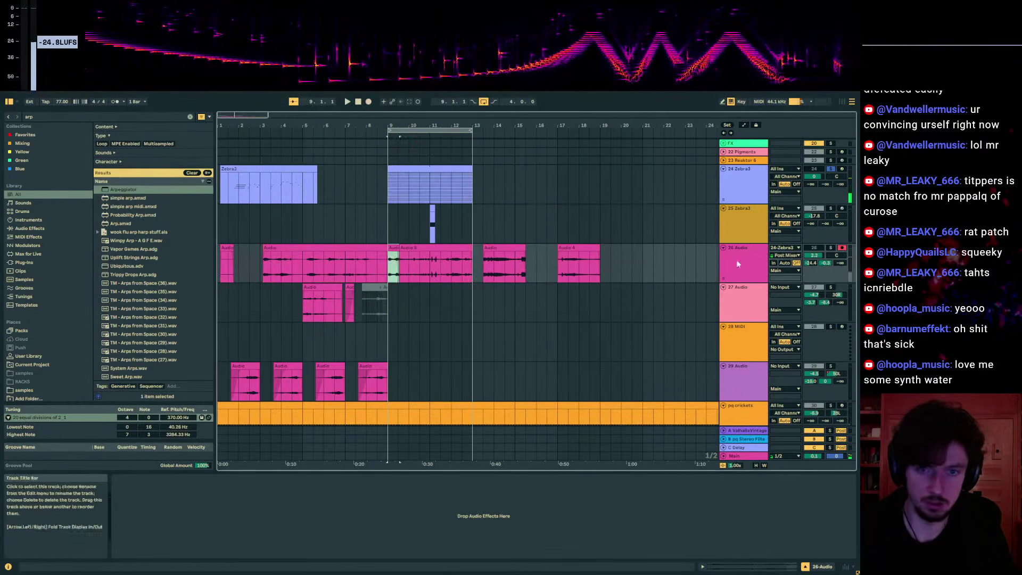
click(391, 250)
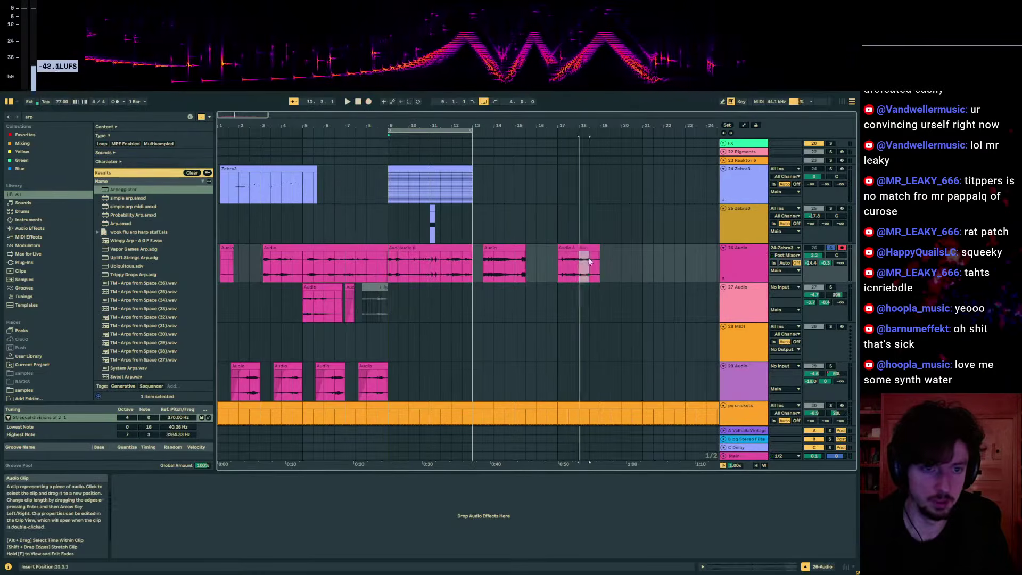
drag(585, 257, 639, 247)
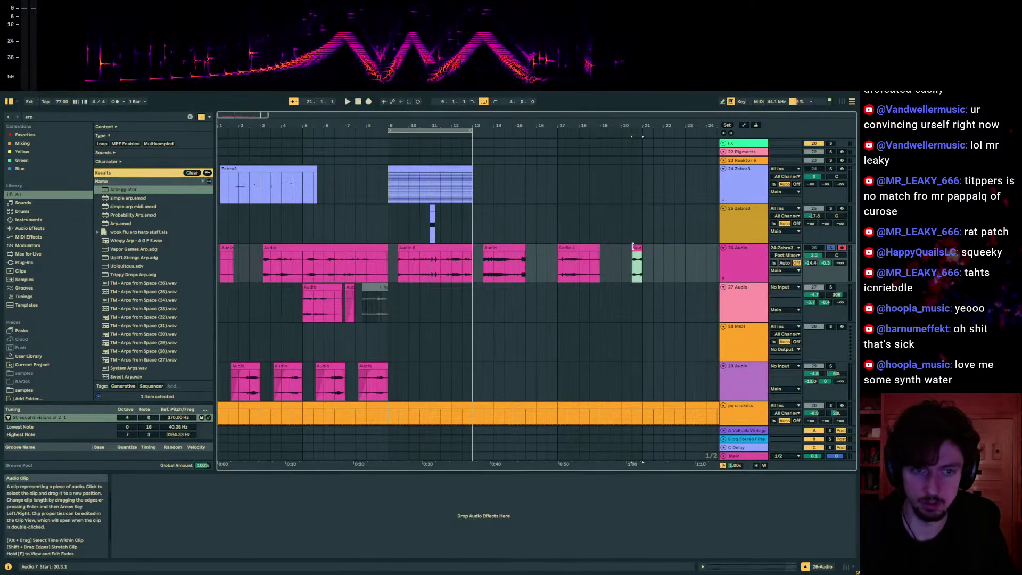
key(space)
- Double the Audio 7 clip's BPM to 154.00, set its warp mode to Re-Pitch and audition the full two-bar clip
click(737, 566)
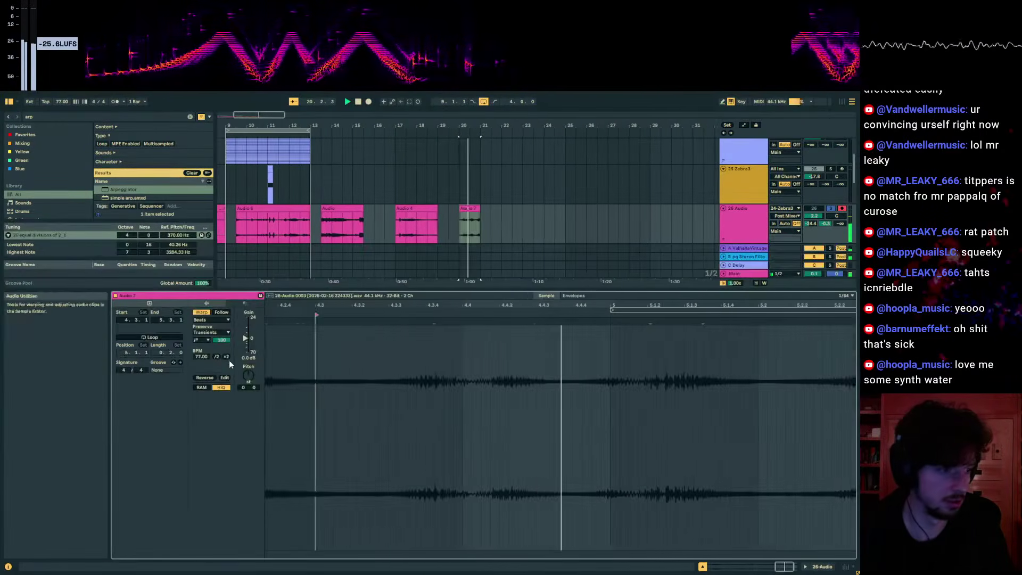
click(227, 357)
click(211, 319)
click(208, 340)
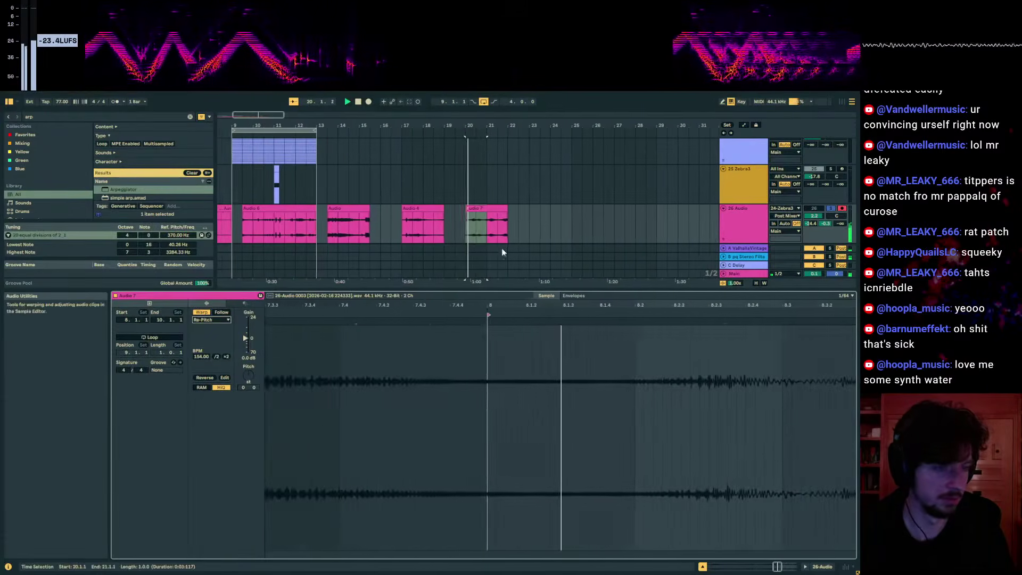
click(481, 210)
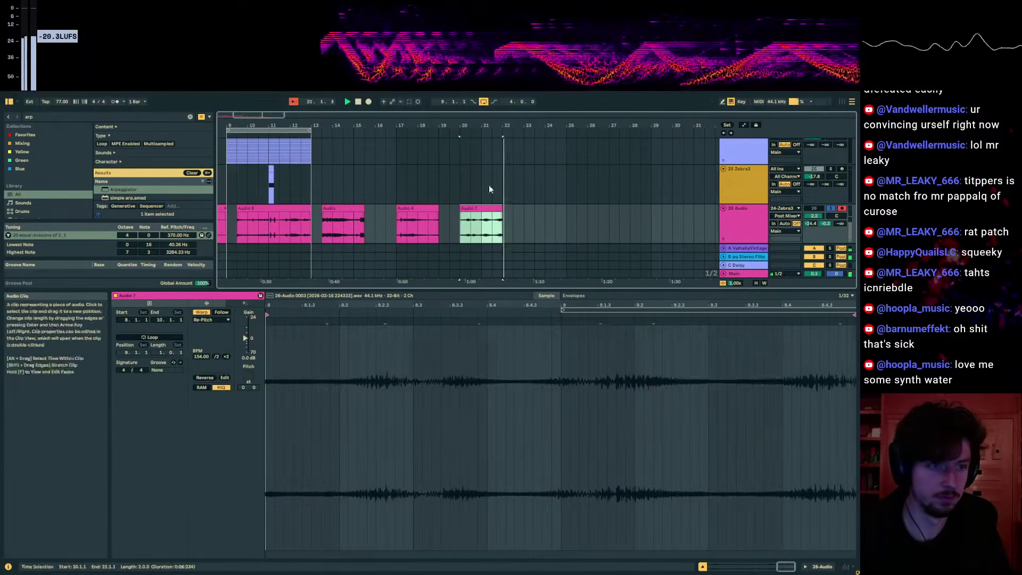
- Insert a new audio track below 26 Audio and move the Audio 7 clip onto it at bar 9
drag(479, 126, 557, 115)
click(741, 214)
key(ctrl+t)
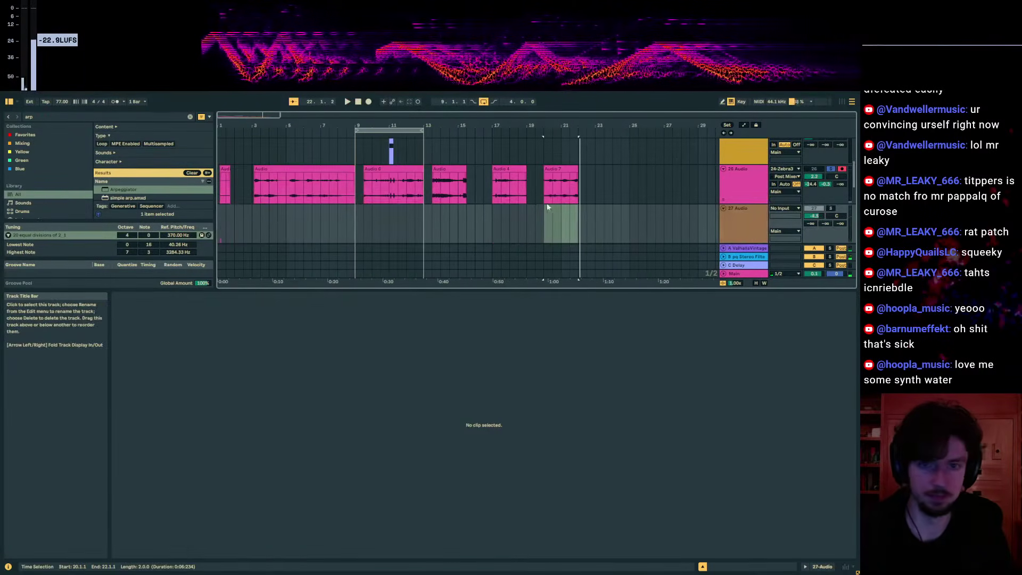
drag(560, 165, 372, 206)
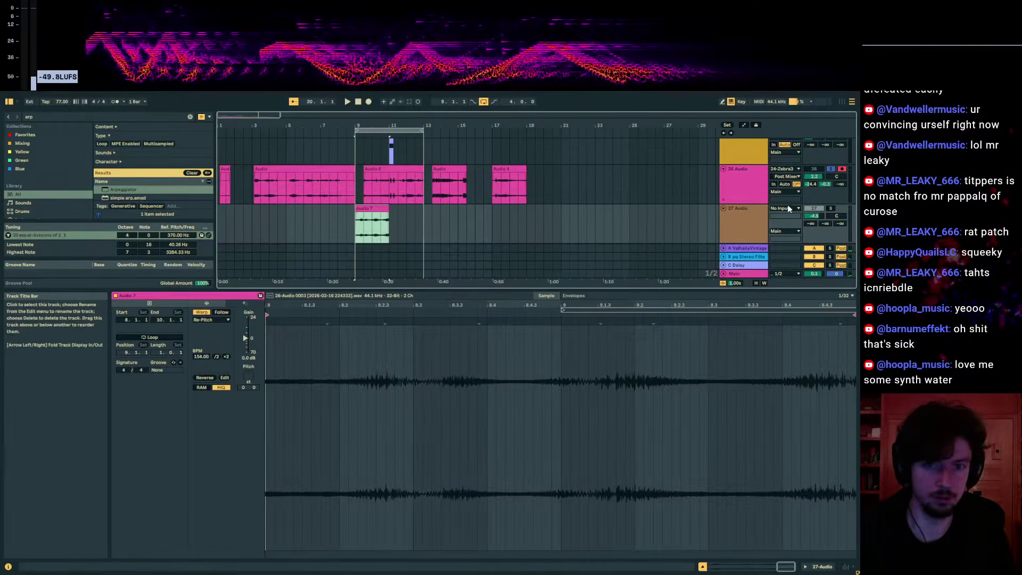
- Solo 27 Audio and play the Audio 7 clip from bar 9
click(744, 199)
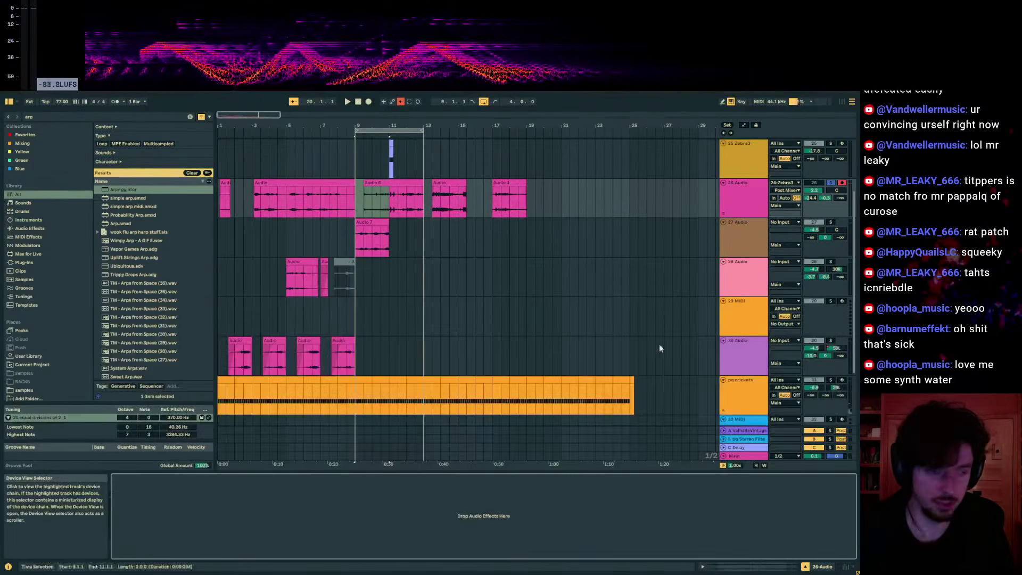
click(830, 222)
click(376, 234)
key(space)
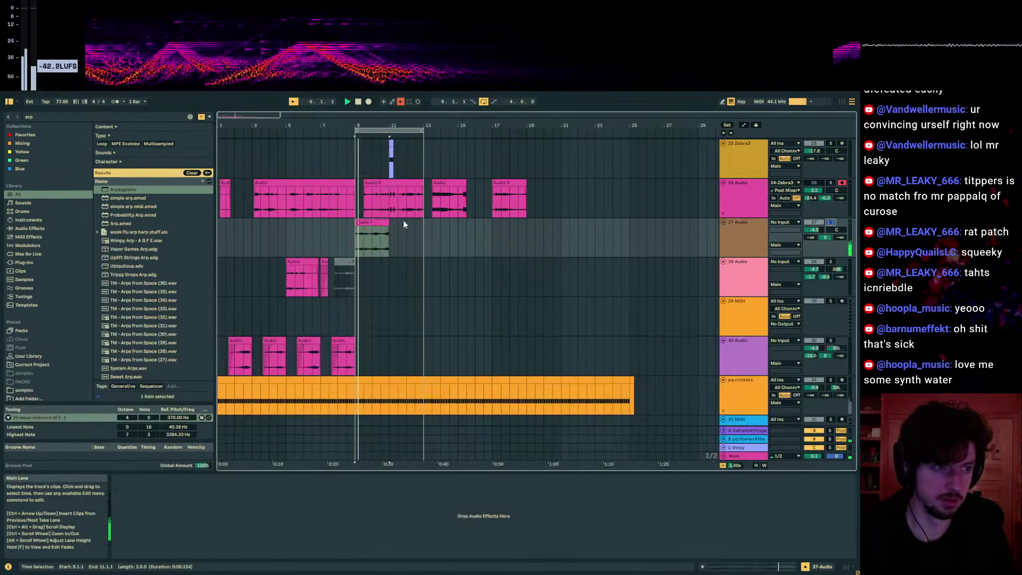
- Duplicate the Audio 7 clip at bar 11 and extend the copy so it spans 9.2.1 to 13.4.1
drag(355, 126, 430, 188)
drag(521, 234, 548, 224)
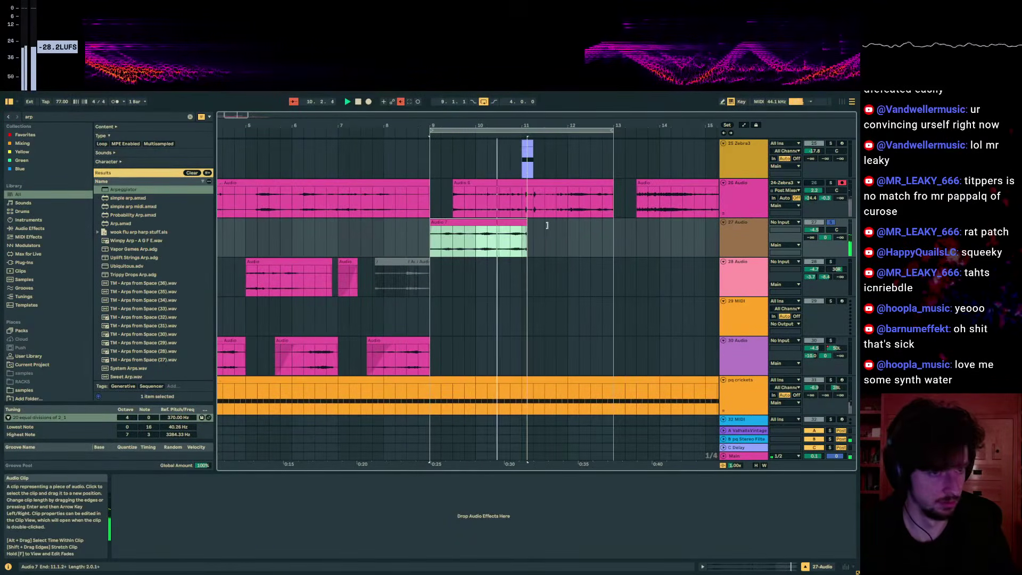
key(ctrl+d)
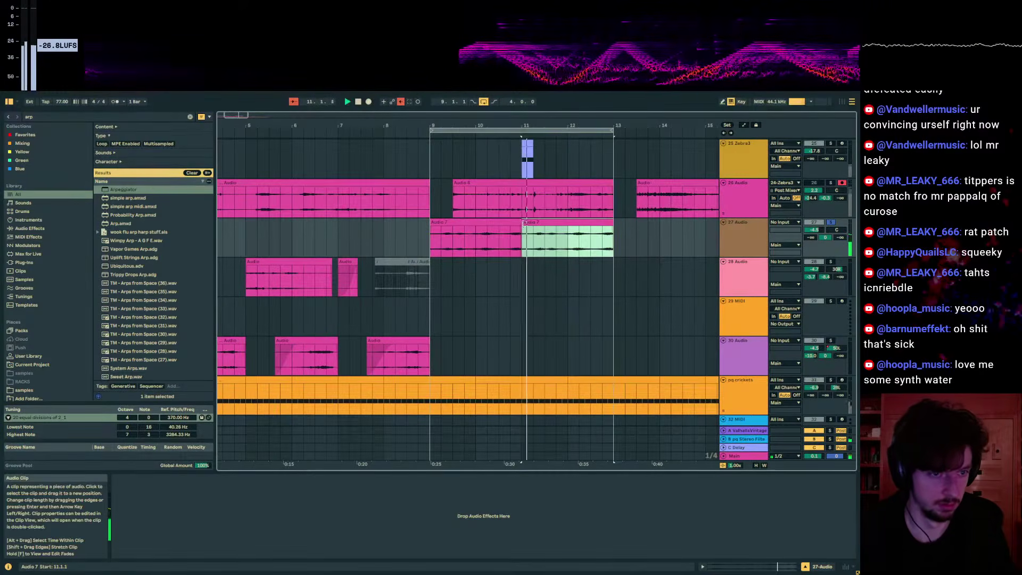
drag(523, 224, 445, 221)
right_click(543, 221)
key(Escape)
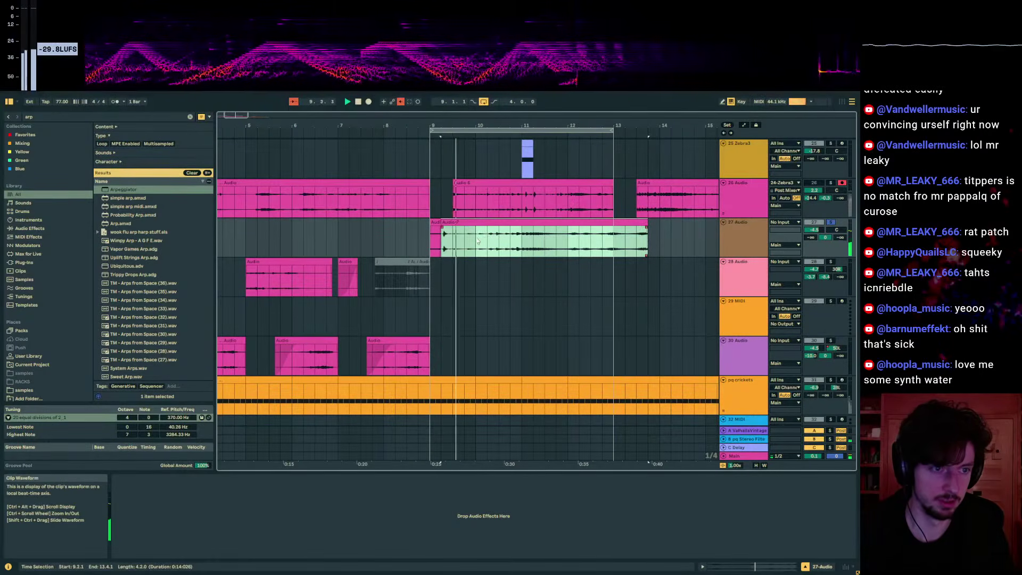
- Make the two Audio 7 clips meet around bar 11 with a crossfade and raise 27 Audio's send to the ValhallaVintage return
click(504, 244)
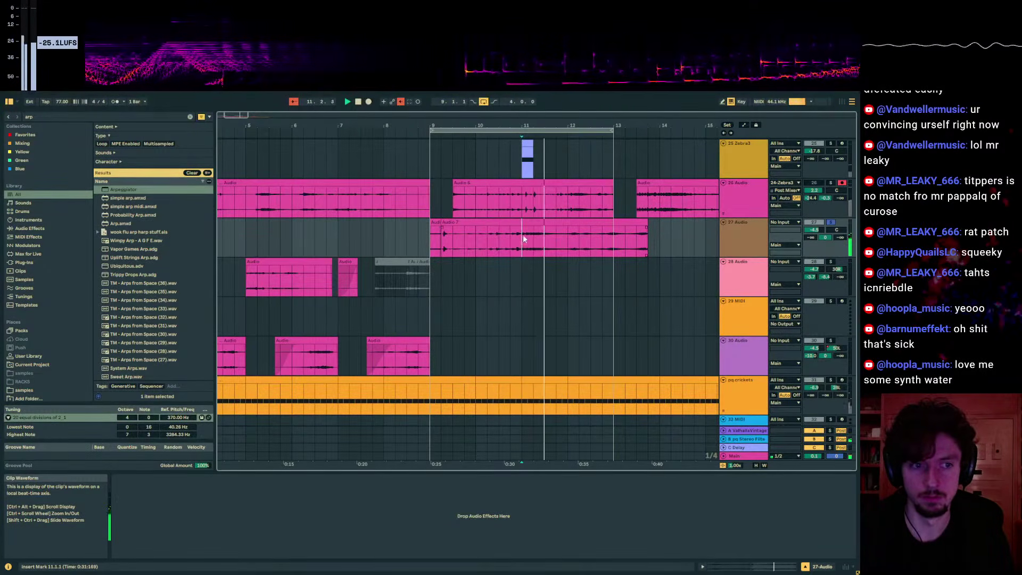
key(ctrl+e)
click(436, 223)
drag(451, 224, 512, 230)
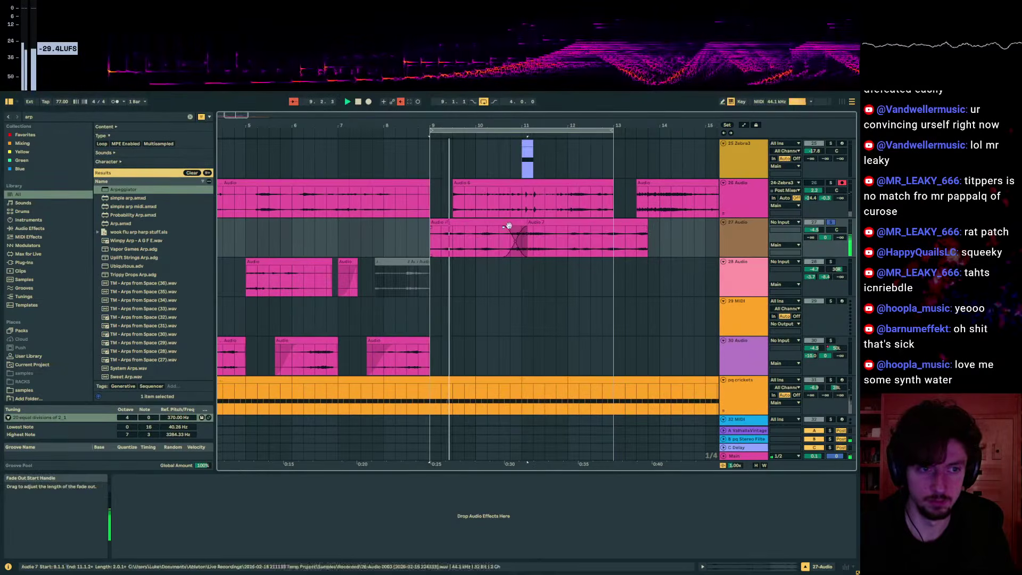
drag(612, 240, 426, 238)
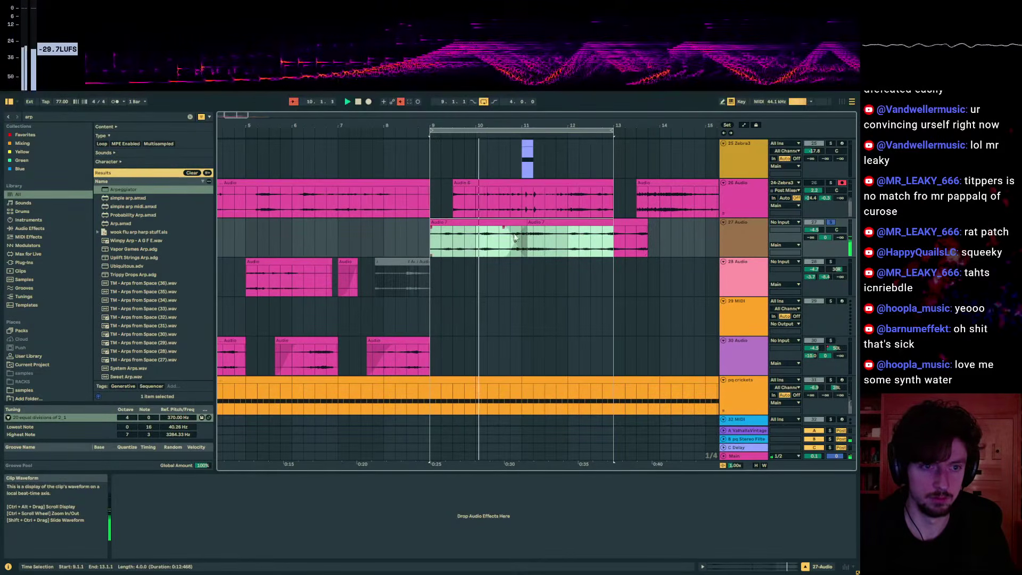
drag(810, 237, 811, 213)
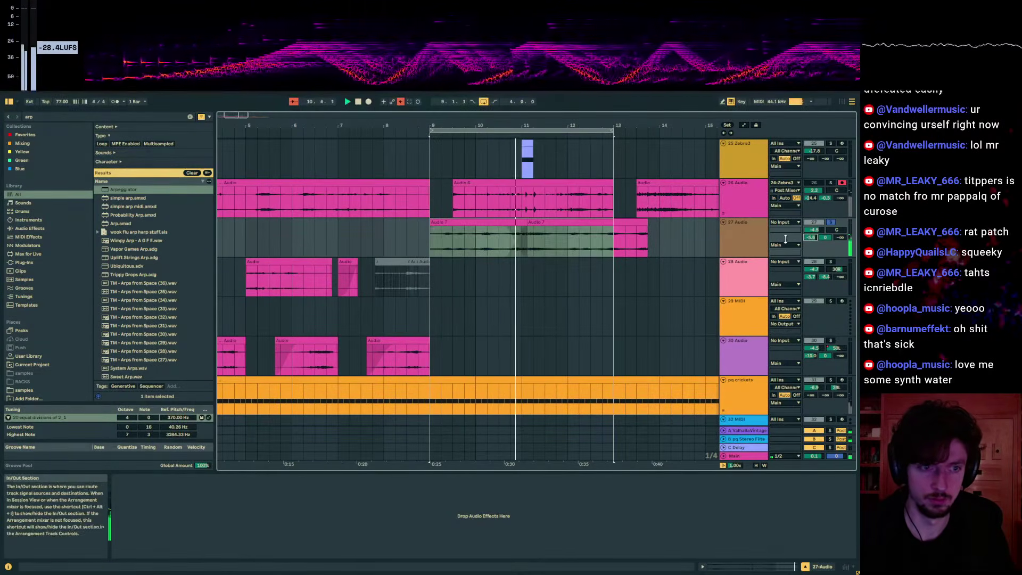
- Add warp markers at the start and end of the second Audio 7 clip and shift the end marker slightly later
click(557, 228)
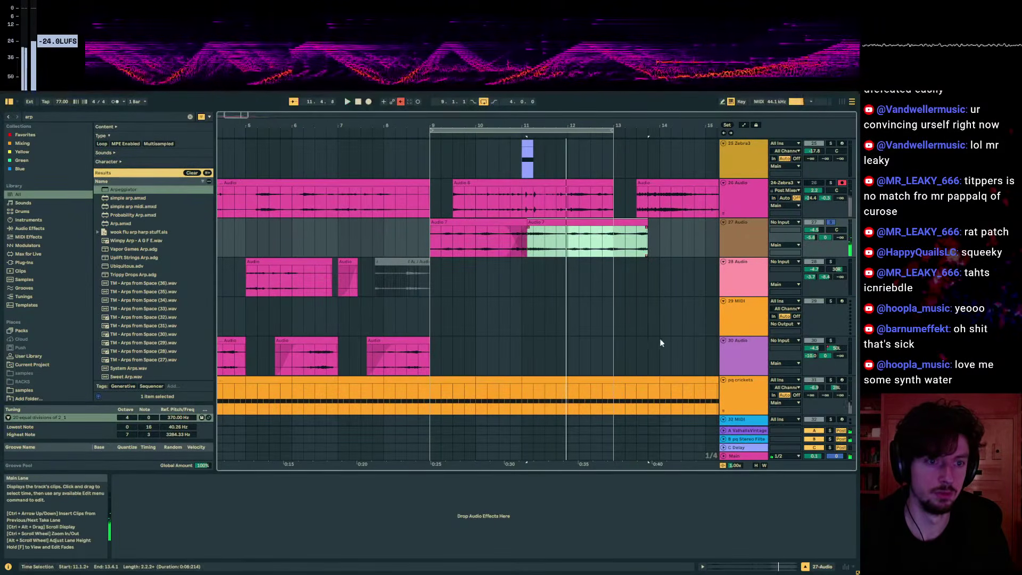
click(747, 567)
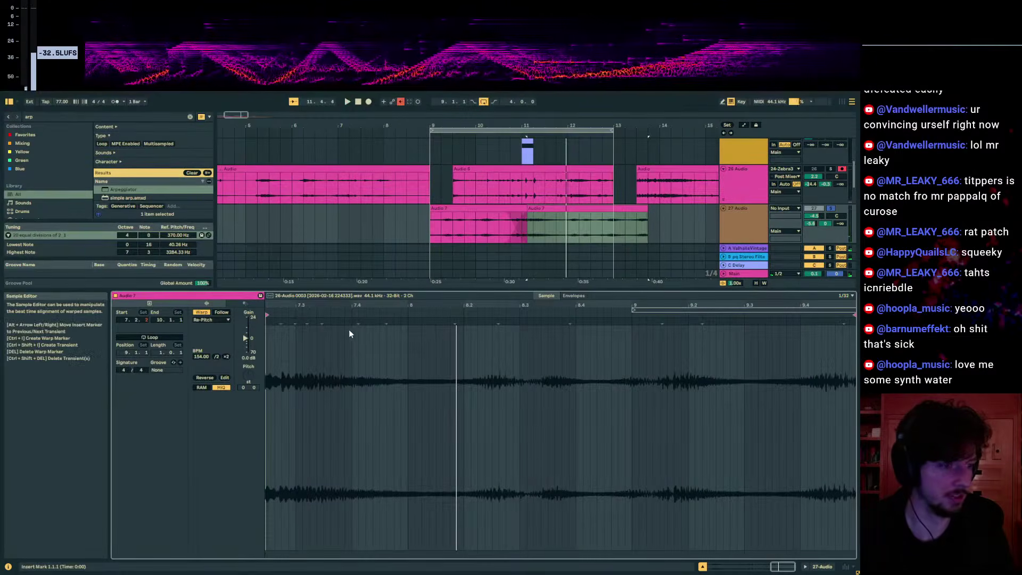
drag(309, 304, 565, 323)
click(539, 322)
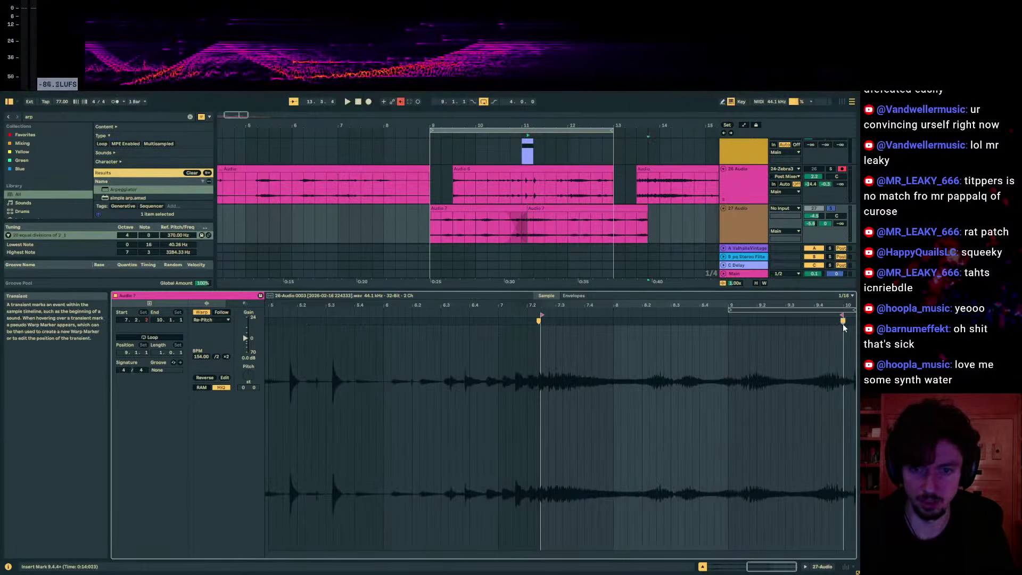
drag(843, 325, 849, 324)
- Play the Audio 7 crossfade from 10.3.1 and raise the volume of 27 Audio
click(529, 231)
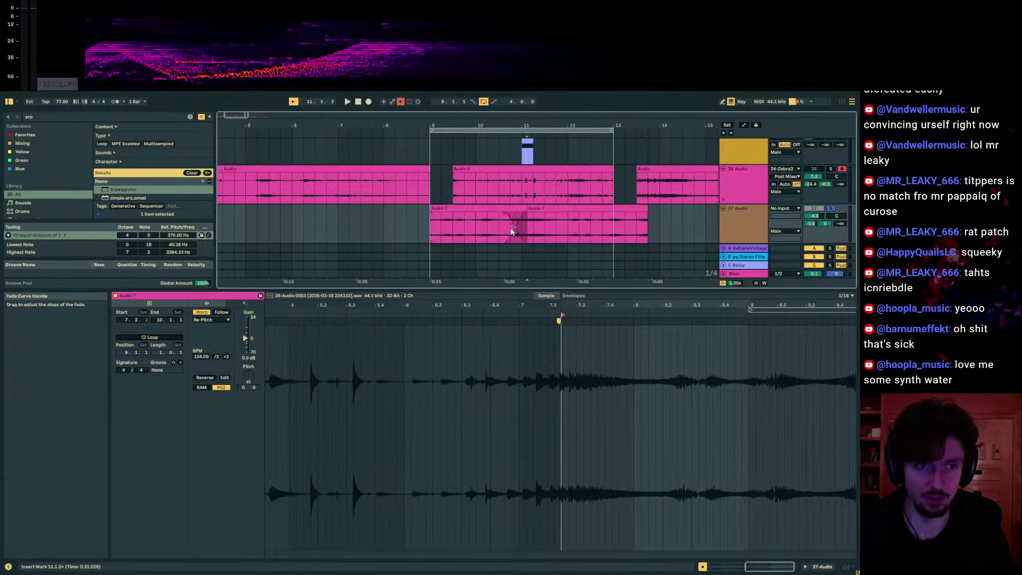
click(502, 231)
key(space)
click(814, 216)
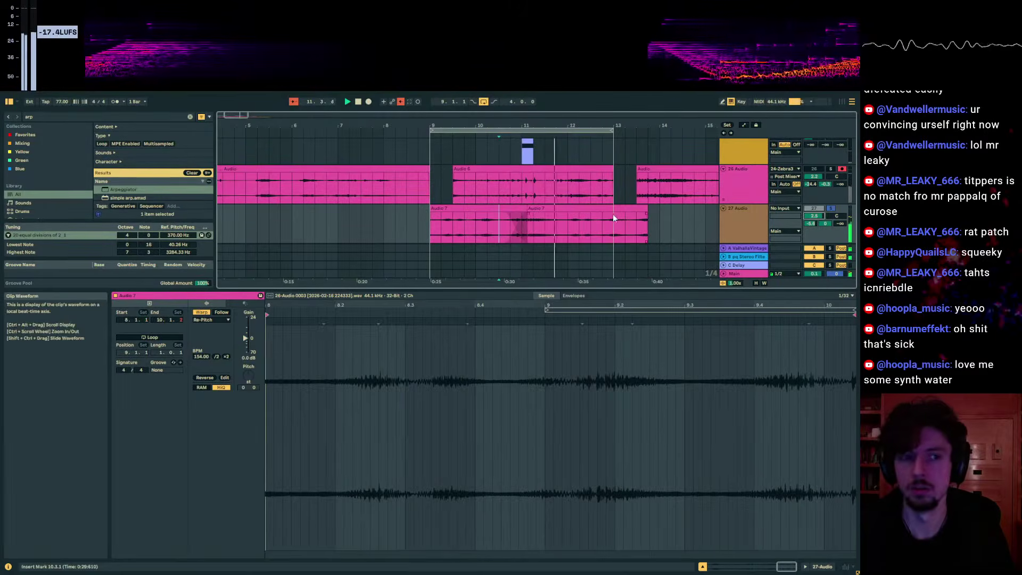
- Add a warp marker in the middle of the second Audio 7 clip and stretch its end marker slightly later
click(599, 210)
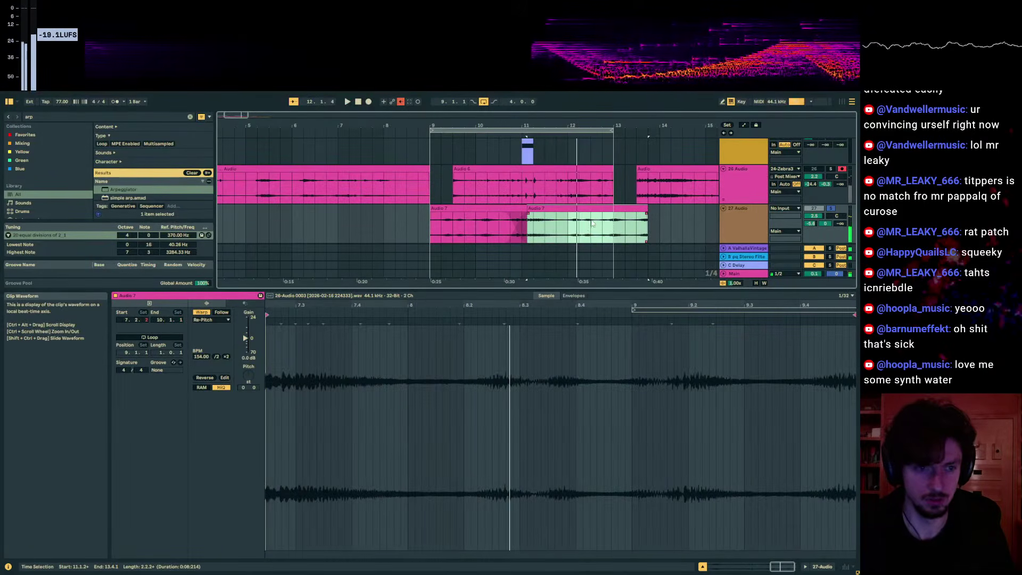
click(581, 229)
click(614, 221)
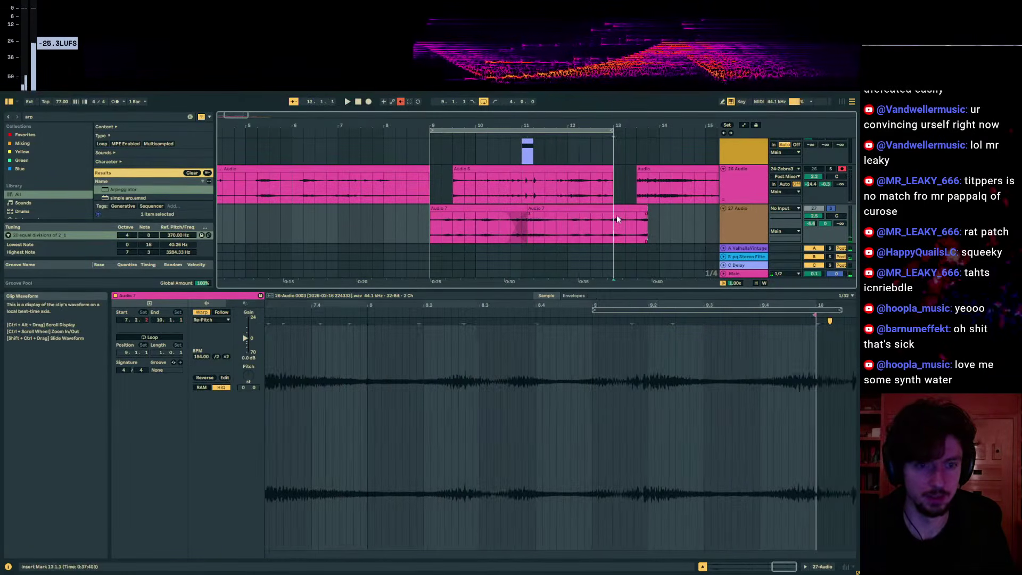
click(578, 220)
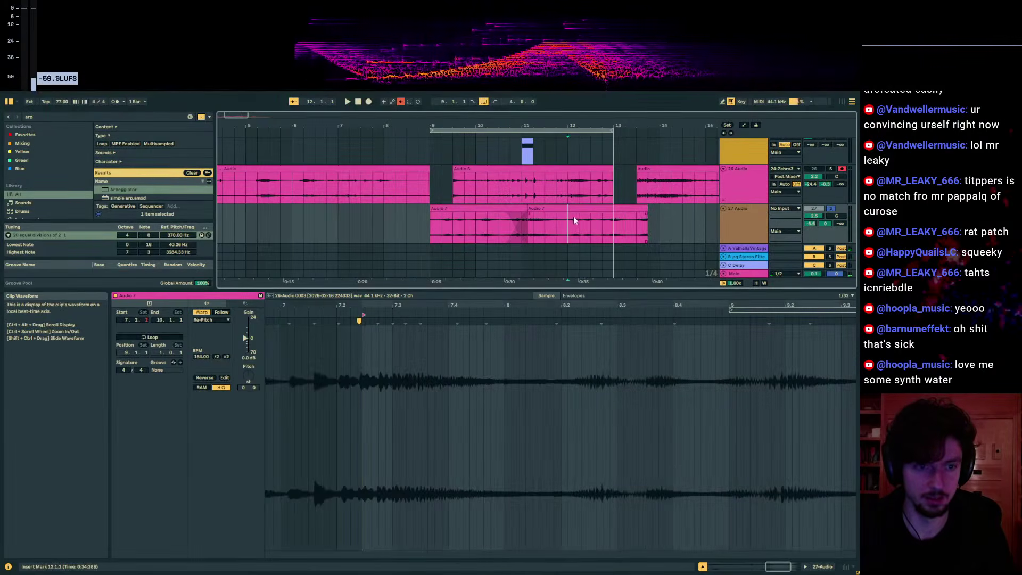
click(576, 210)
double_click(520, 322)
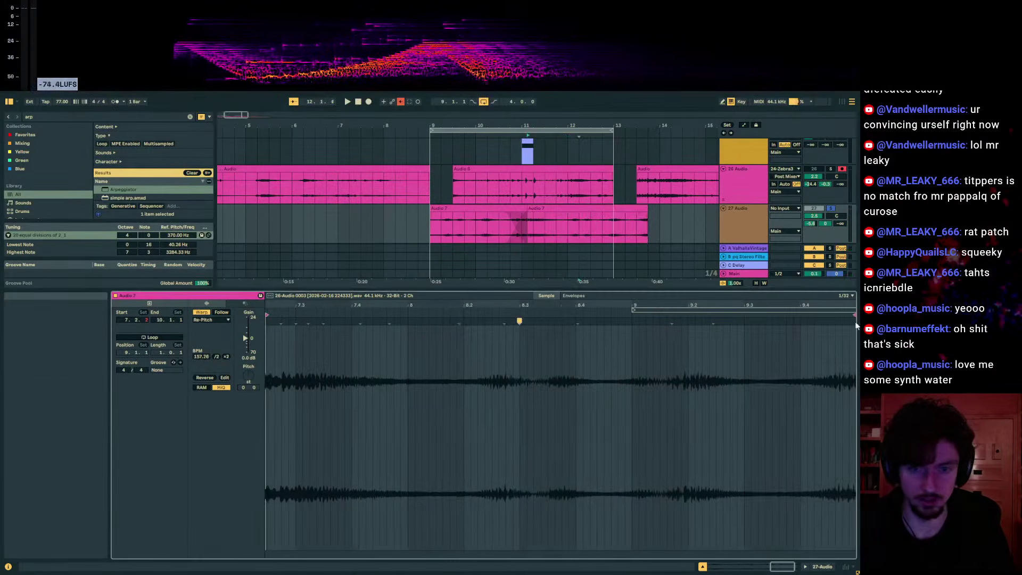
drag(519, 305, 477, 306)
drag(830, 321, 836, 321)
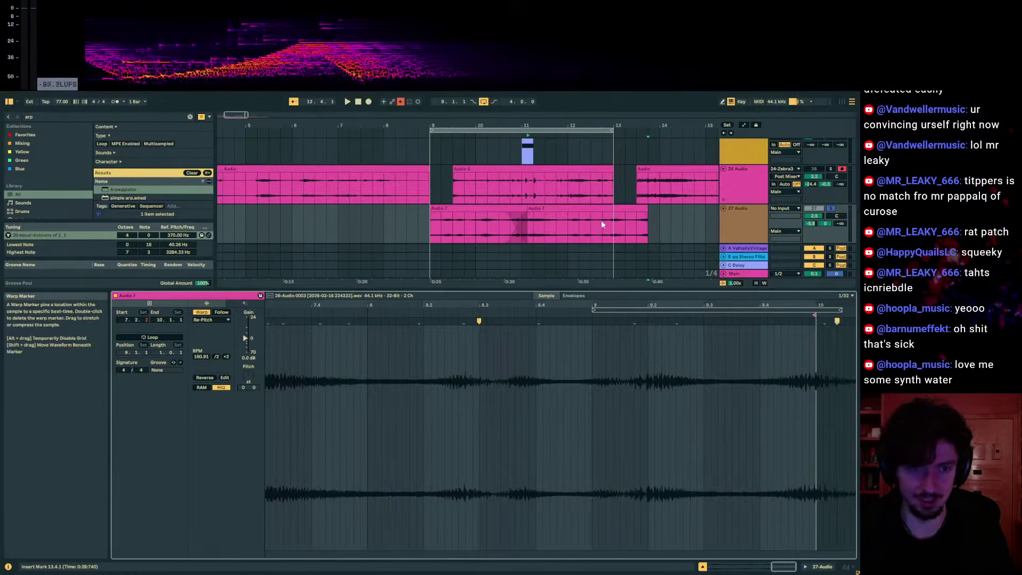
- Extend the end of the second Audio 7 clip to about 13.4.4 and play it from 11.4.1
click(589, 208)
drag(647, 208, 658, 208)
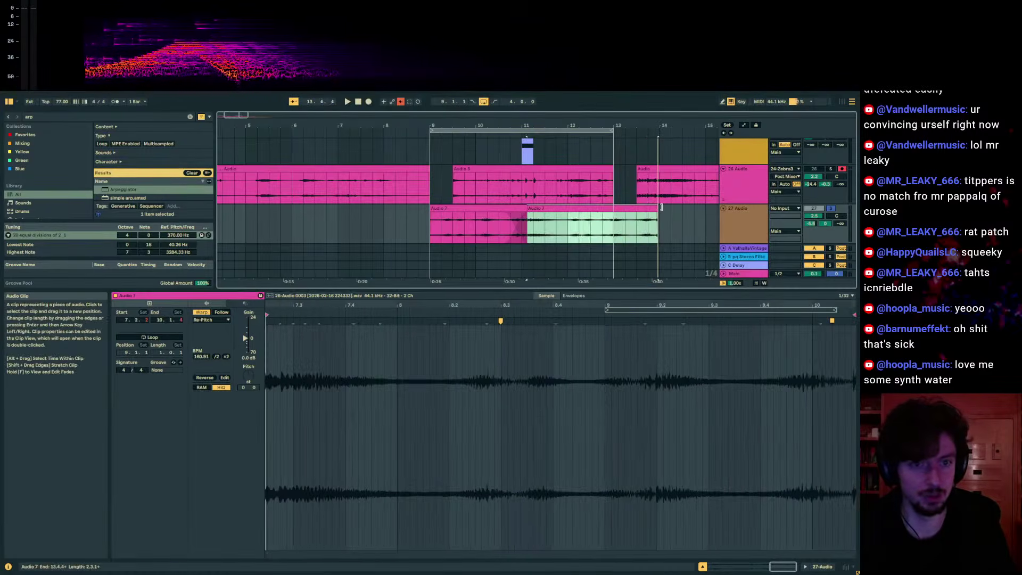
click(555, 222)
key(space)
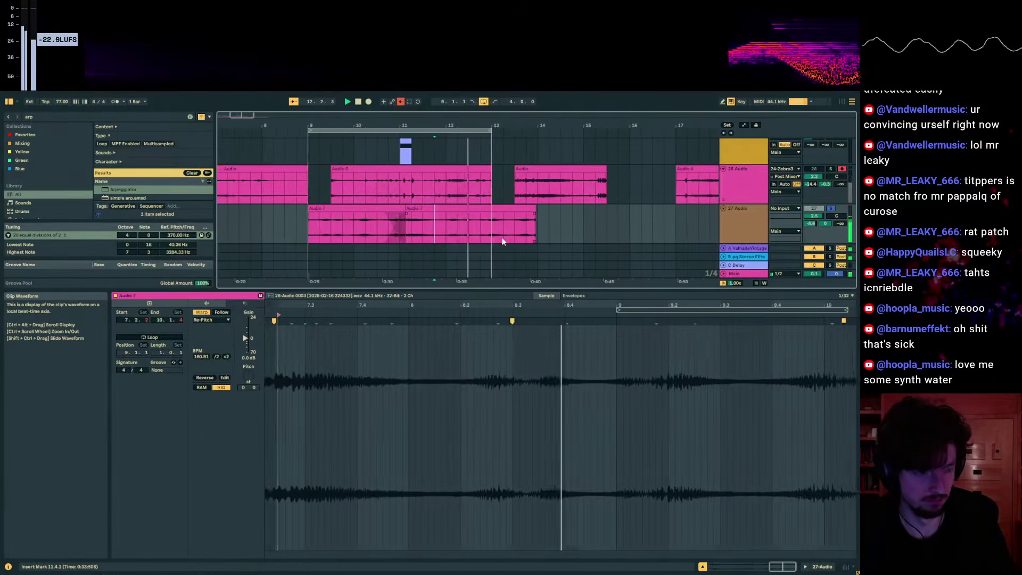
- Take 27 Audio out of solo and play the full arrangement from the section leading up to bar 9
drag(476, 229, 288, 227)
click(222, 227)
click(830, 208)
key(space)
key(space)
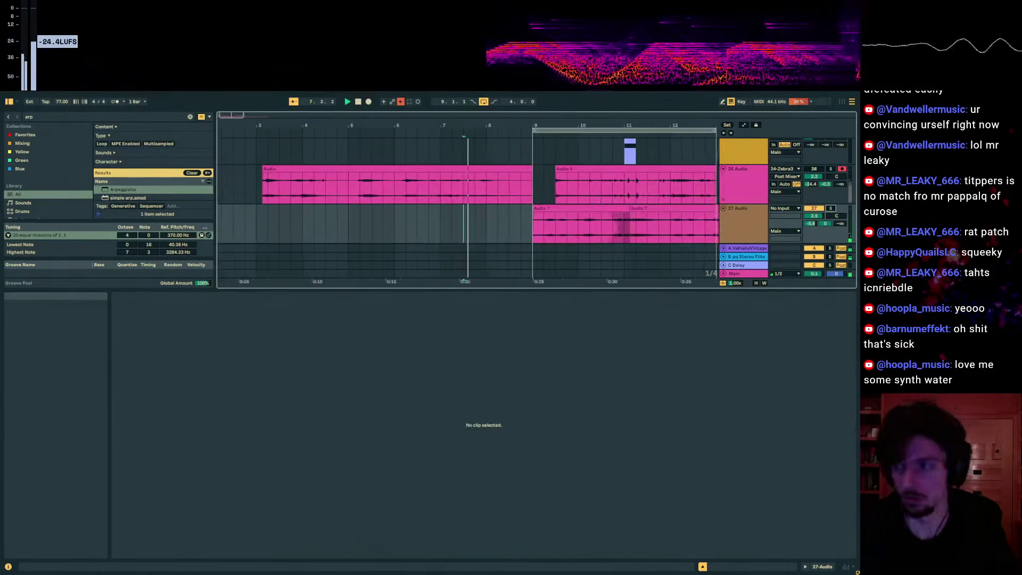
key(Right)
key(Right)
- Shrink the clip view and extend the start of the first Audio 7 clip back to 7.3.1
drag(561, 292, 561, 391)
scroll(644, 242, down, 3)
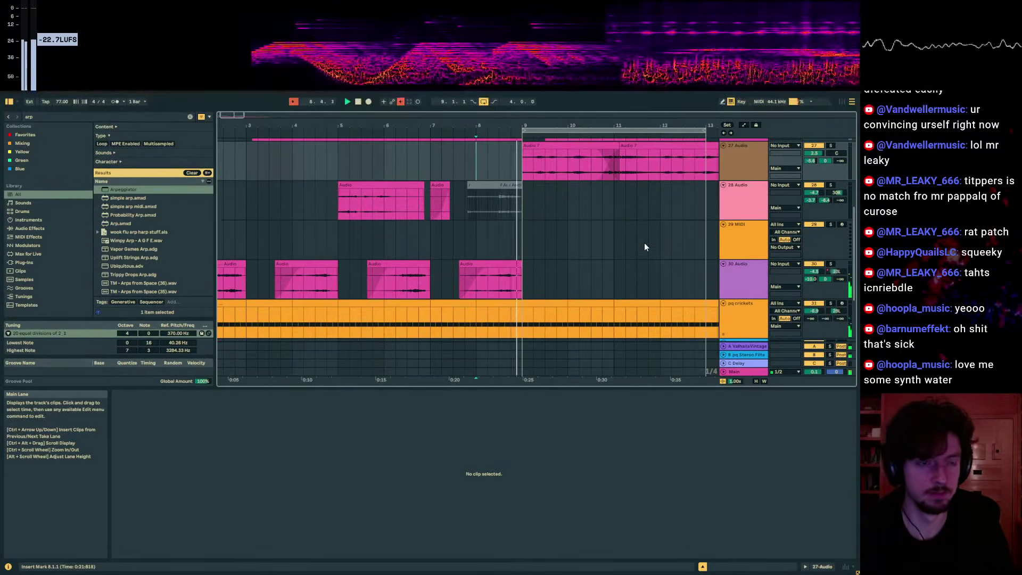
scroll(644, 247, up, 3)
drag(524, 226, 453, 225)
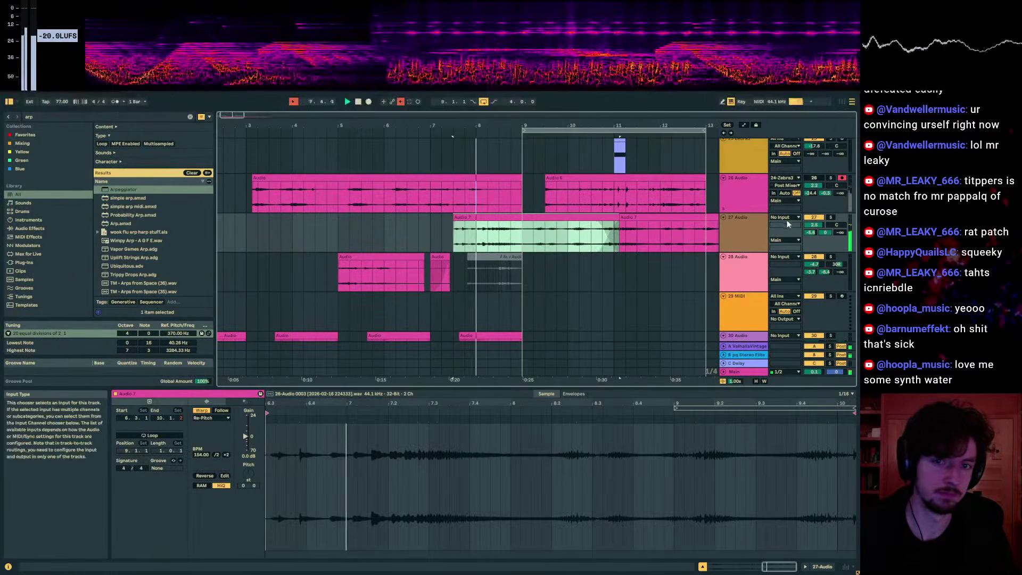
click(836, 224)
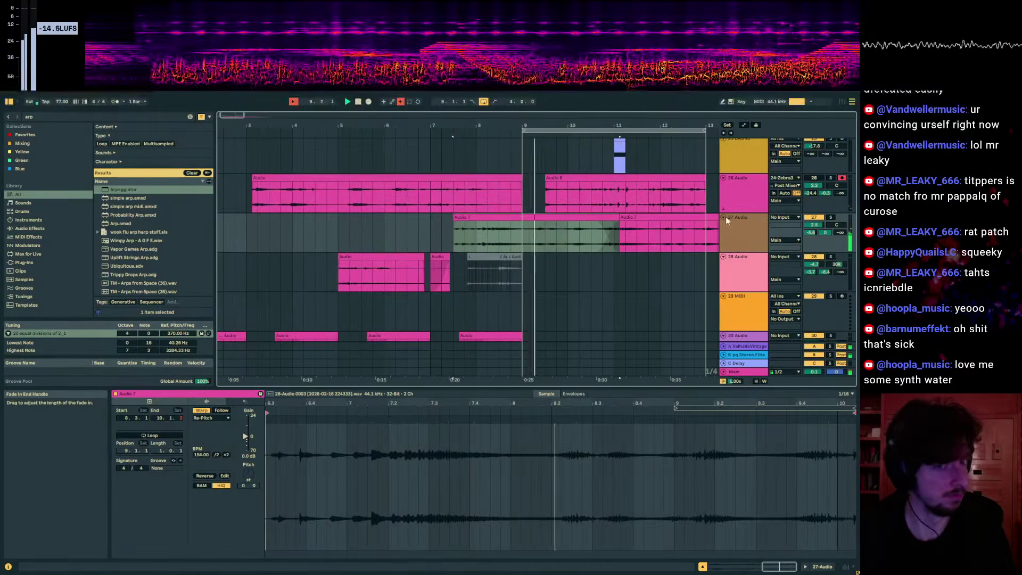
- Add an Auto Filter to 27 Audio and set its LFO amount to 40% and LFO phase to 180°
key(ctrl+f)
text(auto)
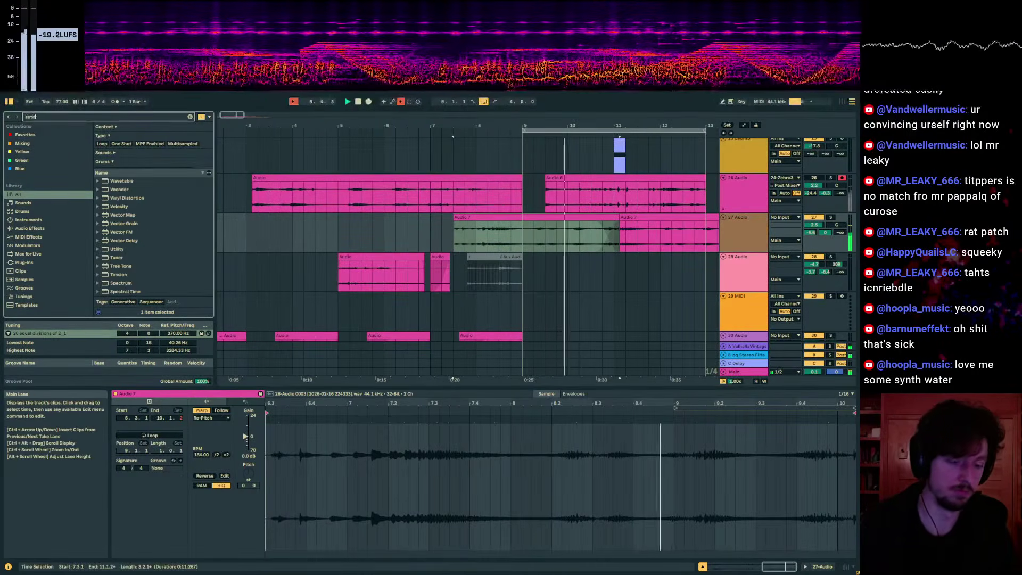
text( filt)
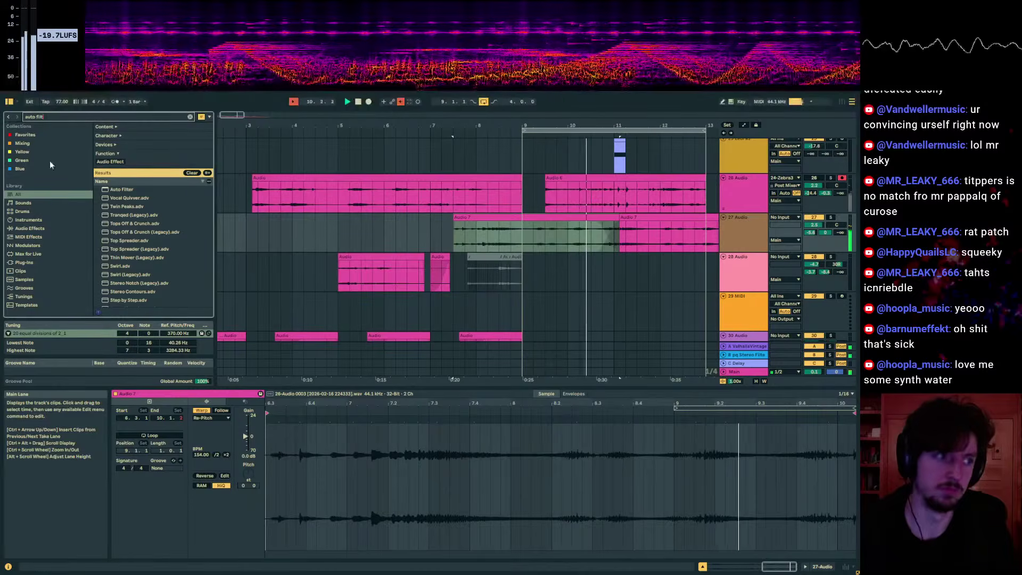
double_click(122, 190)
click(165, 545)
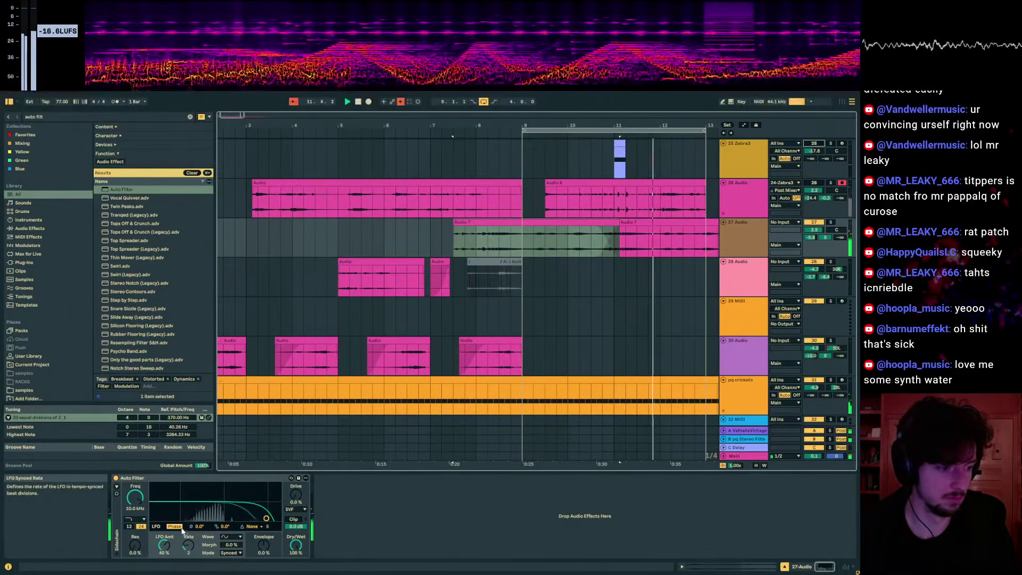
drag(199, 525, 198, 496)
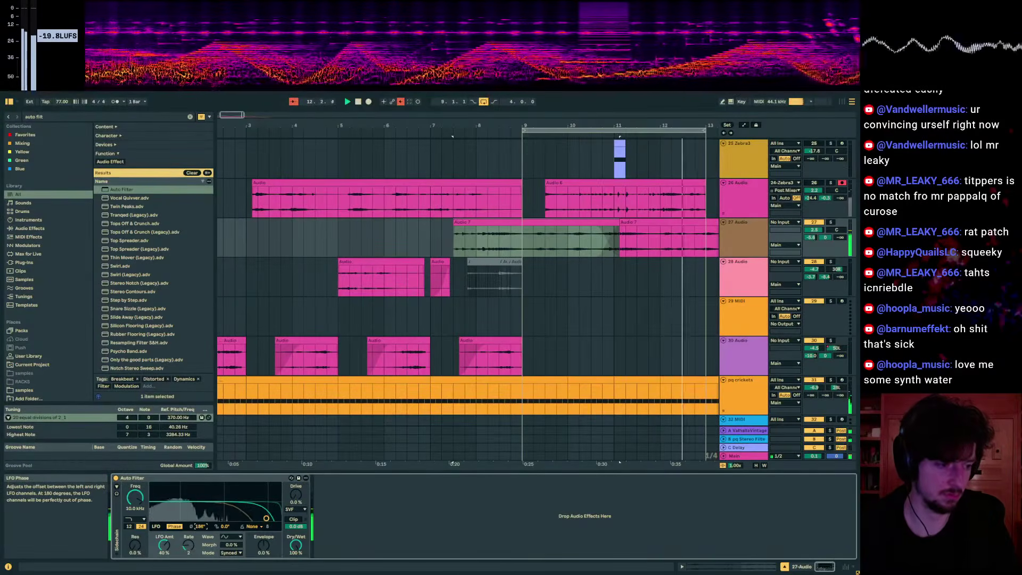
- Flatten the jagged A Coarse Pitch automation on pq crickets between 12.2 and bar 13 to a constant 64
scroll(671, 306, down, 3)
click(671, 311)
click(742, 304)
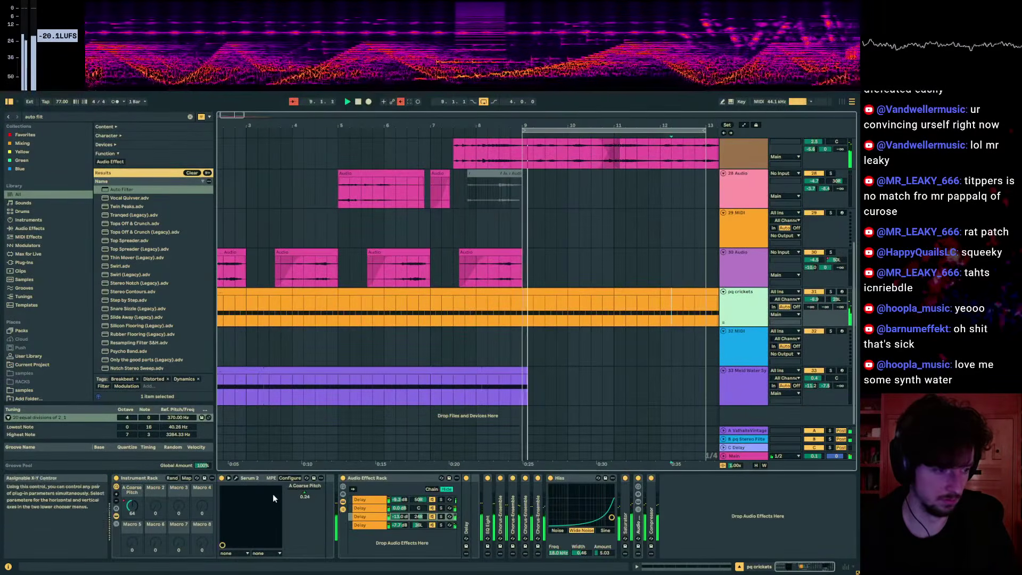
key(a)
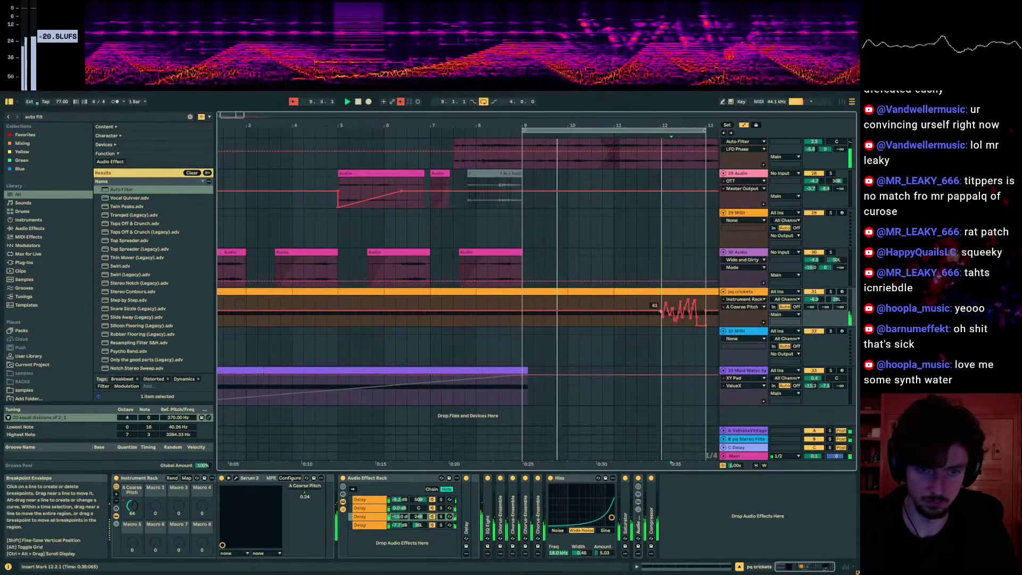
drag(661, 311, 717, 311)
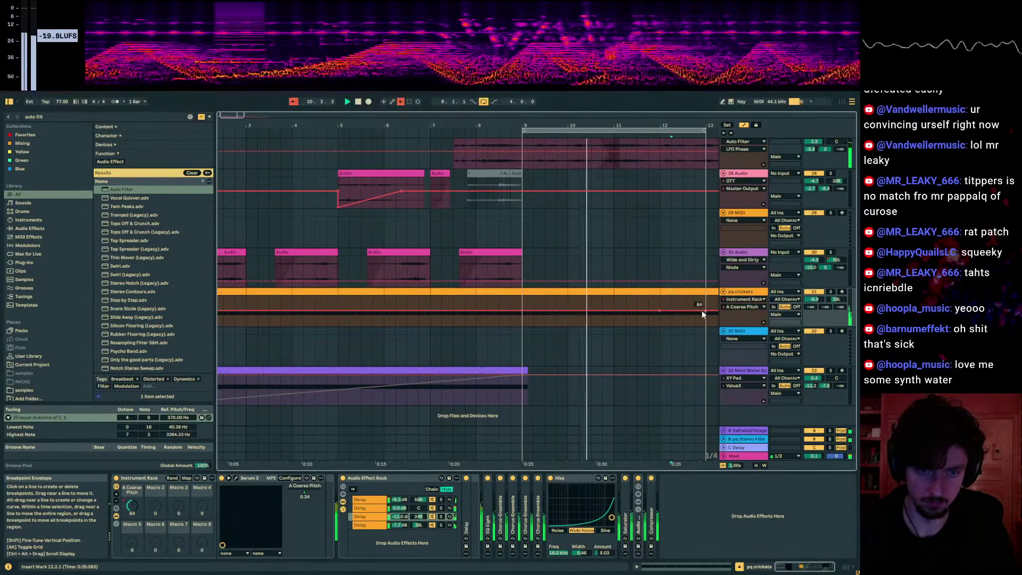
- Turn off the arrangement loop and lower the A Coarse Pitch breakpoint of pq crickets at bar 18 to about 17
scroll(490, 283, right, 5)
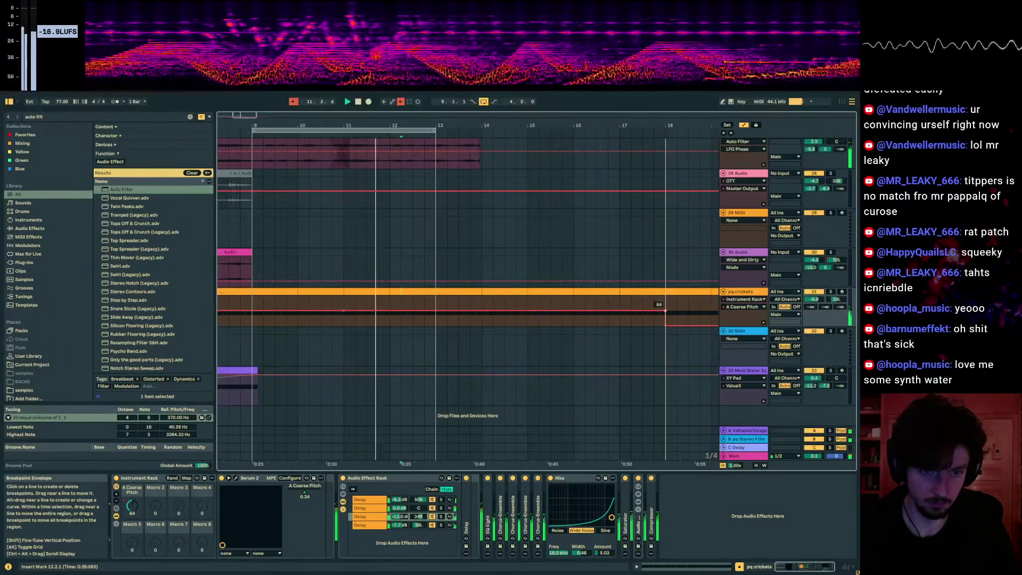
key(ctrl+l)
click(456, 307)
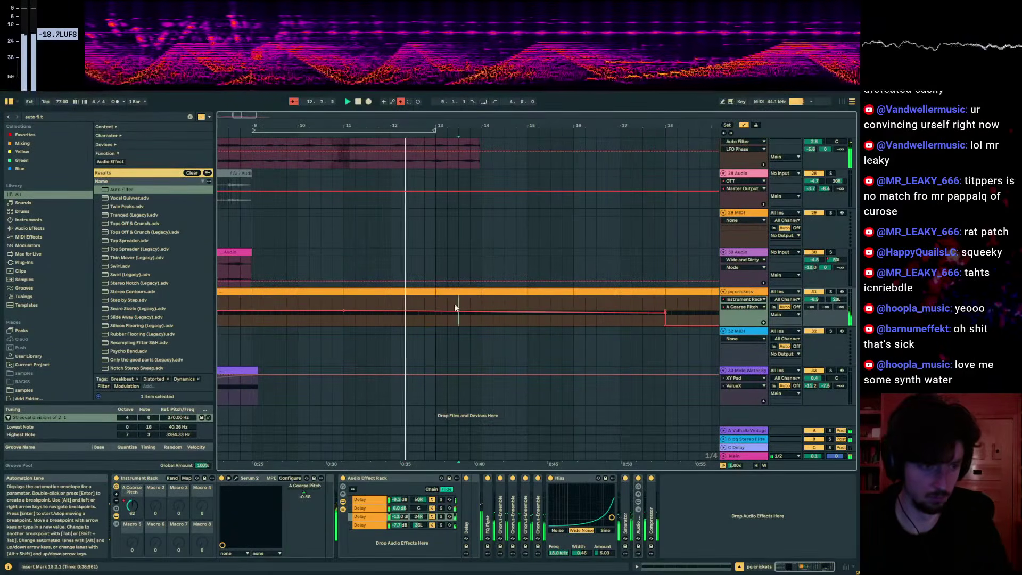
drag(666, 311, 665, 316)
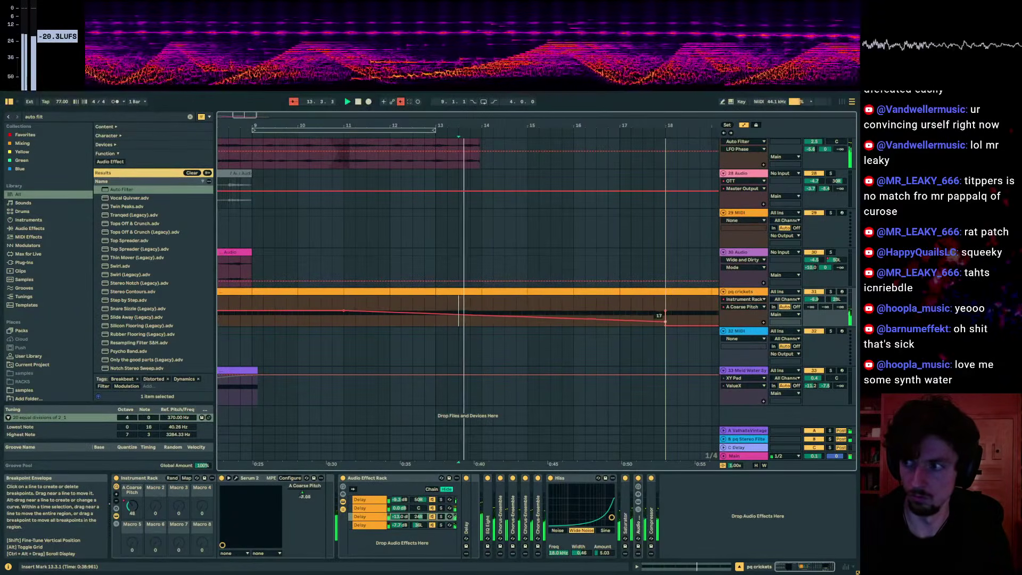
- Lower the A Coarse Pitch breakpoint of pq crickets at bar 18 to the minimum and hide the automation lanes
drag(665, 321, 665, 325)
click(390, 302)
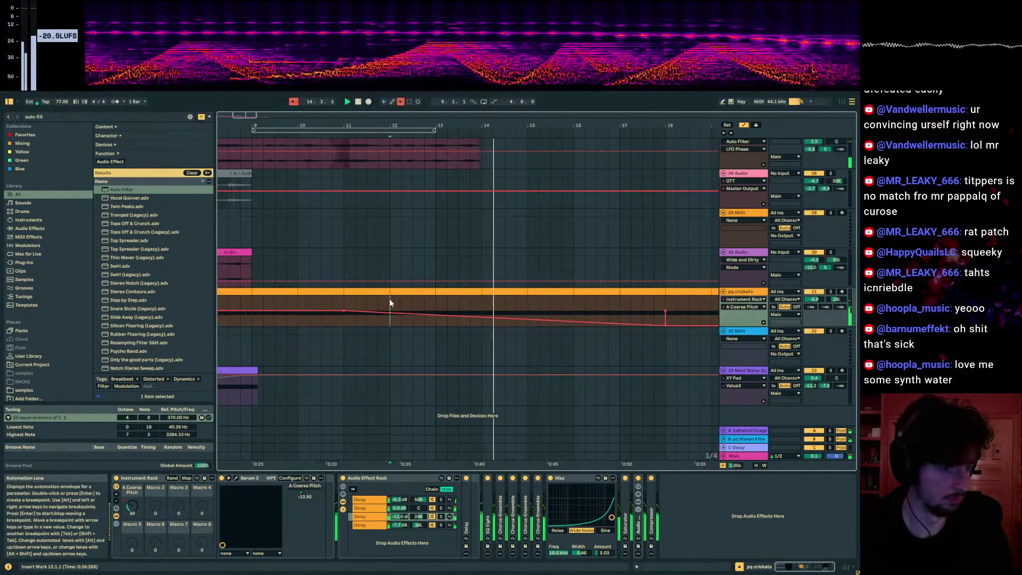
key(a)
- Deactivate the pq crickets clip from 9.1.1 through 18.3.1 and stop playback
drag(344, 304, 689, 302)
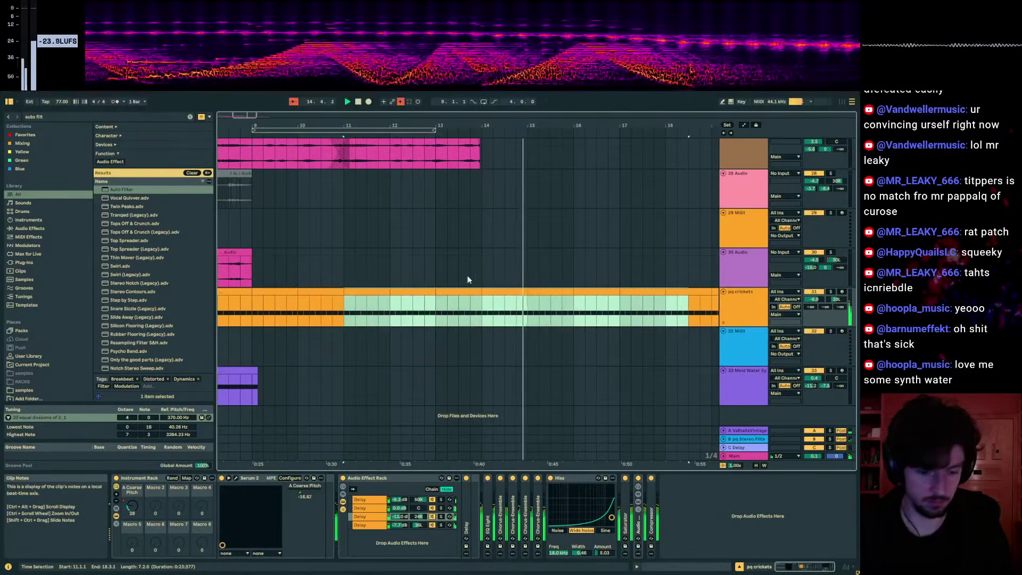
key(0)
key(space)
key(0)
click(249, 314)
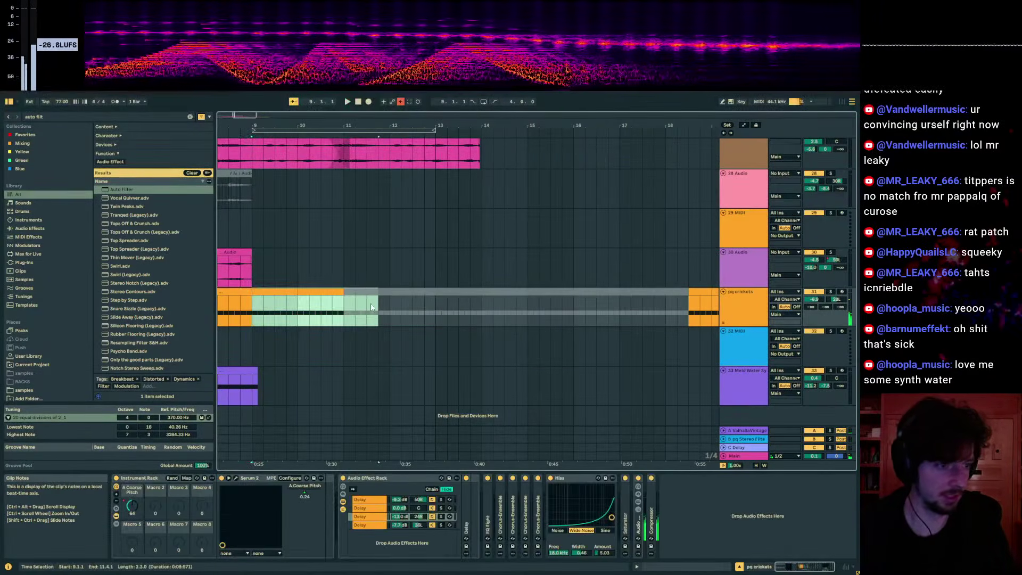
key(0)
- Search the browser for "kick", add the Rank column and sort the results by rank
scroll(506, 264, left, 2)
scroll(505, 264, up, 5)
scroll(650, 296, down, 5)
key(ctrl+f)
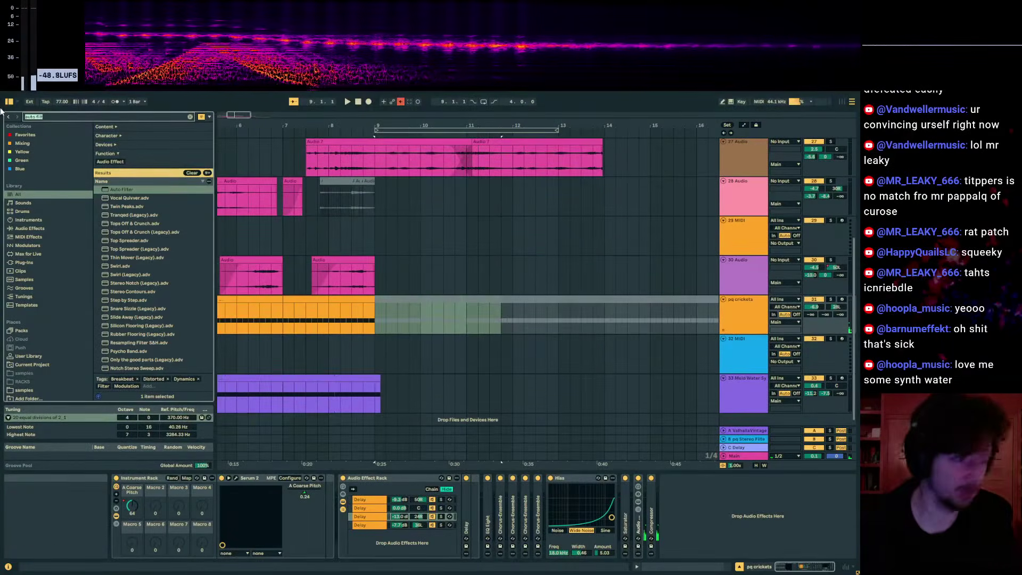
text(kick)
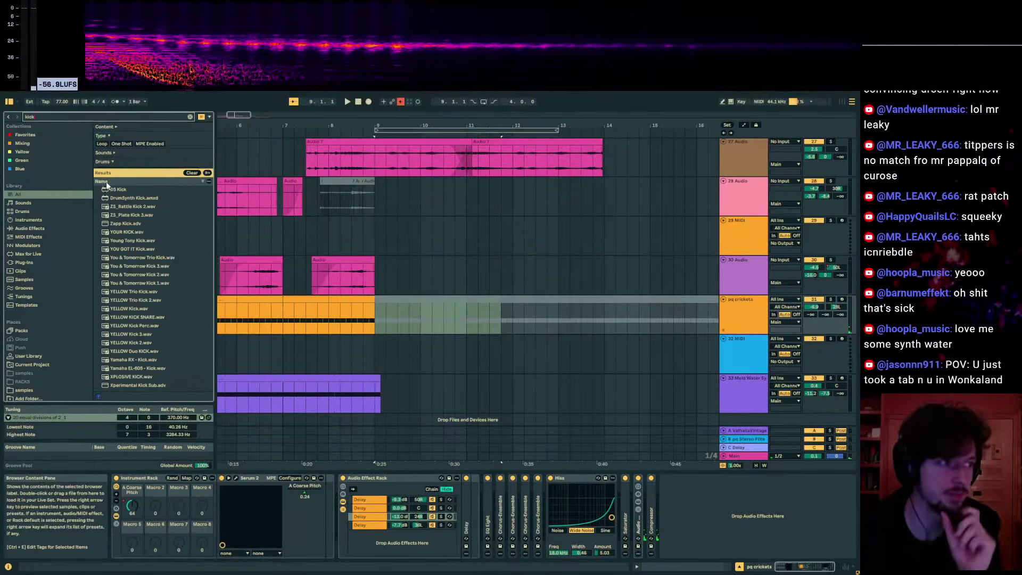
click(199, 179)
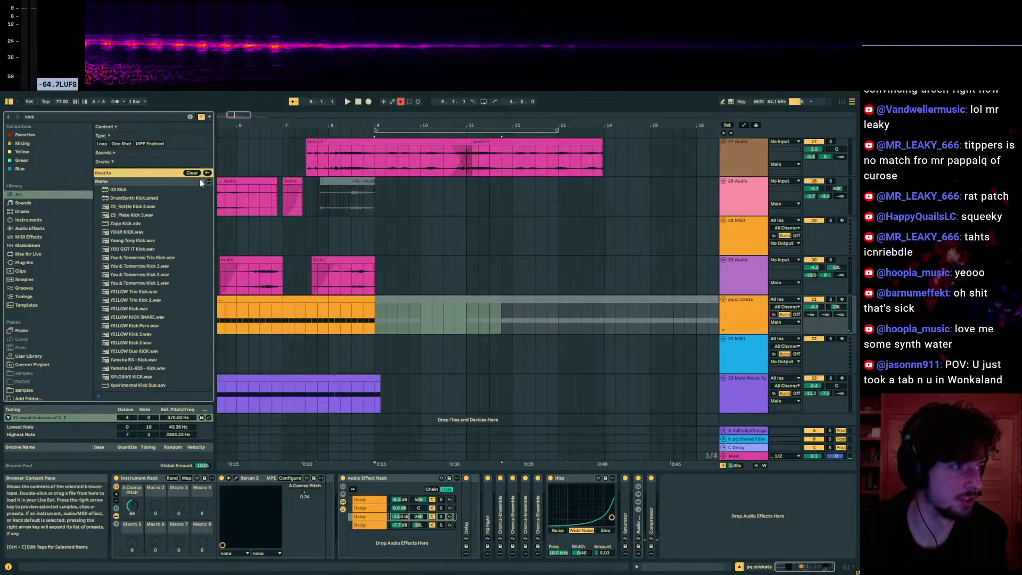
scroll(152, 257, up, 4)
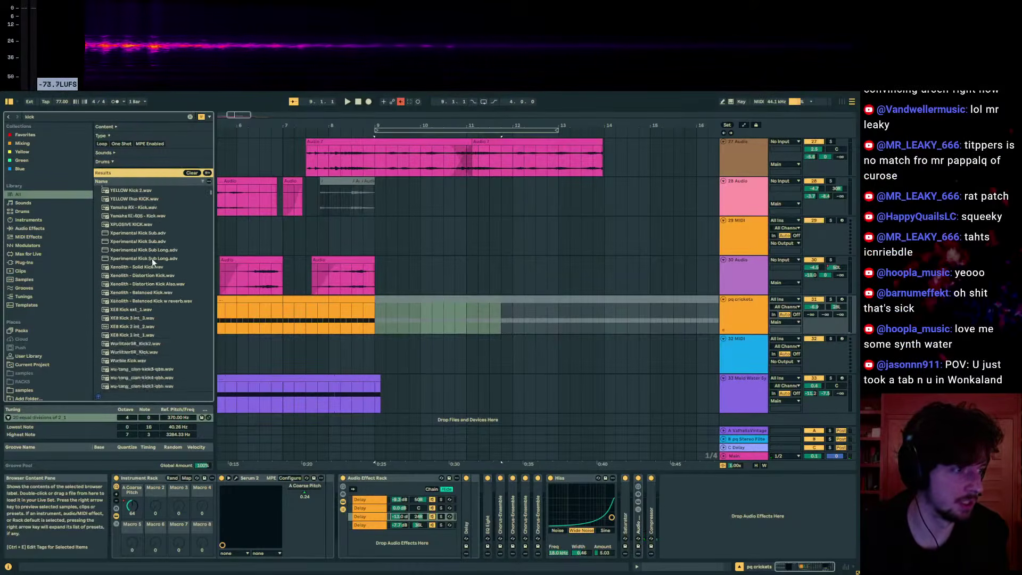
click(209, 182)
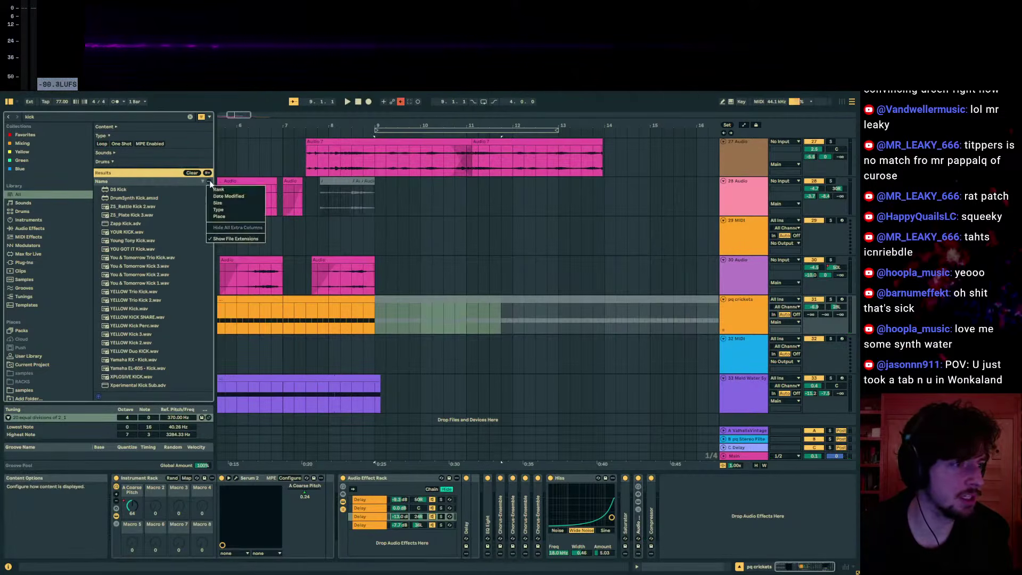
click(218, 190)
click(109, 182)
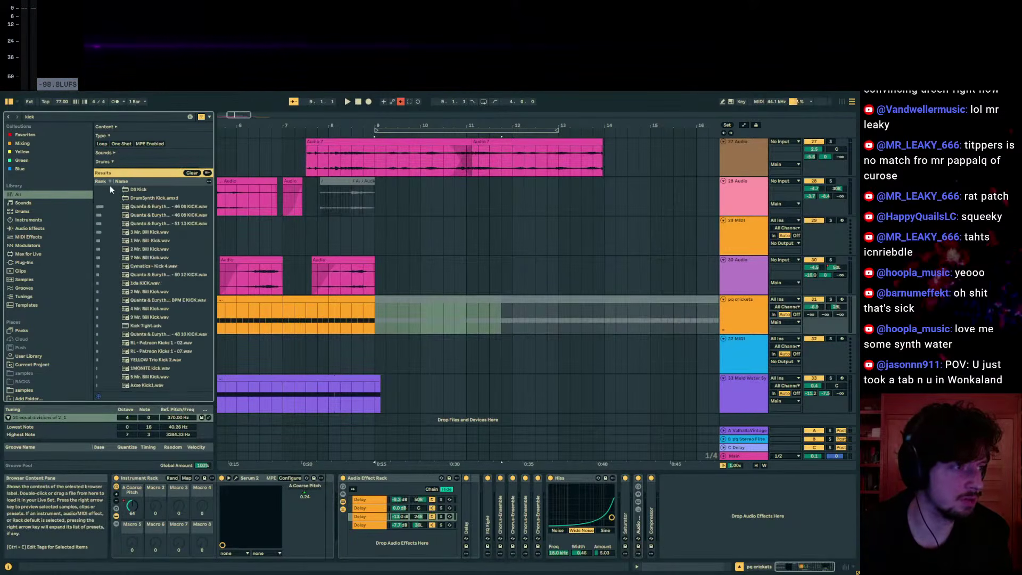
- Preview the highest-ranked Quanta & Euryth 46 08 KICK.wav, place it on 4 Audio at 9.1.1 and play across it
click(131, 207)
scroll(463, 266, up, 2)
scroll(463, 269, up, 3)
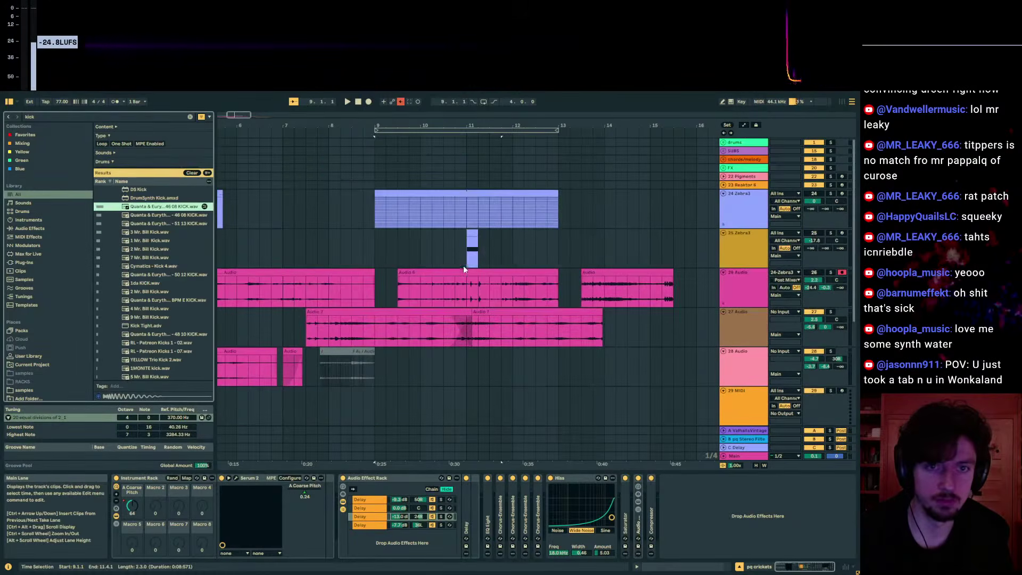
click(723, 144)
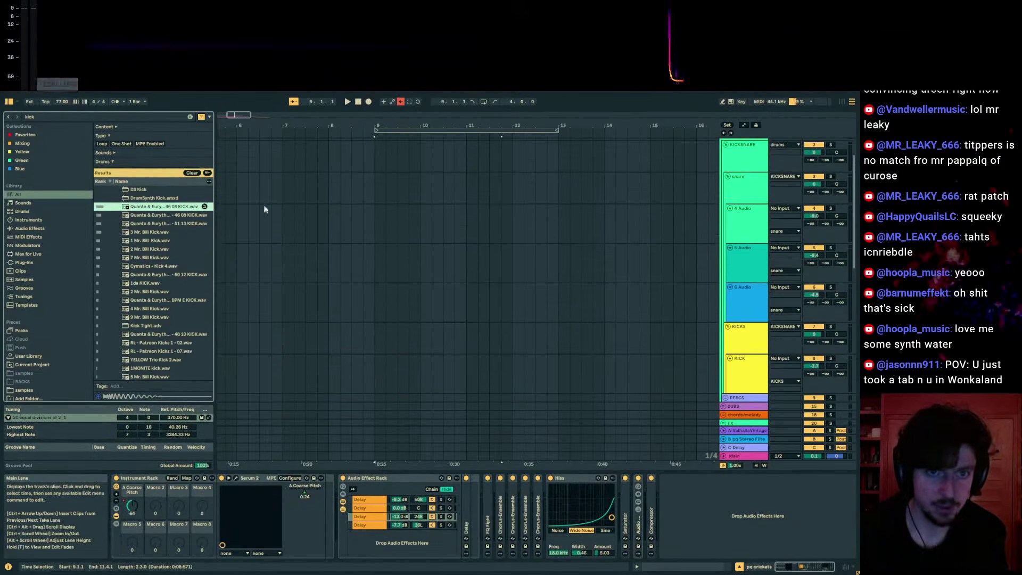
drag(379, 232, 377, 232)
click(329, 232)
key(space)
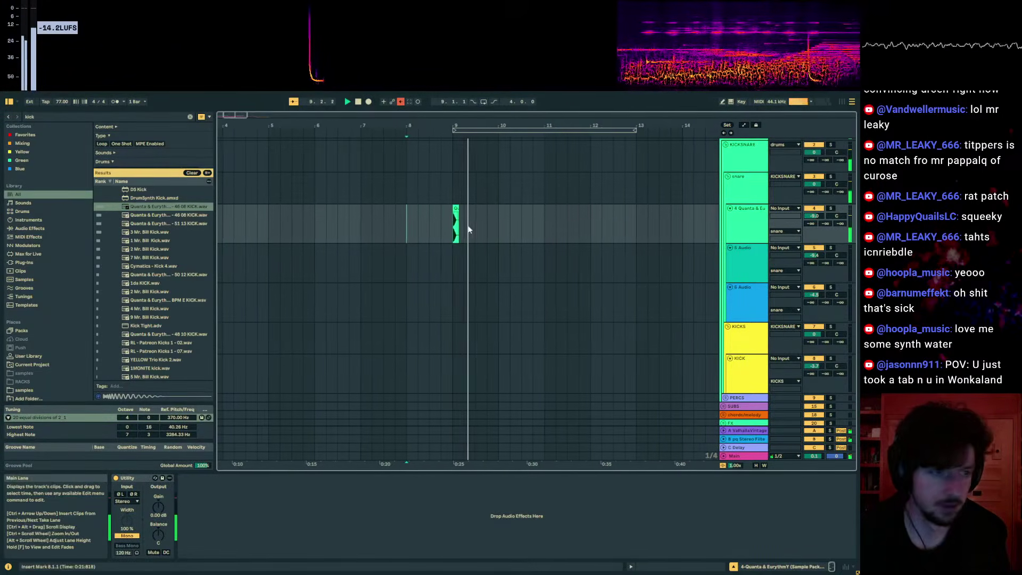
key(space)
- Insert a new audio track directly below 32 MIDI
scroll(429, 228, down, 10)
scroll(487, 242, down, 2)
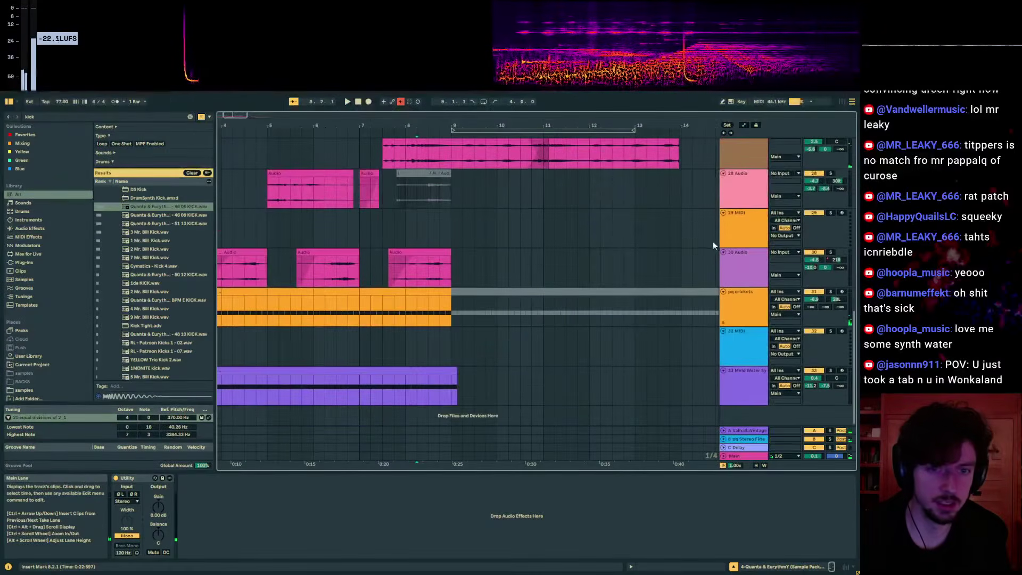
click(748, 304)
click(748, 341)
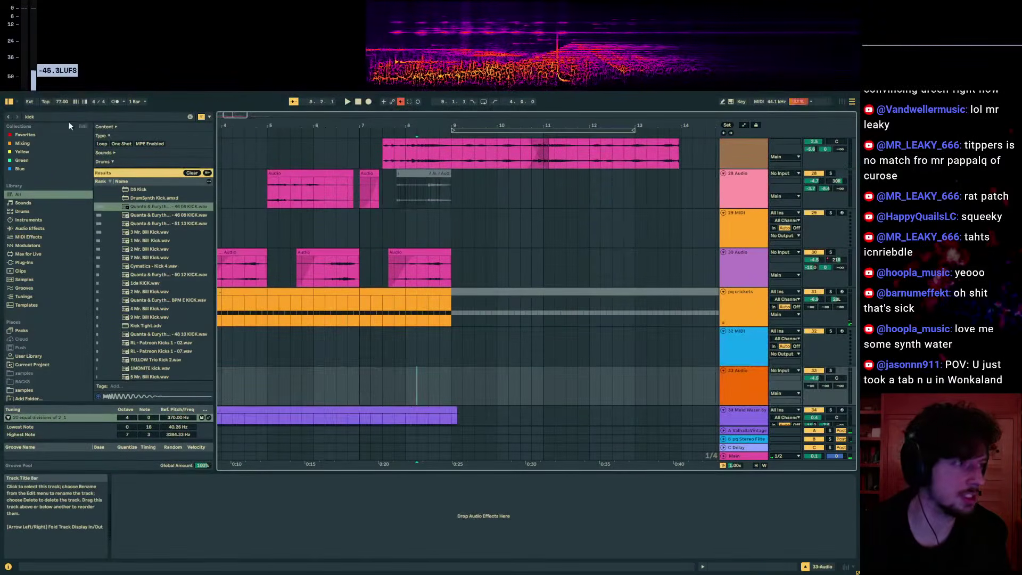
- Solo 26 Audio and audition its clip from 9.3.1 to 13.1.1
scroll(448, 236, up, 3)
click(461, 234)
click(449, 236)
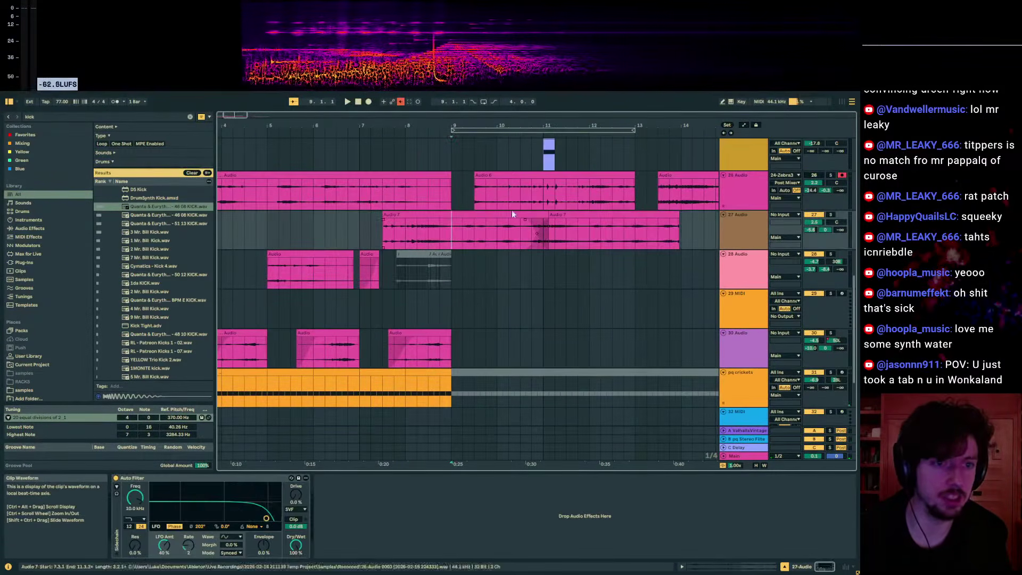
drag(270, 123, 290, 104)
drag(306, 194, 267, 194)
click(830, 175)
click(440, 175)
key(space)
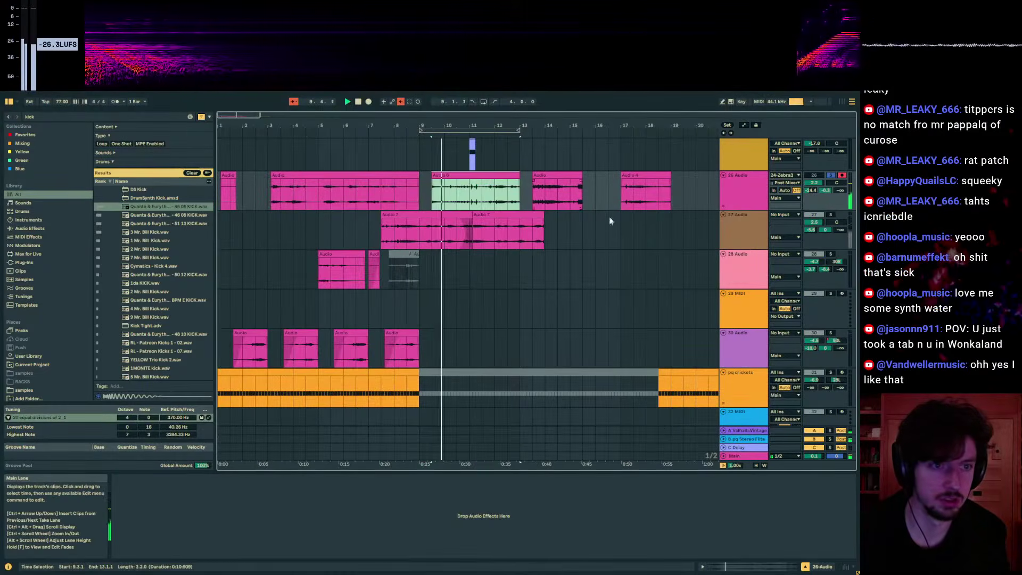
- Copy the 26 Audio section from 9.3.1 to 11.1.1 onto a new audio track below 28 Audio at 7.1.1
drag(471, 197, 429, 198)
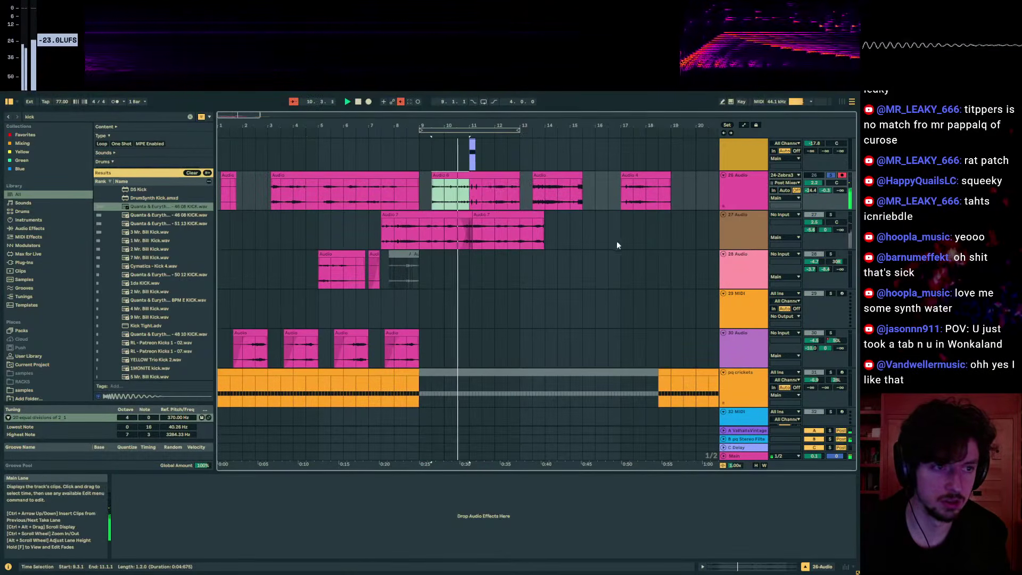
key(ctrl+t)
click(368, 302)
key(ctrl+v)
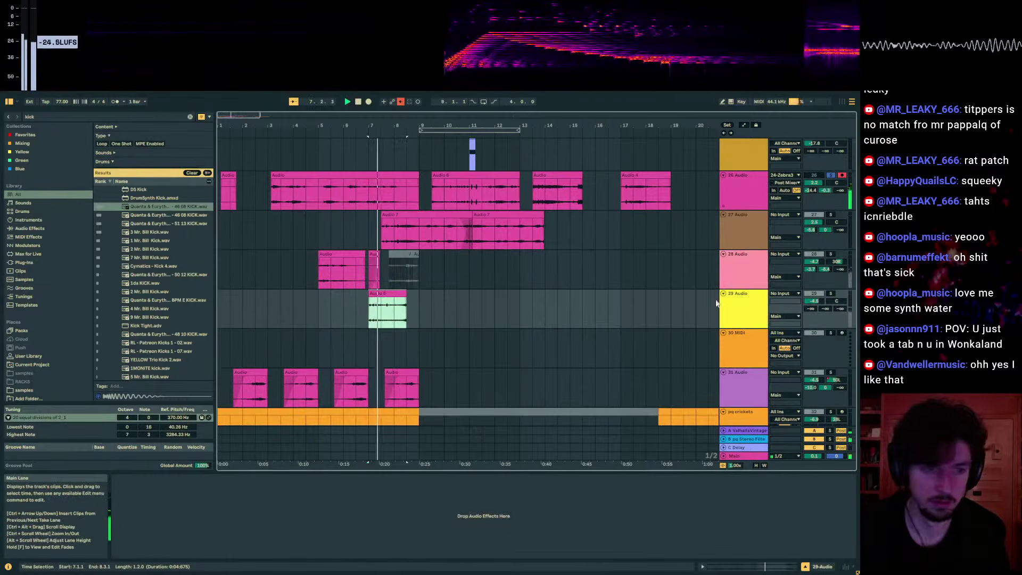
- Solo 29 Audio and move its pasted clip to start at 7.3.1, ending at bar 9
right_click(806, 293)
click(827, 296)
click(830, 293)
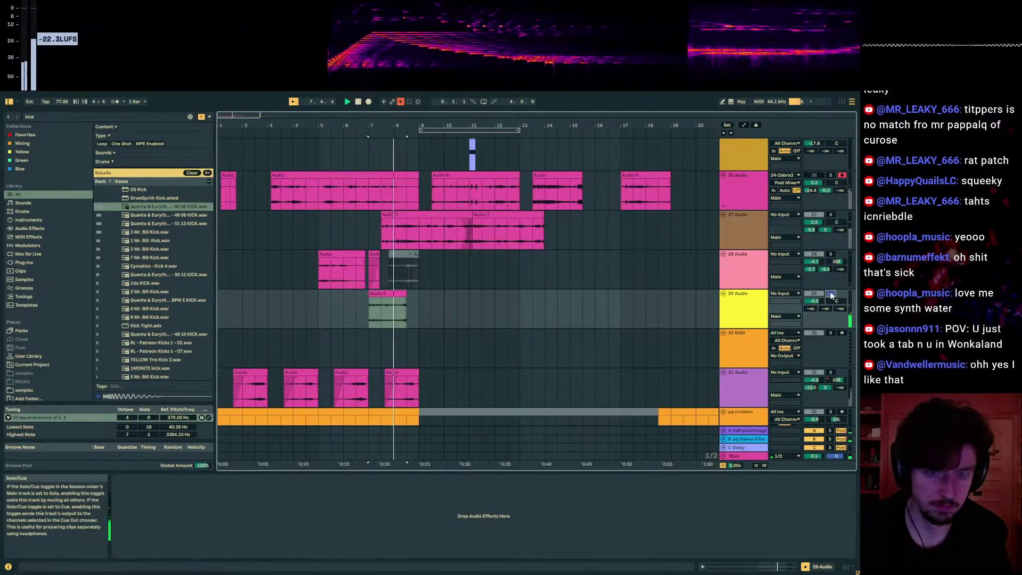
drag(395, 295, 408, 297)
click(407, 311)
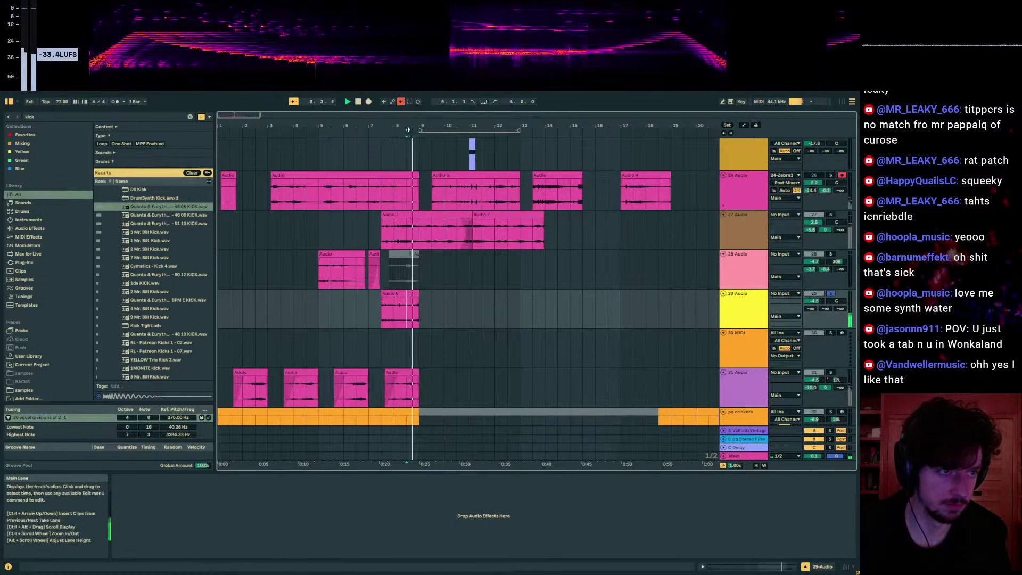
- Split the 29 Audio clip at 8.4.1, move its tail to a new track below and shift the rest to 7.4.1
key(plus)
key(plus)
key(space)
click(468, 313)
key(ctrl+e)
click(751, 313)
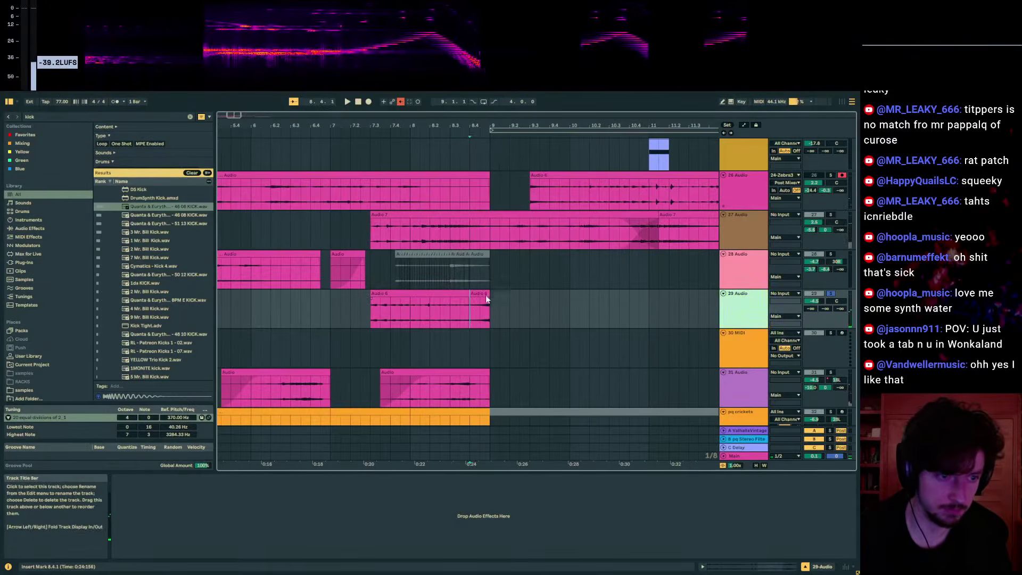
key(ctrl+t)
drag(486, 295, 485, 333)
drag(457, 293, 477, 296)
- Solo 30 Audio as well, then extend its clip start back to 8.2.1 with a curved fade-in
click(460, 313)
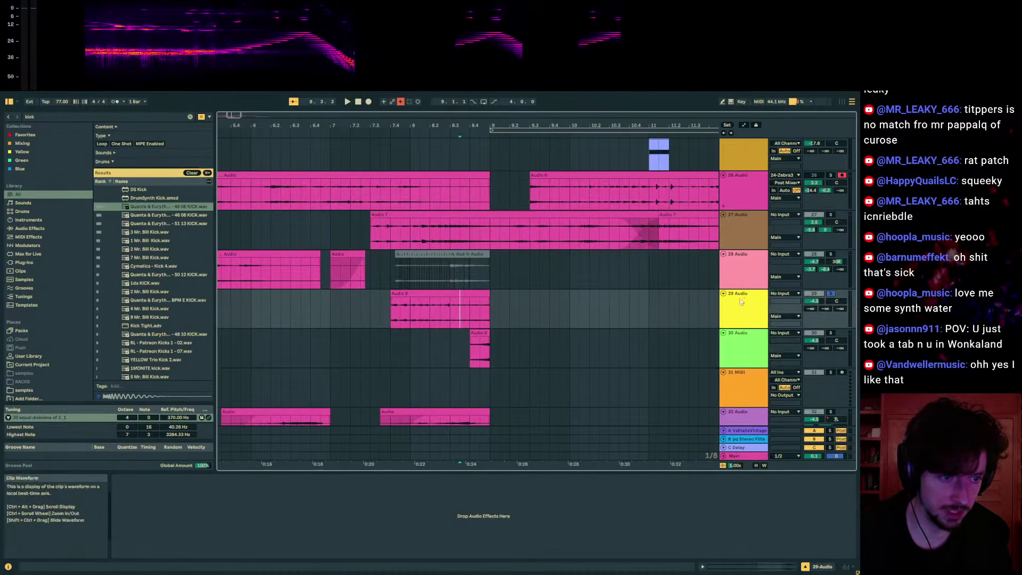
ctrl+click(830, 333)
key(space)
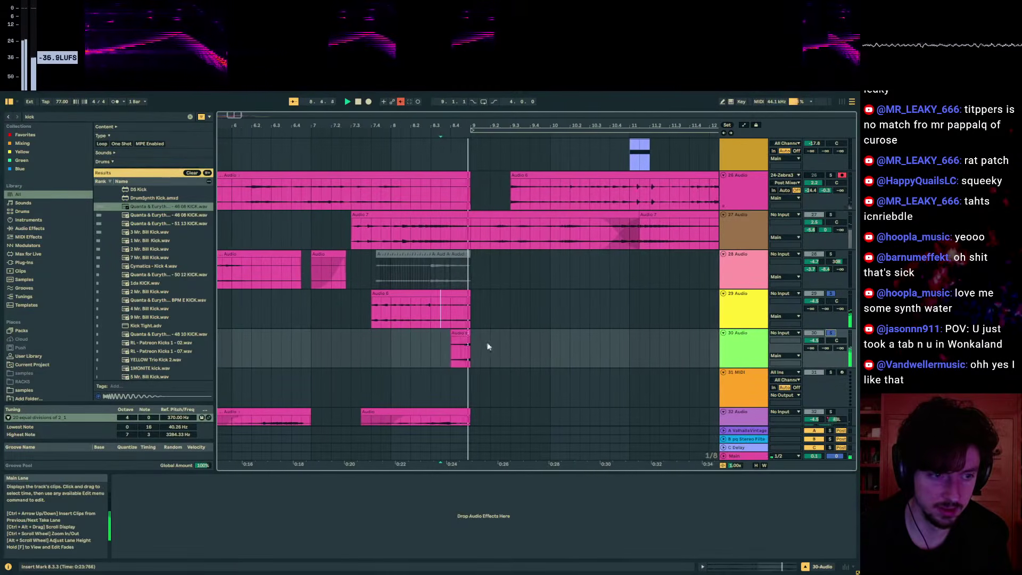
drag(451, 334, 439, 355)
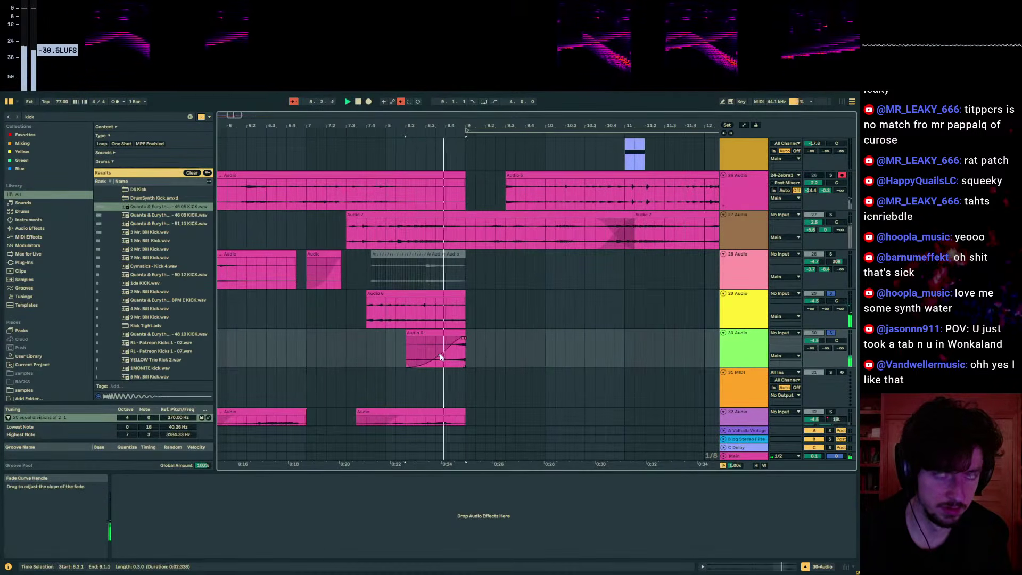
- Play the two layered clips from 7.4.1 and remove the solo from 29 Audio and 30 Audio
click(368, 309)
key(space)
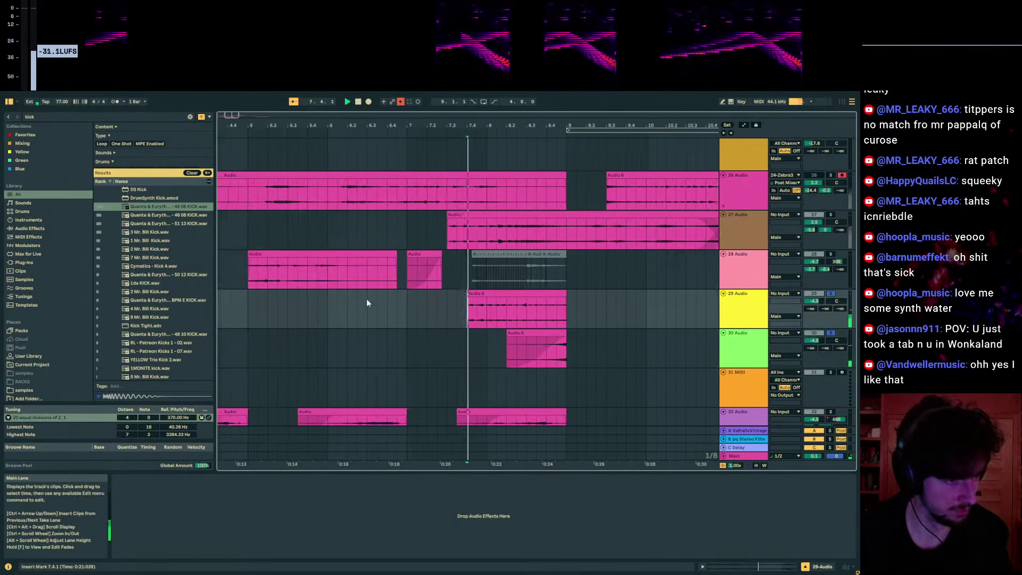
scroll(761, 305, up, 1)
click(831, 303)
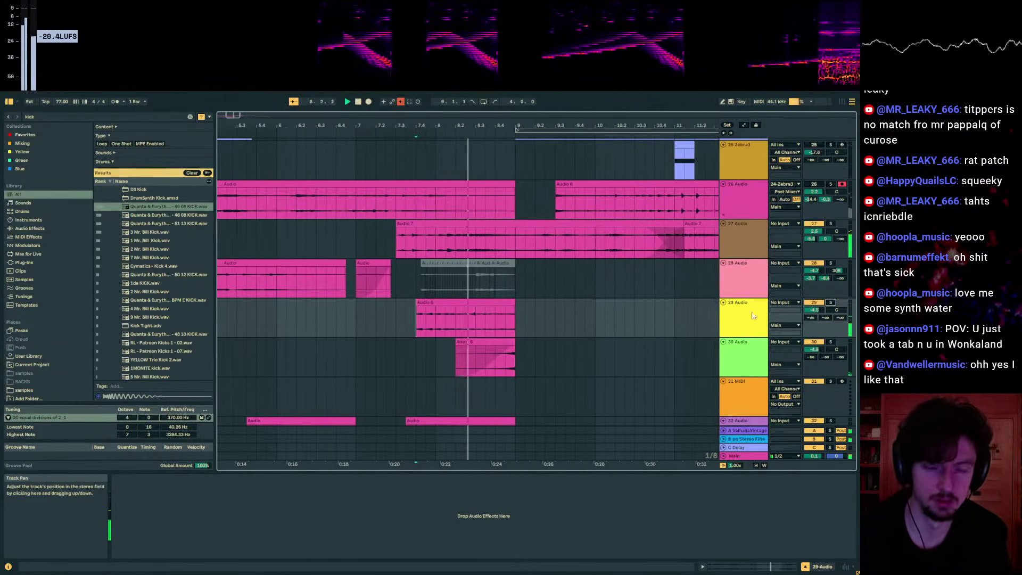
scroll(616, 303, down, 2)
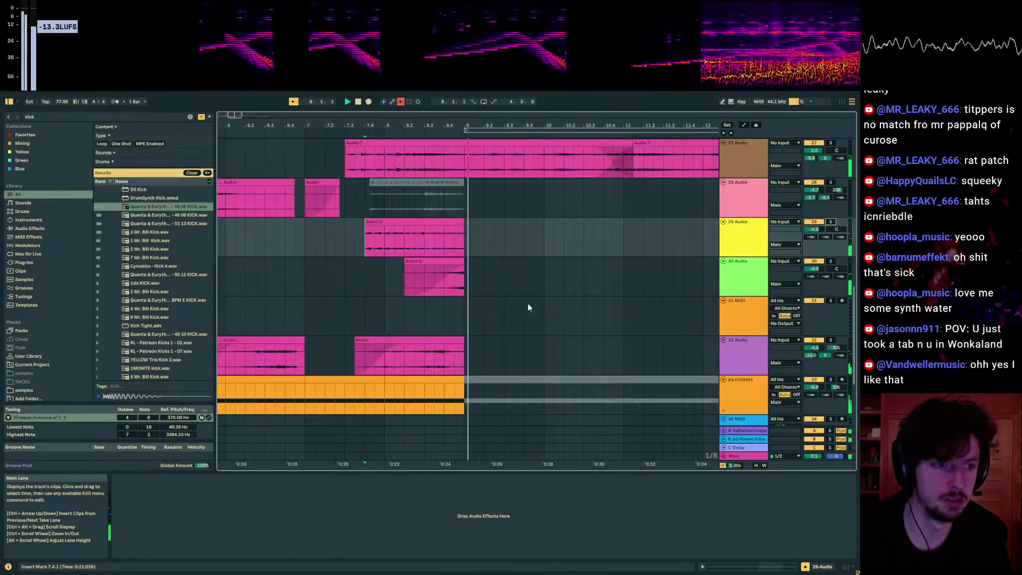
- Automate the Track Panning of 29 Audio to curve from the left toward the centre at 9.1.1
click(397, 245)
key(space)
key(a)
drag(379, 237, 392, 253)
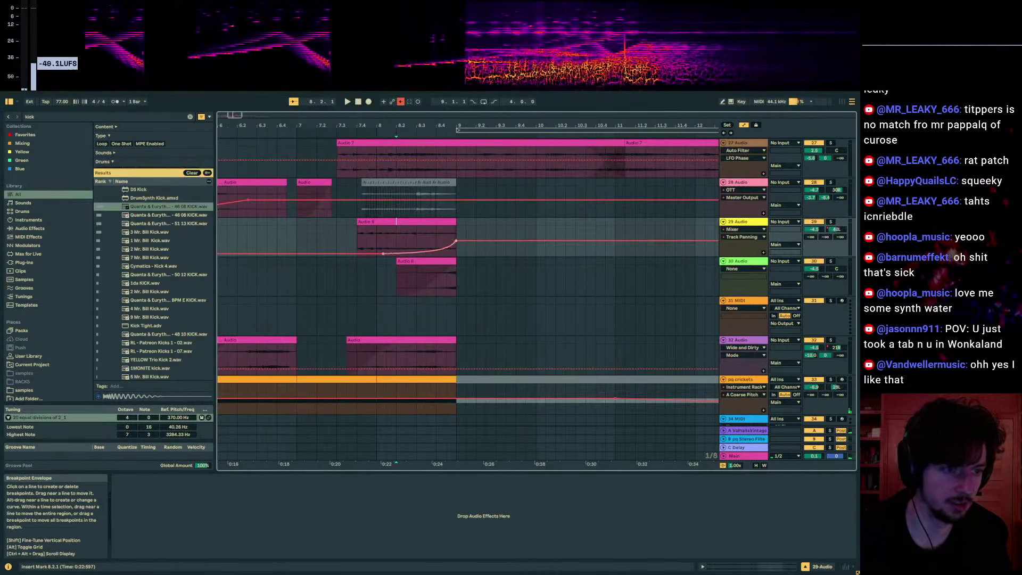
- Automate the Track Panning of 30 Audio to curve from the right toward the centre at 9.1.1 and play it
click(432, 276)
click(837, 268)
drag(417, 277, 449, 280)
click(419, 285)
key(space)
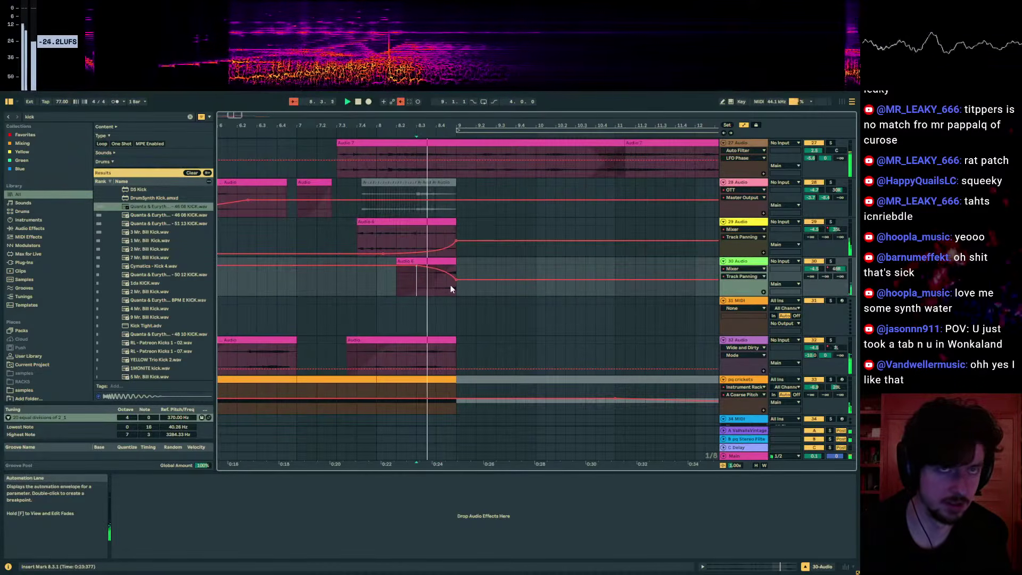
- Play the panned transition through bar 9 and inspect the pq crickets track and the automation around 9.1.1
scroll(452, 298, up, 5)
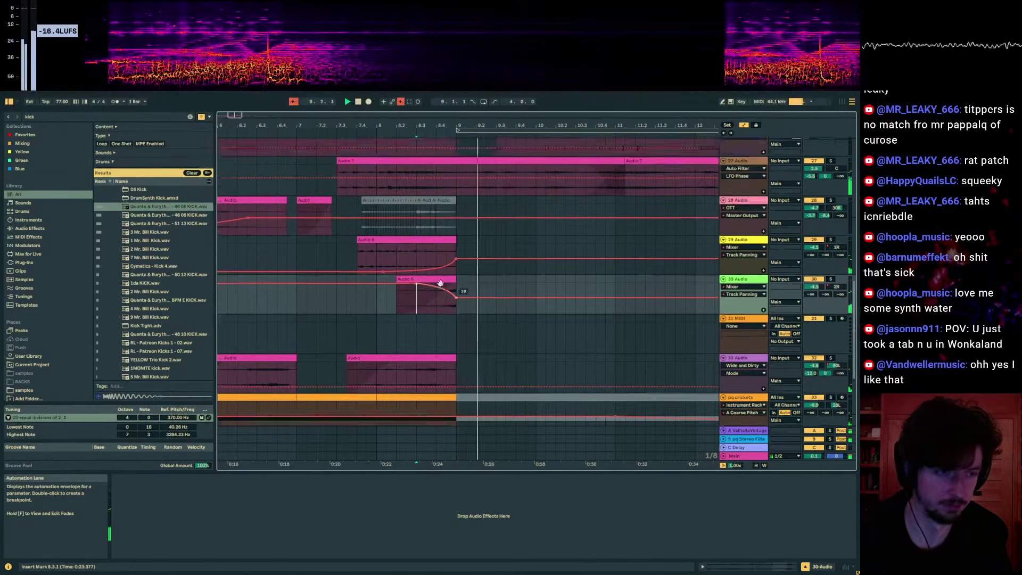
key(a)
click(458, 323)
scroll(459, 323, down, 5)
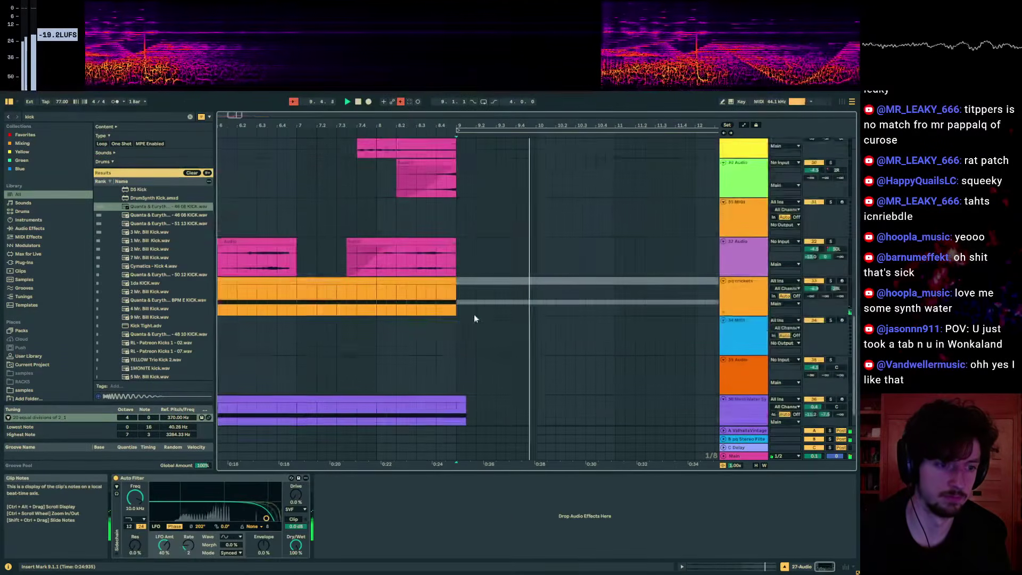
click(448, 290)
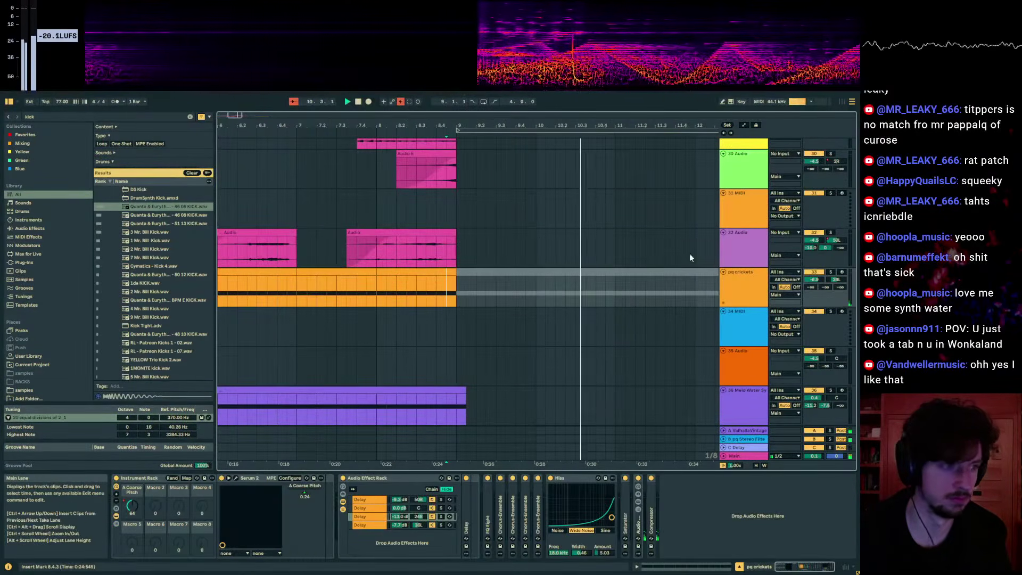
key(a)
key(a)
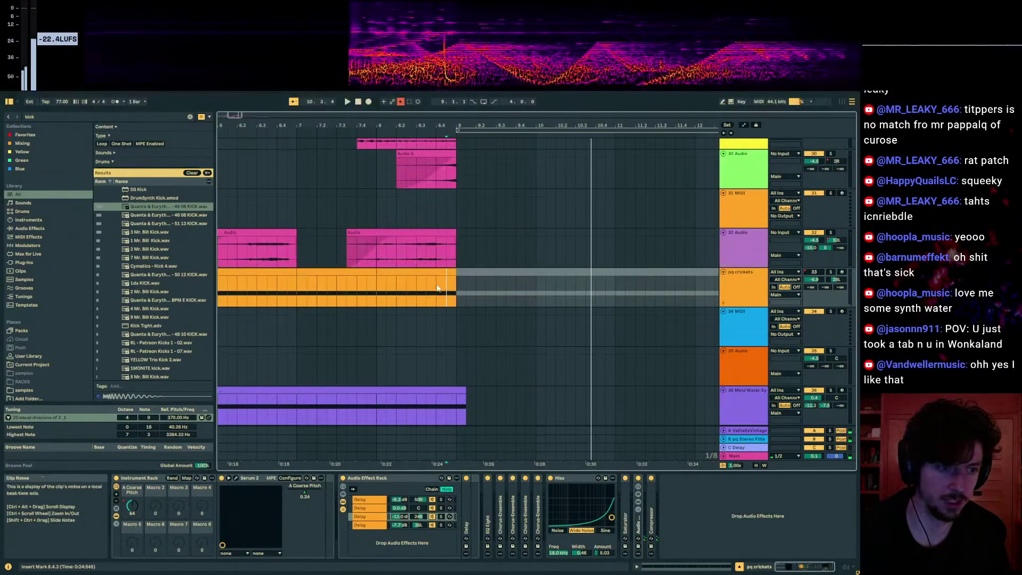
- Replay the transition from 8.3.1 and examine the clips on 26 Audio and 27 Audio between 9.1 and 9.3
click(416, 247)
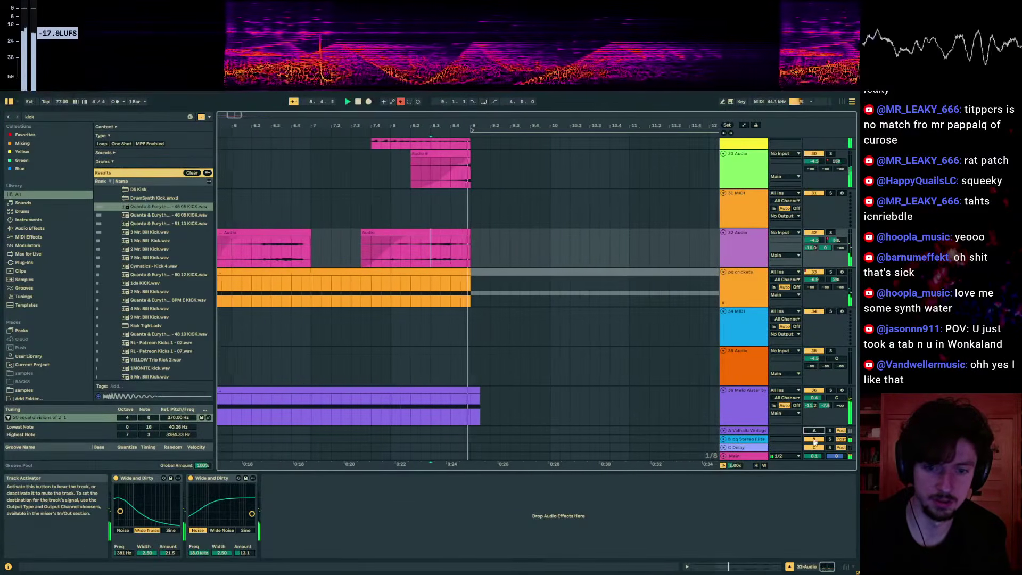
scroll(470, 297, up, 3)
ctrl+scroll(469, 297, up, 10)
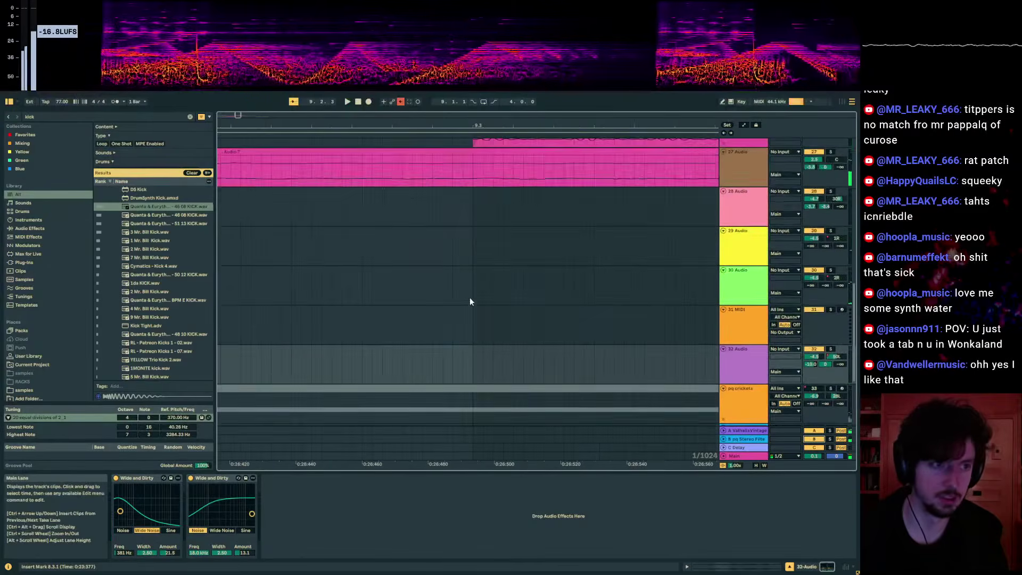
scroll(469, 297, up, 1)
ctrl+scroll(577, 158, down, 8)
scroll(501, 154, up, 3)
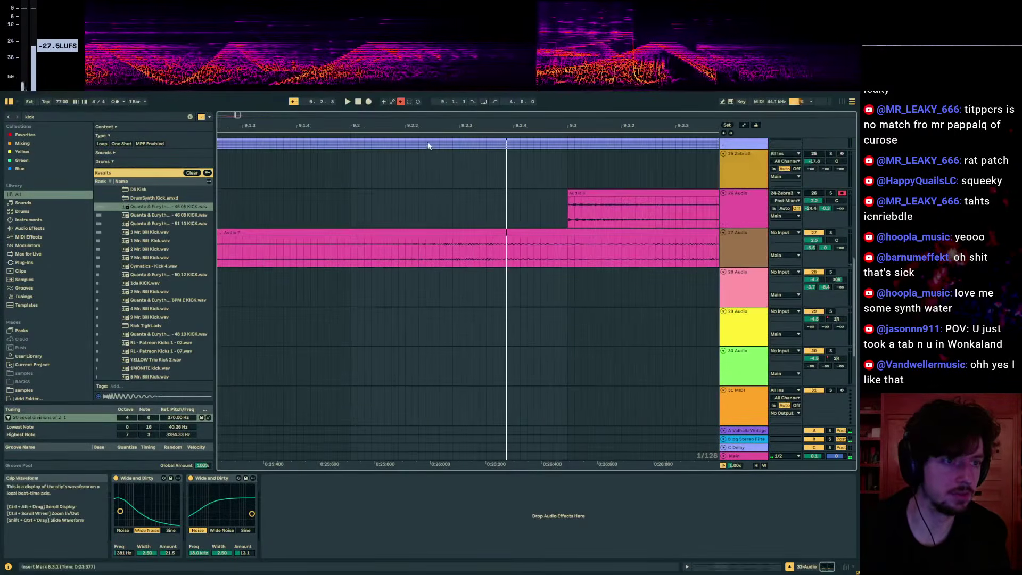
- Solo 27 Audio and try different levels on its return sends while playing the transition into bar 9
ctrl+scroll(538, 160, down, 6)
click(832, 233)
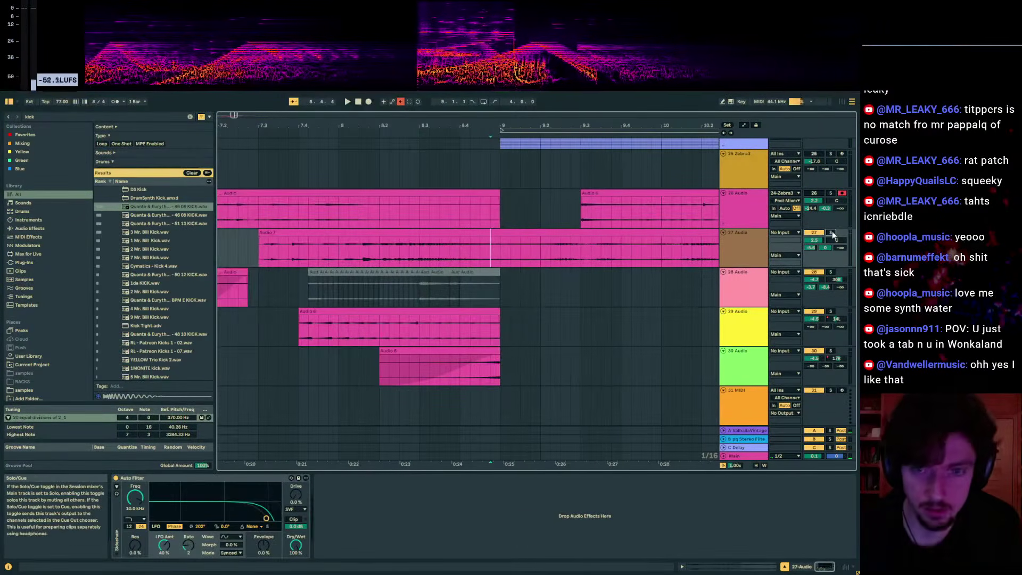
key(space)
double_click(825, 248)
double_click(809, 247)
key(space)
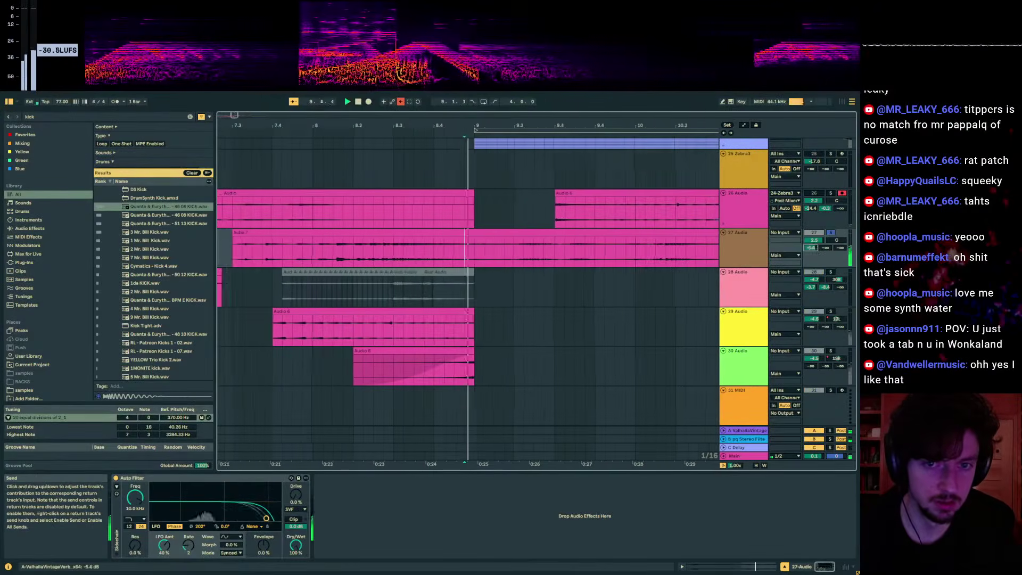
mouse_move(810, 247)
mouse_down()
mouse_move(810, 226)
mouse_move(825, 226)
mouse_up()
click(759, 248)
key(space)
click(246, 249)
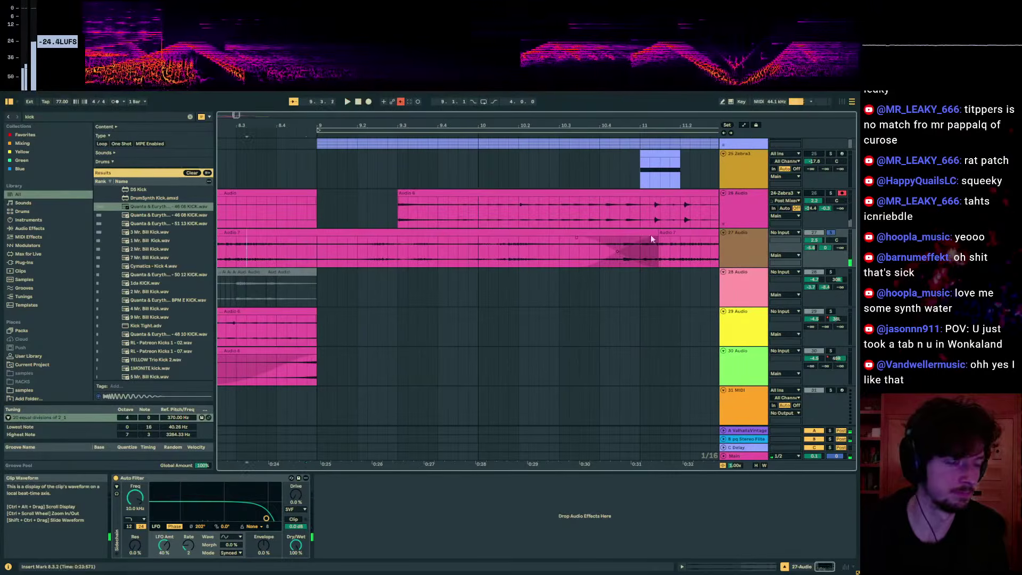
- Remove the solo from 27 Audio and replay the transition from 8.3.2, checking the drum group tracks
scroll(692, 261, up, 10)
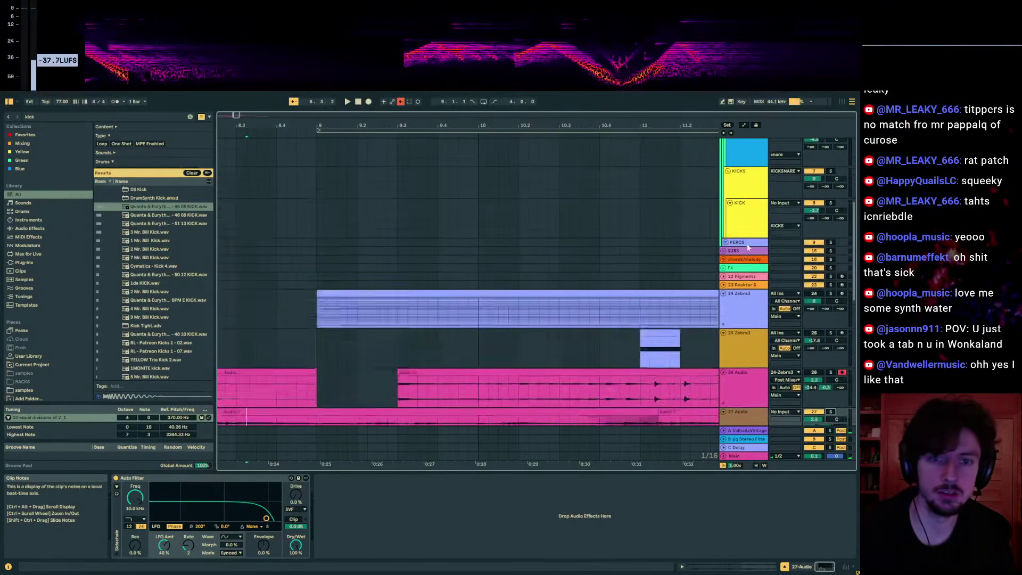
scroll(541, 250, up, 4)
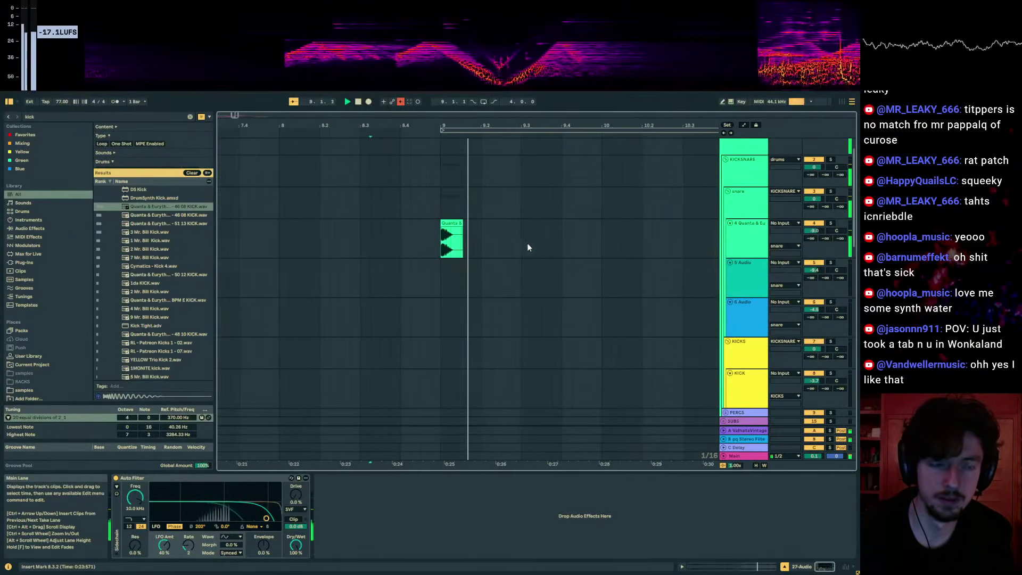
scroll(451, 267, down, 15)
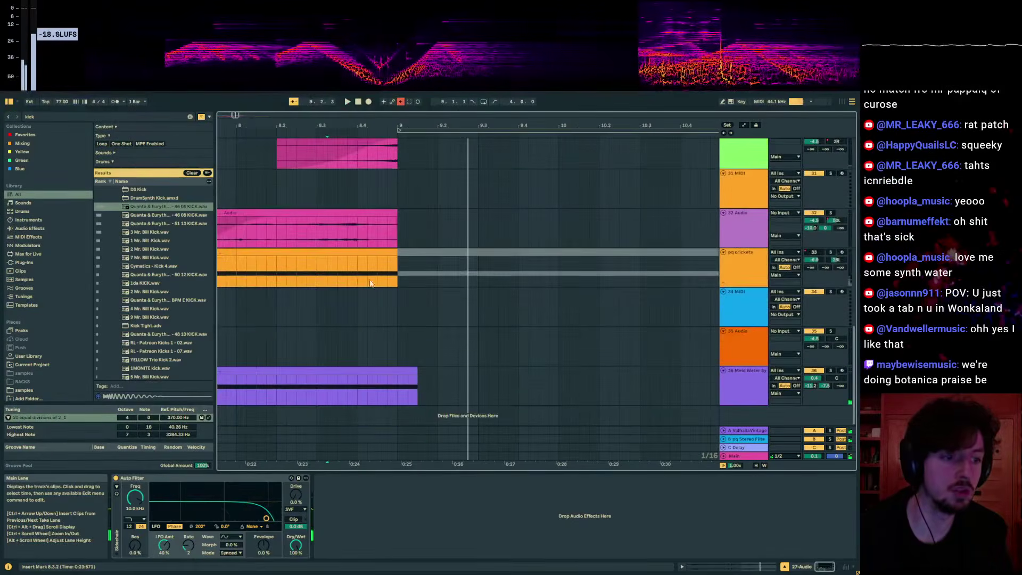
- Check the Meld Water Synthesis track's Utility gain and deactivate the part of its MIDI clip after 9.1.1
click(738, 255)
click(742, 370)
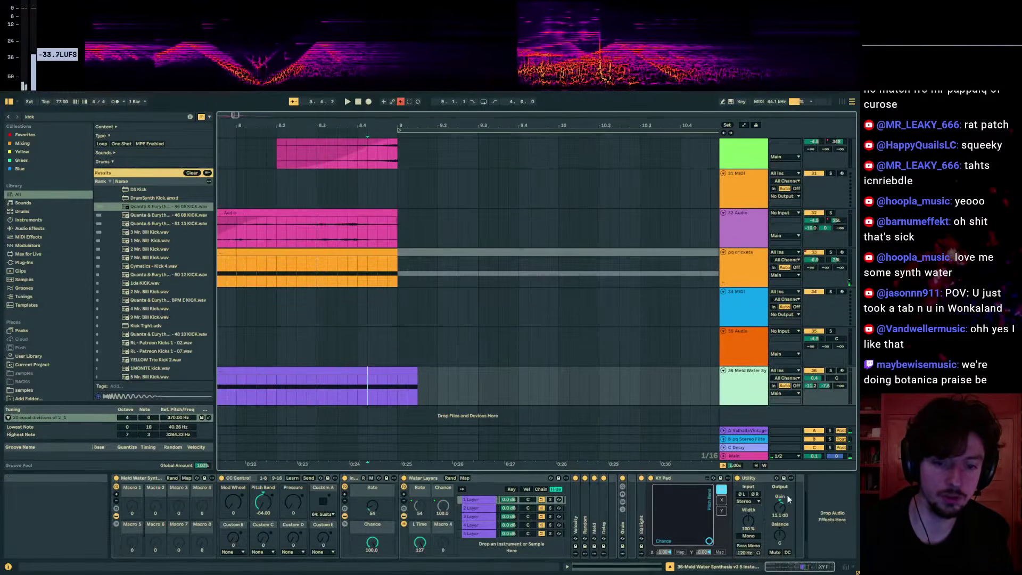
key(a)
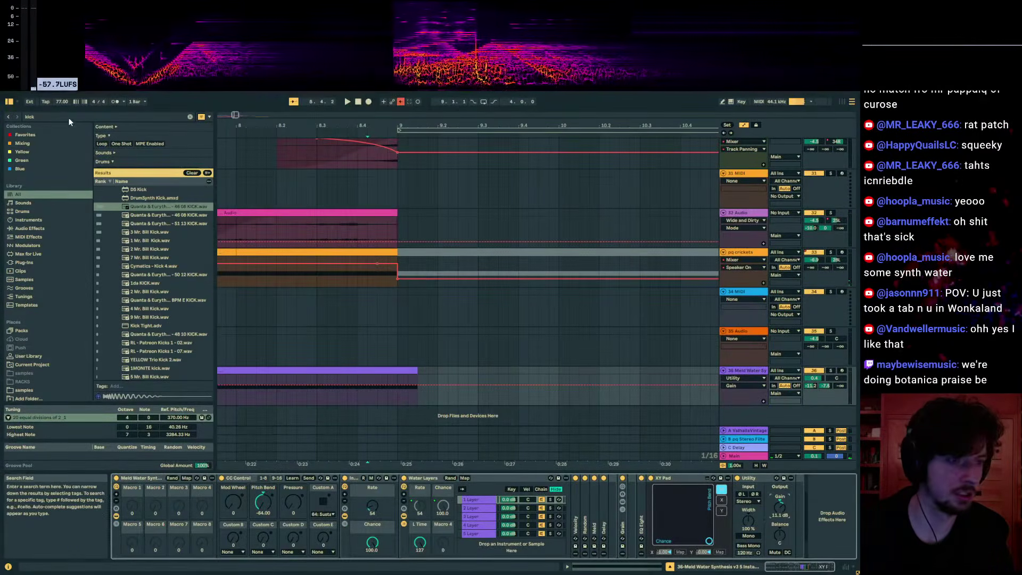
key(a)
drag(433, 392, 399, 392)
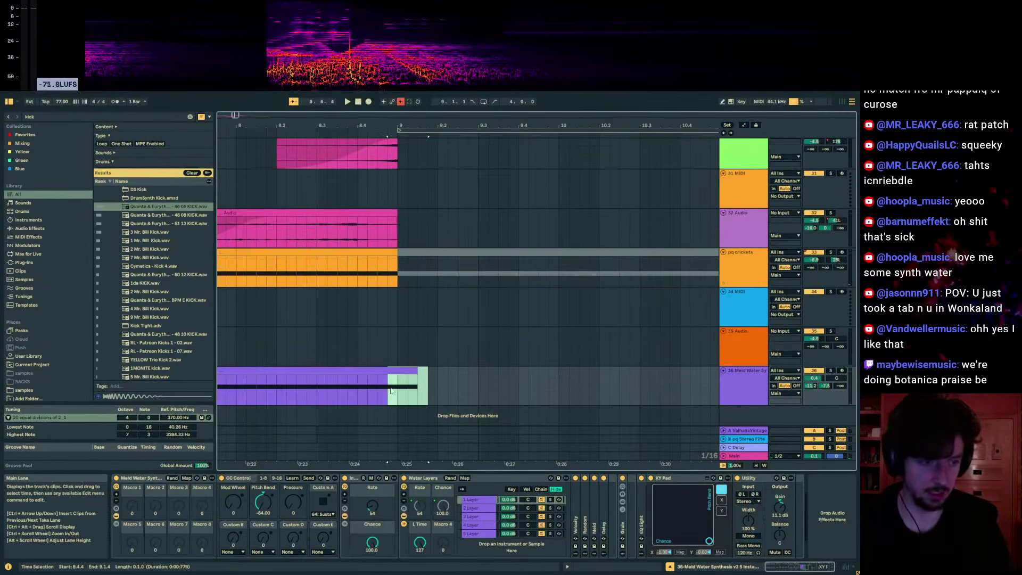
click(372, 389)
- Bounce the Meld Water Synthesis track in place
drag(376, 123, 367, 91)
click(336, 381)
right_click(331, 377)
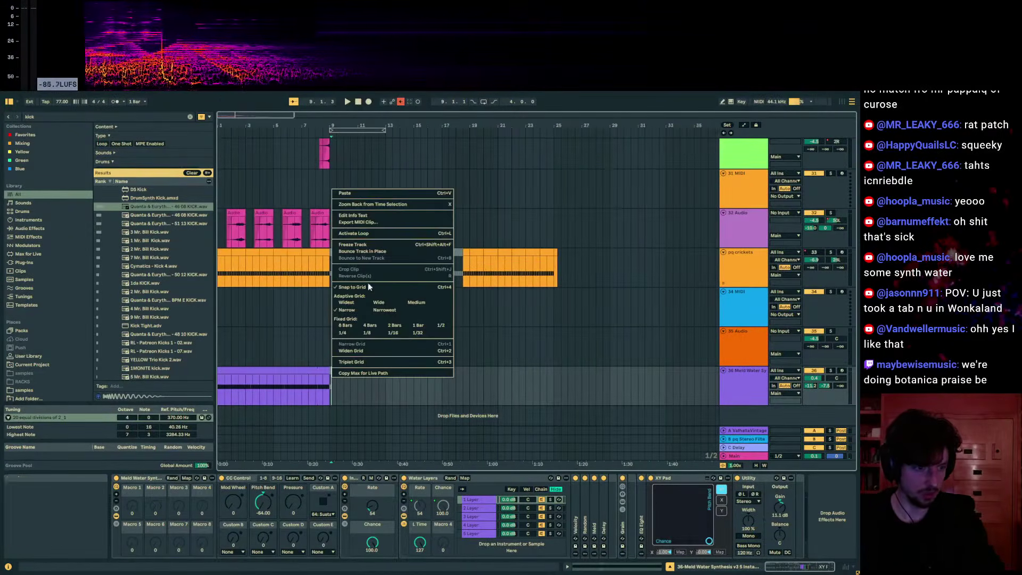
click(365, 253)
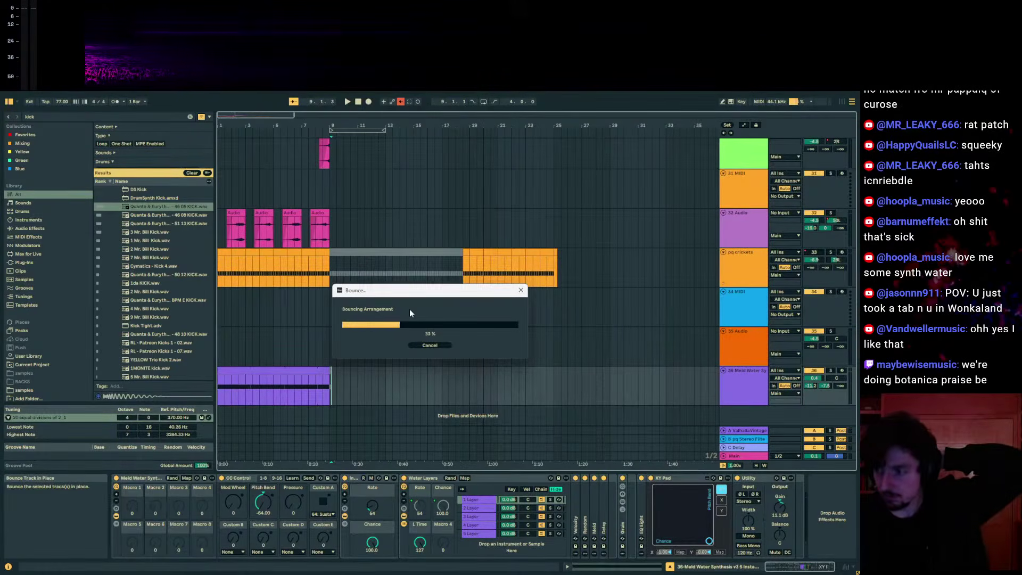
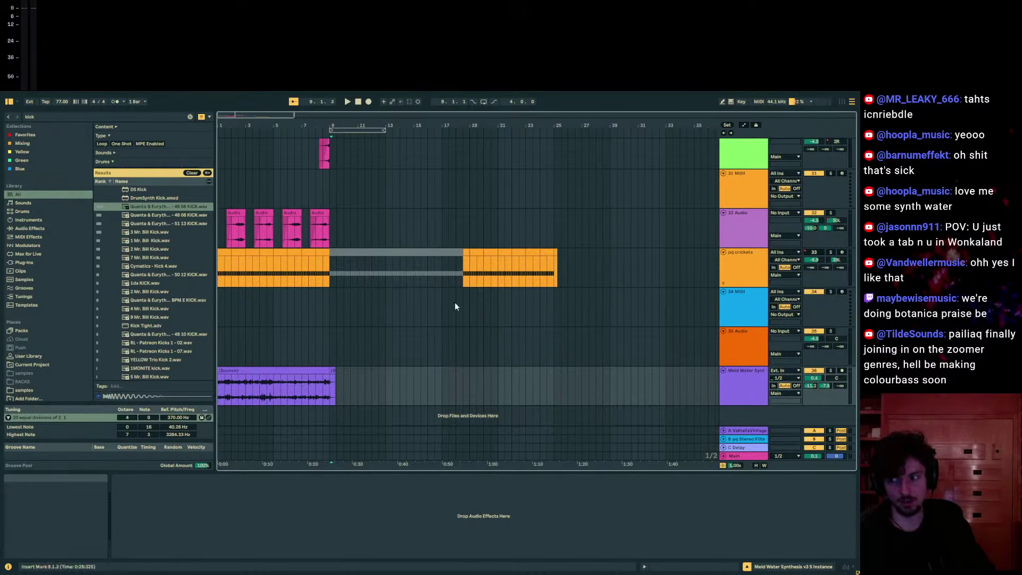
- Solo the bounced Meld Water Synthesis track and play it from bar 7 and from 3.3.1
drag(311, 123, 311, 170)
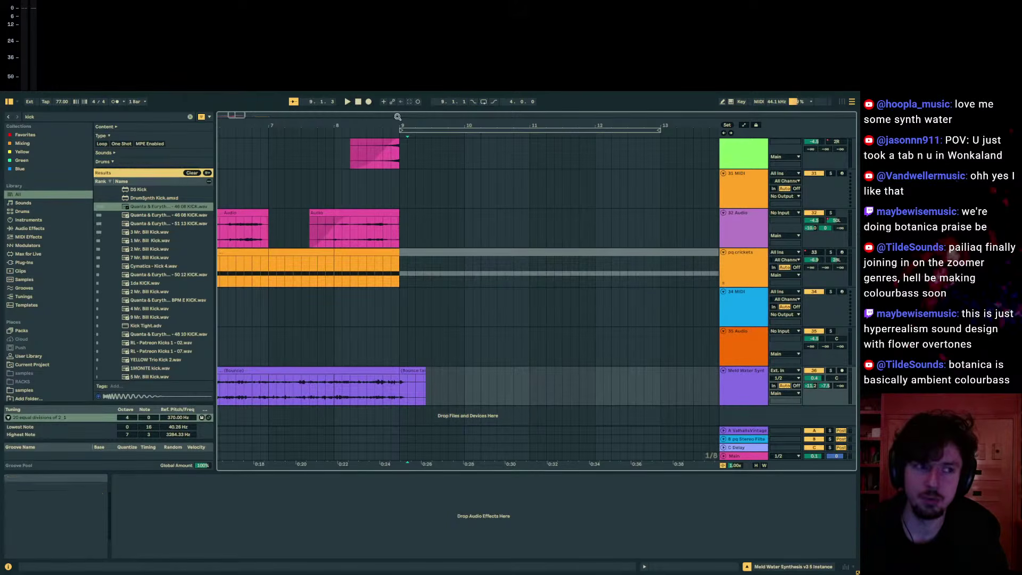
drag(359, 126, 523, 114)
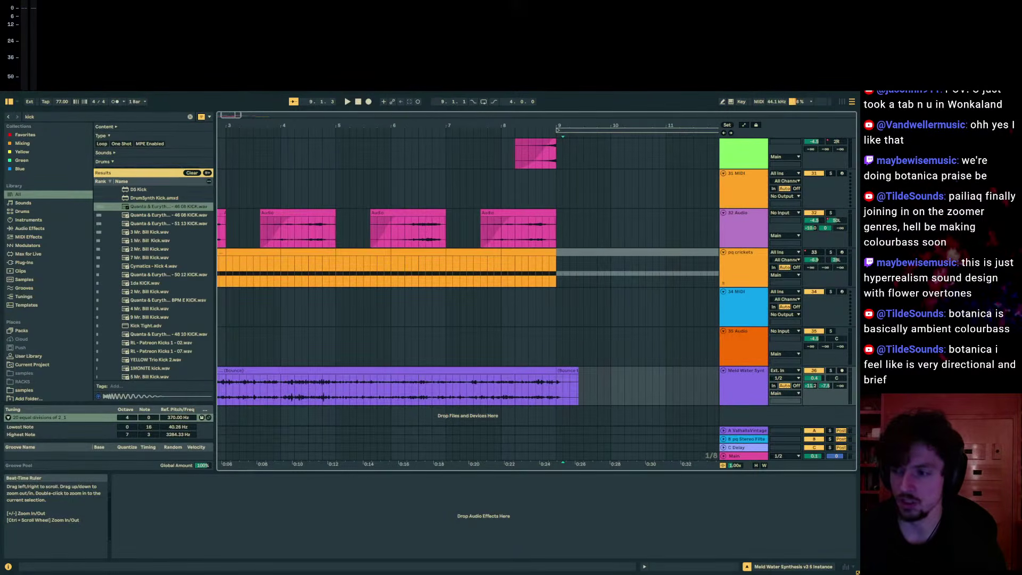
drag(521, 114, 524, 106)
click(440, 391)
click(830, 370)
key(space)
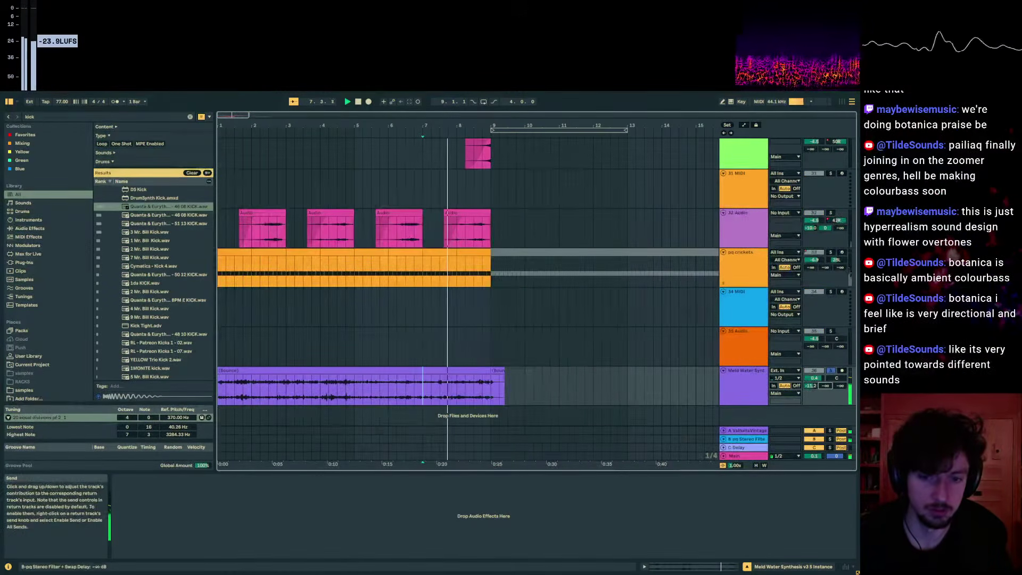
click(303, 394)
key(space)
key(space)
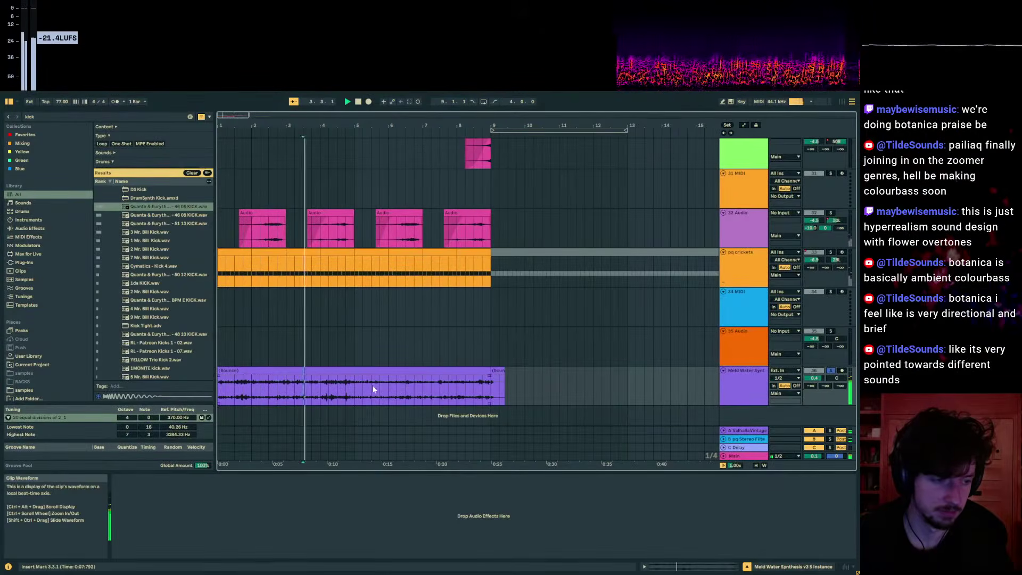
- Play the bounced audio from 1.4.1, remove the track's solo and undo the bounce
click(243, 388)
key(space)
key(space)
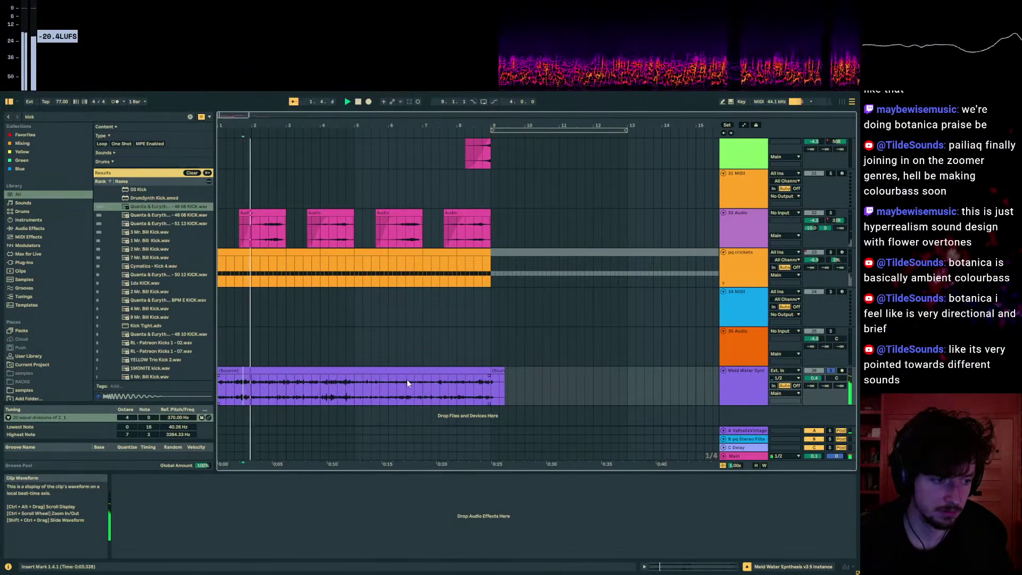
click(448, 387)
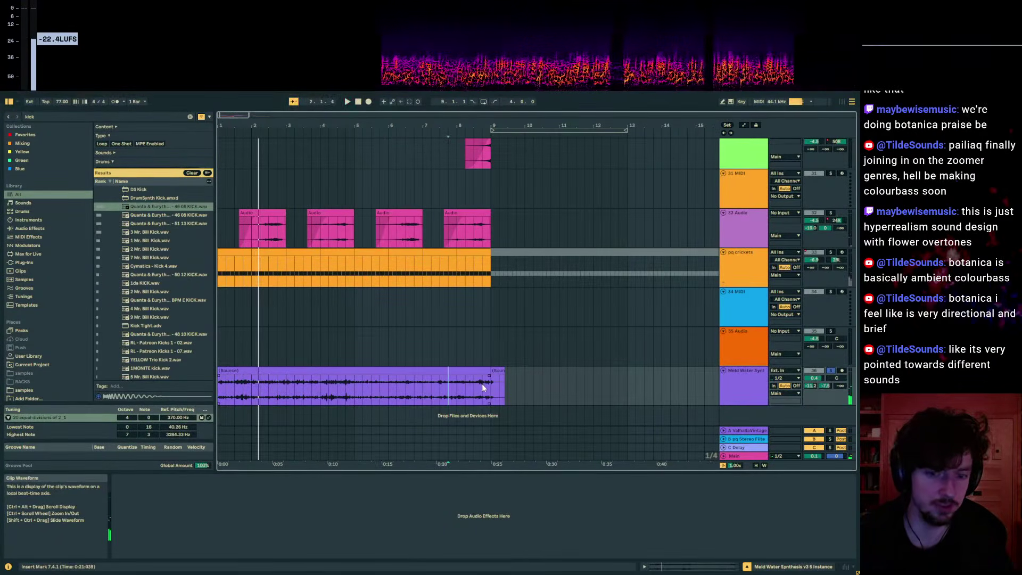
click(830, 370)
key(ctrl+z)
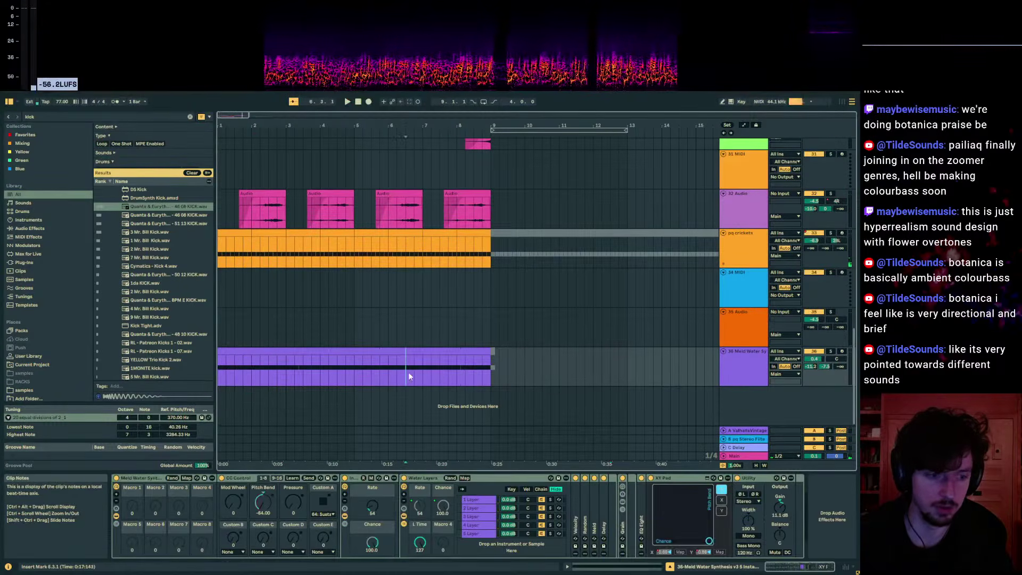
- Add an audio track below Meld Water Synthesis and set its input to that track
click(753, 365)
key(ctrl+t)
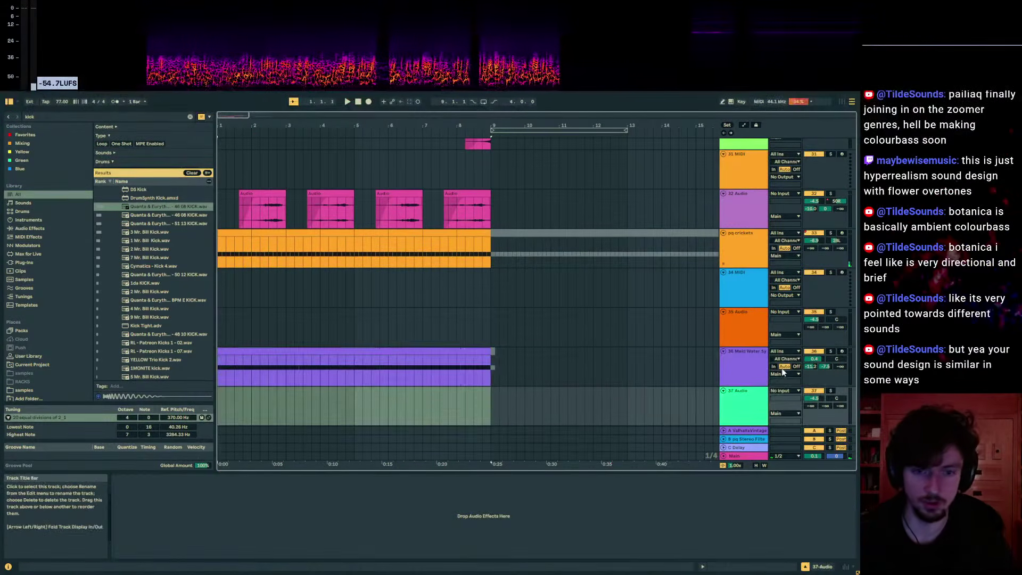
click(787, 390)
click(772, 348)
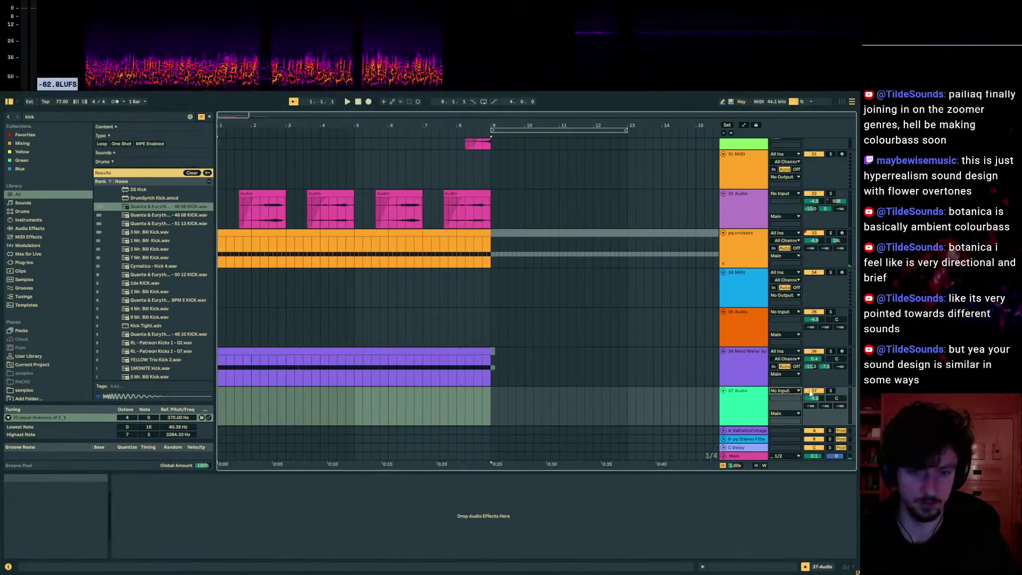
- Record the Meld Water Synthesis output onto 37 Audio from 1.1.1 to just past 9.1.1
click(313, 355)
key(F9)
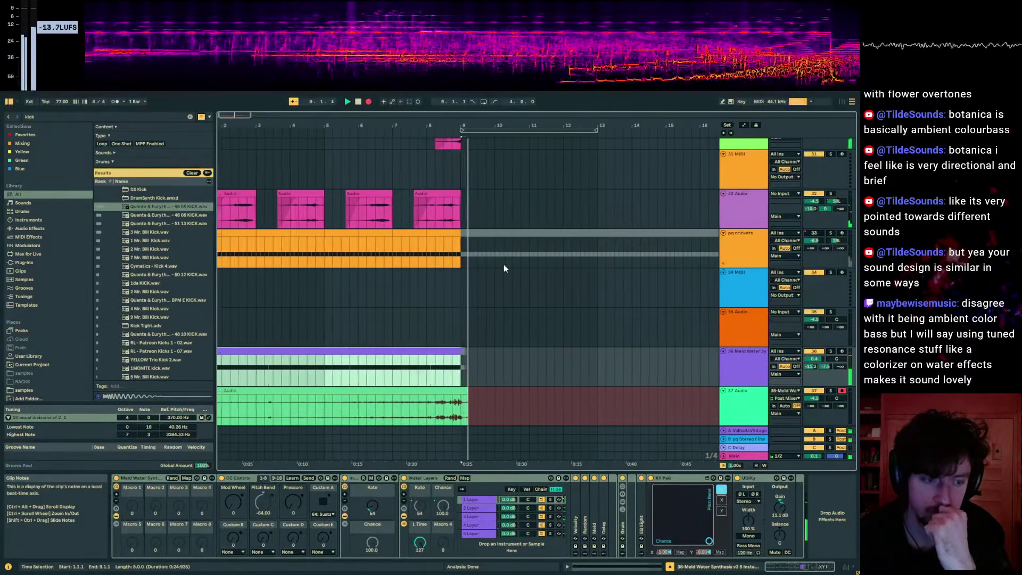
key(space)
- Add another audio track, copy the recording from 5.2.1 to 9.1.1 onto it, and give the copy a long fade-in
click(402, 394)
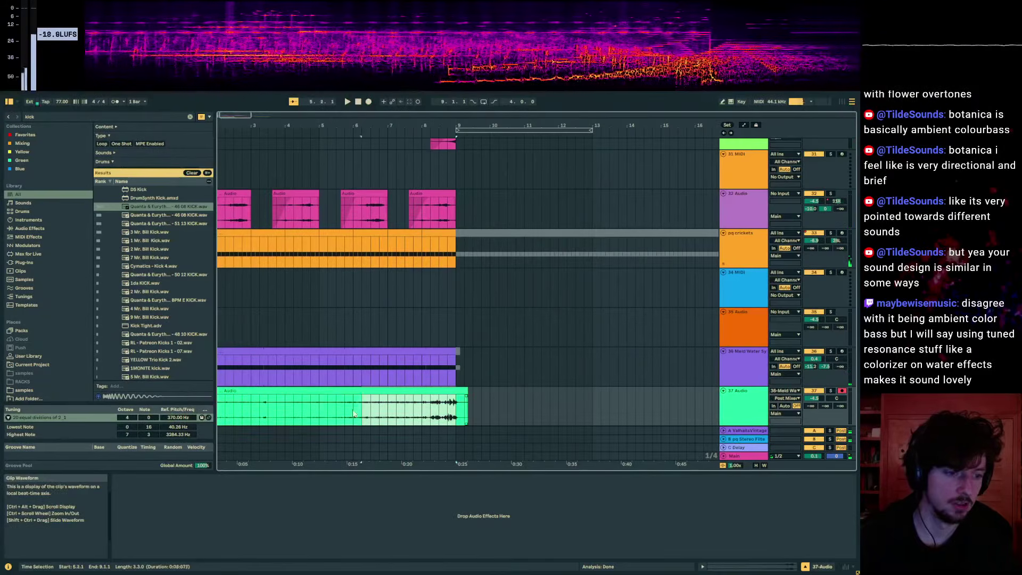
click(692, 397)
key(ctrl+t)
click(330, 398)
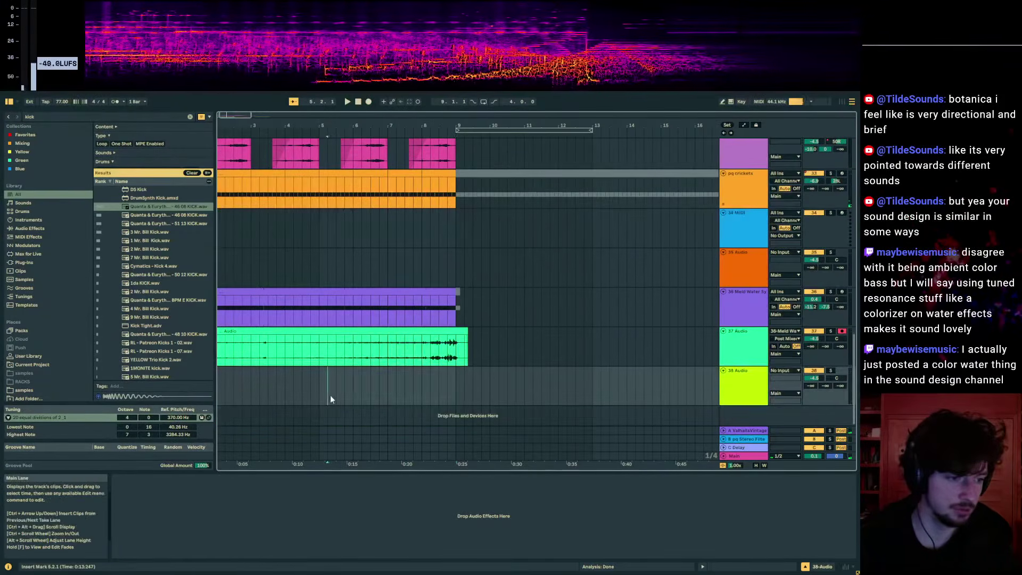
drag(367, 381, 443, 370)
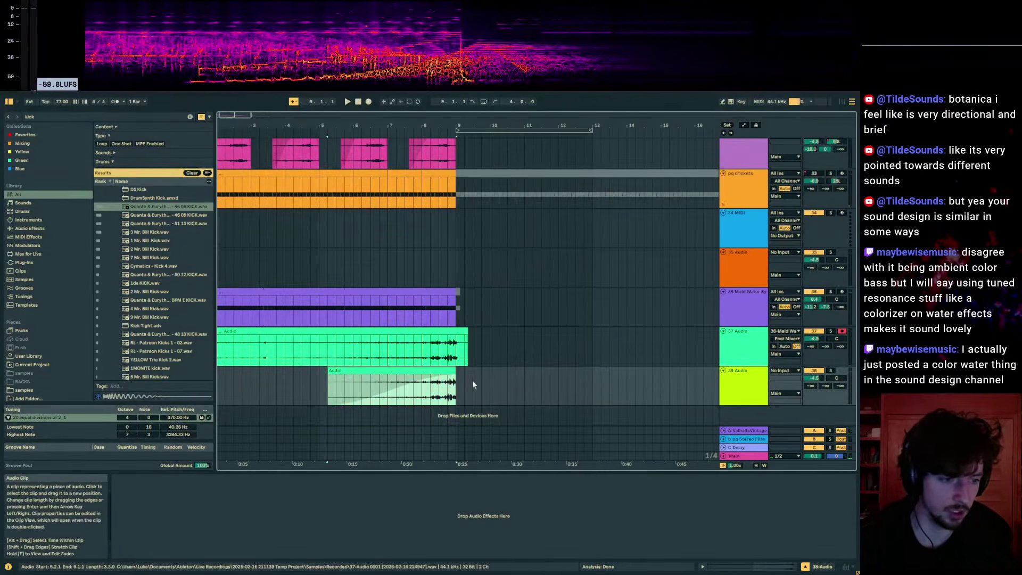
- Set the 38 Audio clip to Texture warp mode and transpose it up 12 semitones
click(741, 567)
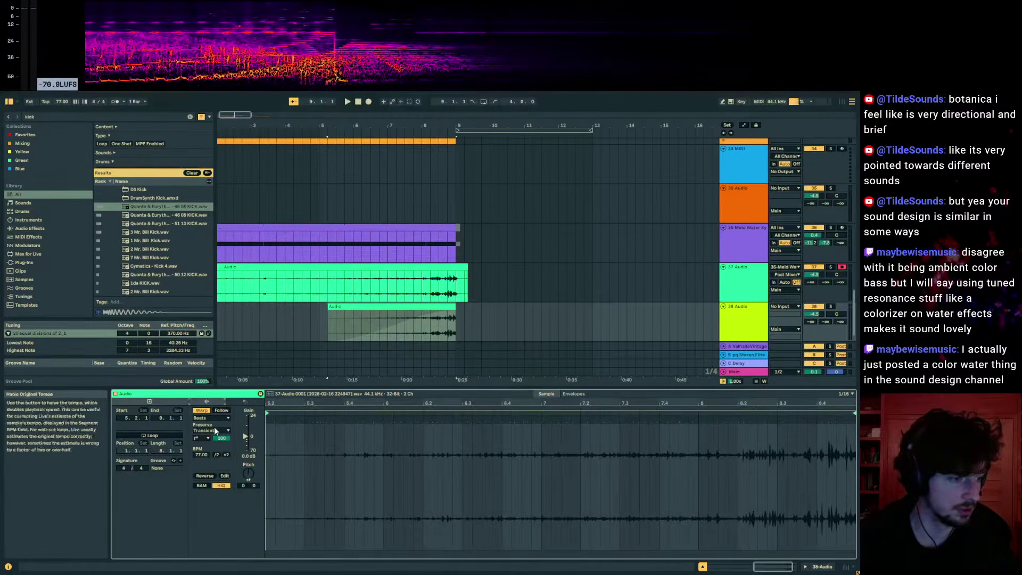
mouse_move(422, 325)
mouse_down()
mouse_move(439, 327)
mouse_move(424, 331)
mouse_up()
key(space)
- Solo 38 Audio and automate its Track Panning to curve from the right toward the centre at 9.1.1
click(830, 306)
key(a)
key(space)
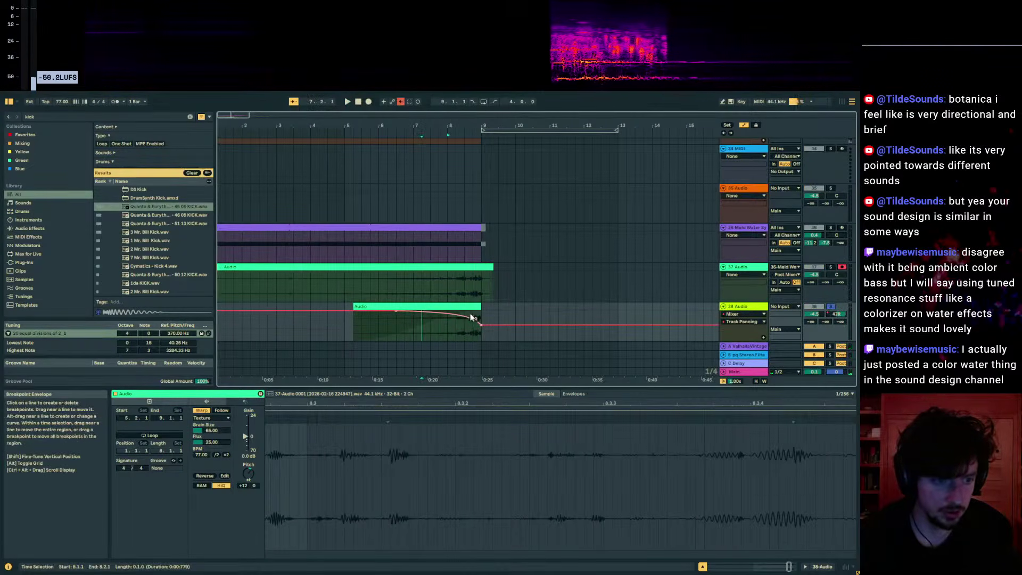
- Raise the Texture grain size of the 38 Audio clip to about 149
click(445, 336)
drag(226, 430, 226, 410)
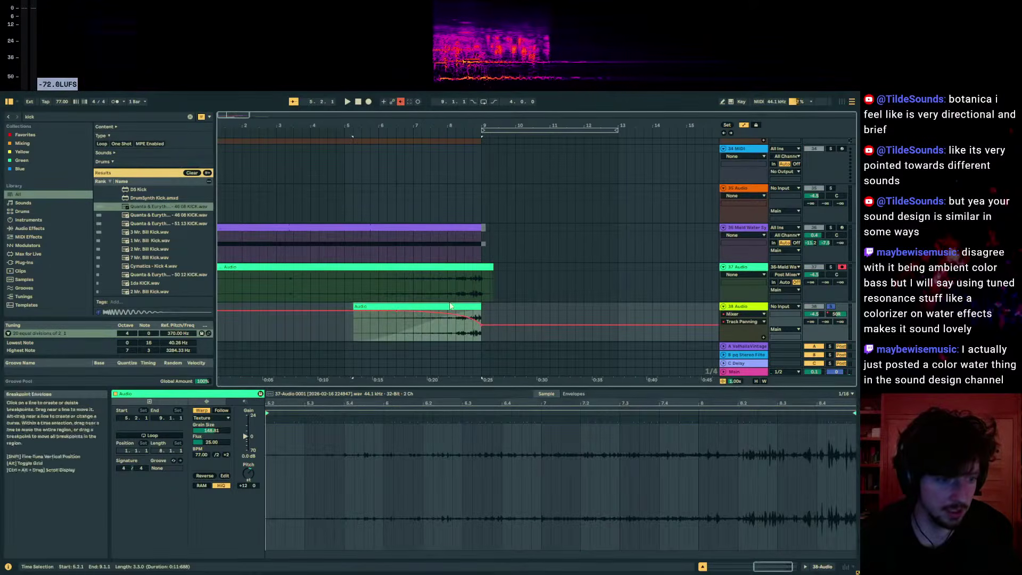
- Duplicate the 38 Audio track with the copy's panning automation mirrored to the left, and load a Shifter onto the copy
key(ctrl+d)
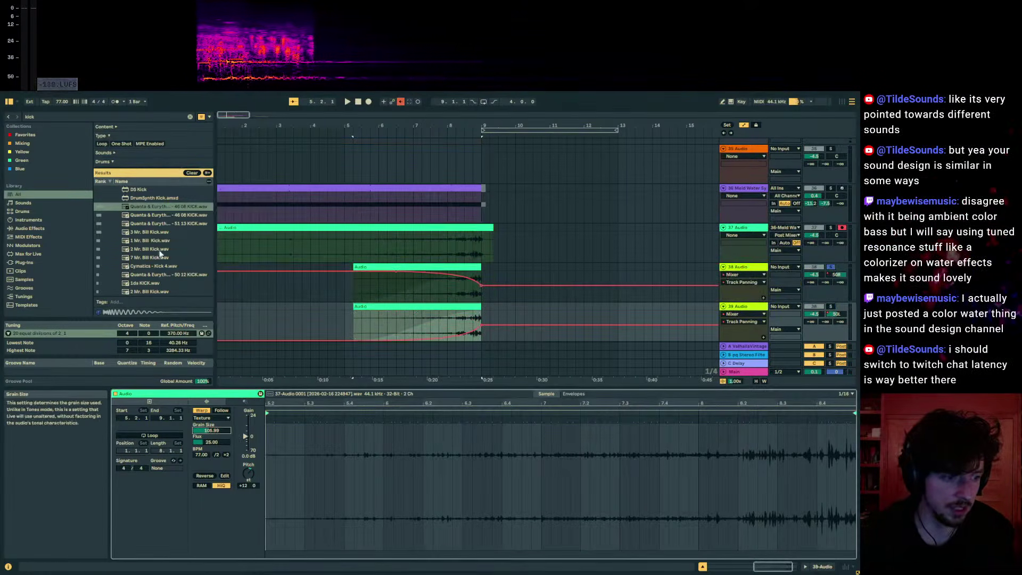
key(ctrl+f)
text(shi)
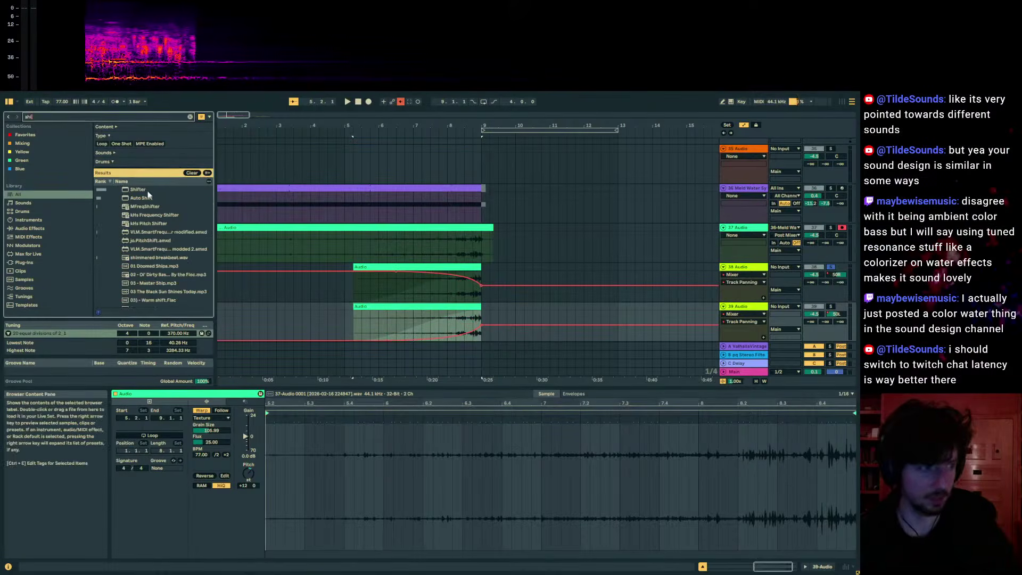
key(Return)
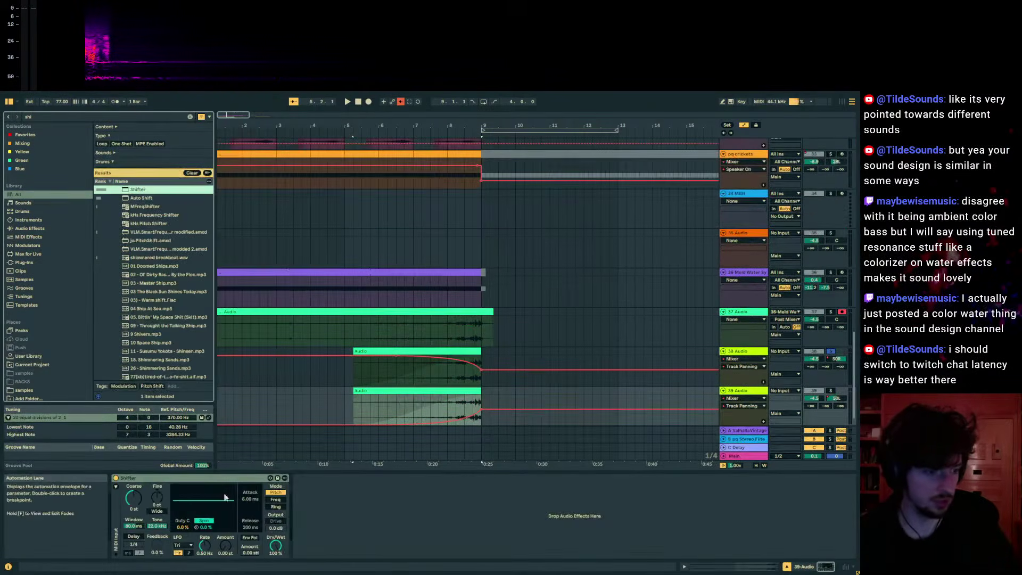
- Switch the Shifter to Freq mode with Fine at -221 Hz and play the transition into bar 9 with all tracks unsoloed
click(276, 499)
drag(158, 497, 157, 527)
key(space)
click(466, 415)
key(space)
key(space)
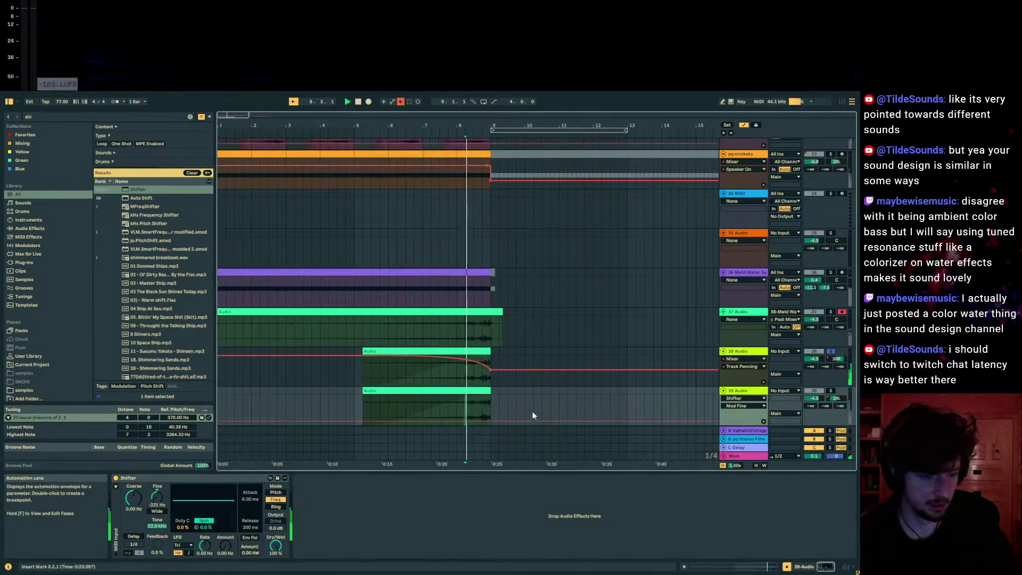
click(830, 391)
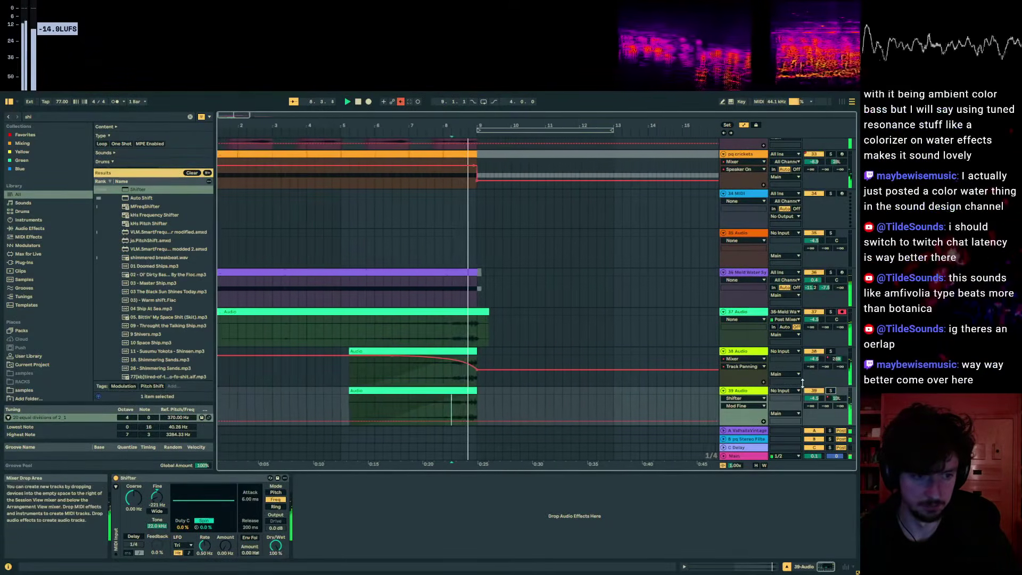
scroll(538, 337, up, 2)
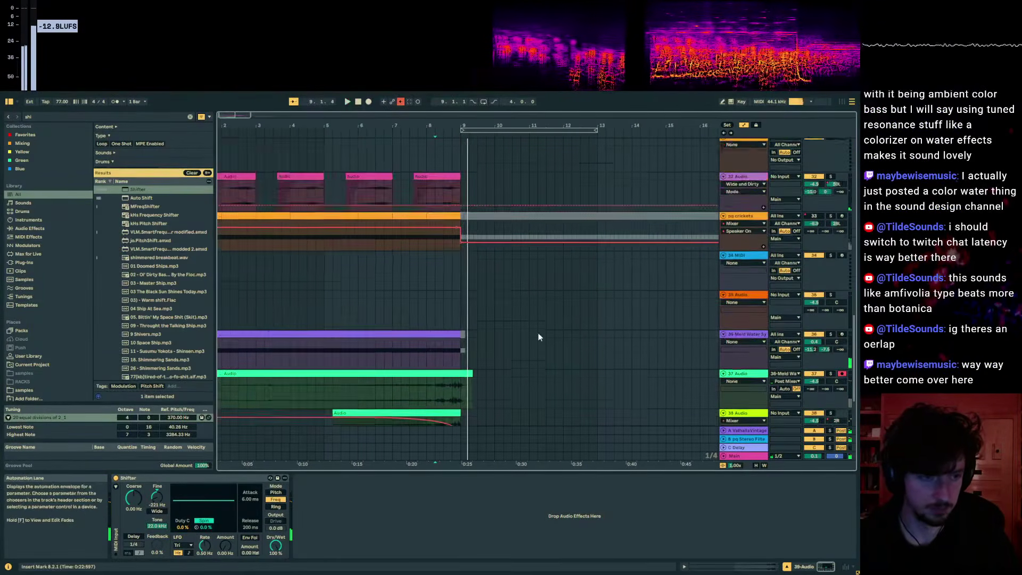
- Add another audio track, search the library for white noise, and place White Noise Riser 4 from 7.1.1 to 9.1.1
scroll(538, 337, down, 3)
key(a)
key(ctrl+t)
key(ctrl+f)
text(white noise)
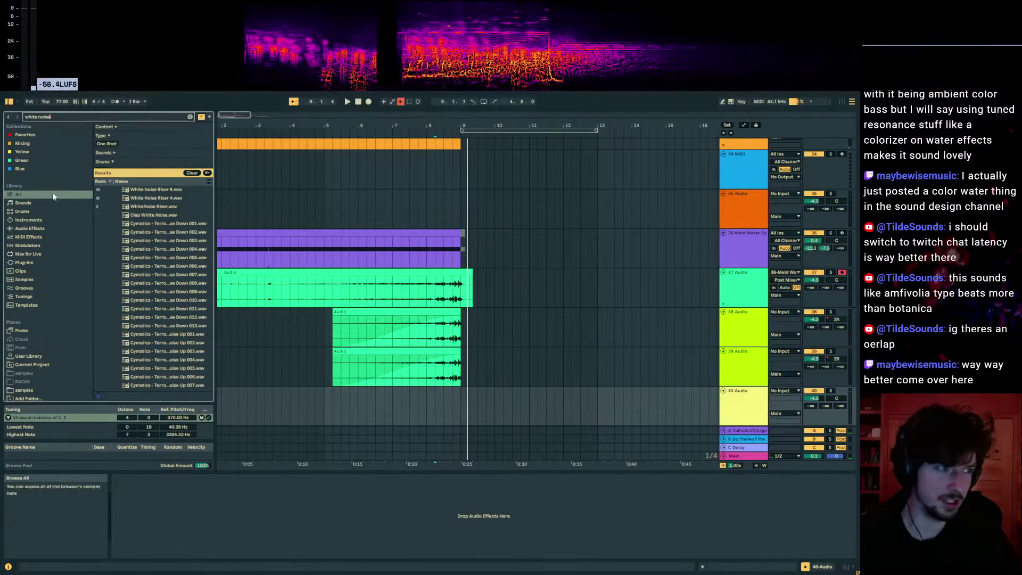
mouse_move(152, 198)
mouse_down()
mouse_move(399, 405)
mouse_move(400, 391)
mouse_move(477, 403)
mouse_move(449, 416)
mouse_up()
- Give White Noise Riser 4 a fade-in and set its warp mode to Re-Pitch
click(446, 407)
key(space)
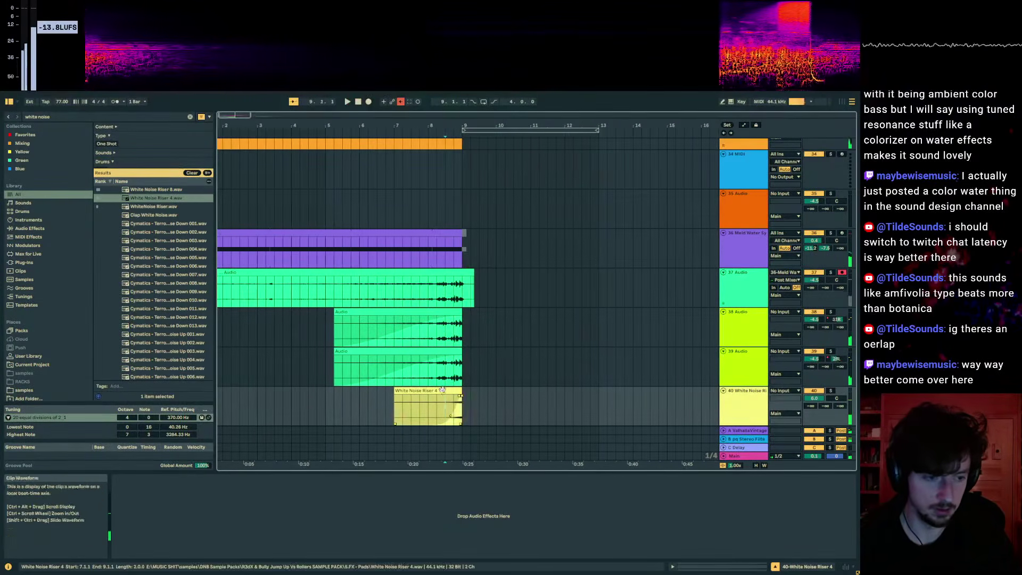
click(708, 566)
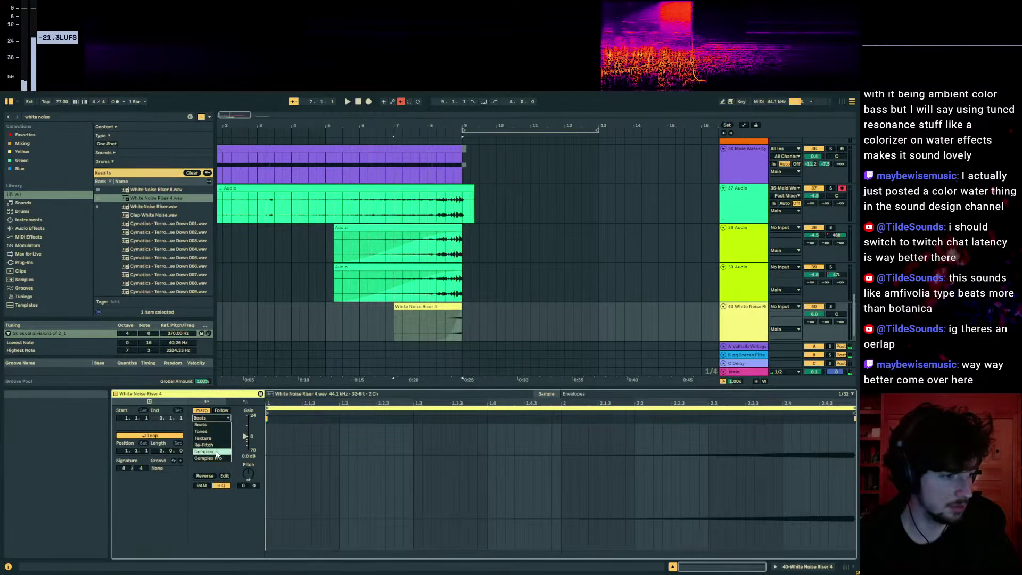
click(212, 445)
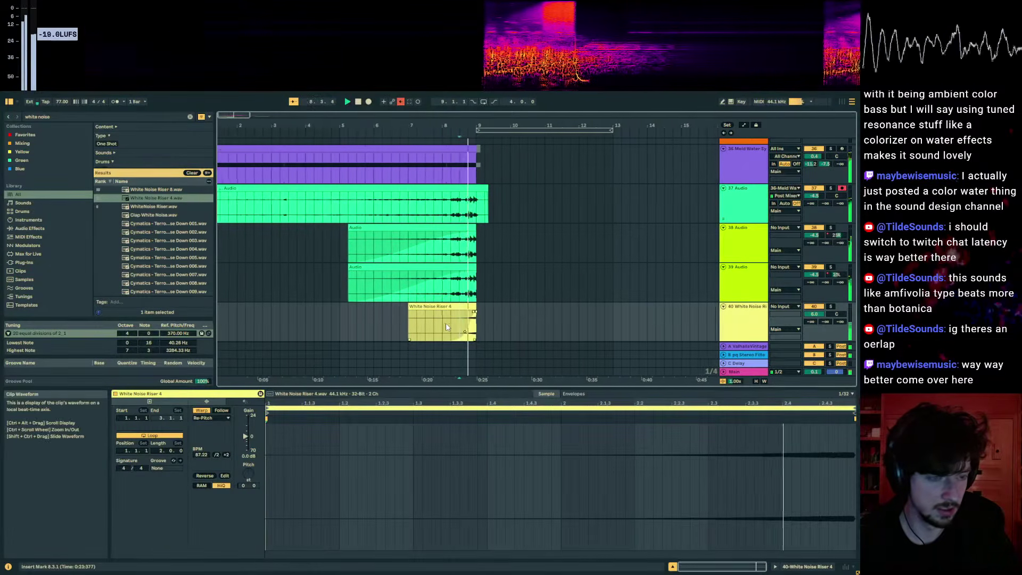
- Deactivate the part of the 27 Audio clip from 9.1.1 to 9.2.1 and replay the transition into bar 9
scroll(468, 294, up, 10)
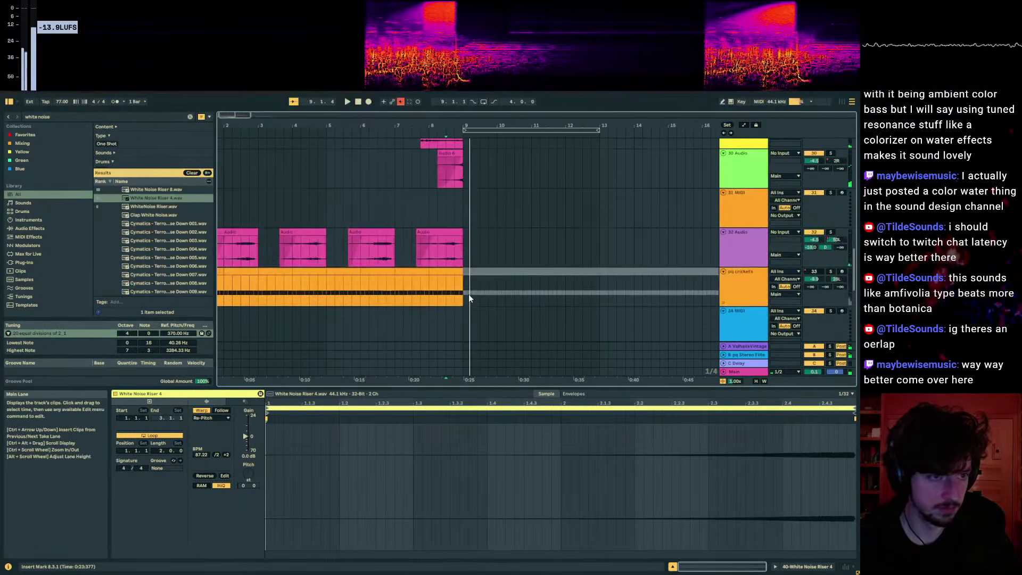
scroll(468, 293, up, 5)
drag(464, 249, 471, 248)
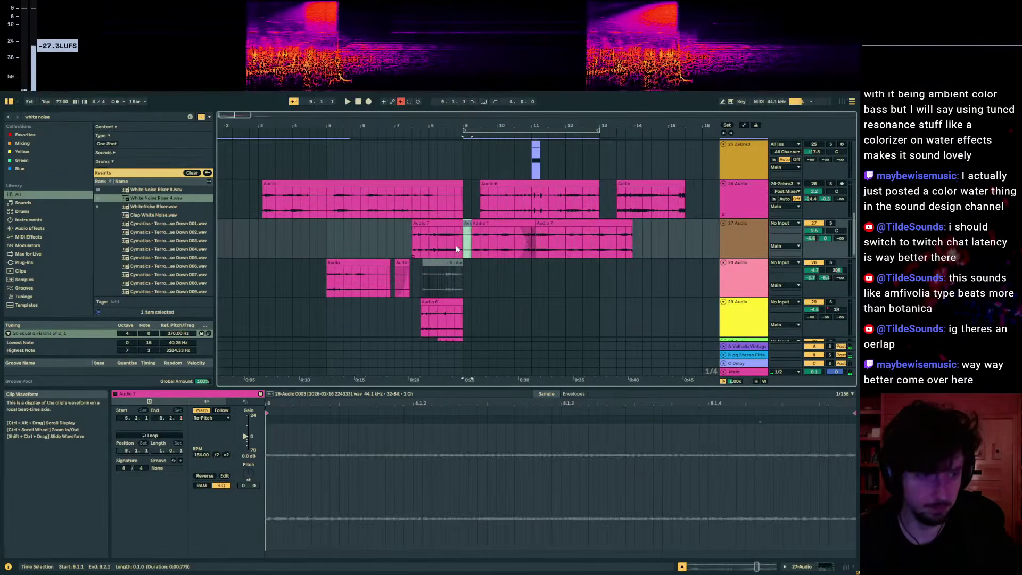
click(455, 248)
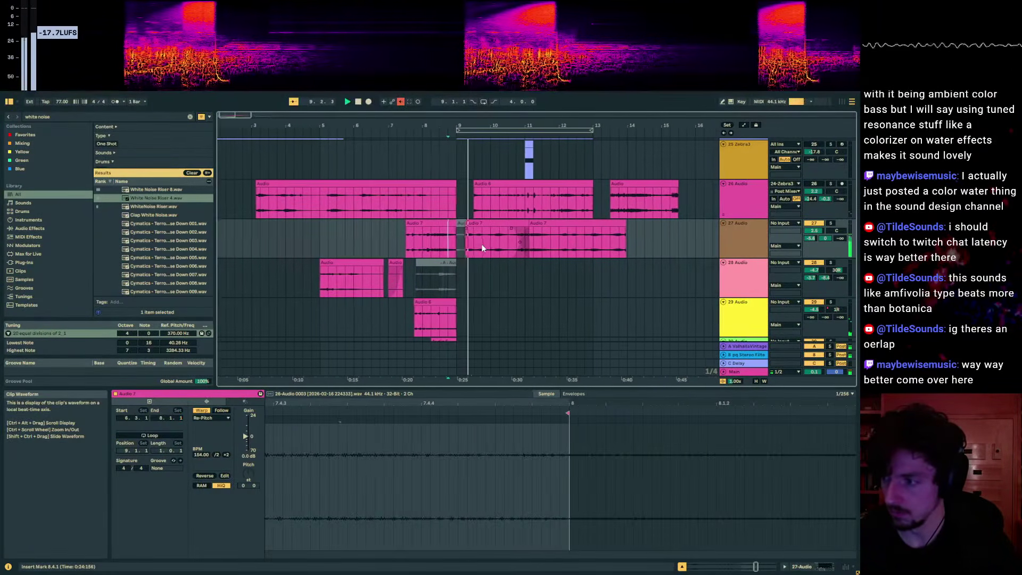
click(460, 247)
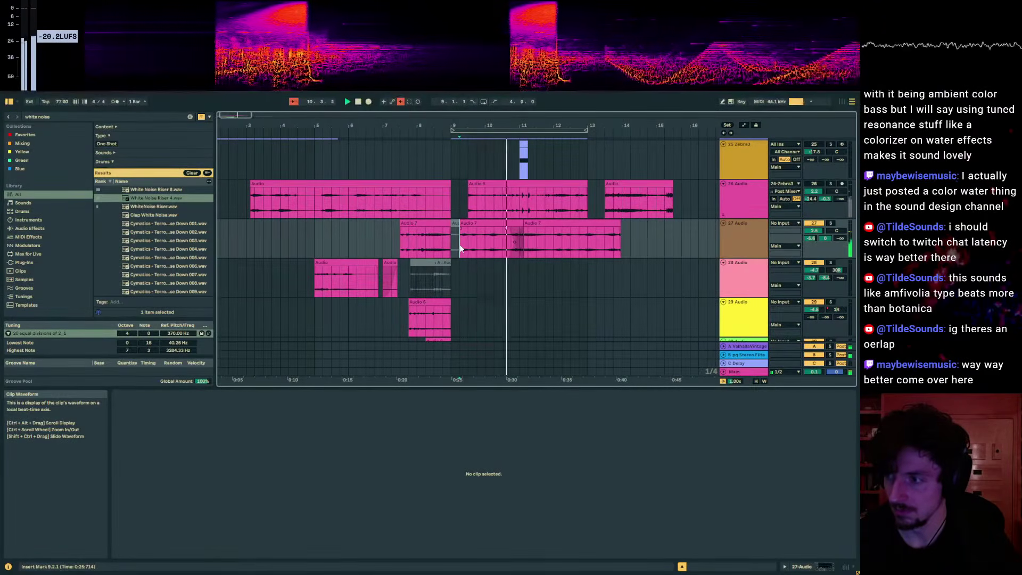
click(442, 248)
drag(446, 120, 353, 191)
key(Right)
key(Right)
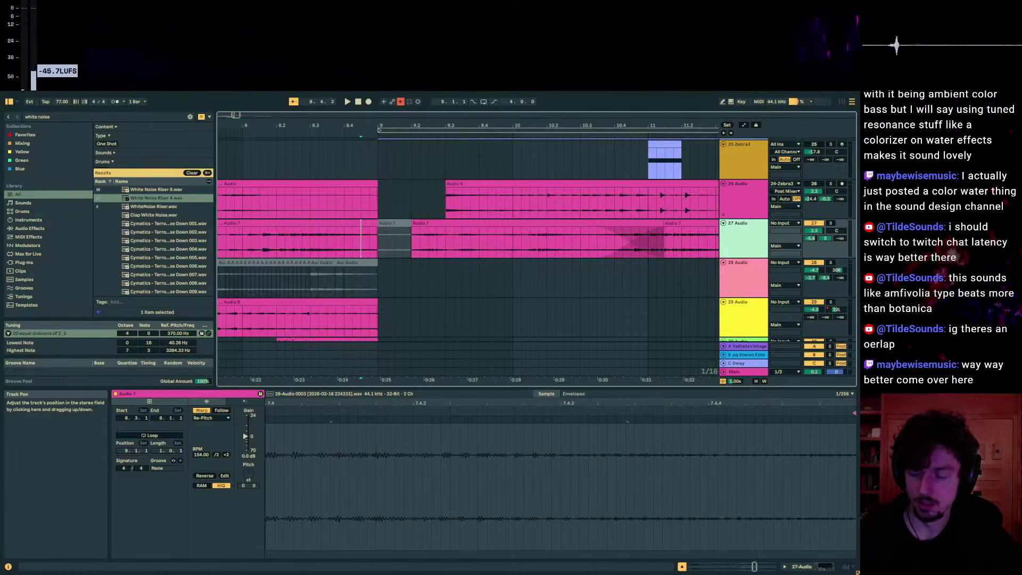
drag(859, 178, 859, 224)
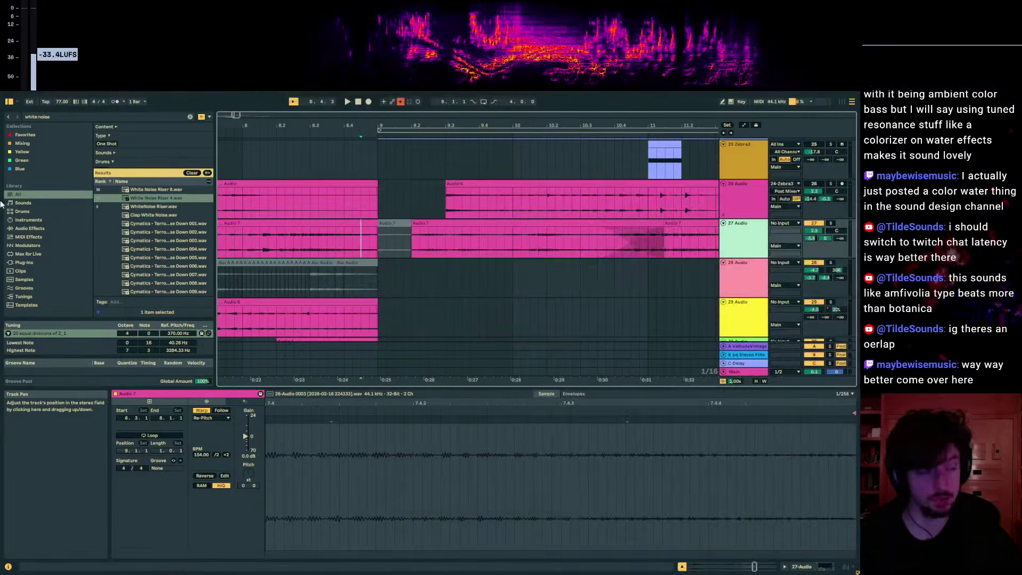
- Search the sample library for goop and preview the resonance, binaural and resonant goop recordings
click(83, 117)
key(ctrl+a)
key(BackSpace)
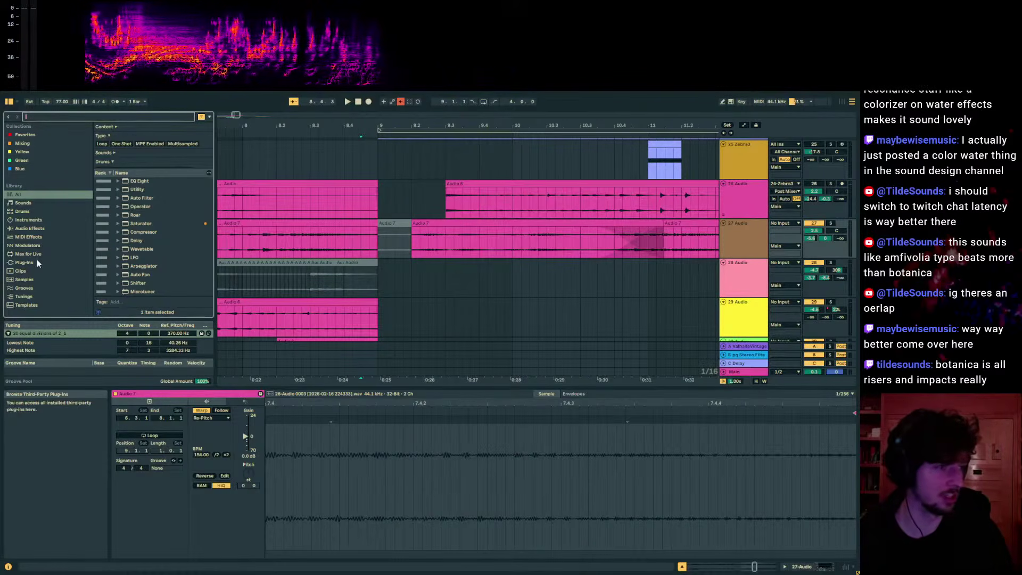
scroll(37, 259, down, 3)
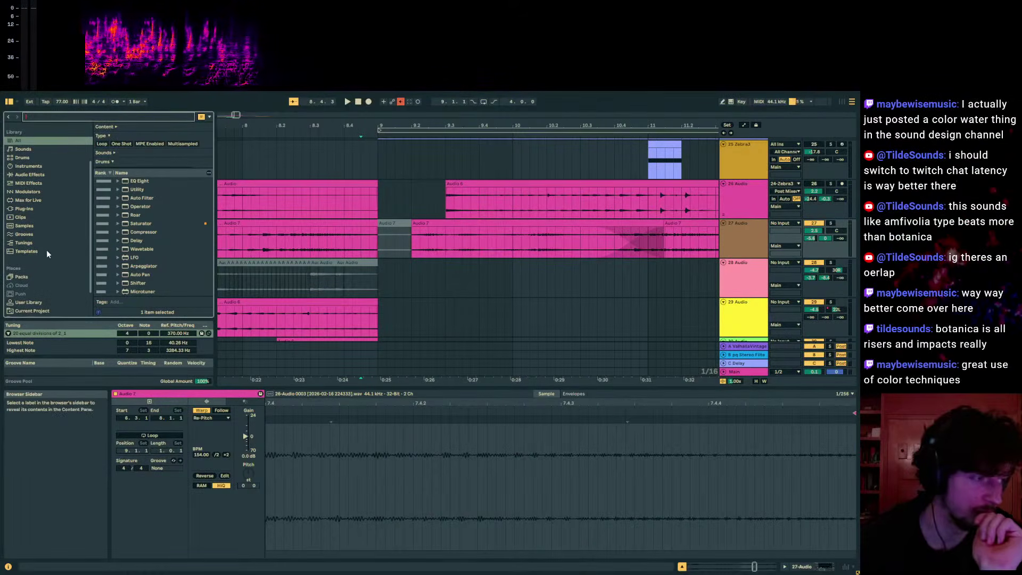
scroll(36, 274, down, 1)
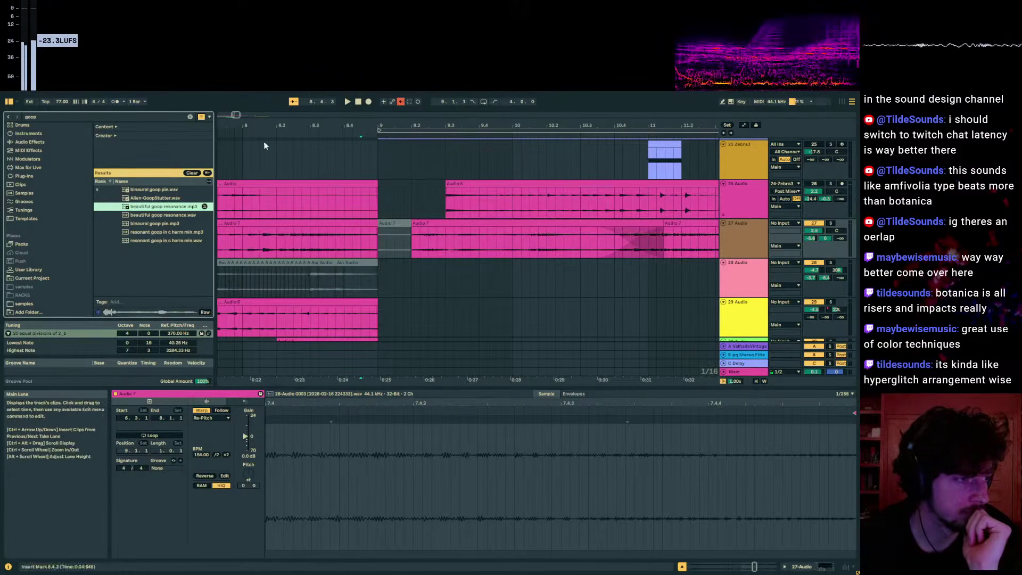
key(minus)
click(173, 223)
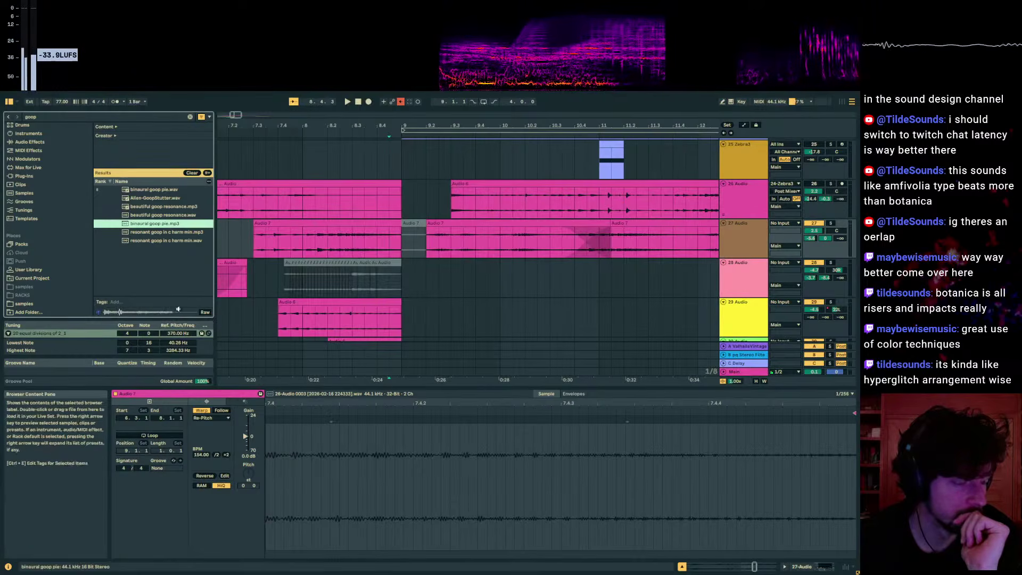
key(Down)
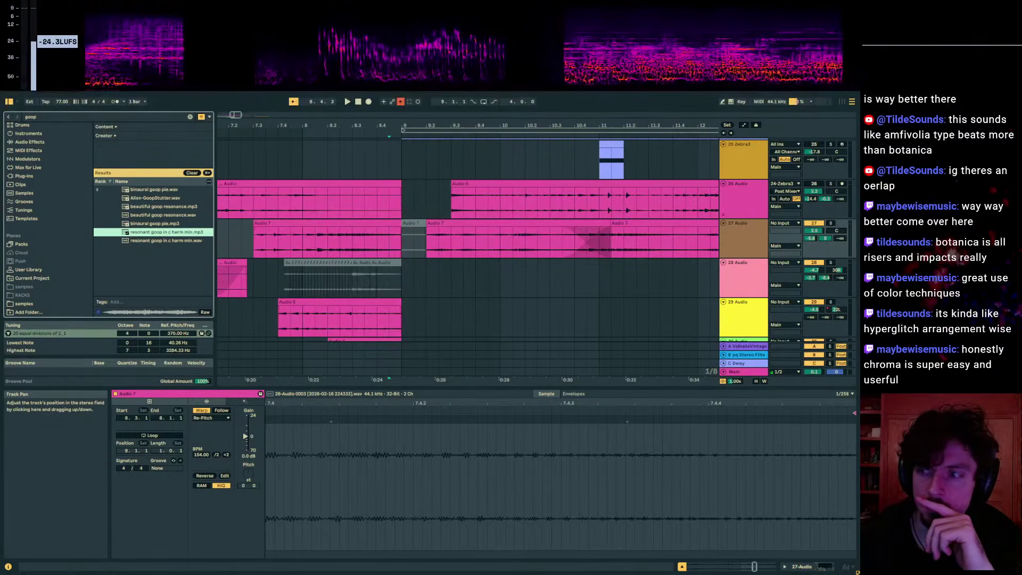
- Place resonant goop in c harm min.mp3 on a new audio track across bar 9, solo it and play it
scroll(534, 257, down, 12)
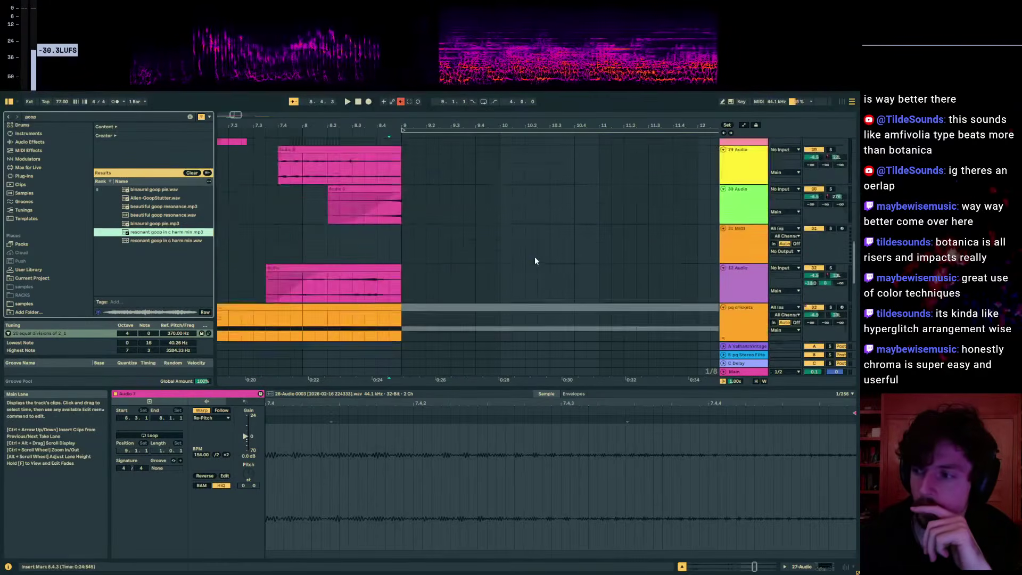
drag(161, 232, 433, 330)
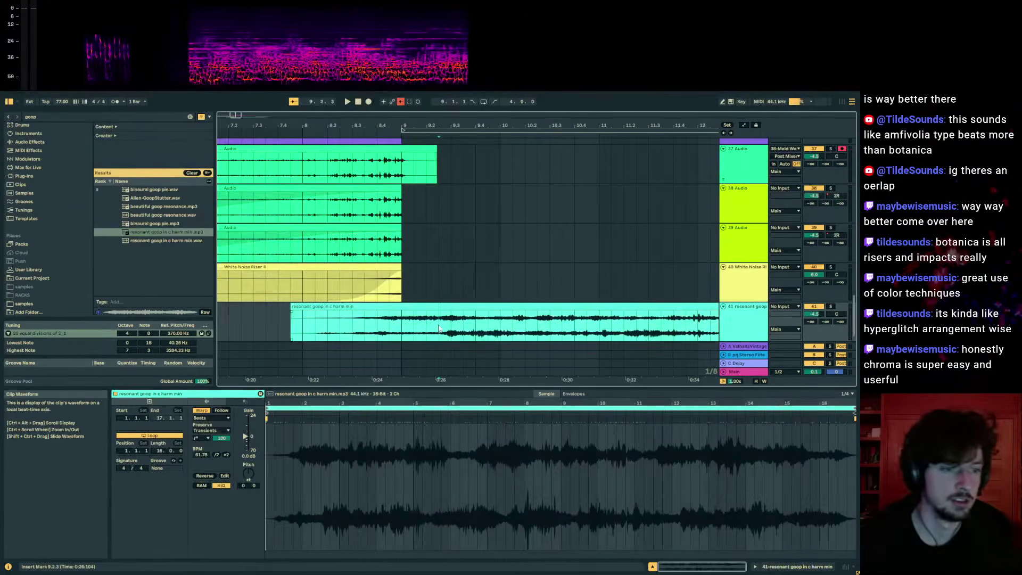
key(space)
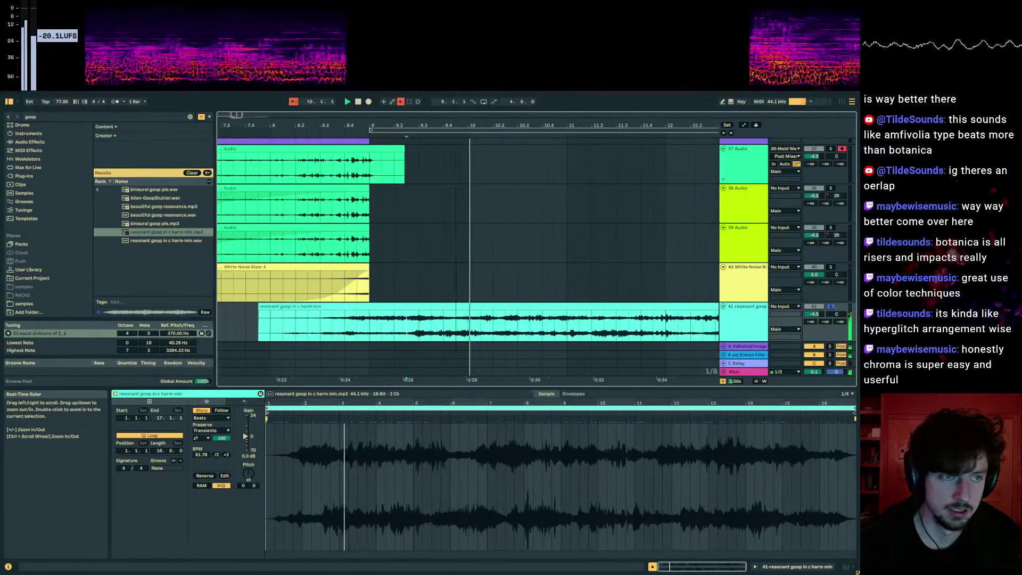
drag(468, 125, 468, 80)
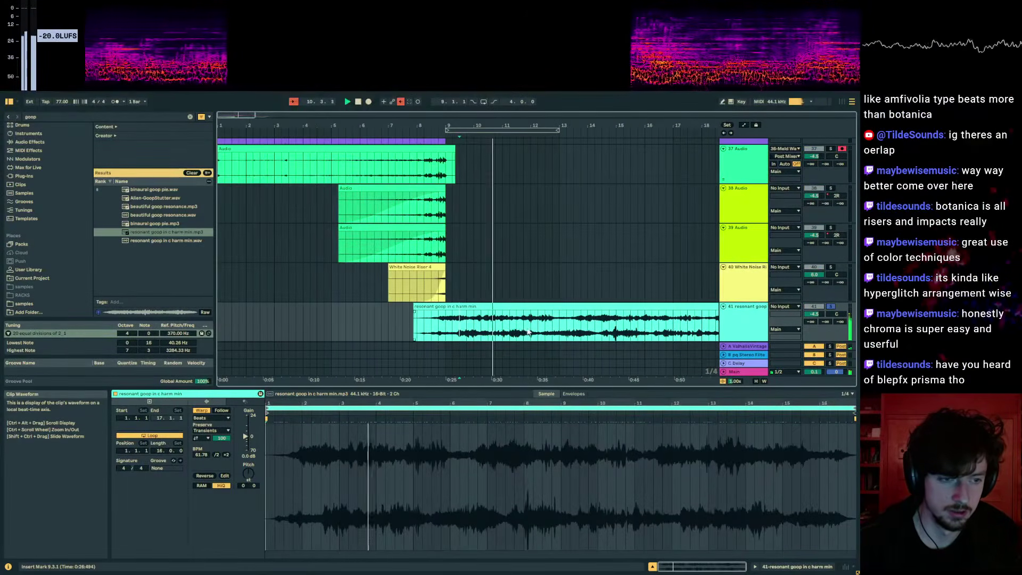
- Move the section of the resonant goop clip from 9.3.1 to 12.1.1 so that it runs from 6.3.1 to 9.1.1
drag(459, 330, 530, 330)
drag(509, 307, 425, 314)
key(space)
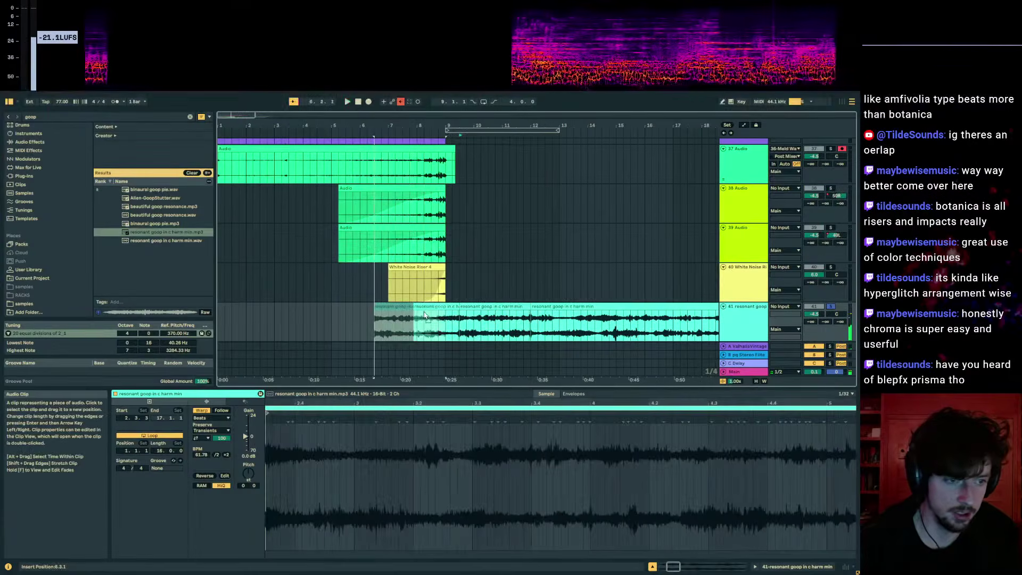
- Set the moved resonant goop clip to Complex warp mode
click(212, 418)
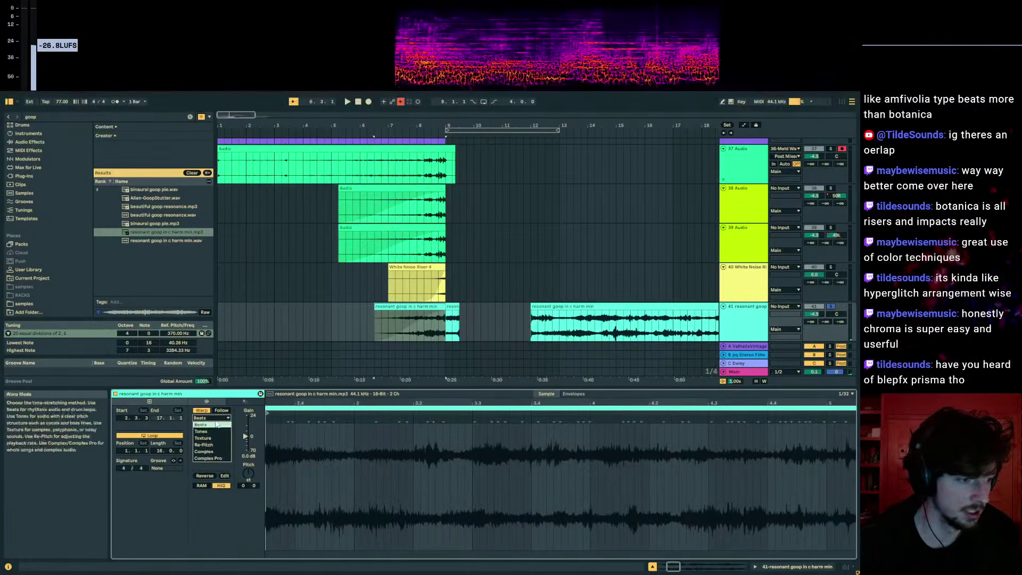
click(213, 445)
click(213, 418)
click(213, 451)
click(221, 418)
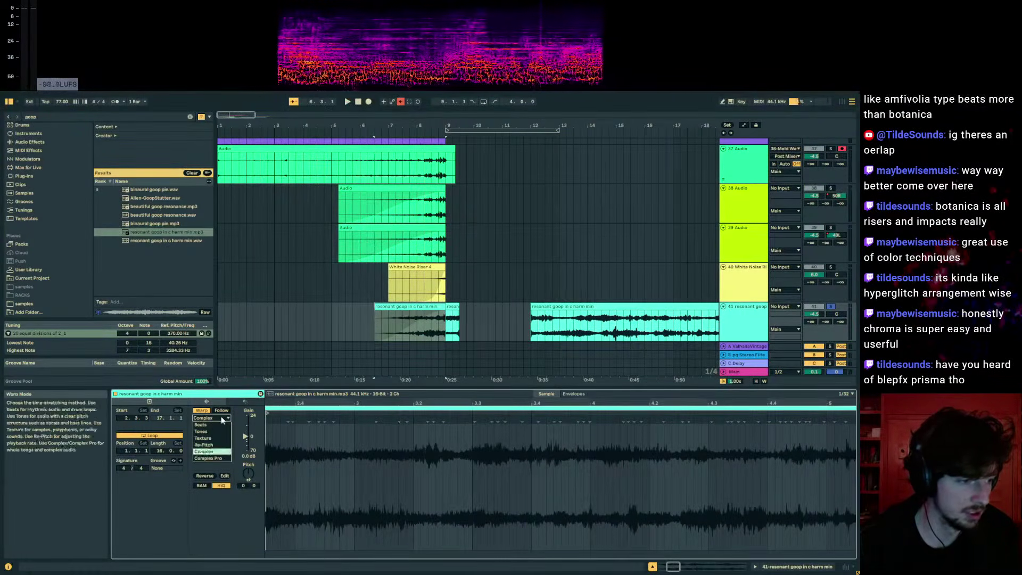
- Draw a Transposition envelope in the goop clip, curving from about -37 semitones up to 0 near the clip's end
click(573, 393)
click(573, 393)
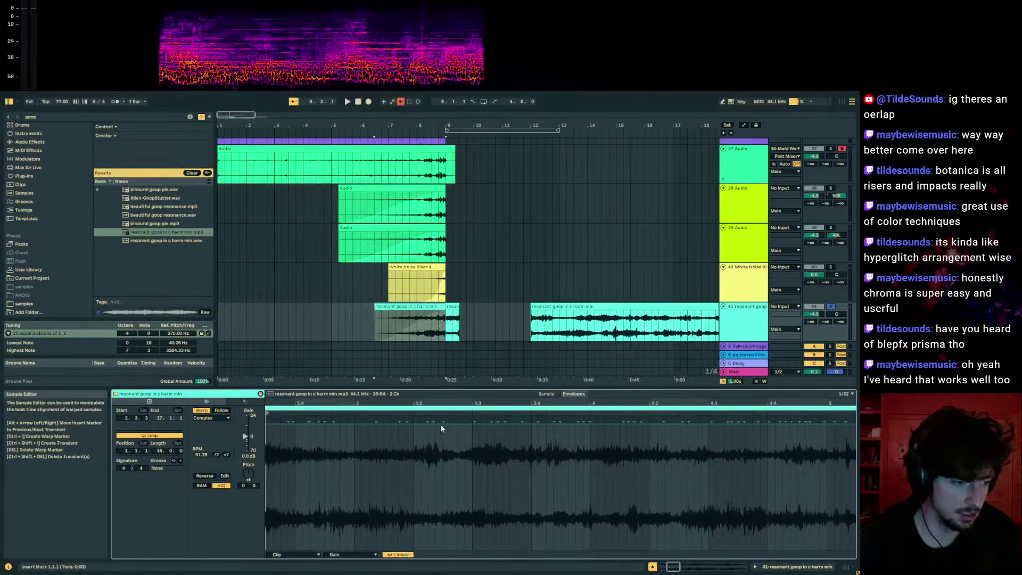
click(311, 554)
click(282, 534)
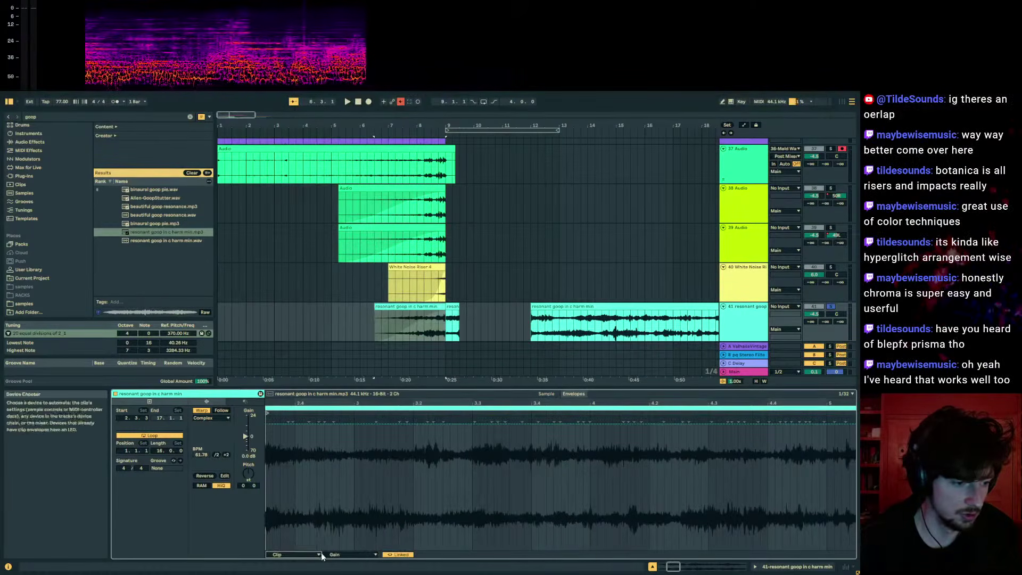
click(335, 554)
click(353, 531)
drag(851, 485, 587, 538)
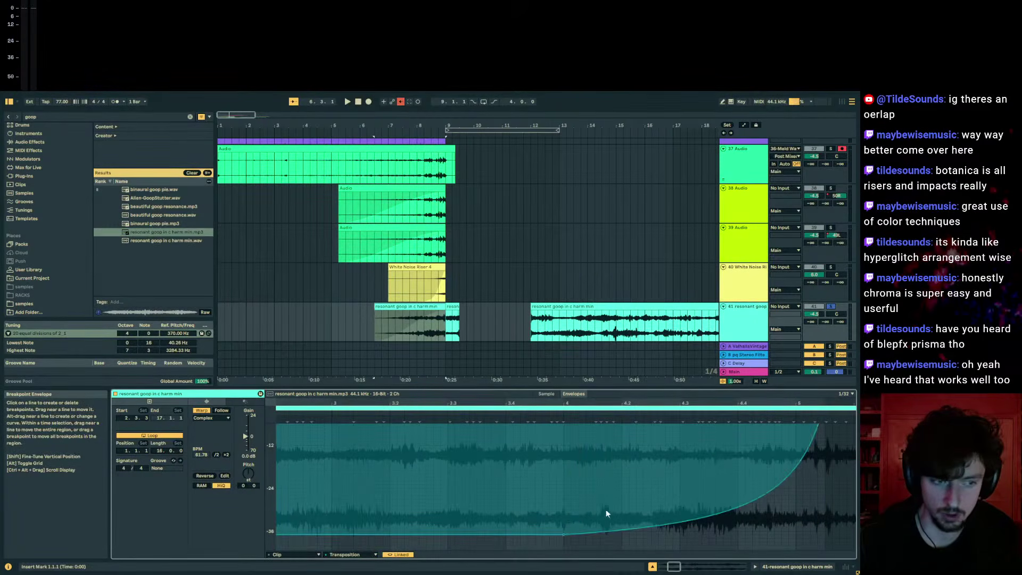
- Add a long fade-in to the goop clip ending at 9.1.1 and raise its track volume during playback
click(437, 331)
drag(439, 331, 427, 330)
click(427, 335)
key(space)
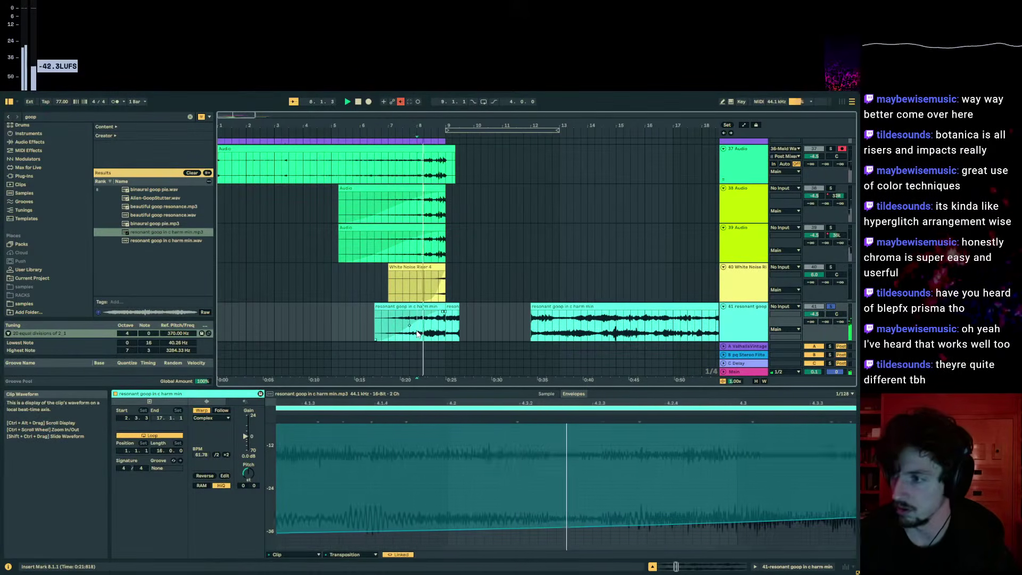
drag(814, 314, 814, 287)
- Deactivate the leftover goop piece from 9.1.1 to 9.3.1 and replay from 8.1.1
key(space)
click(452, 307)
key(0)
click(416, 325)
key(space)
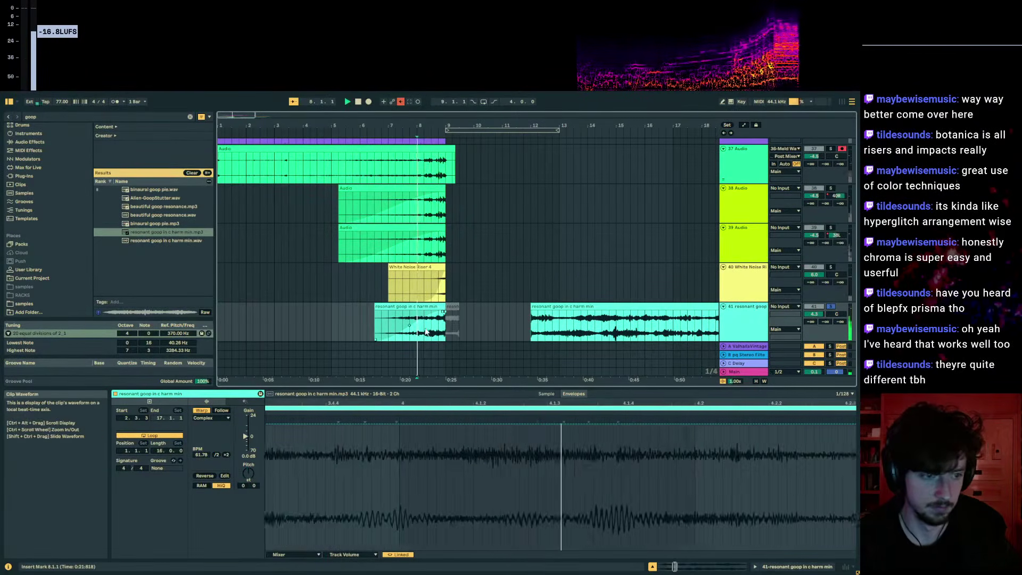
- Clear the browser search and replay the end of the soloed goop clip
click(79, 117)
drag(80, 117, 5, 104)
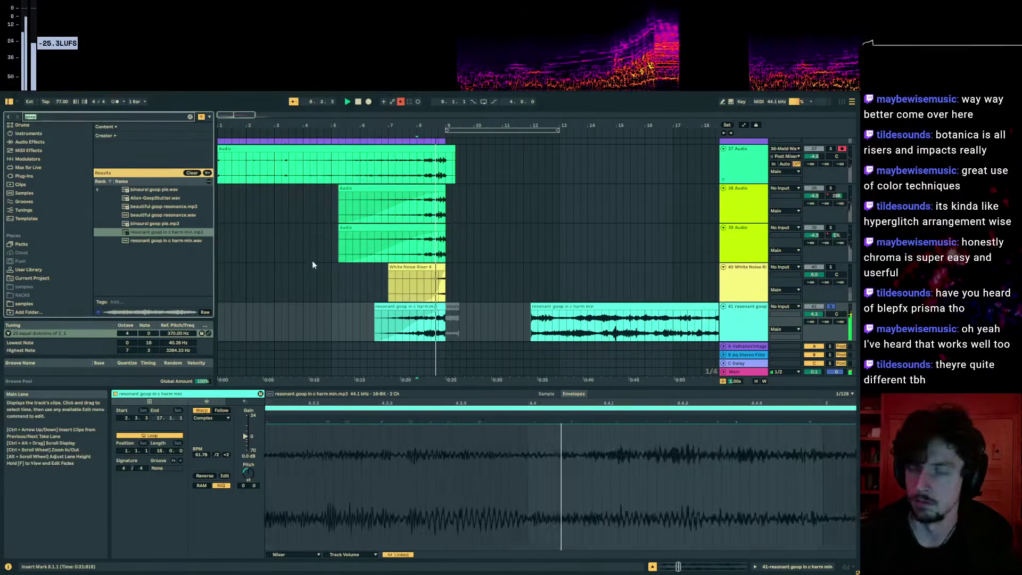
key(BackSpace)
click(423, 325)
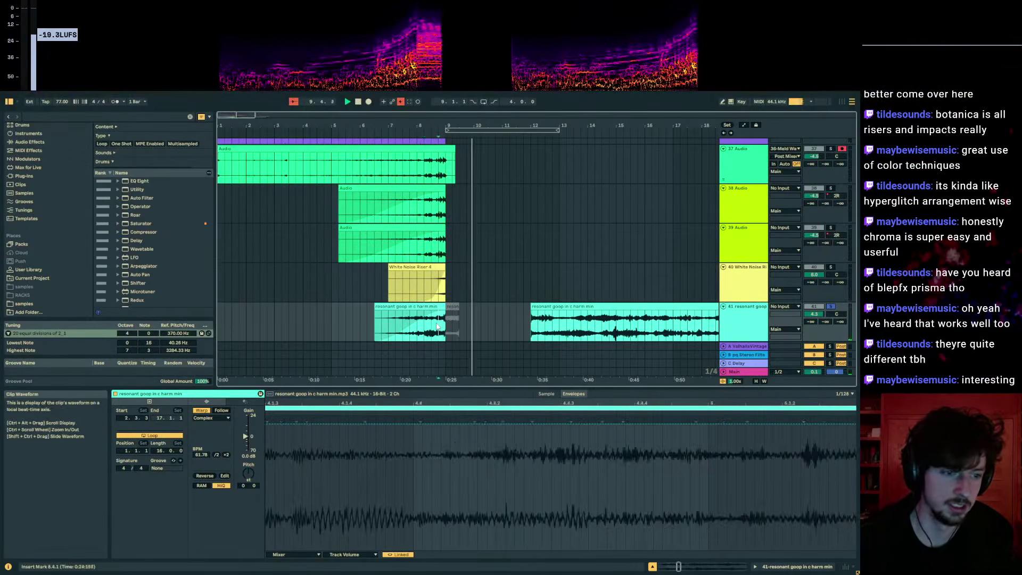
- Reshape the goop clip's Transposition envelope into a more gradual rise and shorten its fade-in so it ends shortly after bar 7
drag(534, 402, 534, 324)
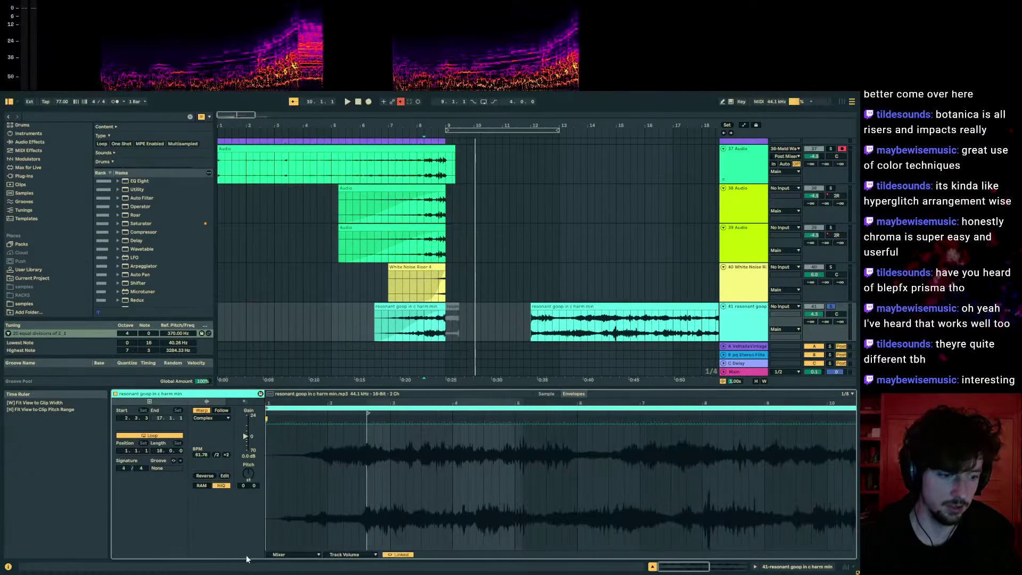
click(306, 554)
click(293, 531)
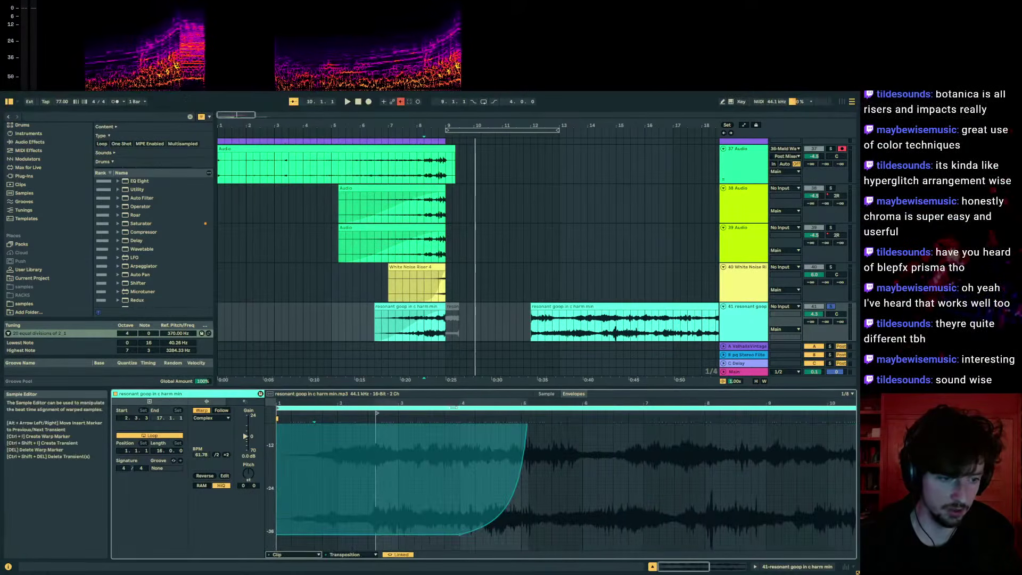
drag(532, 403, 533, 367)
drag(390, 535, 350, 528)
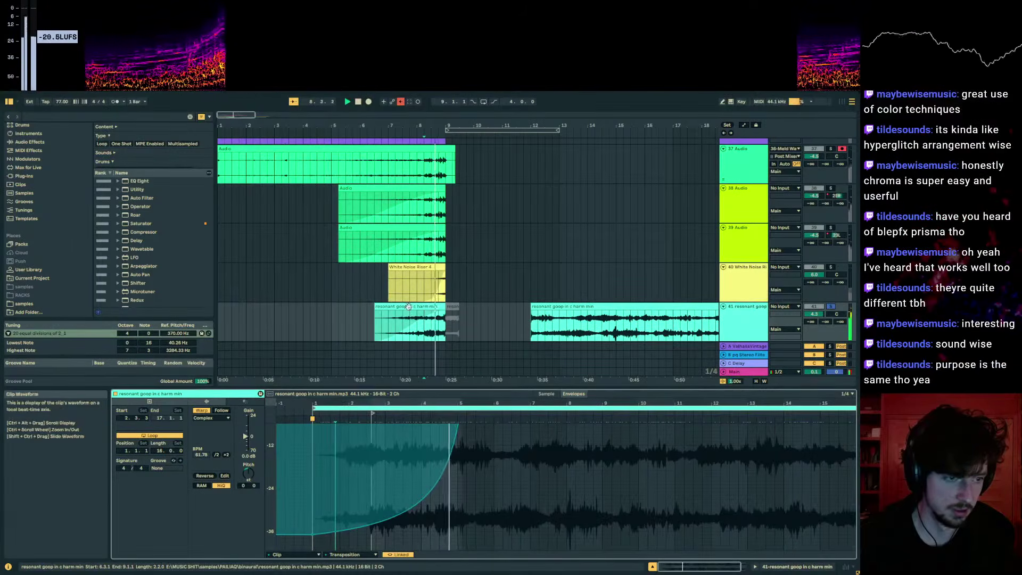
click(433, 307)
drag(443, 314, 399, 307)
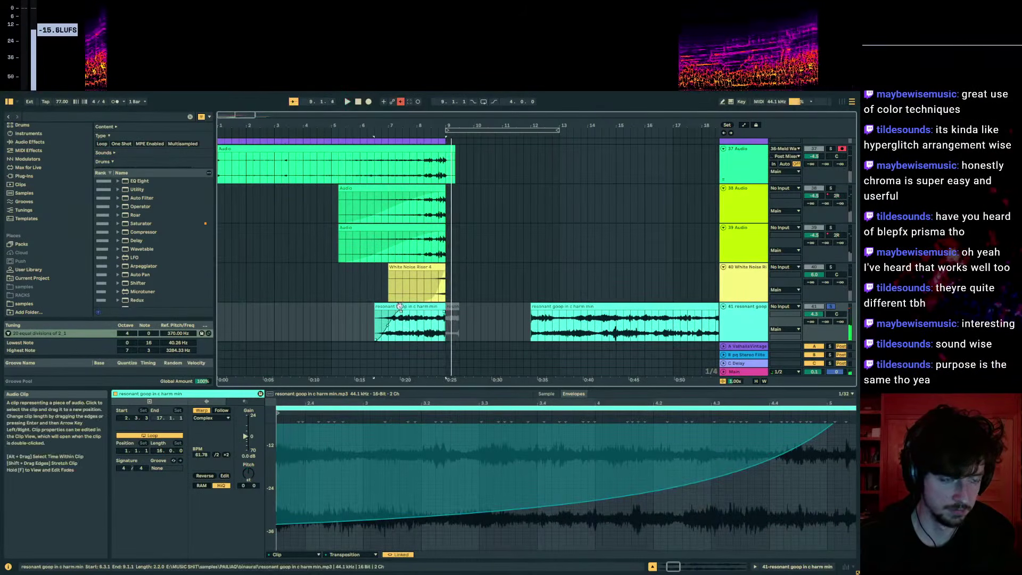
- Search the browser for "wid" and replay the soloed goop clip from 7.2.1
click(25, 115)
text(wid)
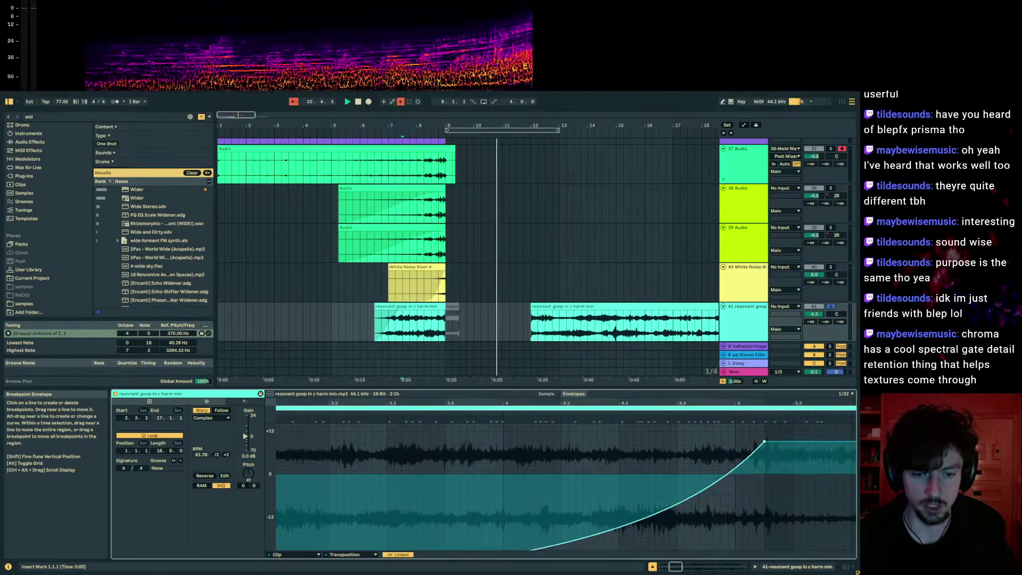
click(395, 341)
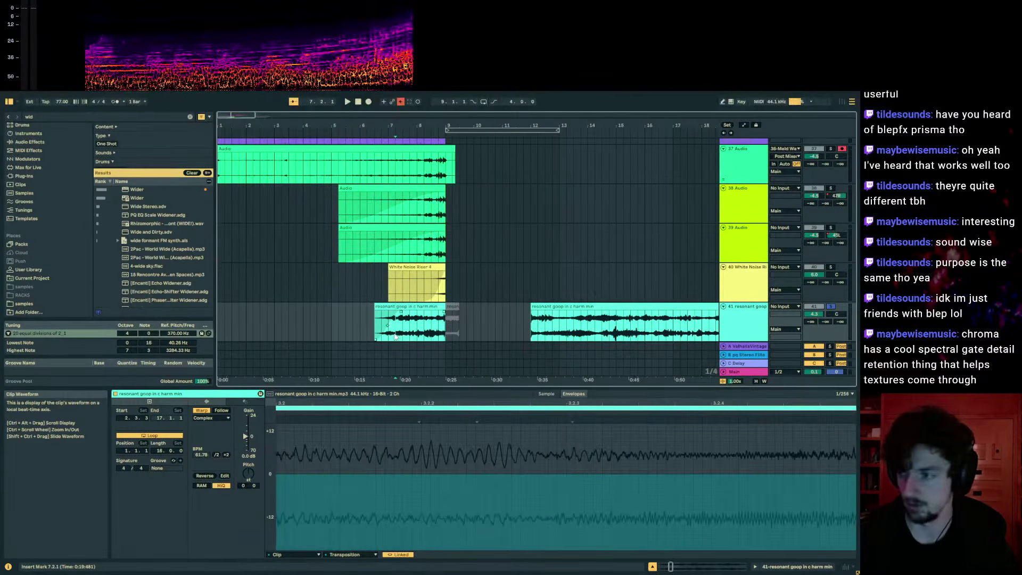
key(space)
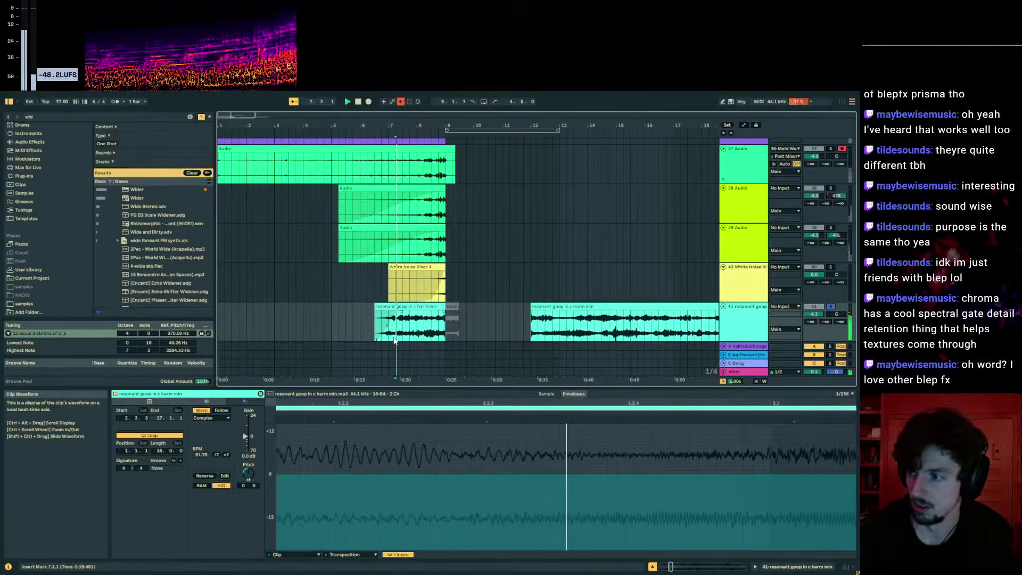
- Unsolo the goop track and raise its send to the B-pq Stereo Filter return to 0 dB
click(833, 307)
click(833, 307)
drag(824, 321, 825, 276)
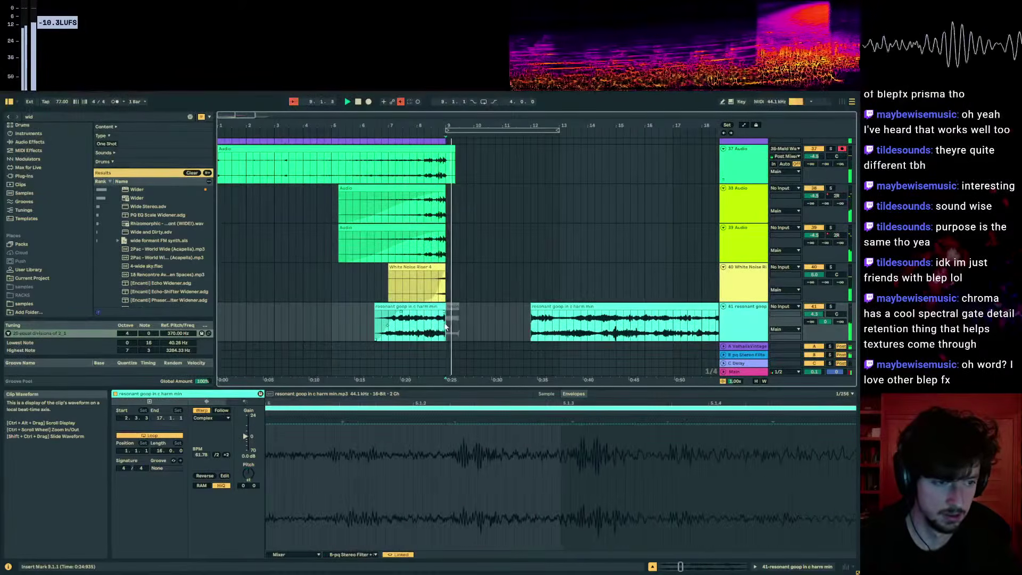
- Extend the later Audio 7 clip on track 27 back over the piece before it so it starts at 9.4.1, checking it during playback
scroll(448, 284, up, 10)
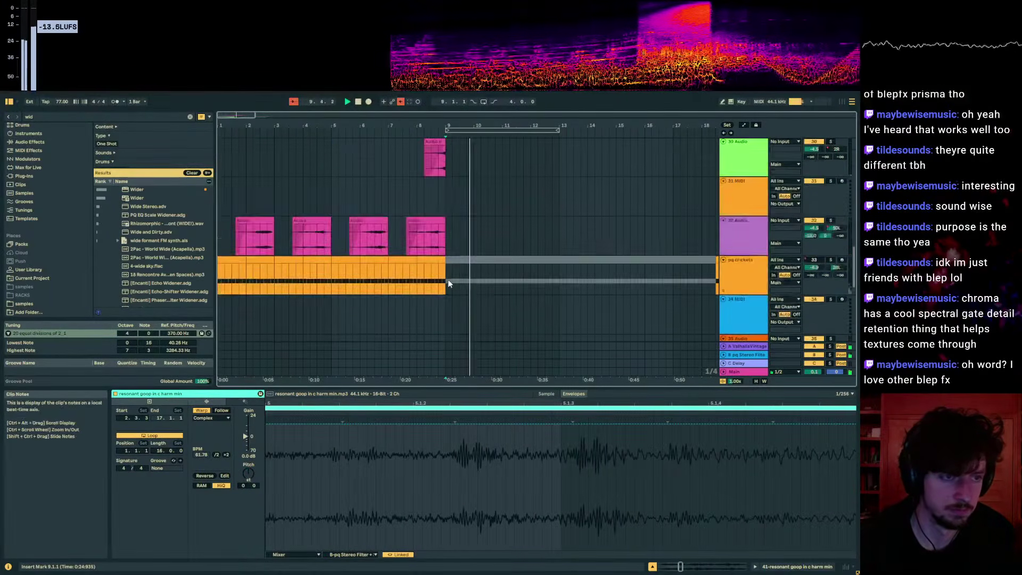
drag(456, 207, 505, 213)
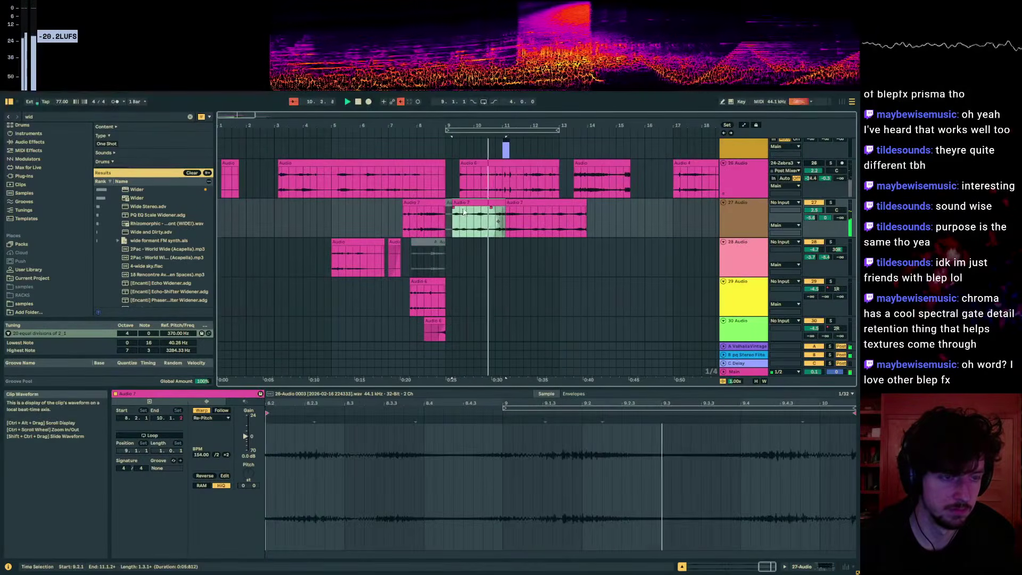
drag(506, 205, 453, 205)
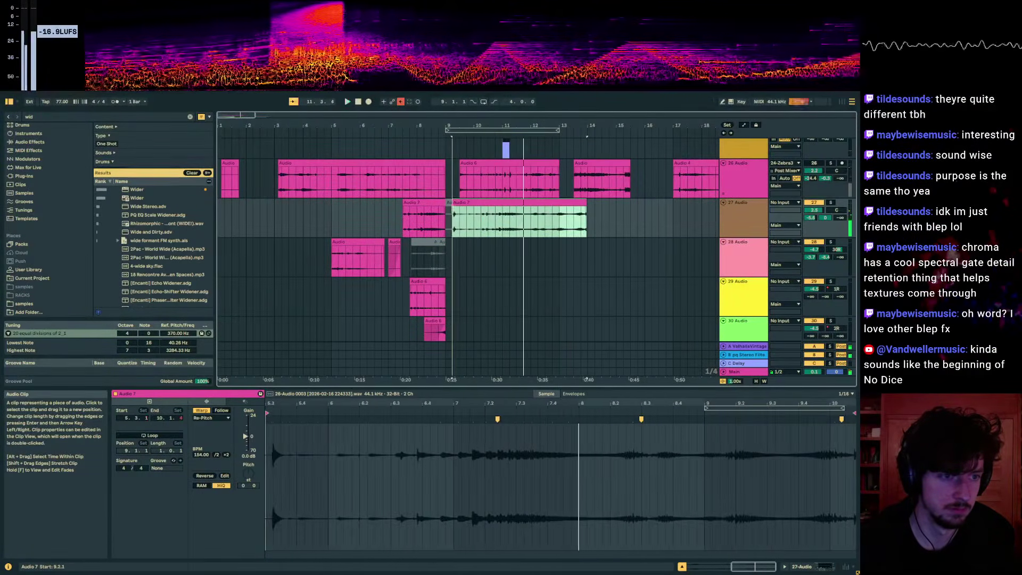
key(space)
key(space)
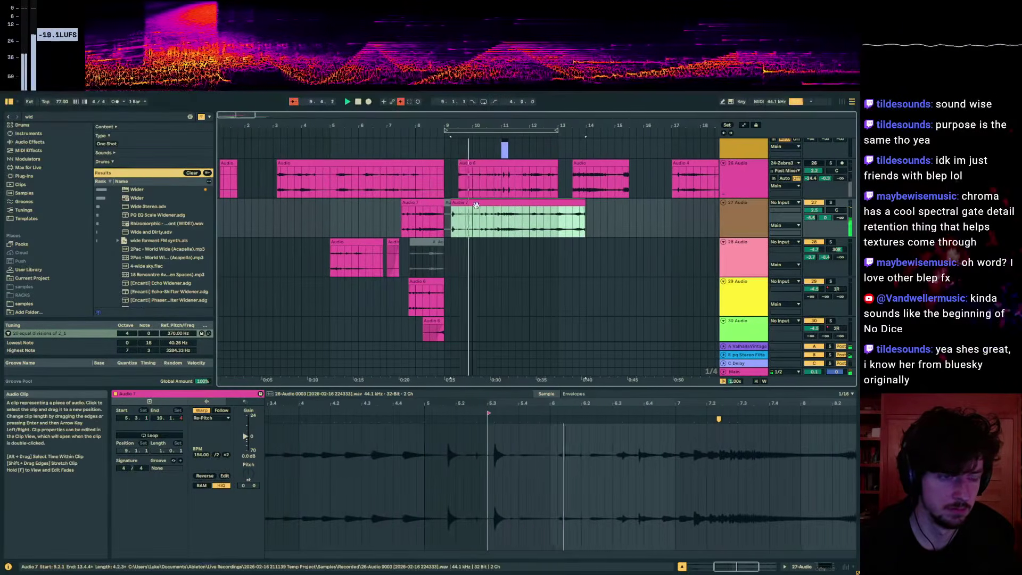
drag(451, 205, 465, 203)
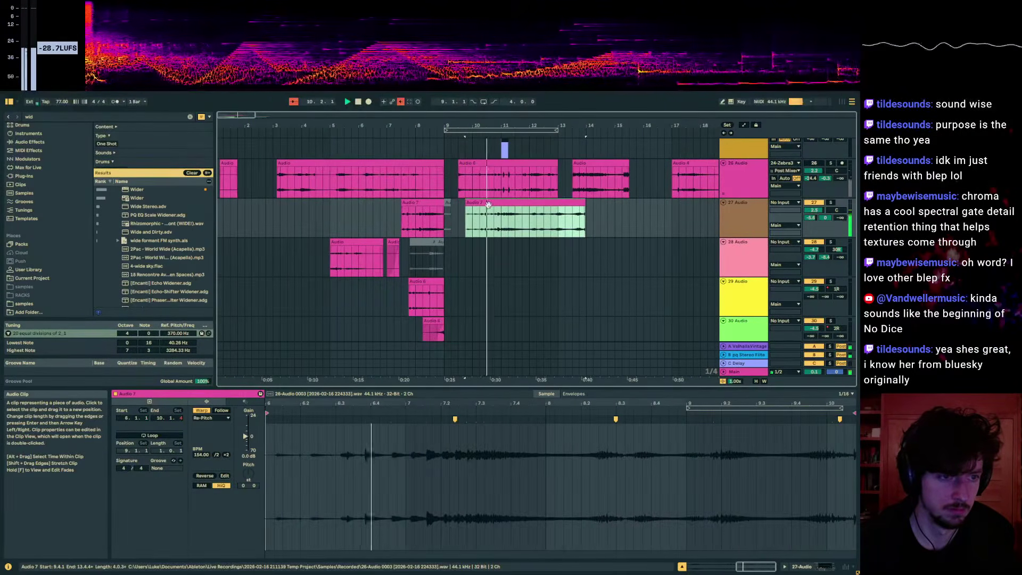
scroll(650, 237, up, 3)
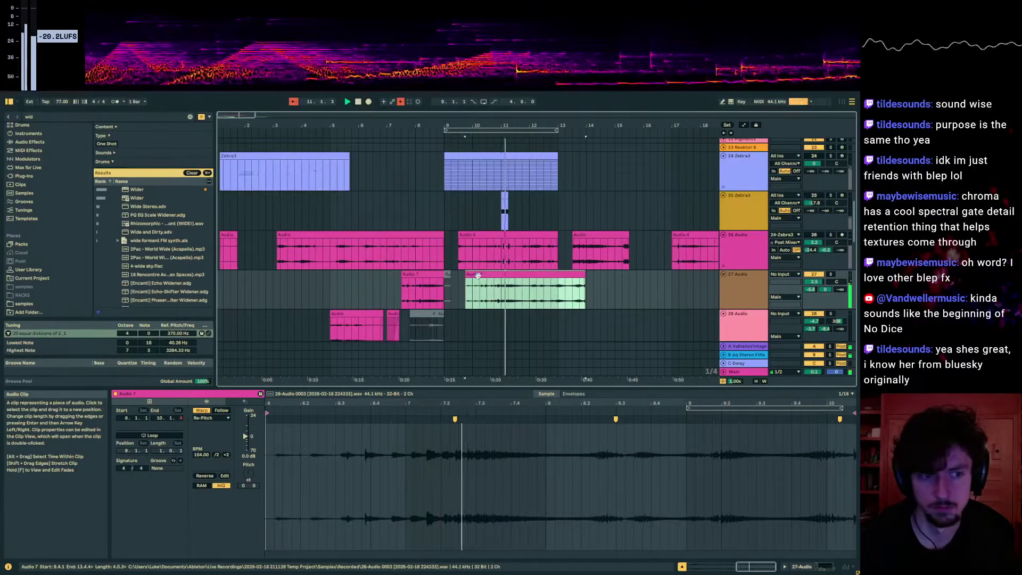
click(824, 289)
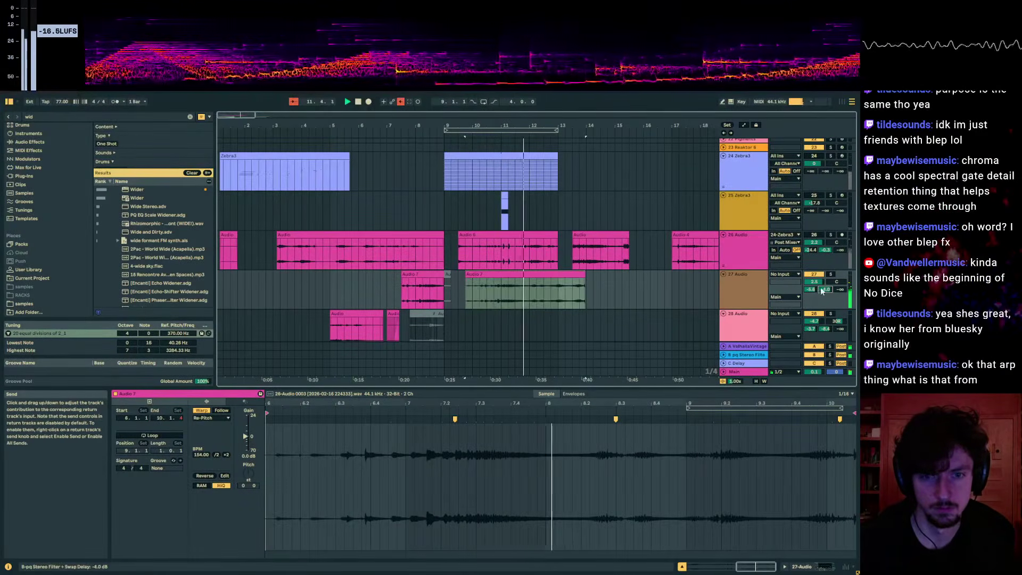
- Deactivate the spare resonant goop clip that starts at 12.1.1
click(534, 295)
scroll(536, 297, down, 10)
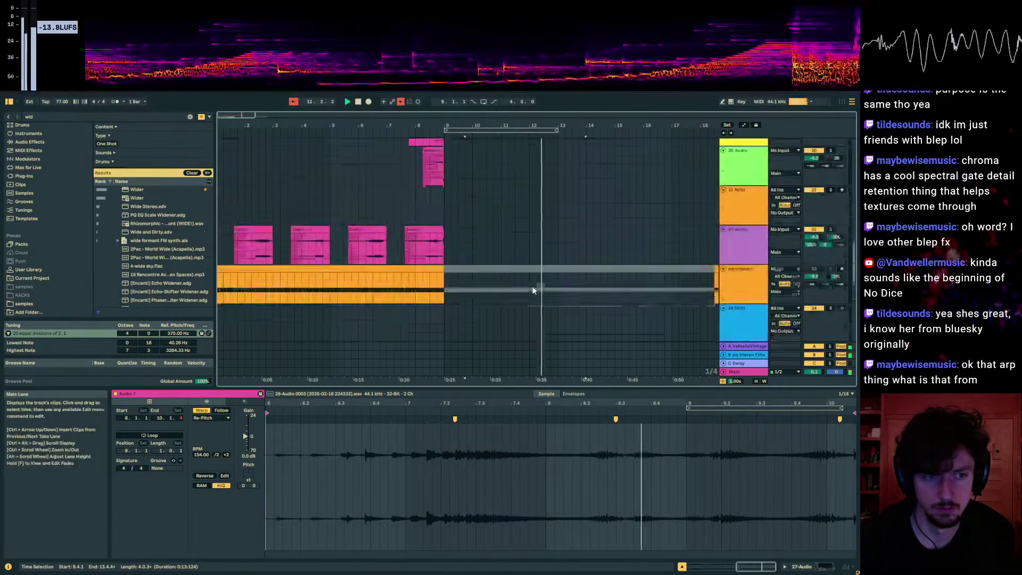
scroll(536, 298, down, 3)
click(536, 286)
key(0)
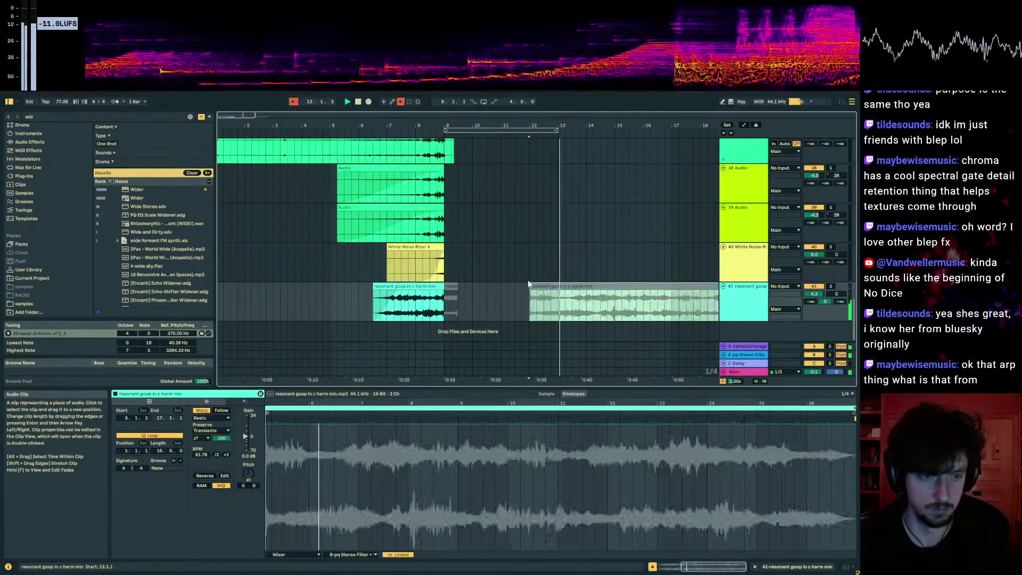
click(528, 265)
- Set the FMO 1 lane's volume to 0 in the Zebra3 synth on track 24, with the track soloed, and close the synth window
scroll(527, 266, up, 12)
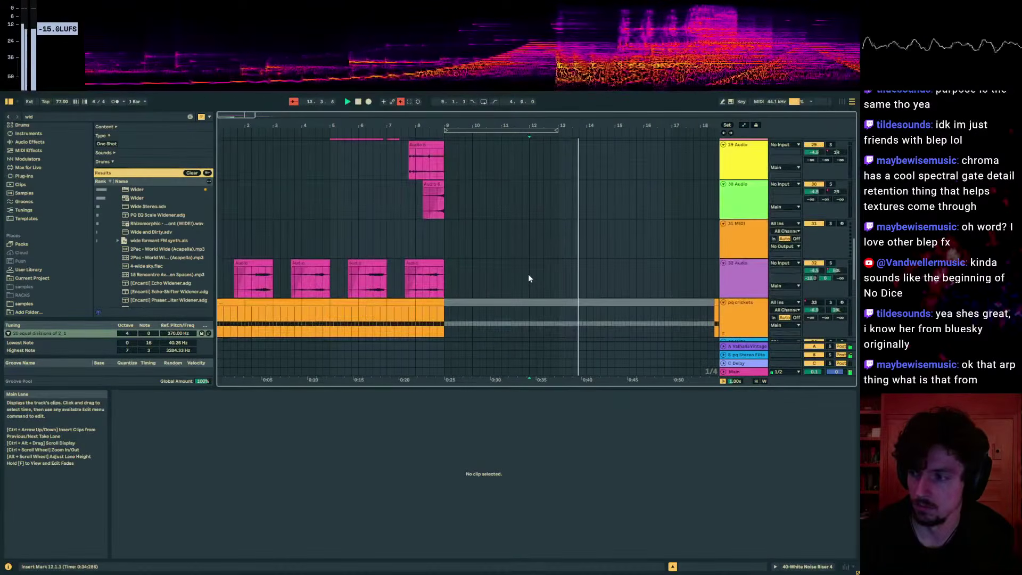
key(space)
scroll(527, 273, up, 3)
click(509, 229)
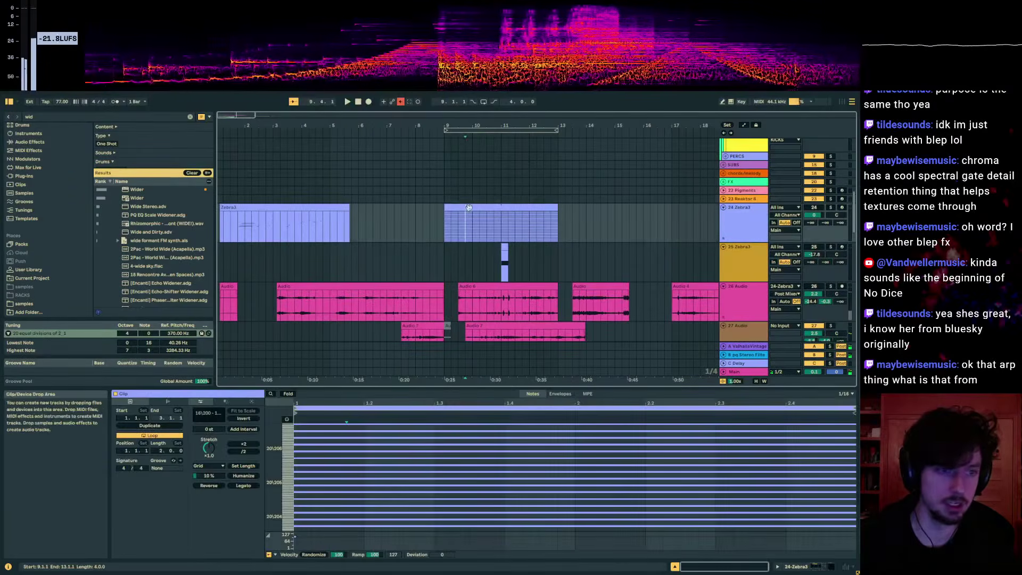
click(847, 223)
key(ctrl+alt+p)
drag(585, 229, 267, 166)
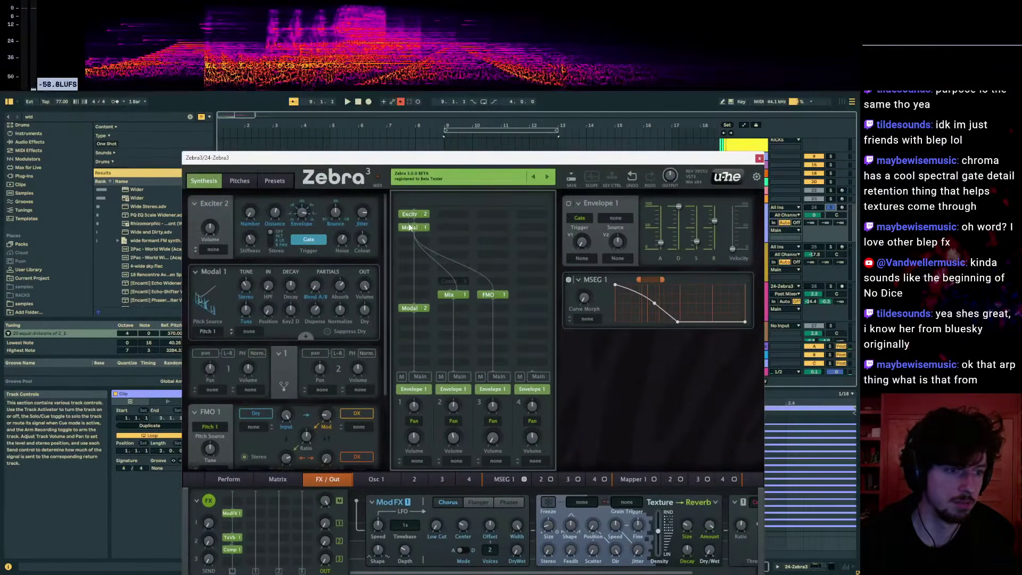
click(501, 297)
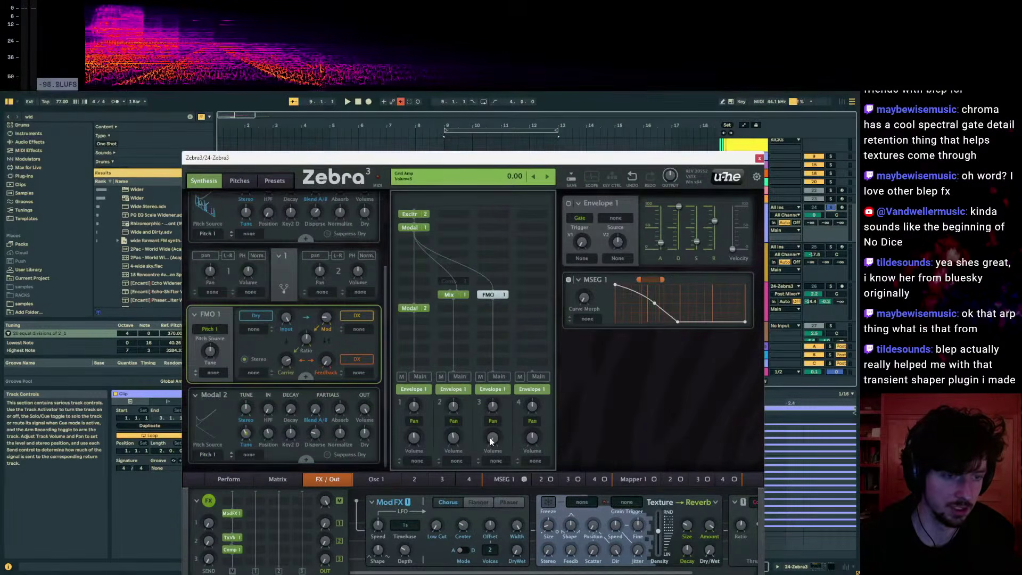
drag(697, 158, 608, 133)
drag(404, 412, 404, 441)
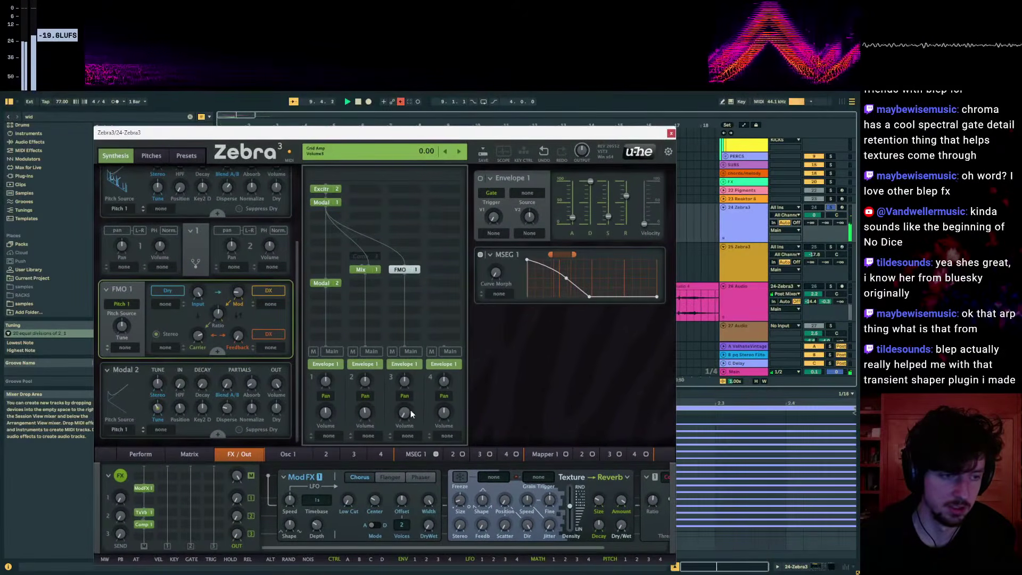
drag(343, 133, 456, 136)
click(782, 136)
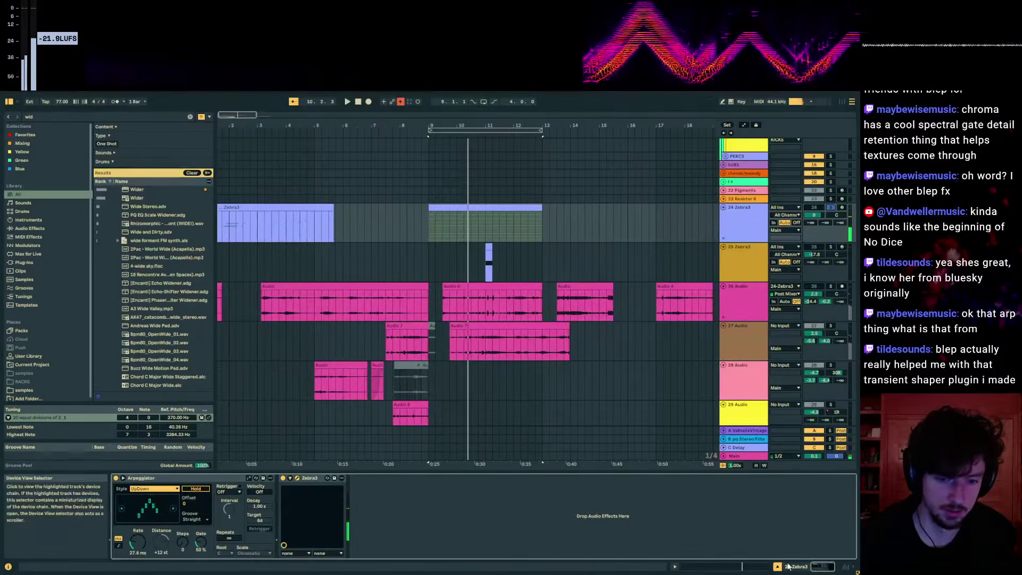
- Set the free rate of the Arpeggiator on the 24 Zebra3 track to 64.5 ms
key(shift+Tab)
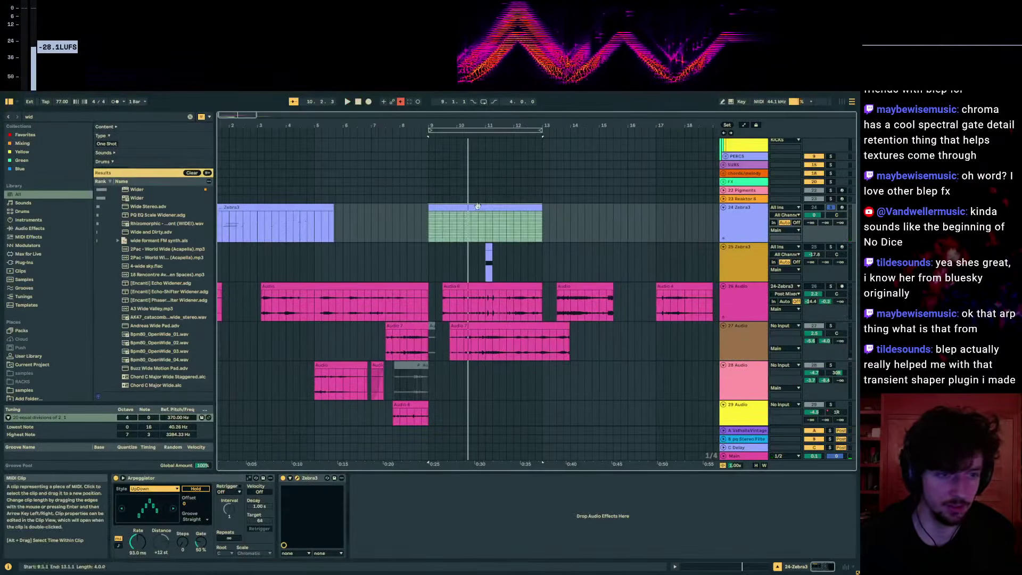
key(shift+Tab)
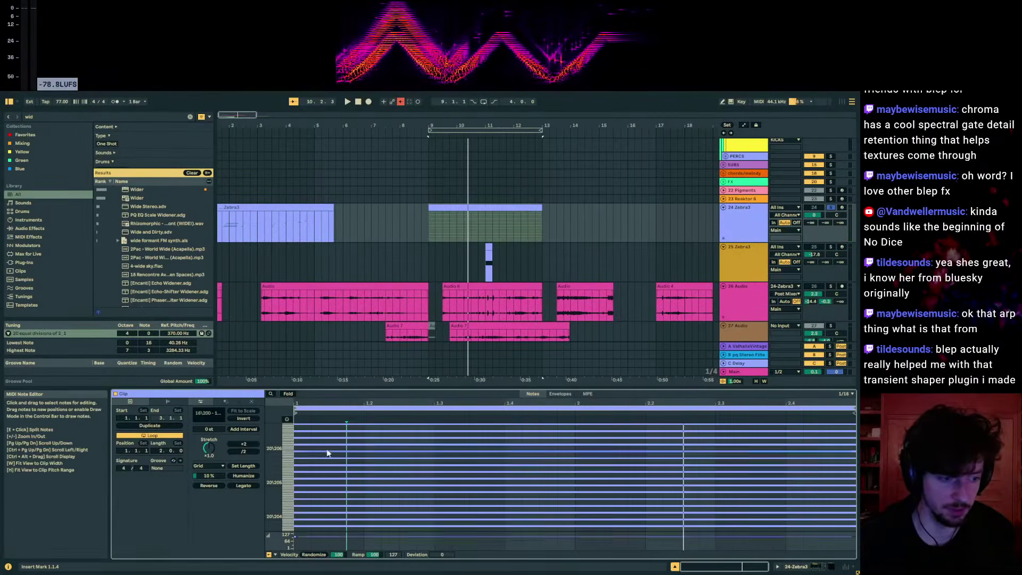
key(shift+Tab)
mouse_move(137, 541)
mouse_down()
mouse_move(138, 526)
mouse_move(138, 553)
mouse_up()
- Play the soloed Zebra3 arpeggio and reshape the synth's MSEG 1 into a steep initial drop
key(space)
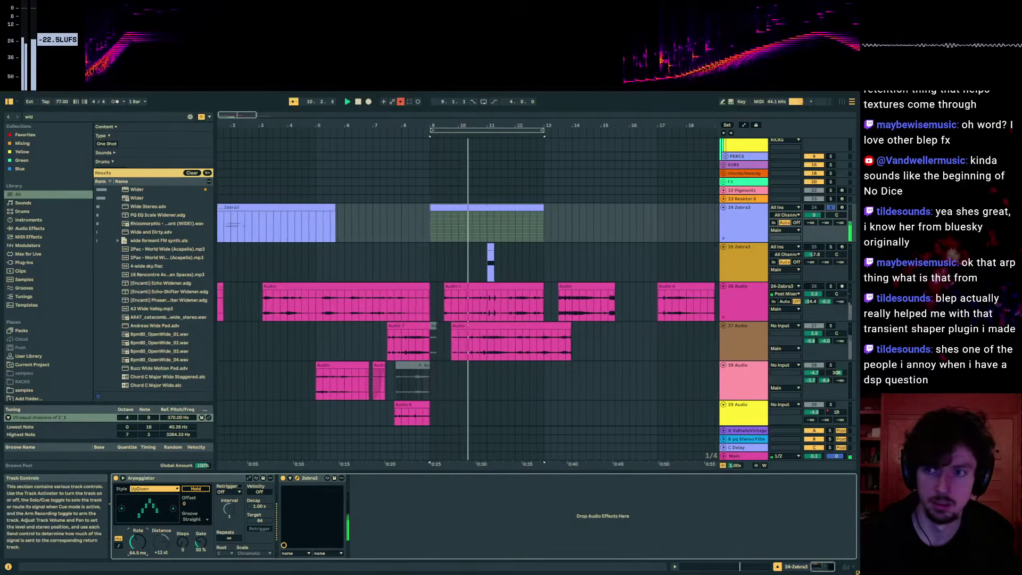
key(ctrl+alt+p)
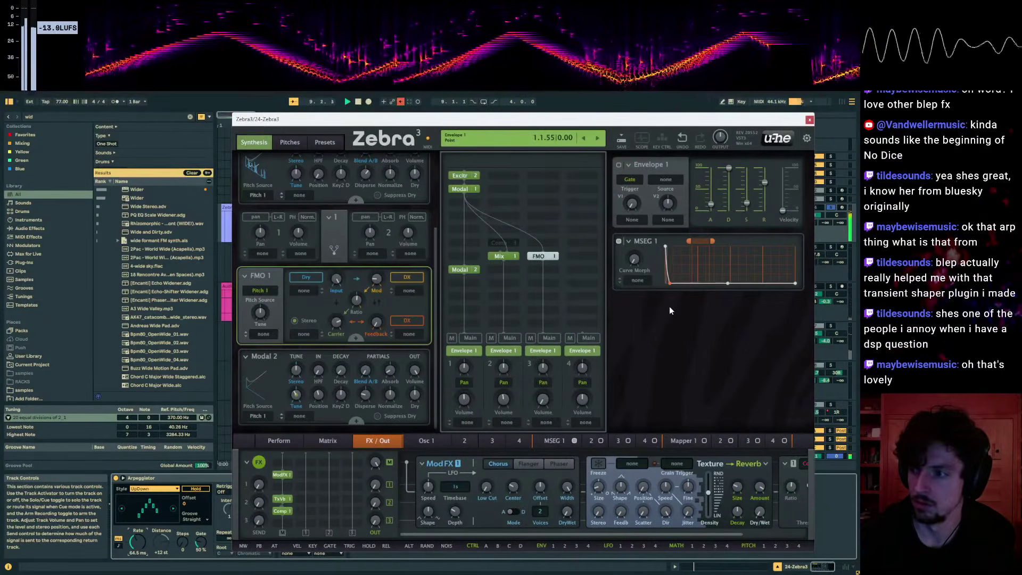
drag(585, 119, 1021, 139)
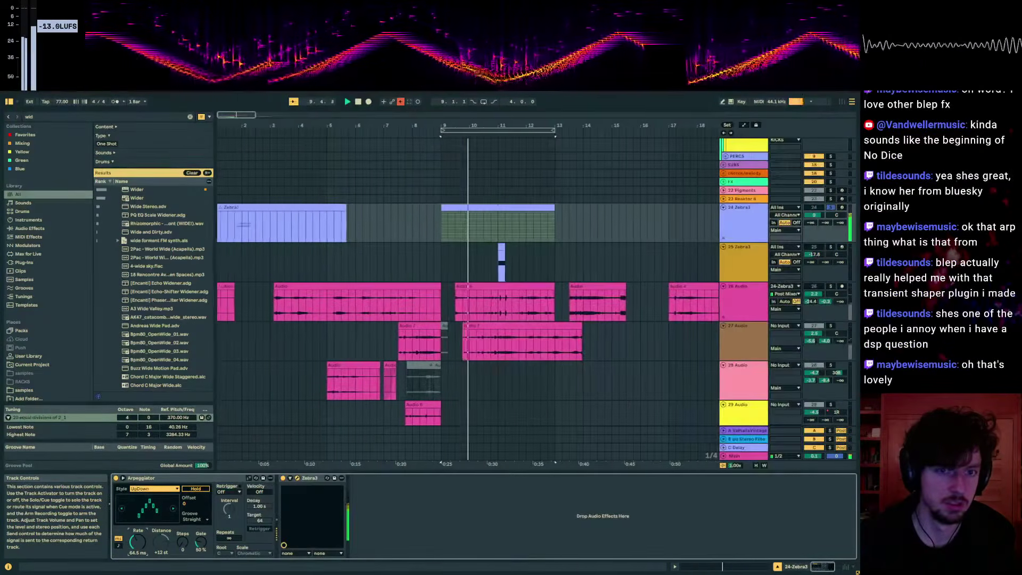
- Insert an audio track below 24 Zebra3, take its input from 24-Zebra3, and arm it for recording
key(ctrl+t)
click(783, 246)
click(713, 401)
click(841, 247)
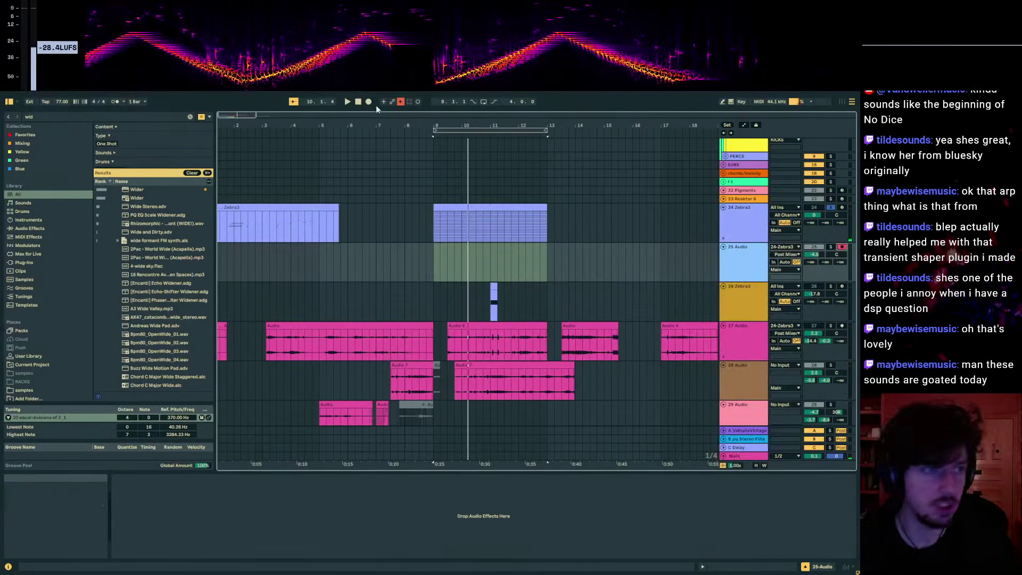
- Record the Zebra3 arpeggio from bar 9 onto the new audio track while sweeping the Arpeggiator's rate
click(367, 102)
drag(137, 541, 137, 520)
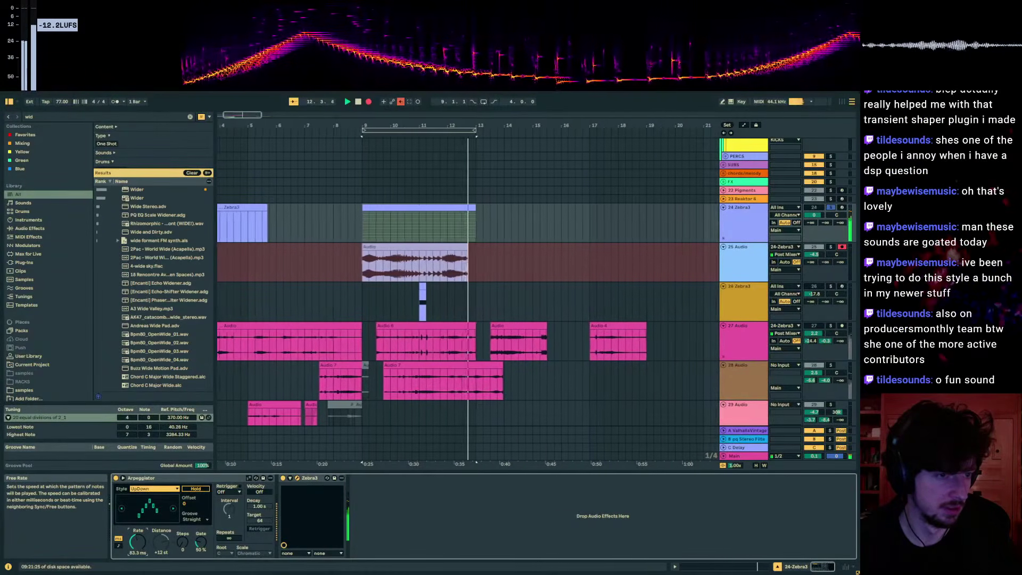
key(space)
- Split the new Zebra3 recording at 11.4.1, solo its track and play the second piece
click(428, 274)
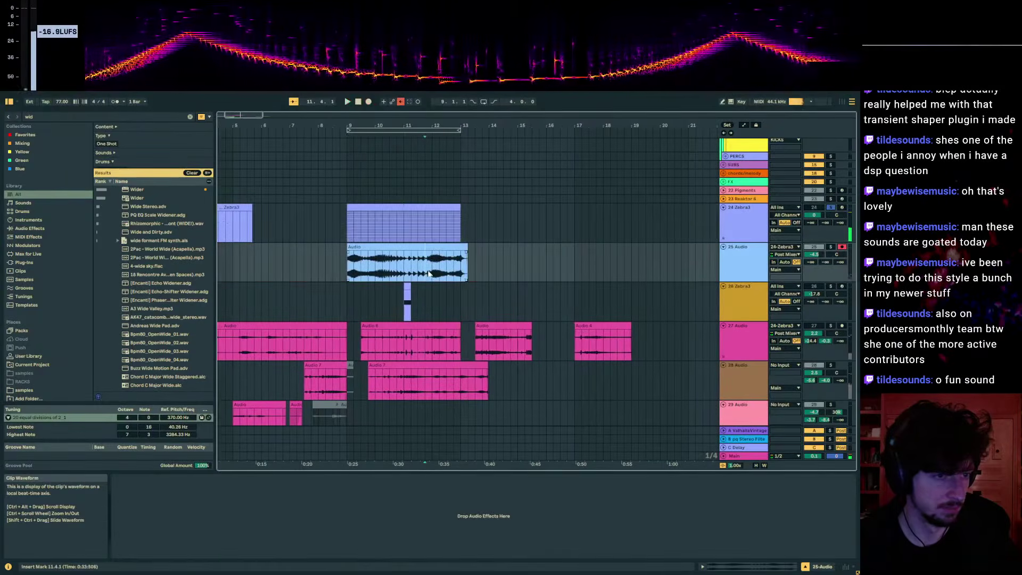
key(ctrl+e)
click(830, 246)
key(space)
drag(479, 246, 695, 473)
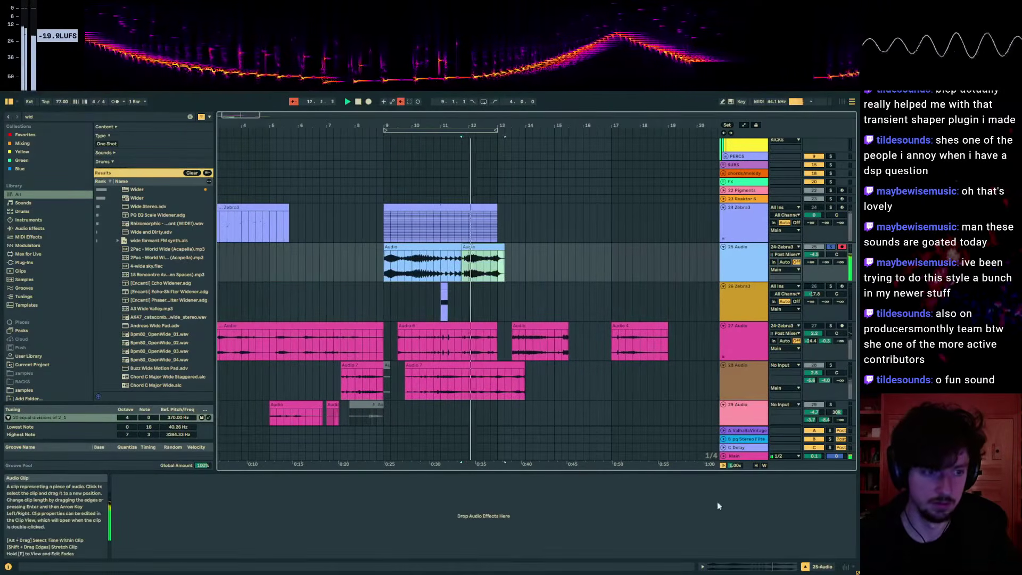
key(space)
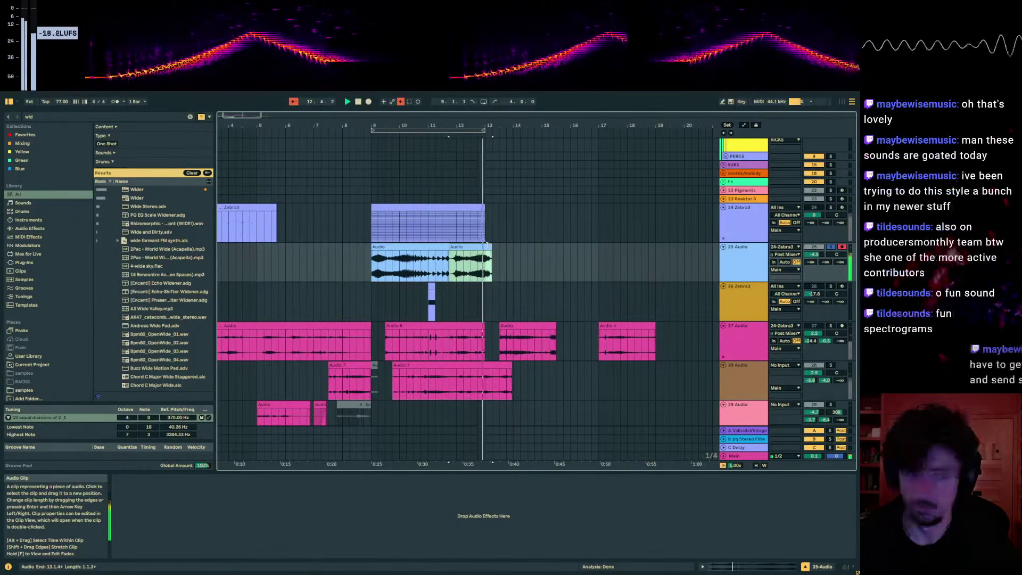
- Try to move the second piece of the Zebra3 recording earlier over the first and replay it
key(space)
drag(482, 247, 375, 256)
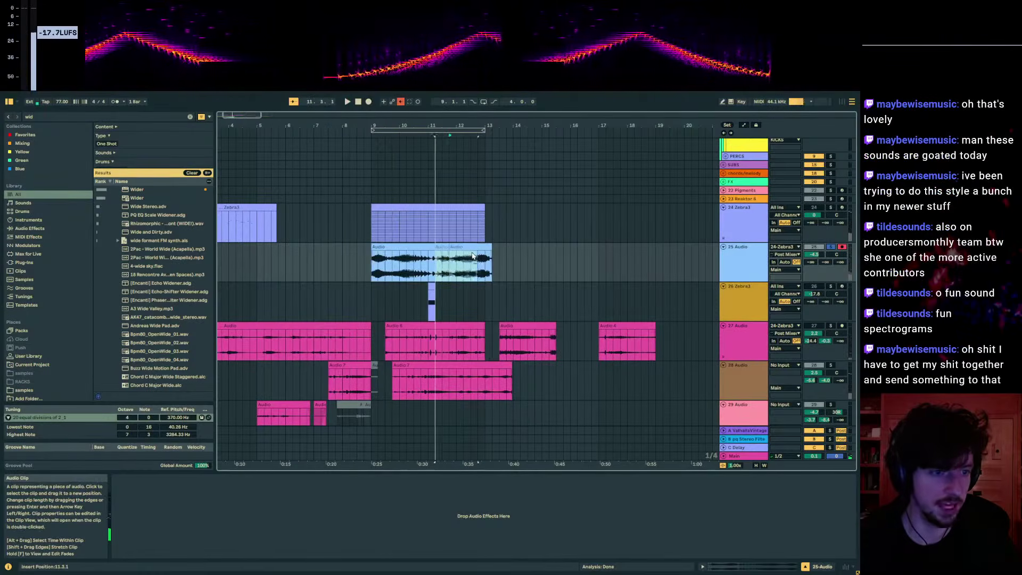
key(space)
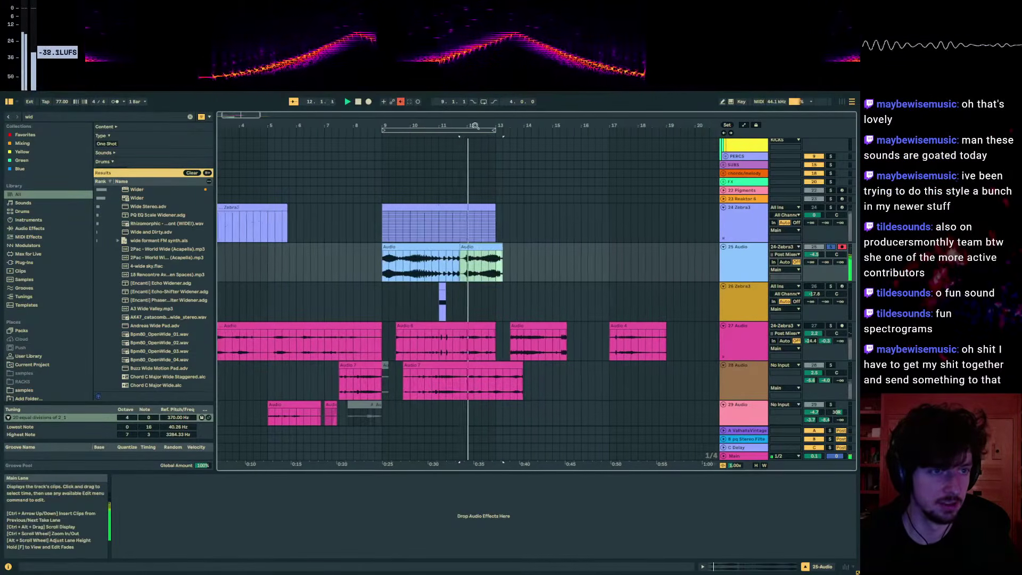
- Trim the end of the second Zebra3 recording piece back to 13.1.1
drag(487, 125, 487, 165)
drag(448, 125, 417, 160)
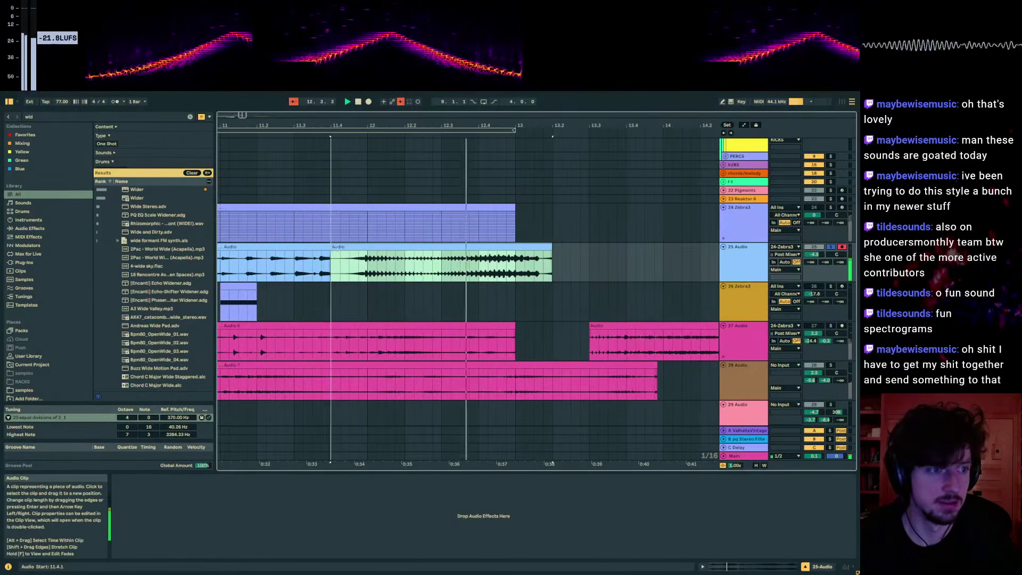
drag(551, 244, 405, 247)
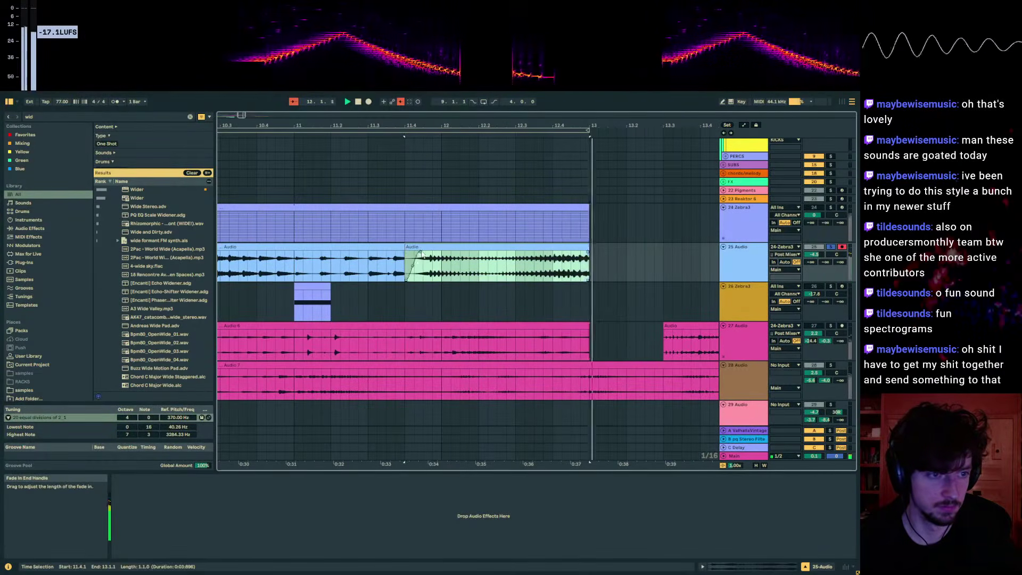
- Automate the recording track's panning so that it sweeps across the second piece from 11.4.1 to 13.1.1
click(425, 268)
key(a)
drag(405, 266, 589, 265)
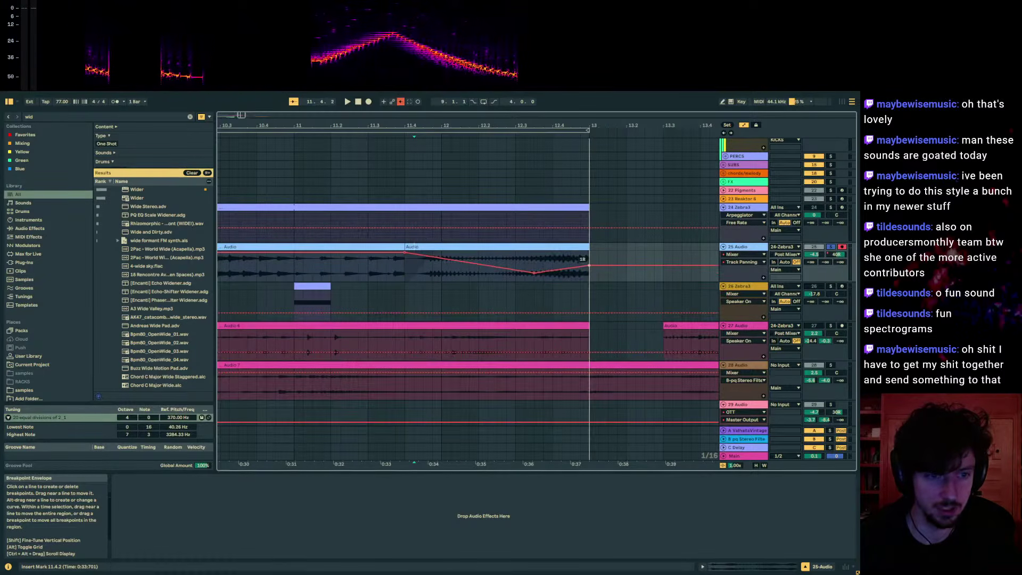
click(394, 275)
key(a)
- Insert a MIDI track below 24 Zebra3 and load a new Zebra3 instrument on it
drag(497, 126, 496, 208)
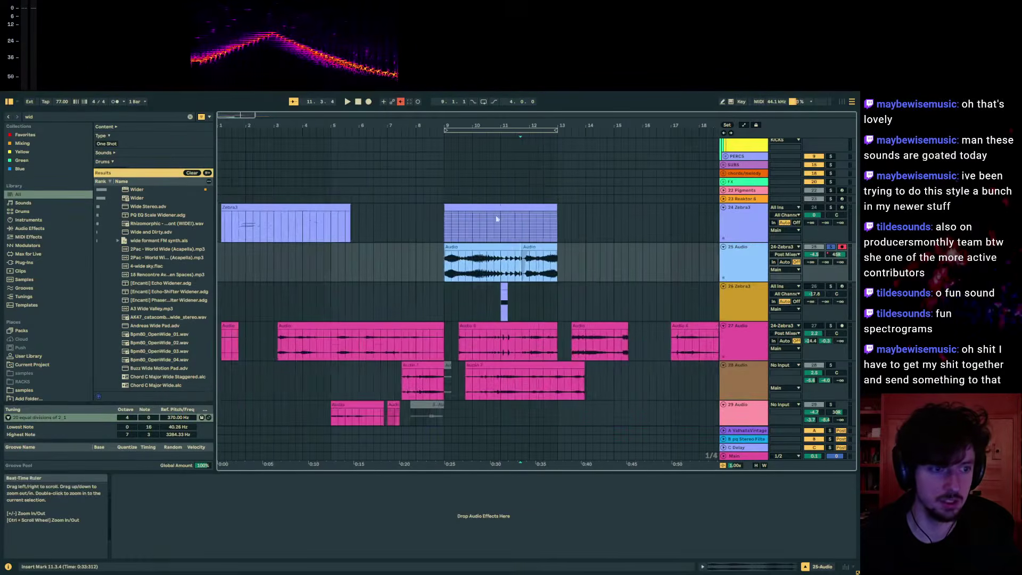
scroll(491, 257, up, 10)
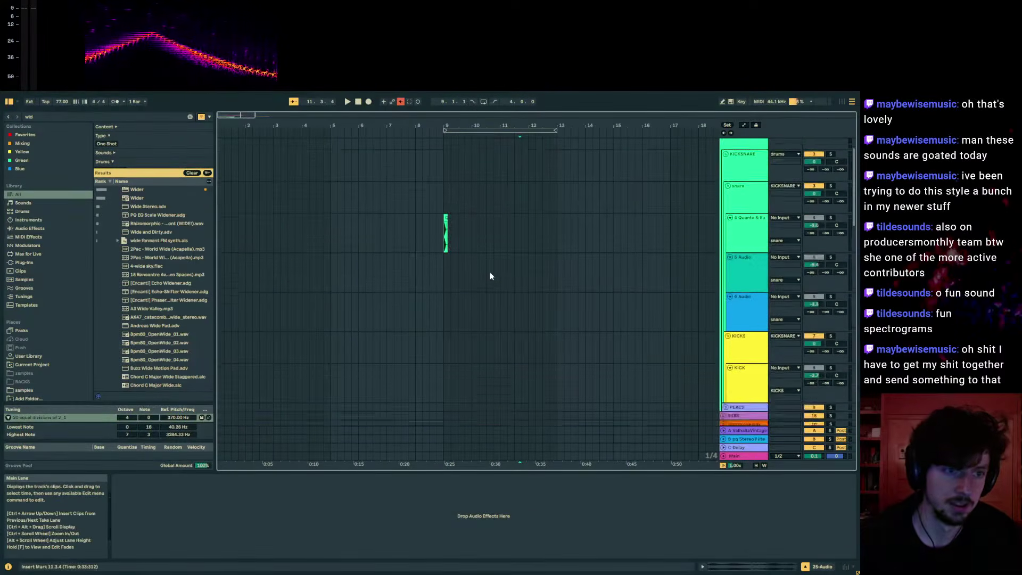
scroll(490, 275, up, 2)
click(452, 268)
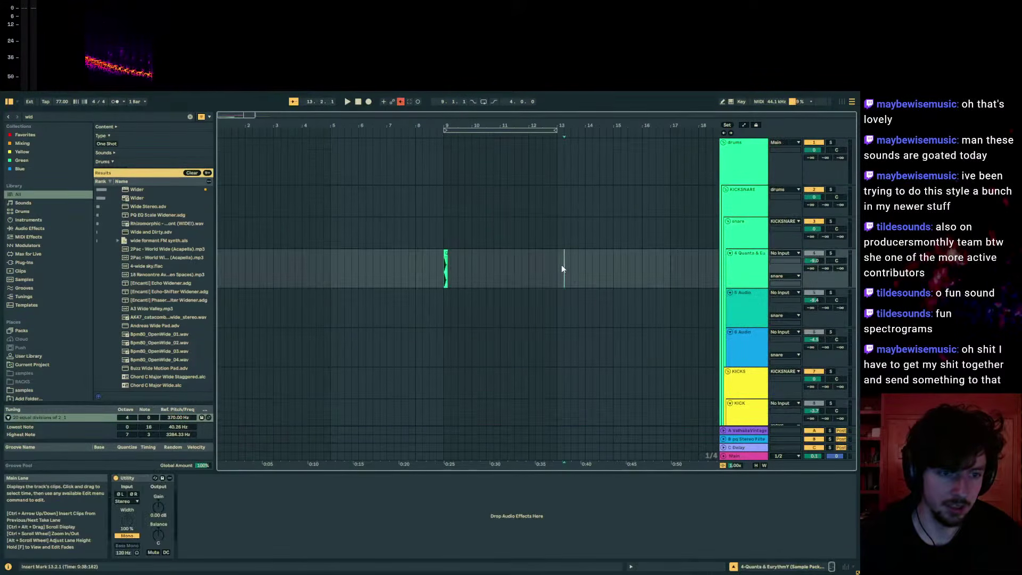
scroll(618, 318, down, 12)
click(729, 259)
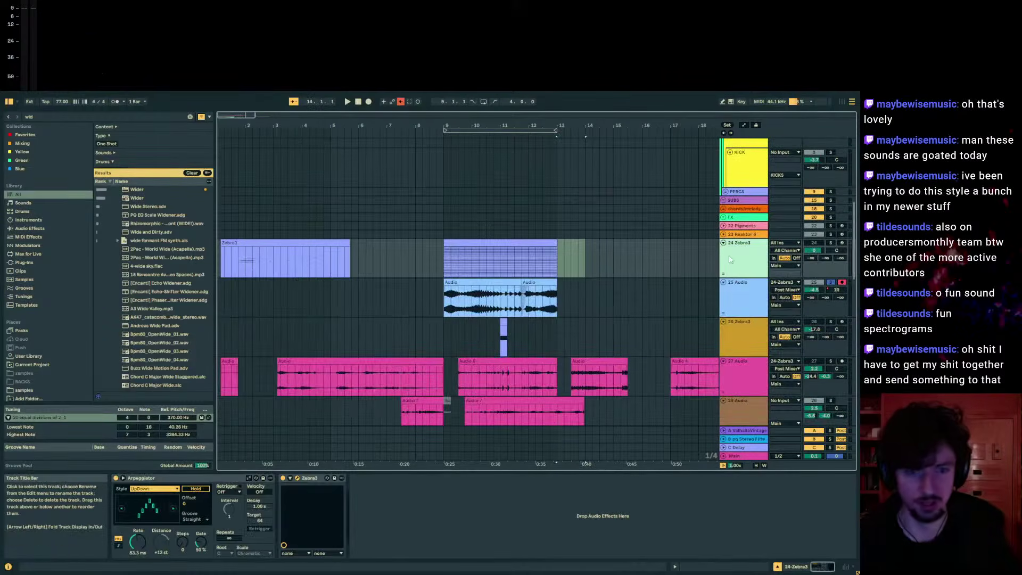
key(ctrl+shift+t)
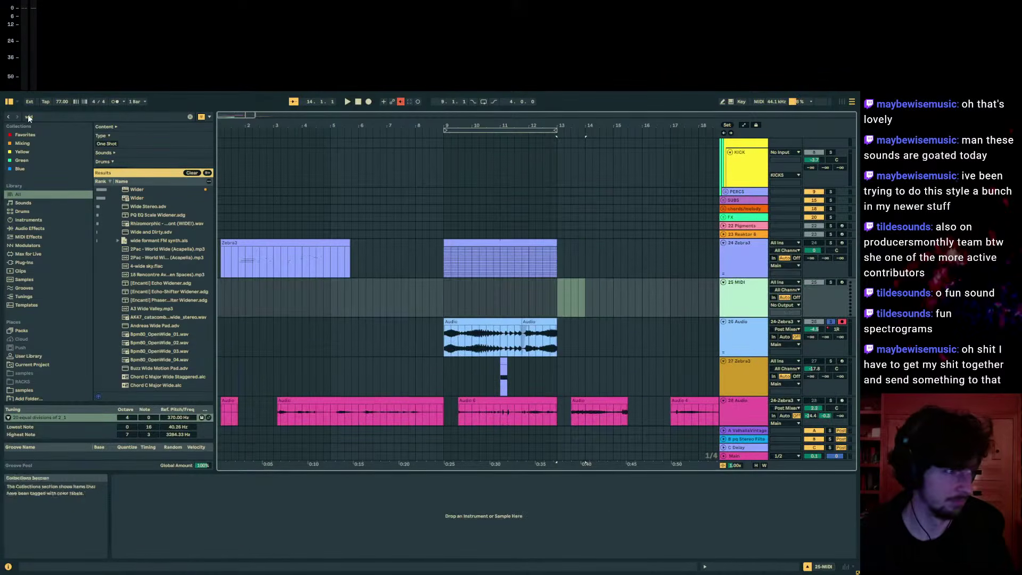
drag(94, 124, 106, 143)
text(zebra)
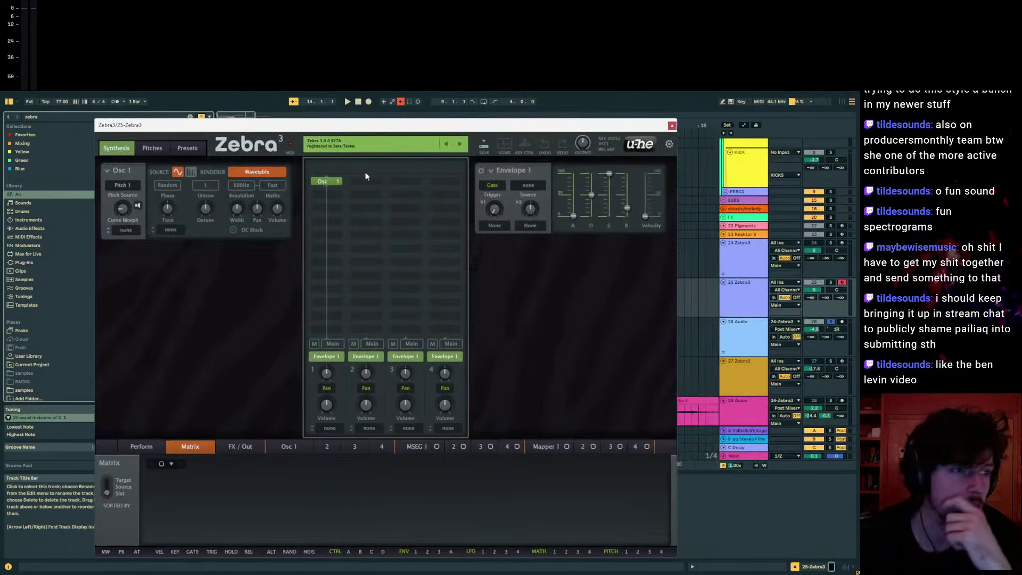
- Remove Osc 1 from the new Zebra3 patch and install Exciter 2 followed by Comb 1
right_click(322, 180)
click(357, 295)
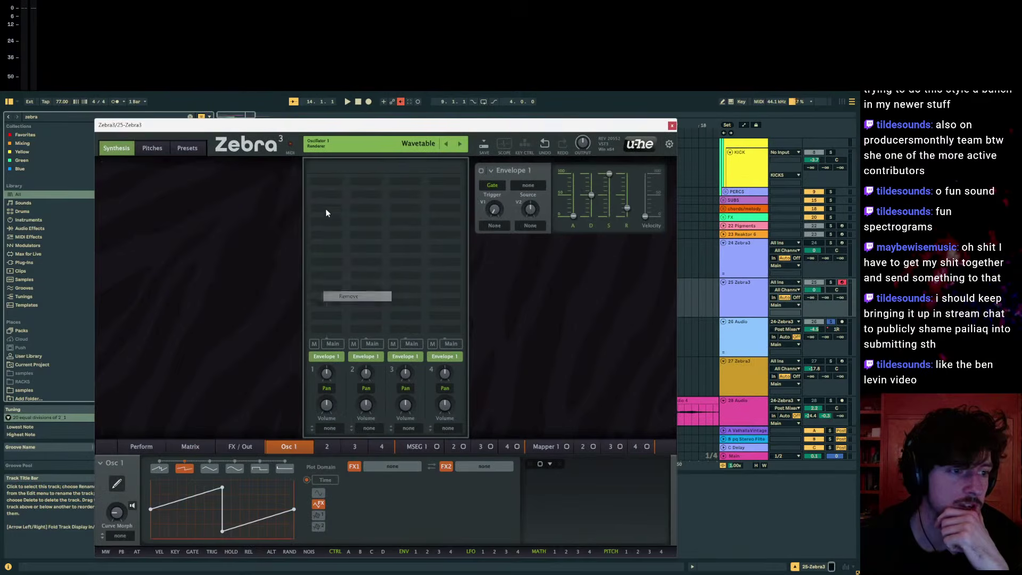
click(332, 181)
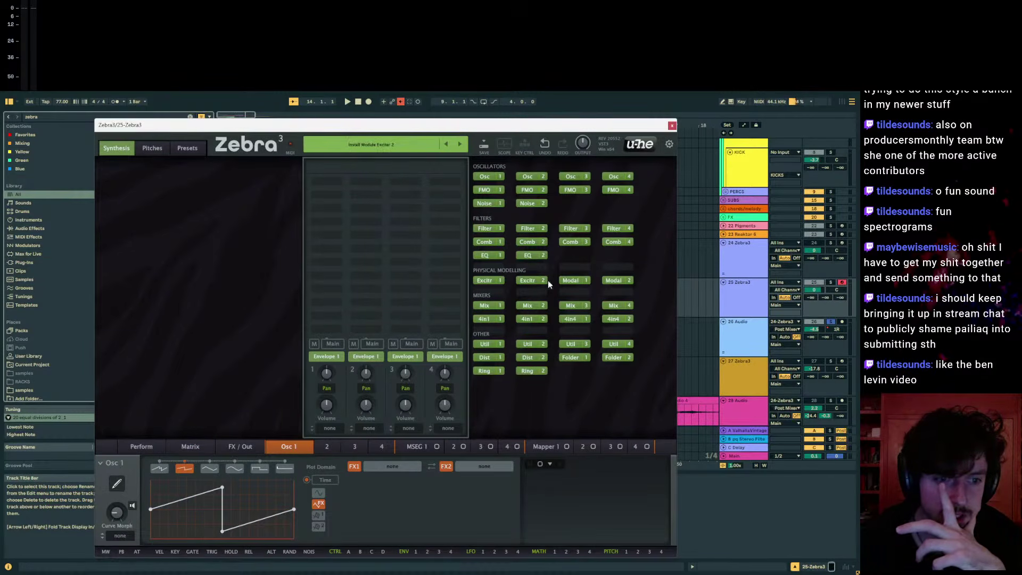
click(536, 279)
click(334, 192)
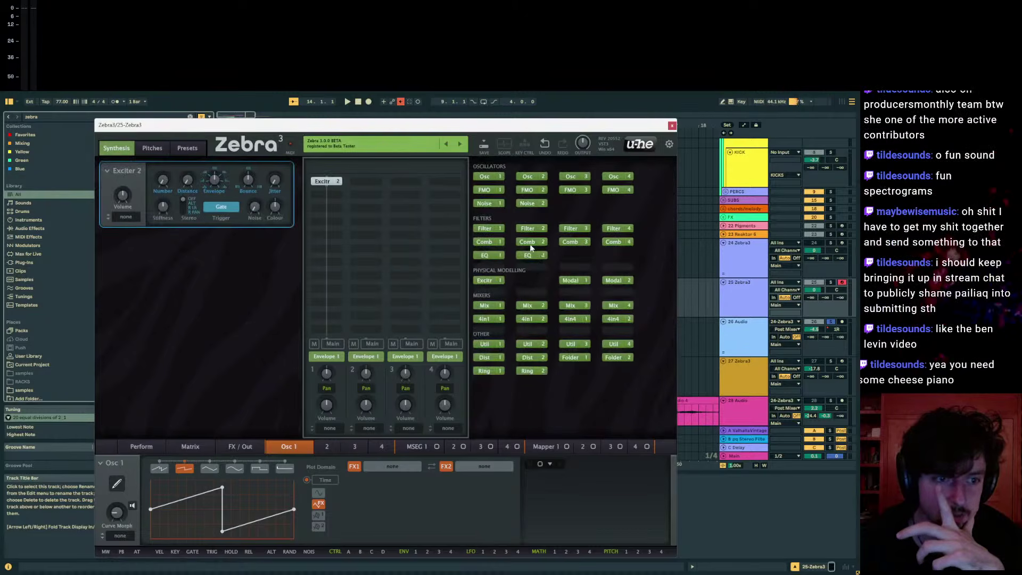
click(494, 242)
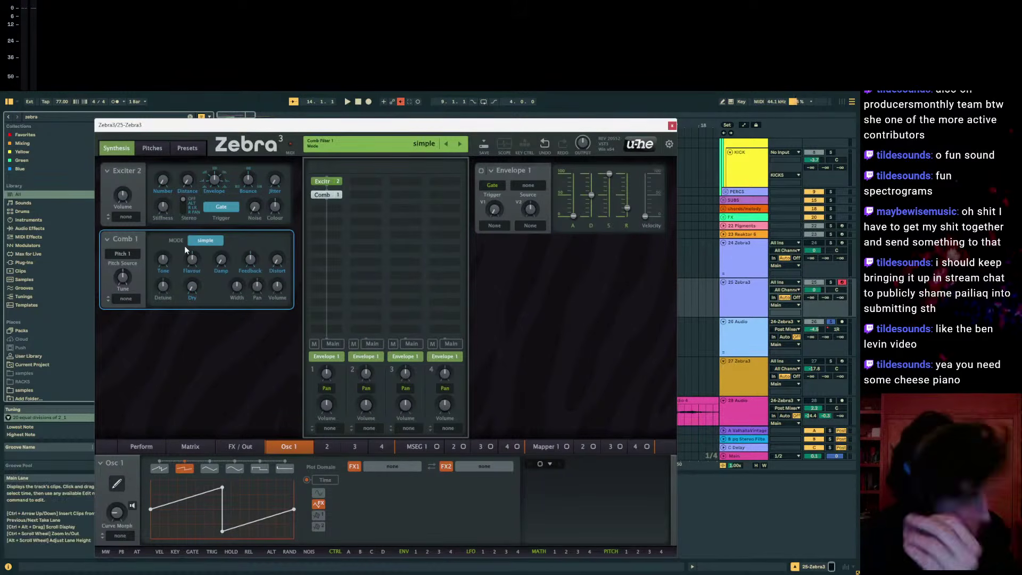
- Unsolo the recorded audio track and set Comb 1 to dissonant mode with Feedback 100 and Damp 30
click(841, 322)
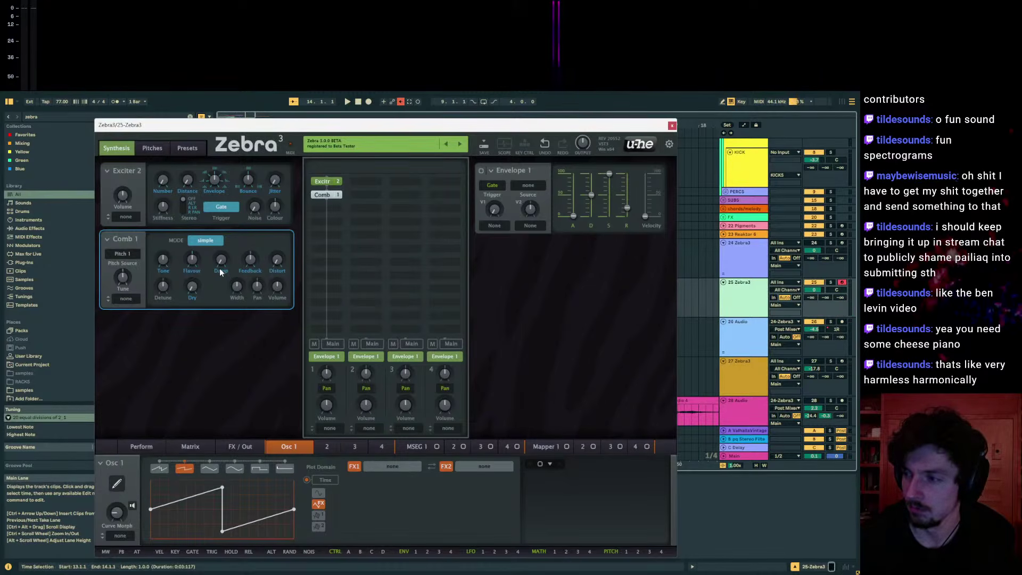
mouse_move(228, 266)
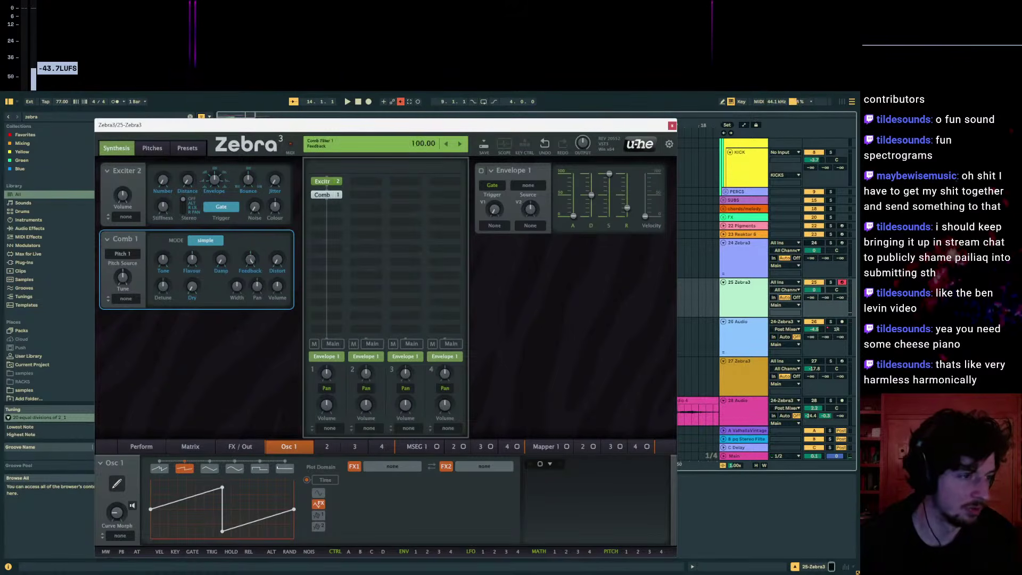
click(205, 240)
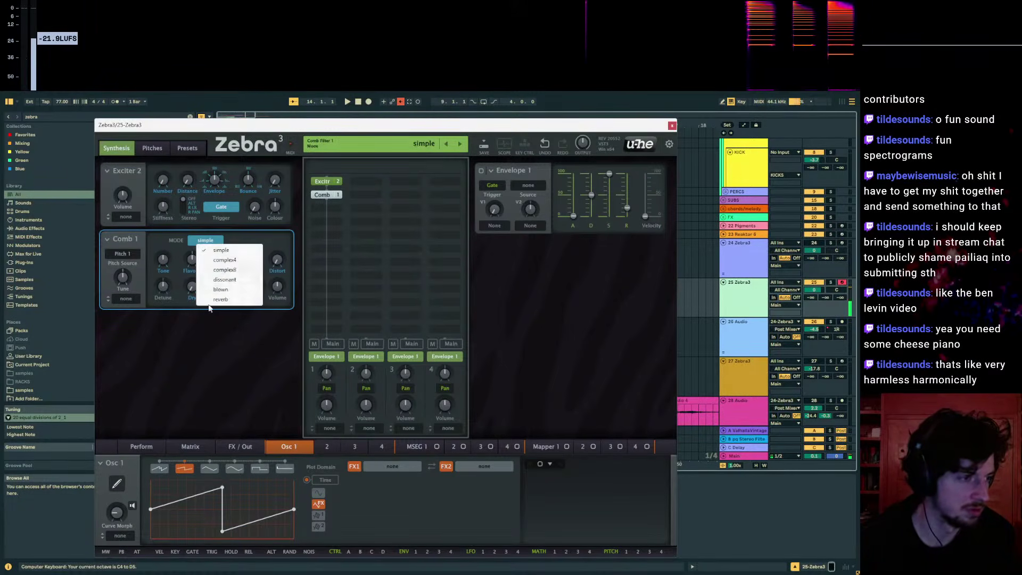
click(224, 279)
drag(221, 259, 221, 237)
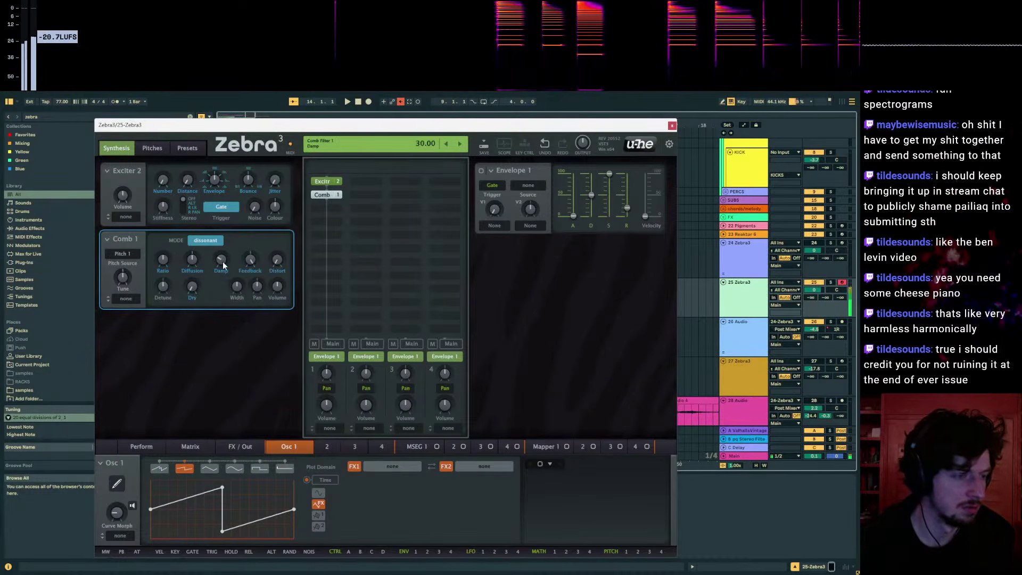
- Set the new Zebra3's microtuning to 20 equal divisions of 2_1
key(x)
click(141, 445)
key(z)
key(z)
click(388, 464)
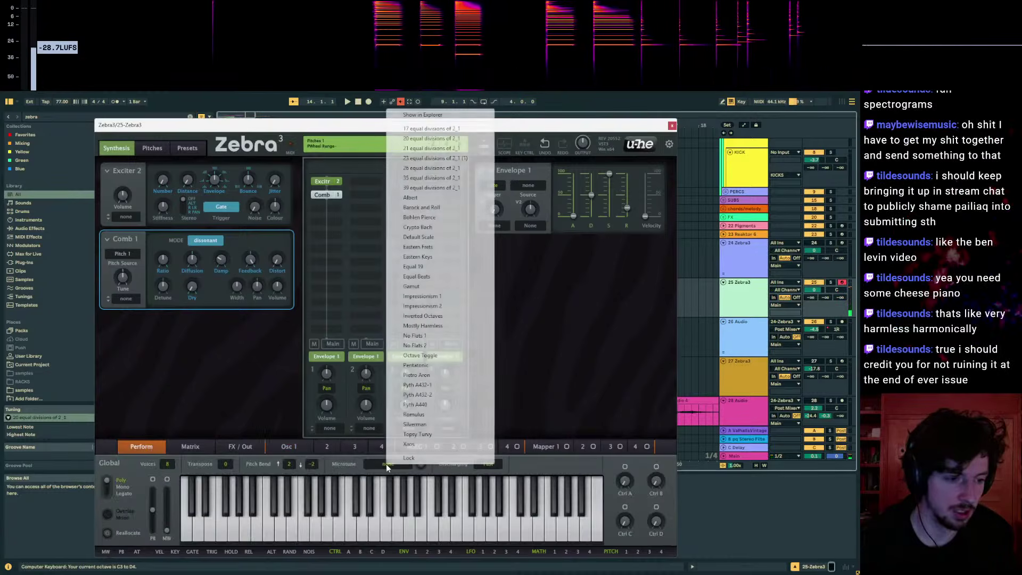
click(431, 138)
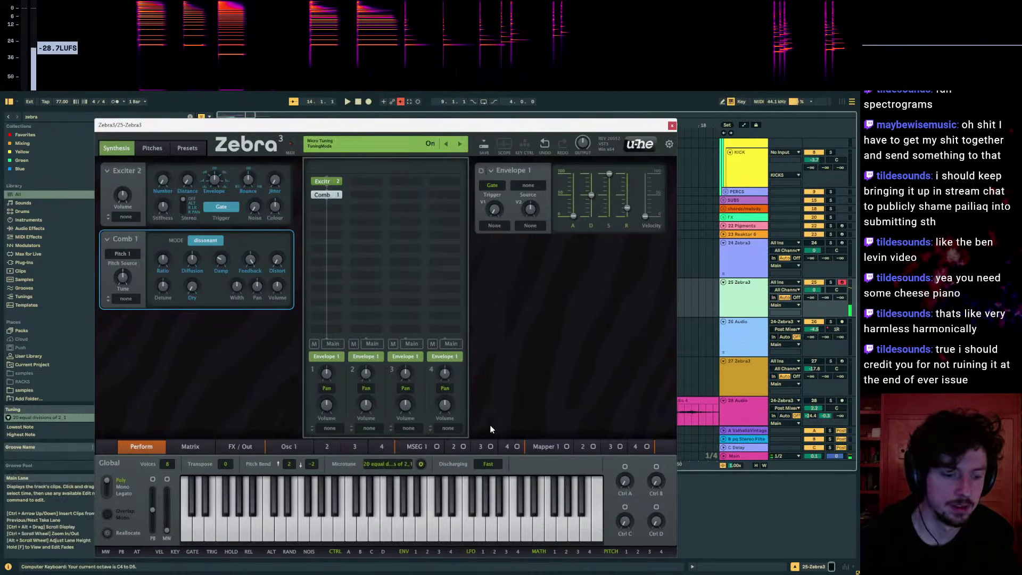
- Audition low notes while setting Comb 1's Damp to 51, and raise the track's send to the stereo filter return
key(x)
key(j)
key(k)
key(z)
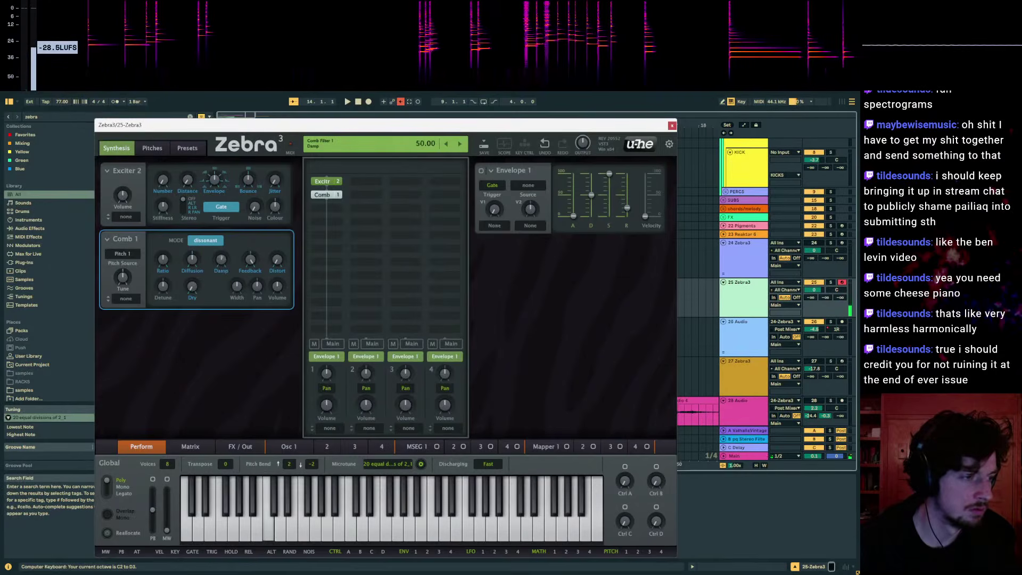
drag(162, 259, 162, 250)
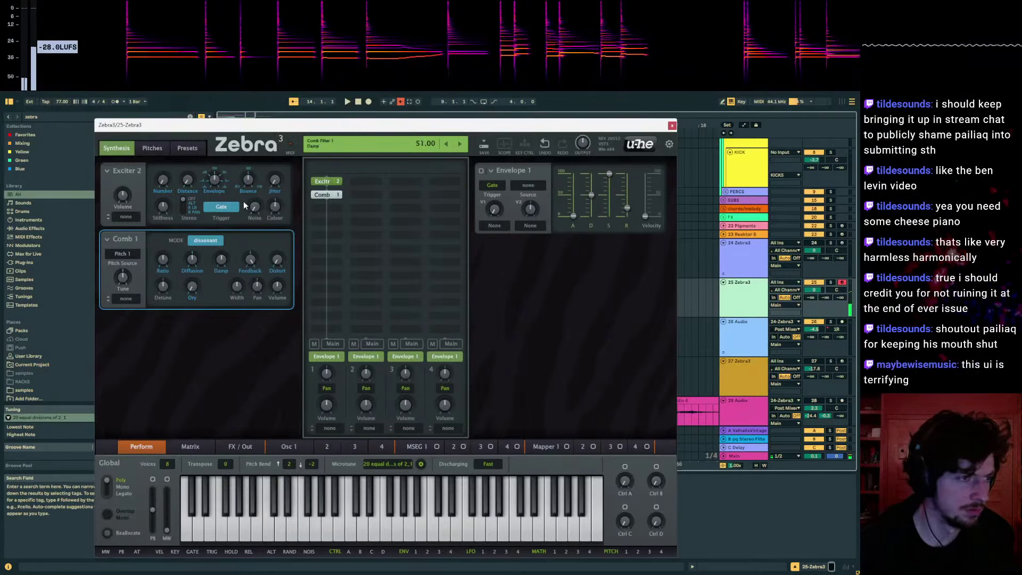
drag(573, 212, 570, 218)
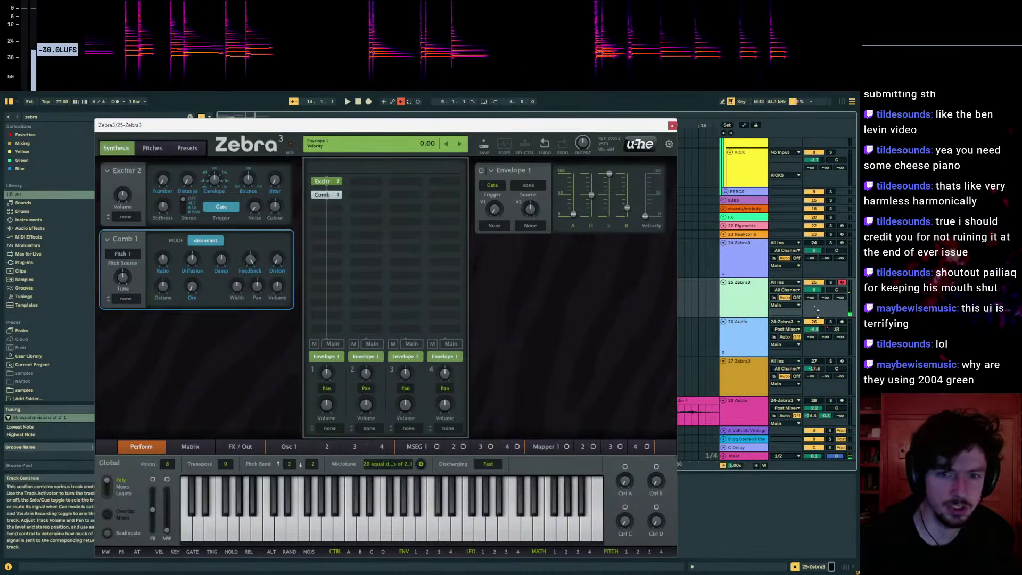
text(0)
key(Return)
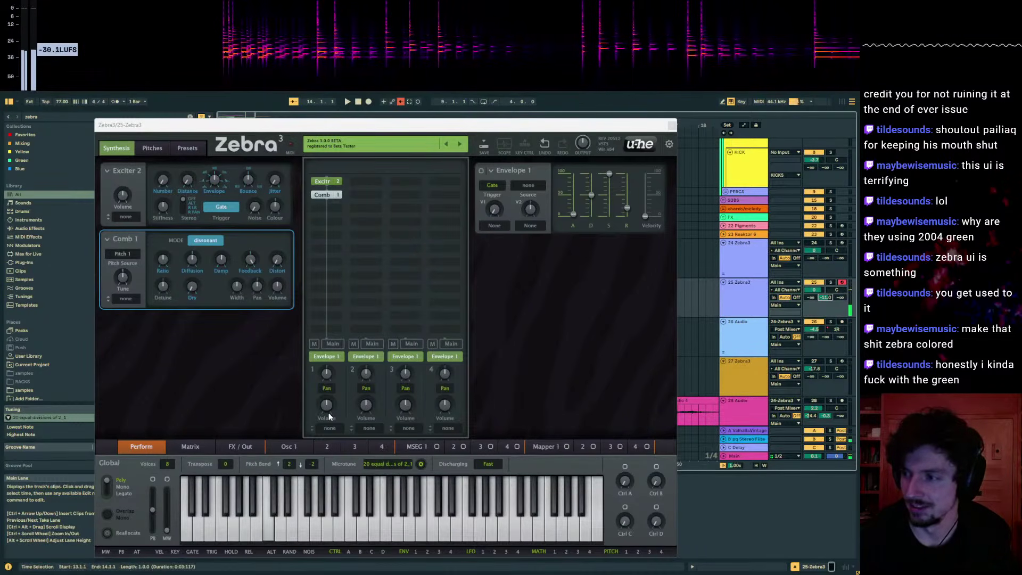
- Copy the bar 9 to 13 MIDI clips from 24 Zebra3 onto the new 25 Zebra3 track at 9.1.1
drag(319, 127, 336, 151)
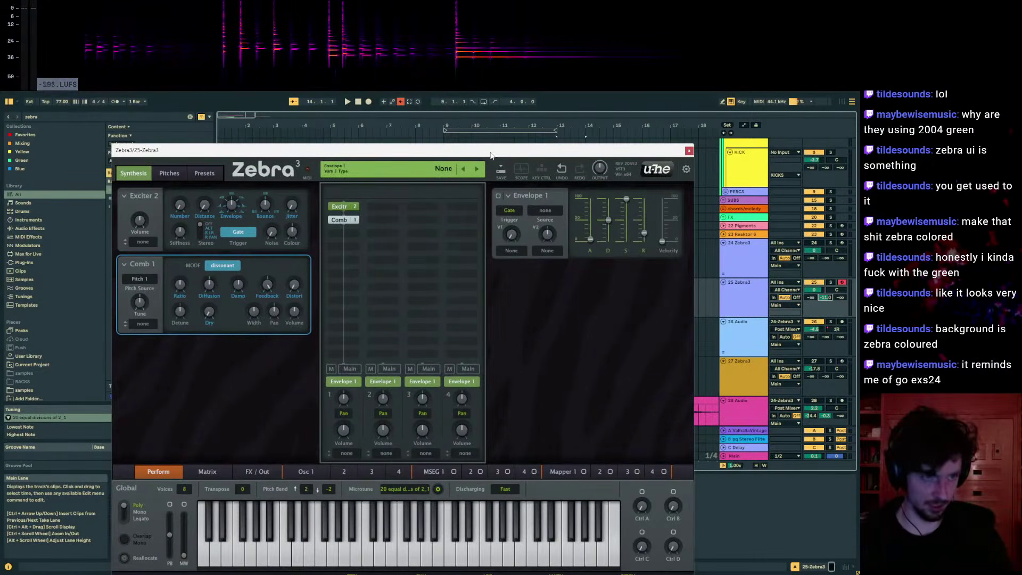
drag(491, 153, 538, 129)
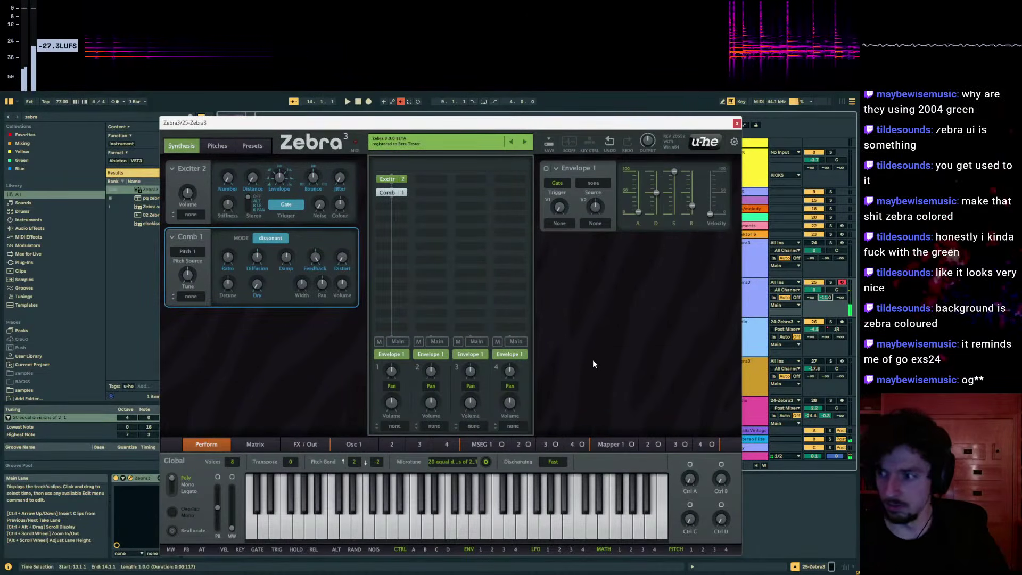
drag(503, 123, 550, 368)
click(499, 243)
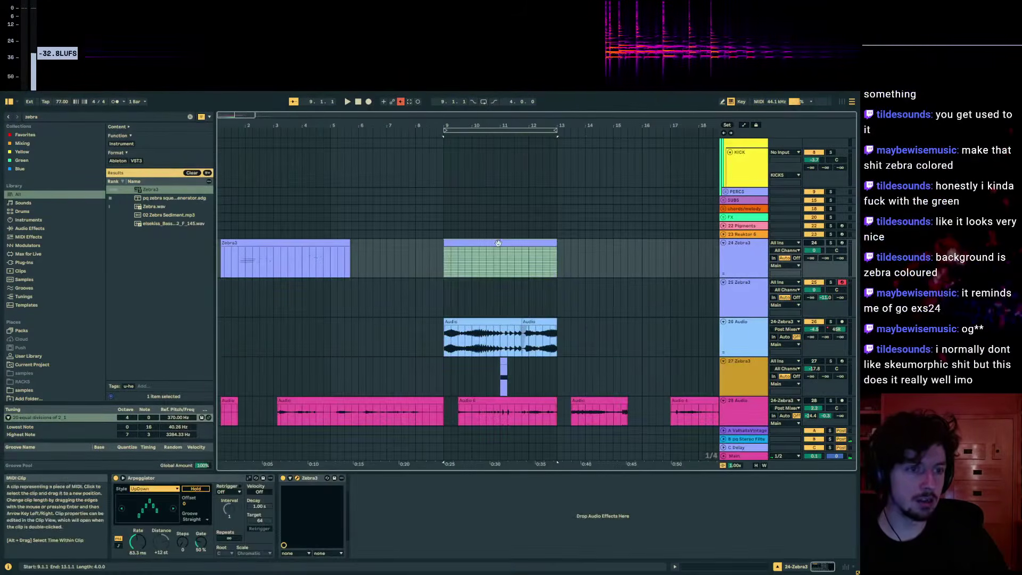
click(444, 291)
click(783, 122)
click(507, 296)
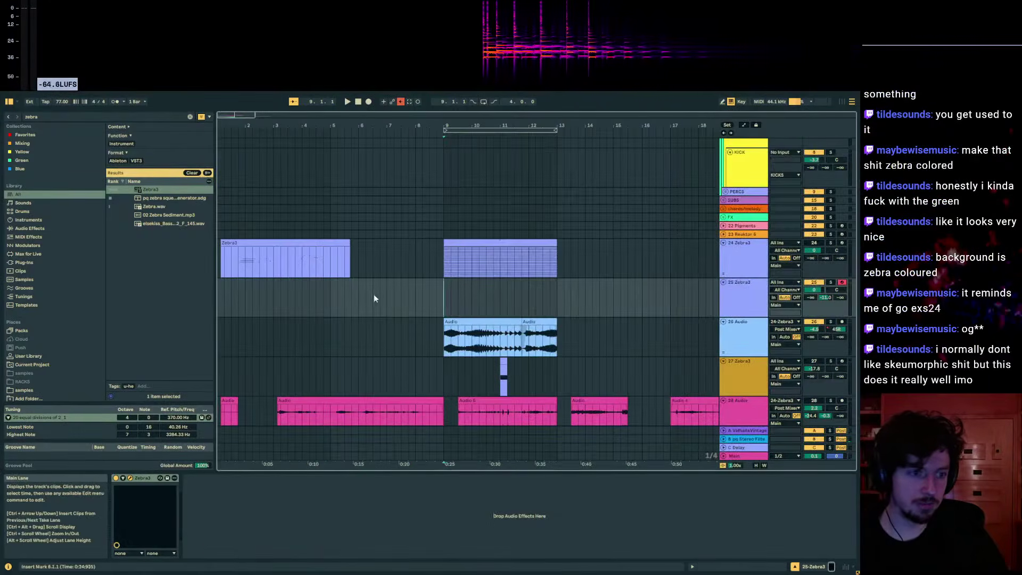
click(442, 295)
key(ctrl+v)
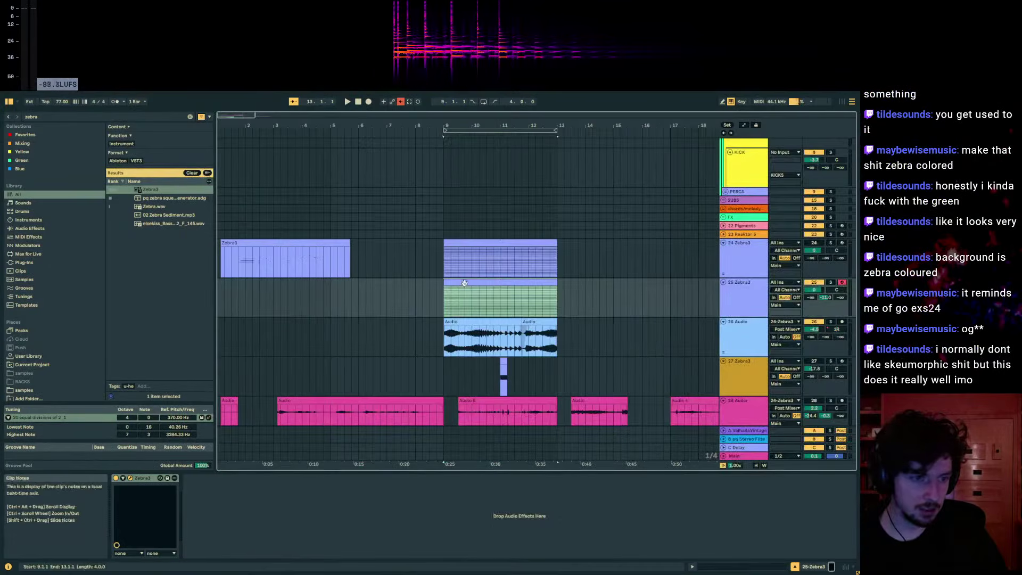
- Solo 25 Zebra3, open its bar 9 clip in an enlarged note editor and select all its notes
click(829, 283)
click(728, 566)
click(437, 487)
key(ctrl+a)
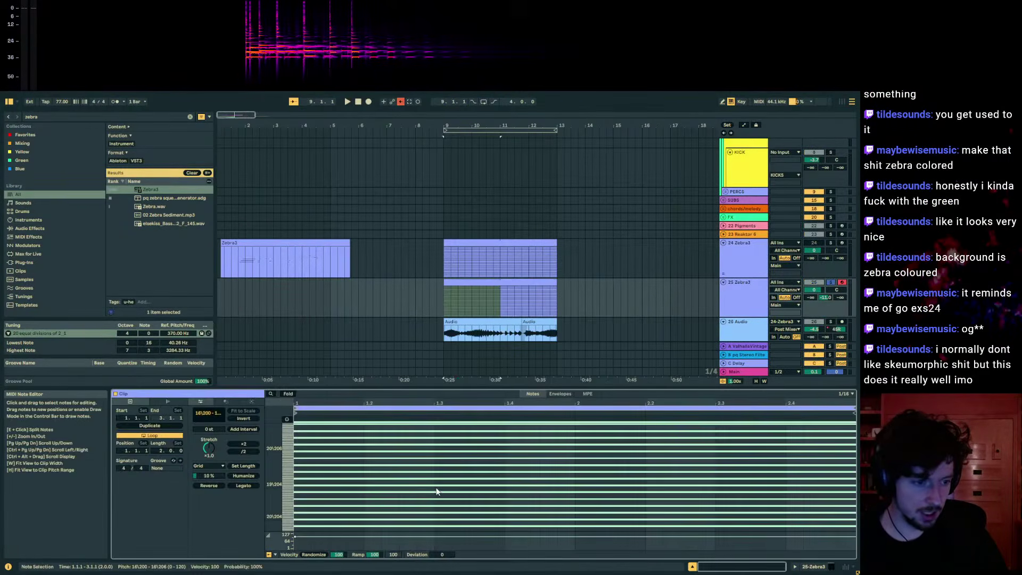
drag(273, 451, 303, 452)
drag(320, 389, 345, 157)
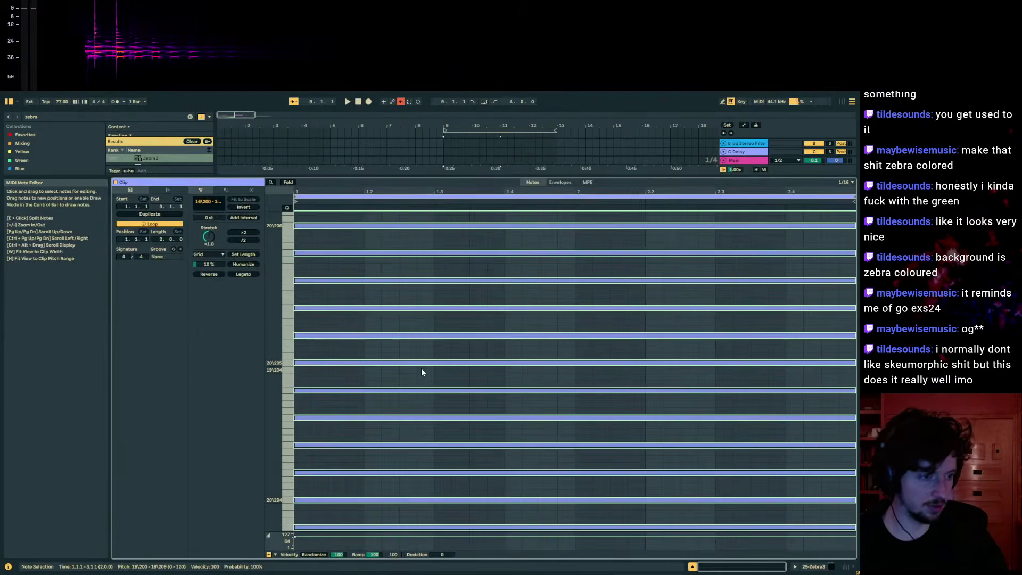
- Duplicate all the clip's notes and transpose the copies up three tuning steps
key(ctrl+c)
key(ctrl+v)
key(Up)
key(Up)
key(Up)
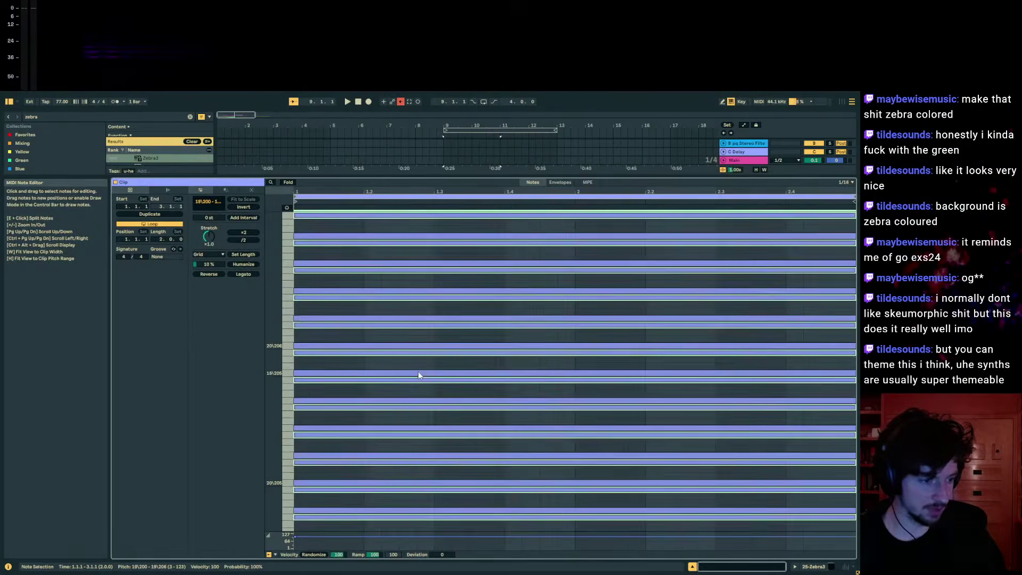
scroll(418, 372, down, 1)
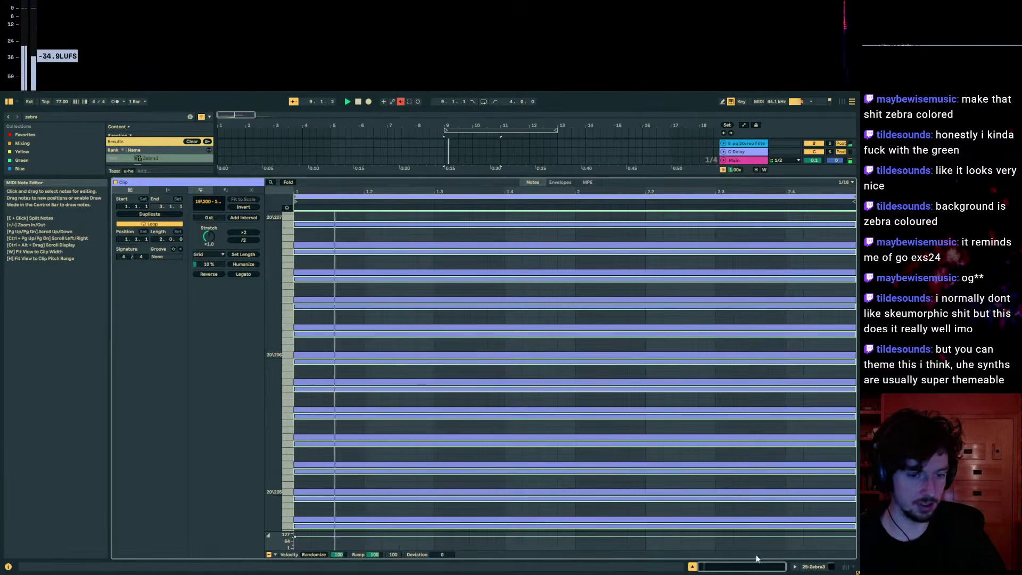
- Add an Arpeggiator before the new Zebra3 with the Random style and a rate of 1/32
click(813, 568)
click(52, 118)
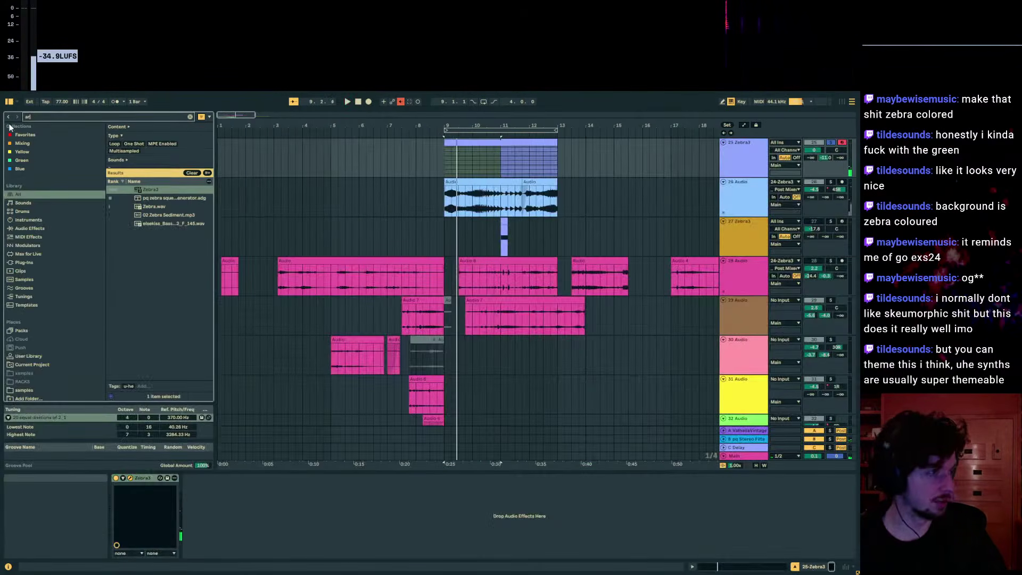
text(arp)
double_click(144, 190)
click(154, 489)
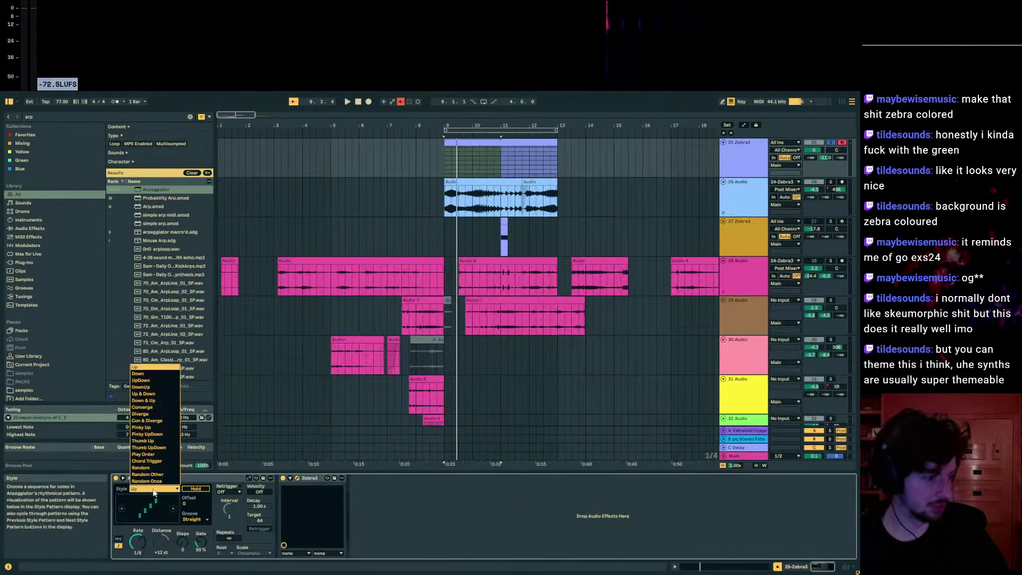
click(156, 471)
drag(137, 542, 138, 536)
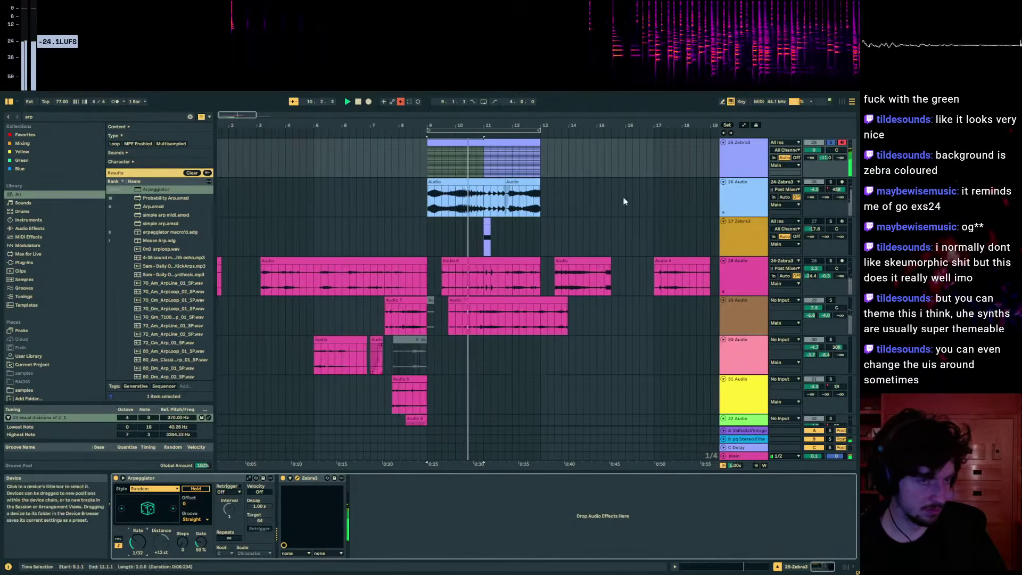
- Insert a new MIDI track directly below 25 Zebra3
click(760, 166)
key(ctrl+shift+t)
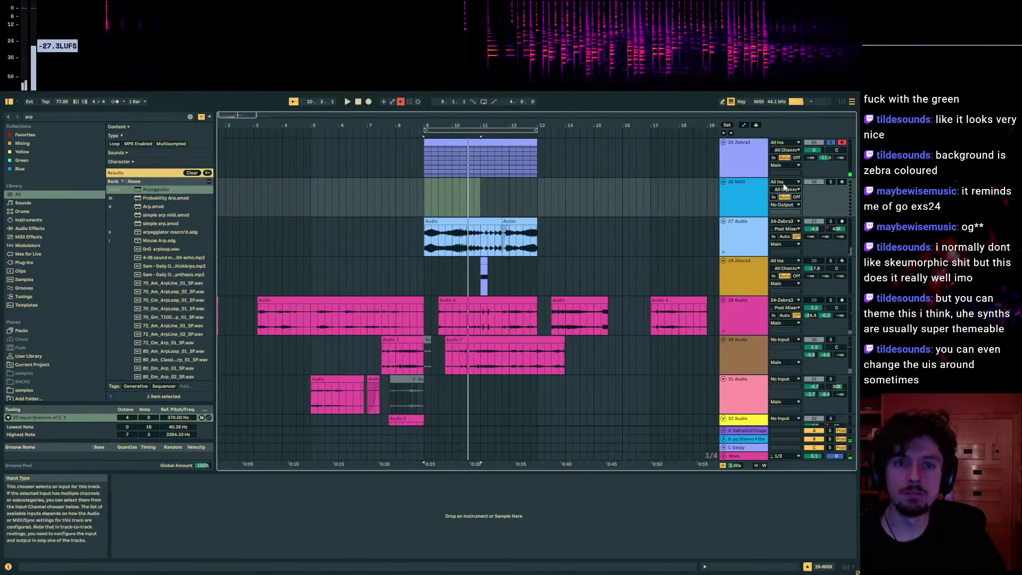
- Delete the upper stacked notes from the bar 9 clip on 25 Zebra3, keeping the low ones, and play the result
click(464, 143)
click(708, 567)
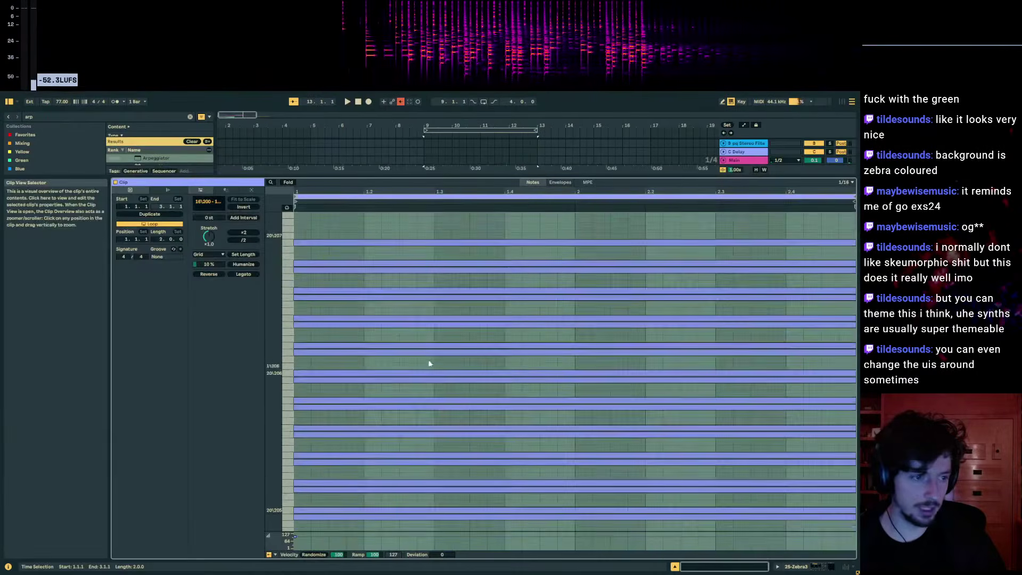
scroll(420, 373, down, 2)
scroll(403, 458, down, 6)
drag(366, 409, 414, 473)
scroll(388, 349, up, 3)
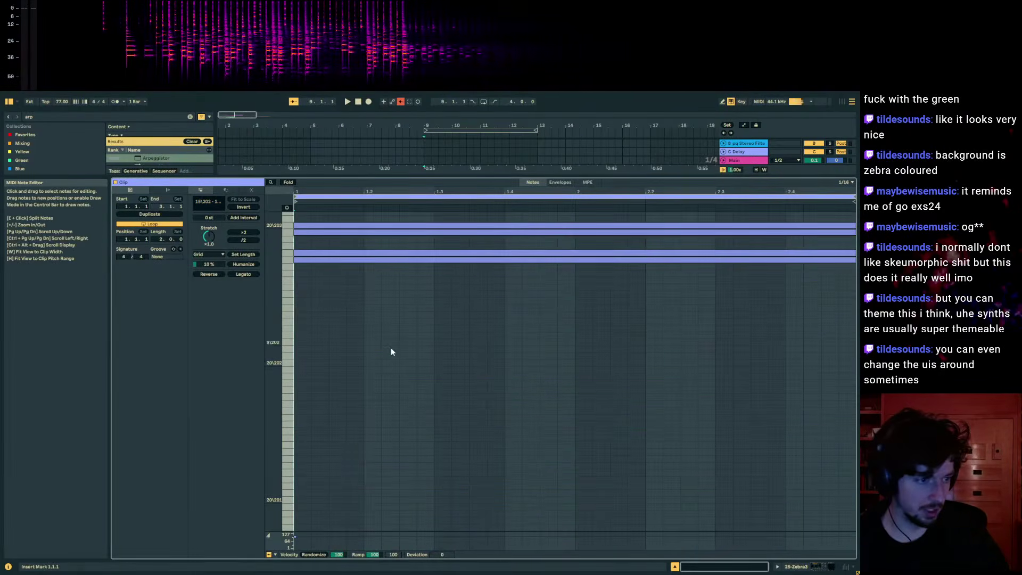
scroll(392, 350, up, 6)
drag(339, 222, 507, 414)
key(Delete)
key(space)
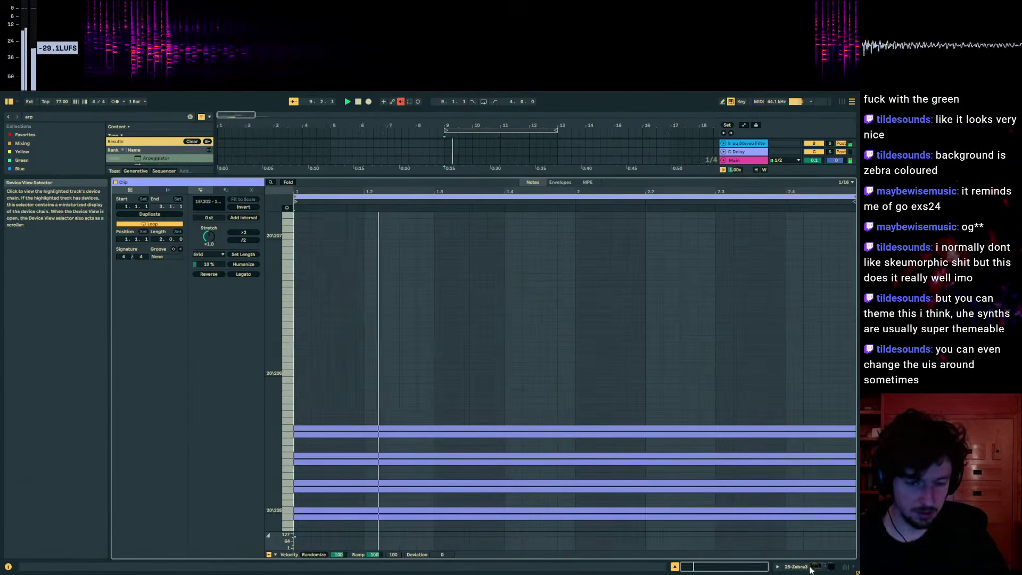
- Switch the Arpeggiator on 25 Zebra3 from a synced rate to a free rate in milliseconds and play it
click(809, 567)
click(465, 141)
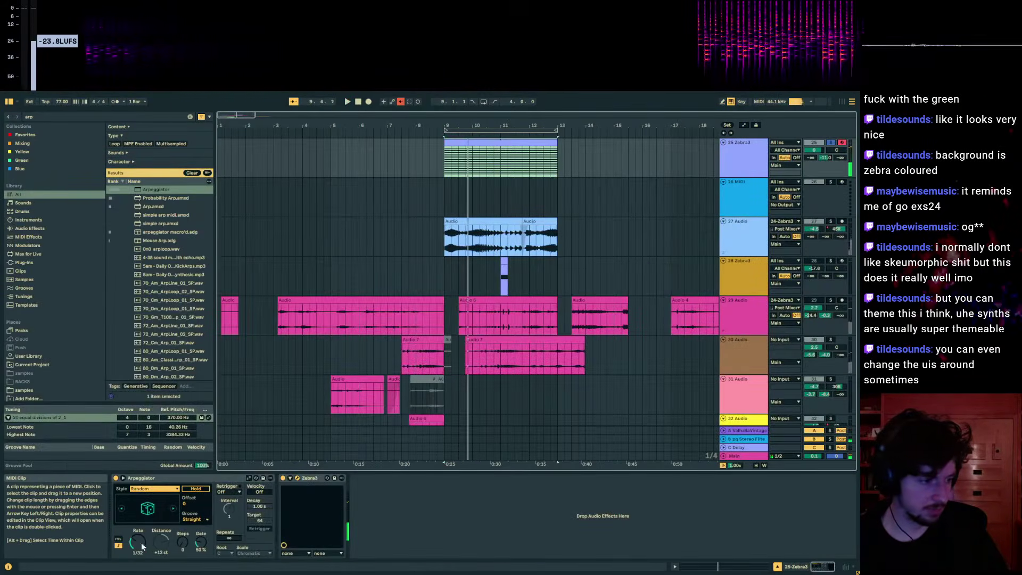
click(118, 538)
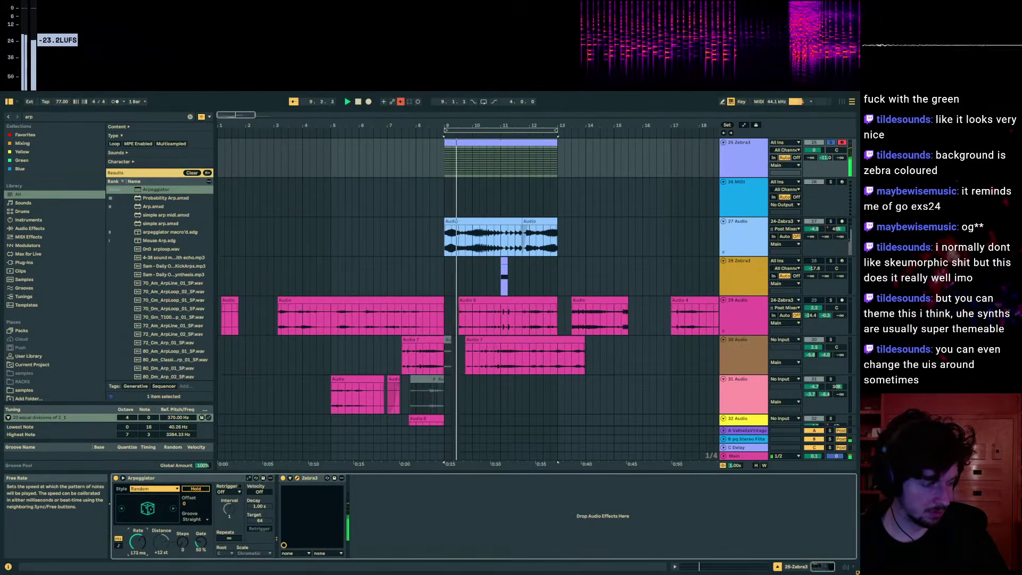
key(space)
- Turn the 25 Zebra3 send to the B stereo filter return all the way down while auditioning, and close the Zebra3 window
drag(857, 137, 212, 137)
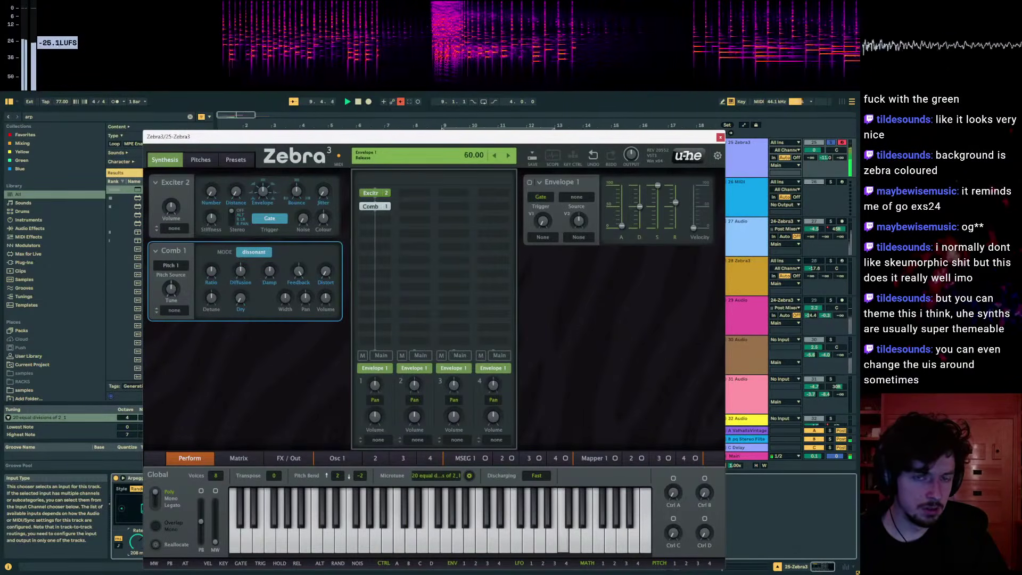
drag(824, 158, 811, 187)
key(space)
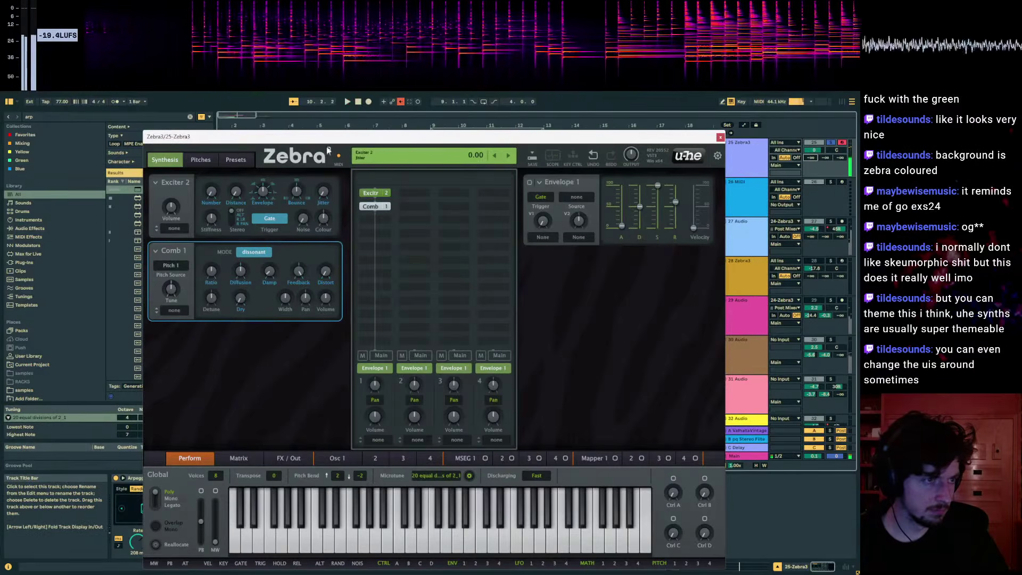
key(ctrl+alt+p)
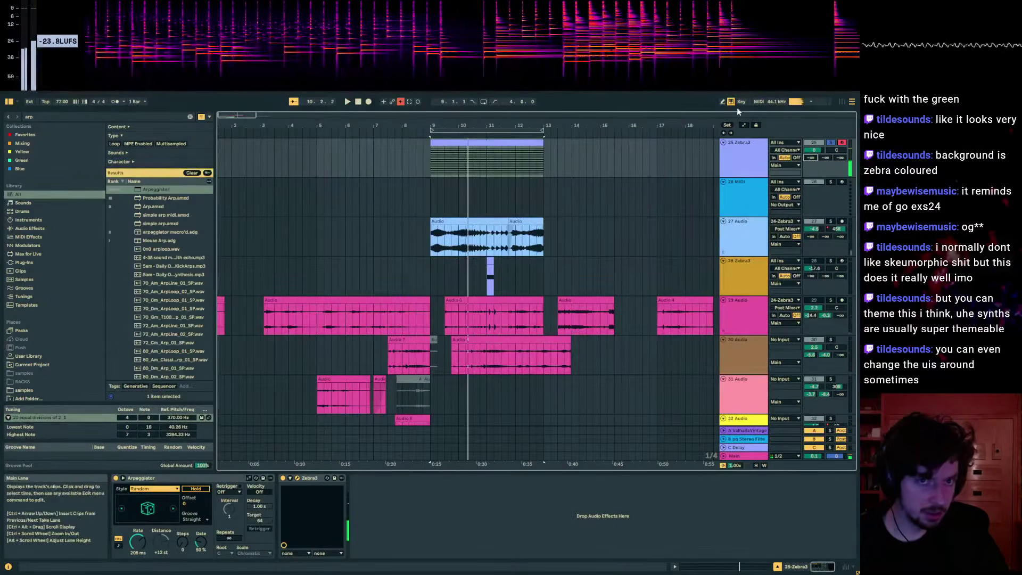
click(744, 125)
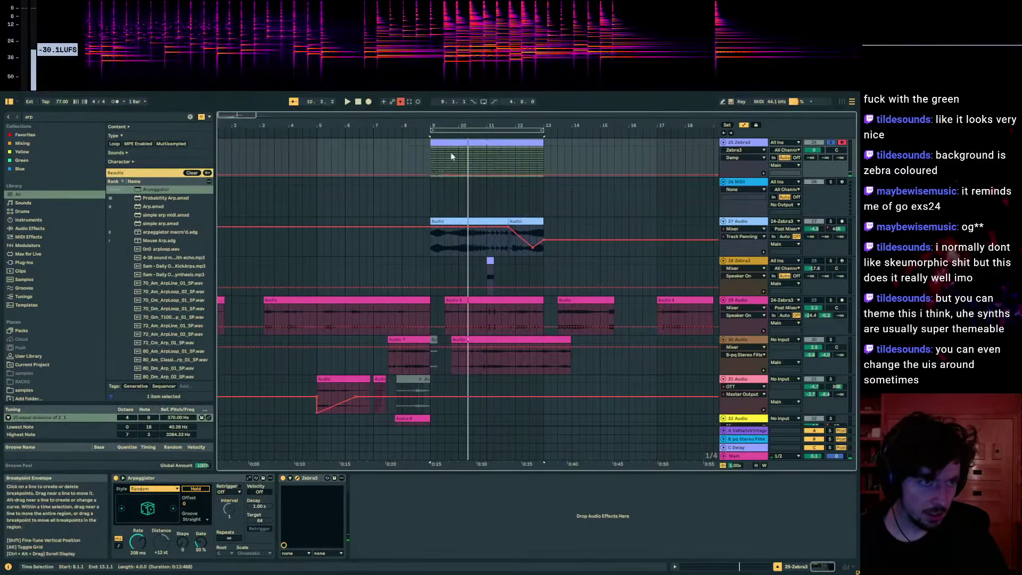
key(a)
- Set 26 MIDI to receive from 25-Zebra3 Post FX, arm it and set its monitoring to In
click(755, 179)
click(819, 182)
click(842, 182)
click(774, 197)
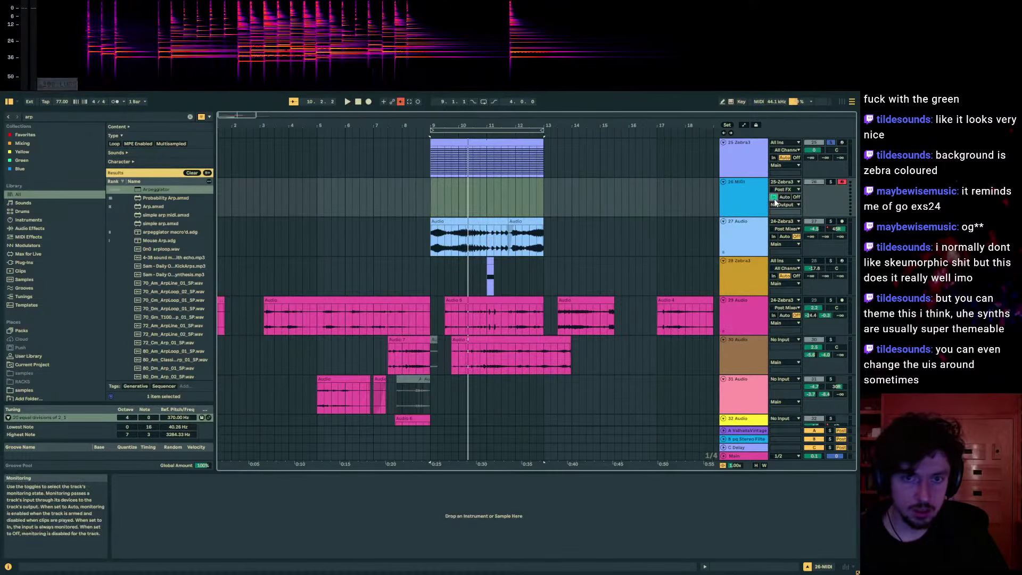
- Record a first take of the arpeggiator's output from 9.1.1 onto 26 MIDI
click(369, 101)
drag(452, 125, 409, 143)
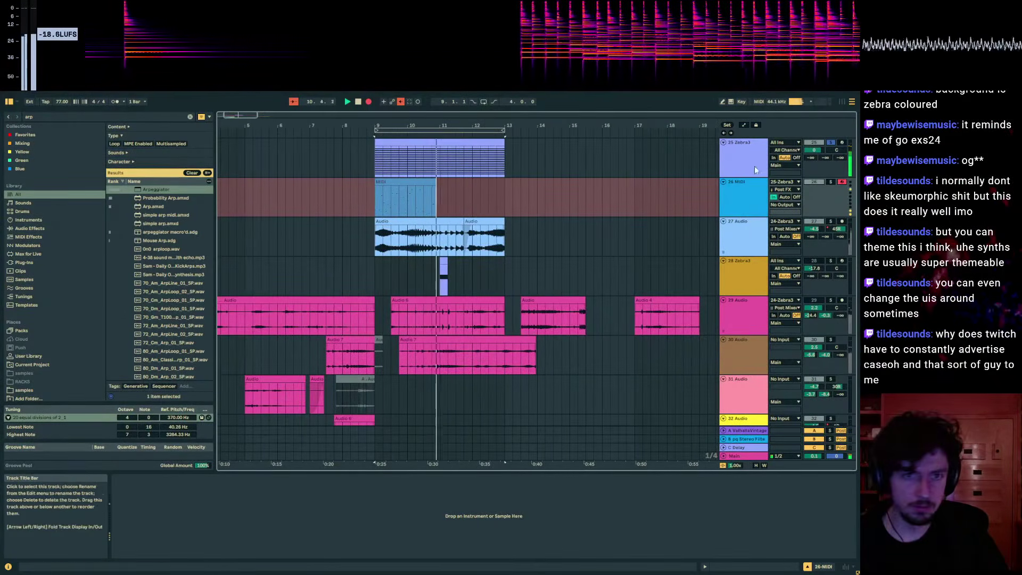
drag(757, 169, 552, 196)
key(space)
- Automate the Arpeggiator's Free Rate from bar 9 to bar 13, dipping at bar 11 and rising again by bar 13
key(a)
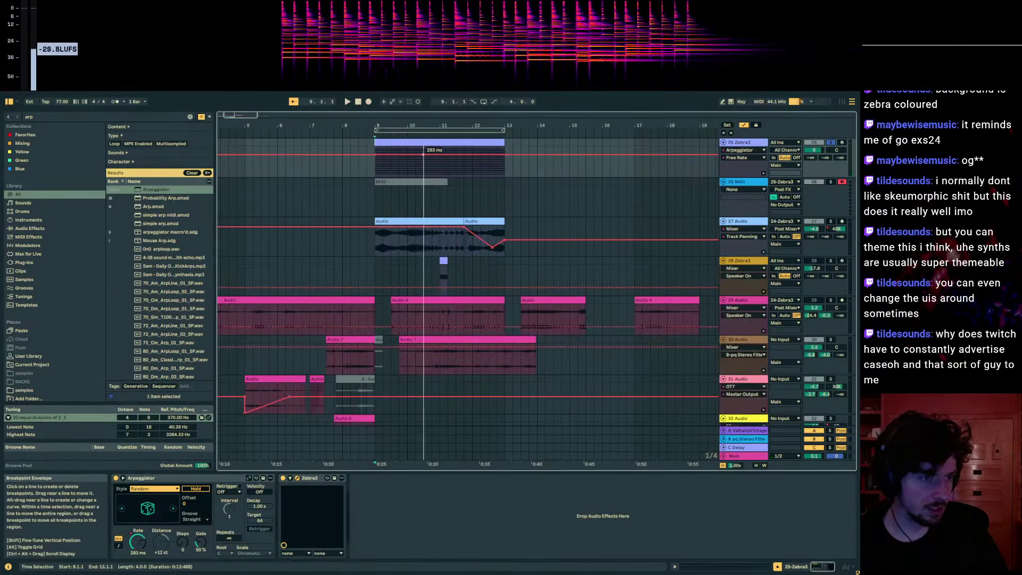
drag(440, 157, 440, 159)
drag(502, 159, 505, 151)
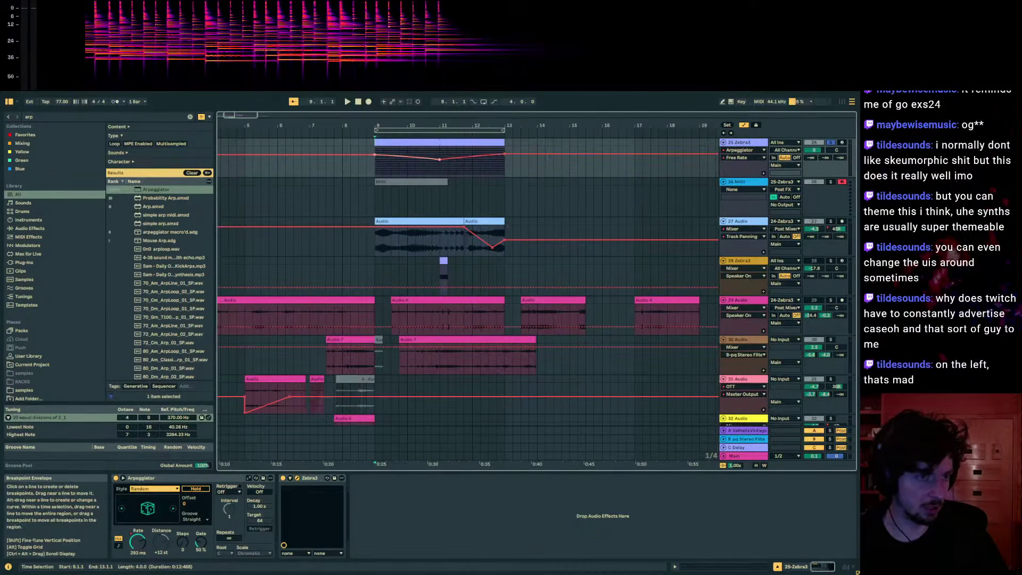
key(a)
- Re-record the arpeggiator's output onto 26 MIDI from 9.1.1 until past bar 13
key(space)
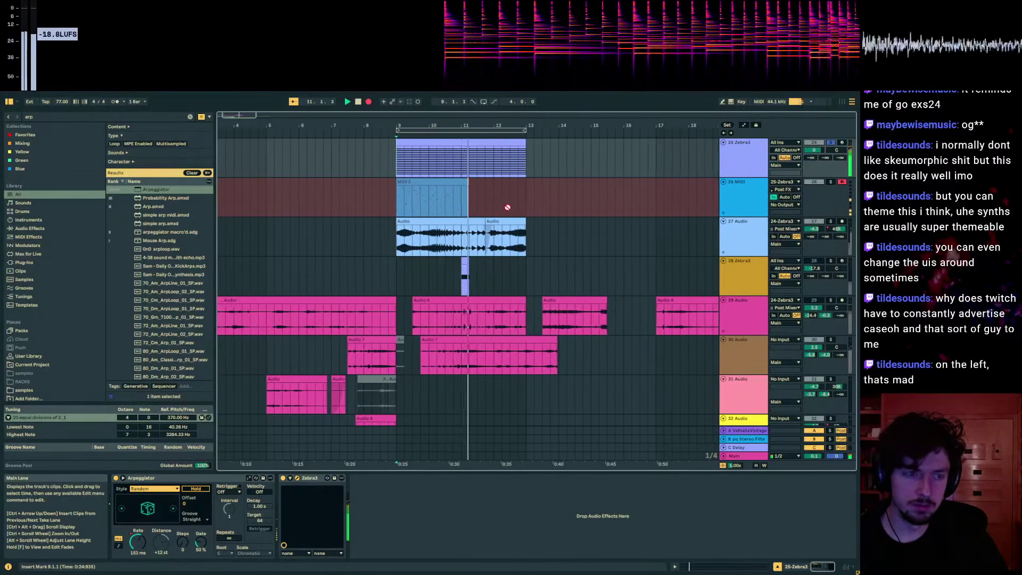
mouse_move(435, 124)
mouse_down()
mouse_move(430, 139)
mouse_move(439, 131)
mouse_up()
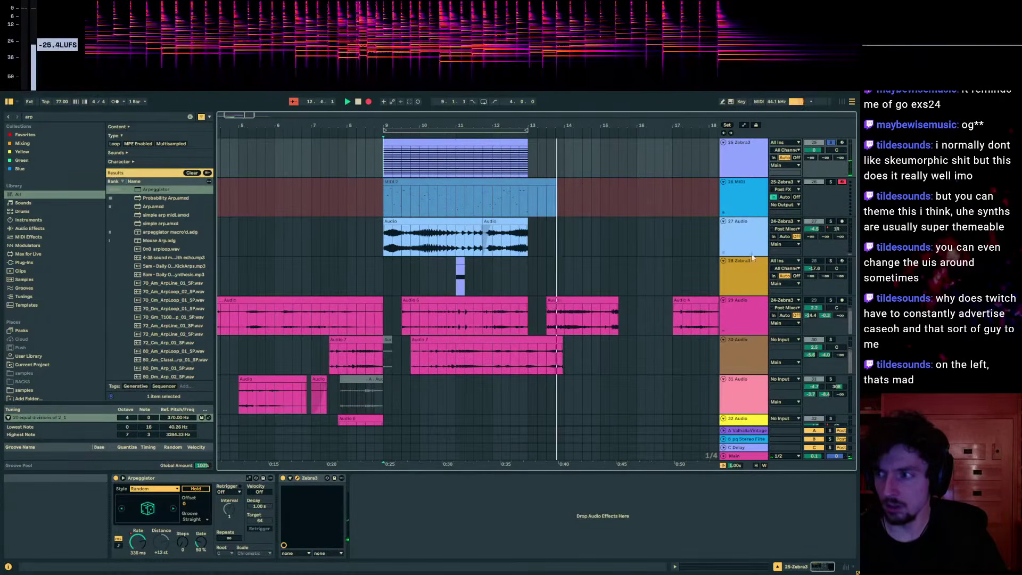
key(space)
click(297, 477)
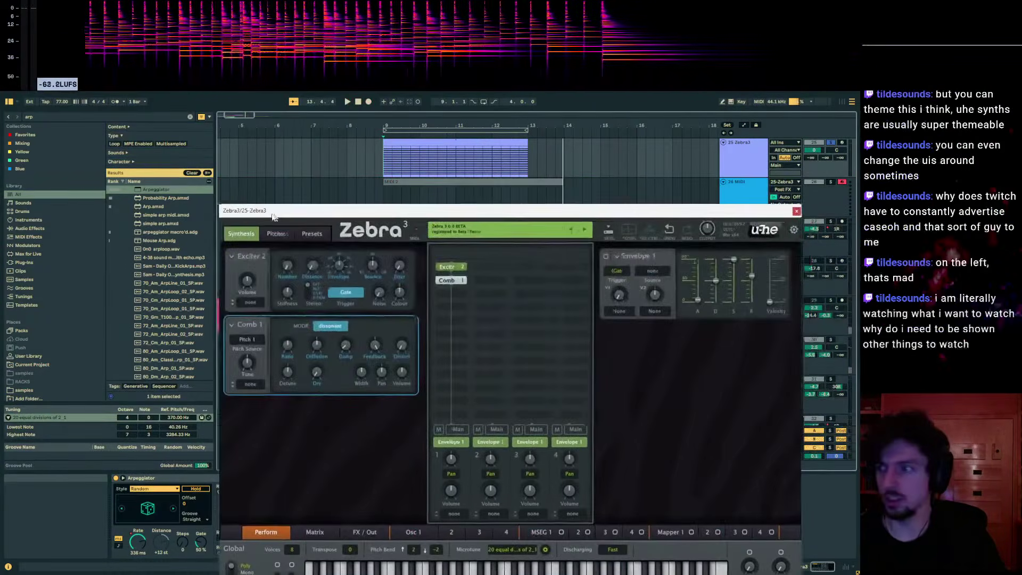
drag(272, 209, 193, 210)
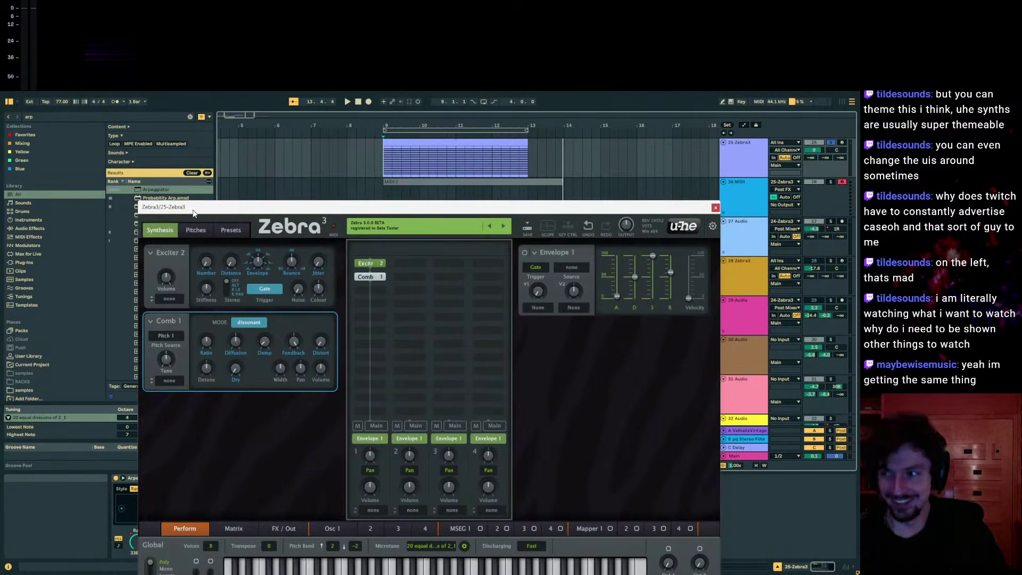
drag(193, 213, 194, 153)
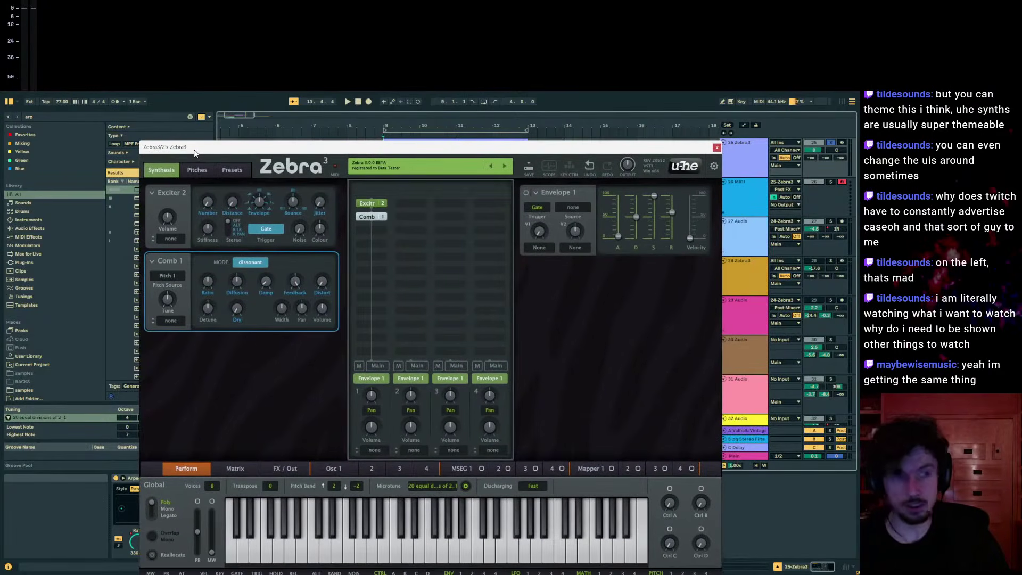
drag(195, 153, 203, 140)
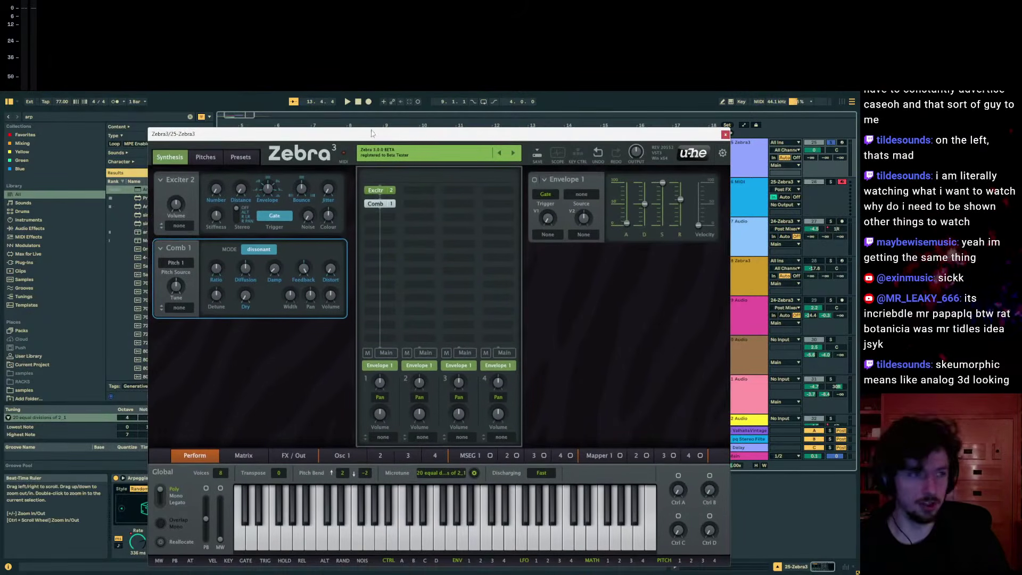
drag(374, 134, 364, 155)
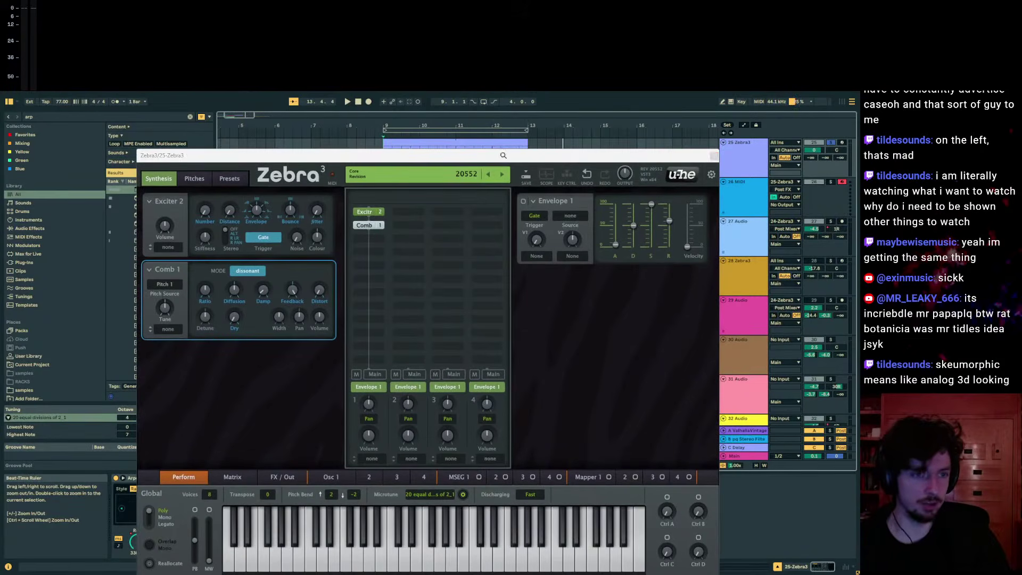
key(ctrl+alt+p)
click(416, 220)
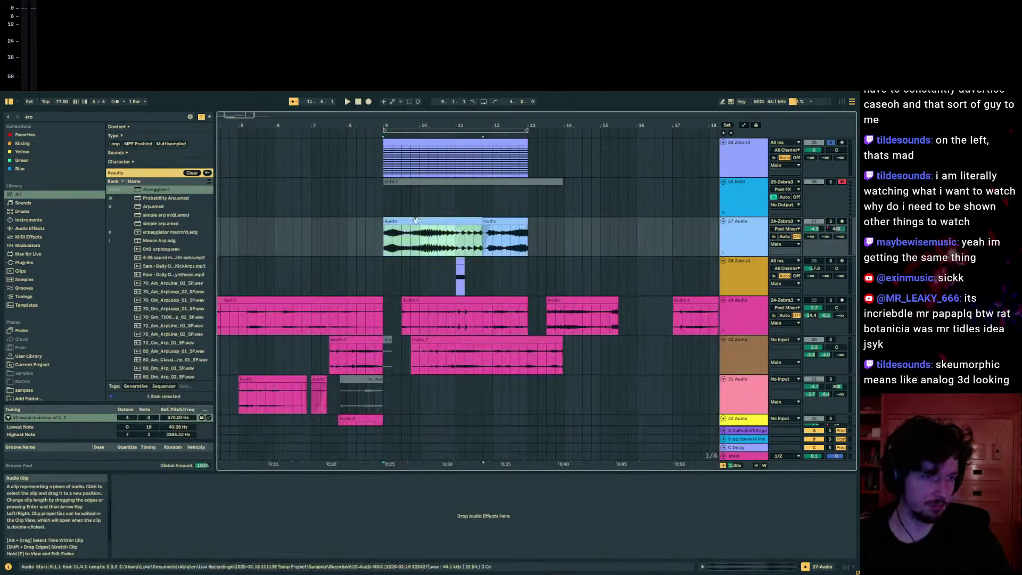
click(477, 221)
- Move the recorded MIDI 2 clip from 26 MIDI onto 25 Zebra3 at 9.1.1 and turn off the Arpeggiator
scroll(682, 223, up, 2)
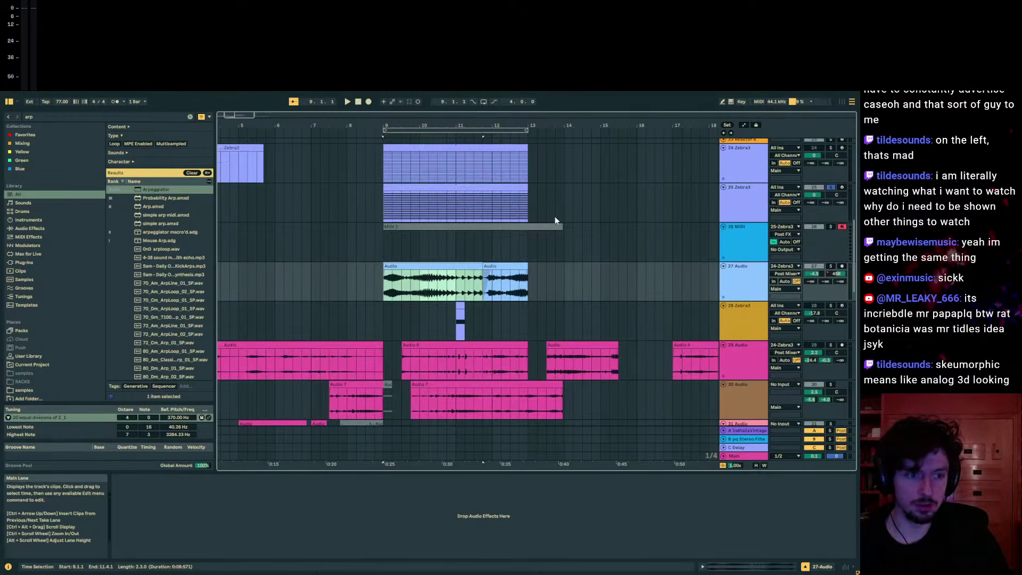
click(526, 226)
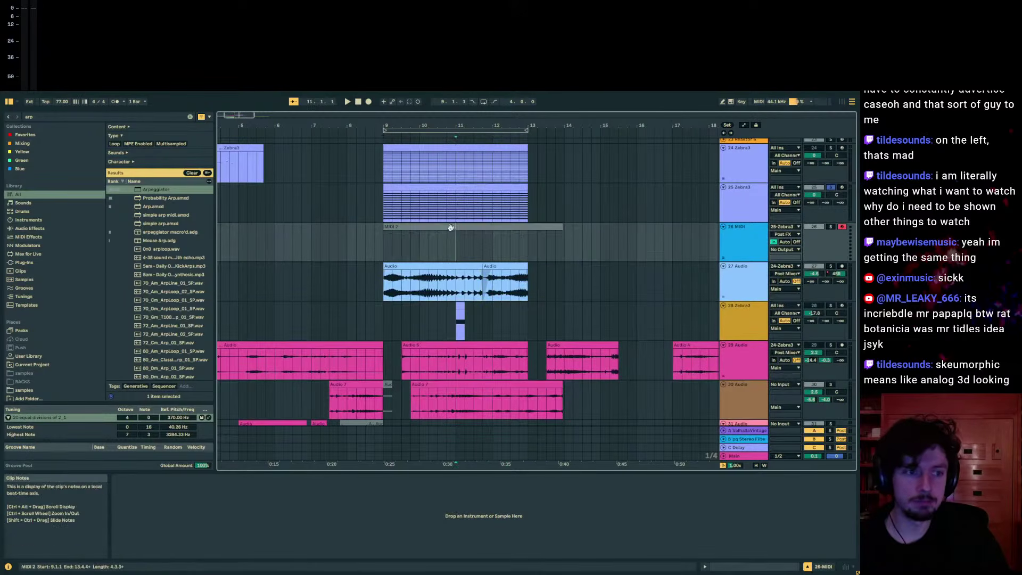
drag(486, 234, 486, 195)
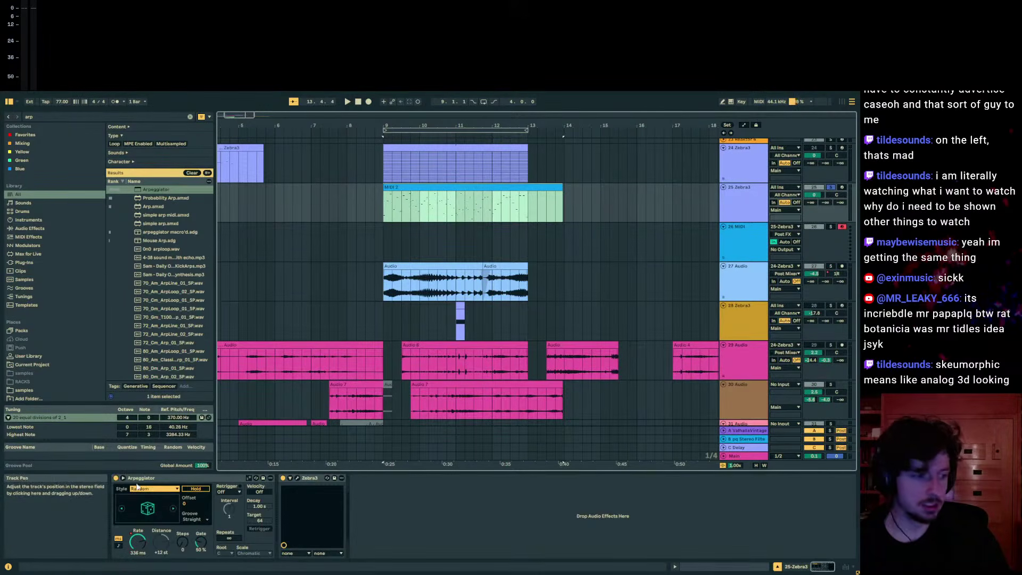
click(116, 479)
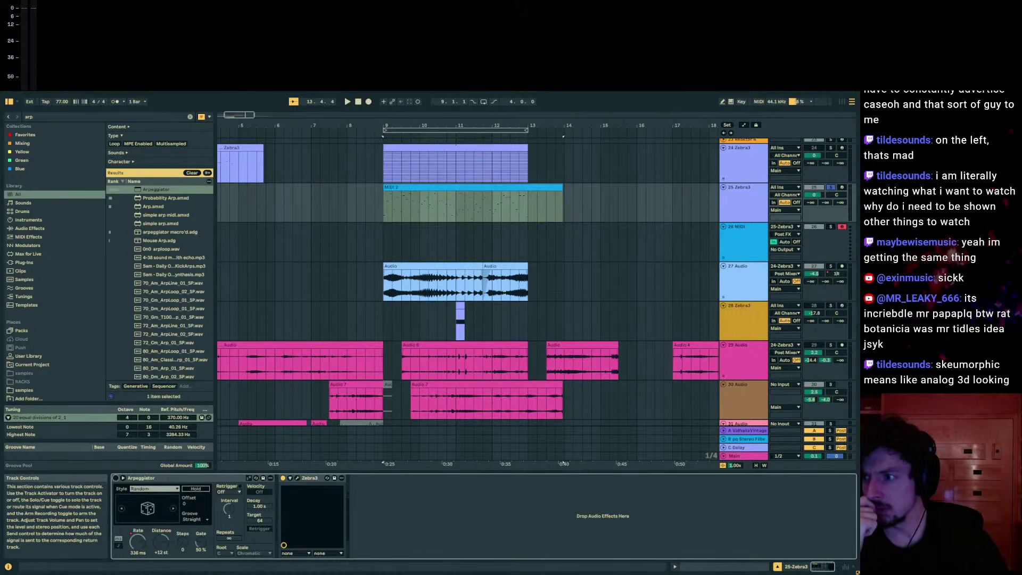
- Play the MIDI 2 clip from bar 9 and open its notes in the enlarged note editor
key(space)
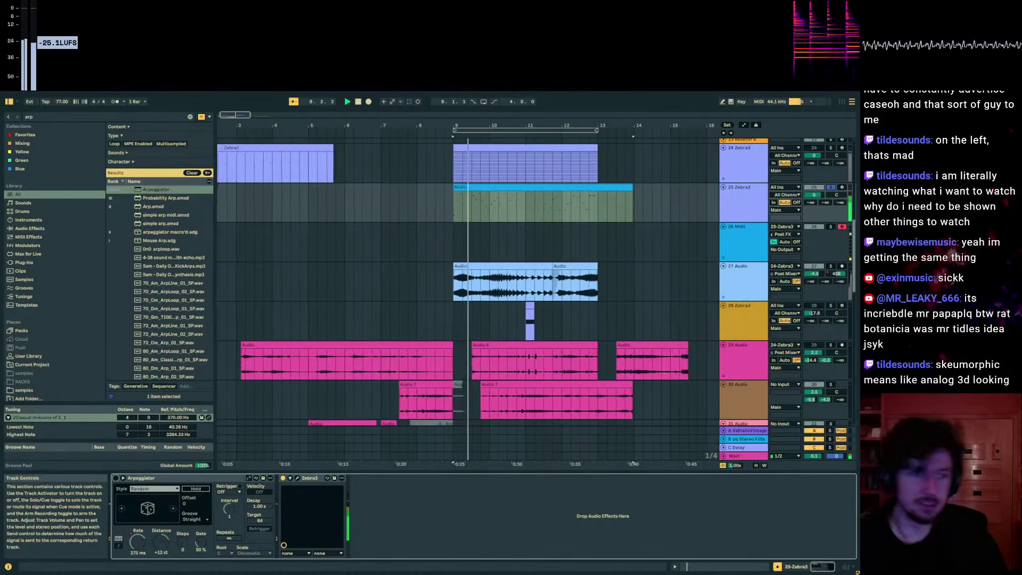
click(470, 187)
key(space)
click(690, 565)
key(space)
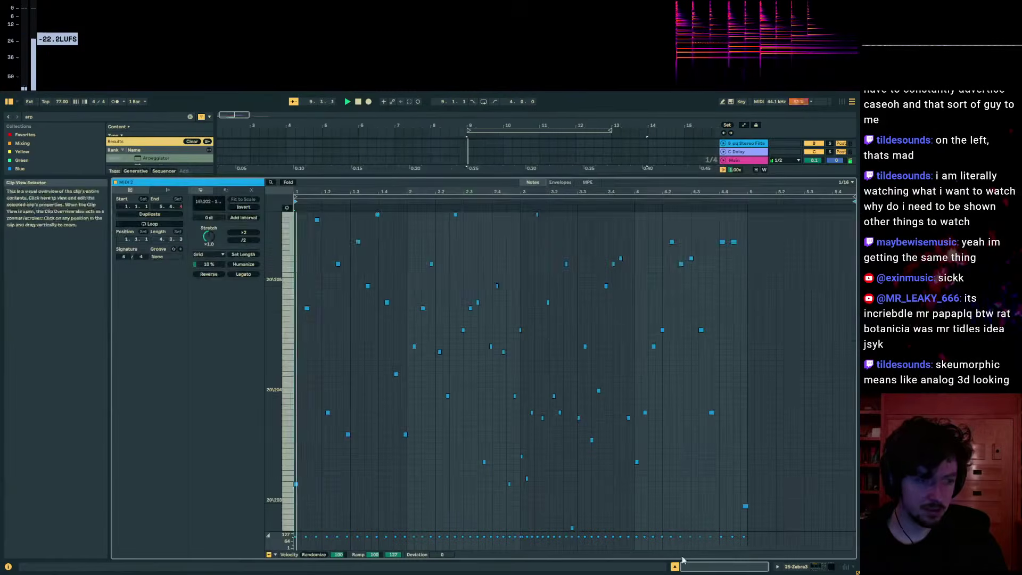
scroll(369, 250, down, 1)
drag(371, 231, 299, 244)
drag(402, 230, 370, 237)
- Try an extra low note at 1.3.4, play the clip and delete that note
double_click(375, 502)
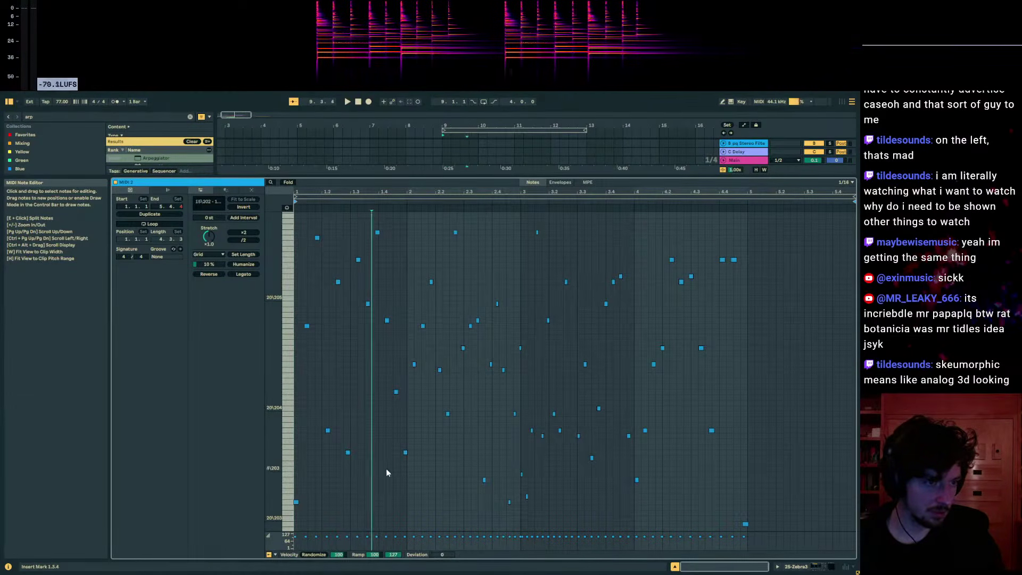
key(space)
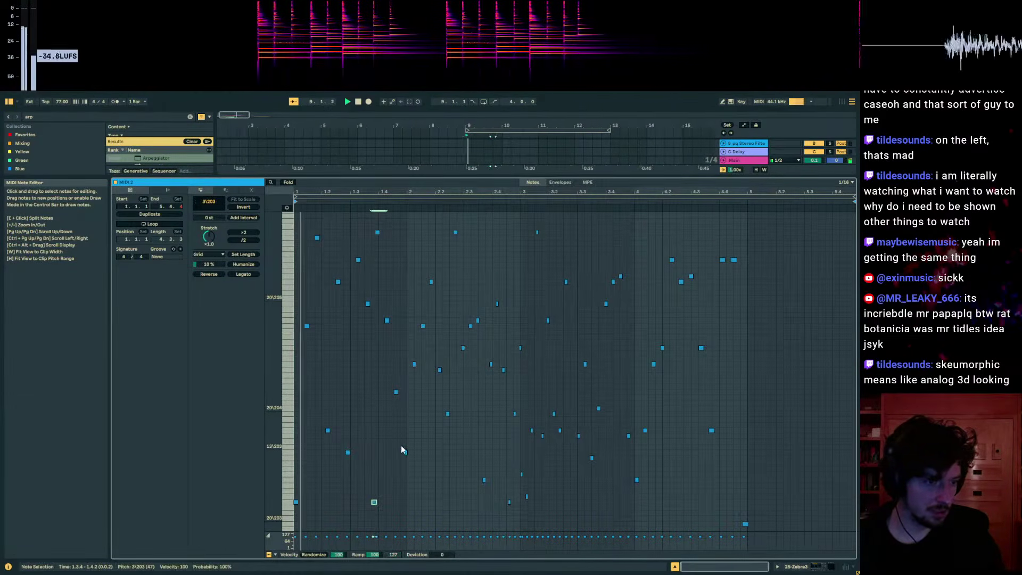
key(Delete)
- Transpose the high note at 1.3.4 down one octave and play the clip from bar 9
click(376, 232)
key(space)
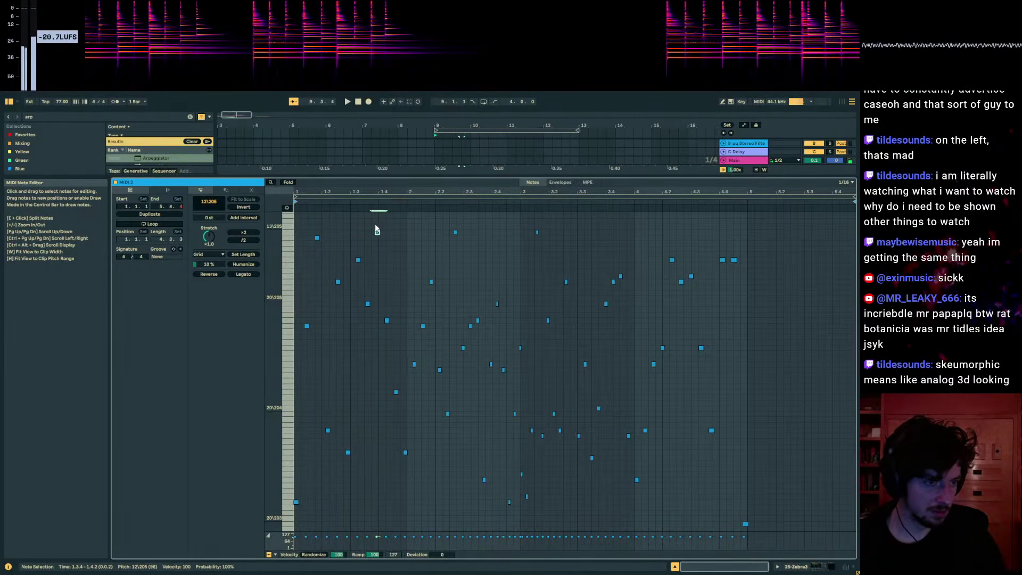
key(shift+Down)
click(409, 252)
key(space)
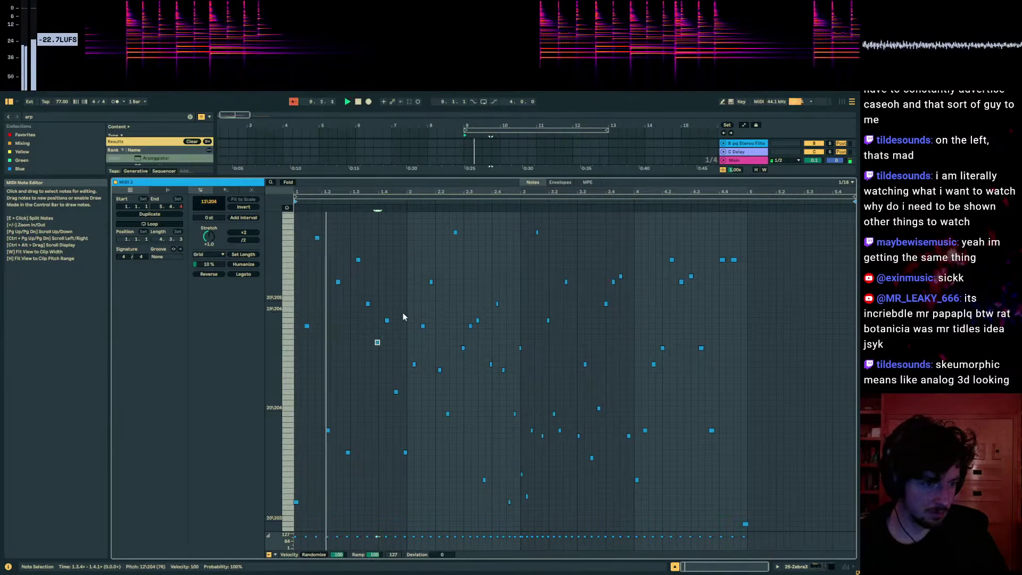
- Lower the three notes between 2.1 and 2.2 by an octave, and raise the pair starting at 2.2.1 an octave
click(387, 320)
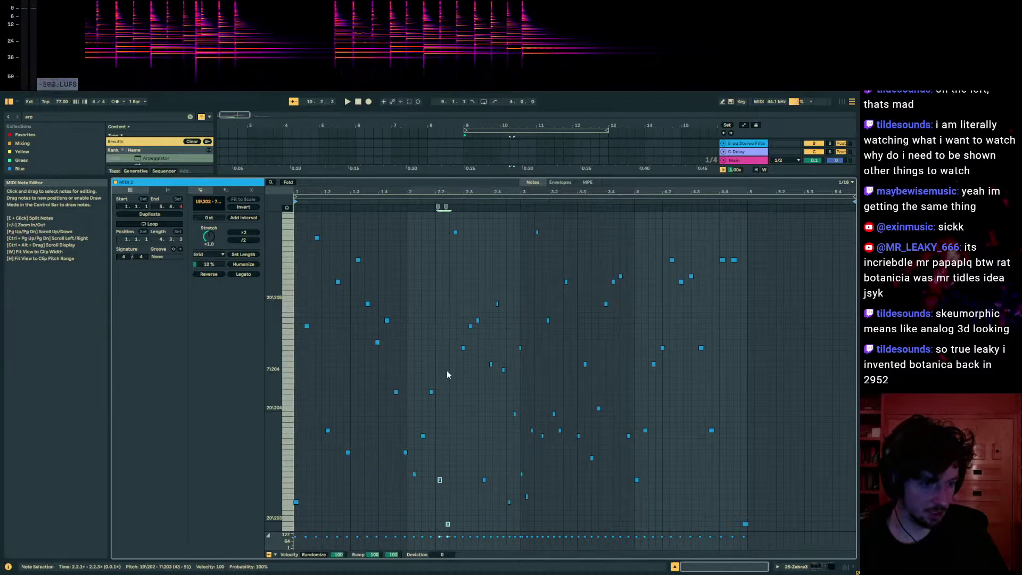
key(shift+Up)
key(space)
- Raise the pair starting at 2.2.1 an octave, and replace all notes from 2.2.2 onward with a duplicate of the opening phrase
drag(458, 415, 445, 402)
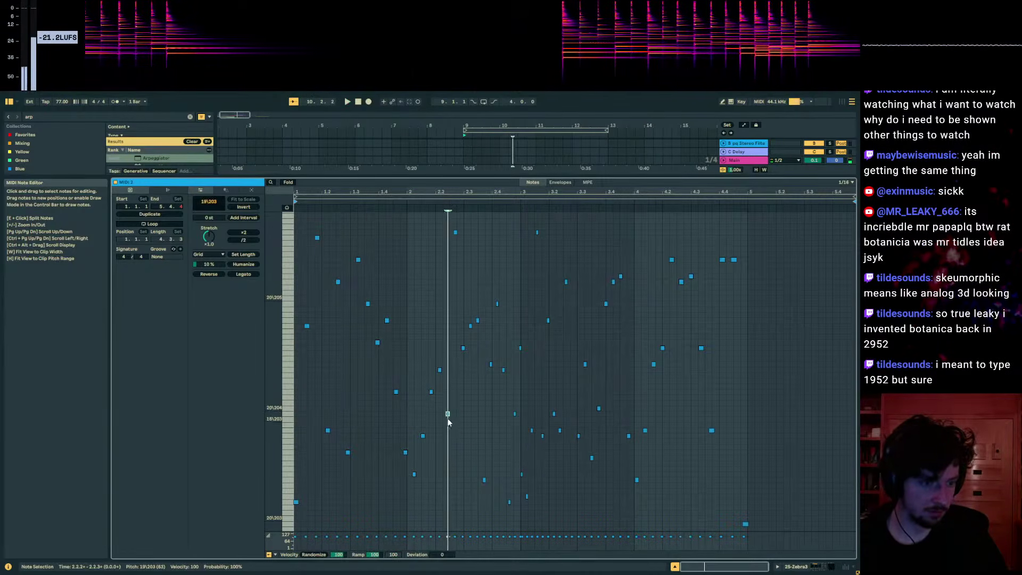
key(Delete)
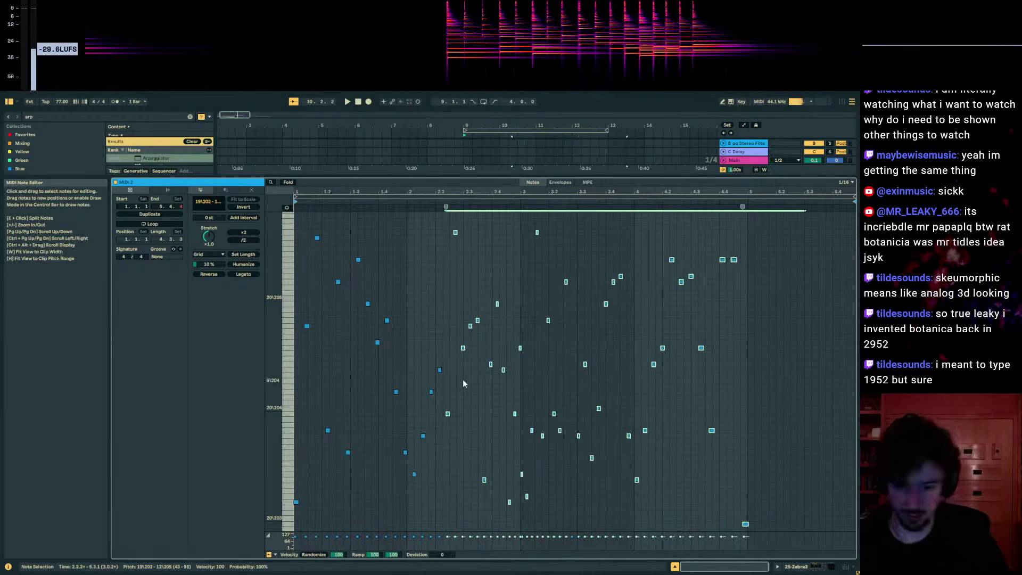
key(ctrl+d)
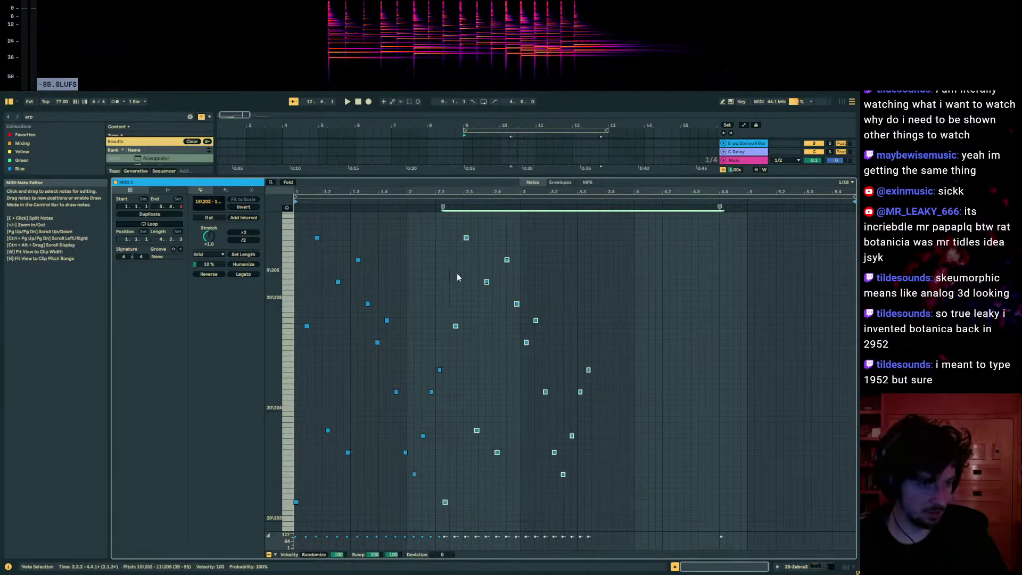
key(space)
key(Right)
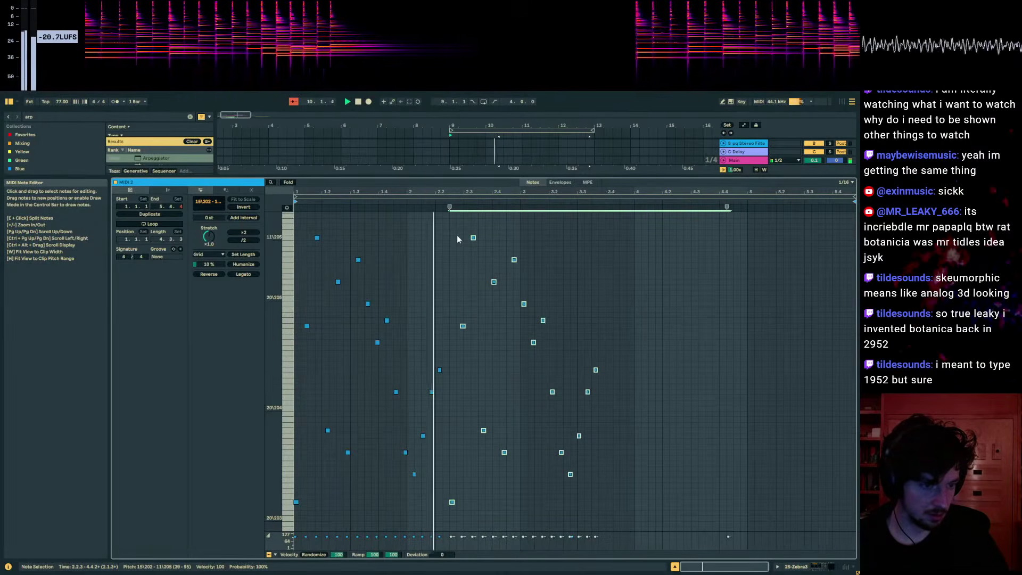
- Shift the duplicated phrase slightly earlier to close the gap after the first phrase, and play the MIDI 2 clip from bar 9
drag(445, 192, 480, 230)
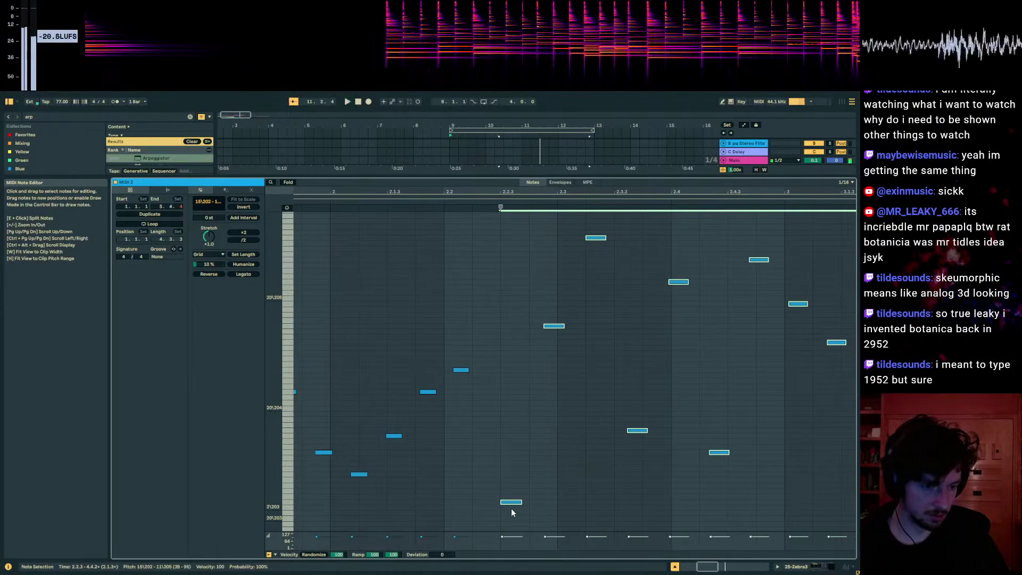
drag(499, 501, 496, 501)
key(space)
drag(474, 178, 461, 270)
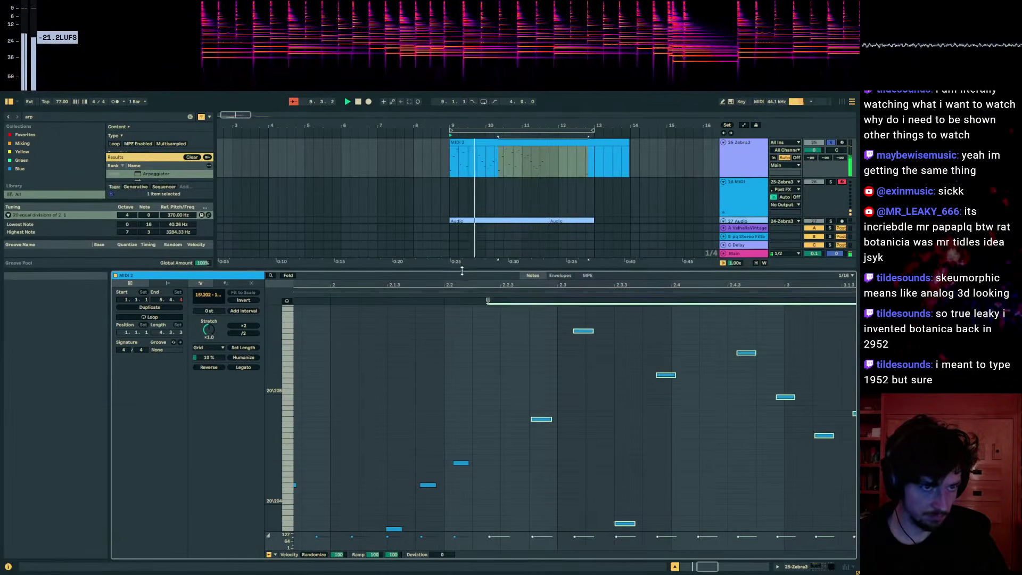
click(518, 144)
drag(559, 285, 559, 229)
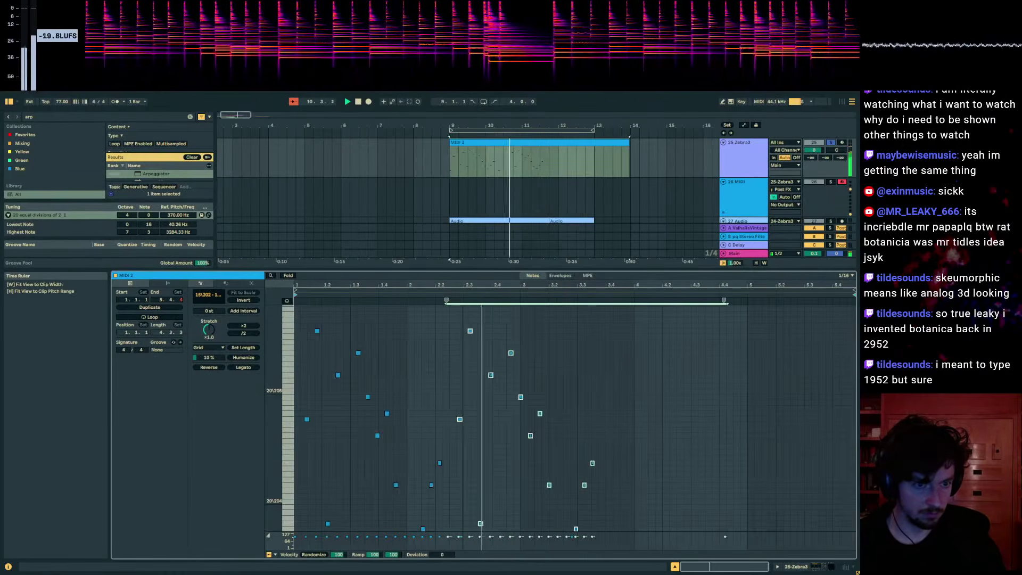
scroll(559, 419, down, 3)
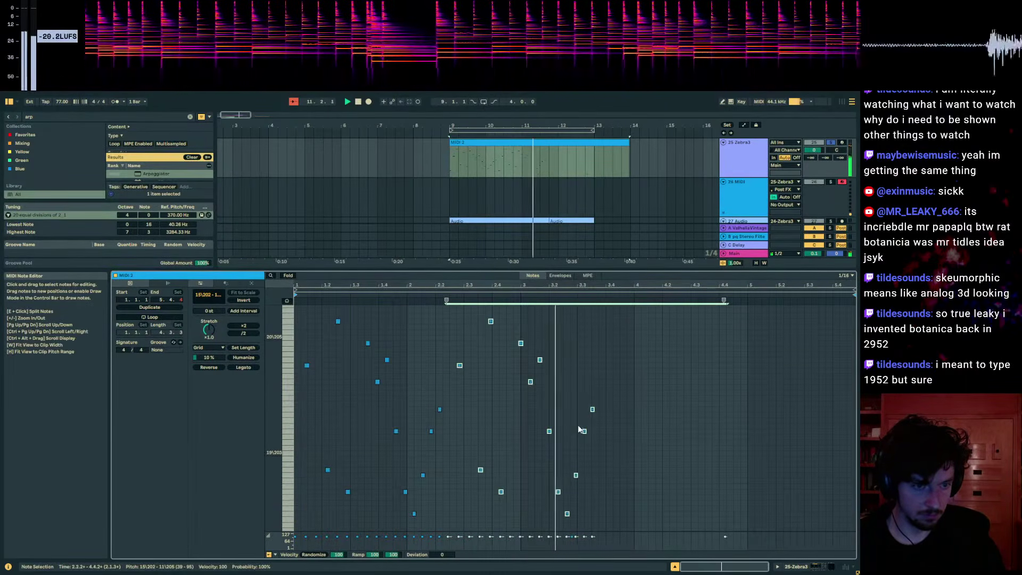
- Delete the stray note near 4.4 at the end of the duplicated phrase while checking playback from bar 9
scroll(596, 501, down, 5)
key(space)
drag(598, 507, 553, 463)
click(711, 487)
scroll(630, 450, up, 4)
scroll(608, 386, up, 3)
- Try duplicating all the notes after 3.3 and sliding the copy slightly earlier during playback
key(ctrl+a)
key(ctrl+d)
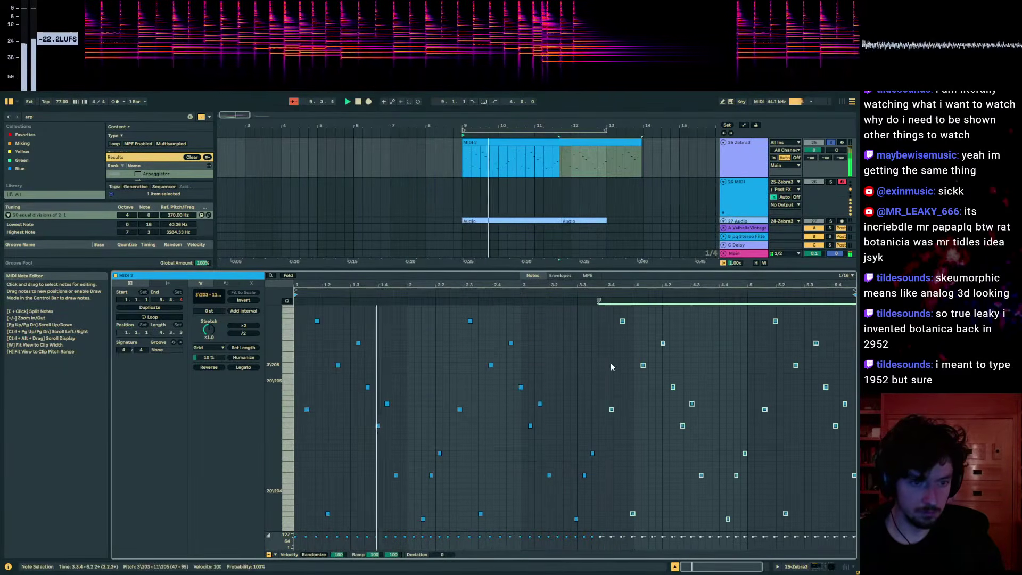
scroll(611, 362, up, 5)
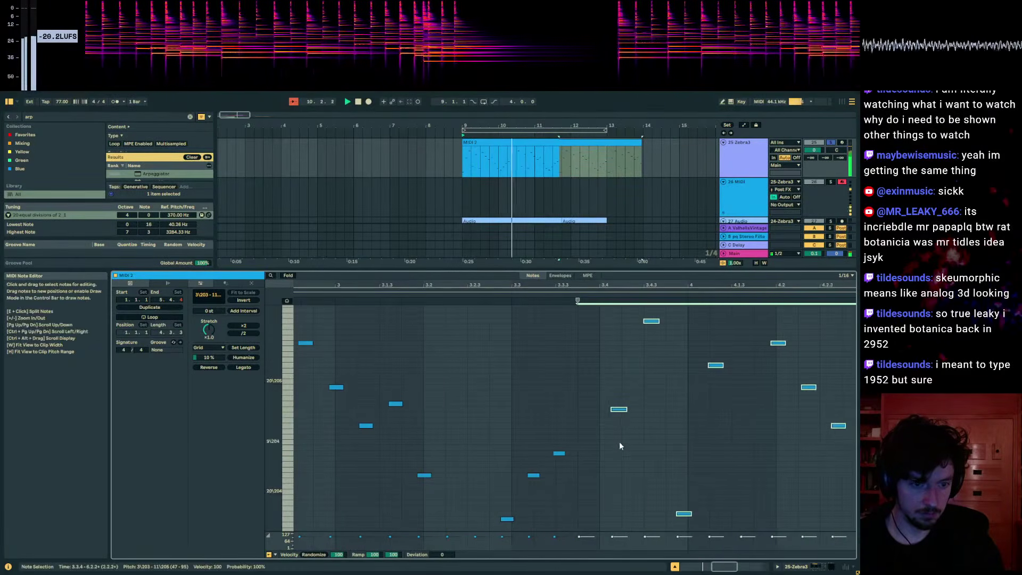
drag(618, 408, 593, 411)
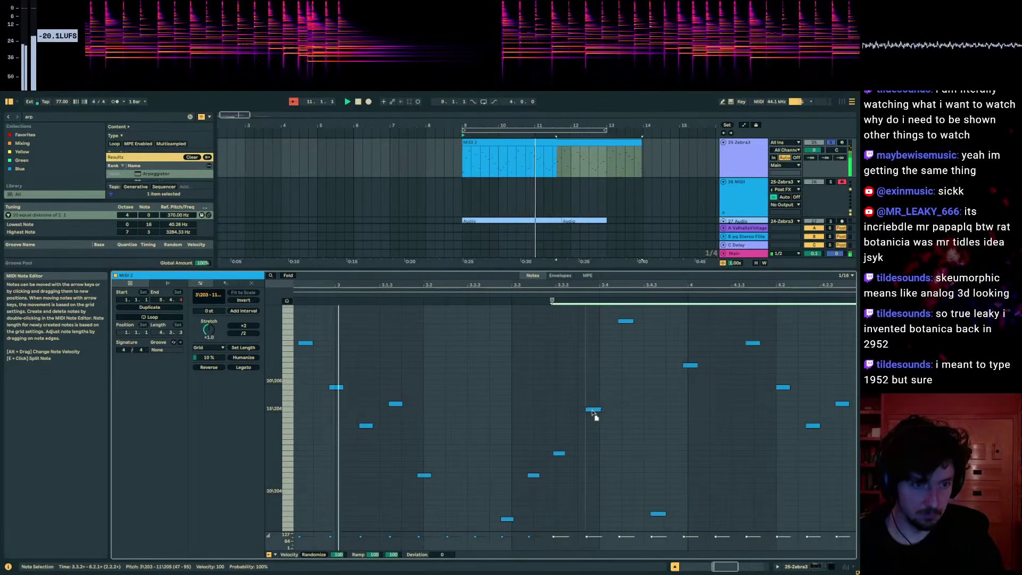
click(519, 142)
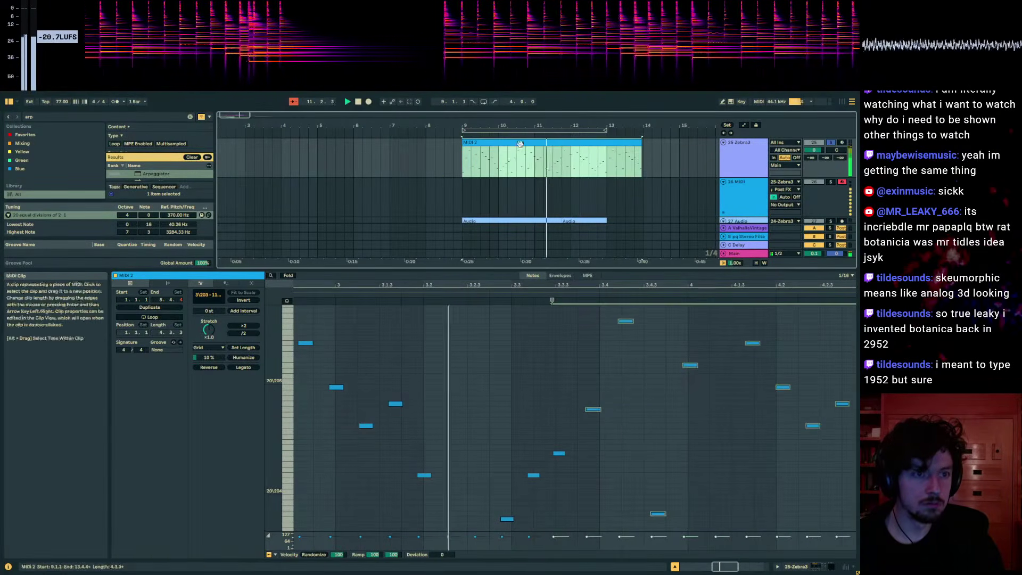
click(597, 411)
key(Delete)
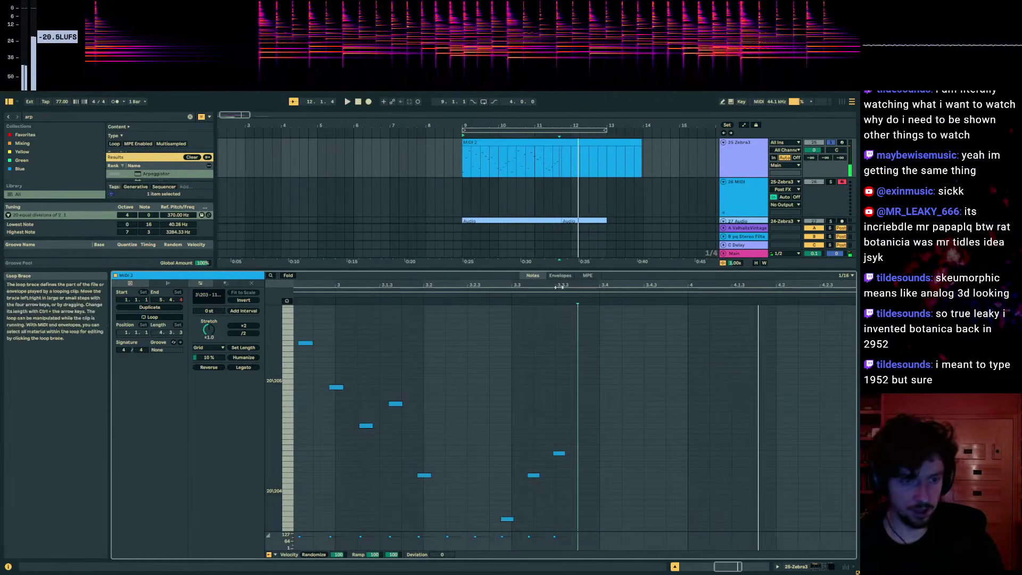
- Stretch all the notes so that the last one starts around 4.1.1, and play the clip from bar 9
drag(559, 285, 559, 213)
click(627, 387)
key(ctrl+a)
mouse_move(592, 300)
mouse_down()
mouse_move(519, 307)
mouse_move(645, 312)
mouse_up()
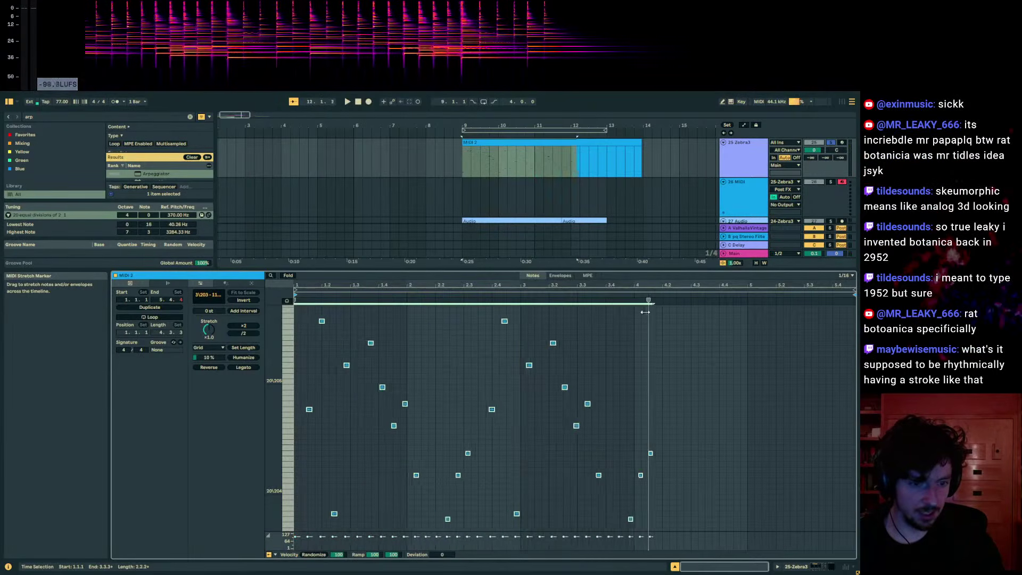
click(568, 142)
key(space)
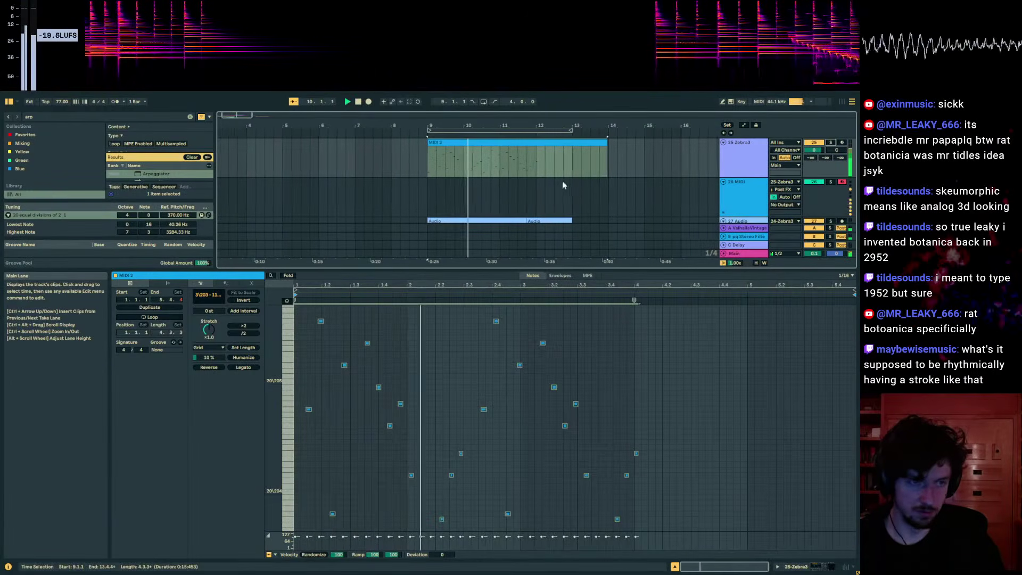
drag(810, 157, 810, 115)
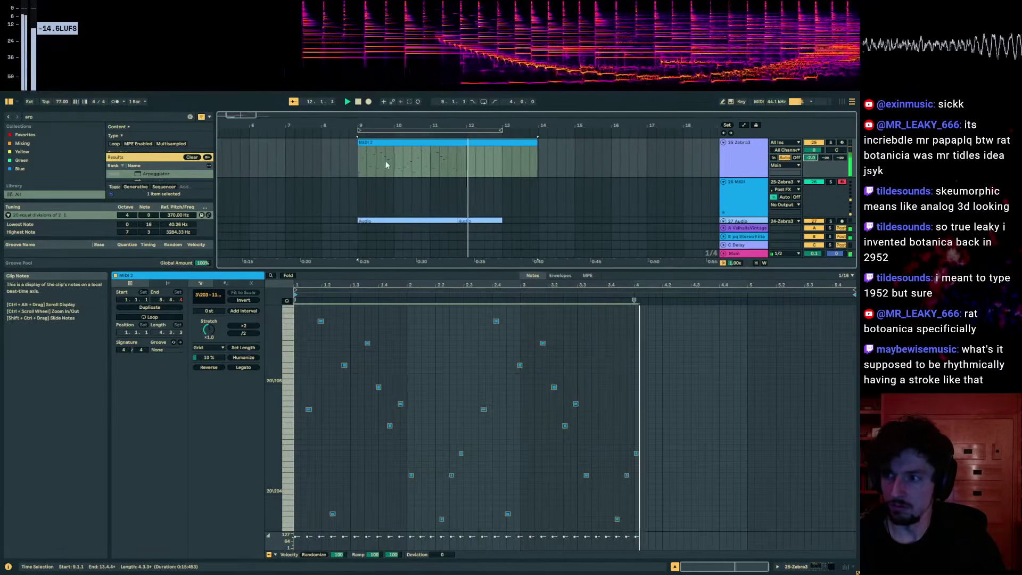
- Use a temporary extra note after the last one to compress the phrase so it ends at 4.1.1, and remove the extra note
key(space)
click(461, 155)
click(634, 421)
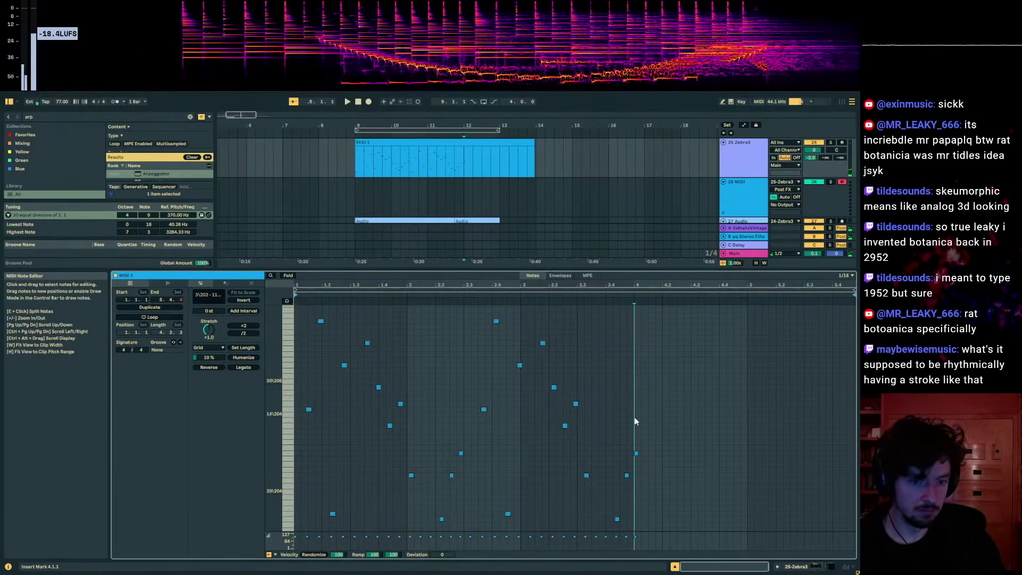
double_click(645, 452)
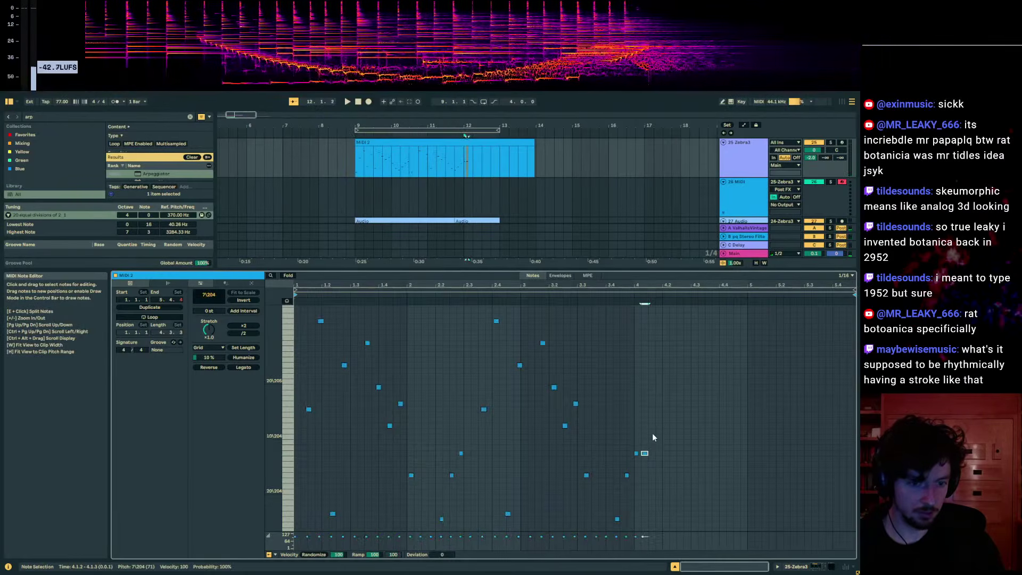
double_click(644, 453)
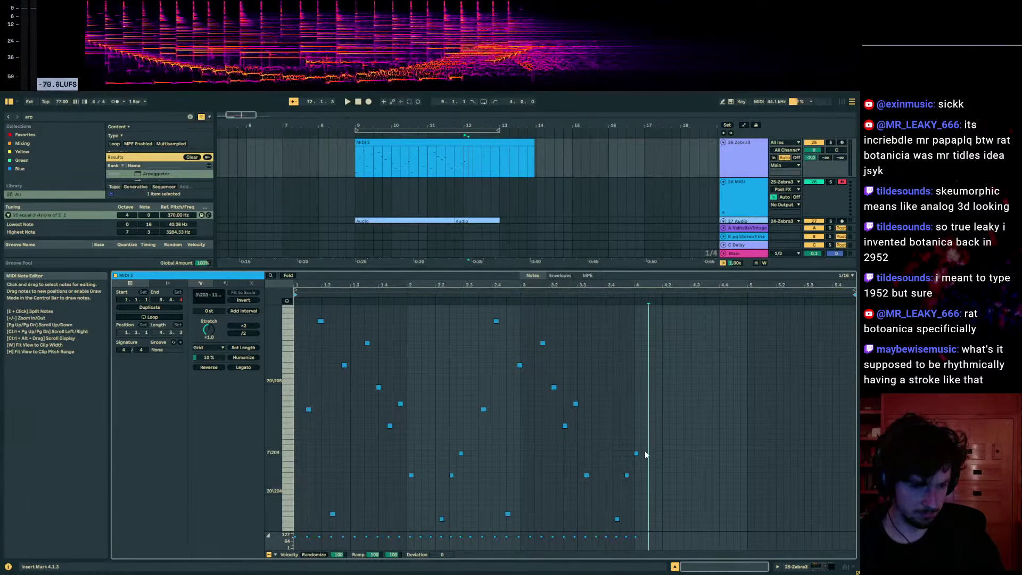
key(ctrl+a)
drag(648, 301, 635, 299)
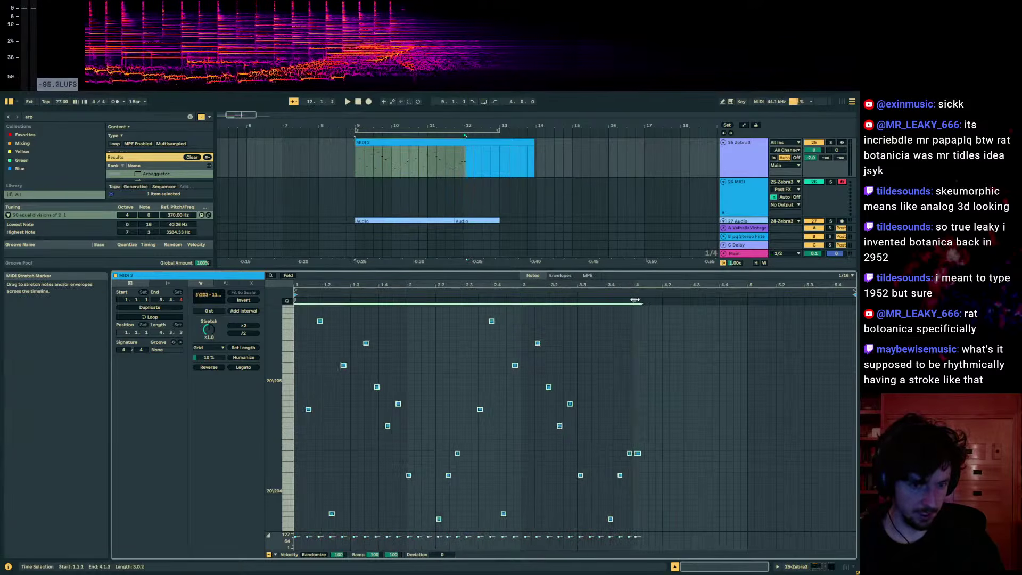
click(636, 409)
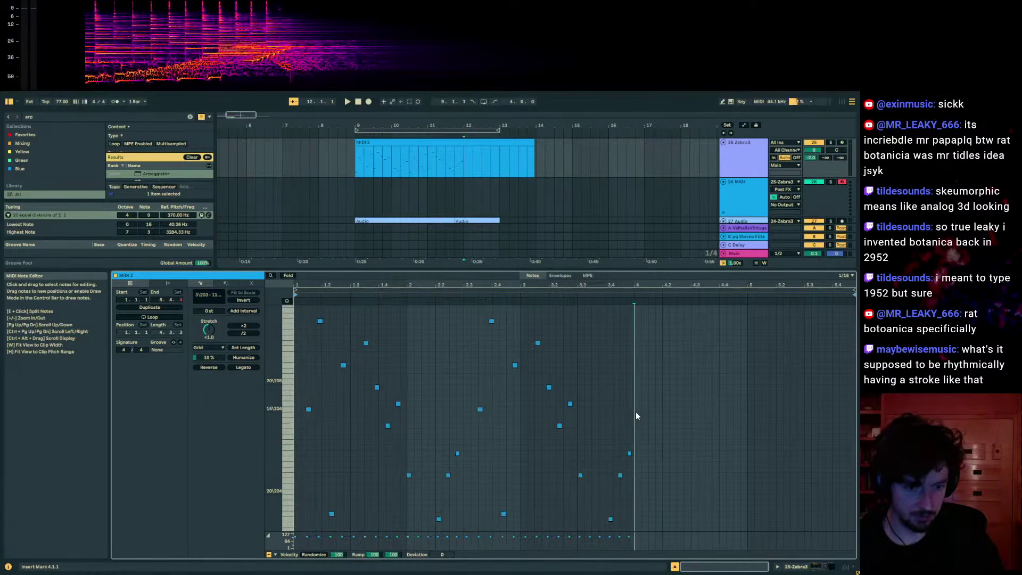
- Duplicate all the notes so the copy starts at 4.1.1, and play the extended clip
key(ctrl+a)
key(ctrl+d)
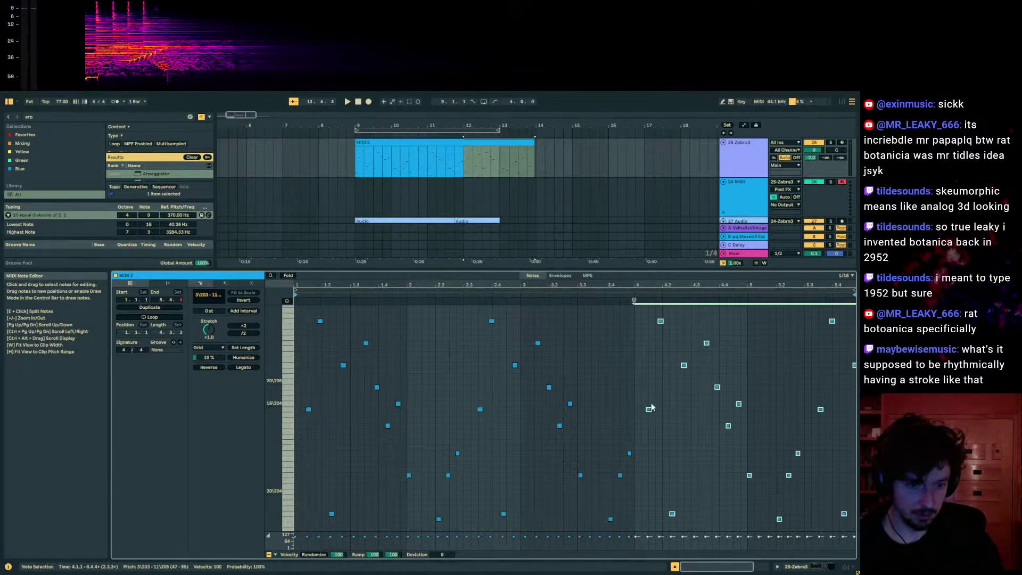
scroll(650, 407, down, 3)
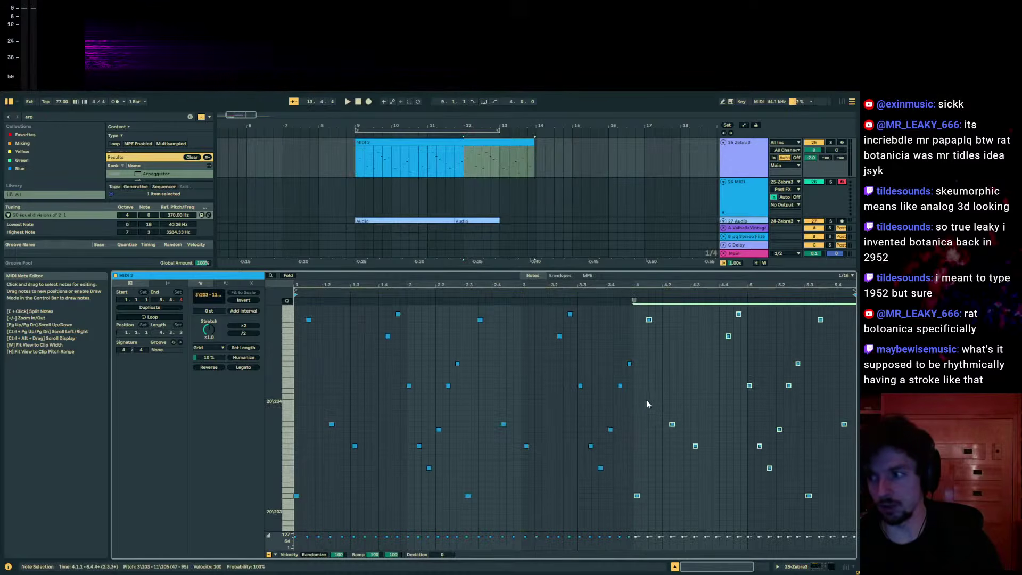
key(space)
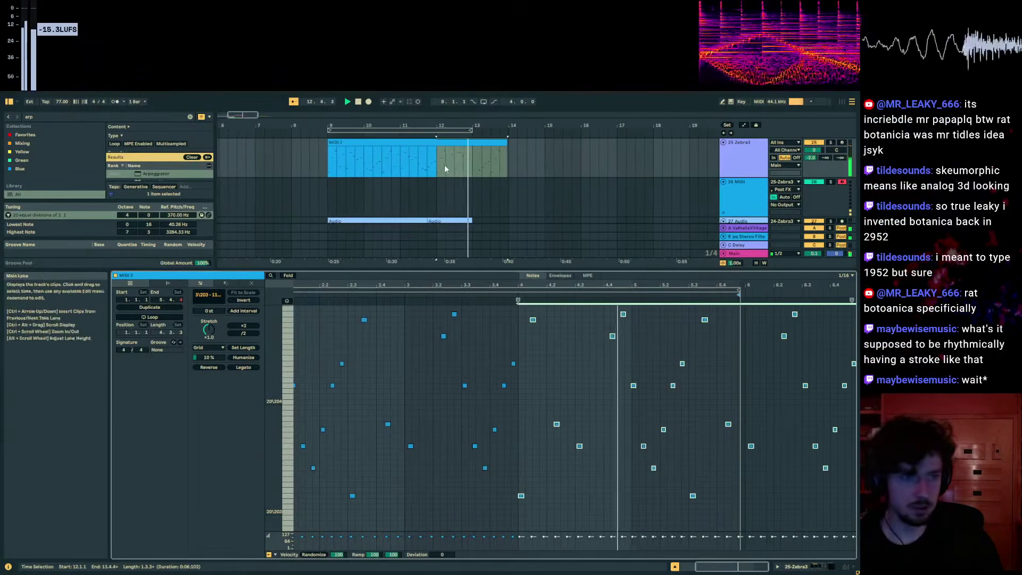
click(326, 160)
click(292, 181)
key(space)
key(space)
- Check the bar 9 clip on the 24 Zebra3 track and insert an audio track below that track
click(599, 151)
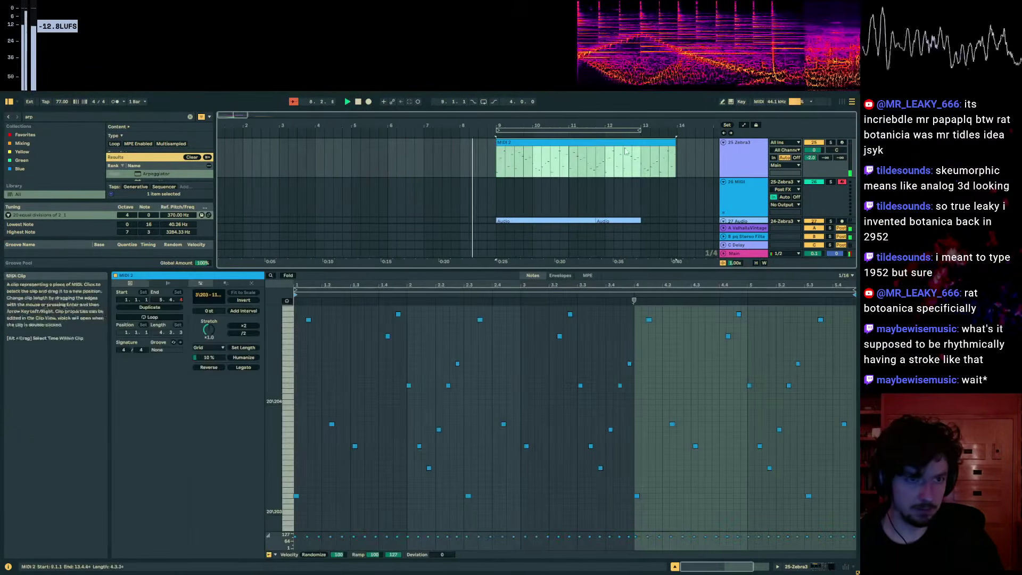
scroll(697, 168, up, 3)
scroll(698, 168, up, 1)
click(616, 191)
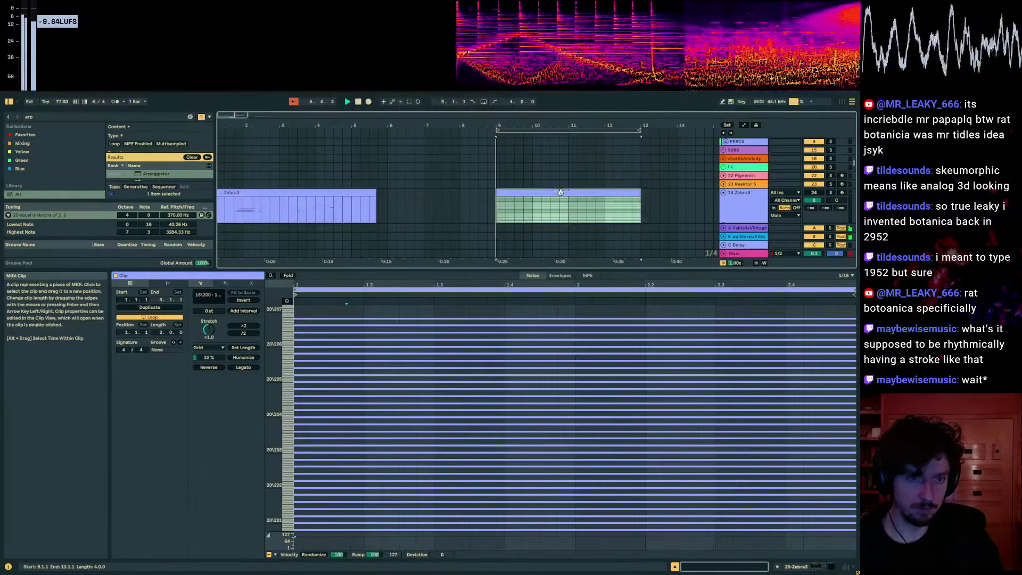
click(813, 193)
click(739, 207)
key(Down)
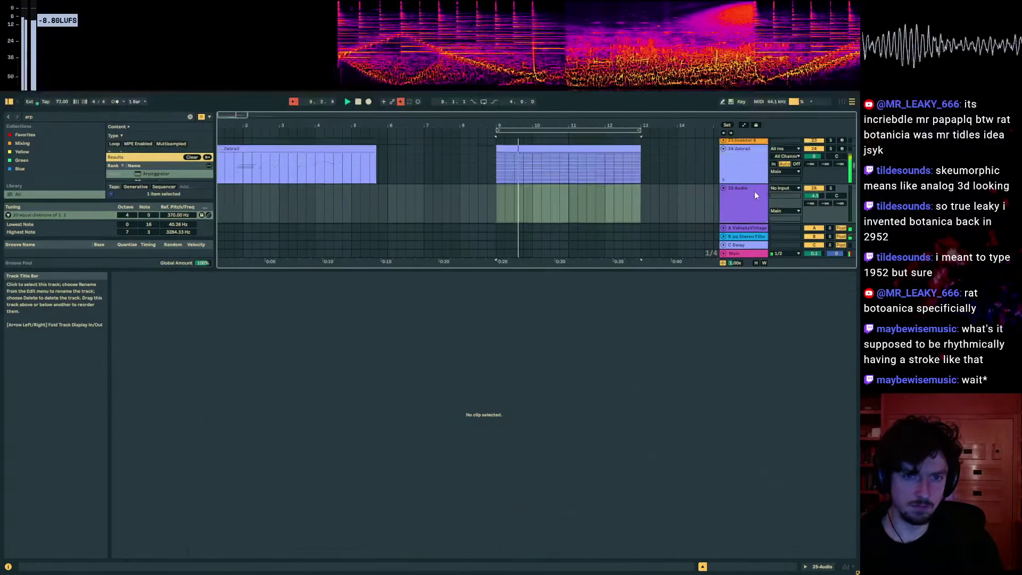
scroll(745, 187, down, 1)
- Copy the MIDI 2 clip from the 26 Zebra3 track over the clip at bar 9 on the 24 Zebra3 track
click(557, 143)
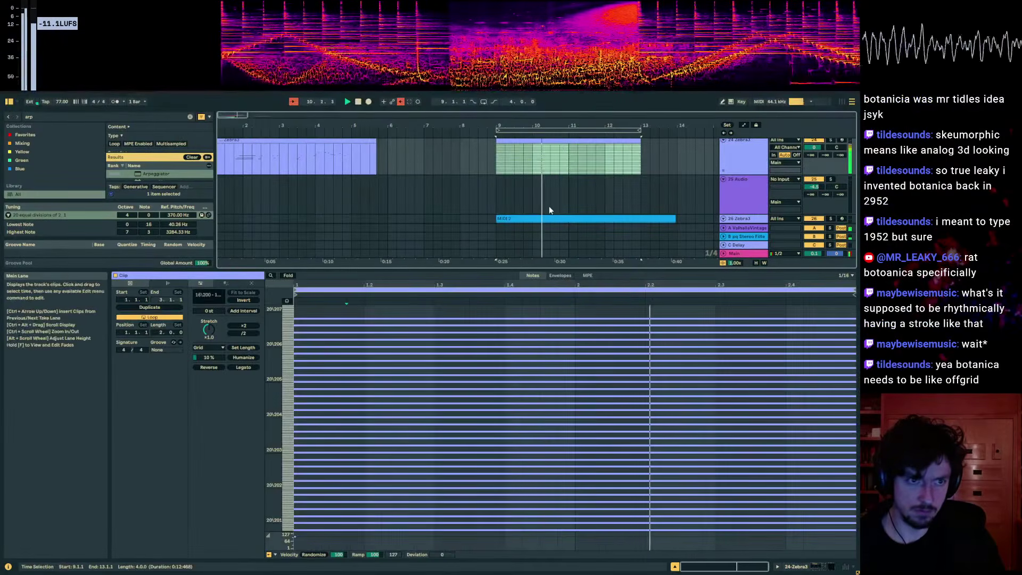
click(540, 218)
scroll(525, 165, up, 2)
scroll(524, 166, down, 2)
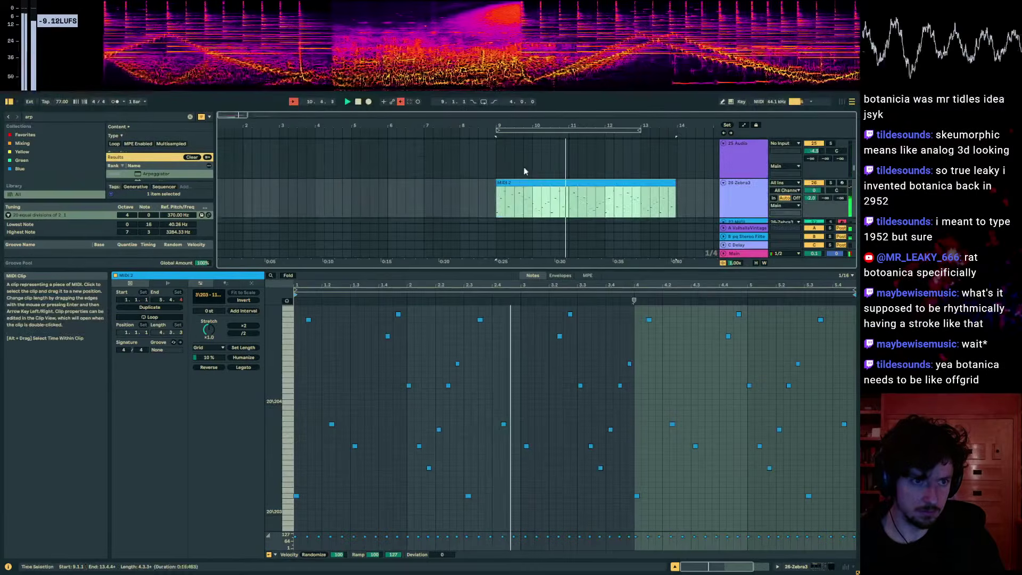
scroll(524, 171, up, 2)
click(517, 164)
key(ctrl+v)
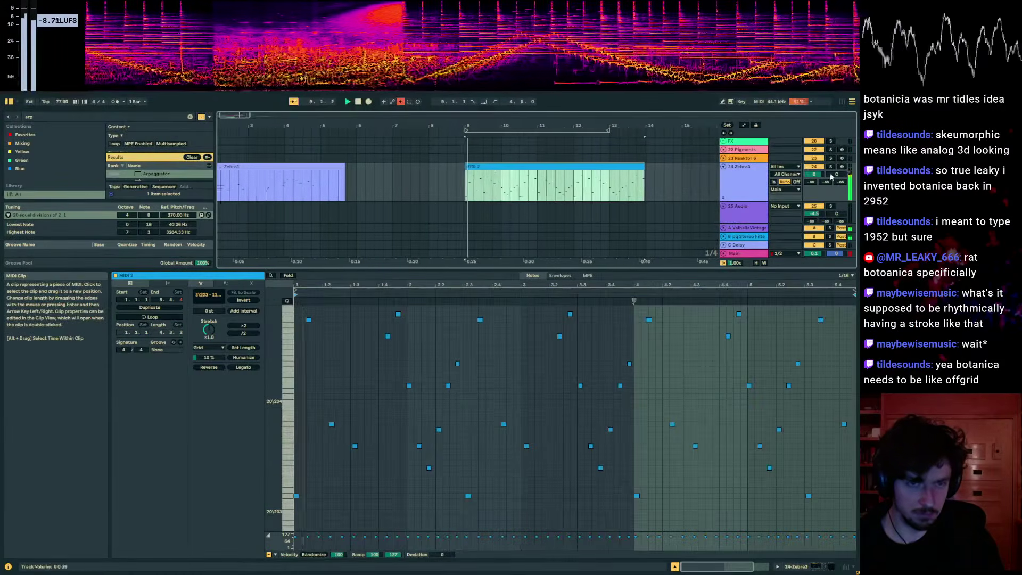
- Set up an audio track below 24 Zebra3 with 24-Zebra3 as its input and arm it for recording
click(760, 181)
key(ctrl+t)
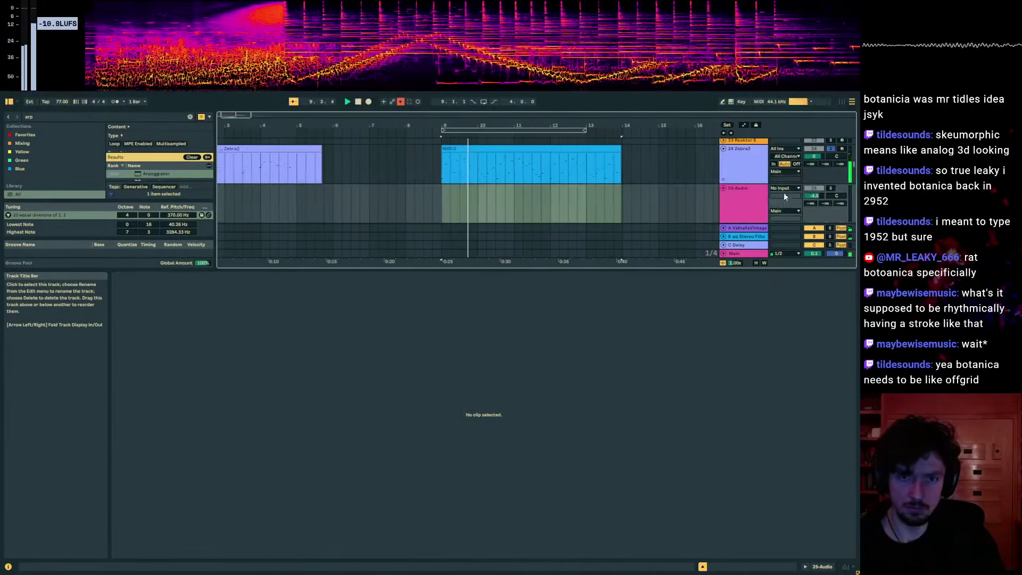
click(783, 188)
text(24)
key(Return)
click(841, 188)
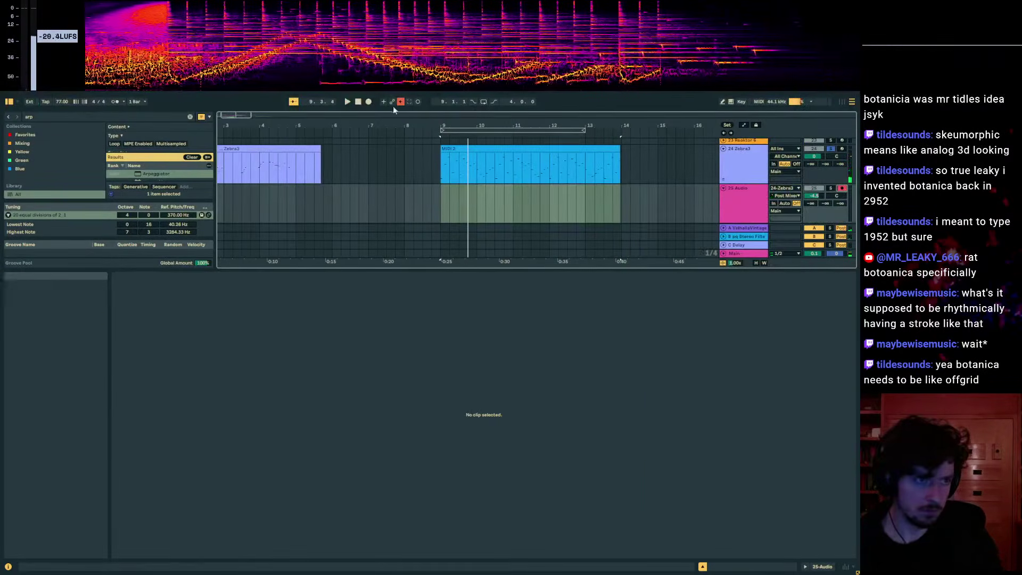
- Record the 24 Zebra3 output from bar 9 to bar 14 on the 25 Audio track while viewing the MIDI 2 notes
key(F9)
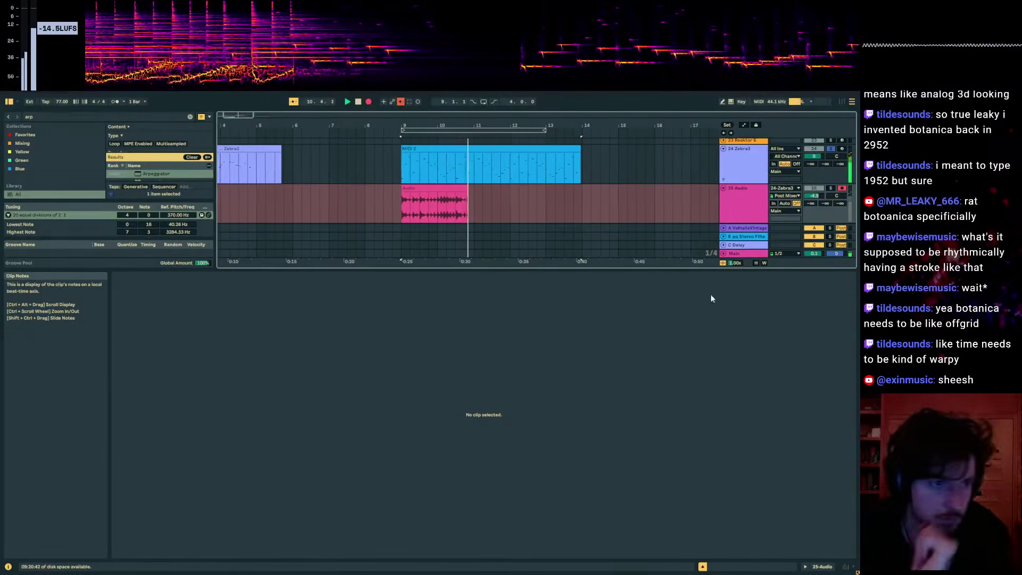
click(455, 150)
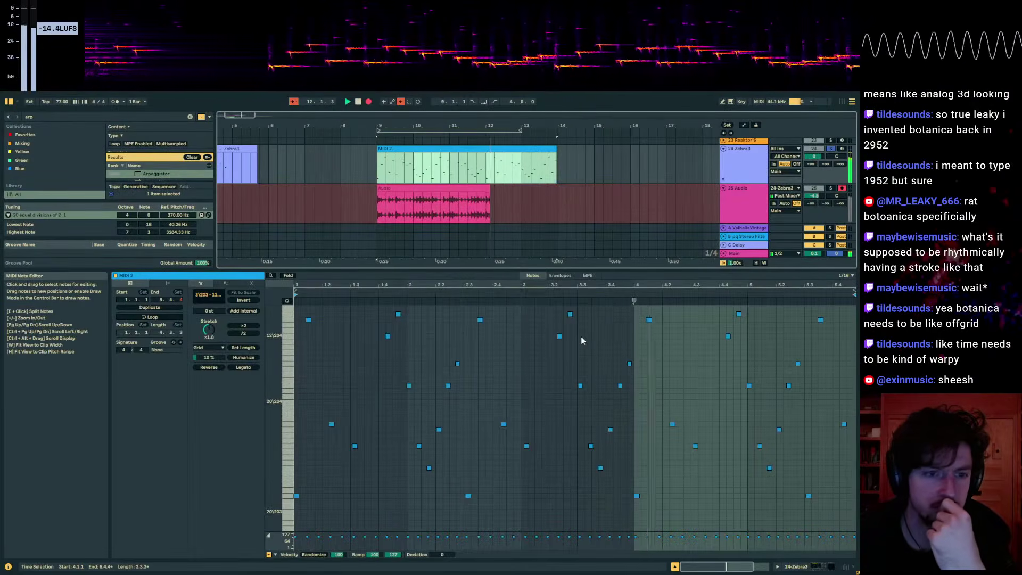
drag(1011, 118, 1011, 157)
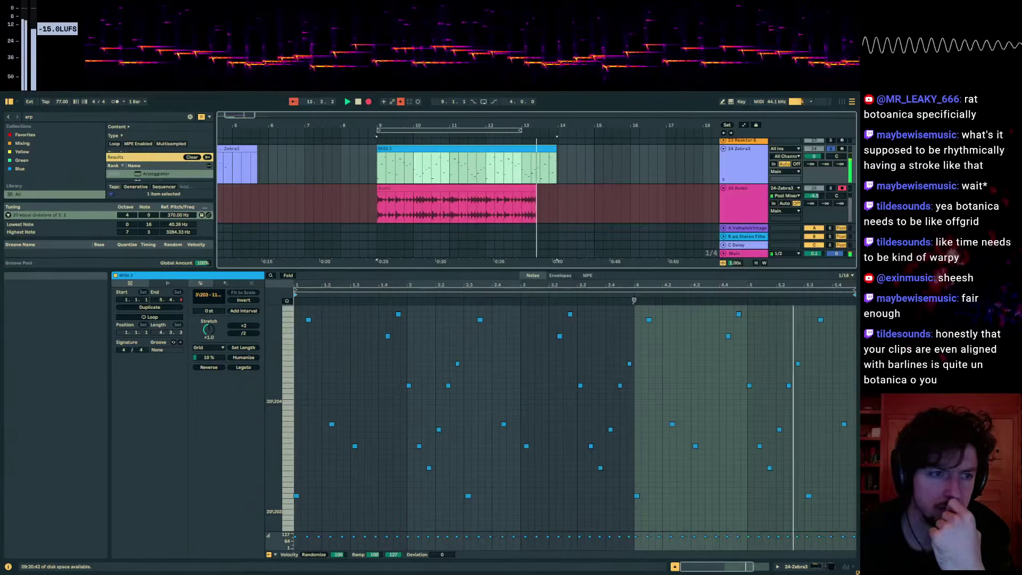
key(space)
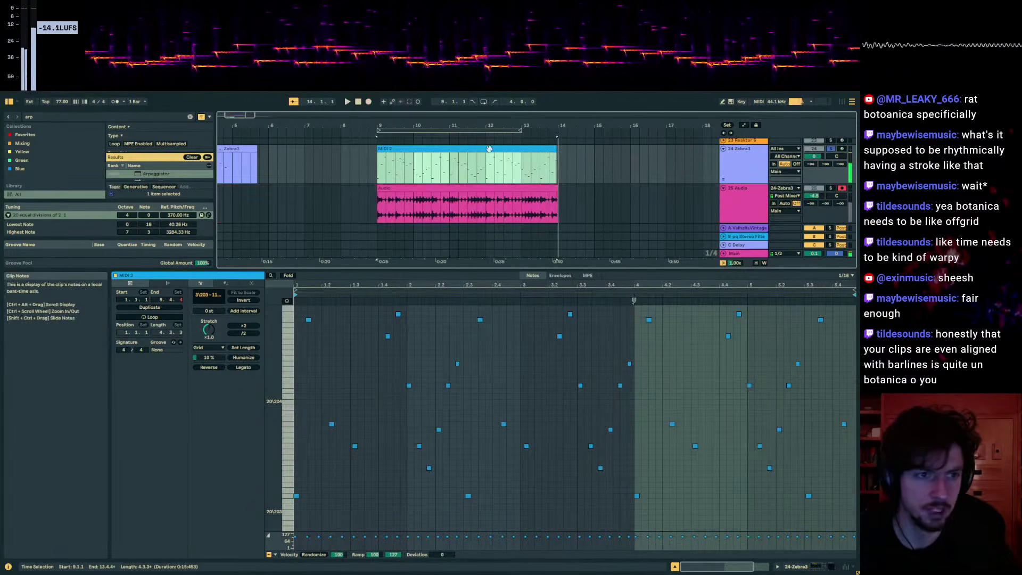
- Move the recorded audio clip to bar 15 and open the 24 Zebra3 track's Zebra3 plug-in window
drag(1011, 140, 641, 139)
click(388, 187)
drag(441, 189, 658, 201)
click(474, 152)
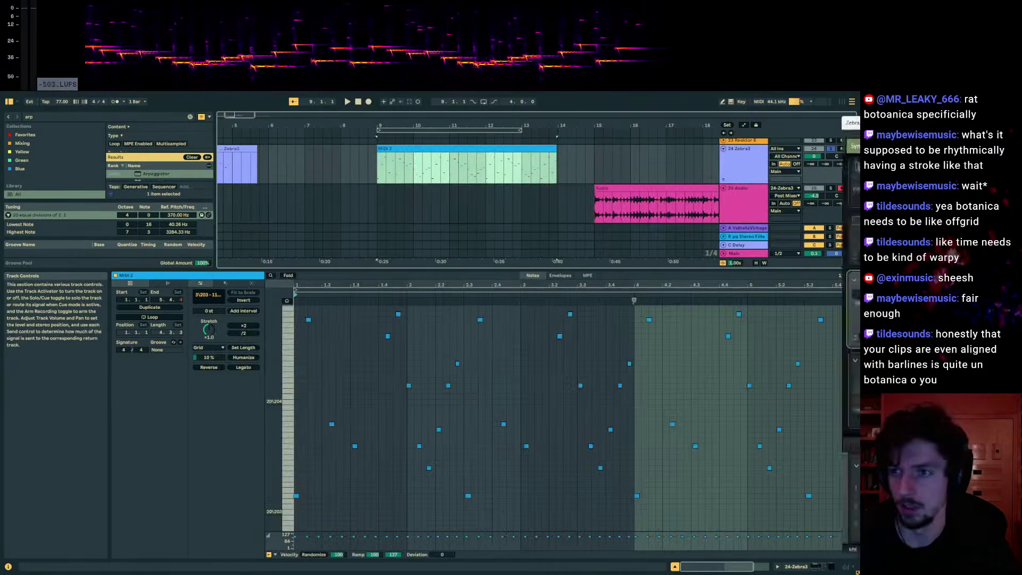
key(ctrl+alt+p)
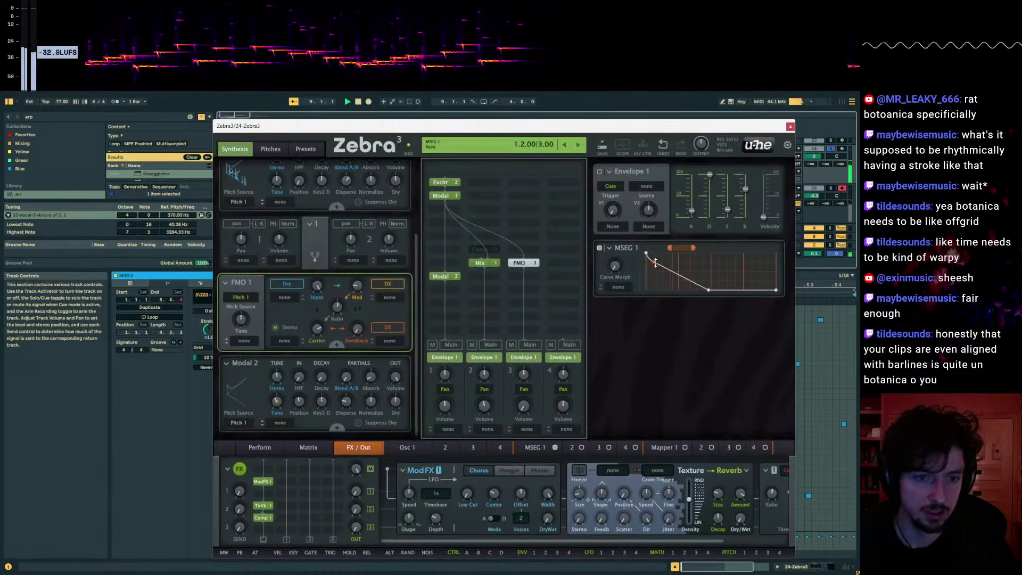
- Try recording a take of the 24 Zebra3 track's output onto the 25 Audio track from bar 9
mouse_move(558, 126)
mouse_down()
mouse_move(661, 125)
mouse_move(566, 135)
mouse_up()
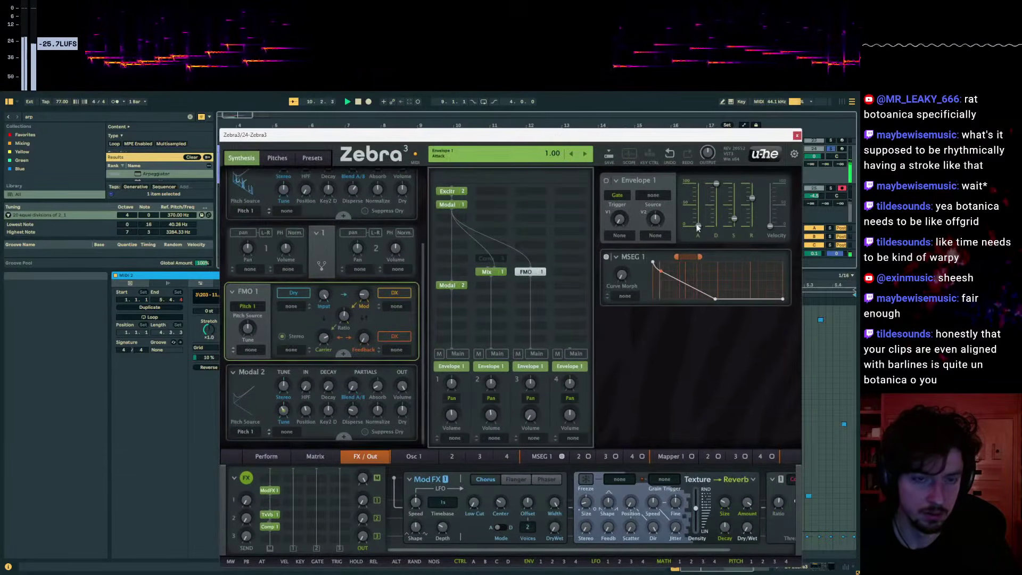
key(ctrl+alt+p)
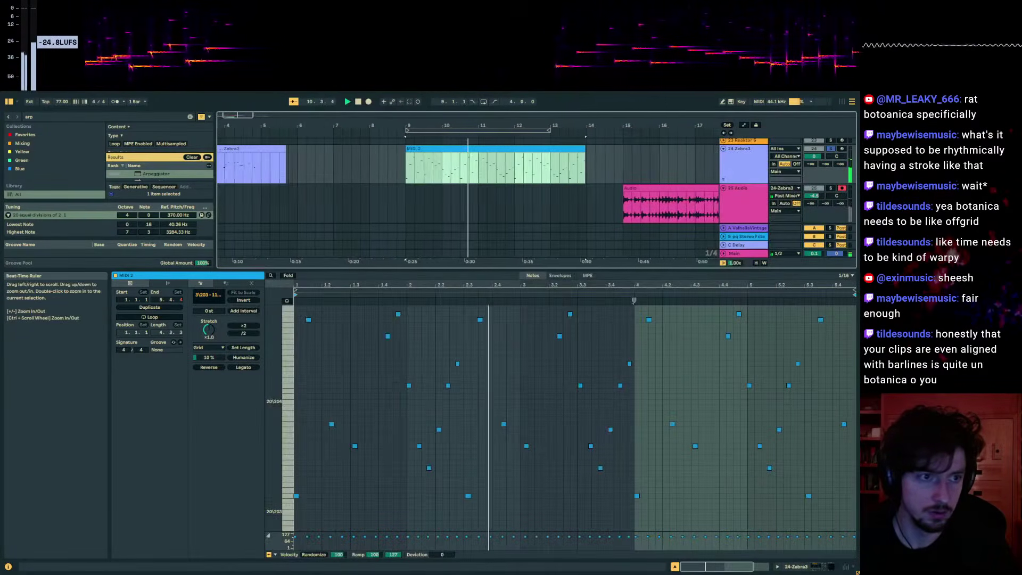
click(368, 101)
drag(851, 171, 360, 140)
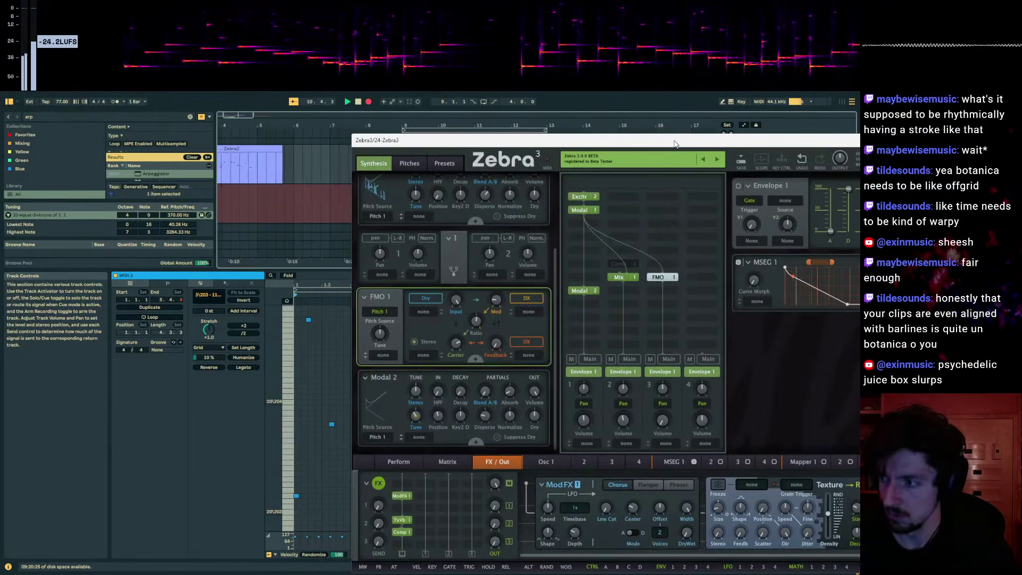
drag(675, 145, 1020, 180)
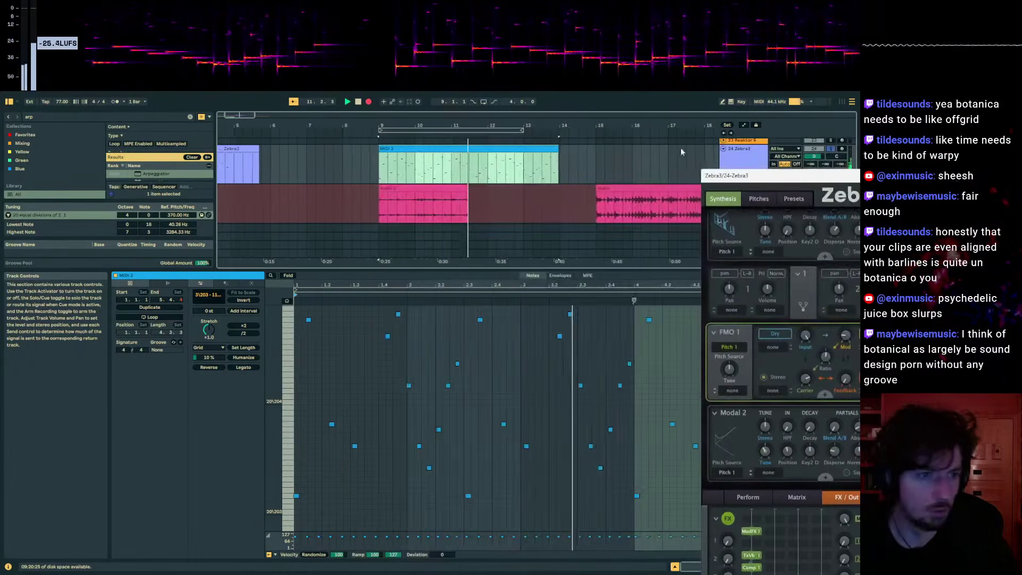
click(440, 168)
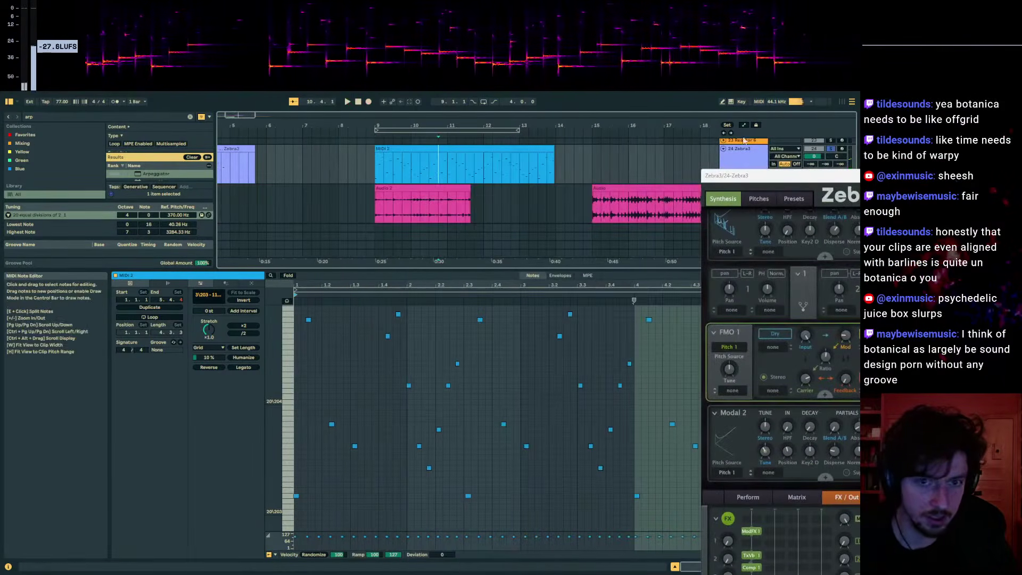
- Record the 24 Zebra3 clip's output onto the 25 Audio track from bar 9 to bar 14
key(ctrl+alt+p)
click(804, 565)
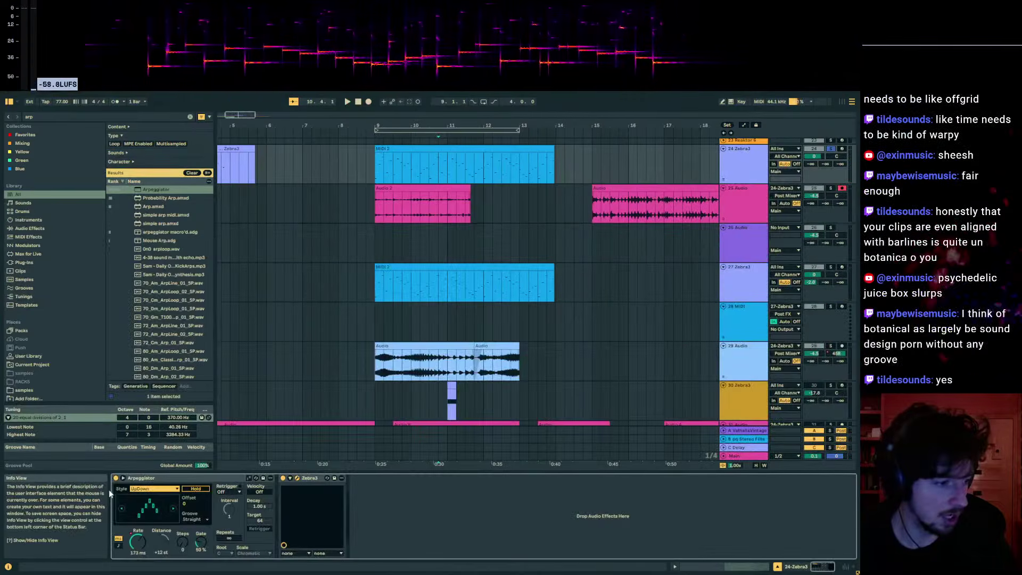
click(395, 149)
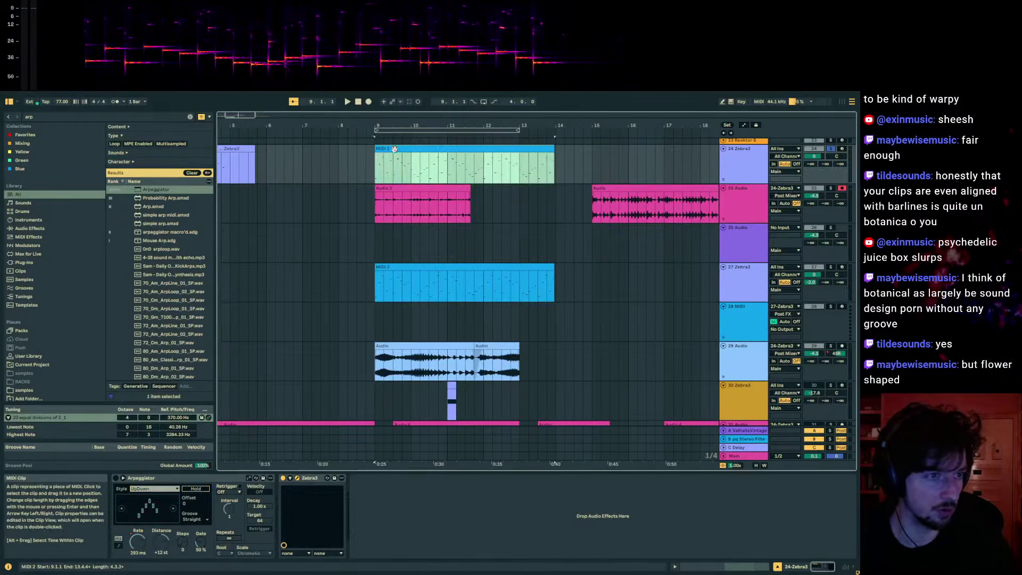
click(368, 101)
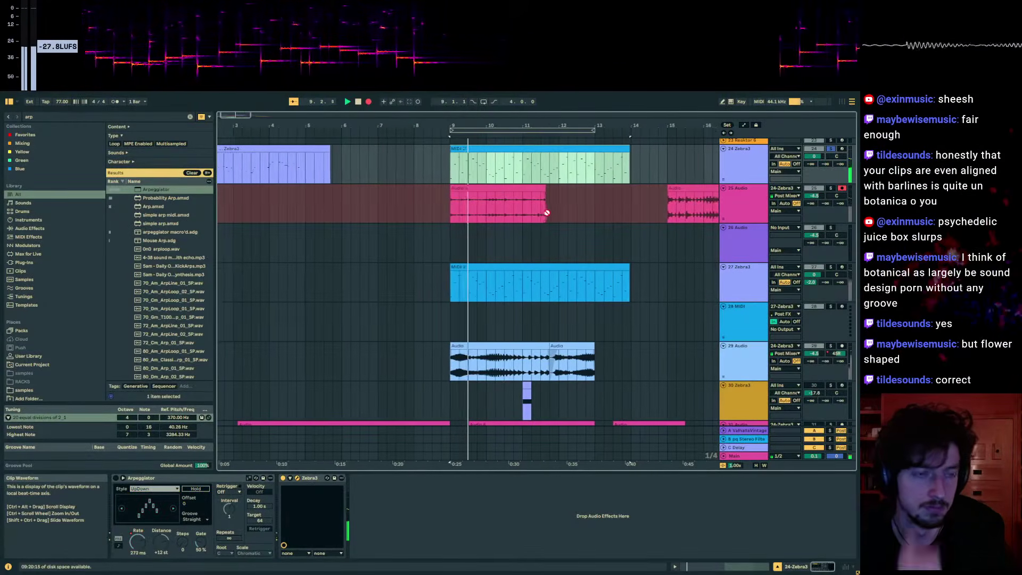
drag(858, 152, 536, 169)
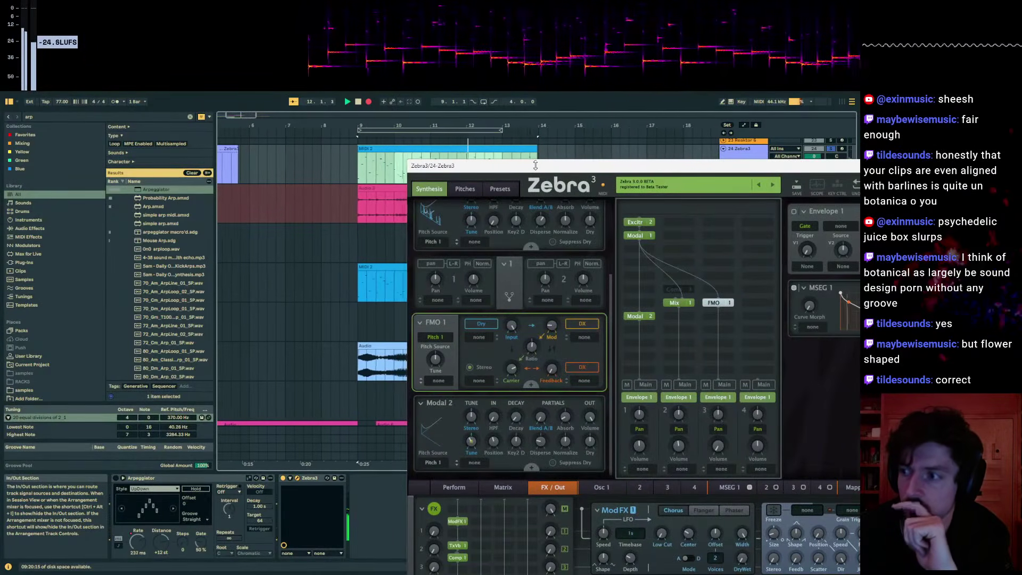
drag(536, 166, 975, 132)
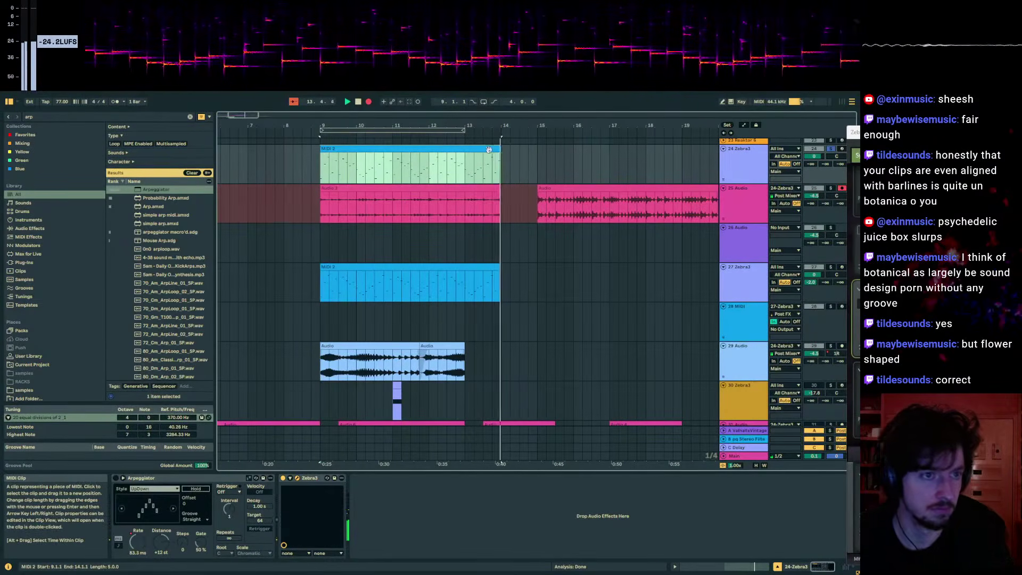
click(458, 201)
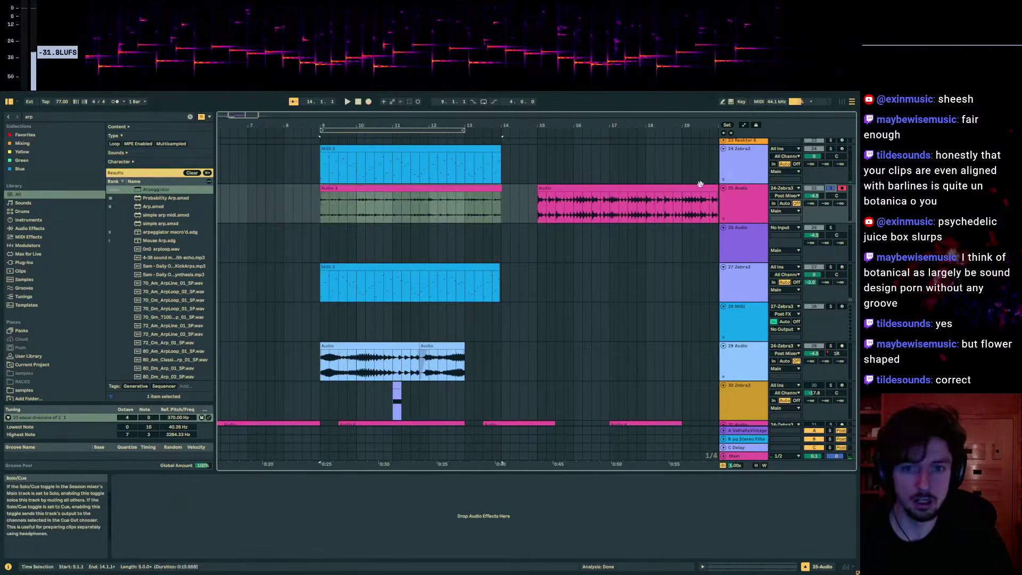
- Insert an audio track below 25 Audio and move the audio clip from bar 15 onto it at bar 9
click(735, 203)
key(ctrl+t)
drag(615, 190, 397, 230)
- Play the section from bar 9 with all solos cleared and deactivate the 24 Zebra3 track
click(827, 221)
click(832, 228)
key(space)
click(832, 228)
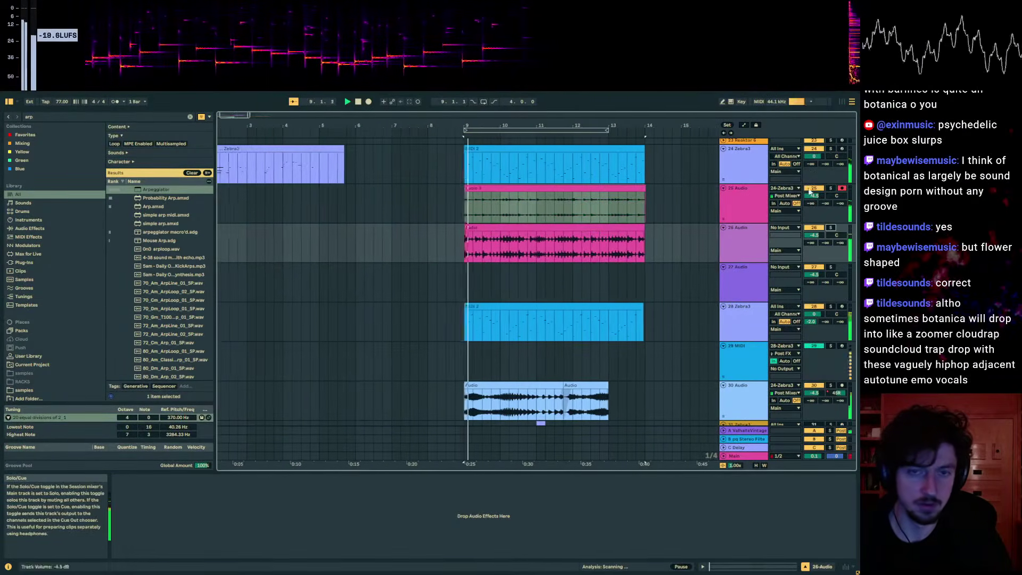
click(813, 149)
- Add an Auto Filter to the 28 Zebra3 track and lower its cutoff frequency to about 3.88 kHz
scroll(756, 234, down, 1)
click(737, 271)
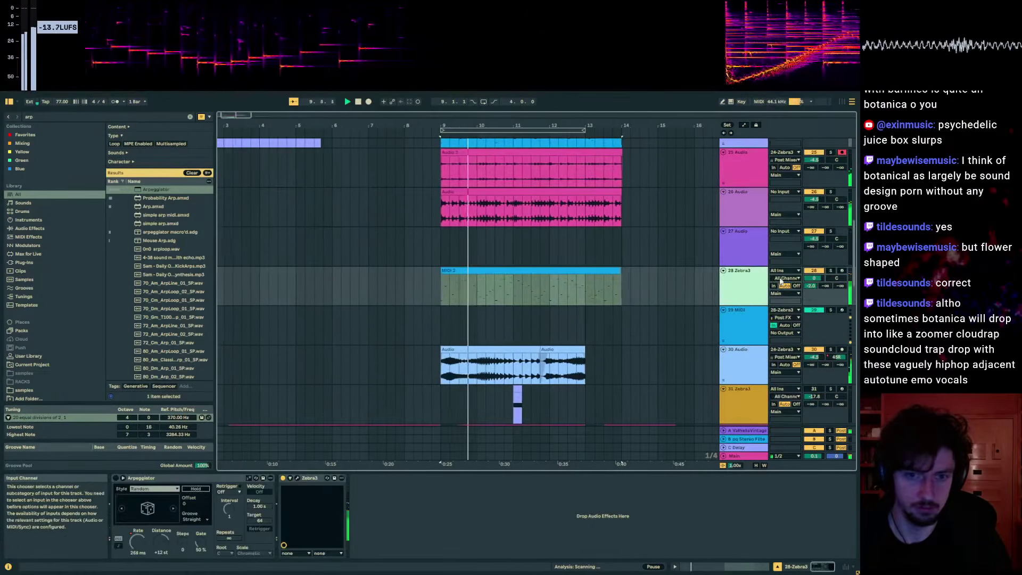
key(space)
key(ctrl+f)
text(auto filt)
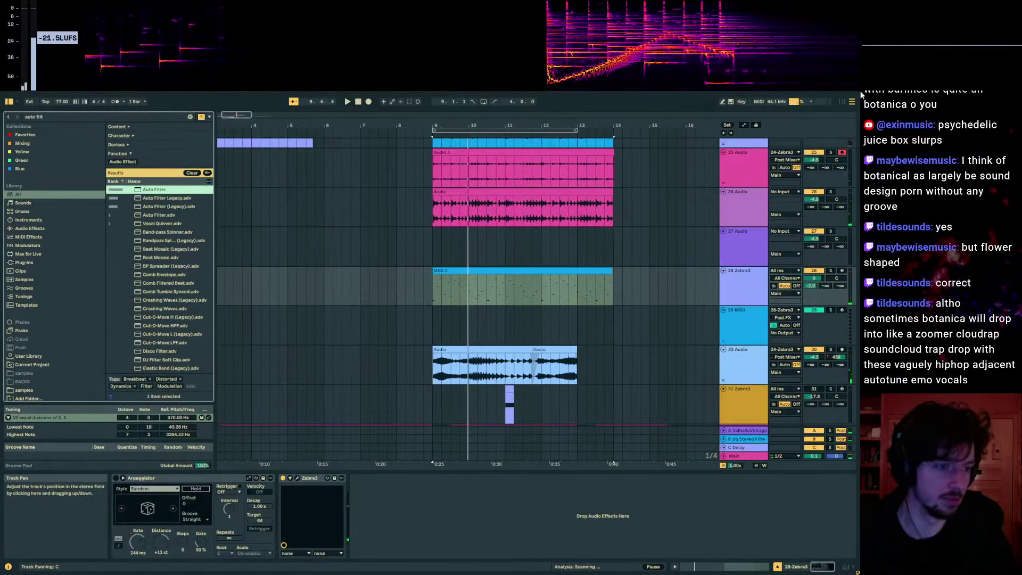
key(Return)
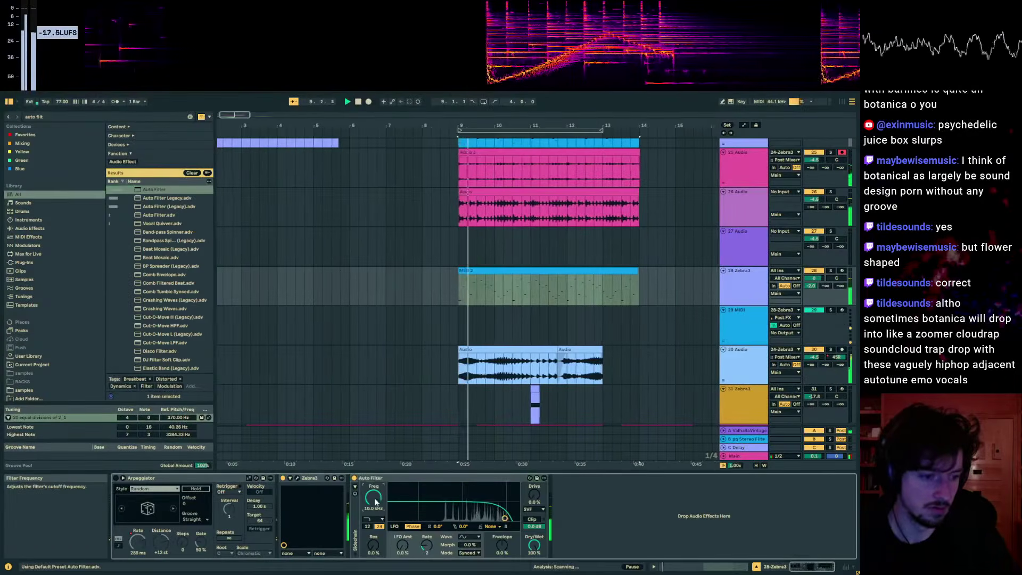
drag(373, 498, 373, 493)
- Draw Auto Filter frequency automation on 28 Zebra3 that rises gradually from bar 9 to bar 12
key(a)
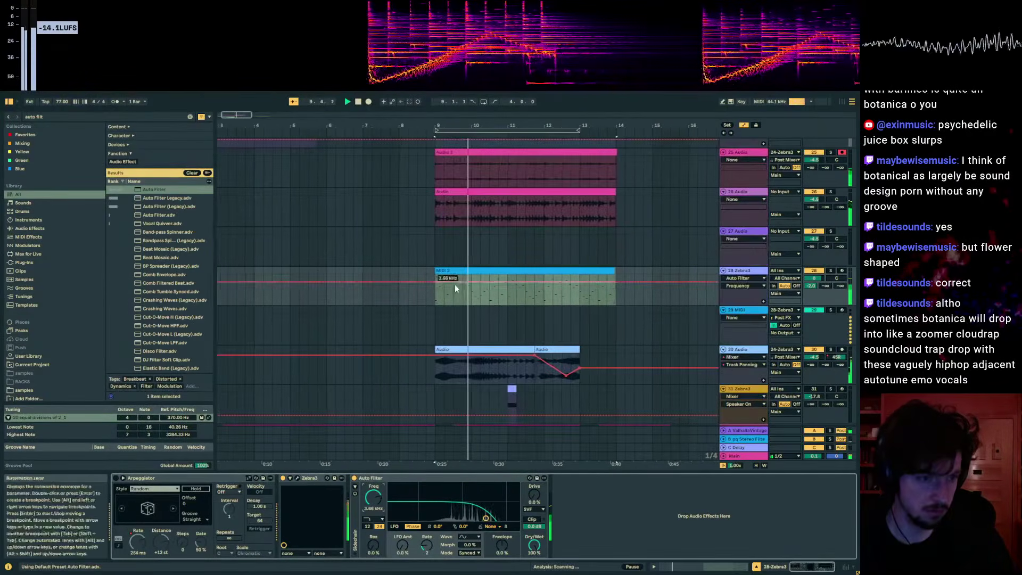
key(a)
click(814, 349)
click(427, 286)
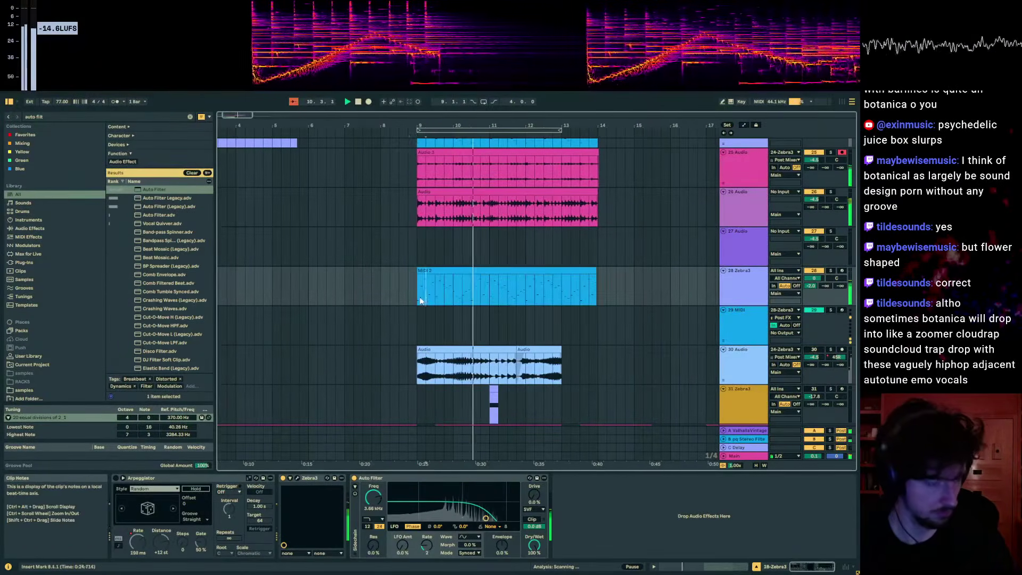
key(a)
click(418, 282)
drag(445, 281, 418, 290)
key(a)
- Duplicate bars 9–12 of the 28 Zebra3, 25 Audio and 26 Audio clips onto bars 12–15
key(ctrl+d)
scroll(479, 299, up, 1)
drag(527, 234, 417, 194)
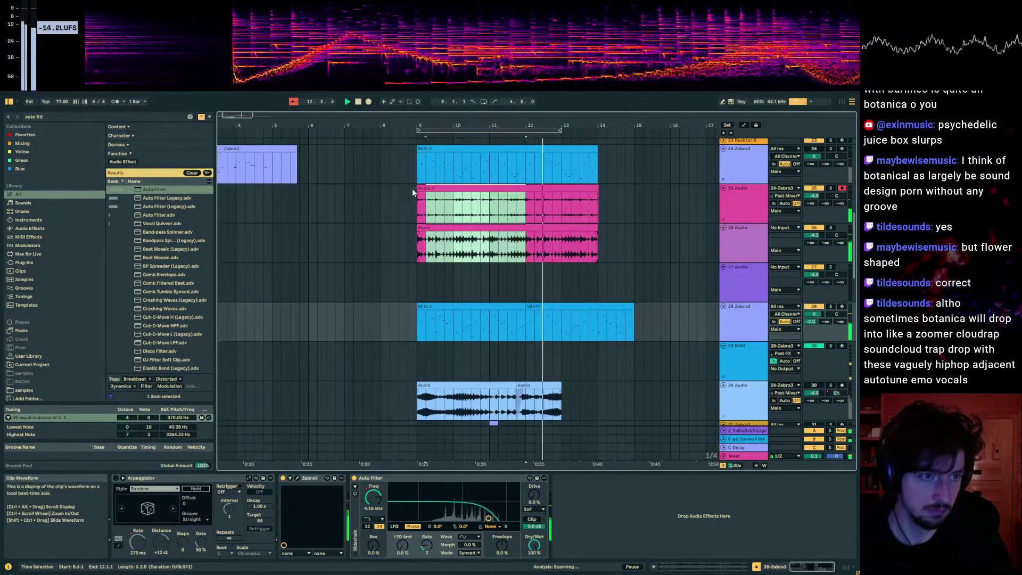
key(ctrl+d)
- Reshape the duplicated filter automation on 28 Zebra3 so the frequency stays high from bar 12 to bar 15
scroll(472, 275, down, 1)
key(a)
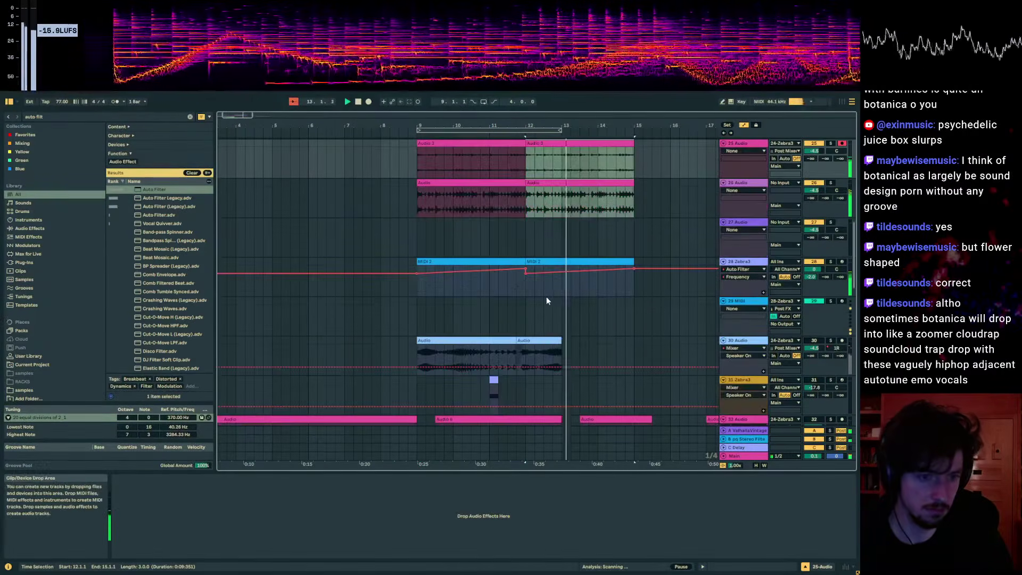
click(534, 273)
drag(634, 273, 634, 267)
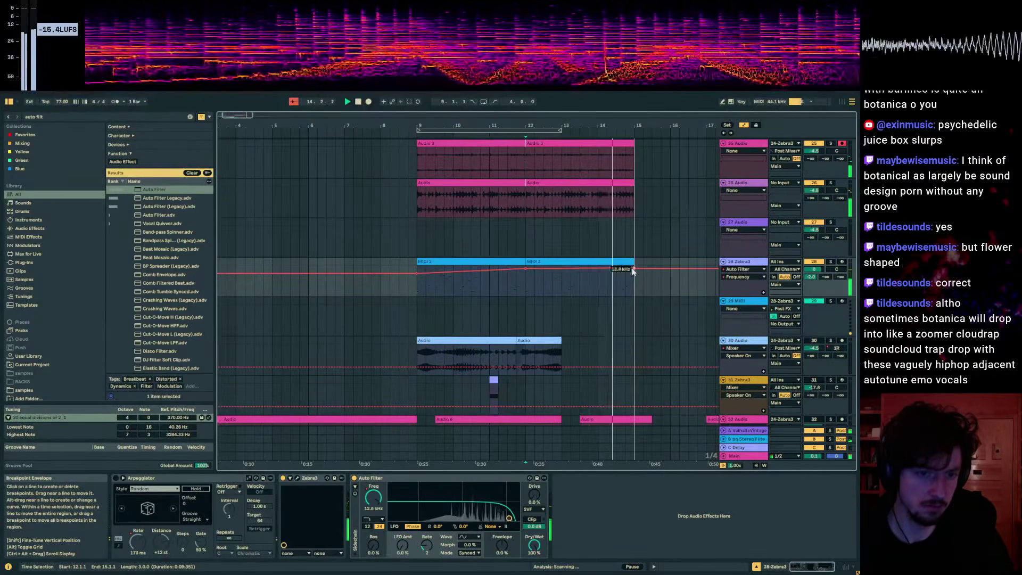
key(a)
- Set the 26 Audio track's volume to -24.2 dB and the 25 Audio track's volume to 2.7 dB
scroll(556, 256, up, 2)
click(557, 256)
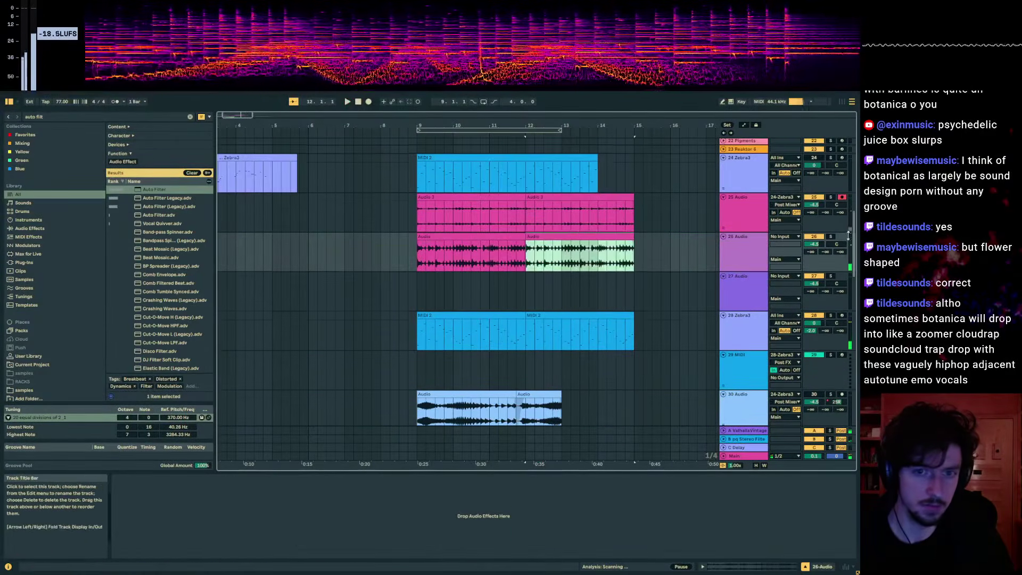
scroll(838, 235, up, 1)
drag(814, 253, 814, 282)
key(space)
click(352, 223)
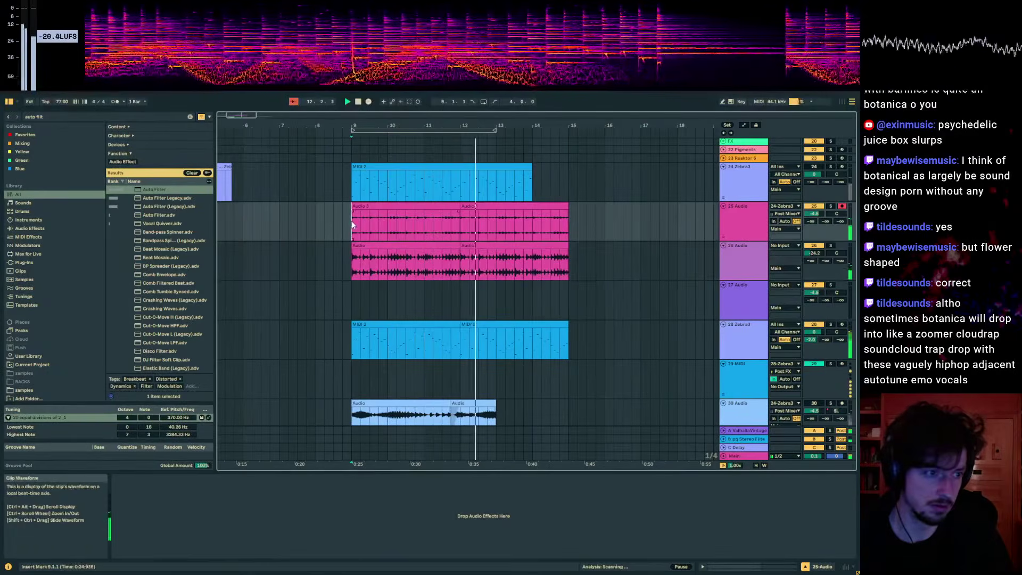
drag(814, 214, 814, 203)
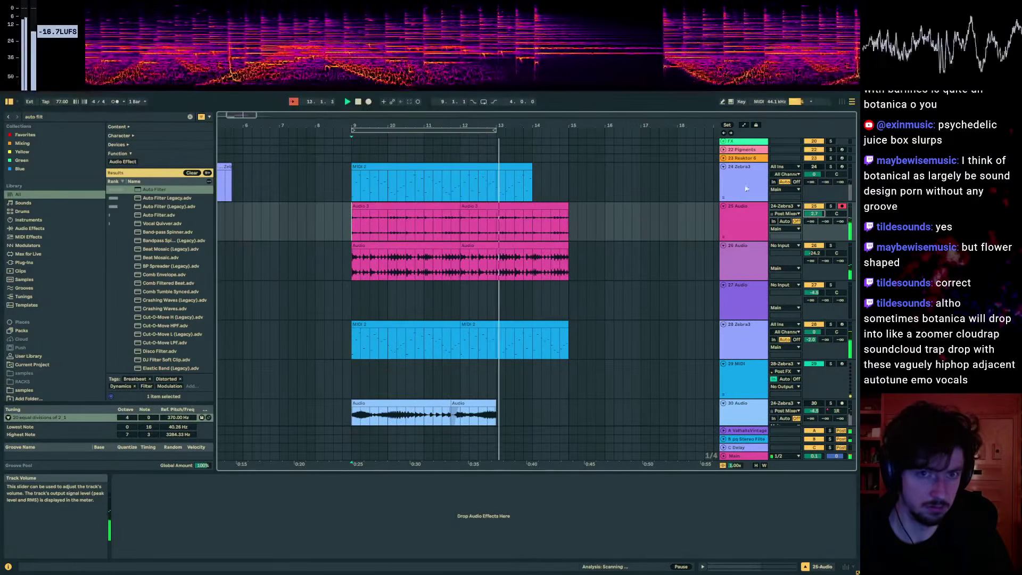
- Insert a 3/4 time signature change at bar 9
scroll(514, 282, down, 4)
scroll(496, 285, up, 5)
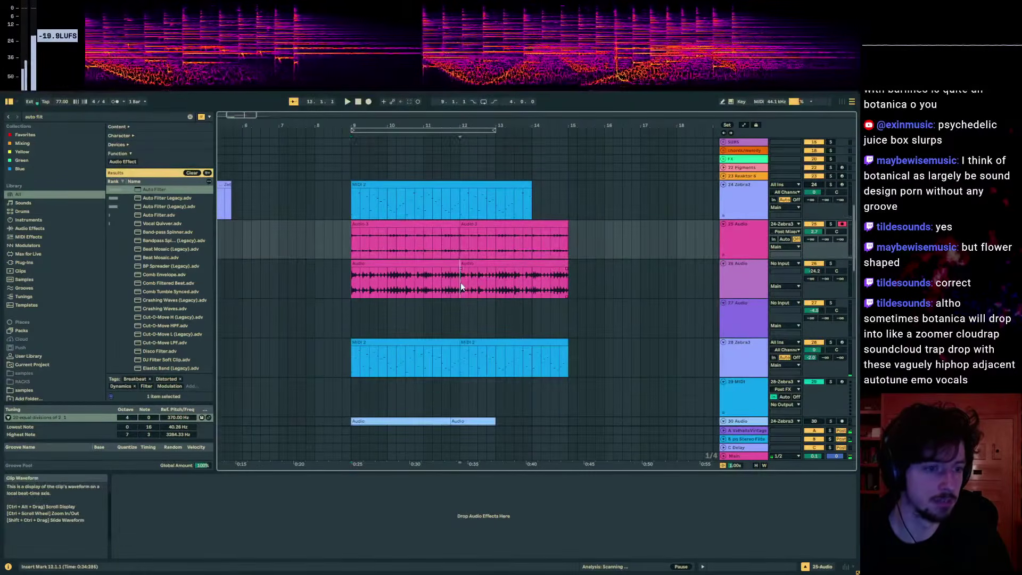
click(349, 279)
right_click(353, 137)
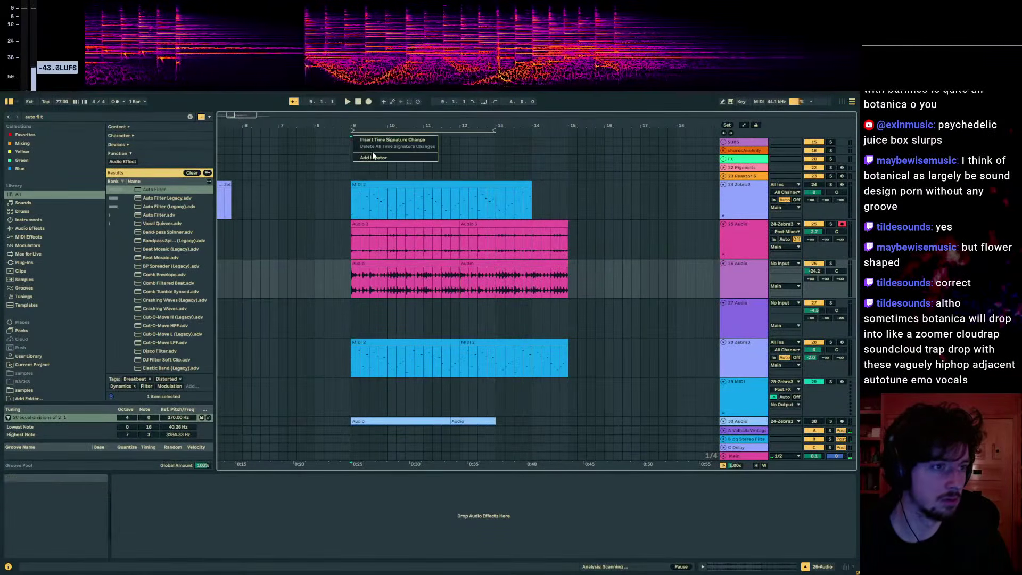
click(372, 140)
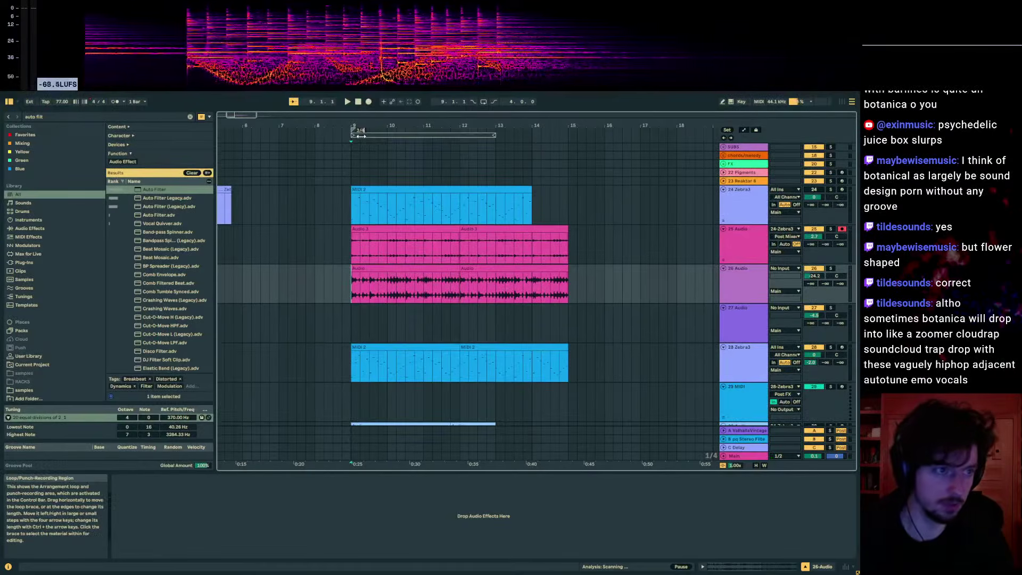
key(Return)
- Duplicate bars 9–13 of the 24 Zebra3 MIDI clip onto bars 13–17
click(462, 180)
scroll(461, 179, down, 2)
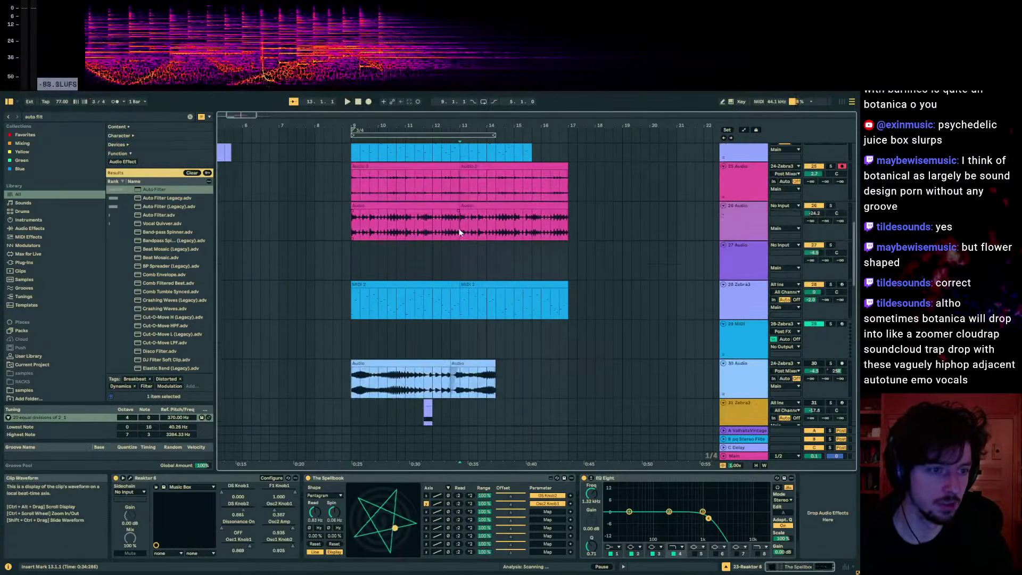
scroll(461, 233, up, 3)
drag(458, 186, 369, 315)
key(ctrl+d)
- Play the arrangement from bar 9 and check how the snare hits in the drums group line up
click(353, 257)
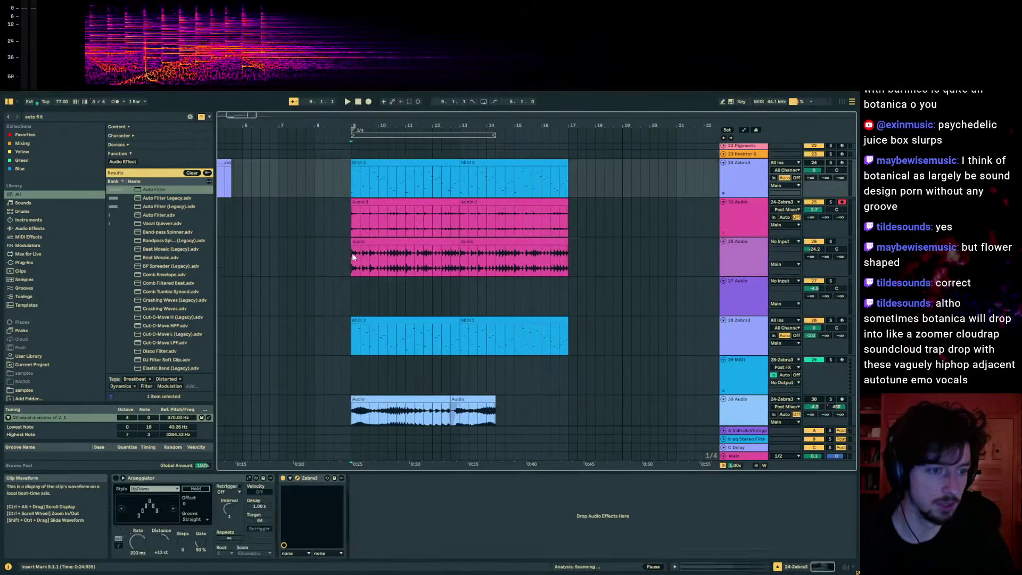
click(351, 176)
key(space)
scroll(356, 184, up, 3)
scroll(546, 219, up, 2)
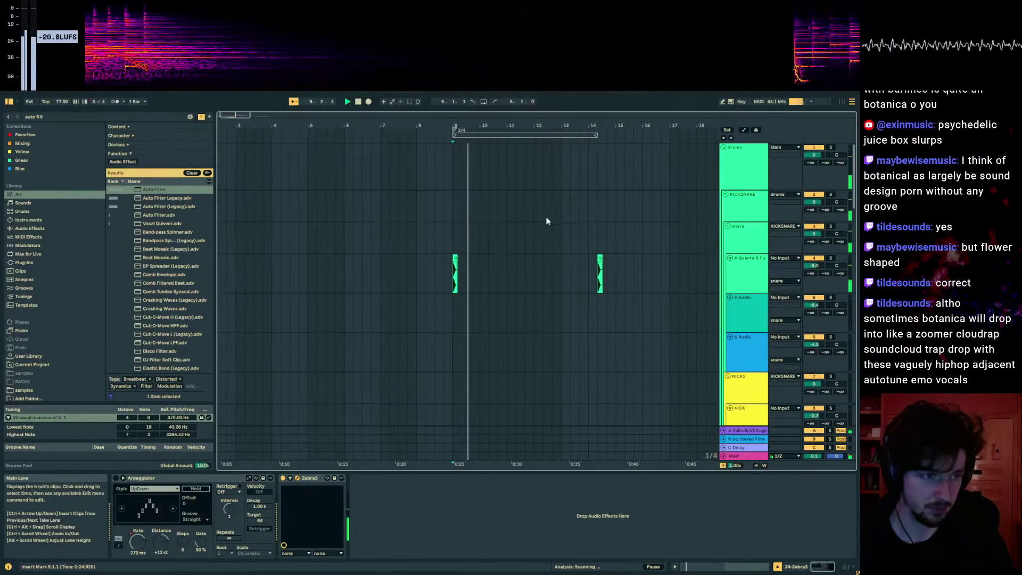
click(744, 299)
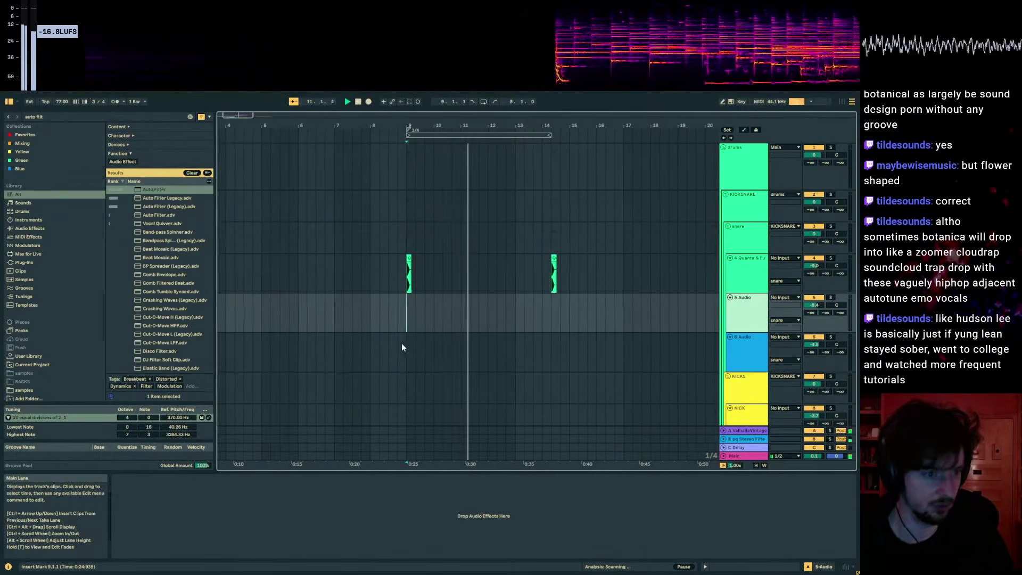
click(413, 324)
key(space)
- Replace the later snare clip on track 4 by duplicating the bar 9 hit's four-bar section to bar 13
drag(408, 126, 353, 90)
scroll(467, 223, down, 3)
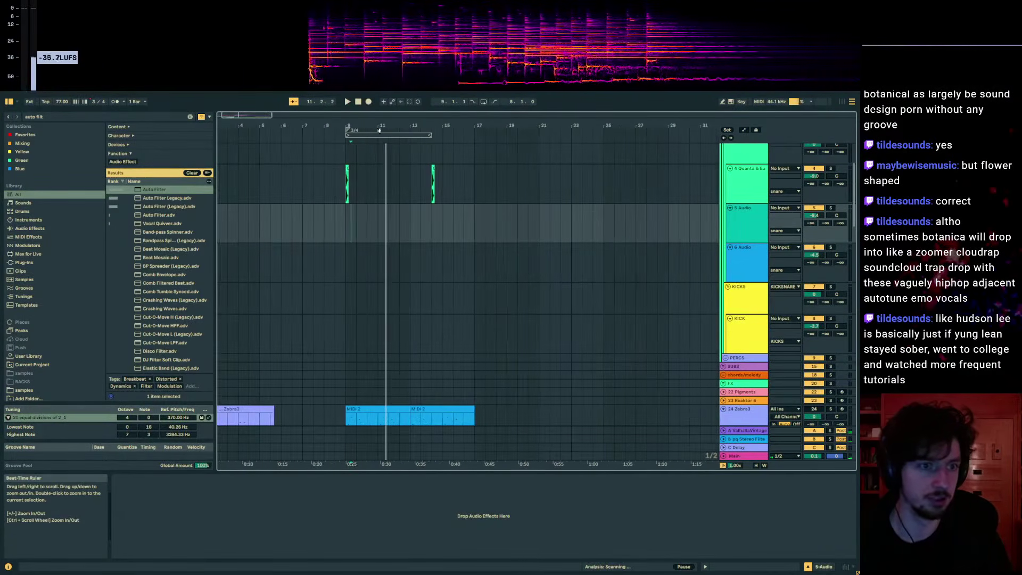
mouse_move(453, 190)
mouse_down()
mouse_move(336, 197)
mouse_move(345, 197)
mouse_up()
key(Delete)
key(ctrl+d)
- Loop bars 9–17 of the arrangement and duplicate that span of time
click(474, 188)
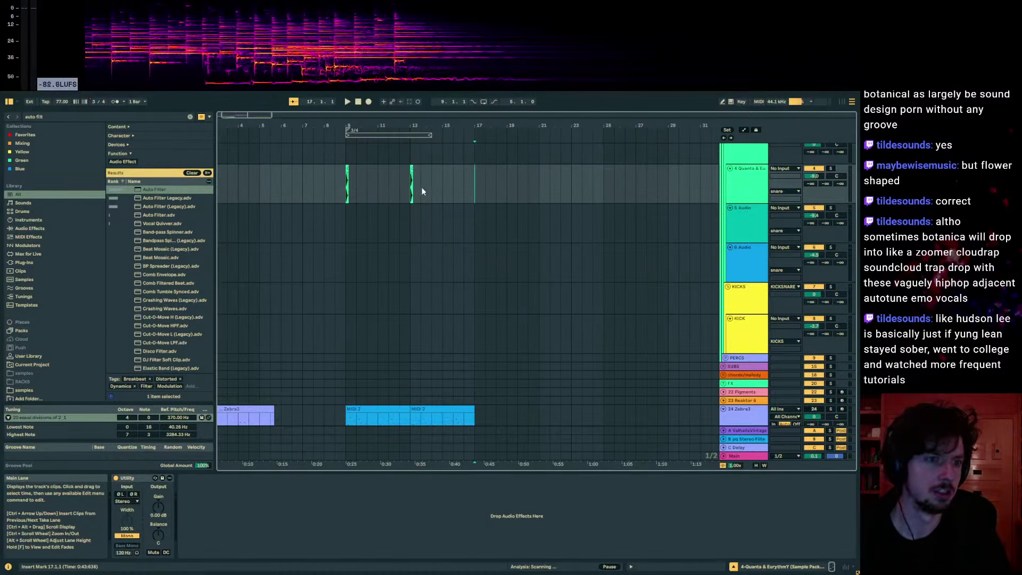
scroll(483, 197, up, 3)
drag(474, 346, 347, 231)
key(ctrl+l)
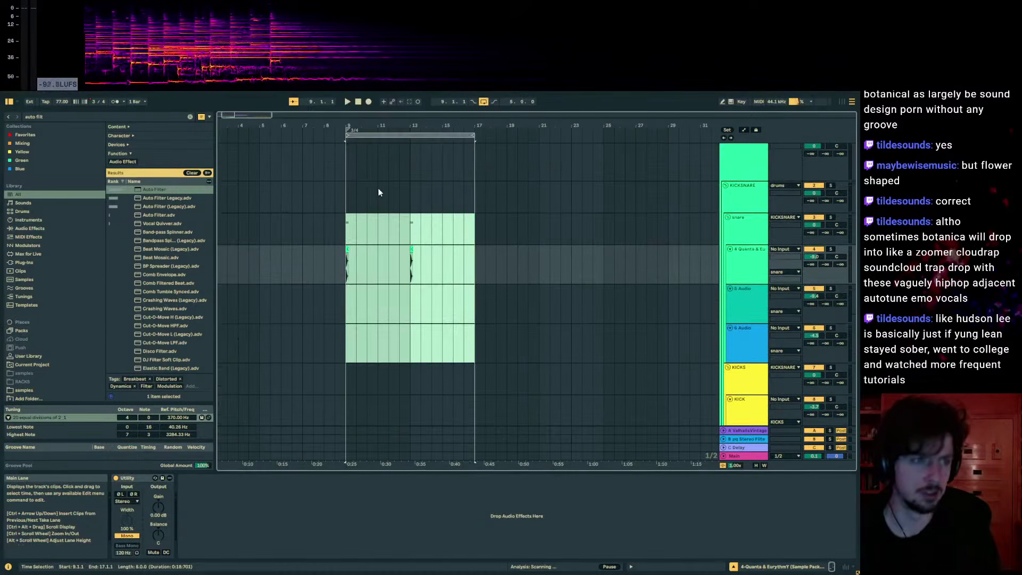
click(381, 135)
key(ctrl+shift+d)
click(481, 273)
- Unfold the PERCS group and select the 10 Addictive Drums 2 track
scroll(676, 275, down, 3)
click(738, 275)
click(739, 349)
click(724, 358)
scroll(744, 340, down, 2)
click(753, 334)
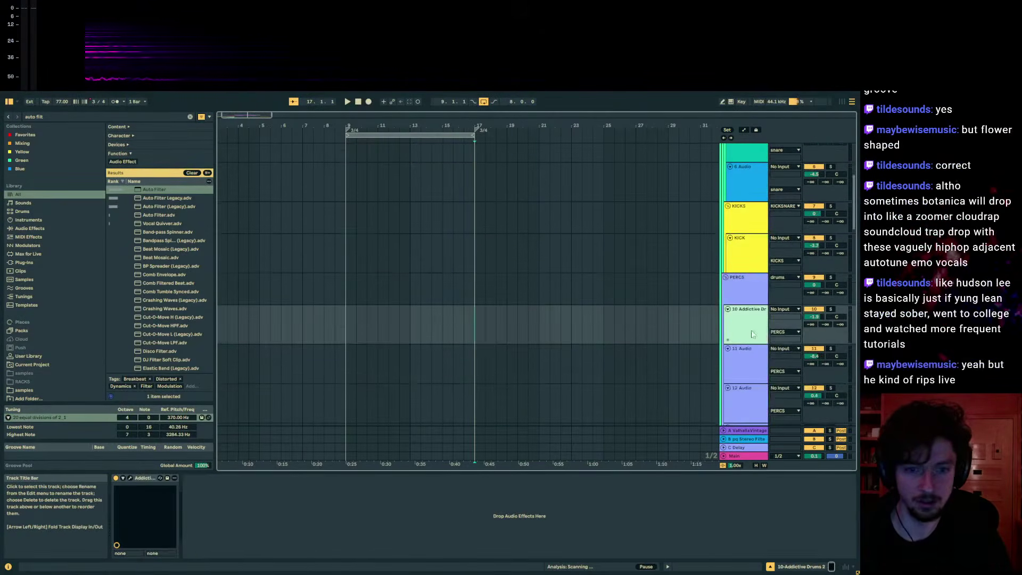
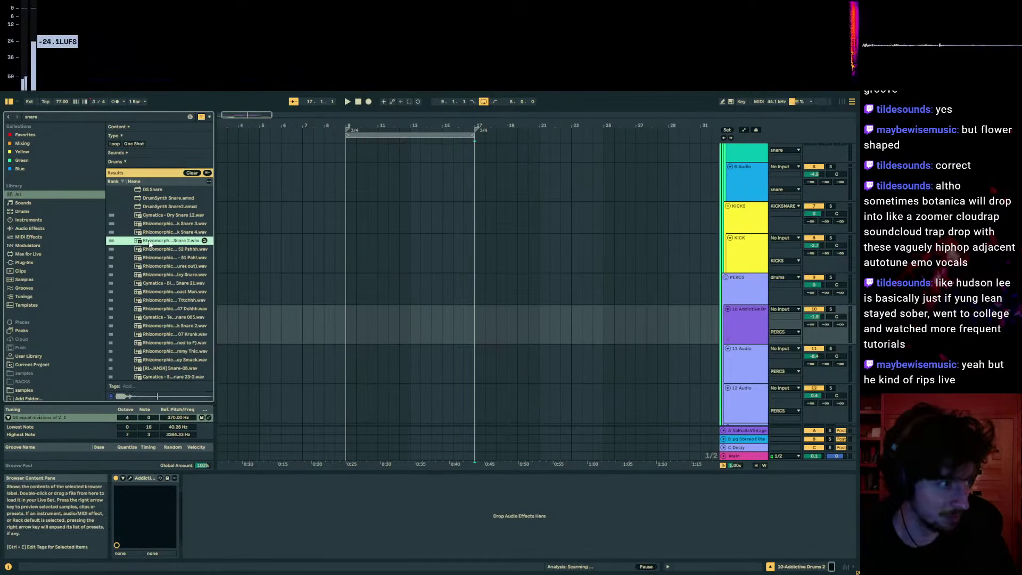
- Place the Rhizomorphic 51 snare sample on track 6 after bar 17 and move the track 4 hits to the KICK track
drag(523, 349, 479, 331)
click(485, 280)
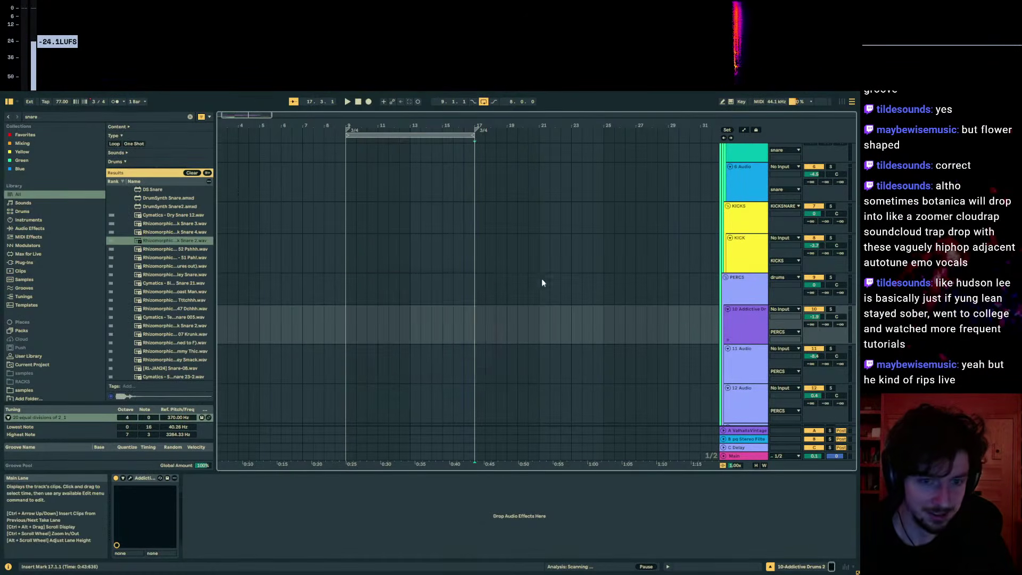
scroll(560, 267, up, 3)
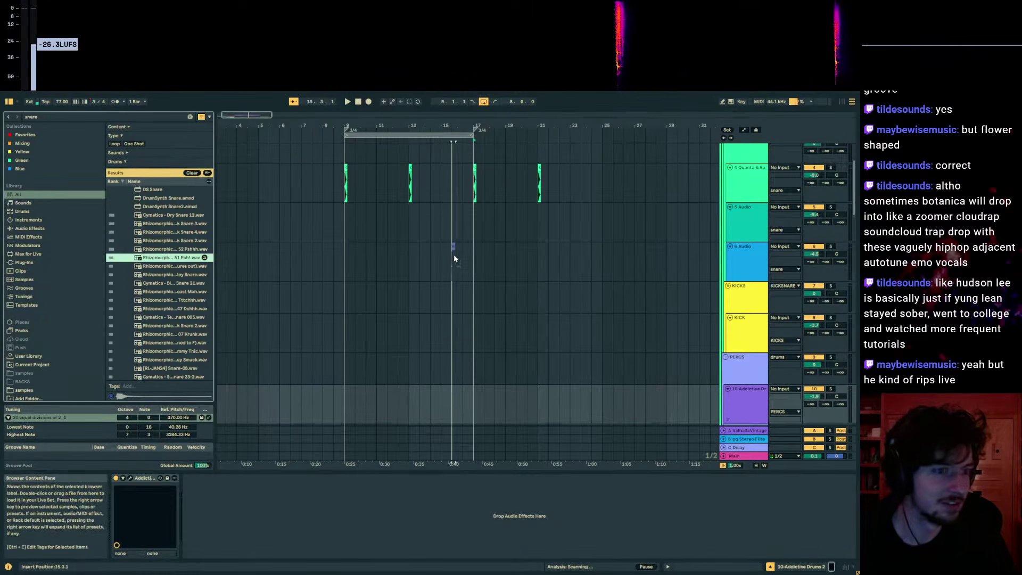
drag(569, 180, 345, 322)
key(space)
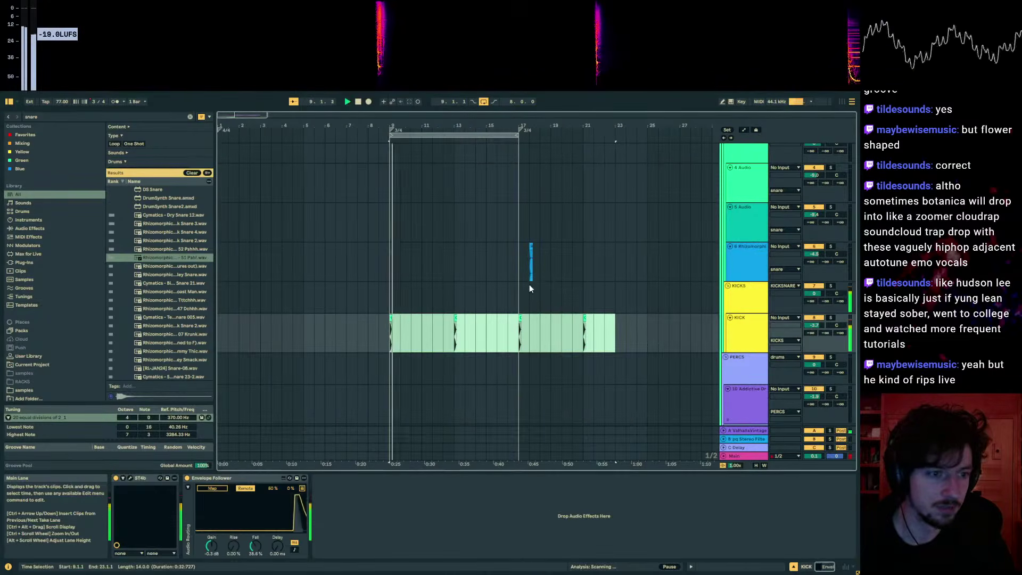
- Move the snare clip on track 6 to beat 17.2 and audition it against the kick
click(520, 273)
key(space)
key(space)
key(space)
drag(479, 126, 476, 212)
click(492, 253)
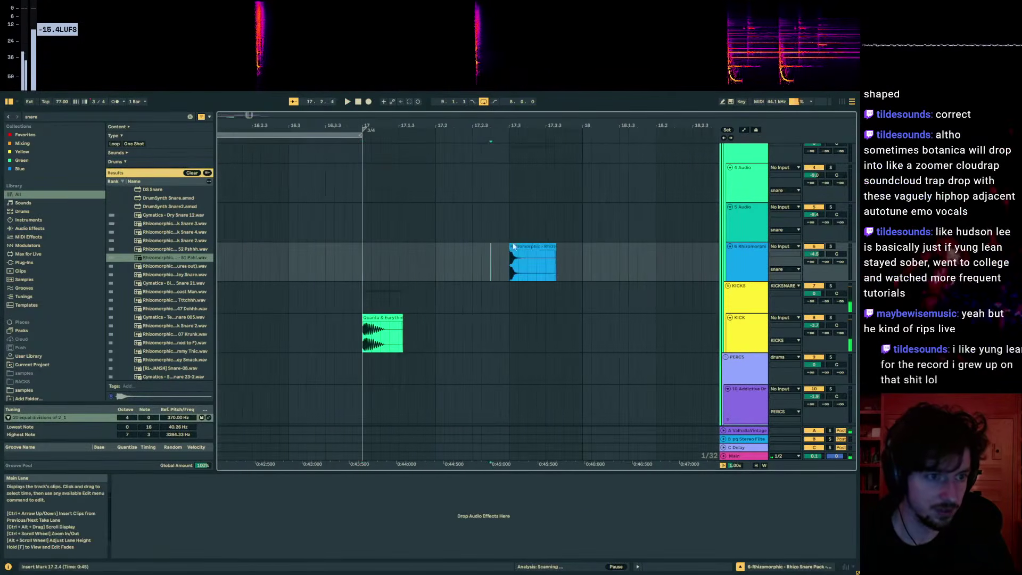
click(293, 265)
key(space)
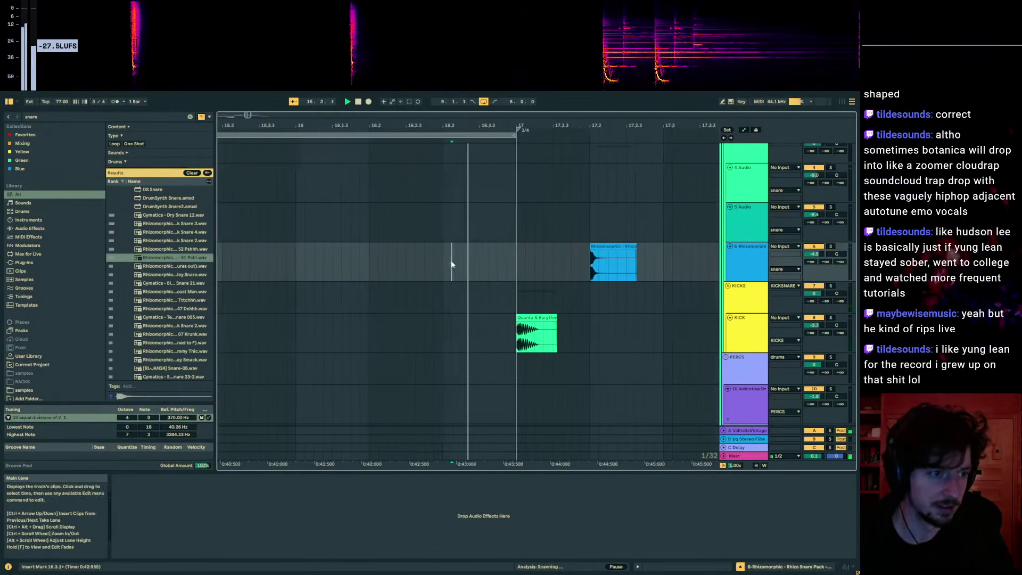
- Turn off the arrangement loop and shift the track 6 snare clip slightly earlier, just before beat 17.2
key(space)
click(469, 265)
key(ctrl+l)
key(space)
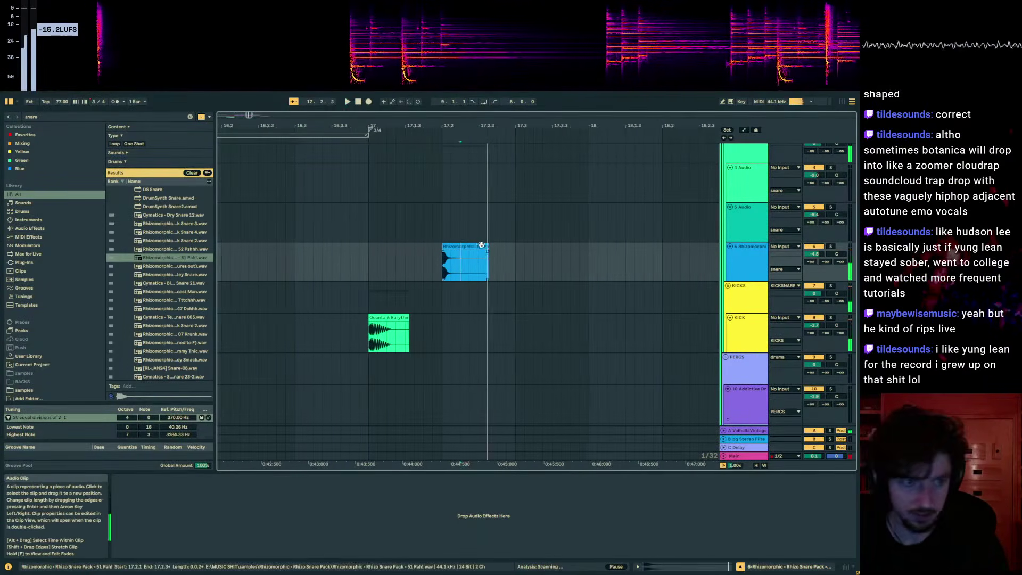
click(467, 246)
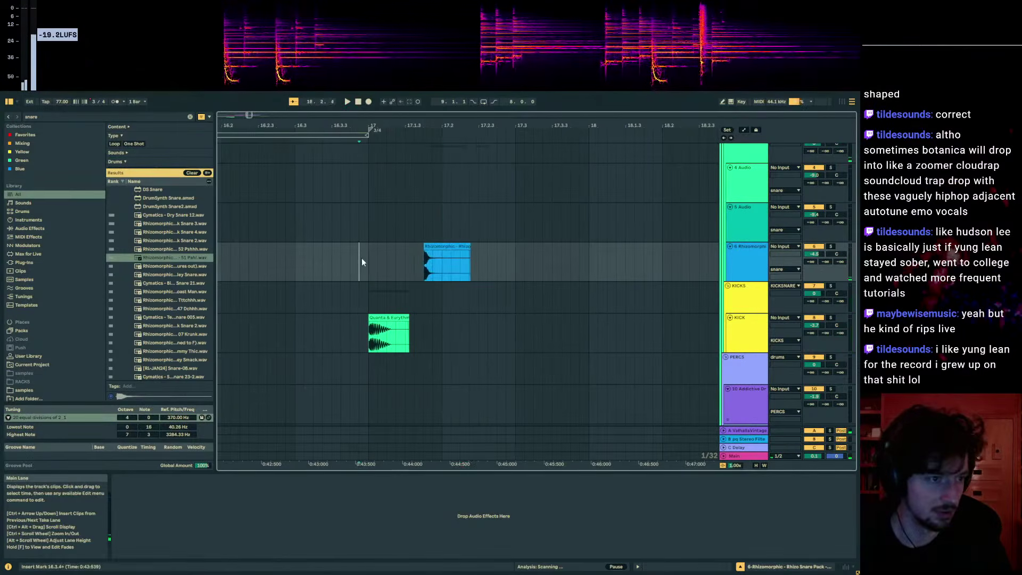
click(451, 255)
click(347, 279)
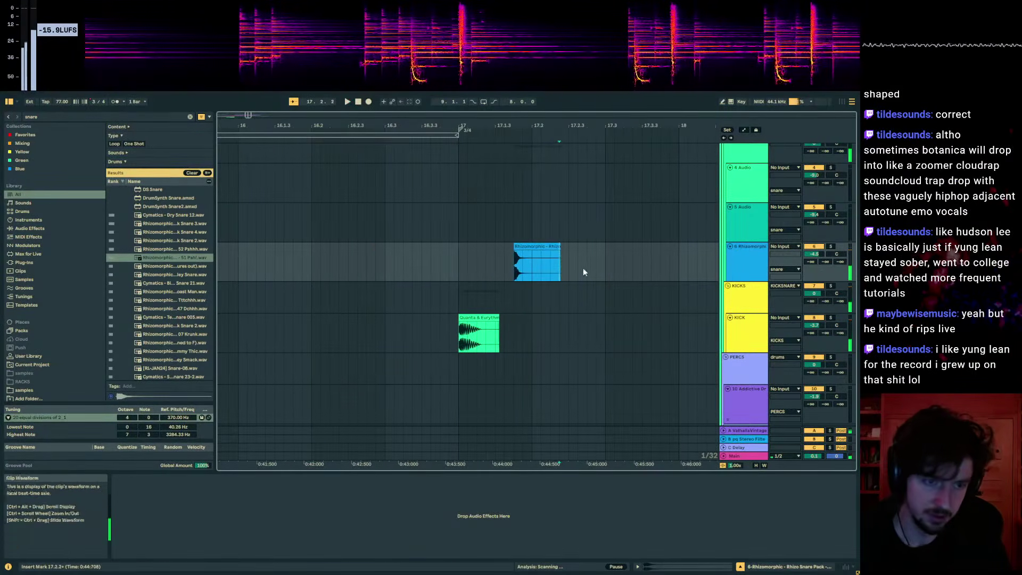
- Copy the bar 17 kick clip to 17.2.2 on the KICK track and play the pattern
click(479, 318)
key(ctrl+c)
click(566, 327)
key(ctrl+v)
click(461, 332)
key(space)
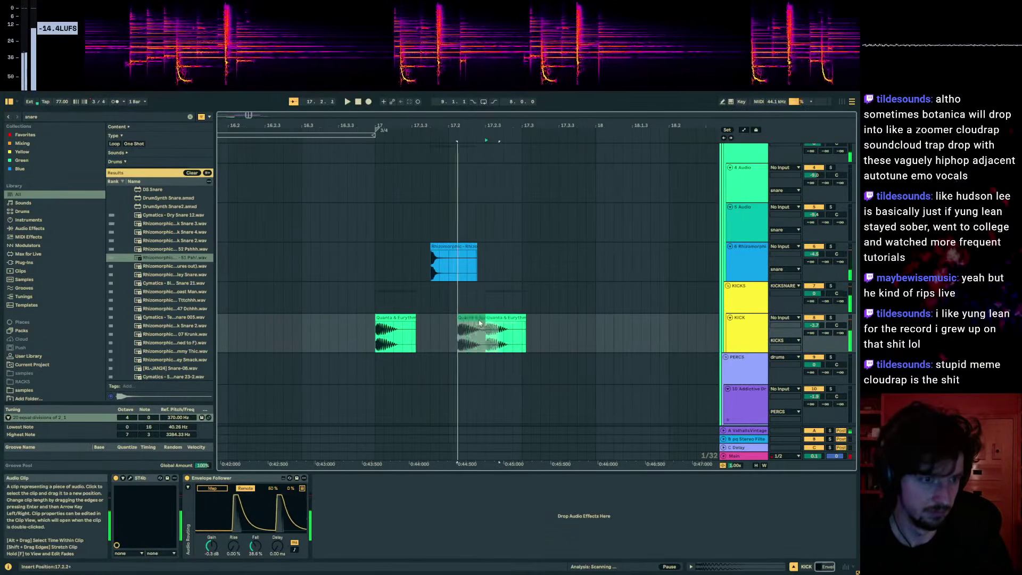
key(space)
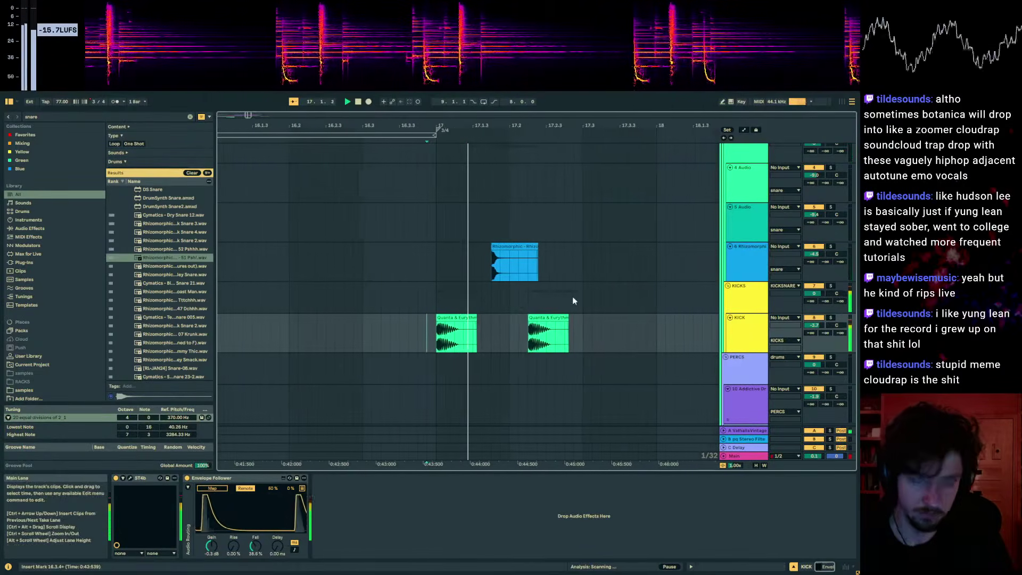
click(505, 318)
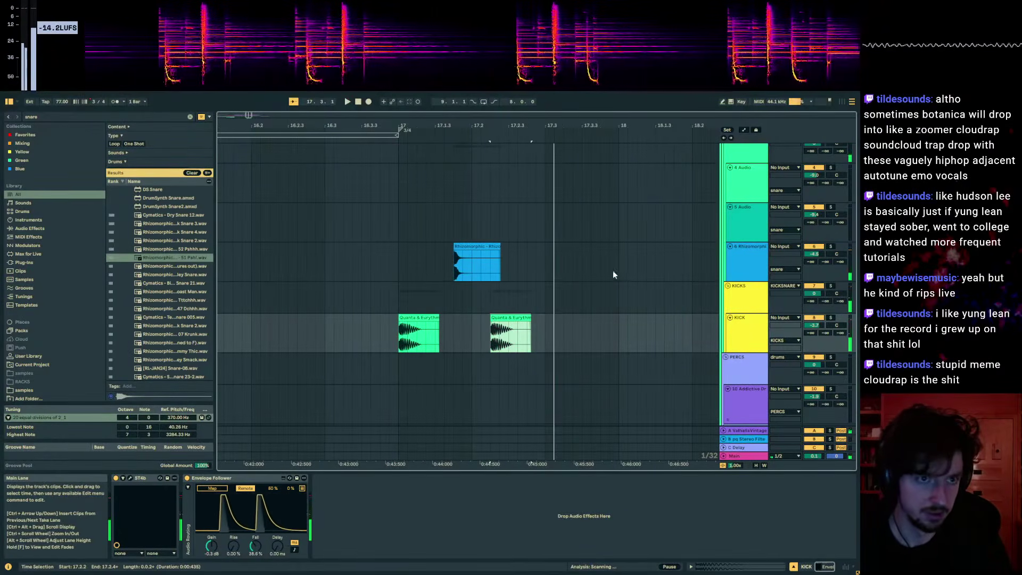
- Copy the track 6 snare hit to 17.3.3 and play bar 17 with both kicks
click(475, 254)
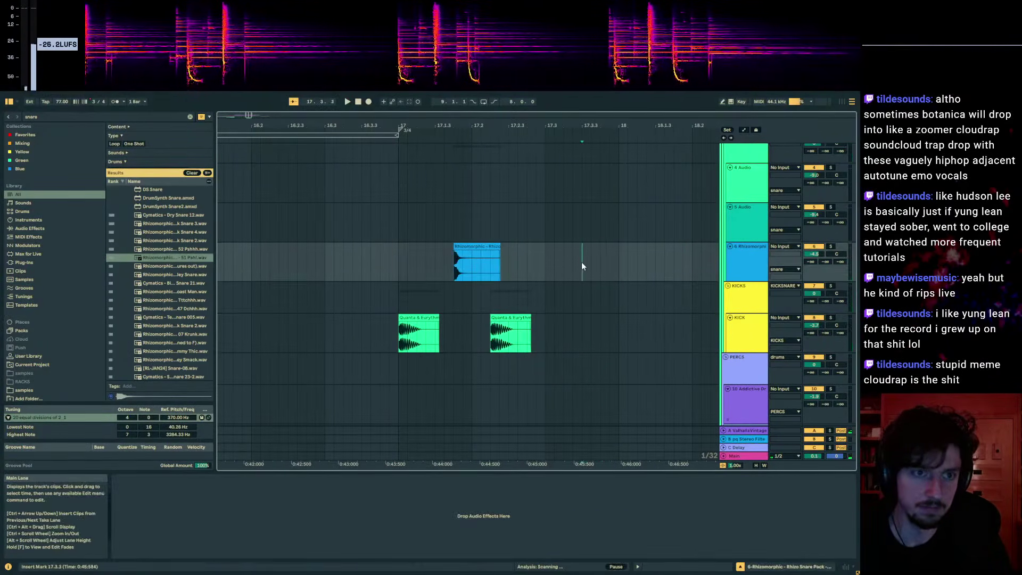
key(ctrl+v)
drag(620, 264, 399, 333)
key(space)
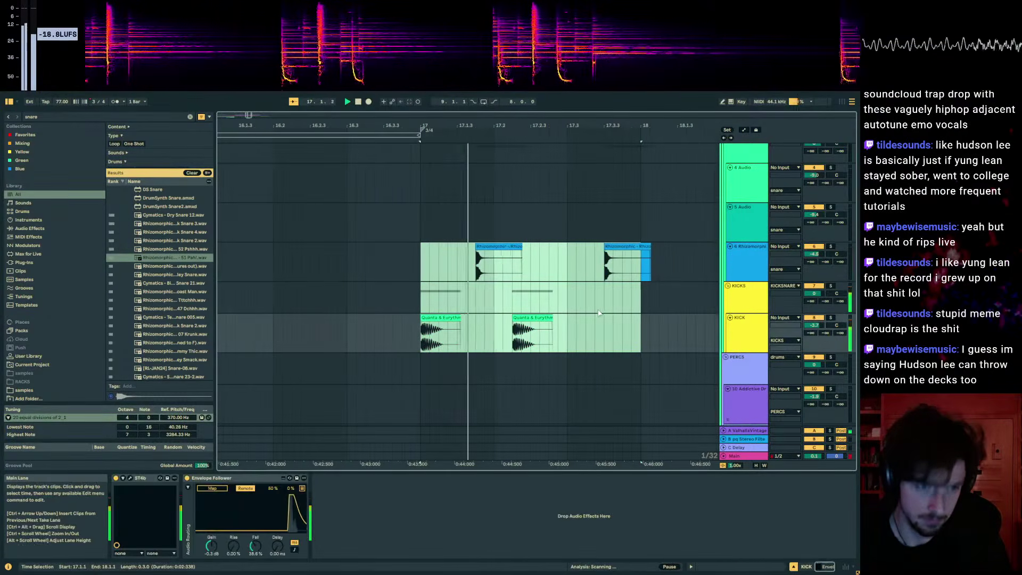
click(520, 304)
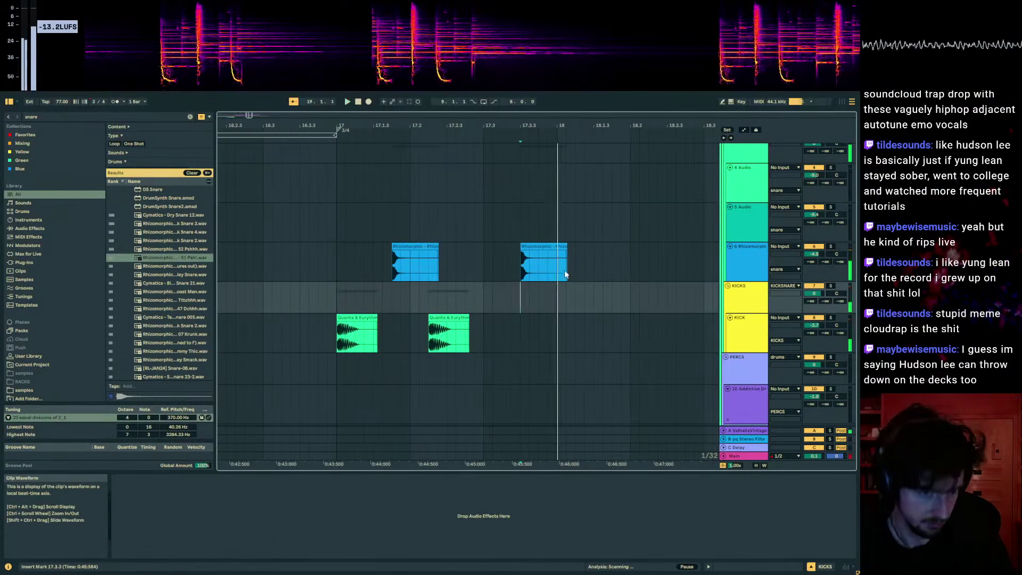
- Try duplicating the kick and snare pattern up to the end of the second snare clip and play it back
drag(564, 274, 336, 332)
key(ctrl+d)
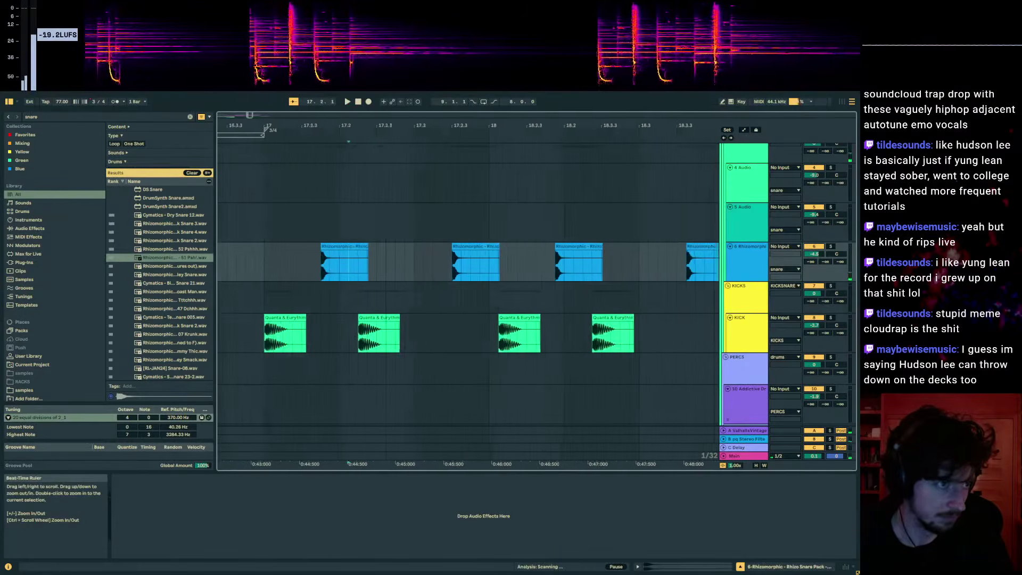
drag(453, 127, 453, 112)
click(304, 294)
key(space)
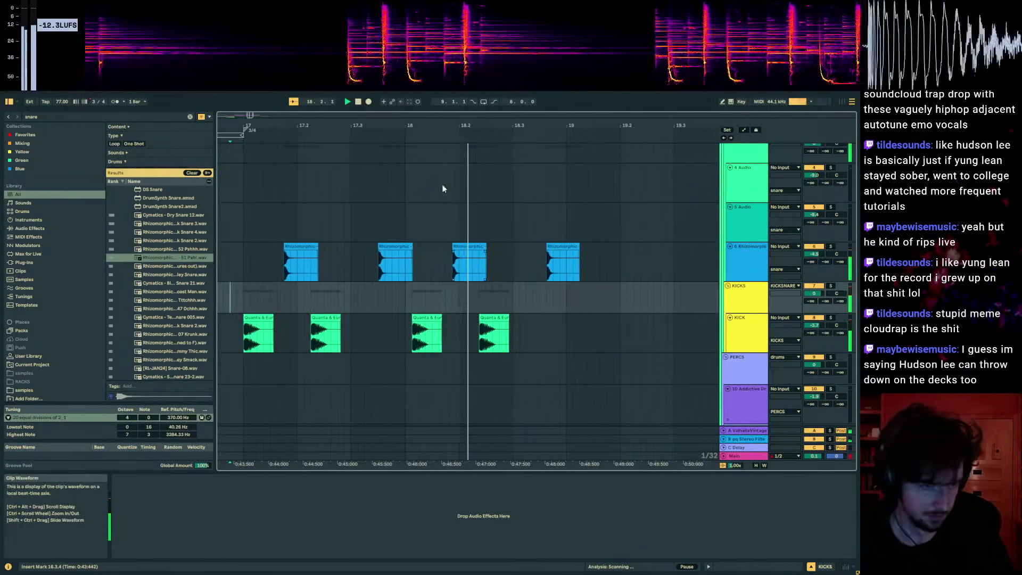
click(408, 316)
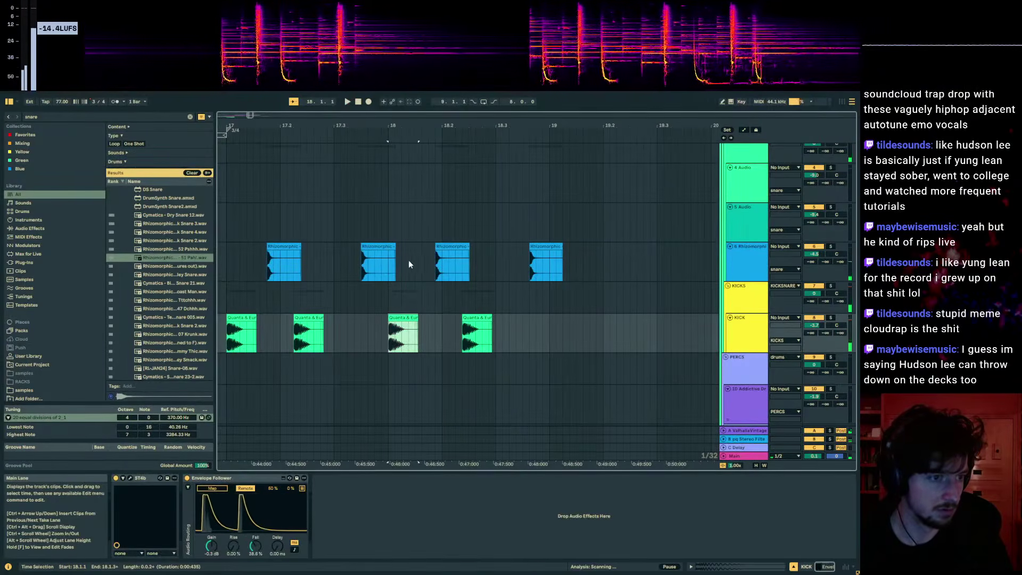
- Duplicate exactly bar 17 of the snare and kick tracks into bar 18 and play the two bars
drag(397, 263, 226, 333)
drag(227, 125, 304, 120)
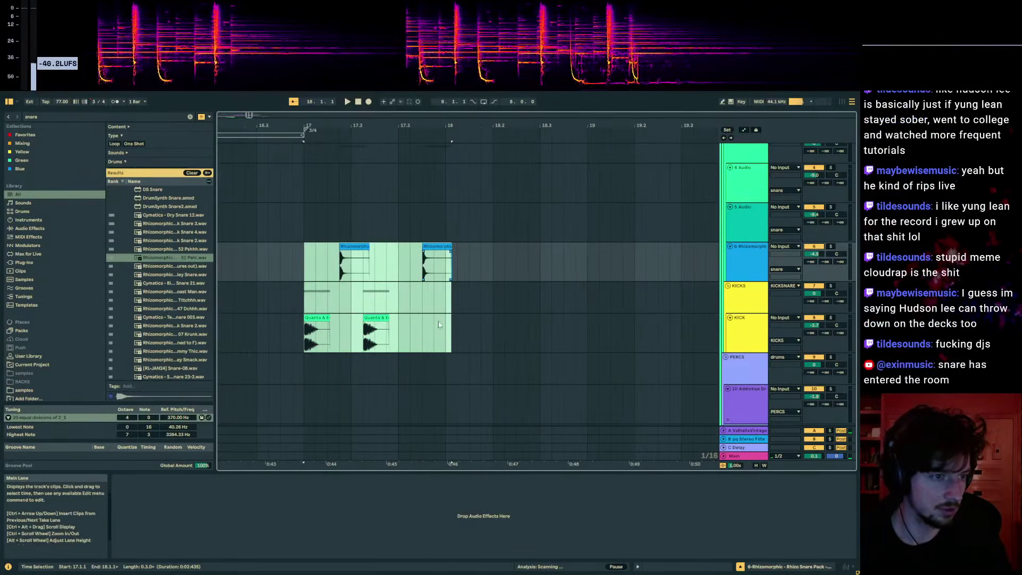
key(ctrl+d)
click(308, 264)
key(space)
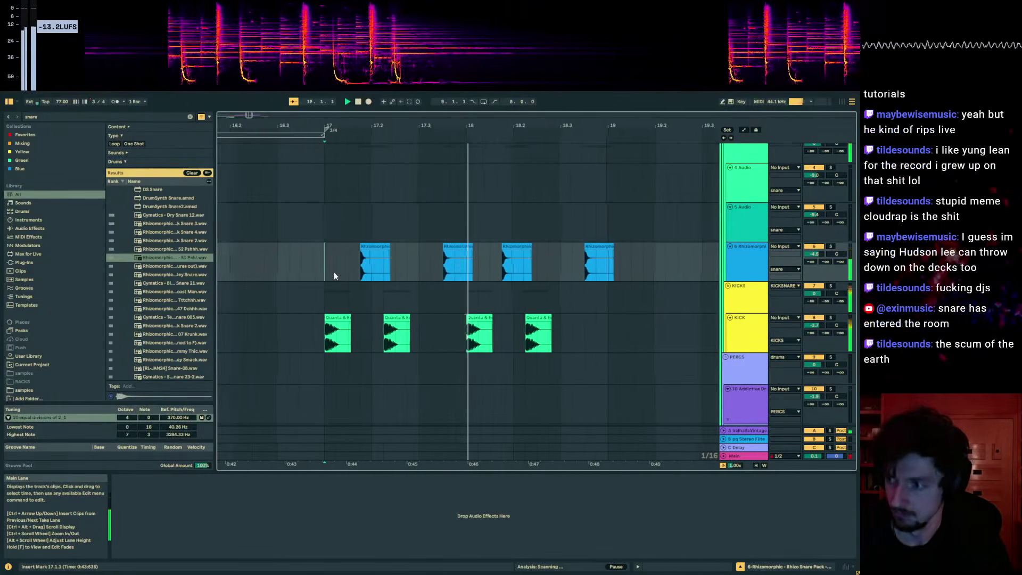
- Place the BWB HI-HATS (2) sample on track 11 at bar 17, repeated every half beat for five hits, and play it
click(355, 269)
click(314, 241)
click(335, 246)
scroll(689, 266, up, 1)
scroll(689, 267, down, 3)
click(737, 312)
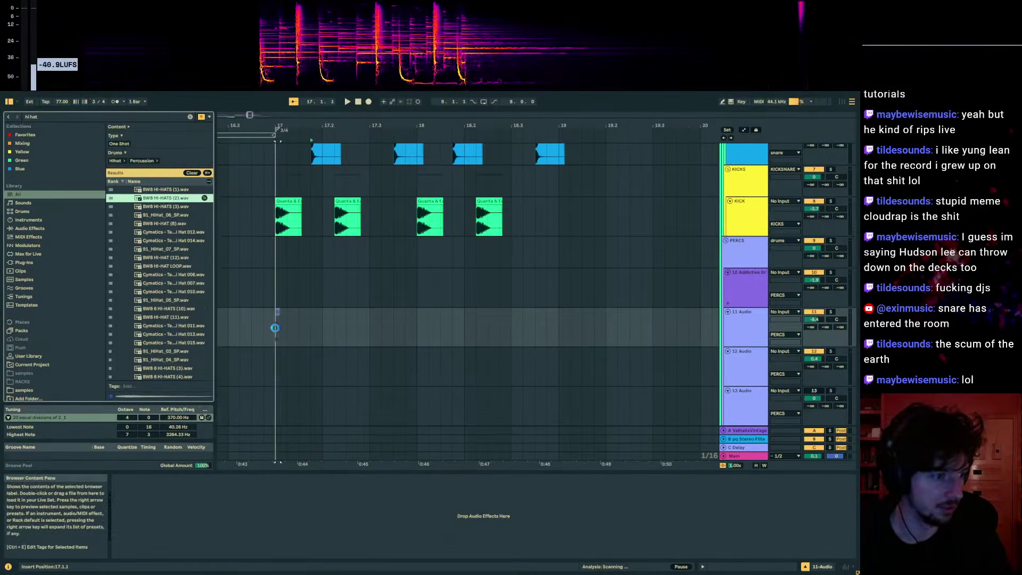
drag(275, 327, 276, 328)
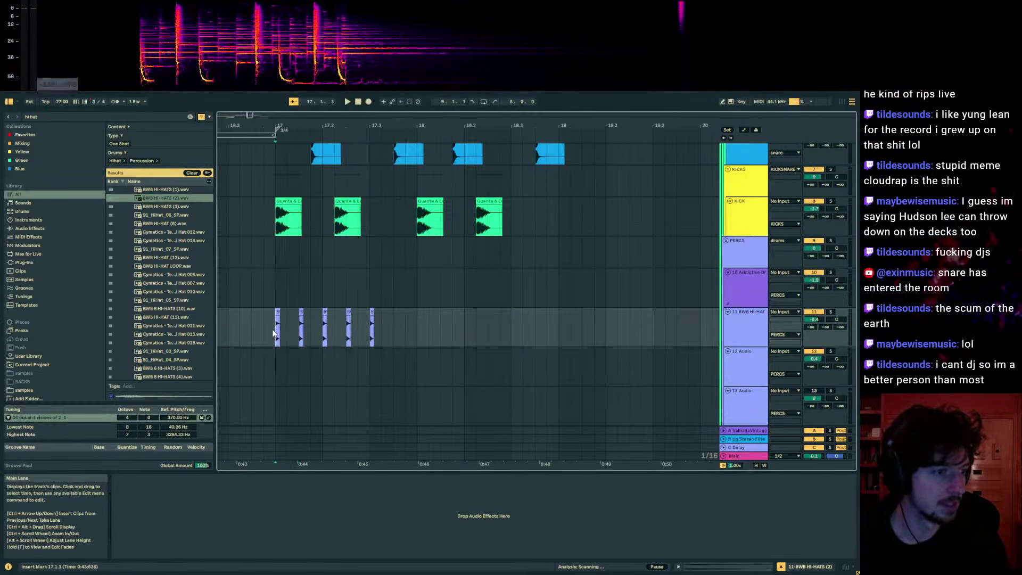
key(space)
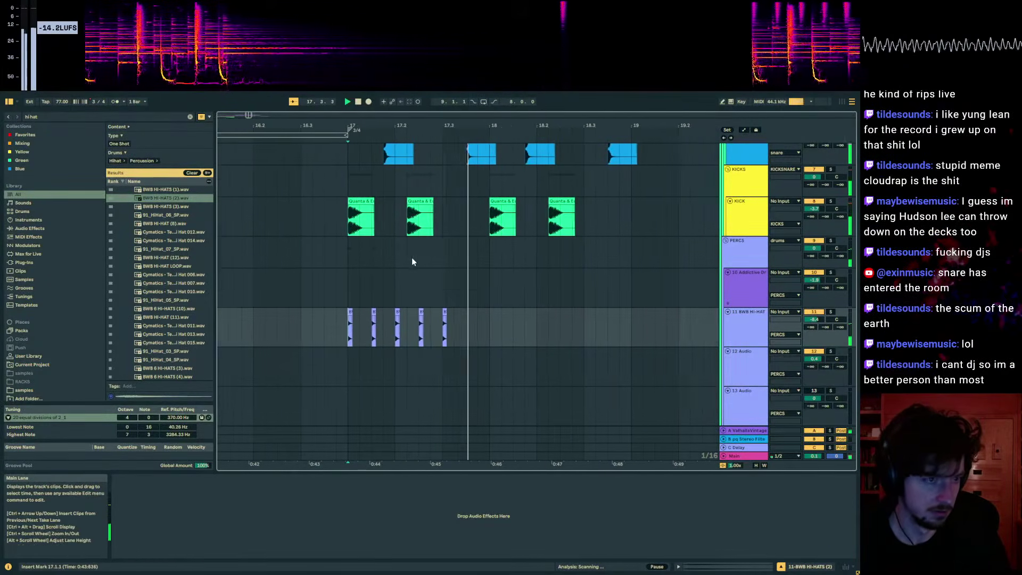
- Try the first snare clip at beat 17.2, audition it, and undo the move
scroll(370, 170, up, 2)
click(397, 185)
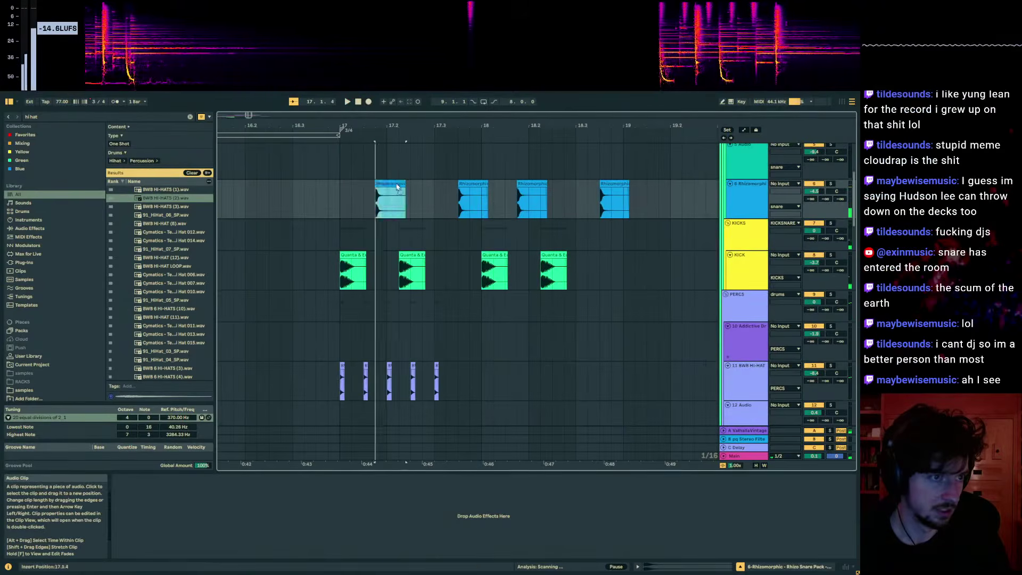
click(337, 201)
key(space)
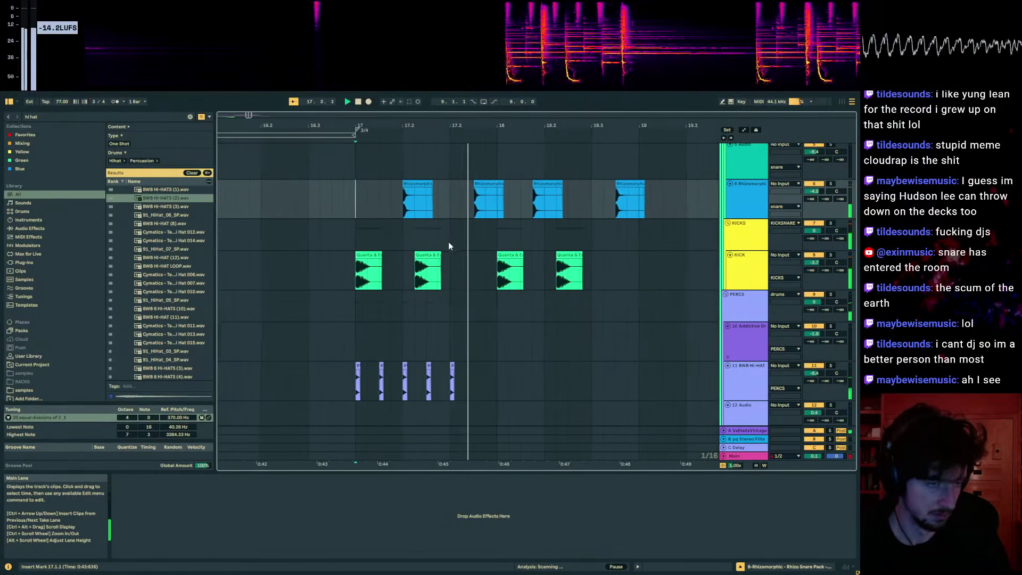
key(ctrl+z)
key(space)
- Quantize all notes in the 24 Zebra3 MIDI clip that starts at bar 17 and play the result
mouse_move(337, 126)
mouse_down()
mouse_move(347, 143)
mouse_move(350, 131)
mouse_up()
scroll(367, 161, down, 10)
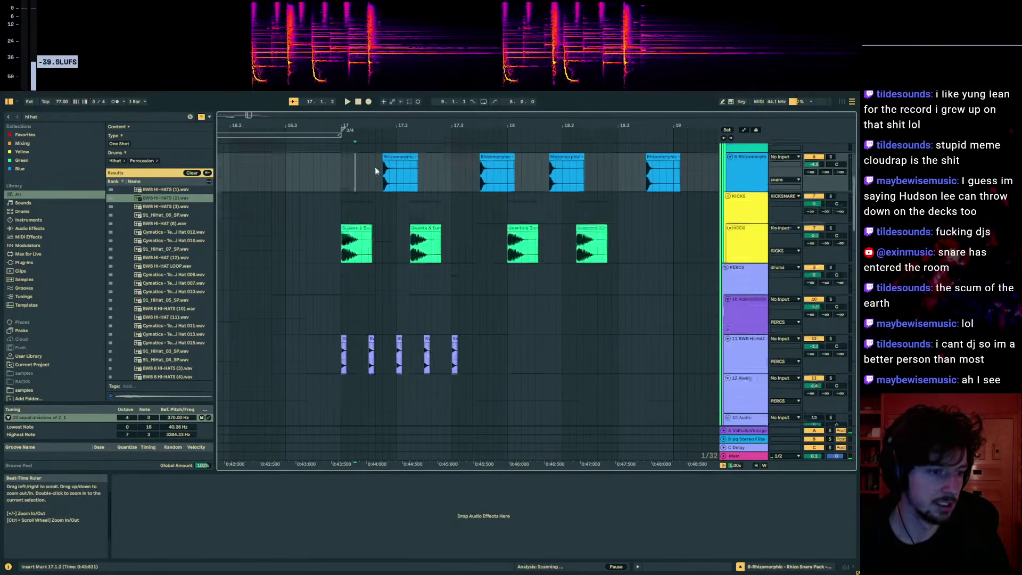
click(373, 272)
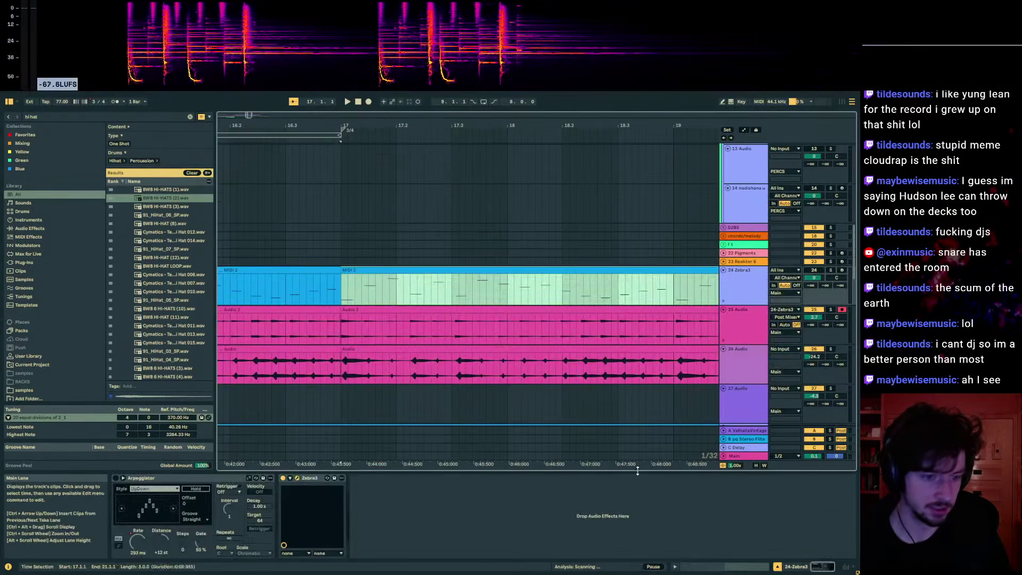
click(690, 569)
click(490, 423)
right_click(429, 387)
click(411, 388)
key(ctrl+a)
right_click(440, 380)
click(463, 280)
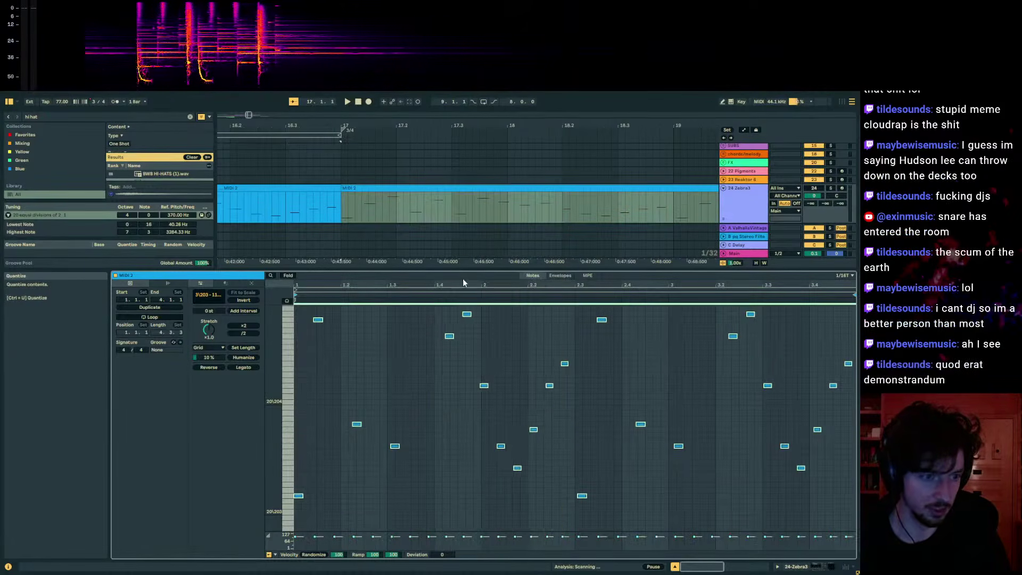
key(space)
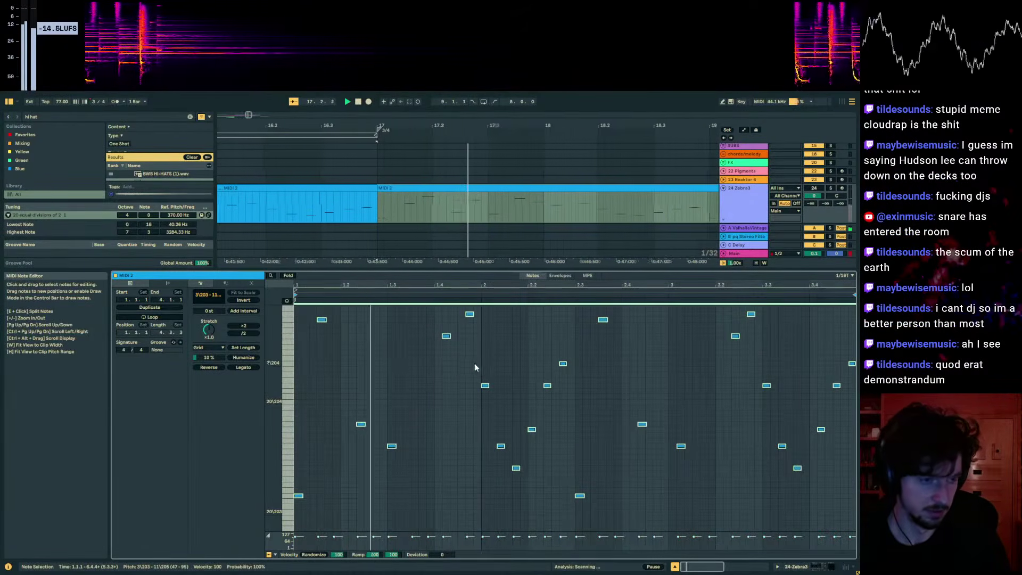
- Quantize the audio clip on track 25 that starts at bar 17 and play it back
scroll(597, 205, down, 3)
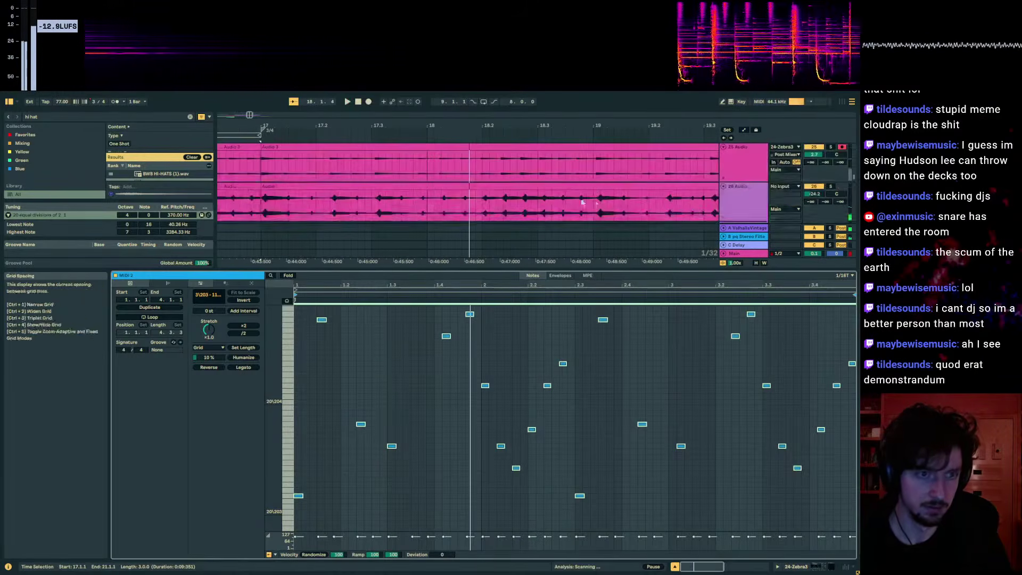
scroll(439, 173, up, 2)
click(441, 200)
right_click(417, 365)
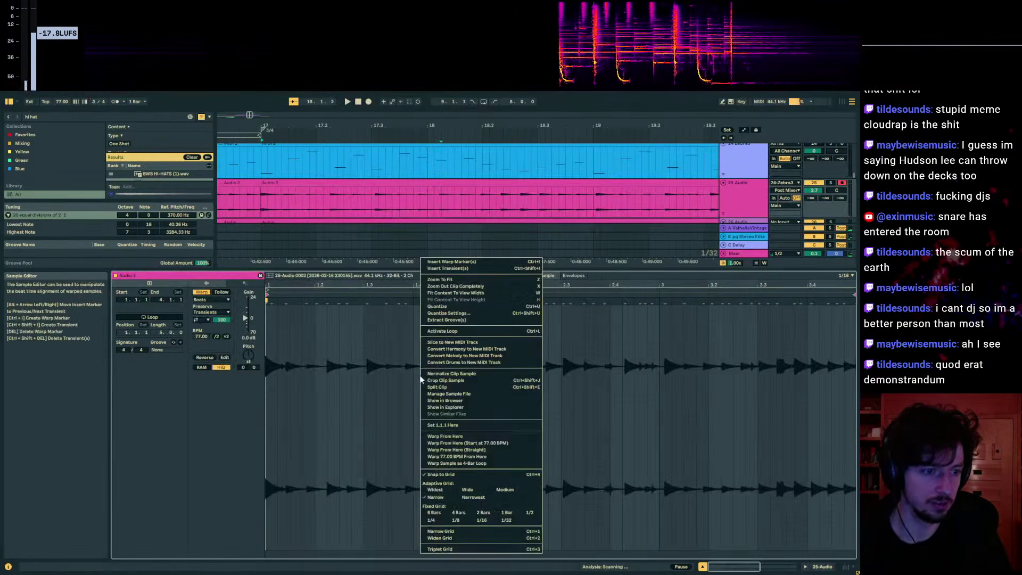
click(448, 305)
key(space)
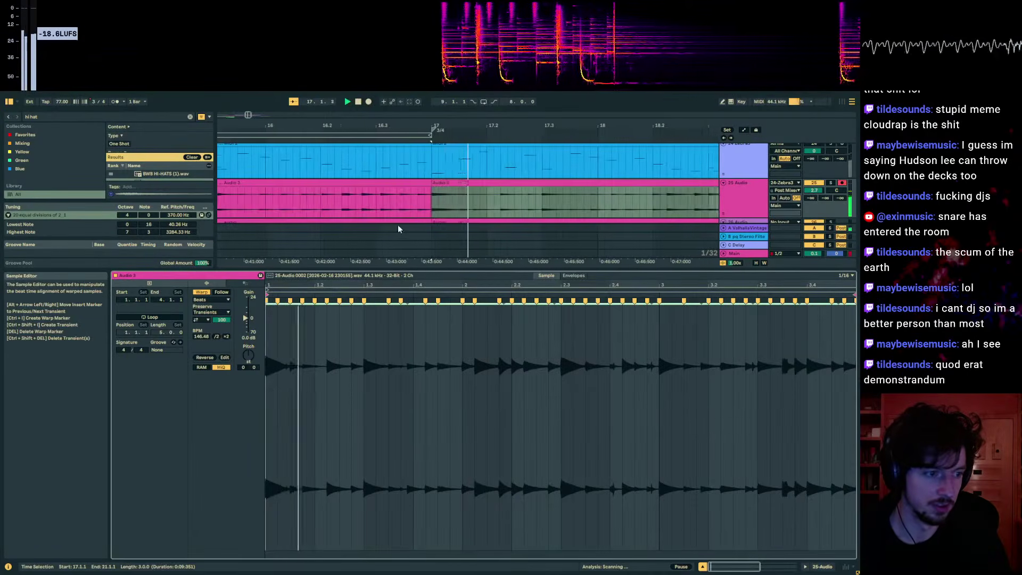
- Quantize the audio clip on track 26 that starts at bar 17 and check it in playback
scroll(462, 186, down, 2)
click(463, 186)
right_click(376, 398)
click(408, 151)
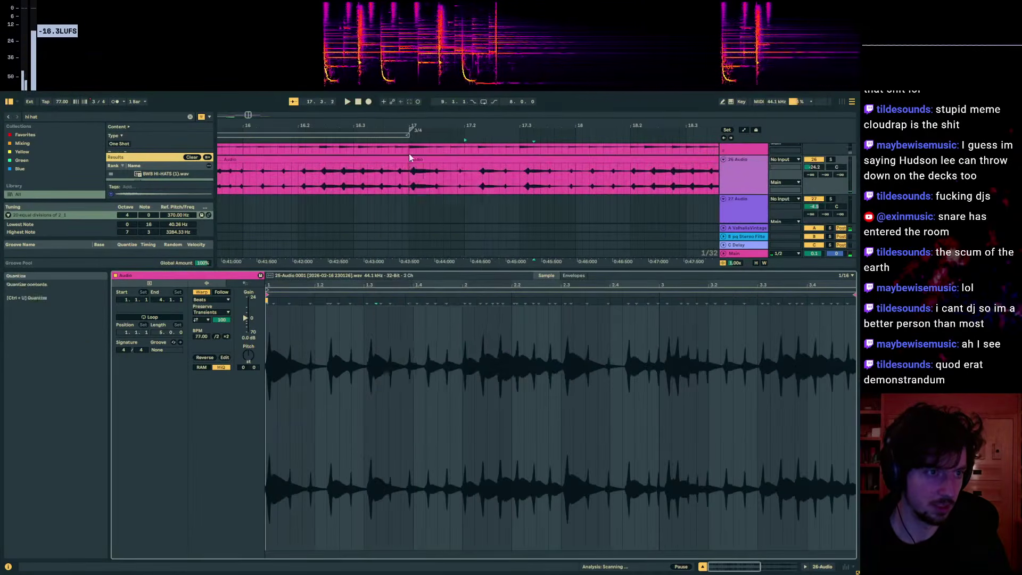
scroll(437, 184, up, 2)
scroll(417, 177, down, 2)
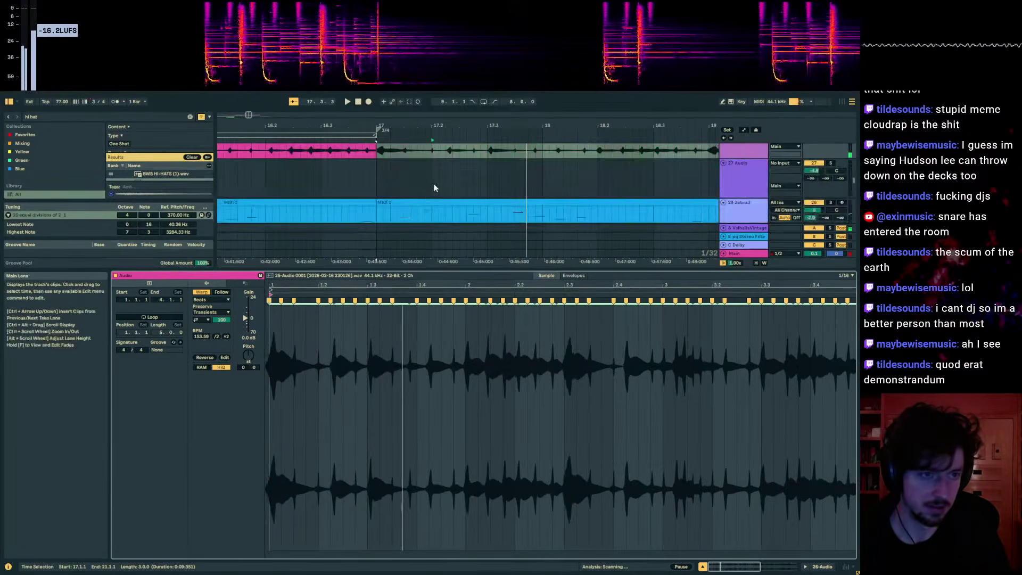
- Quantize the MIDI clip on the 28 Zebra3 track that starts at bar 17
click(424, 209)
right_click(424, 346)
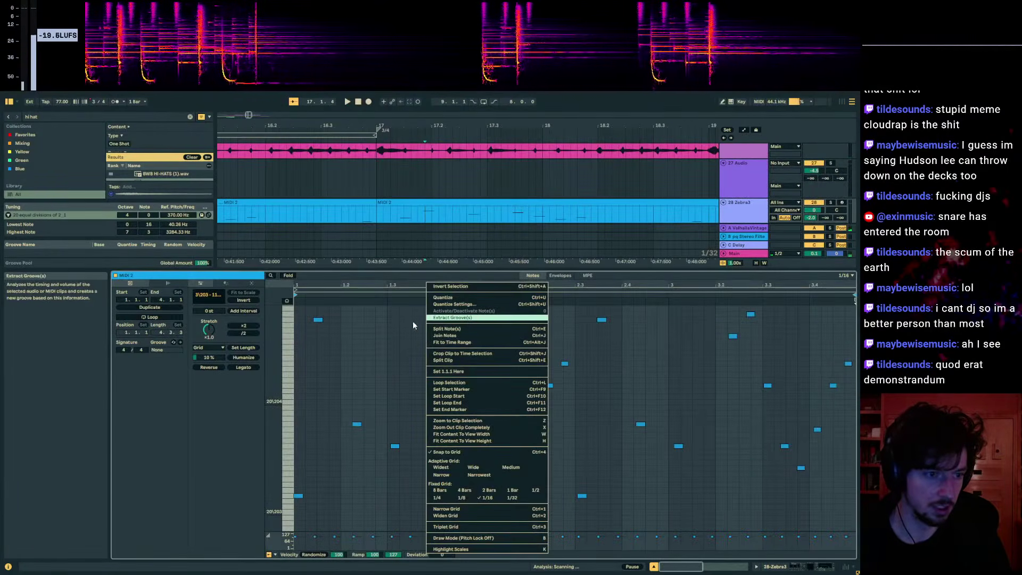
click(451, 298)
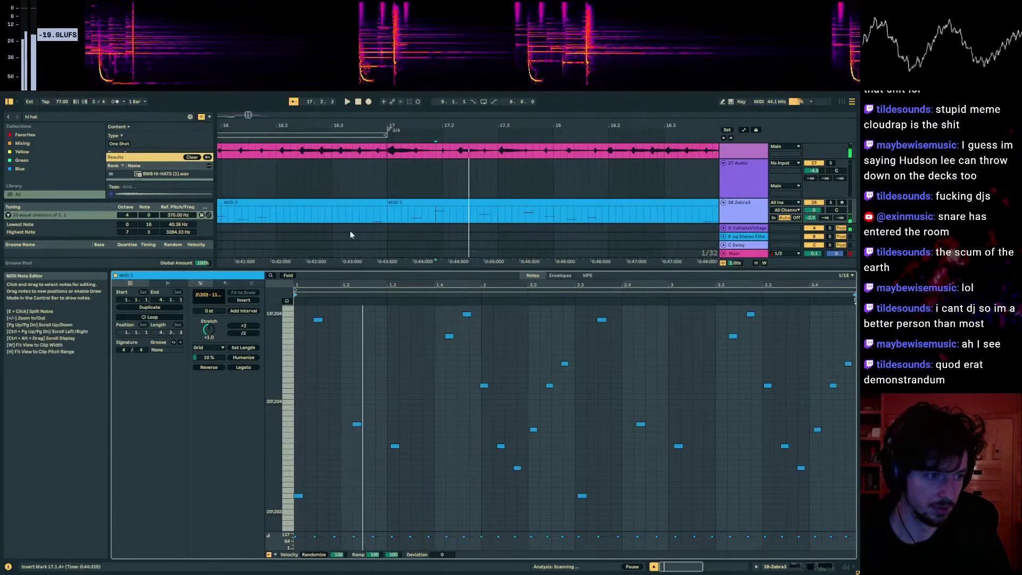
- Quantize all notes in the 28 Zebra3 clip starting at bar 17 to the 1/16 grid and listen to it
right_click(374, 407)
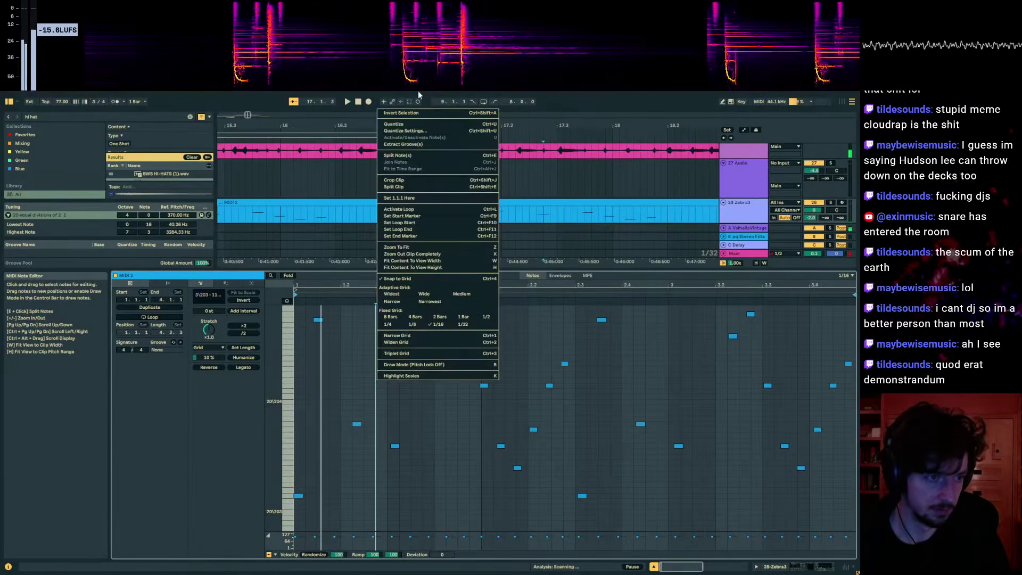
click(408, 125)
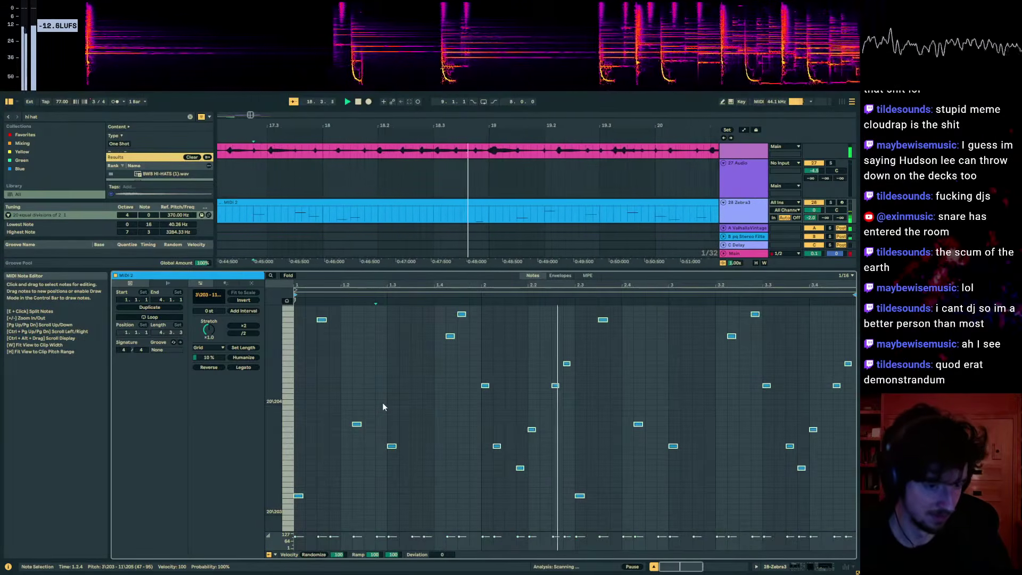
key(space)
drag(390, 126, 490, 124)
mouse_move(487, 270)
mouse_down()
mouse_move(493, 520)
mouse_move(490, 454)
mouse_up()
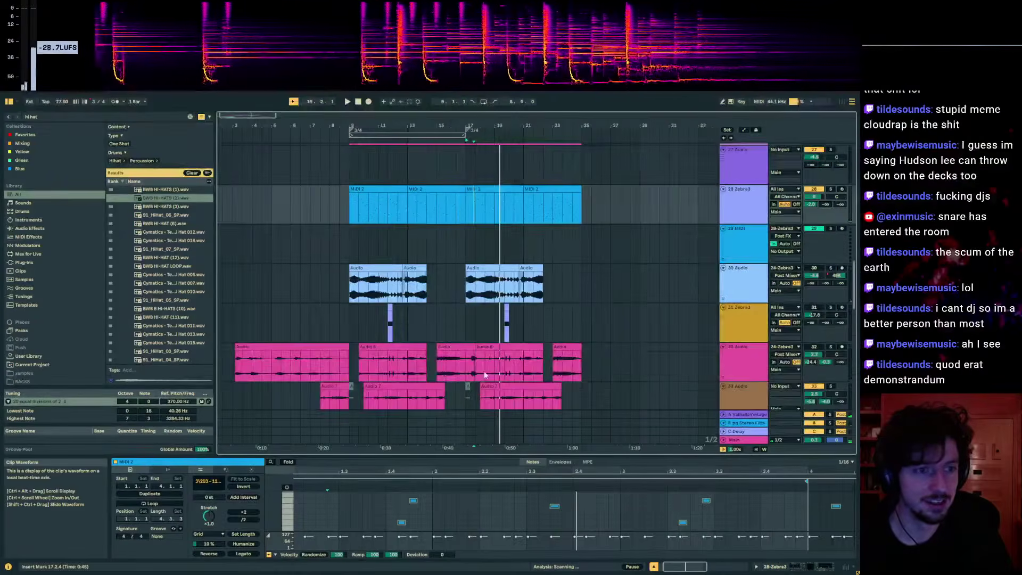
- Curve the drop in the 28 Zebra3 track's ValhallaVintage send automation just before bar 17 and play through the transition
scroll(484, 371, up, 3)
click(437, 312)
scroll(454, 322, down, 1)
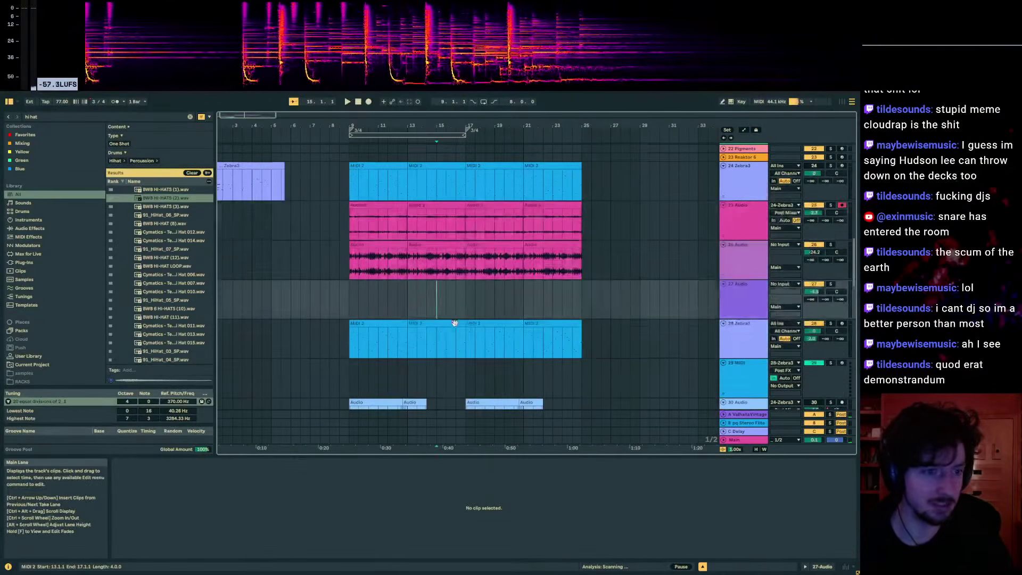
click(520, 323)
key(a)
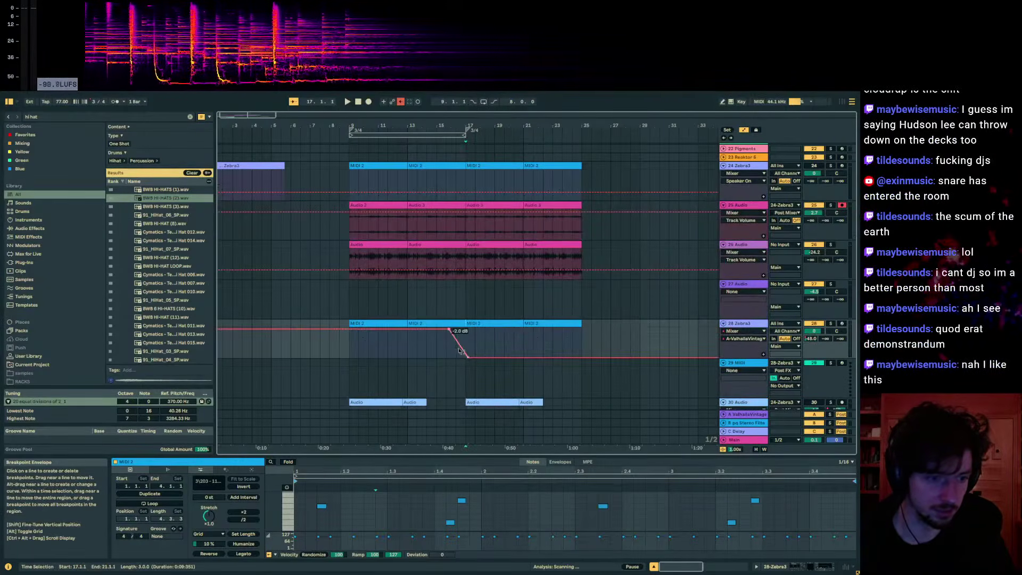
drag(468, 357, 468, 357)
key(space)
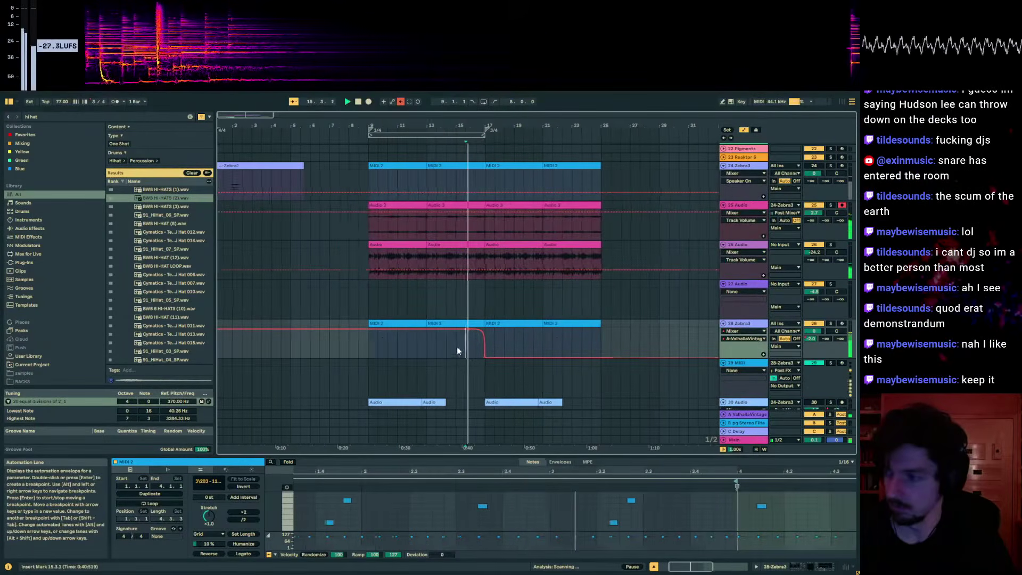
key(a)
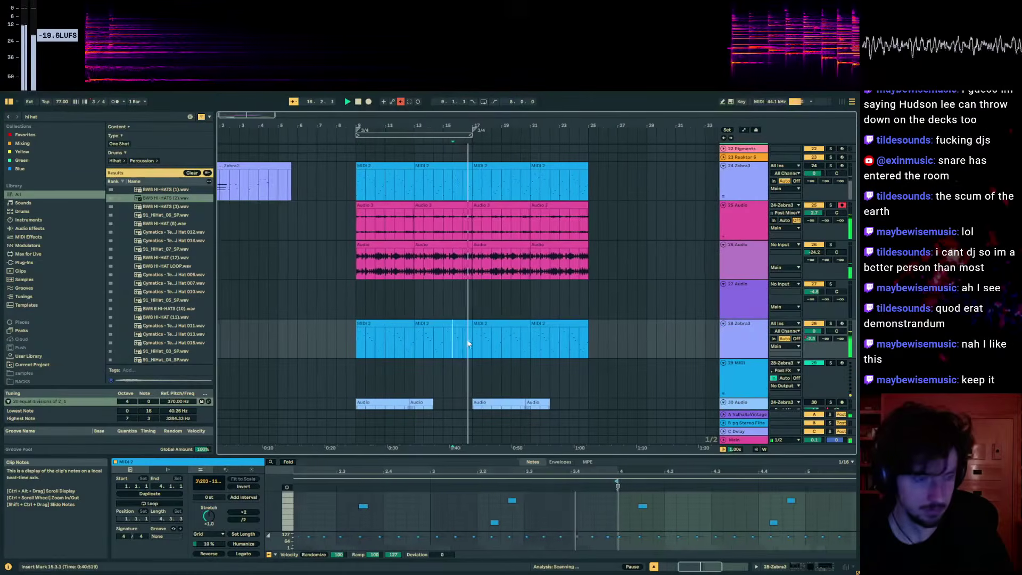
click(466, 349)
click(473, 347)
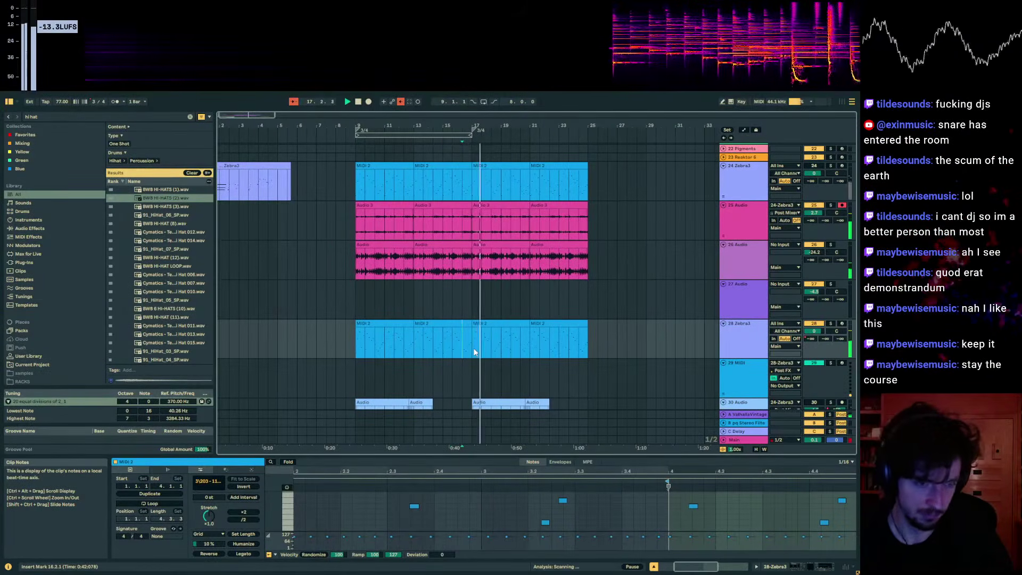
- Stop playback and duplicate the opening hi-hat hits from bar 17 three times along the BWB HI-HAT track
scroll(477, 347, up, 10)
scroll(485, 341, up, 3)
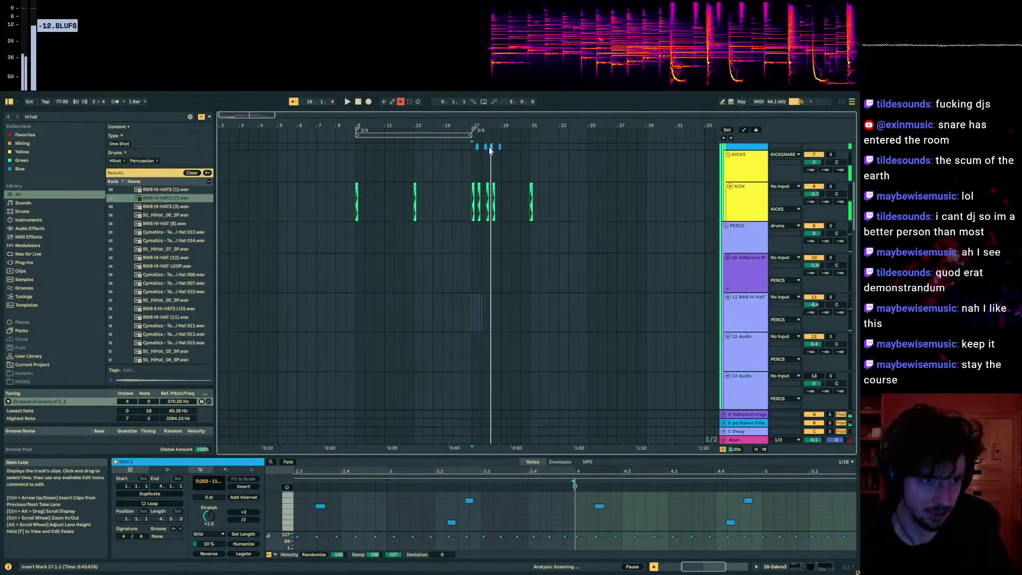
key(space)
drag(477, 126, 302, 140)
drag(390, 308, 289, 315)
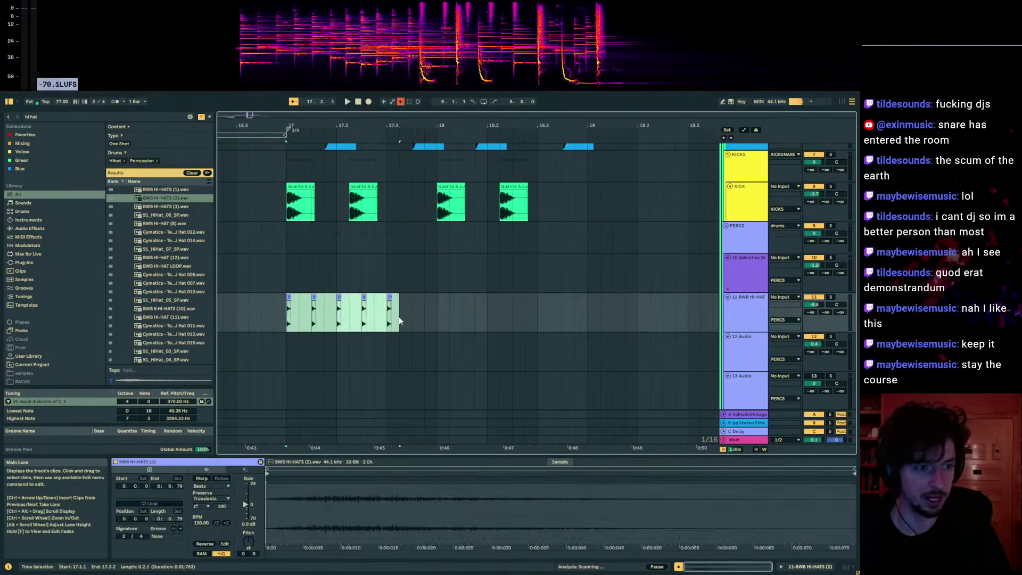
key(ctrl+d)
key(ctrl+d)
key(ctrl+d)
- Duplicate the snare and kick pattern of bars 17 to 19 into the following two bars and play it
drag(580, 127, 595, 113)
scroll(596, 239, up, 2)
drag(596, 198, 418, 240)
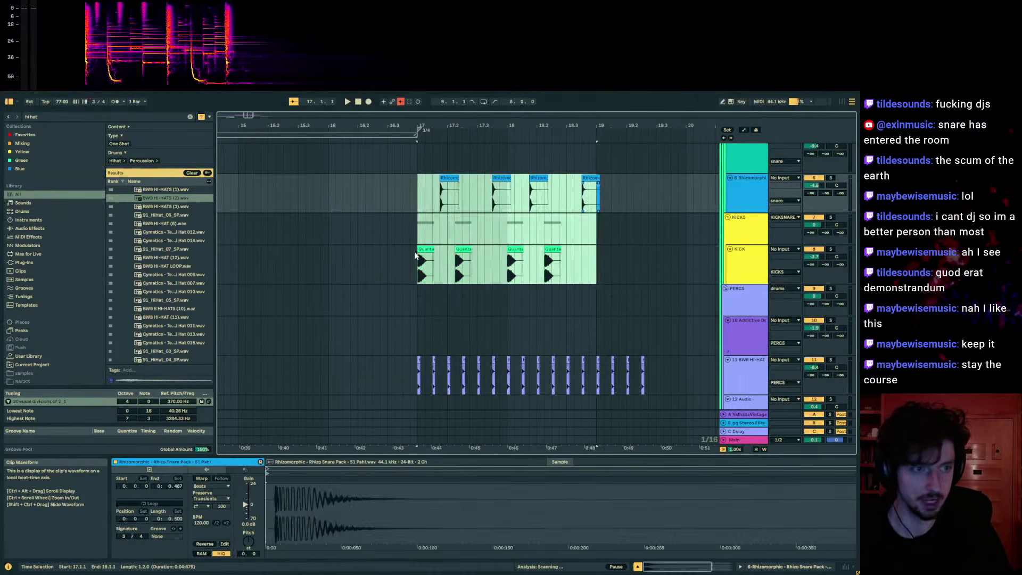
key(ctrl+d)
click(240, 192)
key(space)
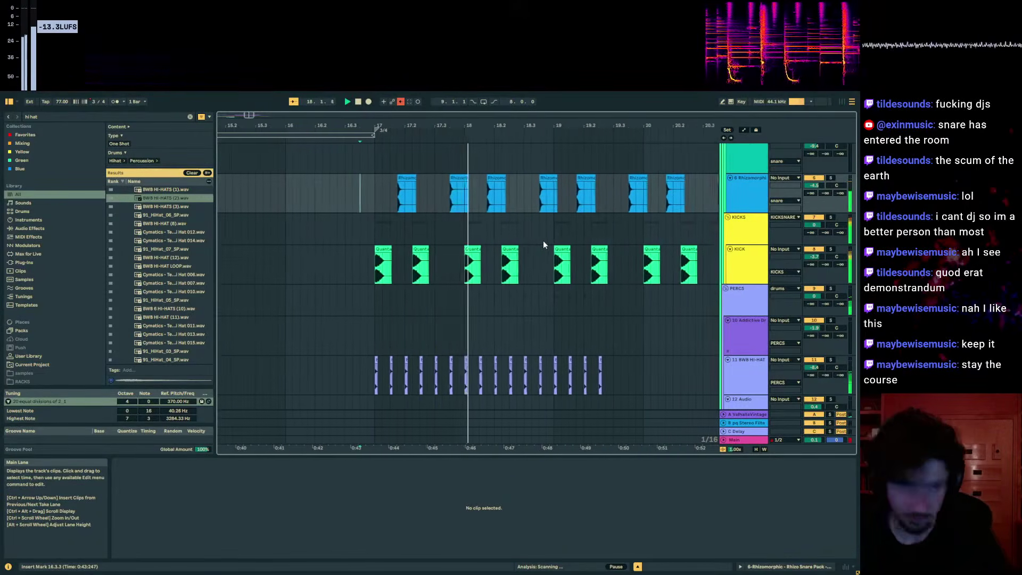
- Play the extended drum groove from bar 17 and examine the first two bars of both Zebra3 clips against it
scroll(543, 241, down, 1)
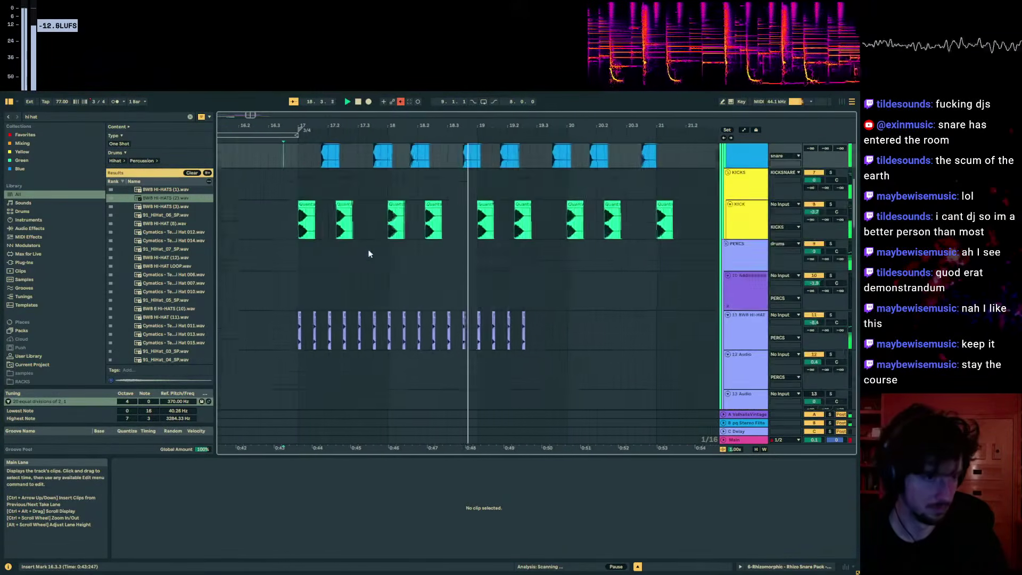
scroll(426, 250, up, 5)
click(417, 266)
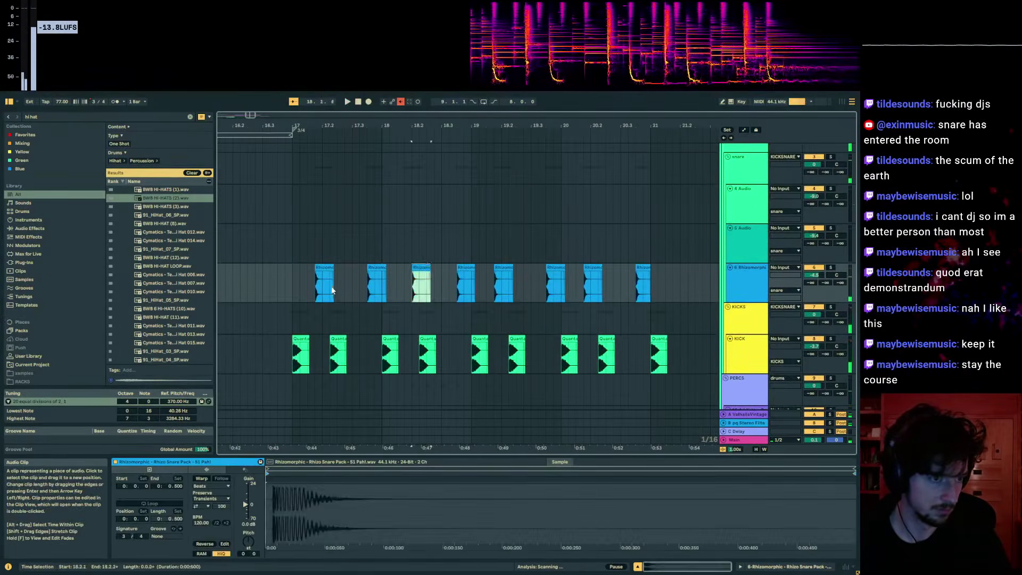
click(292, 284)
scroll(573, 276, down, 8)
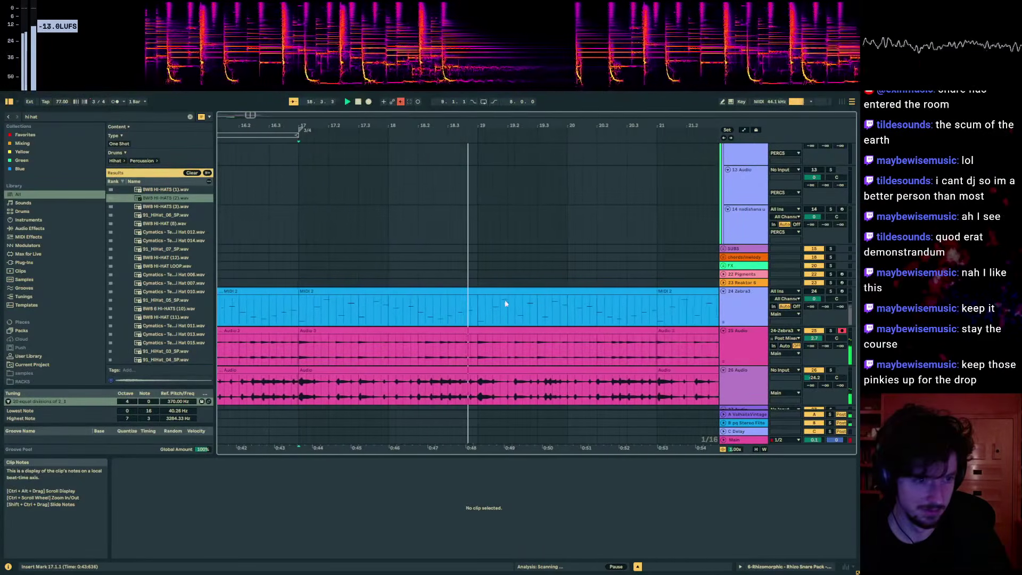
click(425, 296)
drag(446, 306, 264, 312)
scroll(461, 304, down, 2)
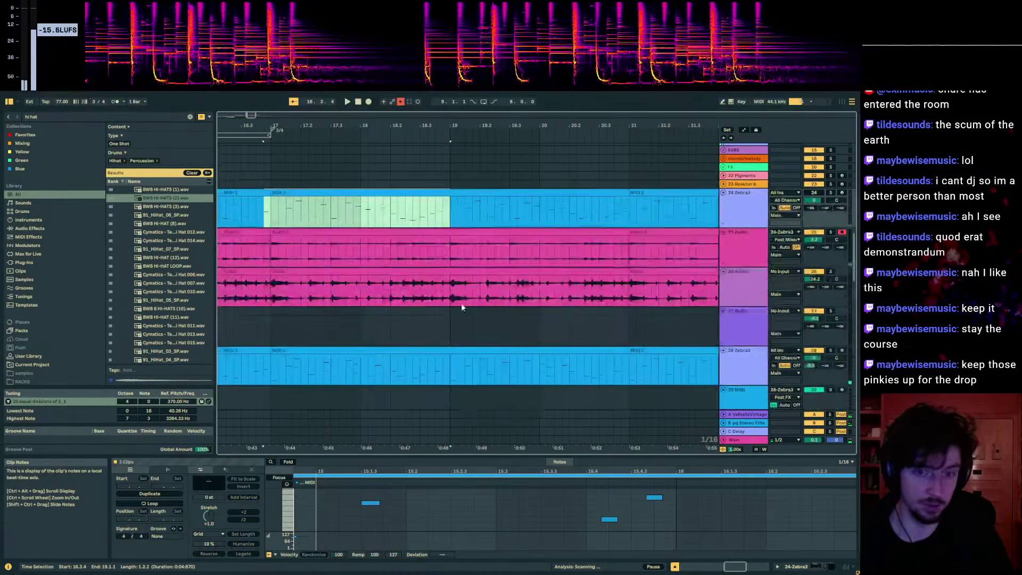
scroll(457, 314, down, 1)
drag(450, 324, 261, 329)
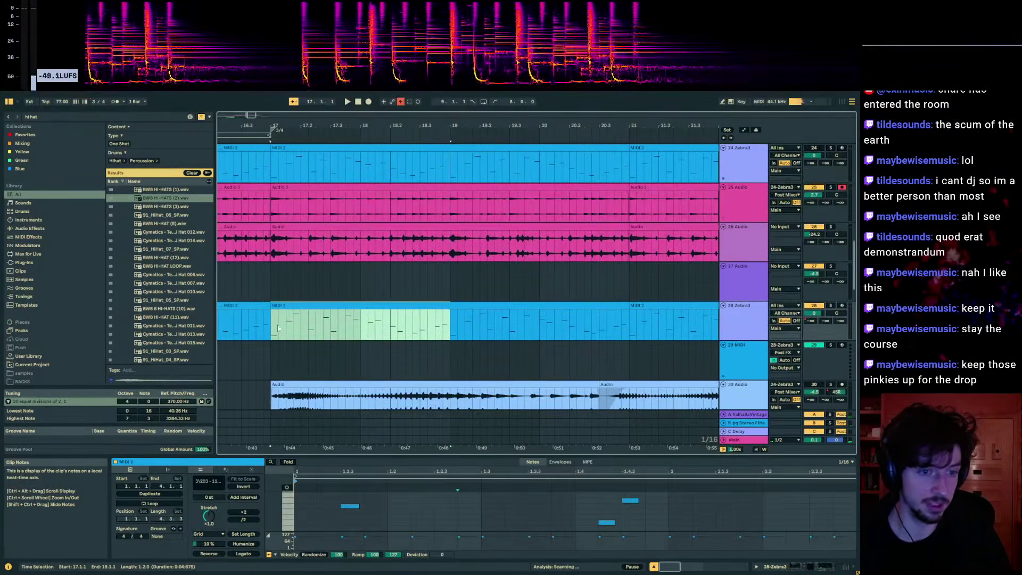
click(588, 306)
key(space)
drag(537, 126, 287, 130)
- Switch the 28 Zebra3 clip starting at bar 21 to a triplet grid and quantize its notes to it
click(490, 304)
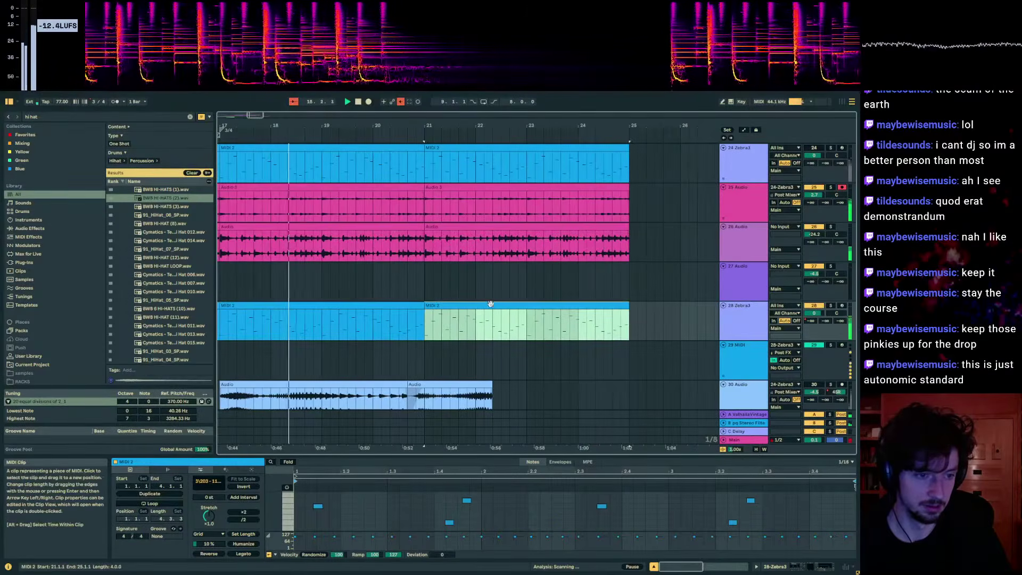
click(516, 515)
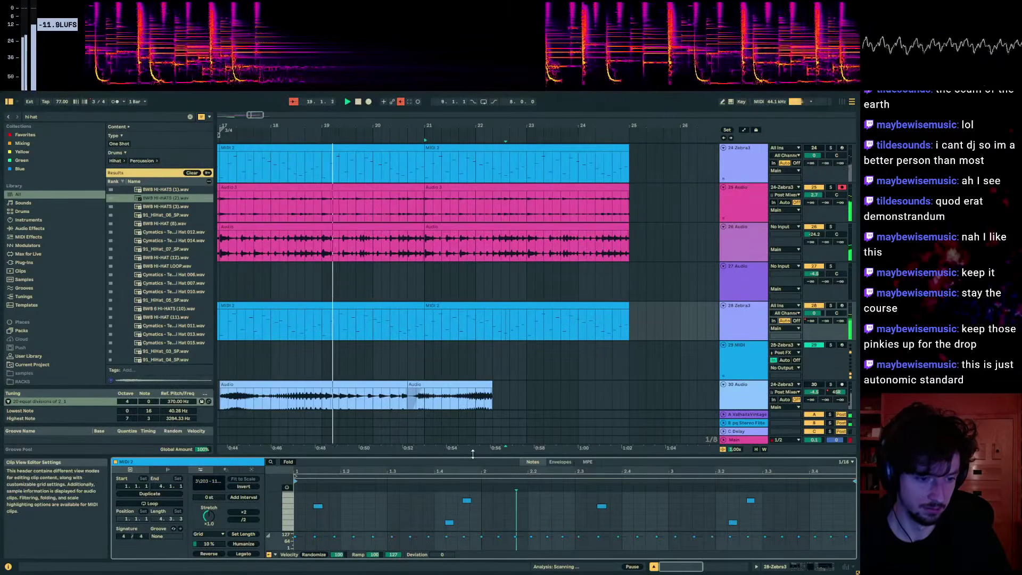
drag(472, 453, 470, 360)
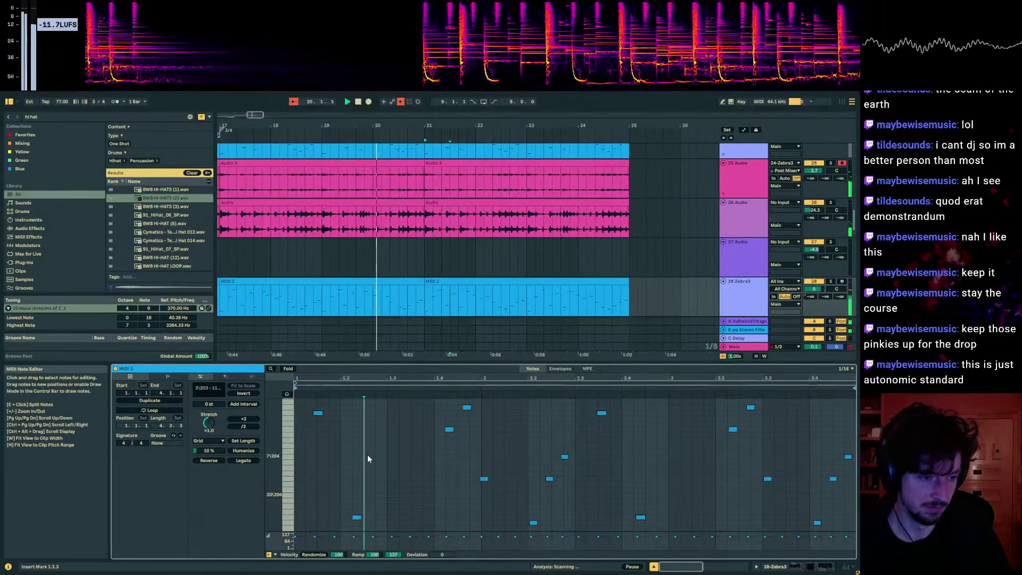
click(386, 426)
right_click(385, 426)
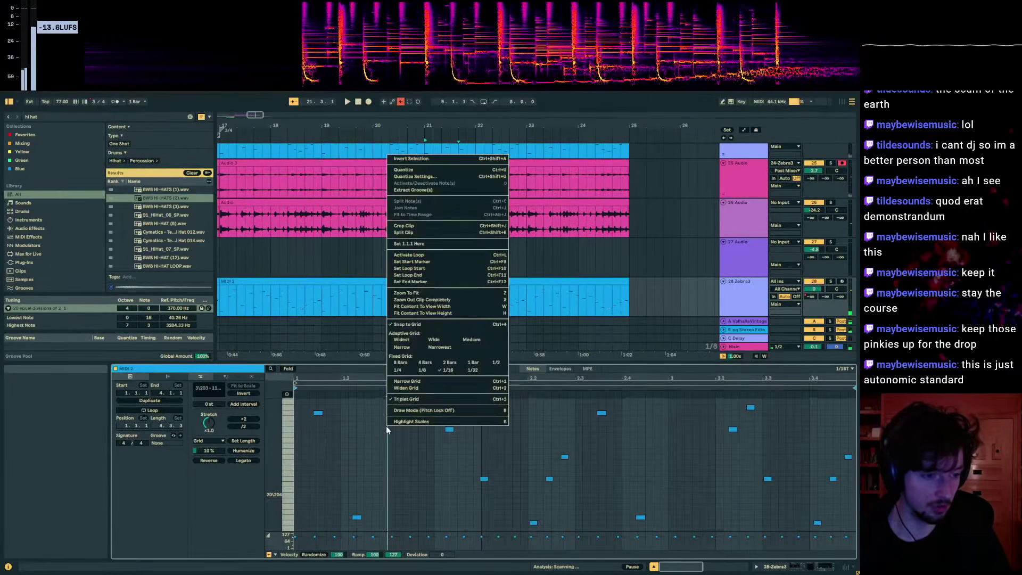
right_click(344, 418)
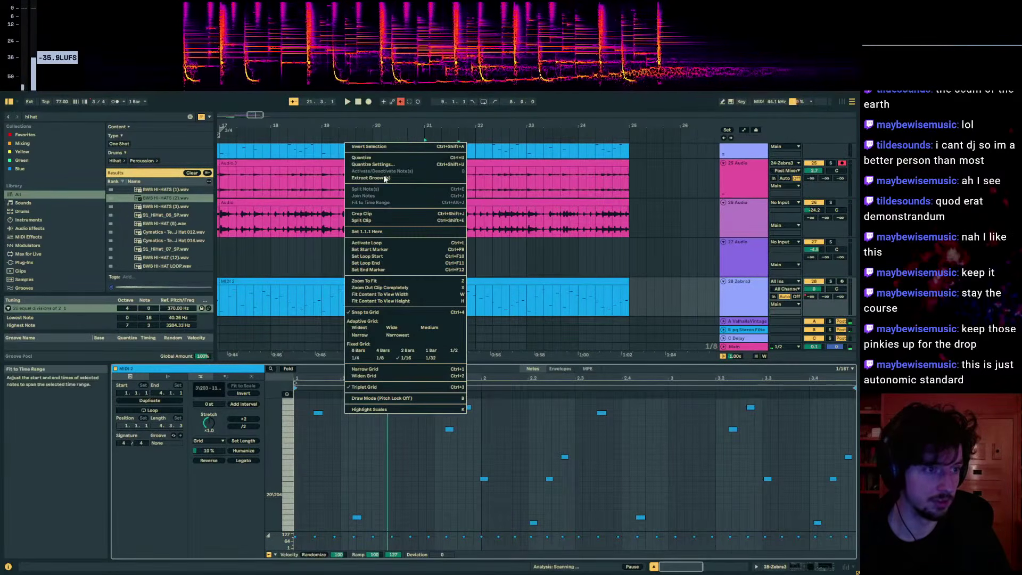
click(379, 158)
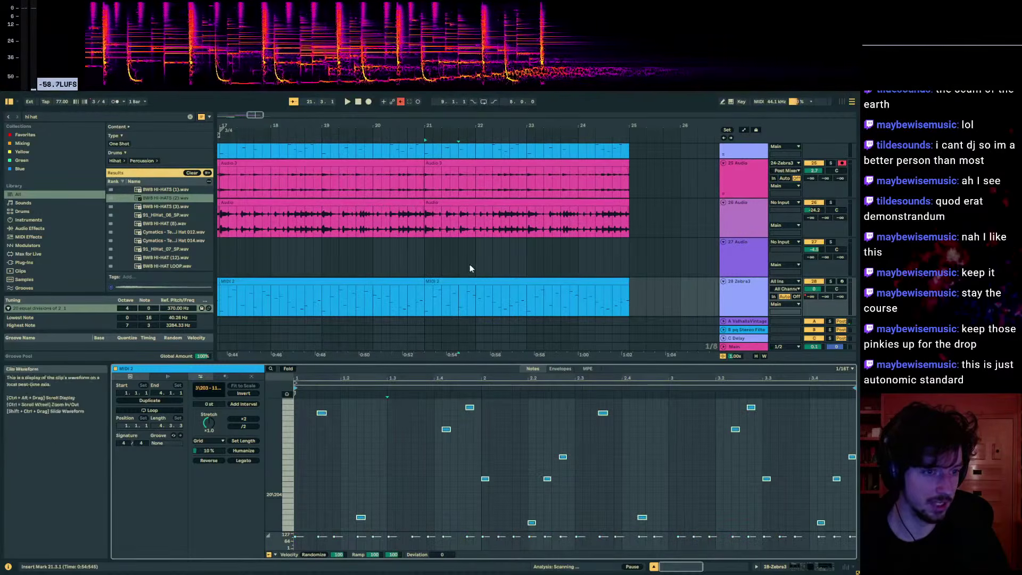
- Enable the triplet grid for the 24 Zebra3 clip starting at bar 21 and quantize its notes
click(465, 281)
scroll(463, 250, up, 2)
click(461, 185)
click(397, 452)
right_click(397, 454)
click(407, 424)
right_click(391, 443)
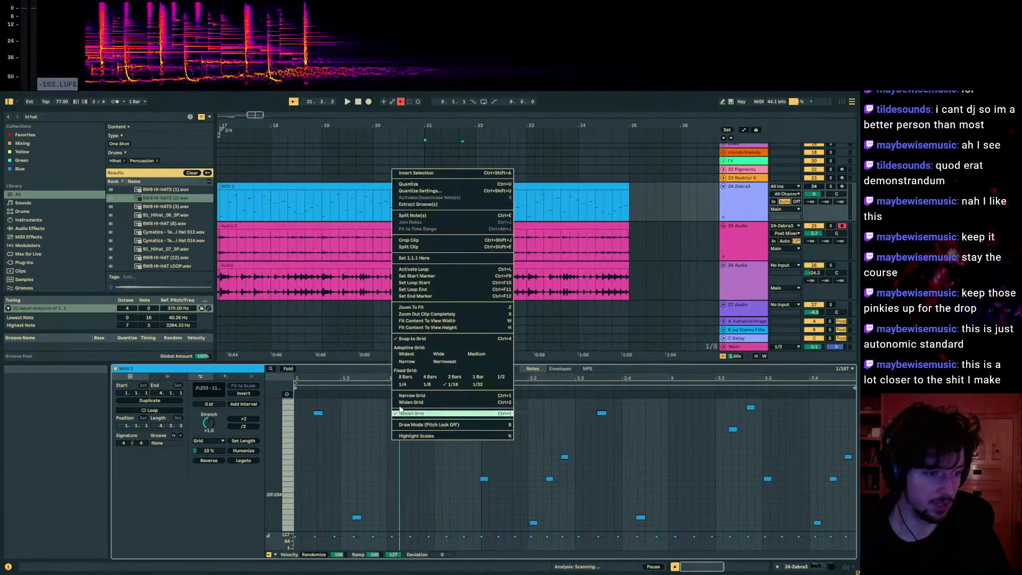
click(419, 184)
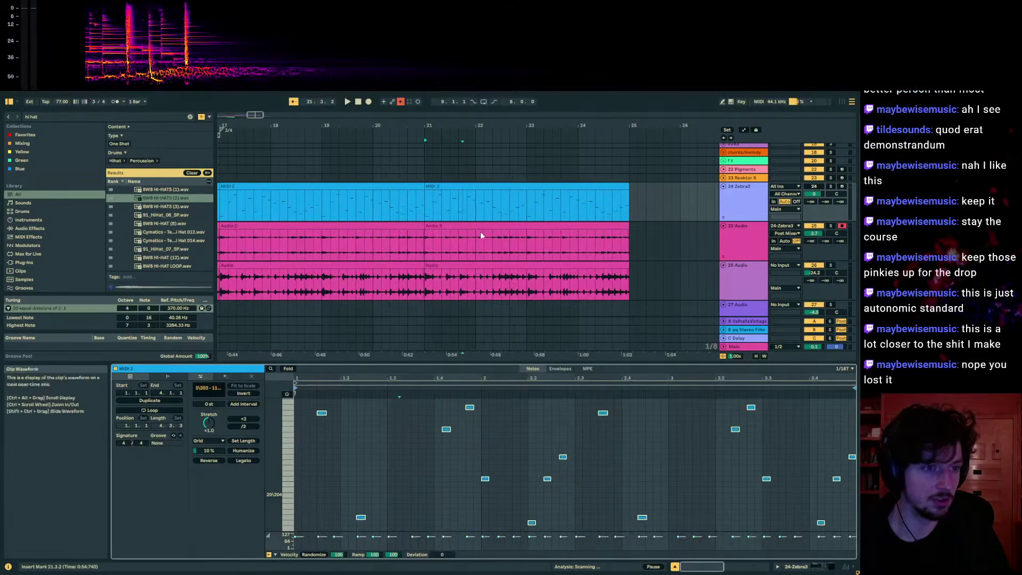
- Enable the triplet grid for the track 25 audio clip starting at bar 21 and quantize it
click(481, 228)
key(space)
right_click(379, 465)
click(419, 459)
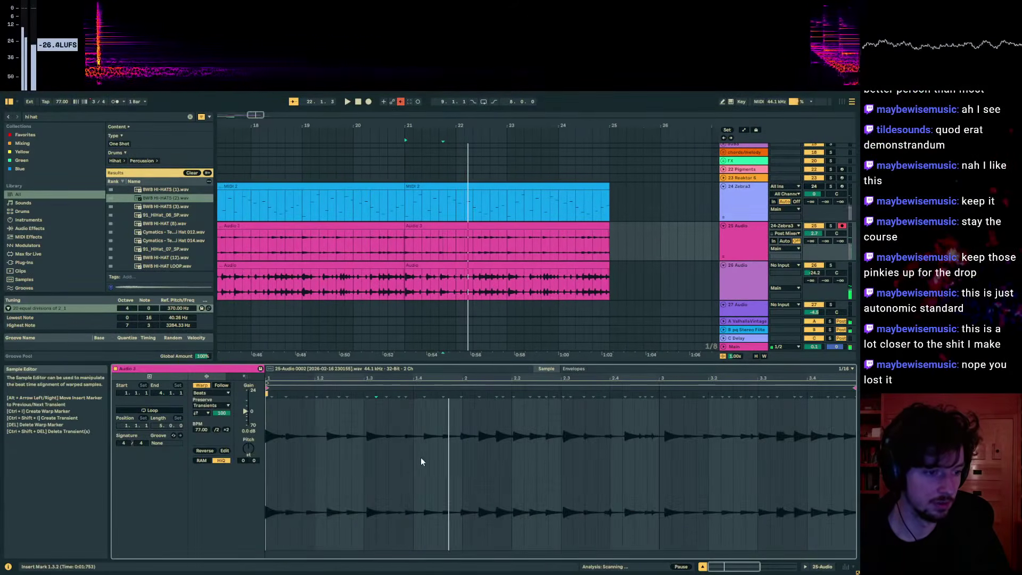
right_click(389, 439)
click(427, 190)
- Quantize the track 26 audio clip starting at bar 21 to the triplet grid and play from just before it
click(463, 279)
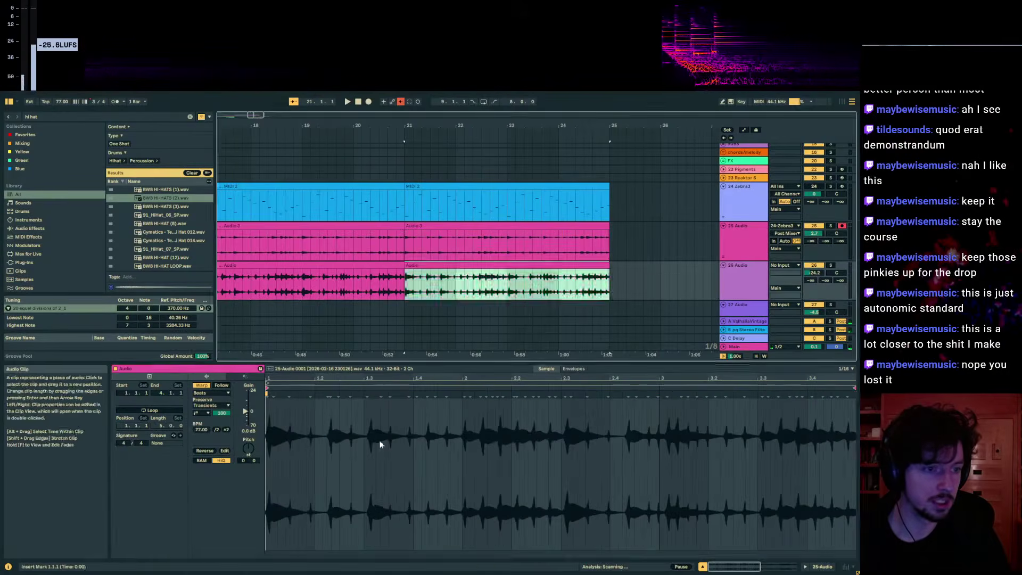
right_click(381, 431)
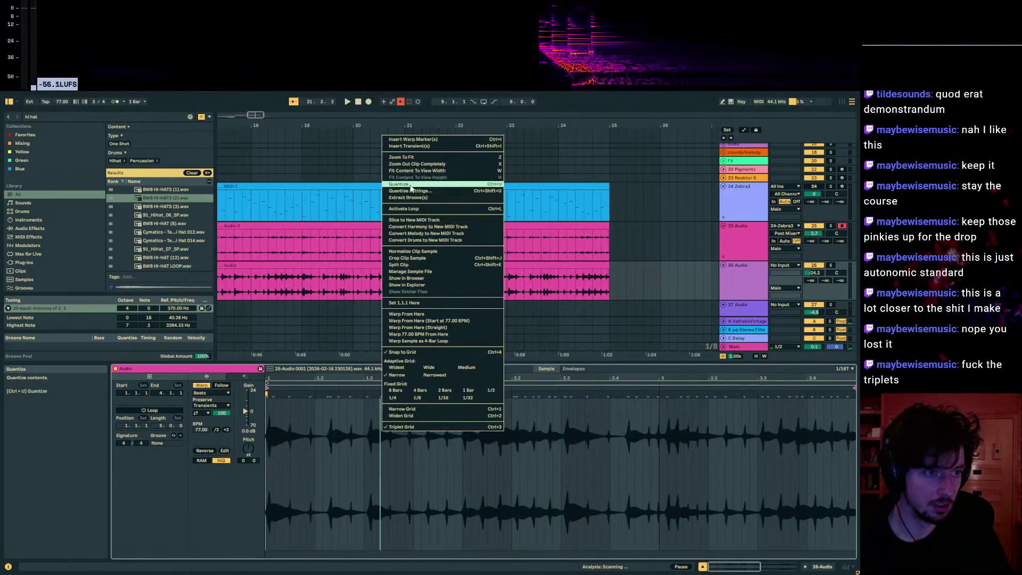
click(410, 184)
click(410, 254)
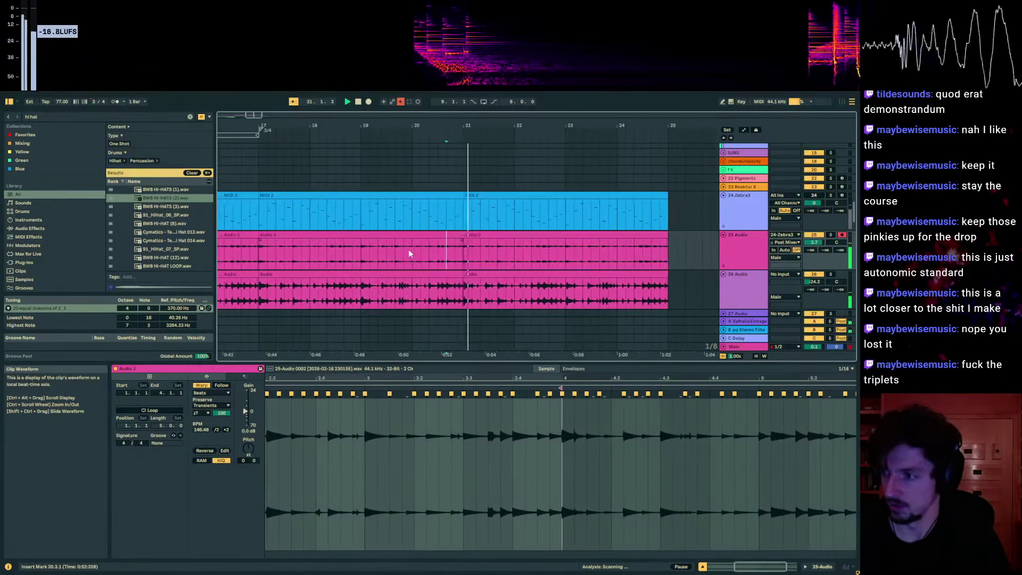
- Duplicate the hi-hat pattern of bars 17 to 19 twice so it extends to bar 23
scroll(412, 249, up, 5)
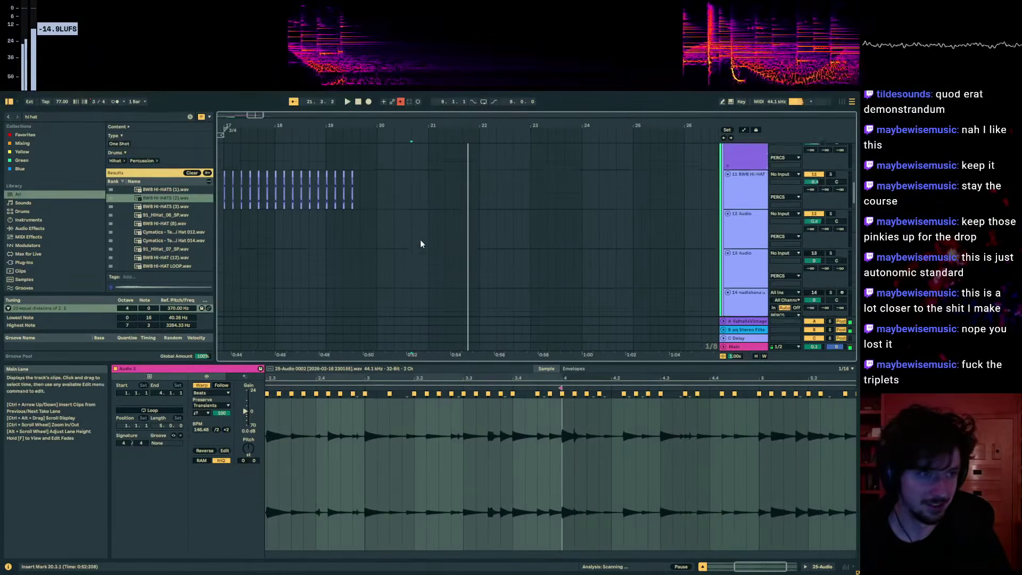
scroll(418, 242, up, 2)
drag(426, 120, 536, 114)
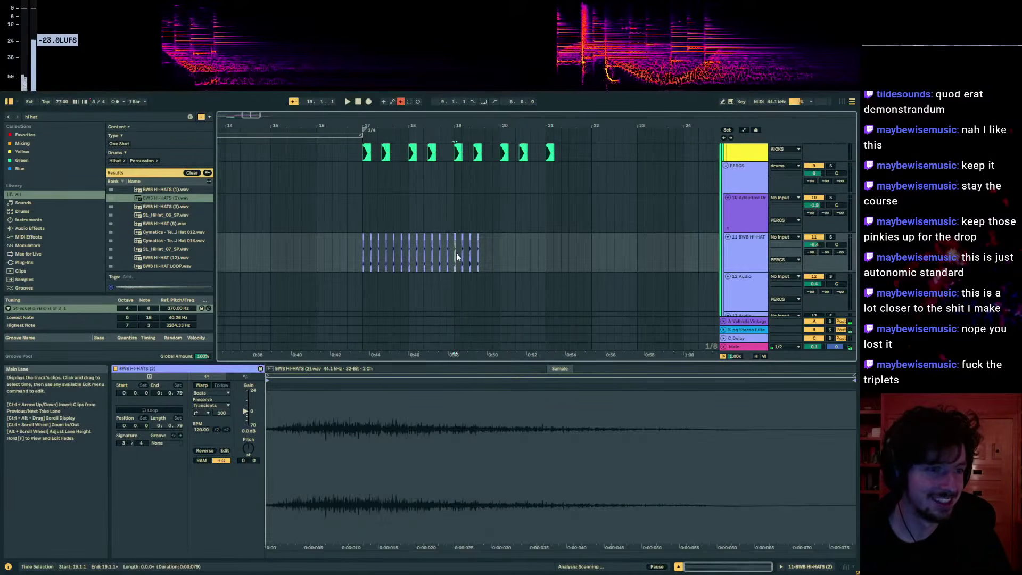
click(364, 244)
drag(390, 259, 456, 261)
key(ctrl+d)
key(ctrl+d)
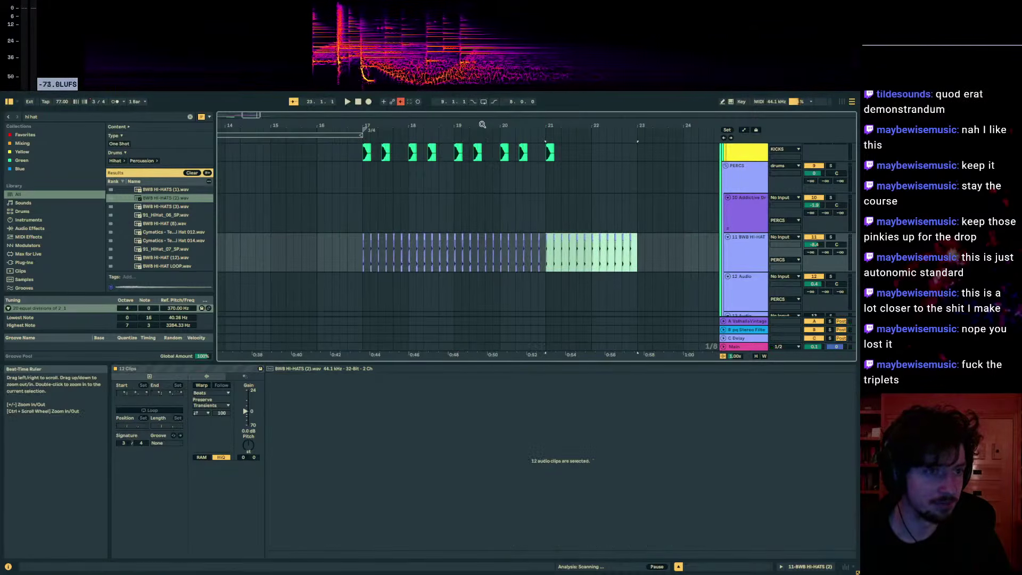
- Duplicate the kick pattern of bars 17 to 21 into the following four bars
drag(482, 125, 481, 64)
scroll(353, 196, up, 2)
click(347, 202)
drag(347, 204, 319, 203)
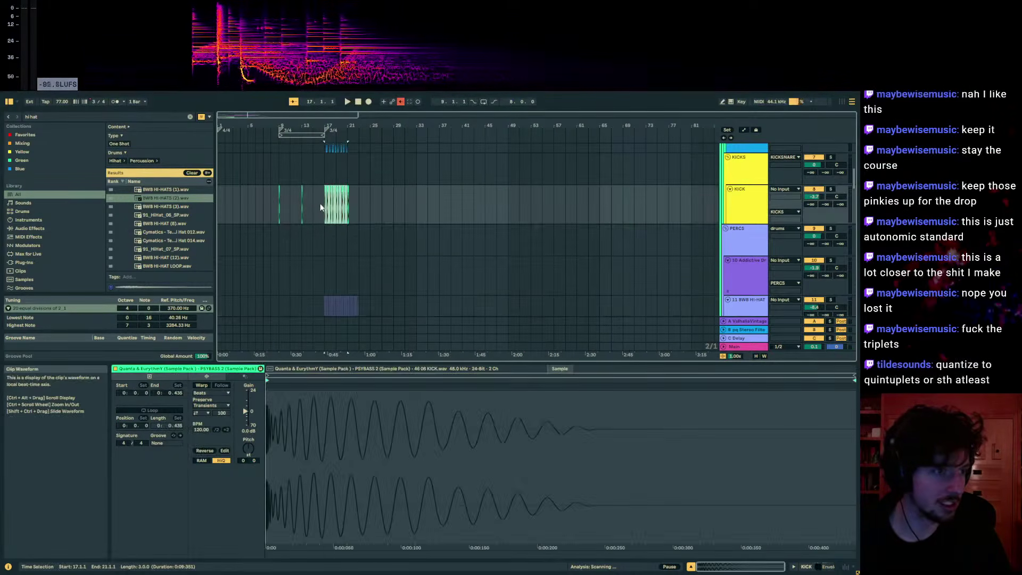
key(ctrl+d)
key(ctrl+z)
drag(338, 122, 337, 181)
click(382, 205)
key(ctrl+shift+z)
- Duplicate the snare pattern of bars 17 to 21 into the following four bars and return to bar 17
scroll(372, 208, up, 2)
drag(315, 118, 479, 113)
click(391, 272)
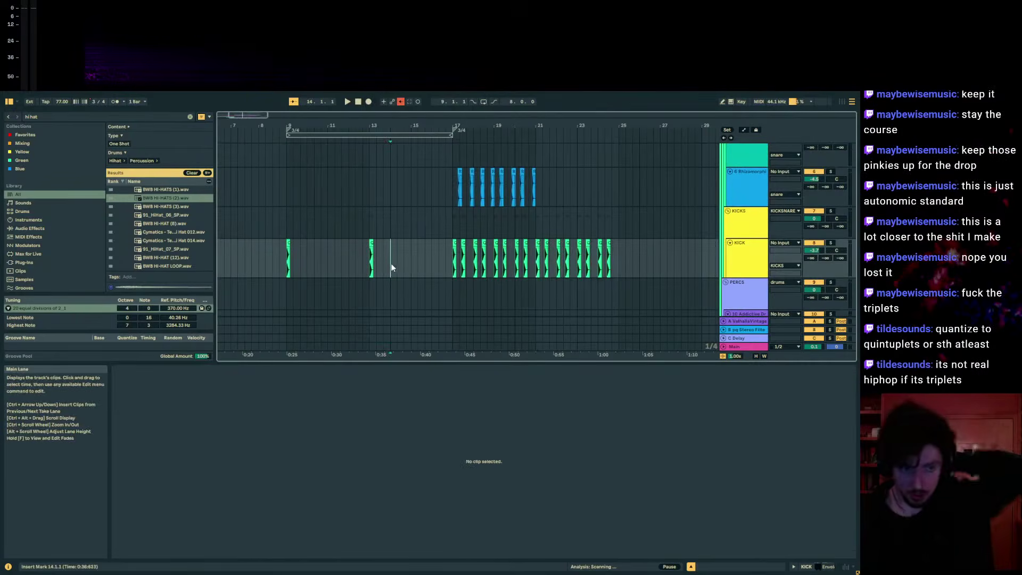
click(455, 259)
drag(534, 189, 452, 192)
key(ctrl+d)
click(462, 253)
click(450, 192)
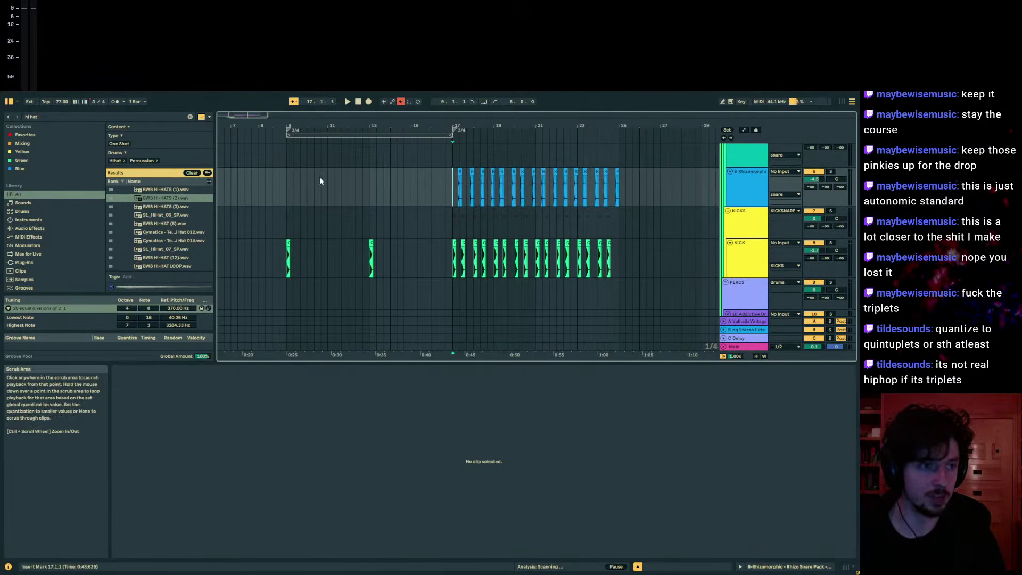
- Play from bar 13 into the groove and review the pitched audio layers around bars 13 to 21
drag(370, 191, 456, 195)
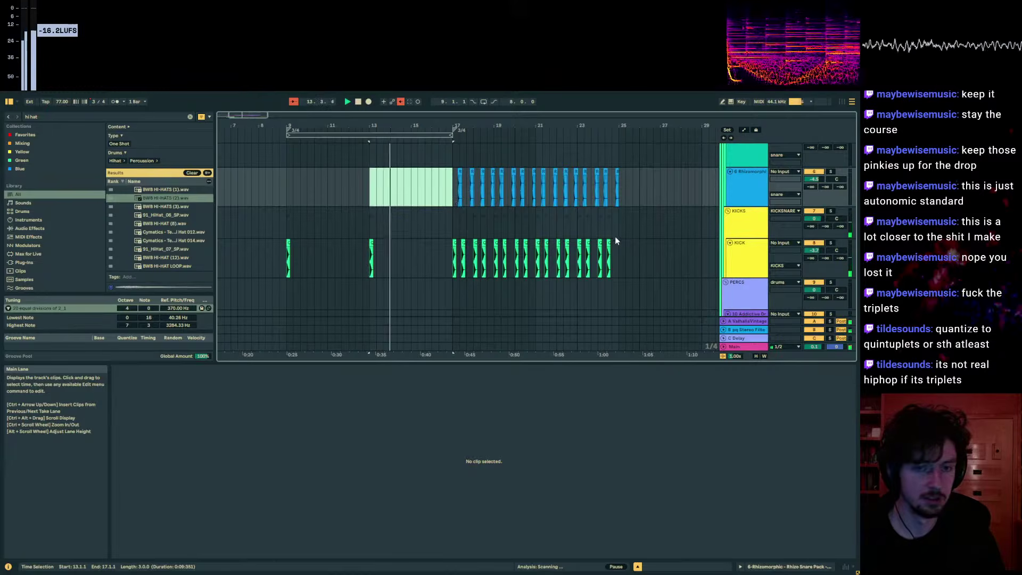
scroll(617, 245, down, 10)
scroll(431, 271, down, 10)
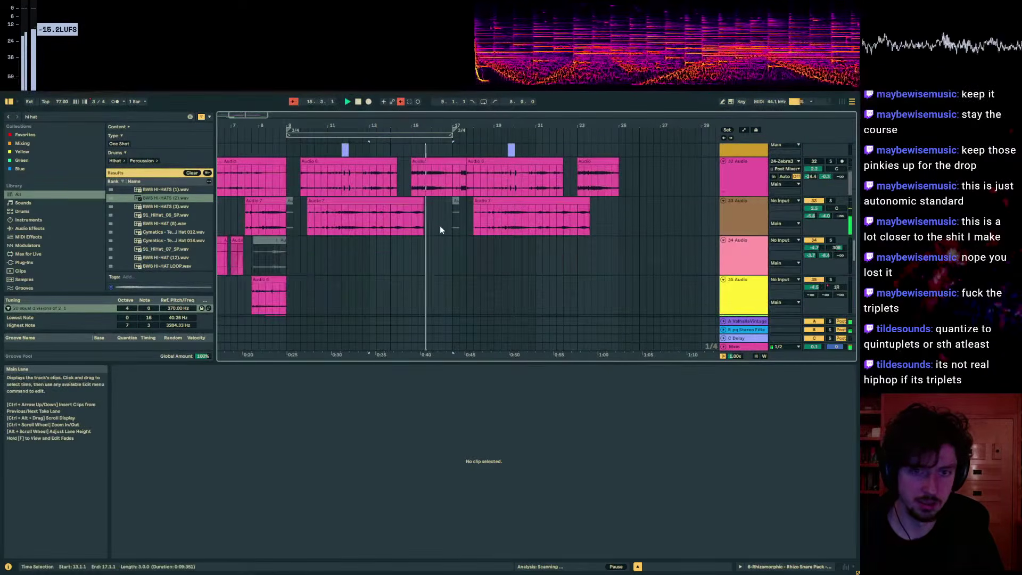
click(418, 200)
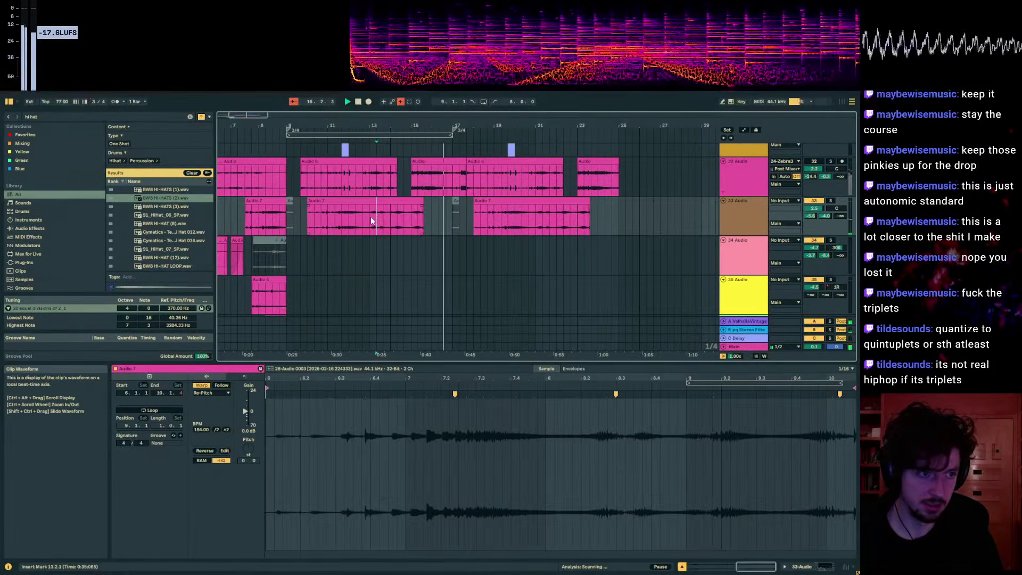
drag(371, 220, 436, 222)
click(445, 218)
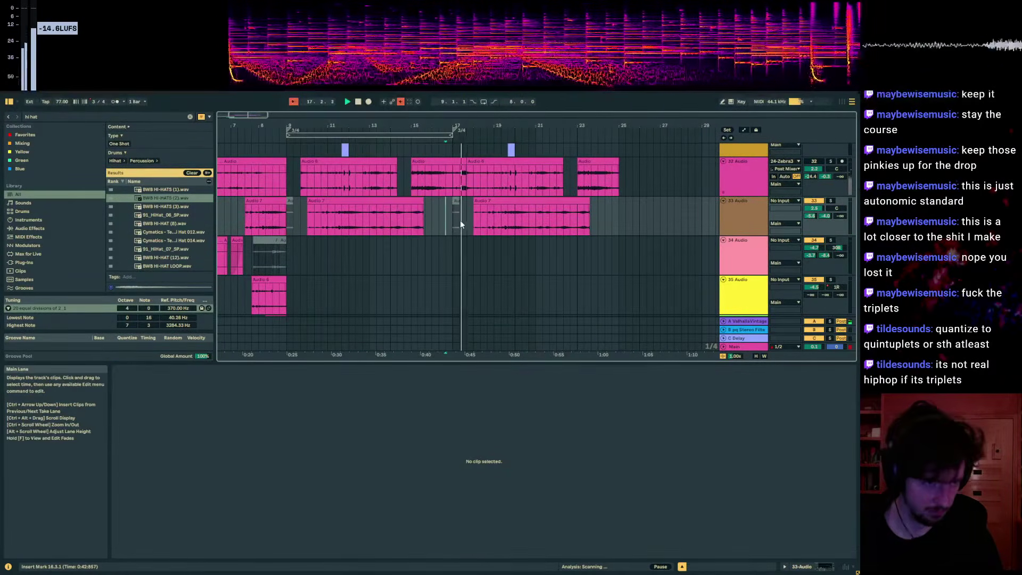
scroll(464, 222, up, 5)
scroll(464, 221, up, 4)
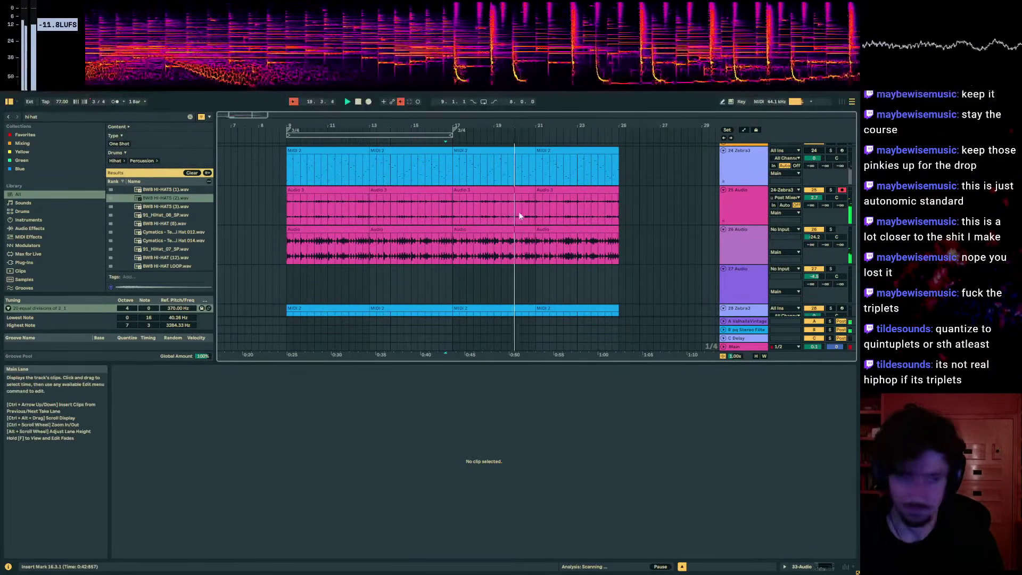
scroll(520, 206, down, 5)
- Deactivate the end portion of the track 30 audio from bar 21 and play from bar 20
click(560, 205)
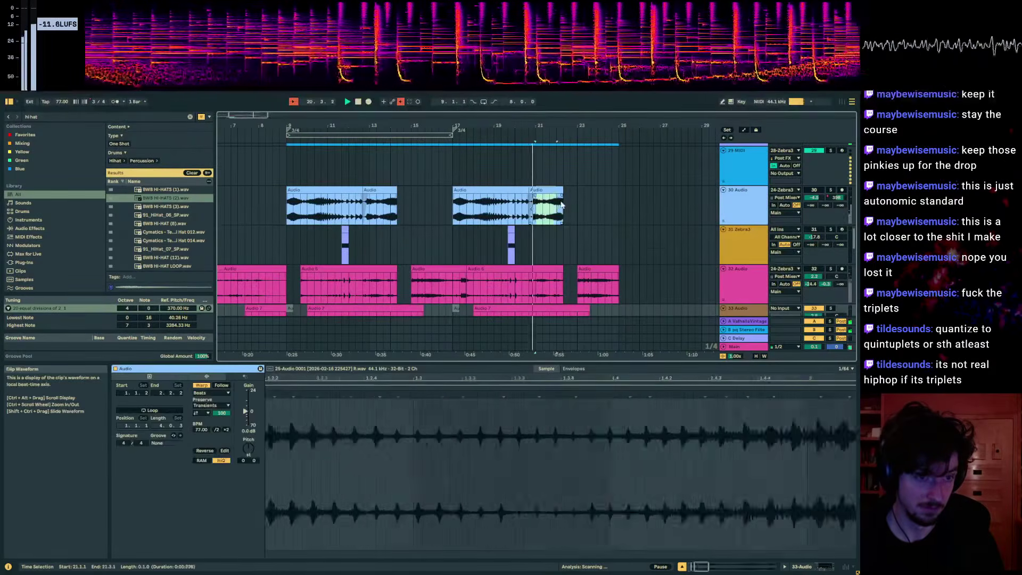
drag(559, 204, 561, 205)
key(0)
click(516, 211)
key(space)
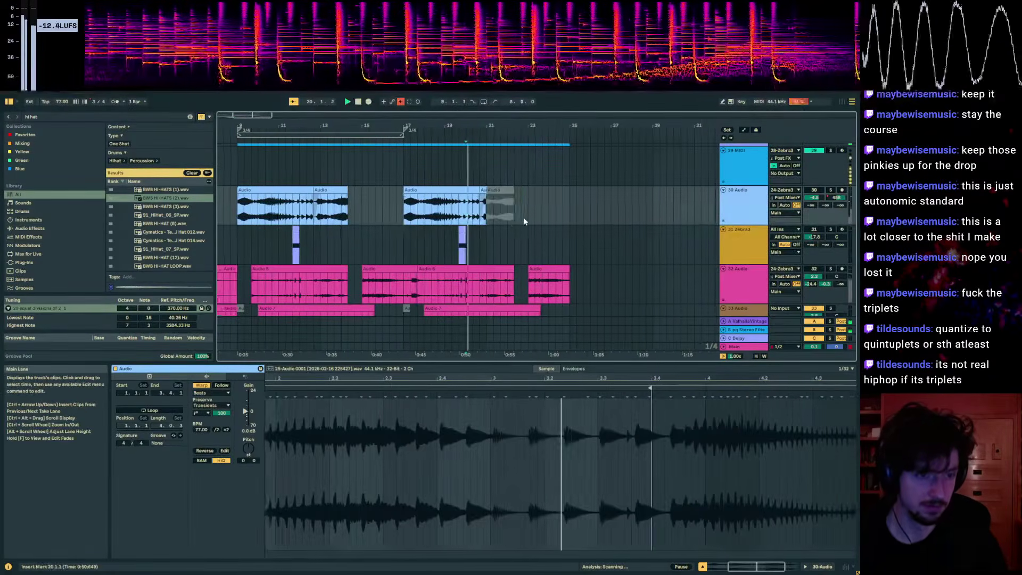
scroll(513, 225, down, 7)
scroll(483, 230, up, 5)
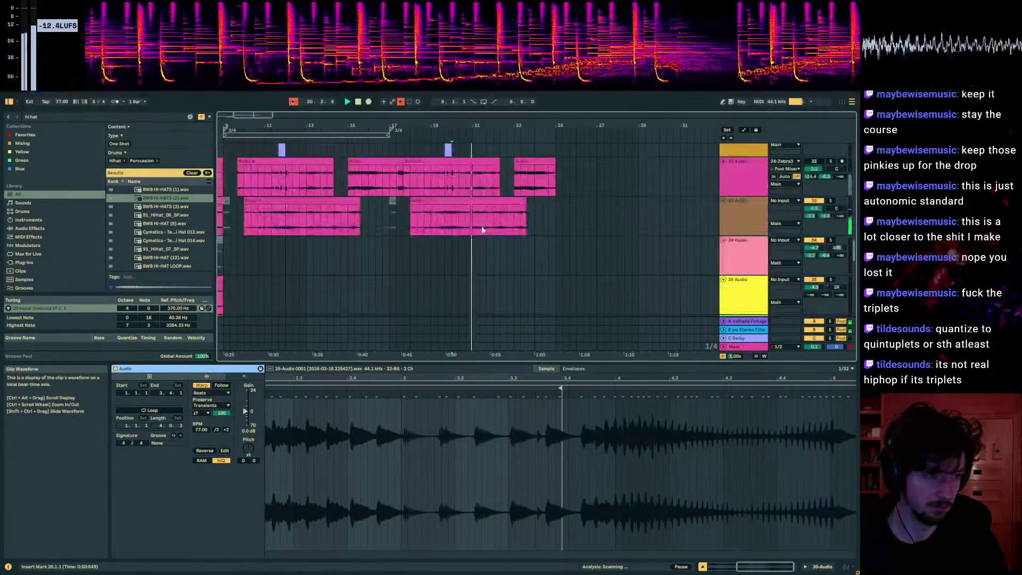
- Copy the White Noise Riser and resonant goop audio spanning bars 7 to 9
drag(439, 122, 655, 123)
scroll(391, 292, down, 11)
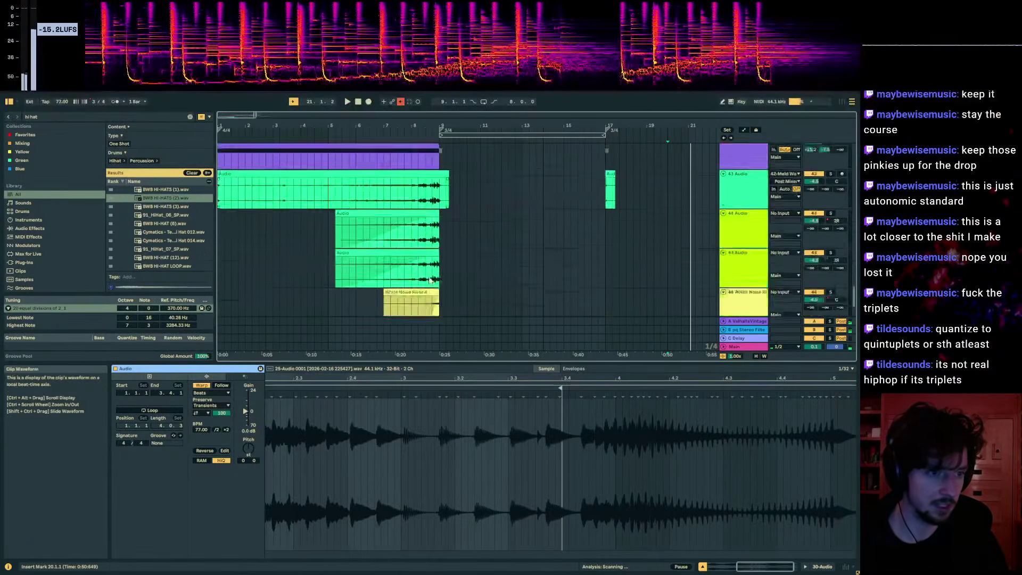
scroll(429, 228, down, 2)
click(438, 180)
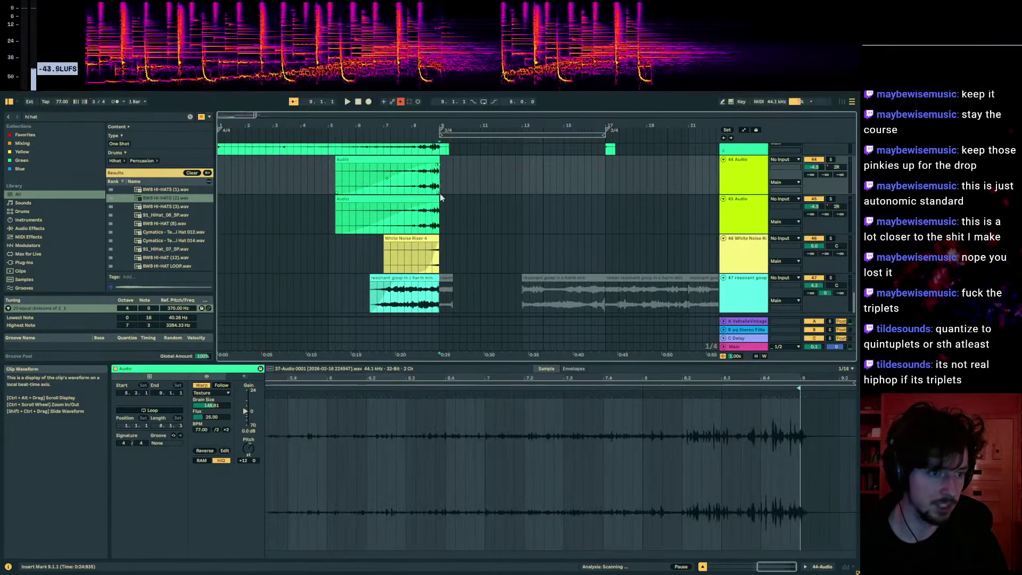
scroll(439, 188, down, 1)
drag(439, 240, 381, 272)
key(ctrl+c)
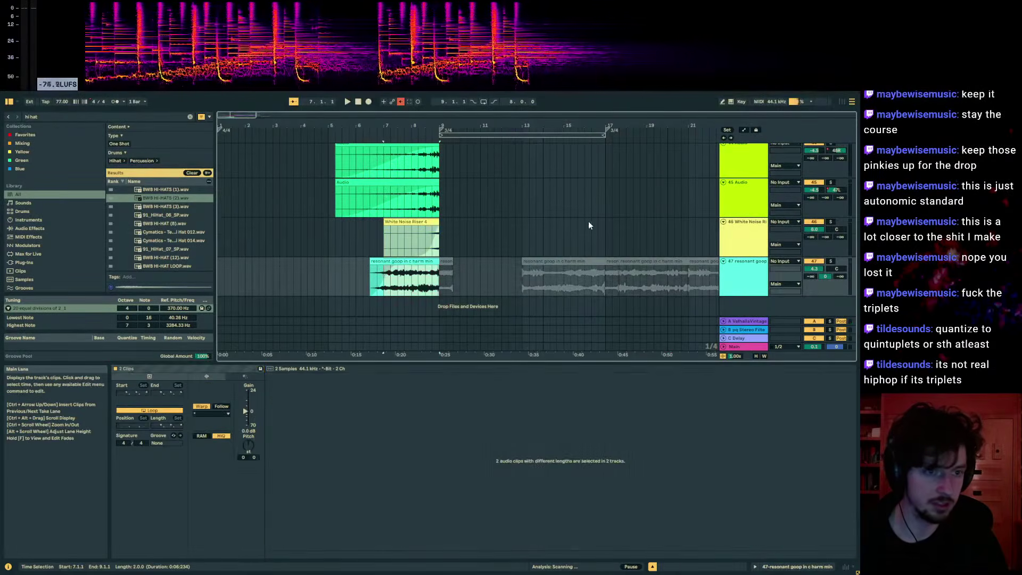
click(571, 227)
key(ctrl+v)
key(ctrl+z)
click(565, 231)
key(ctrl+v)
click(605, 240)
key(space)
key(ctrl+z)
click(412, 240)
key(ctrl+v)
key(ctrl+z)
click(401, 240)
key(ctrl+v)
key(space)
key(ctrl+z)
- Paste the copied riser and resonant goop audio at 14.2.1 so both end at bar 17, and play the transition
click(406, 241)
key(ctrl+v)
click(448, 239)
key(space)
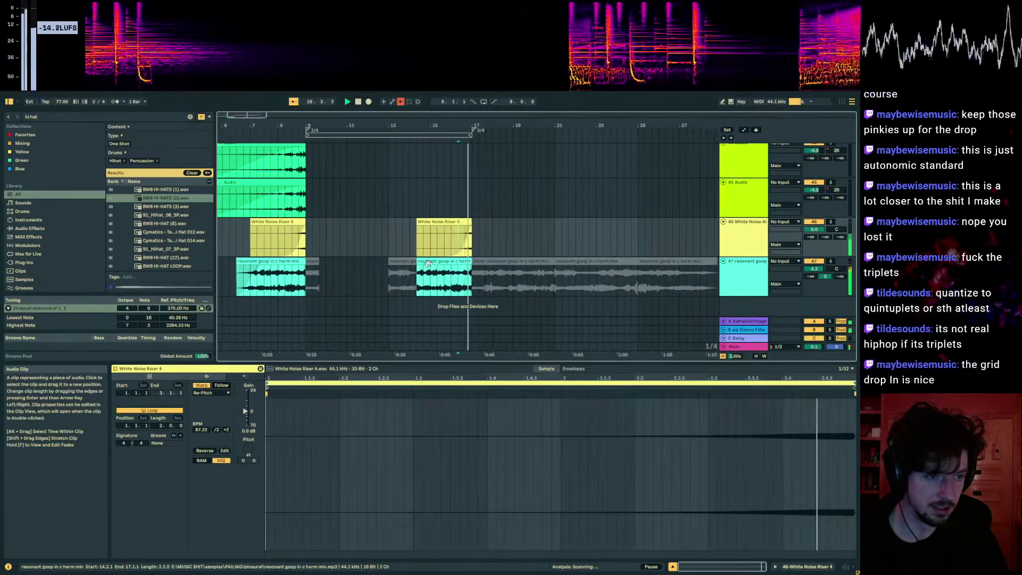
- Cut the pasted resonant goop clip back to bars 16 to 17 and check the track's automation during playback
drag(411, 264, 441, 265)
click(446, 270)
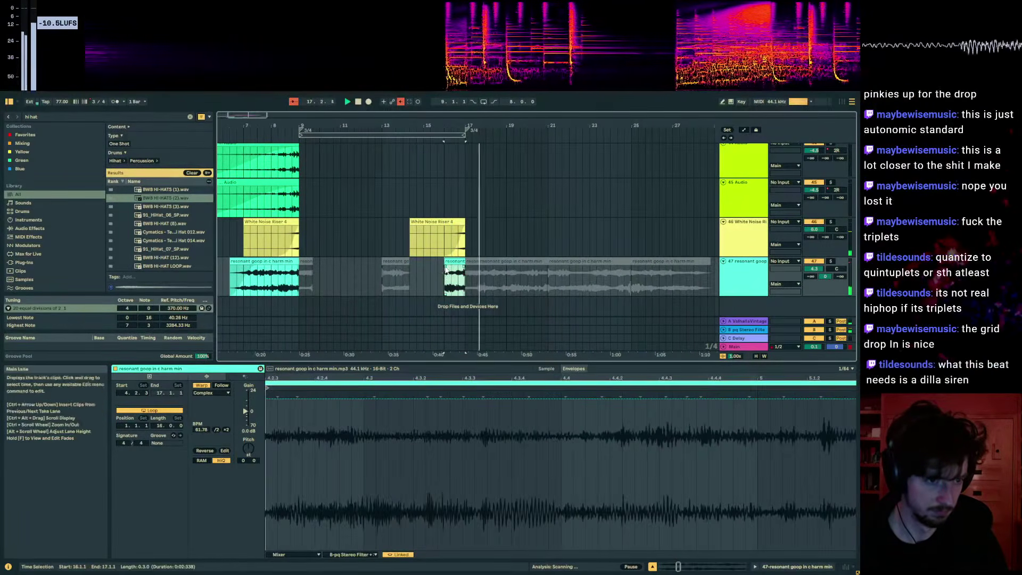
key(a)
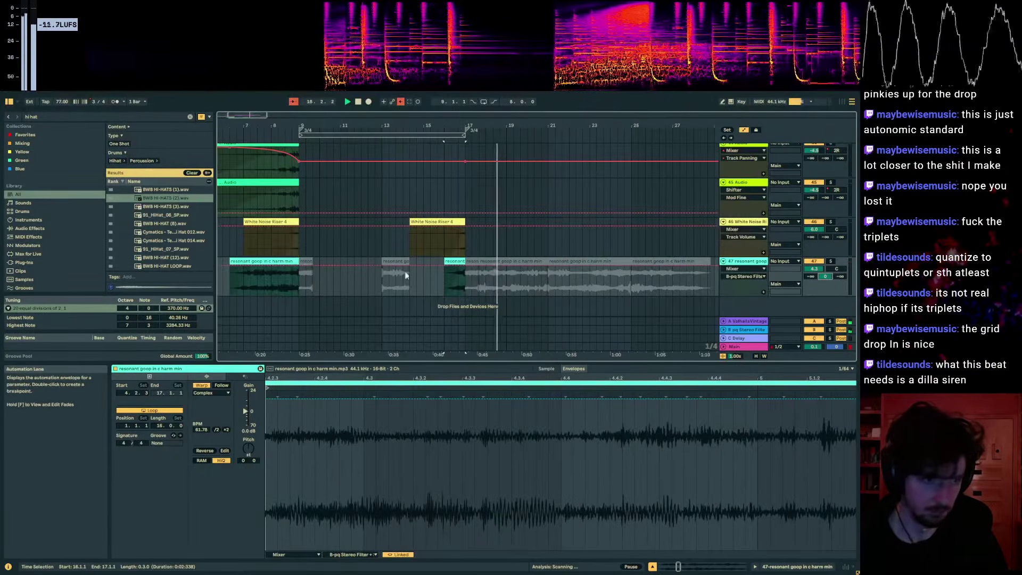
drag(438, 270, 465, 295)
key(a)
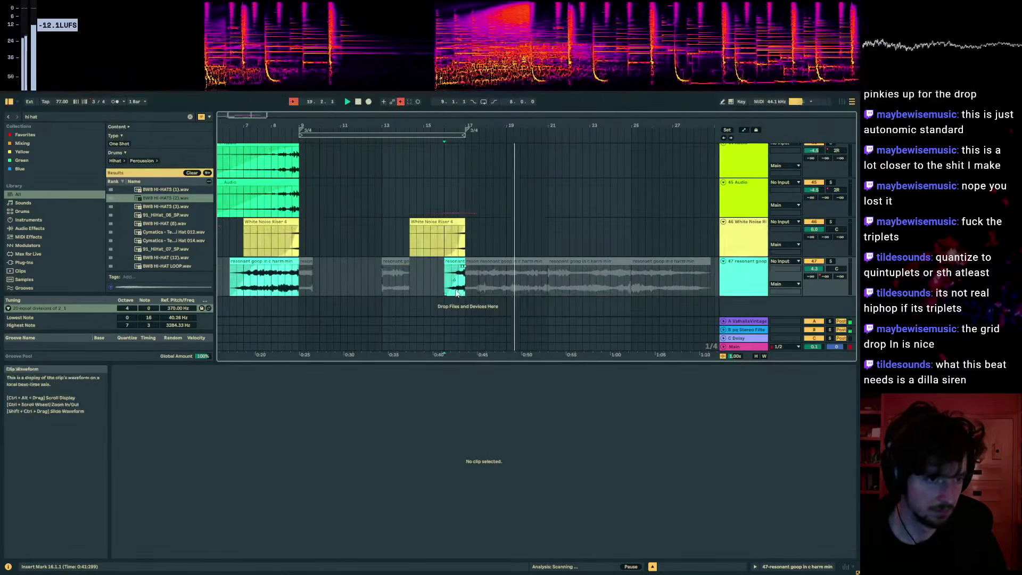
key(a)
key(a)
click(520, 194)
key(space)
- Return to the kick and snare tracks and play the groove's entrance from 16.2.1
scroll(494, 195, up, 3)
scroll(494, 198, up, 15)
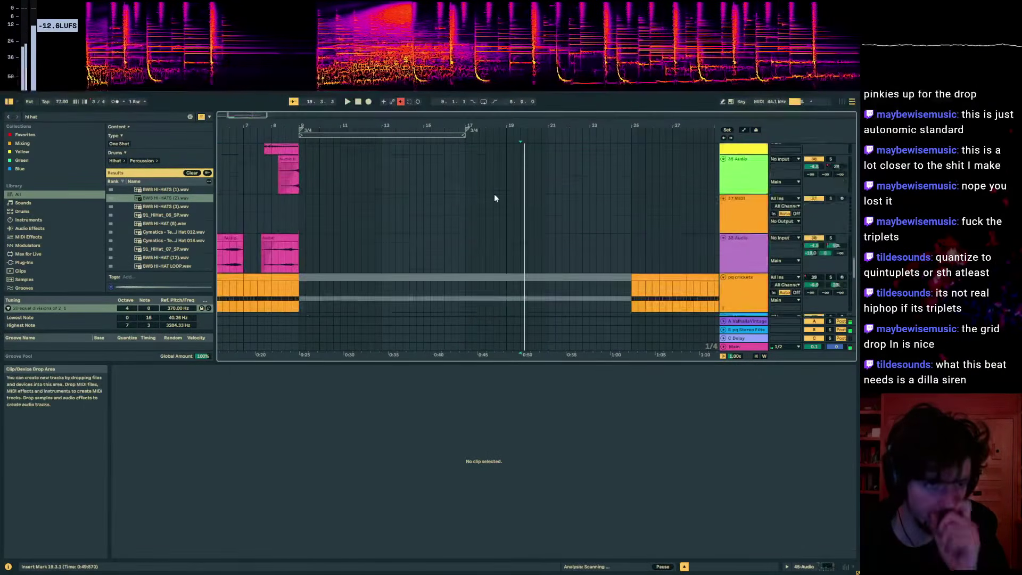
scroll(494, 194, up, 15)
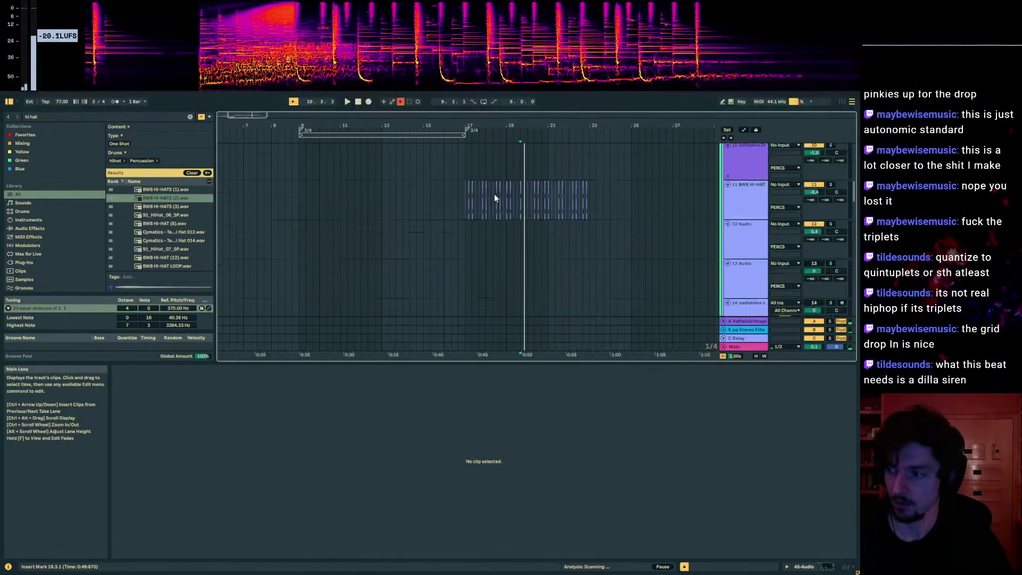
scroll(483, 200, up, 3)
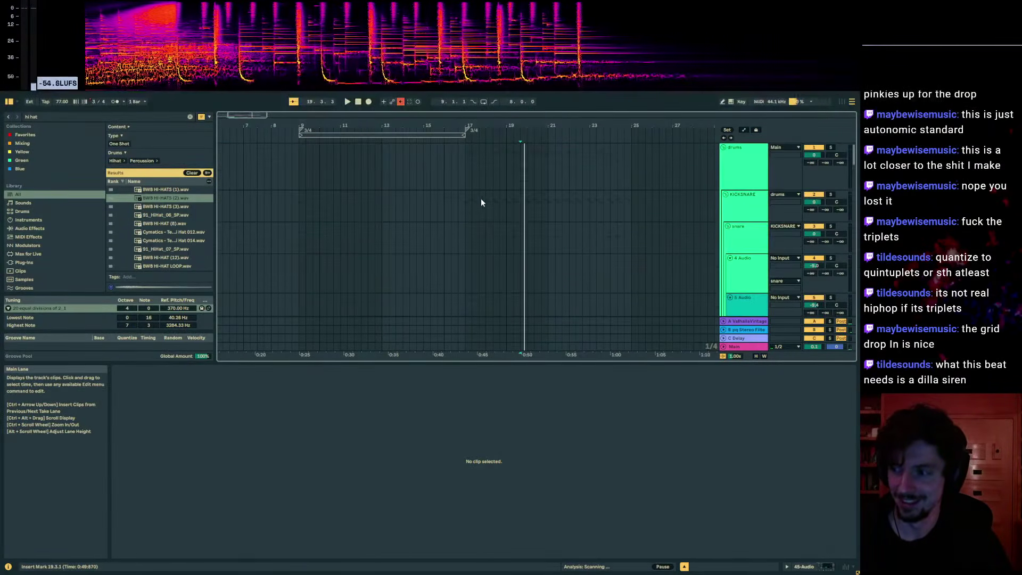
click(452, 201)
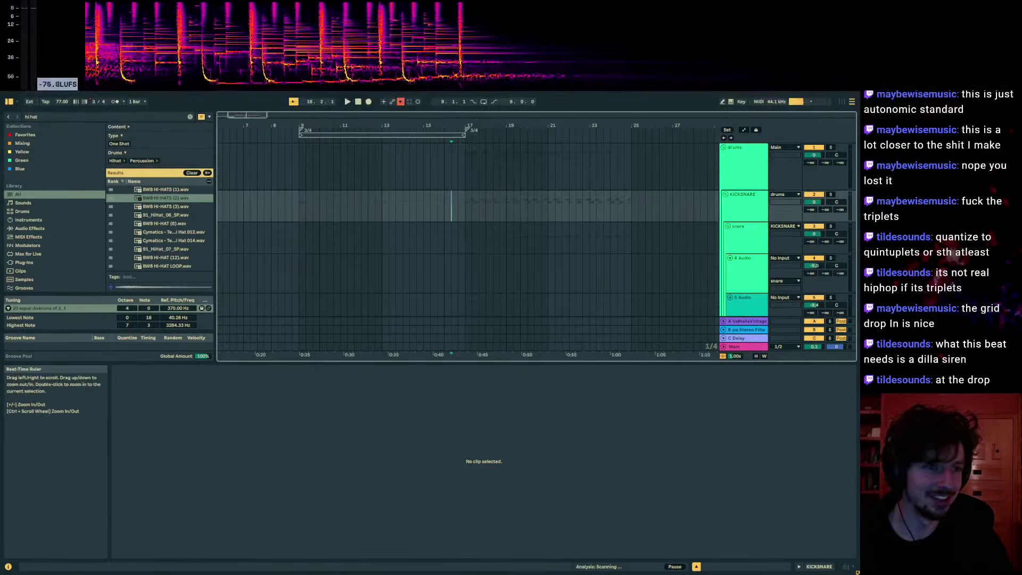
drag(472, 126, 477, 235)
scroll(477, 241, down, 4)
key(space)
scroll(588, 200, down, 2)
scroll(588, 200, up, 2)
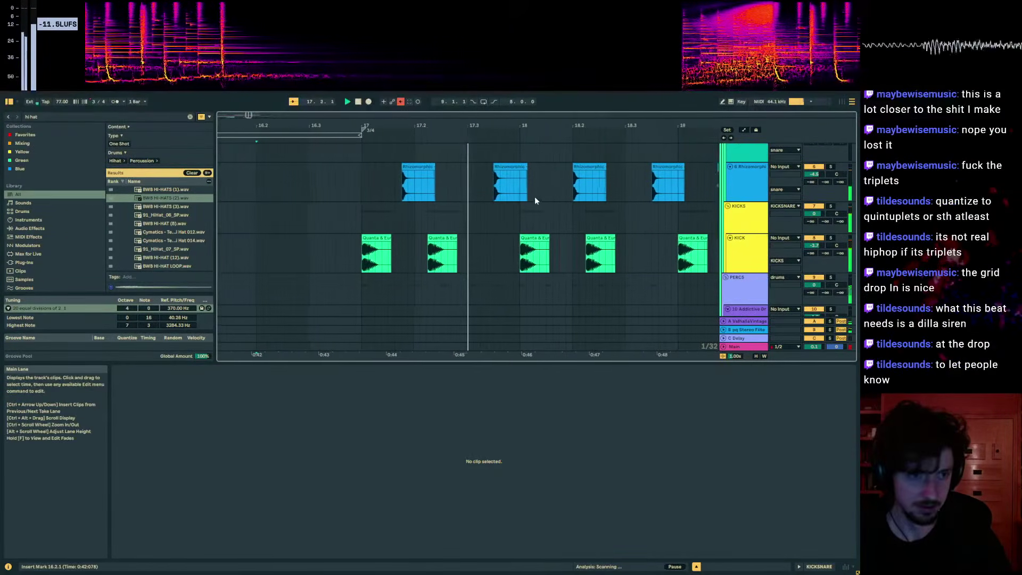
- Move the second snare hit of bar 17 a sixteenth later and play from bar 17
key(space)
drag(484, 166, 497, 166)
click(282, 184)
click(347, 184)
key(space)
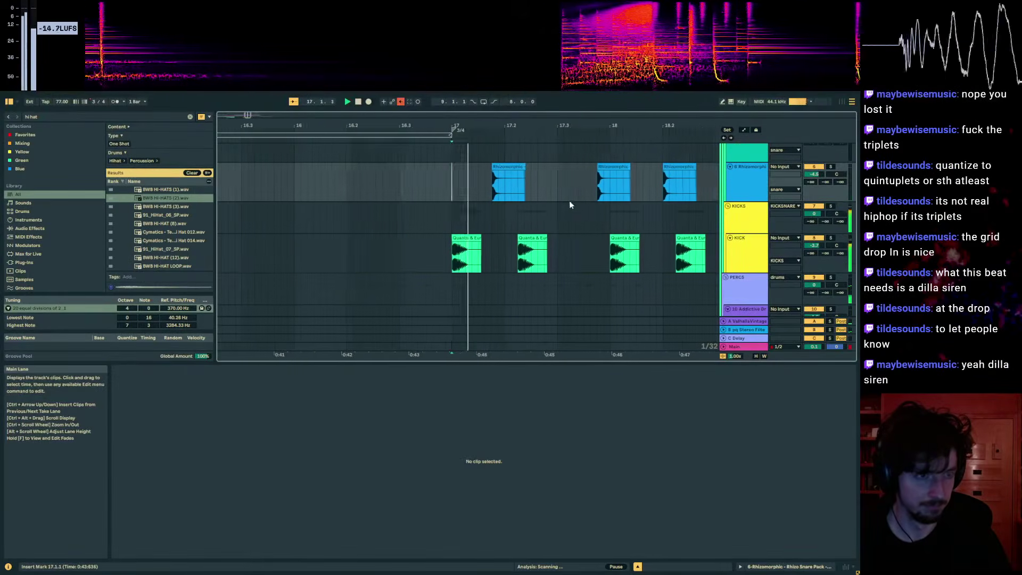
- Try an extra kick at 17.3.3 ahead of the kick on bar 18
scroll(569, 205, down, 1)
click(589, 229)
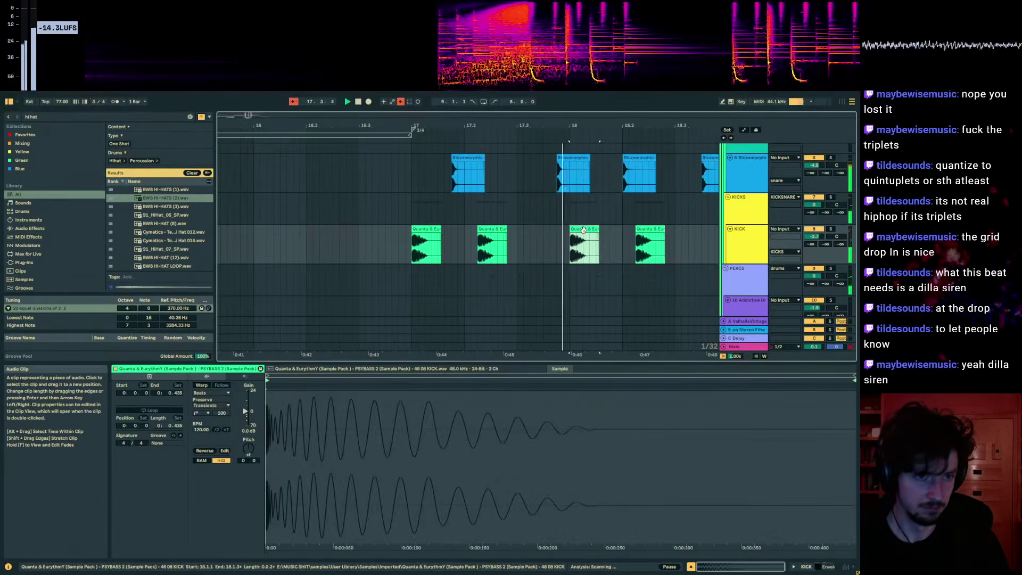
click(582, 225)
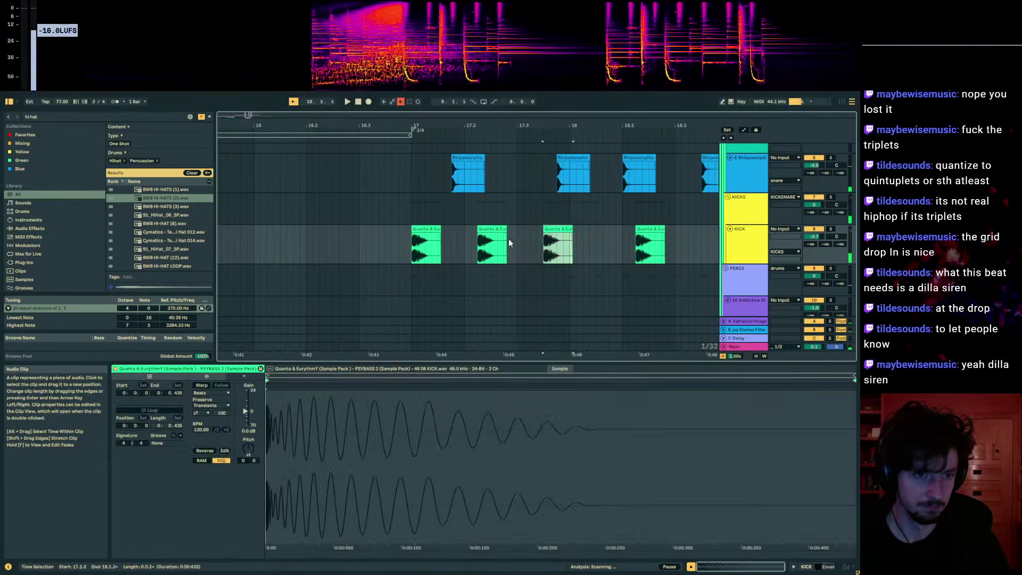
click(526, 239)
click(660, 244)
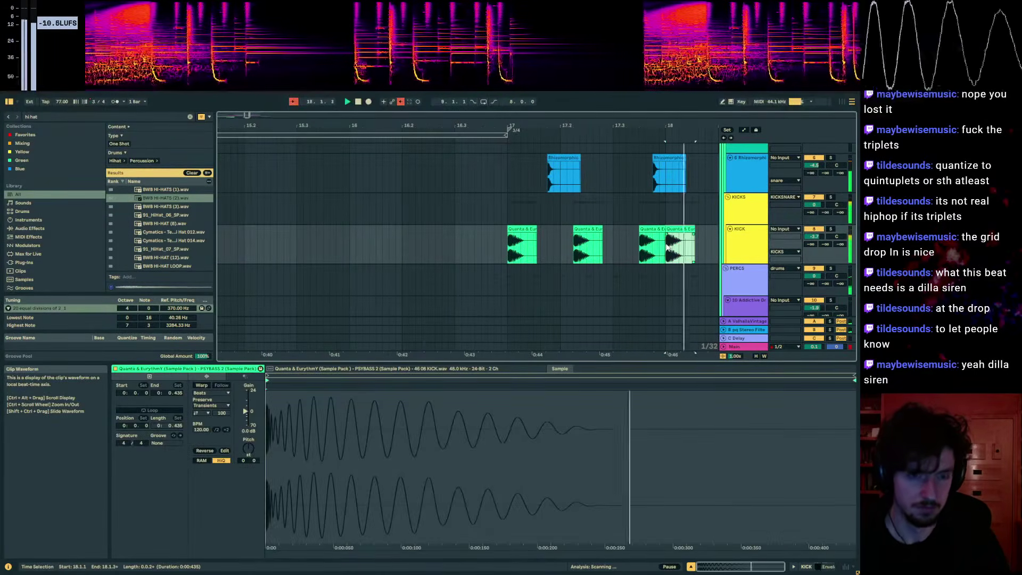
- Try fine timing shifts on the extra kick and the second snare hit of bar 17, playing the result
drag(643, 237, 637, 237)
click(488, 246)
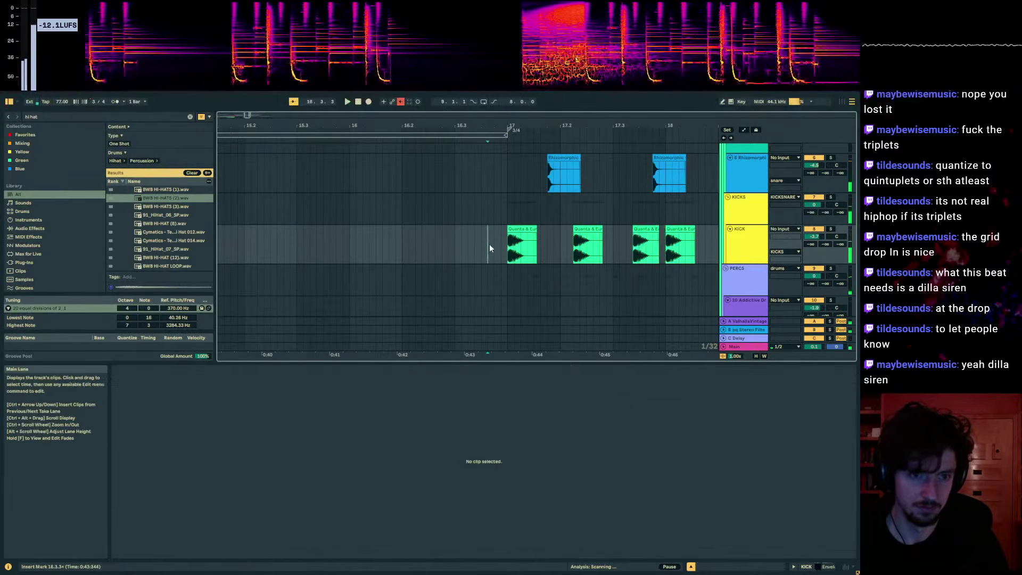
drag(667, 126, 641, 166)
click(657, 158)
drag(599, 230, 607, 229)
click(557, 245)
key(space)
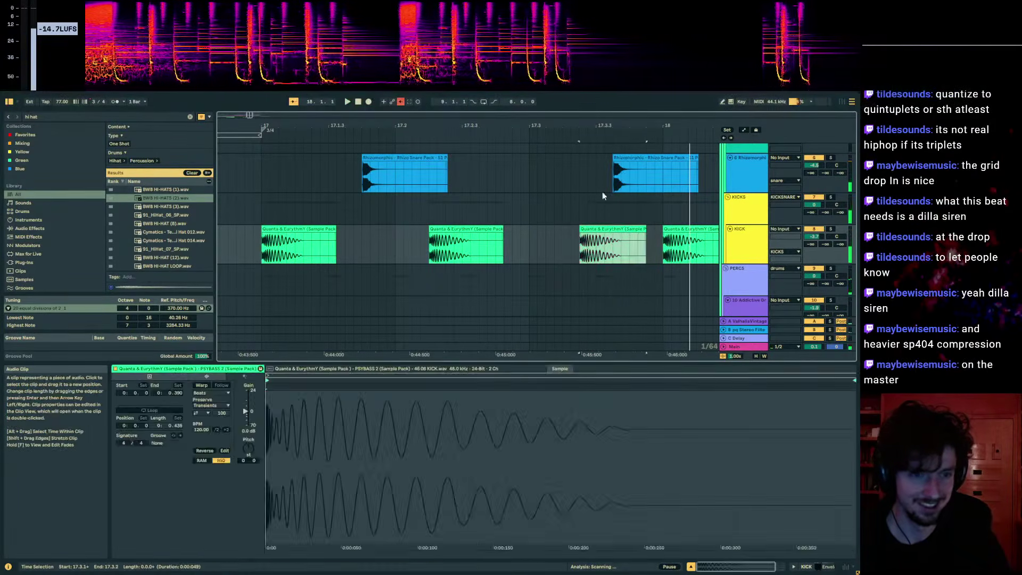
click(529, 242)
key(space)
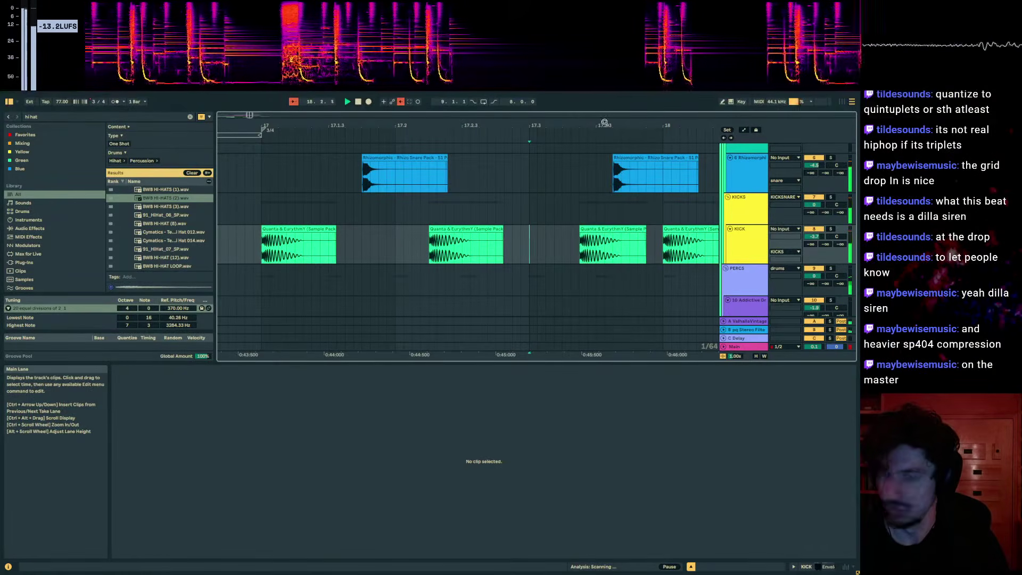
- Undo the extra kick and the latest fine timing changes around bar 18
key(ctrl+z)
key(ctrl+z)
key(ctrl+z)
drag(601, 124, 296, 68)
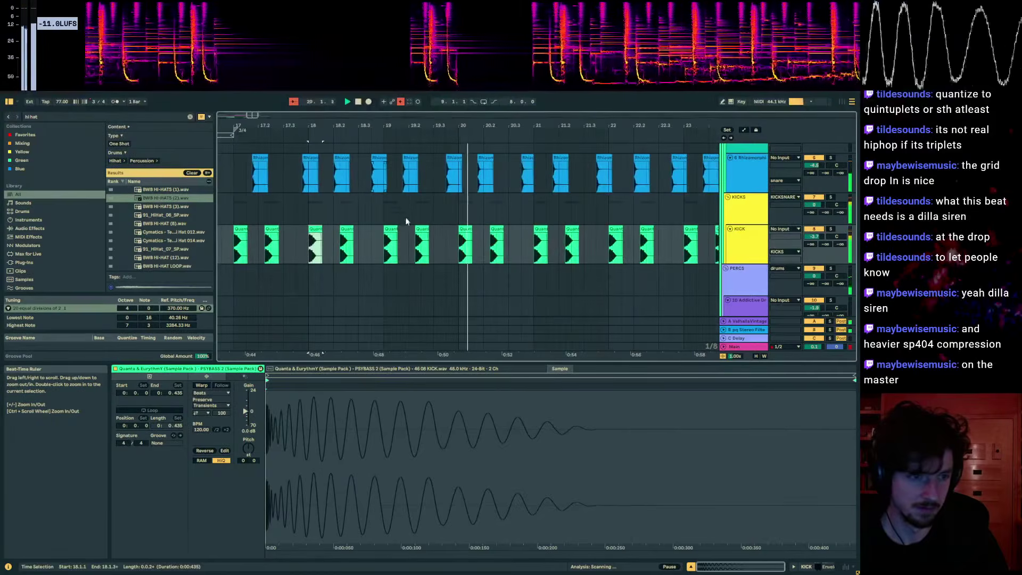
- Deactivate the first snare hit after the start of bar 20 and play from 19.3.1
key(space)
click(484, 159)
key(0)
click(432, 184)
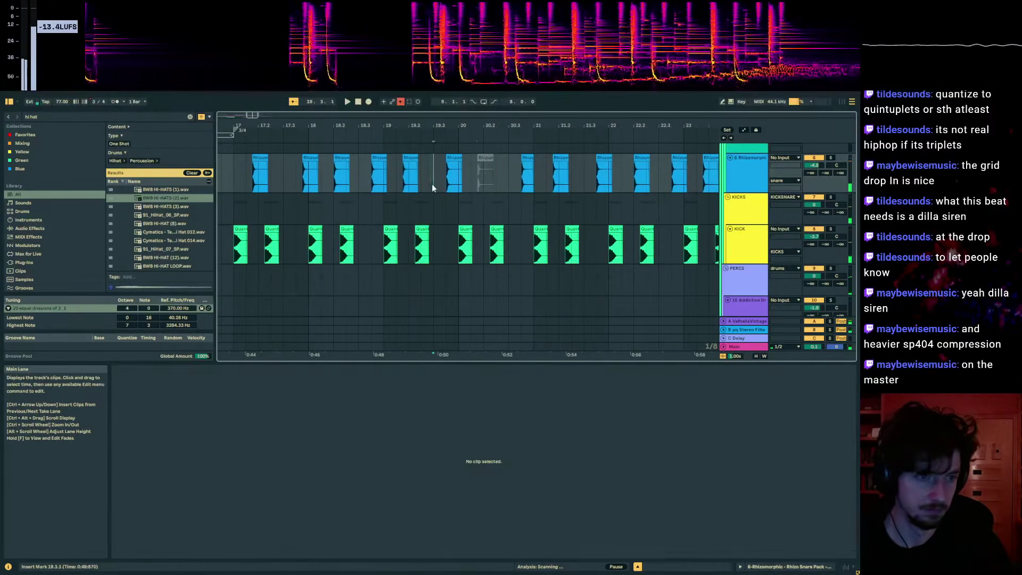
key(space)
- Place an active, reversed copy of the snare directly after the deactivated hit in bar 20 and play it back
click(512, 169)
key(ctrl+d)
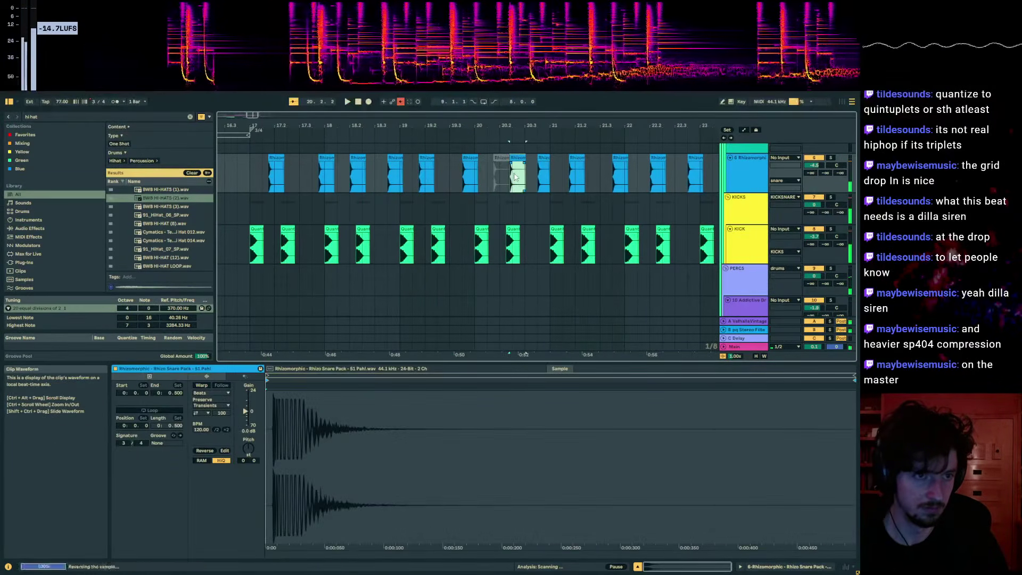
click(477, 179)
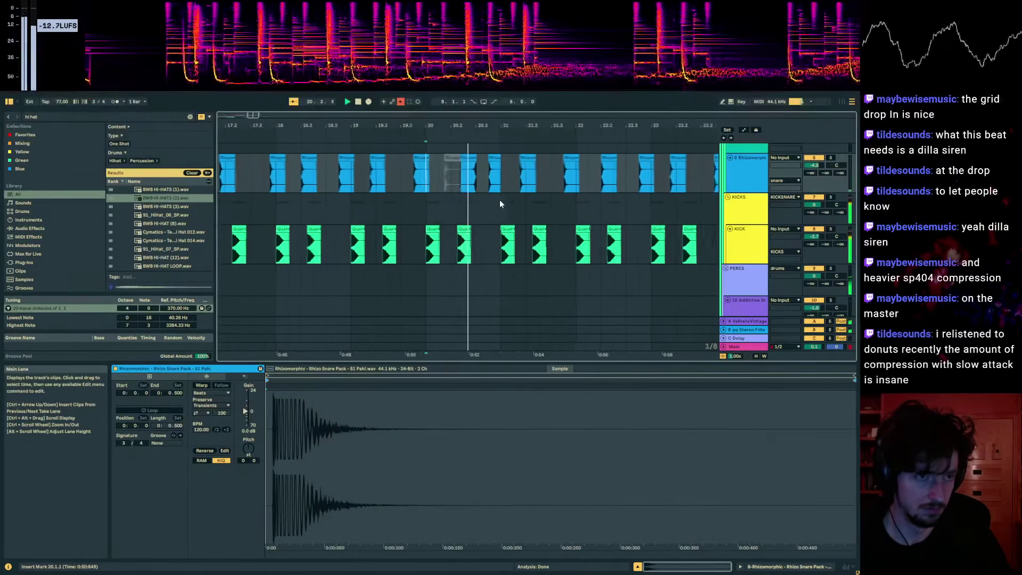
drag(458, 125, 524, 203)
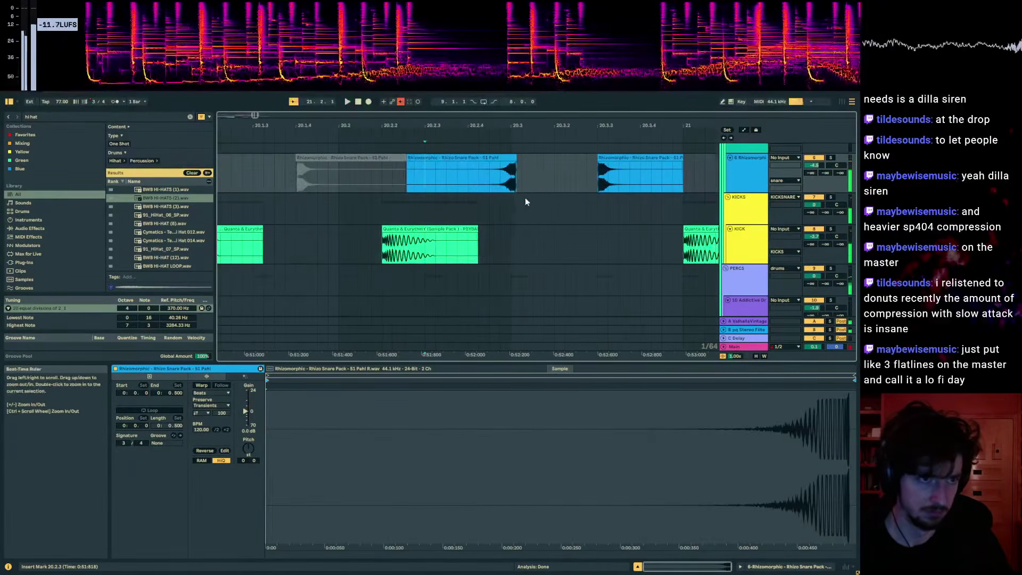
click(471, 202)
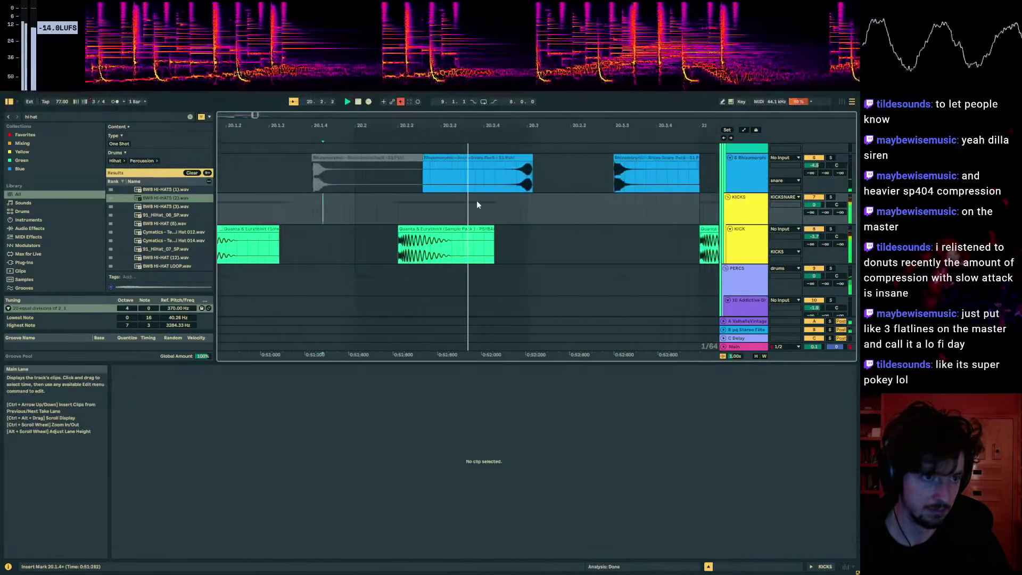
key(space)
- Solo the 32 Audio arpeggio track and play it from bar 21 to look for a usable hit
scroll(514, 202, down, 8)
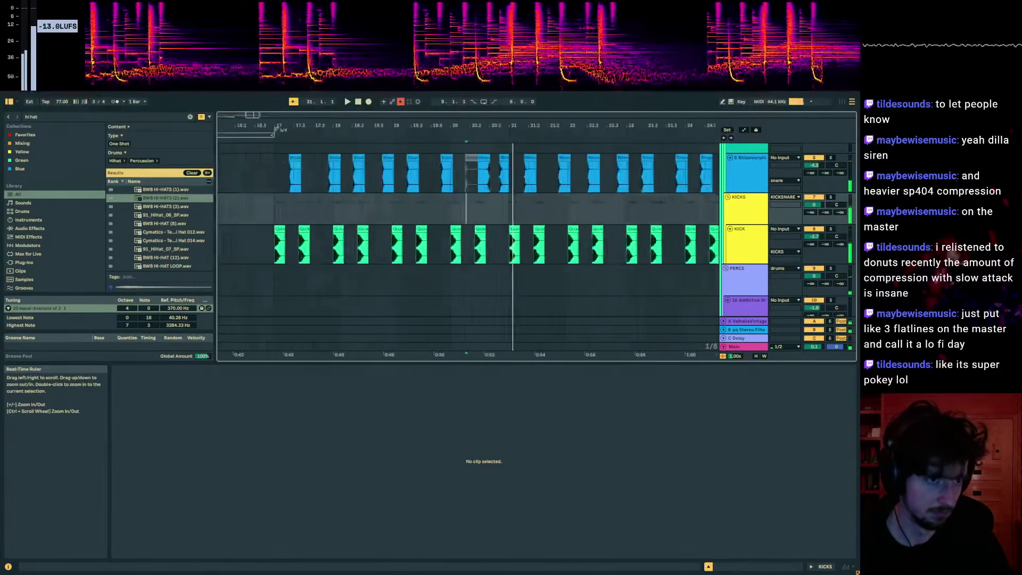
scroll(531, 203, down, 4)
click(508, 204)
scroll(515, 235, down, 15)
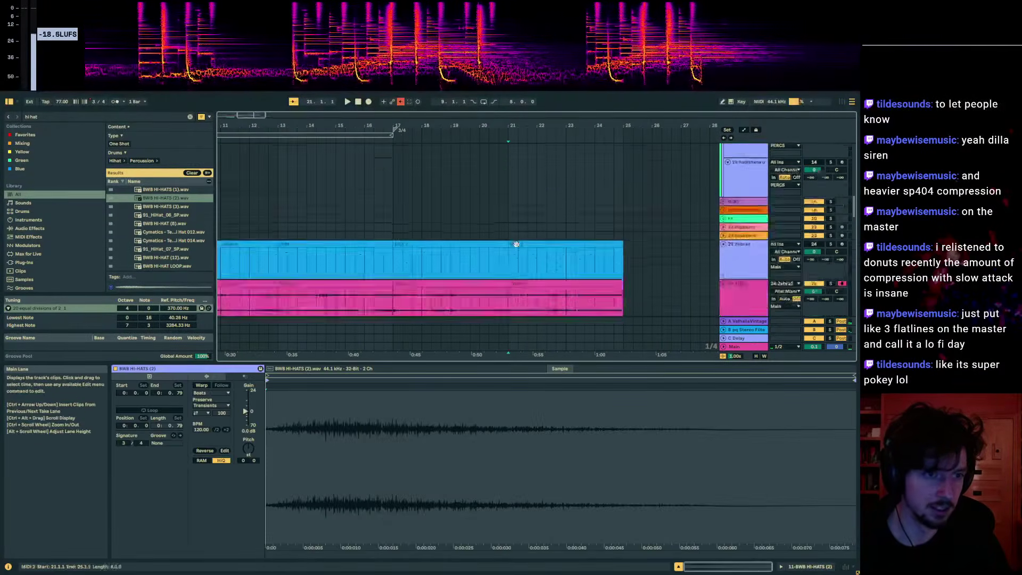
scroll(517, 237, up, 10)
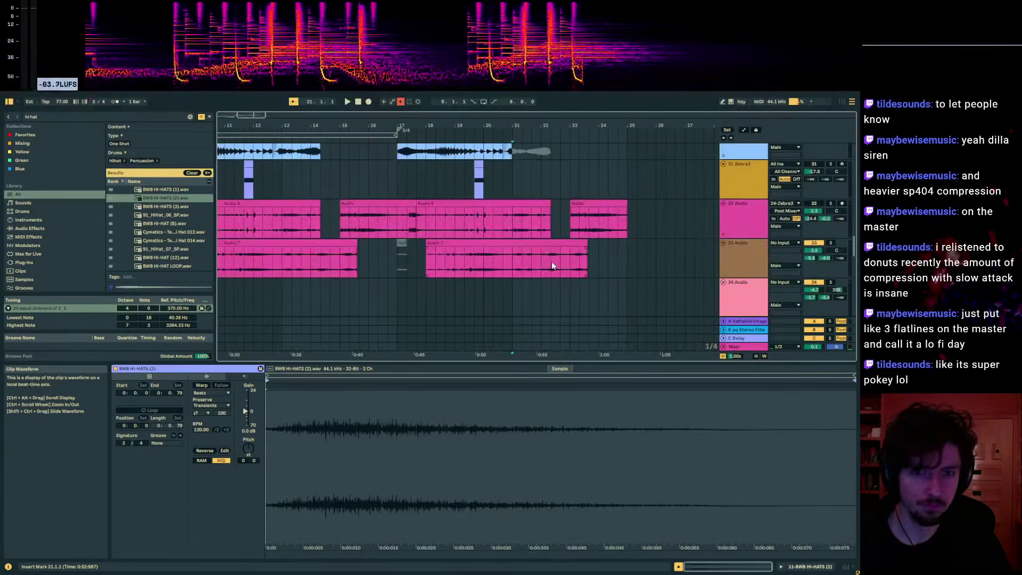
click(515, 270)
click(515, 230)
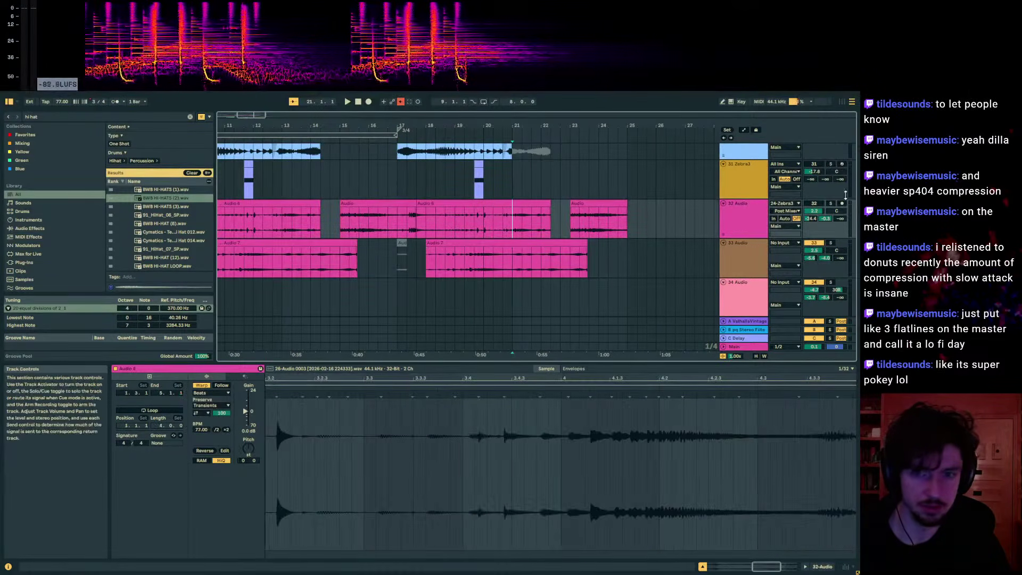
click(830, 203)
key(space)
key(space)
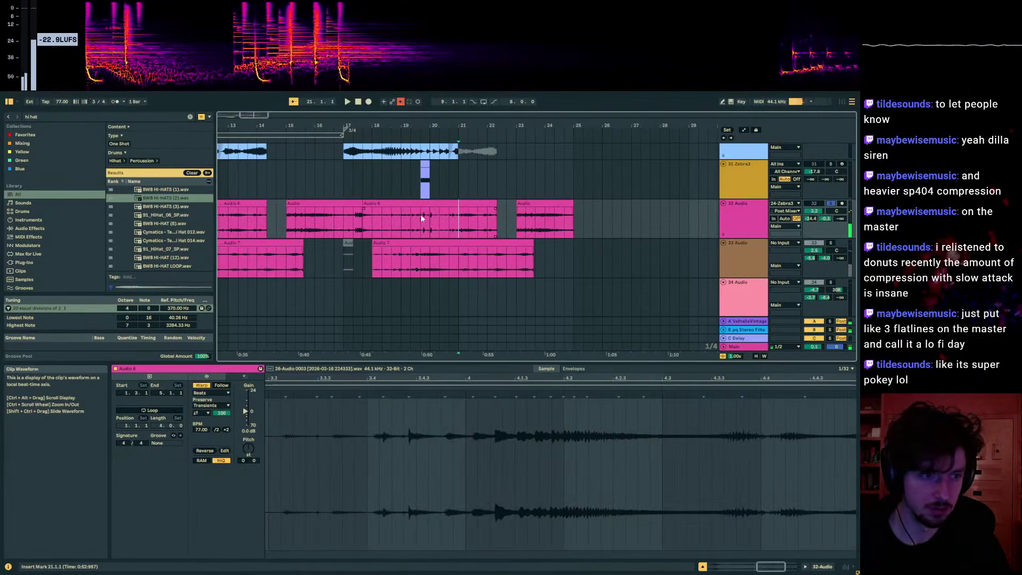
- Copy the one-beat arpeggio slice at 20.1.1 onto a new audio track at 21.1.1 and solo that track
click(421, 216)
key(space)
key(space)
click(463, 221)
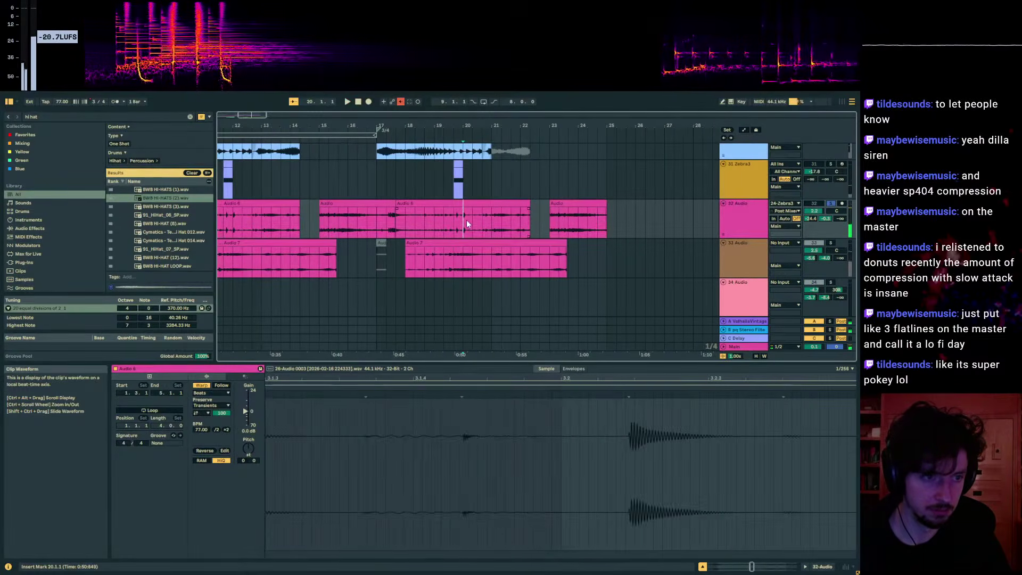
click(773, 218)
key(ctrl+t)
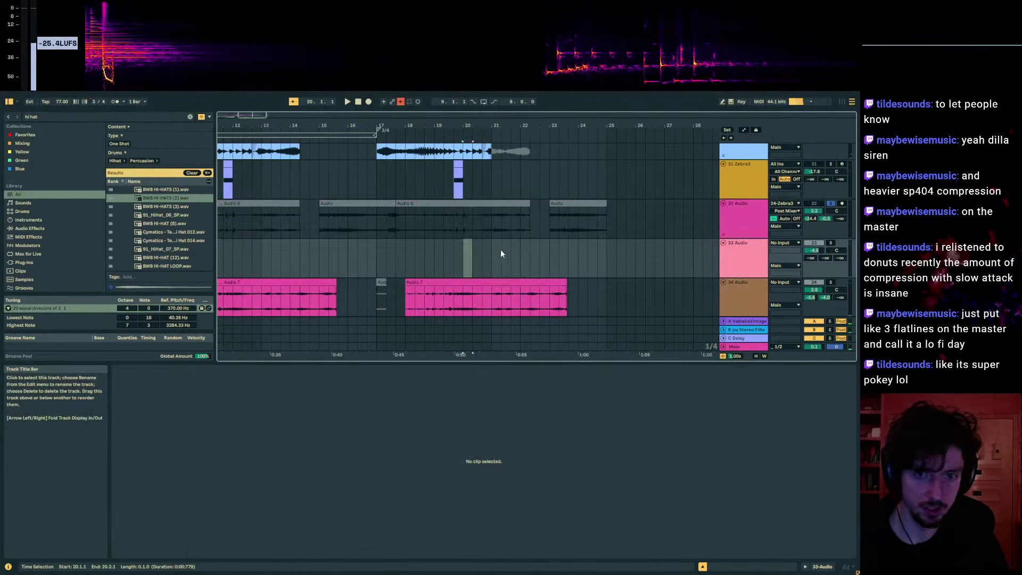
click(492, 252)
key(ctrl+v)
click(830, 243)
key(space)
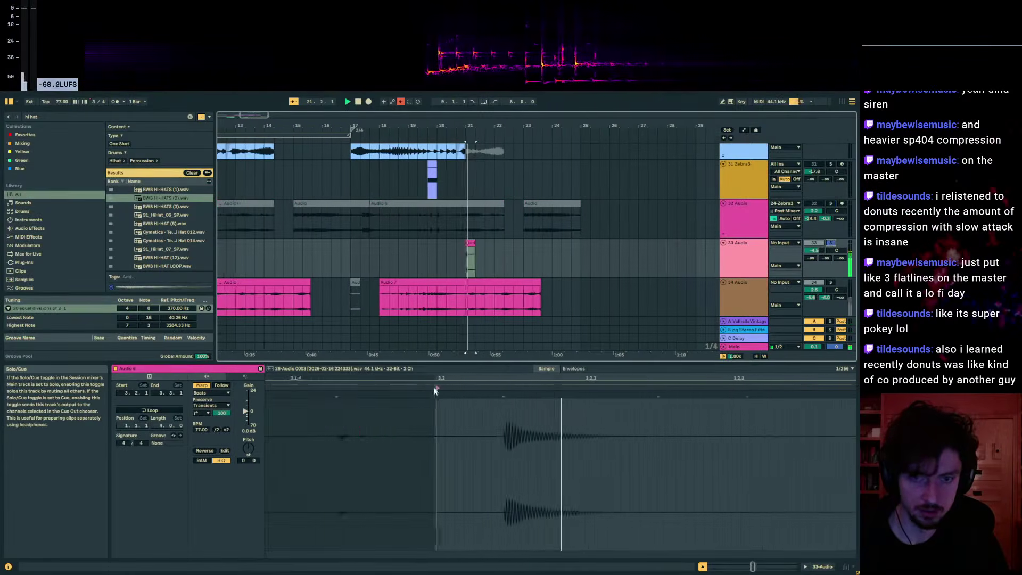
- Transpose the pasted slice up 24 semitones and add the Flatline audio effect to its track
key(space)
drag(245, 448, 246, 420)
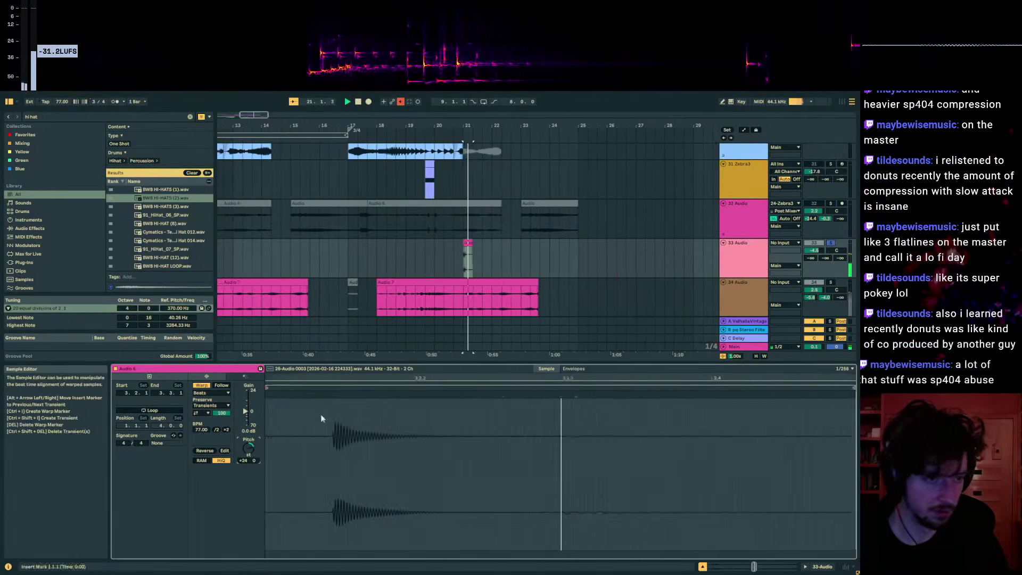
key(ctrl+f)
text(flatnie)
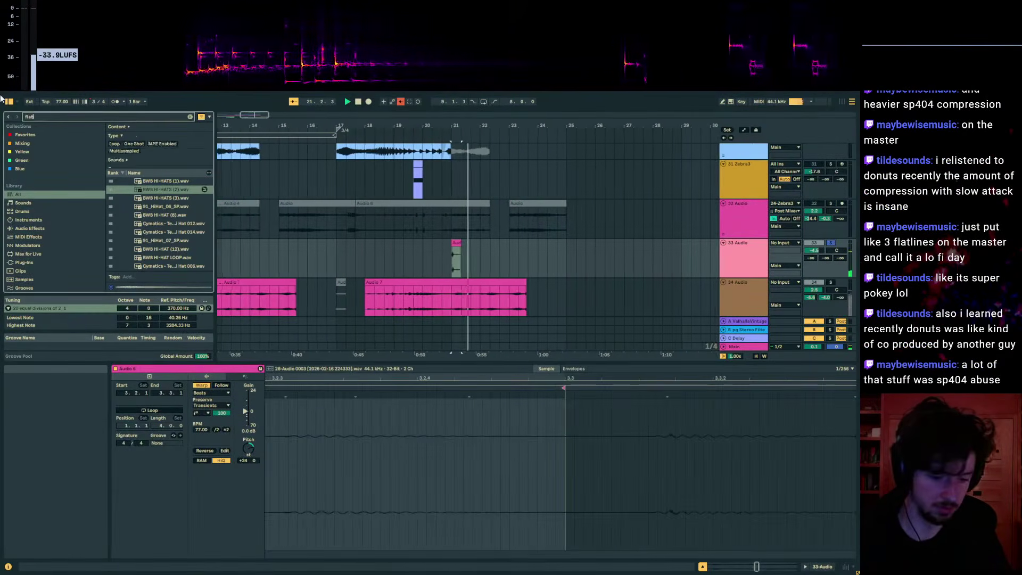
key(BackSpace)
key(BackSpace)
key(BackSpace)
text(line)
key(Return)
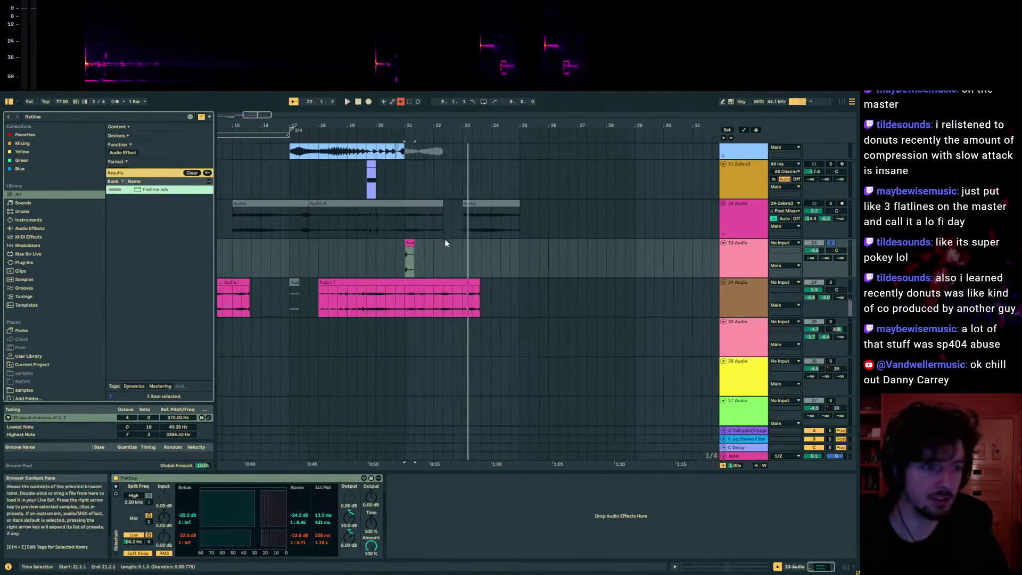
- Tighten the pasted slice at bar 21 to start on its transient and last about a sixteenth, checking it by playback
key(space)
key(space)
drag(464, 126, 465, 297)
key(space)
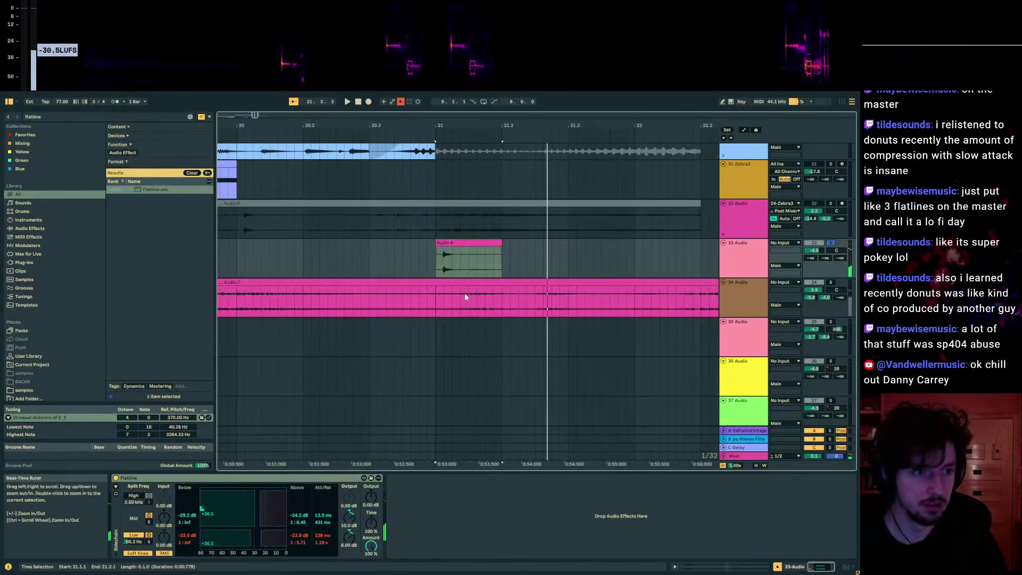
click(469, 260)
key(space)
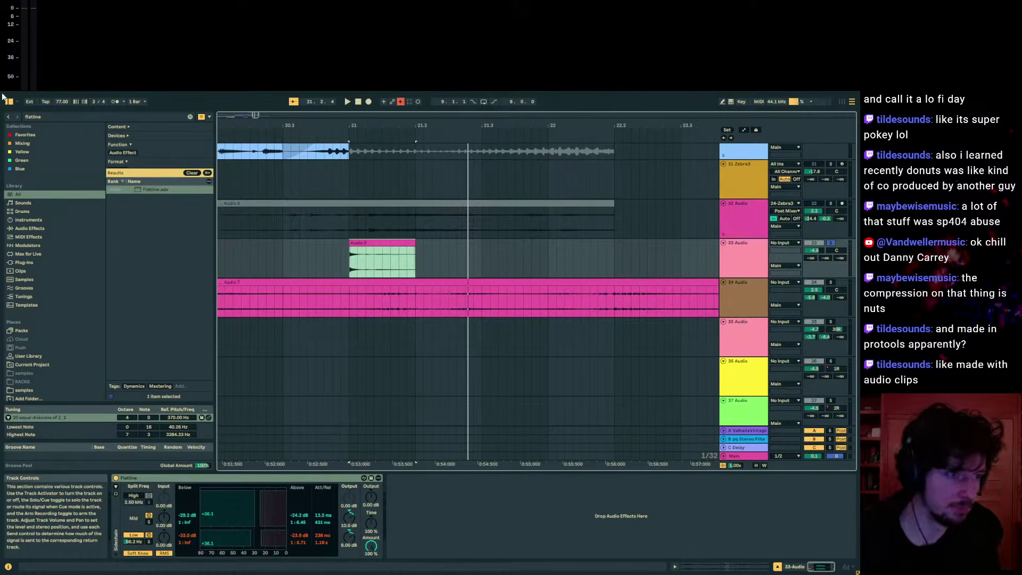
click(573, 301)
click(376, 243)
click(341, 253)
key(space)
key(space)
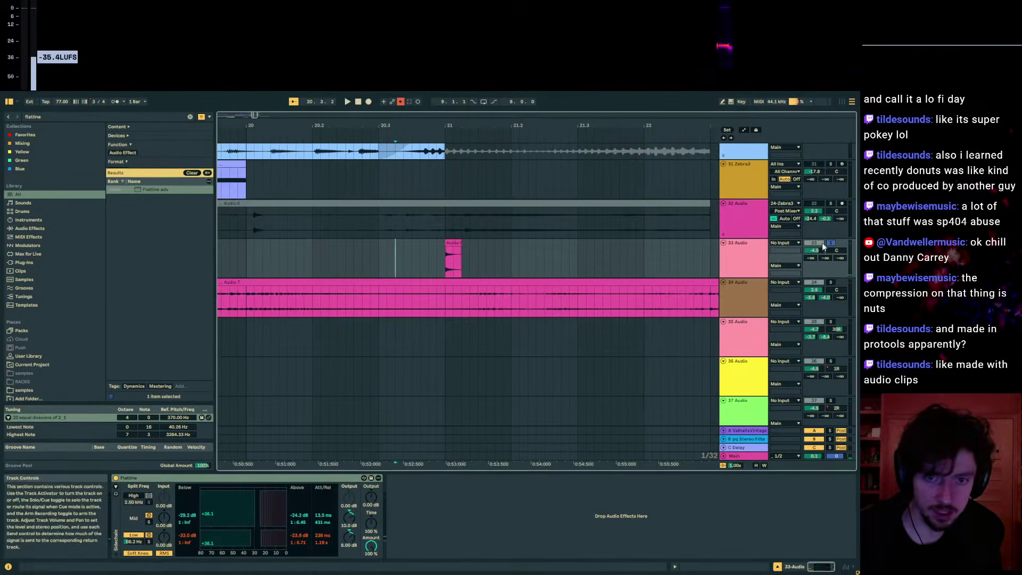
- Raise the second send on the 33 Audio track, unsolo the track and set its volume to 2.0 dB
drag(825, 258, 824, 223)
key(space)
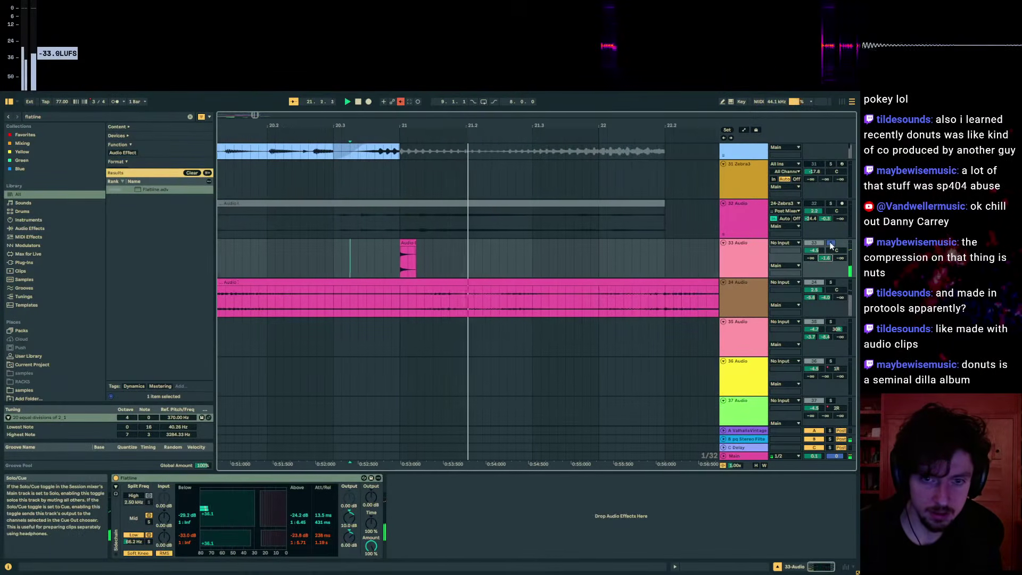
click(831, 243)
key(space)
key(space)
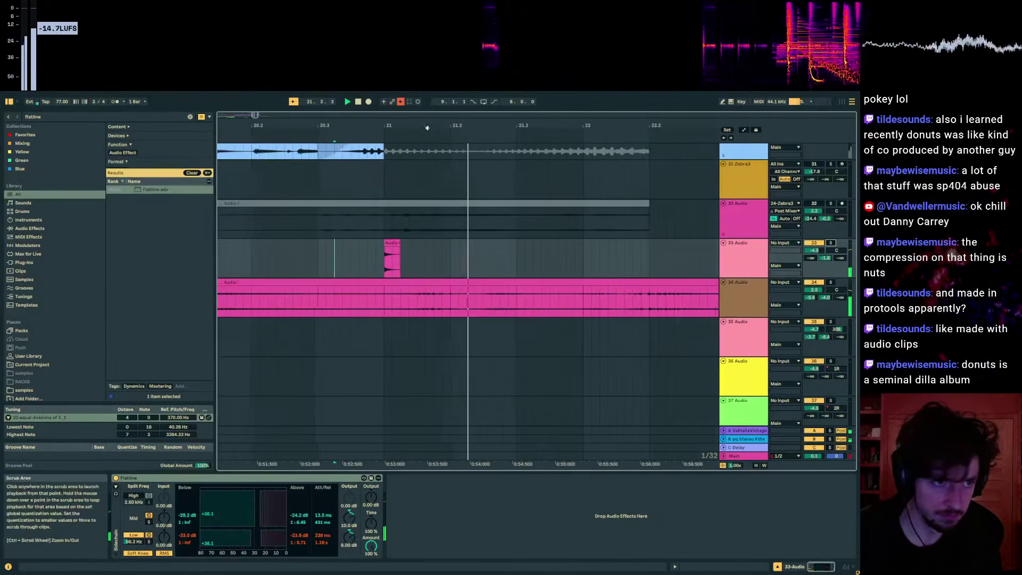
key(space)
drag(435, 128, 434, 94)
drag(813, 250, 814, 234)
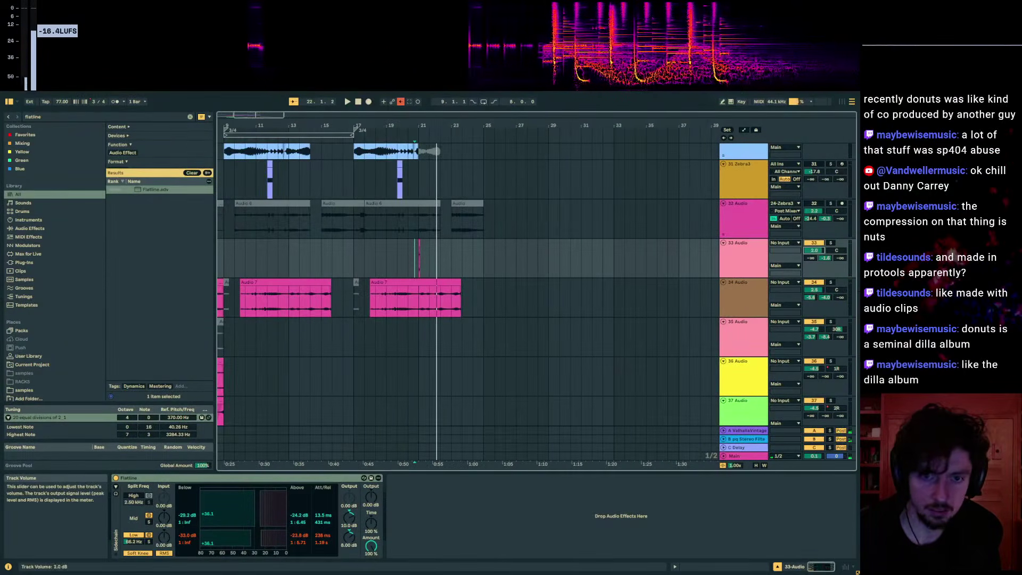
- Deactivate the part of the Audio 7 clip on track 34 from bar 21 onward and play the result
scroll(563, 300, down, 3)
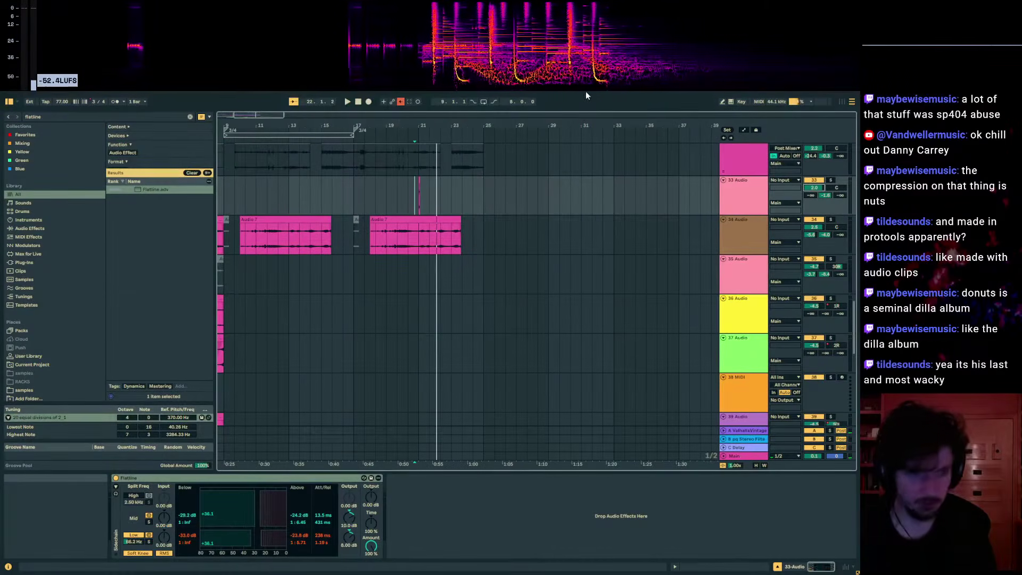
drag(419, 231, 494, 234)
key(0)
click(408, 244)
key(space)
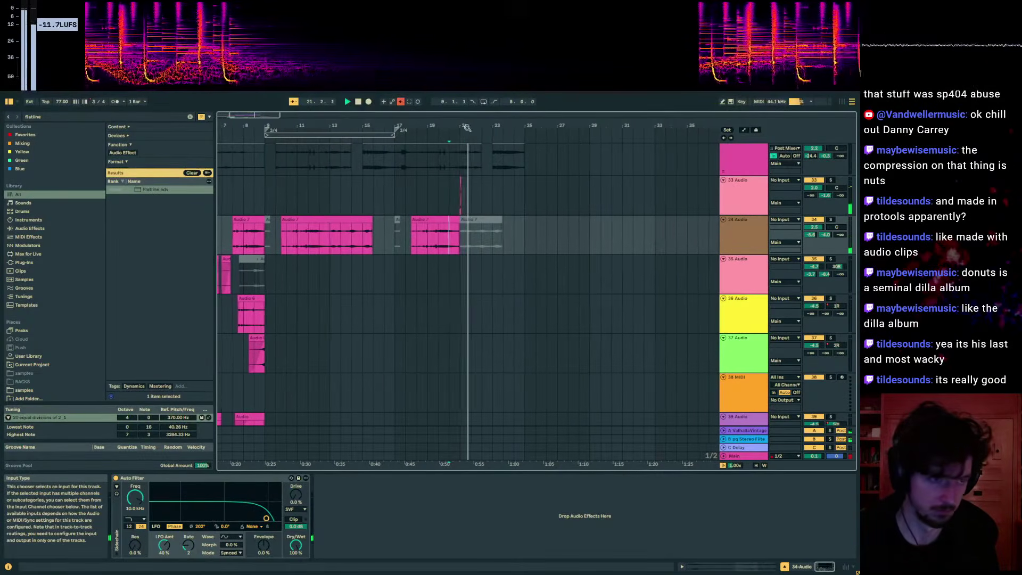
- Move the 28 Zebra3 track directly below the 26 Audio track and play the arrangement around bar 21
drag(463, 126, 463, 160)
scroll(468, 249, up, 3)
key(space)
click(449, 282)
scroll(449, 282, up, 6)
key(space)
scroll(449, 286, up, 2)
click(741, 319)
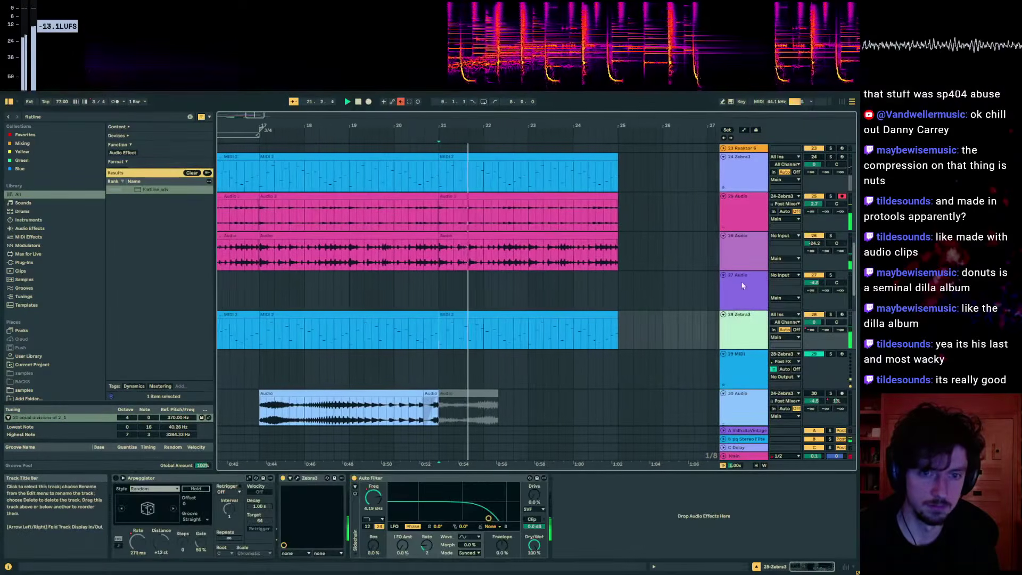
key(space)
key(space)
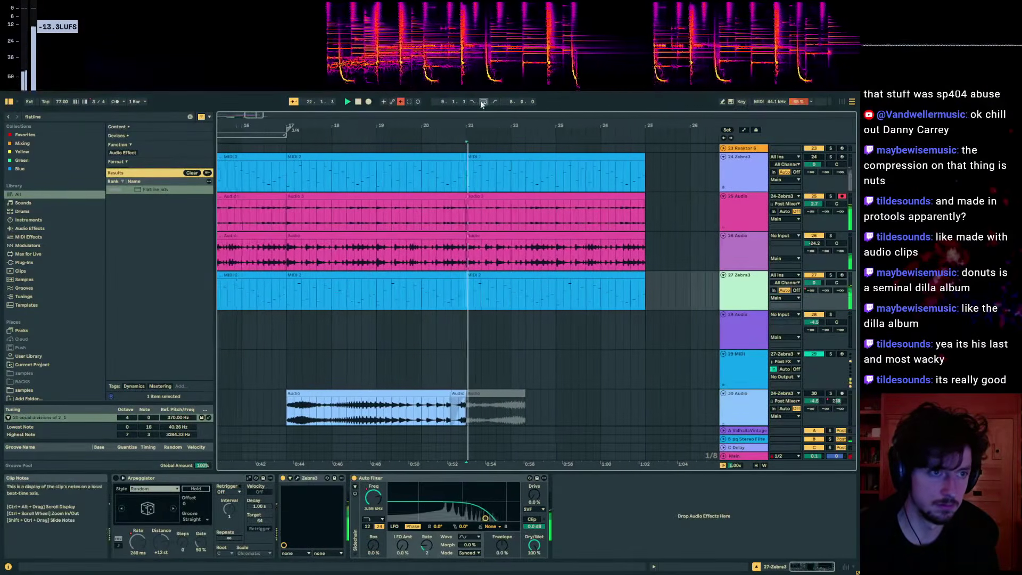
- Split the clips on tracks 24 to 27 around a short slice from 21.3.4 to just past bar 22
drag(492, 126, 500, 218)
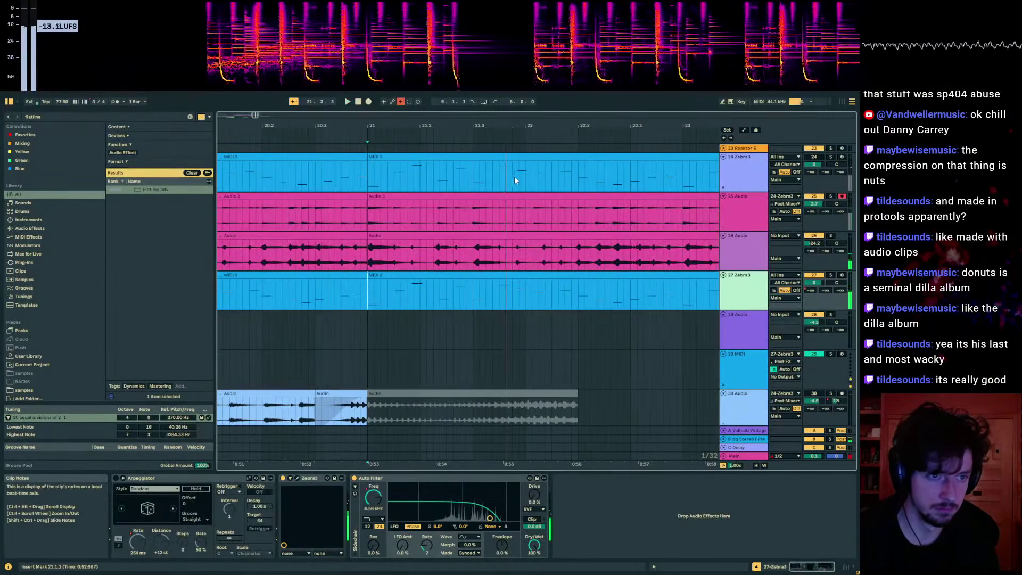
drag(514, 180, 531, 288)
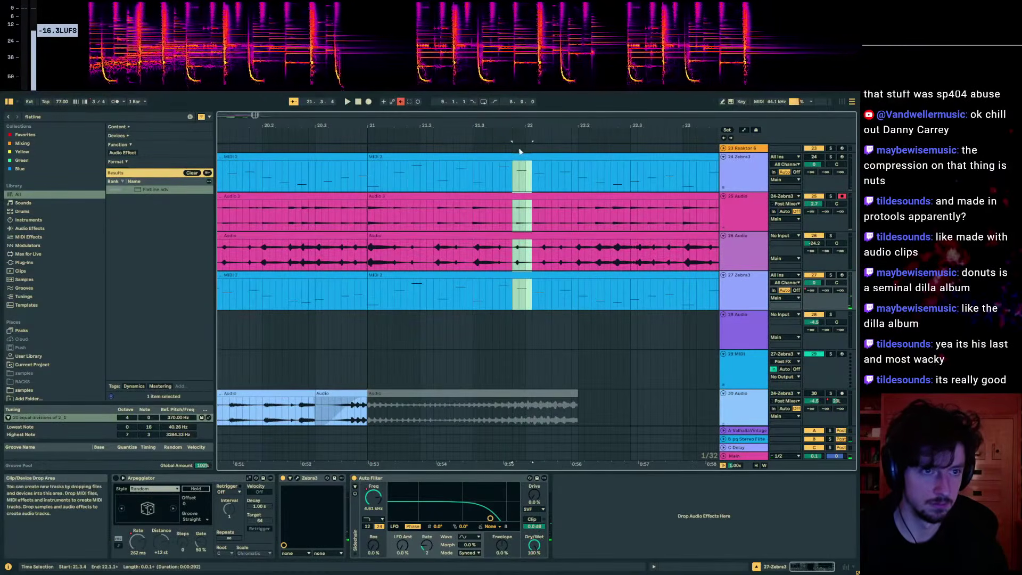
key(ctrl+e)
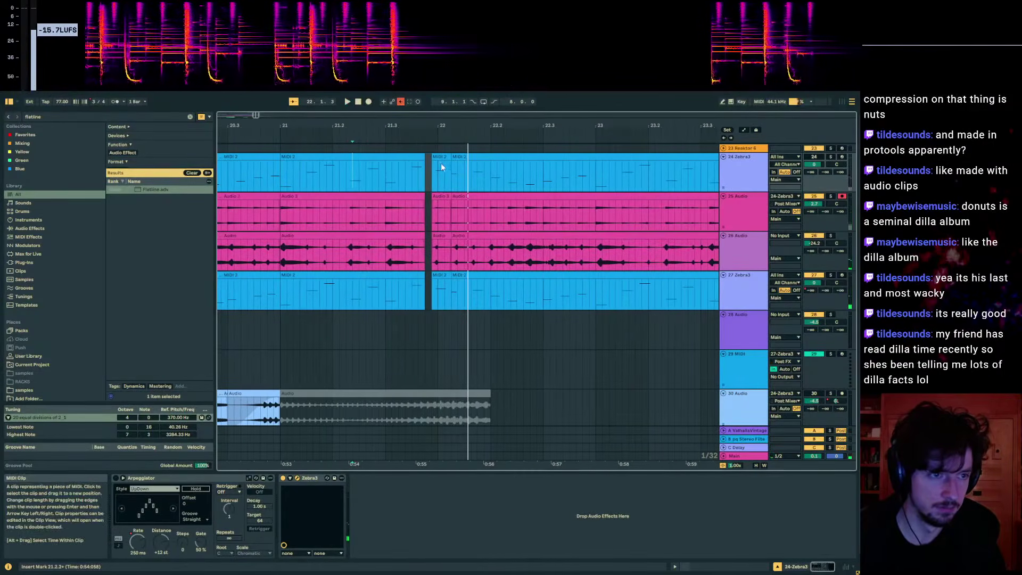
- Repeat the short slice at bar 22 directly after itself across tracks 24 to 27 as a stutter
click(442, 157)
key(ctrl+z)
drag(432, 174, 457, 290)
key(ctrl+e)
key(ctrl+z)
drag(427, 179, 464, 284)
key(ctrl+e)
drag(439, 157, 515, 157)
- Extend the repeated MIDI slice on the 24 Zebra3 track over the start of the following clip and play the stutter
click(393, 188)
key(space)
key(space)
click(494, 157)
click(488, 157)
click(330, 185)
key(space)
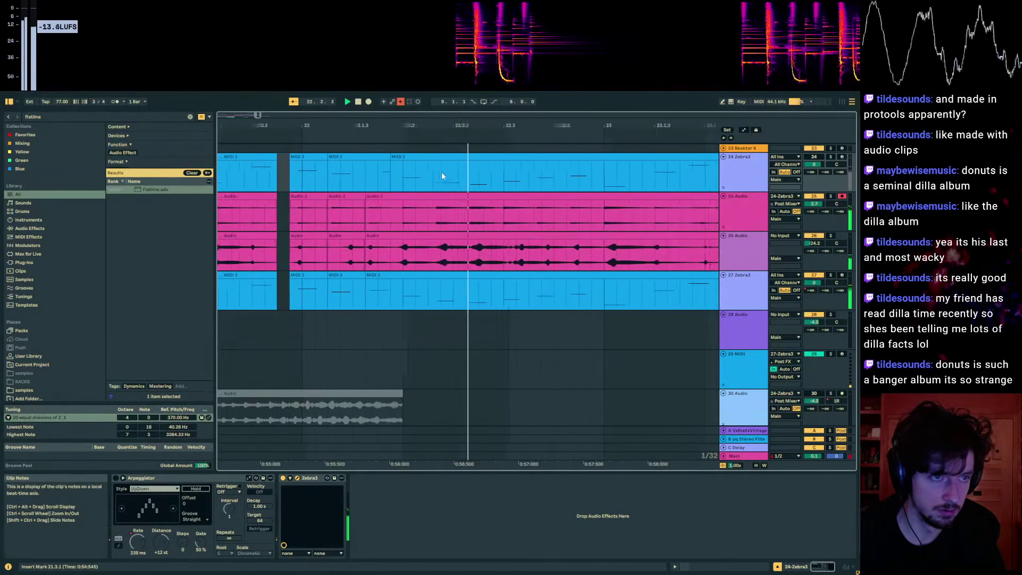
key(space)
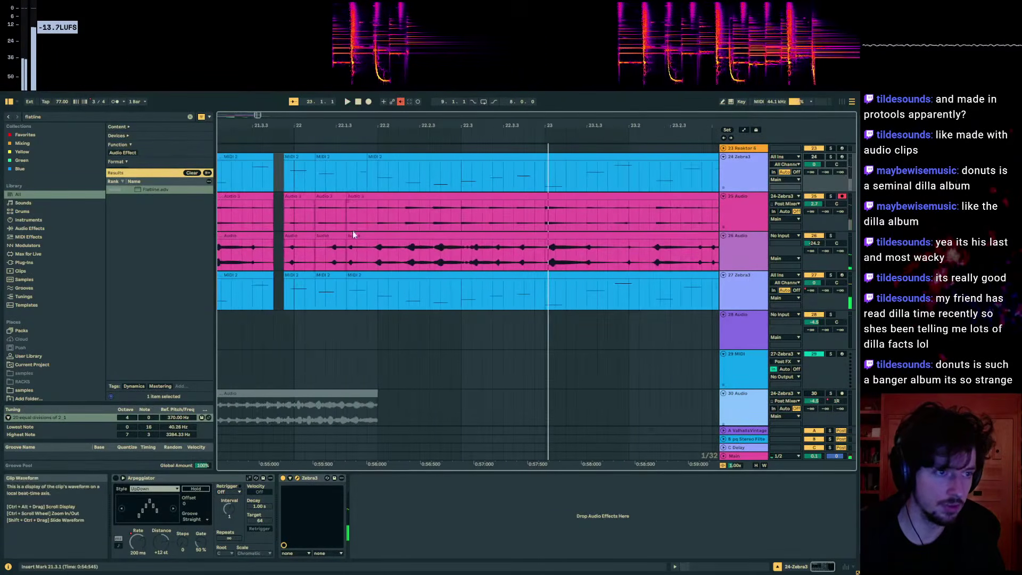
- Trim the start of the 27 Zebra3 clip after the repeated slice to leave a short gap, and play it
click(360, 276)
key(space)
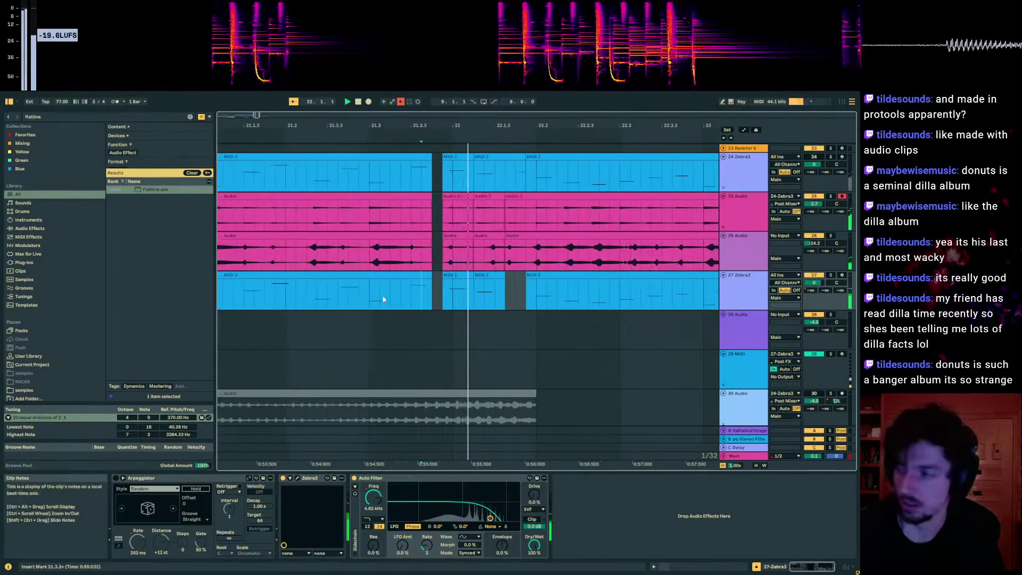
drag(340, 121, 427, 208)
key(space)
- Unfold the SUBS group, copy the bar 17 MIDI clip from 24 Zebra3 to the Hip-Hop Sub track and play it
scroll(427, 208, up, 10)
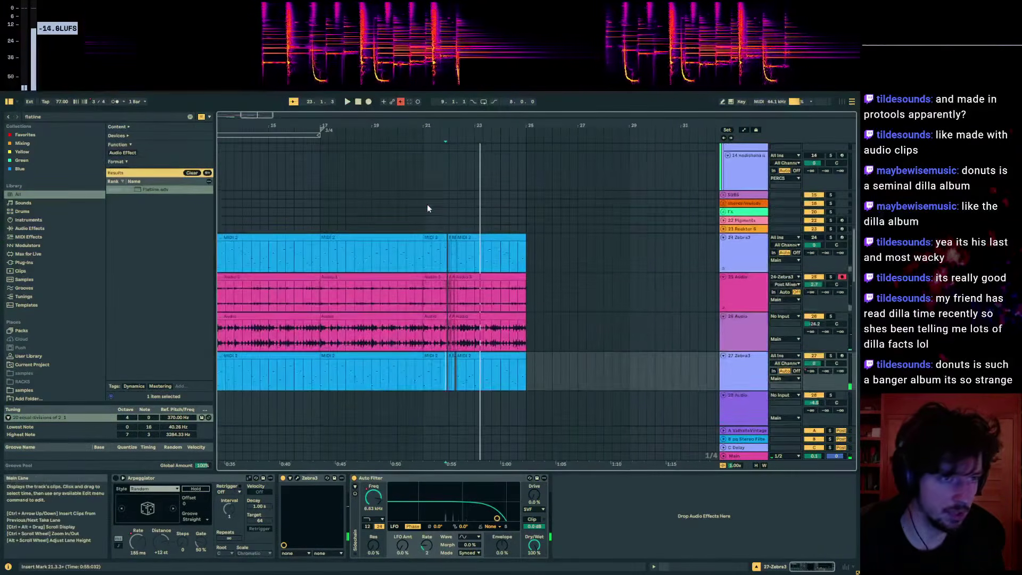
scroll(796, 227, down, 10)
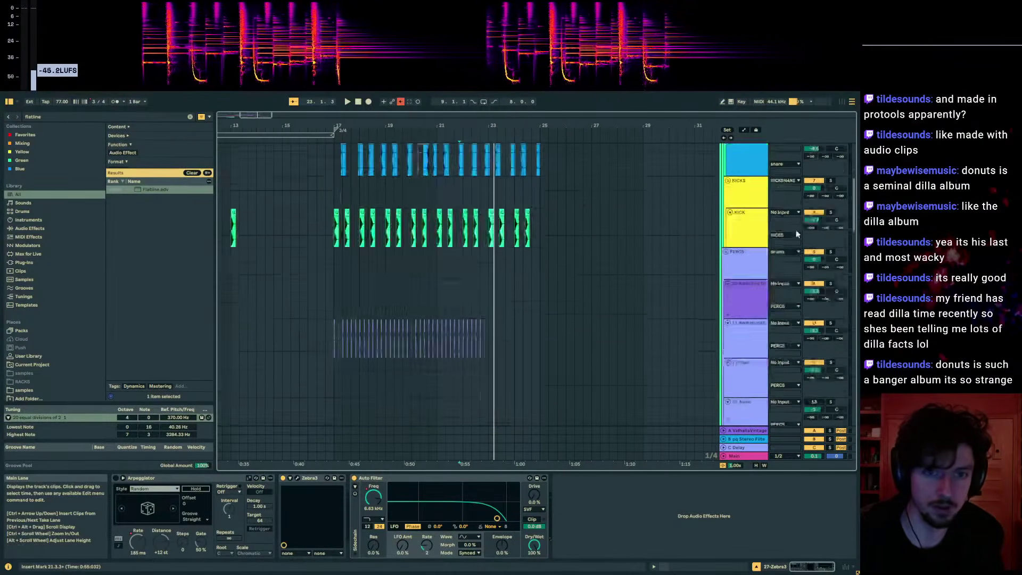
click(724, 265)
scroll(415, 255, down, 3)
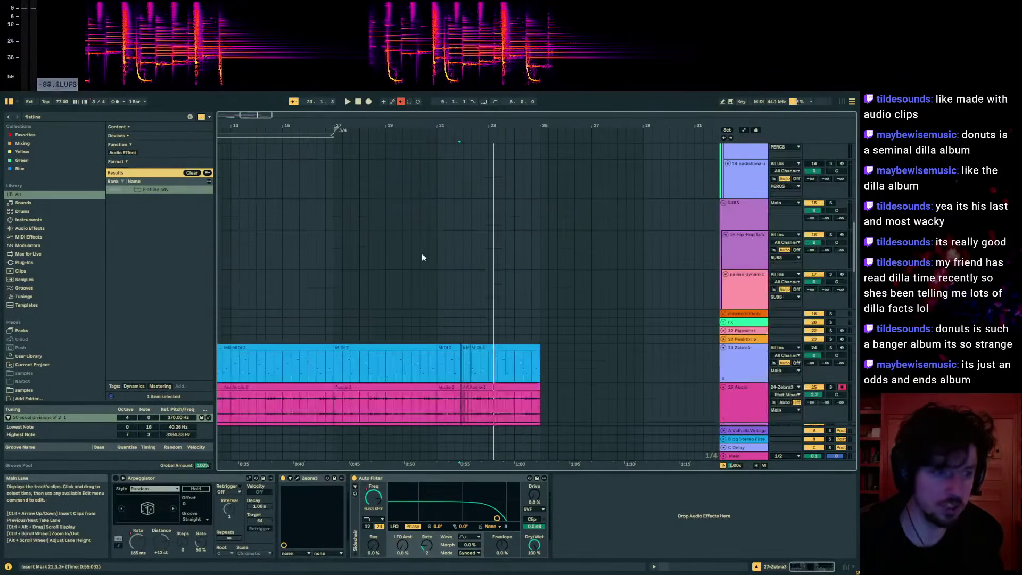
click(350, 286)
click(364, 301)
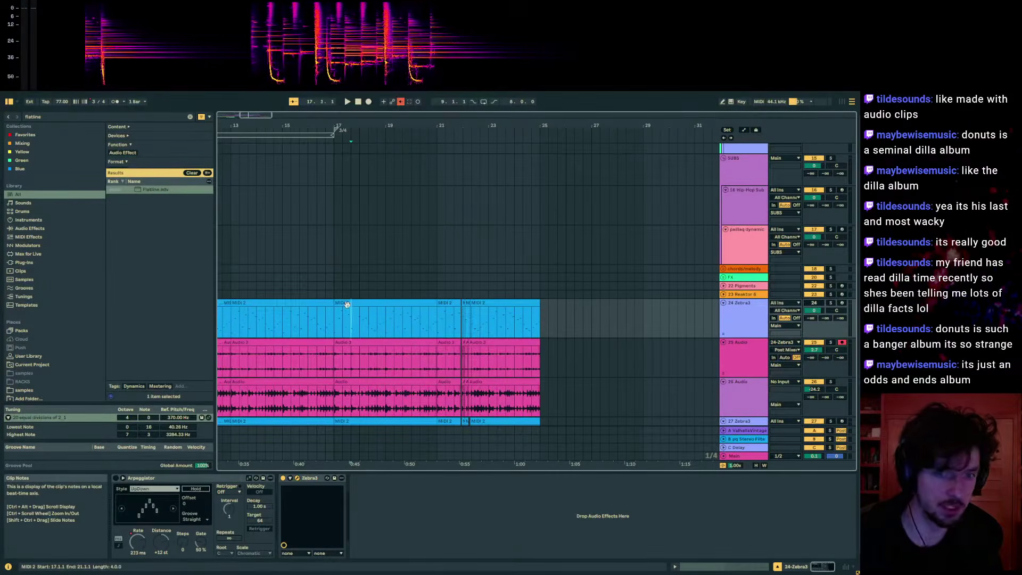
click(335, 214)
key(ctrl+v)
key(space)
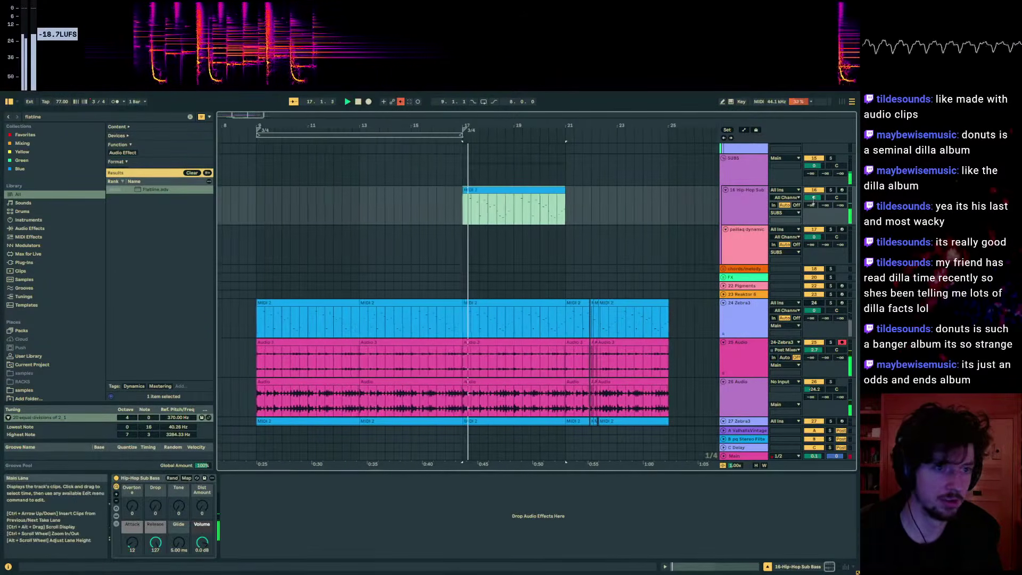
- Solo the sub bass and adjust the transposition of the Operator inside the Hip-Hop Sub Bass rack
click(116, 516)
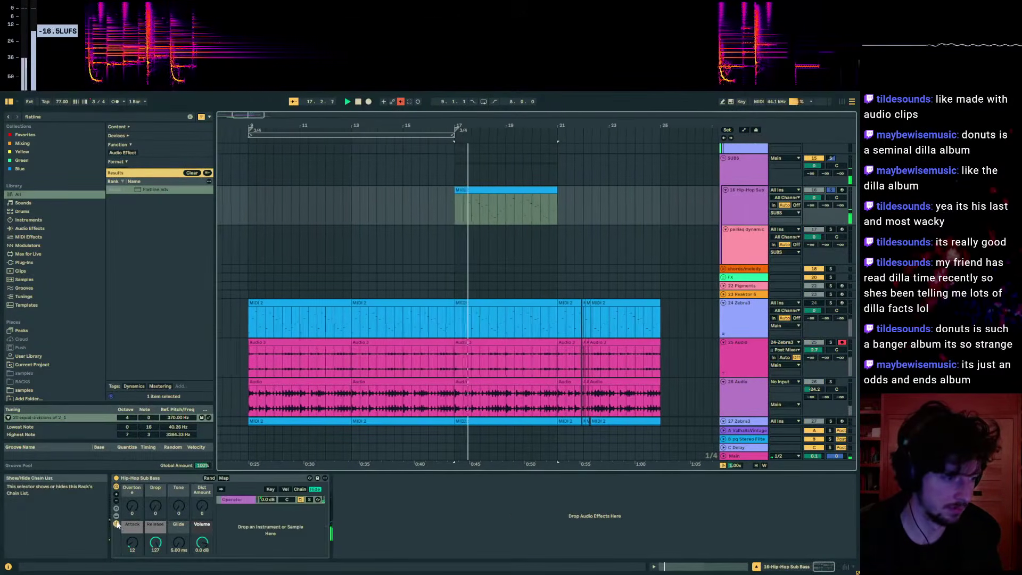
double_click(237, 499)
click(637, 535)
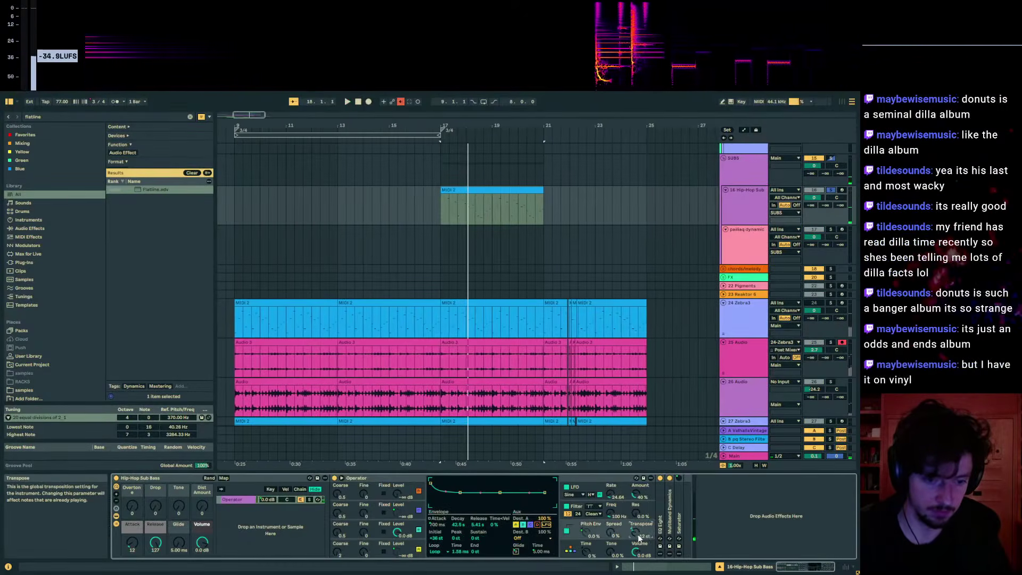
- Open the sub bass clip's notes, select them, shift them down an octave and play the line
click(679, 566)
click(534, 368)
drag(503, 363, 490, 238)
scroll(320, 346, up, 3)
drag(298, 293, 855, 426)
key(shift+Down)
key(space)
scroll(633, 393, down, 3)
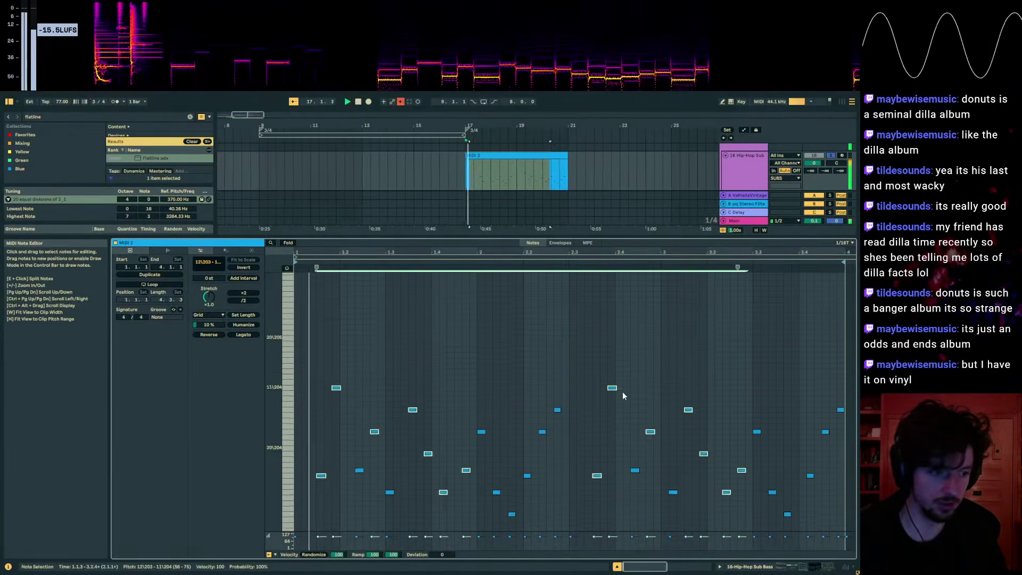
- Select the highest notes of the sub bass clip, shift them down an octave in two passes, and play the line
drag(314, 348, 848, 396)
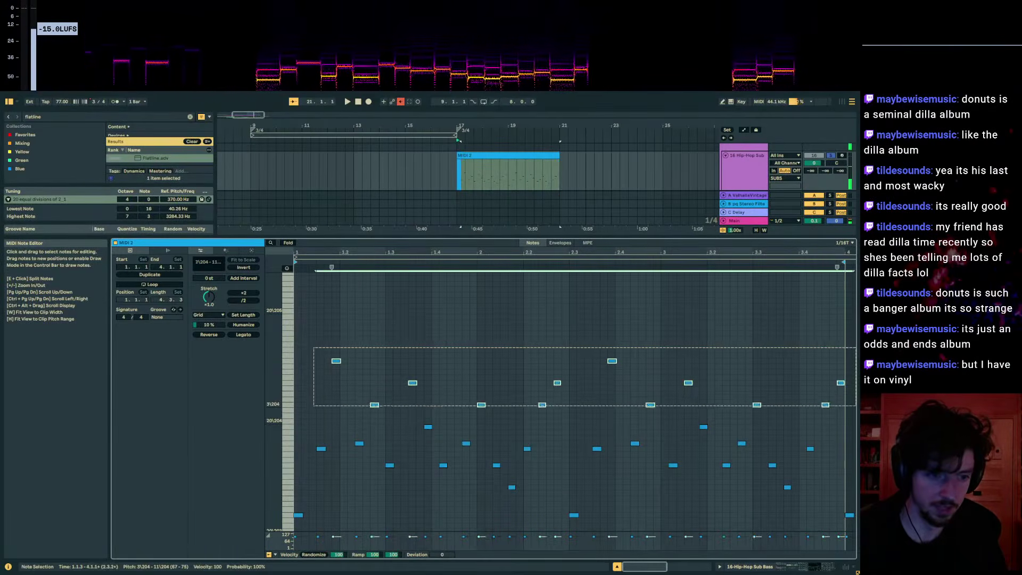
key(shift+Down)
key(space)
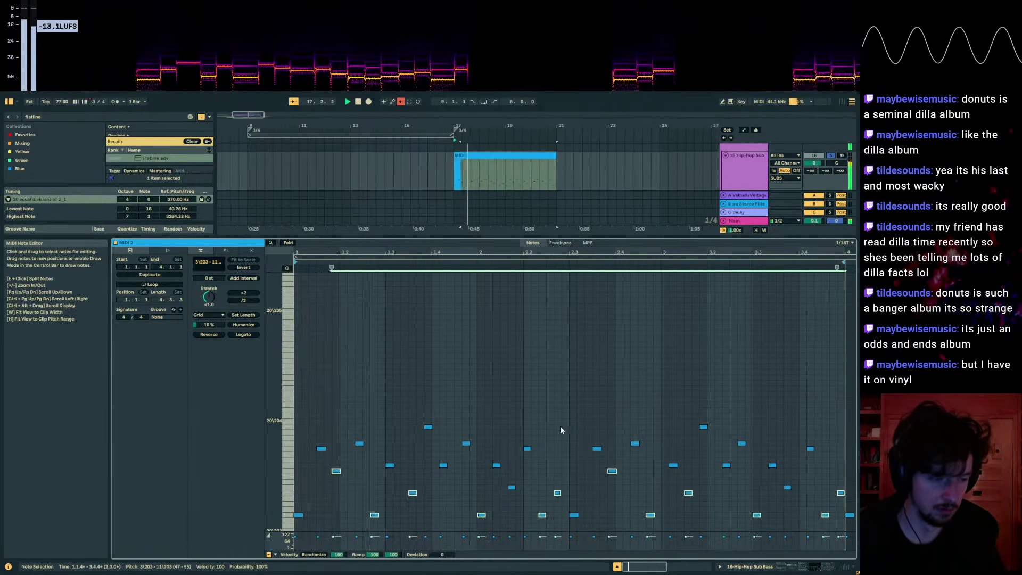
scroll(589, 427, down, 3)
drag(315, 368, 846, 411)
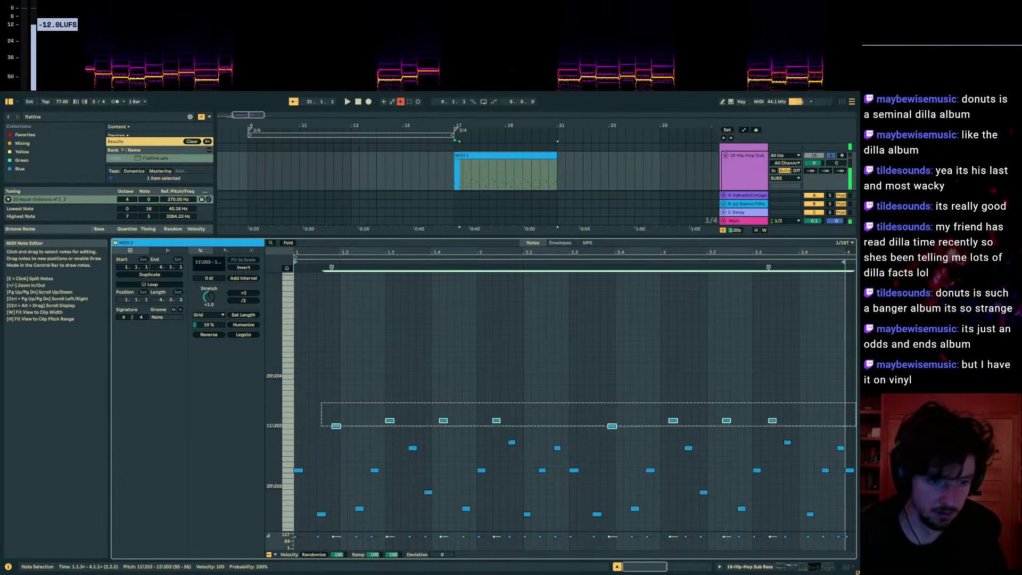
key(shift+Down)
key(space)
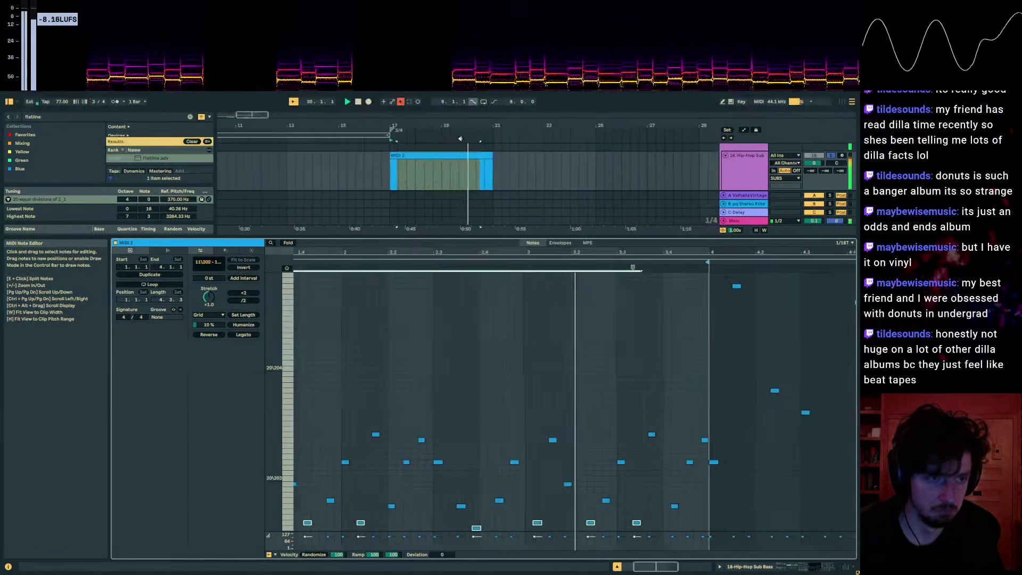
- Show the Hip-Hop Sub Bass rack, set its Release macro to 57 and play the clip
click(451, 155)
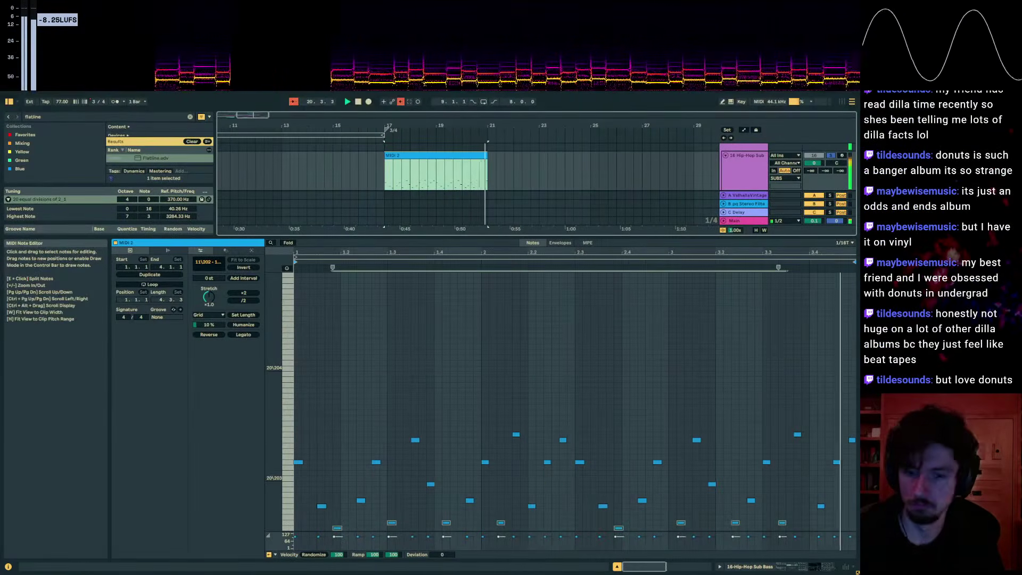
key(space)
key(shift+Tab)
key(space)
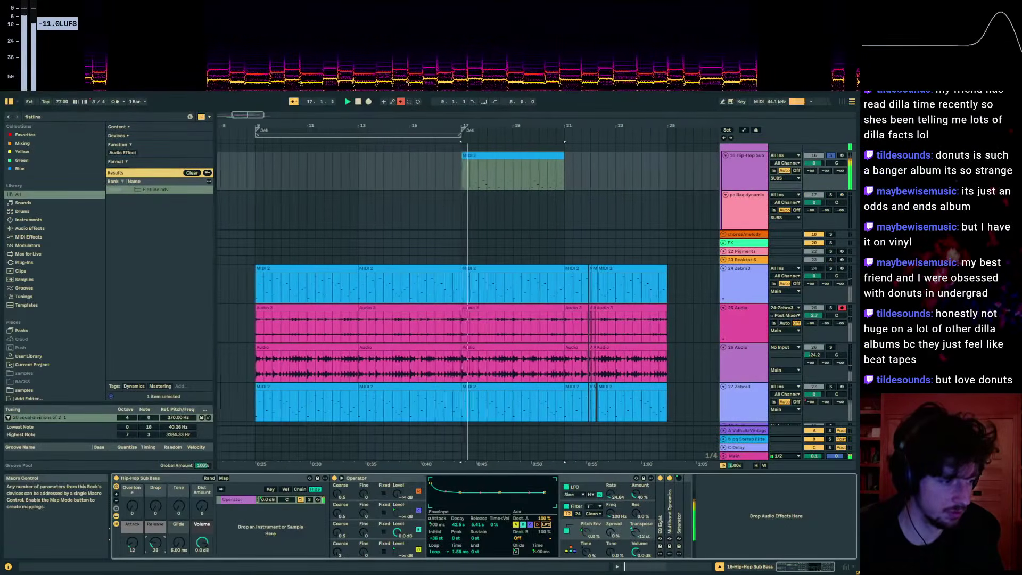
key(space)
click(131, 505)
key(space)
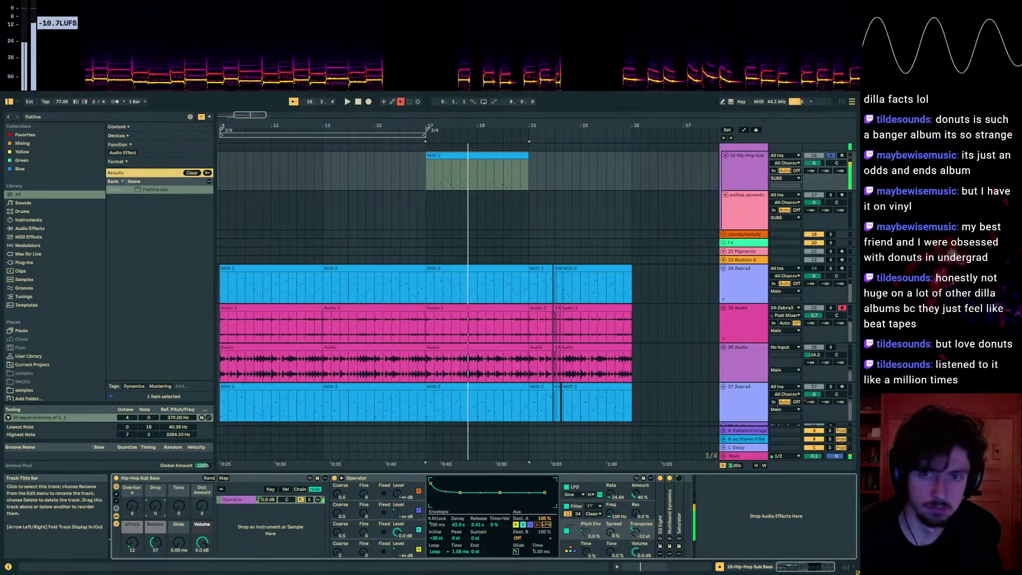
- Unsolo the Hip-Hop Sub track and play its bar 17 clip together with the other tracks
click(829, 156)
key(space)
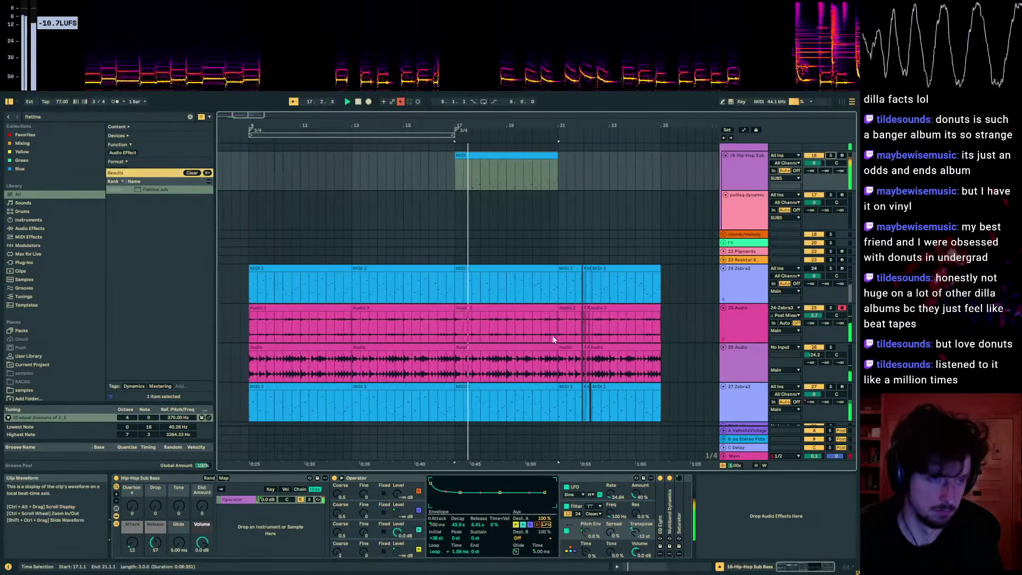
click(456, 154)
key(space)
key(space)
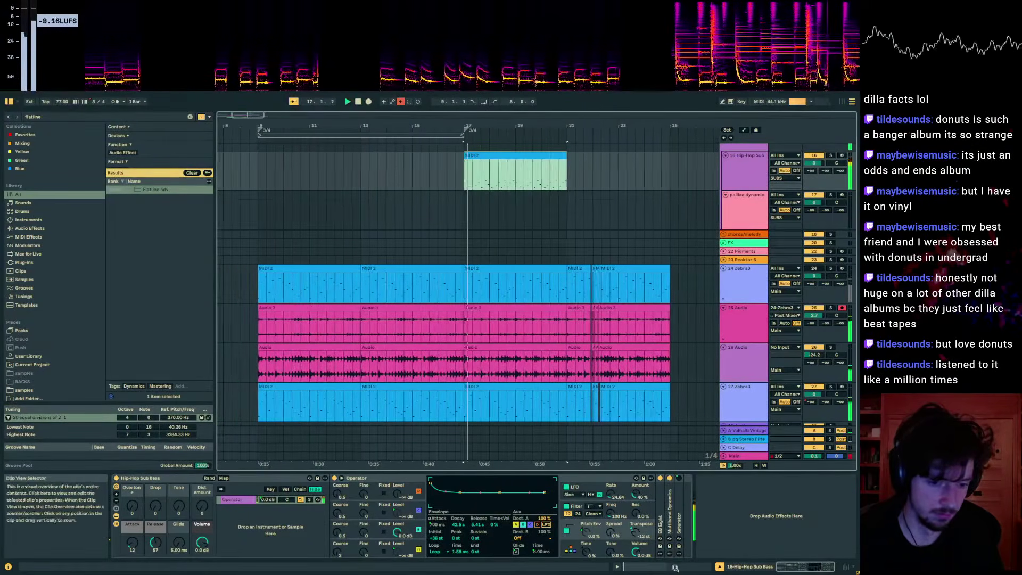
- Open the sub bass clip's notes and deactivate the notes between beats 1.2 and 1.3 while playing
double_click(468, 155)
key(space)
drag(376, 485, 358, 470)
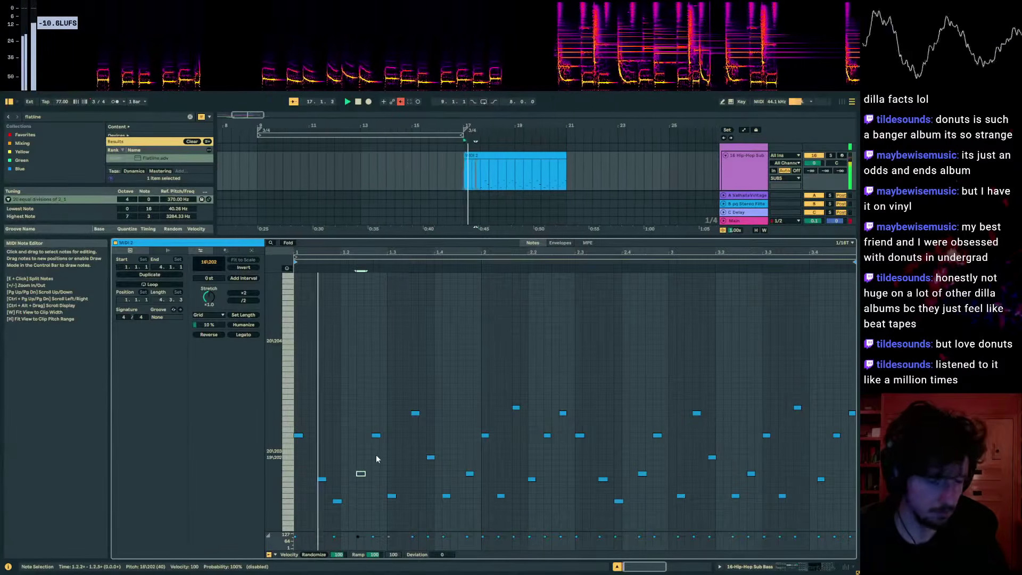
key(space)
click(376, 435)
key(0)
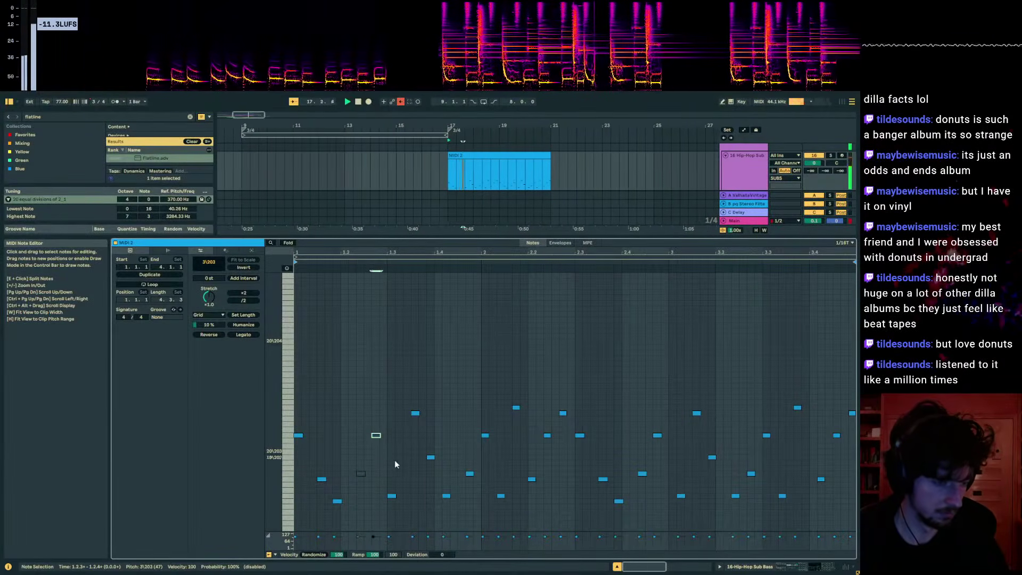
key(space)
- Reactivate the 16\202 note after beat 1.2, lengthen it past beat 1.3 and remove the higher note above its end
drag(413, 512, 344, 461)
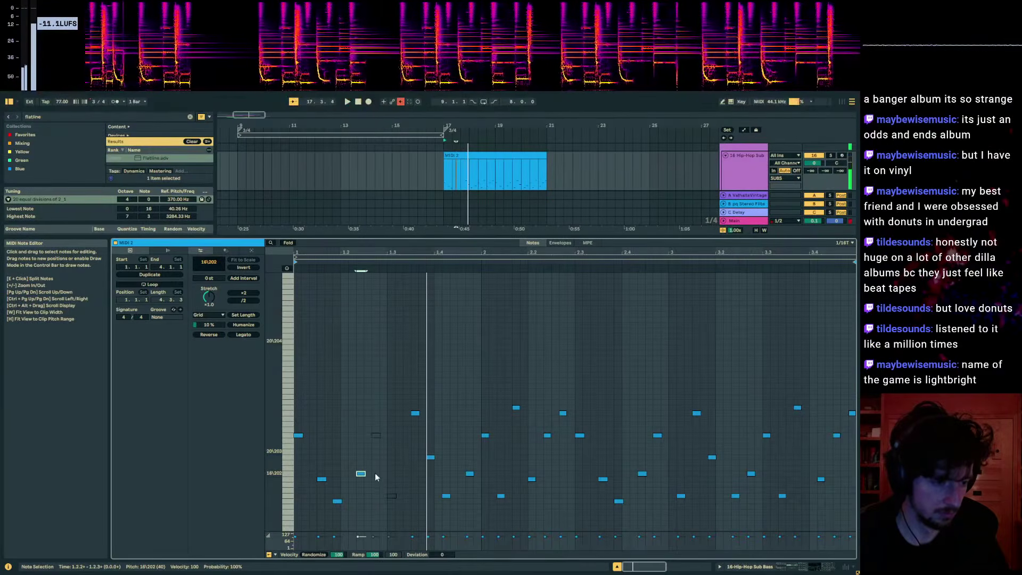
drag(365, 473, 394, 475)
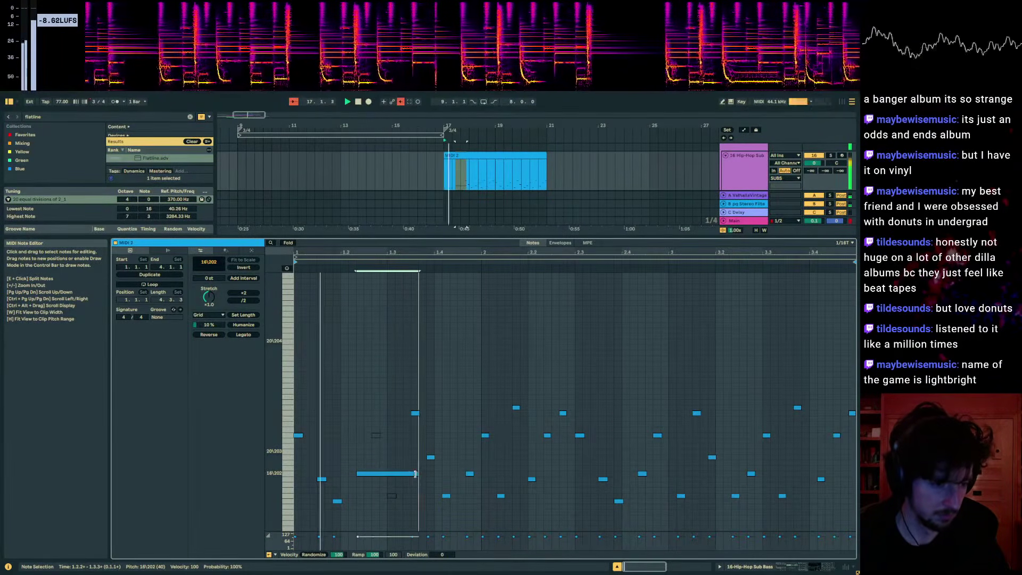
click(410, 420)
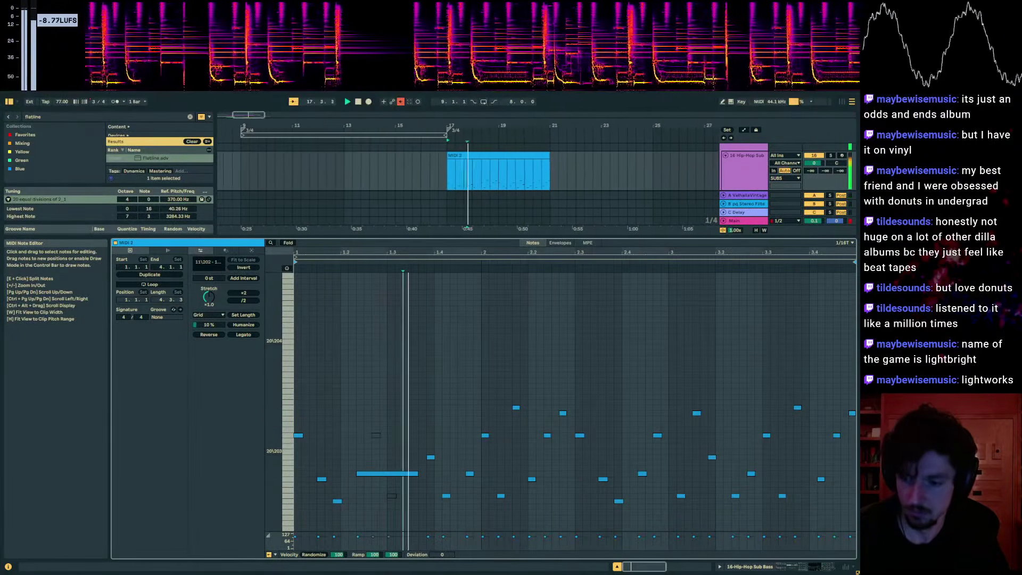
- Silence the sub bass notes around beat 1.4 up to bar 2 and play the line again
click(434, 457)
drag(434, 434, 446, 452)
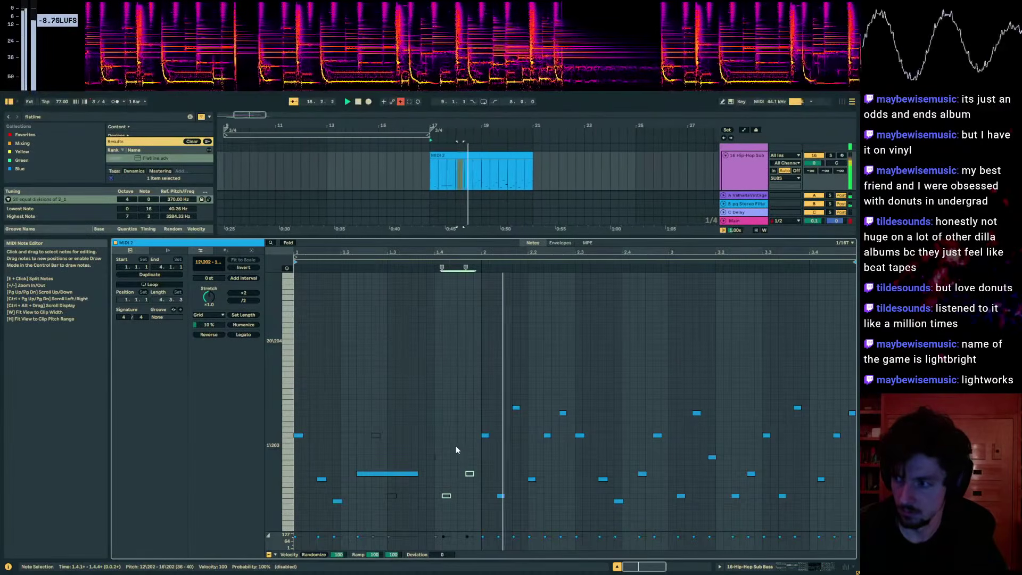
right_click(584, 392)
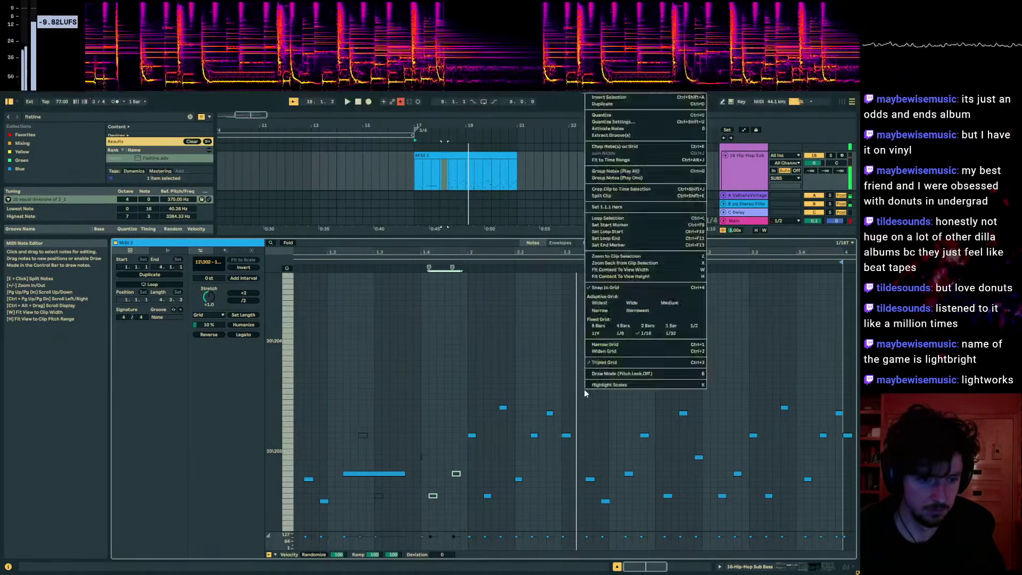
click(561, 379)
key(space)
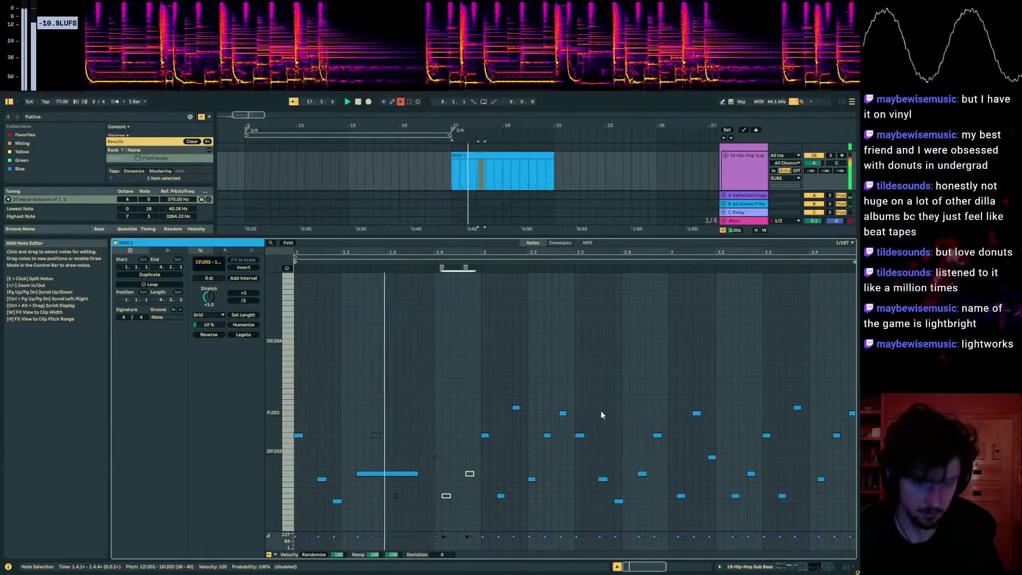
- Copy the edited opening phrase of the sub bass clip, paste it at beat 2.3 and play it
click(628, 423)
key(space)
drag(478, 409, 290, 554)
key(ctrl+c)
click(575, 392)
key(ctrl+v)
key(space)
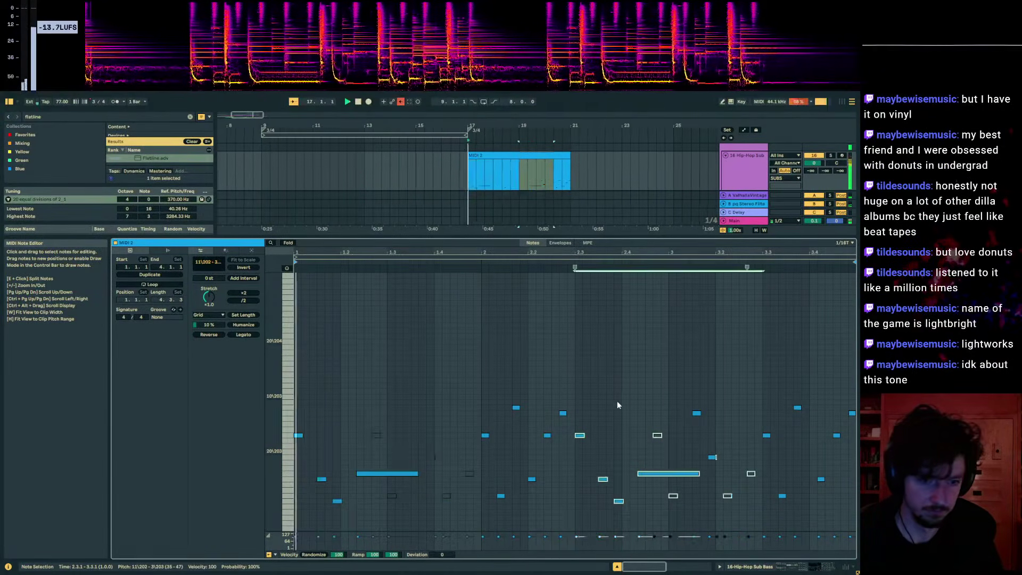
- Lower the long note of the pasted phrase by four scale steps to 12\202
click(692, 461)
click(669, 473)
key(Down)
key(Down)
key(Down)
key(Down)
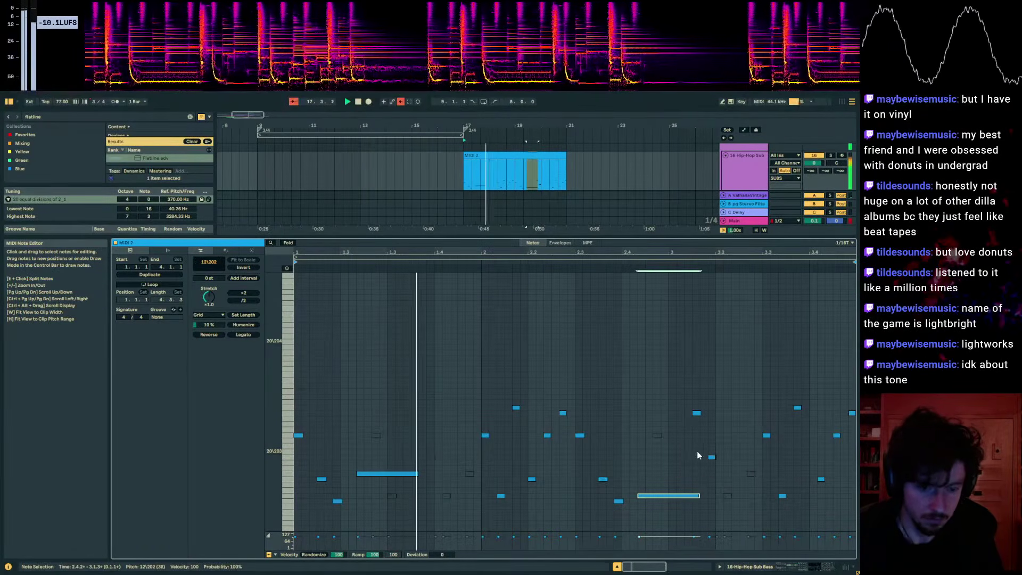
click(664, 458)
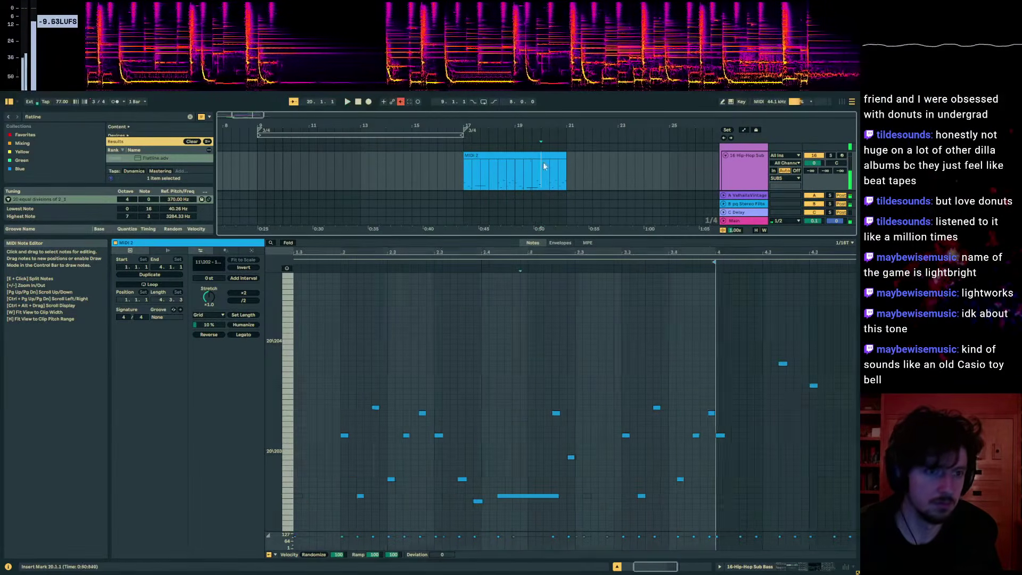
- Deactivate the two notes right after the second long sub bass note and play the clip from bar 17
click(543, 163)
click(534, 164)
click(535, 156)
click(535, 163)
click(535, 155)
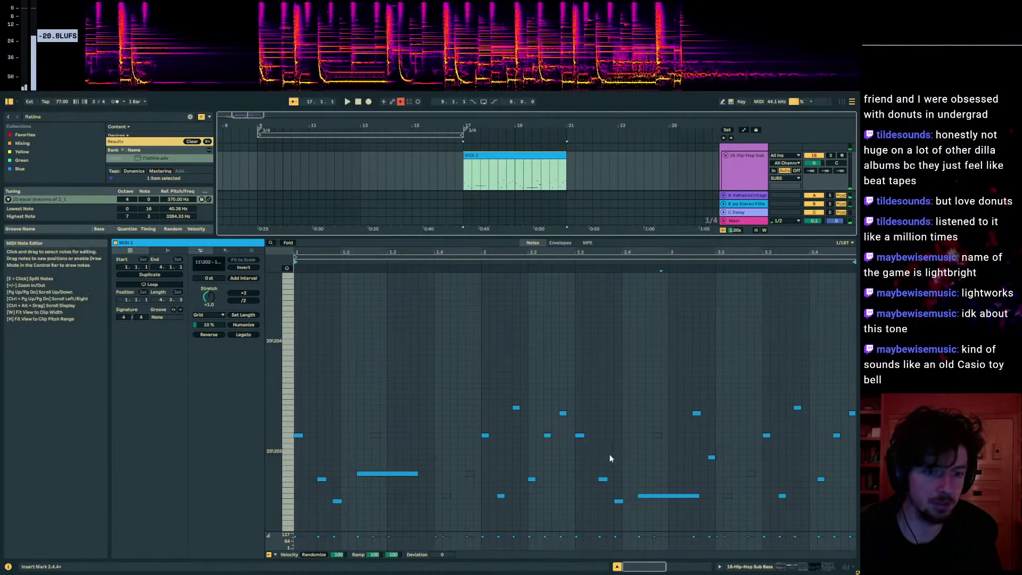
click(696, 413)
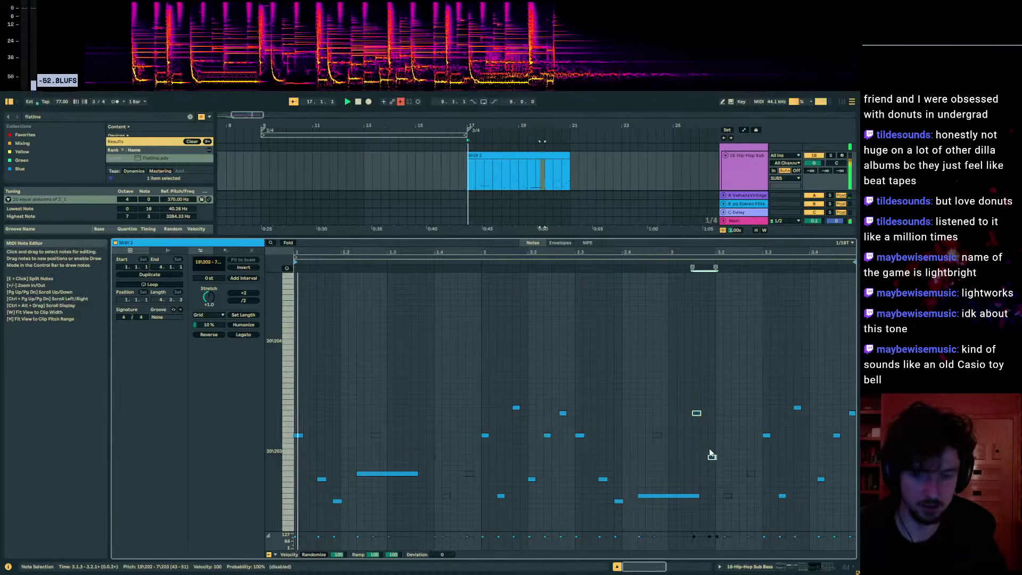
key(space)
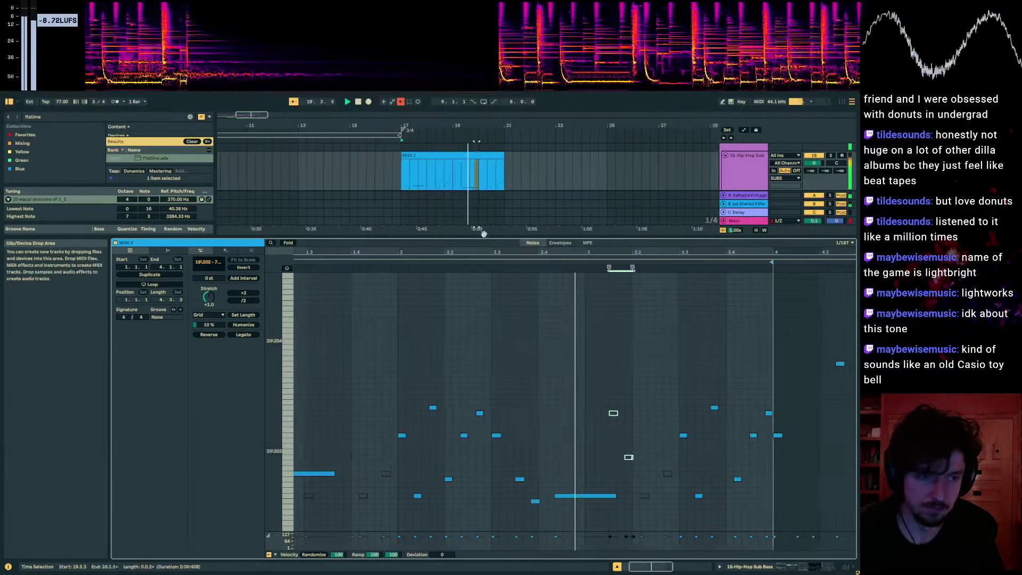
- Enlarge the arrangement and audition the 27 Zebra3 track from bar 9, first soloed and in the full mix
drag(484, 229, 482, 331)
scroll(424, 198, down, 2)
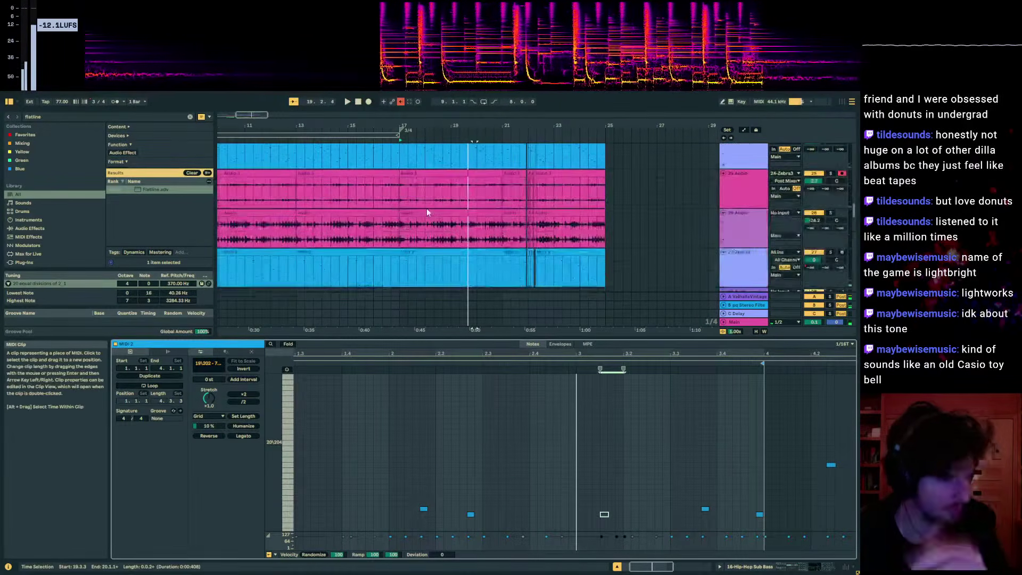
key(space)
click(416, 176)
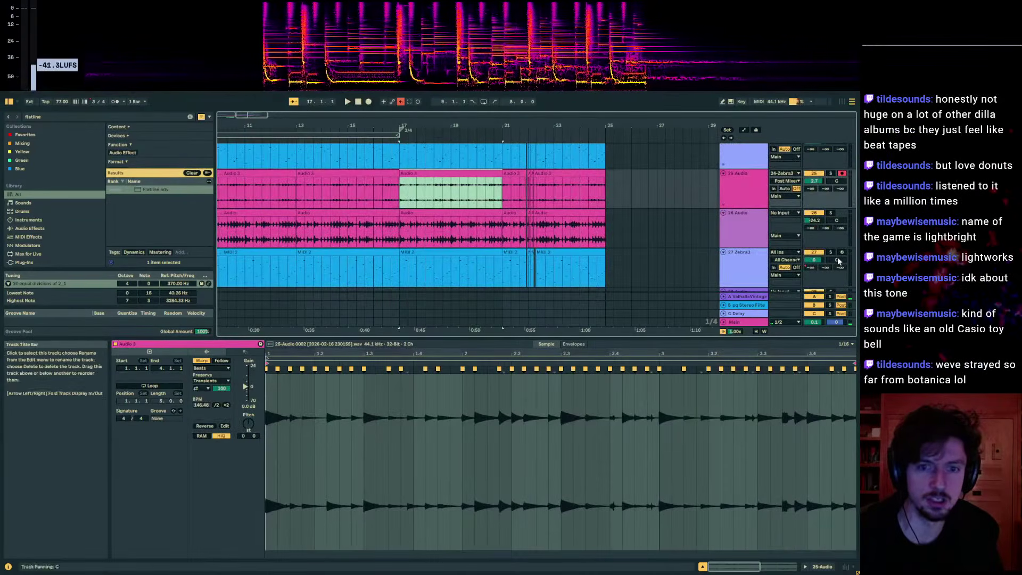
scroll(405, 229, left, 3)
click(254, 265)
key(space)
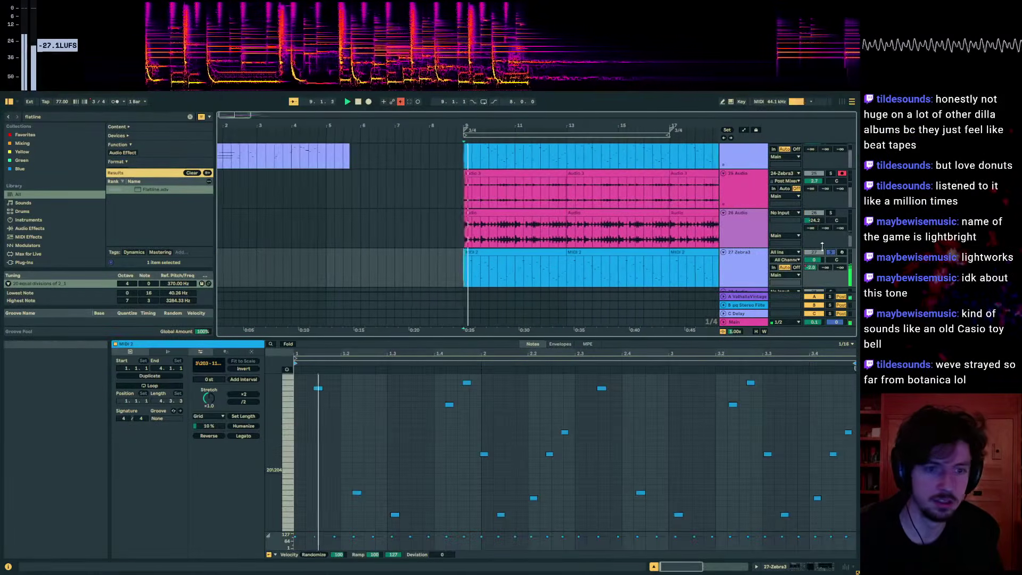
click(830, 251)
- Select and copy all 27 Zebra3 clips from bar 17 to bar 25
click(613, 274)
click(637, 275)
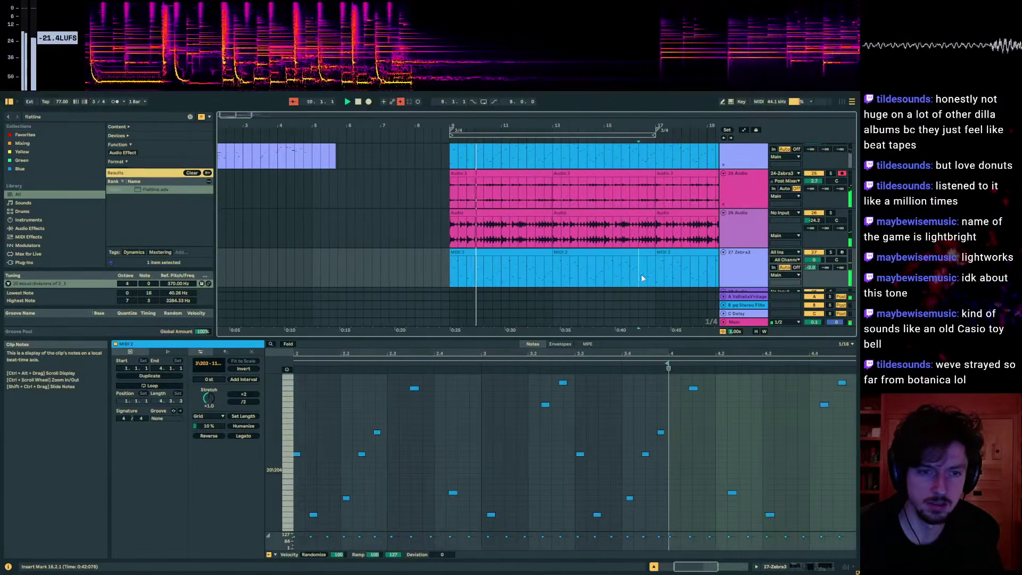
click(701, 251)
click(785, 274)
click(717, 240)
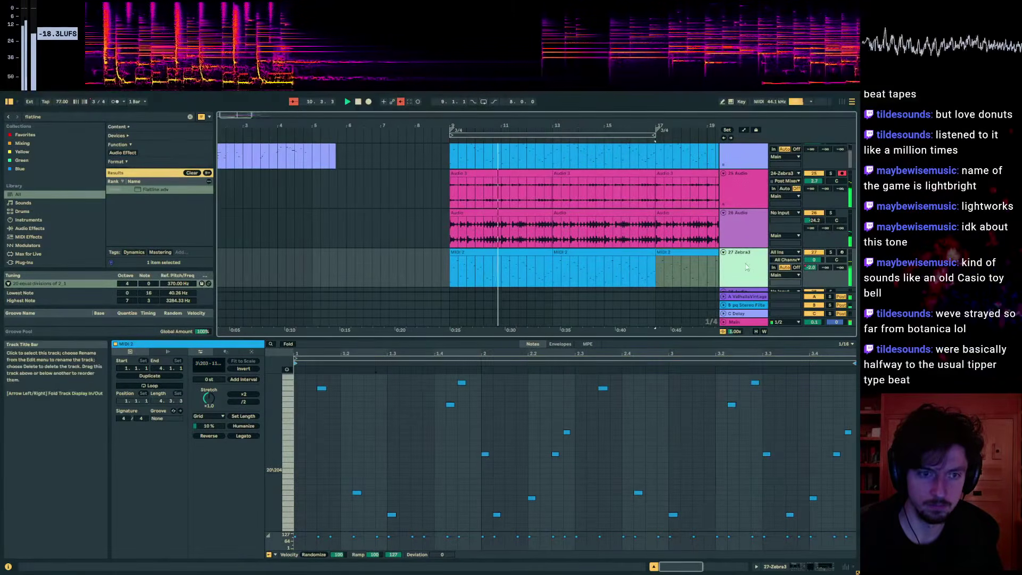
scroll(645, 119, right, 5)
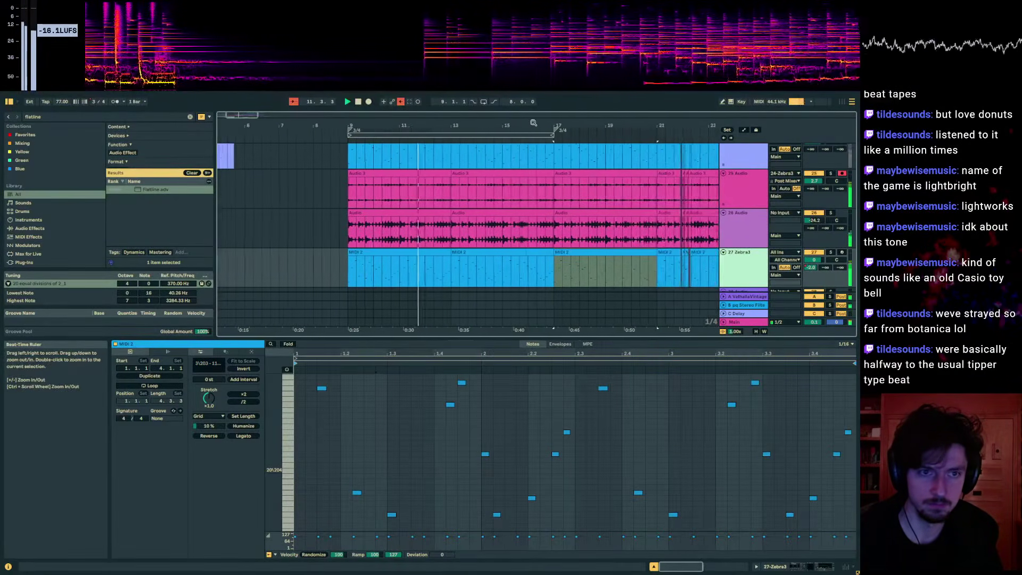
shift+click(641, 250)
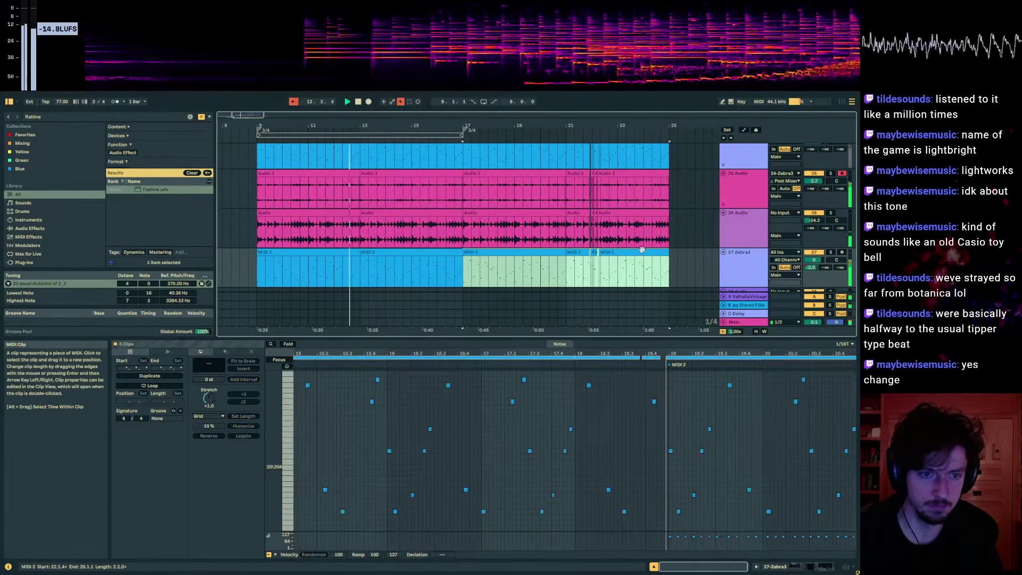
click(738, 259)
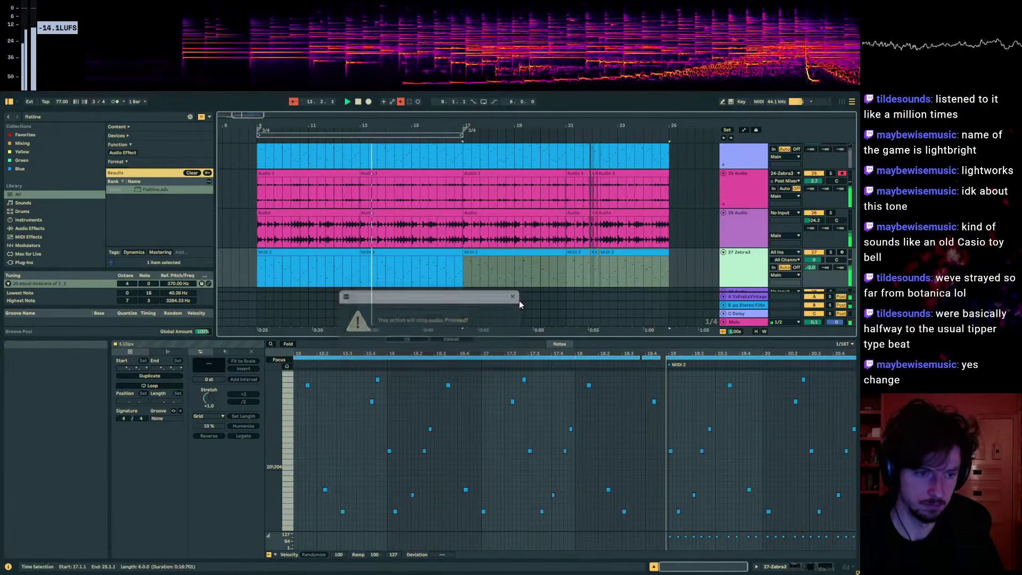
click(784, 259)
click(747, 262)
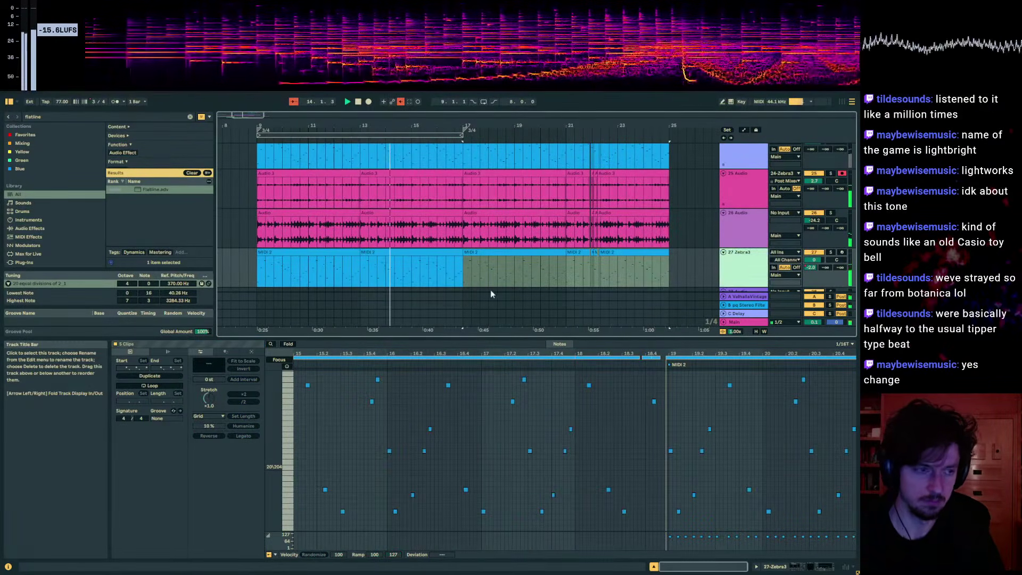
- Insert a new MIDI track below 27 Zebra3 and paste the copied clips into it at bar 17
key(ctrl+shift+t)
click(456, 283)
click(462, 277)
key(ctrl+v)
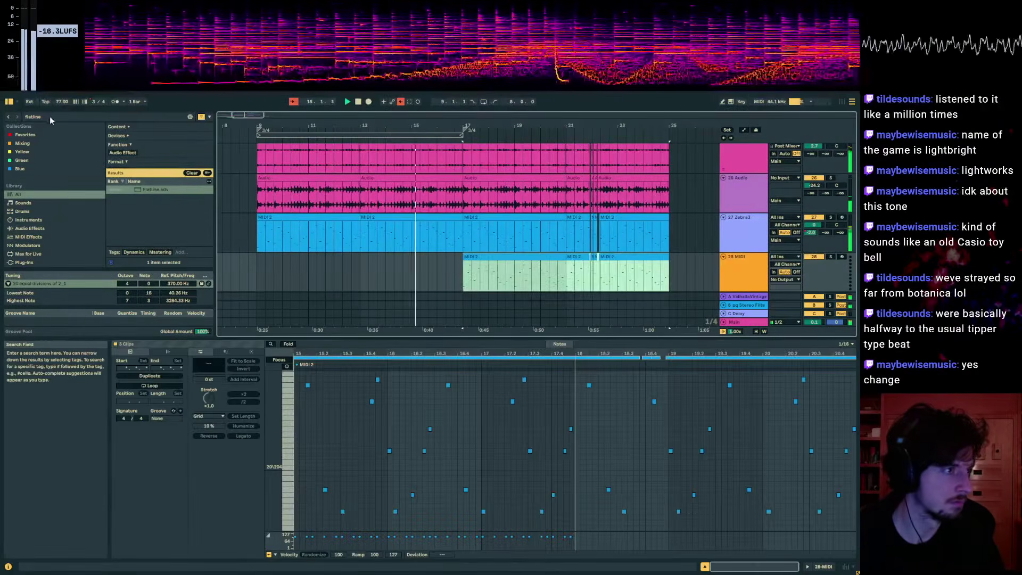
- Search the browser for "op", load Operator onto the new MIDI track and select the bar 17 clip on 27 Zebra3
key(ctrl+f)
text(op)
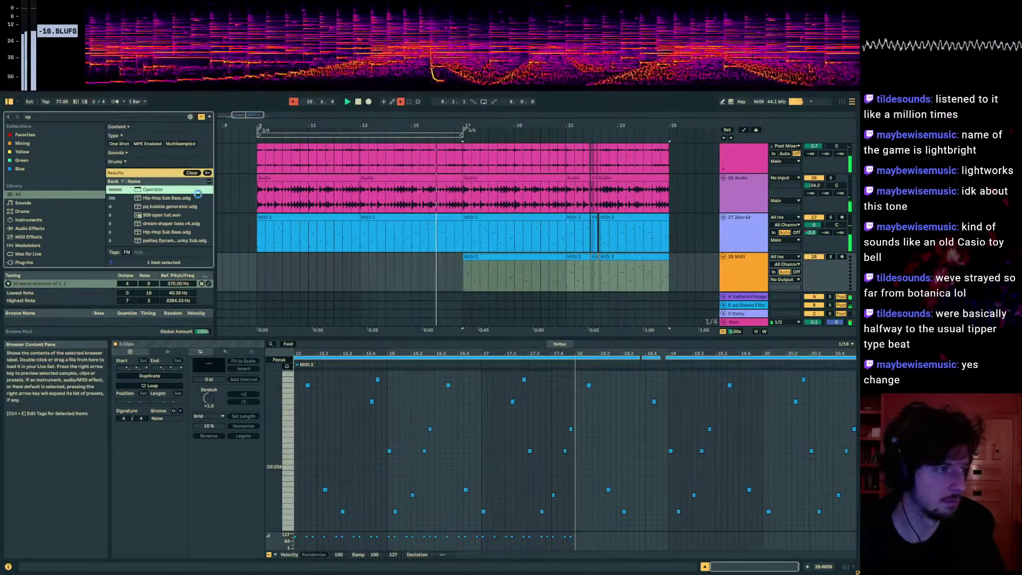
double_click(130, 190)
click(481, 220)
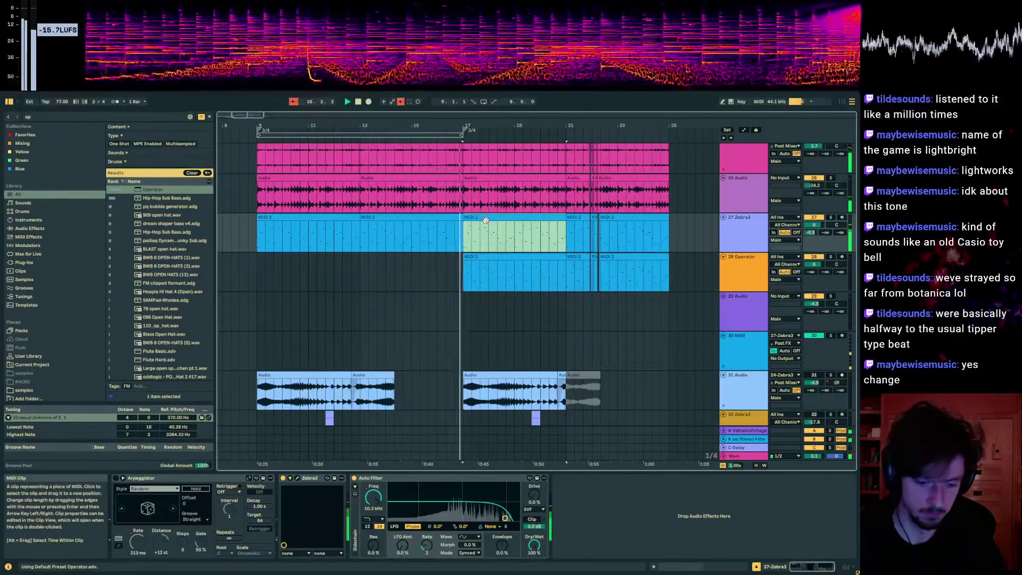
- With the bar 17 clip on 27 Zebra3 deactivated, lower 28 Operator to about -3.8 dB and drop its envelope's sustain for a plucked decay
drag(814, 263, 814, 258)
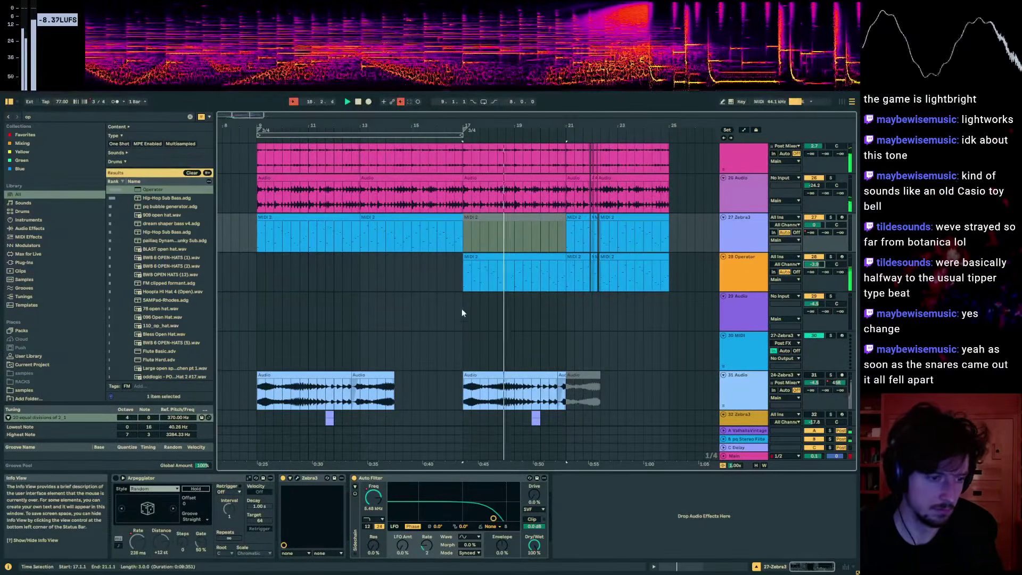
click(469, 269)
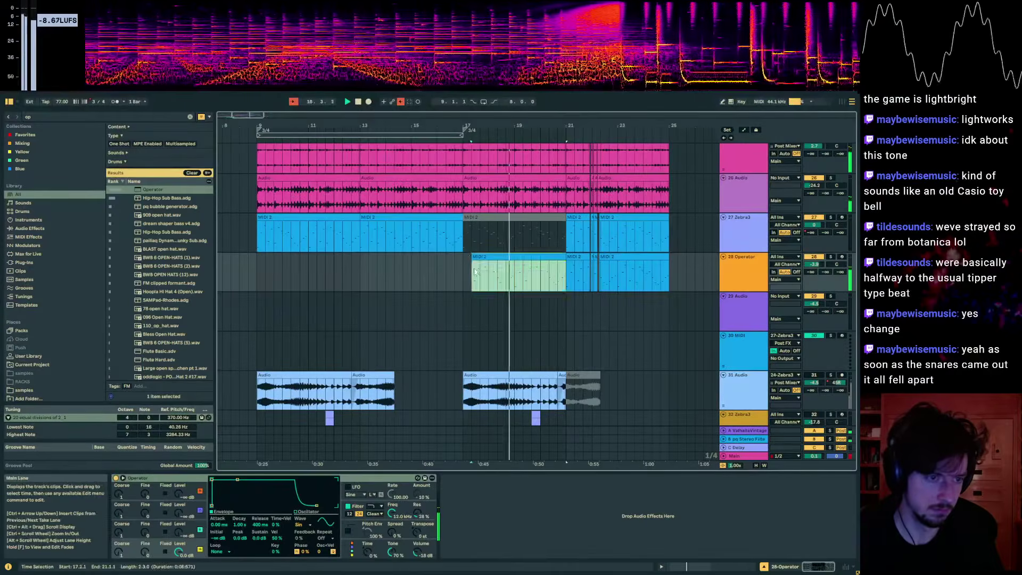
click(526, 258)
drag(237, 479, 237, 505)
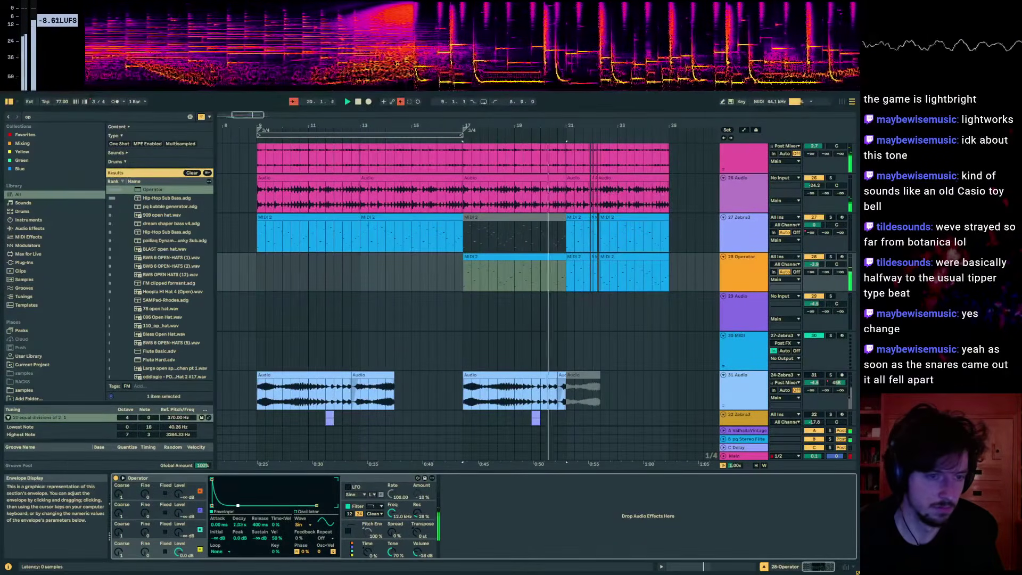
- Reactivate the 27 Zebra3 clip between bars 17 and 21 and stop playback
drag(564, 232, 466, 231)
click(525, 258)
key(space)
key(0)
- Lower the Auto Filter frequency automation at bar 17 on 27 Zebra3 and play the section back
click(467, 250)
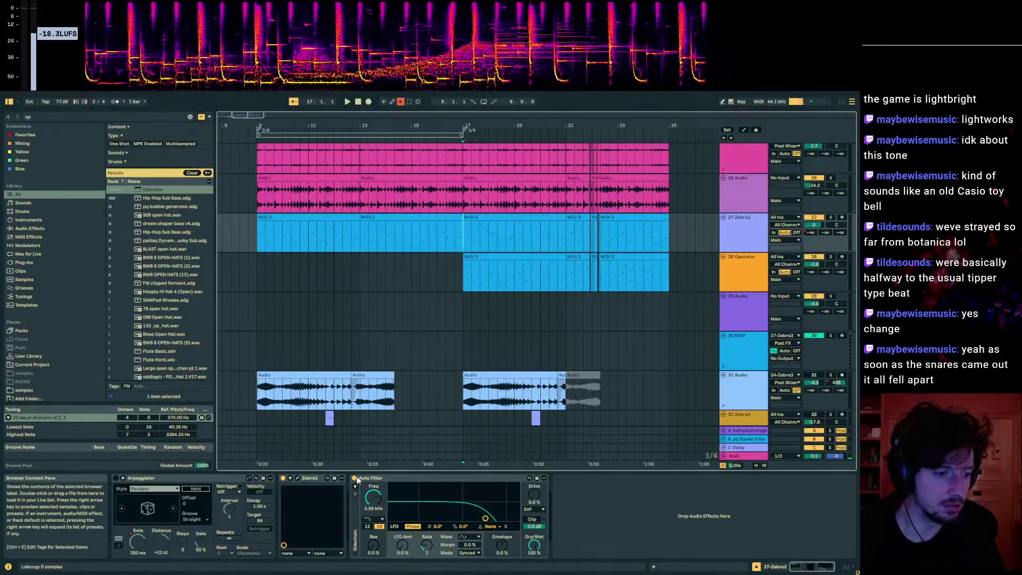
click(379, 492)
key(a)
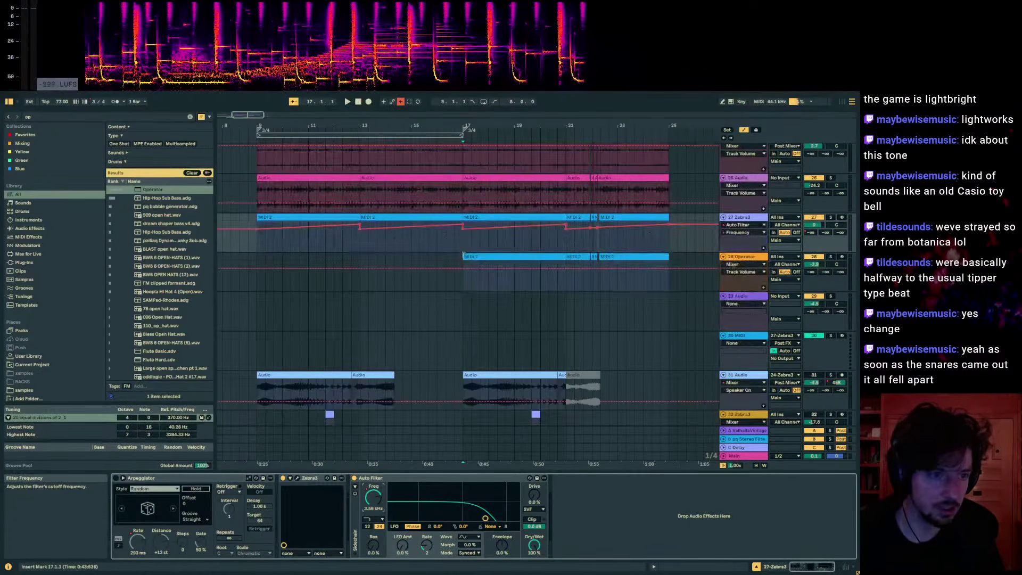
drag(463, 229, 463, 235)
key(space)
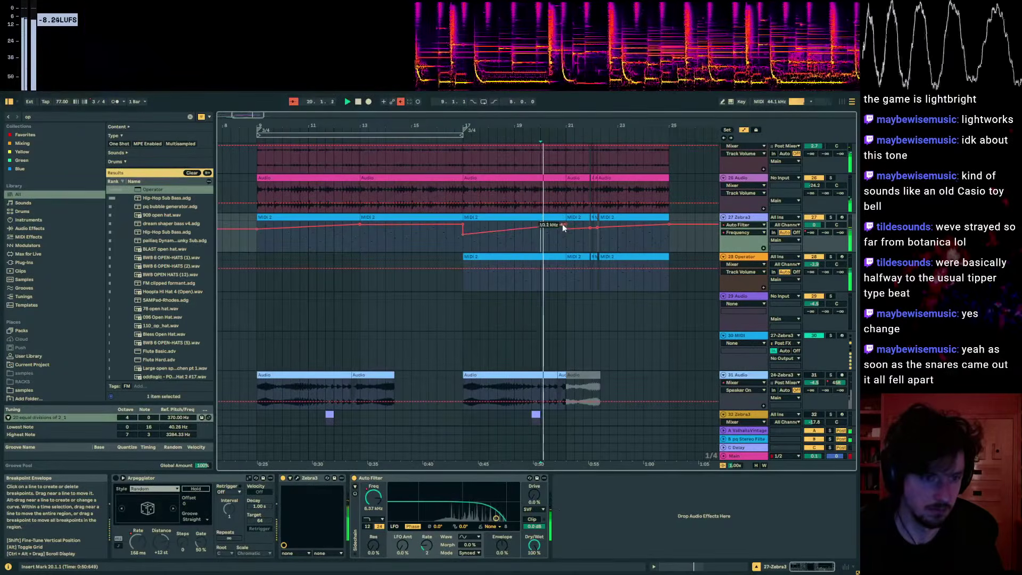
- Search the browser for "delay" and add Delay after the Auto Filter on 27 Zebra3
click(63, 118)
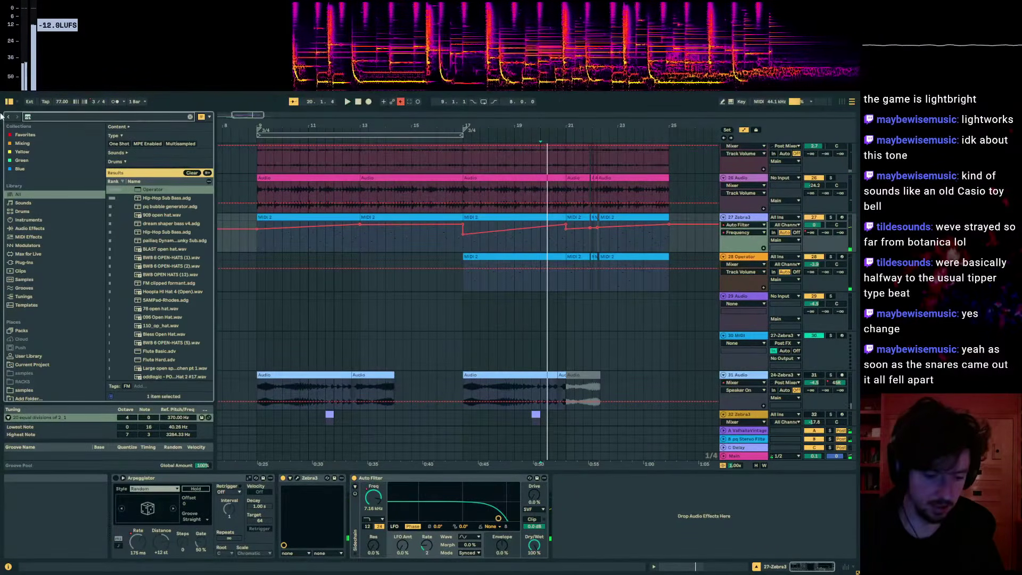
text(delay)
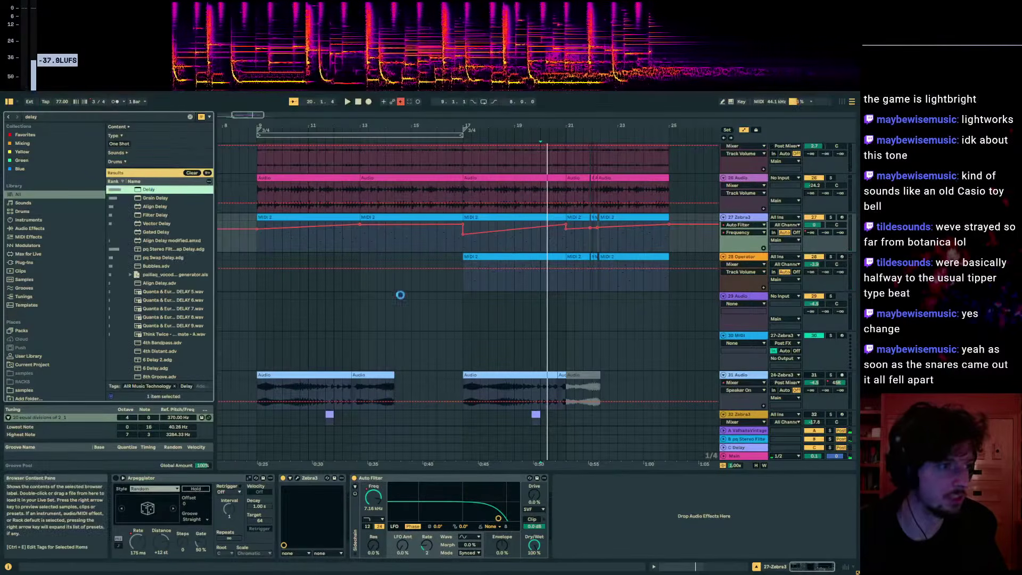
click(703, 521)
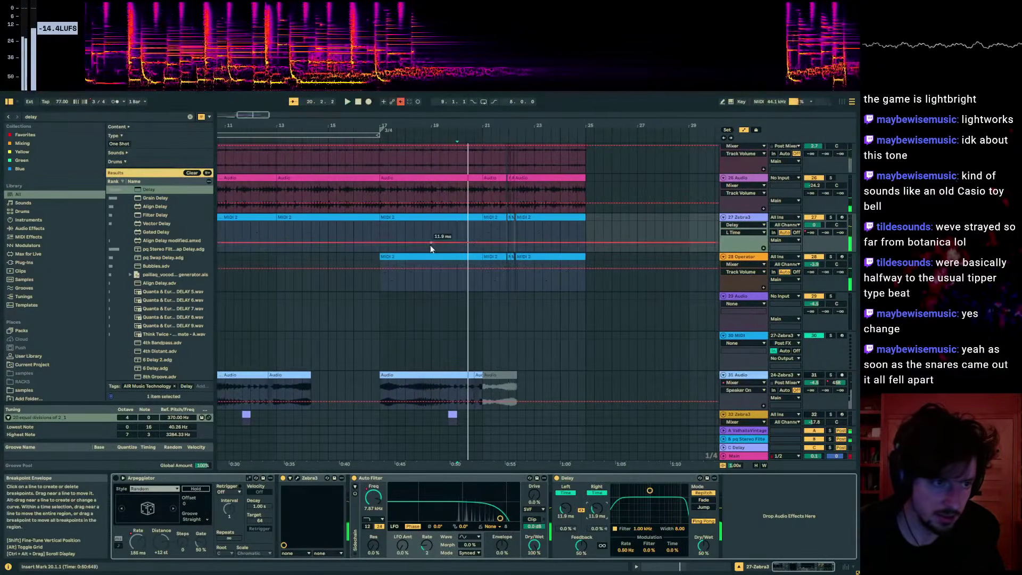
- Automate the Delay's left time and dry/wet on 27 Zebra3 to rise from bar 19 to bar 21, and audition from bar 15
drag(430, 245, 431, 255)
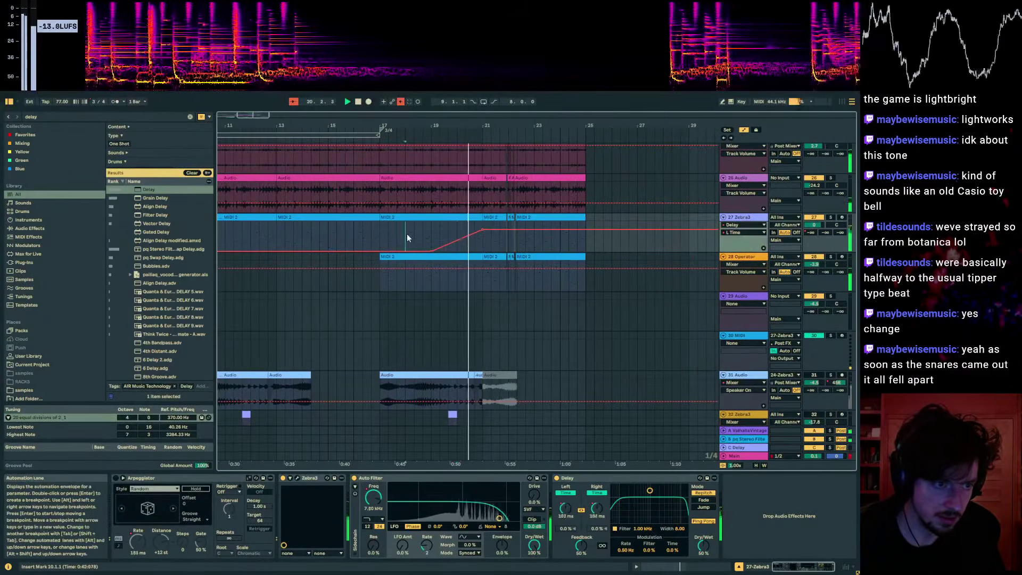
click(704, 546)
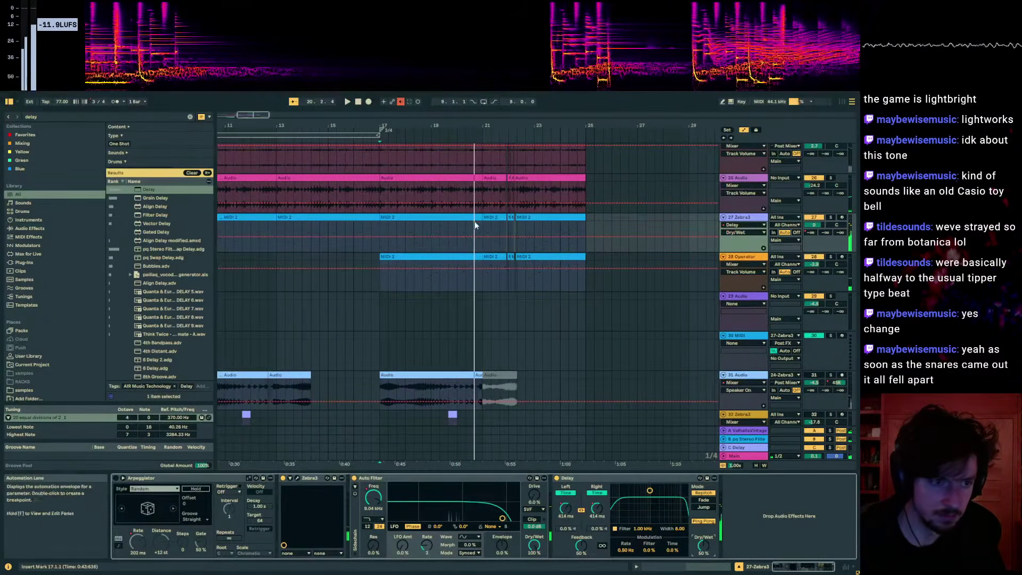
click(481, 236)
click(345, 217)
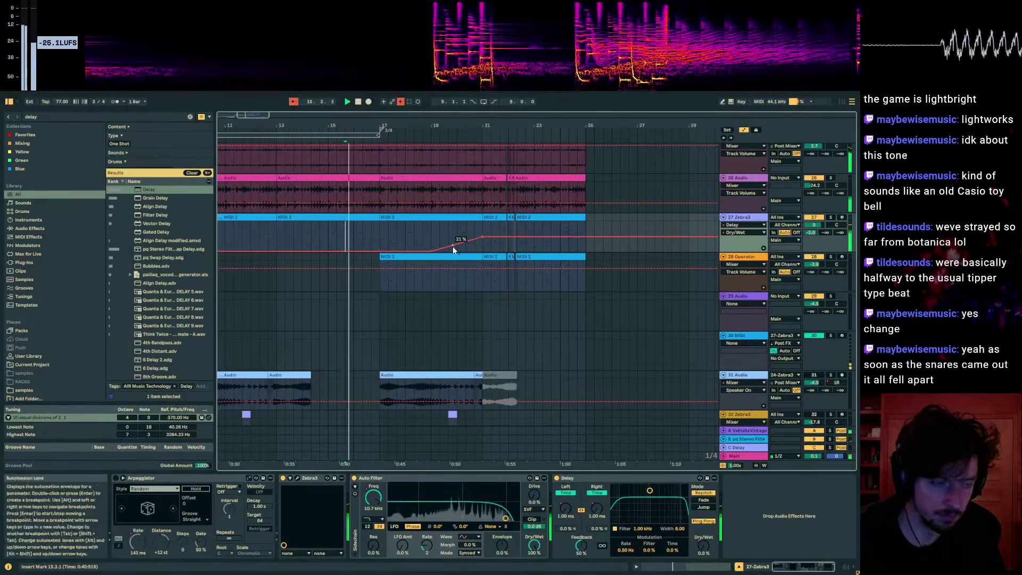
- Duplicate the bar 17 clip on 27 Zebra3 over bars 21 to 25 and try trimming the 35 Audio clip to end at bar 20
key(a)
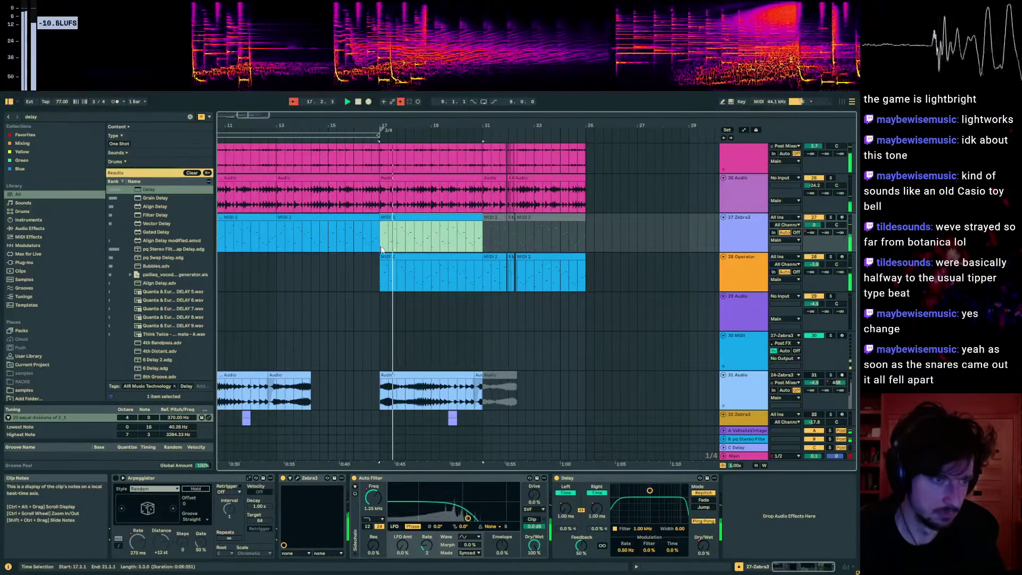
scroll(479, 276, down, 5)
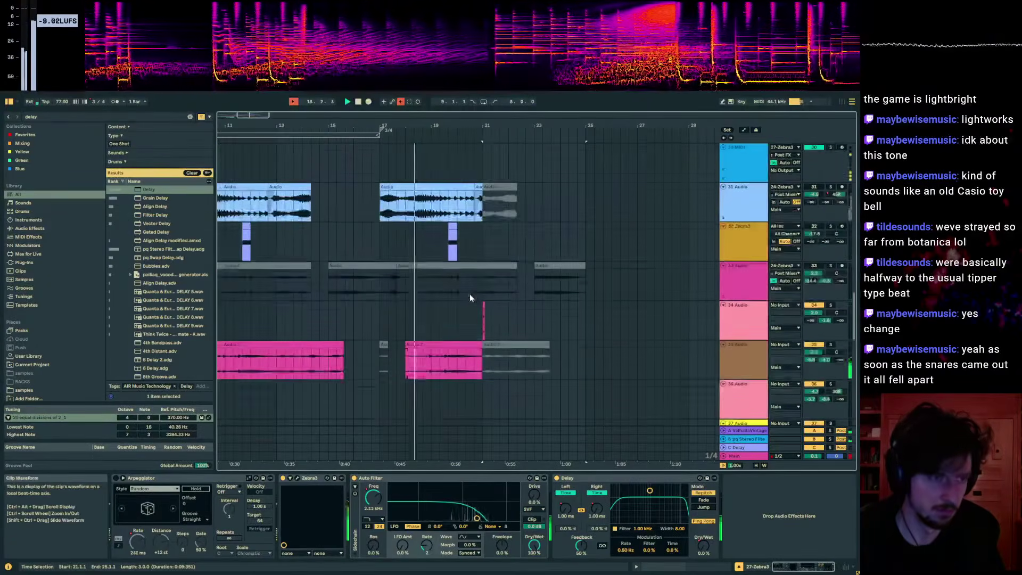
scroll(478, 263, down, 3)
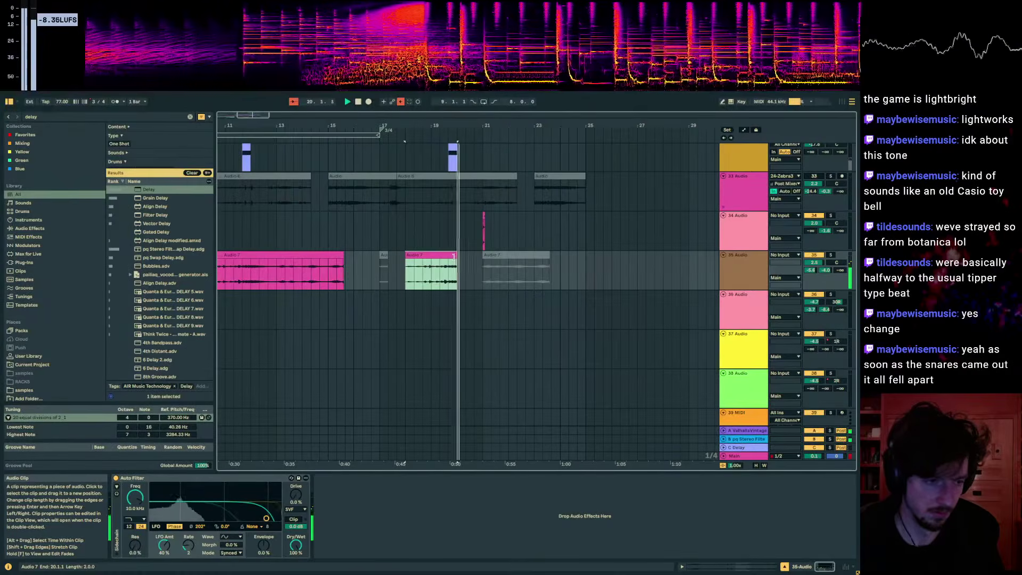
scroll(478, 257, up, 8)
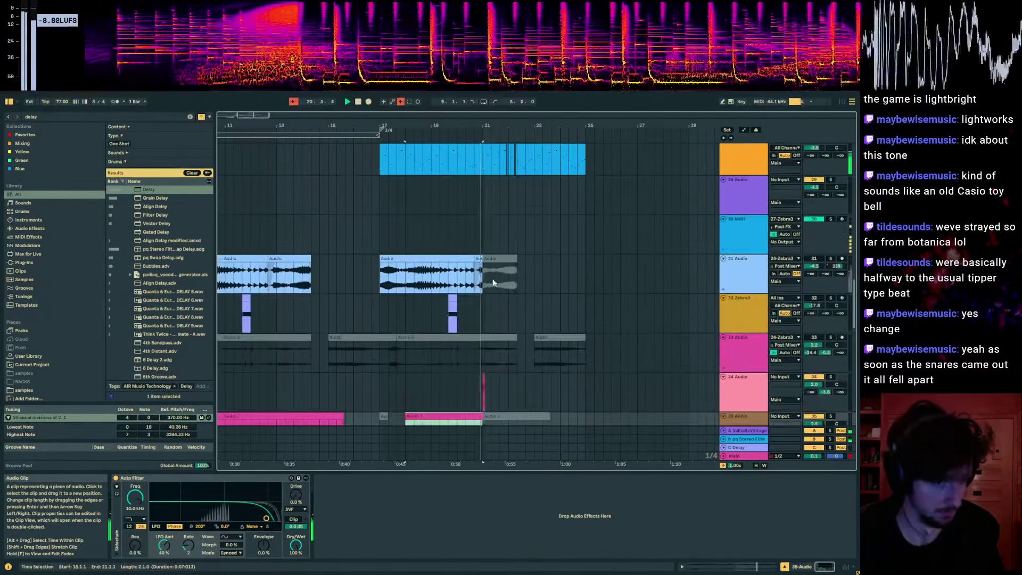
click(482, 236)
key(space)
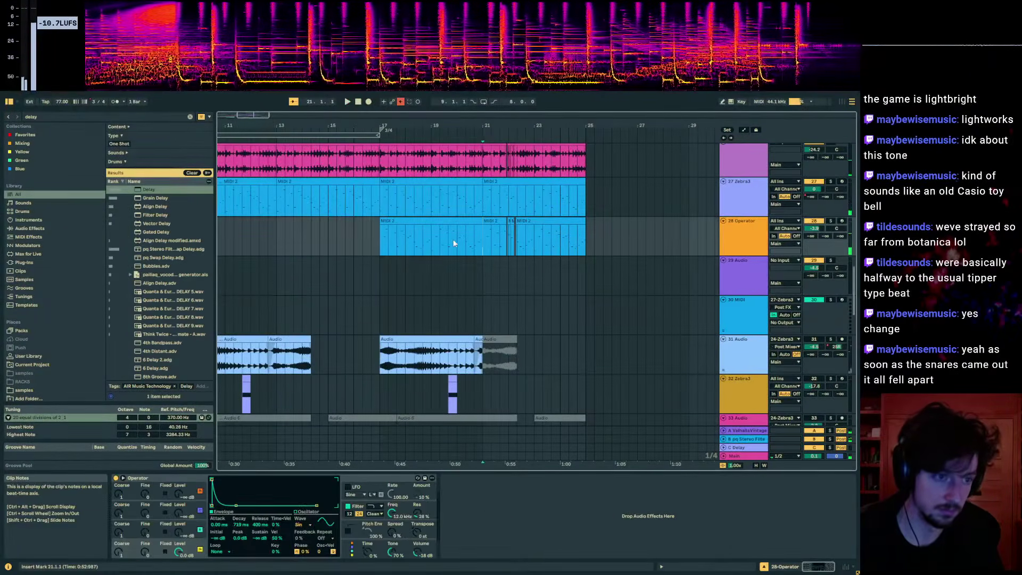
- Reshape the Delay's left time automation on 27 Zebra3 to peak at bar 20 and fall towards bar 21, and audition it
click(452, 201)
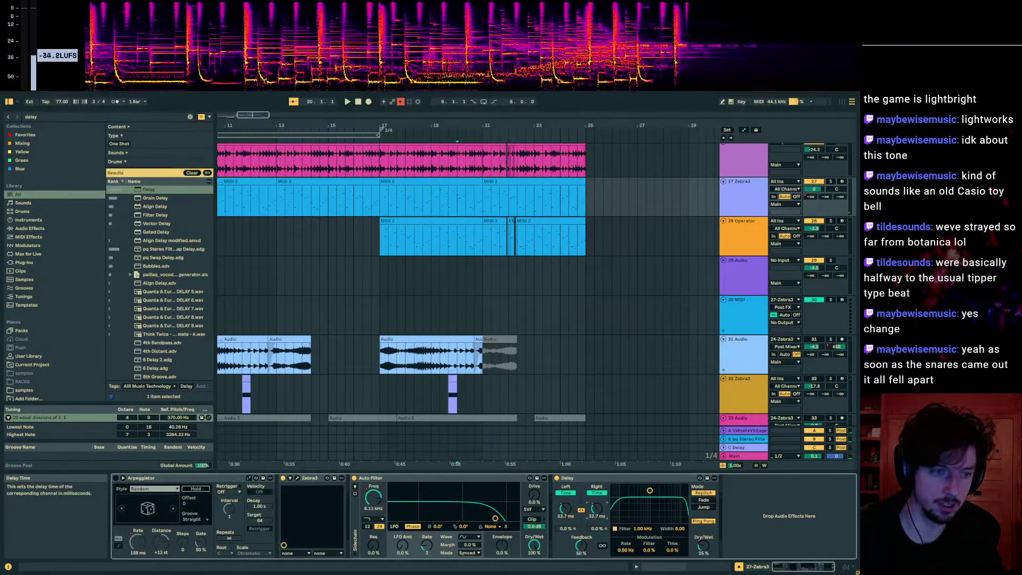
key(a)
drag(458, 201, 457, 196)
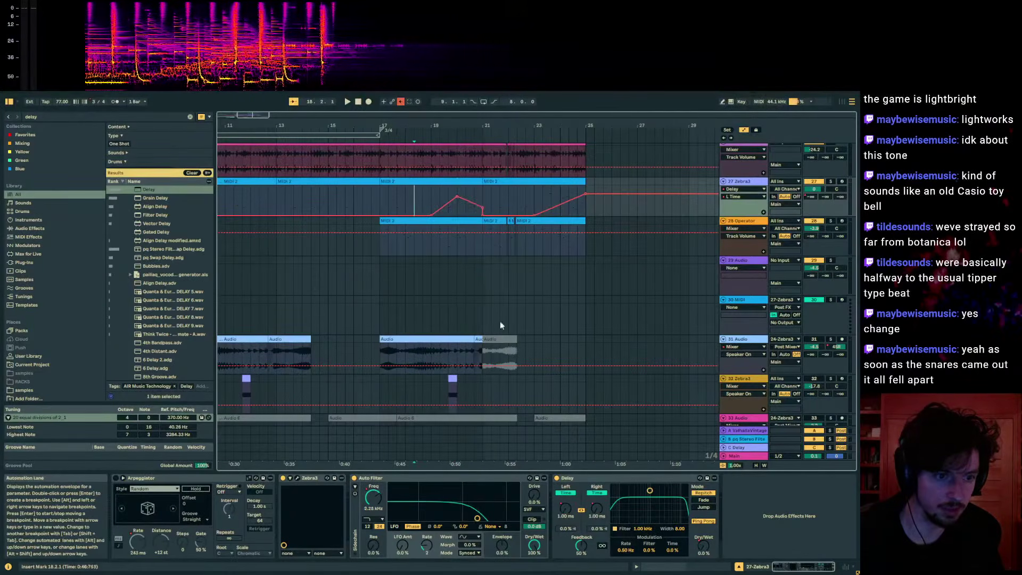
key(space)
- Curve the Delay's feedback automation upward from bar 20 to bar 21, and duplicate bars 17 to 21 of 27 Zebra3 over bars 21 to 25
click(578, 545)
click(492, 200)
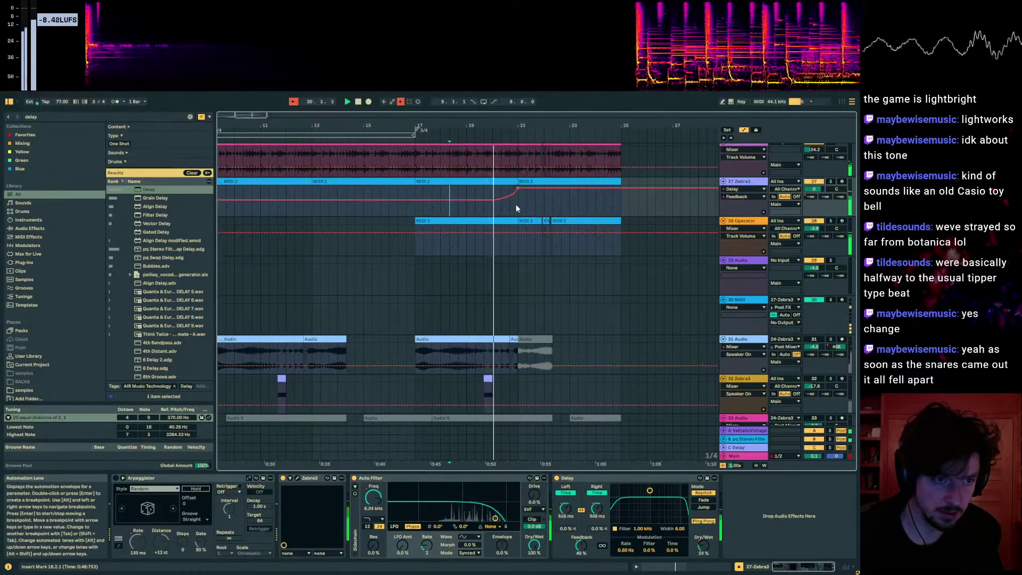
drag(412, 209, 416, 209)
key(ctrl+d)
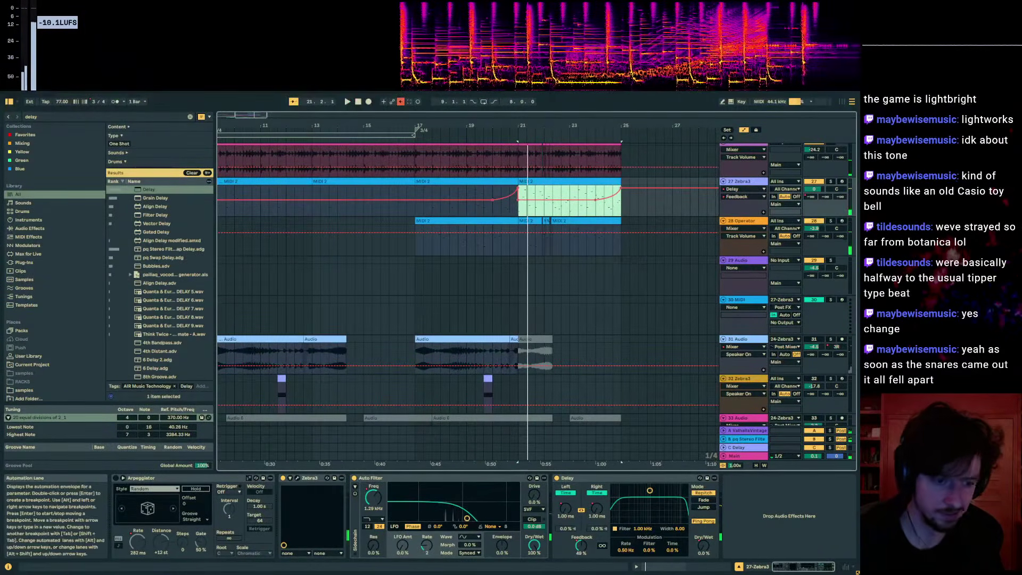
- Move the first peak of the Delay's left time automation to bar 19 with a ramp from bar 17, and play it back
click(596, 512)
key(ctrl+v)
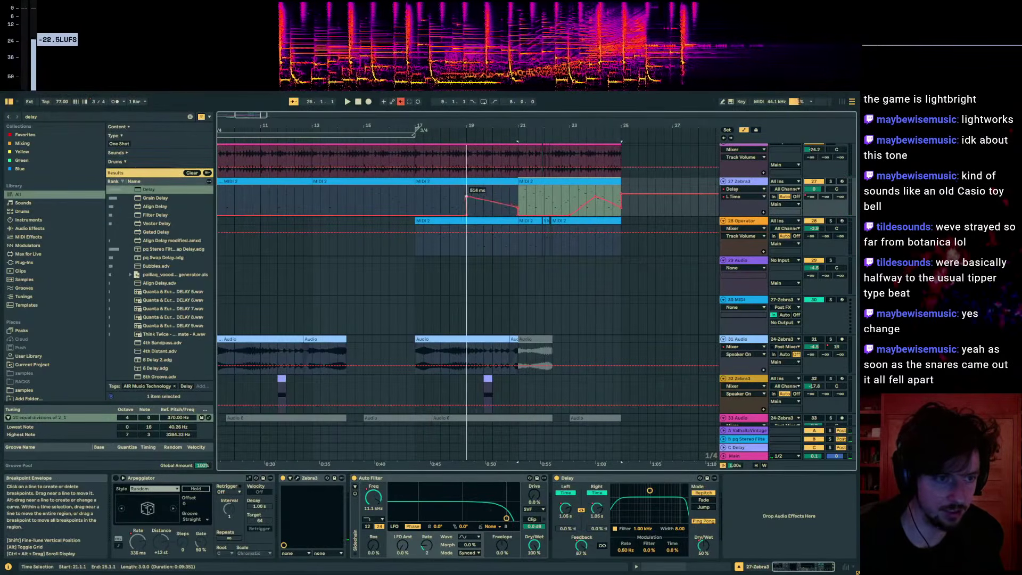
click(466, 194)
key(space)
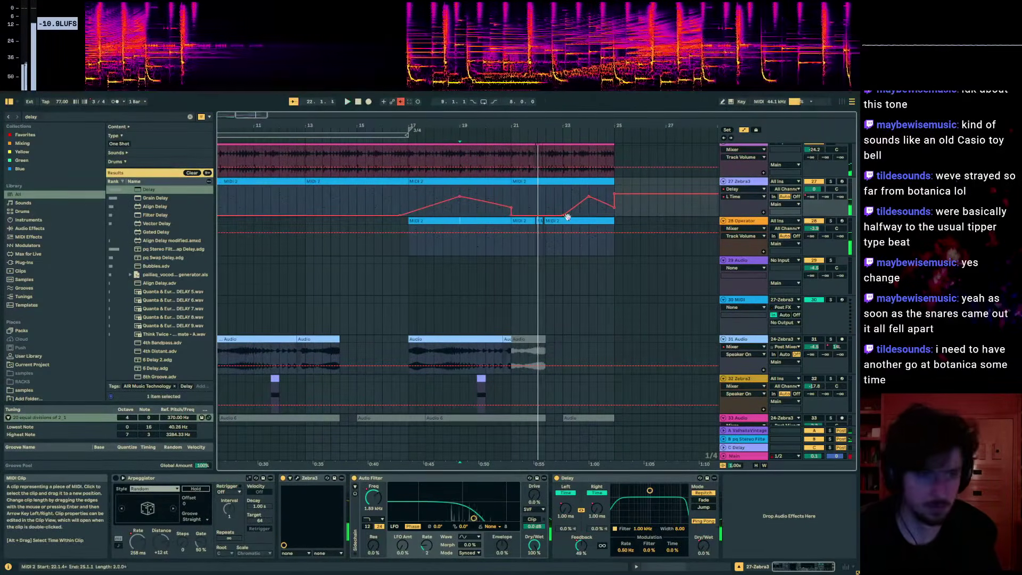
click(518, 201)
- Duplicate the 16 Hip-Hop Sub clip from bar 17 to bar 21 and lower the SUBS group's volume slightly
scroll(521, 245, up, 12)
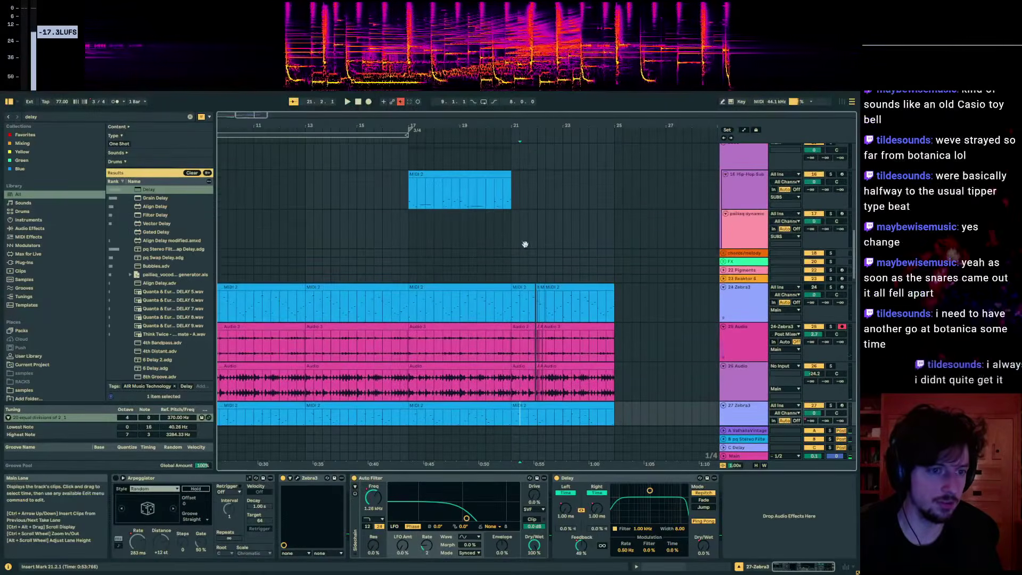
click(514, 249)
click(474, 216)
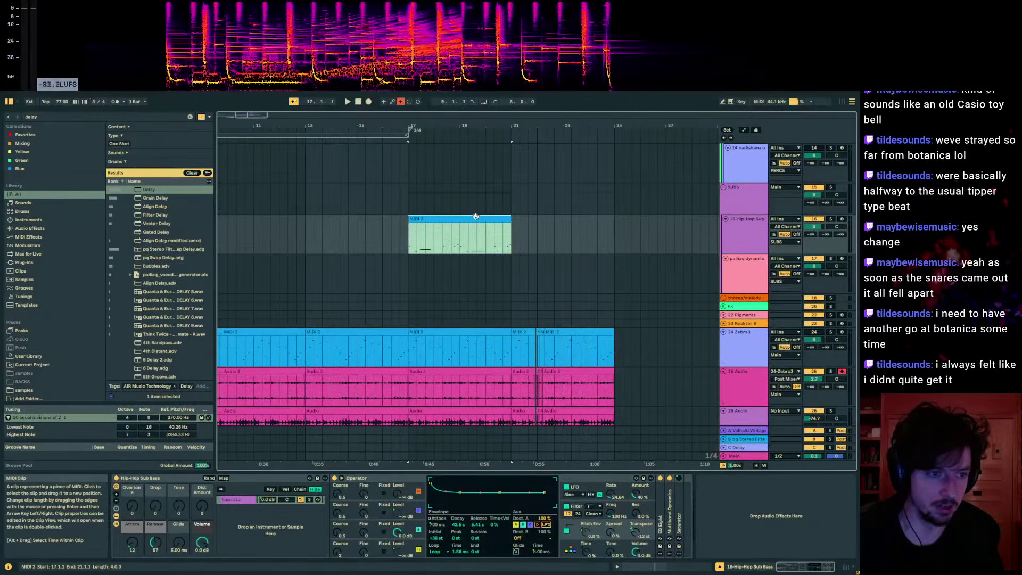
key(ctrl+d)
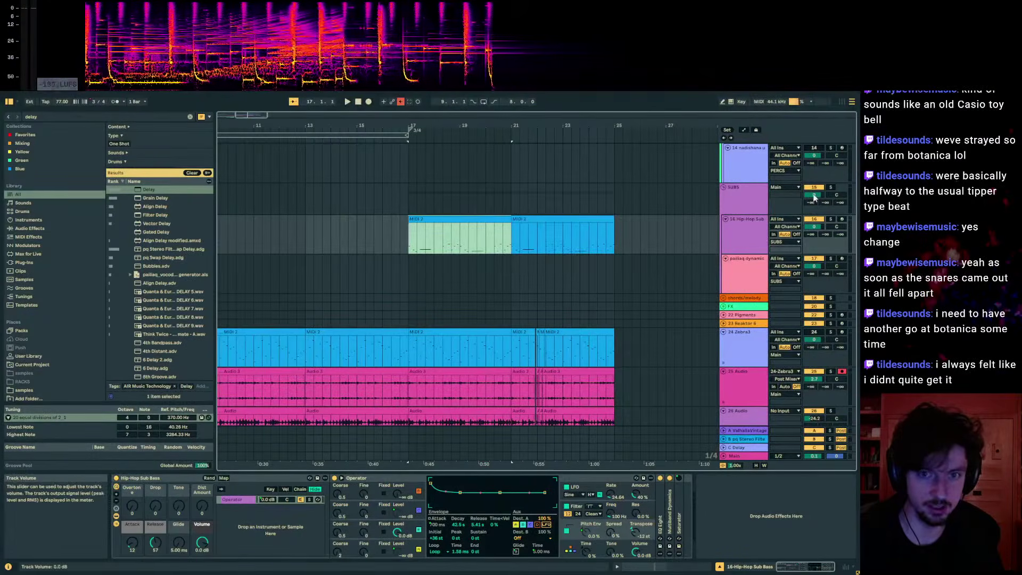
click(452, 219)
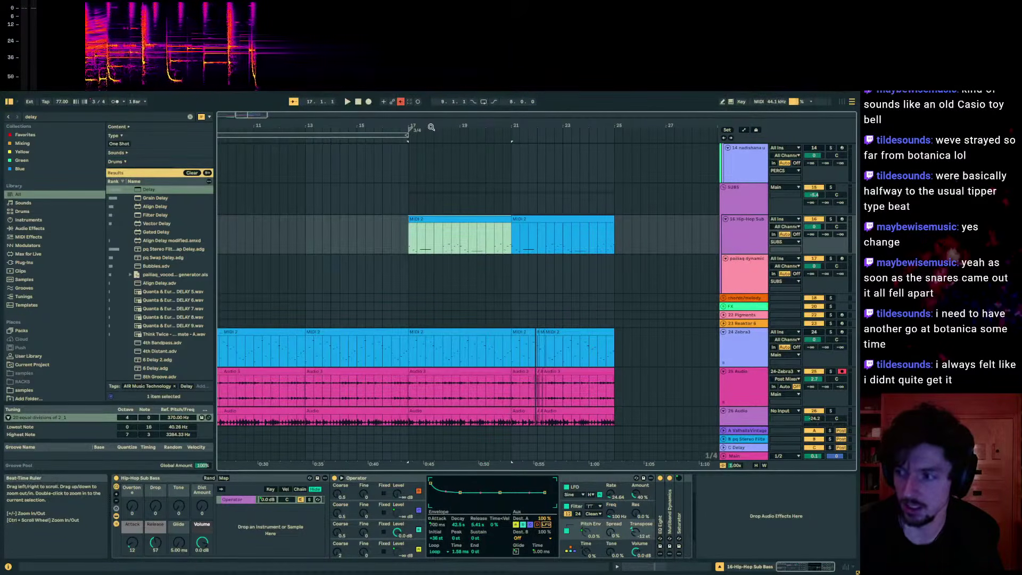
- Audition the sub bass in the full mix from just before bar 17 past bar 21
key(space)
key(space)
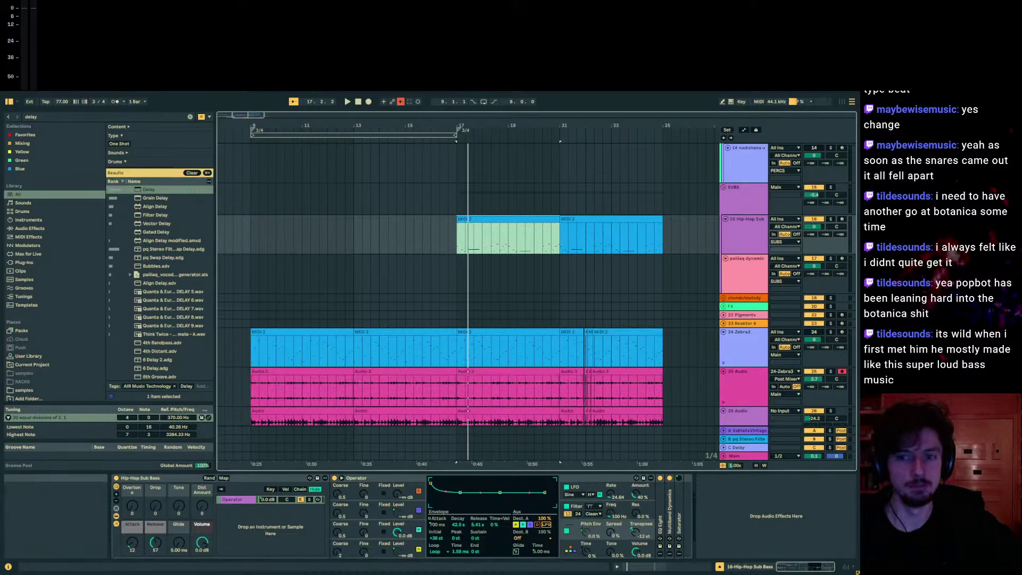
click(450, 240)
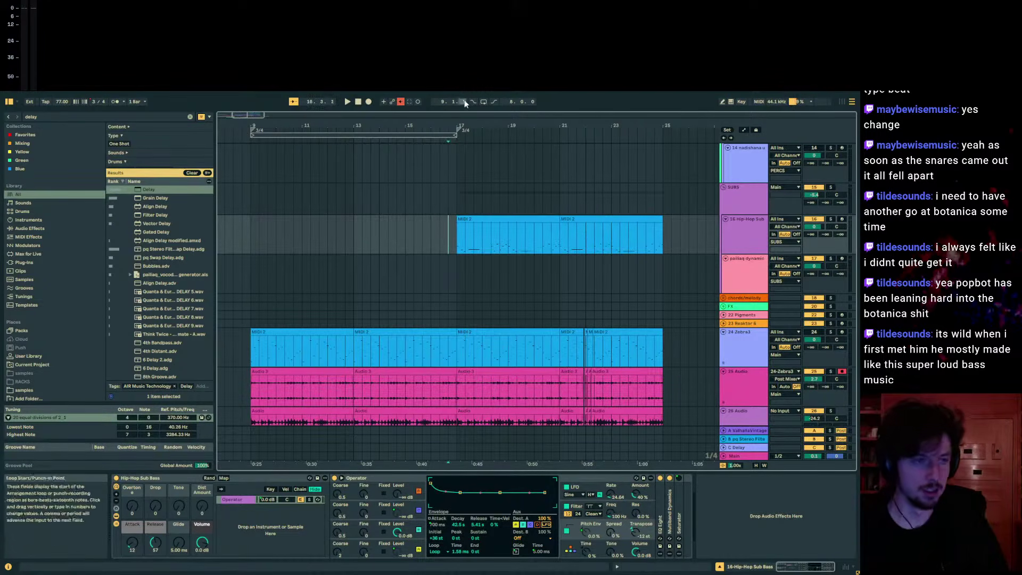
key(space)
drag(454, 124, 347, 175)
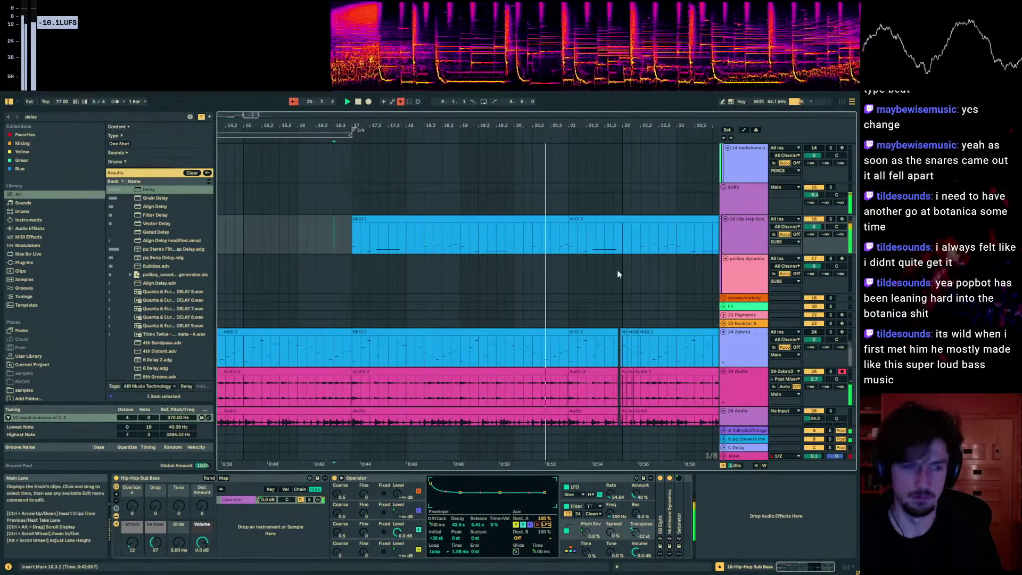
key(space)
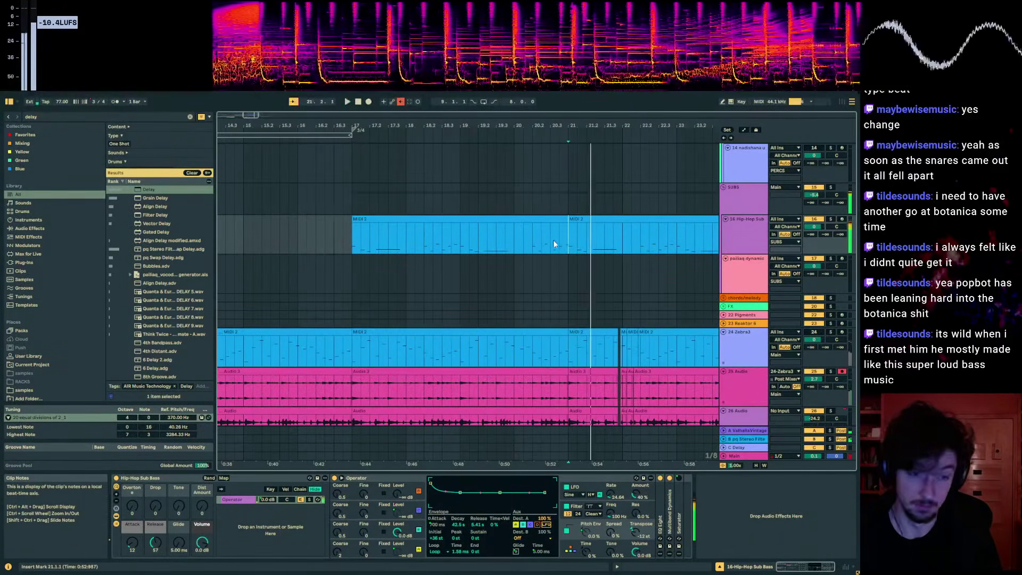
- Look through the 25 Audio, 16 Hip-Hop Sub and 24 Zebra3 tracks and their device chains
scroll(556, 240, down, 3)
scroll(562, 240, down, 2)
click(554, 240)
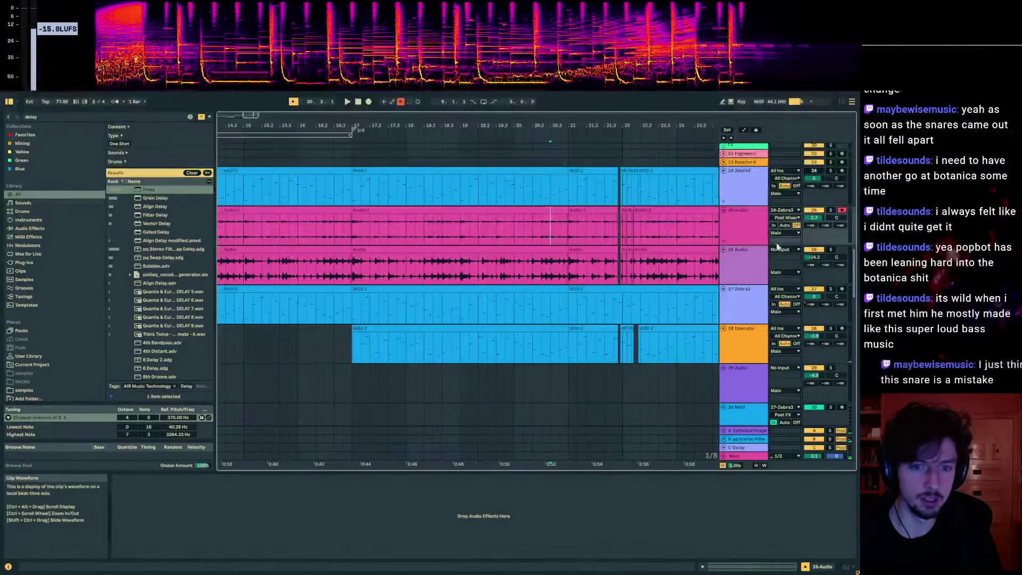
key(Up)
click(743, 240)
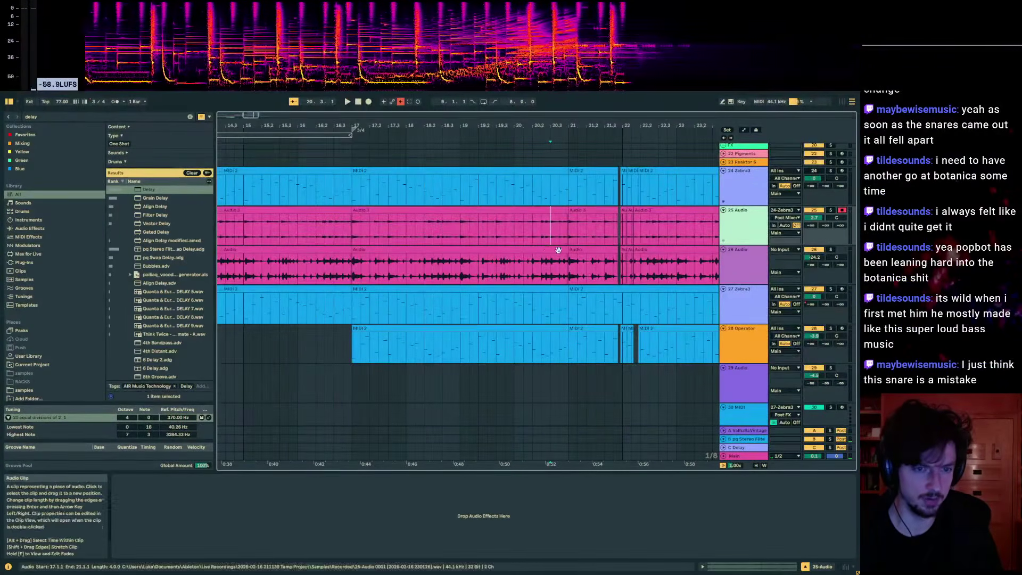
scroll(750, 228, down, 1)
scroll(747, 190, up, 5)
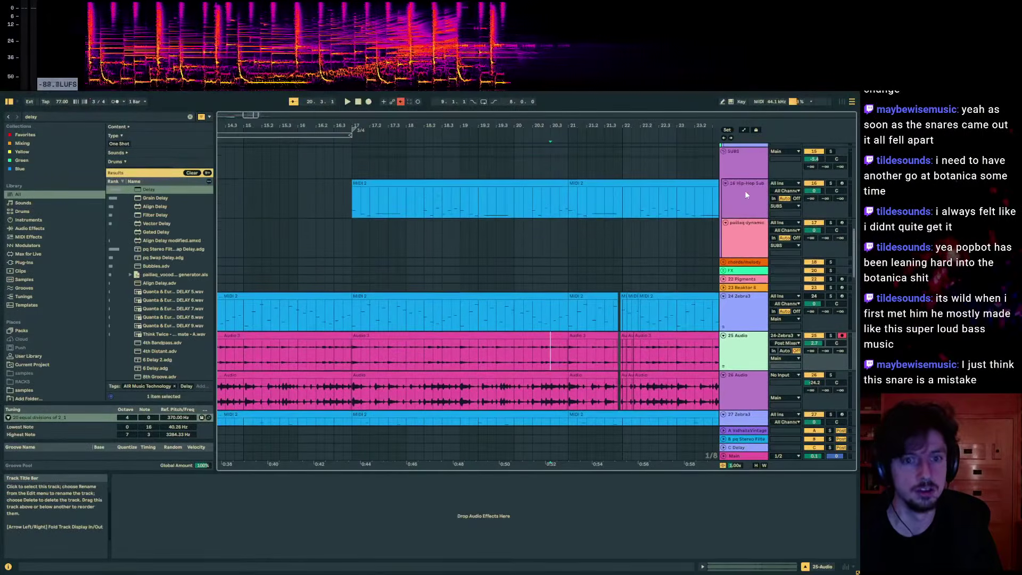
click(745, 191)
scroll(745, 260, down, 1)
click(746, 260)
scroll(700, 331, down, 3)
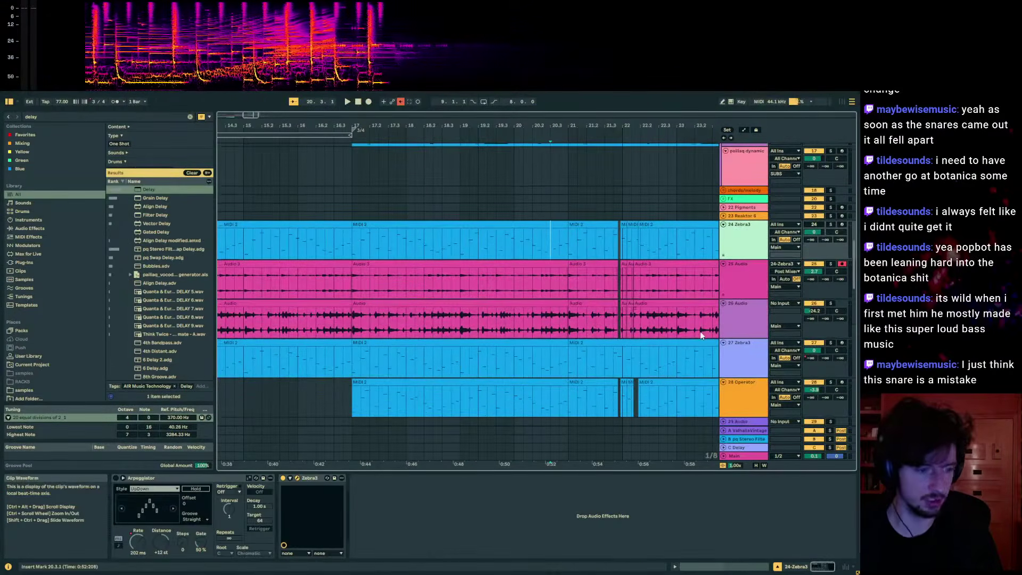
- Deactivate the first beat of bar 21 in the 27 Zebra3 MIDI clip and play it back
click(751, 290)
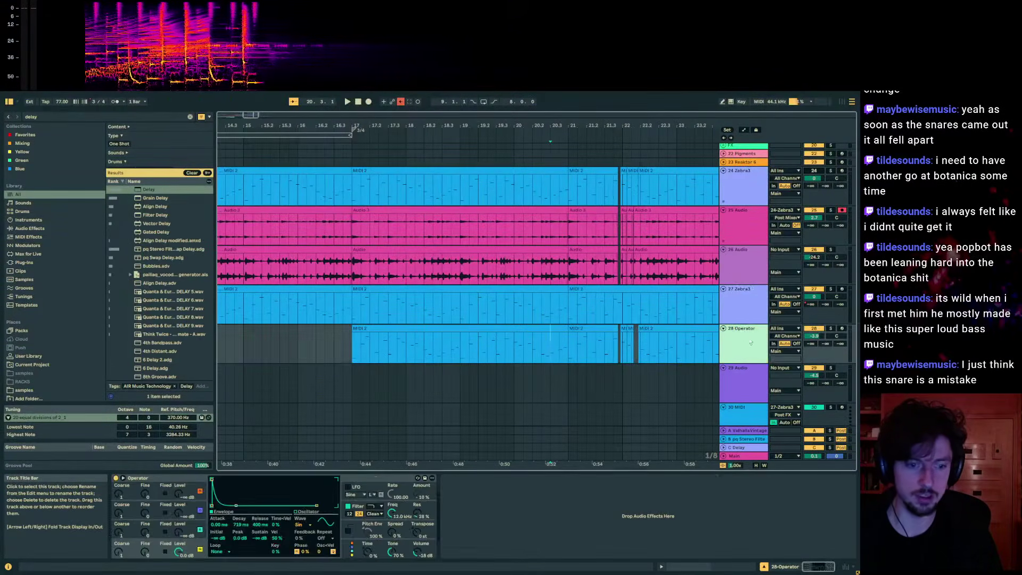
key(a)
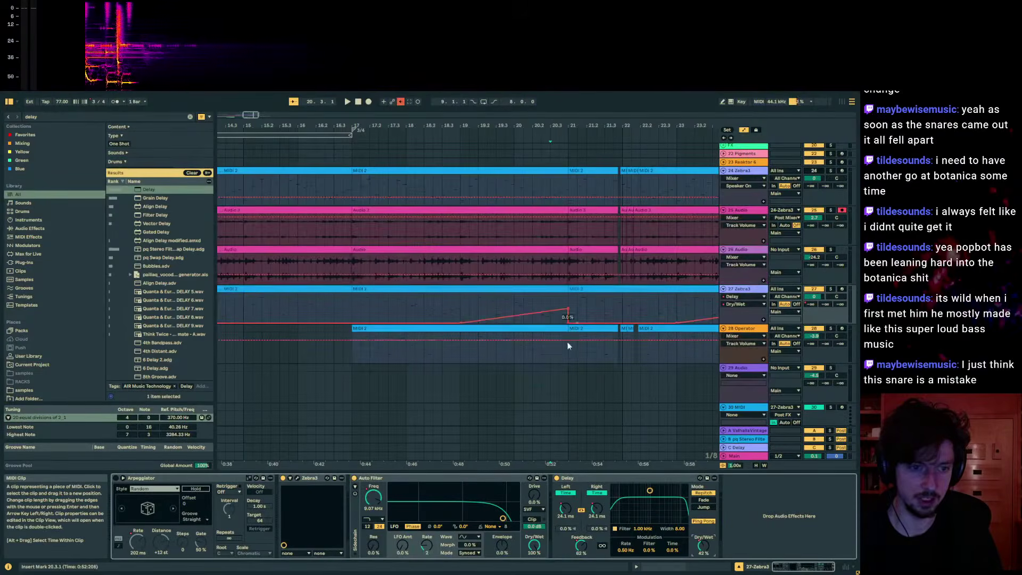
key(a)
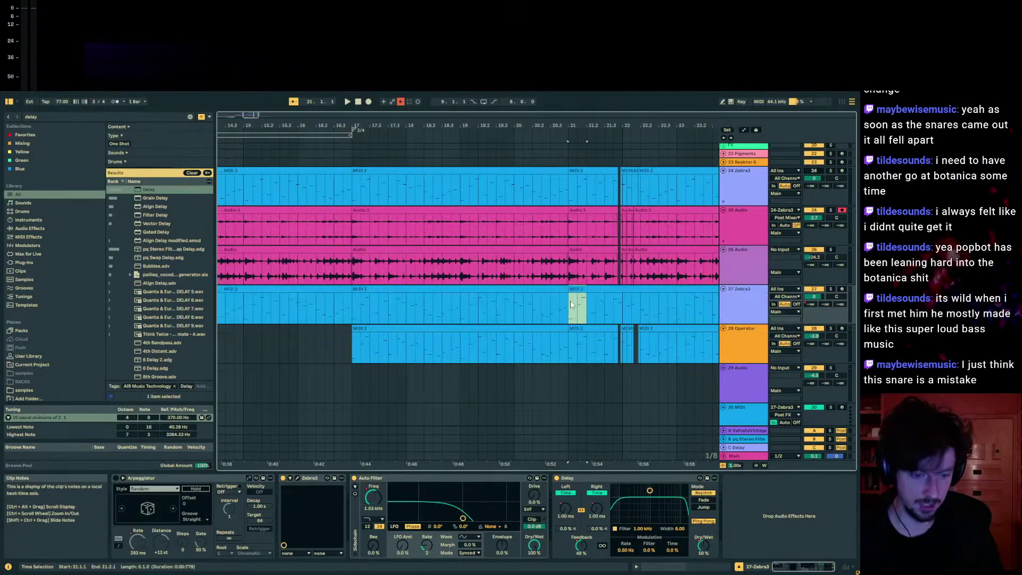
key(space)
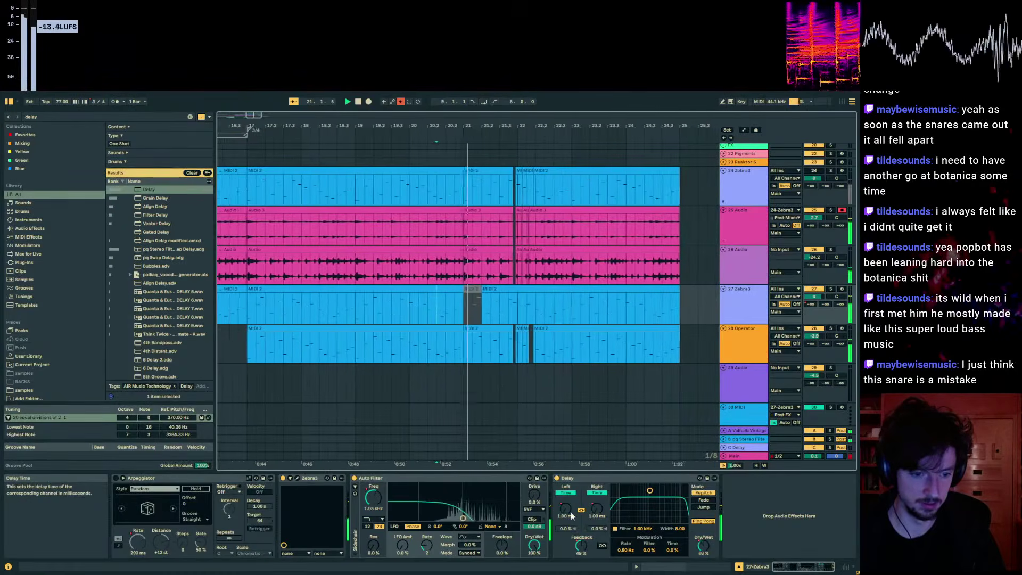
- Bring the 27 Zebra3 Delay's feedback automation from its bar 21 peak down to 49% at 21.2, and play it back
key(a)
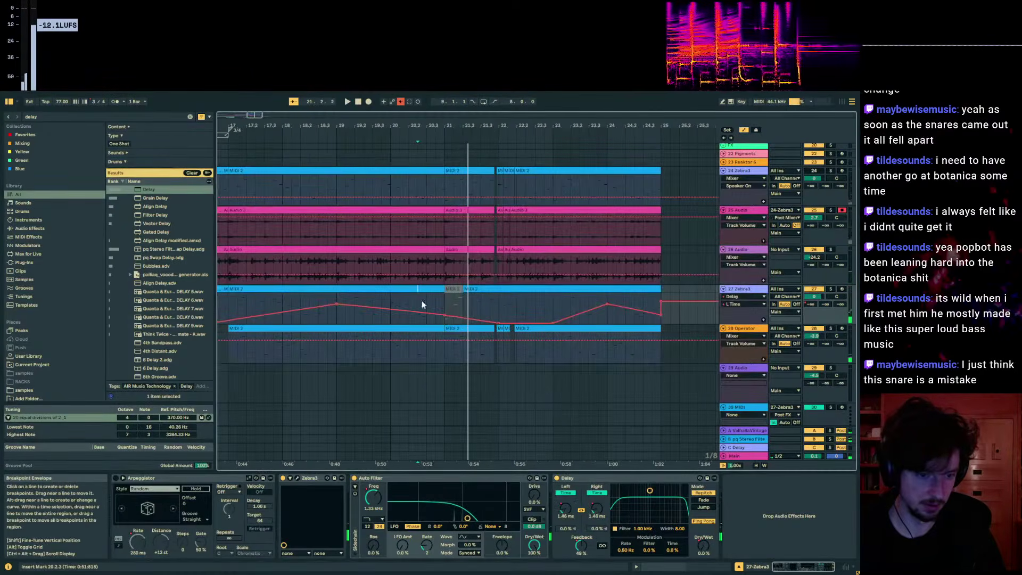
click(577, 541)
drag(446, 306, 463, 306)
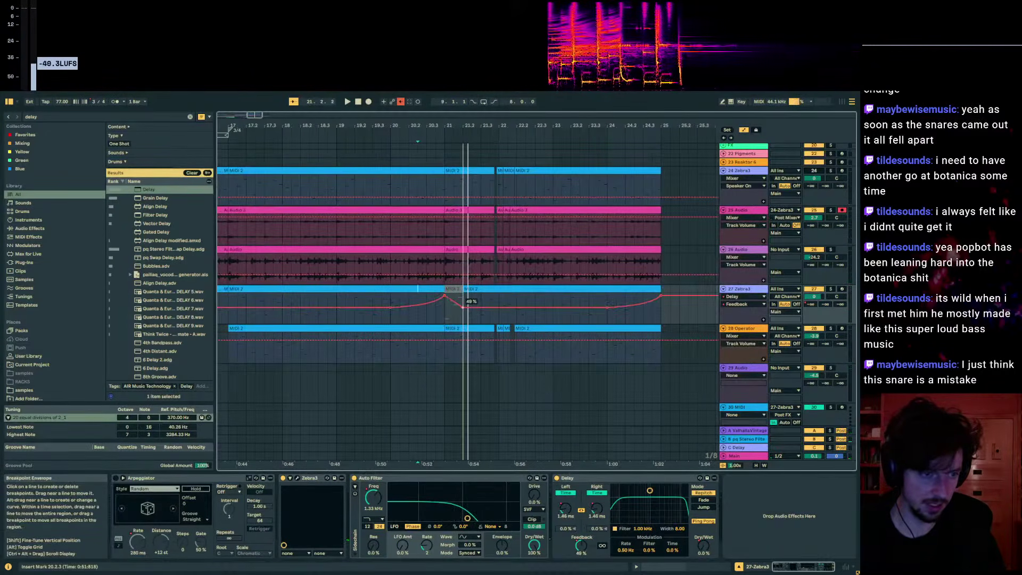
click(425, 317)
key(space)
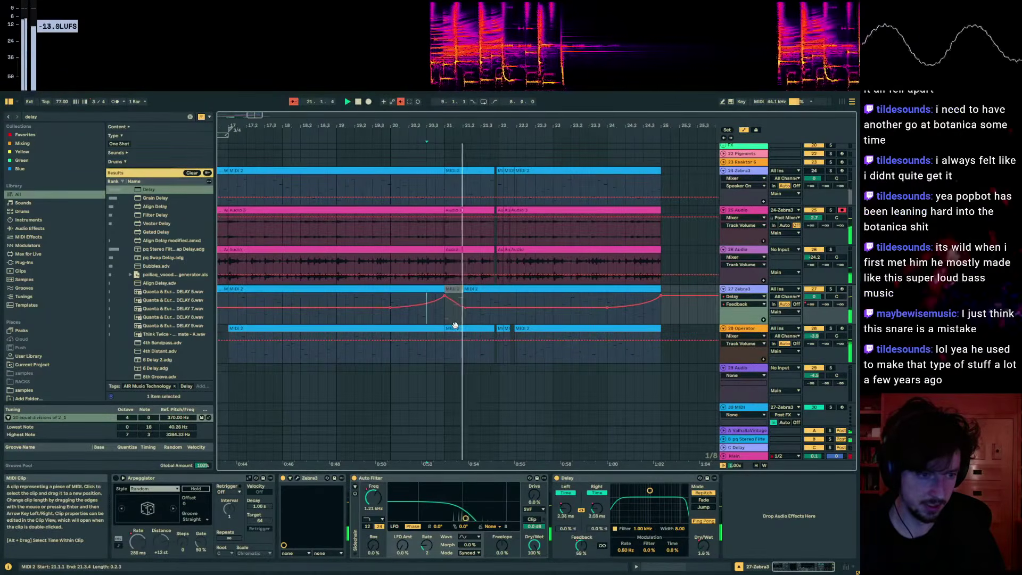
- Audition the passage through bar 25 and look over the audio, Zebra3 and Operator layers across bars 9 to 25
key(a)
click(468, 289)
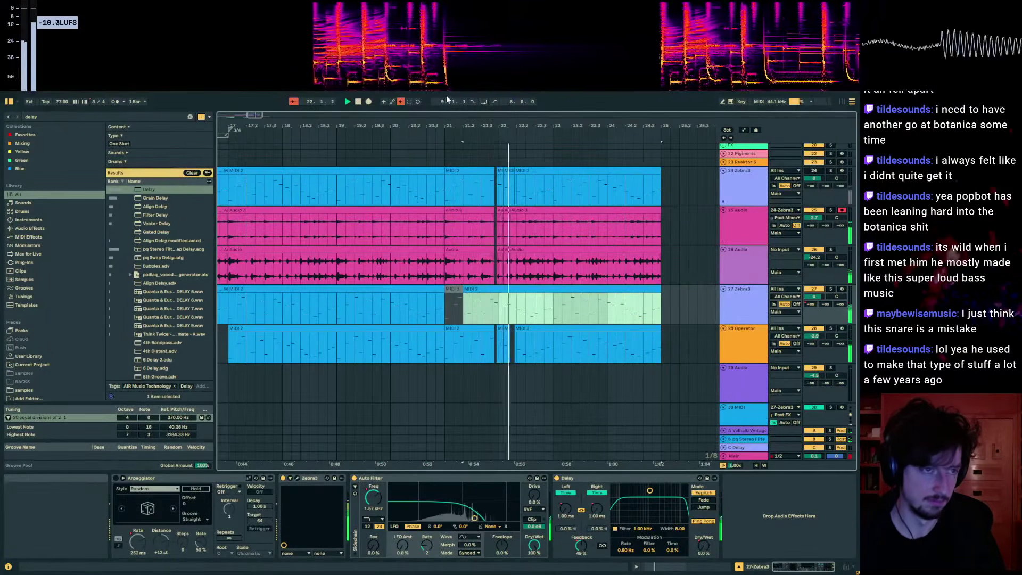
drag(541, 126, 540, 92)
scroll(508, 251, down, 2)
click(461, 266)
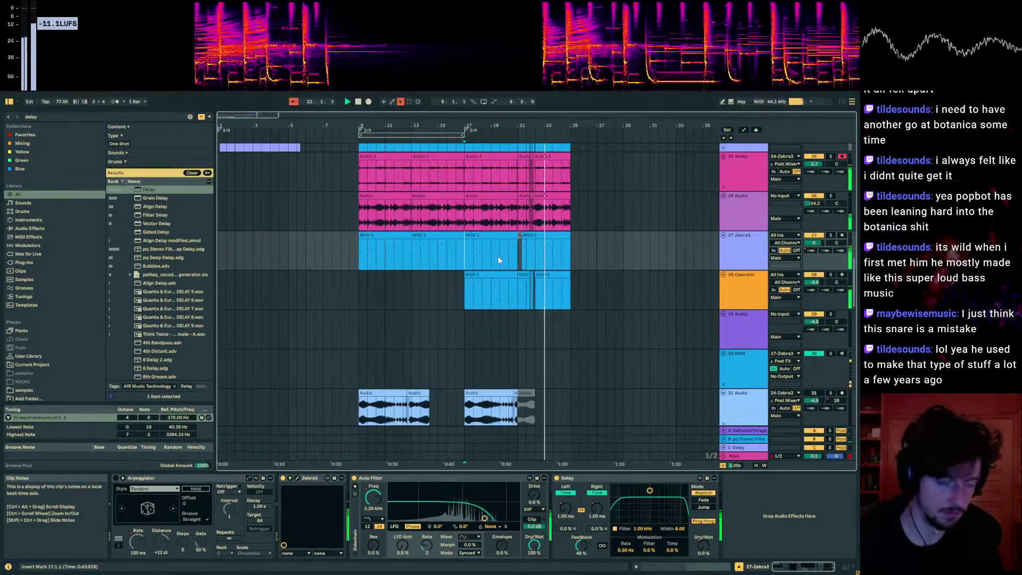
drag(581, 305, 472, 272)
drag(461, 226, 359, 218)
scroll(389, 176, up, 2)
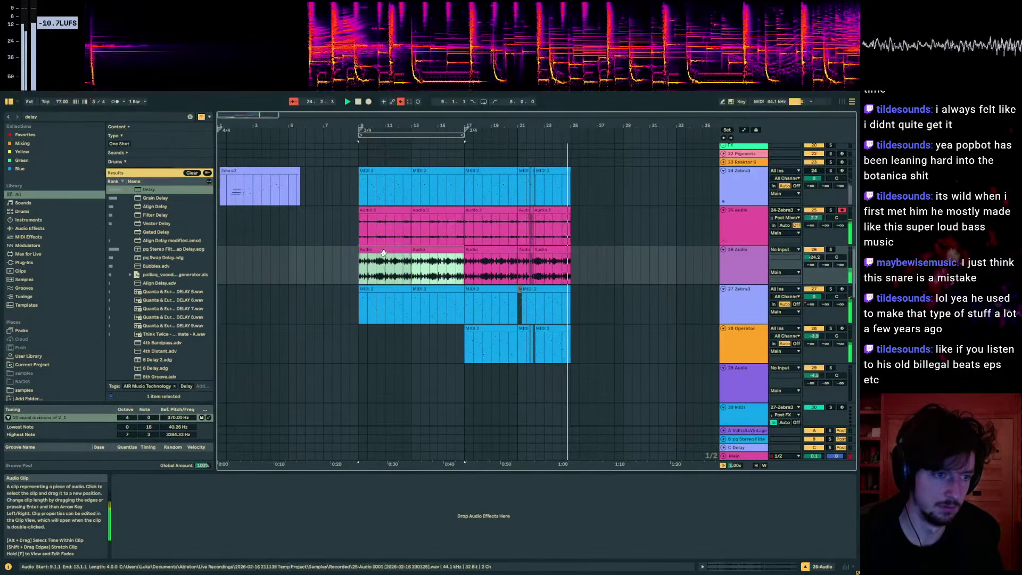
key(space)
click(355, 221)
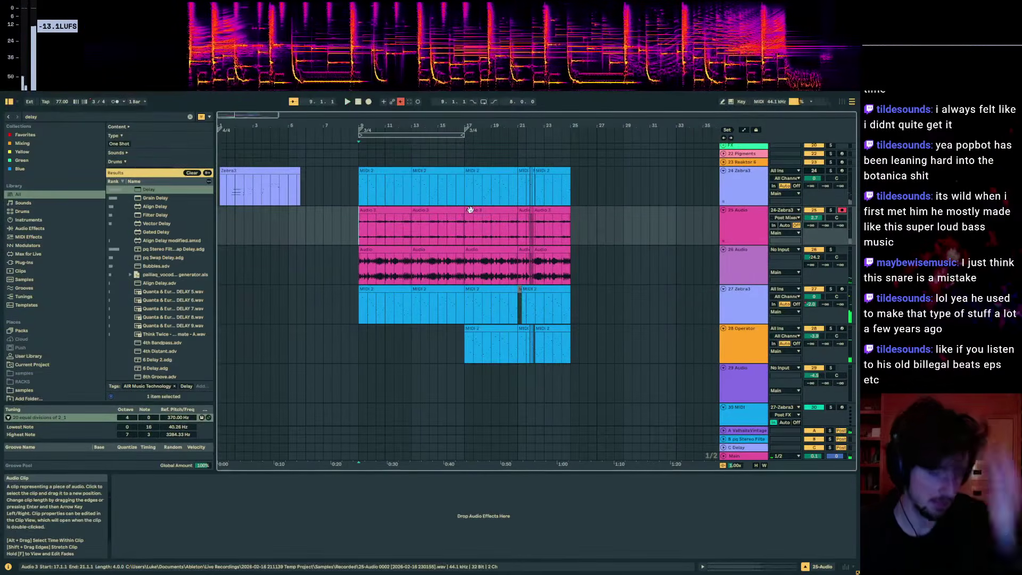
click(539, 269)
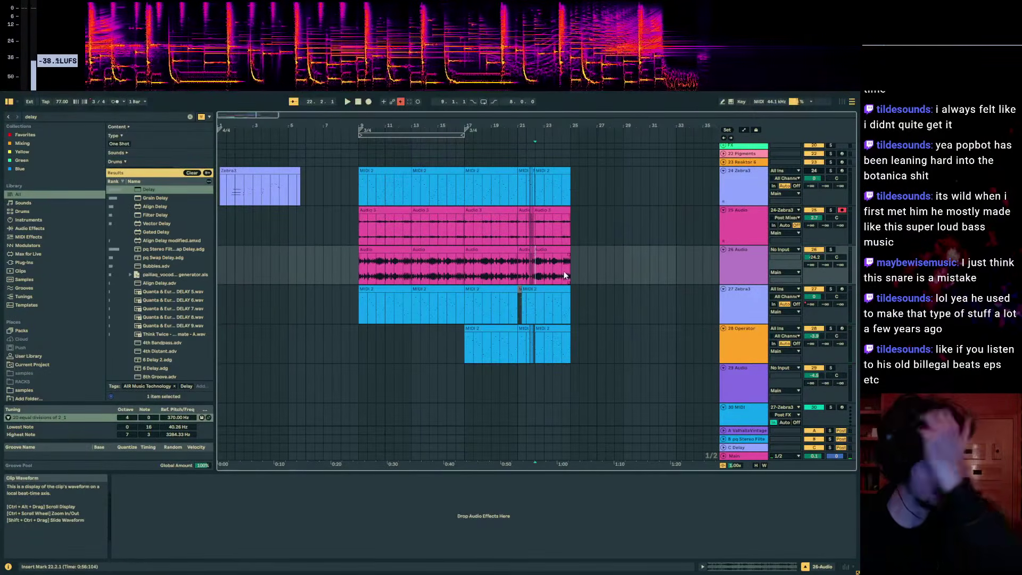
- Group the tracks 25 Audio, 26 Audio, 27 Zebra3 and 28 Operator
scroll(743, 261, up, 2)
click(743, 230)
click(743, 262)
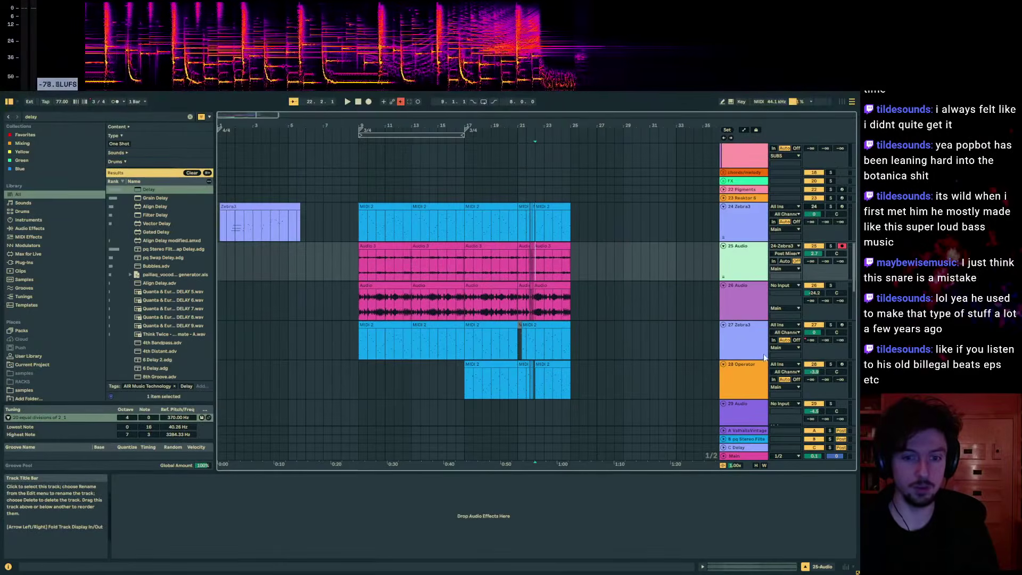
shift+click(750, 341)
shift+click(756, 382)
key(ctrl+g)
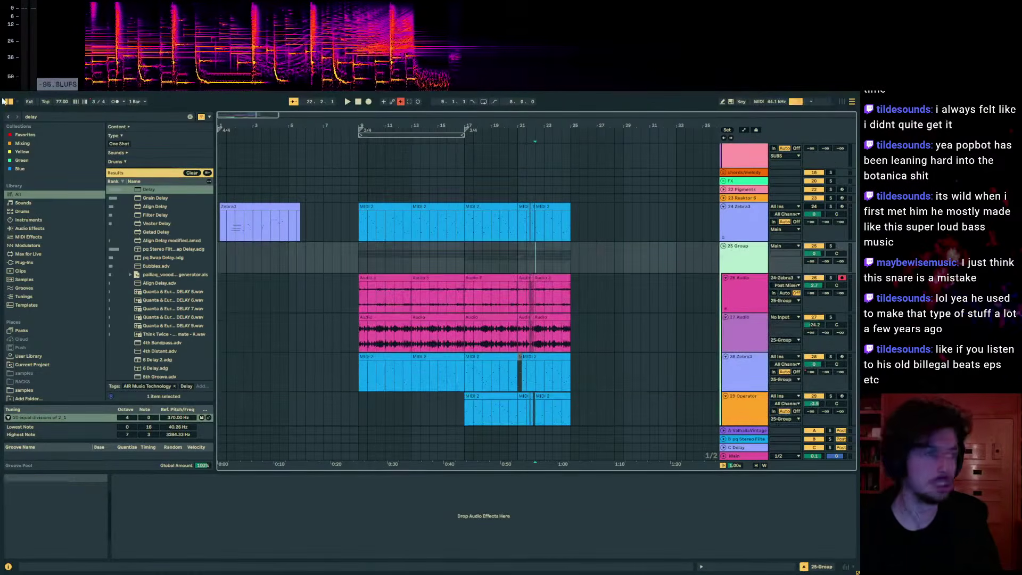
- Add a Shifter in Ring mode to the group and automate its coarse frequency rising from bar 21 to about 47.9 Hz at bar 25
key(ctrl+f)
text(shi)
key(Down)
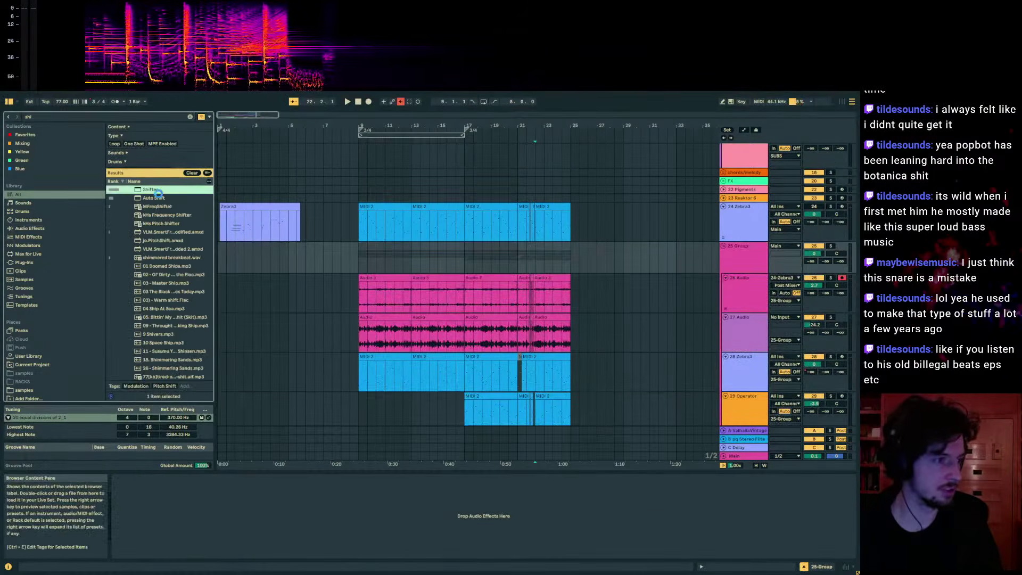
key(Return)
click(275, 506)
key(a)
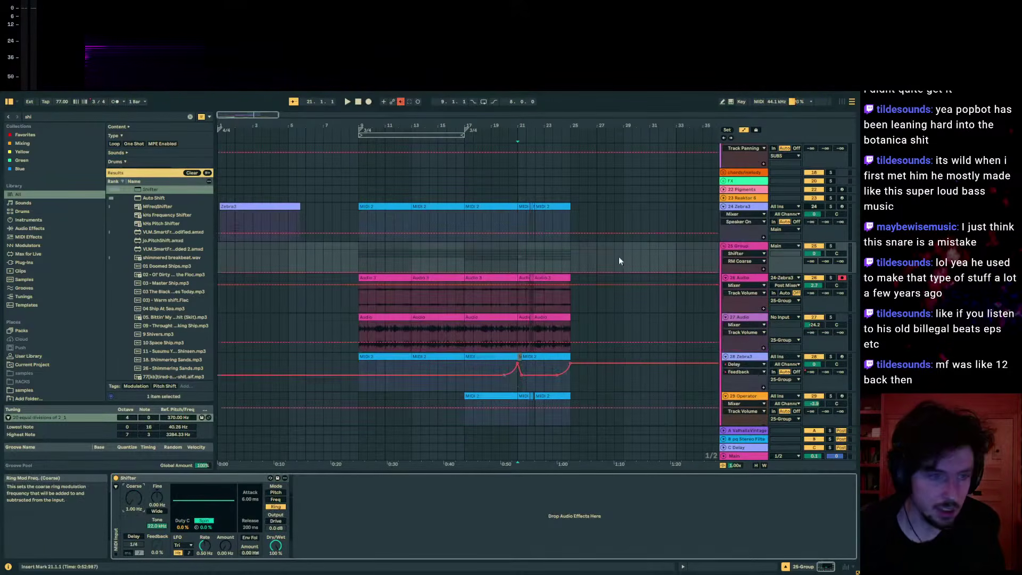
click(570, 272)
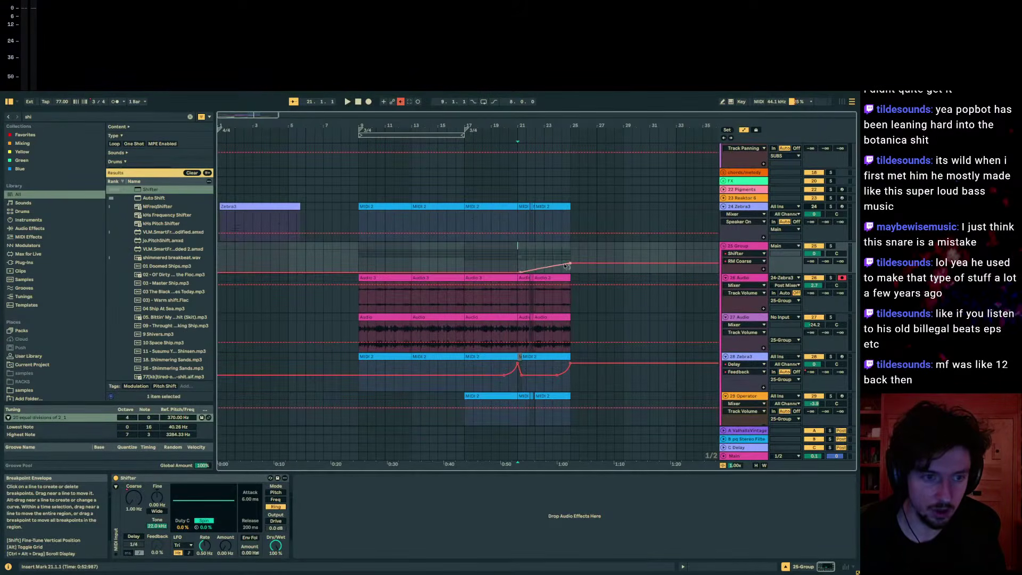
- Automate the Shifter's dry/wet from 0% at bar 21 up to about 58% at bar 25, and play it back
click(271, 552)
click(570, 248)
drag(568, 252, 569, 263)
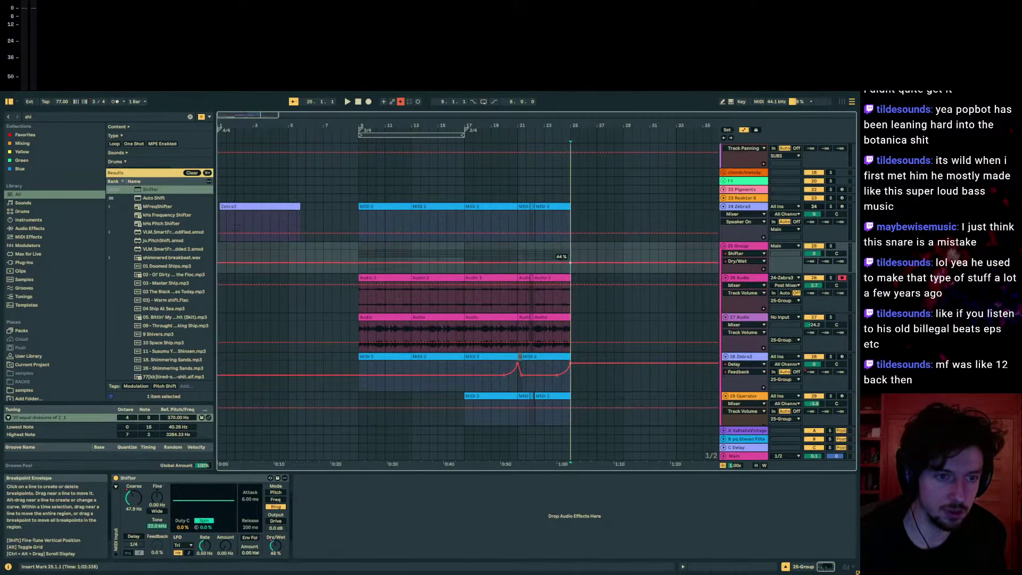
click(530, 258)
key(space)
drag(462, 271, 451, 272)
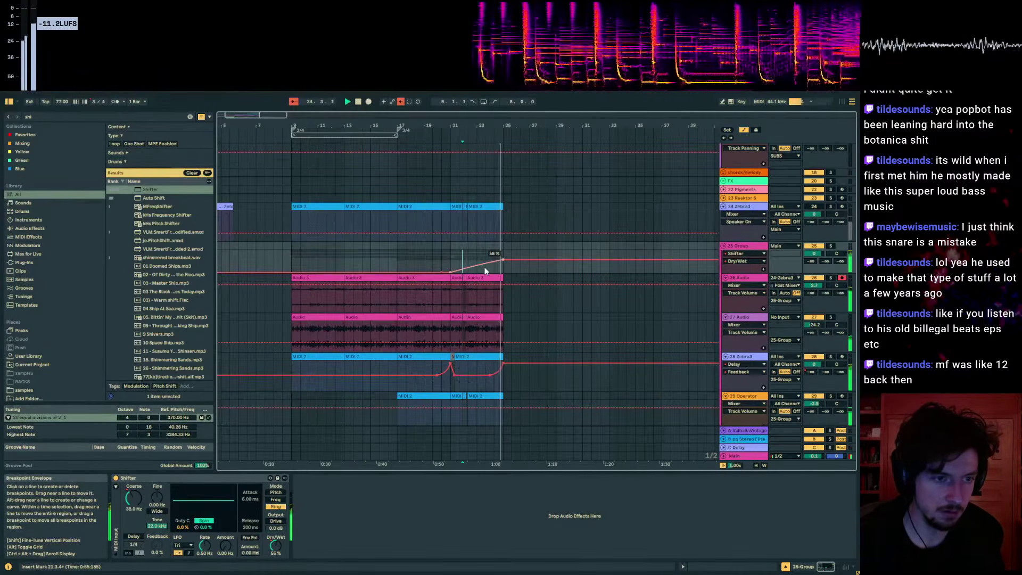
key(space)
- Copy the riser material before bar 9 on tracks 46 to 50 so that it ends at bar 25
key(a)
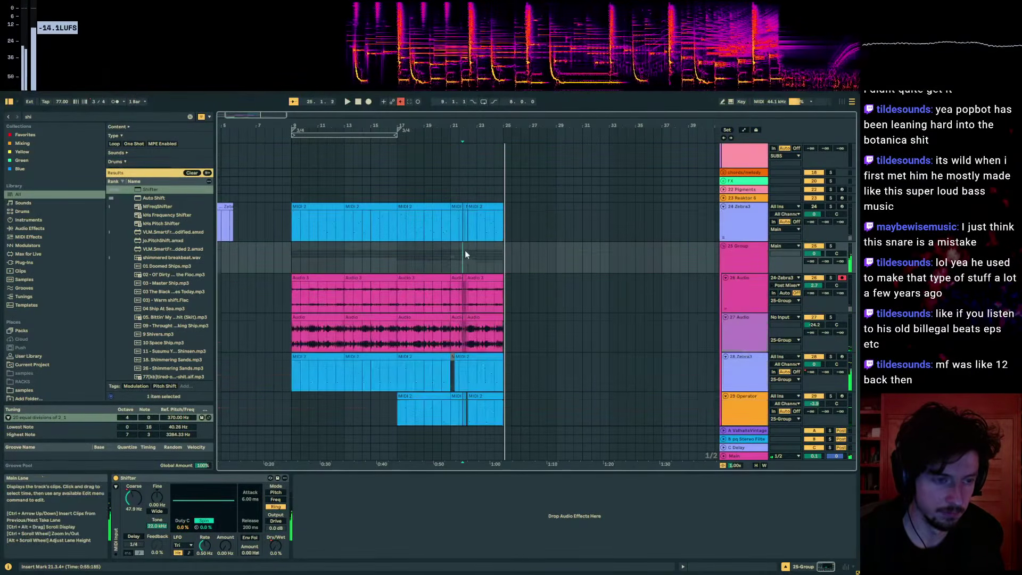
scroll(482, 327, down, 4)
scroll(482, 331, down, 10)
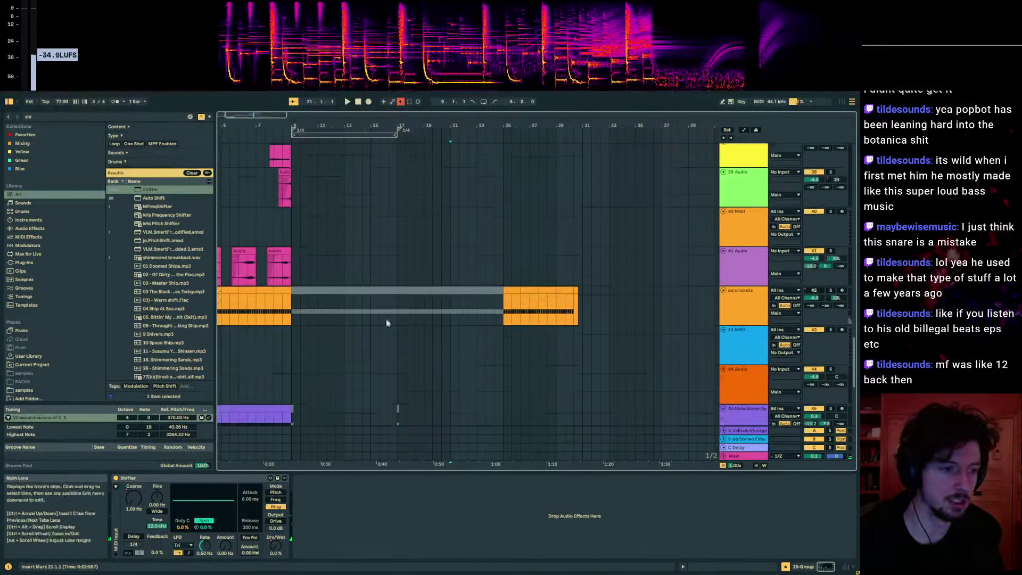
scroll(291, 292, down, 3)
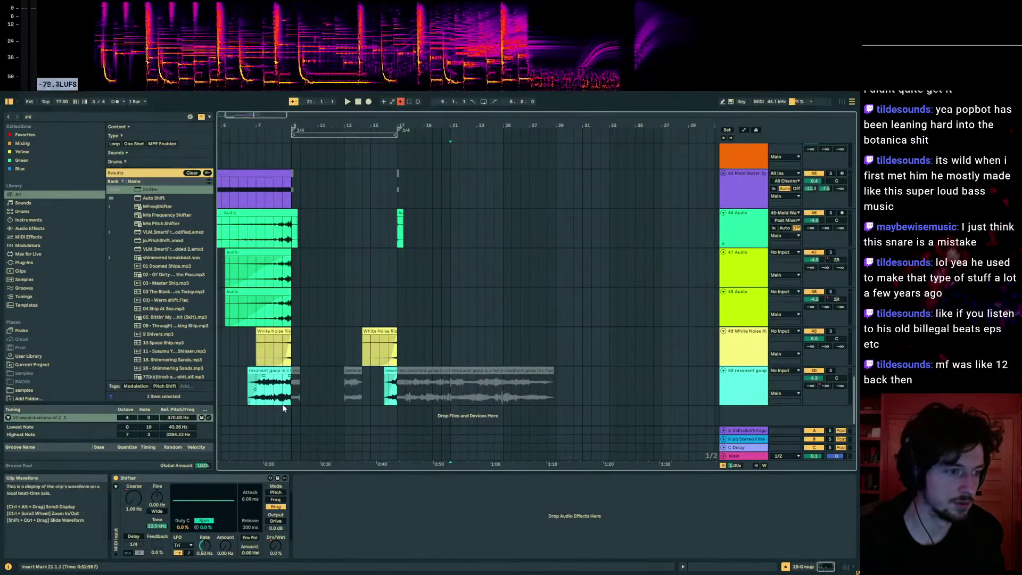
drag(290, 389, 272, 212)
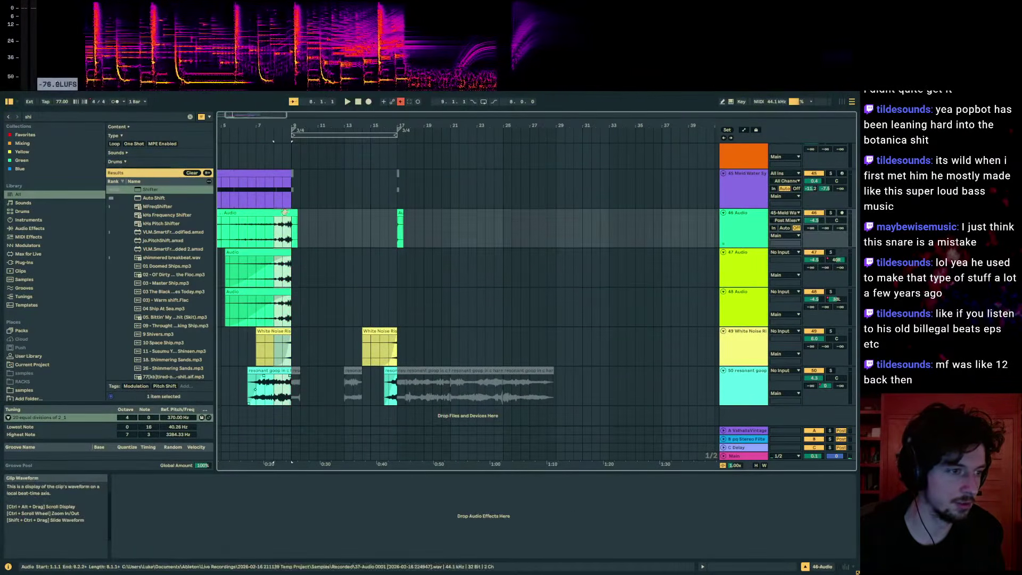
click(486, 223)
key(ctrl+v)
- Extend the copied White Noise Riser back to 22.2.1 and the resonant goop clip back to 23.1.1 while playing
drag(485, 334, 465, 334)
key(space)
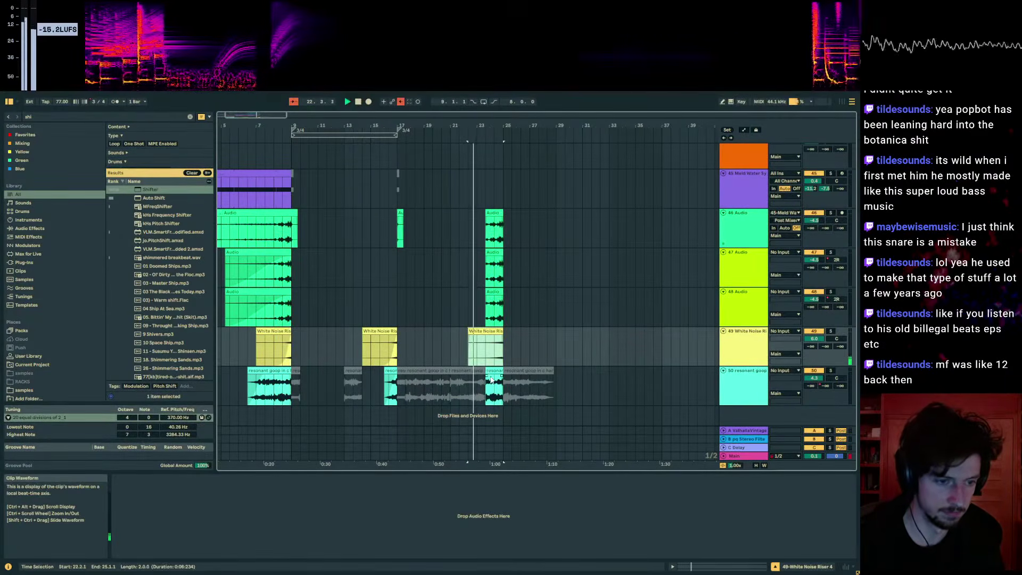
drag(485, 370, 477, 370)
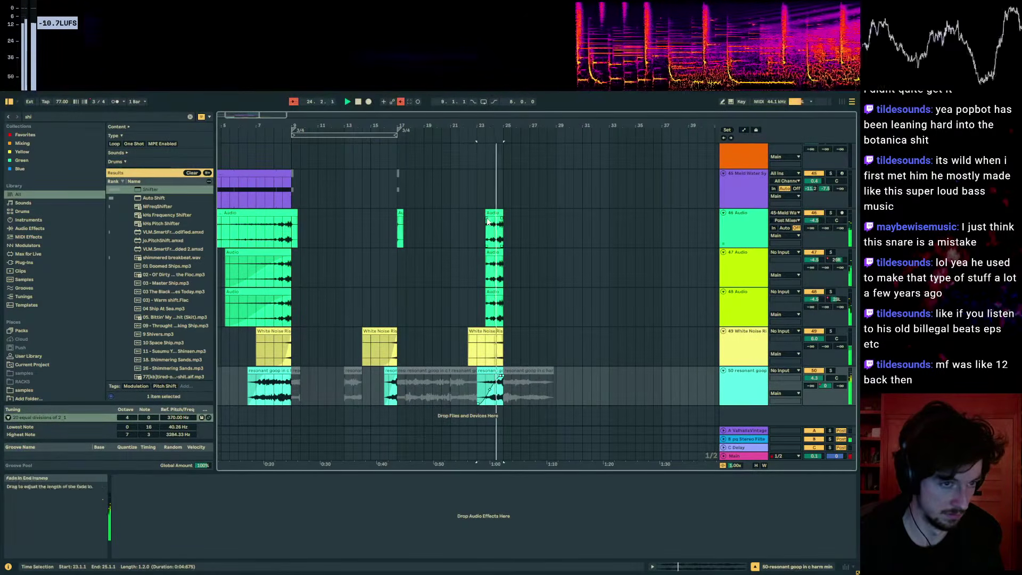
- Deactivate the copied clips before bar 25 on tracks 46, 47 and 48 Audio
drag(486, 218, 501, 217)
drag(486, 297, 469, 217)
click(496, 242)
- Deactivate the pq crickets clip from bar 25 onward
scroll(504, 235, up, 10)
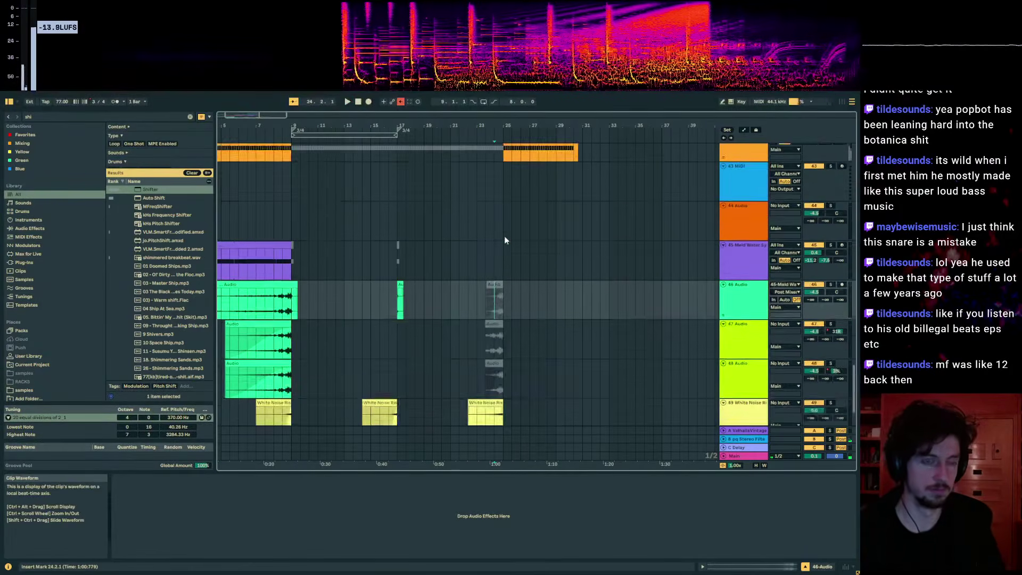
drag(591, 340, 499, 337)
key(0)
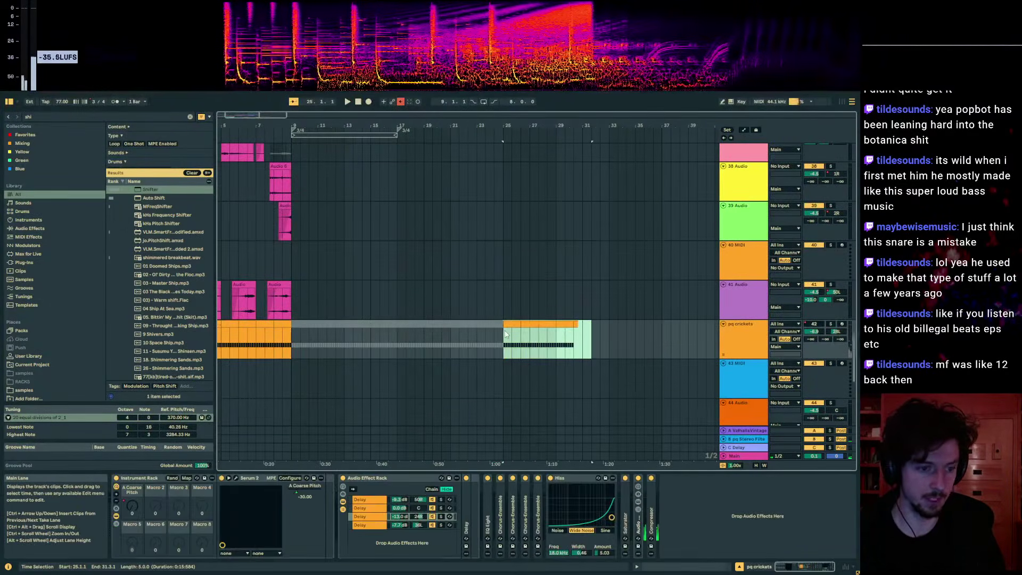
- Play the whole arrangement from the beginning
scroll(504, 330, up, 7)
drag(503, 125, 571, 109)
click(238, 212)
click(220, 213)
key(space)
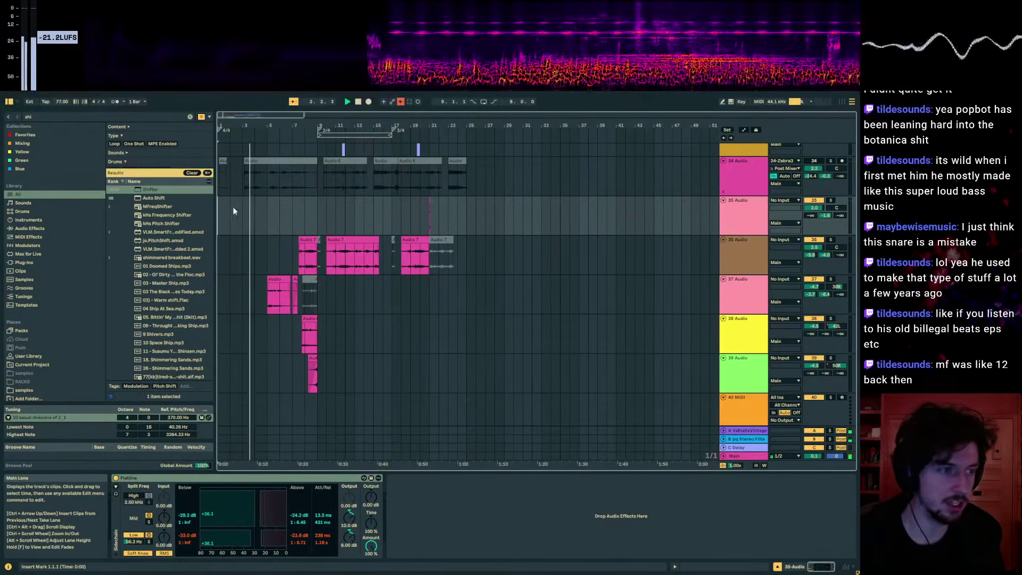
- Play the transition from bar 8 into the 3/4 section while looking through the drum, synth and audio tracks
scroll(394, 242, up, 10)
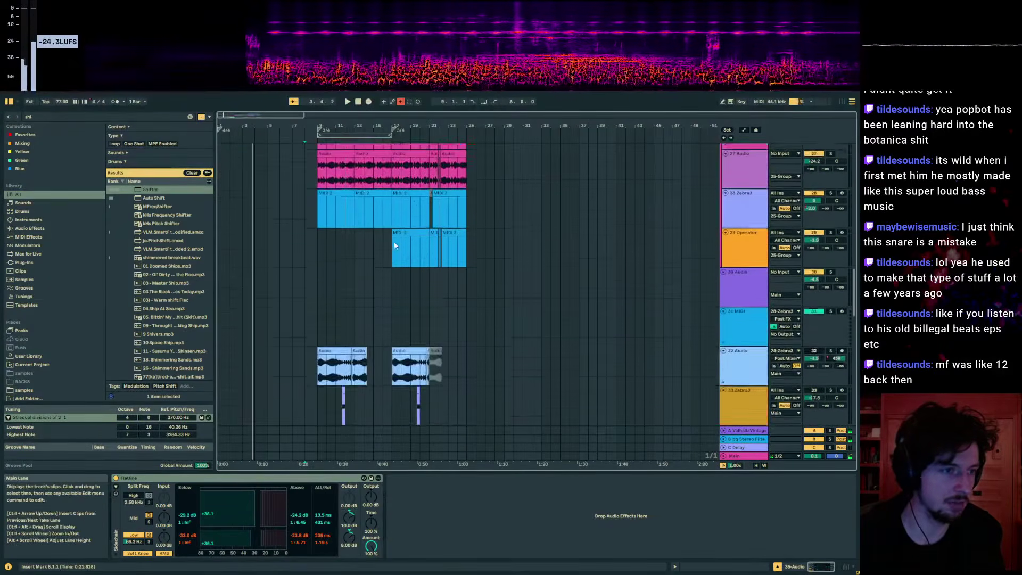
scroll(394, 245, up, 10)
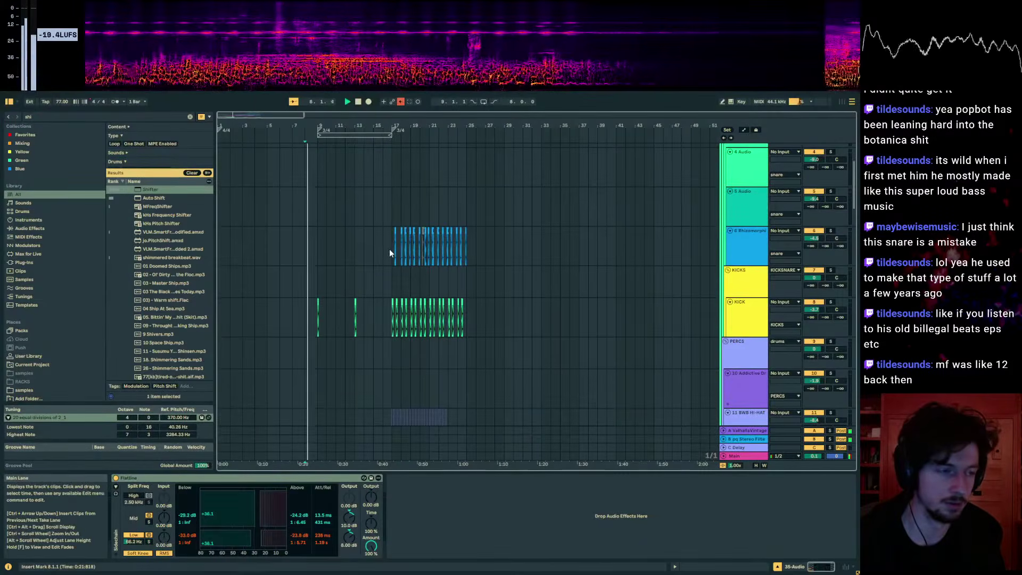
scroll(386, 251, down, 15)
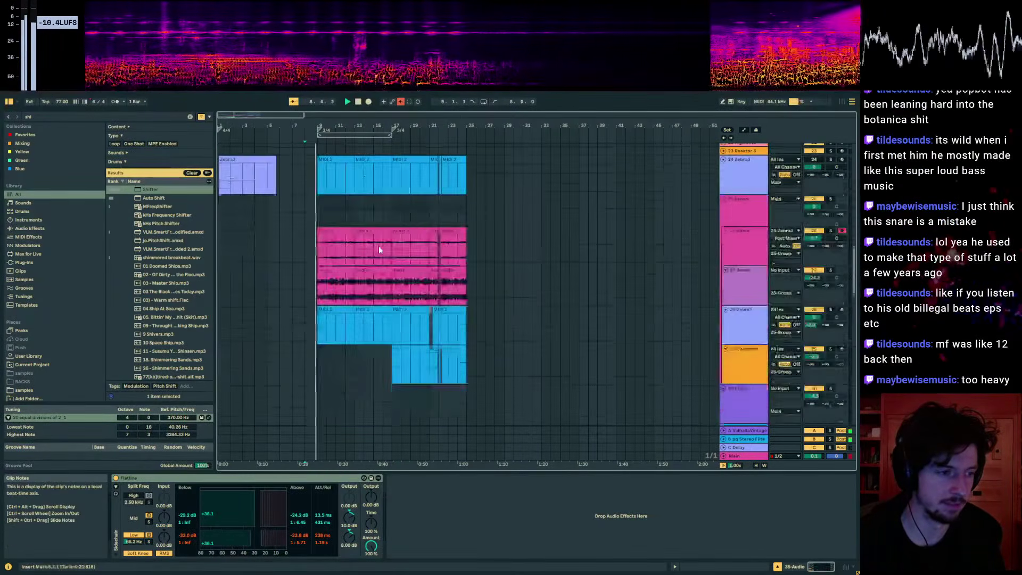
scroll(378, 245, down, 15)
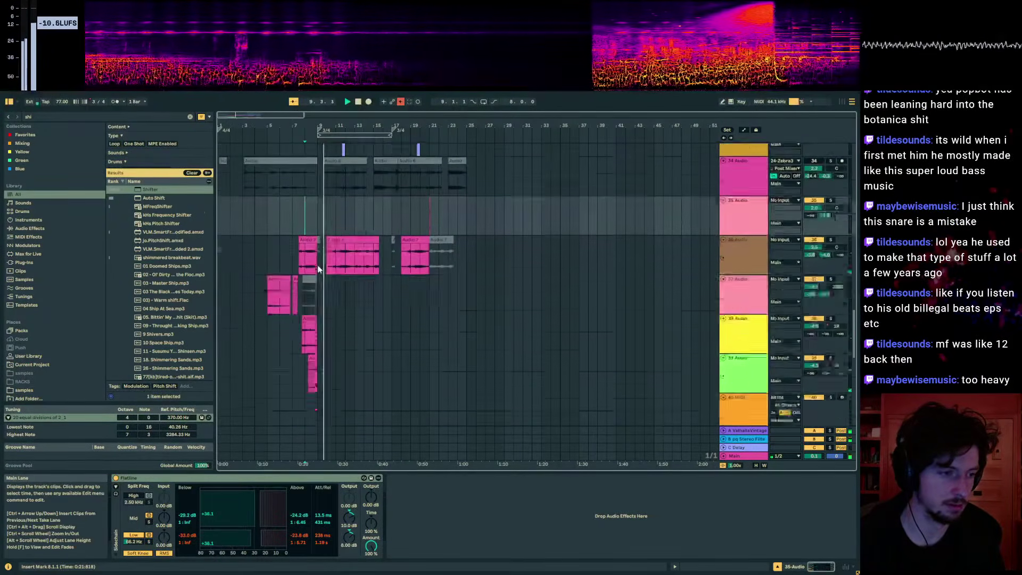
scroll(279, 348, down, 3)
scroll(317, 303, up, 8)
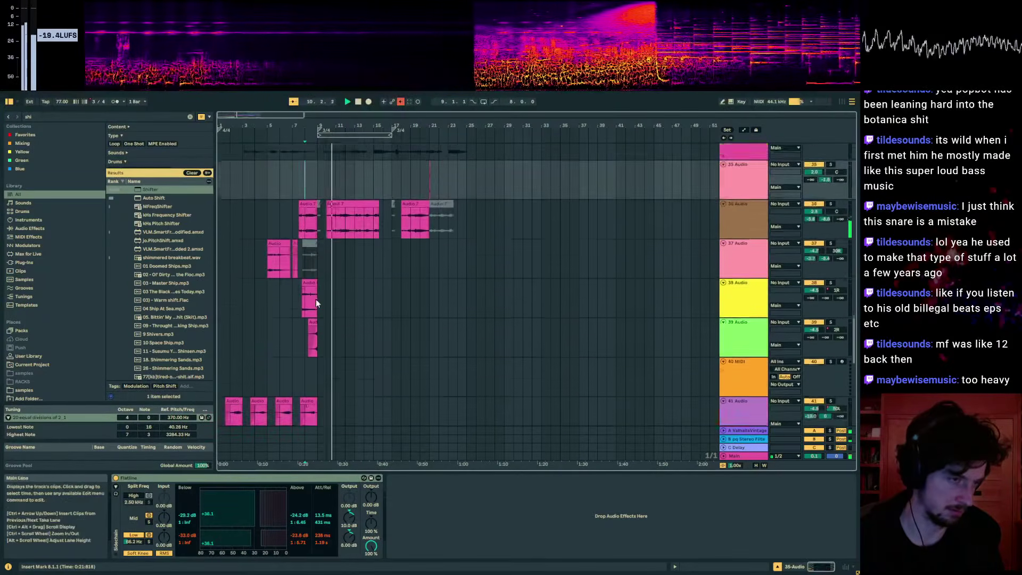
scroll(323, 266, up, 10)
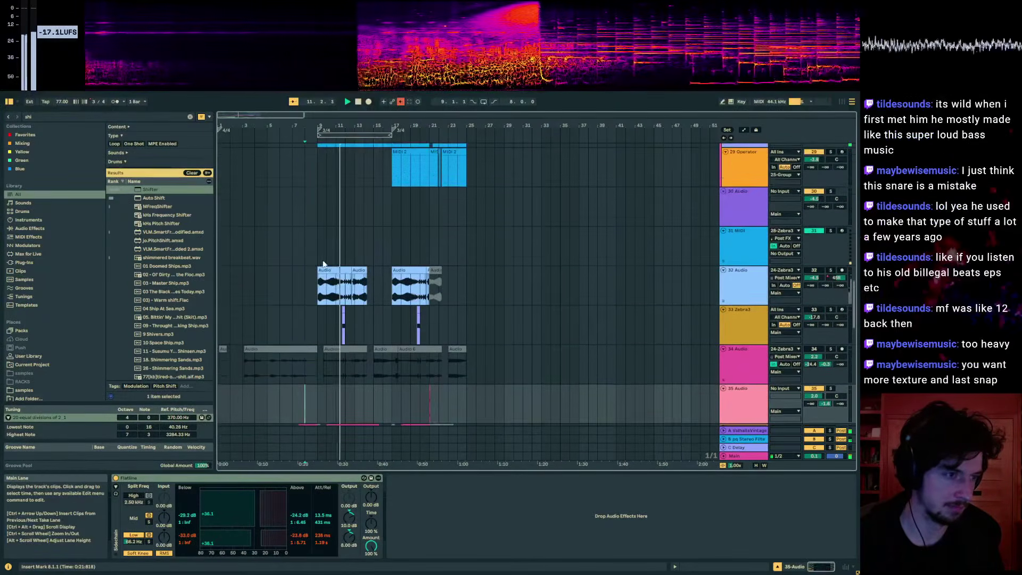
scroll(357, 268, up, 1)
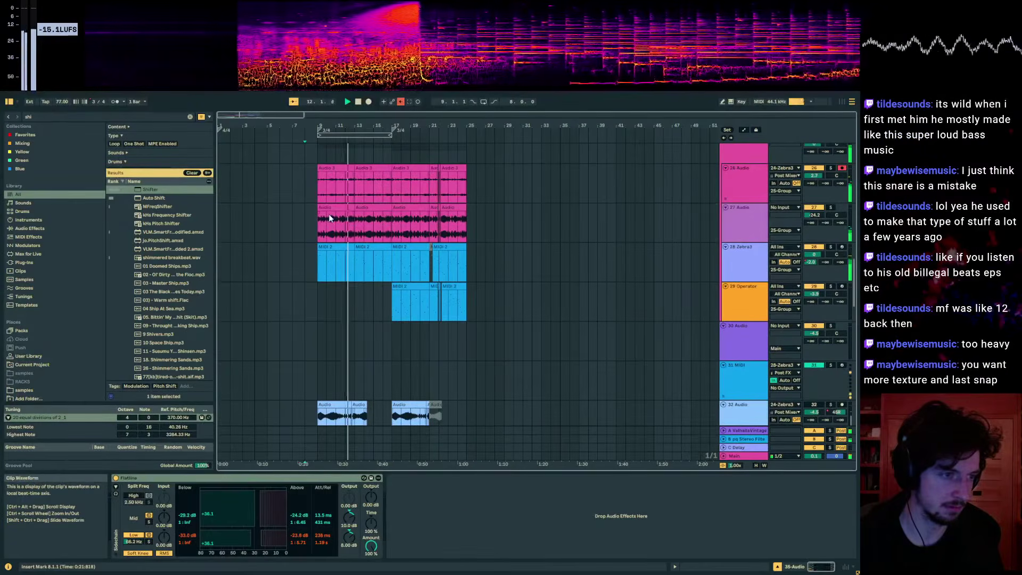
- Add a ModFX1 Flanger to the effects of Zebra3 on track 28, adjust its speed and set DryWet to 100
click(343, 258)
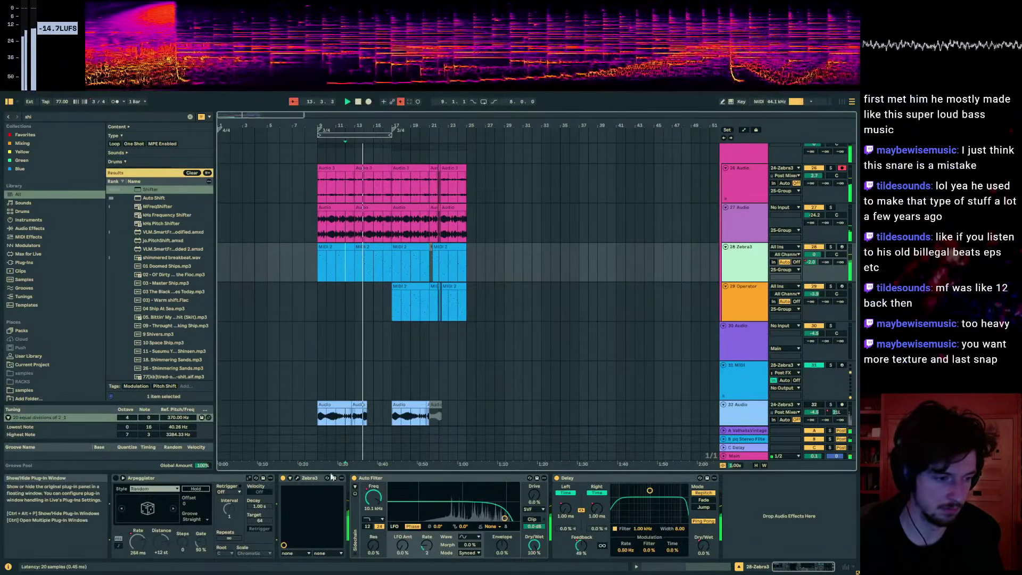
click(297, 477)
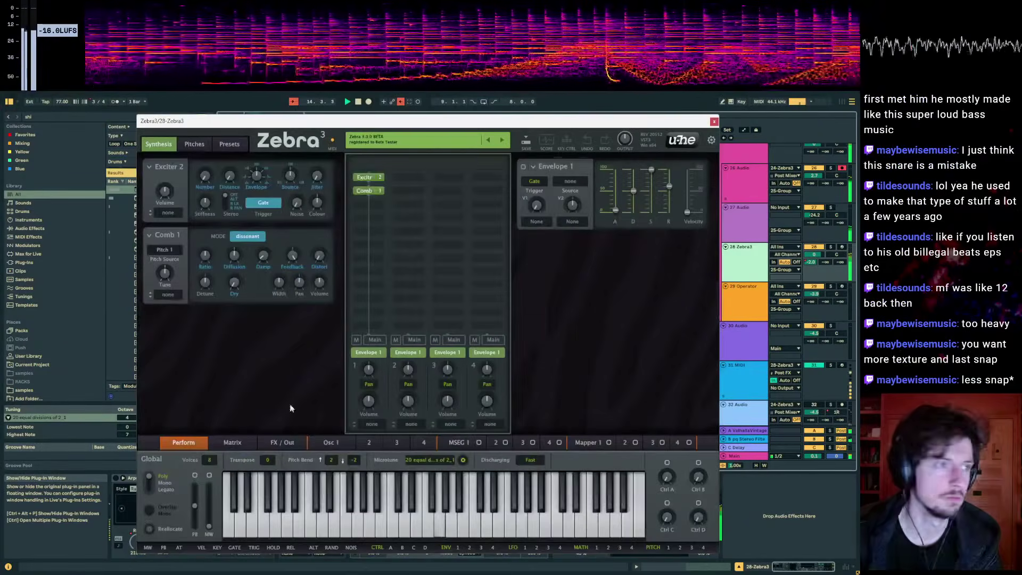
right_click(273, 437)
click(298, 446)
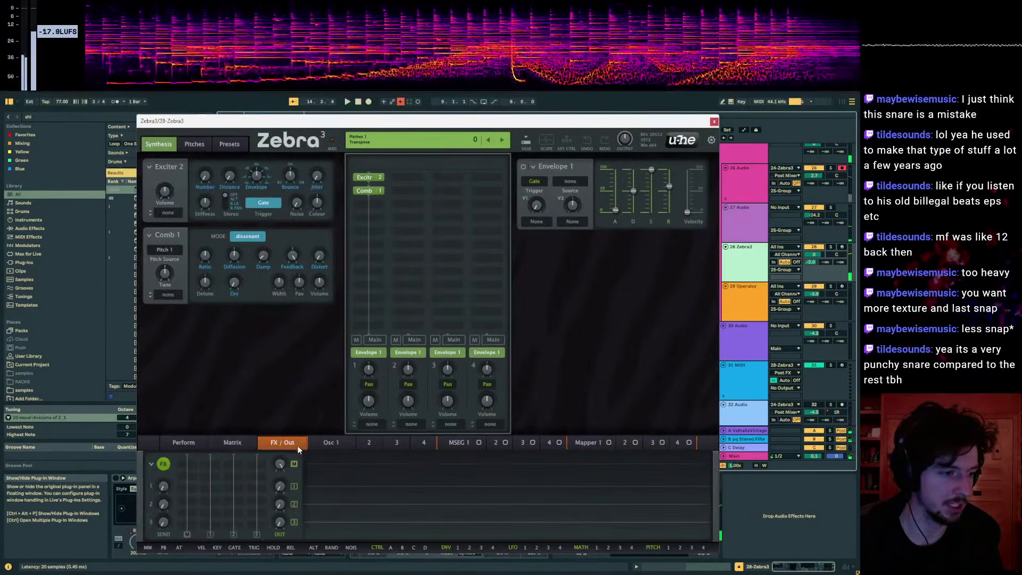
click(196, 500)
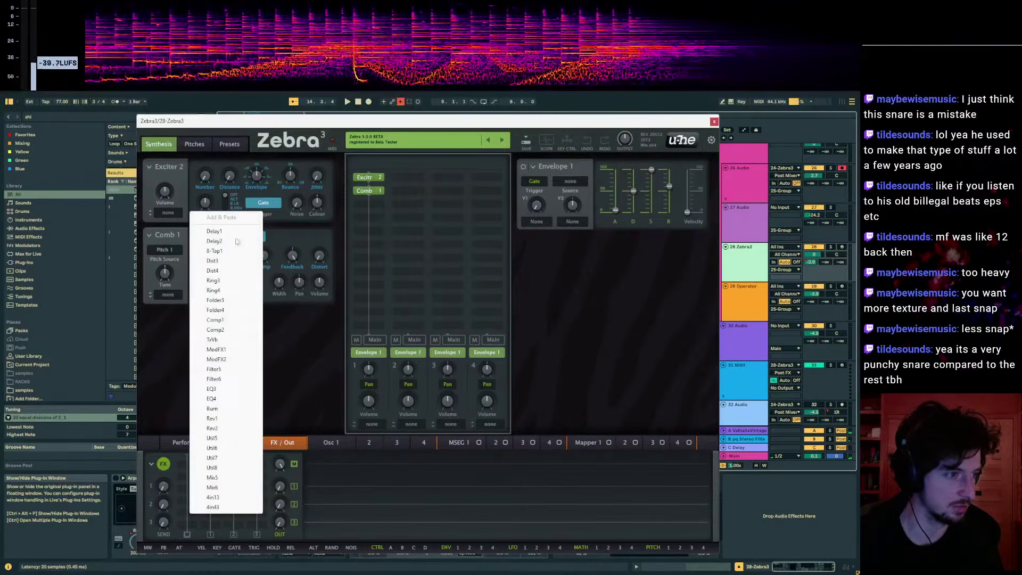
click(218, 352)
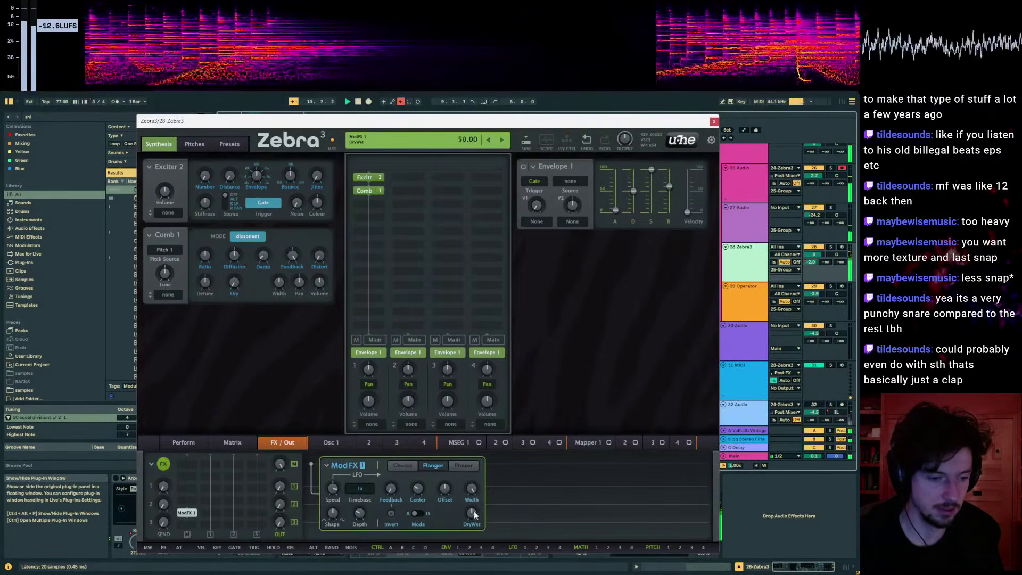
drag(332, 488, 333, 494)
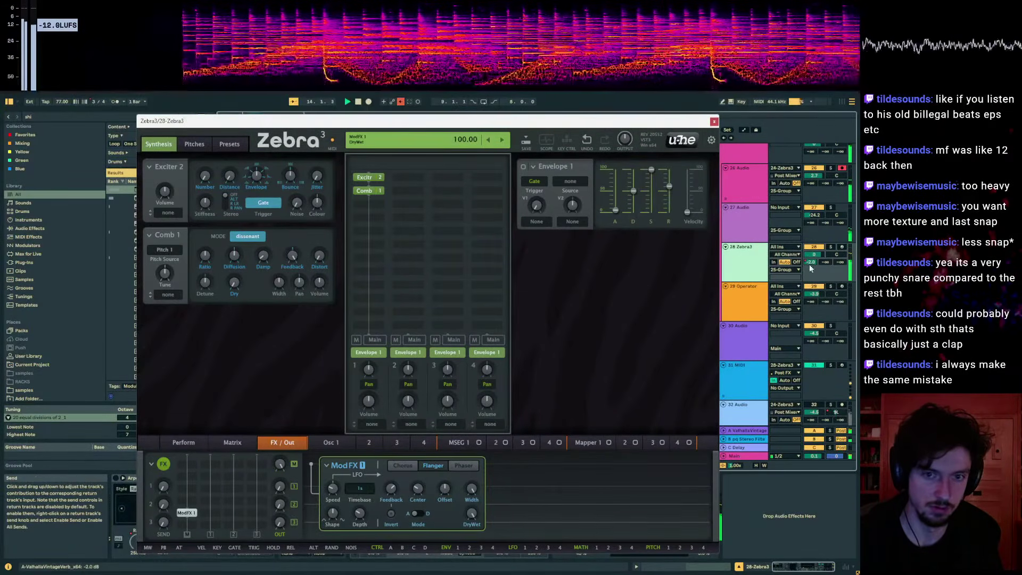
- Lower track 28's send to the ValhallaVintageVerb return and re-enable the overridden automation
drag(810, 266, 810, 298)
drag(542, 120, 711, 377)
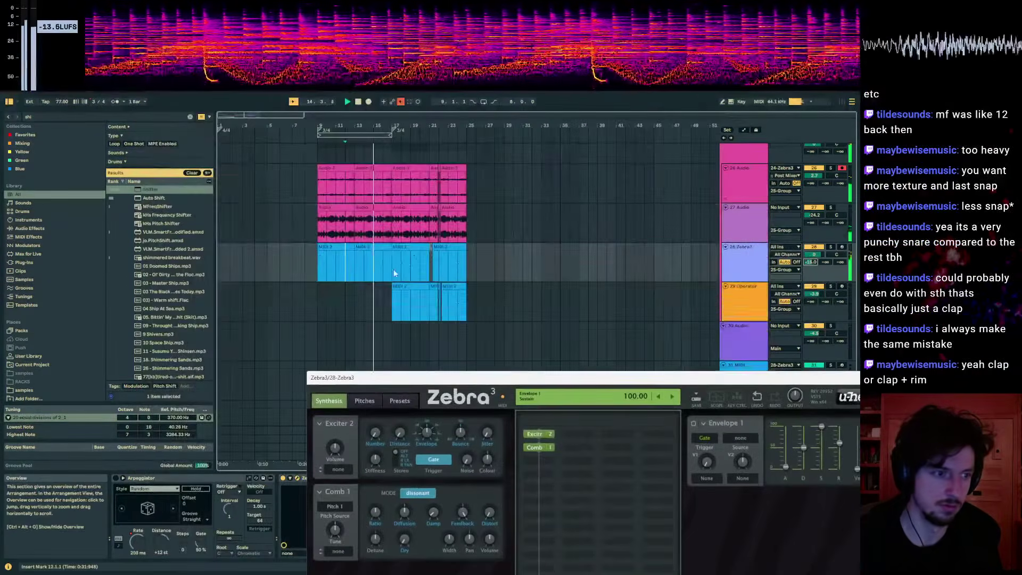
click(400, 101)
- Search for the bloom plug-in and load it on the 25-Group track
scroll(751, 265, up, 2)
click(747, 178)
click(747, 210)
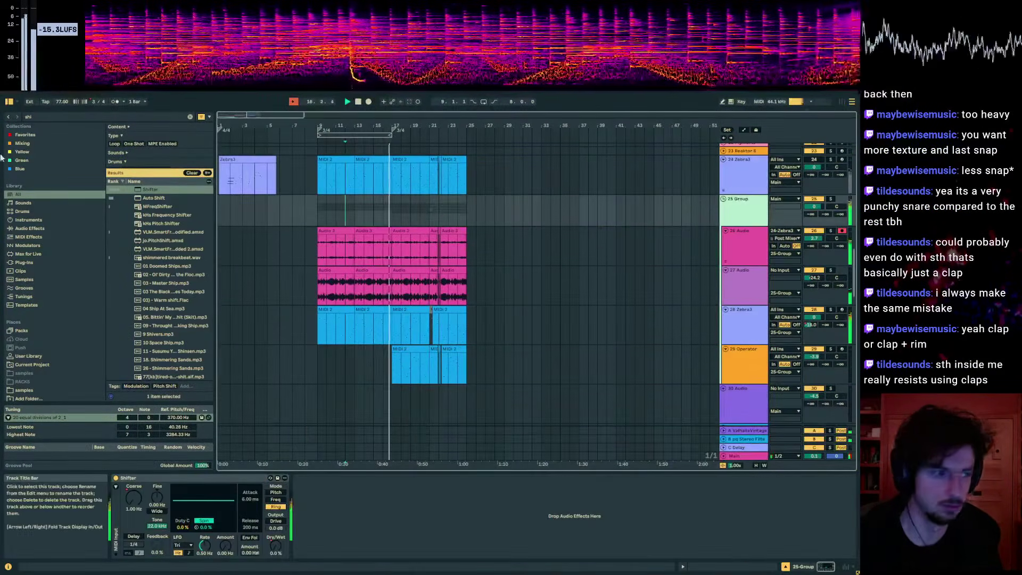
key(ctrl+f)
text(bloo)
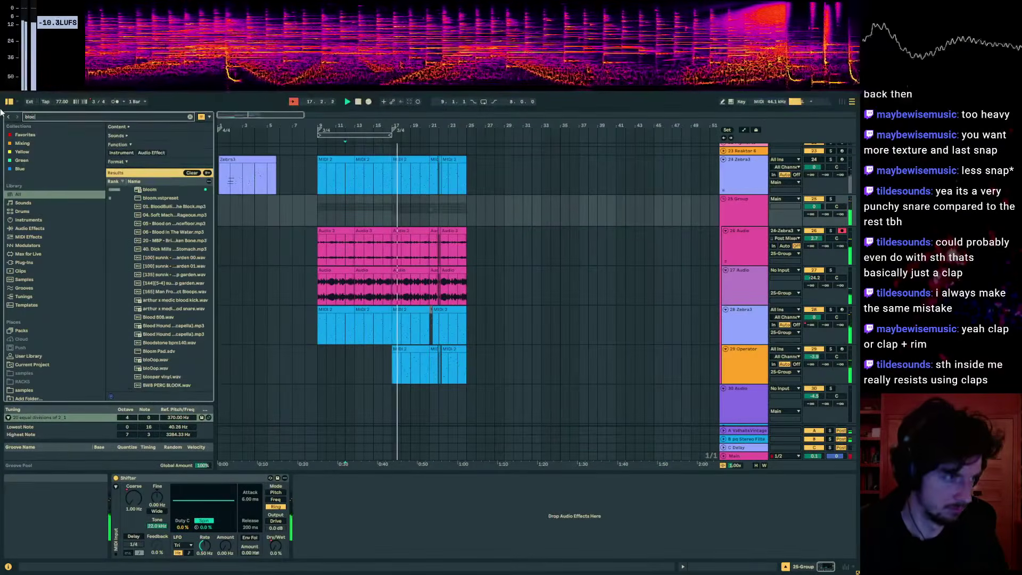
key(Return)
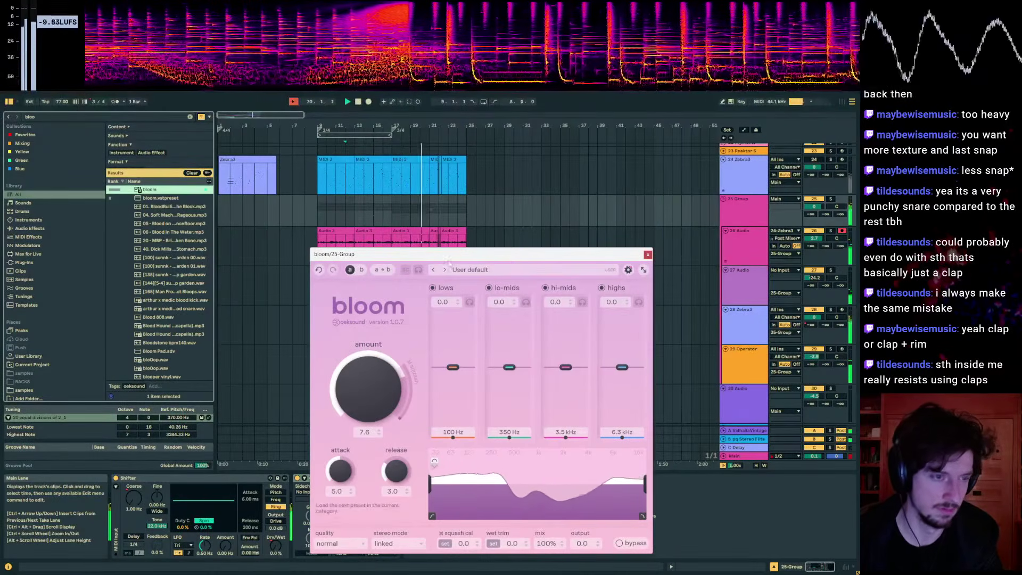
- Search the sample library for rim sounds to layer with the snare from bar 17 and audition several of them
click(373, 175)
click(392, 206)
scroll(397, 212, up, 6)
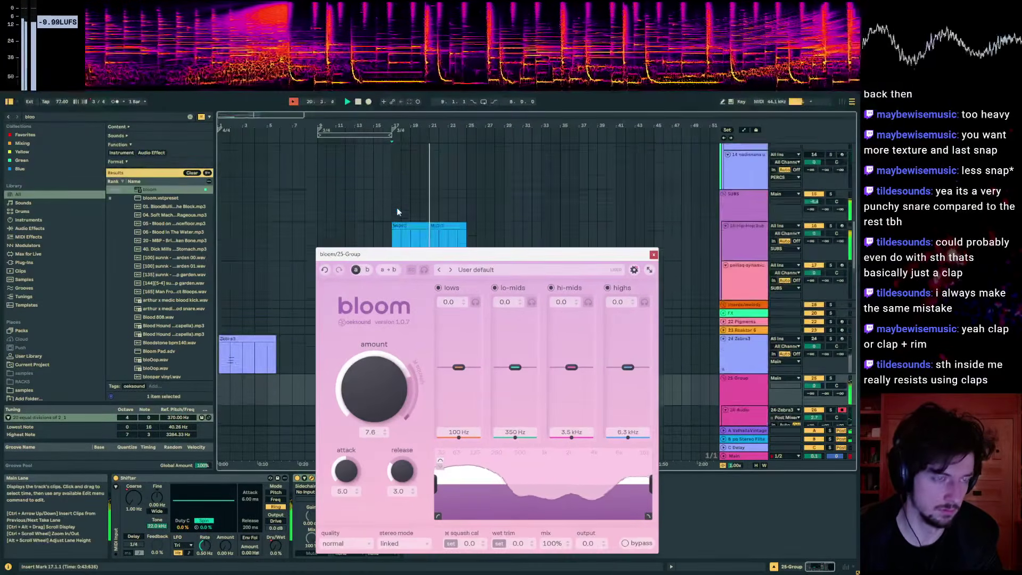
click(393, 190)
scroll(396, 190, up, 6)
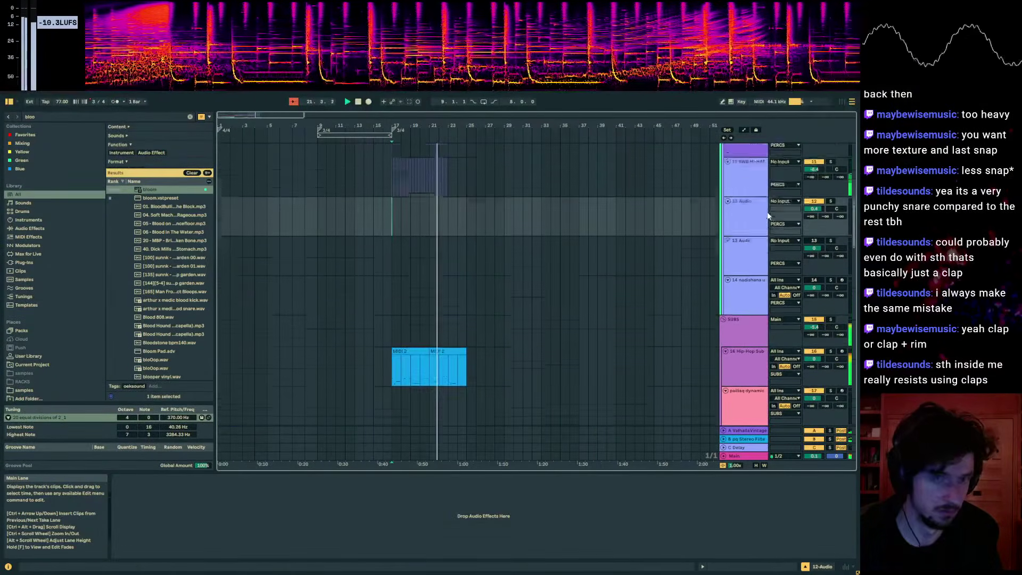
mouse_move(397, 141)
mouse_down()
mouse_move(397, 202)
mouse_move(461, 244)
mouse_up()
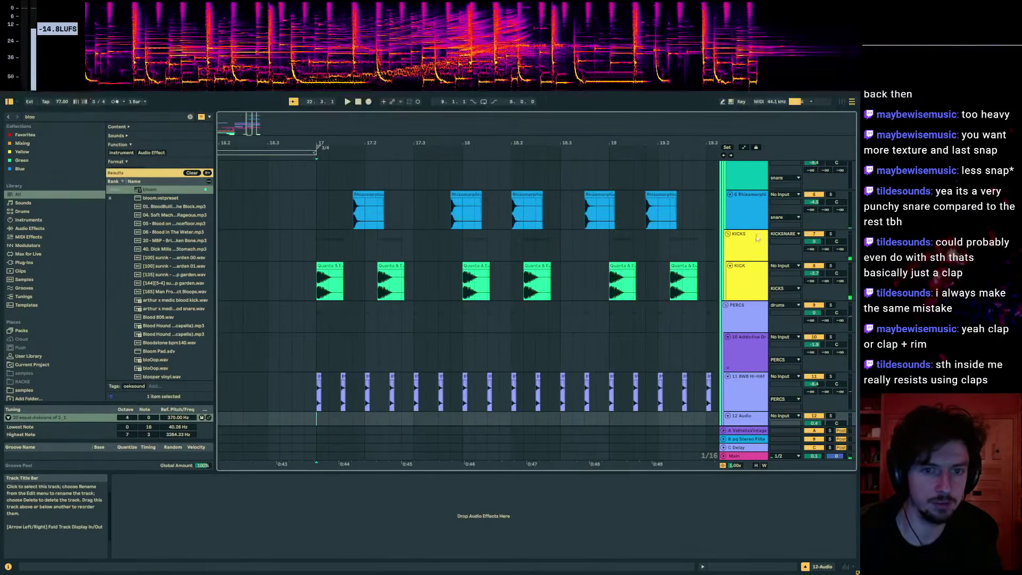
click(747, 194)
click(85, 118)
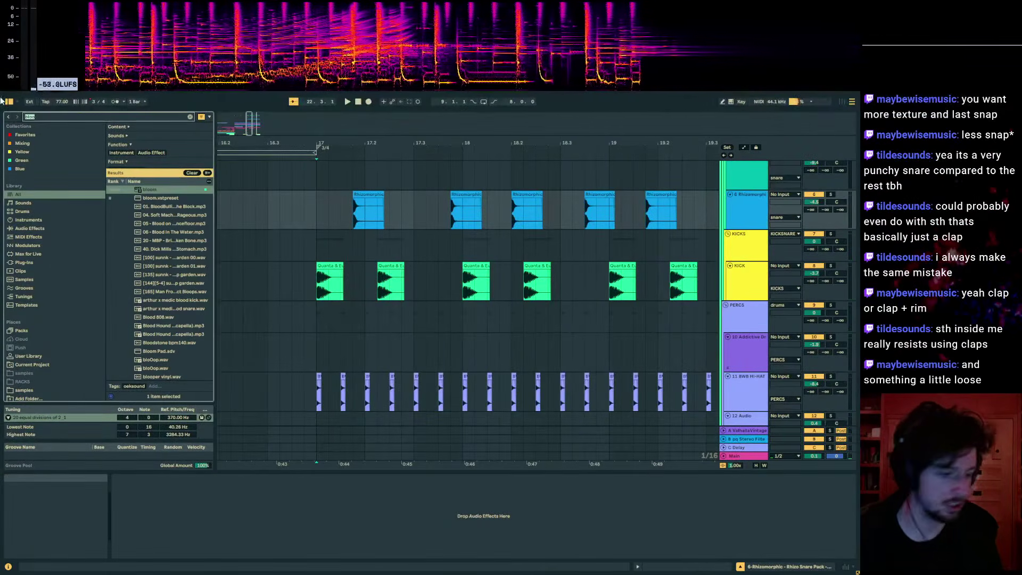
text(riim)
click(184, 232)
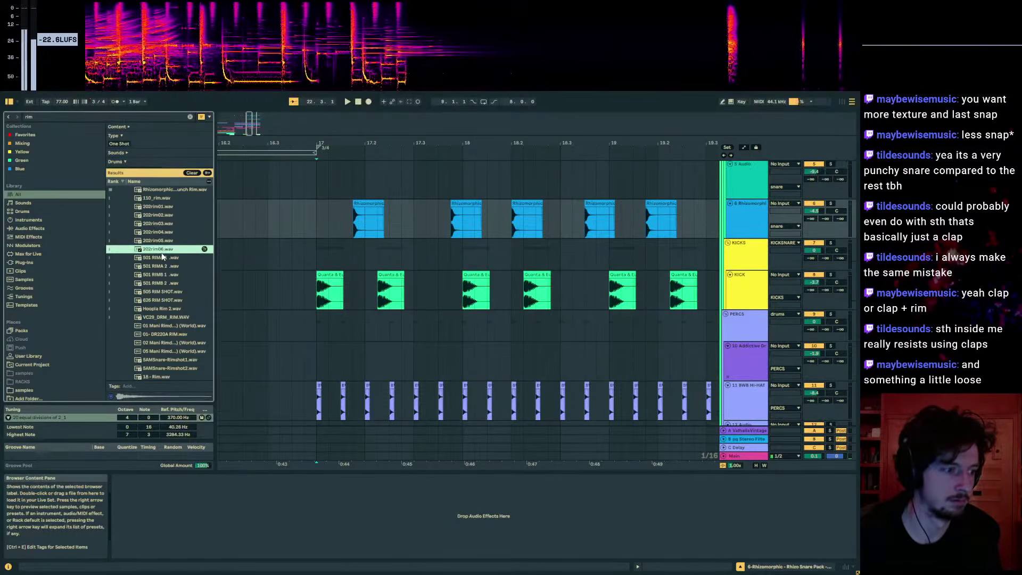
click(154, 318)
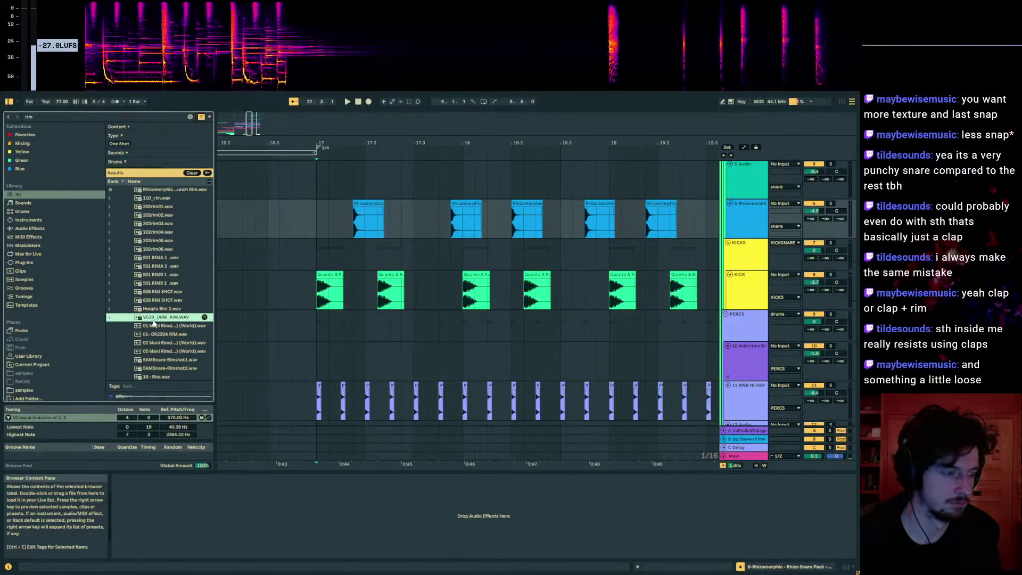
- Place VC29_DRM_RIM.wav under the first snare hit after bar 17 on a new audio track and load ST4b on it
key(ctrl+t)
drag(149, 318, 353, 264)
click(52, 117)
text(styl)
key(BackSpace)
key(BackSpace)
text(4b)
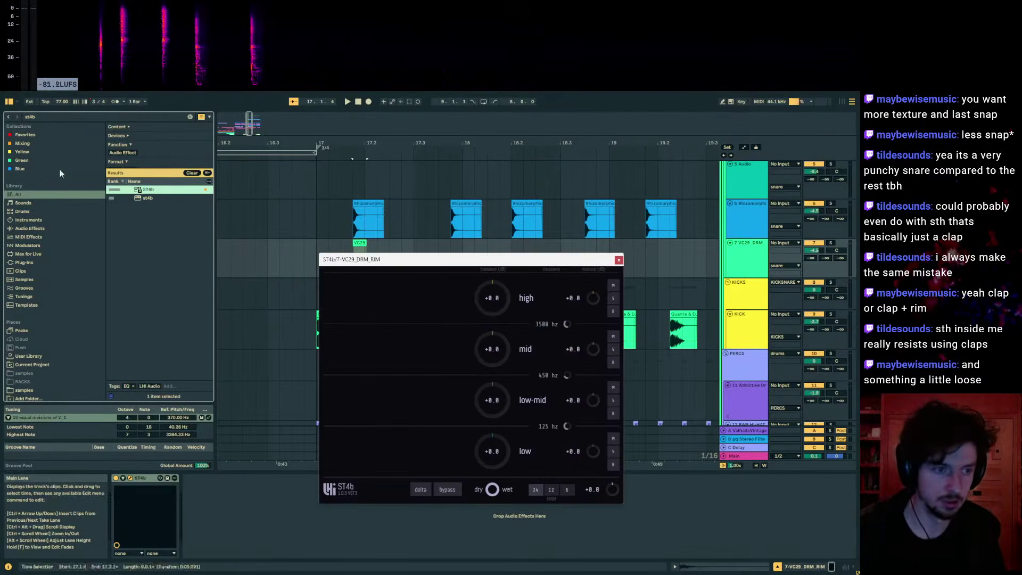
- Mute the Rhizomorphic snare track, set the rim track's volume to 1.7 dB and audition the rim hit
key(space)
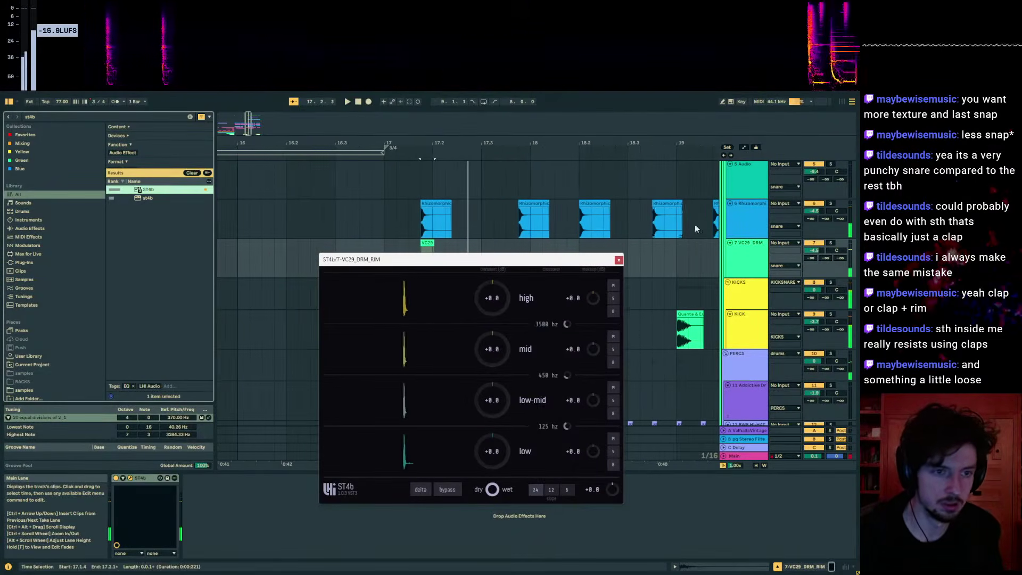
click(813, 203)
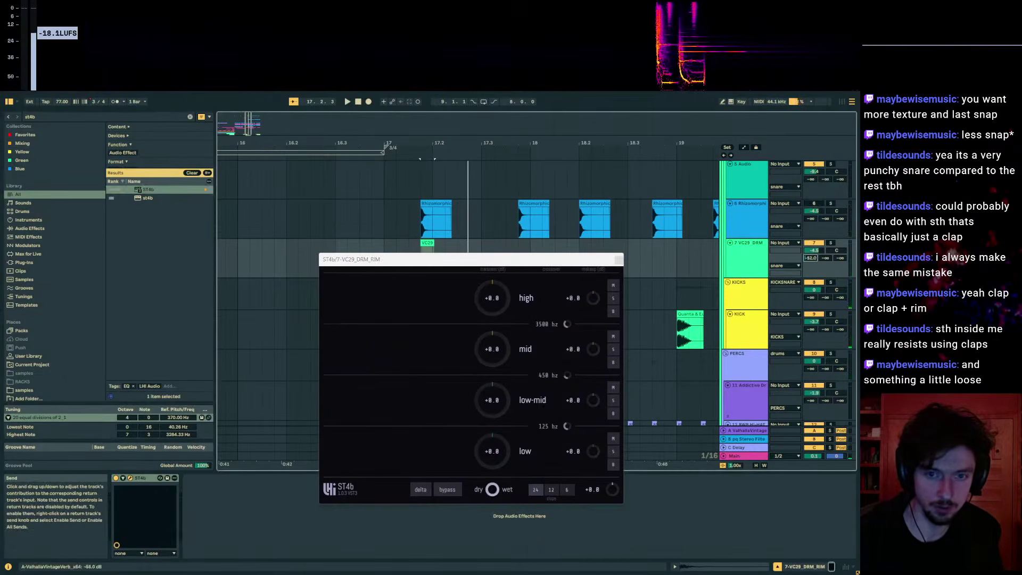
click(814, 250)
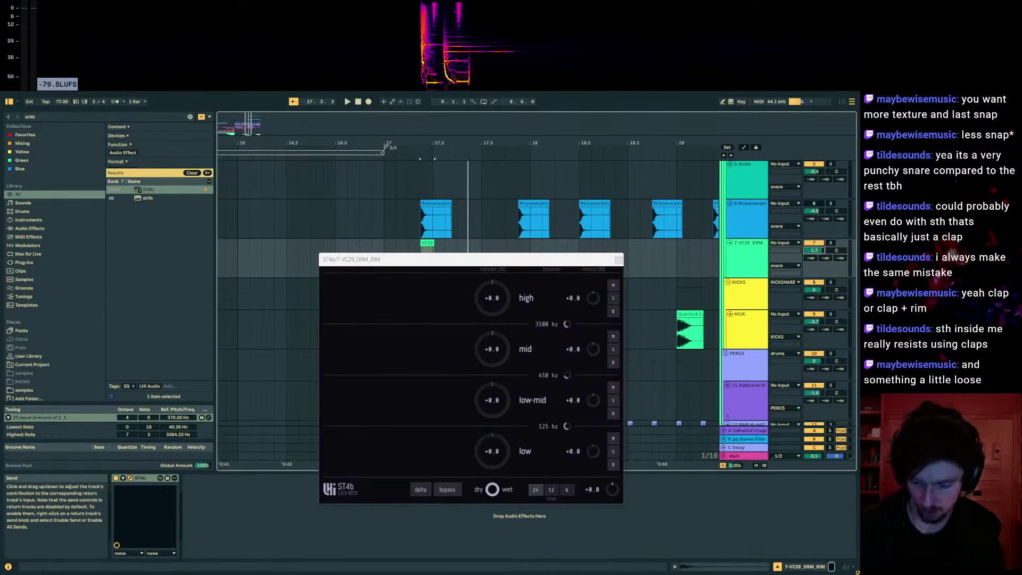
key(space)
key(space)
- Boost the rim's transients in ST4b to +41.0 for high and +45.0 for mid, low-mid and low, auditioning the hit
drag(536, 260, 526, 281)
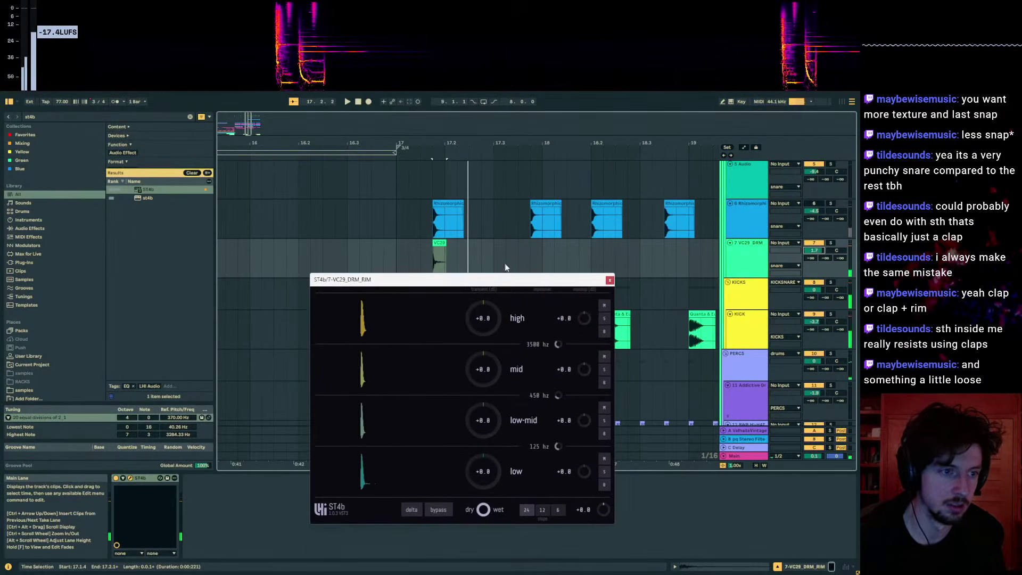
click(446, 247)
drag(492, 319, 493, 310)
key(space)
key(space)
key(space)
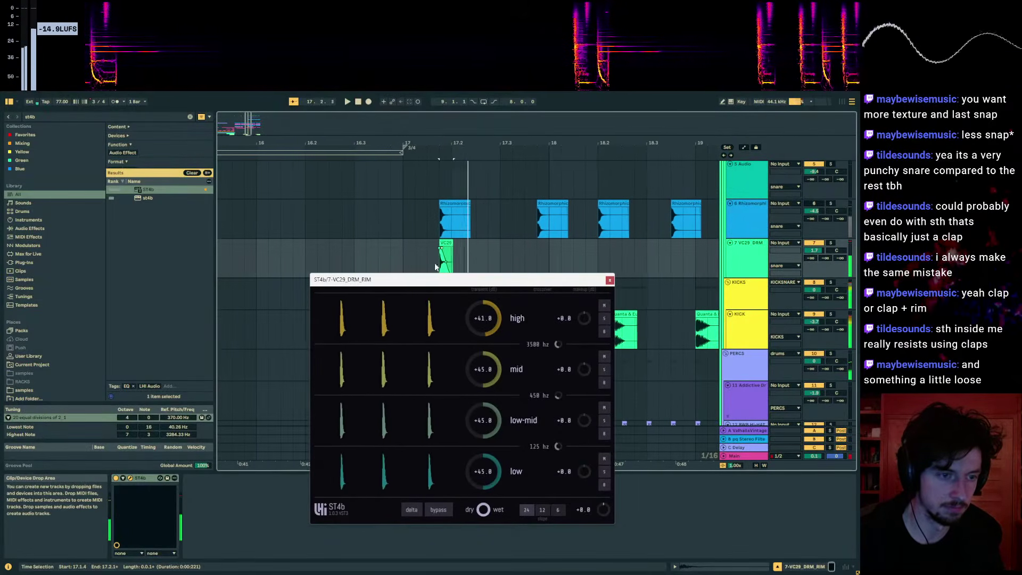
key(space)
click(454, 261)
click(440, 258)
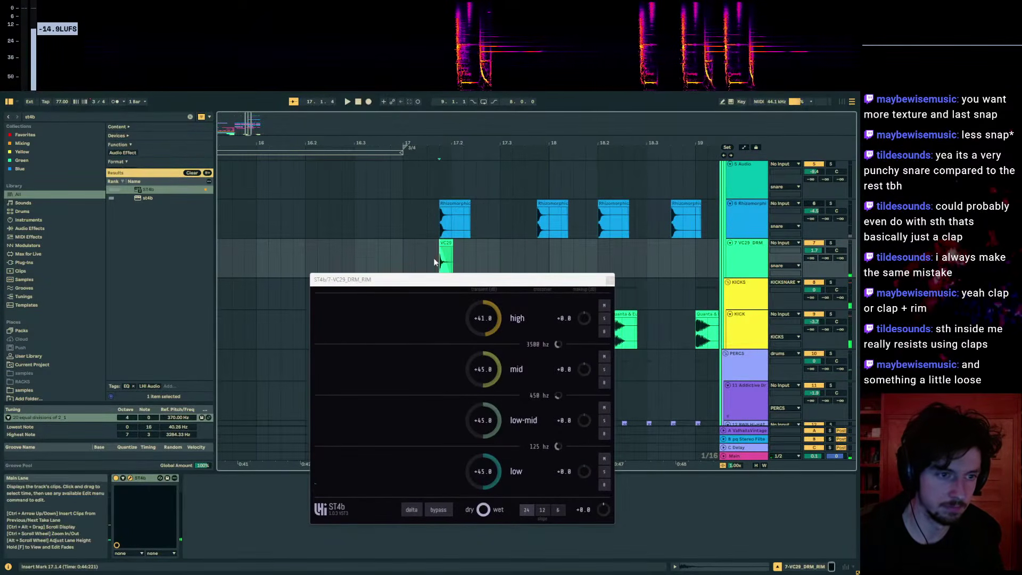
- Copy the rim clip under each of the next four snare hits up to bar 19
click(446, 243)
key(ctrl+c)
click(536, 248)
key(ctrl+v)
click(598, 250)
key(ctrl+v)
click(670, 248)
key(ctrl+v)
drag(622, 149, 453, 149)
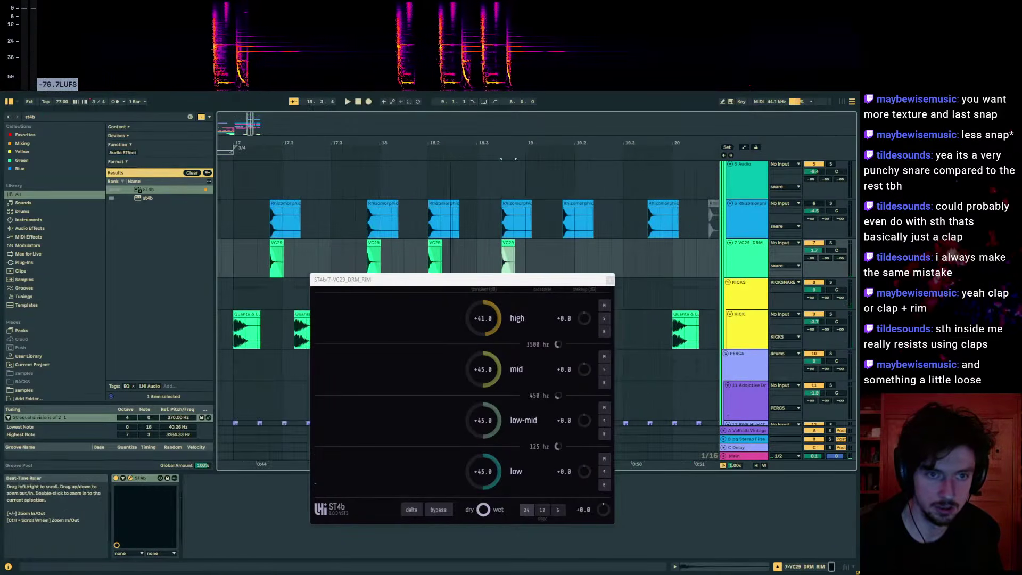
click(568, 245)
key(ctrl+v)
- Duplicate the rim track's range from 17.1.1 to 19.3.1 directly after itself while the section plays
drag(626, 252, 233, 261)
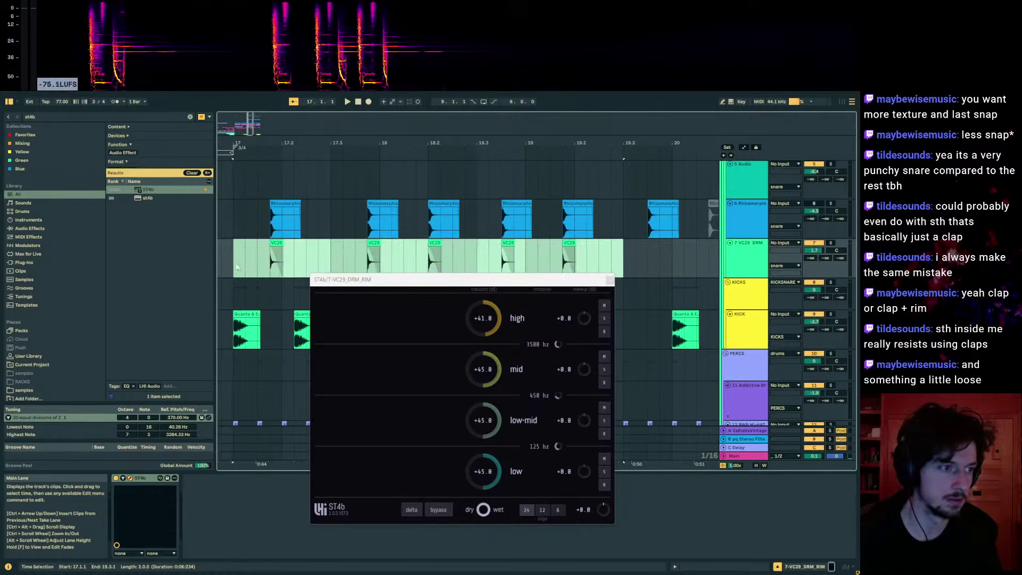
key(space)
key(ctrl+d)
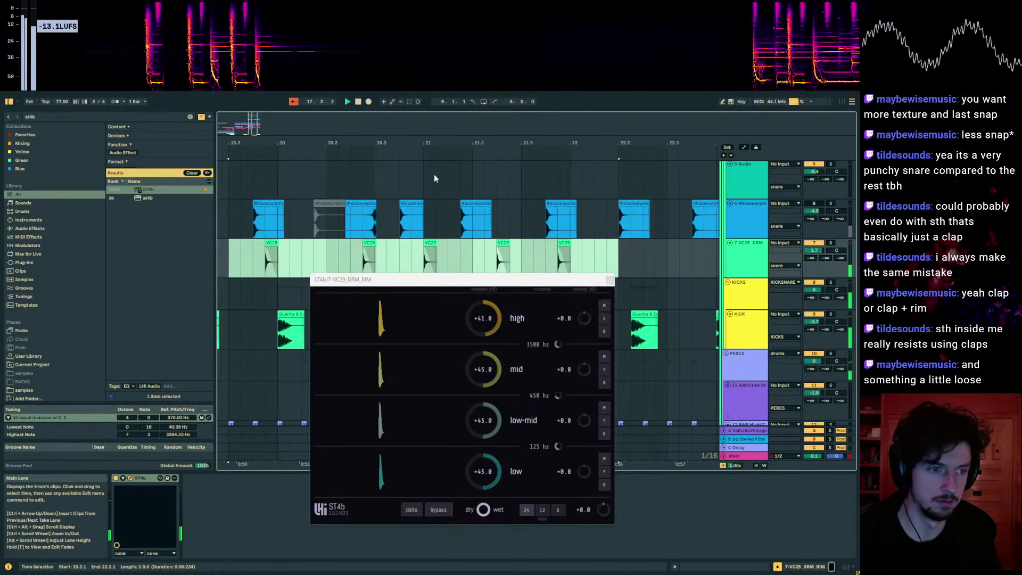
key(ctrl+z)
key(ctrl+y)
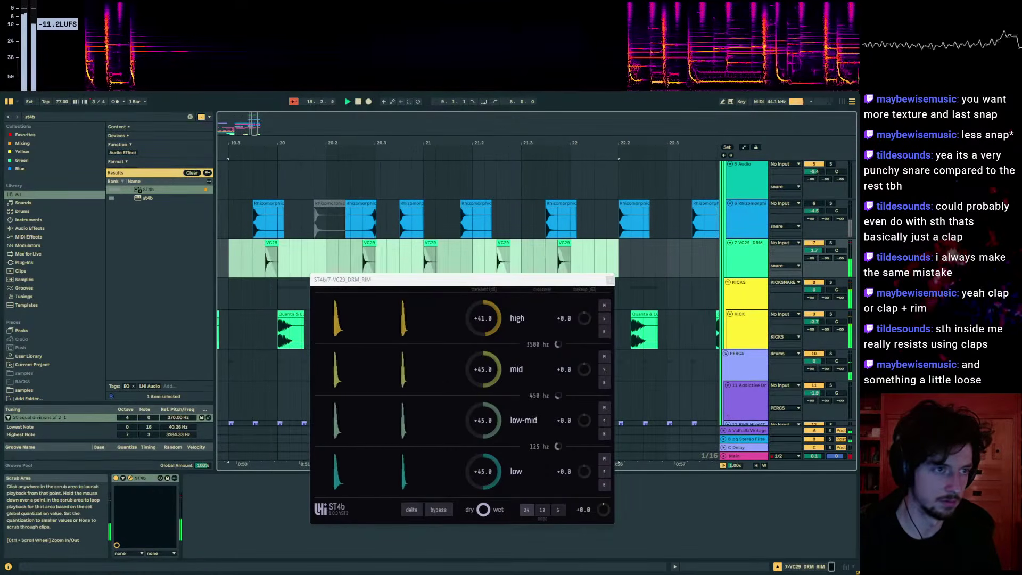
- Unmute the Rhizomorphic snare track and set its volume to -10.4 dB
drag(381, 145, 486, 128)
click(814, 204)
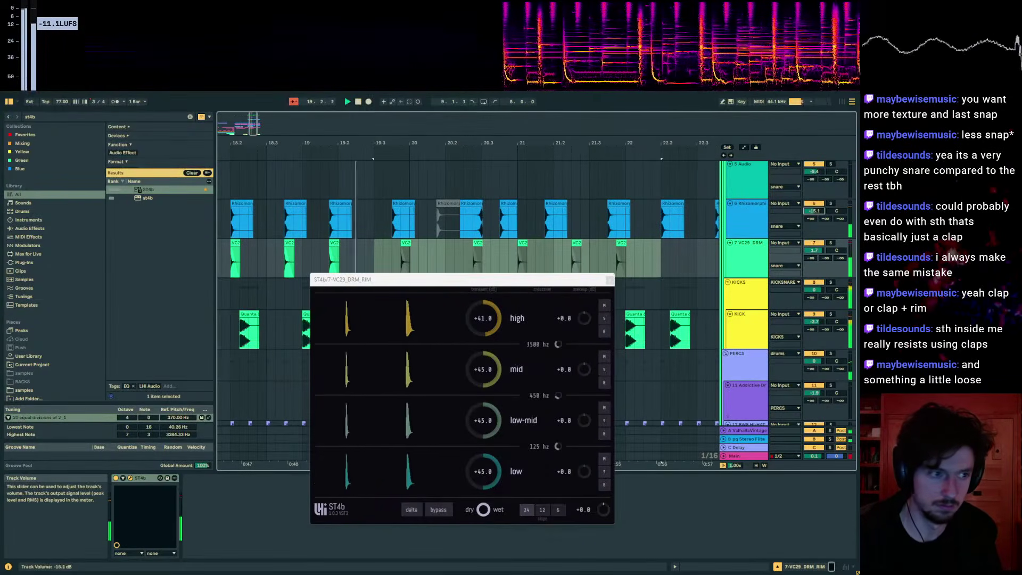
click(460, 246)
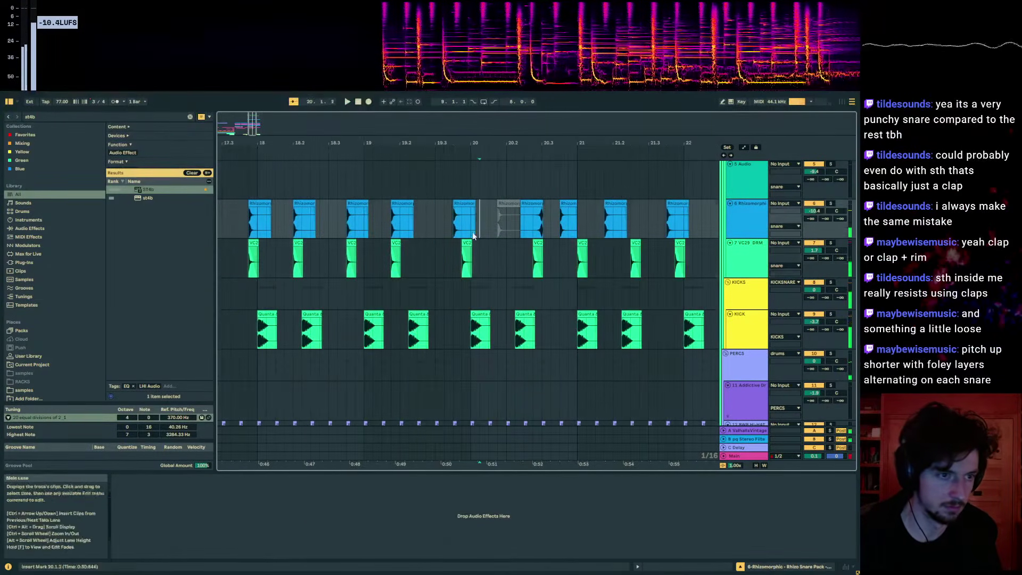
- Deactivate the rim clip in the second half of bar 20 and move the one at bar 21 earlier onto its snare hit
click(544, 252)
key(space)
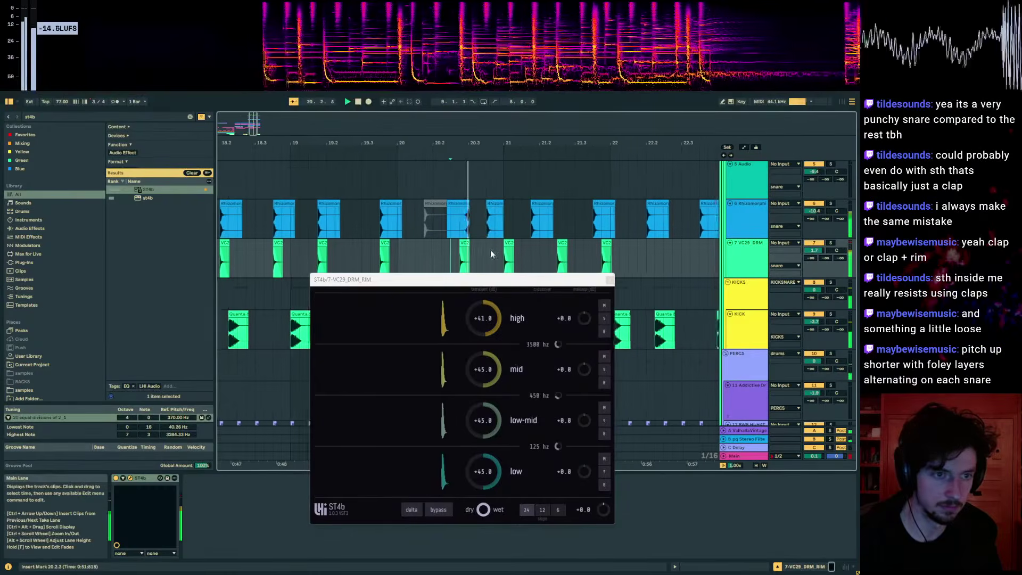
click(449, 243)
key(0)
key(space)
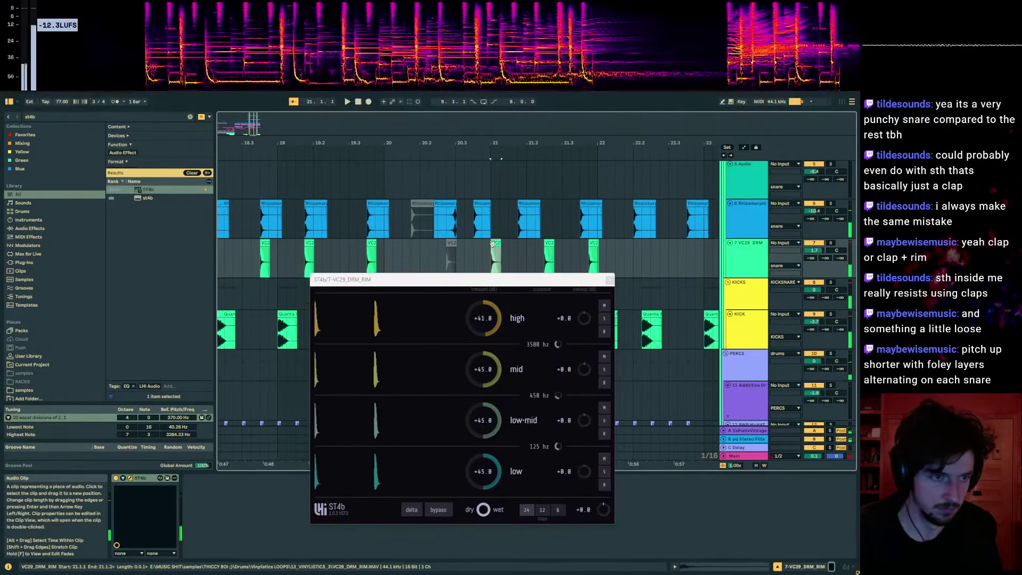
drag(495, 243, 477, 243)
- Clear the leftover rim clips after bar 21 and duplicate the bars 17 to 21 rim pattern up to bar 25
scroll(486, 181, down, 3)
drag(557, 251, 492, 258)
key(Delete)
click(744, 260)
key(ctrl+d)
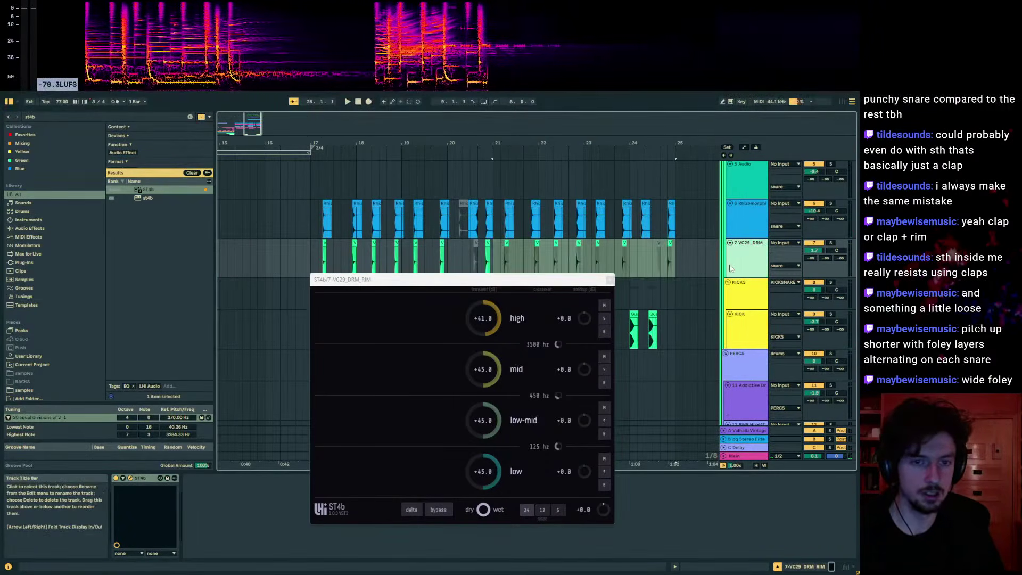
- Add another audio track below the rim, place birdcalling clap.wav on it starting at bar 17 and play it with the drums
key(ctrl+t)
click(332, 282)
key(ctrl+f)
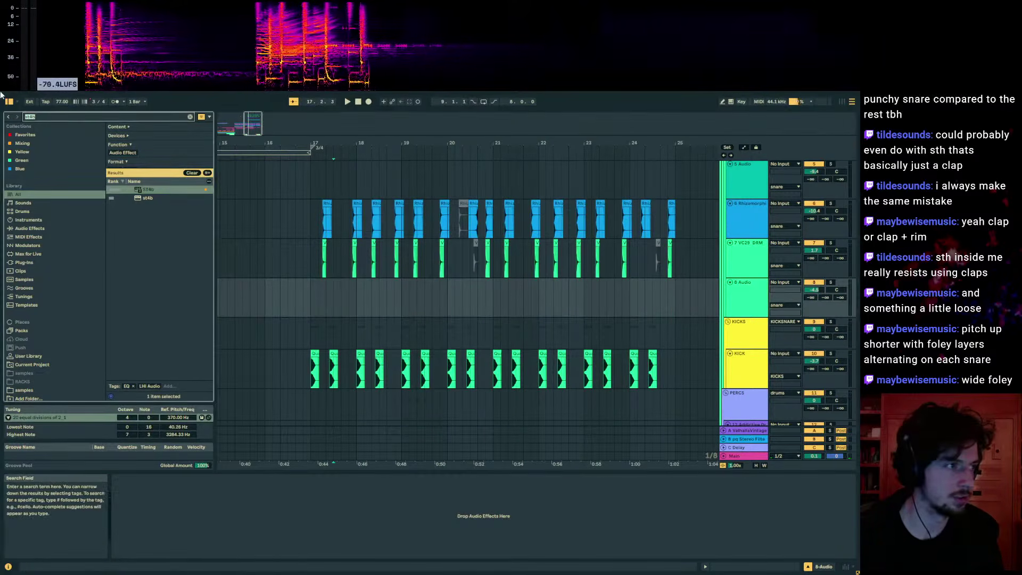
text(birdcal)
drag(158, 190, 317, 283)
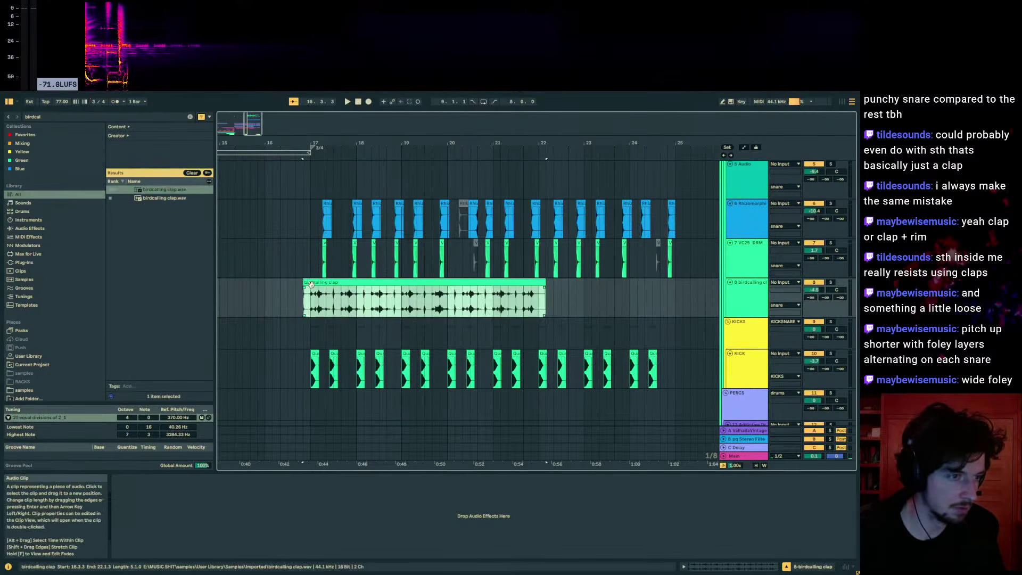
drag(317, 143, 317, 175)
key(space)
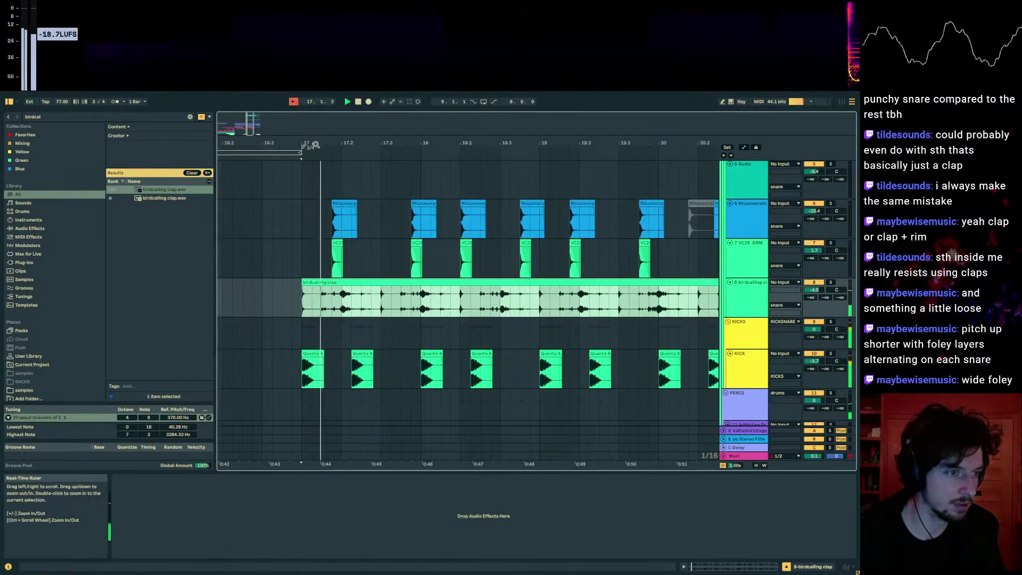
- Move the birdcalling clap clip to start at 17.1.2 so its clap lands near the first snare hit, checking by ear
key(space)
scroll(319, 140, up, 3)
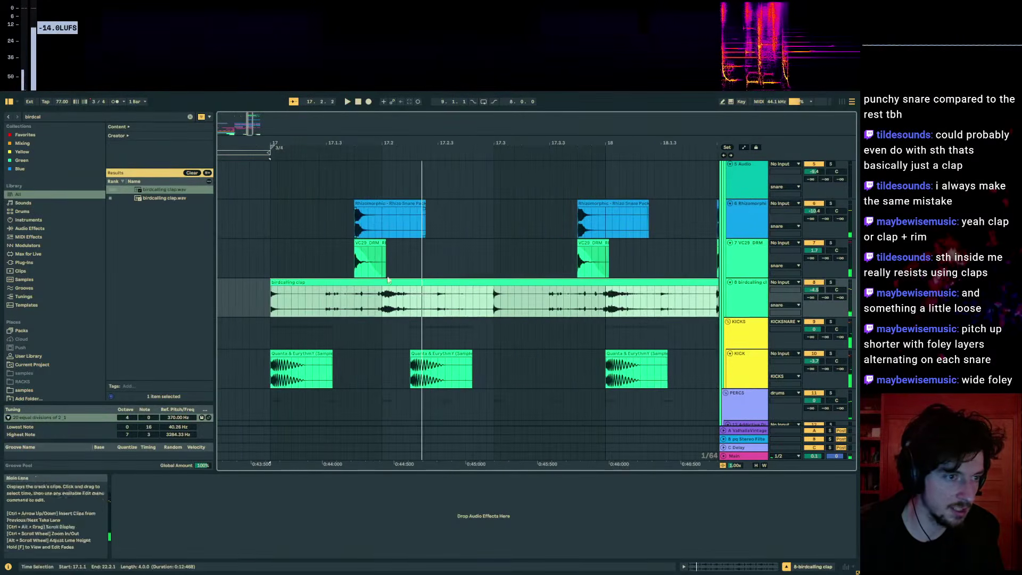
drag(362, 283, 334, 283)
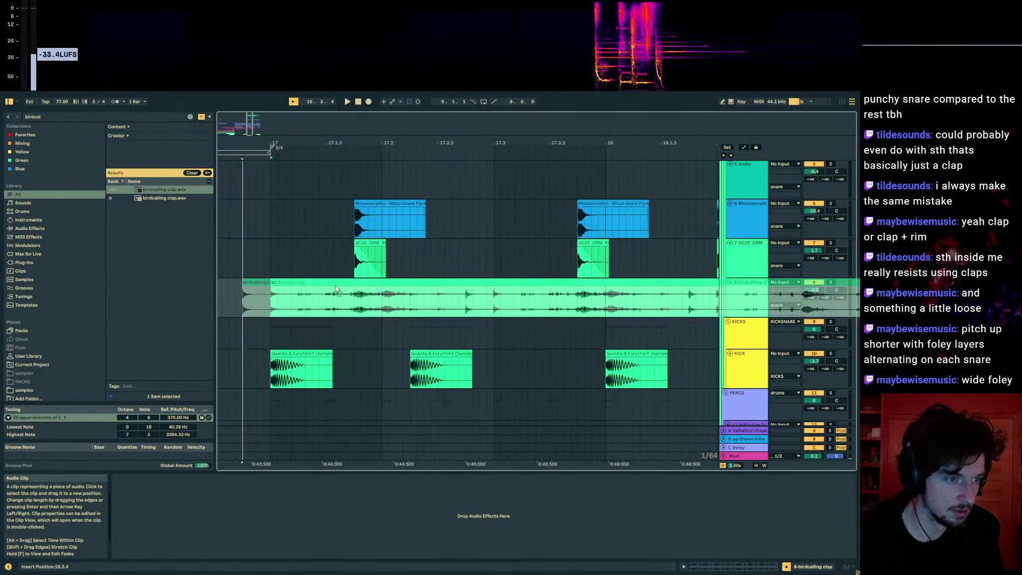
key(space)
click(354, 290)
key(space)
drag(398, 284, 460, 286)
key(space)
key(space)
- Deactivate the clap audio from 17.1.4 up to the next hit and lengthen the fade-in on the first clap slice
drag(530, 309, 620, 309)
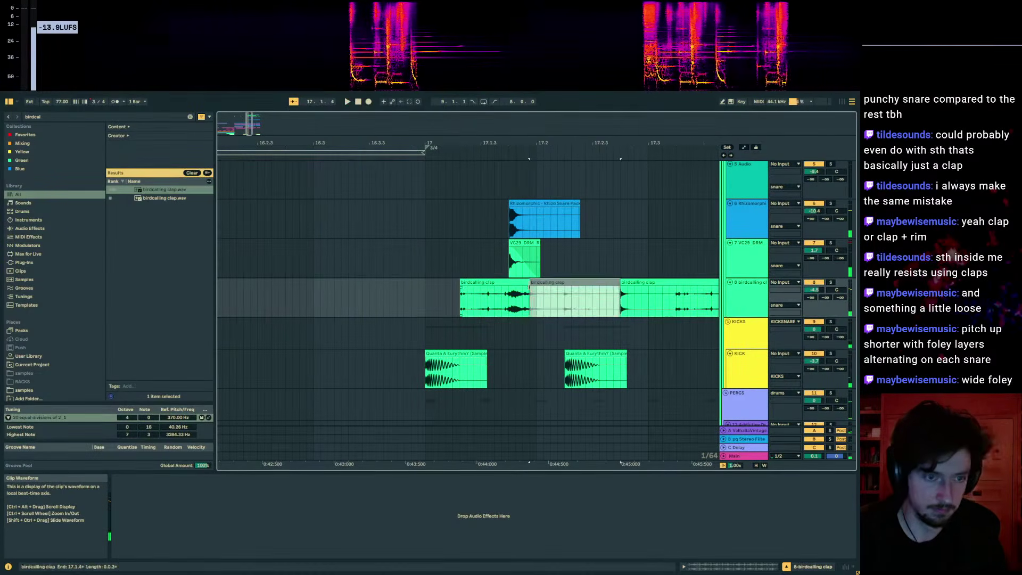
key(0)
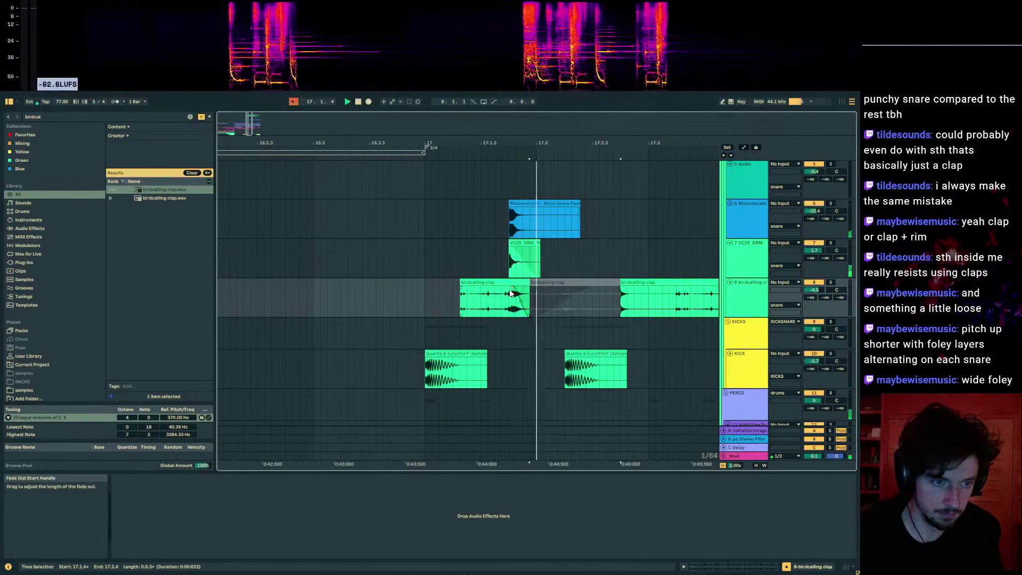
click(416, 296)
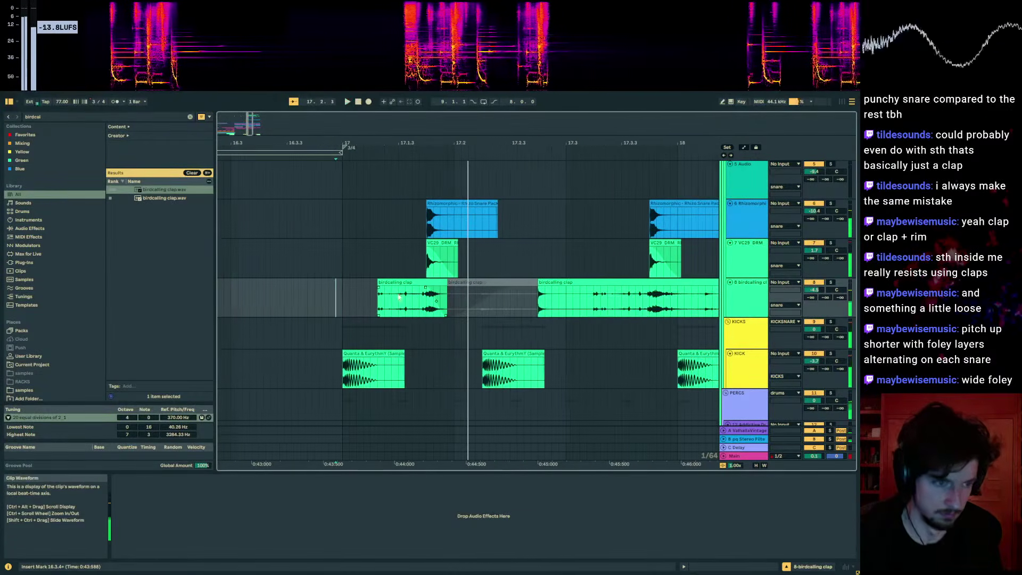
key(space)
key(space)
drag(379, 287, 418, 288)
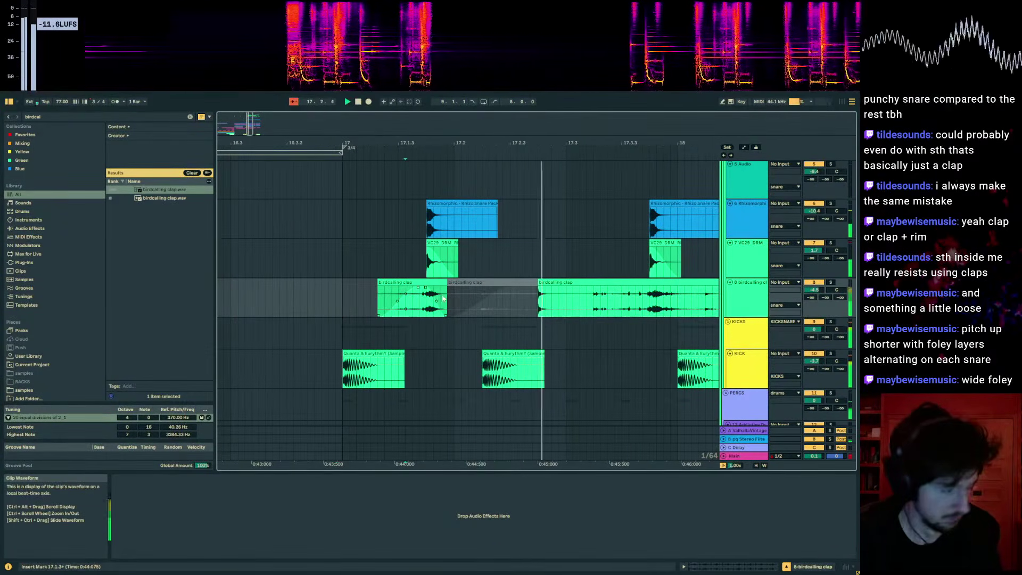
- Deactivate the remaining part of the birdcalling clap clip and play from just before bar 17
click(575, 285)
key(0)
click(337, 295)
key(space)
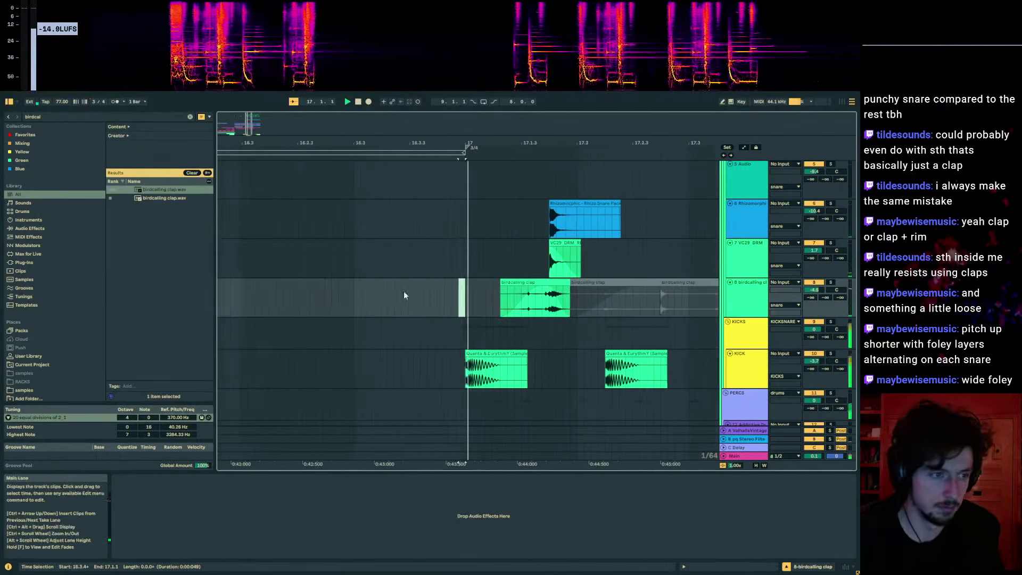
- Copy the first clap slice onto the second snare hit, just before bar 18, and play it with the drums
key(space)
click(420, 281)
key(ctrl+c)
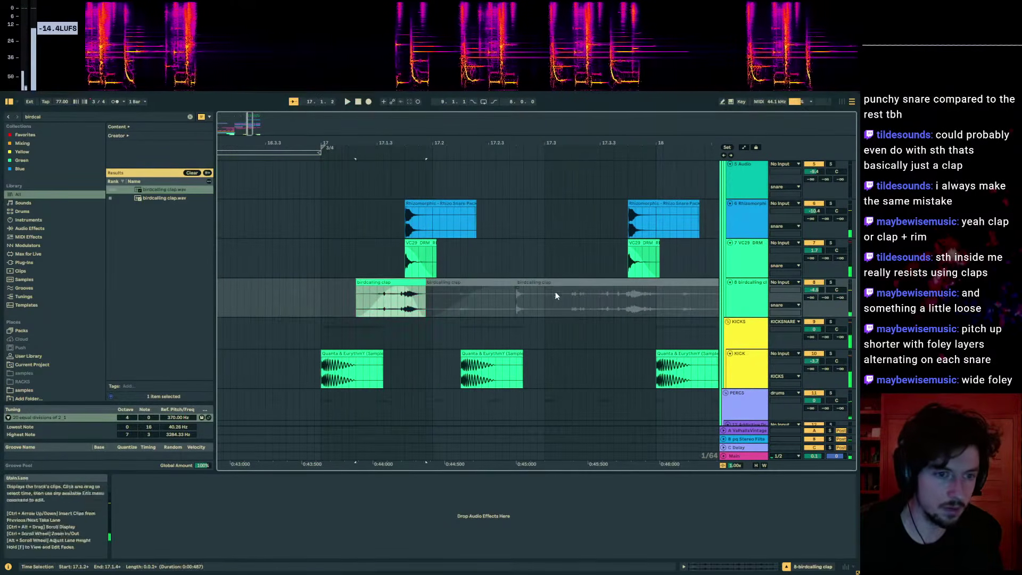
click(573, 301)
key(ctrl+v)
click(412, 301)
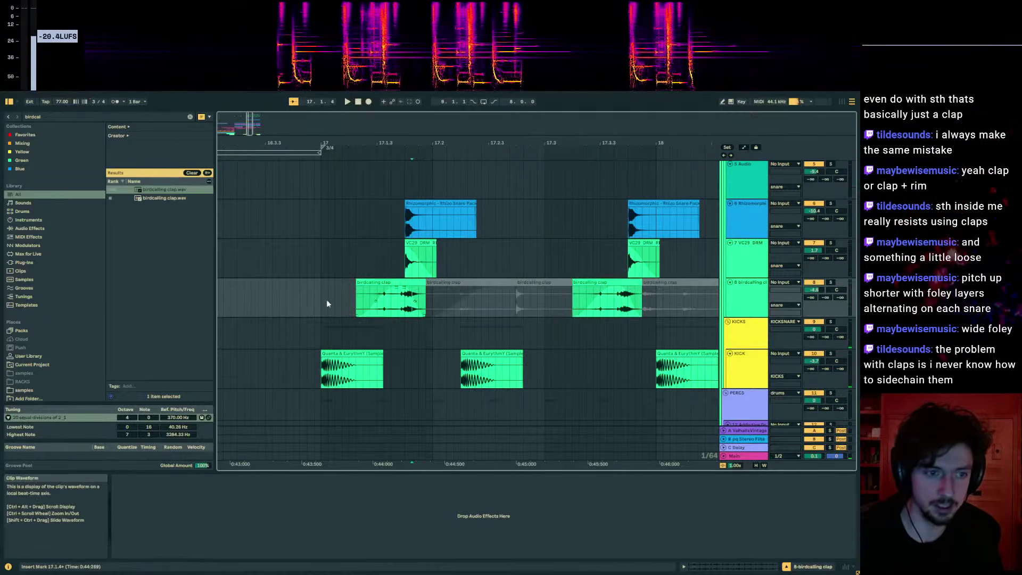
key(space)
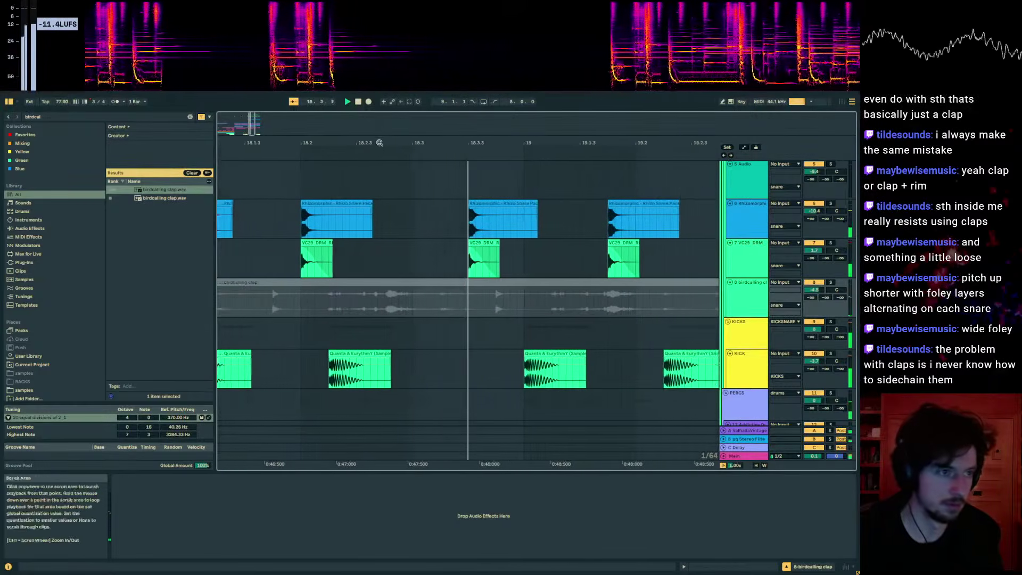
- Paste the clap slice onto the third snare hit, starting at 18.1.4
drag(381, 144, 481, 167)
key(space)
click(457, 300)
drag(473, 301, 400, 303)
click(410, 282)
click(456, 292)
key(ctrl+v)
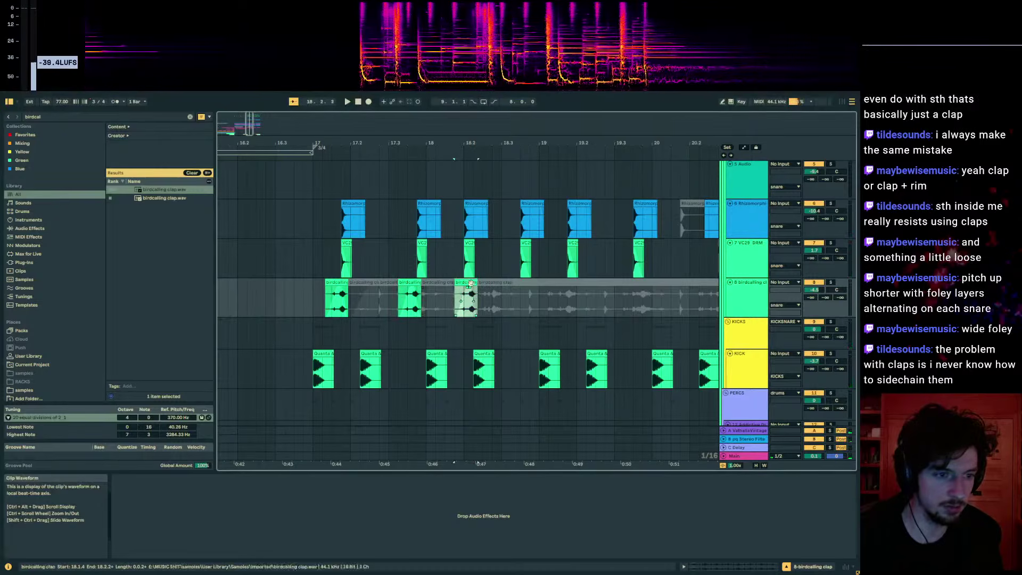
- Paste the clap slice onto the fourth snare hit, starting at 18.3.2
drag(467, 145, 495, 96)
click(501, 267)
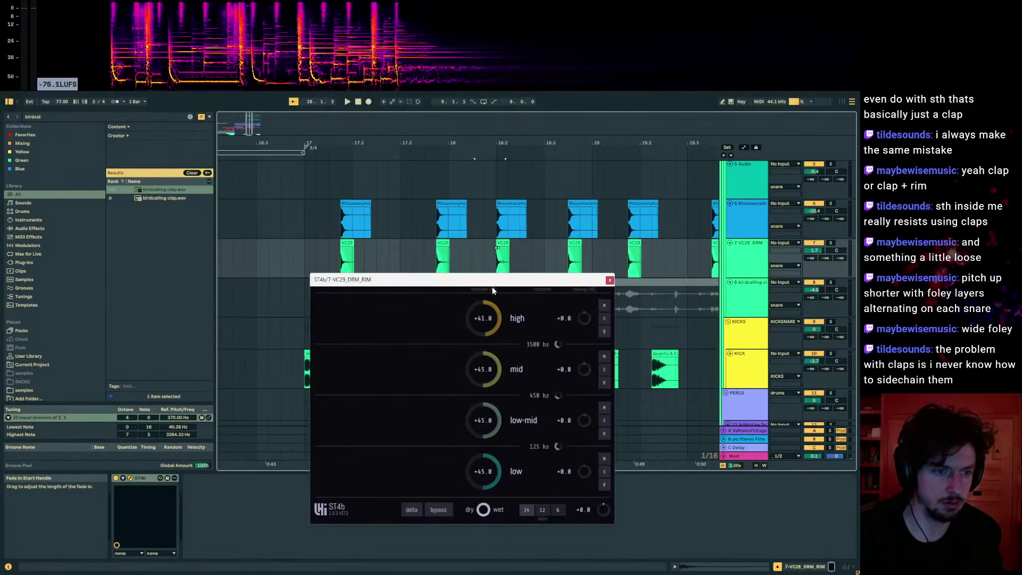
drag(492, 286, 496, 355)
click(490, 282)
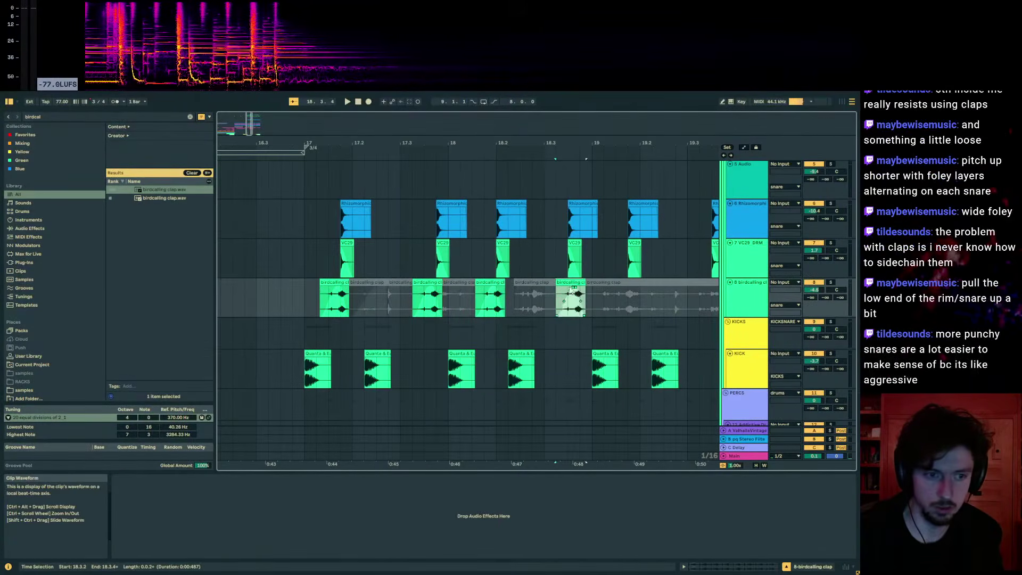
click(554, 296)
key(ctrl+v)
key(plus)
key(plus)
key(minus)
key(minus)
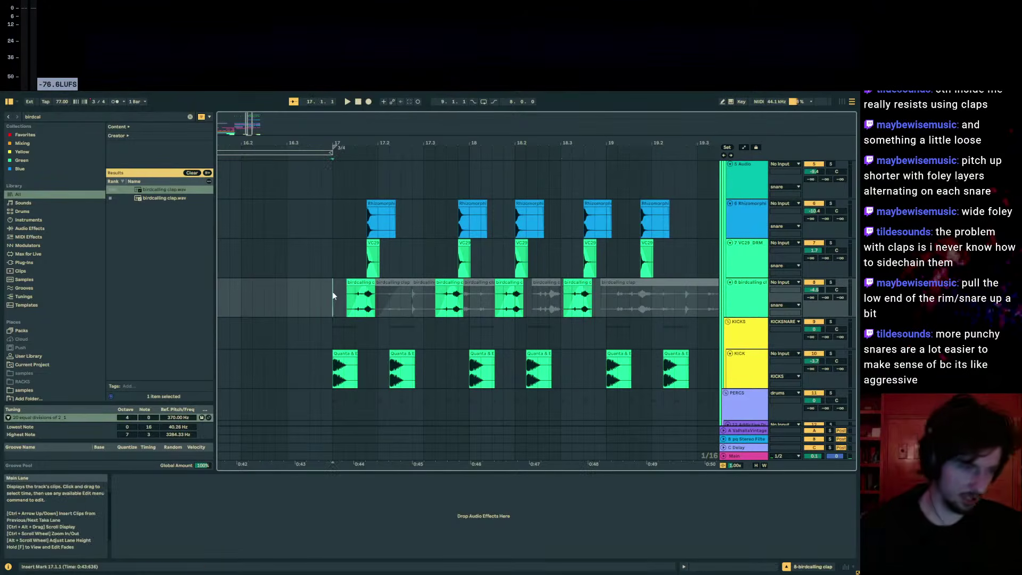
- Copy the clap slice onto the two snare hits in bar 19, starting at 19.1.2 and 19.3.1
click(572, 297)
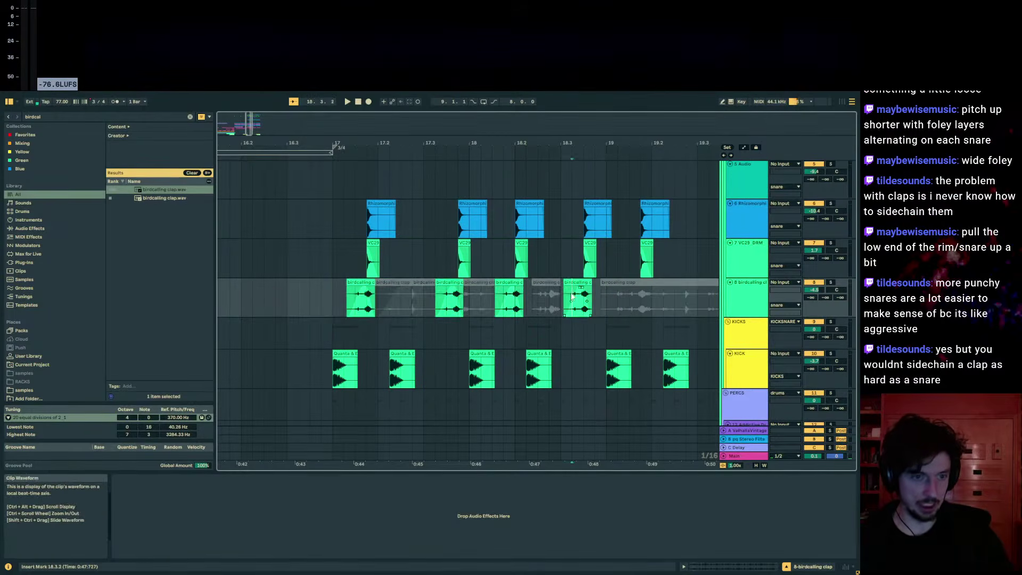
click(582, 284)
drag(656, 143, 557, 282)
drag(557, 143, 548, 93)
scroll(543, 147, down, 2)
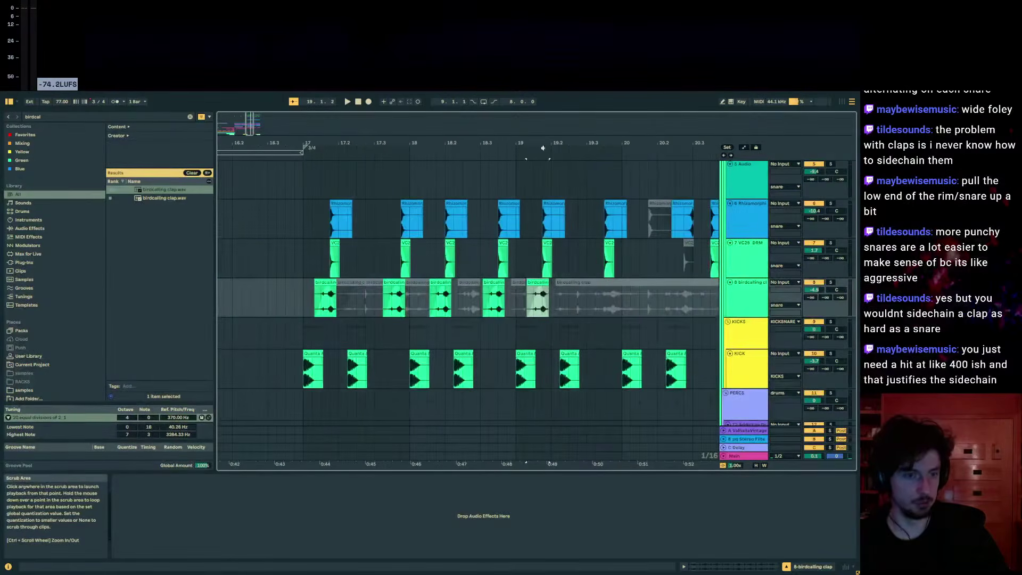
key(ctrl+v)
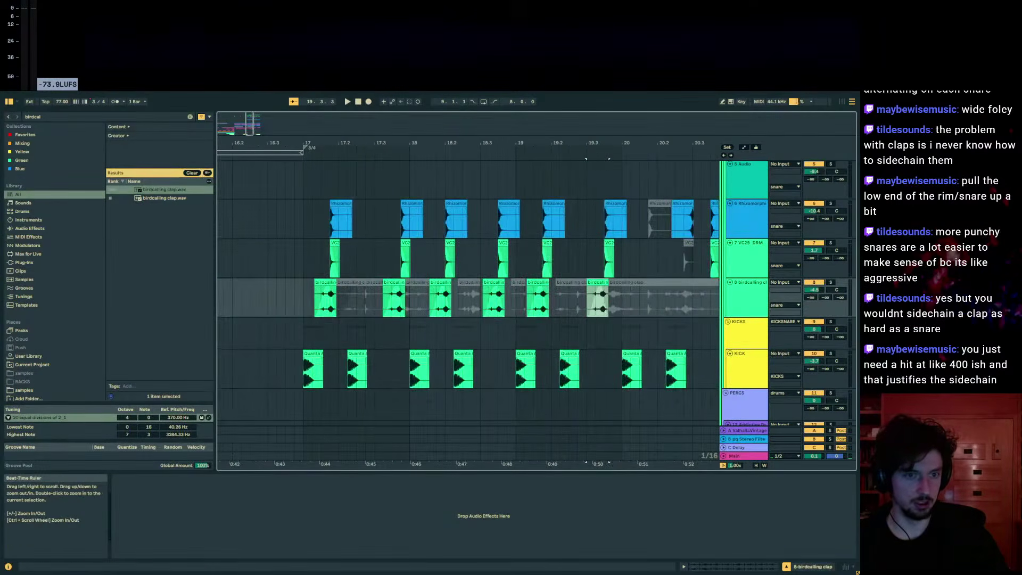
scroll(594, 140, up, 7)
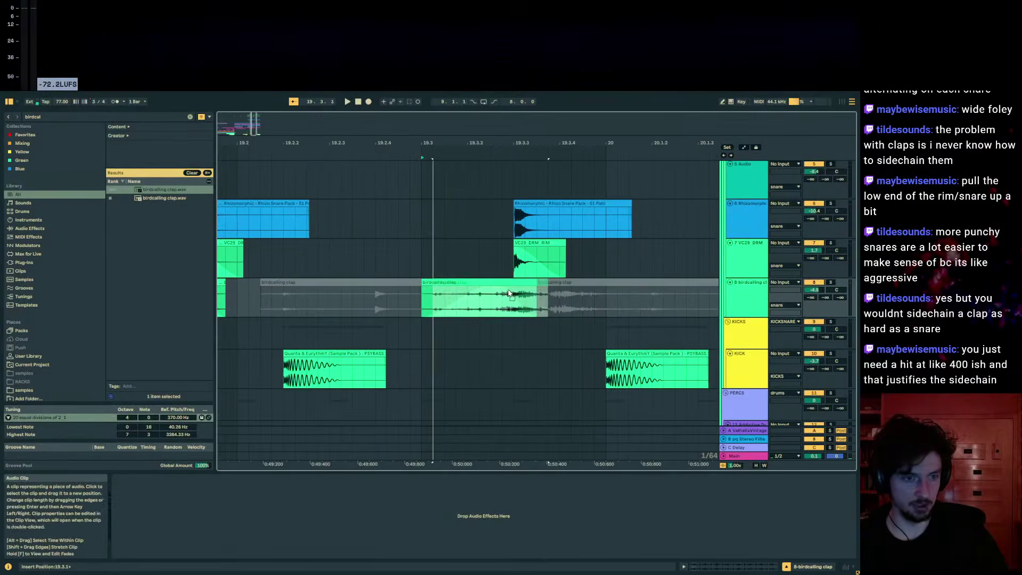
drag(510, 146, 564, 143)
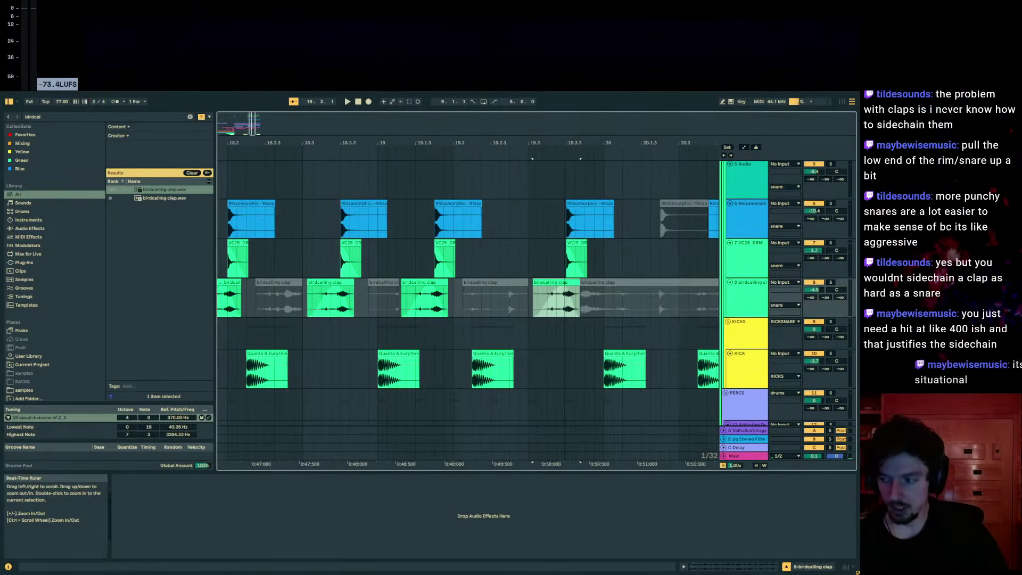
drag(564, 143, 613, 114)
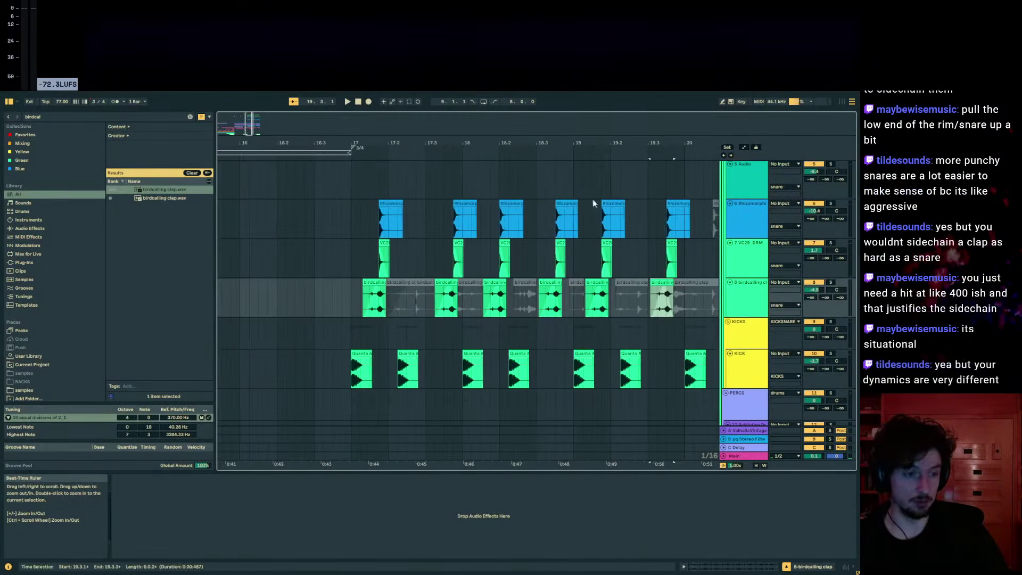
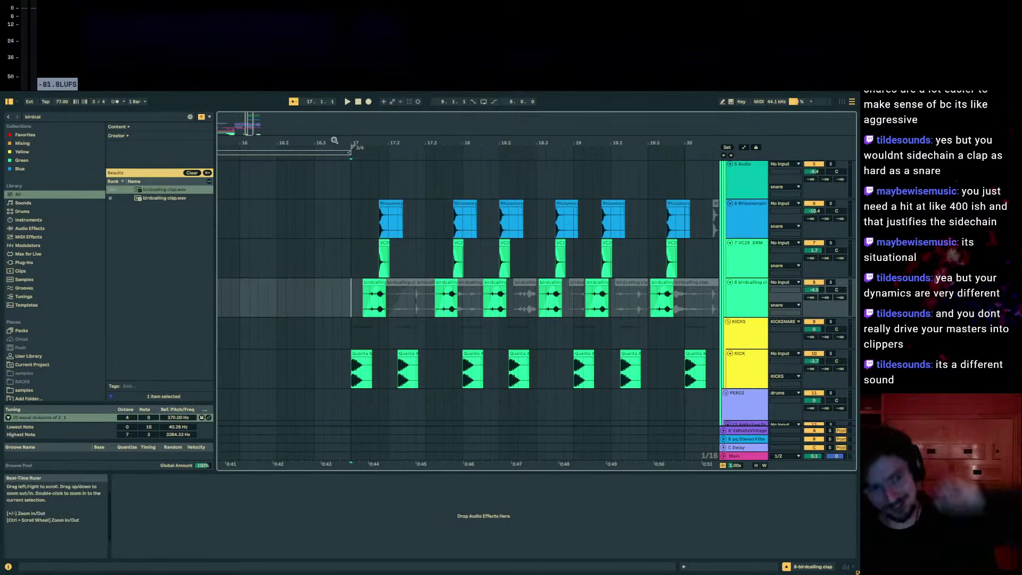
- Play the clap pattern from bar 17 and deactivate the clap slices on the fifth and third snare hits
click(346, 145)
key(space)
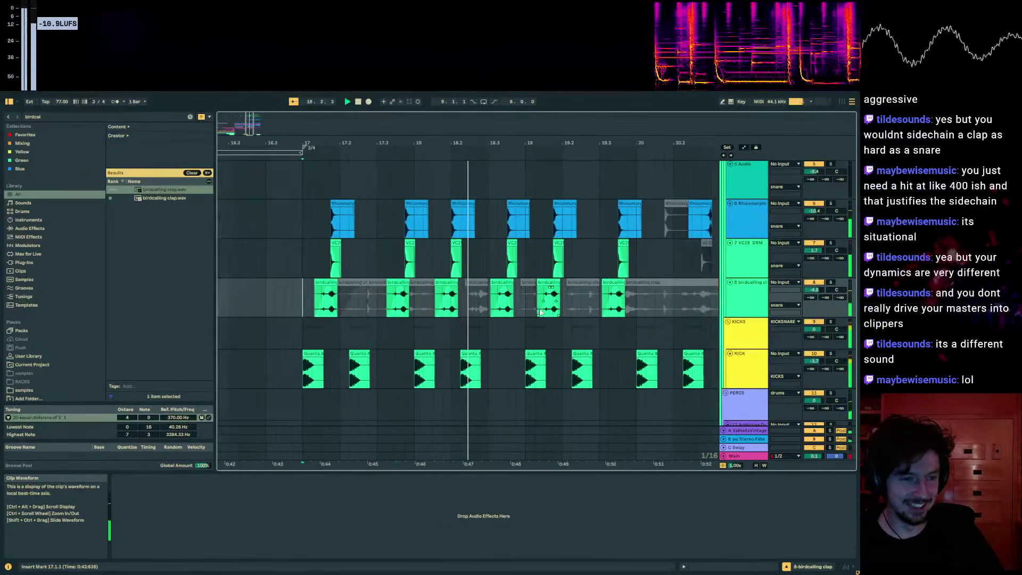
key(space)
click(448, 283)
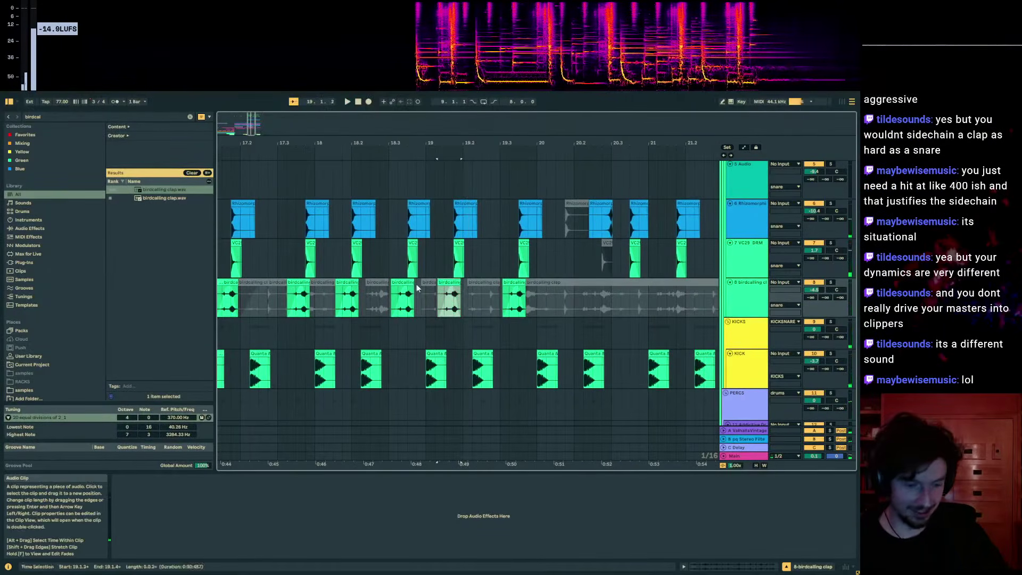
key(0)
click(346, 282)
key(0)
- Play the thinned clap pattern with the drums from bar 17
drag(285, 141, 386, 139)
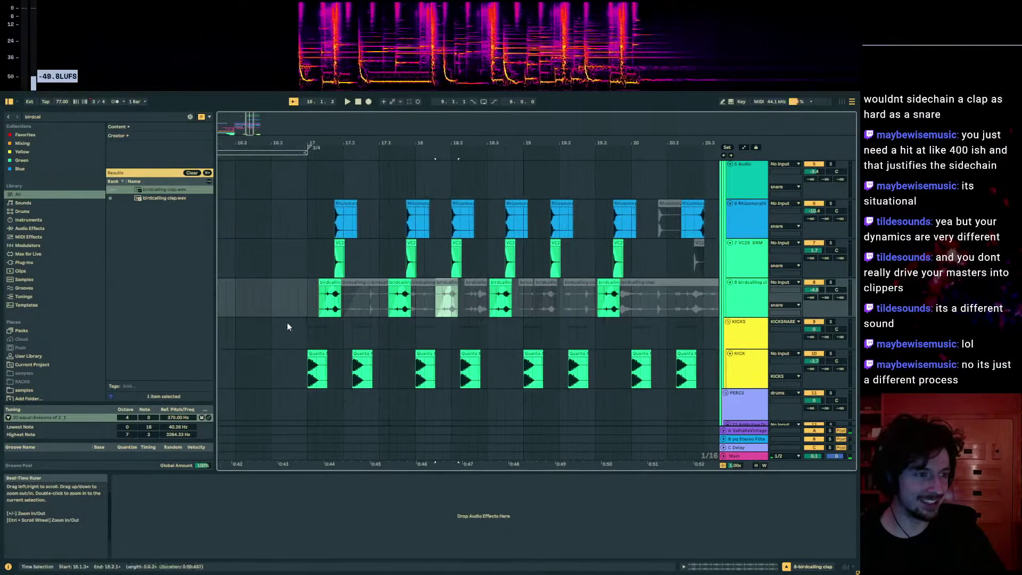
click(314, 312)
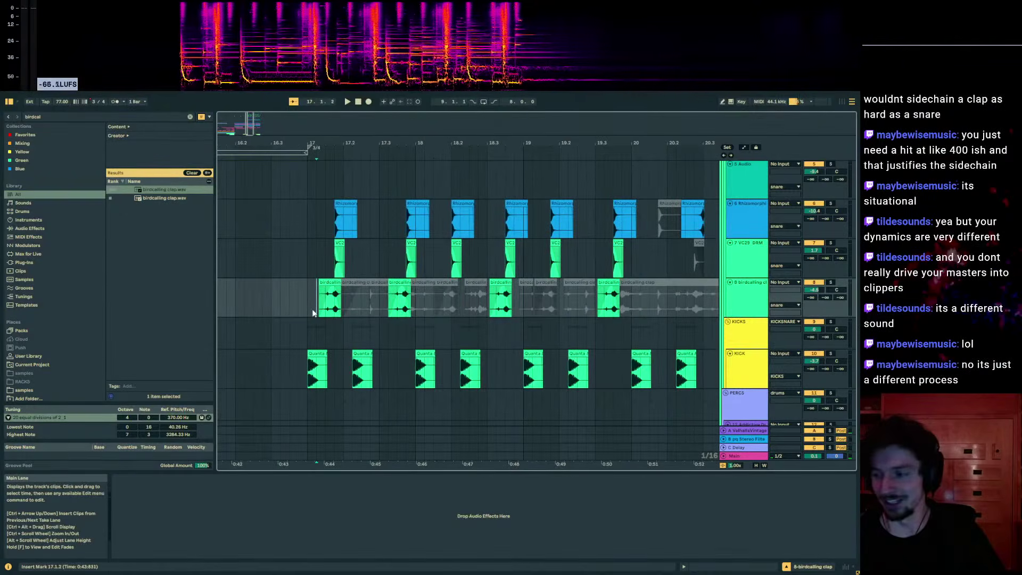
click(308, 303)
scroll(558, 327, up, 1)
scroll(558, 326, down, 4)
click(300, 239)
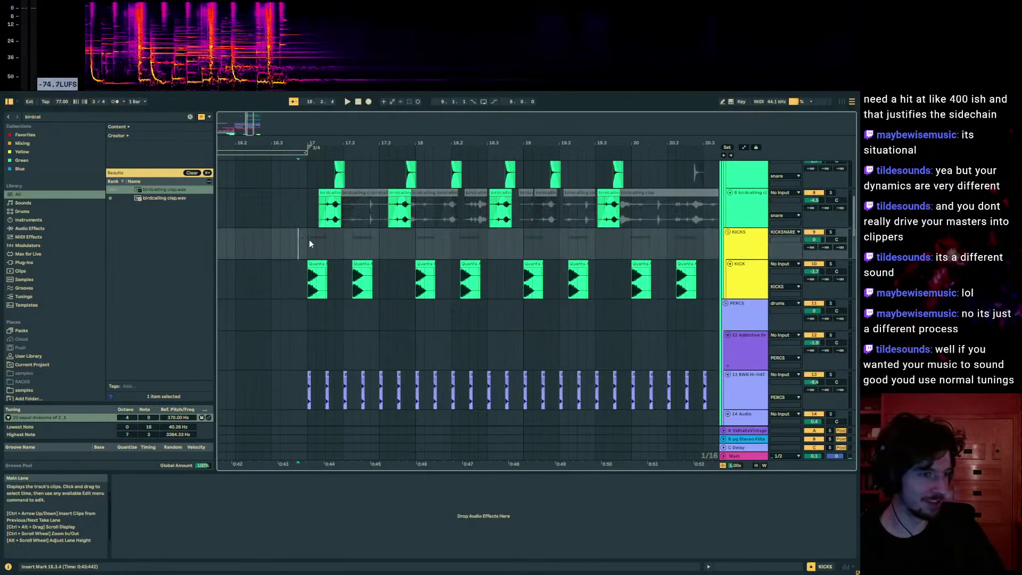
click(309, 241)
key(space)
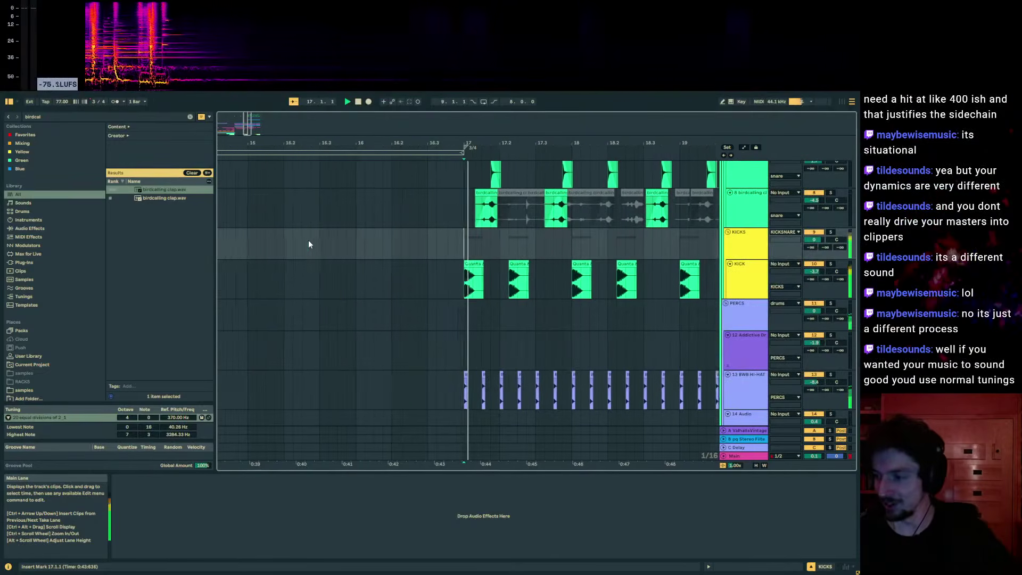
key(space)
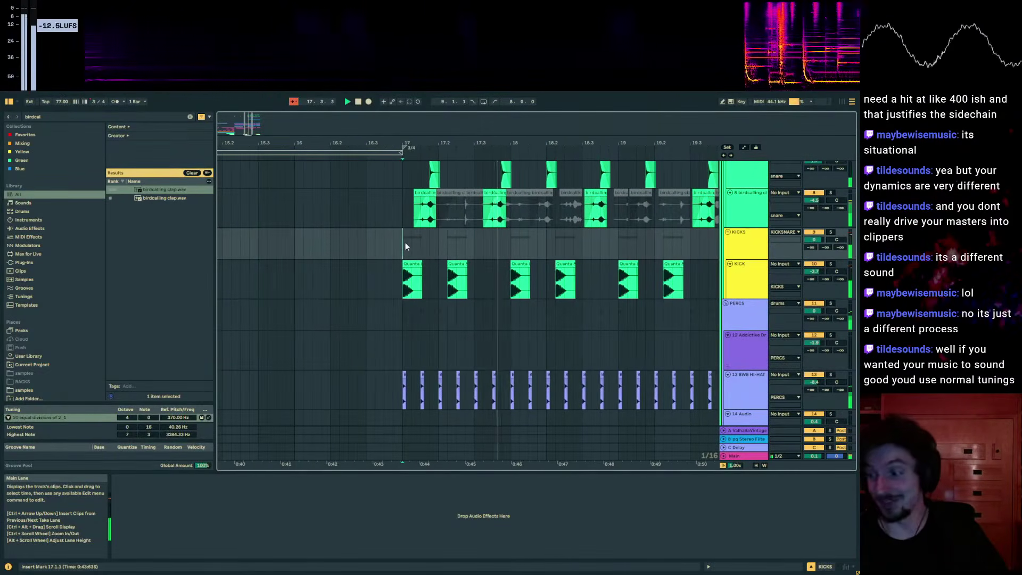
- Clear the browser search and adjust the birdcalling clap track's volume during playback
key(ctrl+f)
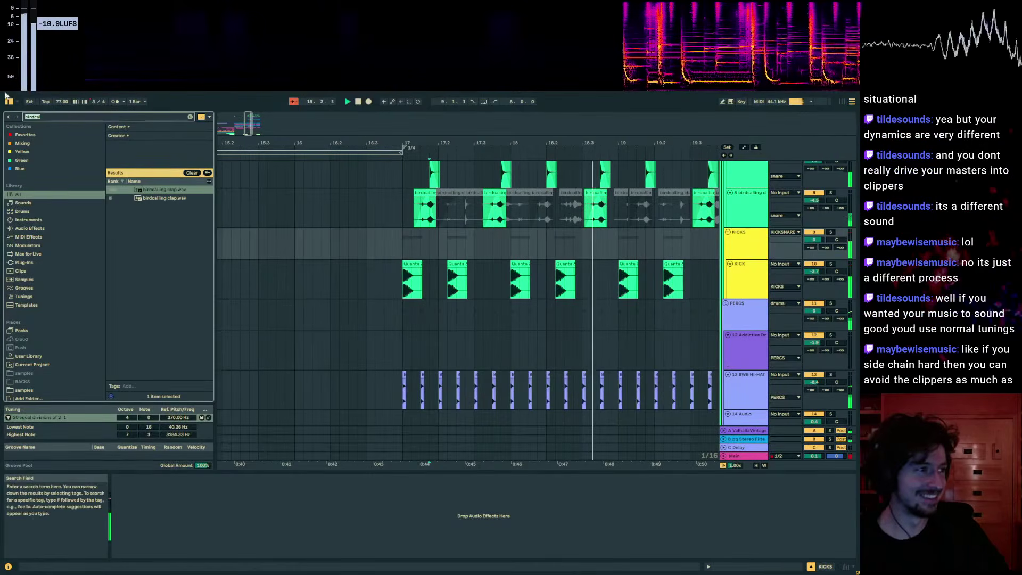
key(BackSpace)
scroll(551, 250, up, 2)
click(595, 238)
drag(814, 246, 814, 250)
scroll(631, 213, up, 1)
drag(608, 142, 444, 138)
- Stop playback and select the clap slice on the second snare hit, just before bar 18
key(space)
click(520, 265)
click(427, 263)
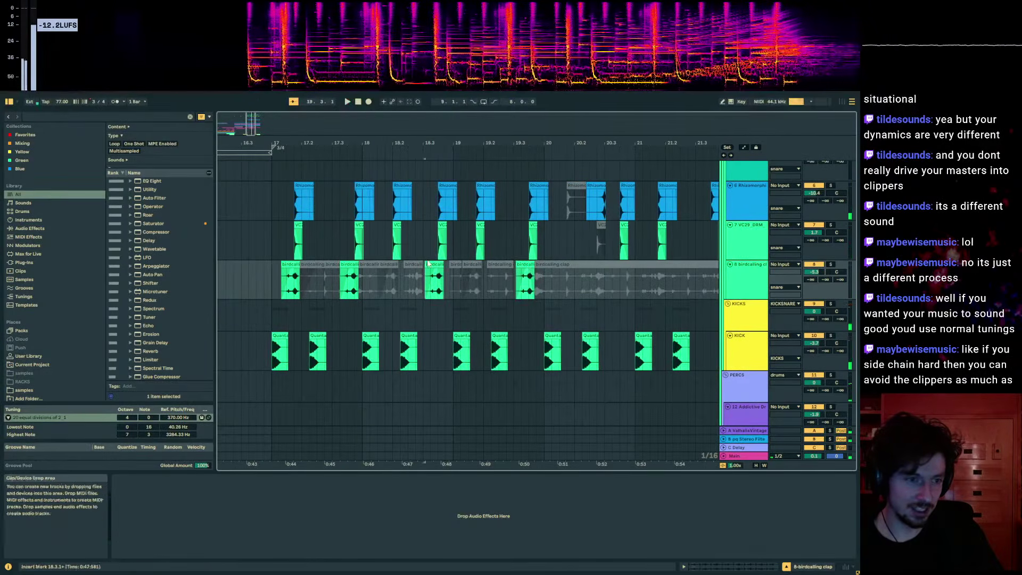
click(351, 264)
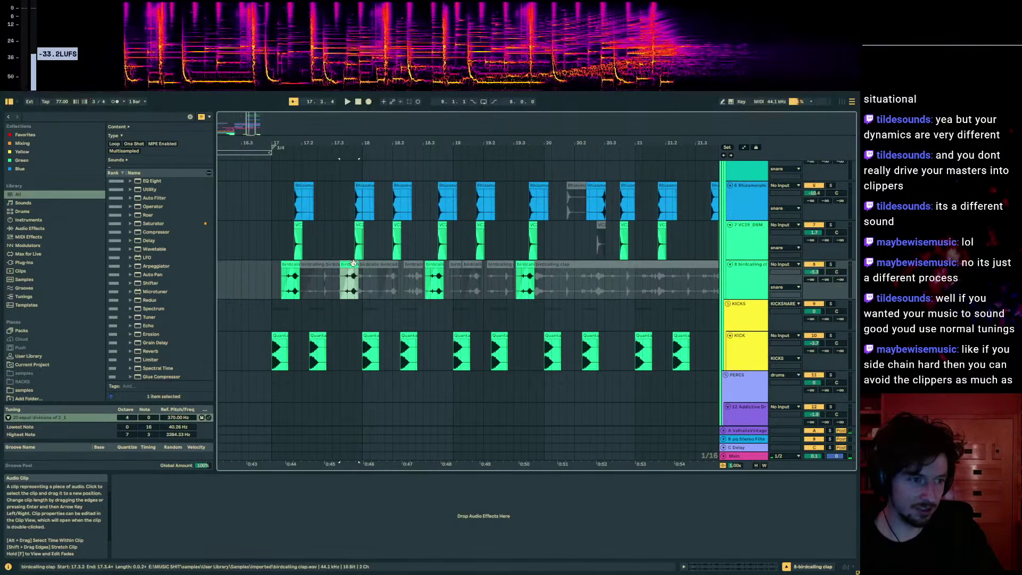
- Add a new audio track directly below the birdcalling clap track
click(355, 277)
click(354, 245)
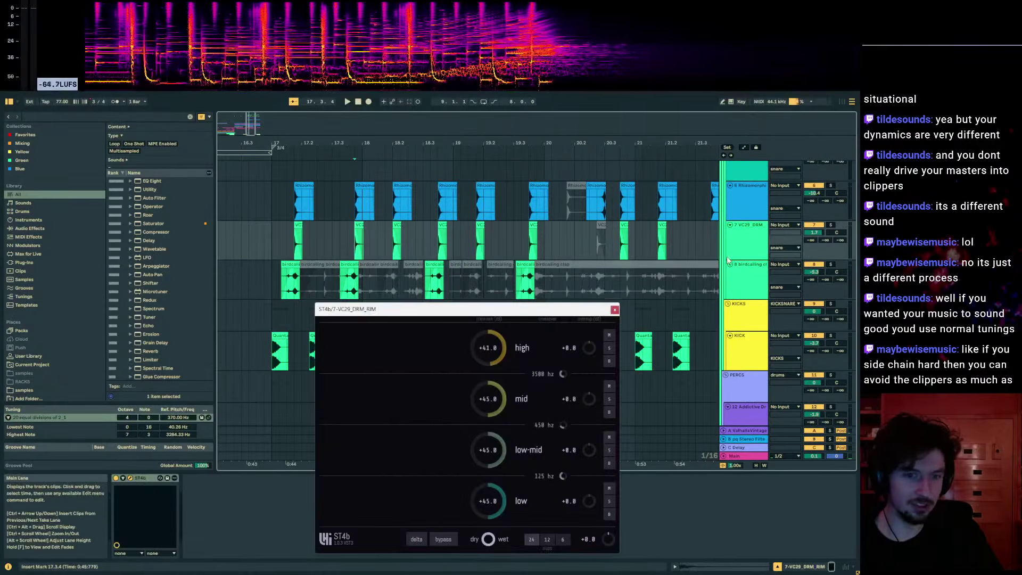
click(726, 262)
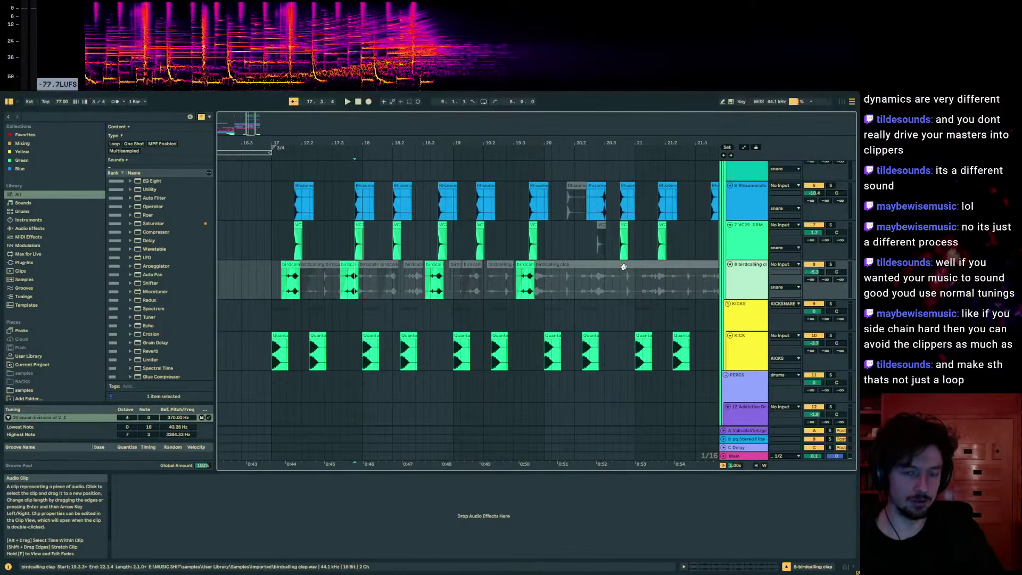
key(ctrl+t)
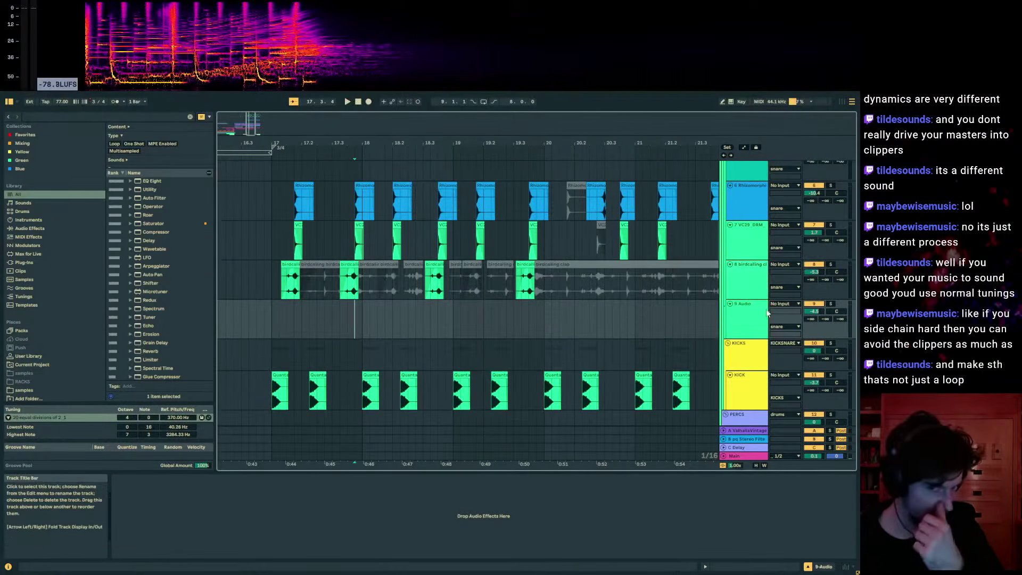
- Search the library for foley and place the Cymatics foley samples in sequence on the new track from bar 17
click(52, 115)
text(fole)
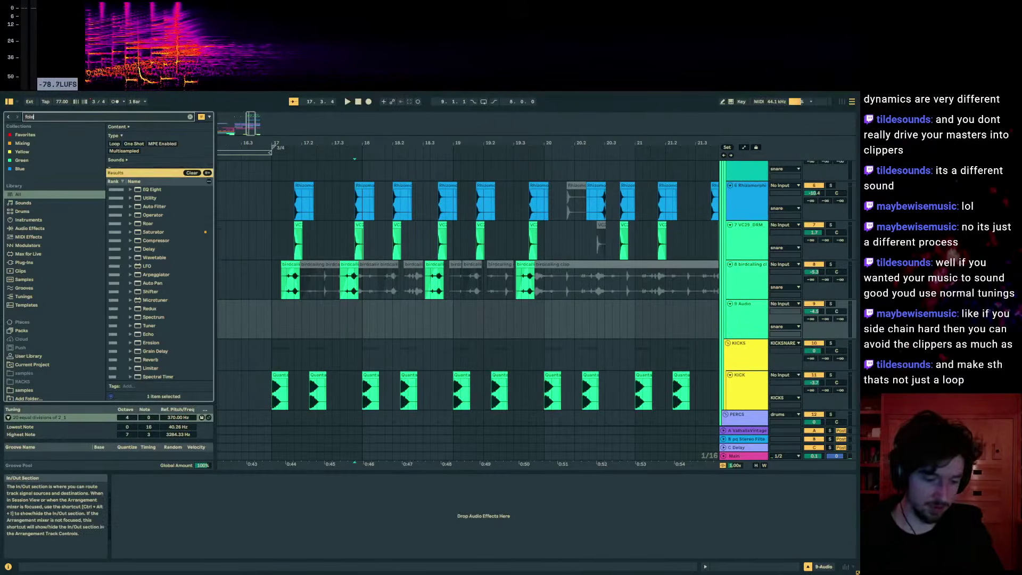
text(y)
drag(167, 344, 159, 252)
drag(250, 276, 277, 318)
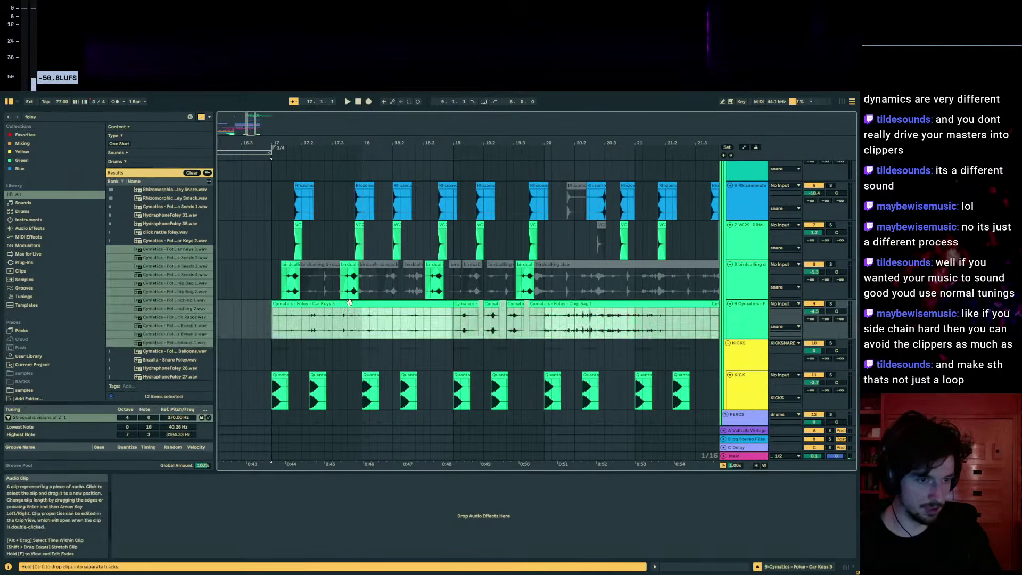
- Add a Compressor to the foley track and group it into an Audio Effect Rack
click(29, 116)
text(comp)
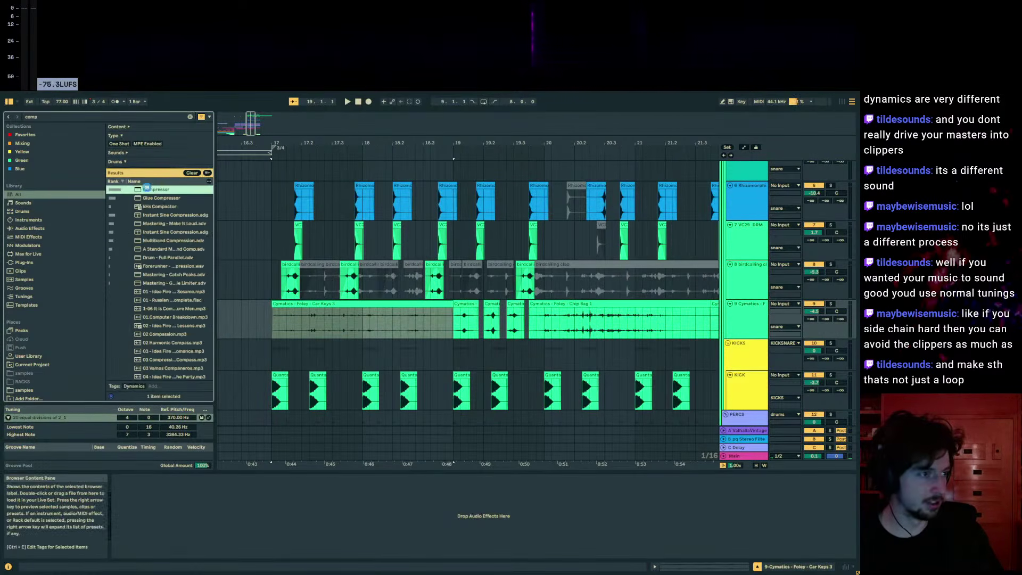
double_click(147, 189)
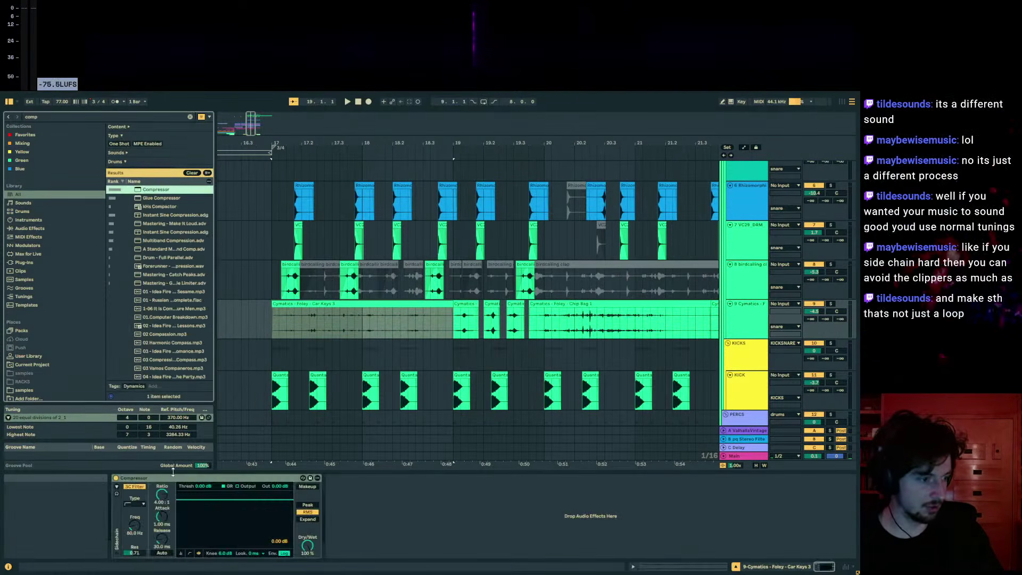
click(117, 502)
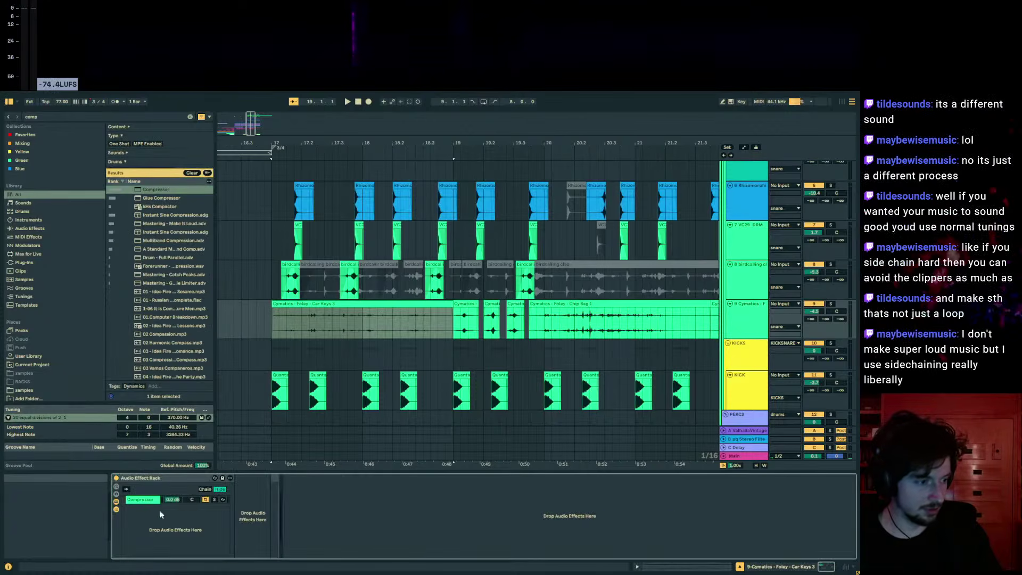
- Create a second chain in the effect rack with a Utility on it
click(42, 115)
text(uti)
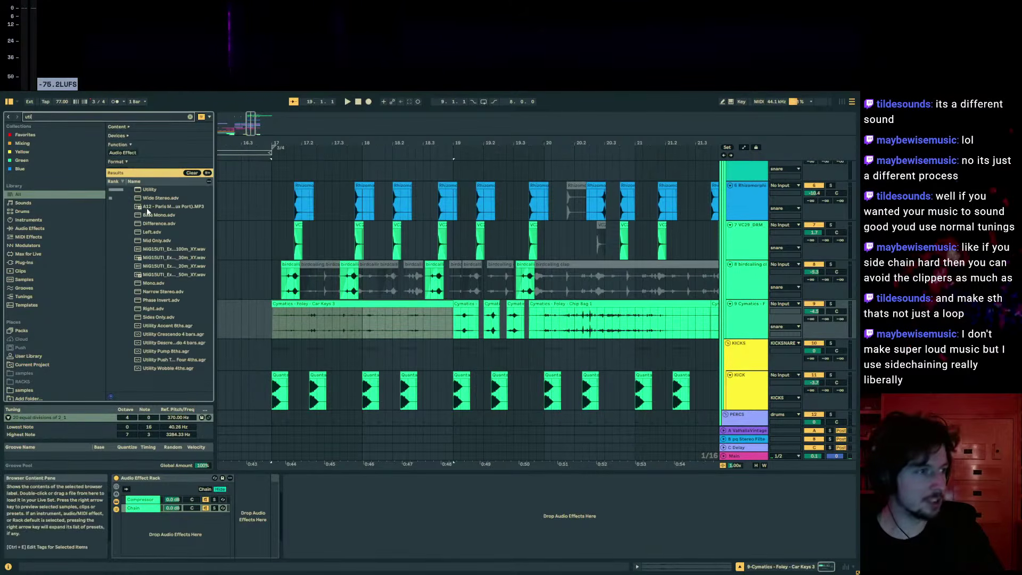
drag(222, 498, 272, 489)
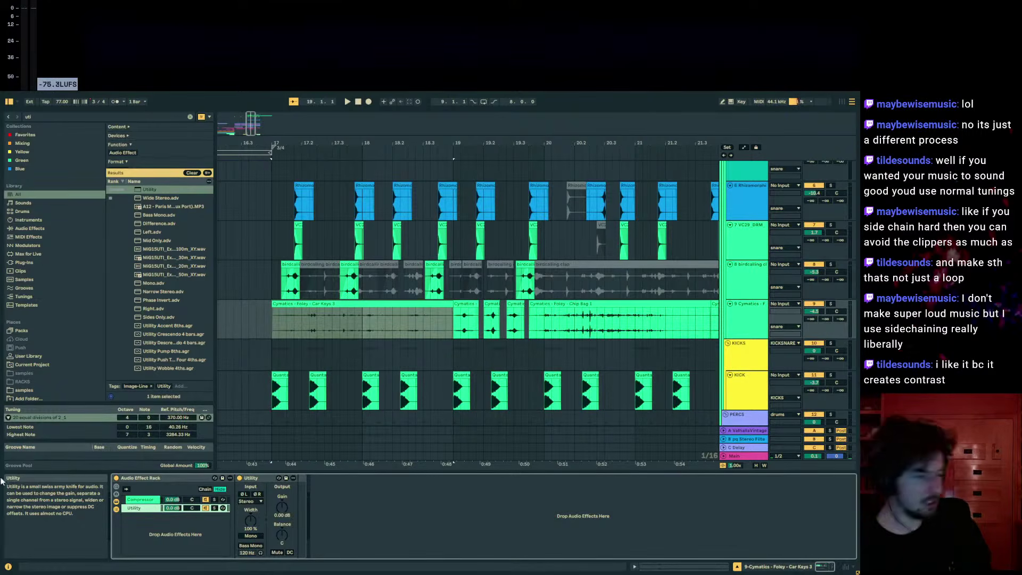
- Enable external sidechain on the rack's Compressor chain, with the foley track's Pre FX signal as the source
click(141, 500)
scroll(263, 404, down, 2)
scroll(269, 429, up, 2)
click(298, 302)
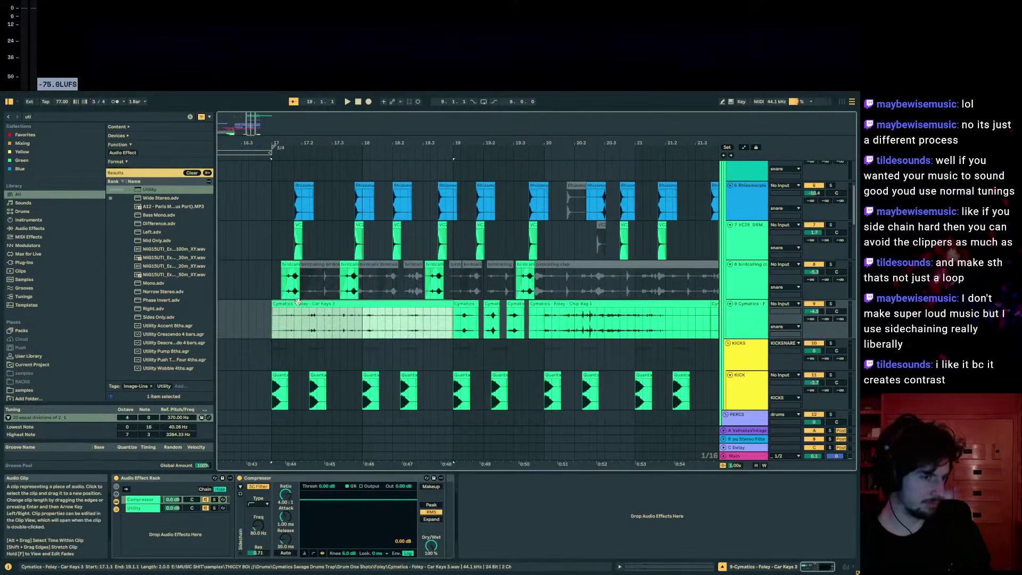
click(241, 488)
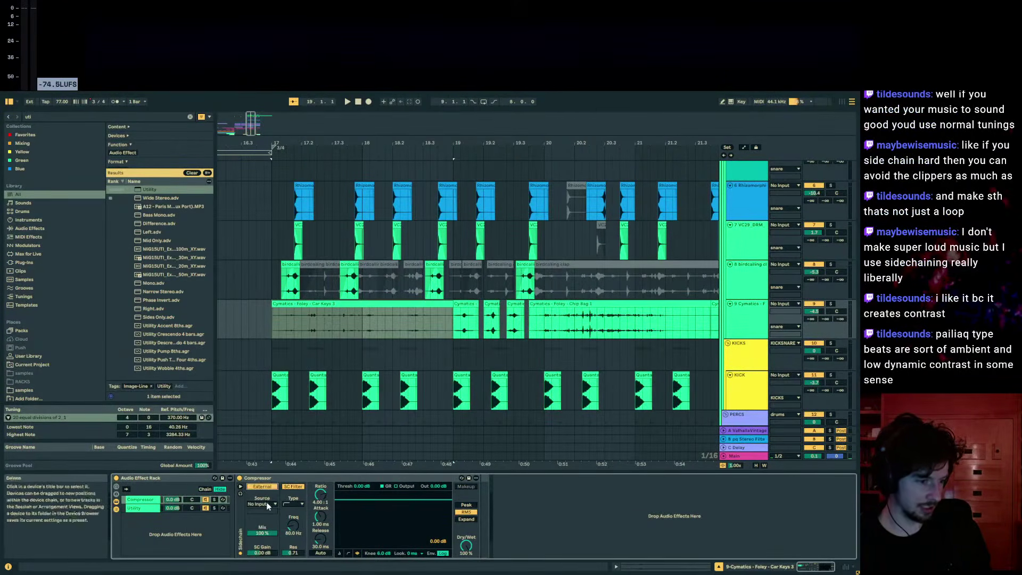
click(260, 503)
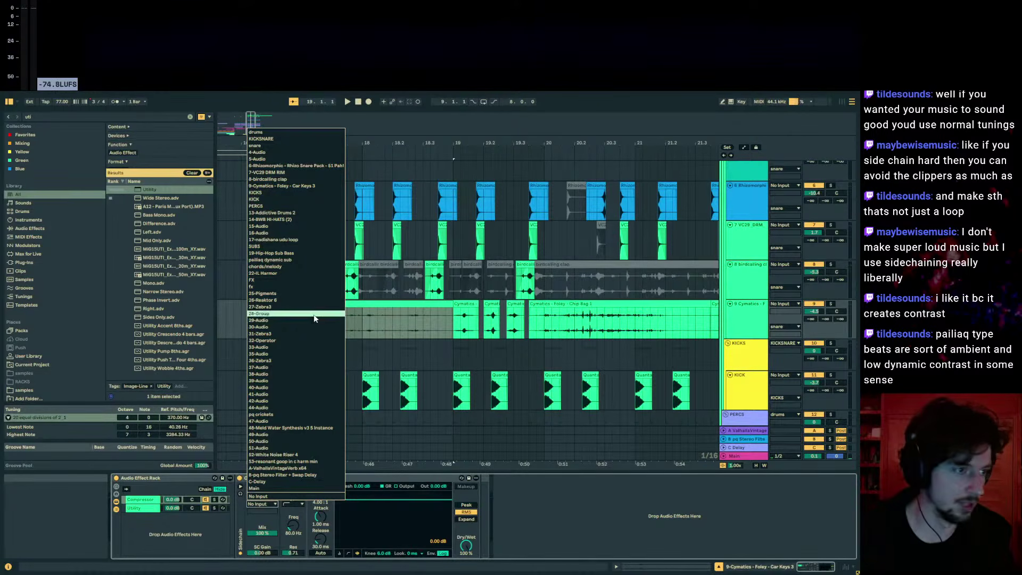
click(409, 313)
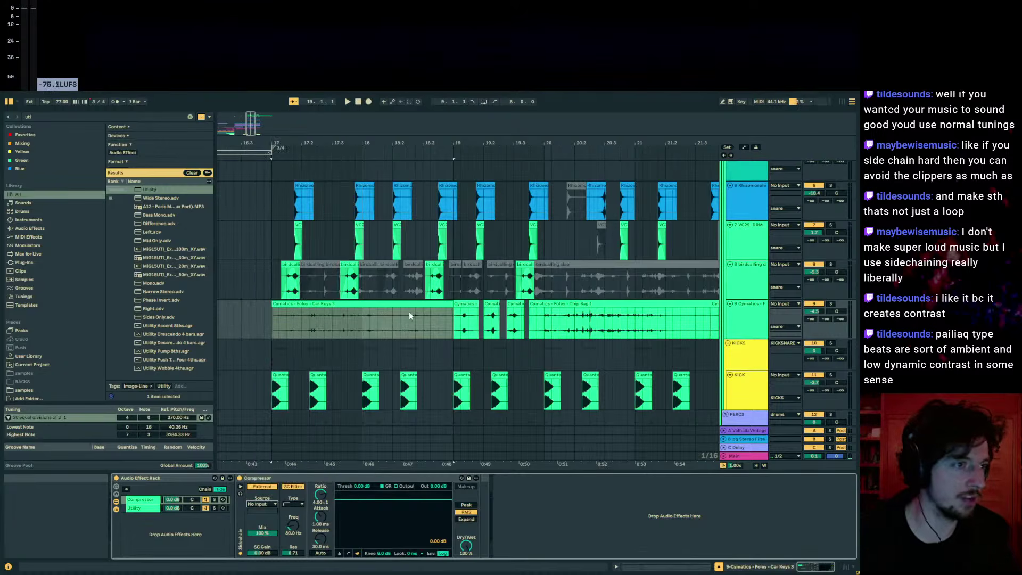
click(269, 326)
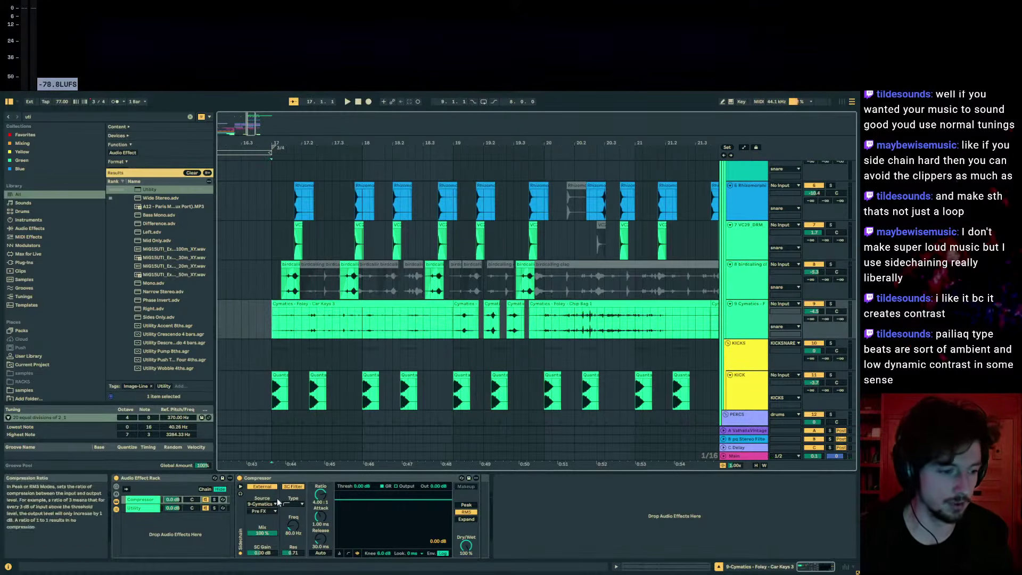
- Lower the Compressor's threshold to about -66.4 dB, lengthen its attack to about 112 ms, and play the section
drag(346, 500, 345, 546)
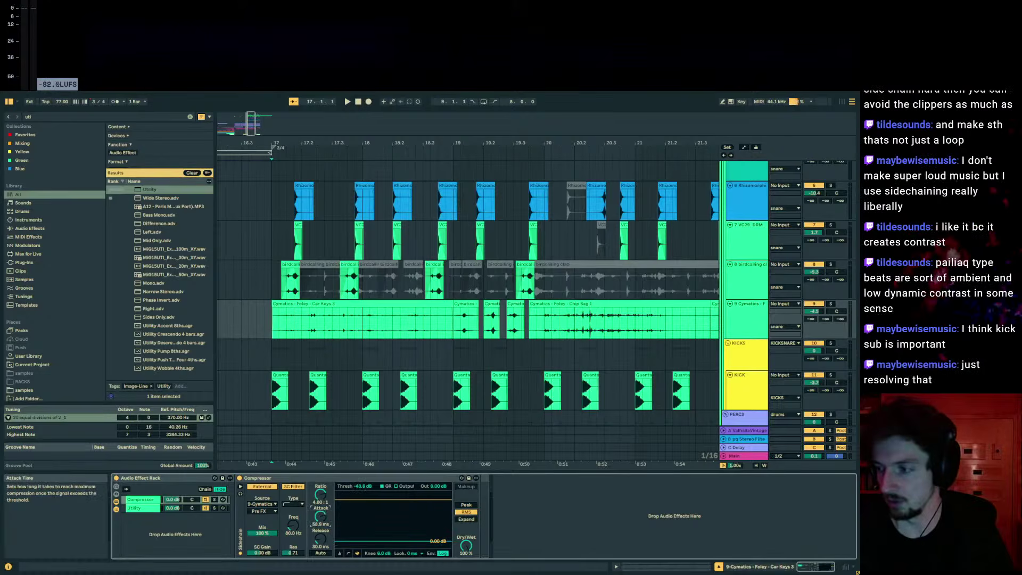
drag(324, 524, 324, 512)
key(space)
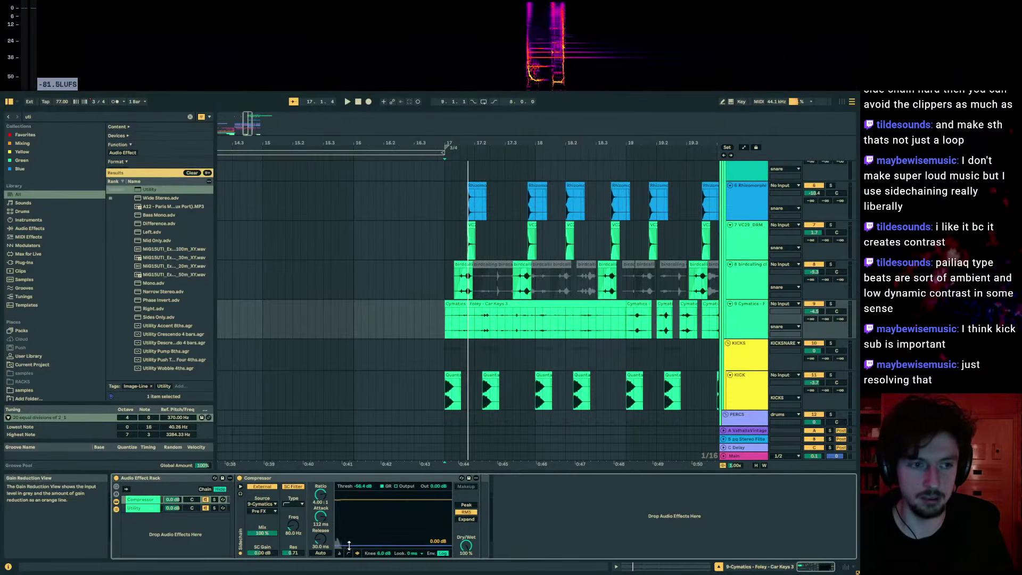
scroll(468, 331, down, 15)
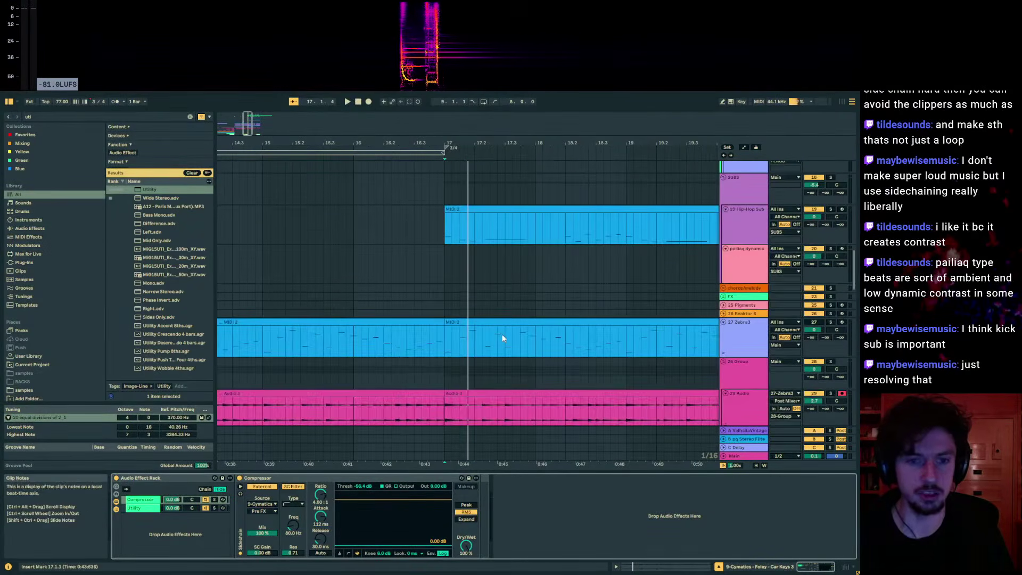
scroll(502, 333, down, 5)
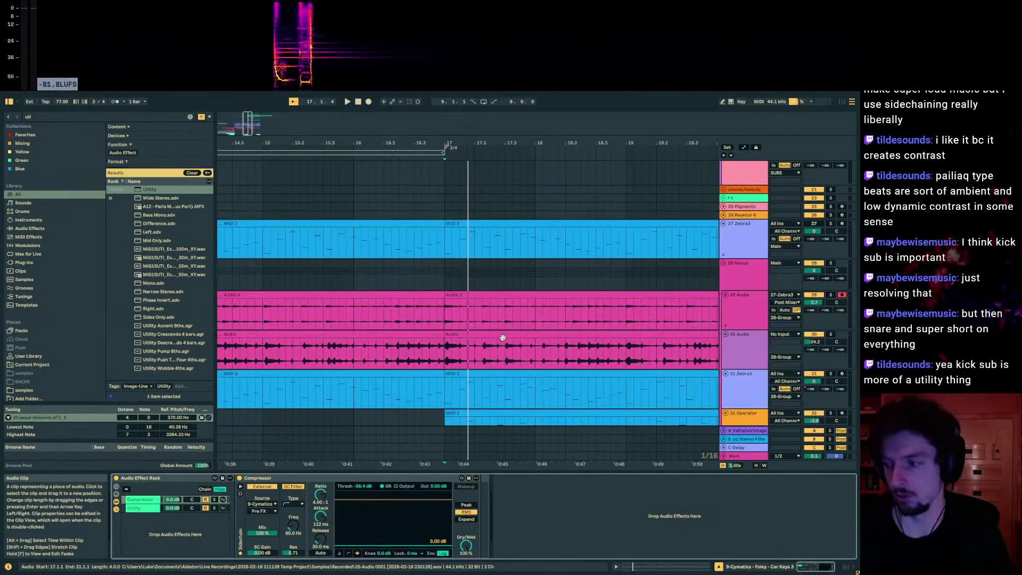
scroll(502, 336, up, 12)
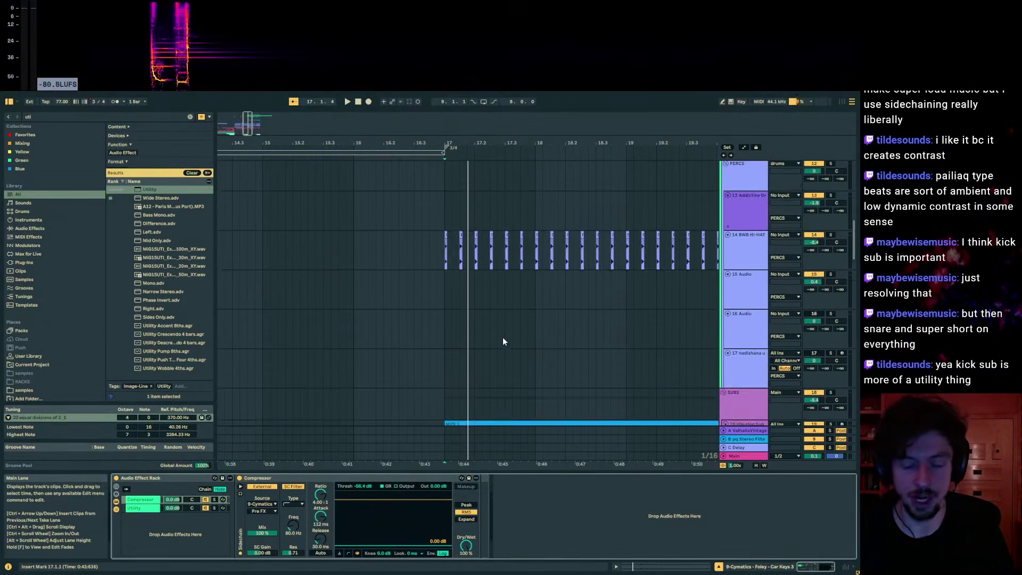
scroll(502, 341, up, 8)
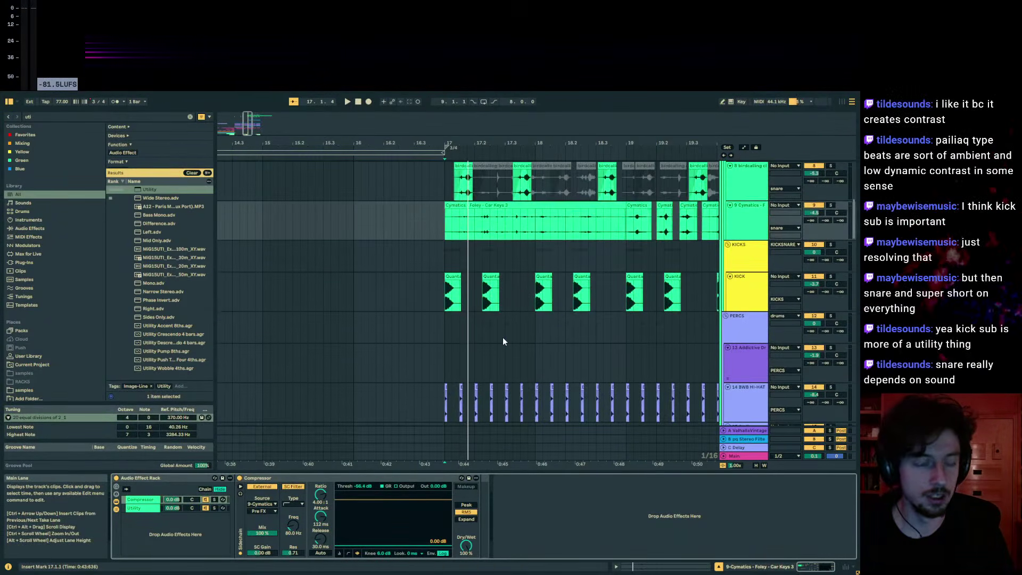
scroll(503, 341, up, 3)
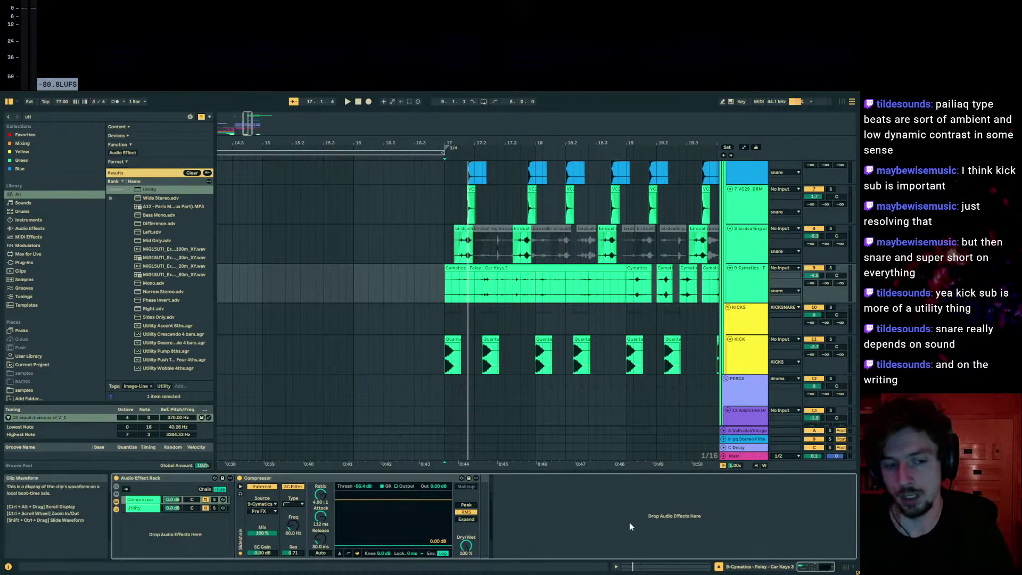
- Audition the foley section and switch the Compressor's sidechain source to the Rhizomorphic snare track, Post FX
key(space)
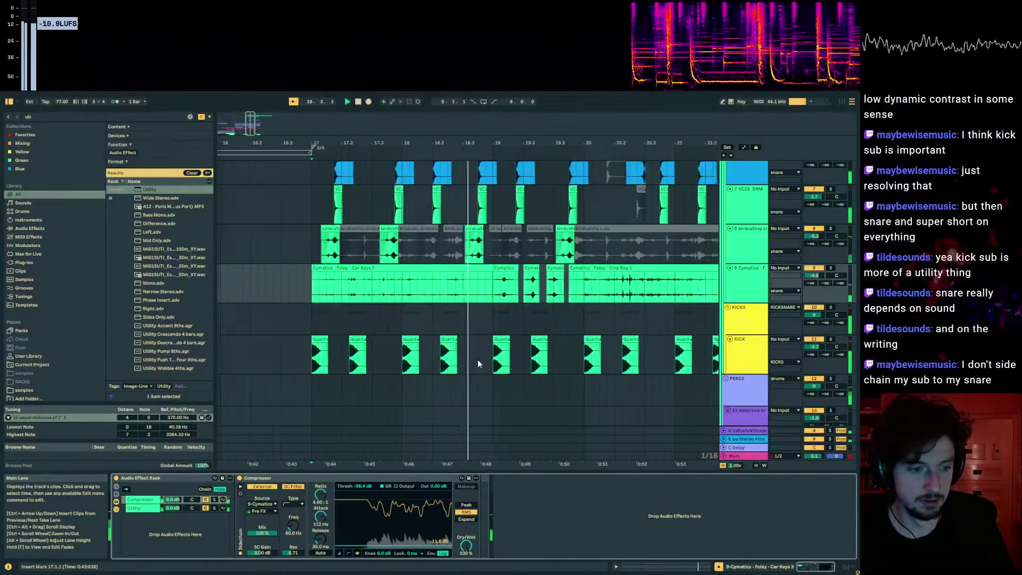
scroll(378, 374, up, 3)
scroll(365, 378, up, 1)
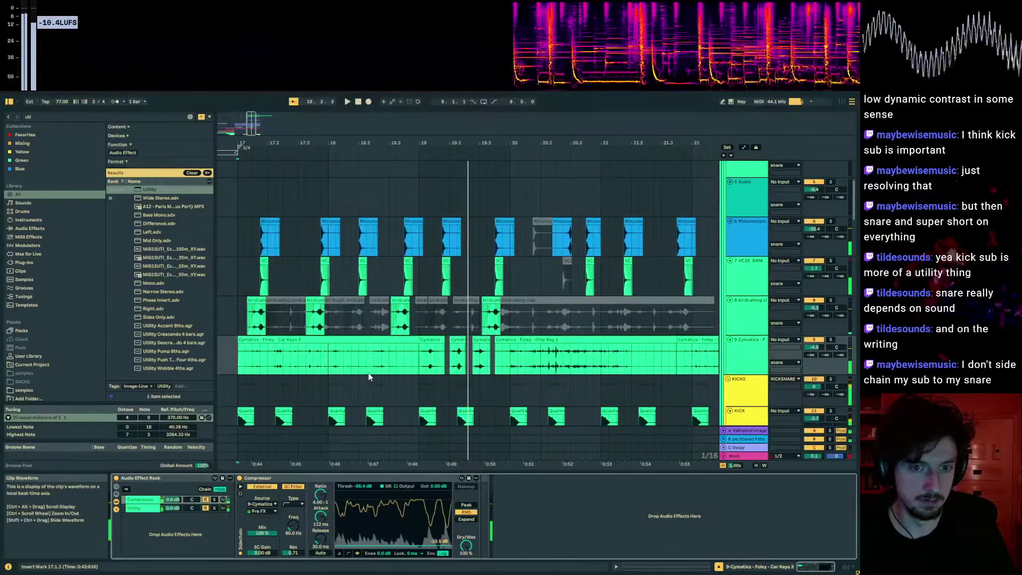
click(261, 504)
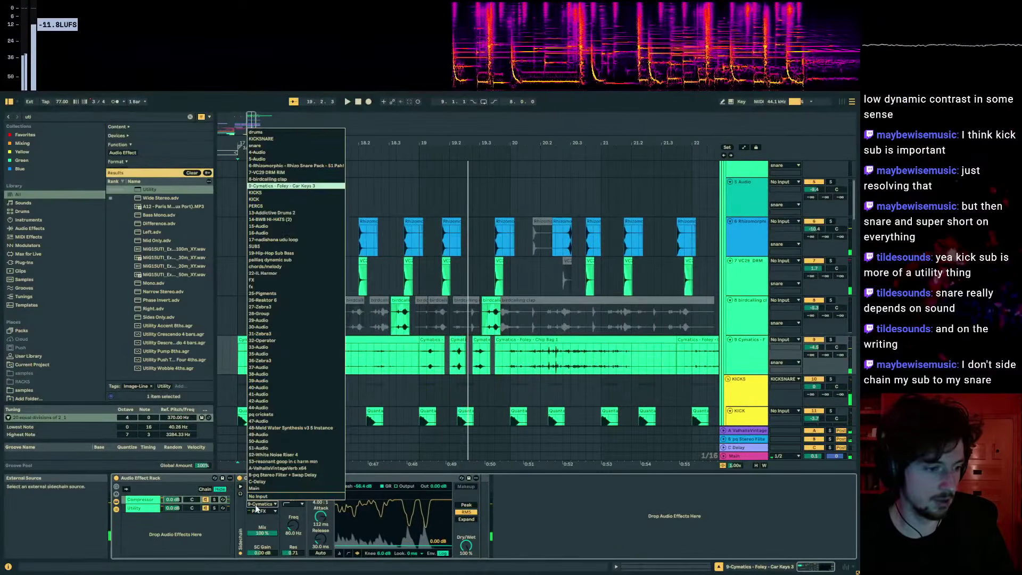
click(272, 167)
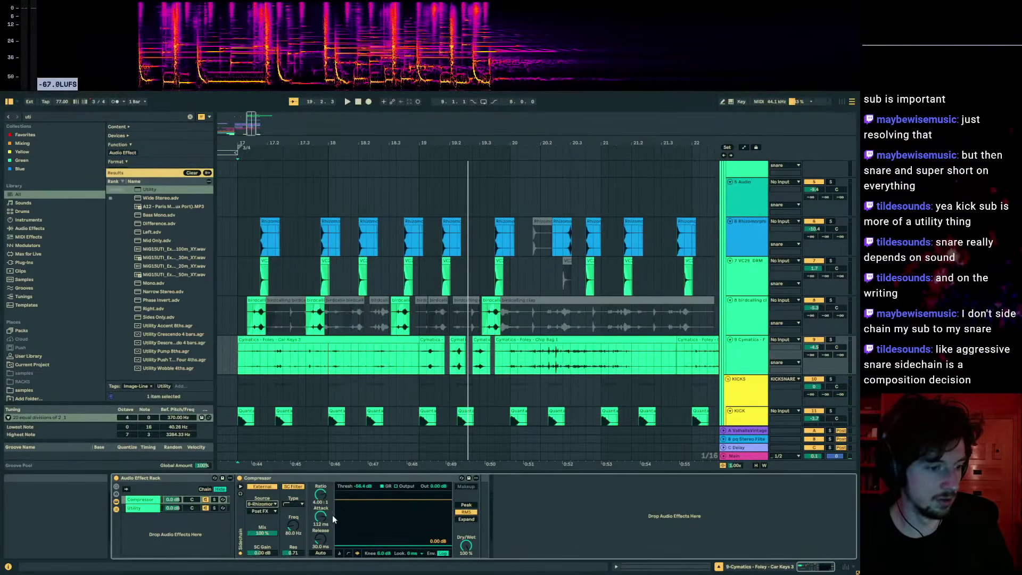
- Solo the foley track during playback and set the Compressor's attack to about 7.2 ms and release to about 49 ms
key(space)
drag(321, 516, 320, 532)
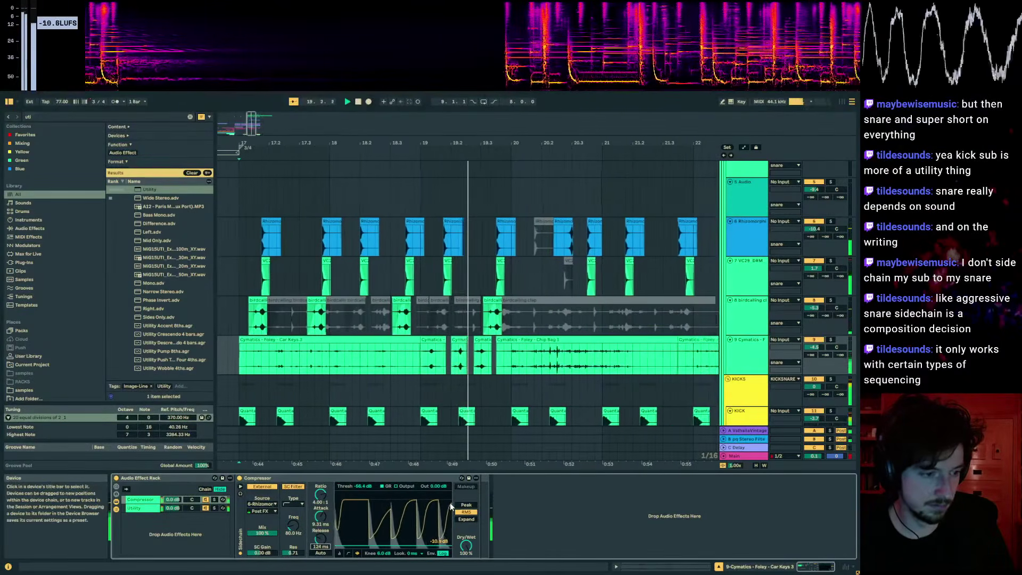
click(830, 339)
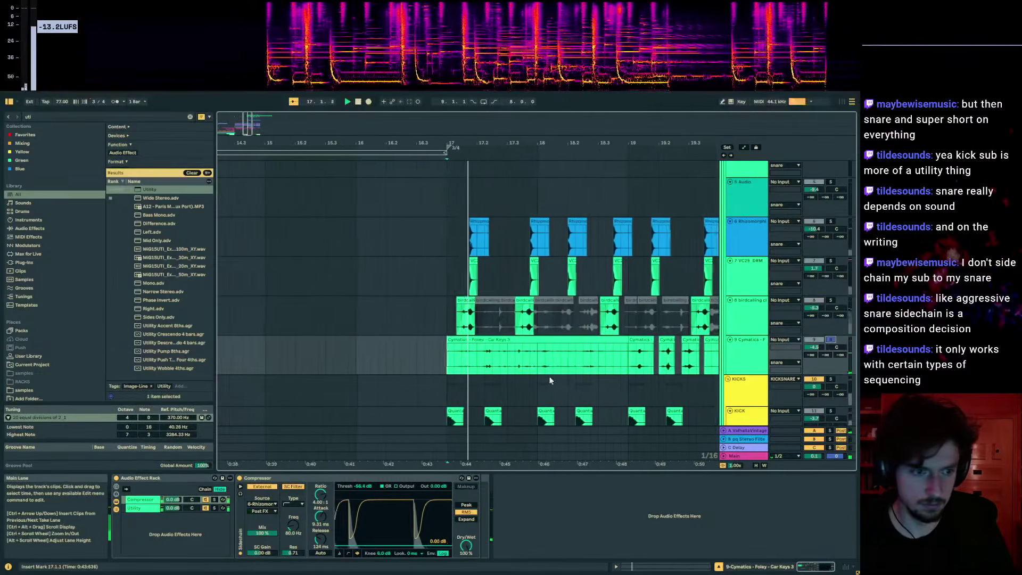
drag(322, 516, 323, 542)
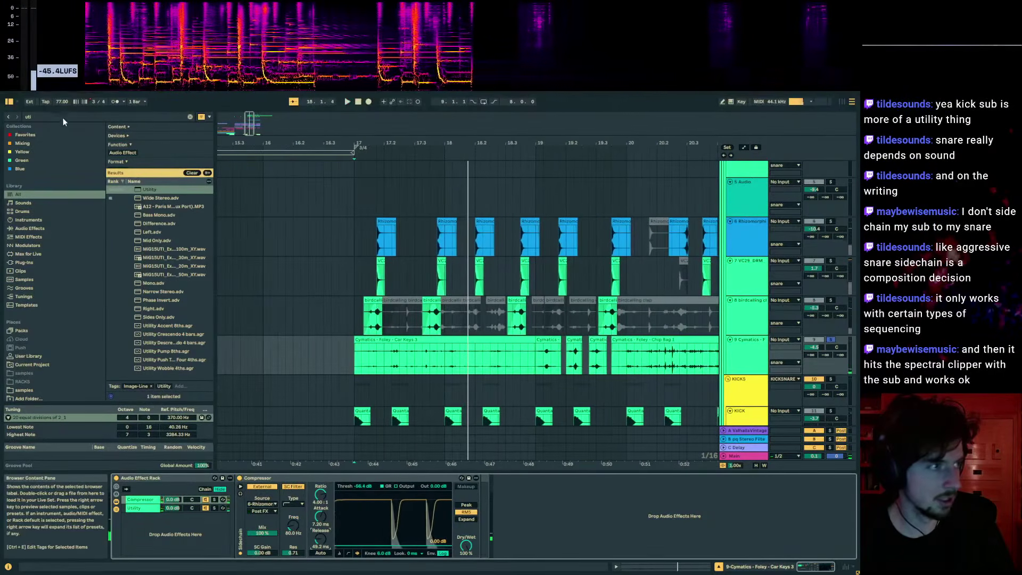
- Add a Shifter after the Compressor, set it to Ring mode, and raise its coarse frequency to about 401 Hz
click(63, 117)
text(shi)
key(Down)
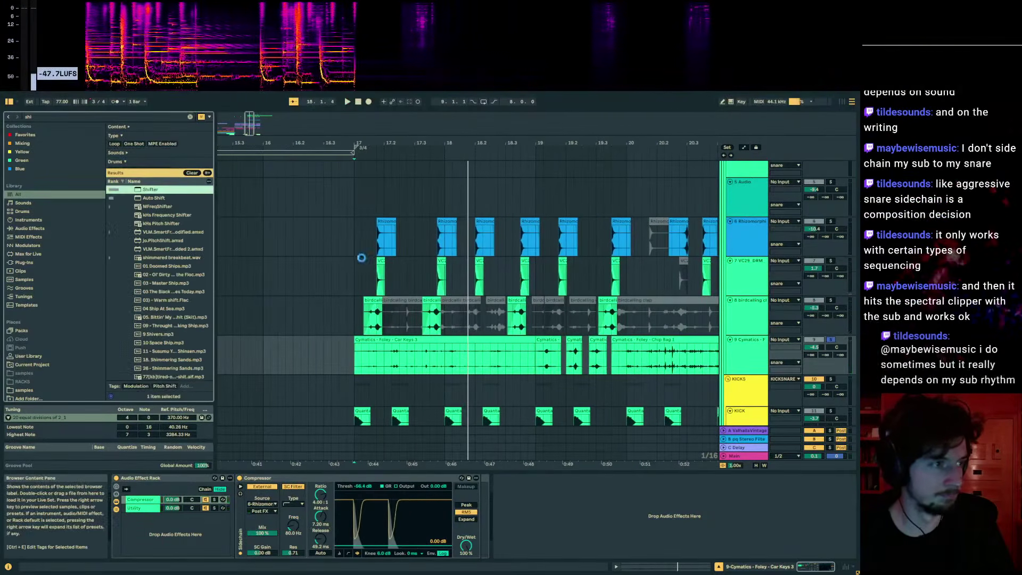
key(Return)
click(657, 506)
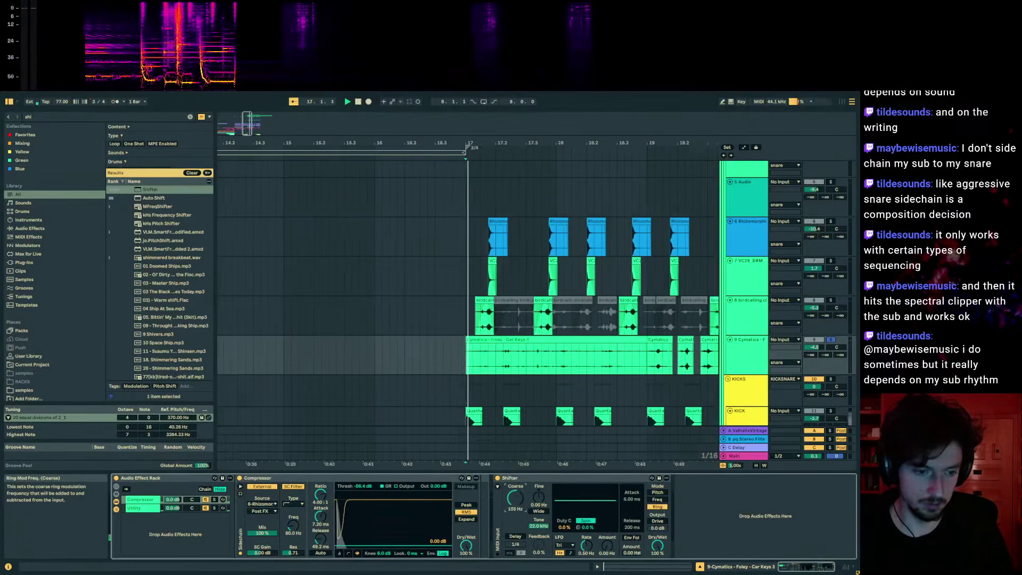
drag(514, 498, 515, 473)
- Add a Grain Delay after the Shifter in Time mode at about 67 ms, and raise the foley track's volume
click(23, 117)
text(delay)
click(161, 199)
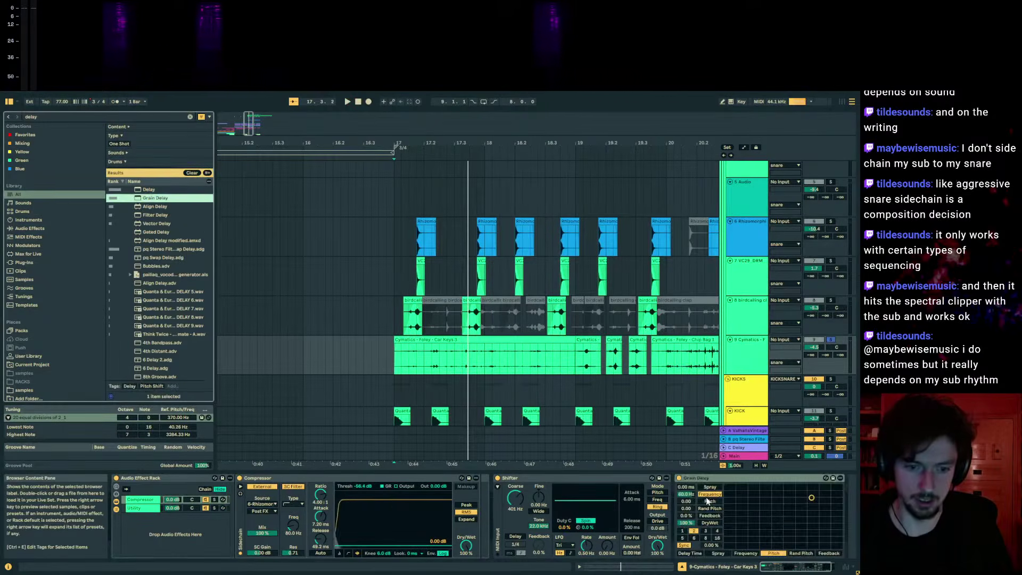
click(683, 545)
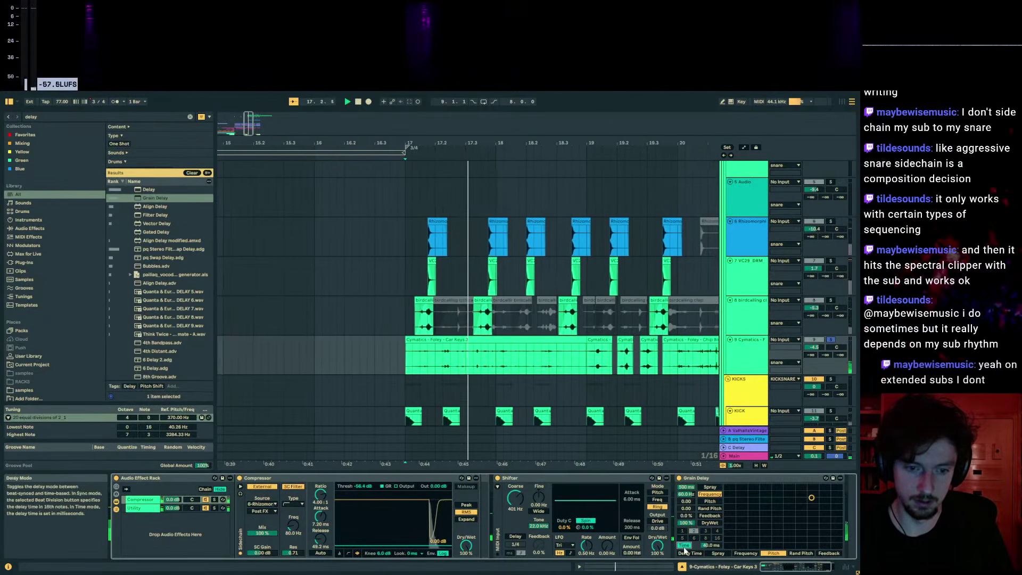
drag(711, 545, 711, 538)
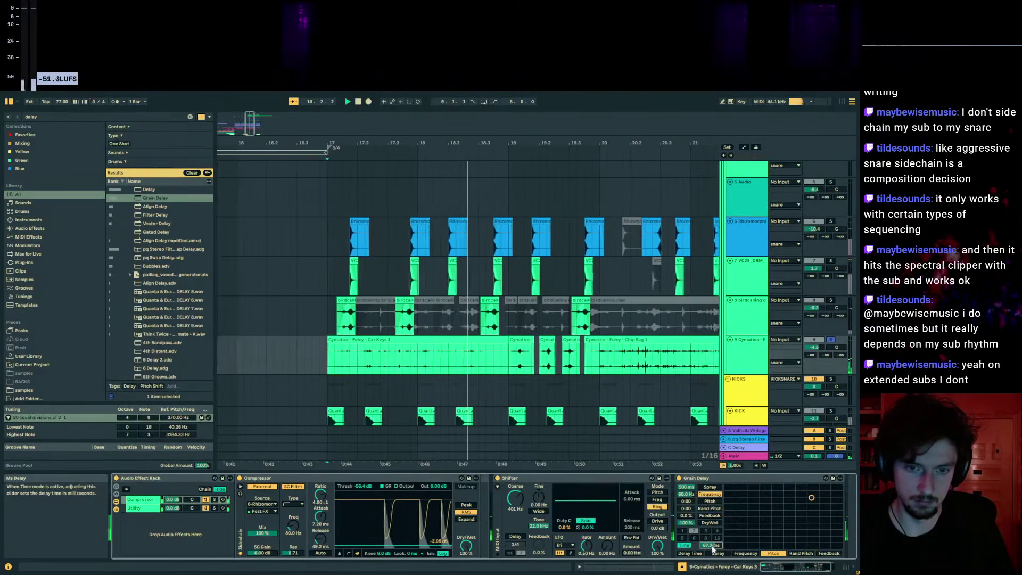
drag(814, 347, 813, 328)
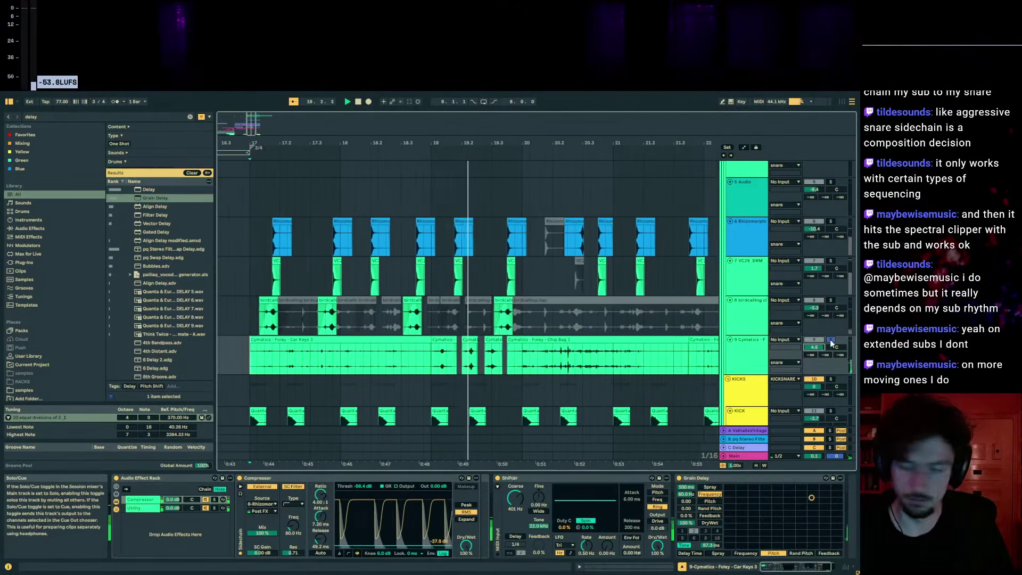
- Unsolo the foley track, move the Grain Delay and Shifter ahead of the effect rack and Compressor, and audition the full mix
click(831, 340)
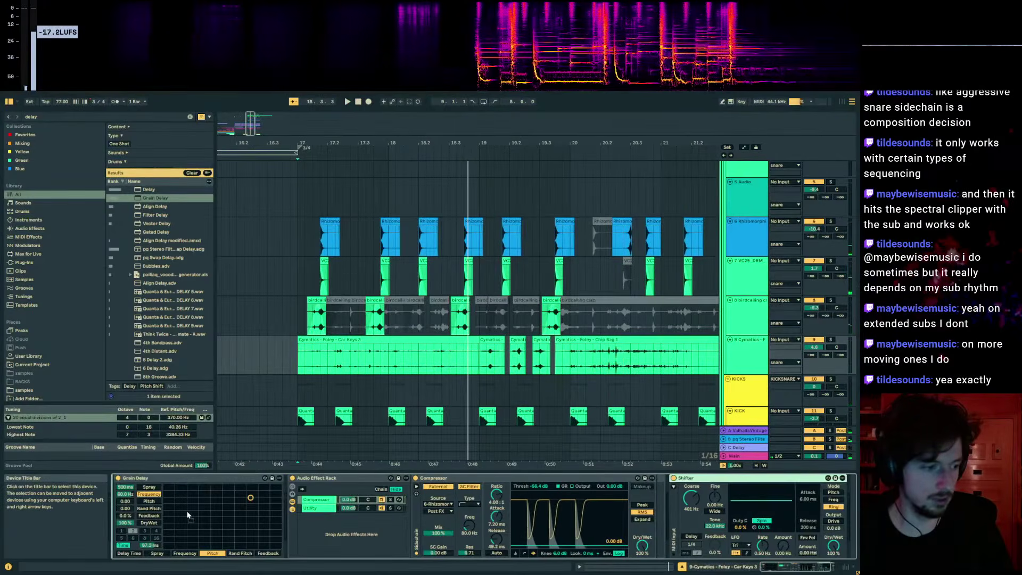
key(space)
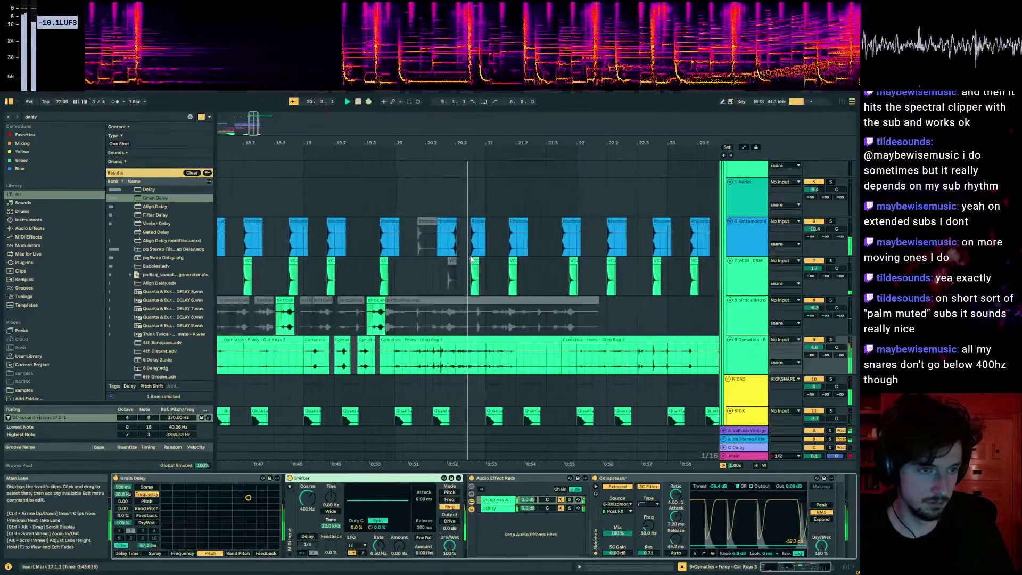
key(space)
- Bounce the Cymatics foley track in place
drag(448, 144, 487, 109)
right_click(504, 369)
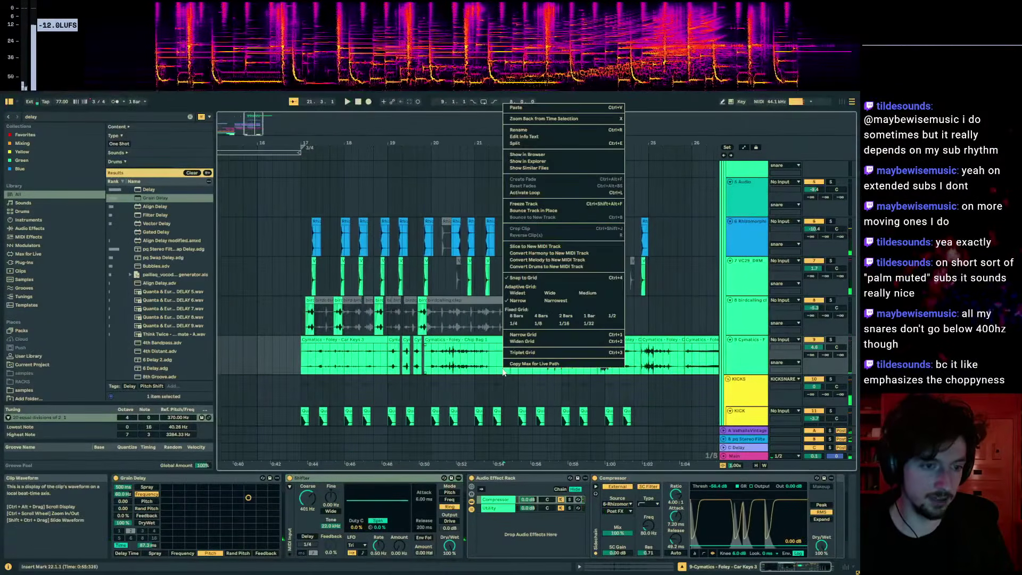
click(537, 211)
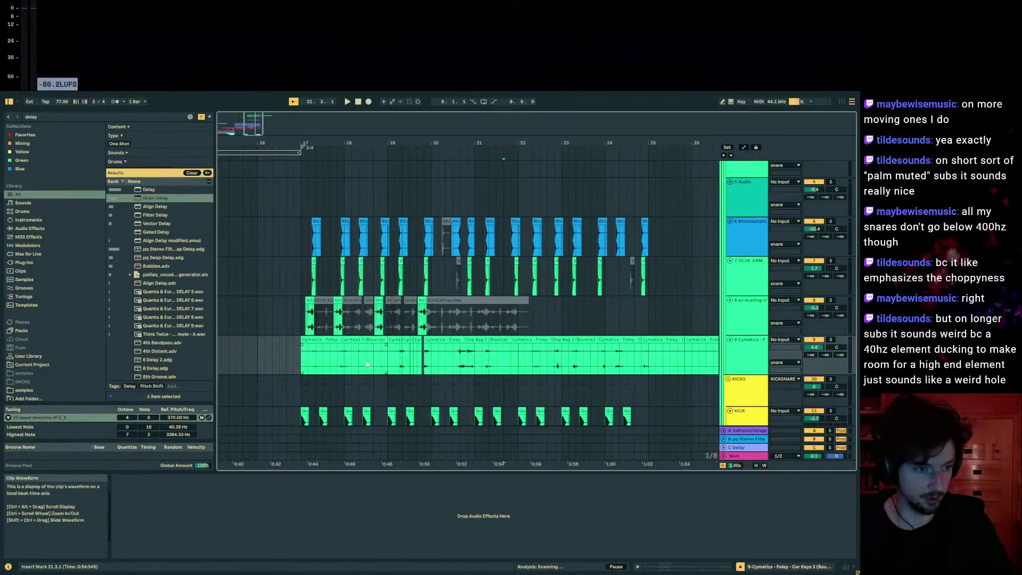
drag(430, 275, 318, 319)
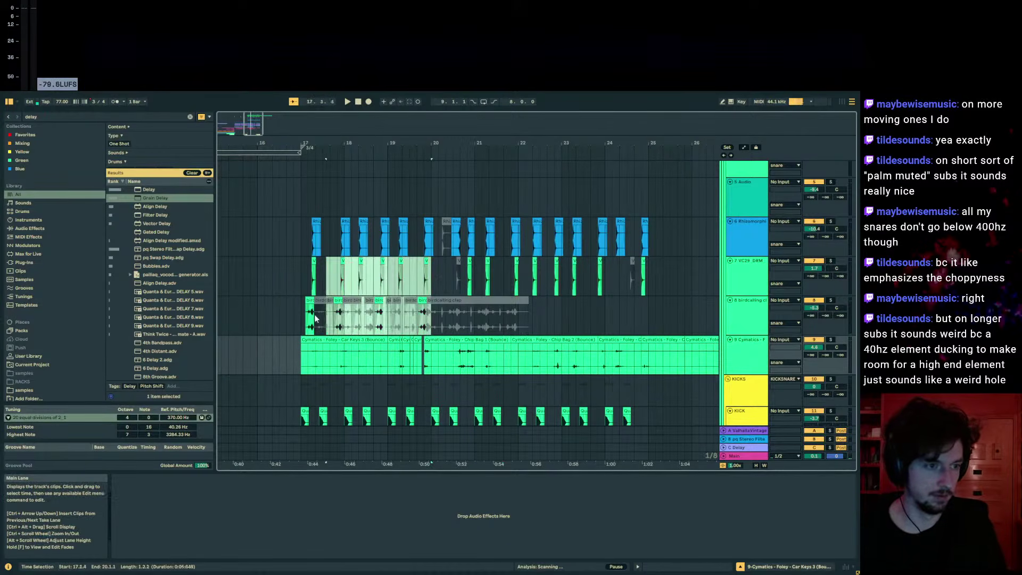
click(301, 313)
key(ctrl+d)
key(ctrl+z)
- Audition the bounced foley with the drums and raise the Car Keys 3 bounced clips' gain to 11.1 dB
scroll(377, 293, down, 1)
drag(333, 143, 343, 159)
key(space)
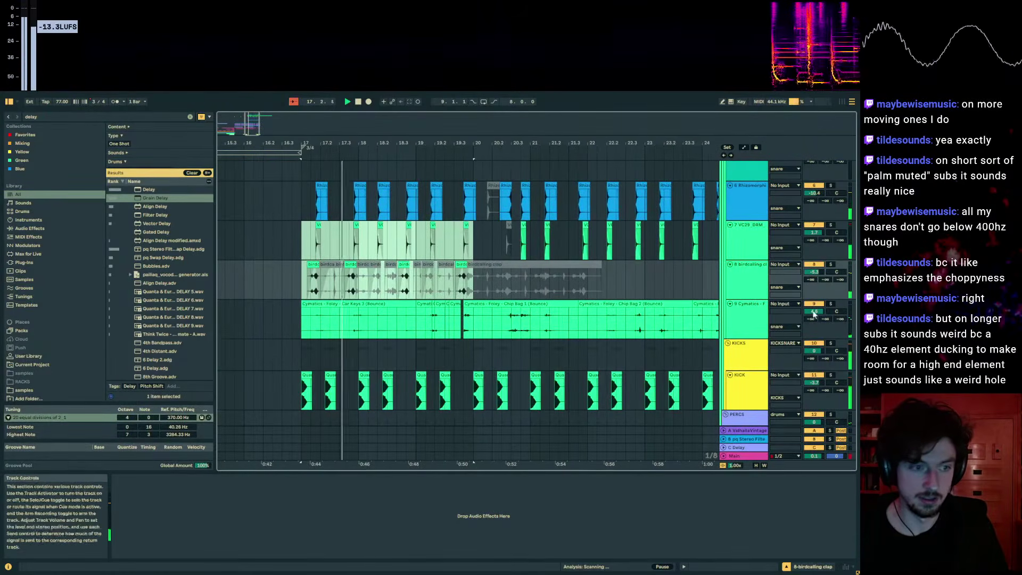
scroll(401, 315, up, 5)
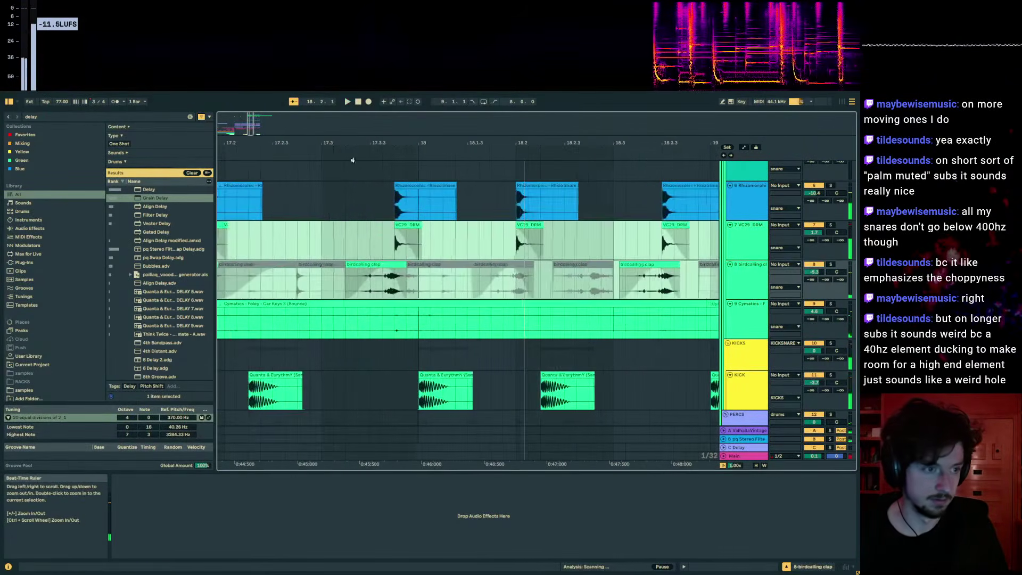
click(739, 568)
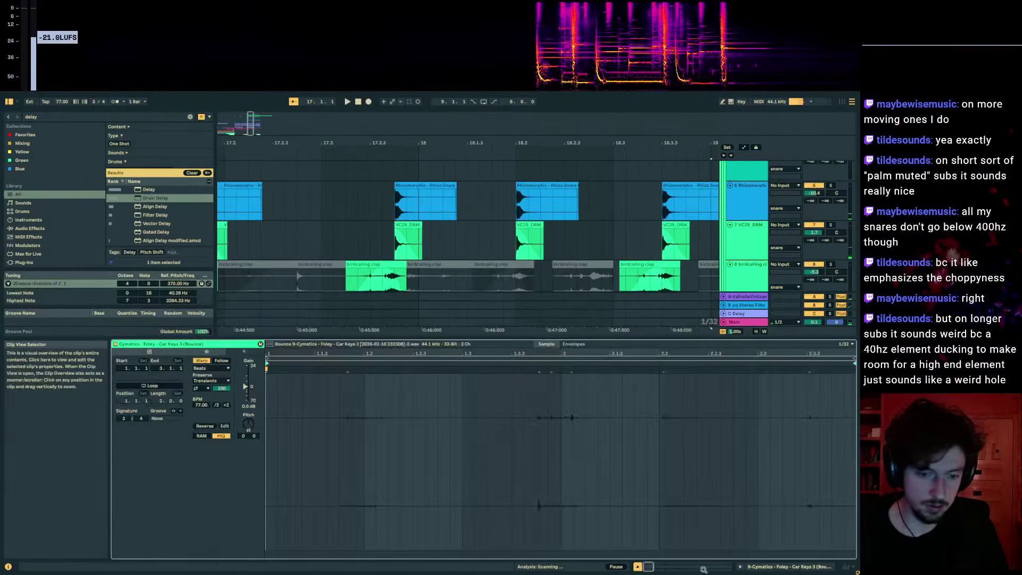
scroll(389, 220, down, 5)
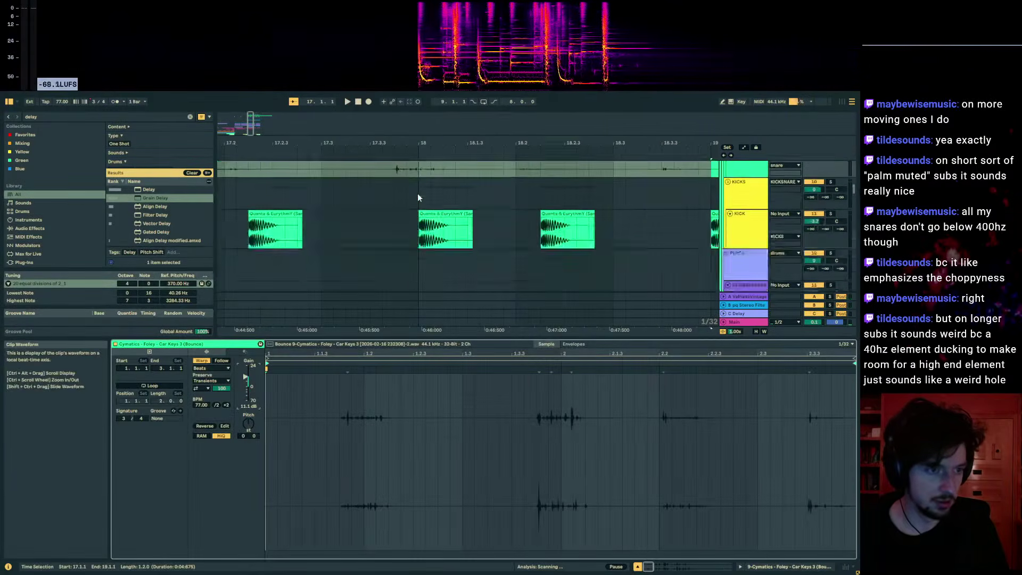
click(428, 209)
- Add a Utility to the bounced foley track and show its Gain automation
drag(437, 144, 437, 109)
click(440, 230)
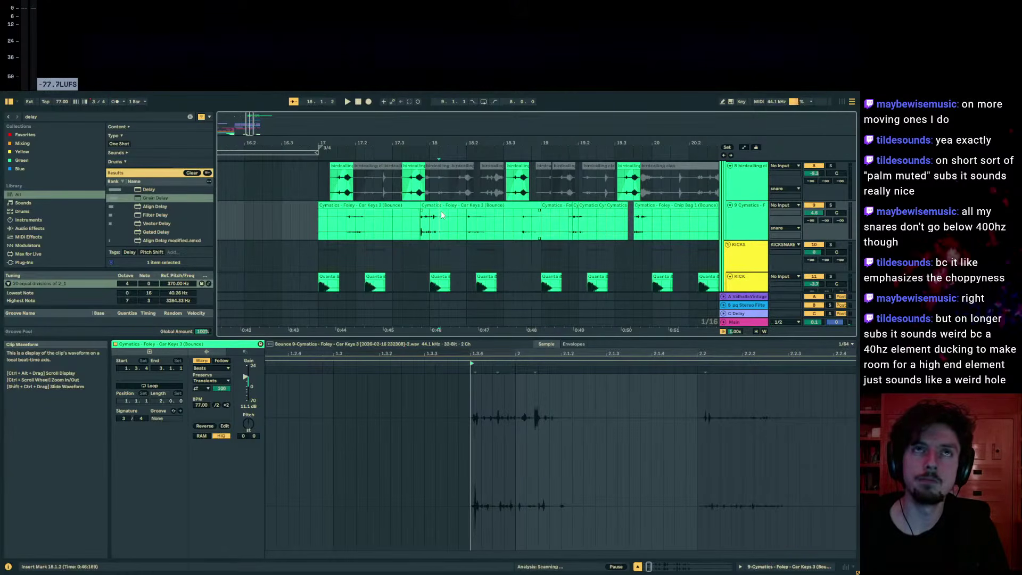
key(ctrl+f)
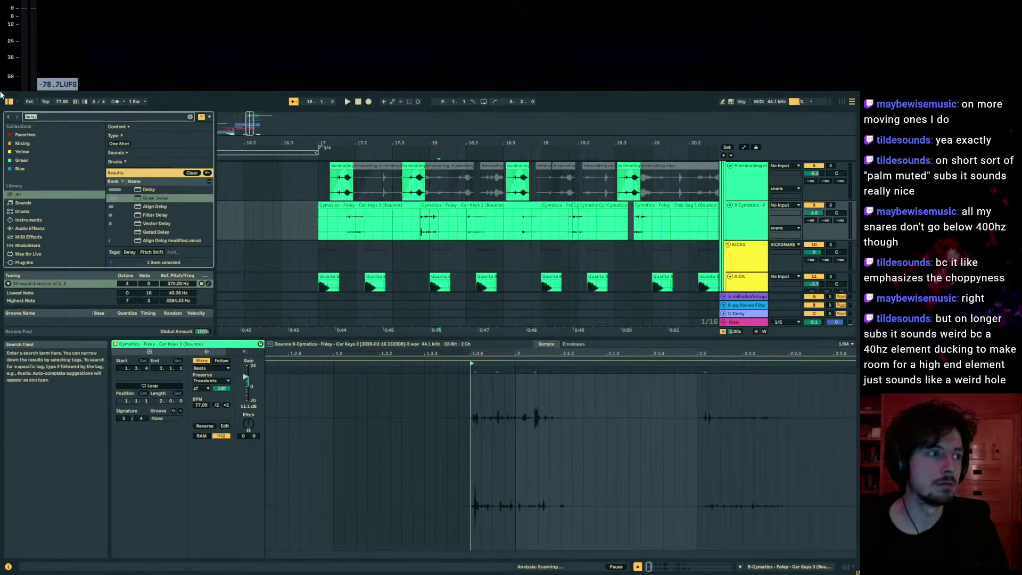
text(util)
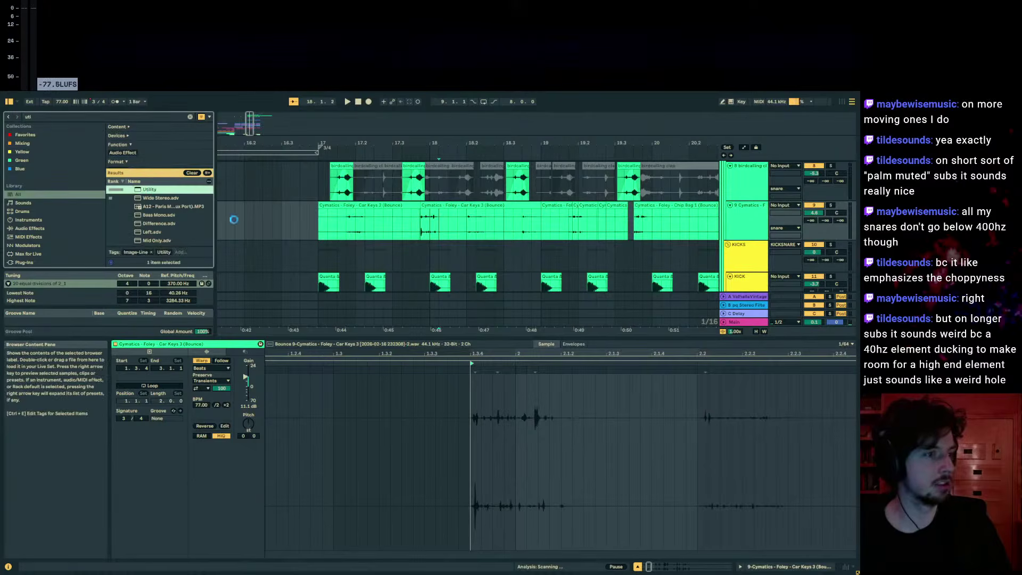
click(158, 506)
key(a)
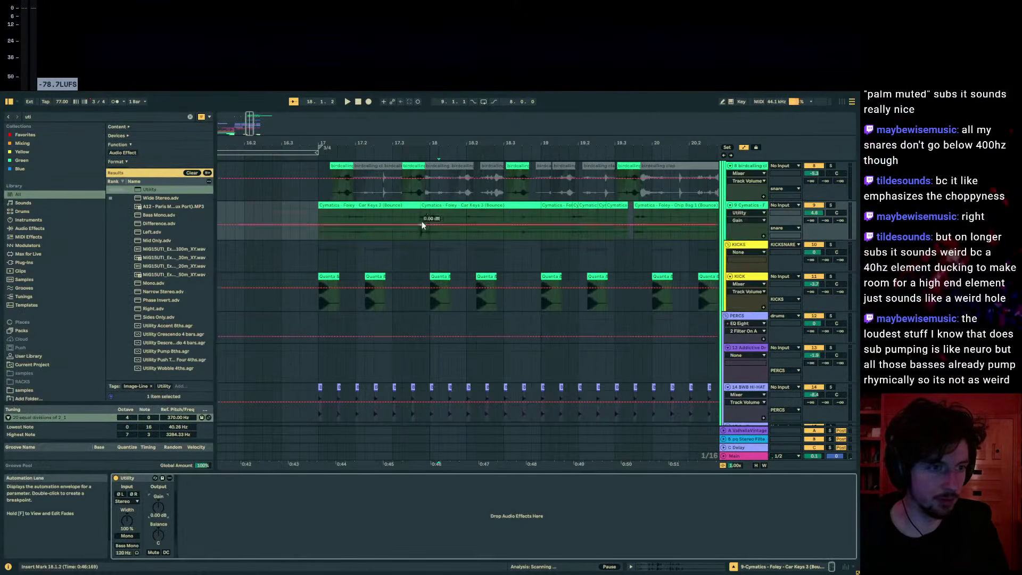
- Draw a V-shaped dip in the foley's Utility gain around bar 18, starting from 1.04 dB, and duplicate it at 18.2.1
click(422, 219)
key(space)
key(space)
click(438, 224)
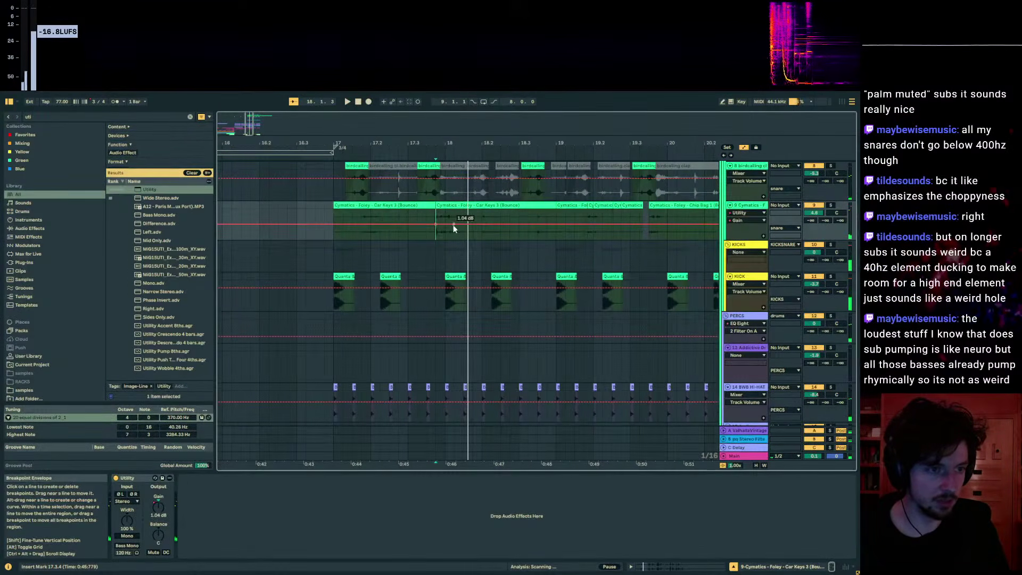
drag(454, 226, 485, 221)
key(ctrl+d)
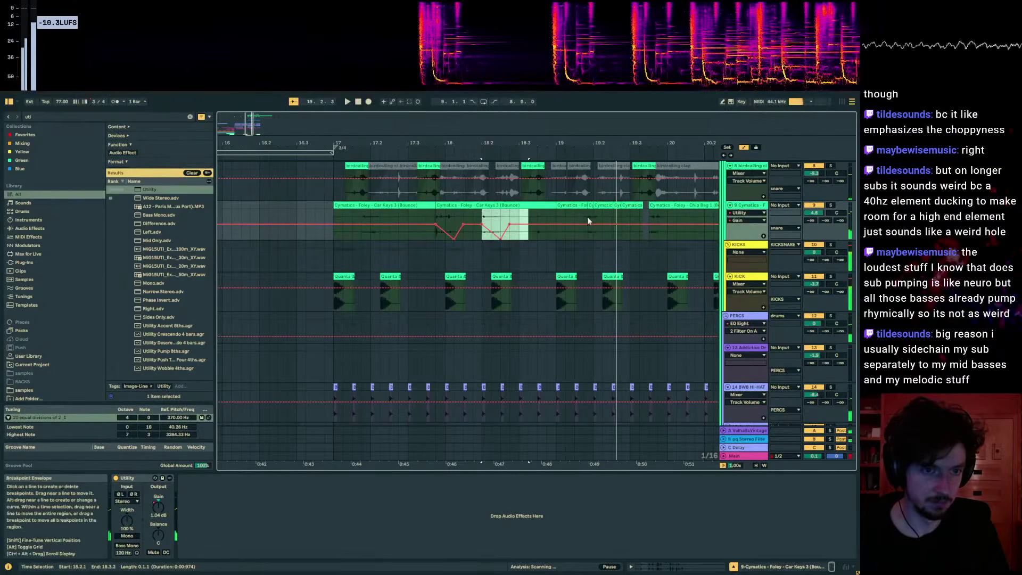
- Deactivate the short foley segment starting at 19.1.4, and lower the foley track's volume while playing from bar 17
drag(585, 215, 612, 215)
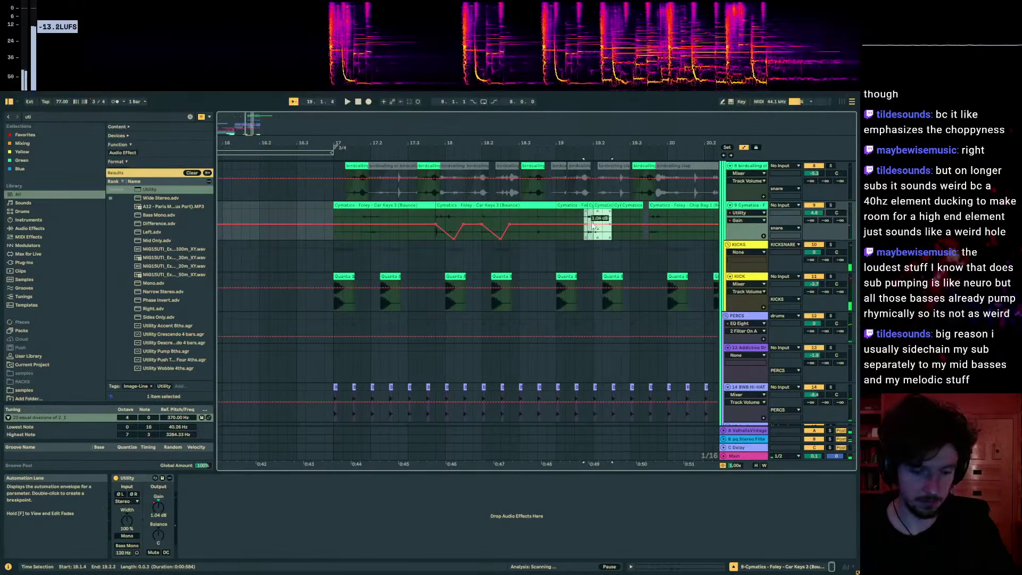
click(337, 221)
key(space)
drag(813, 213, 813, 205)
key(space)
key(space)
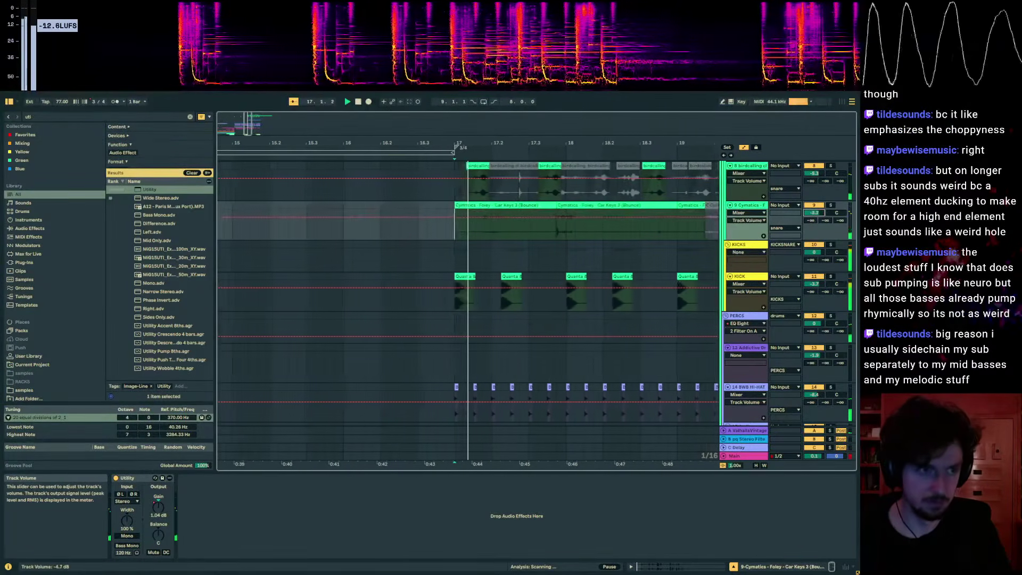
- Repeat the Utility gain dip at the first snare of bar 17 and audition from just before the foley starts
click(158, 507)
drag(426, 214, 557, 219)
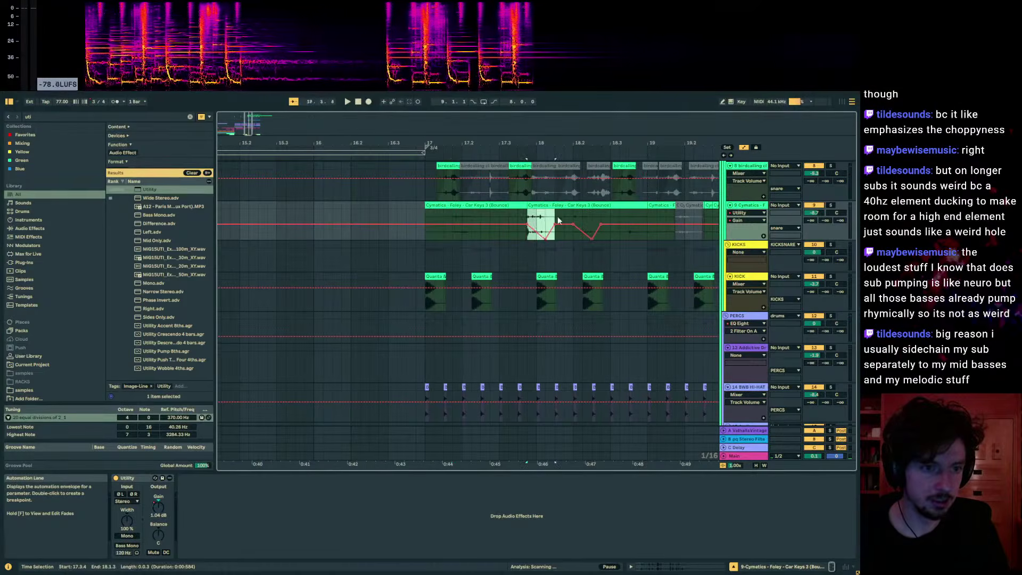
click(416, 215)
key(a)
key(space)
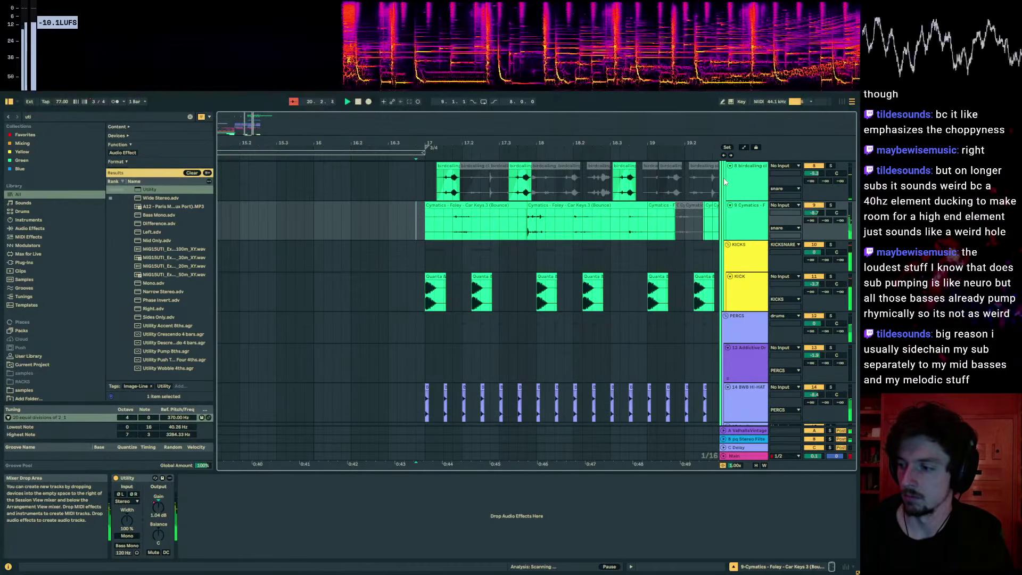
key(space)
drag(568, 142, 431, 120)
key(a)
drag(372, 215, 465, 213)
key(ctrl+d)
key(ctrl+z)
- Duplicate the foley's Utility gain automation from bars 17–18 over bars 19–20
scroll(496, 226, up, 1)
key(a)
click(464, 271)
key(a)
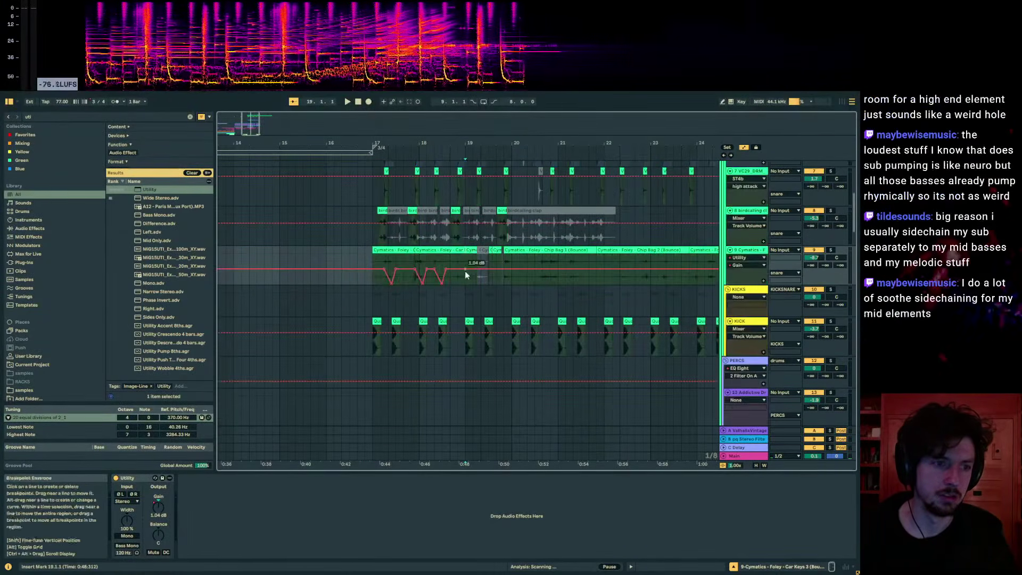
drag(464, 274, 372, 274)
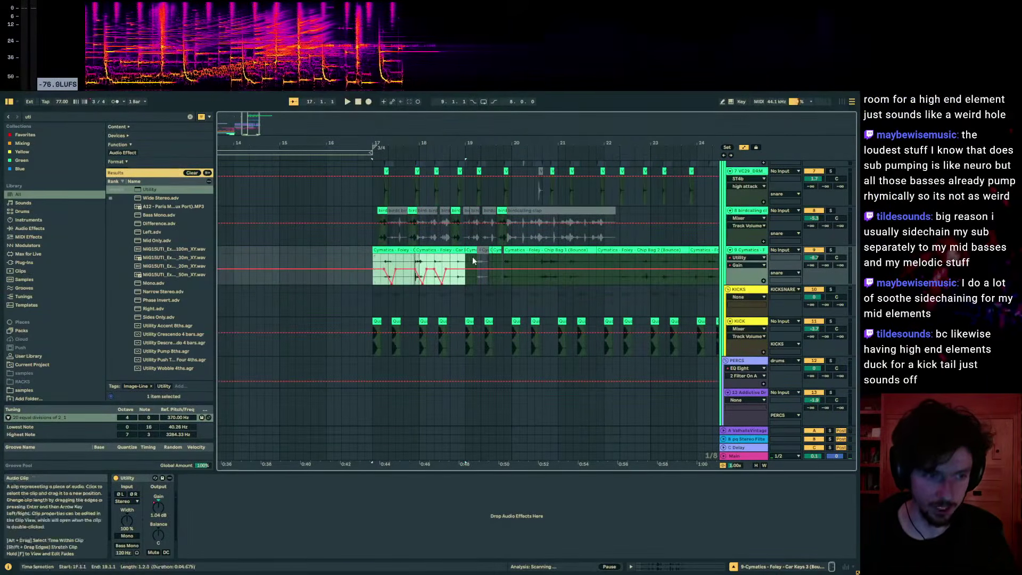
scroll(472, 260, up, 2)
key(ctrl+d)
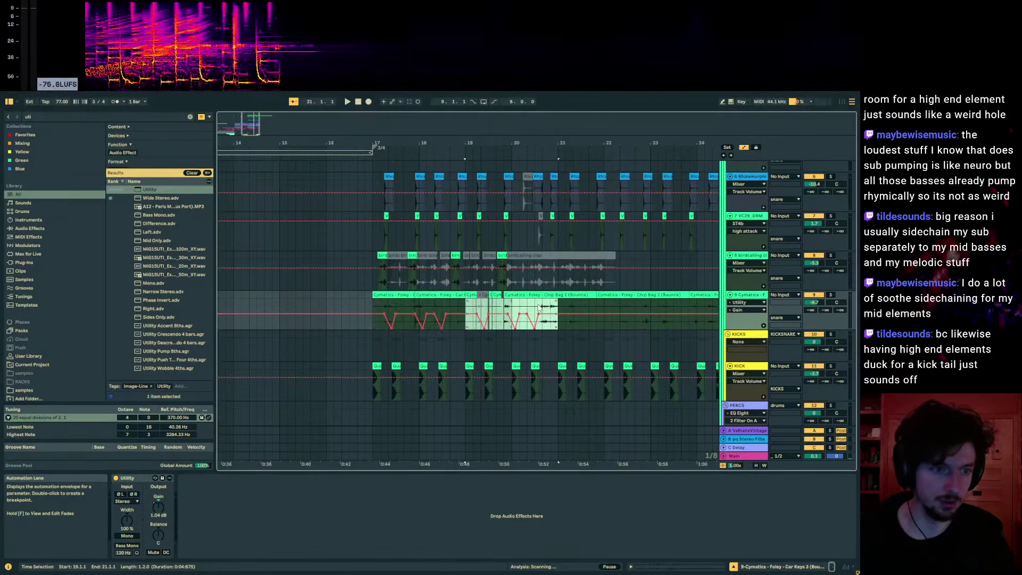
- Duplicate the foley's gain automation from bars 17–20 over bars 21–24 and hide the automation lanes
drag(558, 308, 373, 312)
key(ctrl+d)
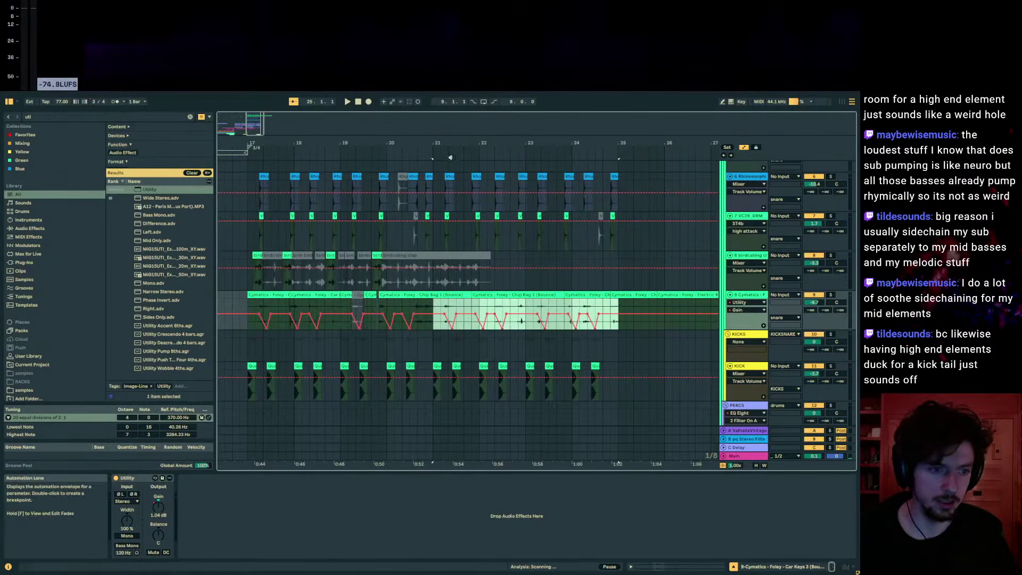
key(a)
click(266, 314)
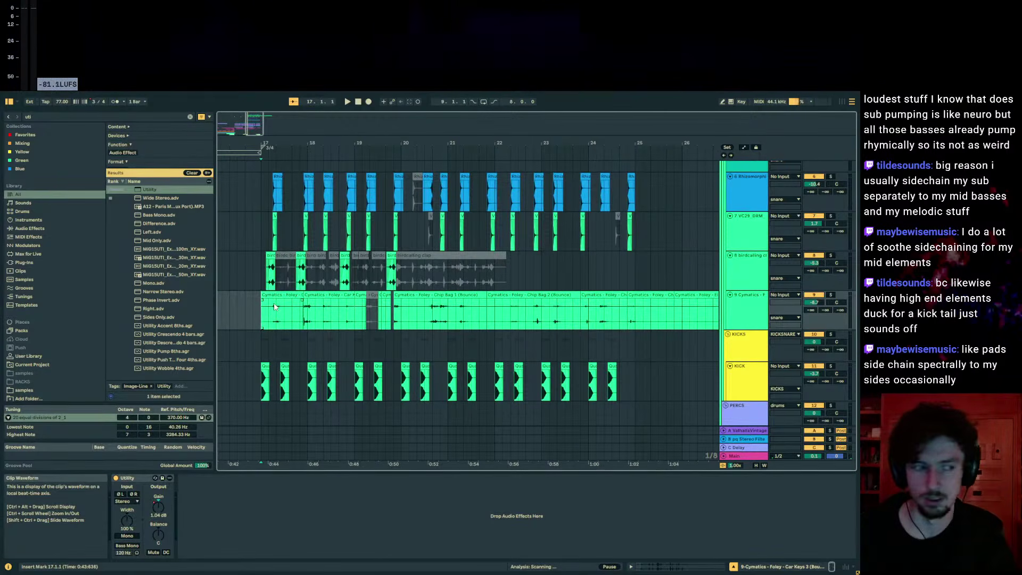
- Audition the foley with its gain dips against the snares and kicks from bar 17 through bar 22
click(253, 311)
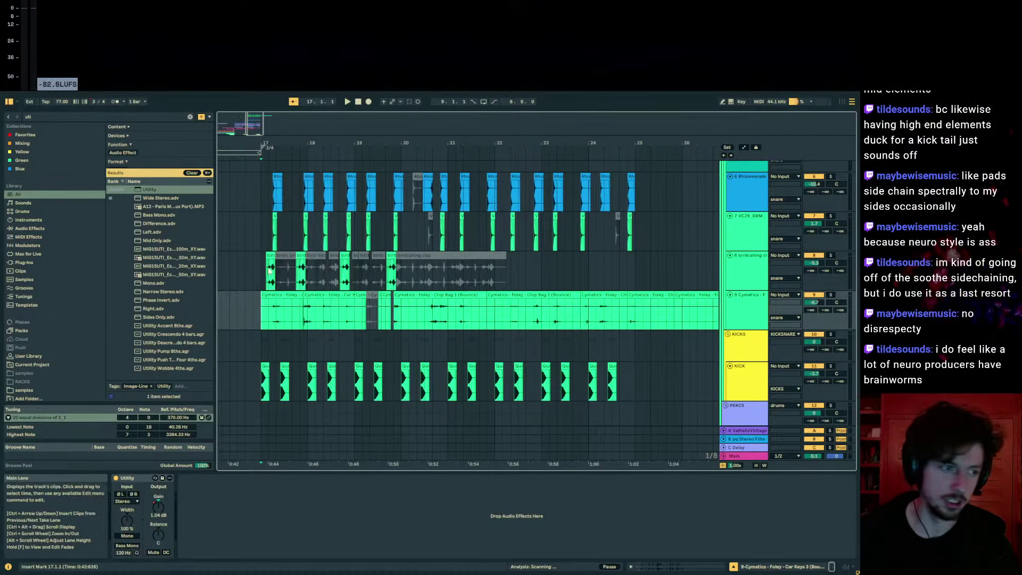
key(a)
key(a)
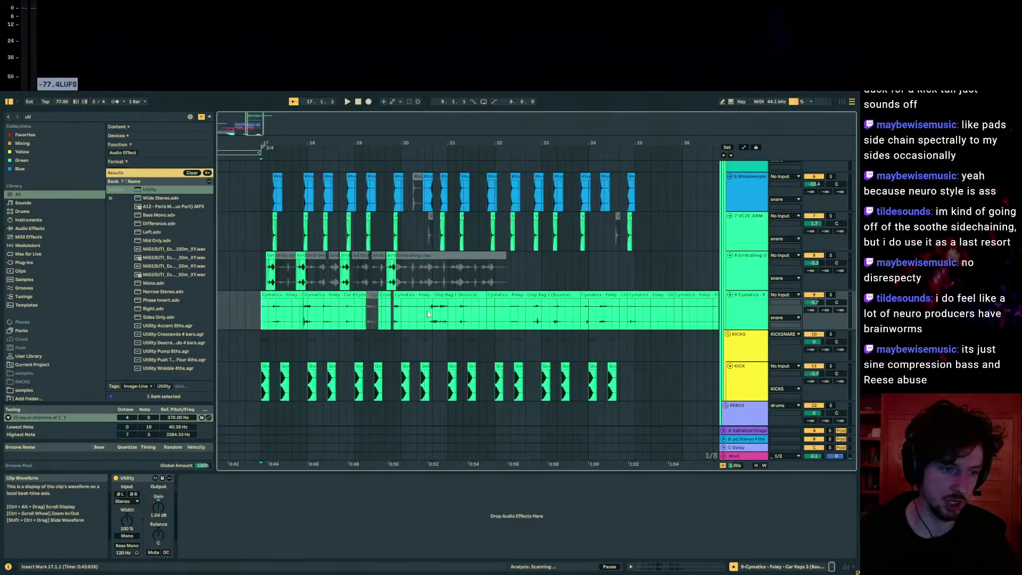
drag(446, 315, 298, 320)
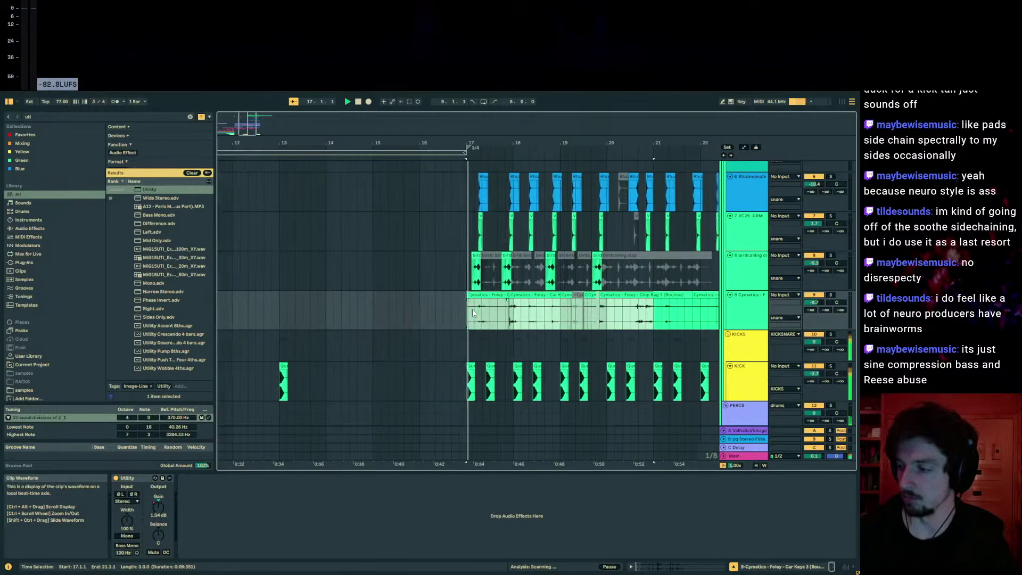
key(space)
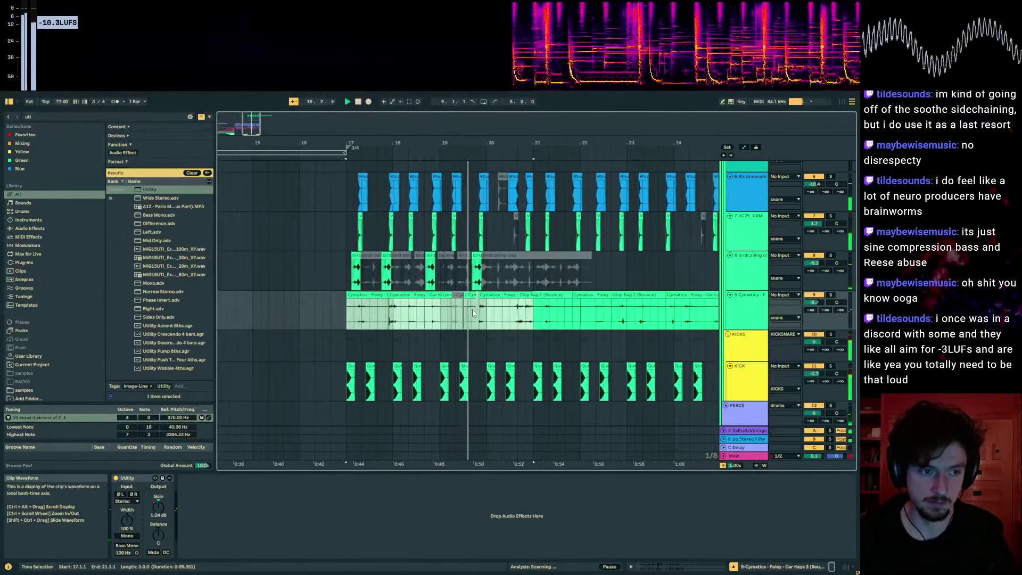
click(455, 308)
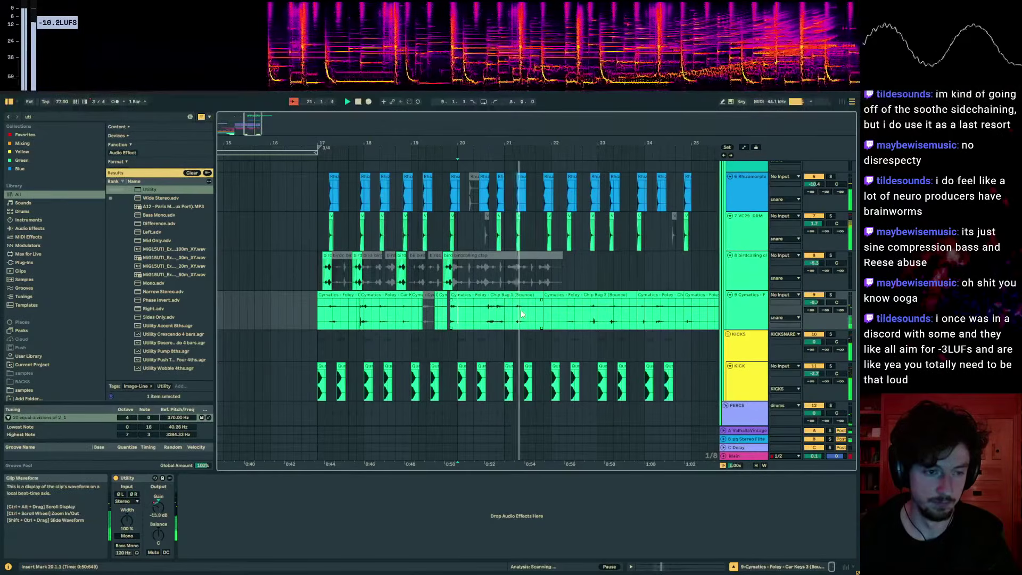
key(space)
drag(504, 308, 312, 313)
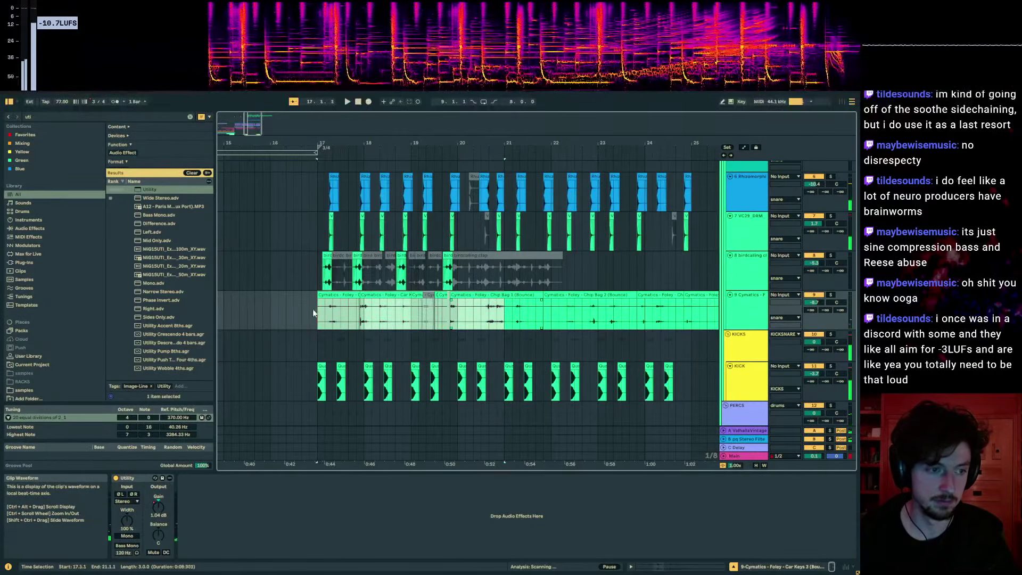
click(495, 320)
key(space)
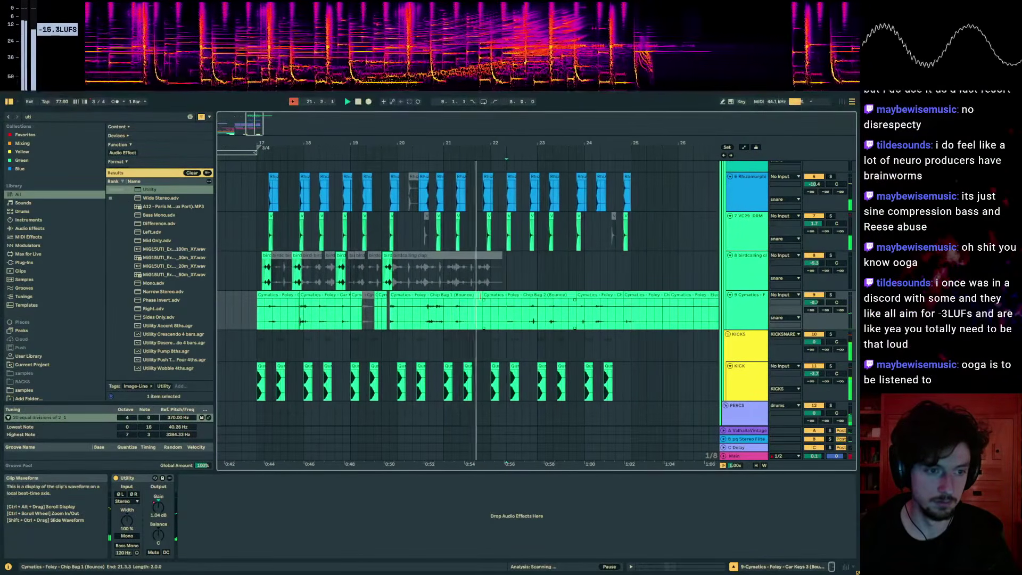
click(480, 296)
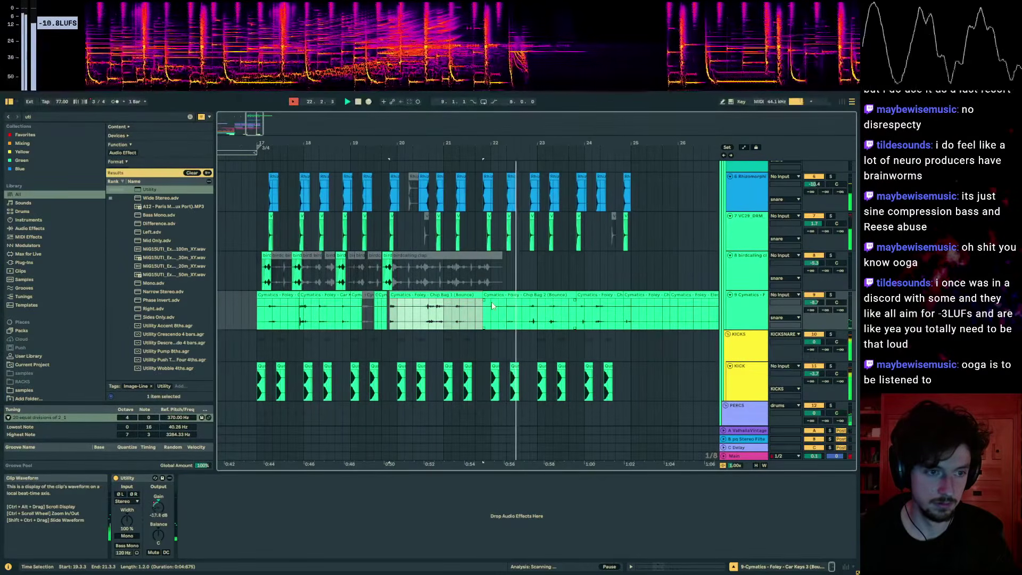
scroll(491, 305, up, 2)
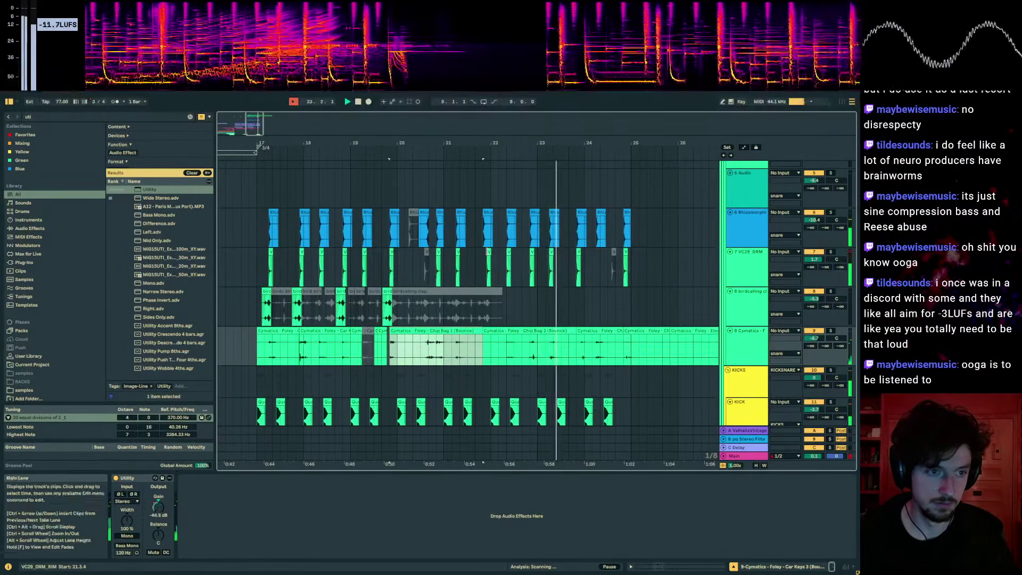
- Add Erosion's Hiss preset after ST4b on the VC29 DRM RIM snare track
click(484, 250)
scroll(483, 250, down, 3)
scroll(483, 250, up, 2)
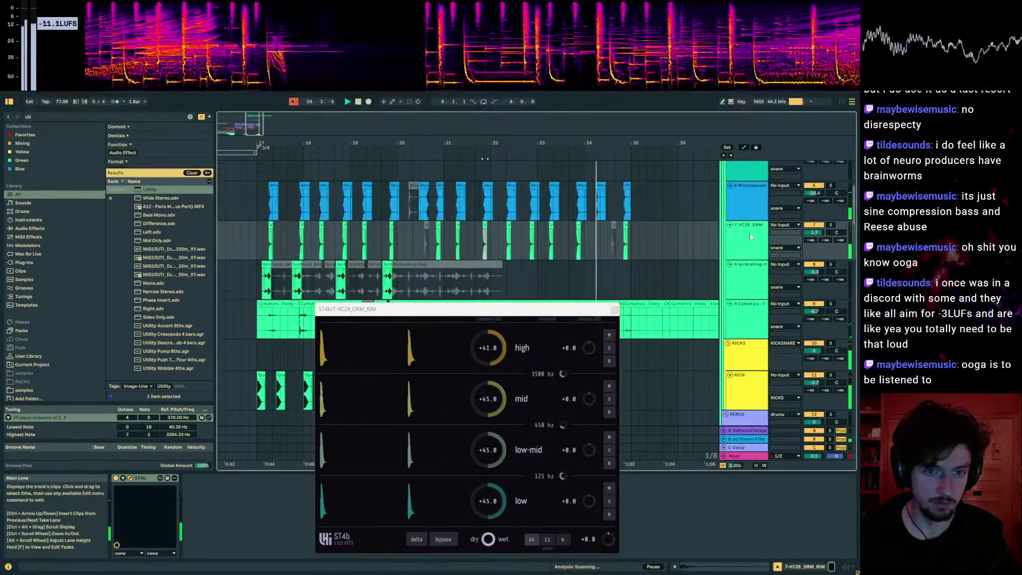
click(29, 116)
text(ero)
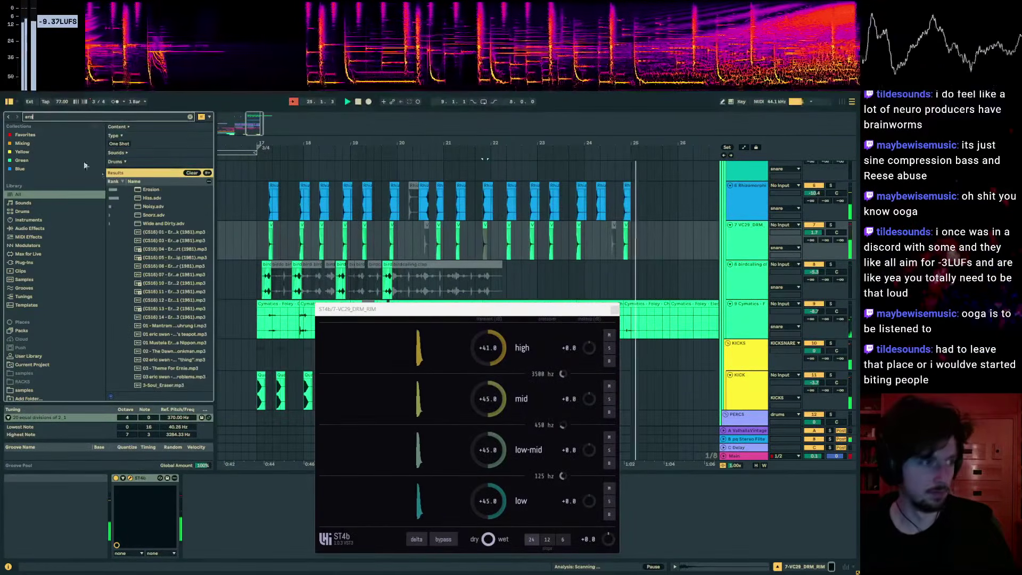
drag(151, 198, 265, 505)
key(space)
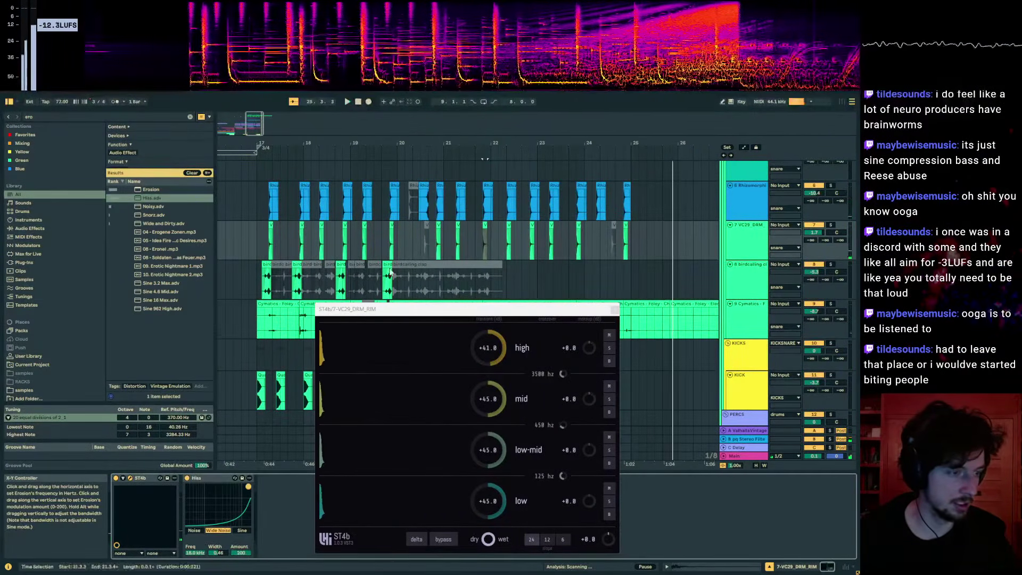
- Play from bar 17 and lower the rim snare's Erosion amount to about 20
click(256, 239)
scroll(474, 257, down, 3)
scroll(744, 267, down, 12)
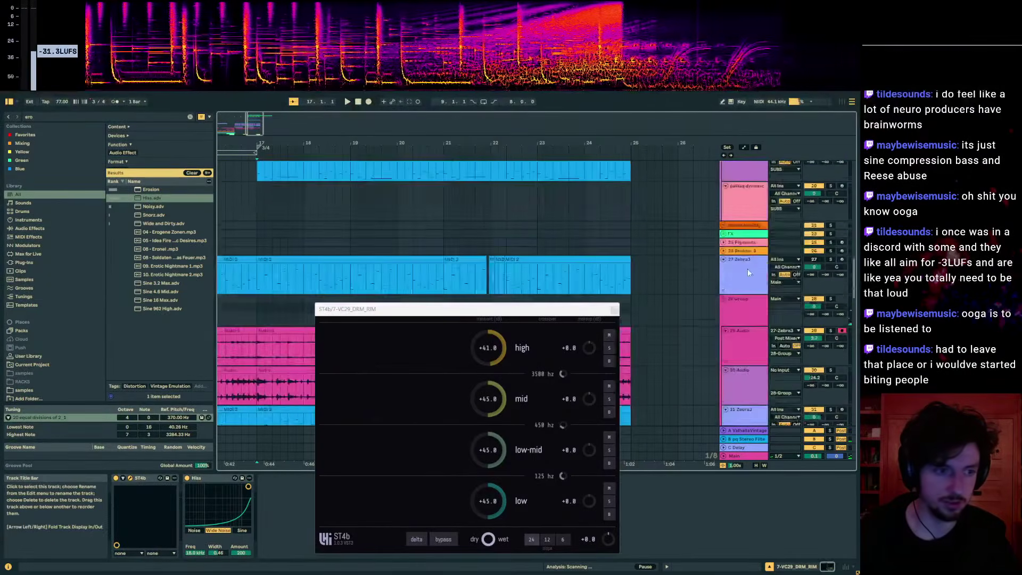
key(space)
scroll(759, 316, down, 2)
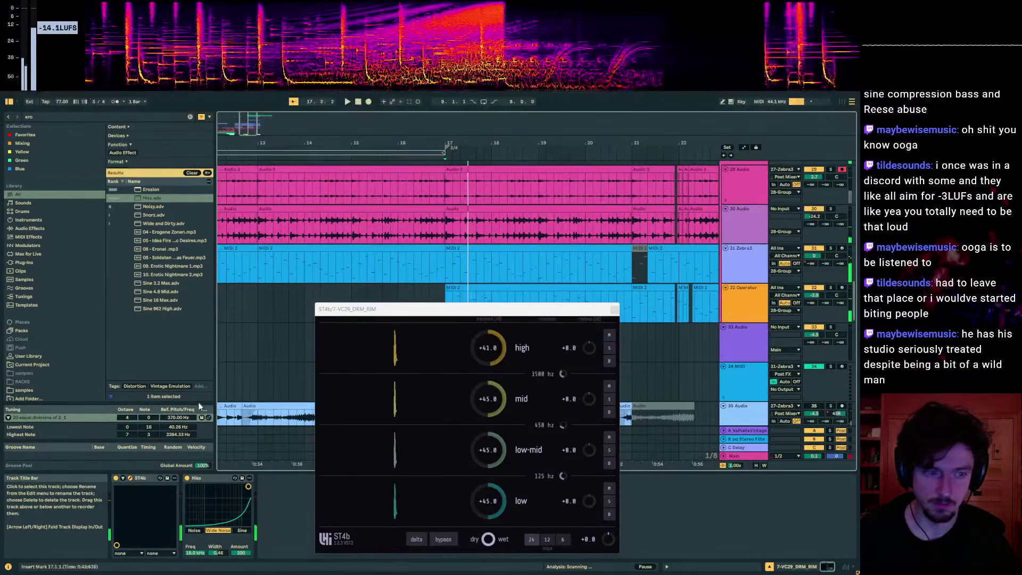
drag(247, 487, 248, 512)
- Fold 28-Group and insert an audio track after it that takes 28-Group as its input
scroll(752, 210, up, 2)
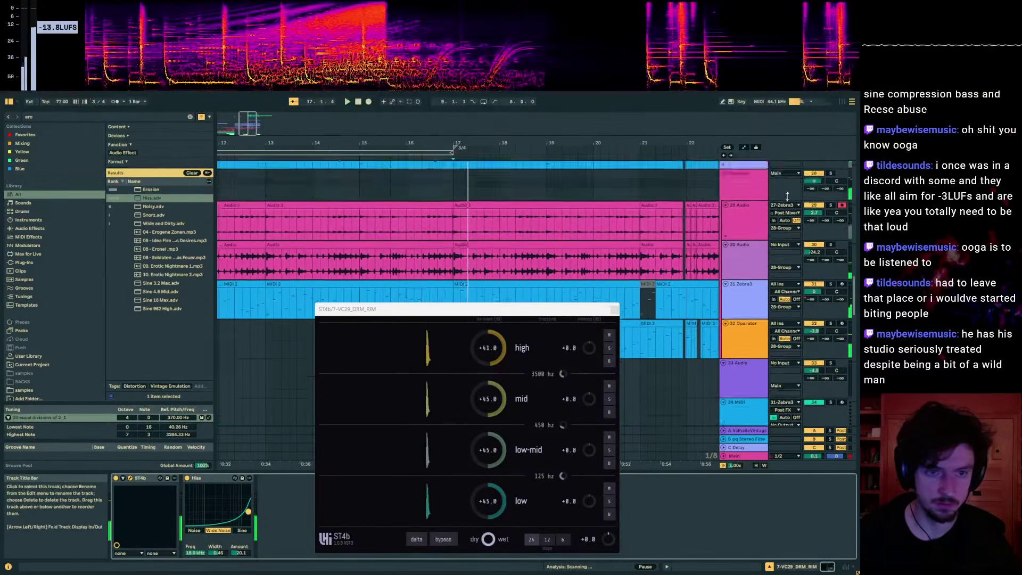
click(751, 209)
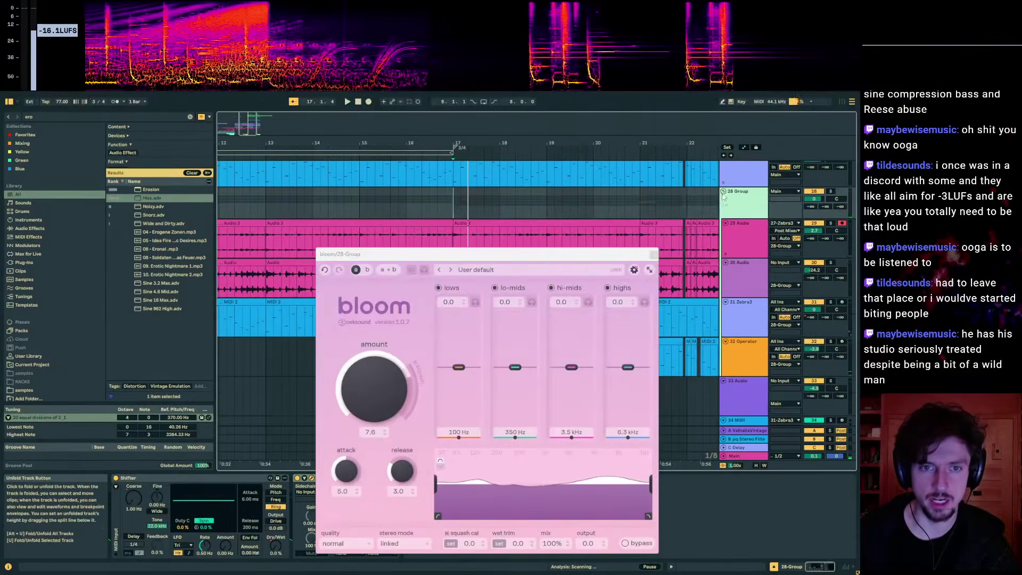
key(Left)
key(ctrl+t)
click(780, 200)
text(28)
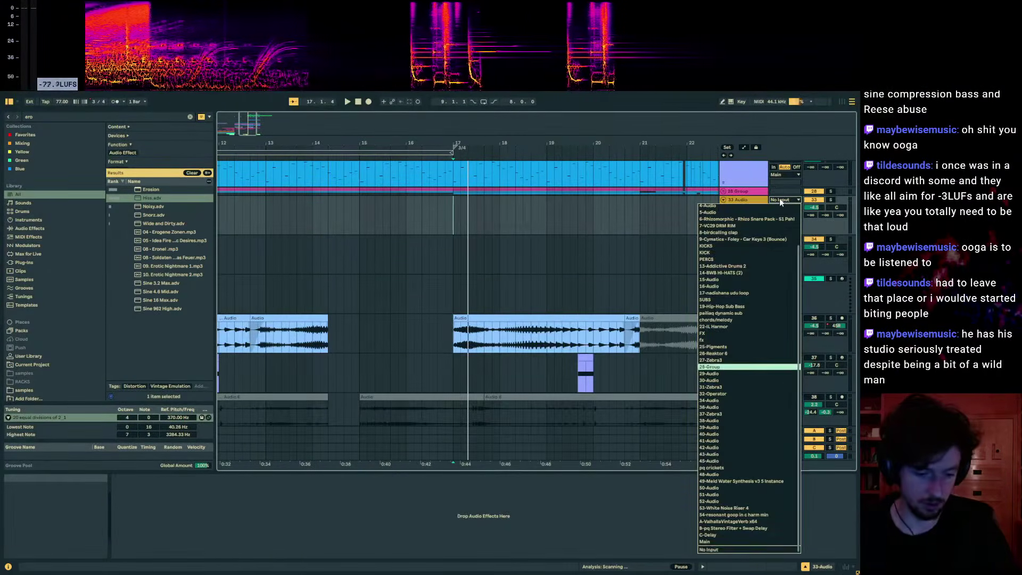
key(Return)
- Arm the new audio track and record 28-Group's output from bar 17 to bar 25
click(841, 200)
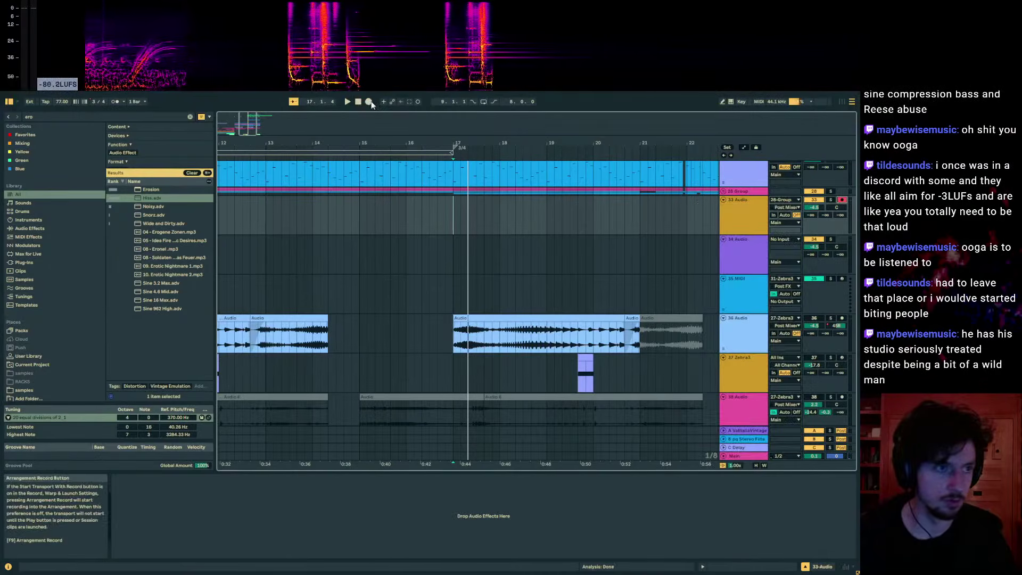
key(F9)
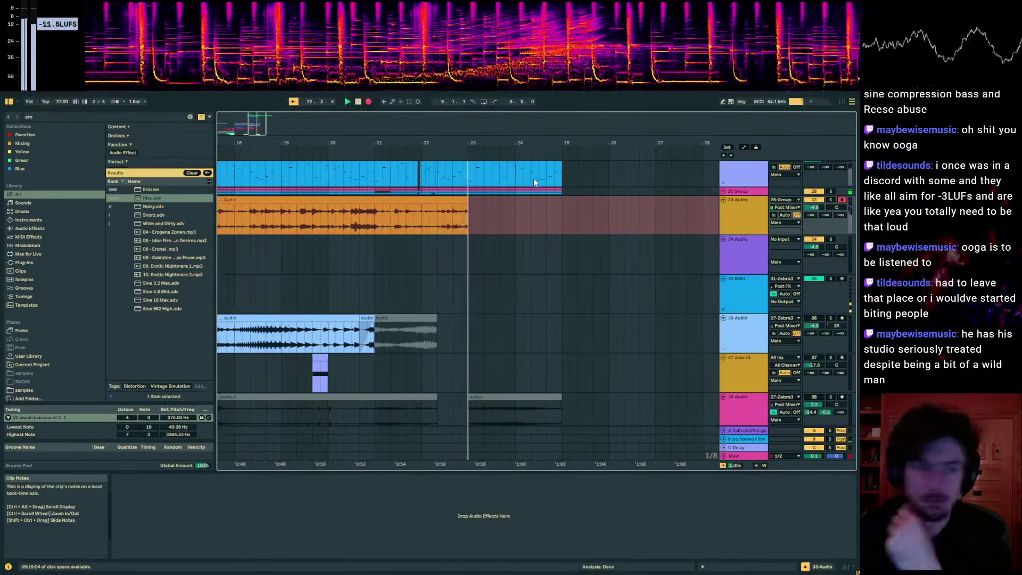
drag(437, 143, 497, 149)
scroll(638, 223, up, 3)
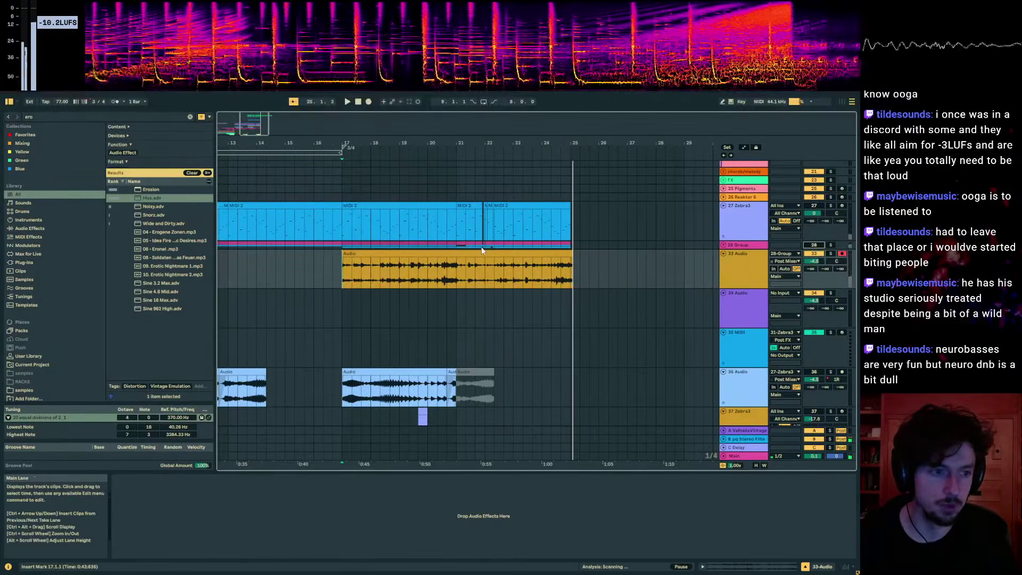
key(space)
- Solo the recorded audio track and audition its clip from bar 17
click(482, 247)
click(458, 254)
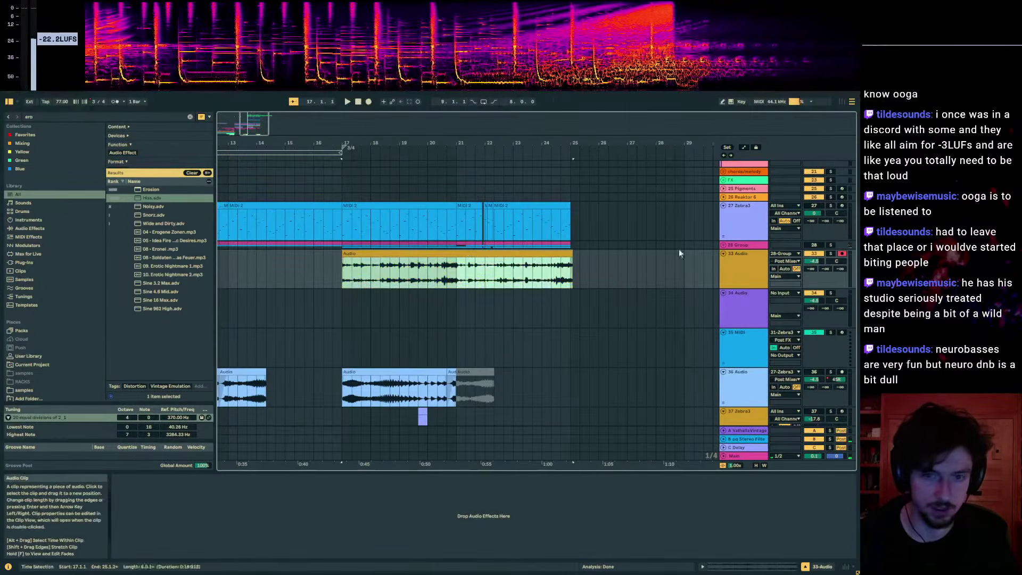
click(830, 254)
key(space)
key(space)
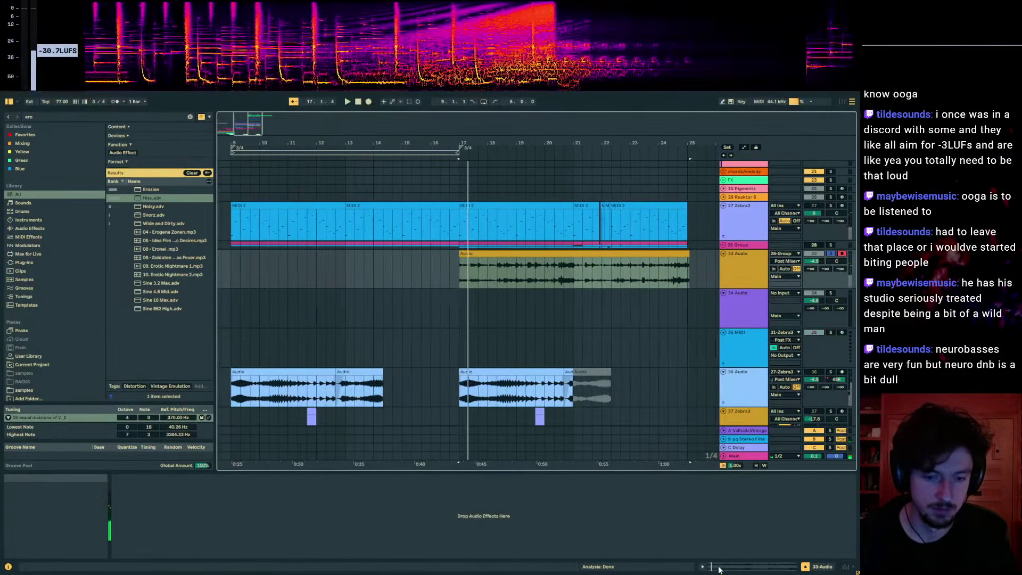
- Split the recorded clip at bar 19 and reverse the portion spanning bars 17–19
click(719, 566)
click(497, 261)
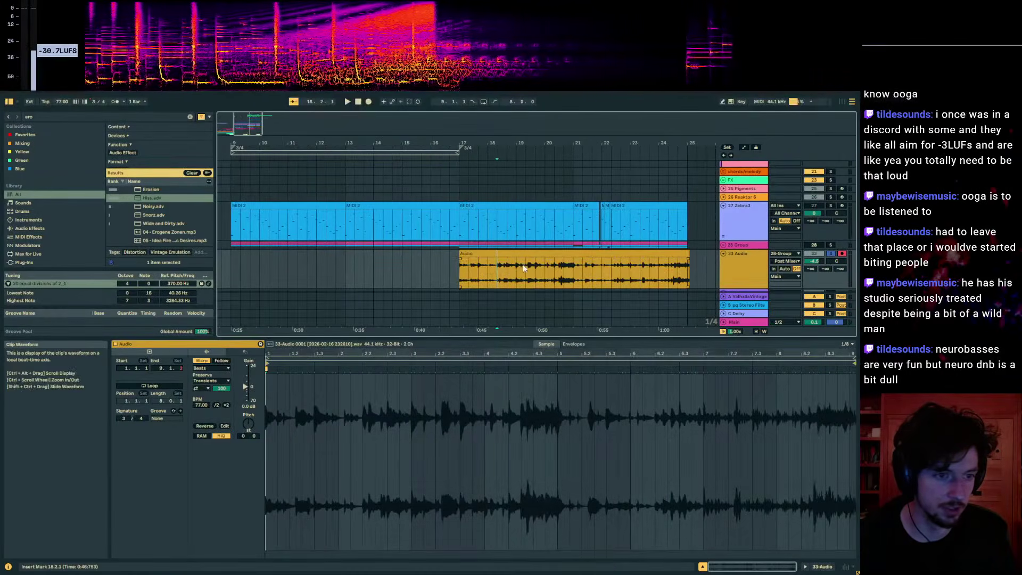
key(ctrl+e)
click(506, 253)
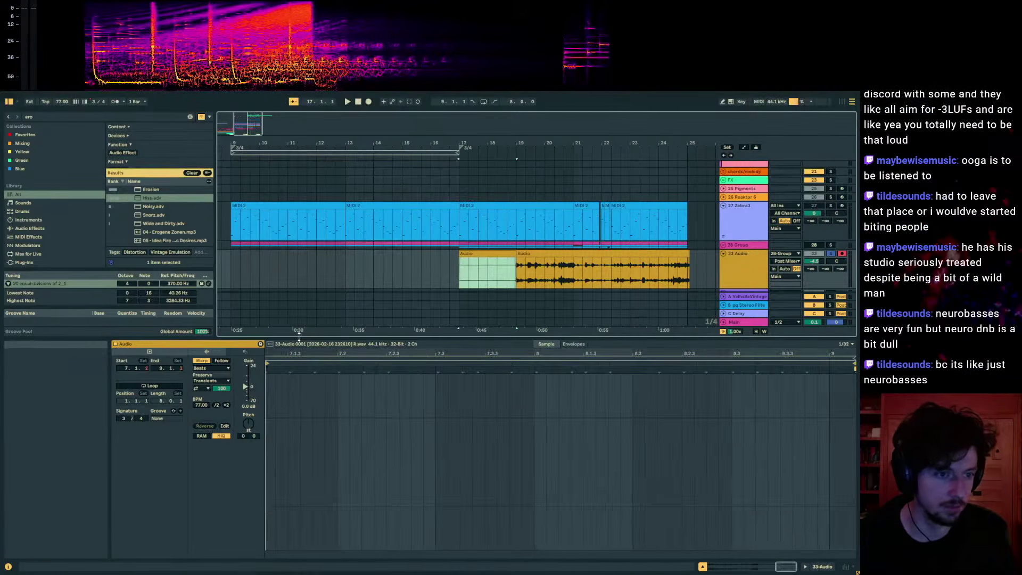
- Set the reversed clip to 154 BPM with Re-Pitch warping and extend it to bar 21
click(226, 405)
click(214, 396)
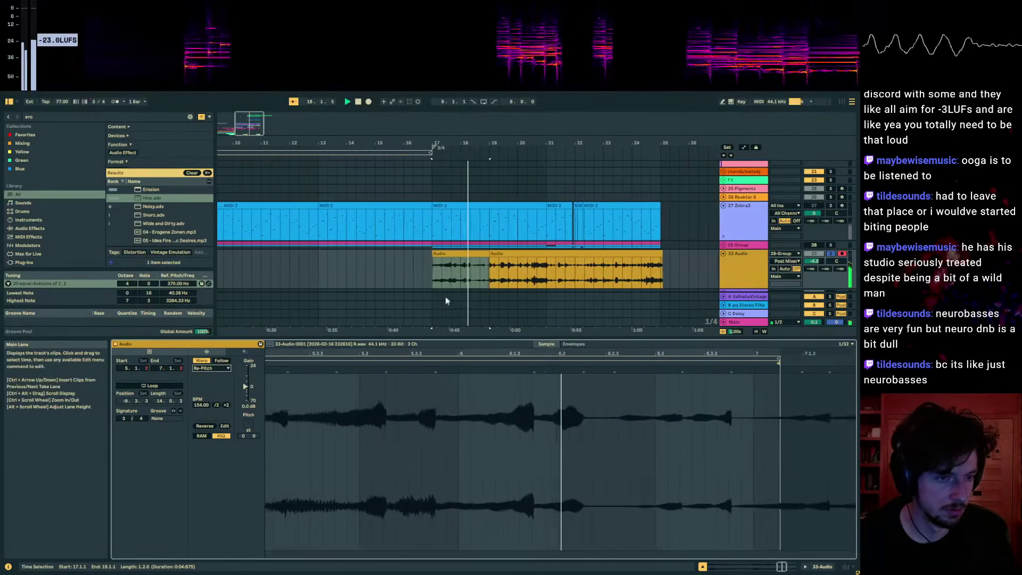
click(475, 256)
double_click(476, 256)
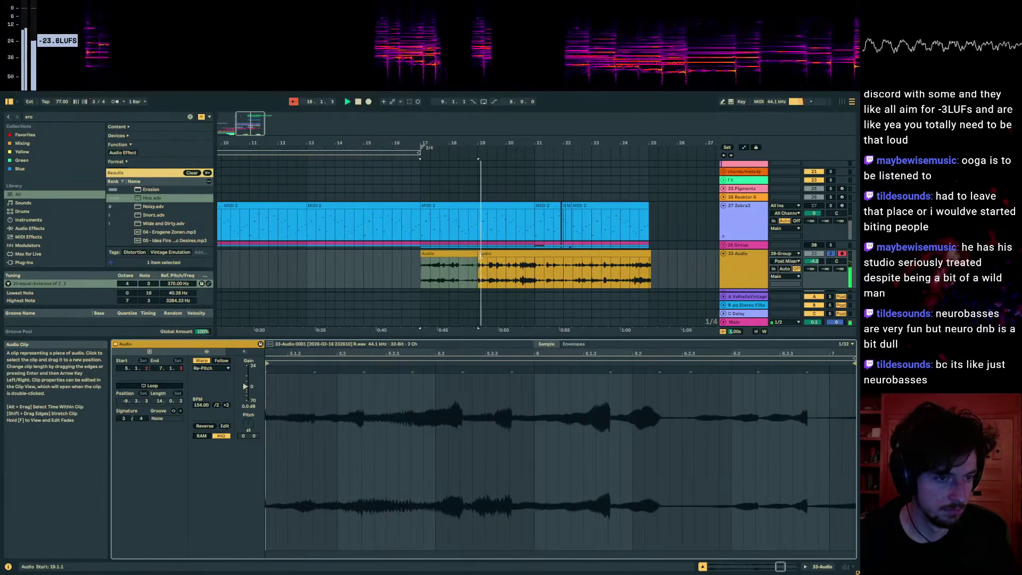
drag(479, 256, 570, 259)
click(490, 269)
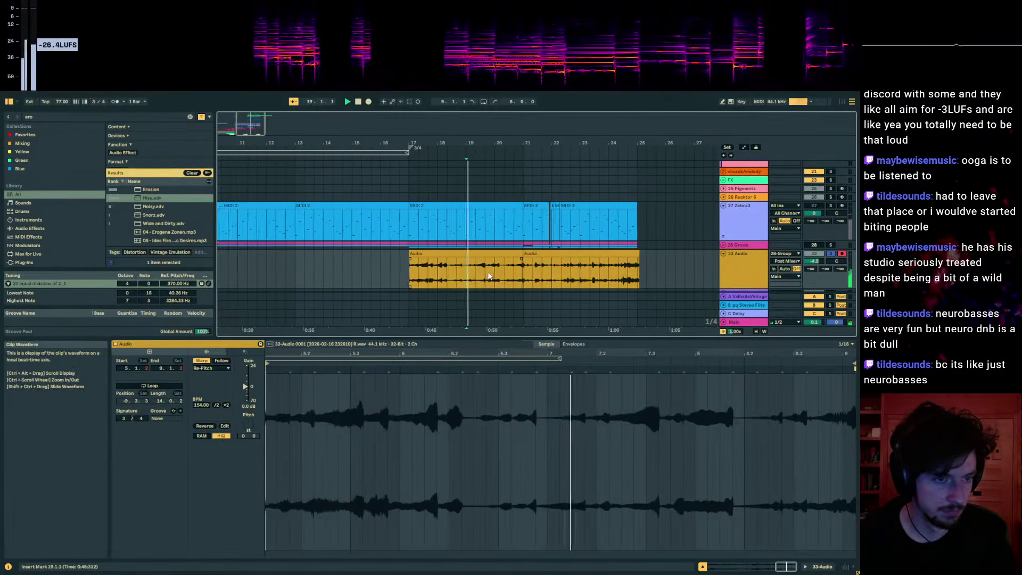
- Split the reversed clip at bar 19, move its second half to bar 17 and restart playback
click(456, 254)
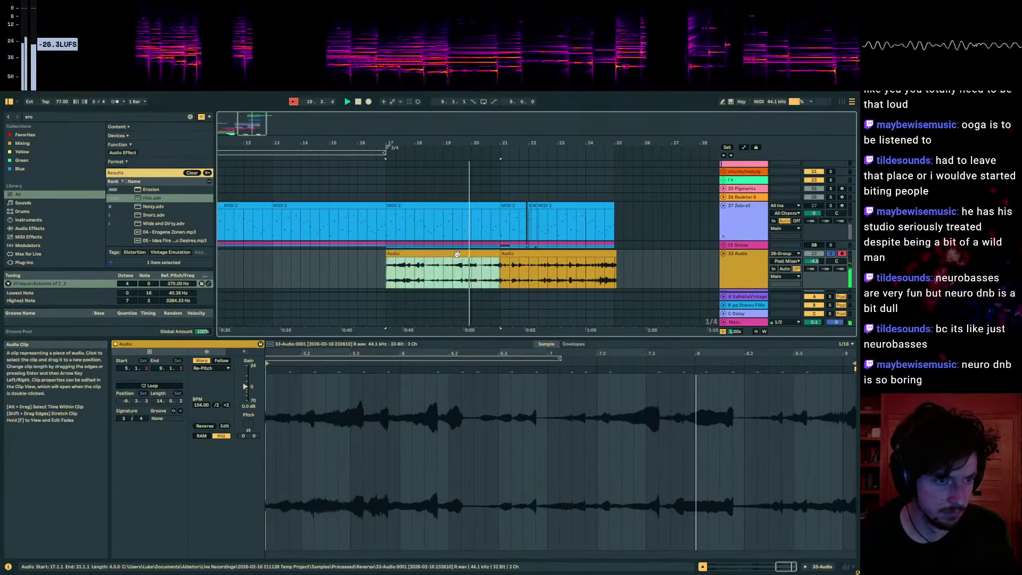
click(447, 270)
key(ctrl+e)
drag(450, 255, 401, 265)
key(space)
key(space)
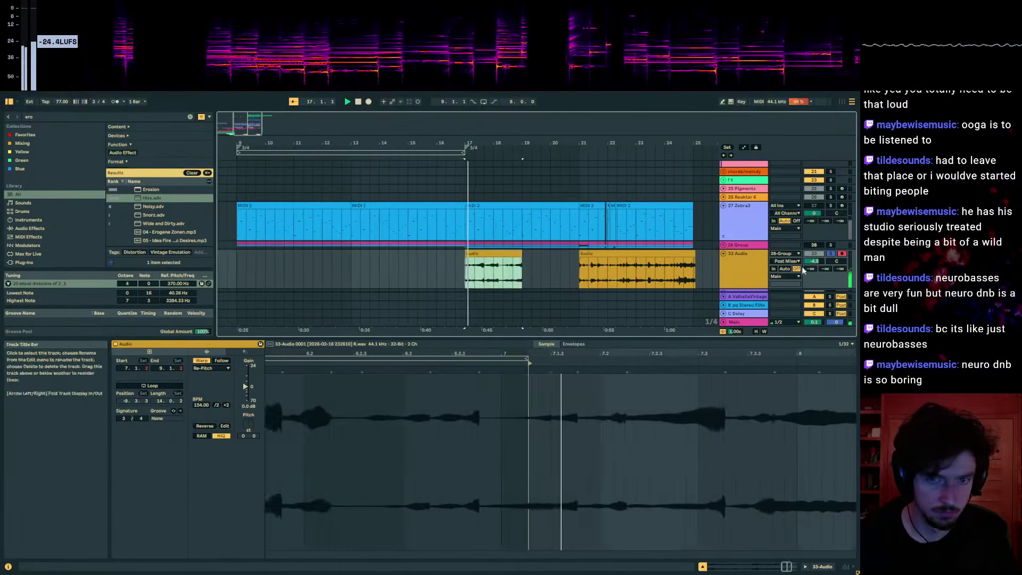
- Raise the recorded track's send A to 0 dB and double the clip's tempo to 308 BPM
drag(810, 269, 810, 212)
click(226, 405)
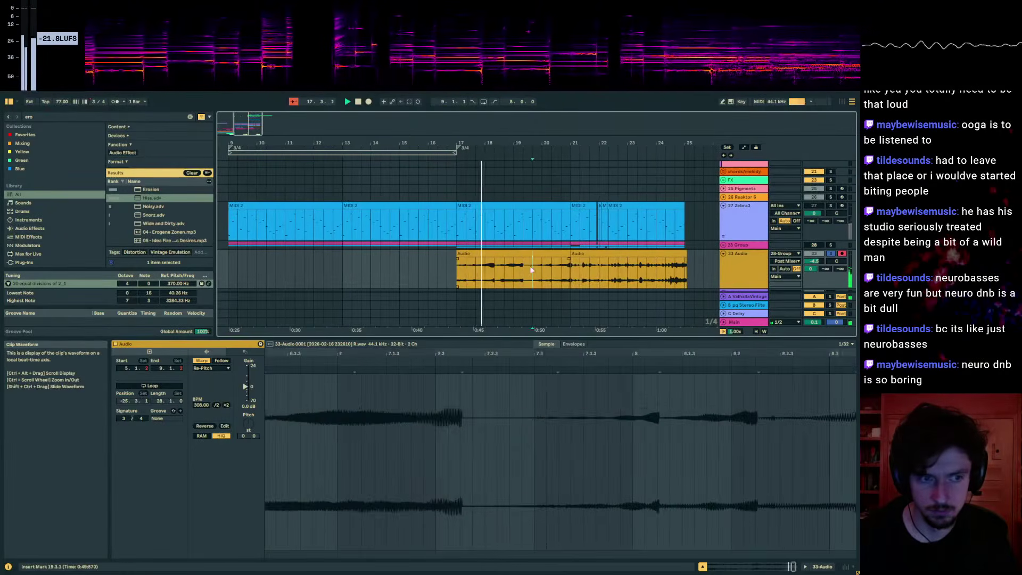
drag(518, 271, 502, 272)
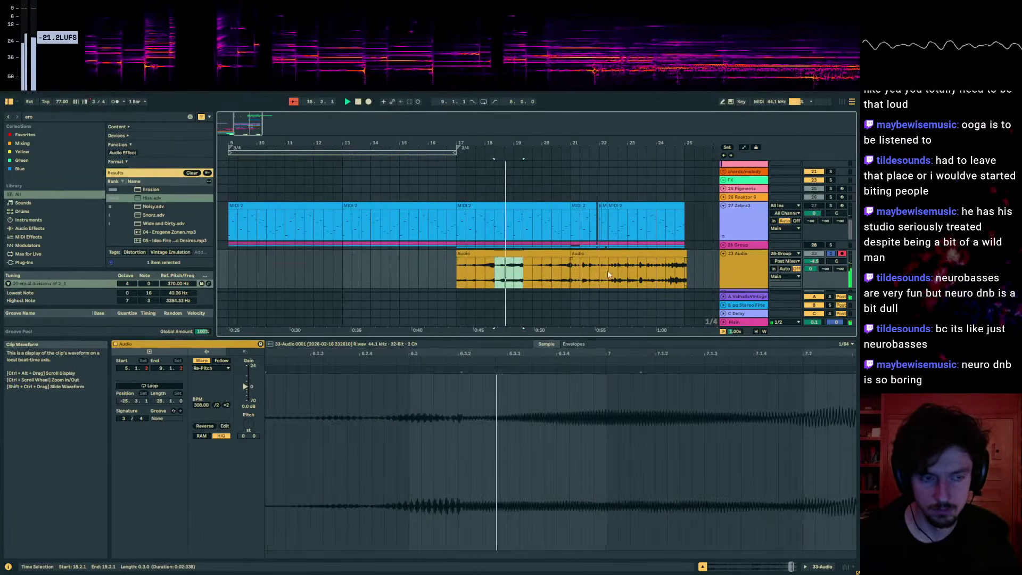
click(522, 273)
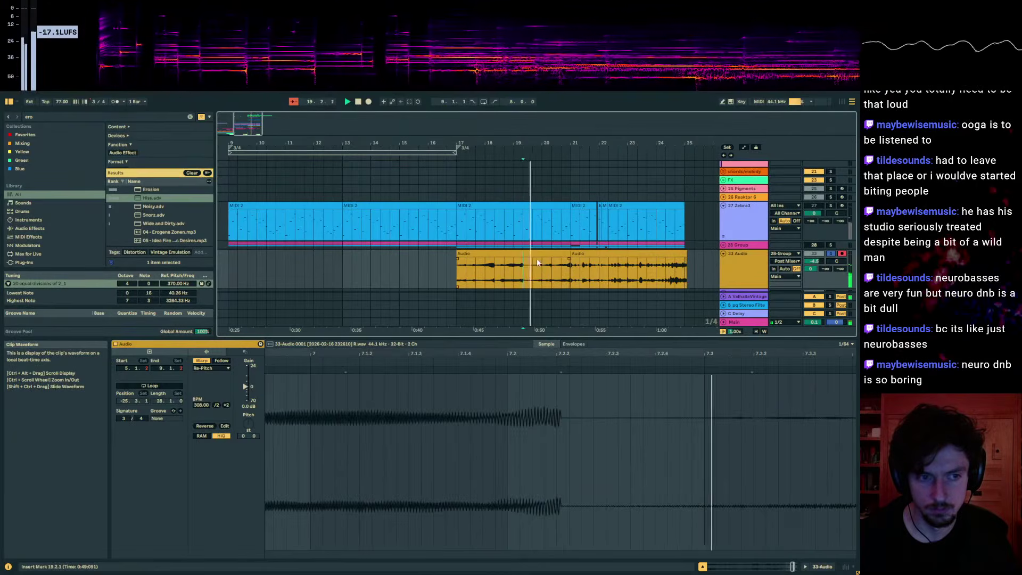
- Reverse the clip spanning bars 17–21 again and restart playback from bar 17
double_click(537, 261)
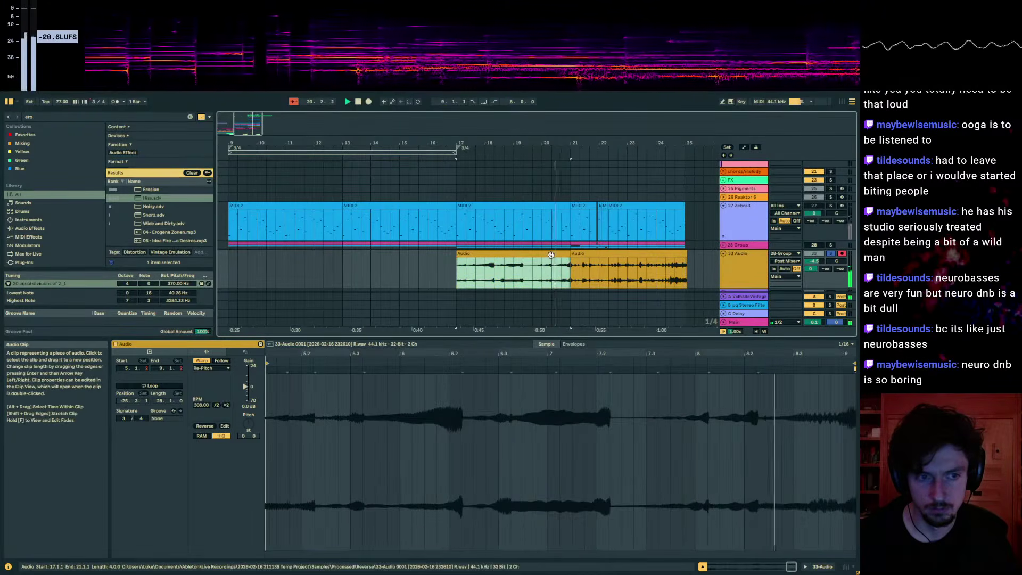
key(r)
key(space)
key(space)
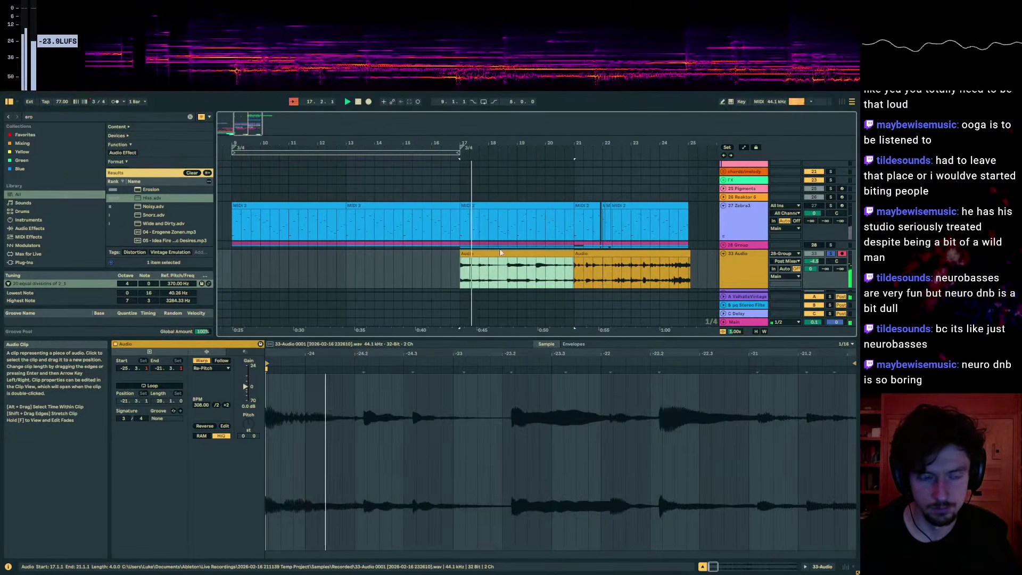
- Set the recorded track's volume to 2.1 dB and loop playback over bars 17–21
drag(814, 262, 813, 234)
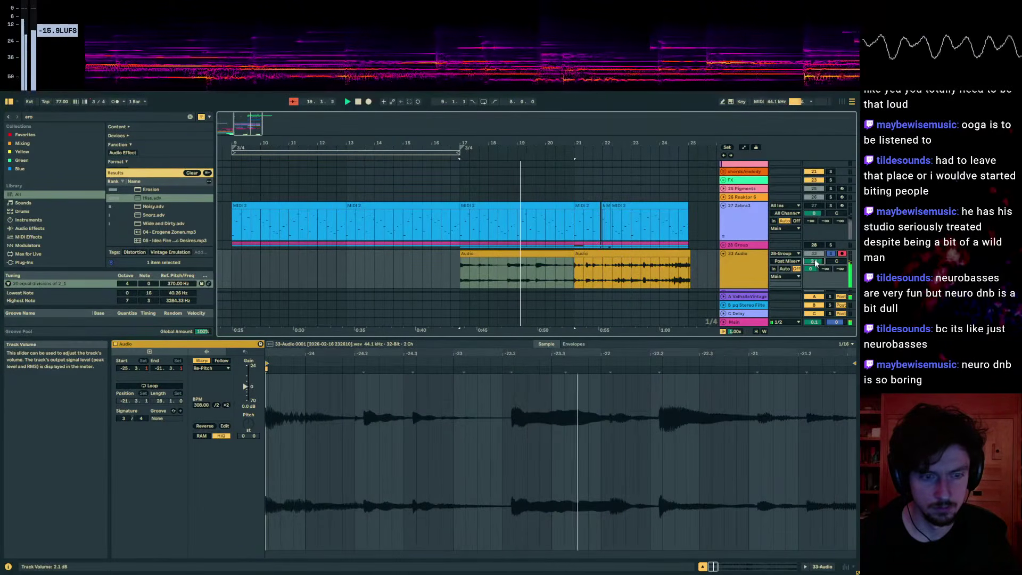
drag(575, 272, 447, 261)
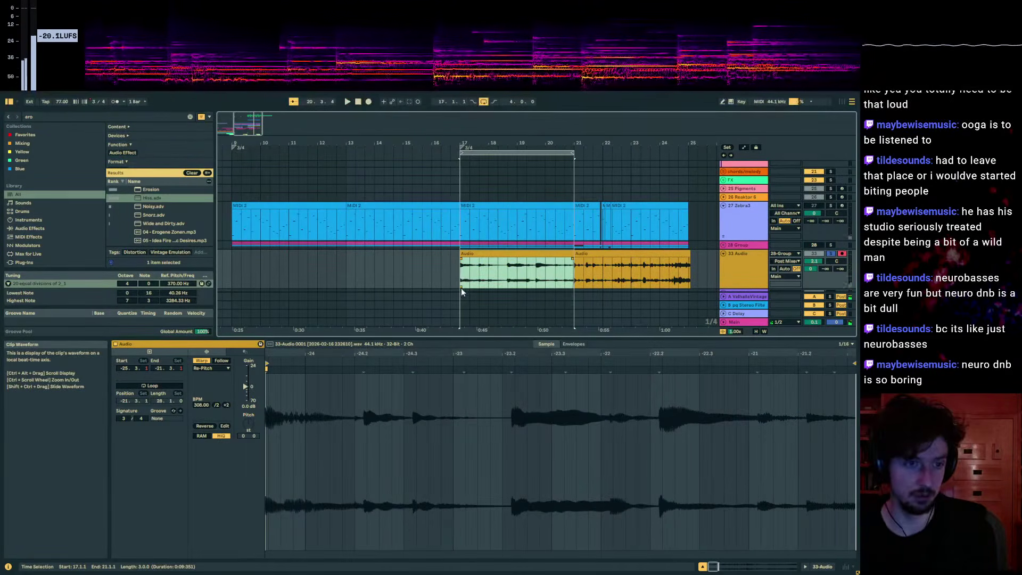
key(space)
- Search the browser for "roar" and add Roar to the recorded audio track
click(25, 116)
text(roar)
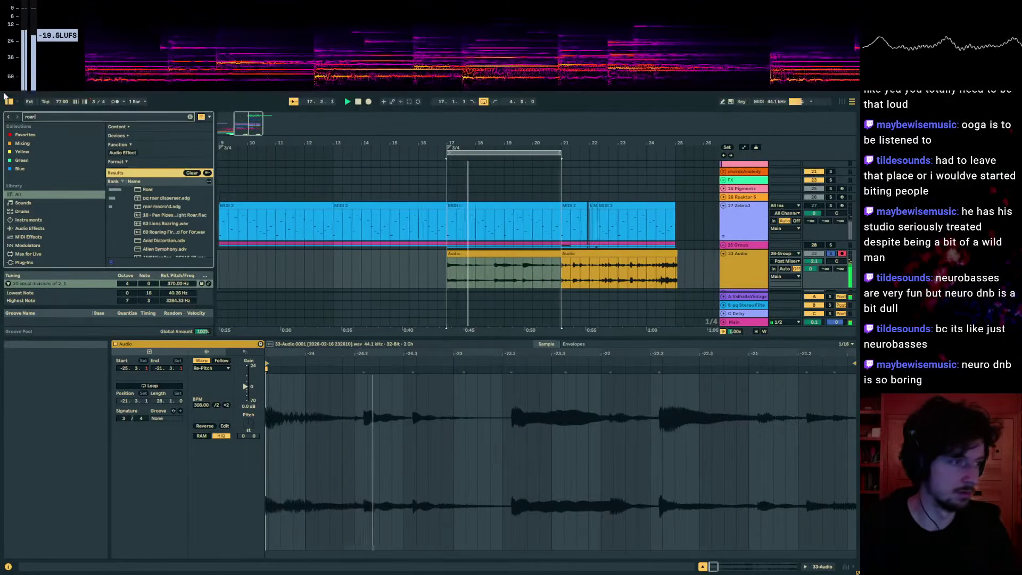
key(Down)
key(Return)
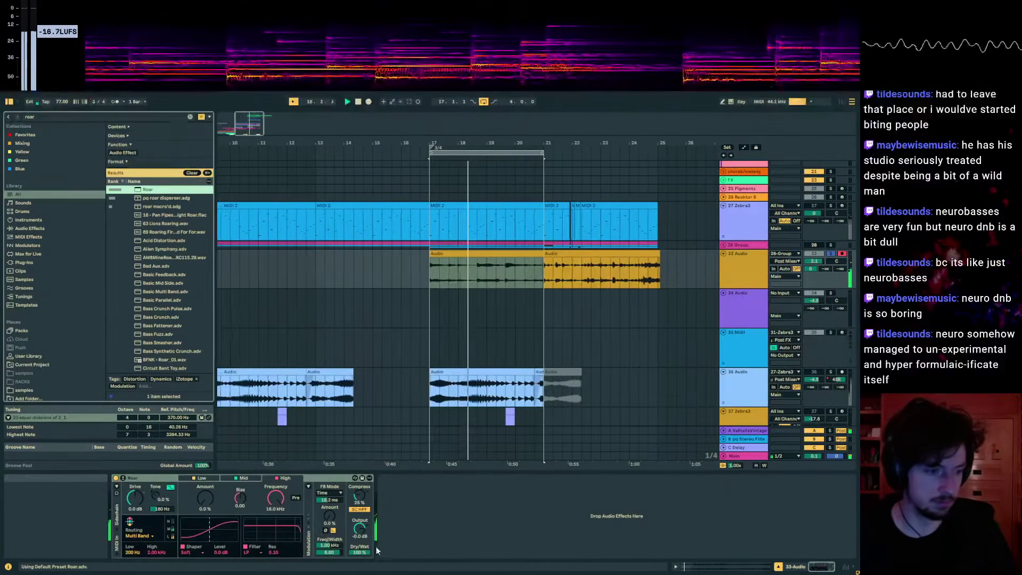
- Set Roar's shaper amount to about 12% on the Low band and about 49% on the Mid band
click(204, 479)
drag(205, 498, 205, 484)
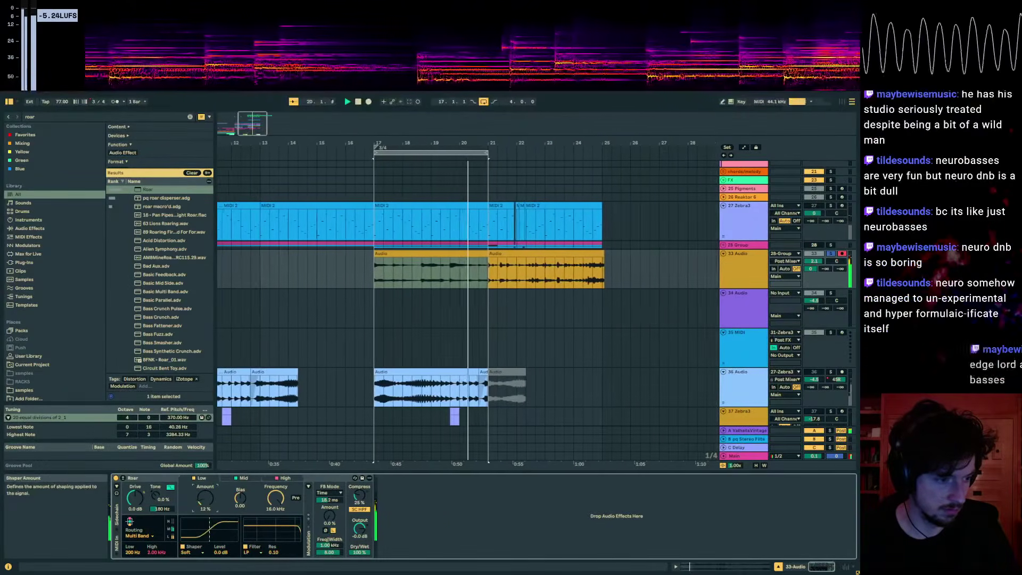
drag(206, 499, 209, 493)
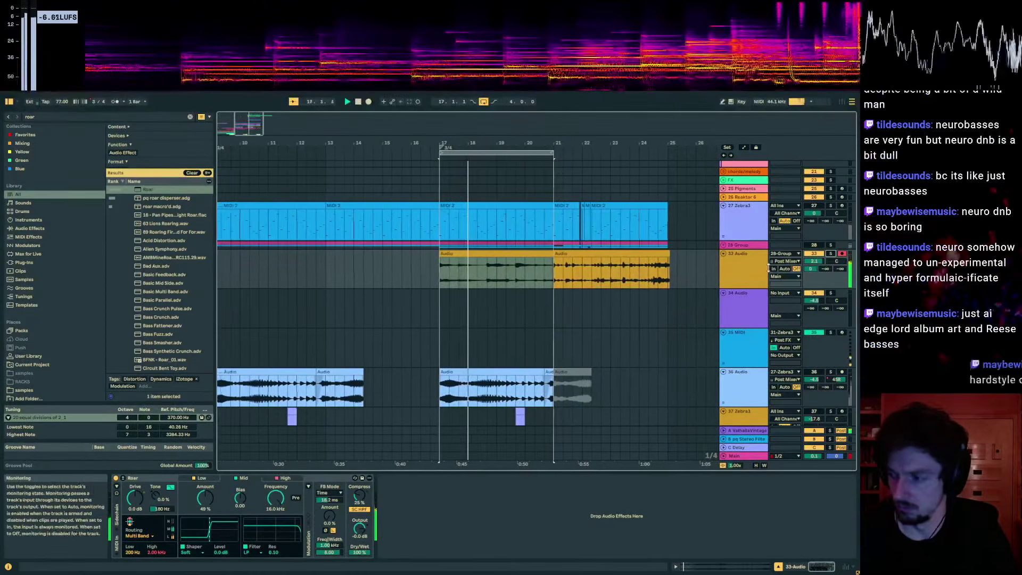
- Review the drum and sub tracks and audition the processed layer with the full mix from bar 15
scroll(723, 279, up, 5)
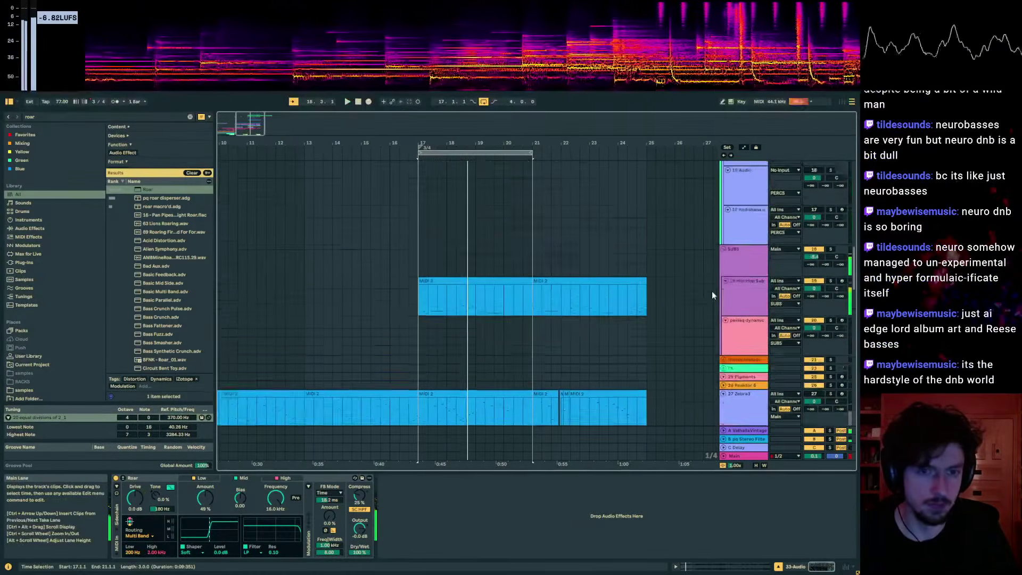
scroll(712, 294, up, 10)
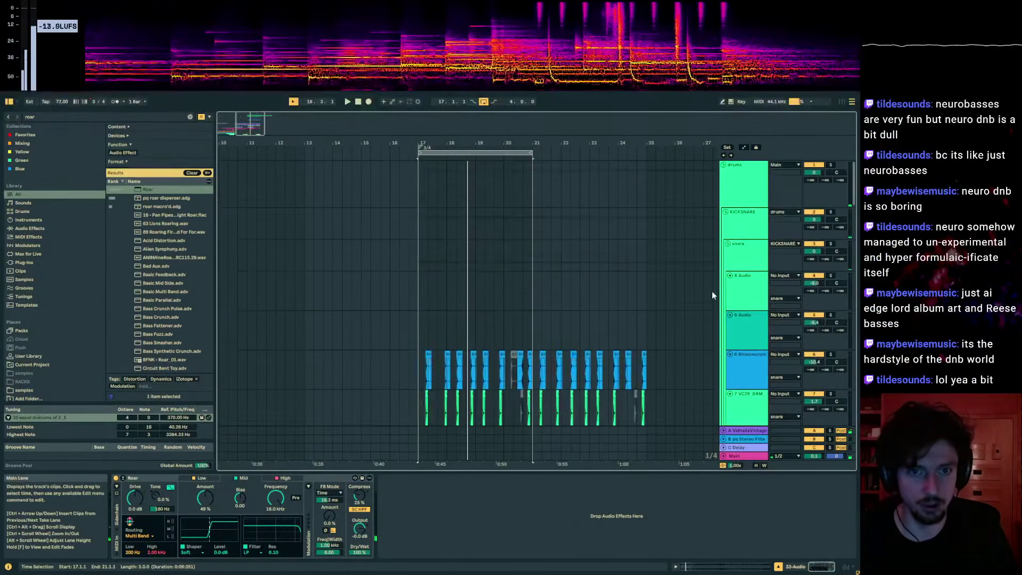
scroll(567, 198, down, 12)
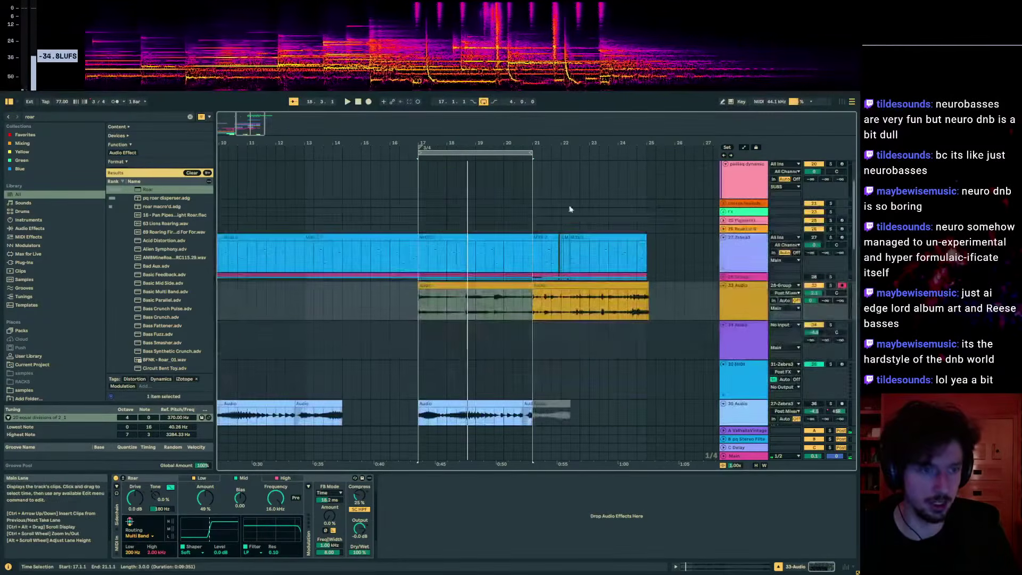
click(419, 200)
click(384, 190)
key(space)
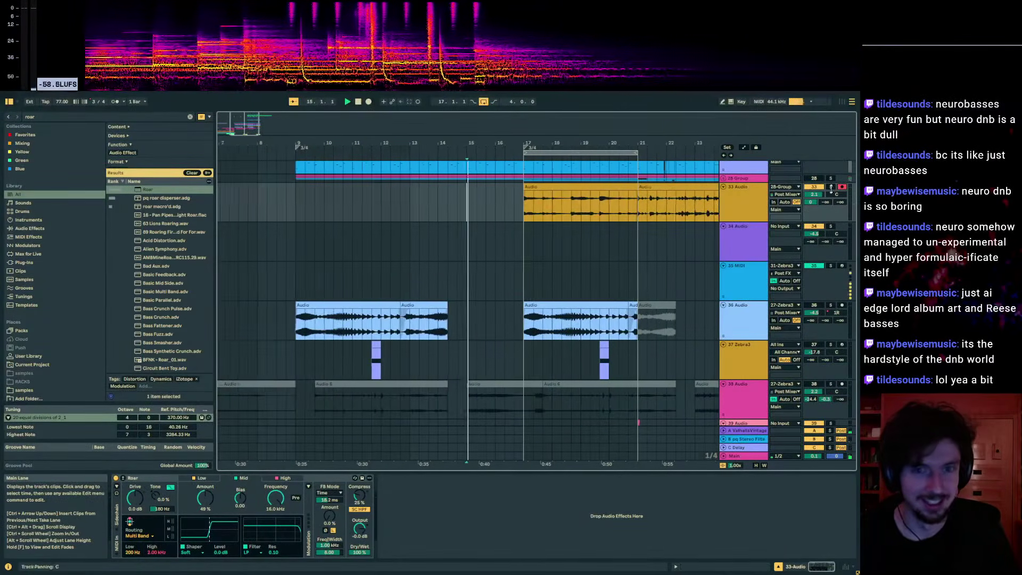
- Audition the mix from bar 9 with 28-Group switched on
click(582, 207)
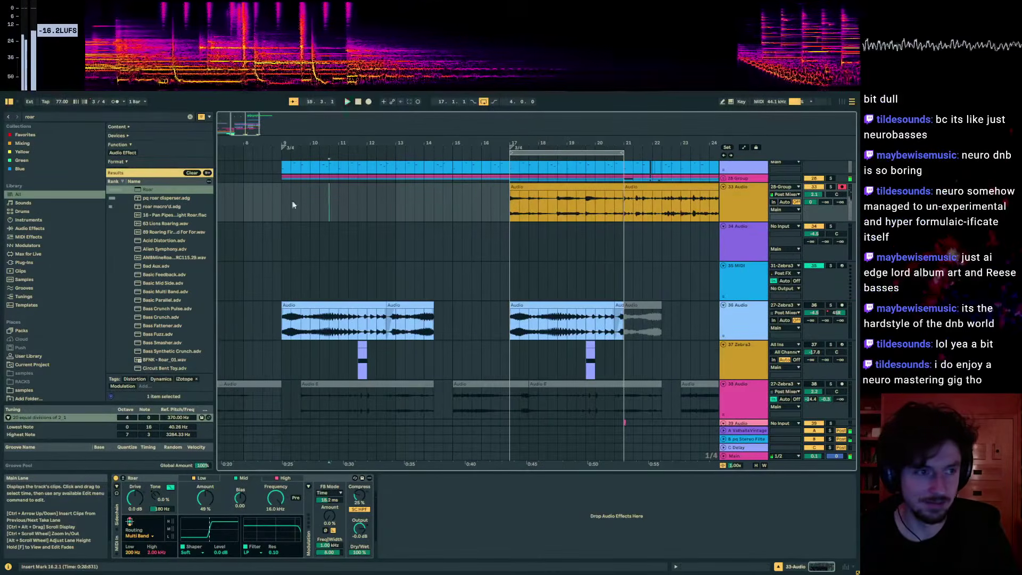
click(262, 203)
key(space)
key(space)
click(483, 207)
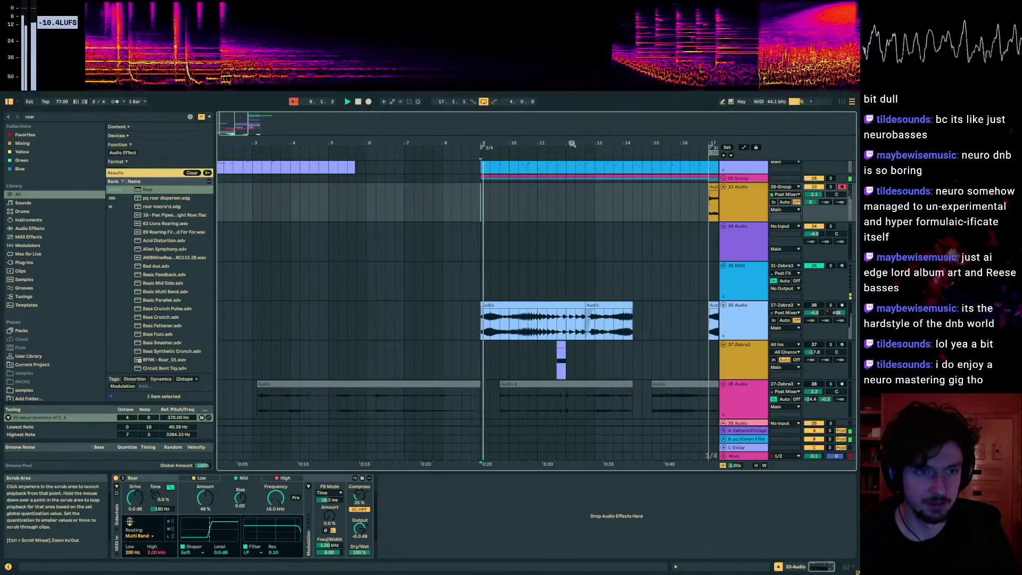
- Deactivate 28-Group and move the recorded clip on 33 Audio from bar 17 to bar 9, playing it back
click(813, 178)
scroll(682, 149, down, 3)
drag(584, 189, 444, 190)
key(space)
key(space)
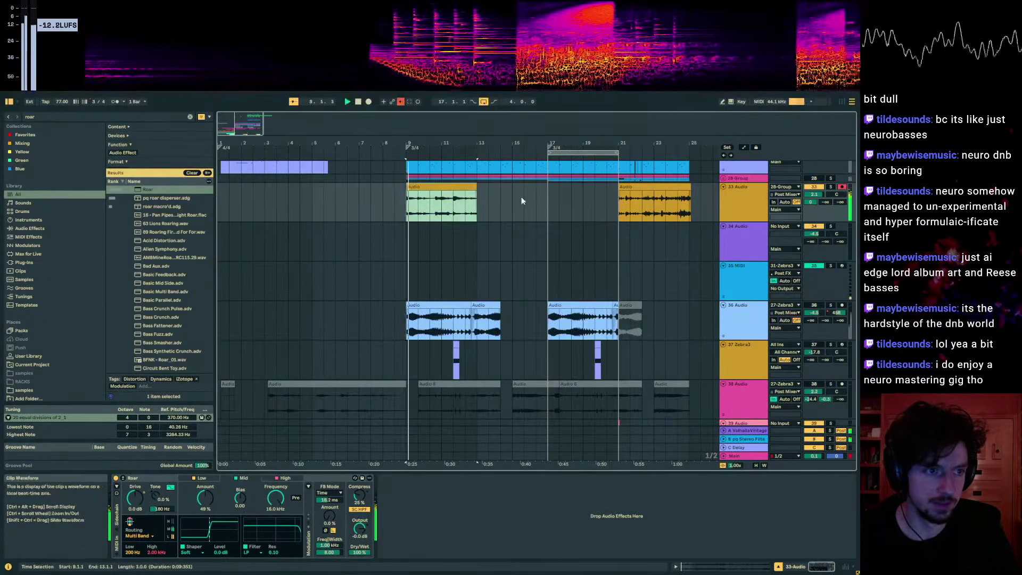
- Lower the 33 Audio track's volume and reduce Roar's shaper amount to 2.4%
drag(811, 204, 811, 209)
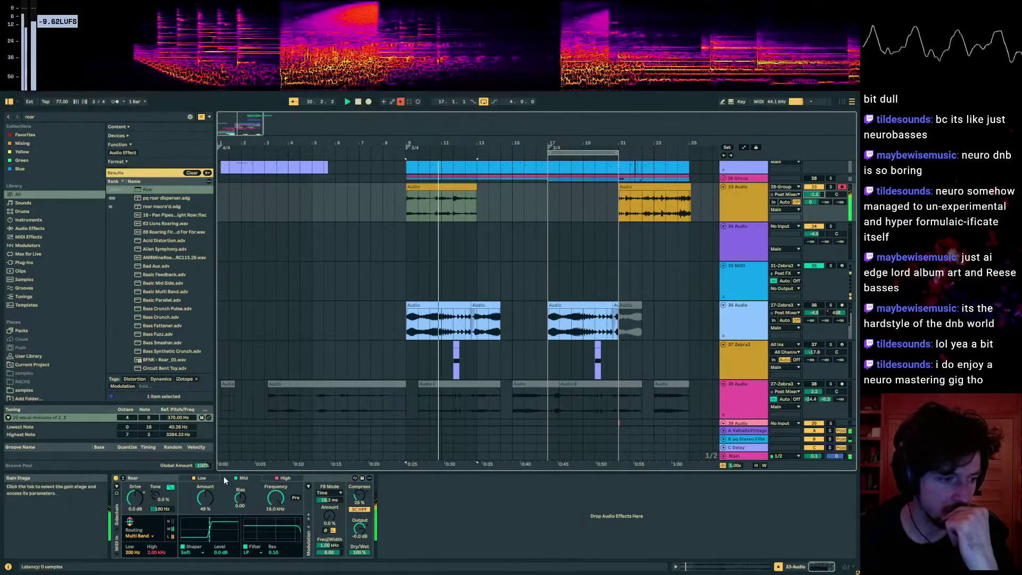
drag(205, 498, 205, 525)
click(200, 478)
- Search the browser for "eq 8" and add EQ Eight after Roar on 33 Audio
click(69, 117)
text(eq 8)
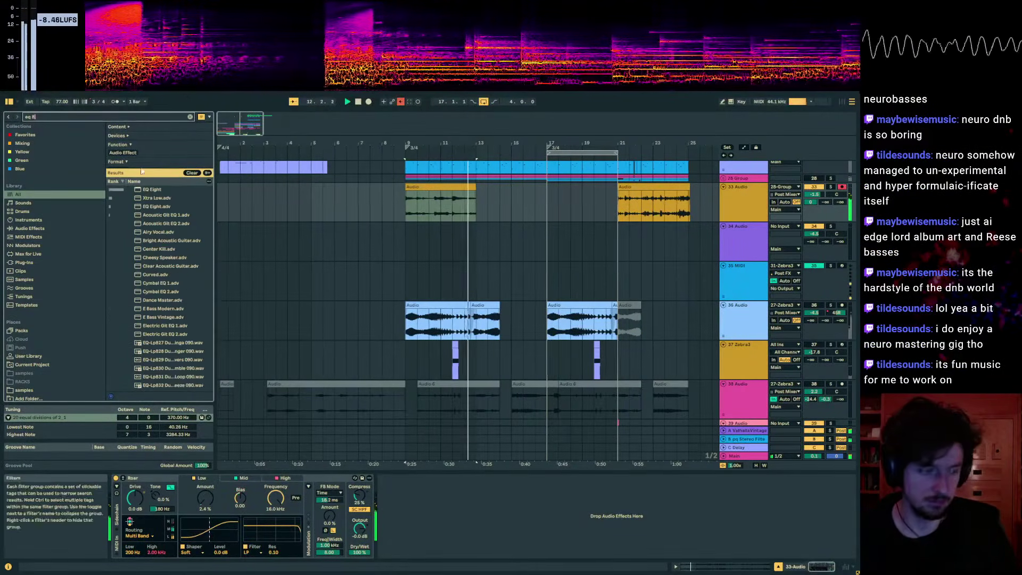
- Duplicate the recorded clip to bar 13 and loop playback over both copies, bars 9–17
click(461, 186)
key(ctrl+d)
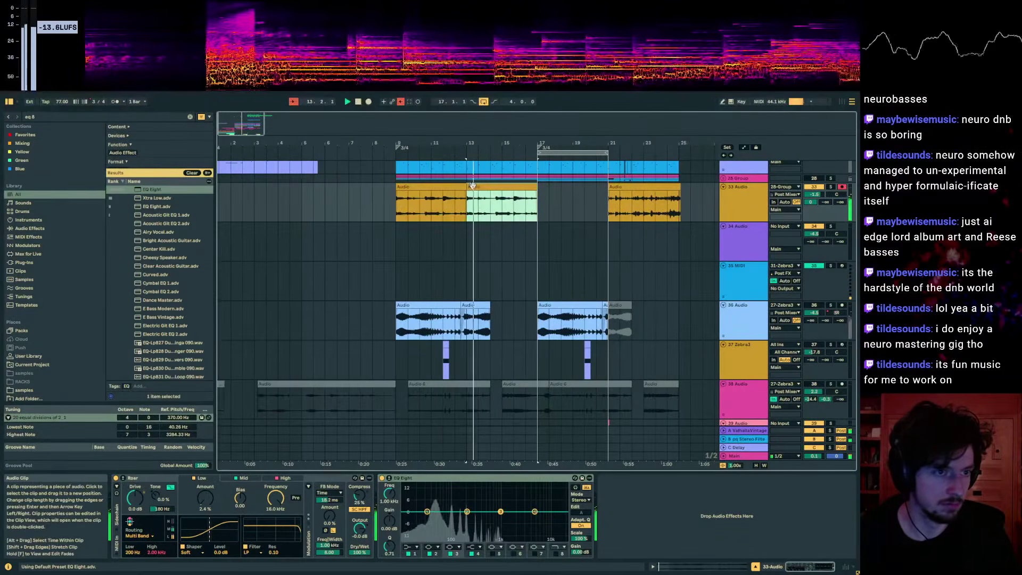
drag(463, 142, 510, 193)
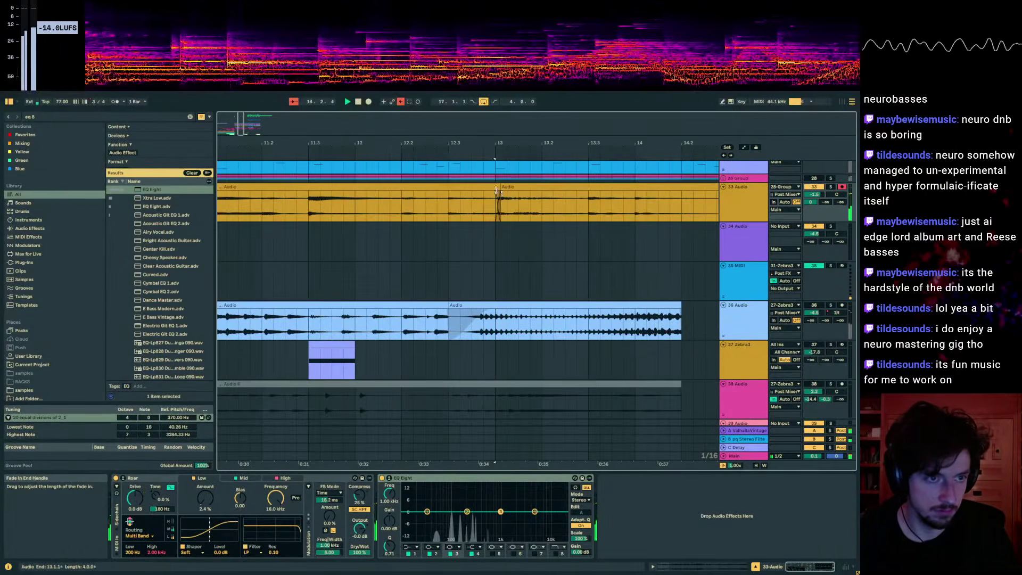
click(496, 191)
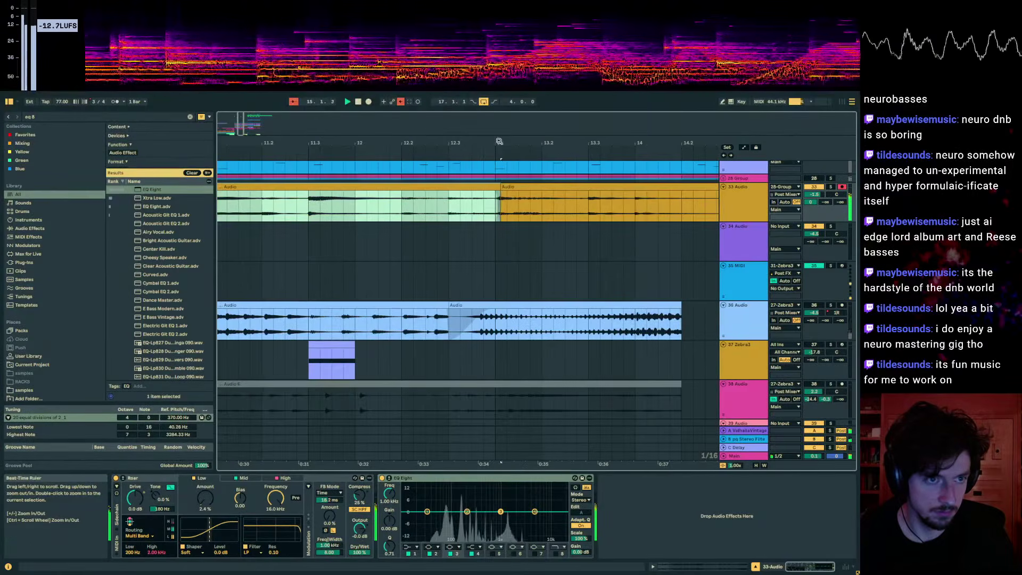
ctrl+scroll(496, 191, down, 5)
shift+click(468, 186)
key(ctrl+l)
- Review the lower tracks during loop playback, including bars 14–17 on the white noise riser and resonant tracks
scroll(548, 282, down, 4)
scroll(568, 291, up, 4)
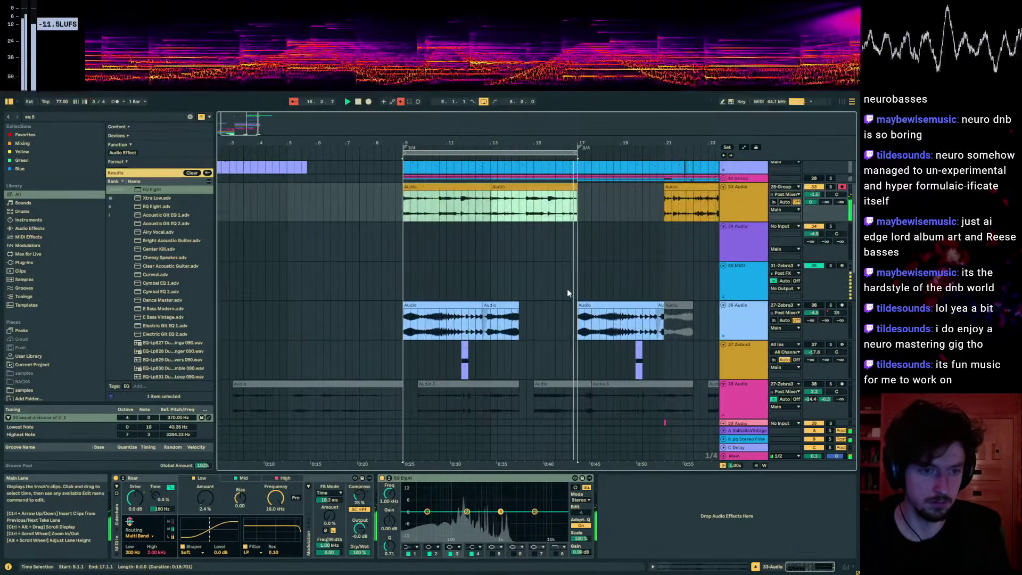
scroll(568, 288, down, 8)
scroll(580, 282, down, 5)
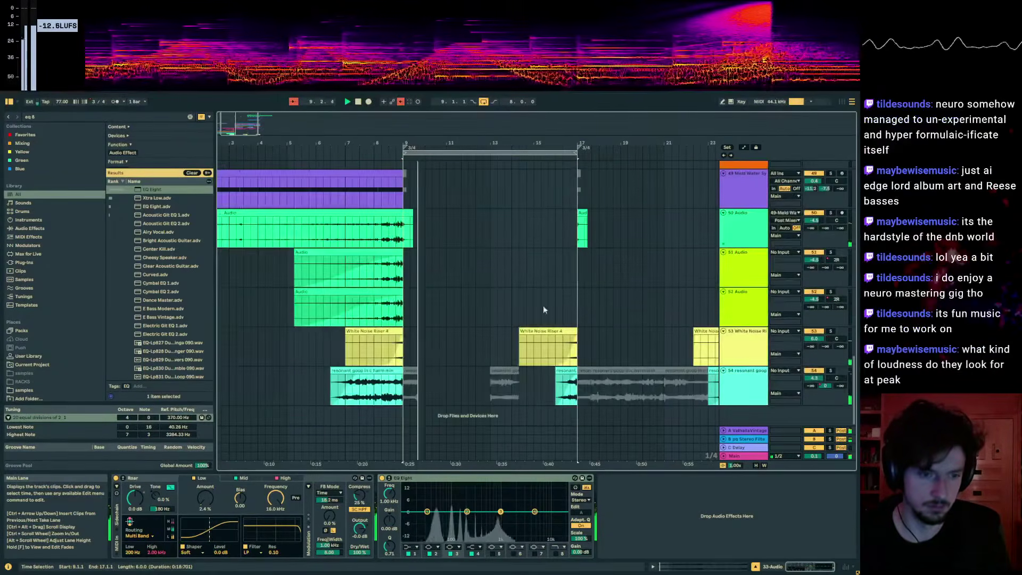
drag(511, 292, 579, 391)
scroll(547, 285, up, 8)
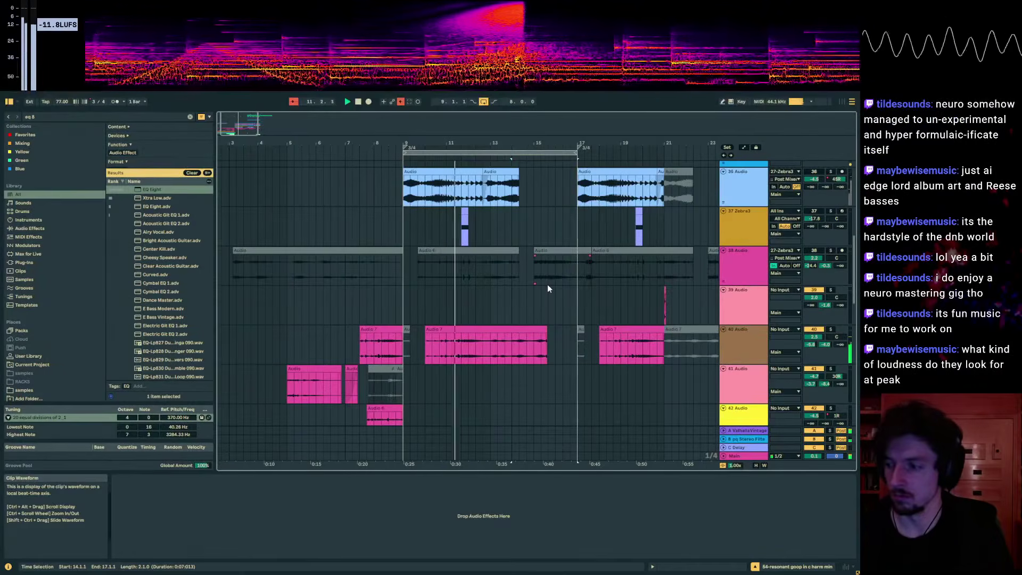
scroll(547, 288, up, 3)
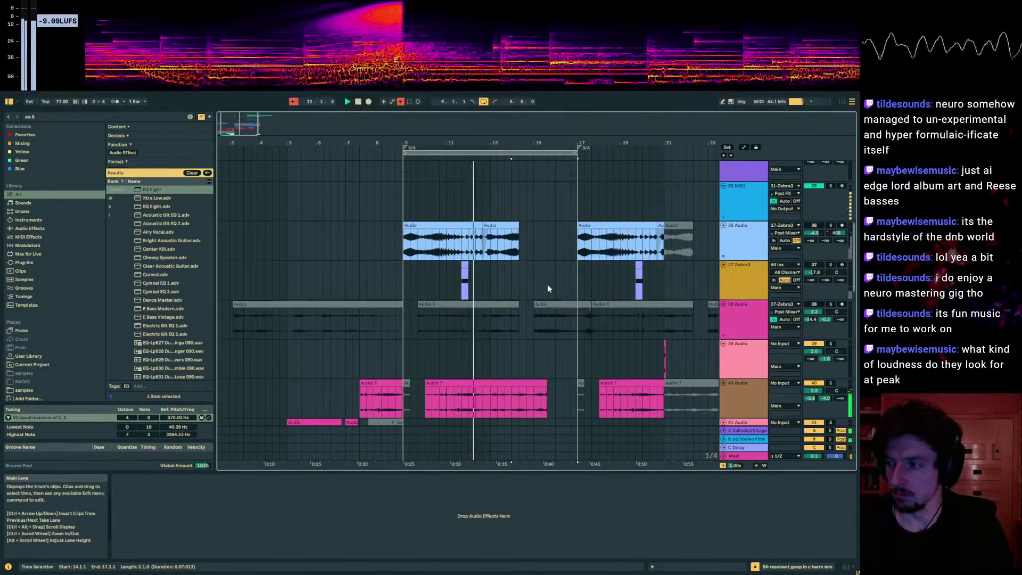
click(547, 288)
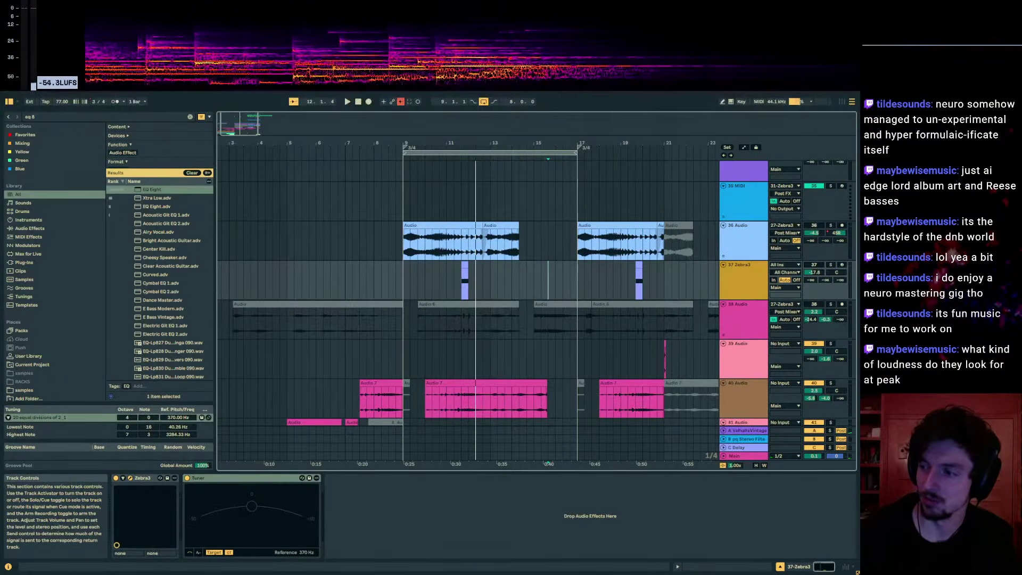
- Audition the clip around bar 13 on 36 Audio and deactivate the clip starting at bar 9
click(524, 227)
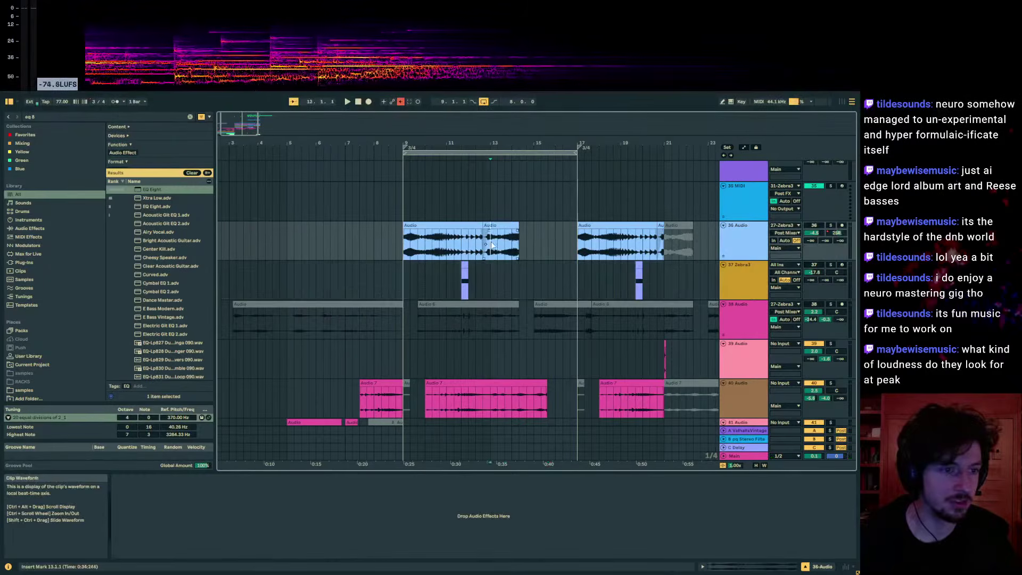
click(490, 225)
key(space)
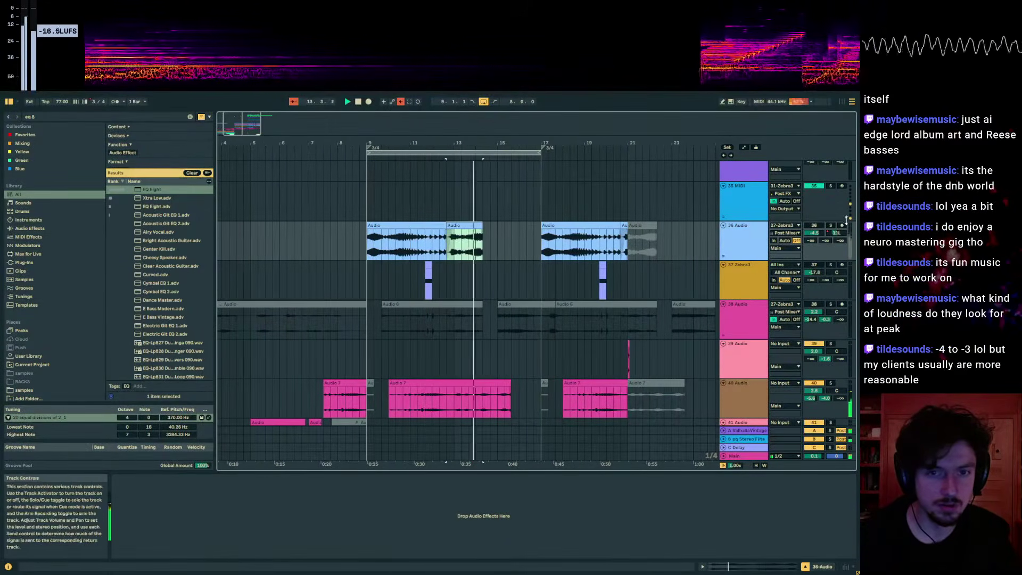
click(470, 223)
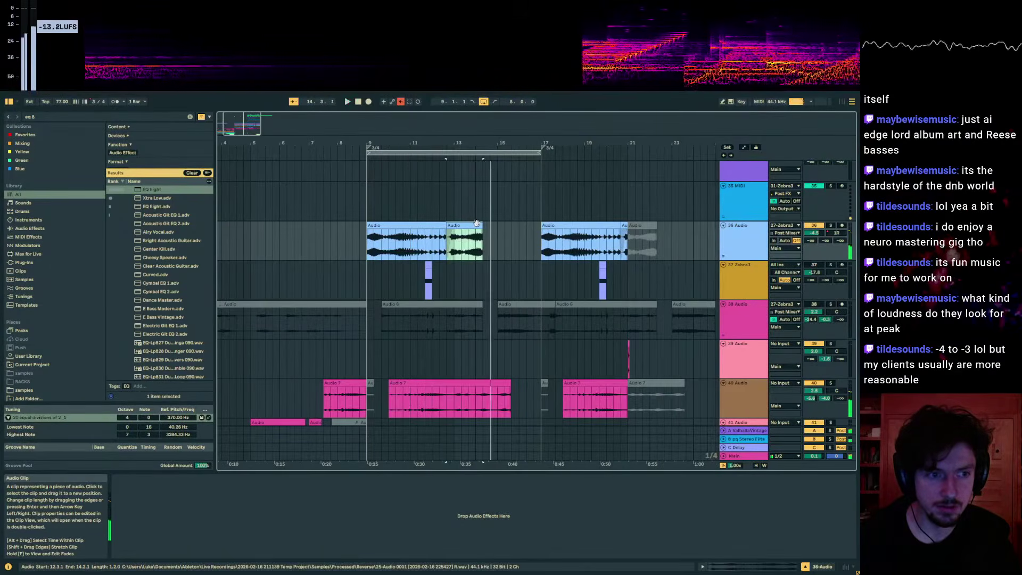
click(445, 228)
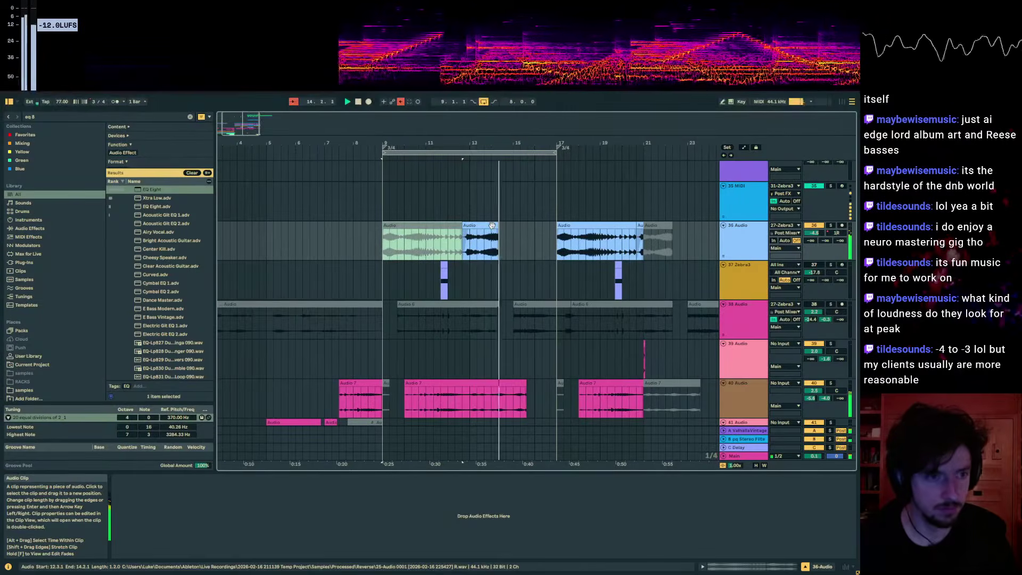
click(448, 239)
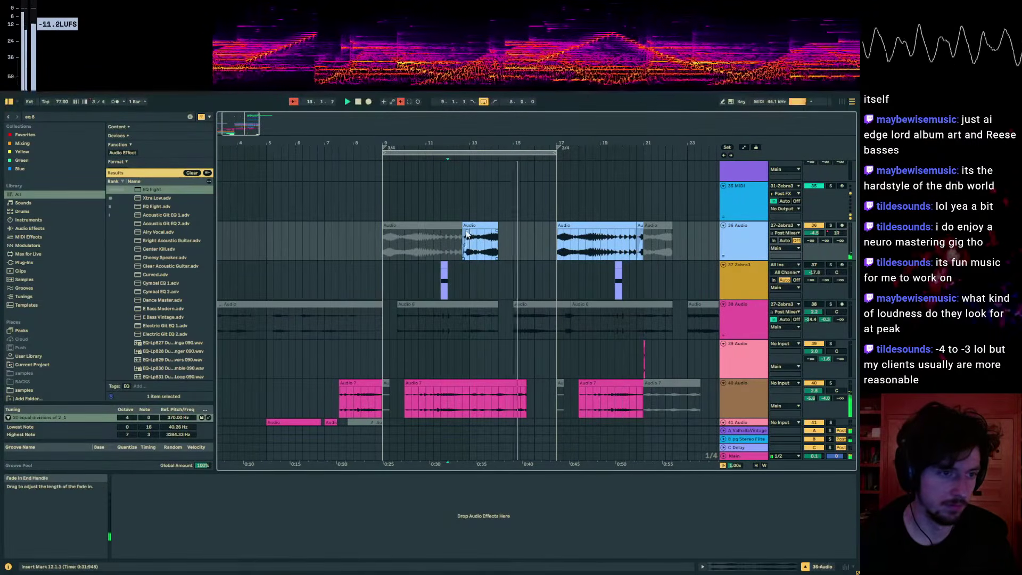
- Solo 36 Audio, reactivate its first clip to audition it from bars 9 and 10, and deactivate it again
scroll(480, 235, up, 1)
click(452, 261)
key(space)
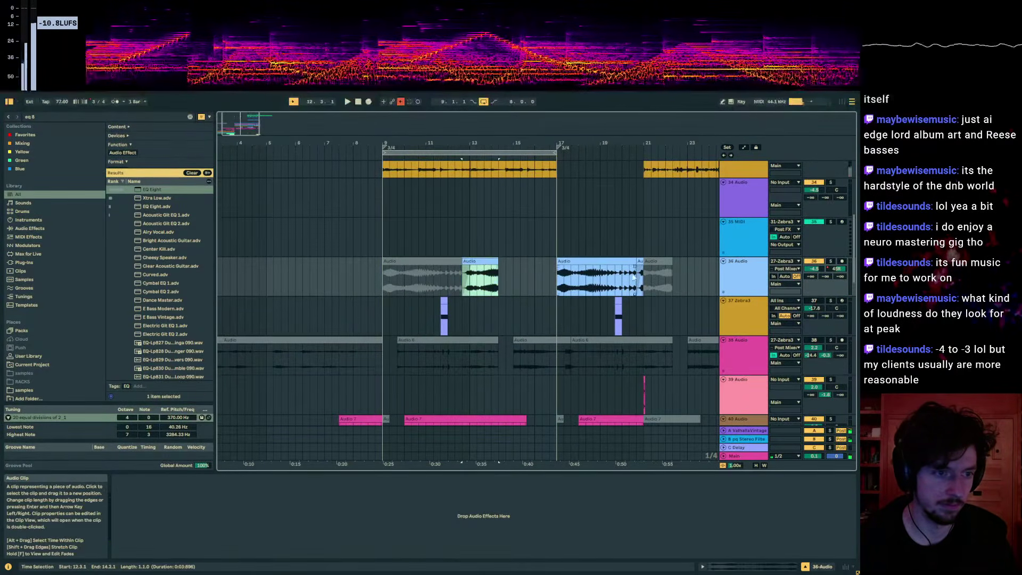
drag(424, 282, 383, 282)
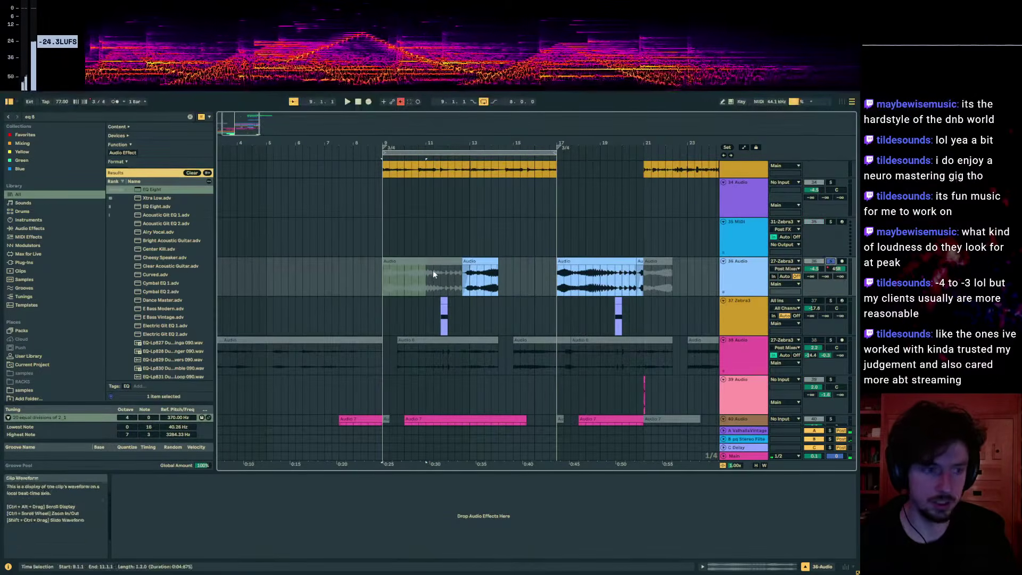
click(407, 259)
key(space)
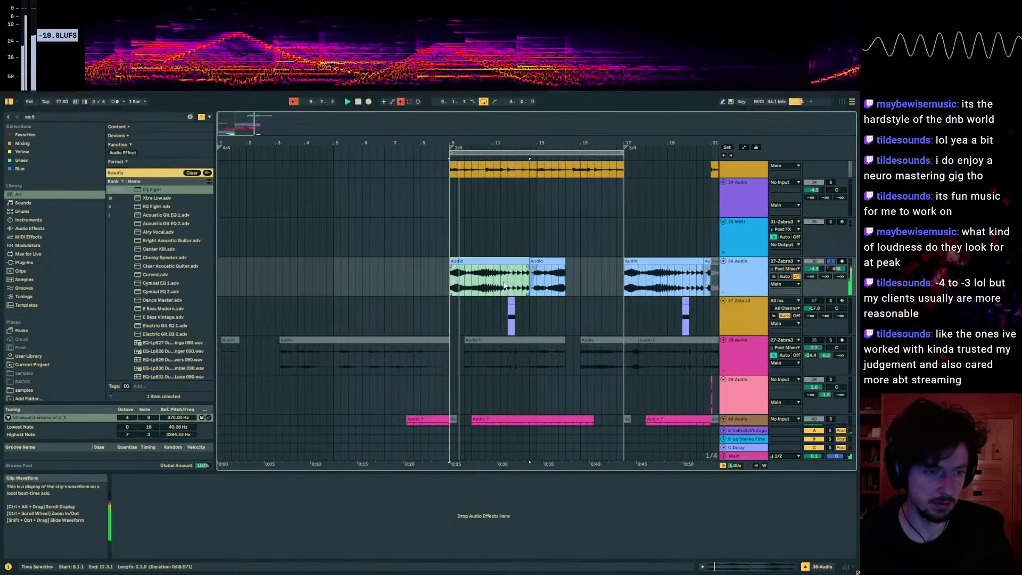
click(480, 279)
key(space)
key(space)
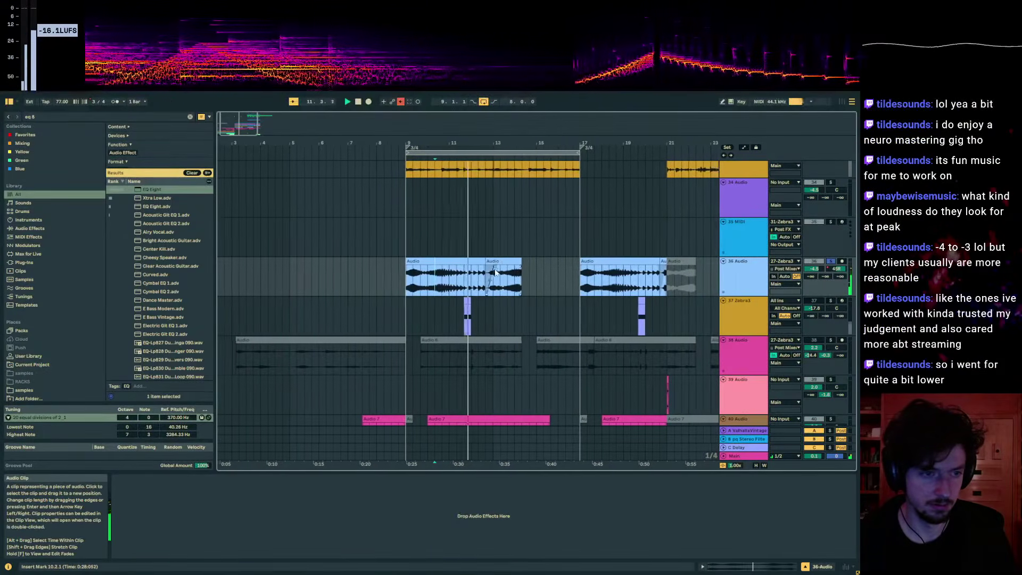
drag(479, 277, 445, 282)
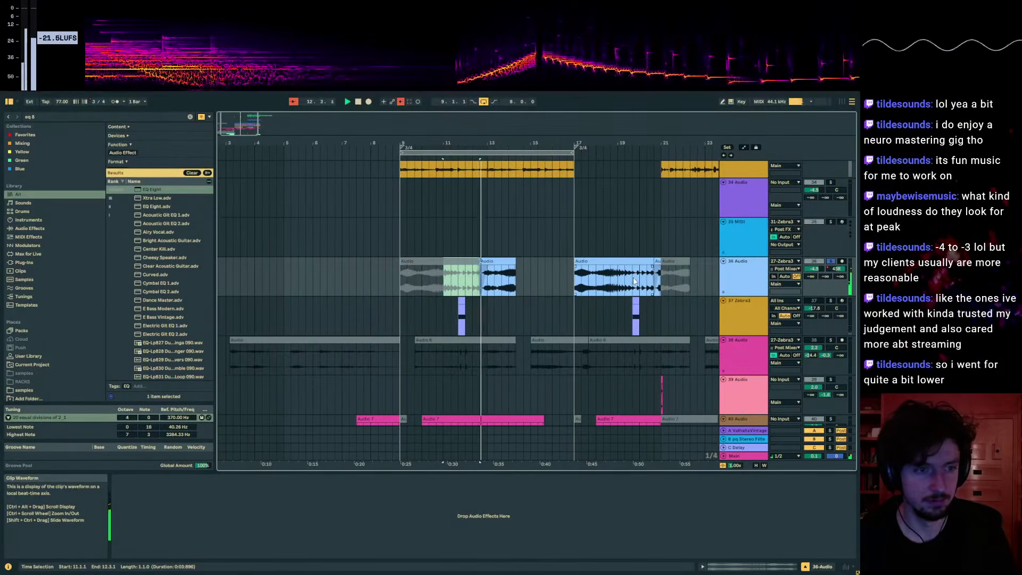
- Insert a MIDI track below 36 Audio and load the formant glitch generator found in the browser beneath it
click(744, 286)
key(ctrl+shift+t)
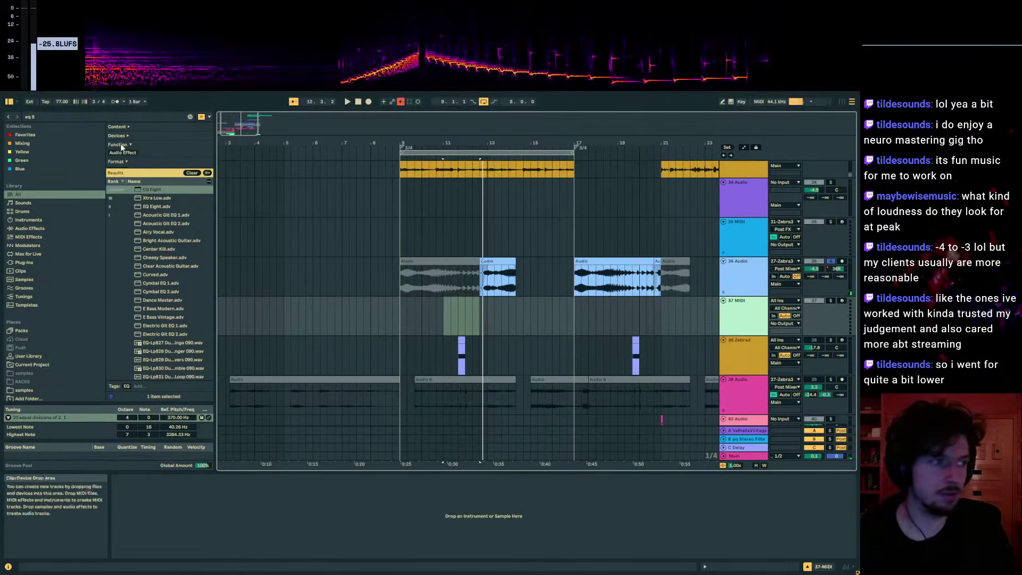
key(ctrl+f)
text(formant f)
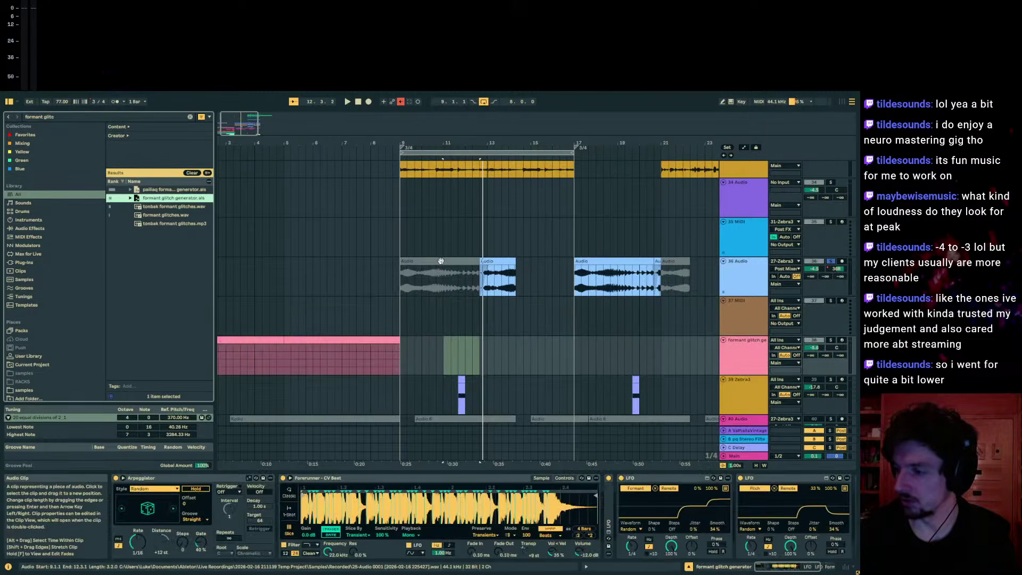
- Load the first 36 Audio clip into the formant glitch generator's sampler and extend the sample region's end toward the end of the waveform
click(441, 261)
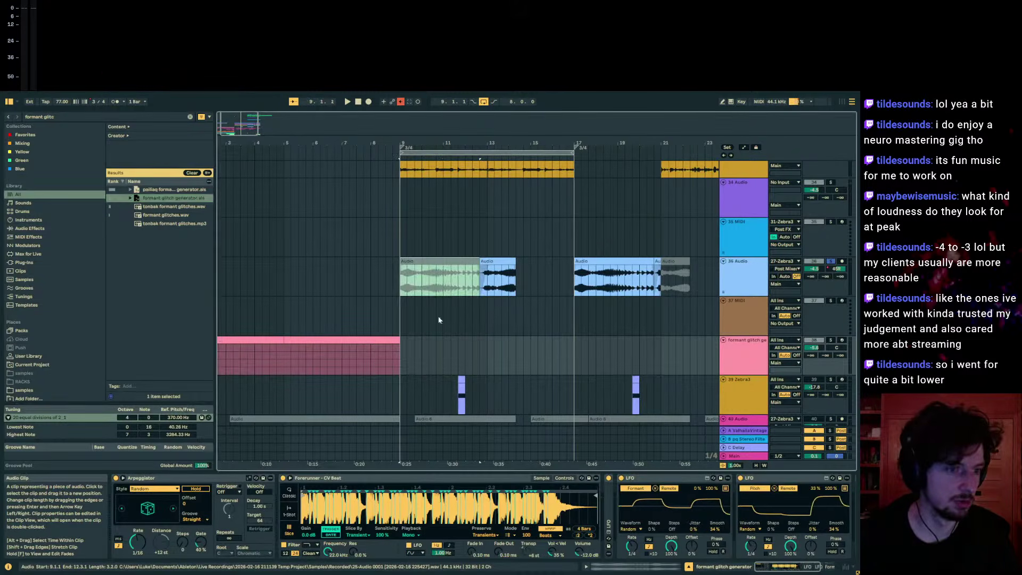
drag(390, 515, 410, 505)
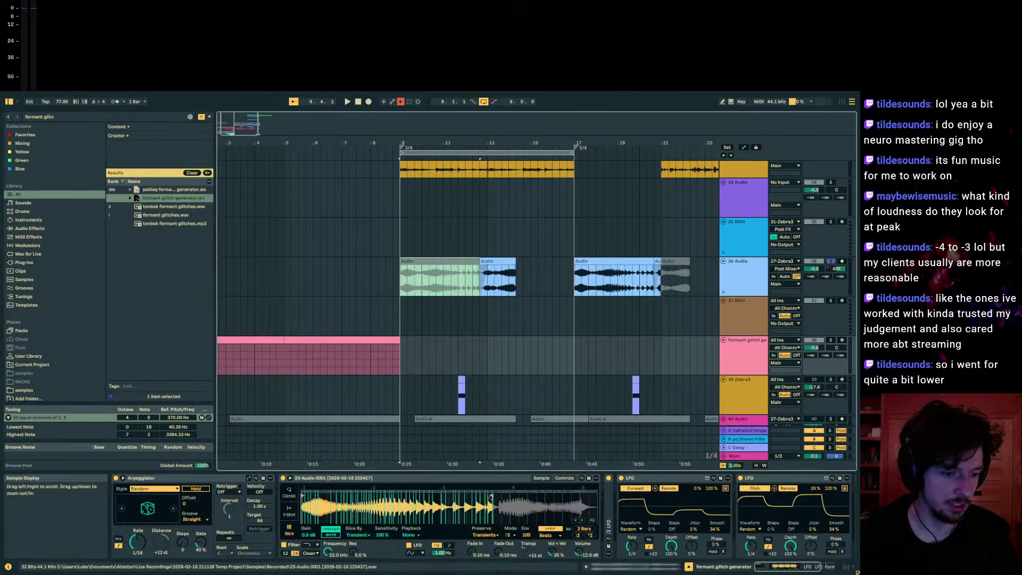
drag(490, 498, 585, 488)
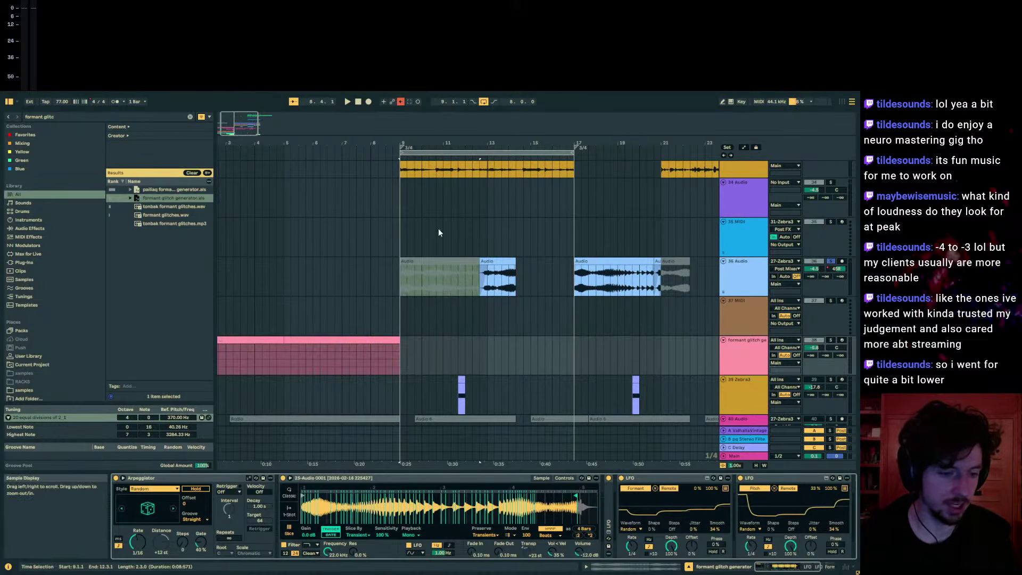
click(453, 262)
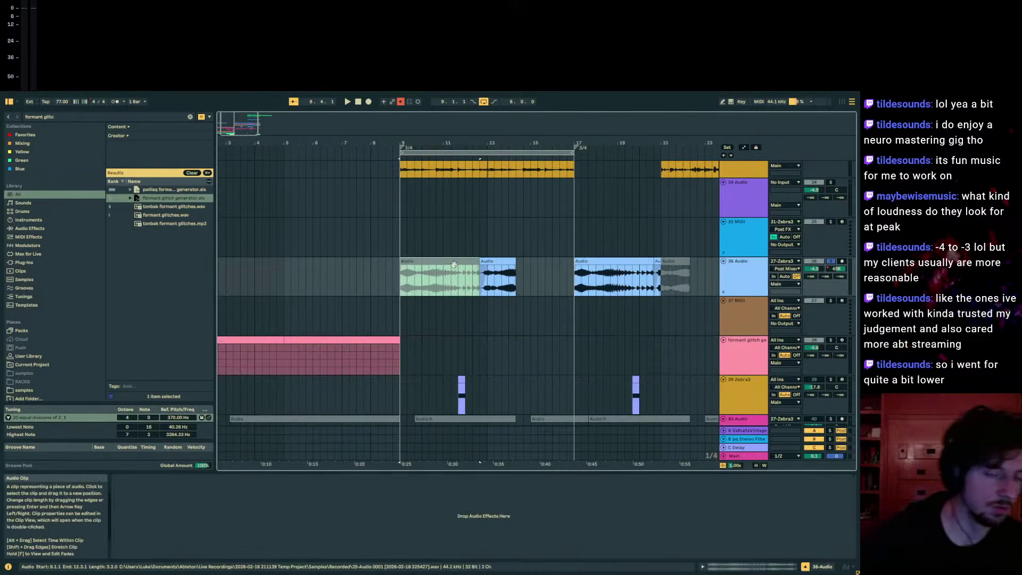
click(765, 290)
- Extend the formant glitch generator's MIDI clip from bar 9 to 14.2, solo its track and play it
click(458, 355)
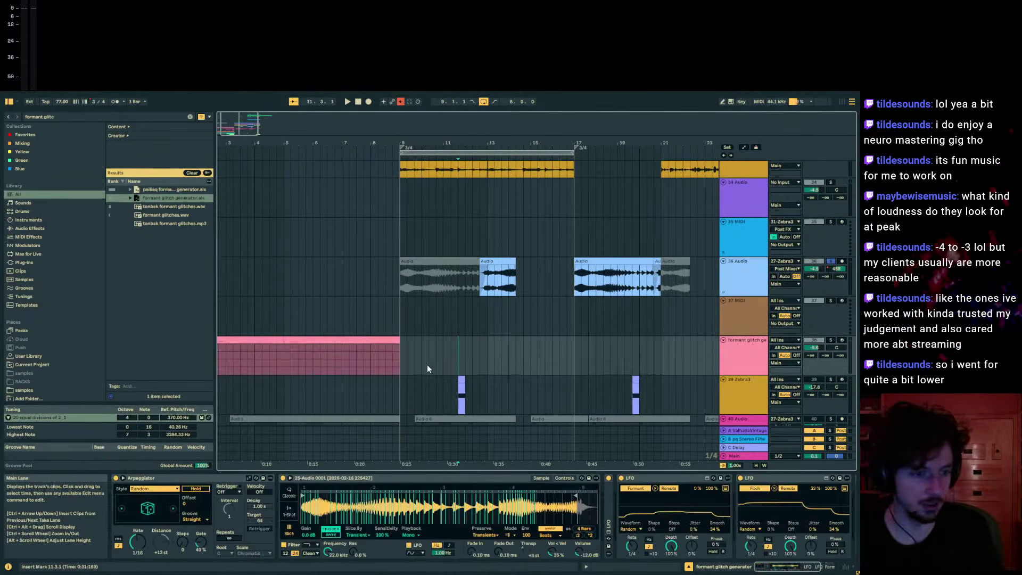
click(388, 339)
drag(403, 353, 516, 356)
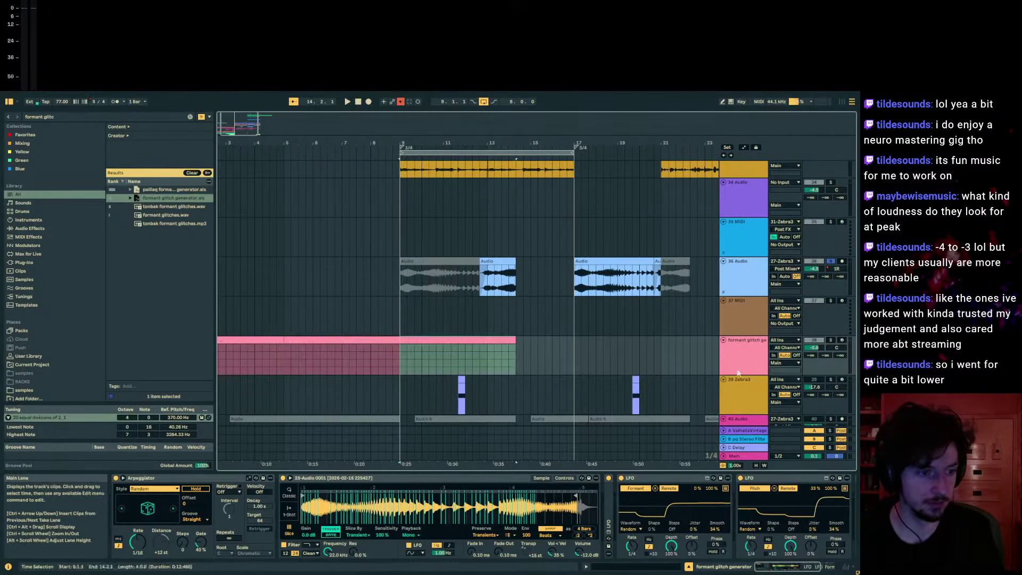
click(829, 341)
key(space)
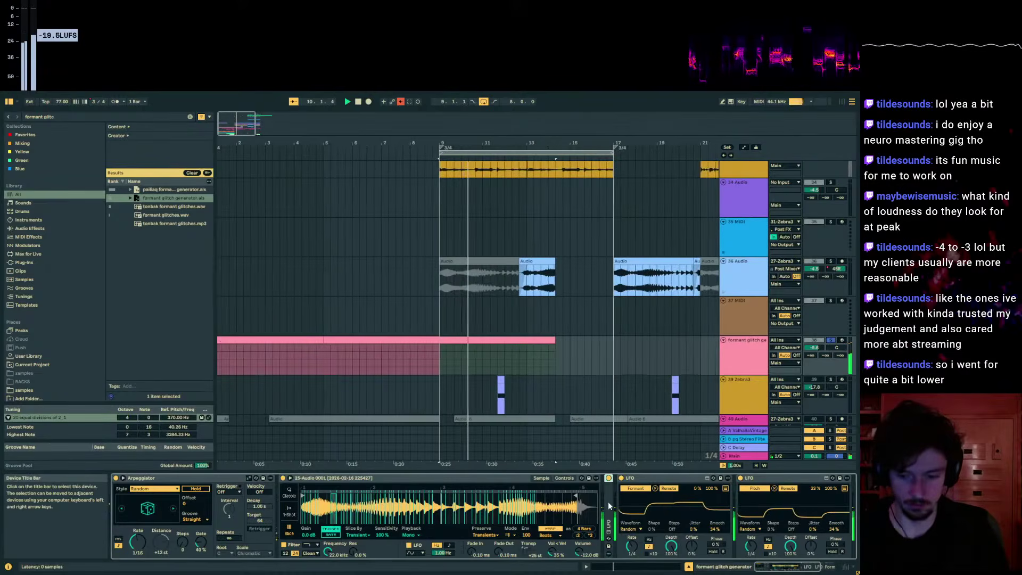
- Remove the collapsed device after the sampler, reset the sample transposition to 0 st, and audition Arpeggiator rates of 1/32 and 1/16
key(Delete)
double_click(526, 551)
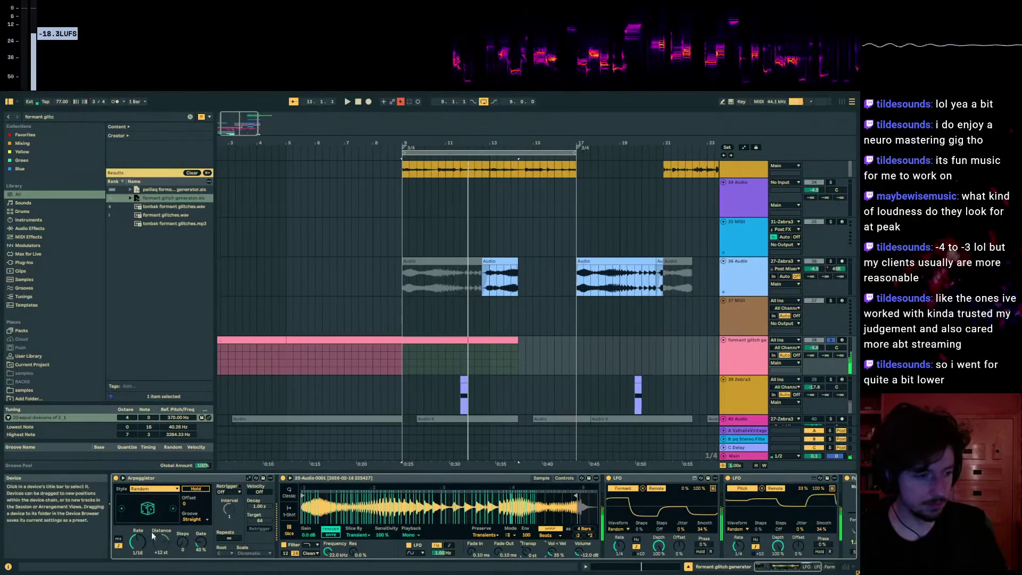
drag(145, 539, 153, 531)
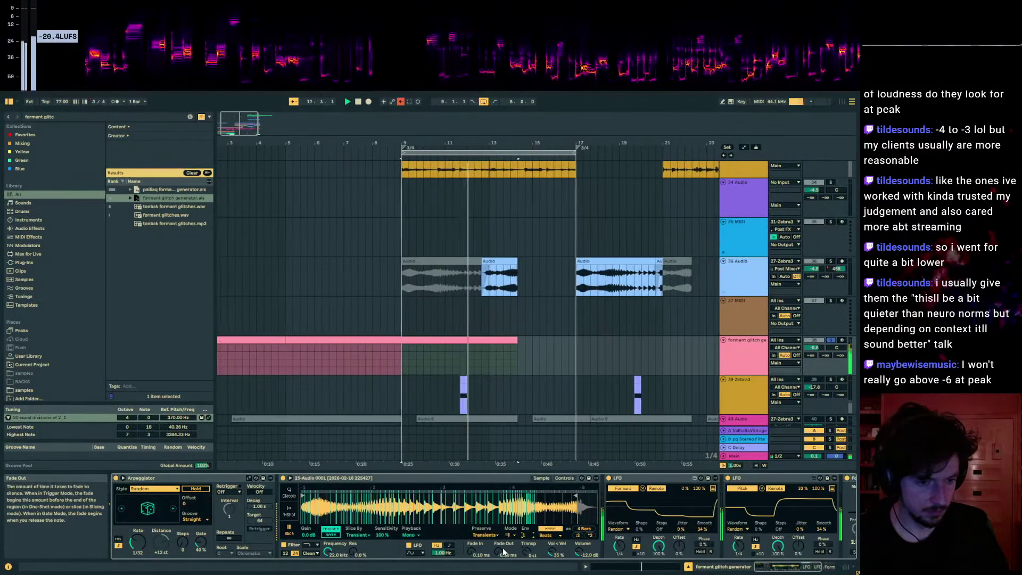
drag(137, 544, 137, 537)
key(space)
key(space)
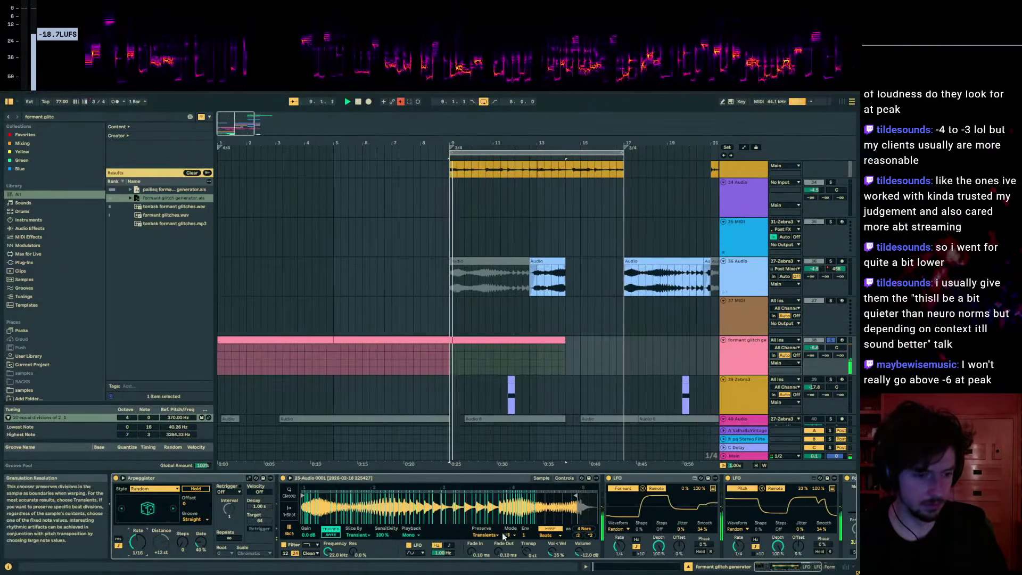
- Set the sampler's transient envelope to 57 and add an armed audio track taking its input from the formant glitch generator
click(508, 534)
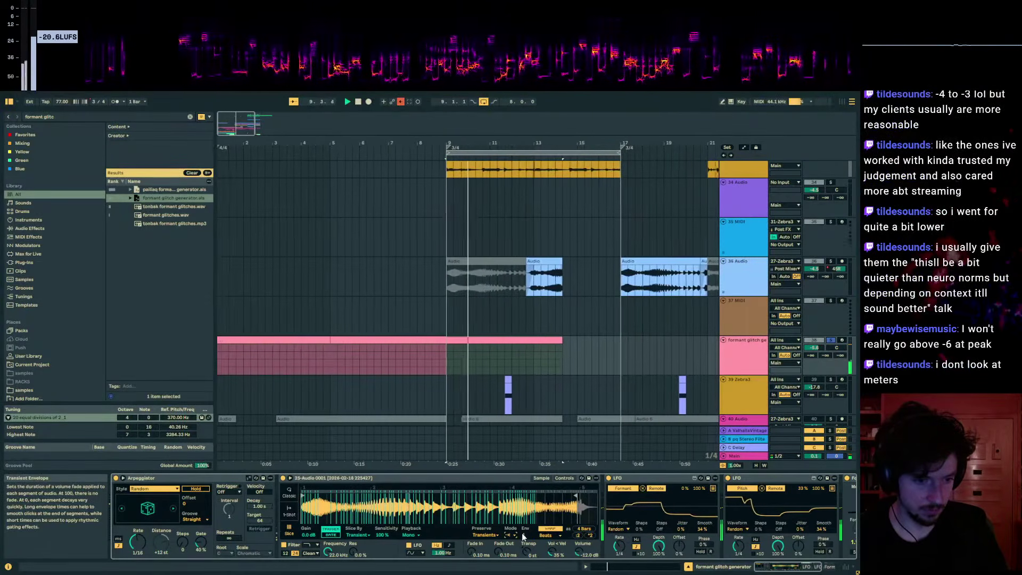
click(763, 356)
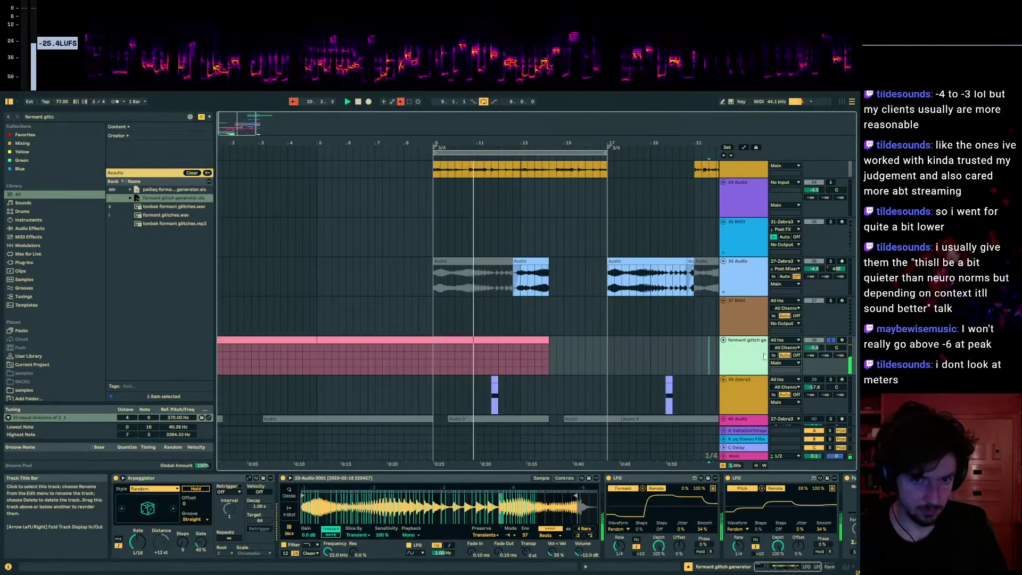
key(ctrl+t)
click(785, 380)
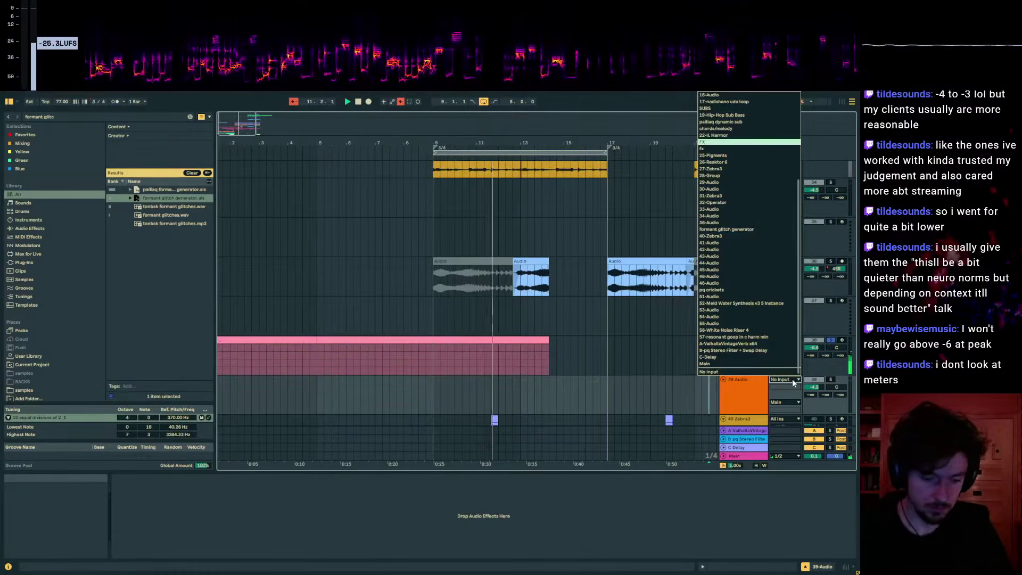
click(726, 229)
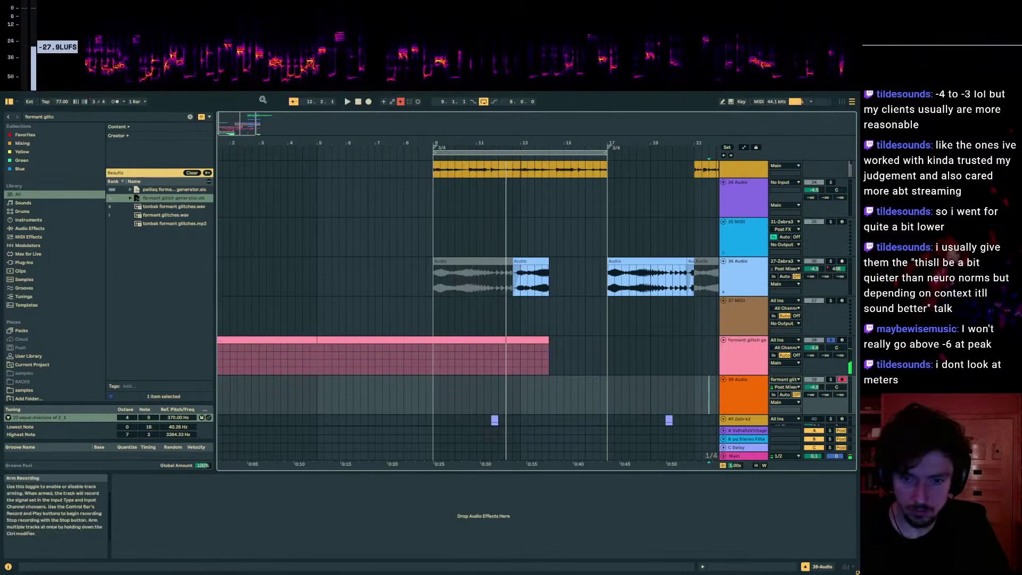
- Record the generator onto 39 Audio while looping bars 9 to 14.2, with the sample transposed +24 st and slice sensitivity at 30%
click(368, 101)
key(space)
click(275, 339)
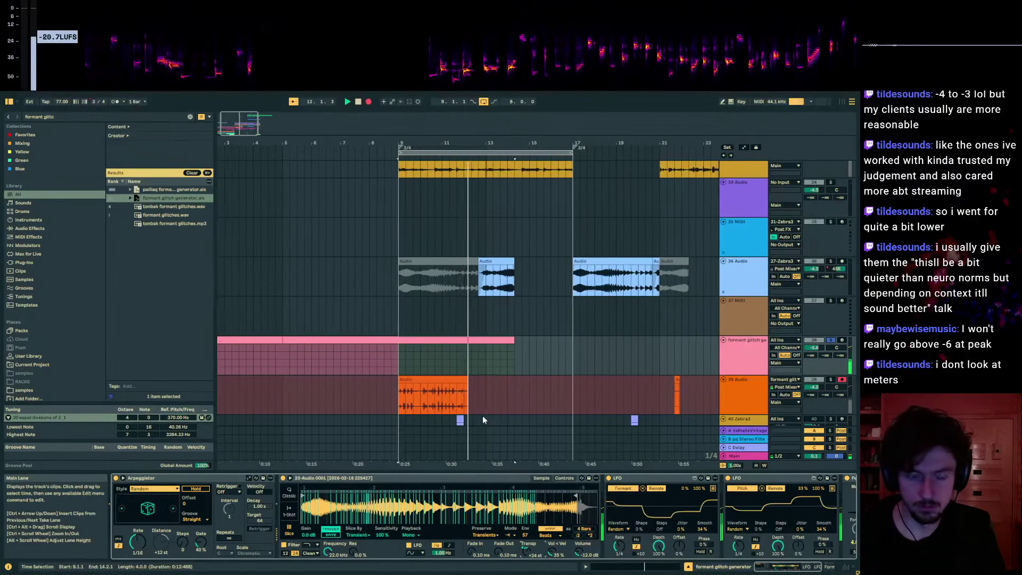
click(473, 339)
key(ctrl+l)
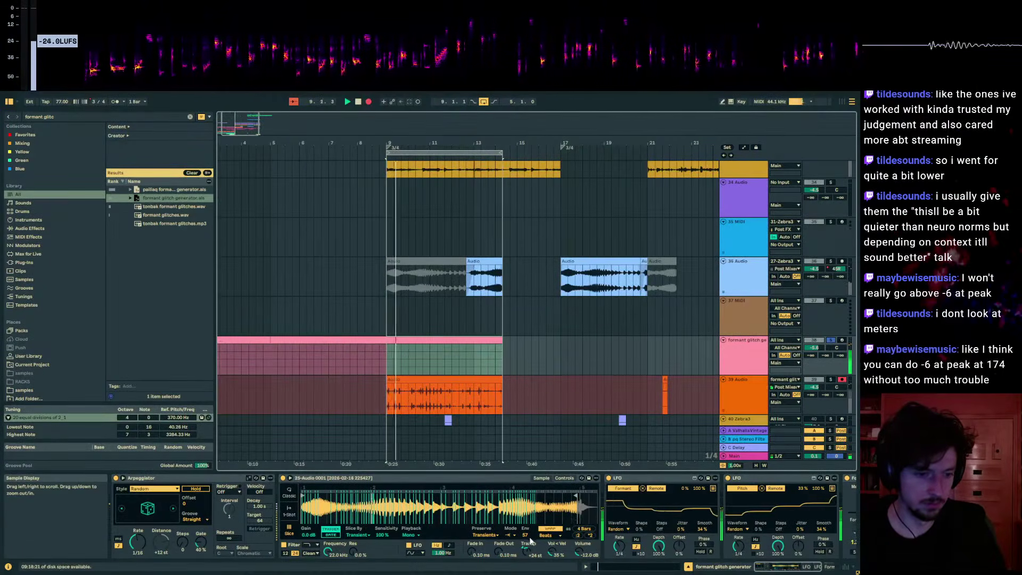
drag(377, 537, 377, 545)
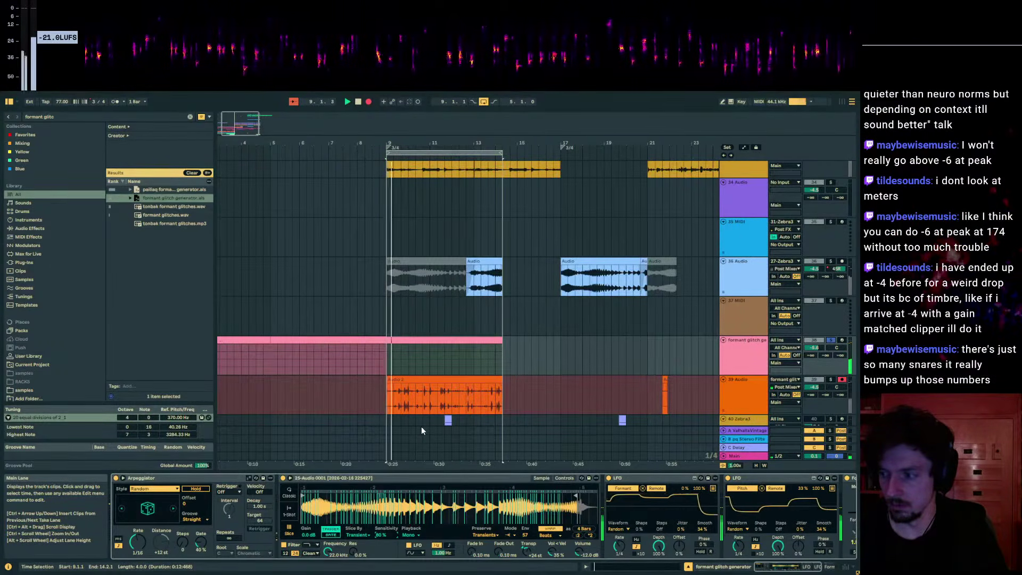
- Extend the start of the recorded 39 Audio clip back to bar 9, then audition it soloed and in the mix
click(388, 381)
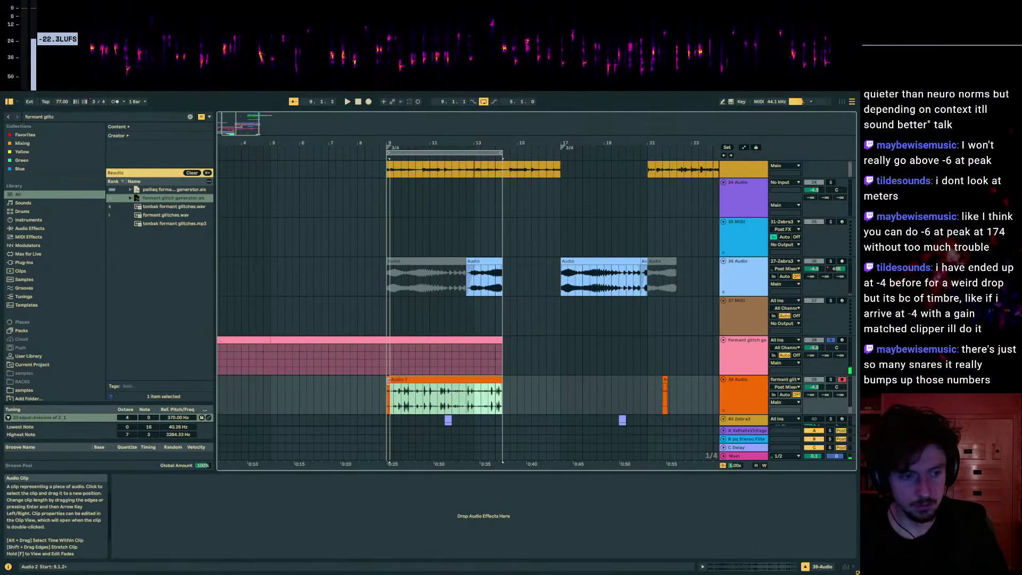
click(831, 379)
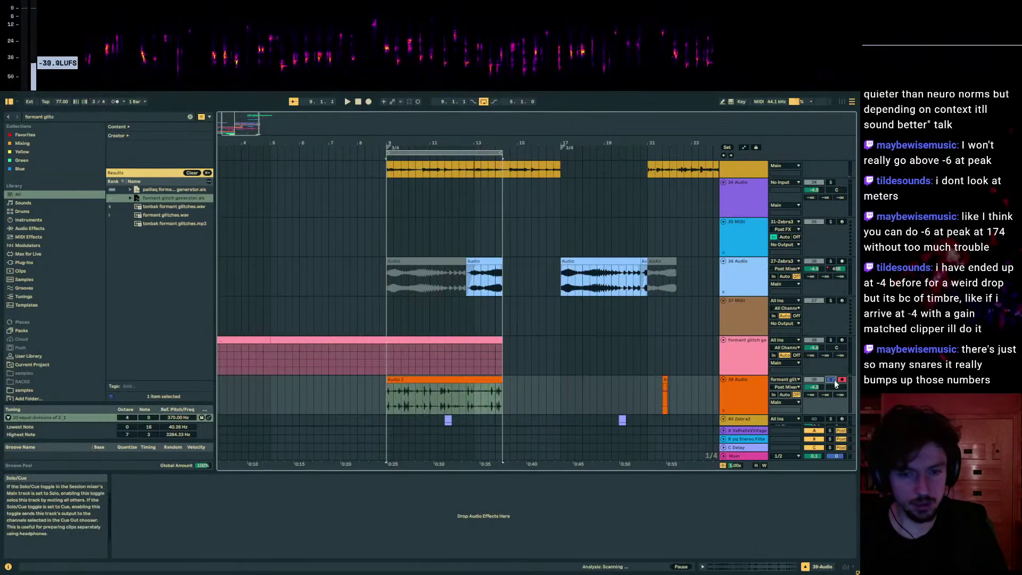
click(392, 380)
mouse_move(392, 380)
mouse_down()
mouse_move(270, 383)
mouse_move(389, 379)
mouse_up()
key(space)
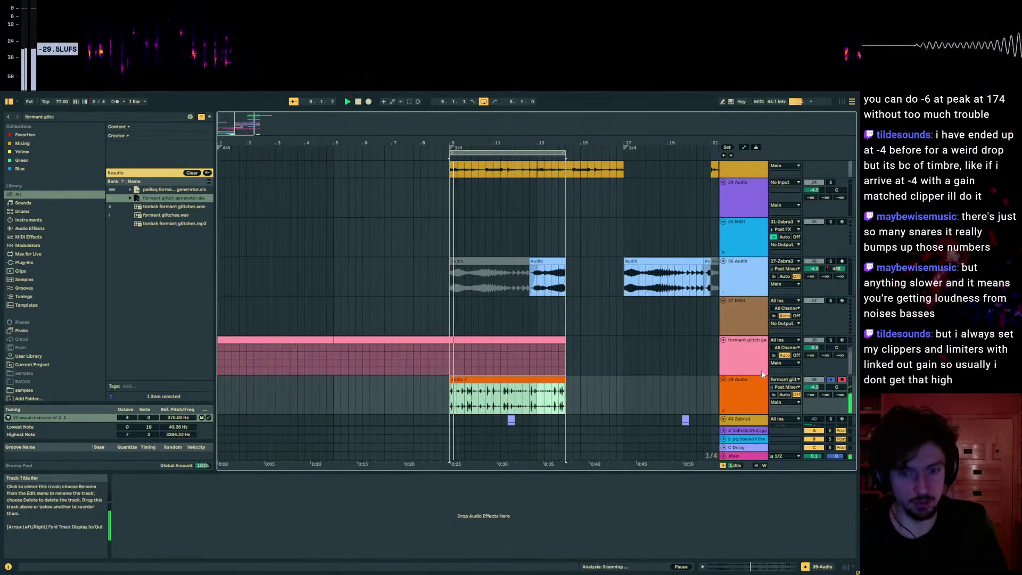
click(829, 380)
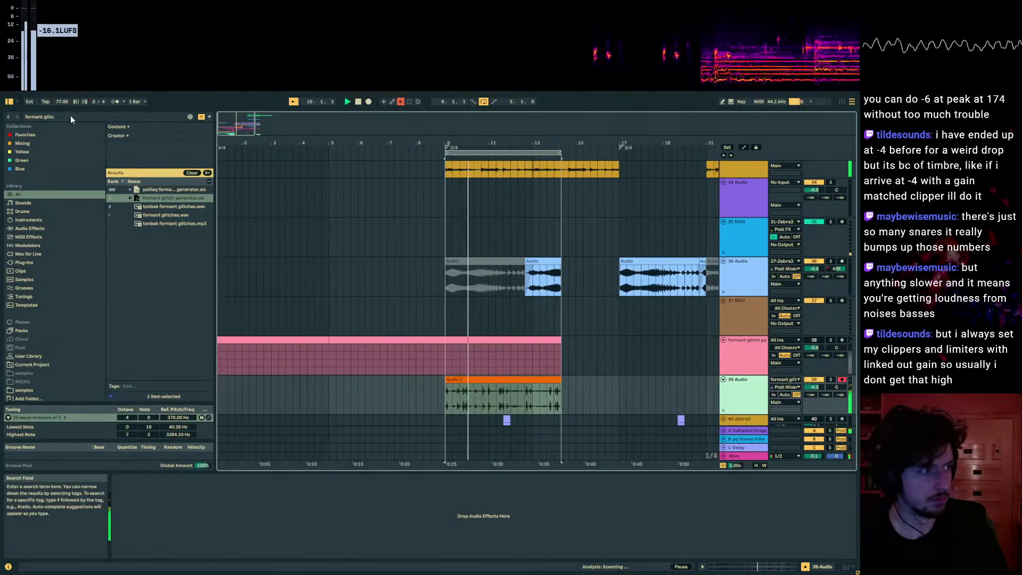
- Shorten the playback loop to bars 9 to 13 over the recorded 39 Audio clip
click(465, 395)
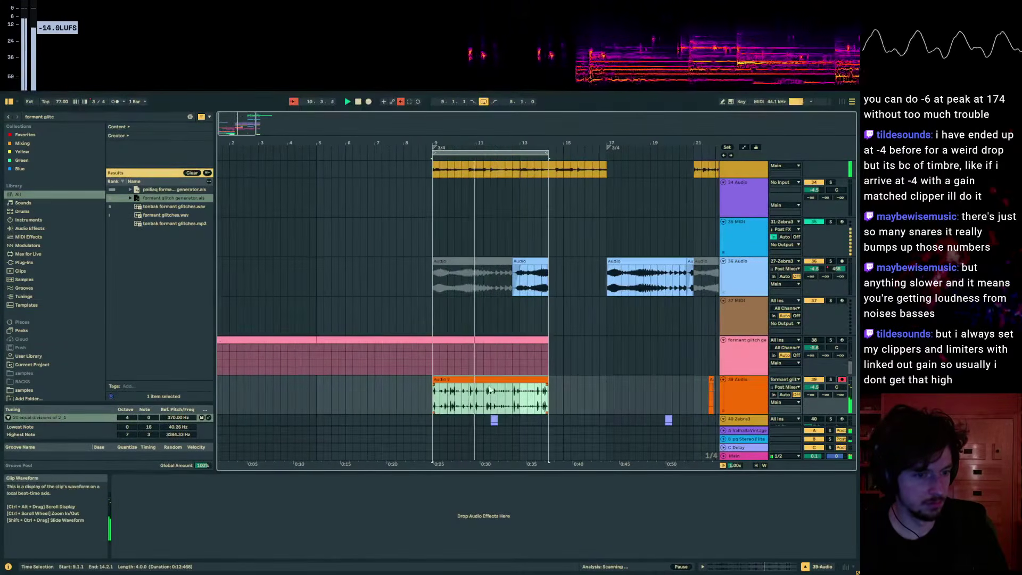
click(512, 401)
drag(511, 403, 436, 403)
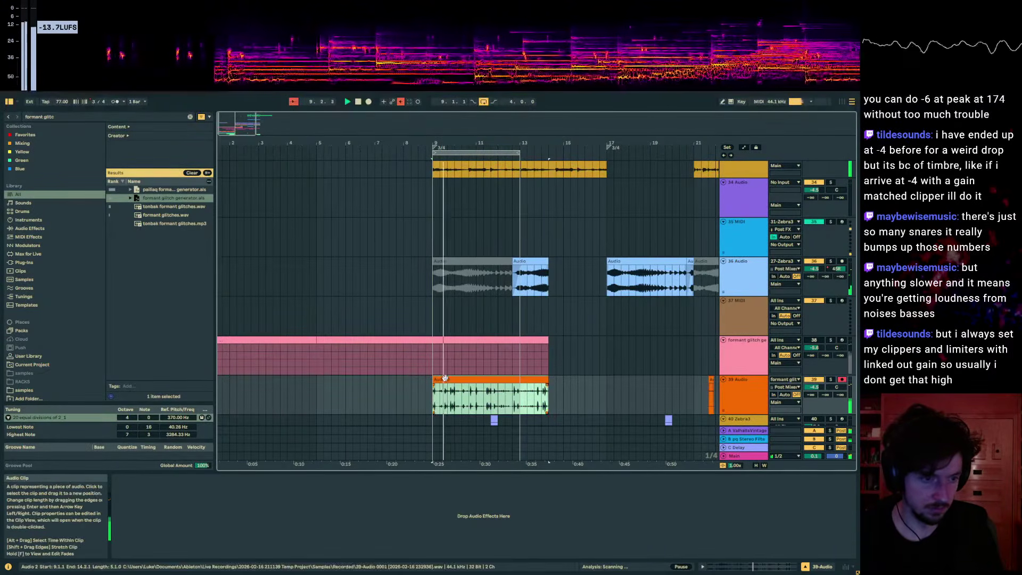
- Find EQ Eight in the browser, load it on 39 Audio and cut a midrange band by about 4.8 dB
click(39, 113)
text(eq 8)
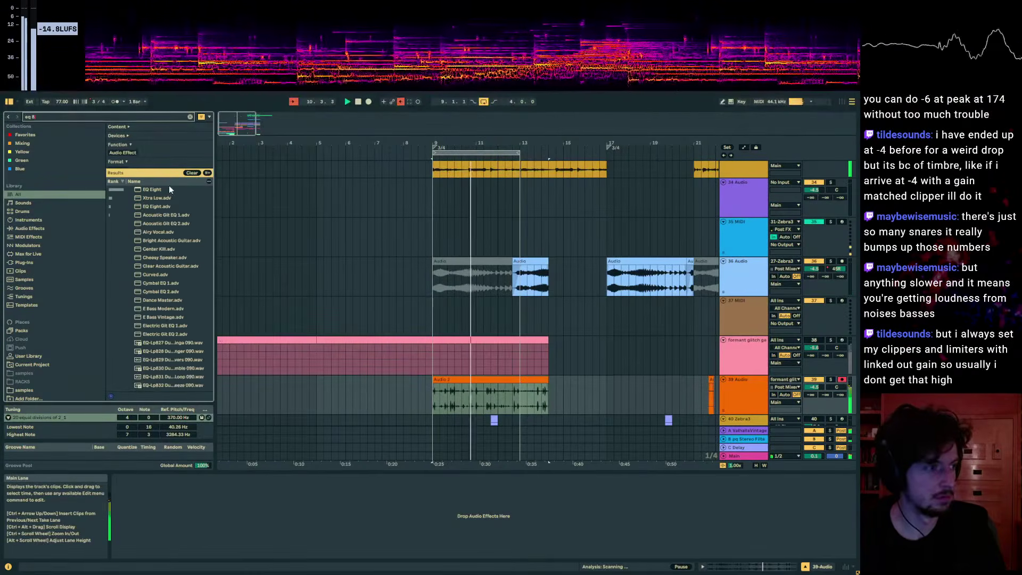
click(158, 184)
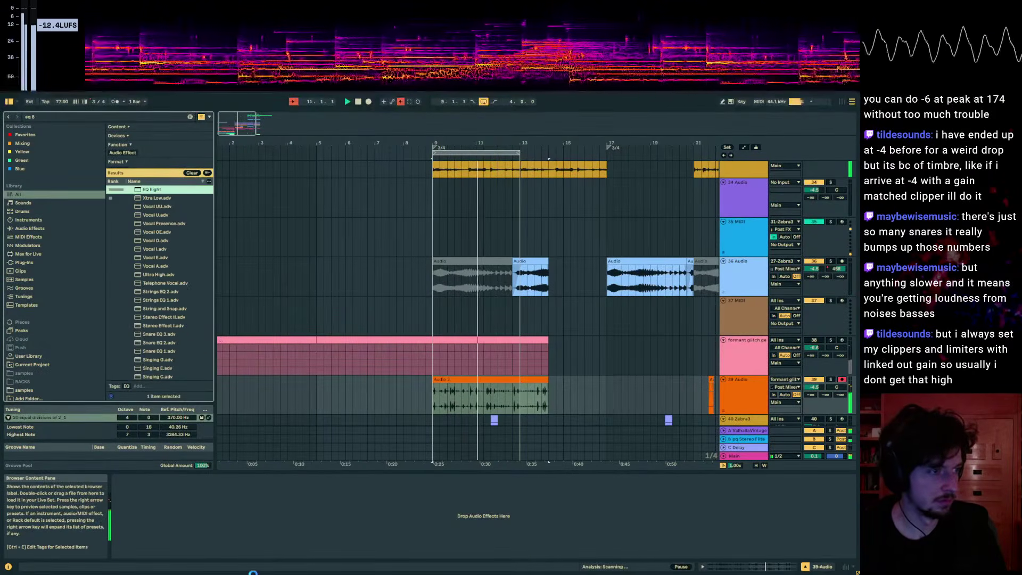
mouse_move(234, 512)
mouse_down()
mouse_move(239, 524)
mouse_move(215, 523)
mouse_move(226, 524)
mouse_up()
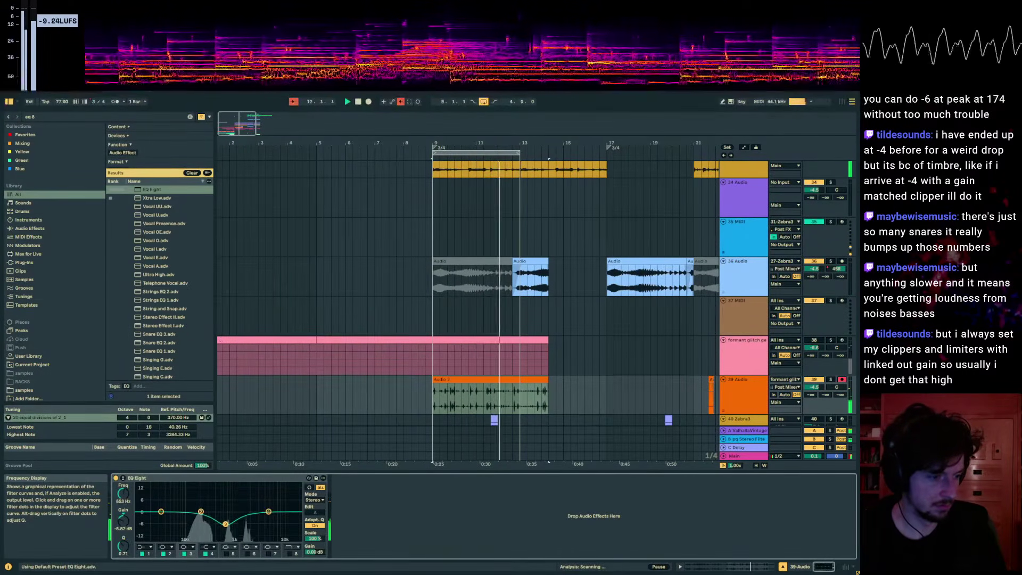
- Show the recorded clip's details and lower the 39 Audio track volume to about -10 dB
click(721, 566)
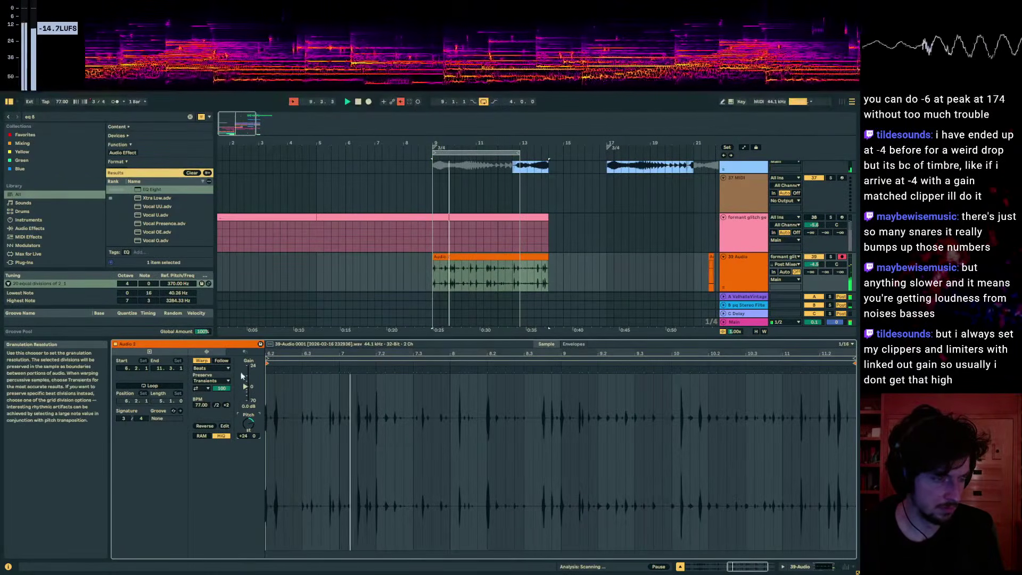
mouse_move(825, 272)
mouse_down()
mouse_move(825, 234)
mouse_move(814, 287)
mouse_up()
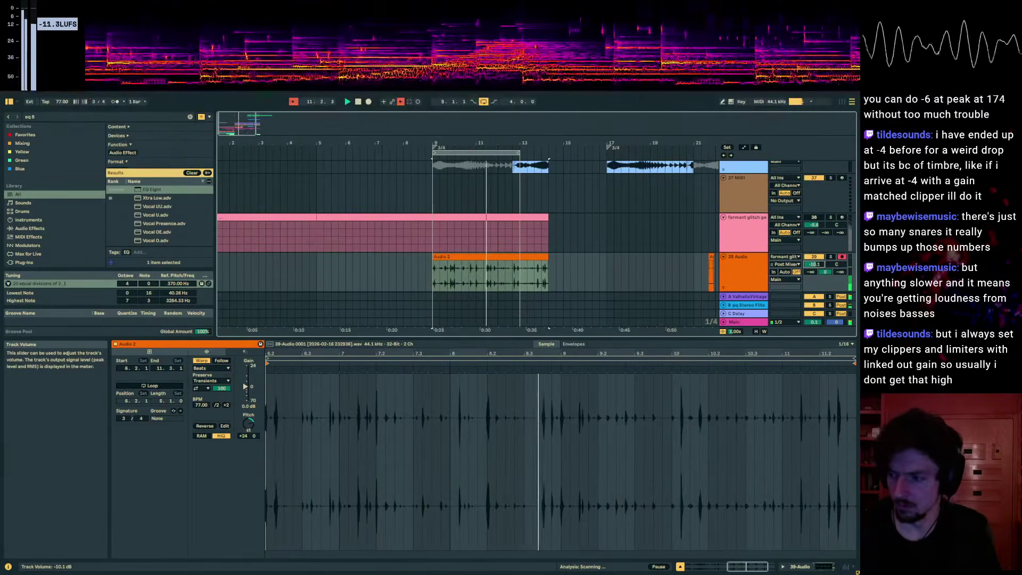
- Split the 39 Audio clip at bar 13 and duplicate its bars 9 to 13 section to bars 13 to 17
click(530, 264)
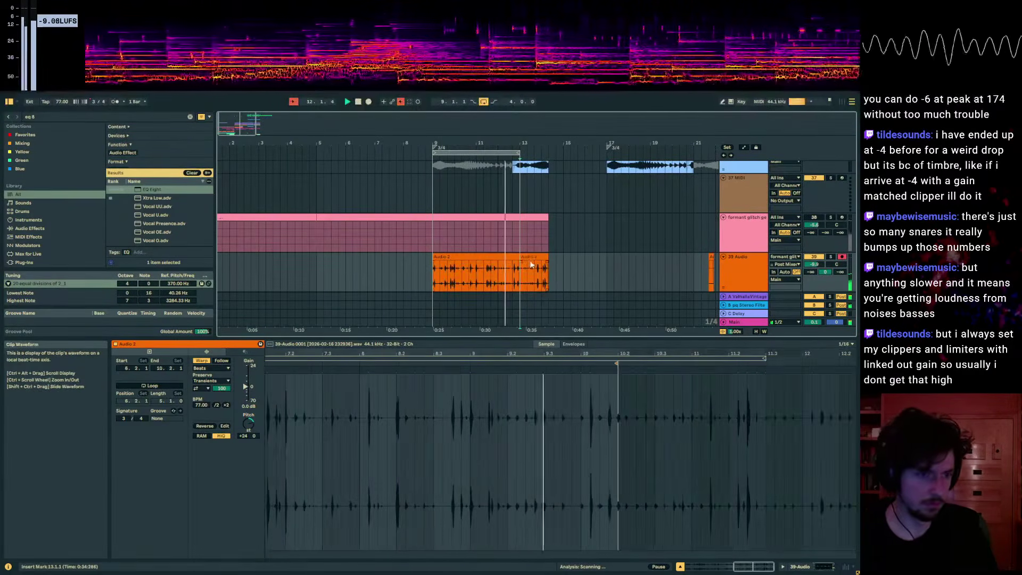
click(461, 257)
click(556, 263)
click(503, 255)
key(ctrl+d)
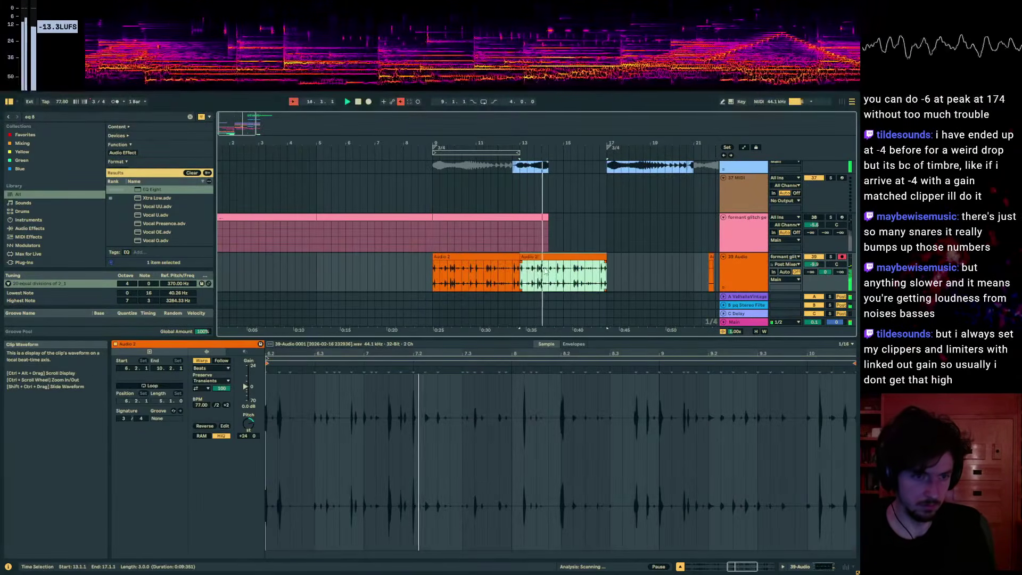
- Rearrange the 39 Audio clip sections so the glitch material fills bars 9 to 17, and loop that range
scroll(545, 271, down, 2)
click(524, 230)
drag(525, 230, 451, 254)
click(589, 229)
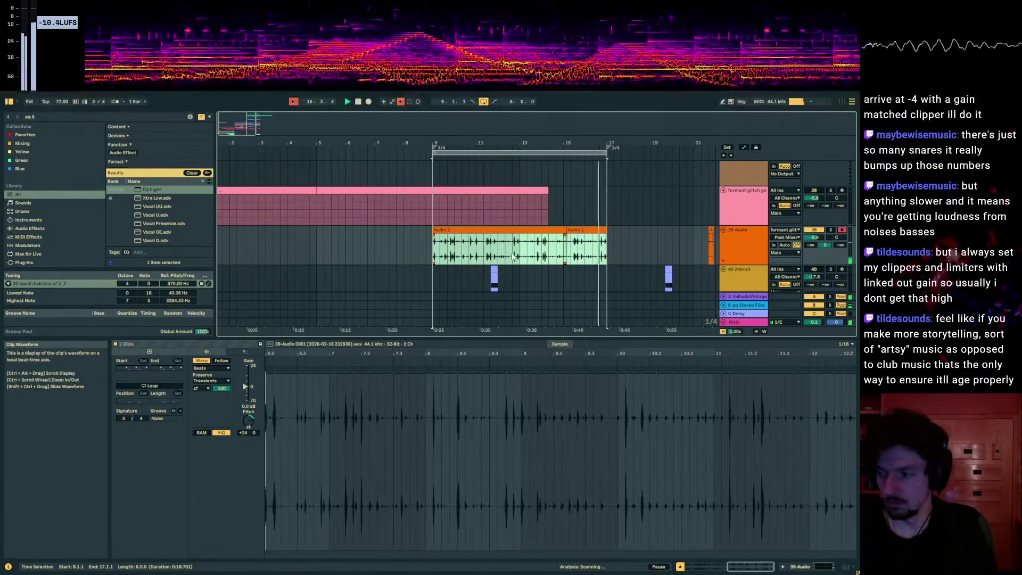
- Insert a new empty audio track directly below 39 Audio and stop playback
scroll(514, 256, up, 2)
scroll(533, 263, down, 3)
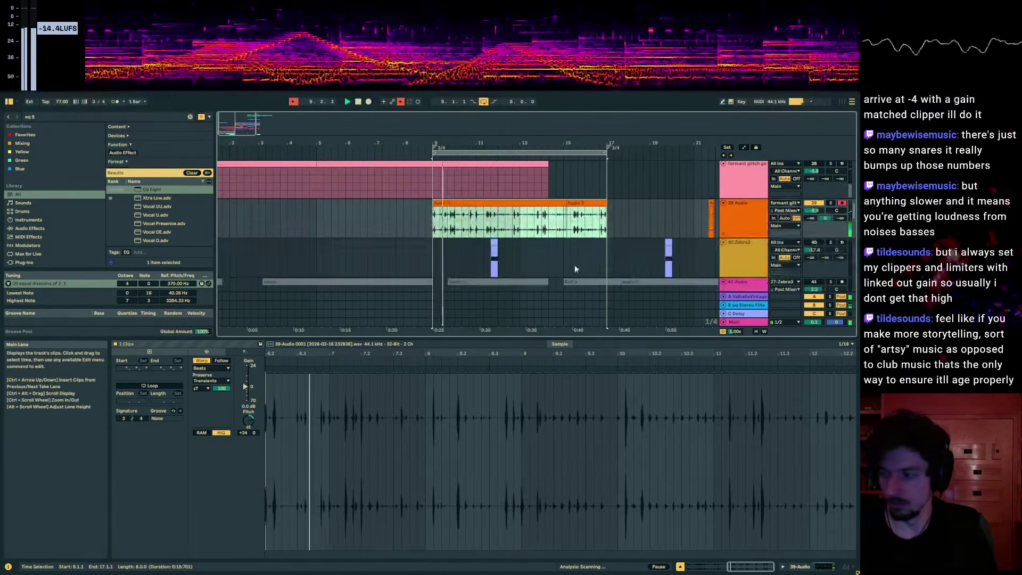
click(735, 225)
click(511, 207)
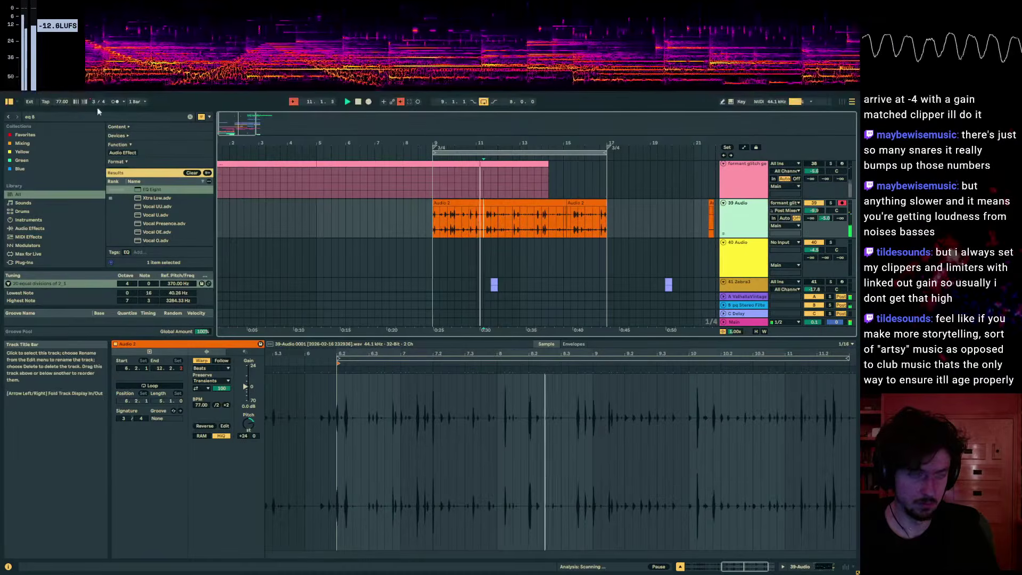
key(space)
- Clear the browser search, enlarge the browser and open the "drums i like" folder inside the pailiaq samplepack in the samples folder
click(83, 118)
key(BackSpace)
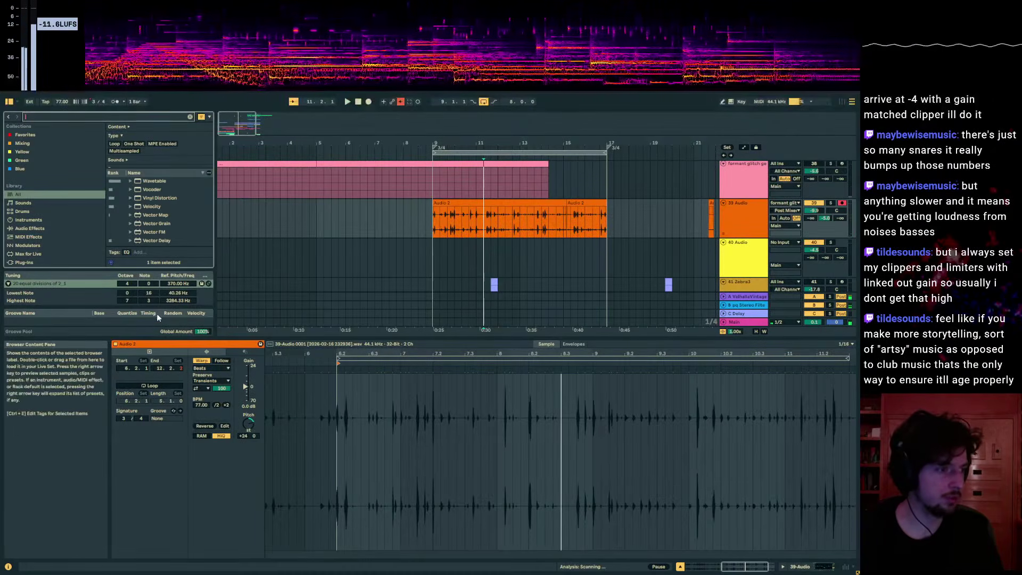
drag(133, 336, 139, 482)
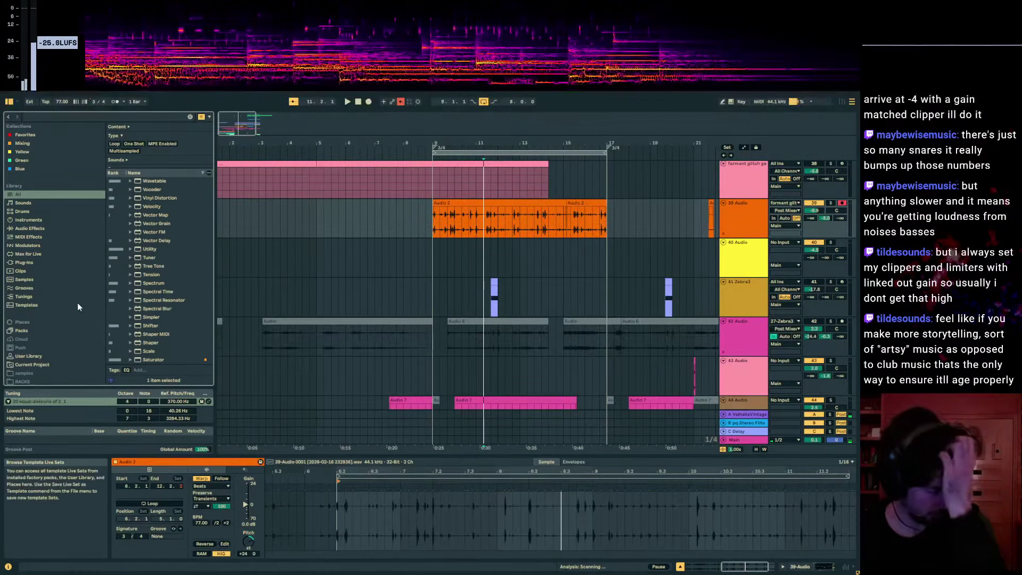
scroll(77, 300, down, 2)
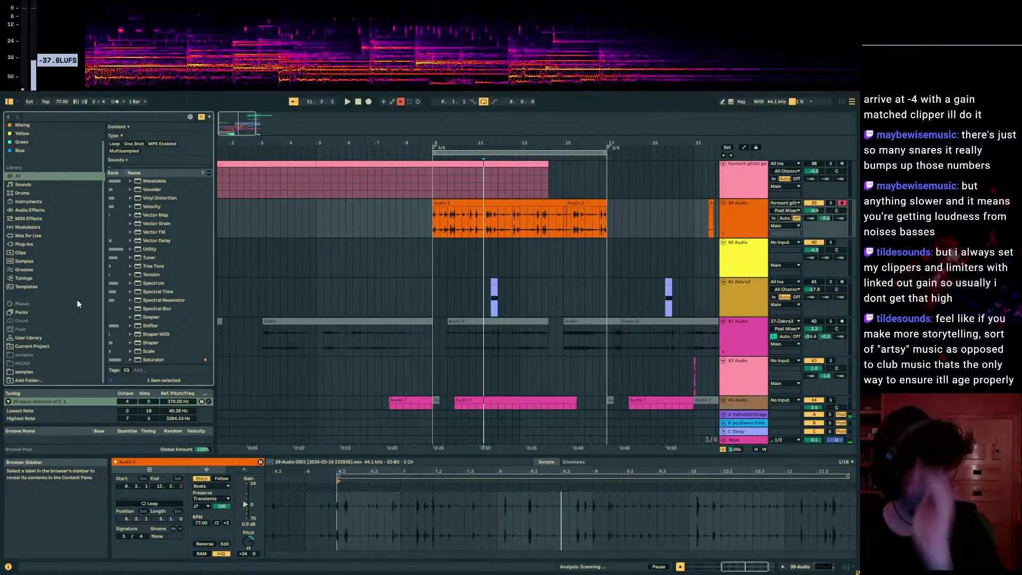
click(24, 371)
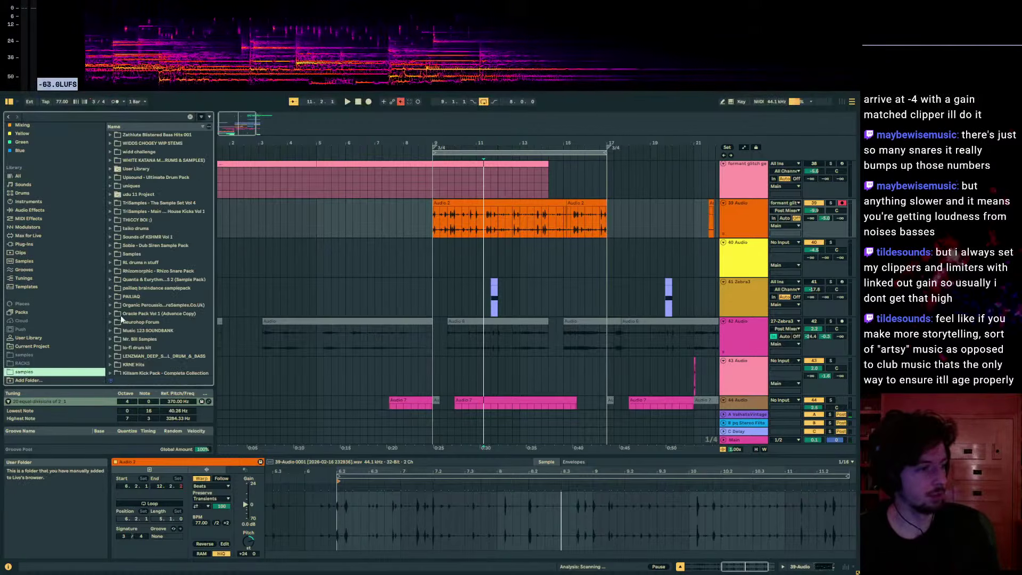
click(109, 288)
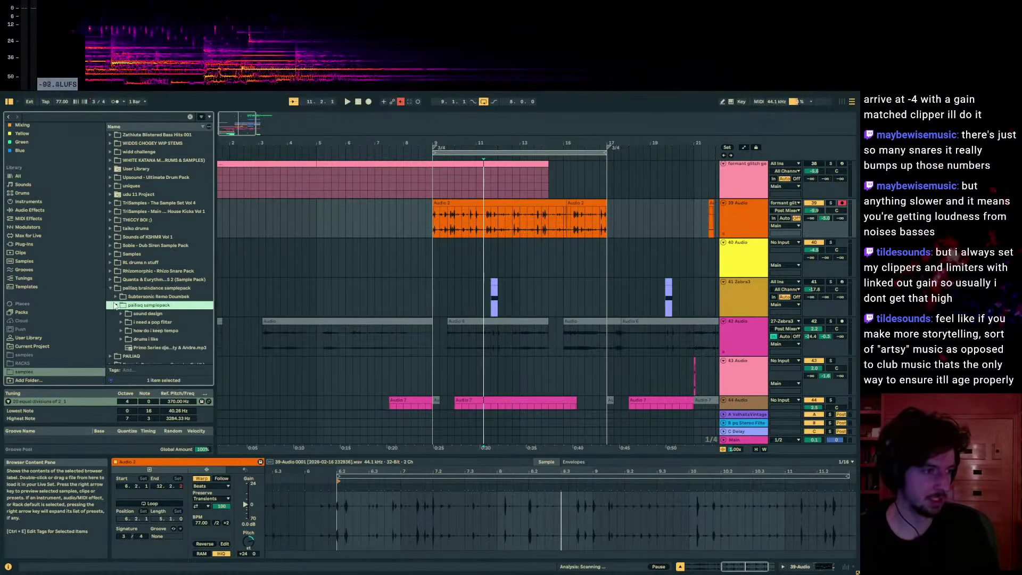
click(115, 304)
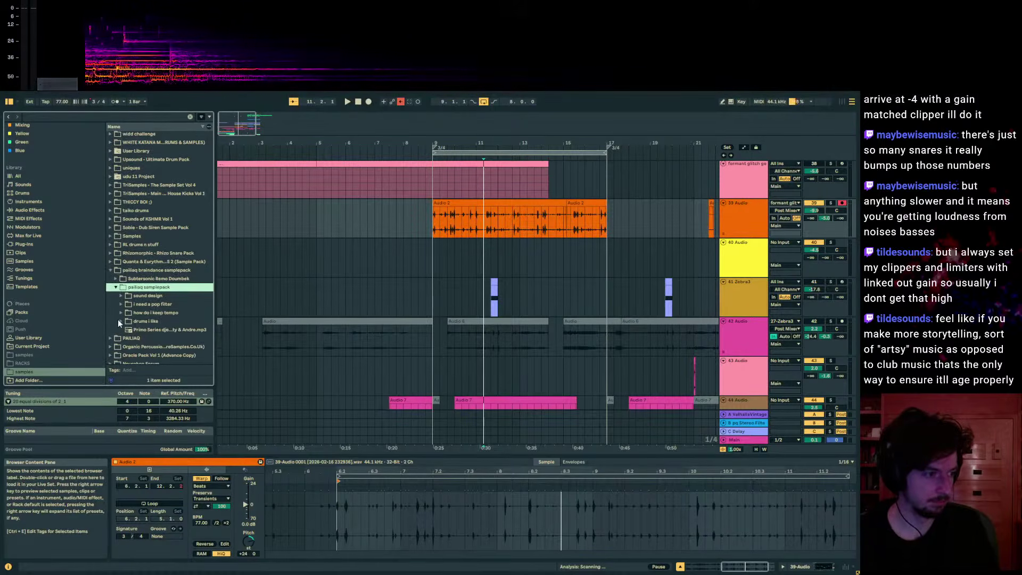
click(119, 321)
- Play the arrangement from around bar 5 and review the upper tracks
click(316, 269)
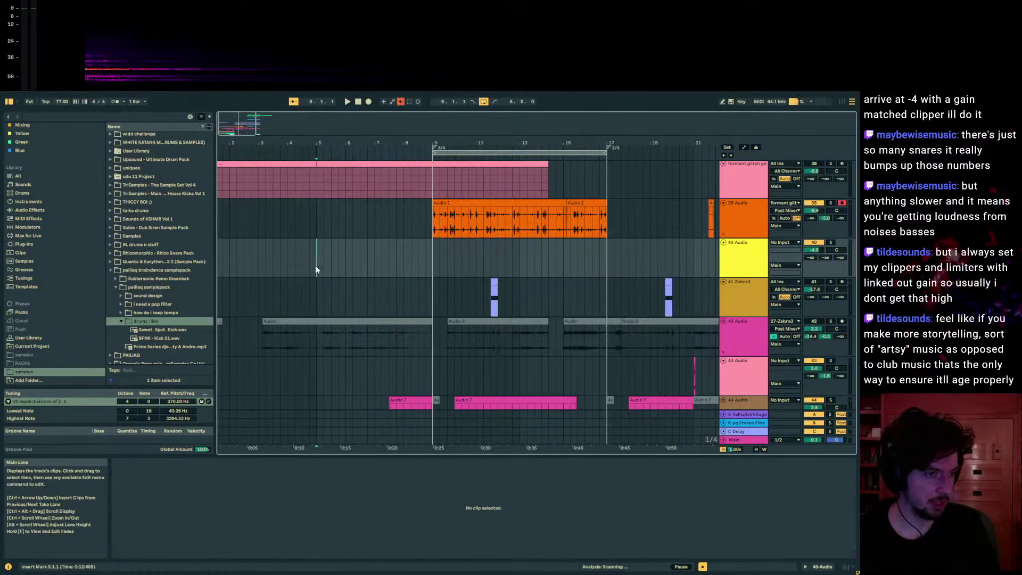
key(space)
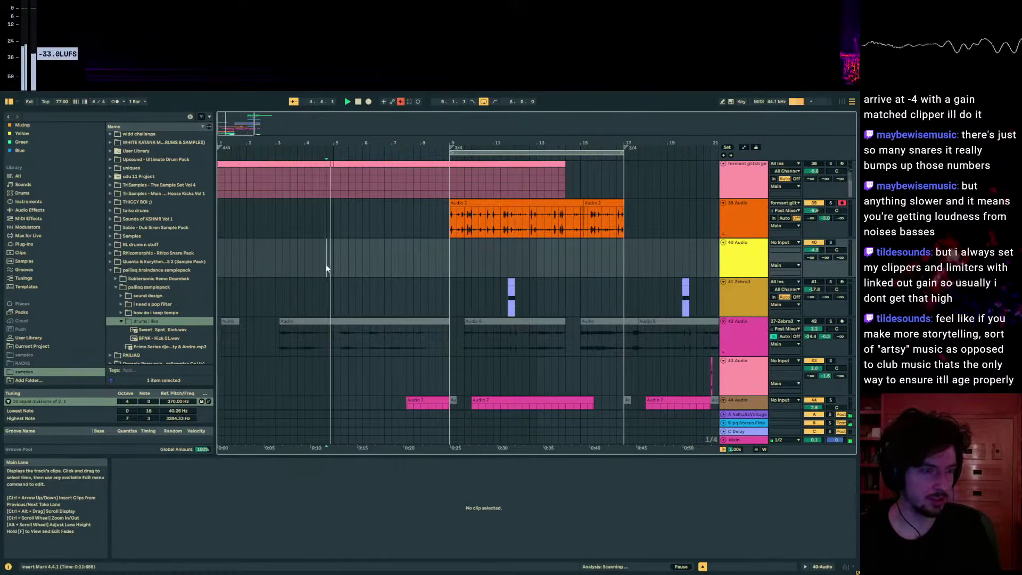
scroll(324, 268, up, 3)
scroll(331, 268, up, 5)
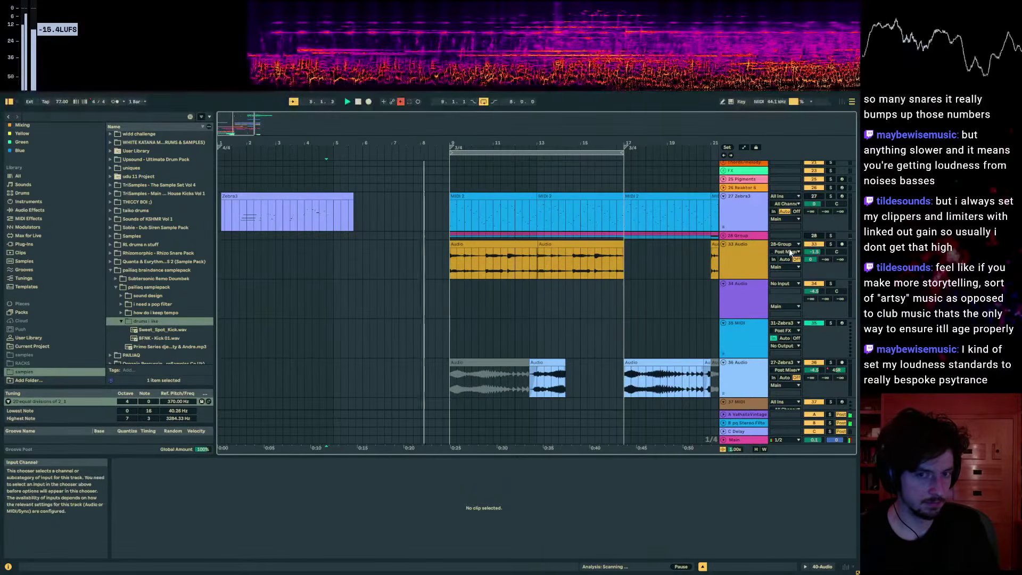
- Mute 33 Audio, briefly unmute 28 Group to hear it and mute it again, then stop playback
click(813, 245)
click(814, 236)
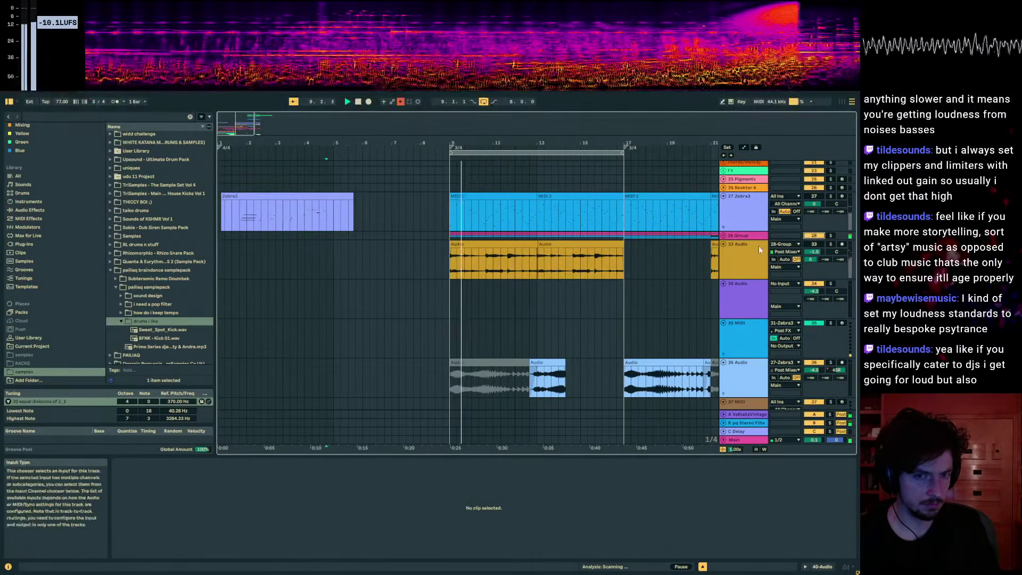
click(814, 237)
scroll(554, 282, down, 5)
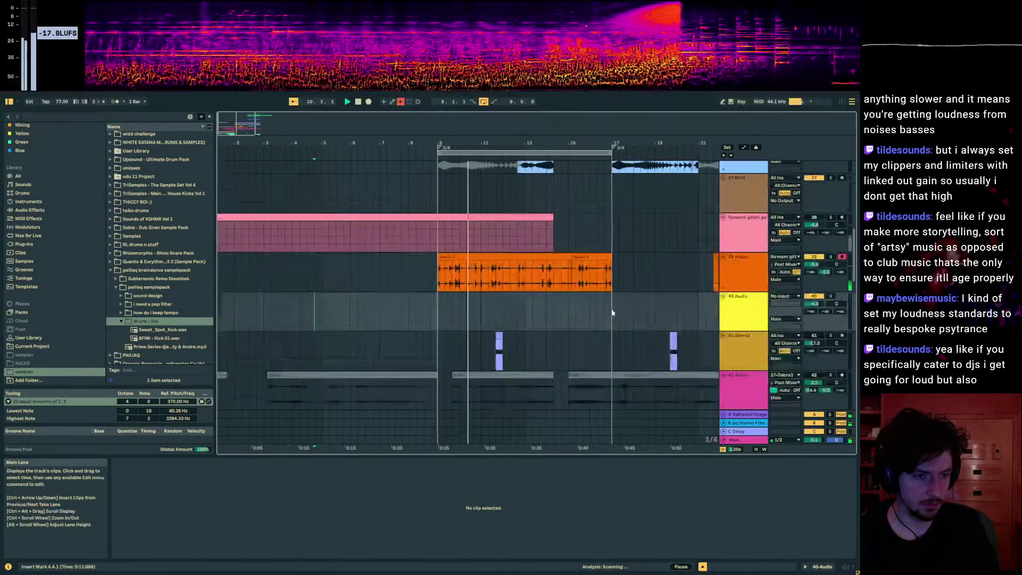
scroll(554, 278, up, 3)
key(space)
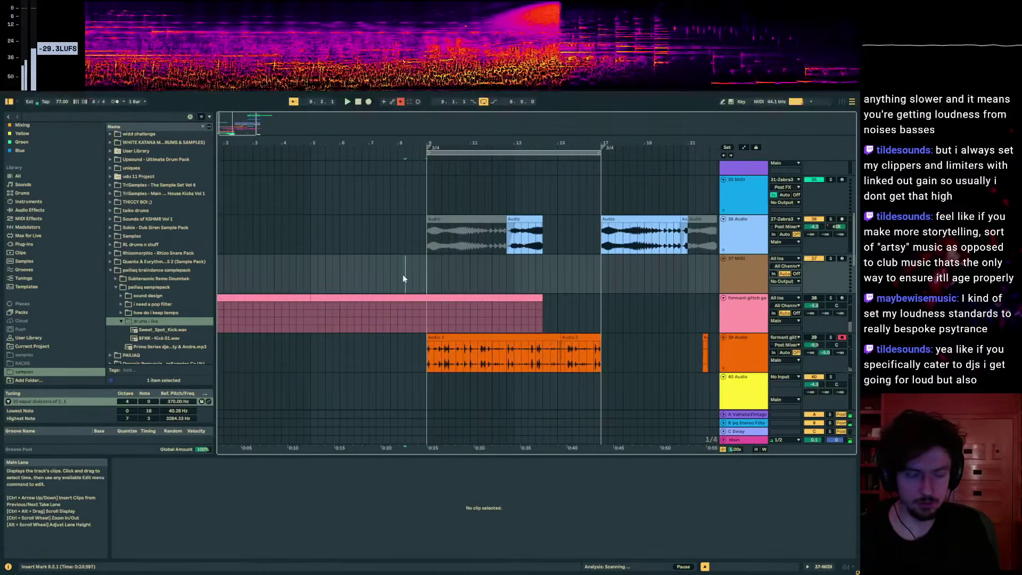
- Stop playback and insert a new empty MIDI track directly below 27 Zebra3
key(space)
scroll(586, 290, up, 6)
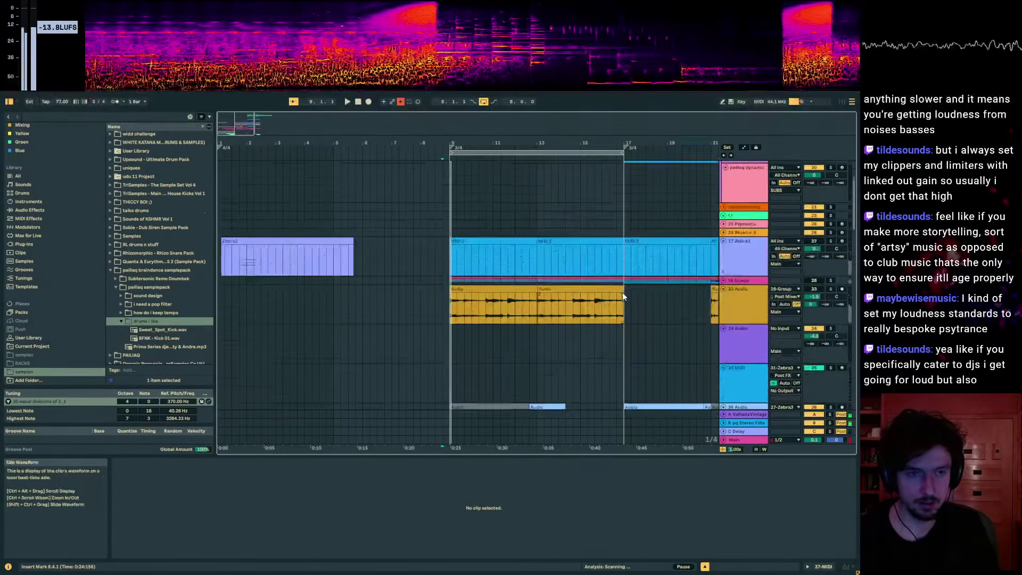
scroll(625, 304, down, 3)
scroll(625, 304, up, 3)
click(734, 289)
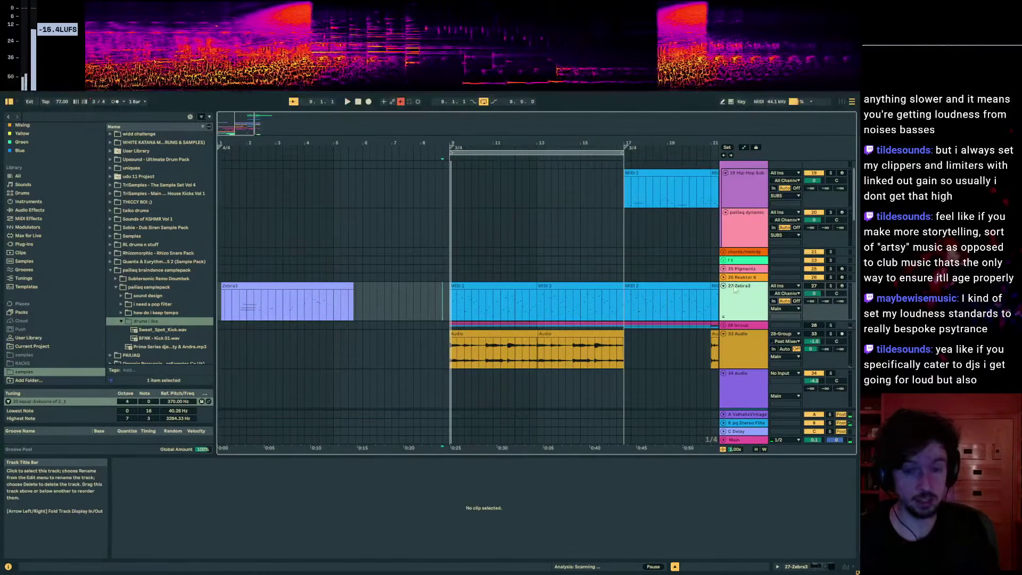
key(ctrl+shift+t)
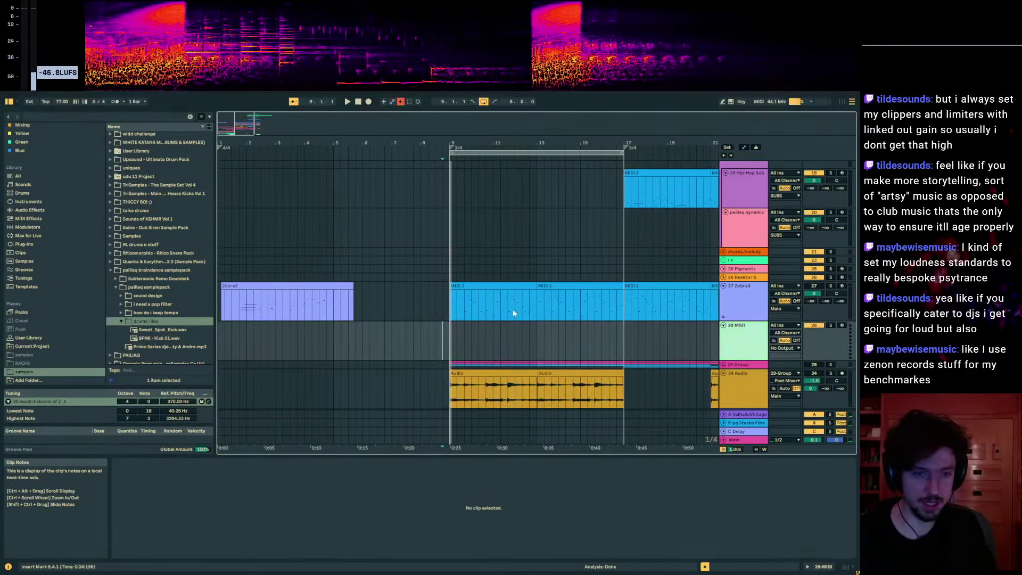
- Copy the bar 9 MIDI clip from 27 Zebra3 onto the new 28 MIDI track at bar 9
click(474, 286)
key(ctrl+c)
click(450, 345)
key(ctrl+v)
click(478, 339)
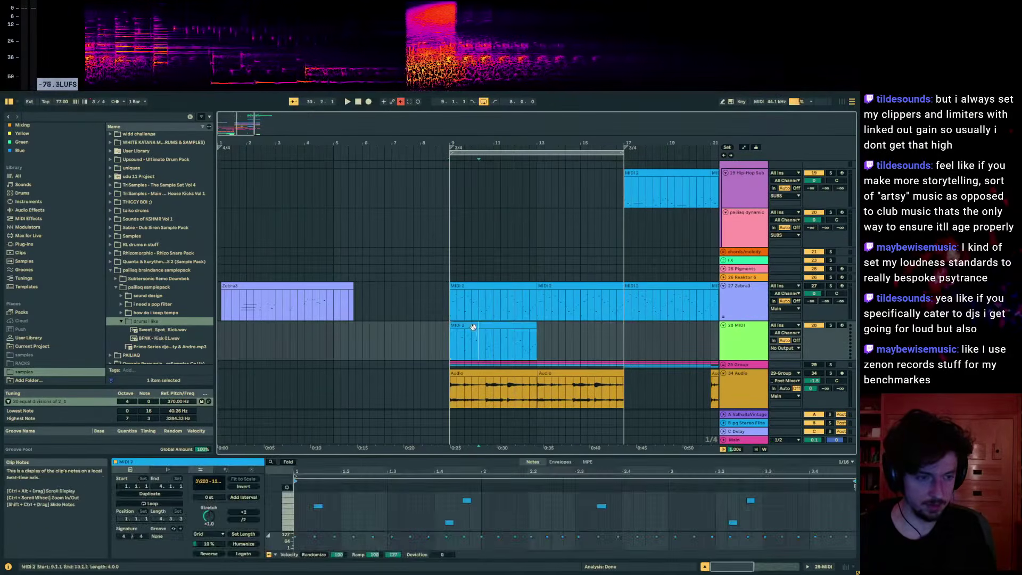
- Enlarge the copied clip's note editor, delete all its notes and add a single 20\203 note at the clip start
click(474, 329)
drag(435, 455, 435, 194)
click(350, 440)
key(ctrl+a)
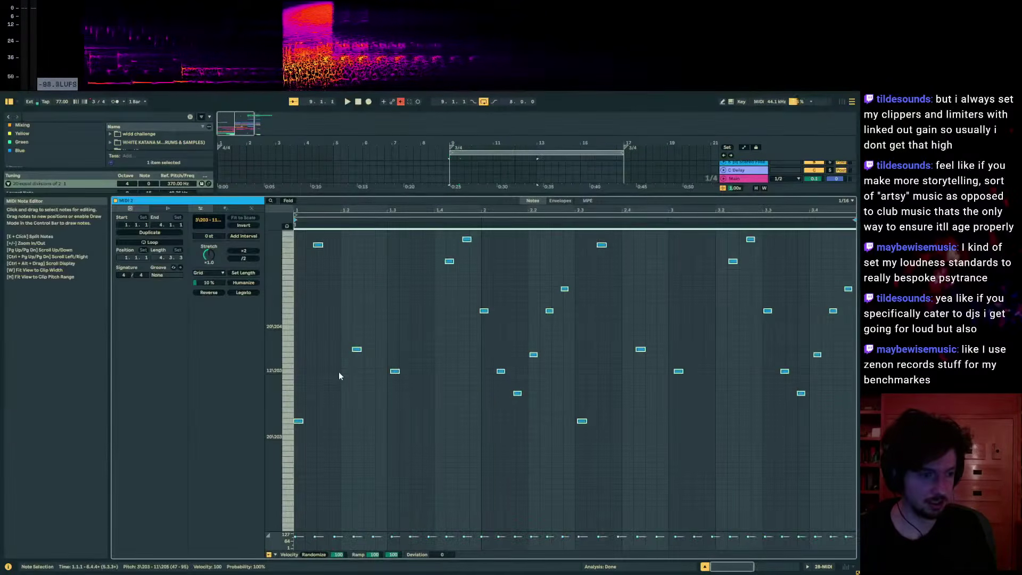
scroll(341, 369, up, 5)
drag(267, 320, 229, 349)
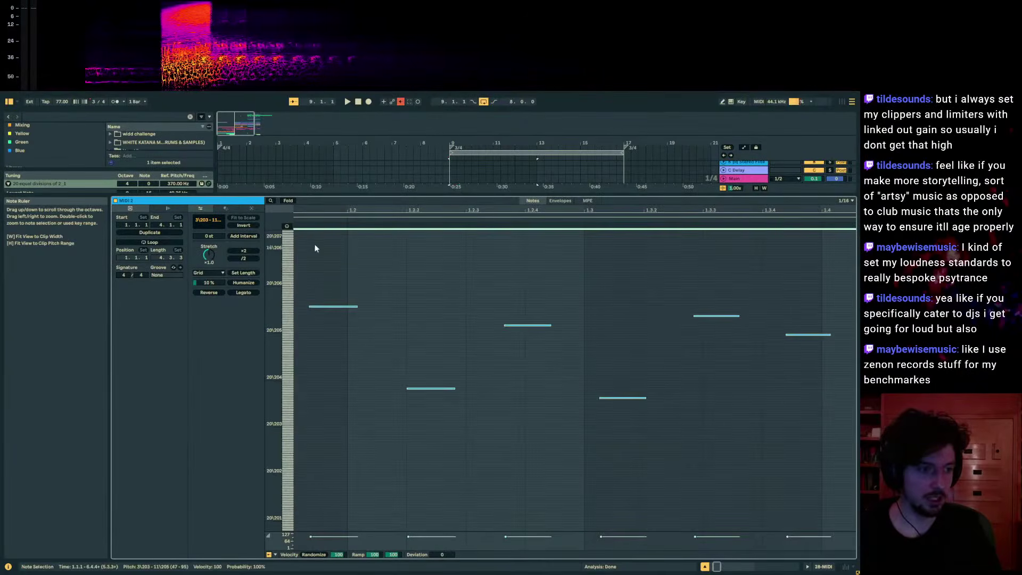
drag(328, 210, 329, 165)
key(Delete)
click(299, 420)
double_click(298, 425)
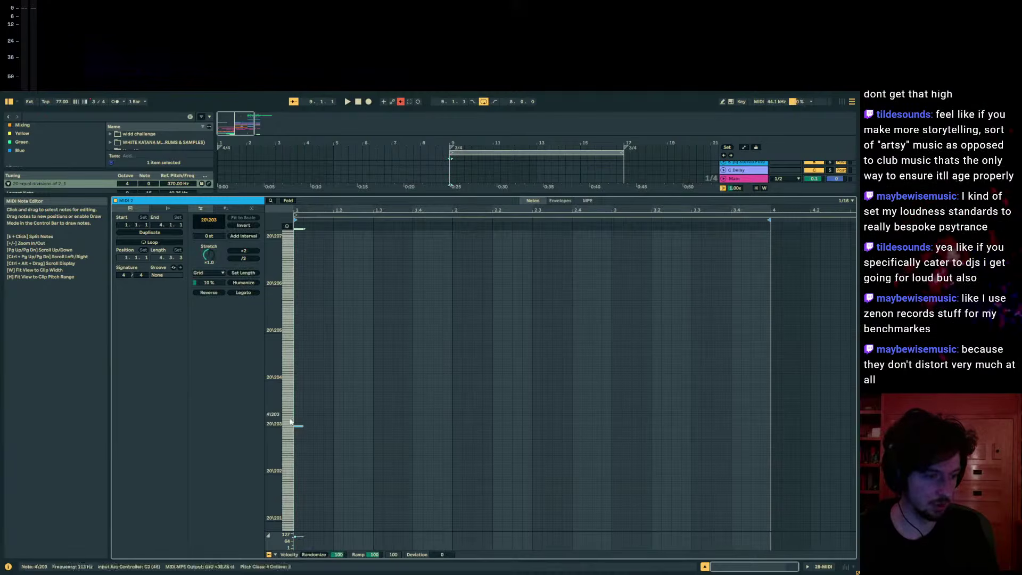
- Build a column of scale notes from 20\203 up to 20\206 and shift it just ahead of the clip start
key(Up)
key(Up)
key(Up)
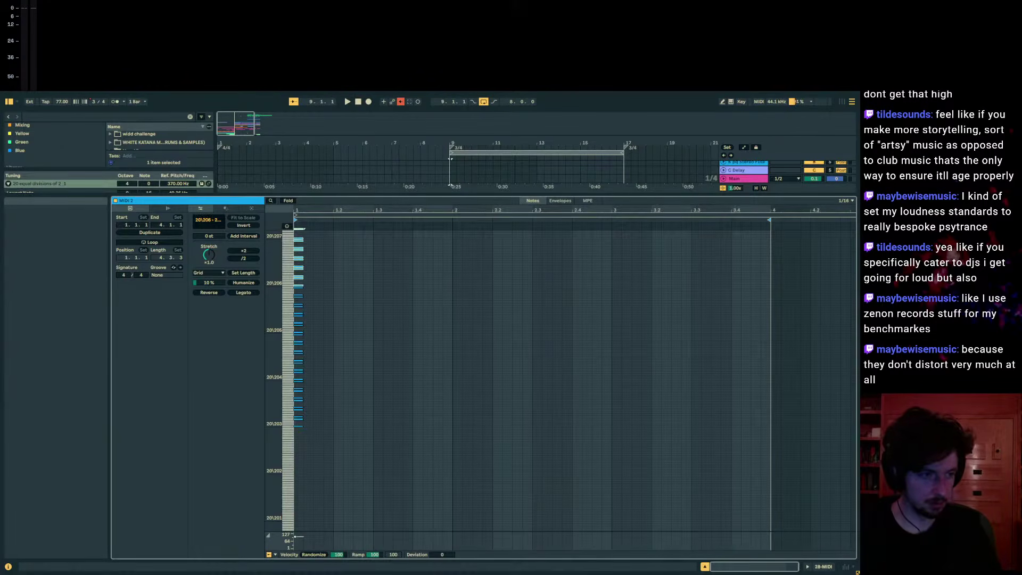
key(shift+Down)
key(ctrl+a)
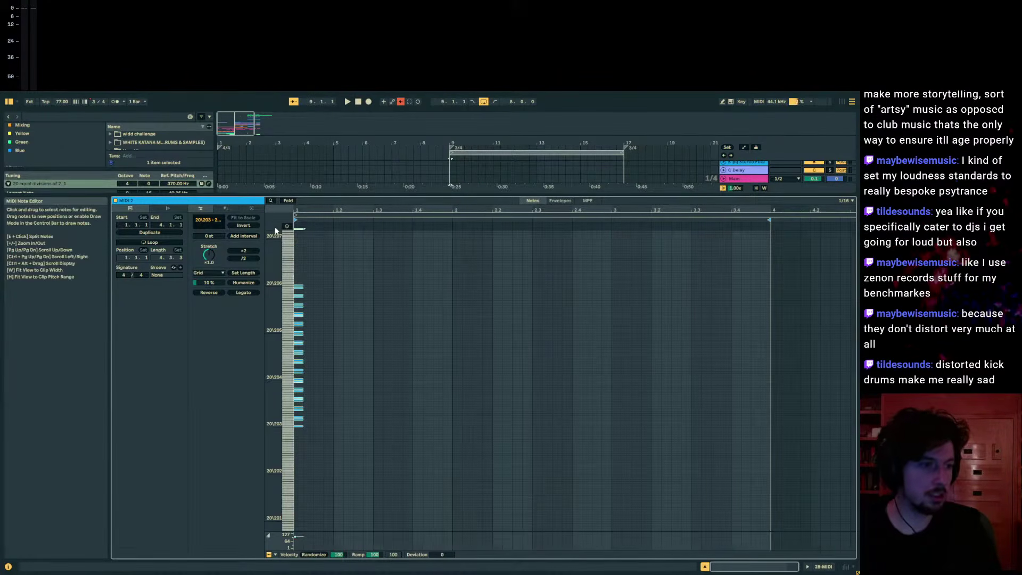
key(Left)
- Fold the editor to the used pitches and draw a chord of 20\203, 7\203 and 12\203 at 1.1.1
click(288, 200)
key(b)
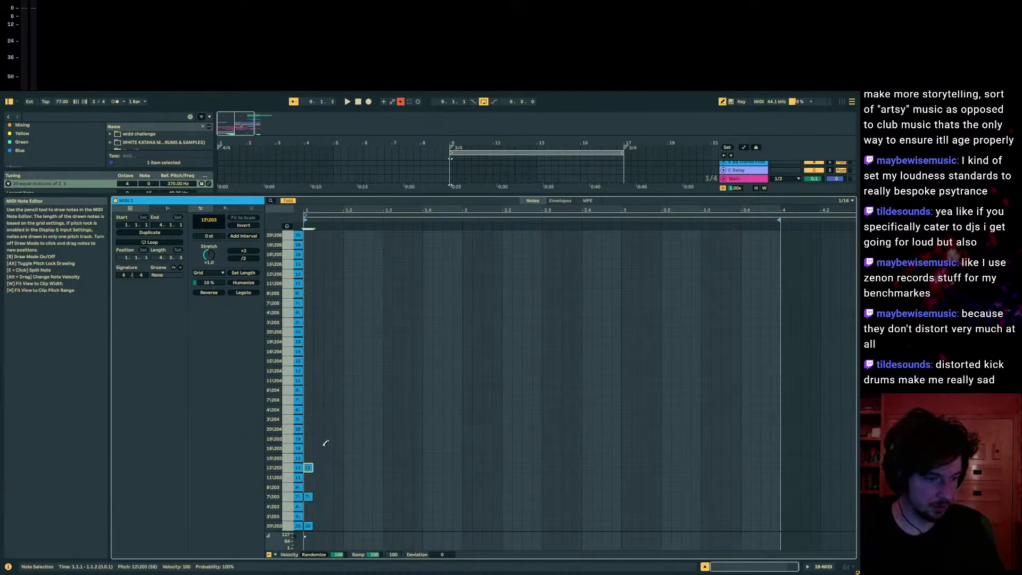
key(space)
- Show the new track's empty device chain and search the browser for "zeb"
click(824, 566)
click(49, 117)
text(wavet)
key(BackSpace)
key(BackSpace)
key(BackSpace)
key(BackSpace)
key(BackSpace)
text(zeb)
- Move the chord clip up onto 27 Zebra3 at bar 9, solo that track and play the clip with its notes open
scroll(701, 234, up, 3)
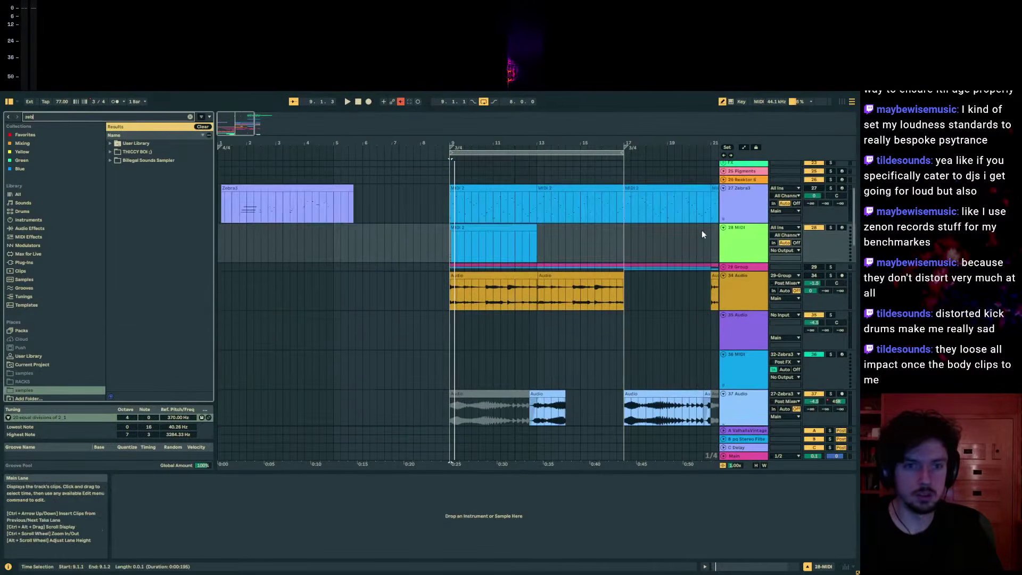
scroll(702, 235, up, 2)
drag(483, 258, 483, 232)
click(830, 215)
key(space)
click(739, 565)
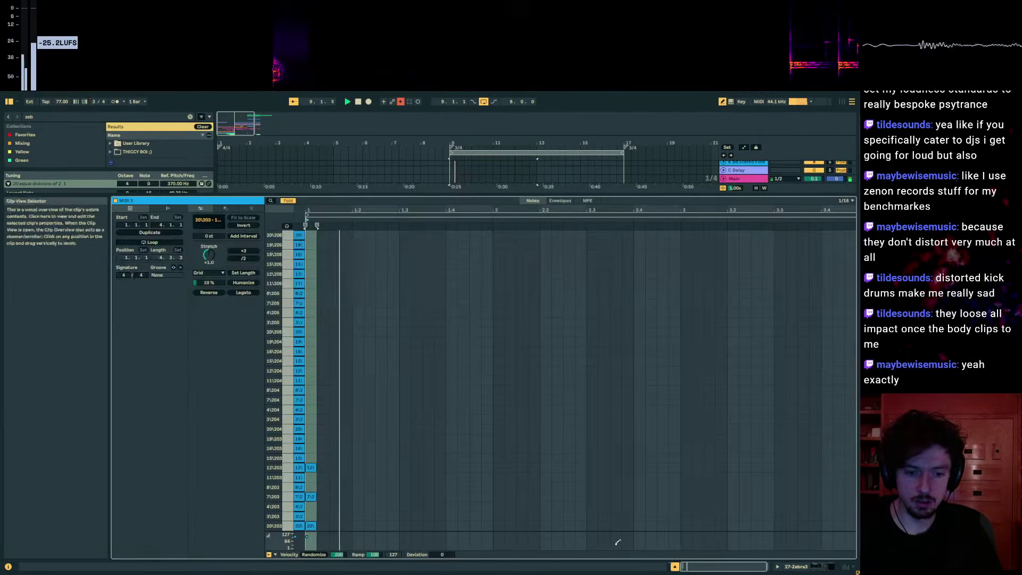
- Duplicate the three-note chord one octave higher at the clip start and audition it
key(space)
key(b)
mouse_move(343, 443)
mouse_down()
mouse_move(311, 534)
mouse_move(312, 428)
mouse_up()
key(space)
key(space)
- Try single extra notes in the gap between 12\203 and 20\204 at the clip start, auditioning each one
key(b)
click(311, 448)
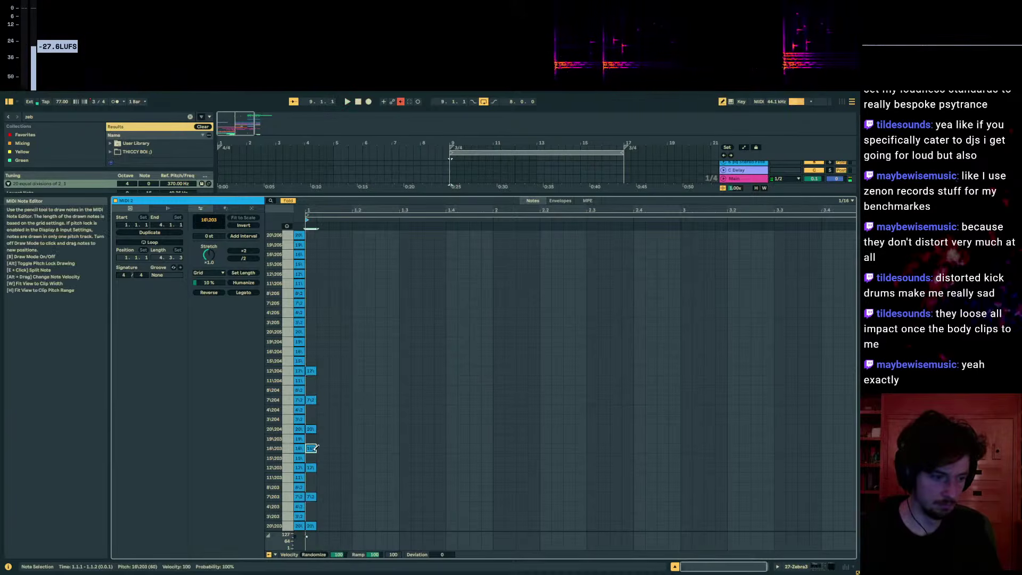
key(space)
key(space)
click(312, 448)
click(311, 438)
key(space)
key(space)
click(311, 439)
click(311, 448)
key(space)
key(space)
click(312, 448)
- Duplicate the upper three chord notes another octave higher and audition the nine-note chord
key(b)
mouse_move(330, 347)
mouse_down()
mouse_move(315, 535)
mouse_move(311, 429)
mouse_up()
key(space)
key(space)
- Apply a Strum transformation with High at 28% to all chord notes, then lengthen them to about two and a half beats
drag(323, 258, 310, 567)
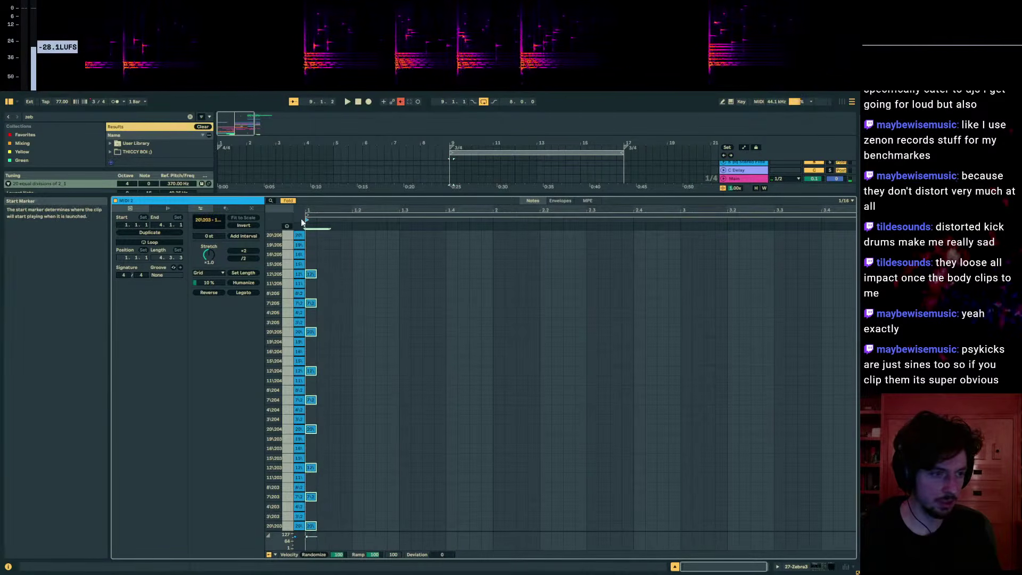
click(226, 208)
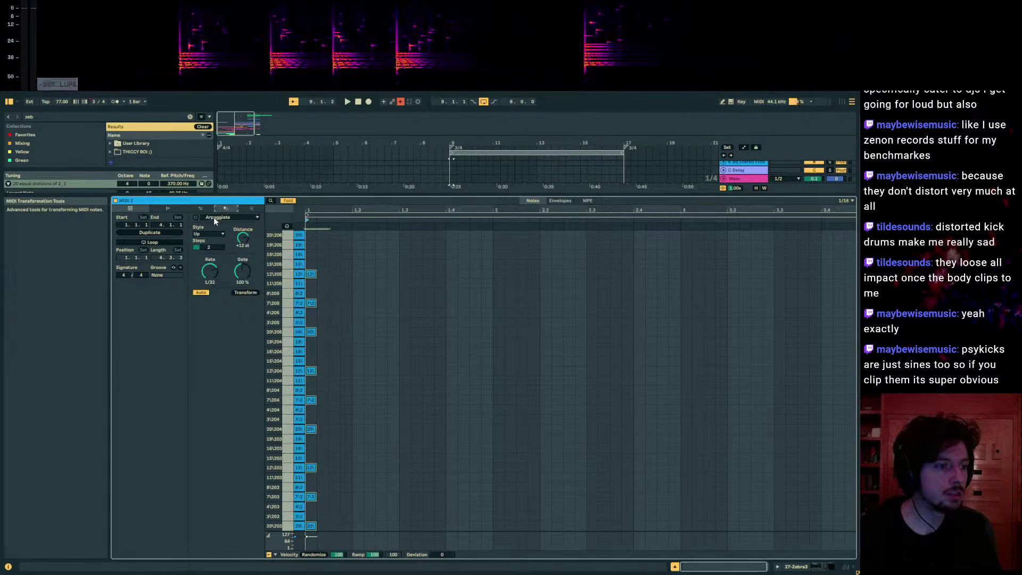
click(215, 218)
click(218, 285)
mouse_move(226, 238)
mouse_down()
mouse_move(273, 243)
mouse_move(236, 245)
mouse_up()
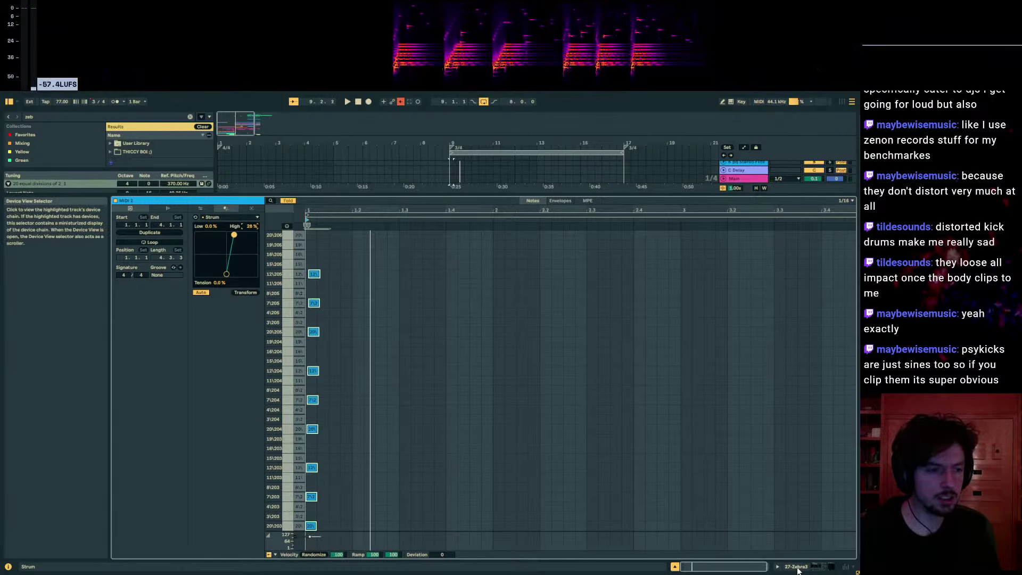
drag(319, 273, 426, 274)
key(space)
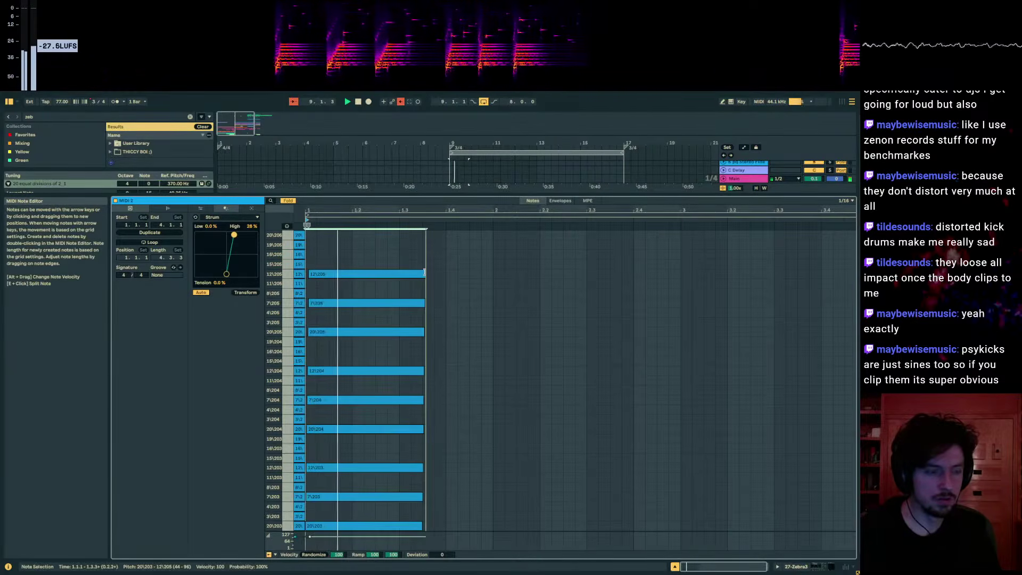
- Raise the lane 3 volume to 12.00 in Zebra3 and adjust the FMO 1 feedback while auditioning the chord
drag(1018, 128, 511, 100)
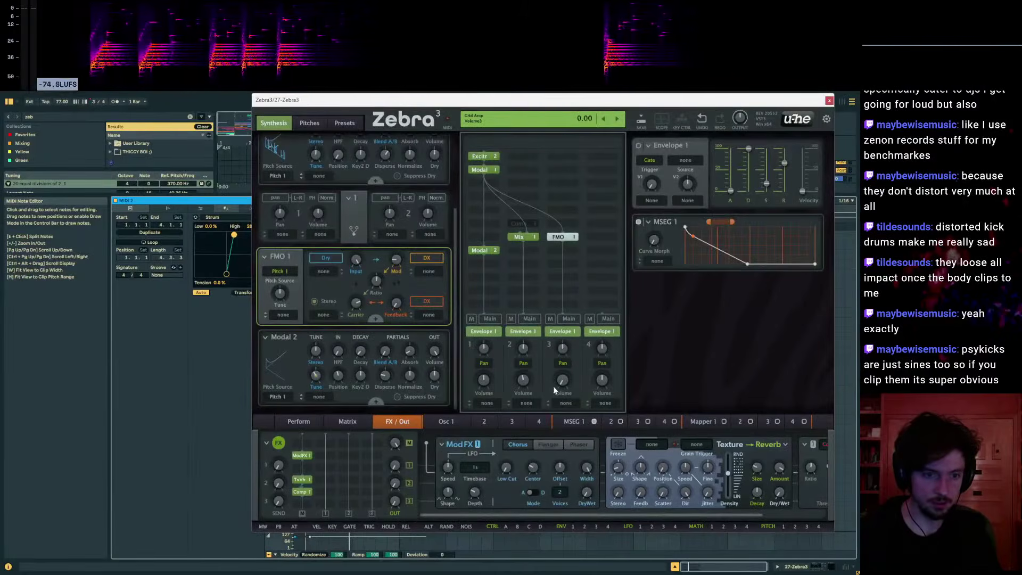
drag(553, 390, 553, 367)
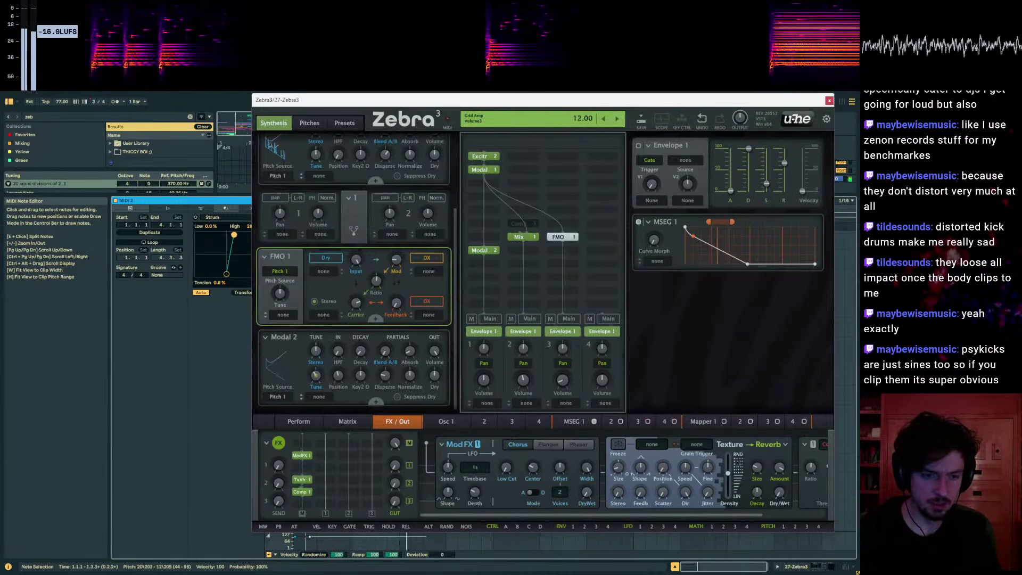
scroll(356, 217, up, 3)
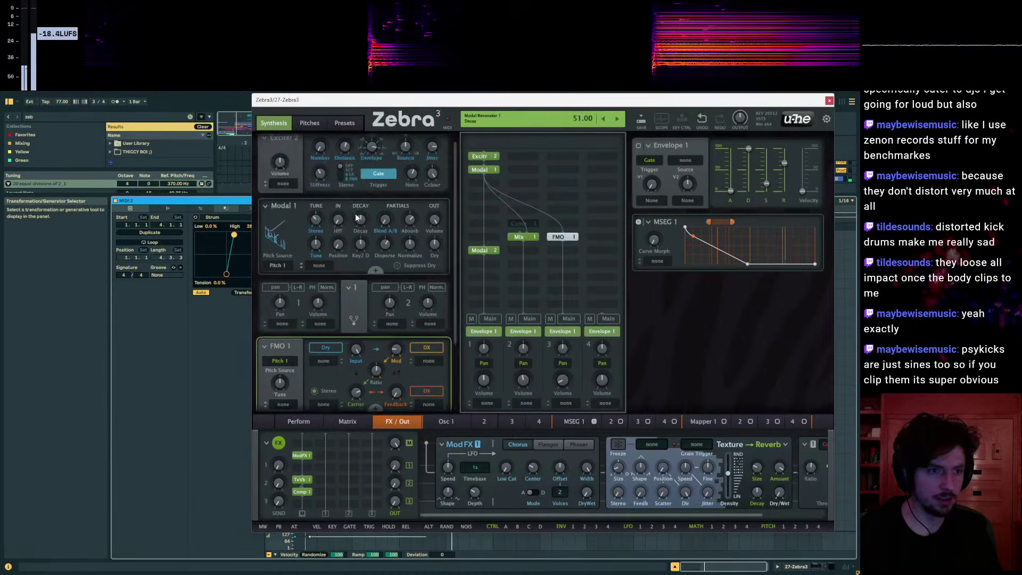
scroll(356, 217, down, 2)
scroll(356, 217, down, 2)
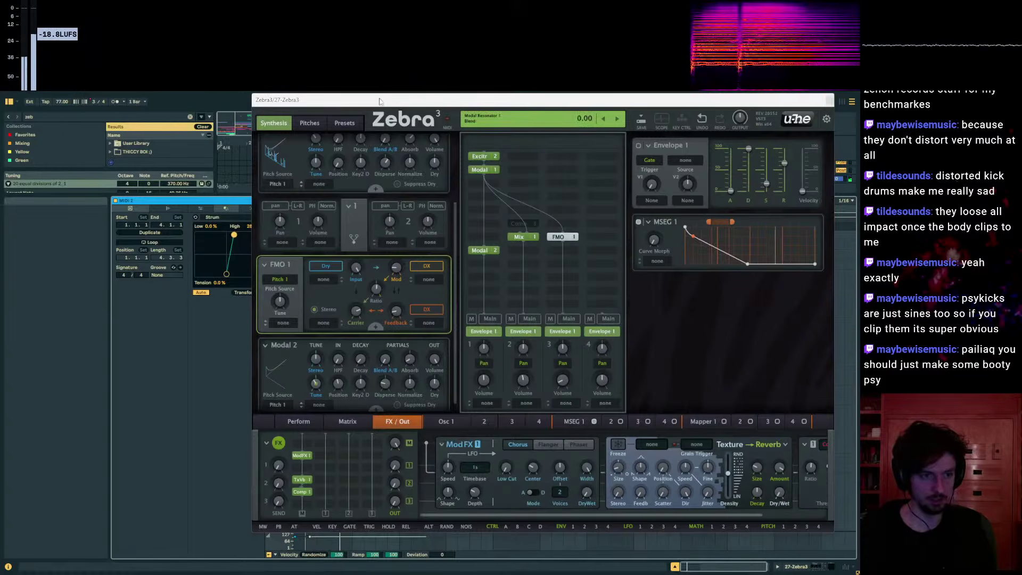
drag(383, 99, 509, 125)
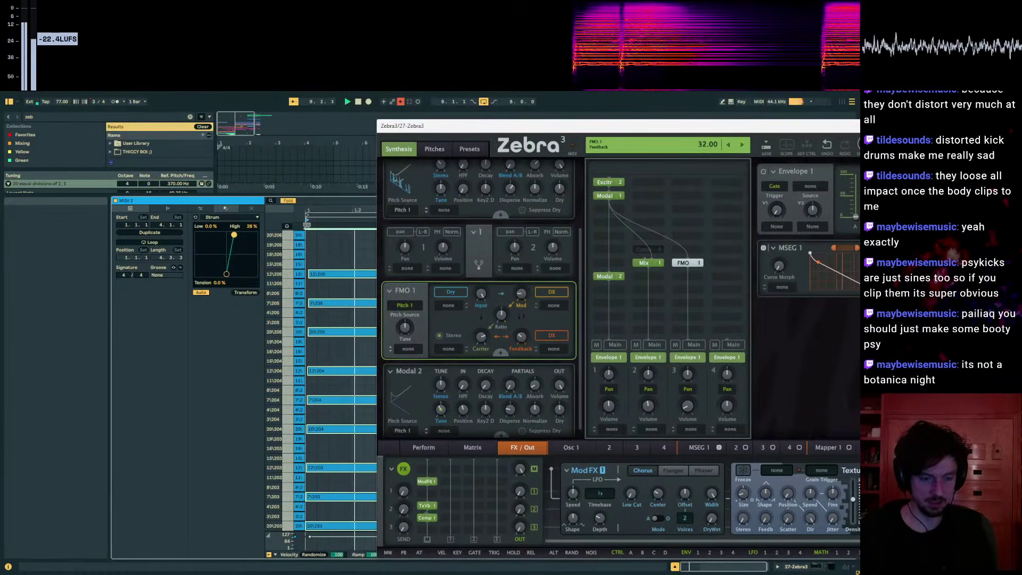
- Add a Comb filter below FMO 1 in lane 3 and load its "wide filter" preset
click(685, 276)
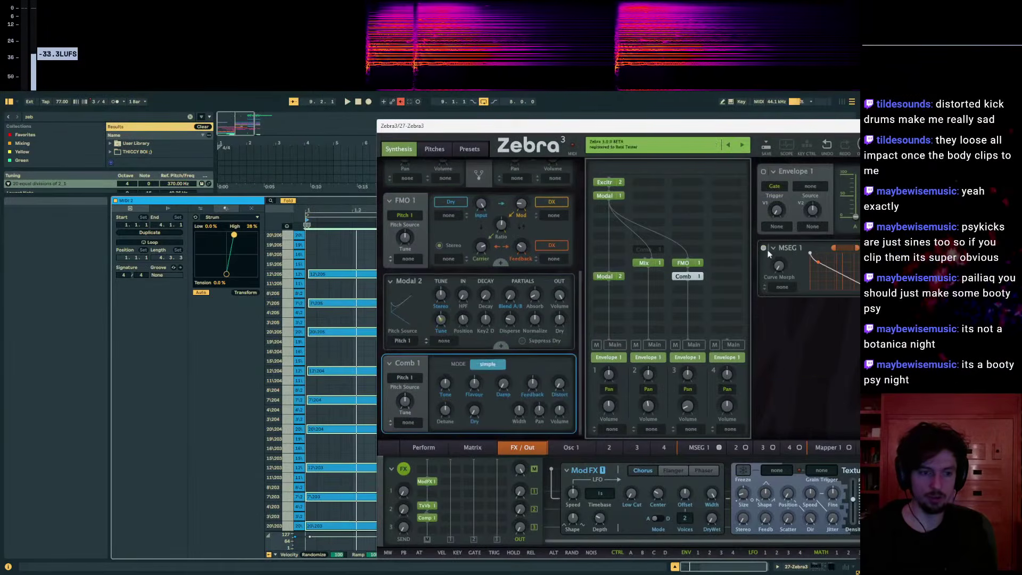
click(406, 379)
click(396, 363)
click(396, 363)
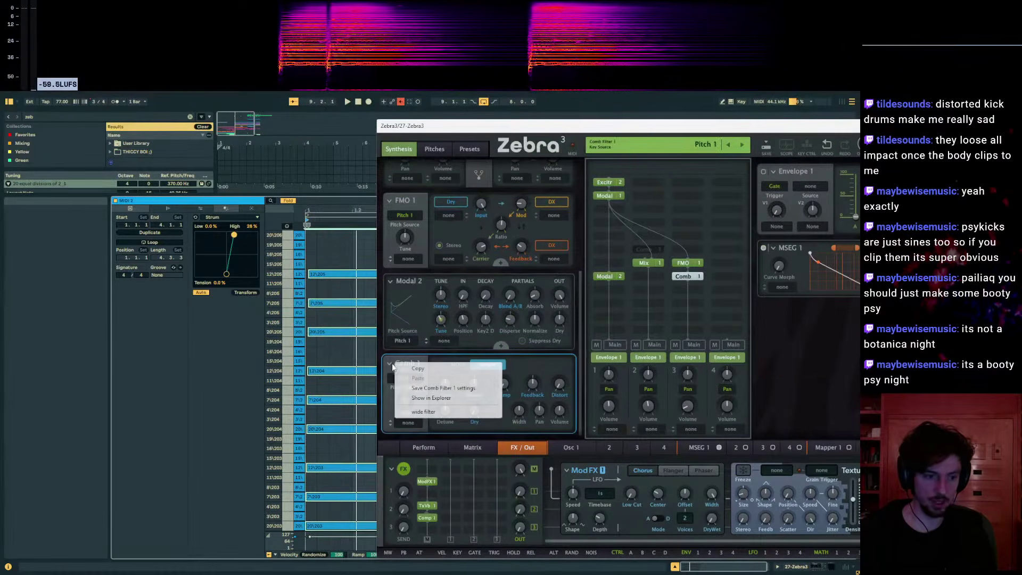
click(423, 412)
drag(574, 128, 377, 127)
drag(494, 133, 635, 150)
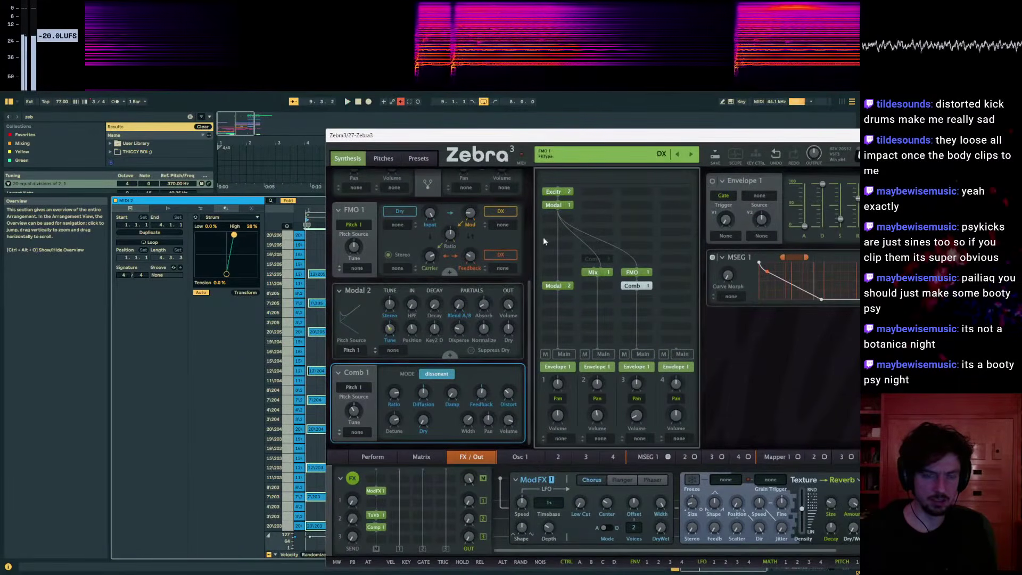
drag(558, 142, 566, 161)
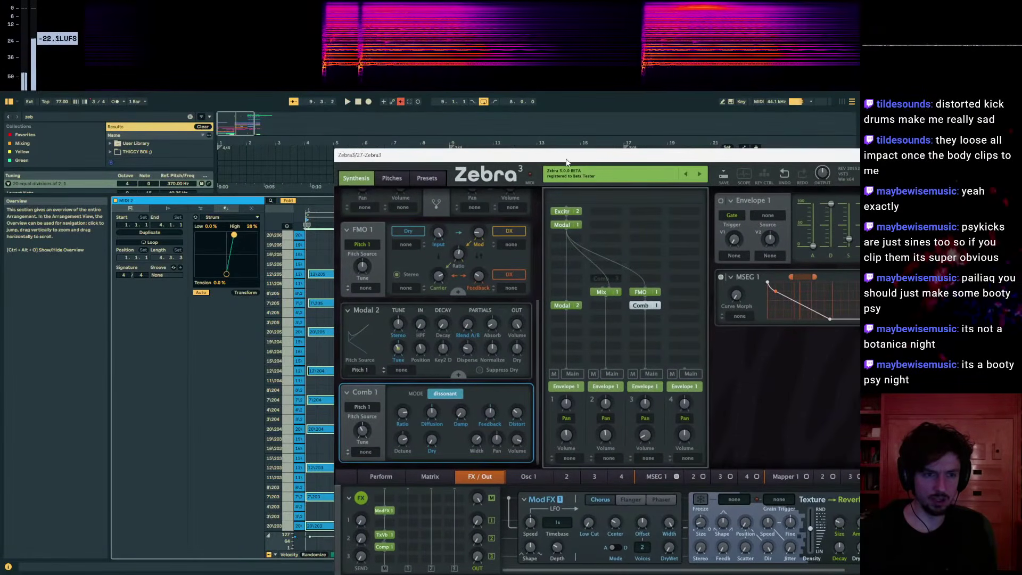
- Try Pitch 1's Hypercalibrate calibration at an amount of about 84 and Destabilize at about 82 while auditioning the chord
click(398, 177)
click(425, 265)
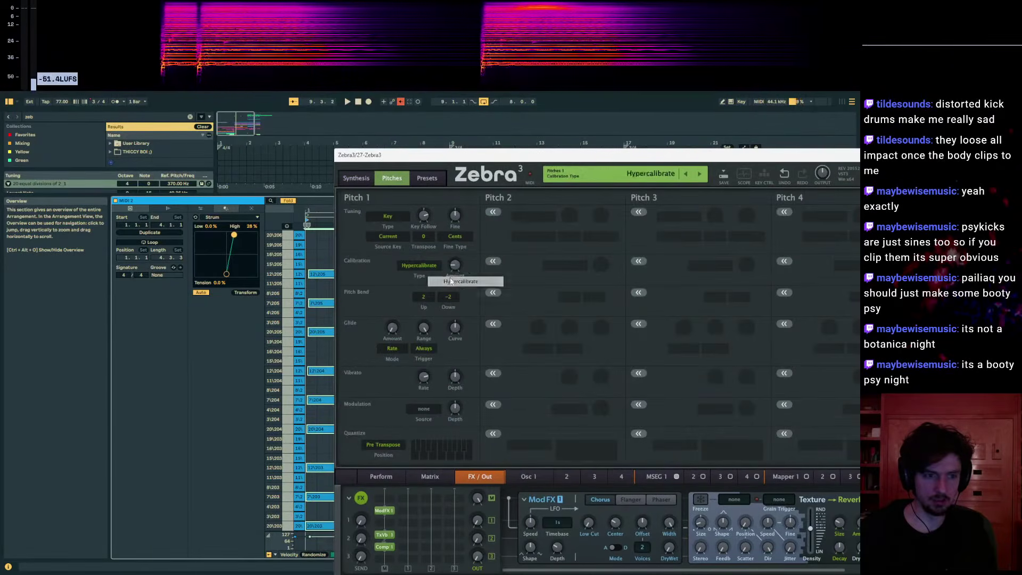
click(458, 283)
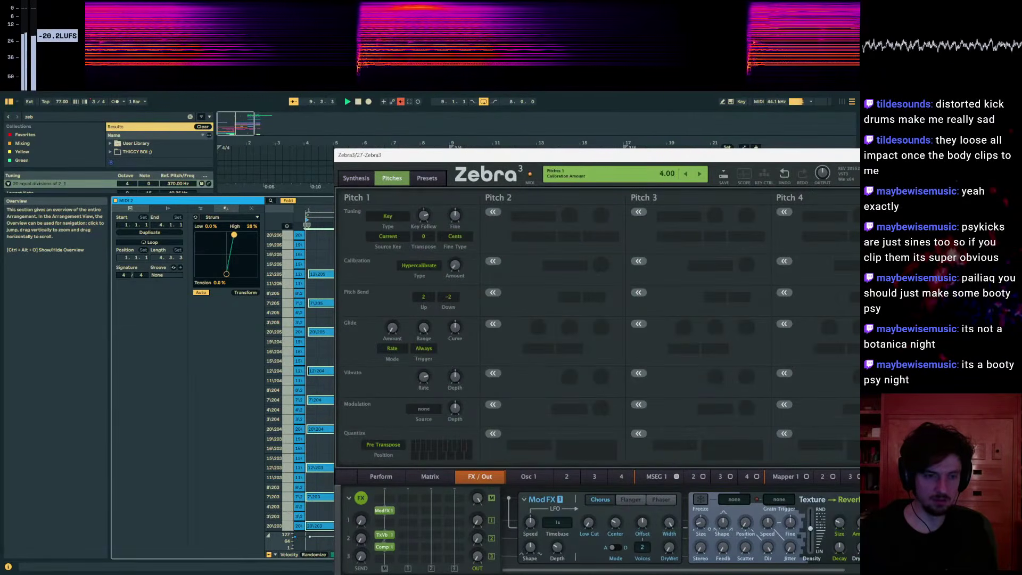
drag(455, 268, 455, 260)
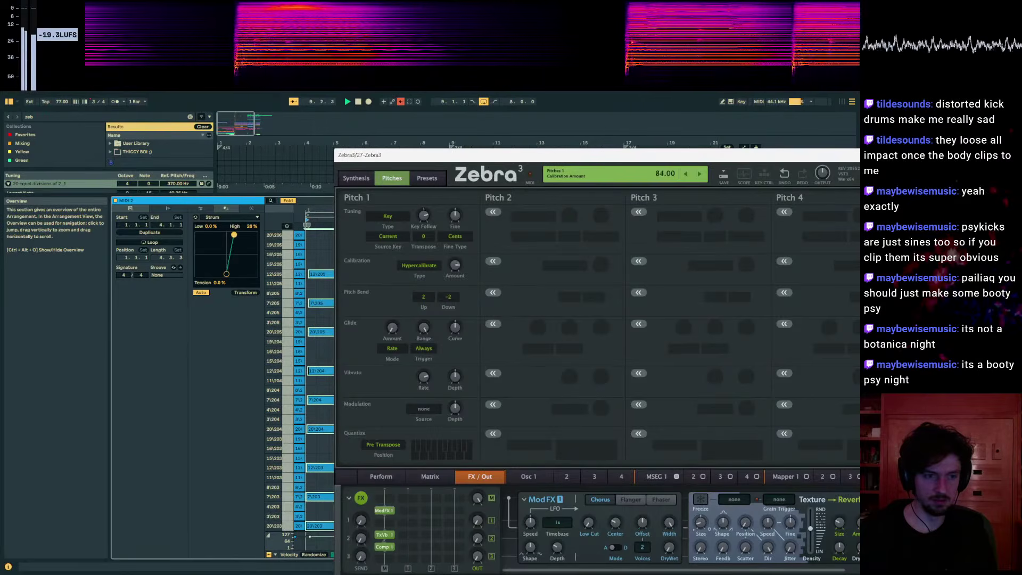
click(423, 266)
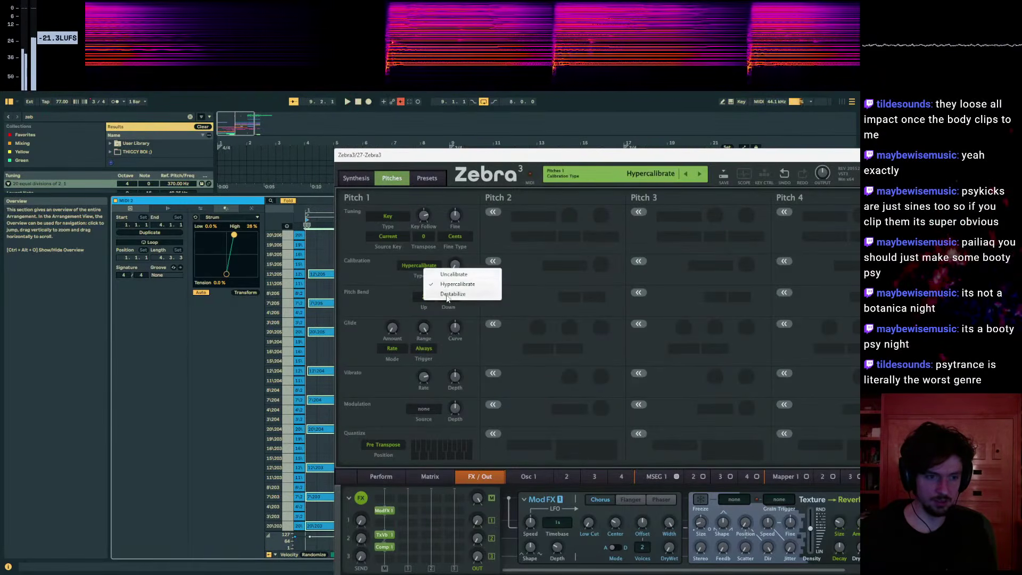
click(449, 294)
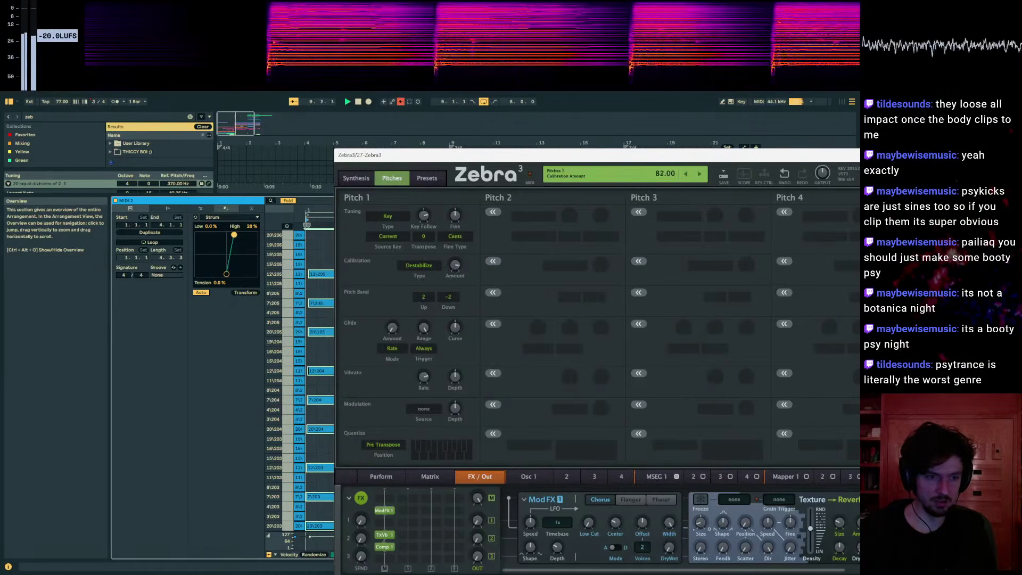
key(space)
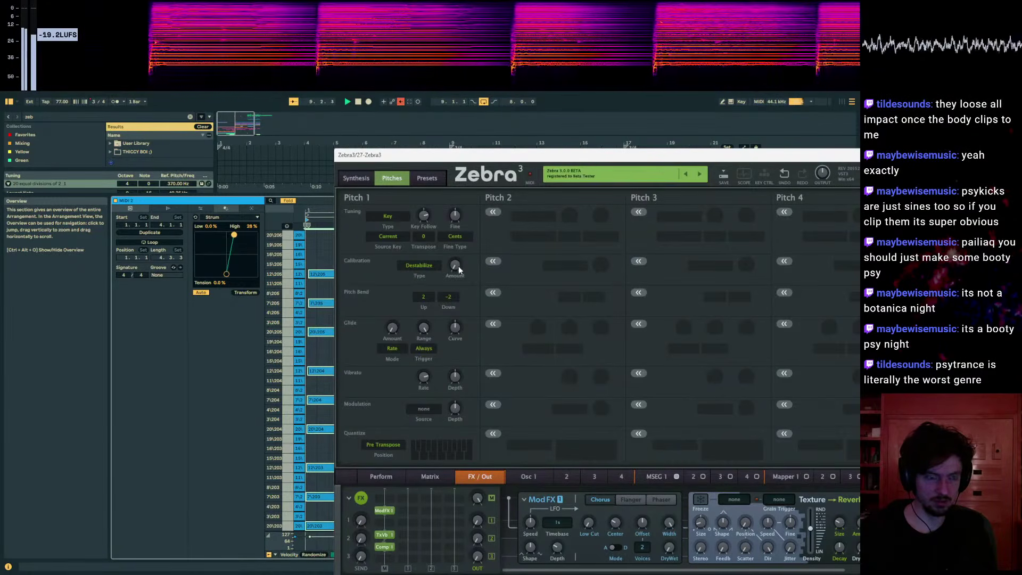
- Set Pitch 1's calibration type to Uncalibrate and check the global performance settings before returning to the effects
click(430, 266)
click(440, 272)
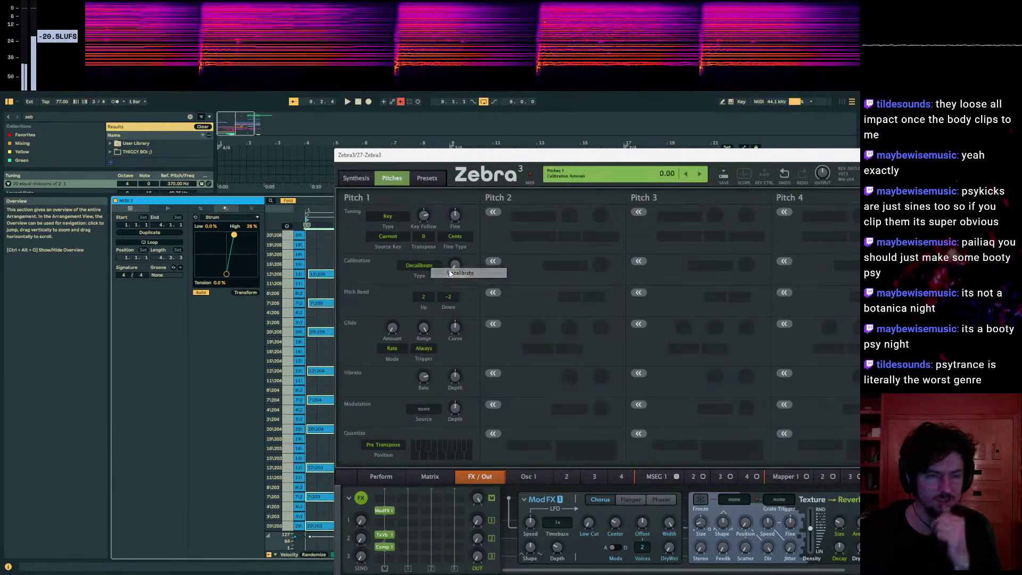
click(394, 477)
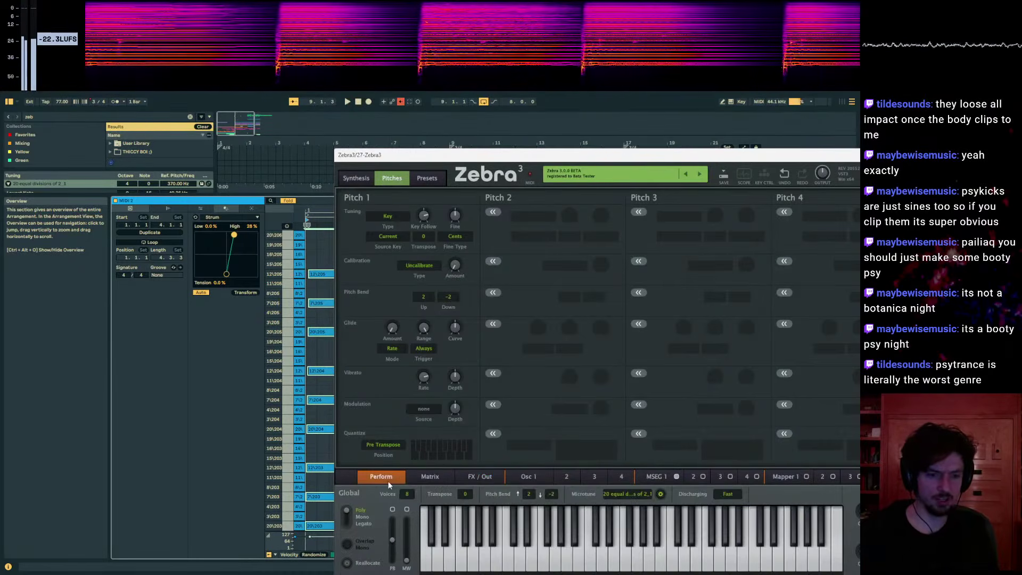
click(456, 477)
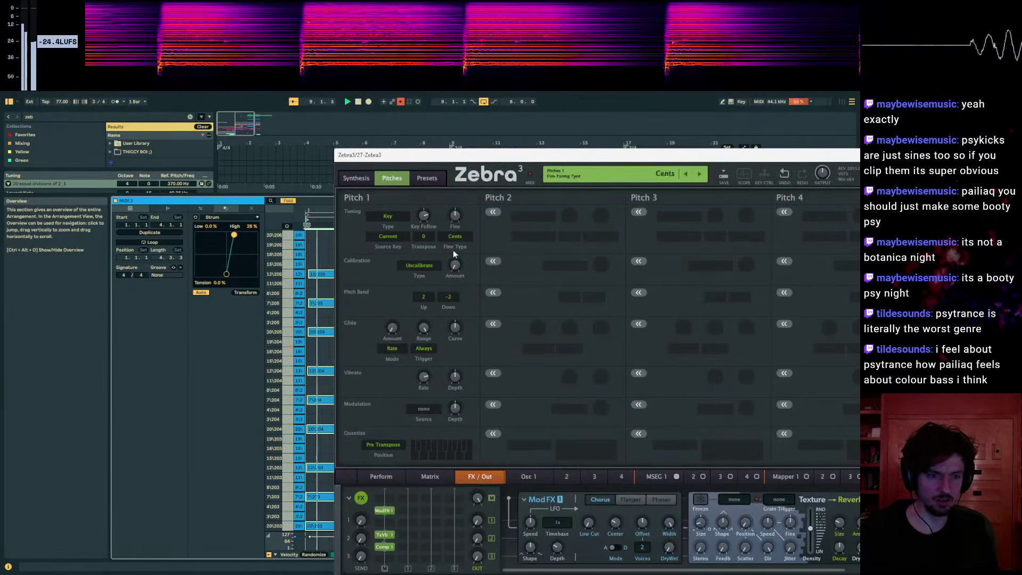
- Set Pitch 1's calibration type to Destabilize with an amount of 87 while auditioning the chord
click(420, 266)
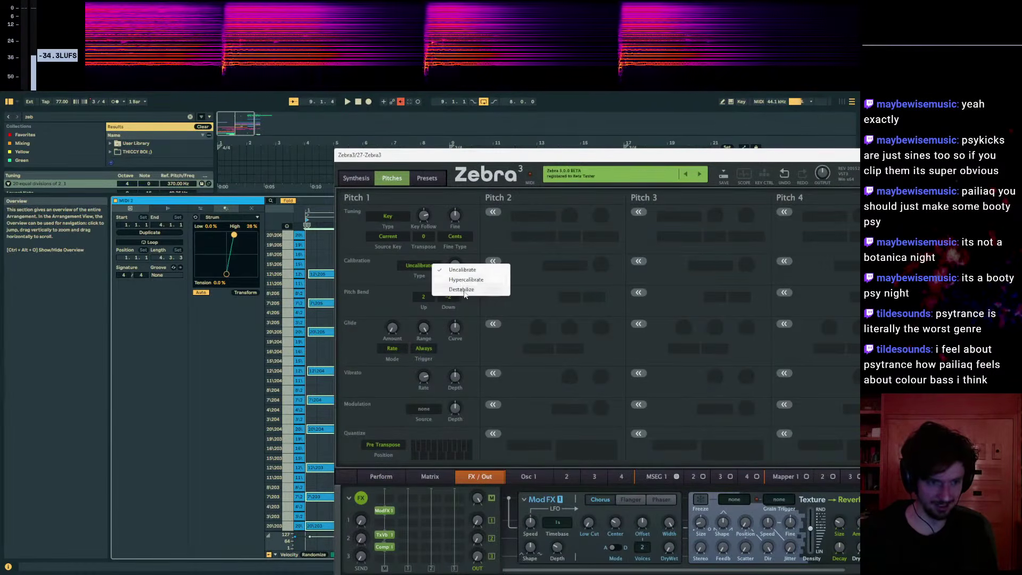
click(461, 289)
drag(455, 265, 455, 260)
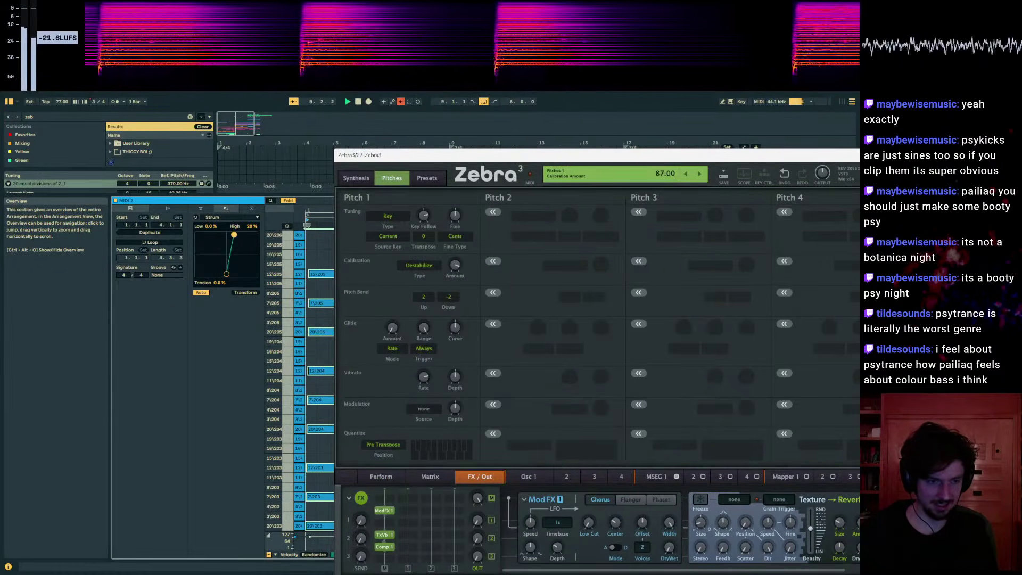
- Shorten all notes of the strummed chord in the bar 9 clip to about two sixteenths and play it back
drag(455, 159, 809, 172)
click(796, 567)
key(space)
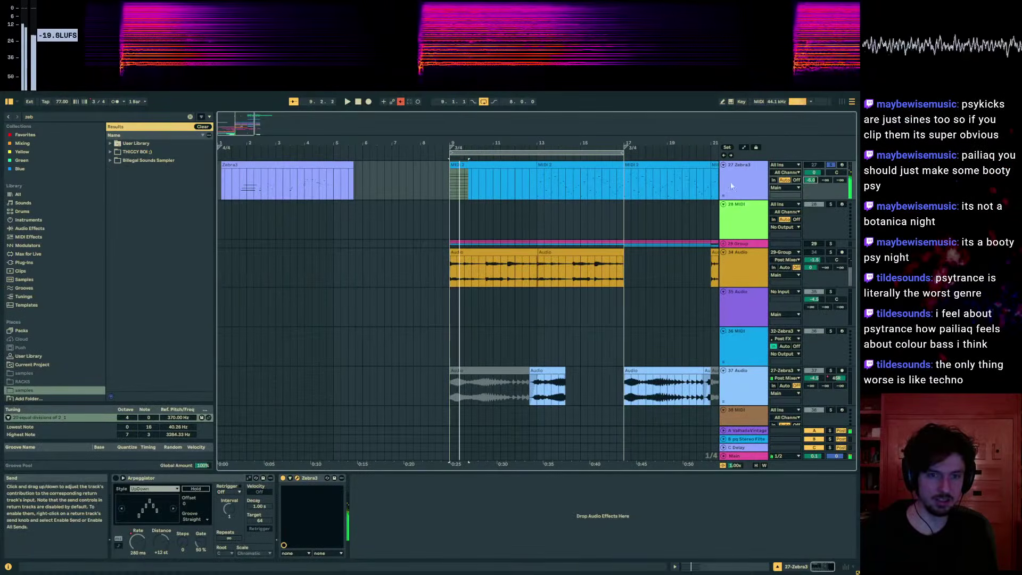
click(64, 116)
click(707, 565)
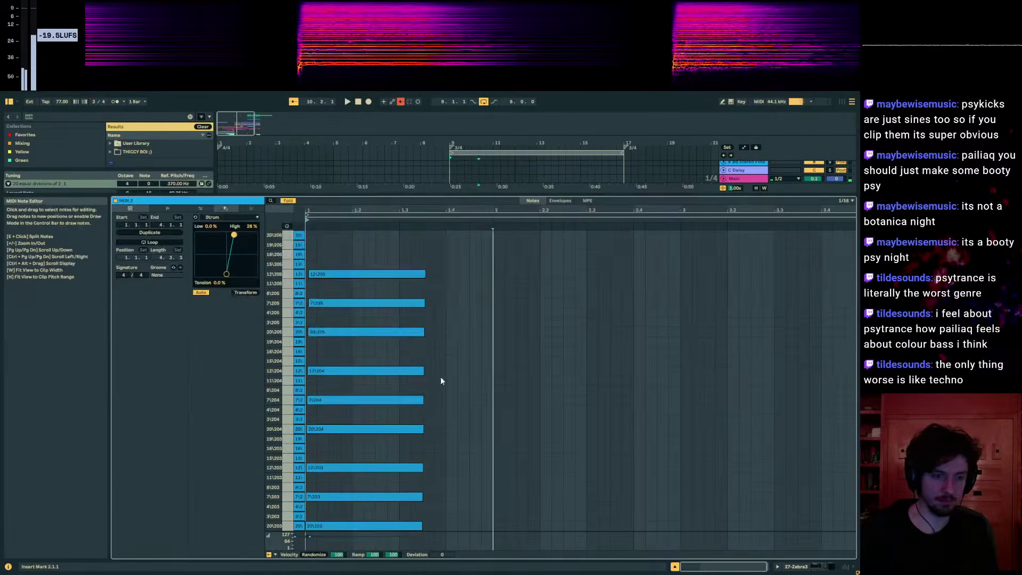
drag(476, 241, 318, 530)
drag(421, 526, 327, 526)
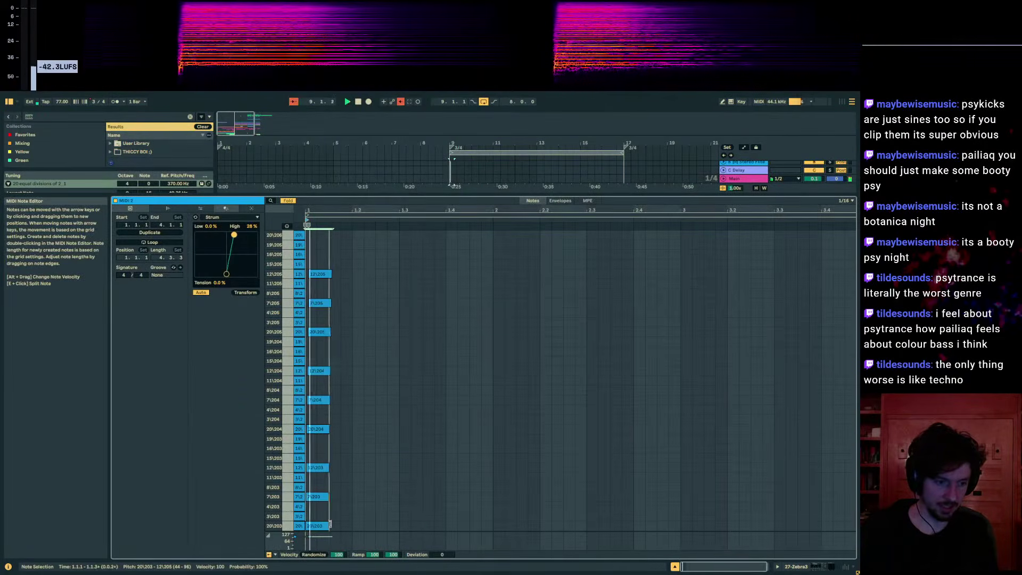
key(space)
- Add a Filter module below Comb 1 in lane 3 of Zebra3's synthesis grid
drag(857, 149, 322, 151)
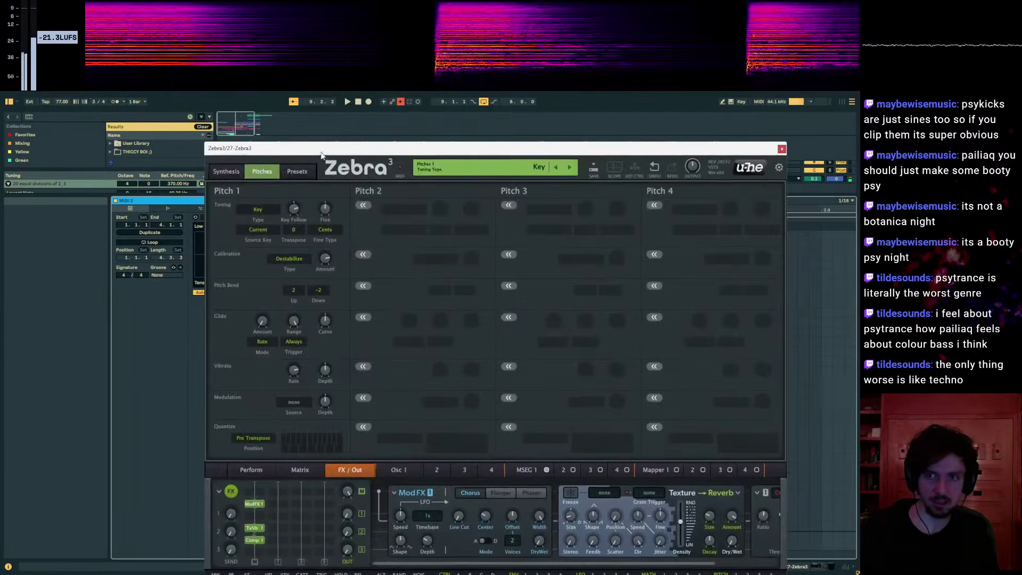
click(209, 171)
click(509, 324)
click(594, 252)
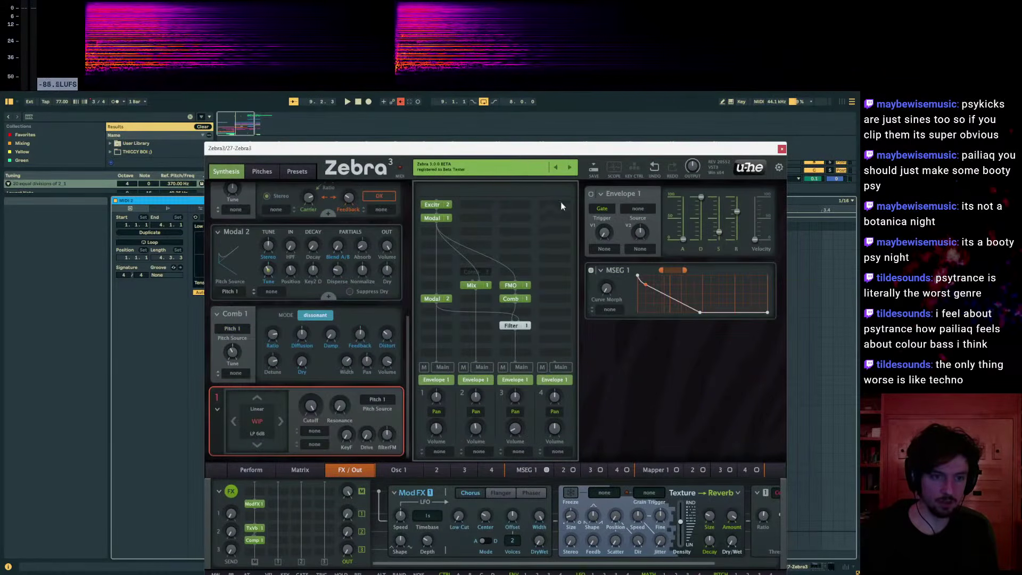
- Add Osc 1 at the top of lane 4 and route lane 4 into Filter 1's input B
right_click(570, 212)
click(582, 221)
right_click(514, 326)
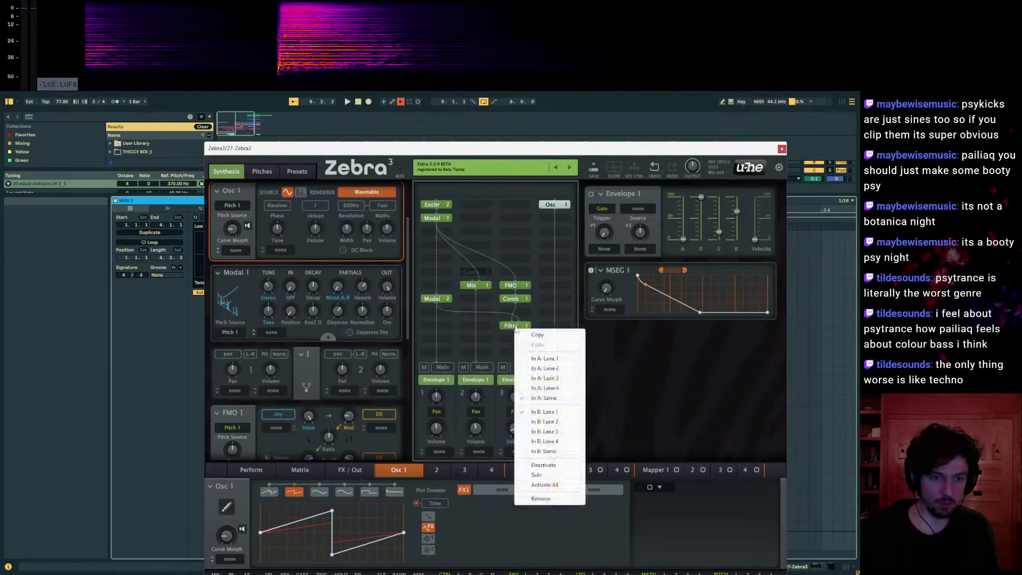
click(546, 439)
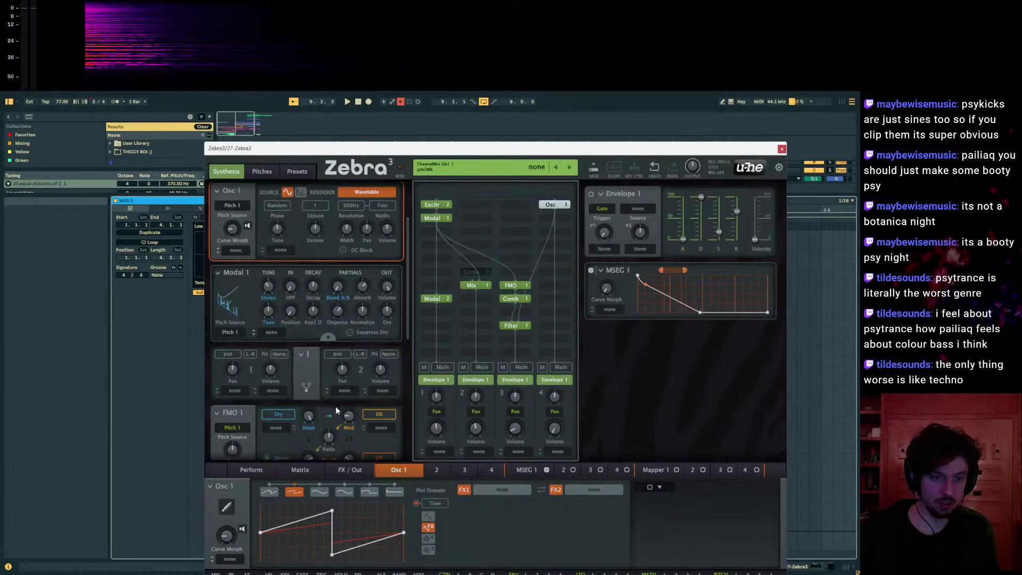
- Try Filter 1's FilterFM at about -128 and above with a lowered cutoff while auditioning the chord
scroll(373, 392, down, 5)
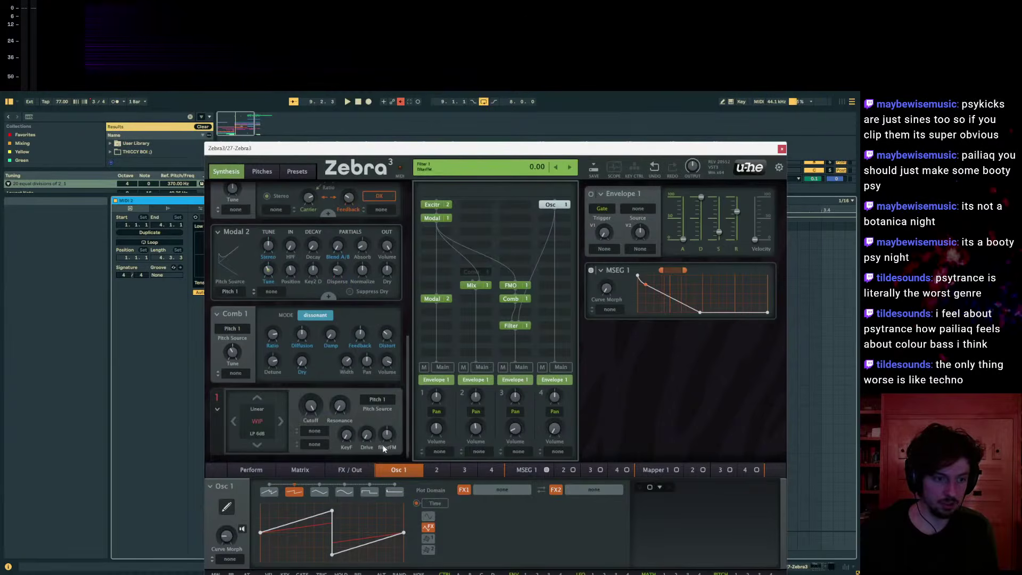
key(space)
drag(386, 434, 386, 468)
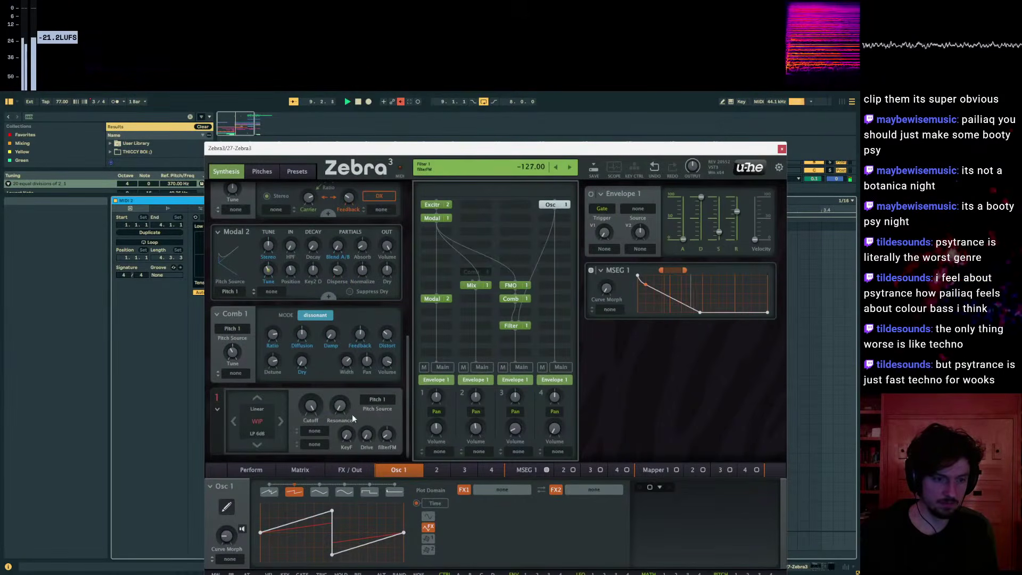
drag(311, 406, 310, 414)
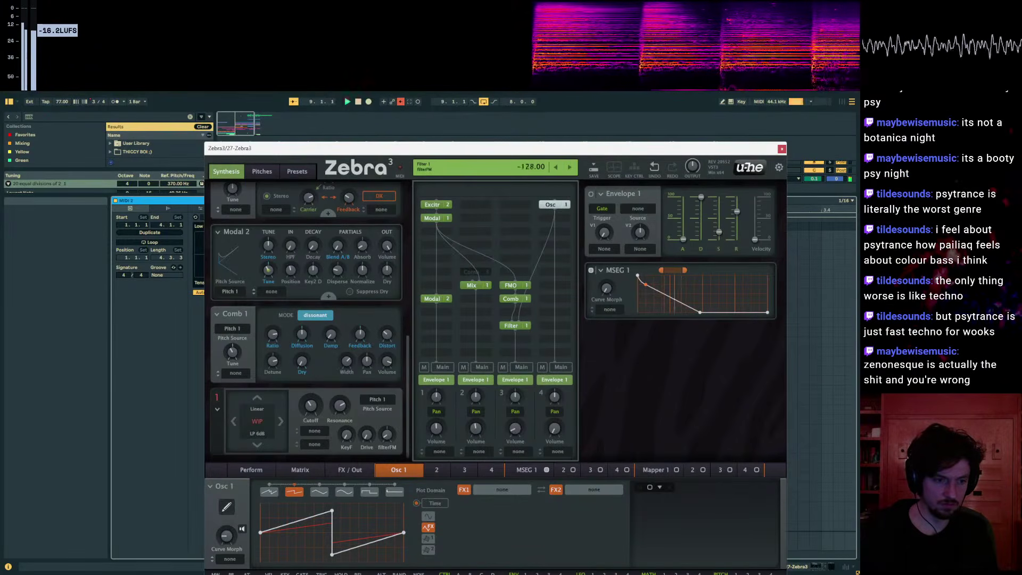
drag(387, 434, 386, 386)
key(space)
- Compare further FilterFM amounts on Filter 1, down to about -129, while replaying the chord
key(space)
key(space)
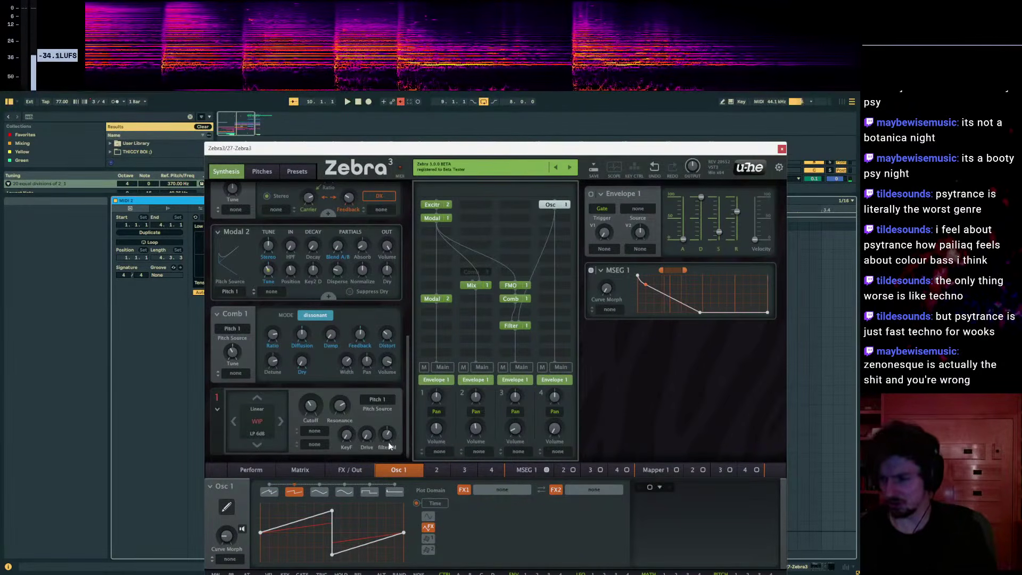
key(space)
drag(388, 443, 389, 457)
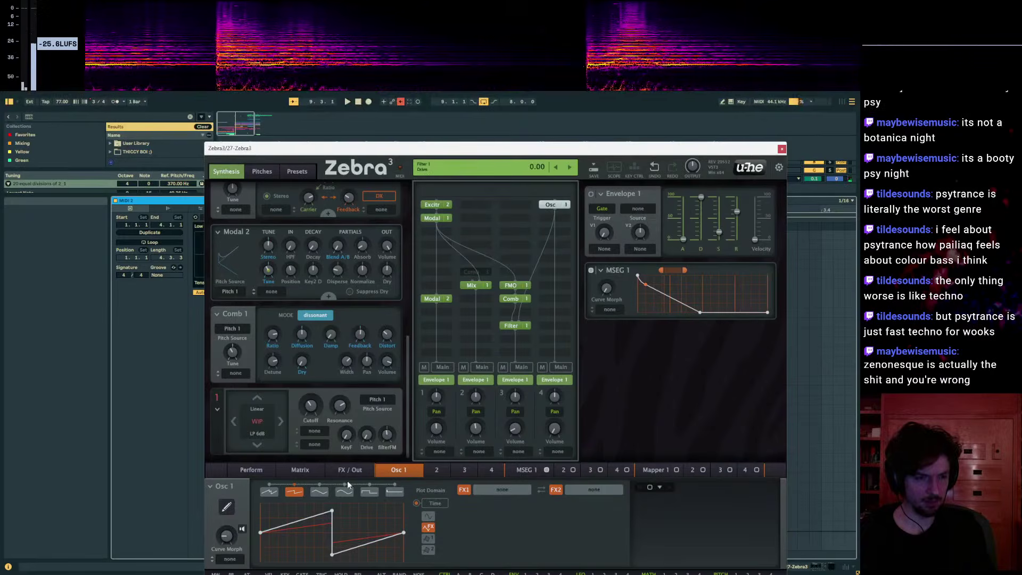
drag(395, 440, 395, 471)
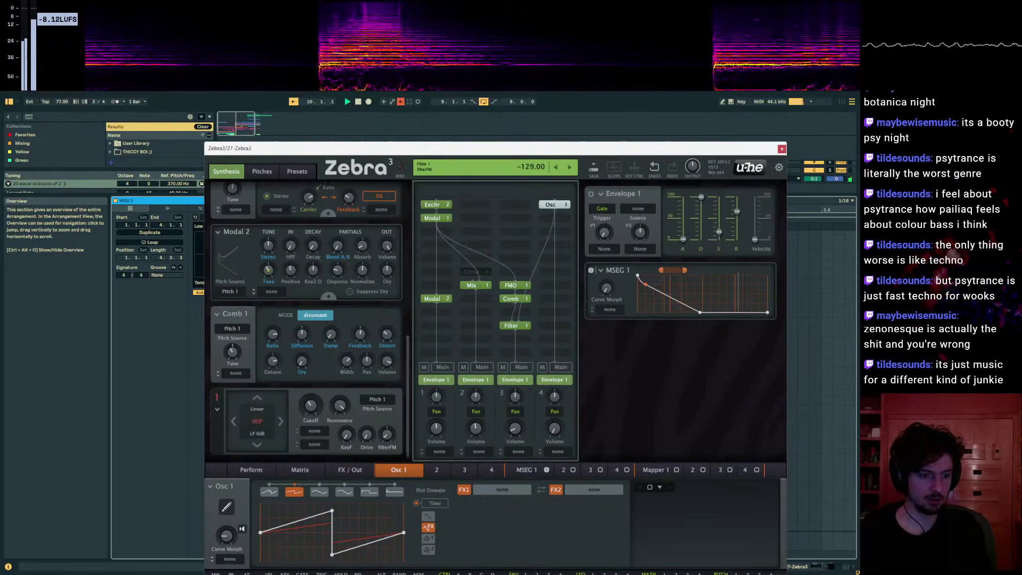
key(space)
- Raise Filter 1's cutoff and try FilterFM at 65 before bringing it to -31
drag(311, 407, 311, 389)
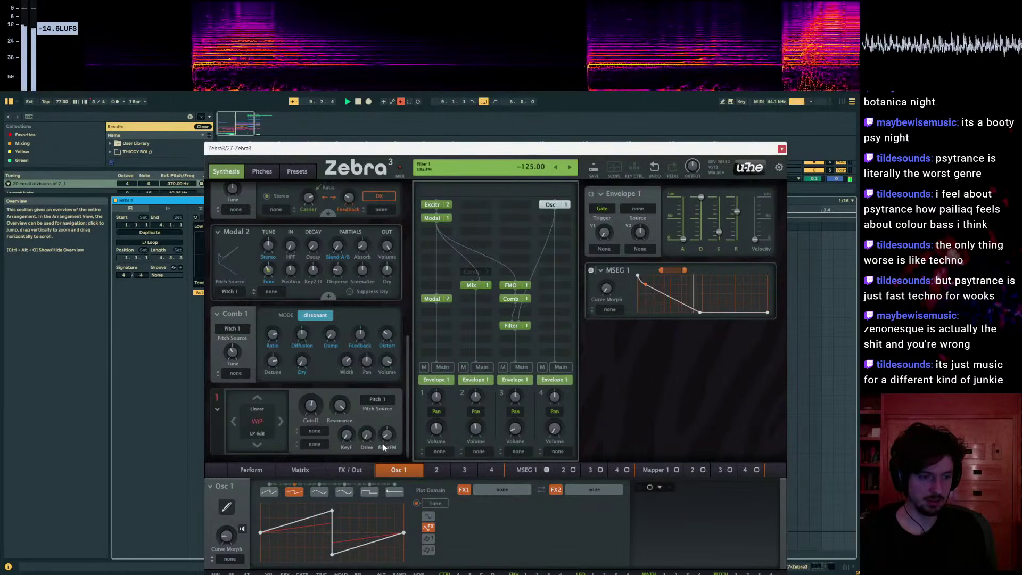
drag(387, 437, 387, 420)
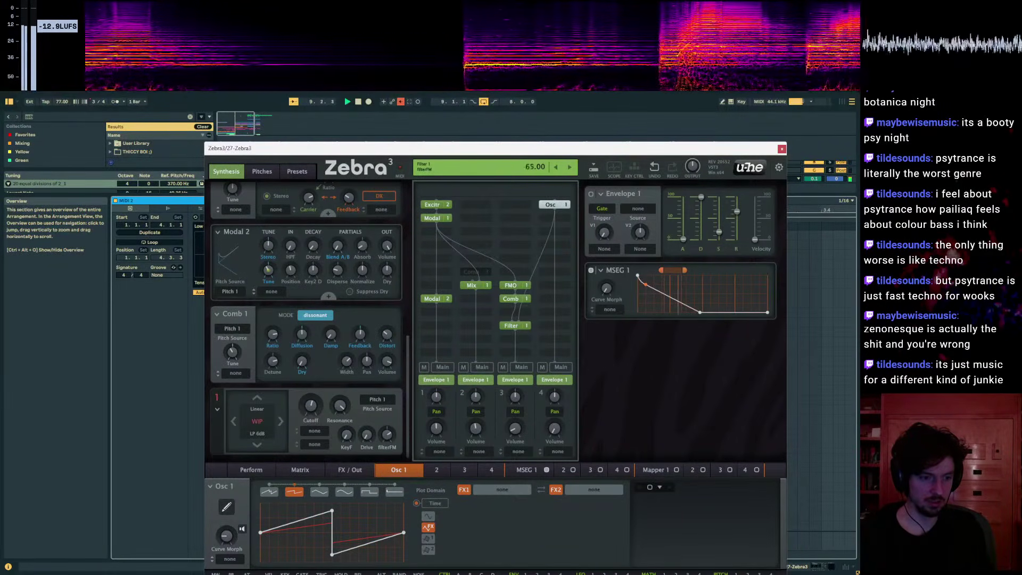
drag(387, 435, 387, 462)
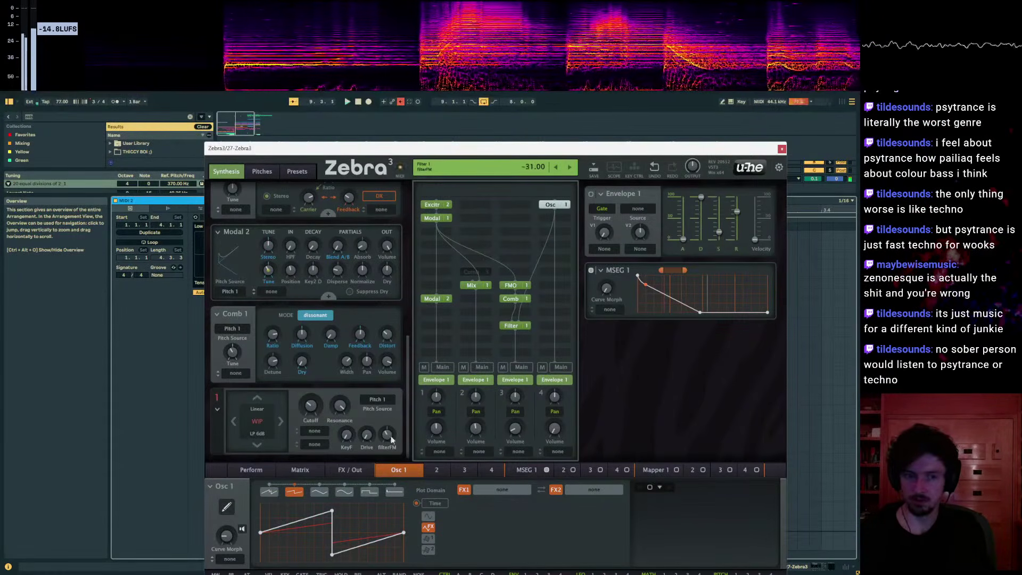
- Assign LFO 1 as modulation of Filter 1's FilterFM and readjust the filter cutoff
drag(517, 149, 505, 111)
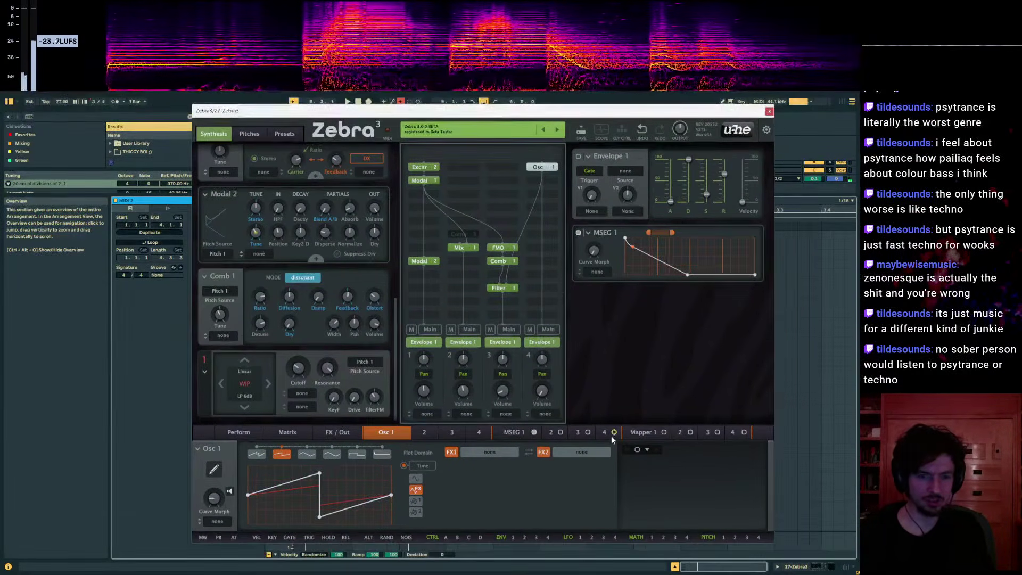
drag(580, 539, 374, 396)
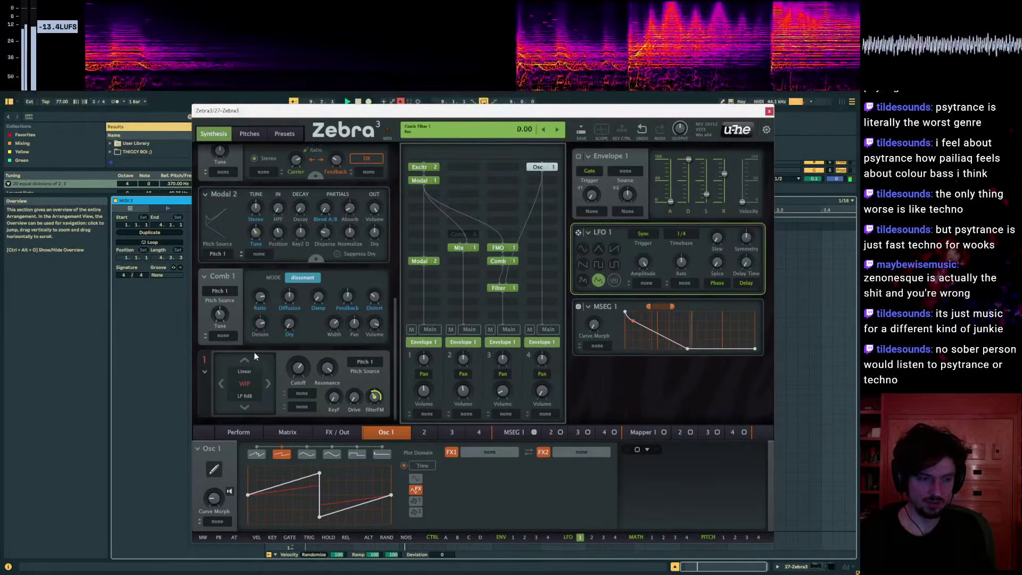
mouse_move(298, 367)
mouse_down()
mouse_move(298, 359)
mouse_move(292, 372)
mouse_up()
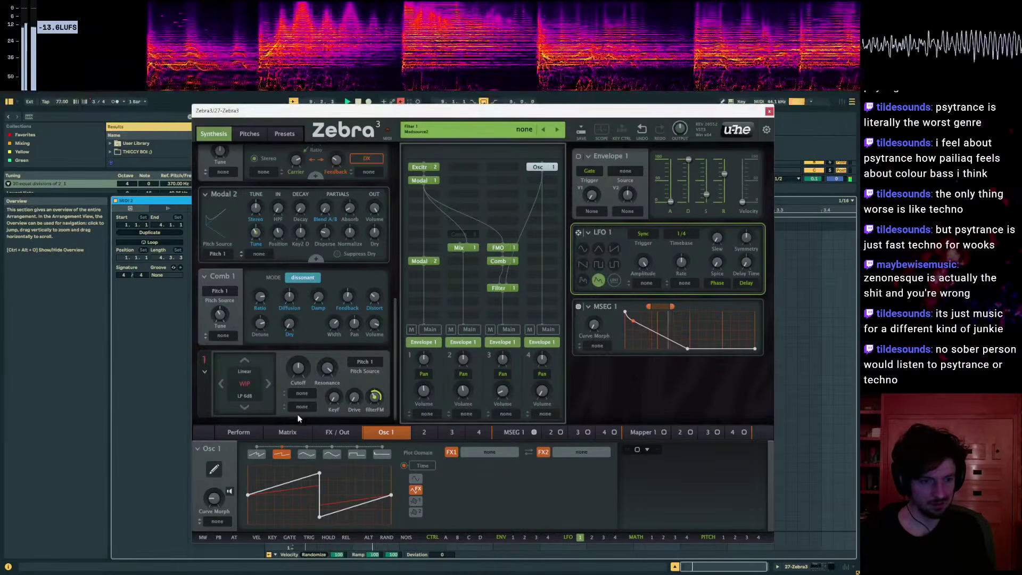
- Adjust Osc 1's tune, trying 48, to change the filter FM sound, and return to the Filter 1 controls
click(335, 432)
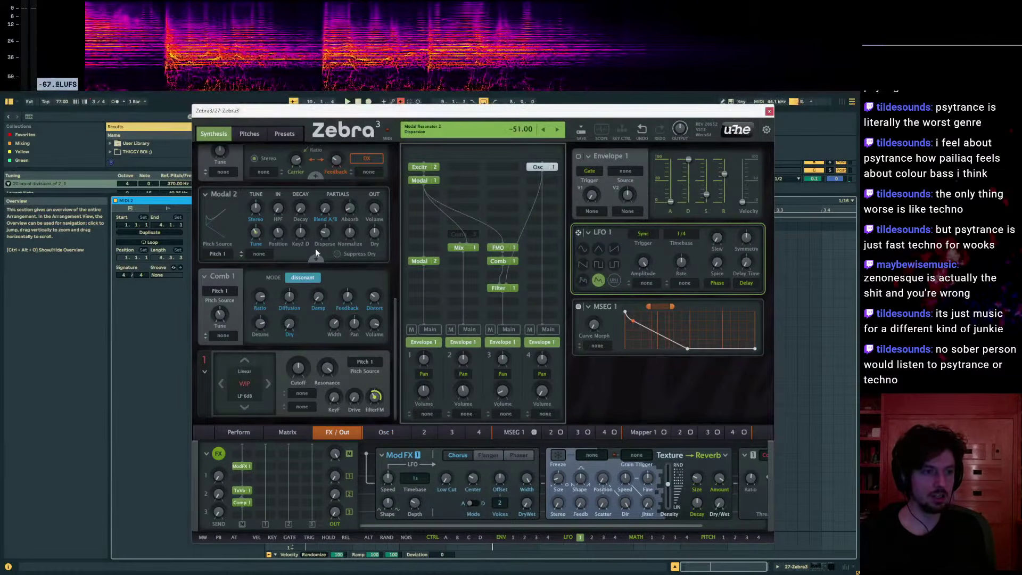
scroll(315, 248, up, 4)
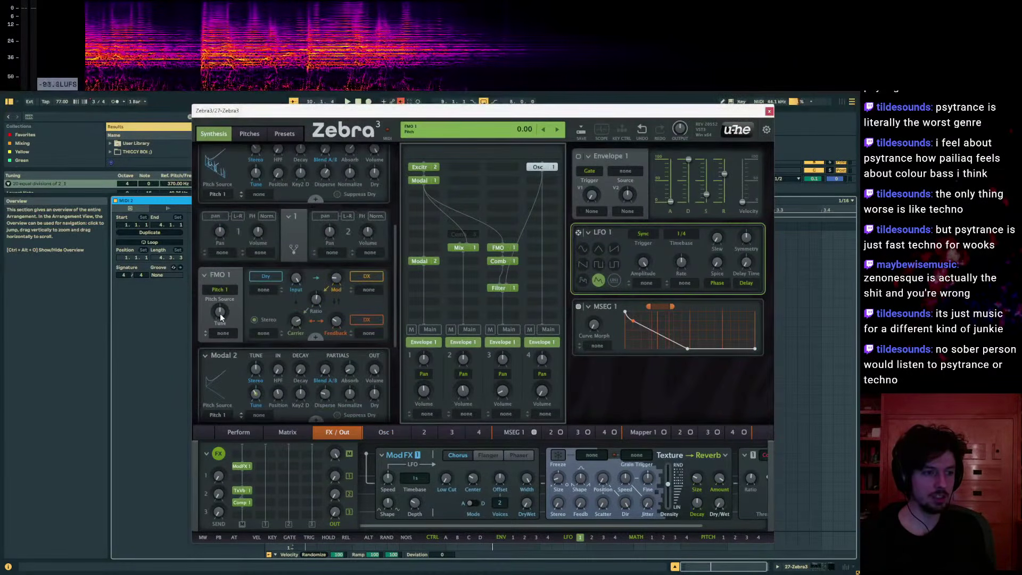
scroll(279, 252, up, 4)
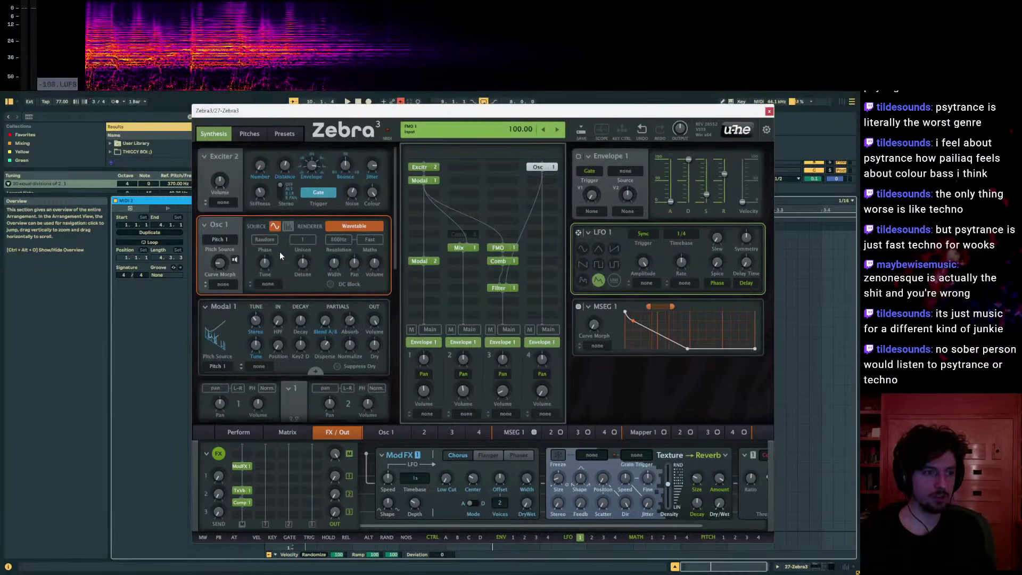
right_click(543, 167)
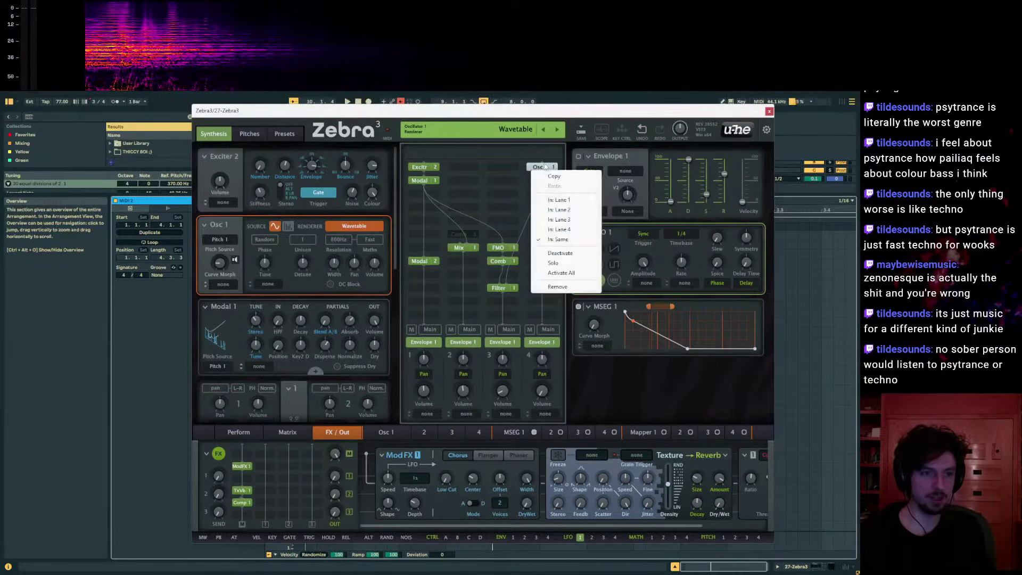
click(542, 167)
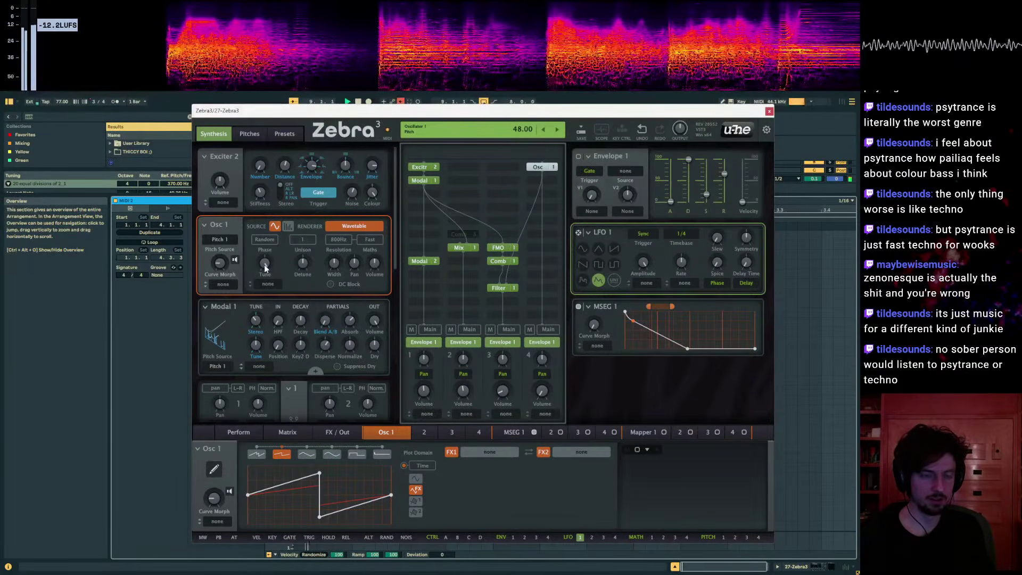
drag(265, 268, 265, 265)
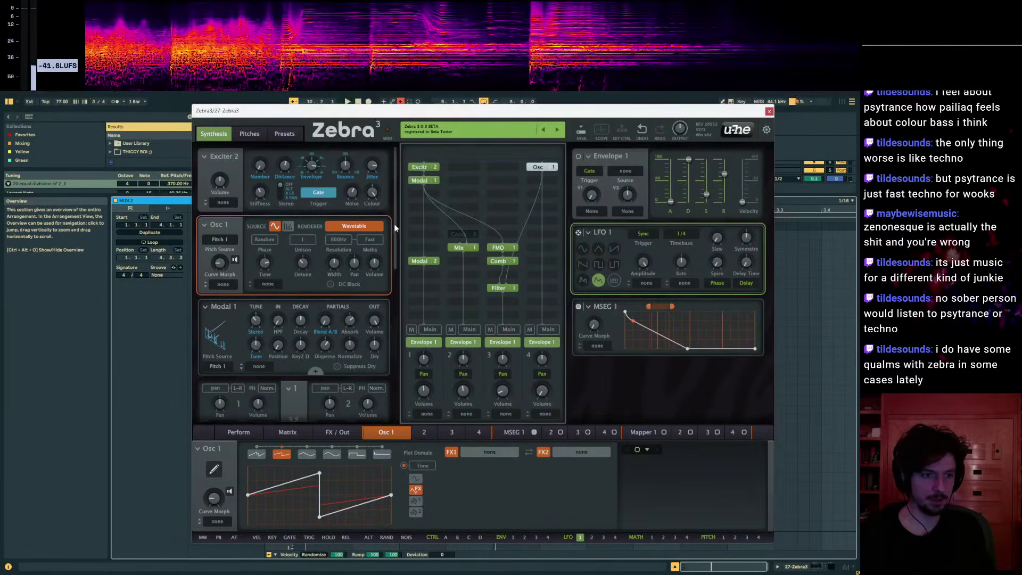
drag(394, 223, 399, 472)
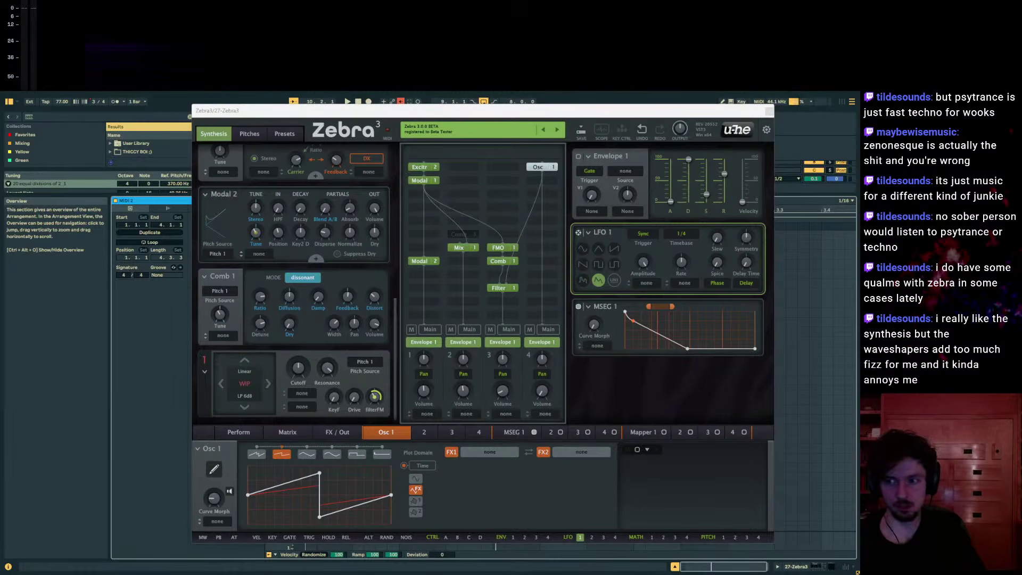
- Switch to the browser and listen to several sections of the HELLQUIST Zenon Records set on SoundCloud, pausing it at the end
drag(298, 574, 401, 146)
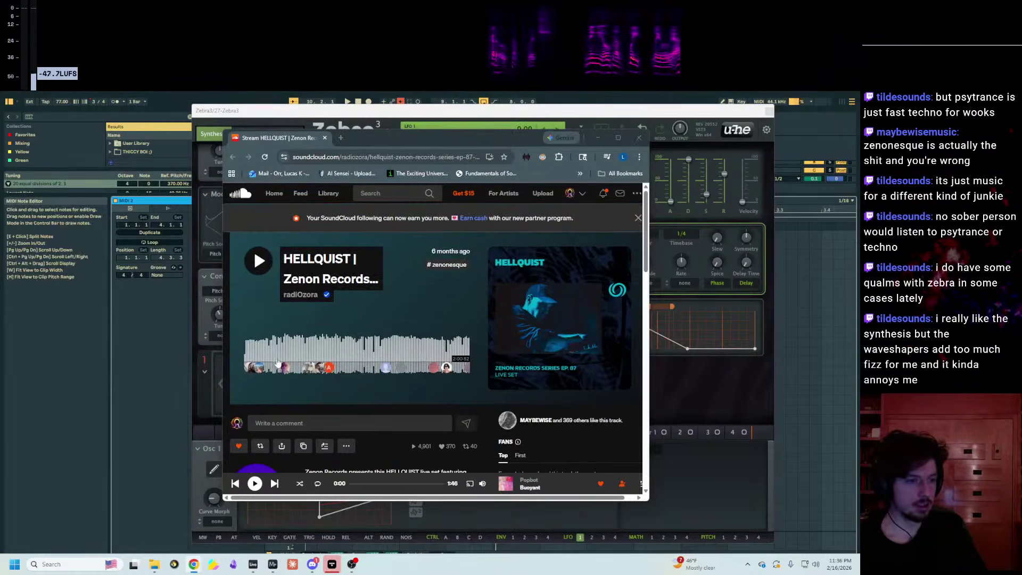
click(258, 261)
click(270, 348)
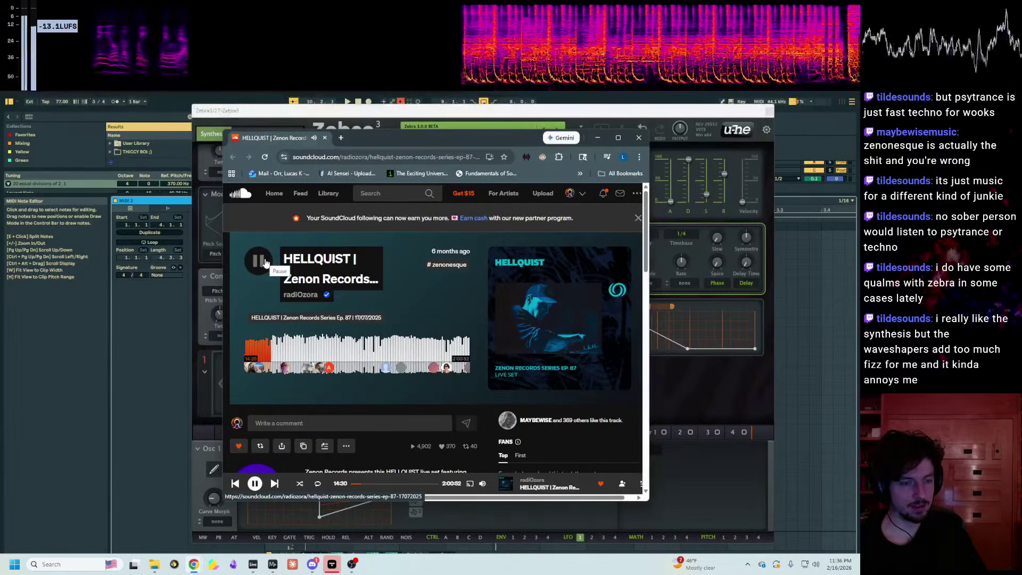
click(295, 354)
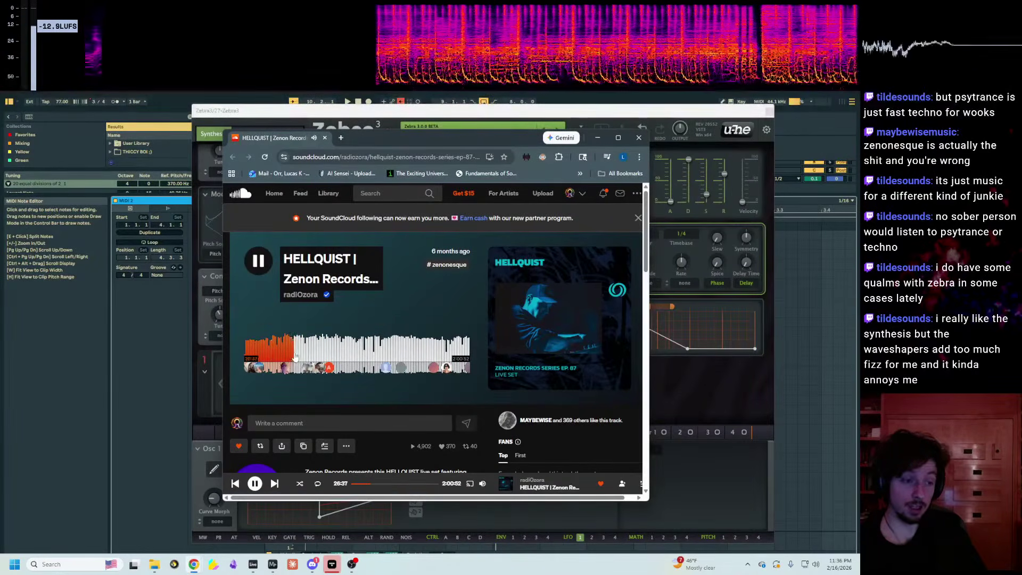
click(339, 364)
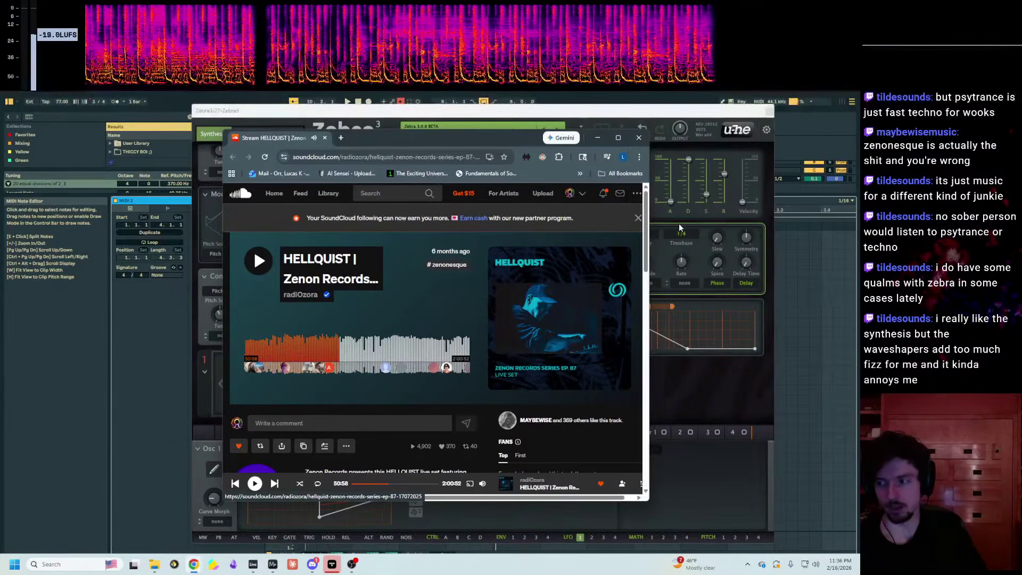
click(254, 254)
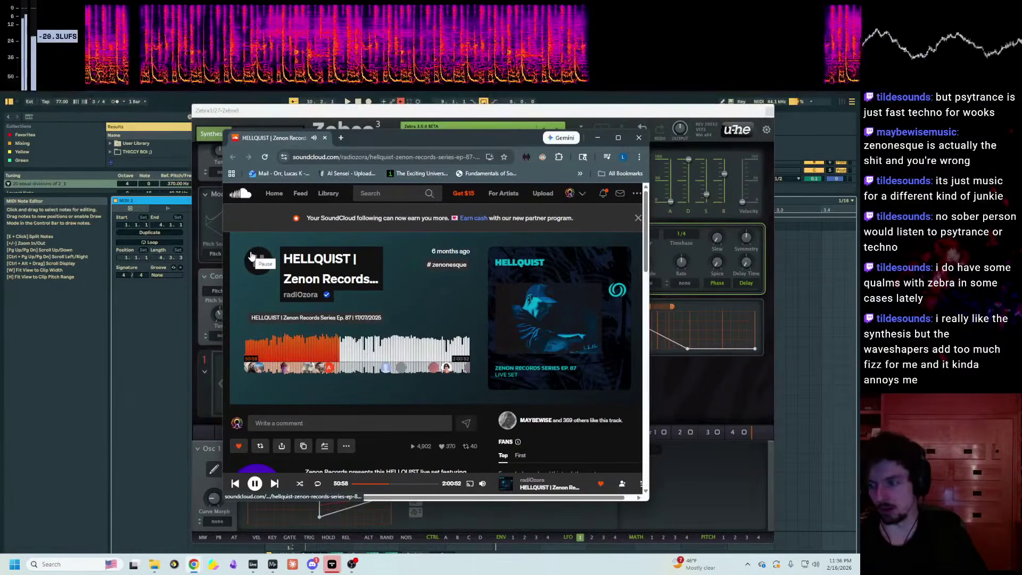
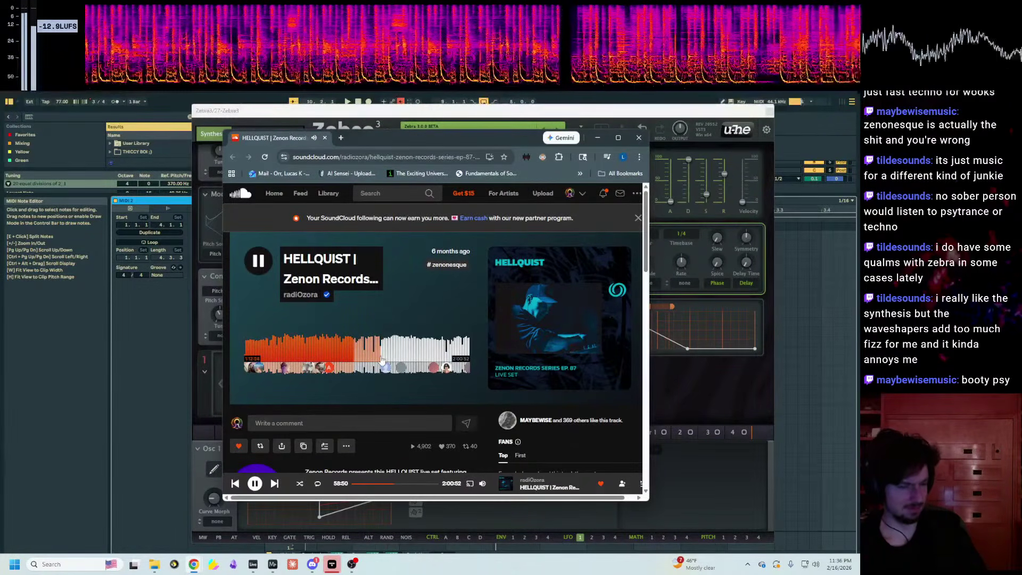
click(257, 261)
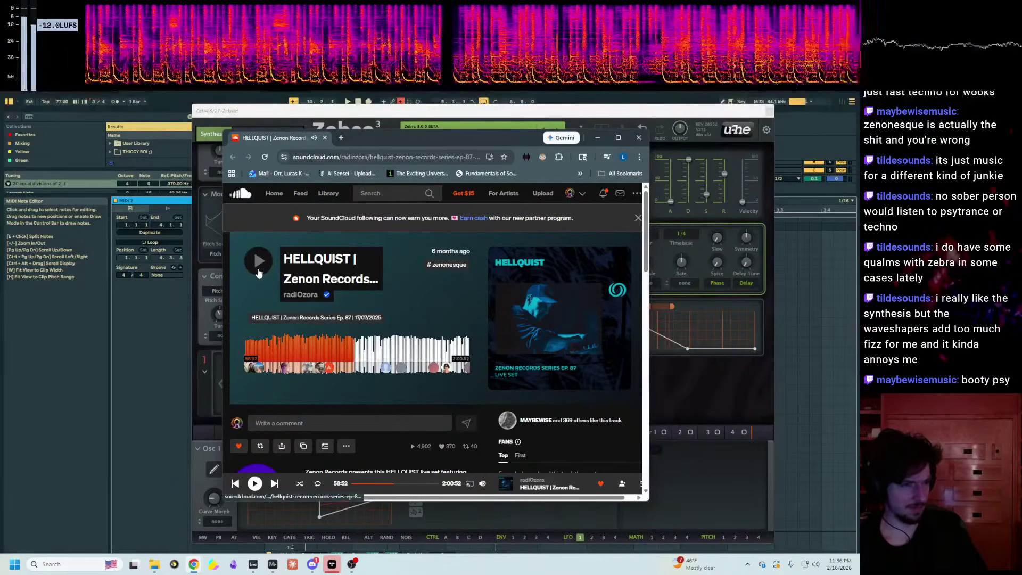
- Listen to more sections of the HELLQUIST set, including around 1:19 and 1:28, and move the browser out of the way
click(258, 261)
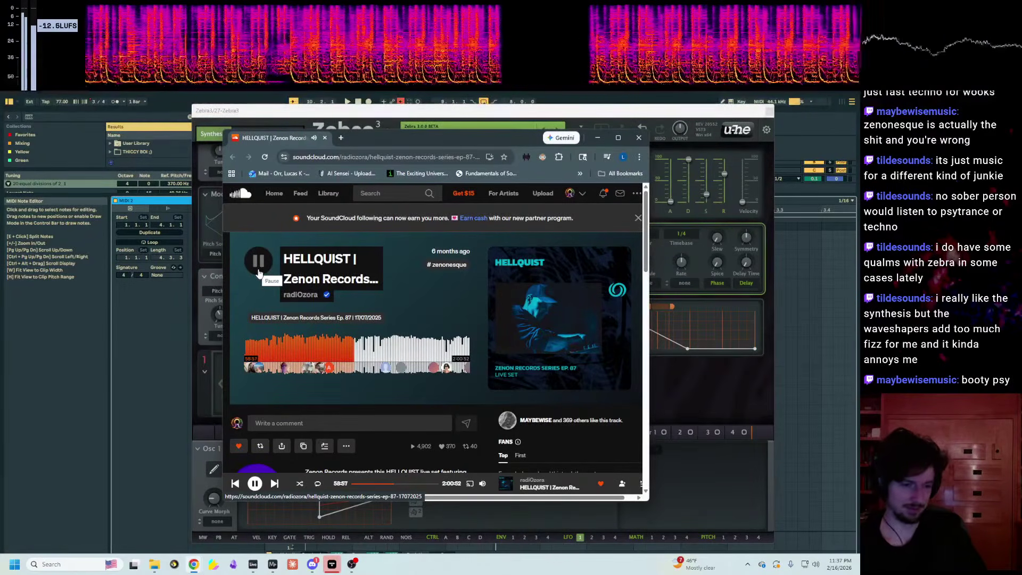
click(258, 271)
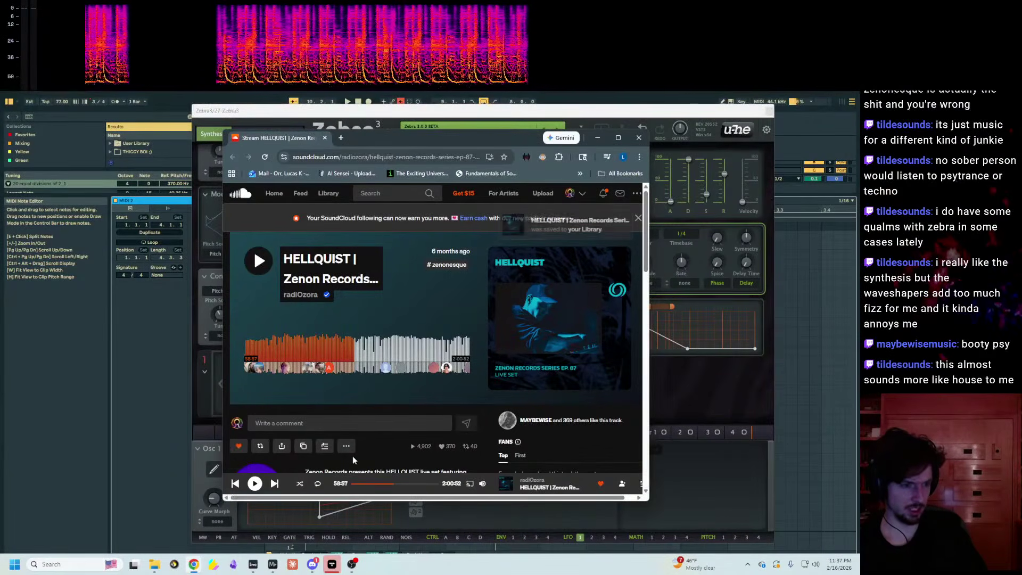
click(393, 346)
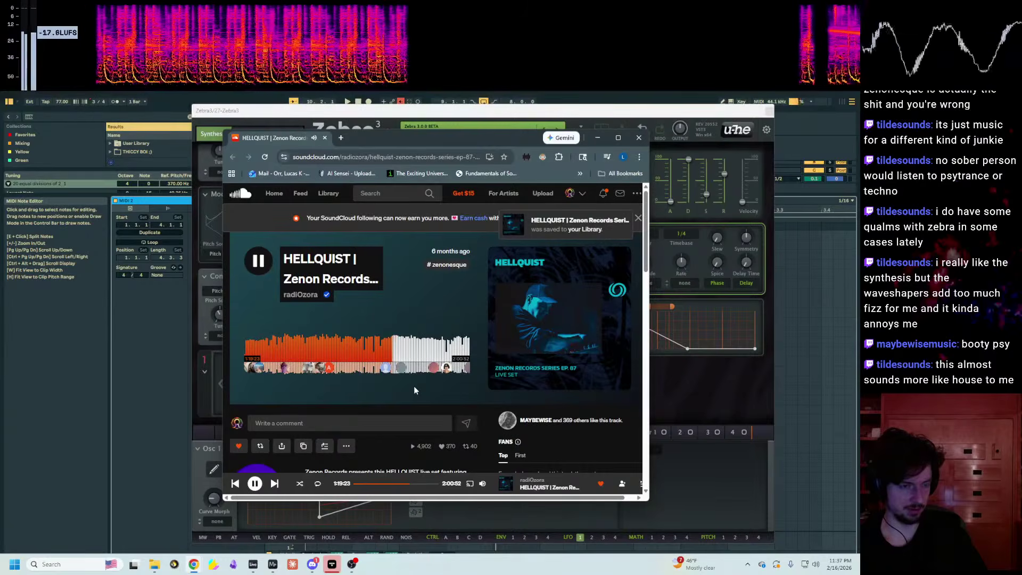
click(410, 346)
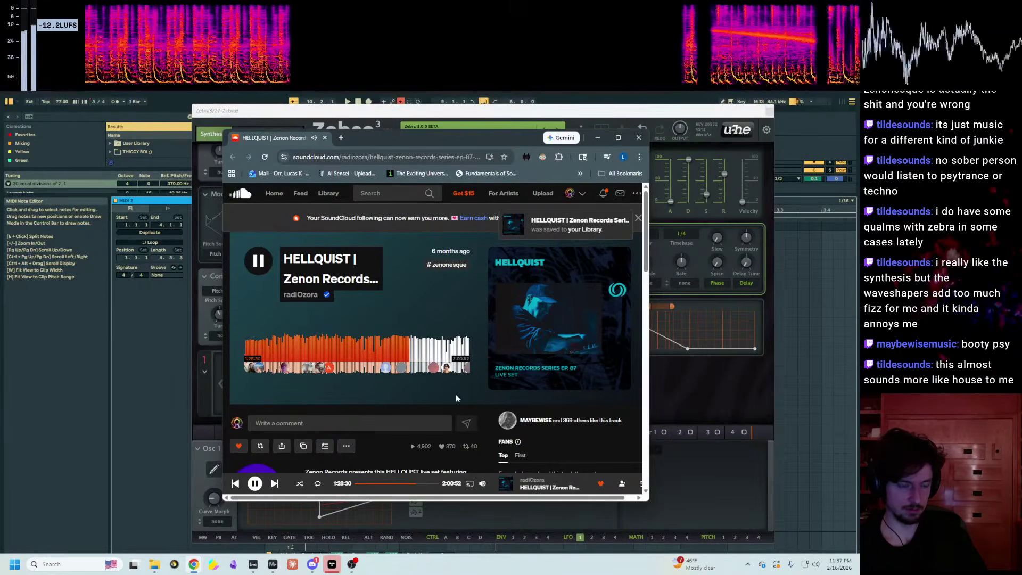
click(258, 260)
click(253, 271)
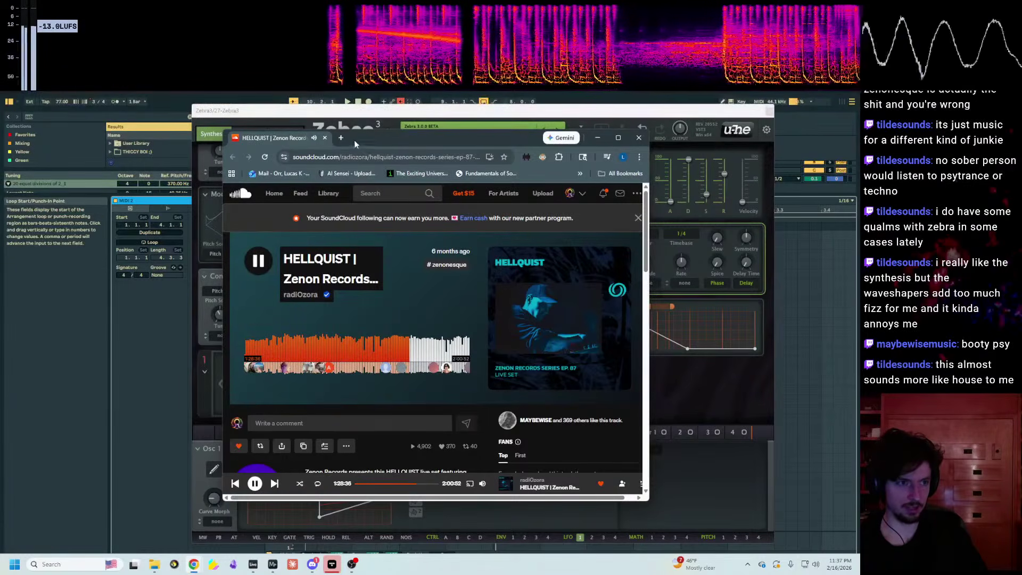
click(258, 262)
drag(372, 139, 1021, 173)
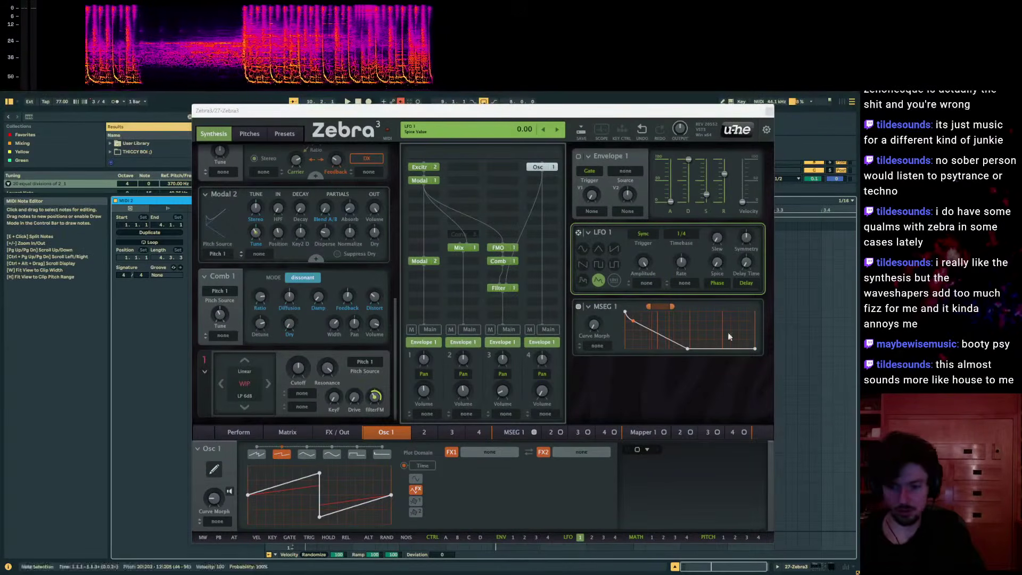
- Play the chord loop while checking Osc 1 and the pitch settings, and bring Filter 1's FilterFM to about -3
drag(526, 116, 470, 130)
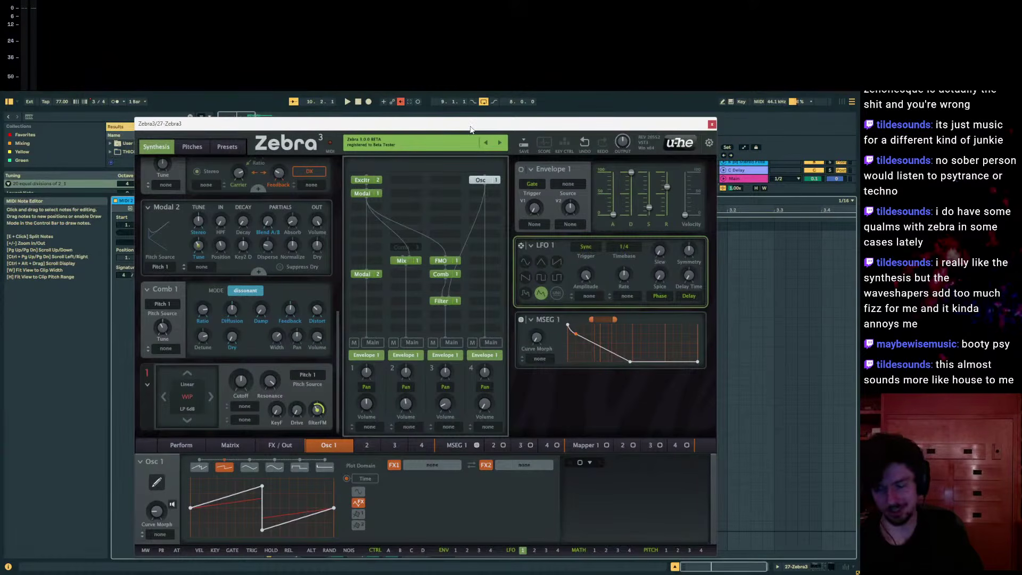
drag(470, 129, 531, 123)
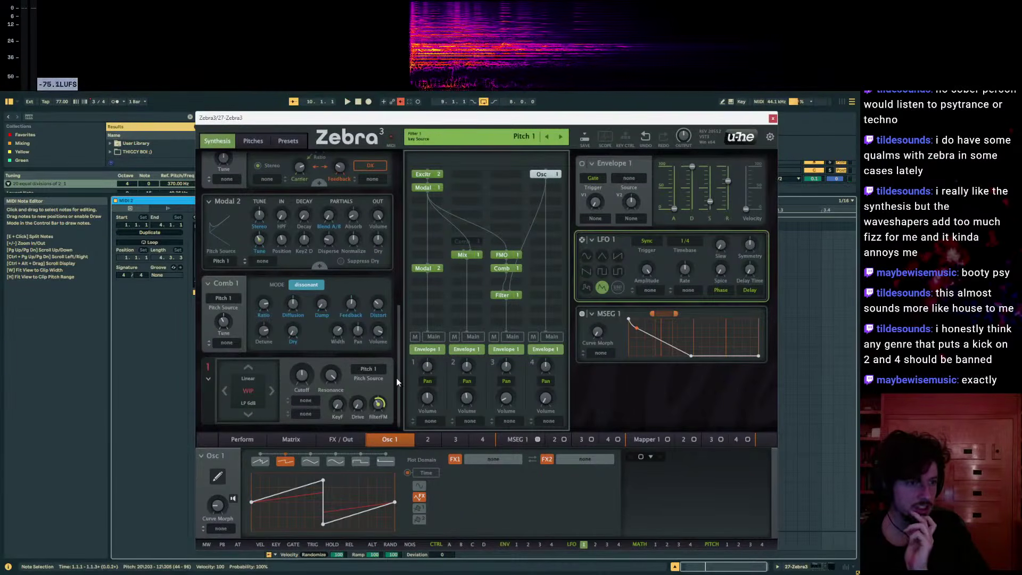
drag(399, 337, 417, 145)
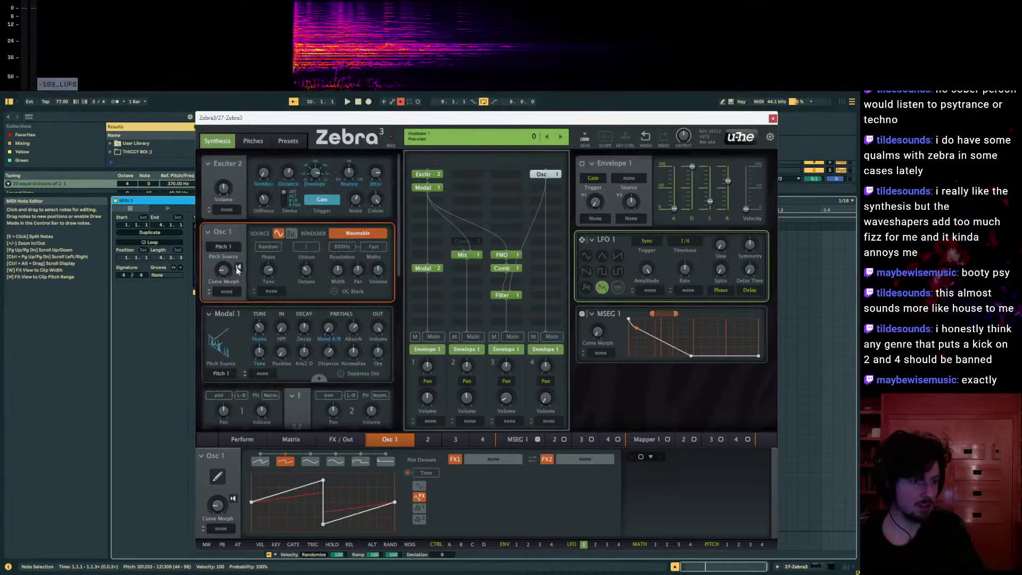
key(space)
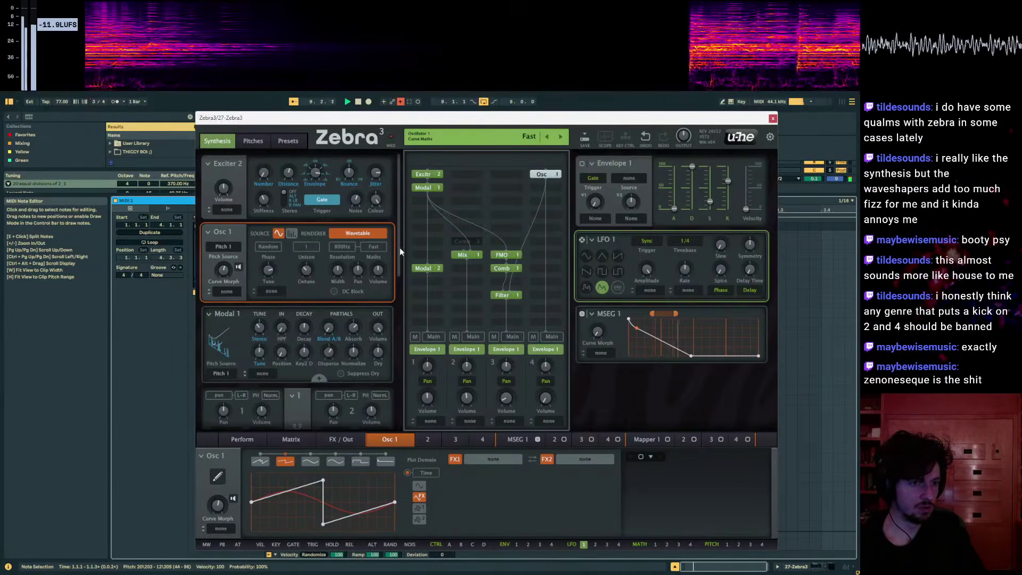
drag(399, 250, 399, 402)
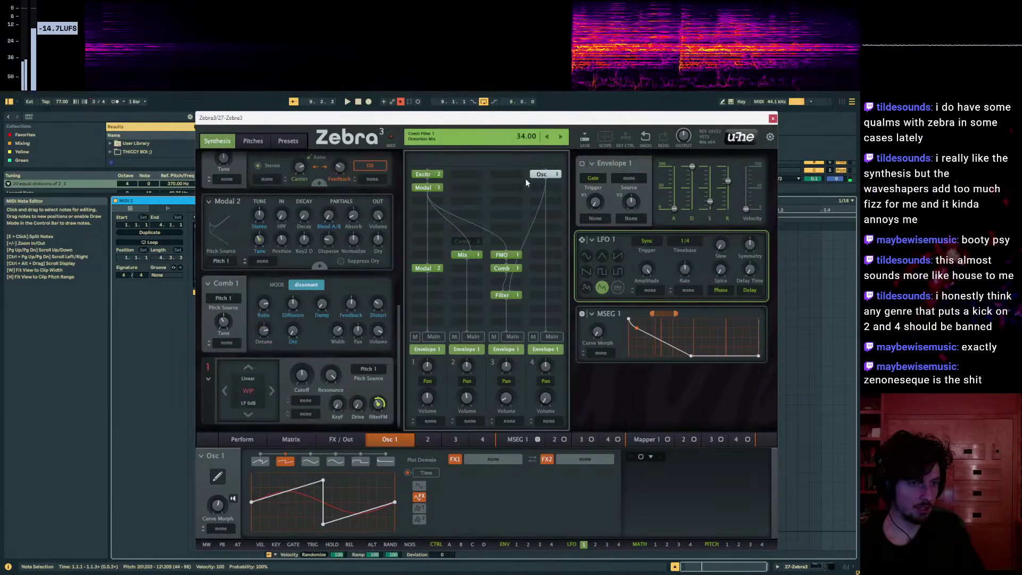
click(544, 176)
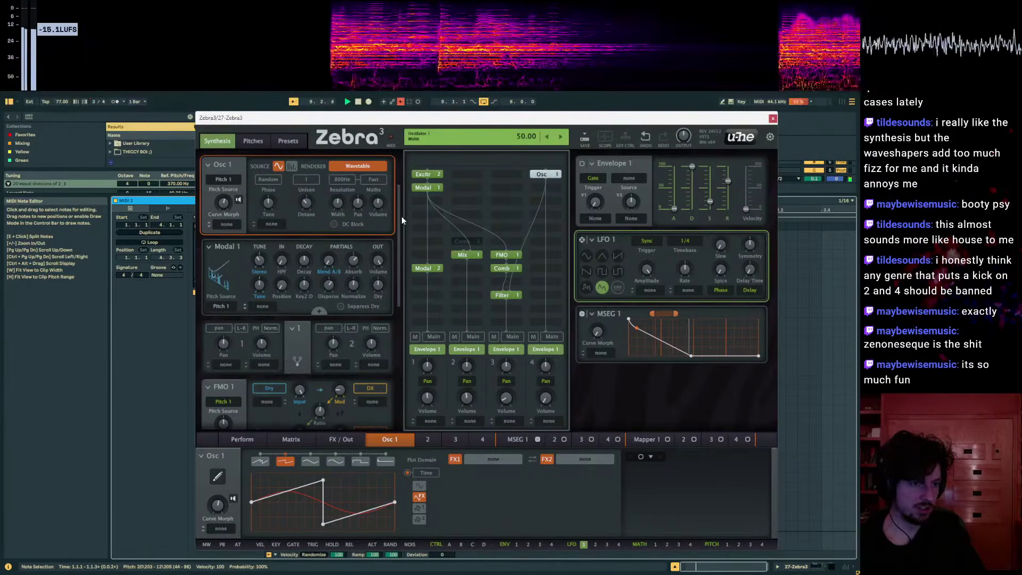
drag(398, 218, 398, 451)
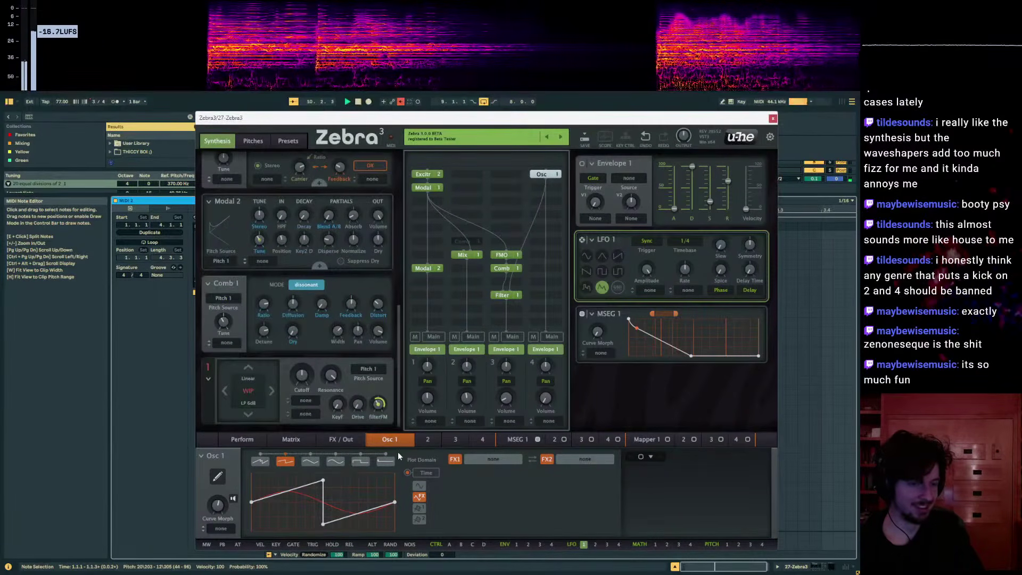
drag(377, 404, 378, 425)
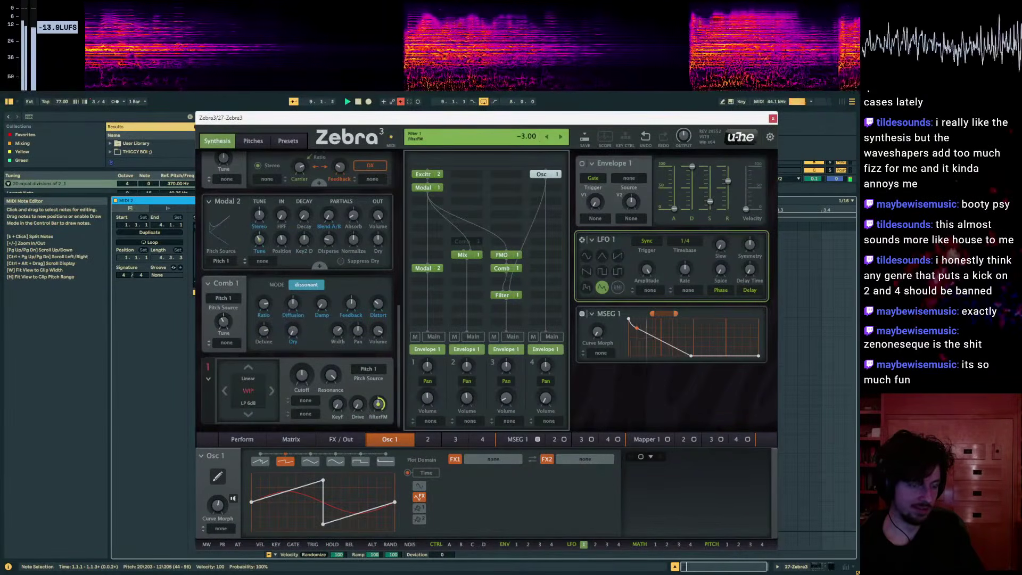
click(253, 142)
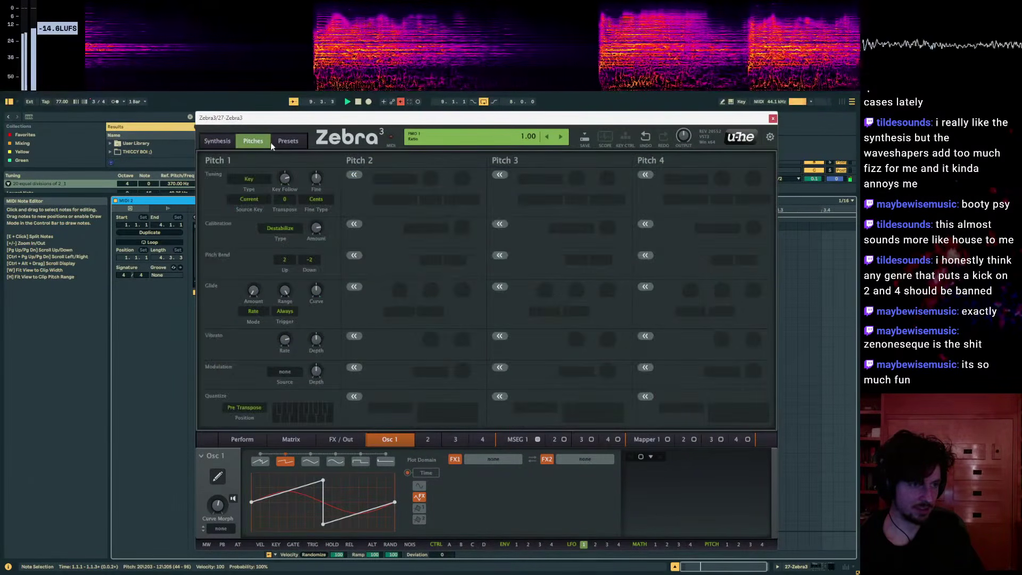
click(217, 141)
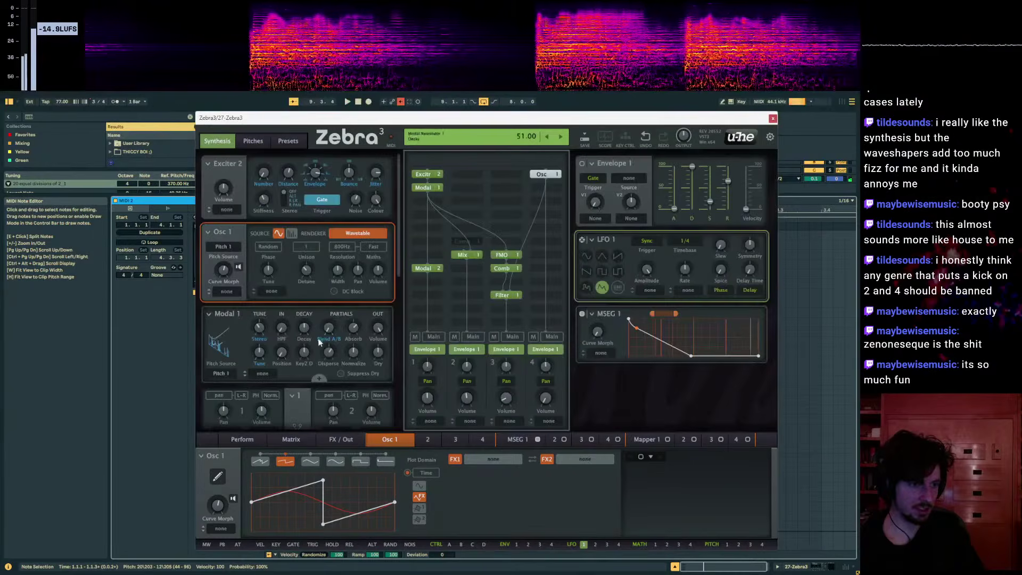
- Add Filter 2 directly below Filter 1 in the third lane and set its type to Allpass 12 Pole
click(505, 307)
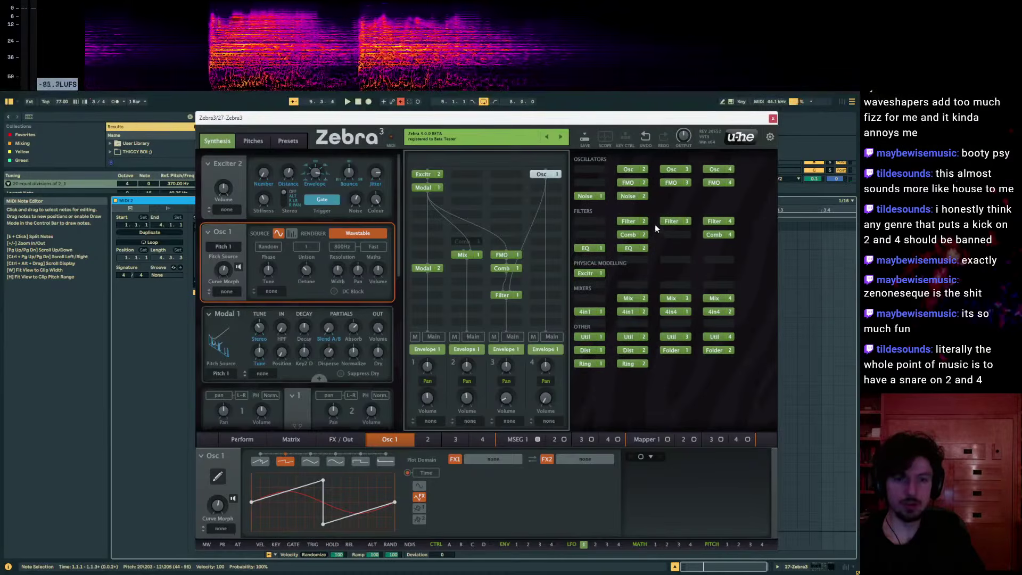
click(633, 221)
click(247, 392)
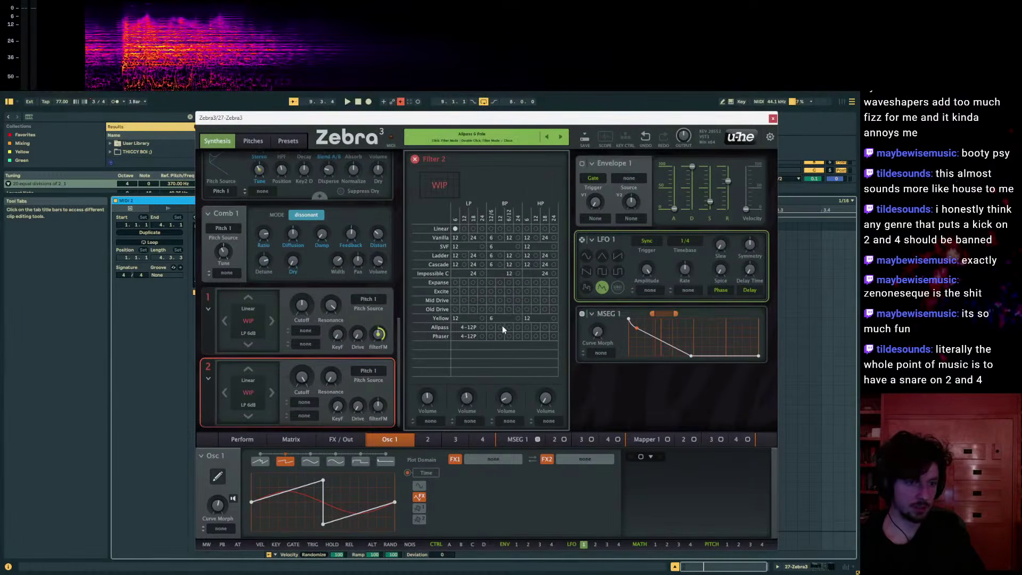
- Sweep Filter 2's cutoff during playback, trying 79 and 48 before bringing it to 60
drag(300, 379, 300, 404)
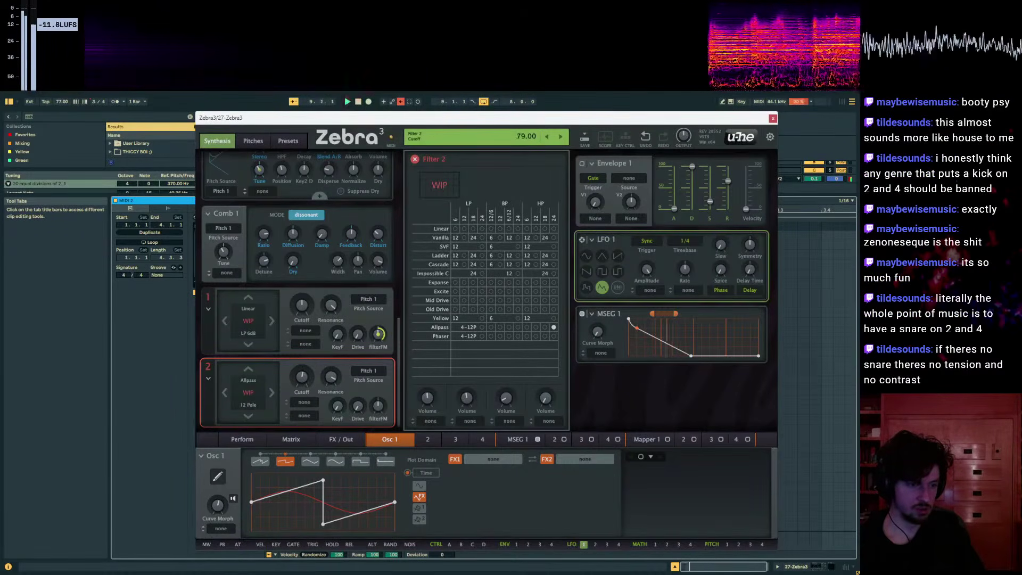
drag(302, 377, 301, 380)
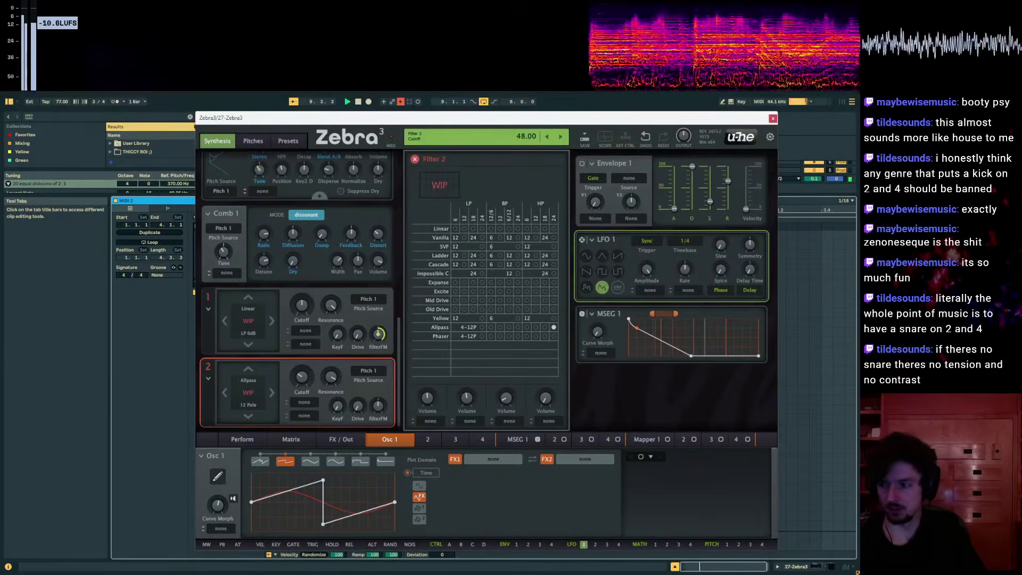
drag(301, 403, 300, 425)
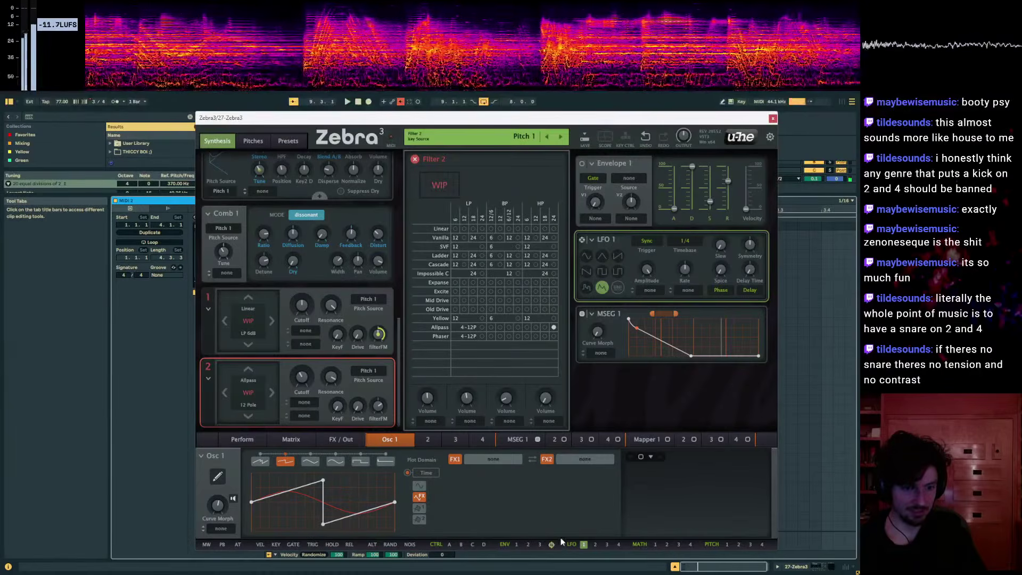
- Assign LFO 2 to modulate Filter 2's cutoff, adjust its rate and try the sine before choosing the smooth random waveform
drag(595, 544, 307, 379)
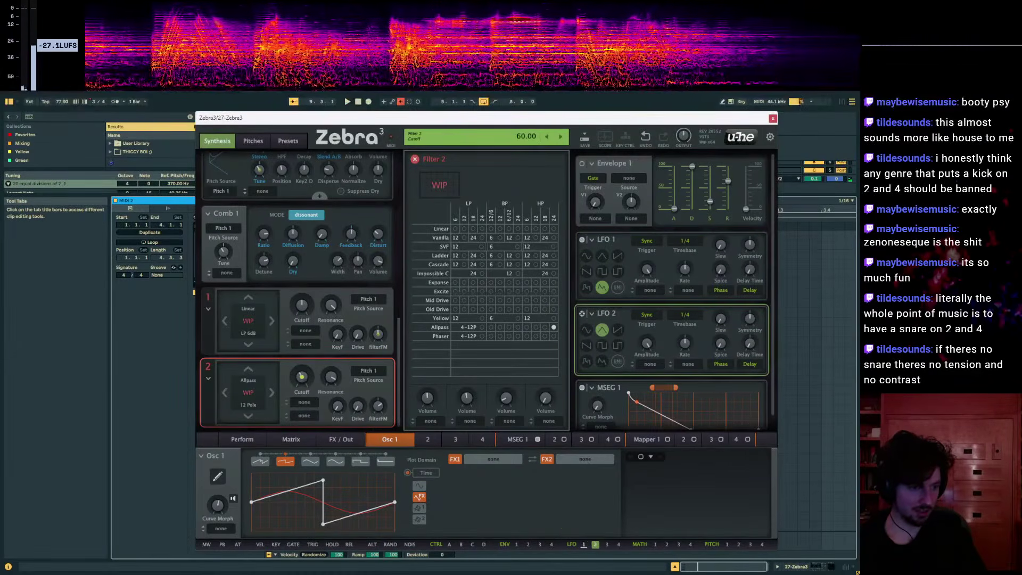
click(586, 329)
drag(684, 343, 684, 368)
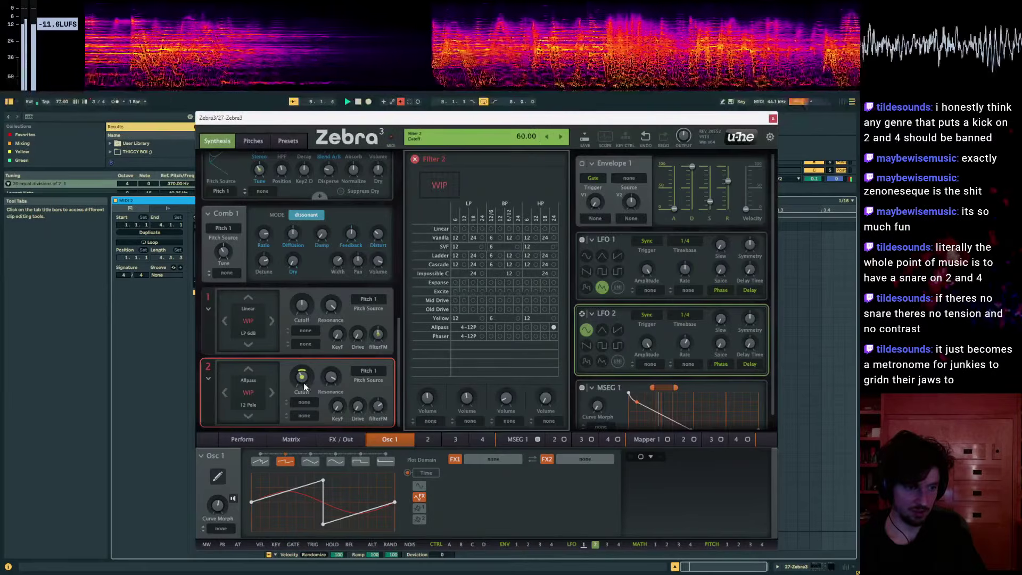
click(602, 362)
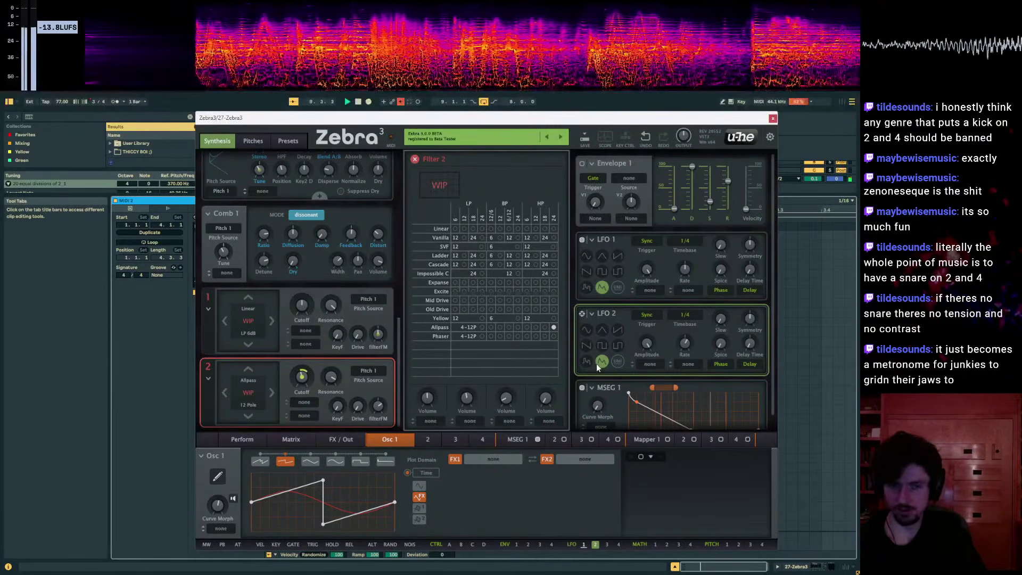
- Set Envelope 1's release to 15 and adjust the Texture Reverb's feedback in the effects section
drag(546, 119, 535, 99)
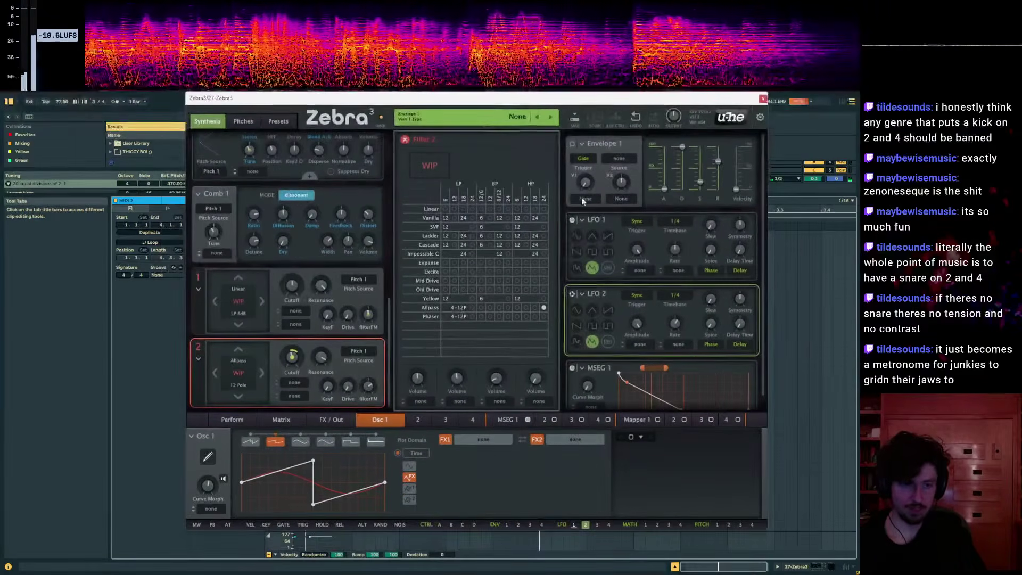
drag(717, 161, 718, 183)
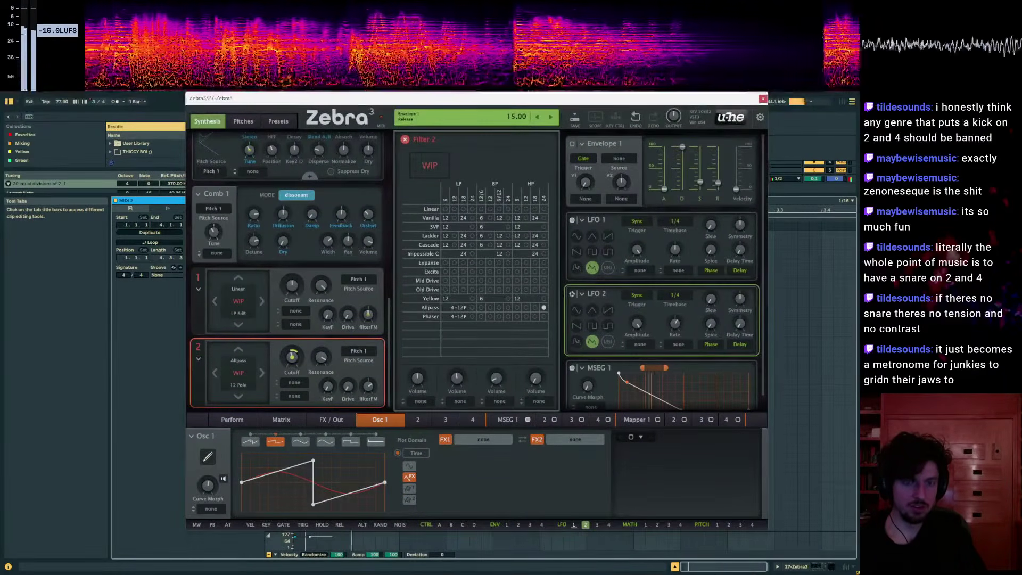
click(259, 421)
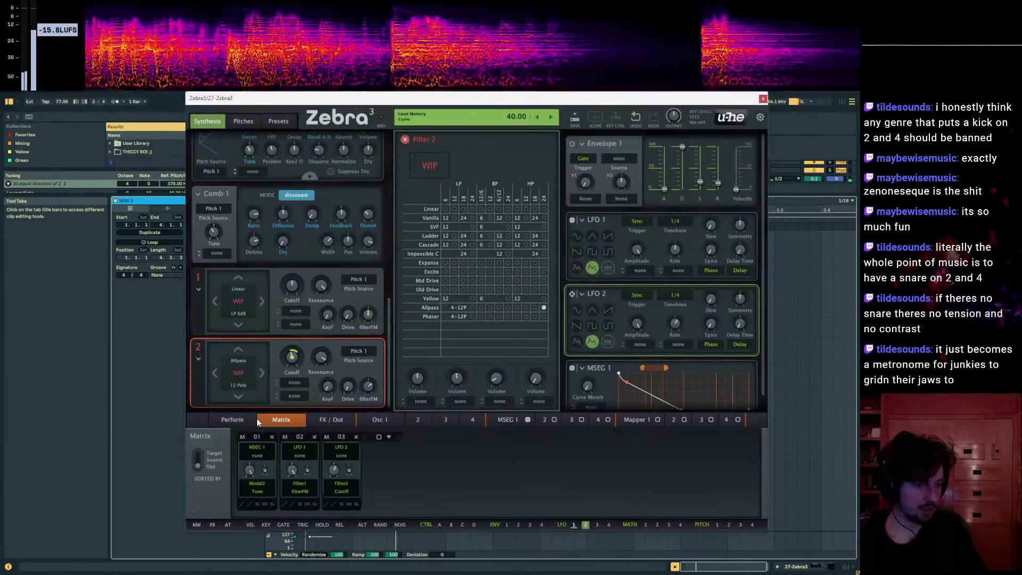
click(246, 420)
click(407, 419)
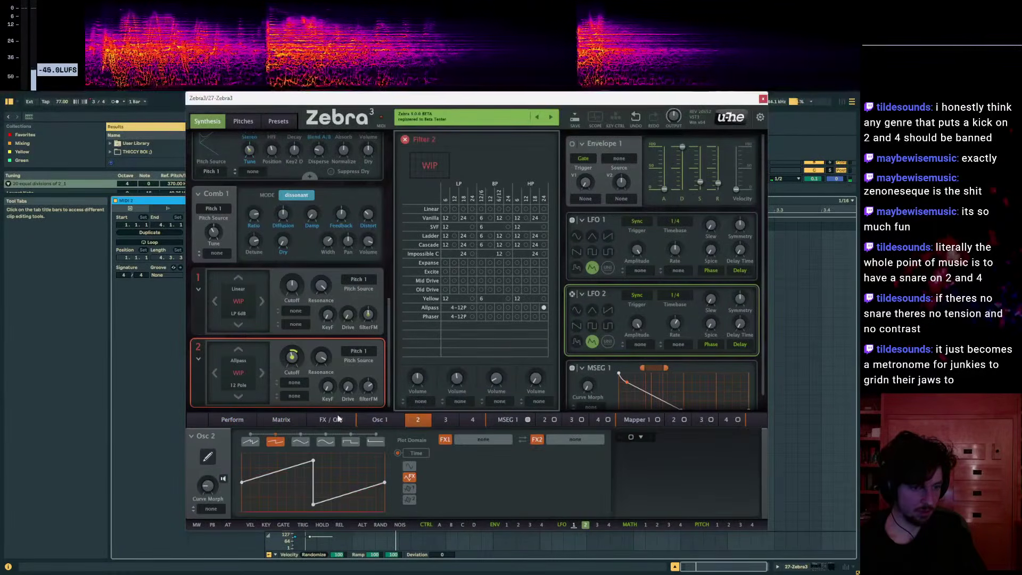
click(340, 416)
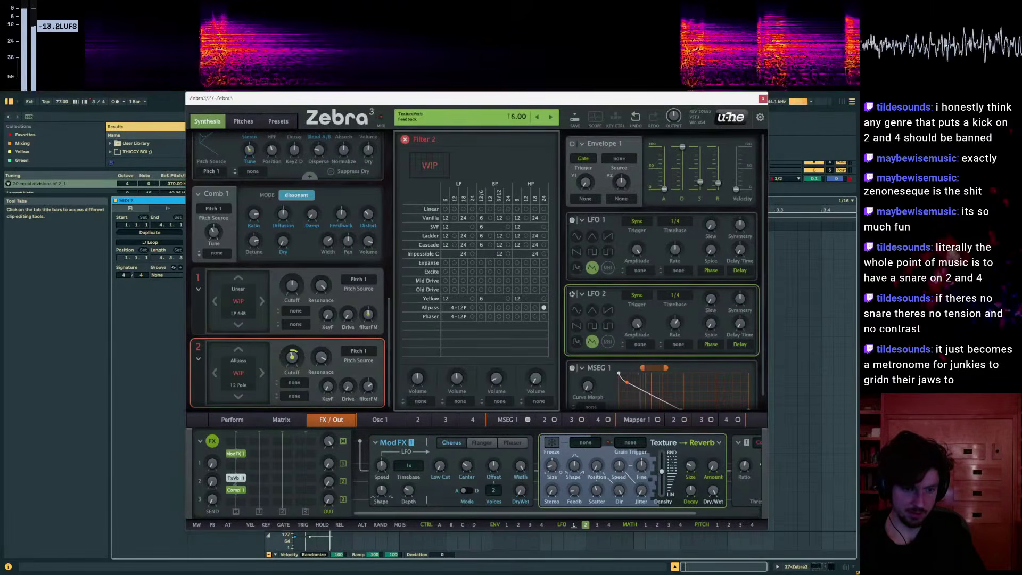
mouse_move(564, 500)
mouse_down()
mouse_move(583, 493)
mouse_move(580, 458)
mouse_move(565, 480)
mouse_up()
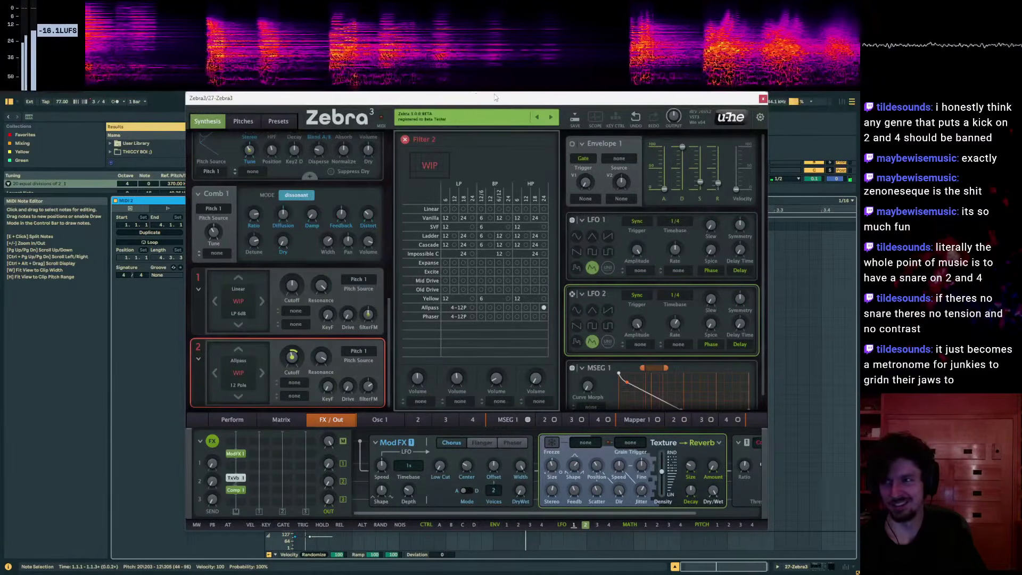
- Move the synth window aside, stop playback, and insert an audio track below 27 Zebra3 that takes its input from 27-Zebra3
drag(496, 98, 519, 368)
key(space)
drag(493, 190, 498, 382)
click(732, 193)
key(ctrl+t)
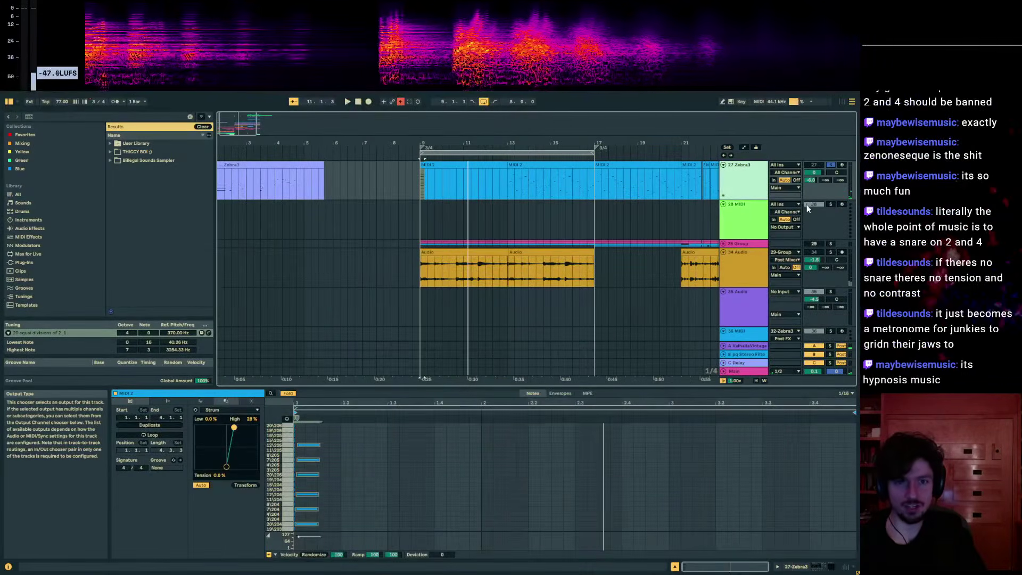
click(787, 205)
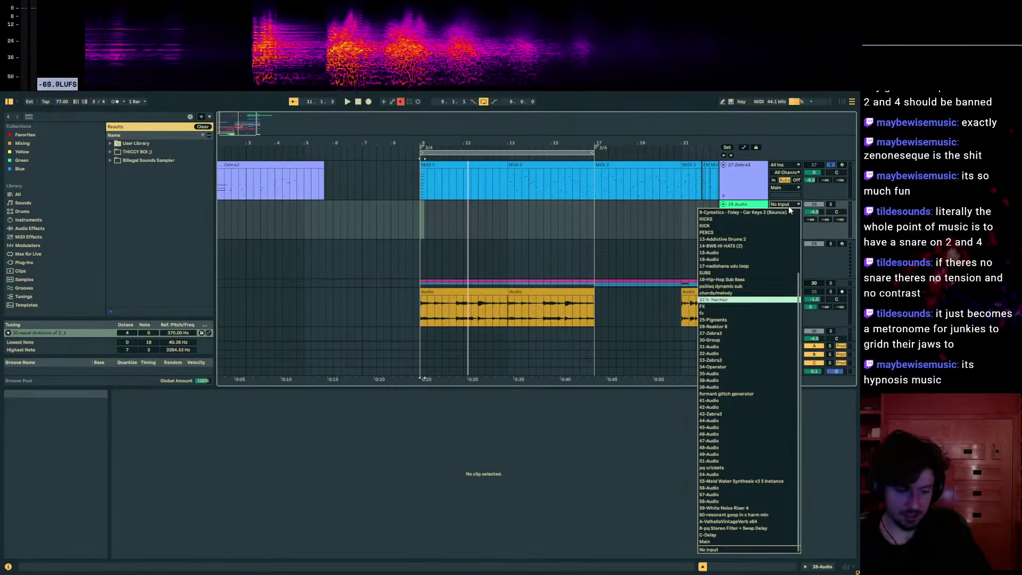
click(795, 207)
- Start recording the Zebra3 output onto the armed 28 Audio track from bar 9, restarting the take once
click(401, 101)
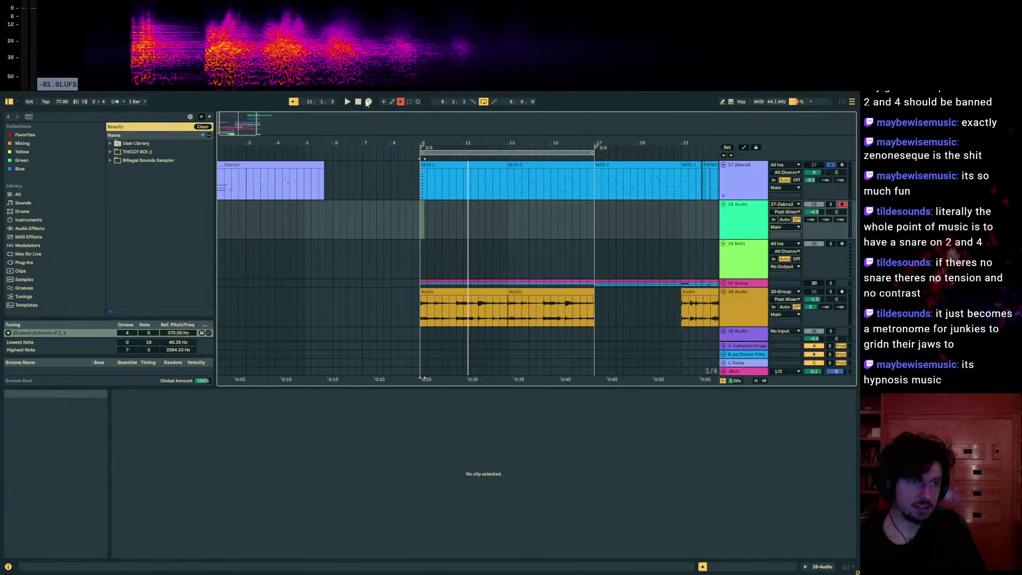
click(368, 102)
key(space)
key(space)
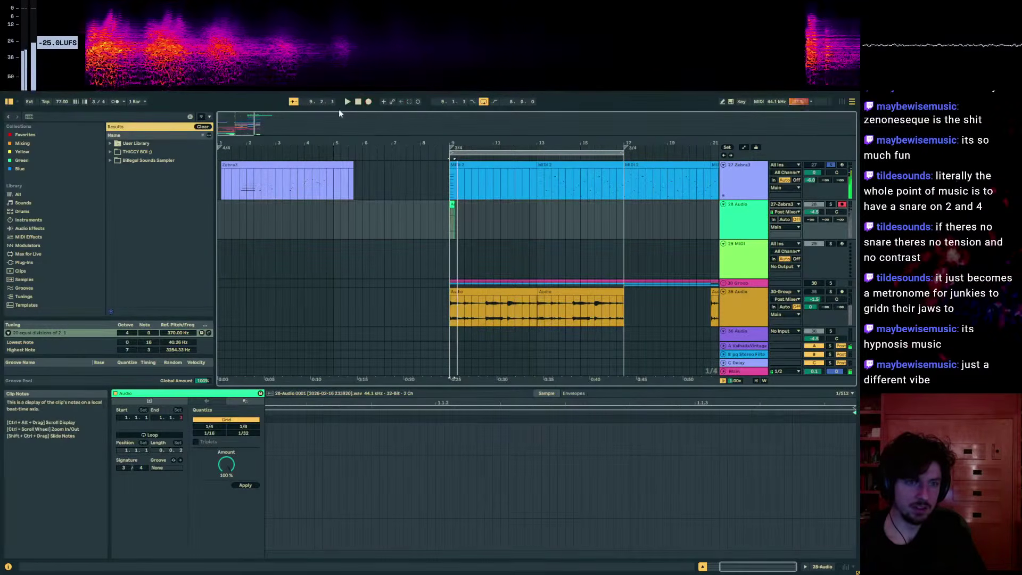
click(369, 102)
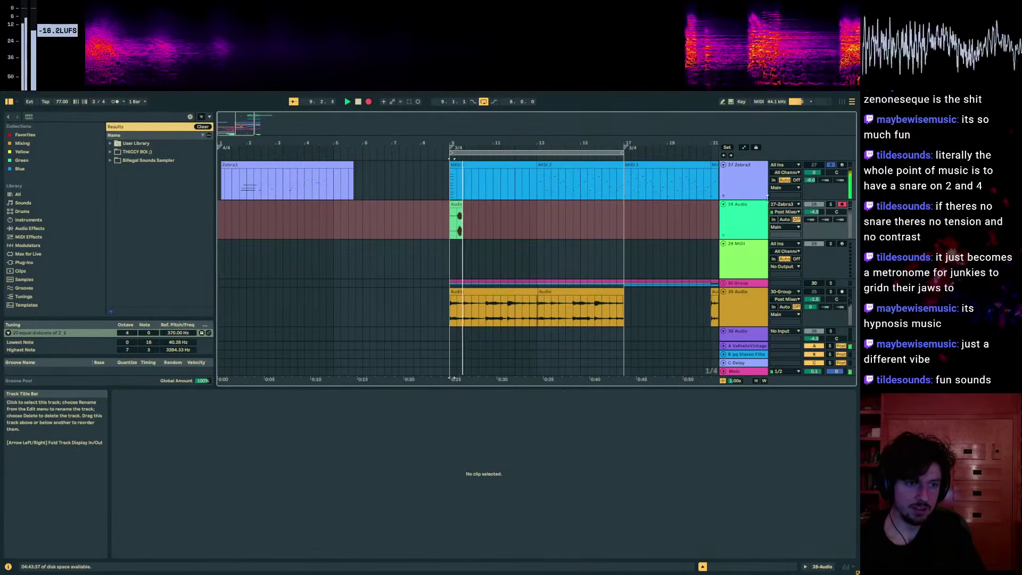
- Loop a stretch of the blue MIDI clip from bar 9, bringing the loop end in to 11.2
drag(506, 188, 433, 189)
key(ctrl+l)
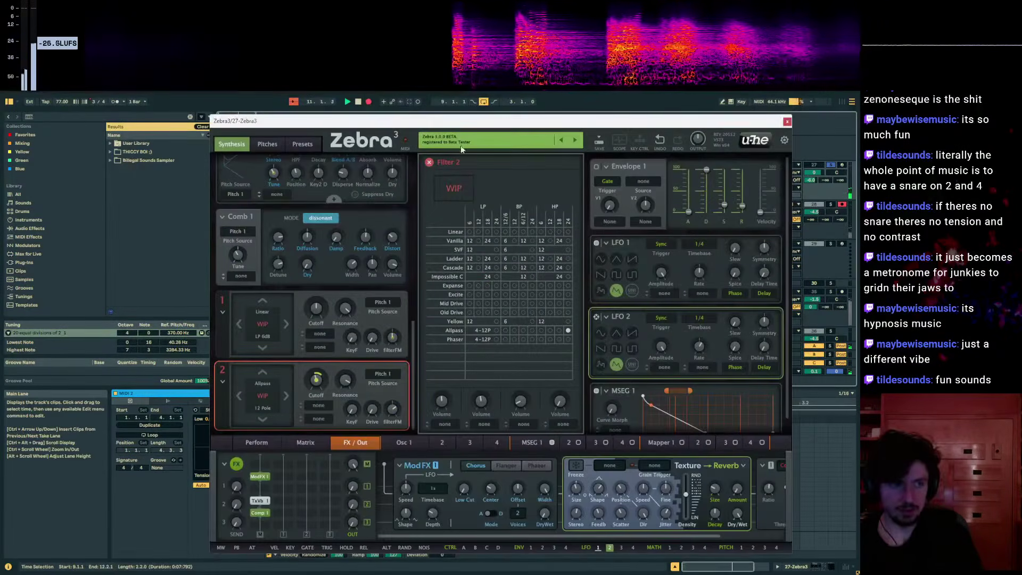
drag(462, 121, 417, 313)
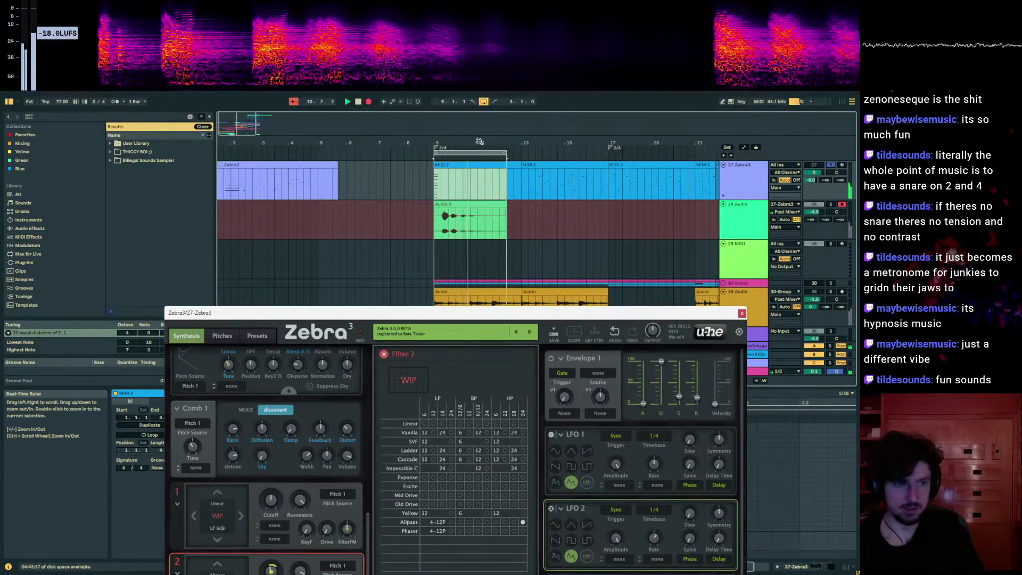
drag(479, 142, 479, 181)
drag(577, 153, 503, 155)
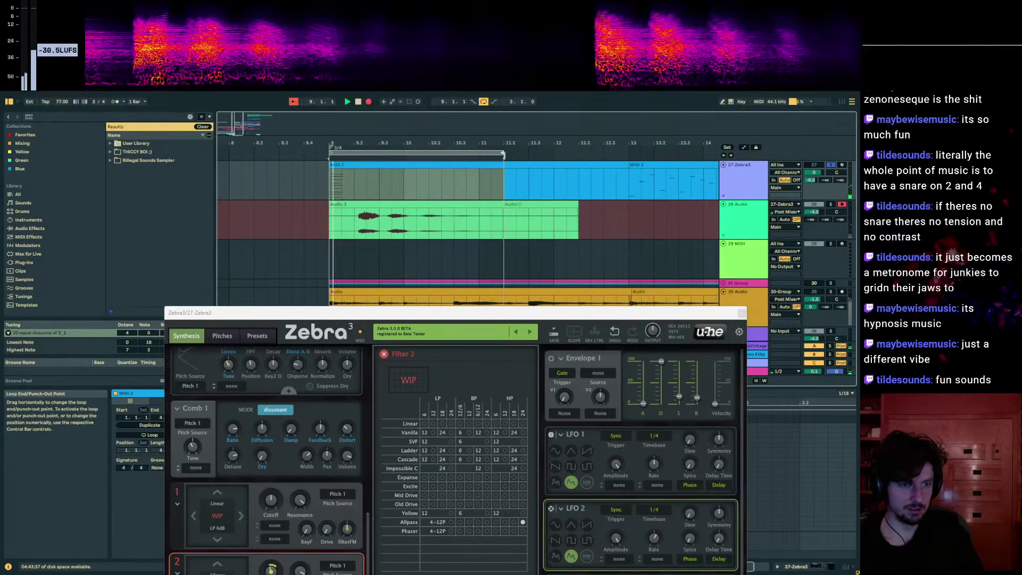
- Shorten the recording loop further, trying two beats before settling on bar 9 alone
drag(468, 316, 531, 139)
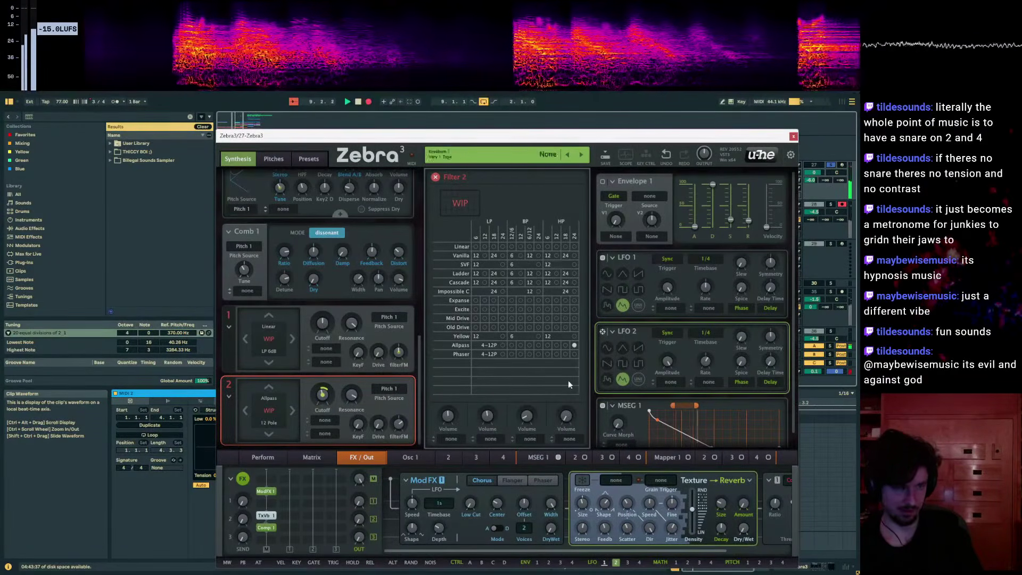
drag(543, 136, 460, 324)
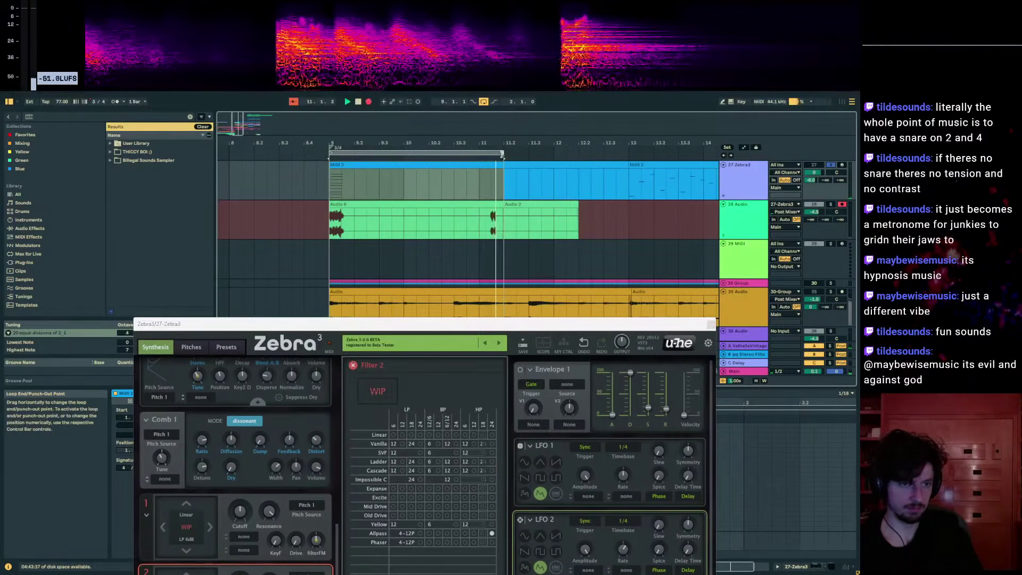
drag(501, 155, 428, 158)
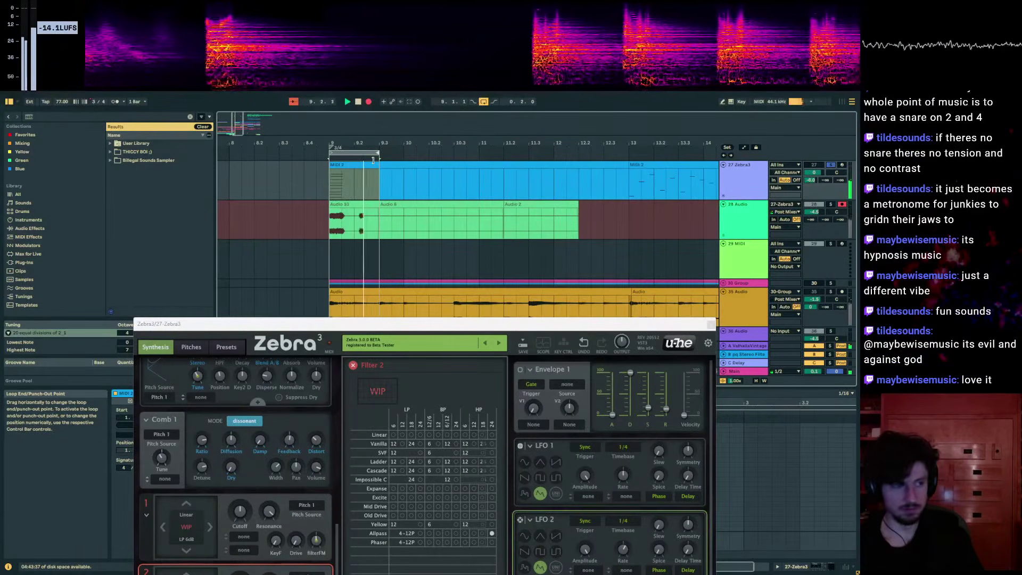
- Move the synth window aside and turn on 27 Zebra3's Arpeggiator with its rate synced to the tempo
drag(392, 325, 857, 277)
key(shift+Tab)
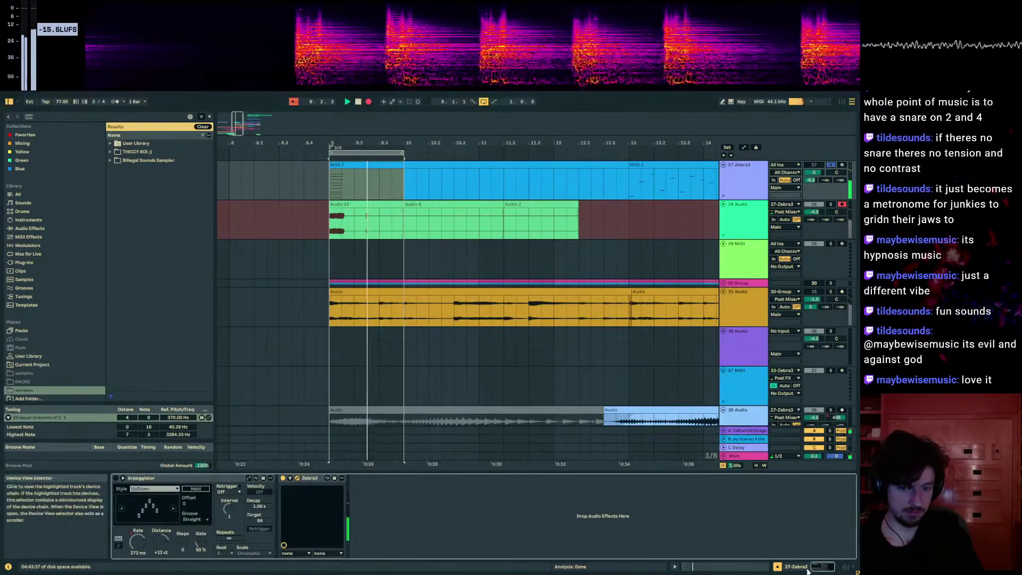
click(119, 546)
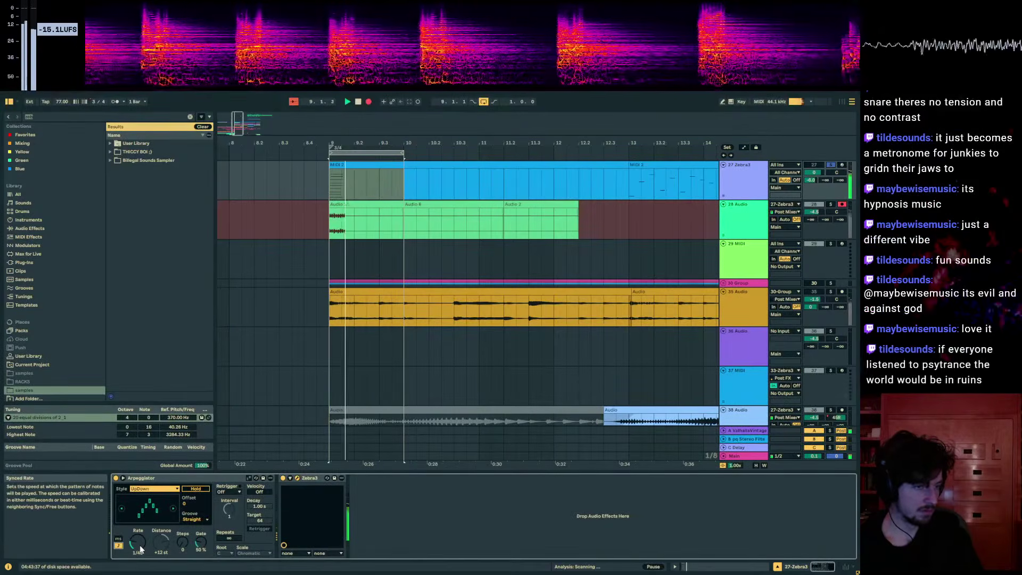
- Stretch the chord notes in the Zebra3 MIDI clip by a factor of two, four times in a row
key(shift+Tab)
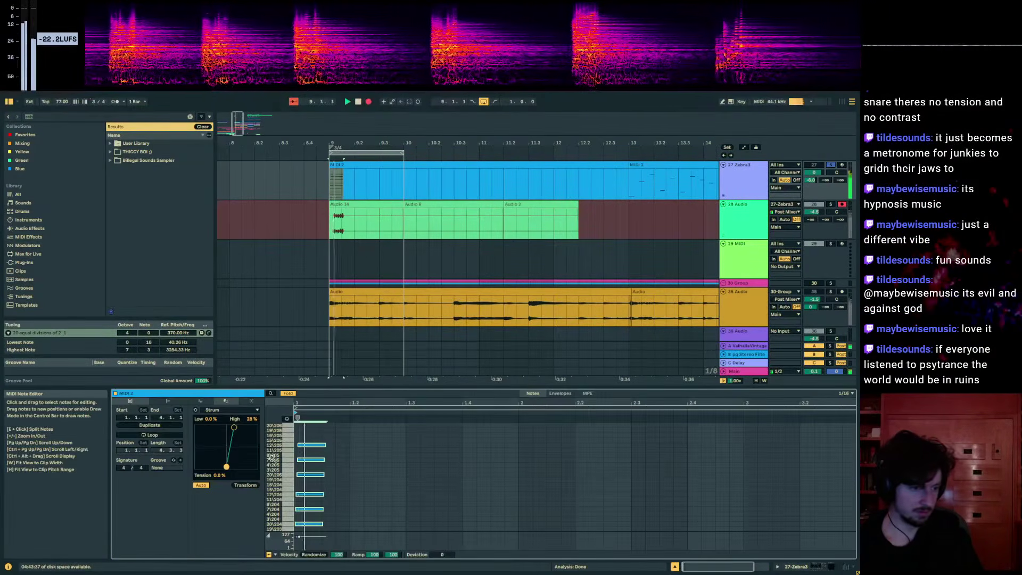
click(168, 400)
click(130, 400)
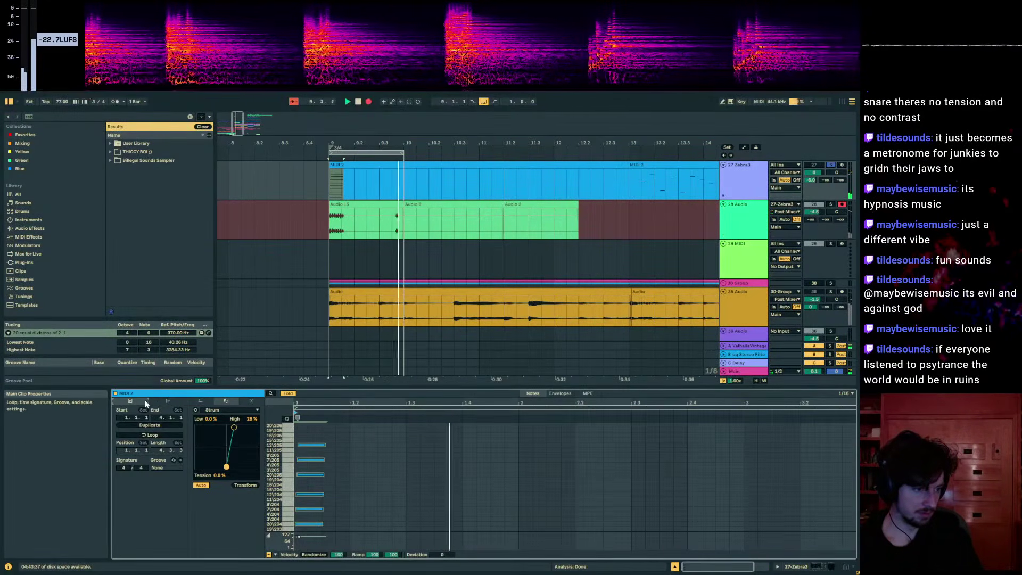
click(200, 401)
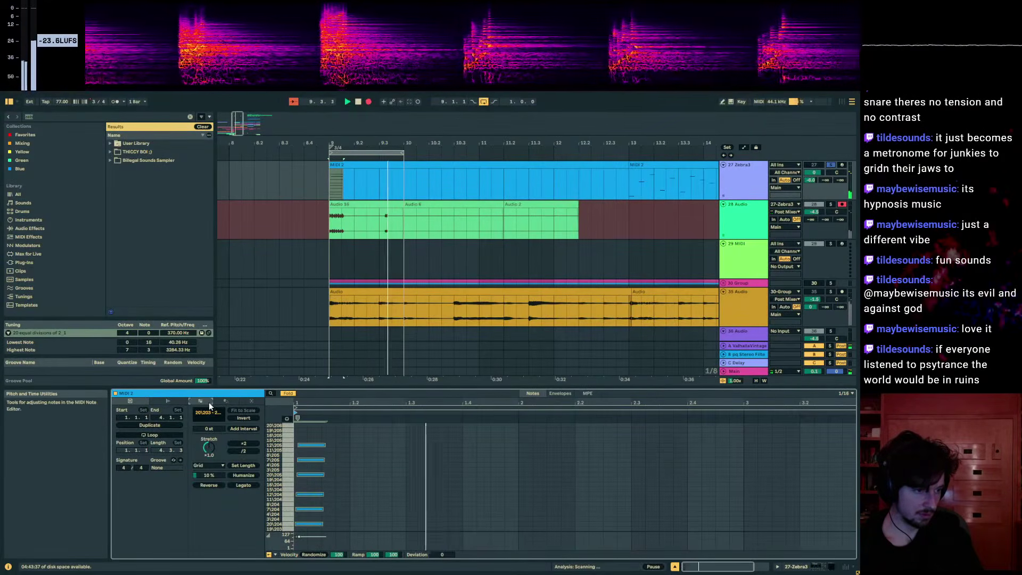
click(244, 444)
click(245, 444)
click(244, 444)
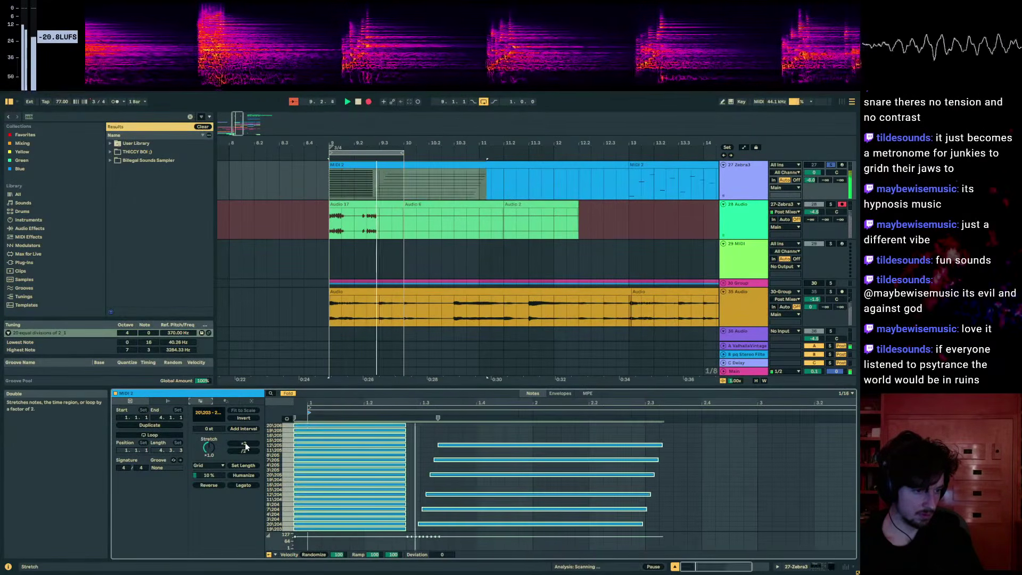
click(244, 444)
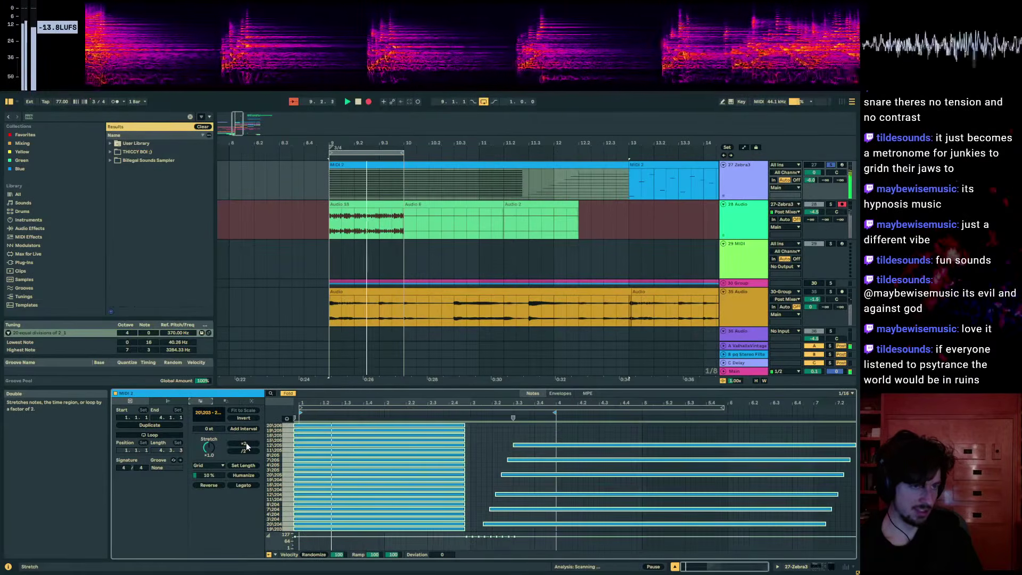
- Bring back the Zebra3 window, switch Comp 1 back on and turn off ModFX 1 in the effects grid
key(shift+Tab)
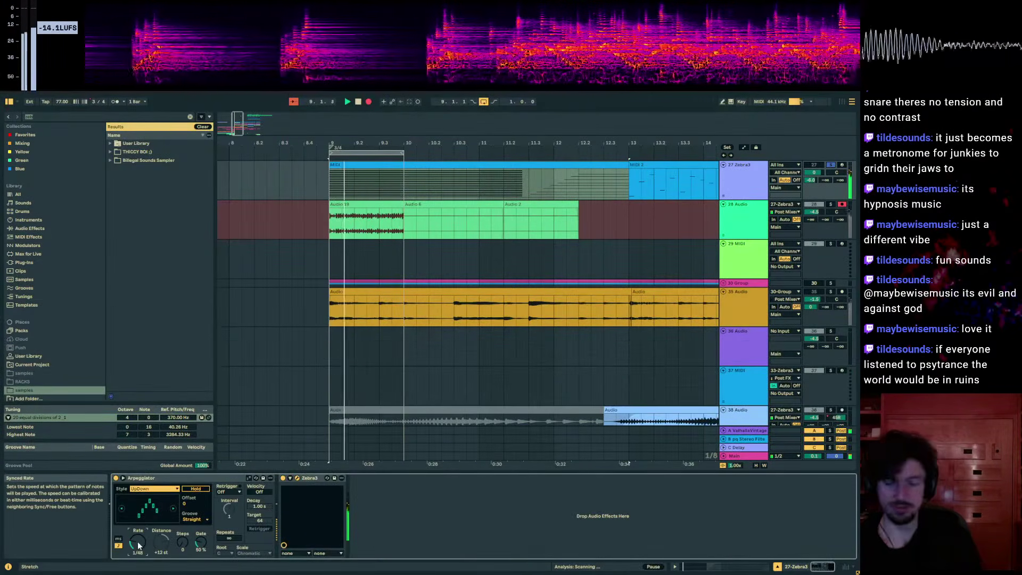
drag(1021, 123, 478, 133)
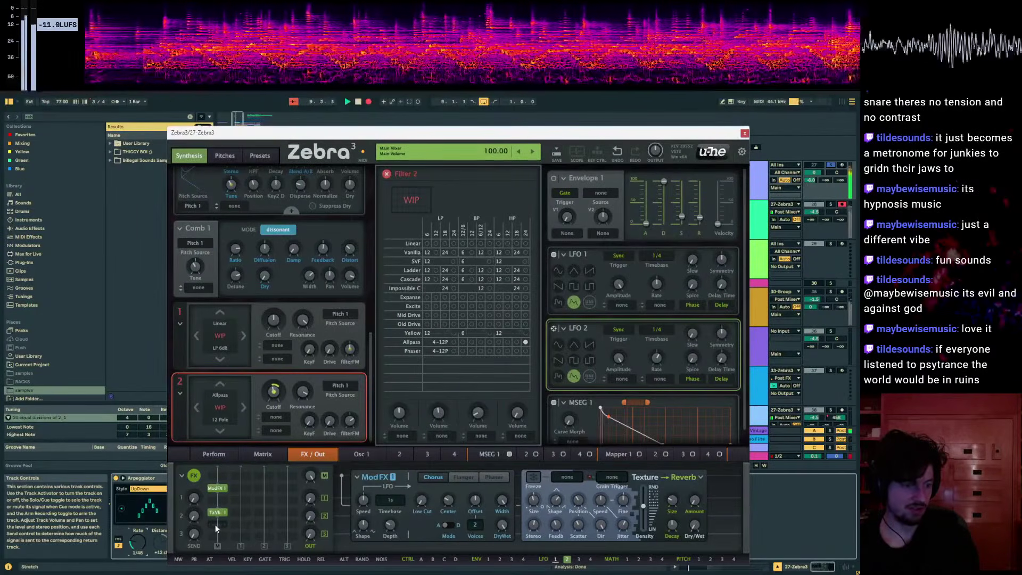
click(215, 524)
click(217, 515)
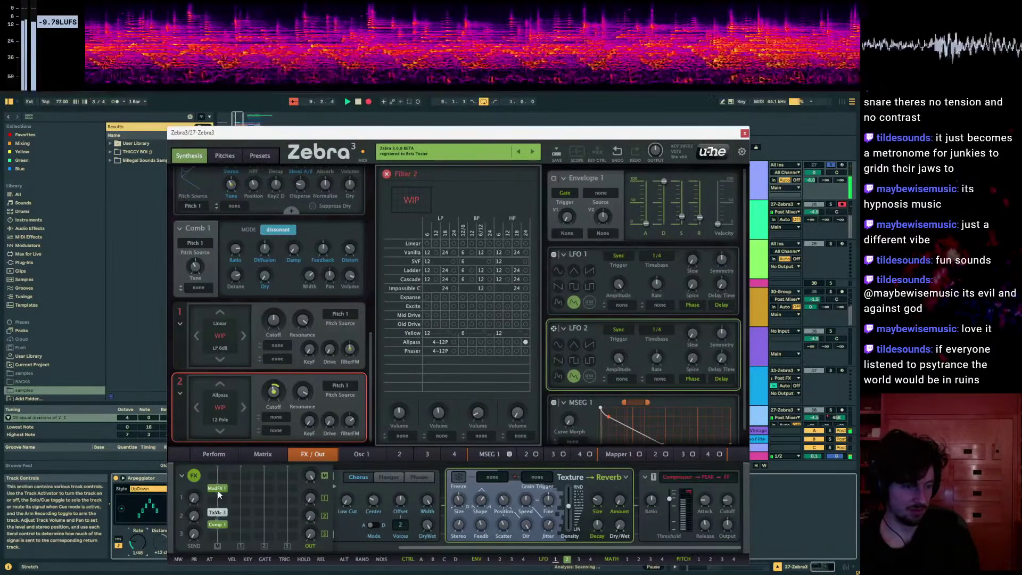
double_click(219, 490)
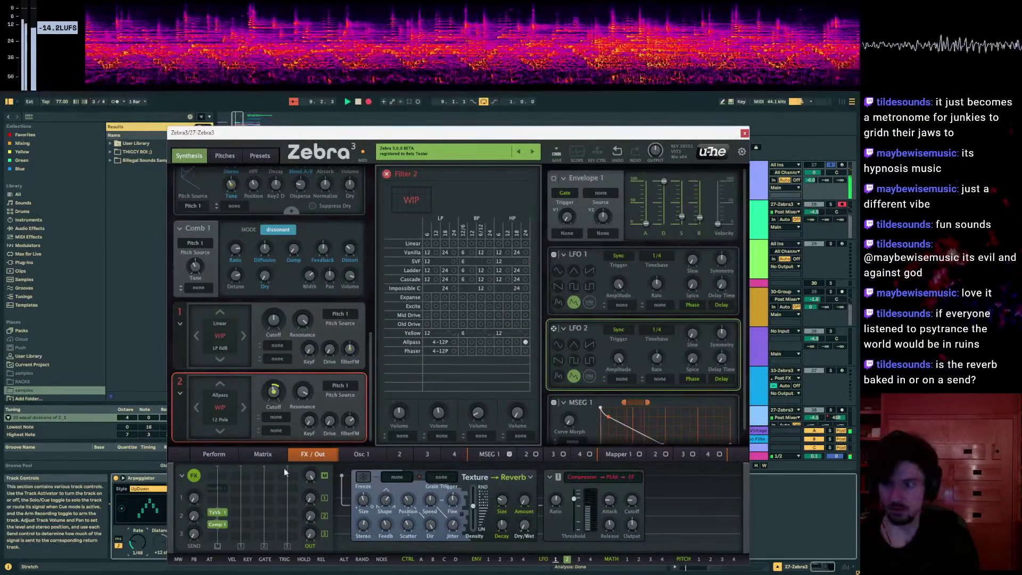
- Set the Arpeggiator's style to Random and its rate to 1/16, trying 1/32 first
drag(422, 140, 858, 224)
drag(137, 542, 137, 532)
click(142, 490)
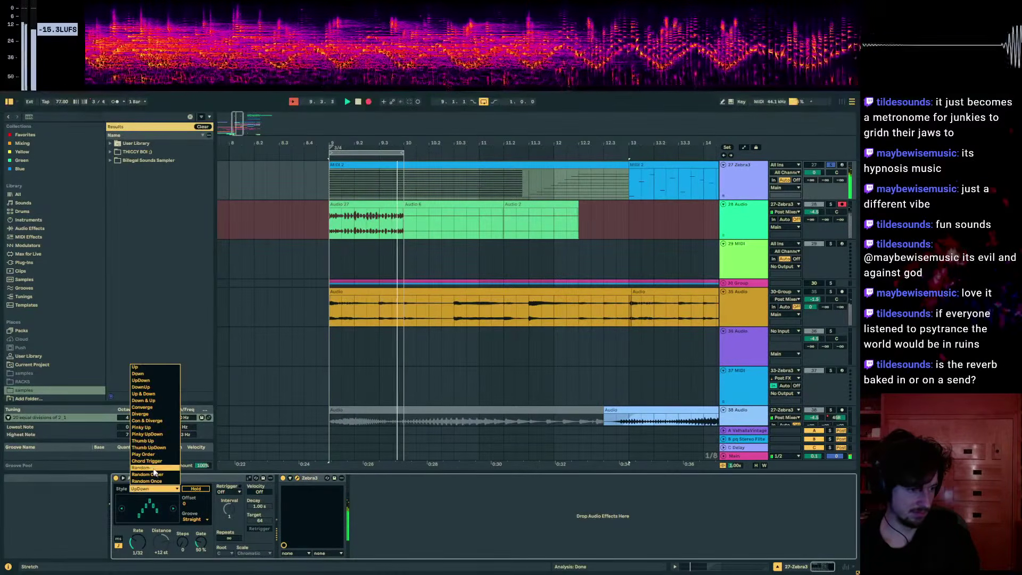
click(143, 473)
click(142, 543)
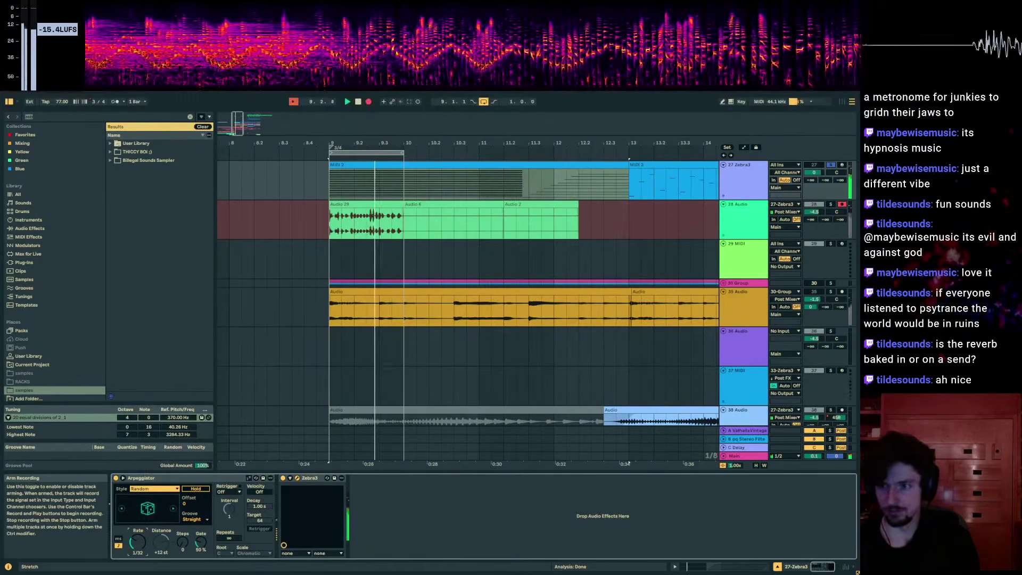
drag(138, 543, 138, 530)
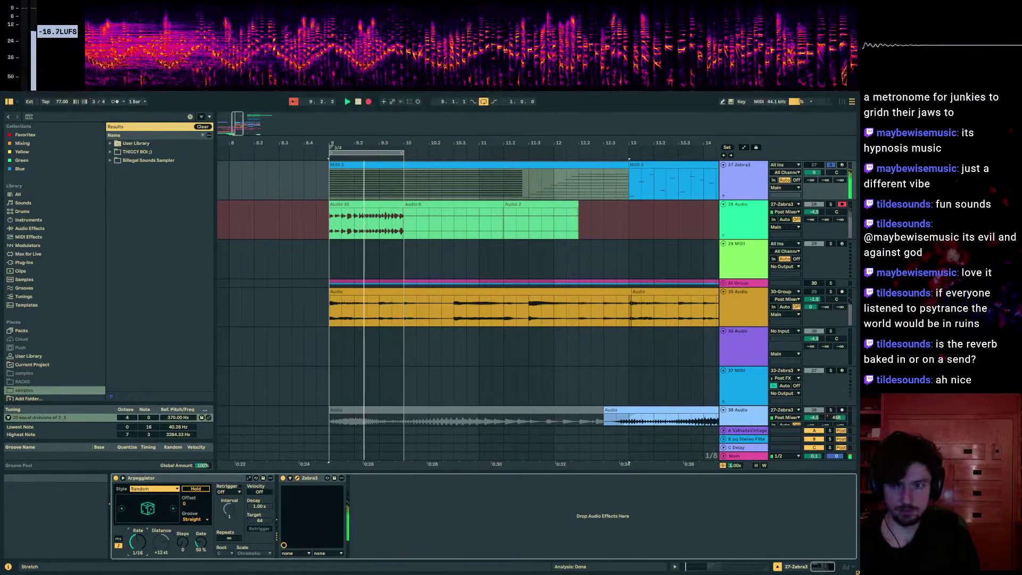
- Reopen Zebra3, adjust Filter 1's FilterFM amount and close the Filter 2 type chart to show the module grid
click(297, 478)
drag(345, 161, 221, 140)
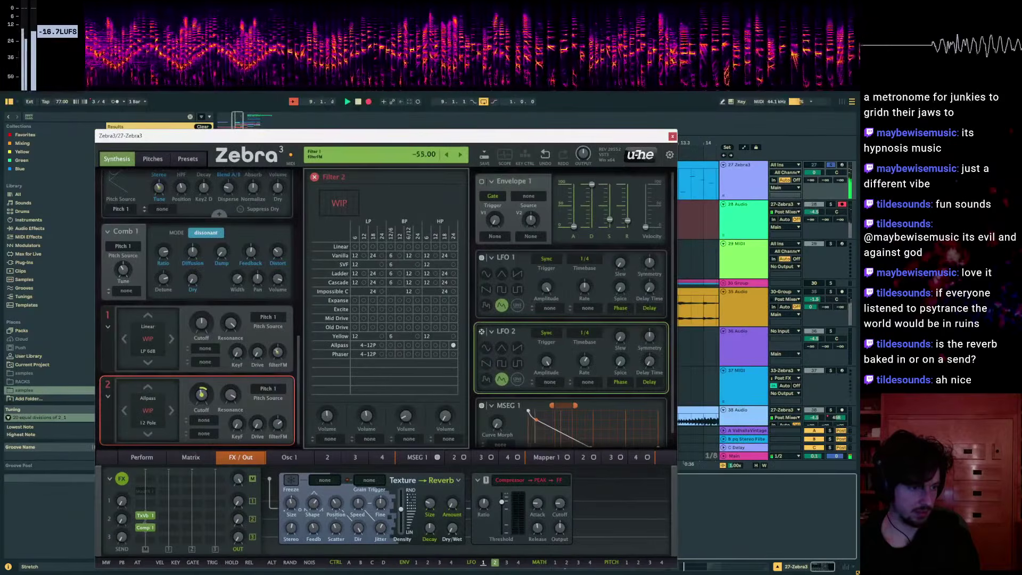
drag(277, 352, 276, 361)
click(314, 177)
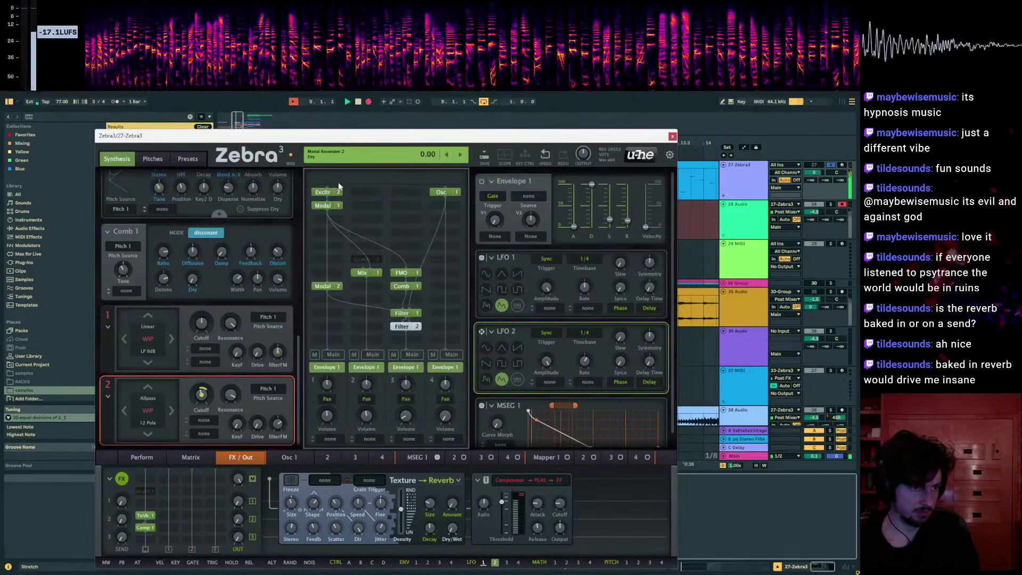
- Sweep Oscillator 1's pitch during playback, trying -36
click(436, 194)
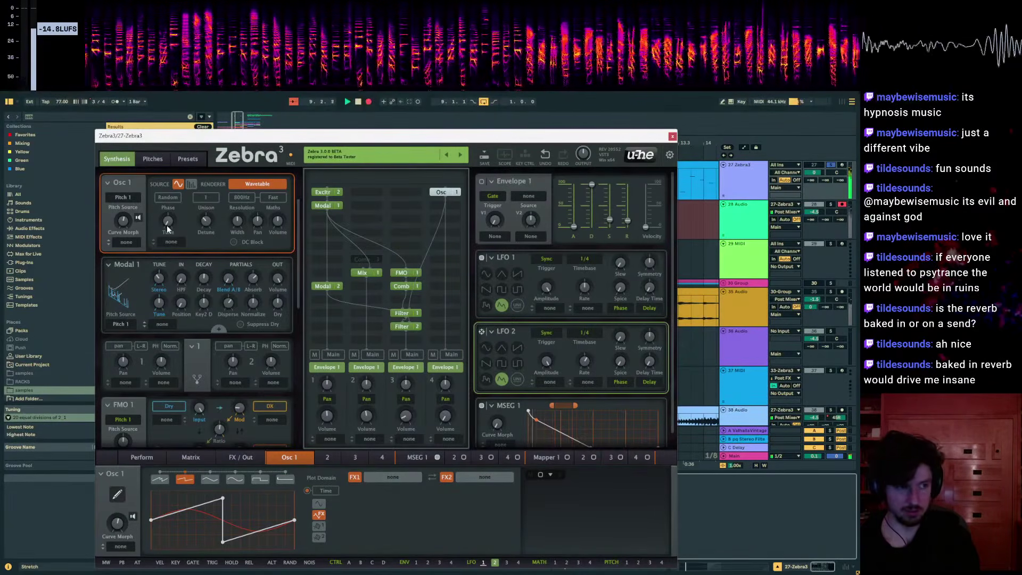
drag(167, 226, 167, 226)
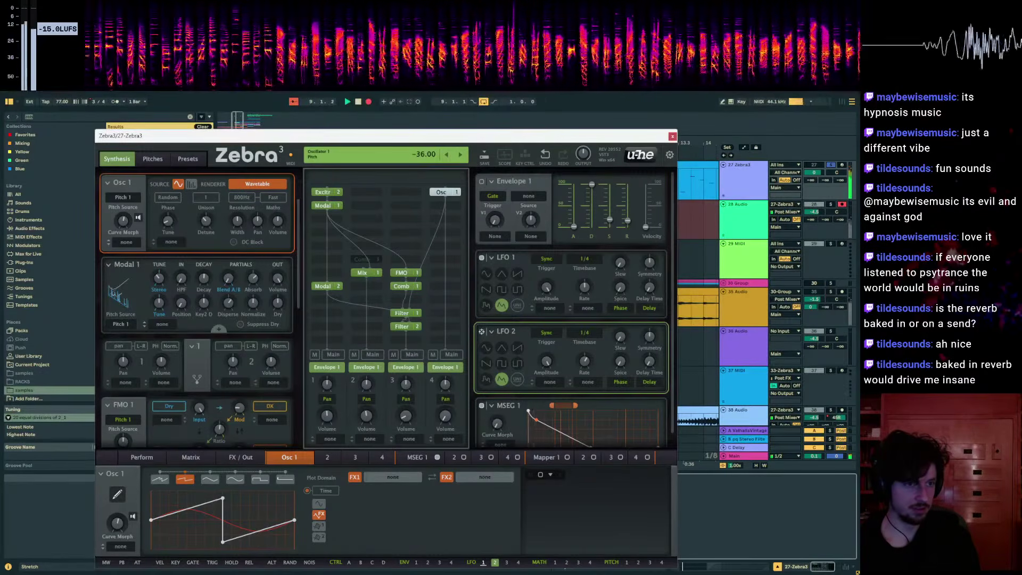
drag(168, 221, 169, 215)
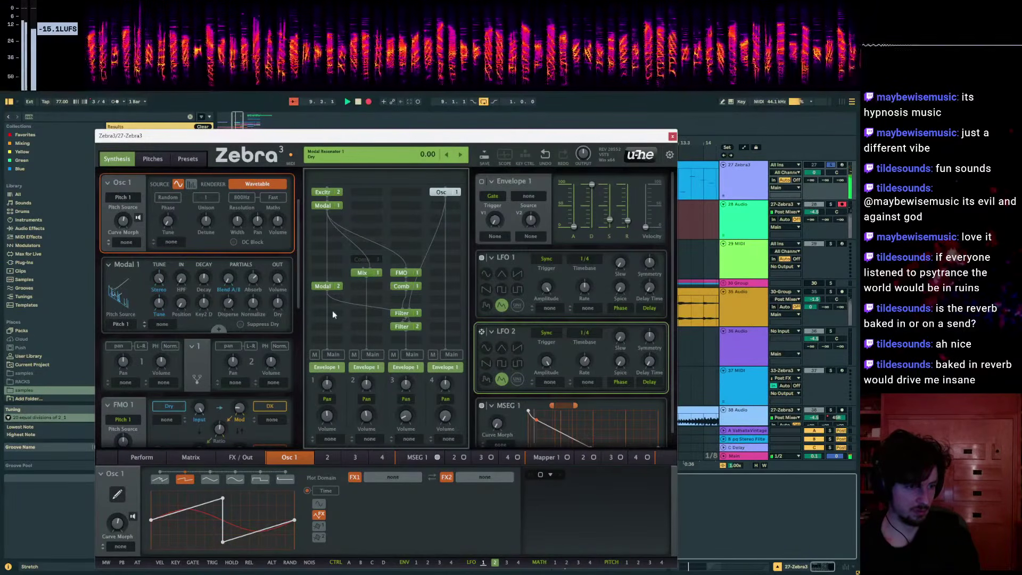
- Adjust FMO 1's feedback, modulation and ratio during playback, trying a feedback of 70 and a ratio of 25
click(412, 273)
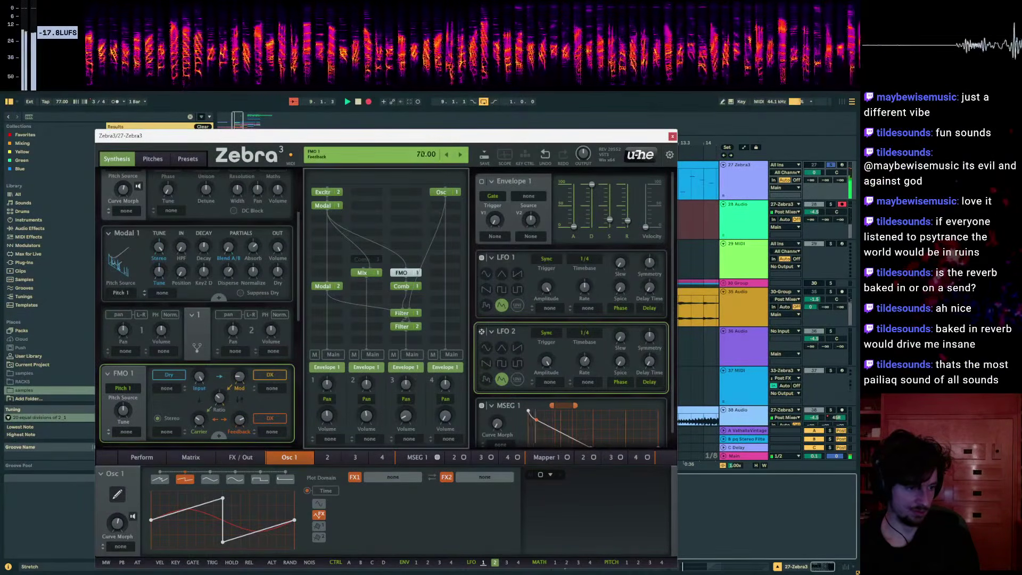
drag(239, 420, 239, 442)
click(240, 377)
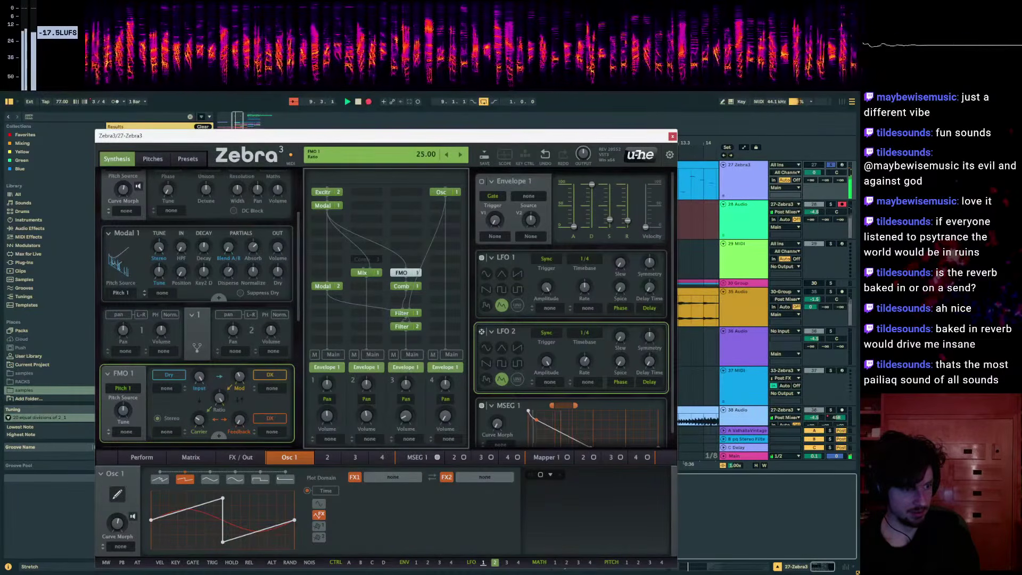
- Sweep Filter 1's cutoff down to 0 and close the synth window
scroll(301, 299, down, 5)
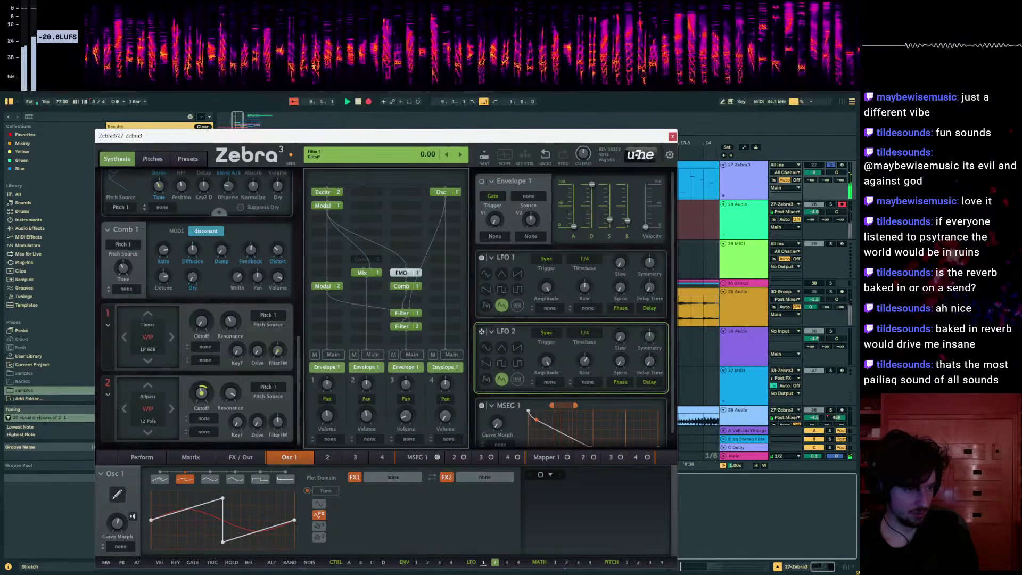
drag(201, 321, 201, 323)
click(671, 136)
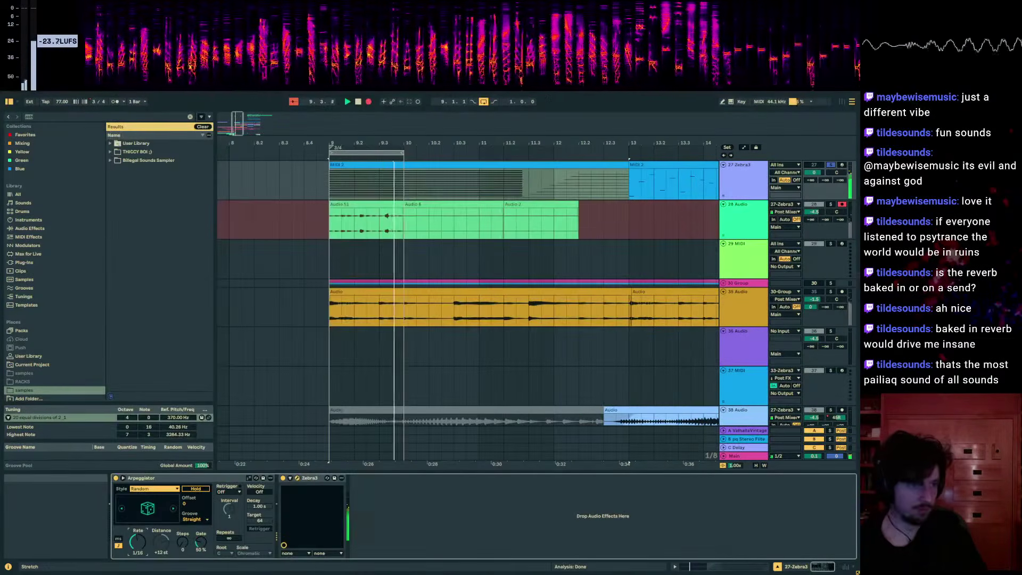
- Extend the start of the newest 28 Audio clip back to bar 8 and play the track soloed
click(370, 206)
drag(341, 206, 218, 212)
click(829, 203)
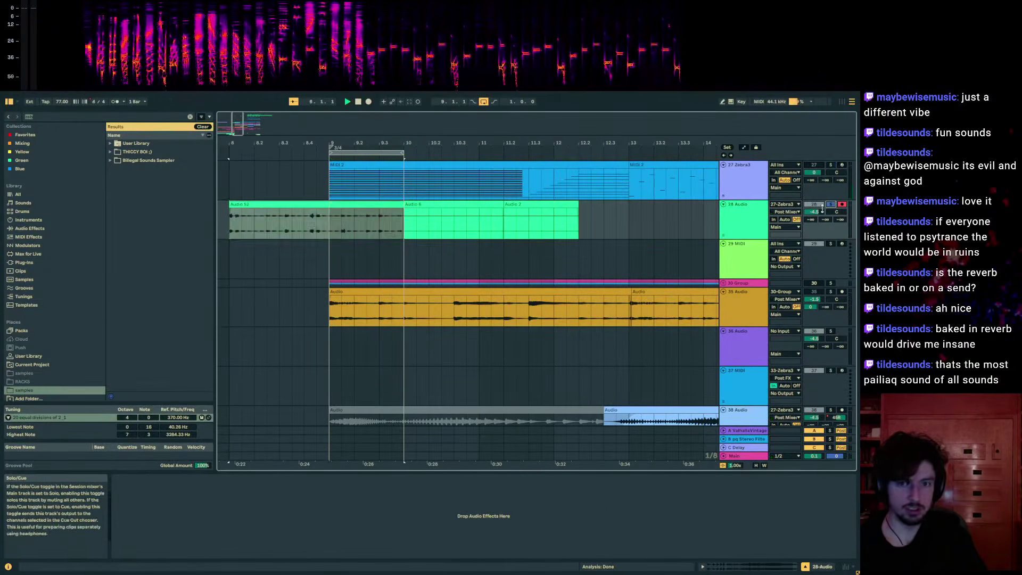
key(space)
- Loop the extended recording on 28 Audio from 8.1.3 to 10.1.1
click(522, 203)
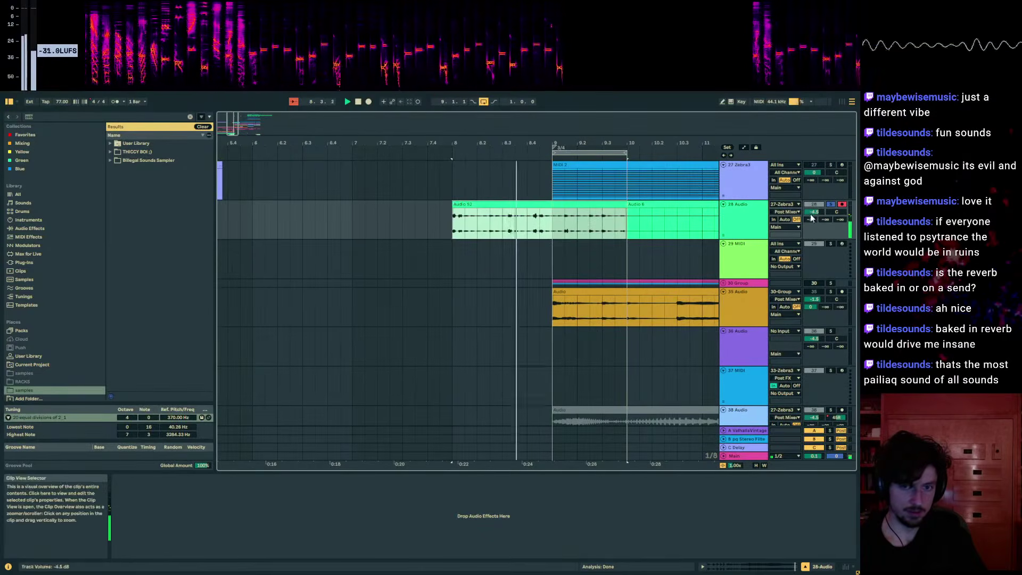
click(513, 224)
mouse_move(468, 226)
mouse_down()
mouse_move(625, 225)
mouse_move(448, 225)
mouse_up()
key(ctrl+l)
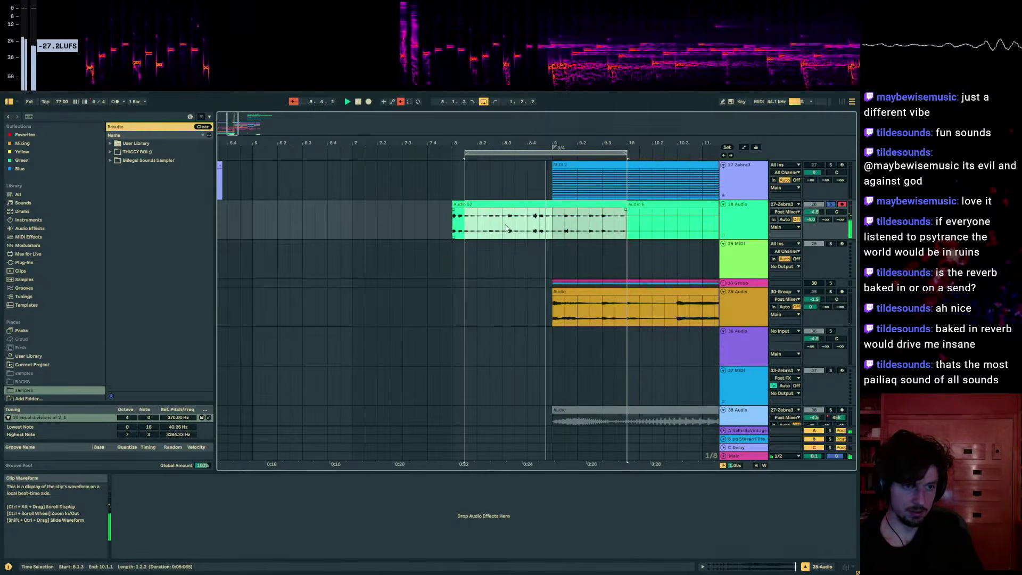
- Copy the hit at 8.4.3–9.1.1 on 28 Audio to 8.1.1 and extend the loop start there while playing
drag(554, 229, 545, 230)
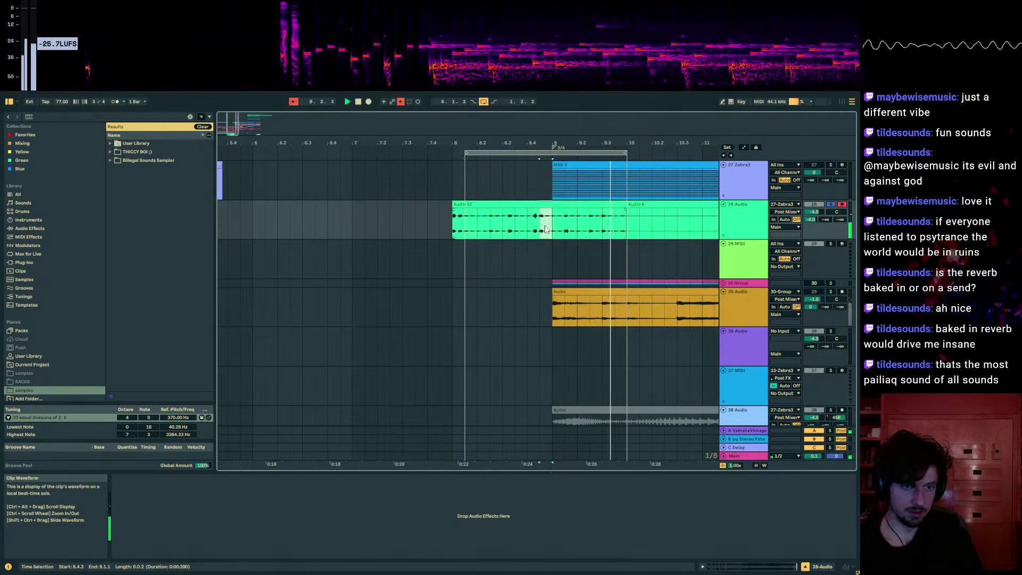
click(455, 228)
key(ctrl+v)
drag(465, 153, 453, 153)
key(space)
key(space)
- Copy the looped 28 Audio section from 8.1.1 to 10.1.1 onto a new audio track, starting at 9.1.1
drag(519, 143, 406, 109)
drag(453, 221, 362, 221)
click(454, 221)
drag(453, 221, 363, 224)
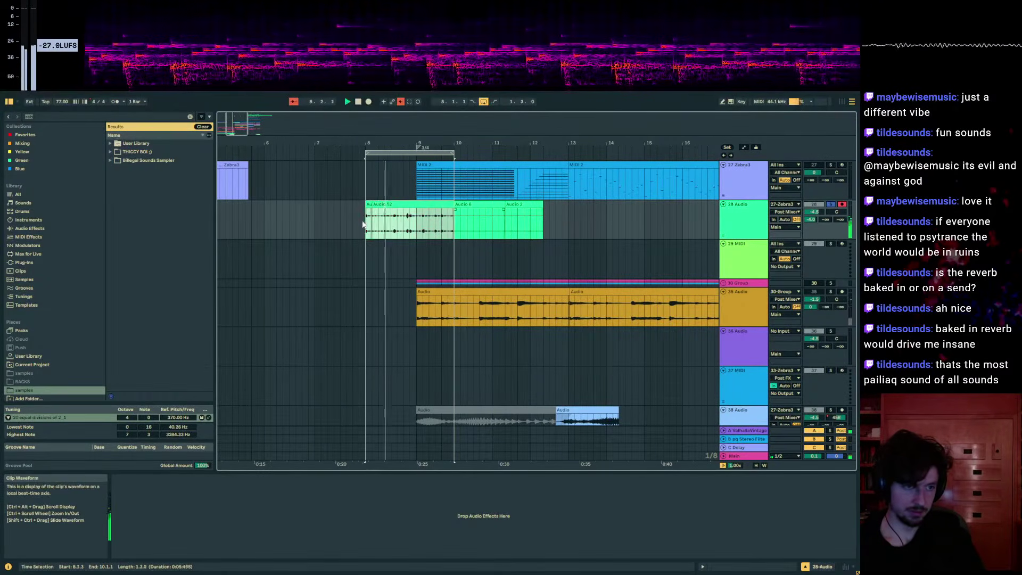
click(726, 222)
key(ctrl+t)
click(422, 257)
key(ctrl+v)
key(ctrl+z)
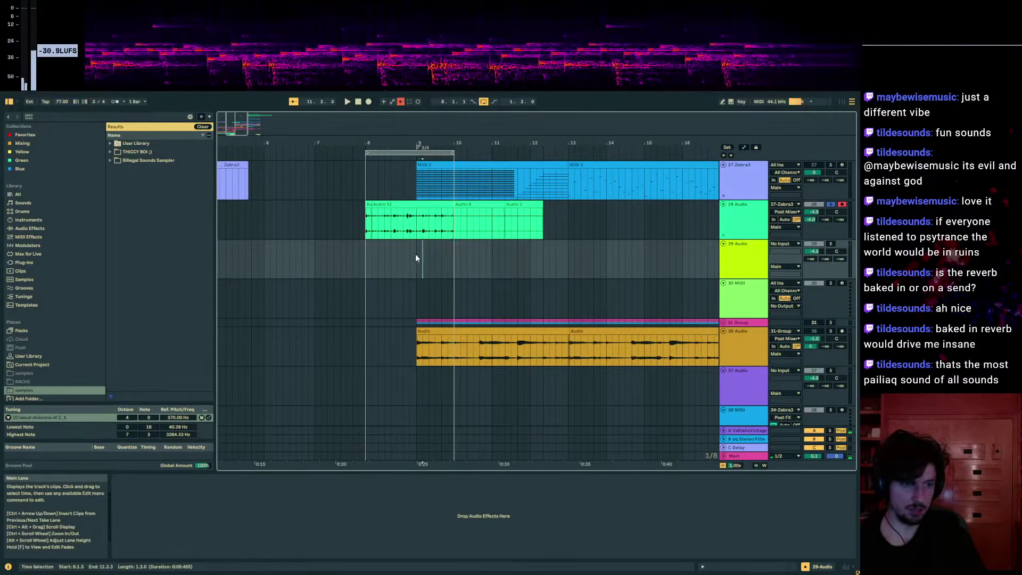
click(415, 253)
key(ctrl+v)
- Solo 29 Audio, raise its volume to -1.4 dB and play the copied section from bar 9 with looping off
click(810, 258)
key(space)
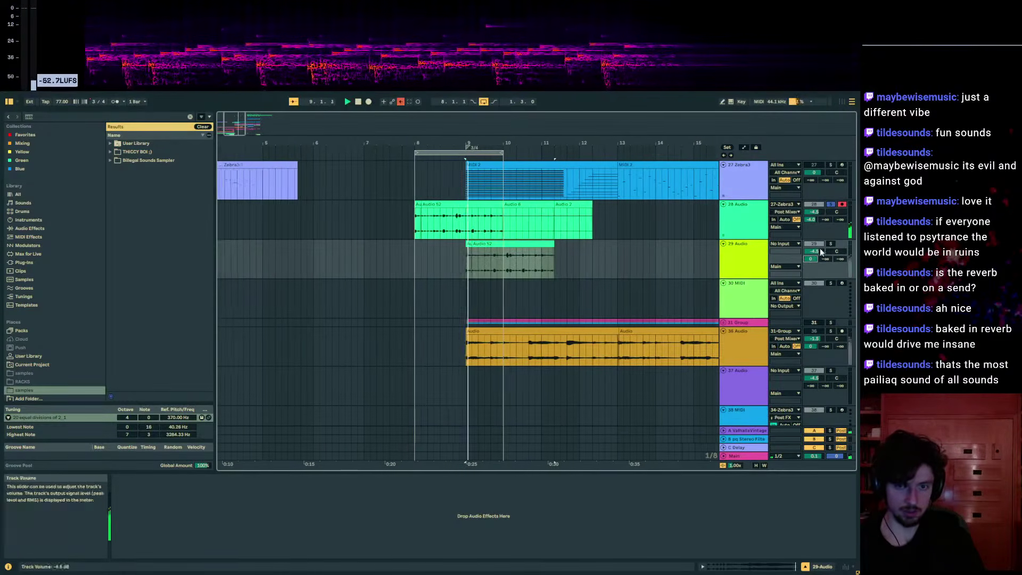
click(830, 244)
key(space)
key(space)
drag(813, 251, 774, 257)
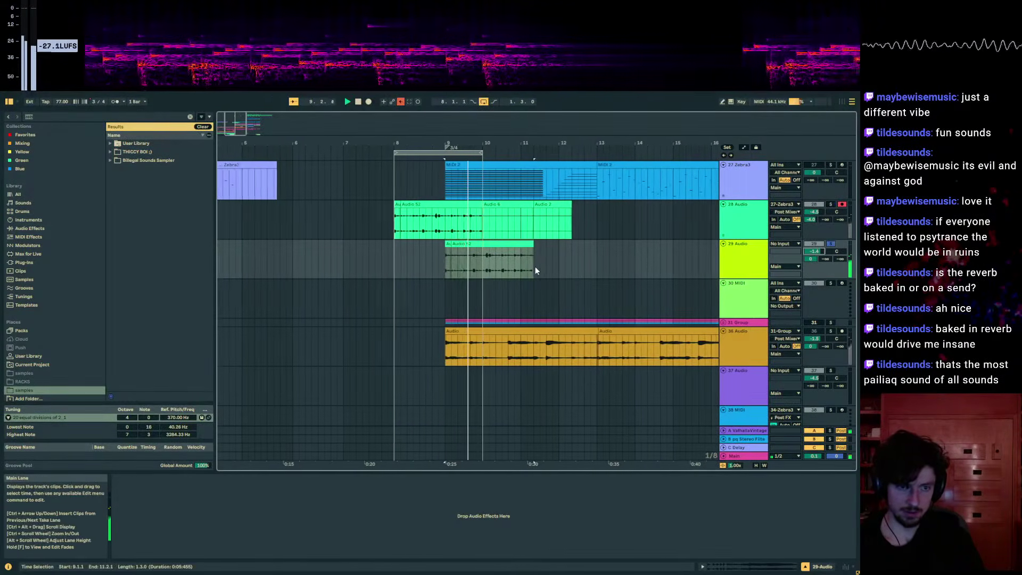
key(ctrl+comma)
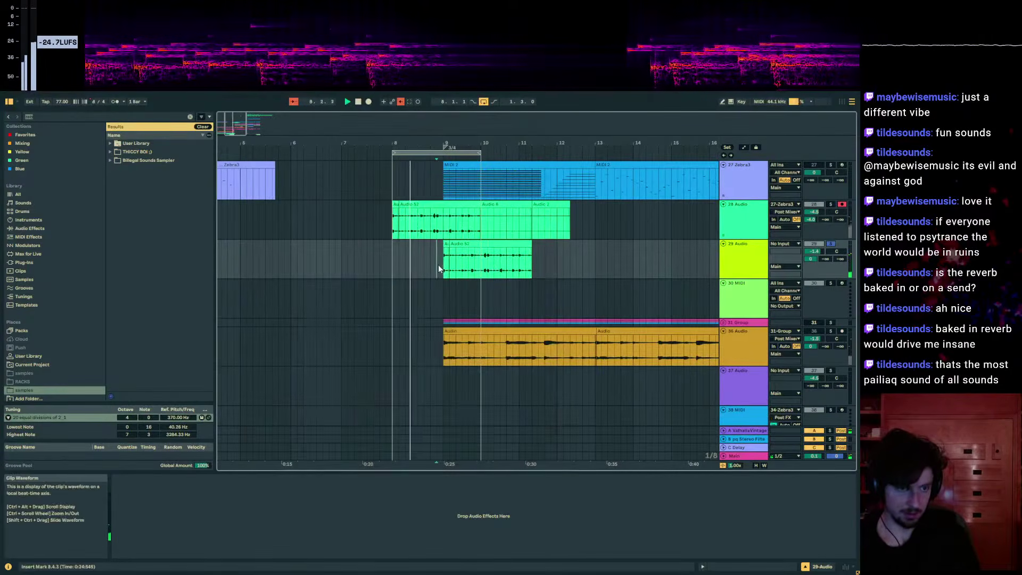
click(442, 264)
key(space)
key(space)
- Duplicate the 29 Audio section four times in succession
click(517, 269)
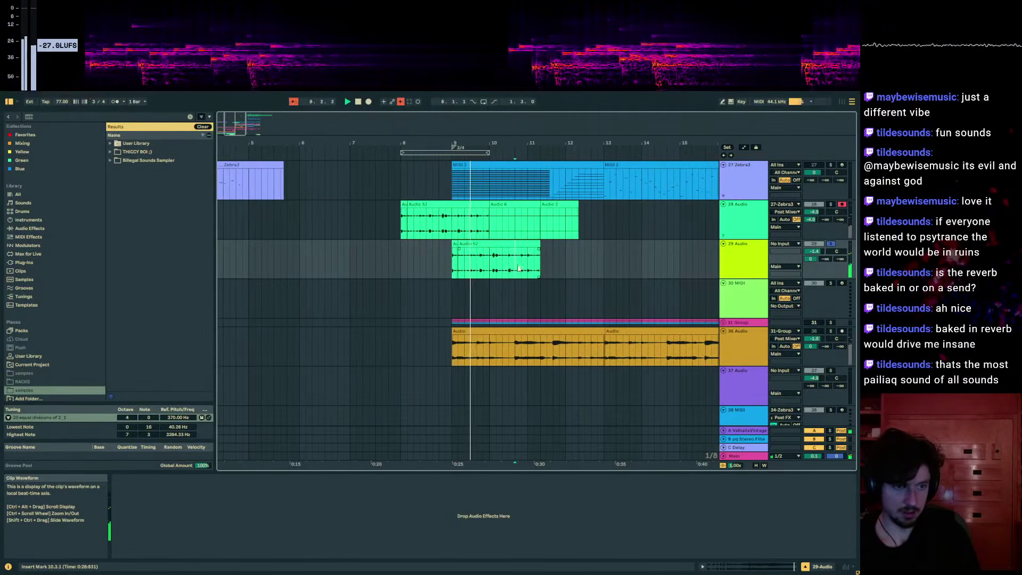
key(ctrl+d)
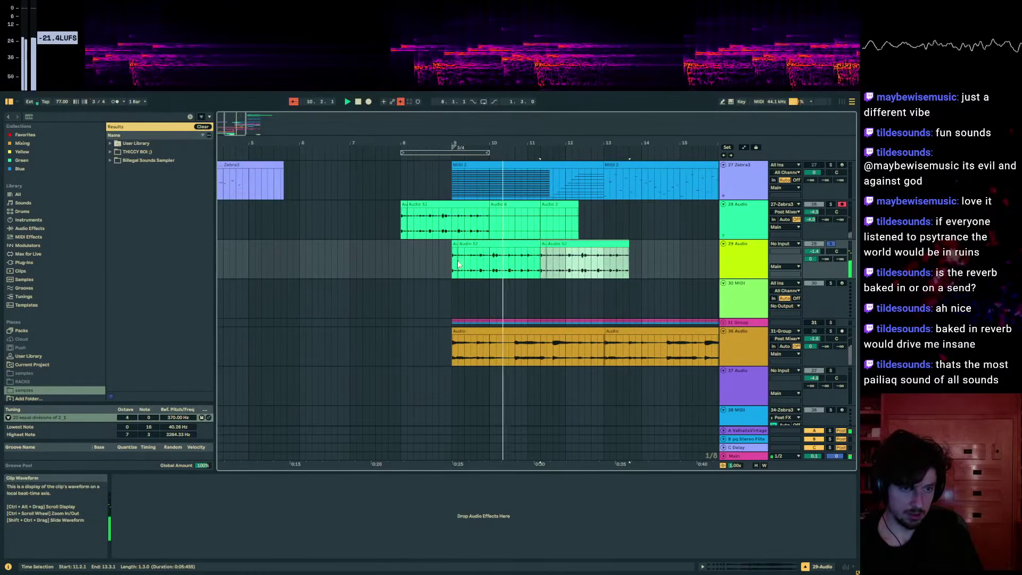
key(ctrl+d)
key(ctrl+d)
key(ctrl+d)
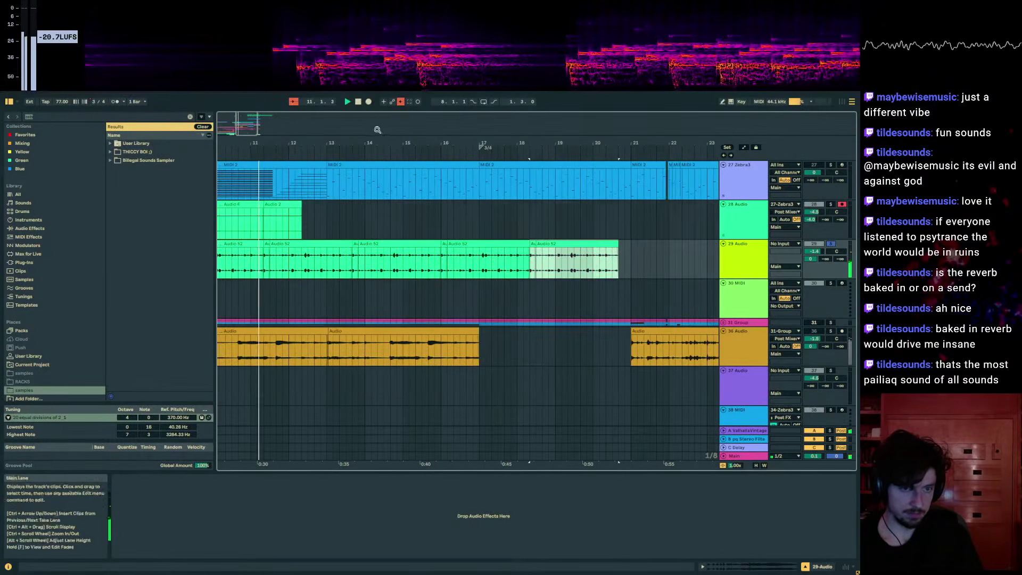
- Take 29 Audio out of solo, set its volume to 1.3 dB and play it within the full arrangement
drag(391, 137, 586, 139)
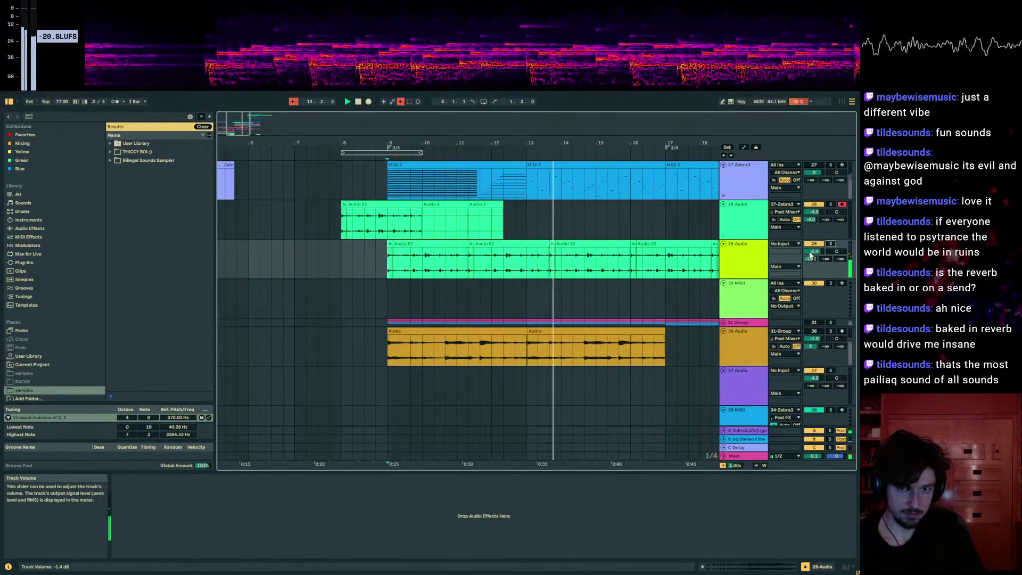
scroll(809, 256, up, 3)
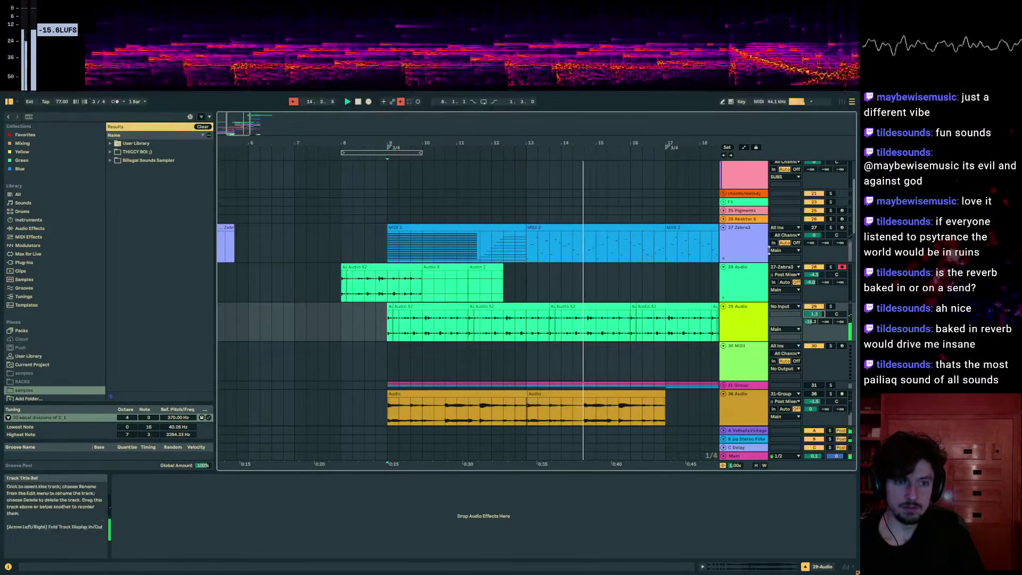
scroll(711, 283, down, 7)
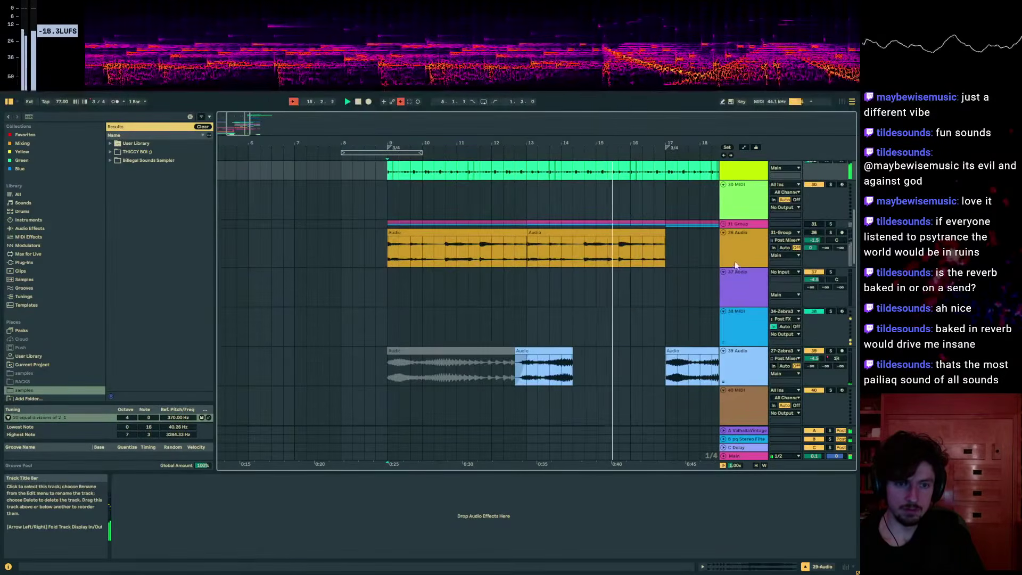
scroll(751, 249, up, 3)
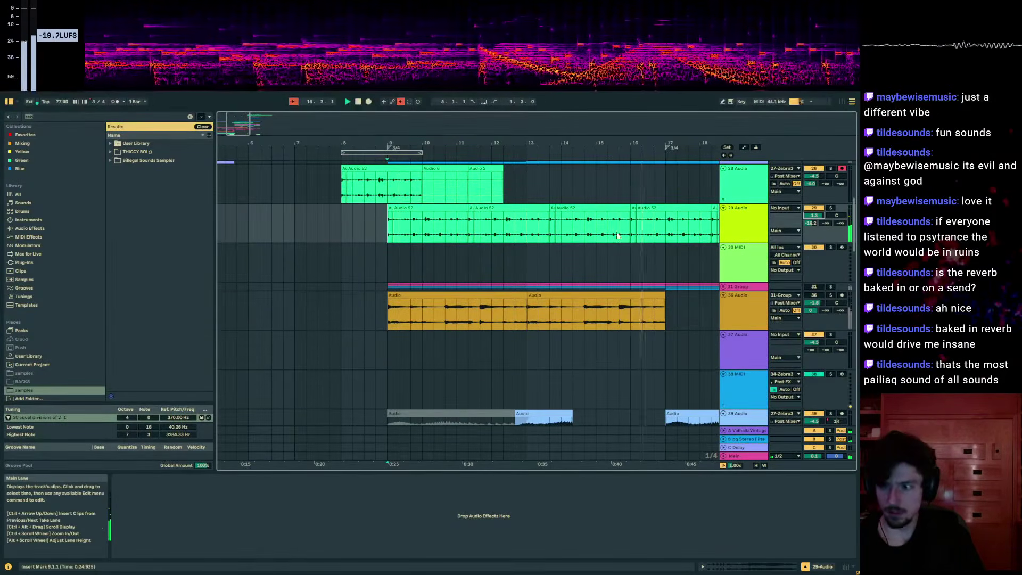
drag(637, 143, 619, 138)
drag(644, 228, 388, 227)
key(space)
key(space)
- Play the arrangement from 8.3.1 and mute 28 Audio
click(366, 230)
key(space)
key(space)
scroll(406, 217, up, 2)
click(810, 214)
scroll(470, 302, up, 7)
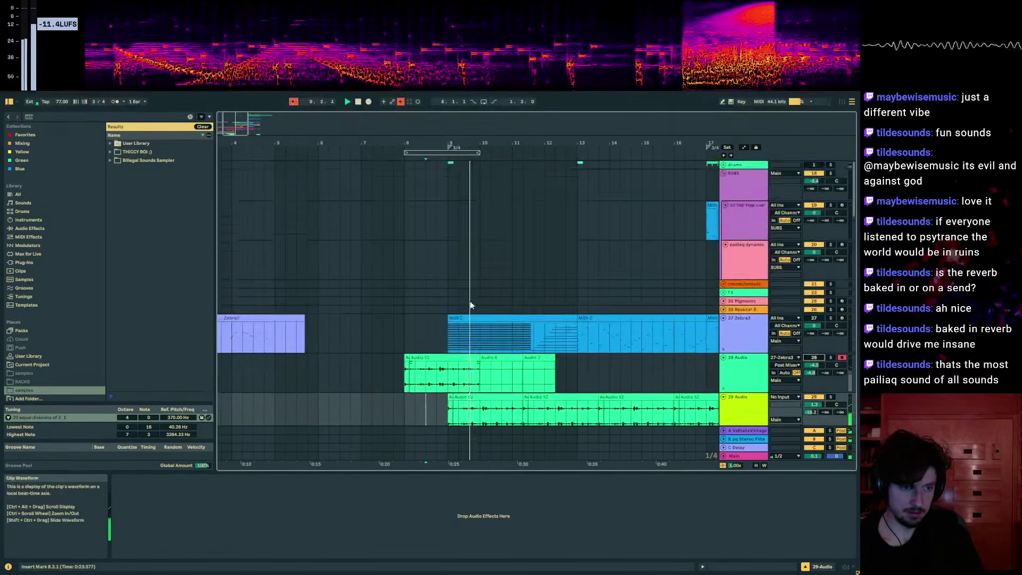
scroll(611, 253, down, 4)
scroll(537, 257, up, 4)
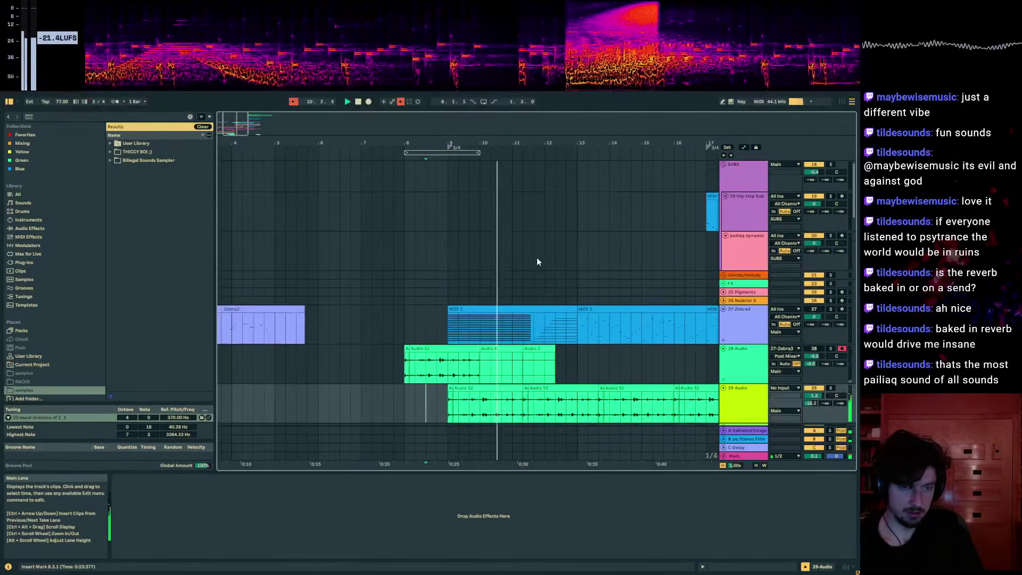
scroll(626, 228, down, 4)
scroll(644, 216, up, 1)
- Duplicate the 29 Audio section from 9.1.1 to 11.1.1 twice, filling the track up to 15.1.1
drag(647, 143, 494, 145)
click(349, 367)
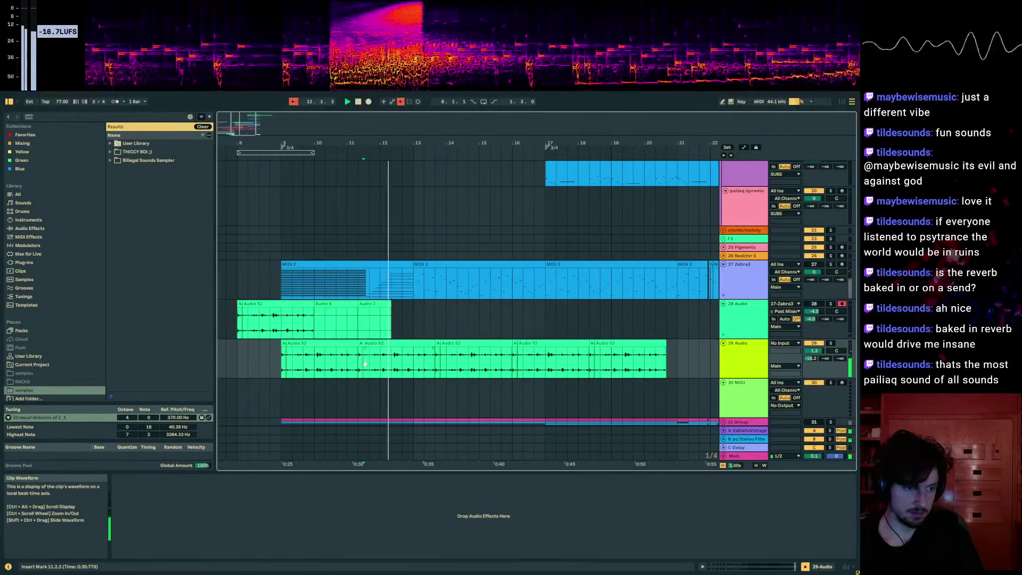
drag(352, 368, 291, 367)
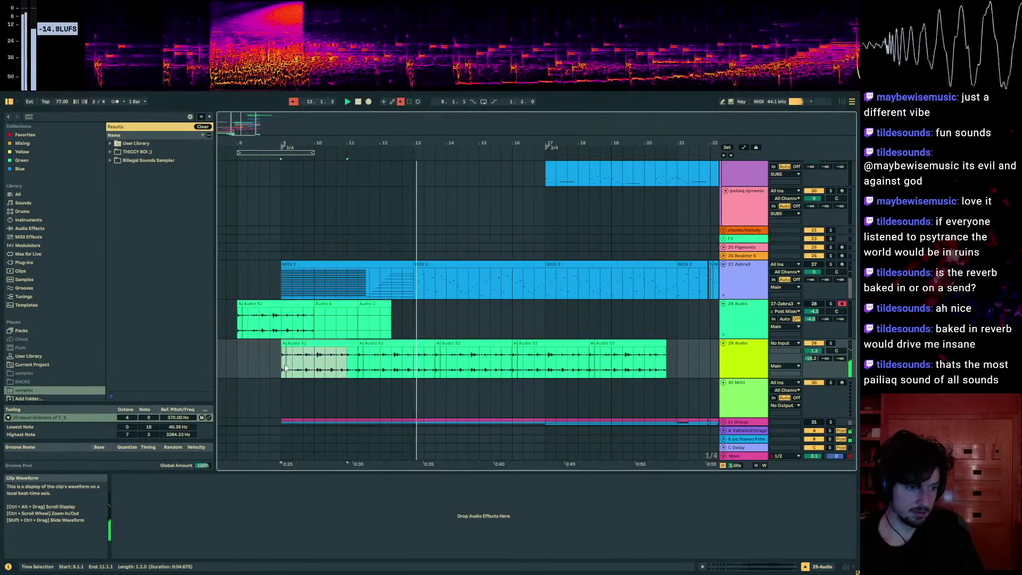
key(ctrl+d)
key(ctrl+d)
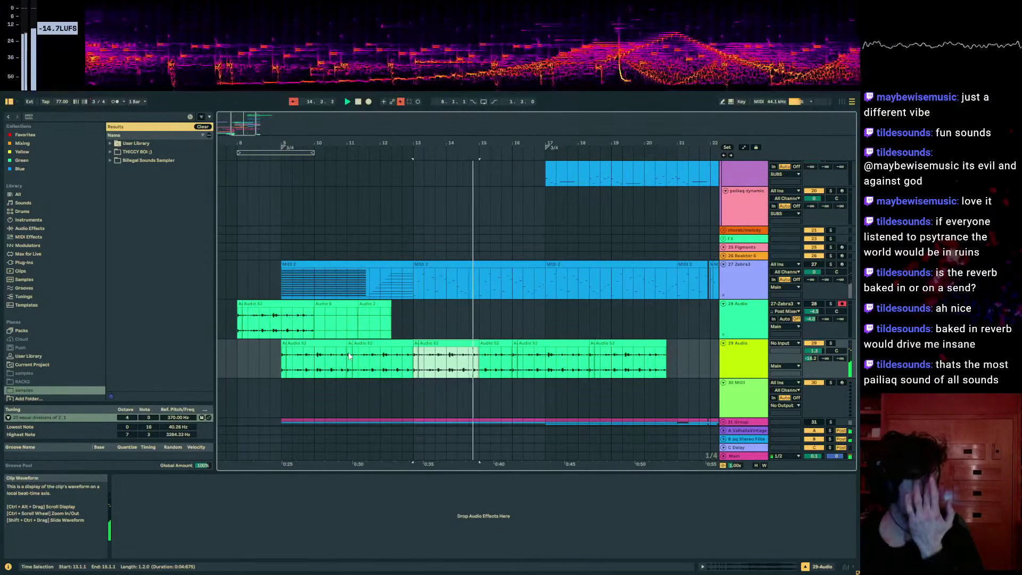
- Try duplicating the repeated 29 Audio section past 15.1.1 to 17.1.1, then undo it
key(ctrl+d)
key(ctrl+z)
key(space)
key(space)
drag(528, 369, 452, 376)
shift+click(448, 375)
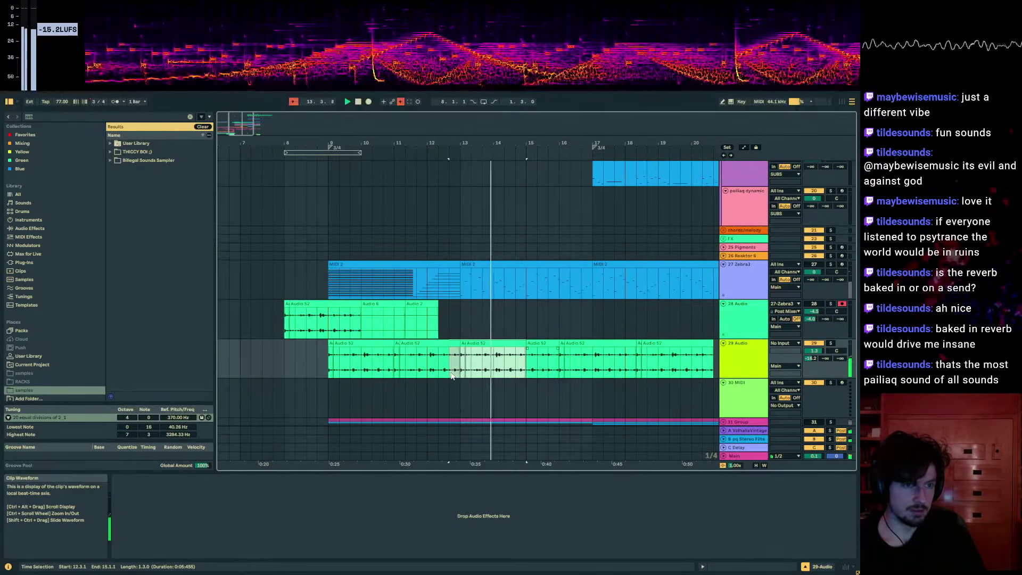
key(ctrl+d)
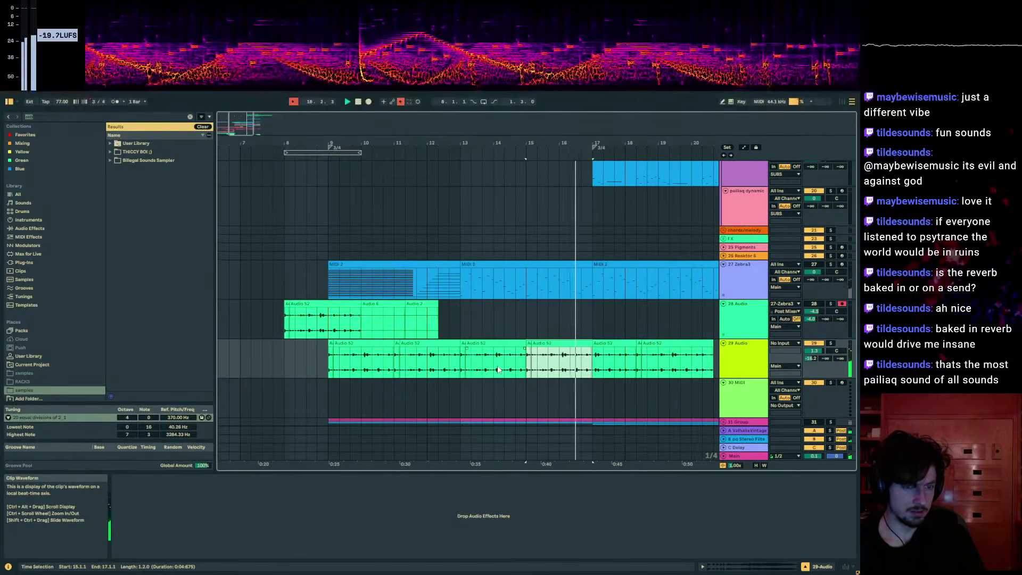
key(ctrl+z)
- Delete the 3/4 time signature change at bar 9 and play from there
click(327, 149)
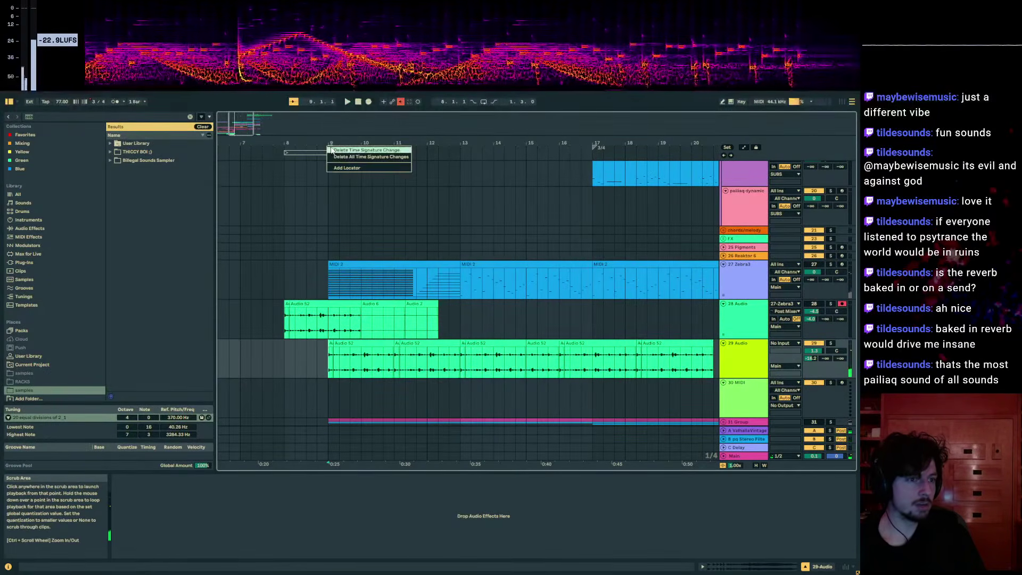
right_click(332, 150)
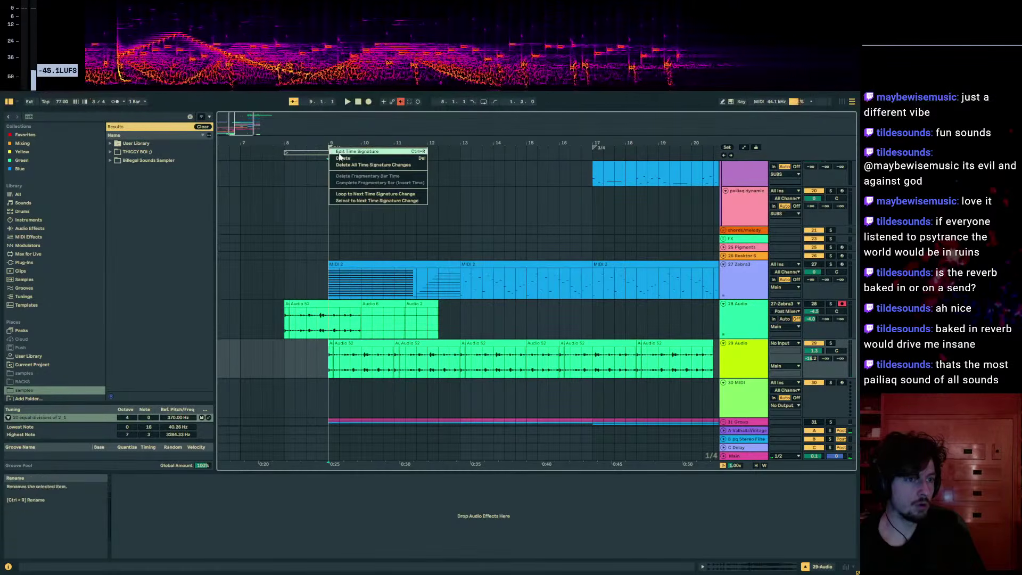
click(342, 157)
key(space)
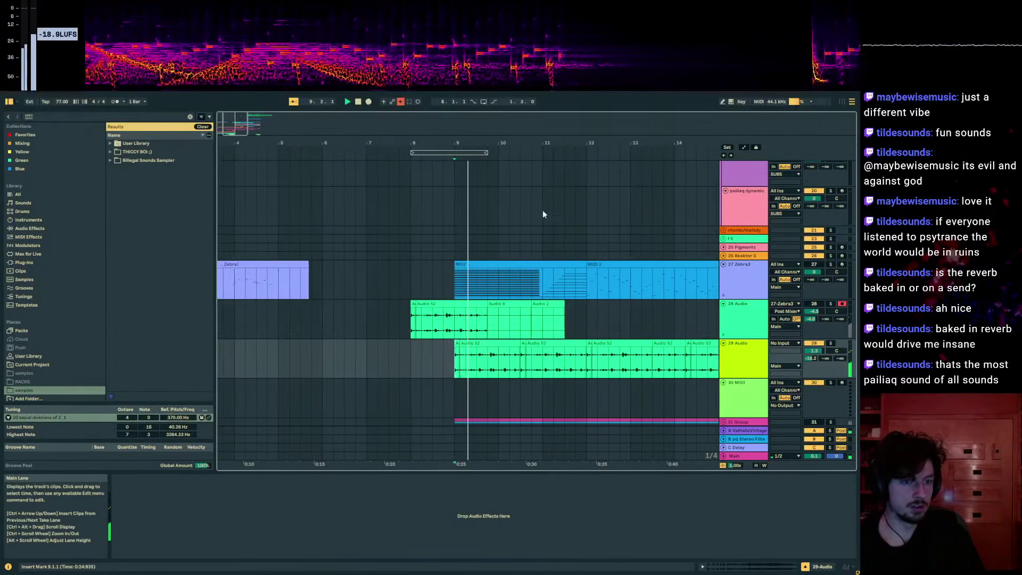
- Copy the 29 Audio half bar from 9.3.1 to 10.1.1 and paste it at 10.3.1
click(533, 365)
drag(492, 366, 471, 366)
click(515, 367)
key(ctrl+v)
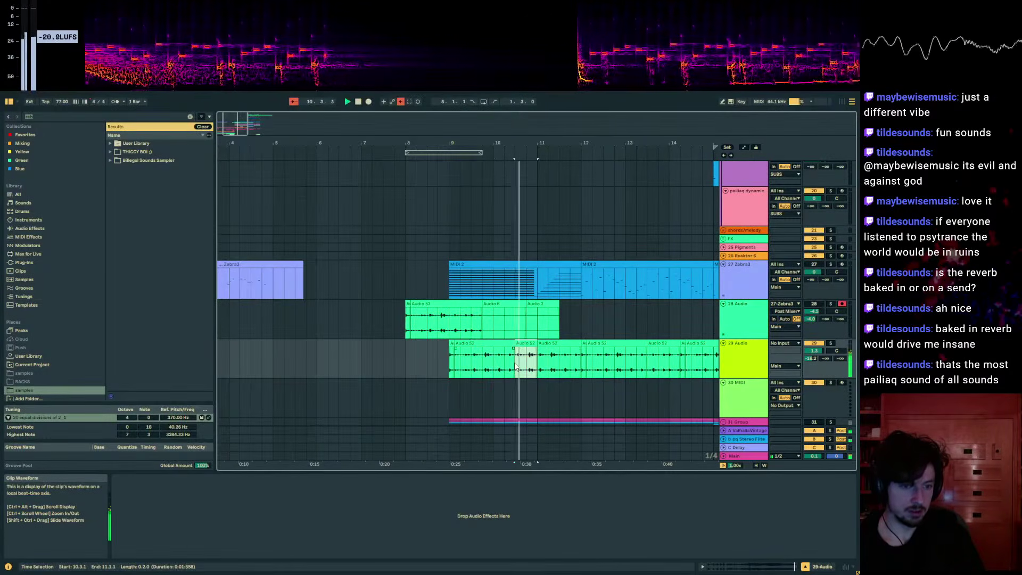
- Duplicate the two-bar 29 Audio section from 9.1.1 to 11.1.1 so it also fills 11.1.1 to 13.1.1
drag(537, 367, 444, 363)
key(space)
key(space)
key(ctrl+d)
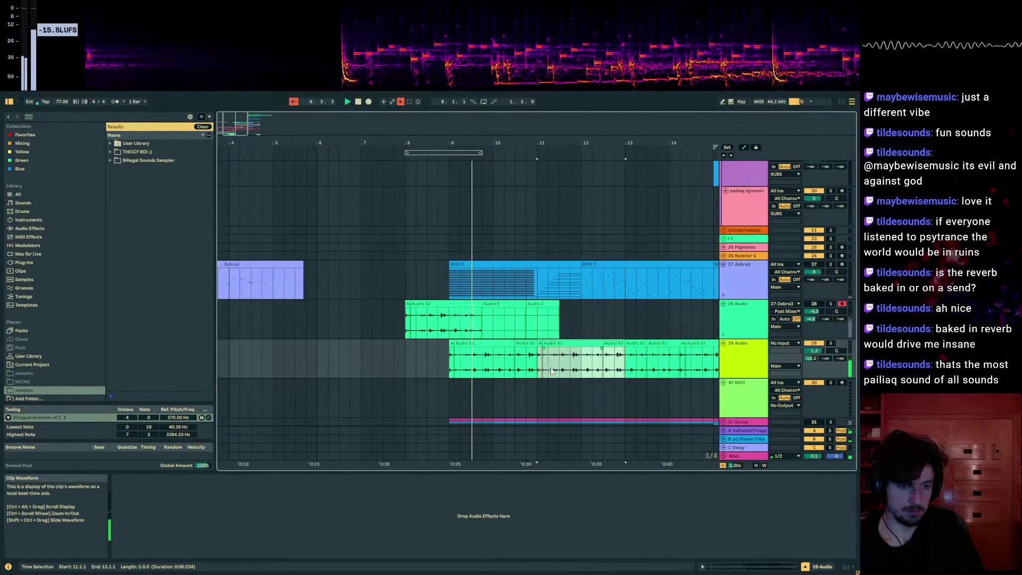
click(513, 344)
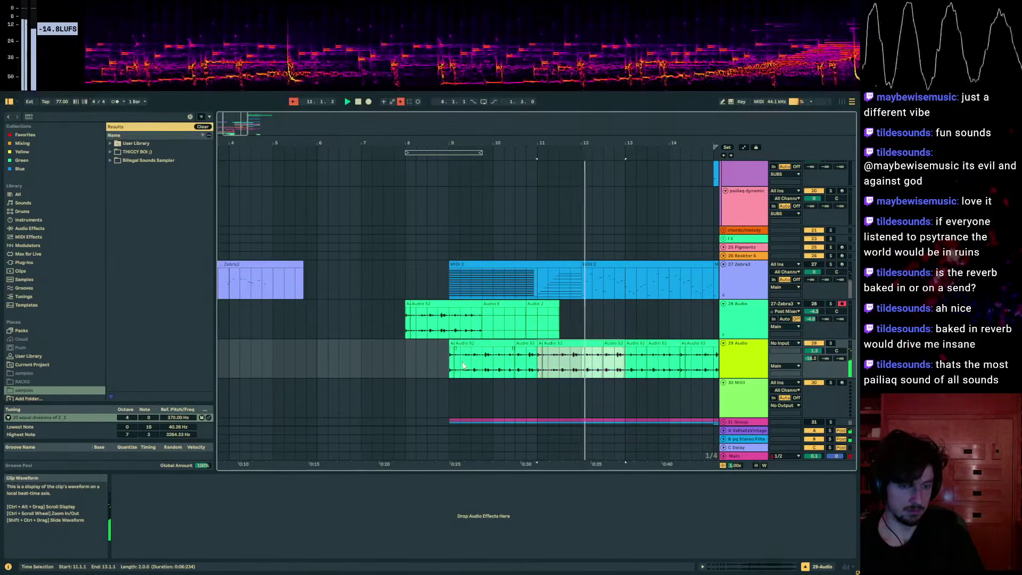
- Duplicate the four-bar 29 Audio section from 9.1.1 to 13.1.1 so it continues to 17.1.1
scroll(660, 298, down, 10)
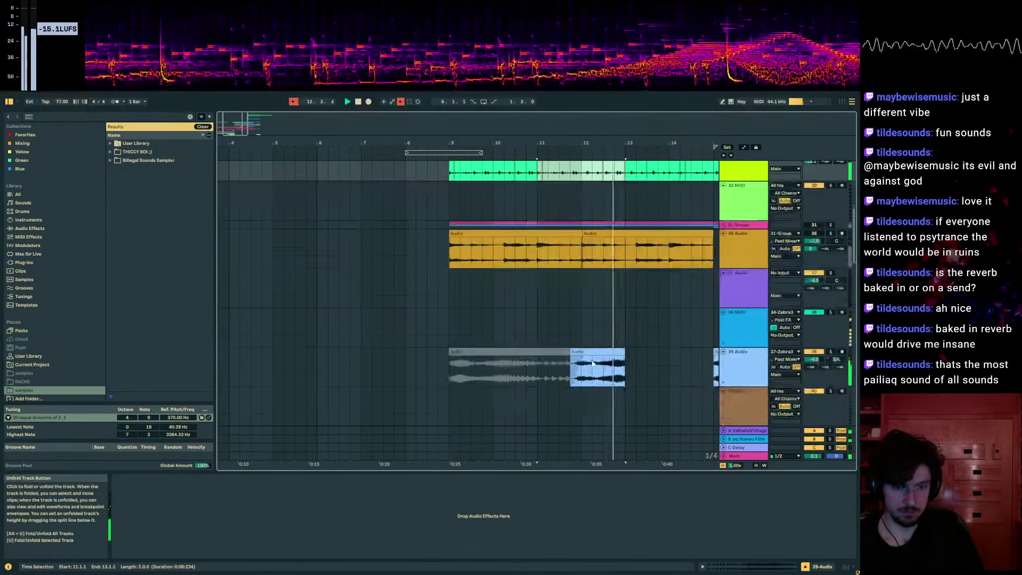
click(593, 363)
scroll(606, 375, up, 8)
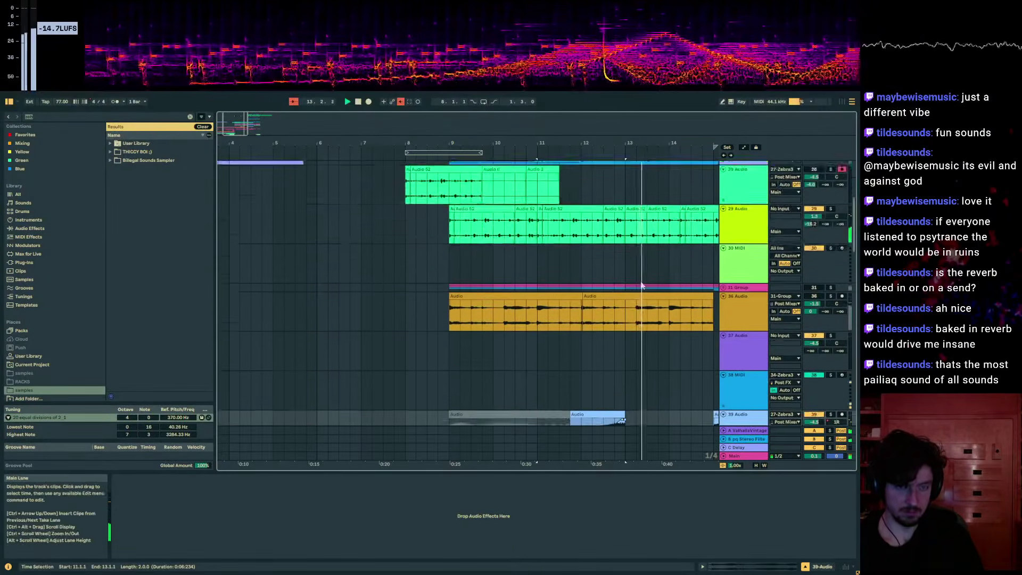
click(625, 338)
drag(625, 323, 447, 322)
key(ctrl+d)
- Insert a new audio track below 28 Audio and place the insert marker on it at 14.3.1
click(289, 262)
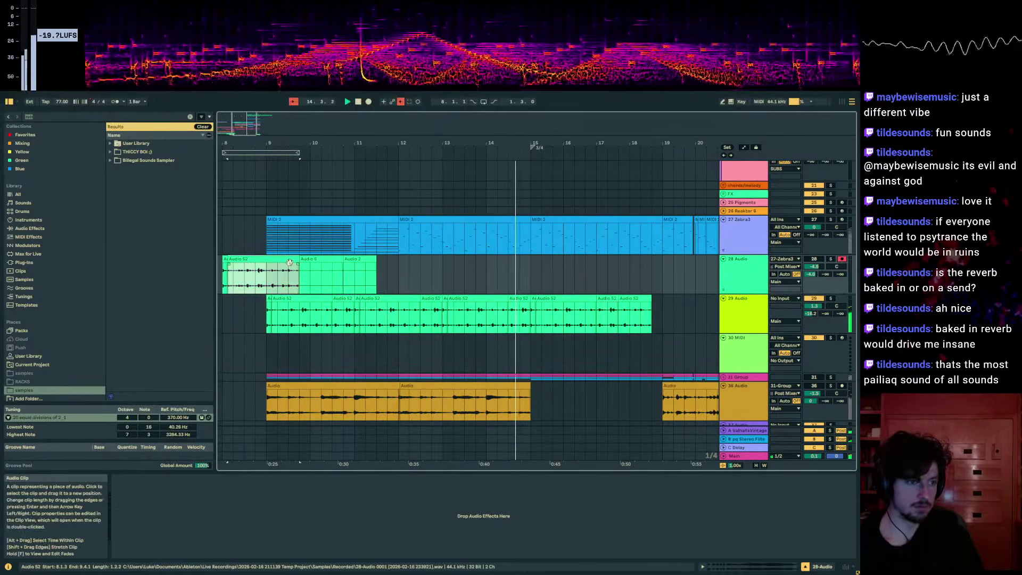
click(743, 274)
key(ctrl+t)
click(531, 318)
click(512, 314)
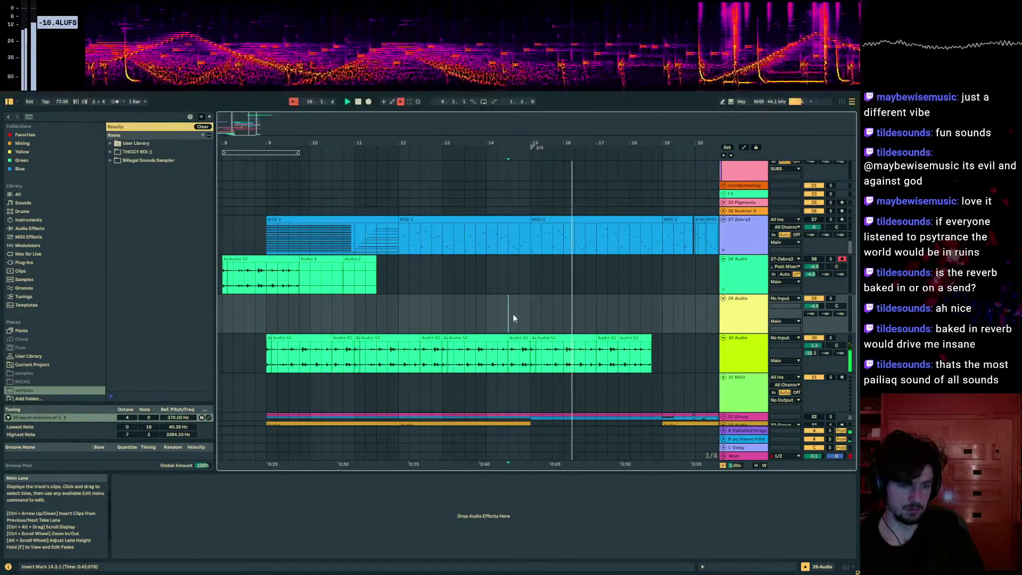
- Delete the 3/4 time signature change at bar 15
scroll(513, 314, up, 3)
right_click(533, 150)
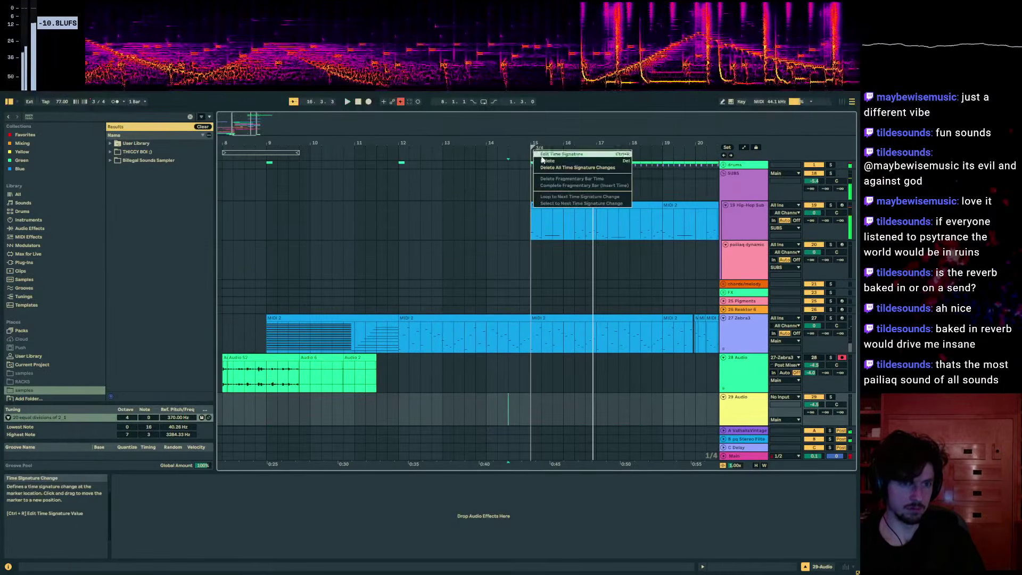
click(546, 160)
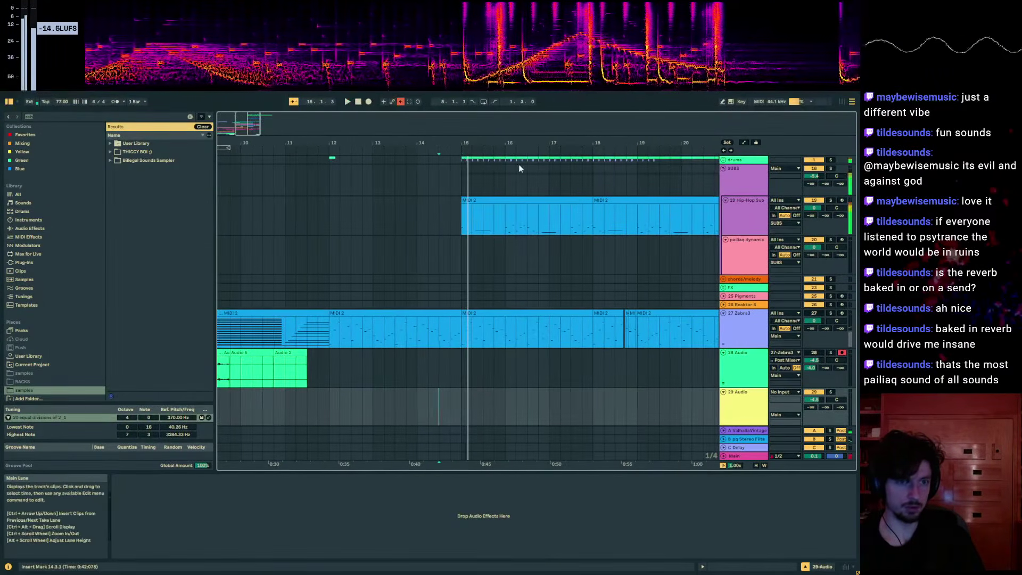
- Unfold the drums group and play its clips around the start of bar 15
click(723, 160)
key(space)
scroll(592, 233, down, 4)
scroll(520, 234, up, 1)
drag(502, 145, 445, 279)
key(Right)
key(space)
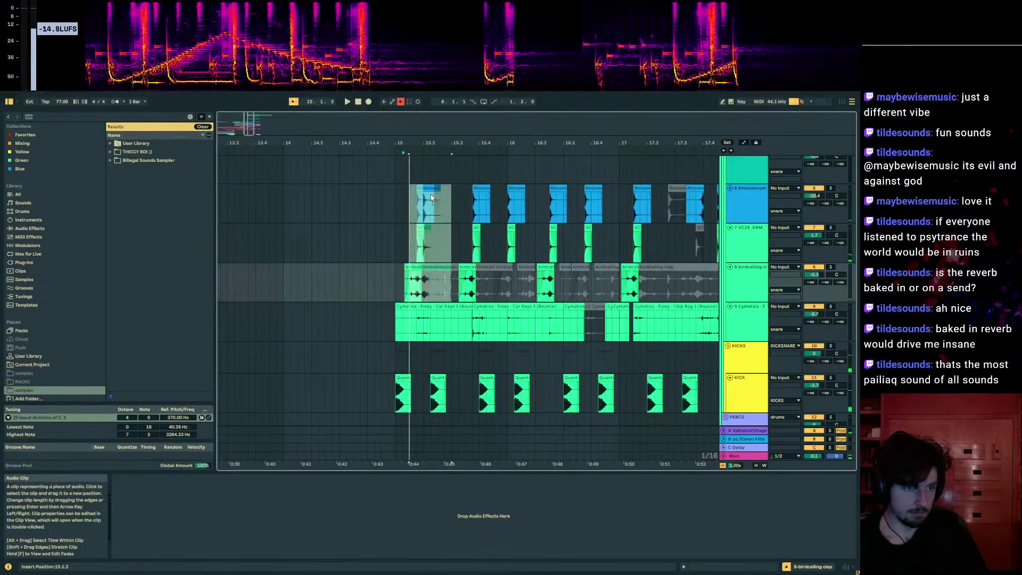
- Try shifting the first snare hit of bar 15 one sixteenth later and play it back
click(400, 200)
key(space)
key(space)
click(436, 200)
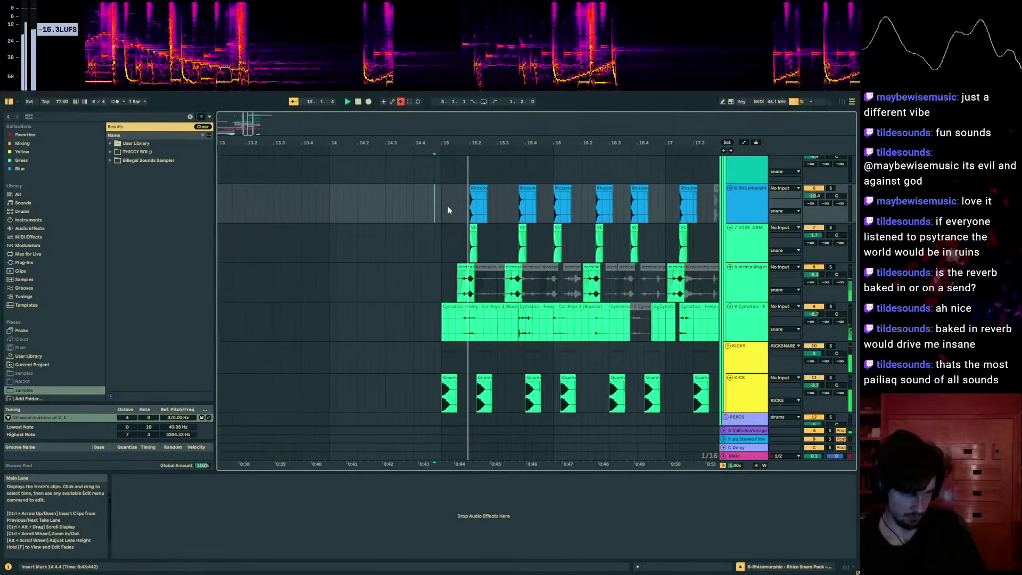
key(ctrl+z)
- Move the second snare hit of bar 15, on both snare tracks, one sixteenth later and play the pattern
click(404, 199)
key(space)
key(space)
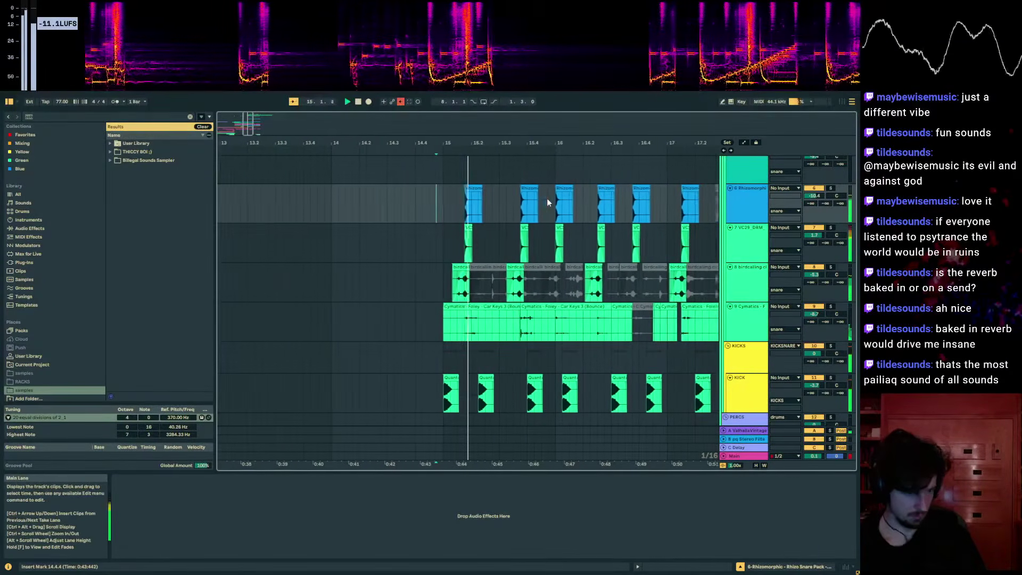
drag(462, 141, 505, 201)
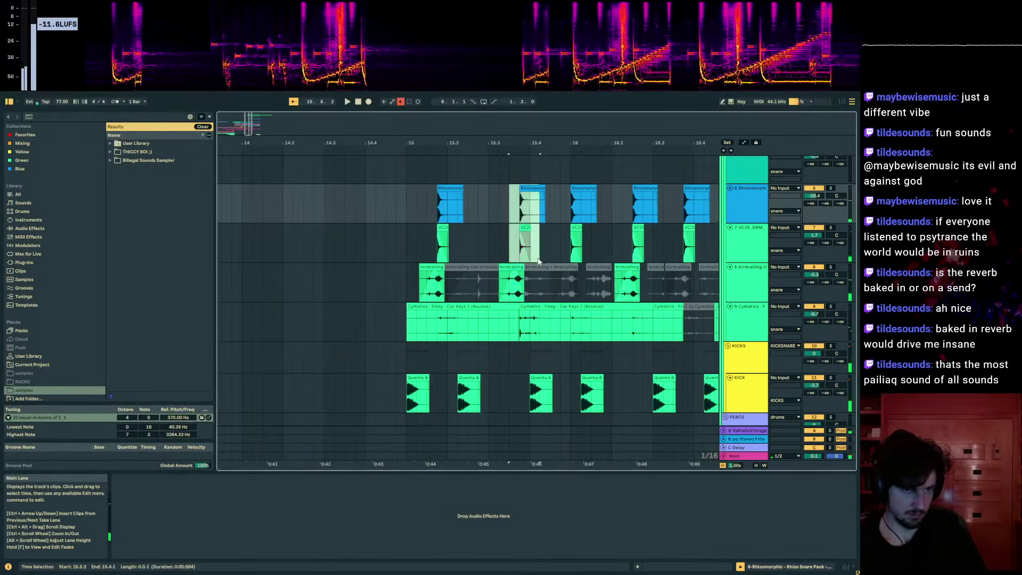
drag(539, 260, 549, 277)
drag(536, 189, 548, 192)
click(400, 206)
key(space)
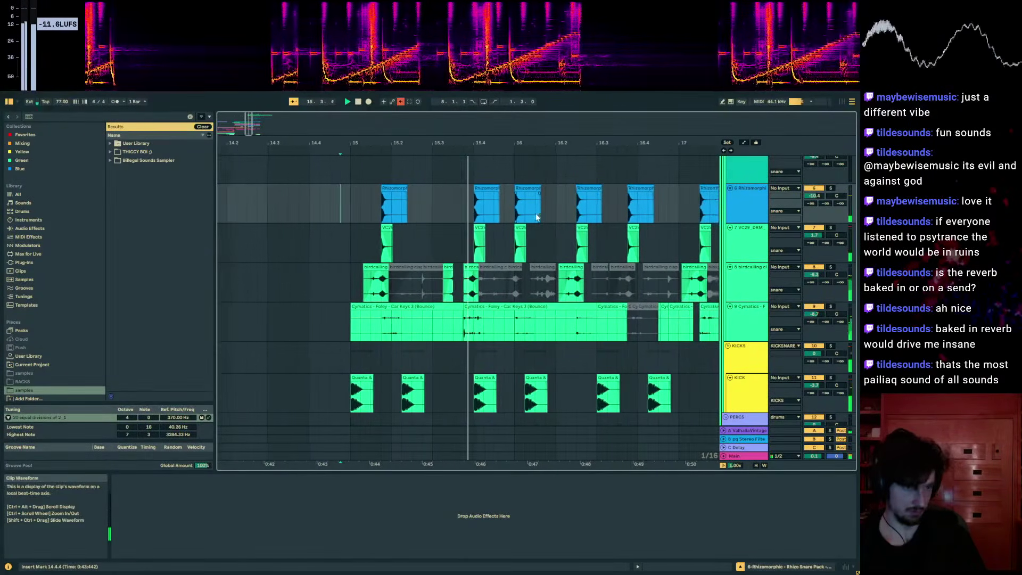
- Shift the birdcalling clap before the second snare hit one sixteenth later and play the section
key(space)
drag(423, 250, 414, 277)
key(Right)
click(272, 286)
key(space)
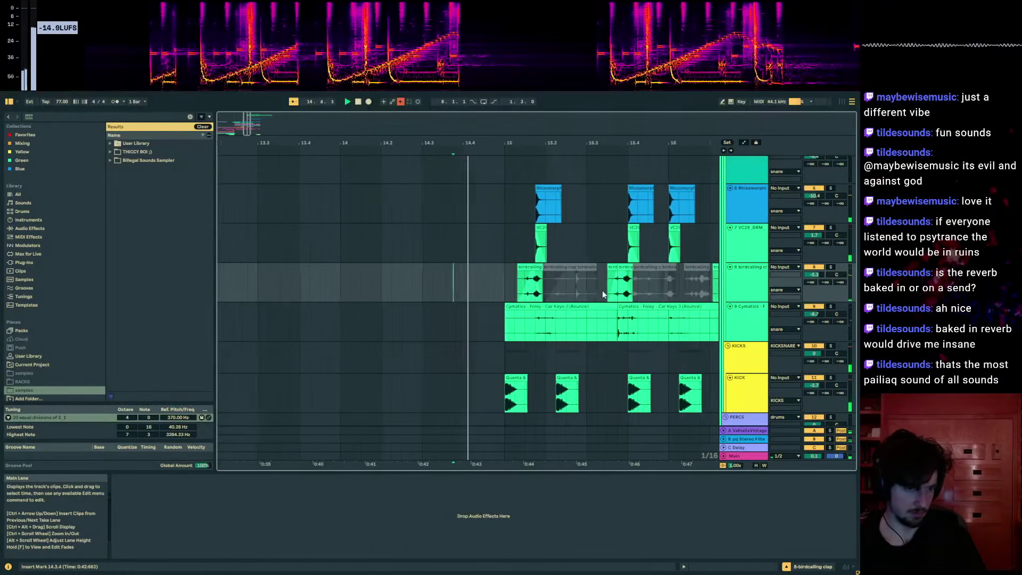
- Delete the snare hit at 16.1.1 from both the Rhizomorphic snare and VC29 rim tracks
scroll(597, 288, down, 3)
scroll(591, 284, up, 4)
drag(593, 143, 506, 133)
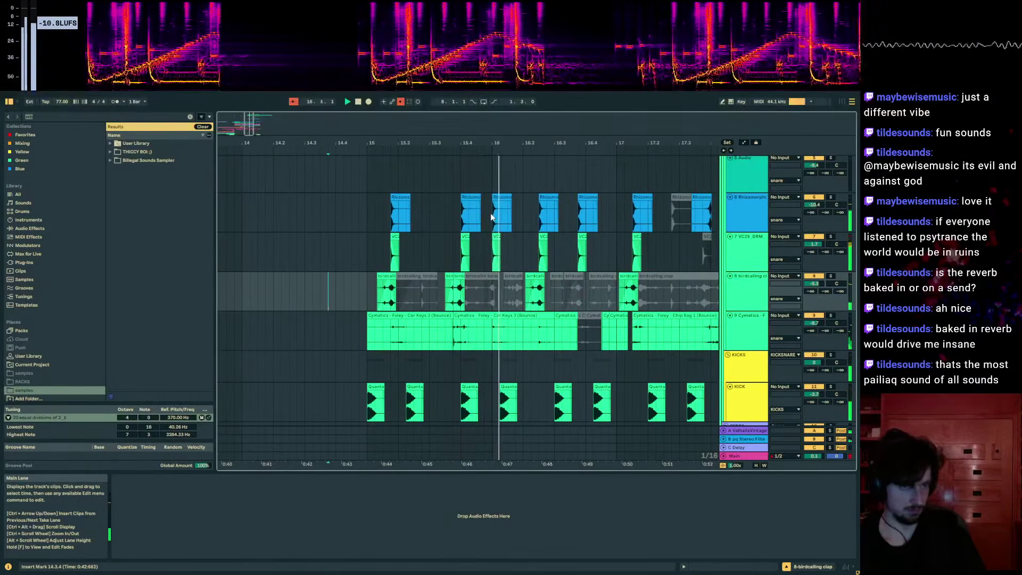
shift+click(531, 238)
scroll(521, 226, down, 1)
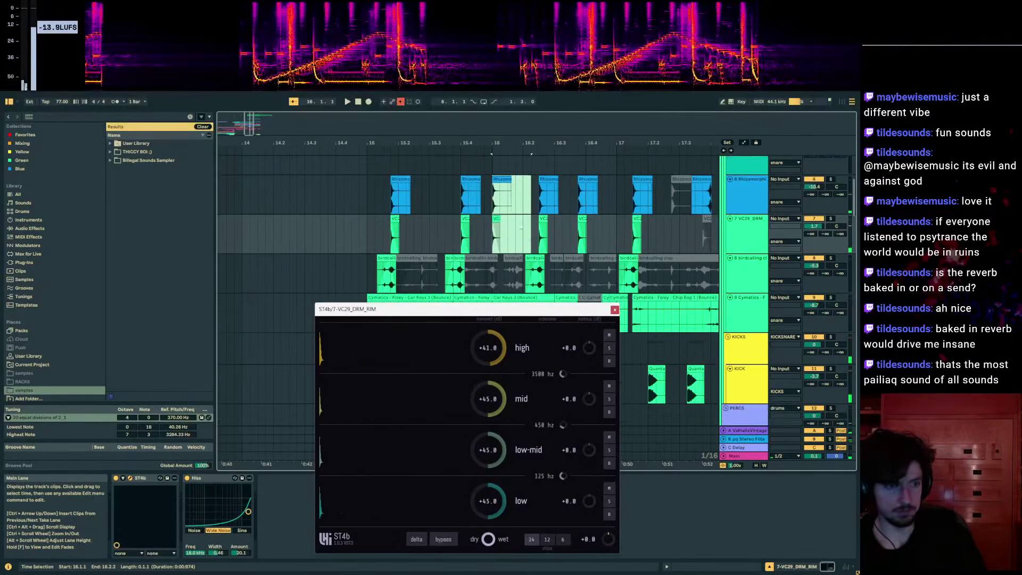
- Duplicate the one-bar snare pattern from 15.1.1 to 16.1.1 on both snare tracks and play it back
drag(495, 200, 375, 240)
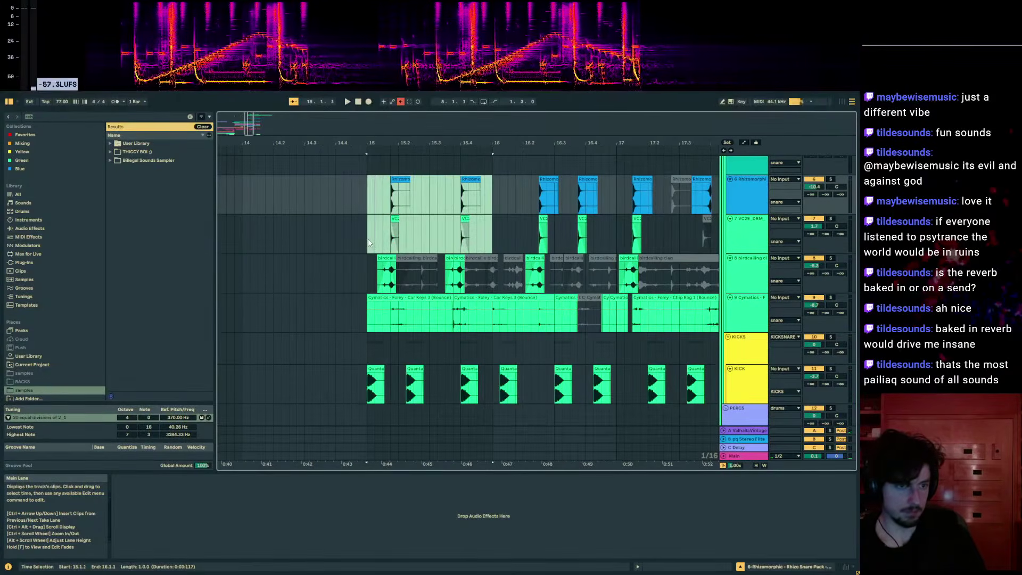
key(ctrl+d)
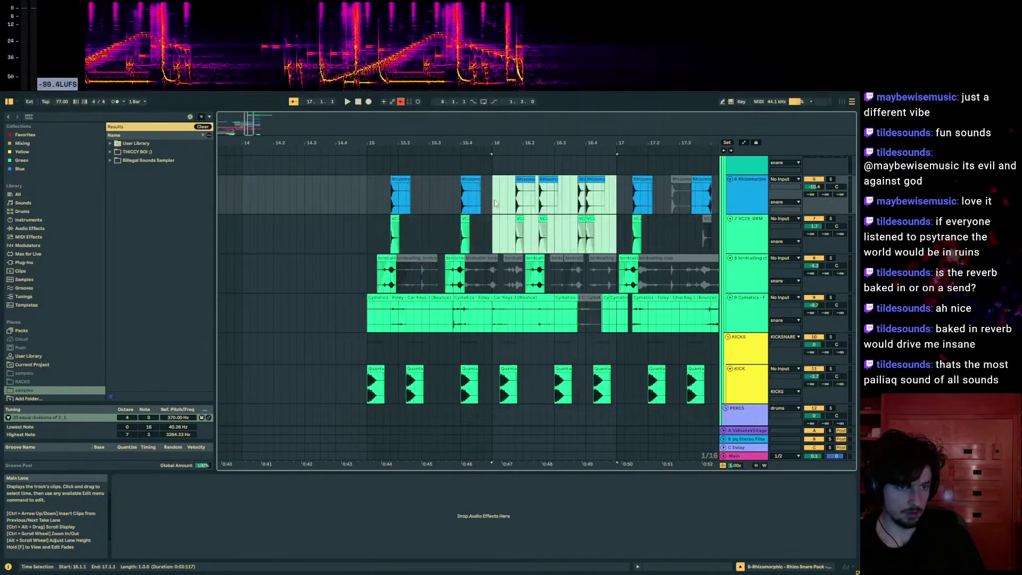
drag(368, 201, 375, 201)
key(space)
- Deactivate the extra snare and rim hits between 16.2.2 and 16.4 that clash with the duplicated pattern
drag(642, 193, 607, 231)
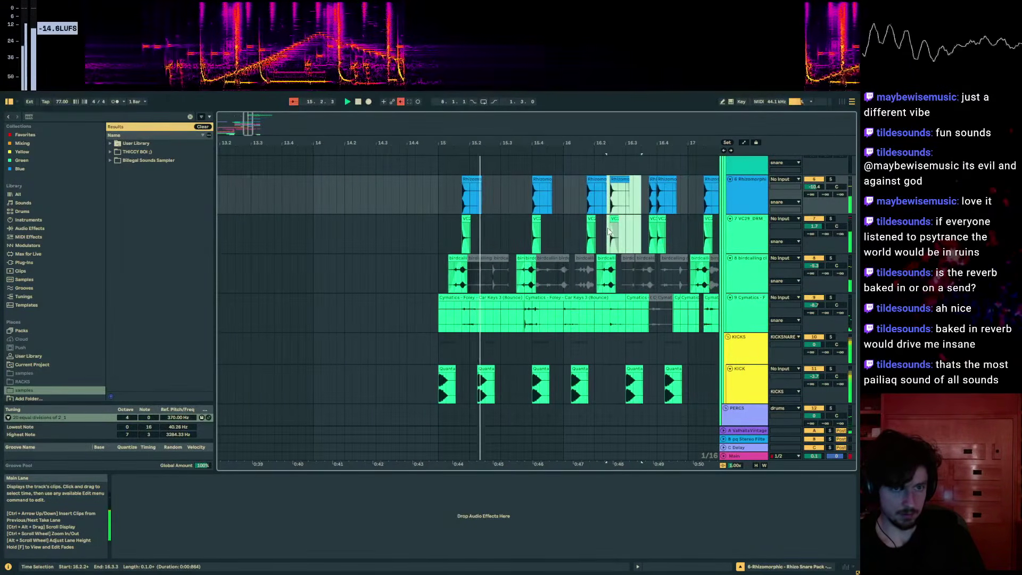
click(609, 230)
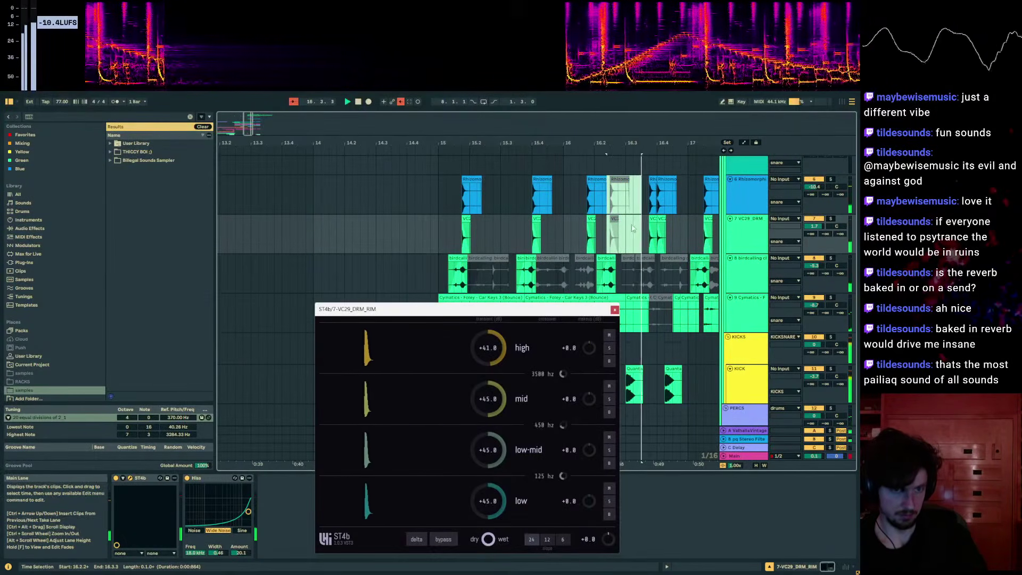
drag(660, 203, 658, 226)
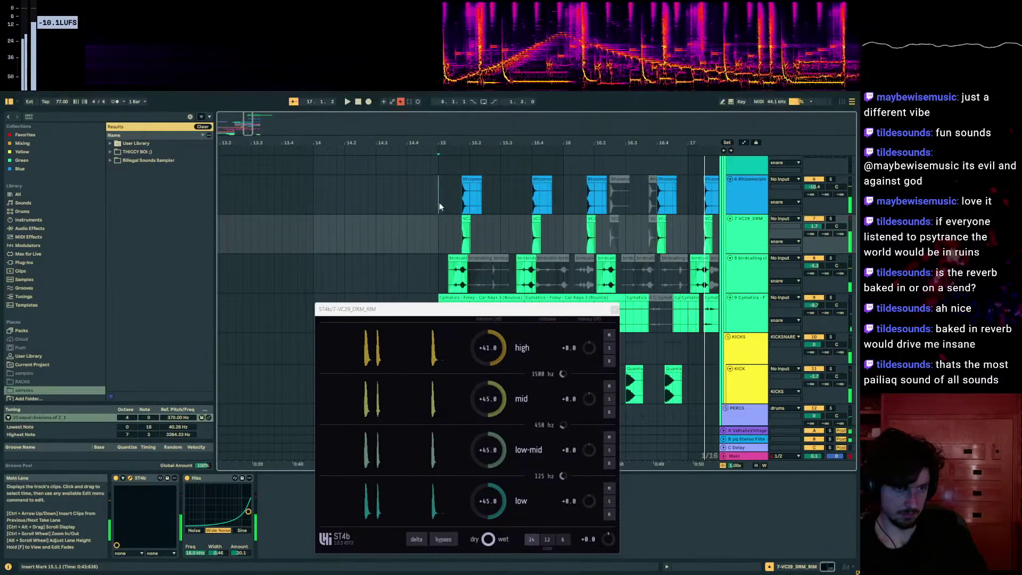
click(439, 207)
- Move the third kick two sixteenths earlier and the fourth kick onto 16.1.1, and play the result
scroll(494, 266, down, 2)
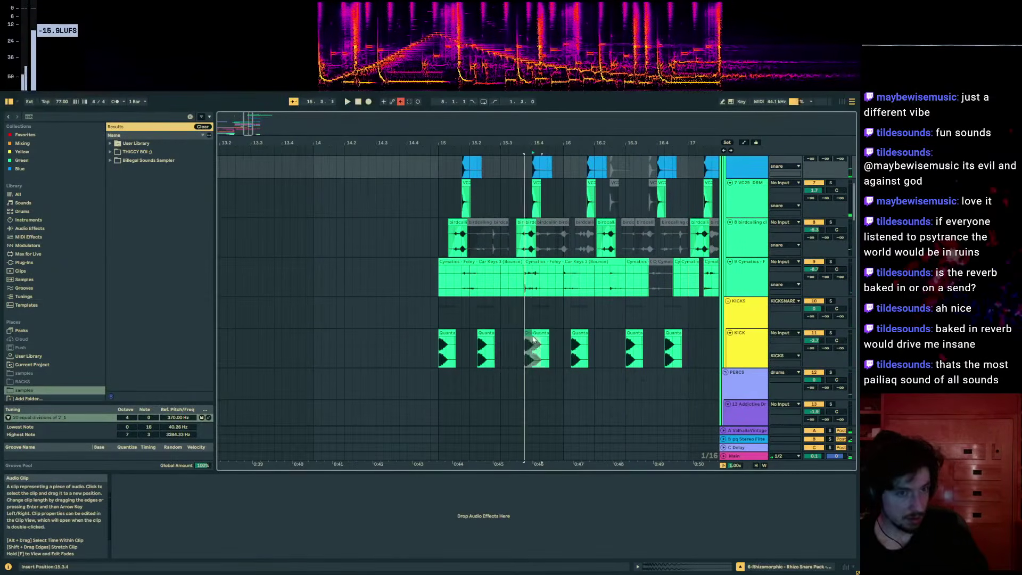
click(425, 342)
drag(529, 339, 574, 337)
key(space)
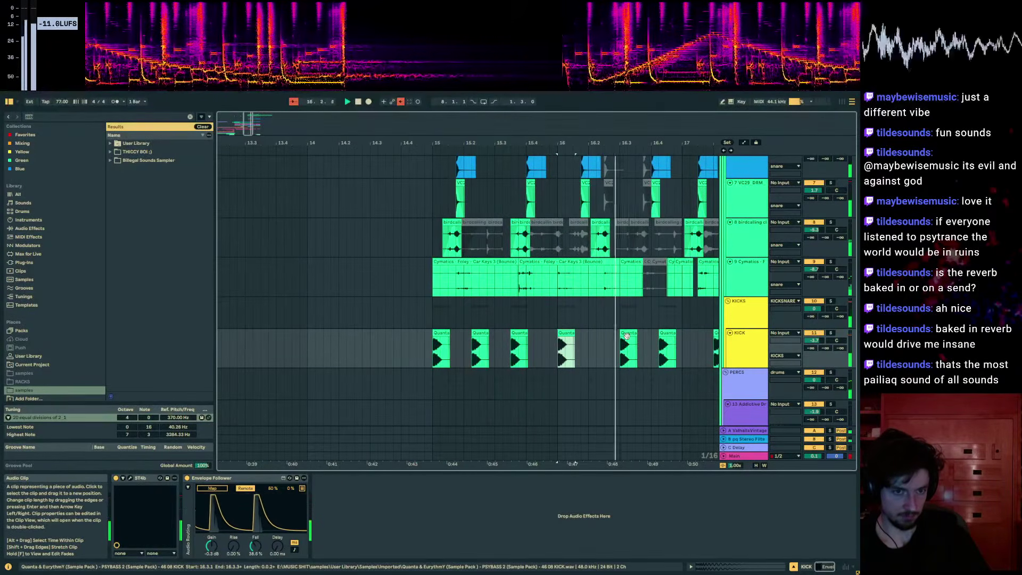
- Move the third birdcalling clap earlier to about 16.1.2, leading into the bar 16 snare, and play it
scroll(624, 268, up, 2)
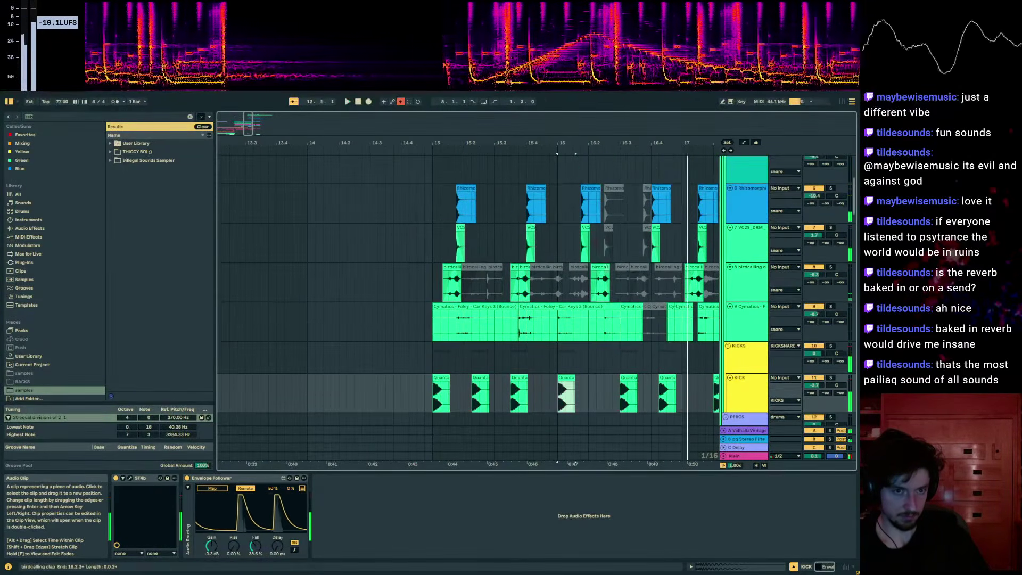
click(582, 267)
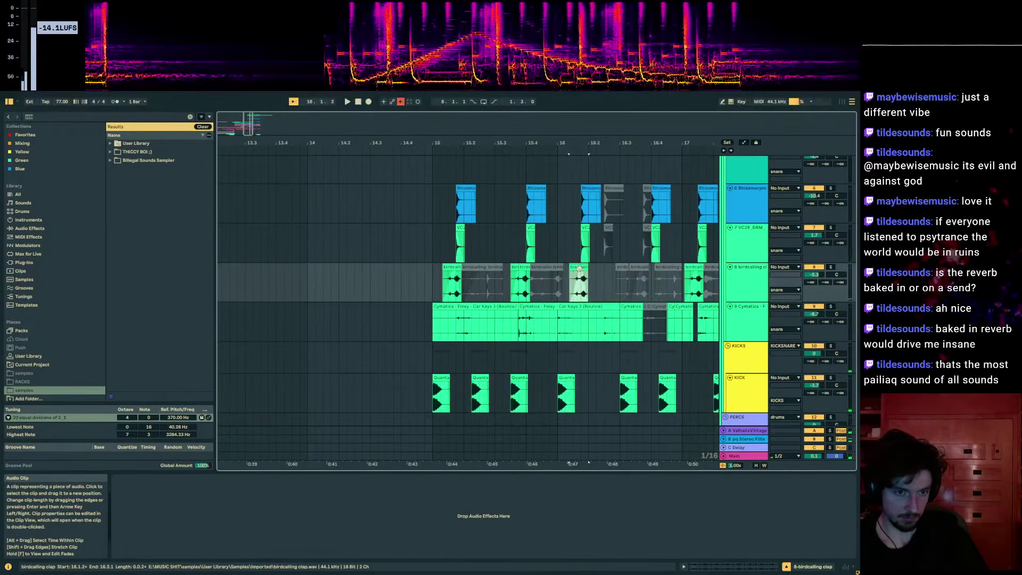
key(space)
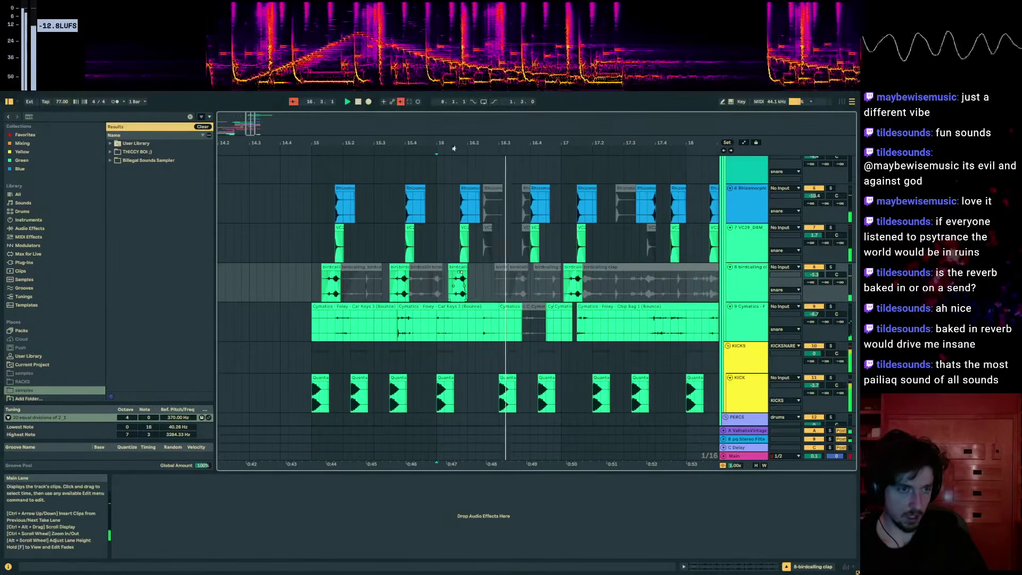
key(space)
- Copy the bar 16 birdcalling clap to 16.3.3, ahead of the next snare hit, and play the section
right_click(475, 289)
key(Escape)
drag(461, 163, 473, 270)
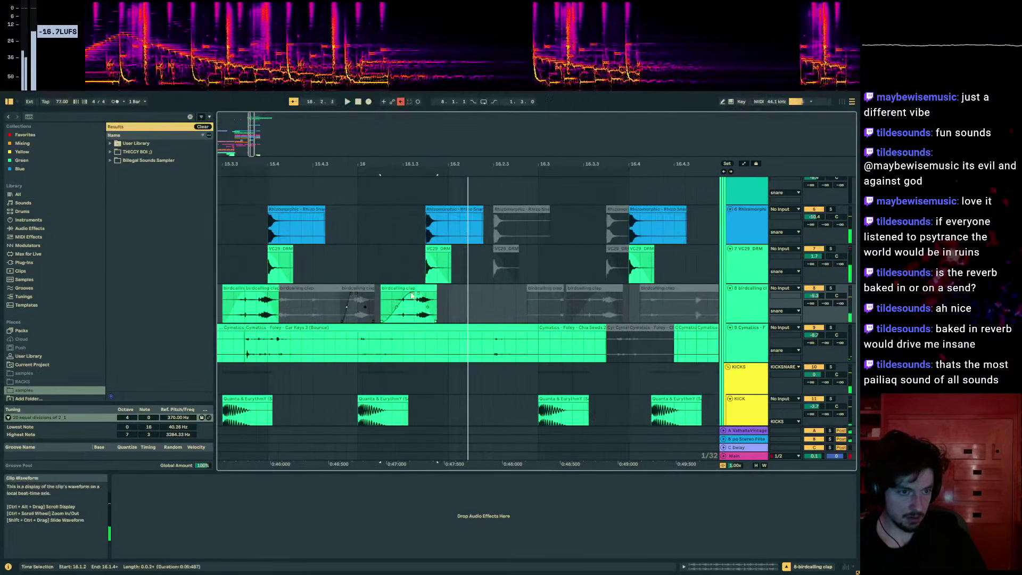
click(573, 299)
key(ctrl+v)
drag(601, 289, 612, 293)
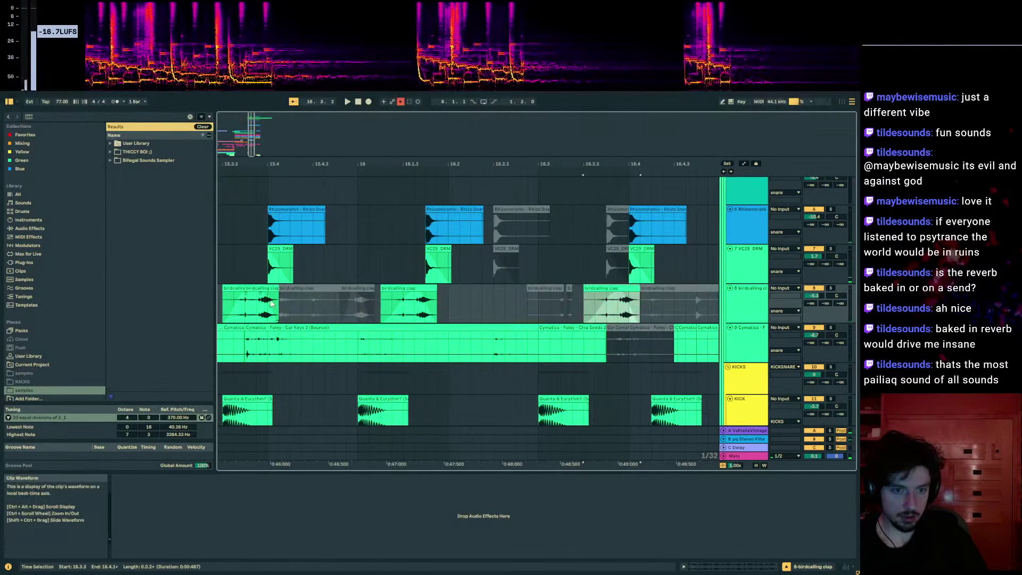
key(space)
- Loop the two bars starting at 15.1.1 and play from 14.4.1
drag(530, 164, 530, 117)
scroll(545, 243, down, 1)
scroll(560, 256, up, 2)
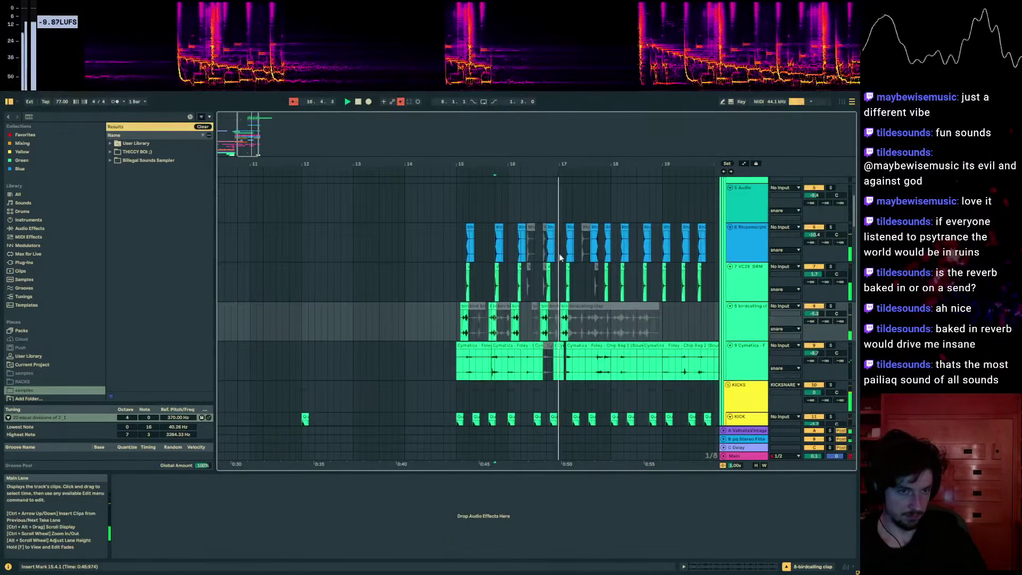
key(ctrl+l)
key(space)
scroll(449, 263, down, 2)
click(444, 257)
- Insert two bars of silence into the arrangement at 17.1.1
scroll(447, 260, down, 4)
scroll(470, 271, up, 3)
scroll(476, 266, down, 6)
scroll(480, 262, down, 15)
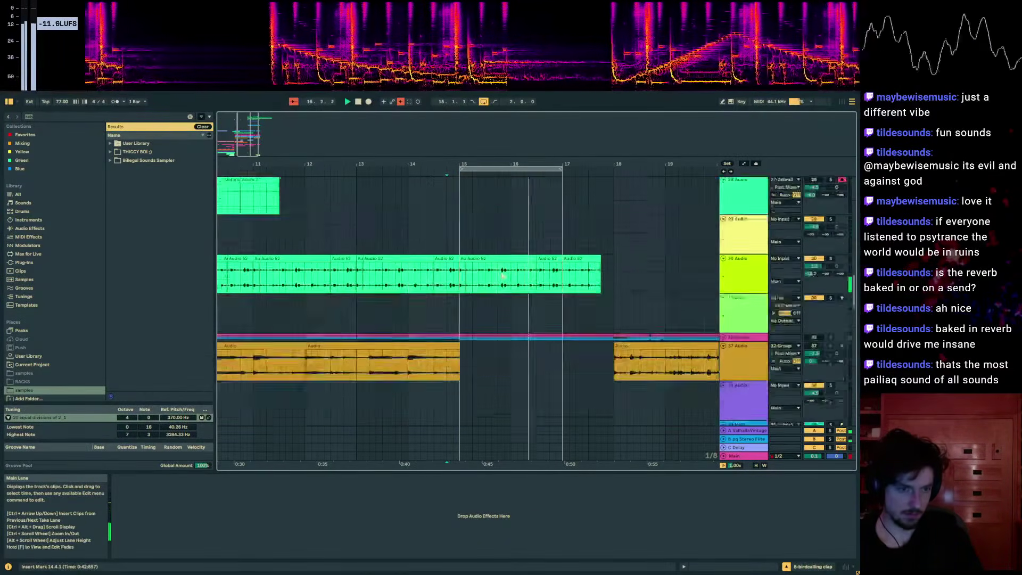
key(shift+Left)
scroll(484, 259, up, 3)
scroll(484, 259, down, 3)
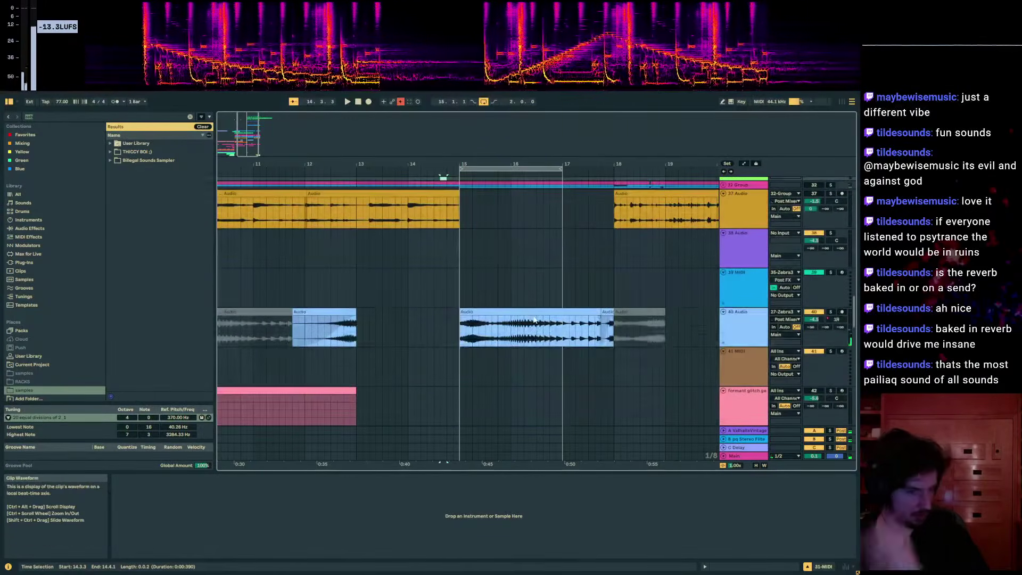
click(515, 308)
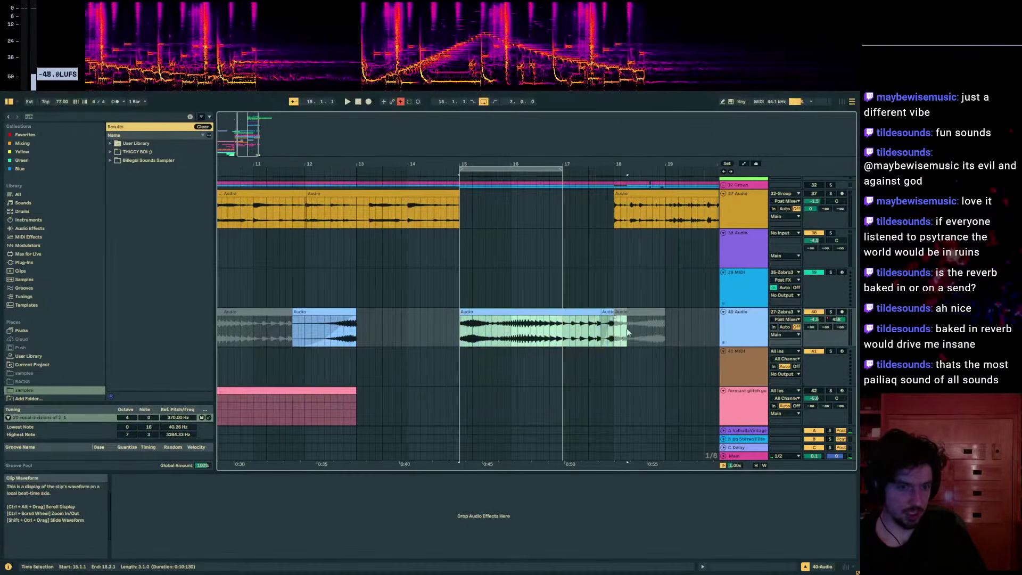
drag(666, 315, 537, 299)
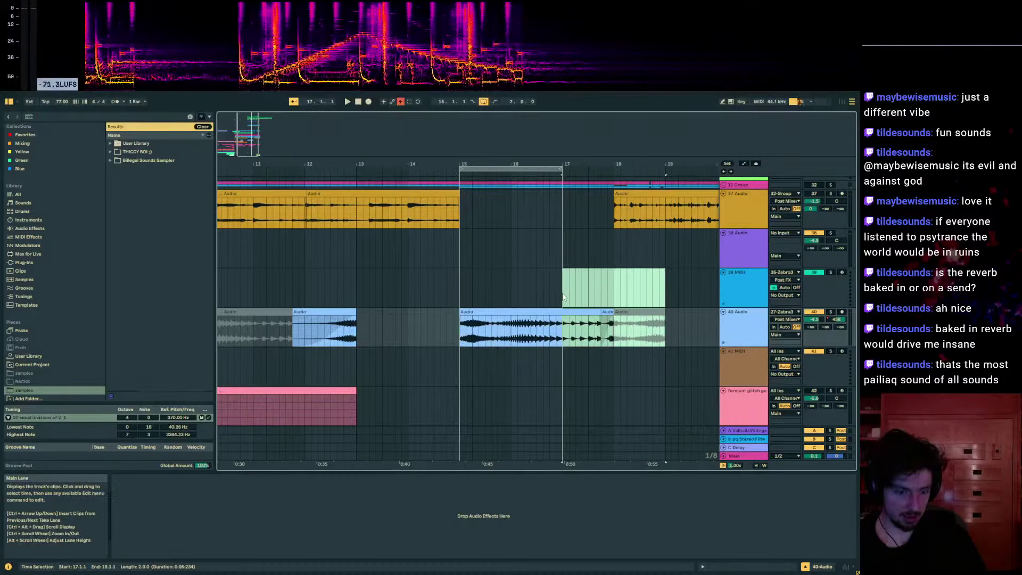
key(space)
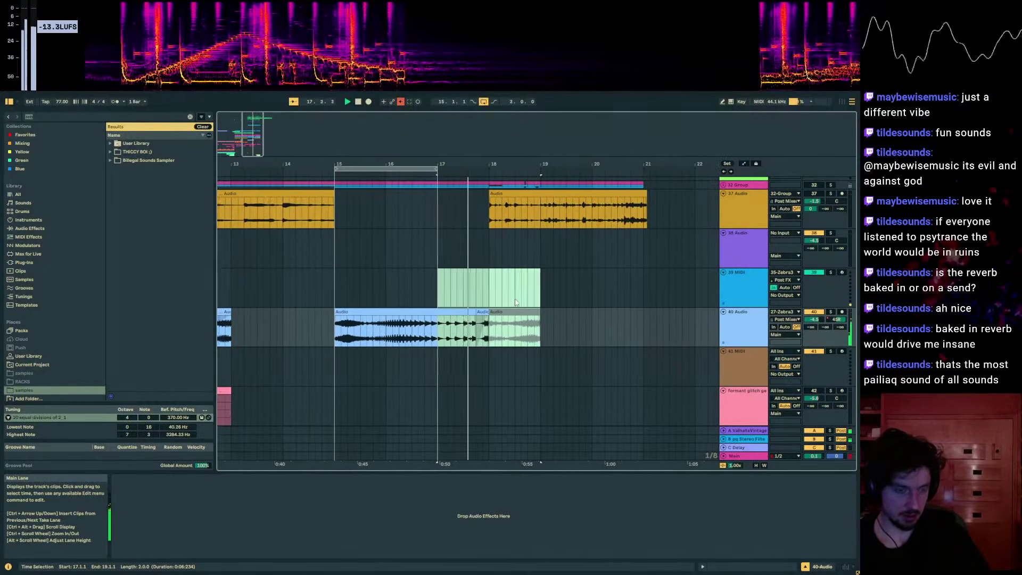
key(ctrl+i)
- Insert four bars of silence into the arrangement at 15.1.1
key(space)
click(432, 314)
drag(533, 282, 333, 297)
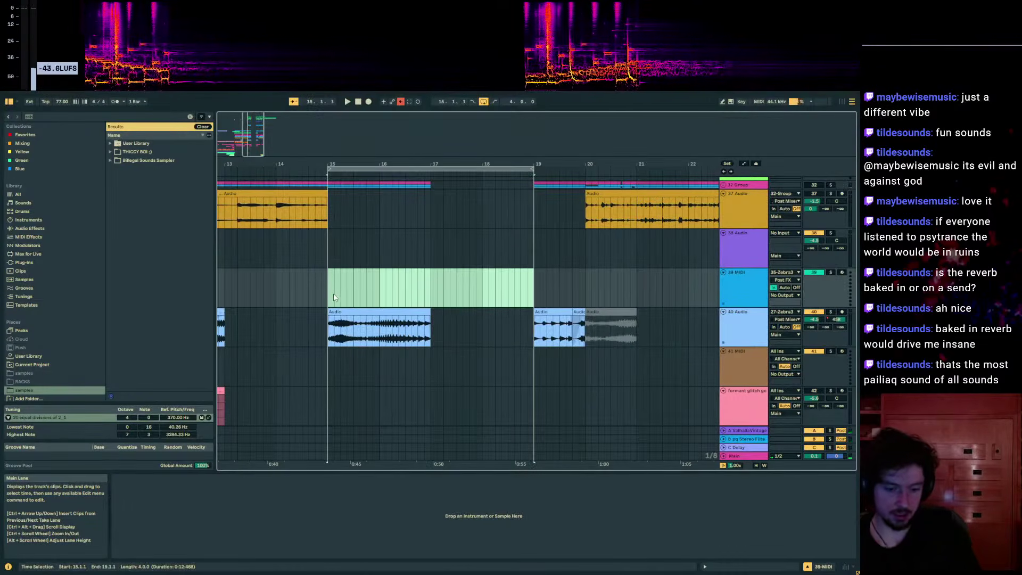
key(ctrl+i)
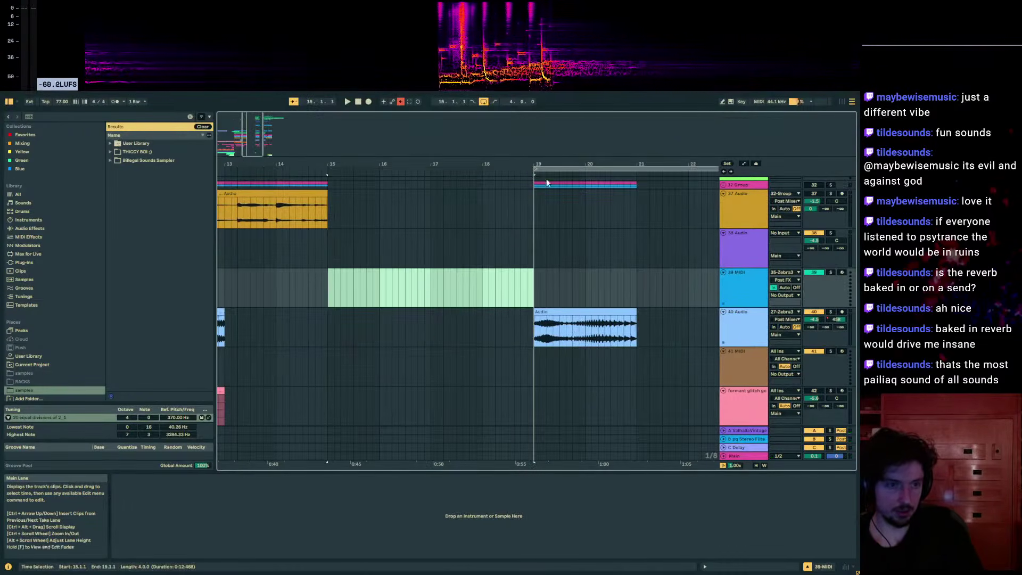
- Move the four-bar loop back to 15.1.1 and paste the copied section there across all tracks
click(578, 168)
drag(578, 169, 367, 169)
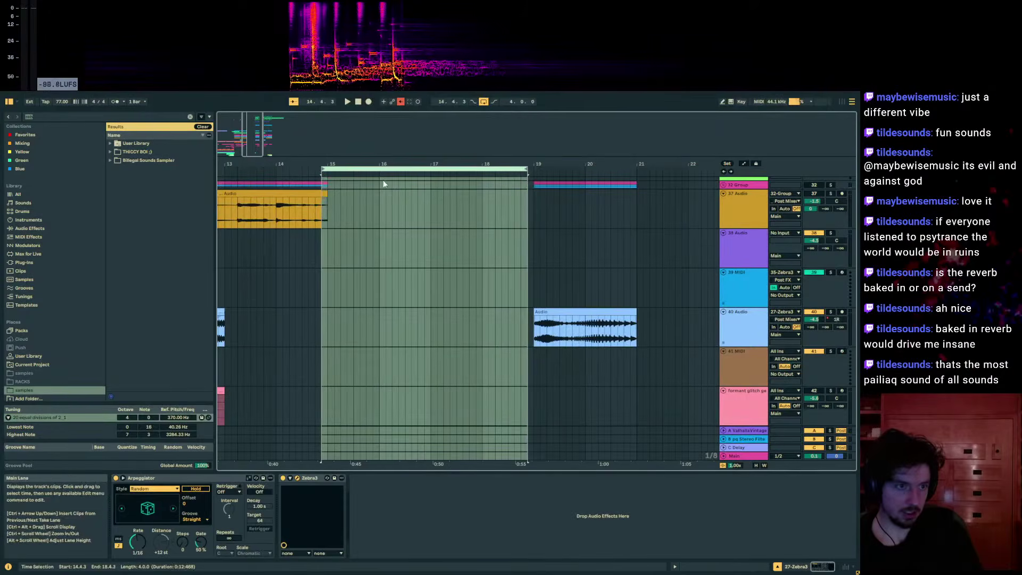
key(Right)
key(ctrl+v)
- Deactivate the bars 15–16 clip on track 40, shorten the loop to two bars and duplicate that section to 17.1.1
click(554, 312)
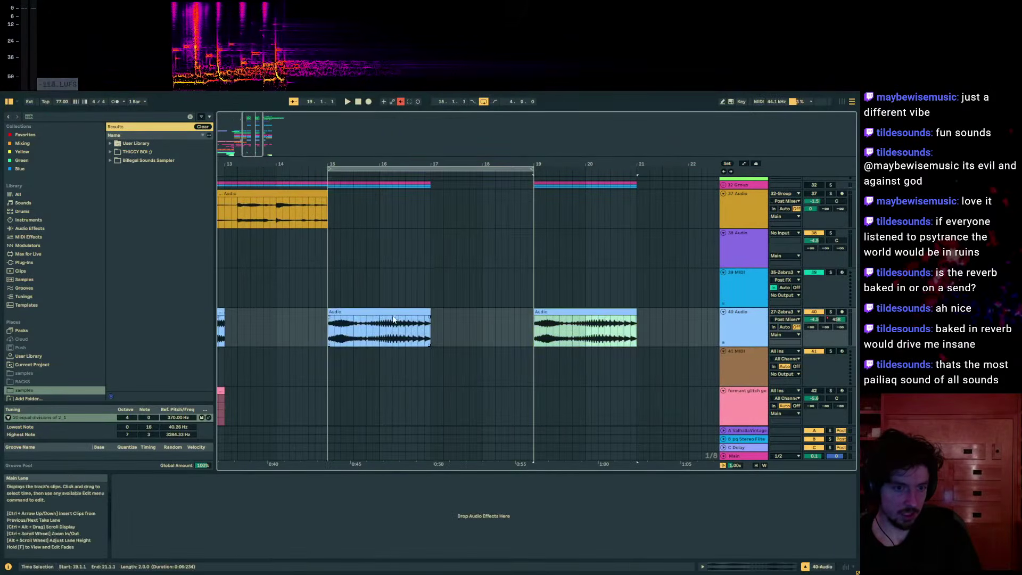
drag(395, 319, 332, 282)
click(396, 168)
key(ctrl+d)
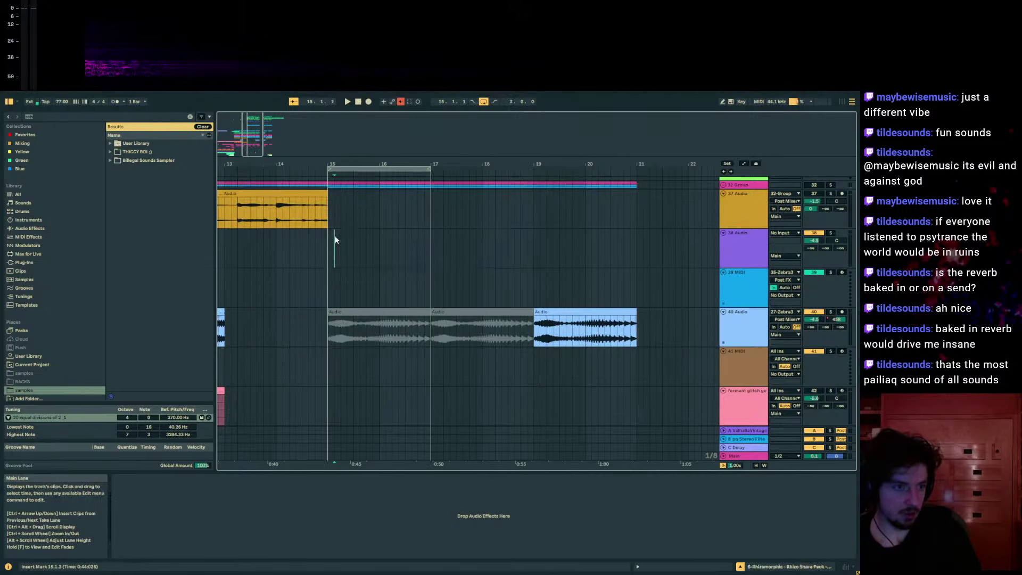
- Activate the resonant goop clip from 14.2.1 to 15.1.1 below the White Noise Riser and play the transition into bar 15
click(296, 247)
key(space)
scroll(494, 276, down, 7)
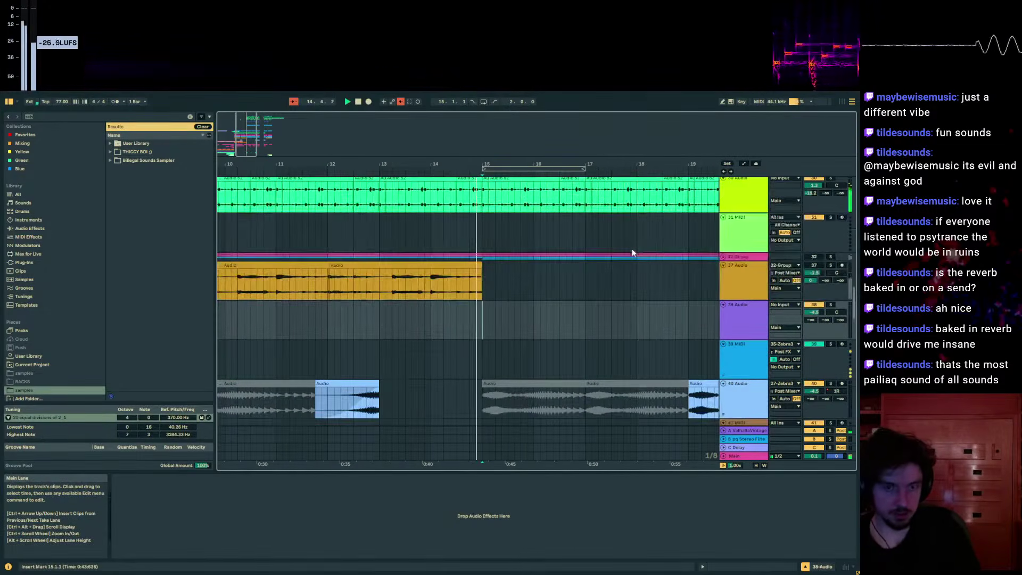
scroll(508, 301, down, 15)
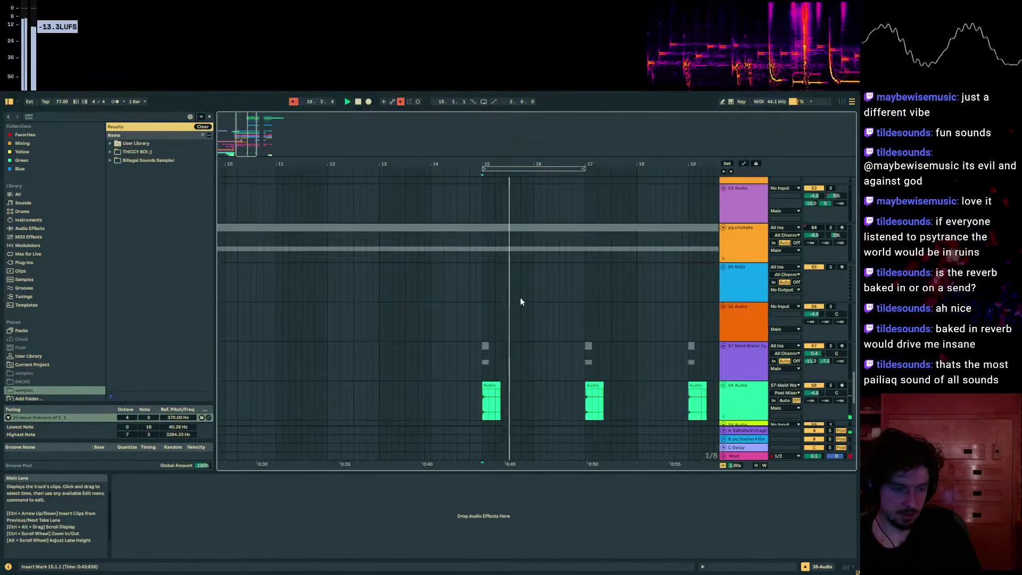
click(417, 331)
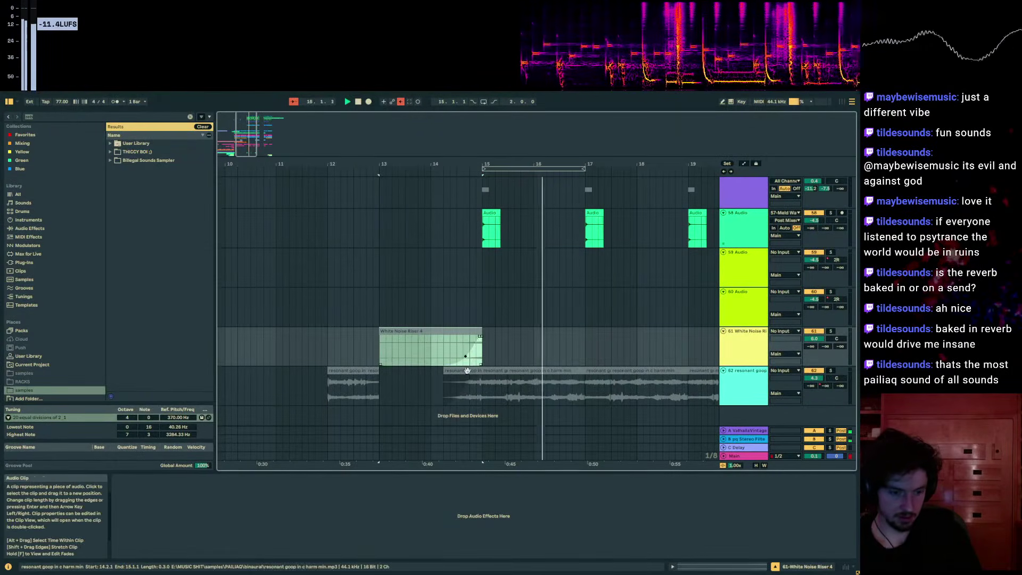
scroll(481, 326, up, 2)
click(468, 318)
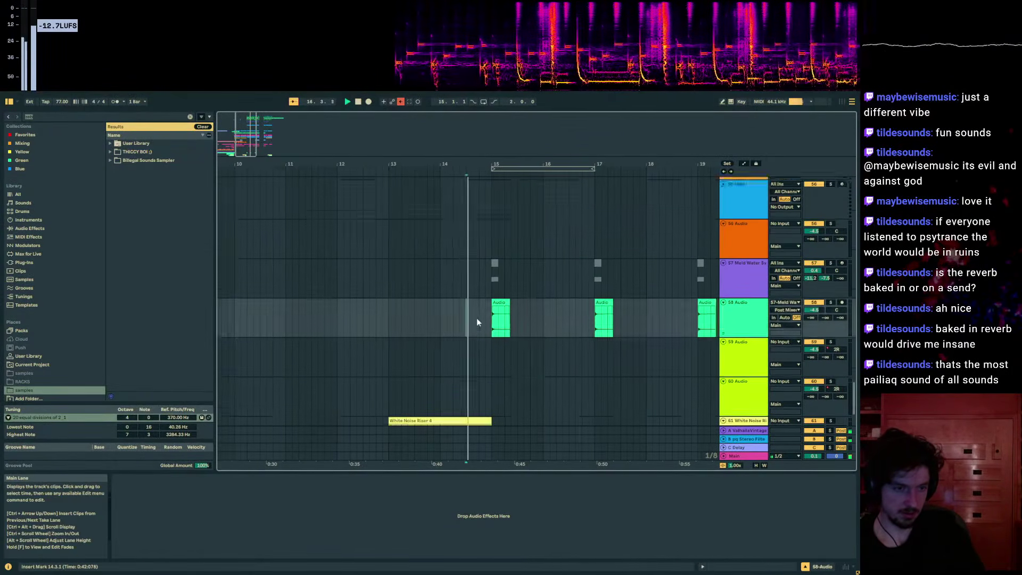
scroll(482, 319, down, 2)
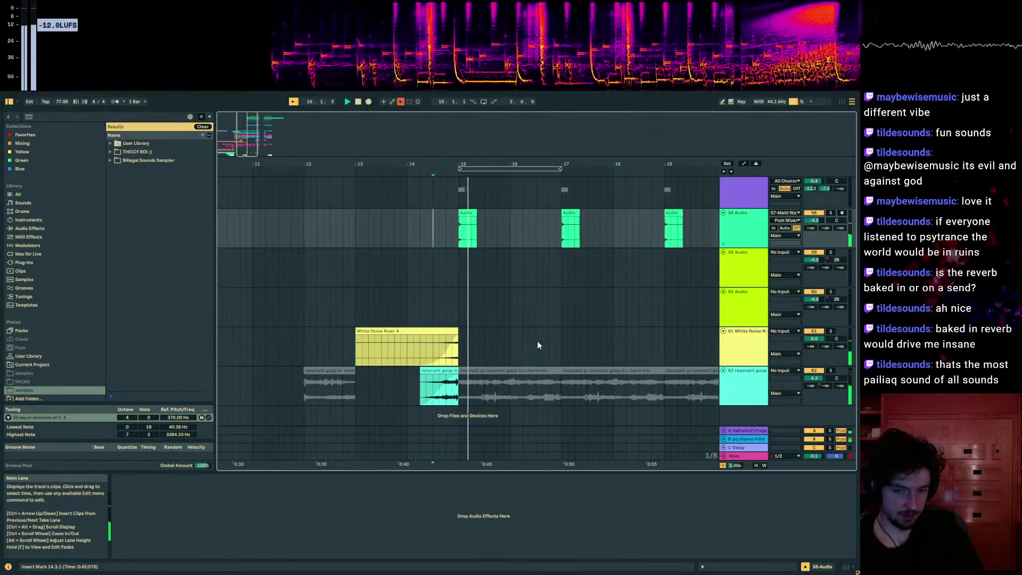
- Play through the duplicated bars 15–21 and examine the bass, track 46 and track 48 clips up to the section's end
scroll(589, 358, up, 5)
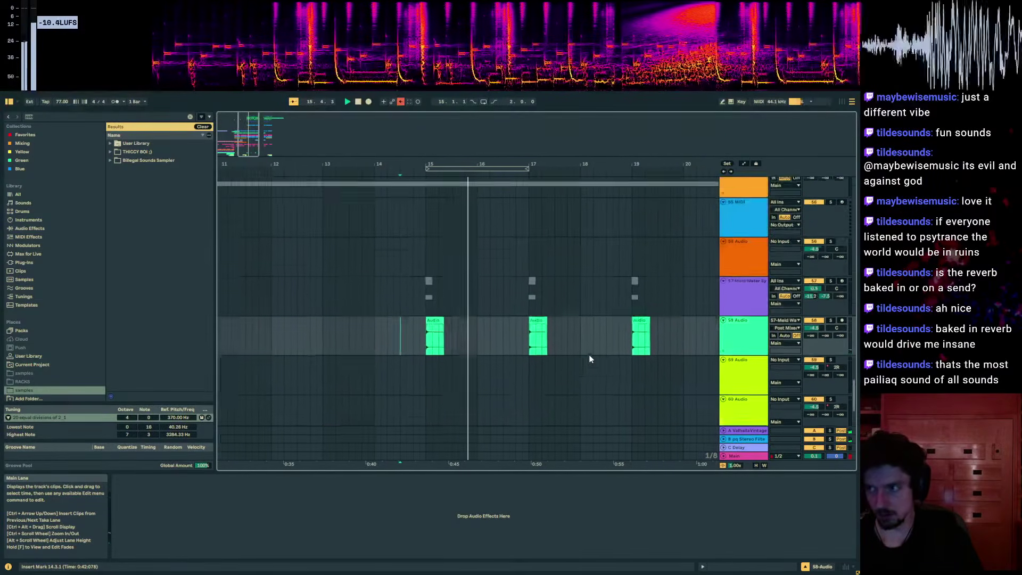
scroll(589, 358, up, 14)
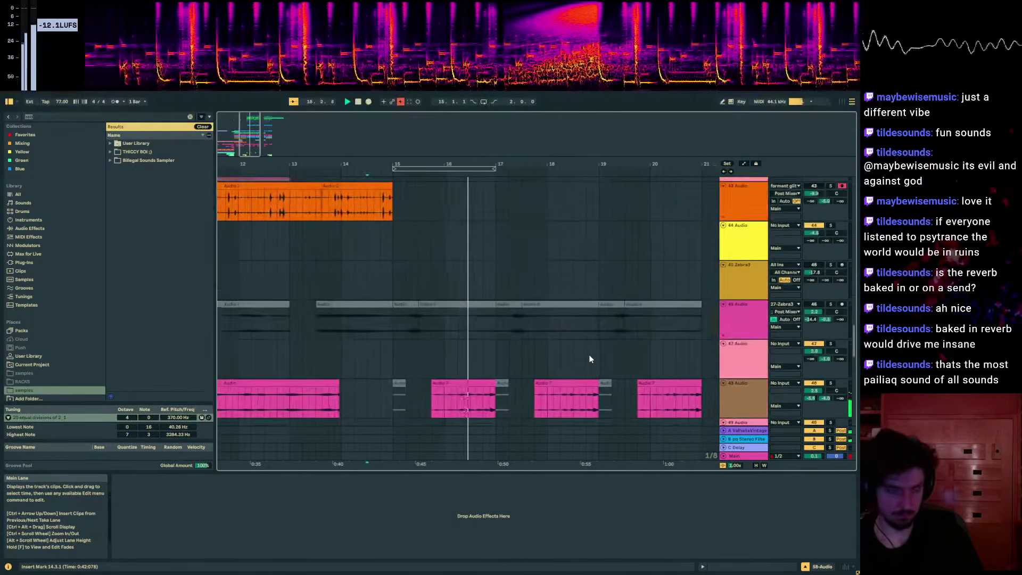
scroll(589, 358, up, 10)
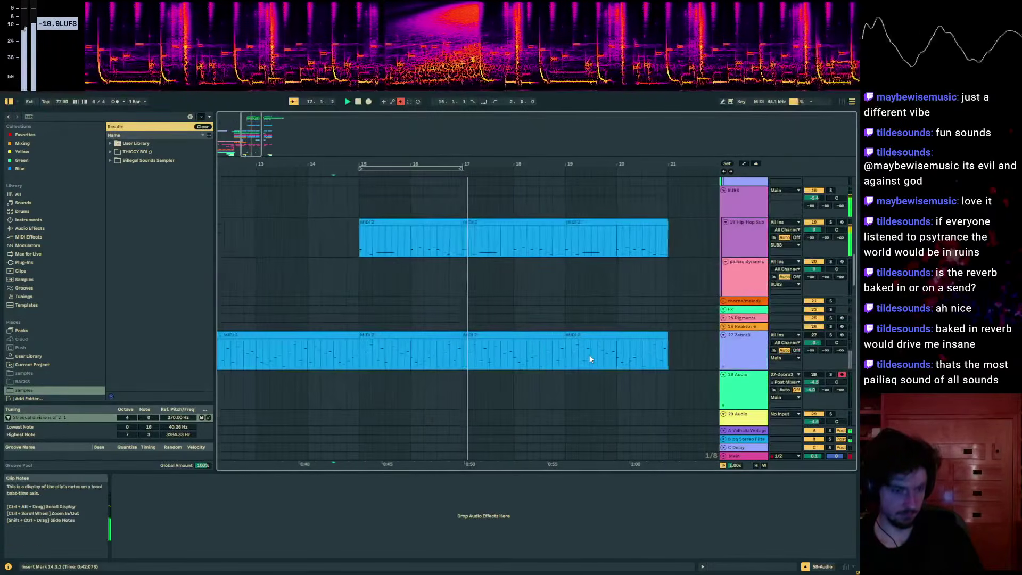
scroll(539, 342, down, 11)
click(503, 186)
scroll(509, 288, down, 3)
click(506, 397)
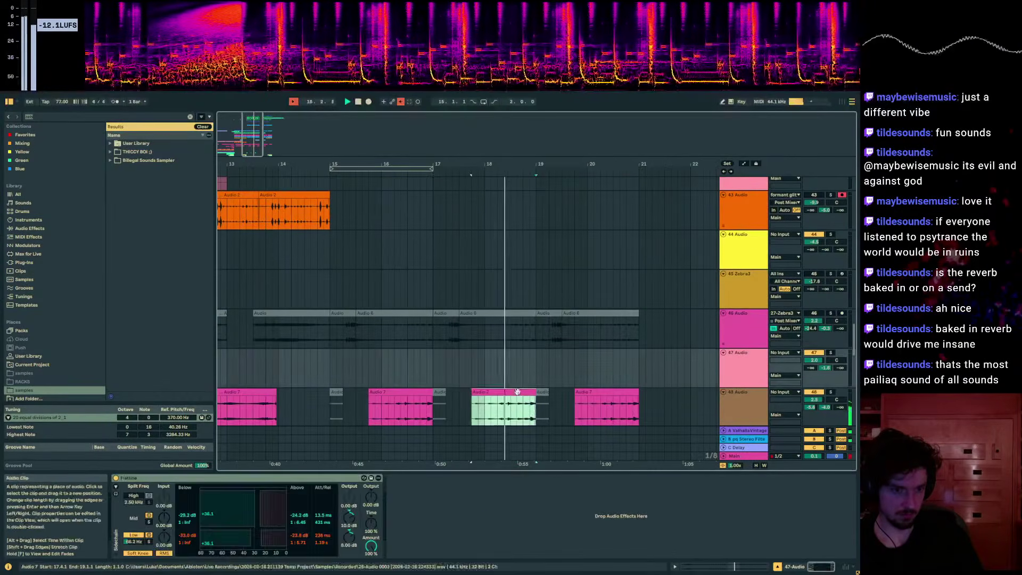
scroll(827, 327, down, 2)
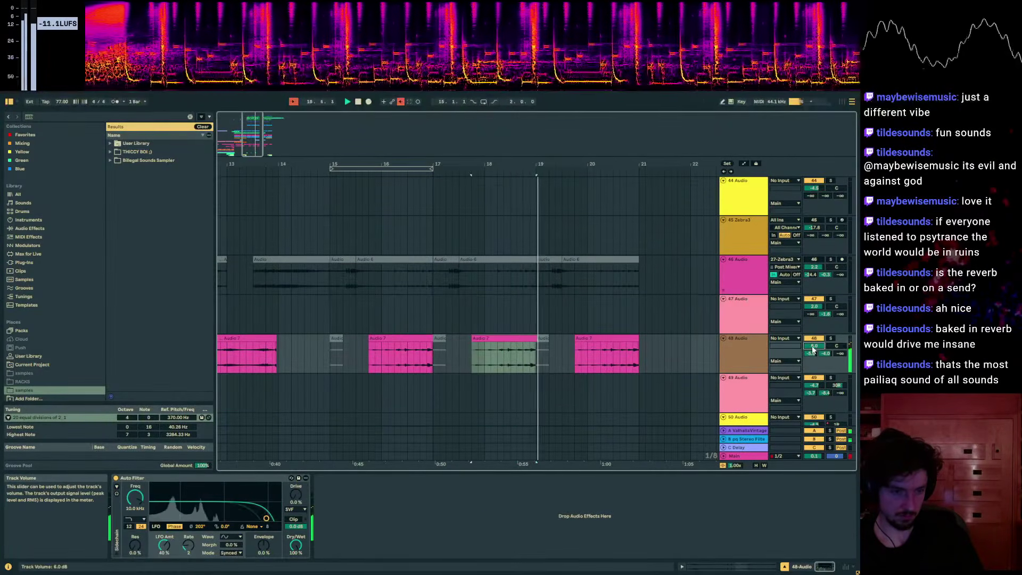
scroll(532, 343, down, 2)
scroll(525, 296, up, 2)
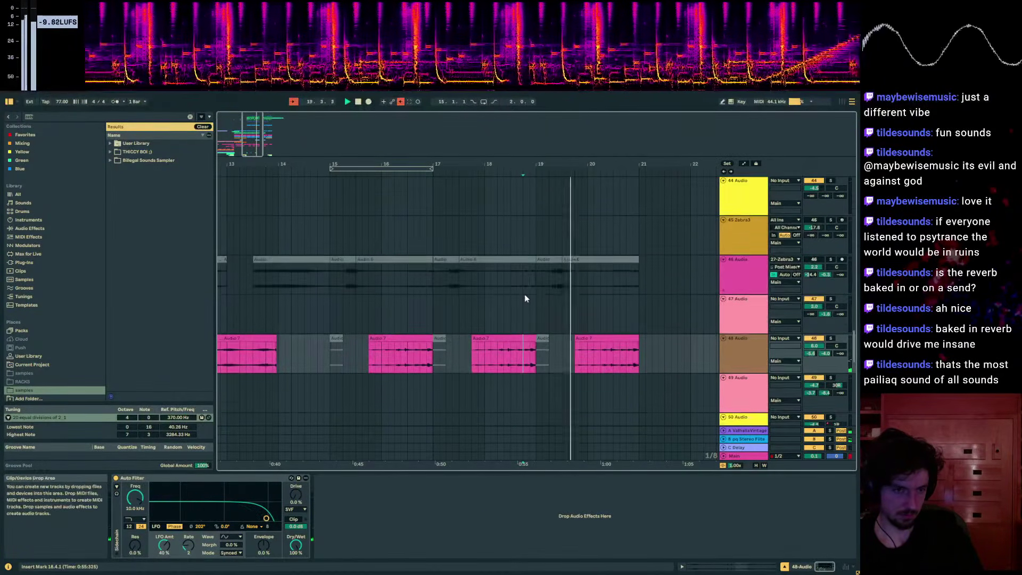
scroll(525, 293, down, 1)
click(634, 258)
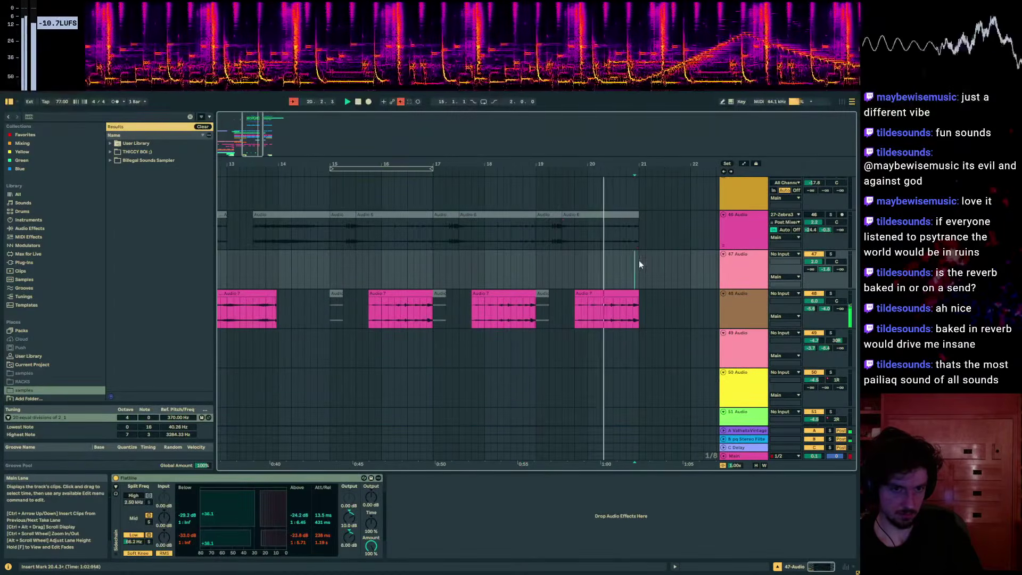
- Loop bars 19–20, duplicate that section to 21.1.1 across all tracks and extend the loop to four bars, ending at 23.1.1
scroll(631, 261, down, 4)
drag(630, 265, 537, 249)
key(ctrl+l)
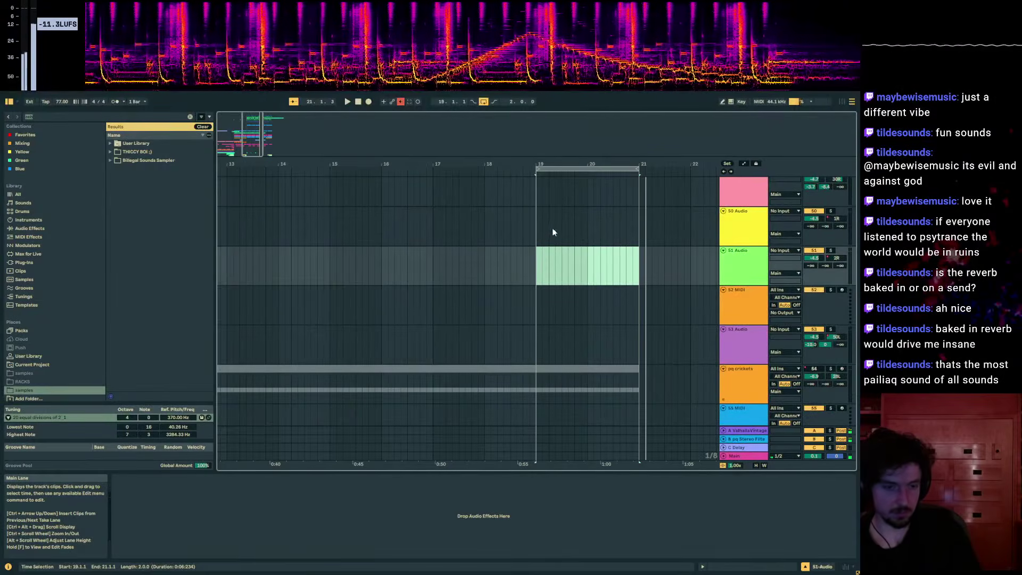
click(589, 169)
key(ctrl+d)
drag(514, 169, 615, 187)
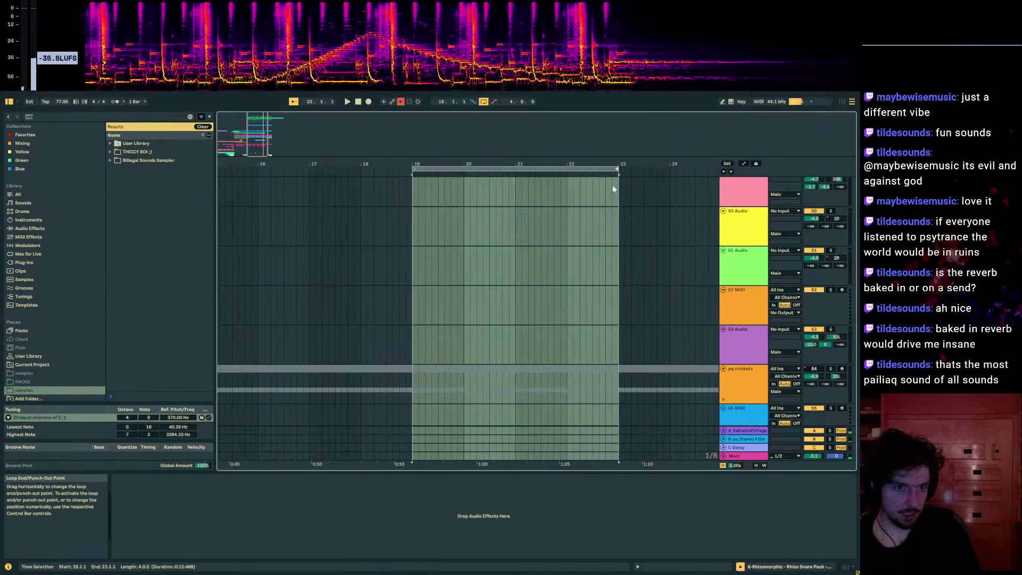
- Examine the clips around 21.1.1 on tracks 58 and 48 and play the section from 20.3.1
scroll(547, 246, down, 8)
click(504, 211)
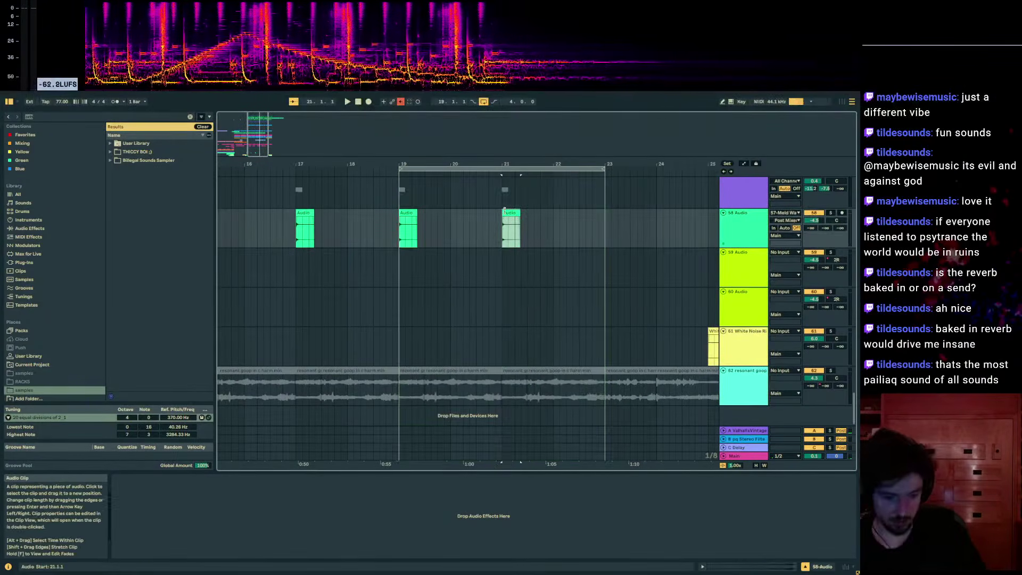
scroll(531, 309, up, 15)
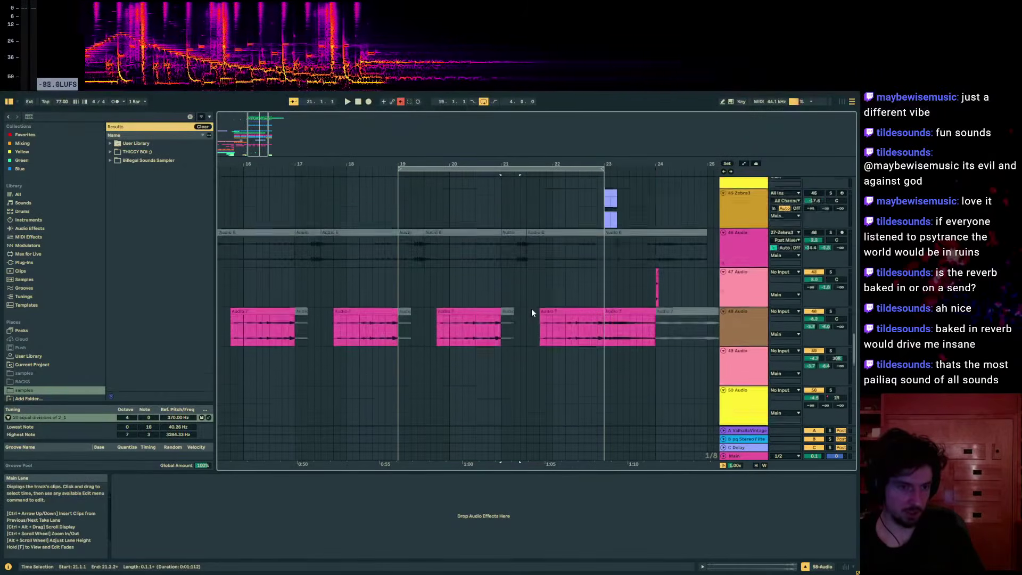
scroll(531, 312, down, 3)
click(470, 323)
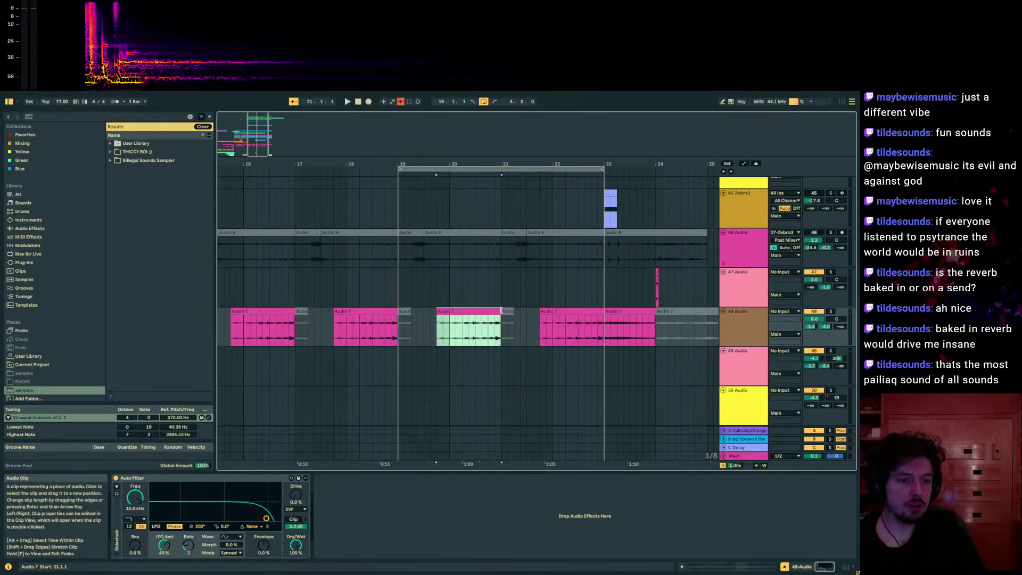
click(476, 326)
key(space)
- Deactivate the track 40 clips between 23.1.1 and 25.3.1 while playing the section from 19.1.1
scroll(480, 304, up, 7)
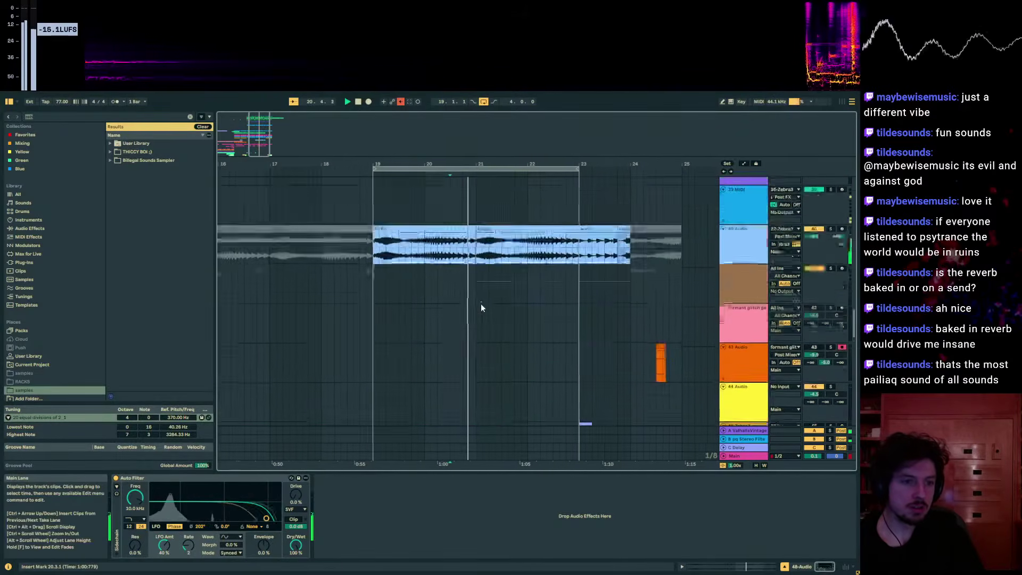
click(461, 272)
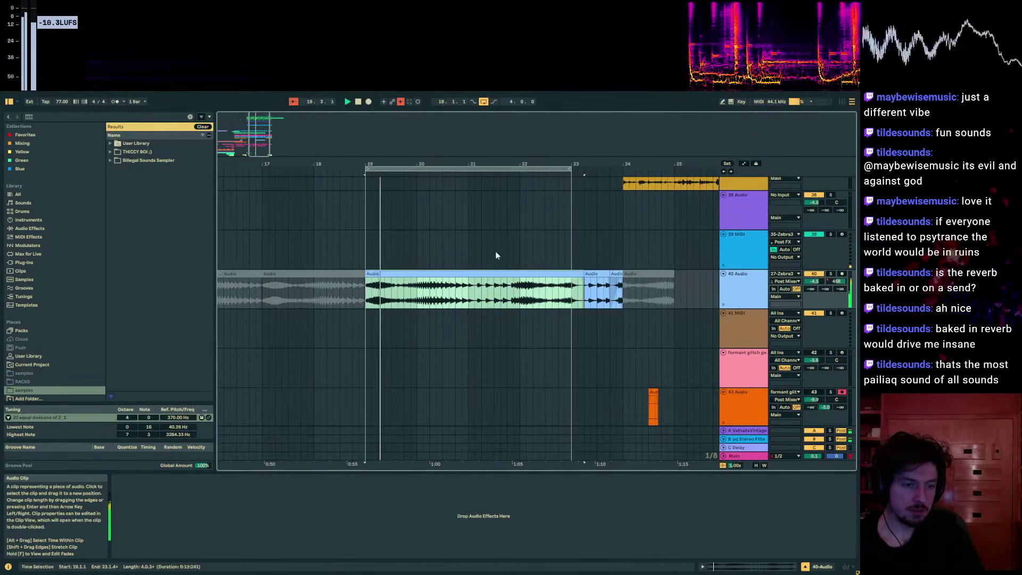
drag(424, 162, 745, 140)
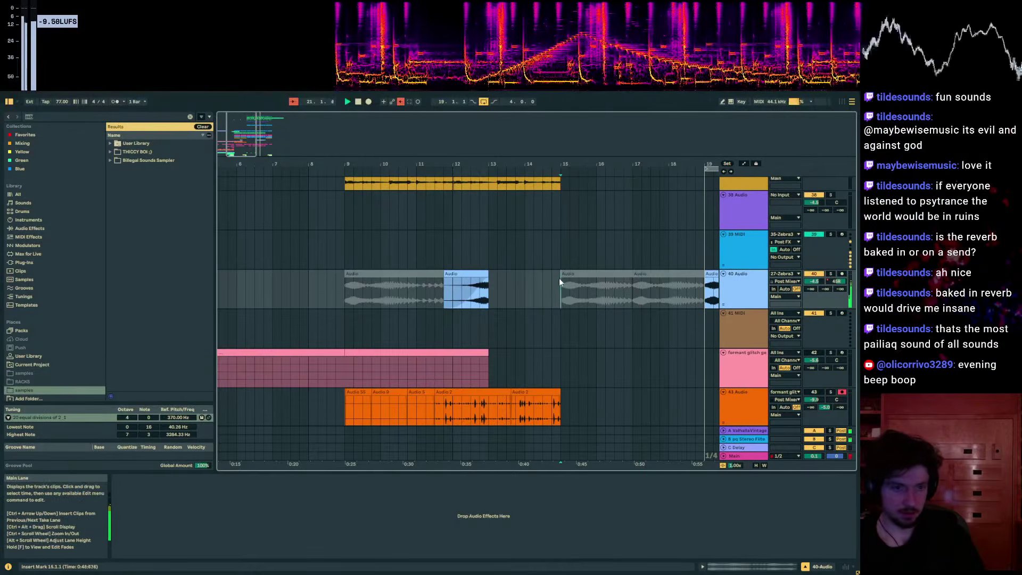
drag(565, 163, 356, 140)
click(533, 273)
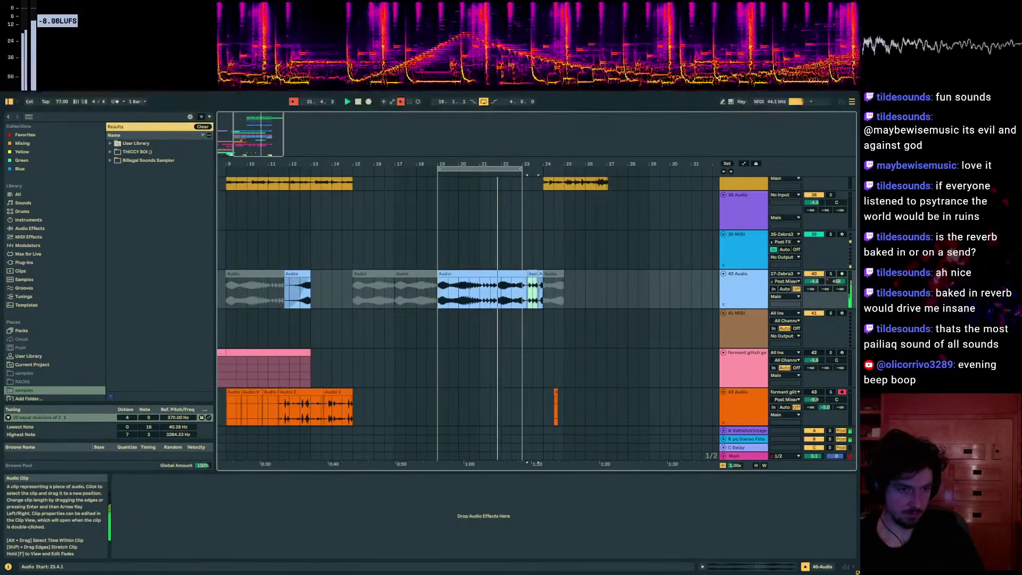
scroll(569, 305, down, 5)
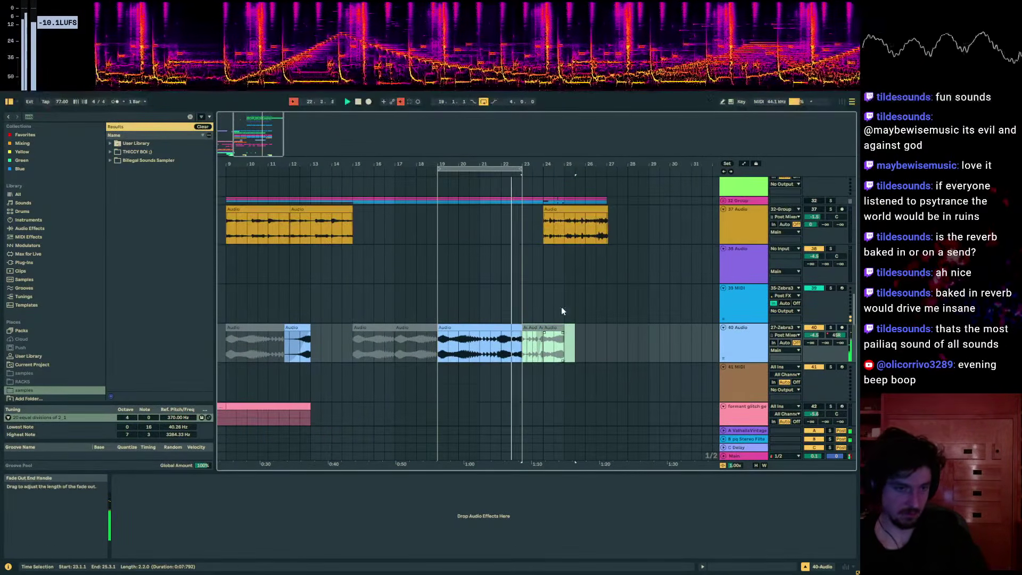
- Deactivate the active track 48 clips from the end of bar 22 to 24.1.1 and fade out the clip before them
scroll(525, 337, down, 5)
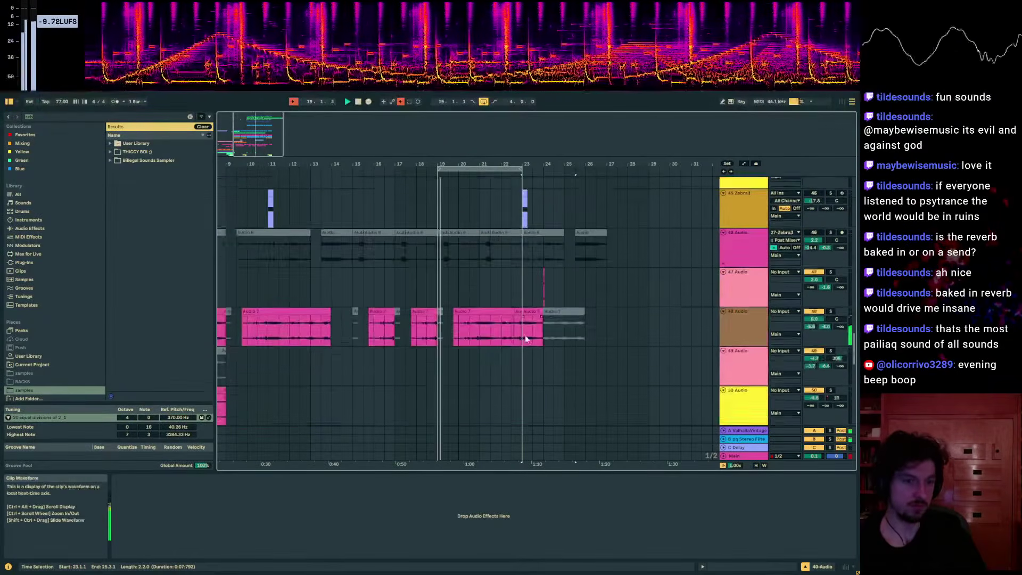
click(525, 234)
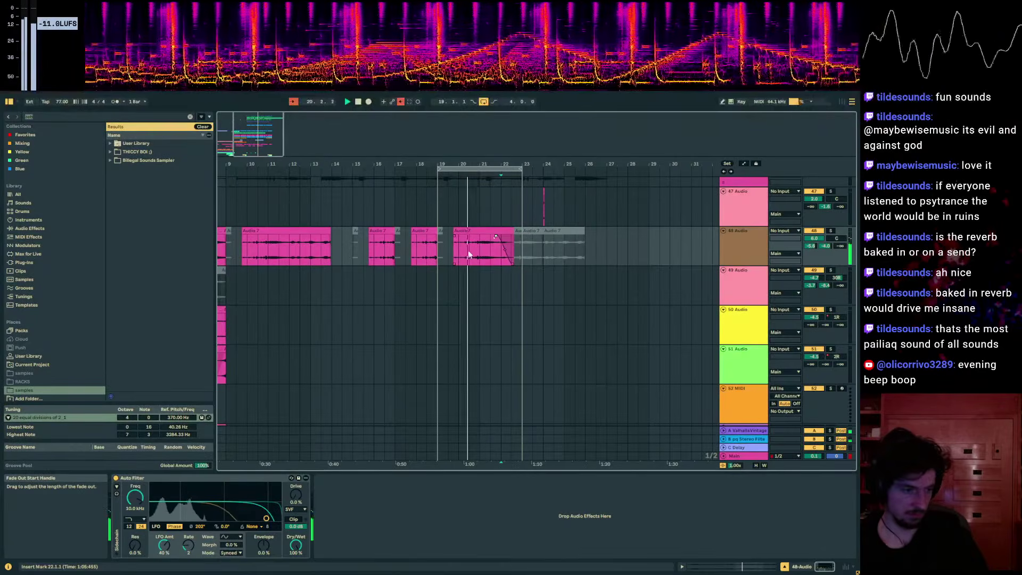
scroll(442, 257, up, 2)
- Examine the tracks up to the PERCS group and play the section from 15.1.1
scroll(441, 257, up, 15)
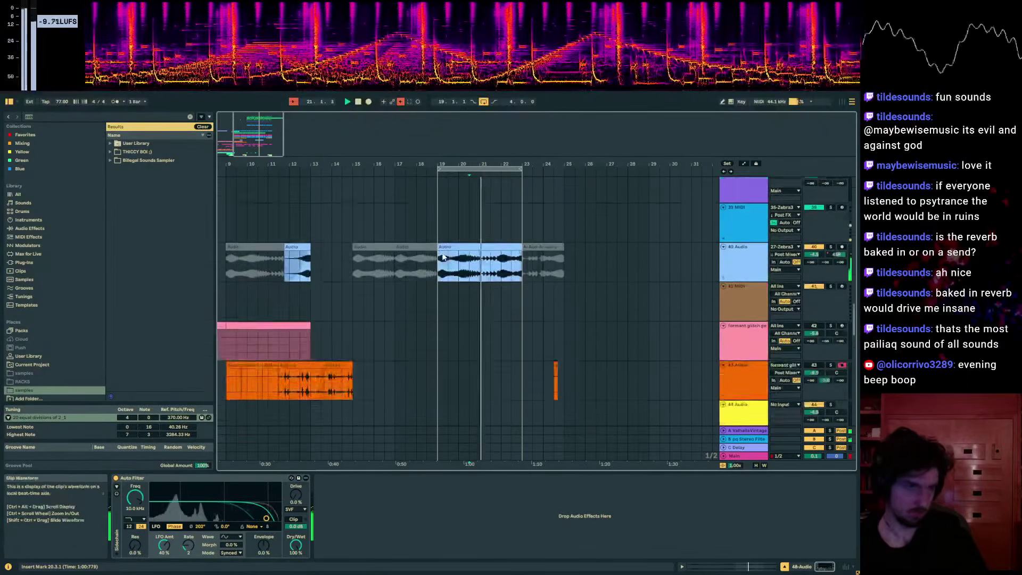
scroll(442, 256, up, 10)
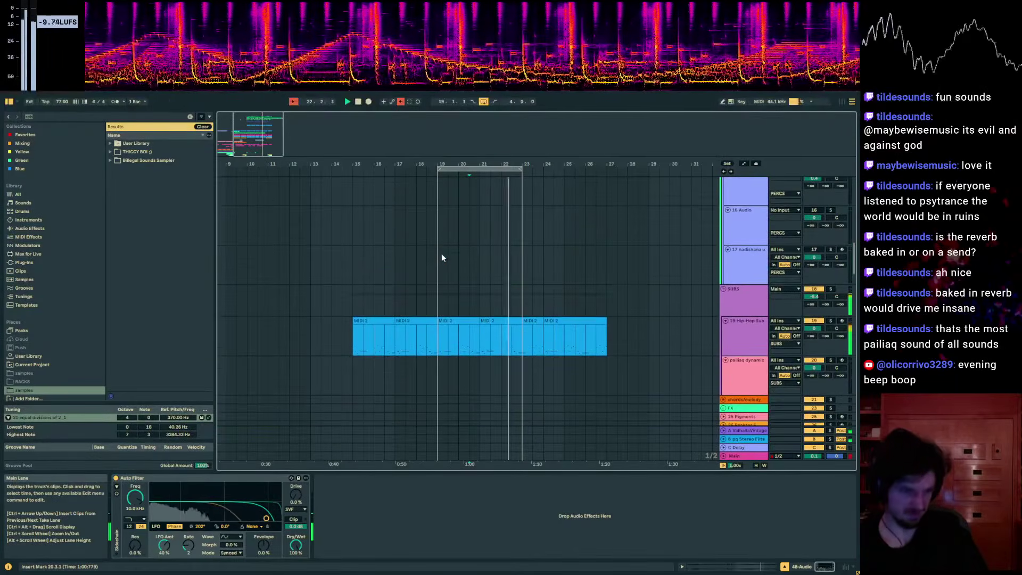
scroll(441, 254, up, 5)
click(522, 258)
scroll(603, 194, down, 3)
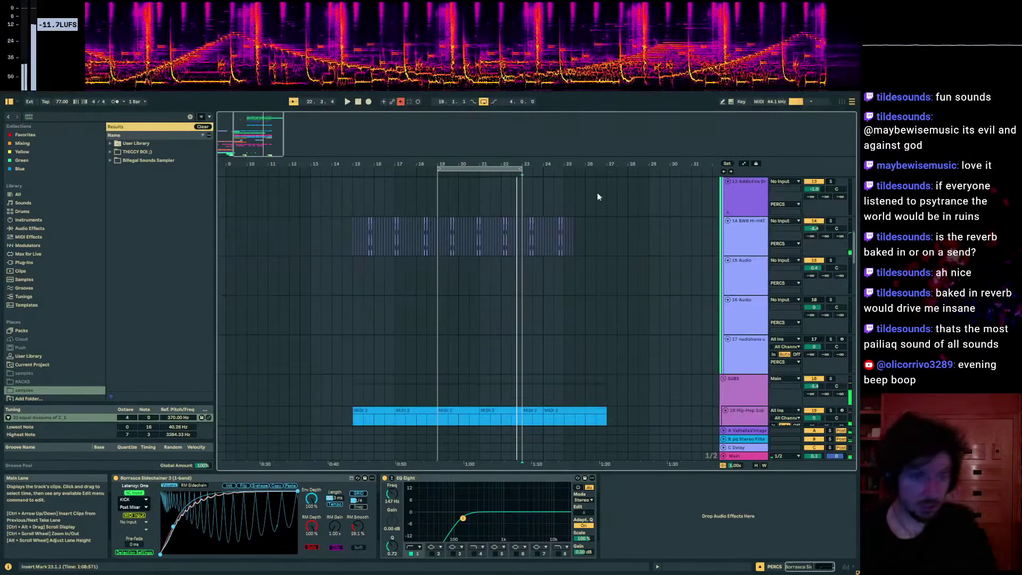
click(503, 169)
key(space)
drag(417, 209, 409, 208)
key(space)
key(space)
scroll(639, 179, down, 6)
scroll(617, 347, down, 10)
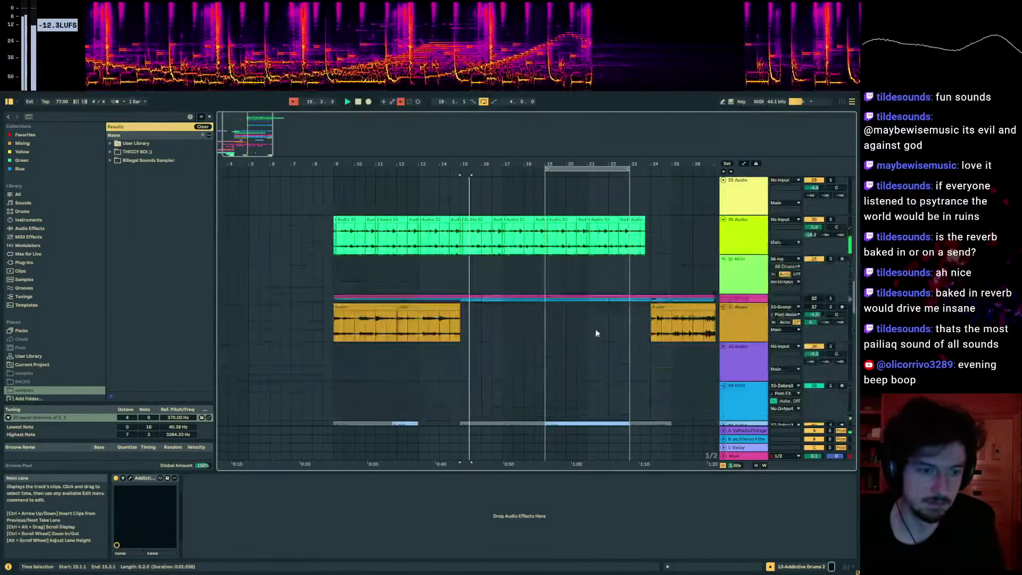
- Examine the clips from track 38 down to track 51 and audition track 48 from 15.1.1
click(728, 286)
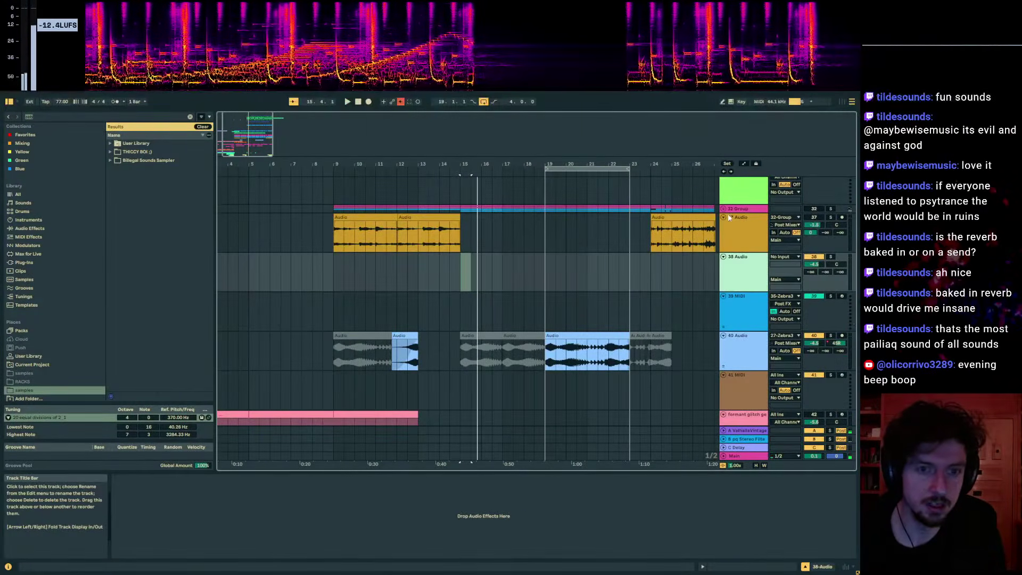
scroll(607, 292, down, 3)
scroll(606, 292, up, 4)
scroll(718, 296, down, 3)
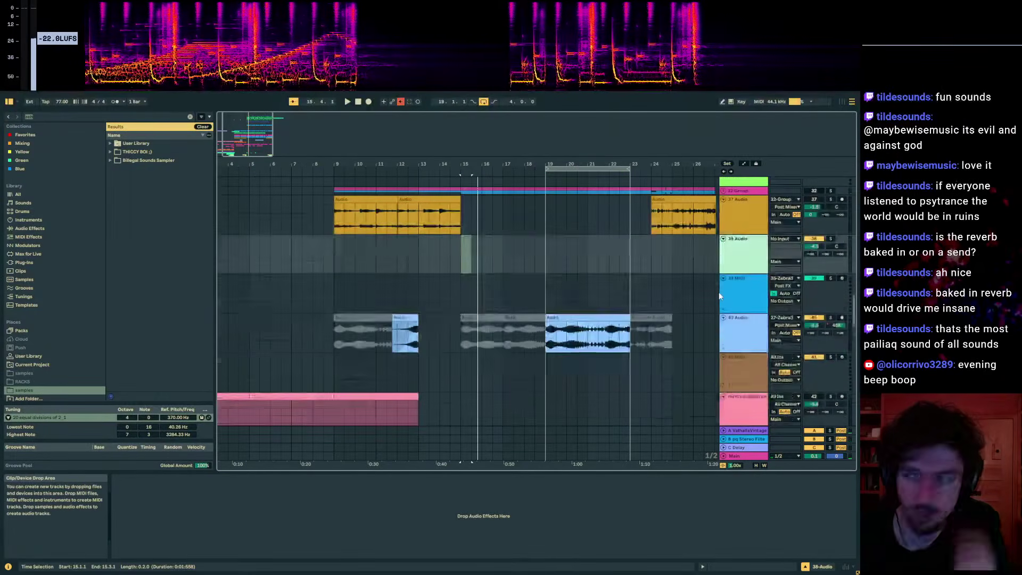
scroll(719, 291, down, 9)
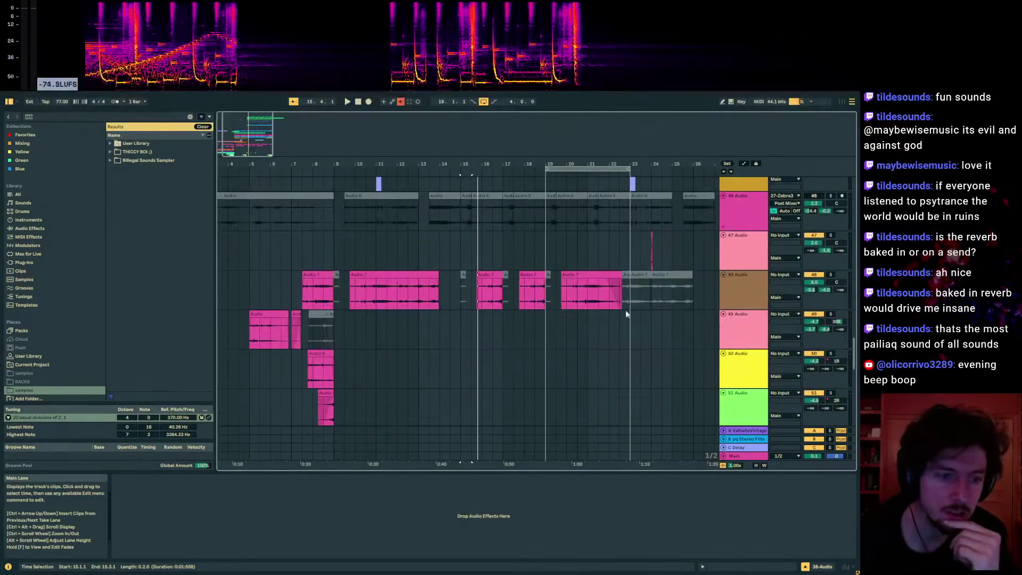
scroll(606, 298, down, 3)
scroll(605, 298, up, 2)
click(487, 268)
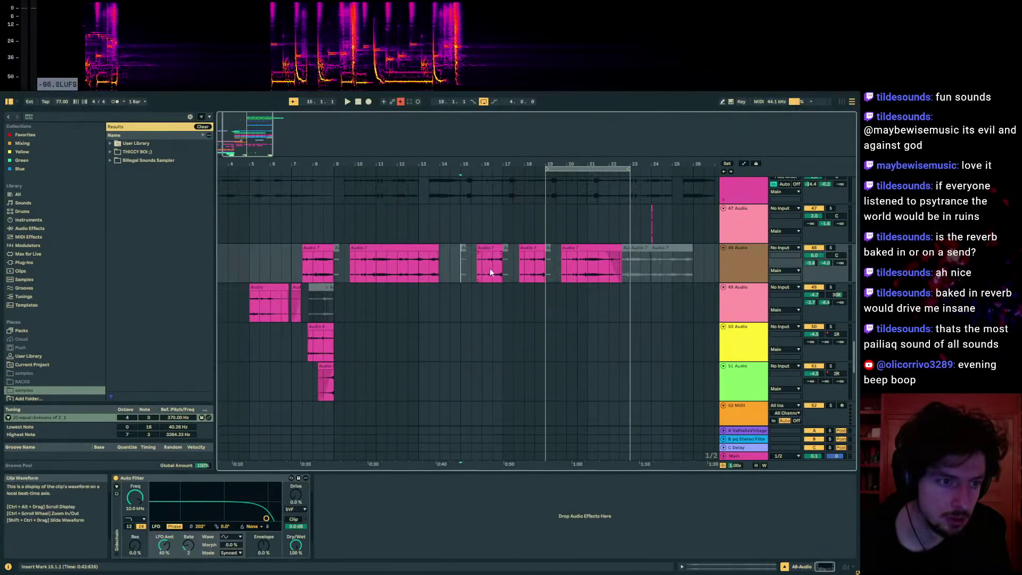
key(space)
click(830, 248)
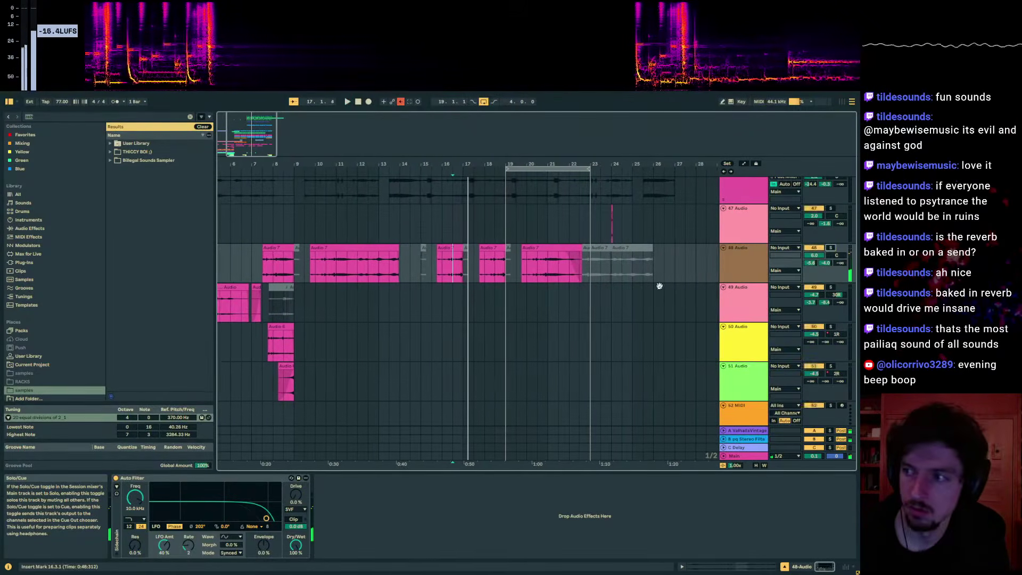
- Insert an audio track below track 28 and place the long 28-Audio recording on it
scroll(658, 288, up, 5)
scroll(659, 289, up, 12)
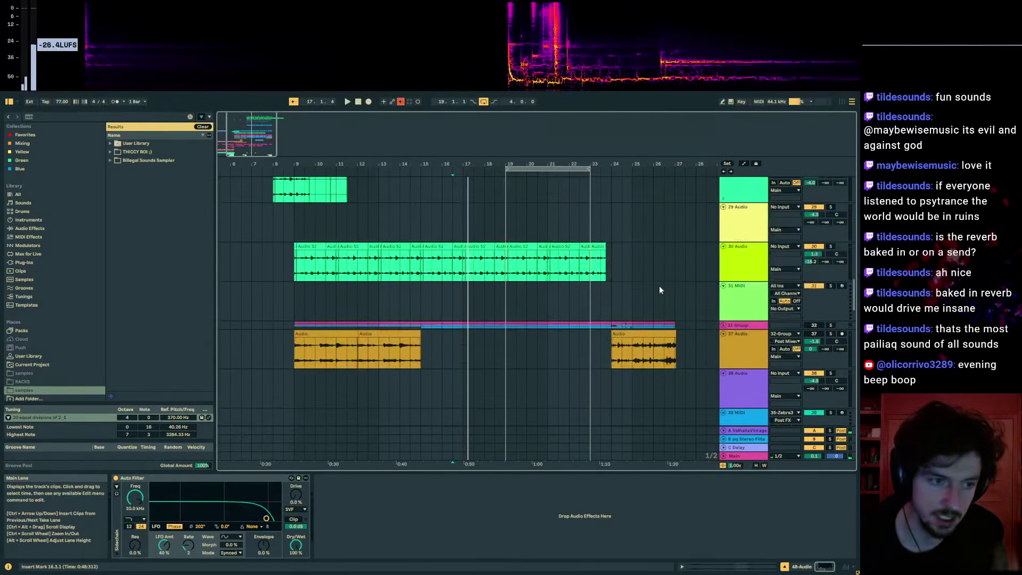
click(432, 247)
scroll(639, 256, up, 2)
click(747, 251)
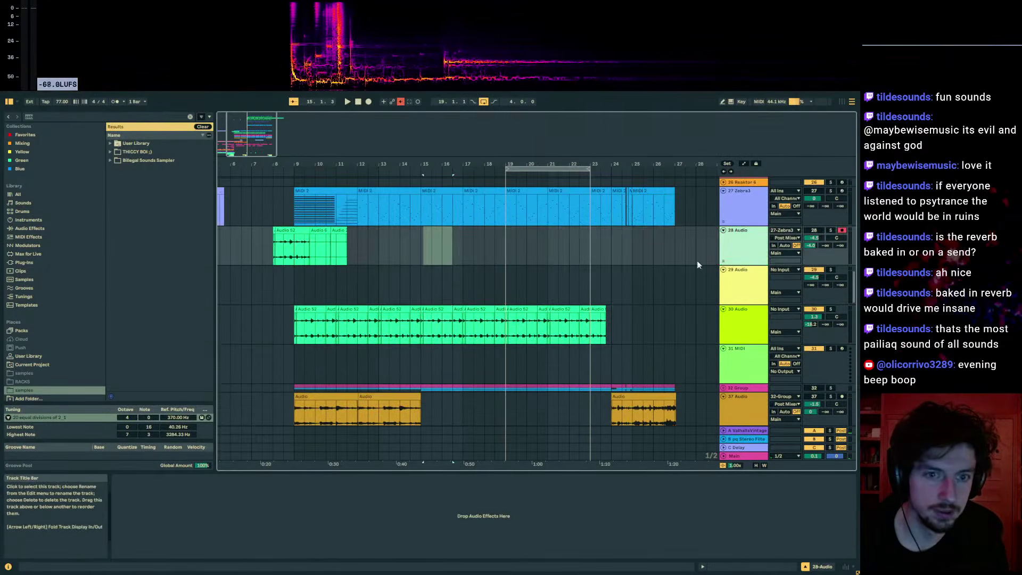
key(ctrl+t)
click(662, 279)
click(316, 290)
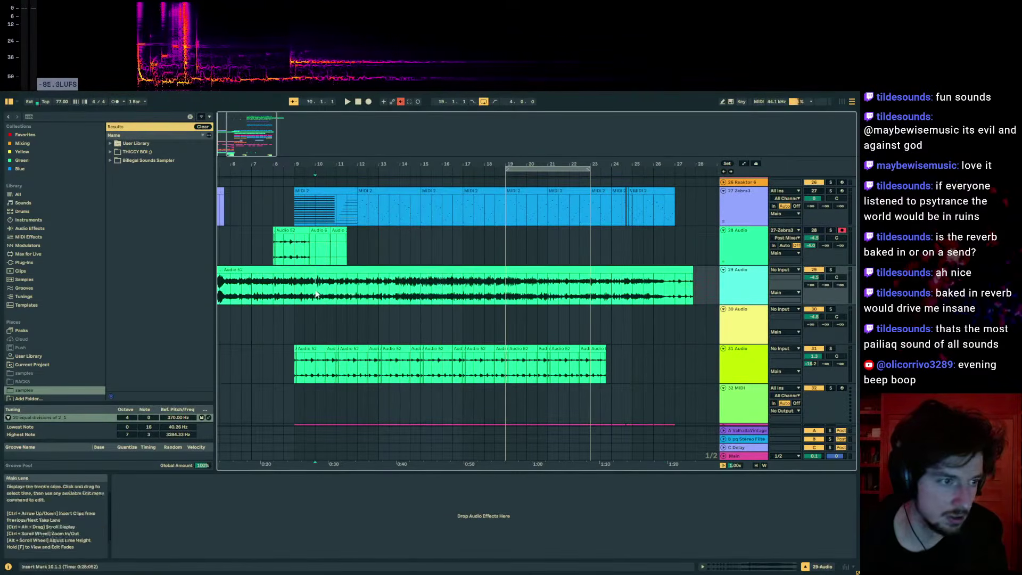
- Solo the new track 29 and audition its recording from 5.1.1 and 1.3.1
click(831, 270)
key(space)
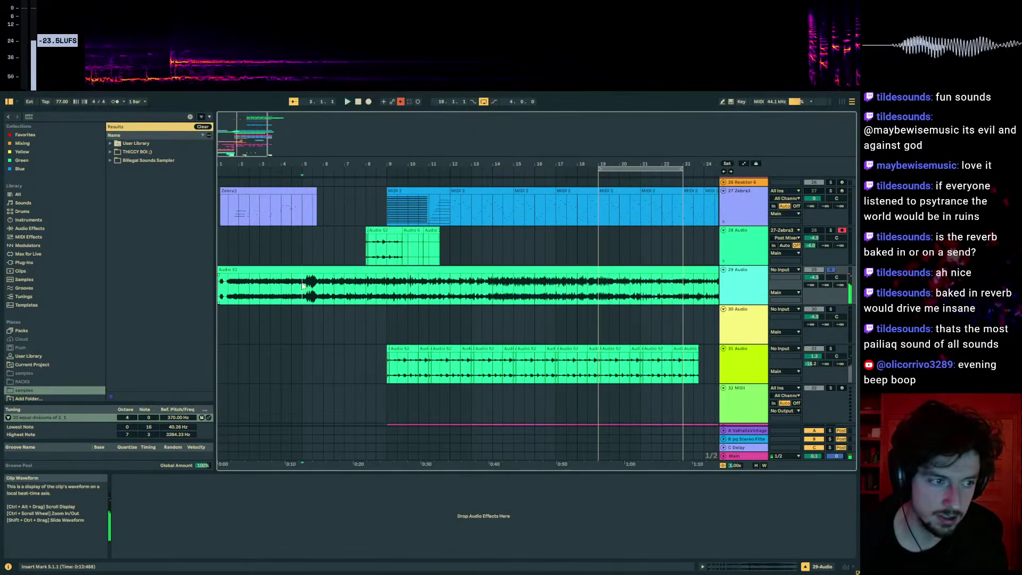
click(239, 294)
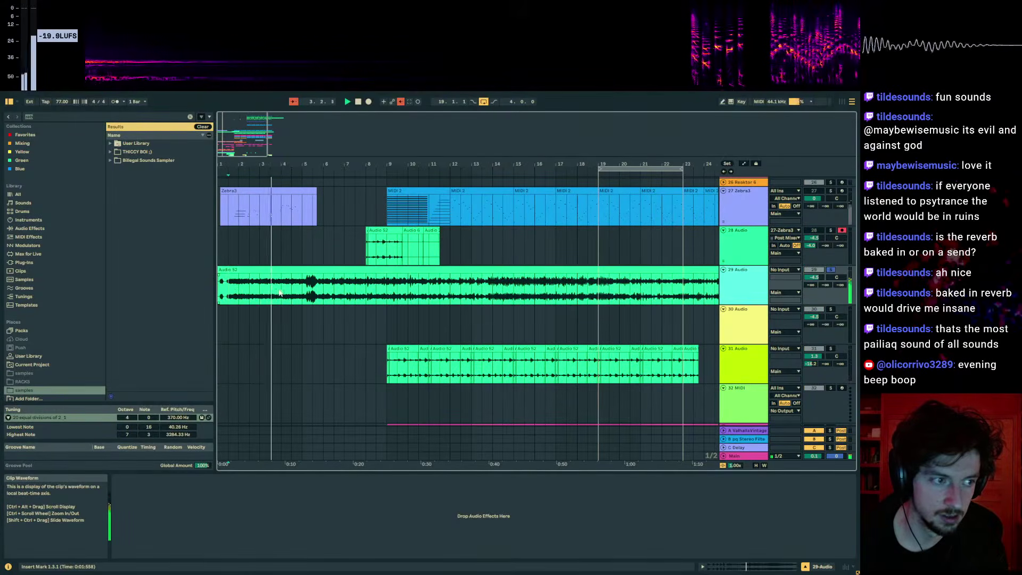
- Split the track 29 recording at 9.1.1 and open the second part's sample settings
click(389, 292)
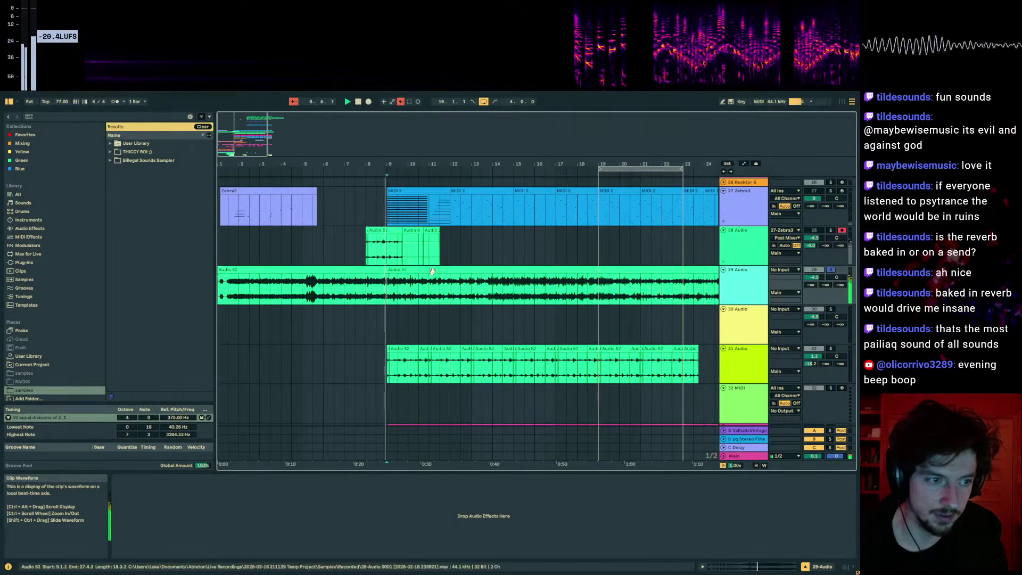
key(ctrl+e)
click(729, 566)
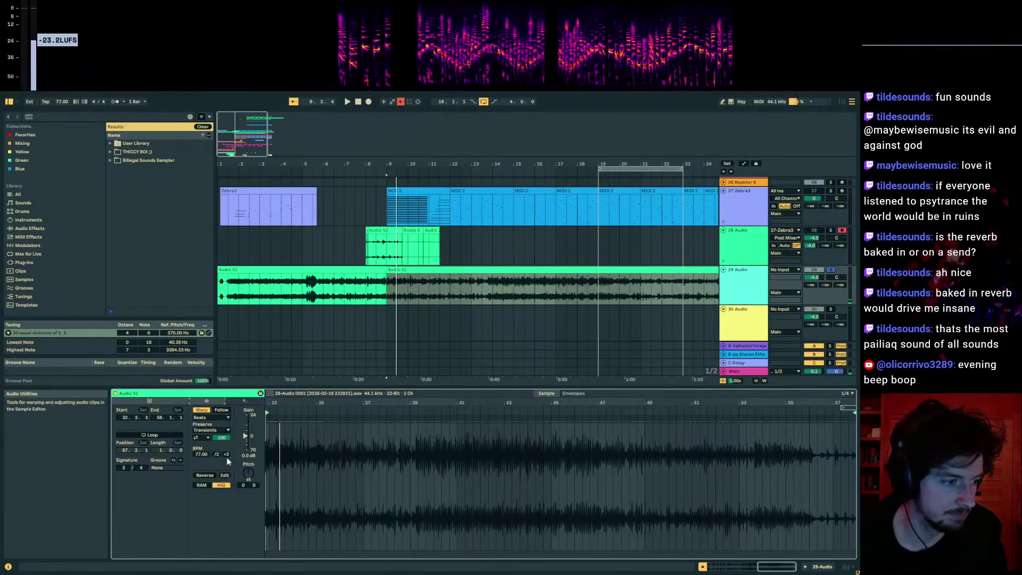
- Set the second part of the track 29 recording to Re-Pitch warping with its clip tempo raised to 308 BPM
click(226, 454)
click(226, 454)
click(217, 418)
click(217, 445)
key(space)
- Move the re-pitched clip to 19.1.1 and audition it unsoloed with track 29's volume raised to about -2.6 dB
click(439, 270)
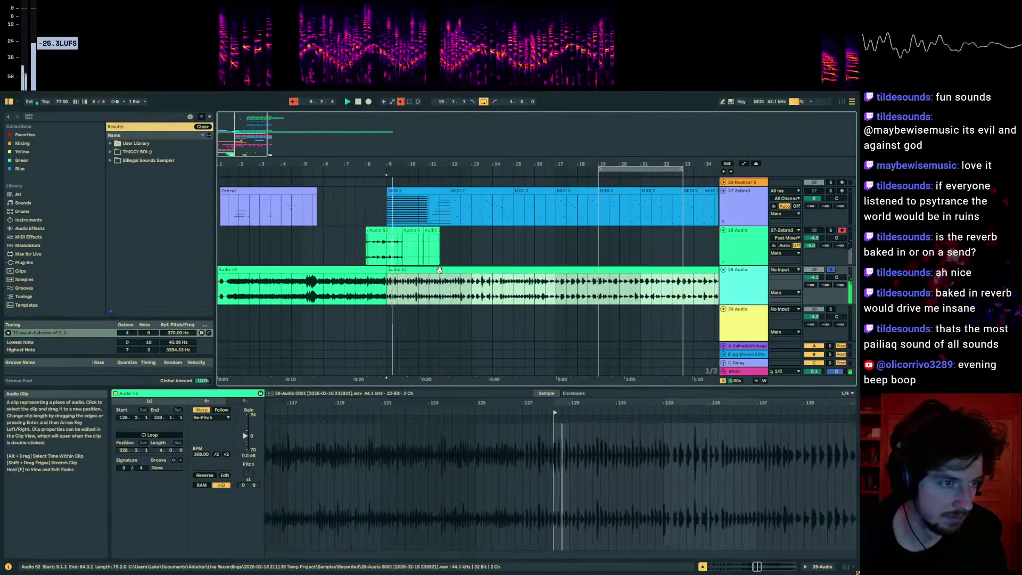
drag(440, 271, 648, 274)
key(space)
key(space)
key(space)
click(830, 270)
drag(815, 278, 815, 269)
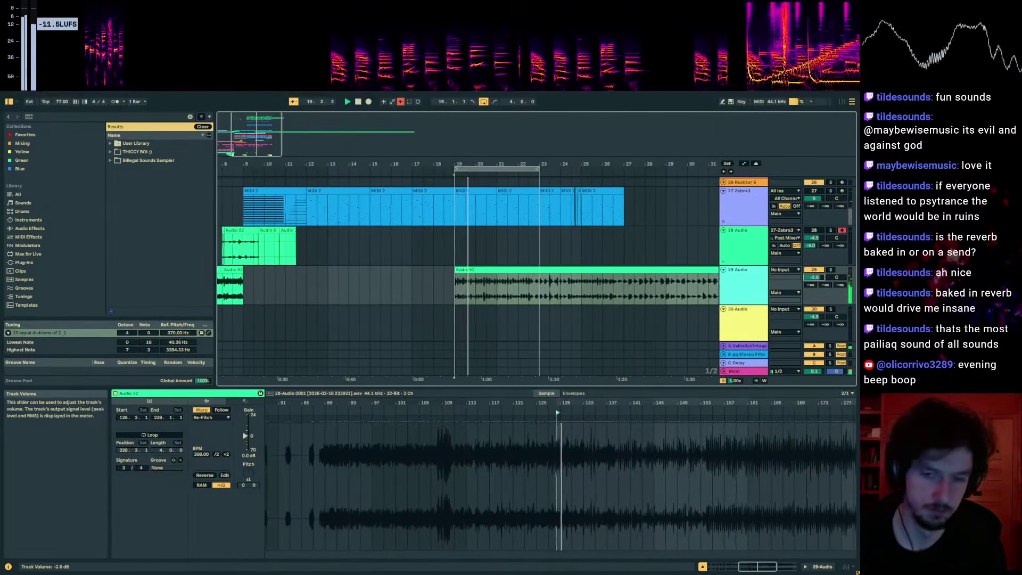
- Split off the first two bars of the track 29 clip at bar 19 and duplicate them onto 21.1.1 to 23.1.1
click(471, 292)
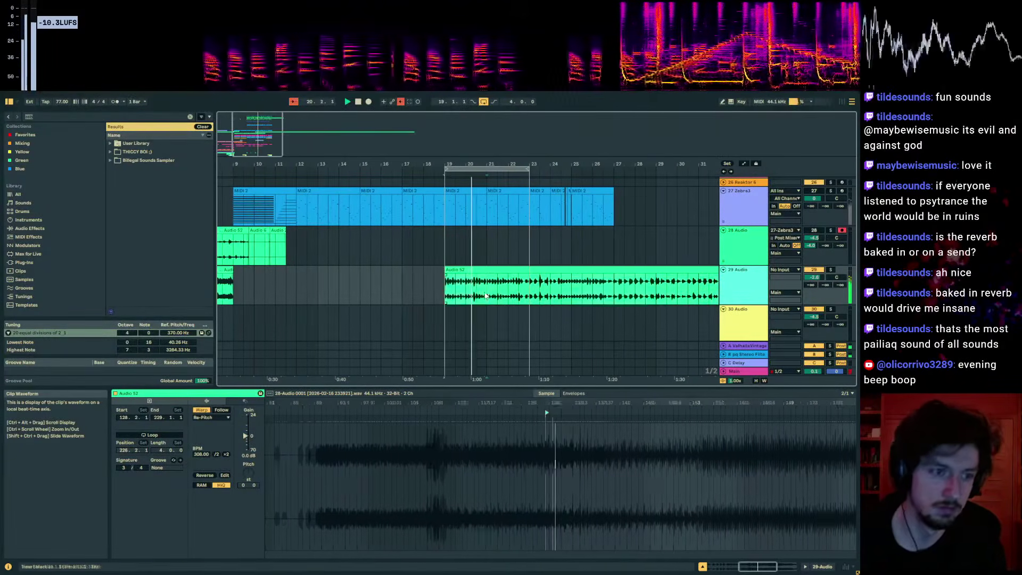
drag(486, 295, 447, 295)
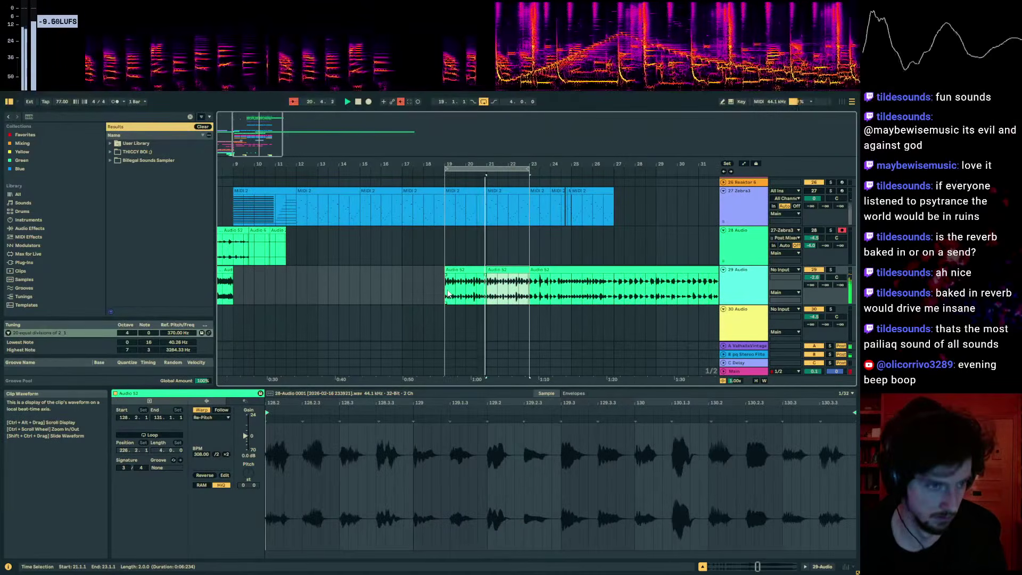
click(533, 292)
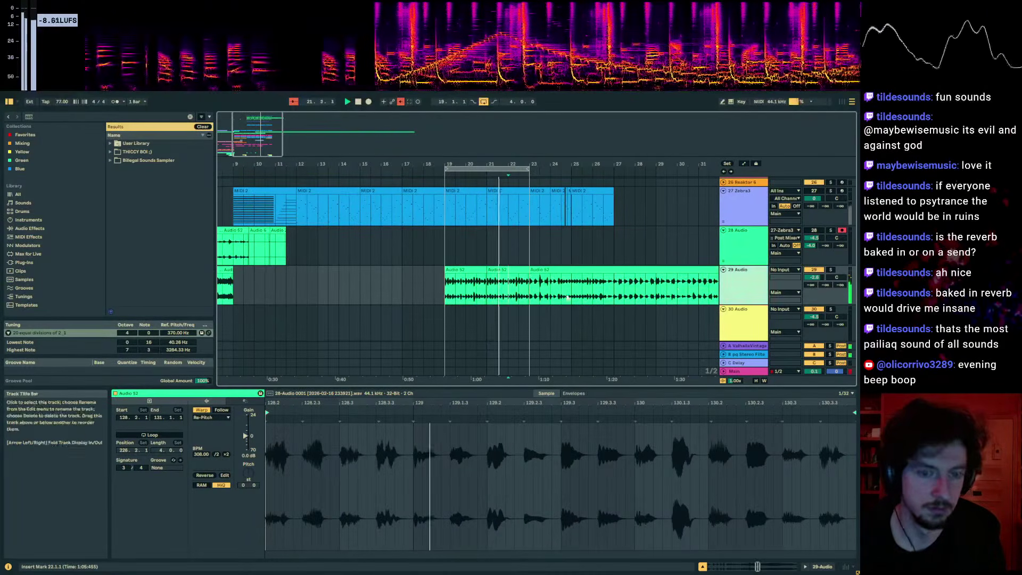
- Search the library for "roar" and add the Roar effect to track 29
click(461, 270)
shift+click(494, 269)
key(ctrl+f)
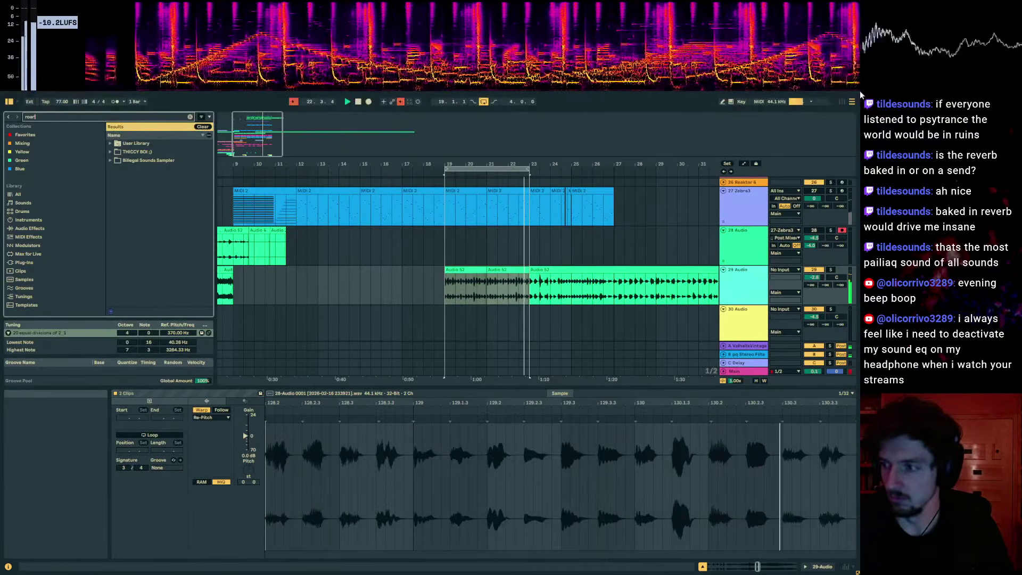
text(roar)
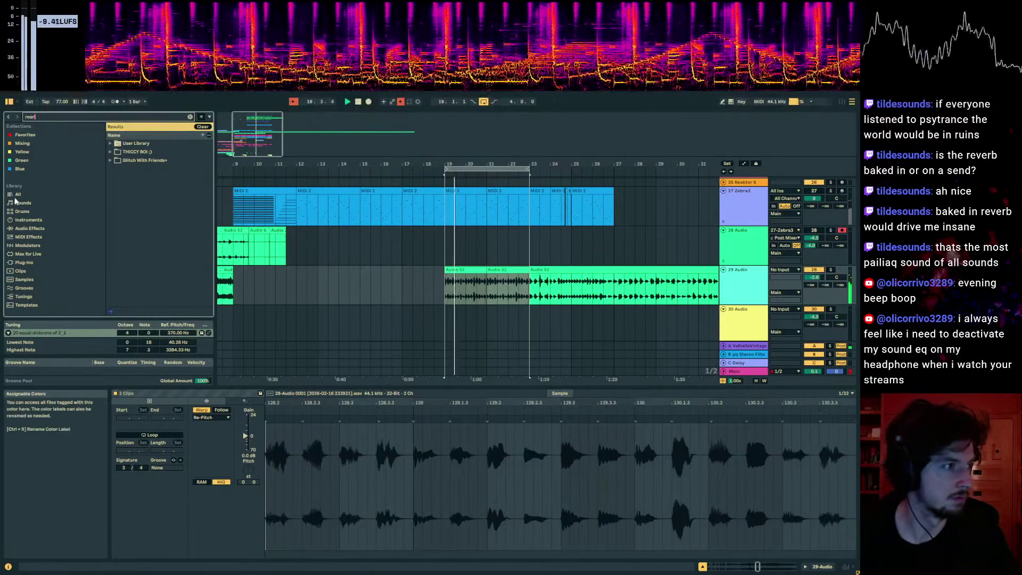
click(152, 189)
drag(472, 265, 472, 273)
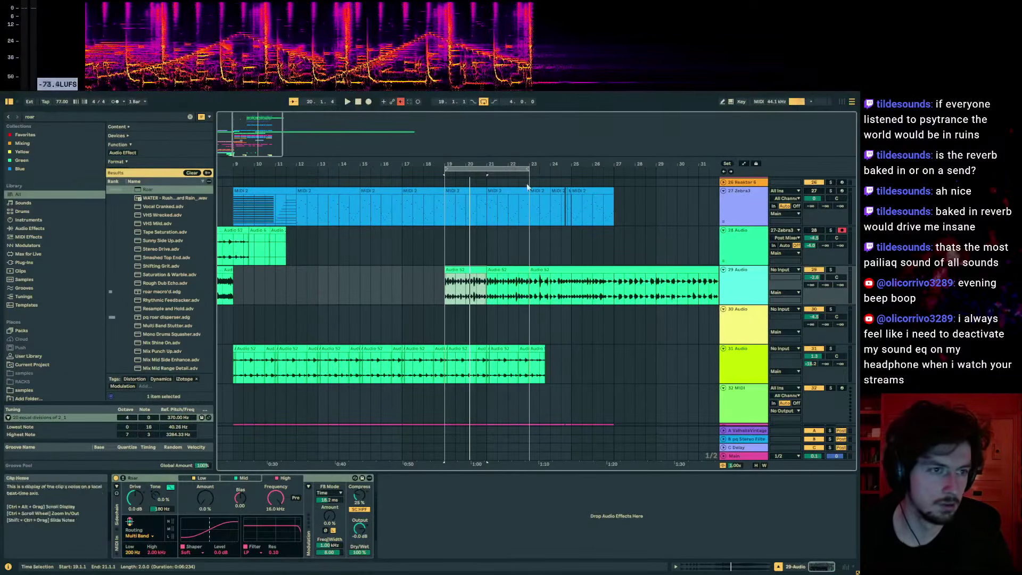
- Set Roar's shaper Amount to 58 % and its Bias to 0.47 on track 29
drag(455, 162, 307, 195)
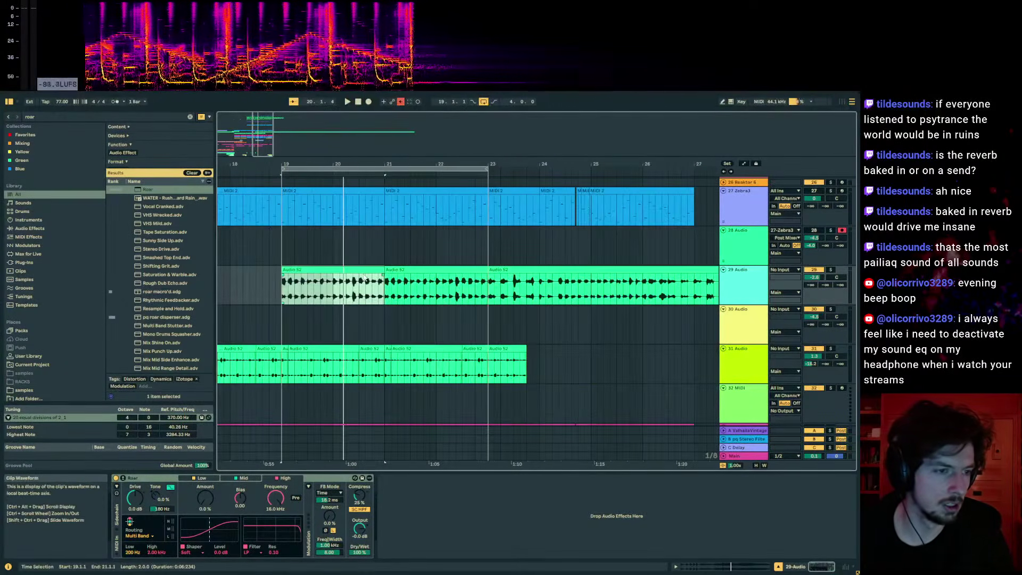
key(shift+Tab)
key(space)
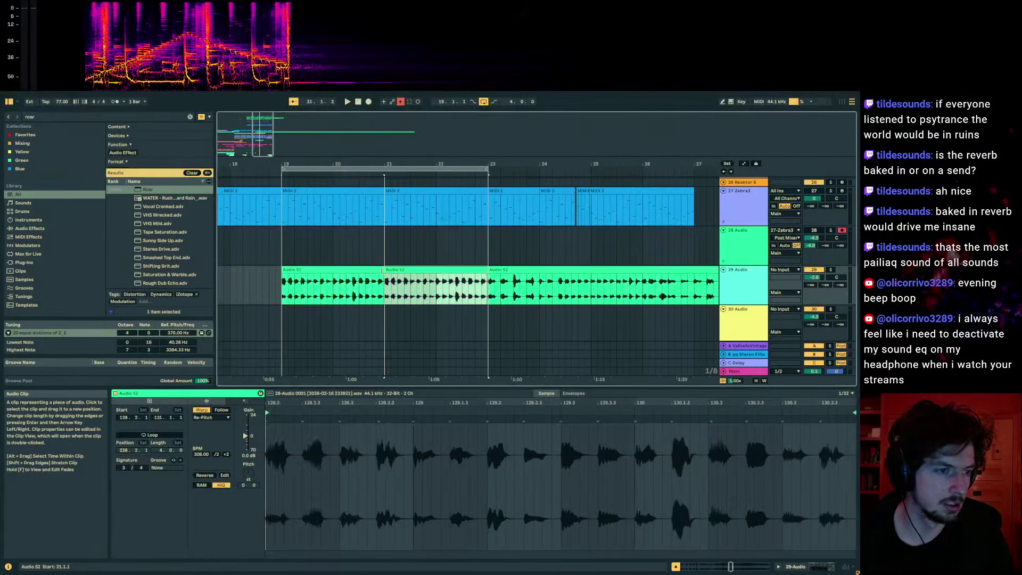
click(758, 293)
key(shift+Tab)
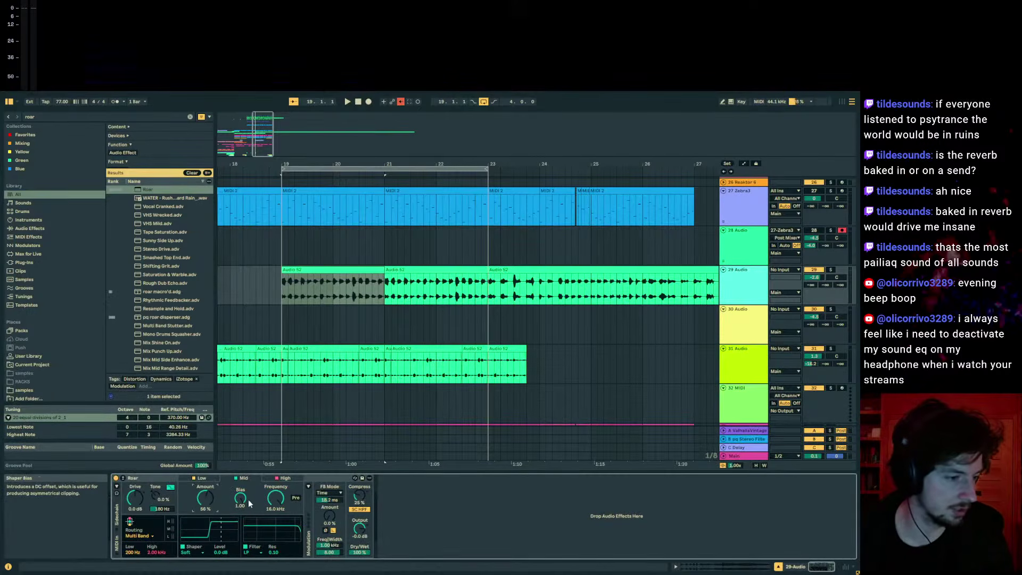
drag(240, 497, 240, 505)
click(298, 269)
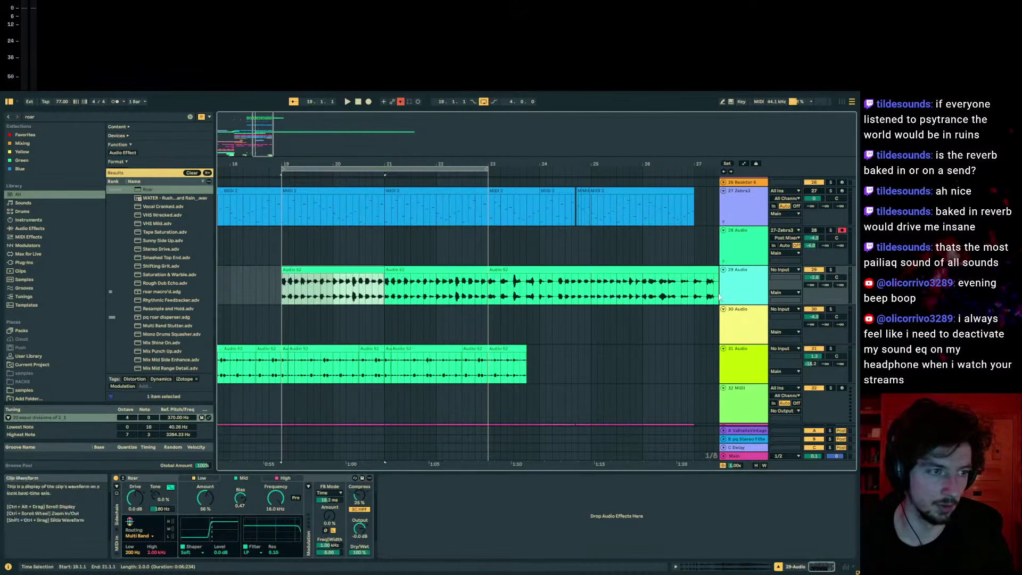
- Lower track 29's volume to -7.3 dB and set Roar's Bias to 0.48 while auditioning the clip from bar 19
key(space)
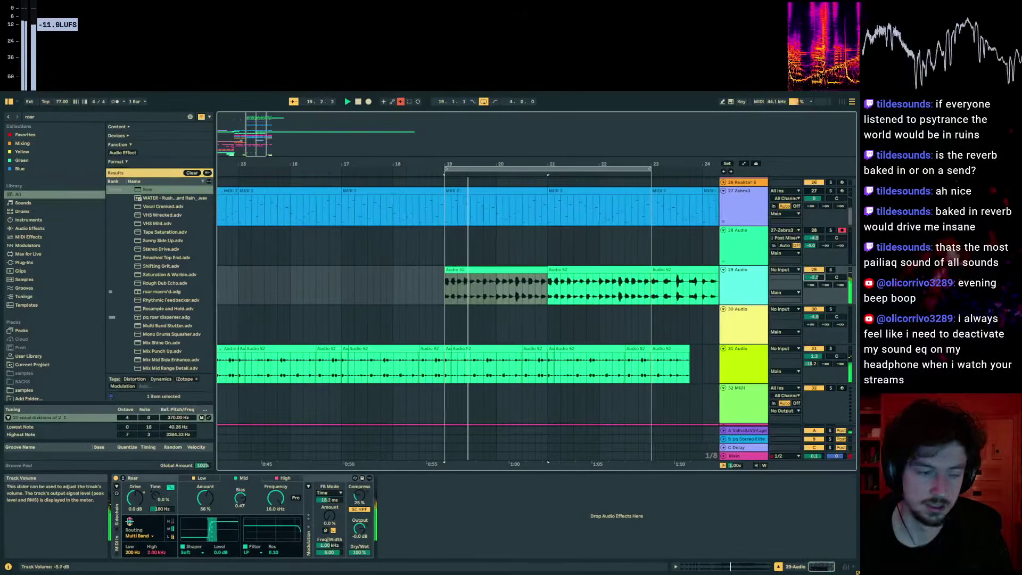
drag(240, 497, 240, 516)
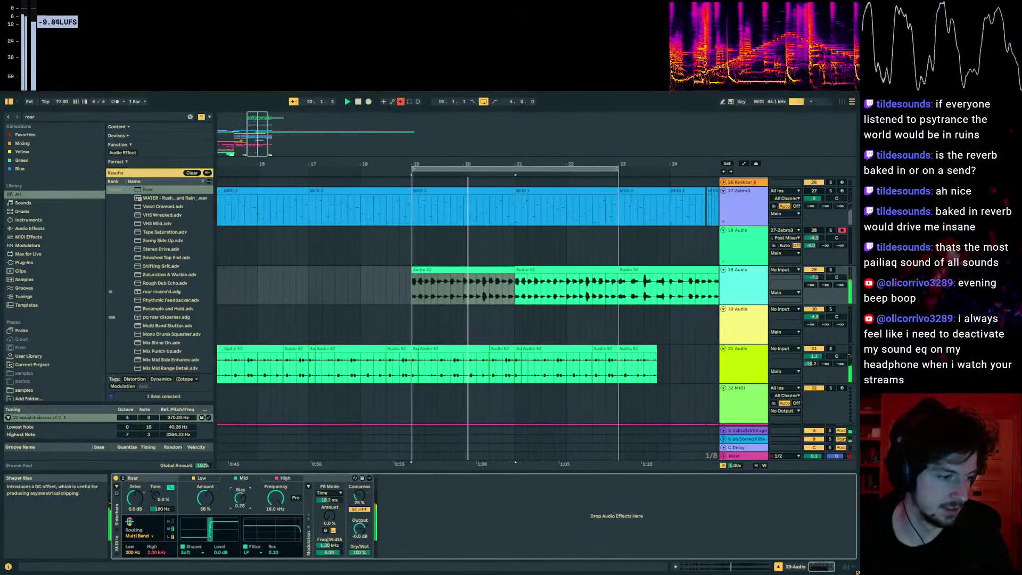
key(space)
drag(426, 293, 453, 294)
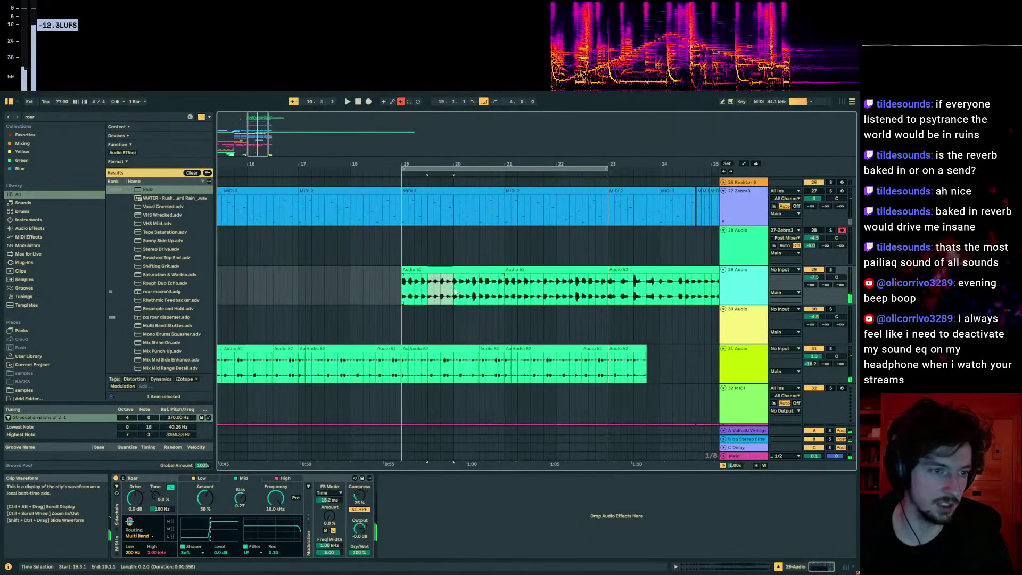
key(space)
drag(240, 497, 240, 486)
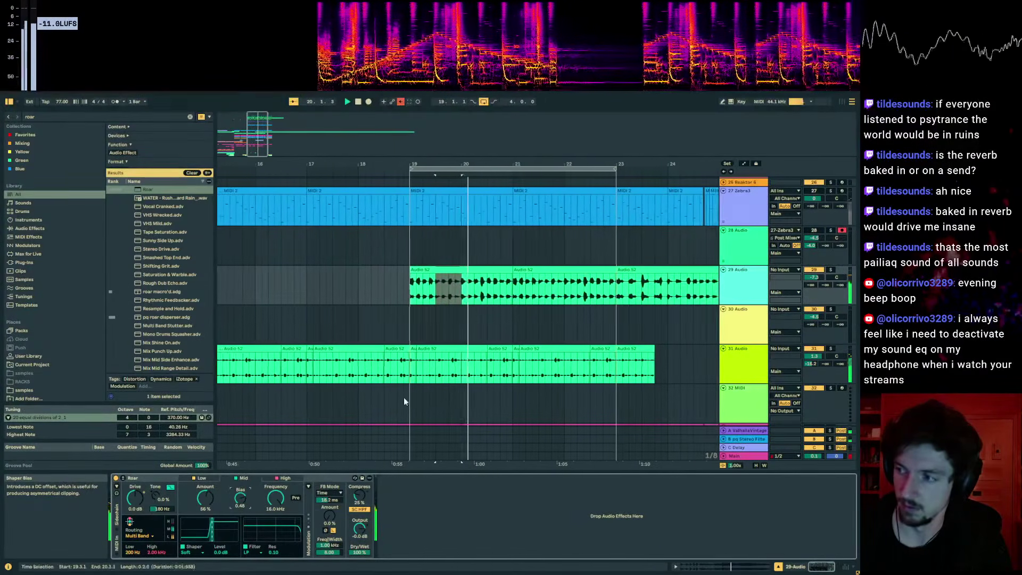
key(space)
- Audition the section from 18.3.1 and 19.1.1 and examine the layers from track 27 down to track 49
click(543, 269)
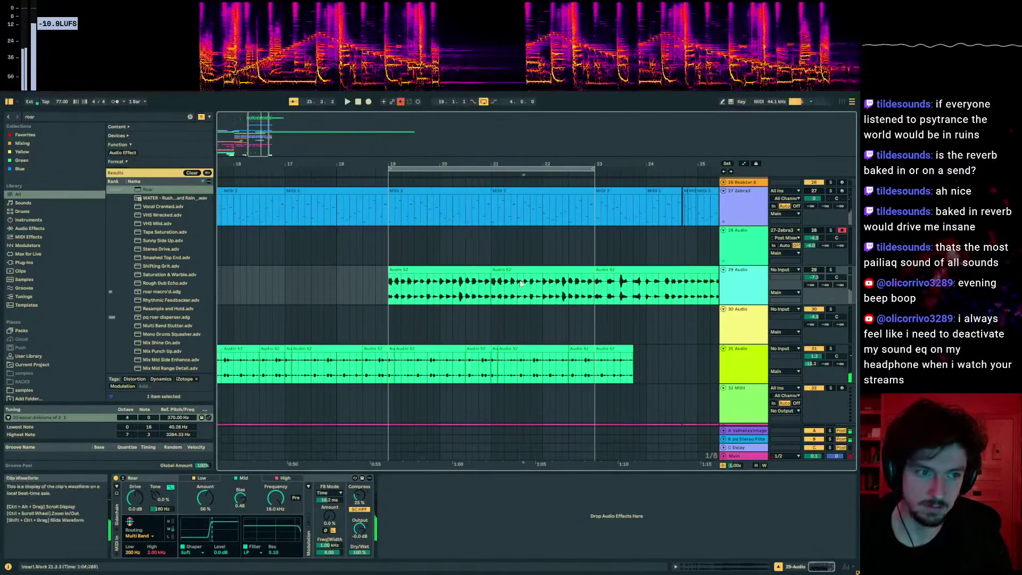
click(387, 292)
click(365, 289)
key(space)
scroll(511, 315, down, 8)
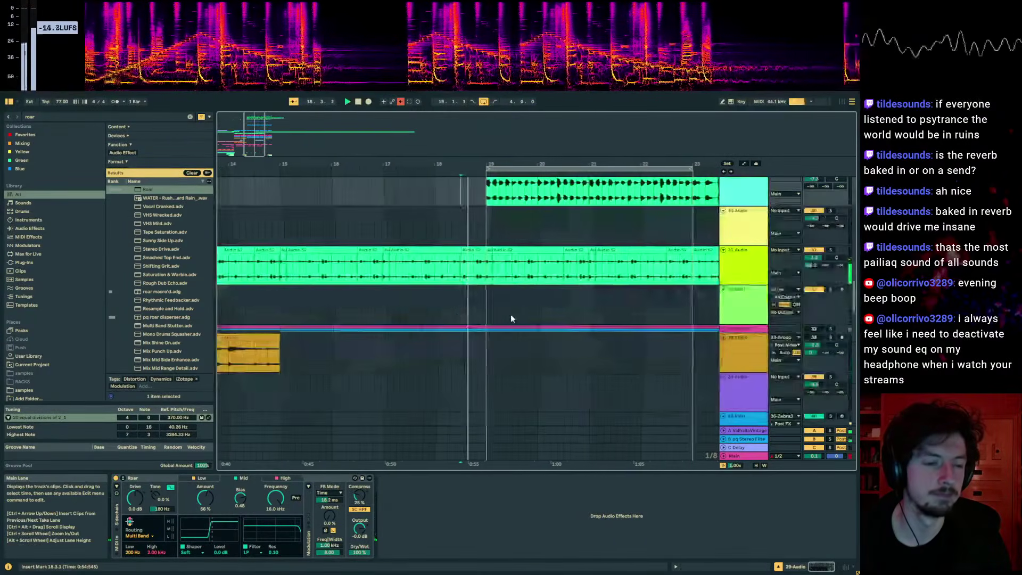
key(space)
scroll(514, 298, up, 10)
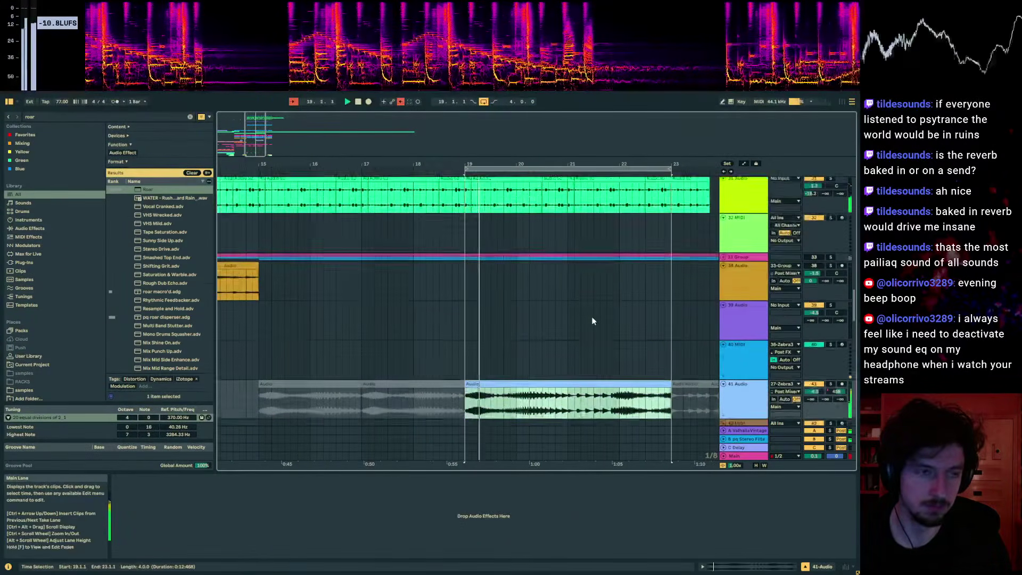
click(742, 199)
scroll(733, 247, up, 3)
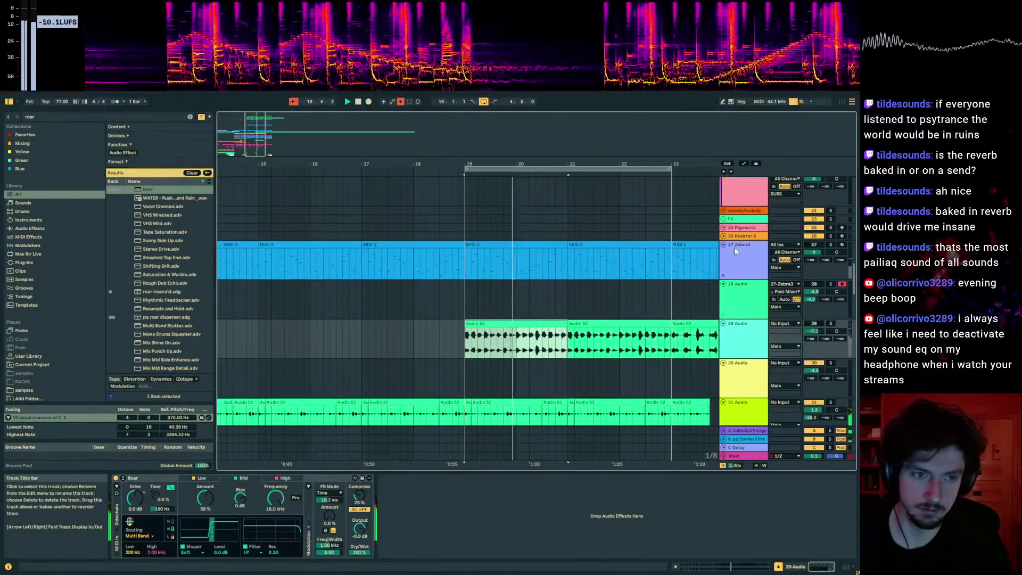
scroll(637, 327, down, 15)
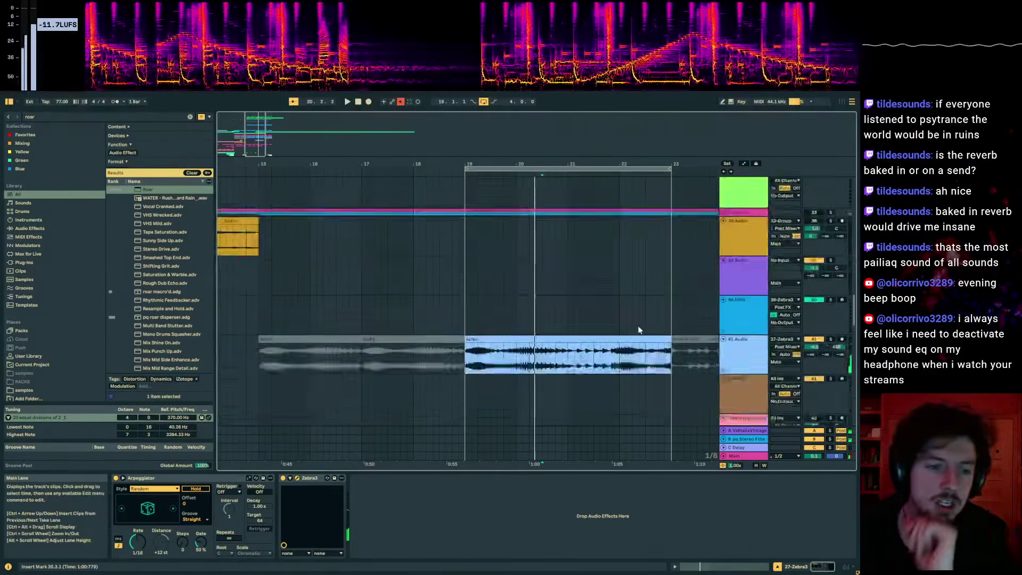
scroll(627, 315, up, 6)
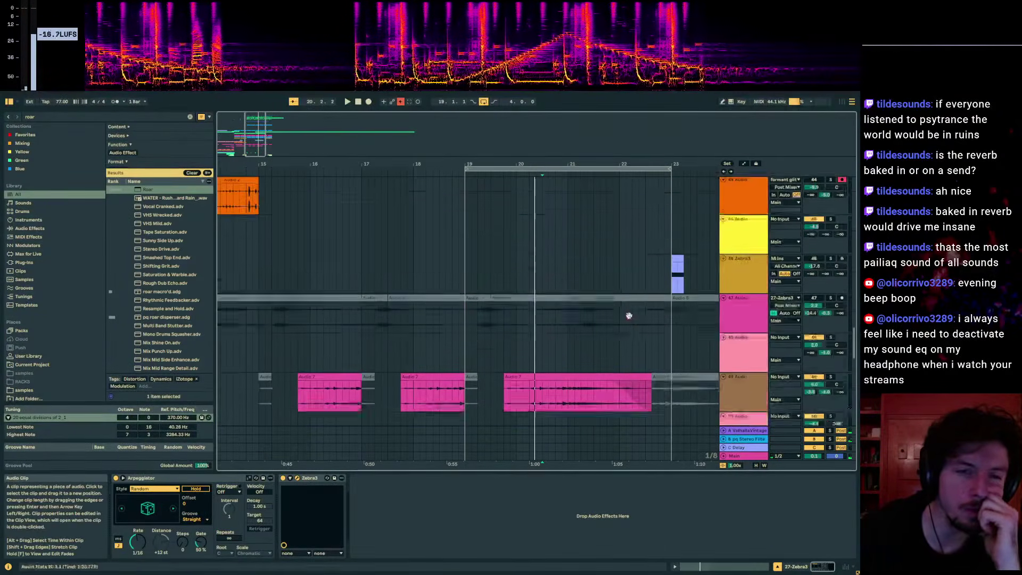
- Audition the arrangement from 5.1.1 and 7.1.1 and examine the clips from track 31 to track 52
drag(526, 163, 526, 114)
click(299, 243)
key(space)
click(343, 239)
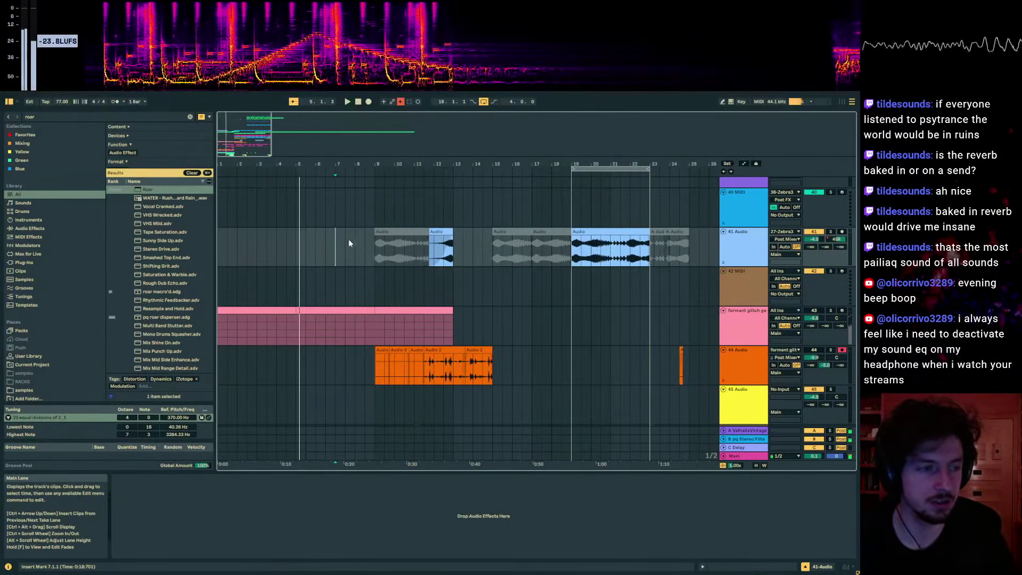
key(space)
scroll(406, 257, down, 7)
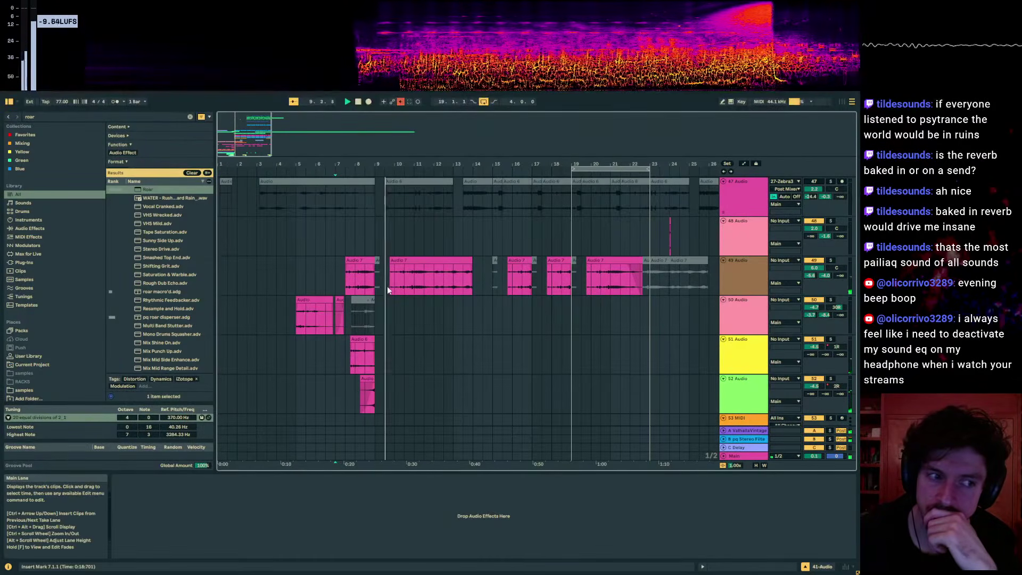
scroll(388, 286, up, 5)
scroll(436, 307, up, 10)
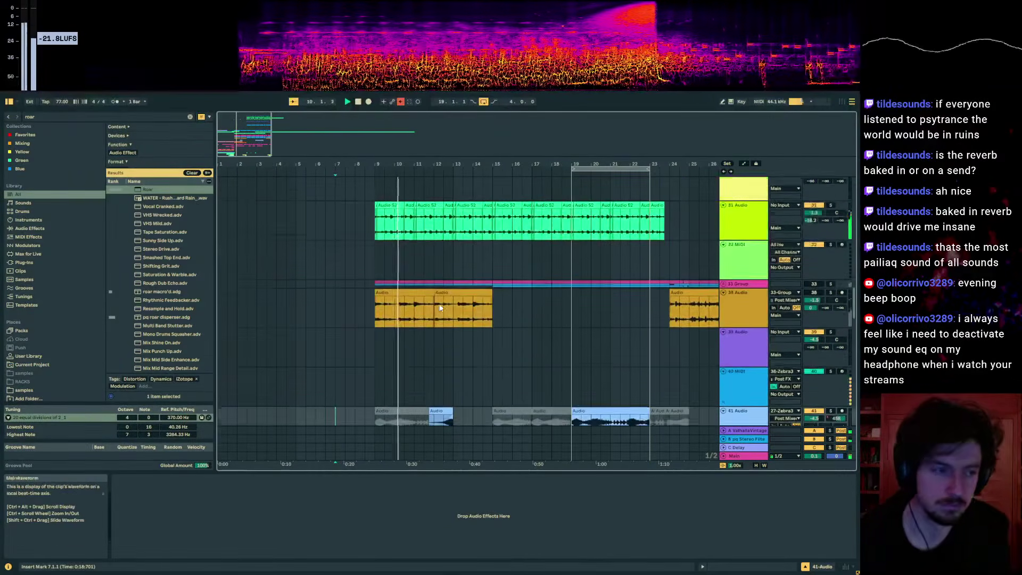
- Play from 11.1.1 and delete the two bars of time from 13.1.1 to 15.1.1 across the whole arrangement
click(414, 318)
scroll(436, 315, up, 10)
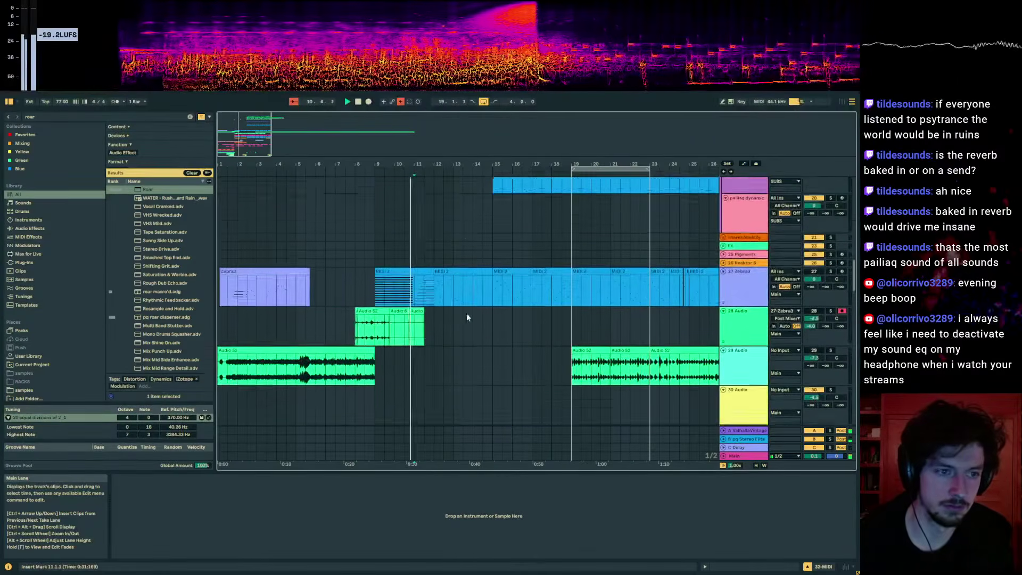
scroll(452, 252, up, 8)
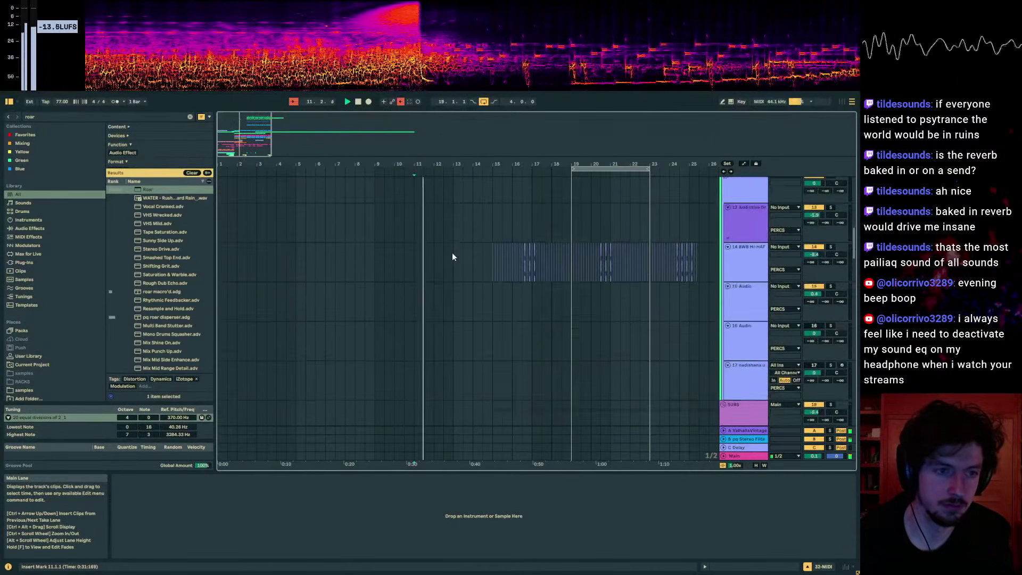
scroll(628, 246, up, 2)
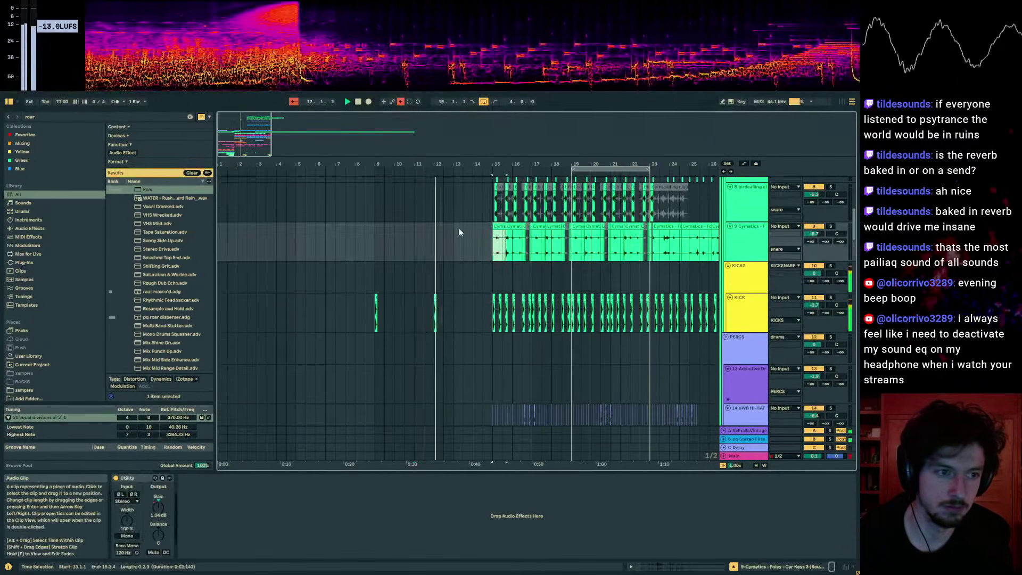
drag(459, 227, 494, 238)
key(ctrl+shift+Delete)
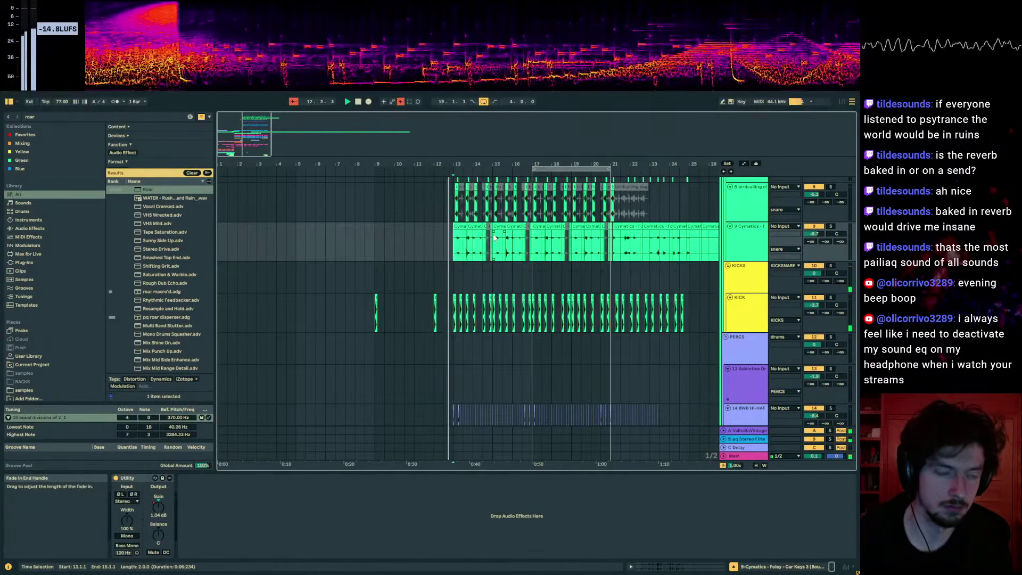
- Audition the shortened transition into the drums from 13.1.1 and fold the drums group
scroll(477, 249, up, 2)
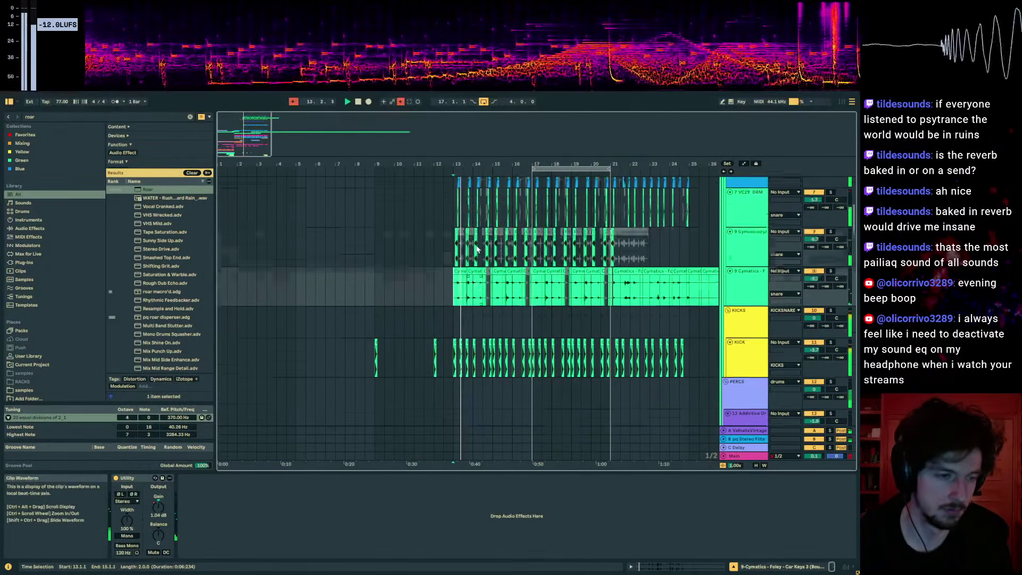
drag(456, 165, 456, 212)
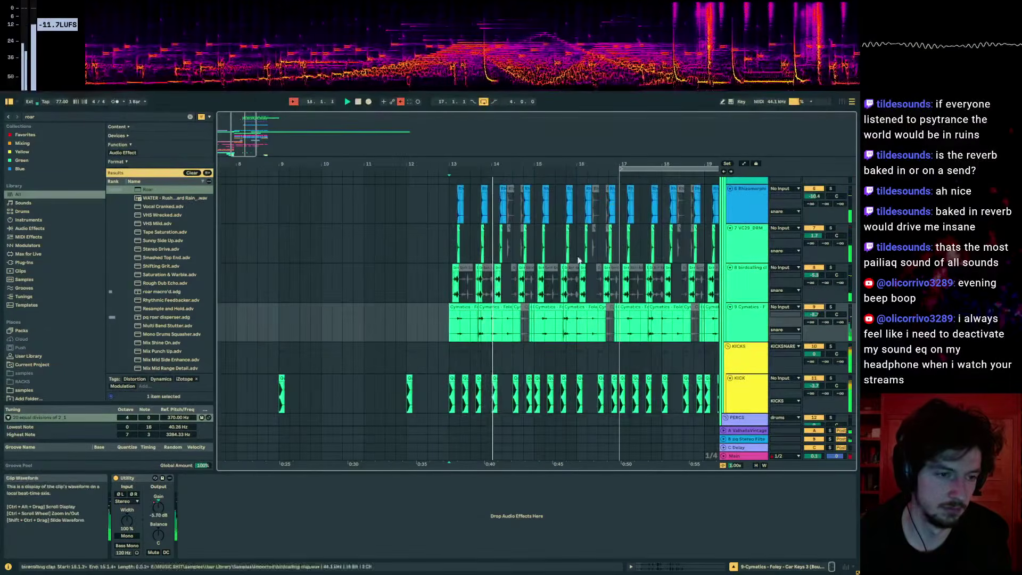
scroll(639, 272, up, 5)
click(739, 225)
click(741, 216)
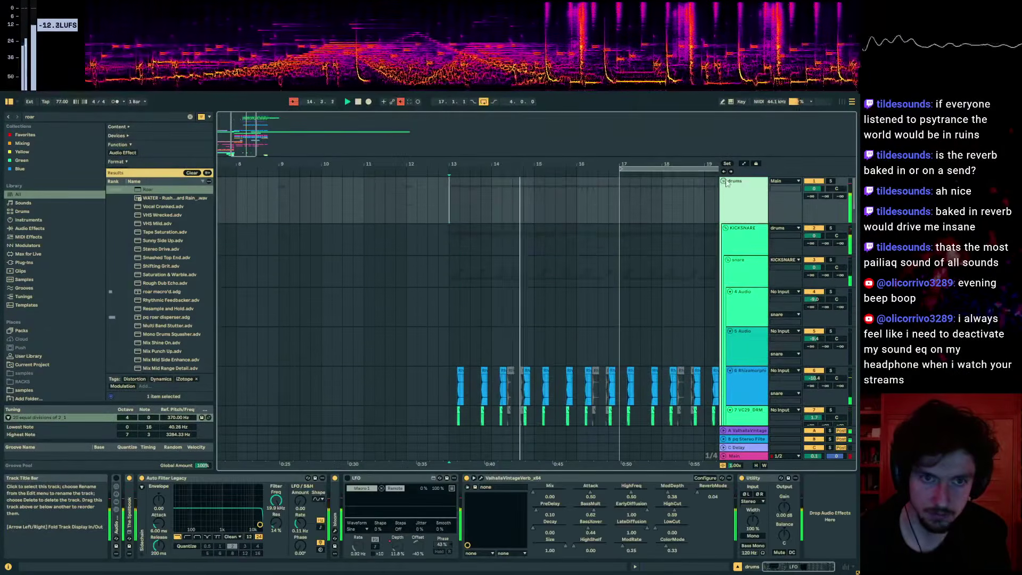
key(Left)
scroll(737, 255, down, 2)
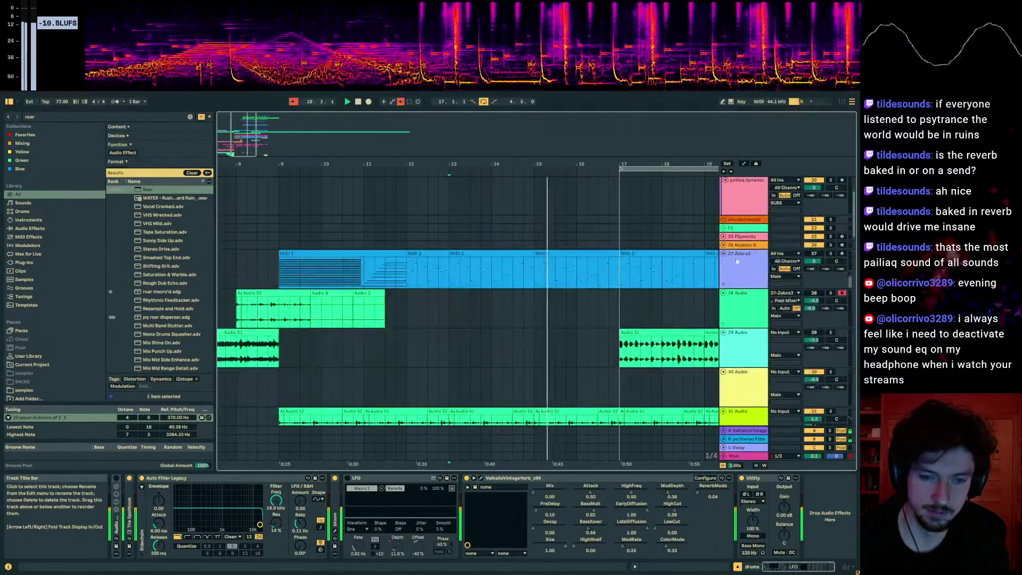
- Transpose the track 31 clips from 13.1.1 to 17.1.1 up 24 semitones, auditioning them at +12 semitones first
click(733, 293)
click(628, 323)
key(space)
scroll(623, 317, down, 2)
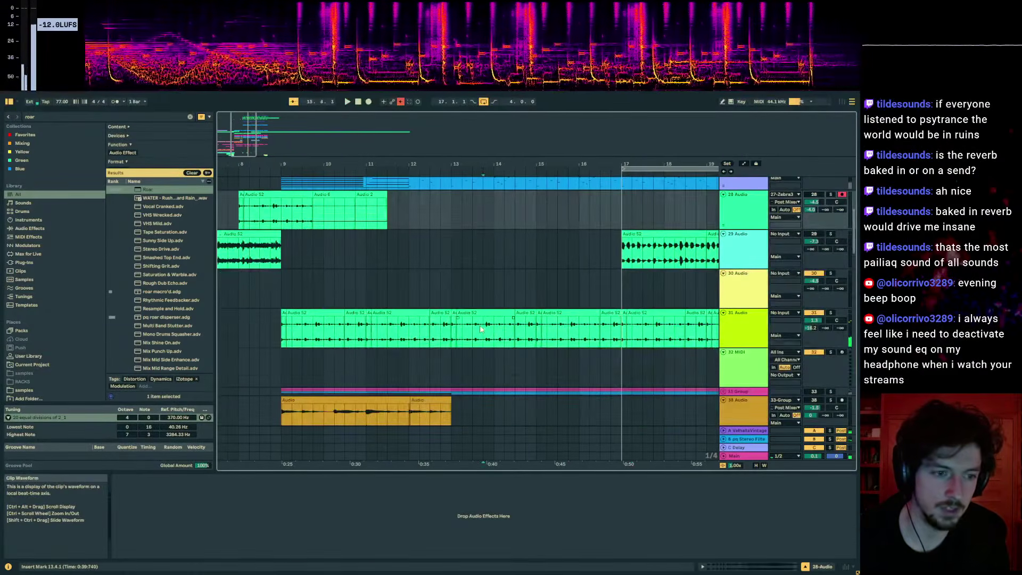
click(461, 326)
drag(515, 334, 622, 336)
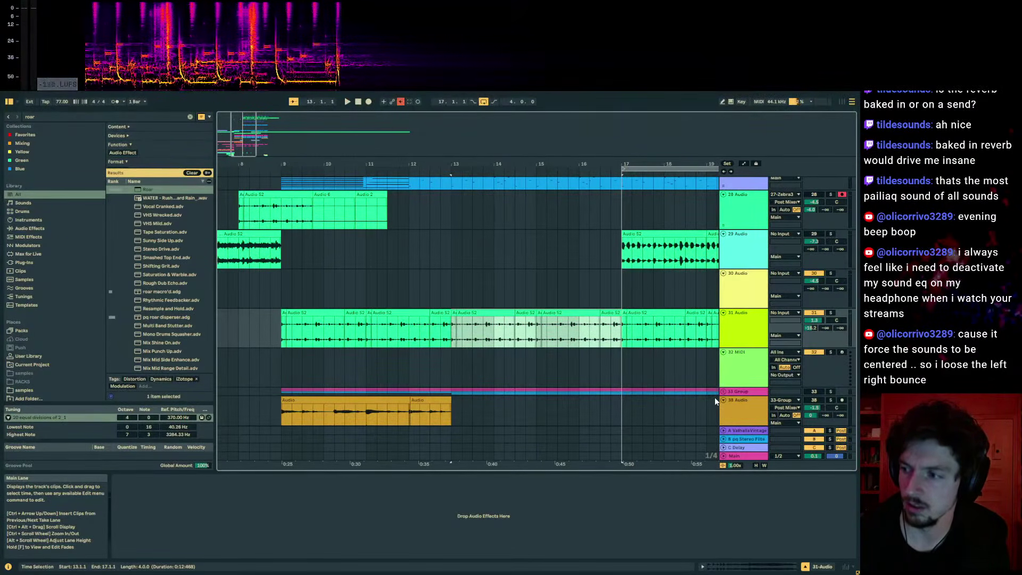
click(768, 565)
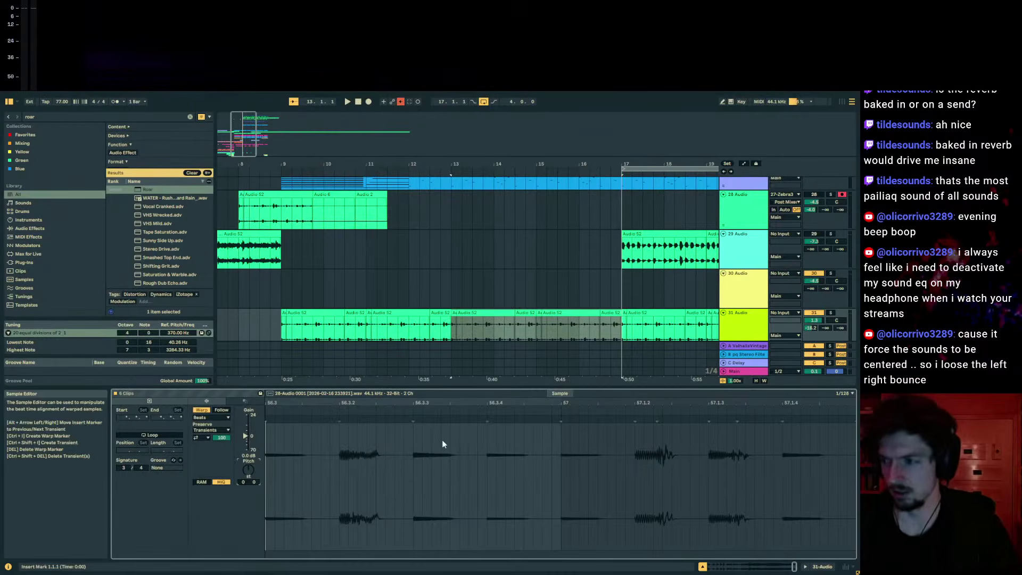
click(420, 436)
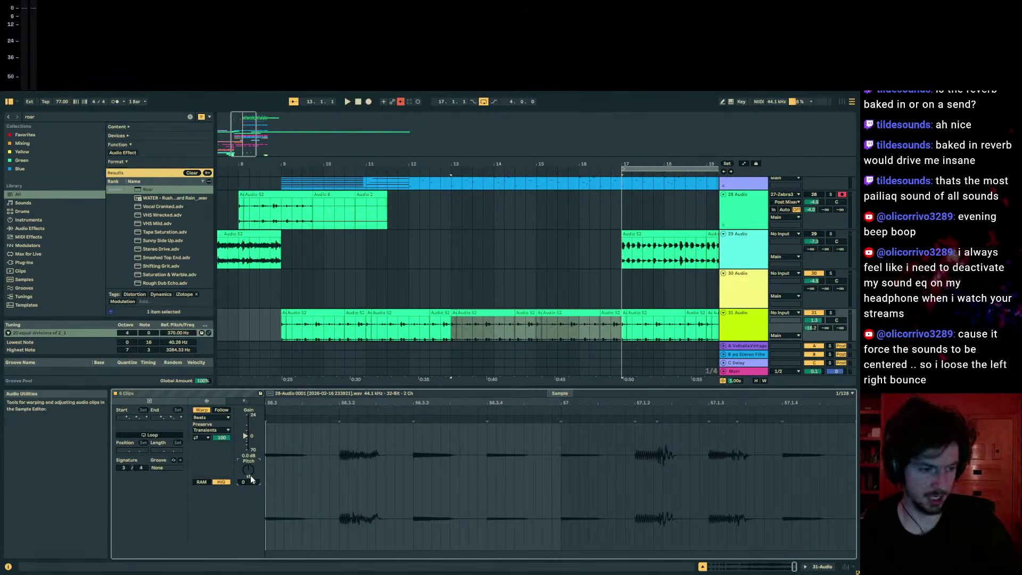
drag(246, 469, 246, 441)
key(space)
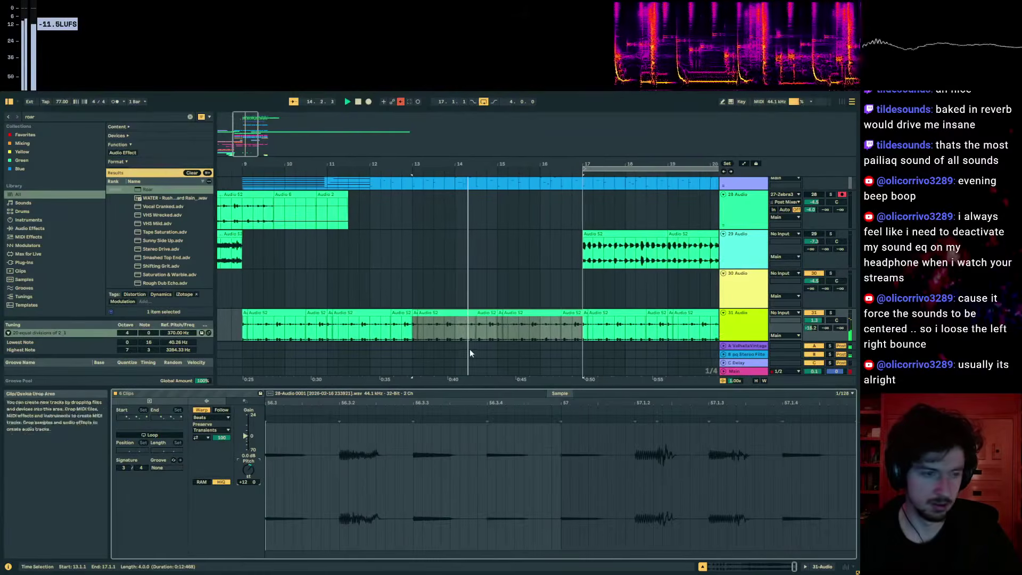
drag(249, 476, 255, 470)
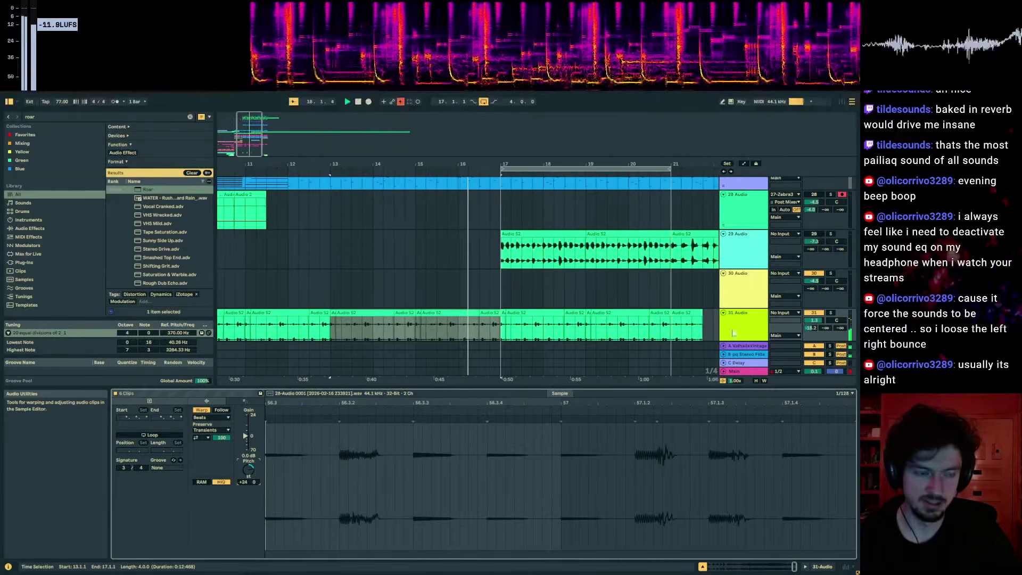
- Loop 13.1.1 to 17.1.1 and set the pitch of the looped track 31 clips after the first short one to -12 semitones
drag(489, 327, 314, 327)
key(ctrl+l)
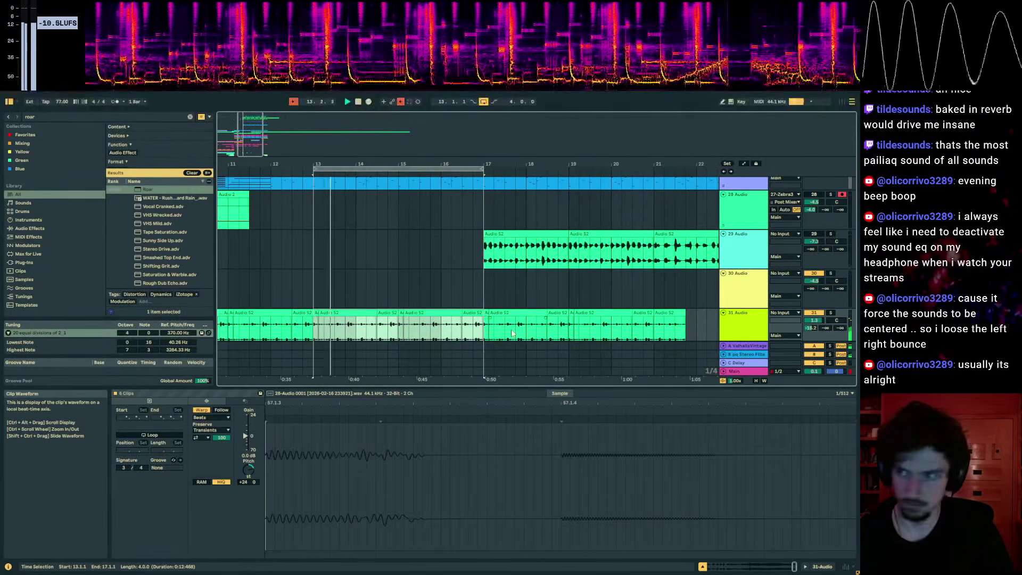
key(shift+Right)
click(248, 470)
drag(249, 471, 248, 508)
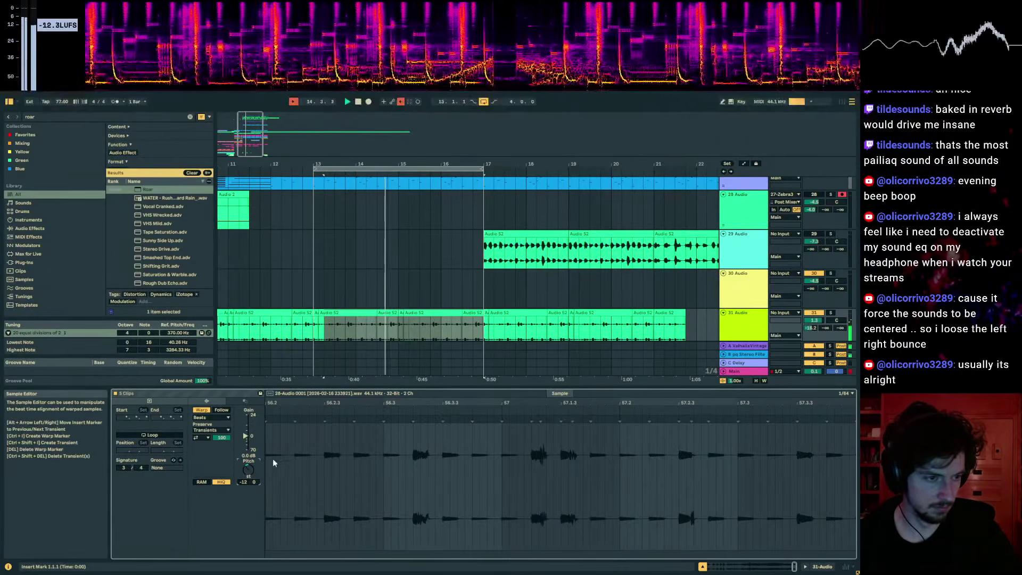
- Adjust track 31's volume and add a Saturator set to Sinoid Fold with 23 dB drive and -15 dB output
drag(313, 326, 488, 327)
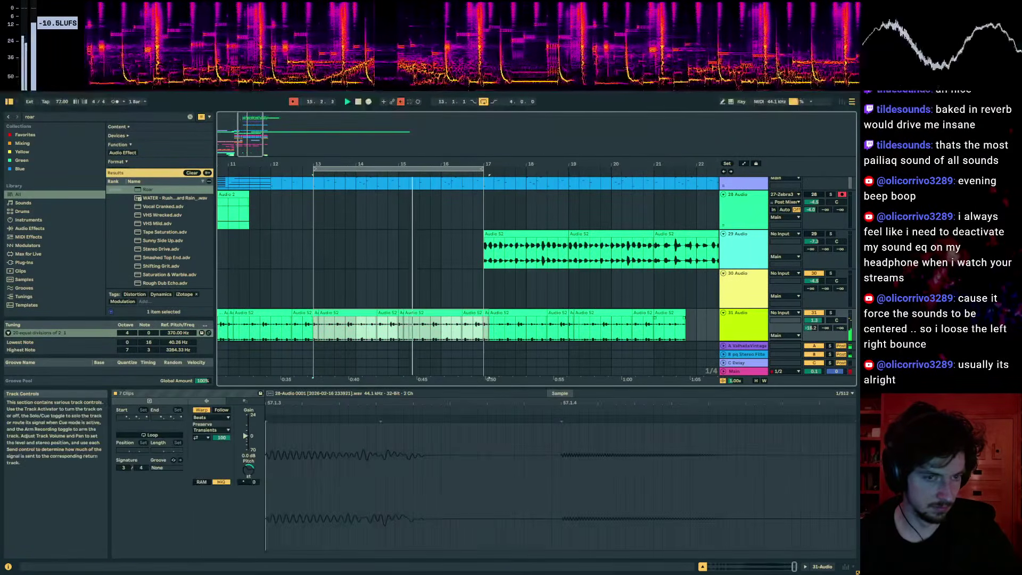
drag(813, 320, 809, 357)
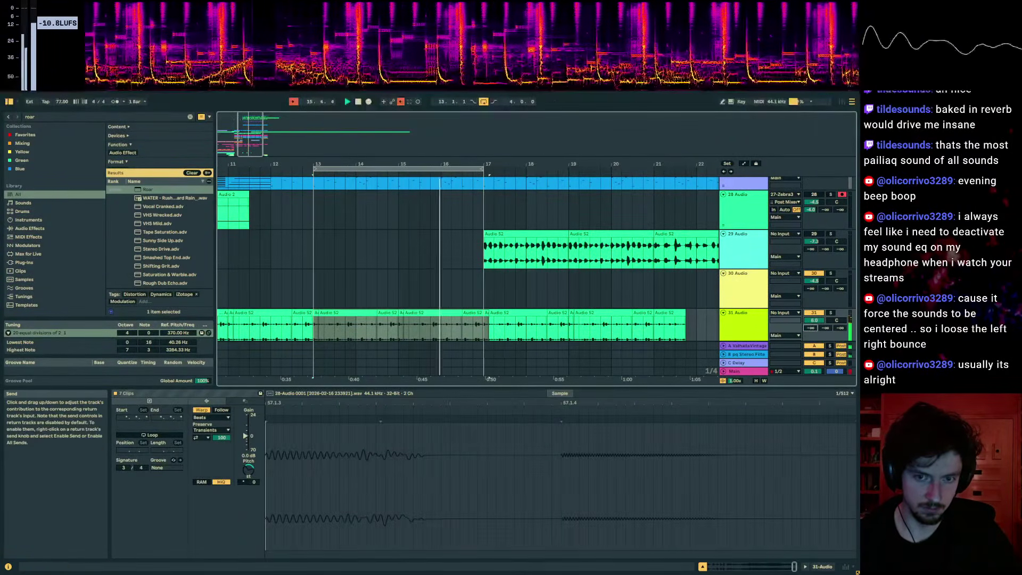
key(shift+Tab)
click(80, 116)
text(sat)
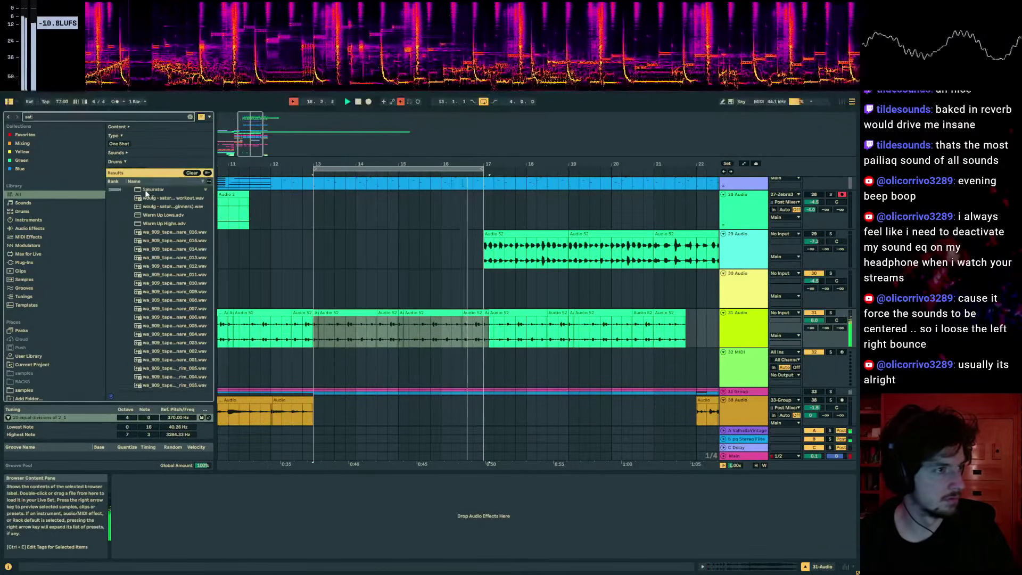
double_click(147, 192)
drag(131, 545, 132, 524)
click(134, 488)
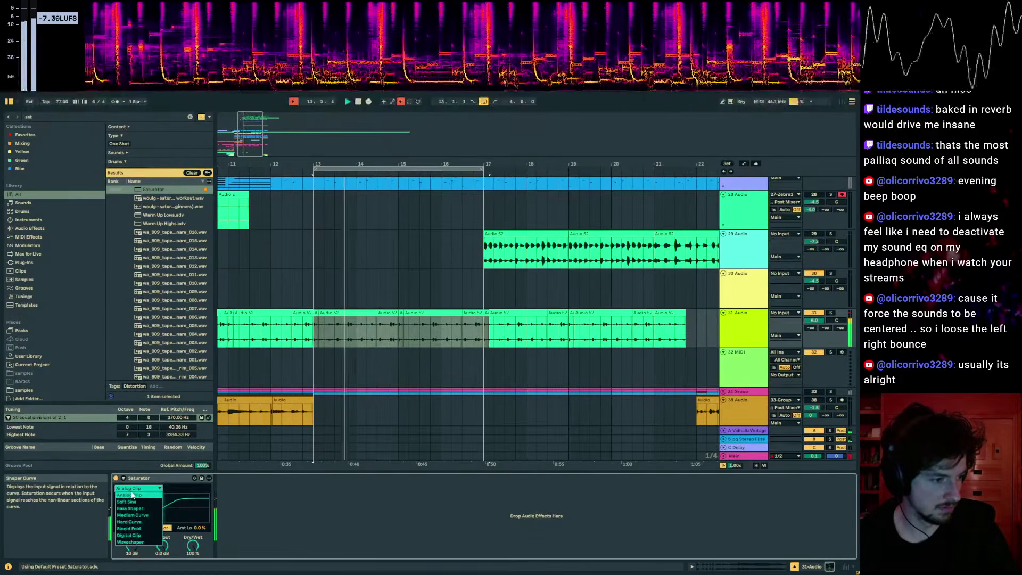
click(133, 529)
mouse_move(131, 546)
mouse_down()
mouse_move(132, 534)
mouse_move(162, 567)
mouse_move(131, 532)
mouse_move(161, 542)
mouse_move(132, 535)
mouse_move(131, 556)
mouse_move(131, 543)
mouse_up()
- Audition the saturated track 31 clips in the loop from 13.1.1 to 17.1.1 and stop playback
drag(487, 346, 322, 328)
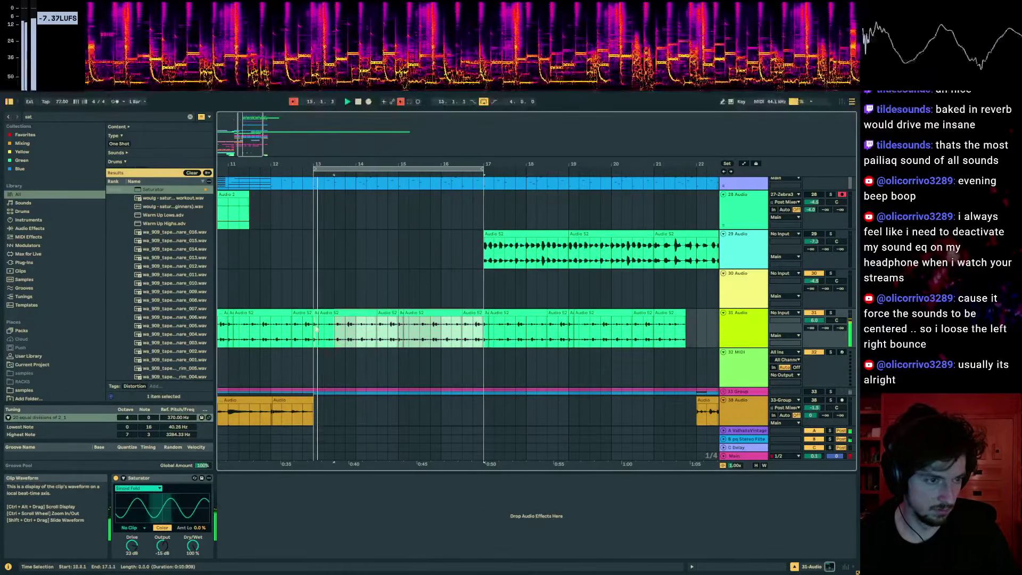
scroll(314, 330, down, 3)
scroll(324, 324, up, 2)
key(space)
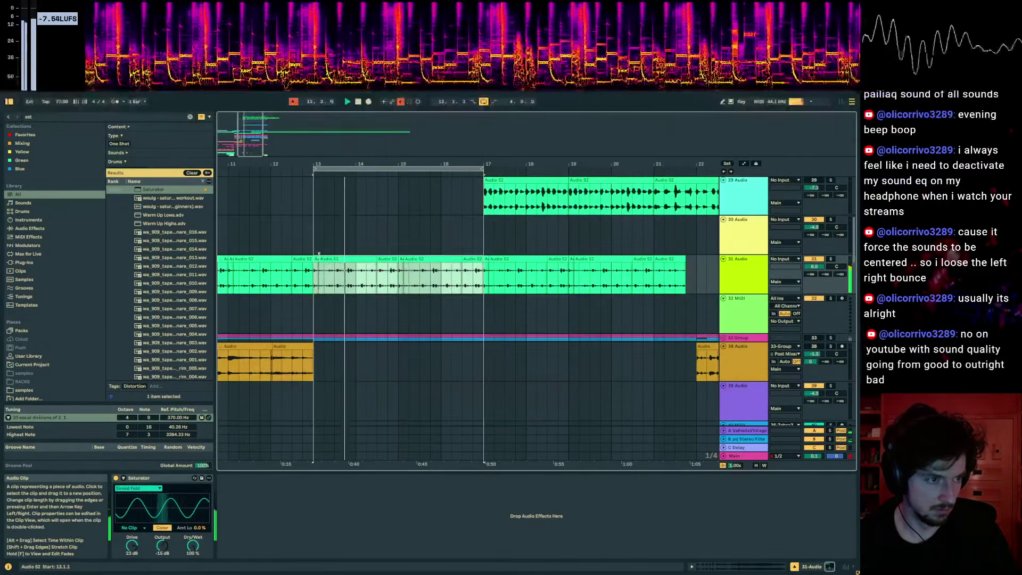
drag(318, 259, 312, 257)
key(space)
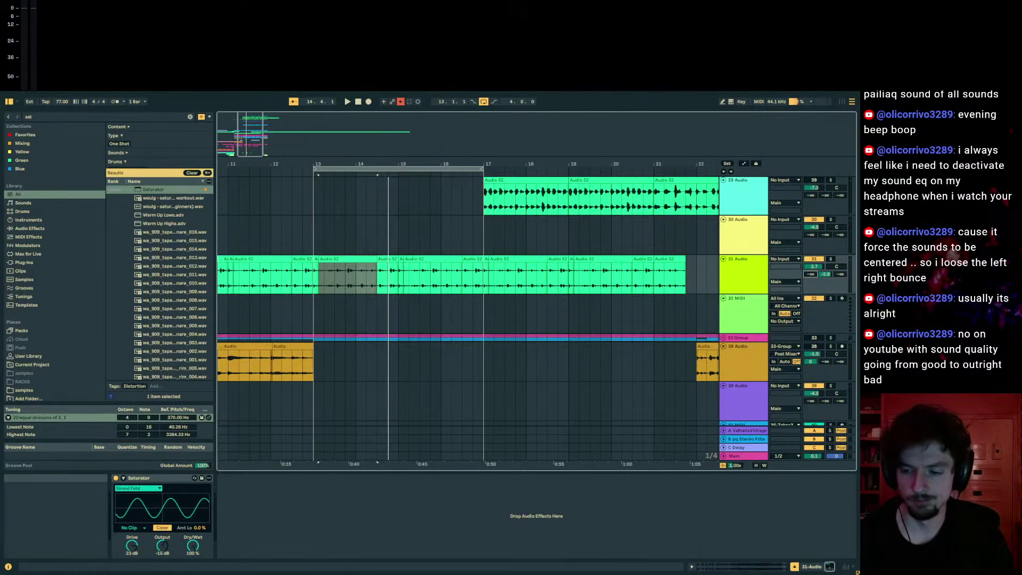
- Play the loop from 13.1.1 again and select the track 31 clips from 13.1.1 to 17.1.1
click(321, 283)
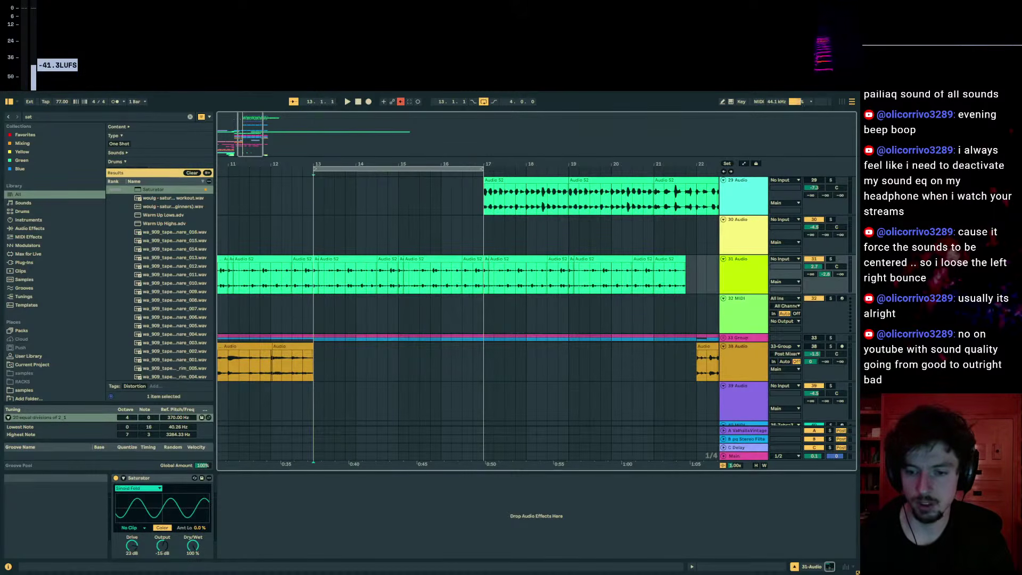
key(space)
click(459, 259)
click(519, 274)
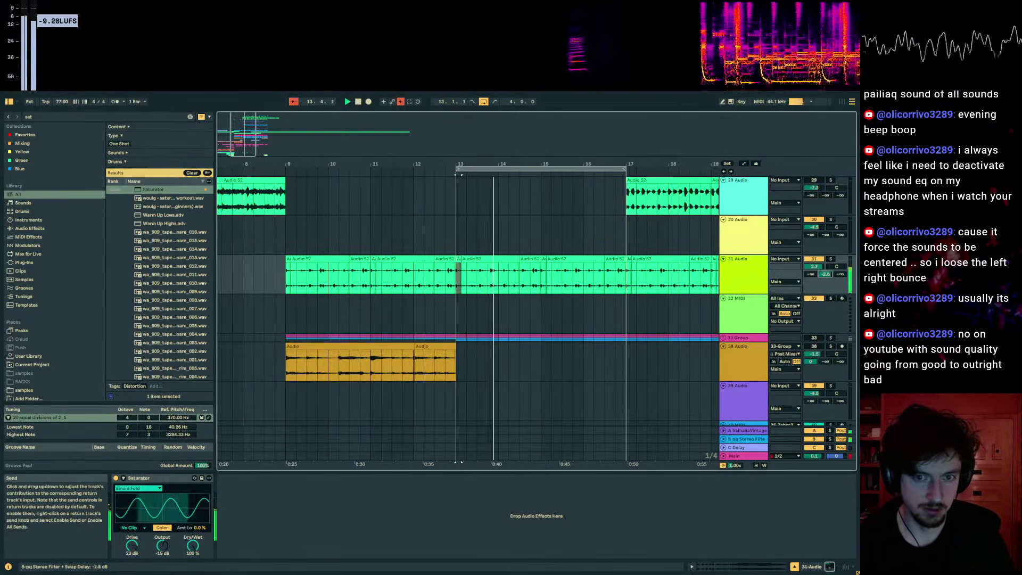
click(489, 259)
click(519, 274)
click(615, 259)
shift+click(458, 261)
- Fold the SUBS group and mute track 31
scroll(543, 273, up, 5)
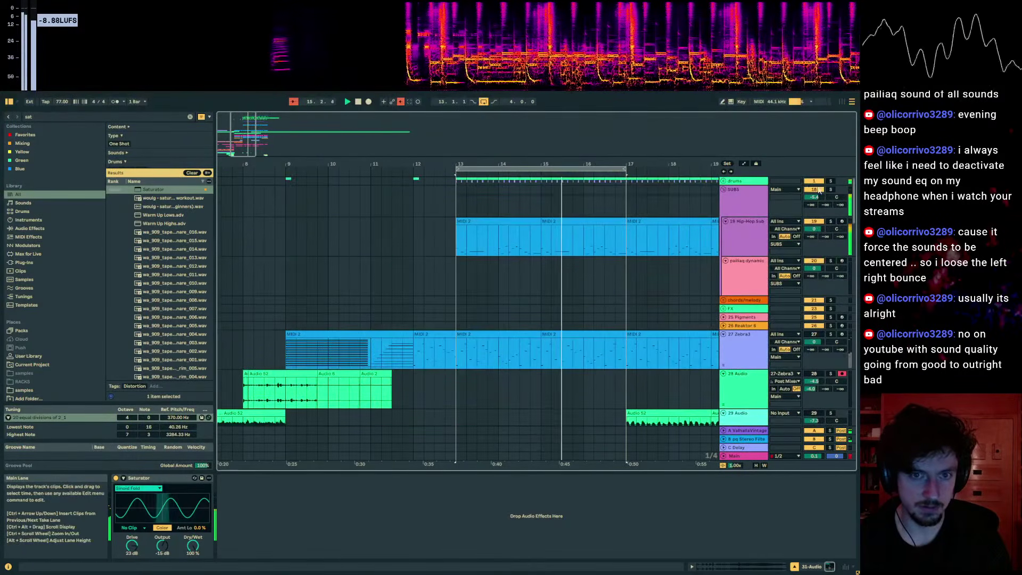
click(723, 189)
scroll(792, 321, down, 2)
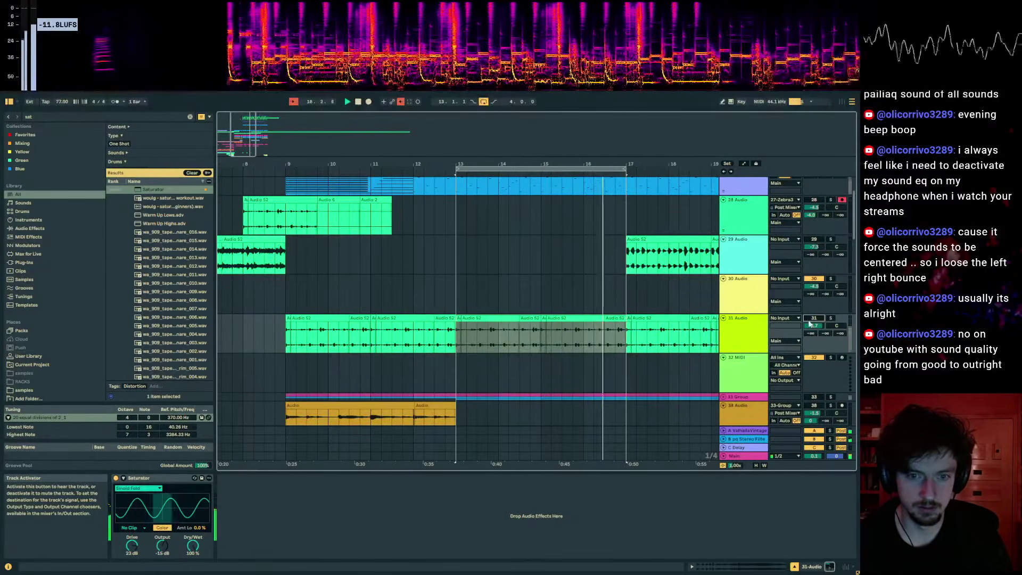
- Audition the arrangement from 8.4.1 and compare the section with track 38 muted and unmuted
click(370, 306)
key(space)
key(space)
click(367, 289)
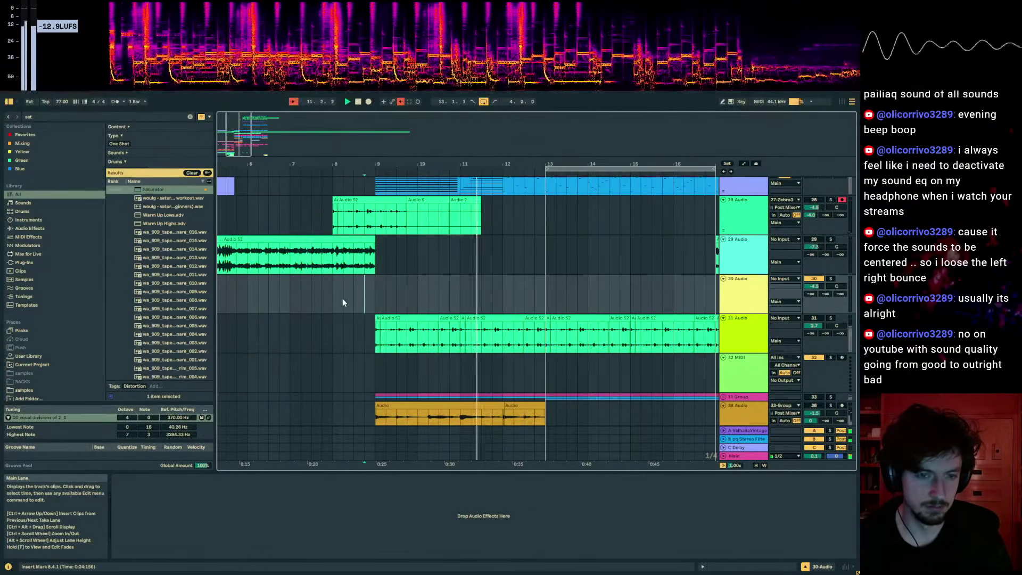
key(space)
key(space)
scroll(474, 314, down, 2)
click(811, 326)
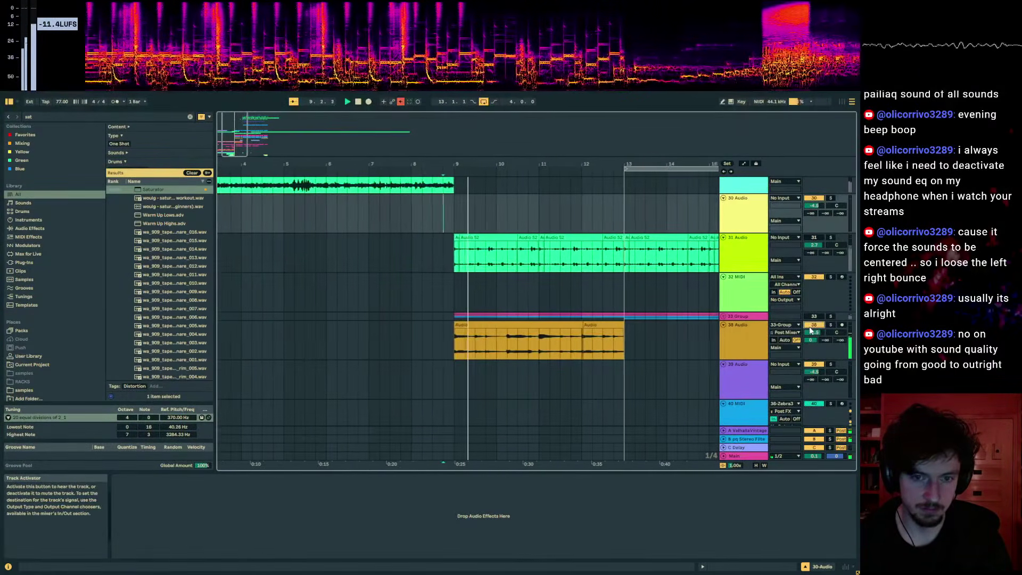
click(809, 333)
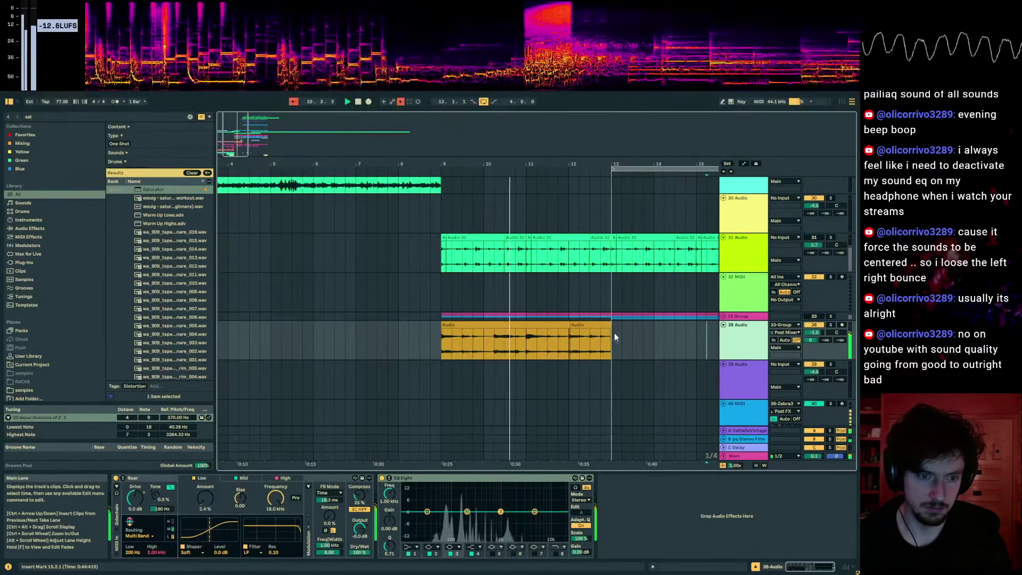
- Loop 9.1.1 to 13.1.1 and deactivate the track 41 audio clip spanning 11.4.1 to 13.1.1
click(444, 343)
key(ctrl+l)
scroll(436, 287, down, 2)
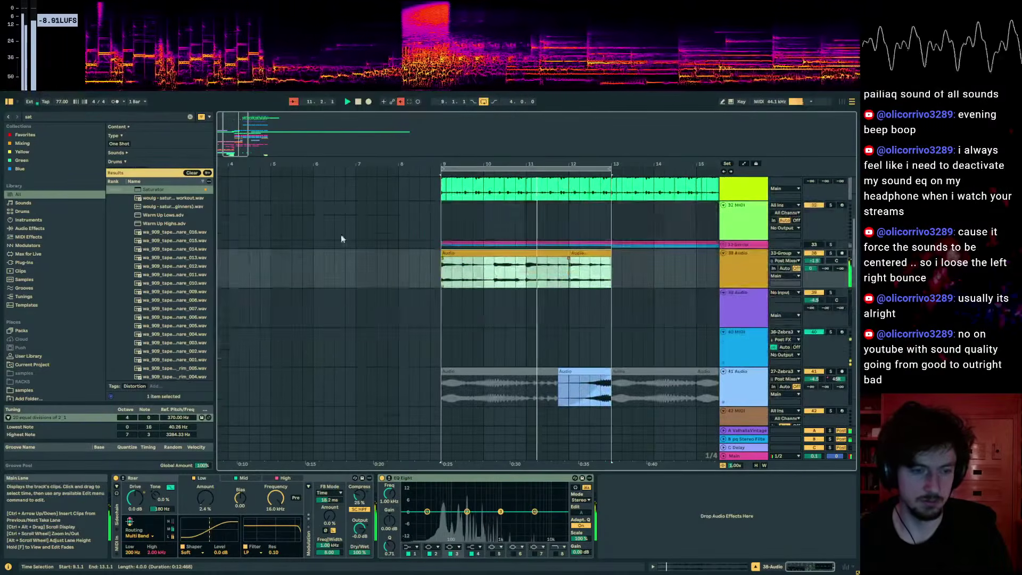
drag(40, 118, 14, 117)
scroll(596, 285, down, 10)
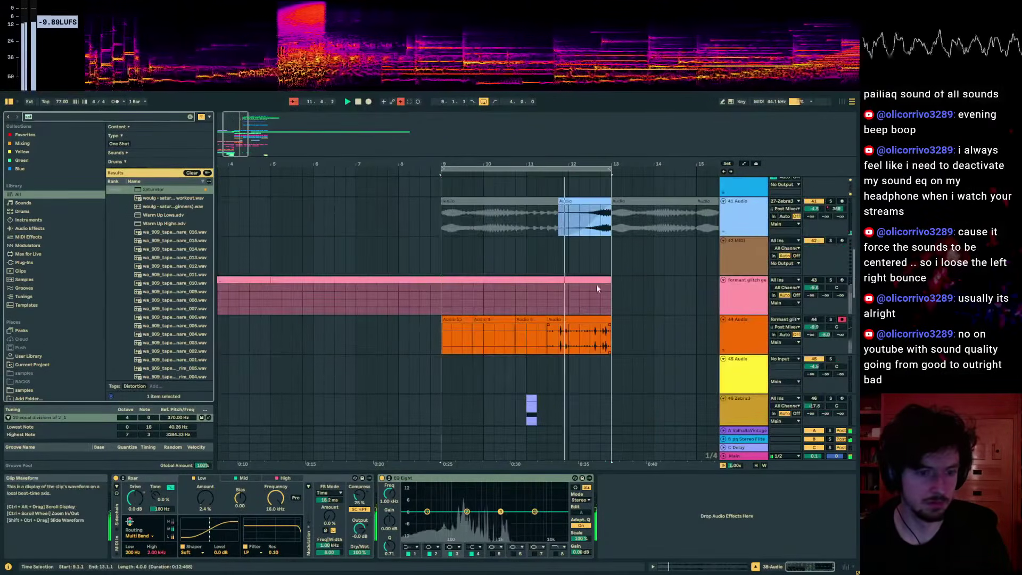
scroll(596, 255, up, 9)
scroll(594, 282, down, 6)
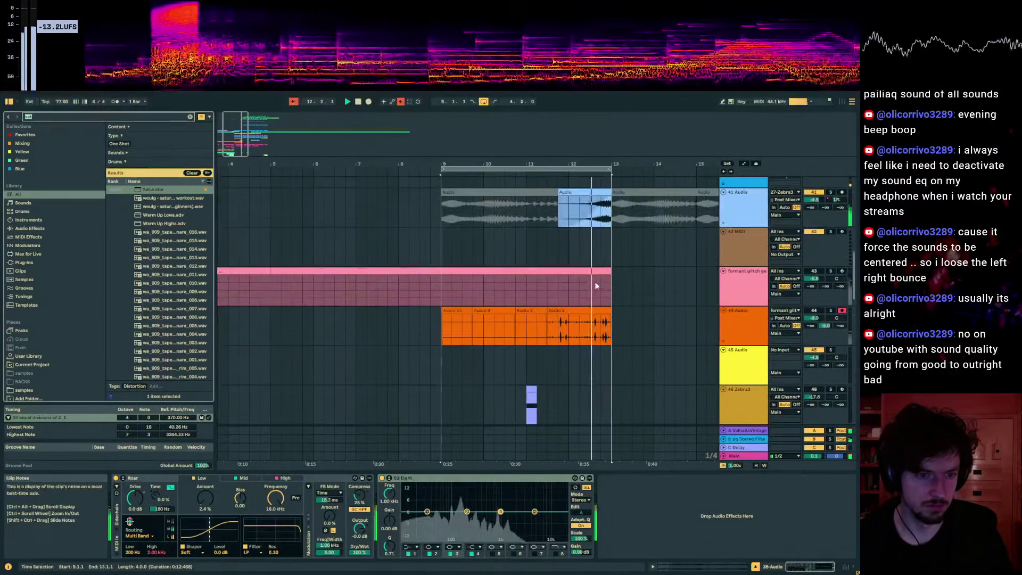
click(593, 190)
key(0)
- Select 9.1.1 to 12.1.1 on track 38 and loop those three bars
scroll(607, 237, up, 6)
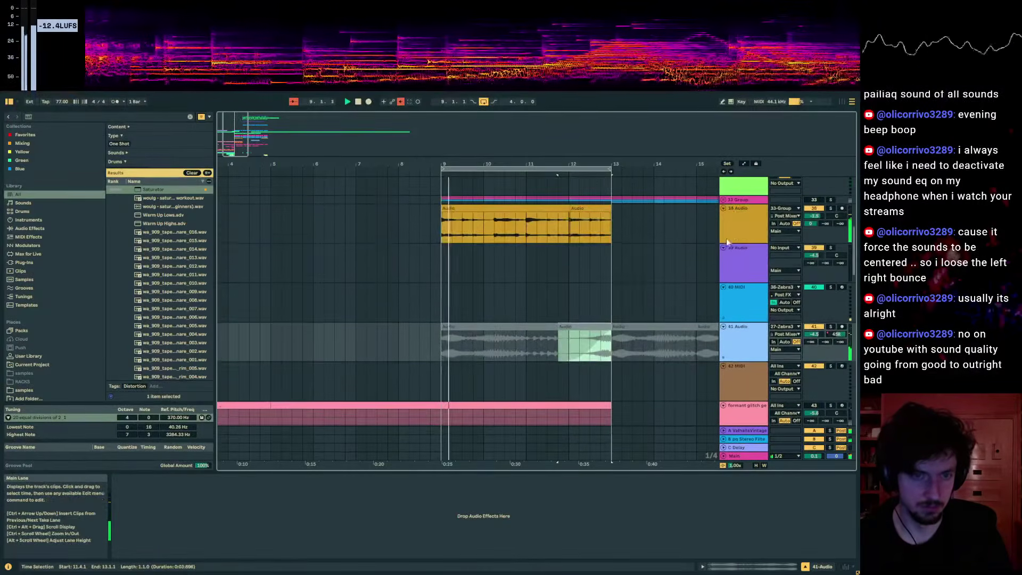
click(725, 238)
right_click(598, 237)
drag(598, 237, 443, 232)
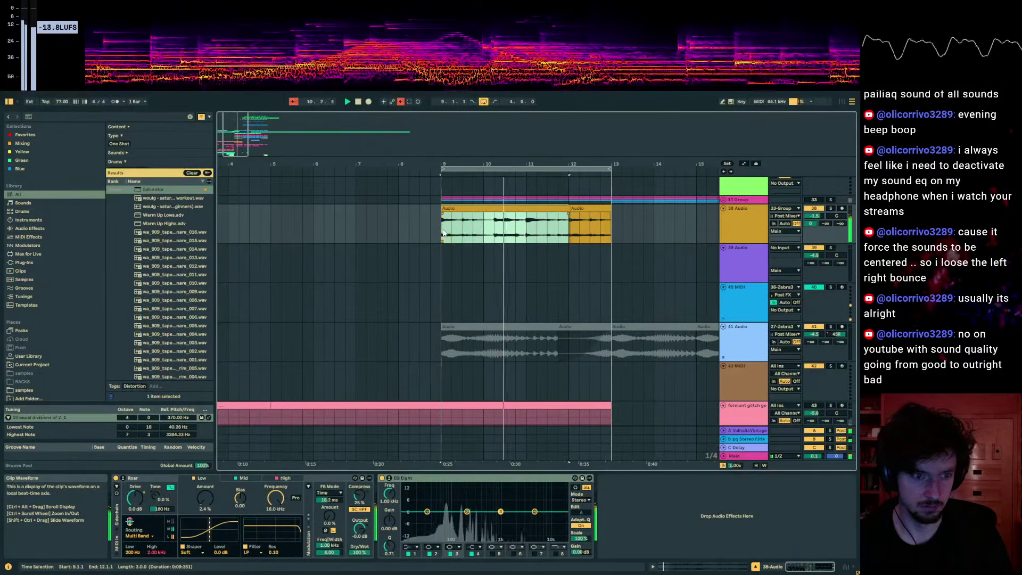
drag(581, 163, 538, 164)
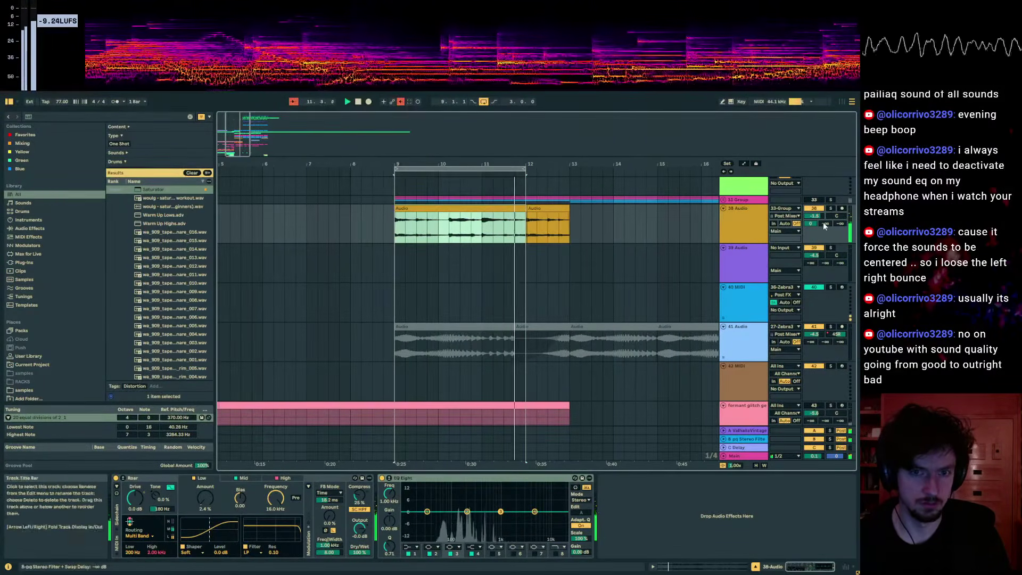
click(736, 221)
- Find the bloom plug-in and insert it on the Main track before Ozone
click(742, 456)
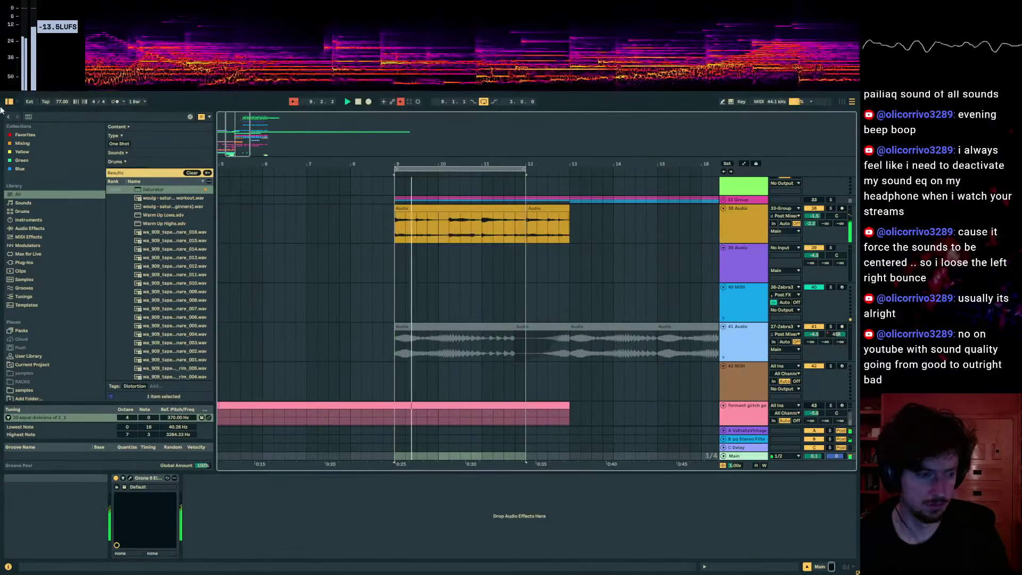
click(58, 116)
text(bloom)
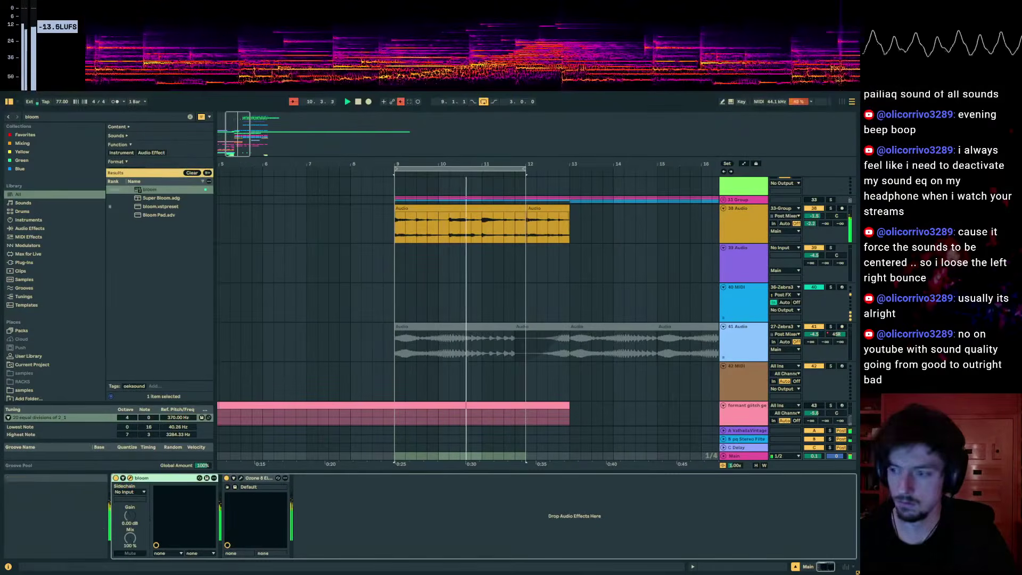
- Load bloom's Warm acoustic master preset from the Master bus category, lower its mix and close the plug-in window
click(257, 209)
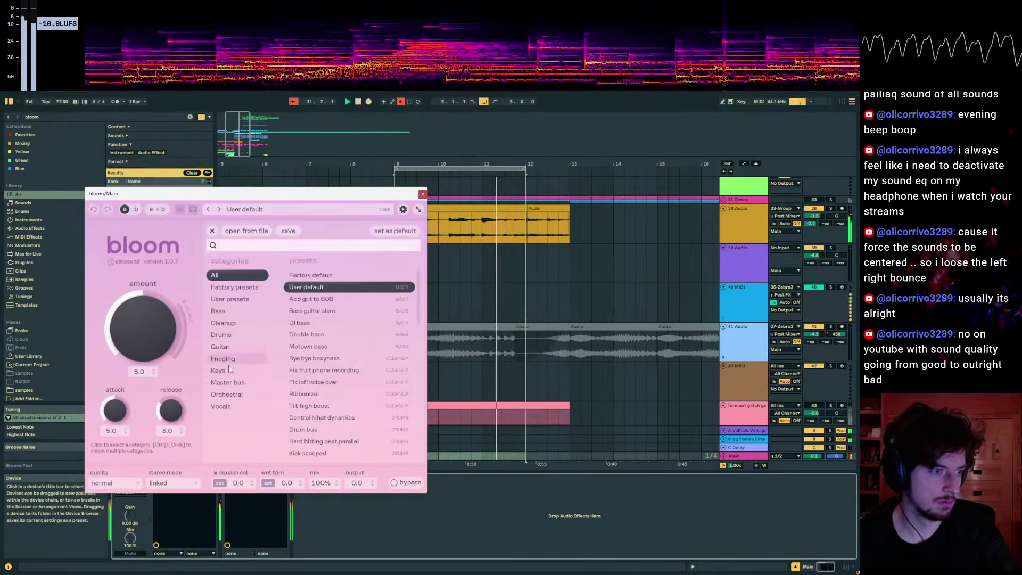
click(227, 382)
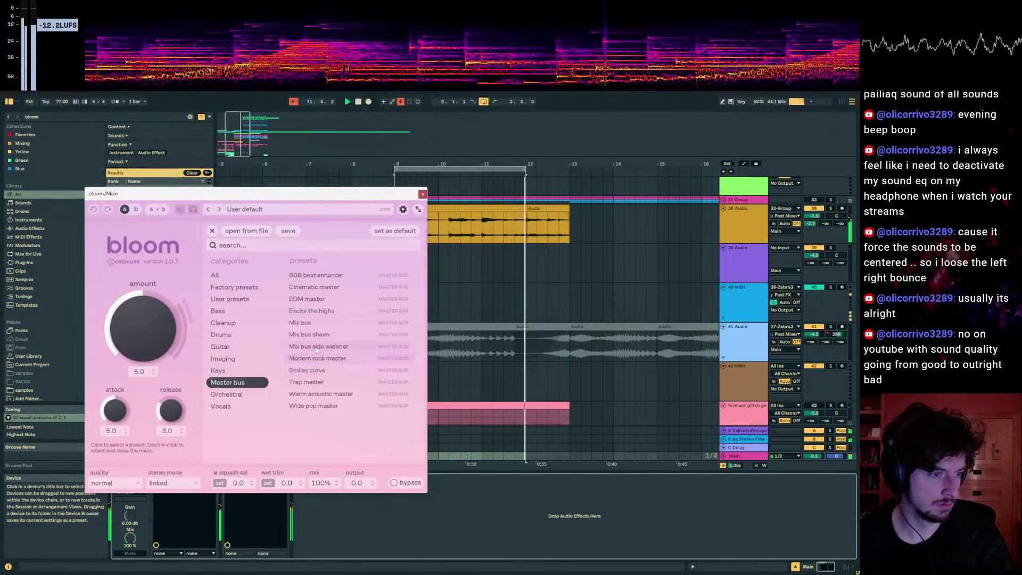
click(346, 392)
drag(320, 483, 303, 511)
click(422, 194)
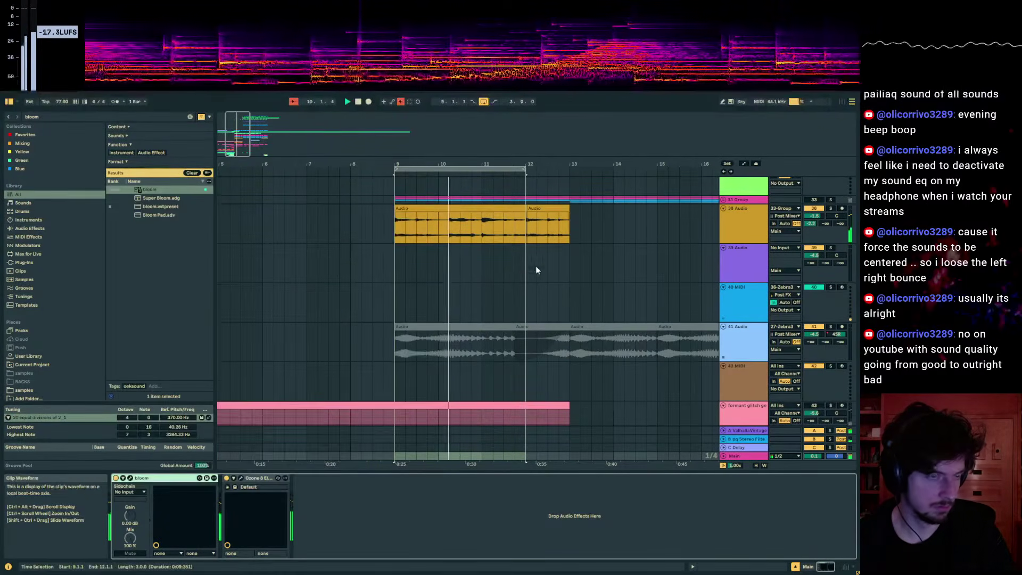
- Activate the drums group track and play the arrangement from 13.1.1
scroll(507, 251, up, 2)
click(526, 253)
click(527, 234)
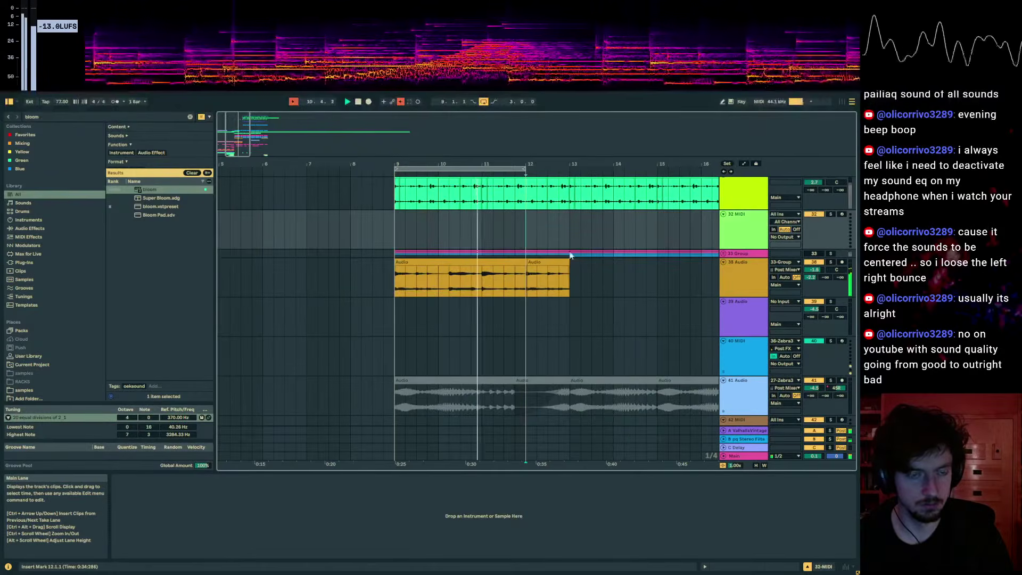
scroll(608, 281, up, 6)
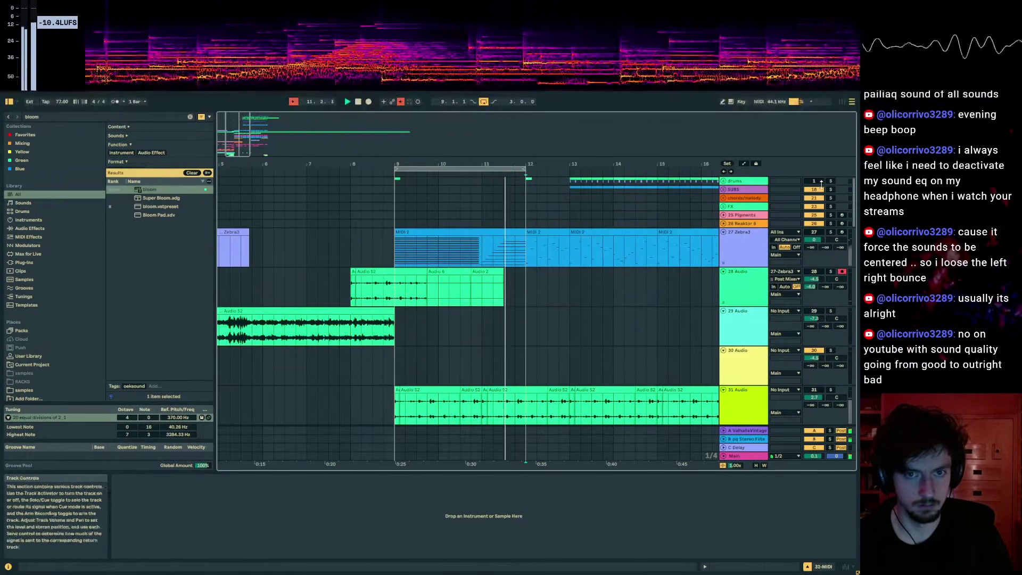
click(821, 183)
key(space)
click(568, 183)
key(space)
scroll(432, 242, down, 6)
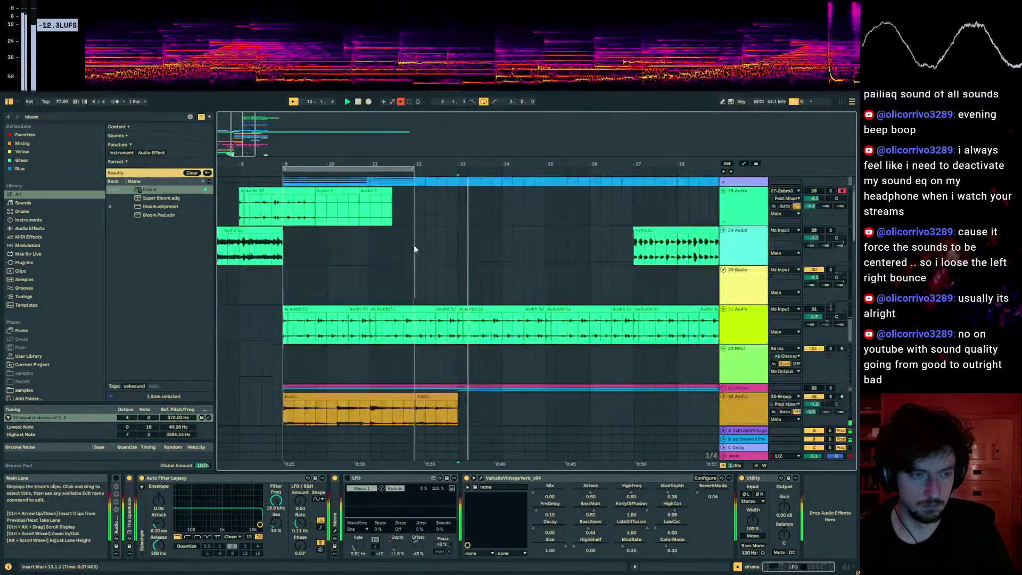
key(space)
- Copy the section from 9.1.1 to 11.1.1 on track 38, paste it at 13.1.1 and play it back
drag(363, 319, 277, 319)
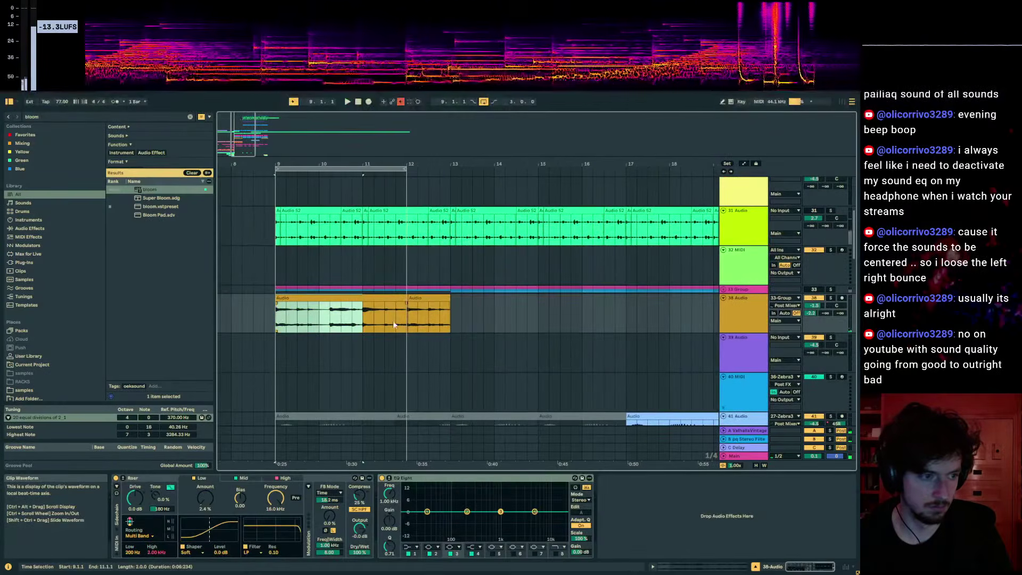
click(455, 317)
key(ctrl+v)
key(space)
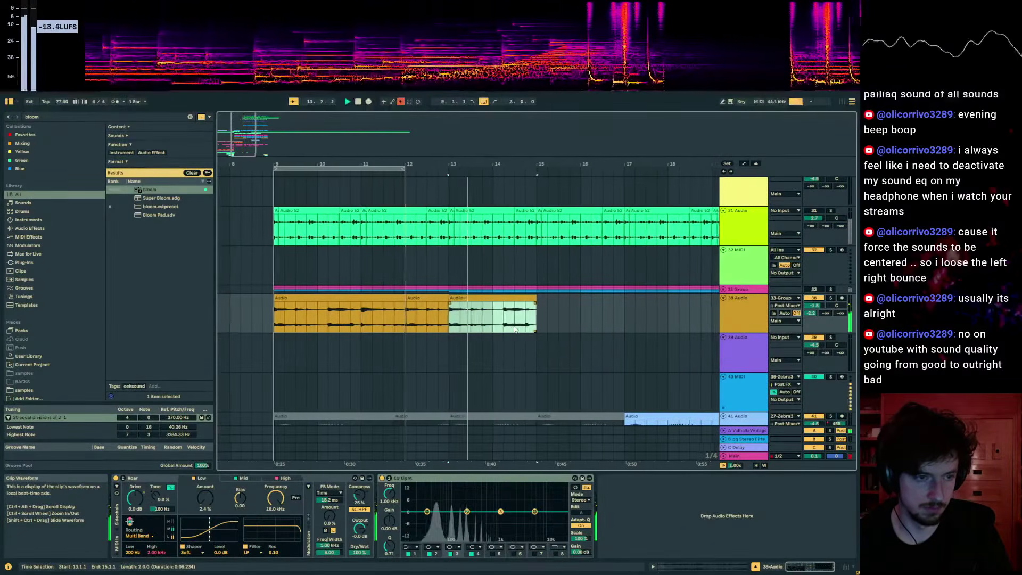
scroll(512, 323, down, 1)
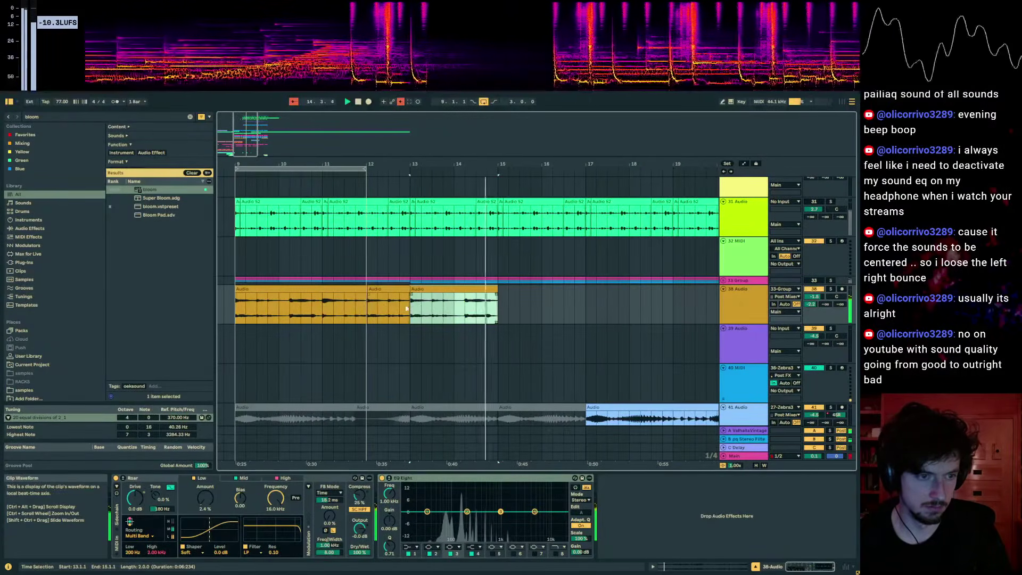
- Copy track 38's bar at 11.1.1 to 15.1.1, and duplicate the section from 13.1.1 to 16.1.1 so it runs to 19.1.1
drag(326, 305, 363, 311)
click(494, 312)
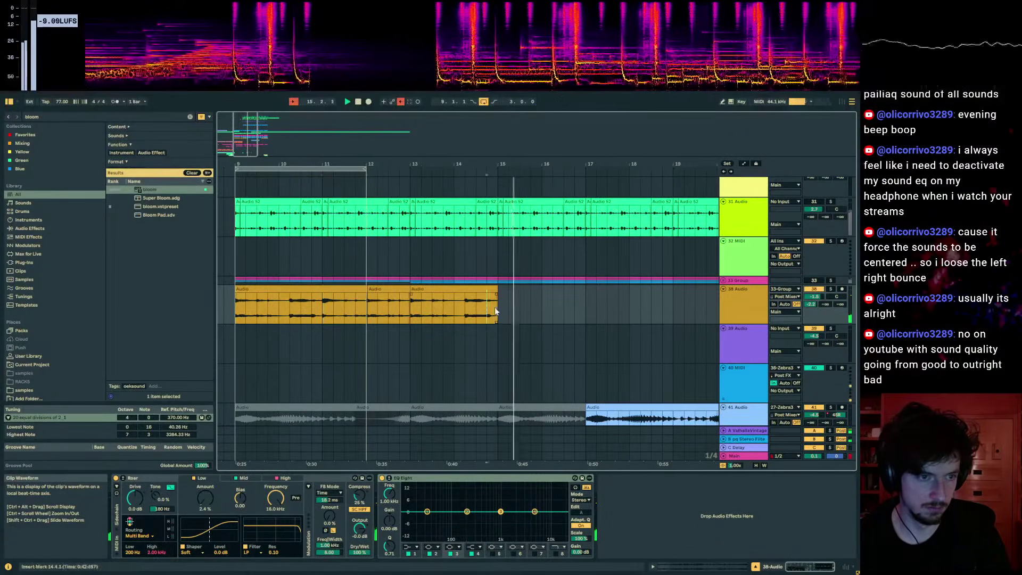
drag(545, 304, 415, 306)
key(ctrl+d)
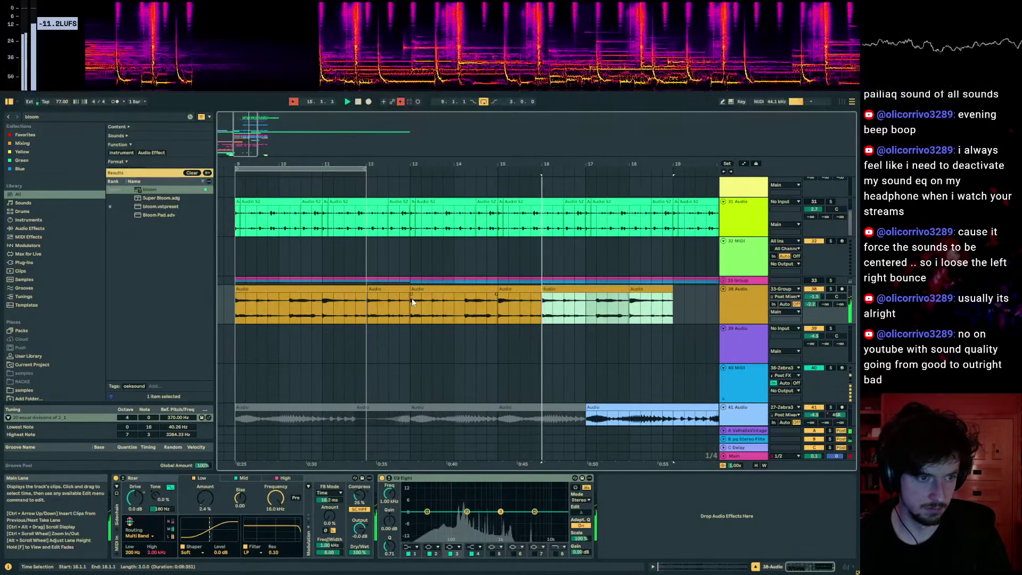
click(568, 289)
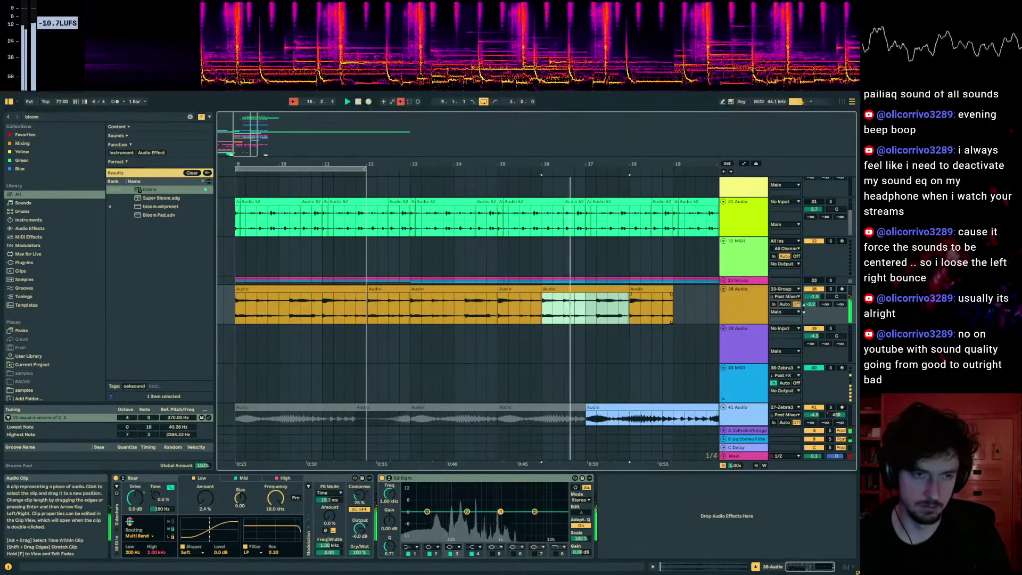
drag(672, 316, 371, 310)
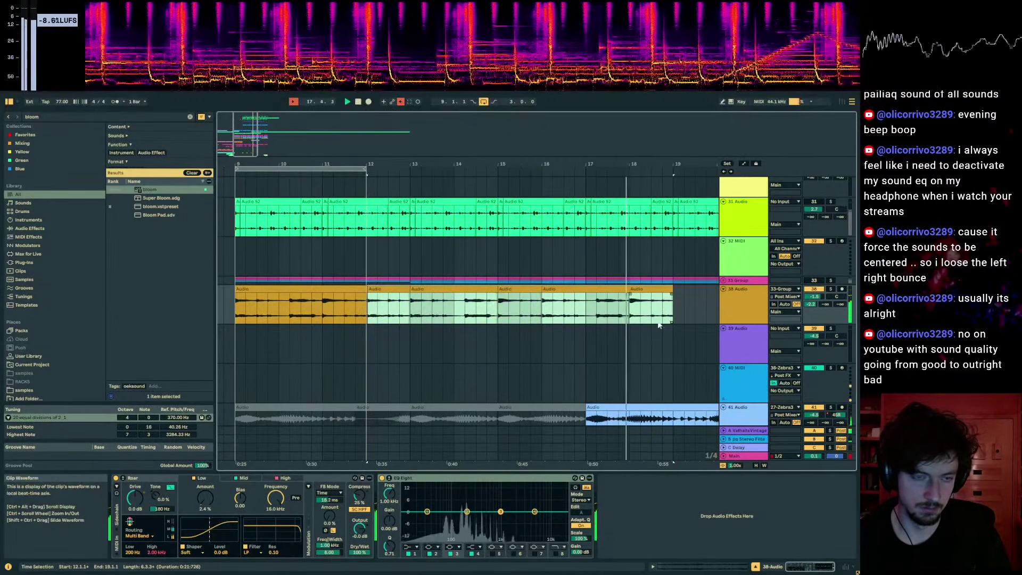
scroll(659, 324, down, 2)
click(630, 311)
click(639, 326)
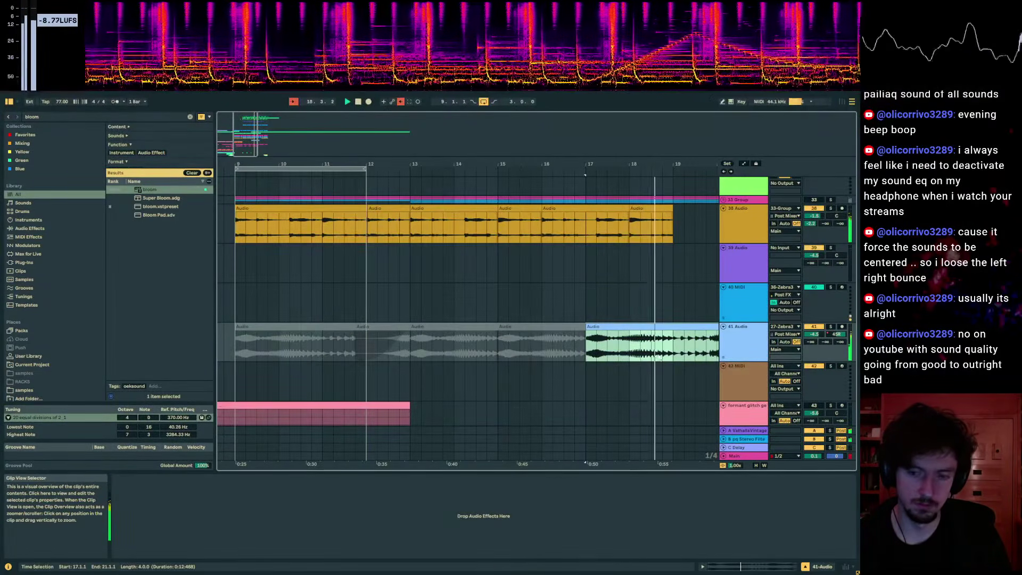
click(655, 260)
- Try a patch with an additive Osc 1, filter and distortion in track 27's Zebra3, and undo it
scroll(689, 289, up, 3)
scroll(688, 292, up, 6)
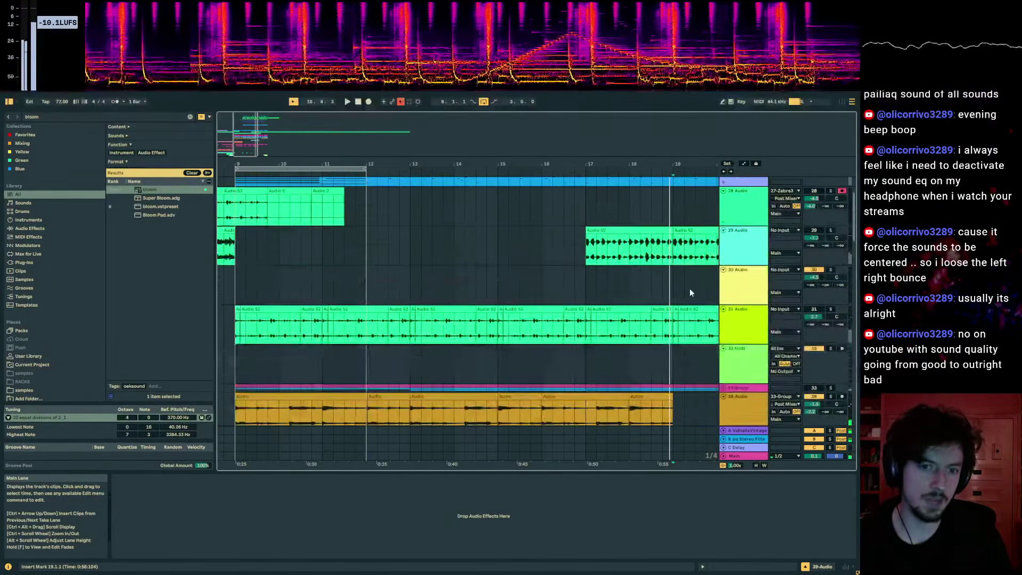
click(753, 254)
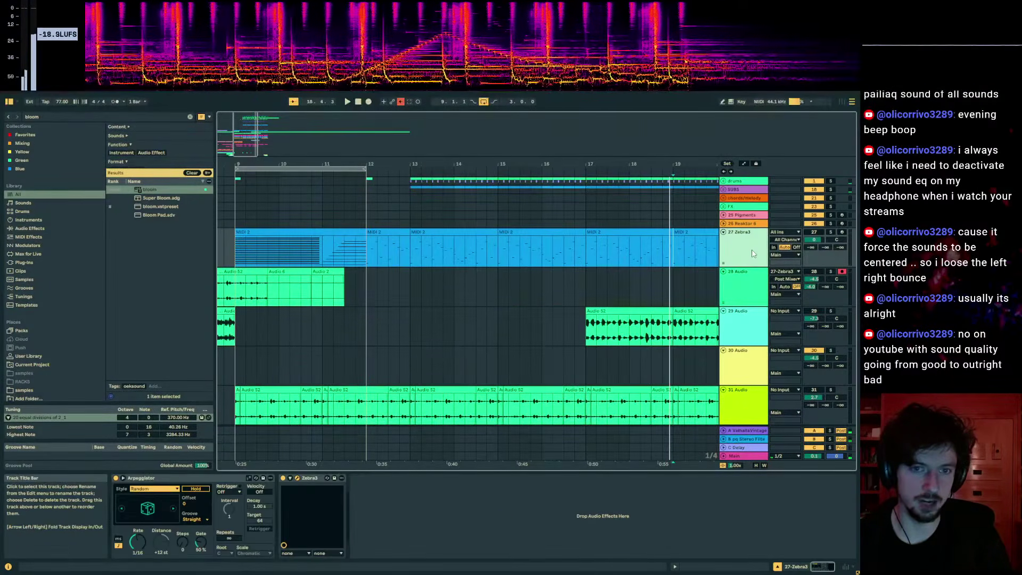
drag(298, 341, 635, 460)
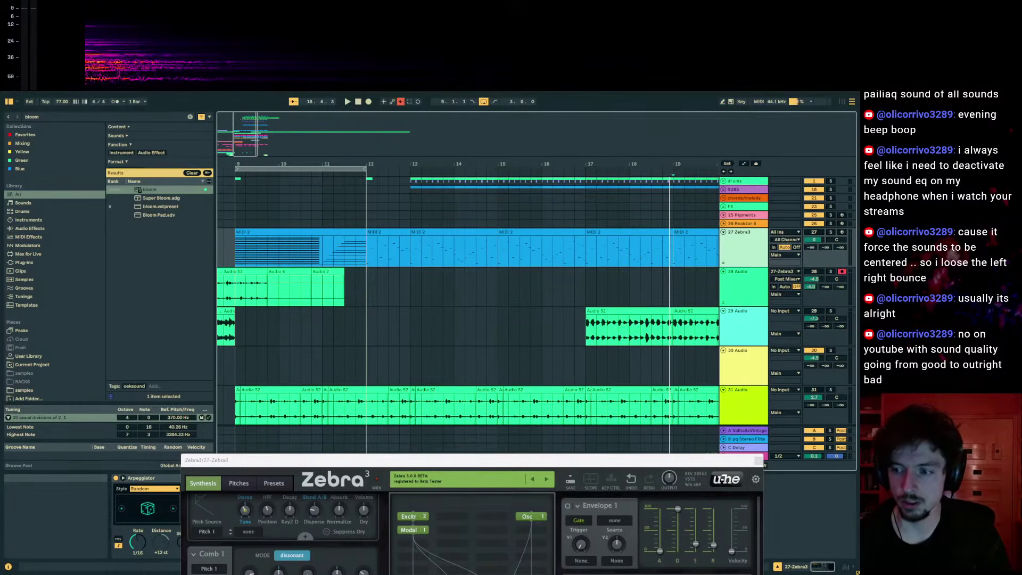
drag(548, 467, 522, 145)
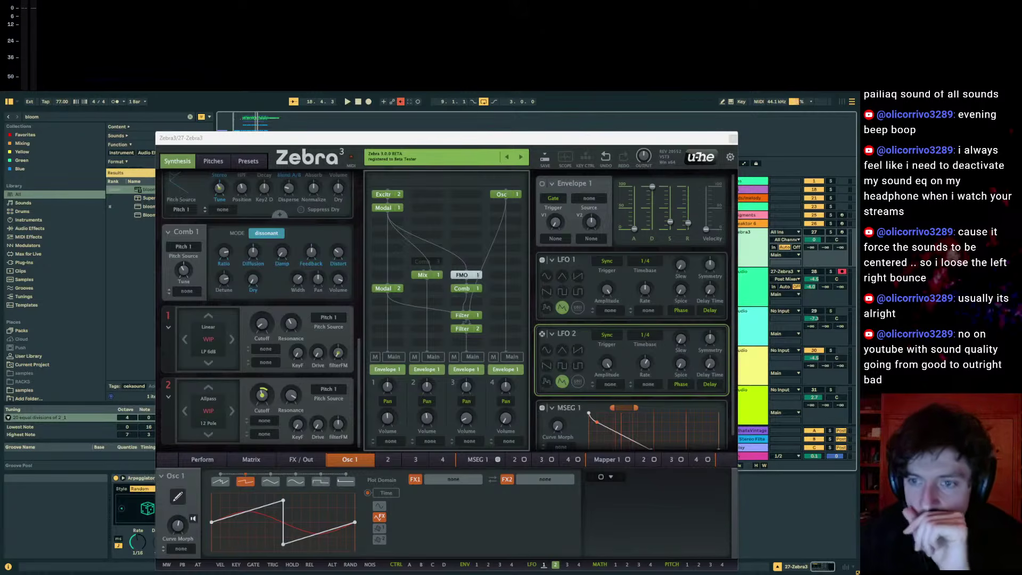
drag(335, 203, 396, 201)
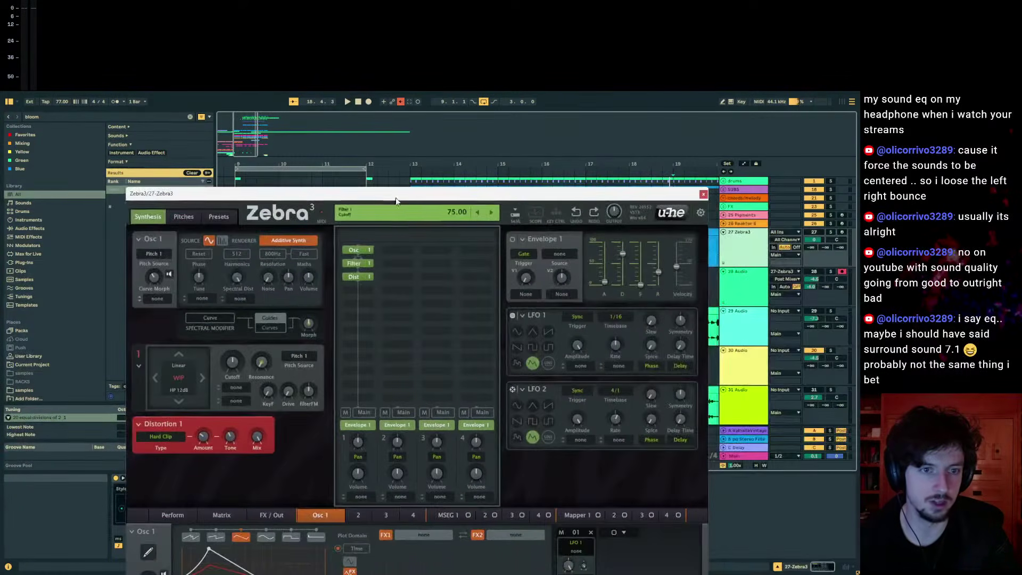
click(575, 211)
drag(503, 197, 418, 266)
- Insert a MIDI track below track 27 and load Zebra3 with the warbly preset on it
key(ctrl+shift+t)
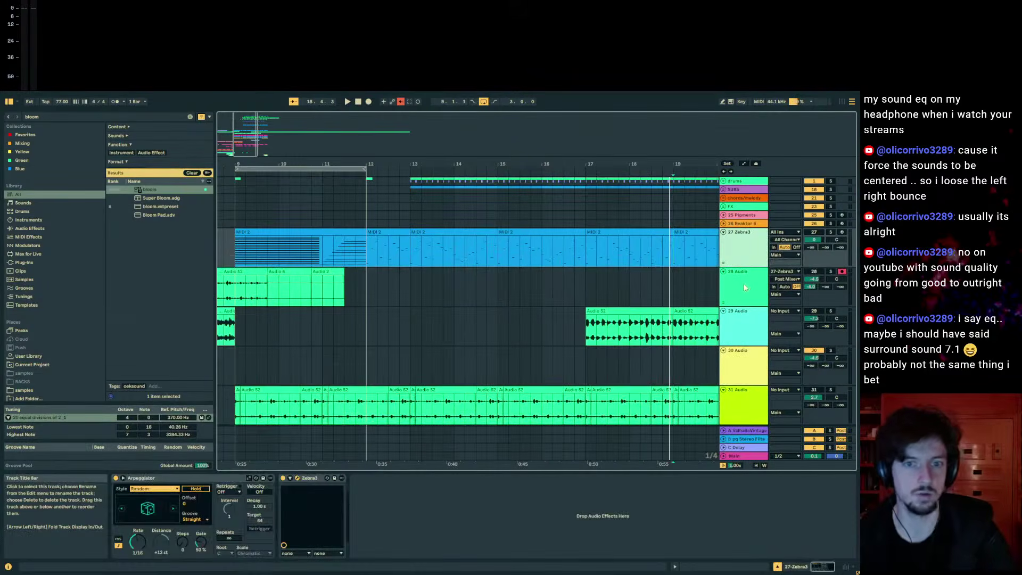
key(ctrl+f)
text(zebr)
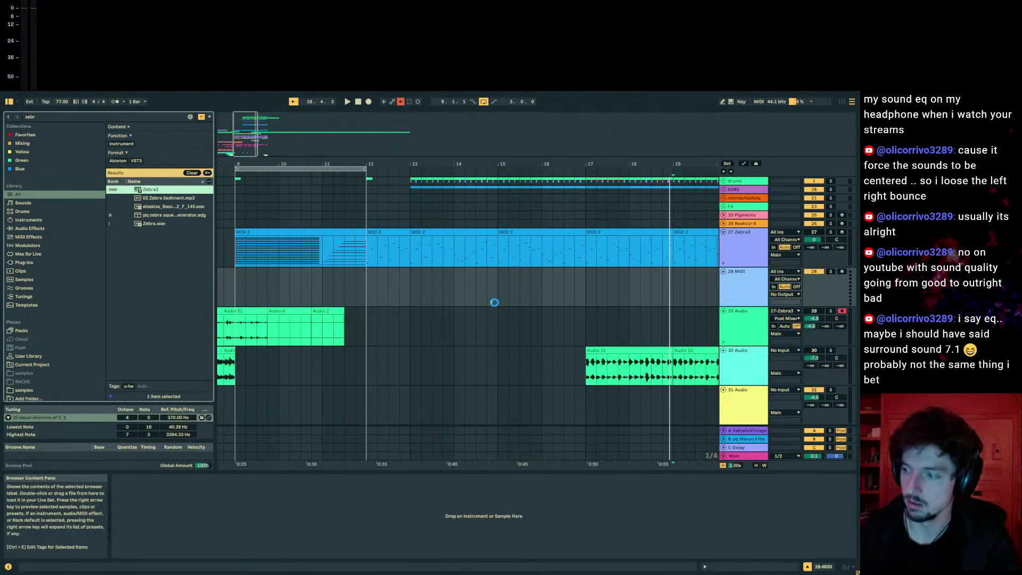
key(Return)
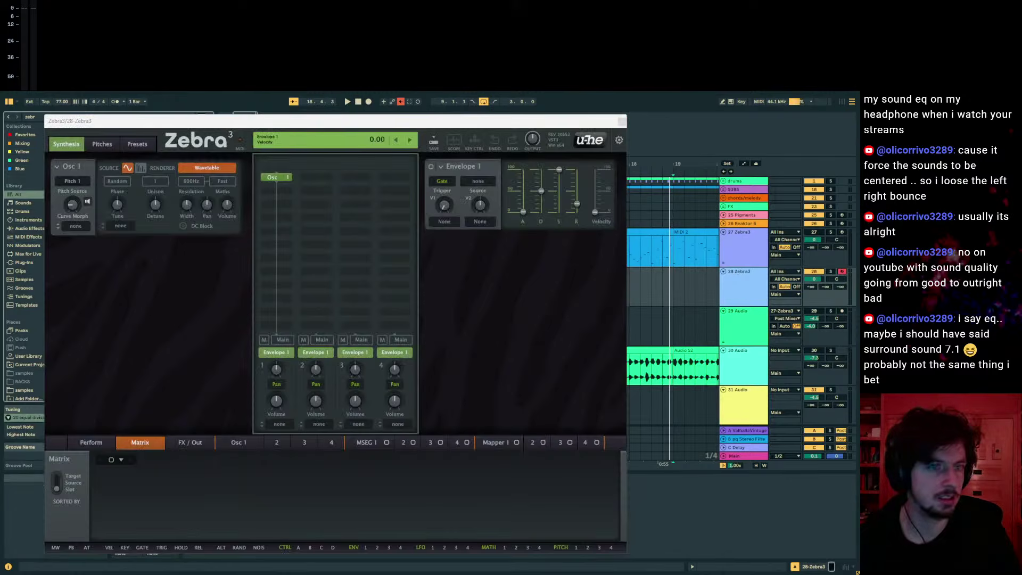
drag(637, 244, 360, 148)
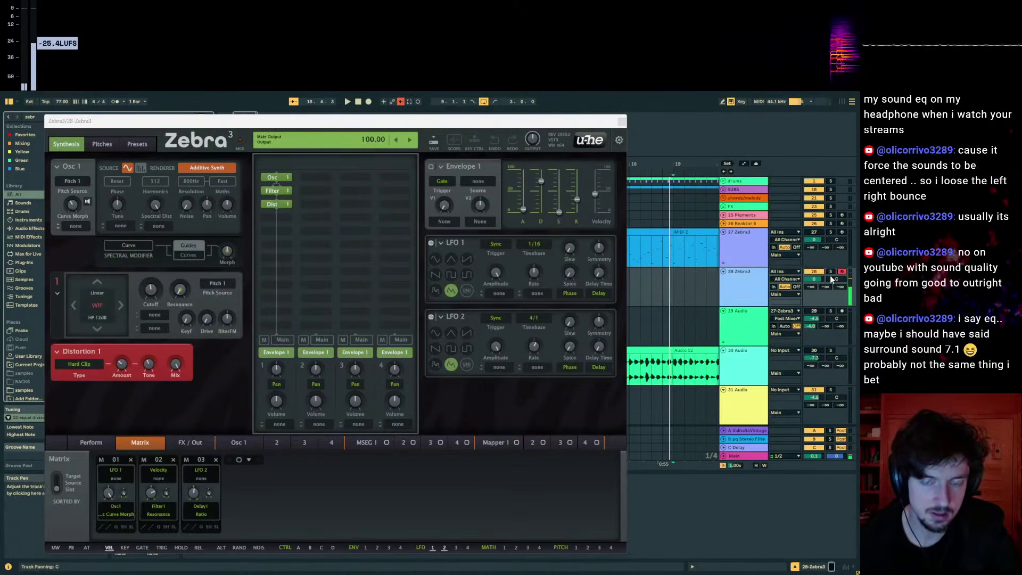
- Set the computer keyboard octave to C3–D4, audition notes and raise track 28's send to ValhallaVintageVerb
key(x)
key(x)
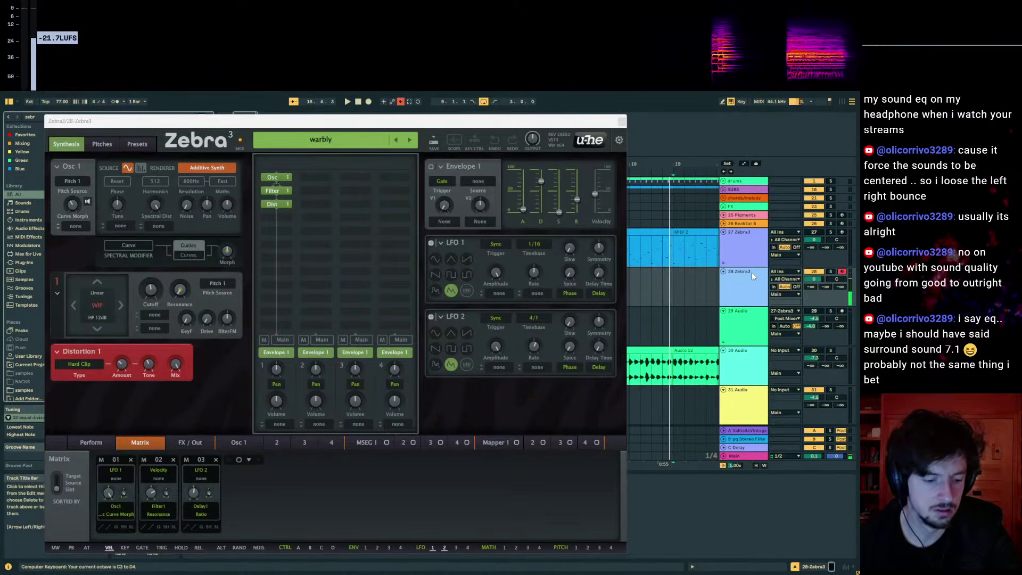
key(a)
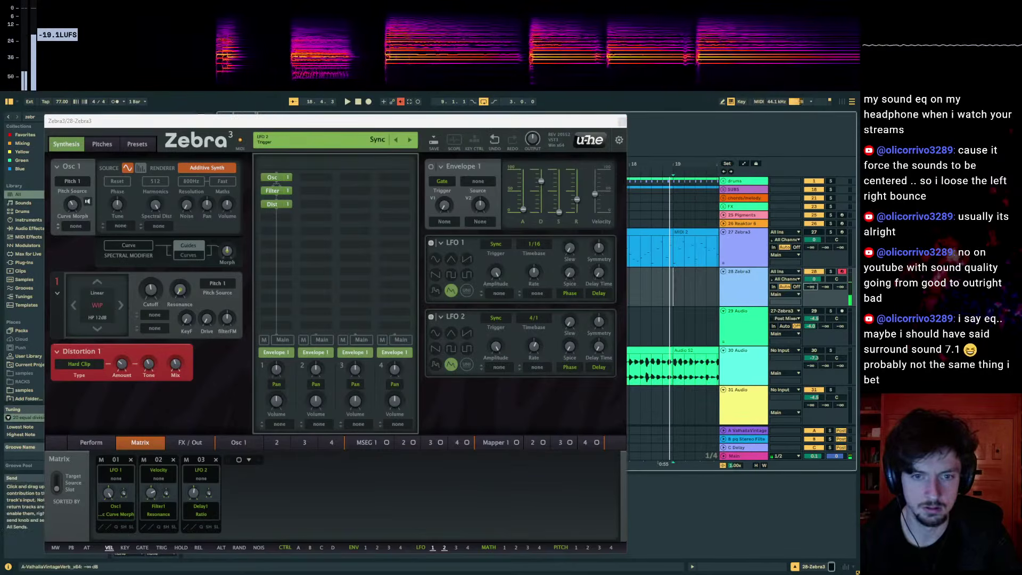
drag(810, 286, 811, 251)
key(a)
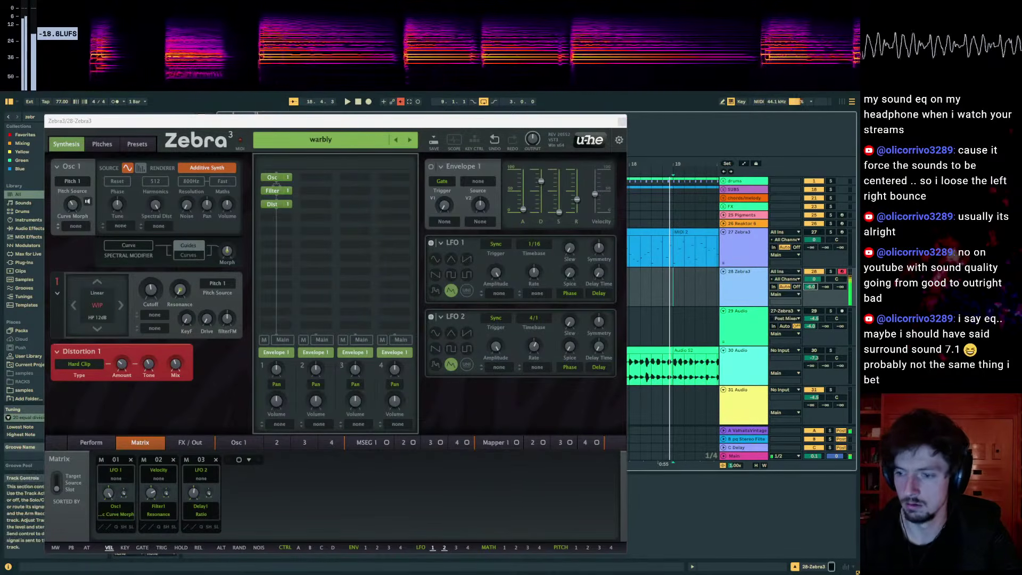
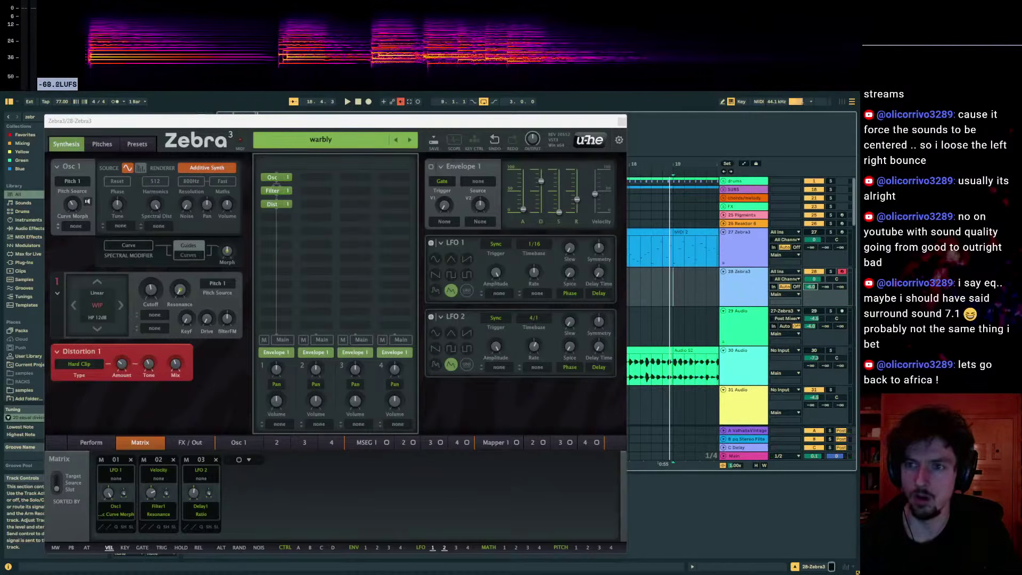
- Open the Microtune selection in Zebra3's performance settings and move the plug-in window clear of the tracks
drag(329, 123, 413, 154)
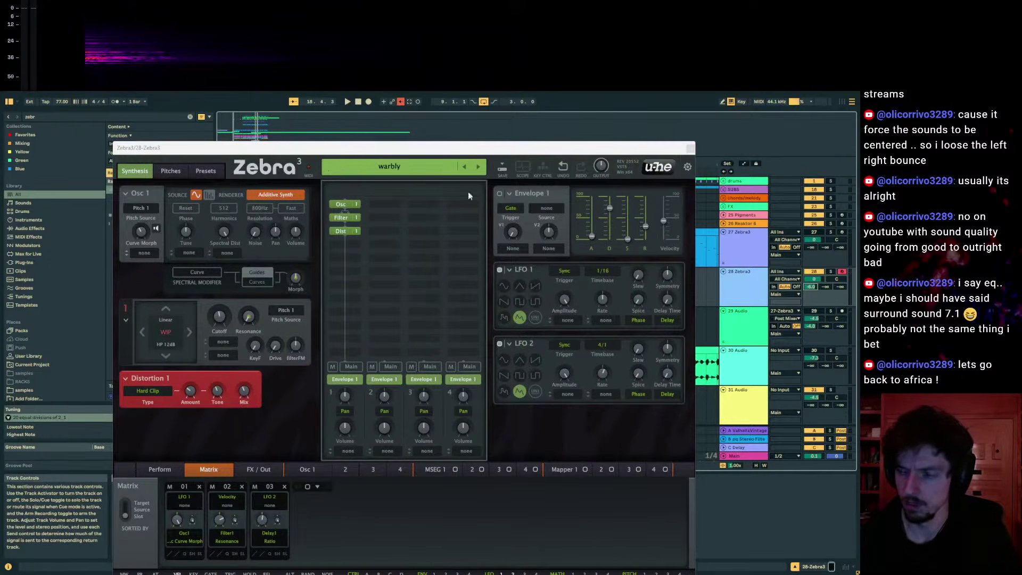
drag(414, 154, 406, 136)
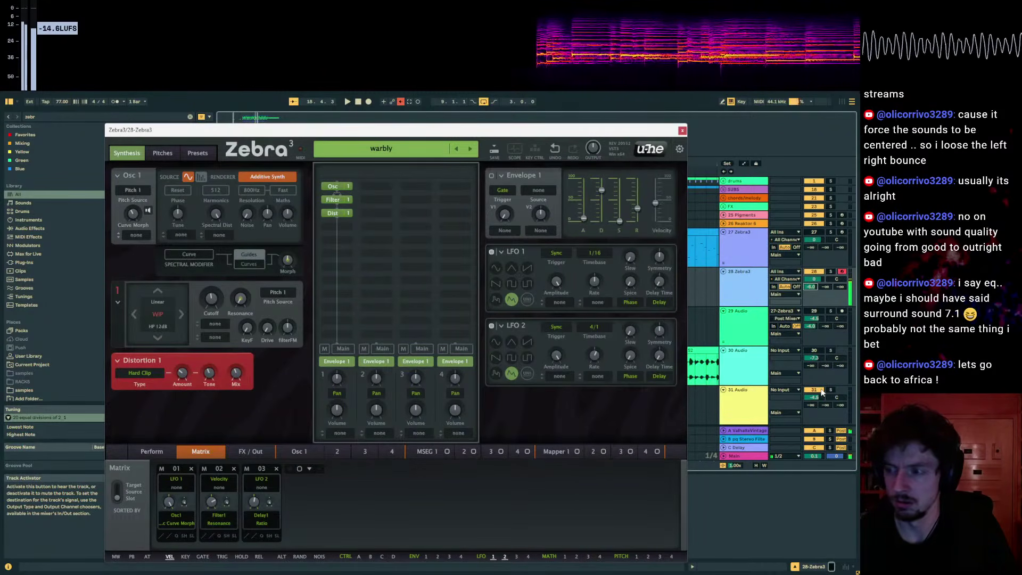
click(151, 450)
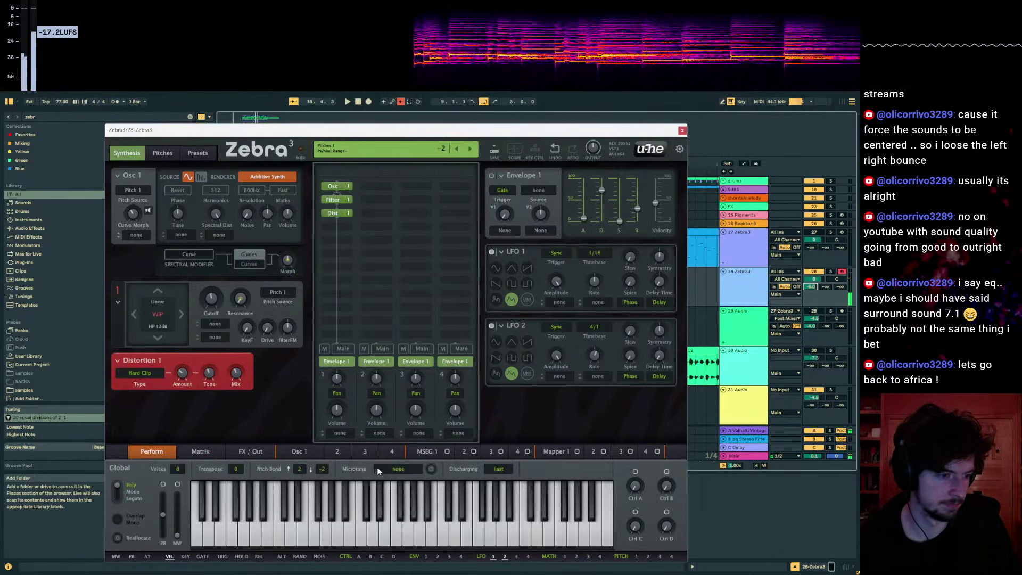
click(398, 468)
click(422, 143)
drag(425, 129, 395, 361)
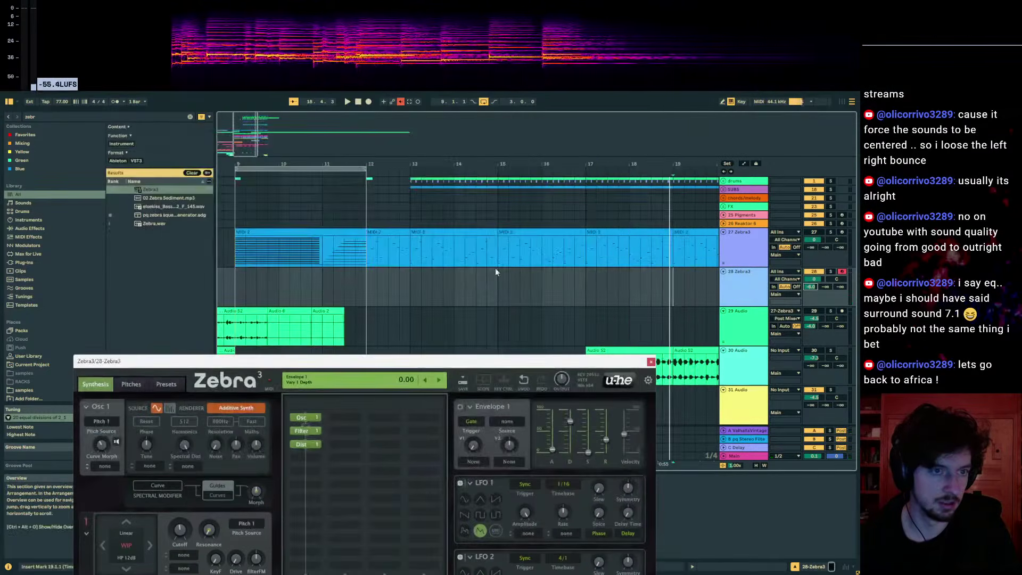
- Copy track 27's MIDI clip from 13.1.1 to 15.1.1 onto track 28 at the same position and hide the plug-in window
click(435, 232)
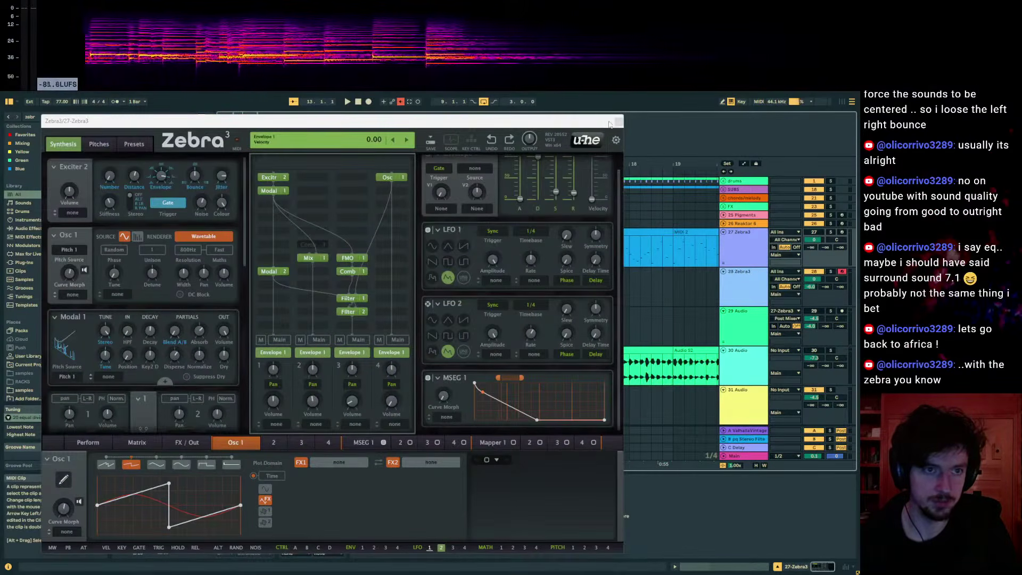
click(618, 142)
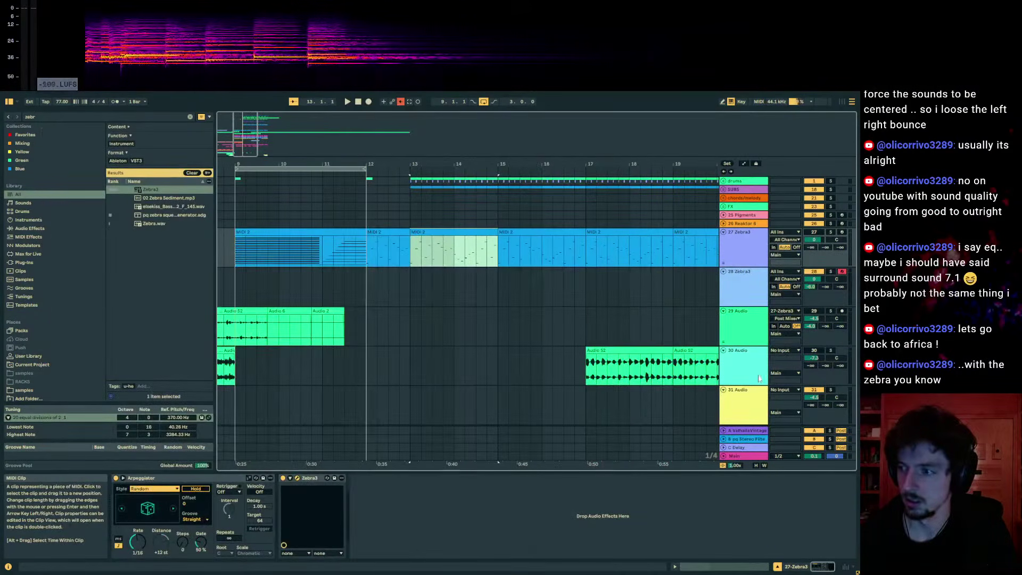
click(400, 284)
drag(416, 128, 476, 478)
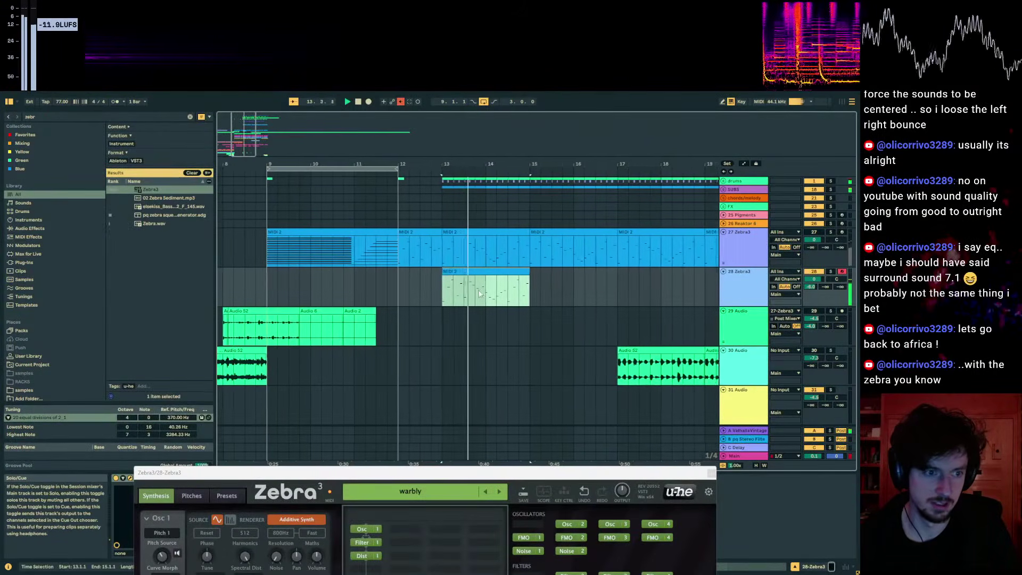
drag(446, 469, 450, 467)
key(ctrl+alt+p)
- Play the arrangement from track 27's MIDI clip at 21.1.1
click(669, 232)
key(space)
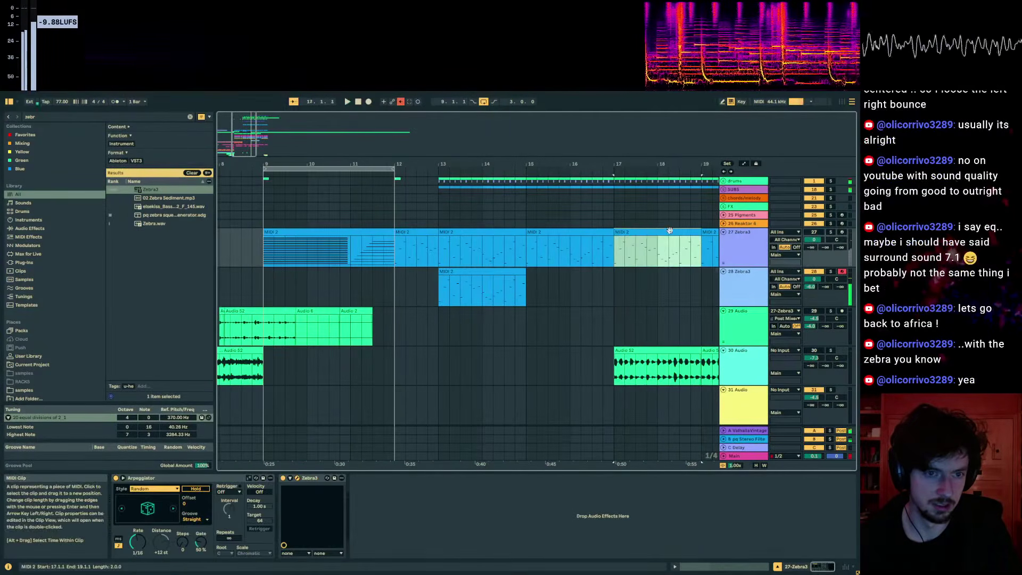
click(462, 285)
click(479, 273)
drag(663, 164, 428, 143)
click(519, 232)
key(space)
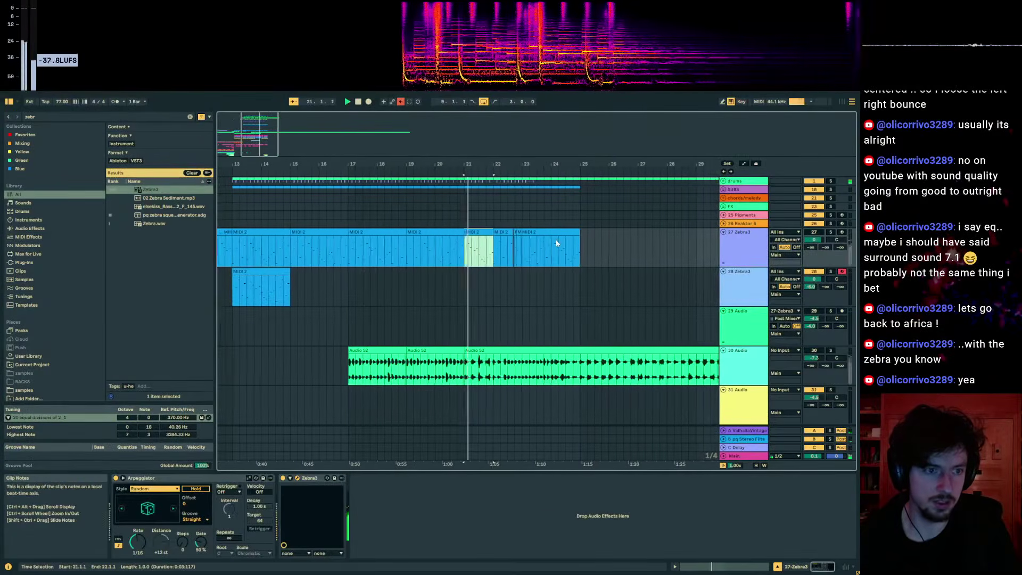
- Copy track 27's MIDI clips from 21.1.1 to 25.1.1 onto track 28 at 17.1.1 and play from there
shift+click(557, 228)
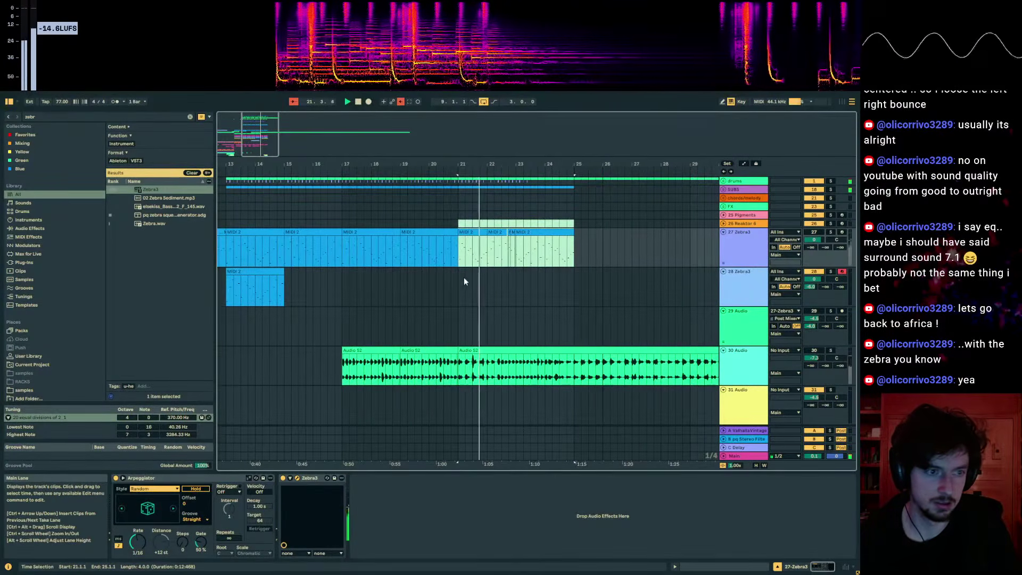
click(339, 284)
drag(343, 285, 457, 284)
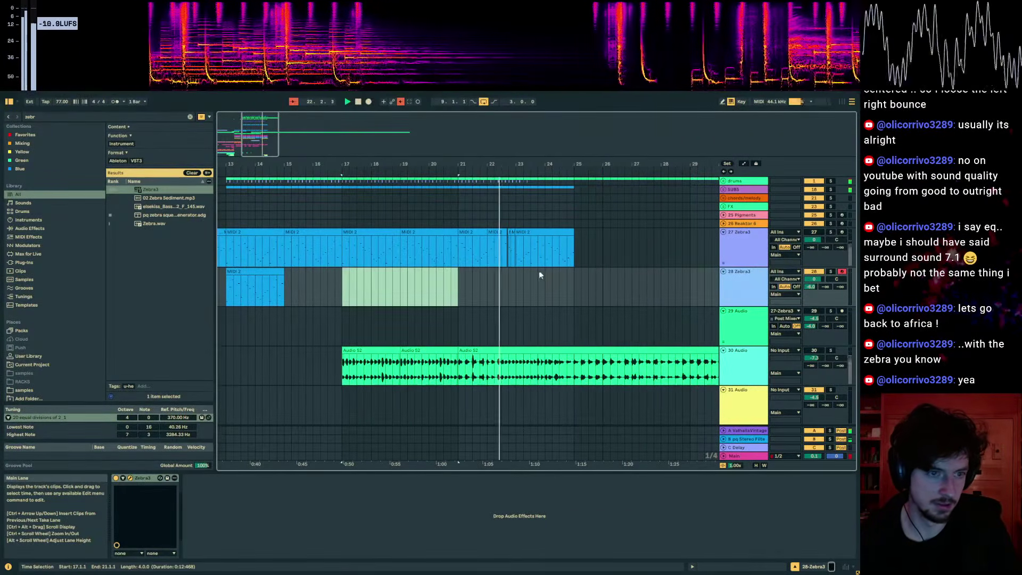
click(463, 251)
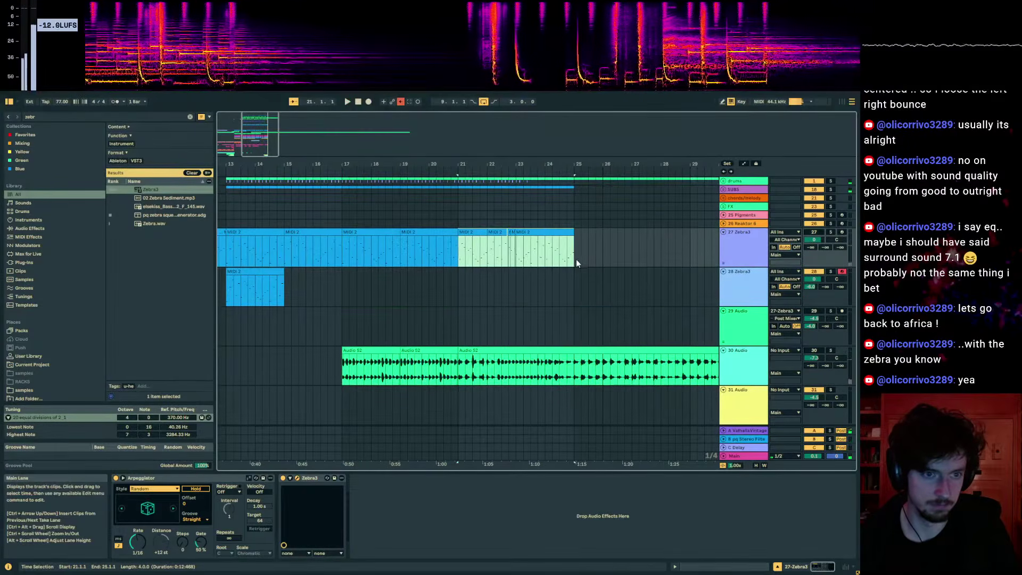
click(333, 287)
click(344, 286)
key(ctrl+v)
key(space)
drag(344, 285, 450, 234)
scroll(527, 266, down, 3)
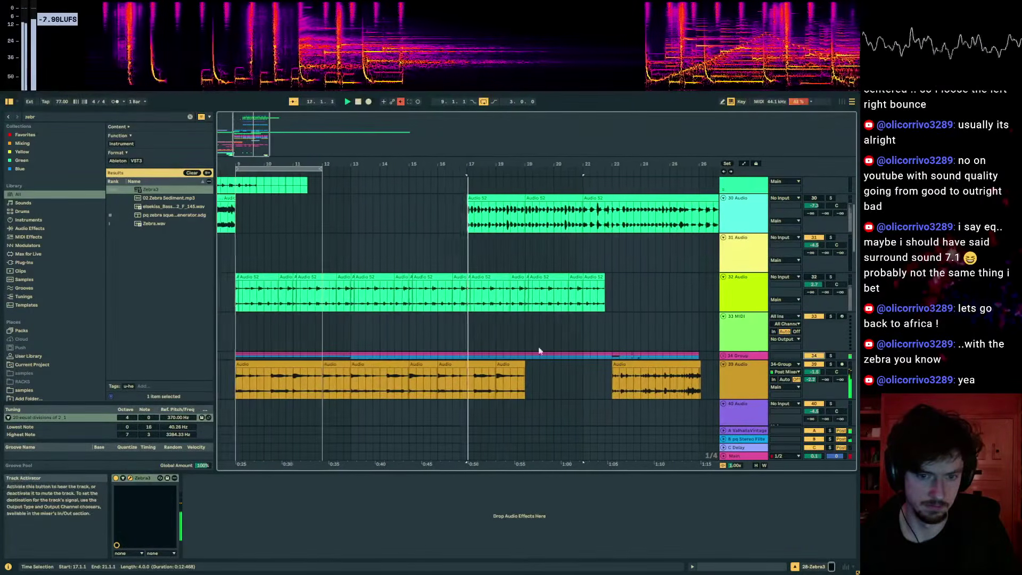
- Play the arrangement from 13.1.1 and expand group 34 with its bloom effect open
scroll(725, 292, up, 3)
scroll(726, 293, up, 3)
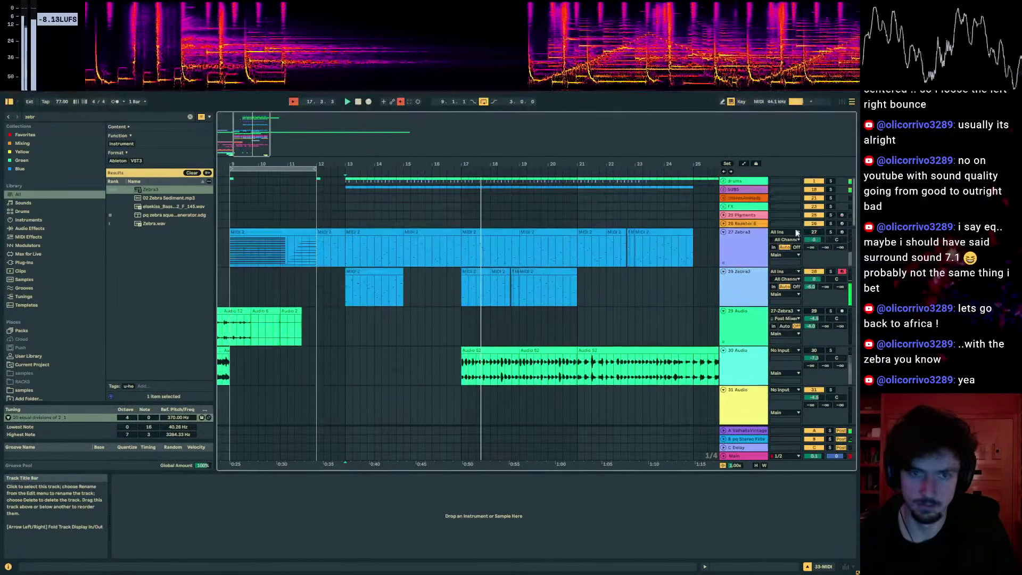
click(813, 273)
key(space)
key(space)
scroll(626, 309, down, 3)
scroll(639, 322, down, 3)
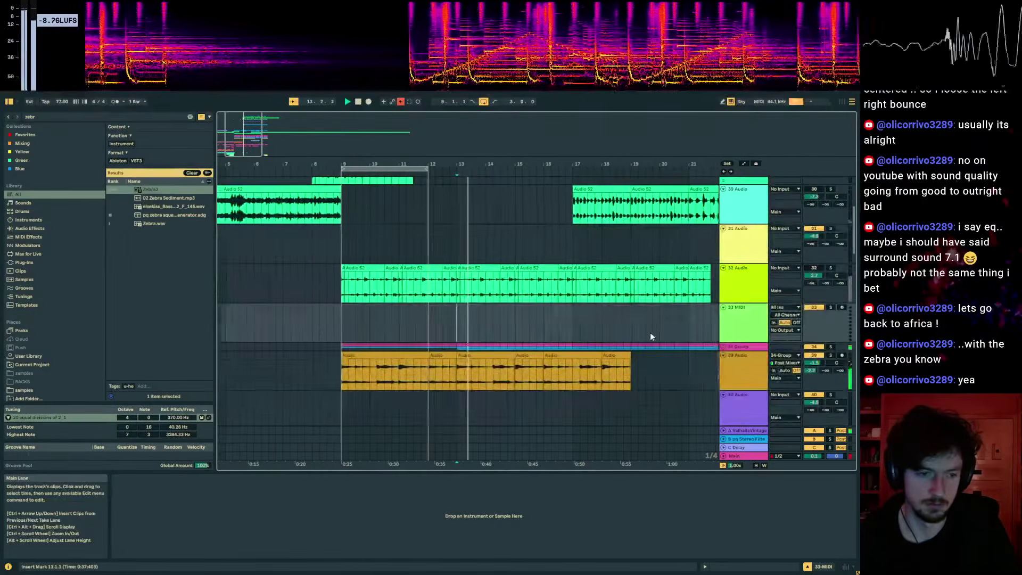
click(723, 346)
scroll(735, 338, down, 2)
click(732, 300)
scroll(733, 303, down, 10)
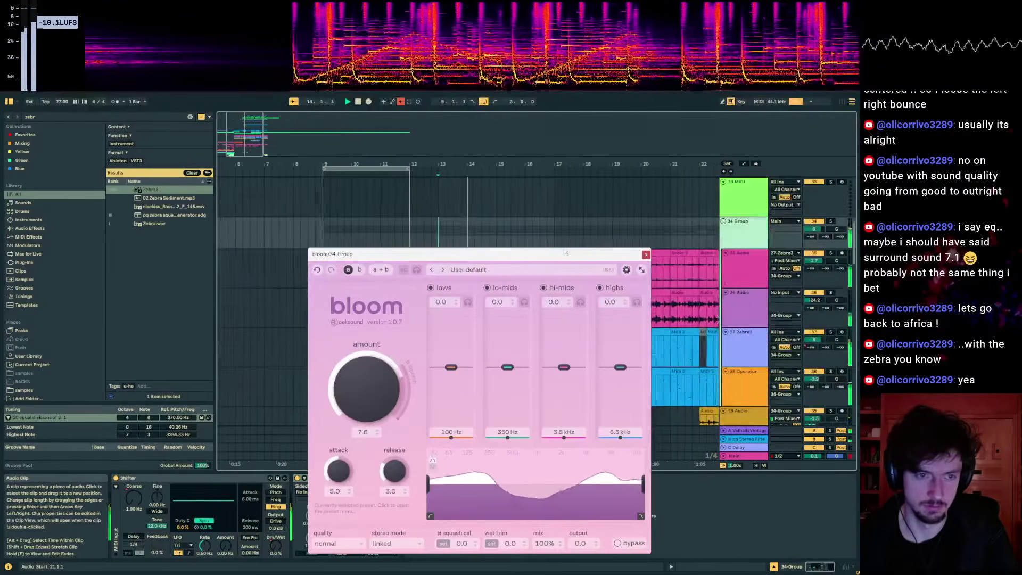
scroll(508, 222, up, 6)
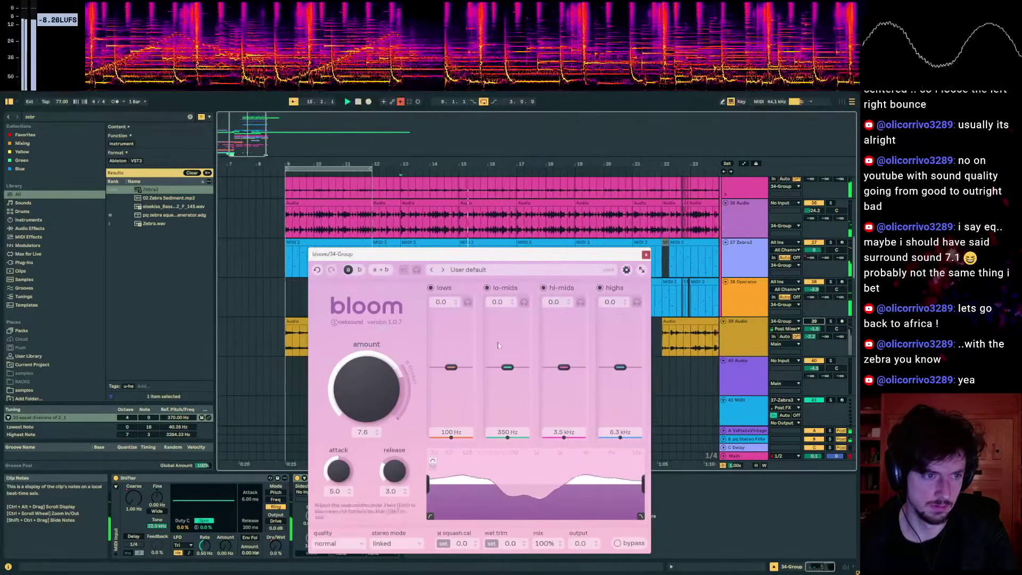
- Turn off arrangement looping and play from 9.1.1
click(283, 219)
key(space)
key(space)
key(ctrl+l)
scroll(569, 274, up, 2)
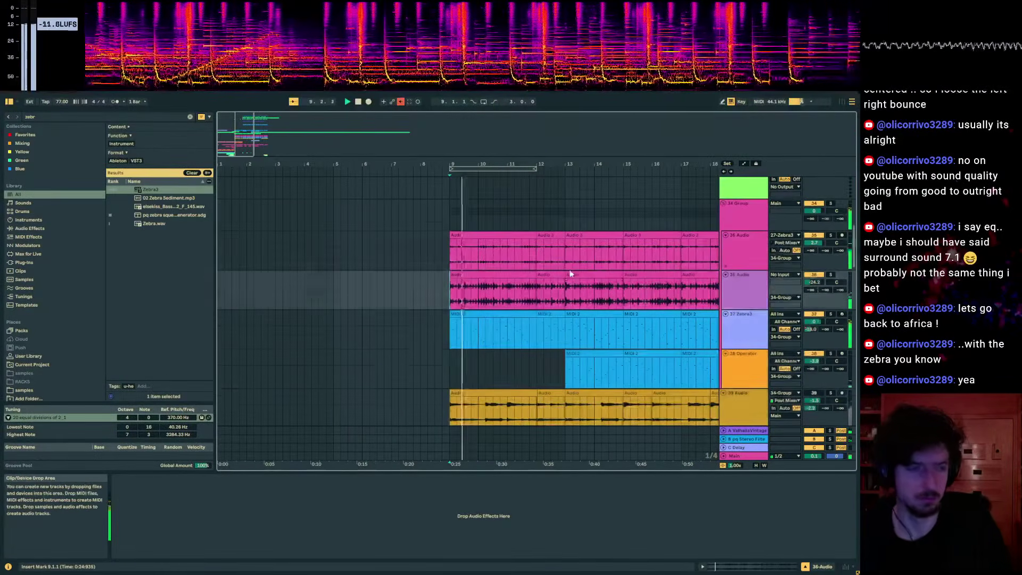
- Open track 37's Zebra3, lower the track's volume and raise group 34's send to ValhallaVintageVerb
click(743, 314)
drag(743, 124, 602, 325)
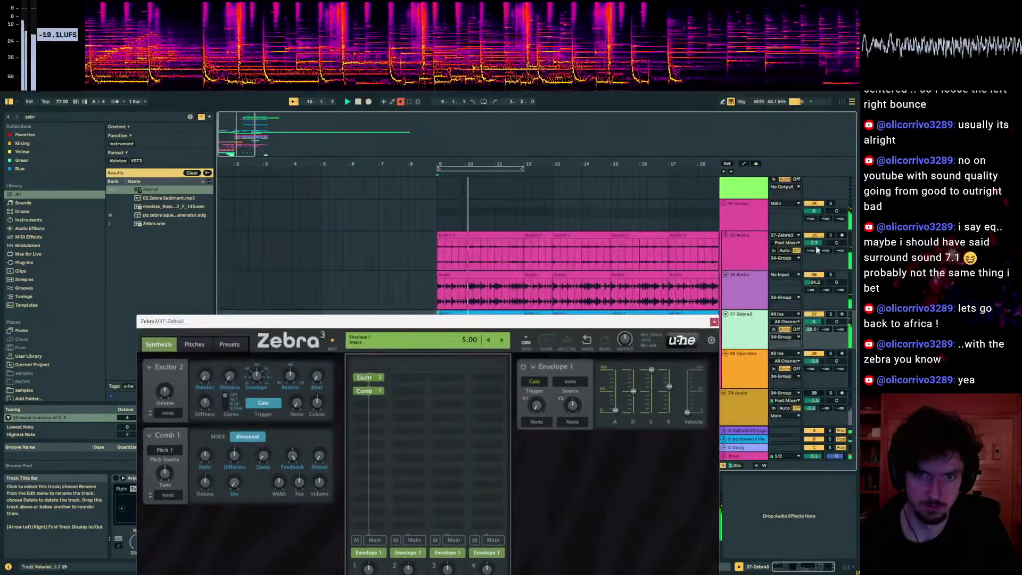
drag(813, 322, 813, 332)
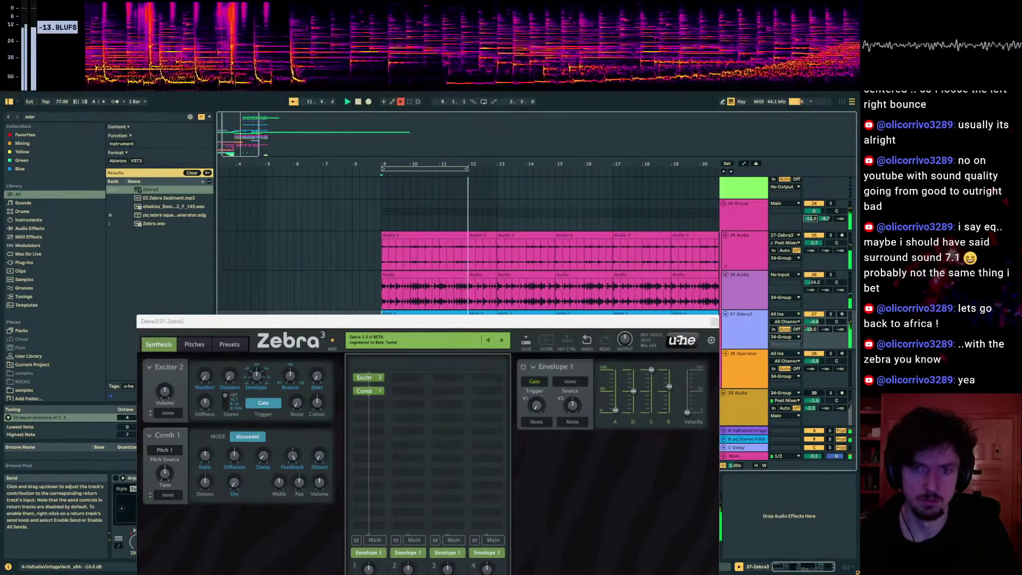
- Clear the plug-in windows away and audition the transition into bar 13 from 12.4.1
click(481, 222)
drag(583, 255, 1021, 202)
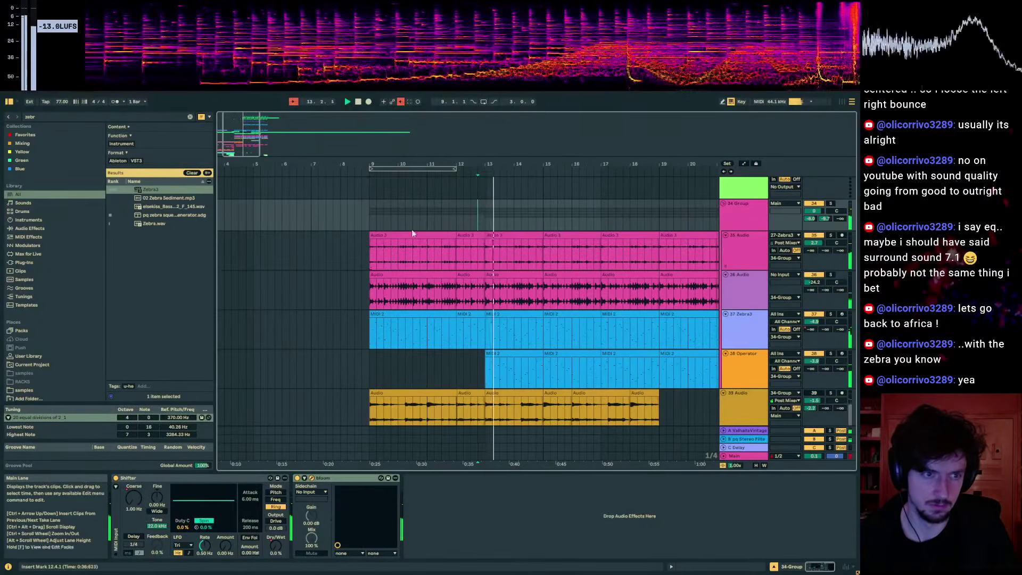
click(484, 213)
scroll(484, 213, up, 3)
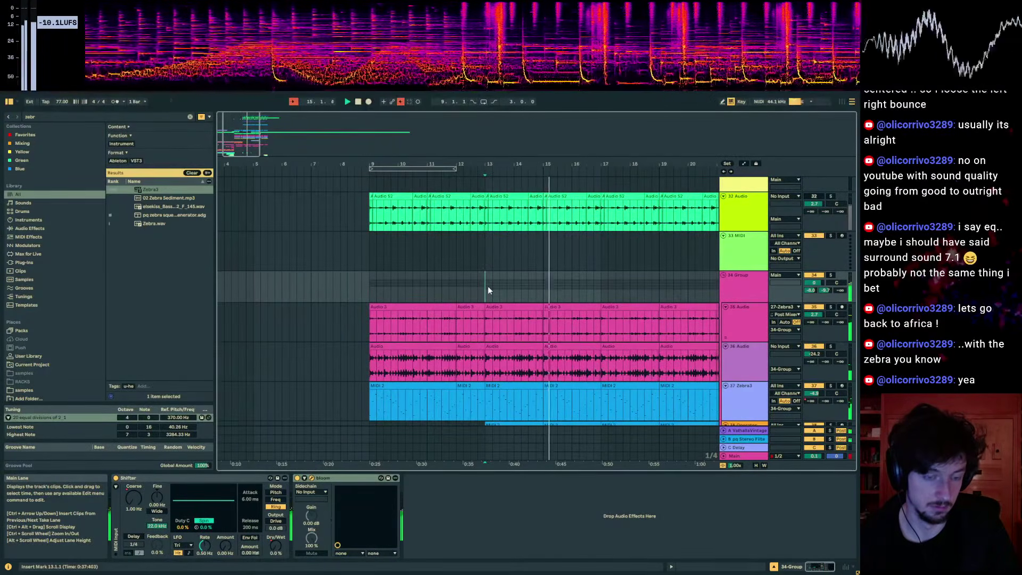
click(542, 286)
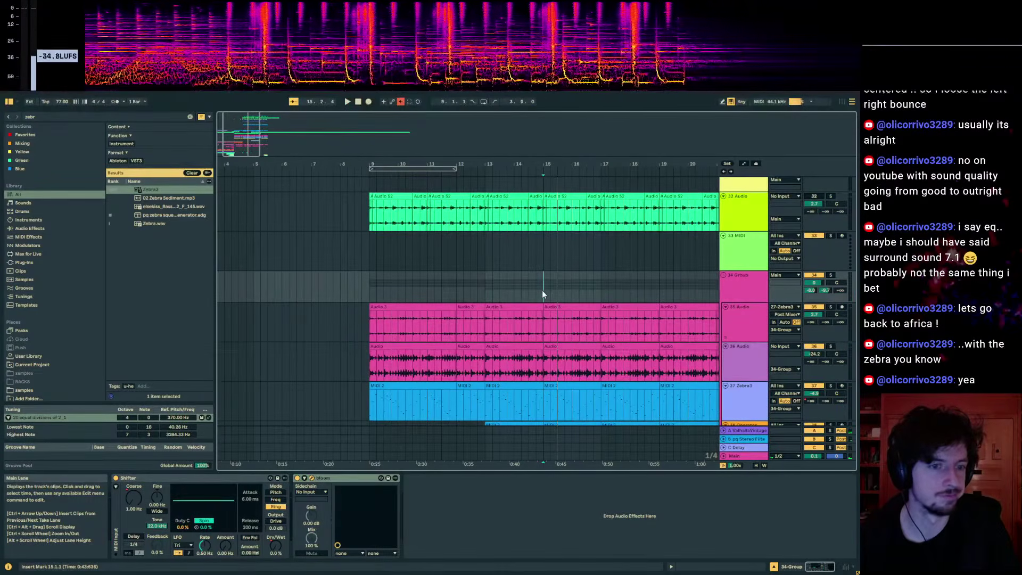
drag(486, 281, 478, 283)
key(space)
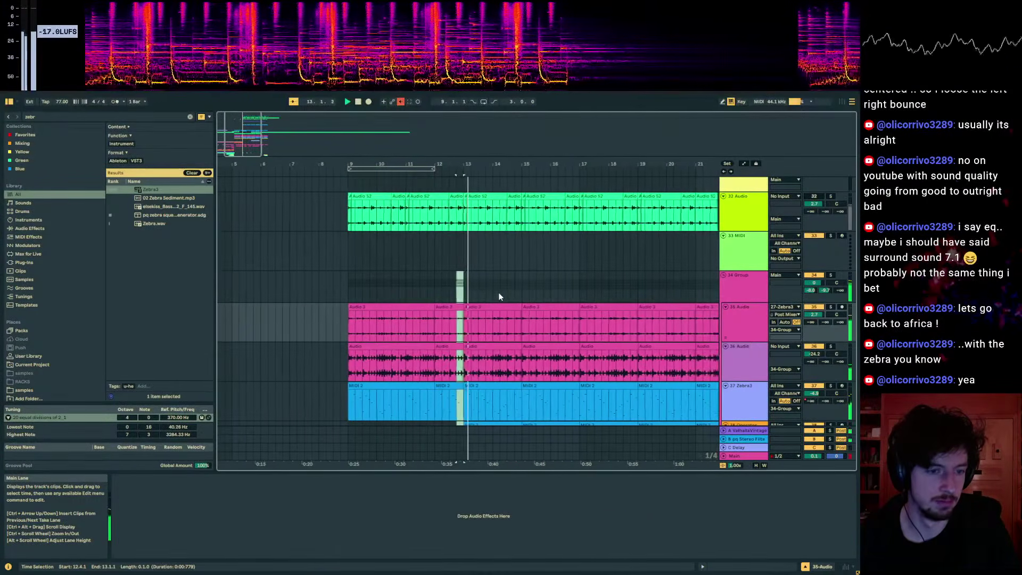
- Loop playback from 13.1.1 to 14.3.1
click(499, 292)
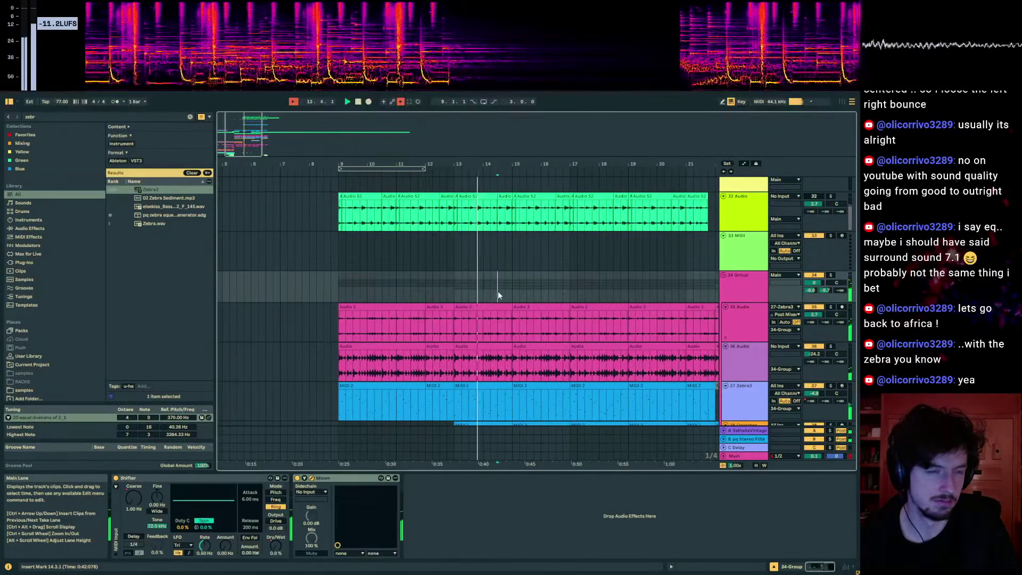
drag(497, 292, 455, 336)
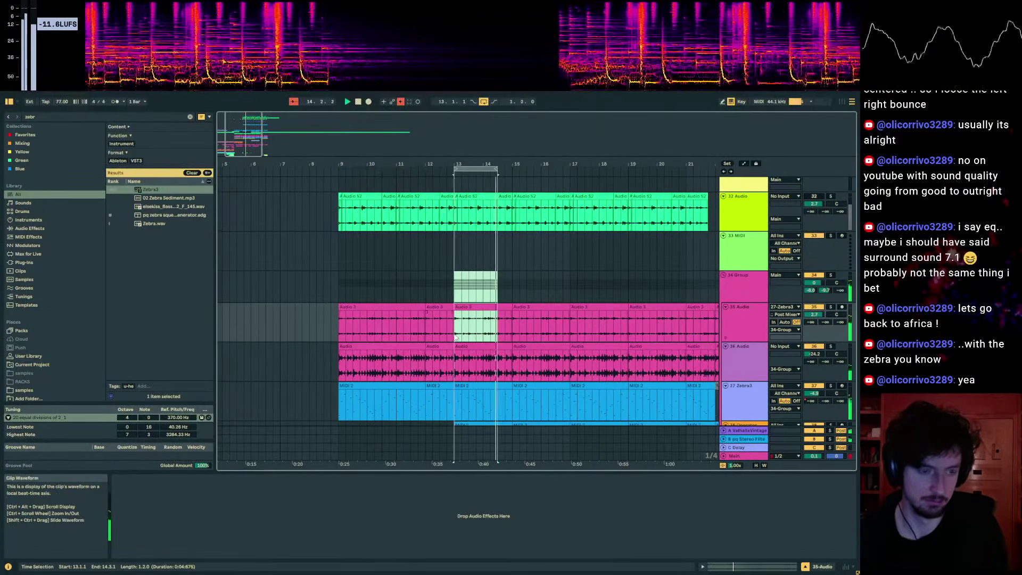
click(500, 294)
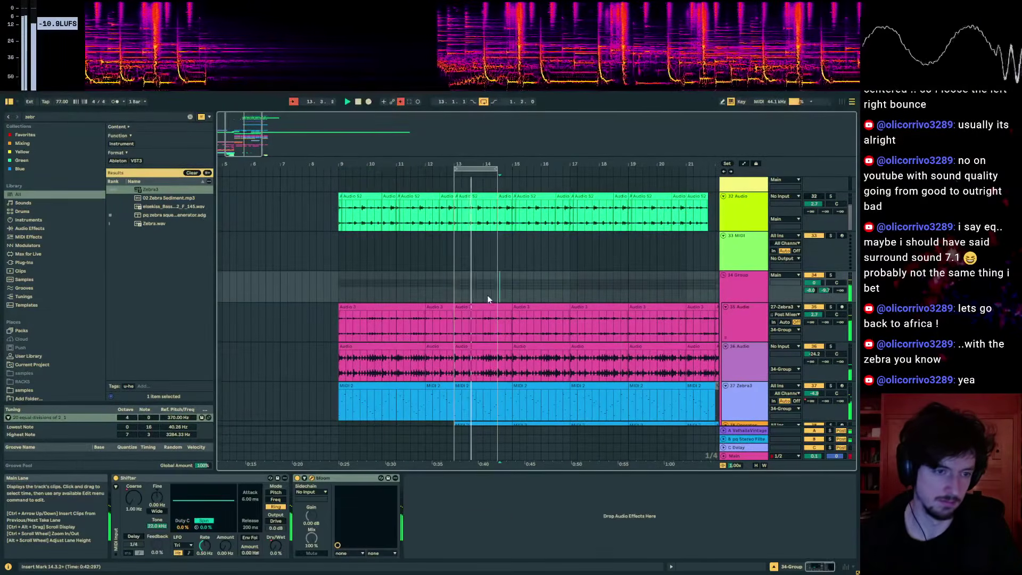
- Delete the arrangement time from 14.3.1 to 15.1.1 and from 16.1.1 to 16.3.1 across all tracks
drag(513, 321, 556, 325)
click(492, 296)
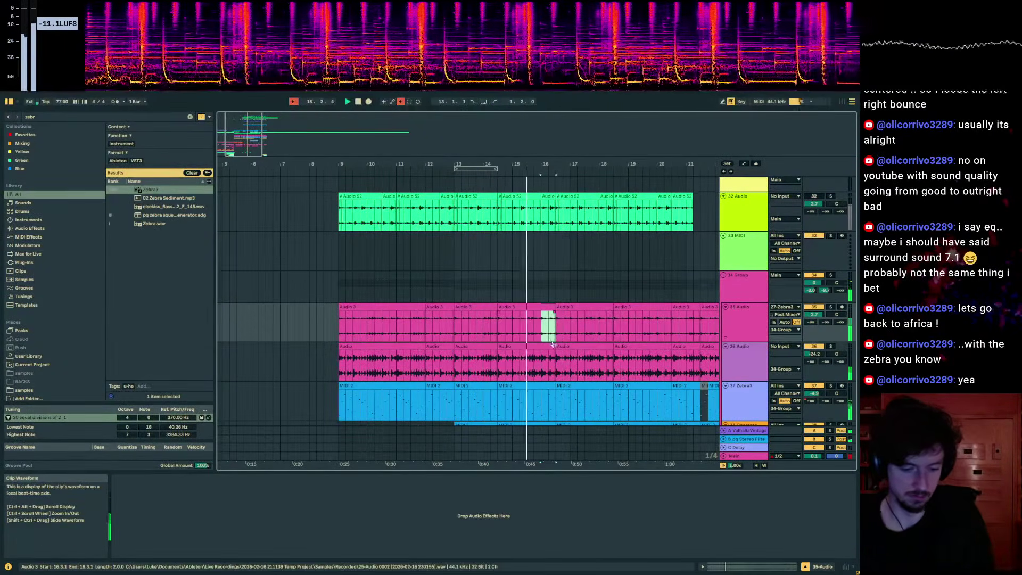
key(ctrl+shift+Delete)
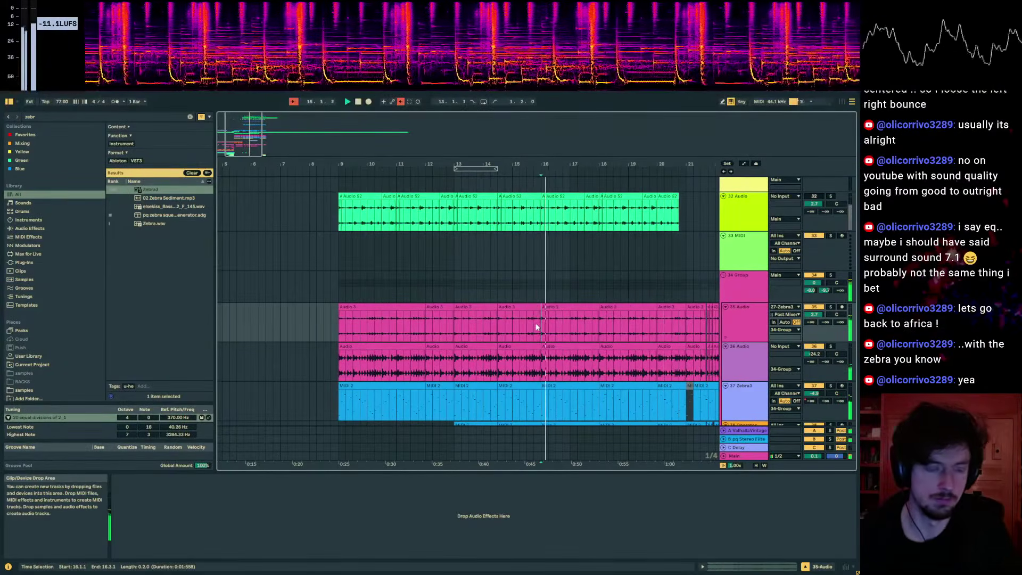
- Delete the arrangement time from 17.3.1 to 18.1.1 and the half bar starting at 19.1.1 across all tracks
drag(600, 327, 585, 327)
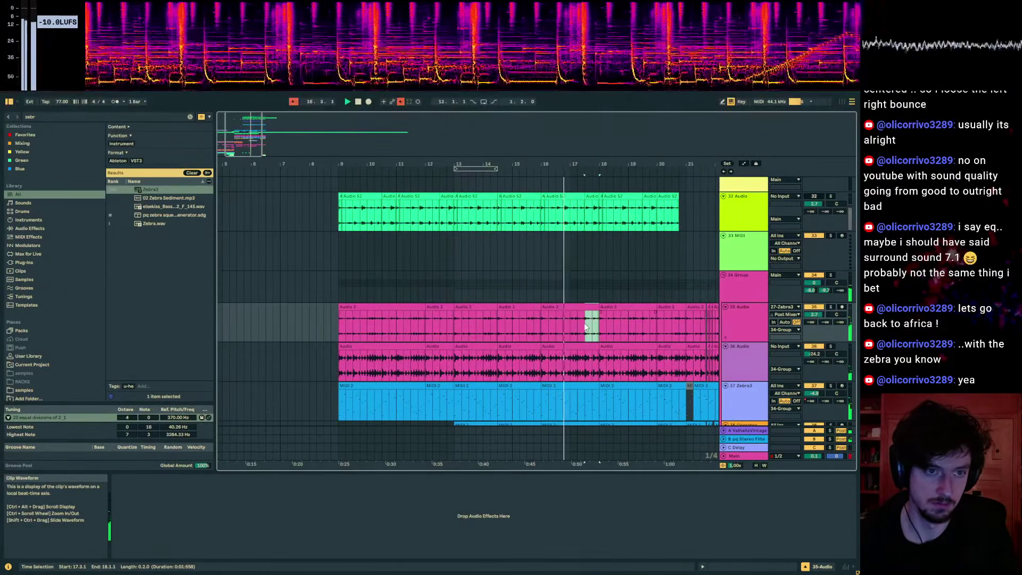
key(ctrl+shift+Delete)
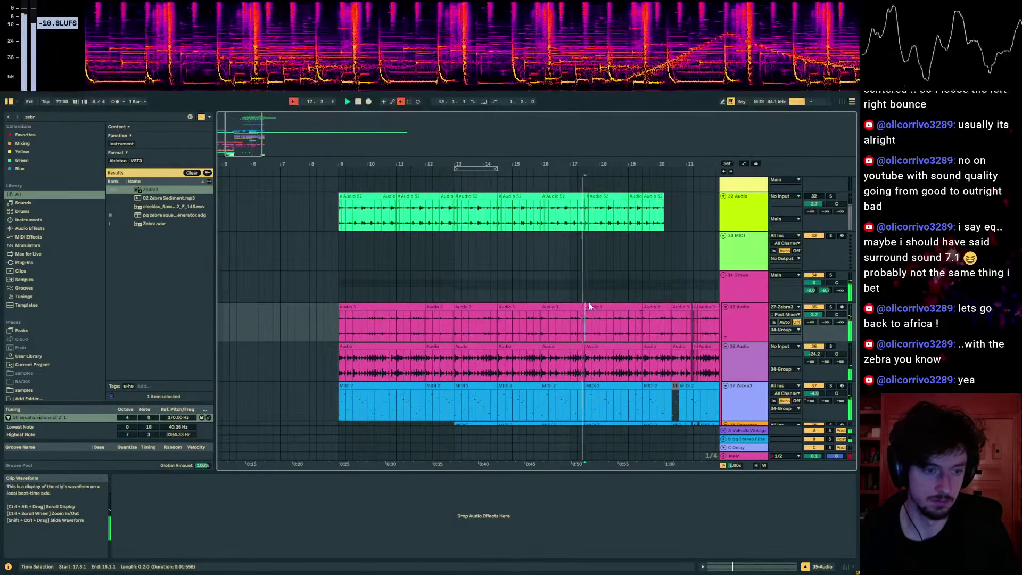
drag(586, 318, 453, 302)
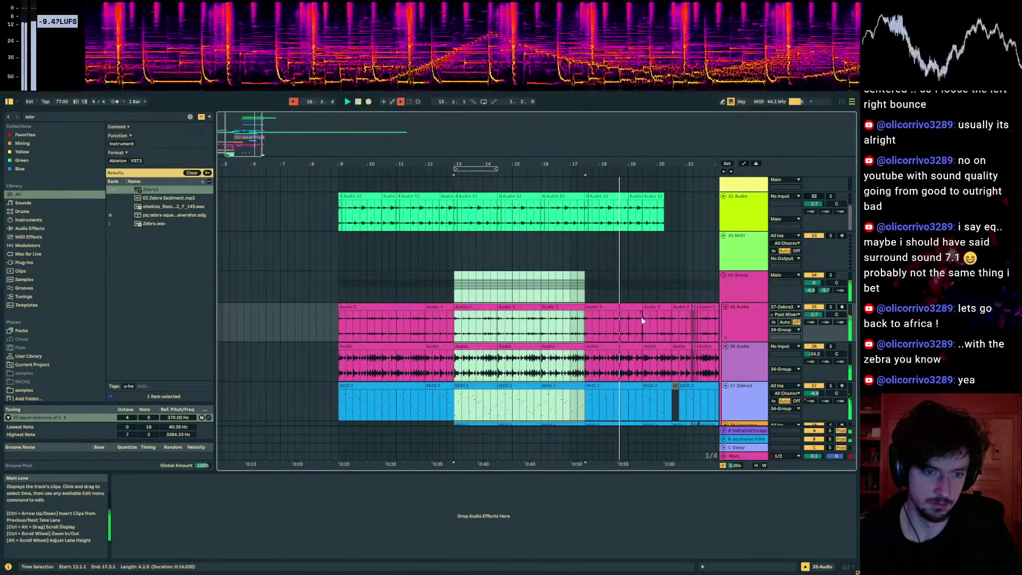
drag(628, 321, 634, 326)
key(ctrl+shift+Delete)
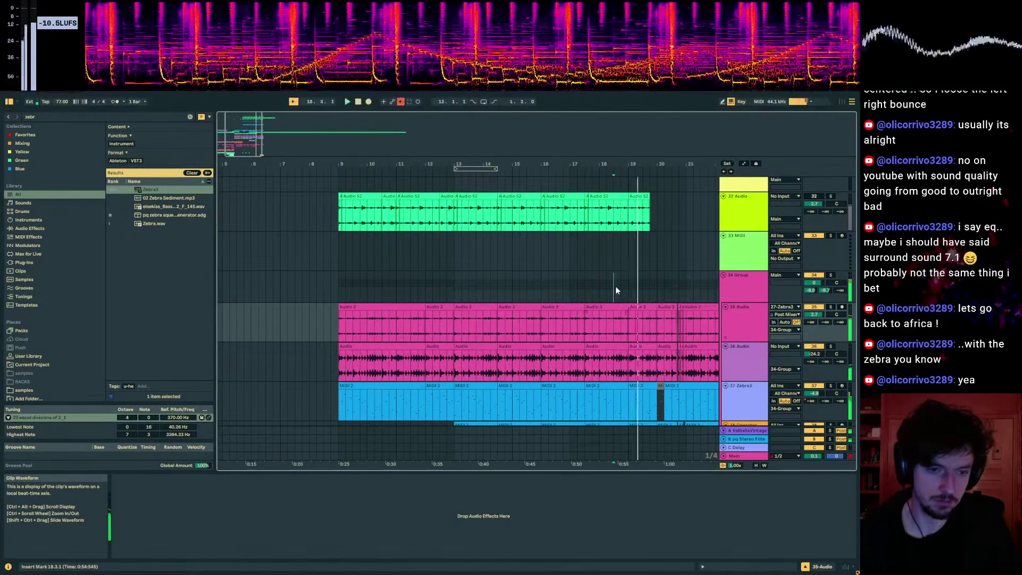
- Play the shortened section from 12.4.1 and examine the clips in tracks 30 to 38
click(615, 287)
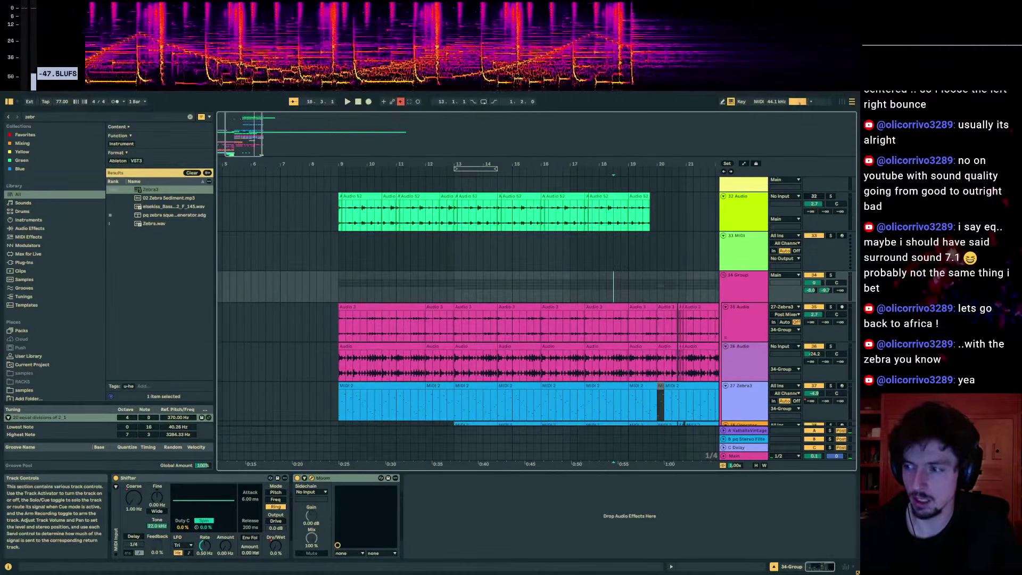
click(430, 297)
click(447, 295)
key(space)
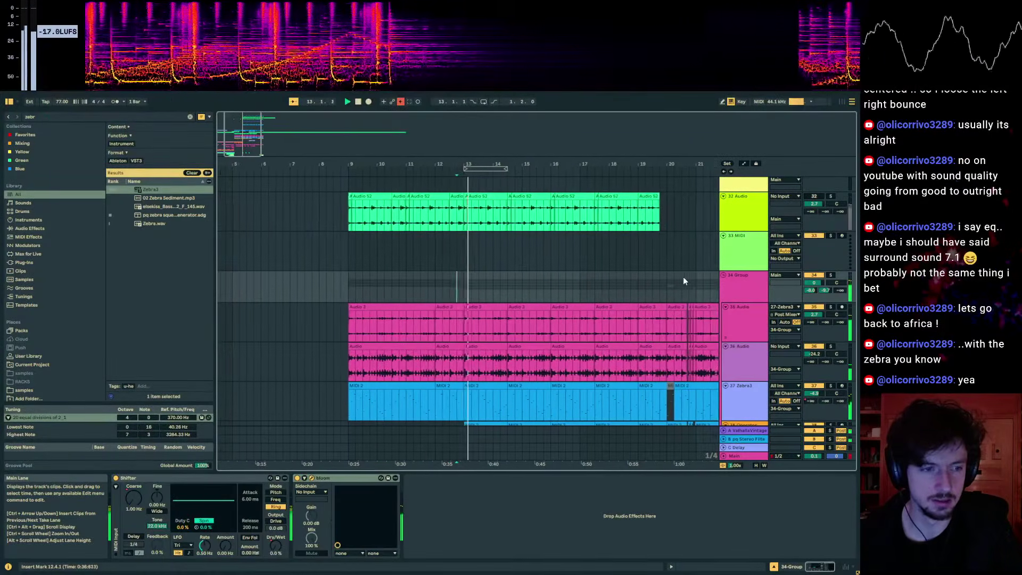
scroll(681, 277, up, 3)
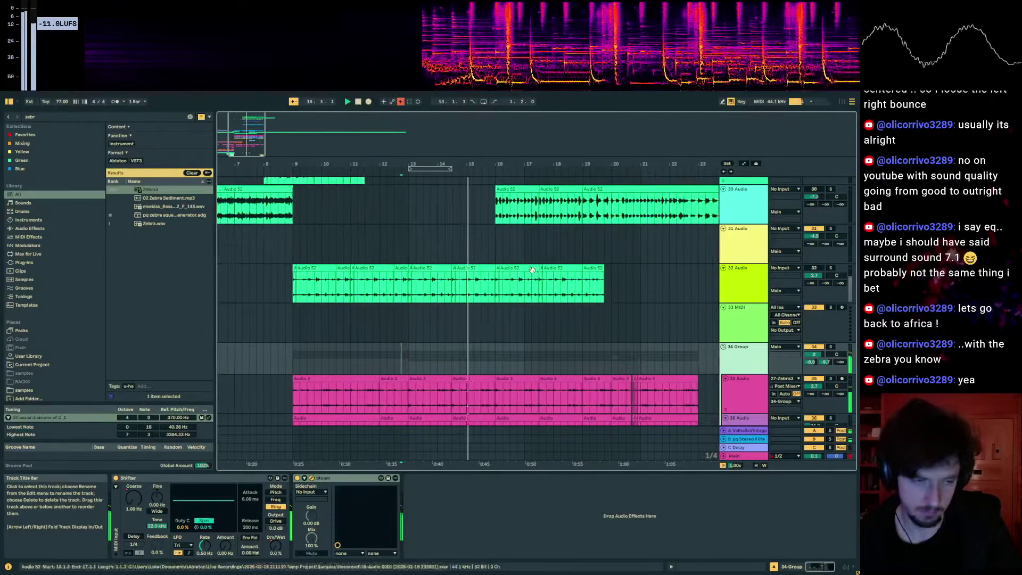
scroll(533, 270, down, 1)
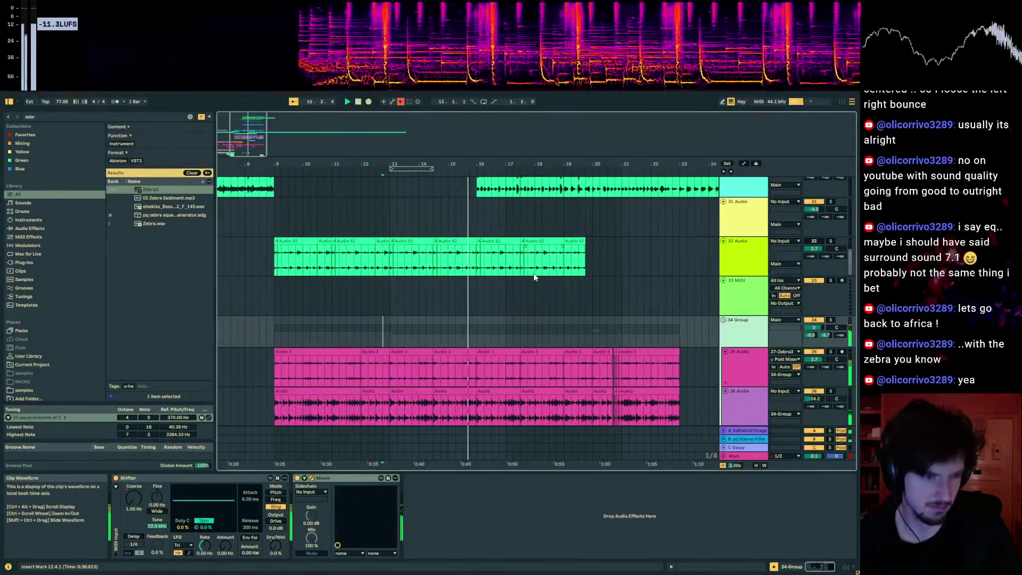
scroll(496, 325, down, 2)
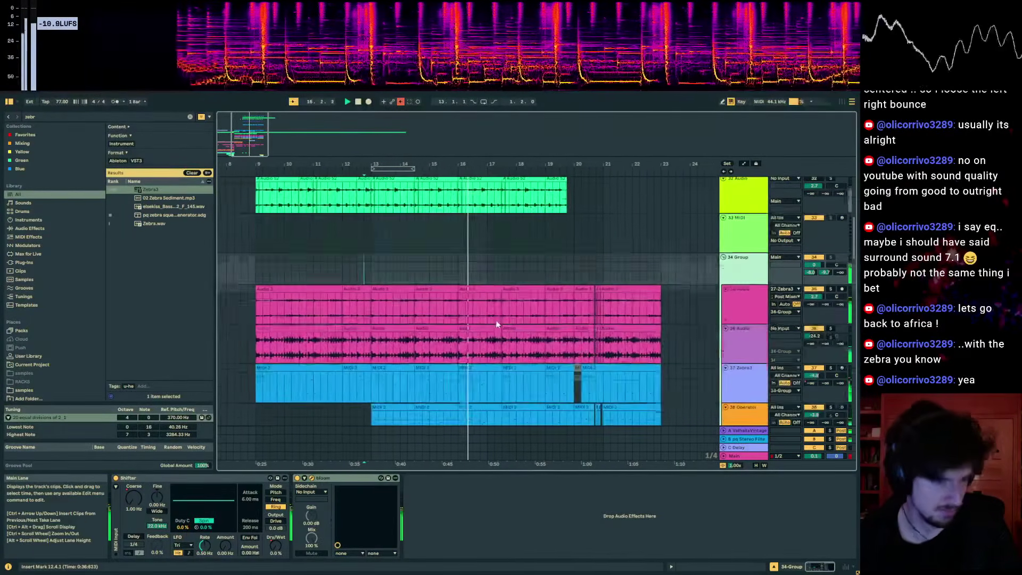
click(492, 276)
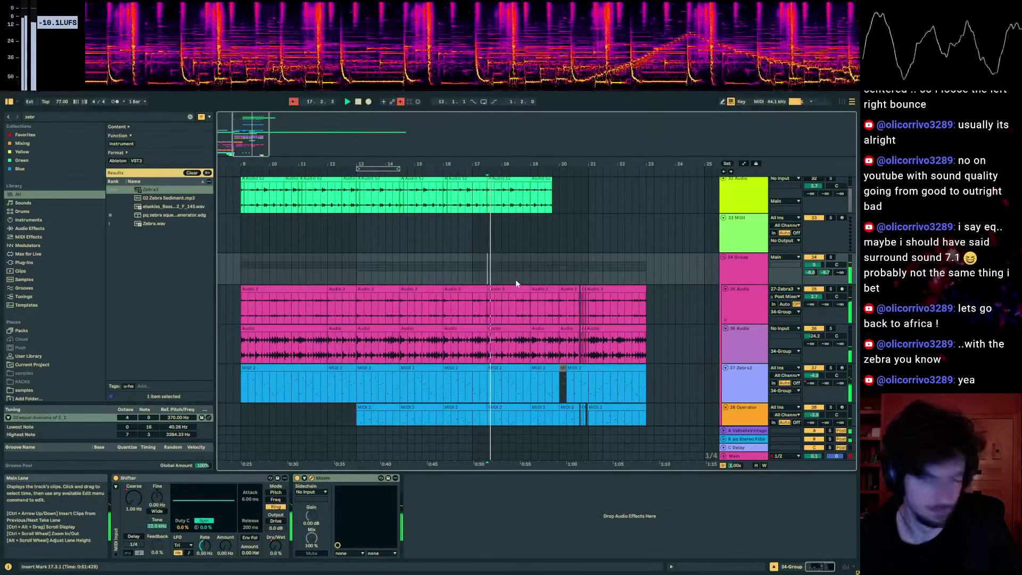
- Delete the drums and SUBS material just before 19.1.1 and play from 18.3.1
click(535, 277)
scroll(529, 278, up, 7)
scroll(529, 277, up, 2)
drag(532, 165, 500, 188)
key(Delete)
click(480, 188)
key(space)
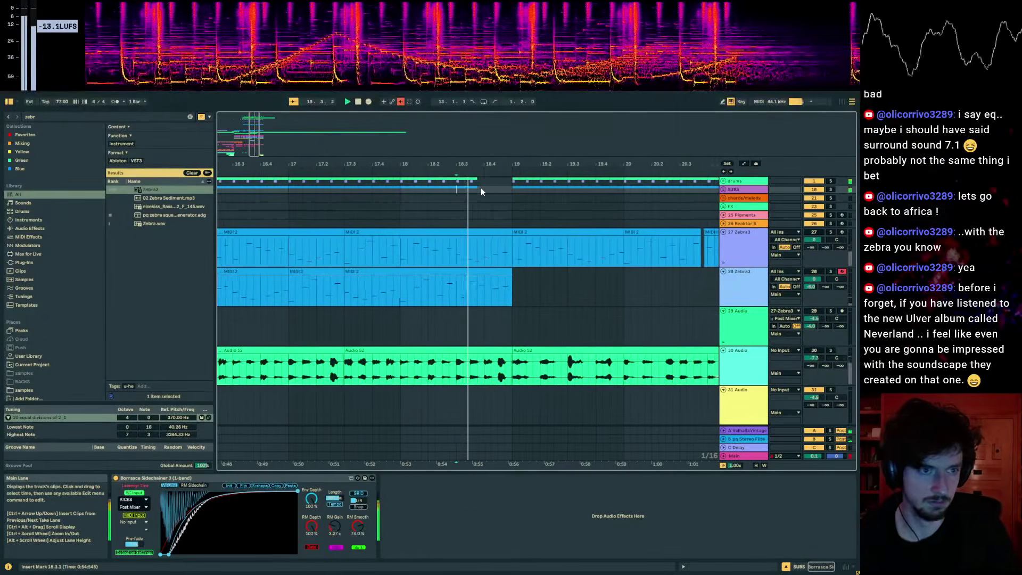
- Remove more of the drums and SUBS material leading up to 19.1.1, audition the break and return to 19.1.1
drag(433, 191, 495, 122)
key(Delete)
click(399, 182)
key(space)
key(space)
click(474, 187)
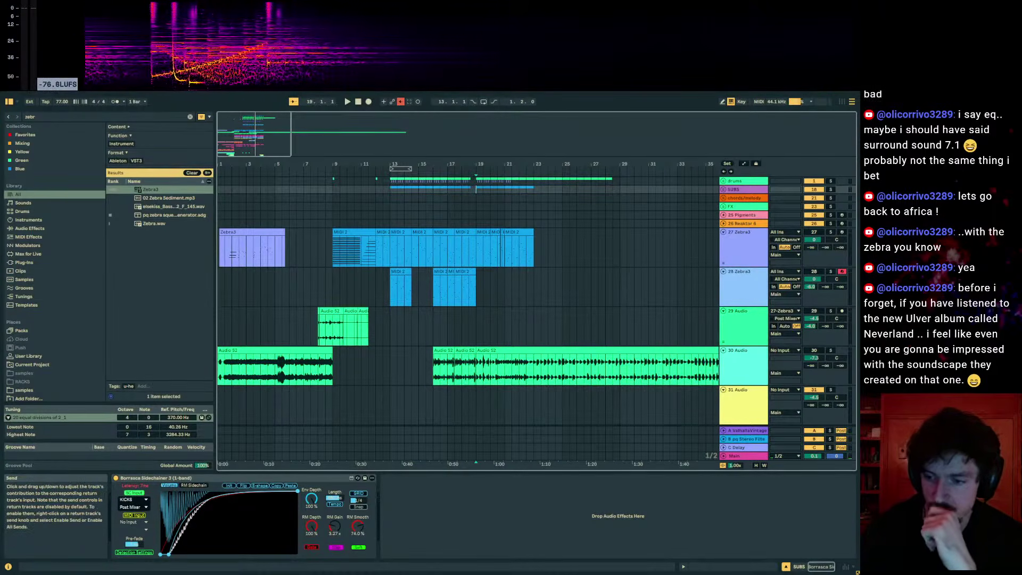
- Switch to TIDAL and search for "ulver neverland"
drag(857, 150, 354, 200)
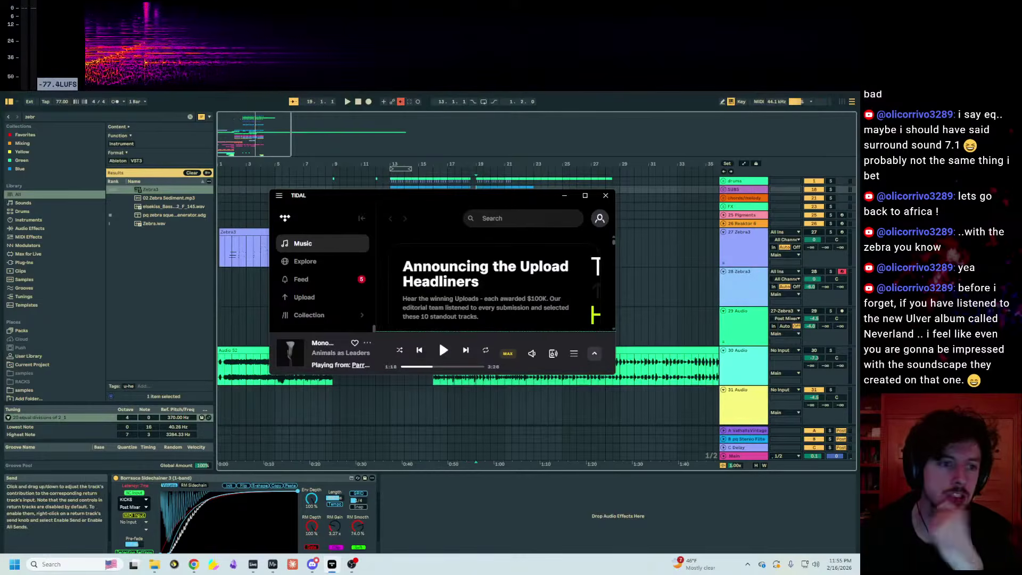
click(482, 218)
text(ulver)
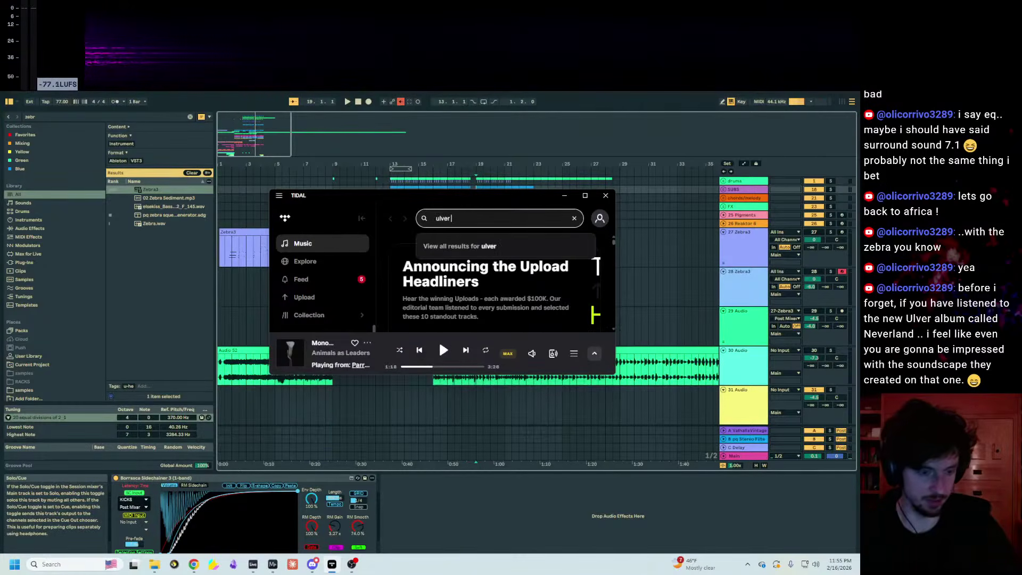
text( neverland)
key(Return)
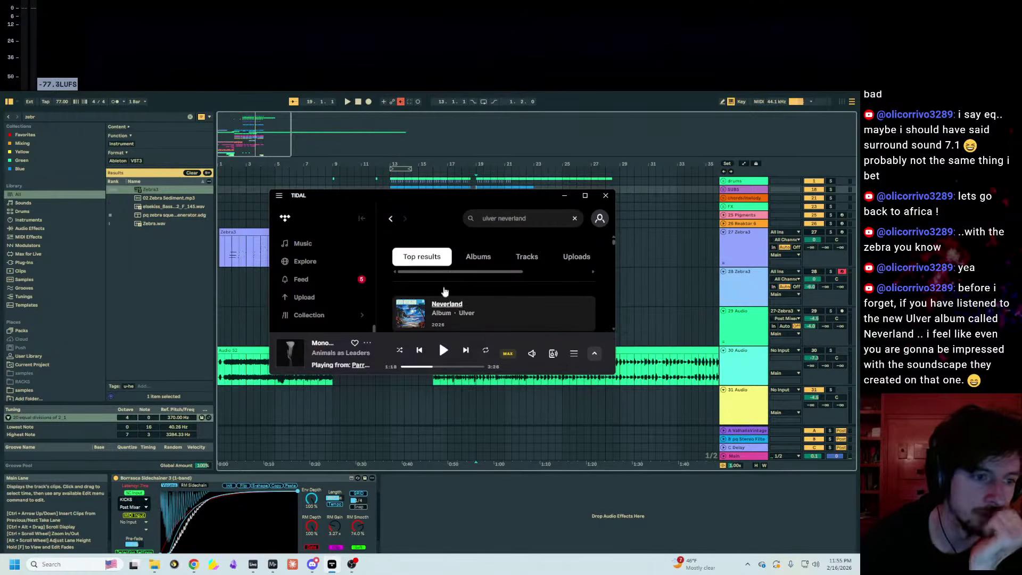
- Open the Ulver album Neverland from the search results and move the TIDAL window off the arrangement
click(446, 303)
drag(431, 199, 860, 224)
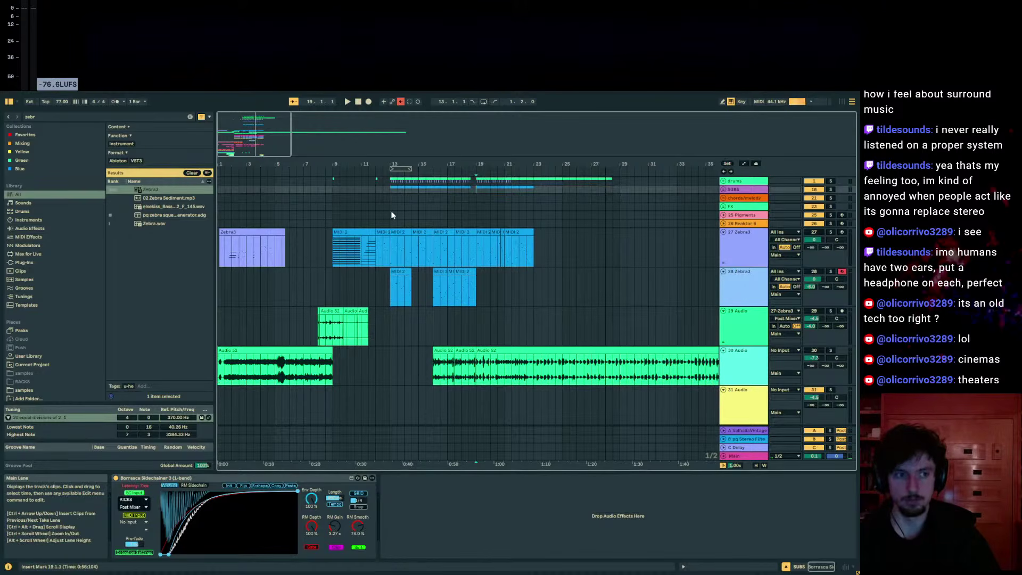
- Select the drums track from 12.1.1 to 12.3.1 and examine the material leading into bar 13
drag(386, 159, 388, 180)
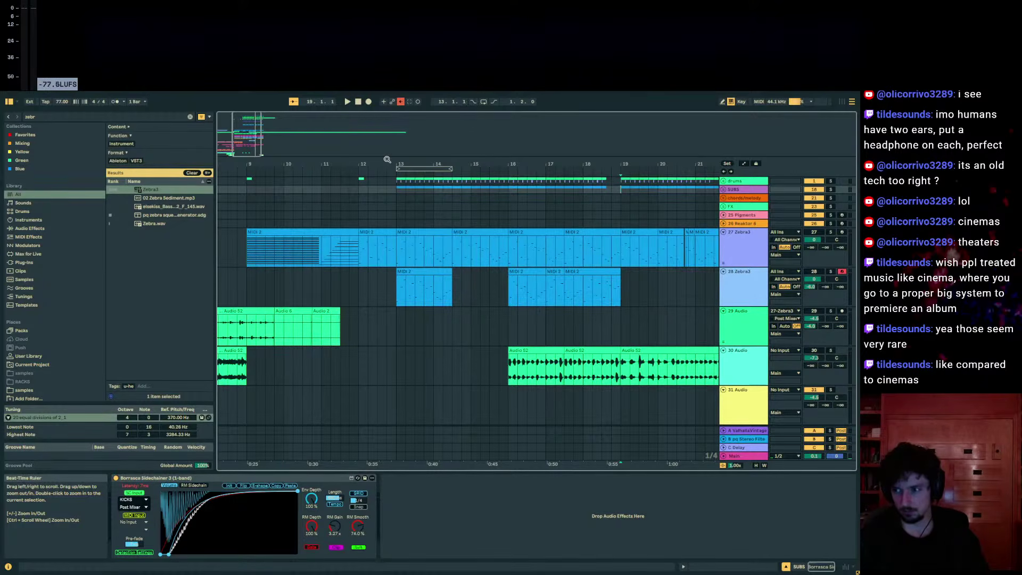
click(362, 205)
key(plus)
key(plus)
click(363, 182)
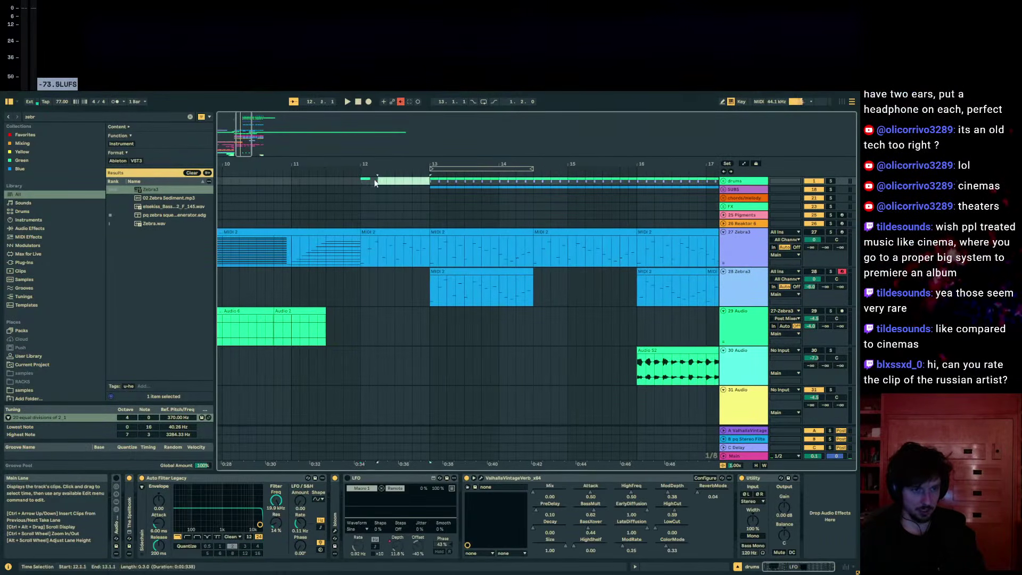
drag(361, 183, 413, 184)
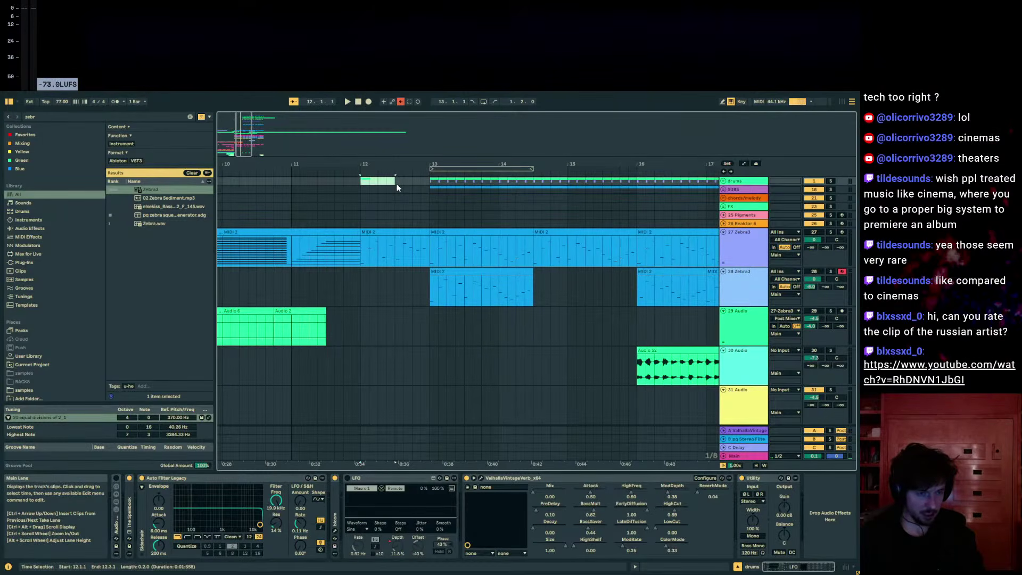
mouse_move(397, 187)
mouse_down()
mouse_move(380, 187)
mouse_move(392, 188)
mouse_up()
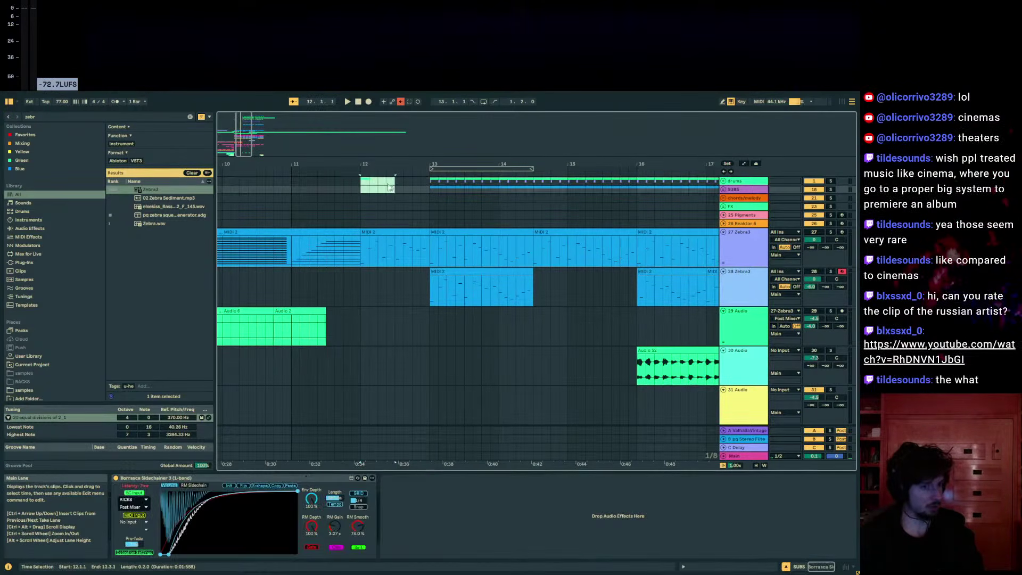
click(359, 182)
drag(364, 184, 390, 185)
scroll(394, 181, up, 3)
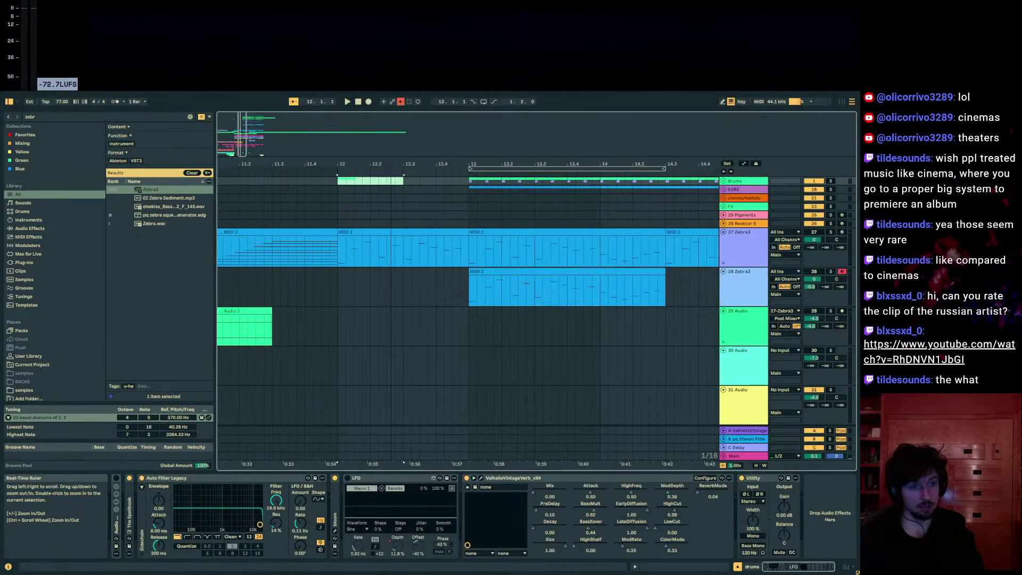
click(403, 182)
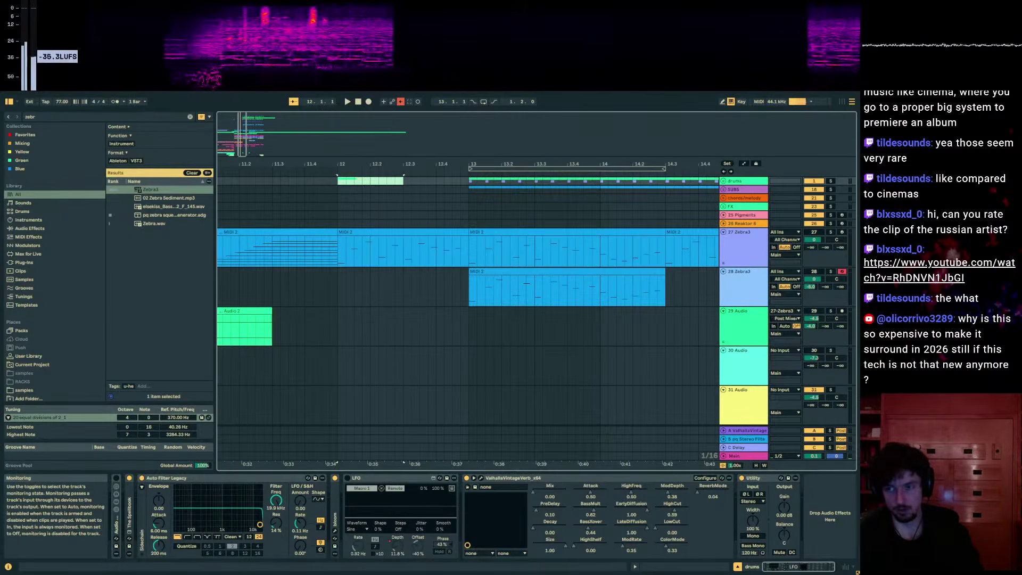
- Bring the browser window with the YouTube video into view and enlarge the audio meter display to show its spectrogram
drag(858, 198, 420, 133)
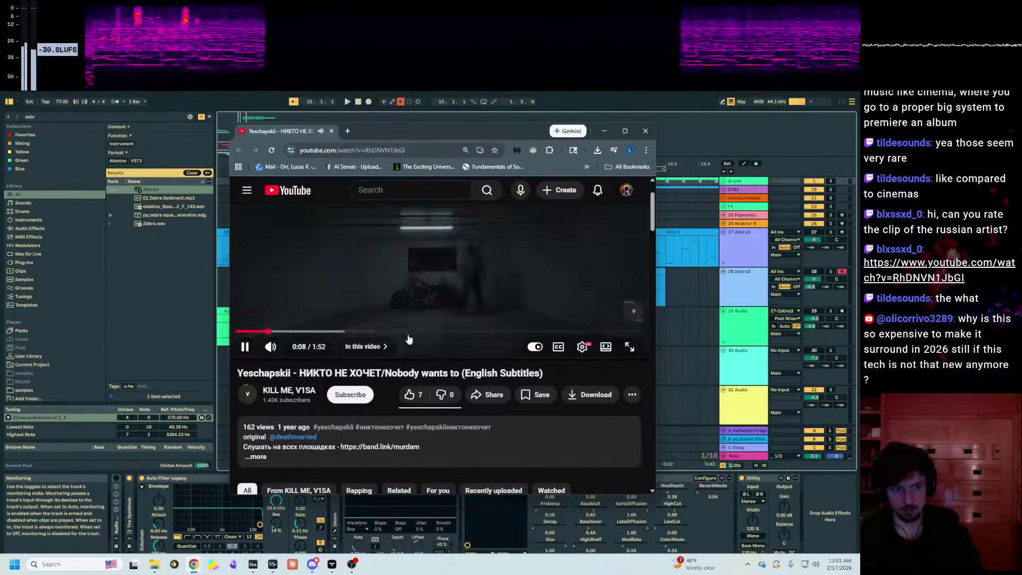
key(alt+Tab)
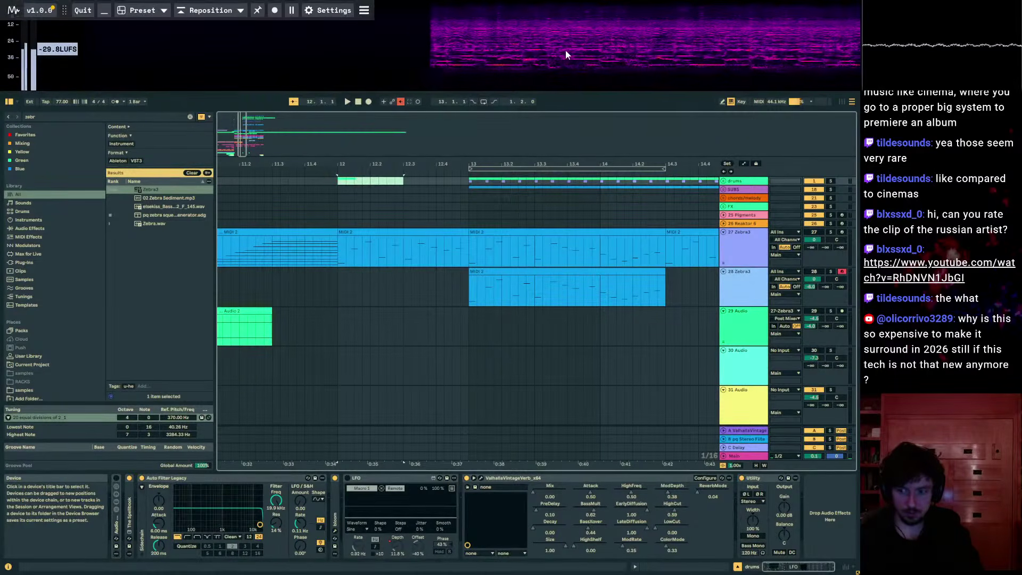
drag(517, 89, 502, 319)
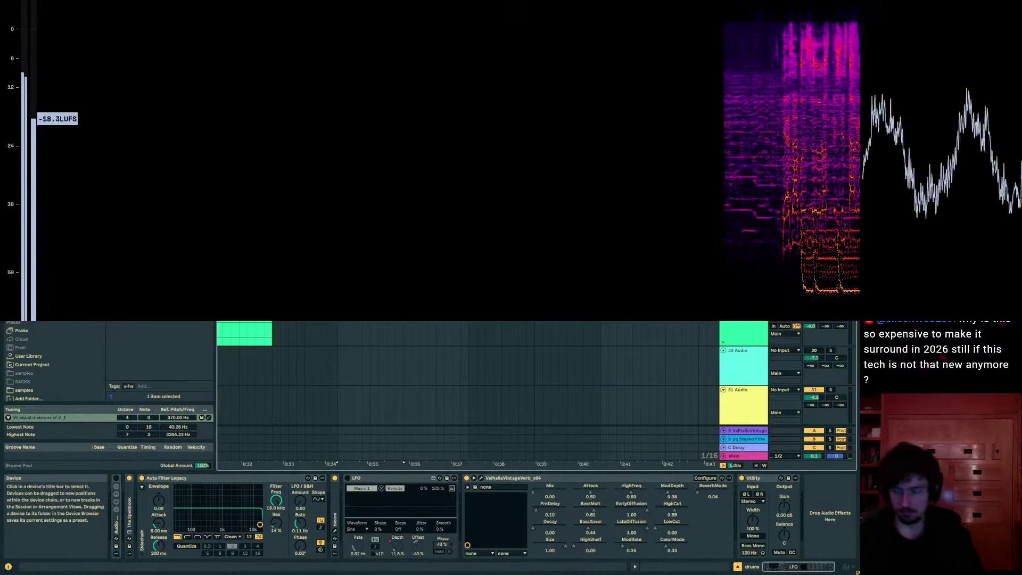
drag(454, 37, 465, 34)
drag(746, 66, 734, 69)
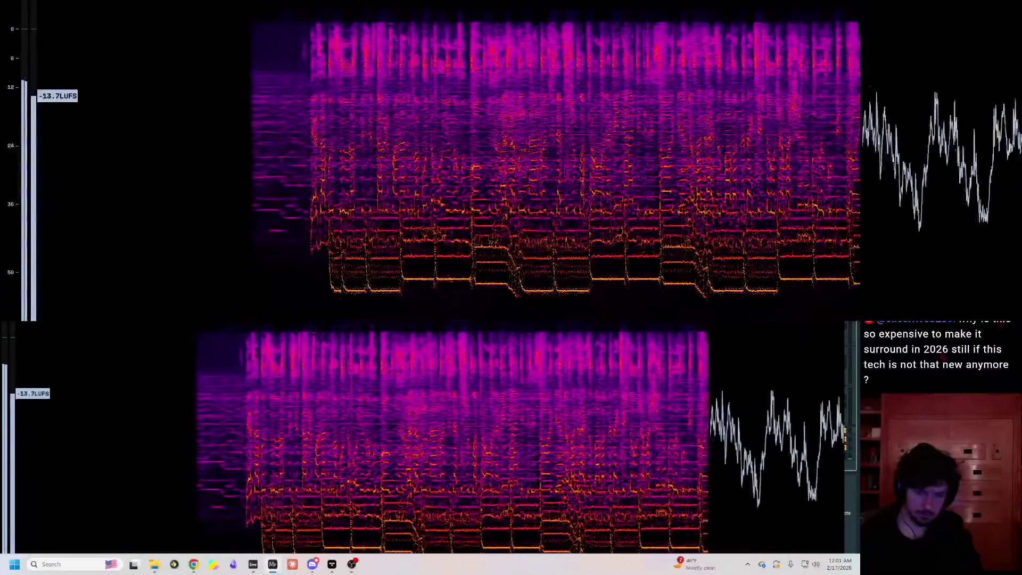
- Play and pause the audio while examining the enlarged spectrogram
key(space)
drag(580, 349, 709, 42)
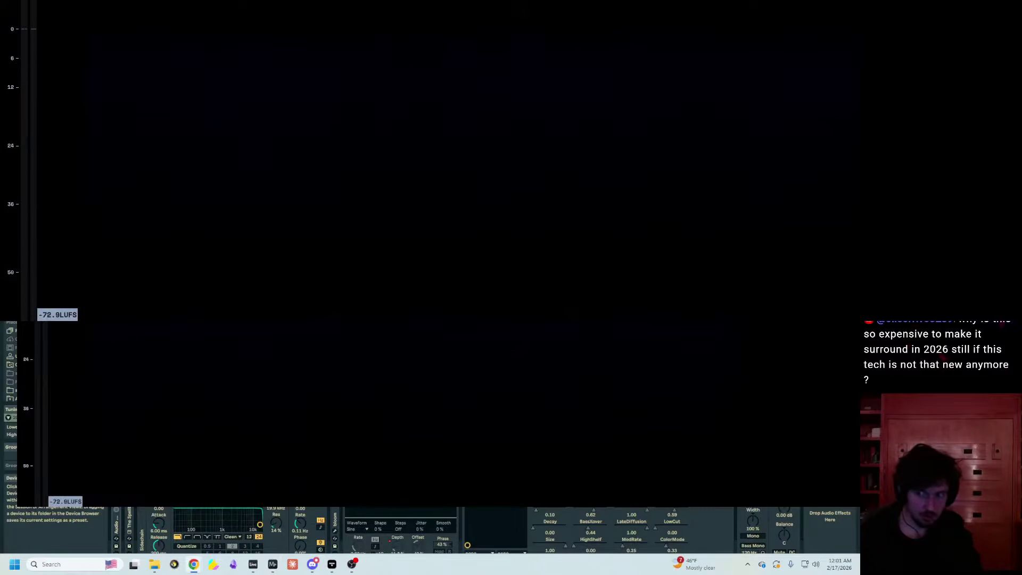
mouse_move(858, 123)
mouse_down()
mouse_move(564, 101)
mouse_move(655, 116)
mouse_move(858, 114)
mouse_up()
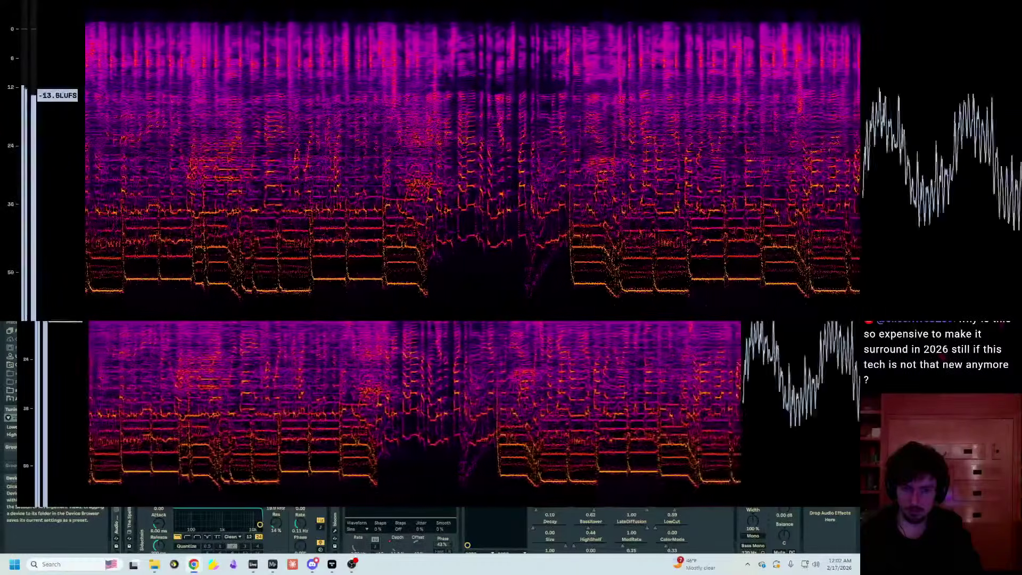
key(space)
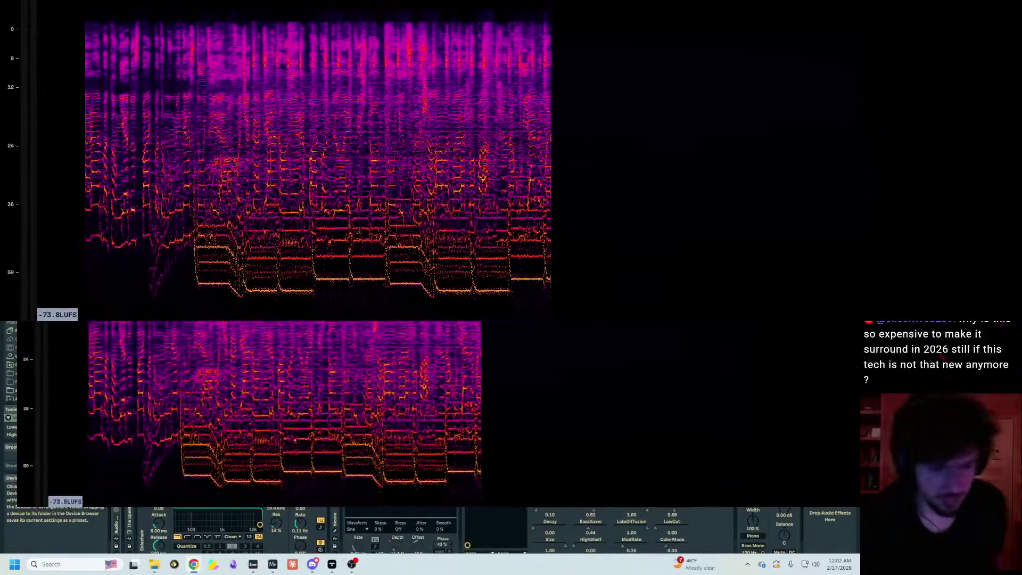
key(space)
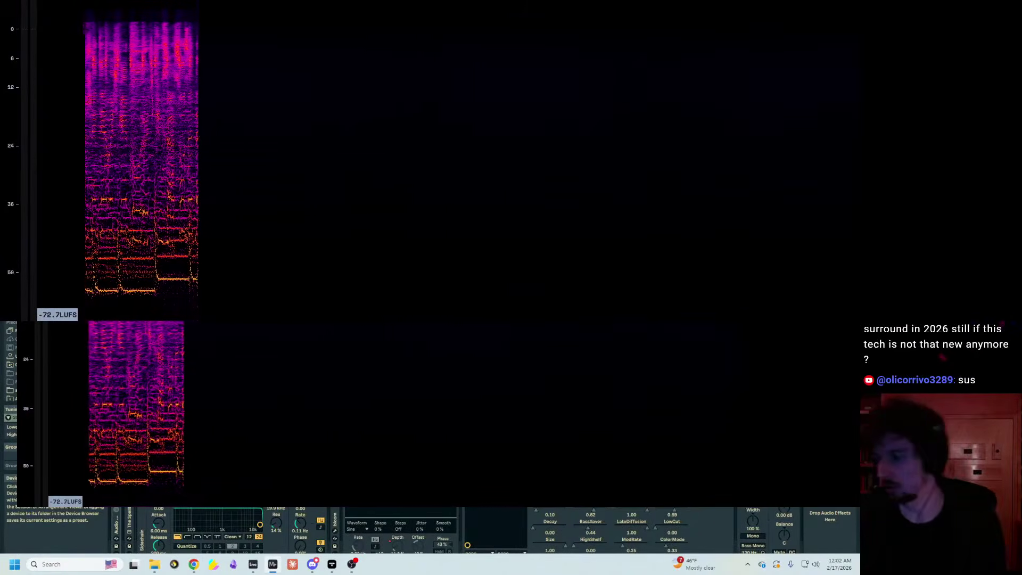
- Clear the second spectrogram window from the view and shrink the meter display back to a strip above the arrangement
drag(466, 426, 1021, 313)
drag(498, 319, 529, 146)
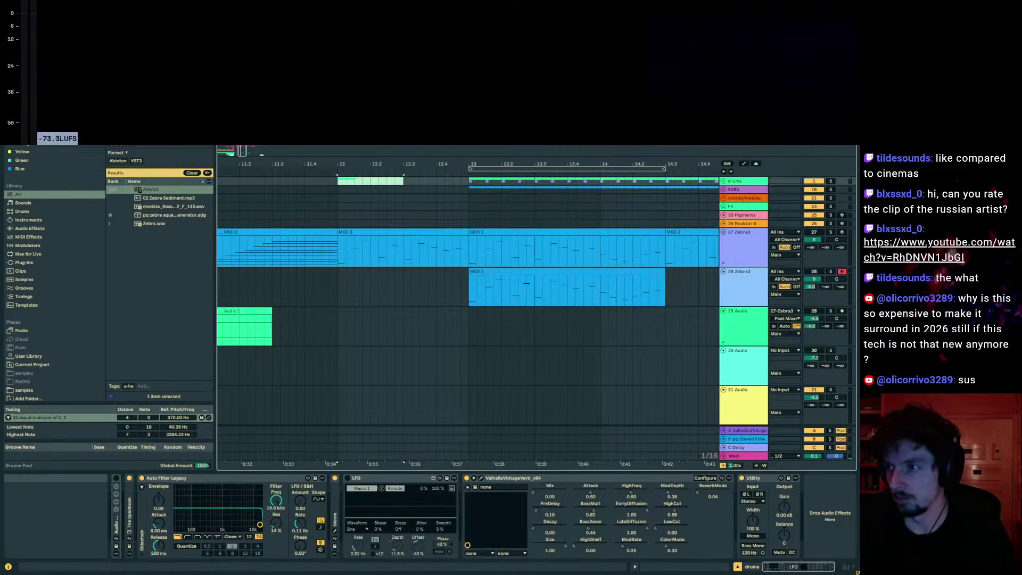
drag(509, 146, 516, 92)
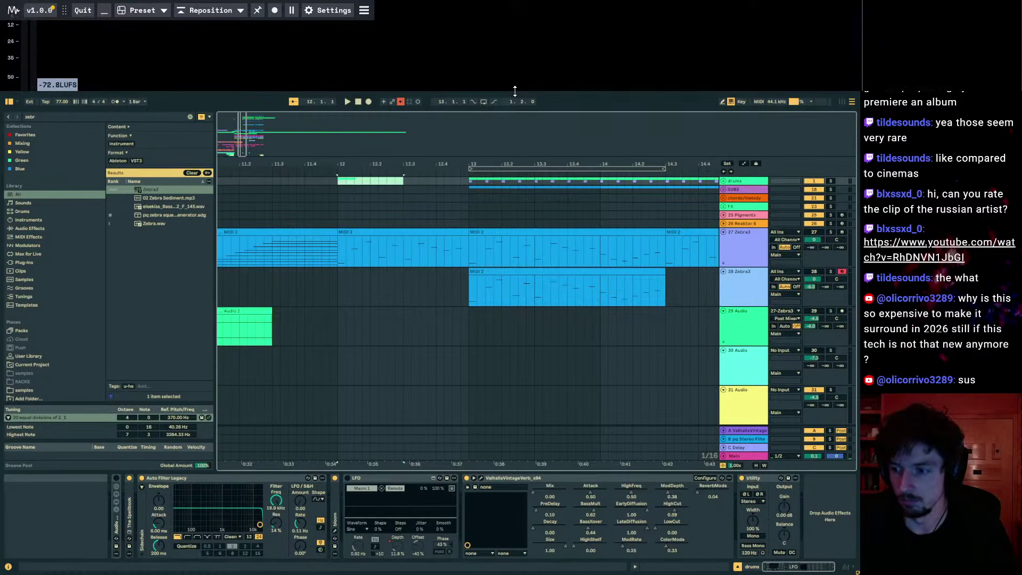
- Play the arrangement from 12.3.1 through the drum break and return to 19.1.1
click(464, 295)
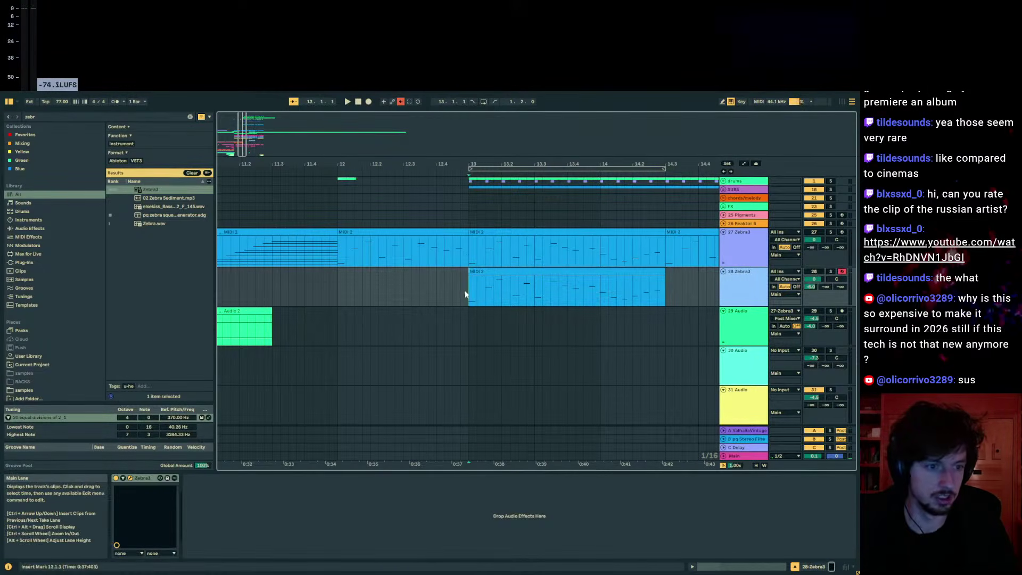
click(429, 300)
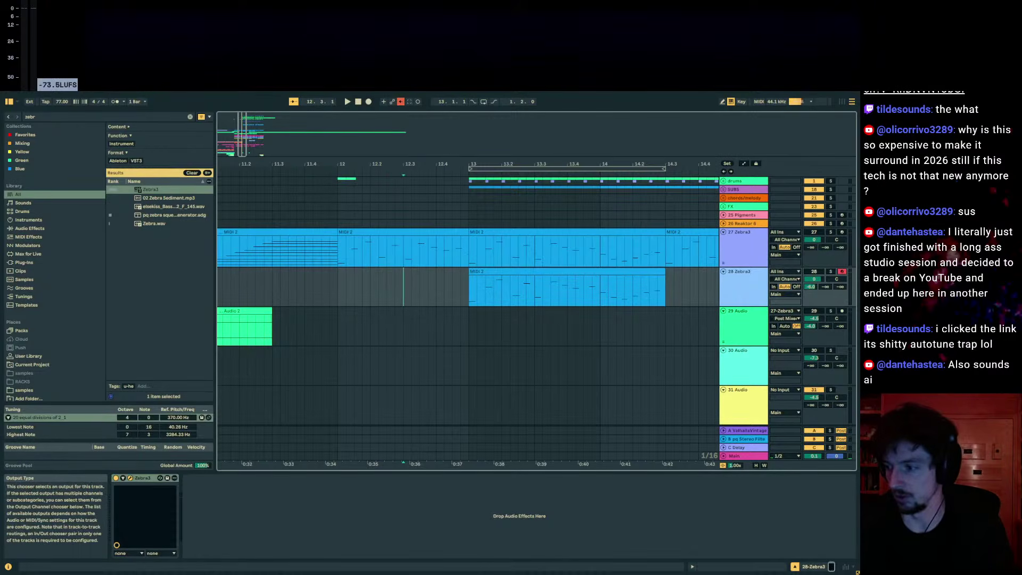
key(space)
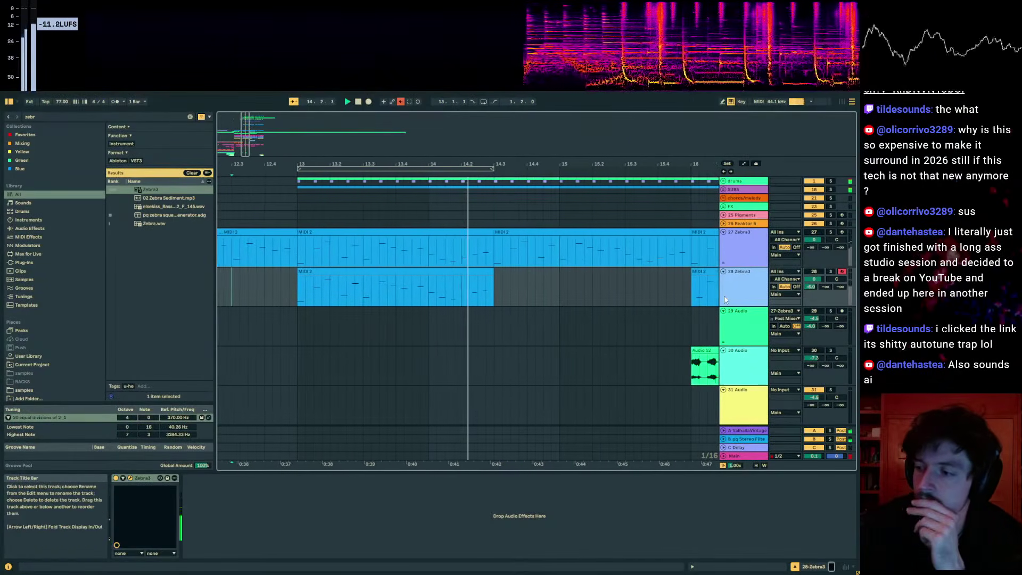
drag(436, 164, 464, 122)
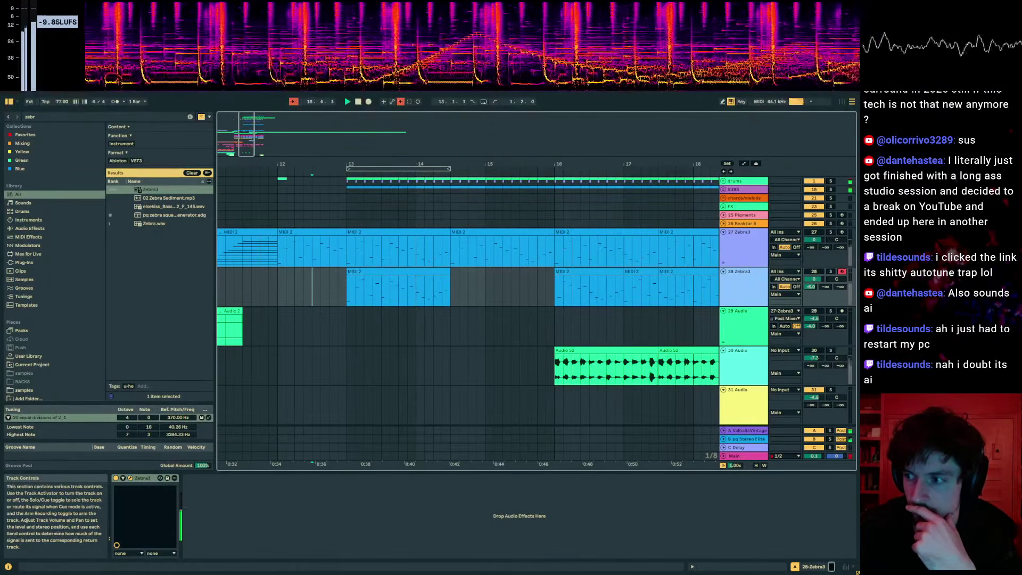
click(693, 218)
key(space)
drag(685, 362, 524, 362)
scroll(511, 362, down, 3)
click(554, 207)
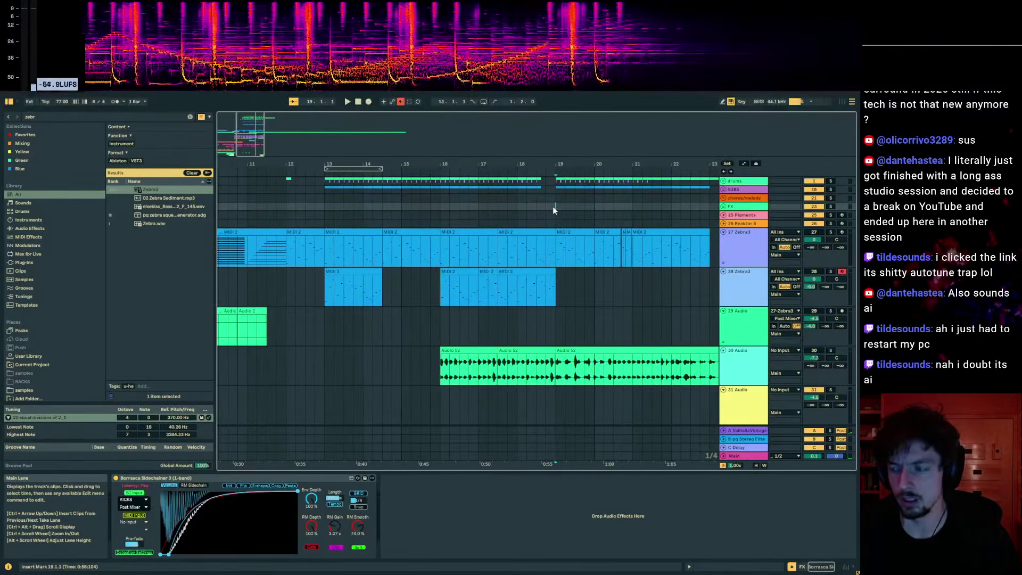
- Audition from 12.4.1 and mark out 19.1.1 to 23.1.1 across the chords/melody, FX and 25 Pigments tracks
drag(553, 206, 703, 212)
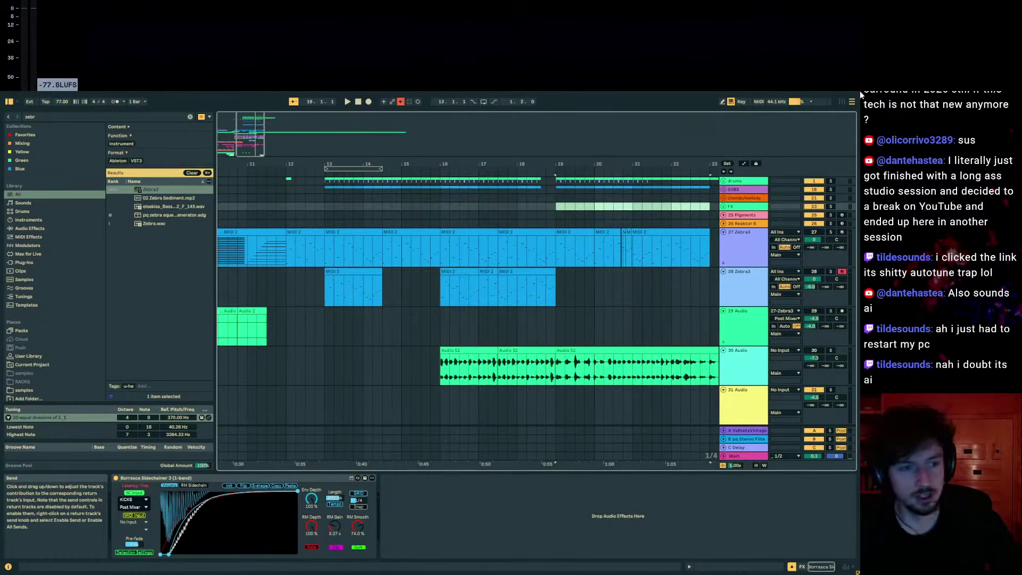
click(330, 246)
drag(328, 163, 277, 213)
click(267, 224)
scroll(267, 217, left, 3)
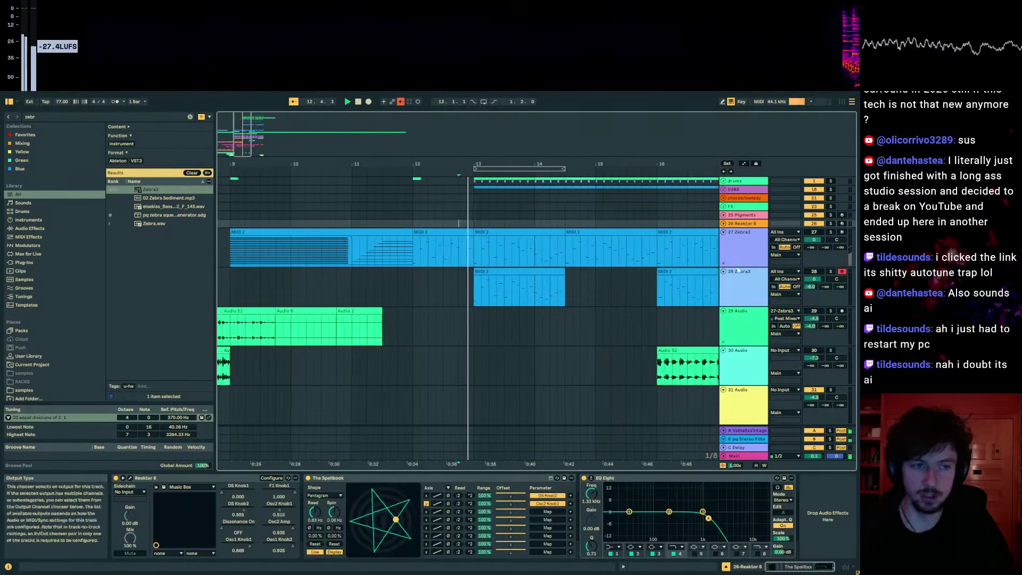
click(455, 203)
drag(456, 204, 699, 205)
drag(692, 164, 490, 127)
drag(550, 200, 672, 215)
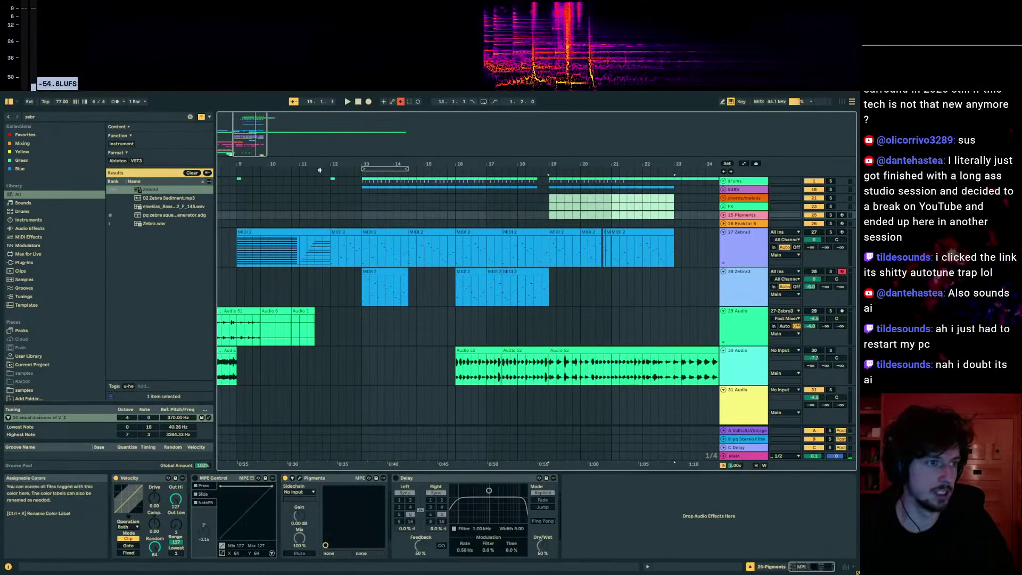
- Insert a 3/4 time signature change at 13.1.1
right_click(363, 174)
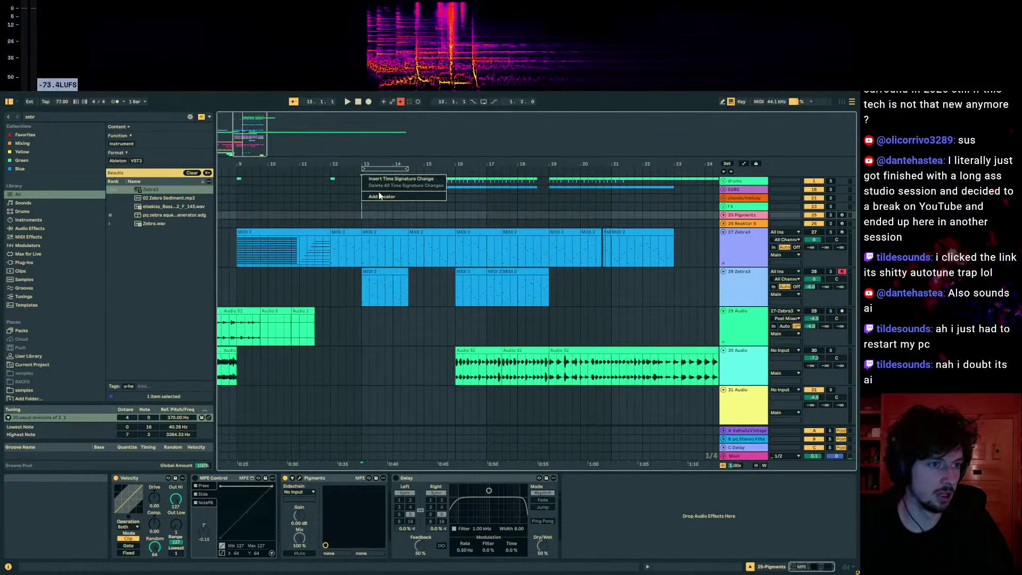
click(394, 179)
text(3/4)
key(Return)
- Play from 17.1.1 and examine the section leading up to 21.1.1 against the new bar grid
click(549, 196)
click(512, 200)
click(458, 212)
key(space)
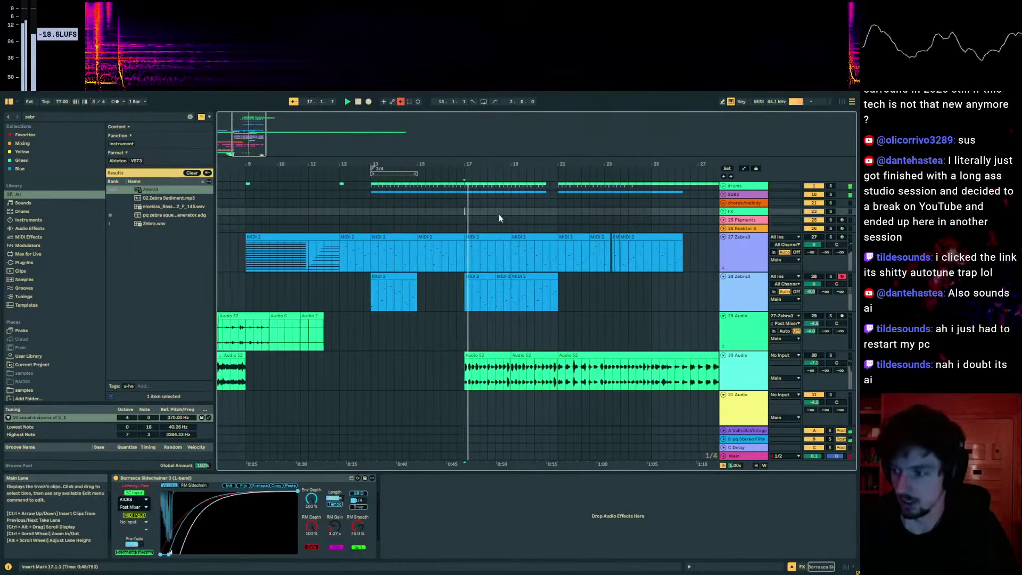
click(542, 218)
click(555, 201)
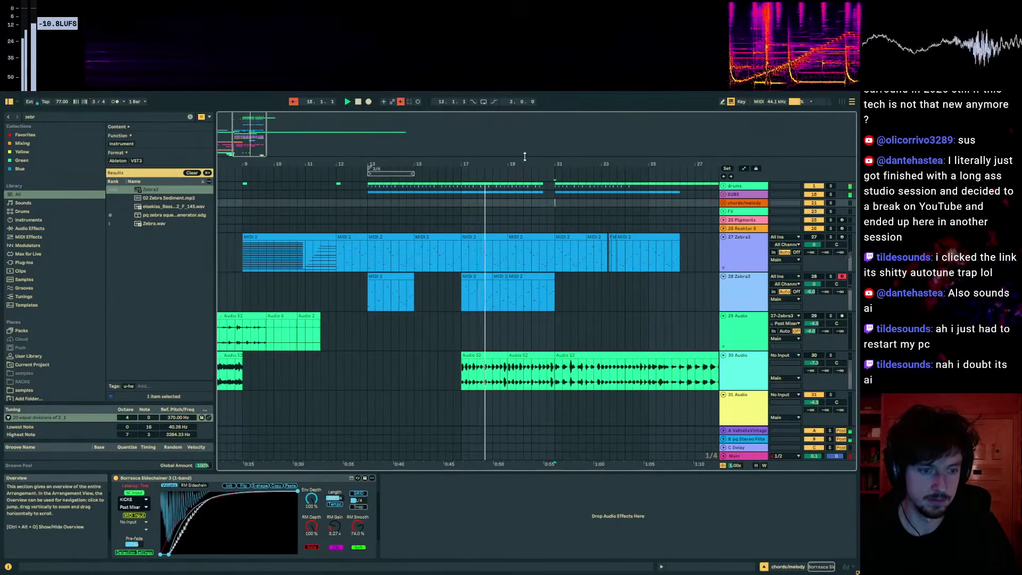
scroll(530, 298, down, 5)
scroll(530, 298, up, 5)
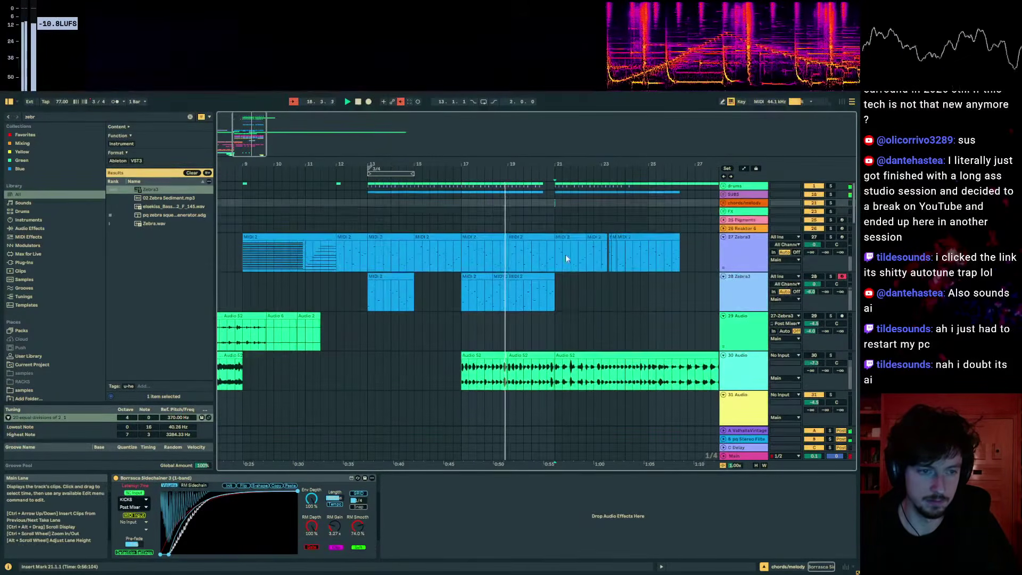
- Insert silence in the arrangement from 21.1.1 to 26.2.1 and select the Pigments and Reaktor lanes from 13.1.1 to 21.1.1
drag(551, 292, 674, 287)
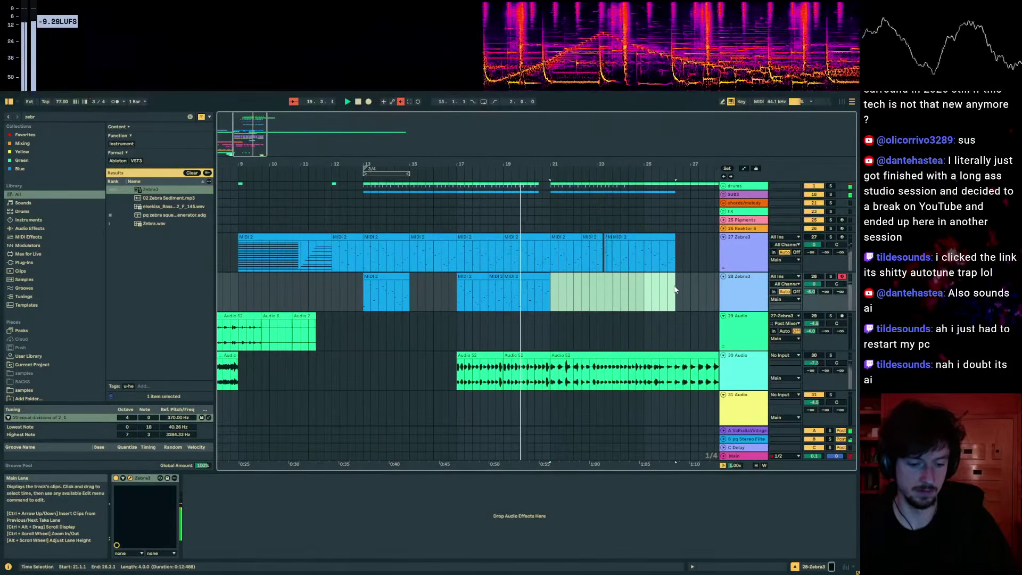
key(ctrl+i)
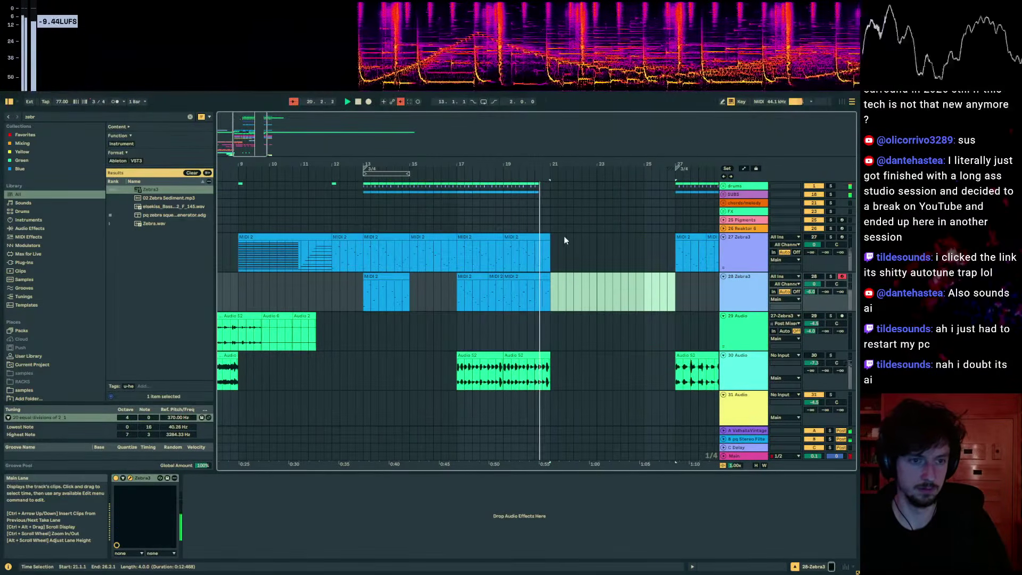
click(552, 225)
click(670, 220)
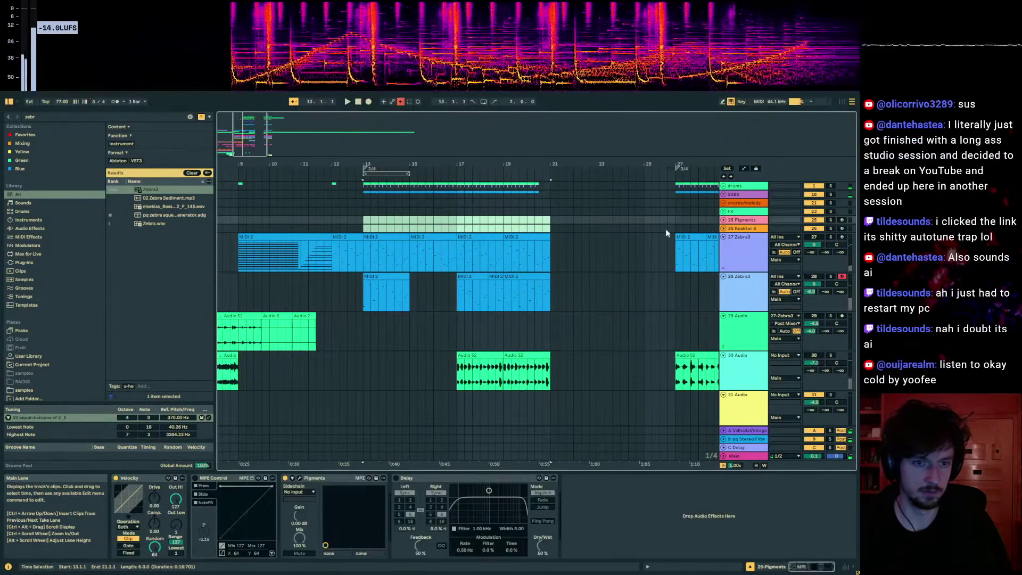
- Audition the section from 27.1.1 and insert silence in the arrangement from 27.1.1 to 34.2.1
key(space)
scroll(463, 229, left, 3)
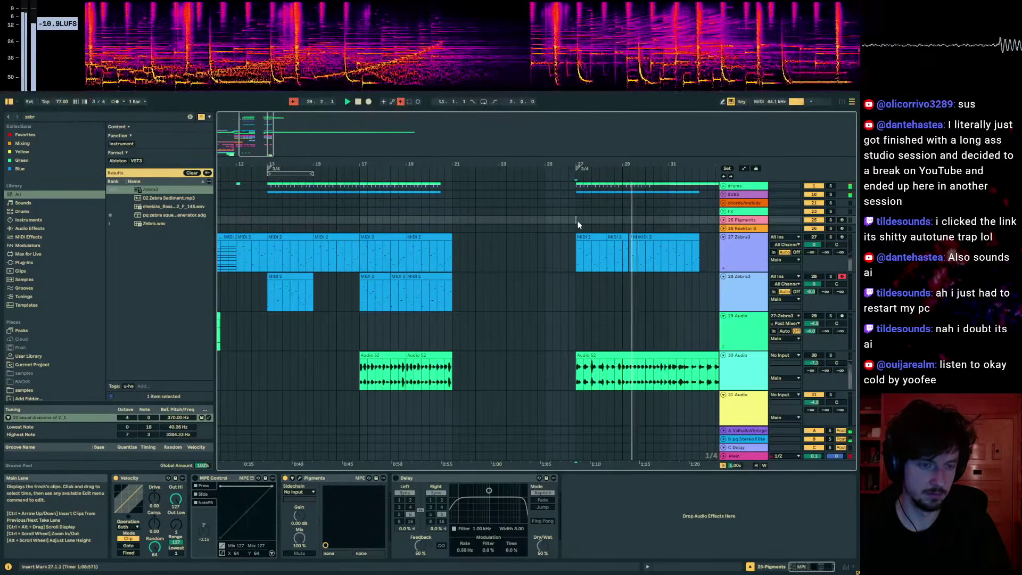
click(630, 267)
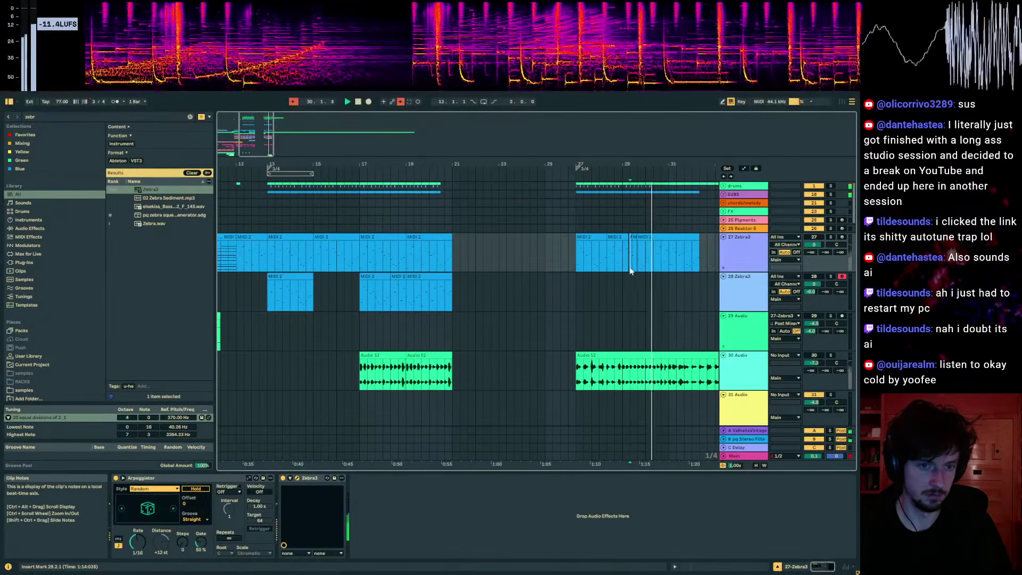
drag(621, 268, 690, 271)
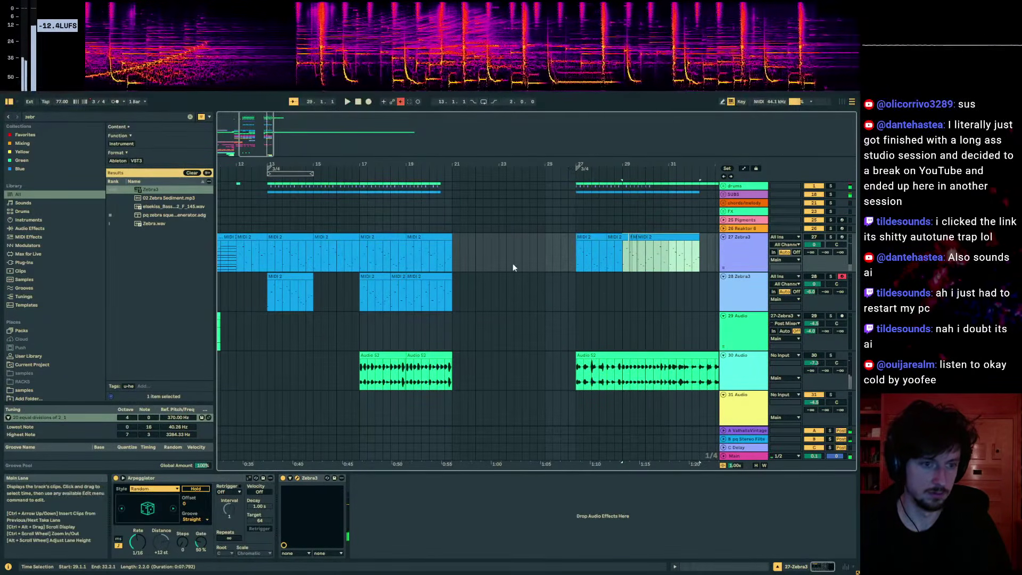
drag(451, 198, 269, 198)
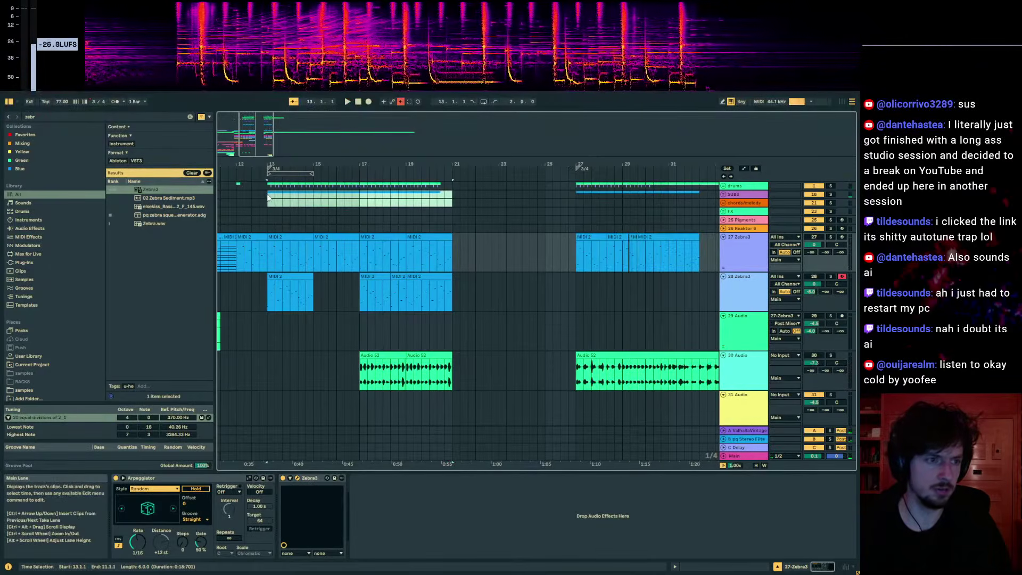
drag(576, 215, 716, 216)
key(ctrl+i)
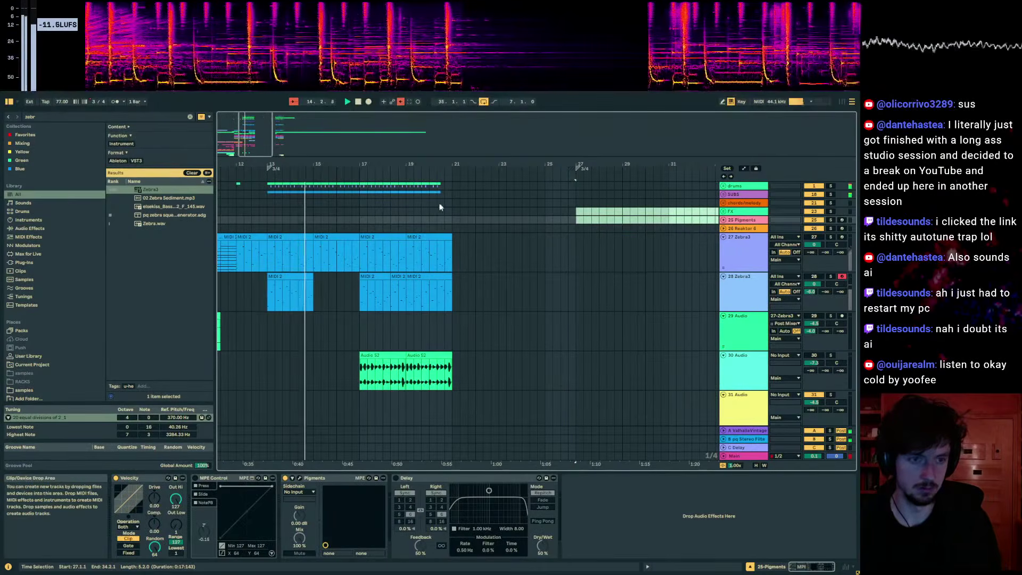
- Loop 13.1.1 to 21.1.1 and duplicate that section across all tracks to 21.1.1 through 29.1.1
click(445, 203)
drag(437, 207, 274, 204)
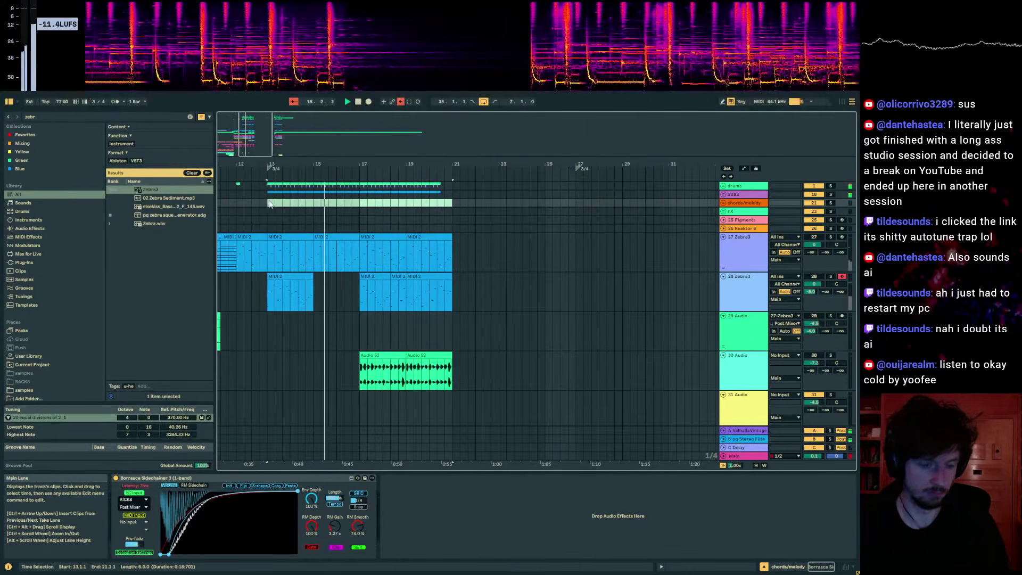
key(ctrl+l)
click(360, 173)
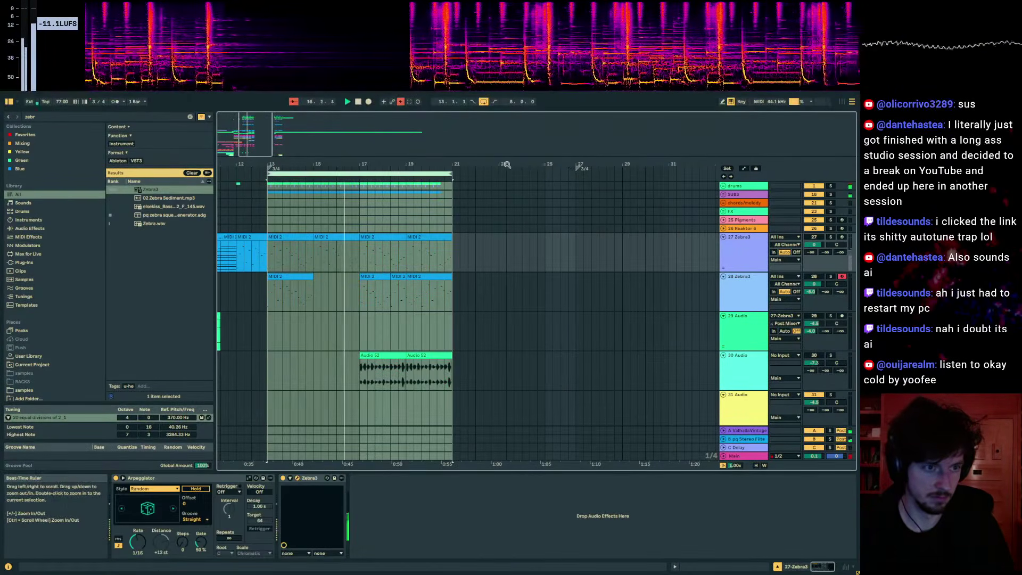
key(ctrl+d)
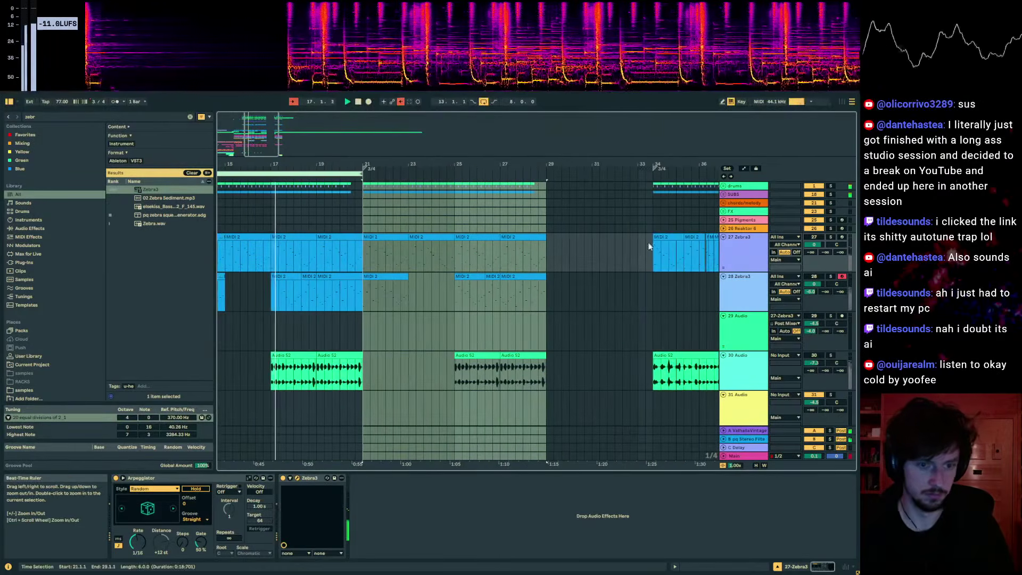
- Examine the clips on the lower tracks around the duplicated section and the part after it
drag(590, 162, 444, 157)
scroll(483, 248, down, 6)
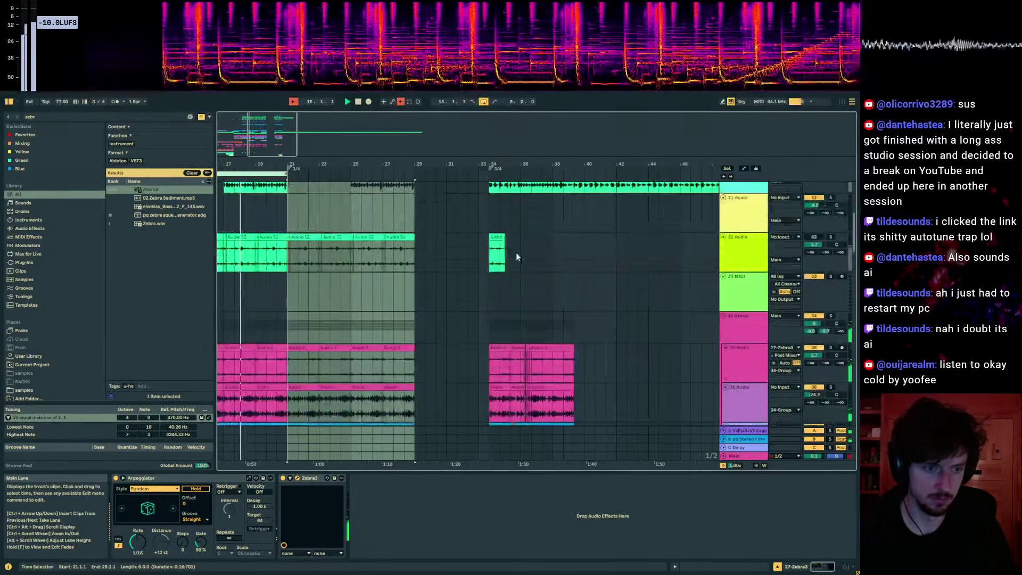
scroll(516, 256, down, 8)
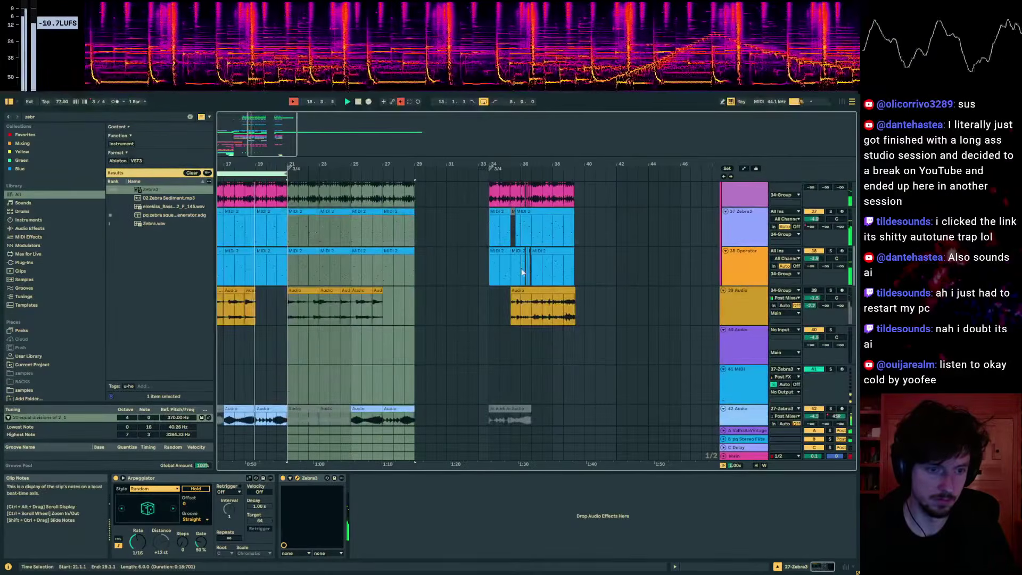
scroll(516, 287, down, 5)
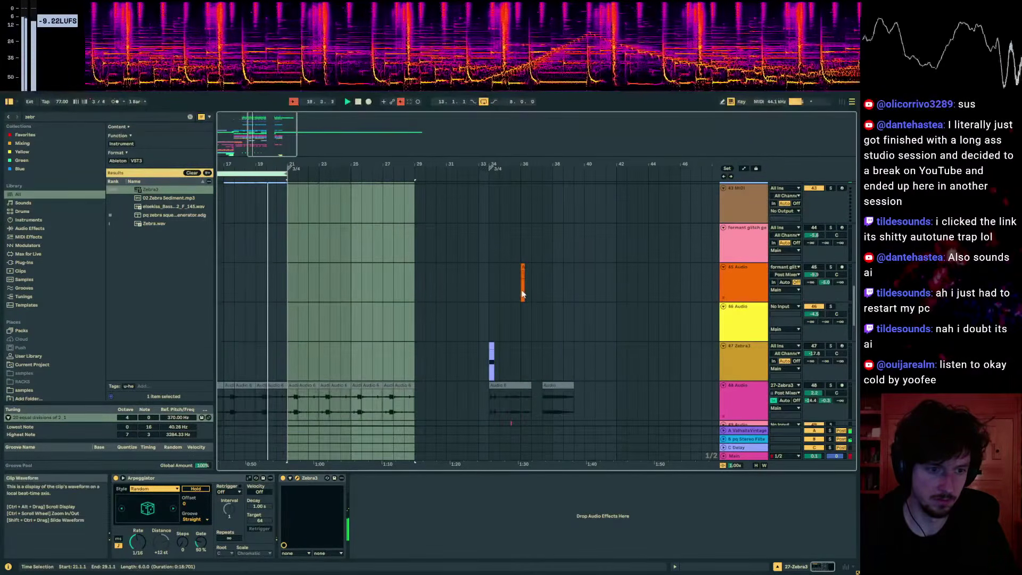
click(520, 294)
scroll(506, 298, down, 4)
drag(476, 306, 466, 311)
drag(293, 308, 459, 298)
click(468, 297)
- Paste the short clip on the 49 Audio track and place the insert marker at 21.1.1
key(space)
key(space)
click(417, 308)
key(ctrl+v)
key(Left)
scroll(437, 306, left, 2)
click(472, 302)
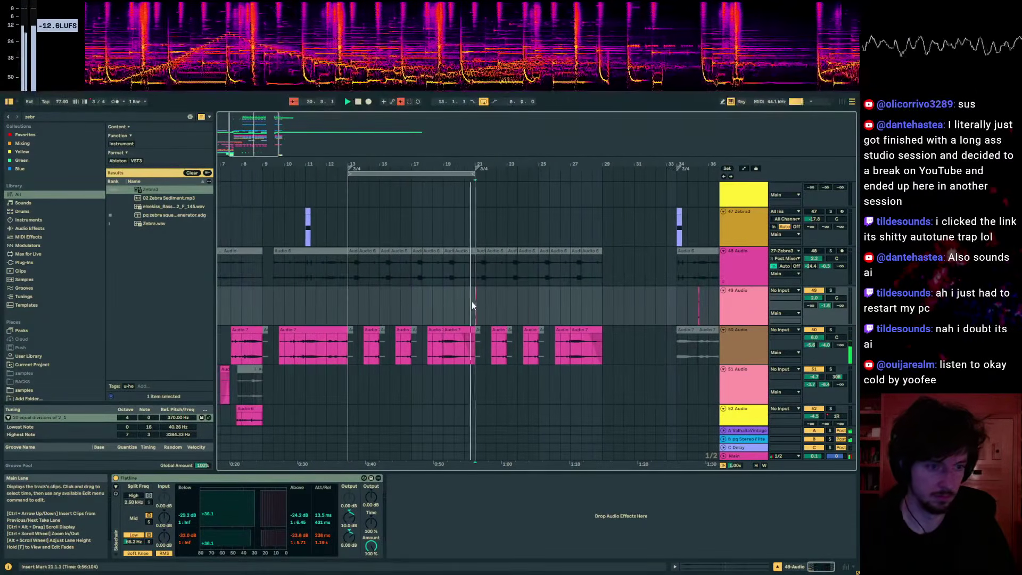
- Audition the duplicated section from 21.1.1 and fold the 34 Group track
key(space)
scroll(484, 308, up, 10)
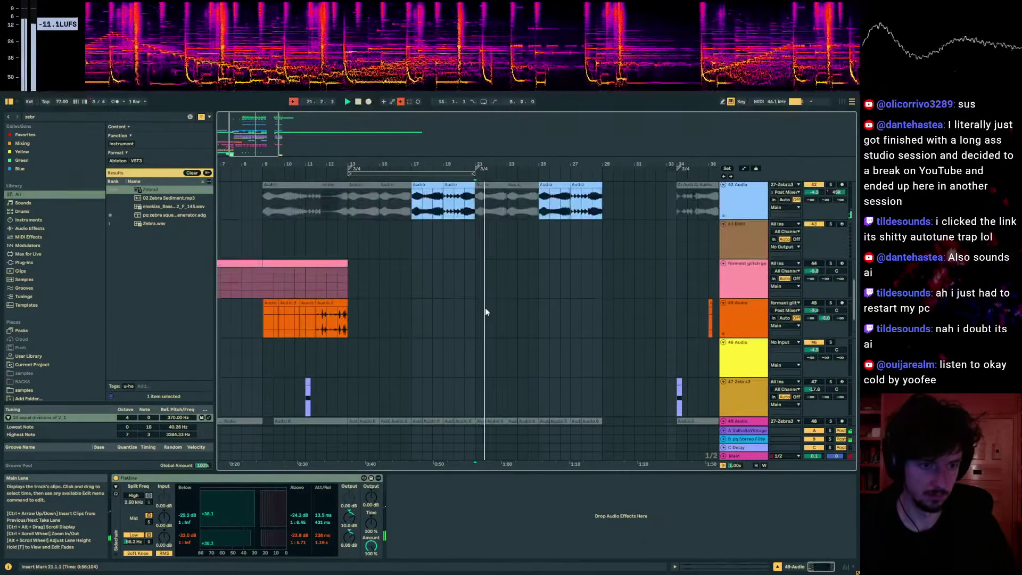
scroll(485, 312, up, 1)
click(737, 245)
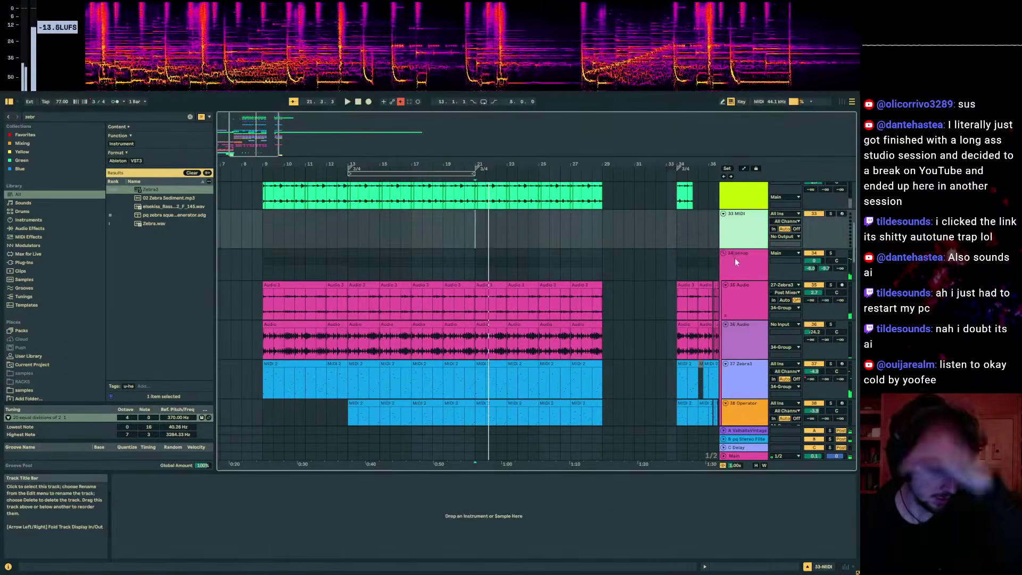
click(734, 256)
key(Left)
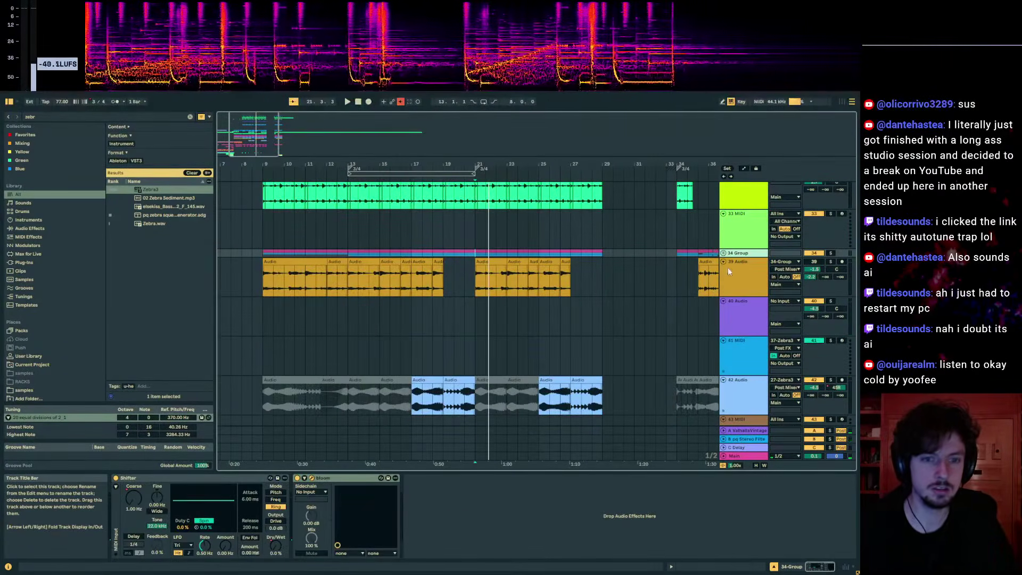
- Add an audio track below 34 Group, set its input to 34-Group and arm it for recording
click(751, 261)
key(Left)
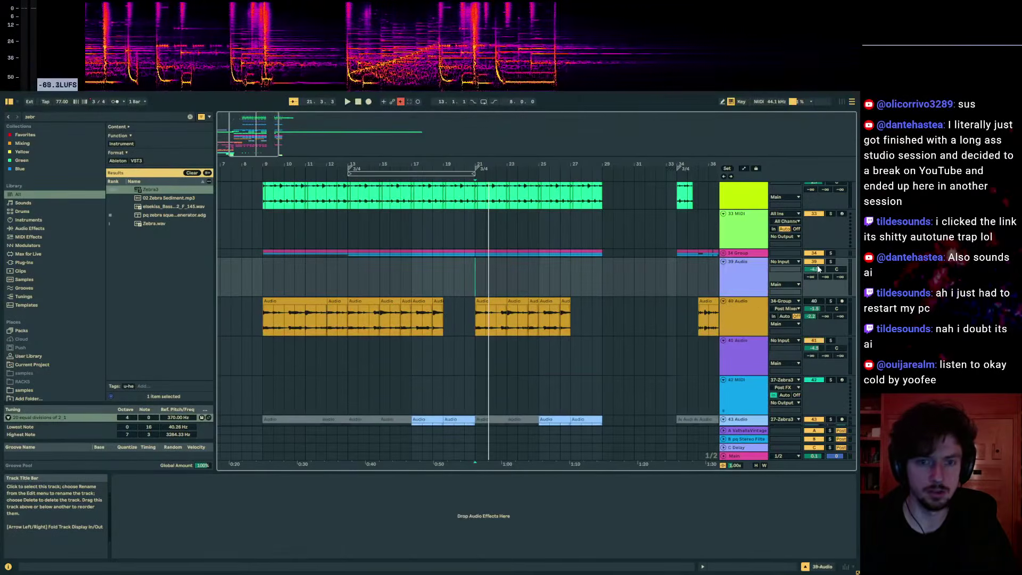
click(790, 262)
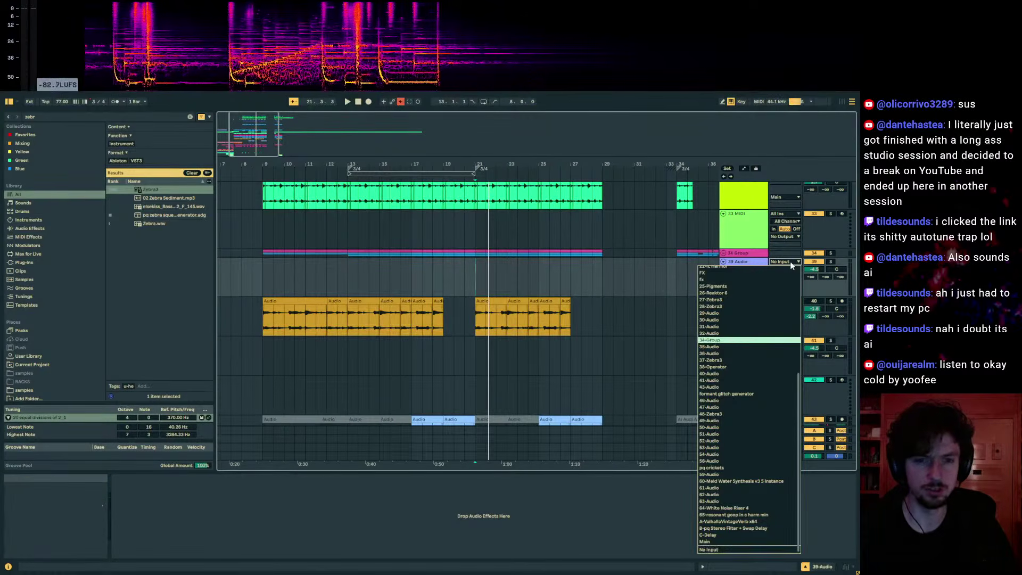
click(709, 340)
click(841, 261)
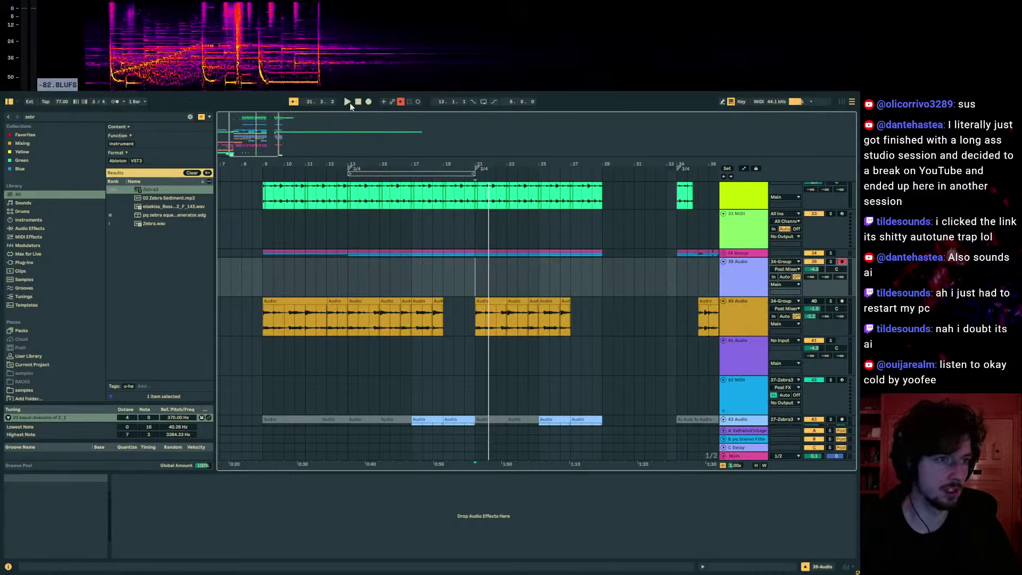
- Record the group's output onto the new 39 Audio track from 21.1.1 into bar 22
click(368, 102)
drag(474, 164, 325, 161)
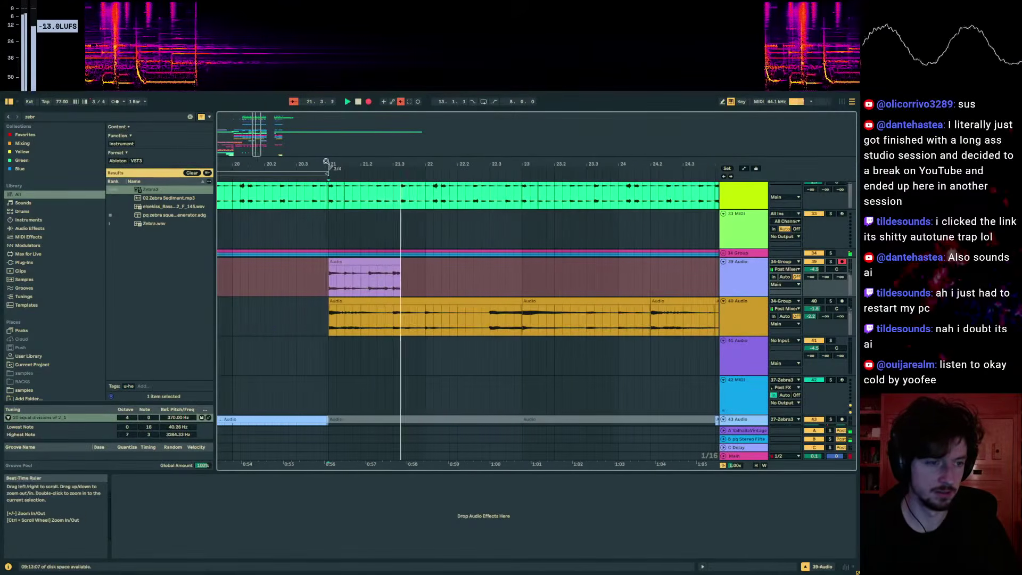
key(space)
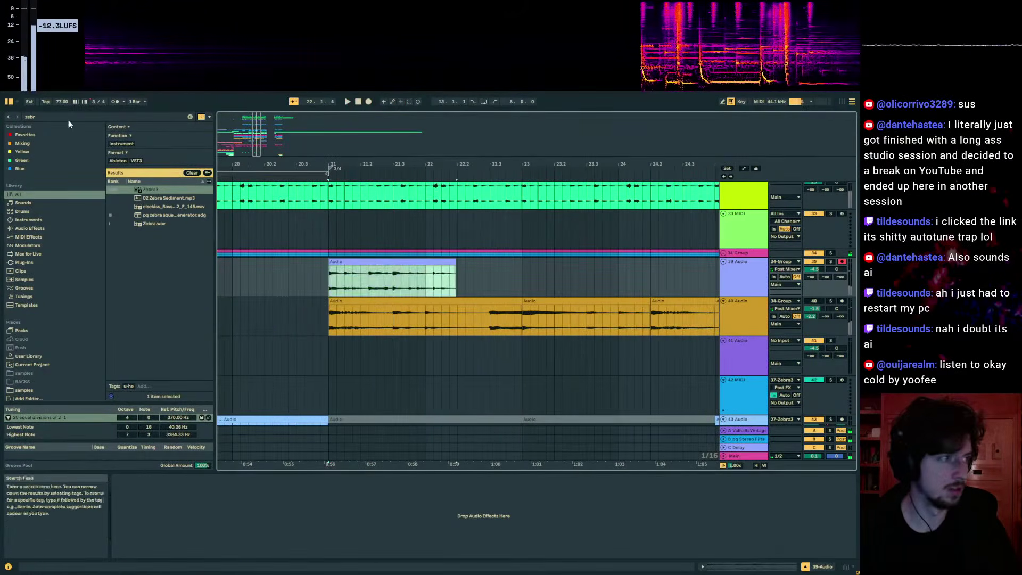
- Find the Roar effect, add it to 39 Audio and select its Mid band
key(ctrl+f)
text(roar)
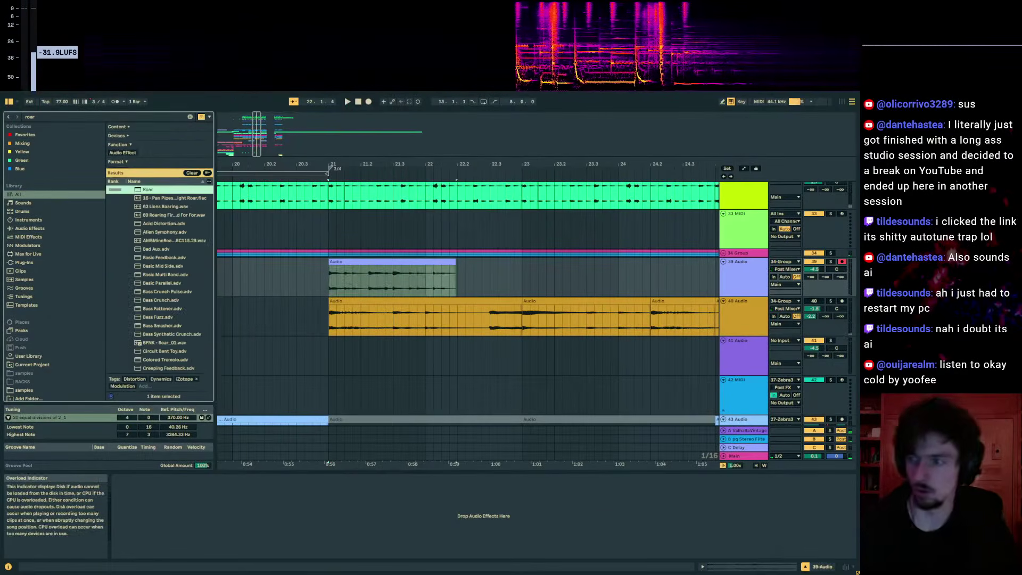
key(Return)
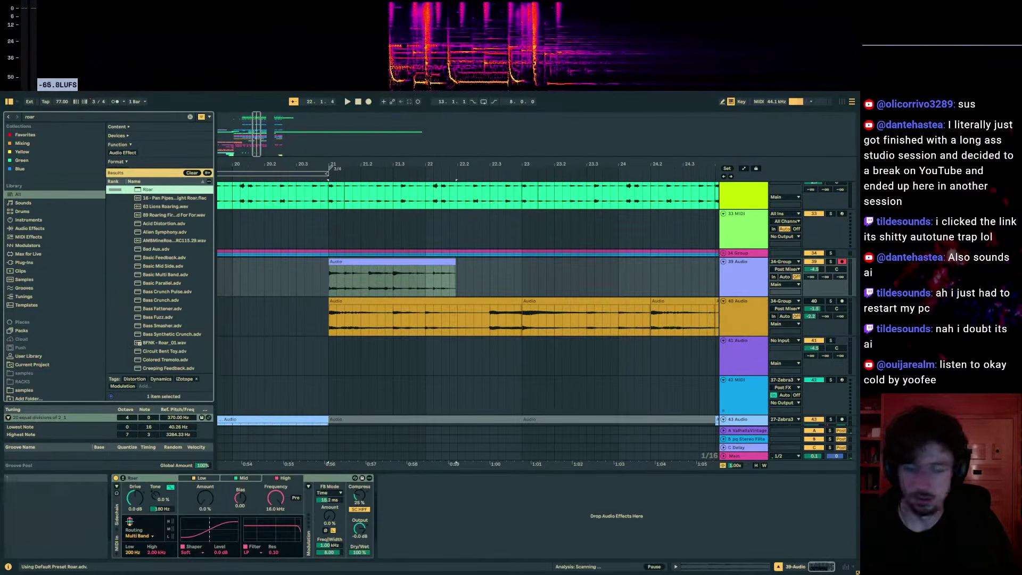
click(237, 485)
click(247, 478)
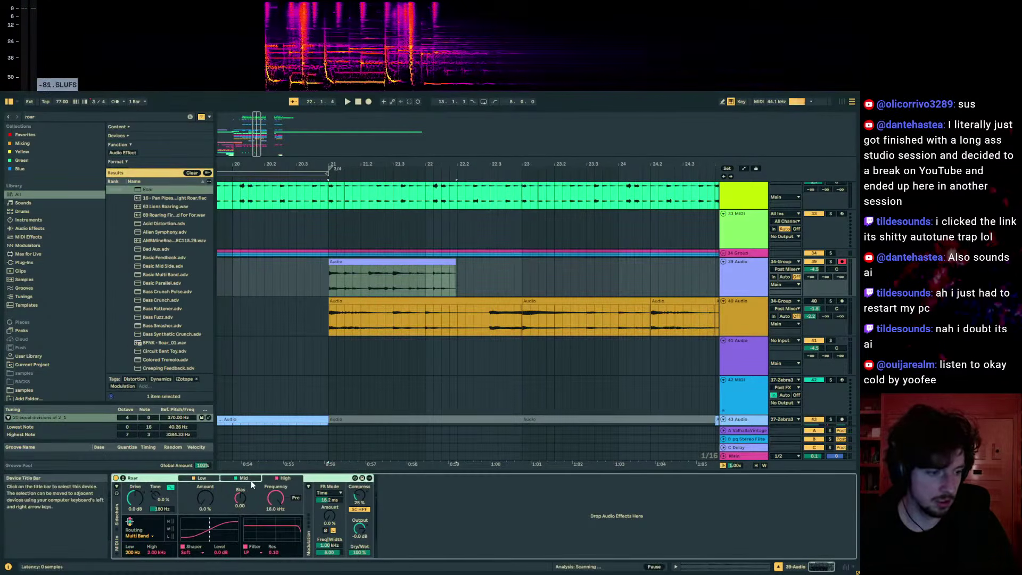
- Audition Roar and set its Mid band's amount to 62 % and bias to 0.33
key(space)
drag(207, 496, 207, 432)
key(space)
key(space)
drag(244, 498, 244, 480)
key(space)
key(space)
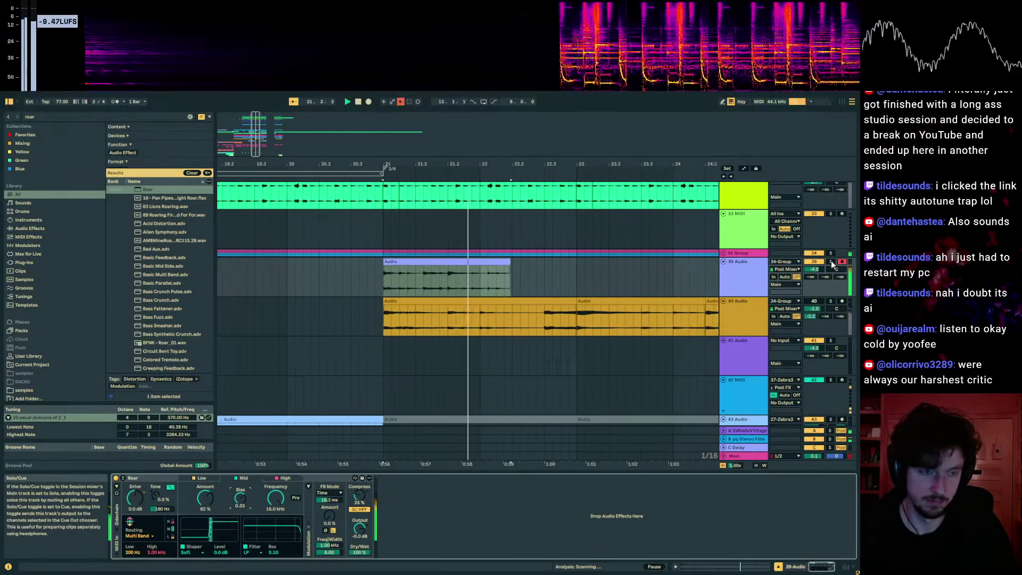
- Record a second take on 39 Audio, starting near the end of the first clip in bar 22
click(453, 278)
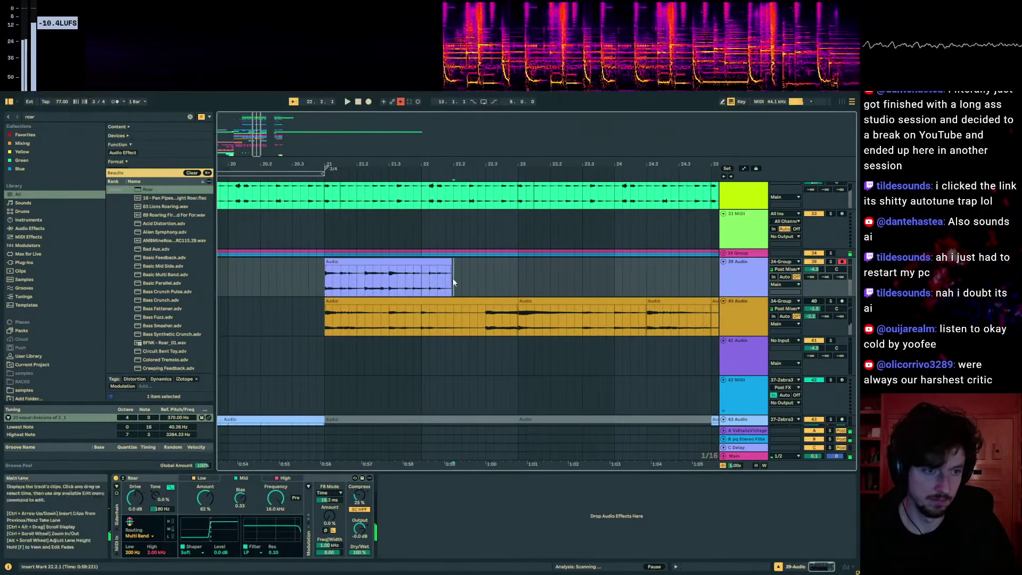
click(368, 101)
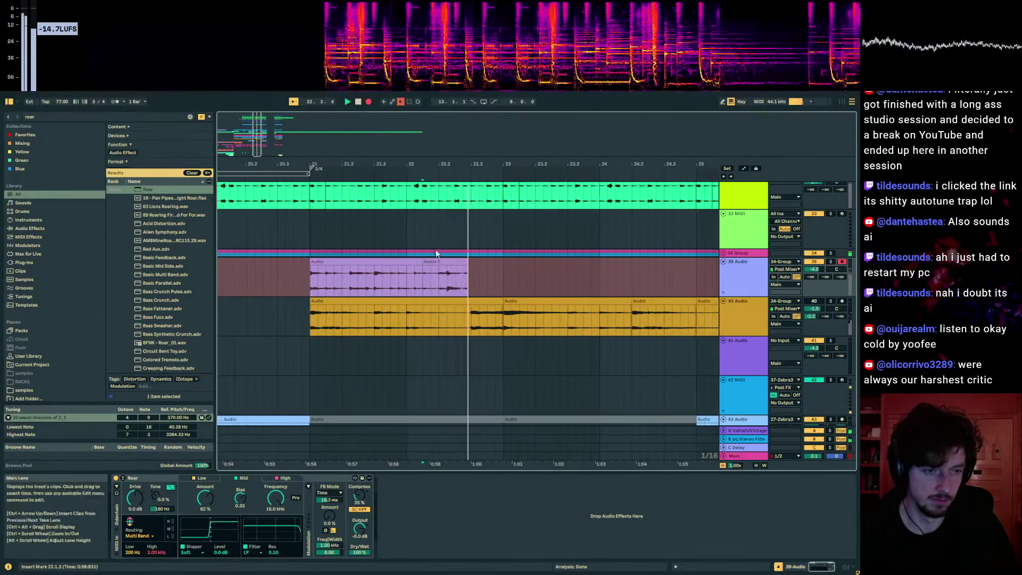
key(space)
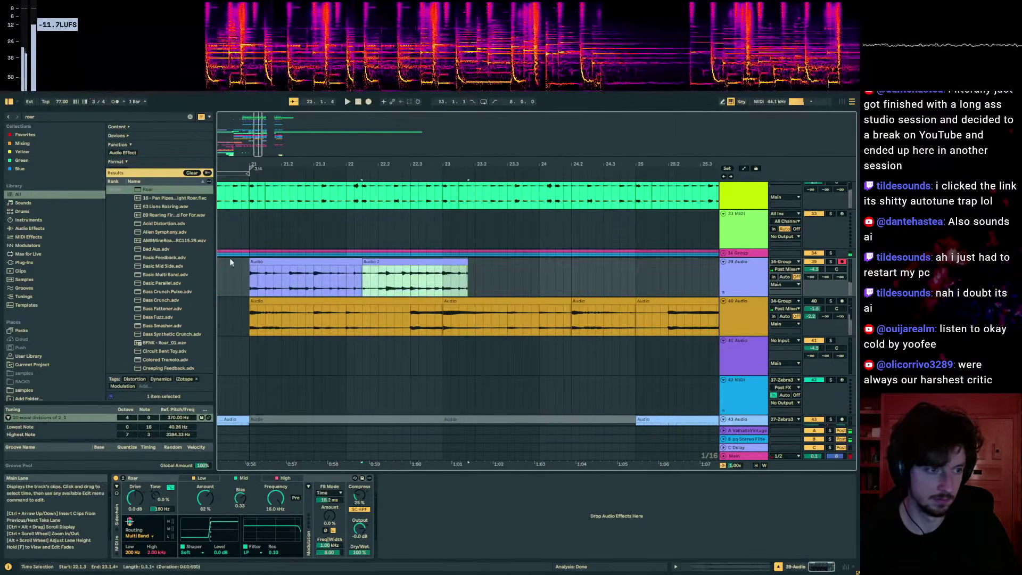
- Add a second Roar after the first one on 39 Audio and switch the new device off
key(space)
click(43, 116)
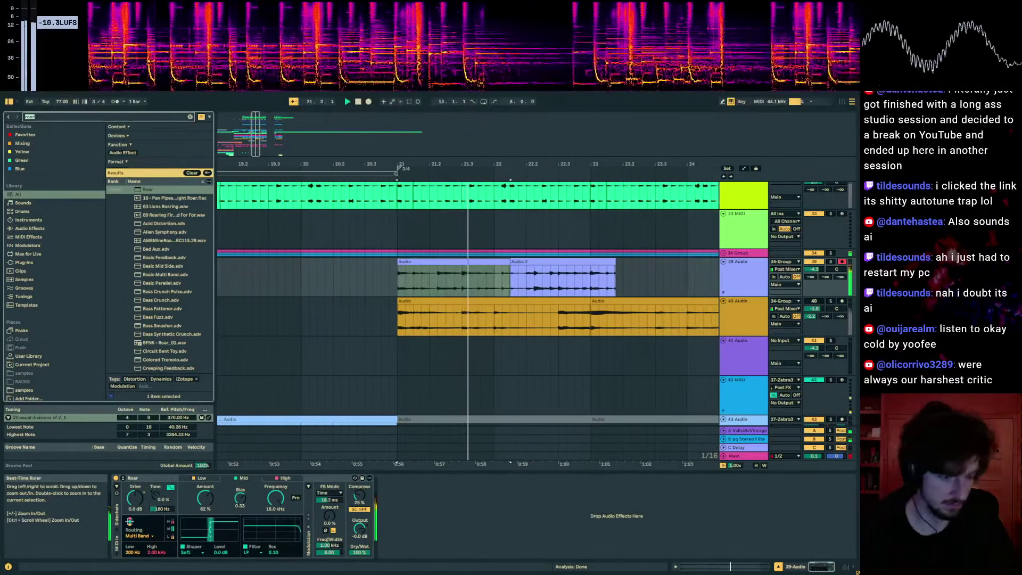
key(Down)
key(Return)
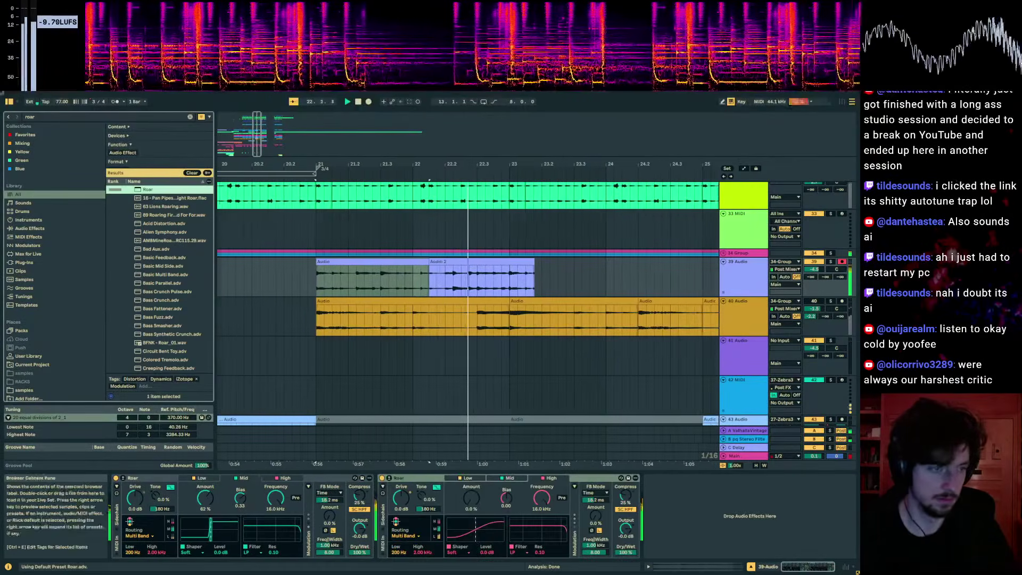
click(381, 477)
- Audition the recorded clips and select 21.1.1 to 23.1.1 on 39 Audio
click(426, 243)
key(space)
click(428, 276)
key(space)
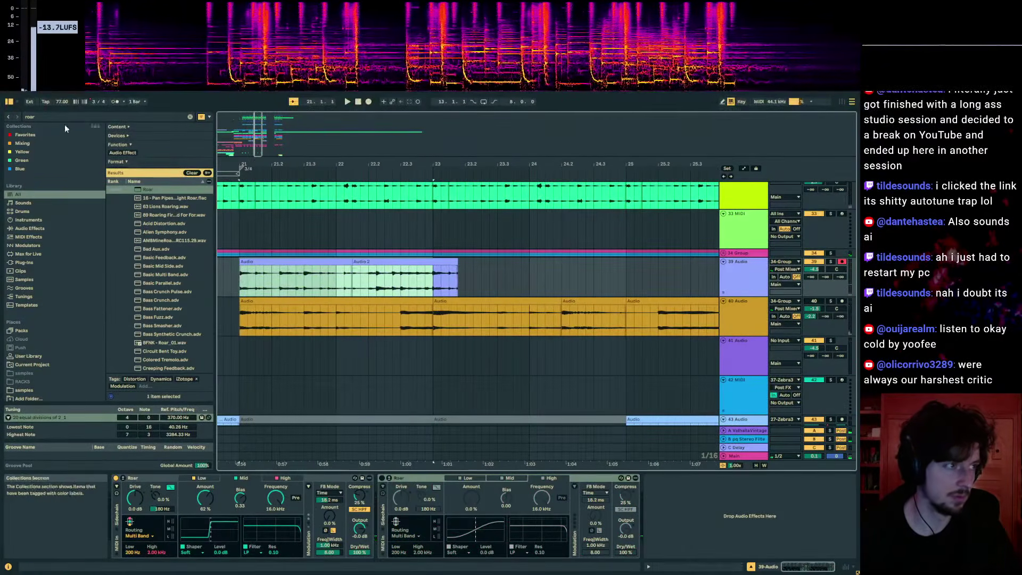
- Find Auto Filter, add it after the two Roar devices on 39 Audio and use its 24 dB slope
click(43, 120)
key(ctrl+a)
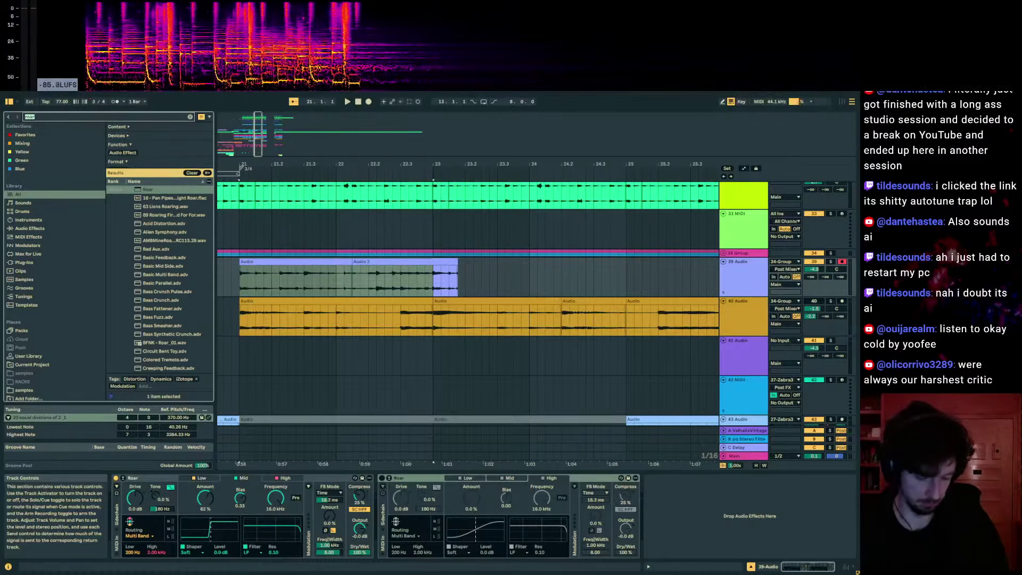
text(auto filt)
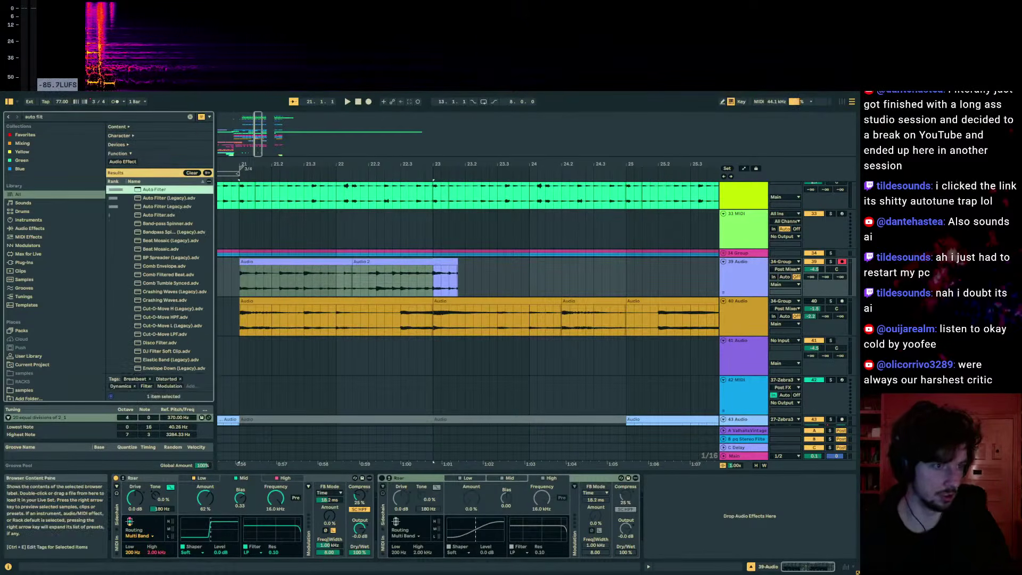
key(Return)
click(674, 519)
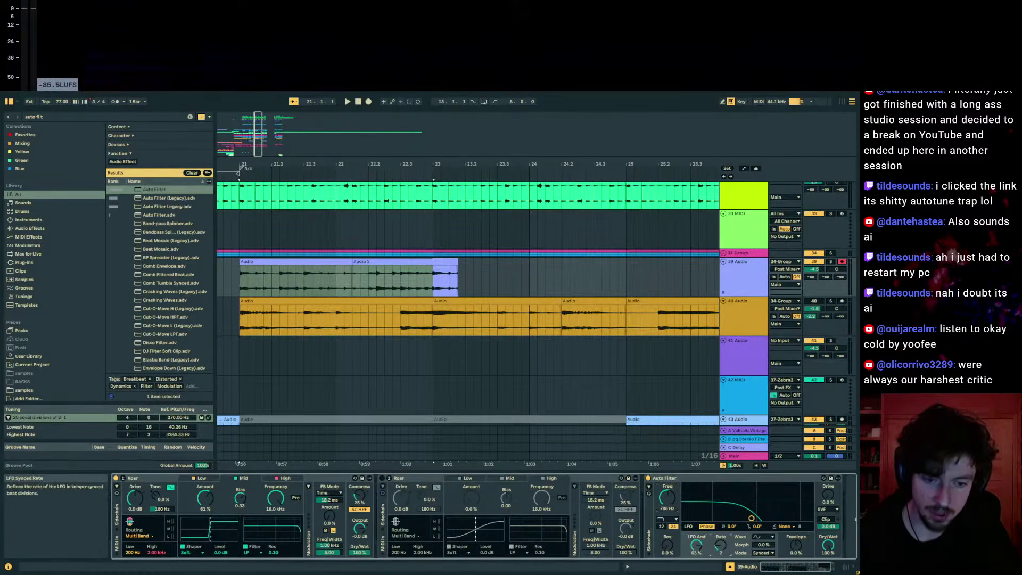
- During playback, raise the Auto Filter's resonance and set frequency to 2.00 kHz, LFO amount 13 %, rate 1/16 and phase 155°
key(space)
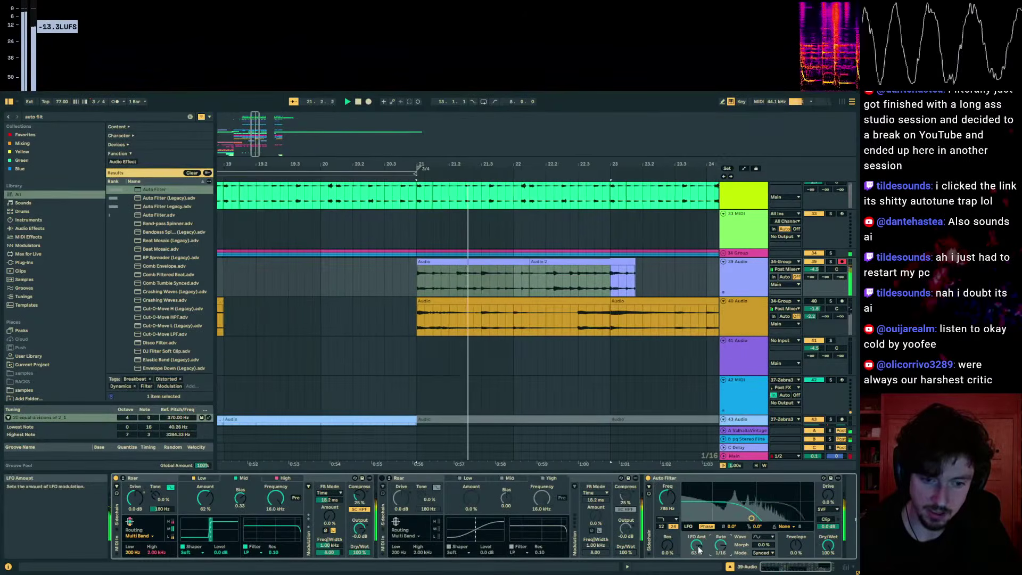
drag(667, 544, 667, 496)
drag(732, 526, 732, 485)
drag(696, 545, 695, 572)
drag(669, 497, 670, 475)
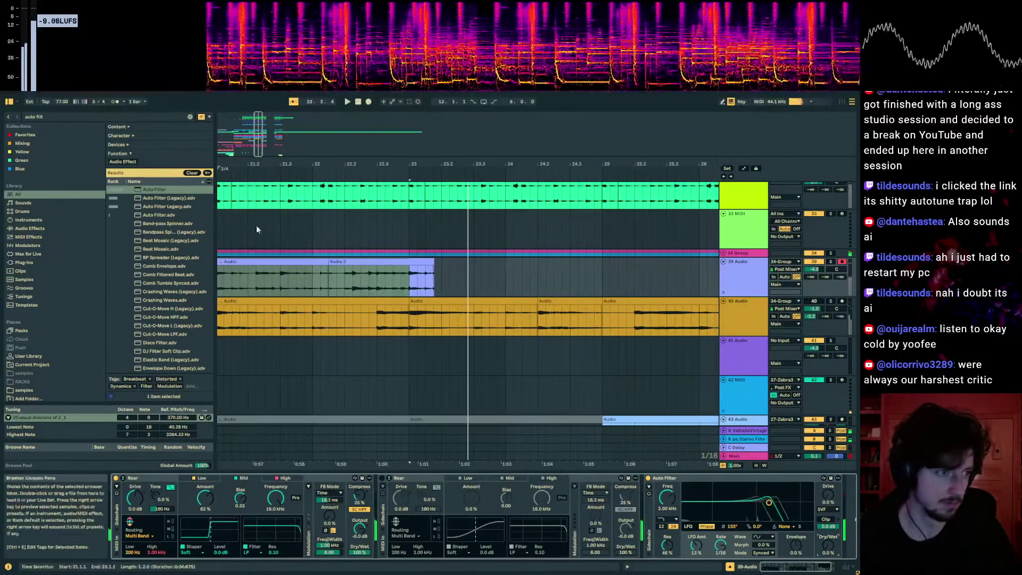
- Play the section from bar 21 and change the Auto Filter on 39 Audio to a band-pass type
drag(264, 156, 260, 128)
click(413, 287)
key(space)
scroll(629, 276, down, 3)
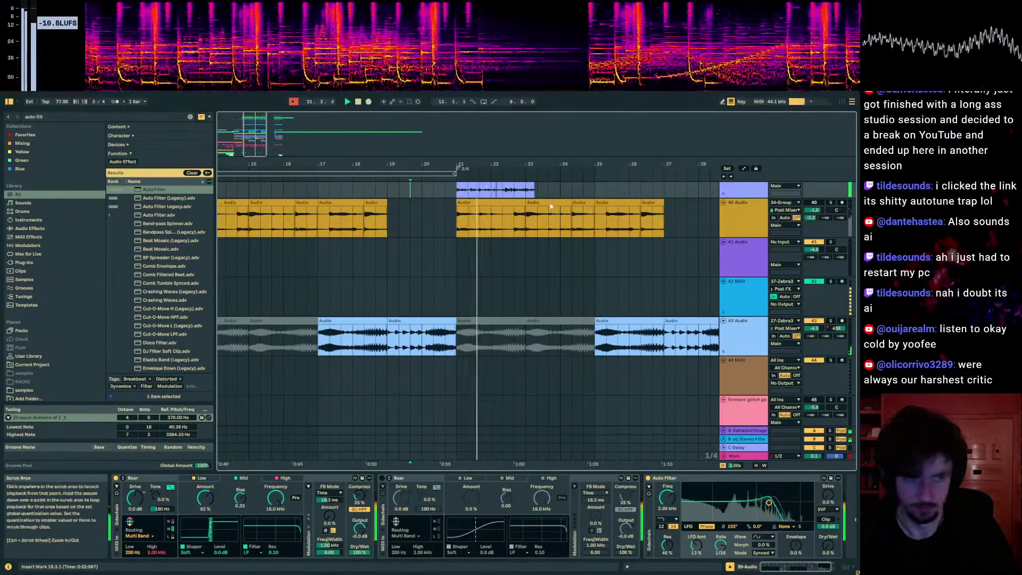
scroll(500, 288, up, 2)
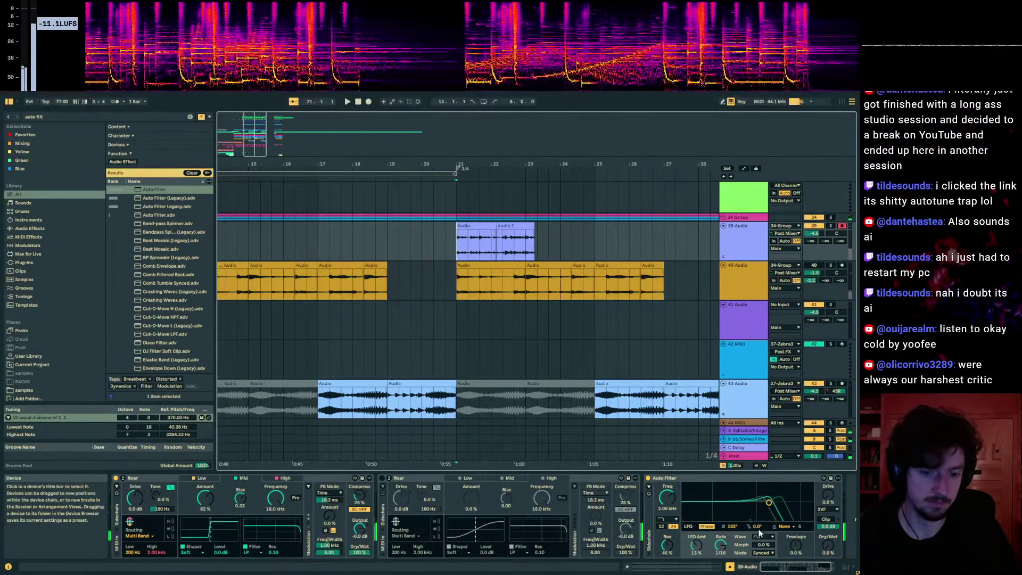
click(669, 522)
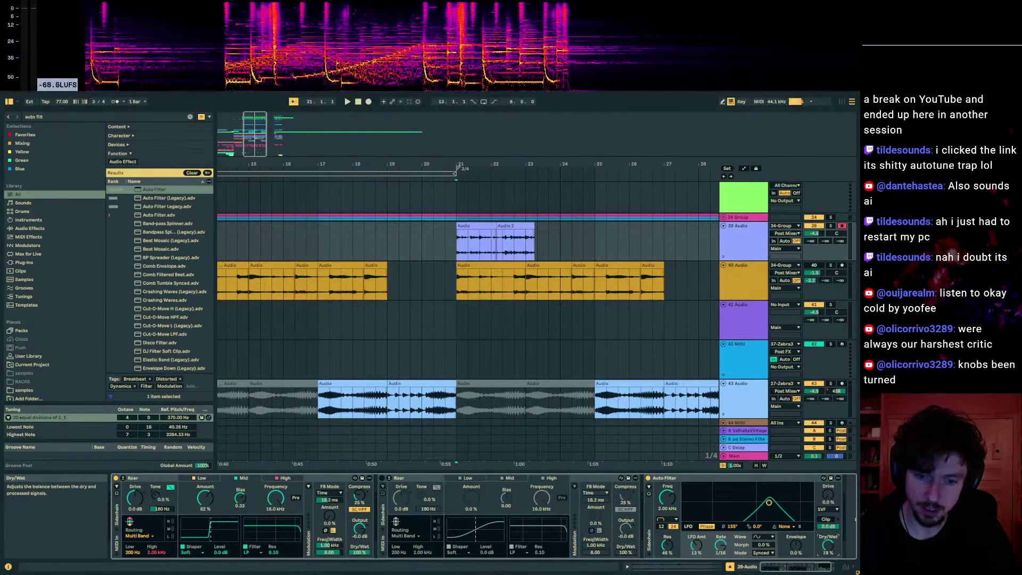
key(space)
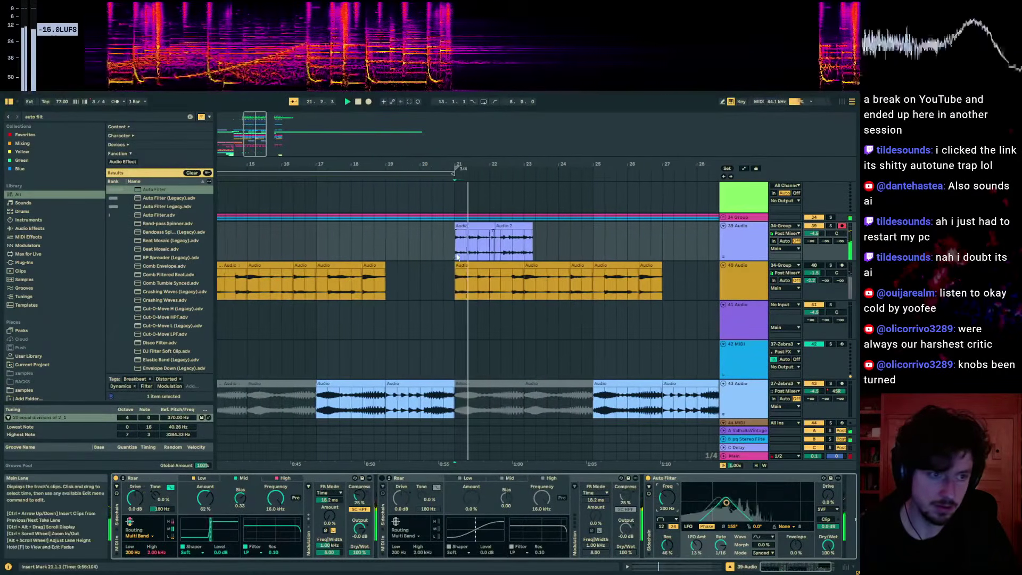
- Automate the Auto Filter frequency on 39 Audio to rise from bar 21 up to 11.2 kHz
click(731, 102)
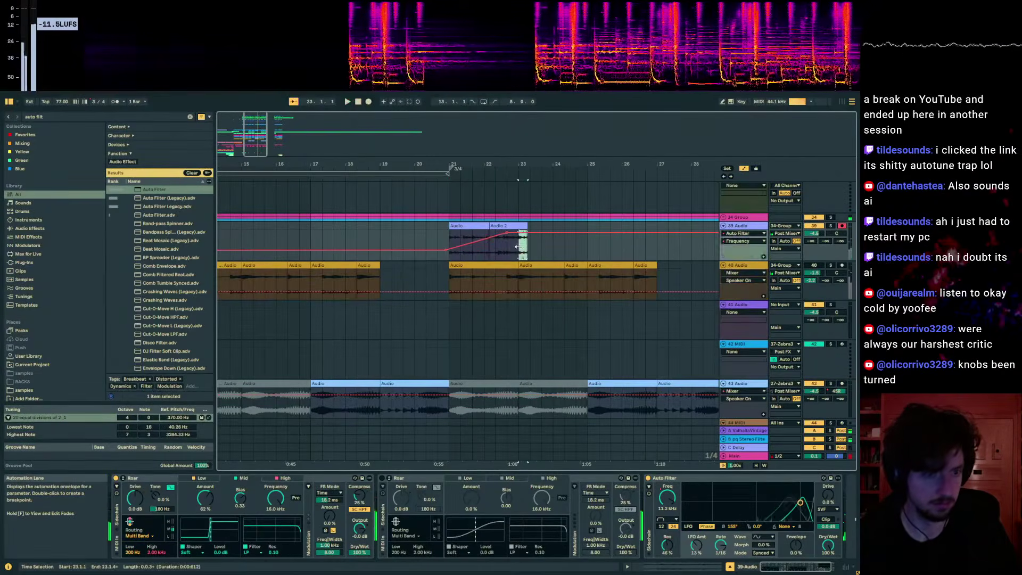
key(a)
key(space)
- Copy the 39 Audio clips from 21.1.1 to 23.1.1 onto a new audio track below, starting at bar 23
drag(517, 246, 451, 240)
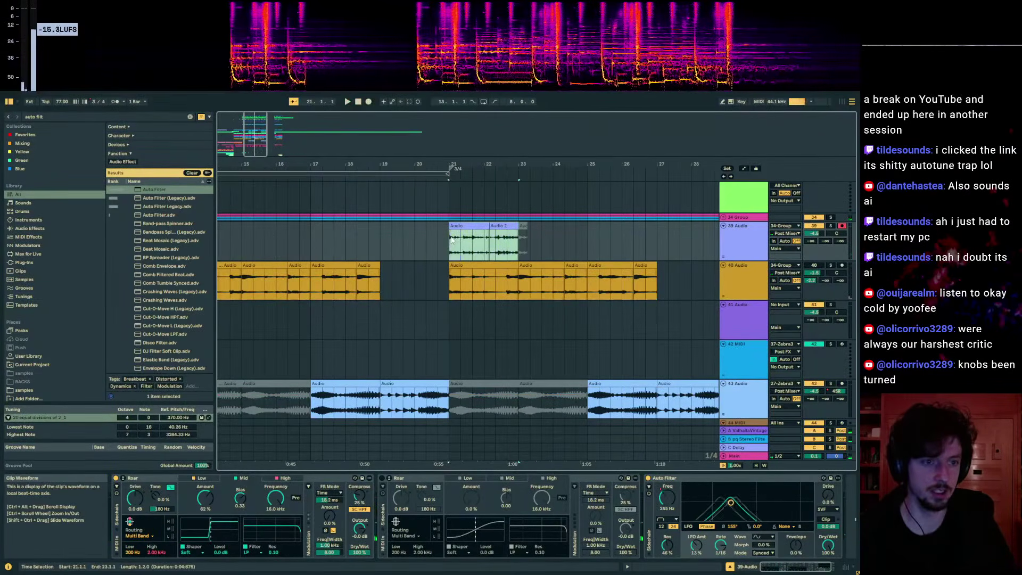
click(509, 301)
key(ctrl+t)
click(523, 277)
key(ctrl+v)
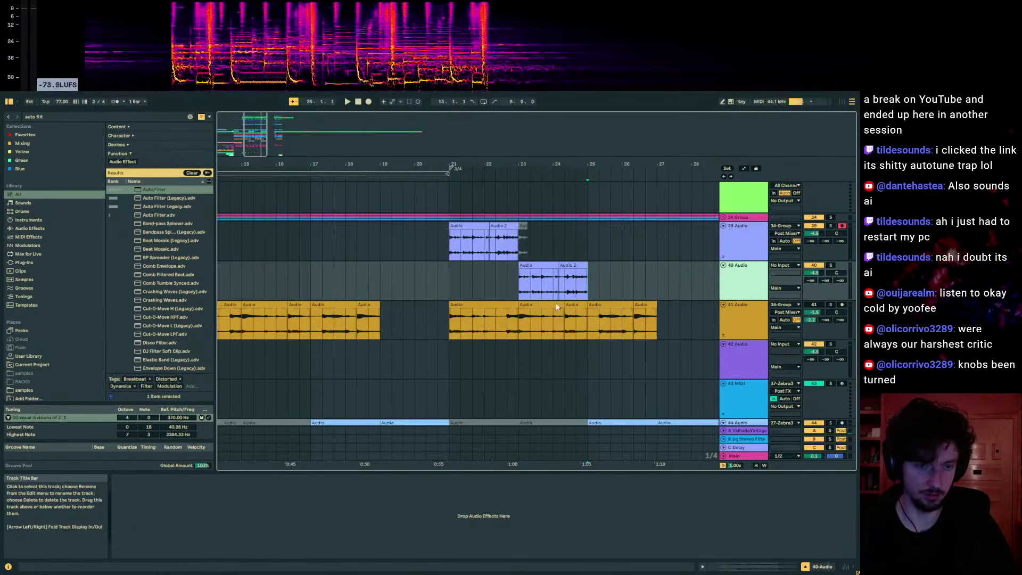
- Create two more audio tracks and paste the same clips at bar 25 on one and bar 27 on the other
key(ctrl+t)
click(588, 311)
key(ctrl+v)
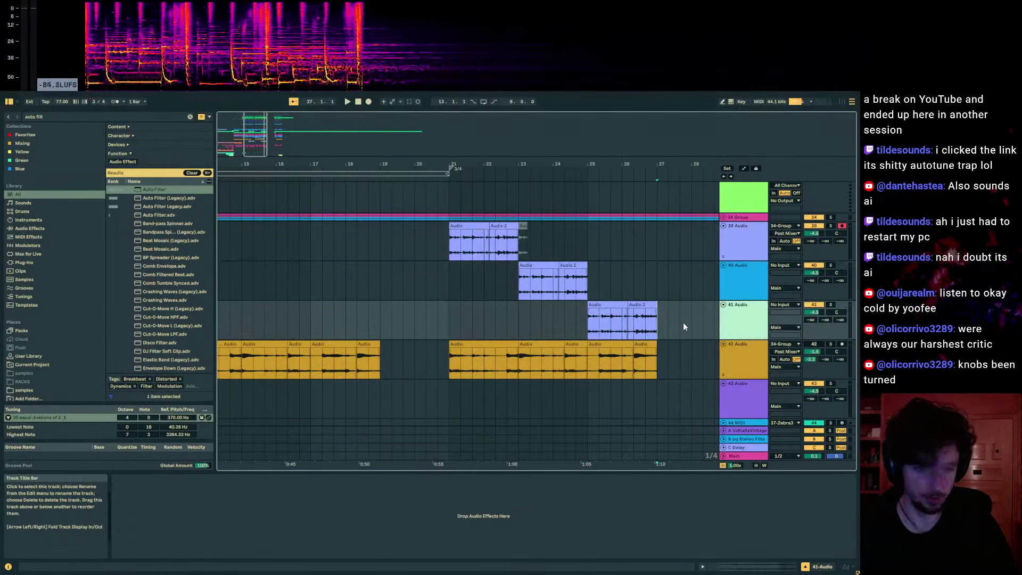
key(ctrl+t)
click(656, 351)
key(ctrl+v)
- Find Chorus-Ensemble and put two on 40 Audio, one Classic and one Ensemble, with amounts 64 % and 58 % and dry/wet 74 %
click(519, 282)
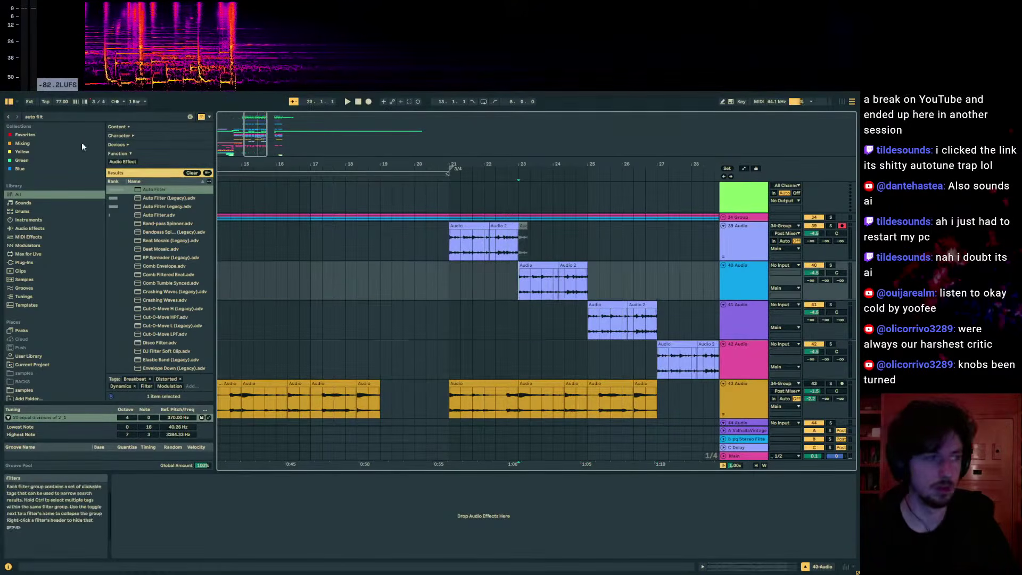
click(88, 117)
text(chorus en)
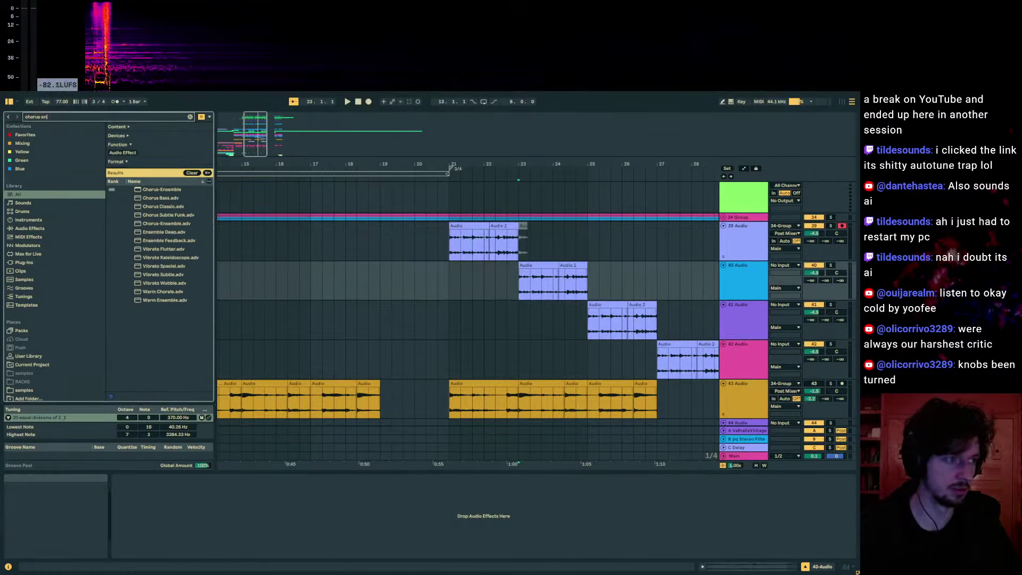
drag(523, 284, 516, 289)
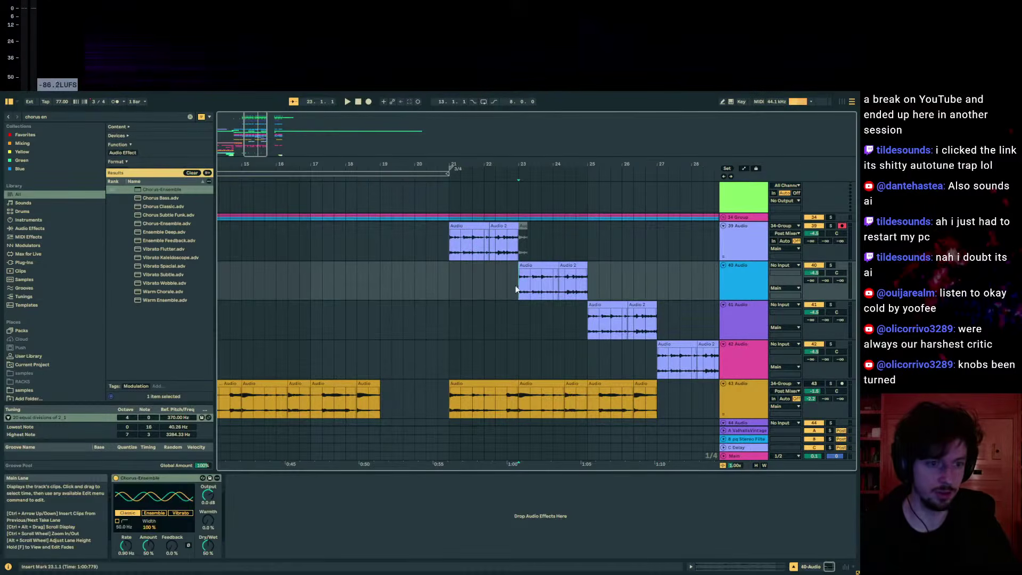
drag(209, 545, 208, 532)
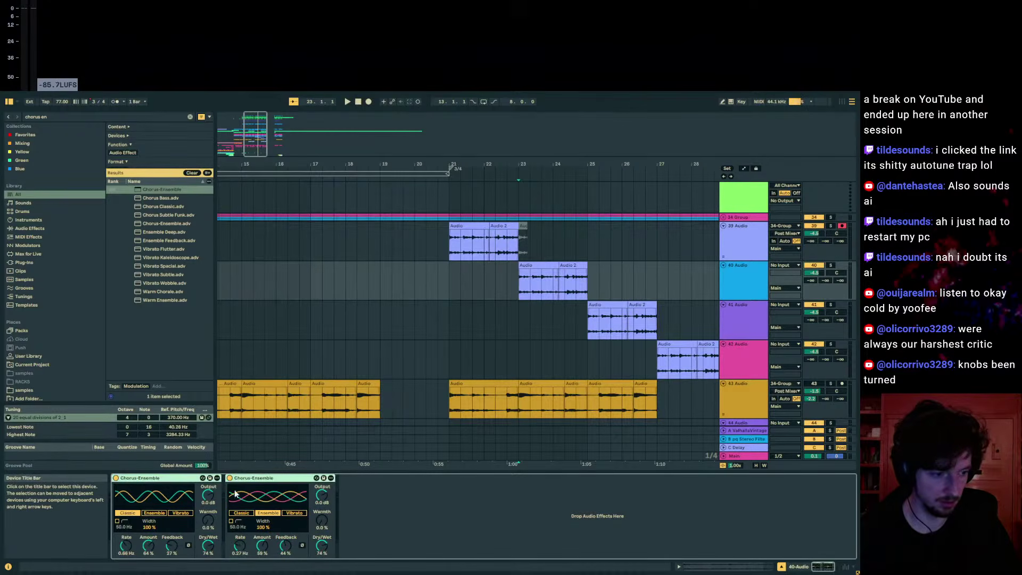
- Duplicate both Chorus-Ensembles on 40 Audio and set the copies' rates to 1.10 Hz and 0.19 Hz
key(ctrl+d)
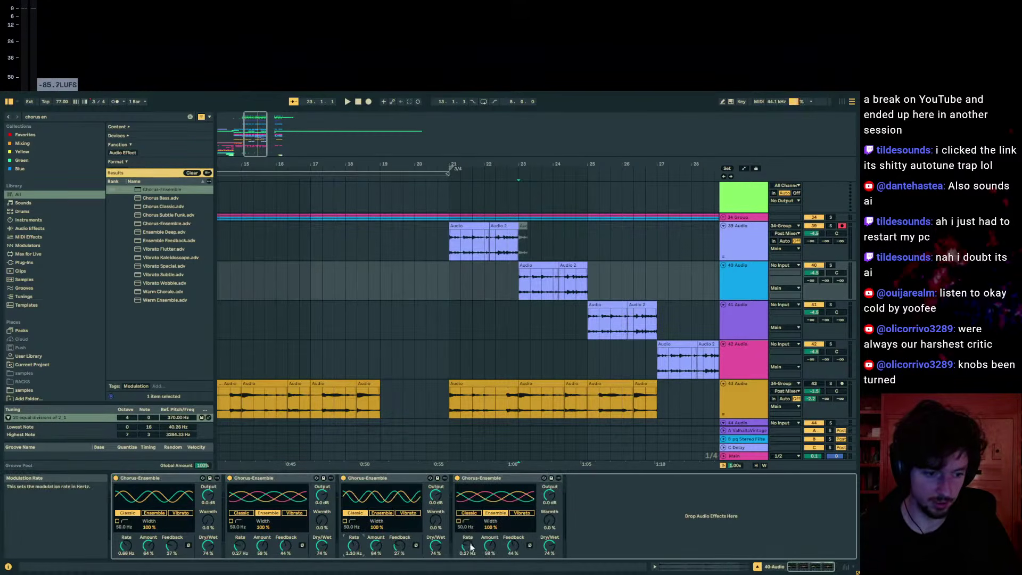
drag(471, 547, 471, 551)
key(space)
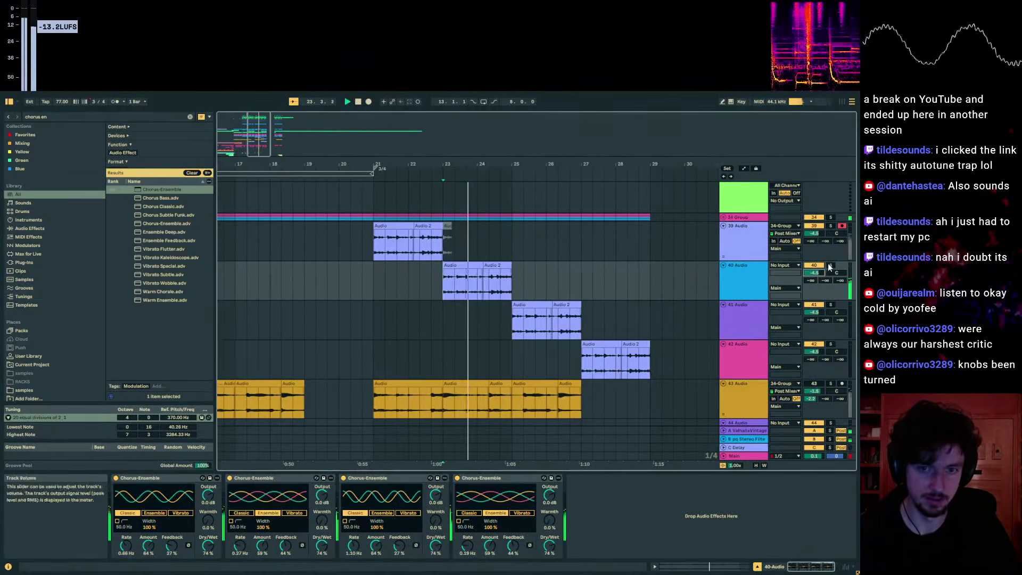
- Solo 40 Audio and raise its volume to 6.0 dB while auditioning from bar 23
click(829, 265)
key(space)
key(space)
drag(814, 272, 814, 239)
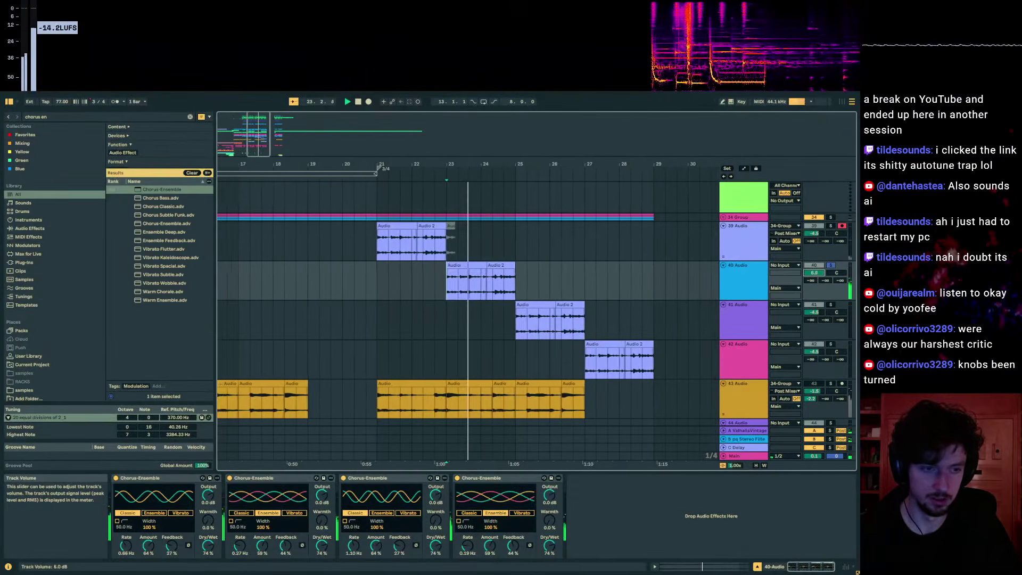
- Find the Flatline preset, add it after the choruses on 40 Audio and clear the search
key(ctrl+f)
text(flatline)
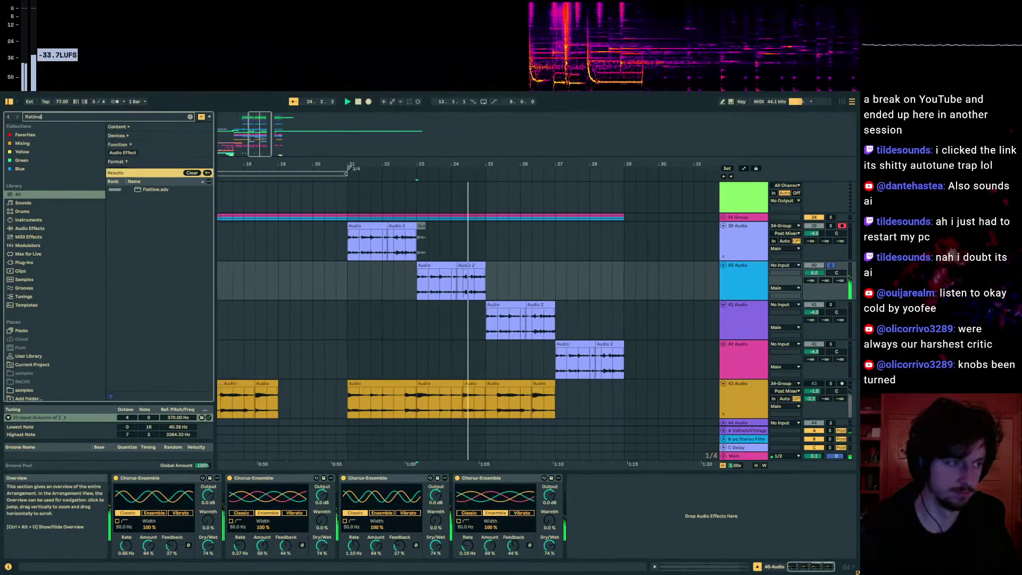
key(Down)
key(Return)
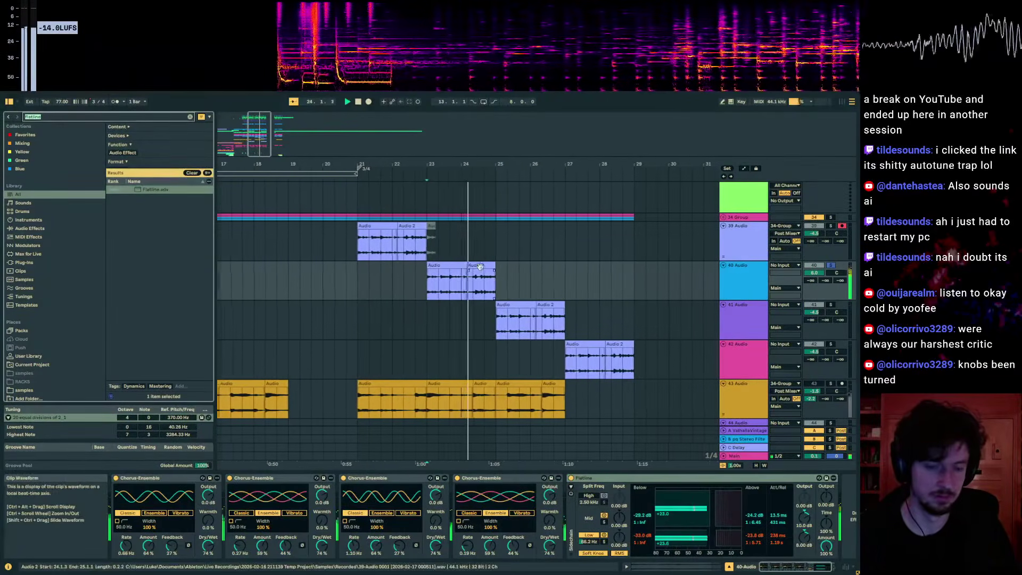
key(Escape)
- Copy the Auto Filter from 39 Audio to the end of the device chain on 40 Audio
click(360, 244)
key(space)
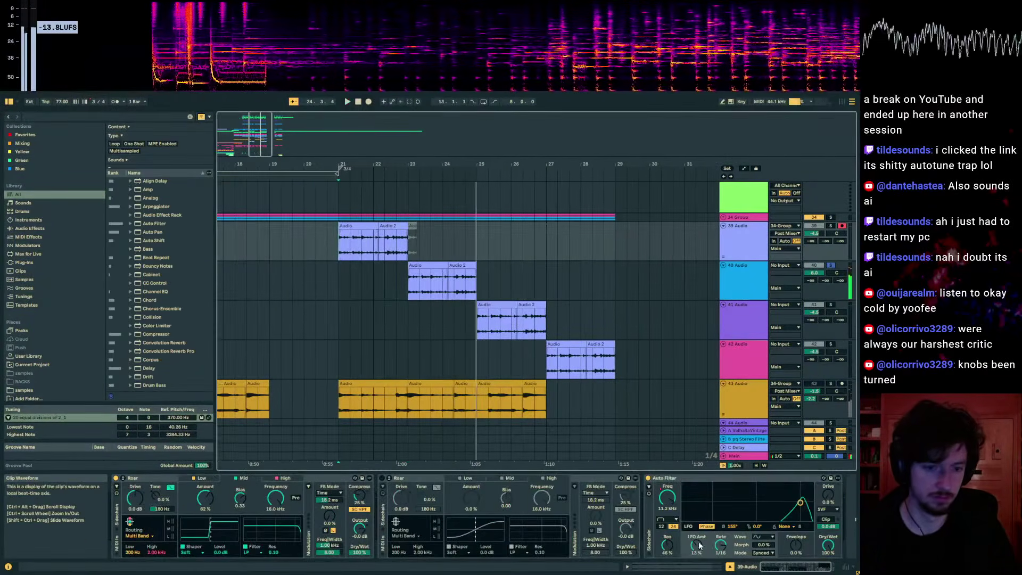
key(Down)
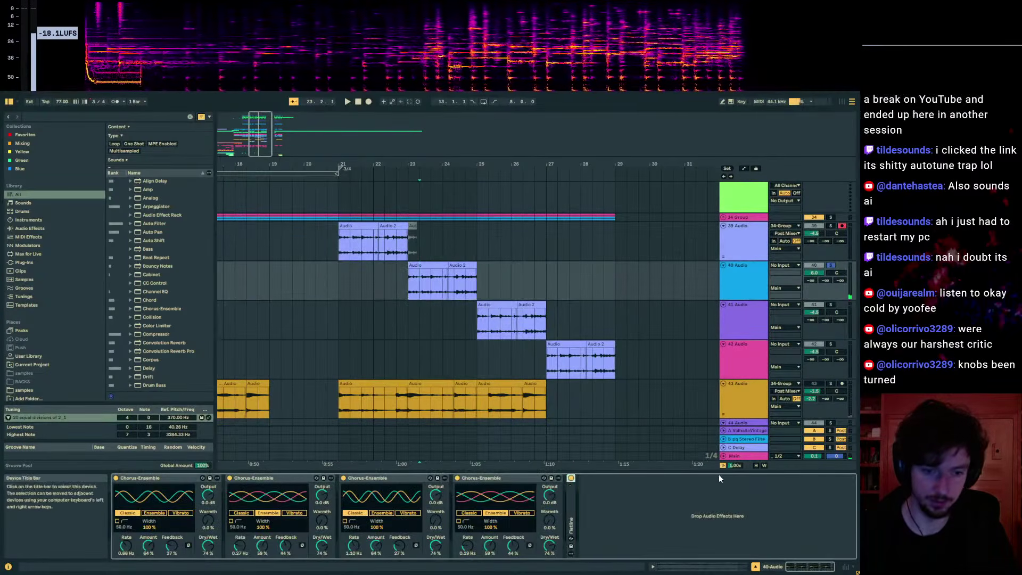
key(ctrl+z)
- Check the copied Auto Filter's frequency automation on 40 Audio, re-enable automation and audition from bar 23
click(603, 495)
key(a)
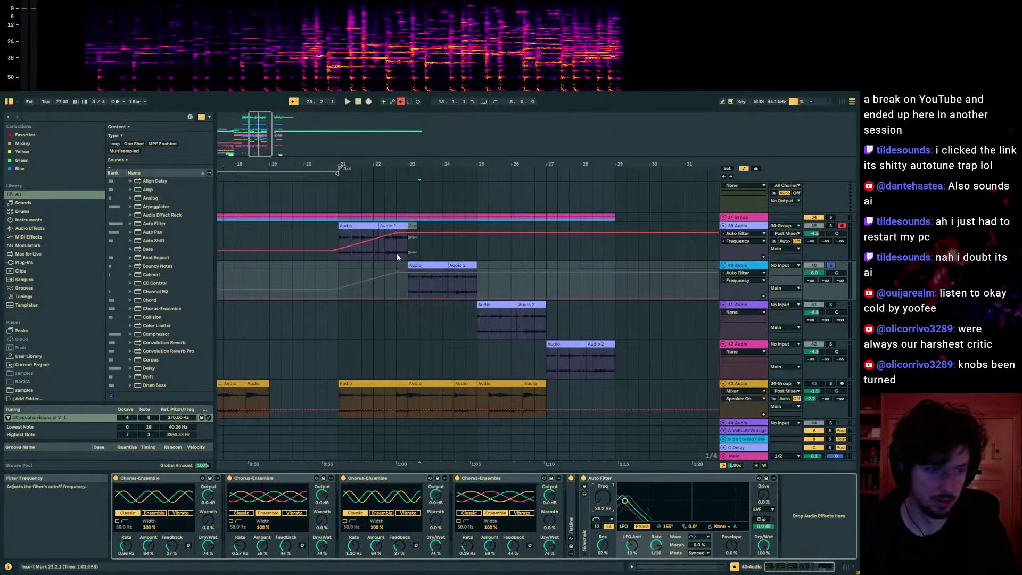
key(a)
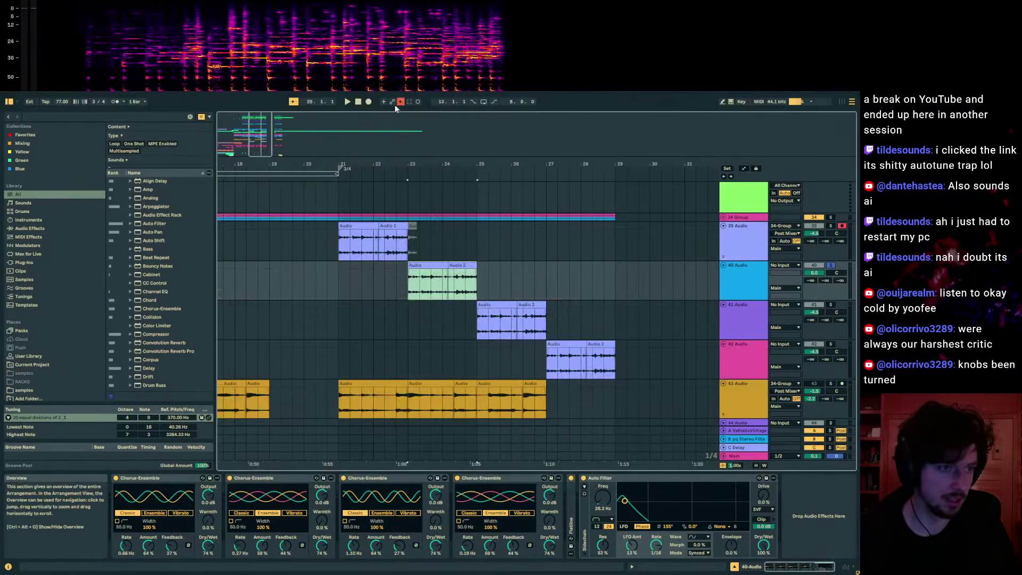
key(space)
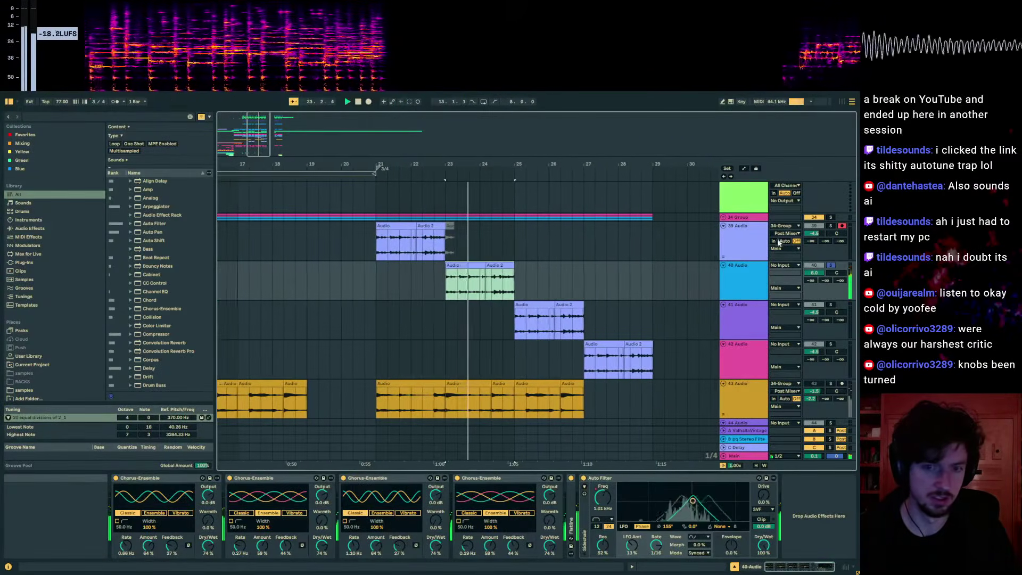
- Redraw the Auto Filter frequency automation on 40 Audio to fall from bar 23 across its clips and set dry/wet to 66 %
click(396, 287)
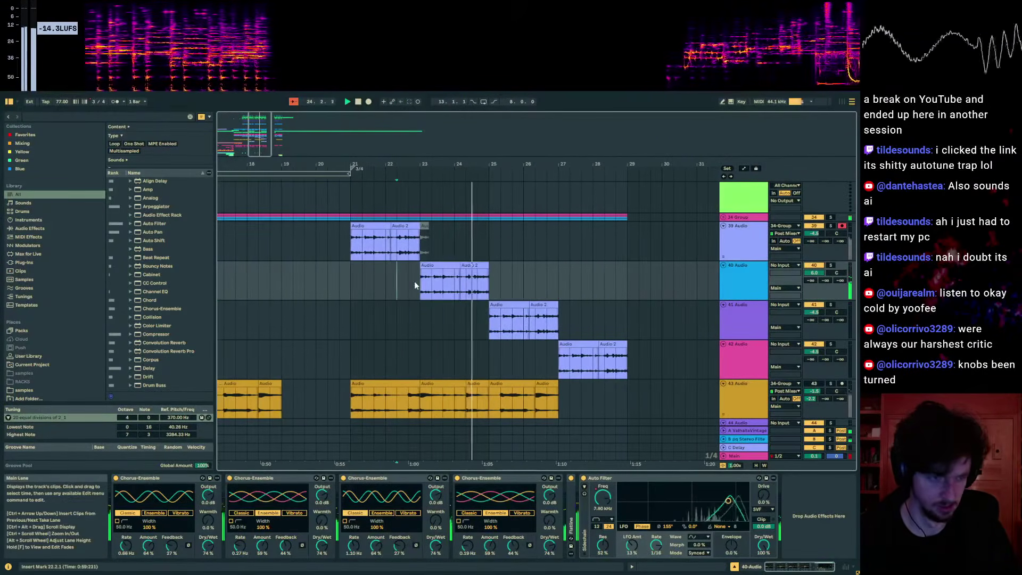
key(a)
drag(420, 295, 466, 295)
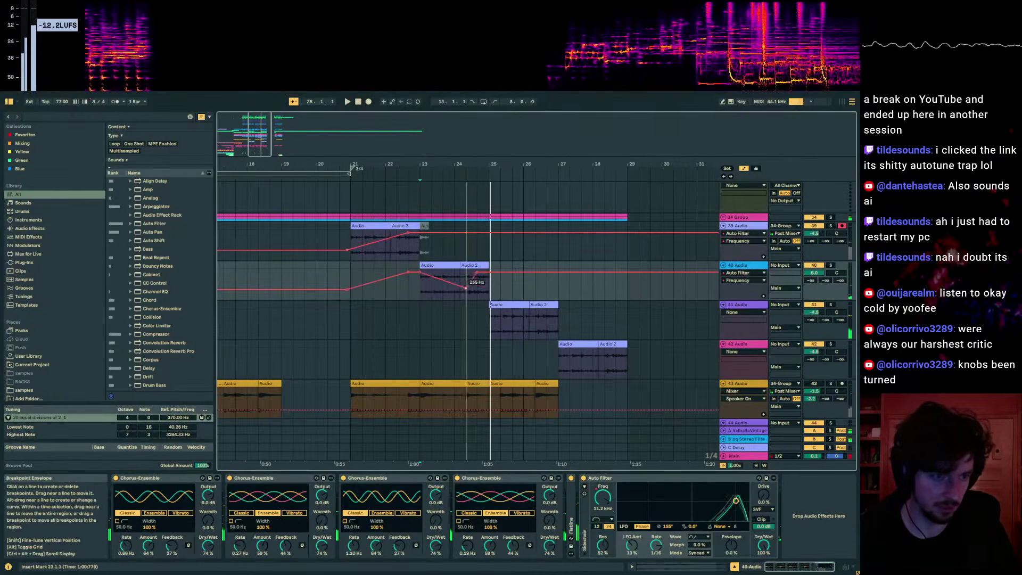
drag(765, 542, 765, 573)
key(space)
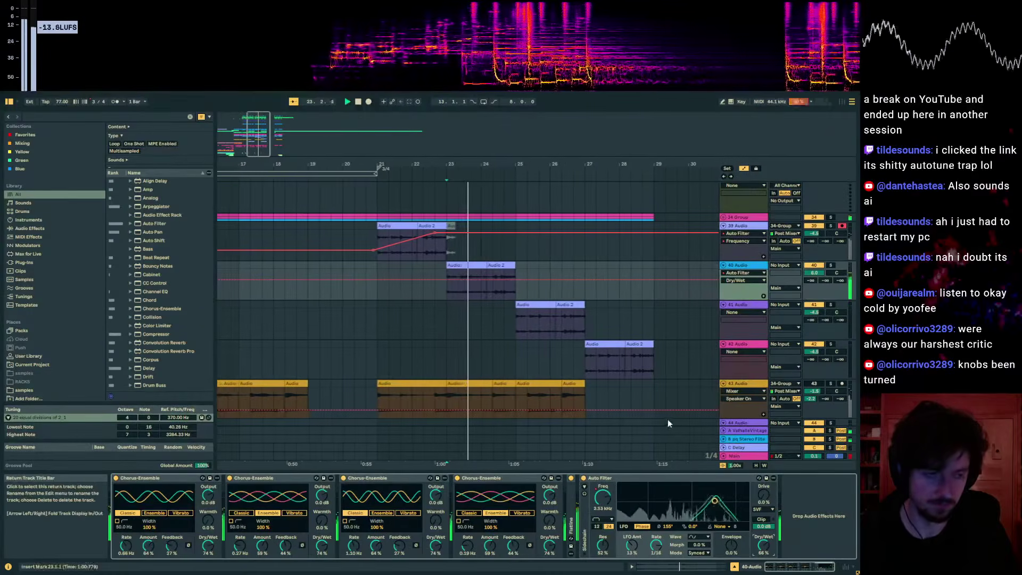
- Find Erosion and add it twice after the Auto Filter on 40 Audio
click(41, 121)
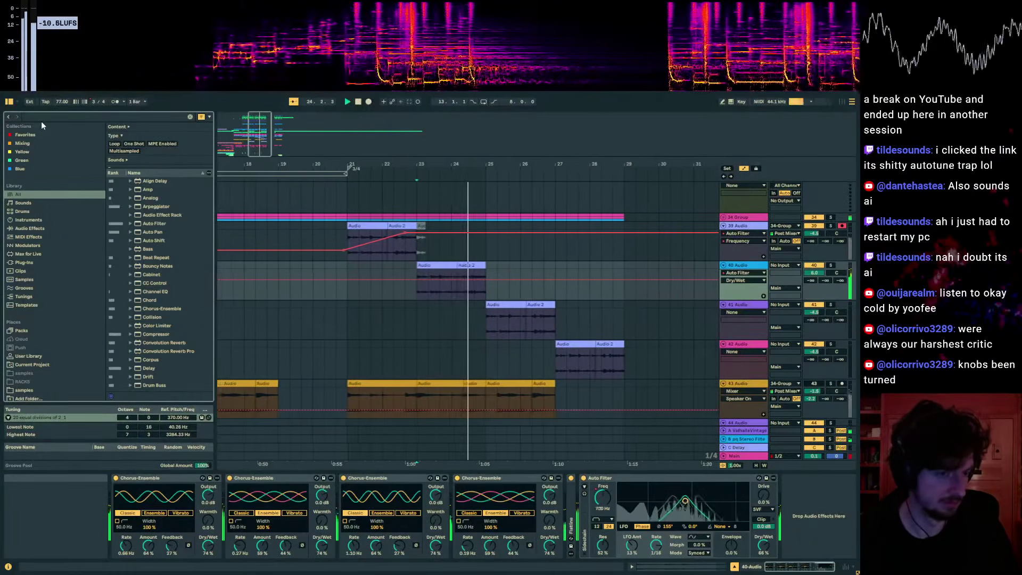
text(eros)
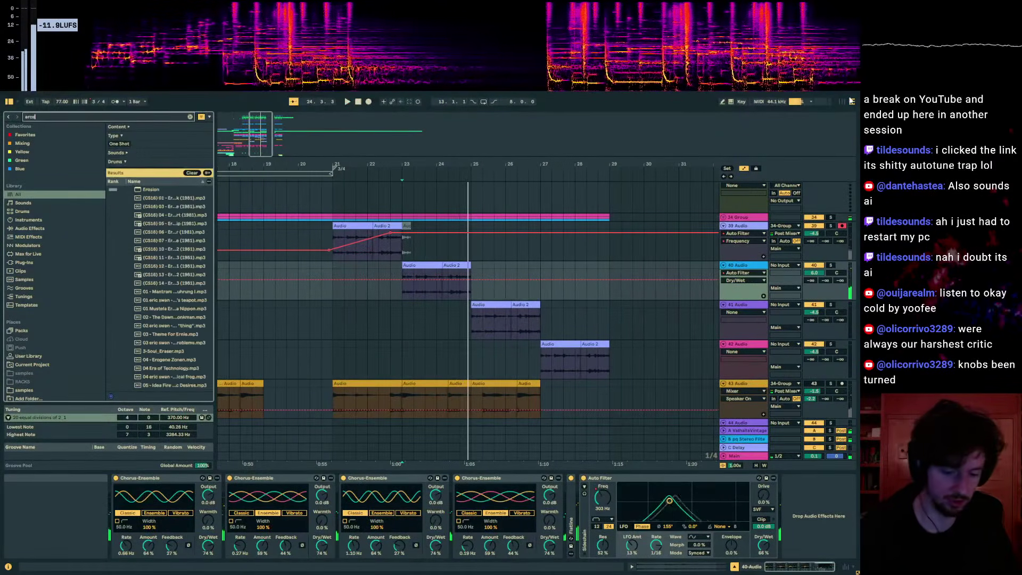
text(ion)
key(Return)
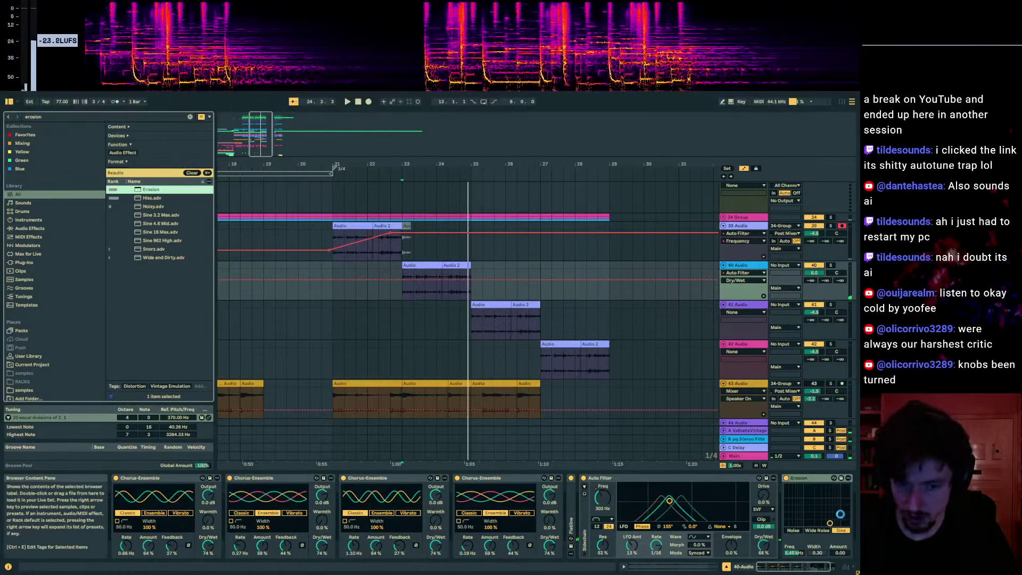
key(Return)
- During playback, switch the first Erosion off and set the second one to 18.0 kHz with an amount of 200
key(space)
drag(838, 515, 837, 504)
click(712, 478)
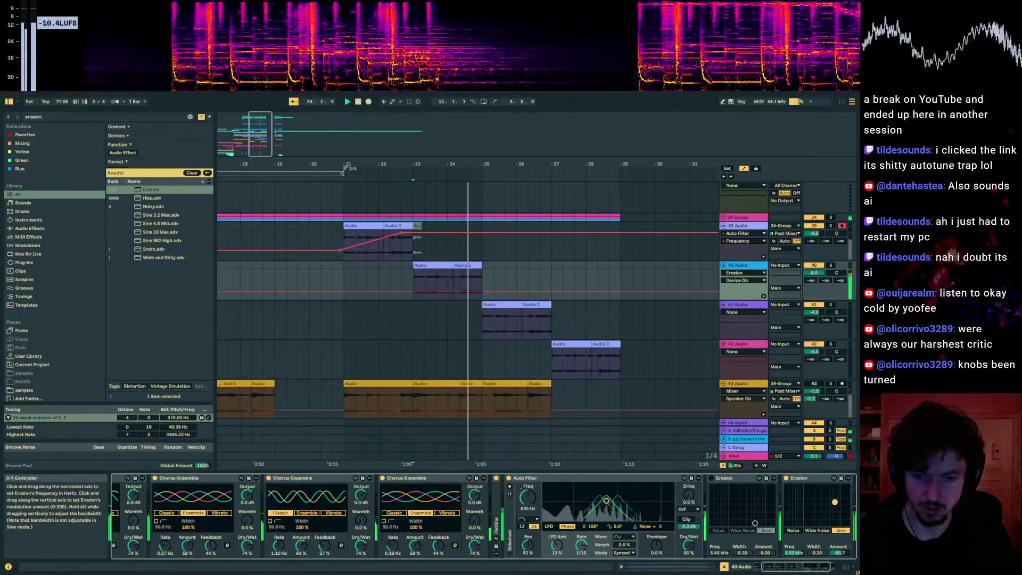
drag(821, 498, 846, 486)
- Automate the second Erosion's frequency on 40 Audio to fall from bar 23 to bar 25
key(space)
key(a)
key(a)
click(397, 292)
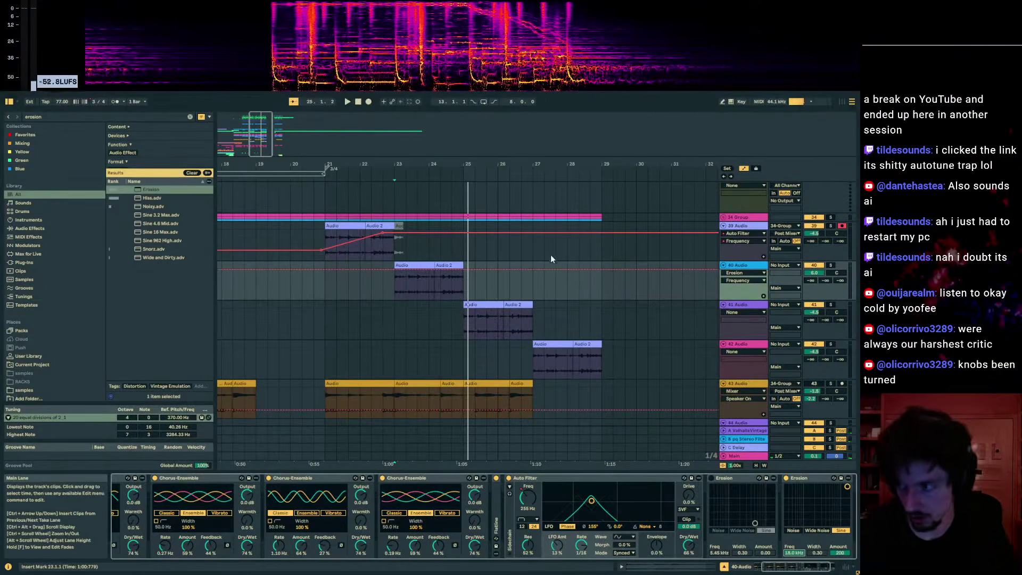
click(395, 269)
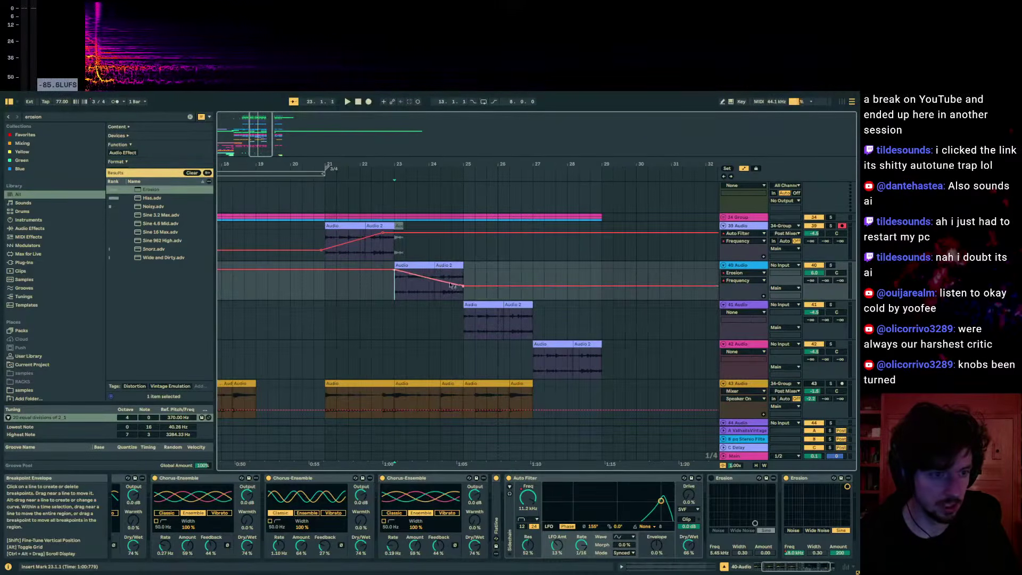
- Audition from bar 23 and lower the second Erosion's amount to about 93
key(space)
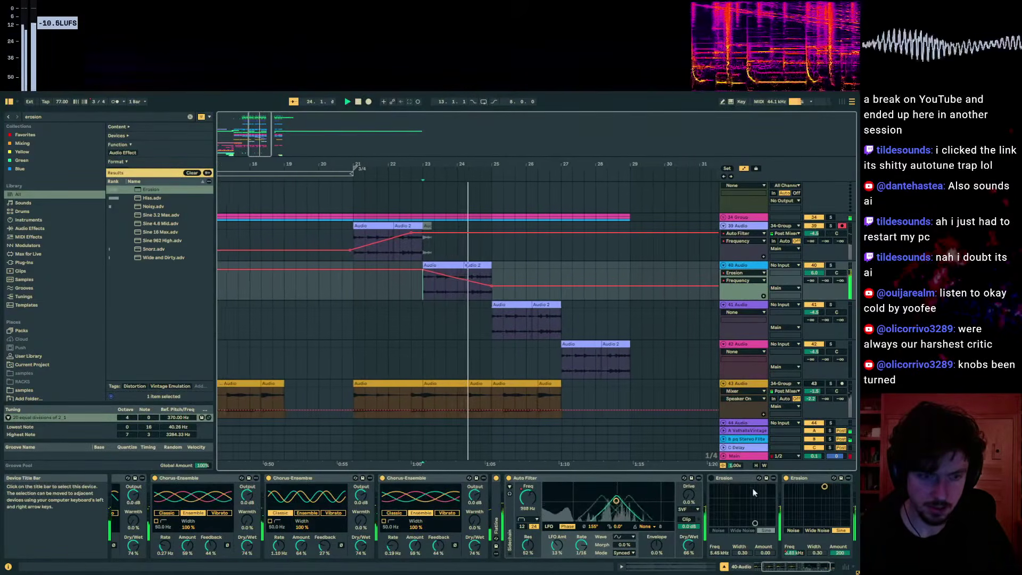
click(838, 554)
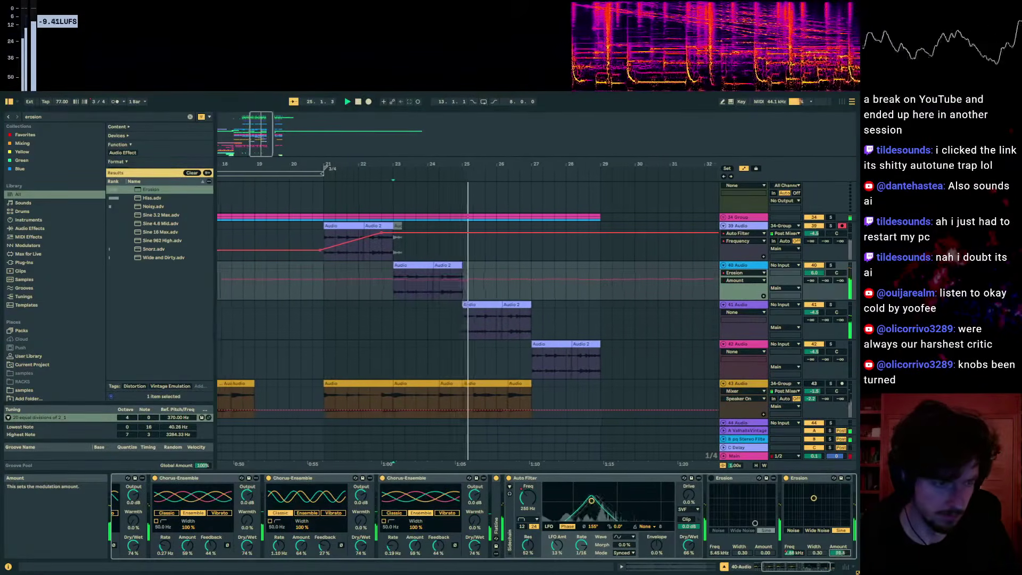
drag(838, 552, 838, 549)
key(space)
key(space)
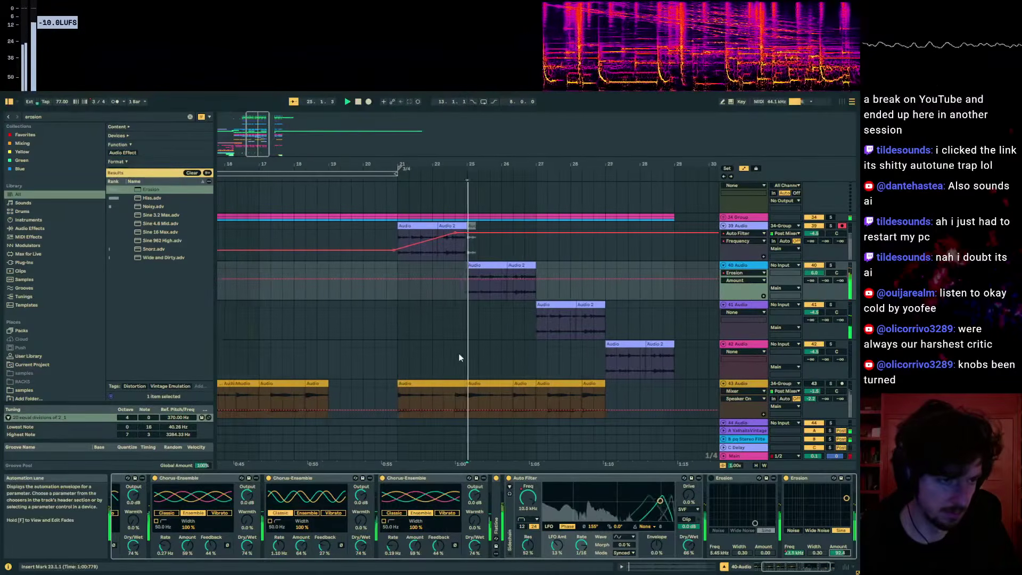
- Lower 40 Audio's volume to 3.0 dB and automate its send B to rise toward bar 25 and drop to -inf dB there
drag(819, 274, 818, 279)
click(824, 280)
key(a)
key(a)
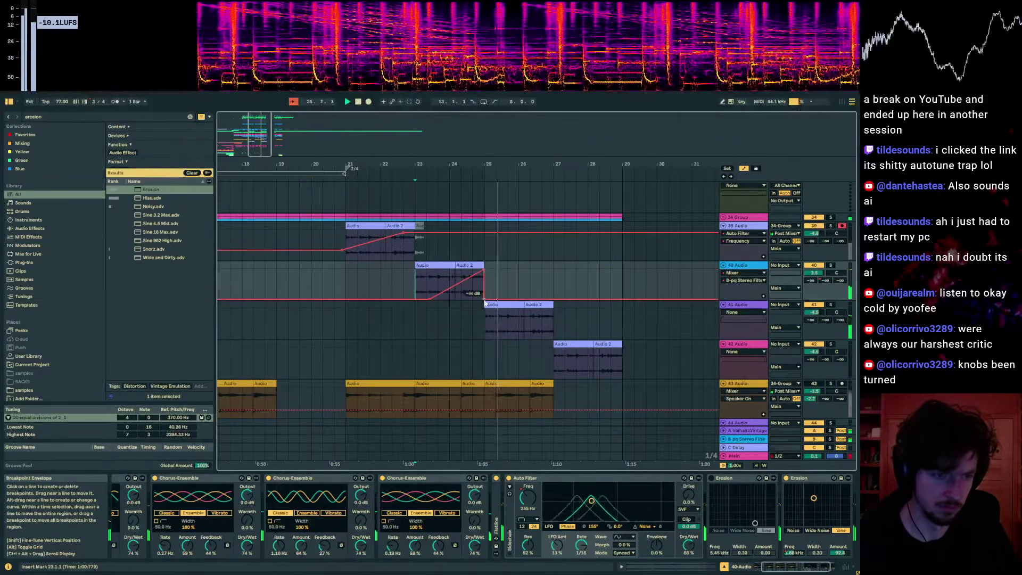
- Hide the automation and solo 41 Audio with its first clip at bar 25 selected
key(a)
click(501, 305)
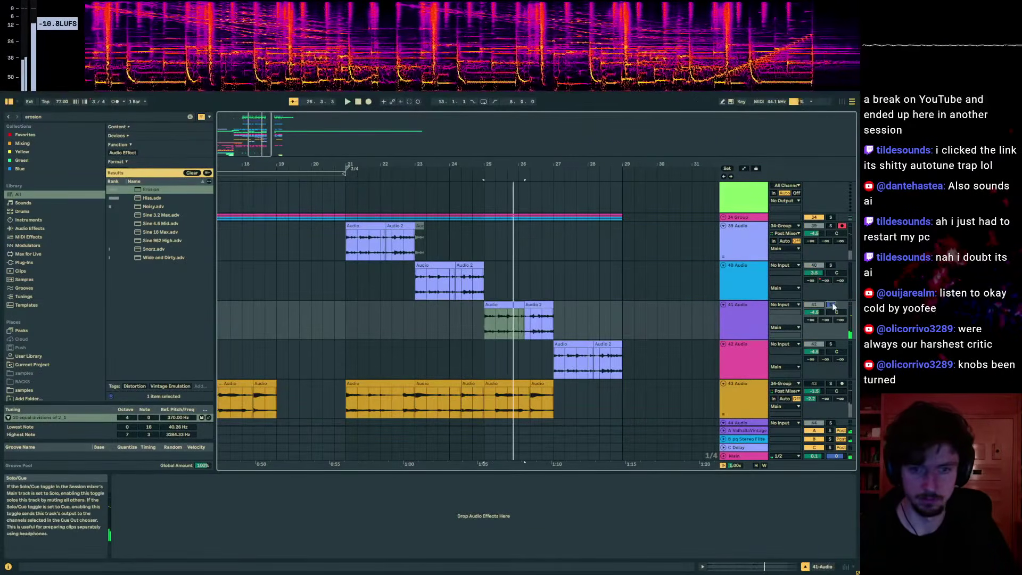
click(831, 306)
click(72, 118)
key(BackSpace)
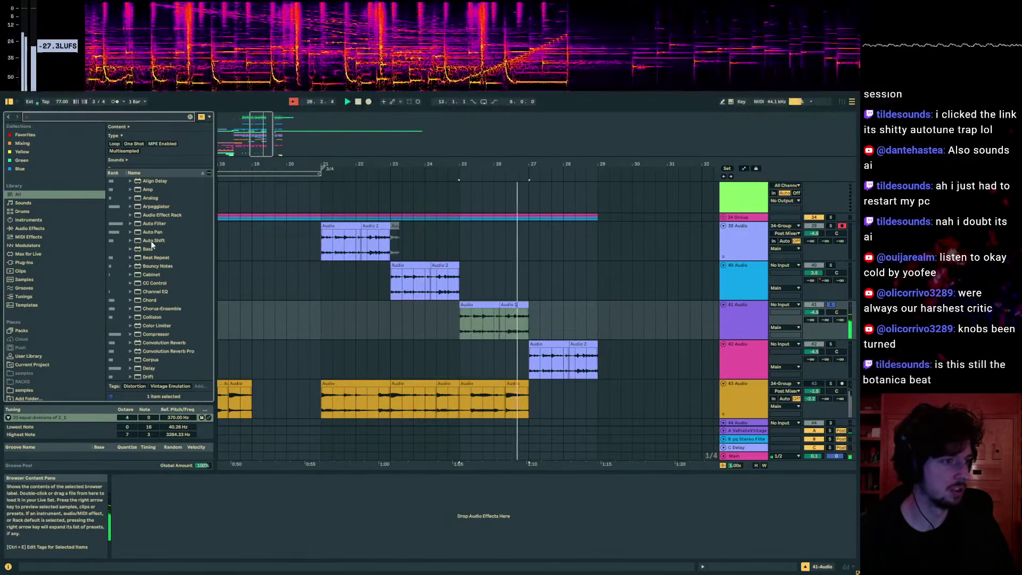
text(shift)
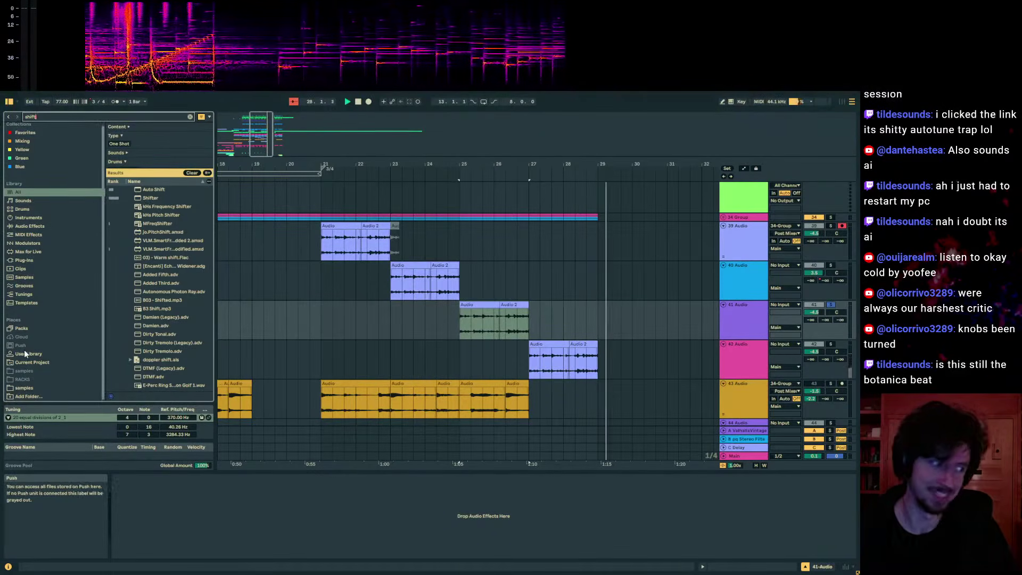
click(24, 388)
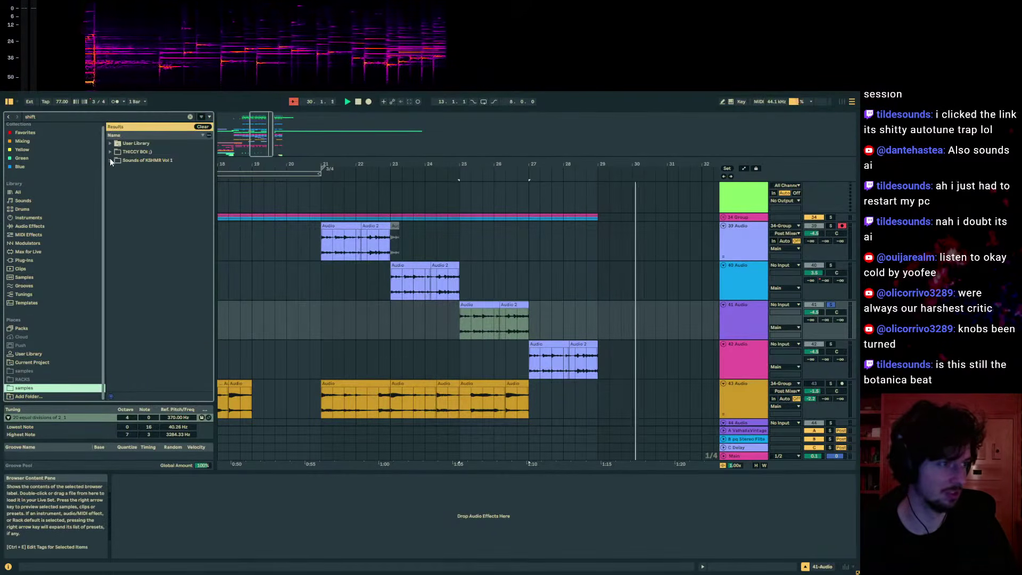
click(18, 192)
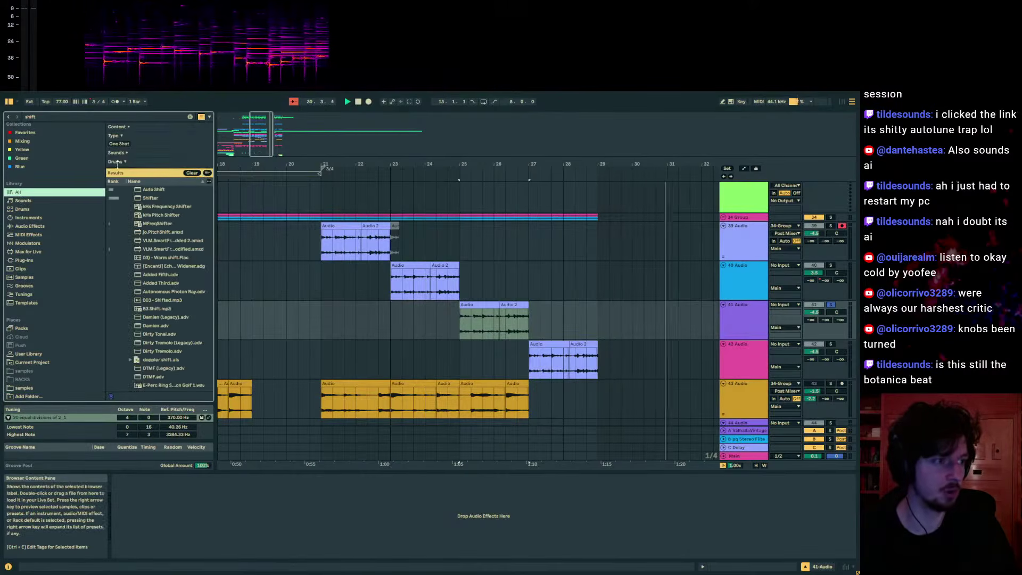
- Load the pq RingMod Stack rack on 41 Audio and try different RM Coarse frequencies during playback from bar 25
text(d)
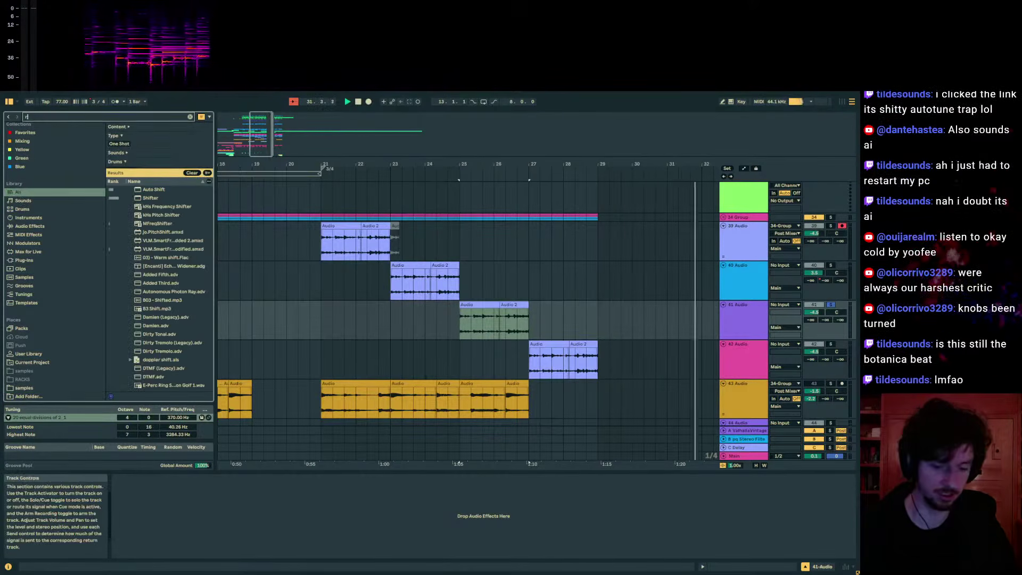
text(ing mod)
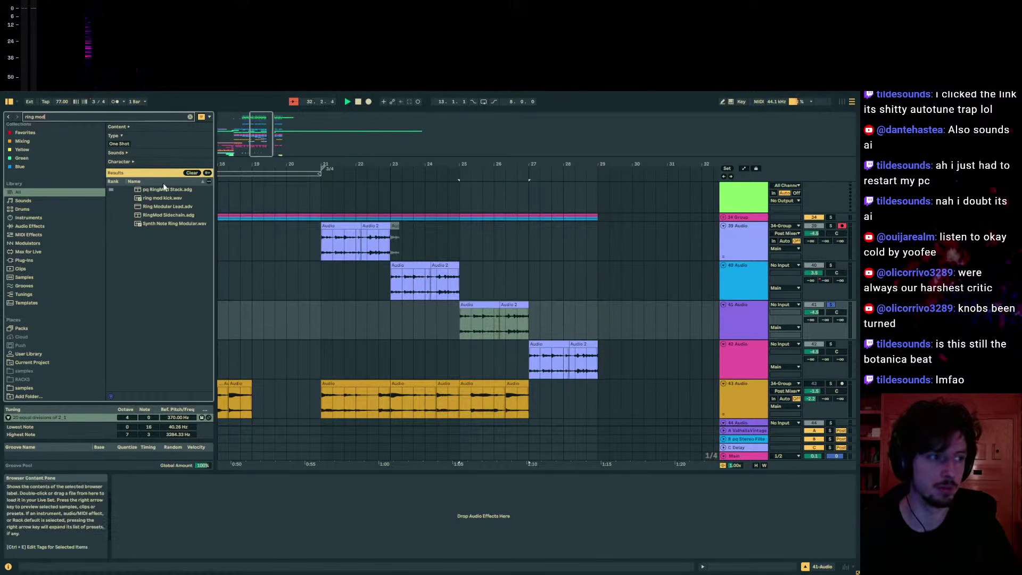
click(484, 313)
drag(134, 512, 134, 548)
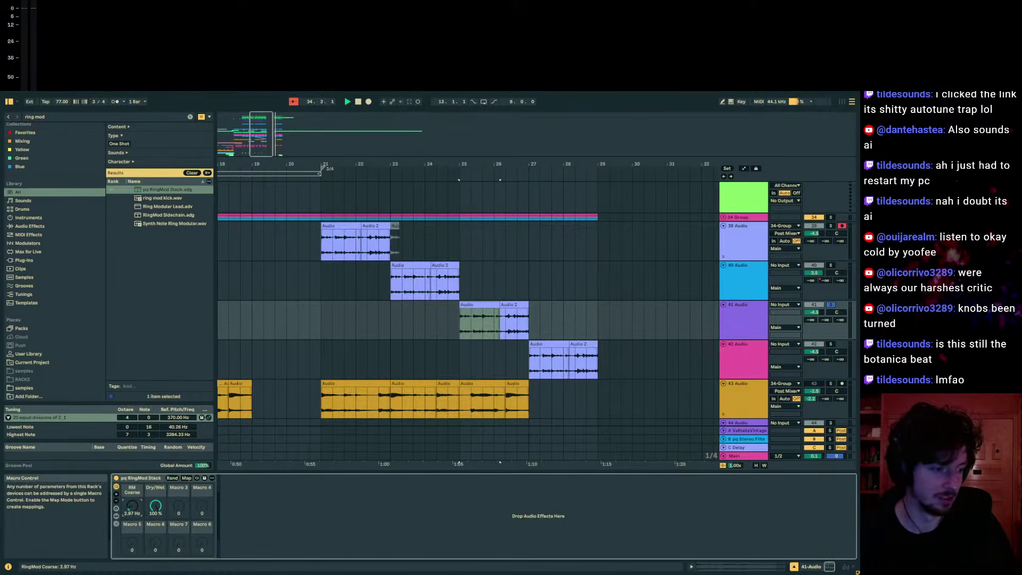
key(space)
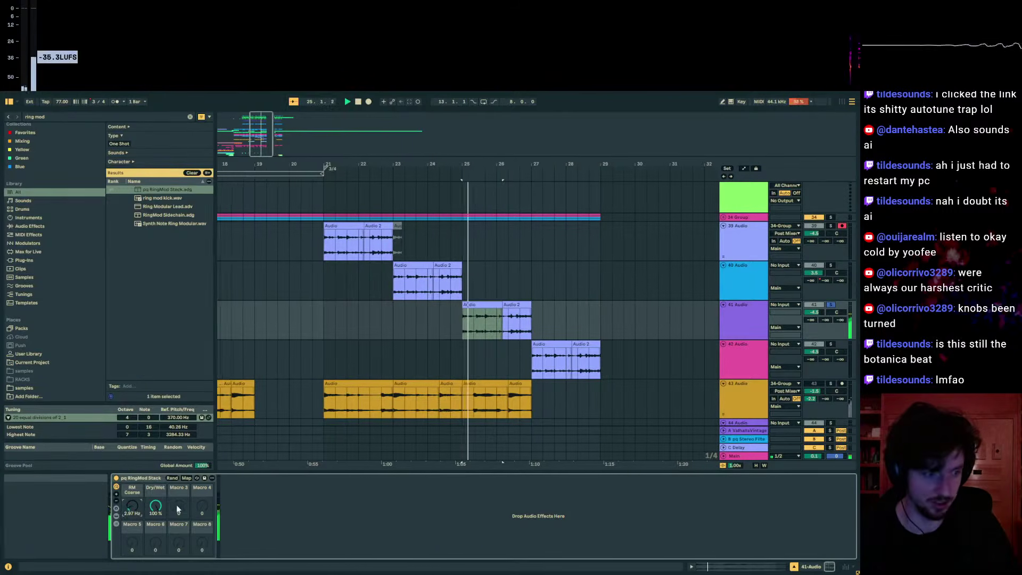
drag(133, 507, 132, 492)
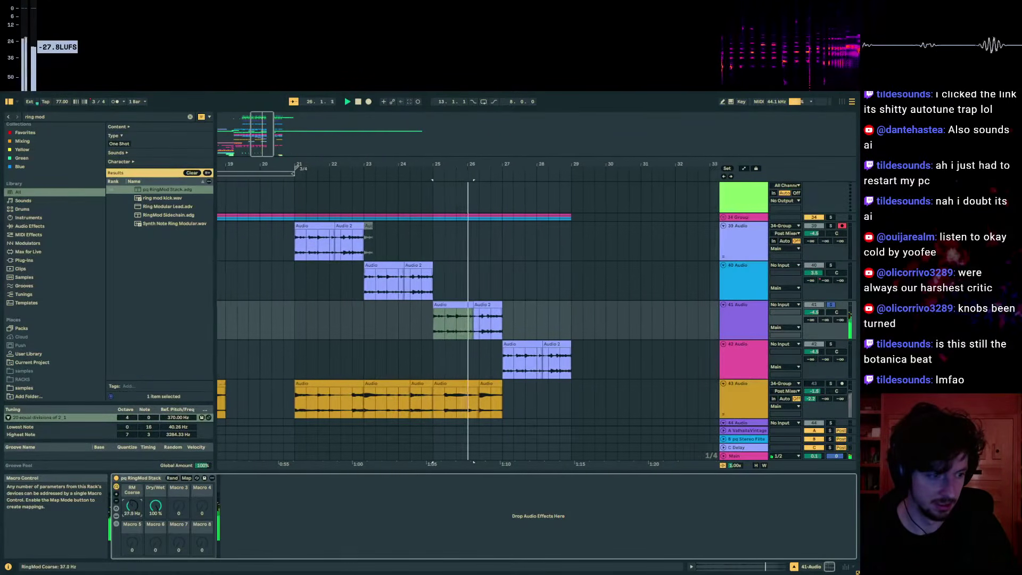
- Automate RM Coarse on 41 Audio to rise from bar 25 to about 199 Hz at bar 27
key(a)
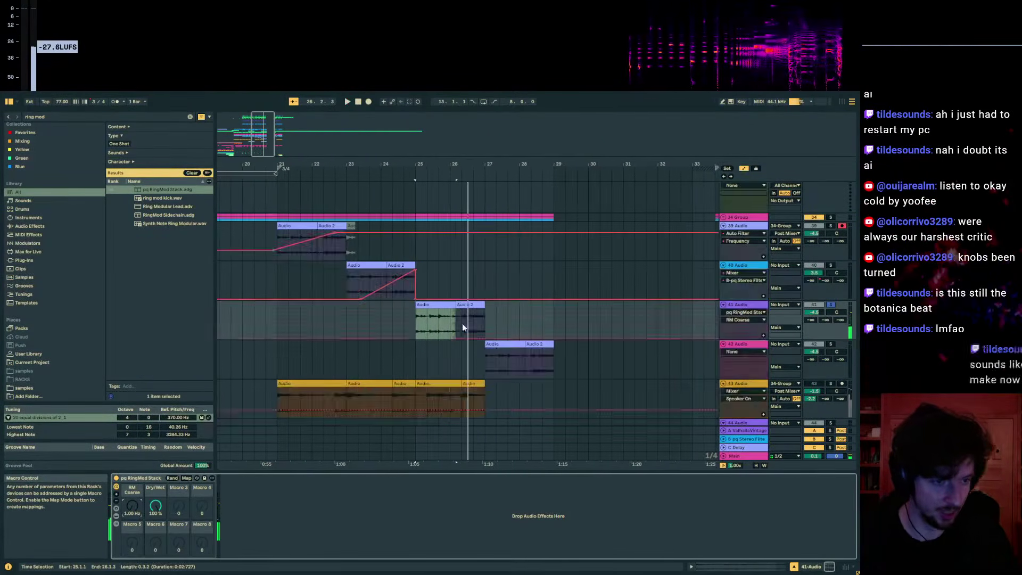
click(413, 340)
click(415, 338)
key(space)
drag(484, 338, 416, 335)
key(space)
key(space)
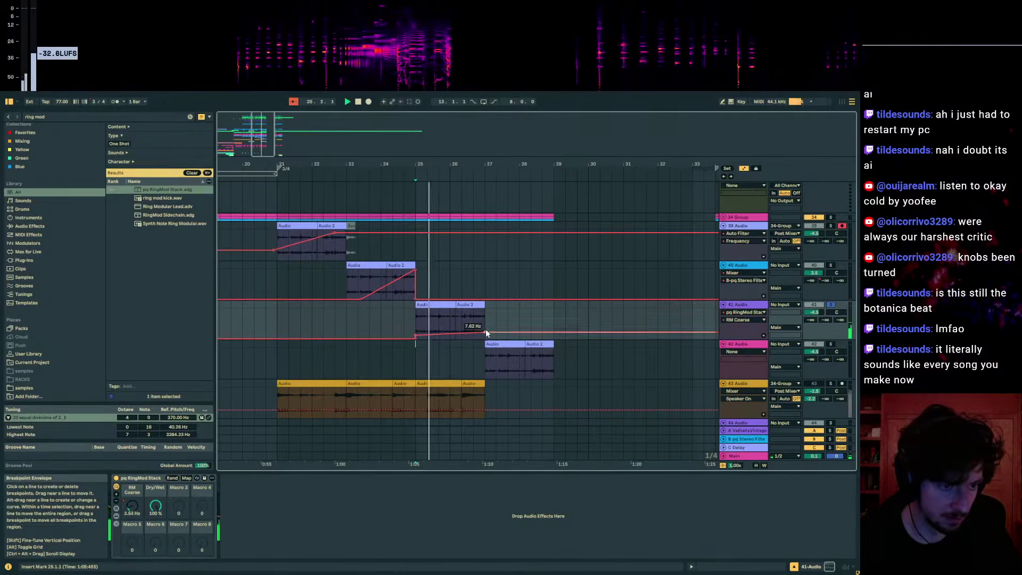
mouse_move(484, 332)
mouse_down()
mouse_move(495, 326)
mouse_move(485, 322)
mouse_up()
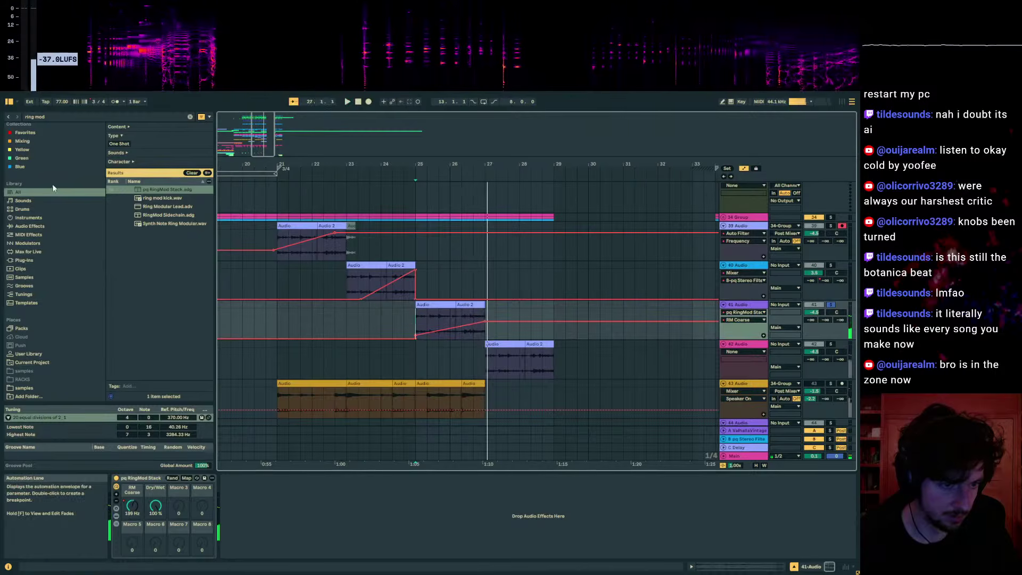
- Add the Flatline preset after the ring modulator on 41 Audio and audition from bar 25
key(ctrl+f)
text(flatnie)
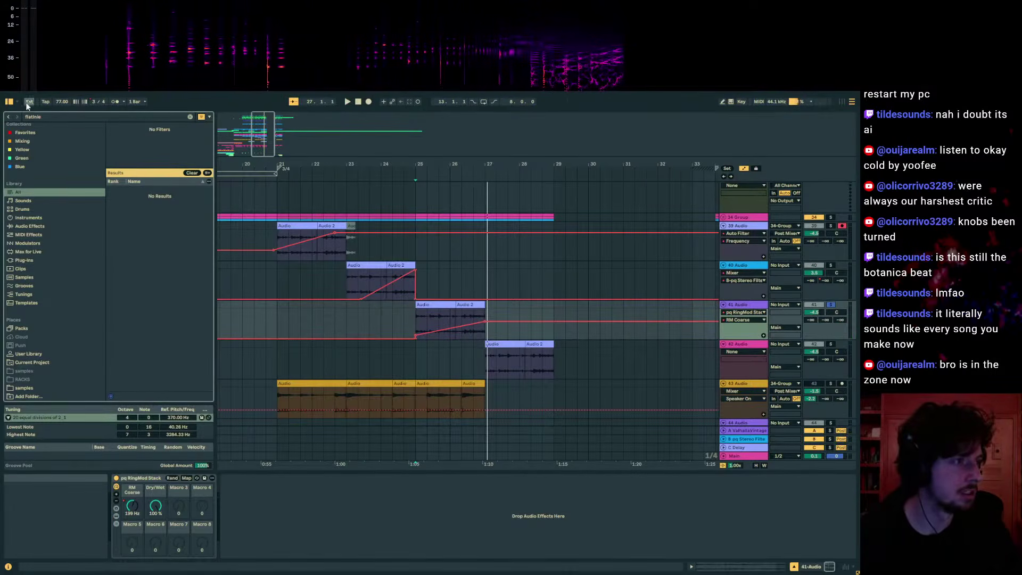
text(latline)
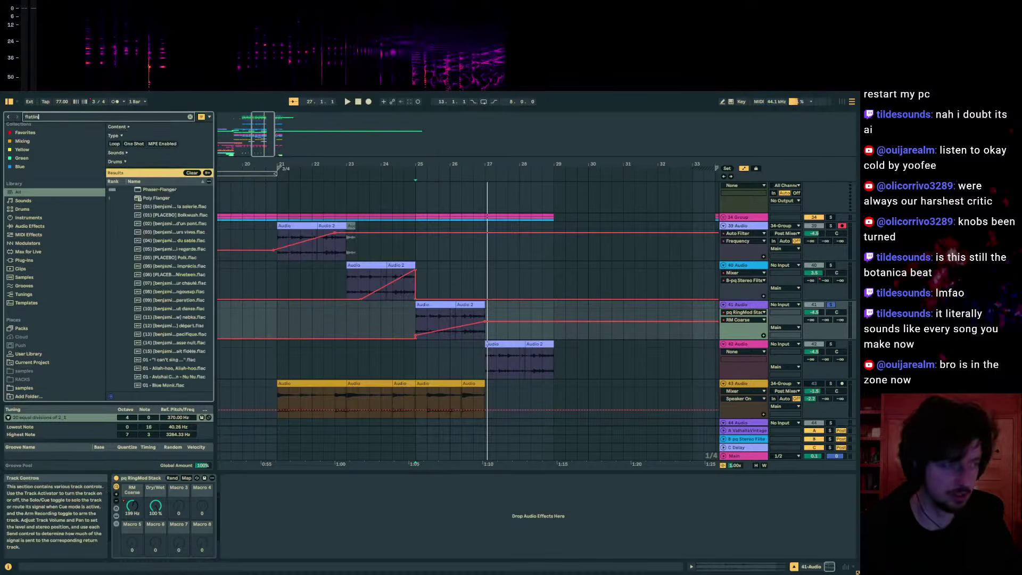
key(Return)
key(space)
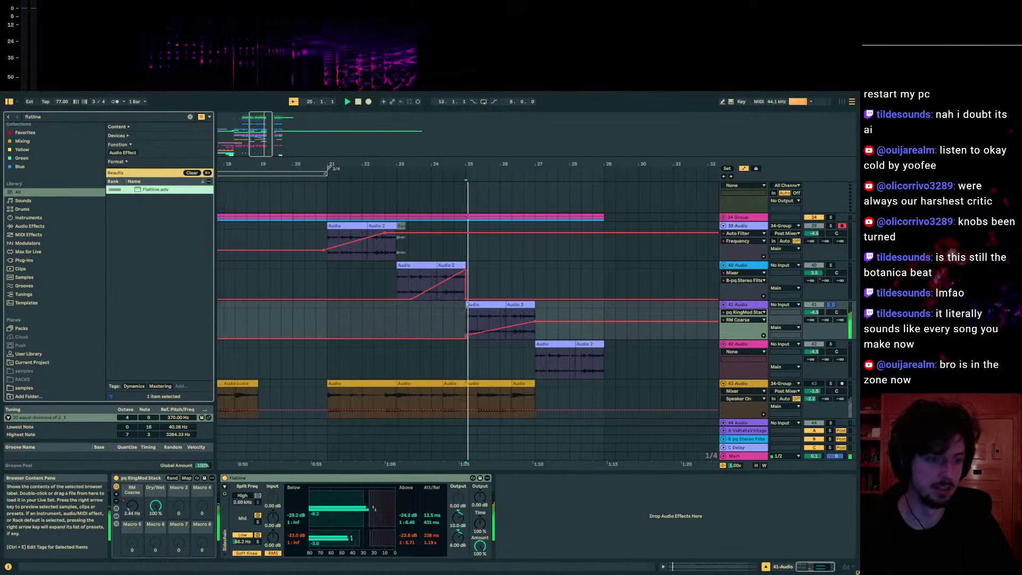
- Find the Wider plug-in and place it after Flatline on 41 Audio
click(27, 118)
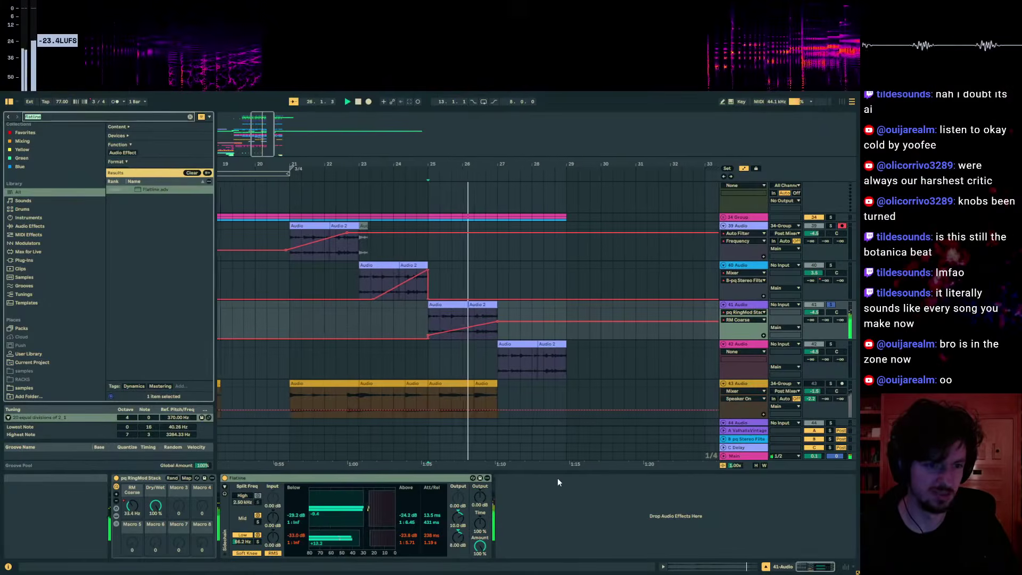
key(BackSpace)
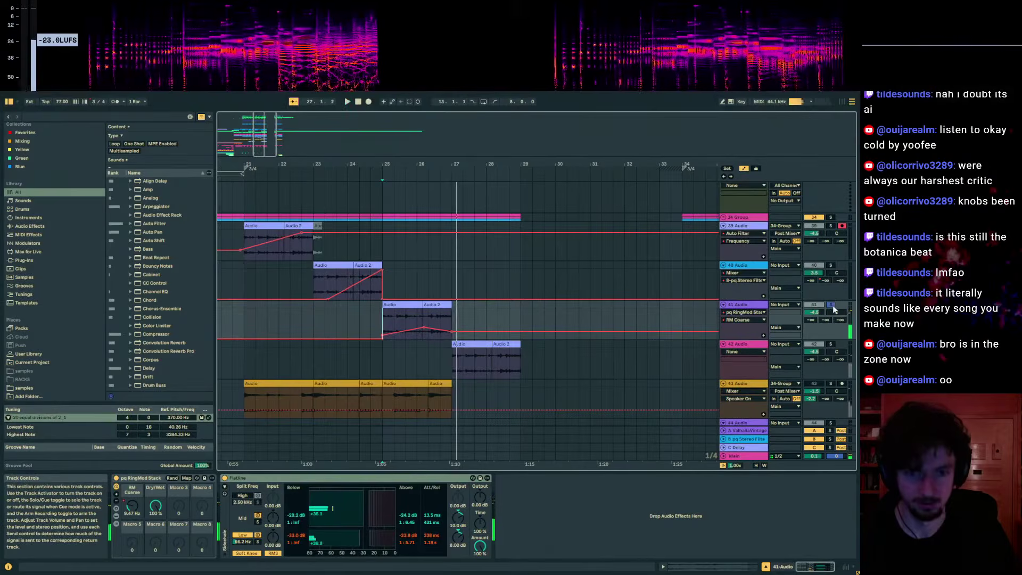
click(58, 117)
text(wider)
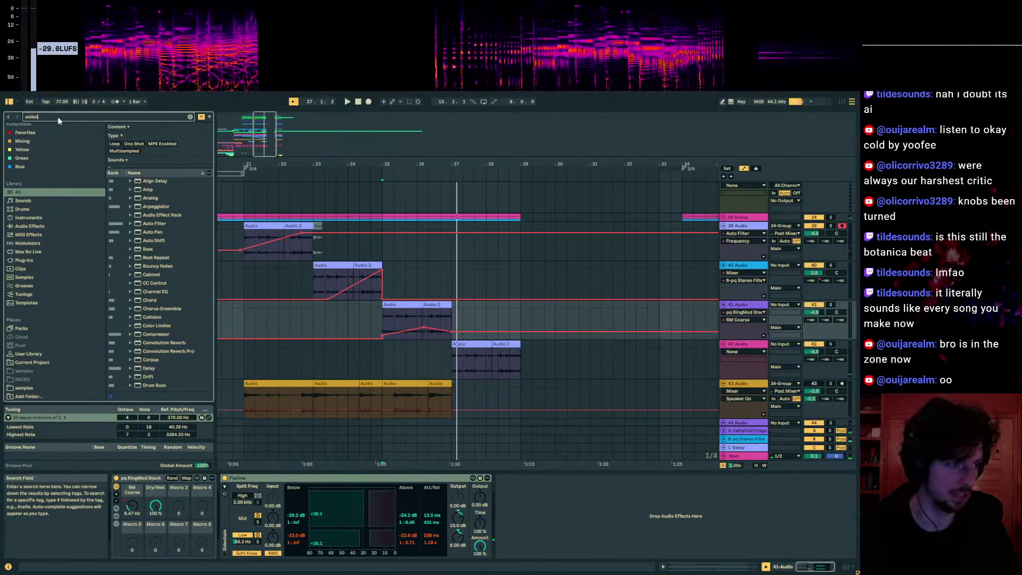
drag(149, 188, 590, 516)
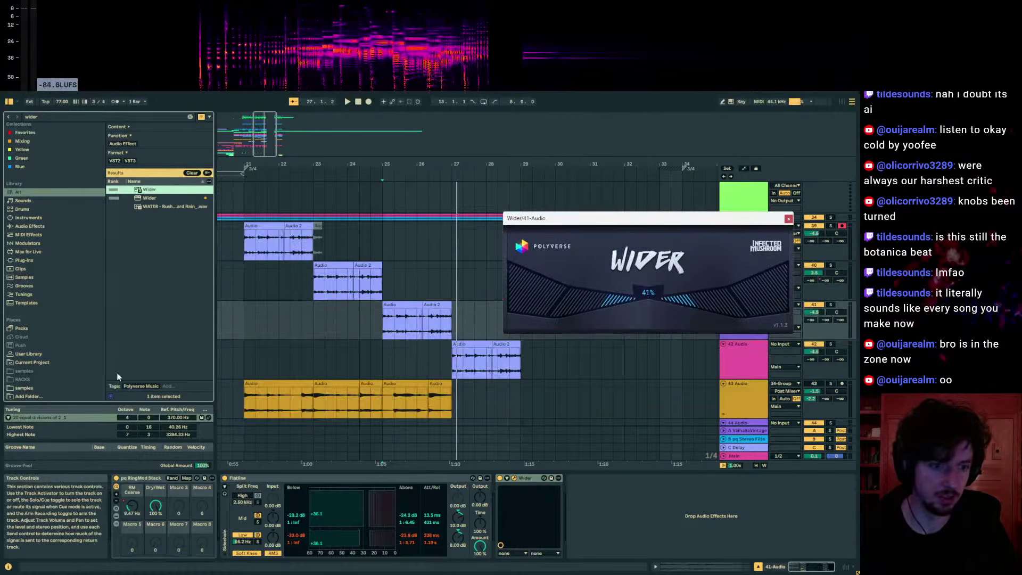
- Automate Wider's width on 41 Audio to rise from 0% near bar 26 to 200% at bar 27, and raise the track's volume
drag(417, 333, 451, 309)
key(space)
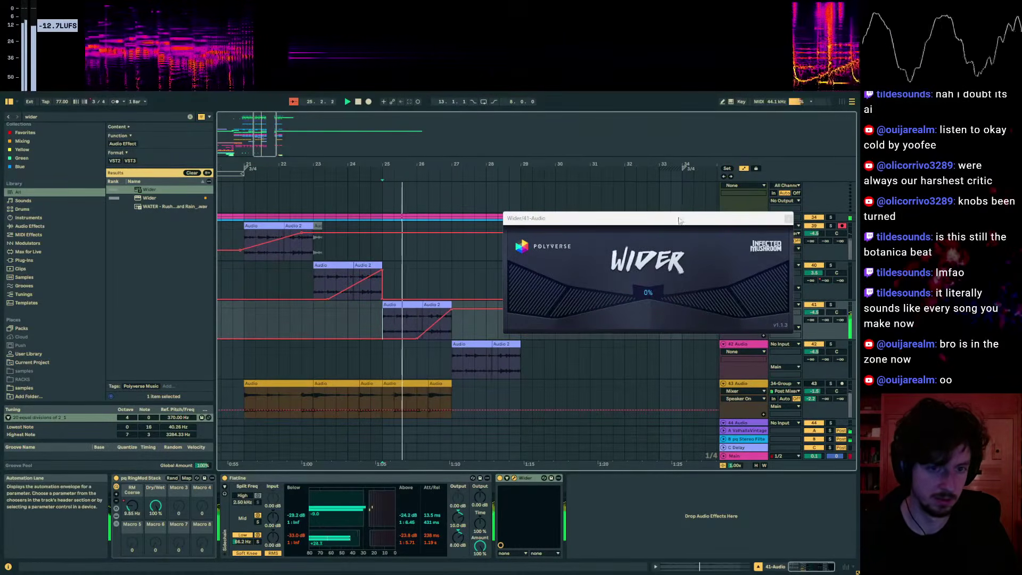
drag(679, 220, 550, 320)
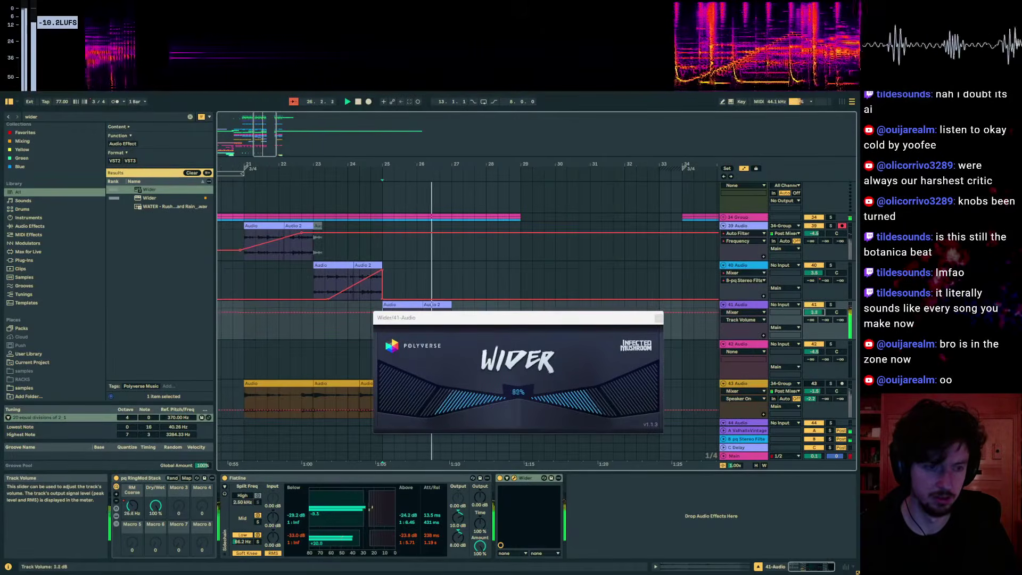
drag(519, 323, 721, 346)
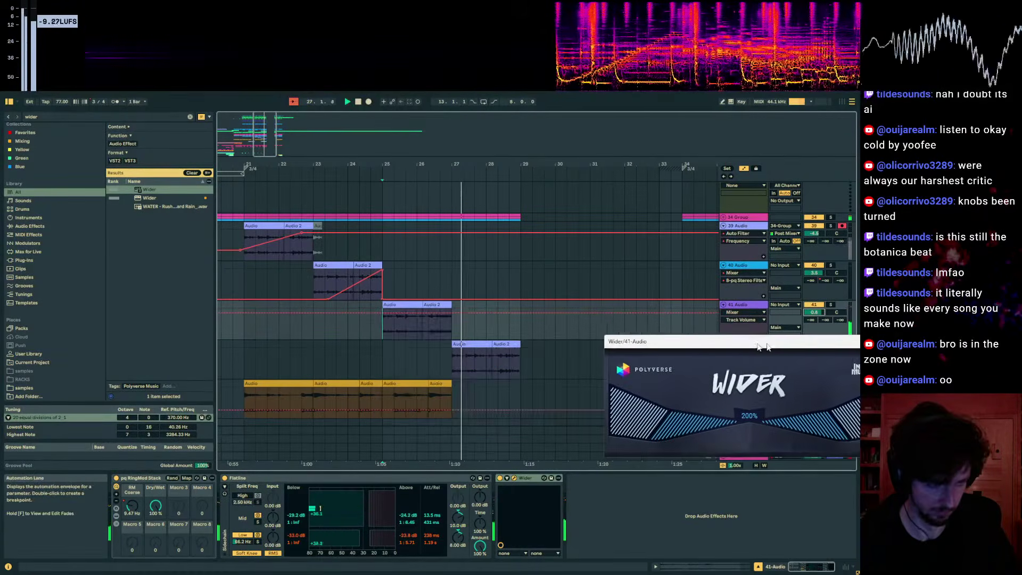
- Hide the automation, stop playback and solo 42 Audio with its first clip at bar 27 selected
key(a)
click(440, 360)
key(space)
click(467, 344)
click(829, 345)
click(831, 345)
- Load Shifter on 42 Audio and switch on its delay with a time of 1/16
click(26, 116)
key(BackSpace)
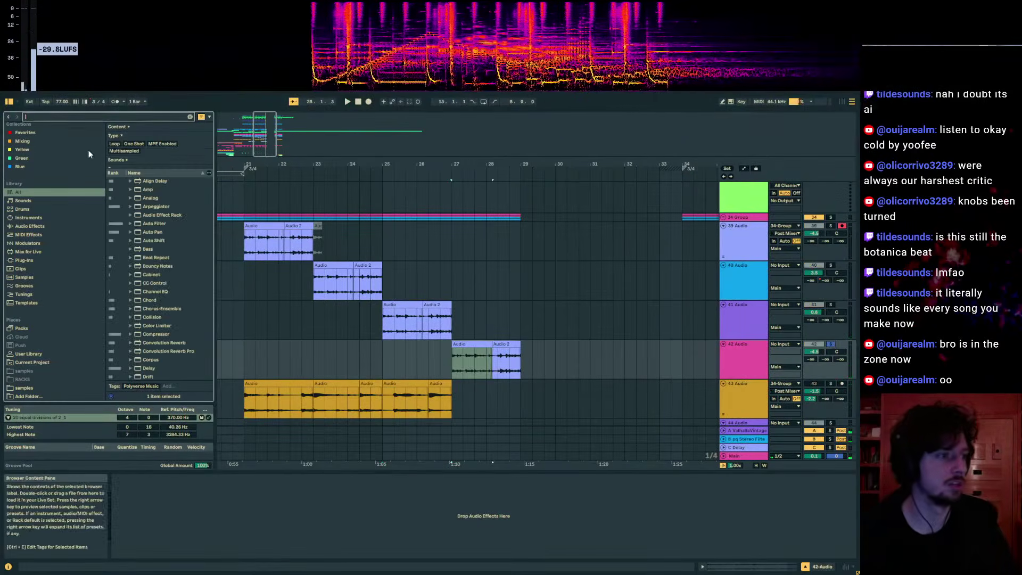
text(shift)
click(150, 198)
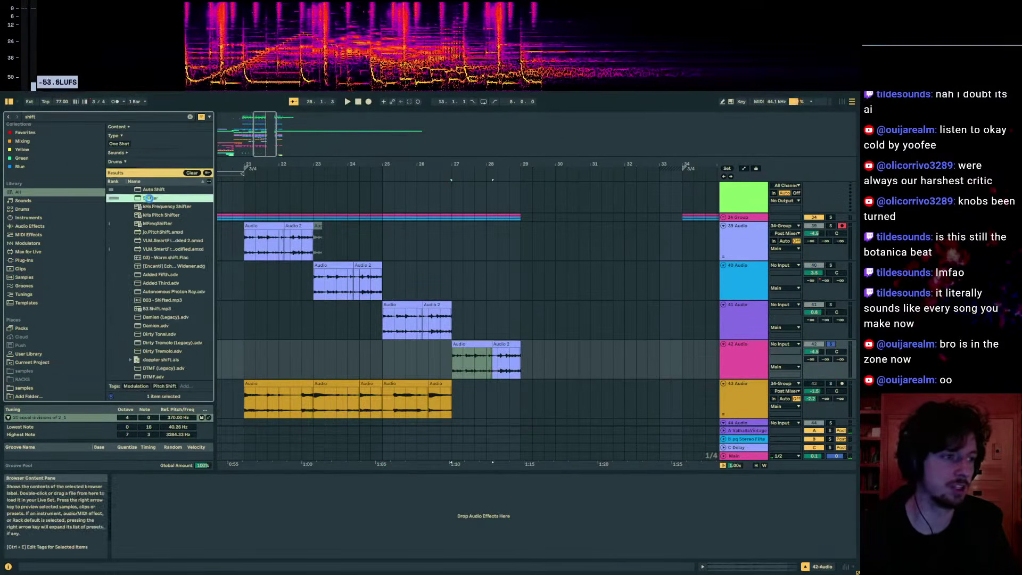
double_click(149, 198)
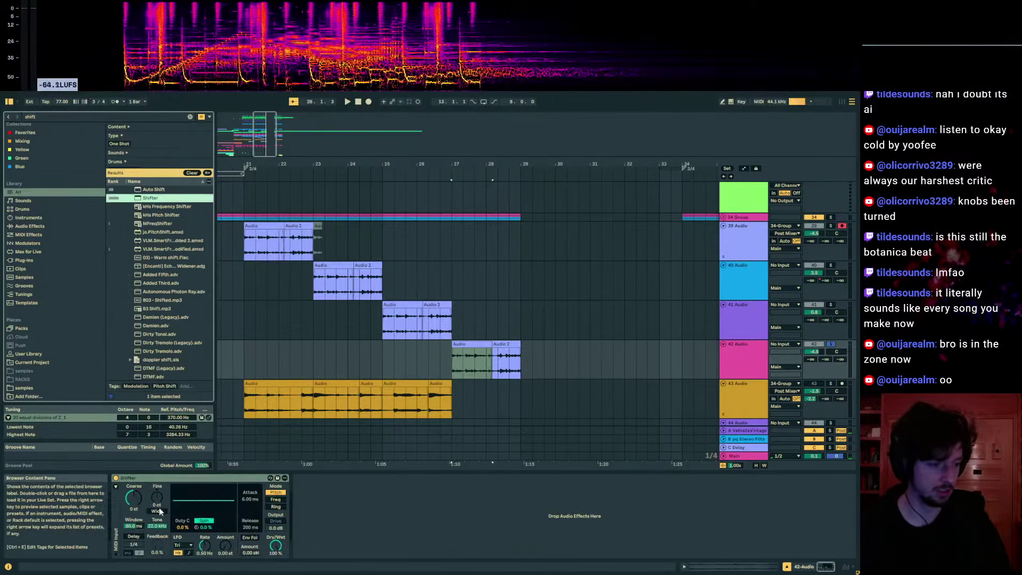
click(134, 535)
drag(133, 545, 133, 558)
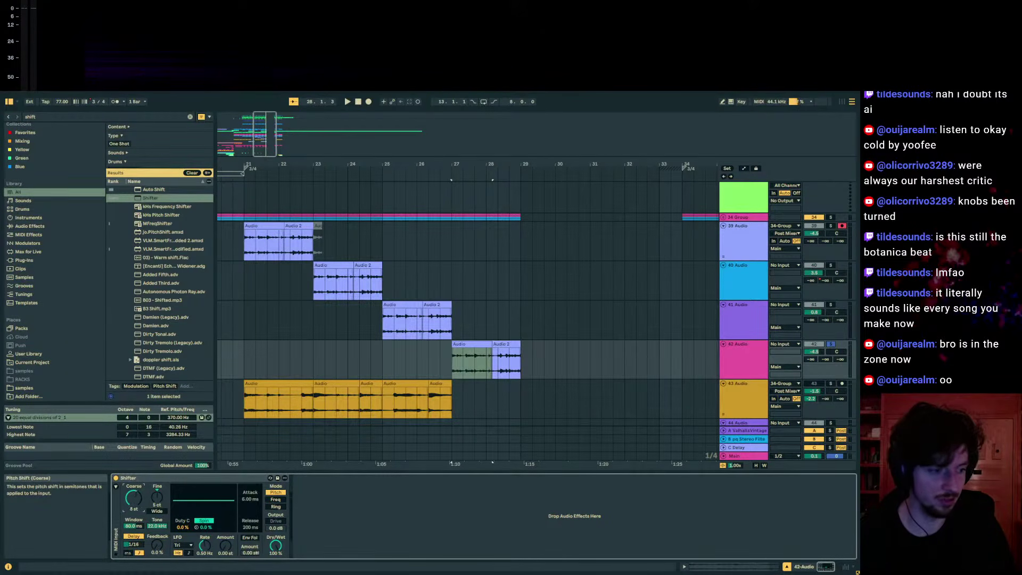
- While auditioning 42 Audio, set Shifter's feedback to 79%, delay to 1/64, coarse pitch to 0 st and fine pitch to 100 ct
key(space)
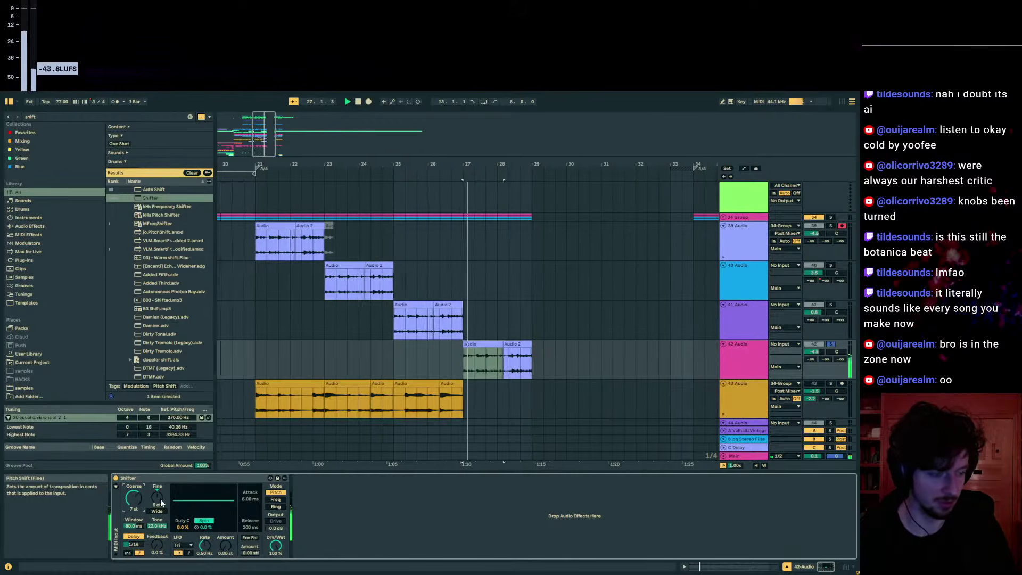
drag(157, 544, 156, 493)
key(space)
double_click(134, 503)
key(space)
drag(133, 545, 154, 540)
drag(160, 500, 159, 479)
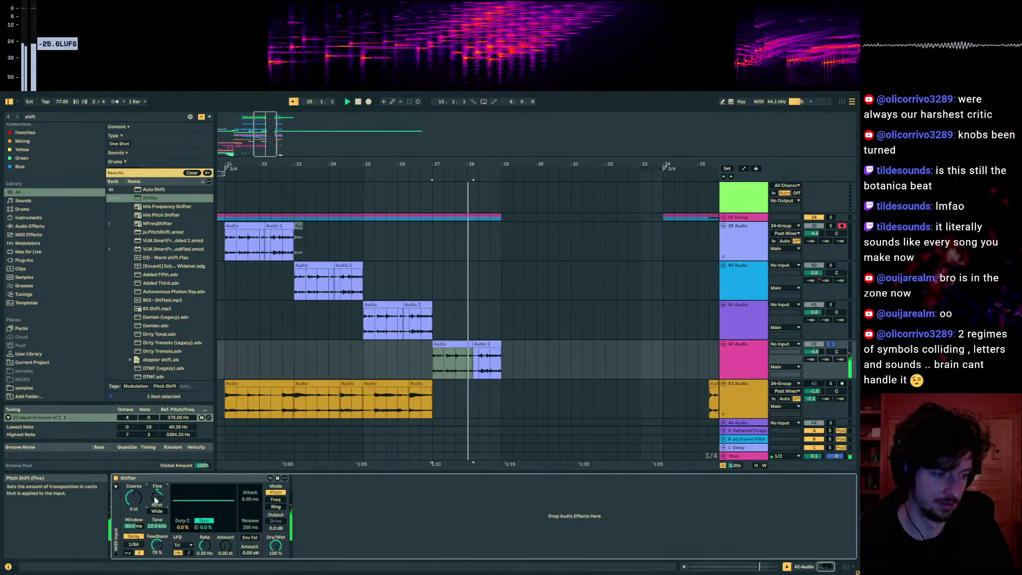
- Switch Shifter's delay to milliseconds and automate its delay time on 42 Audio to fall from bar 27 to bar 29
key(a)
key(space)
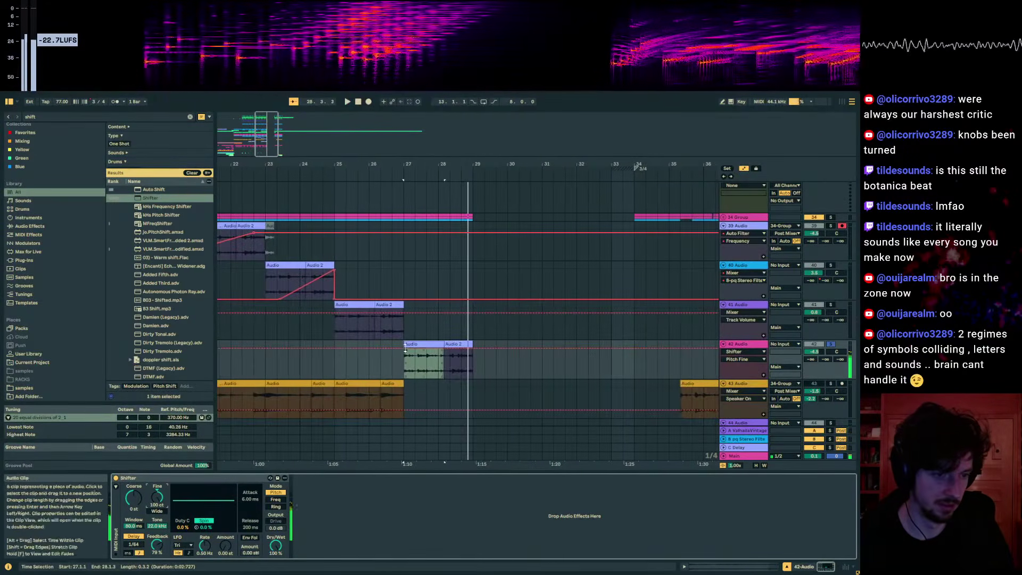
click(402, 356)
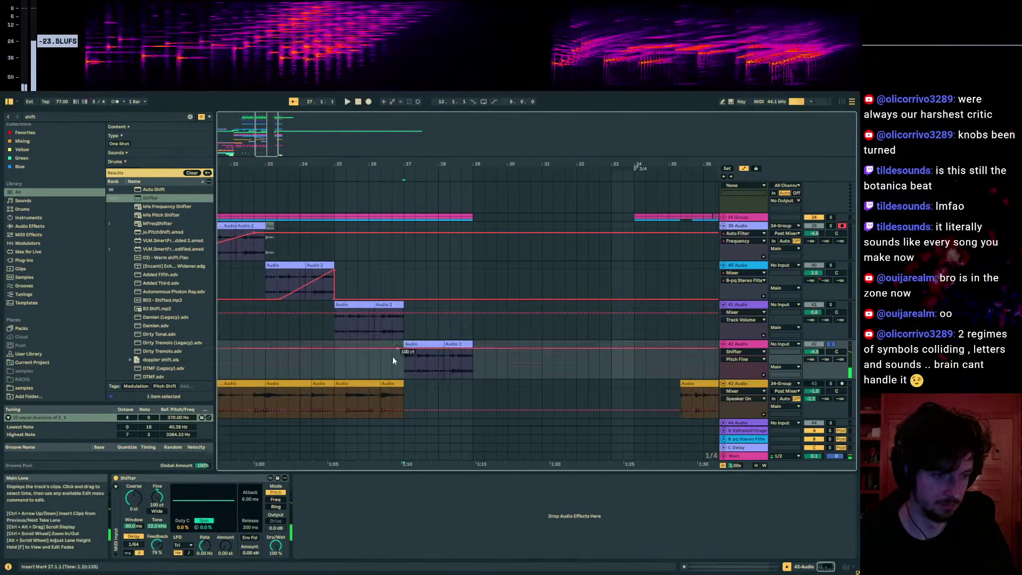
click(135, 536)
click(134, 536)
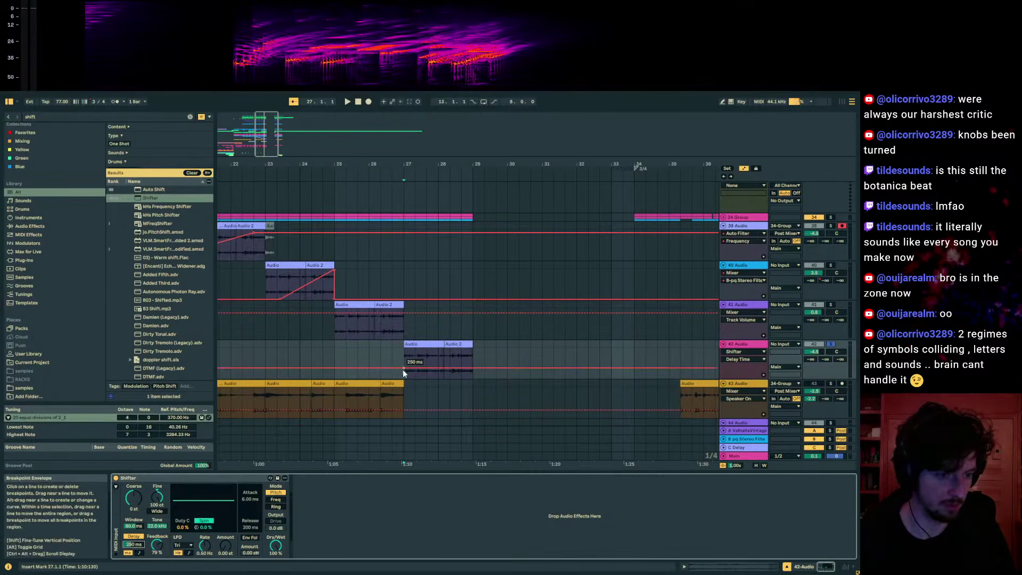
drag(403, 368, 438, 369)
key(space)
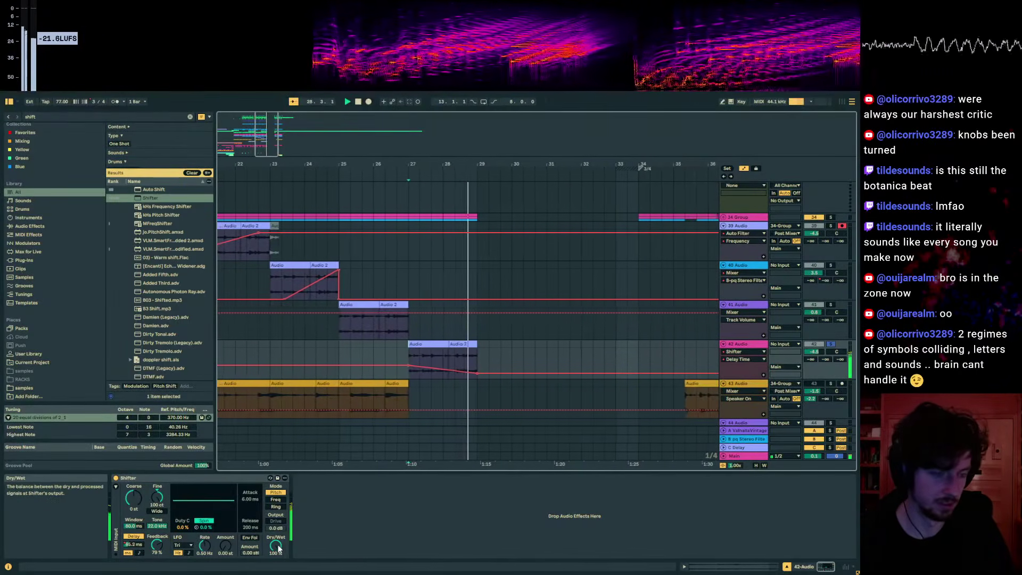
- Set Shifter's Dry/Wet to 57% and lower the delay time automation at bar 29 to 10.0 ms
key(space)
key(space)
mouse_move(275, 546)
mouse_down()
mouse_move(276, 568)
mouse_move(276, 544)
mouse_up()
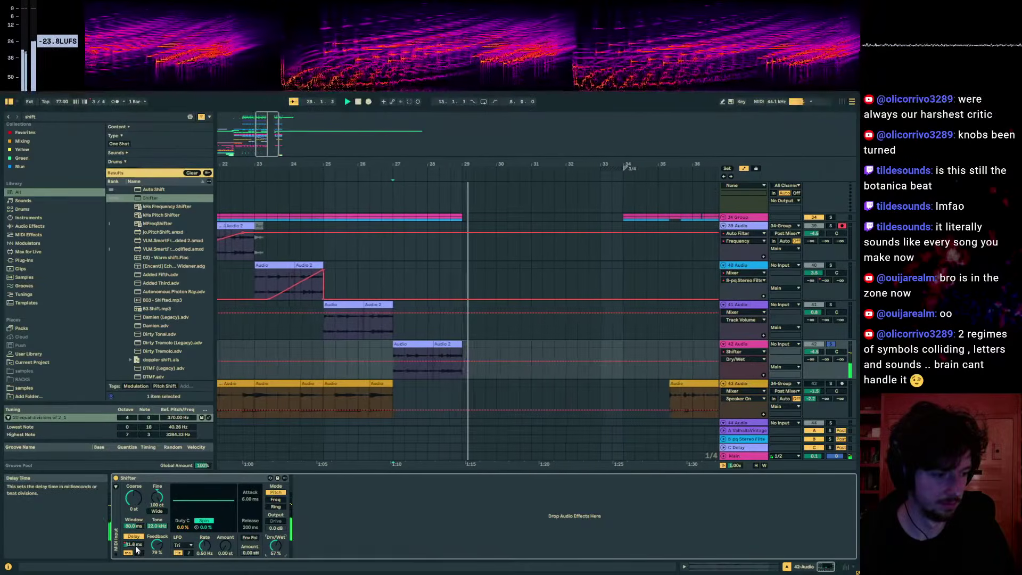
drag(461, 372, 460, 376)
key(space)
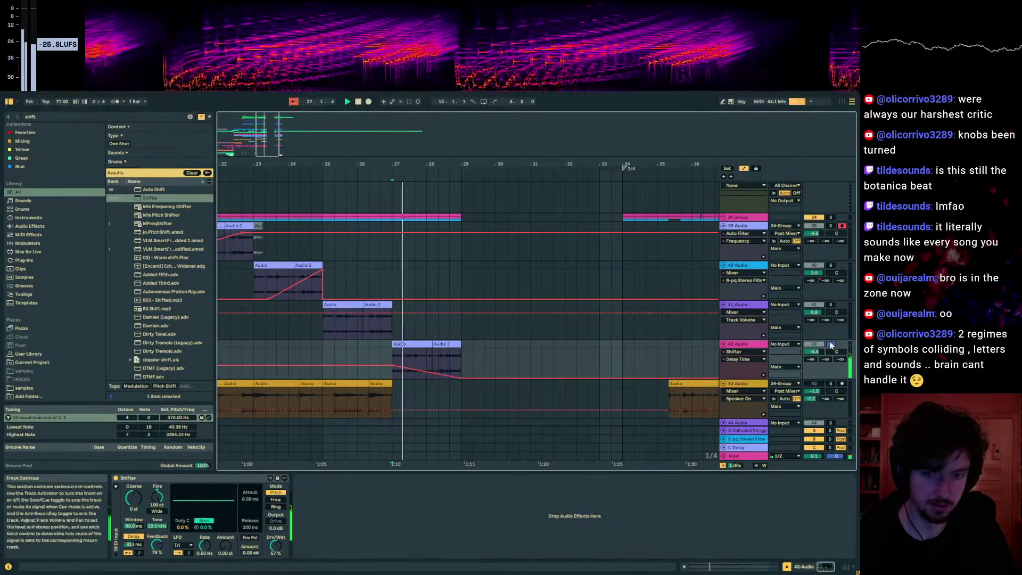
- Set 42 Audio's volume to 0.2 dB and Shifter's window to 10.0 ms, and audition with the other tracks
click(813, 352)
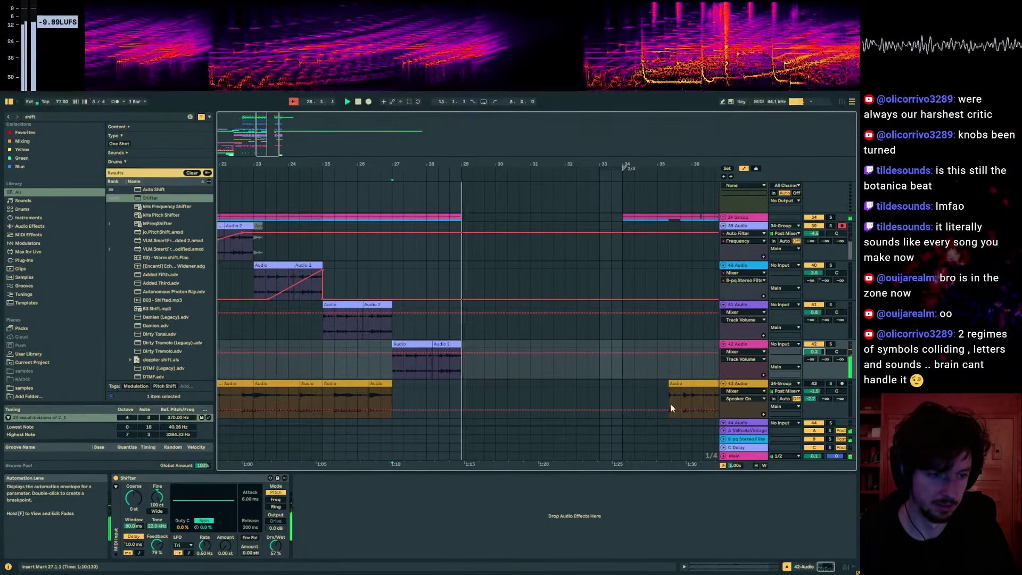
key(a)
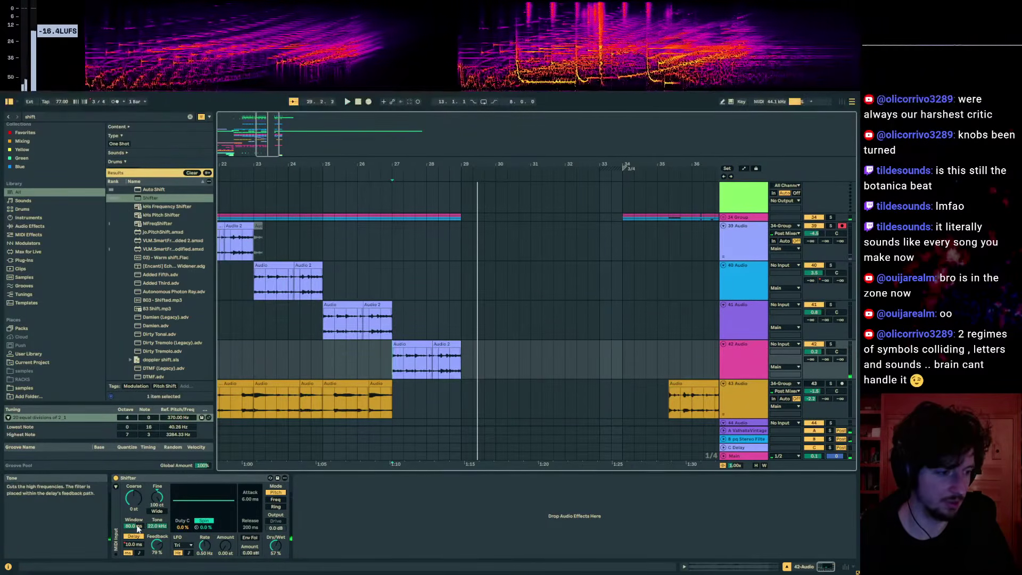
drag(136, 526, 137, 559)
key(space)
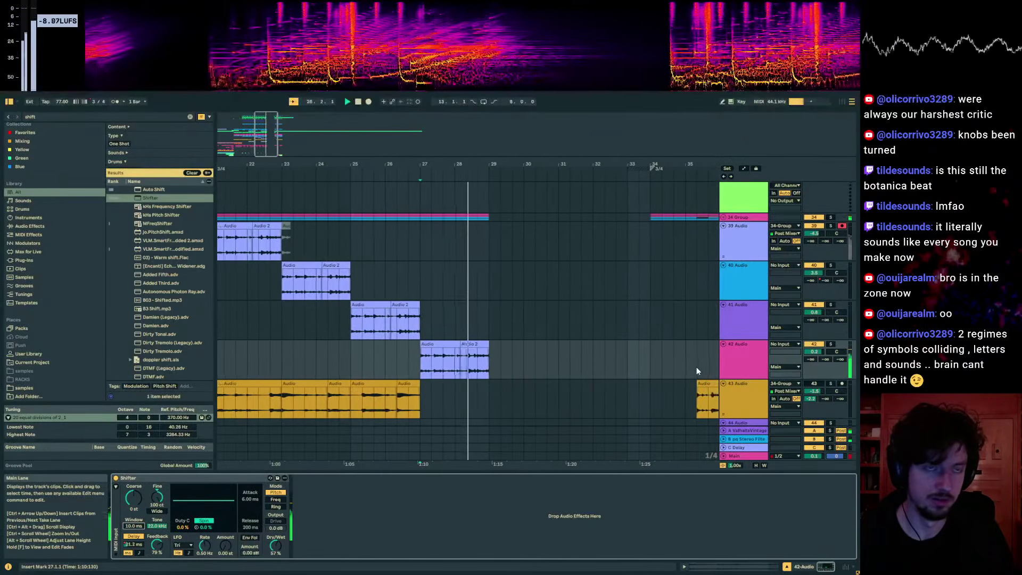
- Switch the Shifter on 42 Audio to Freq mode, raise its fine shift to about 130 Hz and enable Wide
click(392, 360)
key(space)
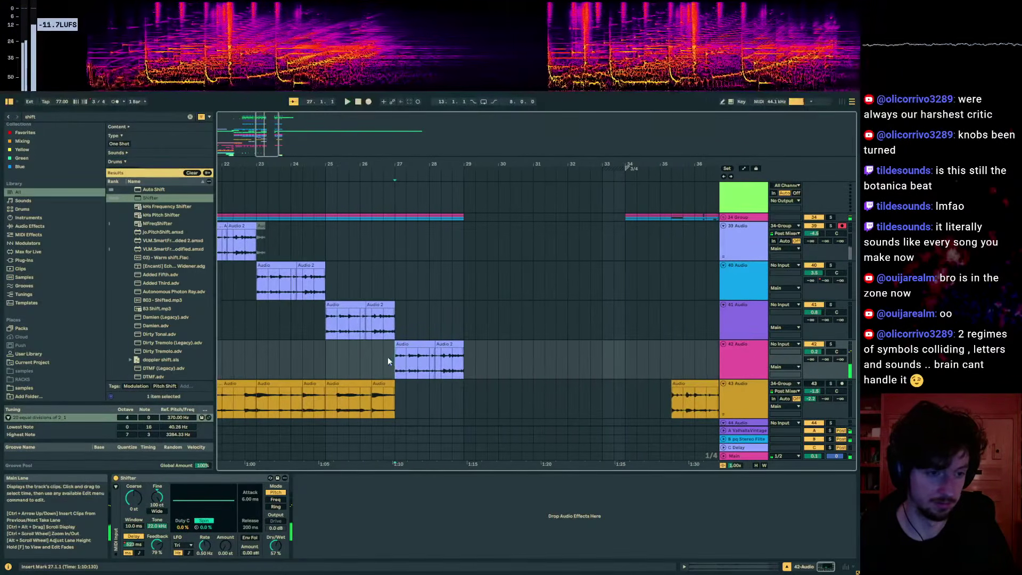
key(a)
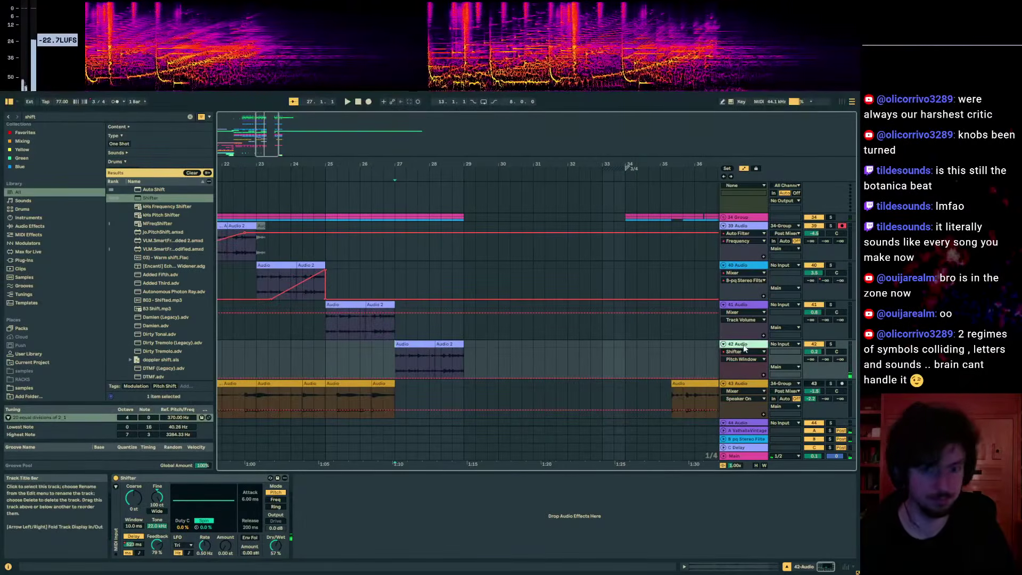
click(276, 500)
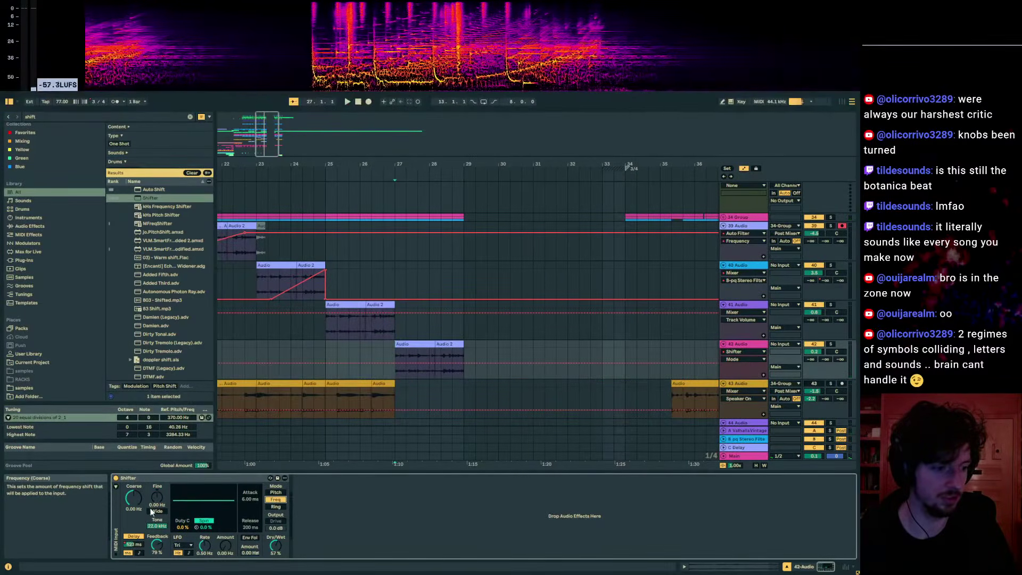
key(space)
drag(156, 496, 156, 480)
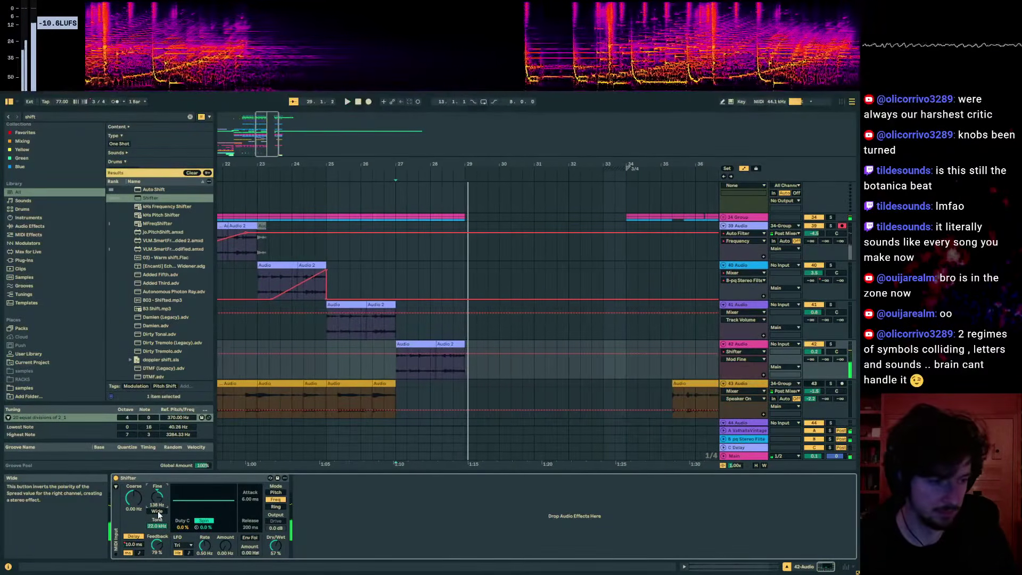
click(158, 511)
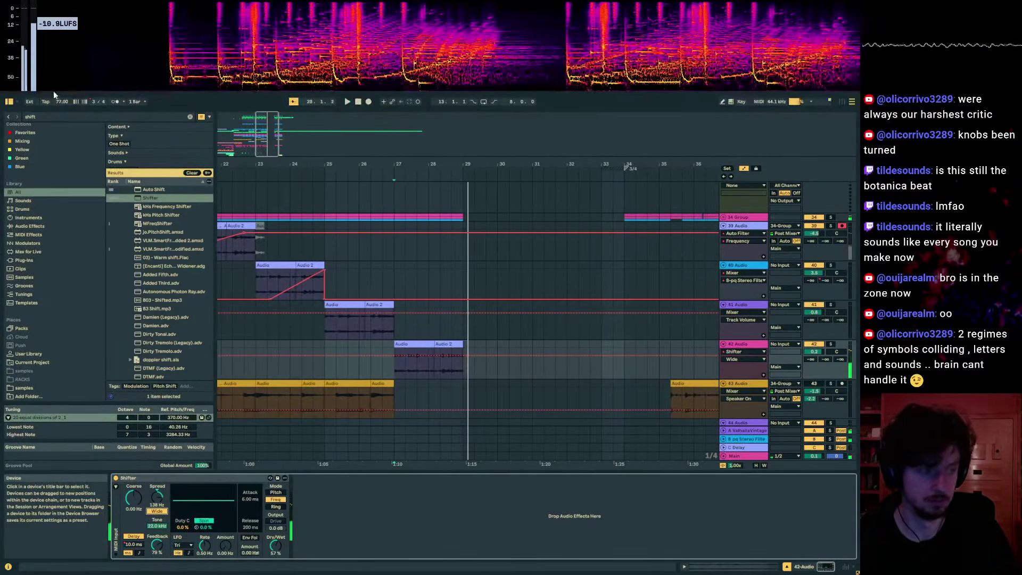
- Enable split stereo panning on 42 Audio and automate opposite sweeps of its left and right pans across the clips at bar 27
right_click(838, 353)
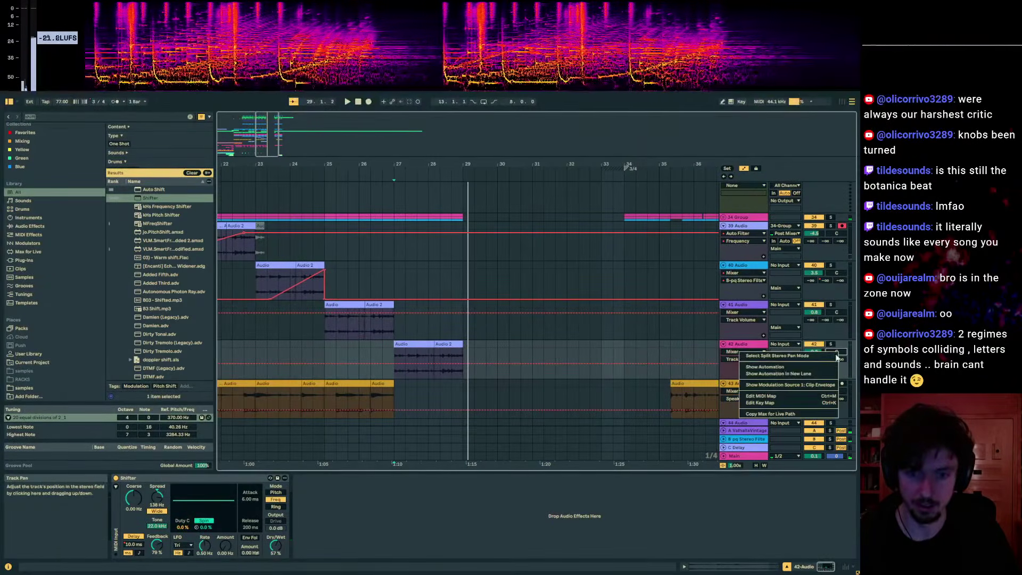
click(828, 355)
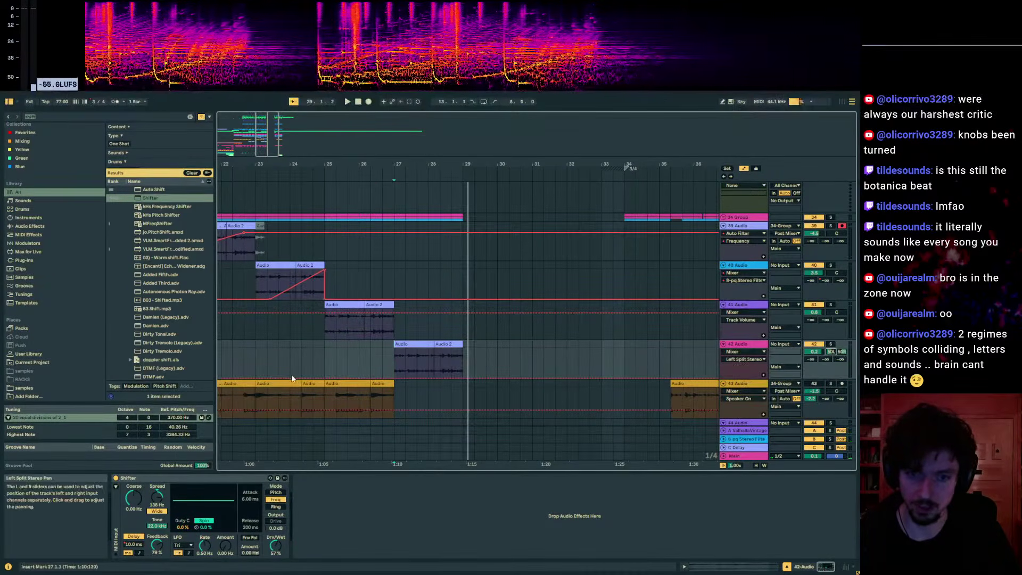
click(394, 377)
drag(447, 378, 463, 348)
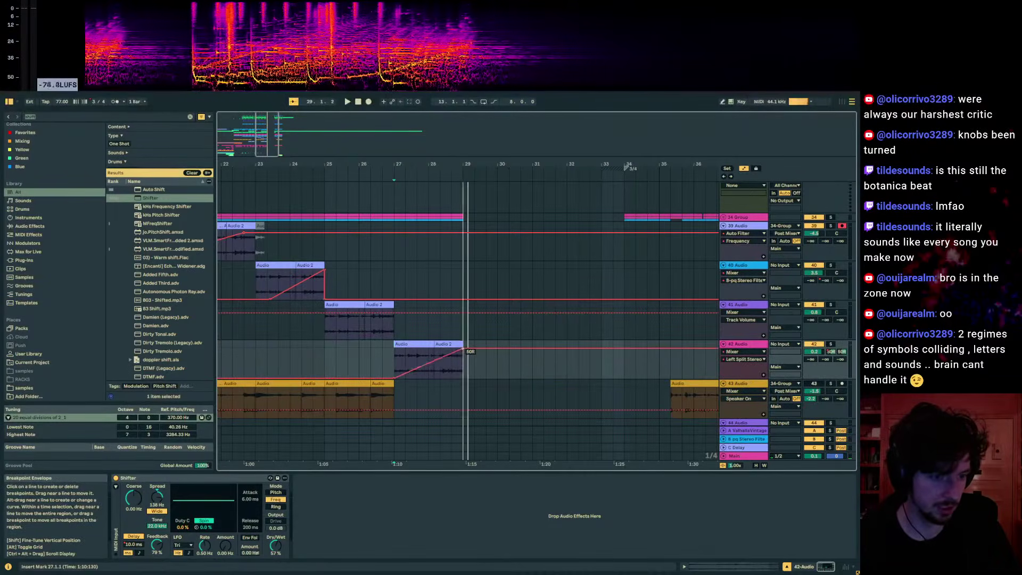
click(839, 352)
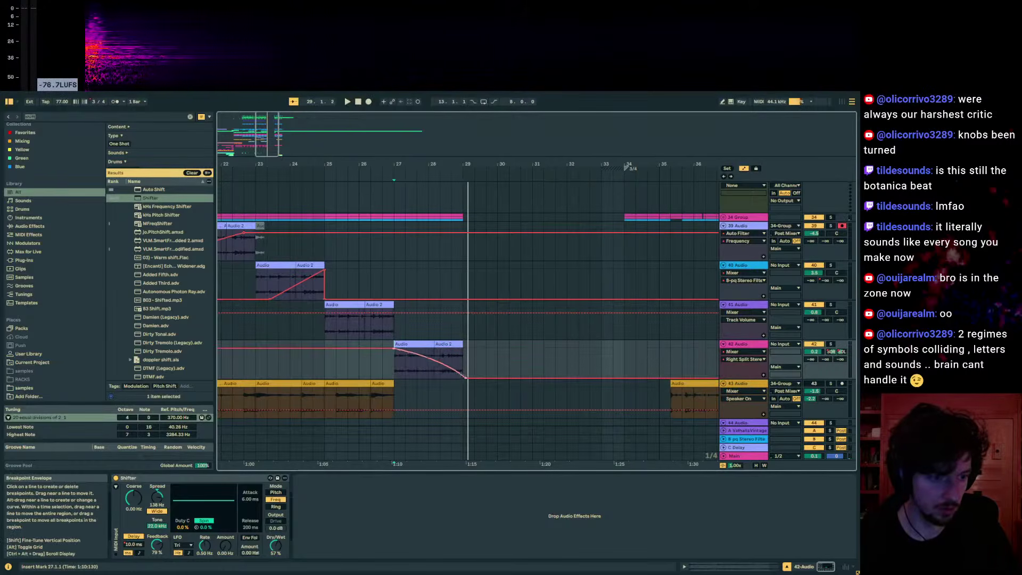
- Listen to the pan sweep at bar 27, hide the automation, and play the section leading into the staggered clips at bar 21
key(space)
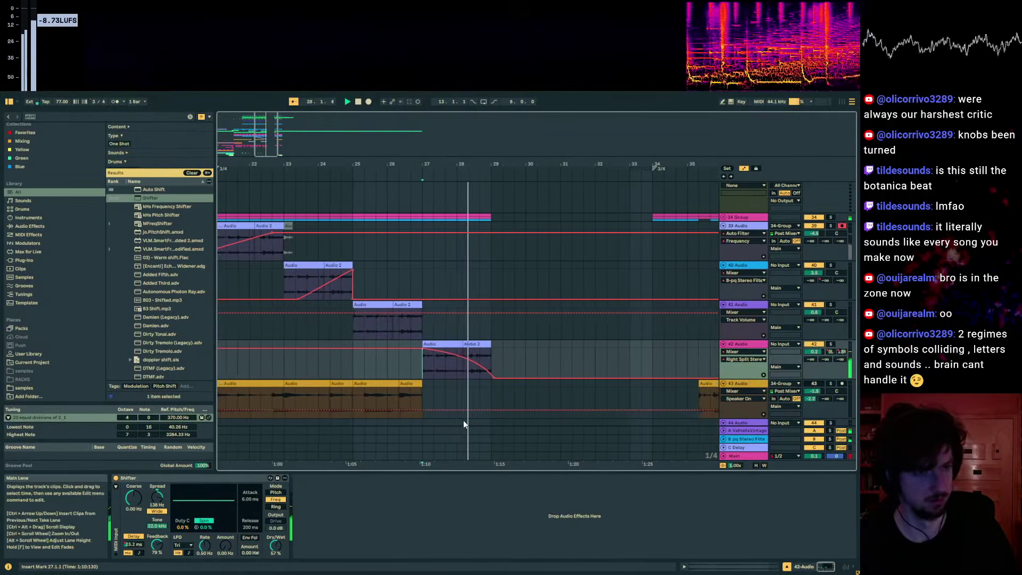
click(334, 370)
key(space)
key(a)
drag(270, 164, 422, 162)
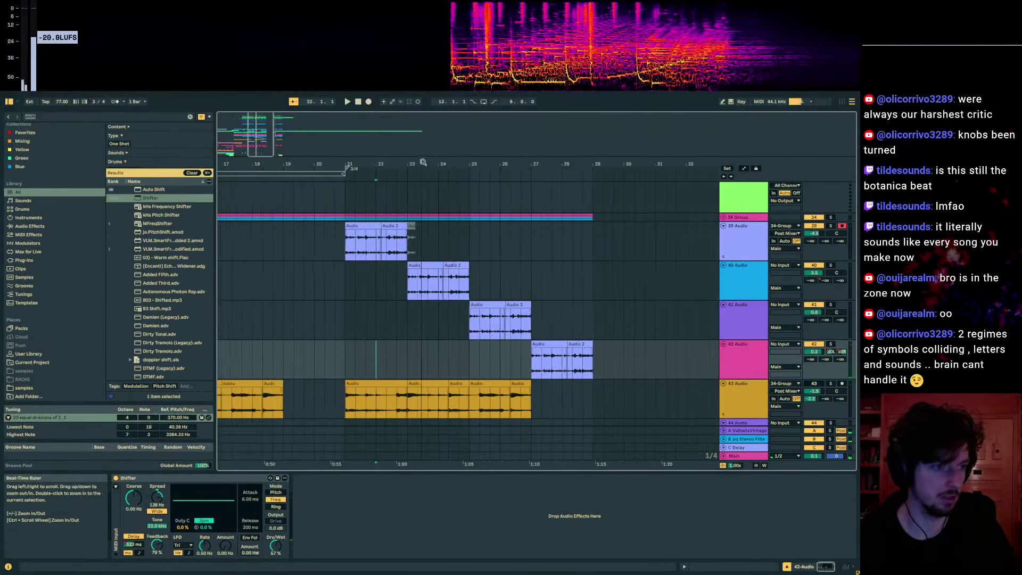
click(327, 381)
scroll(327, 381, left, 5)
key(space)
click(460, 359)
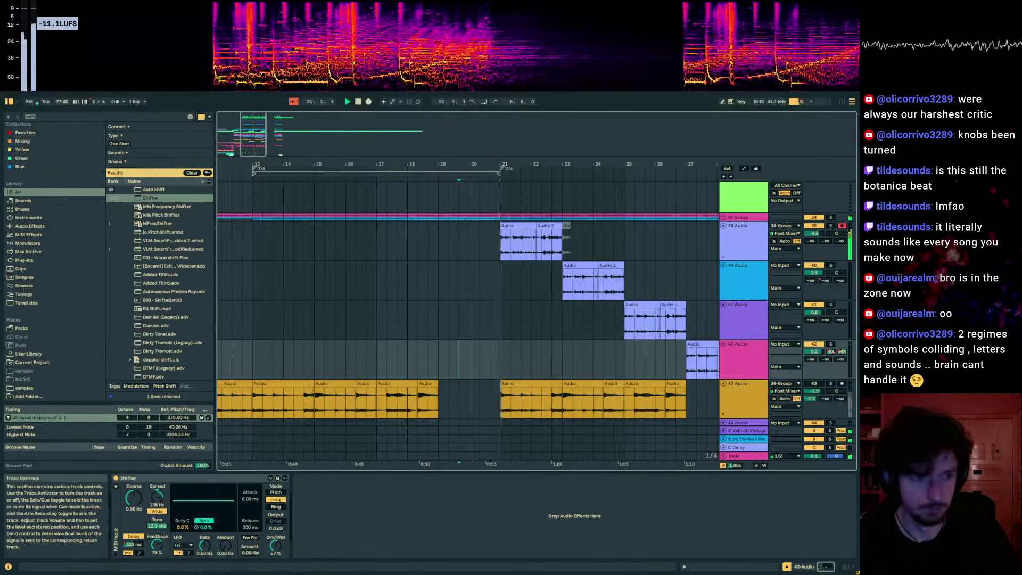
- Lower the 39 Audio volume slightly and group tracks 39 through 42
click(750, 231)
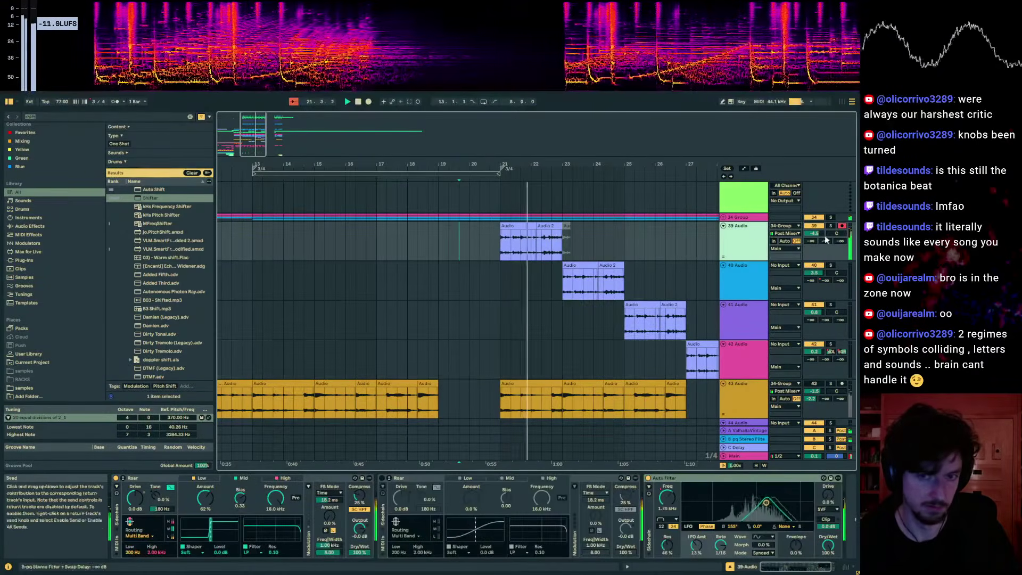
drag(813, 233, 814, 236)
shift+click(760, 373)
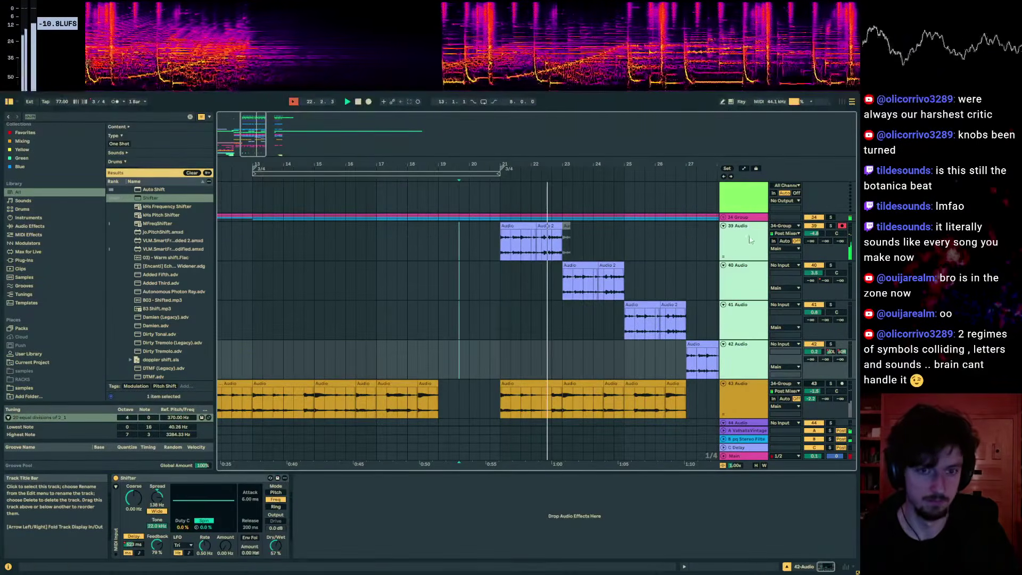
key(ctrl+g)
- Find the OTT preset, add it to the new group track and reduce its Amount to 65%
click(75, 115)
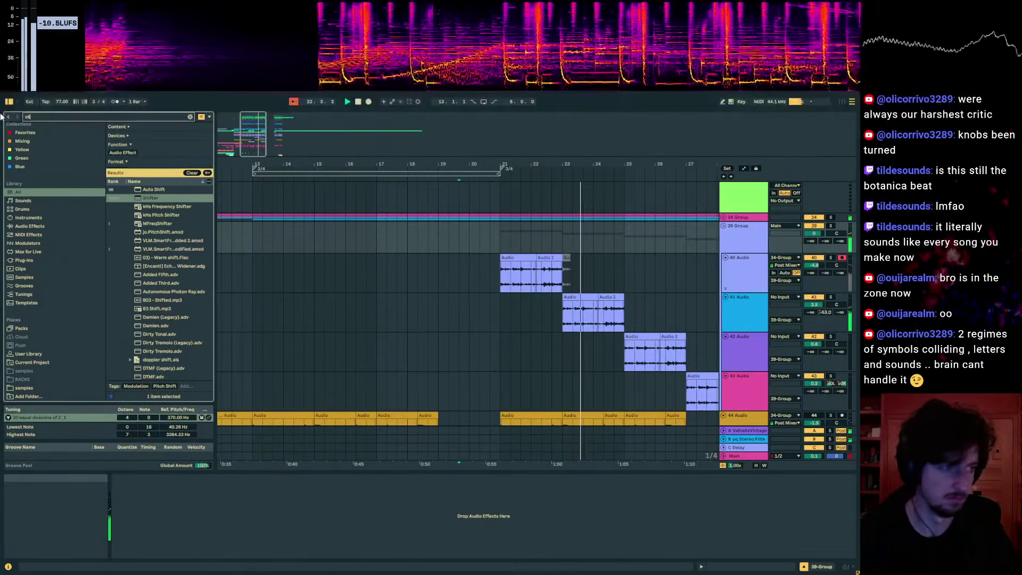
text(ott)
click(144, 223)
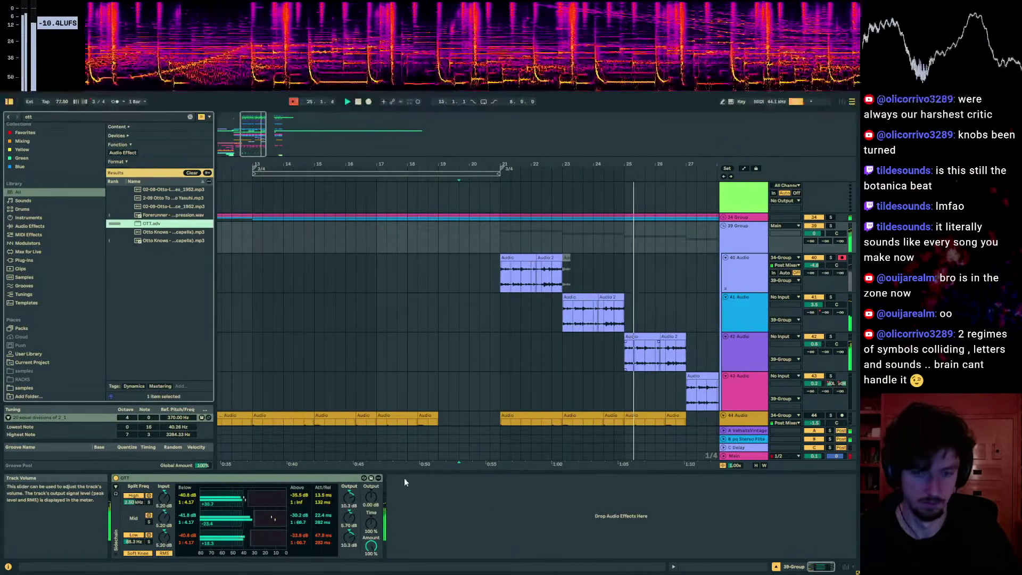
drag(371, 545, 371, 561)
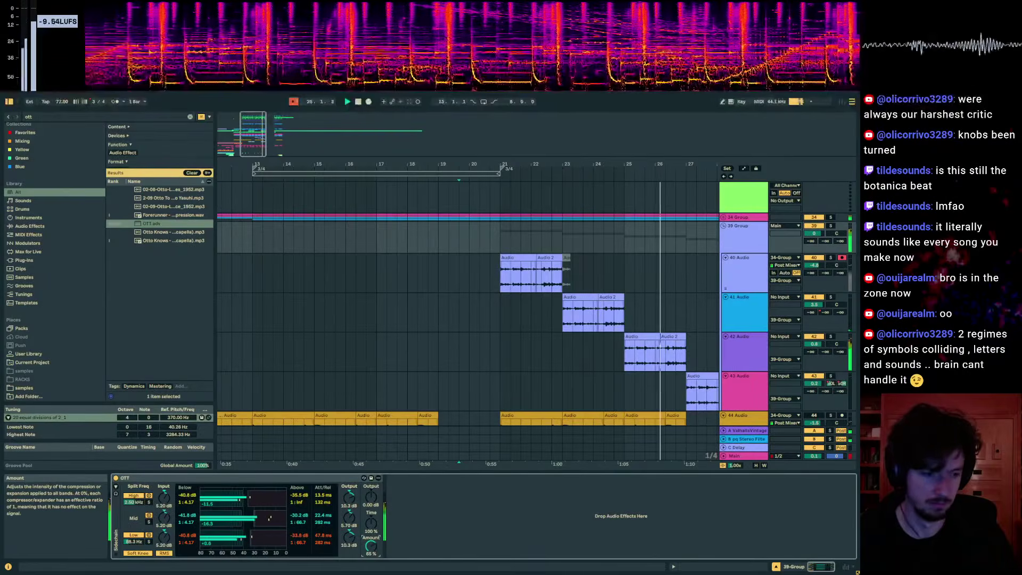
- Set the 41 Audio volume to -4.0 dB and view the device chain on 42 Audio with its Wider plugin
drag(813, 304, 814, 302)
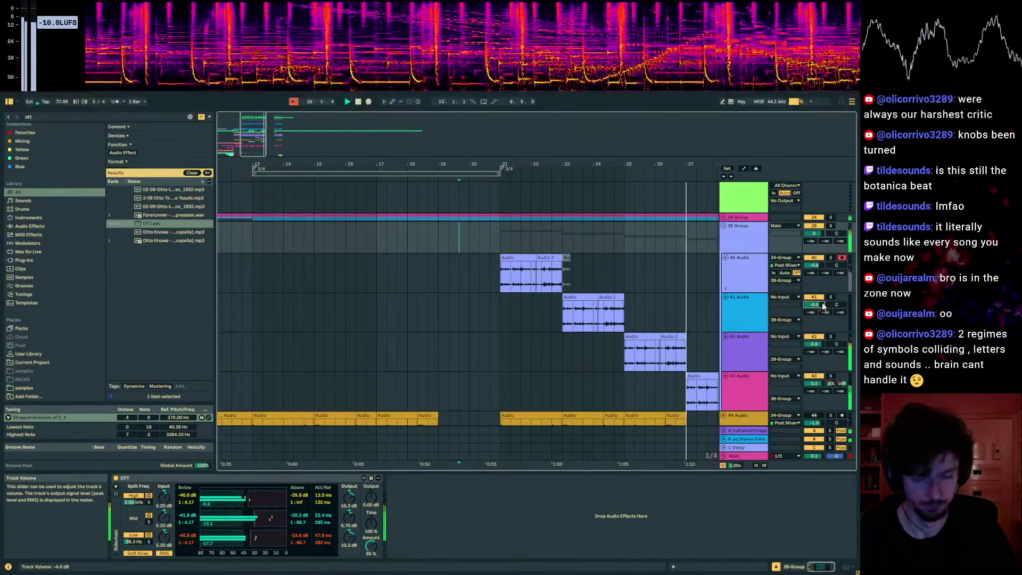
click(742, 346)
drag(737, 345, 376, 307)
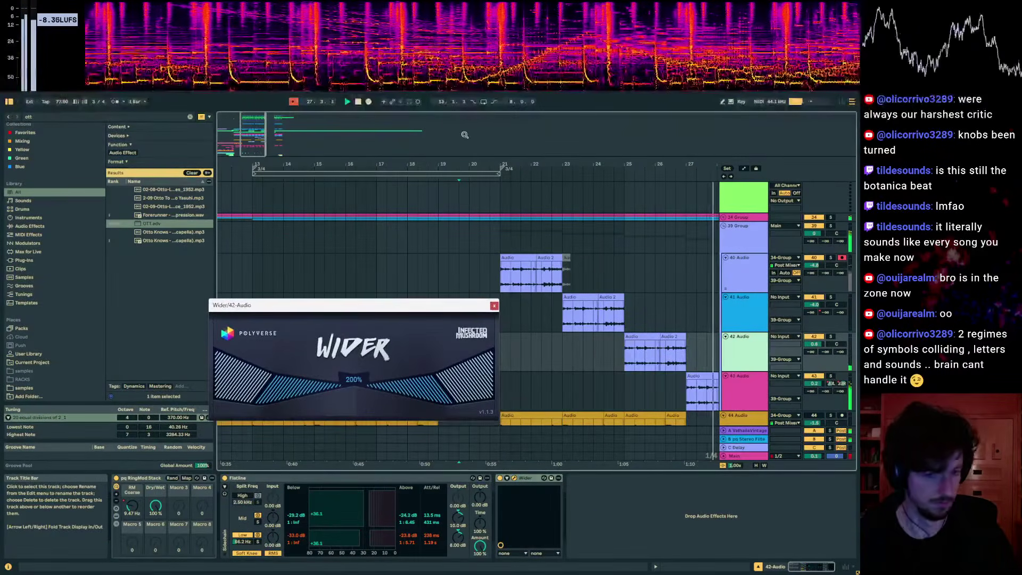
- Copy the 40 Audio clips from bars 21 to 23 to bar 27 on the same track and play them back
drag(520, 166, 399, 168)
drag(631, 400, 564, 394)
mouse_move(446, 272)
mouse_down()
mouse_move(365, 271)
mouse_move(379, 270)
mouse_up()
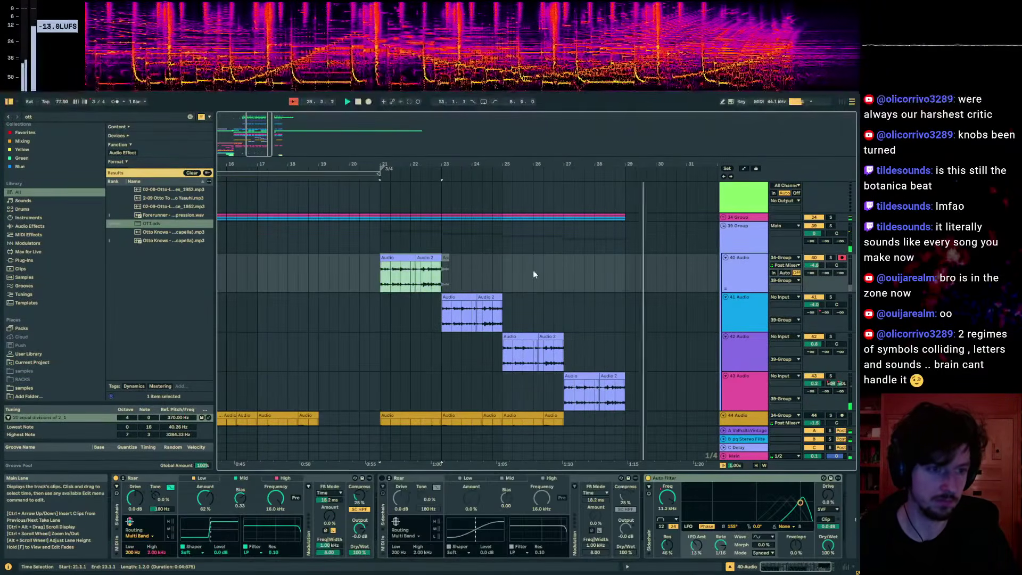
click(564, 268)
key(ctrl+v)
key(space)
key(space)
- Adjust the Auto Filter frequency automation over the copied clips on 40 Audio and hide the automation
key(a)
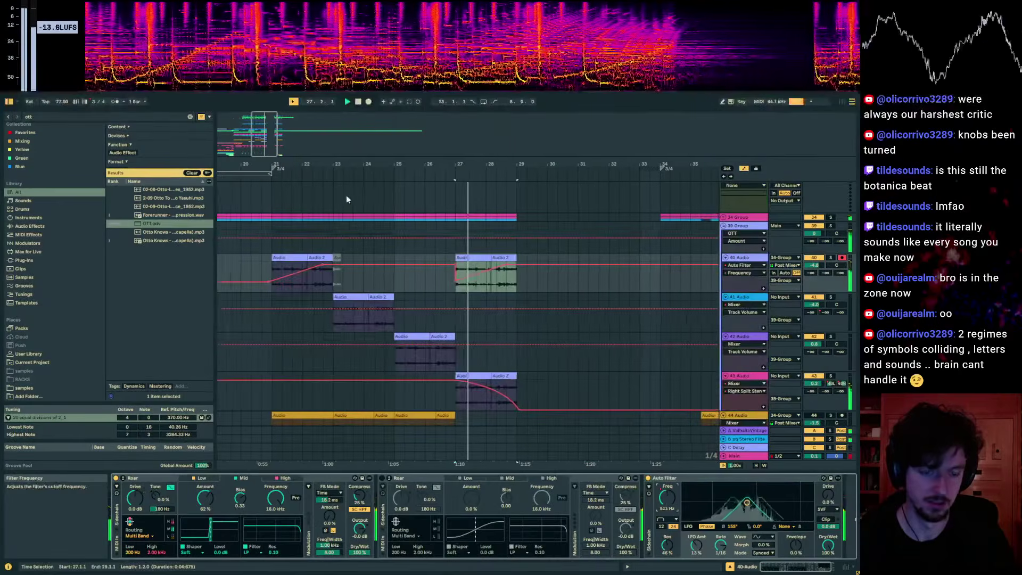
click(489, 264)
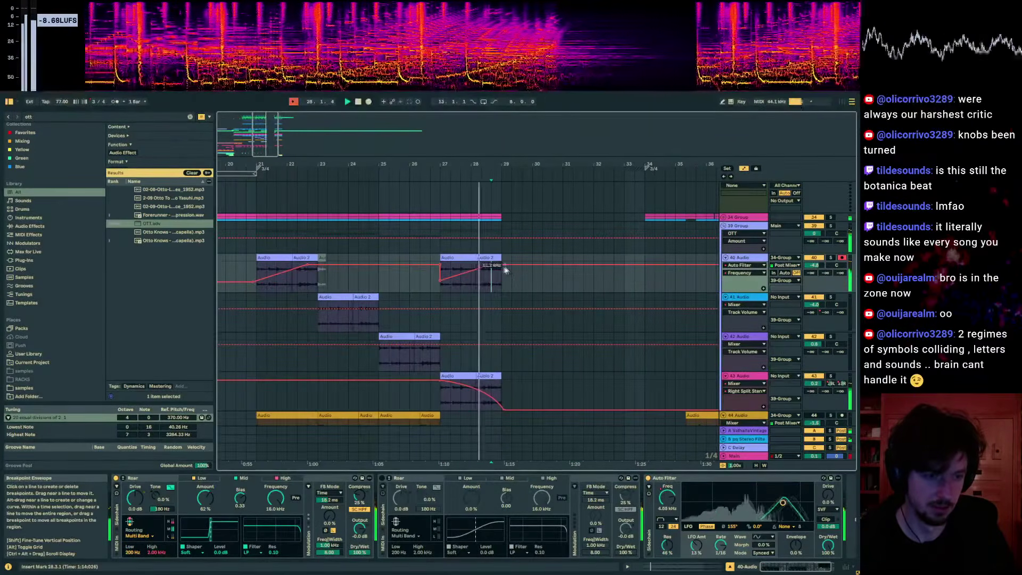
key(a)
key(space)
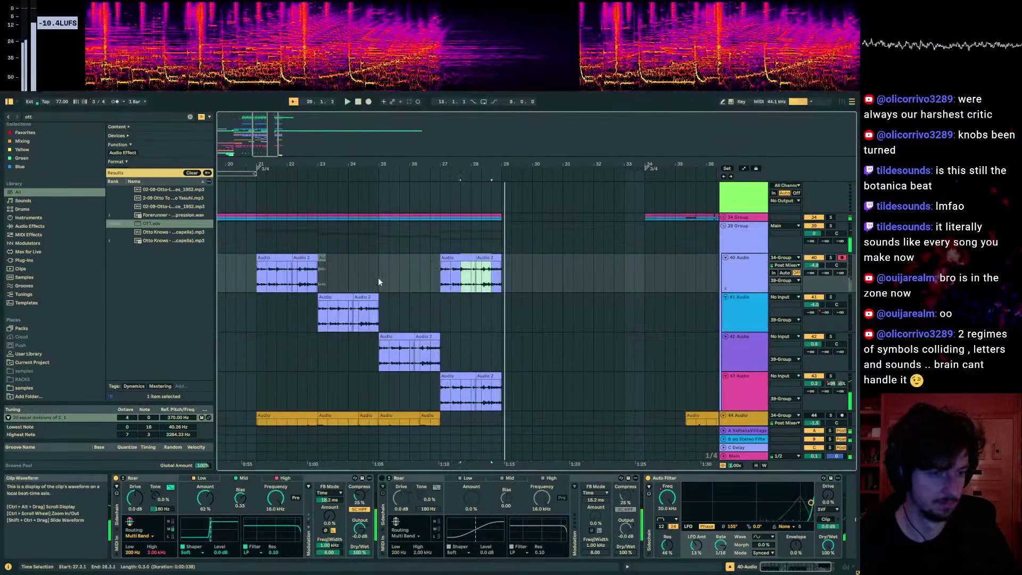
- Insert empty time into the arrangement from 29.1.1 to 44.3.1, and select the group's clips from bar 21 to 29
click(246, 282)
drag(254, 284, 525, 279)
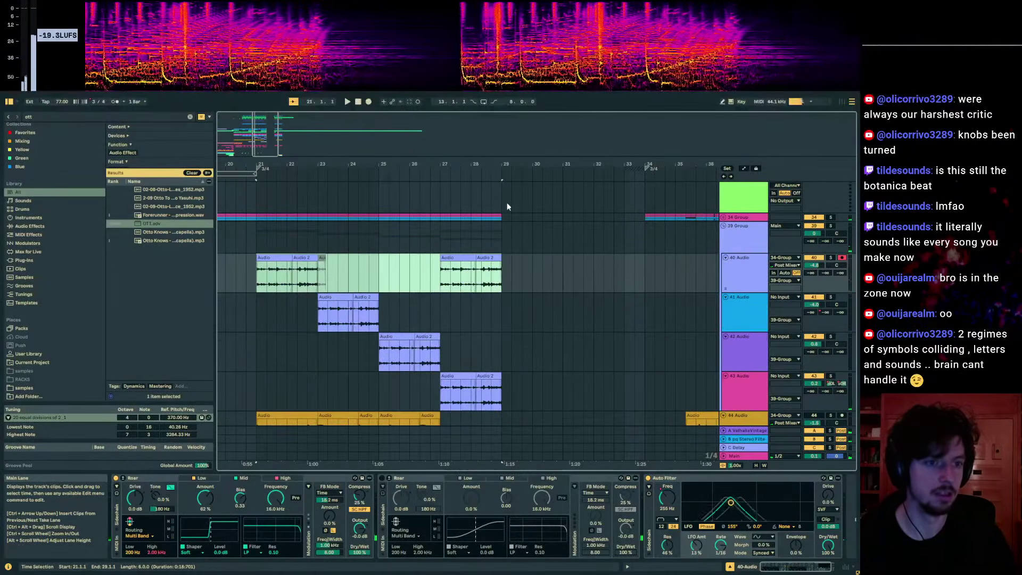
scroll(505, 159, down, 3)
drag(503, 235, 655, 233)
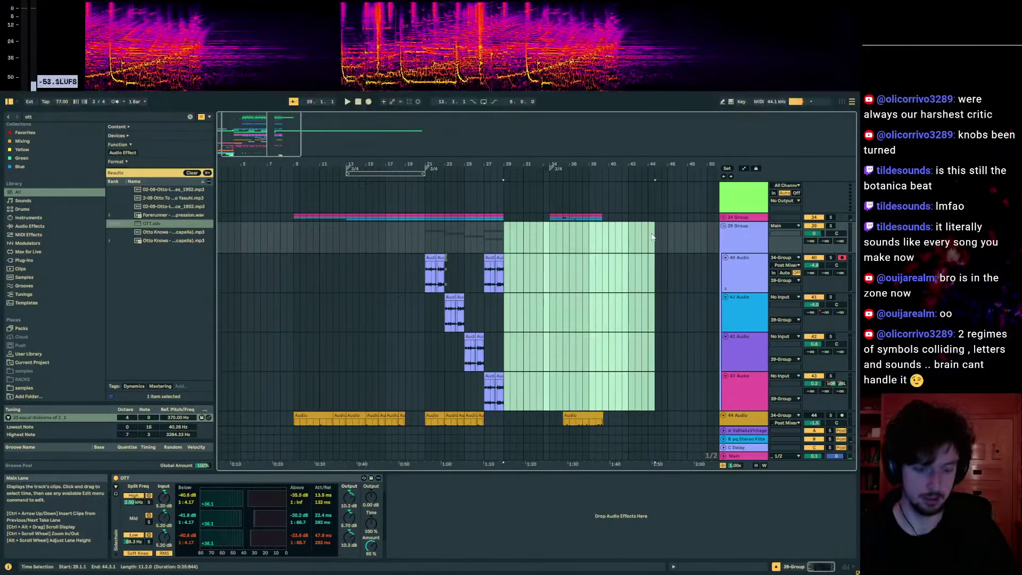
drag(502, 234, 423, 238)
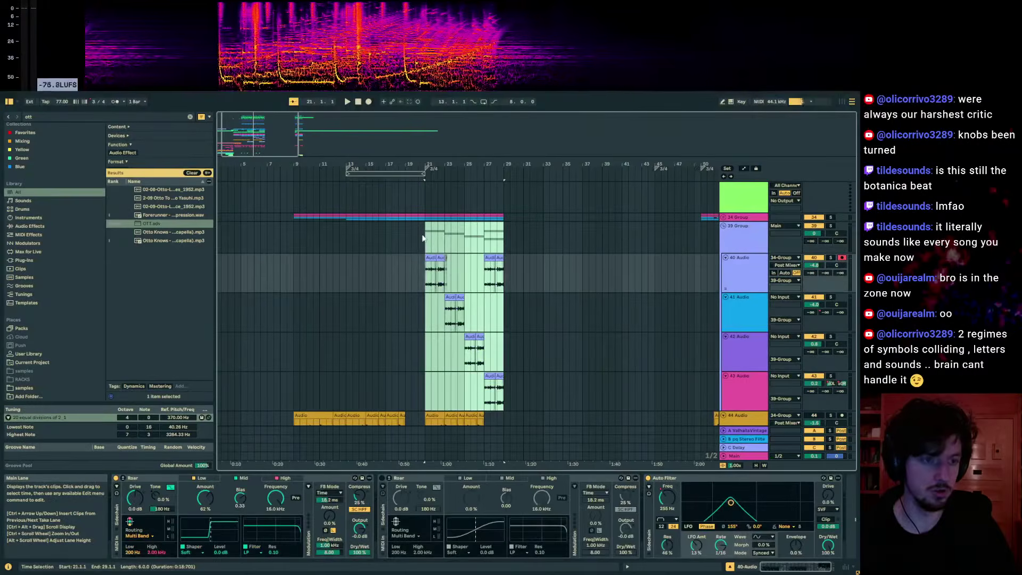
- Add a locator at bar 29 named "new motif thing"
click(503, 187)
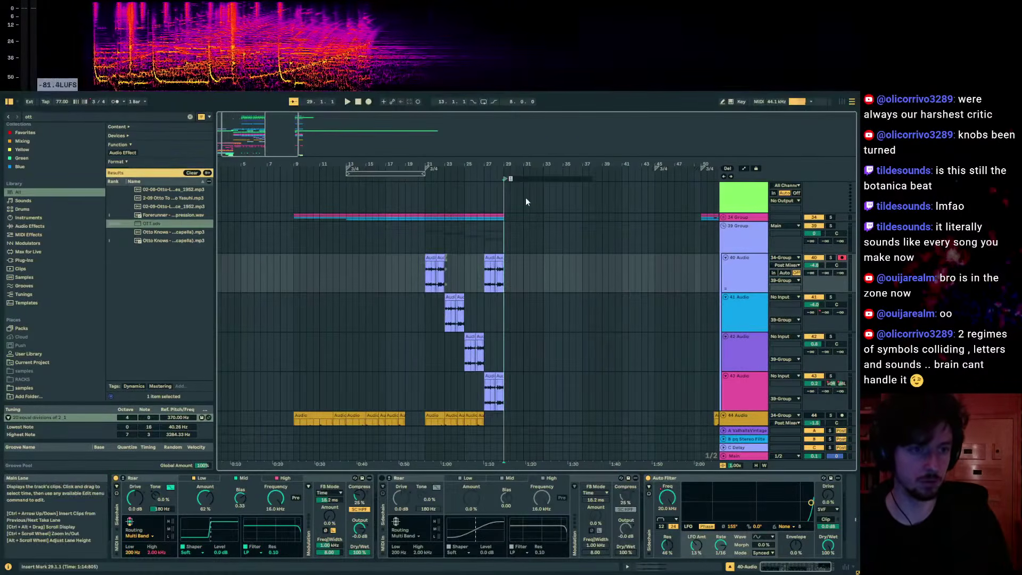
text(new motif thing)
key(Return)
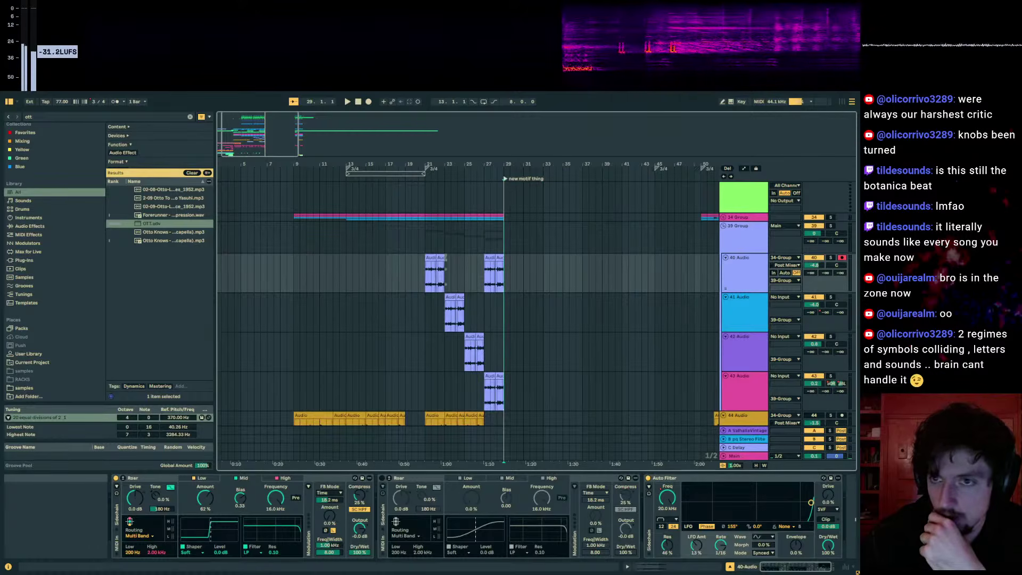
- Switch to the YouTube video "WPR057 - Yoofee - Ok Cold" in the browser and listen from about 0:55 as a reference
drag(851, 147, 345, 120)
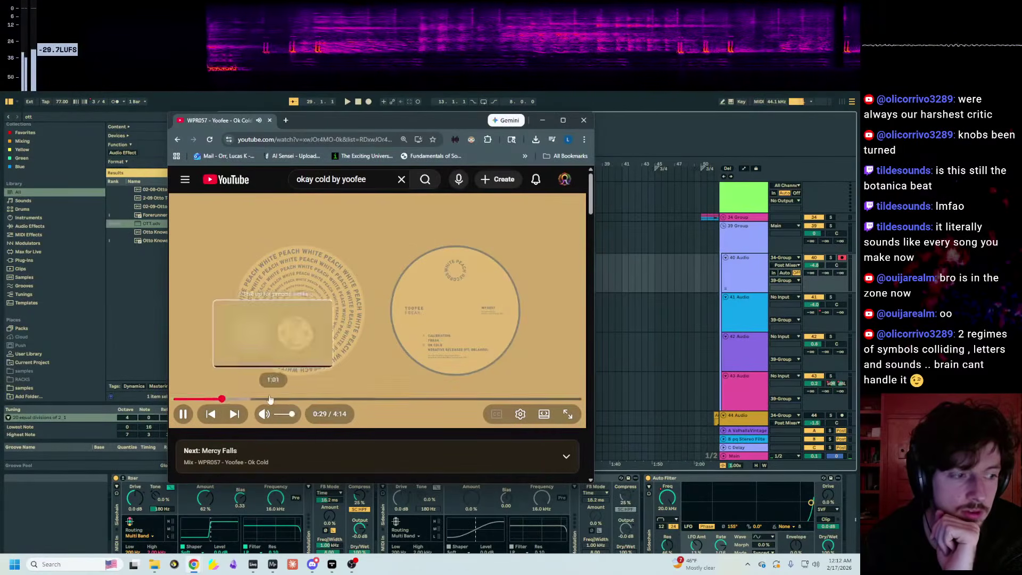
click(253, 398)
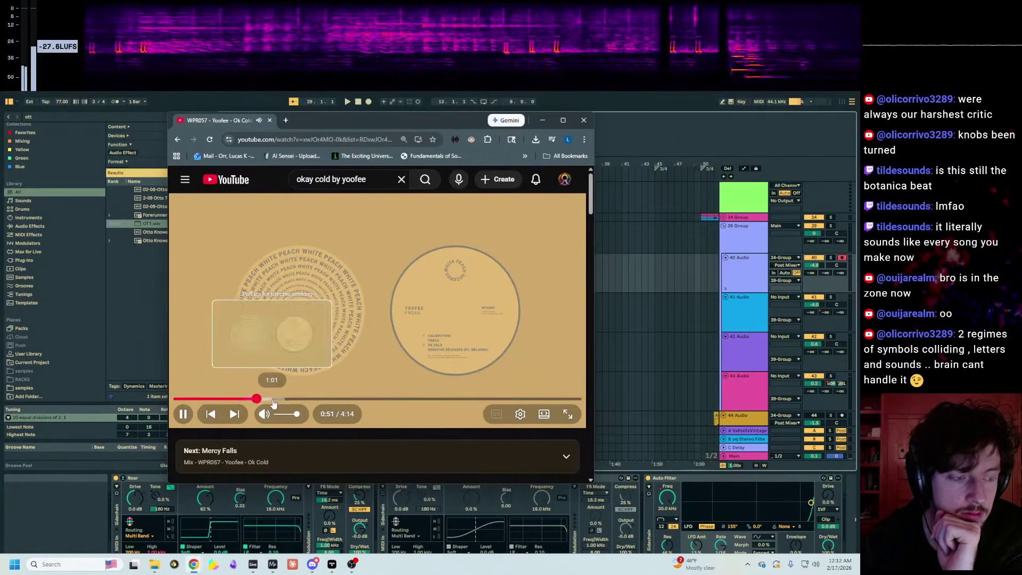
click(272, 398)
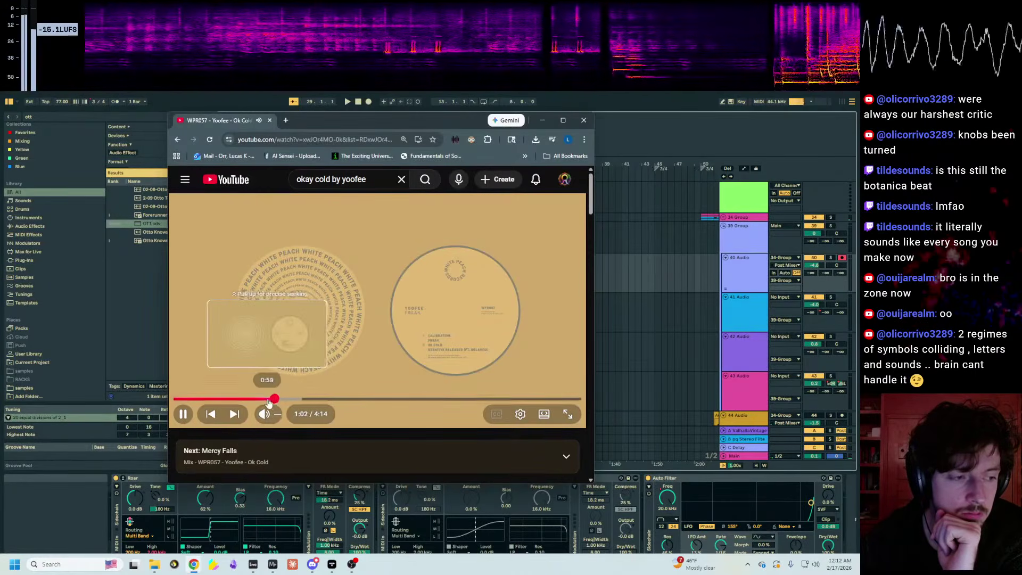
click(262, 398)
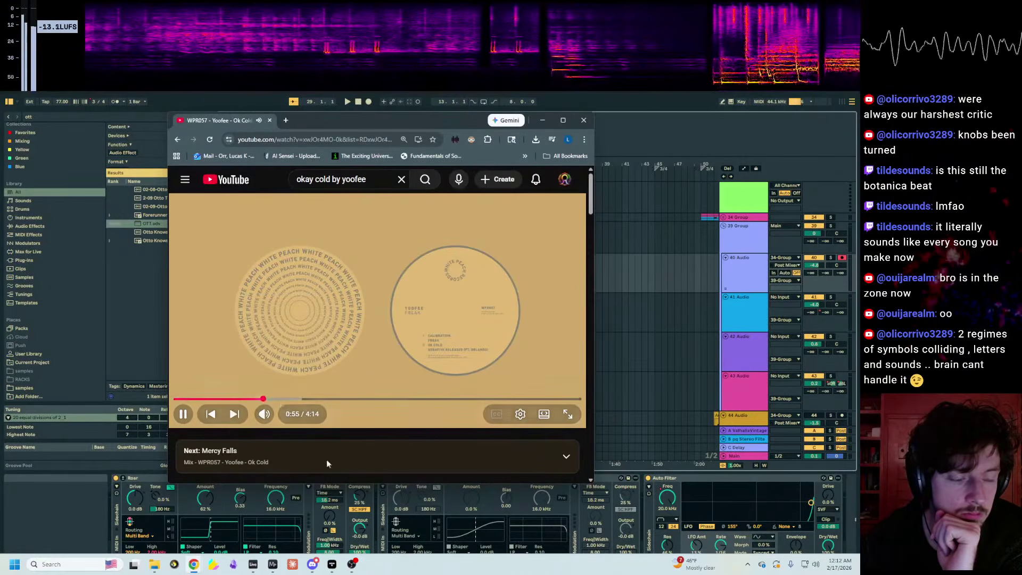
click(338, 557)
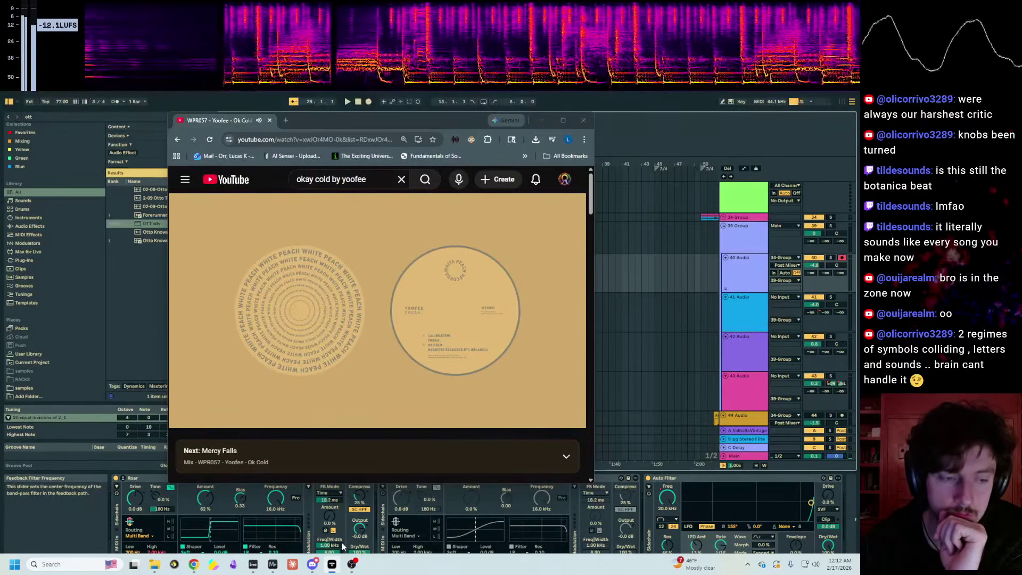
scroll(358, 270, down, 2)
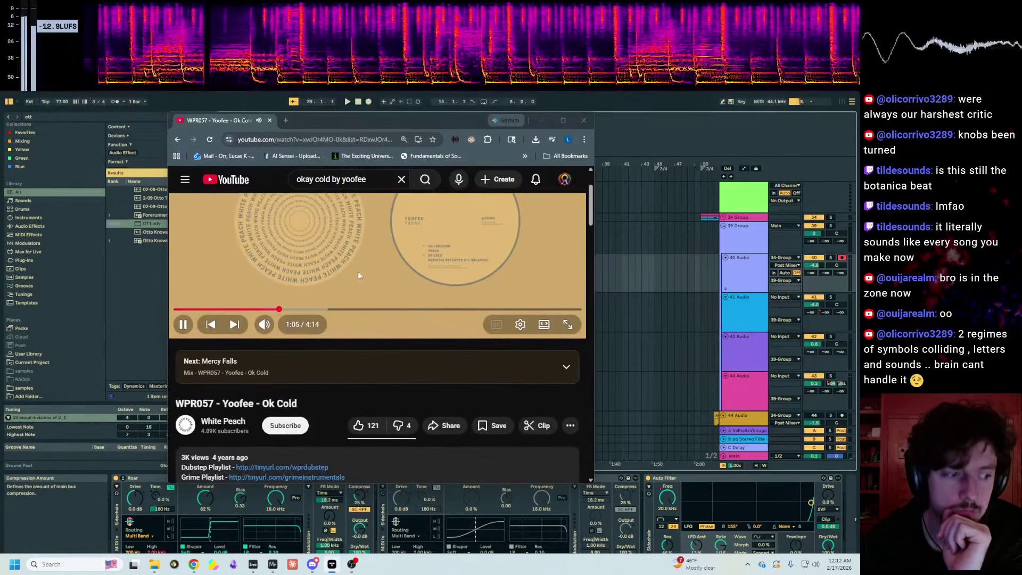
scroll(357, 271, up, 2)
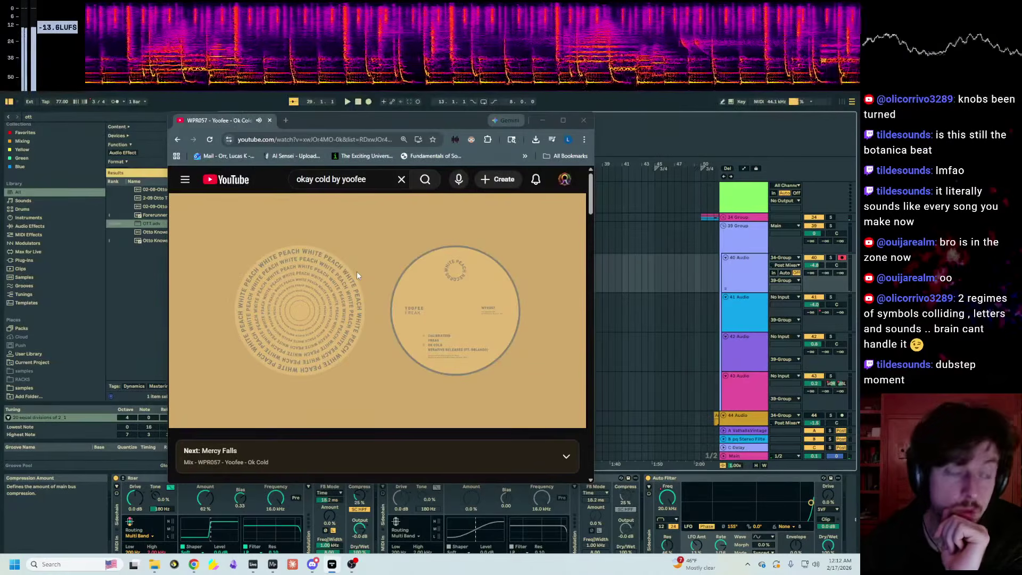
- Move the YouTube window out of the way and review the arrangement's clips leading up to the "new motif thing" locator
mouse_move(367, 268)
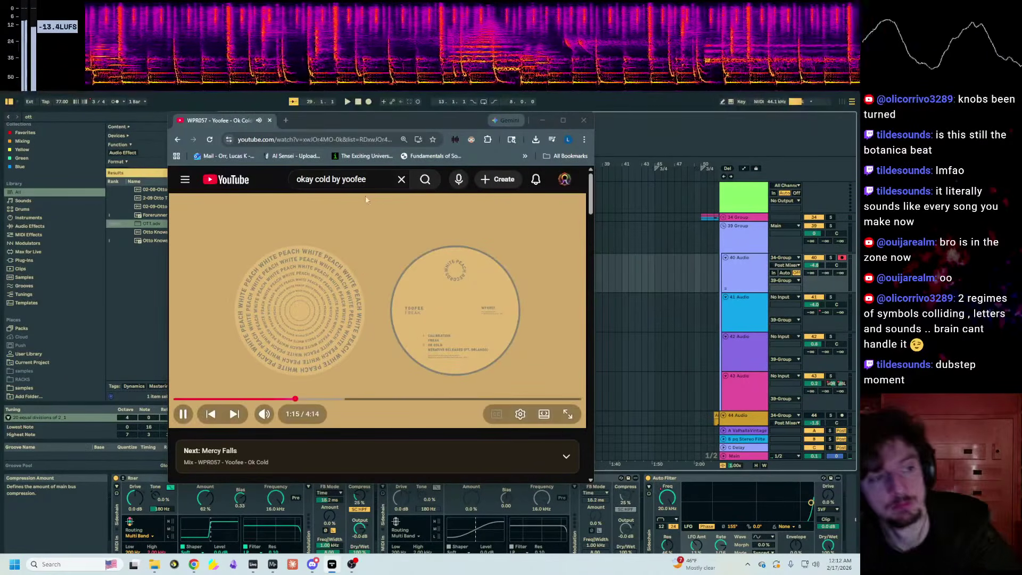
drag(339, 125, 1021, 137)
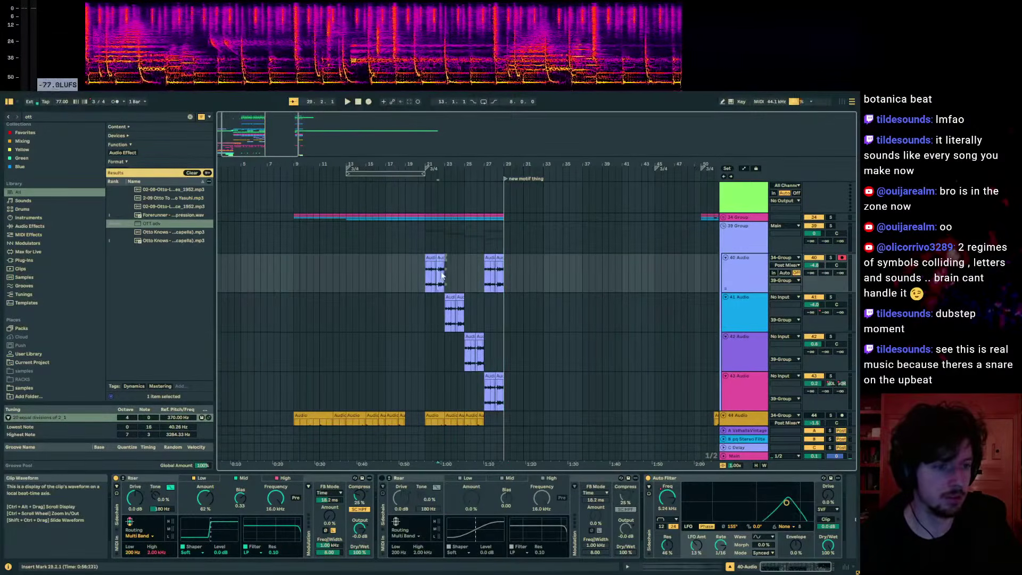
click(426, 178)
drag(487, 279, 540, 279)
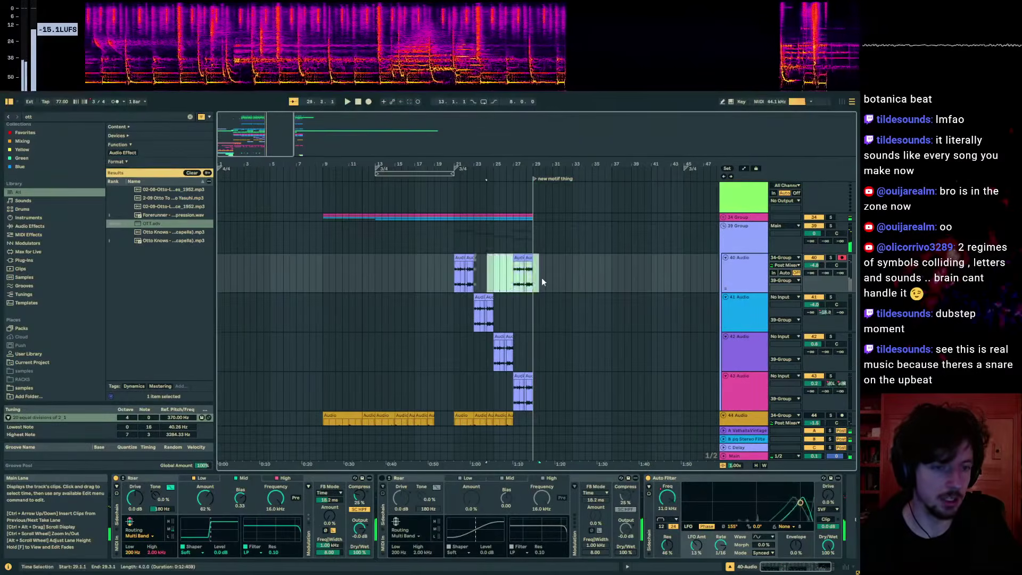
click(539, 279)
scroll(623, 229, up, 3)
drag(593, 165, 541, 160)
drag(485, 278, 327, 280)
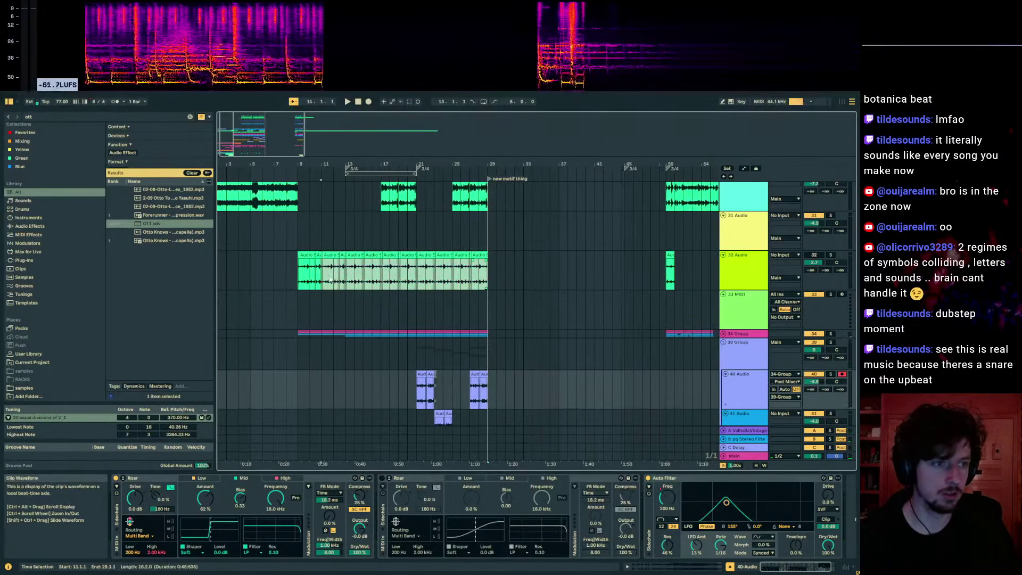
- Loop bars 13 to 29 and duplicate that section across all tracks so the copy starts at bar 29
click(336, 225)
key(space)
drag(359, 229, 503, 221)
key(ctrl+l)
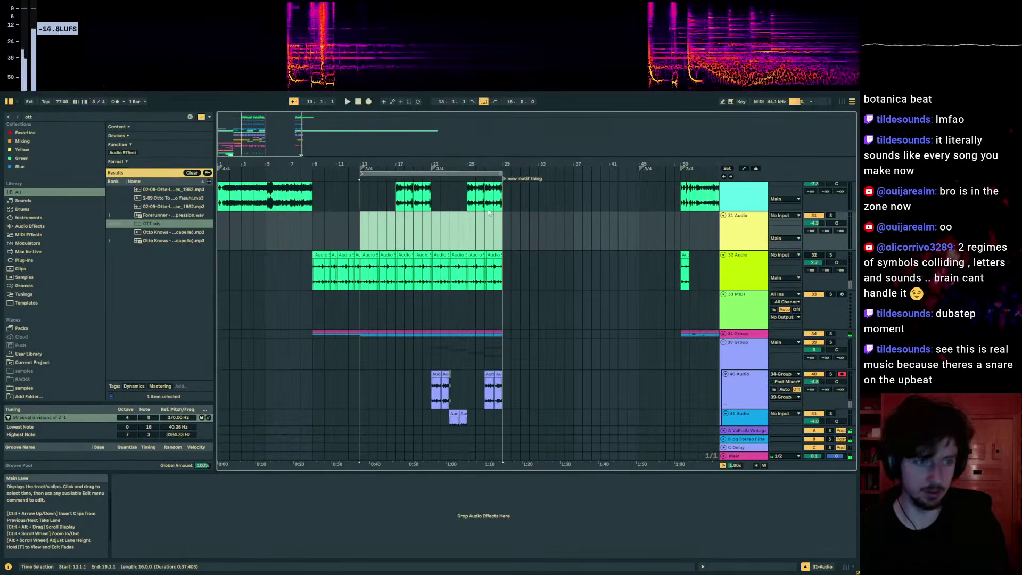
click(465, 174)
key(ctrl+d)
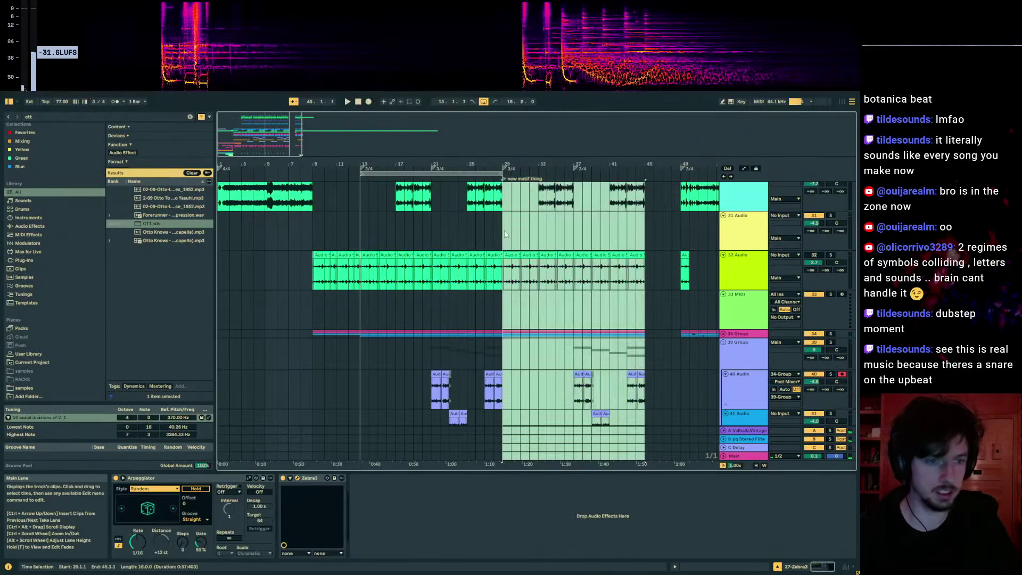
click(505, 221)
- Fold 39 Group so that its audio tracks are hidden in the arrangement
drag(512, 164, 339, 178)
scroll(370, 218, down, 5)
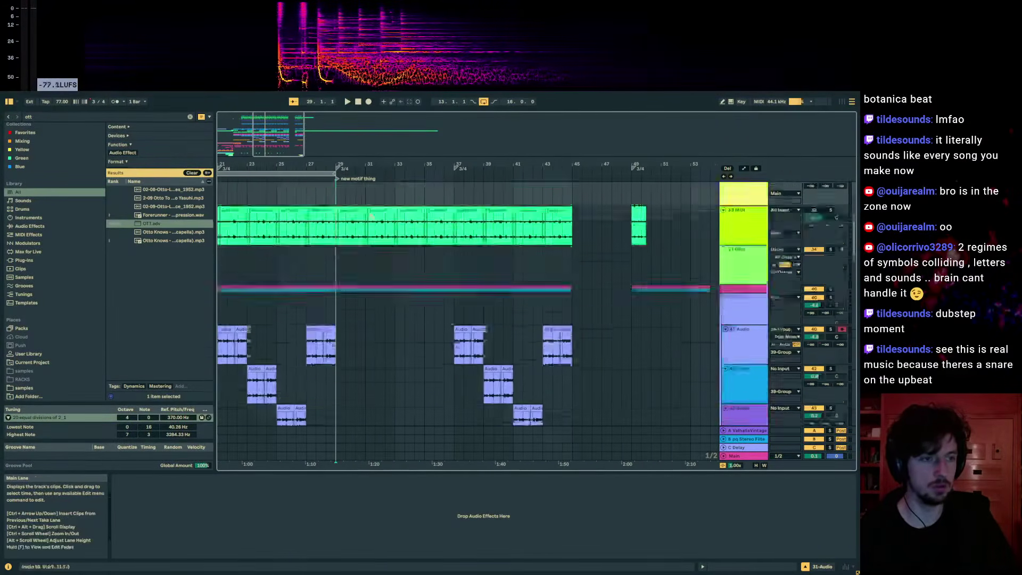
scroll(391, 273, down, 2)
scroll(392, 287, up, 6)
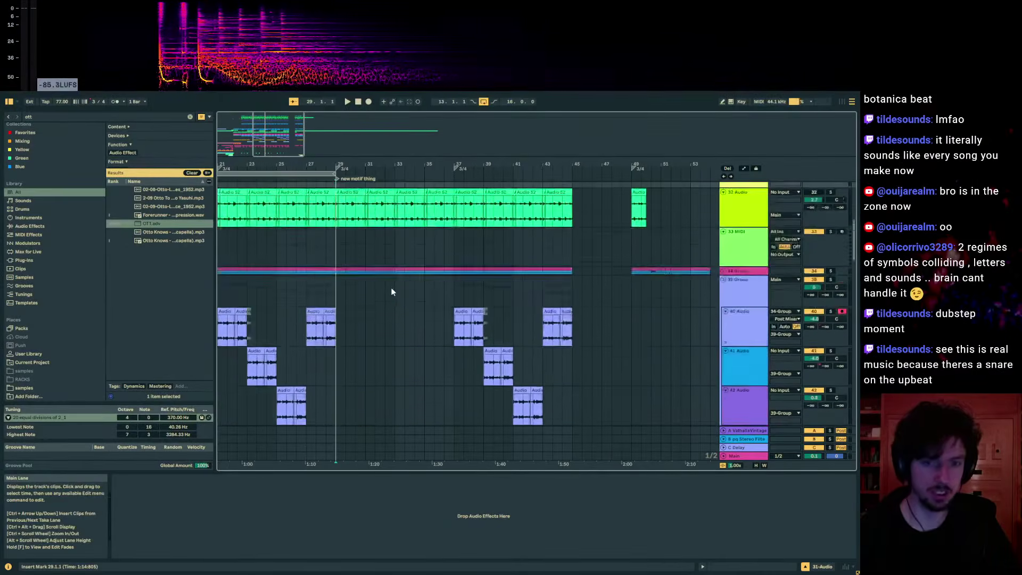
scroll(392, 292, down, 2)
click(722, 280)
click(723, 281)
click(723, 281)
click(724, 281)
click(724, 288)
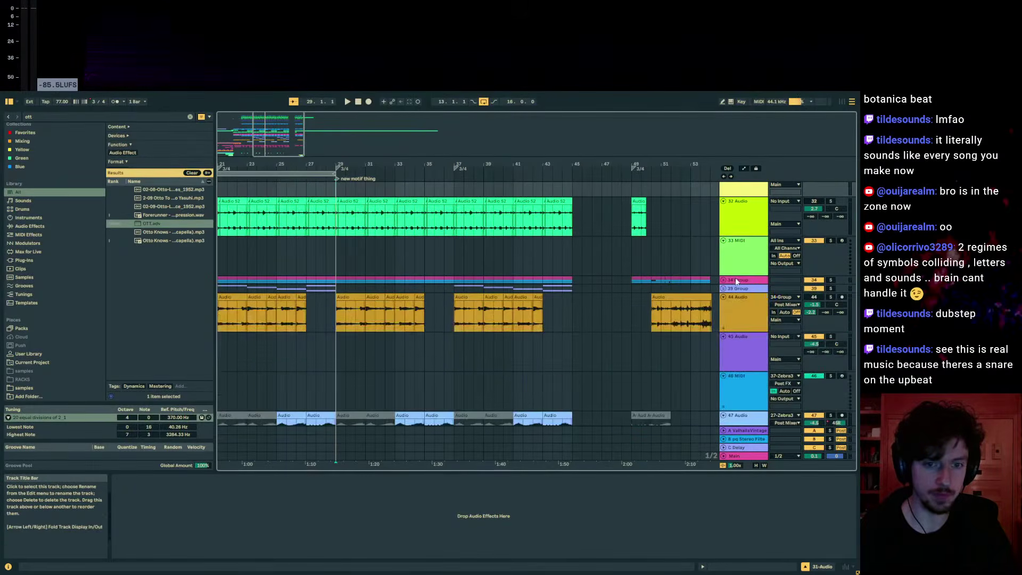
- Insert an audio track below 34 Group, set its input to 34-Group and arm it for recording
click(737, 280)
key(ctrl+t)
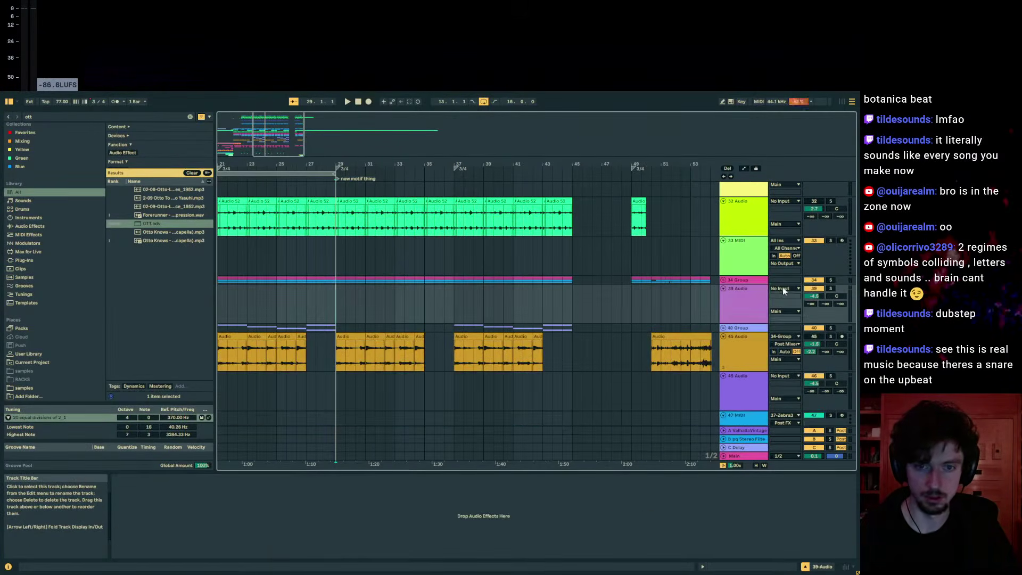
click(782, 287)
key(Return)
click(841, 288)
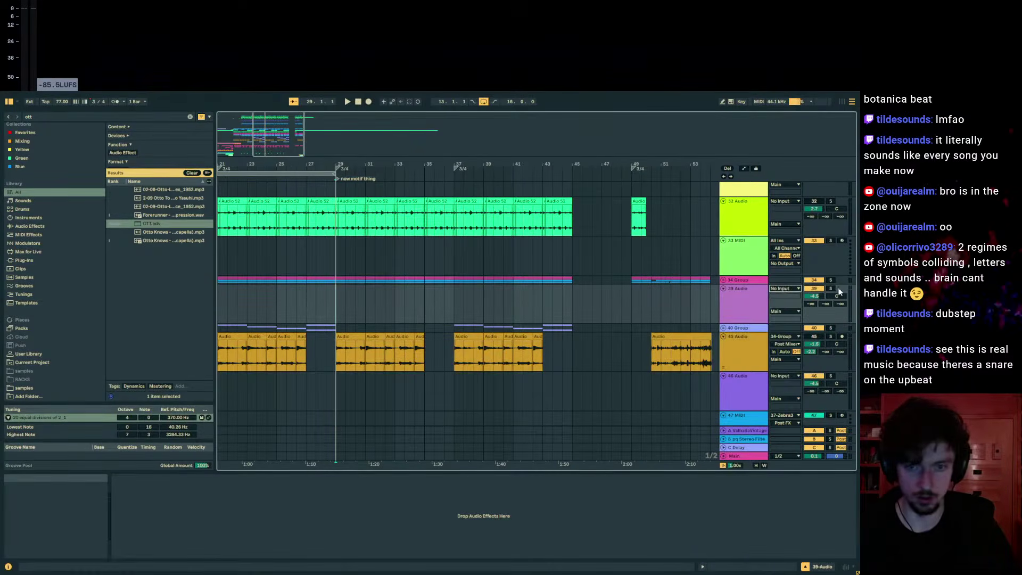
- Record 34-Group onto the new audio track from bar 29 to 37, and delete the group's clips from 29.1.1 to 45.3.1
click(369, 101)
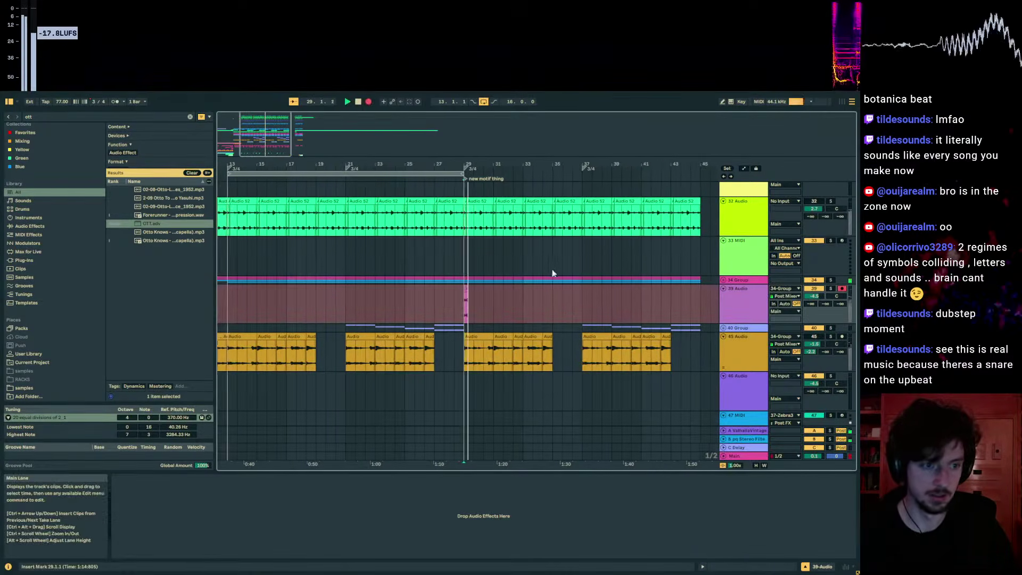
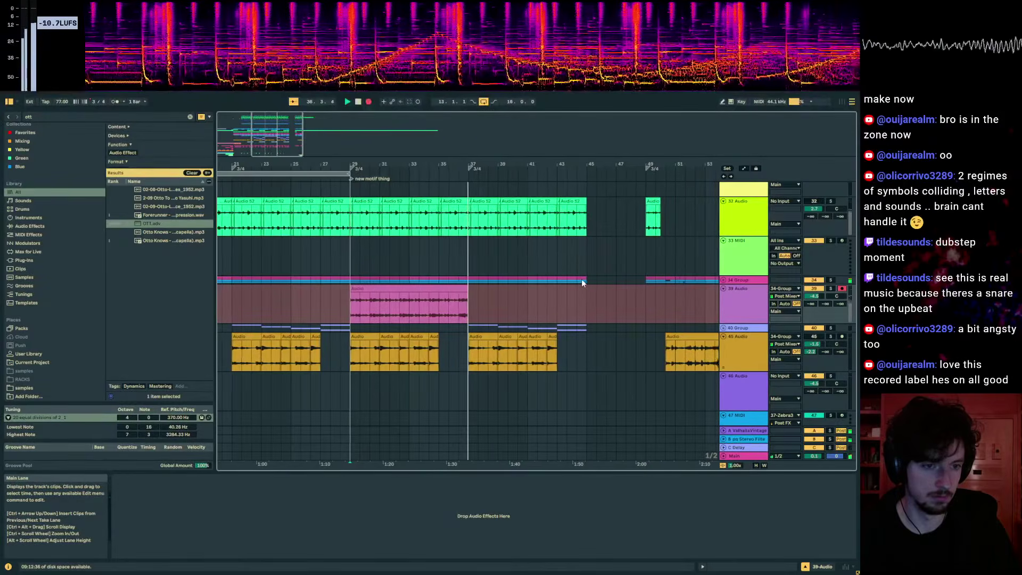
key(space)
mouse_move(582, 279)
mouse_down()
mouse_move(335, 276)
mouse_move(604, 277)
mouse_move(591, 283)
mouse_up()
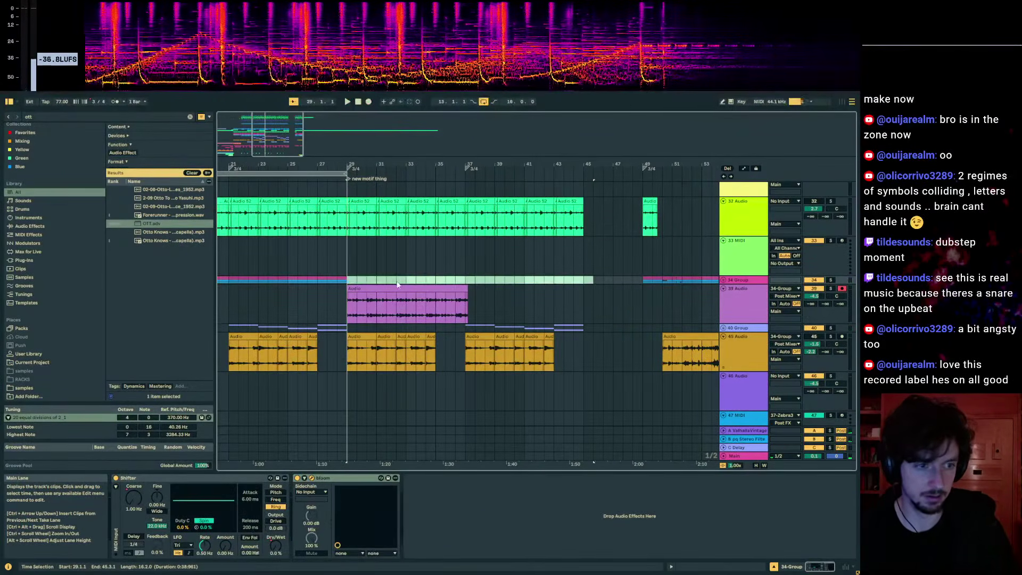
click(403, 288)
- Insert a MIDI track below 39 Audio and load the recorded audio clip into it as a sampler instrument
click(741, 311)
key(ctrl+shift+t)
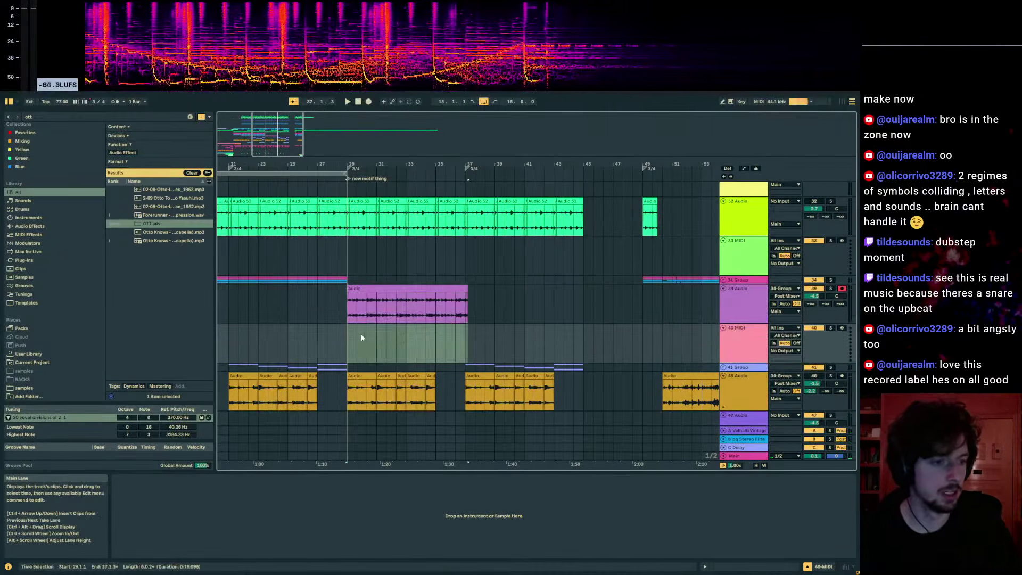
click(413, 288)
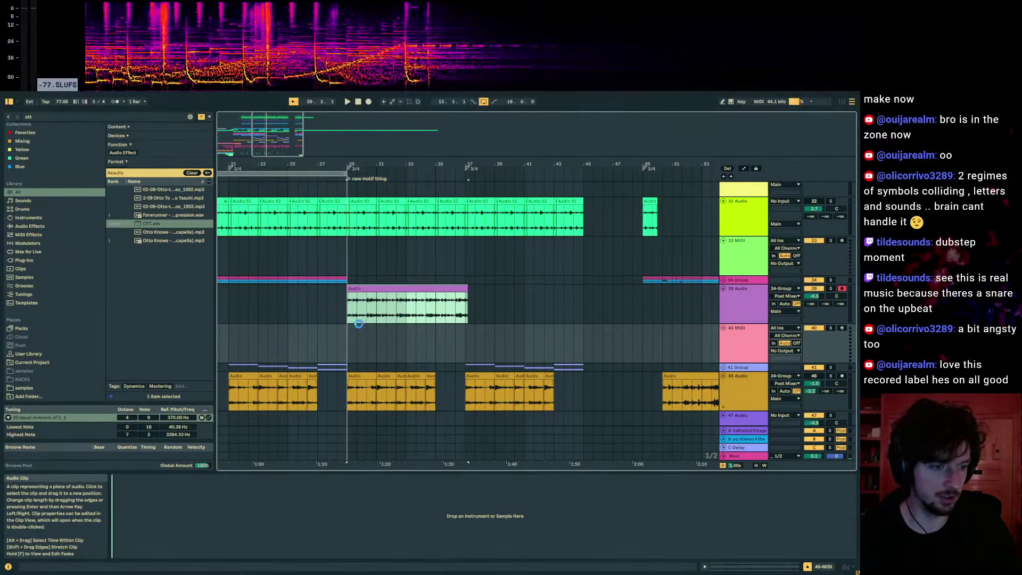
drag(360, 321, 358, 326)
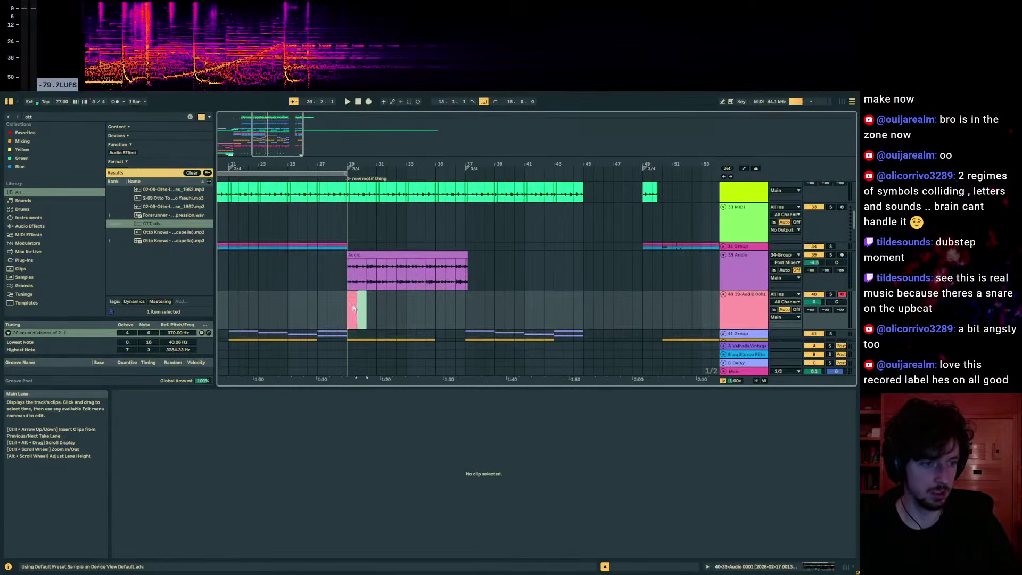
- Create a MIDI clip from 29.1.1 to 30.2.1 on the sampler track and switch its sampler to Slice mode
click(367, 303)
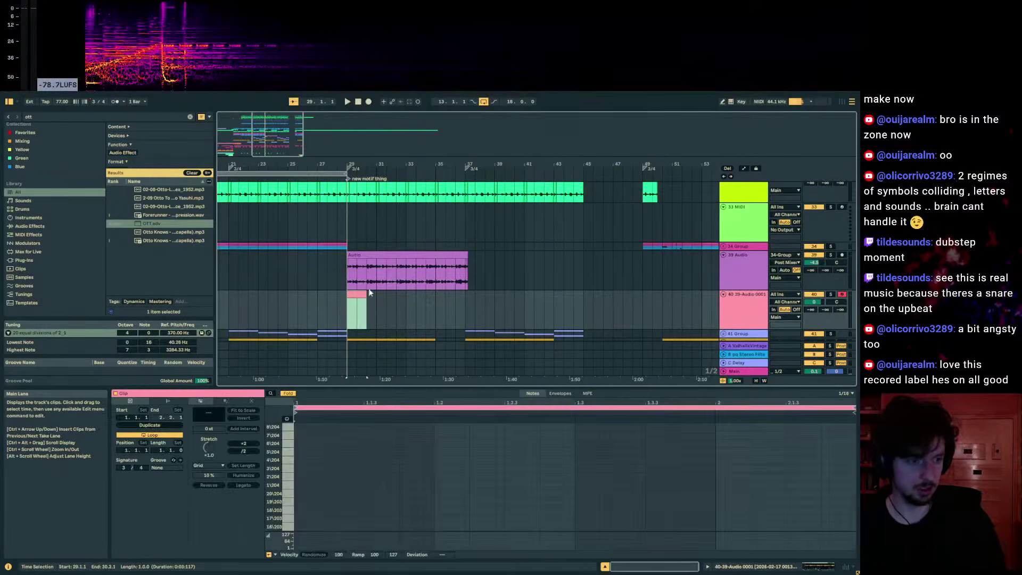
click(367, 302)
click(758, 328)
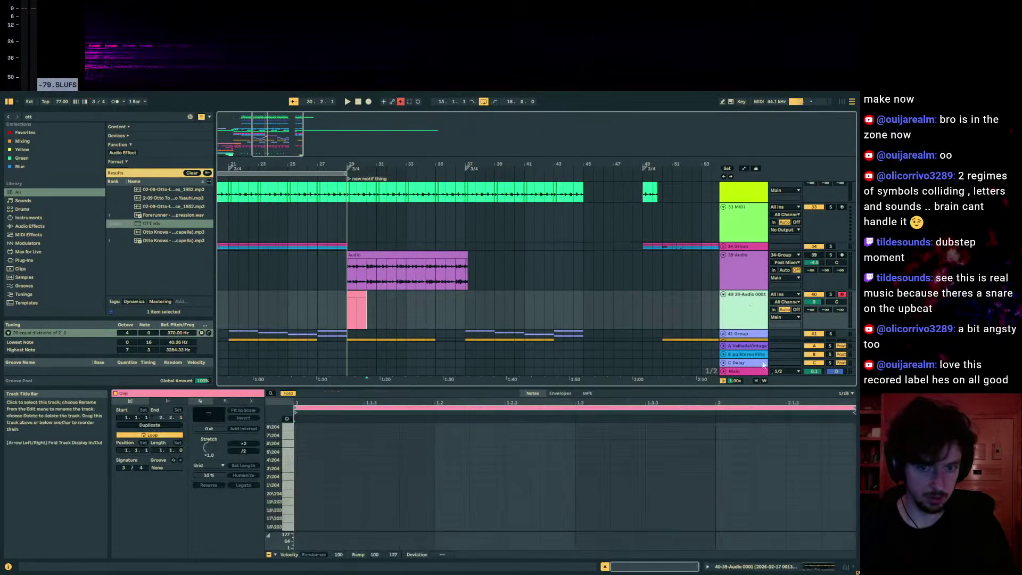
click(791, 565)
click(352, 292)
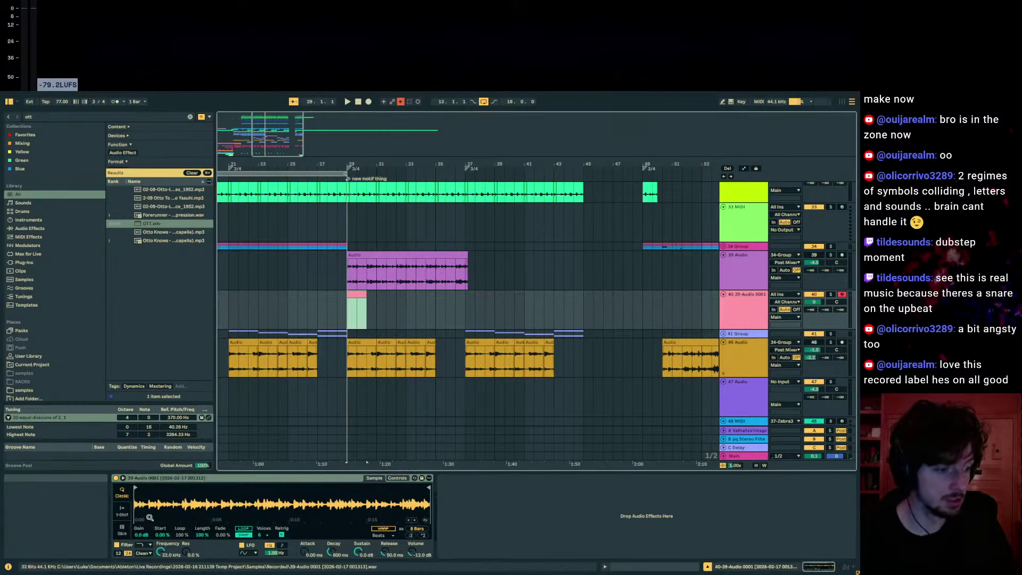
click(122, 529)
key(space)
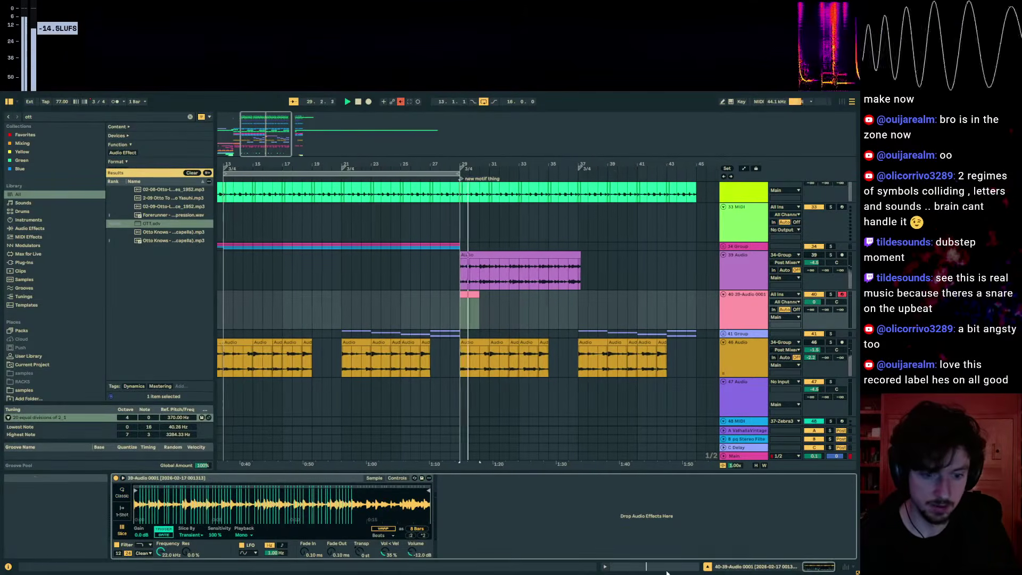
key(space)
- Draw slice notes 17\203 at the clip's start and 4\204 at 1.1.3 in the MIDI clip, and audition them
click(656, 567)
key(b)
click(304, 517)
click(372, 460)
key(space)
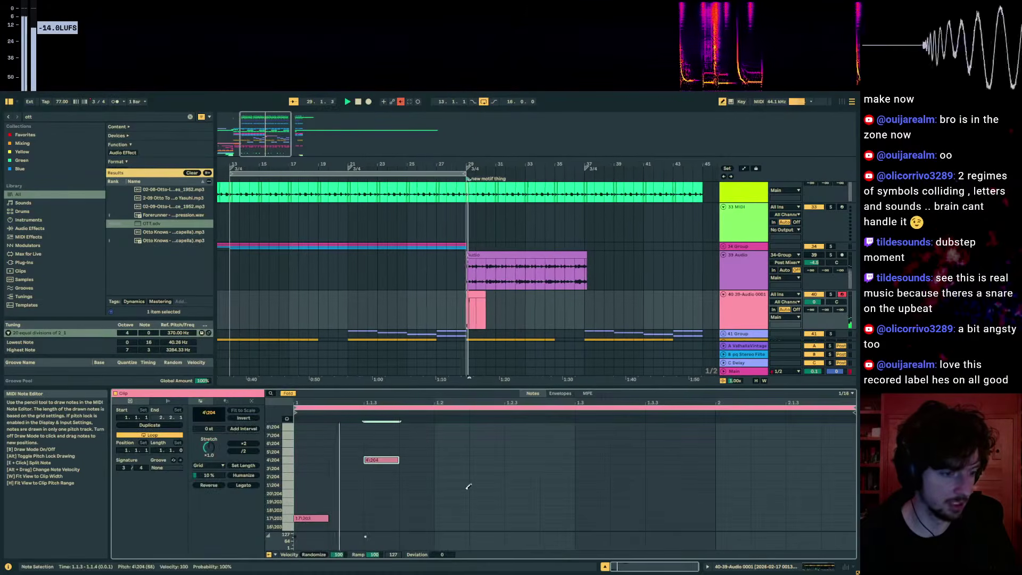
- Add the OTT preset after the sampler on the sliced-audio track and return to the clip's notes
key(shift+Tab)
click(32, 117)
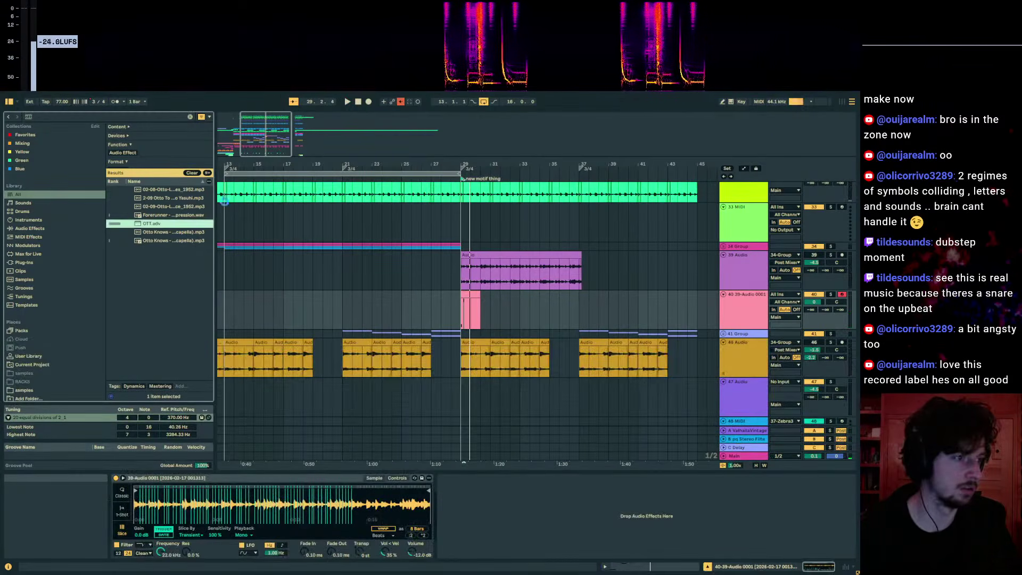
key(Return)
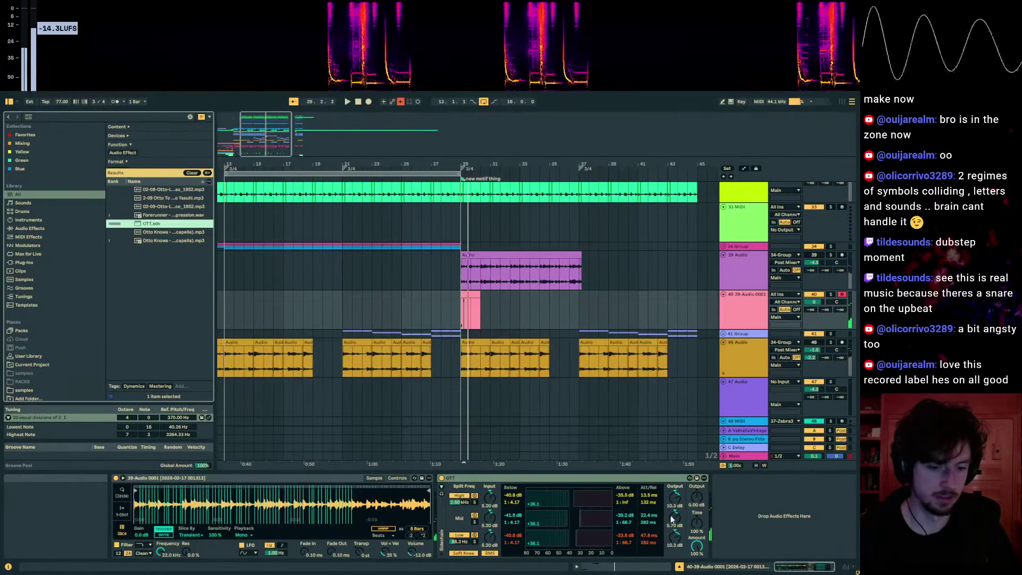
key(shift+Tab)
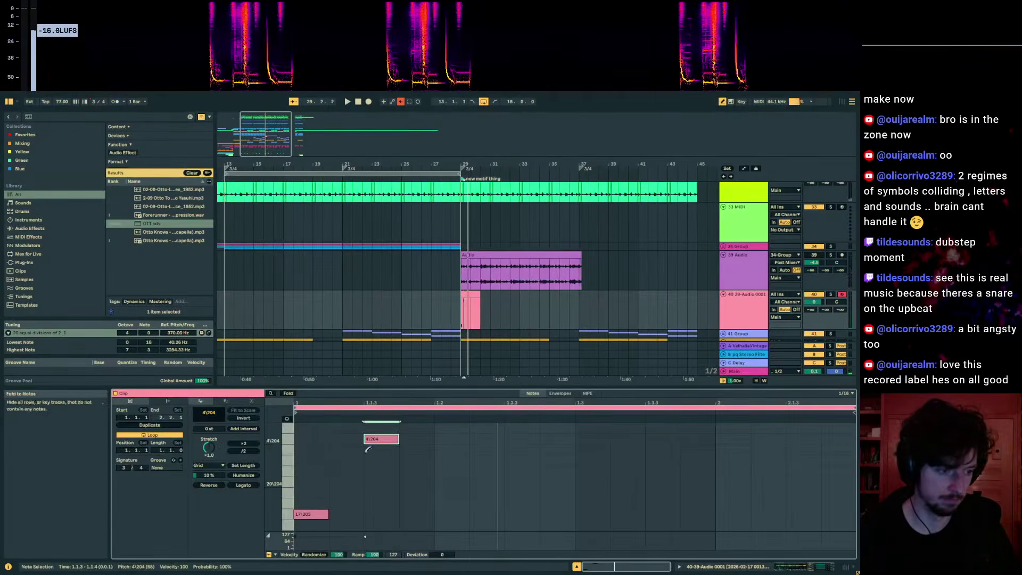
- Rework the slice notes while auditioning different slices, placing 12\202 at the start of the MIDI clip
key(b)
click(337, 492)
key(space)
key(space)
click(311, 514)
scroll(309, 522, down, 3)
click(311, 521)
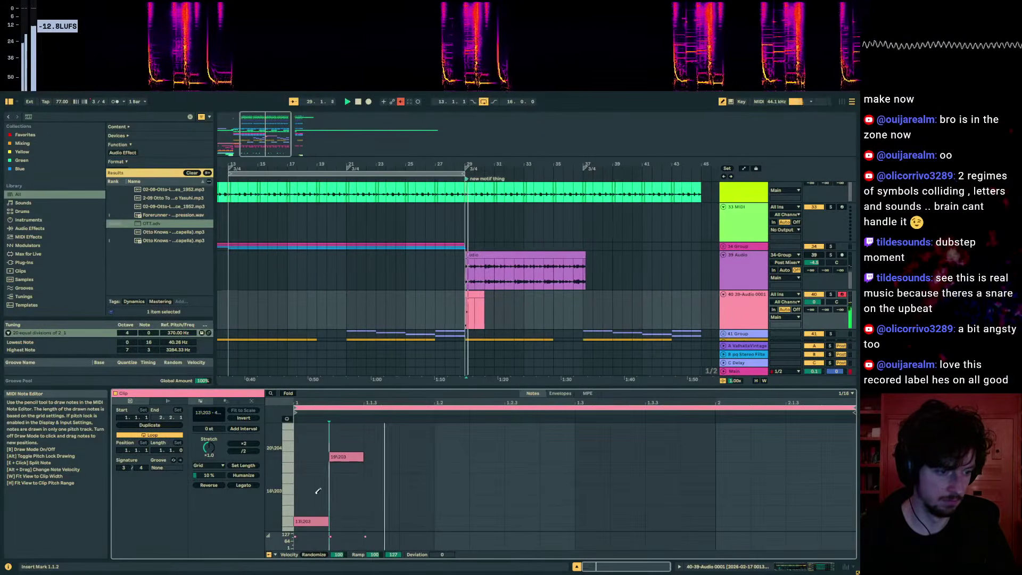
click(339, 457)
click(340, 466)
click(341, 466)
scroll(349, 498, down, 5)
key(ctrl+a)
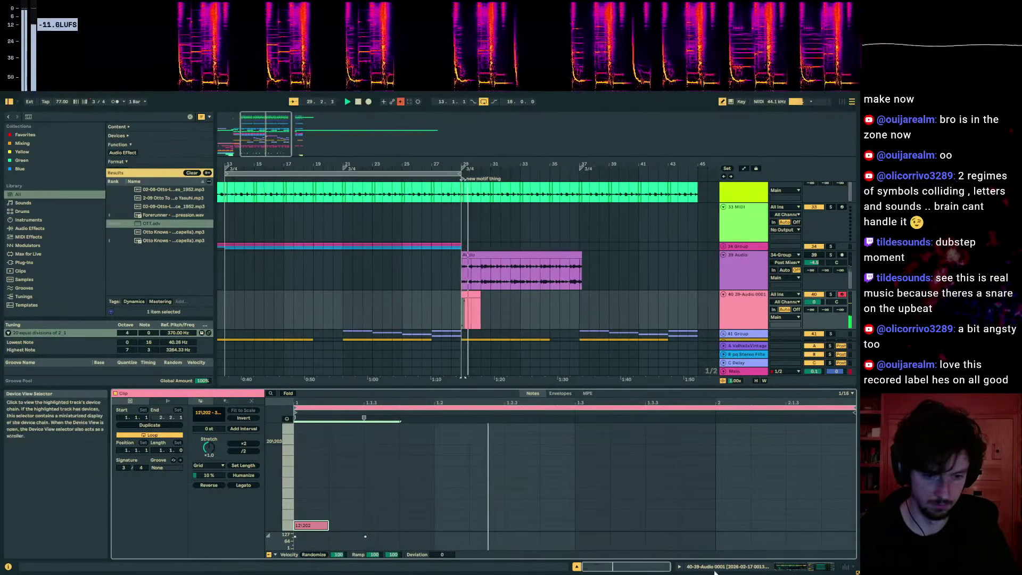
- Enable Warp for the sliced sample and set its warp mode to Re-Pitch
key(shift+Tab)
click(385, 529)
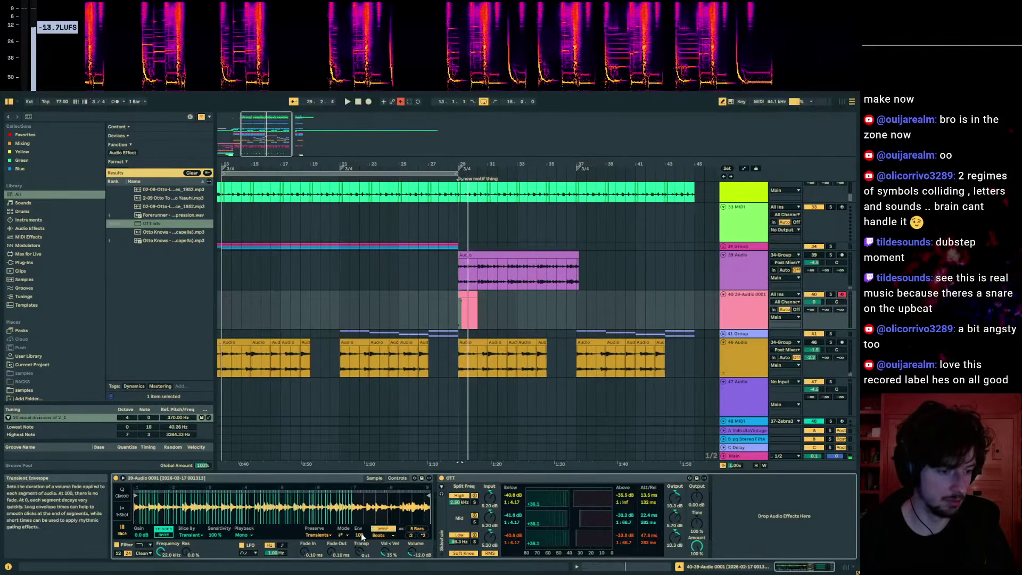
click(422, 535)
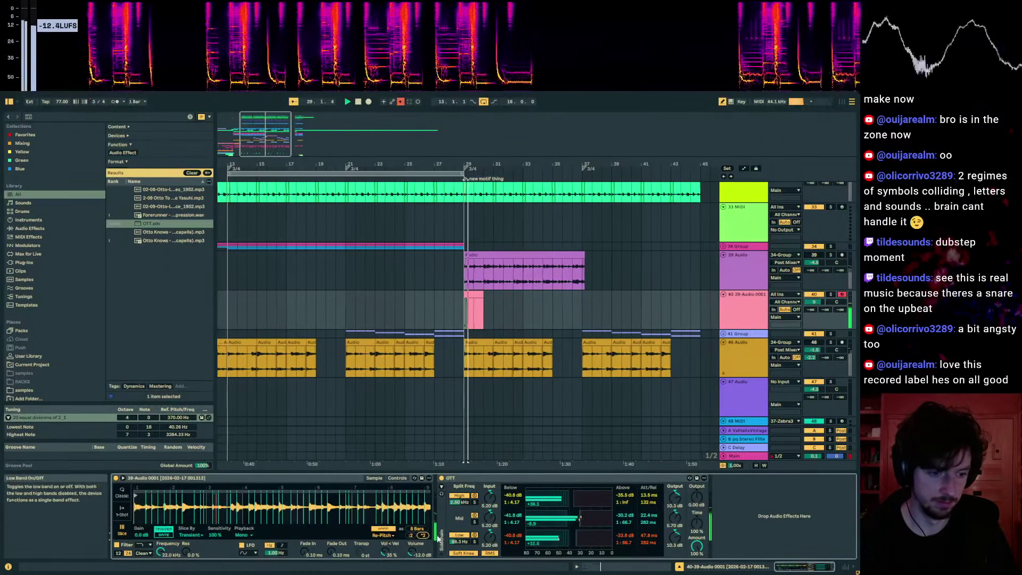
- Move the second slice note to 1.2.1 and audition other slices for it, lowering it to 15\202
click(615, 568)
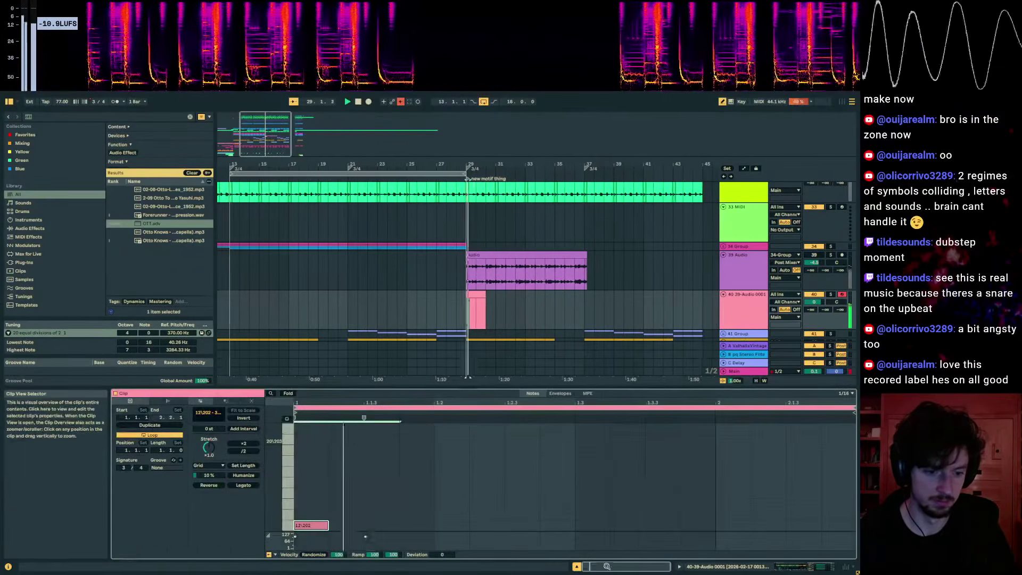
drag(381, 480, 460, 482)
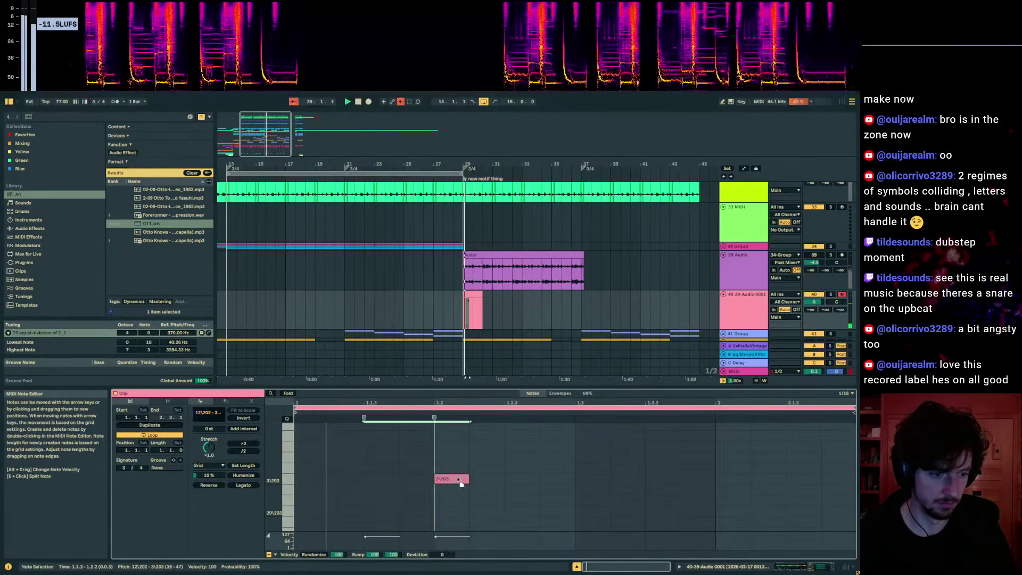
scroll(448, 485, down, 3)
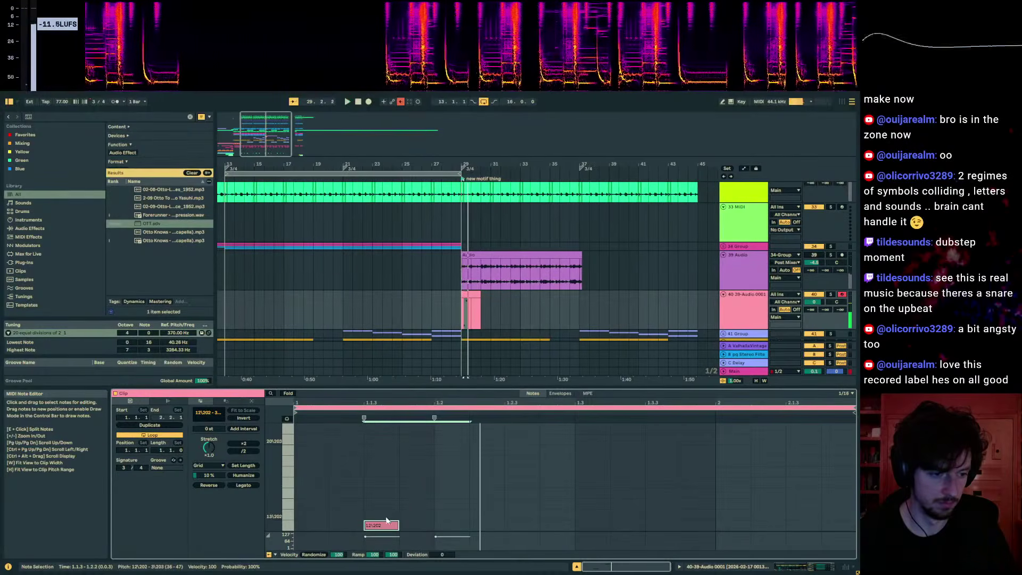
click(388, 481)
drag(395, 465, 456, 488)
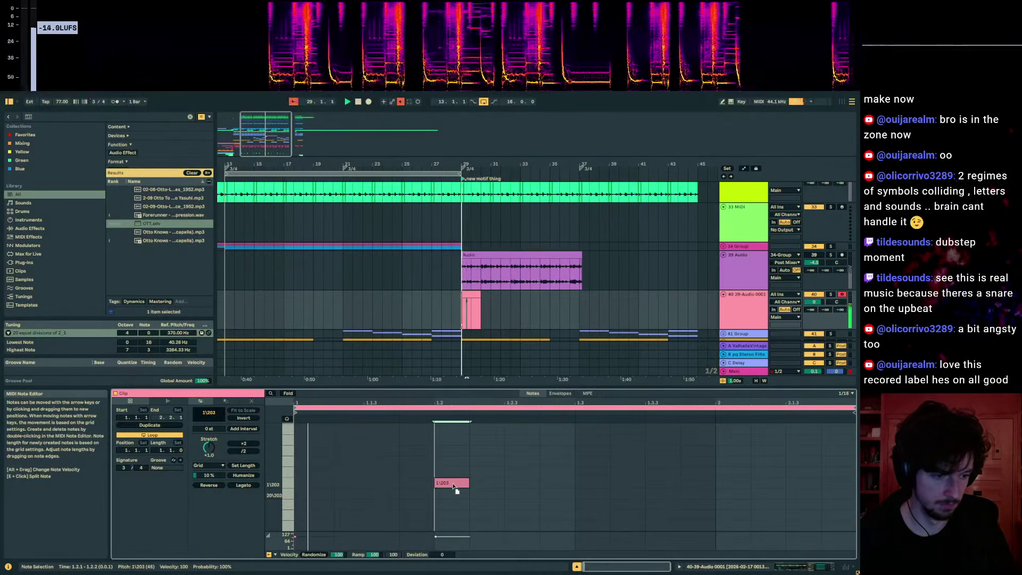
scroll(467, 496, down, 3)
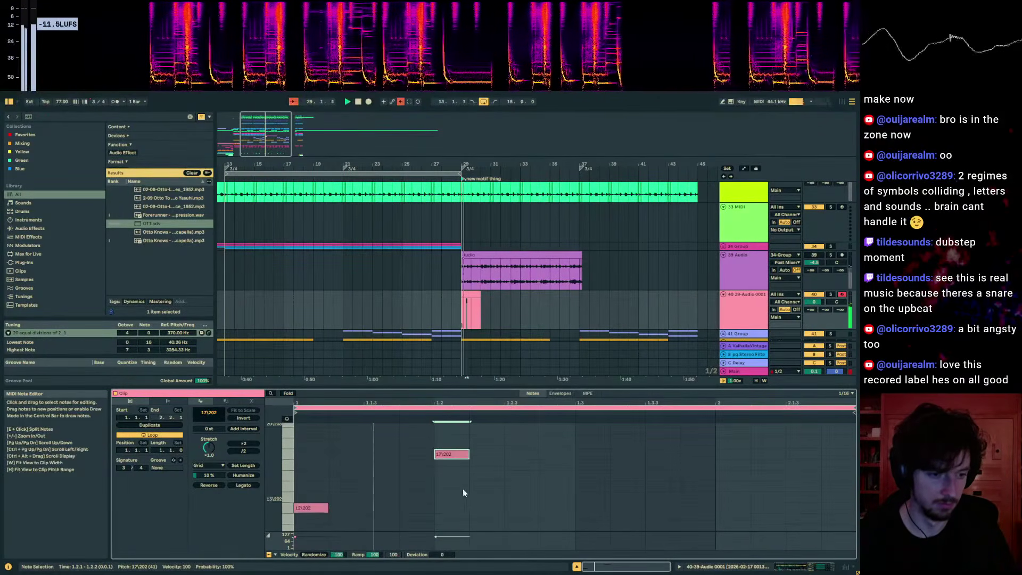
drag(440, 455, 440, 510)
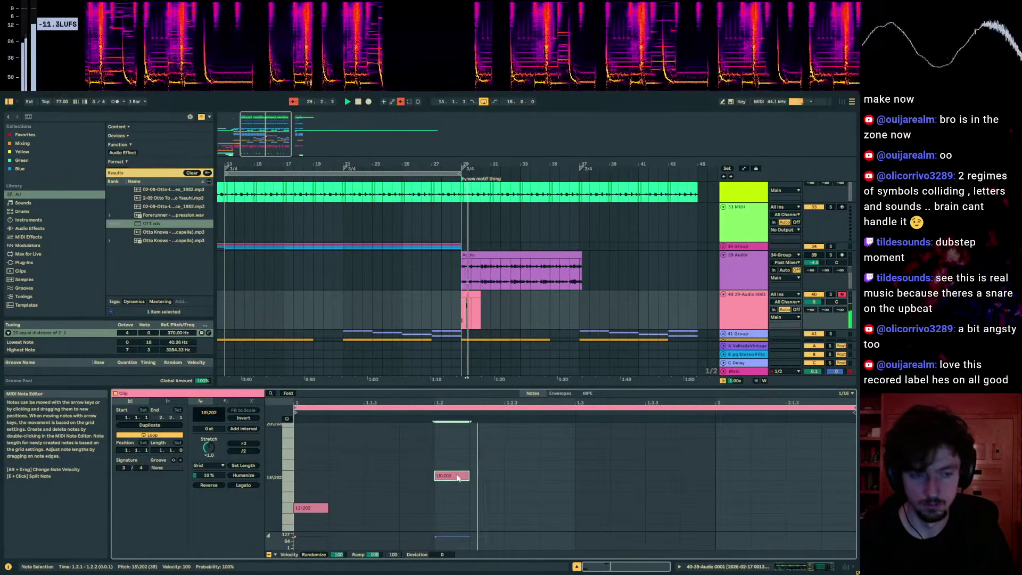
- Try a 3\203 slice note at 1.3.1 in the clip during playback
drag(810, 309, 811, 250)
scroll(531, 465, up, 2)
key(space)
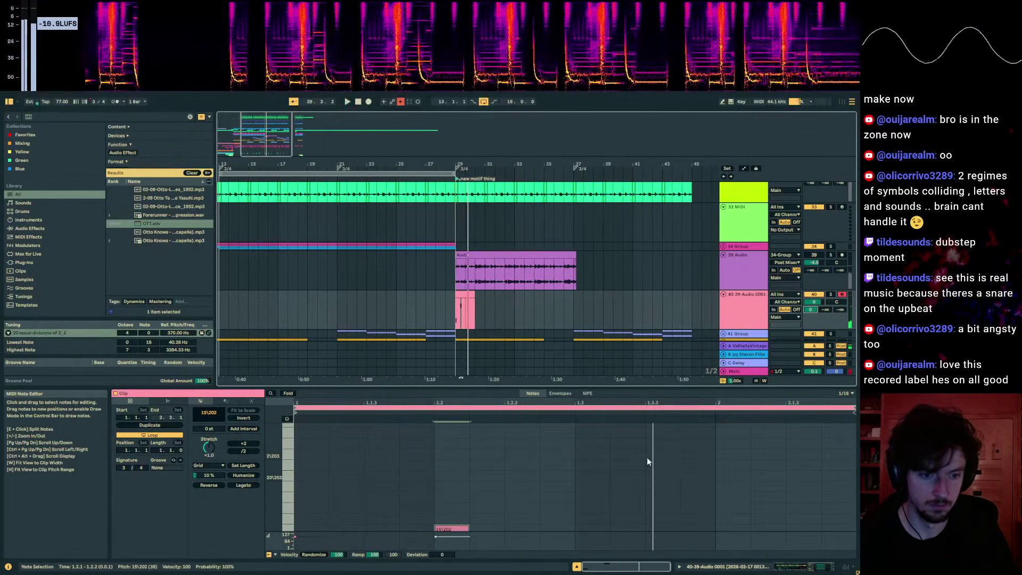
double_click(606, 445)
scroll(606, 442, up, 3)
key(space)
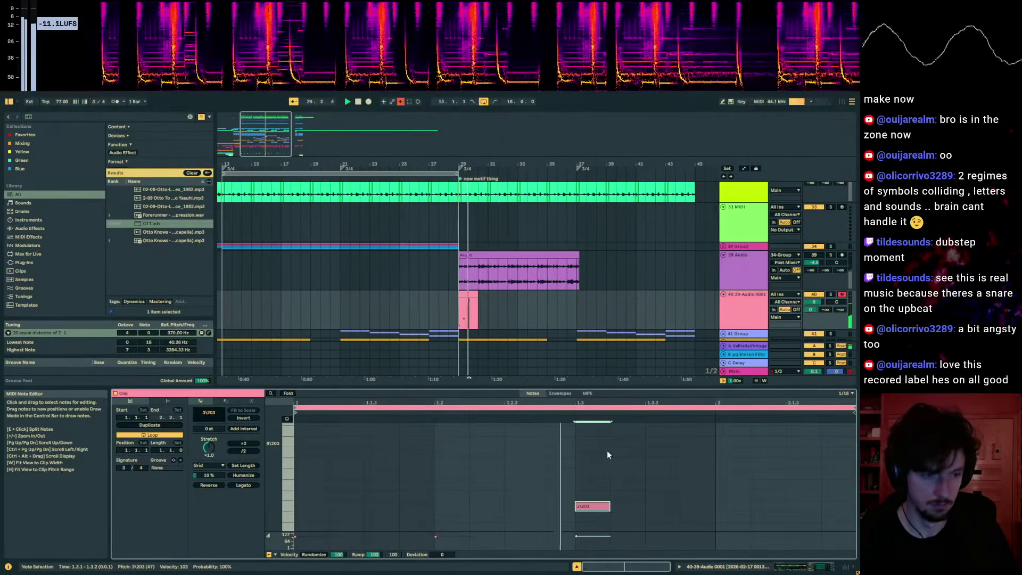
key(Delete)
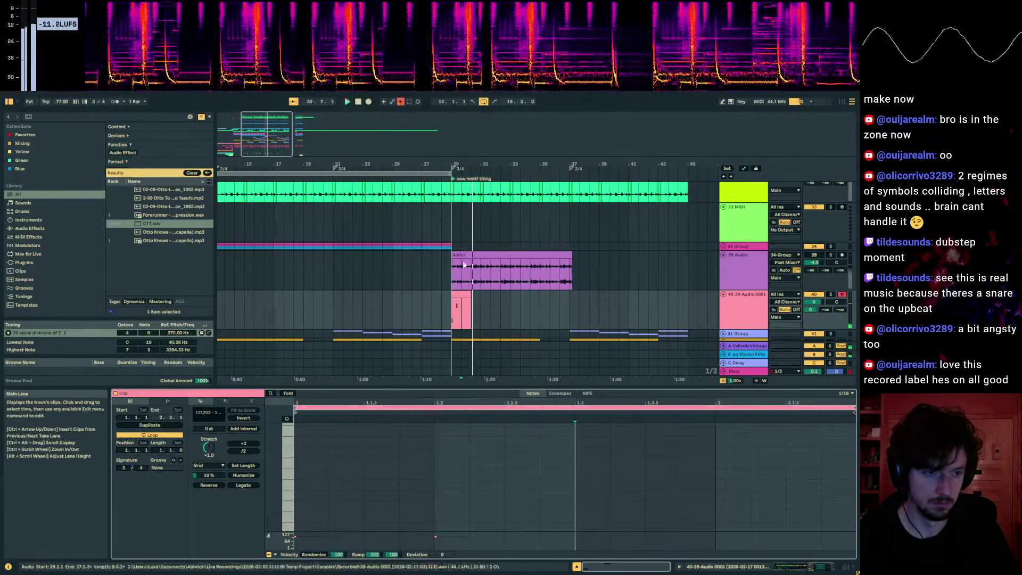
- Duplicate the slice MIDI clip at bar 29 directly after itself and consolidate both copies into one clip
click(474, 293)
key(ctrl+d)
shift+click(475, 293)
key(ctrl+j)
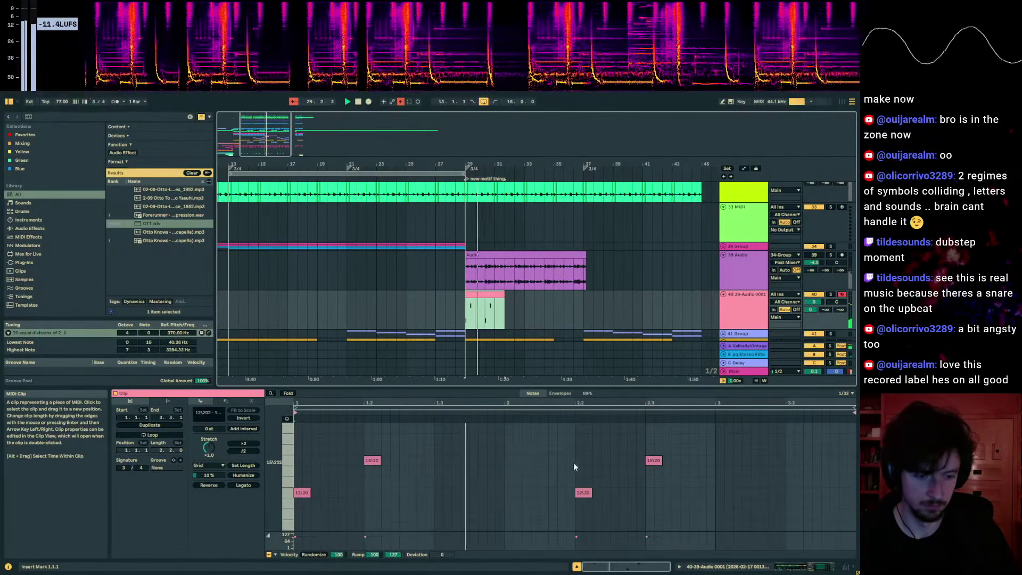
- In the consolidated clip, add short slice notes 17\202 at 2.1.1 and 14\202 at 3.2.1, and remove the repeated 15\202 note at 2.3.1
double_click(526, 439)
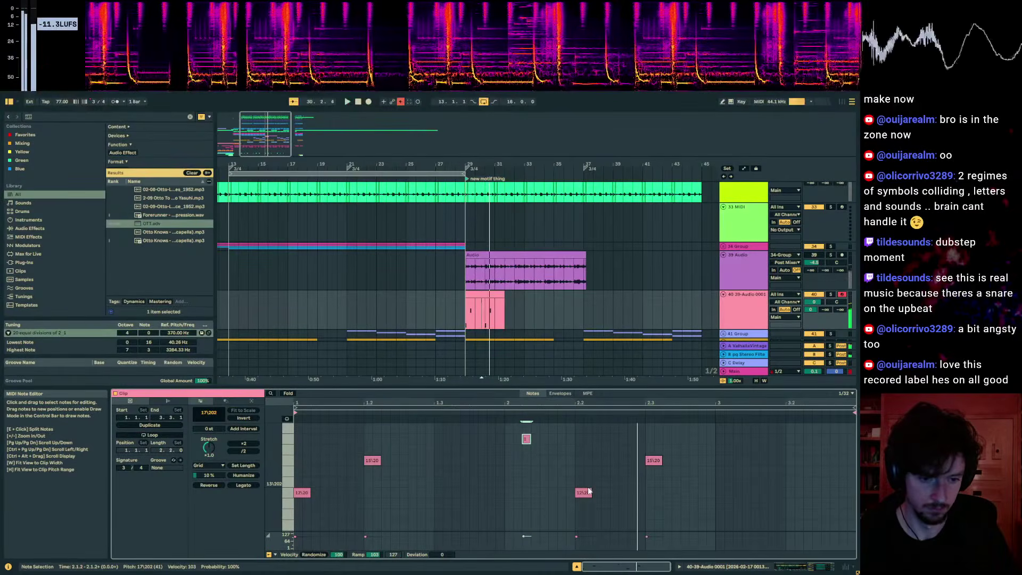
key(space)
drag(525, 439, 507, 440)
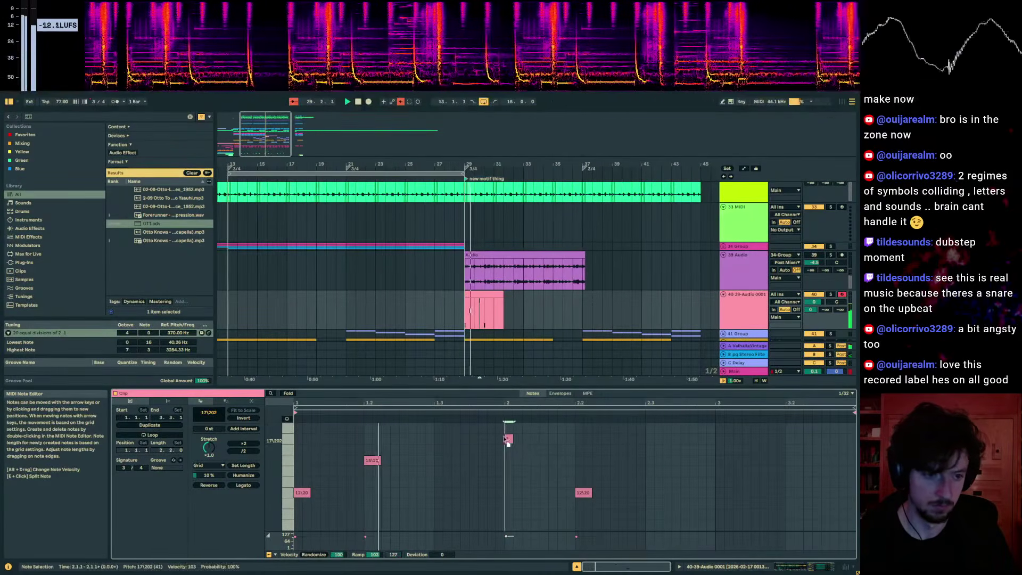
click(708, 565)
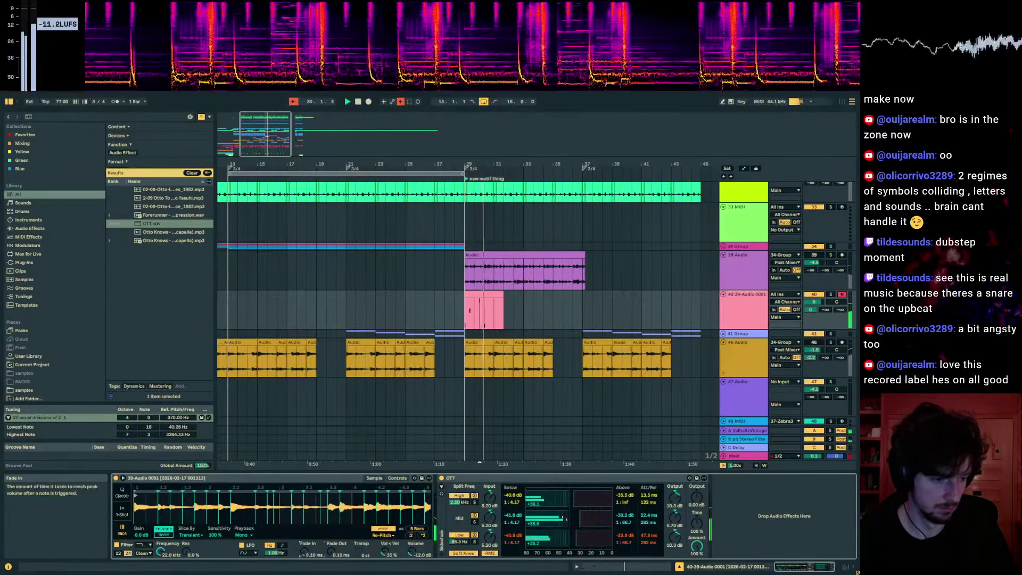
key(shift+Tab)
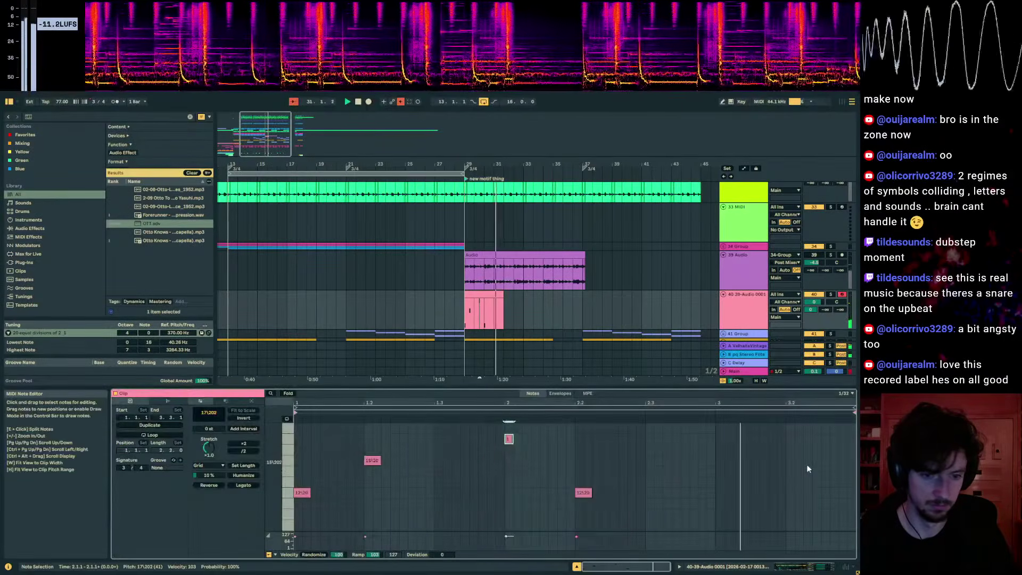
double_click(798, 470)
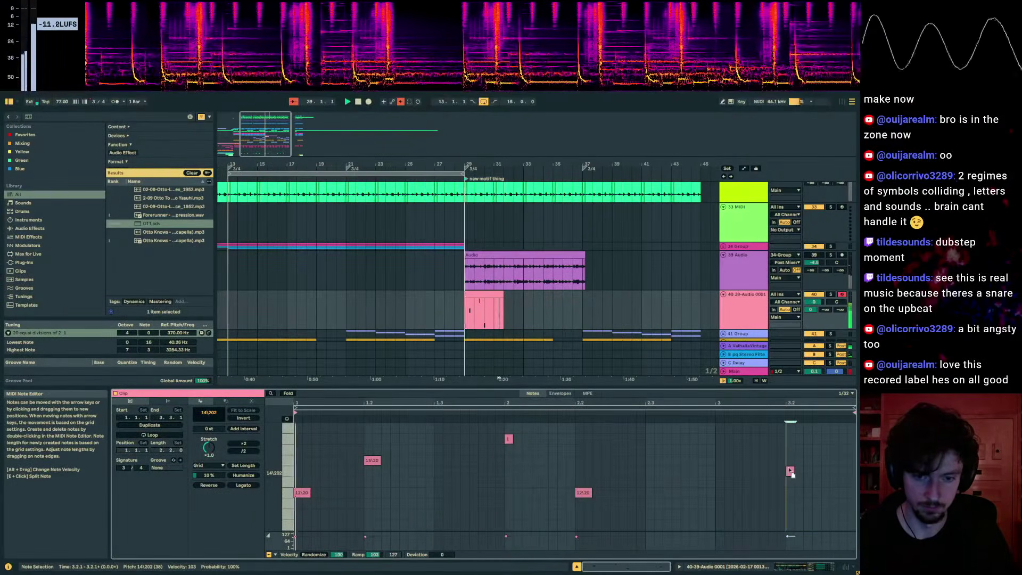
- Search the browser for "delay" and add the Delay effect after OTT on the sliced-audio track
click(735, 321)
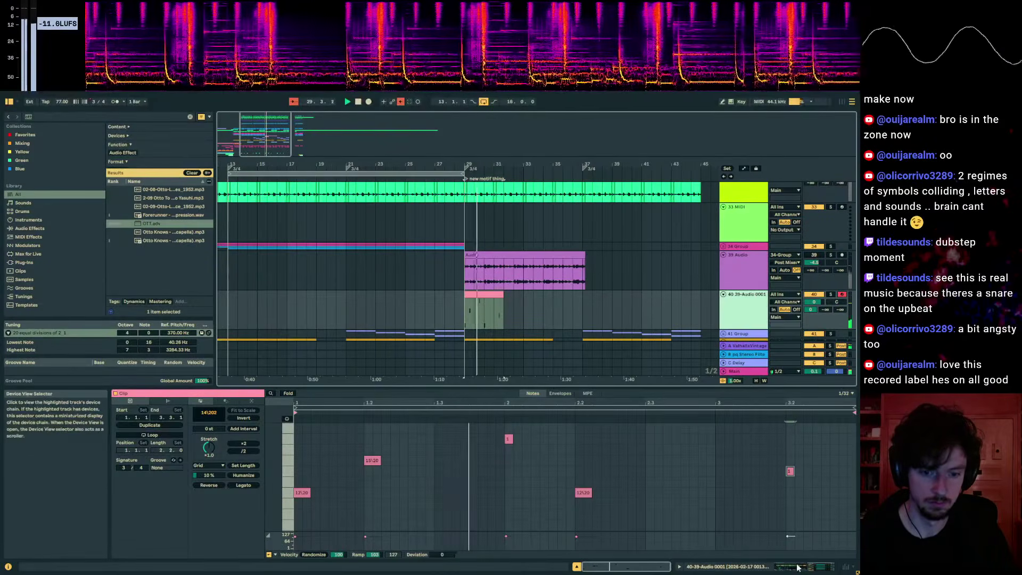
key(shift+Tab)
key(ctrl+f)
text(delay)
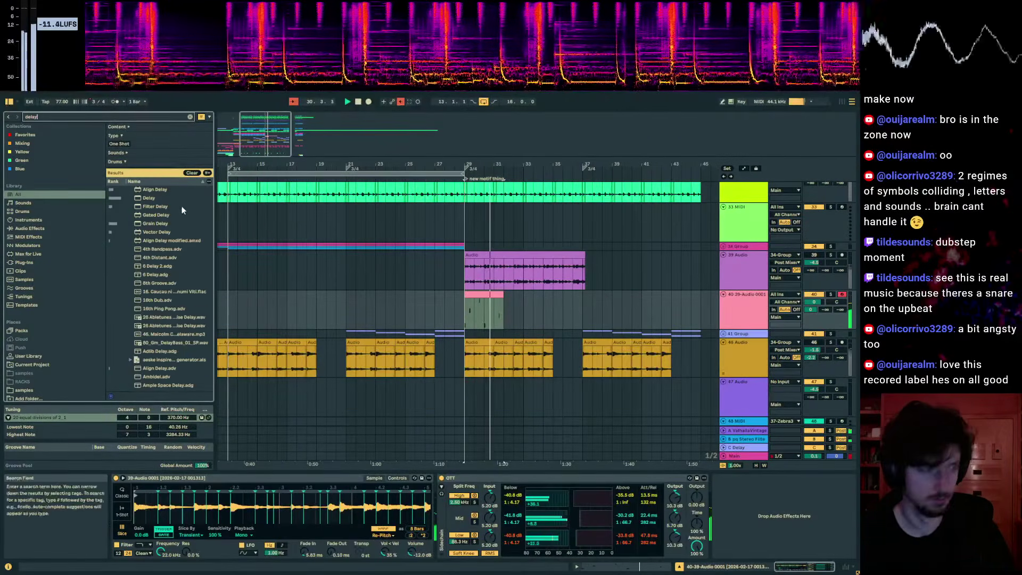
key(Down)
key(Return)
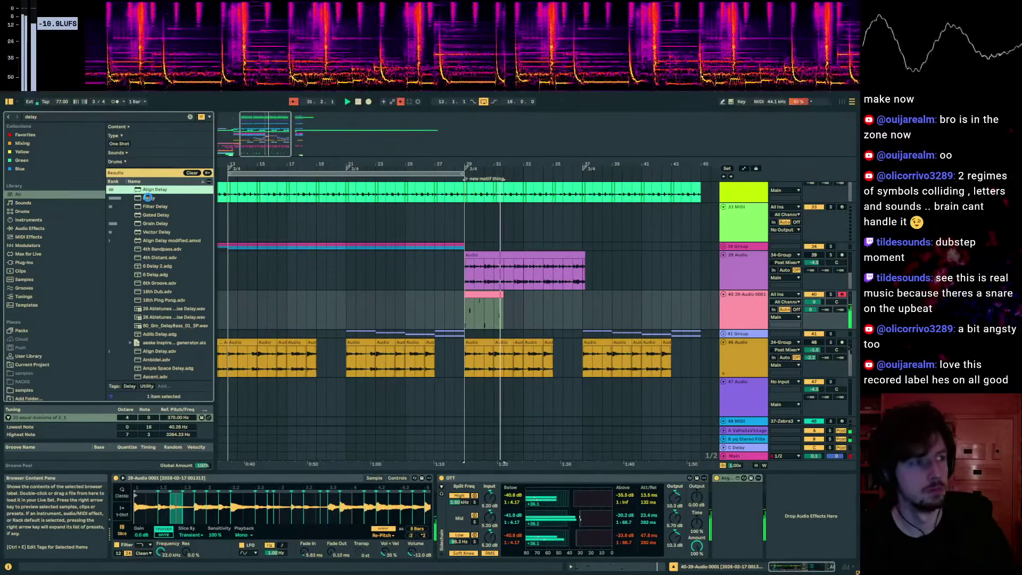
double_click(149, 197)
- Set both Delay times to 51.0 ms, raise its feedback, lower its Dry/Wet, and deactivate the extra Align Delay
click(699, 492)
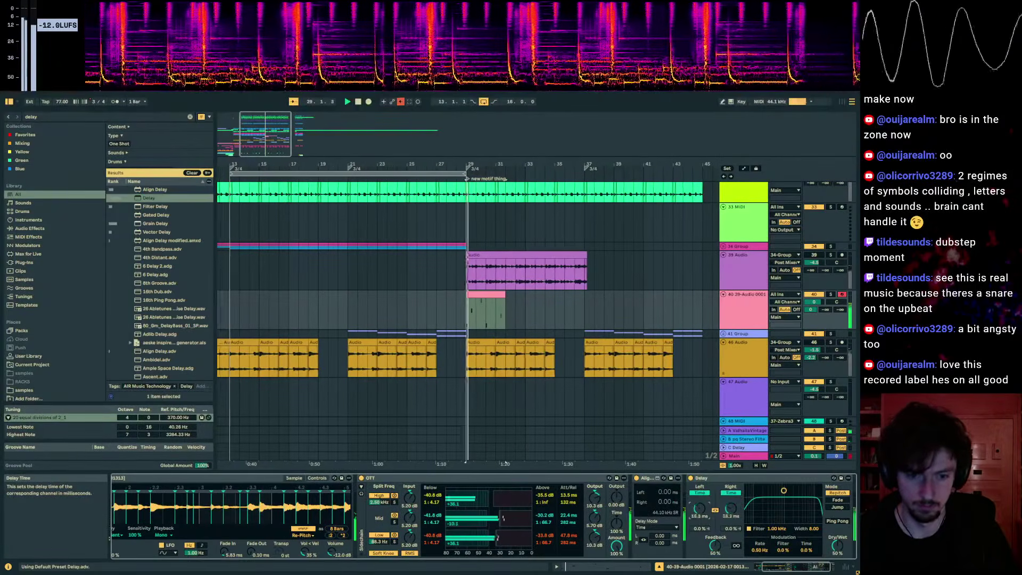
drag(714, 546, 699, 489)
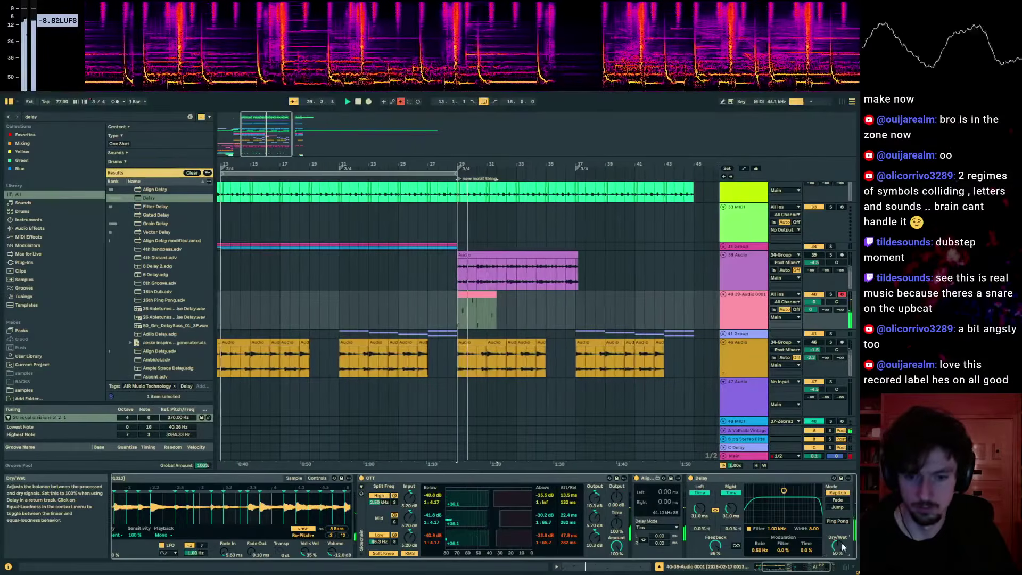
click(443, 298)
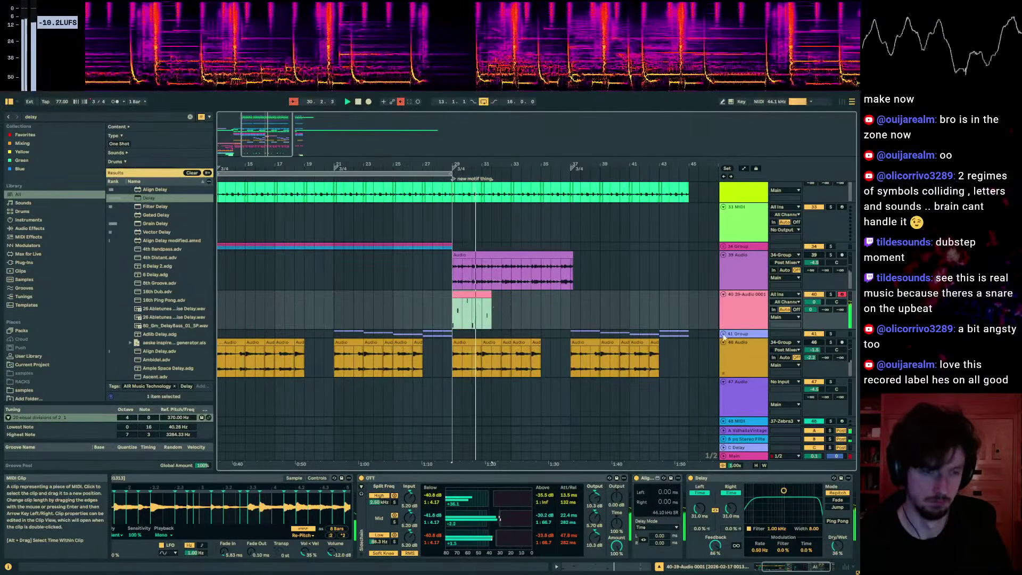
click(734, 319)
click(637, 478)
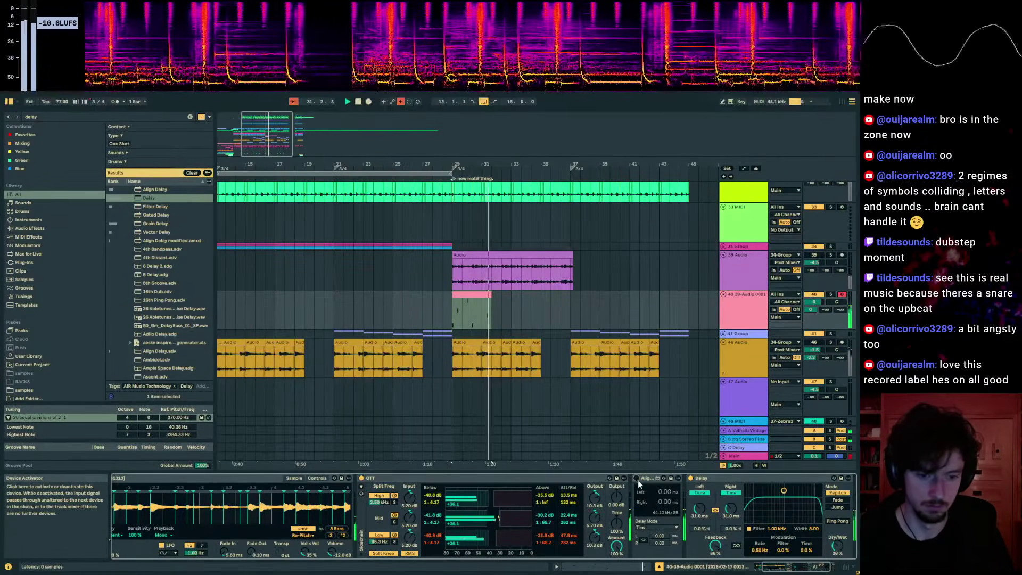
- Reduce the OTT amount and adjust the sampler's volume on the sliced-audio track while listening
key(space)
drag(616, 546, 616, 572)
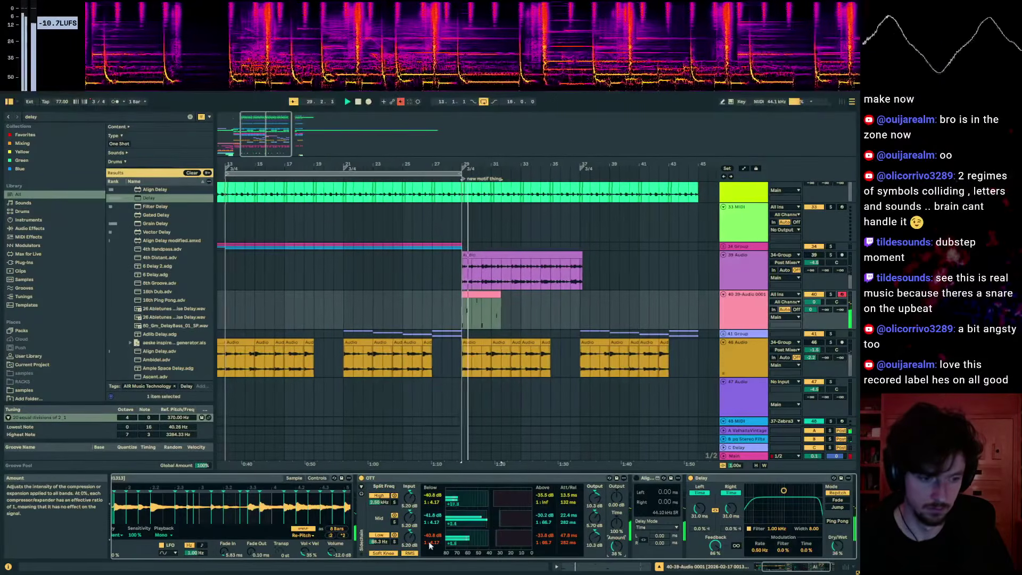
key(space)
key(space)
mouse_move(335, 550)
mouse_down()
mouse_move(334, 532)
mouse_move(334, 543)
mouse_up()
key(space)
key(space)
drag(616, 546, 616, 531)
- Locate the Zebra3 clips at bar 29 and examine the notes of the 27-Zebra3 clip during playback
click(756, 281)
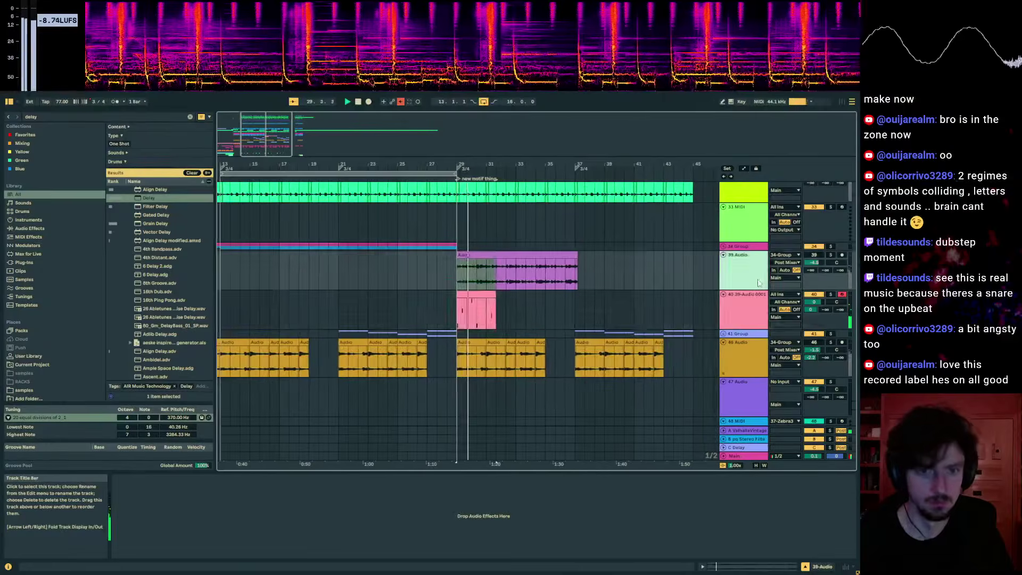
scroll(759, 283, up, 5)
scroll(586, 274, up, 2)
click(468, 255)
click(463, 230)
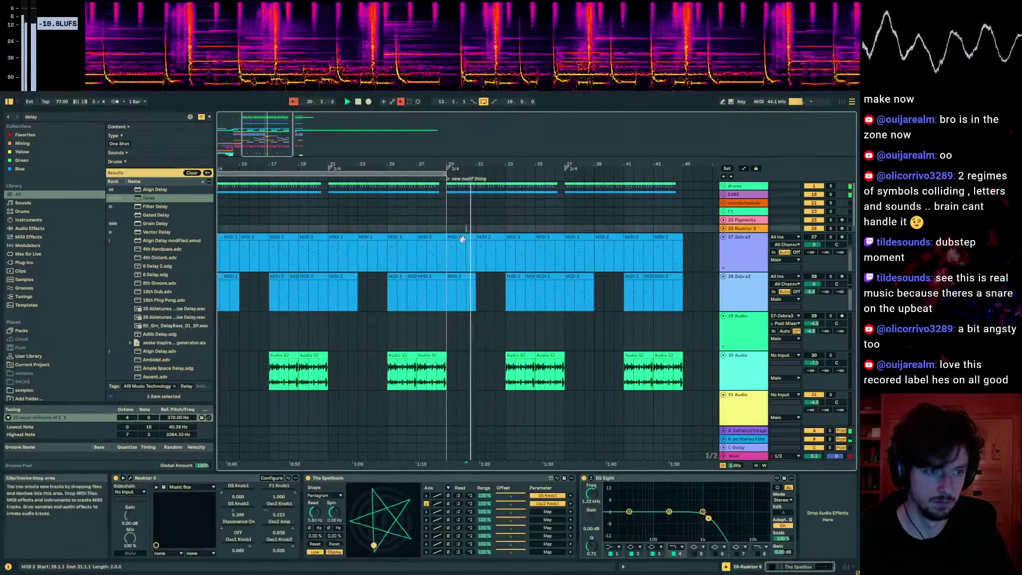
click(463, 238)
shift+click(502, 237)
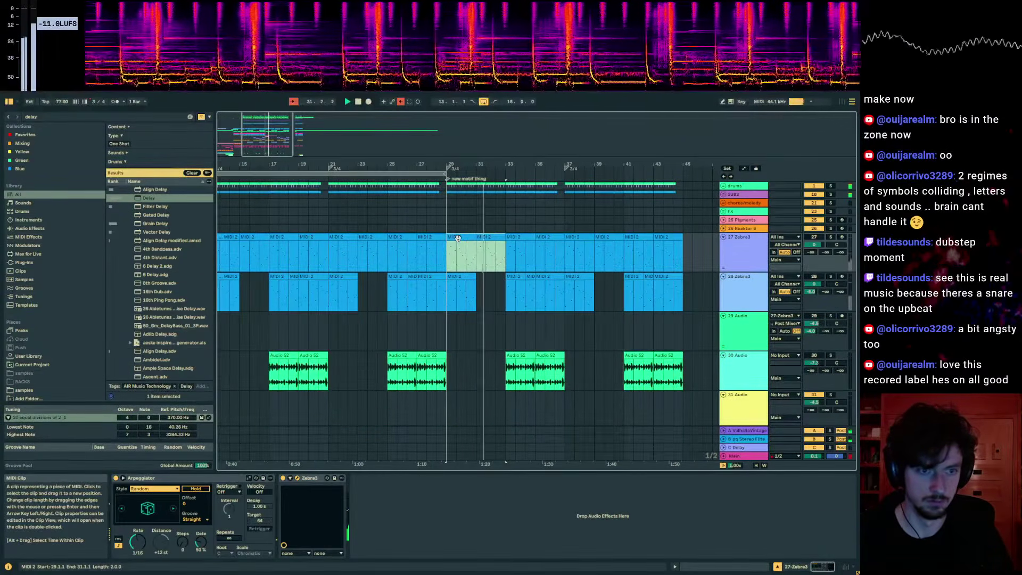
scroll(700, 256, down, 1)
click(471, 218)
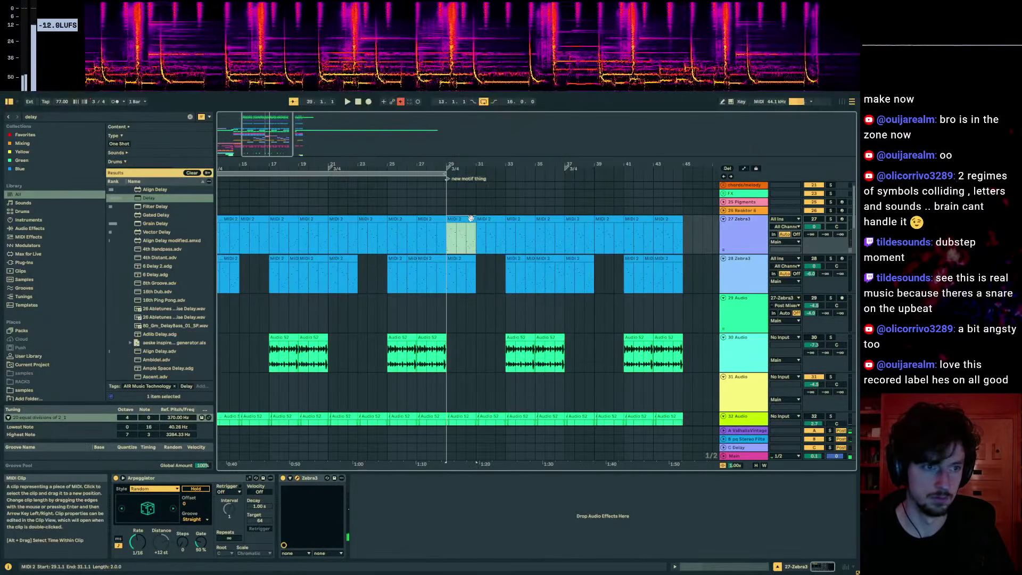
key(space)
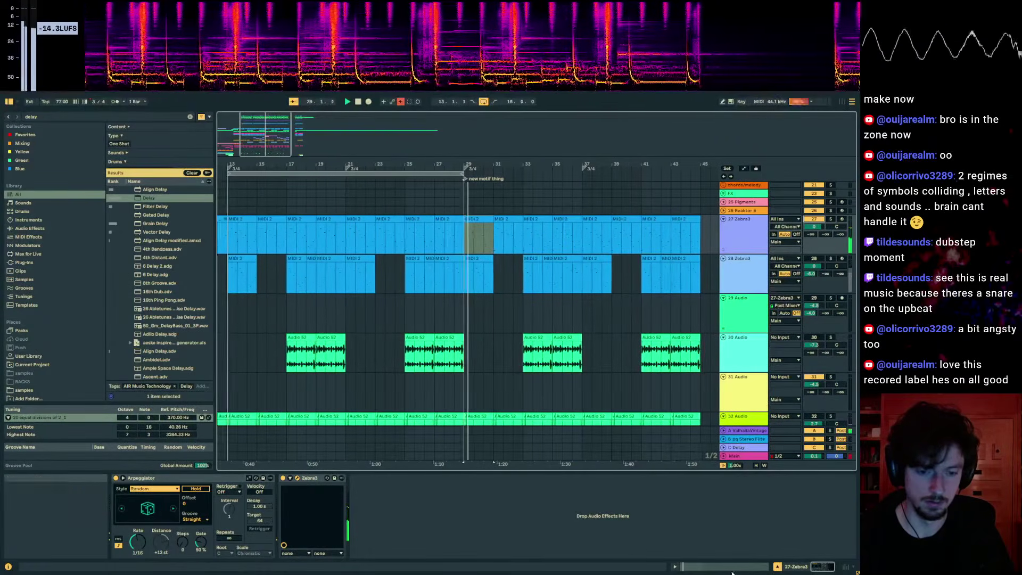
click(724, 567)
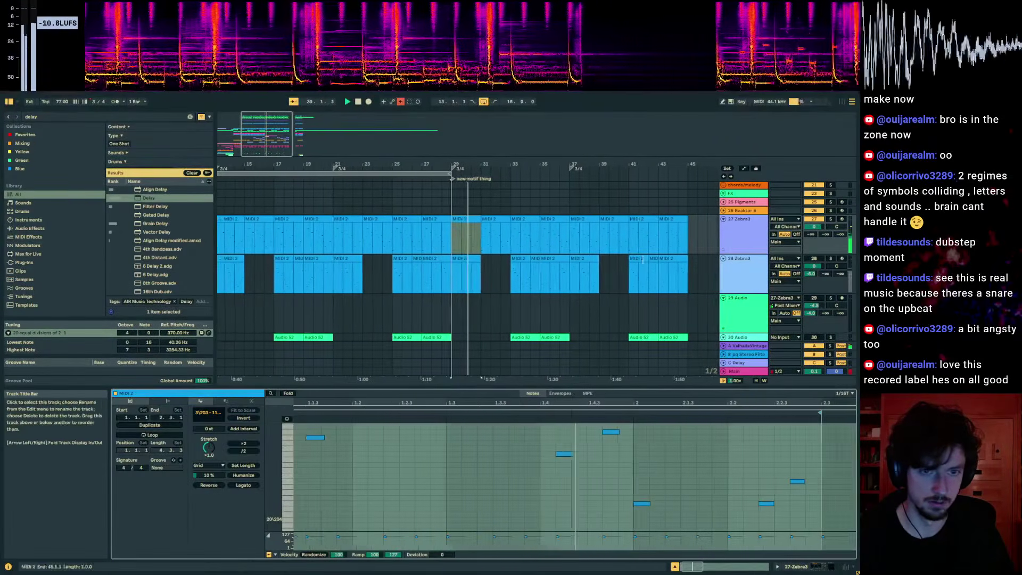
- Solo the 28-Zebra3 track and enlarge the note editor for its MIDI clip at bar 29 while listening to it
click(470, 258)
key(space)
key(space)
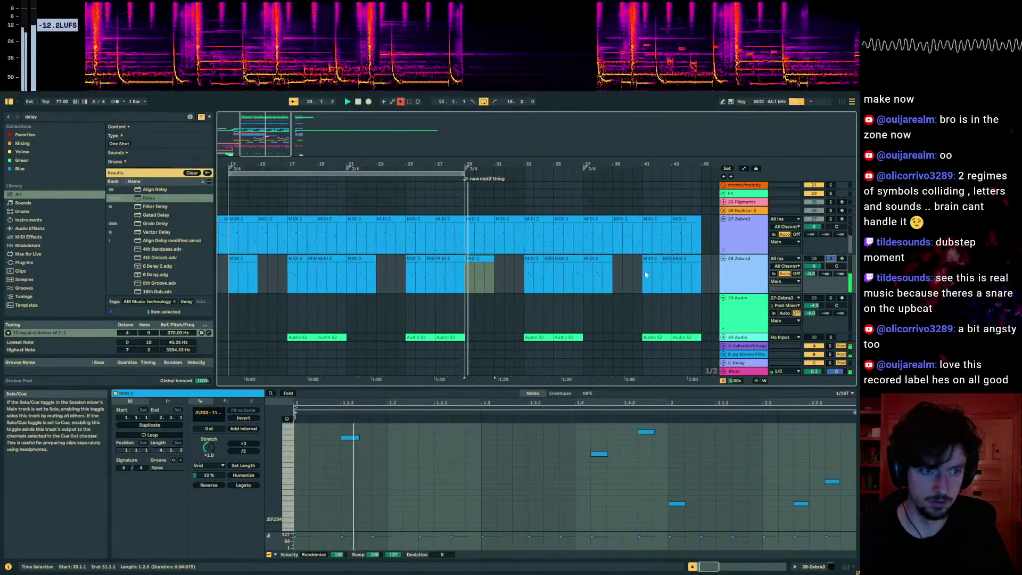
click(469, 257)
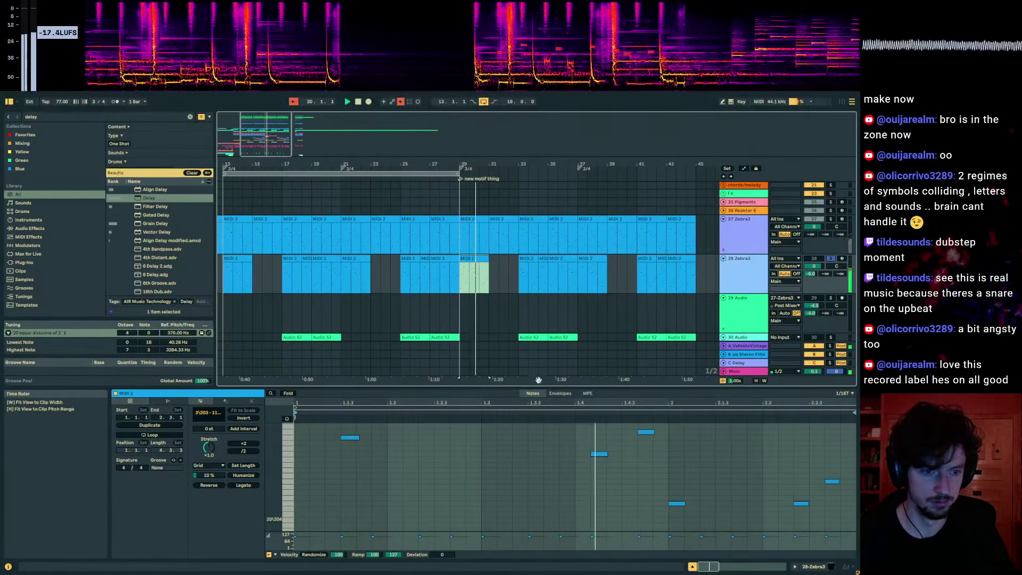
drag(478, 388, 478, 263)
key(space)
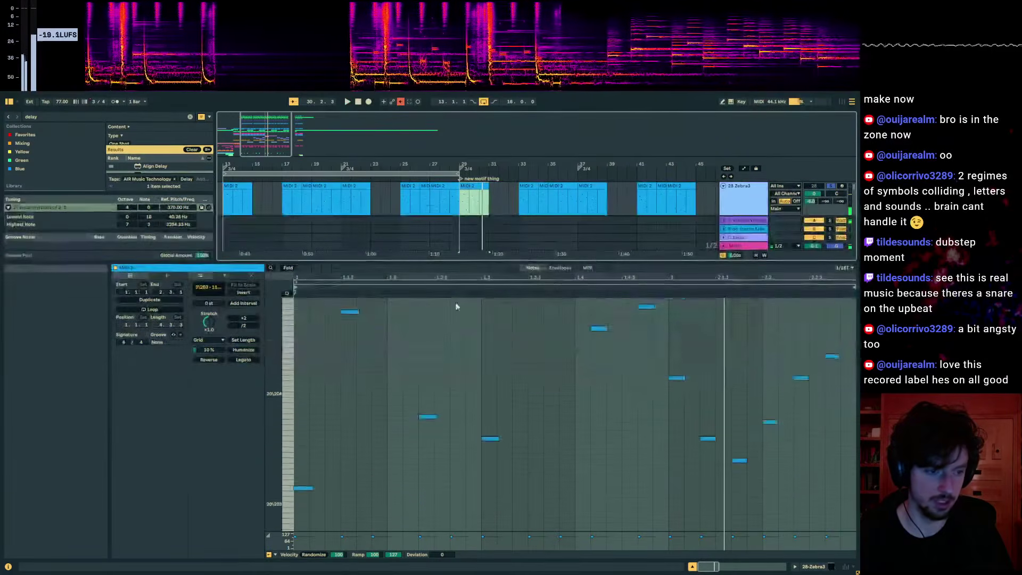
- Select all notes in the 28-Zebra3 clip and repeatedly halve their time span, squeezing them against the clip's start
click(314, 312)
key(ctrl+a)
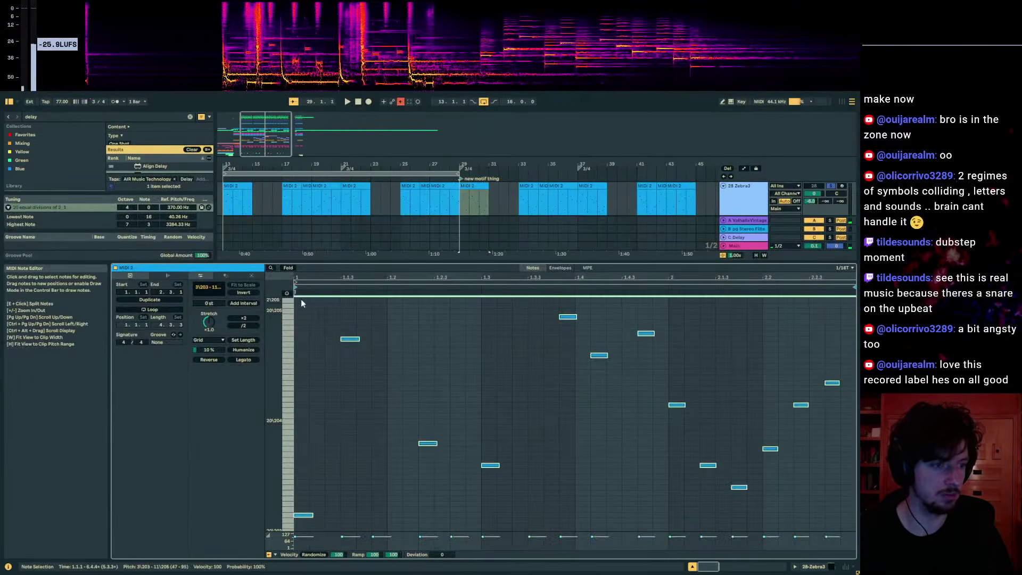
click(239, 327)
click(239, 326)
click(238, 327)
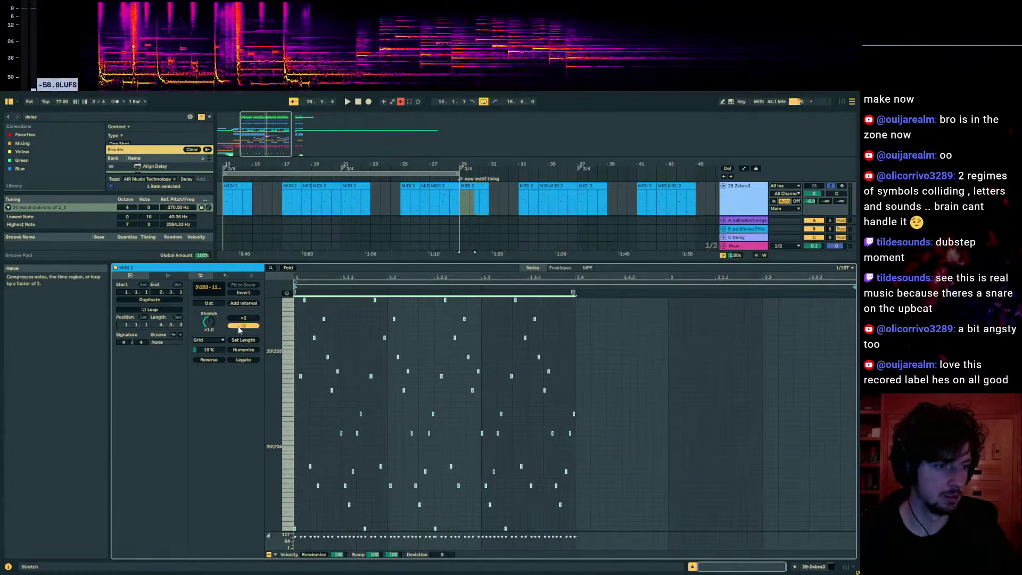
click(239, 325)
click(240, 326)
click(240, 326)
click(241, 324)
click(241, 324)
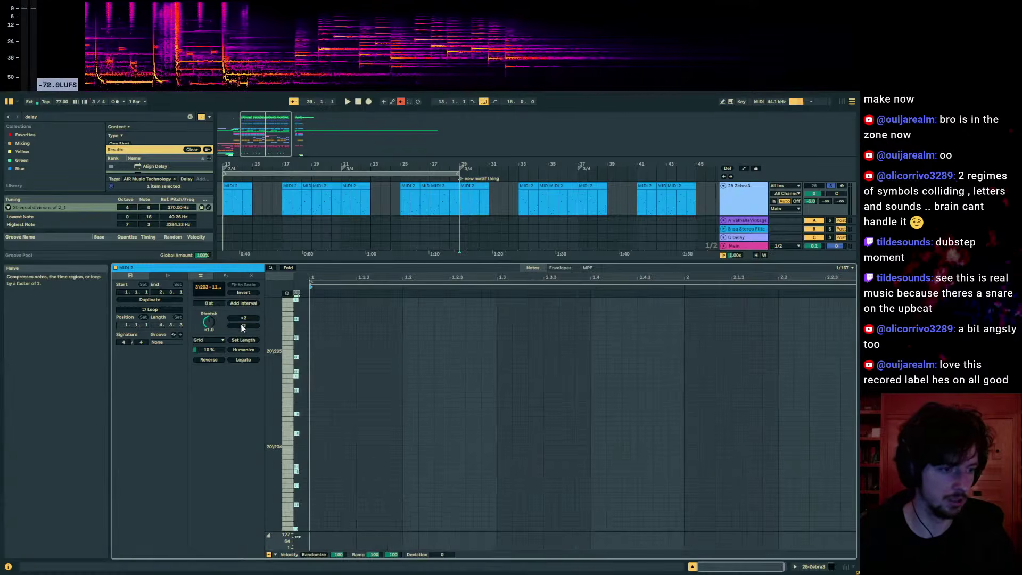
- Fold the note editor and build a chord of 12\203, 16\203 and 12\204 from 1.1.1 to 1.2.1
click(289, 268)
click(317, 443)
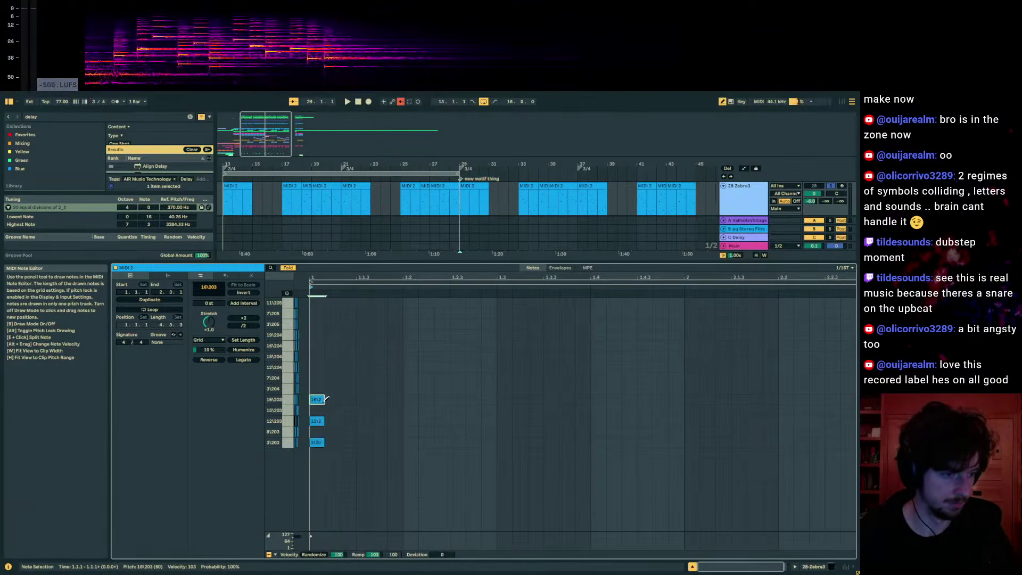
key(space)
drag(323, 442, 404, 440)
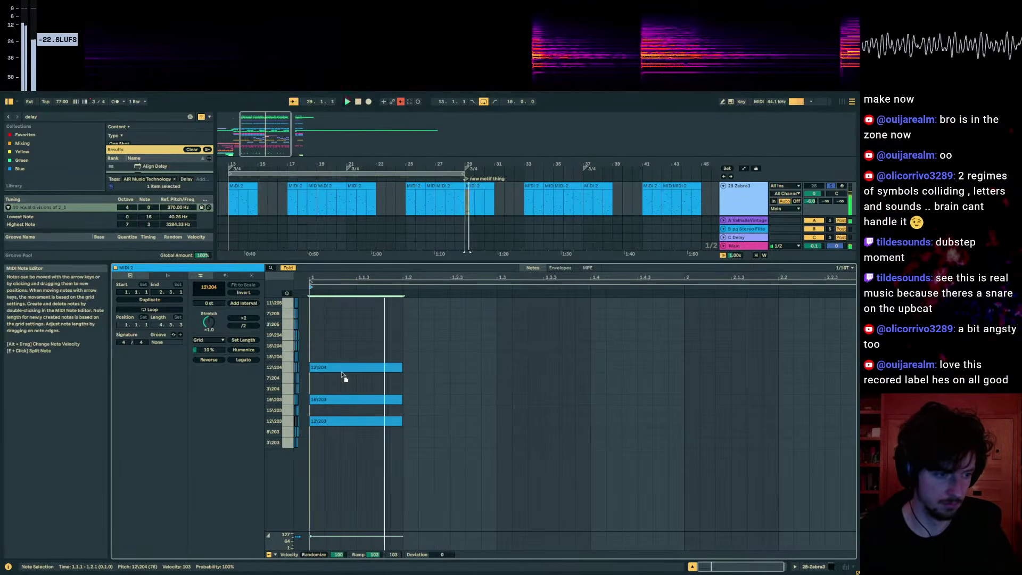
- Audition 3\204 for the chord's middle note, then unfold the note editor and raise that note to 20\204
click(339, 400)
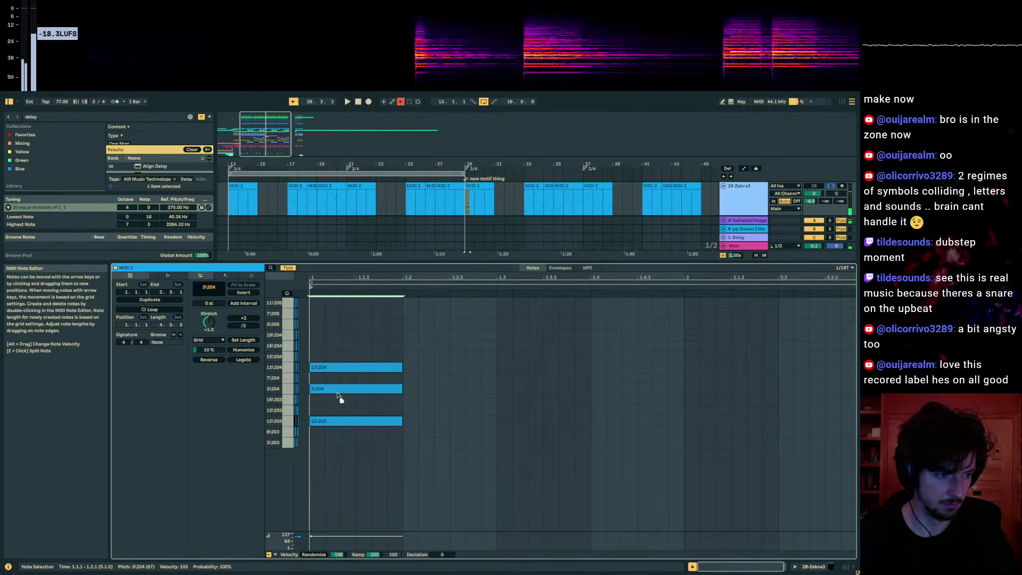
key(Down)
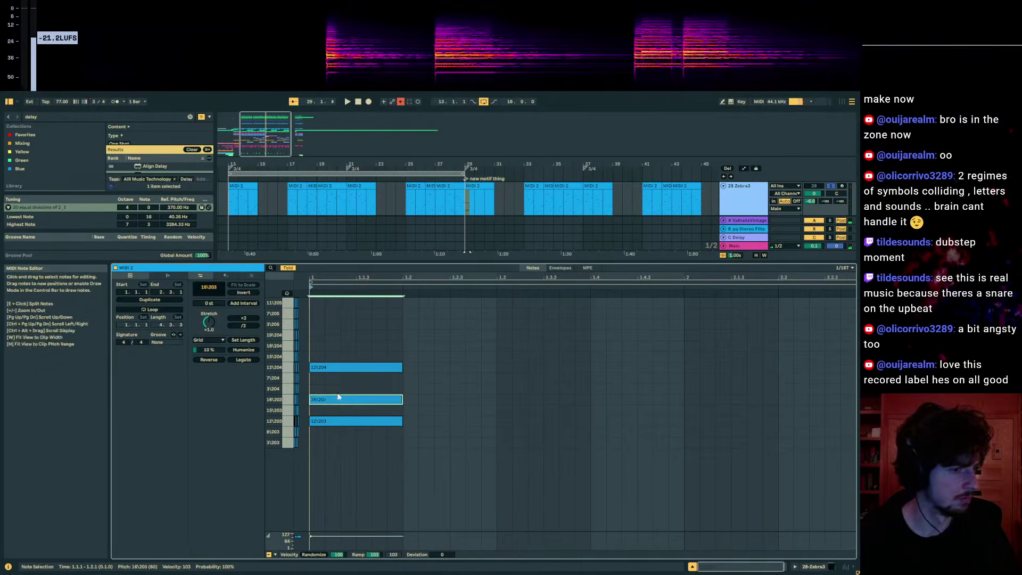
click(288, 268)
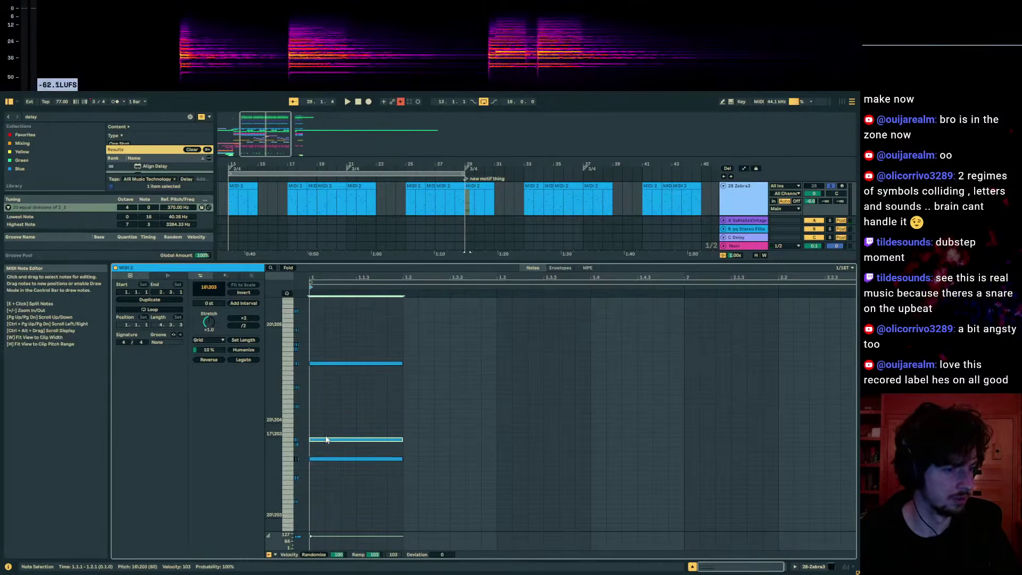
click(327, 428)
drag(324, 440, 323, 421)
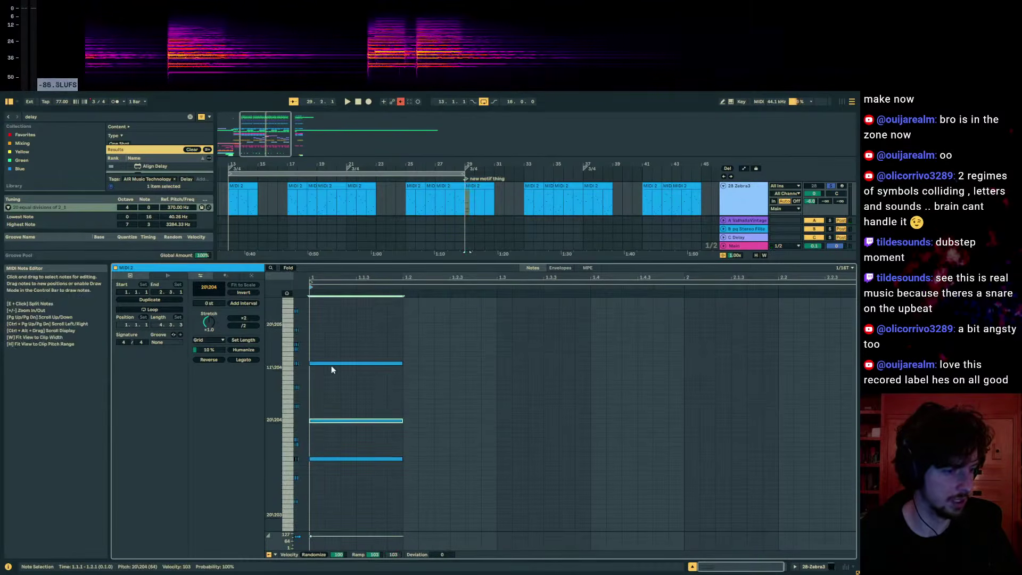
- Move the chord's lowest note up to 7\204 and nudge it together with the 12\204 note to start slightly after 1.1.1
drag(328, 460, 333, 387)
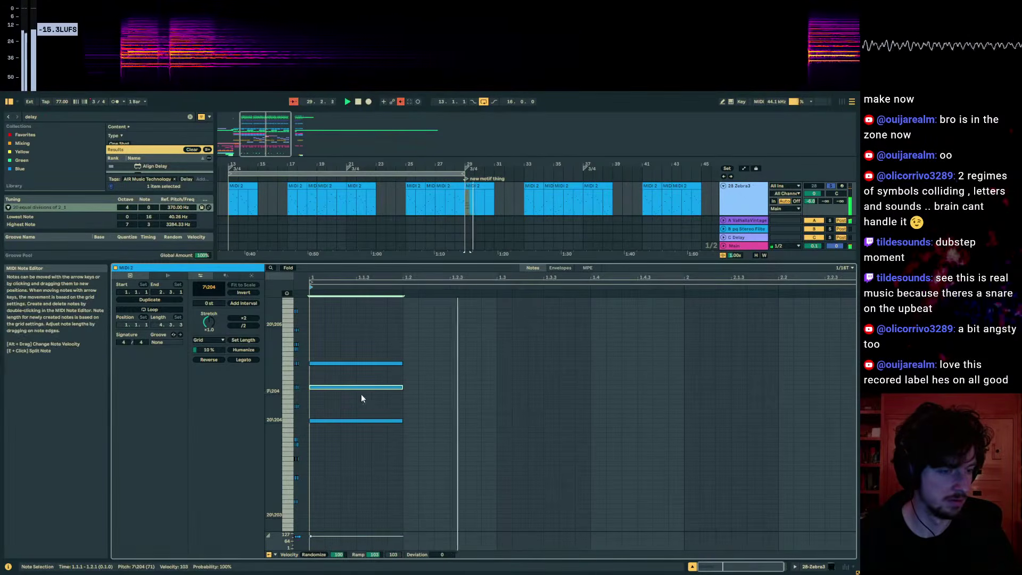
key(space)
drag(397, 443, 334, 388)
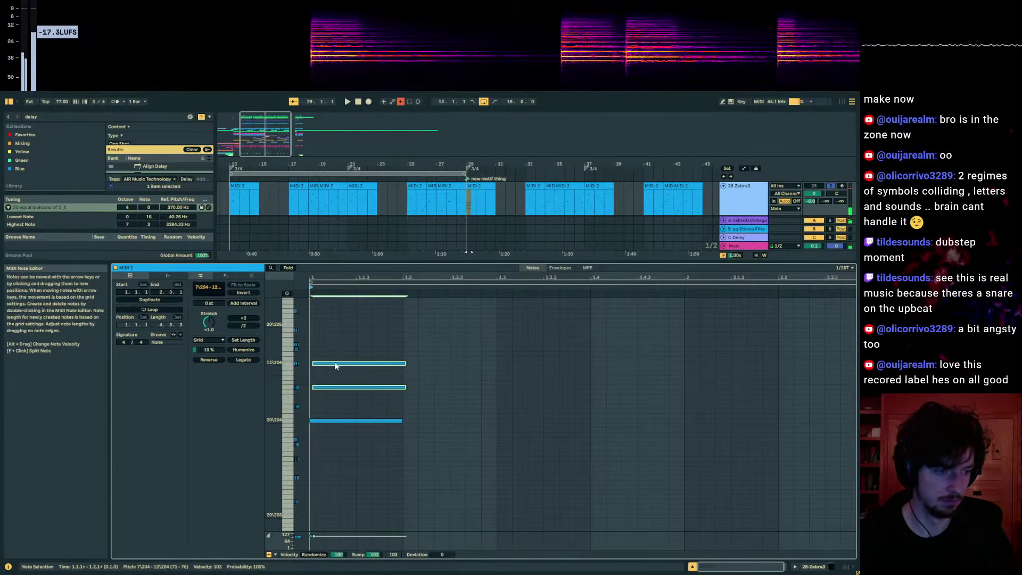
click(341, 372)
- Inspect the pitch settings and the Osc 1 waveform of the warbly patch in the 28-Zebra3 synth
drag(858, 127, 610, 140)
click(242, 163)
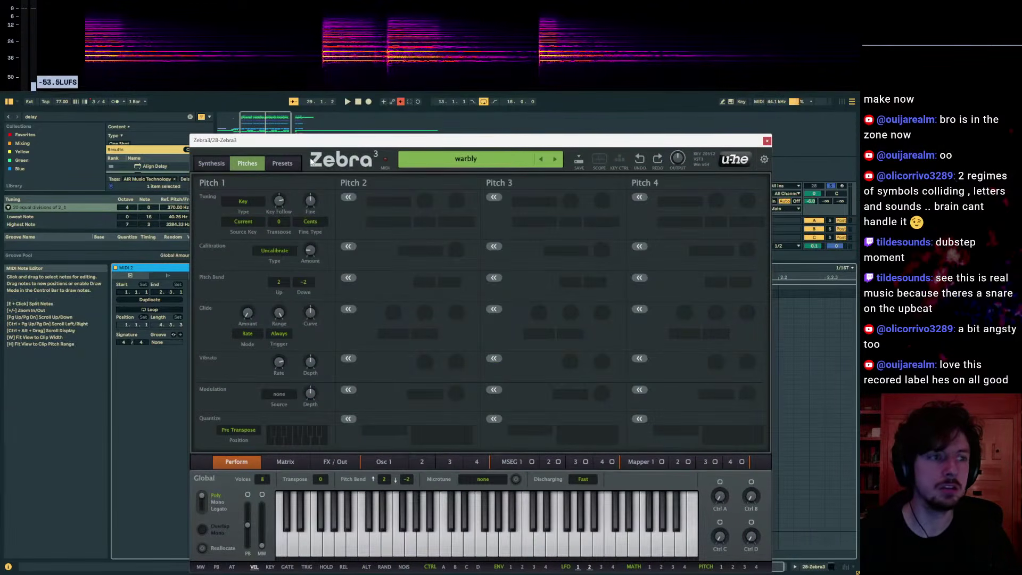
click(197, 164)
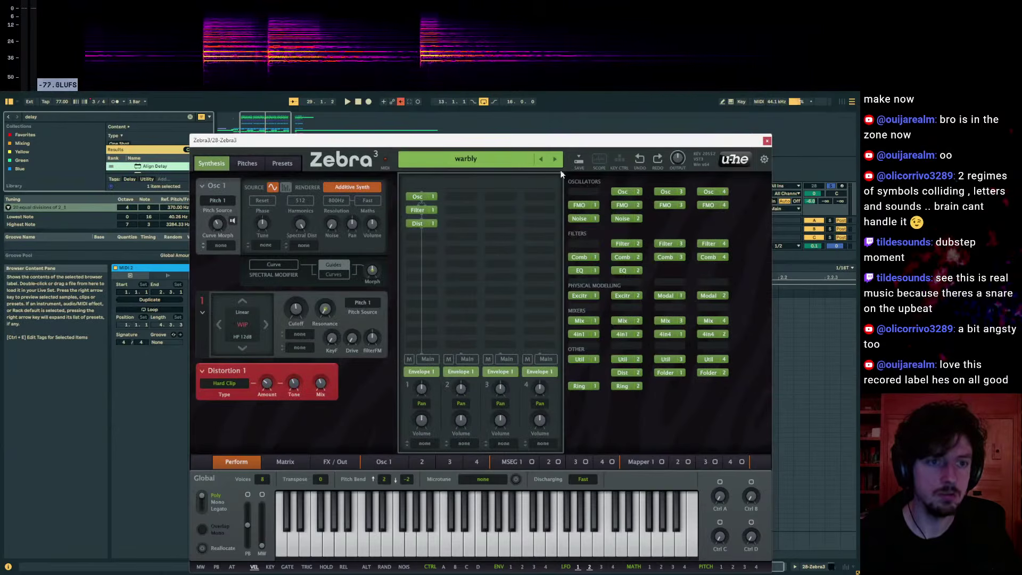
click(408, 197)
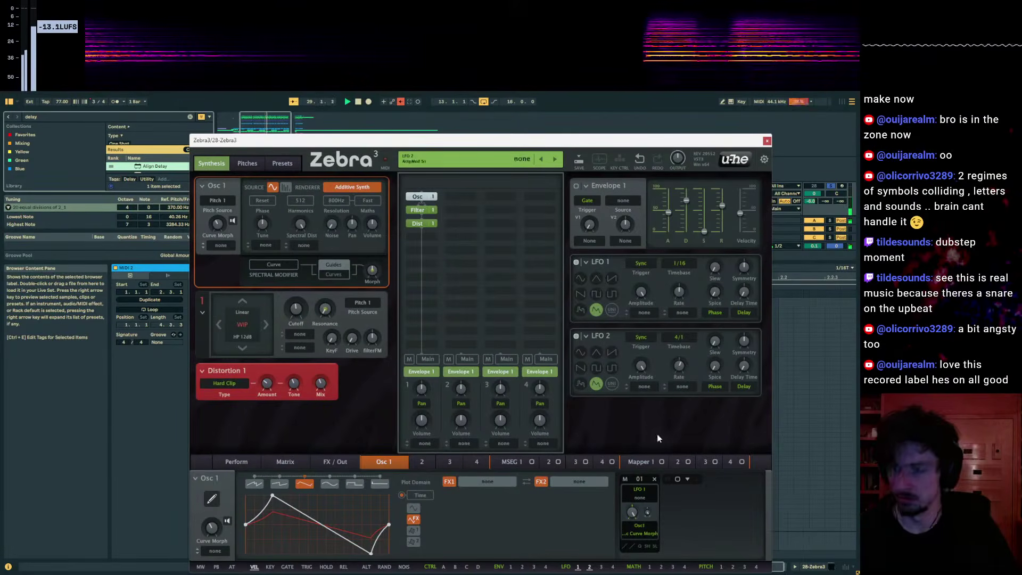
- Unsolo the 28-Zebra3 track, move its synth window aside and enlarge the arrangement while playing the chord from bar 29 in the mix
click(817, 186)
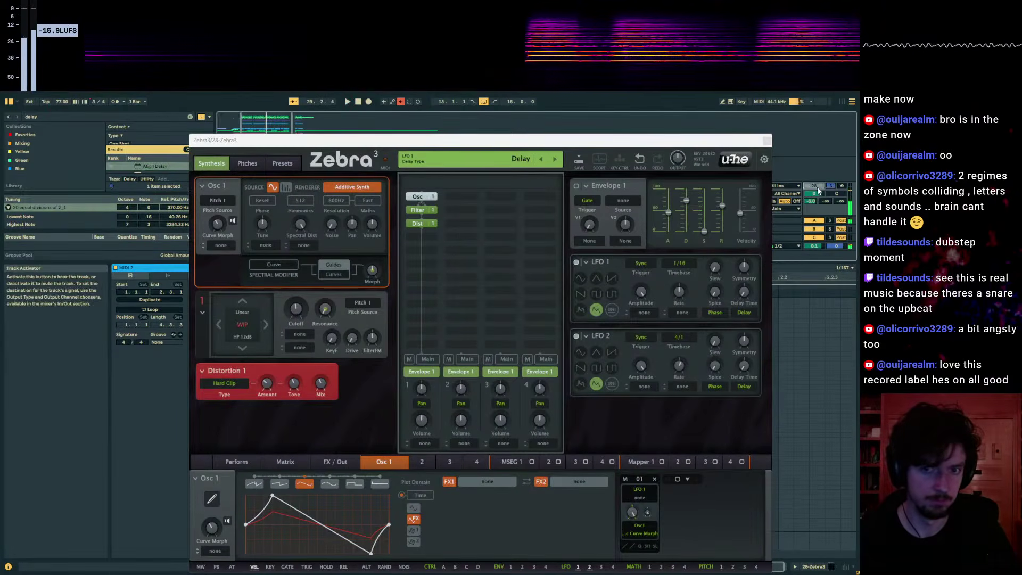
drag(694, 145, 1021, 194)
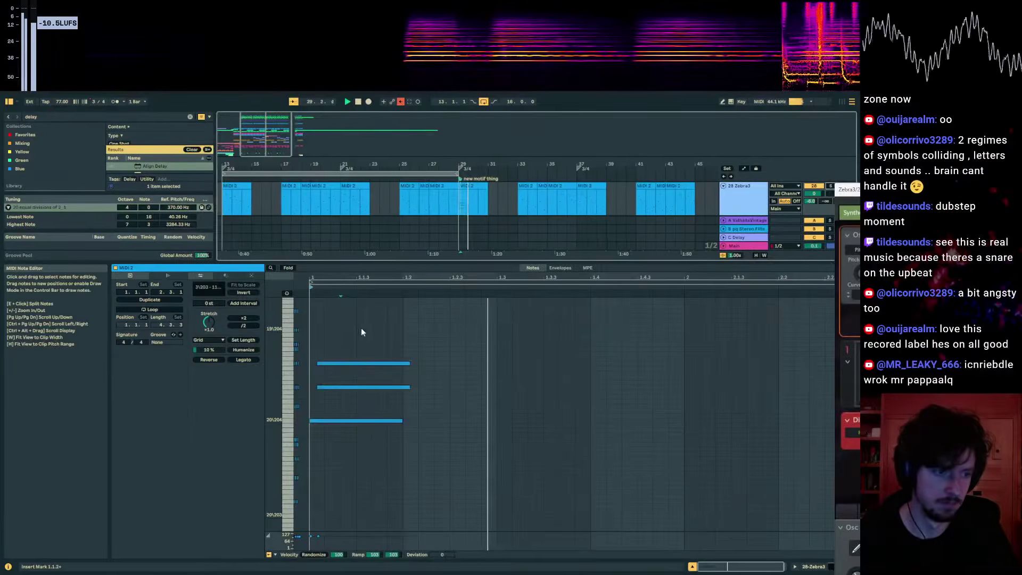
drag(452, 263, 468, 367)
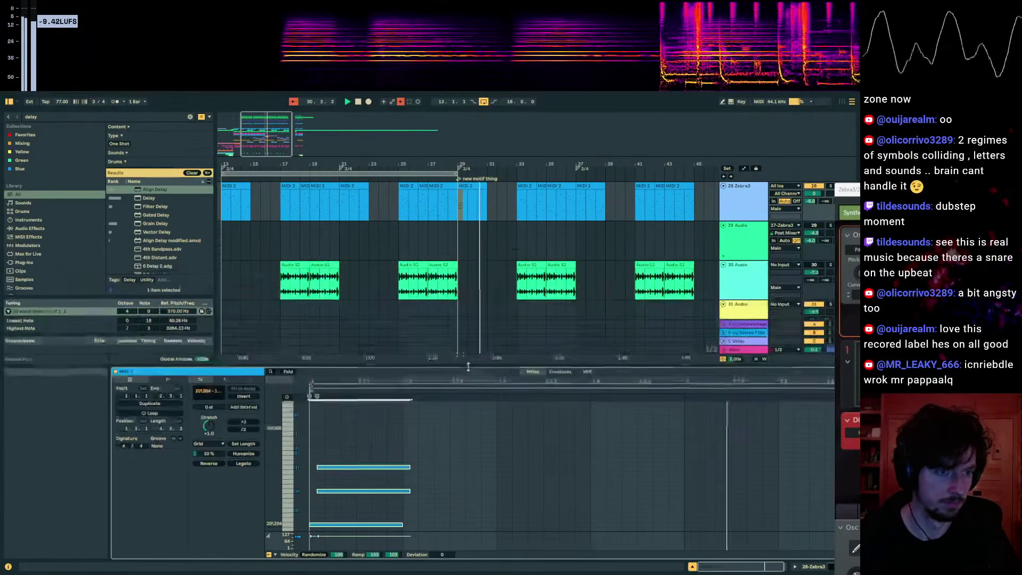
click(458, 199)
mouse_move(846, 189)
mouse_down()
mouse_move(391, 163)
mouse_move(858, 176)
mouse_up()
key(space)
scroll(397, 445, down, 1)
scroll(397, 444, down, 1)
click(359, 409)
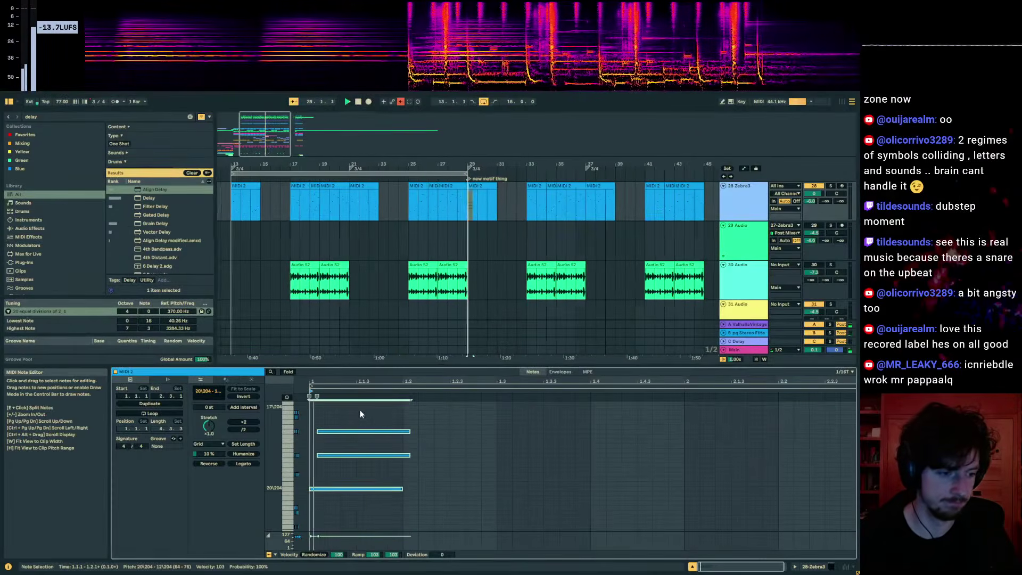
- Audition 13\204 for the chord's top note, then add a fourth note at 19\204 starting slightly later and ending just after 1.2.1
drag(343, 431, 340, 425)
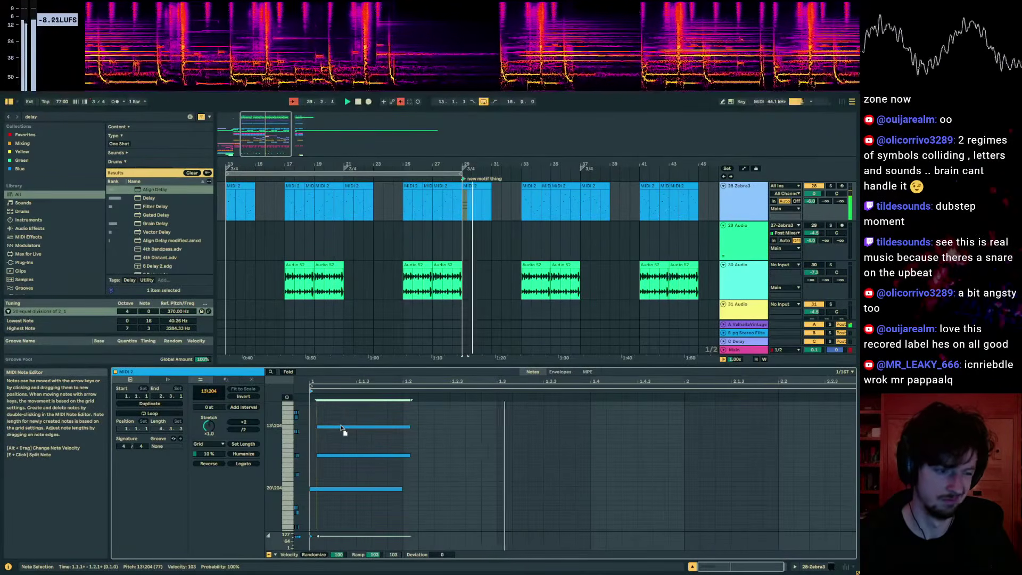
click(367, 489)
double_click(312, 438)
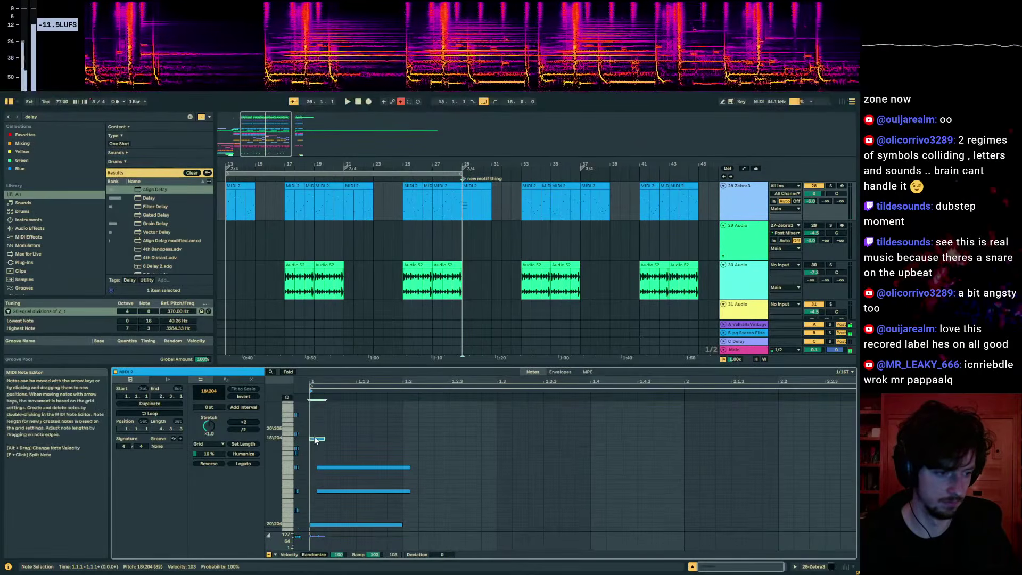
key(space)
drag(323, 439, 419, 433)
key(space)
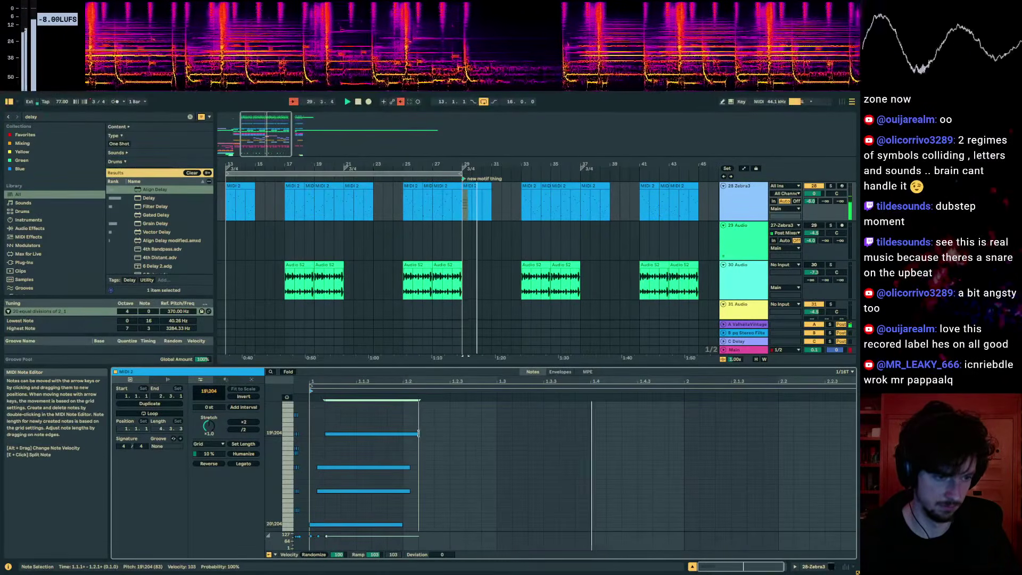
- Try placing a copy of the bar 29 chord clip just after bar 31 on the 28-Zebra3 track, then undo it
click(499, 187)
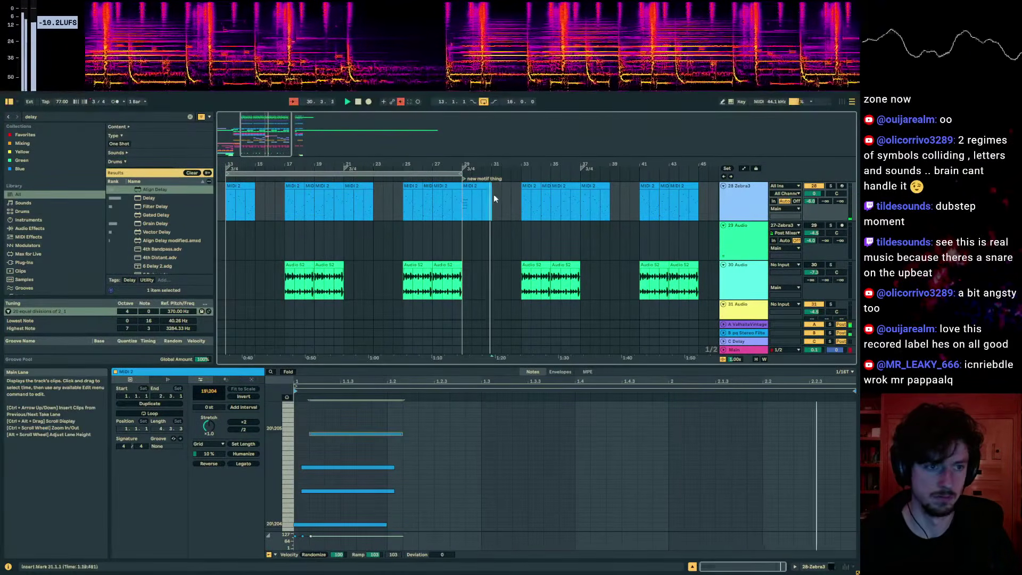
drag(495, 194, 505, 193)
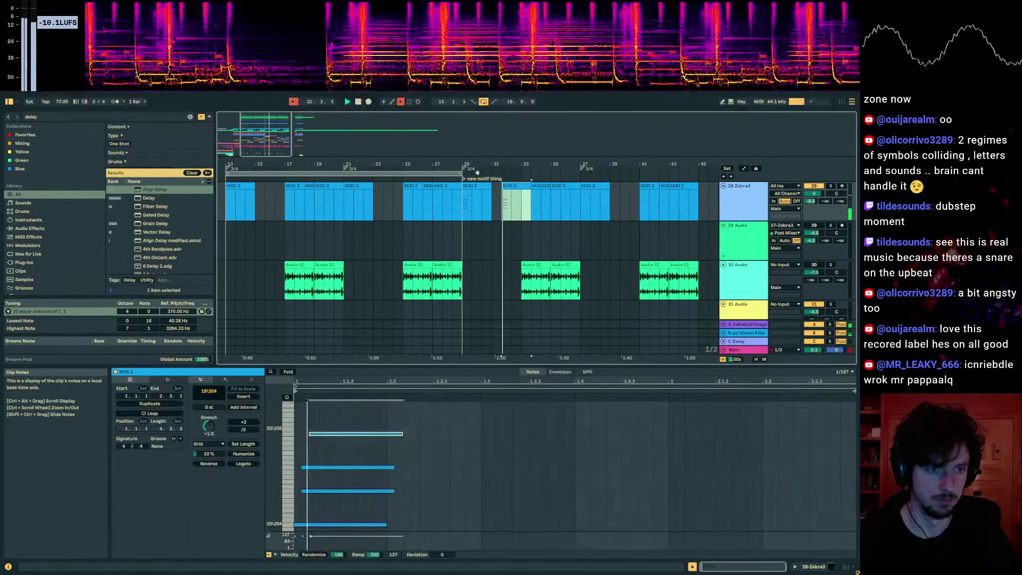
key(ctrl+z)
key(ctrl+z)
key(space)
key(space)
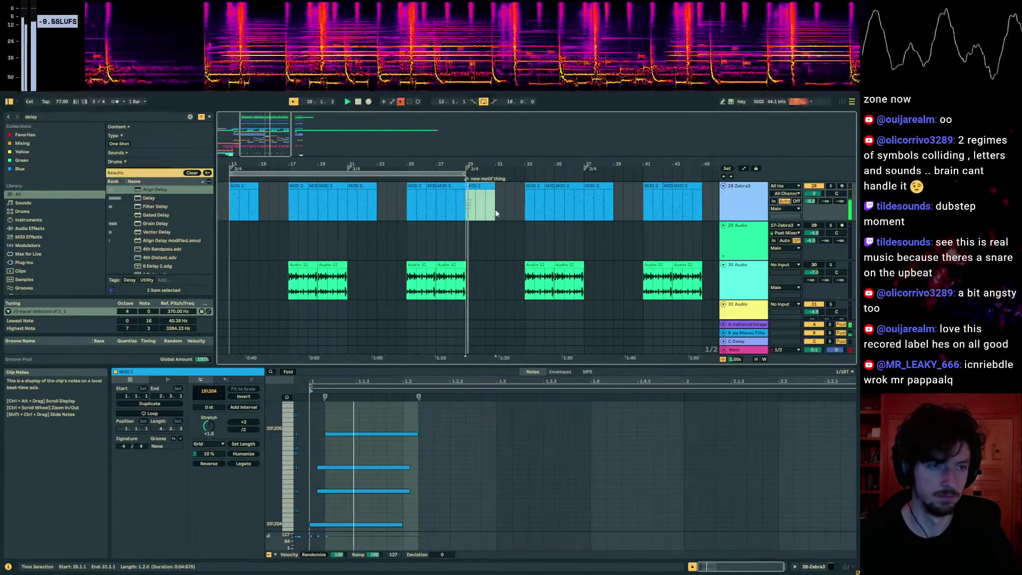
- Look through the tracks below, unfold 34-Group and inspect the synth patch on its 37-Zebra3 track
scroll(468, 182, up, 3)
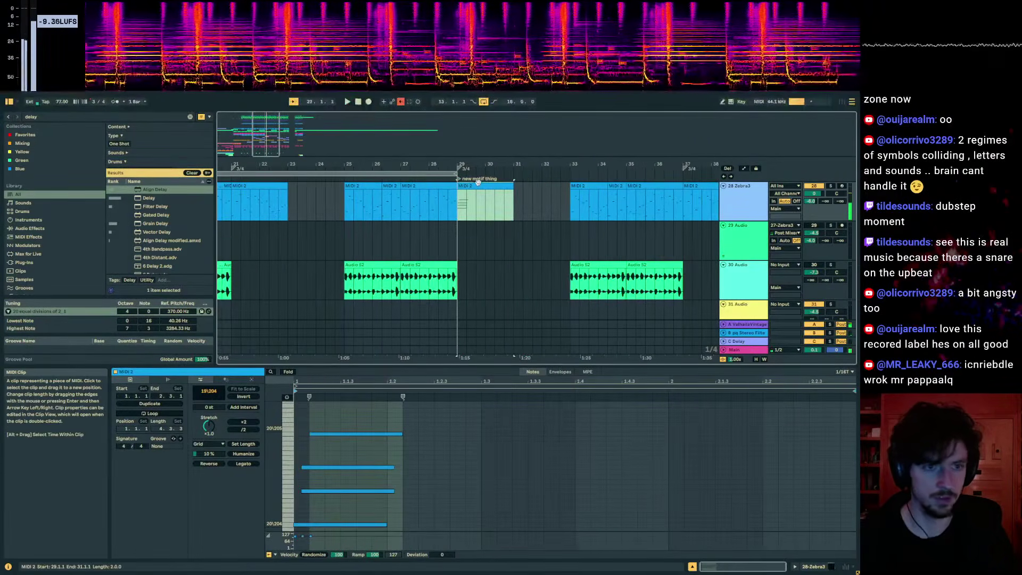
scroll(461, 206, down, 2)
scroll(474, 218, up, 2)
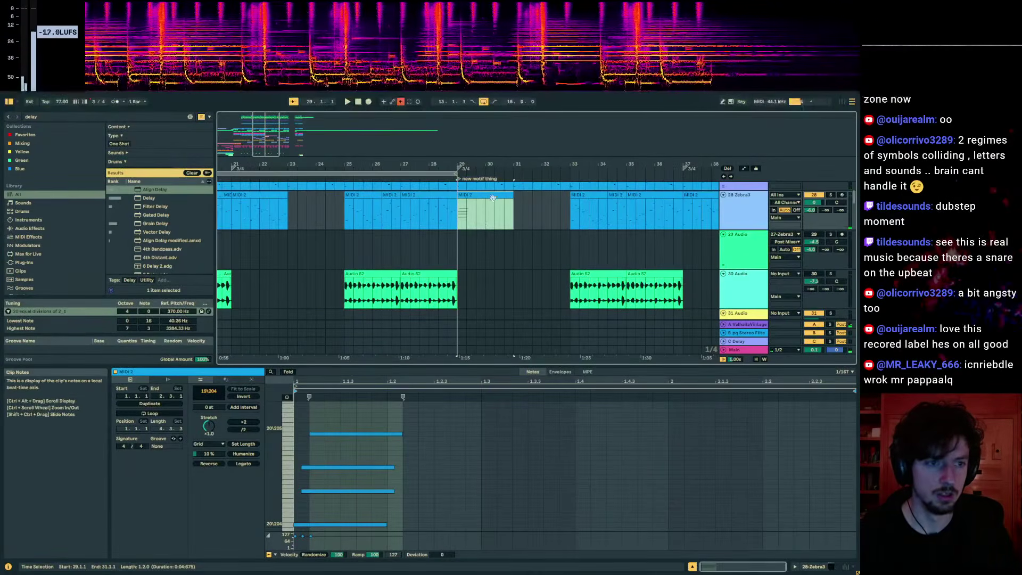
scroll(488, 205, down, 6)
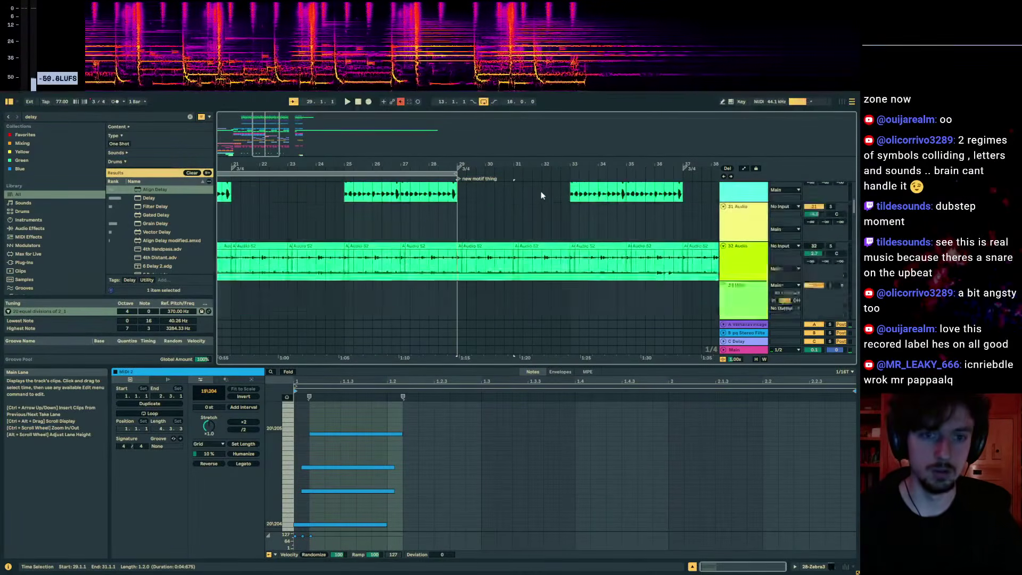
scroll(550, 201, down, 5)
scroll(722, 258, down, 3)
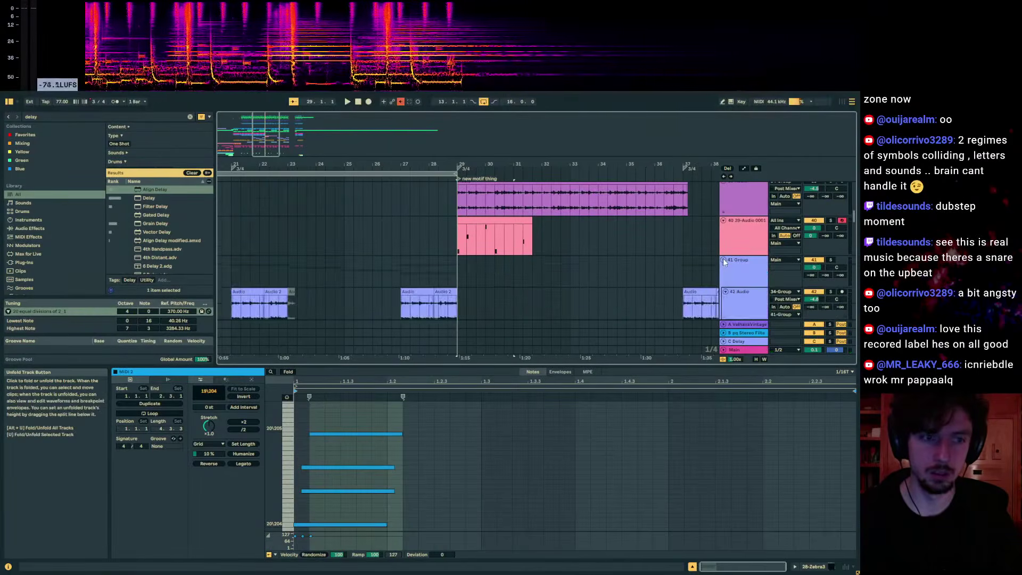
scroll(642, 245, up, 6)
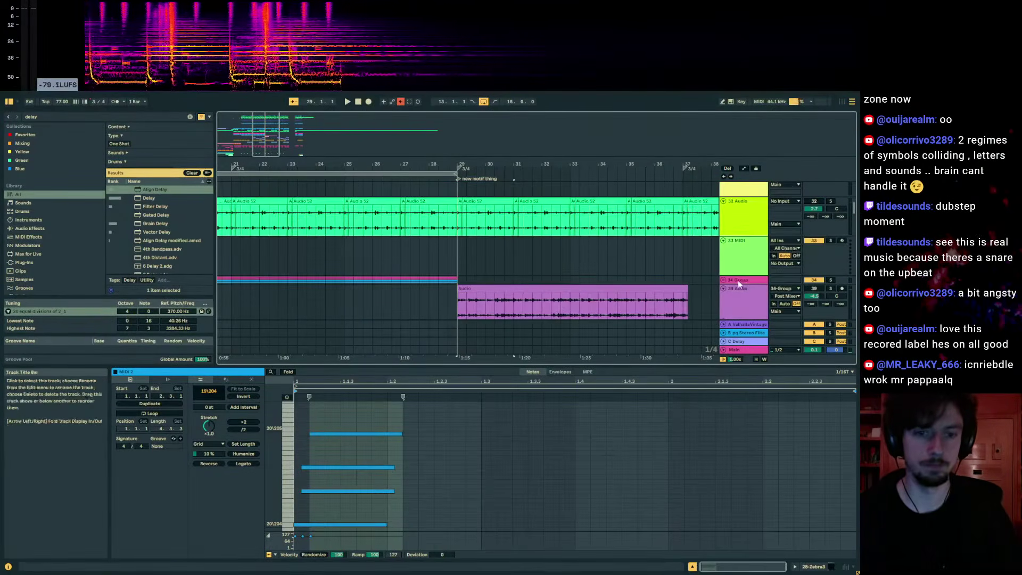
scroll(487, 239, down, 4)
click(451, 243)
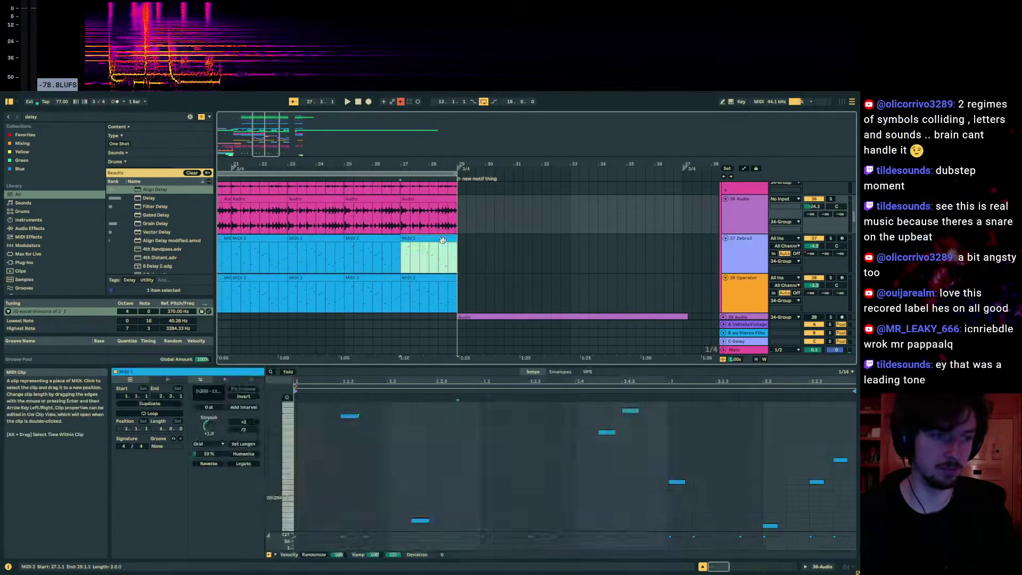
mouse_move(528, 121)
mouse_down()
mouse_move(508, 433)
mouse_move(512, 121)
mouse_up()
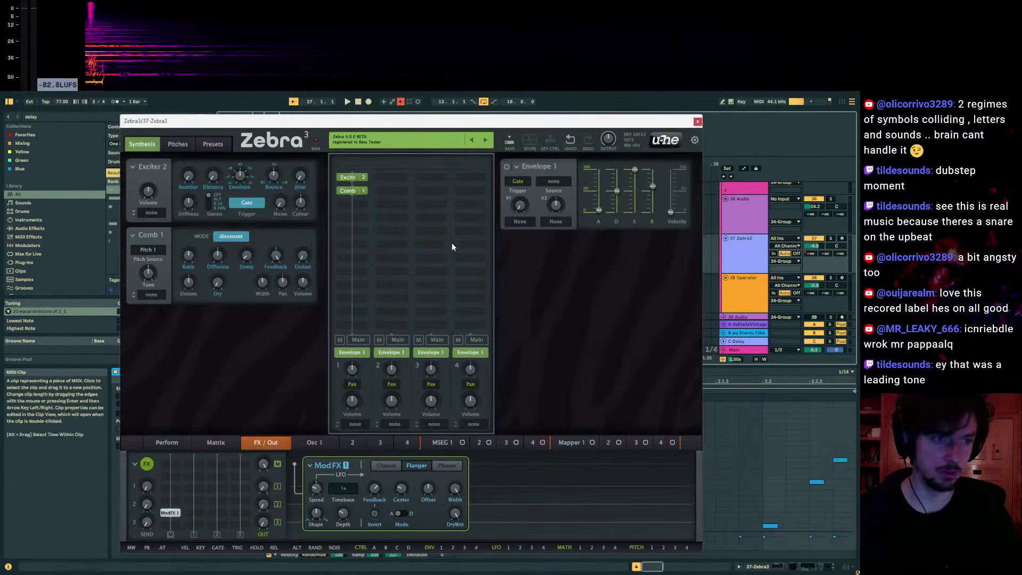
click(471, 125)
- Copy the 37-Zebra3 MIDI clip at bar 27, paste it at bar 29 and solo the track to hear it
drag(291, 159, 195, 156)
drag(262, 164, 387, 247)
key(ctrl+c)
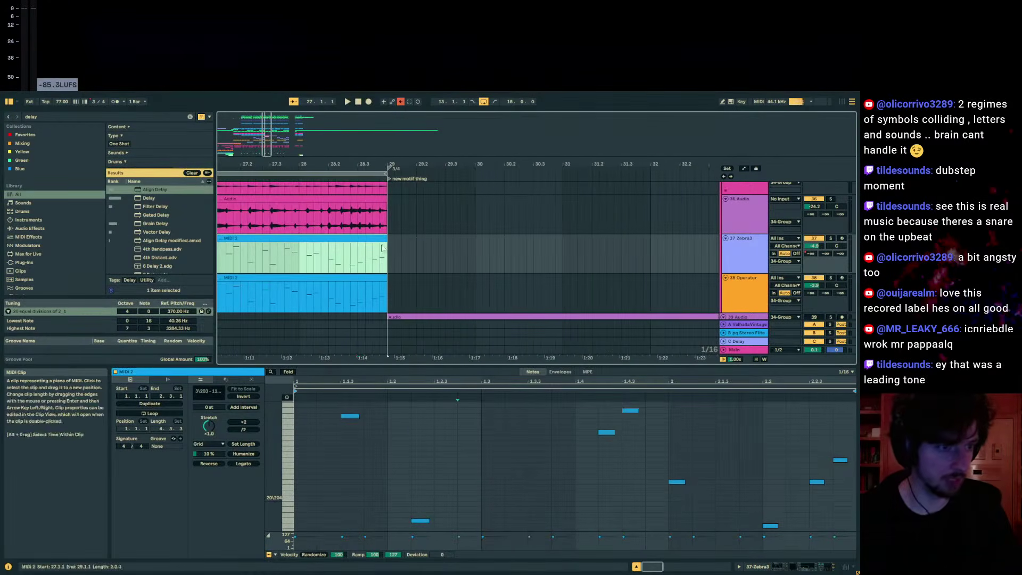
click(390, 244)
key(ctrl+v)
key(space)
click(829, 239)
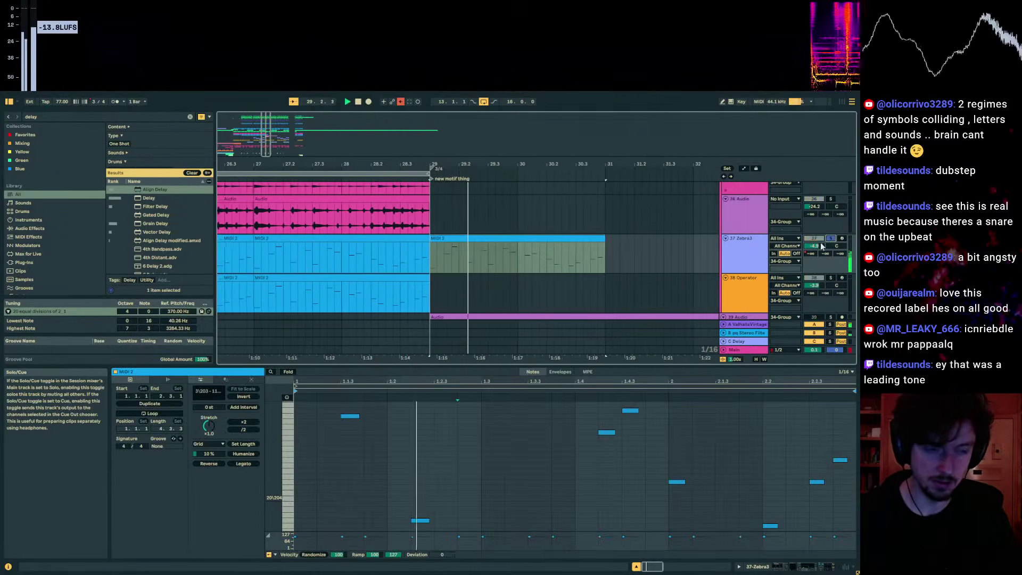
- Move the pasted bar 29 clip to the 38-Operator track, solo that track and enlarge the clip's note editor
drag(385, 266, 387, 306)
click(829, 278)
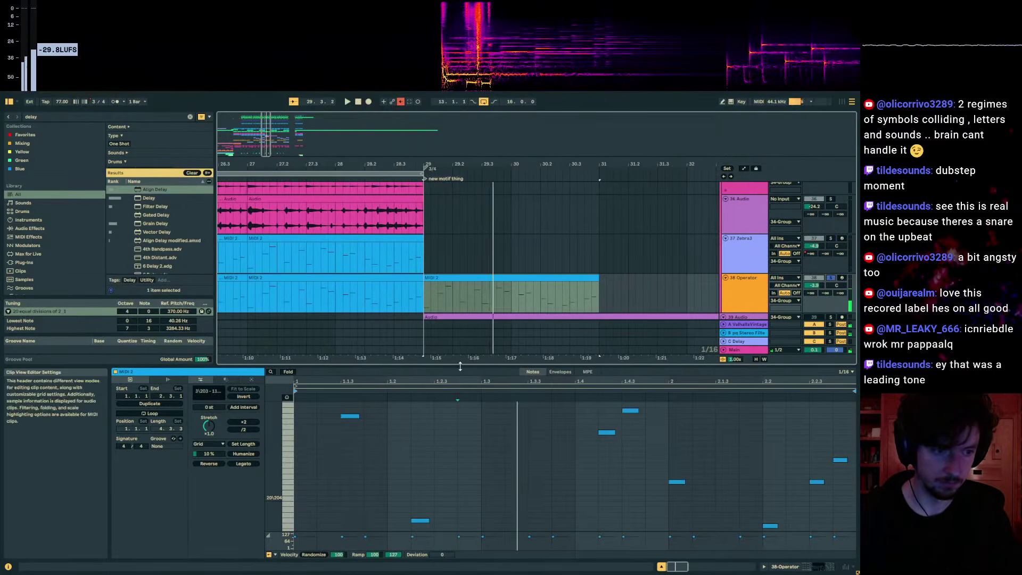
drag(463, 365, 464, 155)
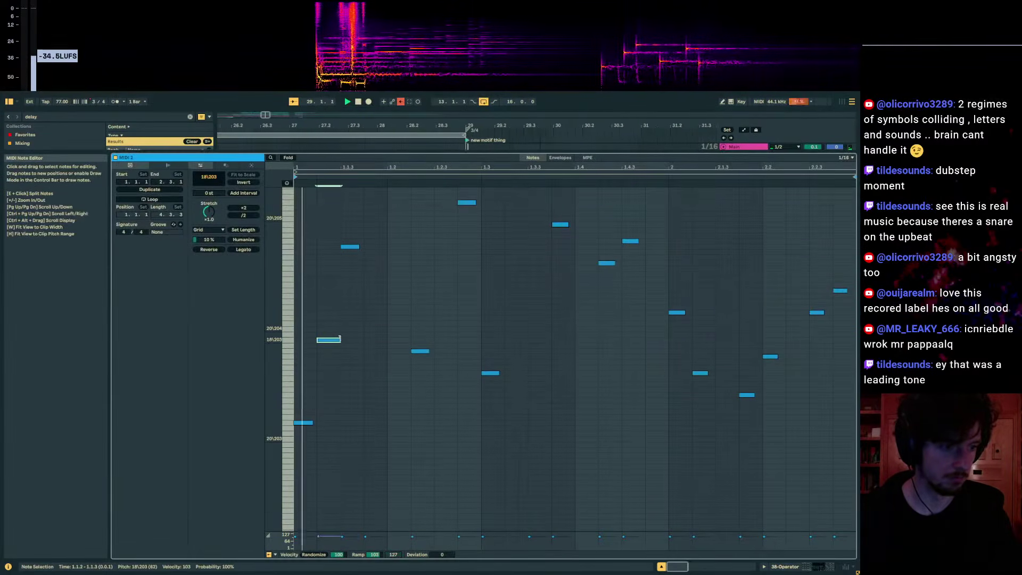
- Add a note at 18\203 from 1.1.2 to 1.1.3 and lower the note starting at 1.1.3 to 10\204
double_click(329, 340)
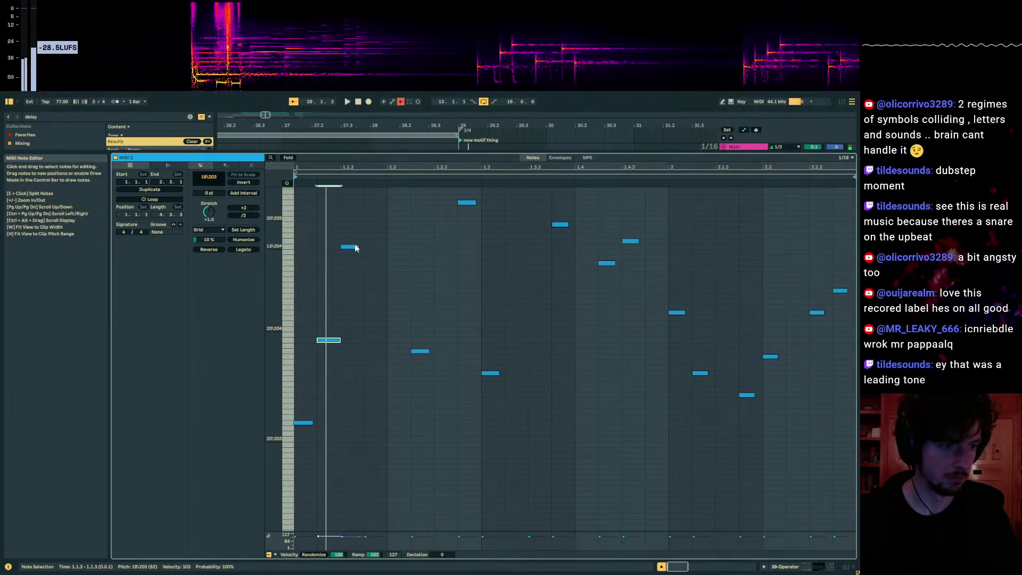
drag(352, 246, 352, 275)
scroll(379, 265, up, 3)
click(366, 339)
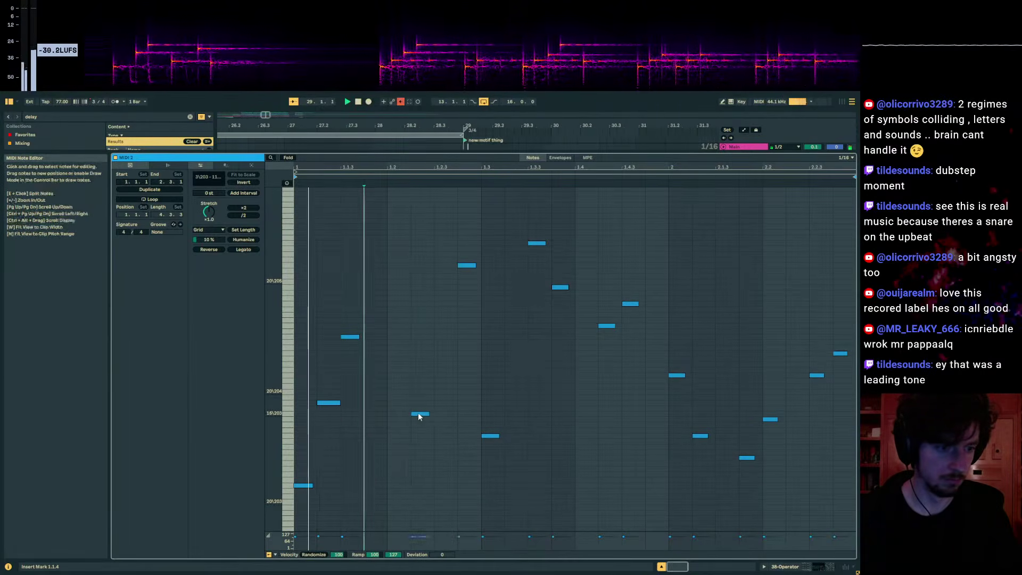
- Shift the 16\203 note to 1.2.1 and add rising notes at 2\204 on 1.2.2 and 5\204 on 1.2.3
drag(419, 417, 400, 415)
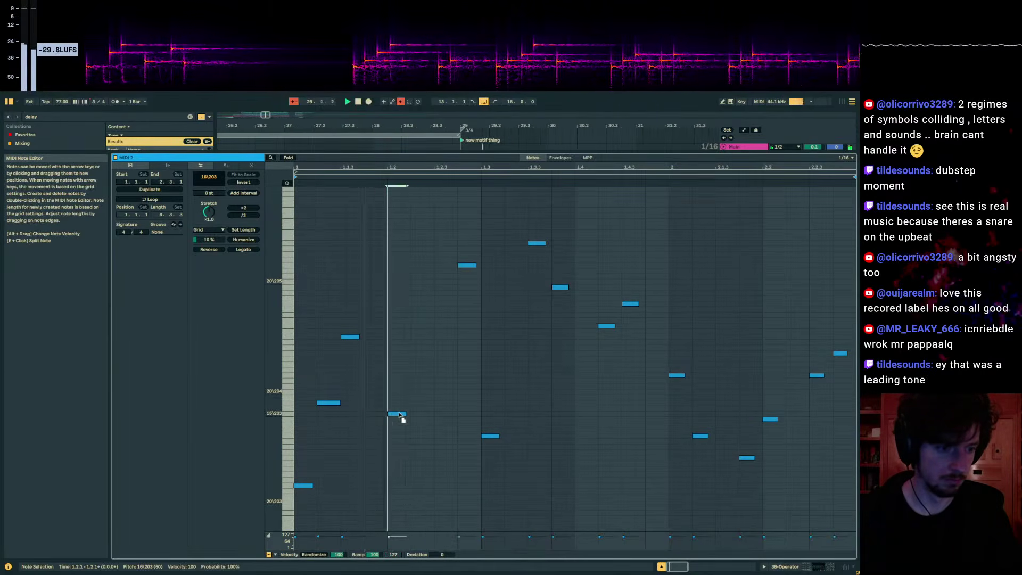
double_click(444, 353)
click(464, 330)
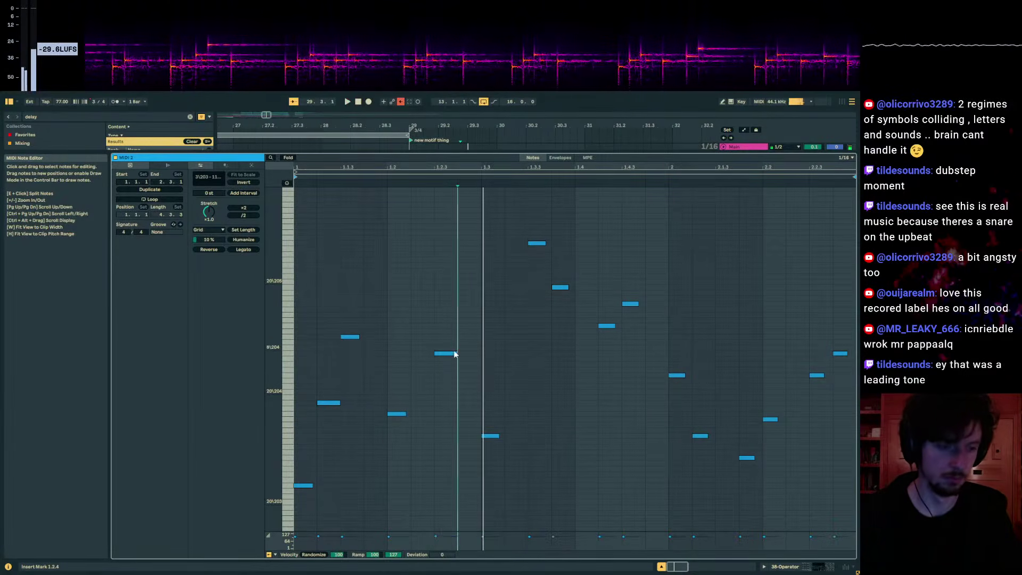
drag(445, 353, 444, 365)
double_click(426, 380)
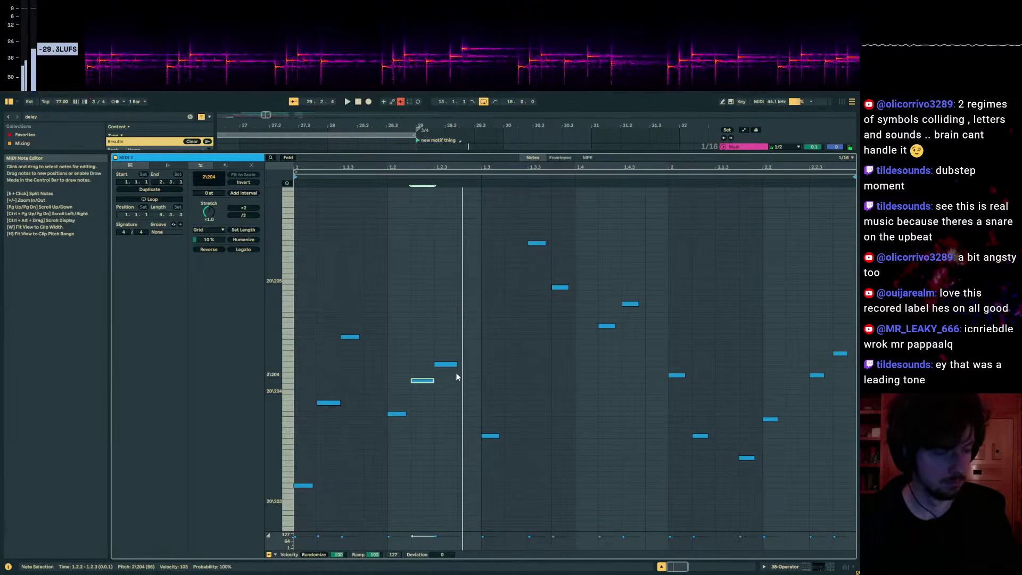
- Deactivate the clip's remaining original notes and duplicate the six-note opening pattern repeatedly from 1.2.4 onward
drag(528, 256, 851, 537)
key(0)
drag(468, 301, 288, 547)
key(ctrl+d)
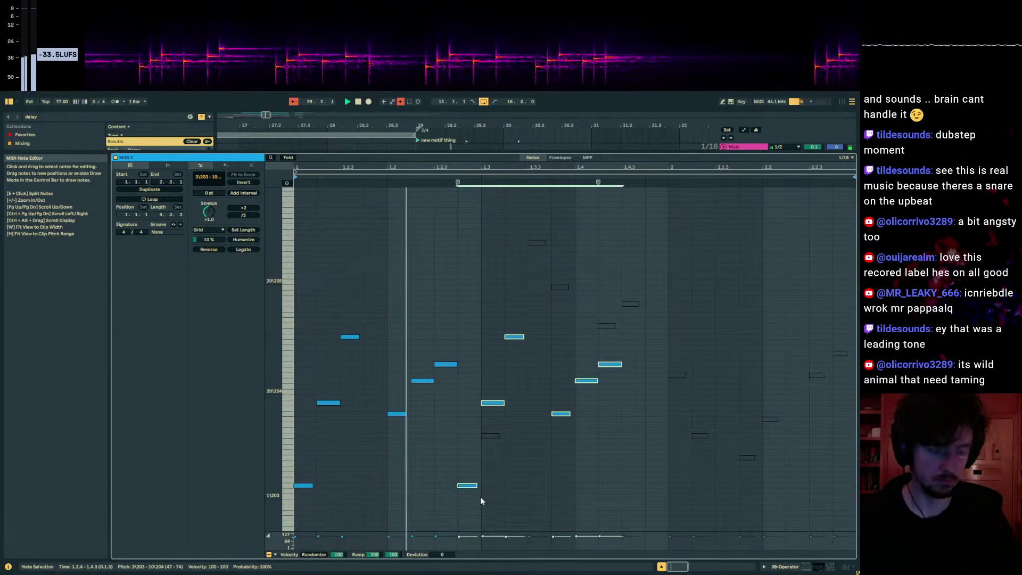
key(ctrl+d)
key(ctrl+d)
key(space)
- Unsolo the 38-Operator track, raise its volume in the mix and repeat its bar 29 clip at bar 31
click(784, 565)
scroll(738, 197, up, 1)
click(829, 230)
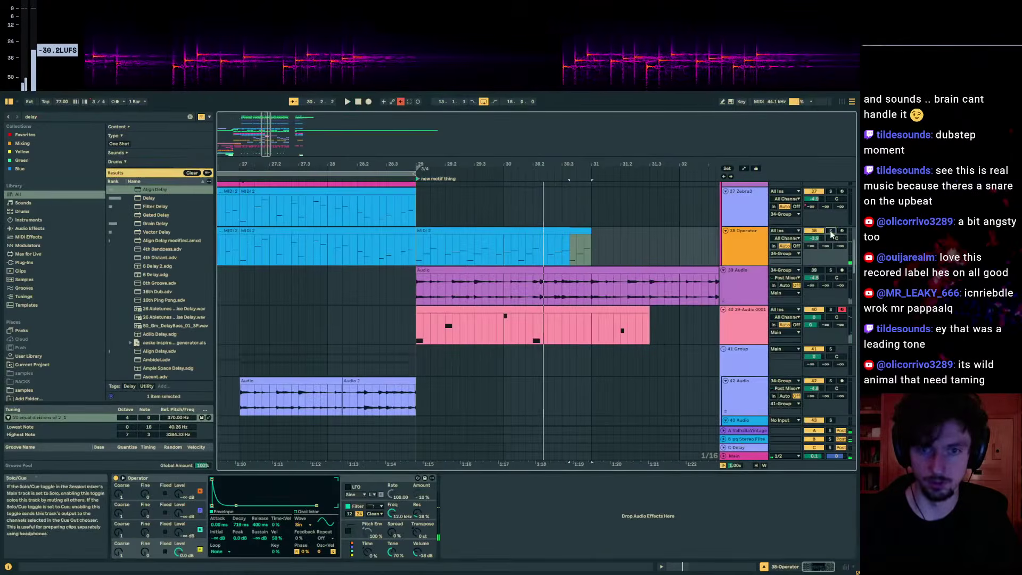
key(space)
mouse_move(813, 238)
mouse_down()
mouse_move(813, 219)
mouse_move(813, 233)
mouse_up()
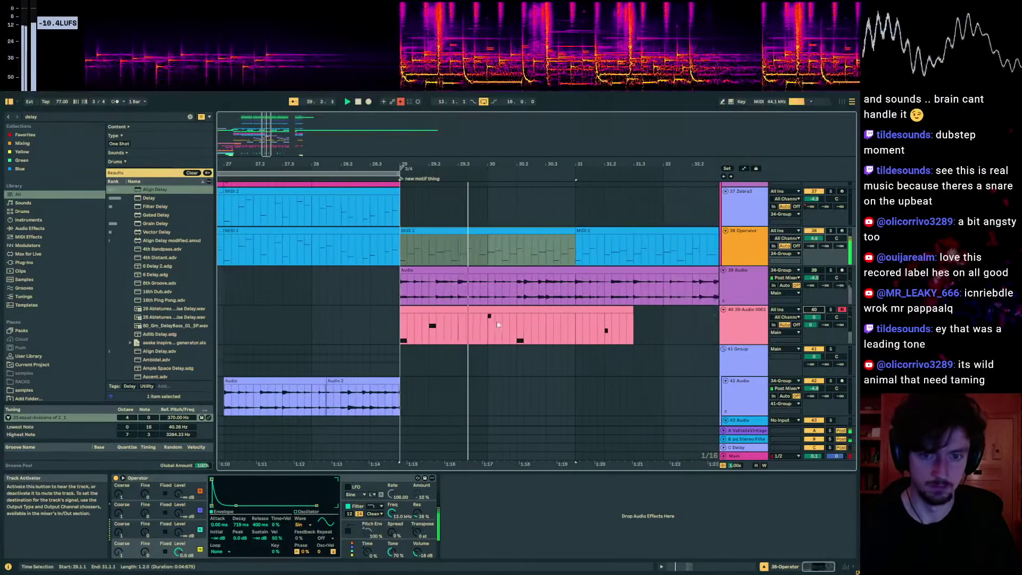
scroll(475, 327, up, 6)
scroll(475, 330, down, 5)
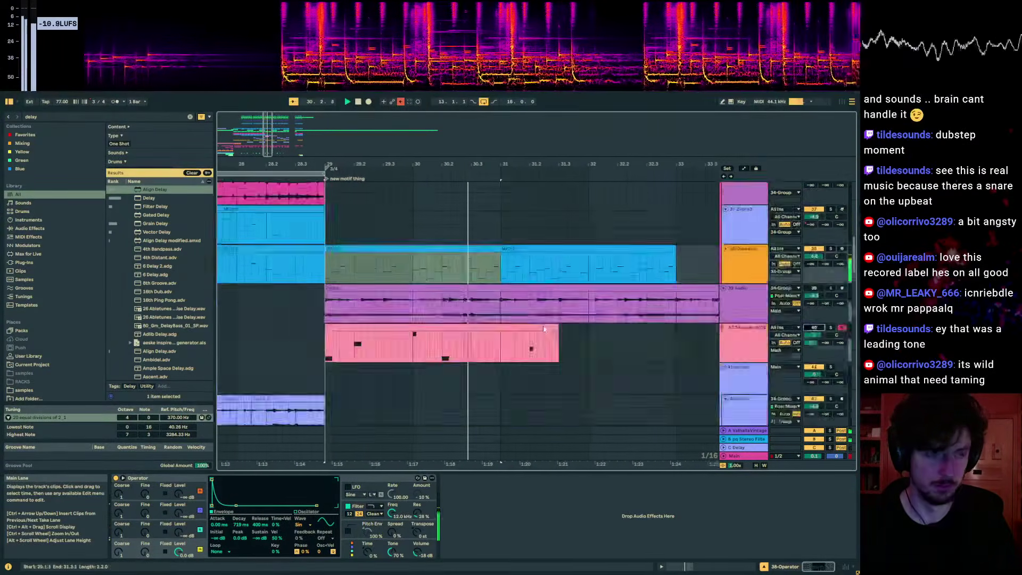
- Extend the 38-Operator clip at bar 29 to bar 35 and play the section back
click(439, 292)
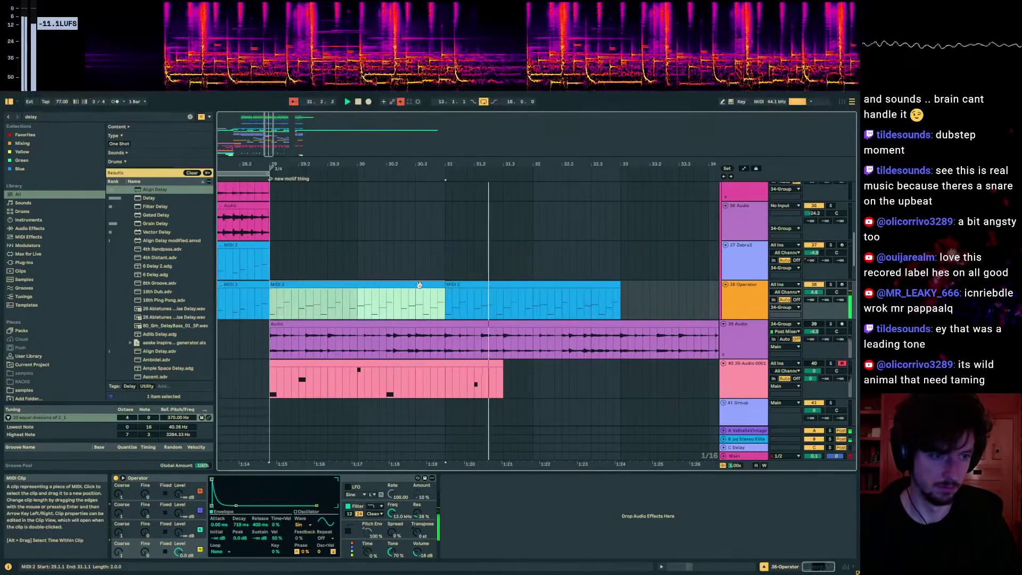
drag(455, 283, 726, 283)
key(shift+space)
key(space)
key(space)
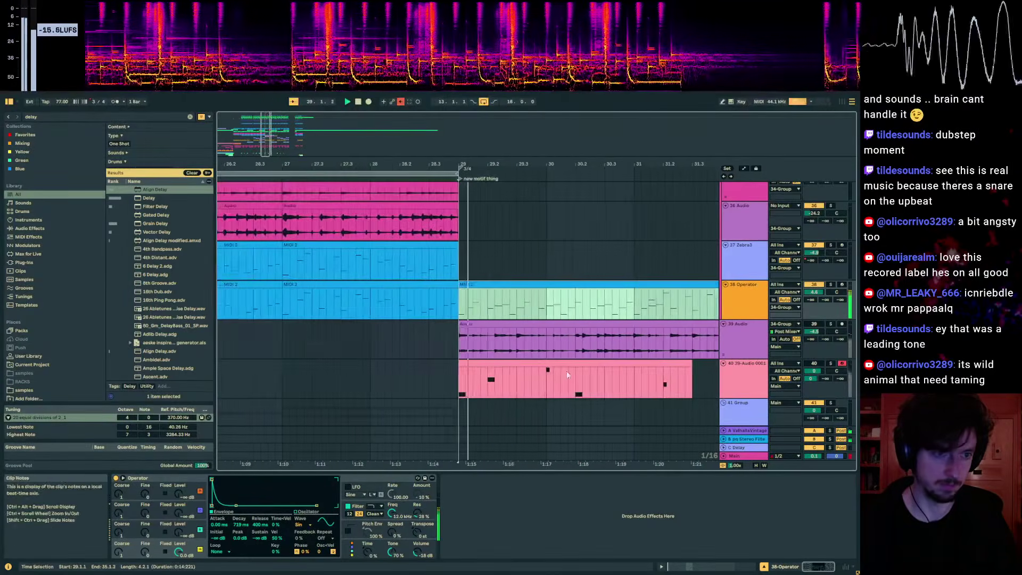
click(690, 565)
key(space)
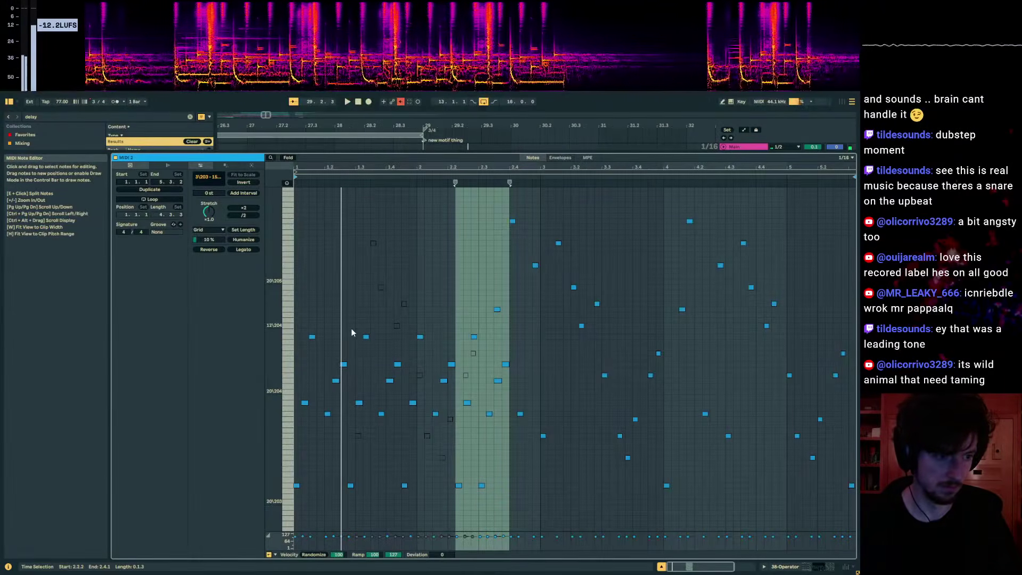
mouse_move(351, 328)
mouse_down()
mouse_move(510, 467)
mouse_move(482, 450)
mouse_up()
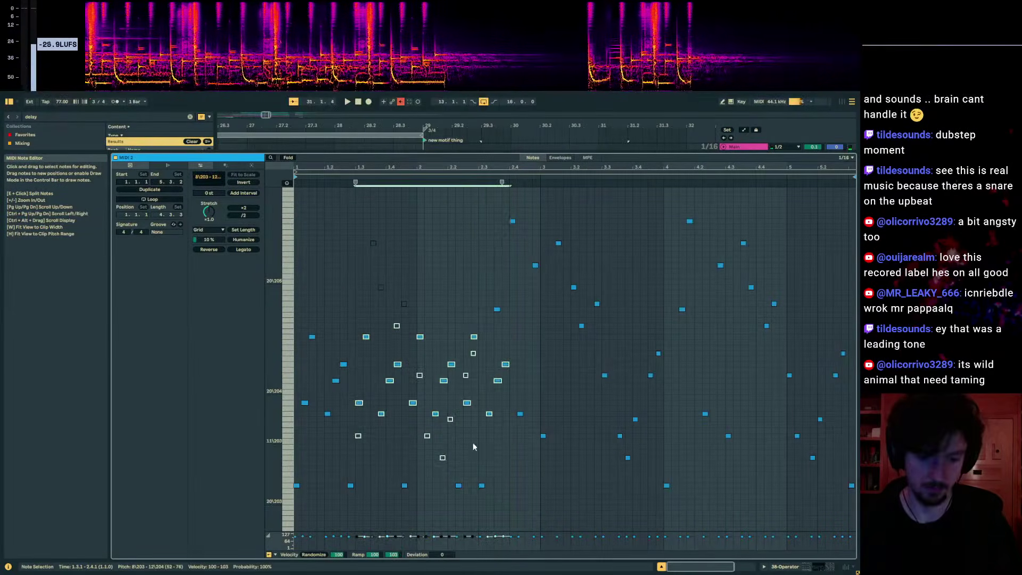
key(ctrl+alt+e)
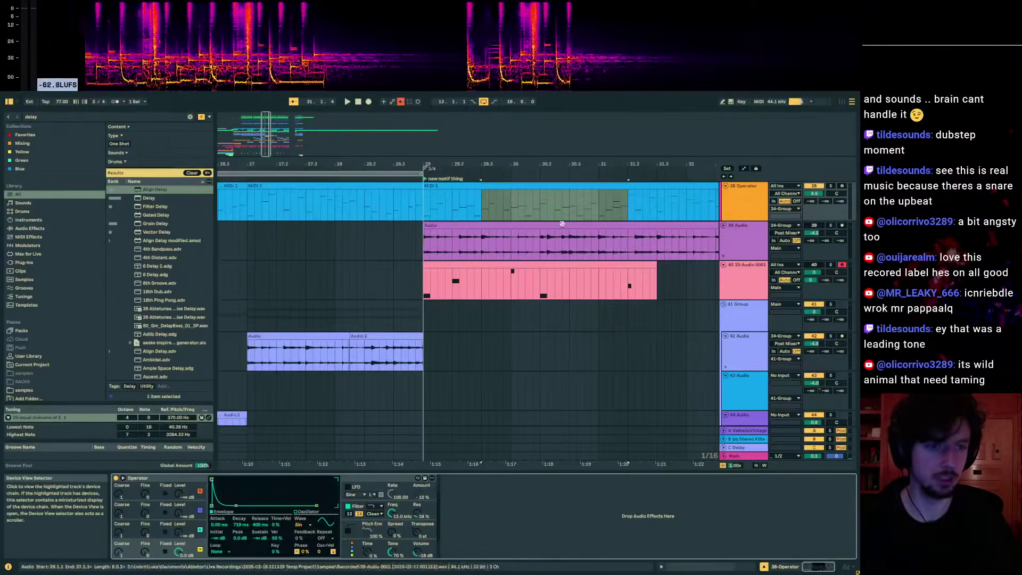
- Insert two bars of silence across the arrangement at bar 29, ahead of the "new motif thing" section
drag(223, 164, 234, 131)
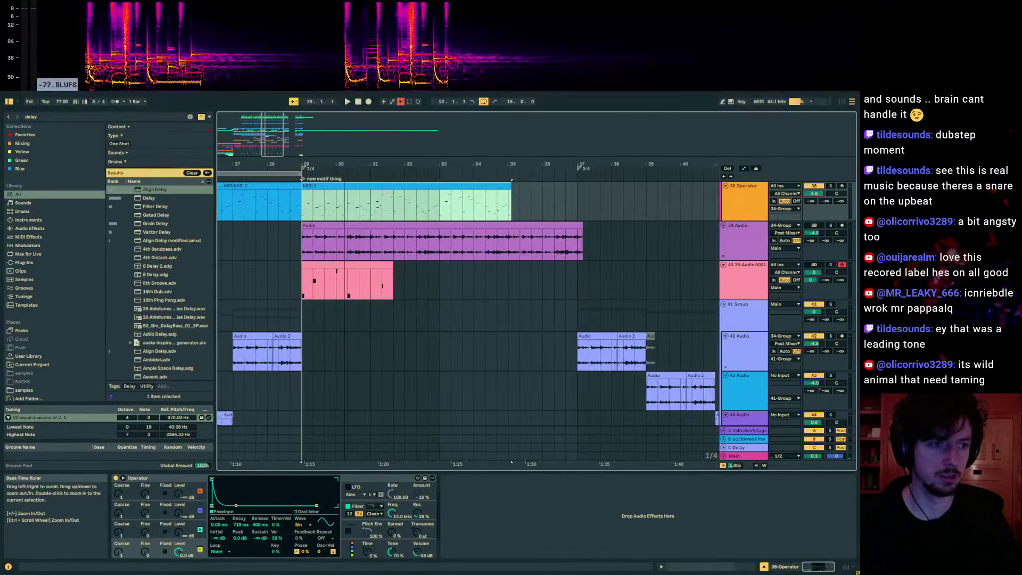
click(282, 212)
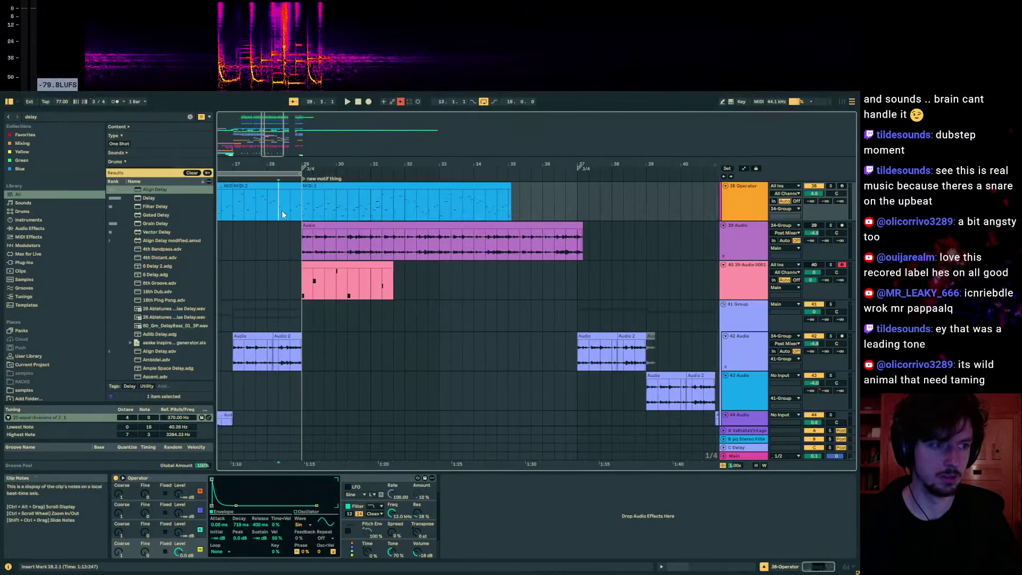
scroll(285, 210, up, 10)
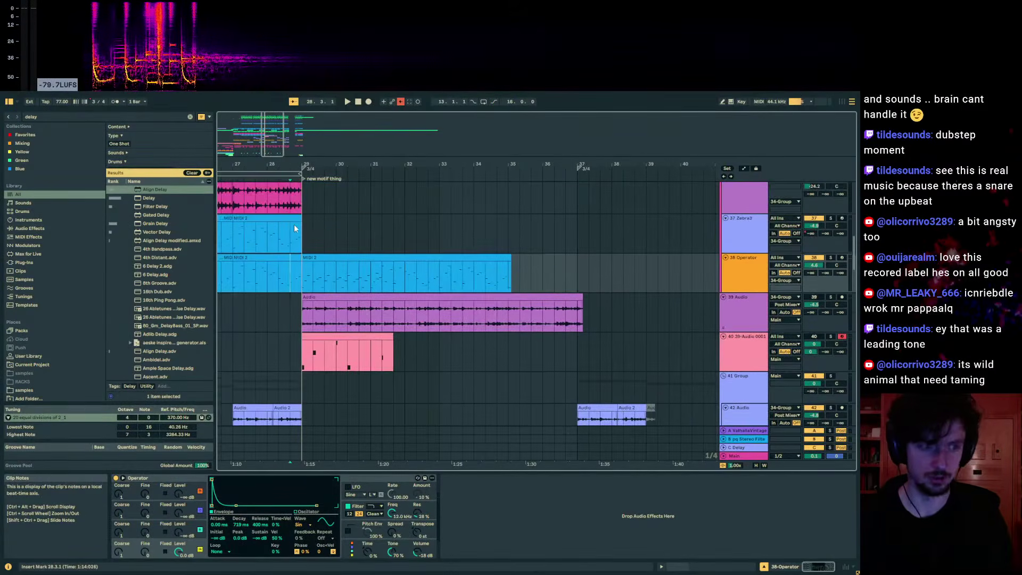
scroll(299, 229, down, 8)
click(375, 312)
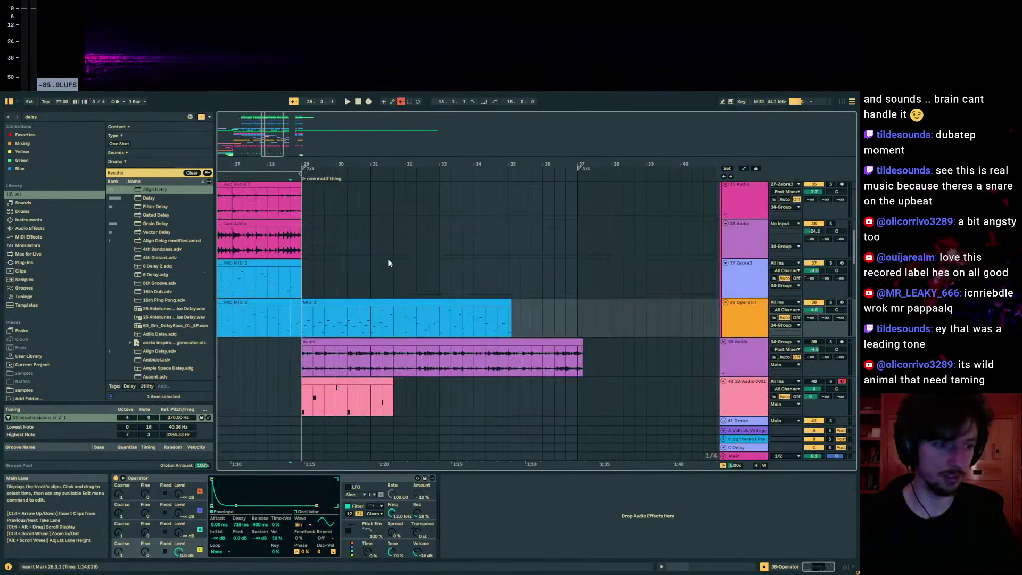
click(405, 302)
click(439, 318)
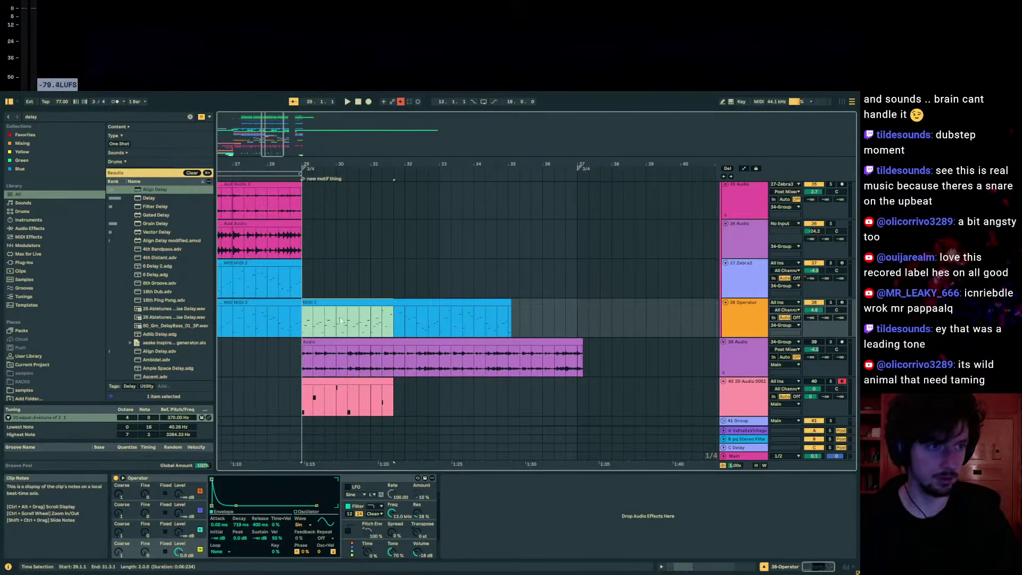
key(ctrl+i)
- Fill the gap from bar 29 to bar 31 on 38-Operator with a copy of the arpeggio's opening and play the transition
drag(381, 329, 330, 325)
click(302, 319)
key(ctrl+v)
key(ctrl+x)
click(299, 324)
key(ctrl+v)
key(space)
click(441, 323)
key(space)
key(space)
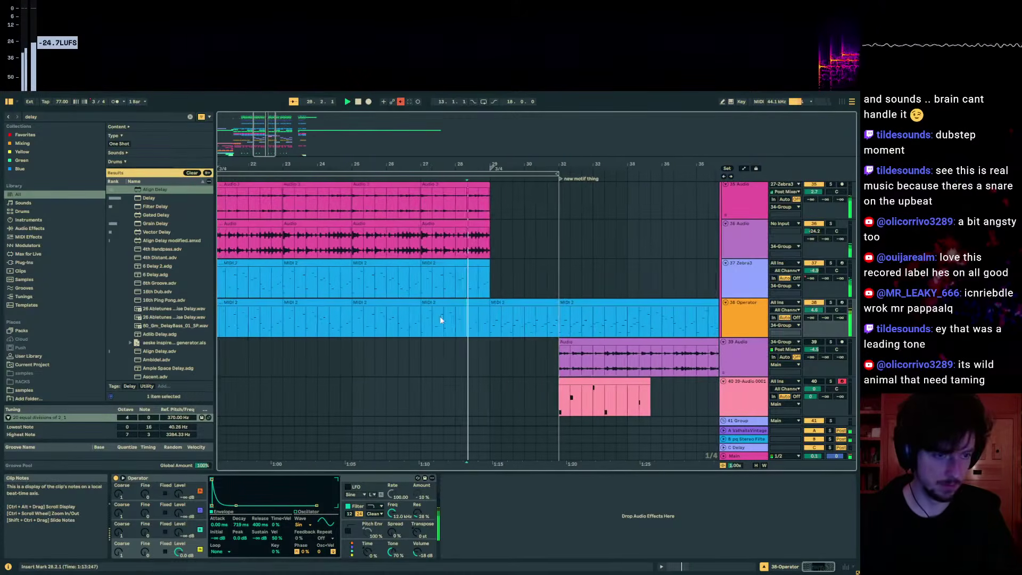
- Expand the drums group, place a copy of the kick hit at bar 29 on the KICK track and play it back
scroll(437, 320, up, 10)
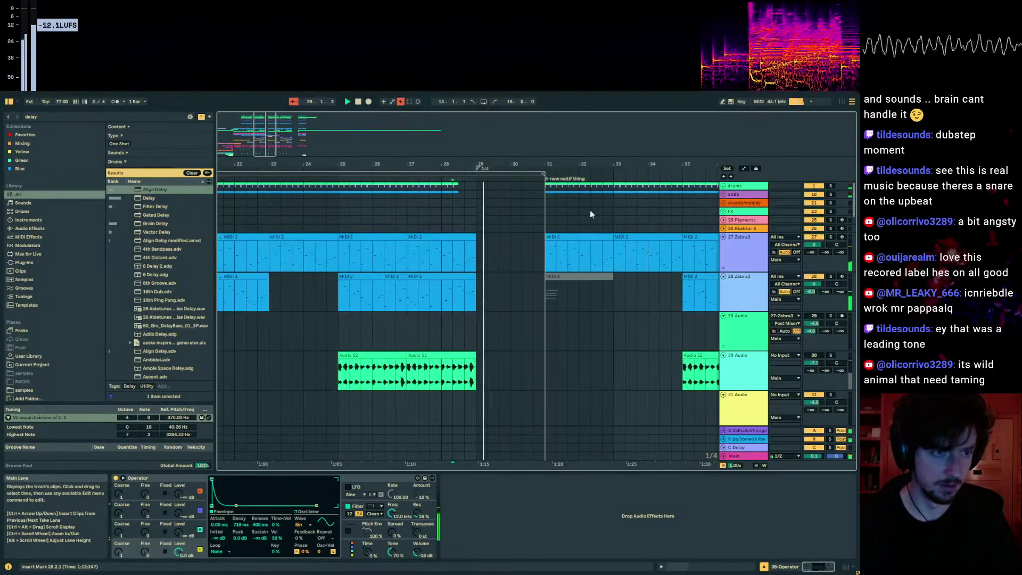
click(723, 186)
scroll(516, 214, down, 5)
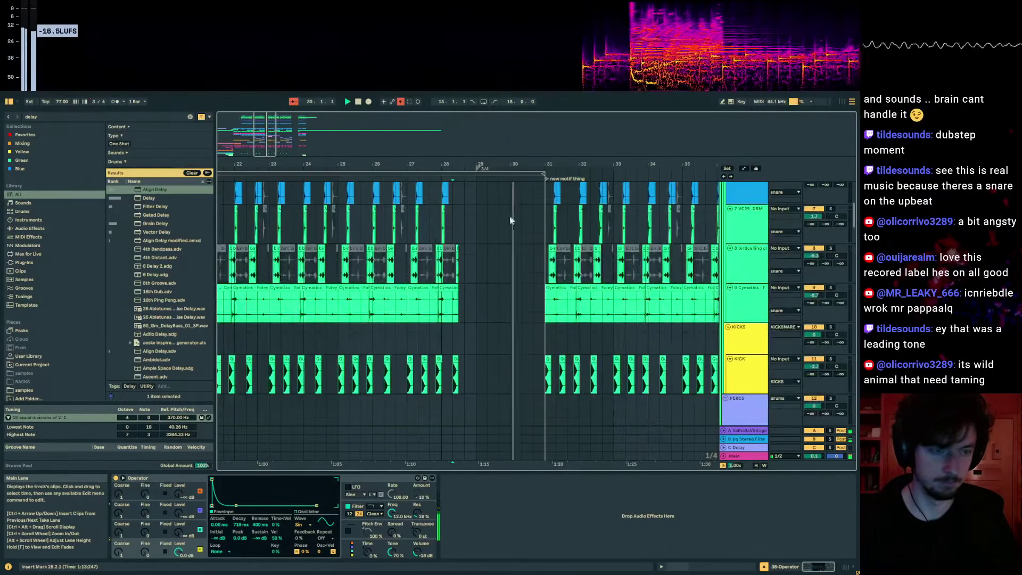
scroll(511, 224, down, 3)
click(460, 293)
key(space)
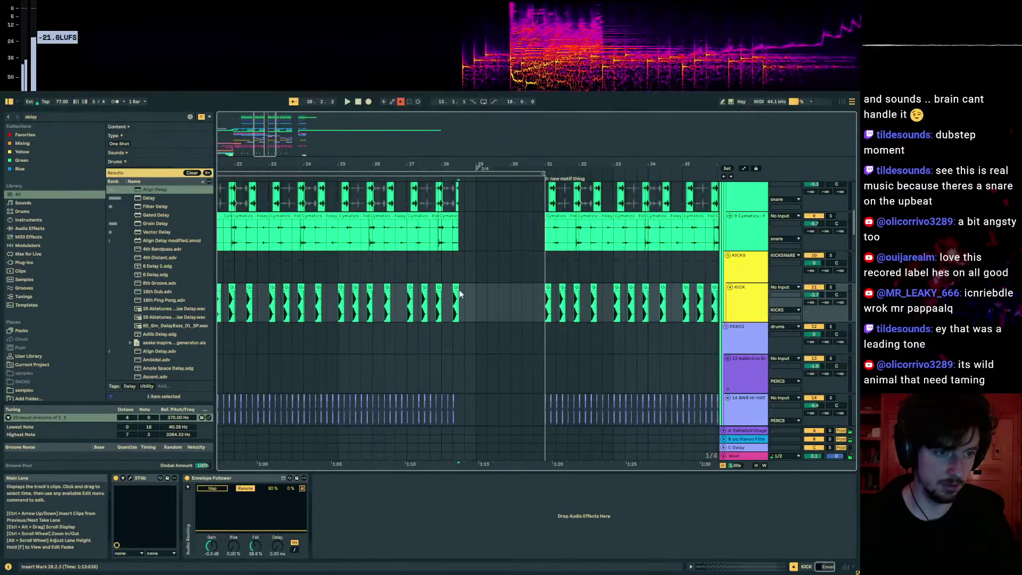
click(464, 292)
key(space)
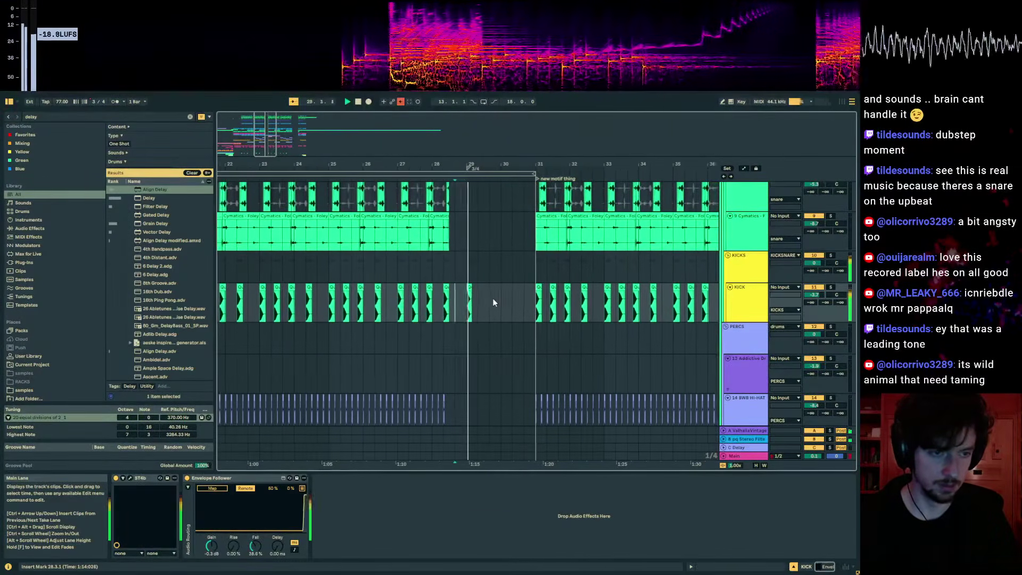
- Open the 38-Operator clip at bar 29 and deactivate its notes from 1.3.1 to 1.3.4
scroll(493, 303, down, 15)
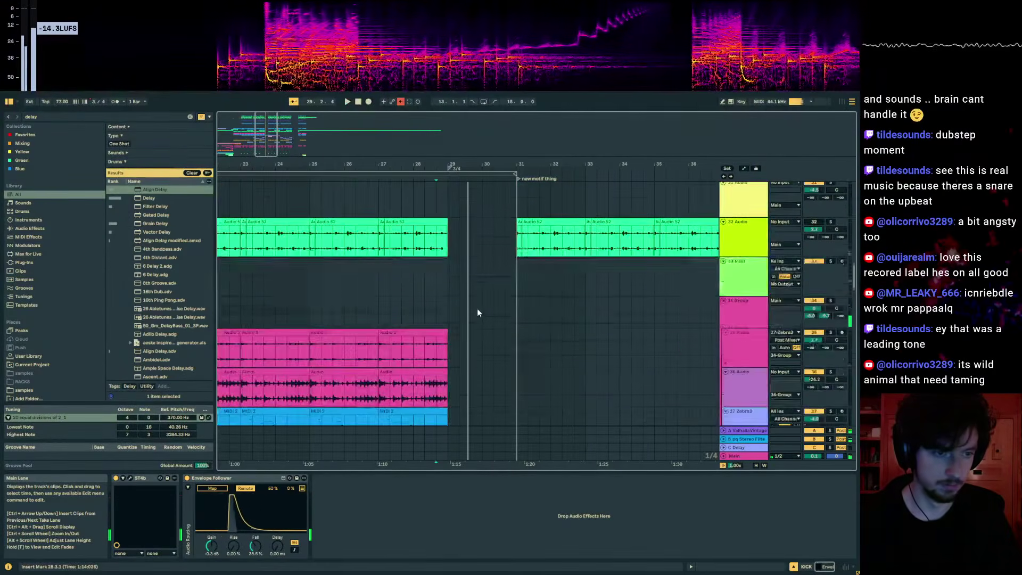
scroll(477, 308, down, 6)
click(482, 287)
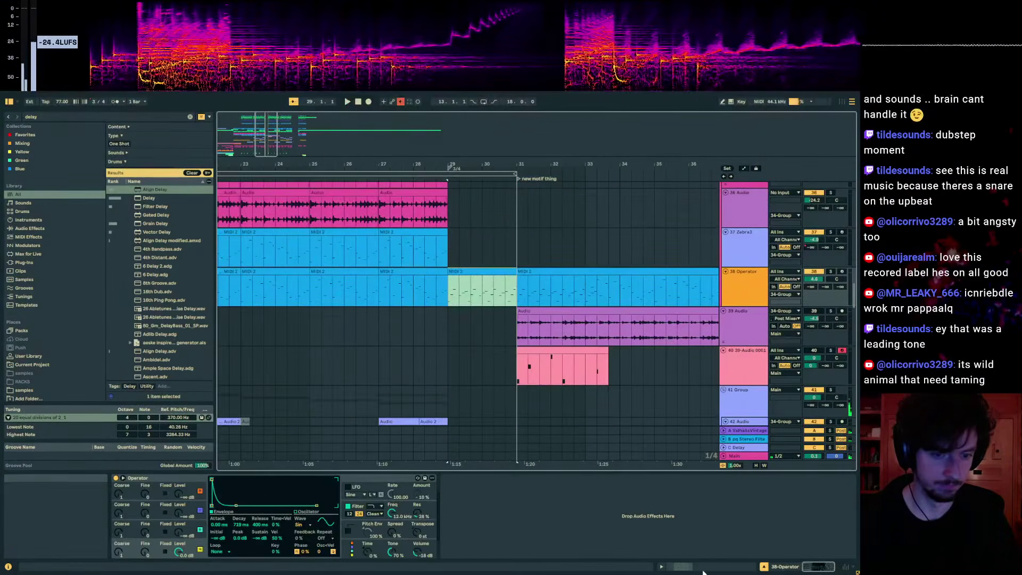
click(684, 568)
key(space)
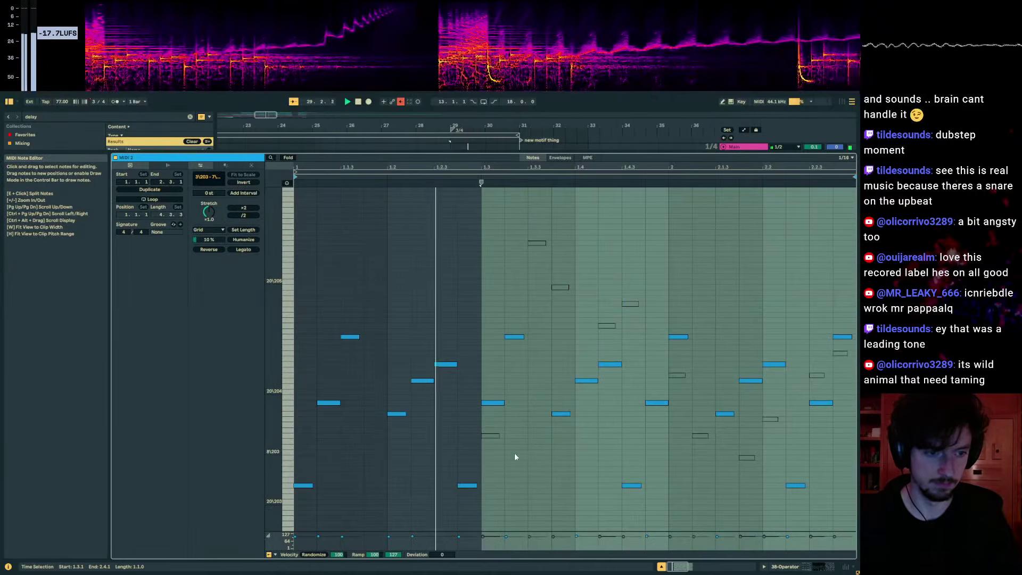
drag(556, 461, 487, 292)
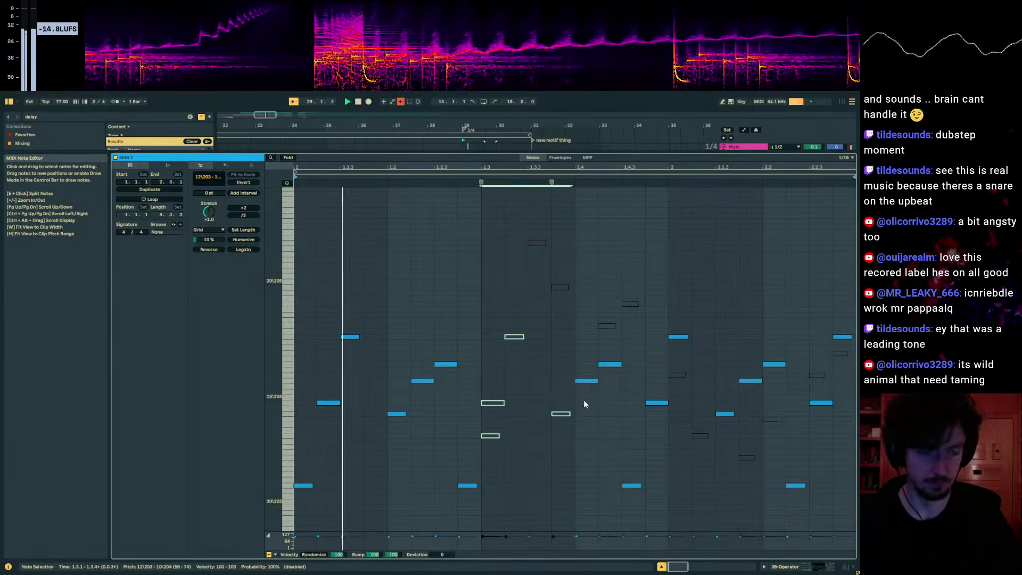
drag(646, 536, 646, 529)
- Duplicate the edited notes of 1.1.1 to 2.1.1 onto 2.1.1 and deactivate the leftover 10\204 note there
drag(672, 486, 577, 333)
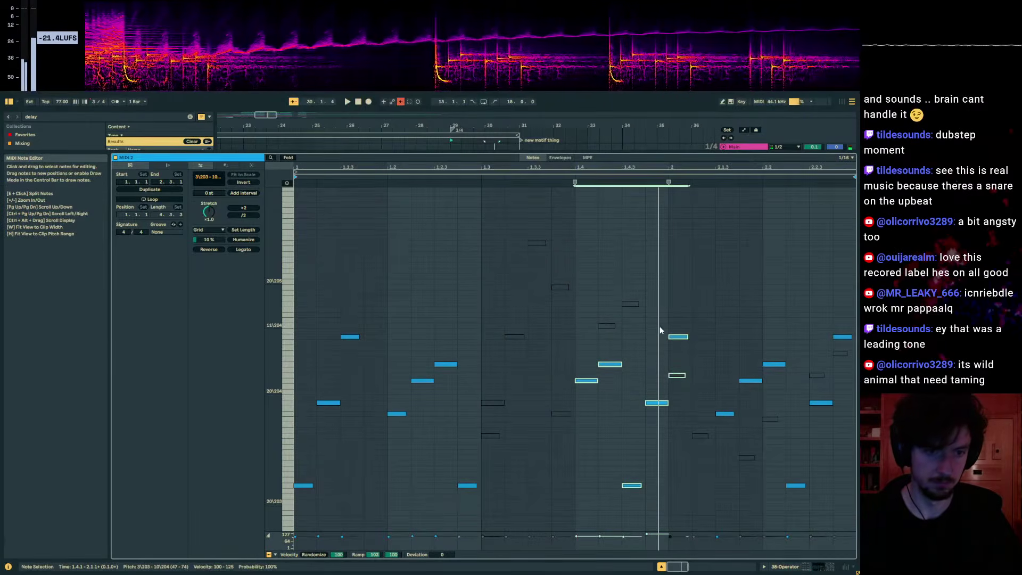
drag(633, 167, 632, 123)
mouse_move(441, 309)
mouse_down()
mouse_move(410, 557)
mouse_move(397, 570)
mouse_up()
key(Delete)
drag(388, 330, 306, 542)
key(ctrl+d)
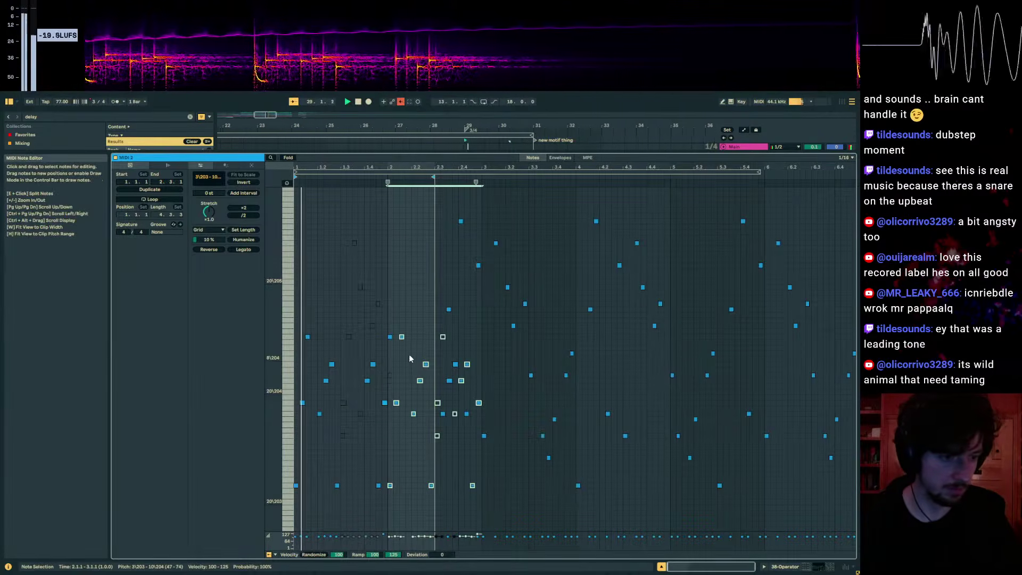
click(390, 337)
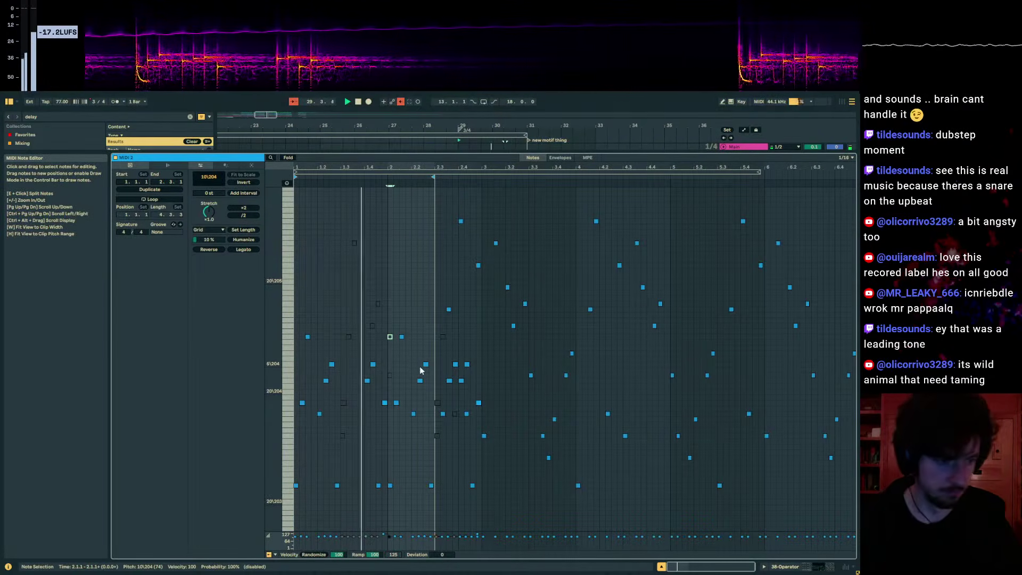
- Return to the arrangement, split the 38-Operator clip at 29.3.1 and 30.1.1, and repeat bar 29's clips over bar 30
click(777, 566)
scroll(586, 277, up, 2)
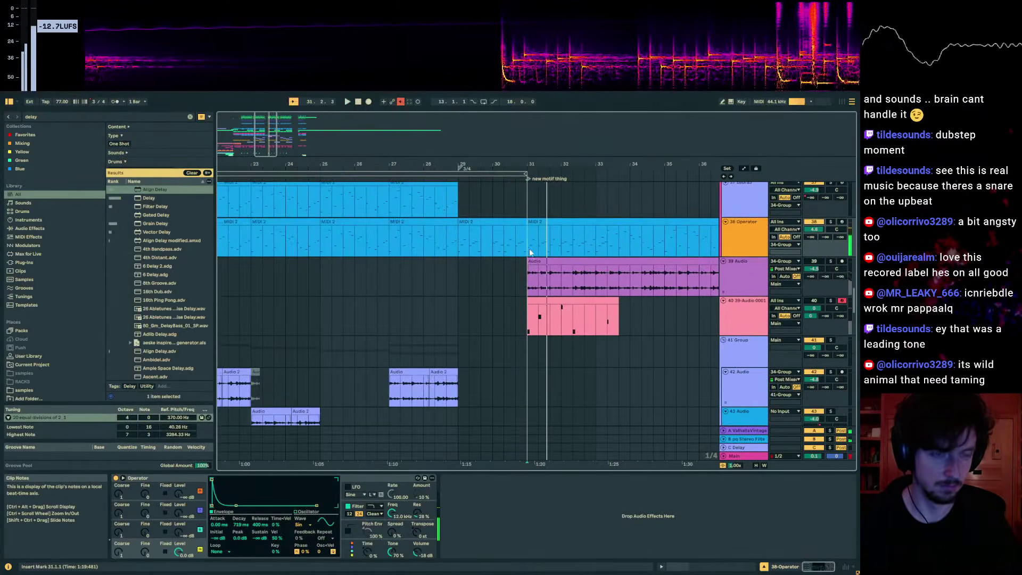
scroll(525, 235, up, 2)
click(494, 269)
key(space)
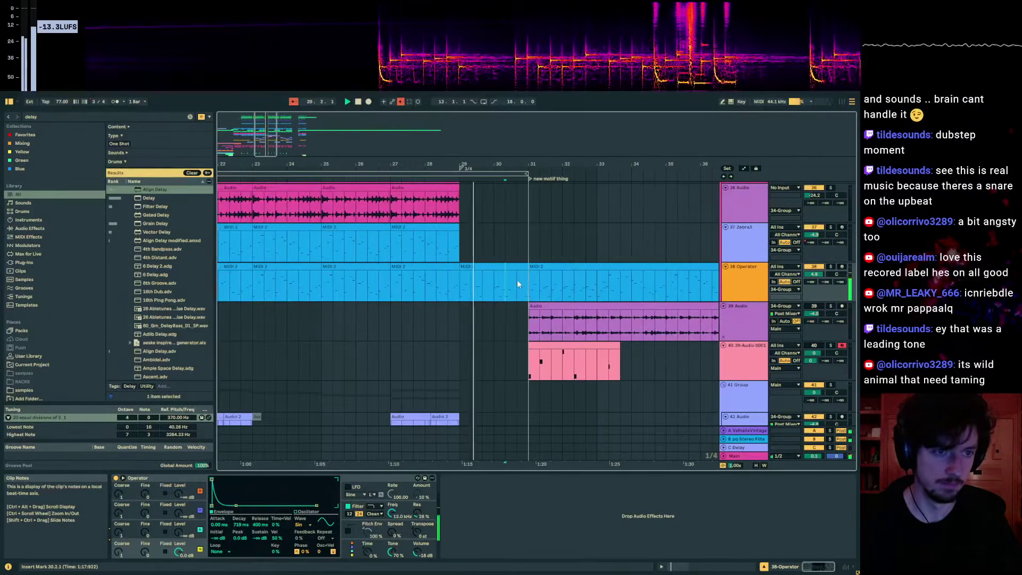
click(508, 280)
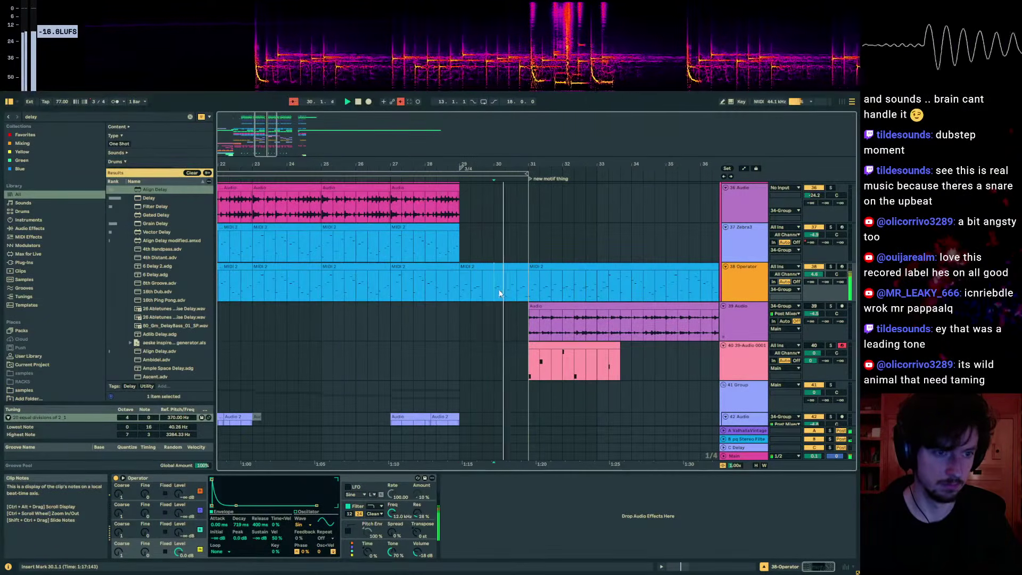
double_click(492, 282)
drag(457, 283, 494, 294)
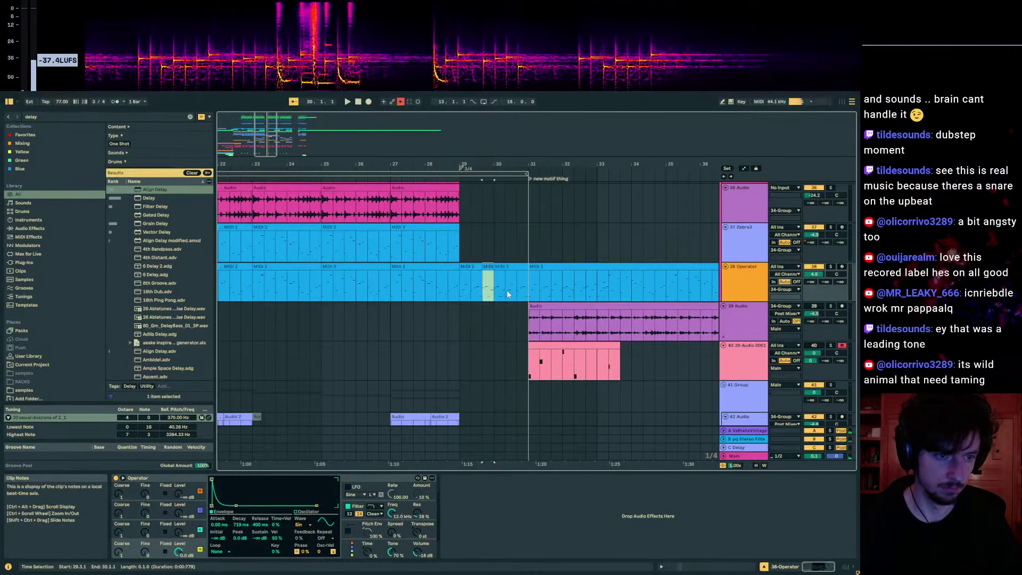
click(464, 285)
key(space)
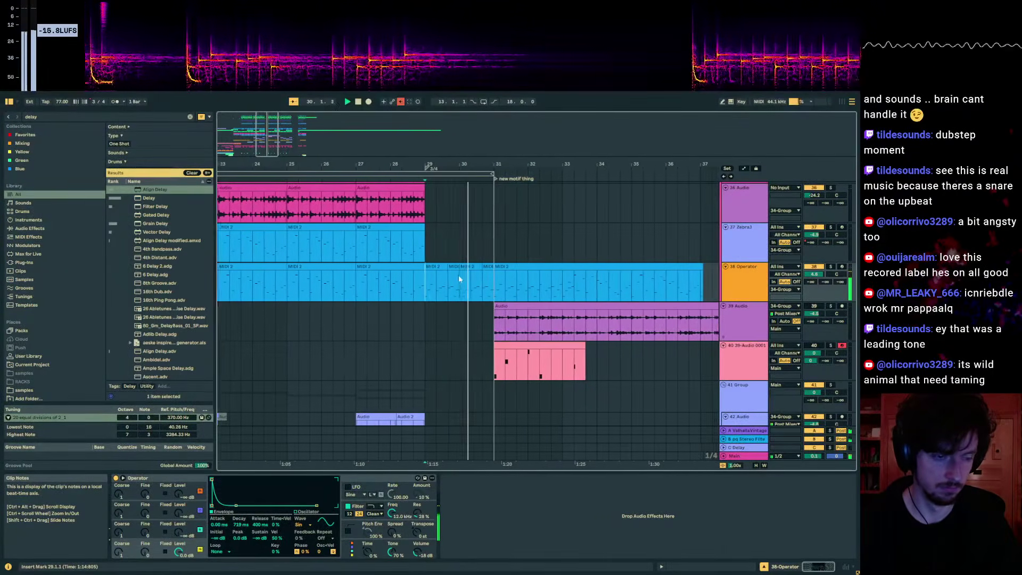
- Deactivate the short 38-Operator clips on the last beats of bars 29 and 30 and play the transition
click(452, 268)
drag(481, 265, 433, 285)
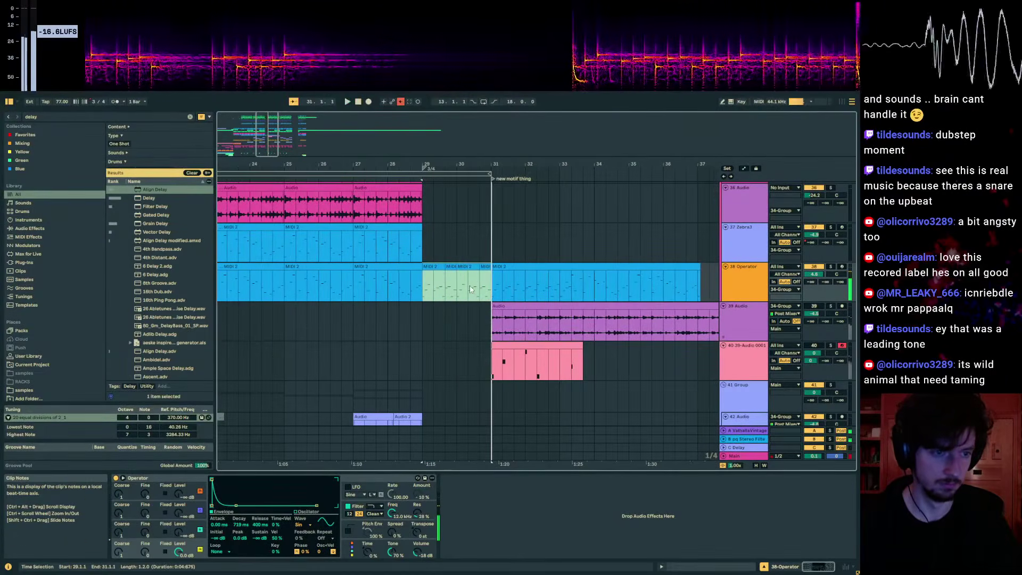
click(470, 266)
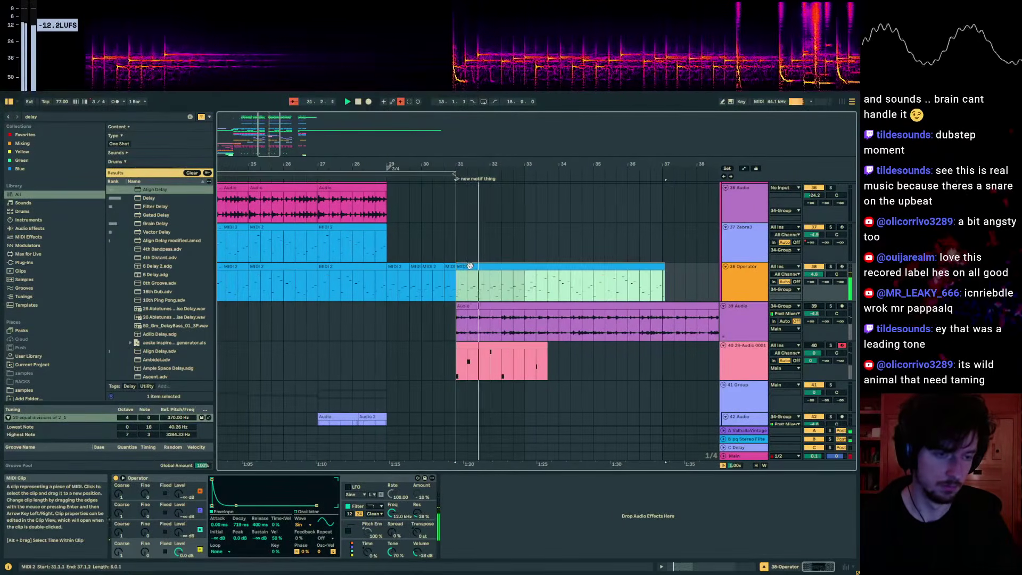
click(430, 266)
click(399, 267)
key(space)
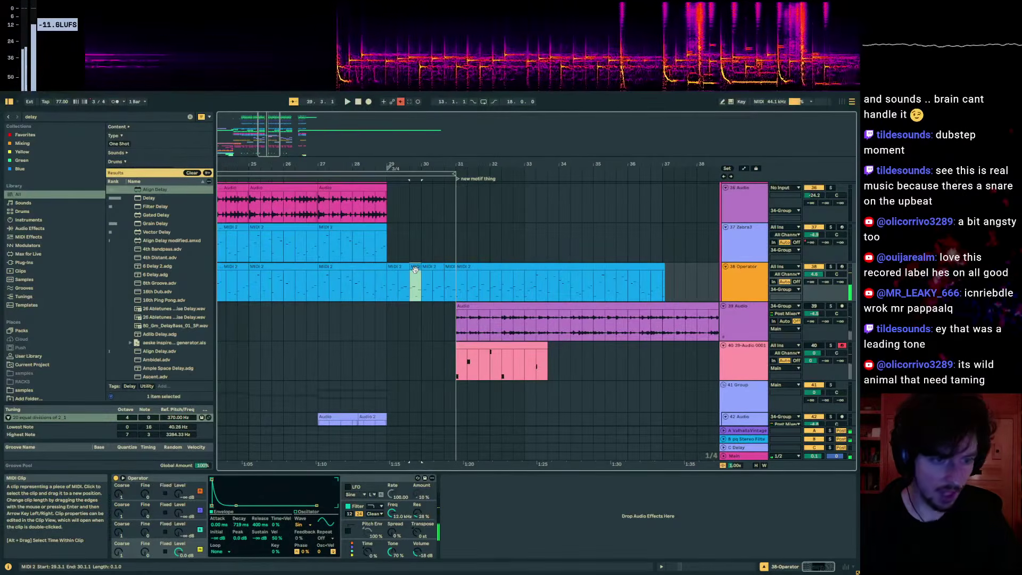
click(418, 275)
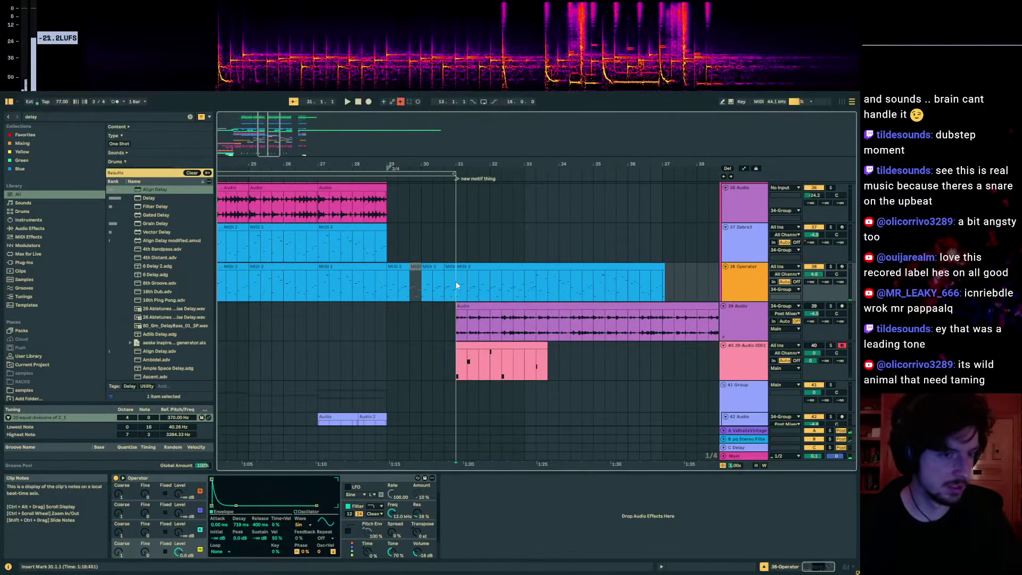
key(0)
click(385, 283)
key(space)
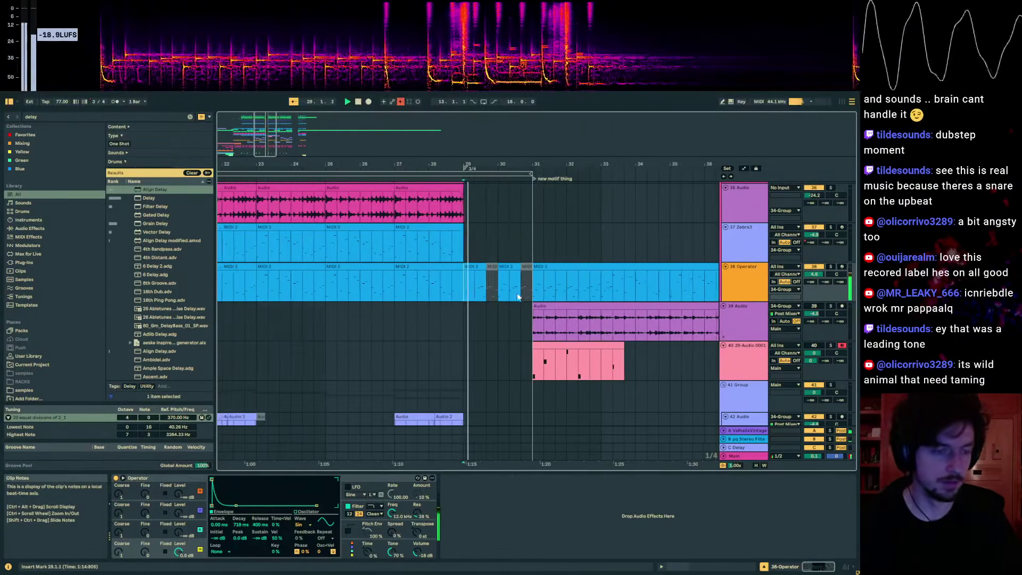
- Check the notes of the first 38-Operator clip in bar 29, and delete the time from 30.1.1 to 31.1.1 across the arrangement
click(479, 267)
double_click(479, 267)
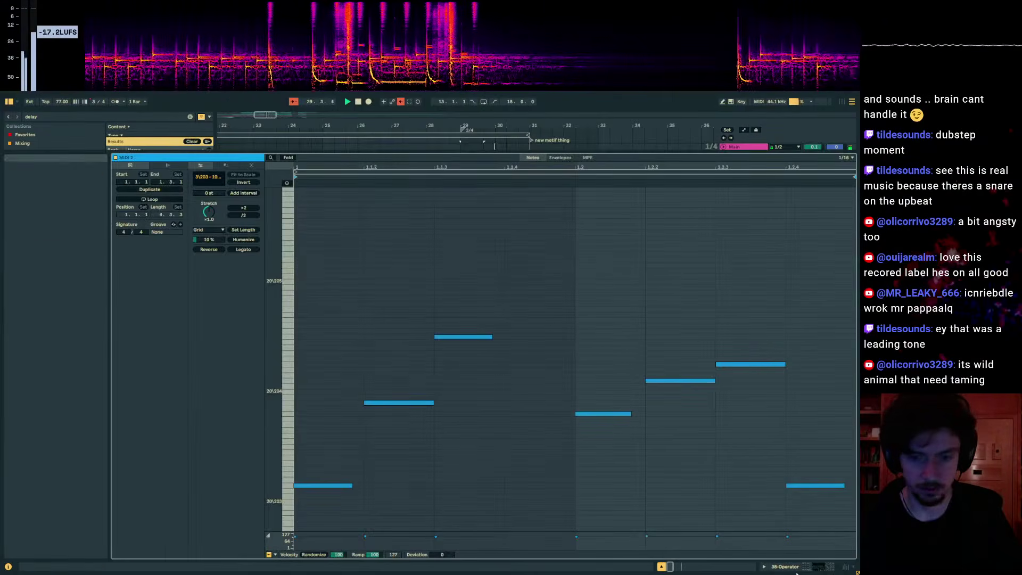
click(775, 566)
click(510, 192)
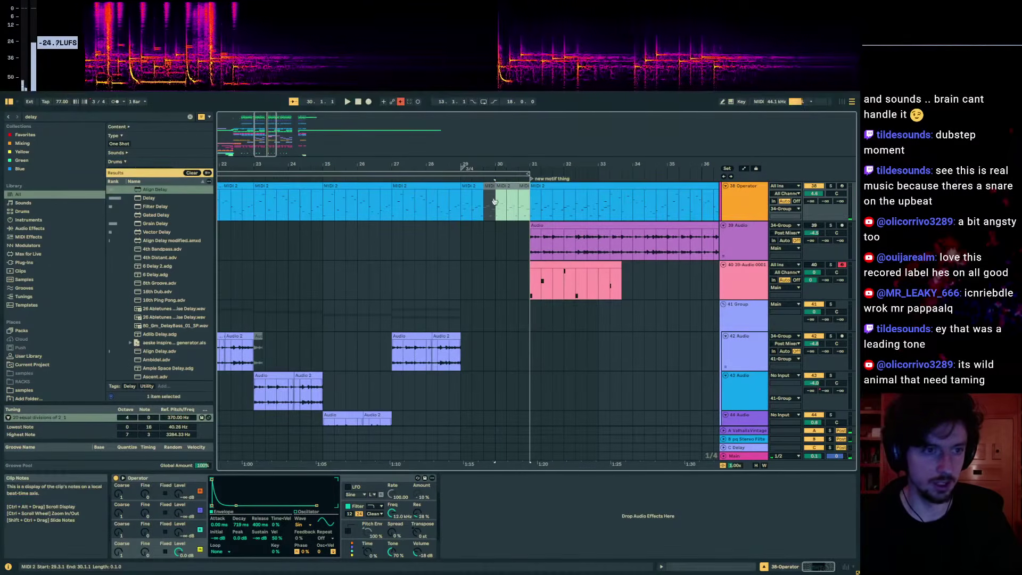
key(ctrl+shift+Delete)
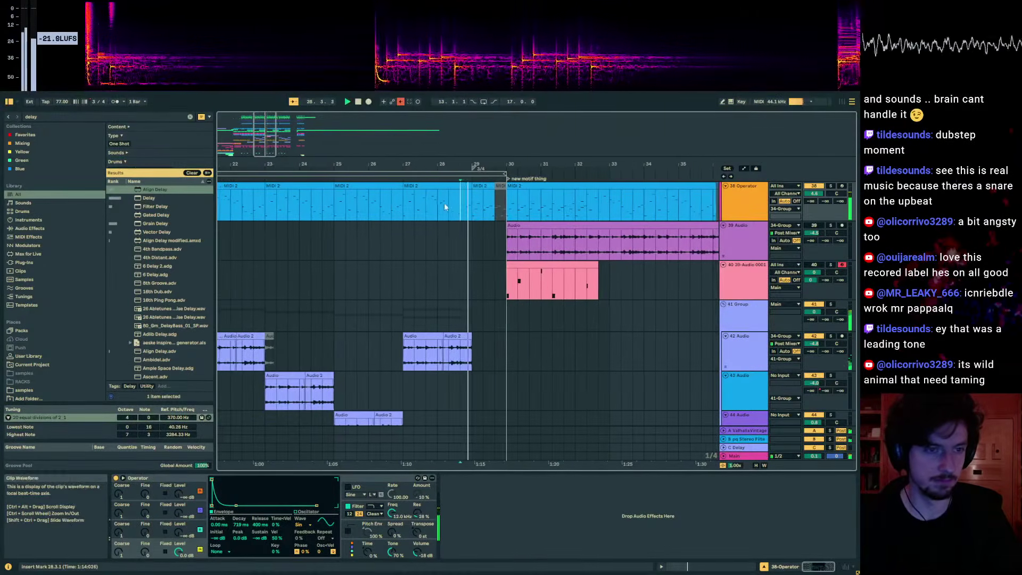
- Play the transition through bar 29 into the start of the new motif section
scroll(480, 248, up, 3)
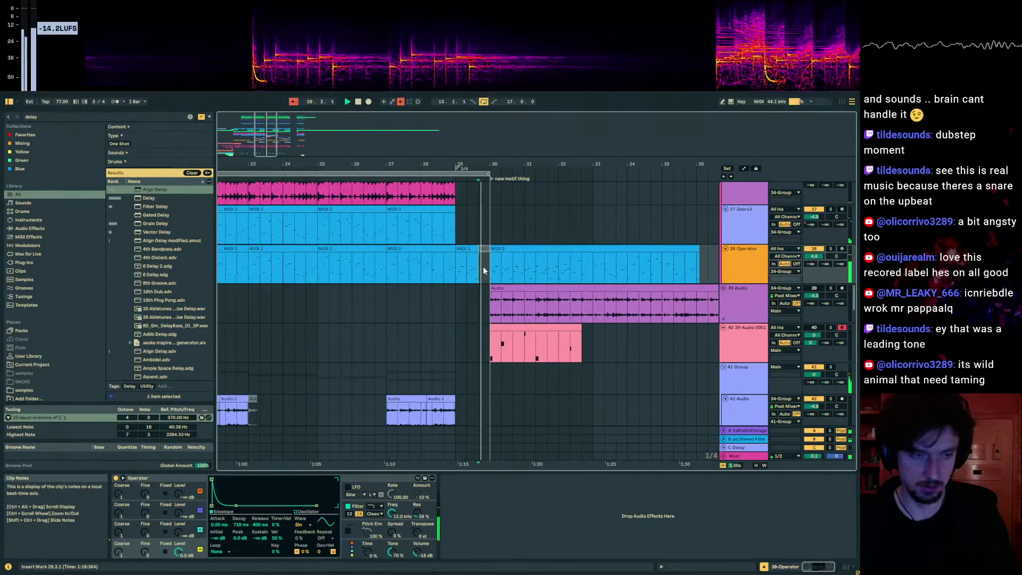
key(space)
key(space)
click(435, 280)
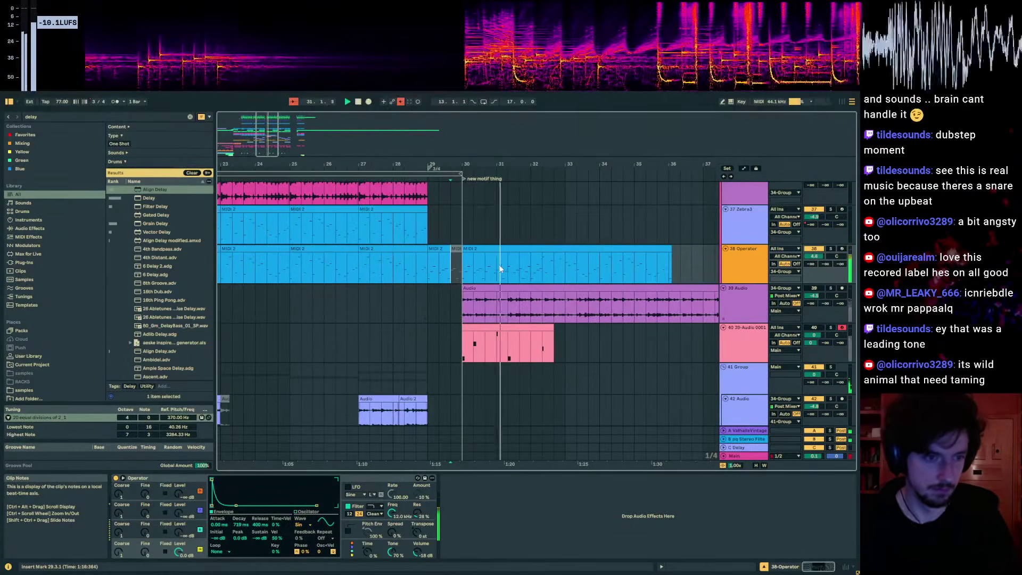
drag(524, 162, 524, 233)
key(space)
click(513, 272)
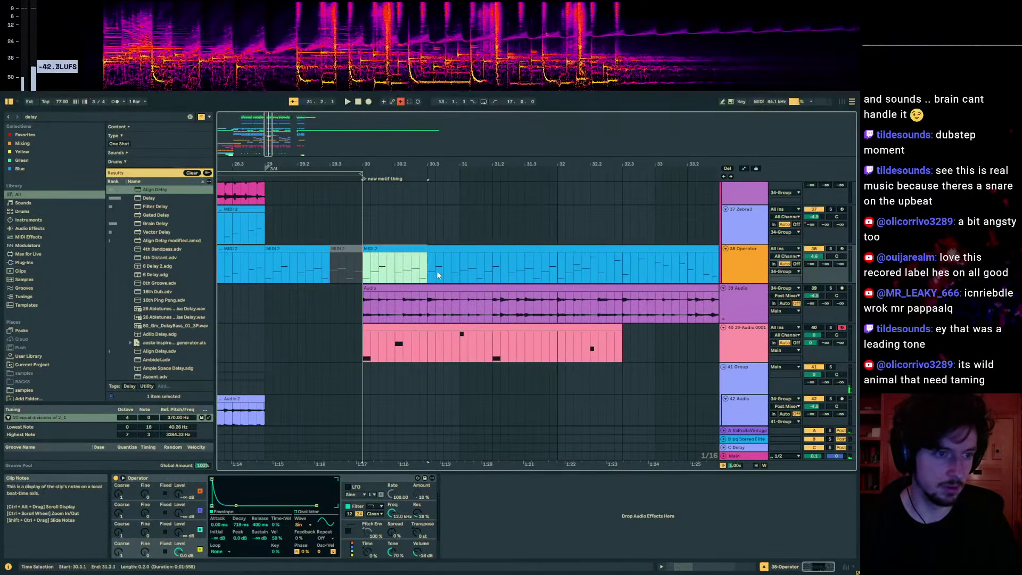
- Reduce the first 38-Operator clip at 30.1.1 to its short opening phrase and repeat it back-to-back until bar 40
click(396, 249)
key(space)
click(522, 270)
key(space)
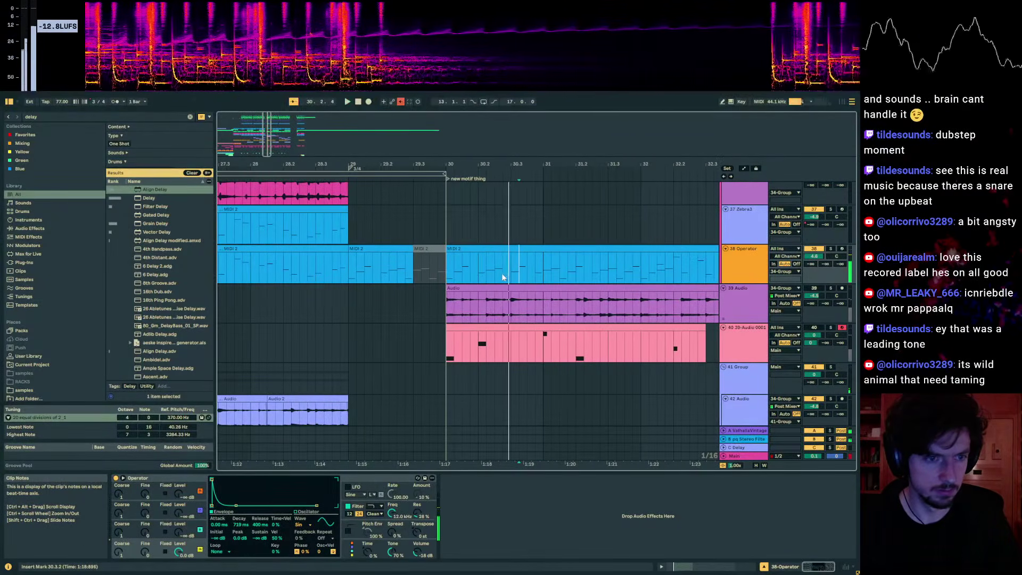
key(ctrl+d)
key(ctrl+d)
key(ctrl+d)
key(ctrl+d)
key(ctrl+d)
key(ctrl+d)
key(ctrl+d)
key(ctrl+d)
key(ctrl+d)
key(ctrl+d)
key(ctrl+d)
key(ctrl+d)
key(ctrl+d)
key(ctrl+d)
key(ctrl+d)
key(ctrl+d)
mouse_move(508, 165)
mouse_down()
mouse_move(282, 130)
mouse_move(351, 128)
mouse_up()
click(328, 277)
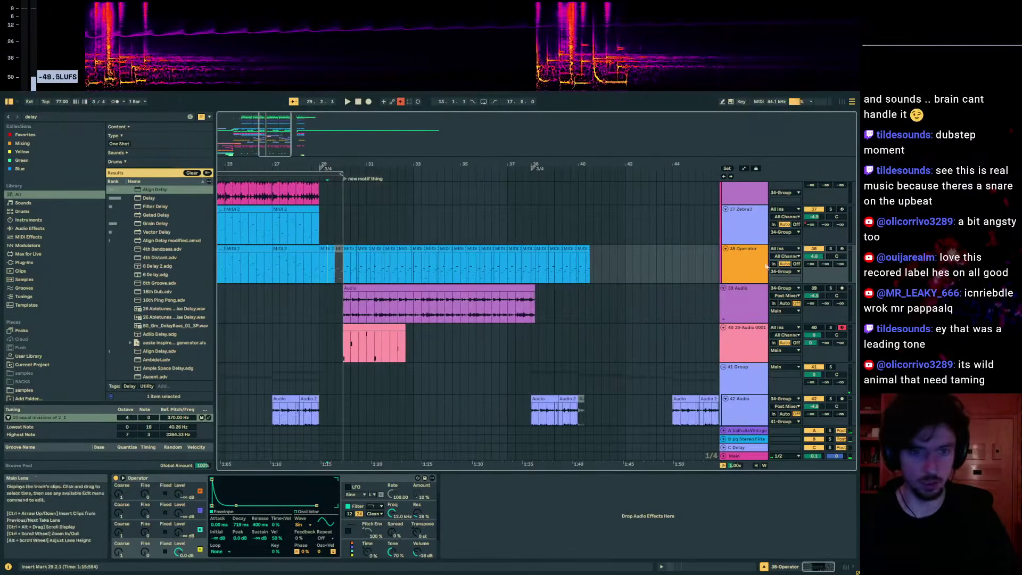
- Copy all the repeated 38-Operator clips from 30.1.1 onwards onto 27-Zebra3 at 30.1.1 and play them
scroll(759, 271, up, 5)
click(752, 257)
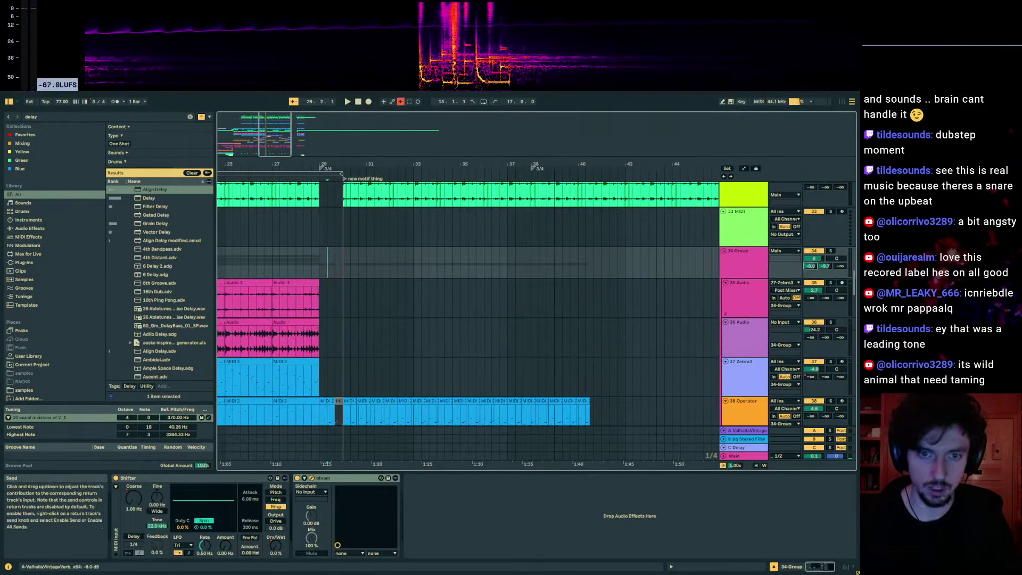
scroll(349, 335, down, 3)
click(348, 334)
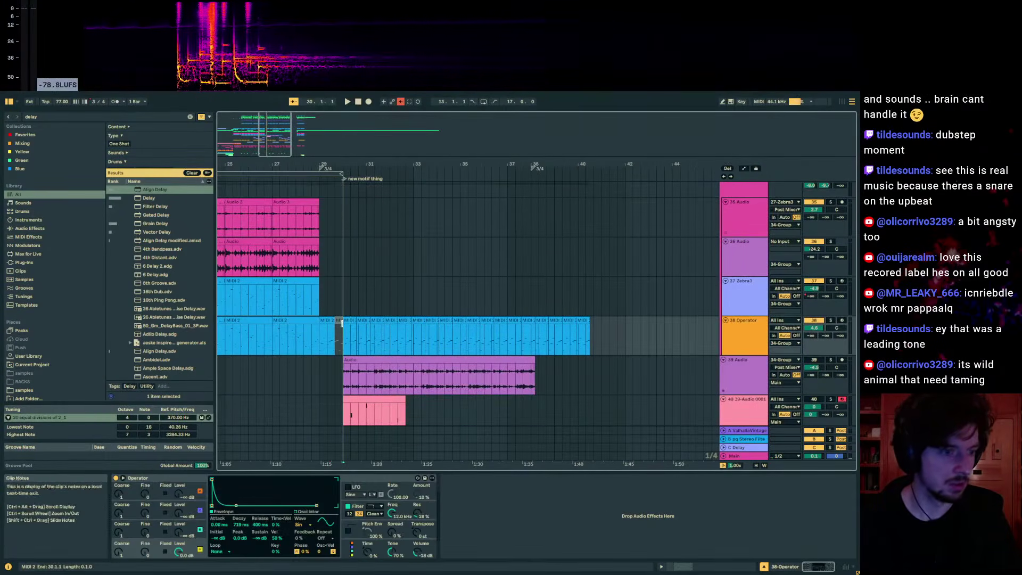
click(349, 335)
shift+click(584, 319)
scroll(521, 307, up, 10)
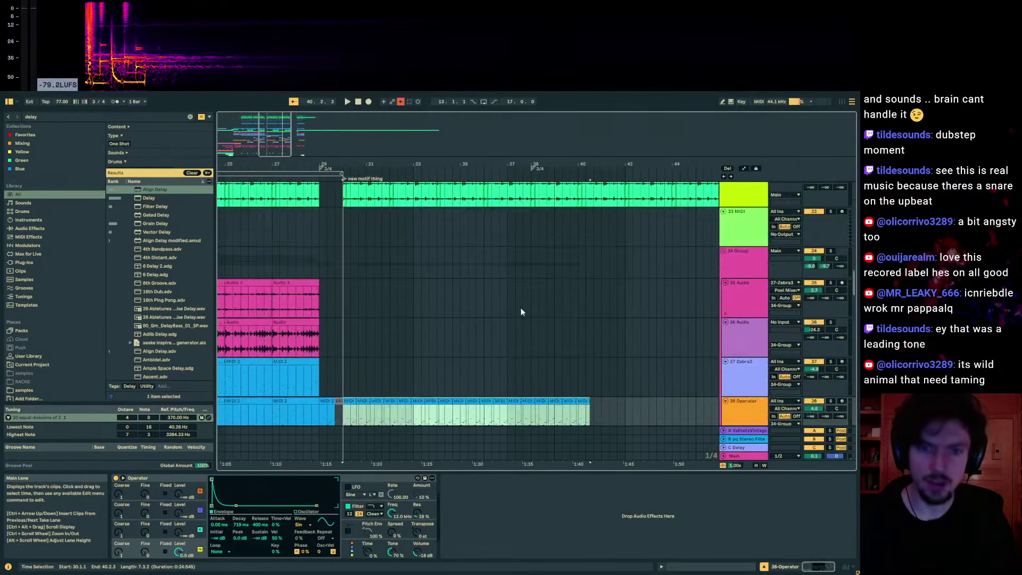
click(347, 254)
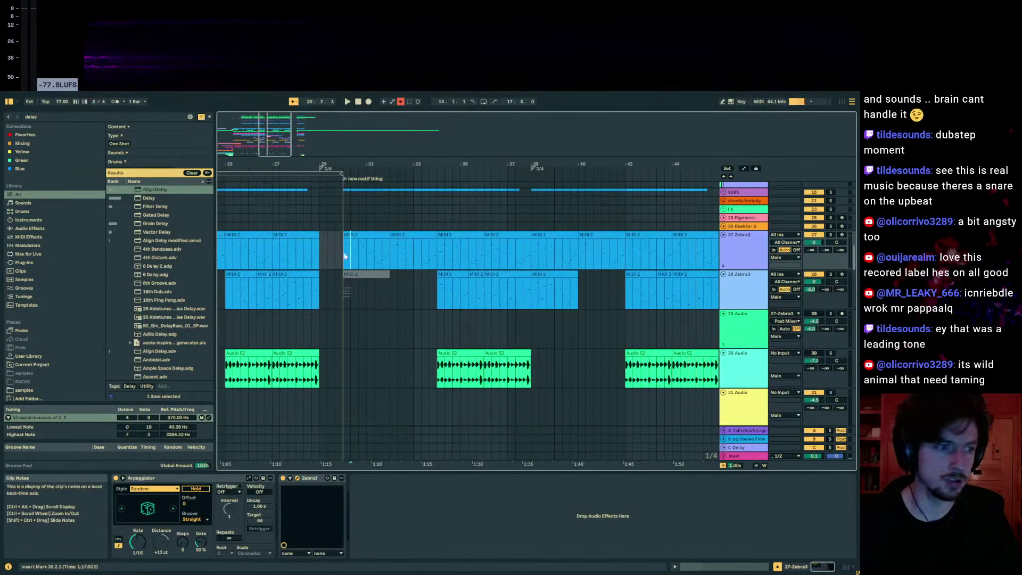
key(ctrl+v)
key(space)
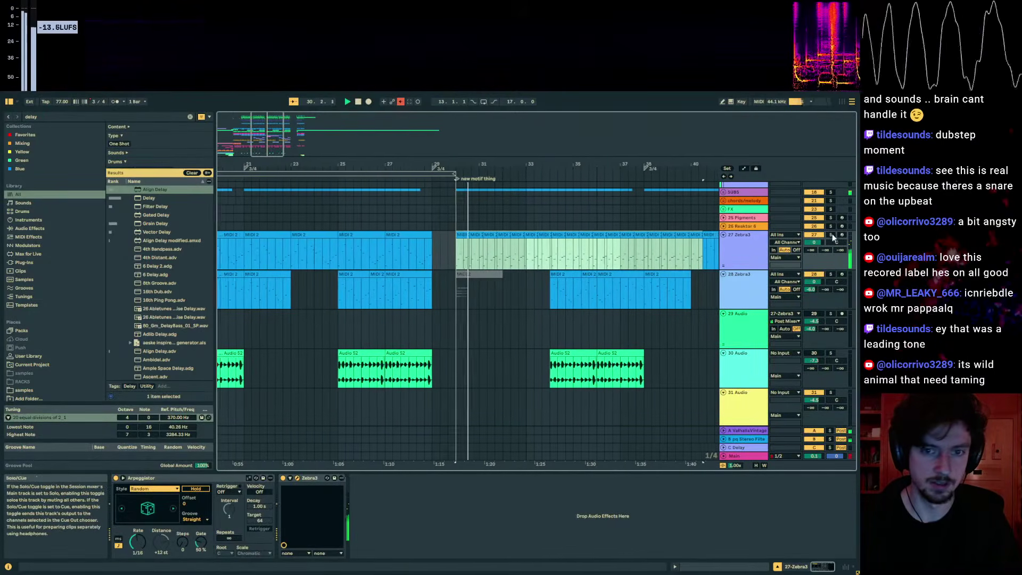
- Bring up the Zebra3 synth on 27-Zebra3, examine its Matrix and FX / Out settings, and move its window aside
click(741, 252)
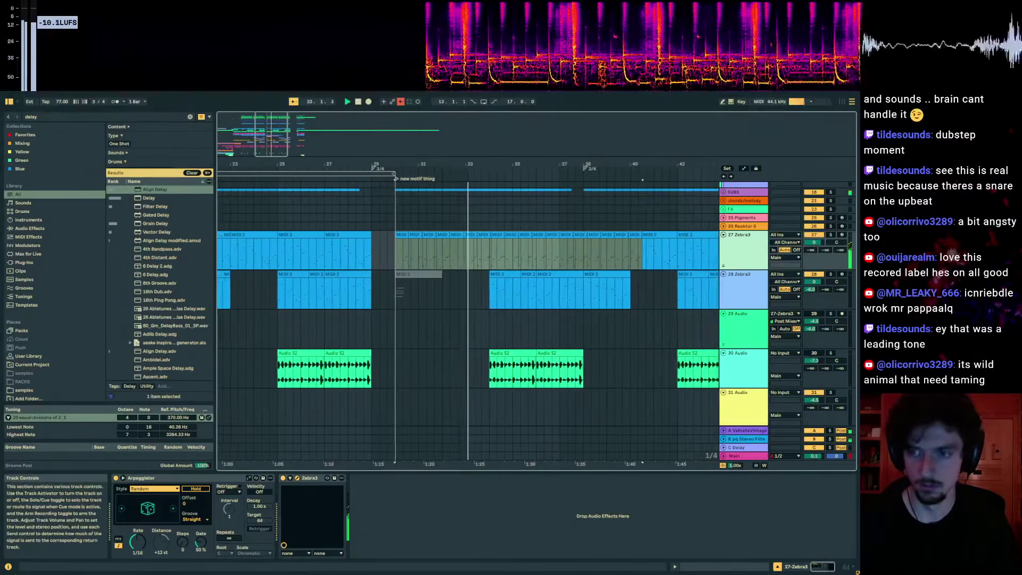
drag(857, 110, 396, 110)
click(408, 423)
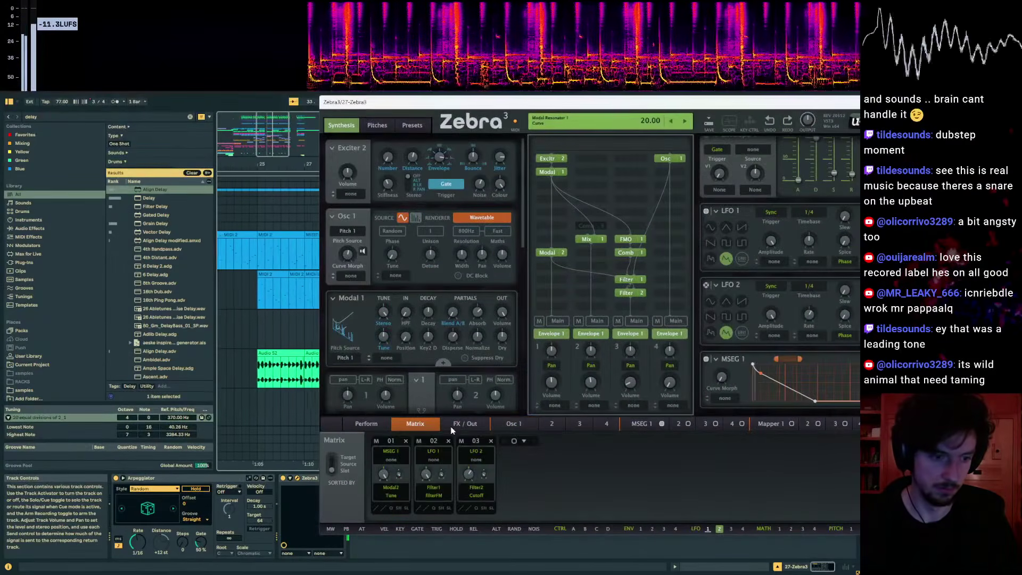
click(455, 425)
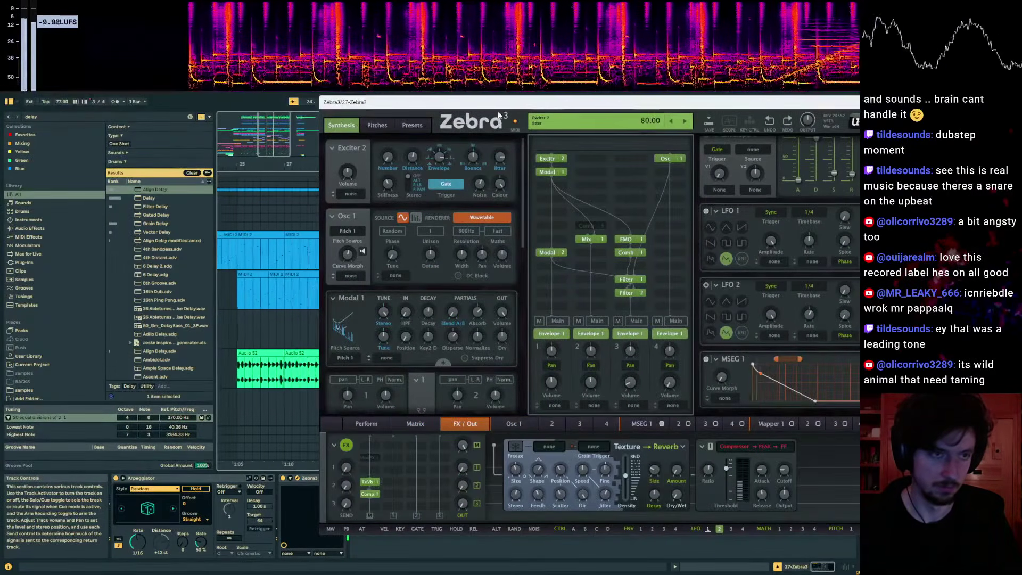
drag(499, 107, 857, 113)
- Deactivate the 28-Zebra3 clips from bar 34 to bar 40 and select the 30-Audio range from 33.1.1
click(474, 275)
drag(431, 288, 586, 299)
scroll(548, 304, down, 3)
drag(412, 285, 607, 299)
- Examine the lower audio tracks while playing parts of the arrangement around the new motif section
scroll(579, 303, down, 4)
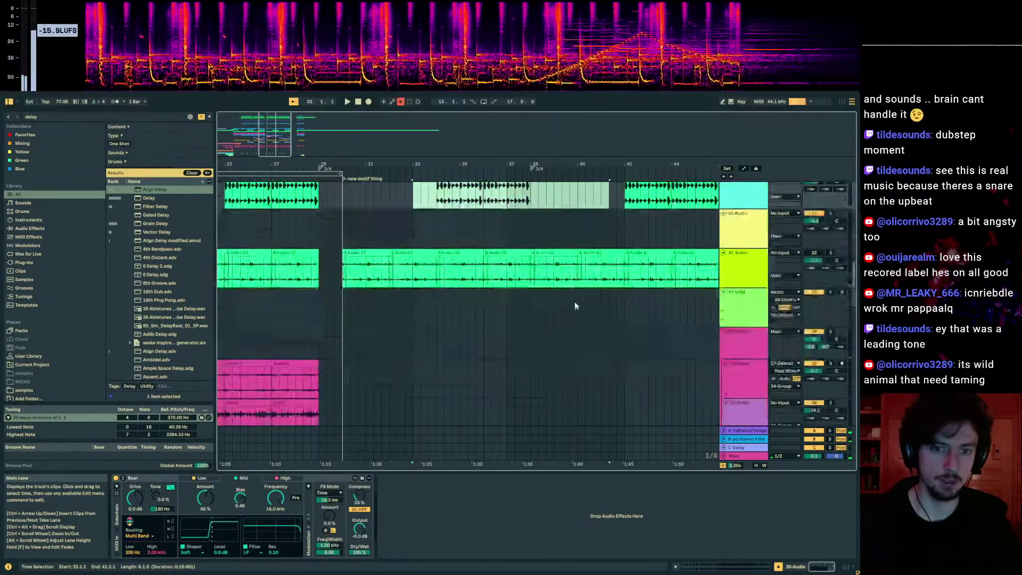
scroll(532, 293, down, 10)
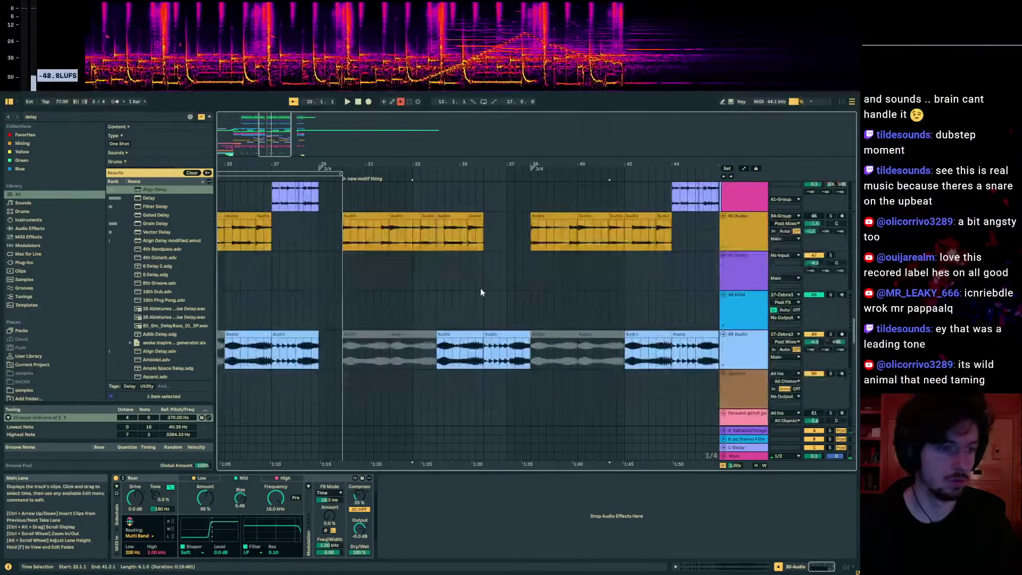
scroll(480, 290, down, 1)
click(468, 289)
key(space)
scroll(468, 296, down, 5)
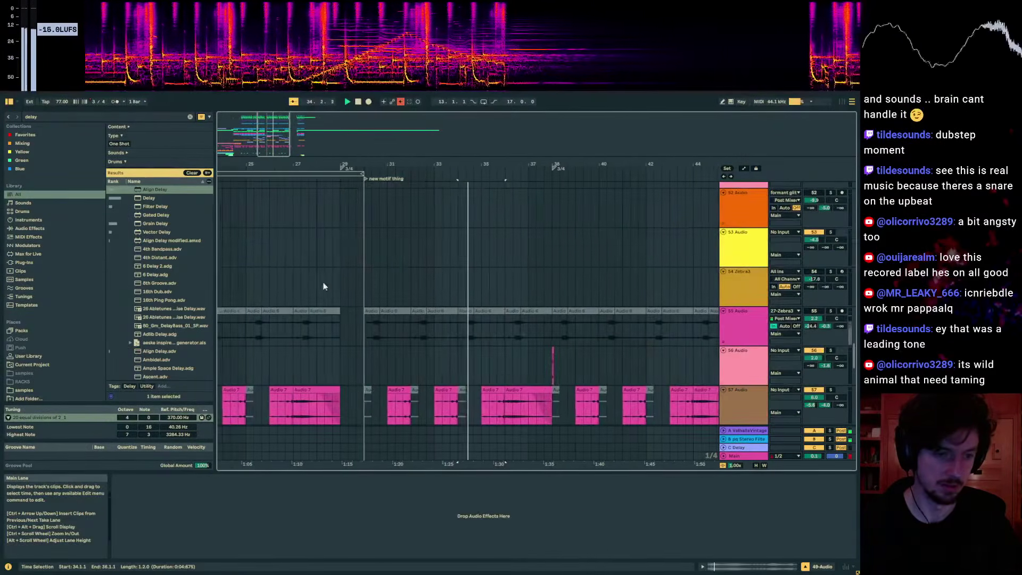
click(330, 287)
key(space)
key(space)
click(433, 264)
scroll(529, 289, up, 5)
scroll(529, 289, up, 7)
- Play the transition from 29.3.1 into bar 30 and select the 27-Zebra3 clips from 30.1.1 to 37.1.1
click(484, 283)
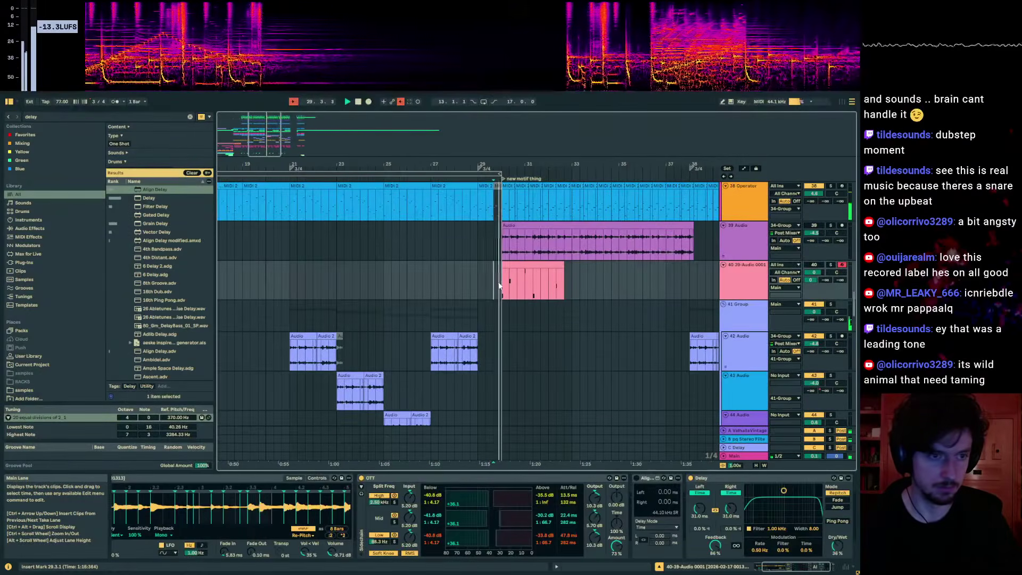
scroll(498, 288, up, 8)
scroll(496, 295, up, 5)
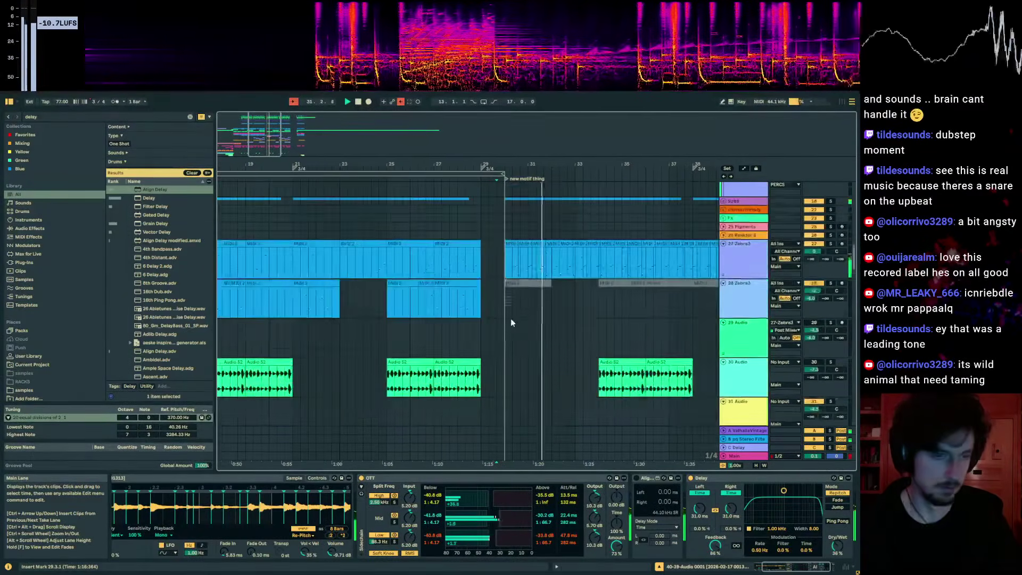
click(515, 257)
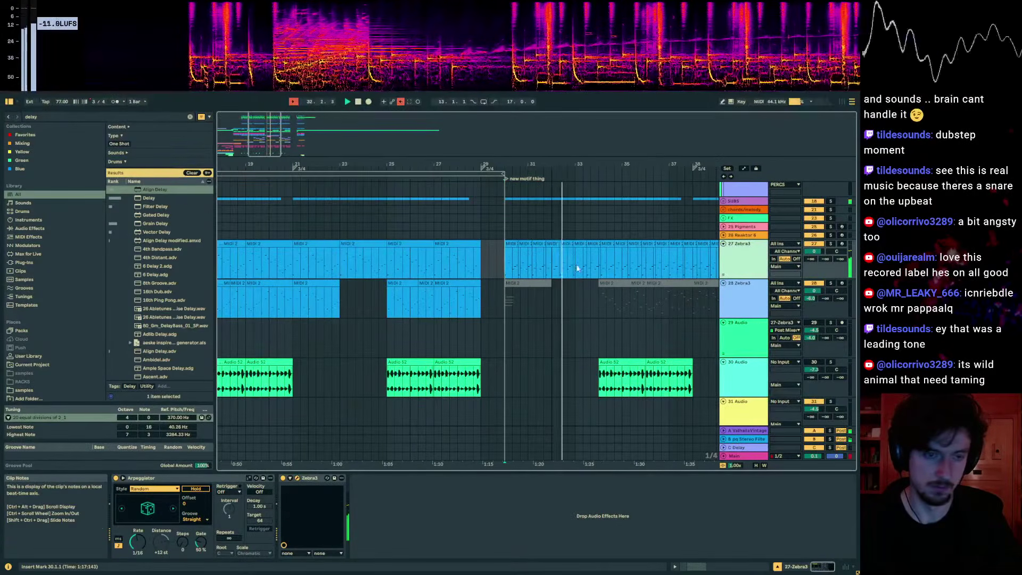
key(space)
drag(510, 260, 669, 271)
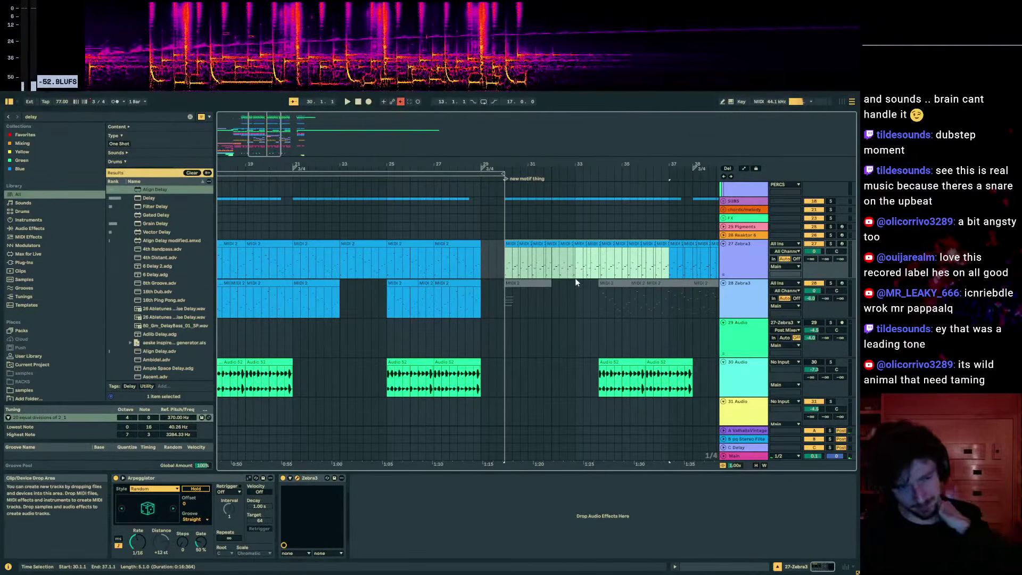
scroll(472, 265, down, 2)
scroll(472, 264, up, 2)
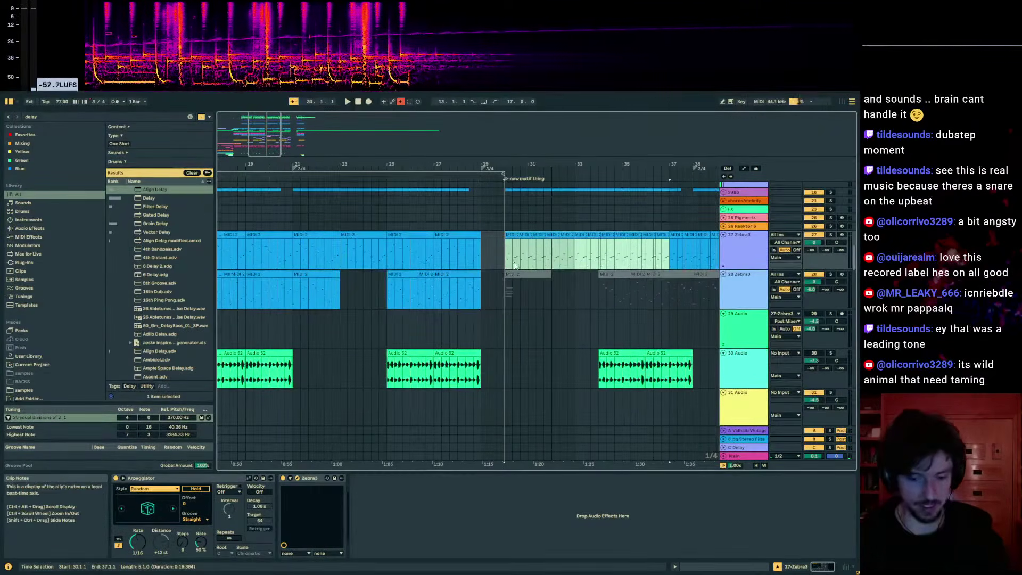
click(481, 265)
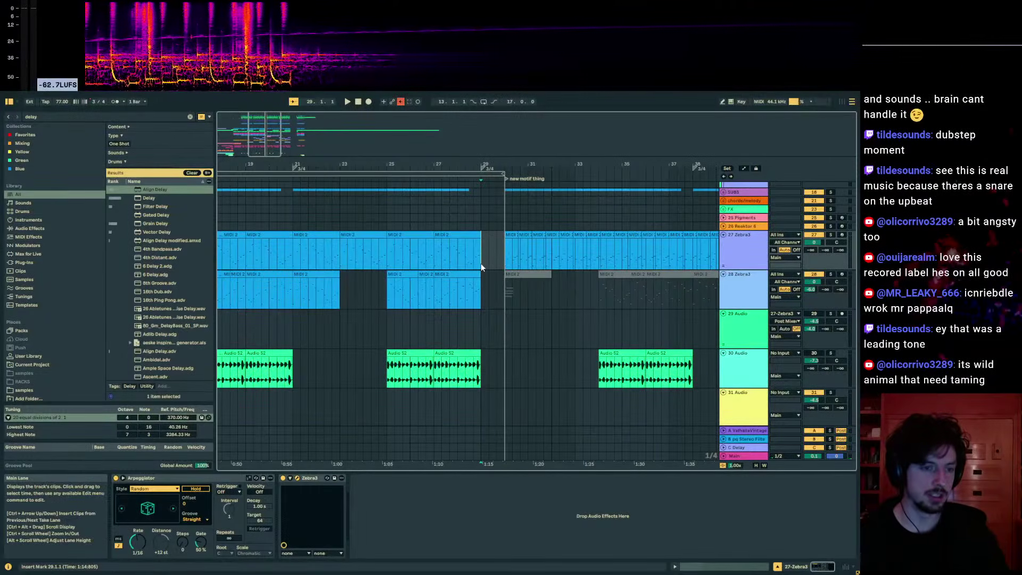
drag(503, 248, 665, 246)
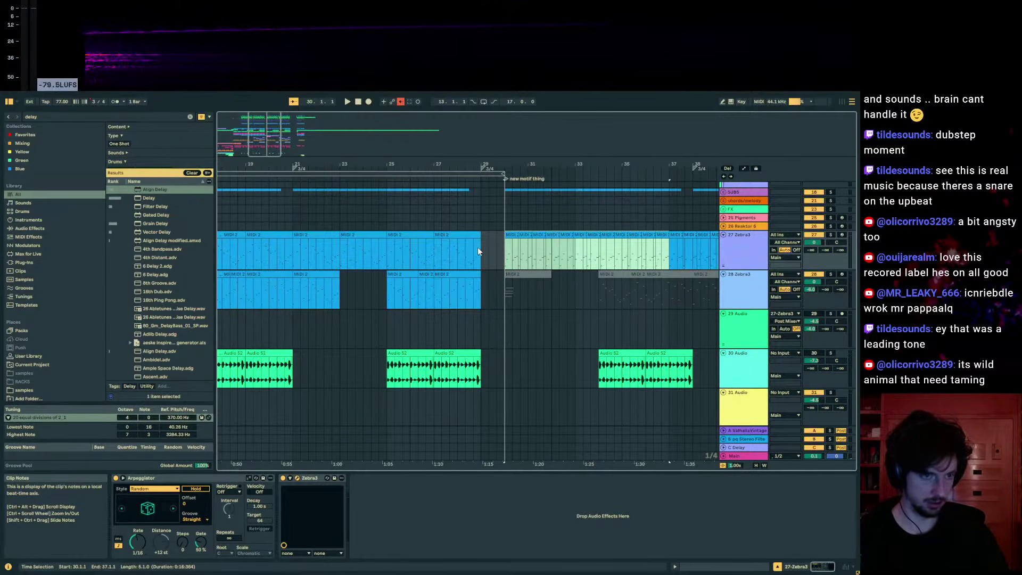
- Insert a MIDI track below 38-Operator and find the Wavetable instrument for it
scroll(478, 247, down, 10)
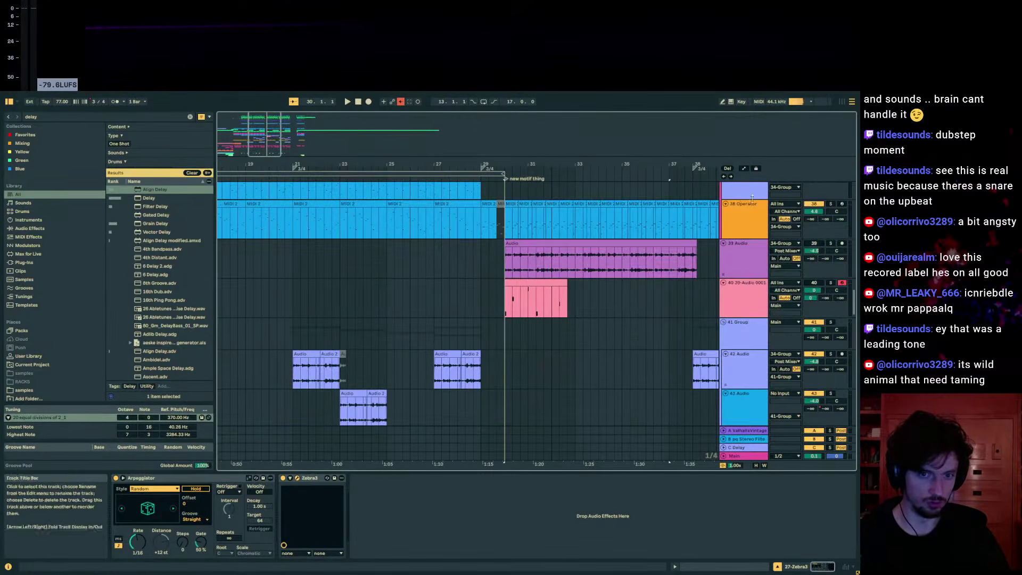
click(748, 223)
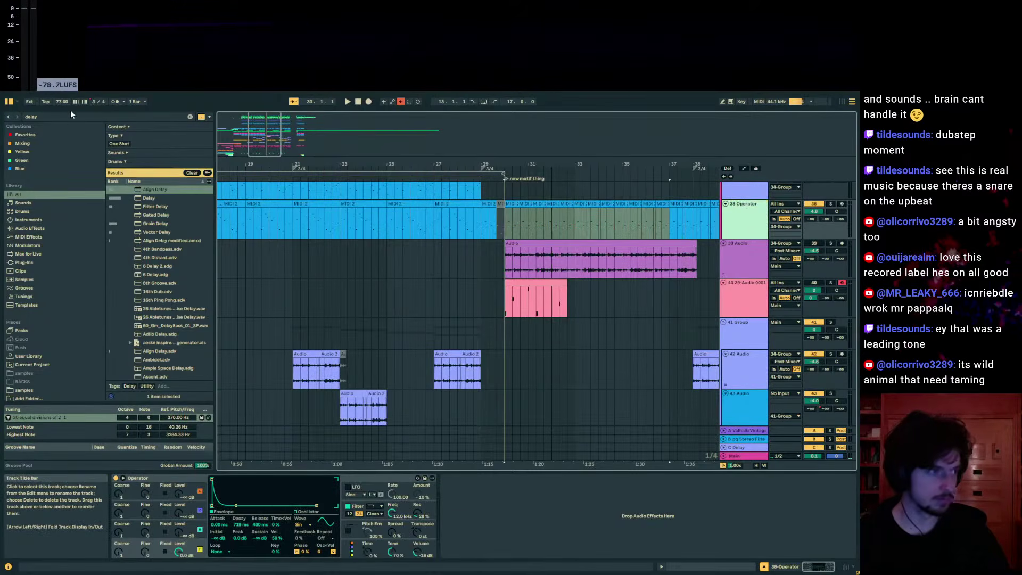
key(ctrl+shift+t)
key(ctrl+f)
text(wavetab)
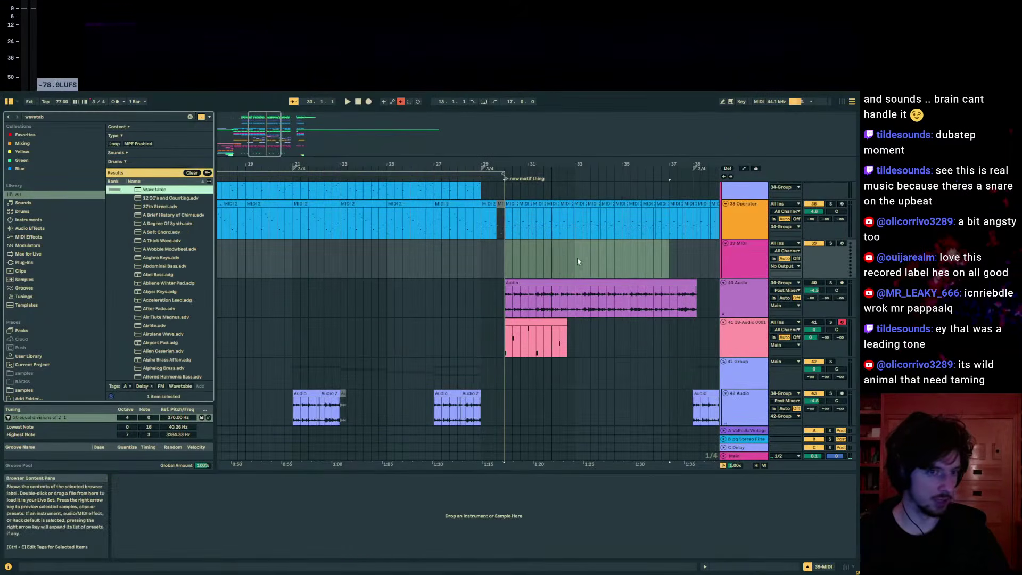
- Copy the 38-Operator clips from 30.1.1 to 37.1.1 onto the 39-Wavetable track and try moving its wave position during playback
drag(502, 228, 672, 225)
key(ctrl+c)
click(499, 246)
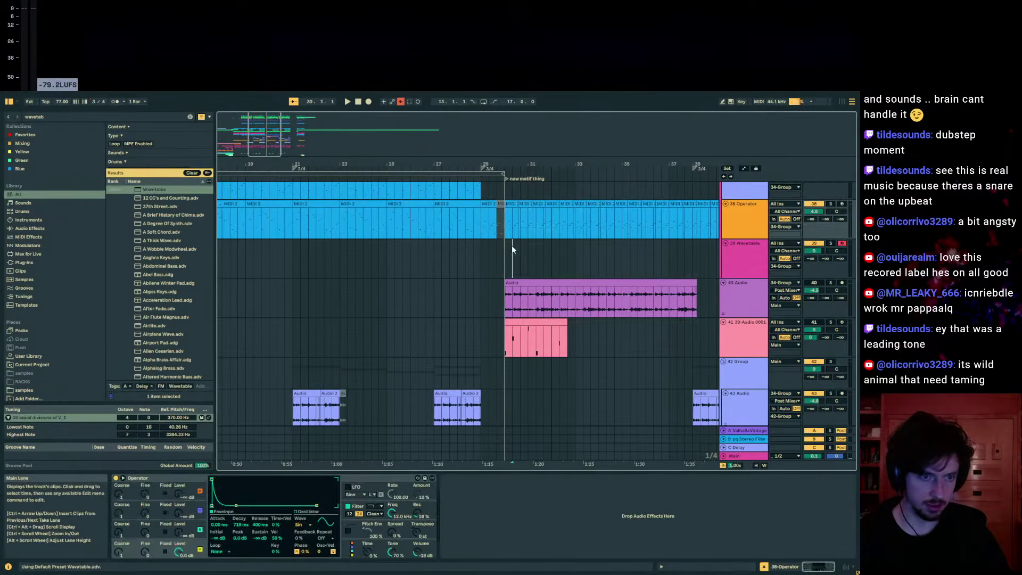
key(ctrl+v)
key(space)
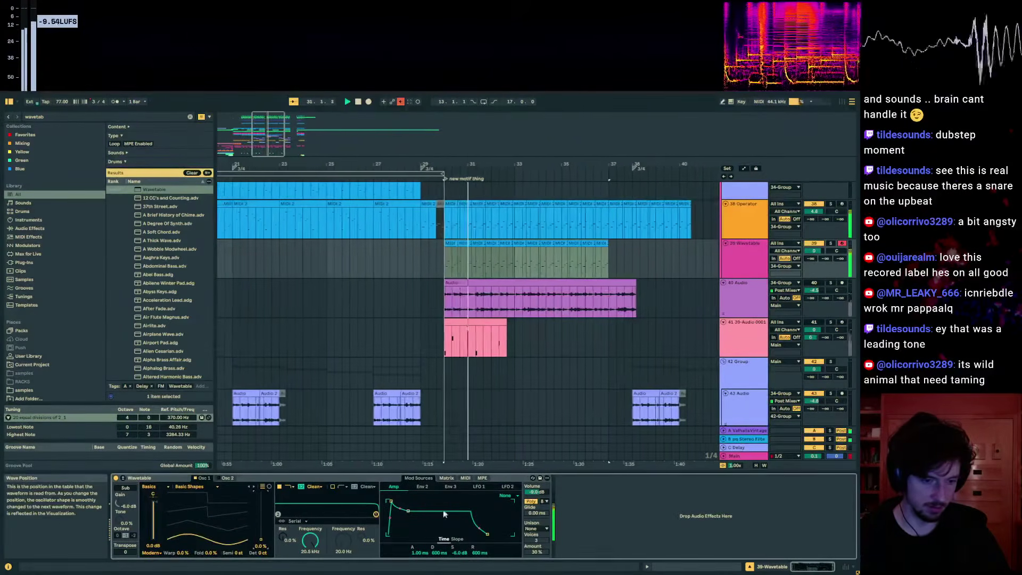
drag(261, 528, 261, 507)
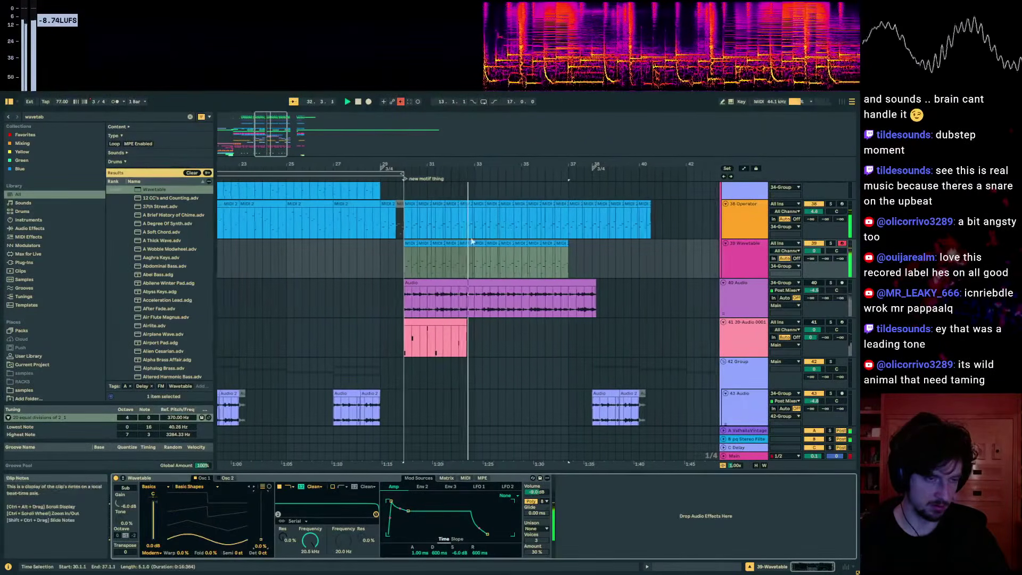
- Automate the 34-Group track's A-Valhalla reverb send to fall from bar 29 down to -inf dB at bar 30
click(398, 263)
scroll(815, 229, up, 5)
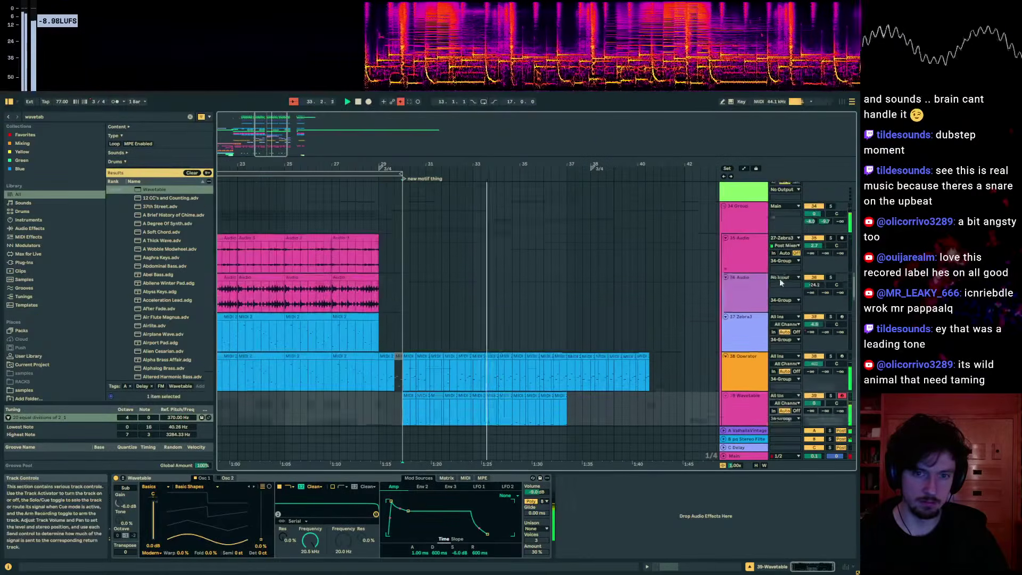
drag(402, 373, 660, 373)
scroll(781, 212, up, 1)
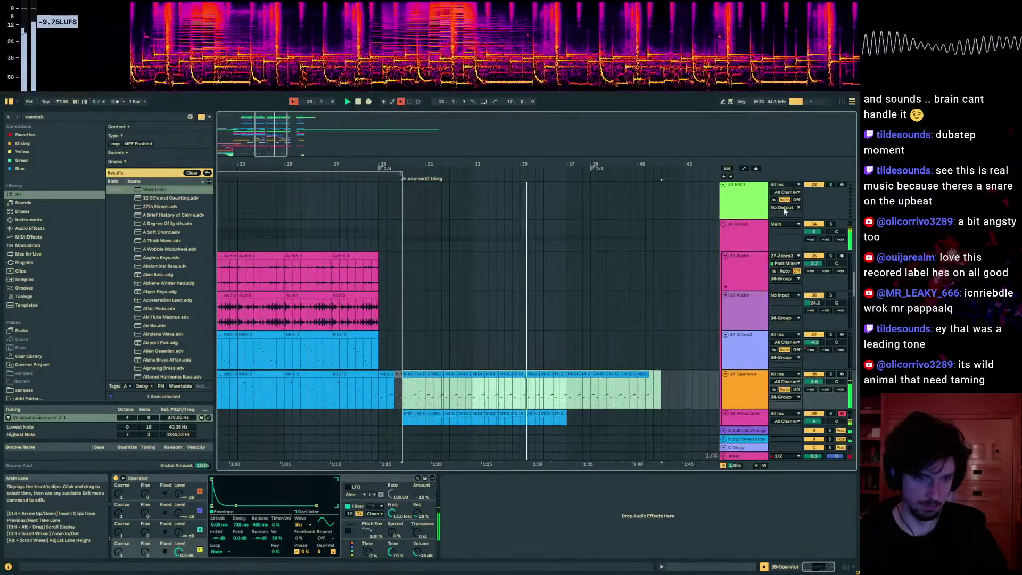
key(a)
click(386, 232)
drag(407, 232, 410, 251)
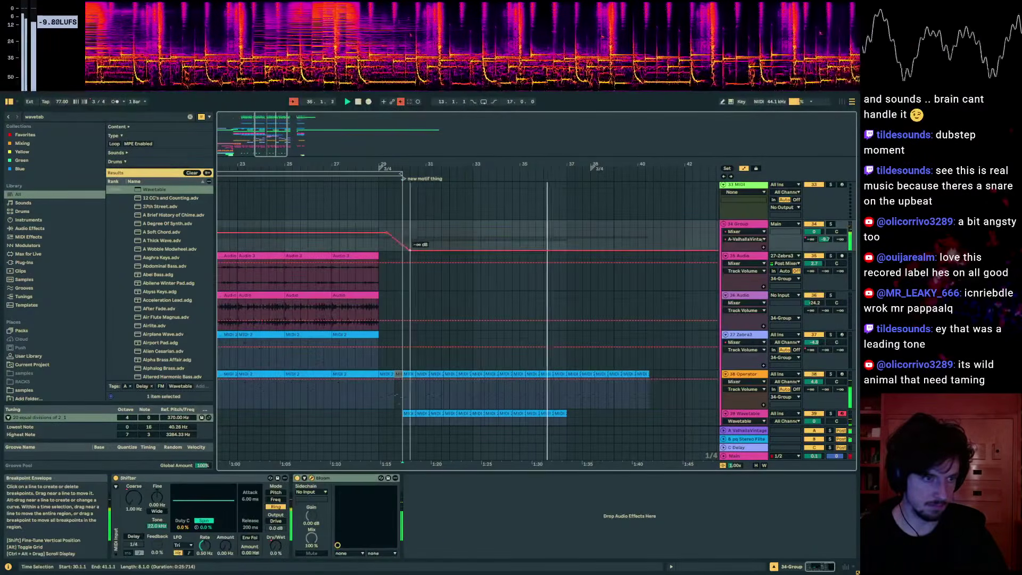
key(a)
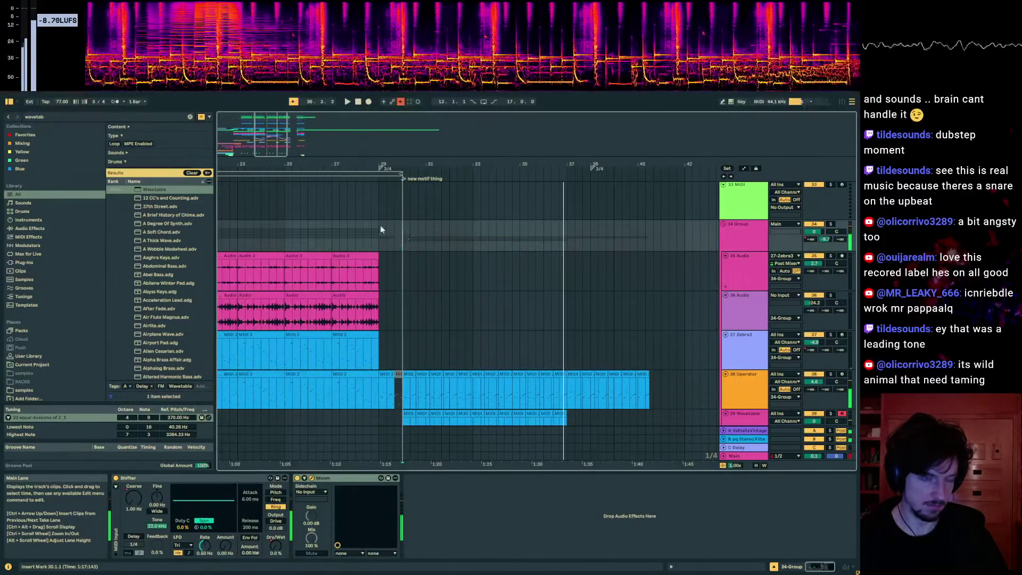
- Play the lead-in to the new motif section, and delete bar 29's time across the arrangement
click(349, 226)
key(space)
scroll(468, 270, down, 3)
click(483, 308)
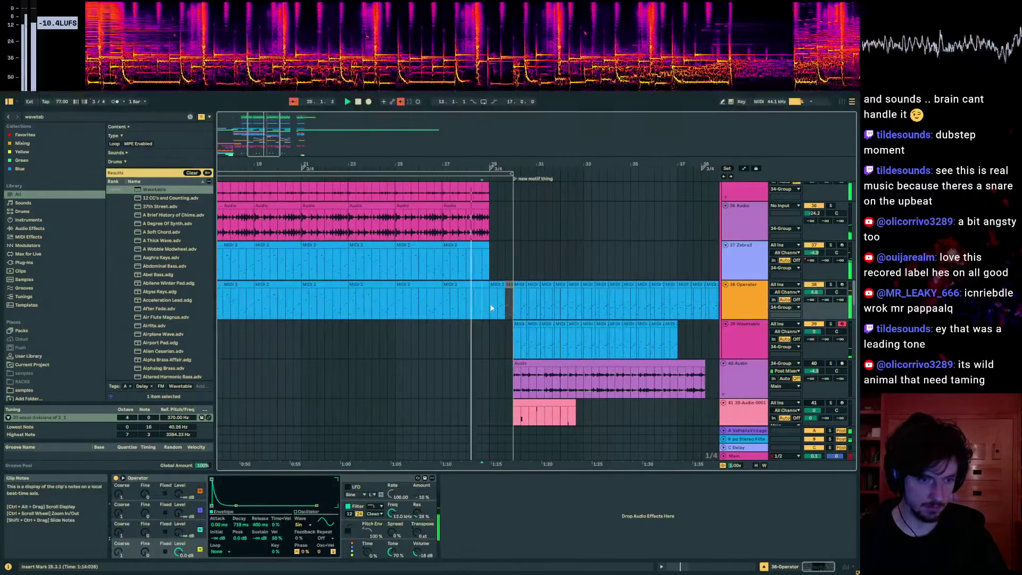
drag(493, 308, 652, 339)
key(space)
drag(511, 306, 693, 346)
key(ctrl+shift+Delete)
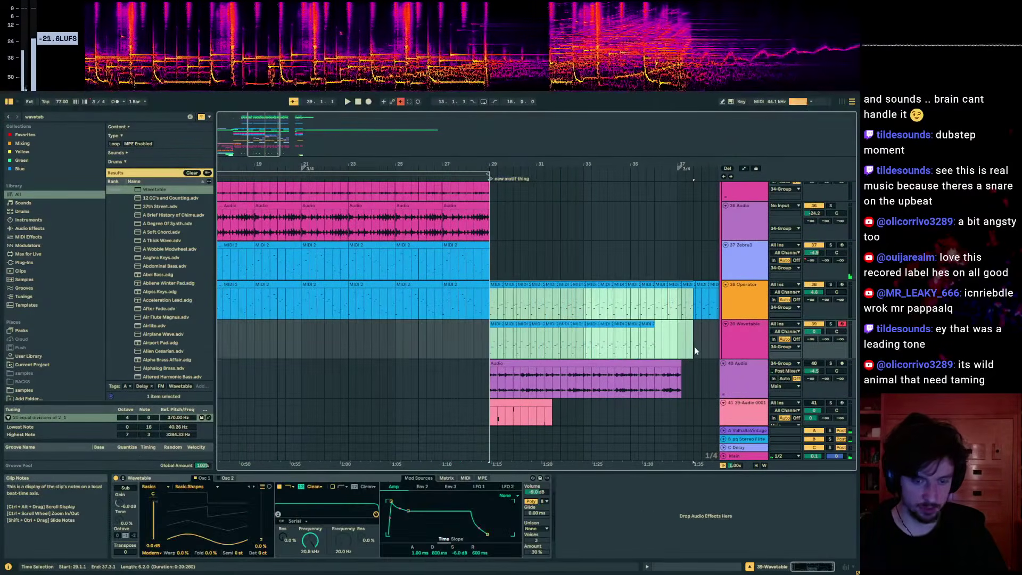
- Deactivate the 38-Operator and 39-Wavetable arpeggio clips in the new motif section, and play the section without them
key(0)
drag(592, 322, 565, 258)
key(space)
click(612, 301)
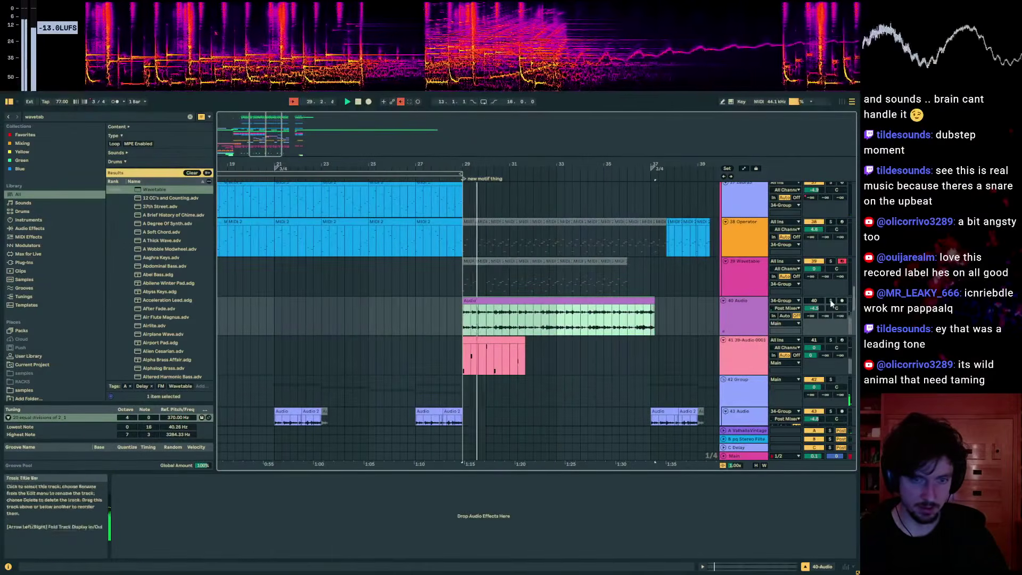
scroll(516, 304, up, 10)
key(space)
drag(460, 290, 750, 291)
key(0)
scroll(524, 328, down, 10)
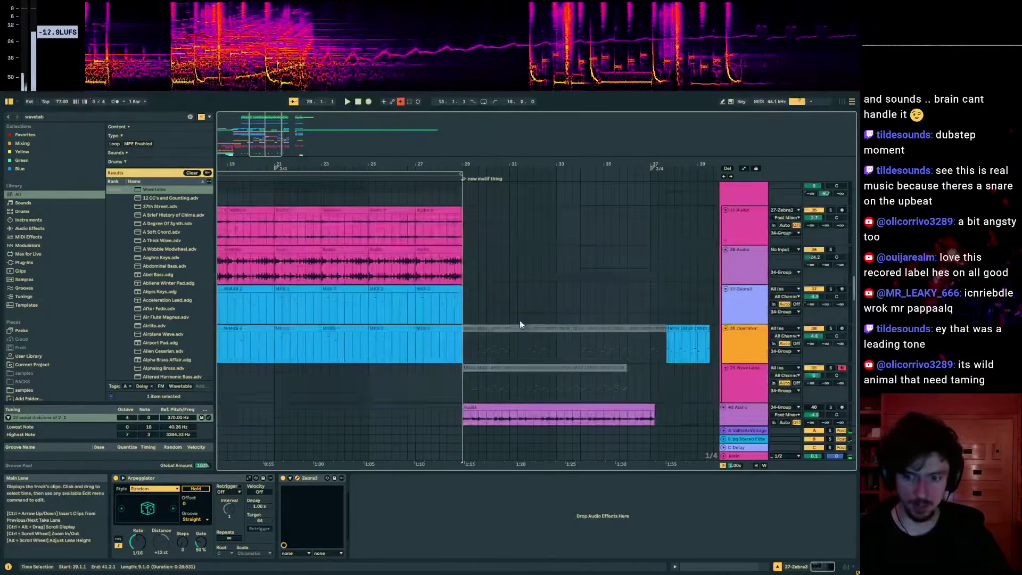
- Activate the 40-Audio track and play its clip from the start of the new motif section
key(space)
scroll(532, 326, down, 3)
click(524, 328)
click(815, 326)
key(space)
key(space)
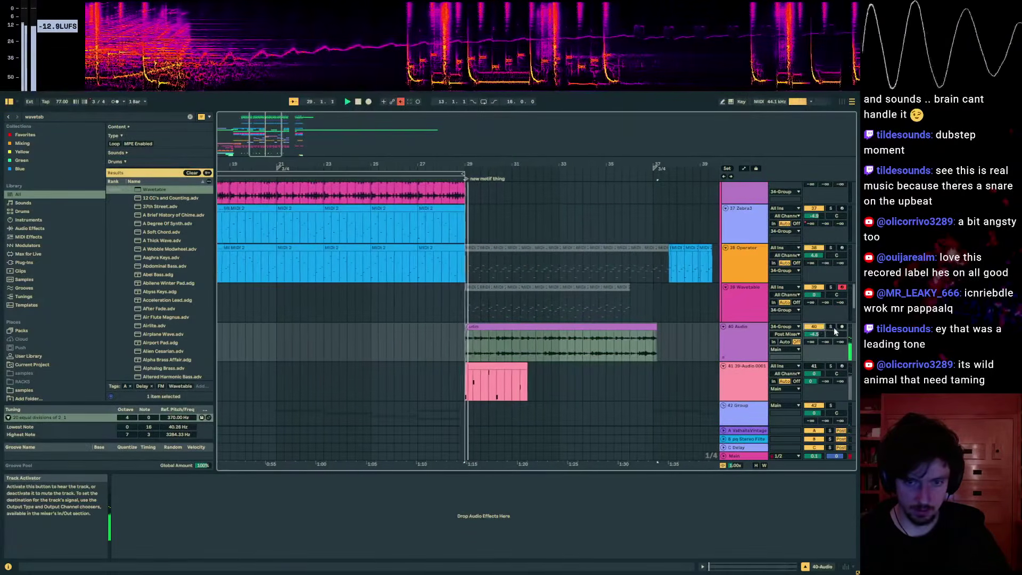
- Double the 40-Audio clip's tempo to 154 BPM and set its warp mode to Texture
click(762, 567)
key(space)
click(227, 218)
click(211, 181)
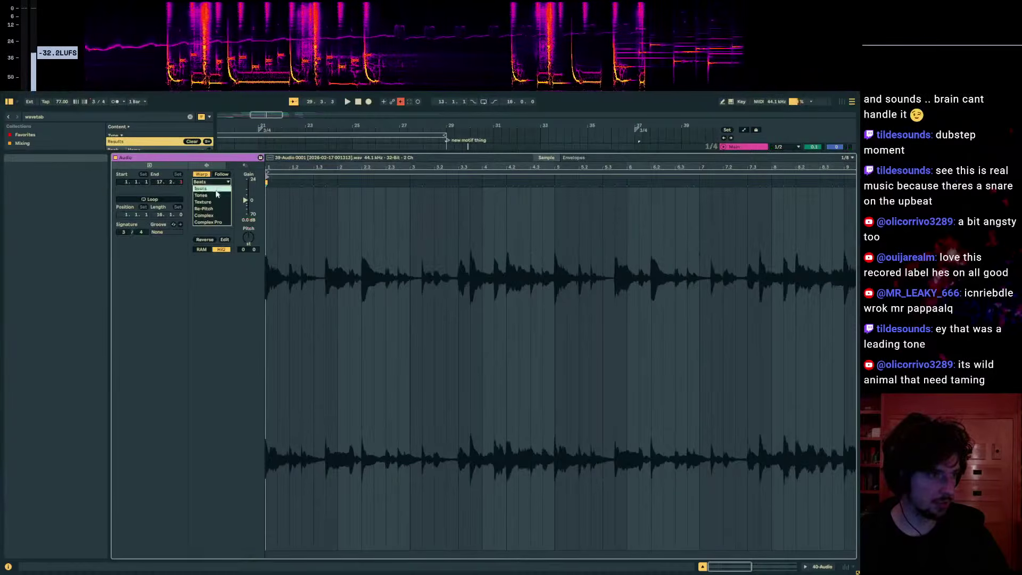
click(823, 568)
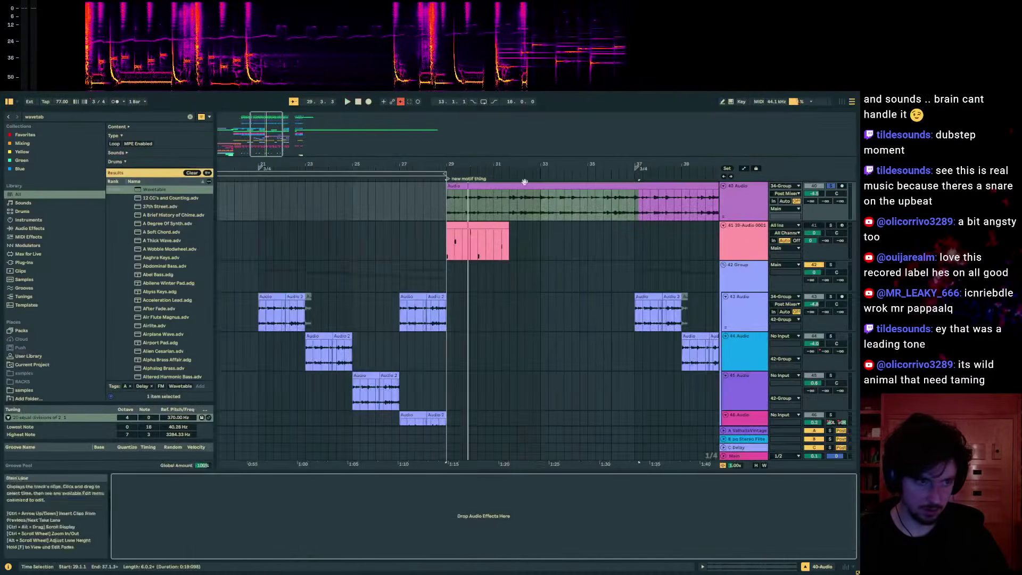
- Reverse the 40-Audio clip, transpose it up 12 semitones and set its grain size to about 226
click(526, 179)
click(502, 185)
key(r)
key(Return)
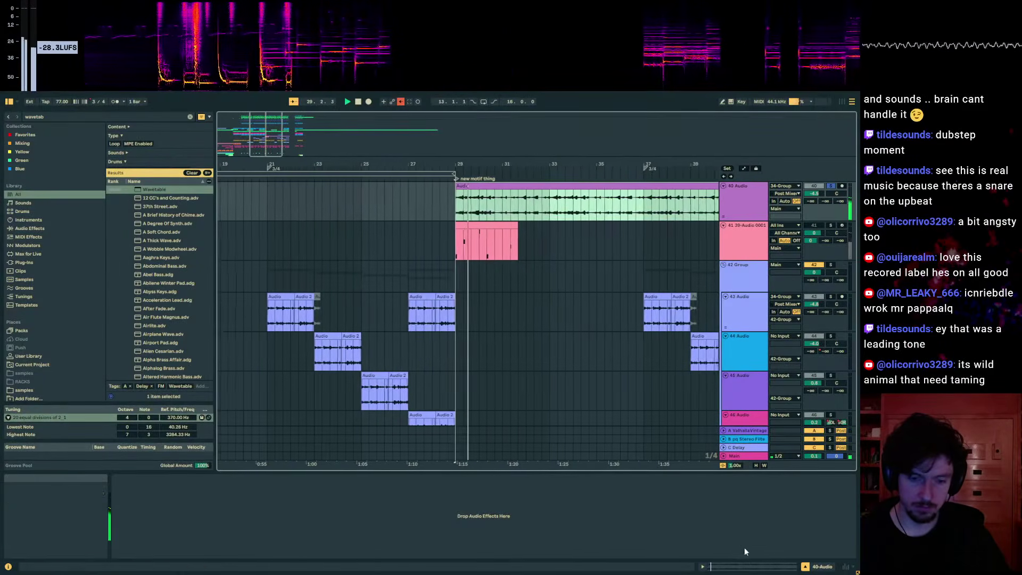
key(ctrl+alt+e)
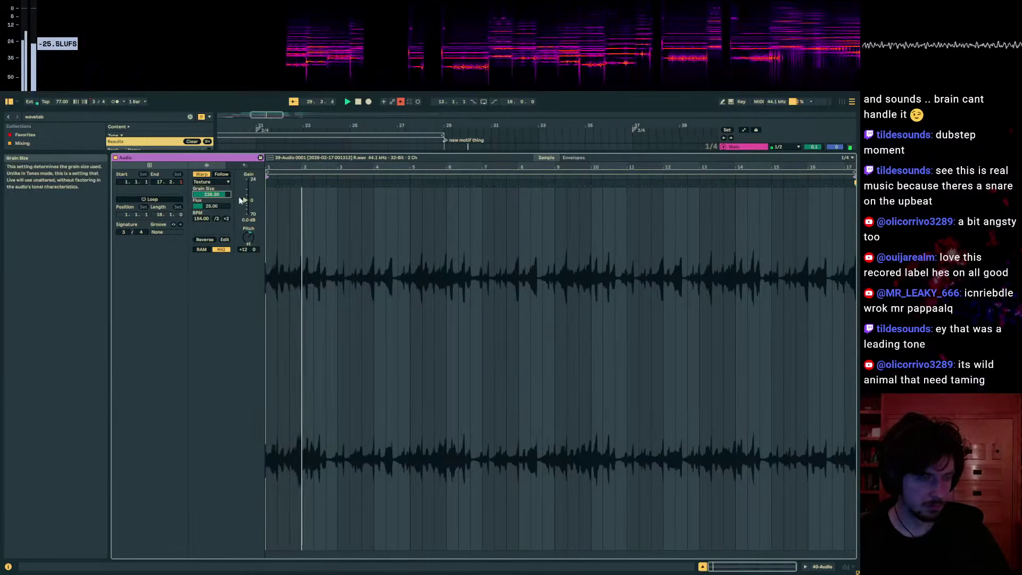
key(ctrl+alt+e)
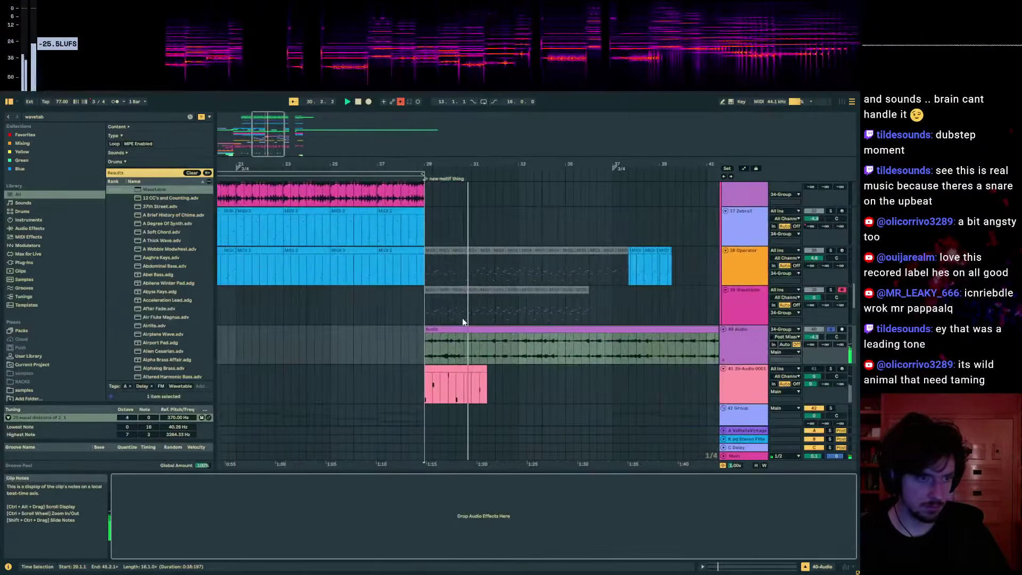
- Play the passage from bar 25, soloing 34-Group, 36-Audio and 35-Audio in turn to compare their parts
click(457, 323)
click(366, 249)
scroll(754, 224, up, 3)
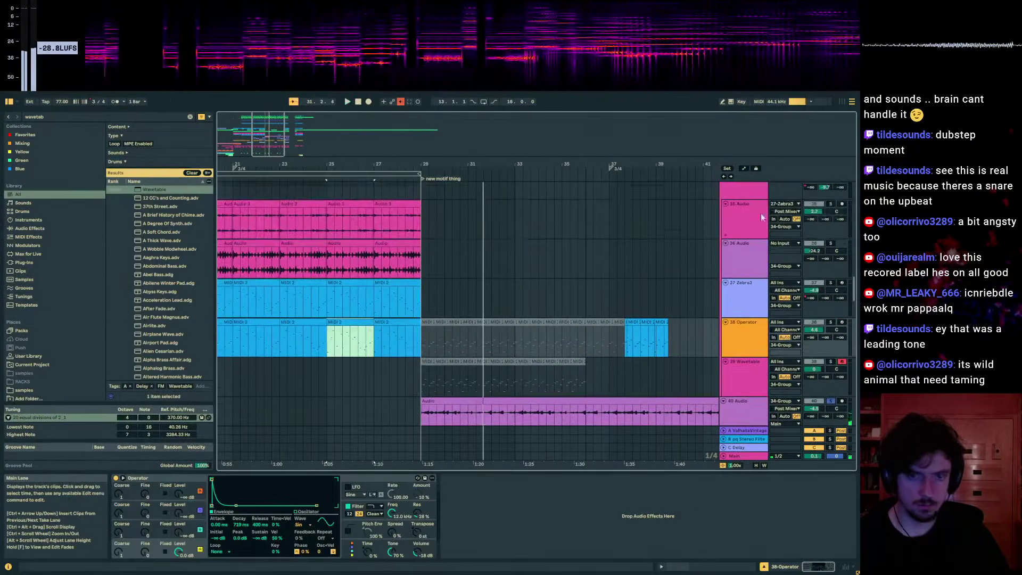
key(space)
click(830, 216)
key(space)
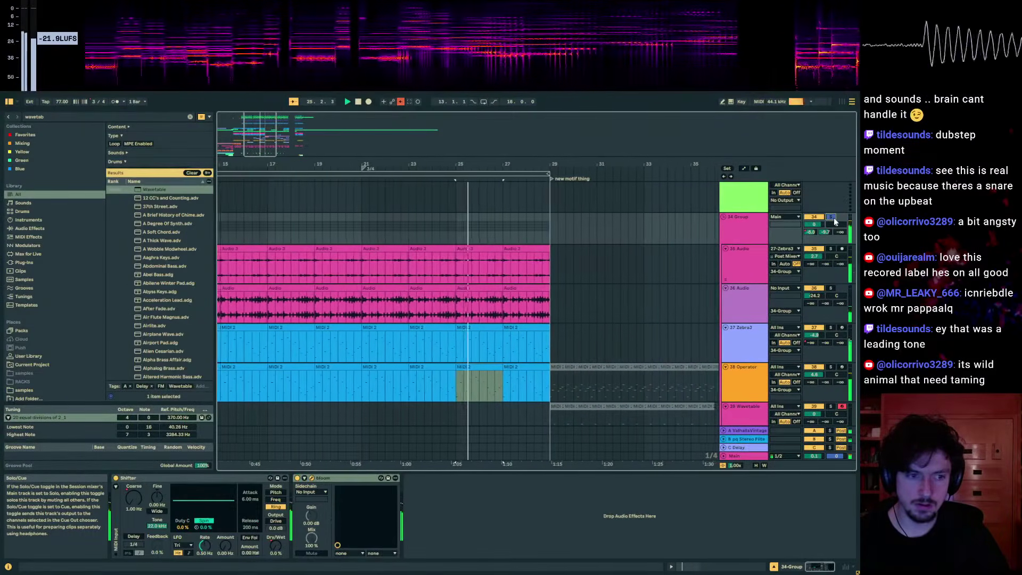
click(829, 287)
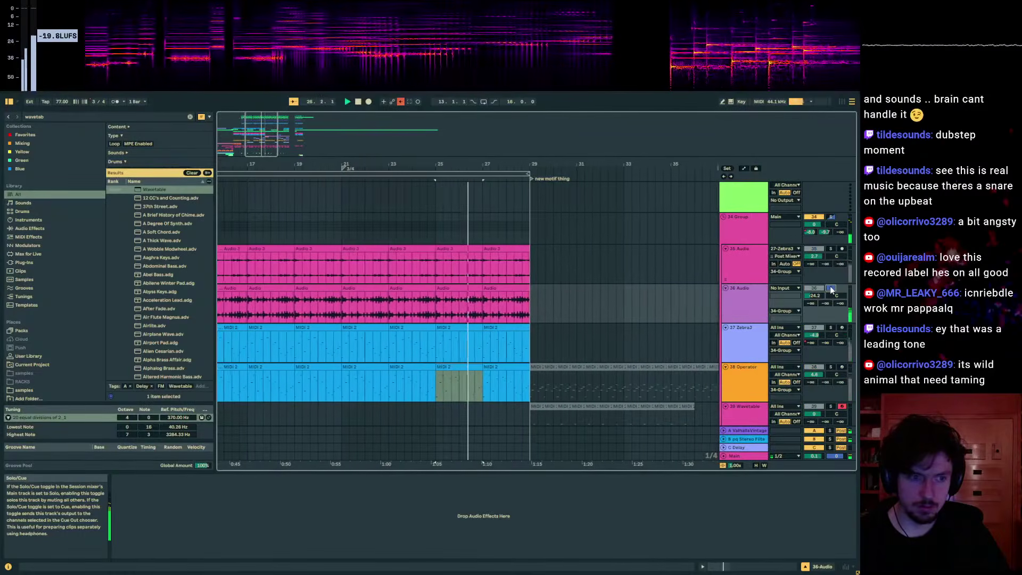
click(829, 248)
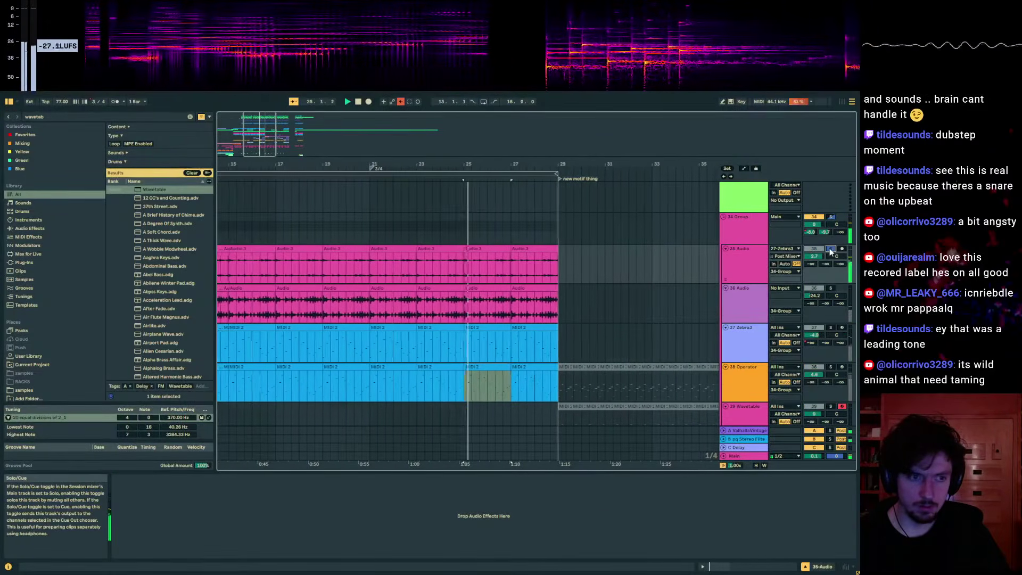
click(470, 249)
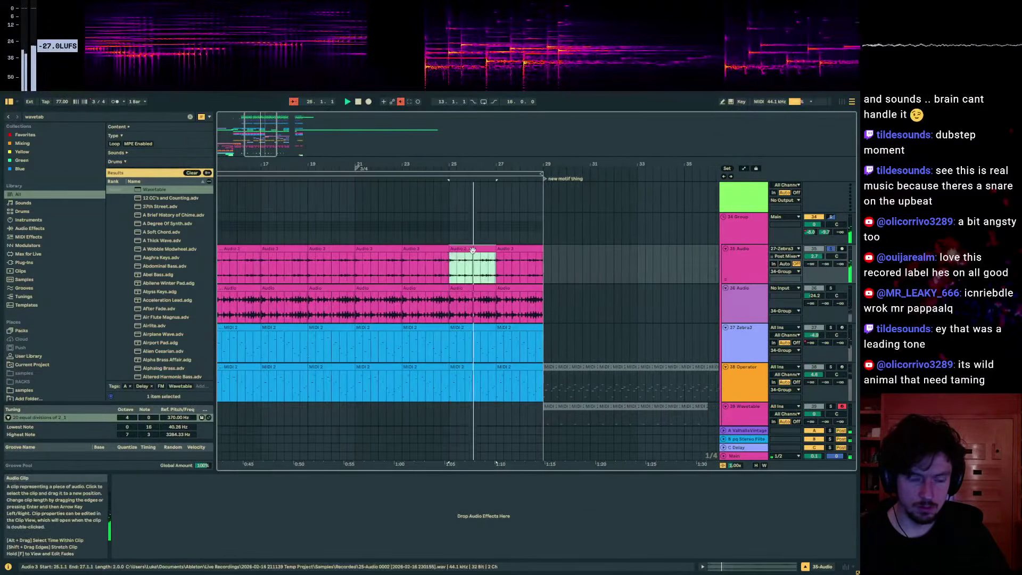
- Solo the 27-Zebra3 track, play it from bar 25 and open its Zebra3 plug-in
scroll(473, 255, up, 2)
scroll(483, 260, up, 5)
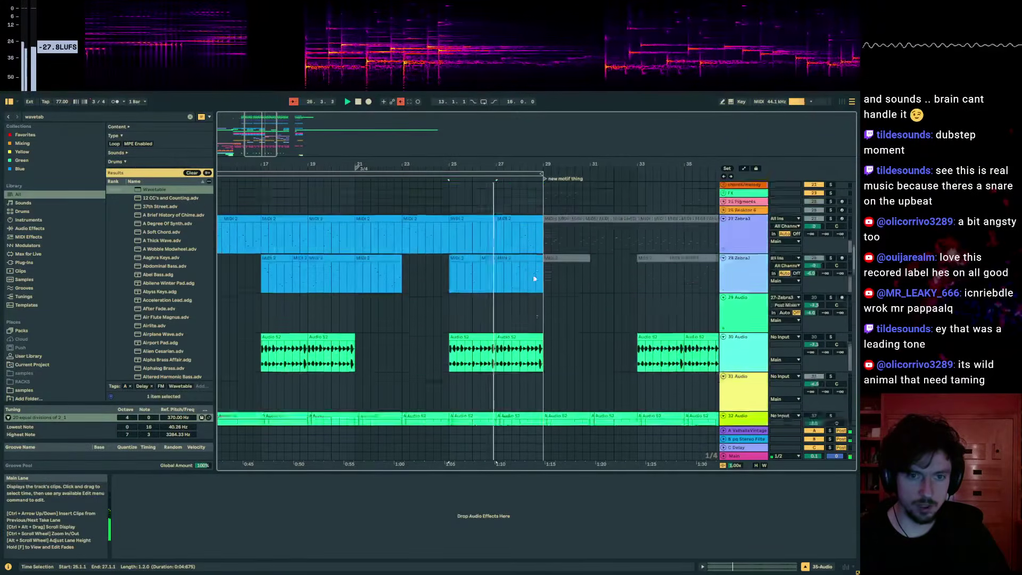
click(482, 227)
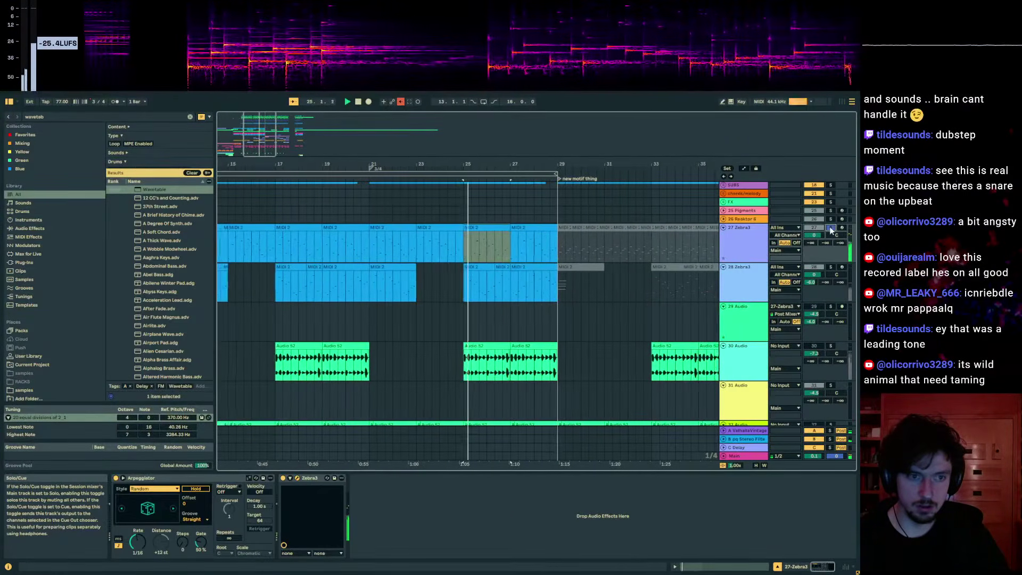
click(297, 478)
drag(86, 127, 256, 124)
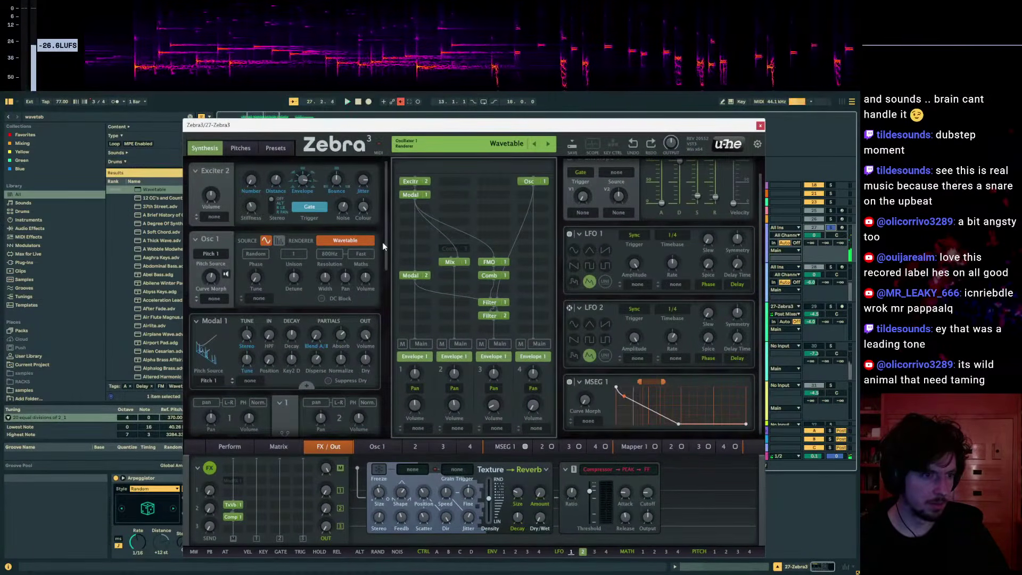
- Bypass the Filter 2, Filter 1 and Comb 1 modules in the Zebra3 patch while auditioning it
drag(383, 245, 382, 404)
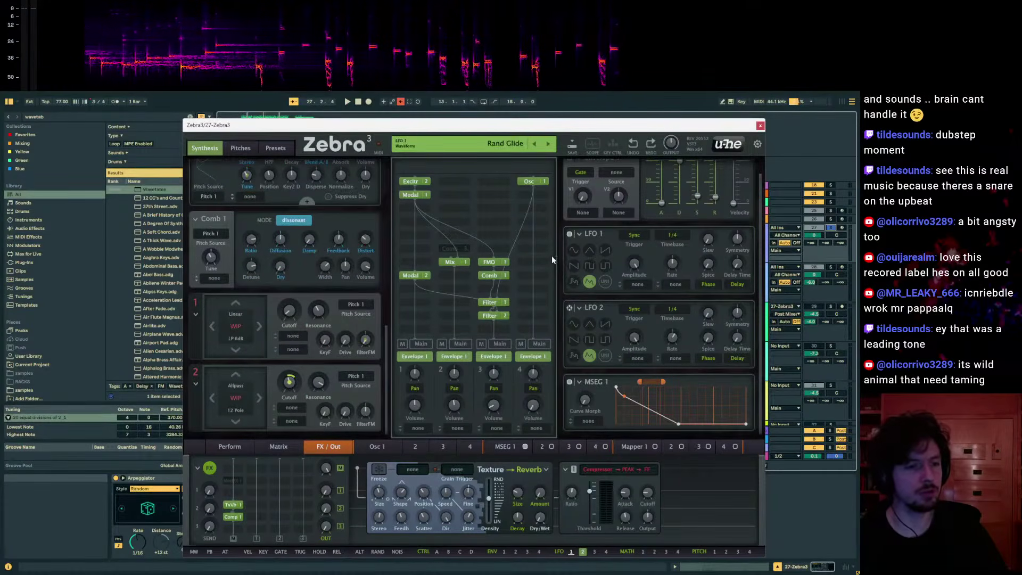
click(490, 319)
key(space)
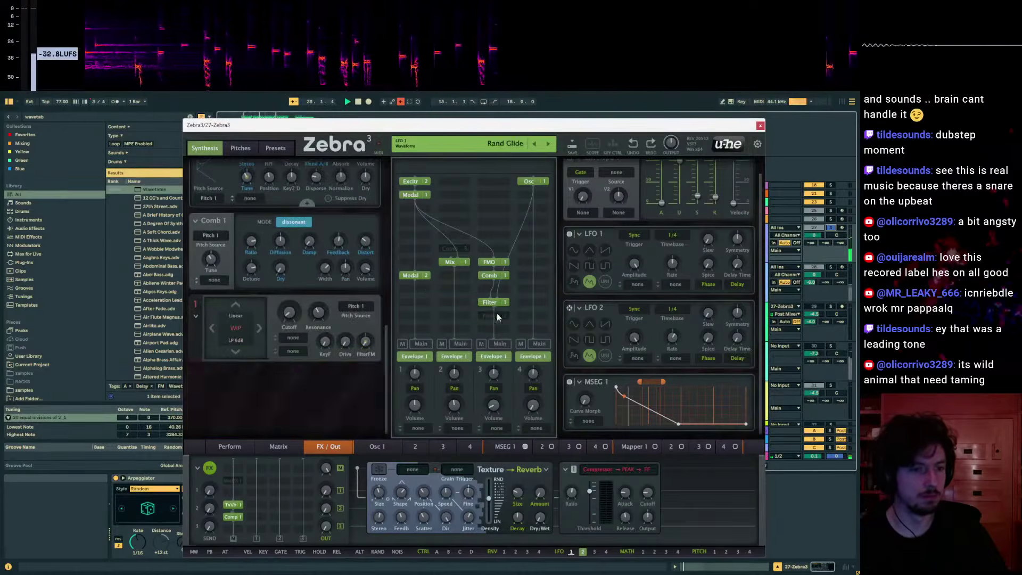
double_click(493, 299)
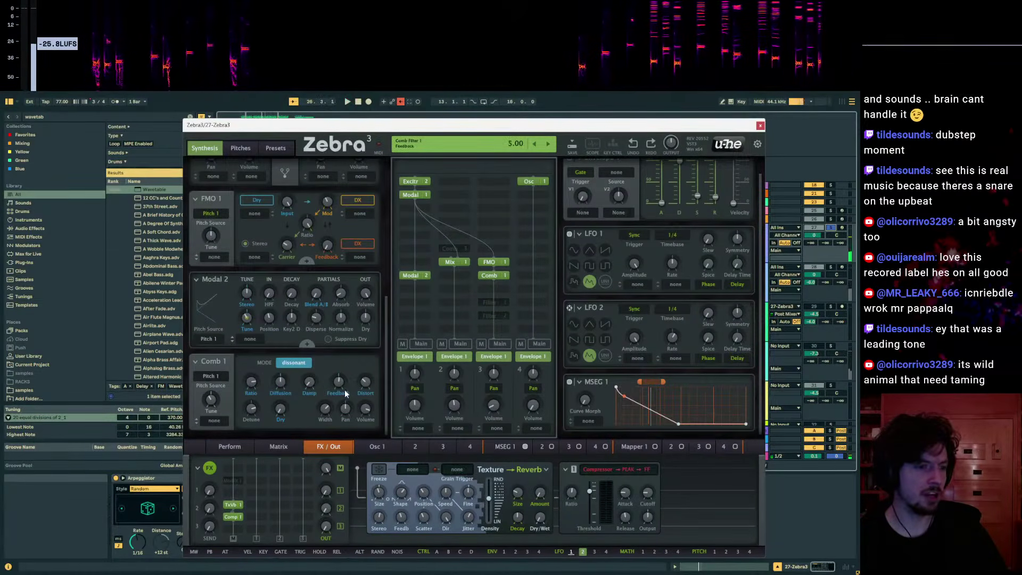
click(497, 276)
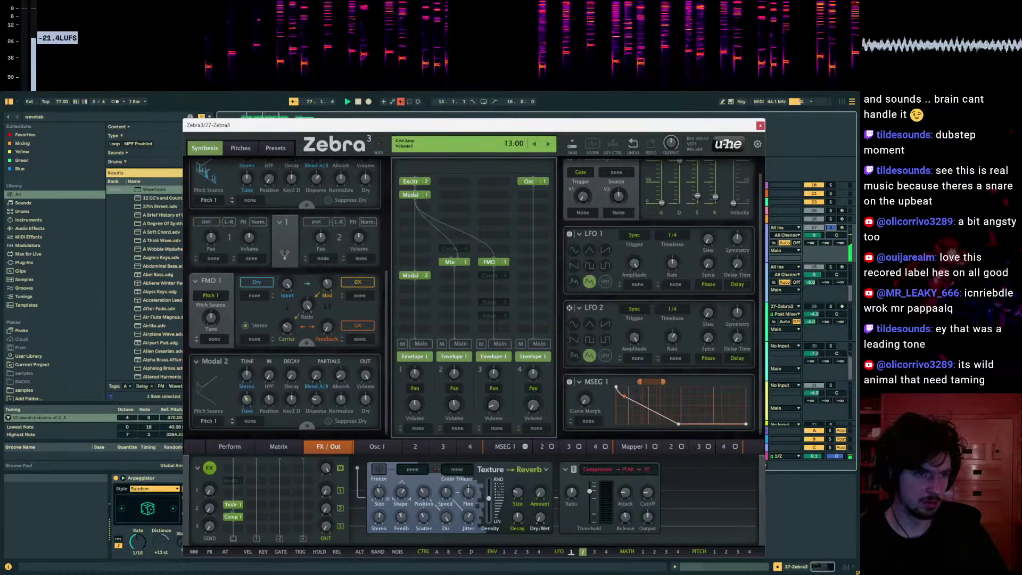
- Raise Envelope 1's release to 78 in the Zebra3 patch
drag(419, 127, 383, 165)
drag(384, 299, 395, 183)
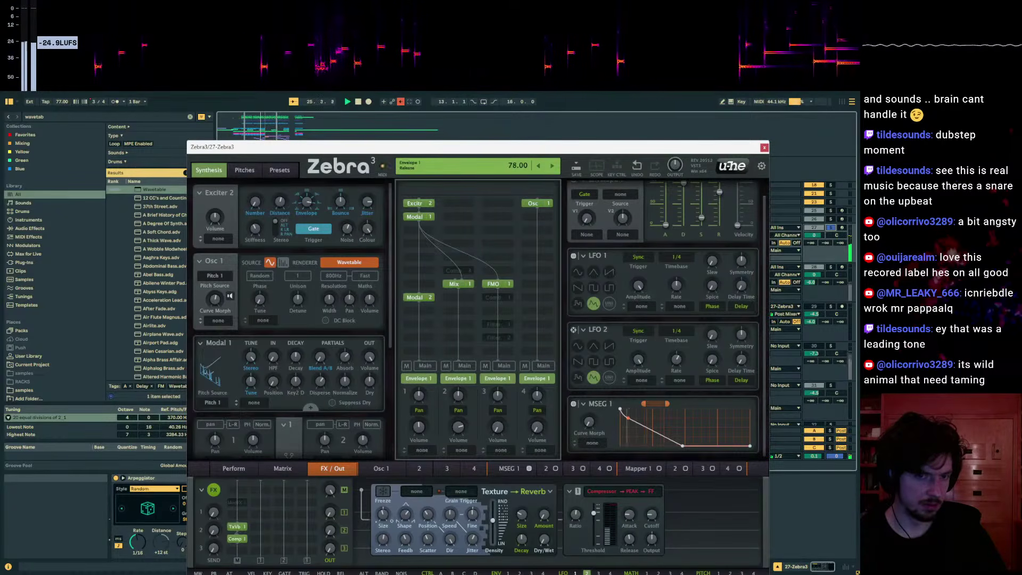
drag(565, 146, 601, 352)
- Try Exciter 2 with the Hold Pedal trigger and its noise colour at 95
scroll(351, 436, down, 1)
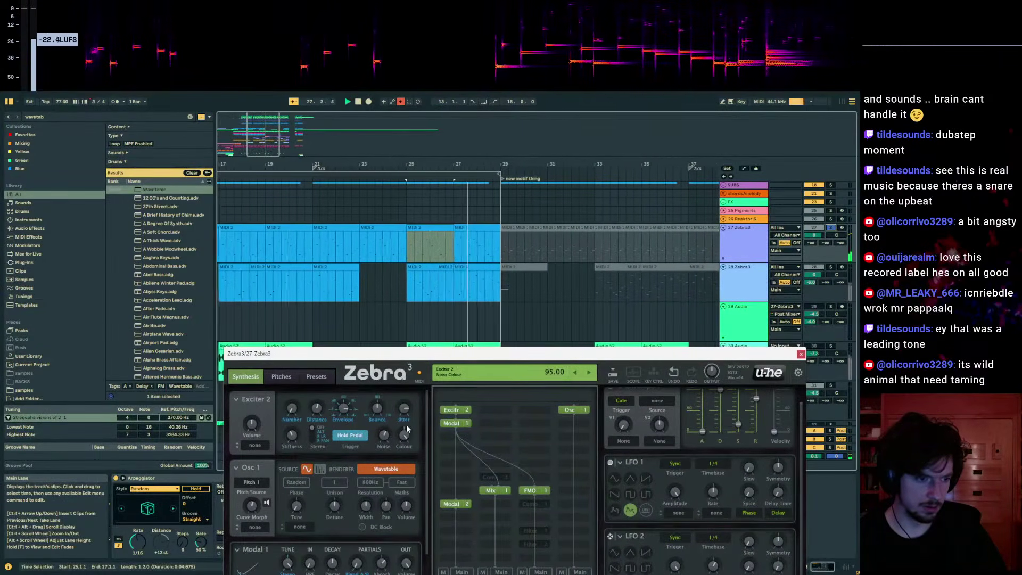
scroll(428, 432, down, 1)
scroll(372, 455, up, 1)
double_click(296, 506)
key(space)
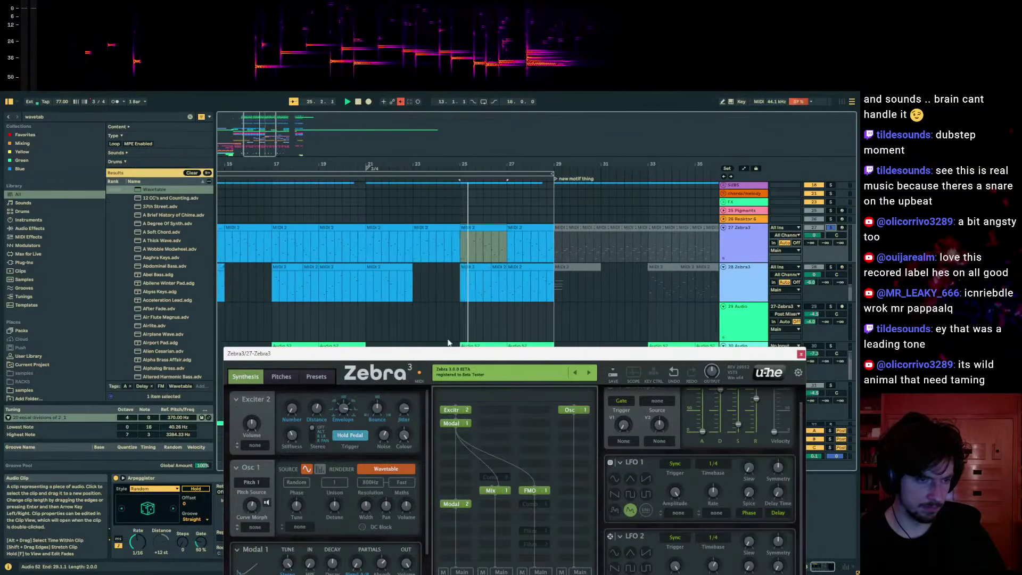
- Undo Exciter 2's Hold Pedal trigger, replay from bar 25 and set the exciter's stiffness to 42
click(410, 249)
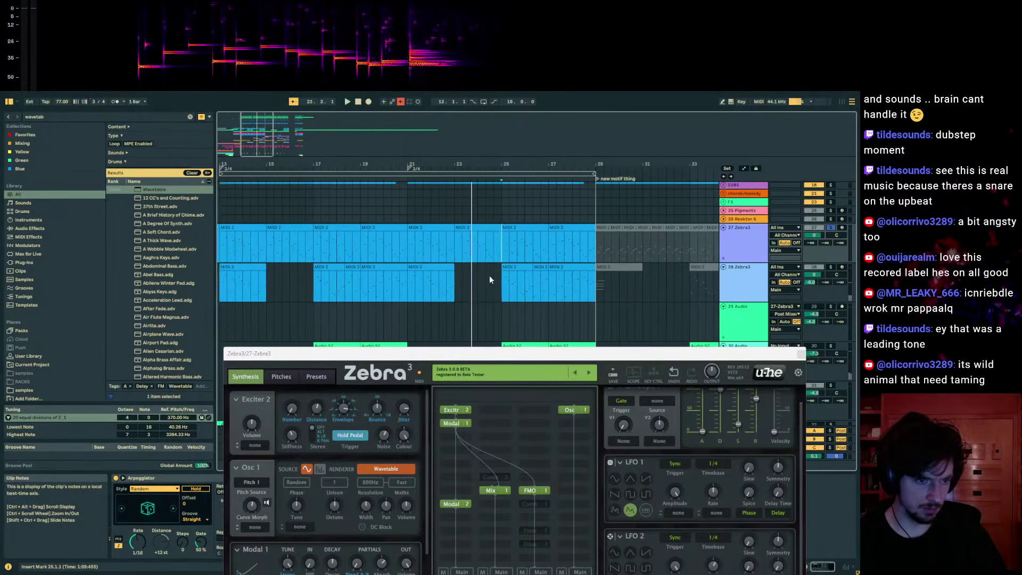
drag(437, 360, 420, 250)
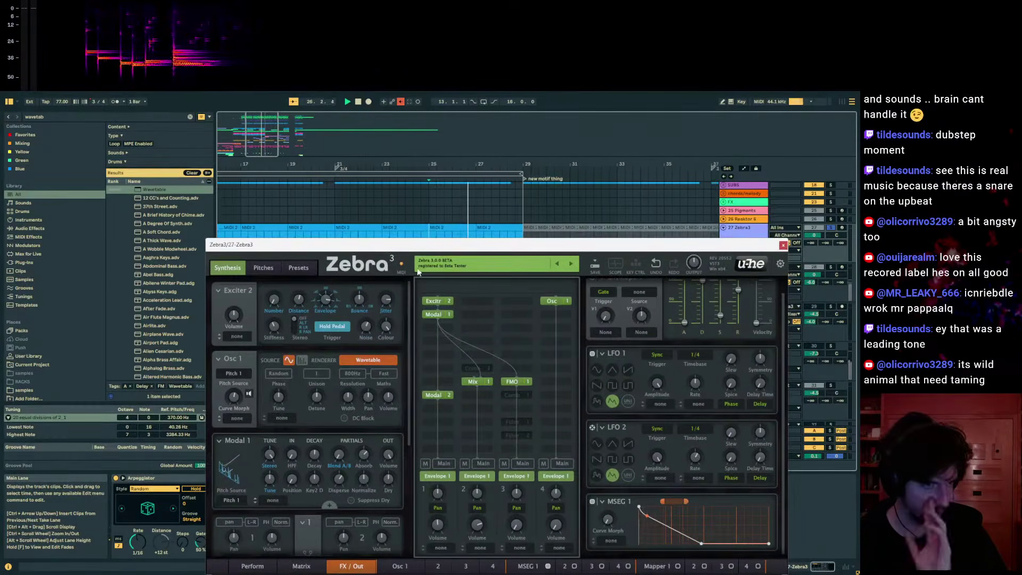
click(651, 266)
key(space)
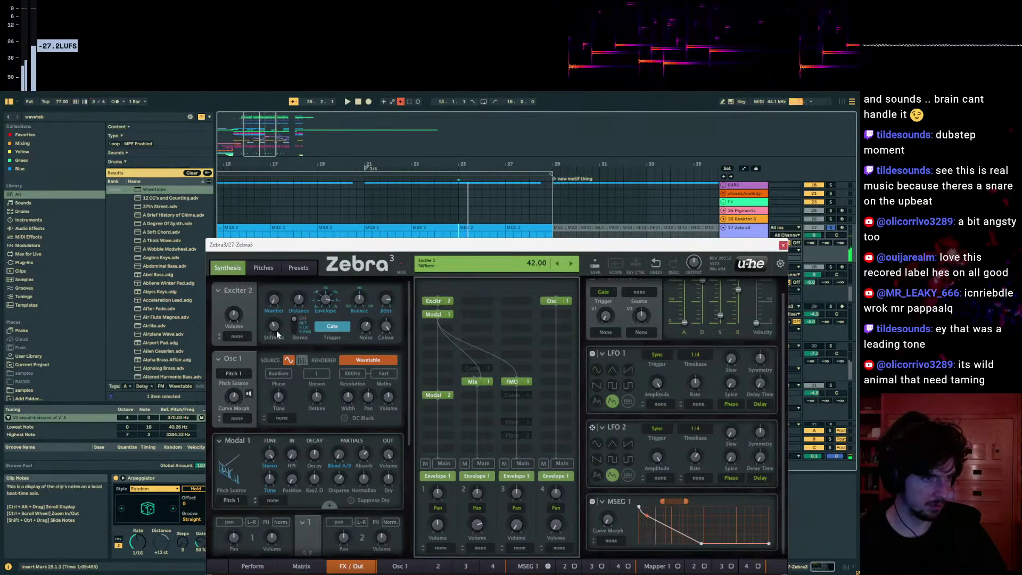
- Set Modal 2's tune to -10 and decay to 3, and Modal 1's stereo detune to 93
scroll(298, 340, down, 2)
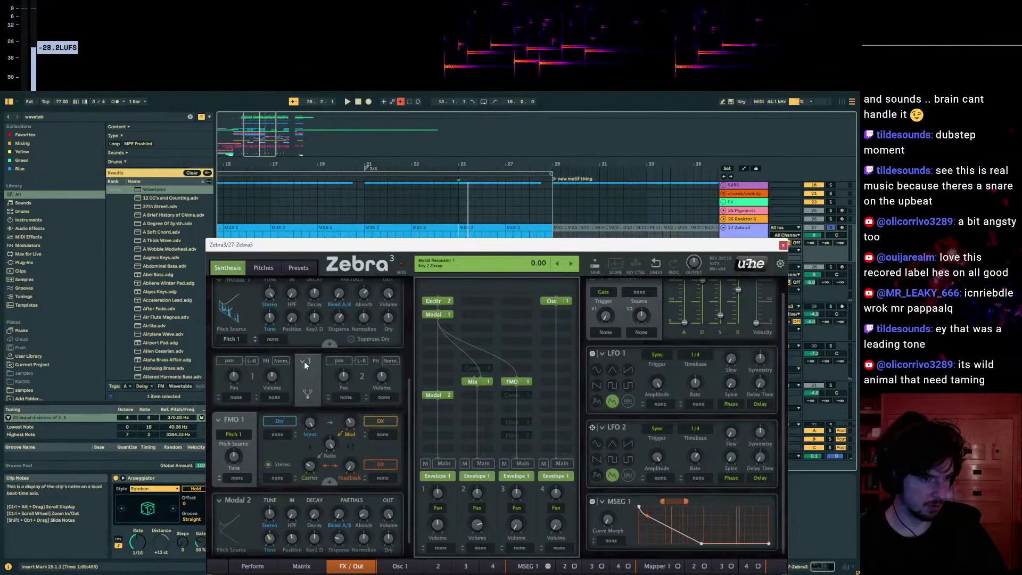
drag(371, 244, 418, 175)
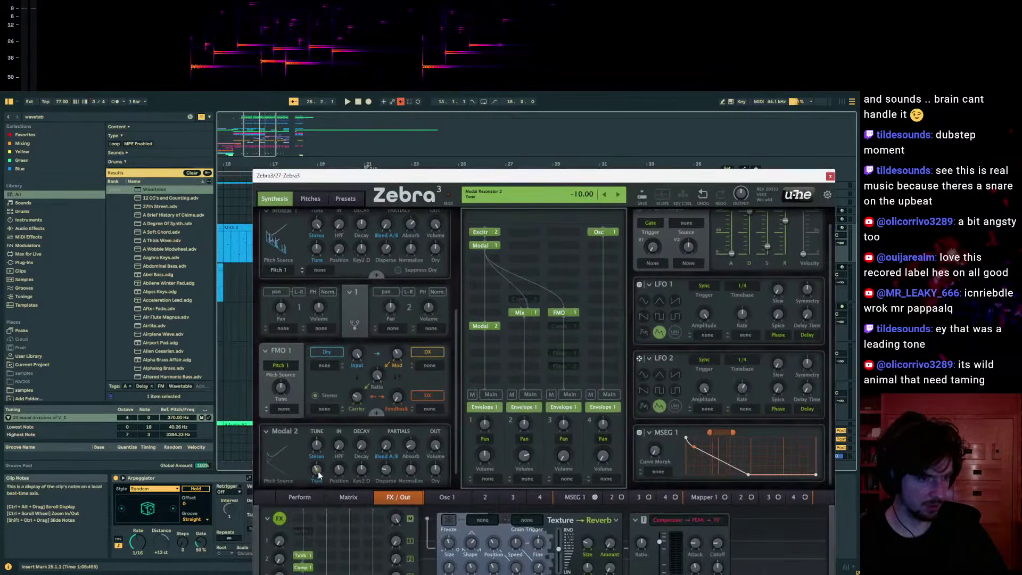
key(space)
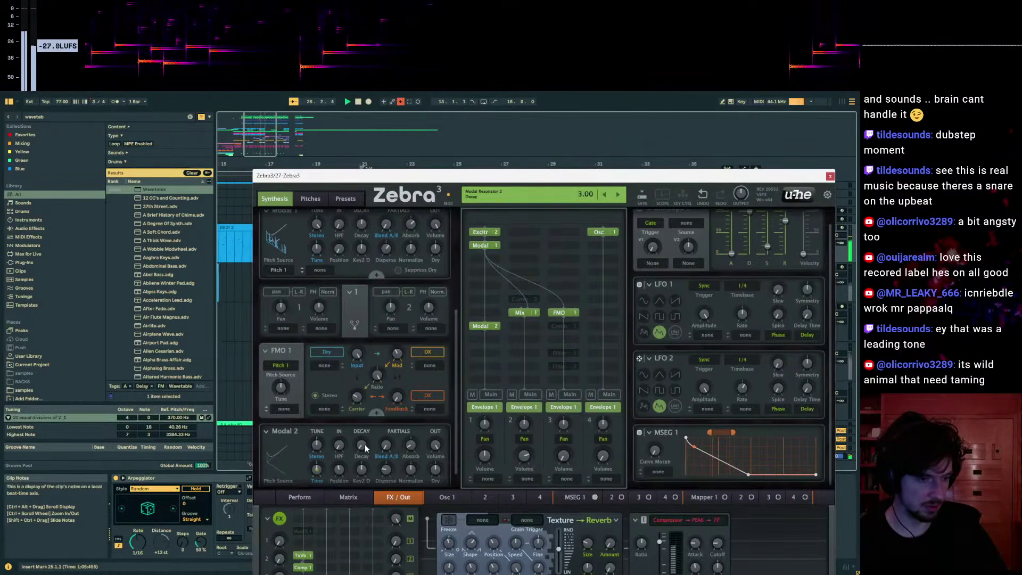
scroll(335, 301, up, 3)
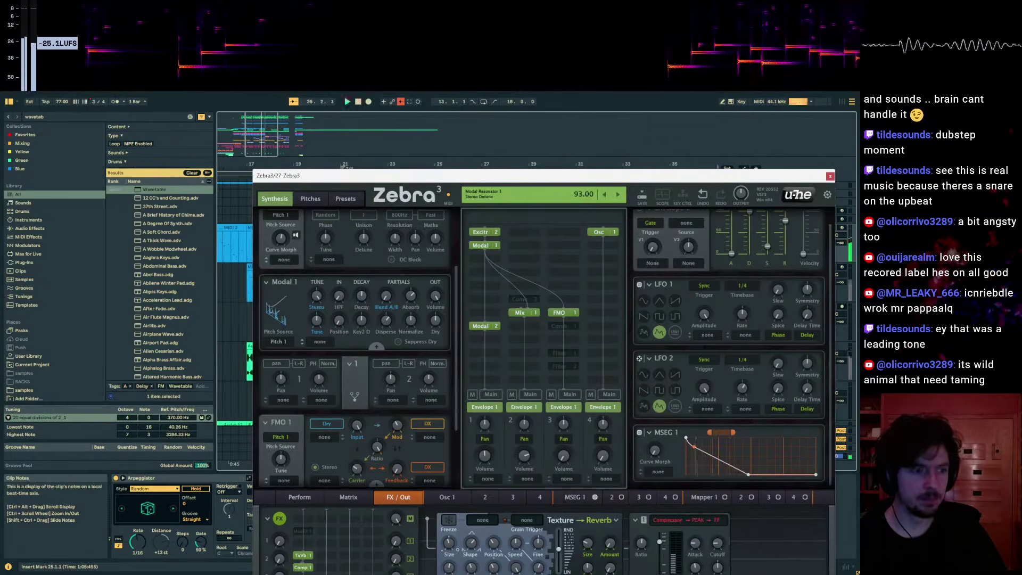
drag(404, 177, 317, 367)
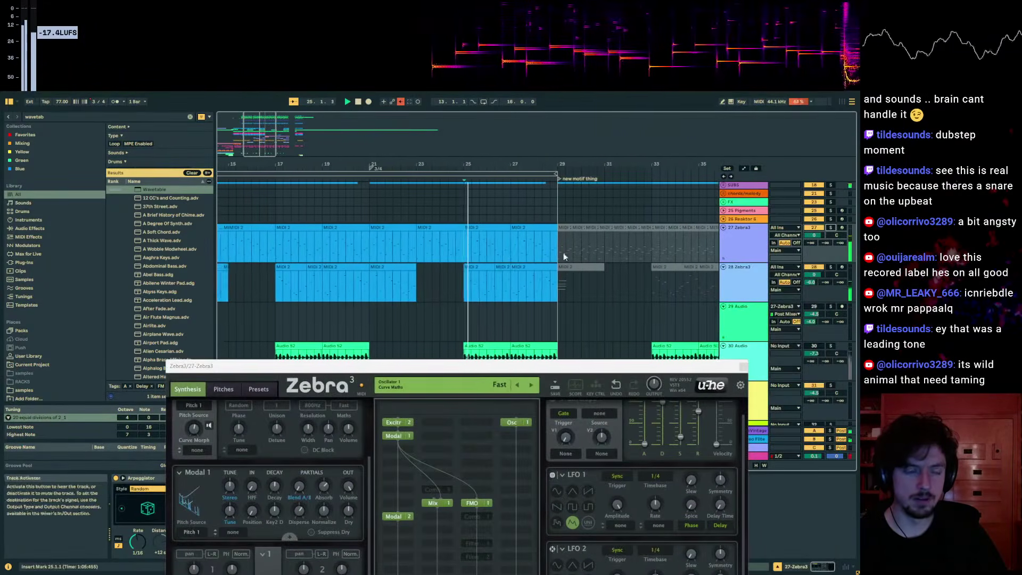
- Deactivate the 27-Zebra3 clips from 12.1.1 to 29.1.1 and play the arrangement without them
click(548, 229)
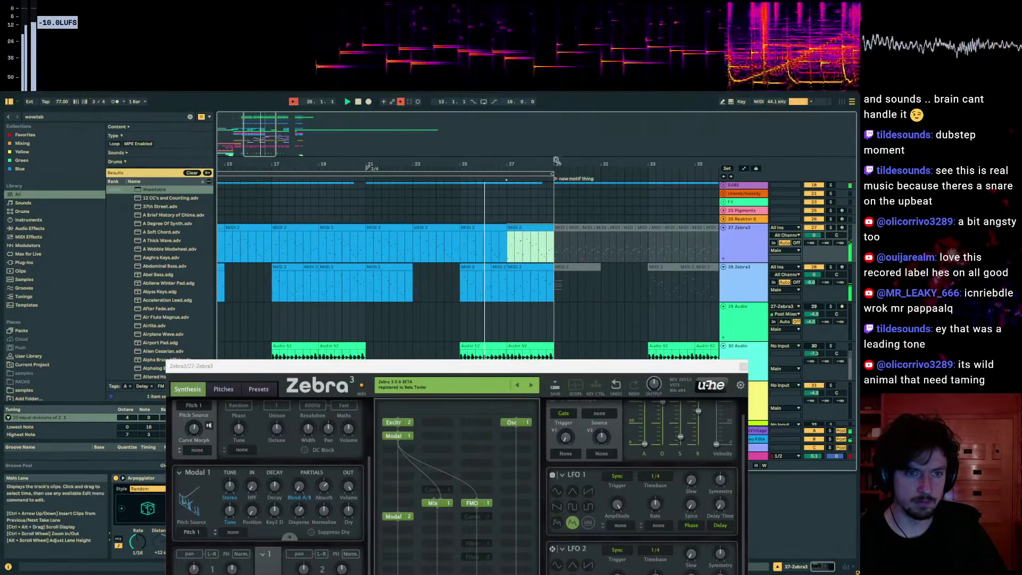
scroll(554, 239, down, 4)
shift+click(339, 247)
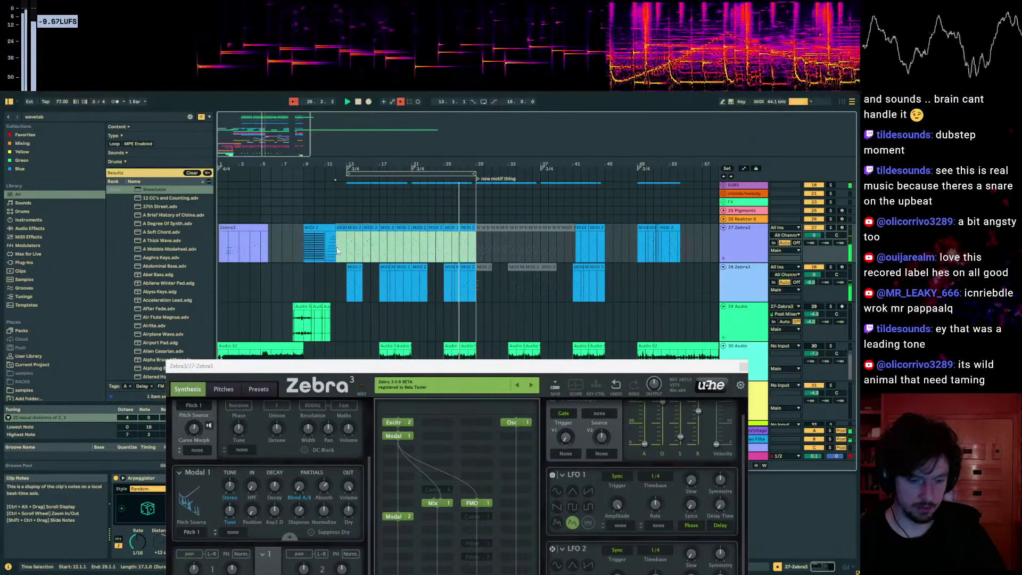
click(385, 253)
scroll(449, 241, down, 5)
scroll(501, 245, up, 4)
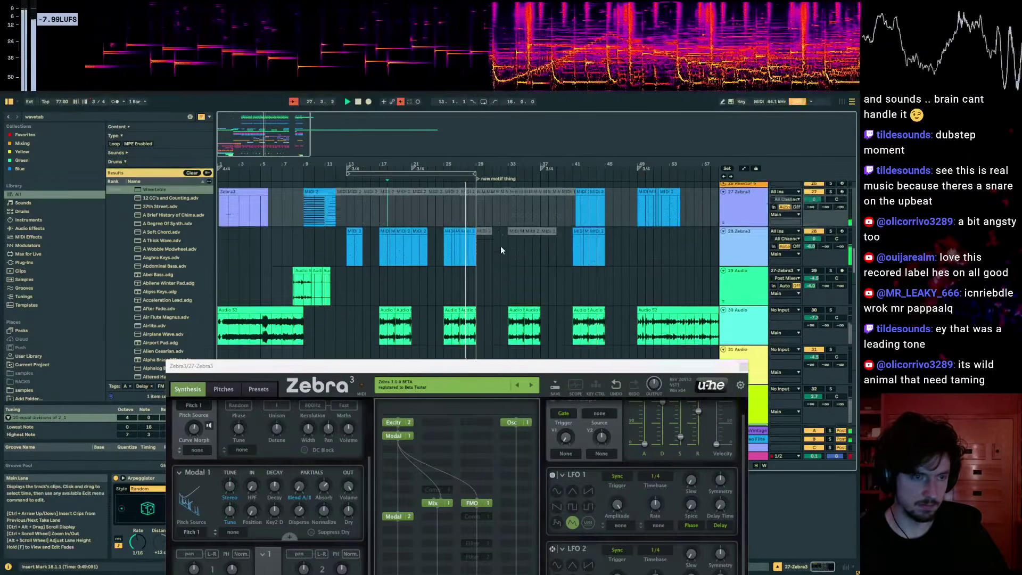
scroll(486, 263, down, 2)
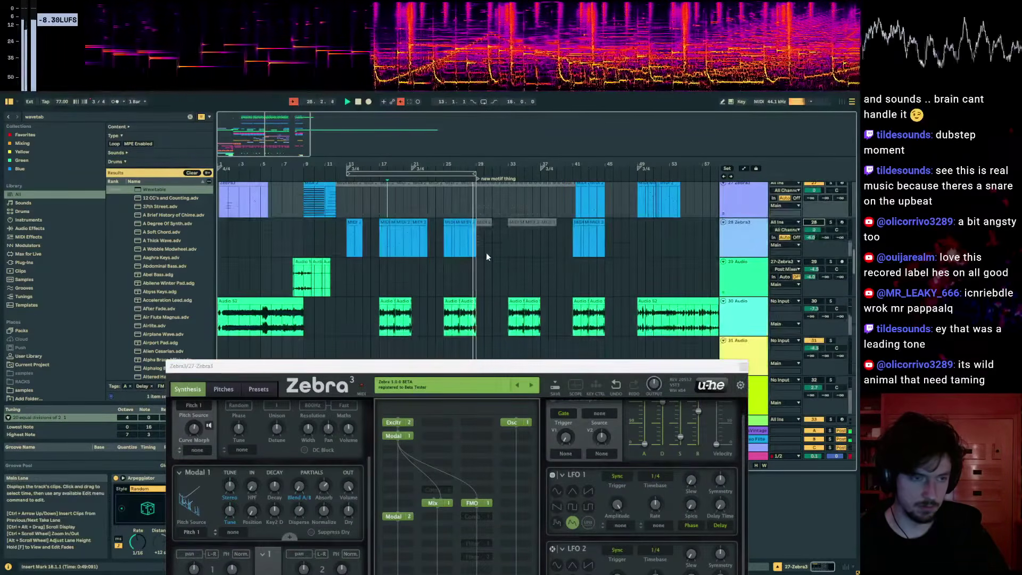
- Play the arrangement from 29.1.1 at the new motif thing marker to check the transition
click(475, 249)
click(477, 248)
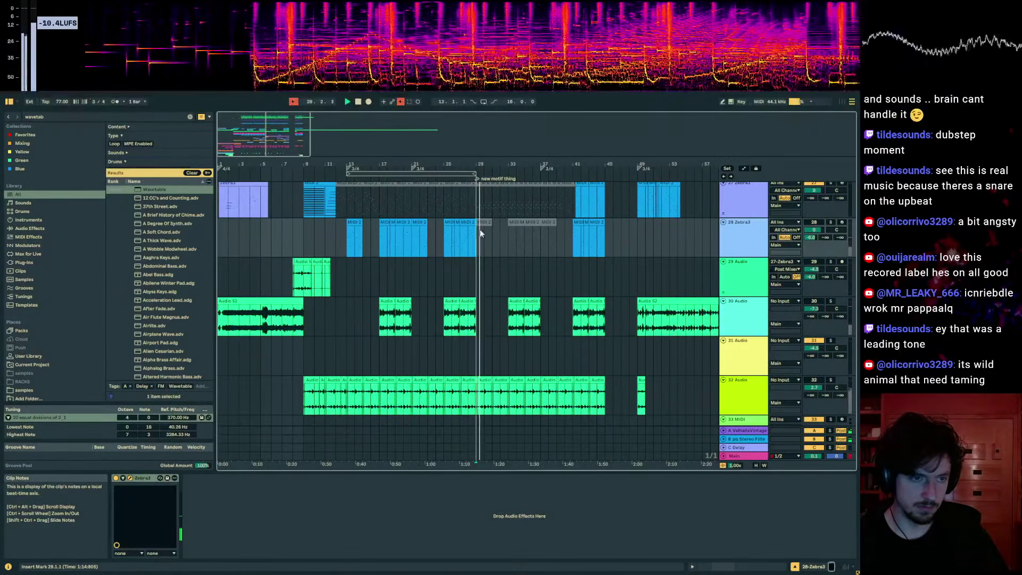
scroll(477, 234, up, 1)
click(479, 225)
key(ctrl+alt+p)
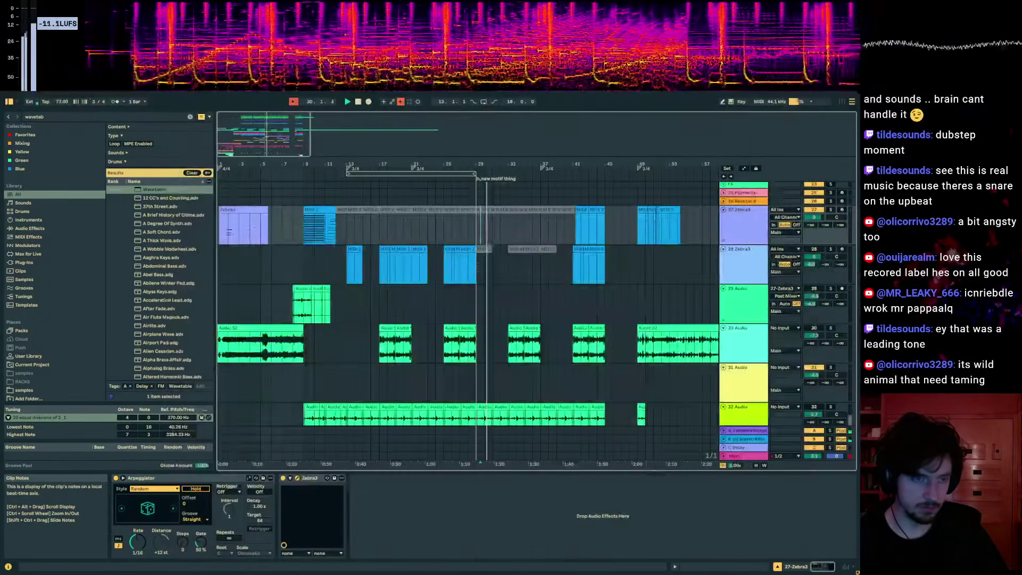
- Deactivate the middle stretch of the 40-Audio clip from about bar 31 to 38 and replay from 29.1.1
scroll(580, 212, down, 8)
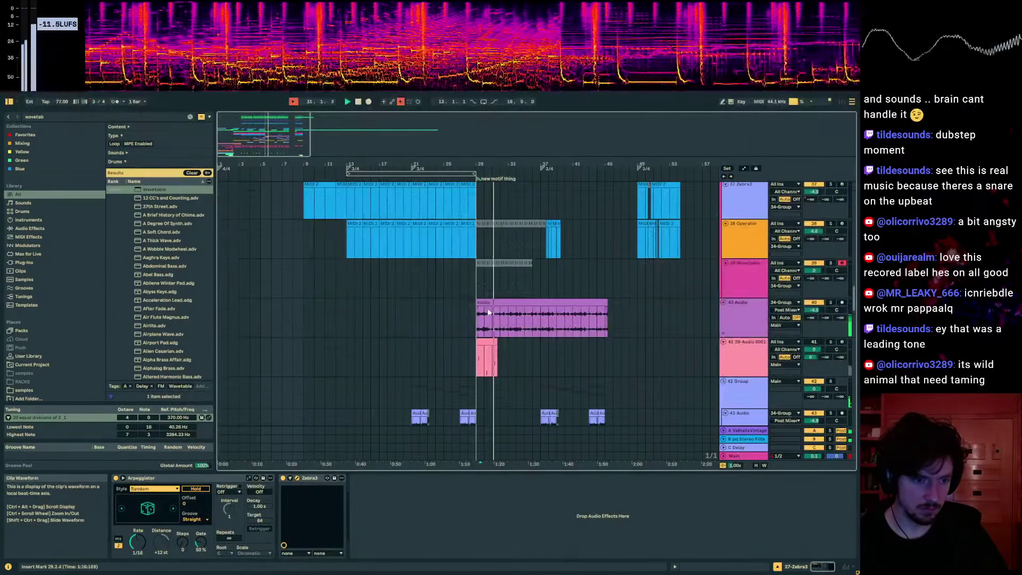
click(488, 324)
click(478, 316)
key(space)
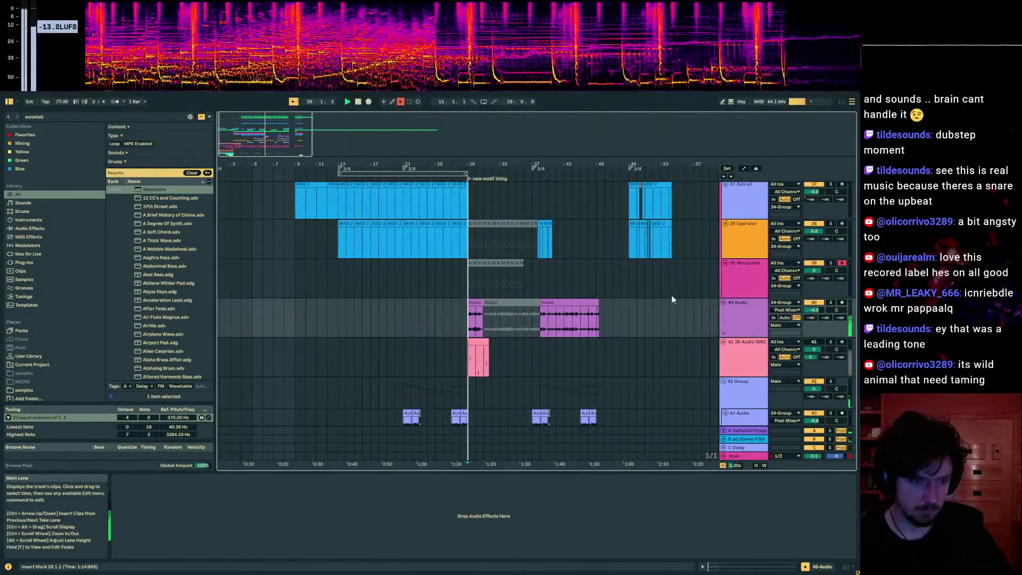
- Raise 40-Audio's first two send levels and trim the end of its clip at the new motif thing marker
mouse_move(820, 337)
mouse_down()
mouse_move(821, 307)
mouse_move(821, 345)
mouse_up()
click(810, 318)
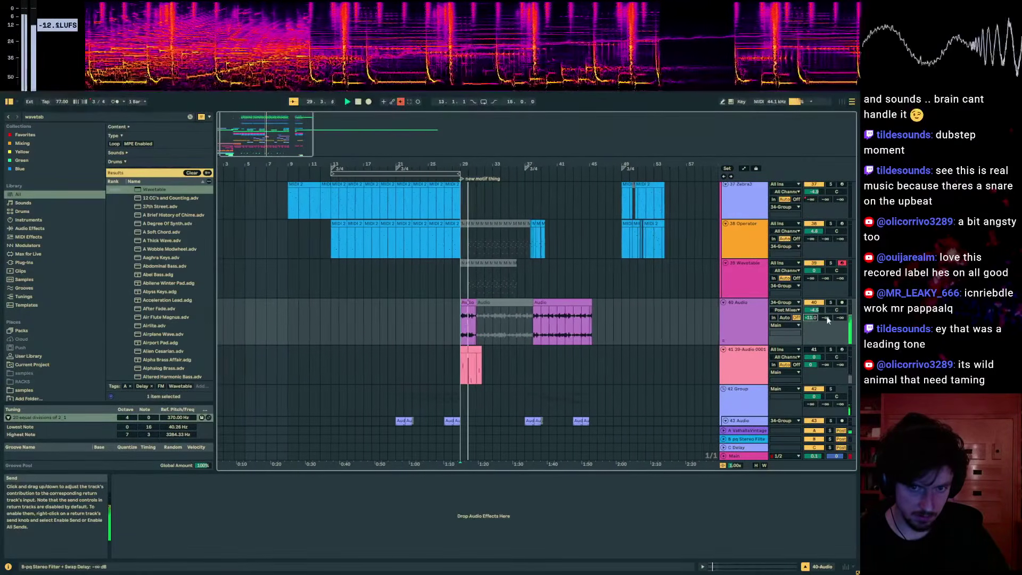
drag(452, 170, 461, 312)
key(space)
click(468, 306)
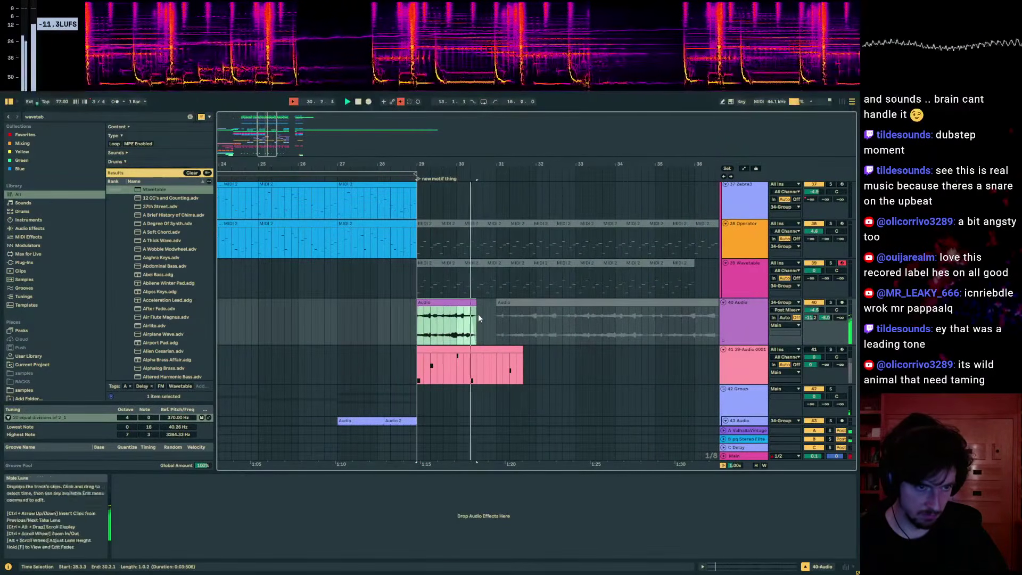
click(437, 291)
key(space)
- Duplicate the 27-Zebra3 clip at bar 27 onto 29.1.1 to 31.1.1, activate the duplicate and open its notes
scroll(457, 274, up, 8)
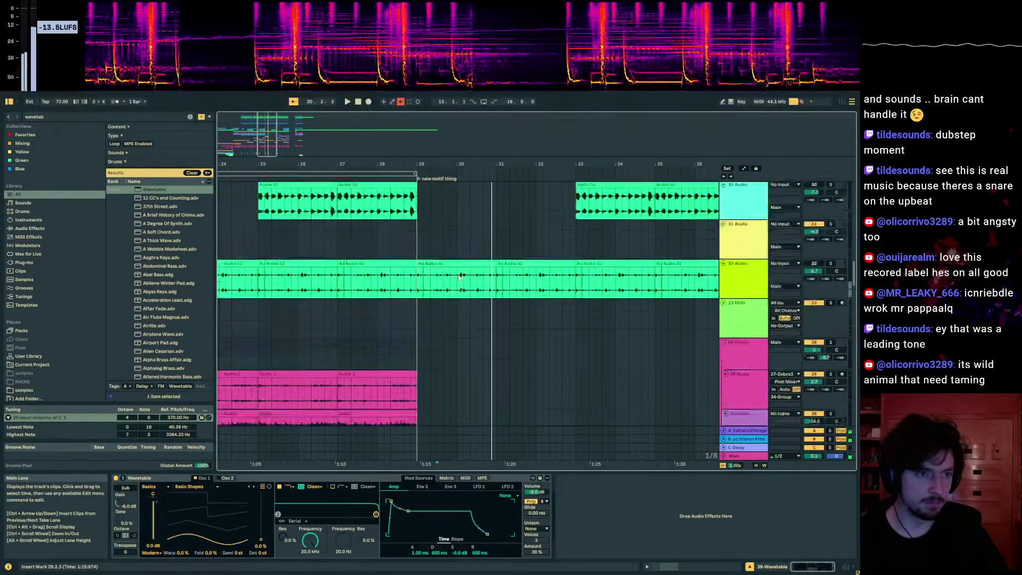
scroll(426, 309, up, 4)
click(442, 336)
scroll(442, 339, up, 4)
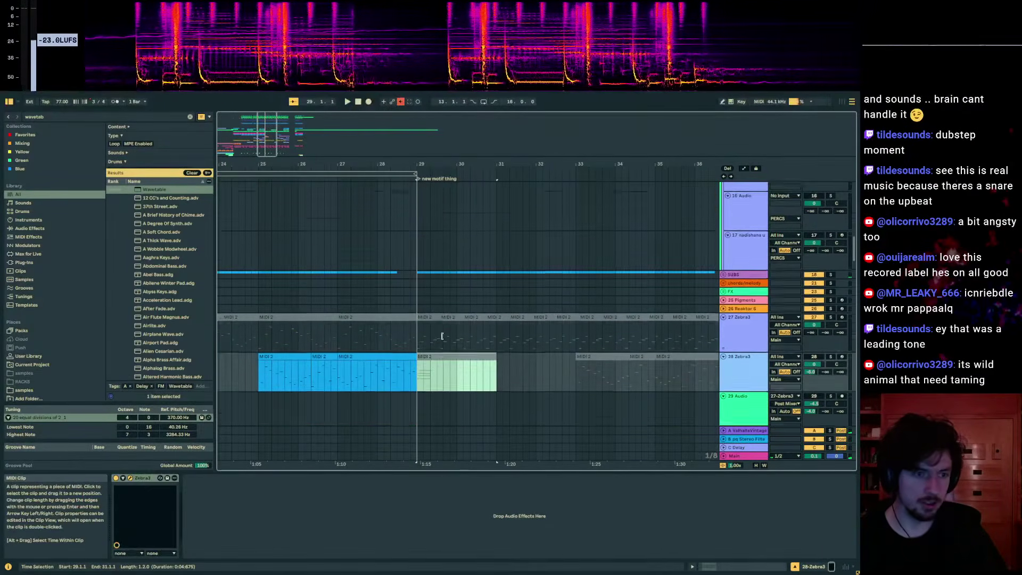
scroll(483, 298, down, 5)
click(446, 288)
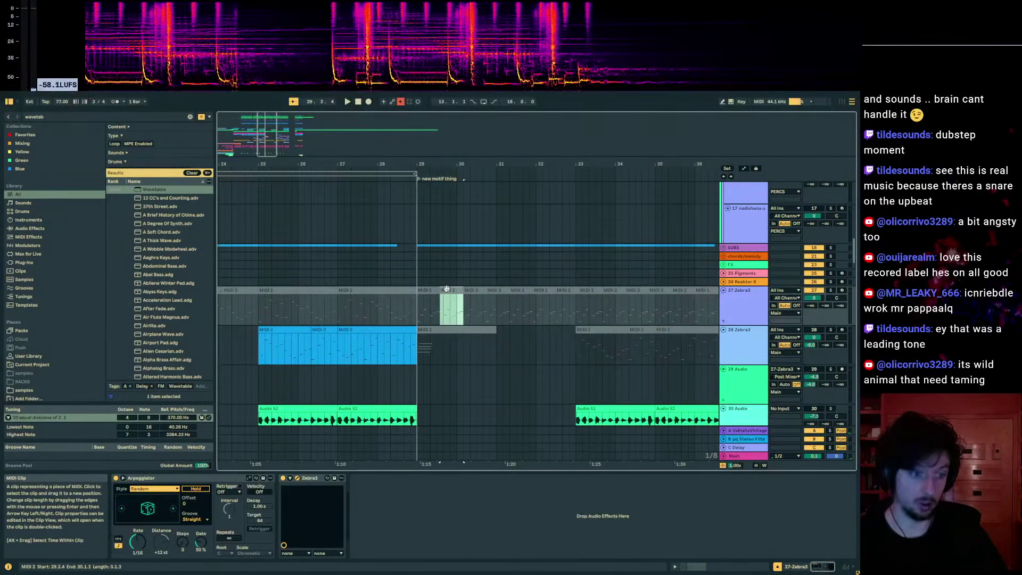
click(400, 290)
key(ctrl+d)
key(space)
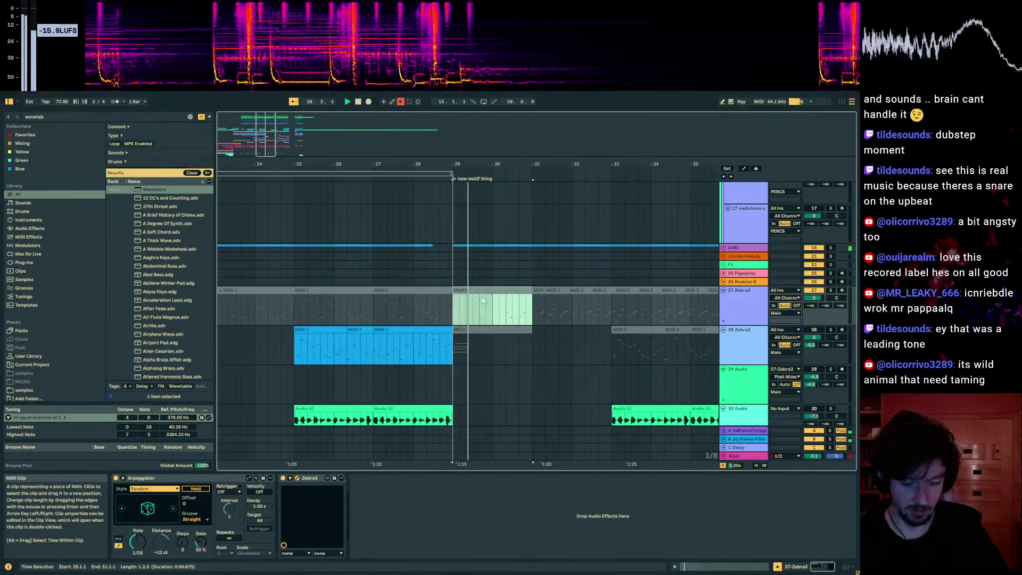
key(0)
click(711, 566)
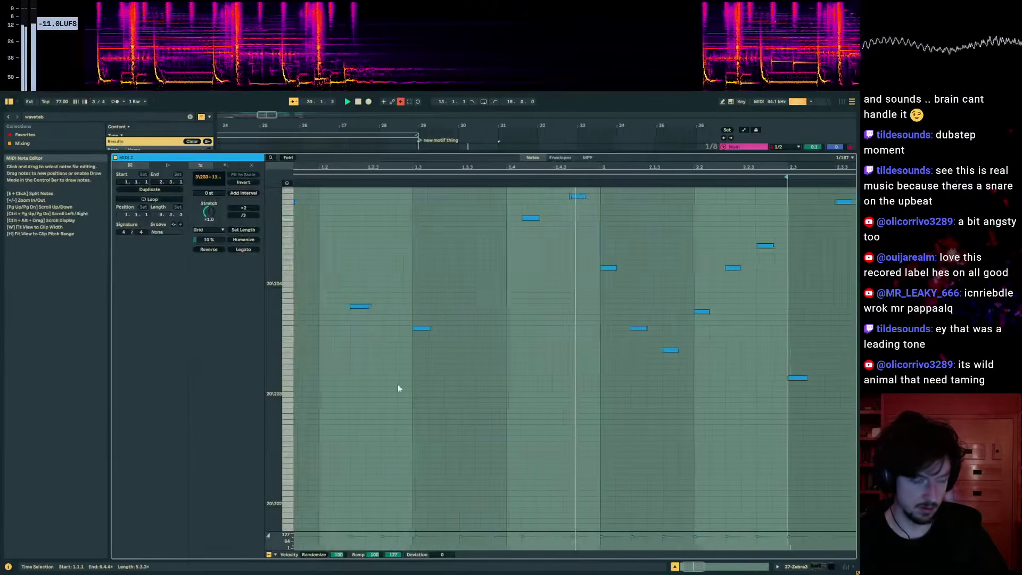
- Lower the third note of the 27-Zebra3 clip by two octaves to 11\203 and replay from bar 29
drag(391, 165, 503, 160)
key(space)
key(space)
scroll(375, 271, up, 3)
key(space)
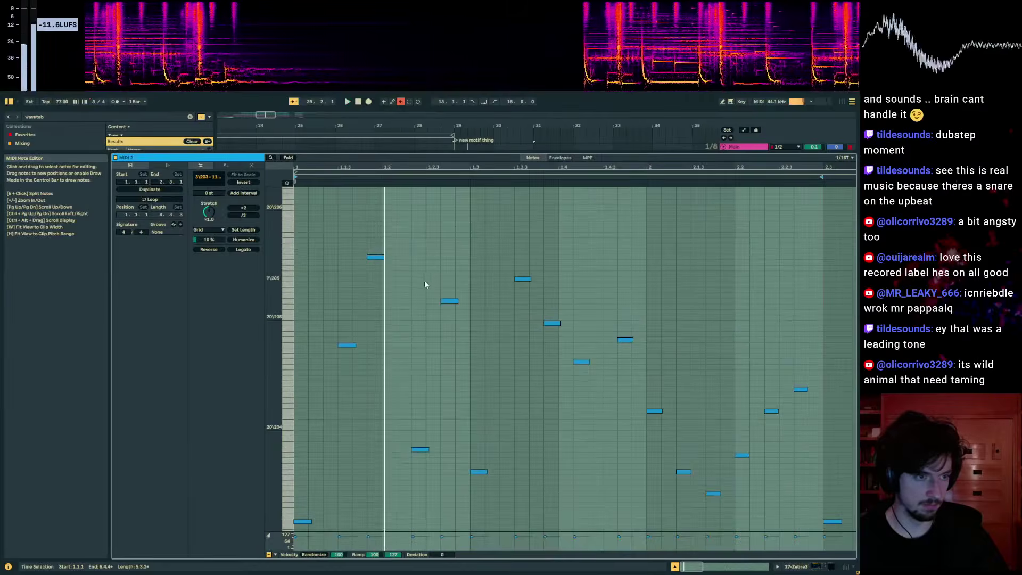
drag(397, 278, 308, 220)
key(shift+Down)
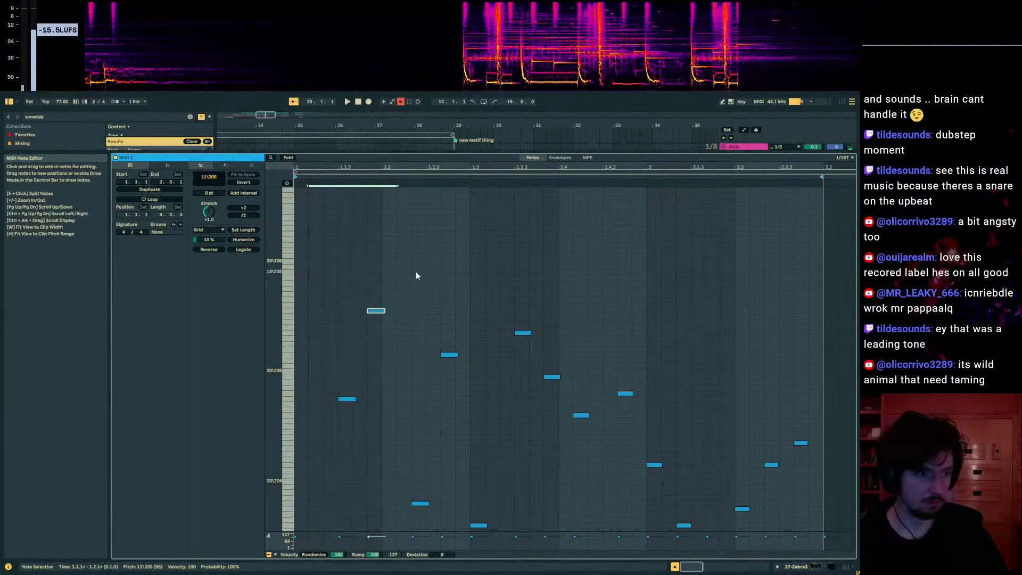
key(shift+Down)
key(space)
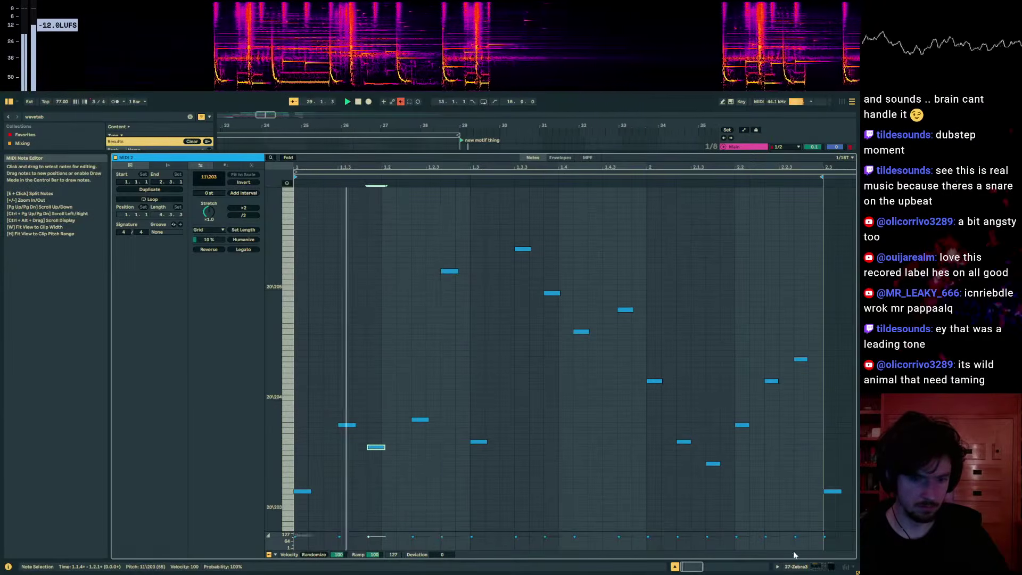
- Shift the clip's second and third notes one grid step earlier and listen to the new rhythm
key(Left)
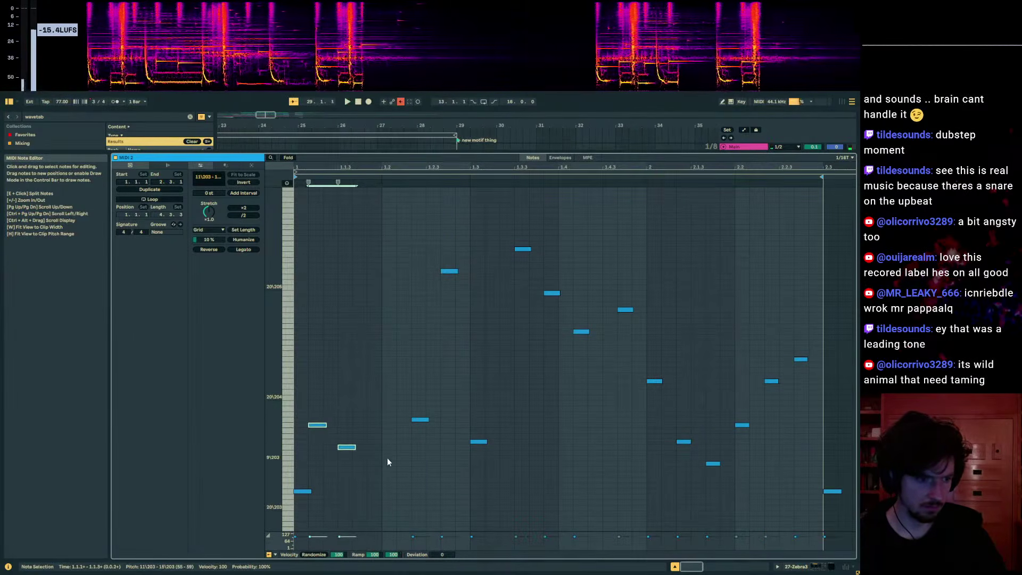
drag(367, 462, 325, 423)
key(Down)
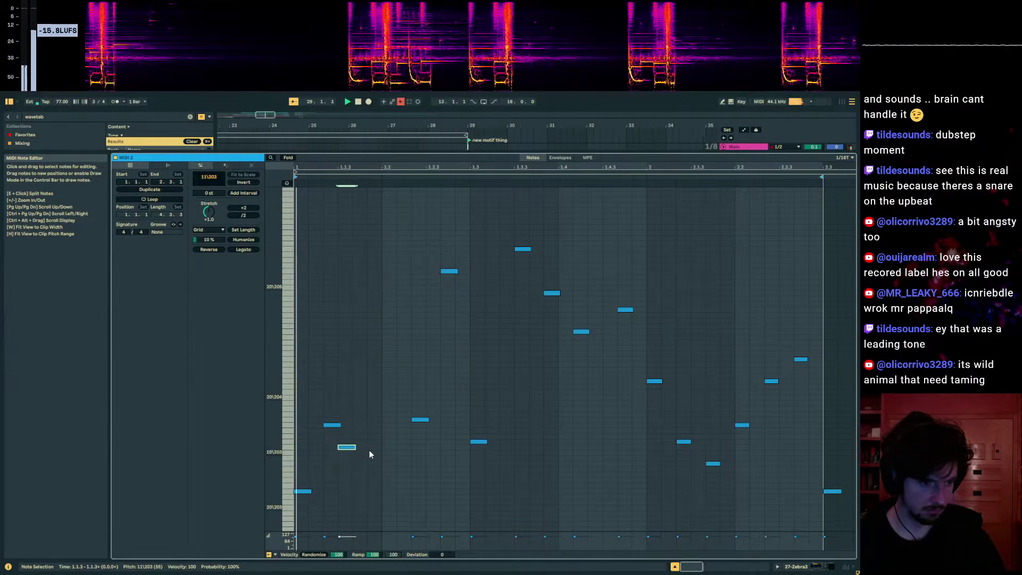
key(Right)
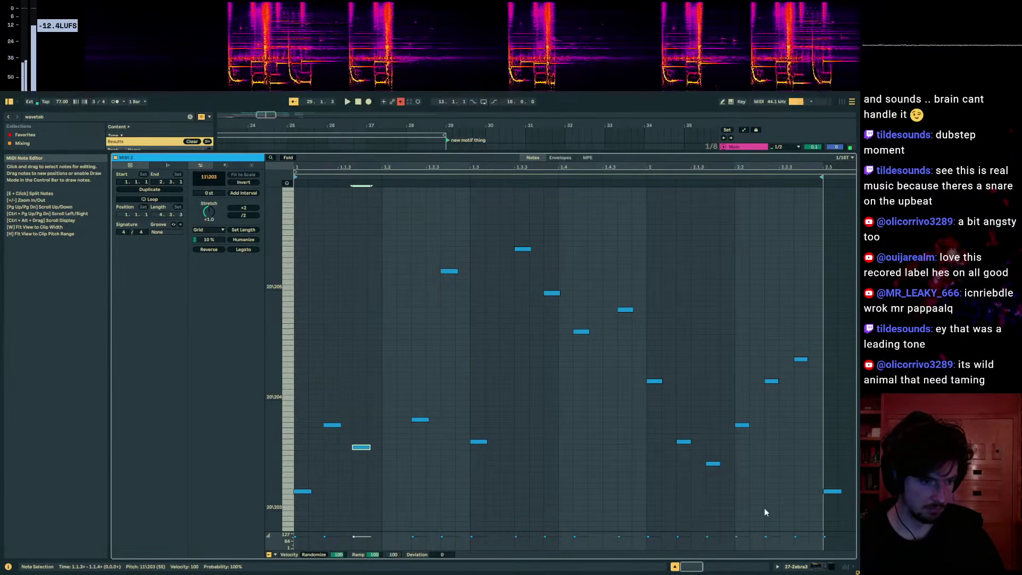
click(782, 567)
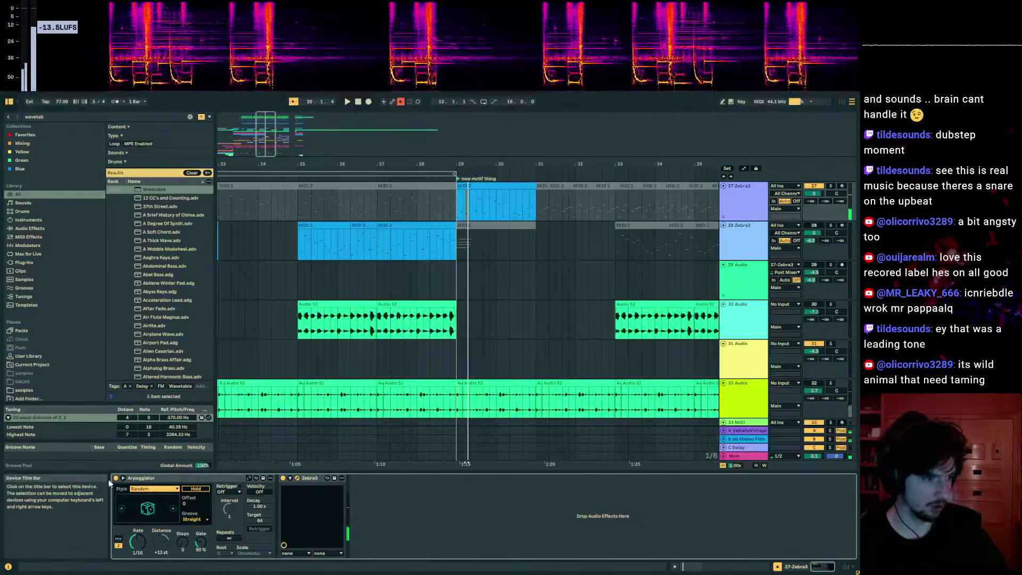
key(shift+Tab)
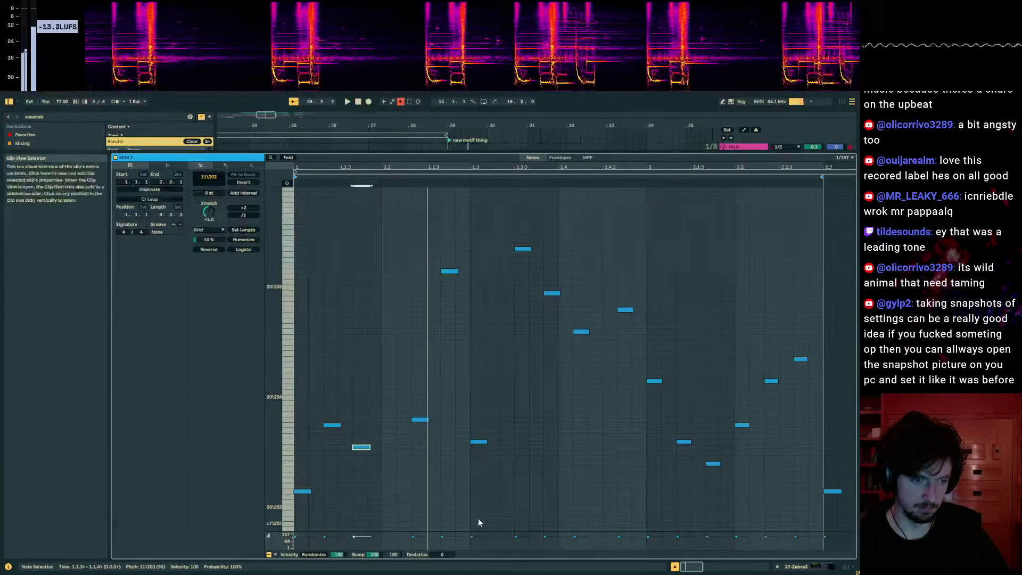
- Shift the second, third and fourth notes one grid step later and nudge the third note slightly earlier
drag(412, 493, 328, 412)
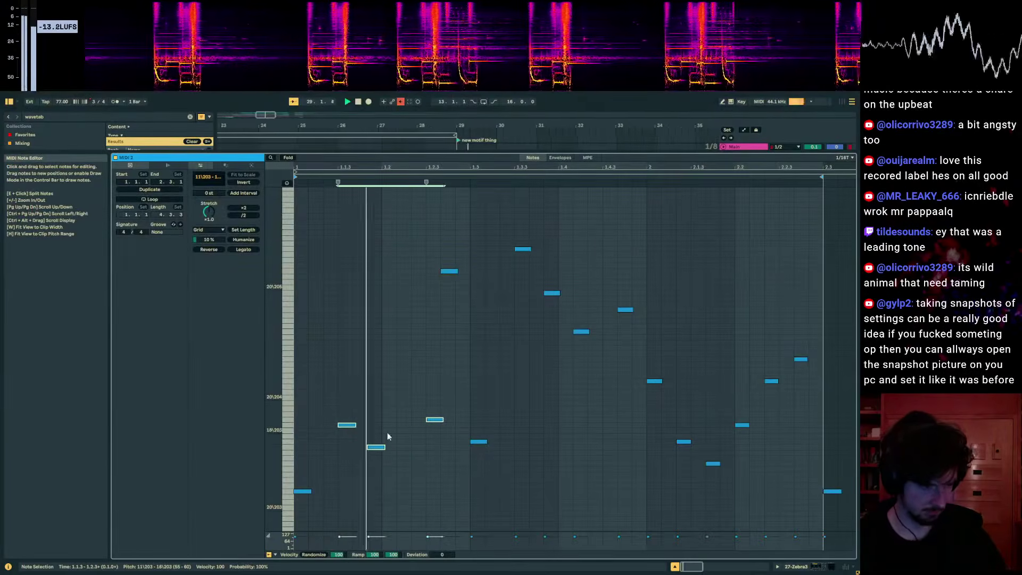
click(400, 413)
drag(376, 447, 371, 448)
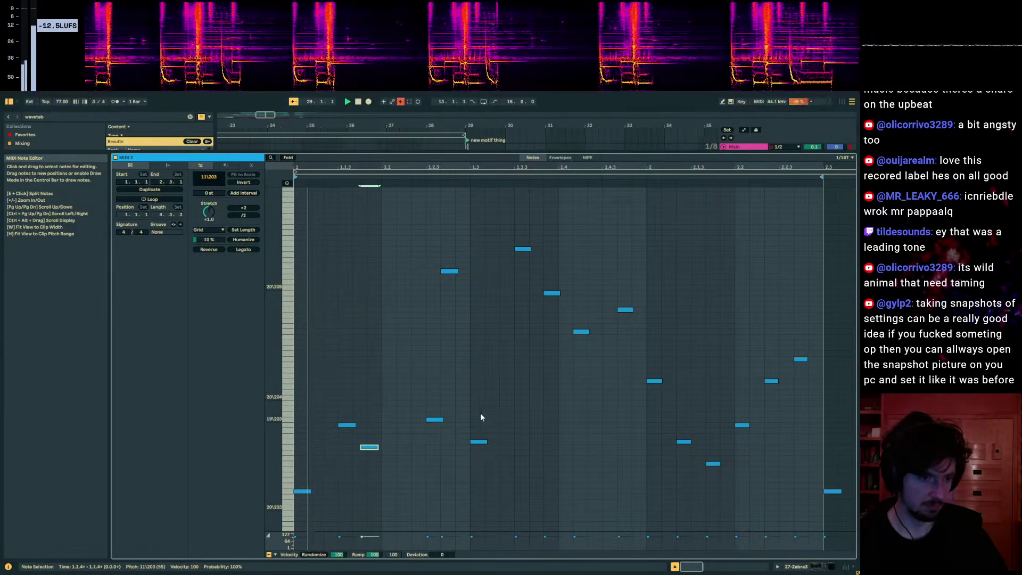
- Deactivate the notes from the fourth one through the end of the clip and replay the opening
key(space)
drag(409, 237, 836, 524)
key(0)
key(space)
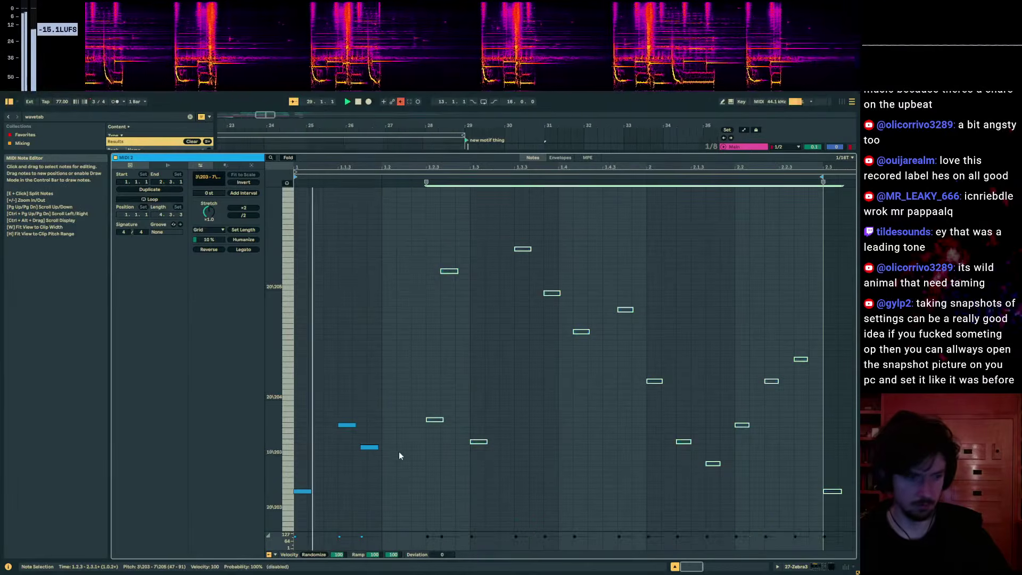
- Copy the first three notes one octave higher and replay
drag(396, 505, 376, 492)
key(space)
drag(281, 409, 210, 349)
key(ctrl+c)
key(ctrl+v)
key(shift+Up)
key(space)
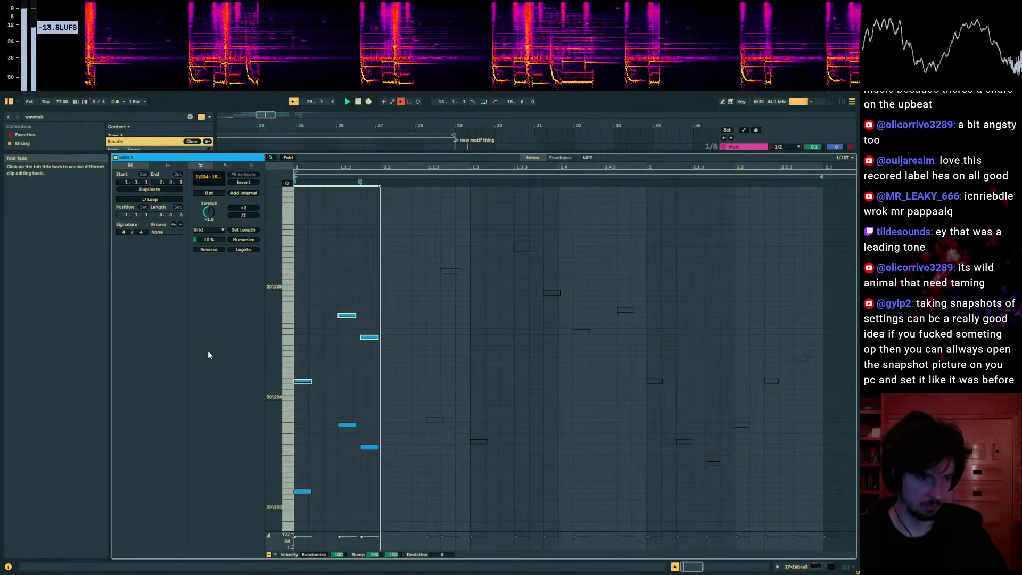
- Copy the raised three-note group up another octave and replay the stacked octaves
key(space)
key(ctrl+c)
key(ctrl+v)
key(shift+Up)
key(space)
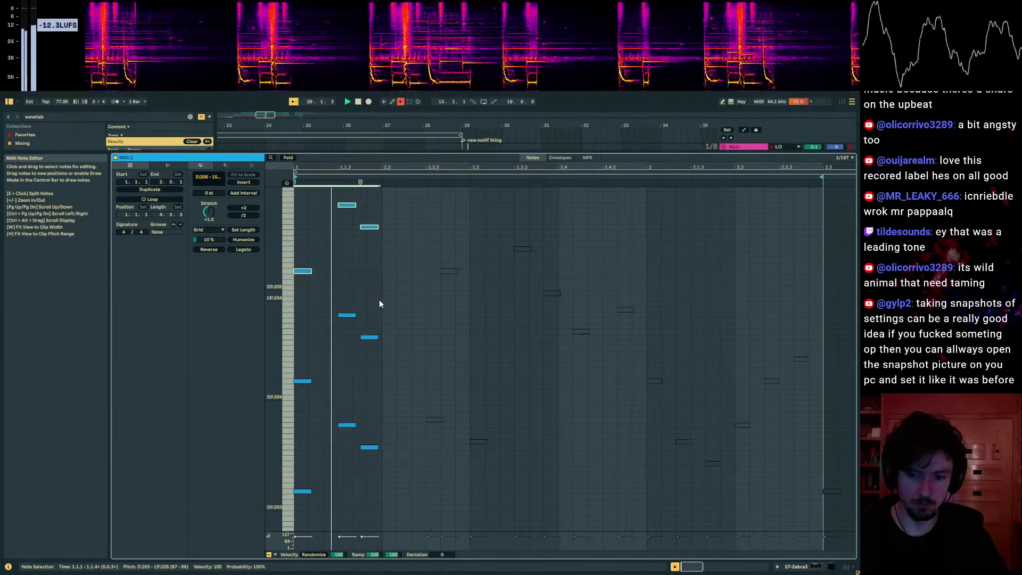
- Set the 27-Zebra3 track's volume to 6.0 dB and return to the clip's notes
key(space)
click(809, 565)
scroll(784, 237, up, 2)
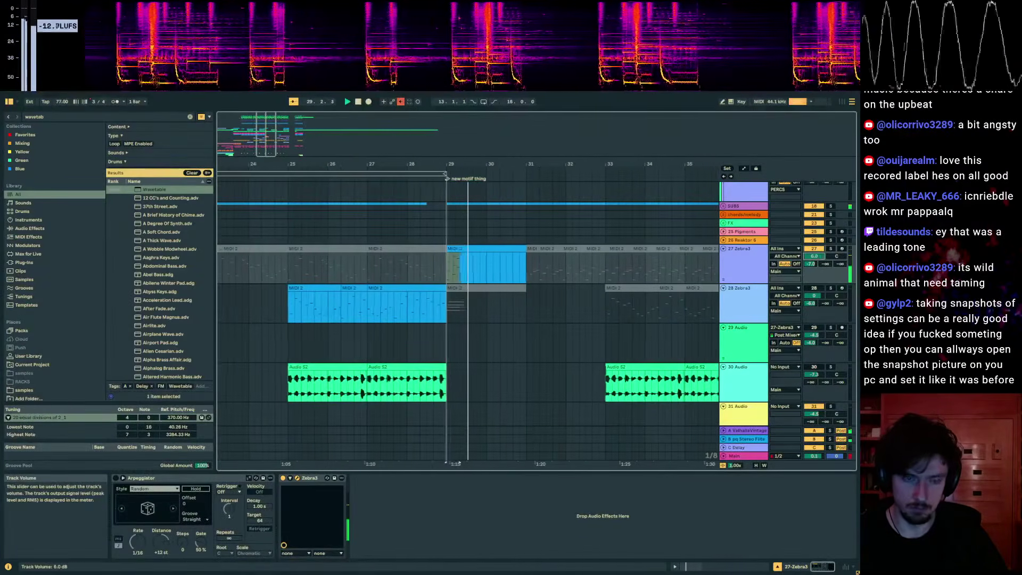
key(shift+Tab)
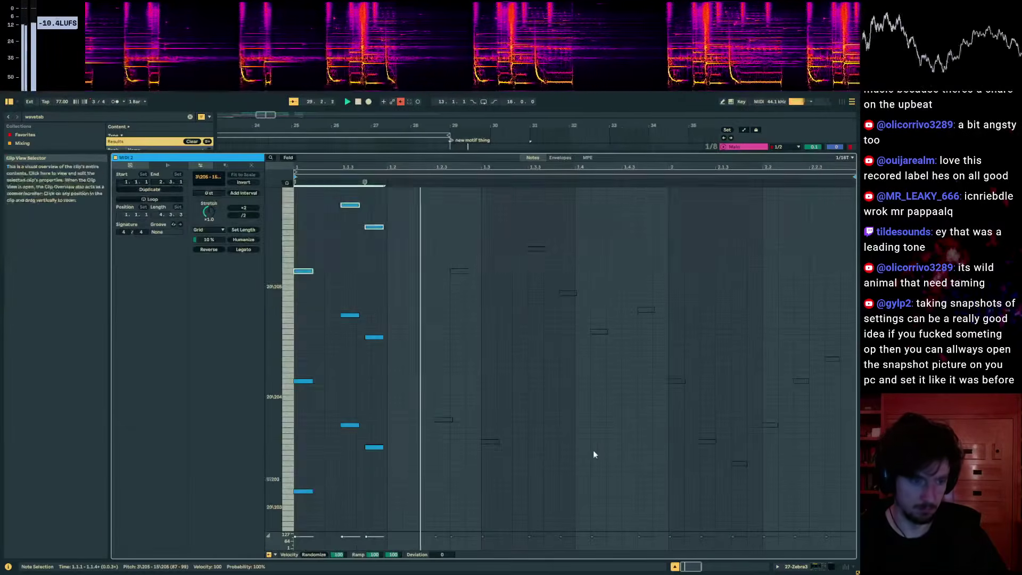
- Add a note at 17\205 on 1.3.1 of the clip and turn on note preview
double_click(505, 237)
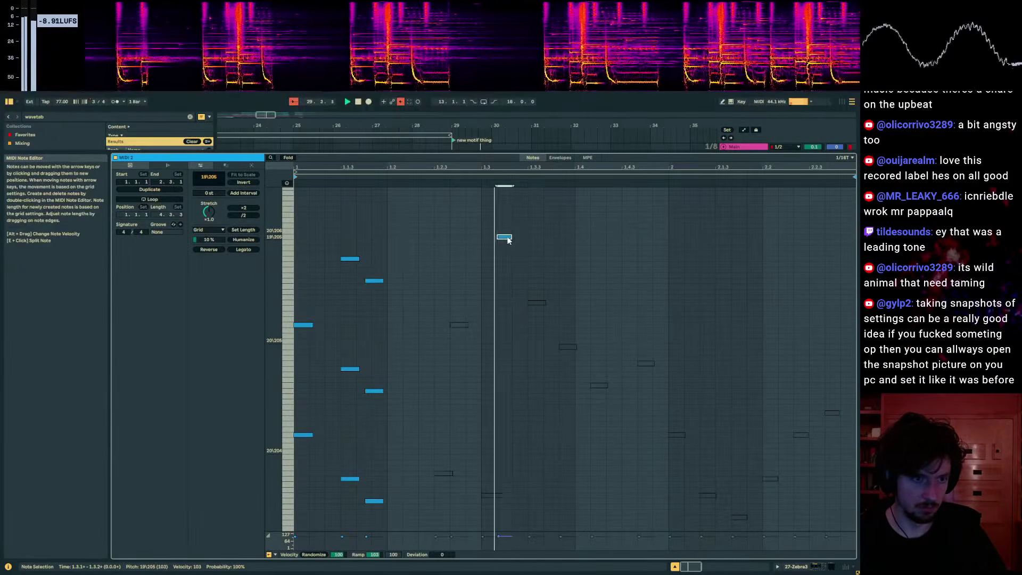
drag(500, 240, 488, 250)
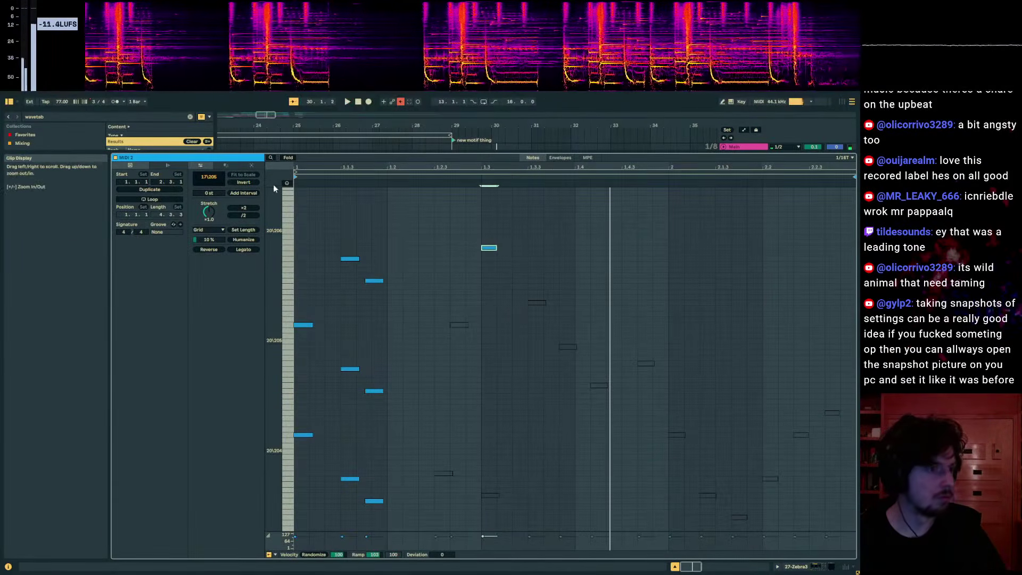
click(287, 182)
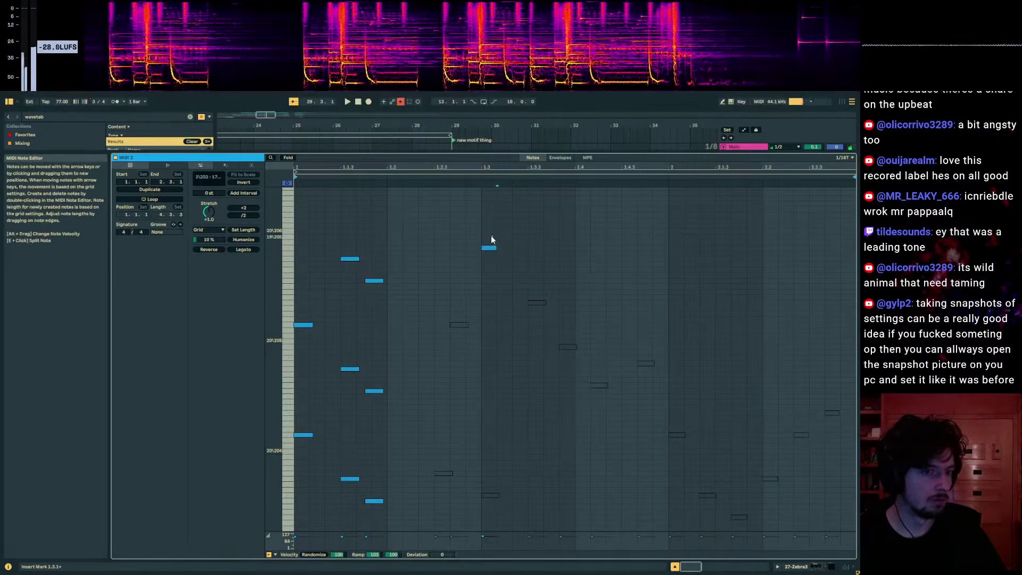
- Copy the 17\205 note down to 17\204 and 17\203 and replay
drag(492, 239, 468, 275)
key(ctrl+c)
key(ctrl+v)
key(shift+Down)
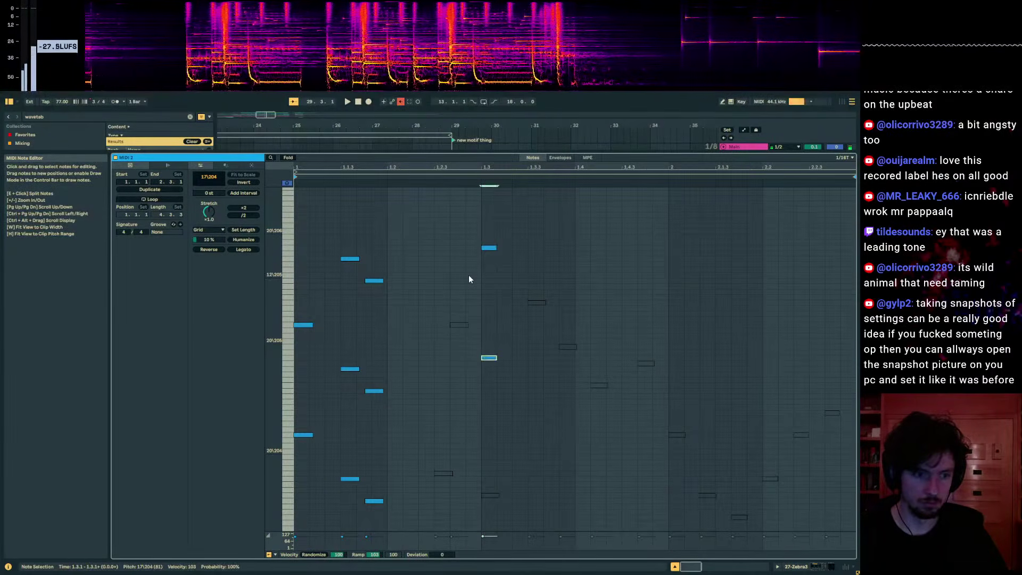
key(ctrl+v)
key(space)
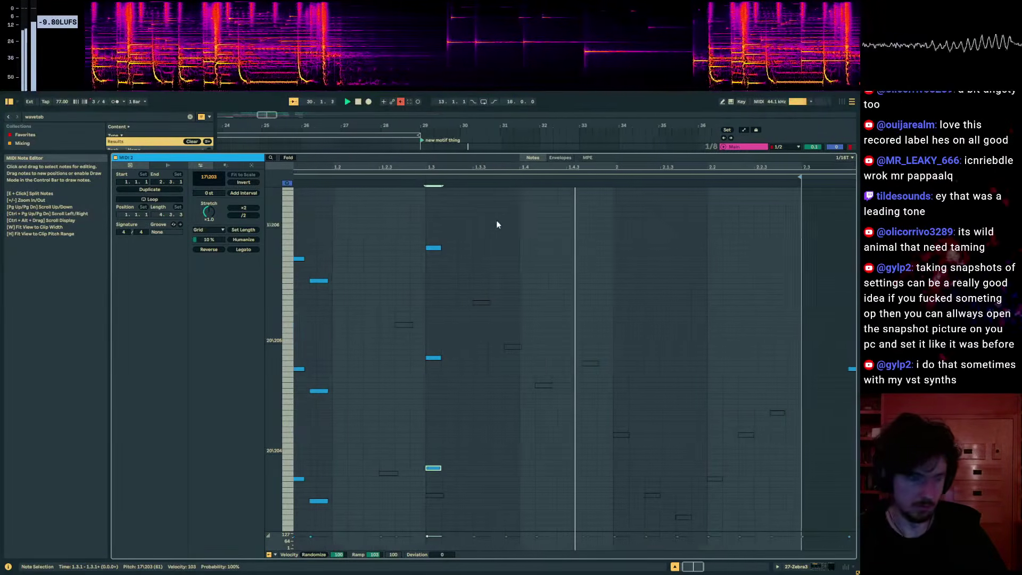
- Stagger the three stacked notes at 1.3.1 by nudging the middle one slightly later and the top one later still
drag(451, 167, 452, 139)
key(space)
key(space)
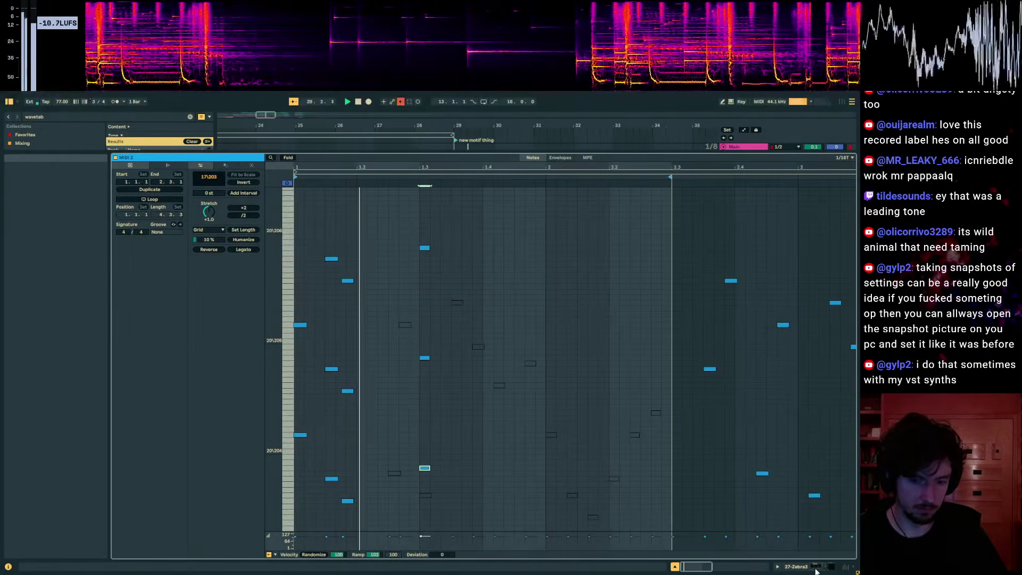
click(483, 261)
mouse_move(458, 230)
mouse_down()
mouse_move(417, 462)
mouse_move(419, 447)
mouse_up()
click(432, 363)
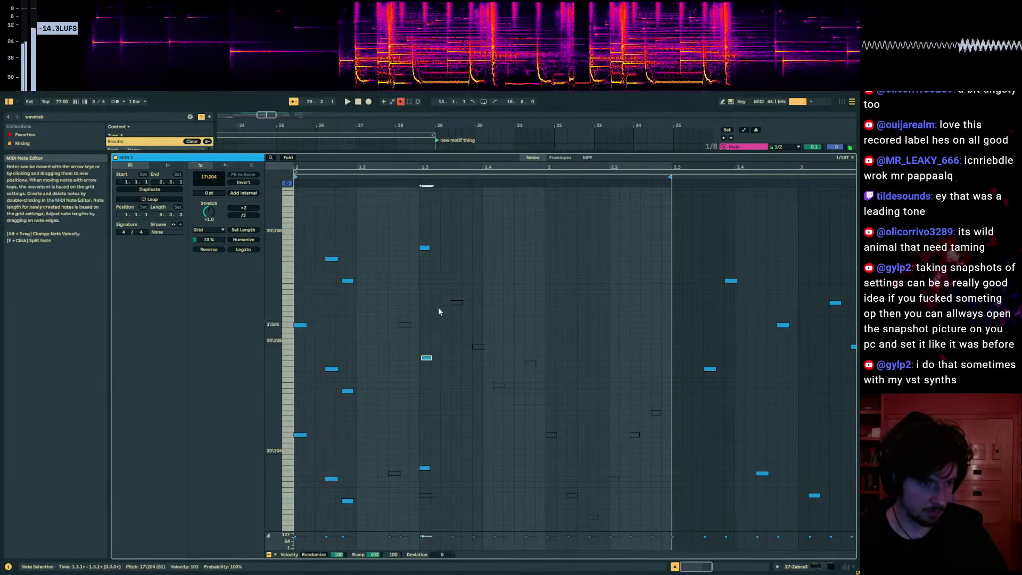
click(429, 248)
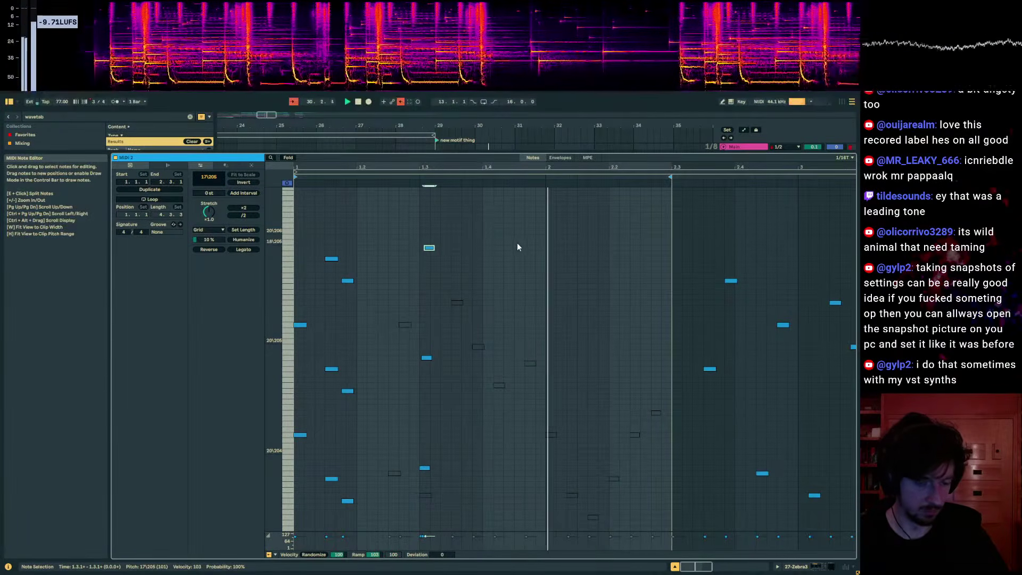
- Replace the clip's notes from 2.1.1 onward with a copy of the opening octave stacks from 1.1.1 to 1.1.4
key(ctrl+a)
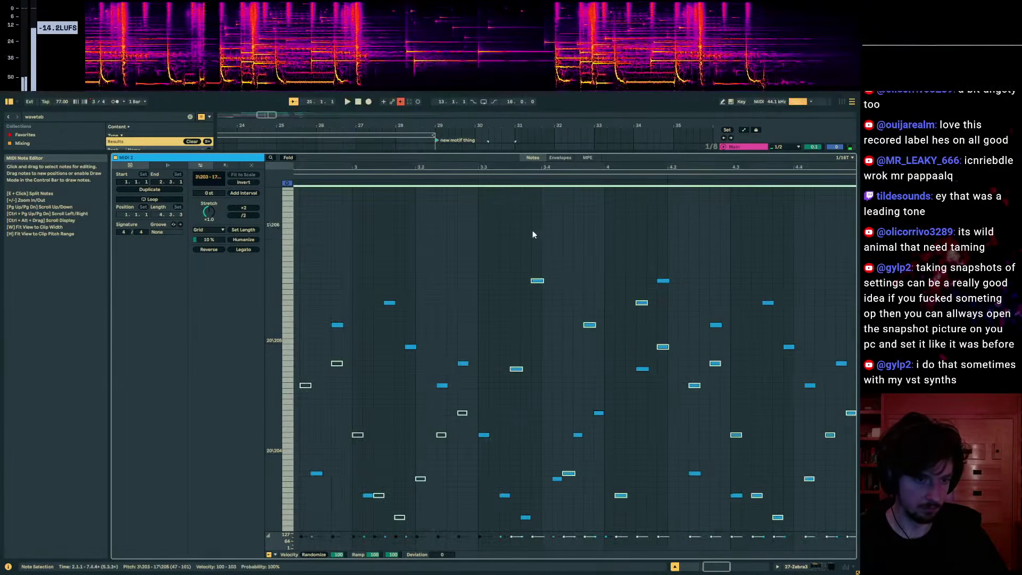
click(807, 565)
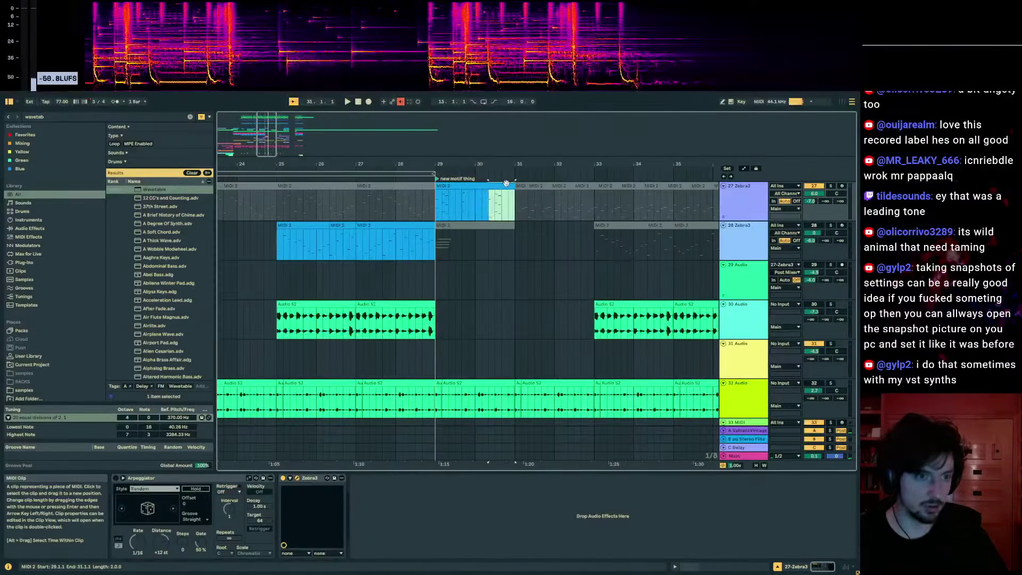
double_click(506, 183)
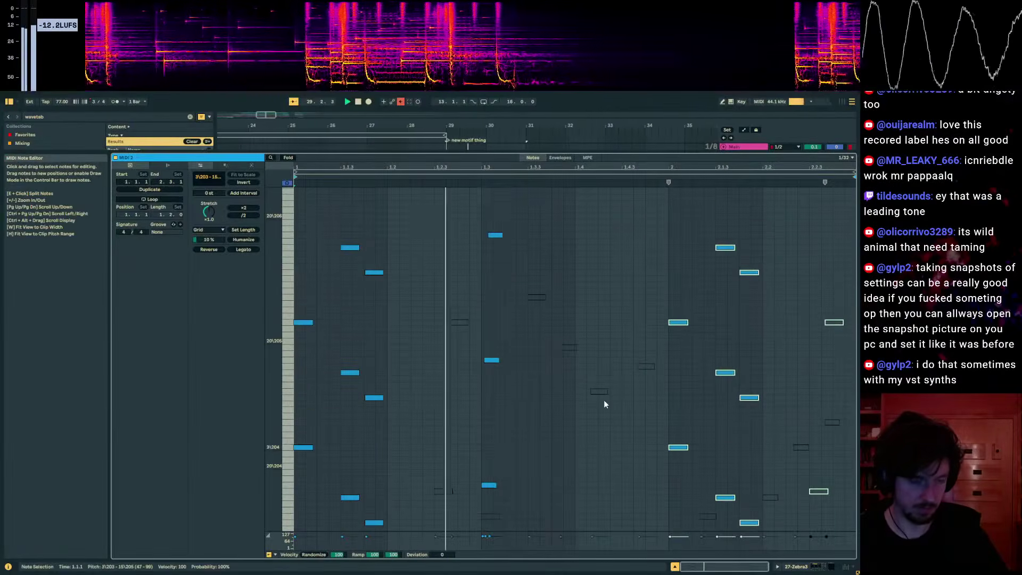
- Play the clip and lower the stacked notes at 2.1.3 by one octave
drag(273, 295, 245, 283)
click(810, 294)
key(space)
click(725, 263)
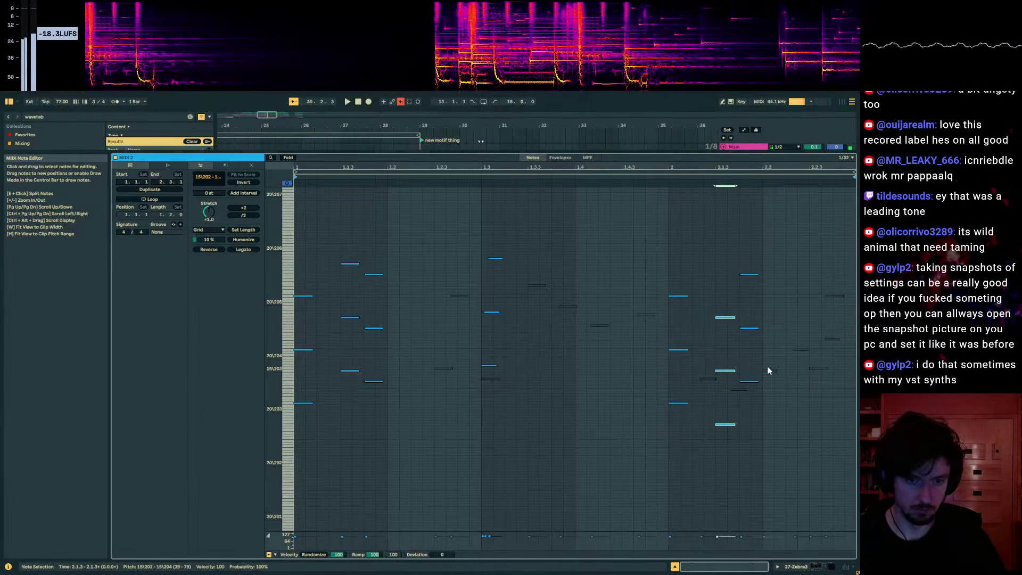
- Try the top note of the 2.1.4 stack in lower octaves, then return it to 11\205
drag(766, 309, 766, 304)
key(shift+Down)
key(shift+Down)
key(shift+Down)
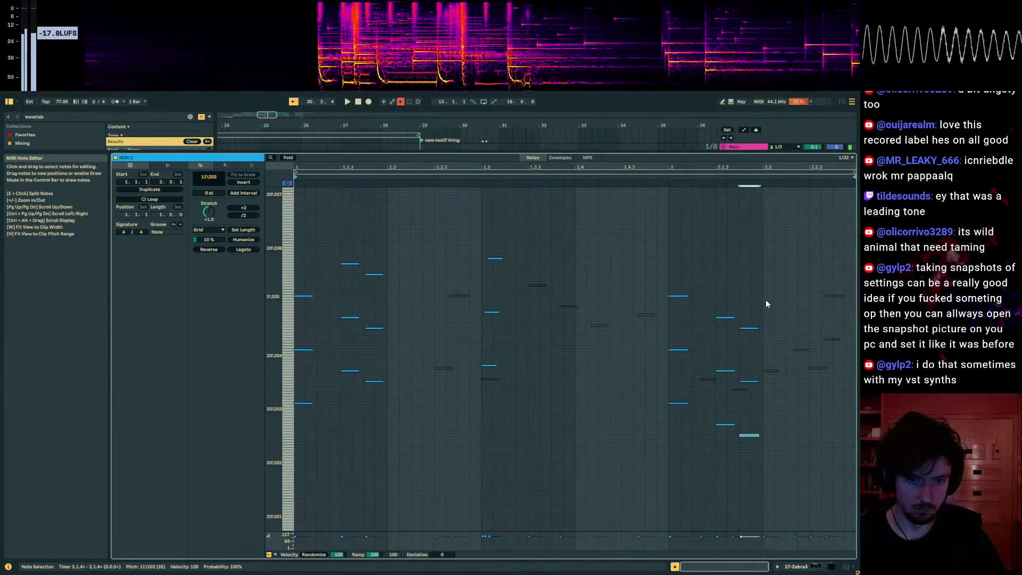
key(shift+Up)
key(shift+Up)
key(Up)
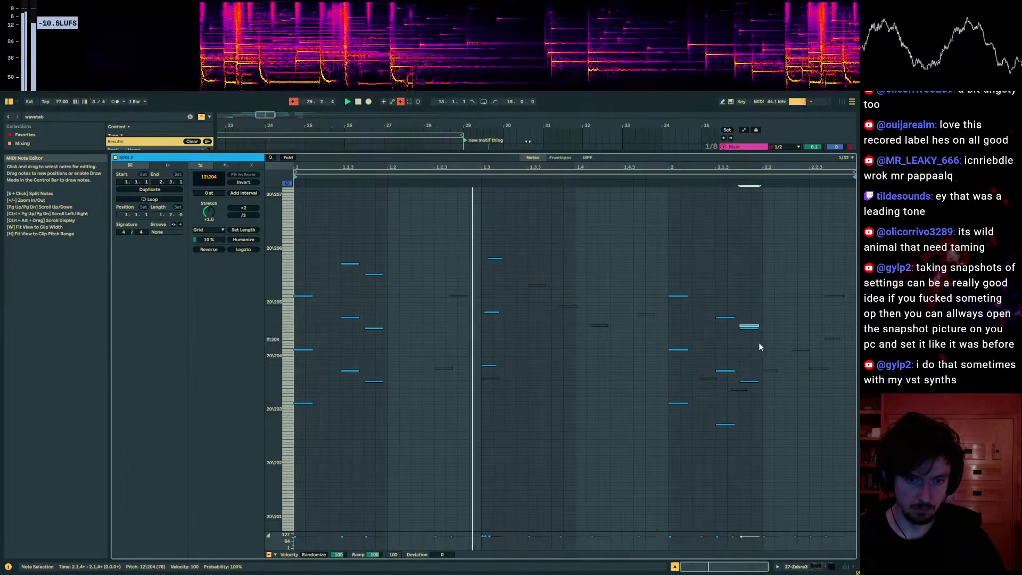
key(shift+Up)
key(Down)
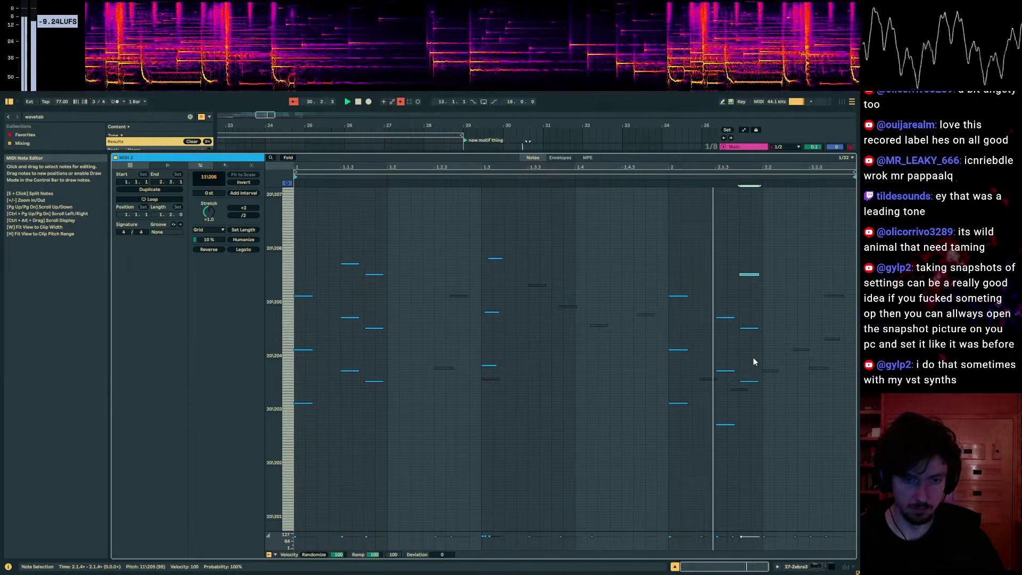
key(space)
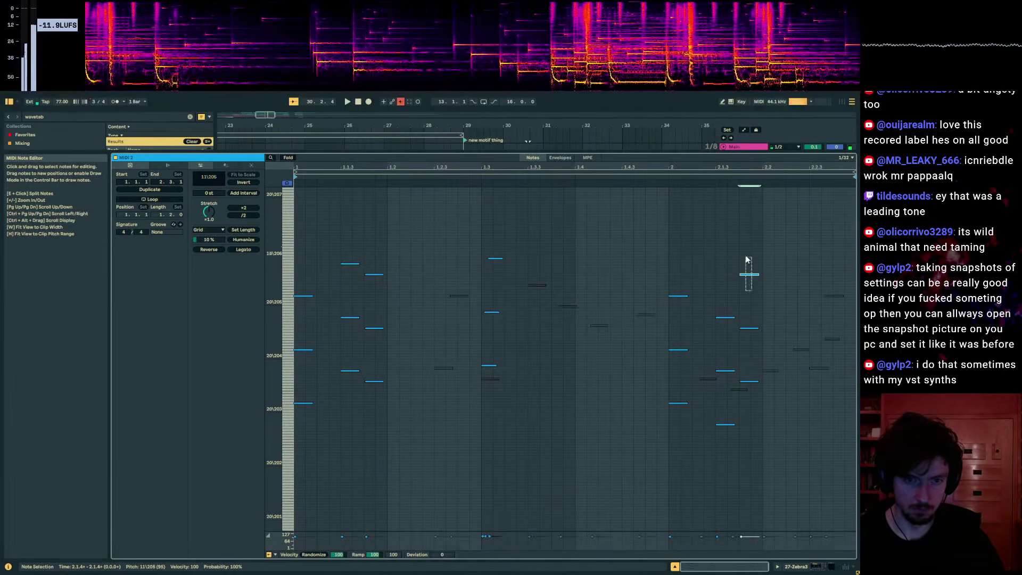
- Lower the top note at 2.1.4 to 5\205, copy it to 5\204 and 5\203, and replay
key(space)
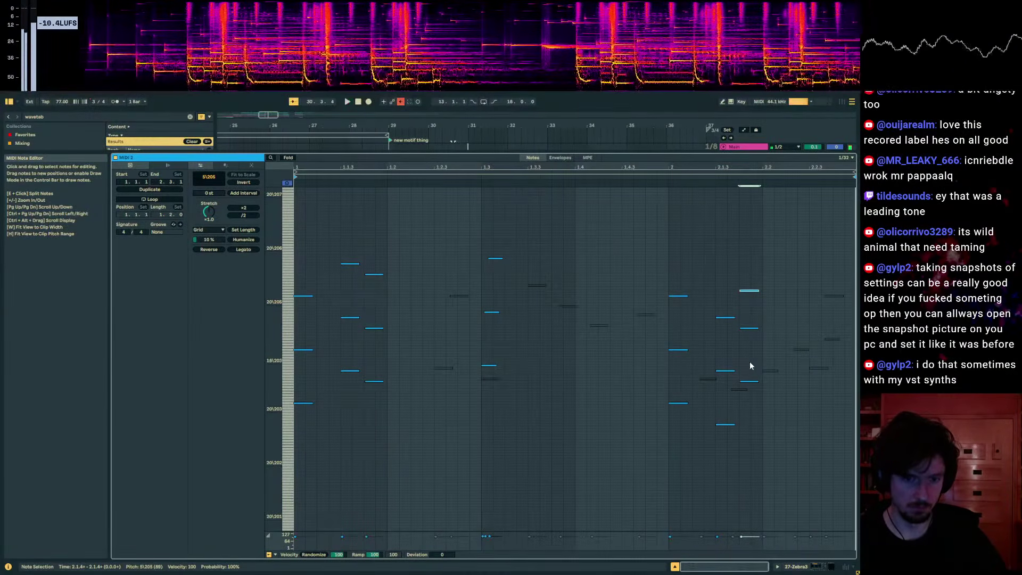
key(ctrl+c)
key(ctrl+v)
key(shift+Down)
key(ctrl+c)
key(ctrl+v)
key(shift+Down)
key(space)
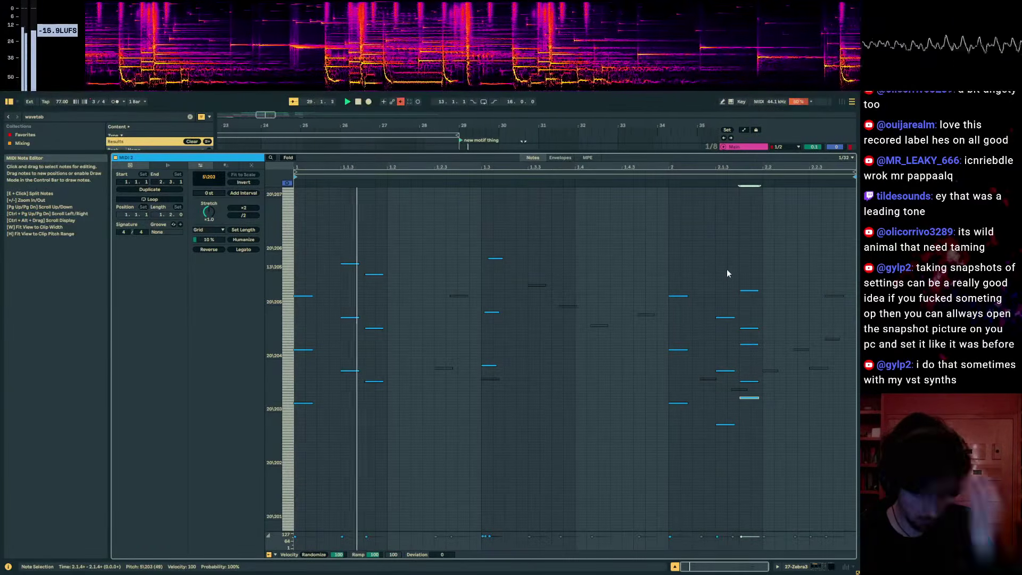
- Return to the track's devices and duplicate the 27-Zebra3 motif clip to bar 31
key(shift+Tab)
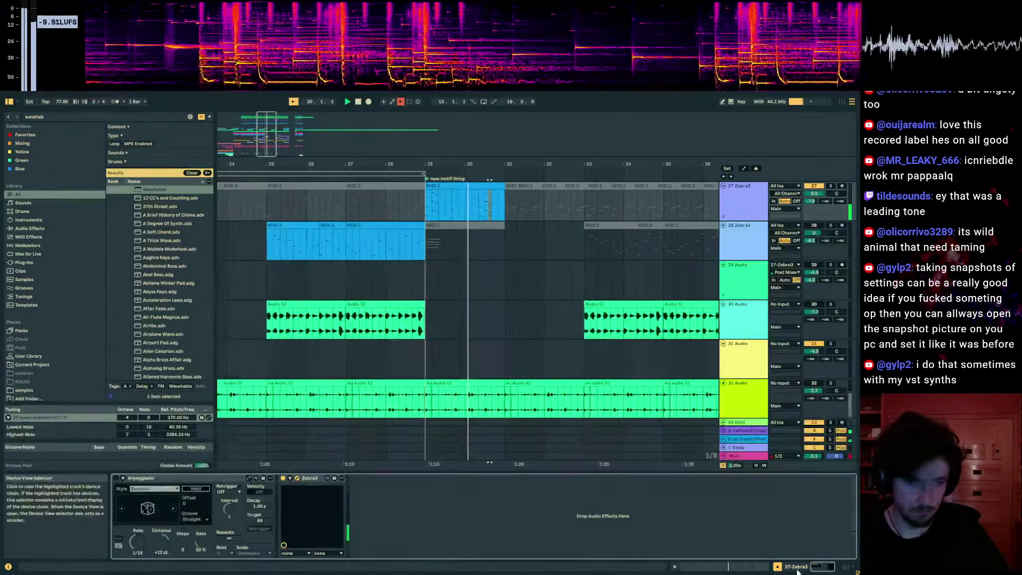
click(463, 184)
key(ctrl+d)
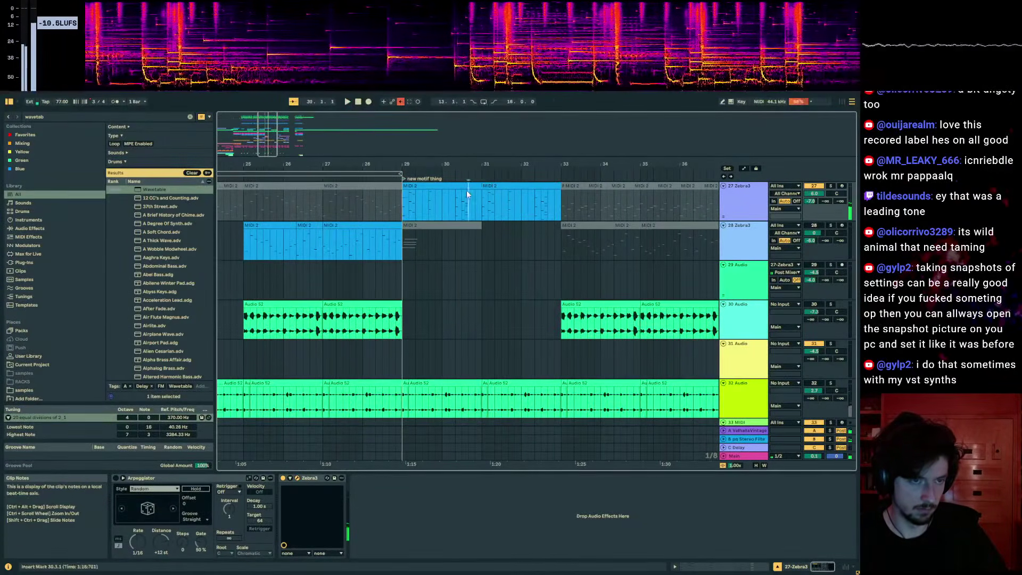
- Split the duplicated 27-Zebra3 clip at 31.1.3 and 32.2.1 and deactivate the part in between
click(466, 190)
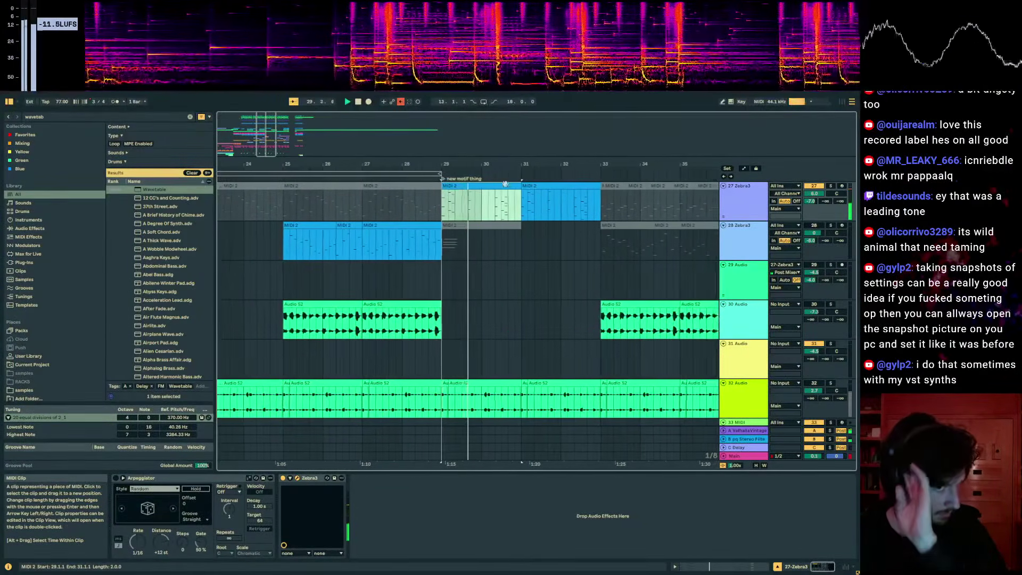
drag(525, 204, 569, 208)
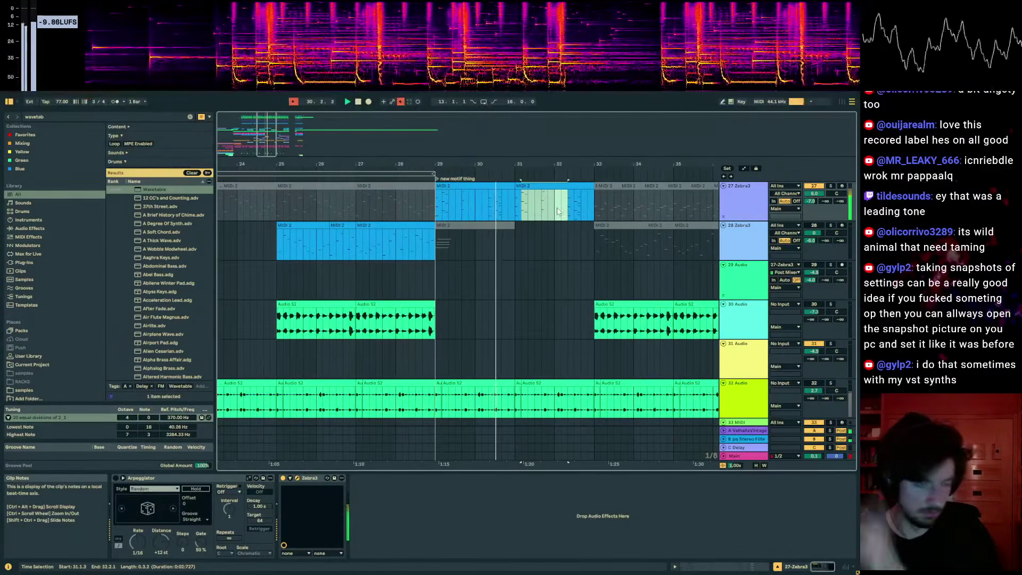
key(ctrl+e)
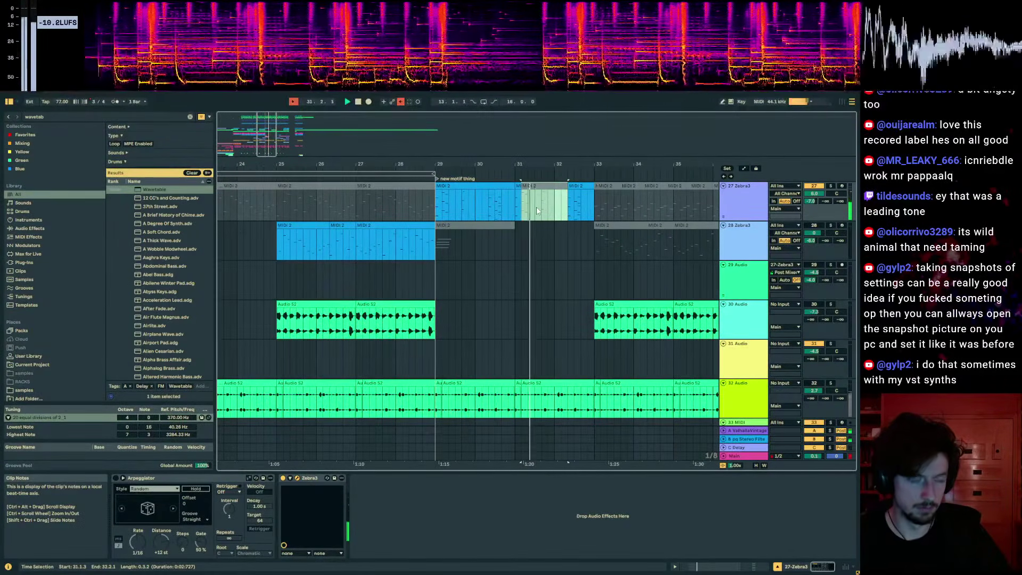
click(538, 204)
key(space)
click(533, 207)
- Insert a 4/4 time signature change in the arrangement at the "new motif thing" locator
scroll(532, 207, up, 3)
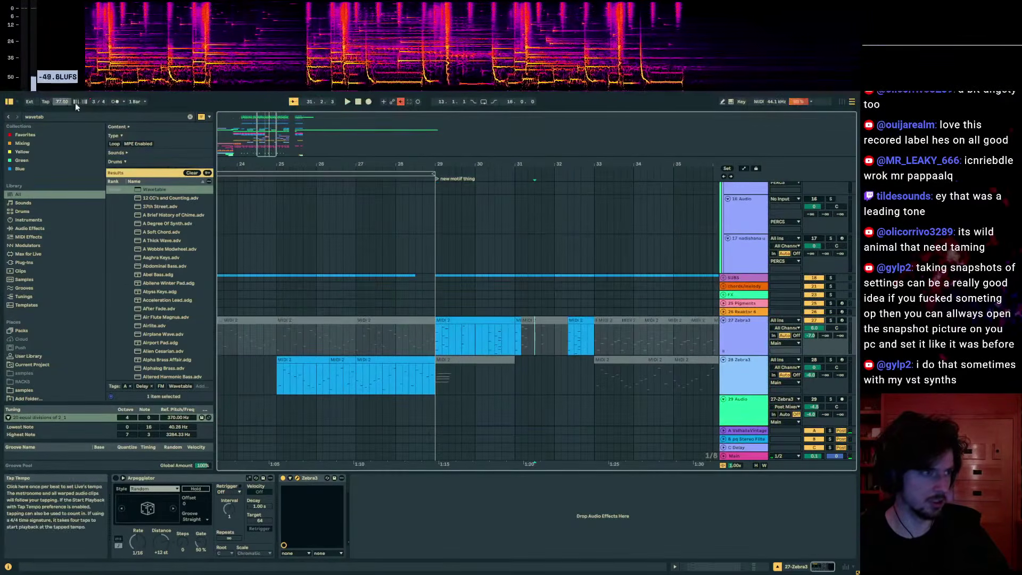
key(a)
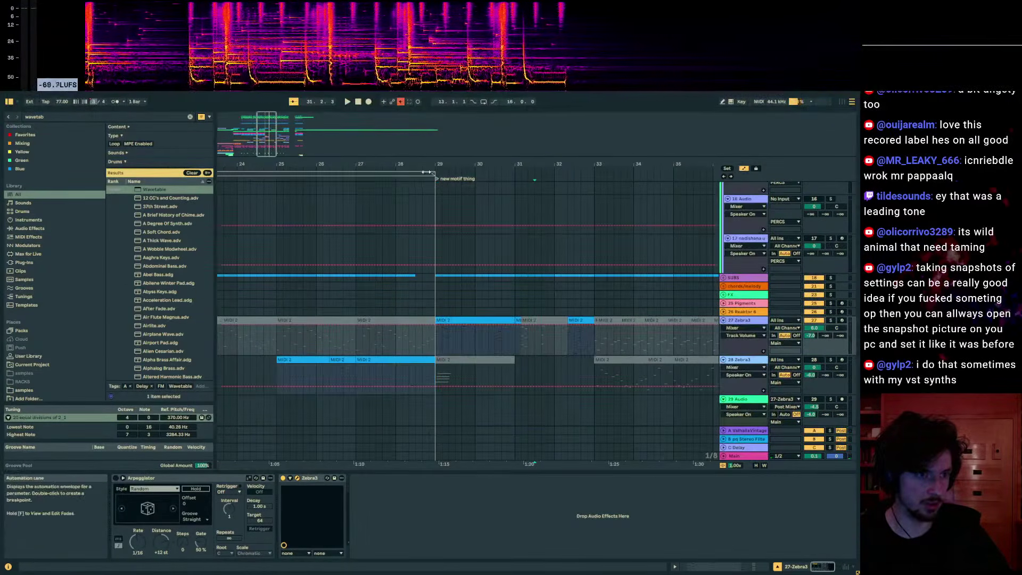
scroll(430, 203, up, 10)
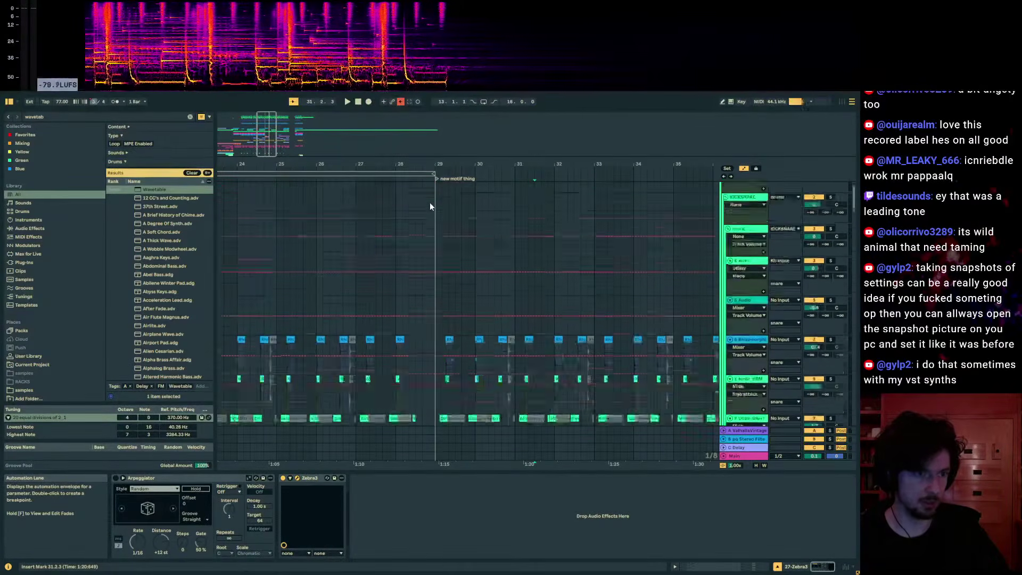
key(a)
drag(386, 161, 492, 127)
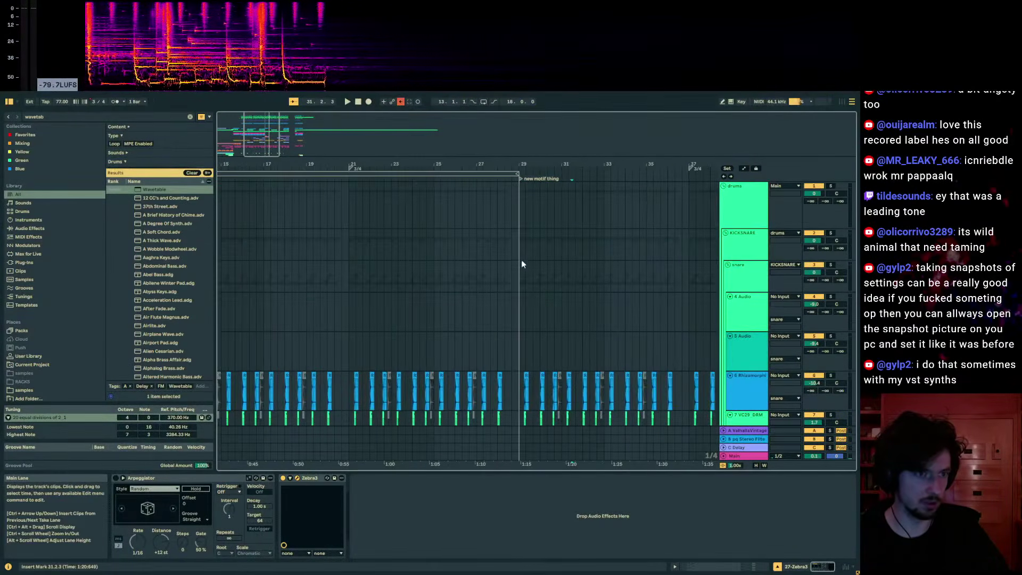
right_click(520, 168)
click(535, 173)
text(4/4)
key(Return)
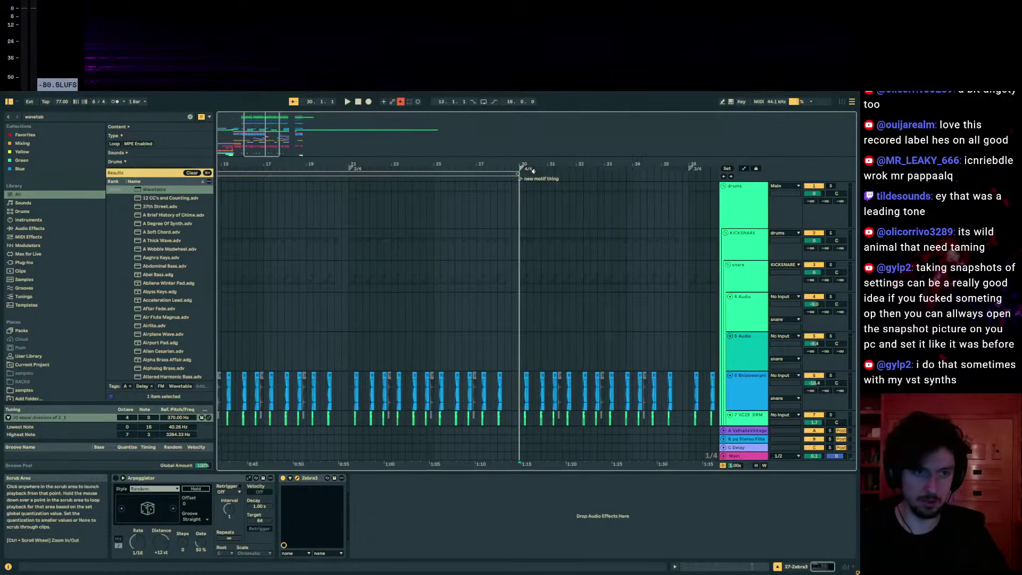
- Play the transition into the new motif section while reviewing the drum, percussion and synth tracks against the new meter
click(512, 209)
key(space)
scroll(538, 279, down, 8)
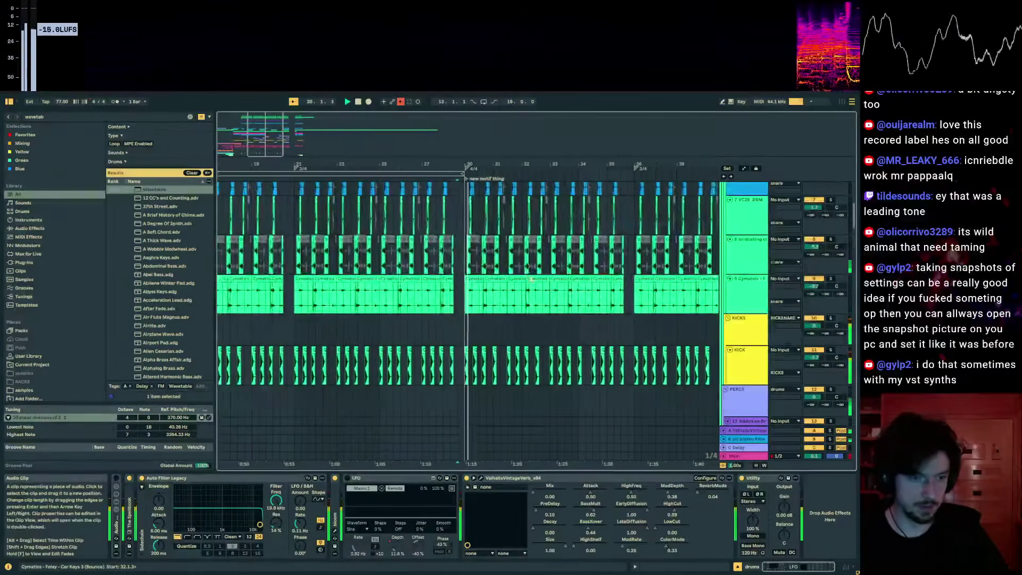
scroll(529, 278, down, 12)
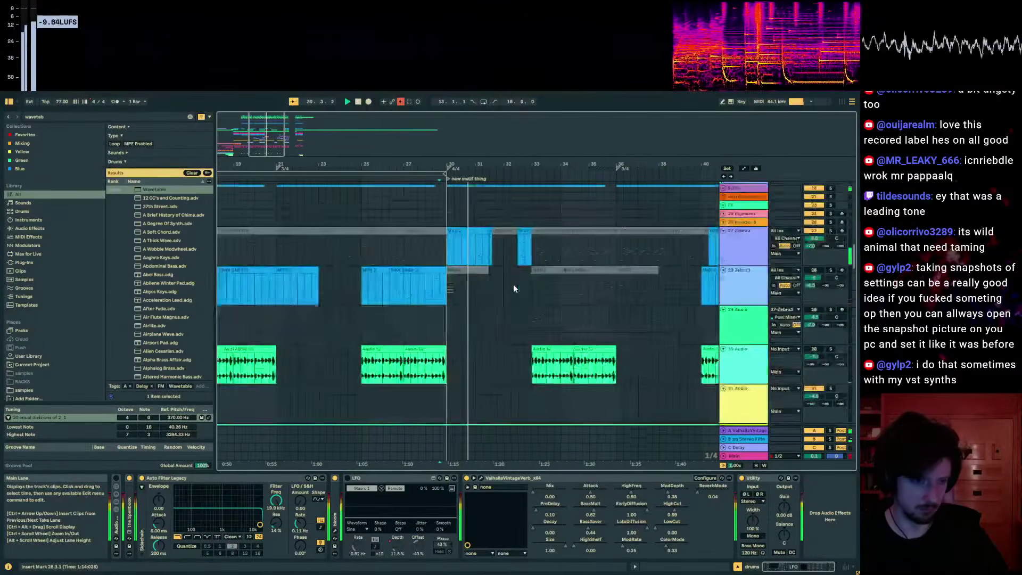
scroll(513, 288, up, 12)
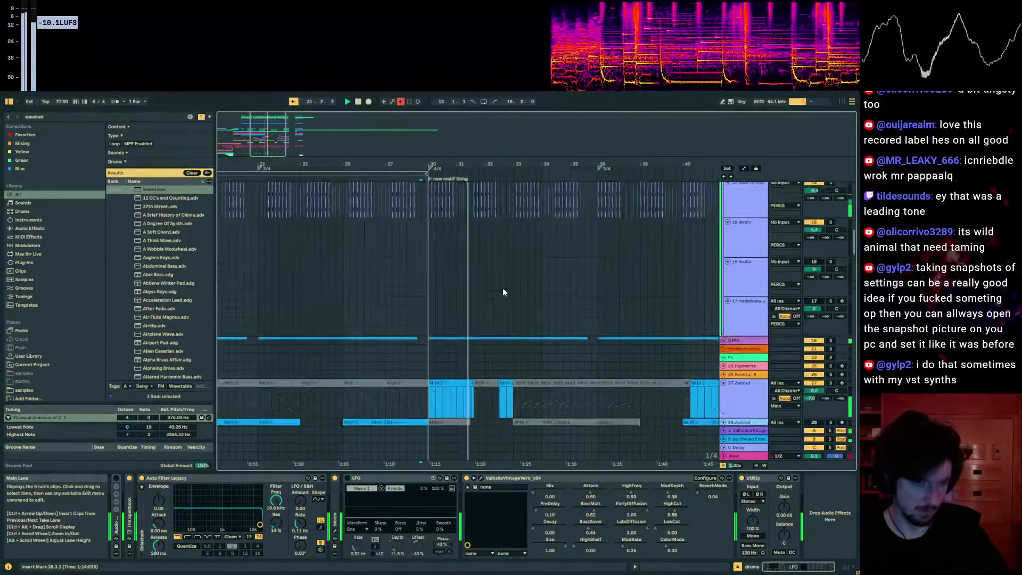
scroll(504, 288, down, 5)
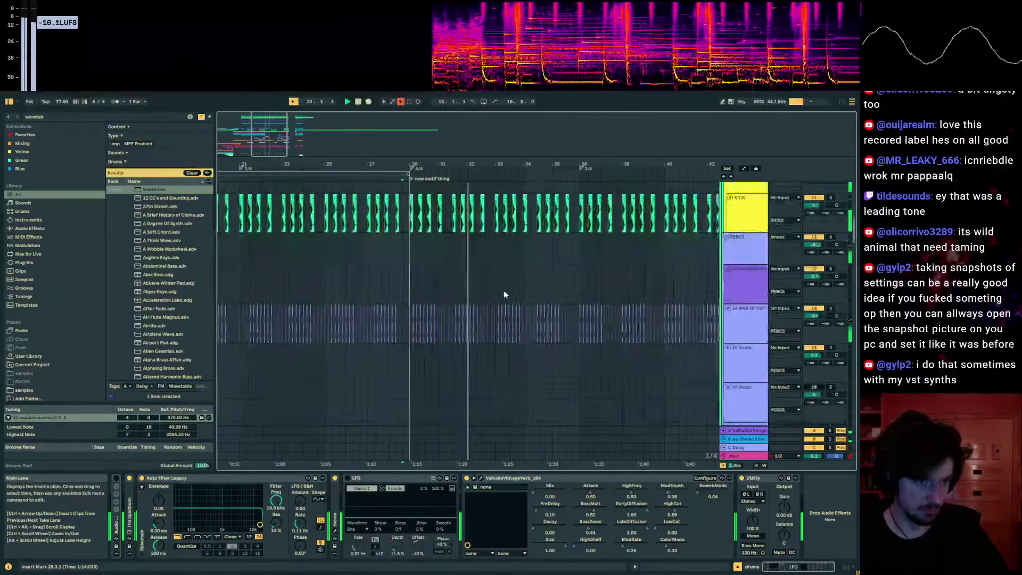
scroll(468, 194, up, 2)
- Replay the motif section and loop the two bars from 30.1.1 to 32.1.1
drag(468, 193, 618, 204)
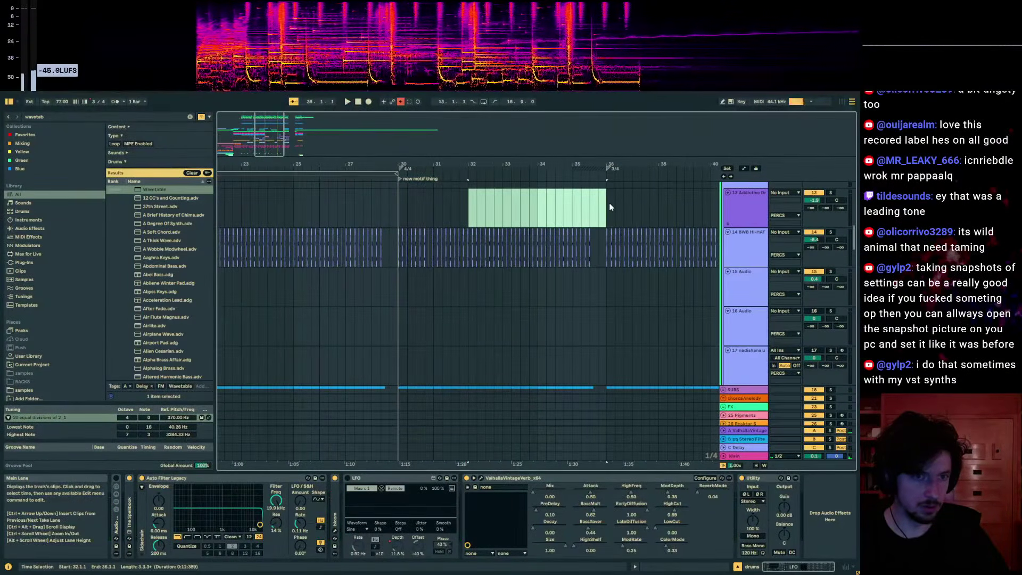
click(398, 207)
key(space)
scroll(652, 231, up, 2)
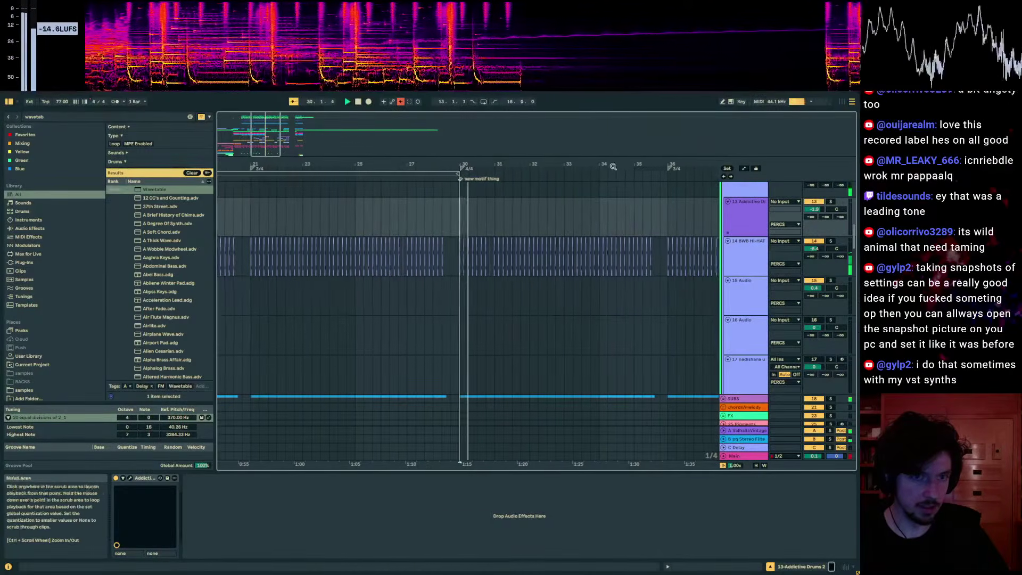
drag(599, 209, 532, 206)
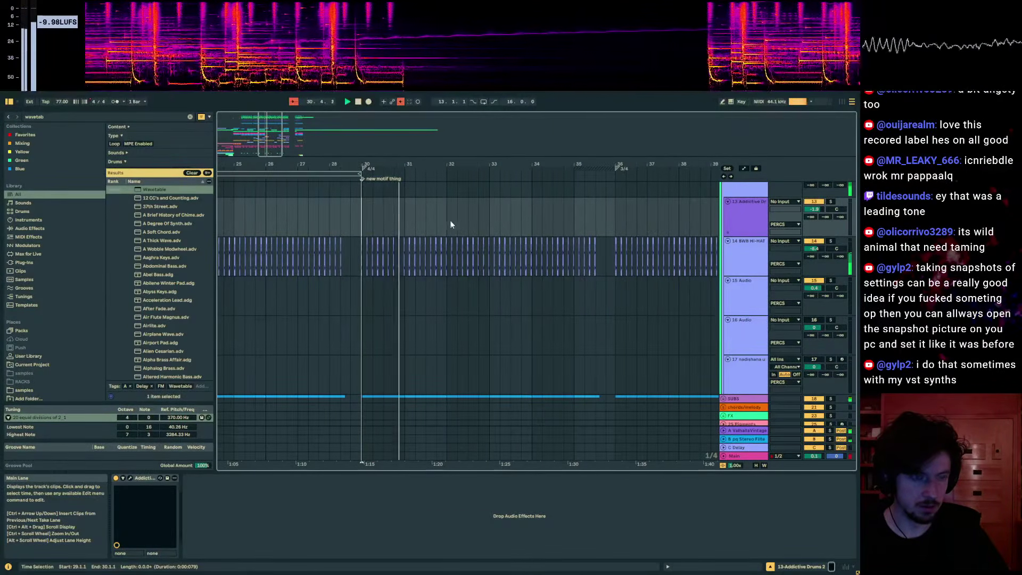
drag(384, 222, 365, 217)
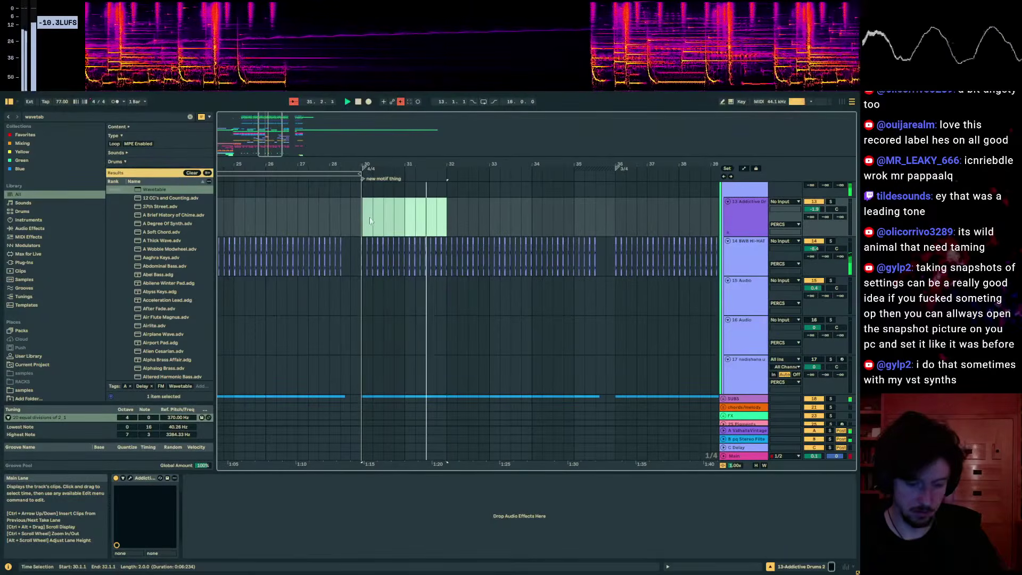
scroll(454, 327, down, 10)
scroll(446, 308, up, 5)
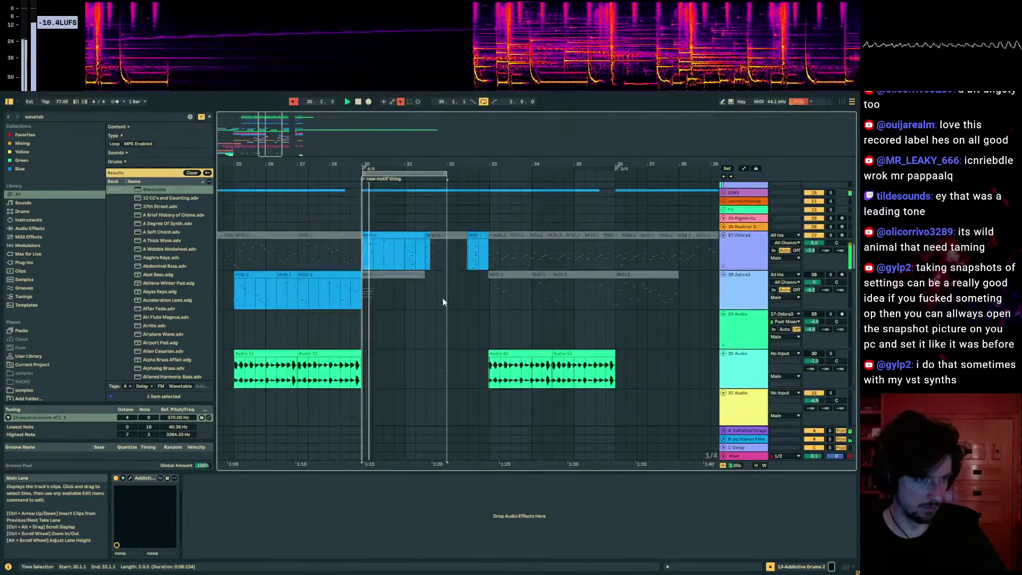
scroll(388, 170, up, 3)
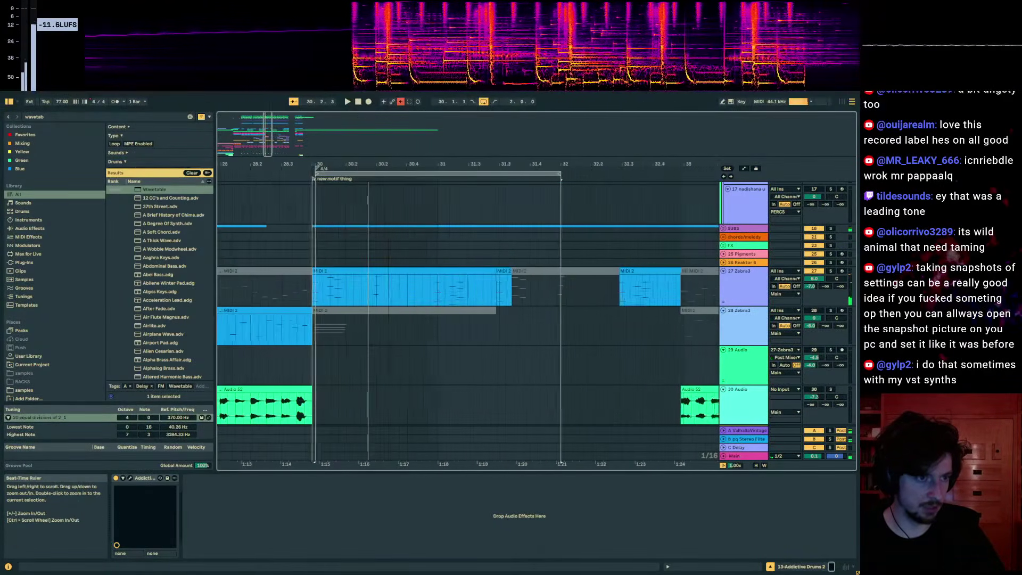
- Adjust the loop around the 27-Zebra3 motif and move the 4/4 change to the motif clip's start at 29.1.1
scroll(550, 249, down, 1)
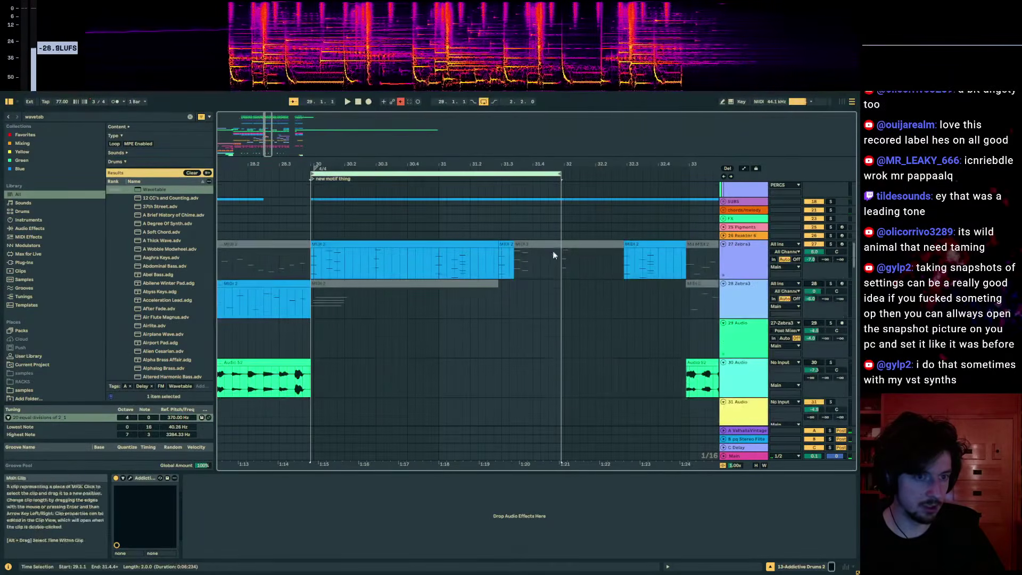
drag(561, 175, 579, 177)
drag(565, 255, 313, 272)
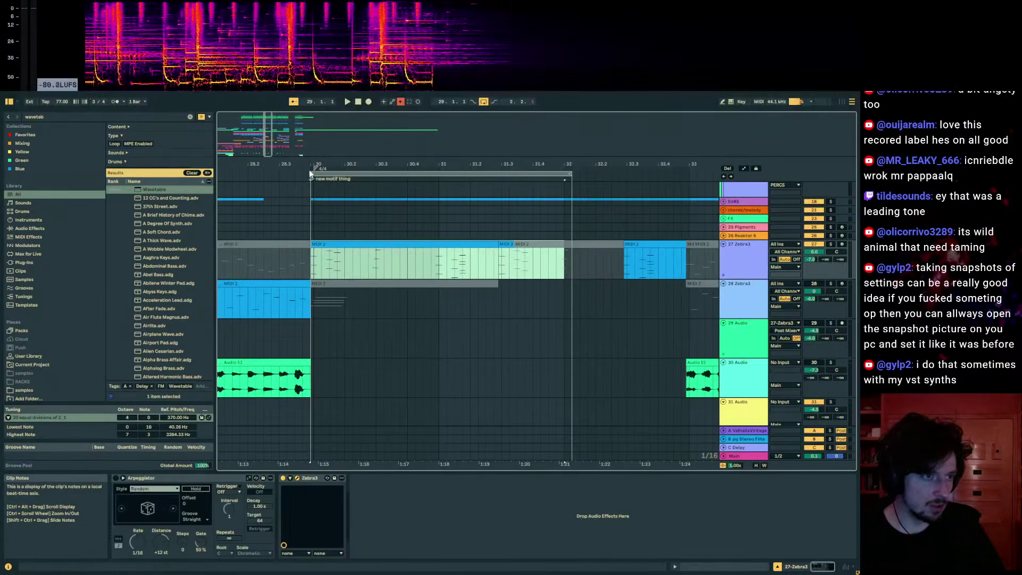
drag(316, 167, 311, 168)
- Extend the 27-Zebra3 motif clip to end at 31.1.1, continue it with a duplicate, and play it
click(324, 244)
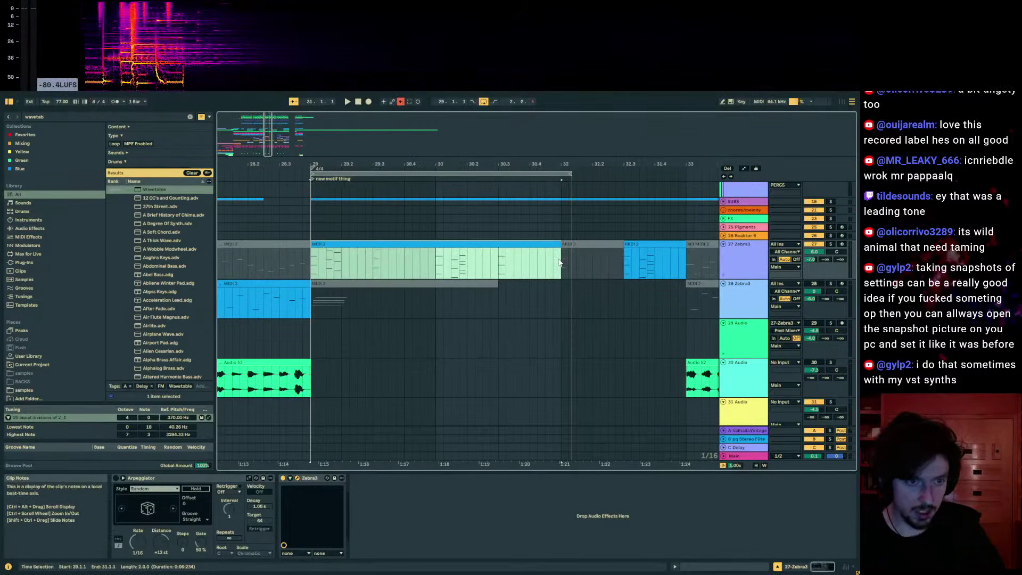
scroll(427, 245, left, 5)
key(space)
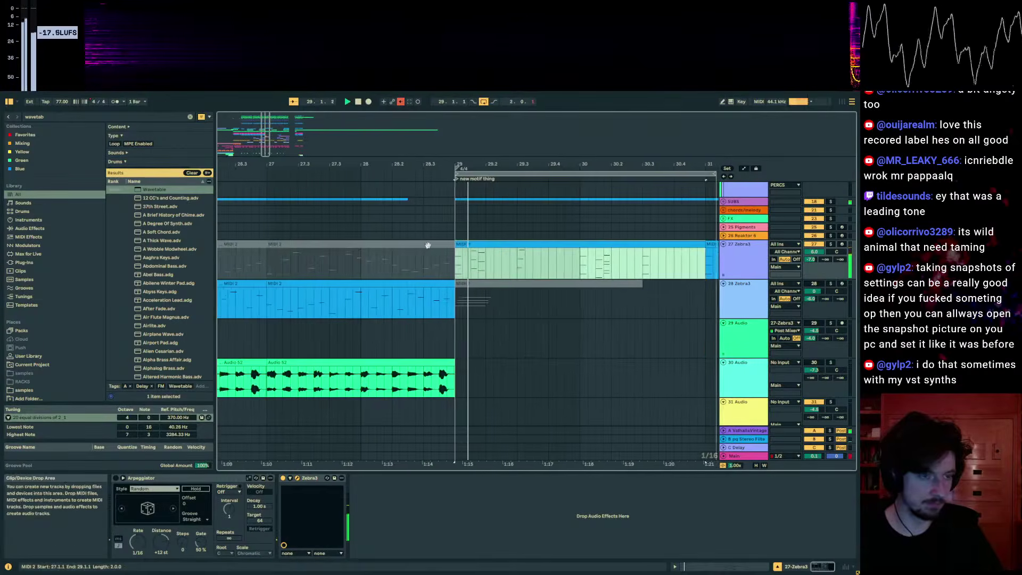
- Insert an audio track below 27-Zebra3, set its input to 27-Zebra3, and record the synth motif from 29.1.1 onto it
scroll(426, 245, left, 1)
key(ctrl+t)
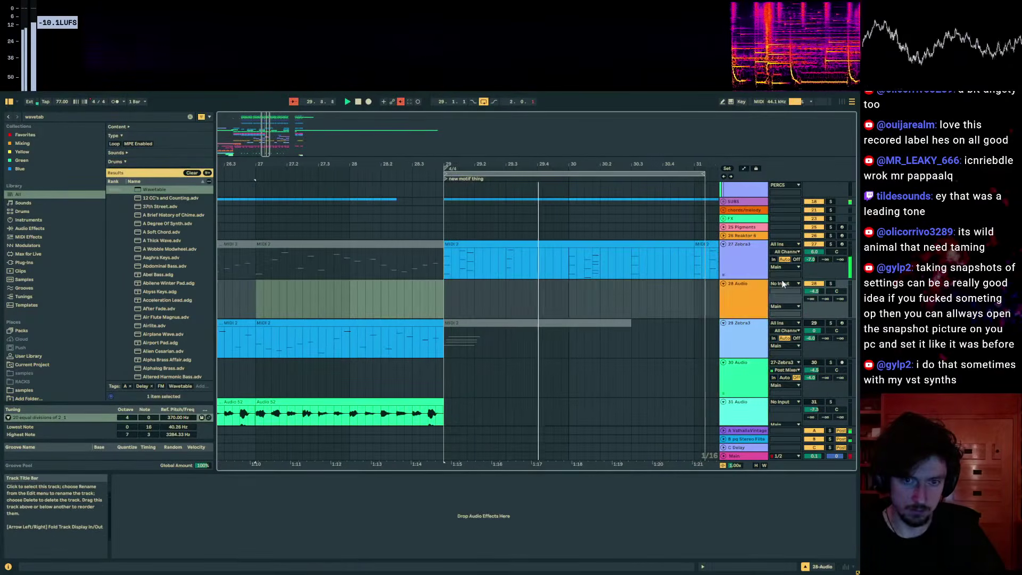
click(781, 283)
click(840, 285)
click(369, 101)
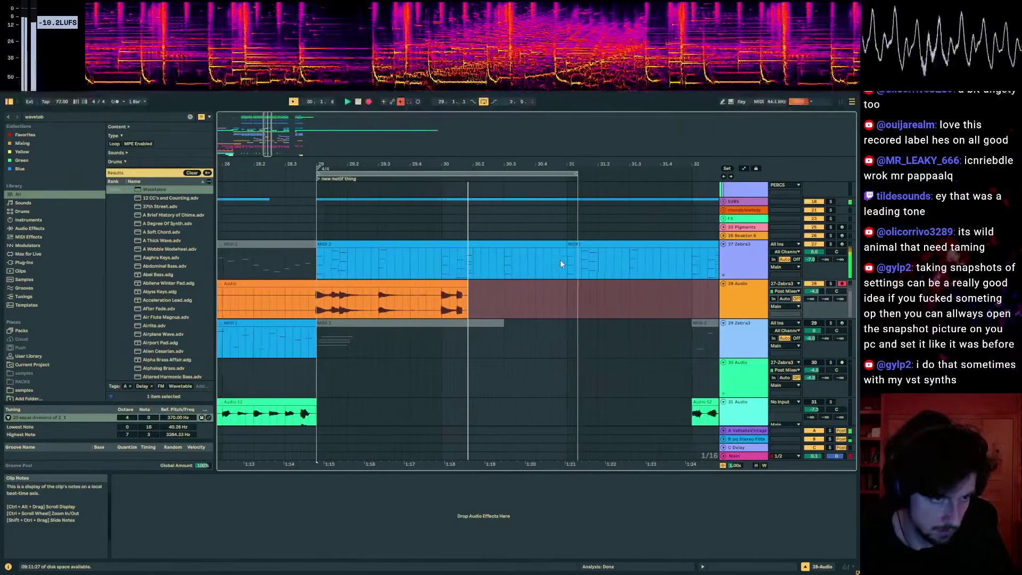
click(524, 252)
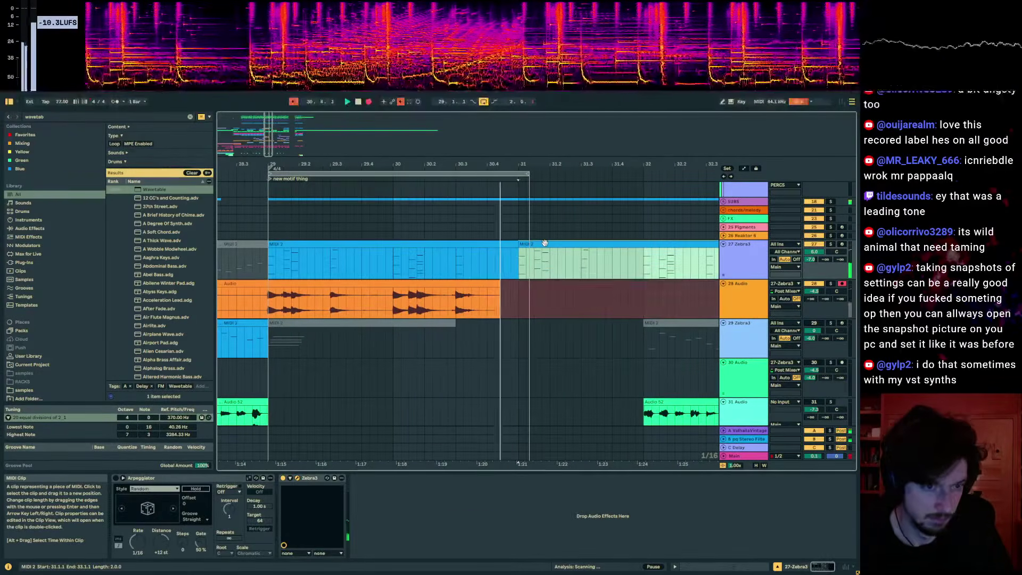
key(space)
click(436, 295)
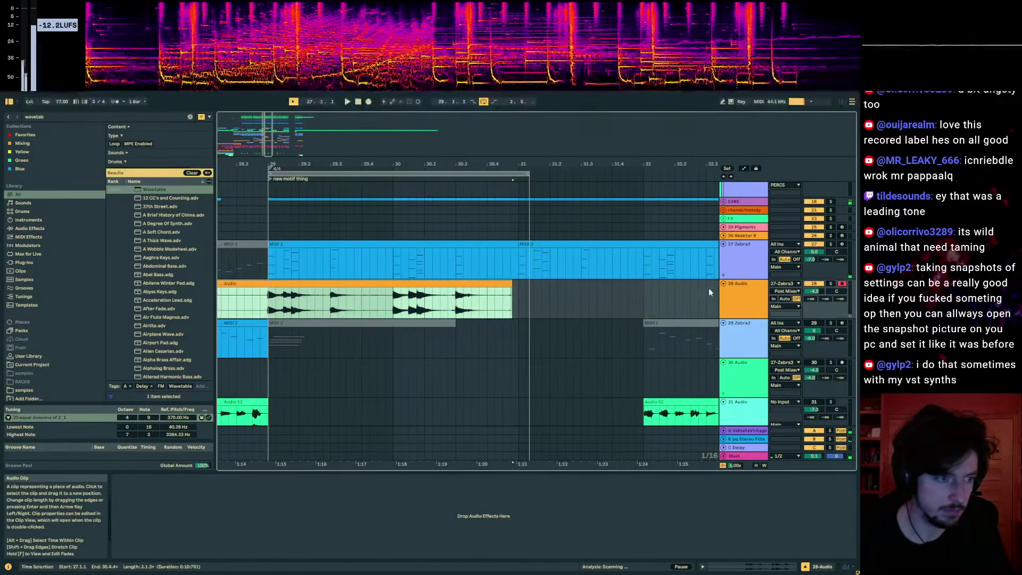
- Solo the new 28 Audio track, split its recording at 29.1.1, and play the motif while inspecting its waveform
click(830, 283)
click(268, 304)
key(space)
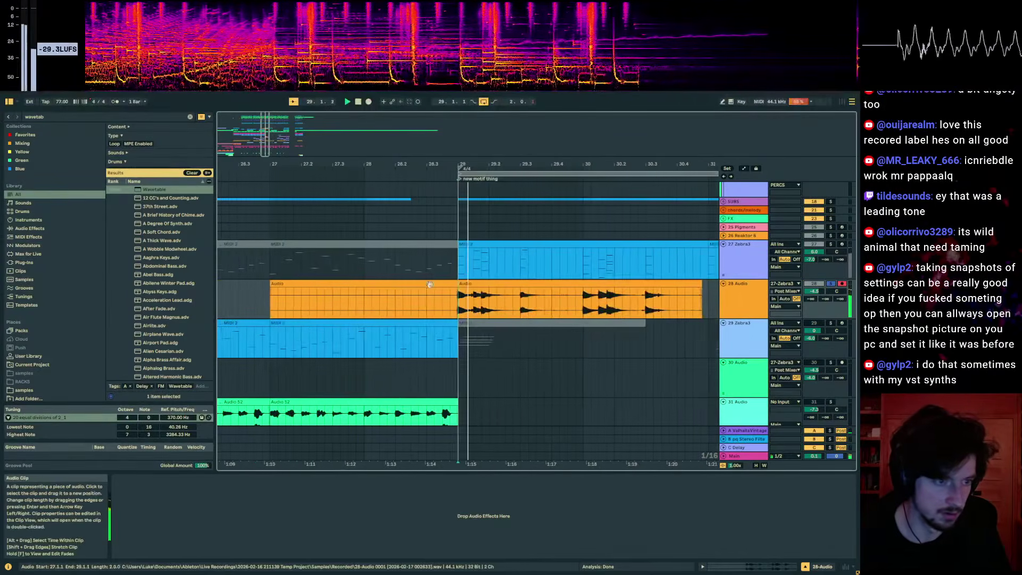
key(ctrl+e)
click(752, 565)
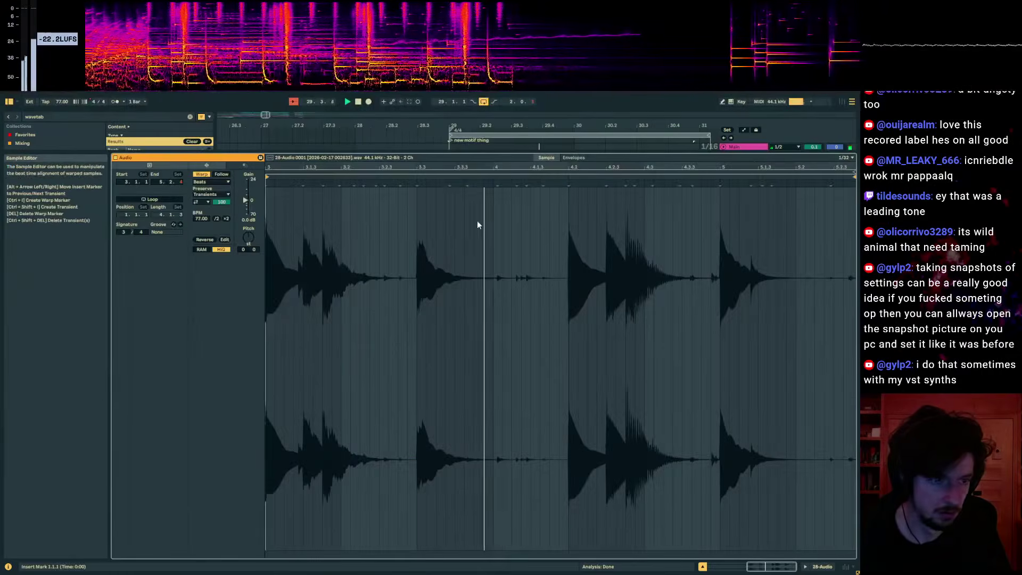
key(space)
click(818, 568)
- Split the recorded motif at each hit in bar 29, reverse the slices, and play the result
click(464, 210)
key(ctrl+e)
click(456, 186)
key(r)
drag(464, 205, 473, 202)
scroll(470, 198, down, 1)
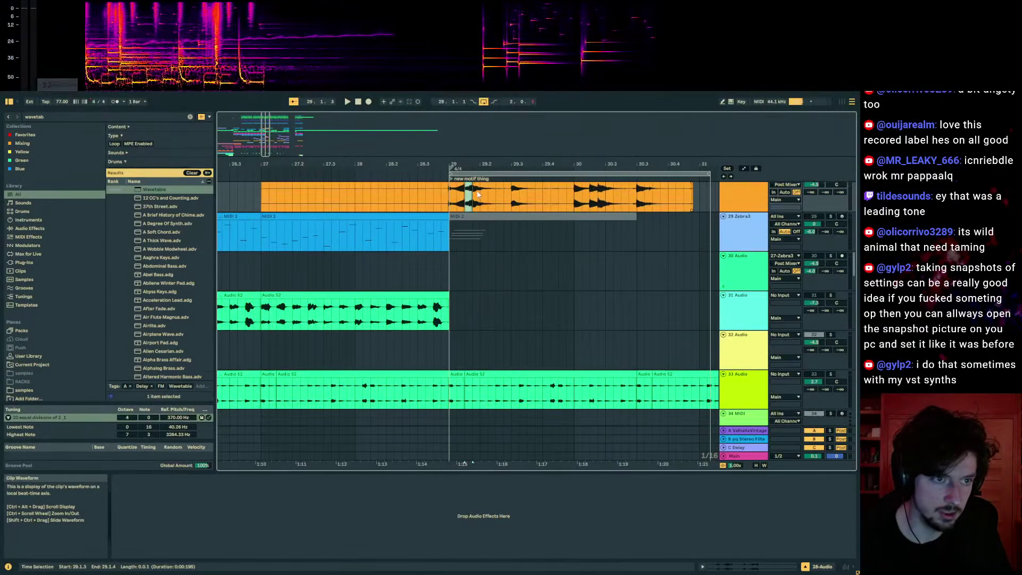
key(ctrl+e)
scroll(479, 202, up, 2)
click(495, 222)
key(ctrl+e)
click(491, 204)
key(r)
key(ctrl+e)
key(space)
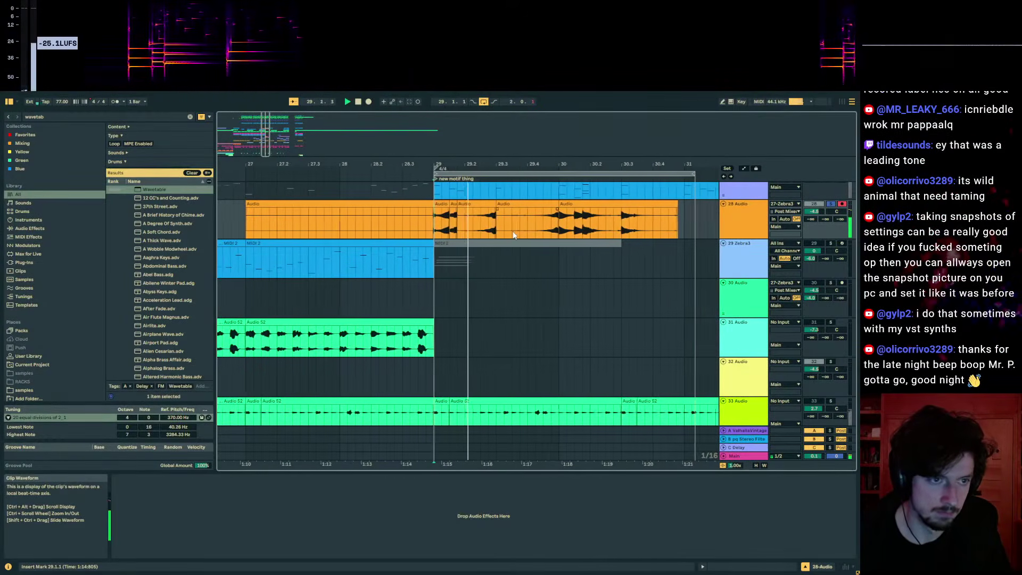
- Split the remaining recorded hits in bar 30 on 28 Audio and reverse each slice
scroll(506, 238, up, 2)
click(502, 241)
key(space)
click(489, 255)
key(ctrl+e)
click(482, 240)
key(r)
click(497, 256)
key(ctrl+e)
click(494, 240)
key(r)
click(535, 255)
key(ctrl+e)
click(517, 240)
key(r)
click(569, 238)
key(r)
- Search the browser for nonk, load the nonkalonk smoother rack on 28 Audio, and shift the last reversed slice slightly later
click(355, 240)
click(84, 116)
text(nonk)
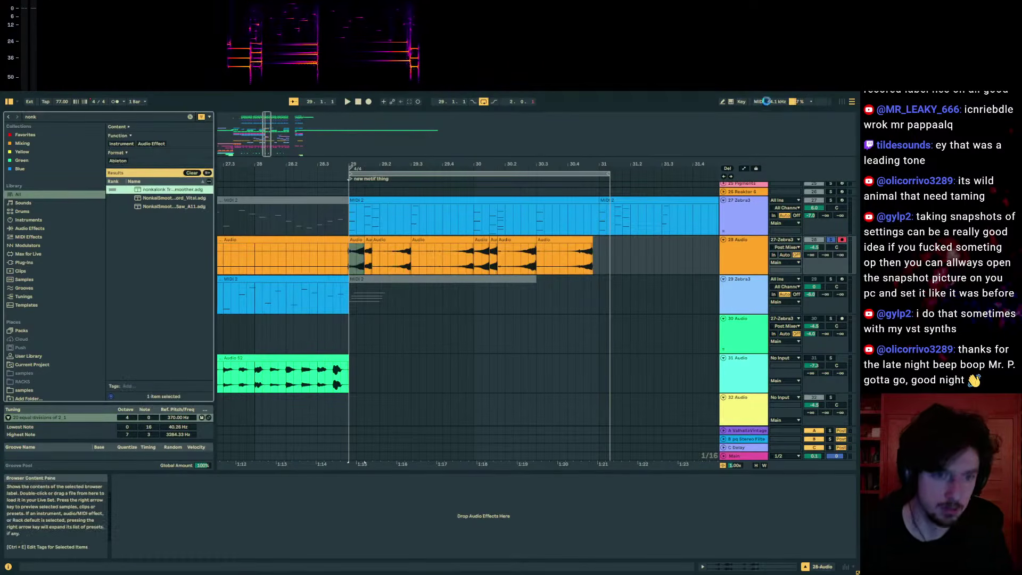
drag(559, 240, 568, 239)
key(space)
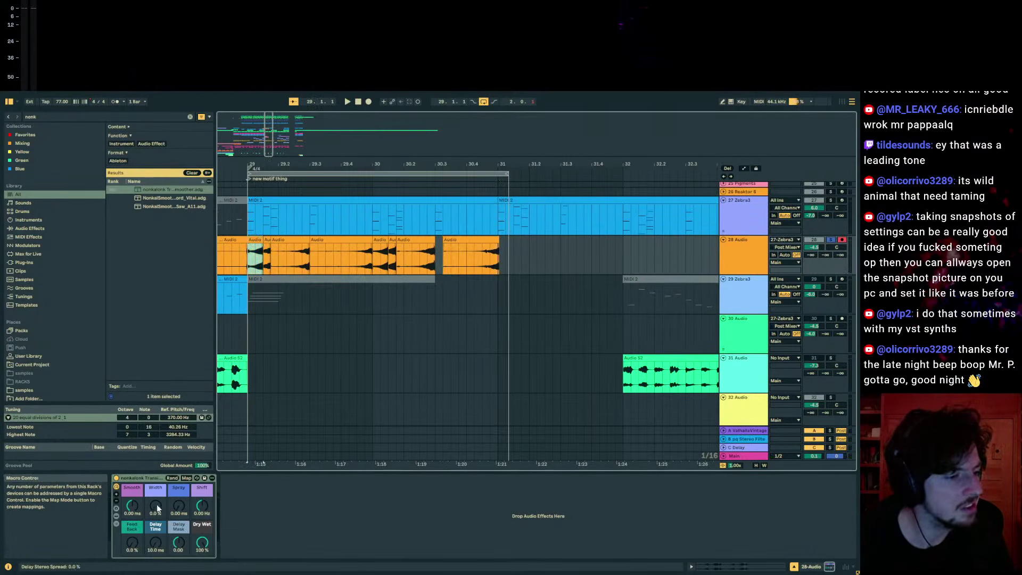
- Lower the rack's Smooth macro to a negative delay and audition the reversed slices with the full mix
drag(132, 505, 132, 536)
key(space)
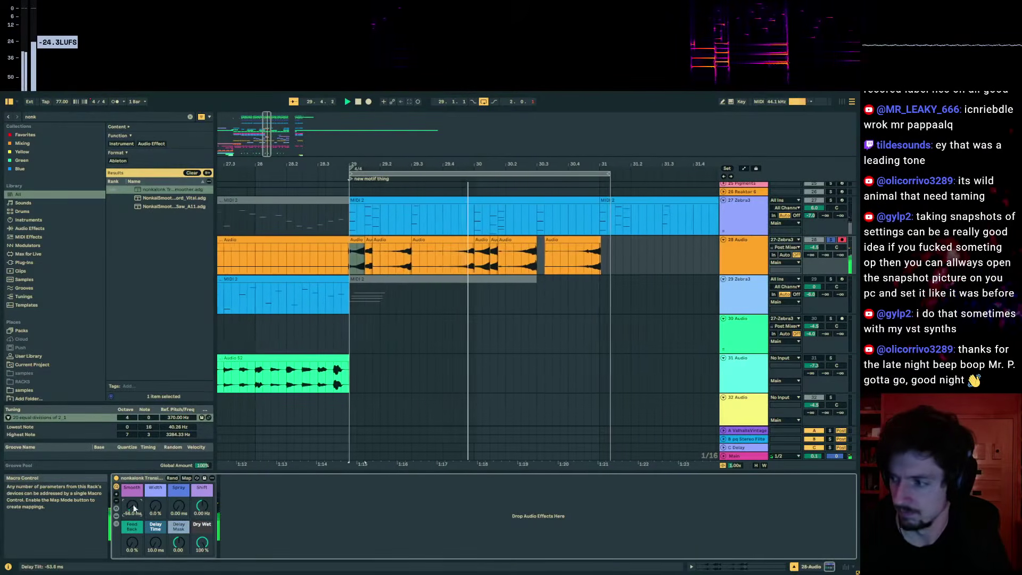
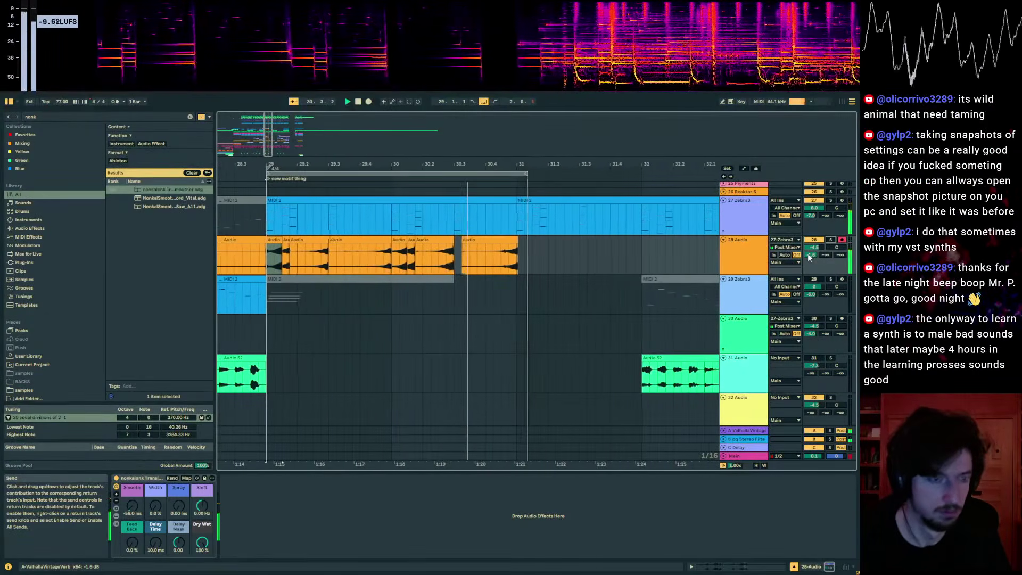
key(space)
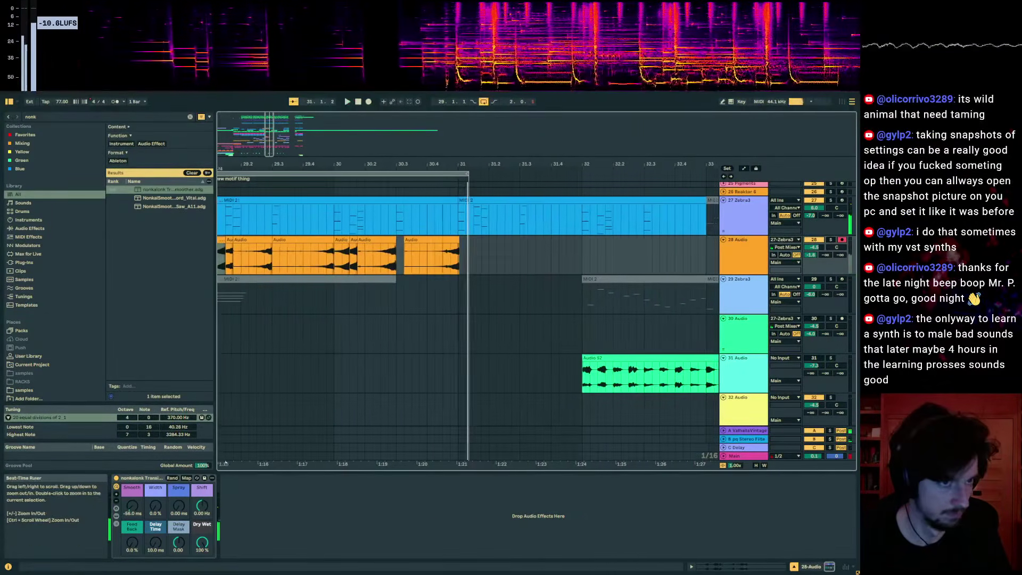
- Duplicate the two bars of reversed slices on 28 Audio, turn looping off, and play from 29.1.1
scroll(472, 266, down, 3)
drag(493, 264, 317, 261)
key(ctrl+d)
click(328, 257)
key(ctrl+l)
key(space)
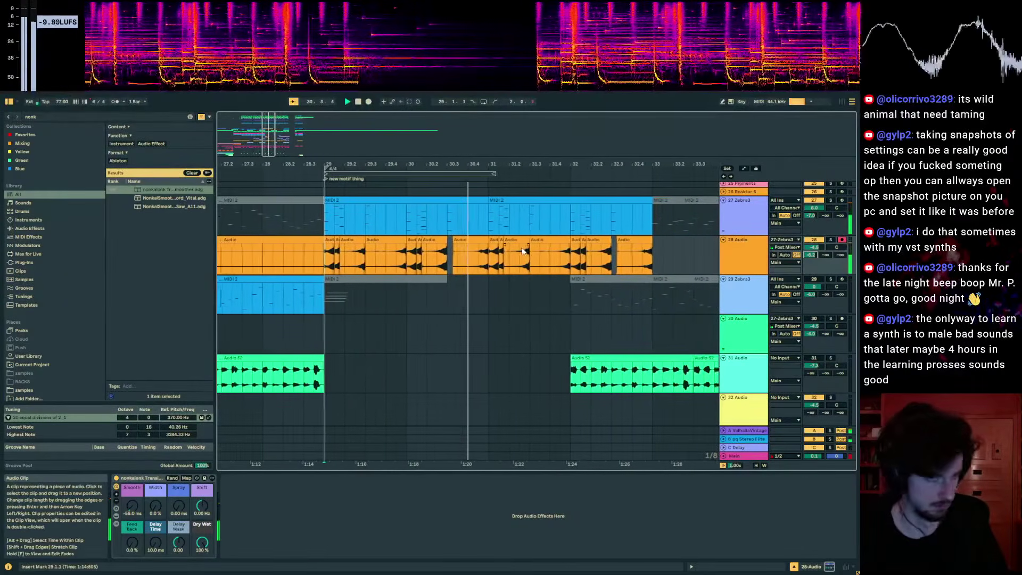
- Loop the two bars from 29.1.1 to 31.1.1, play them, and select their content across all tracks
click(441, 230)
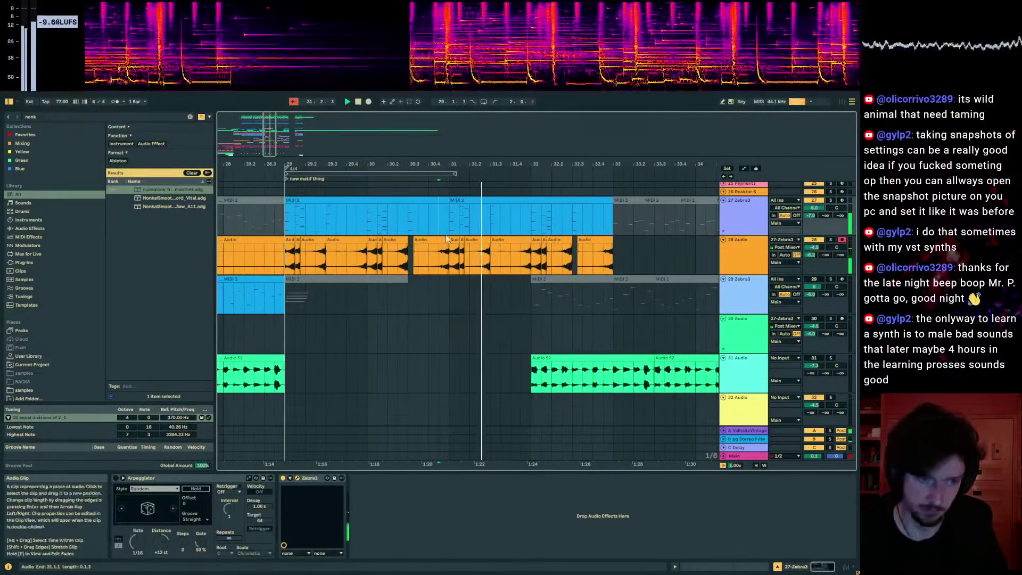
scroll(448, 236, up, 5)
key(space)
drag(448, 234, 283, 234)
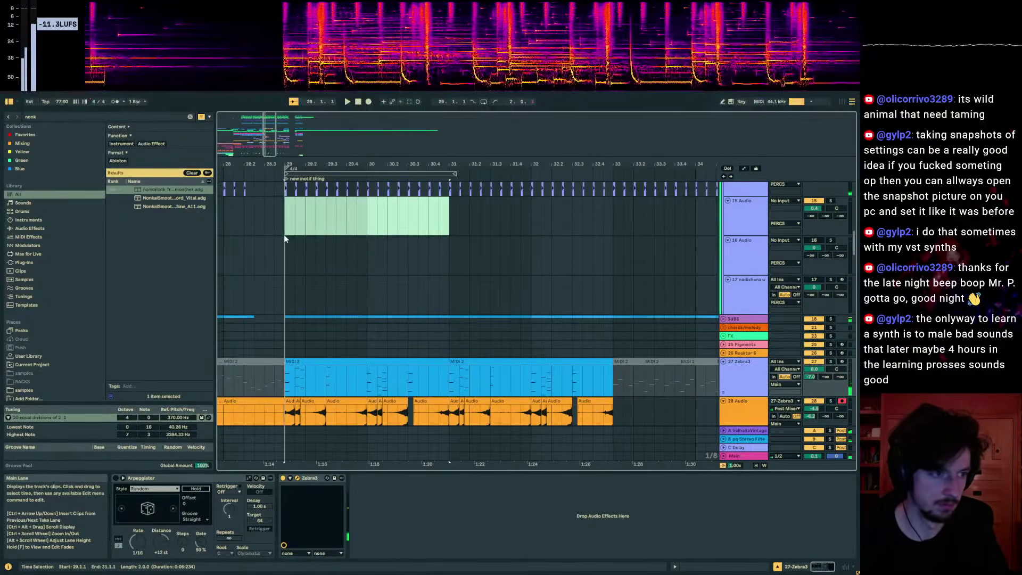
key(ctrl+l)
key(space)
drag(501, 158, 354, 106)
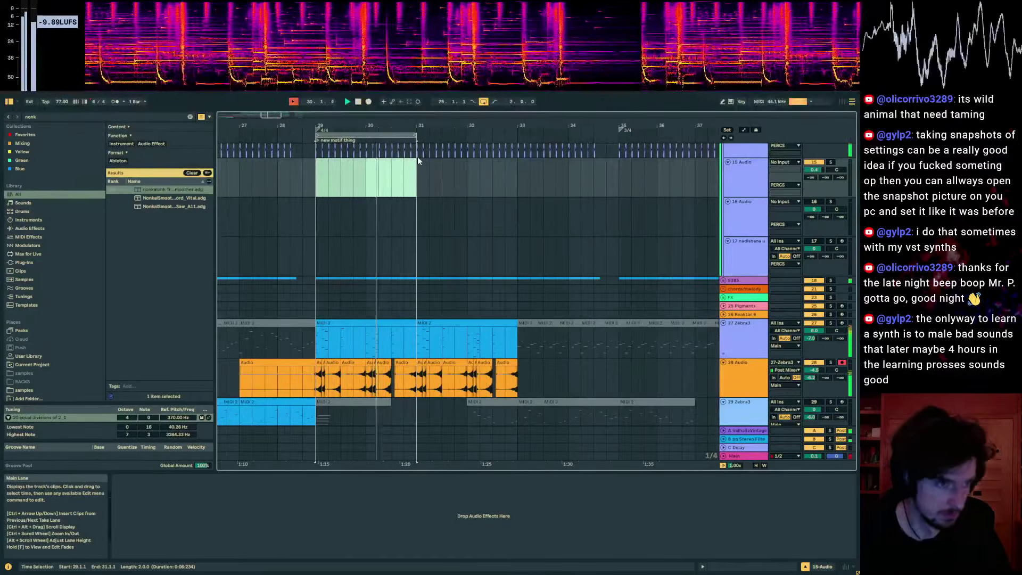
scroll(429, 225, down, 5)
scroll(430, 225, up, 4)
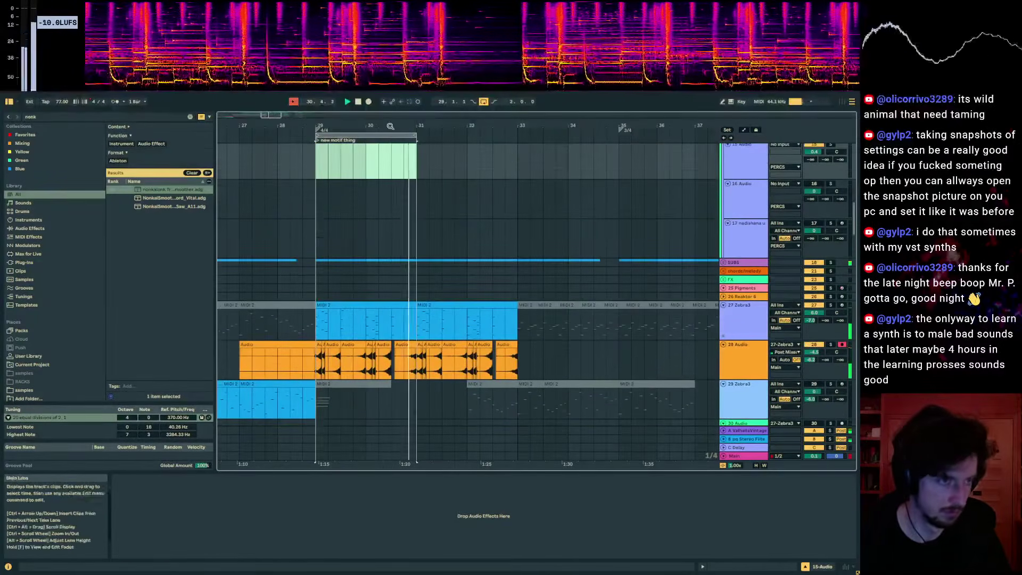
click(390, 134)
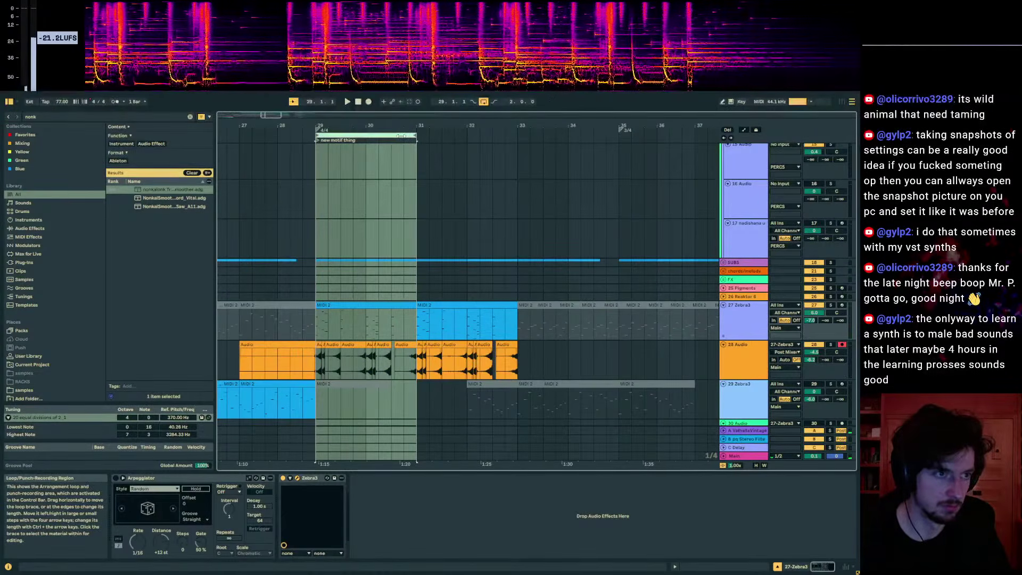
drag(401, 136, 486, 141)
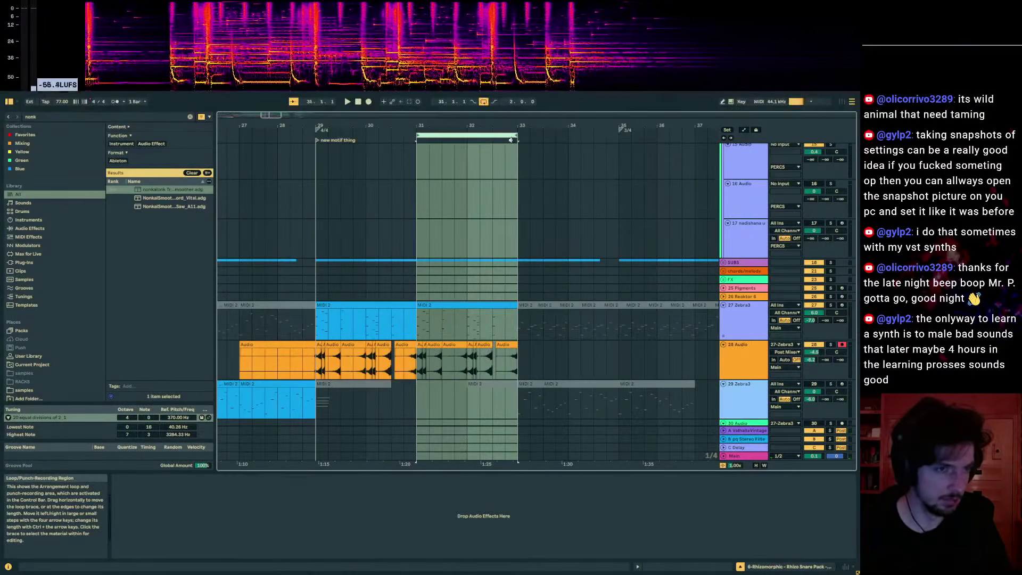
key(ctrl+shift+x)
key(ctrl+z)
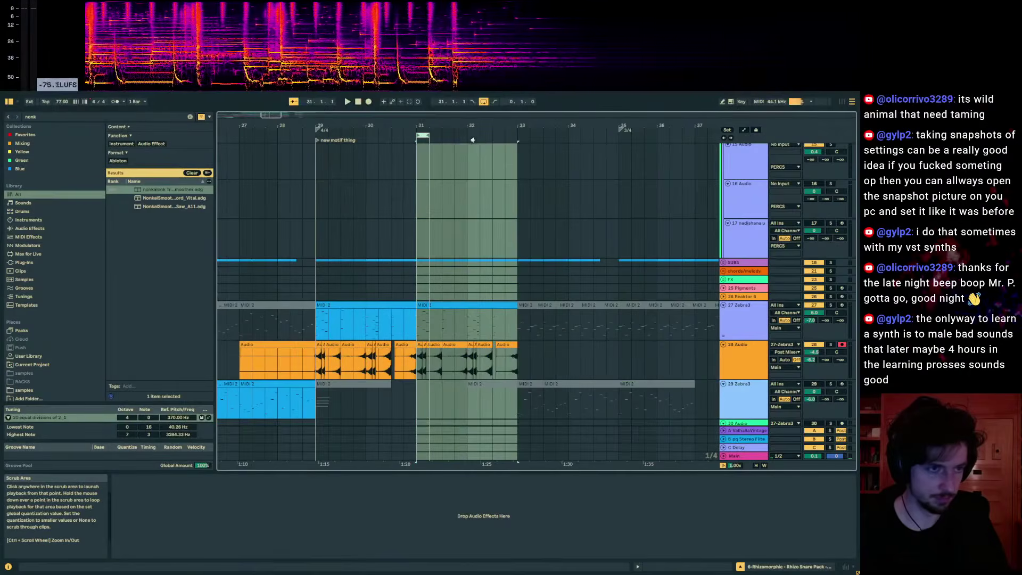
- Duplicate all tracks' content from 29.1.1 to 31.1.1 over the following two bars and delete the extra 4/4 marker at bar 31
click(468, 152)
drag(429, 135, 389, 135)
click(490, 134)
click(389, 139)
key(space)
key(ctrl+d)
click(395, 174)
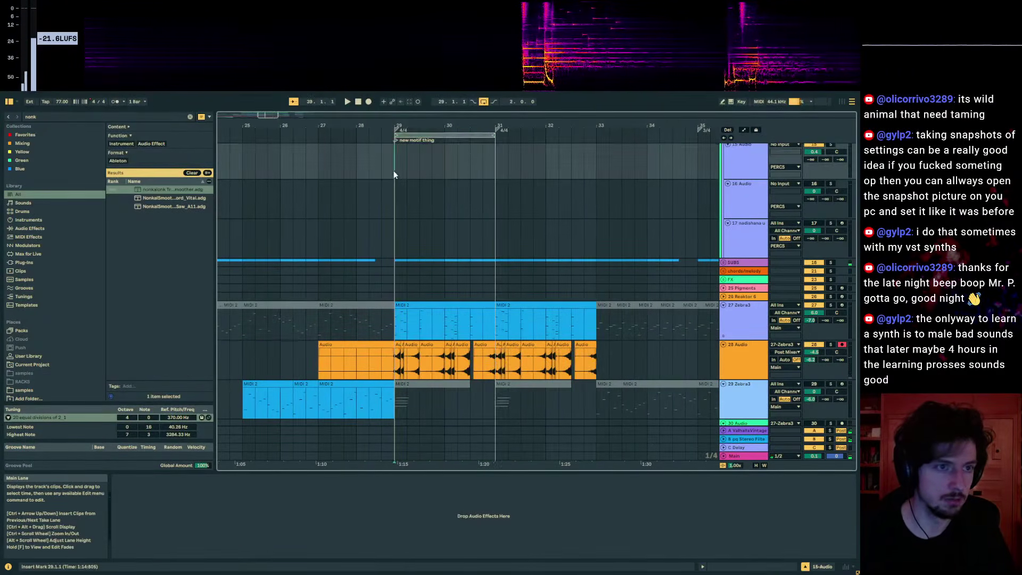
right_click(500, 130)
click(514, 139)
- Play the transition from bar 28 into the motif section with looping off while reviewing the synth, percussion and drum tracks
click(368, 167)
key(space)
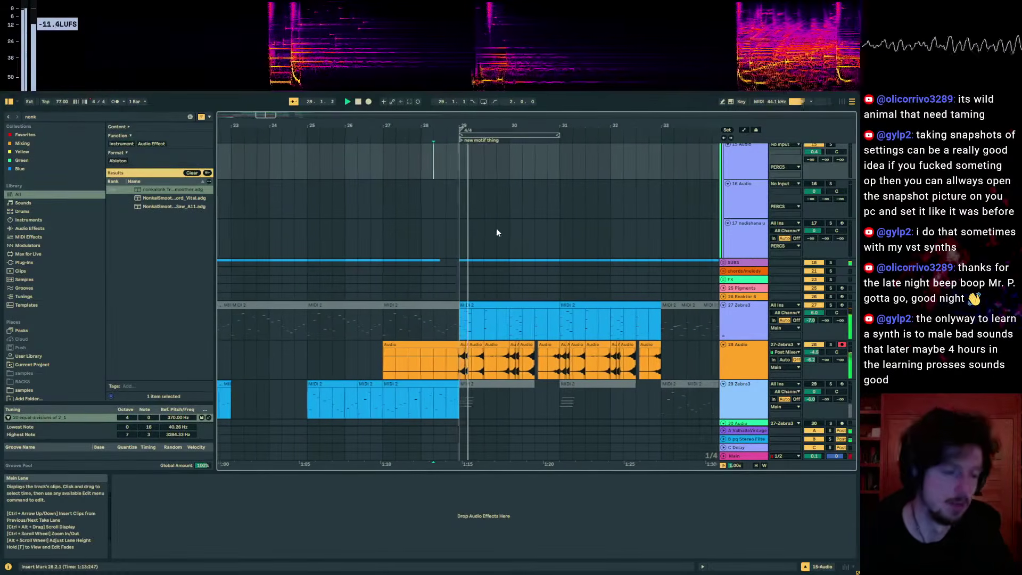
scroll(496, 228, down, 3)
scroll(606, 283, down, 3)
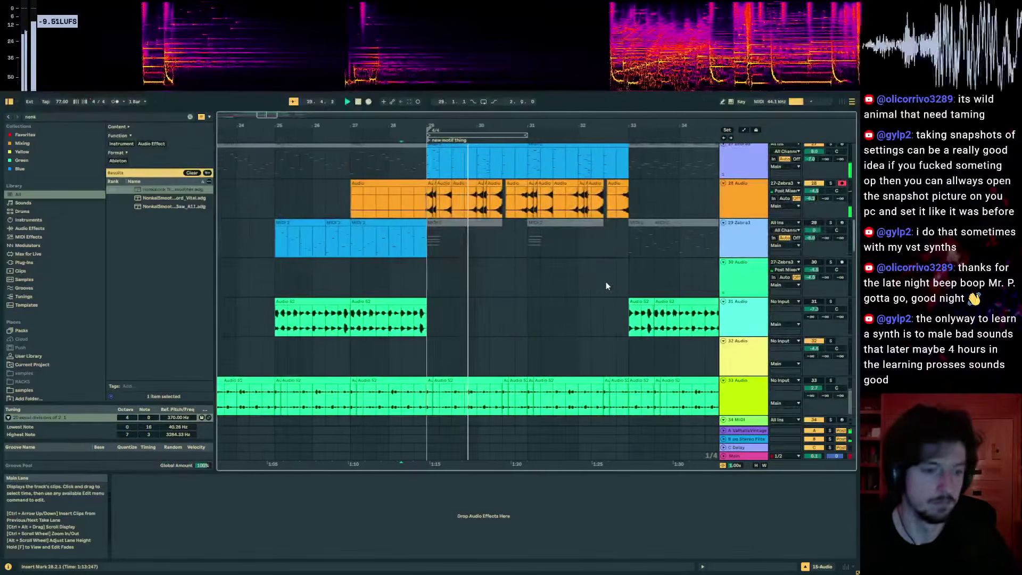
scroll(606, 286, up, 20)
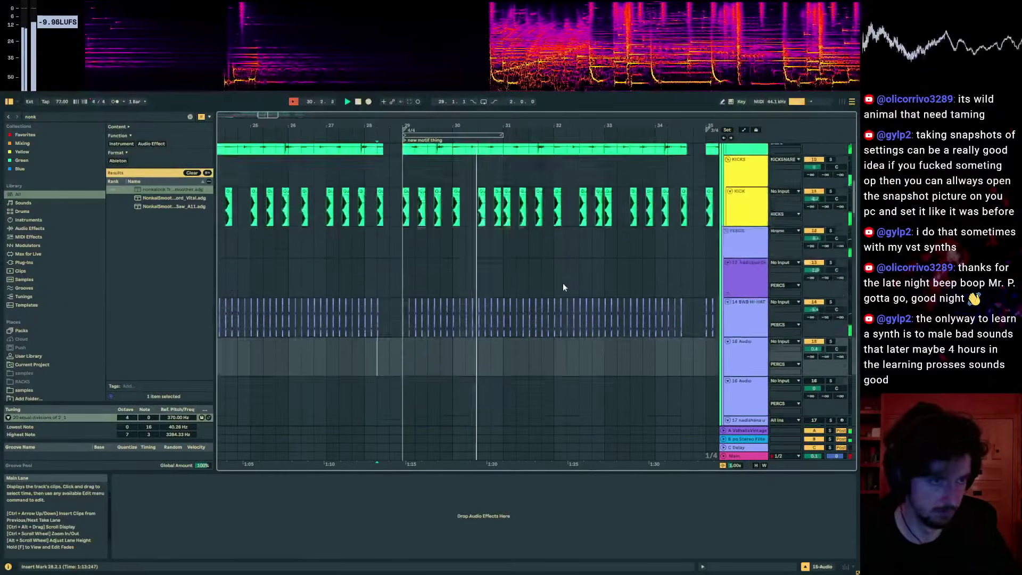
scroll(563, 283, up, 2)
key(space)
- Move the snare and clap clips around 30.4 one sixteenth later on the three snare tracks, and play the passage
drag(483, 124, 483, 208)
drag(544, 365, 442, 266)
drag(519, 261, 537, 261)
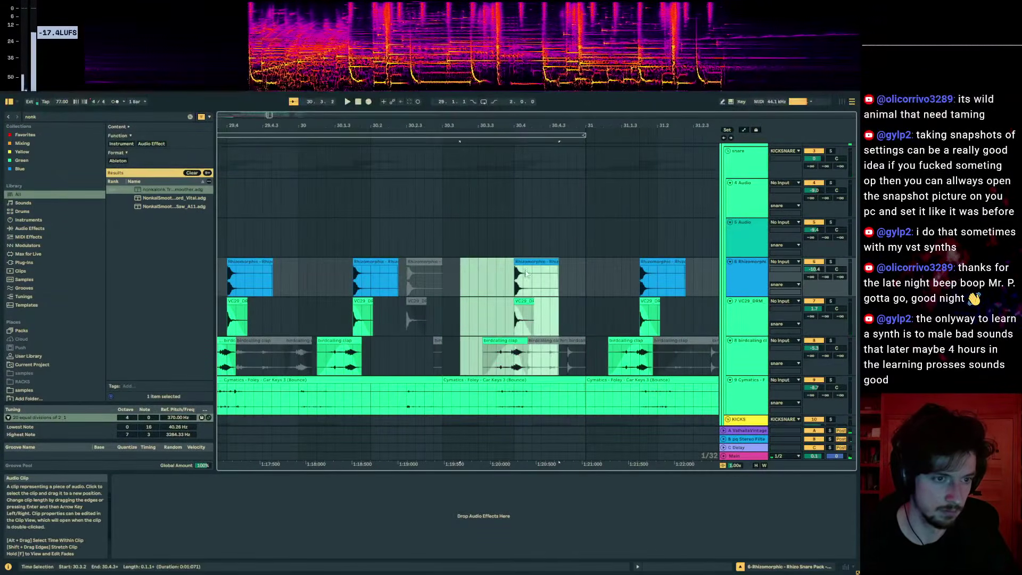
click(335, 277)
key(space)
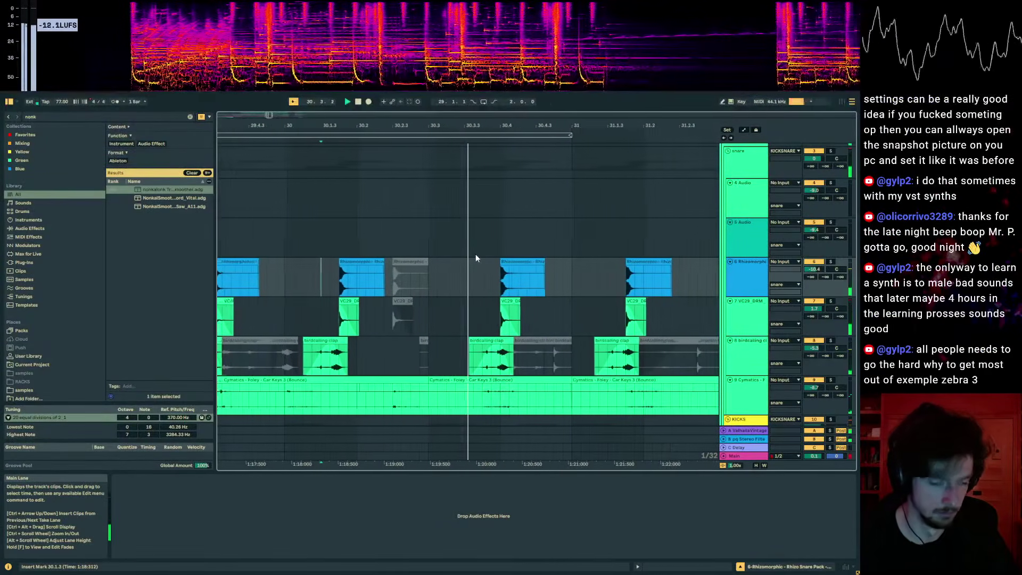
- Clear the snare and clap clips at the end of bar 32 and select the corresponding clips at the end of bar 30
scroll(489, 250, down, 8)
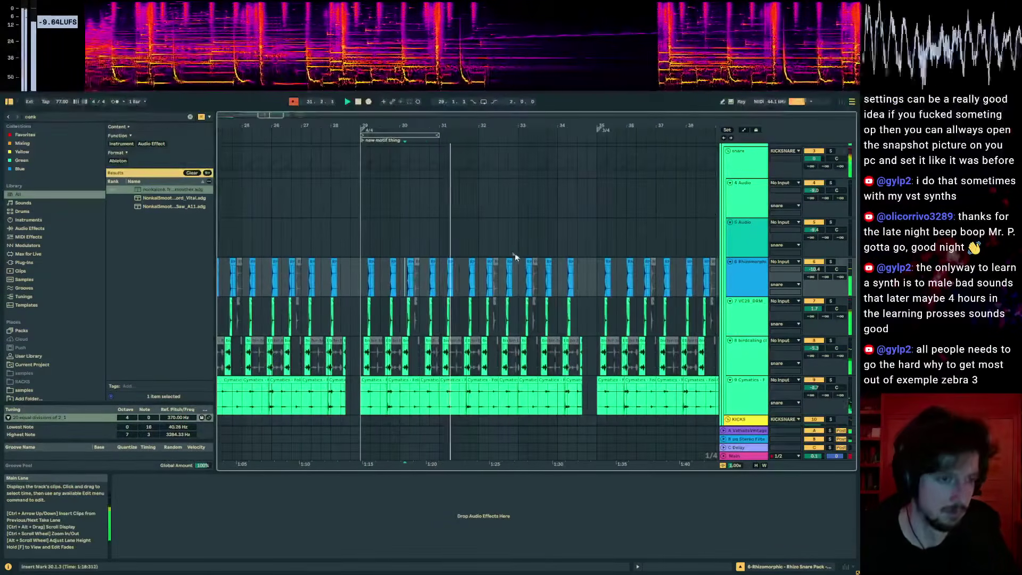
scroll(514, 262, down, 1)
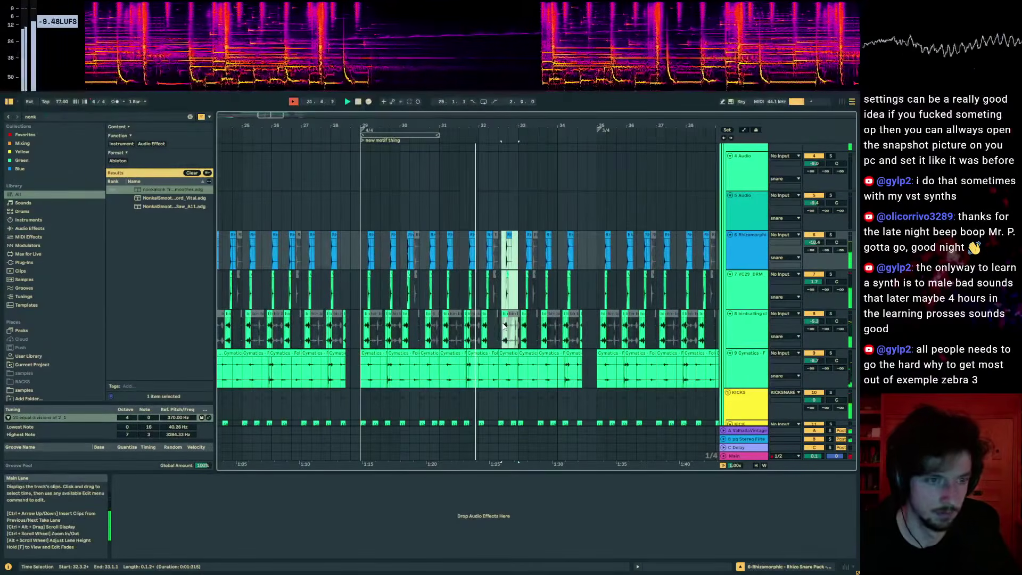
drag(439, 248, 424, 322)
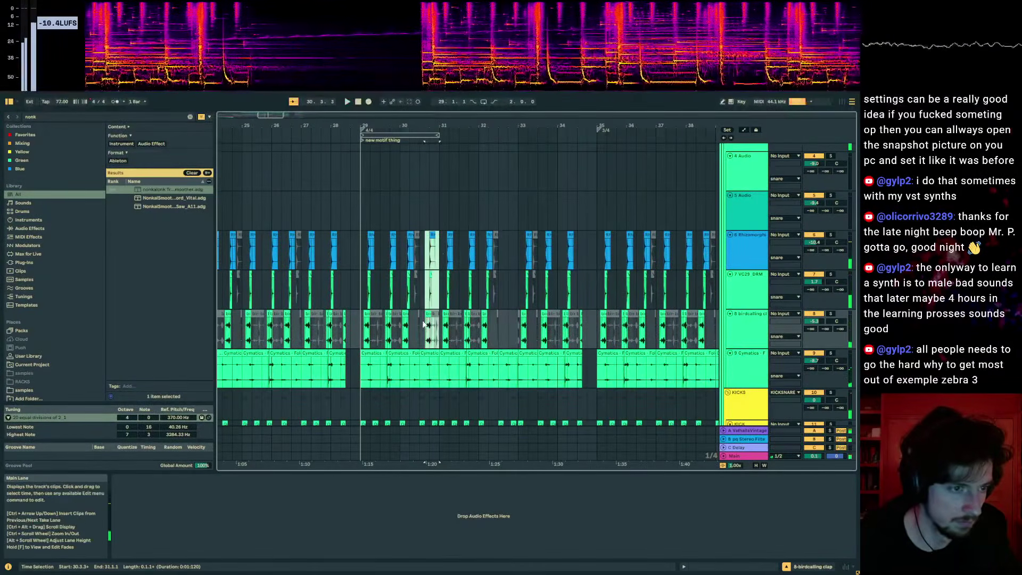
- Paste the copied snare and clap hits into bar 32 of the drum tracks
click(497, 263)
key(ctrl+v)
click(481, 268)
- Deactivate the audio clip starting at bar 31 on the 41 Audio track and play the section
scroll(531, 264, down, 6)
scroll(530, 267, down, 20)
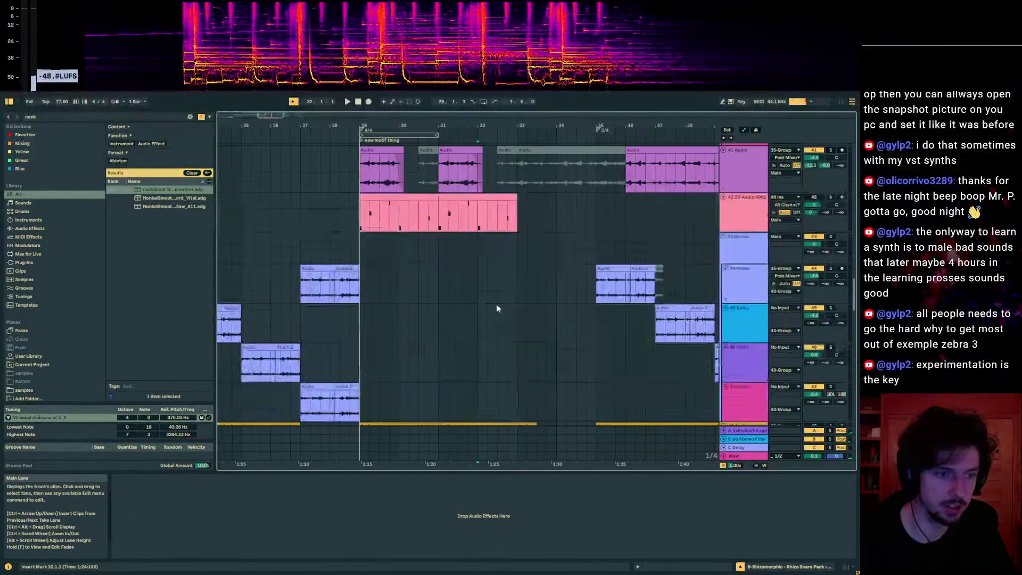
click(475, 178)
key(space)
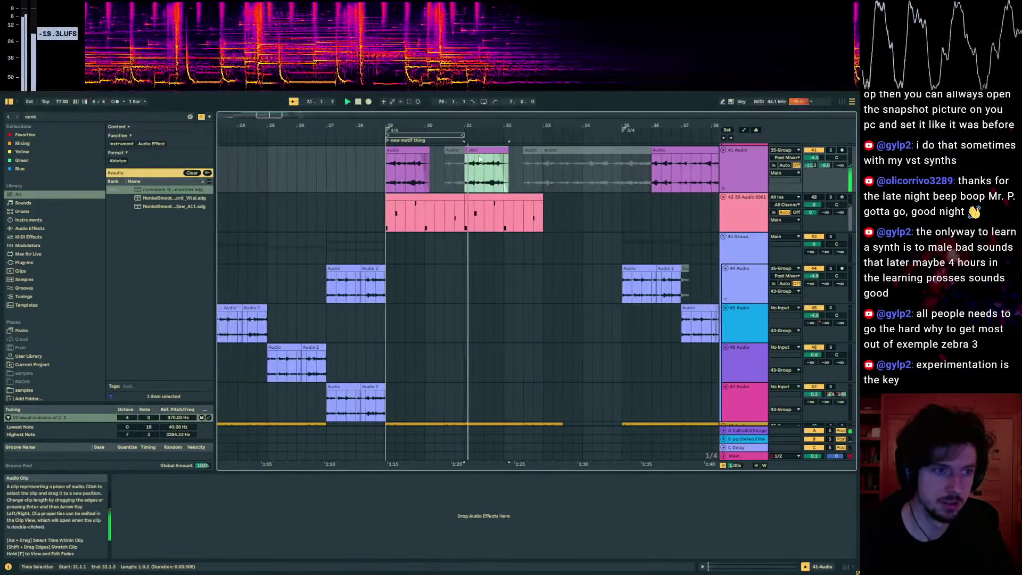
scroll(486, 181, up, 2)
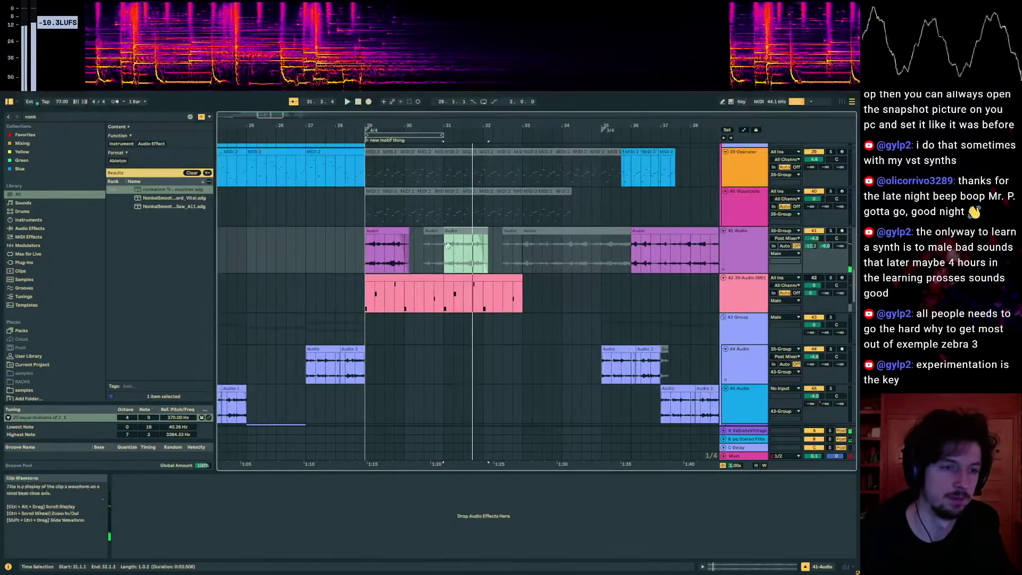
- Open the 27 Zebra3 MIDI clip starting at bar 31 and move its opening 3\204 note a sixteenth later
scroll(447, 246, up, 10)
scroll(447, 245, up, 5)
click(448, 245)
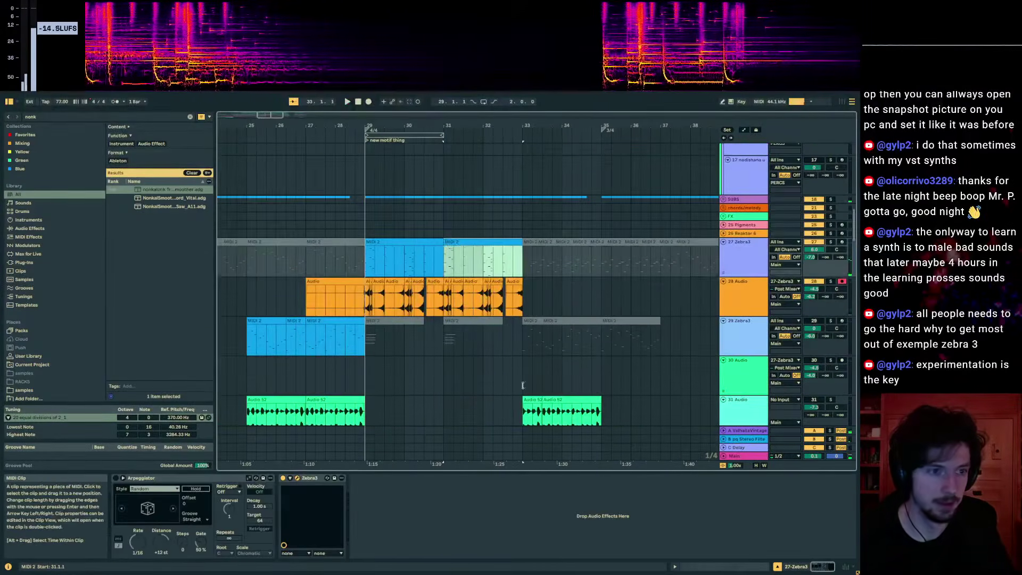
key(space)
click(722, 565)
drag(303, 376, 311, 377)
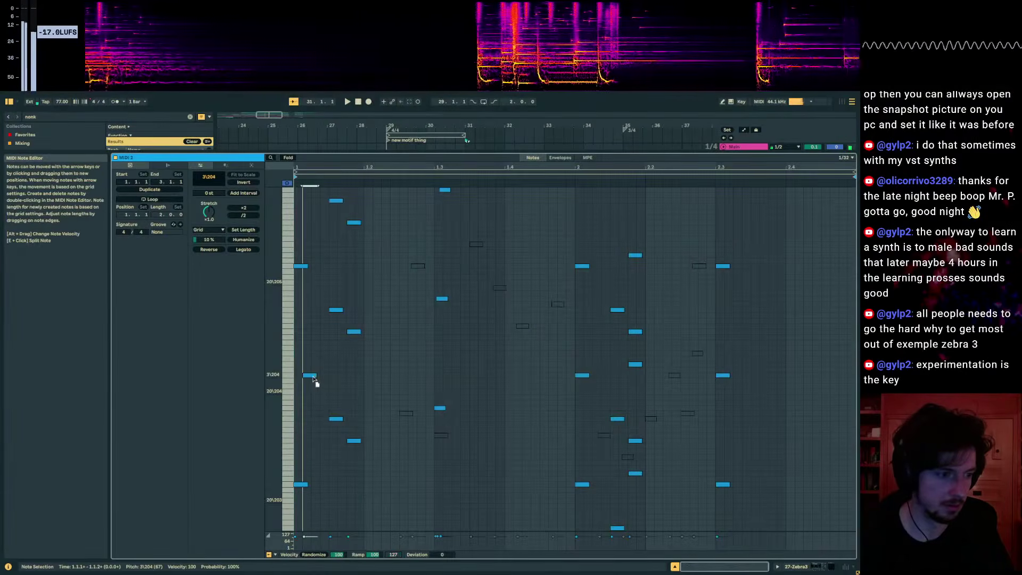
- Delay the middle note of the first beat by a sixteenth and move the 11\205 and 11\203 notes to 1.2.1
scroll(327, 372, up, 2)
click(331, 267)
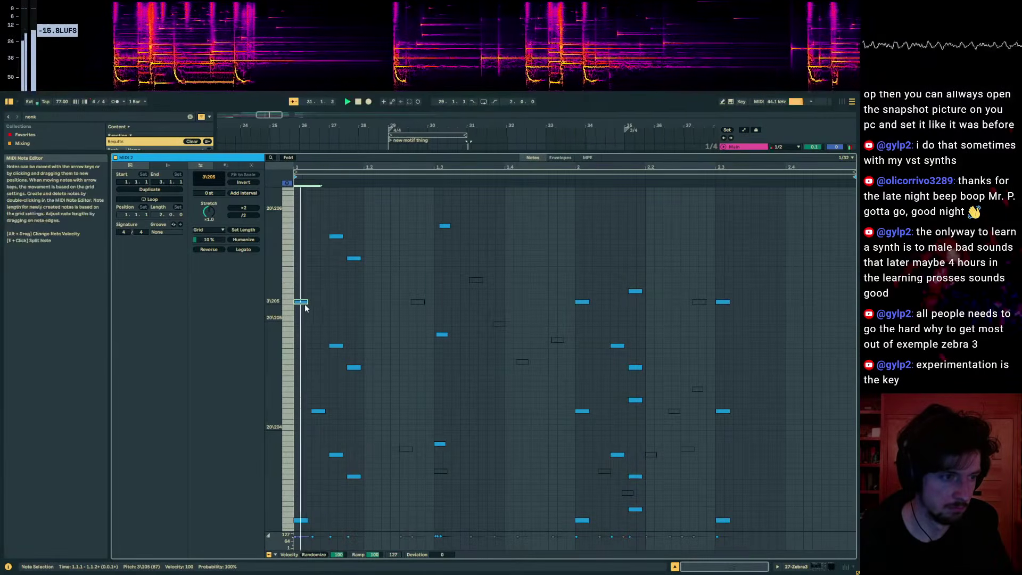
key(Right)
key(space)
key(space)
drag(371, 296, 359, 250)
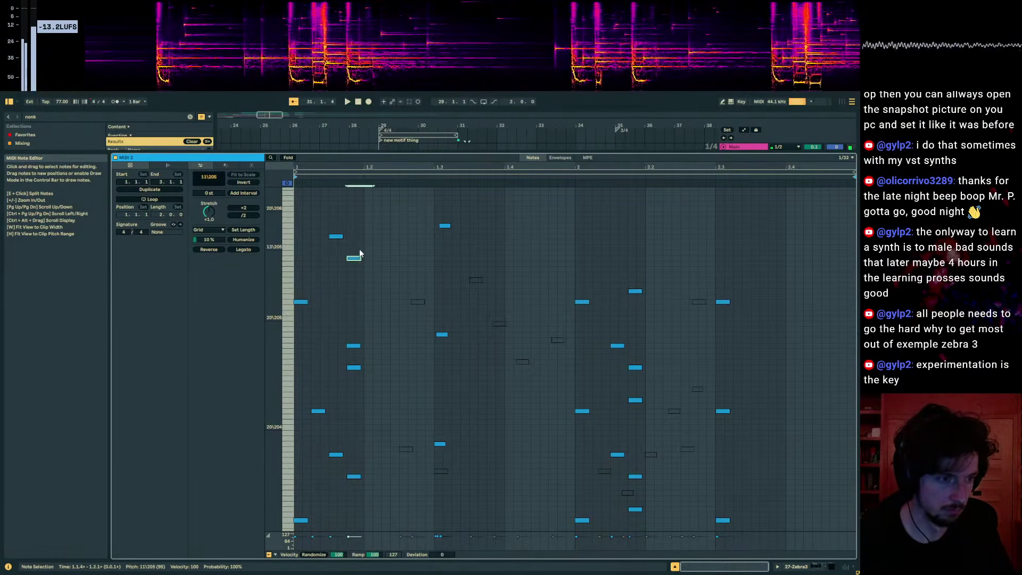
drag(347, 467, 350, 458)
key(Right)
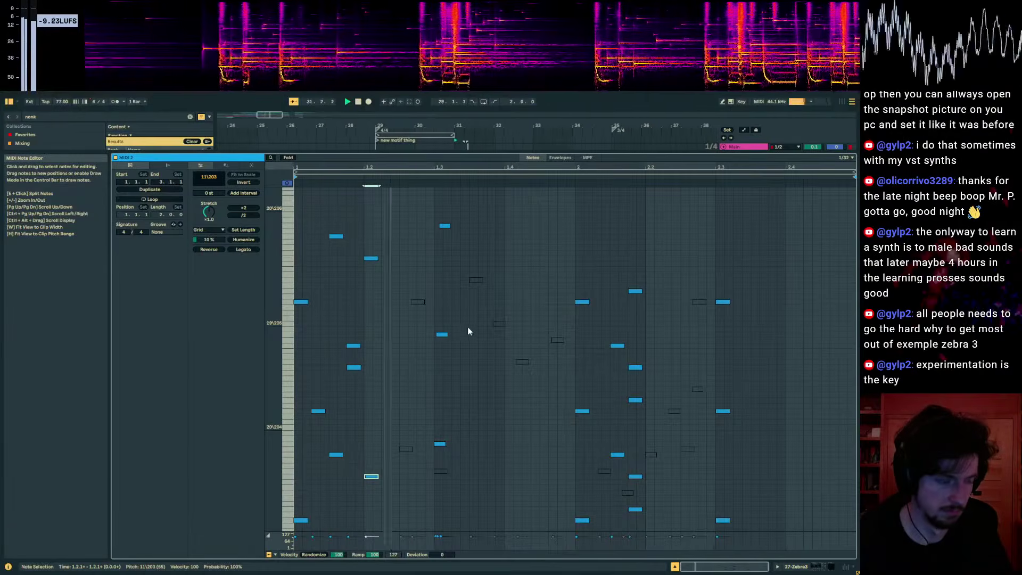
- Lower the 17\205 and 17\204 notes near beat 1.3 by one pitch step and remove the 3\205 note at 2.1.1
click(458, 225)
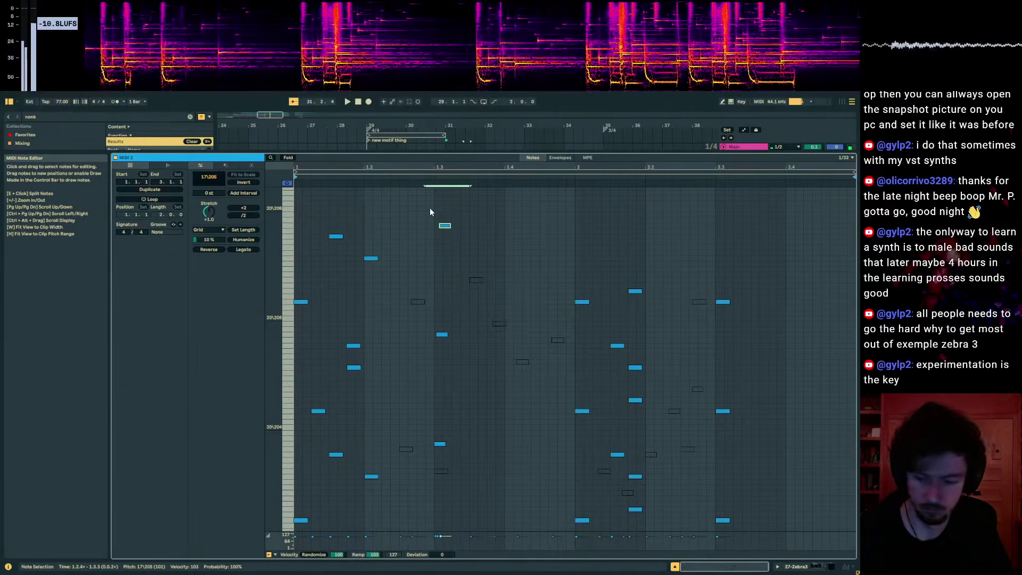
key(Down)
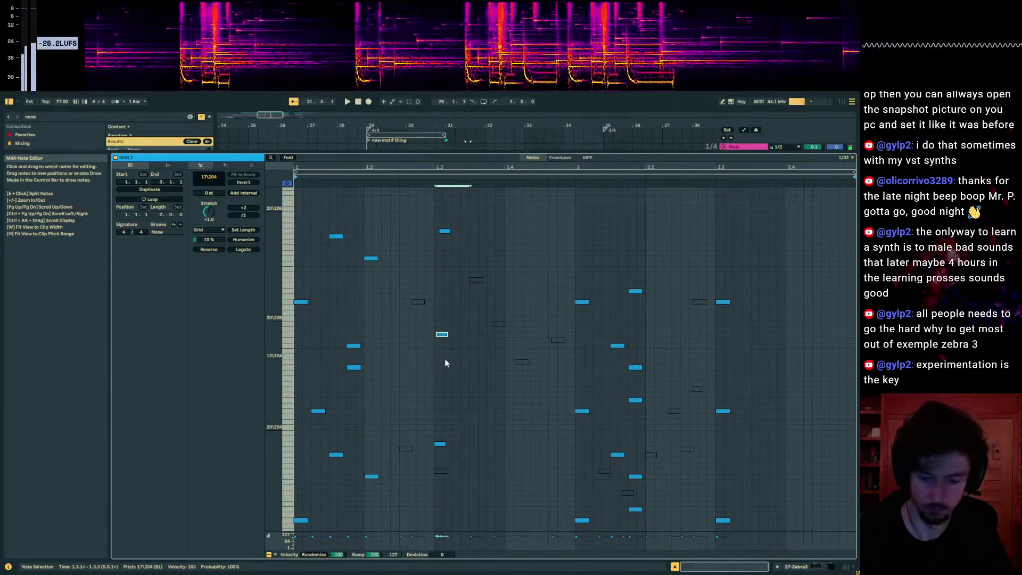
click(439, 444)
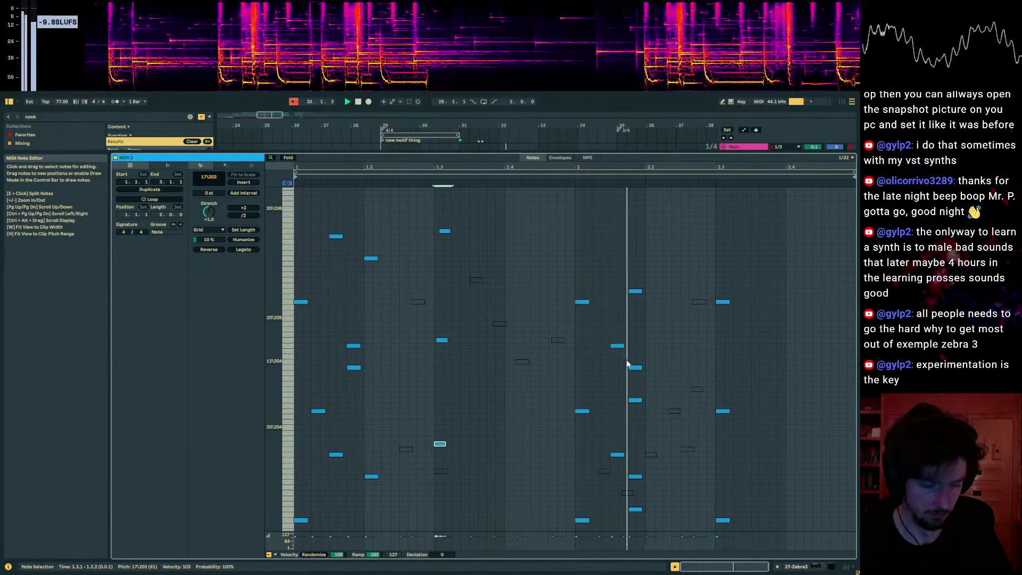
key(shift+Down)
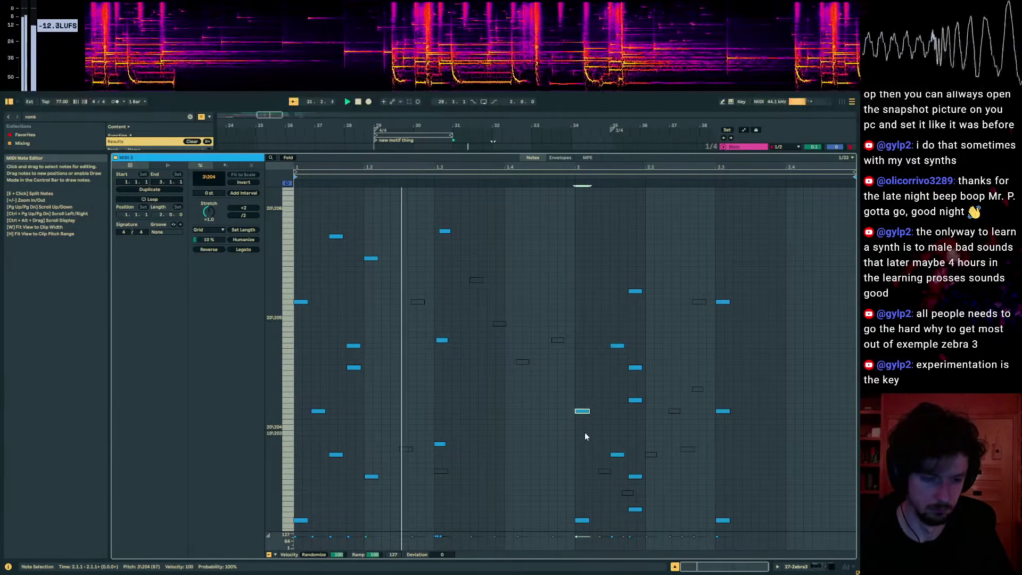
- Add a descending four-note run from 2.2.1 to 2.3.1 above the existing notes and play it back
scroll(568, 373, down, 3)
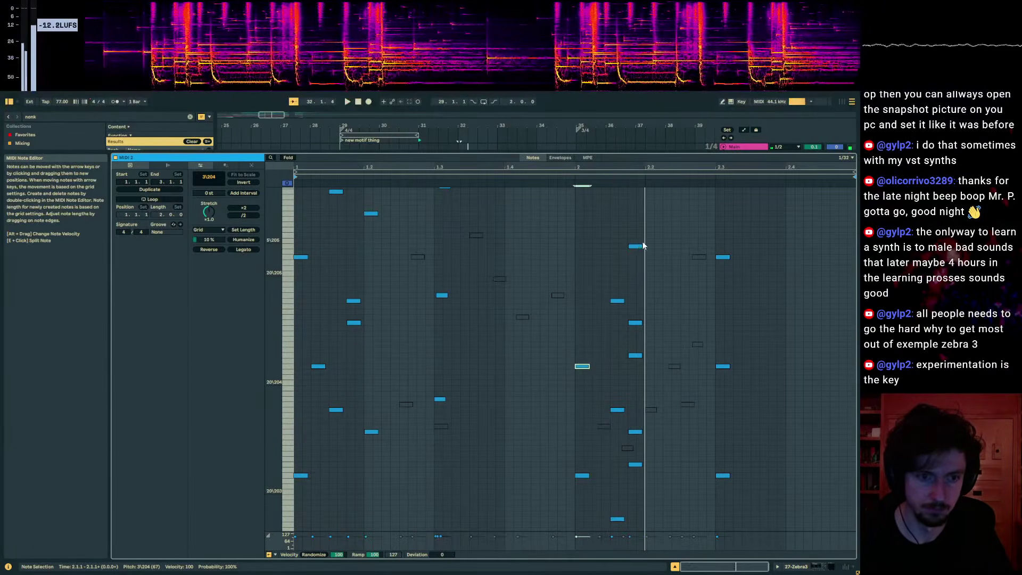
scroll(649, 253, up, 4)
double_click(694, 264)
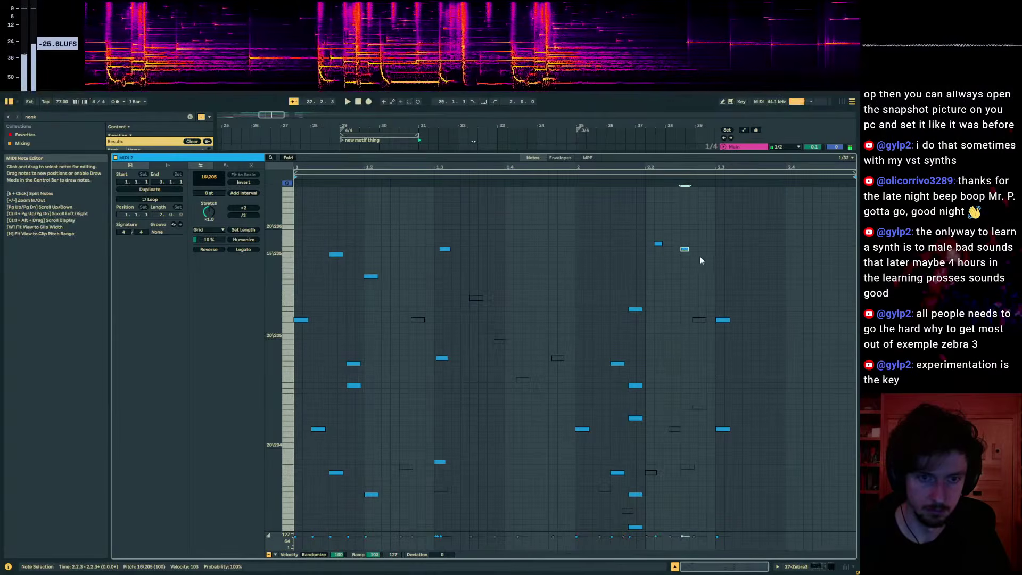
click(706, 257)
key(space)
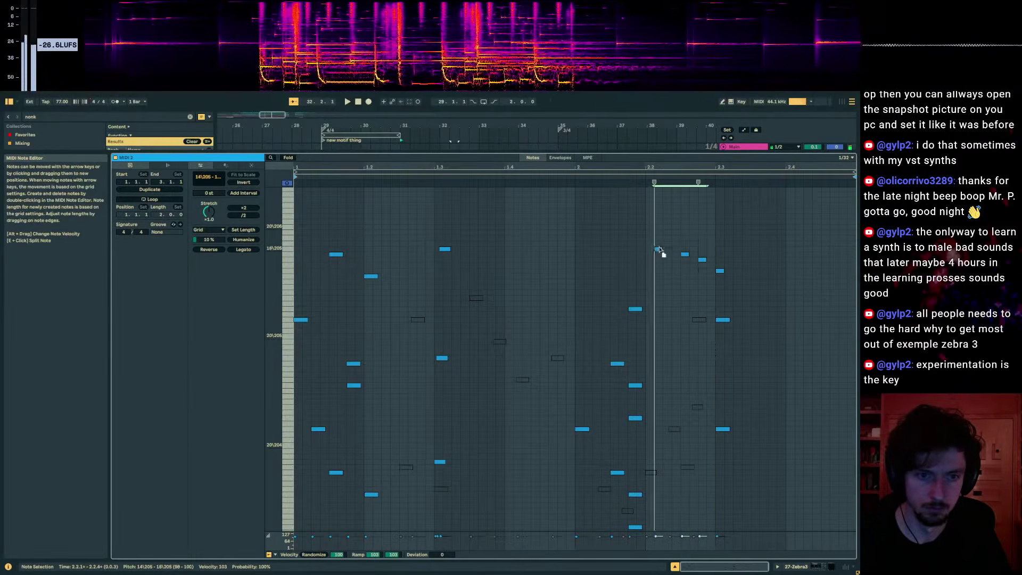
- Try an extra high note at 2.1.4 leading into the descending run
click(608, 175)
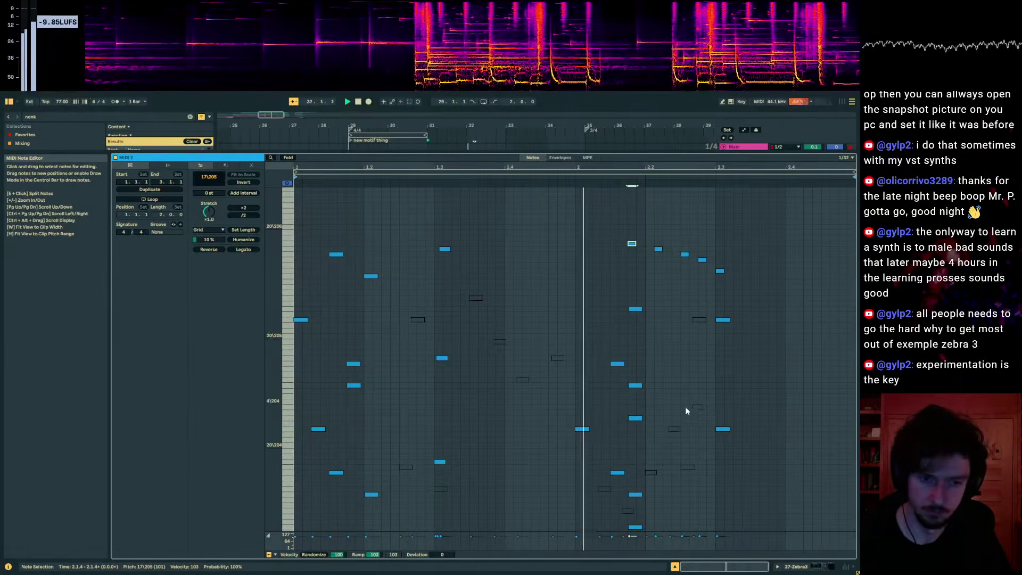
double_click(632, 243)
key(space)
- Lower the run's last note by one step and transpose the four-note run up to span 3\206 to 8\206
key(Down)
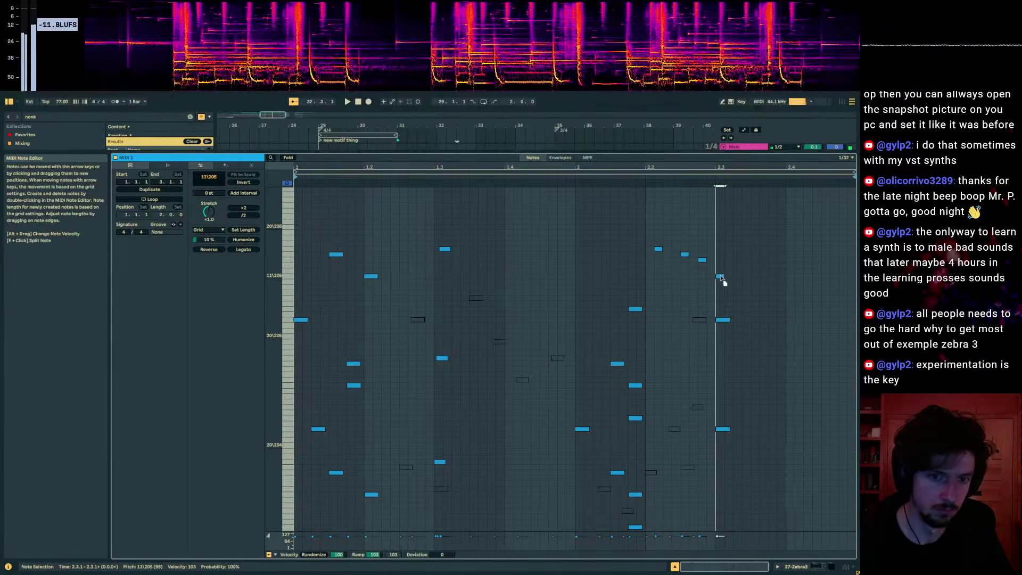
drag(713, 275, 723, 320)
key(ctrl+z)
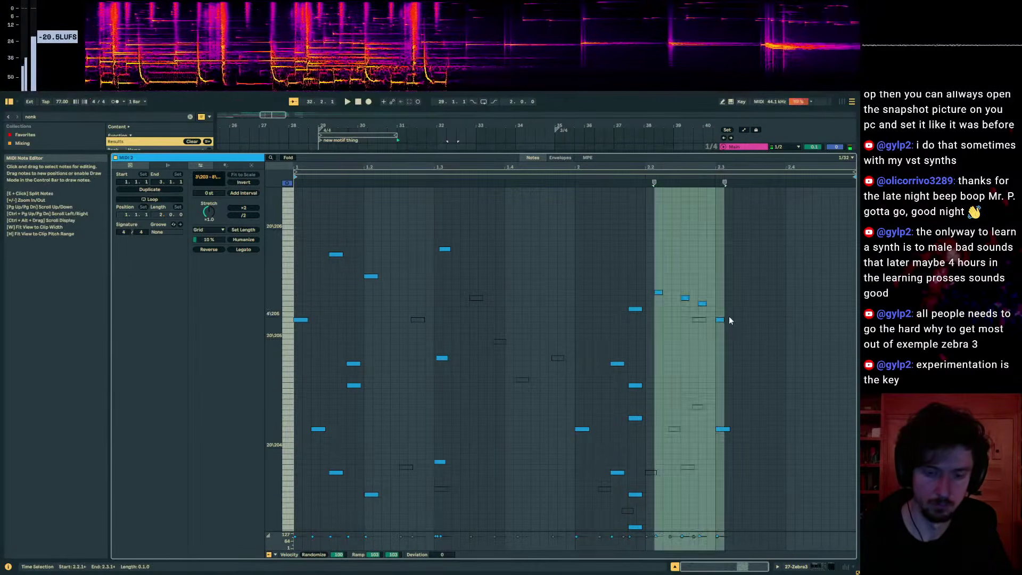
key(Down)
key(Down)
key(Down)
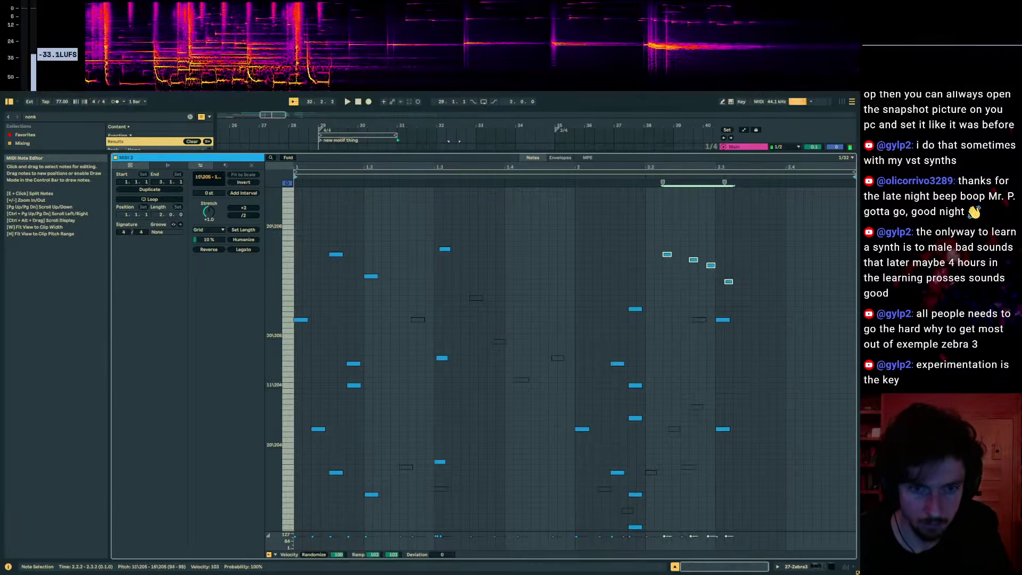
key(shift+Up)
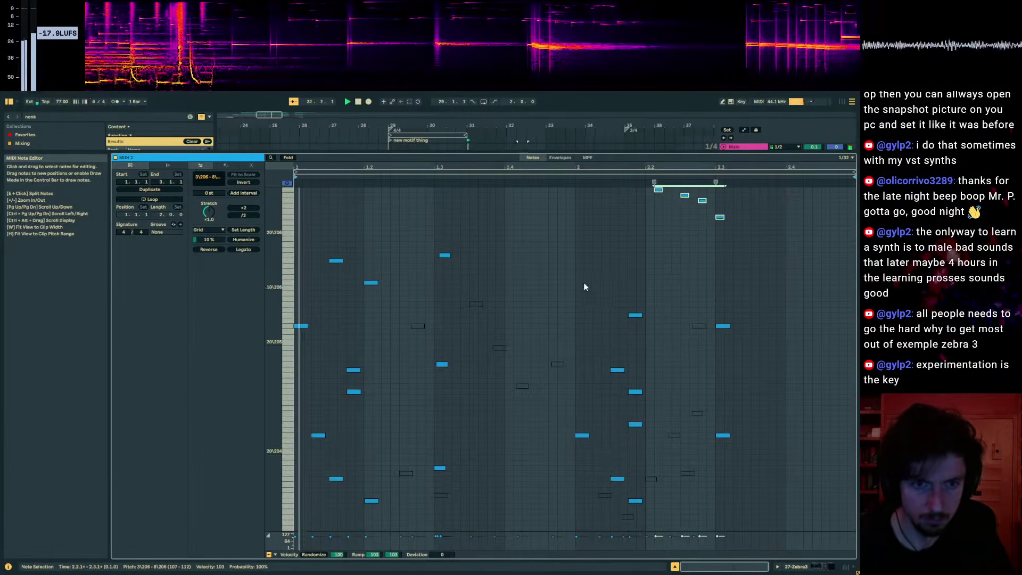
- Add a higher note before the run and compress the five notes so that they start at 2.2.1
scroll(654, 211, up, 2)
scroll(644, 219, up, 1)
double_click(631, 230)
drag(623, 222, 728, 264)
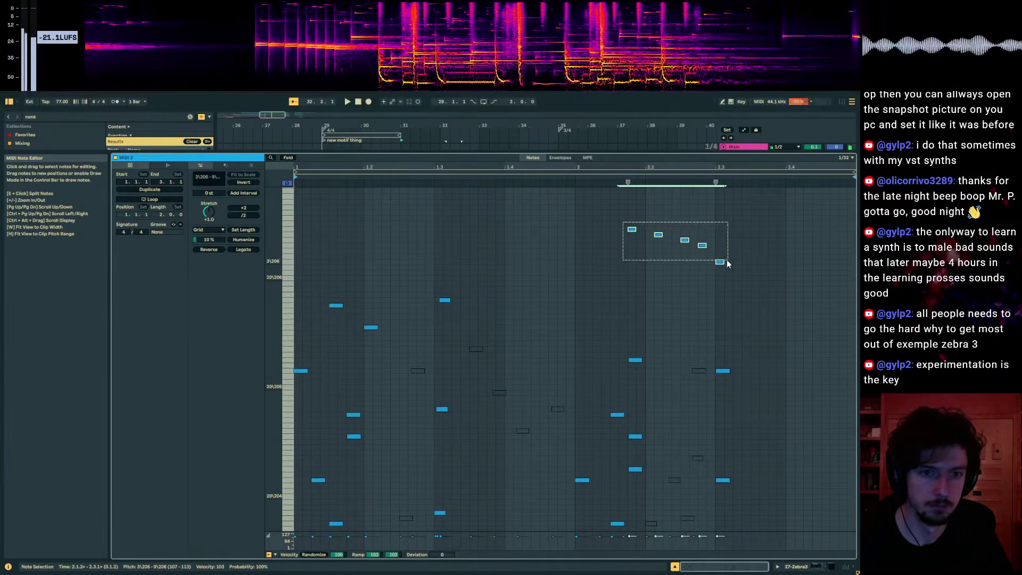
right_click(627, 182)
click(625, 181)
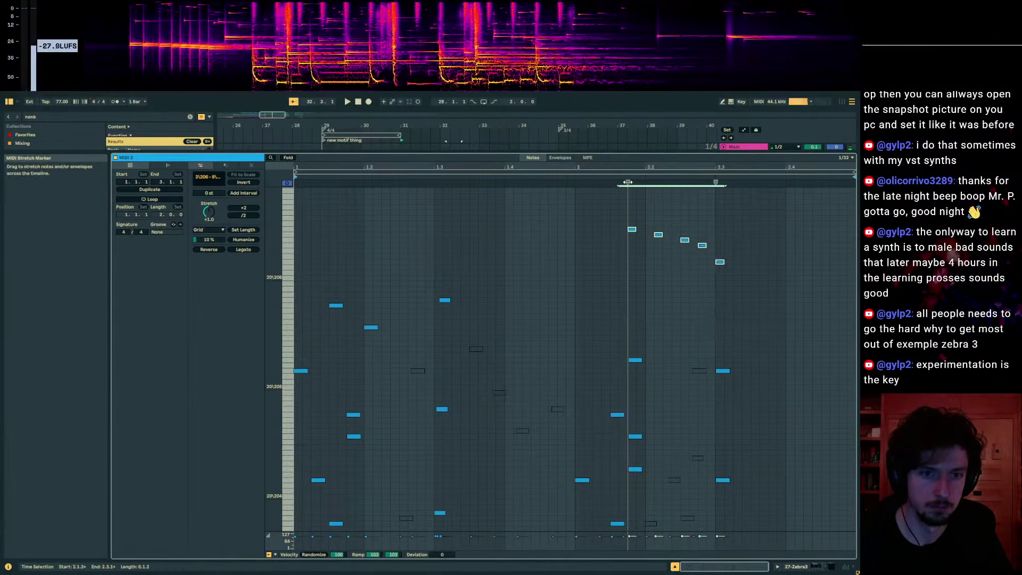
click(626, 181)
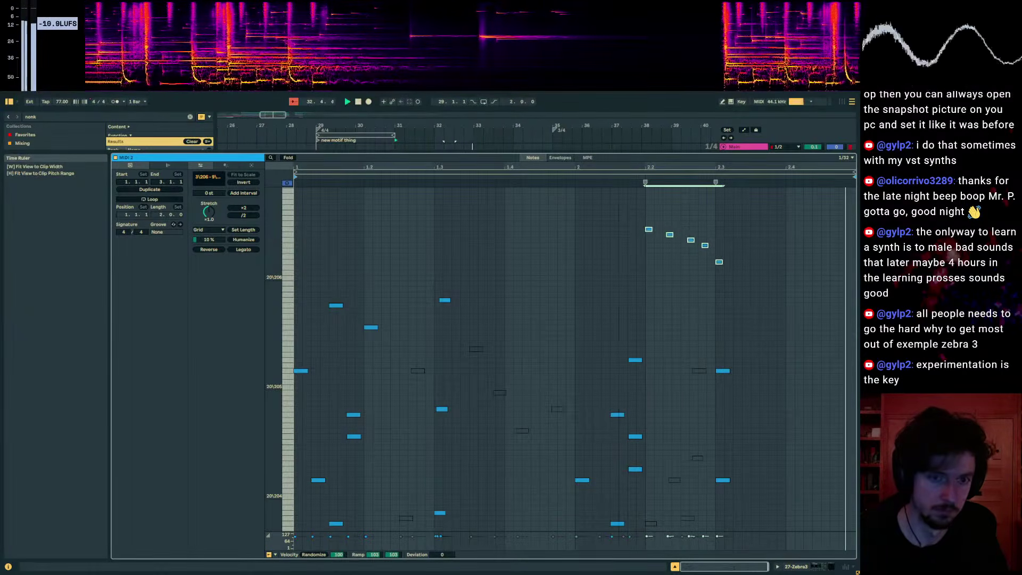
- Return to the arrangement and play from bar 20 to hear the new motif section in context
click(823, 567)
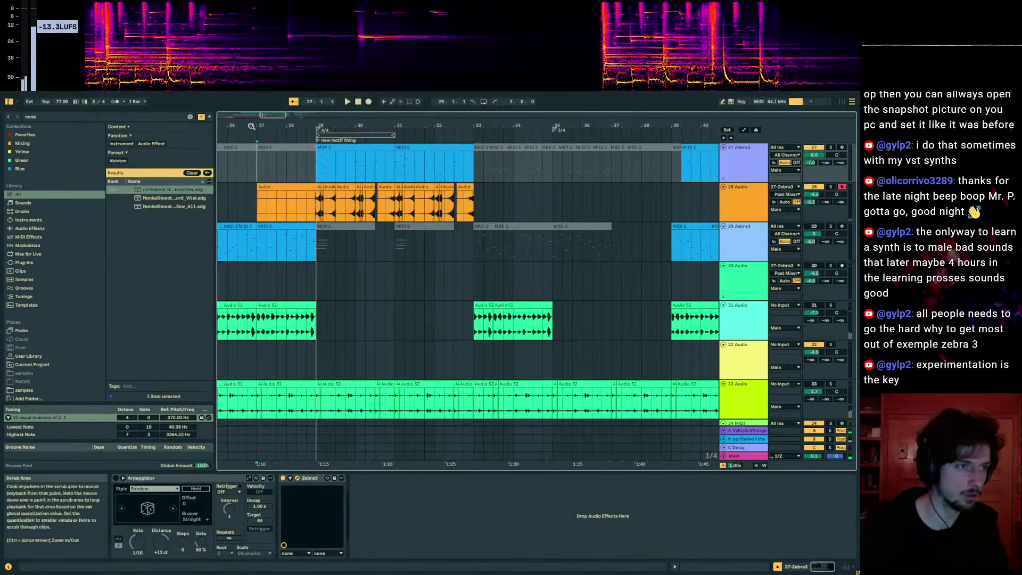
drag(328, 125, 356, 176)
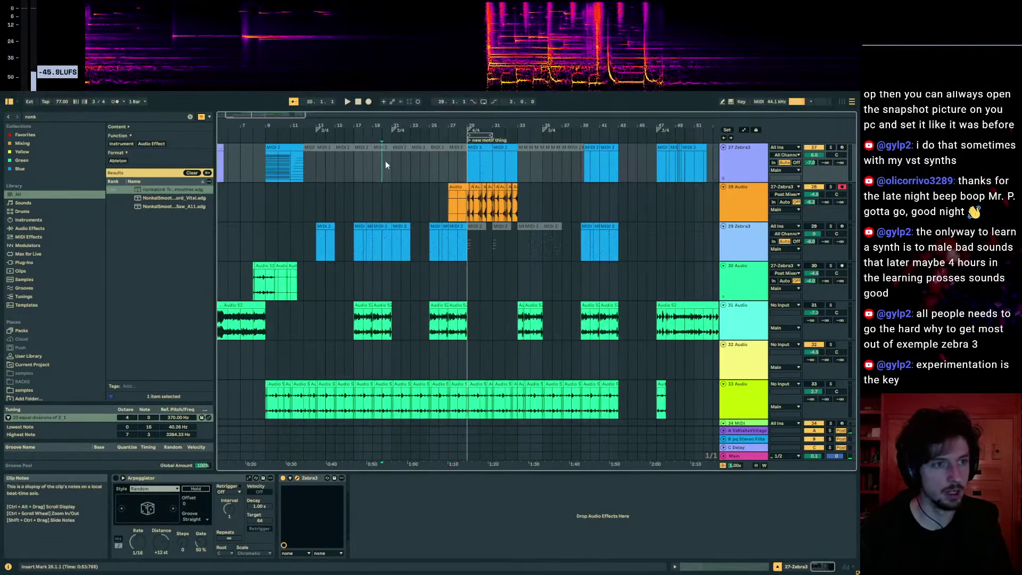
scroll(448, 187, up, 10)
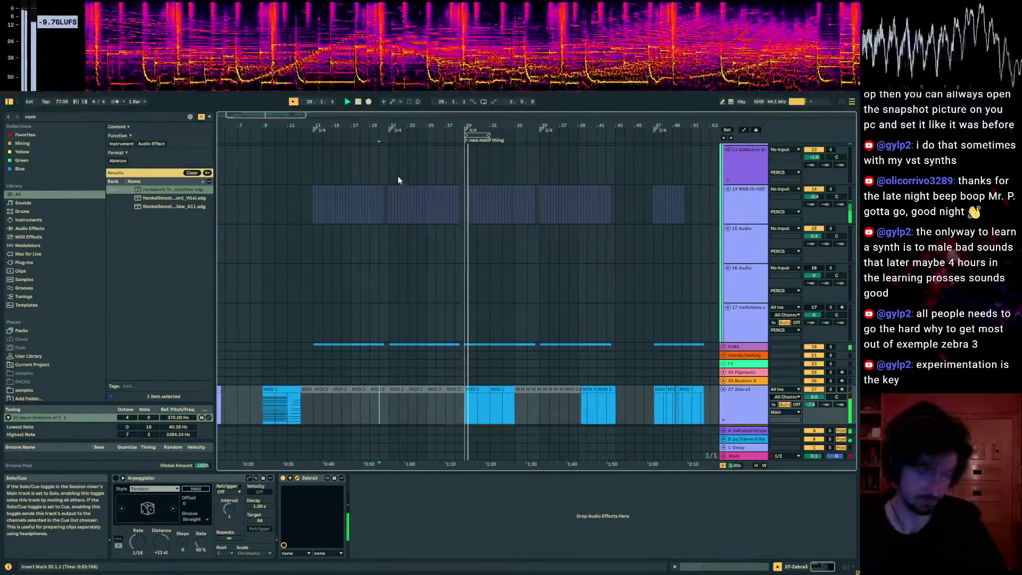
click(458, 243)
- Enlarge the 41 Audio track's height and lower its volume slightly
scroll(530, 295, down, 3)
scroll(530, 294, down, 10)
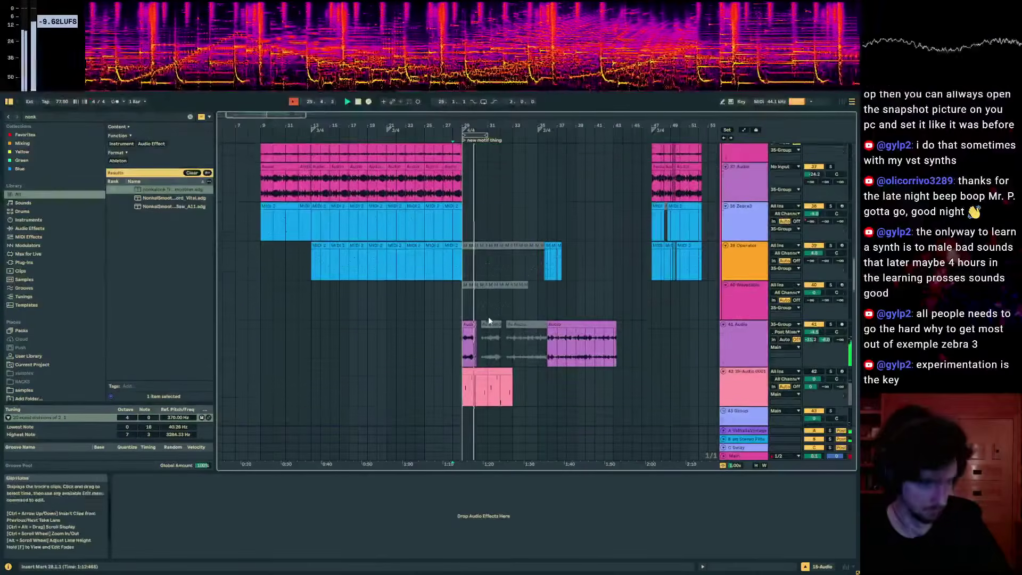
click(672, 253)
drag(789, 259, 789, 274)
drag(814, 224, 814, 229)
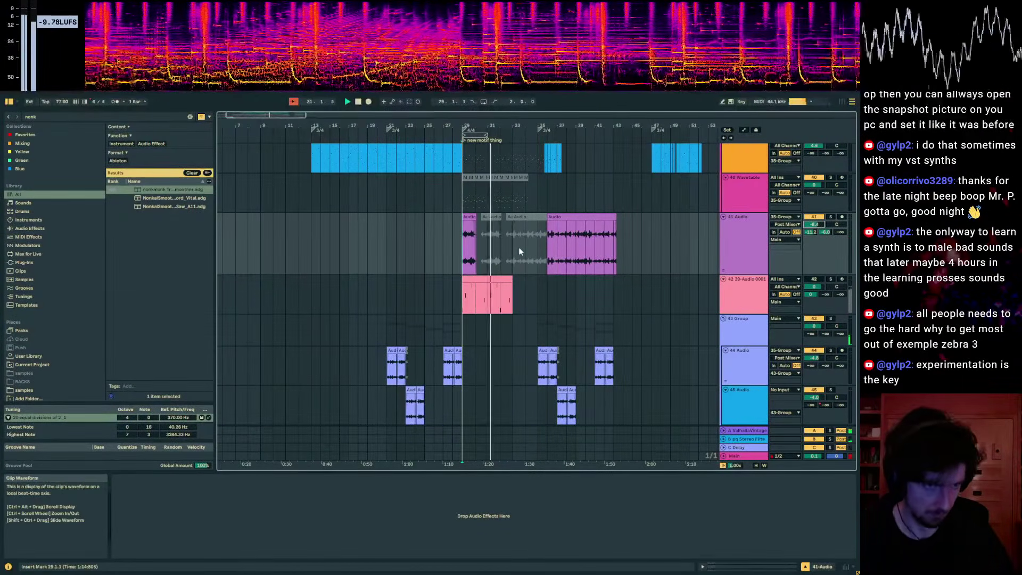
- Loop bars 29 to 33 and insert eight bars of silence from bar 33 to bar 41
drag(518, 247, 463, 251)
key(ctrl+l)
scroll(532, 272, up, 10)
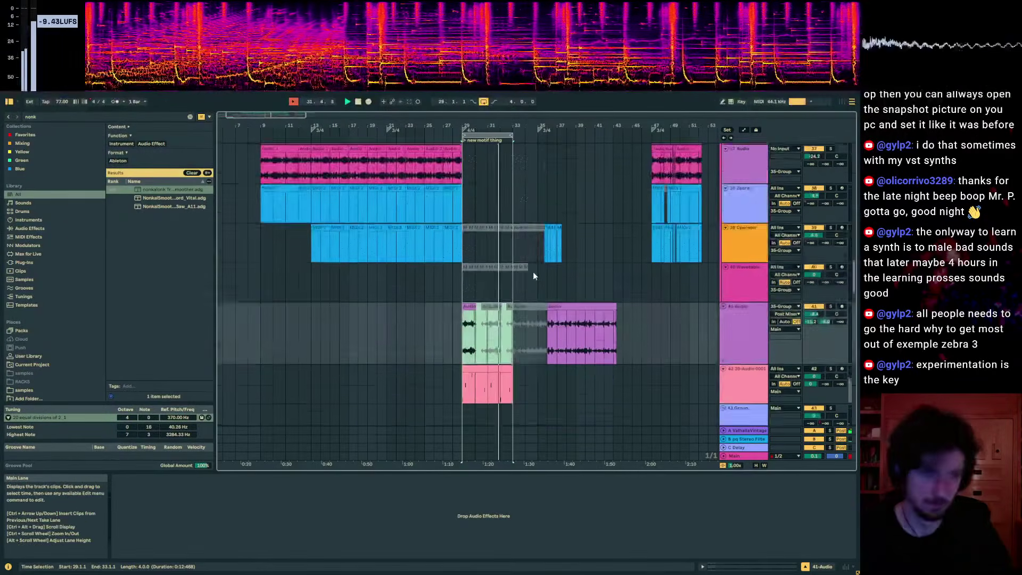
scroll(532, 271, up, 10)
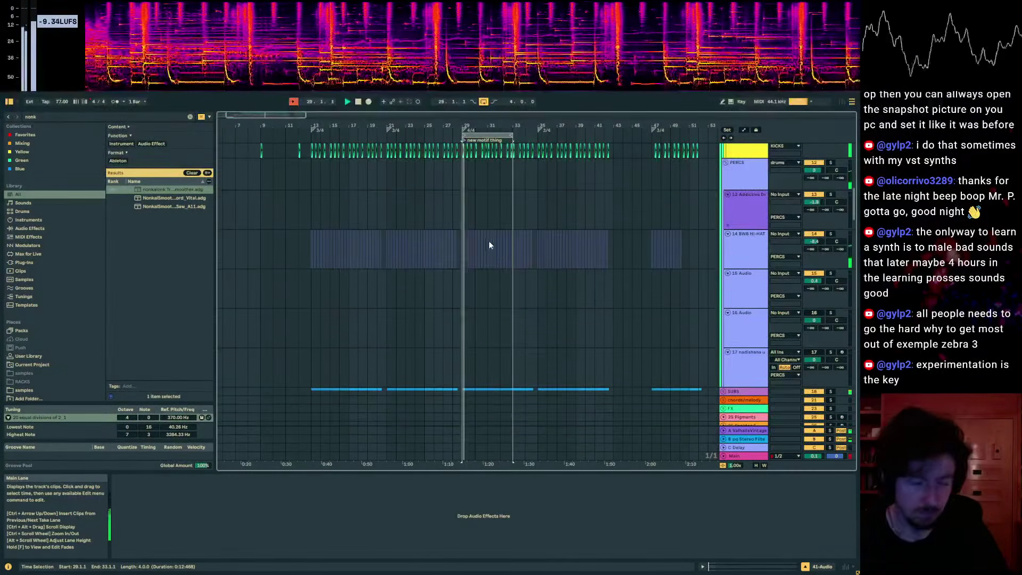
scroll(501, 239, up, 10)
scroll(506, 180, up, 2)
drag(512, 160, 613, 161)
key(ctrl+i)
- Stop playback and shorten the loop to the four bars from 29 to 33
drag(515, 158, 464, 163)
key(space)
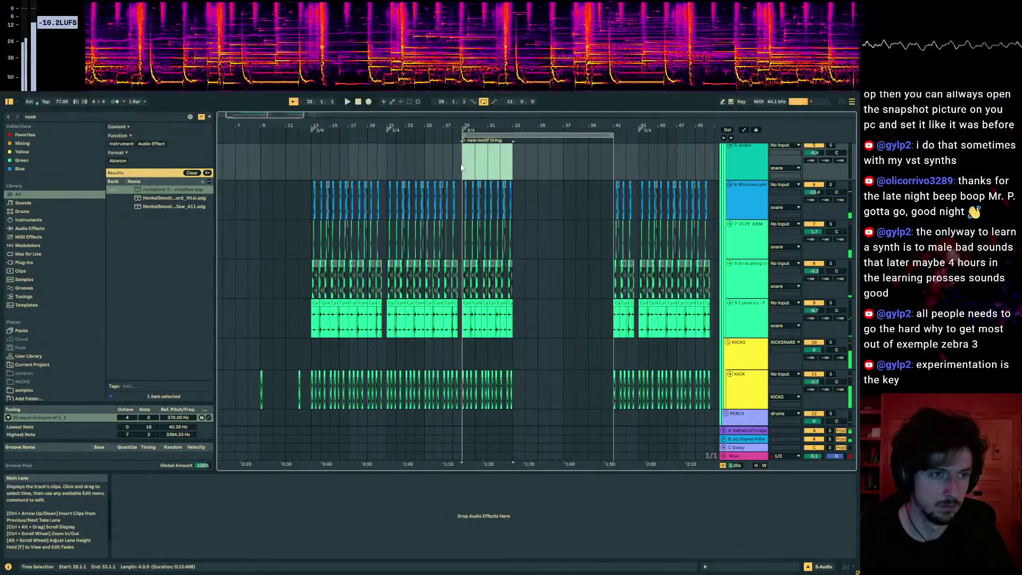
key(ctrl+l)
- Duplicate the looped four bars across all tracks to bar 33 and delete the 3/4 time signature marker there
click(497, 136)
key(ctrl+d)
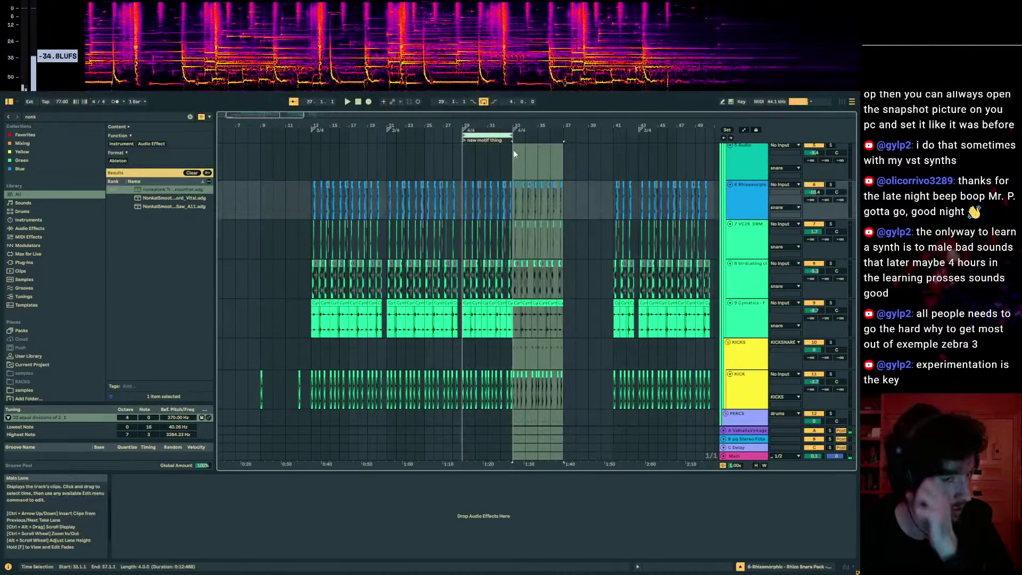
click(514, 128)
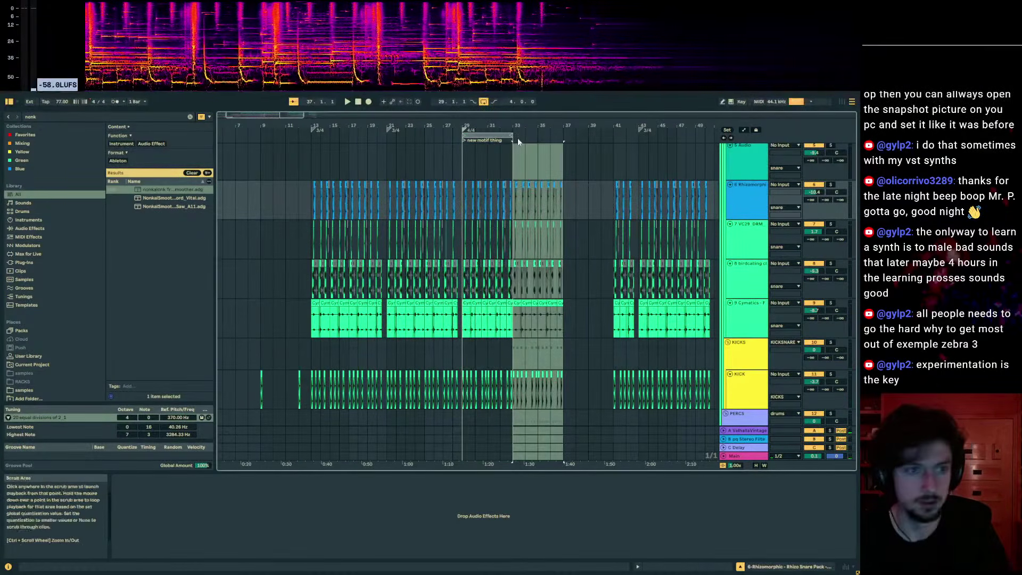
key(Delete)
- Select the 27 Zebra3 MIDI clip spanning bars 29 to 31 and play the motif section
scroll(508, 176, down, 6)
scroll(508, 204, down, 4)
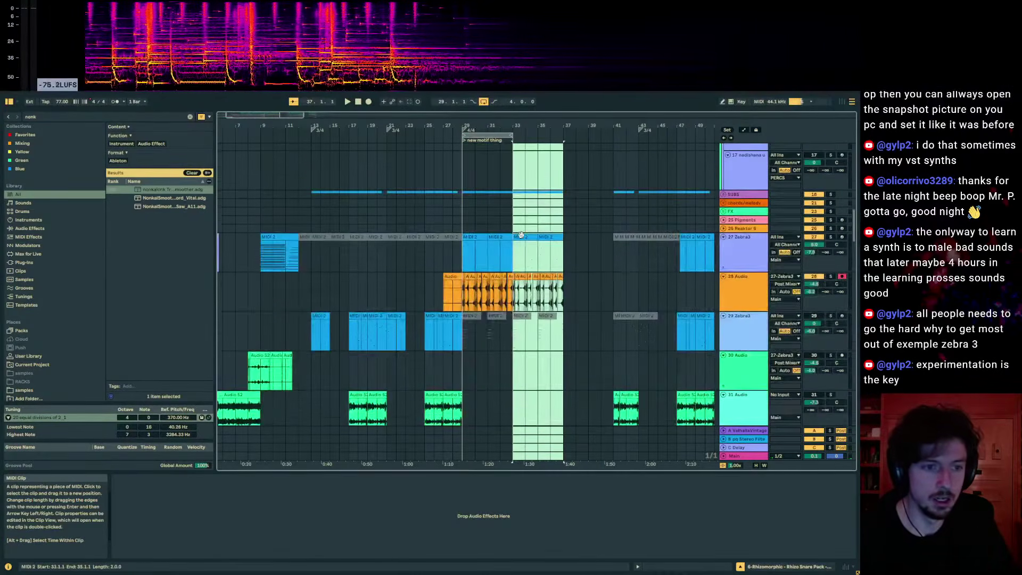
drag(527, 120, 532, 173)
click(599, 248)
click(358, 227)
key(space)
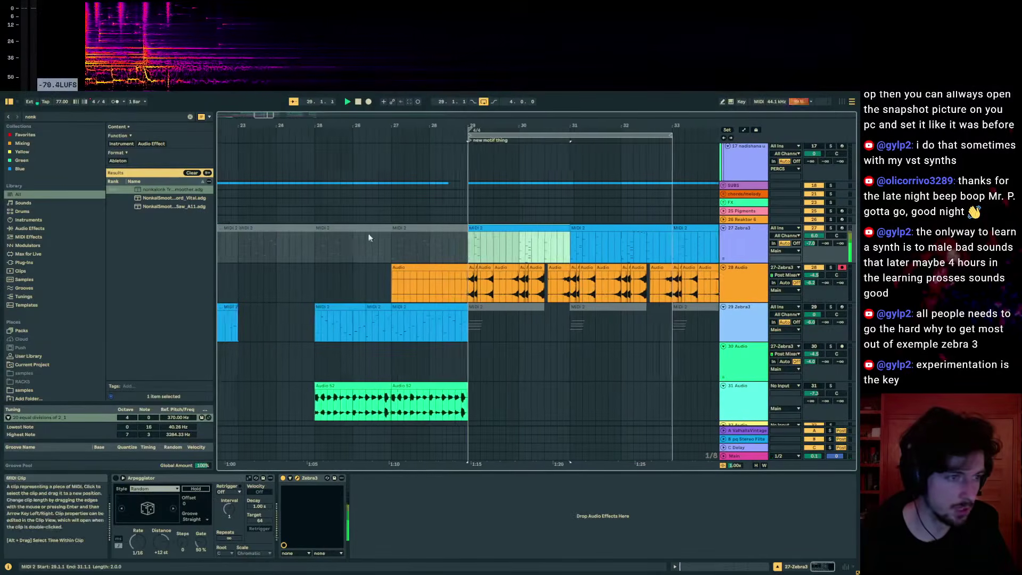
- Paste a copy of the 27 Zebra3 clip from bars 29 to 31 further along the motif section and play it
drag(493, 250, 479, 250)
click(585, 240)
key(ctrl+v)
click(561, 247)
drag(632, 125, 526, 119)
click(526, 248)
key(ctrl+l)
- Add an EQ Eight to the 41 Audio track
scroll(587, 265, down, 3)
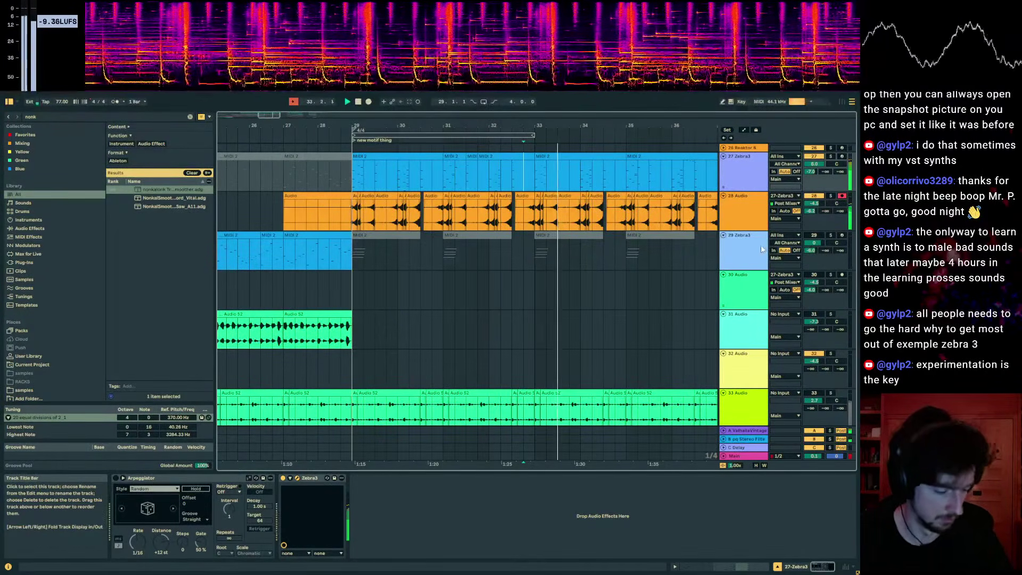
scroll(585, 261, down, 4)
scroll(517, 276, down, 12)
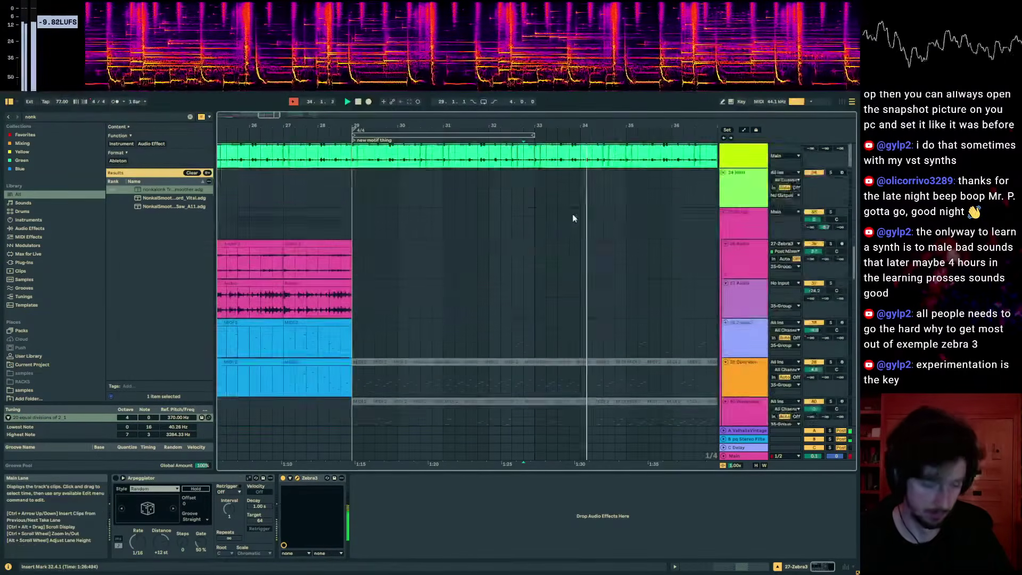
click(554, 271)
click(546, 298)
key(ctrl+f)
text(eq 8)
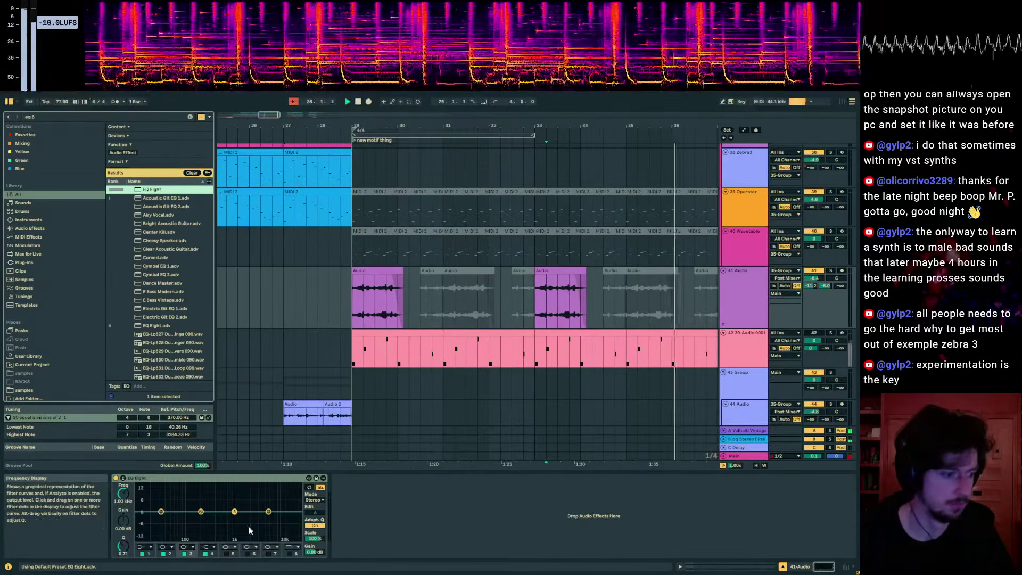
- Copy the White Noise Riser and resonant goop clips from bars 5 to 9 so that they lead up to bar 29
scroll(679, 230, down, 6)
scroll(665, 204, down, 3)
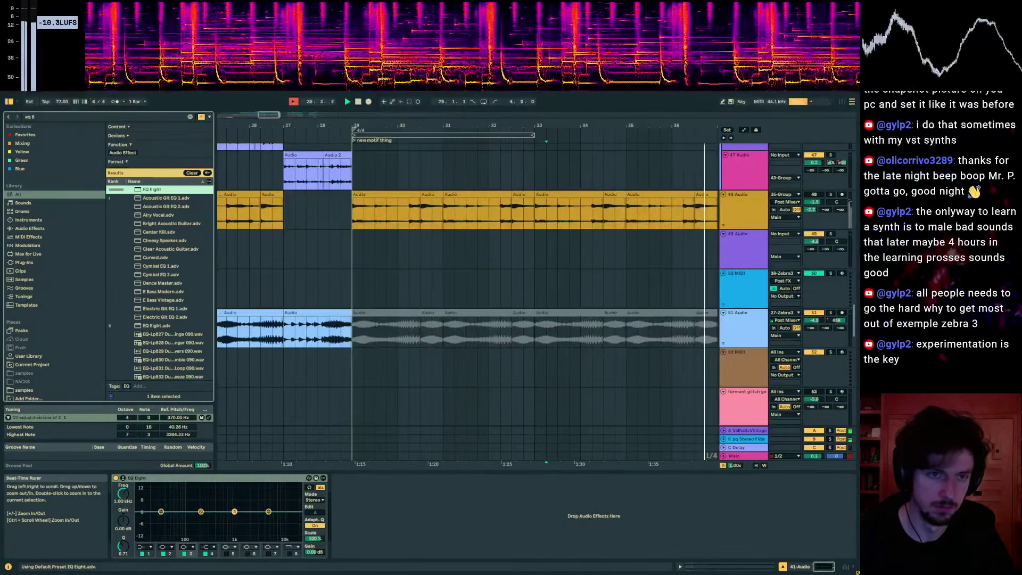
drag(619, 115, 619, 80)
scroll(595, 236, down, 5)
scroll(595, 235, down, 5)
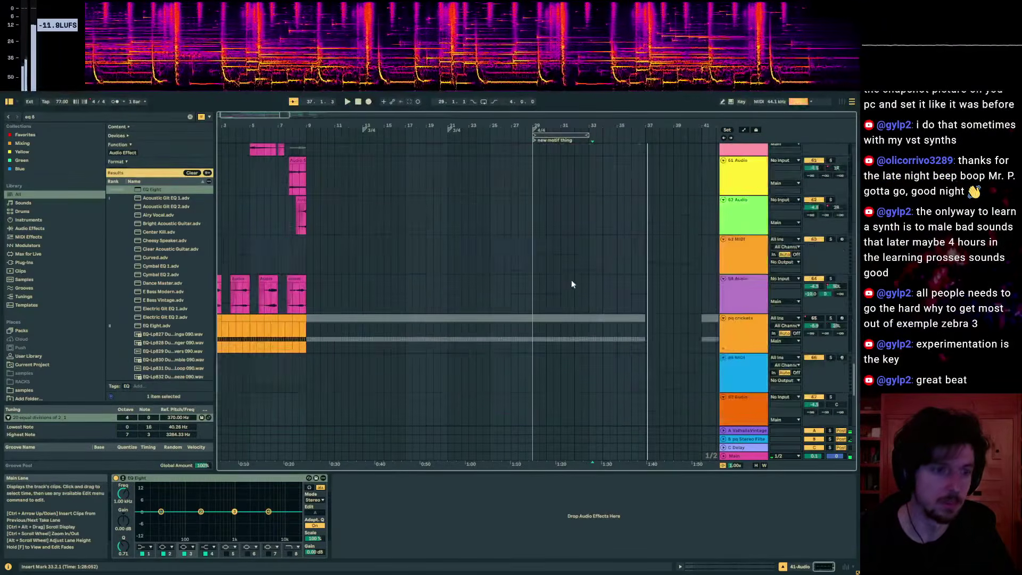
scroll(480, 272, down, 5)
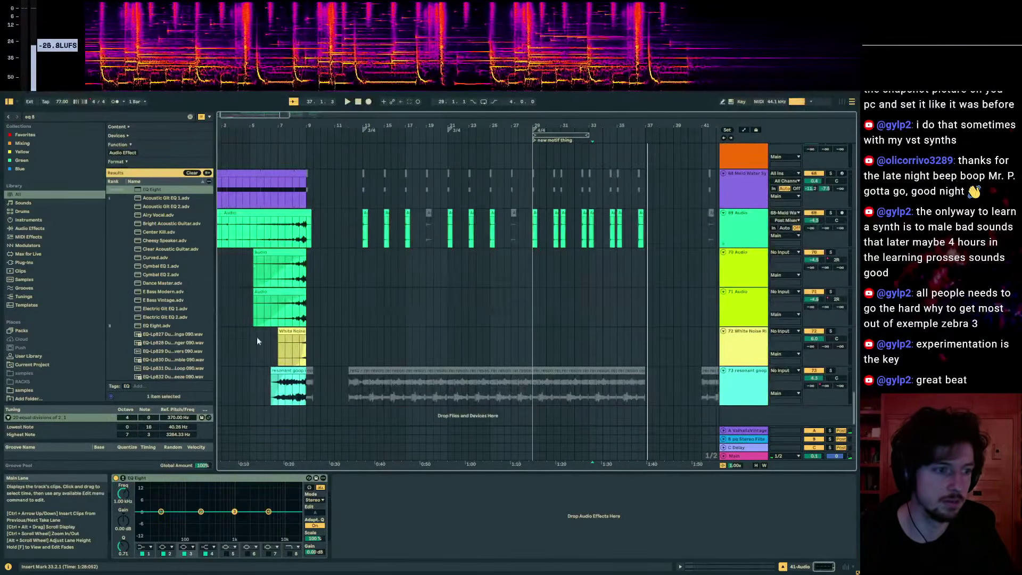
click(306, 391)
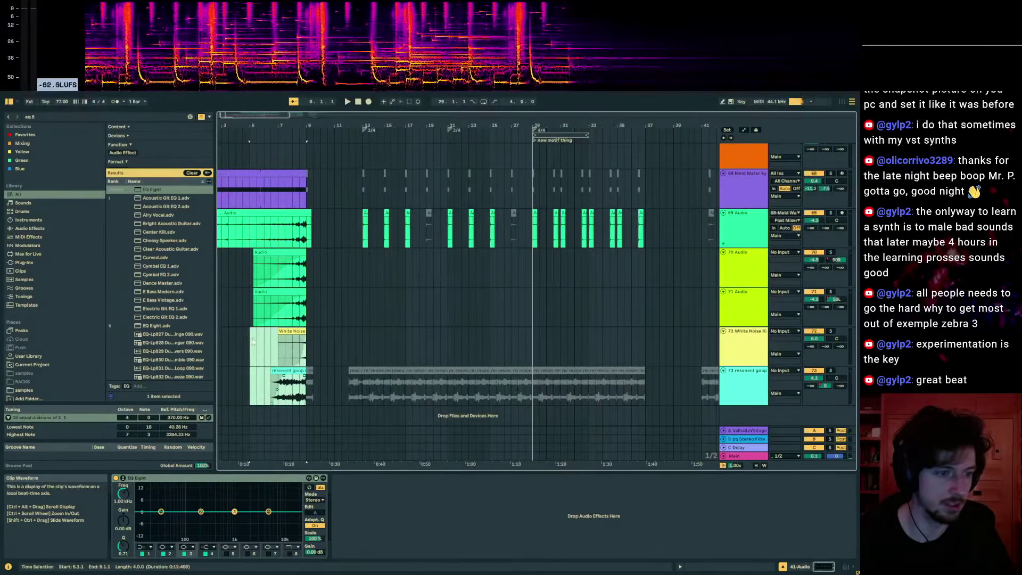
click(616, 335)
click(498, 338)
key(ctrl+v)
drag(539, 331, 517, 332)
- Paste the riser clips again at bar 35, move them two bars earlier so they end at bar 37, and start playback
click(617, 344)
key(ctrl+v)
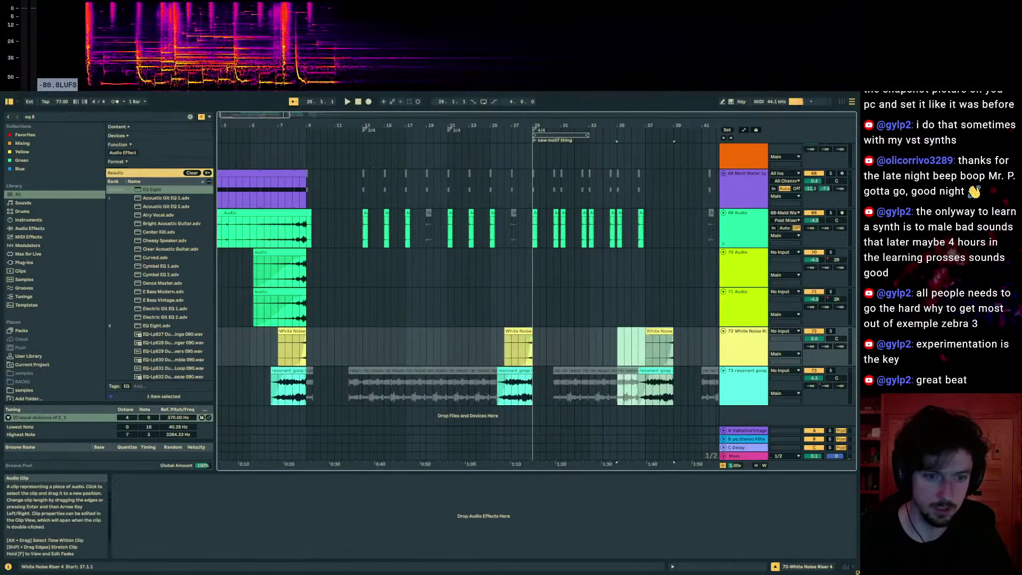
click(657, 330)
drag(657, 329, 629, 337)
key(space)
- Clean up the second resonant goop clip so it is active only from bar 35 to 37, and play the riser build-ups
drag(500, 382, 493, 381)
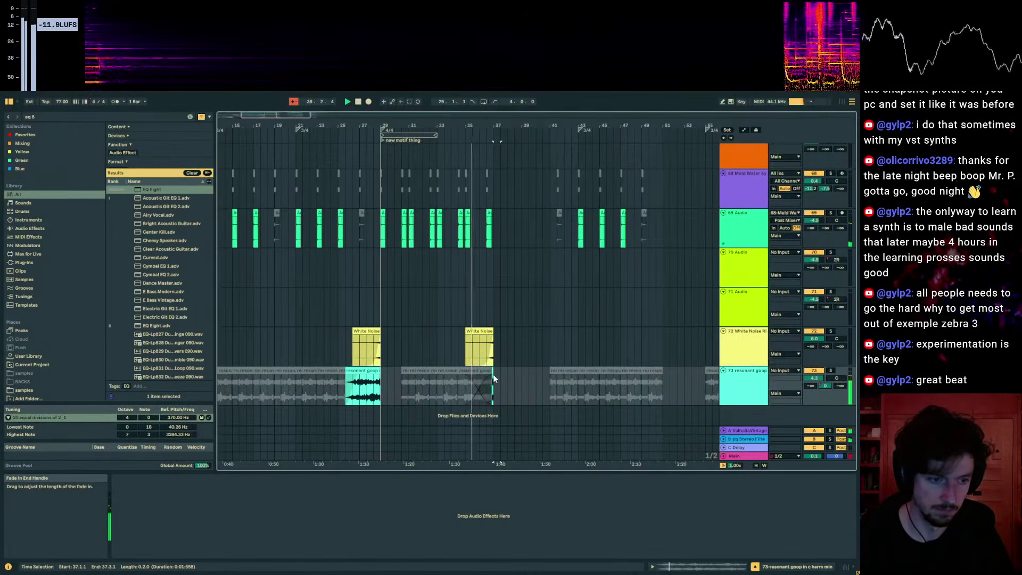
click(472, 379)
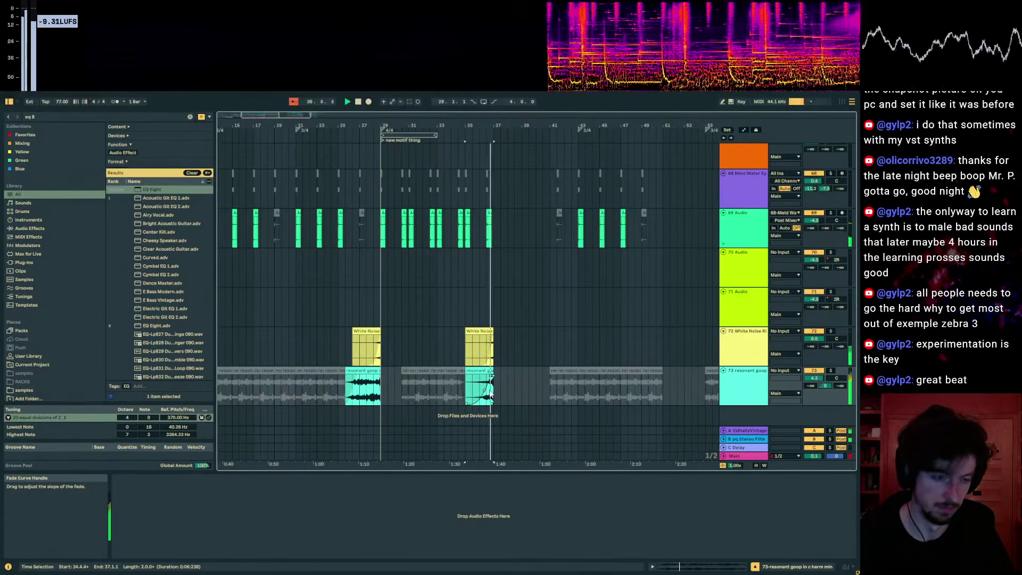
click(359, 349)
key(space)
key(space)
- Add an EQ Eight to the 73 resonant goop track and cut its lows below about 335 Hz
click(811, 376)
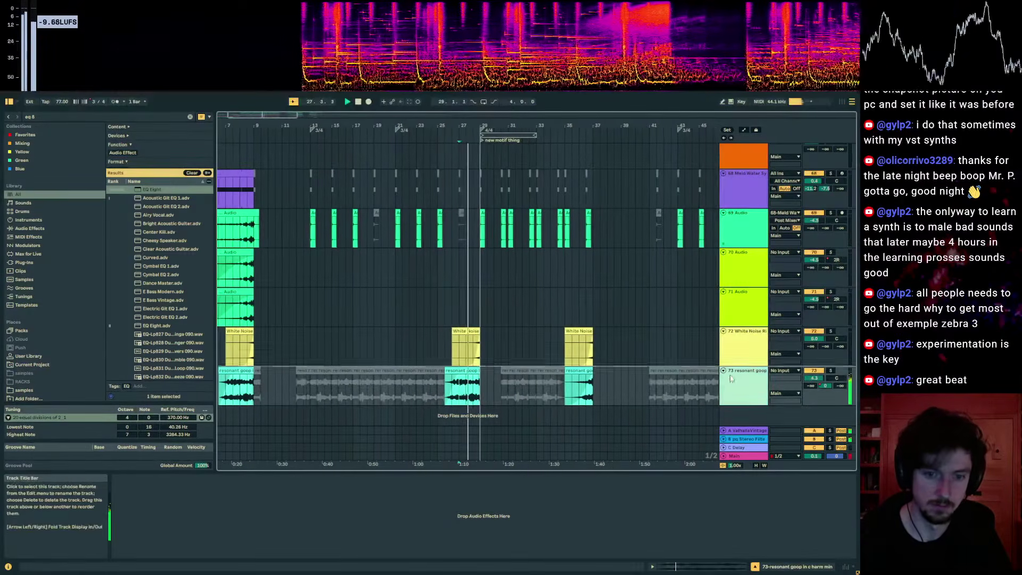
click(146, 188)
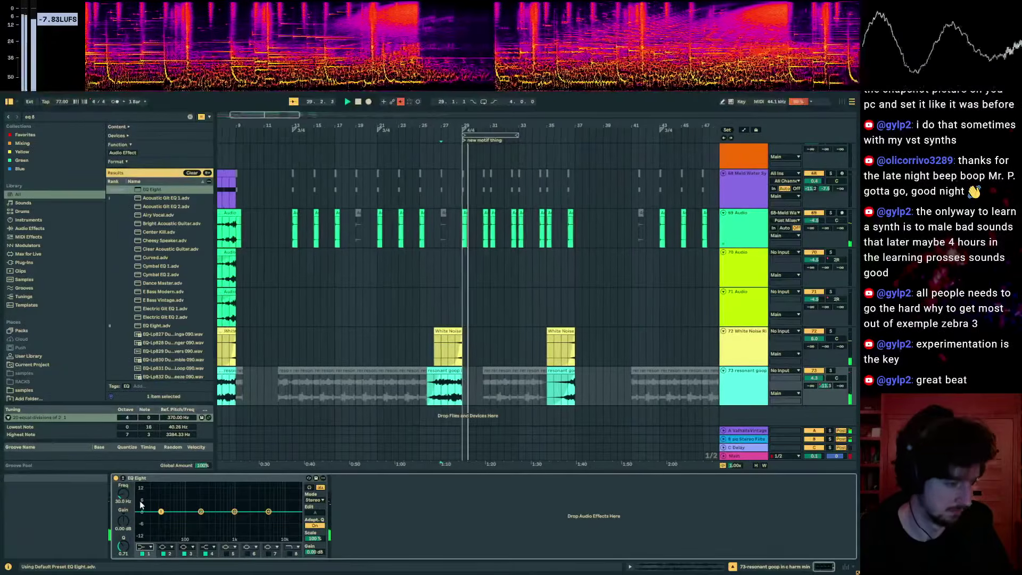
click(145, 546)
click(144, 499)
mouse_move(123, 493)
mouse_down()
mouse_move(123, 455)
mouse_move(123, 474)
mouse_up()
- Select the 15 Audio track in the PERCS group and search the browser for "hoopl"
scroll(521, 260, up, 3)
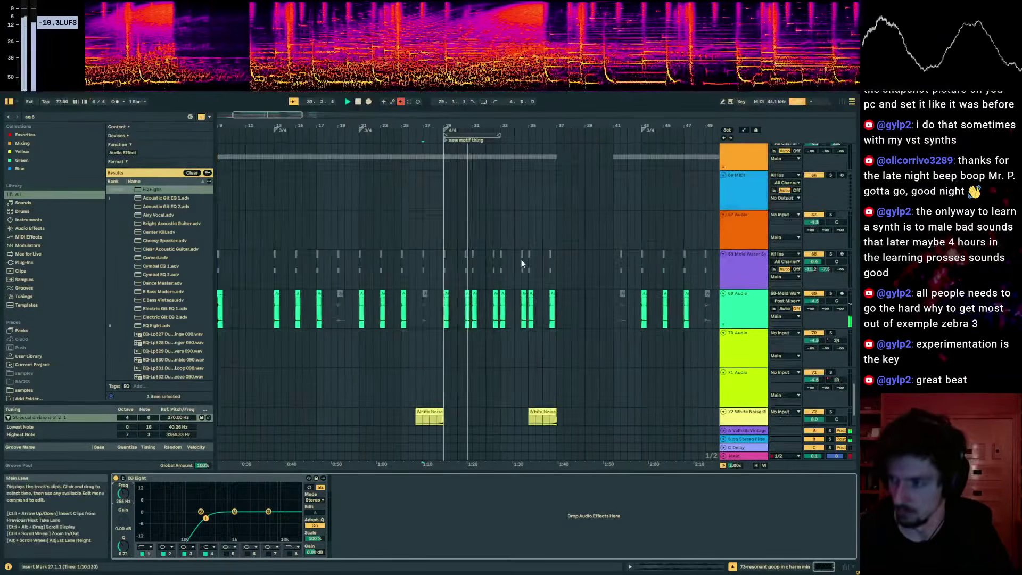
scroll(521, 260, up, 10)
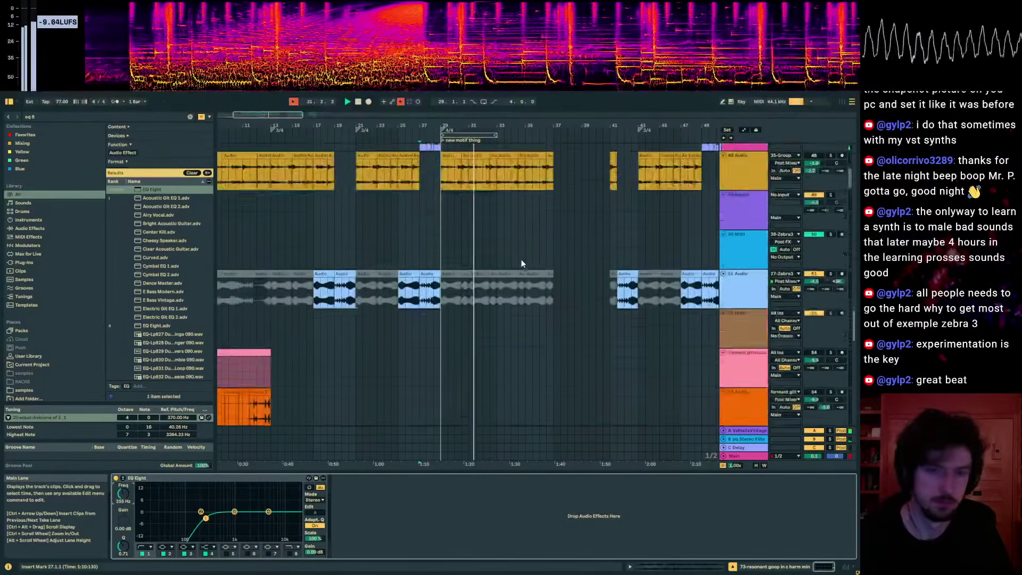
scroll(522, 262, up, 10)
scroll(522, 261, up, 10)
click(734, 262)
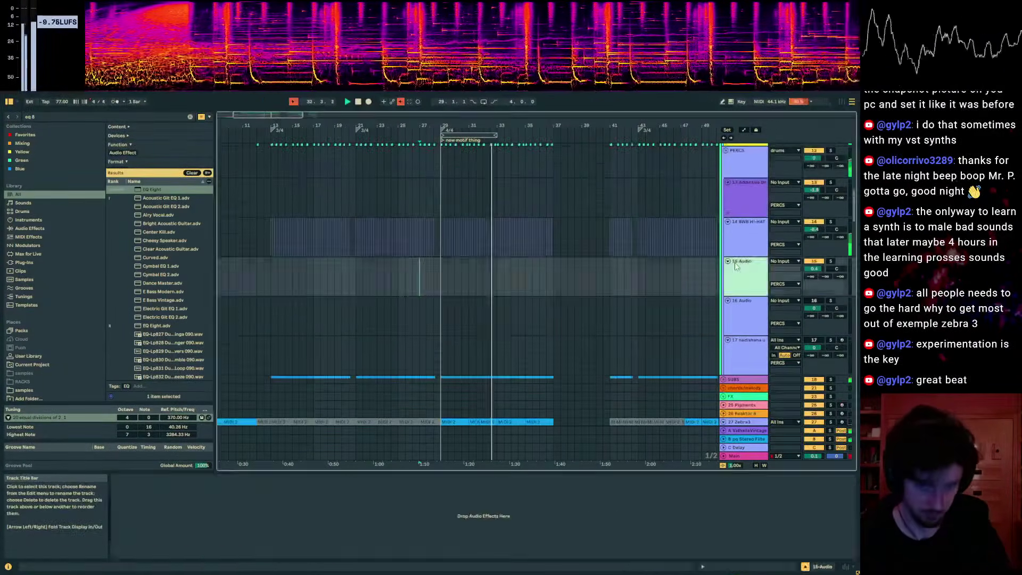
key(ctrl+f)
text(hoopl)
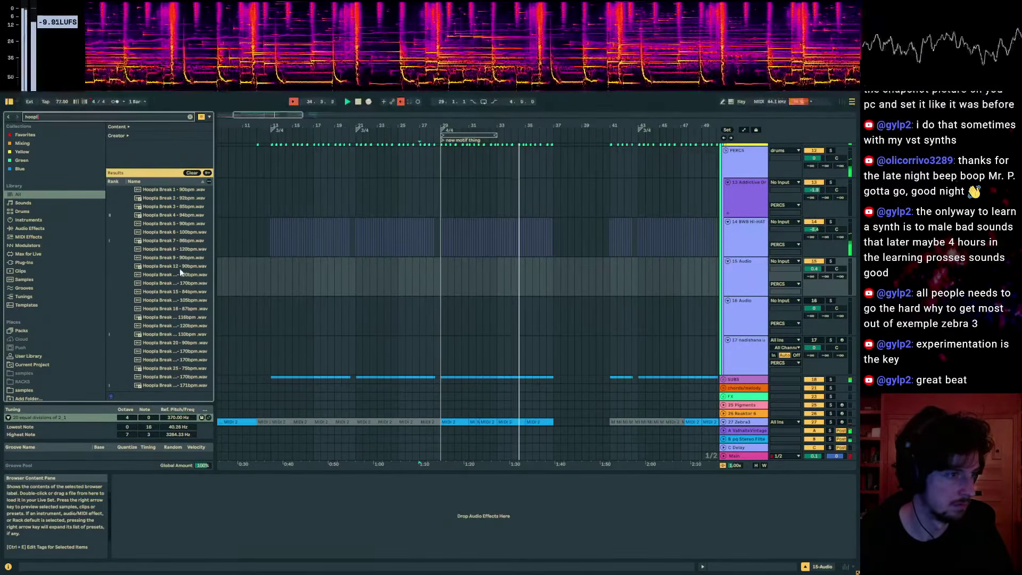
- Try Hoopla Break 3 - 85bpm on the 15 Audio track at bar 29
drag(298, 229, 432, 289)
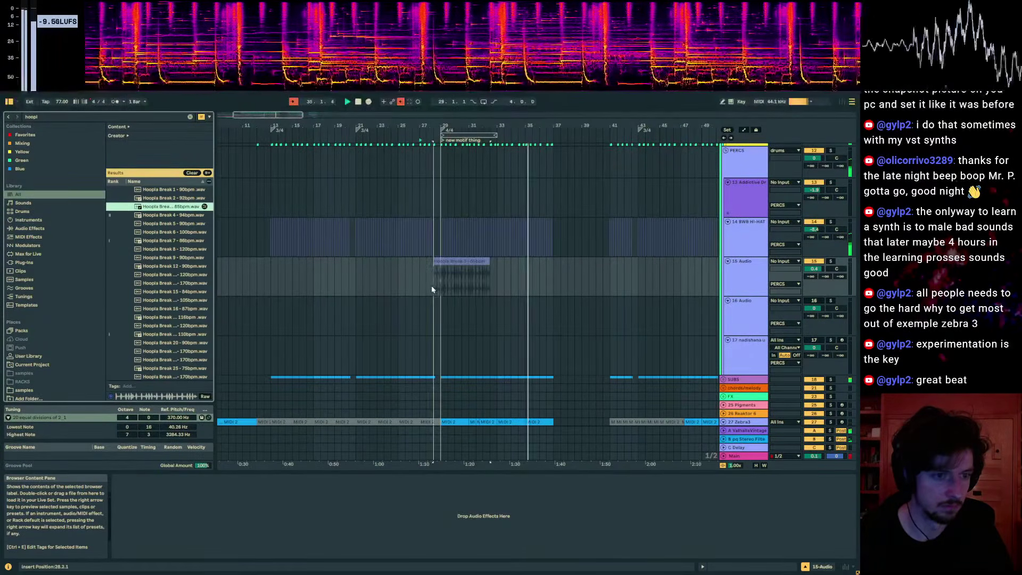
drag(494, 275, 494, 274)
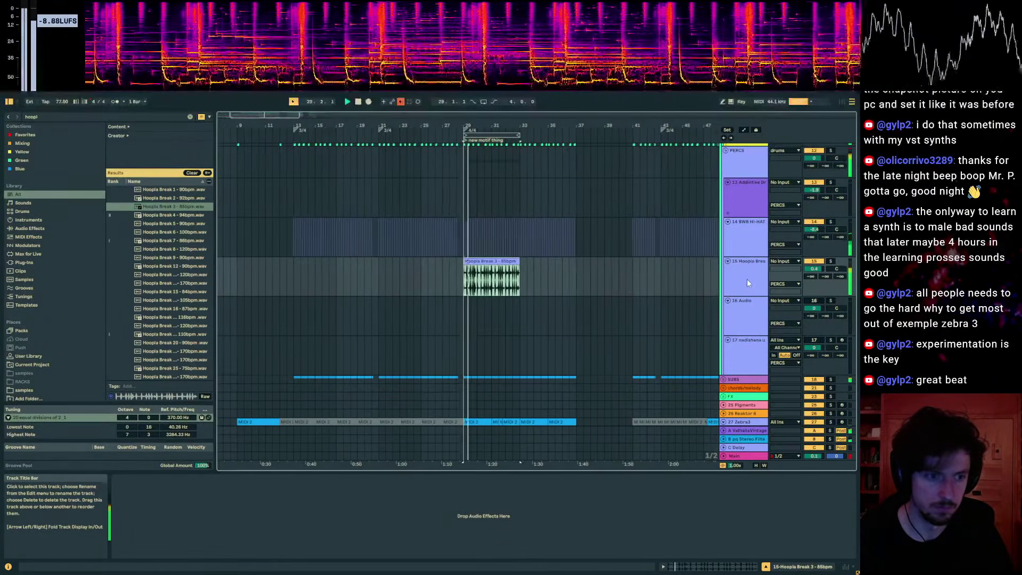
drag(461, 121, 461, 224)
- Audition other Hoopla breaks, place Hoopla Break 27 - 171bpm at bar 29 on track 15, and play it
click(174, 326)
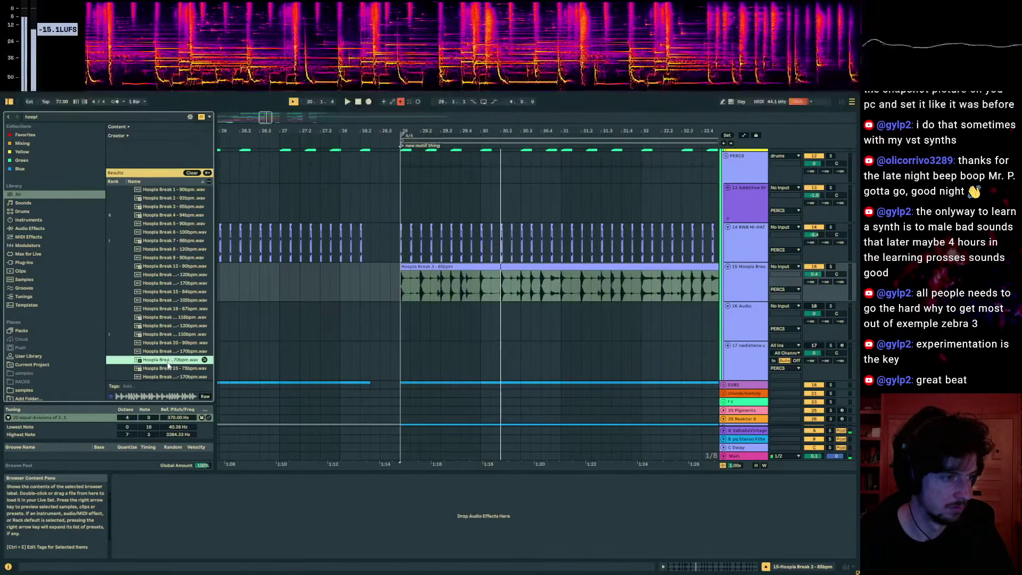
scroll(168, 359, down, 2)
click(166, 342)
click(428, 274)
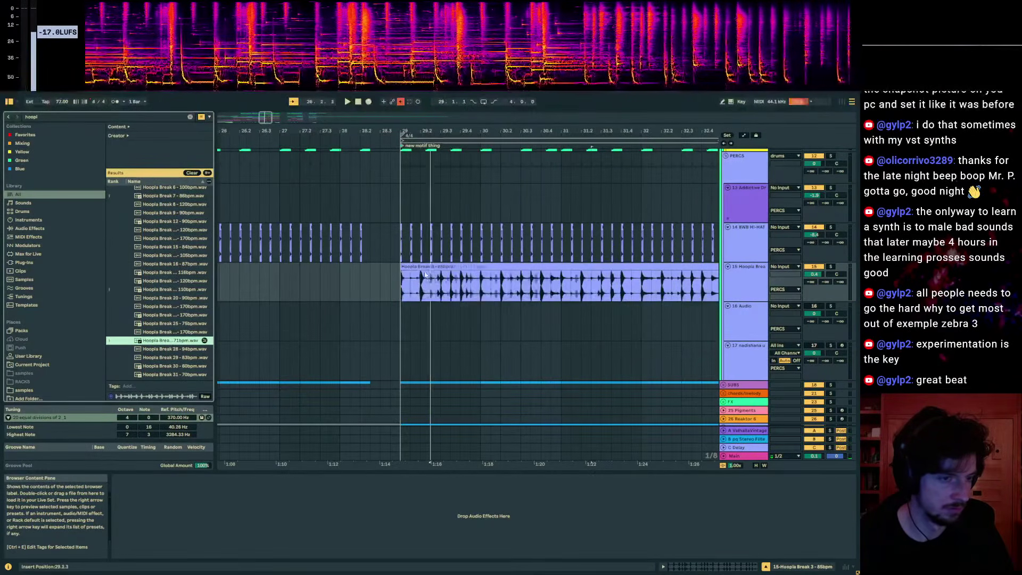
drag(403, 278, 402, 278)
key(space)
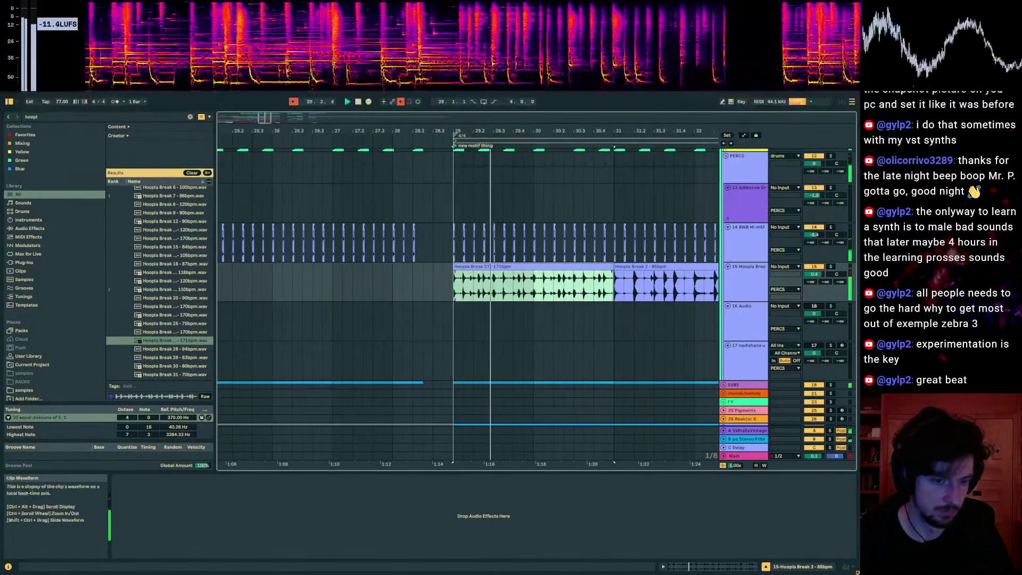
- Set the Hoopla Break 27 clip's tempo to 171 BPM and its warp mode to Re-Pitch while playing it
click(711, 566)
key(space)
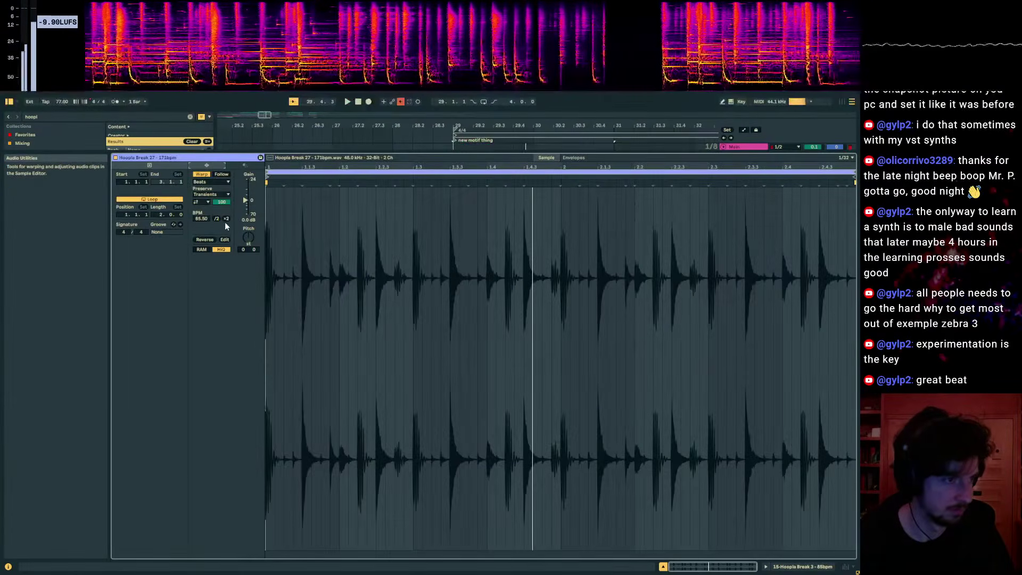
key(space)
click(211, 181)
click(208, 209)
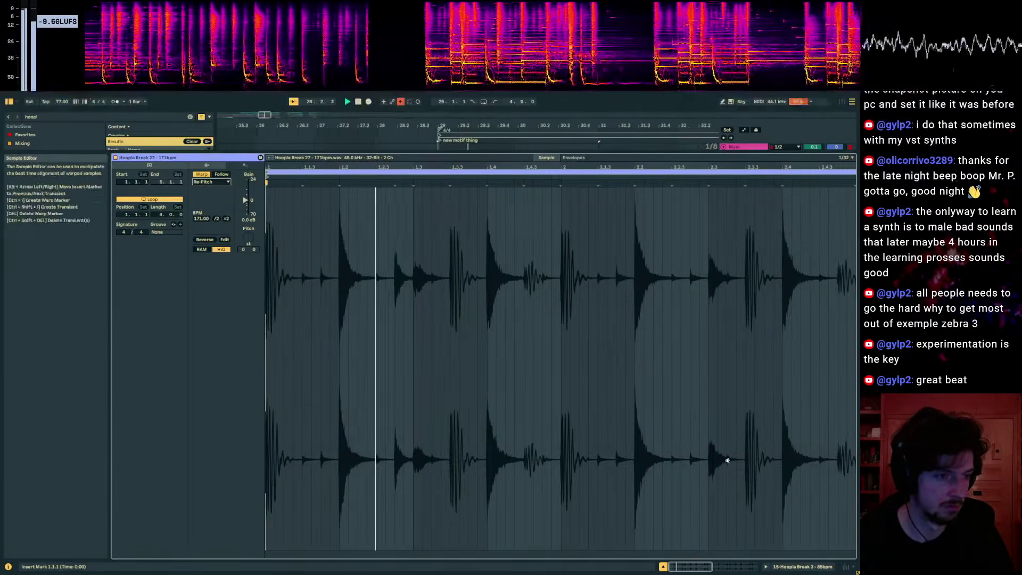
key(ctrl+alt+e)
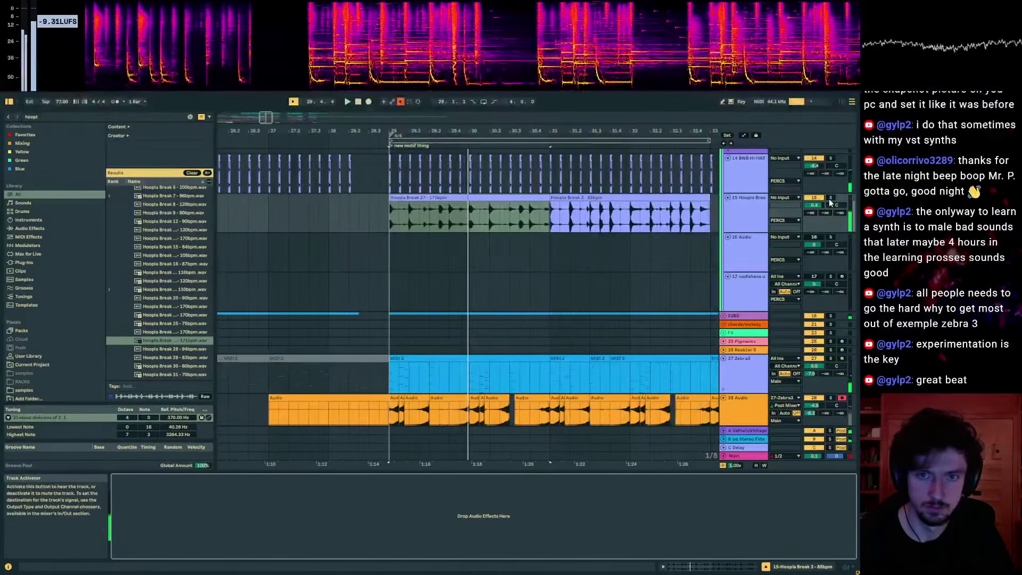
- Try the Tones warp mode on the Hoopla Break 27 clip and close its sample editor
key(ctrl+alt+e)
click(211, 182)
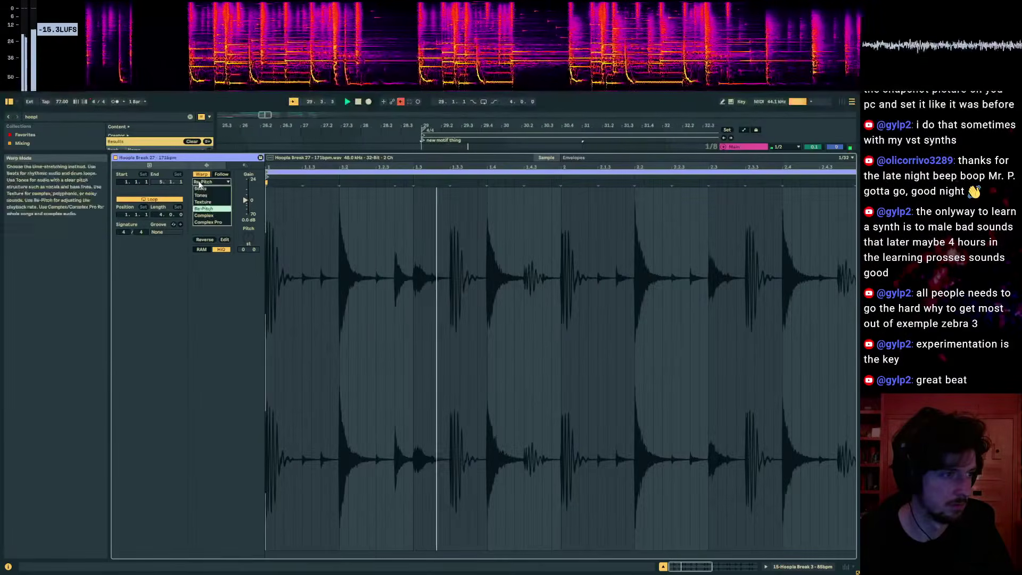
click(208, 190)
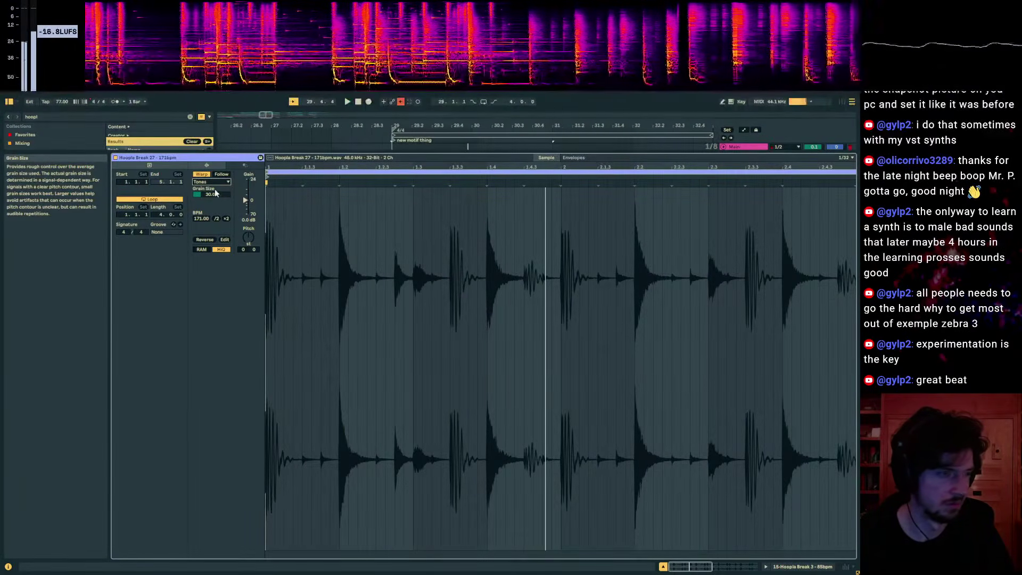
click(212, 182)
click(806, 567)
- Place Hoopla Break 33 - 100bpm at bar 29 on track 15, play it, and turn off the track's solo
scroll(139, 333, down, 3)
click(147, 330)
drag(147, 334, 398, 170)
scroll(398, 170, left, 3)
key(space)
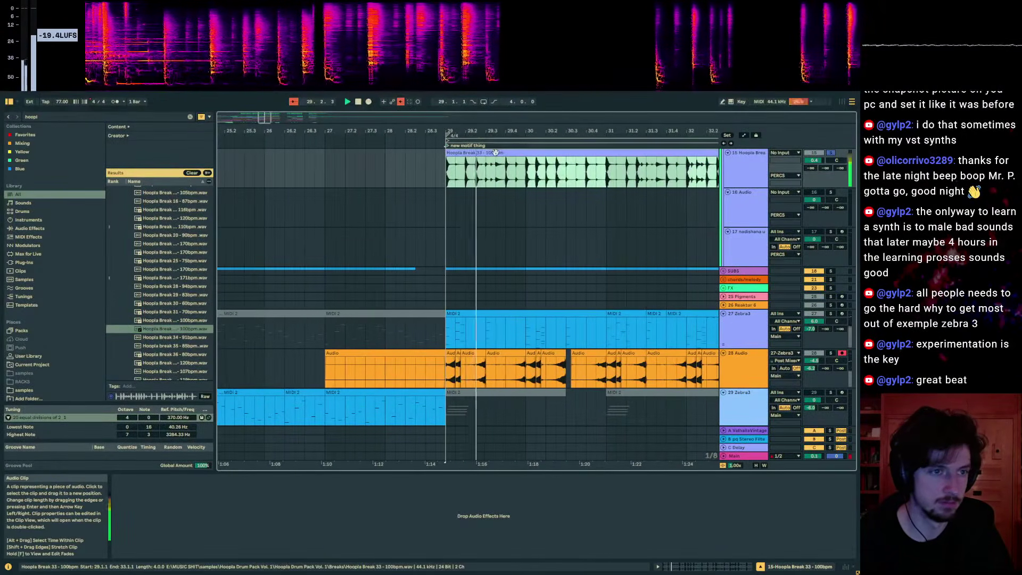
scroll(547, 214, up, 1)
key(space)
click(830, 189)
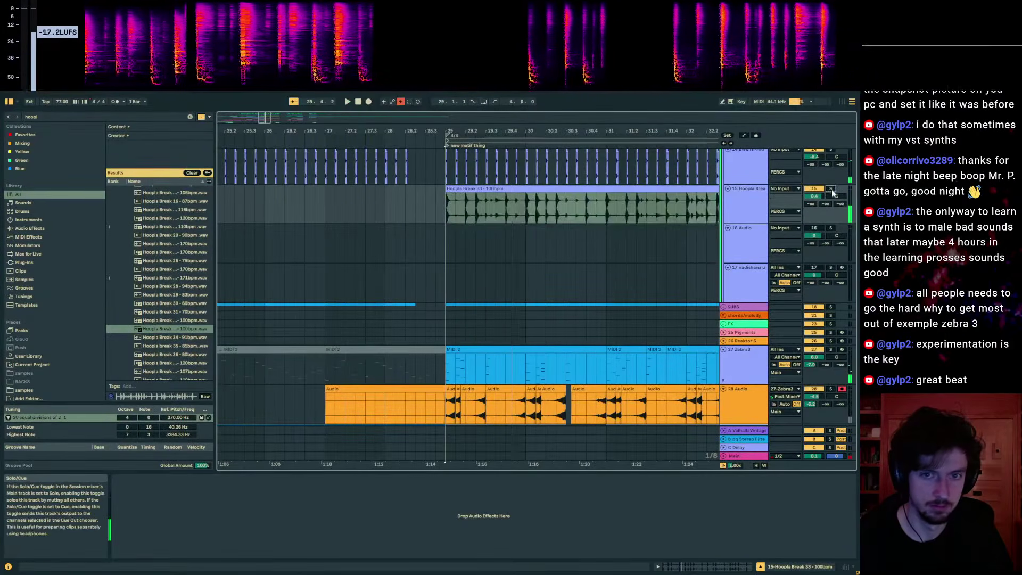
key(space)
- Deactivate the Hoopla Break 33 slice at 29.2 and fill the spot by duplicating the clip's opening beat
click(471, 218)
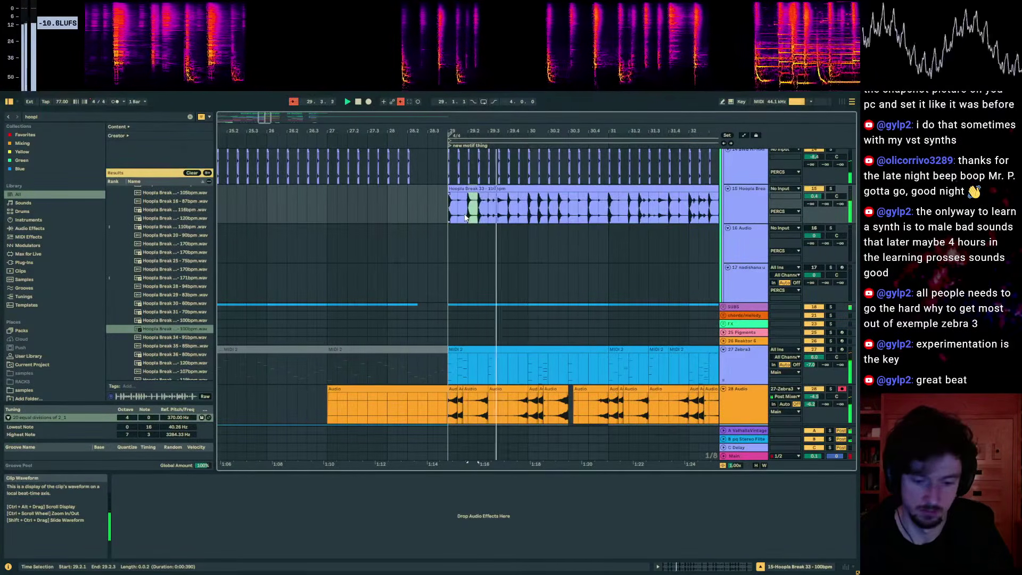
click(447, 217)
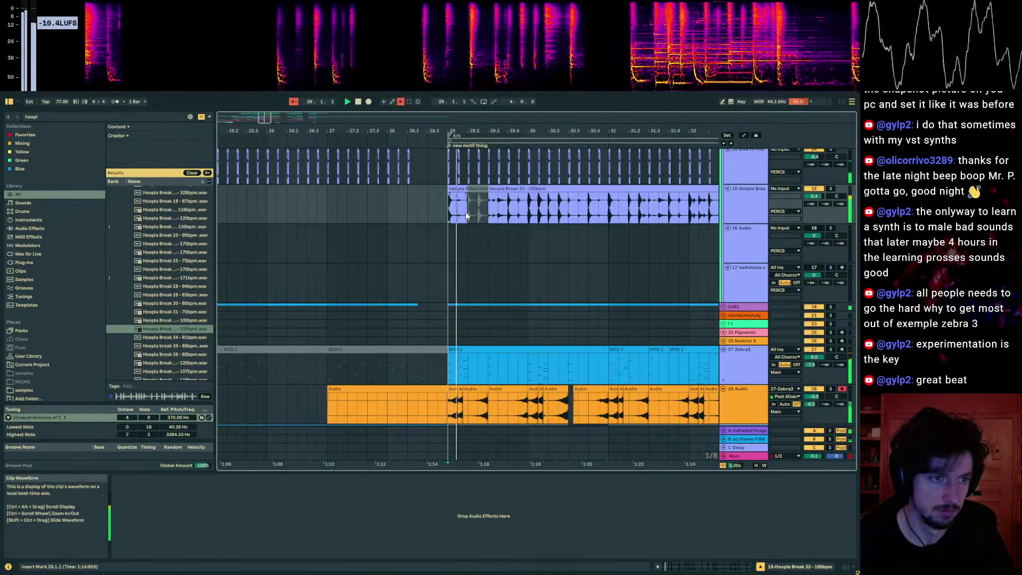
key(ctrl+d)
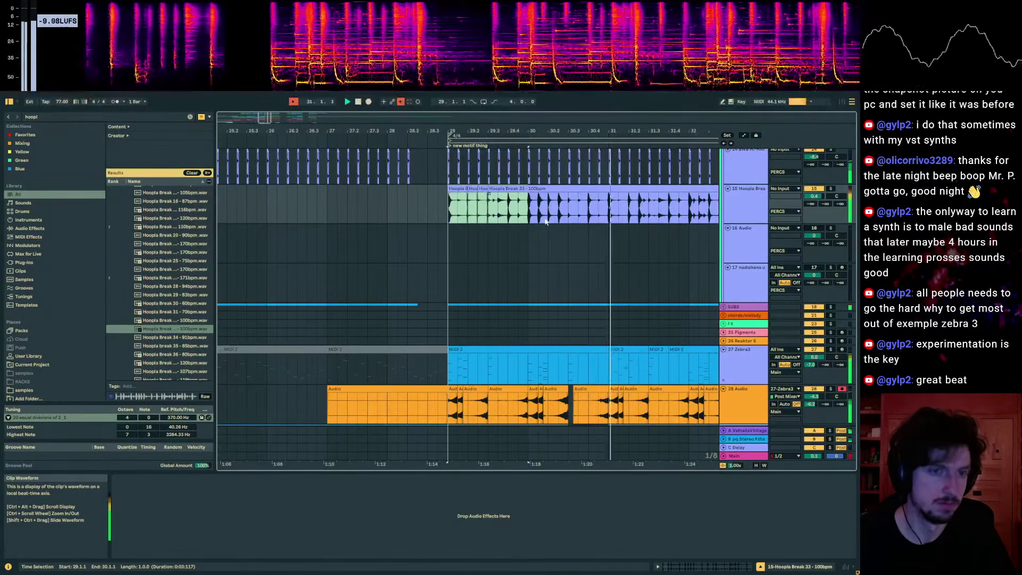
- Deactivate the Hoopla break from 30.1 to 30.3, play it, and fill the gap with a copy of bar 29's first half
key(0)
click(438, 206)
key(space)
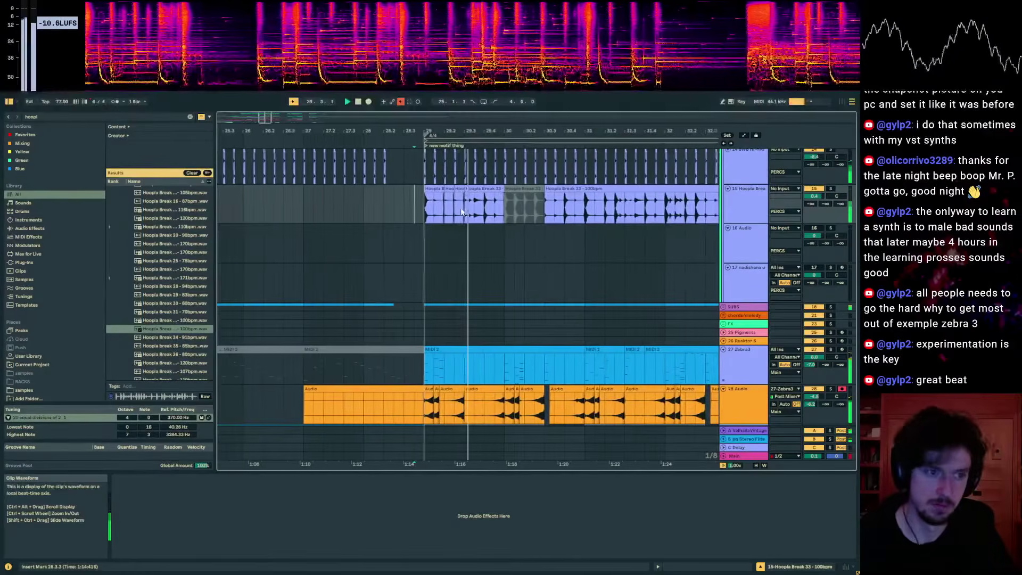
drag(449, 210, 426, 209)
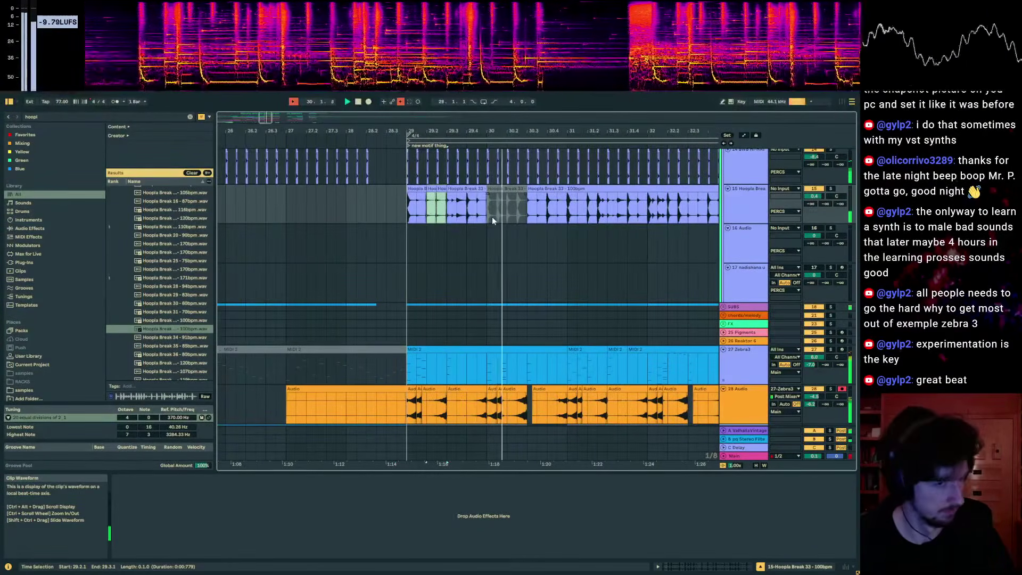
drag(487, 214, 413, 211)
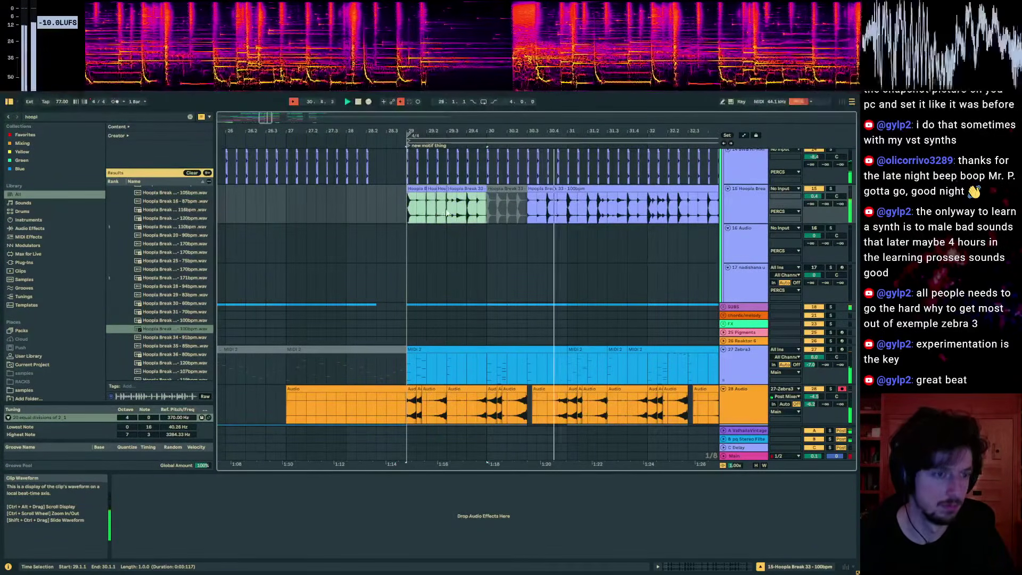
click(483, 212)
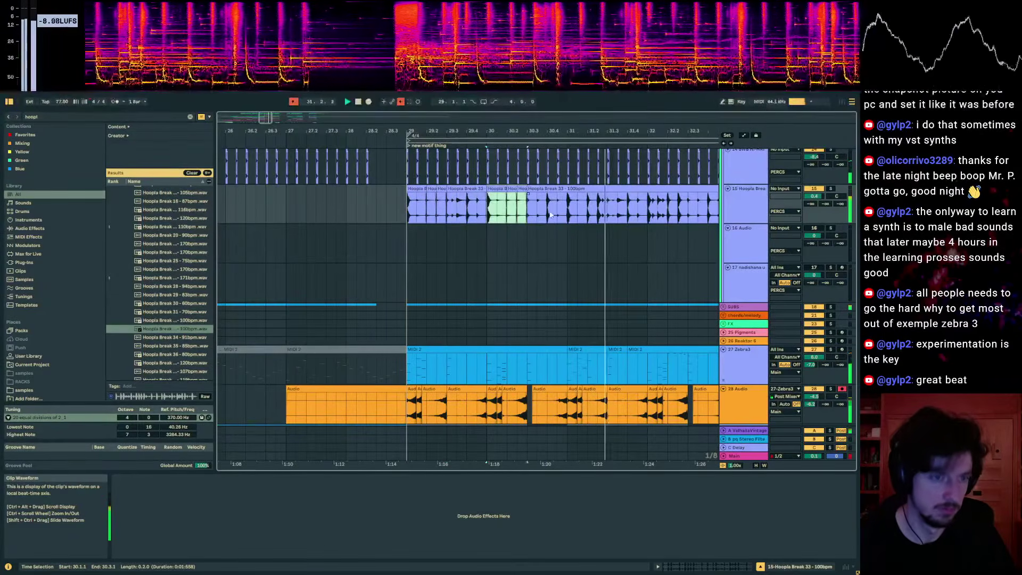
- Place a copied Hoopla break slice from 31.1.4 to 31.2.2, leaving a short gap before 31.2.3
drag(575, 213, 419, 215)
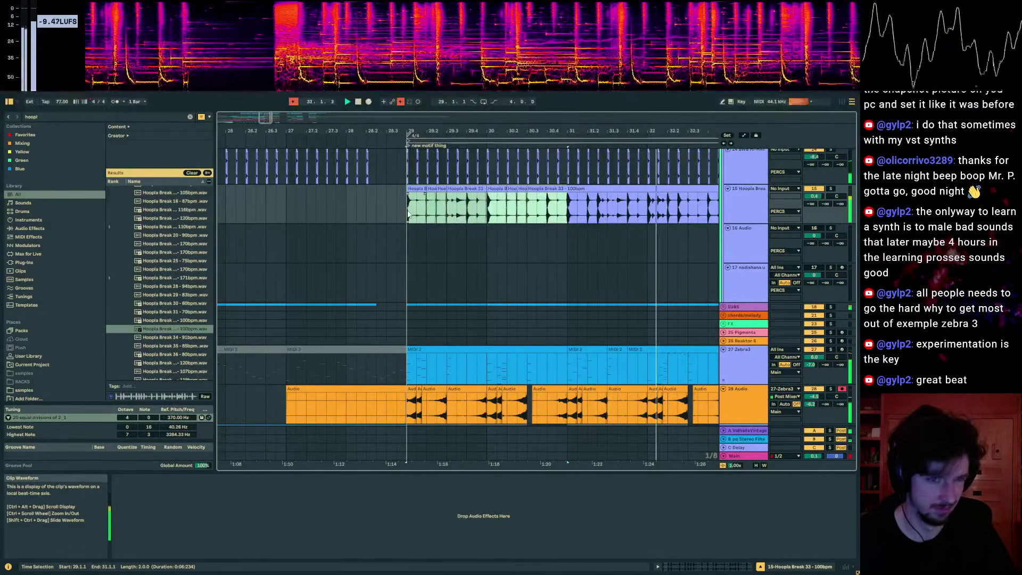
key(space)
key(space)
drag(543, 131, 423, 130)
click(501, 211)
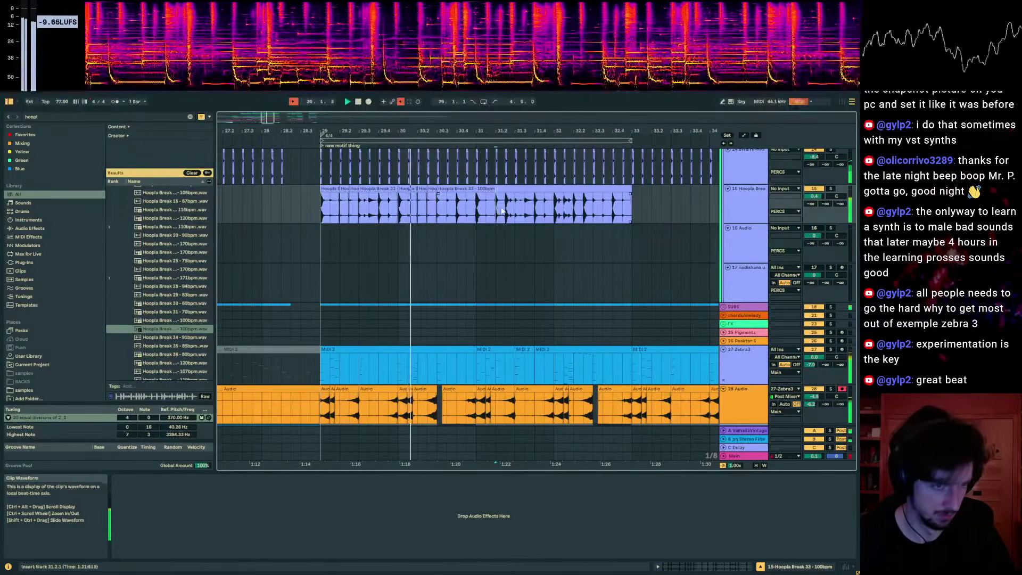
drag(491, 131, 507, 190)
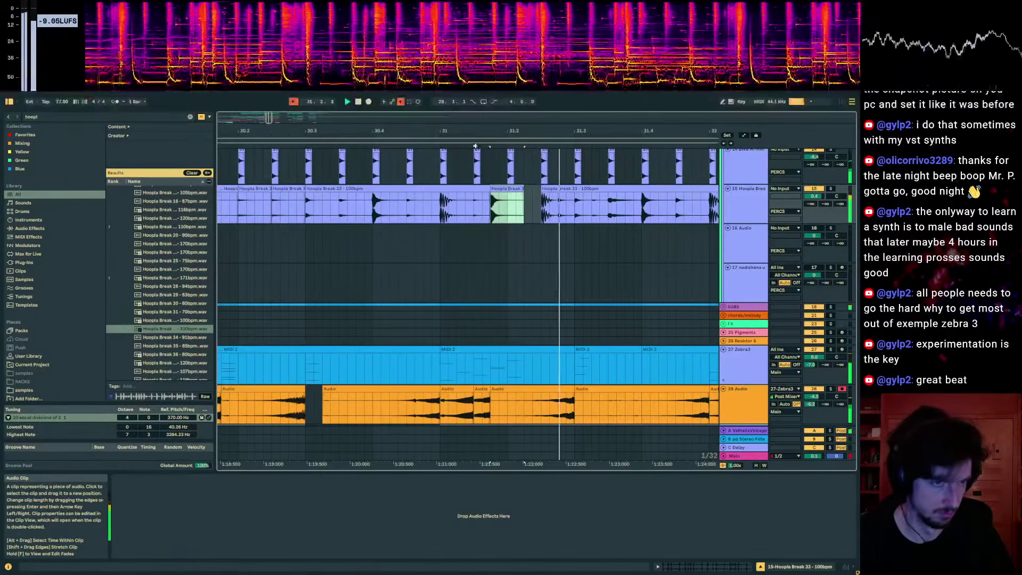
- Deactivate the Hoopla break slice from 29.2.2 to 29.2.4 and lower the volume of track 15
drag(475, 131, 605, 106)
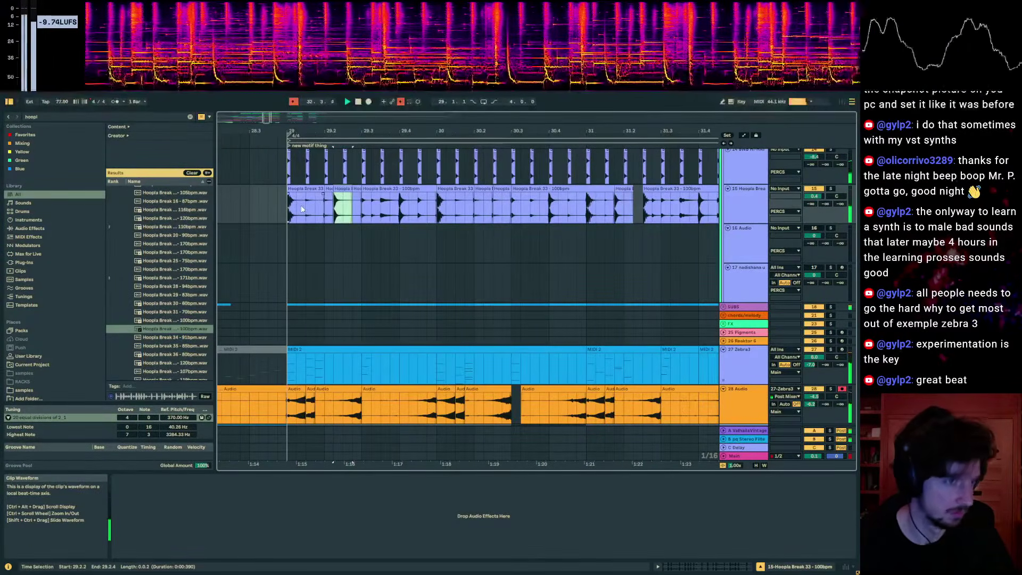
click(285, 211)
key(space)
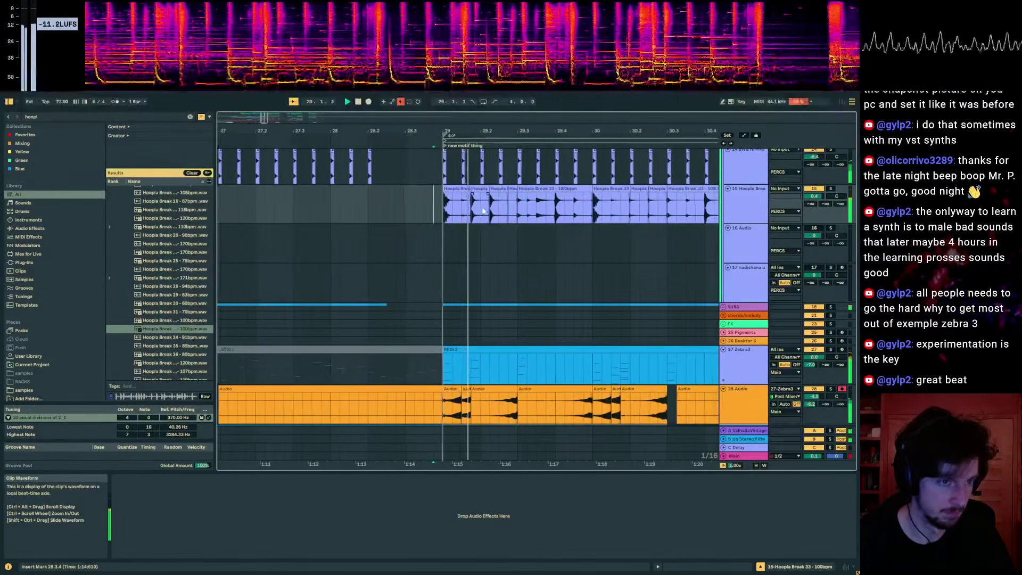
click(462, 190)
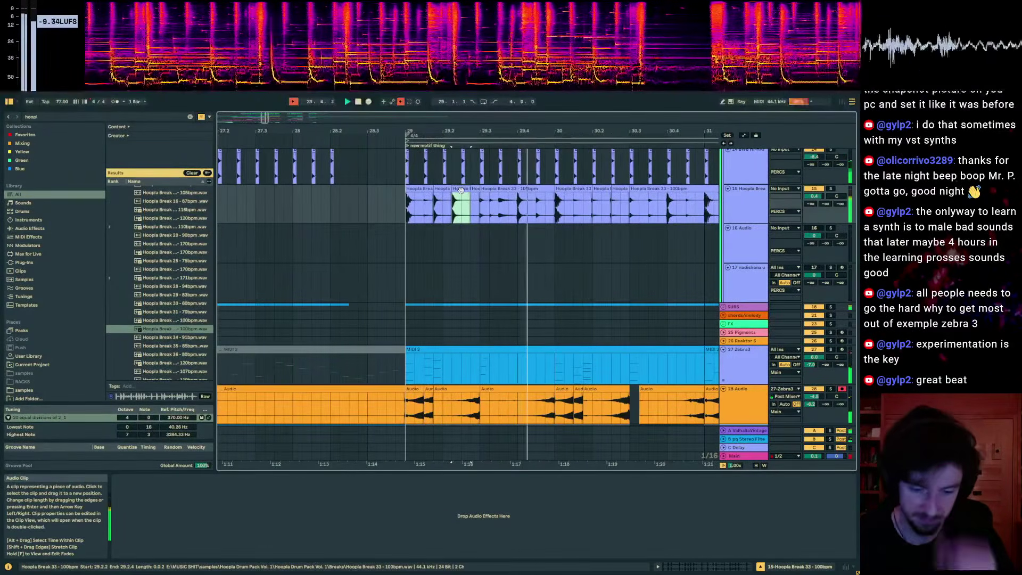
drag(475, 131, 315, 91)
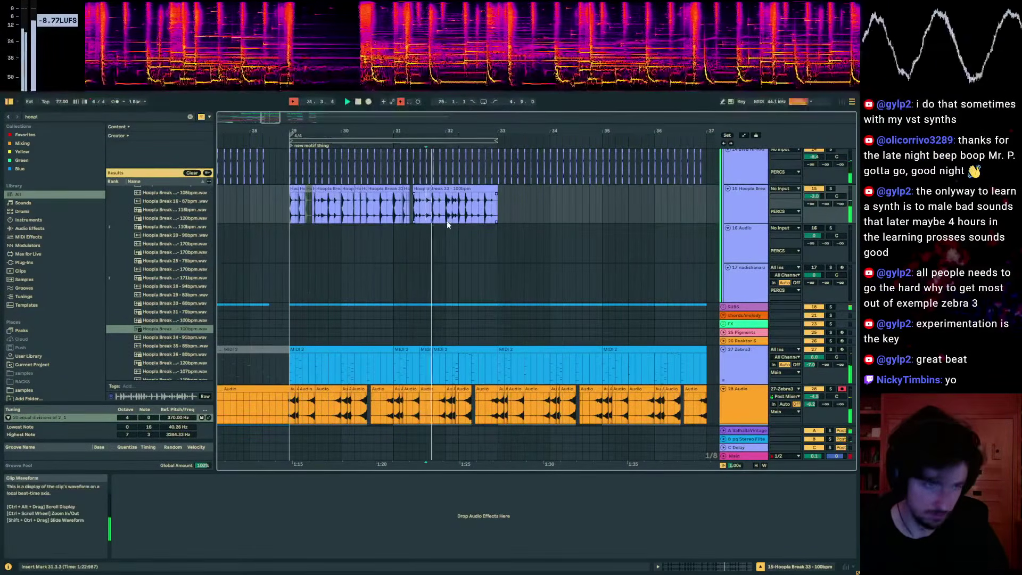
- Play the arrangement from several points before bar 29 to check the lead-in to the new motif section
drag(285, 203, 416, 215)
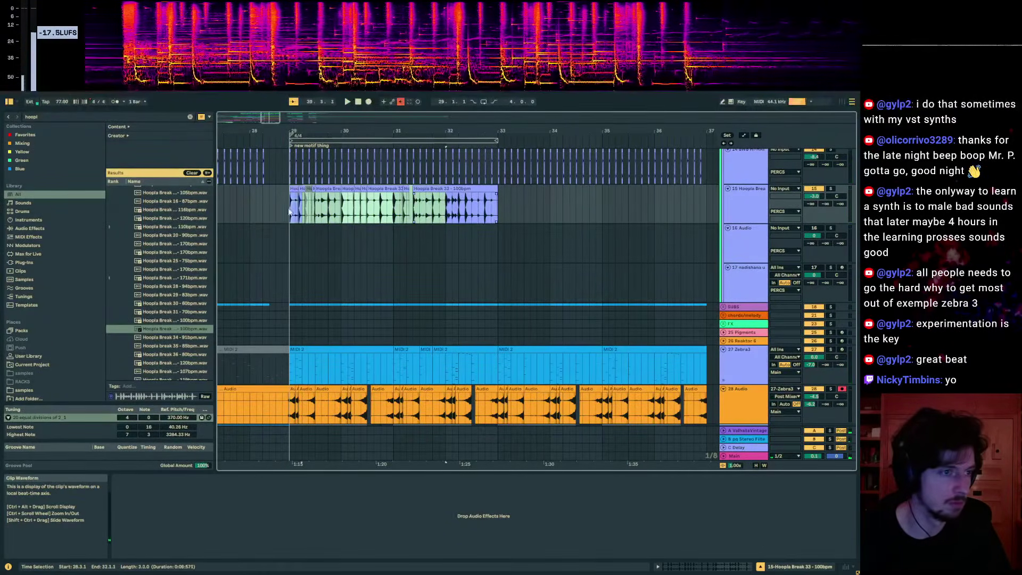
click(266, 206)
key(space)
key(space)
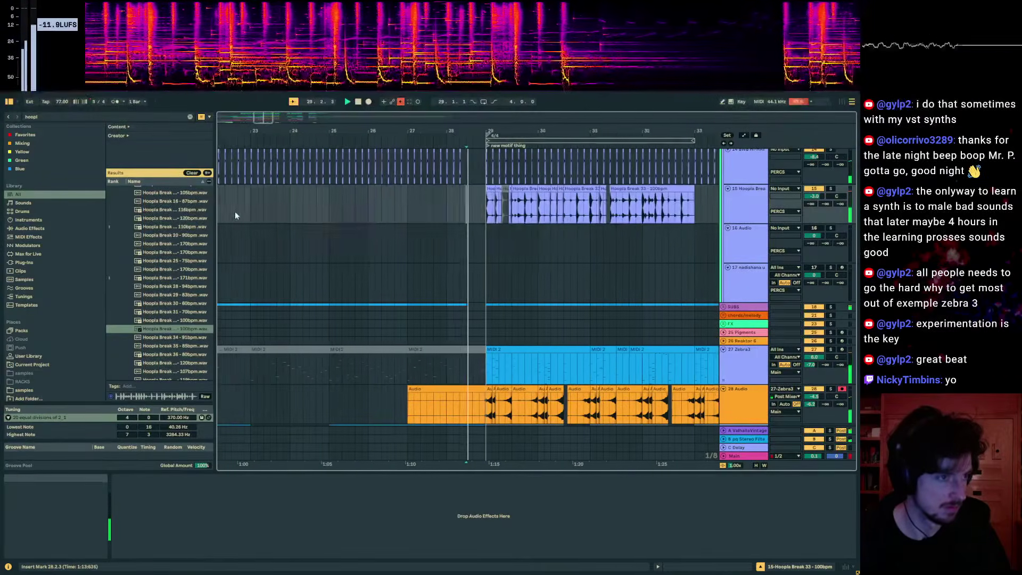
click(318, 207)
key(space)
key(space)
click(285, 207)
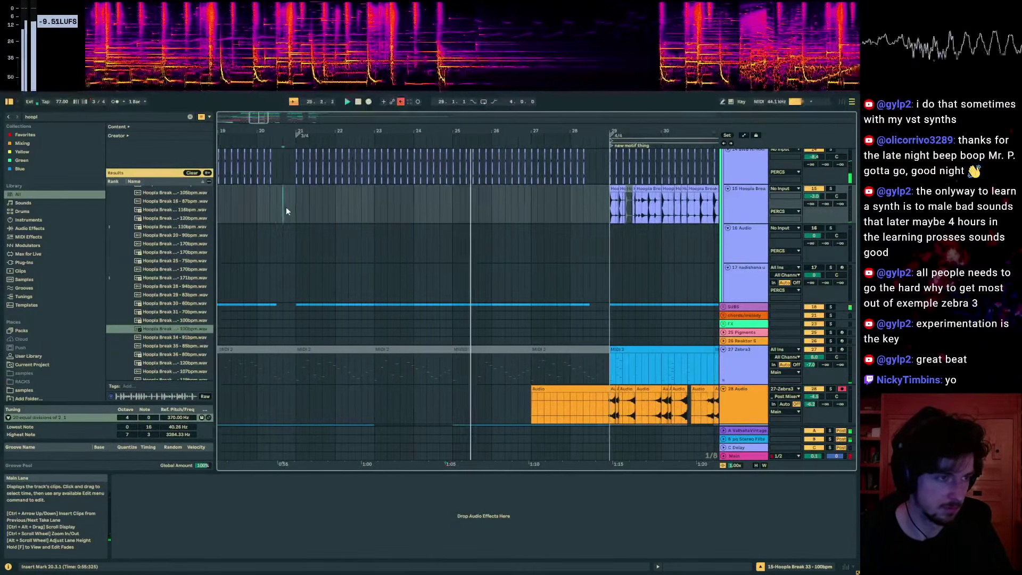
key(space)
key(space)
- Unfold the pq Stereo Filter and ValhallaVintageVerb return tracks and lower the ValhallaVintageVerb return's volume
scroll(681, 349, down, 3)
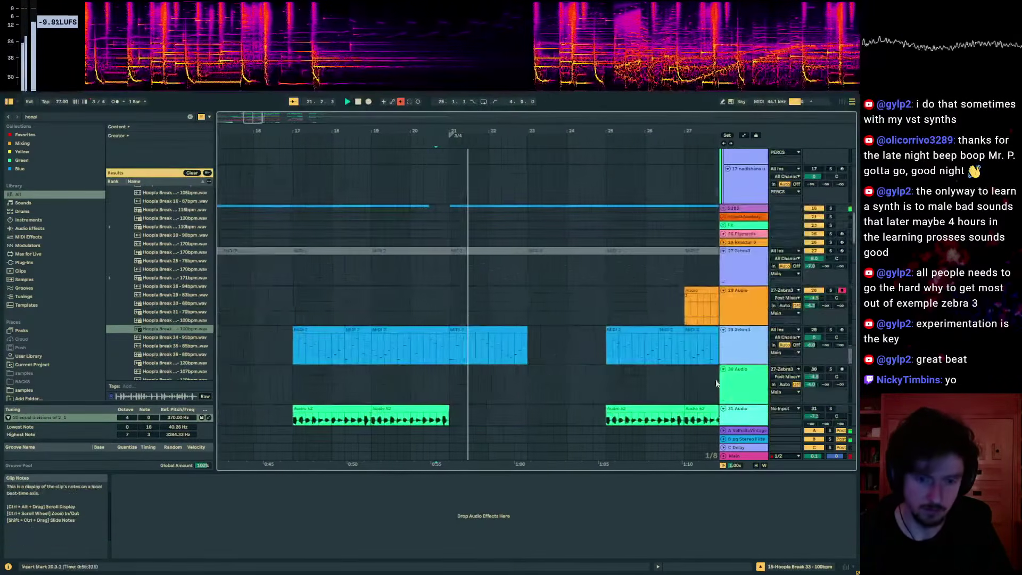
click(748, 447)
double_click(747, 438)
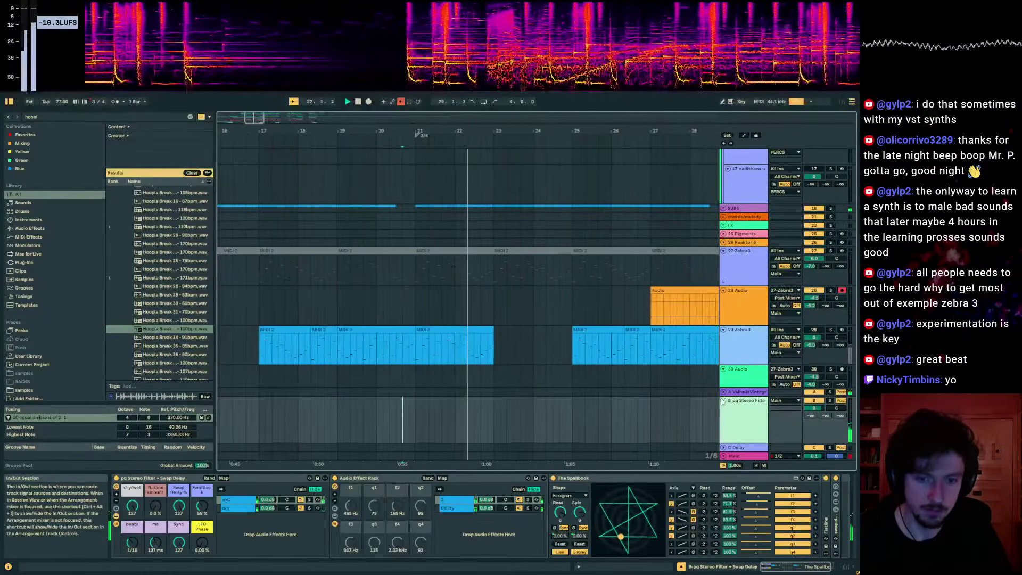
click(812, 393)
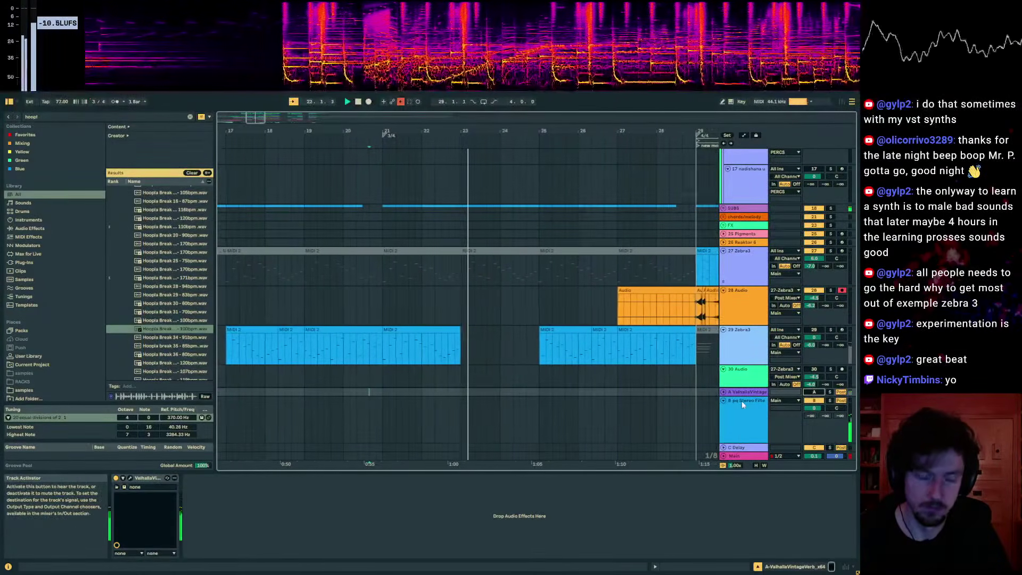
click(723, 391)
drag(813, 361, 813, 372)
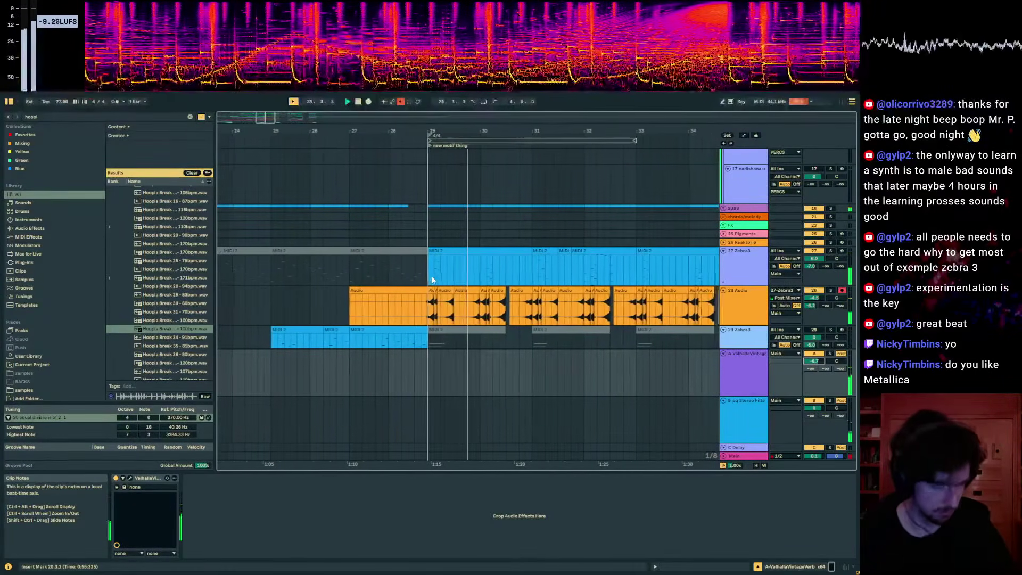
- Duplicate the rearranged Hoopla break of bars 29 to 32 so it repeats from bar 33
scroll(440, 257, up, 5)
drag(422, 246, 630, 248)
key(ctrl+d)
drag(339, 132, 471, 125)
- Add an Auto Filter to the Hoopla Break track with frequency at 13.7 kHz and dry/wet at 78 %
click(39, 117)
text(au)
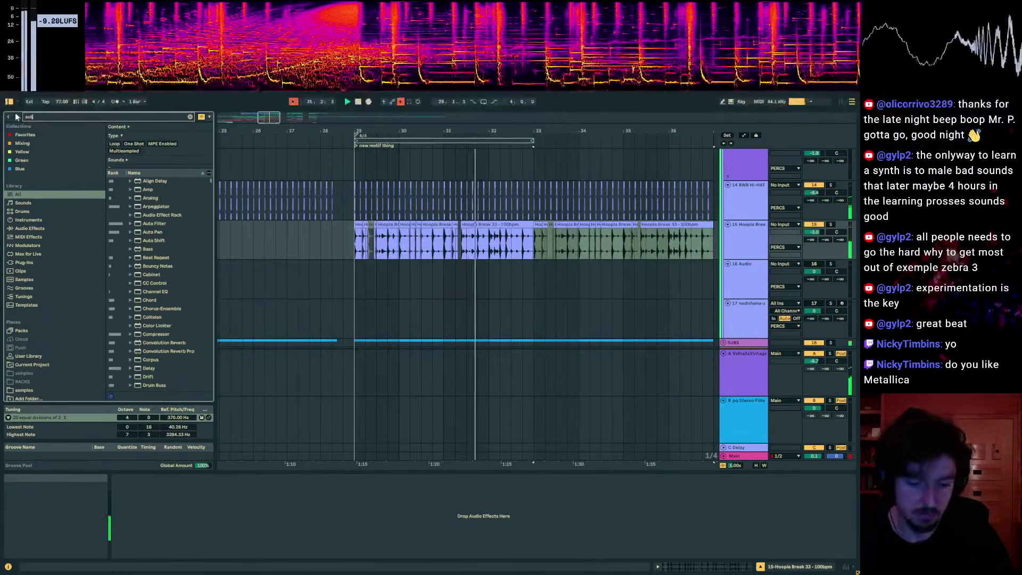
text(to)
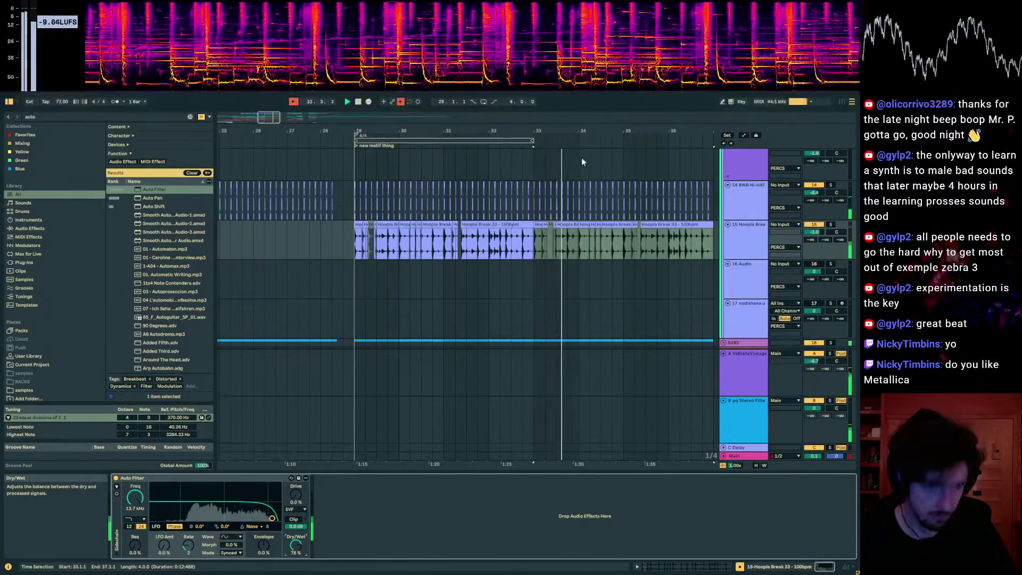
key(a)
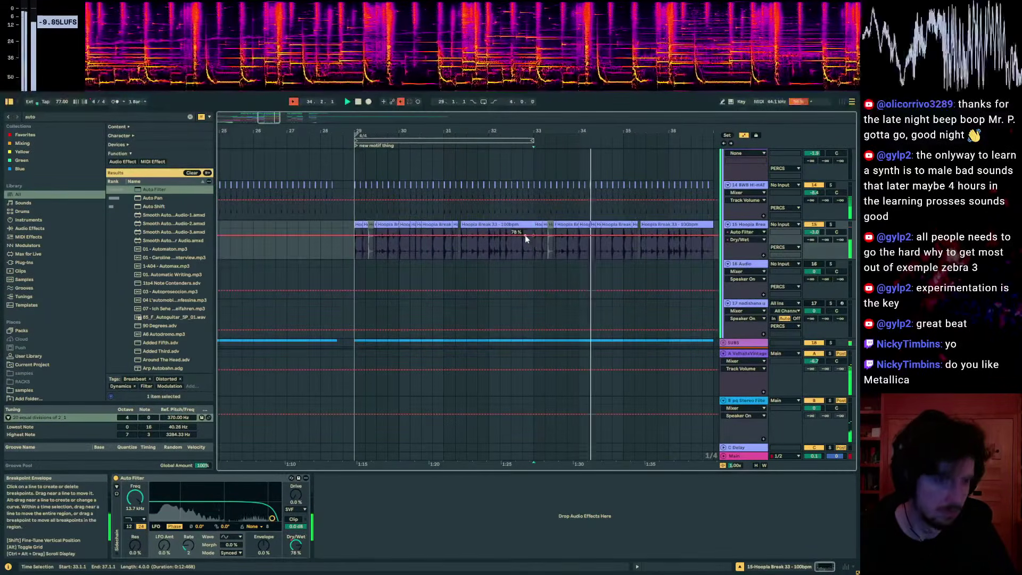
key(a)
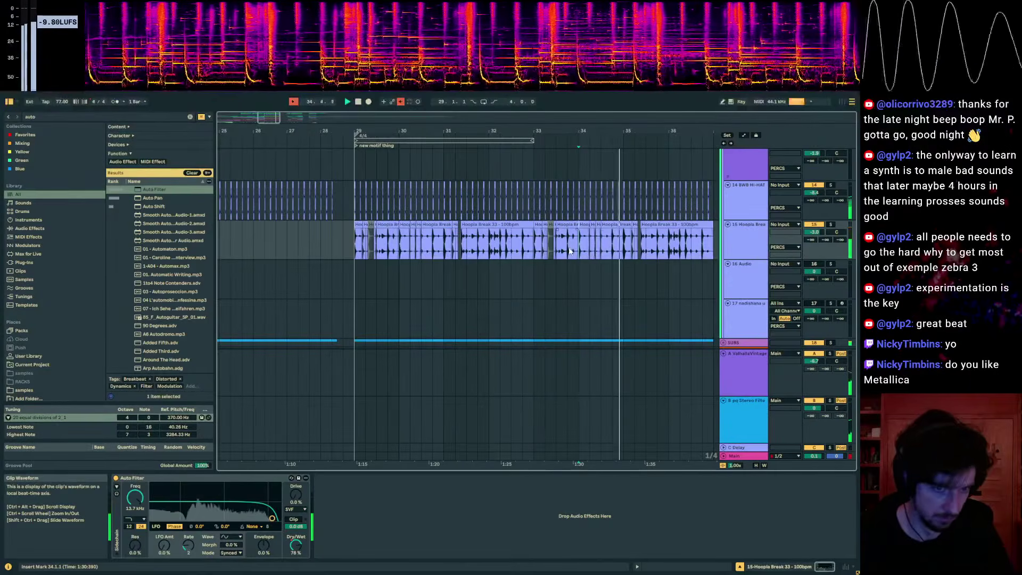
- Play the repeated Hoopla break around bar 34 to check its opening beat
drag(590, 250, 579, 250)
key(space)
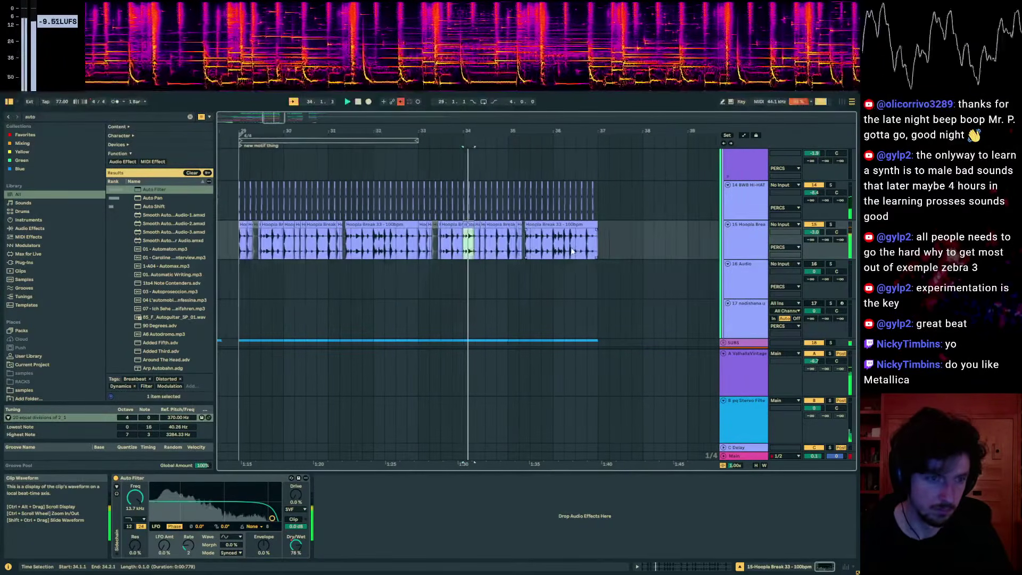
click(450, 247)
key(space)
key(space)
drag(454, 131, 446, 223)
key(space)
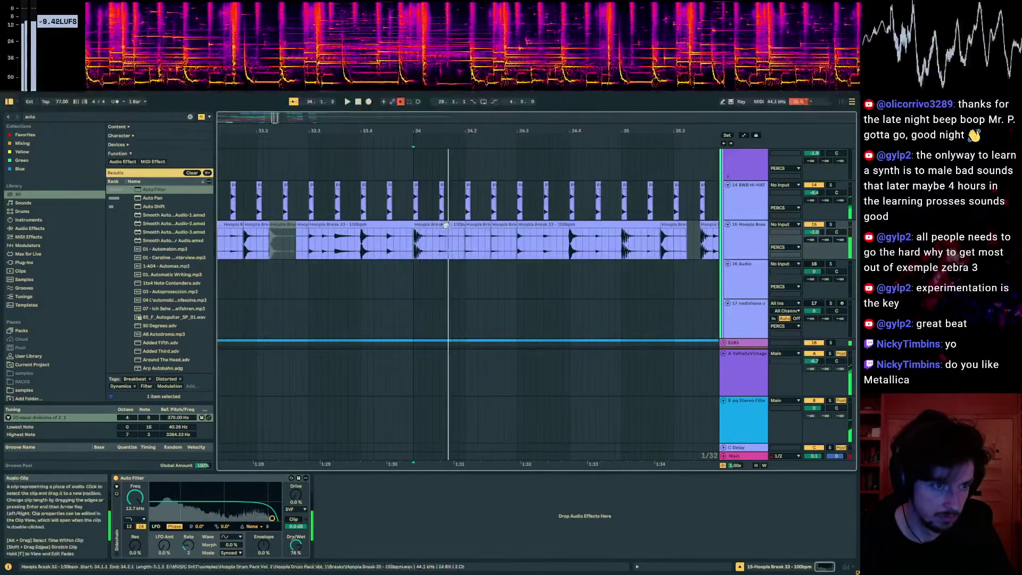
- Replace the Hoopla break from 34.1.3 to 34.2.1 with a copied slice and play the result
click(393, 244)
key(space)
drag(511, 248, 490, 249)
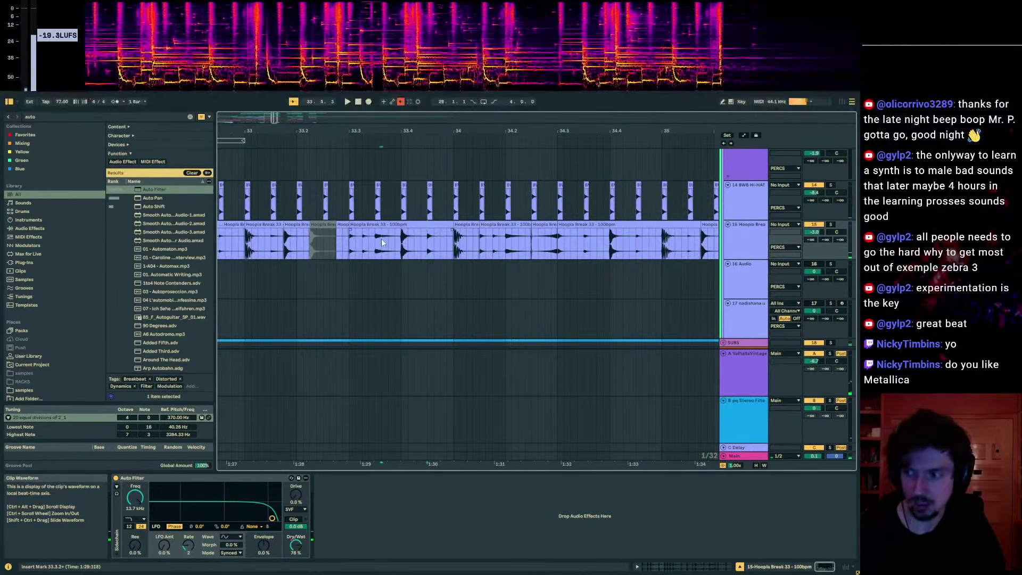
key(space)
drag(586, 248, 539, 249)
click(550, 268)
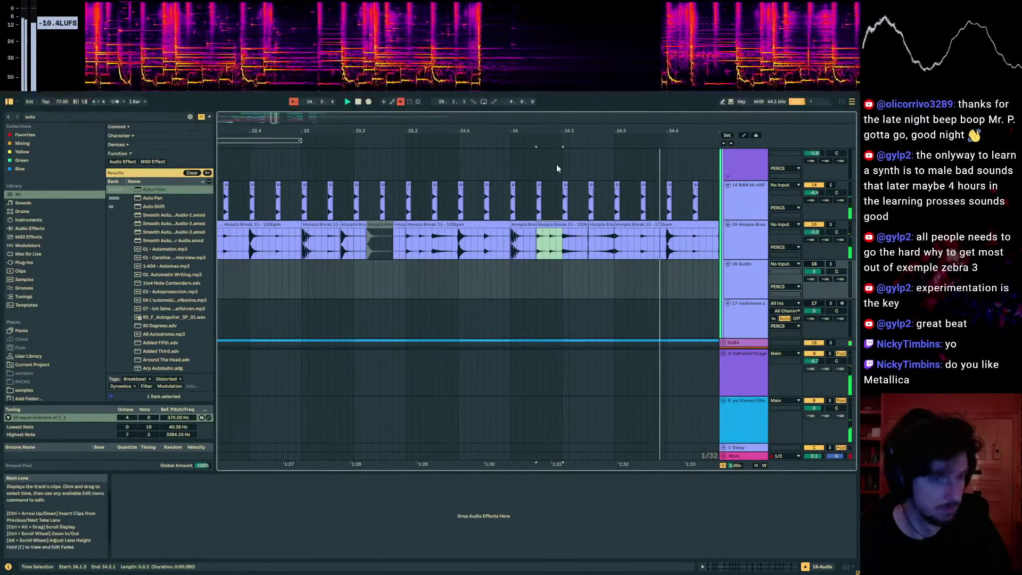
- Replace the deactivated slice in bar 33 with a copied break slice running from 33.2.3 to 33.3.2
drag(560, 170, 453, 131)
key(plus)
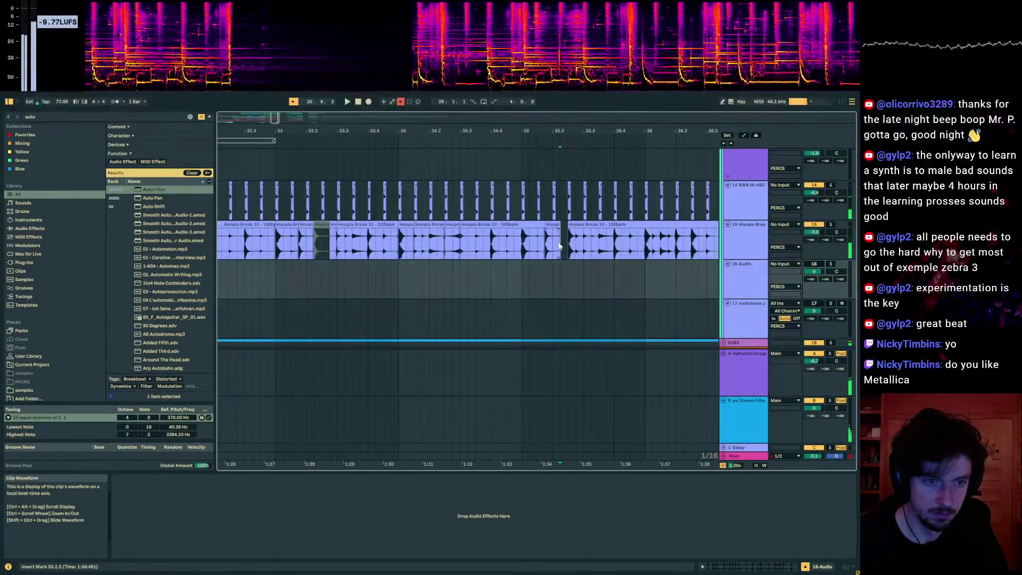
drag(570, 247, 594, 248)
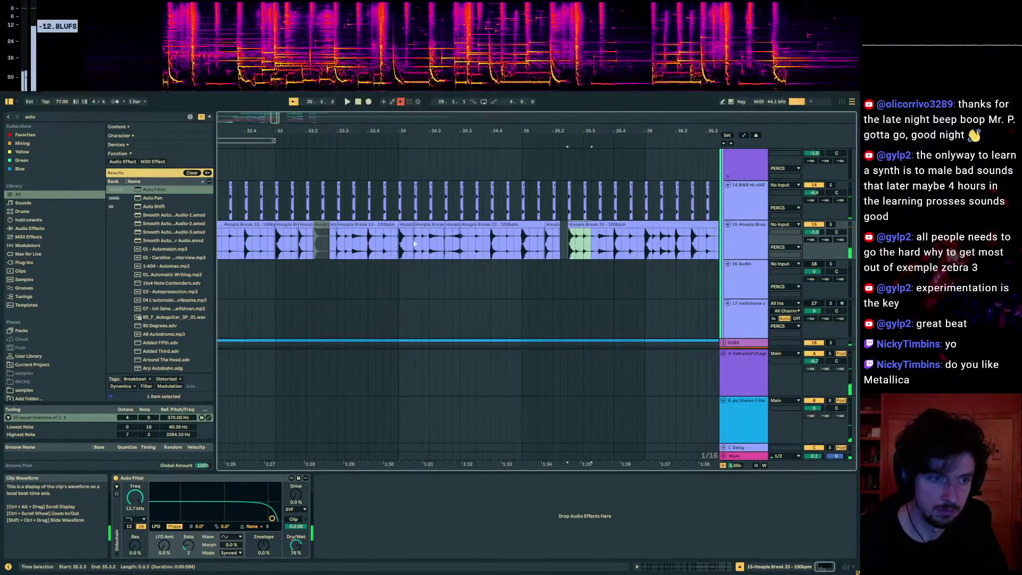
click(238, 247)
key(space)
click(521, 251)
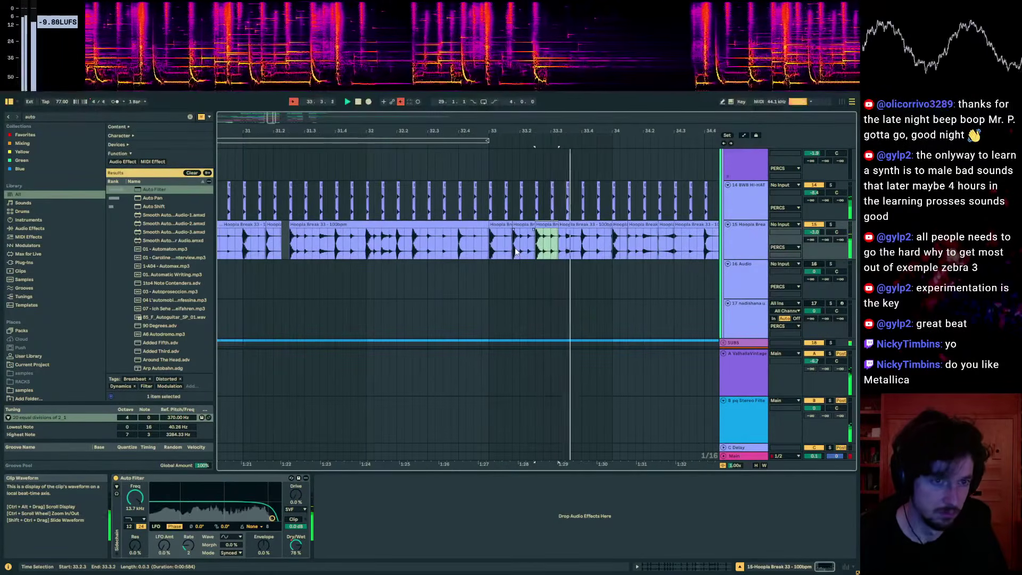
- Create a stutter around 34.3 by repeating a one-sixteenth slice of the Hoopla break
drag(651, 131, 321, 131)
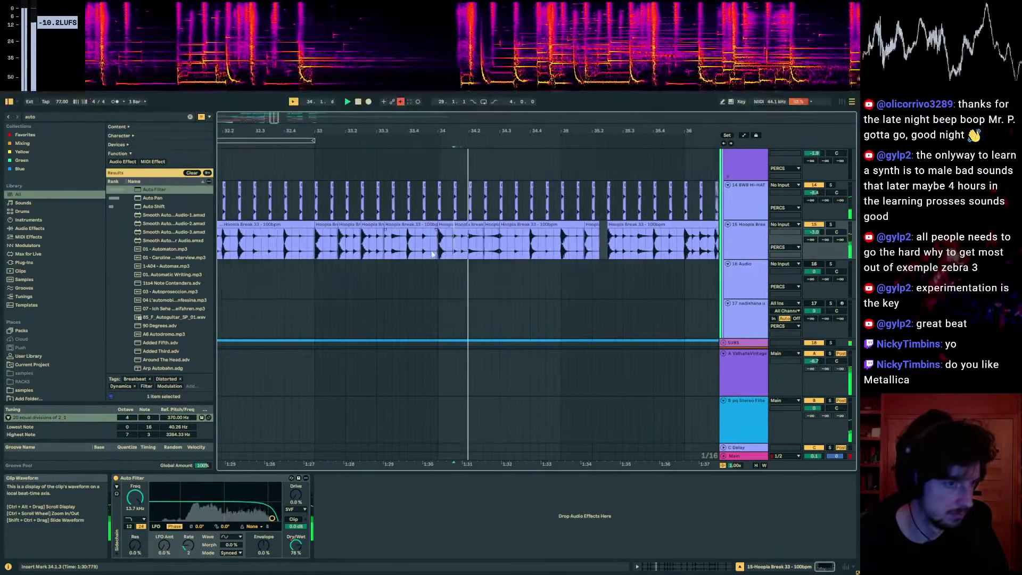
click(475, 250)
click(451, 247)
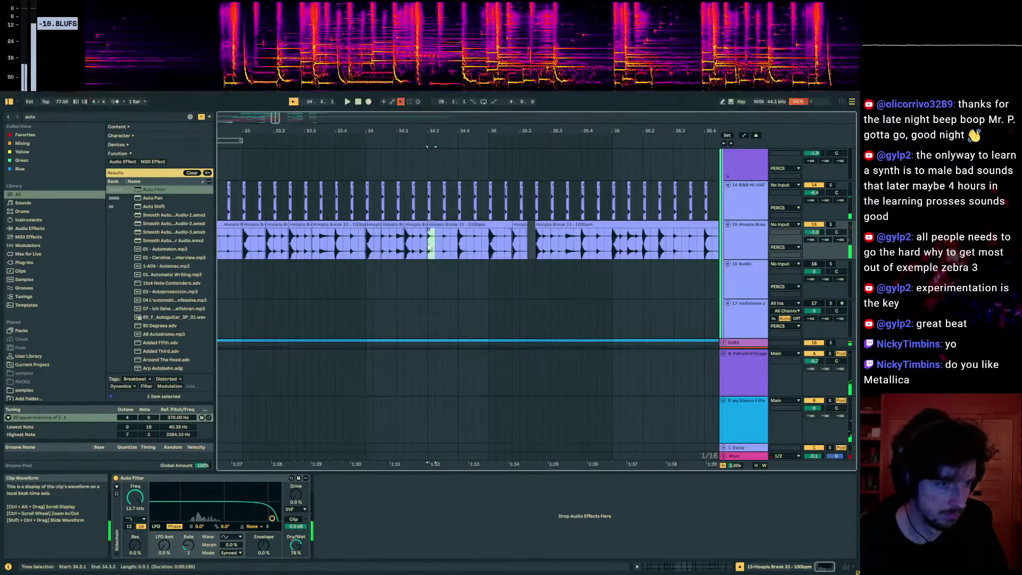
click(529, 245)
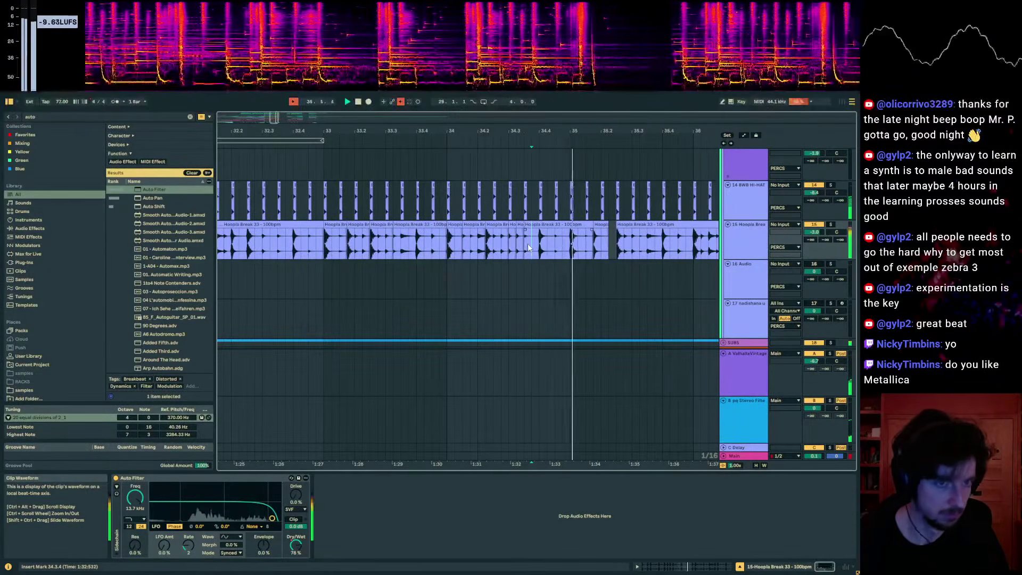
- Place a copied Hoopla break slice from 35.4.1 to 35.4.4 and play the result
drag(502, 129, 361, 125)
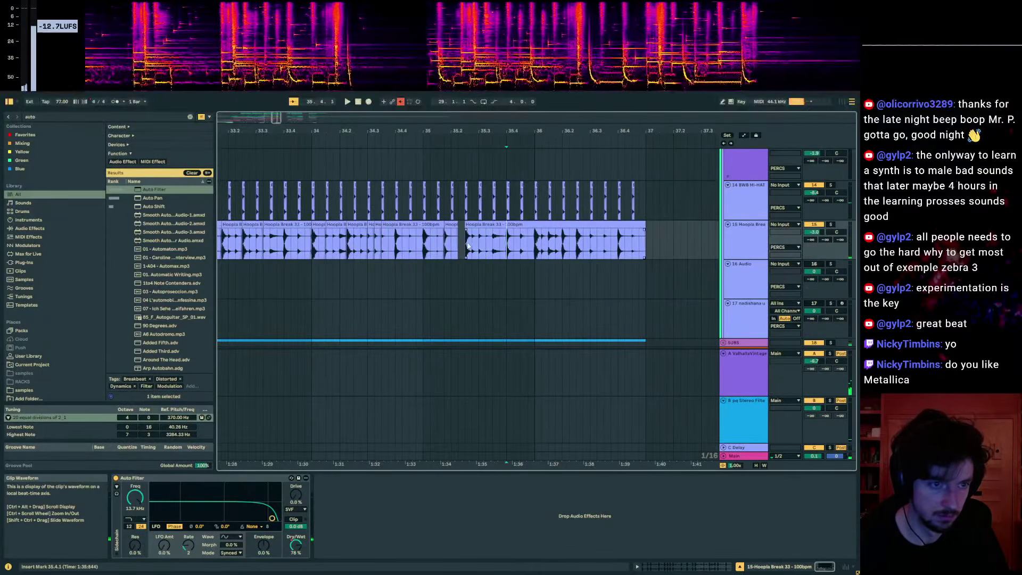
click(514, 249)
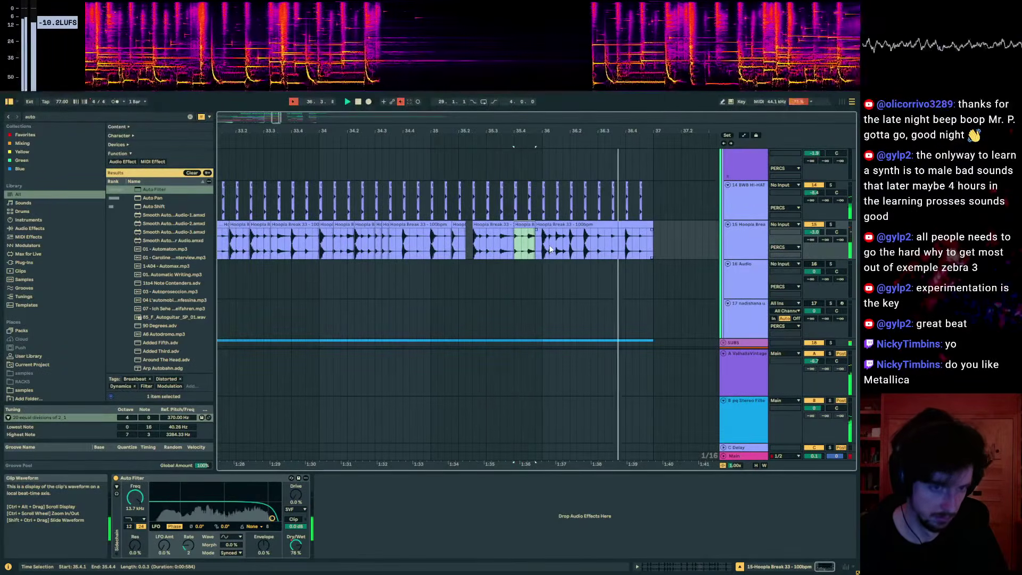
key(space)
- Set the Auto Filter's dry/wet to 100 % and play the lead-in from bar 28
drag(275, 117, 274, 145)
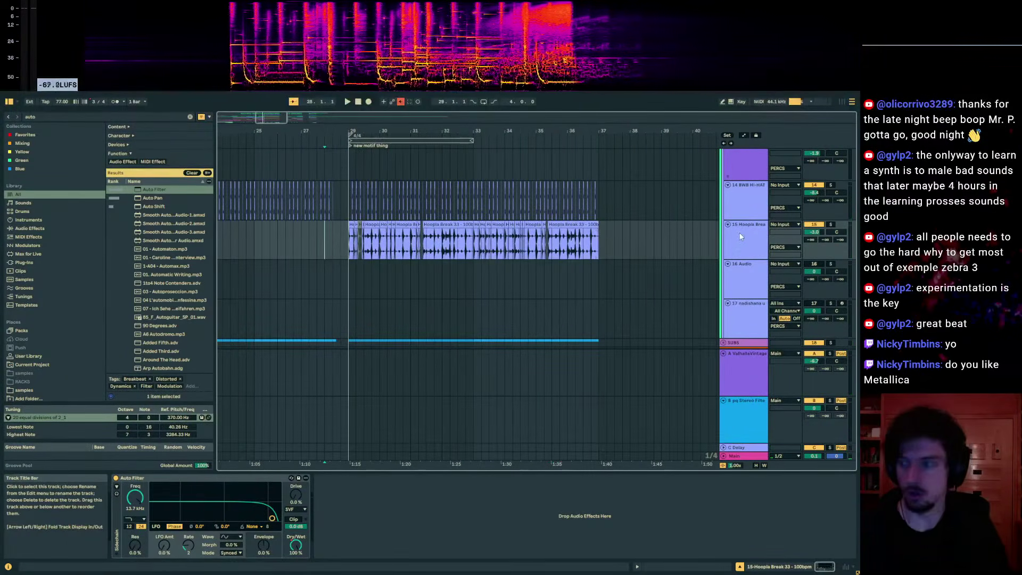
key(space)
- Add the ST4b transient shaper to the Hoopla Break track and raise all four bands equally
key(ctrl+f)
text(st4b)
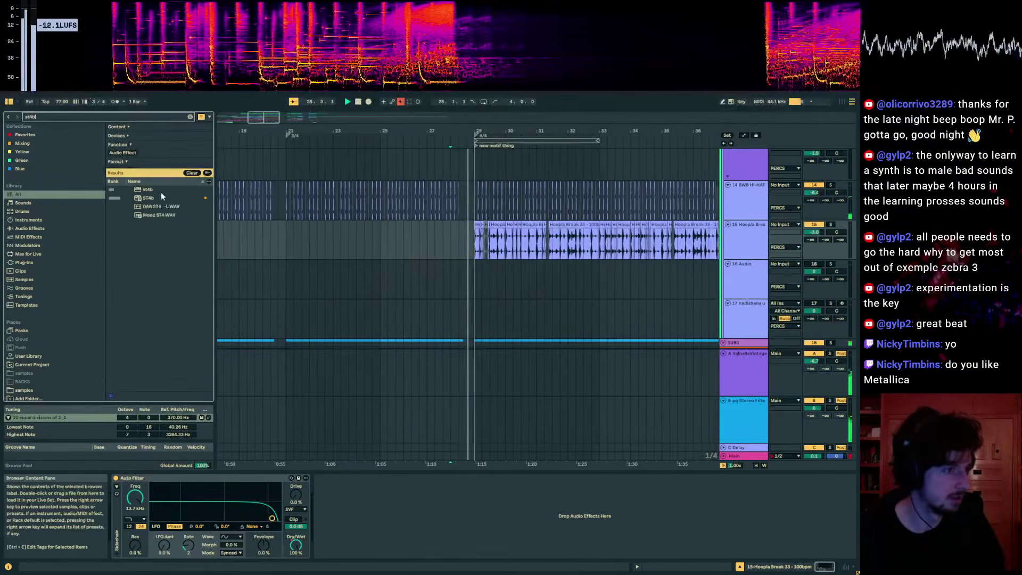
click(149, 198)
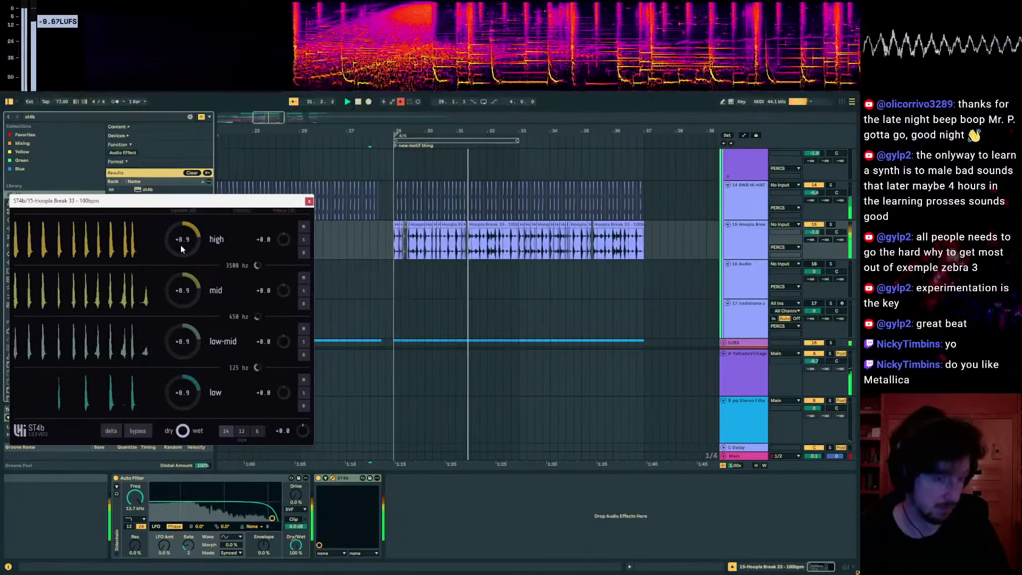
drag(183, 208, 292, 186)
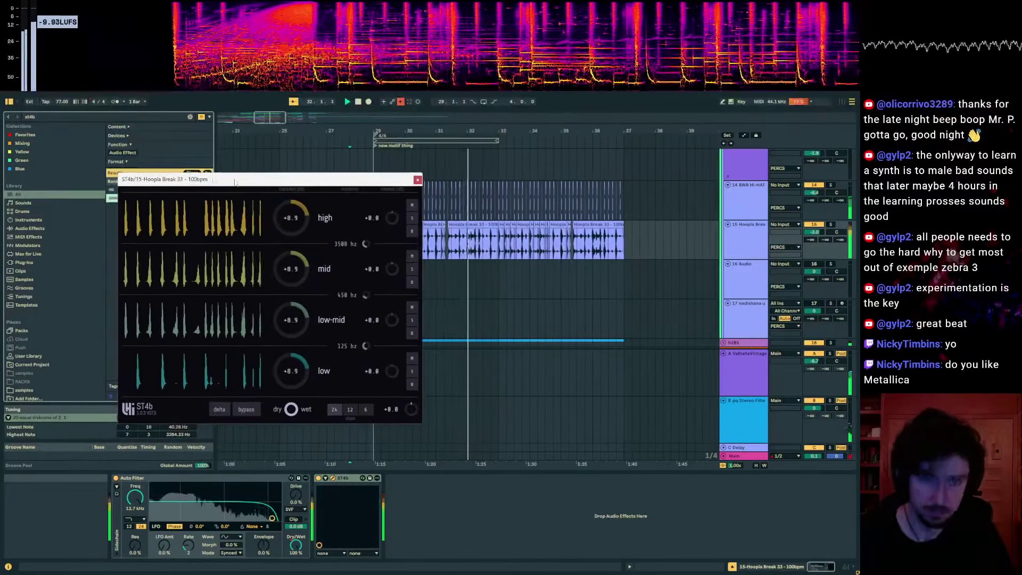
- Add an EQ Eight after ST4b on the Hoopla Break track
click(28, 119)
text(eq 8)
click(149, 189)
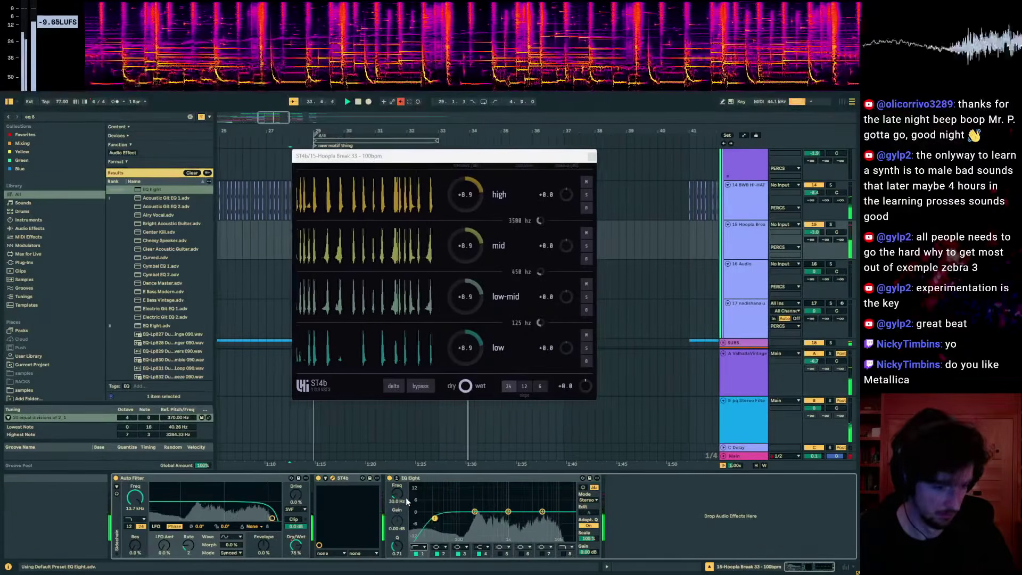
- Move the ST4b window clear of the clips and play the Hoopla break from 31.3.1 to check bars 31 to 32
drag(293, 159, 565, 208)
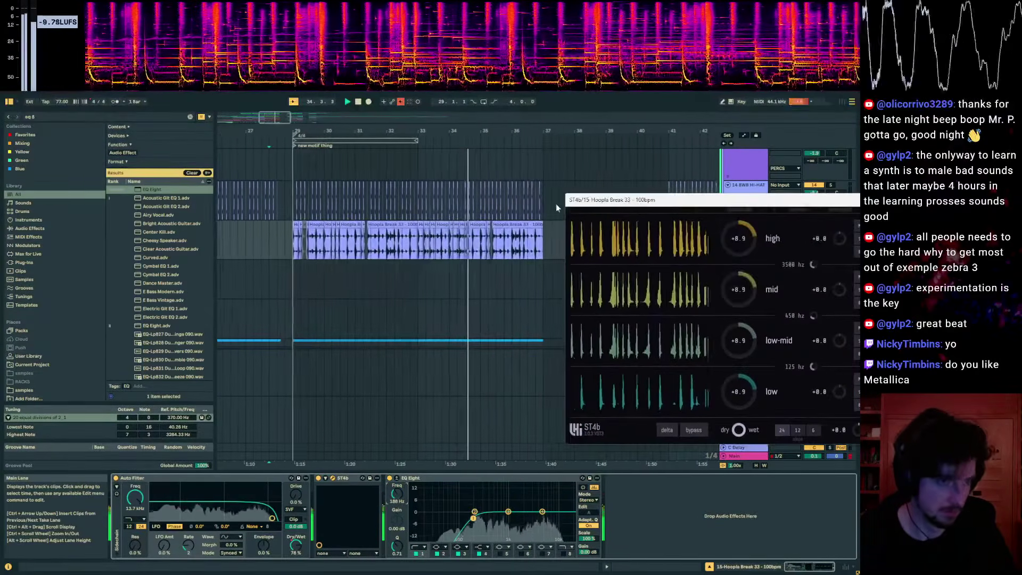
click(353, 246)
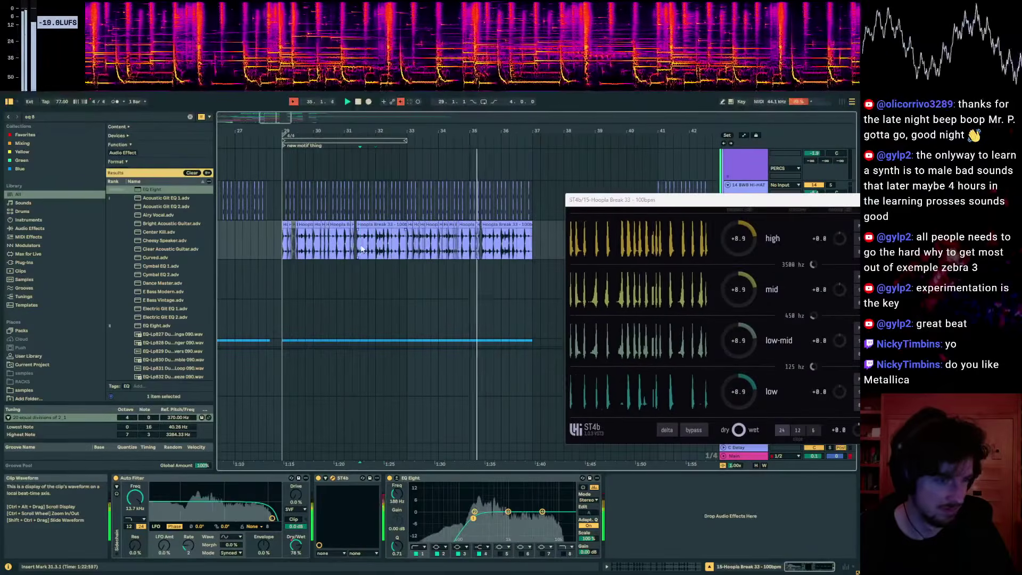
key(space)
key(space)
drag(396, 131, 490, 213)
key(space)
key(space)
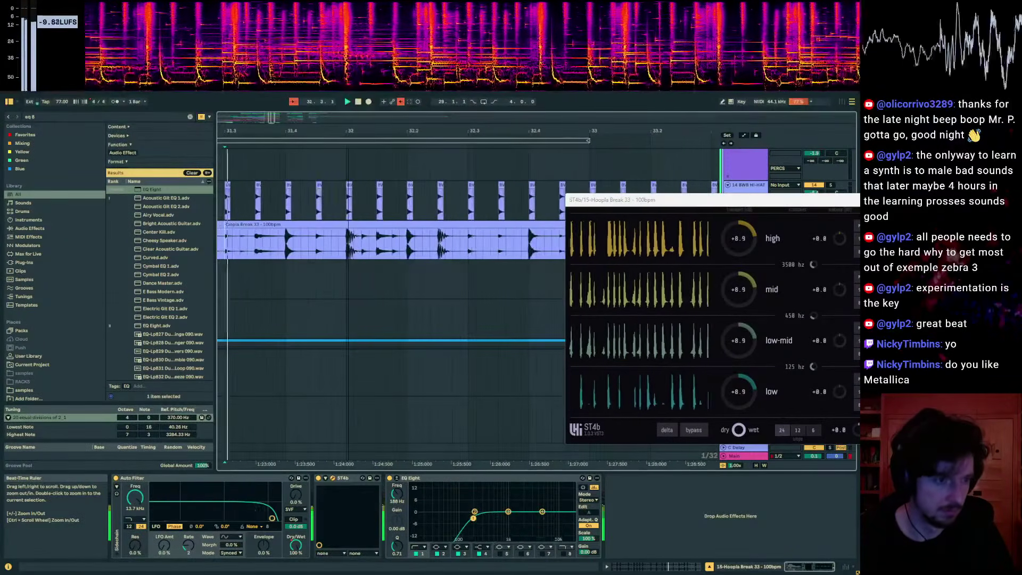
scroll(374, 267, up, 5)
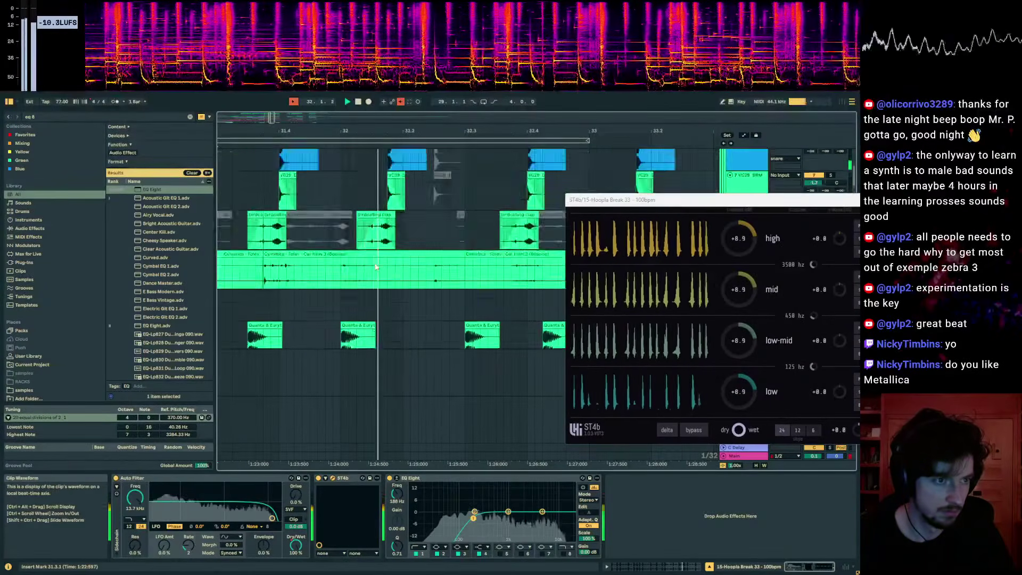
scroll(391, 272, down, 4)
key(space)
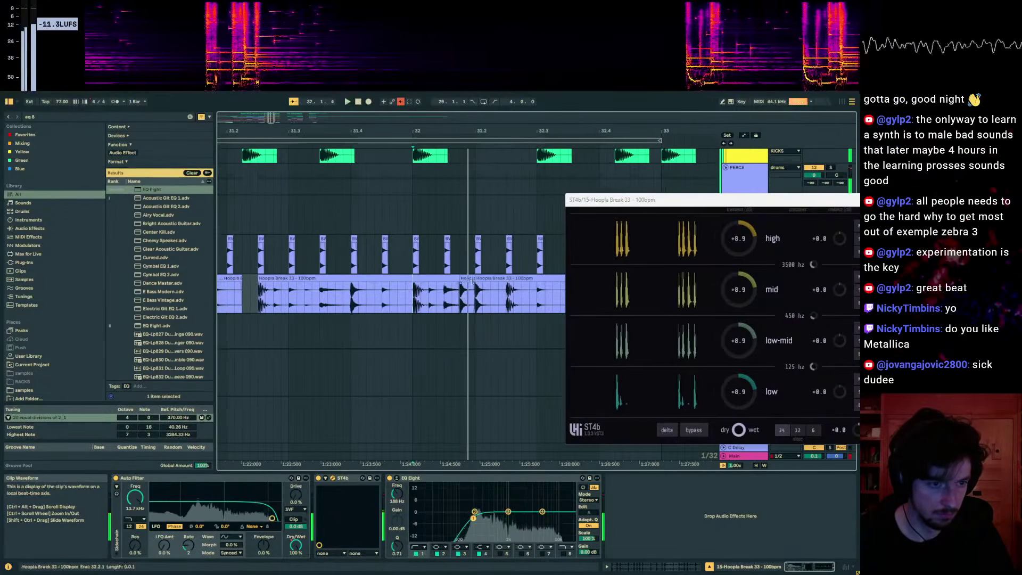
- Trim the start of the Hoopla Break clip at 32.2.1 to 32.2.2, leaving a gap, and play from 31.4.4
click(477, 292)
drag(477, 278, 491, 278)
click(398, 296)
key(space)
key(space)
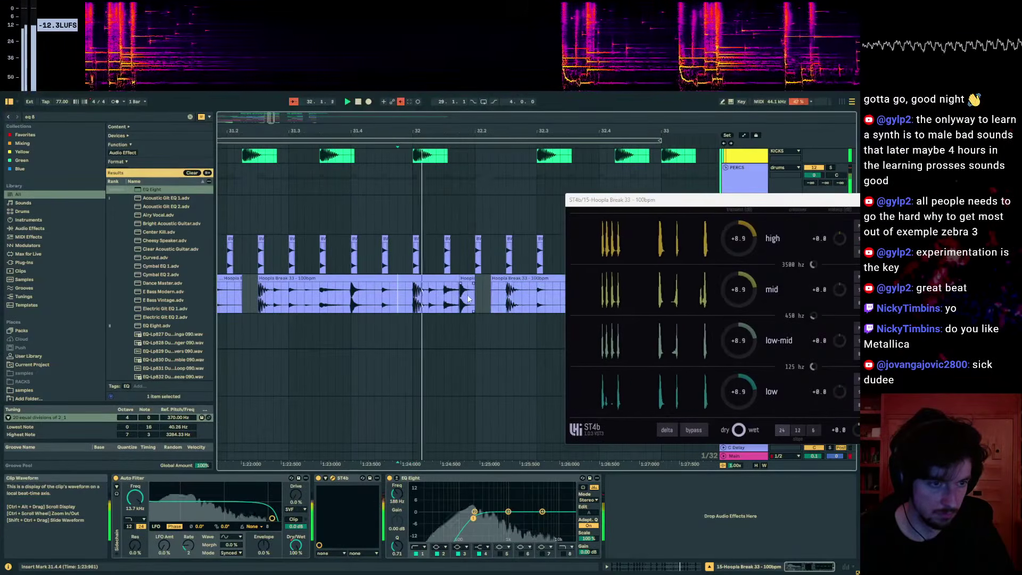
- Deactivate the hi-hat clip at 32.2.1 and play the passage around the break's gap
click(478, 248)
click(422, 256)
key(space)
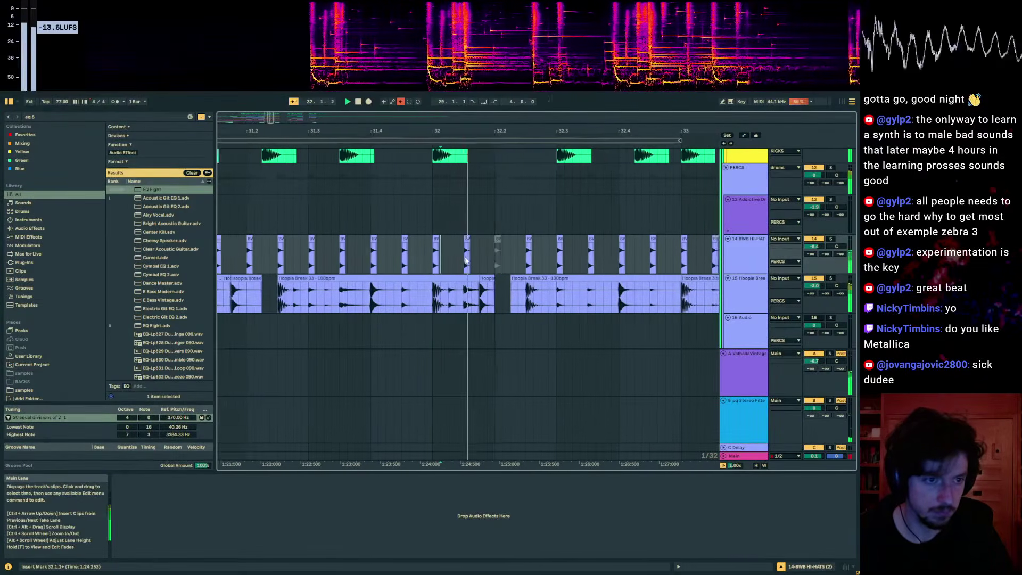
scroll(348, 250, up, 2)
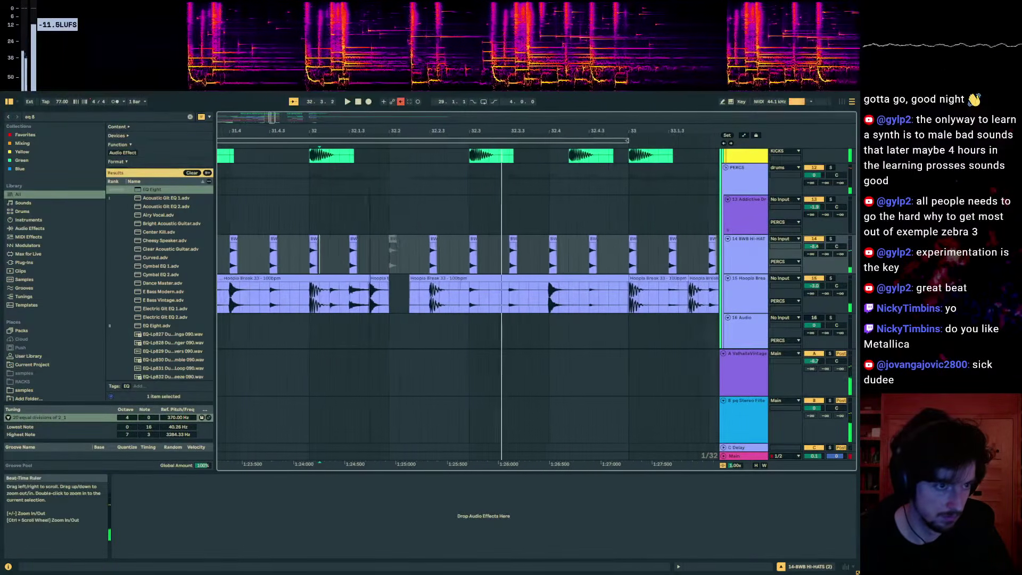
click(254, 253)
key(space)
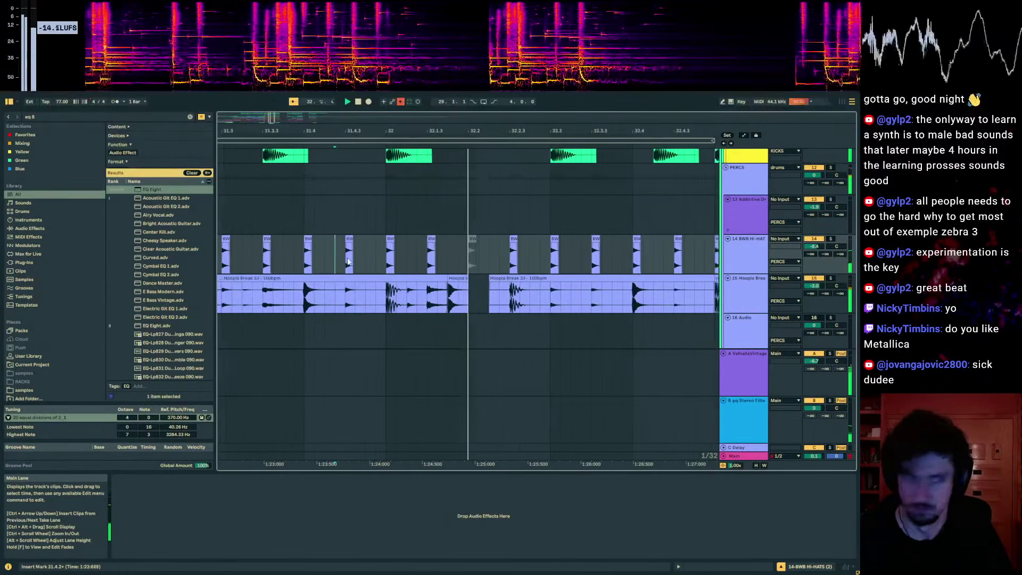
key(space)
drag(369, 131, 616, 74)
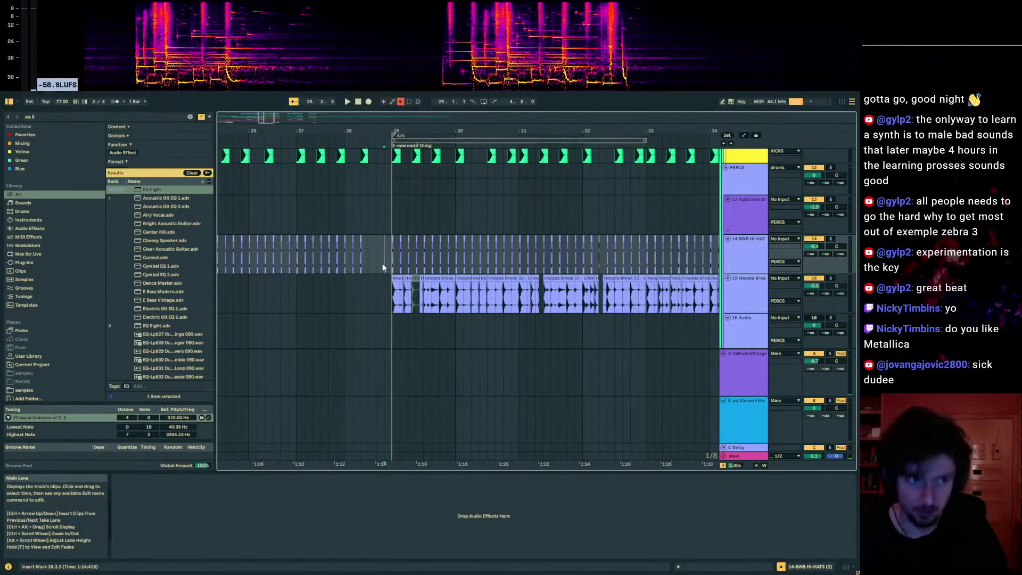
- Play the section's start from 28.3.3 and deactivate the hi-hat clip at 29.2.1
key(space)
drag(460, 131, 468, 265)
key(space)
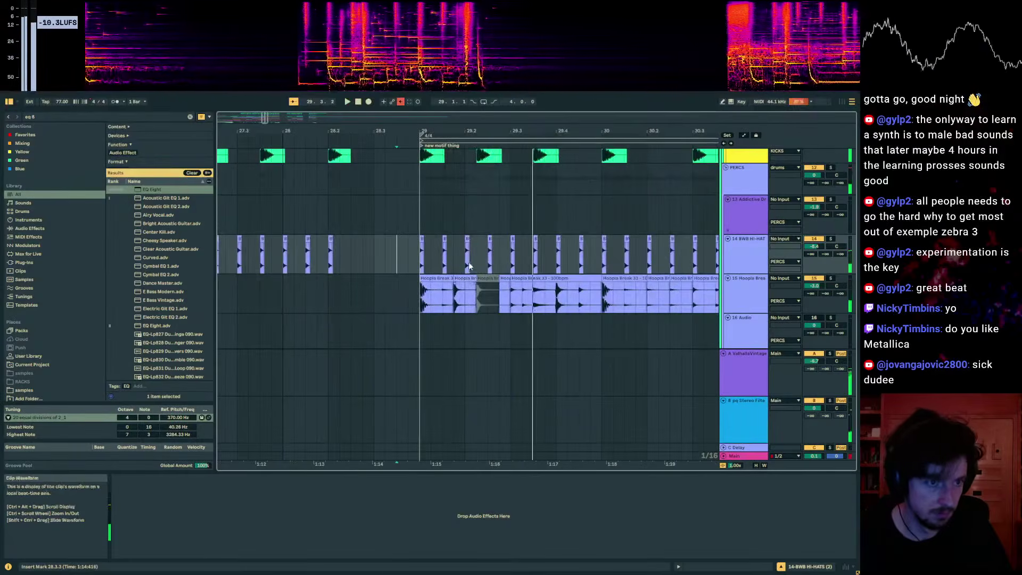
click(379, 258)
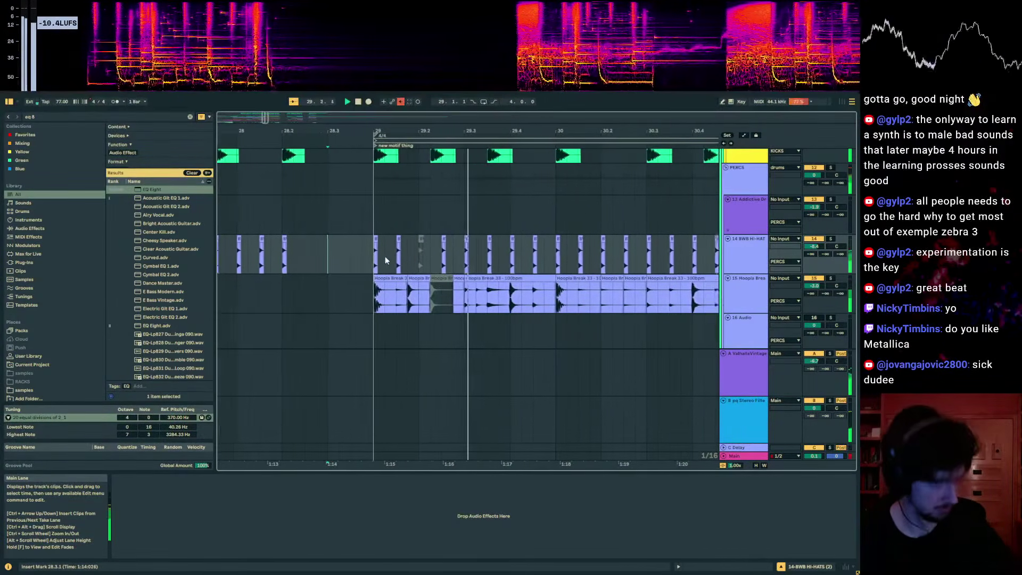
- Deactivate the second kick clip of bar 29 and play the lead-in from bar 28
scroll(384, 256, up, 4)
click(386, 261)
click(308, 272)
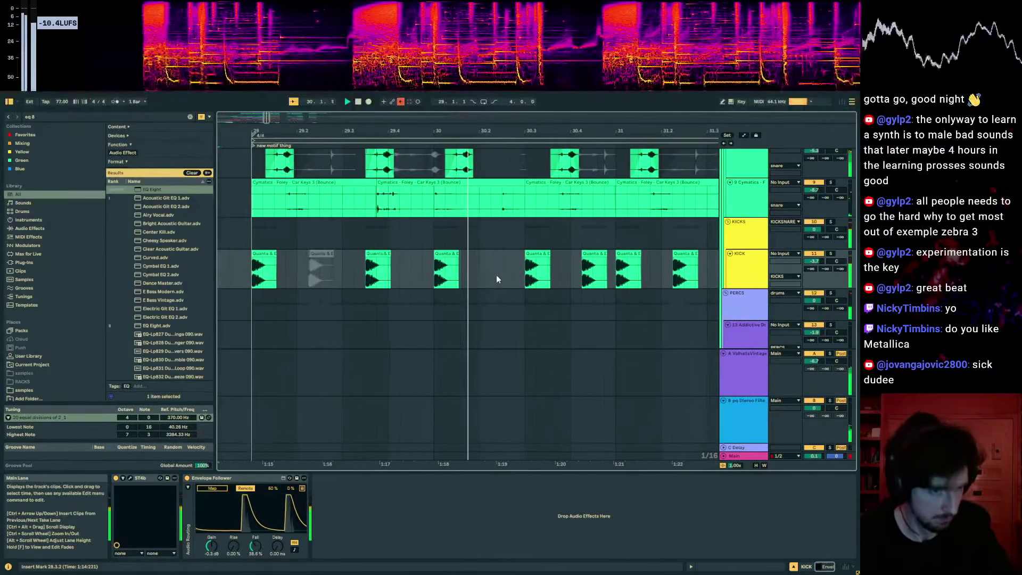
- Deactivate the hi-hat clip at 31.2.1 and play from the end of bar 30
scroll(496, 279, down, 3)
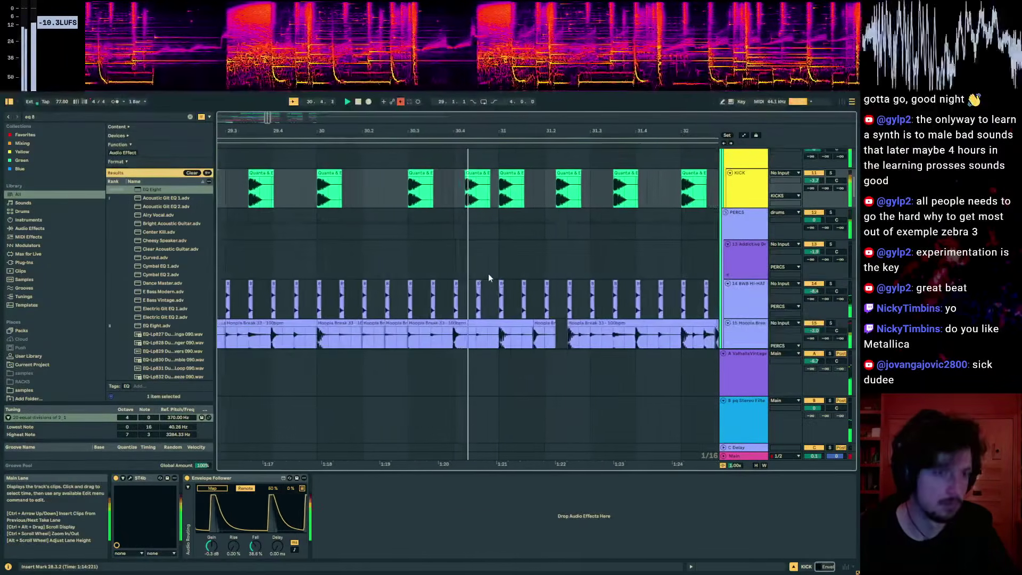
scroll(488, 274, down, 2)
click(497, 260)
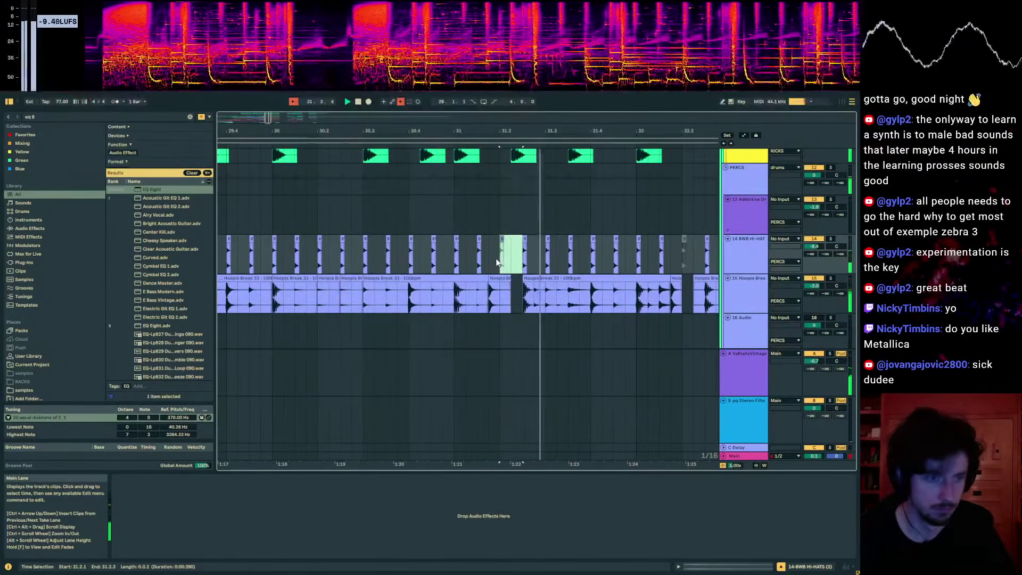
scroll(496, 263, up, 2)
click(463, 250)
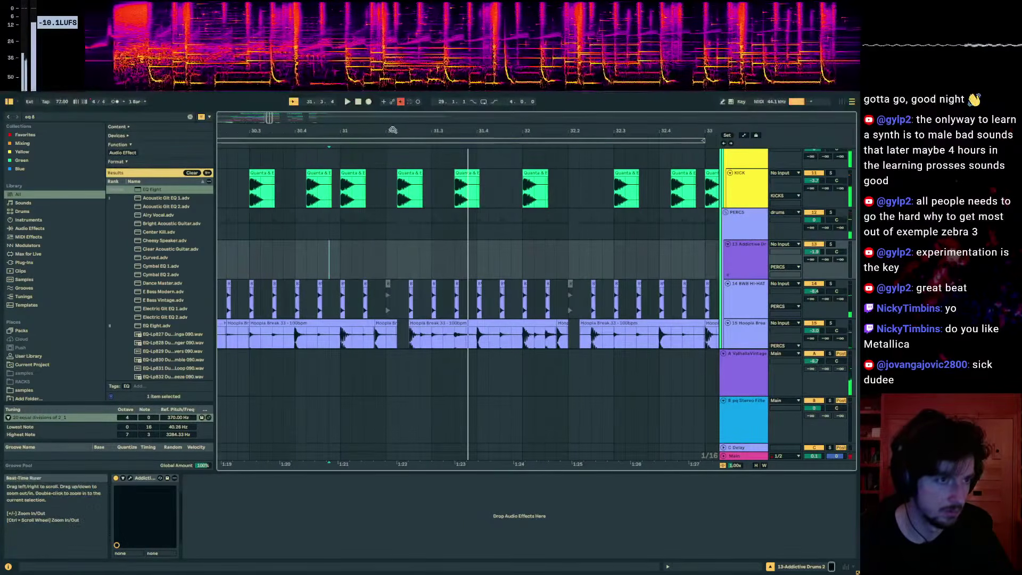
- Move the hi-hat clip following the muted hit in bar 31 to 31.2.2
drag(392, 129, 392, 160)
drag(428, 283, 410, 289)
click(246, 295)
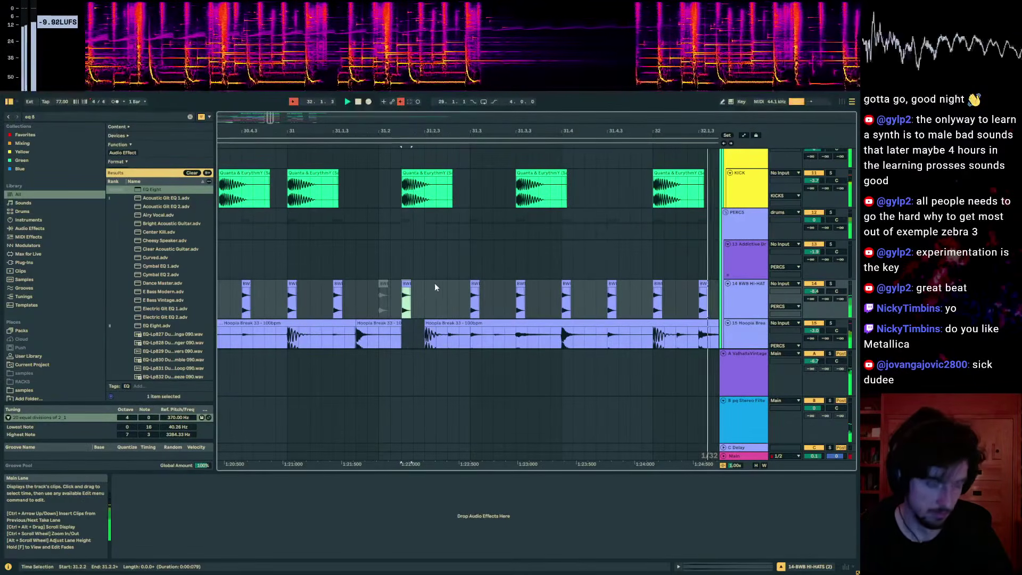
- Deactivate the hi-hat clip at 35.2.1 over the break's gap and play from the end of bar 34
drag(503, 130, 290, 111)
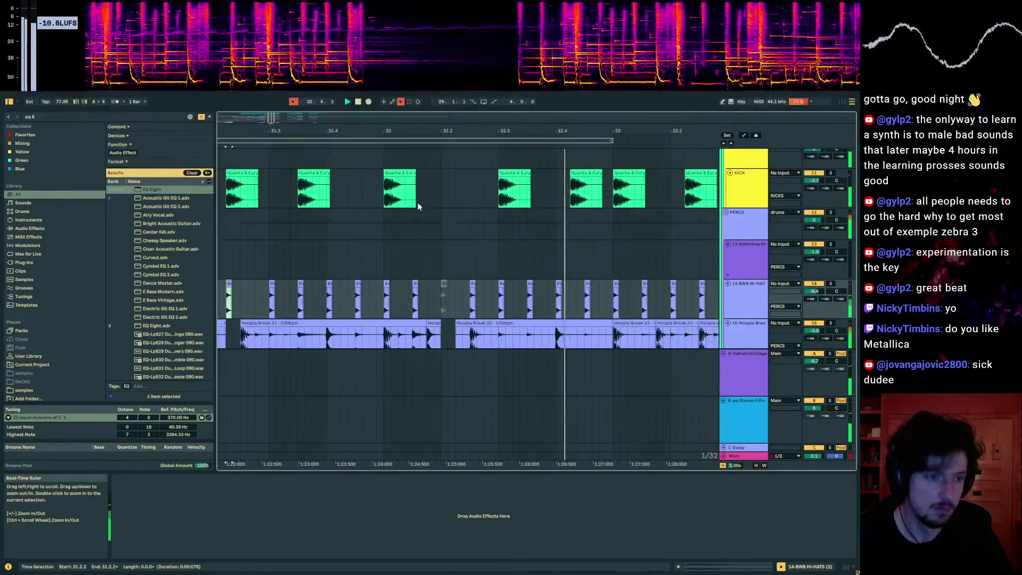
scroll(436, 294, up, 2)
scroll(436, 297, down, 2)
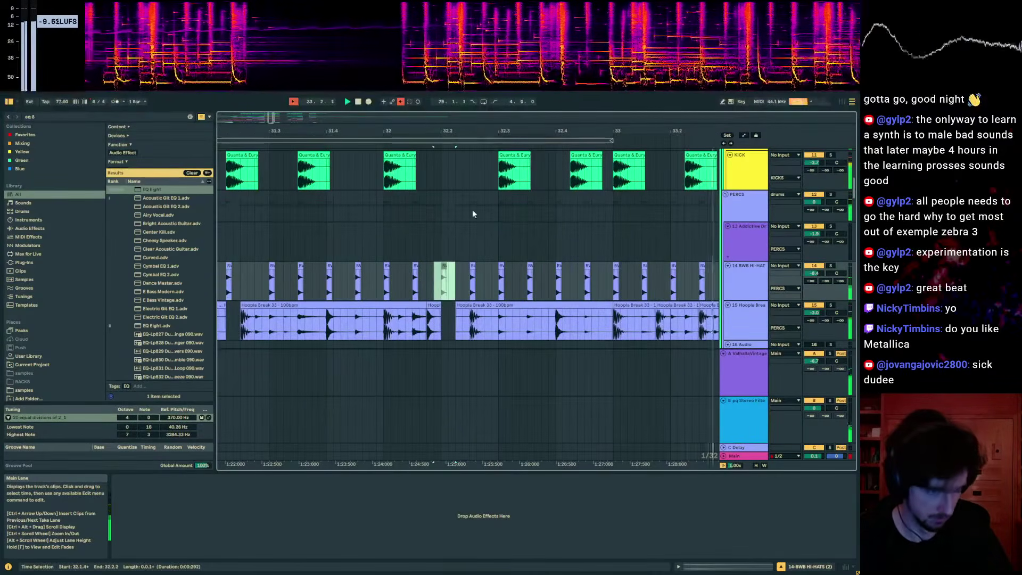
drag(491, 128, 270, 112)
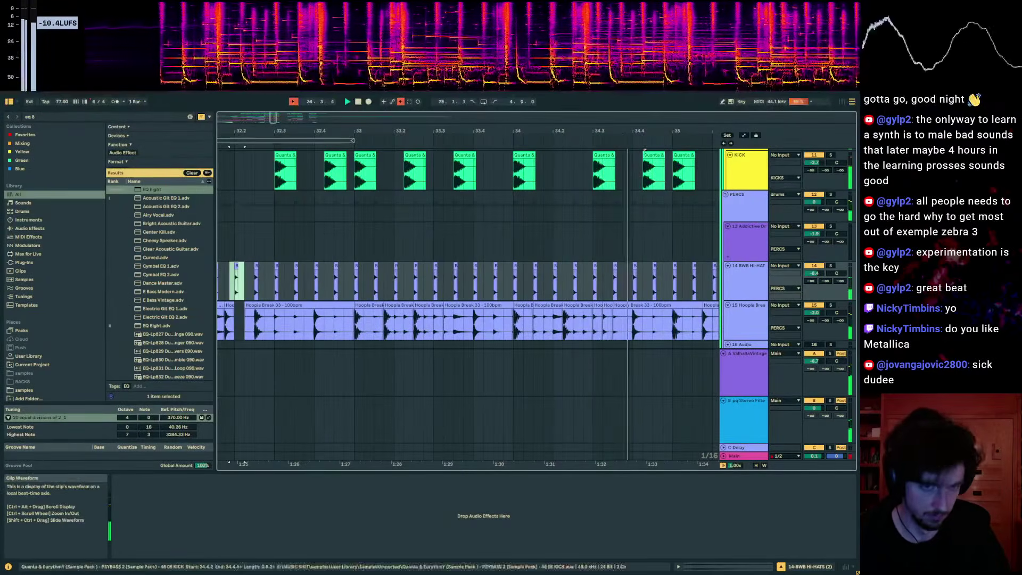
drag(637, 130, 322, 167)
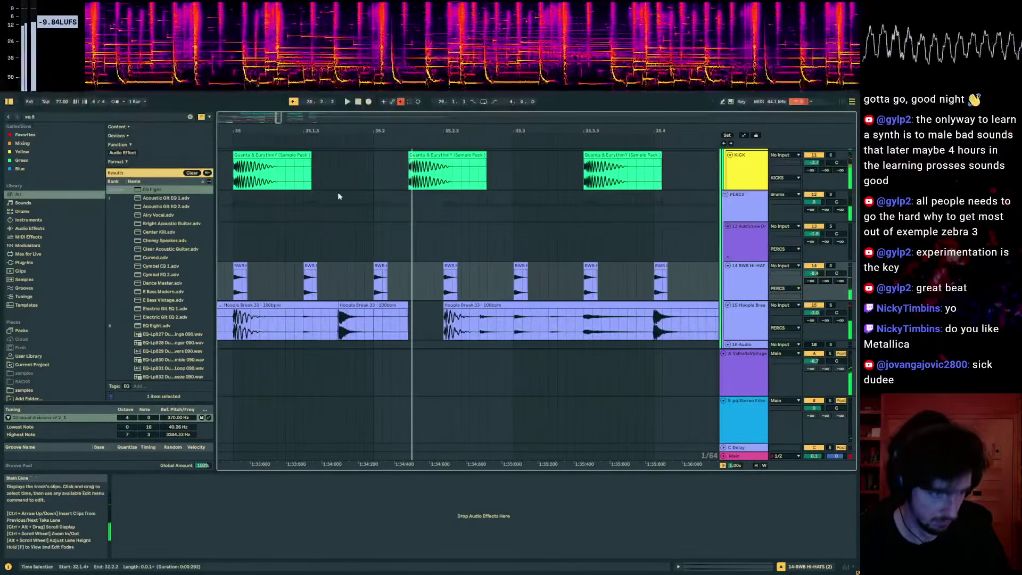
click(383, 264)
click(273, 270)
key(space)
key(space)
drag(490, 268, 485, 268)
key(0)
click(279, 282)
key(space)
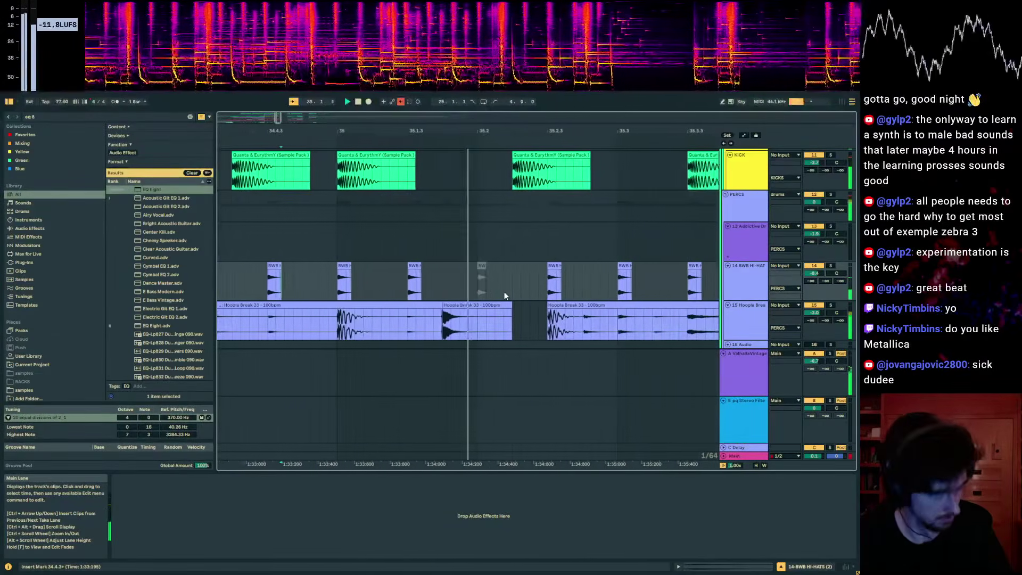
- Move the Hoopla break slice at 36.2.1 back to 36.1.4 and play from the end of bar 35
drag(356, 131, 560, 91)
click(270, 253)
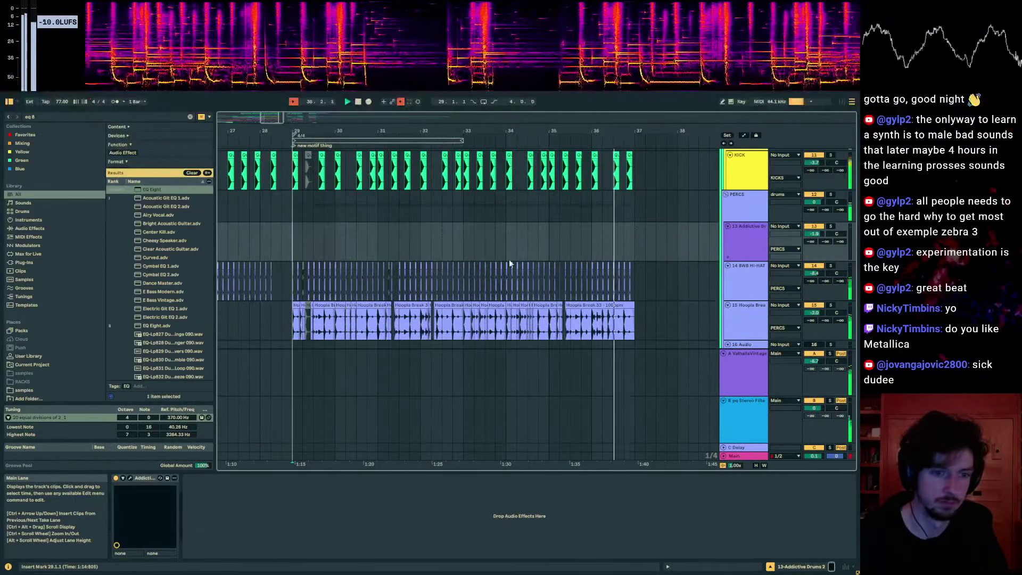
click(574, 323)
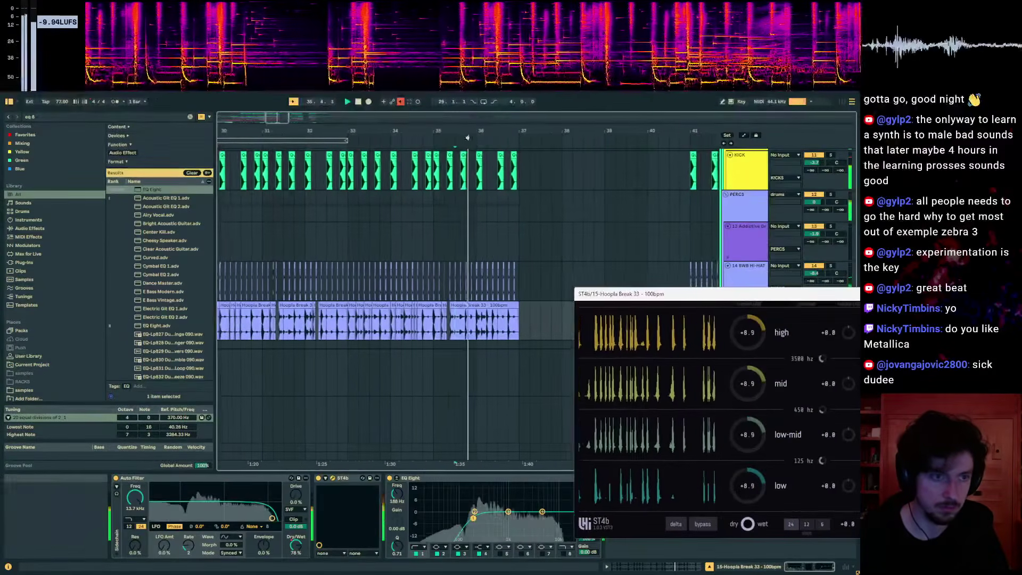
drag(499, 131, 447, 154)
key(space)
click(400, 305)
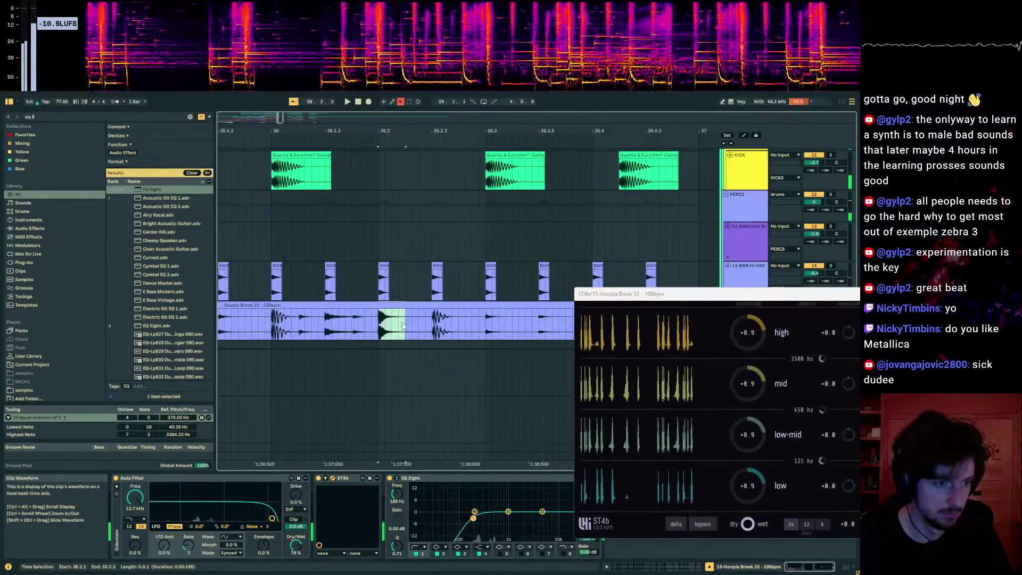
drag(402, 315, 375, 315)
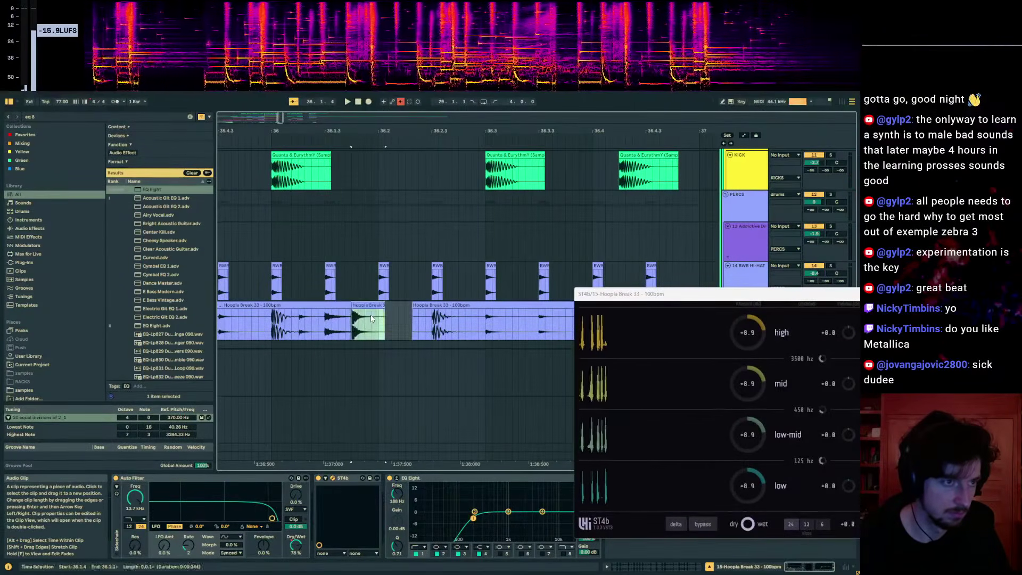
click(252, 327)
key(space)
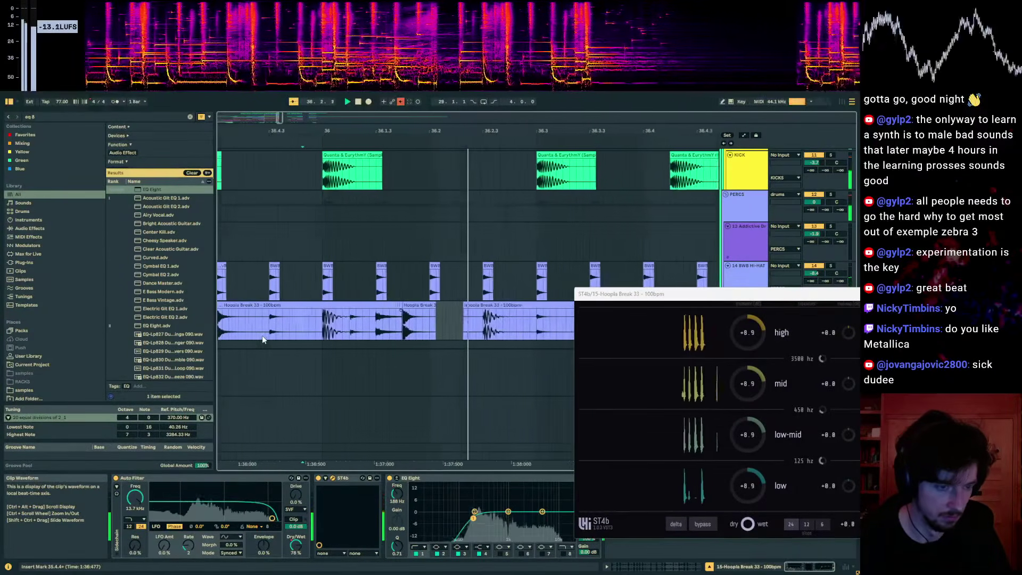
- Deactivate the hi-hat clip at 36.2.1 and play the fill again
drag(382, 279, 348, 280)
key(0)
click(248, 281)
key(space)
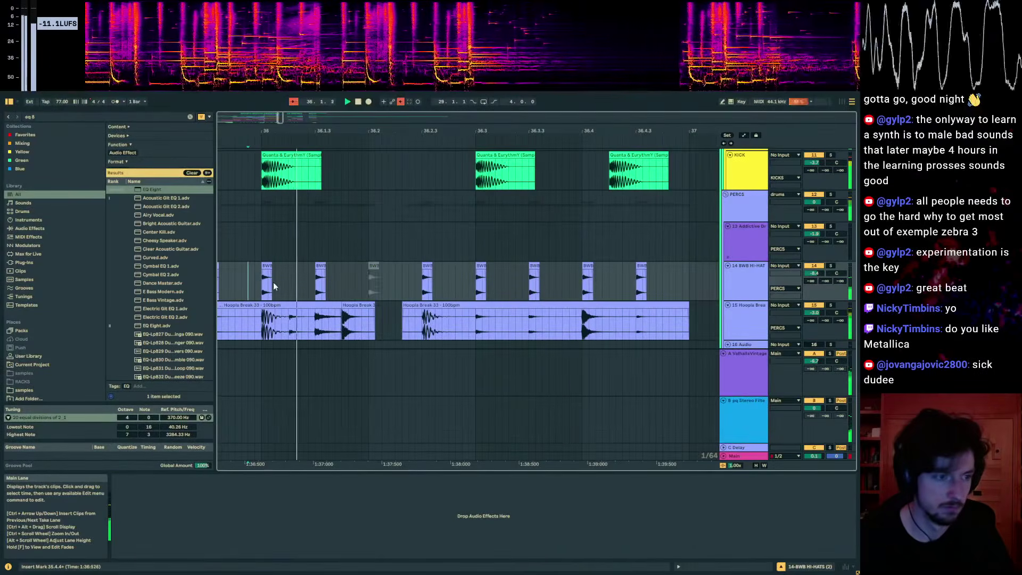
- Trim the start of the last Hoopla Break clip to 36.2.4 and play from 35.4.4
scroll(291, 290, up, 3)
scroll(292, 289, down, 4)
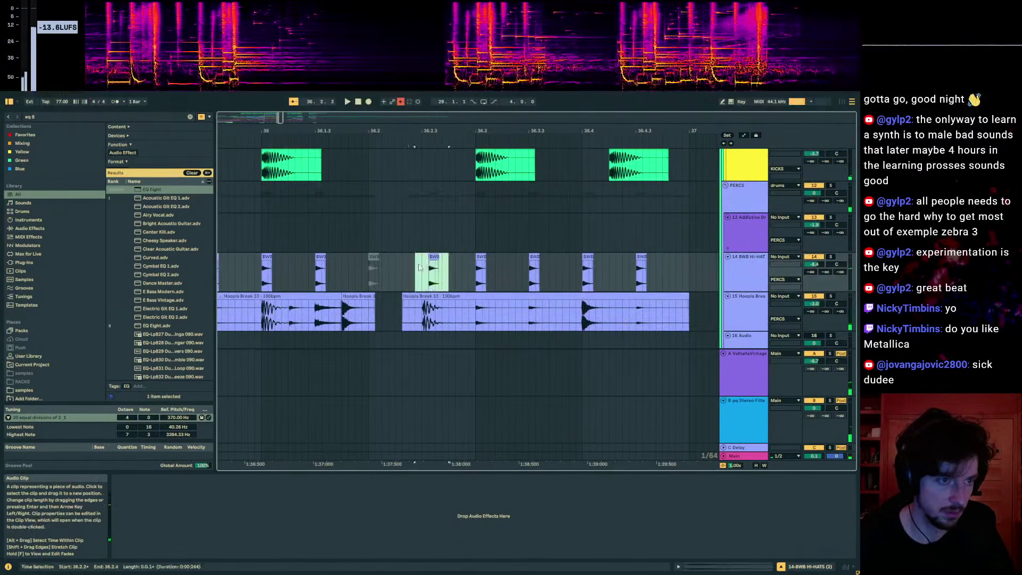
click(392, 287)
click(404, 295)
drag(402, 298, 449, 298)
click(242, 312)
key(space)
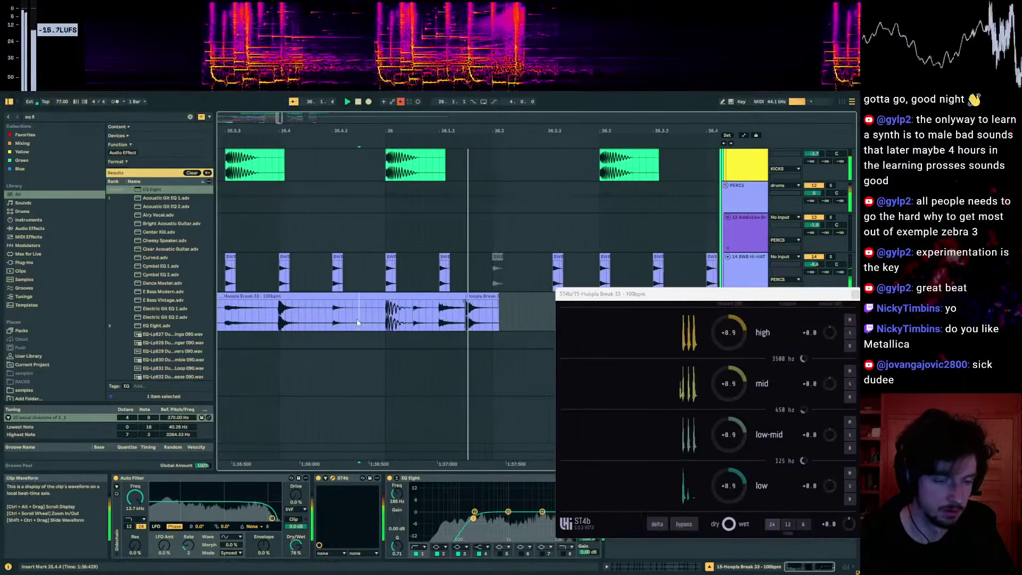
- Review the earlier arrangement by playing from 20.1.1, 13.1.1 and 9.1.1, and move the ST4b window aside
drag(390, 132, 500, 106)
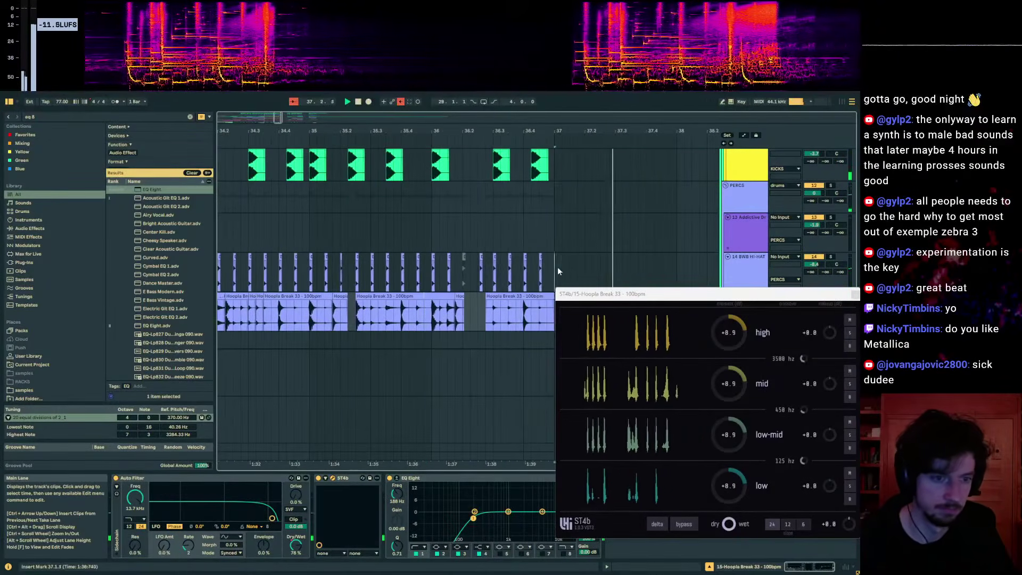
drag(557, 268, 534, 306)
mouse_move(533, 130)
mouse_down()
mouse_move(386, 91)
mouse_move(626, 109)
mouse_up()
click(358, 299)
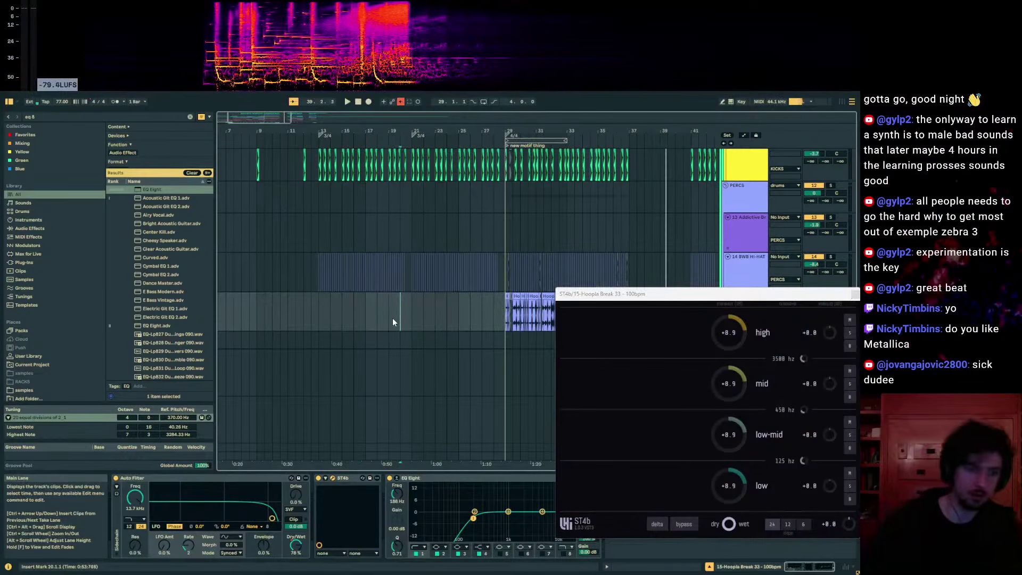
scroll(391, 318, left, 3)
click(375, 308)
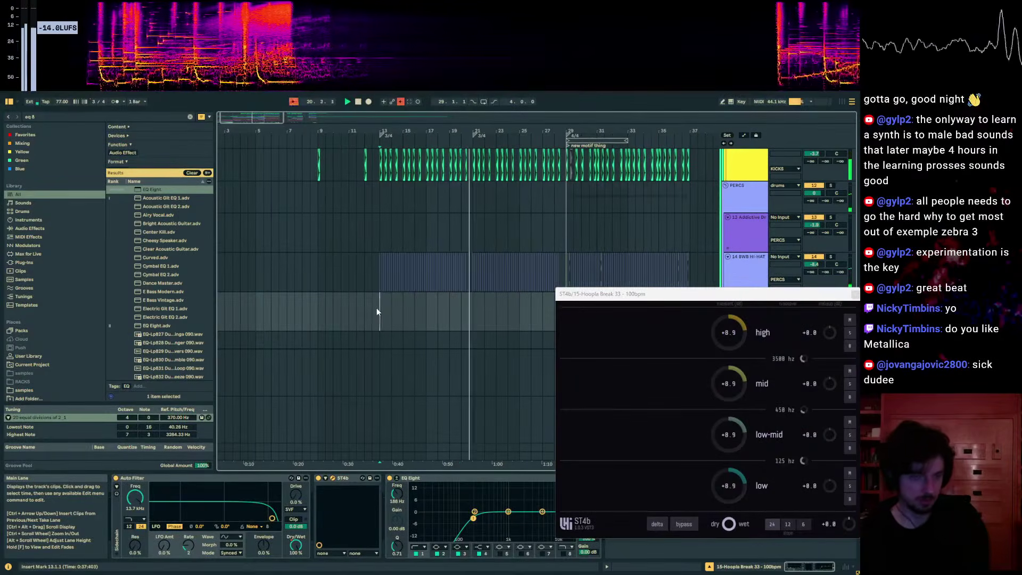
scroll(376, 313, left, 1)
click(341, 319)
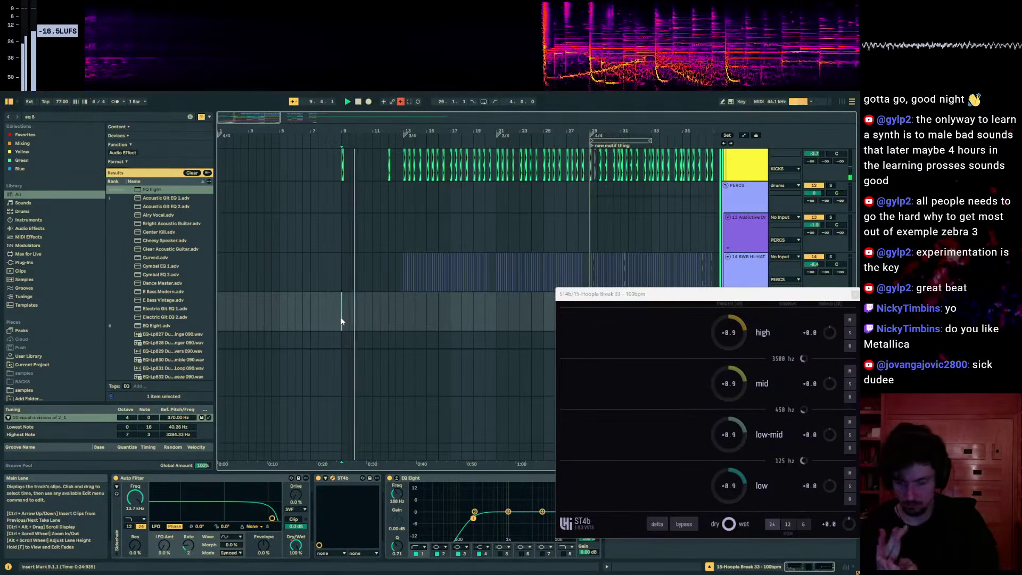
drag(636, 294, 947, 255)
scroll(713, 341, down, 4)
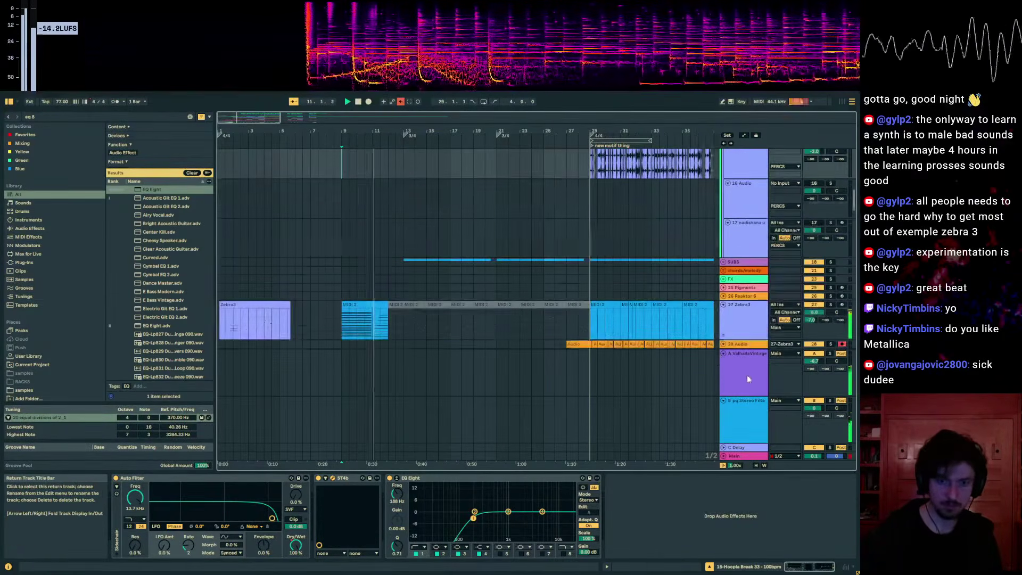
- Examine the tracks across the section from 9.1.1 during playback, including the Zebra3 and bass audio layers
click(746, 378)
scroll(384, 286, down, 8)
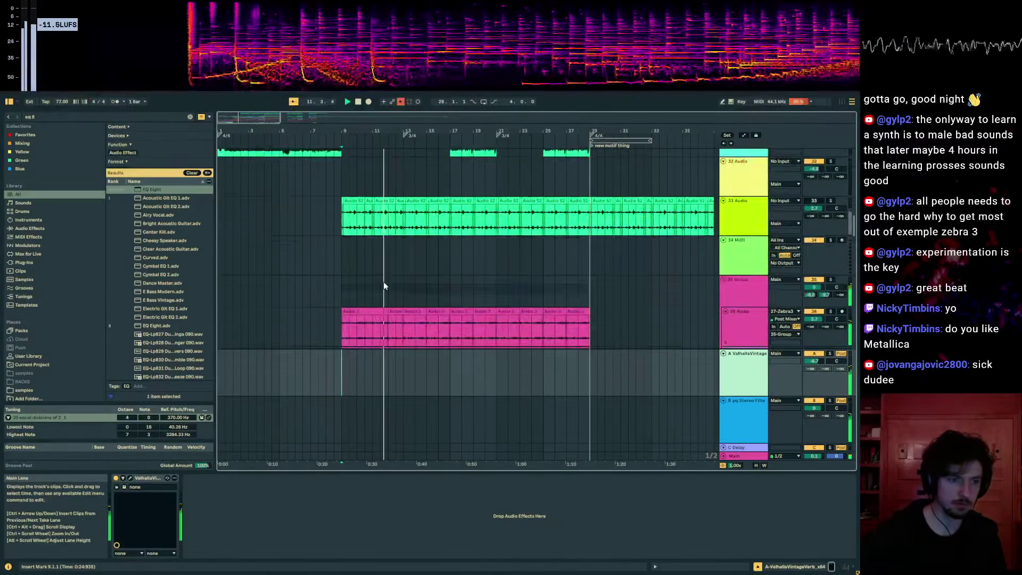
scroll(384, 286, down, 8)
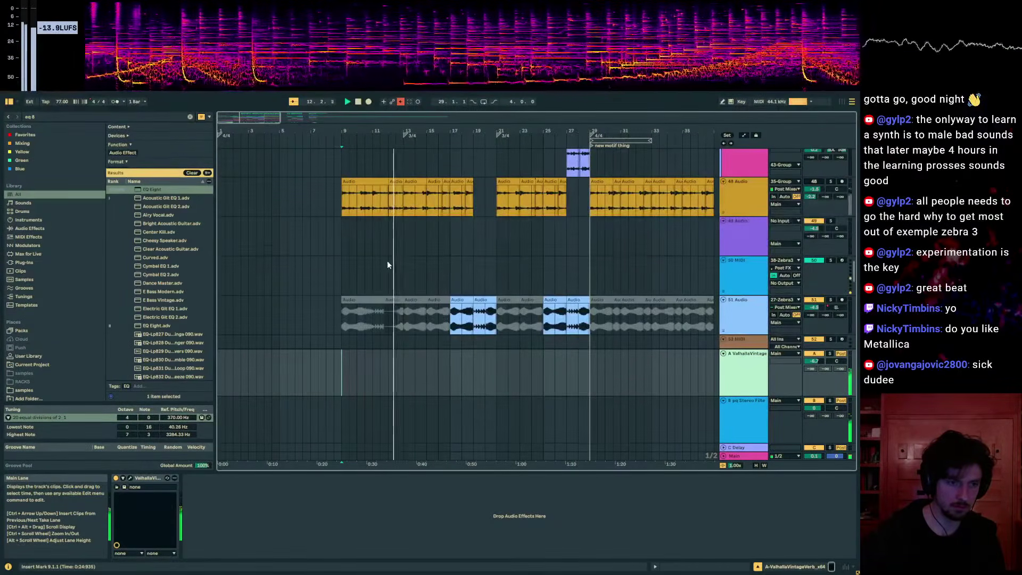
scroll(389, 277, down, 8)
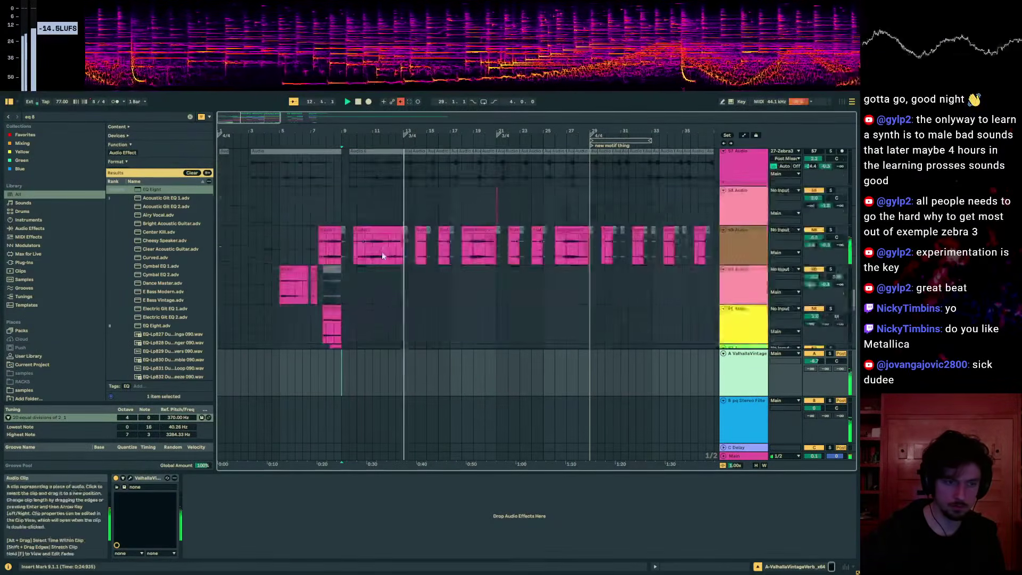
scroll(382, 251, up, 5)
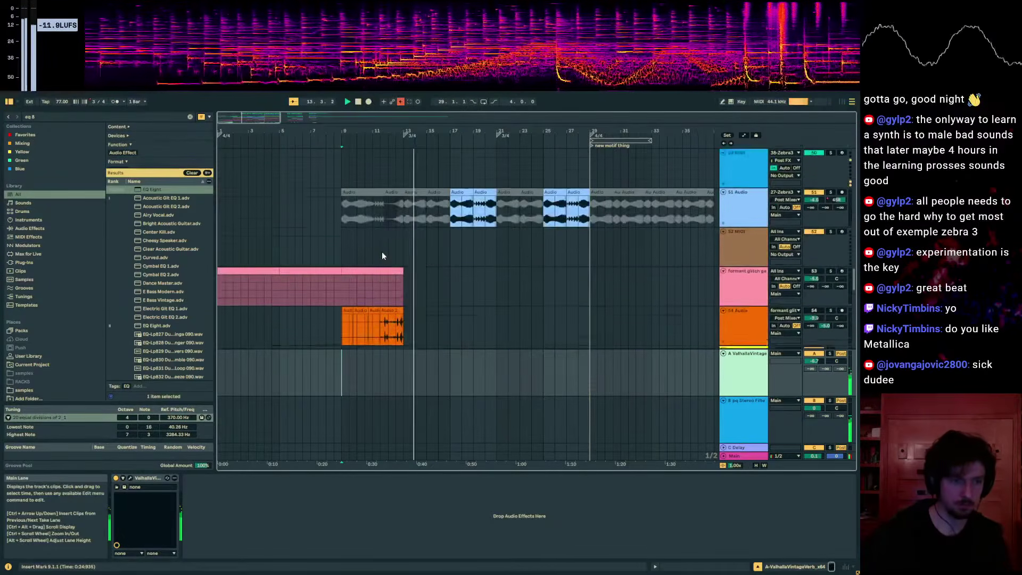
scroll(382, 256, up, 3)
scroll(406, 219, up, 4)
scroll(405, 218, down, 5)
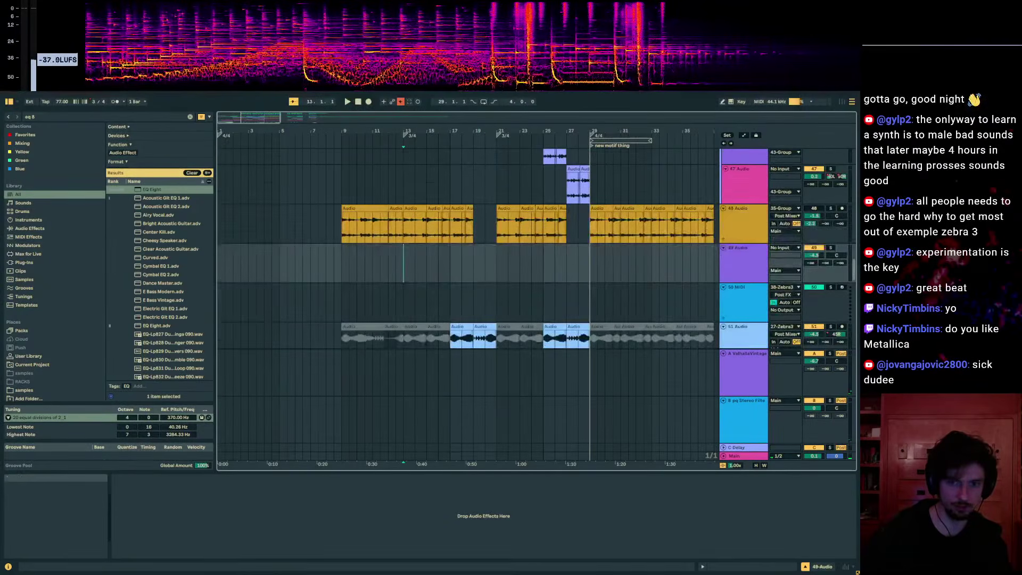
- Duplicate the White Noise Riser 4 and resonant goop clips from the four bars before 9.1.1 into 9.1.1 to 13.1.1
drag(853, 270, 852, 390)
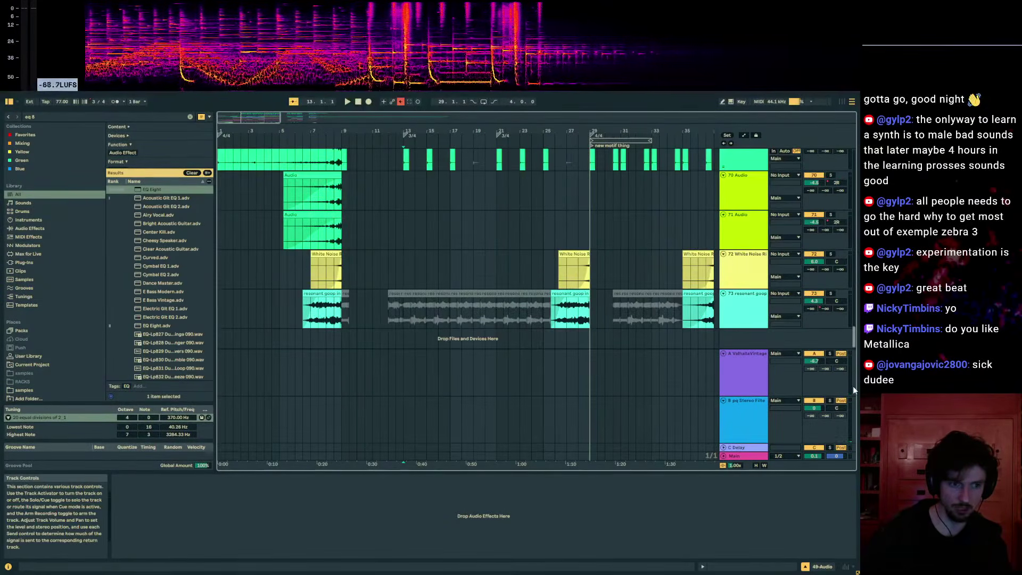
click(327, 314)
key(space)
click(343, 313)
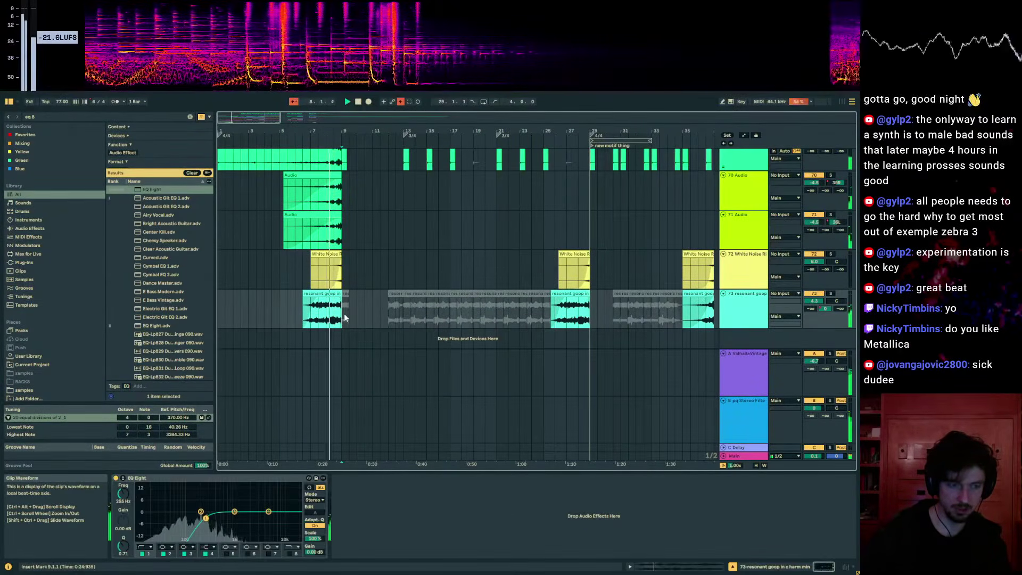
drag(343, 318, 294, 287)
key(ctrl+d)
- Stop playback and move the 3/4 time signature change from bar 13 back to bar 9
scroll(440, 263, up, 8)
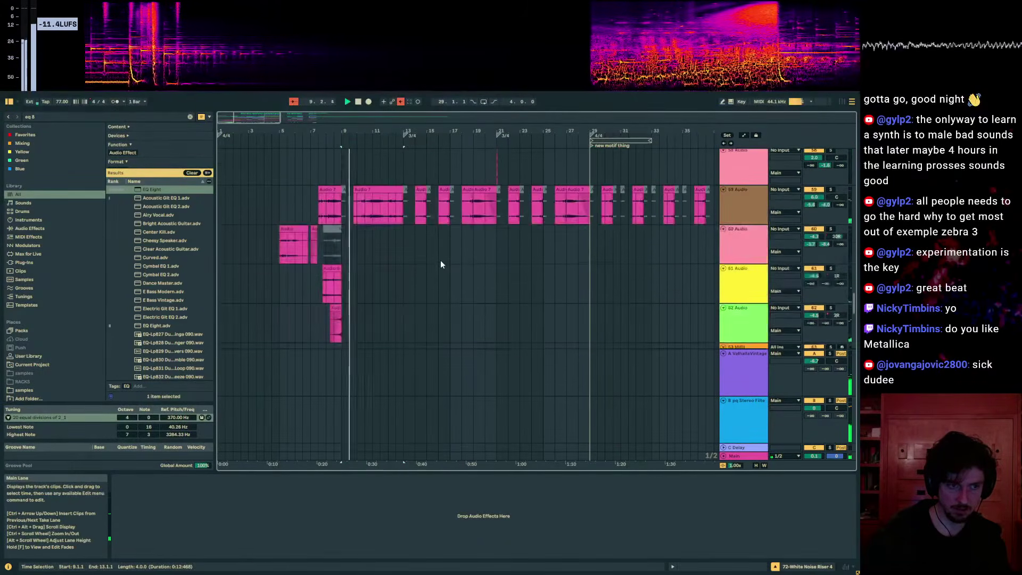
scroll(441, 264, up, 2)
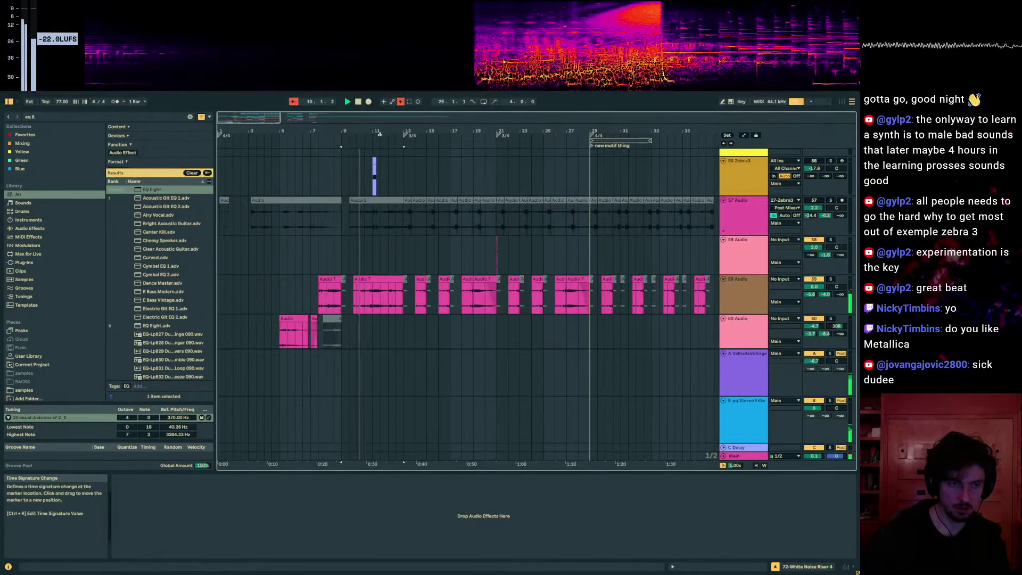
right_click(342, 135)
click(335, 163)
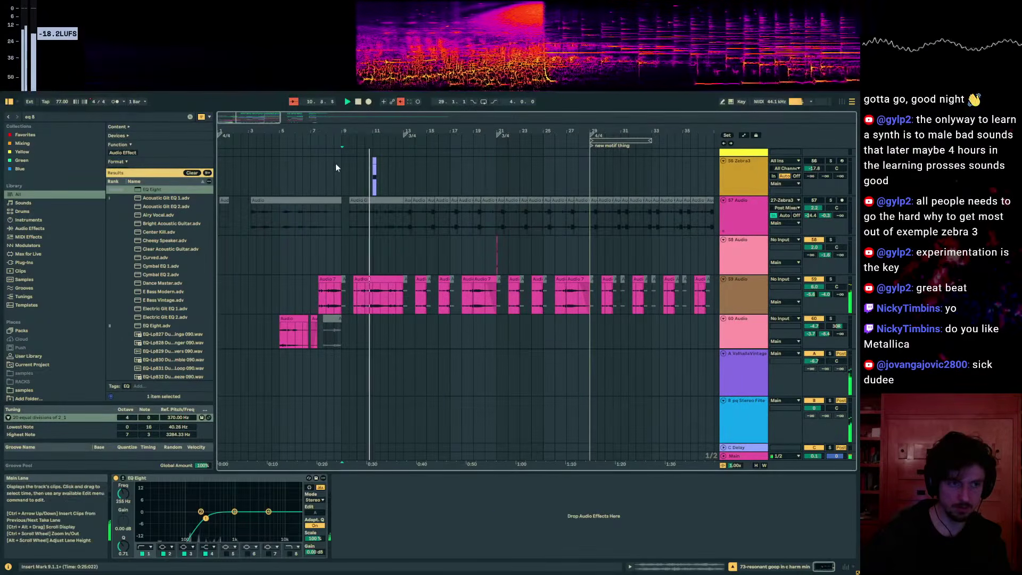
scroll(336, 163, up, 5)
key(space)
scroll(346, 173, up, 3)
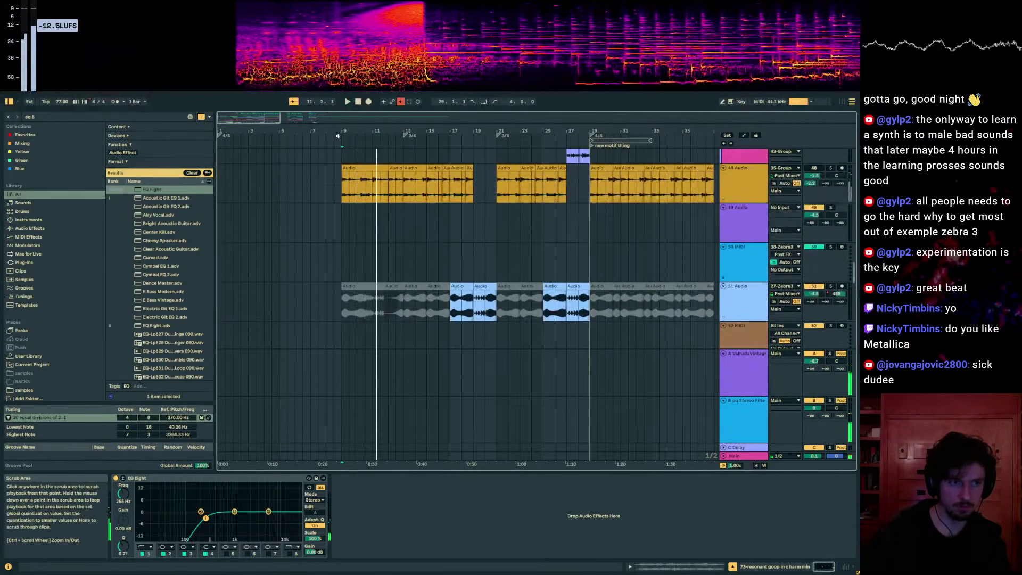
right_click(339, 145)
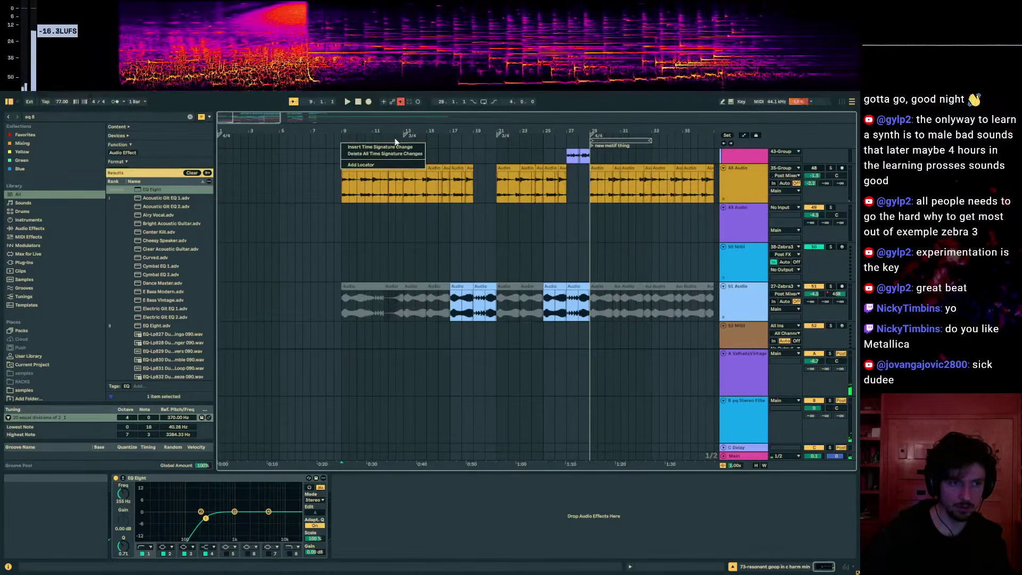
drag(407, 134, 344, 137)
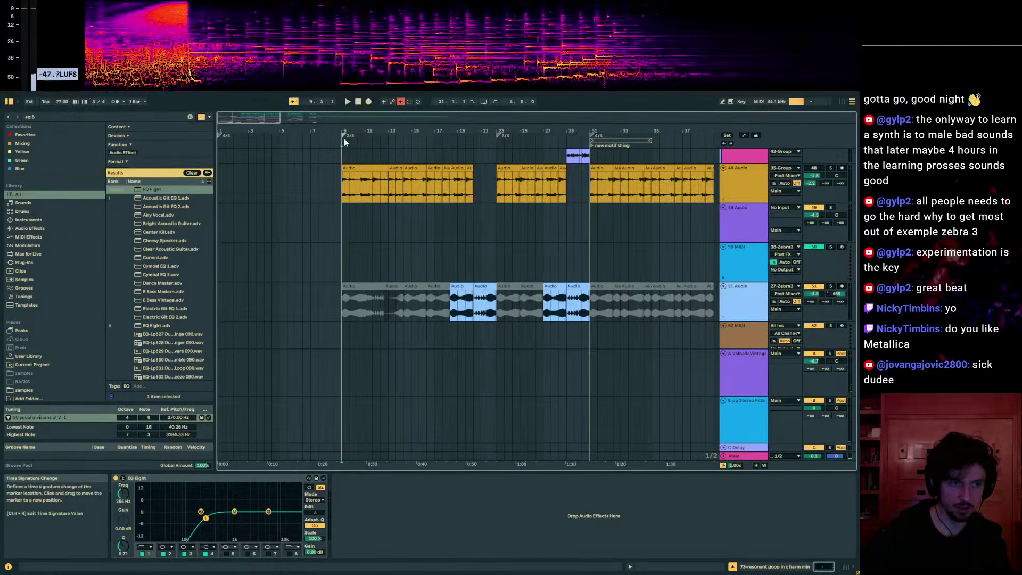
- Play the section from 9.1.1 and look over its layered clips in the new 3/4 bar grid
click(345, 158)
key(space)
click(342, 155)
key(space)
key(space)
scroll(388, 161, up, 4)
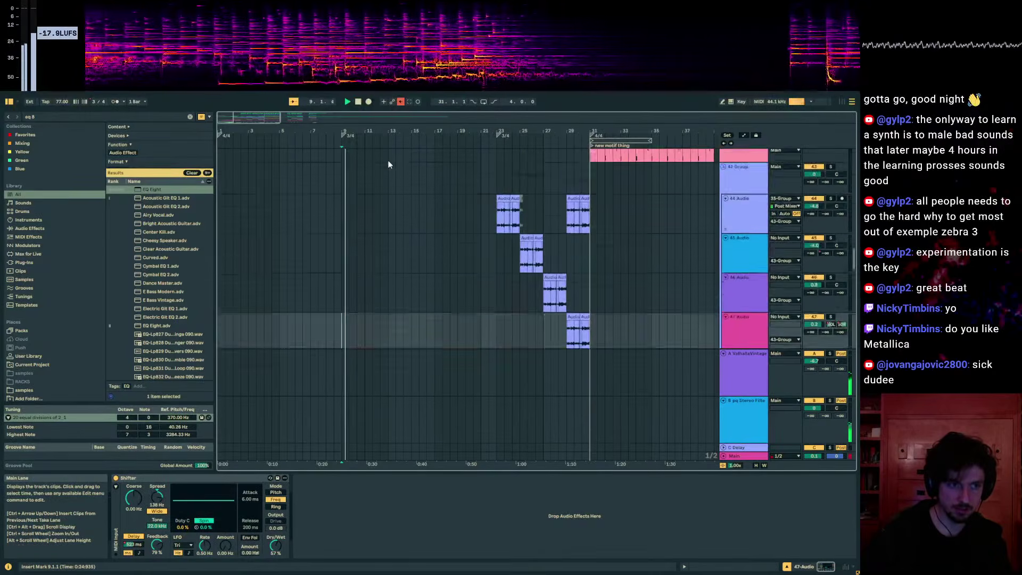
drag(365, 131, 372, 186)
scroll(440, 194, up, 5)
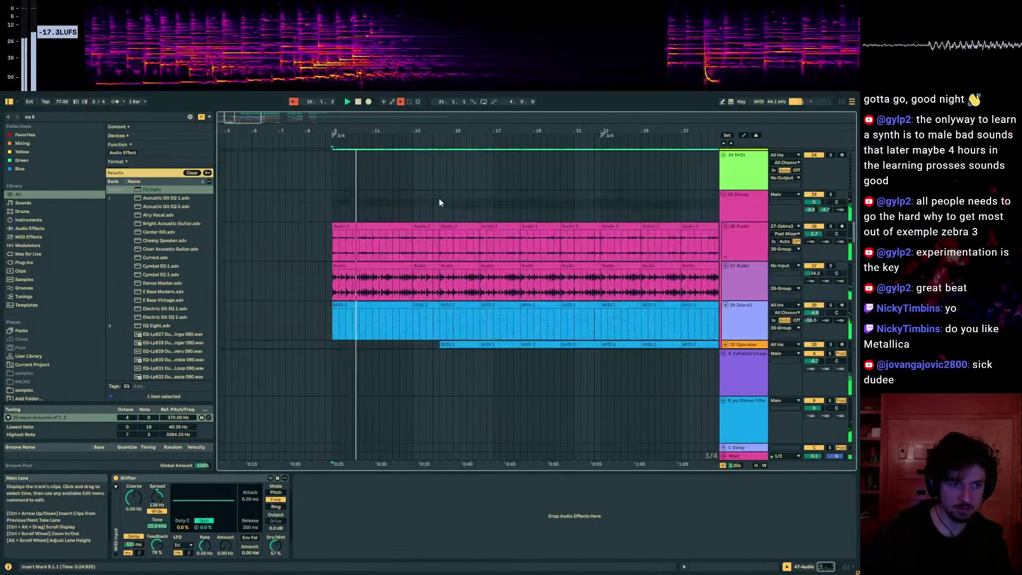
scroll(707, 225, up, 2)
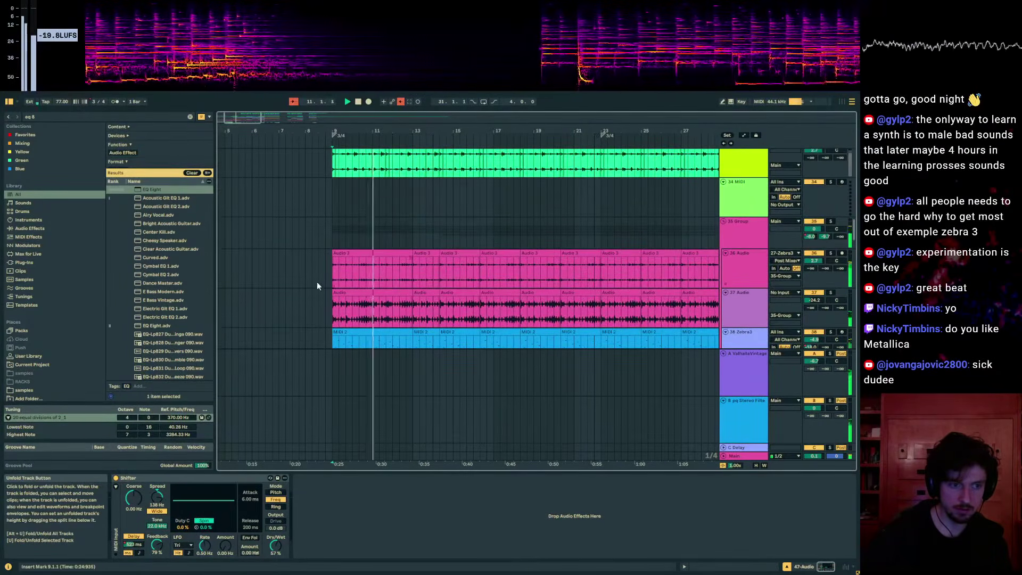
- Try duplicating the clips of tracks 36 to 38 from 9.1.1–13.1.1 over 13.1.1–17.1.1
scroll(391, 255, down, 2)
drag(416, 219, 364, 288)
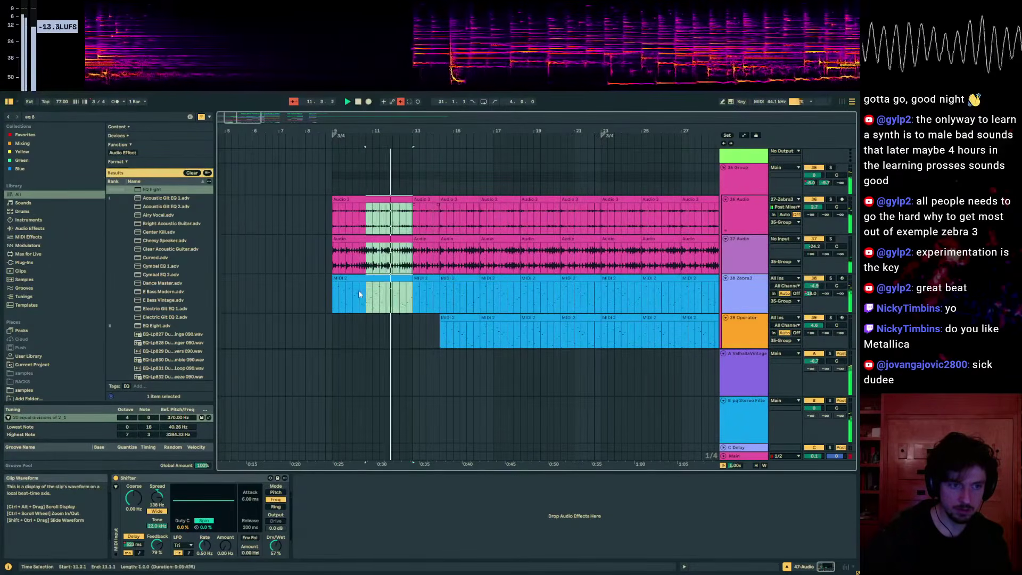
key(ctrl+d)
scroll(415, 271, down, 5)
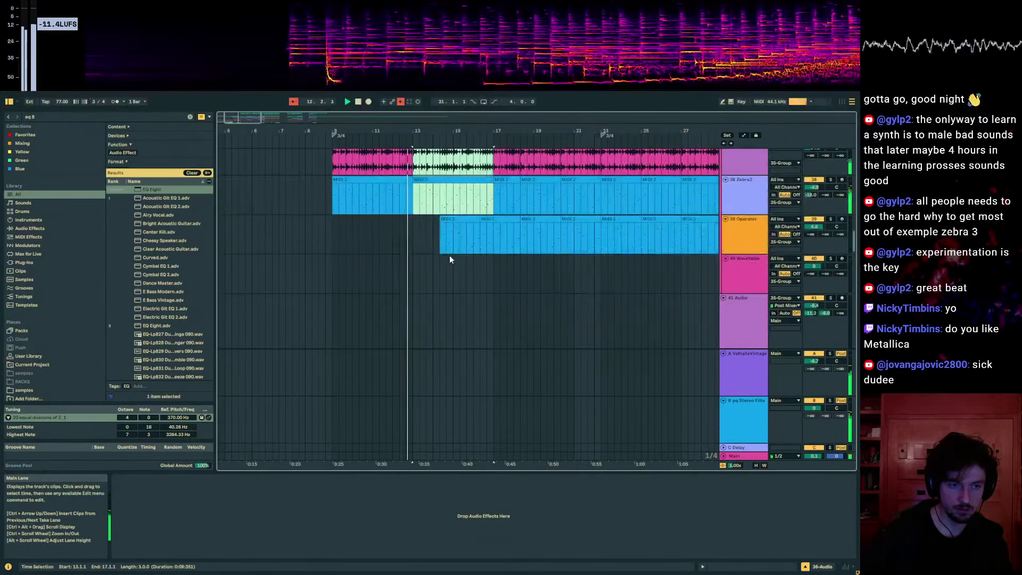
- Try copying the start of the Operator MIDI part to 13.1.1 on track 39
drag(444, 238, 490, 223)
click(456, 180)
click(413, 227)
key(ctrl+v)
scroll(432, 225, down, 10)
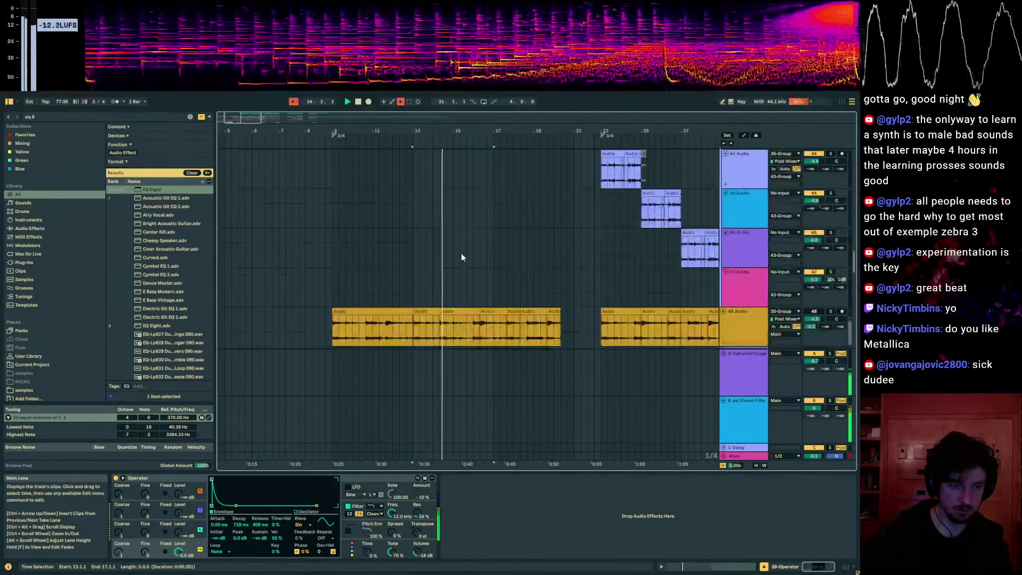
- Stop playback and undo the clip duplication and the Operator copy around bar 13
scroll(460, 253, up, 12)
click(459, 251)
key(space)
drag(429, 130, 538, 85)
scroll(481, 338, up, 8)
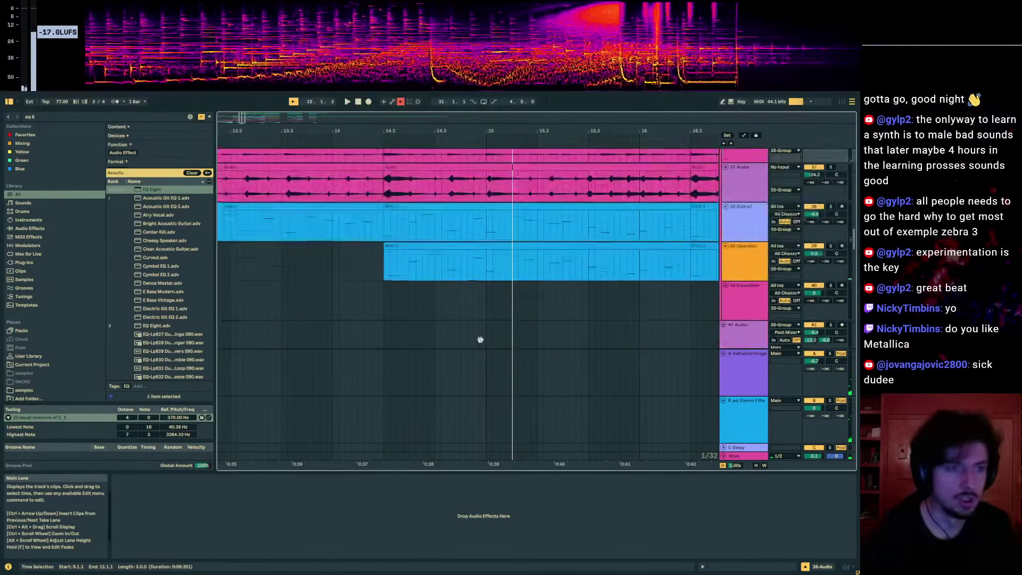
key(minus)
key(minus)
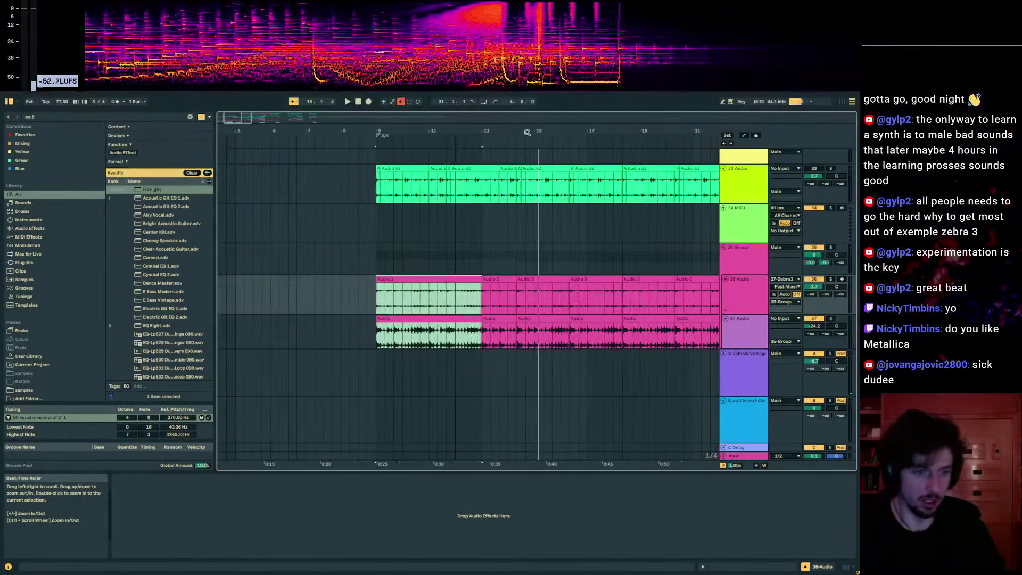
scroll(520, 249, down, 3)
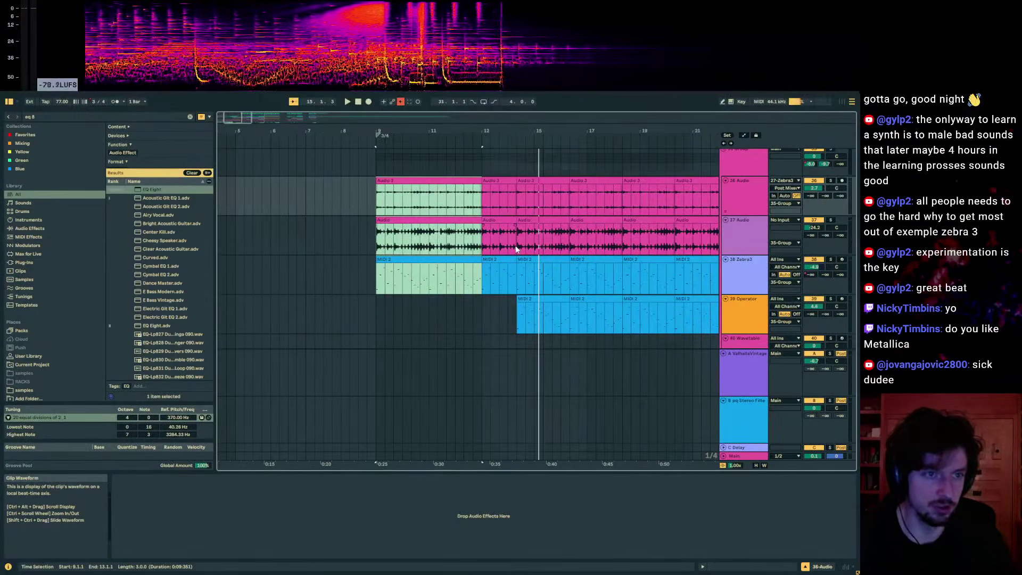
- Insert silence across the whole arrangement over 14.2.1 to 17.1.1, pushing the following clips back
click(479, 167)
key(space)
click(500, 169)
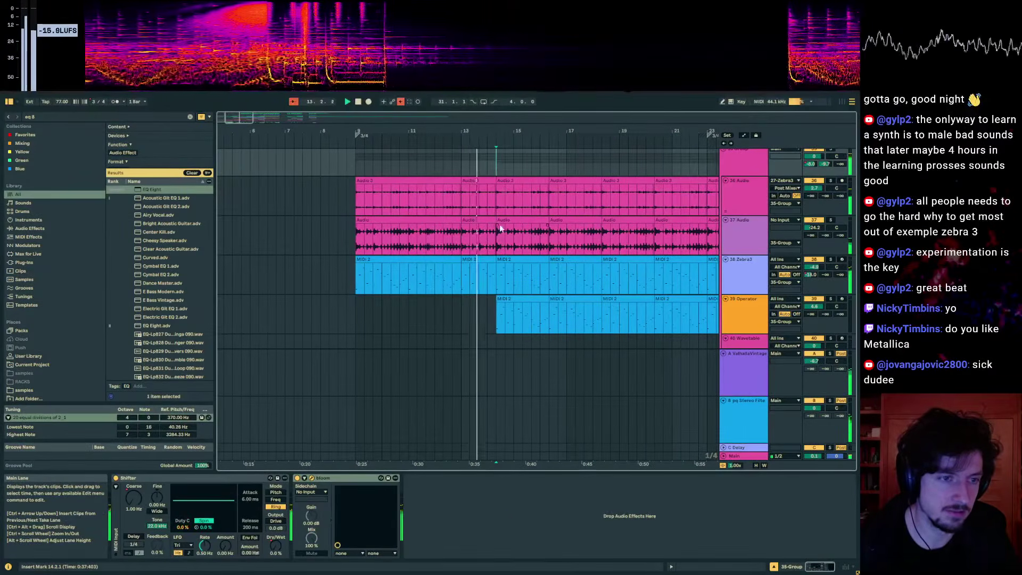
shift+click(567, 160)
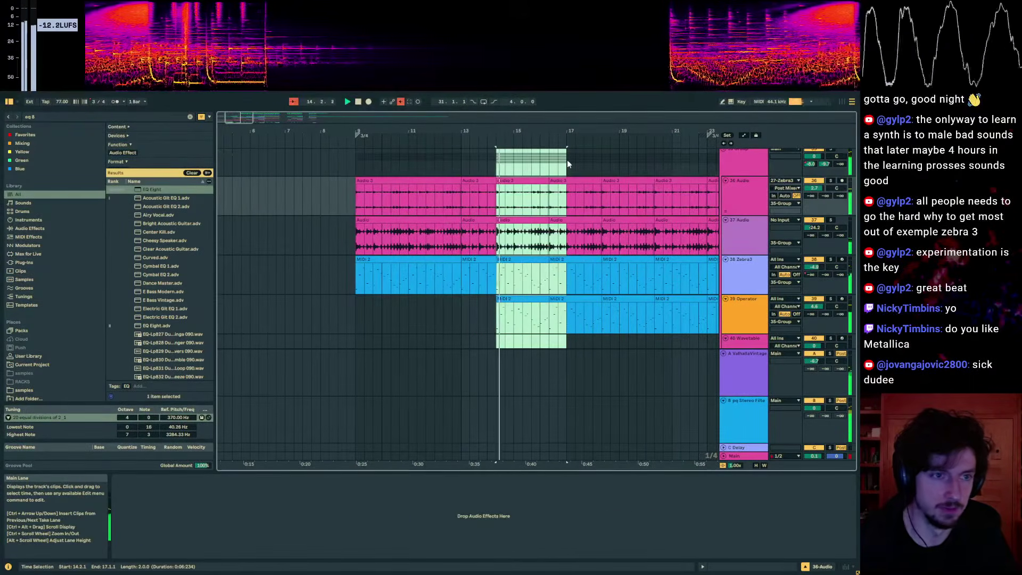
key(Delete)
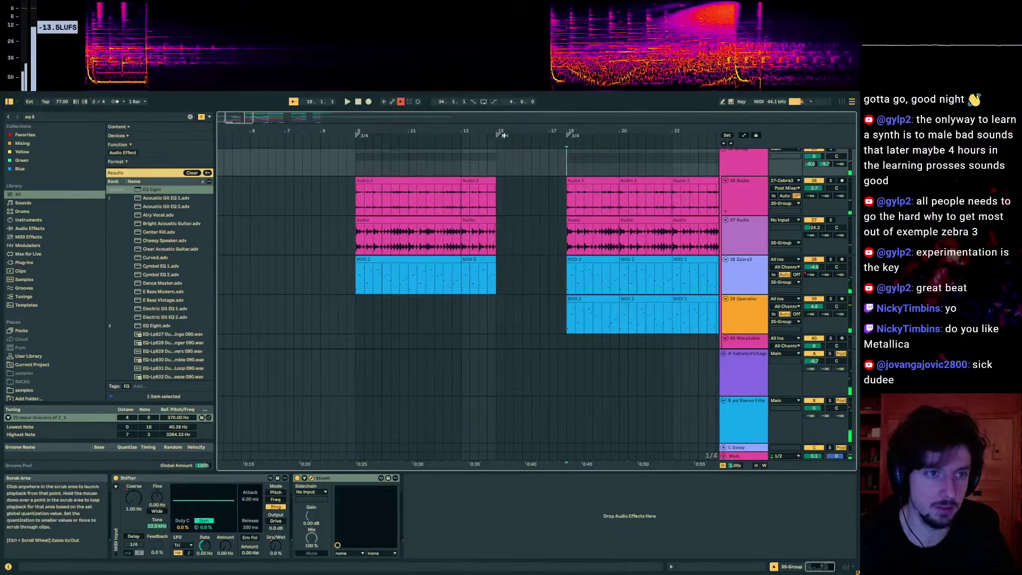
- Remove the extra time signature markers around the inserted gap, keeping a single 3/4 change at bar 9
drag(499, 135, 364, 137)
click(344, 140)
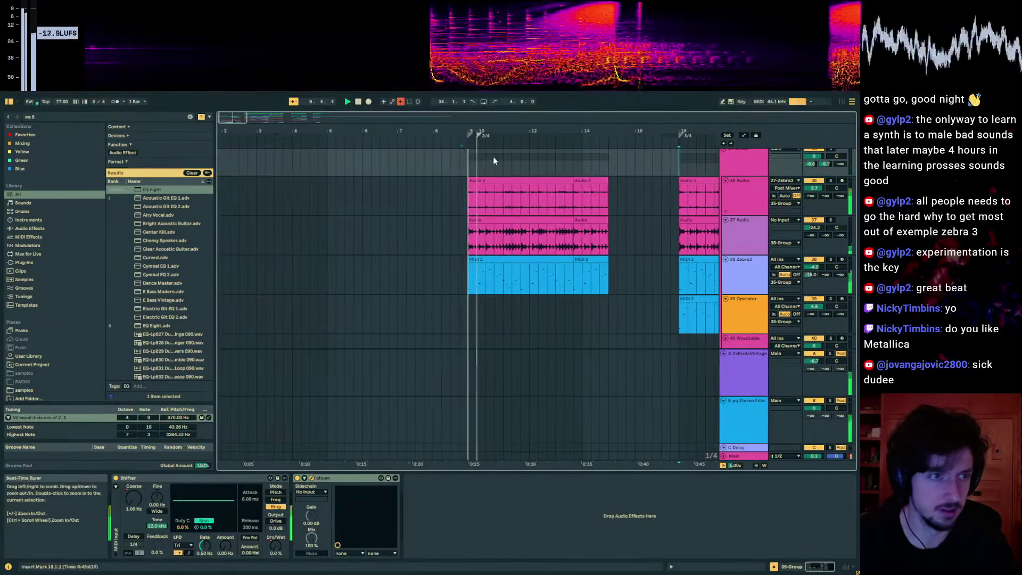
key(Delete)
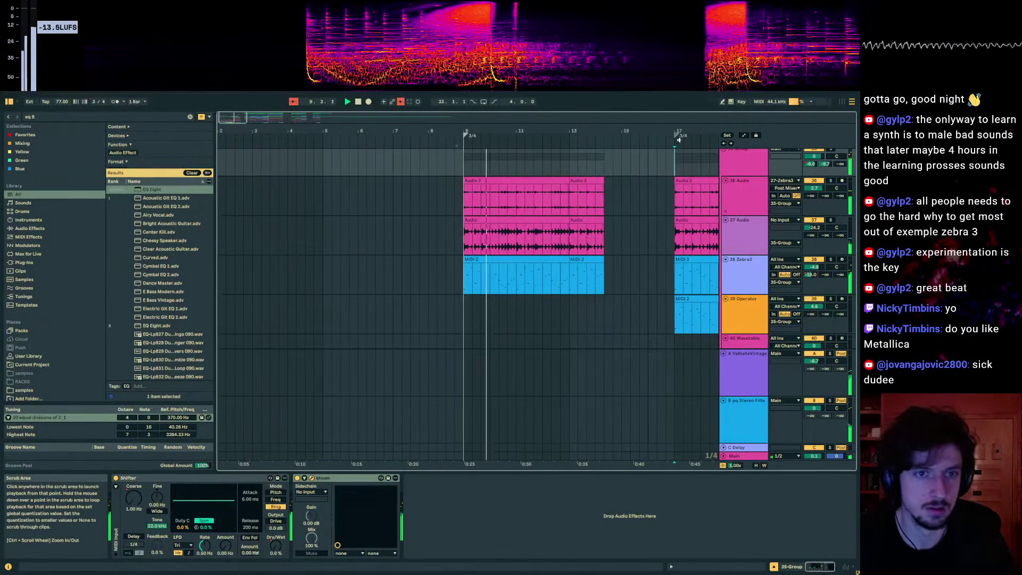
click(676, 136)
key(Delete)
click(456, 140)
- Duplicate the clips of tracks 36 to 38 from 9.1.1–13.1.1 into the following bars and play from 8.4.1
drag(584, 182, 471, 282)
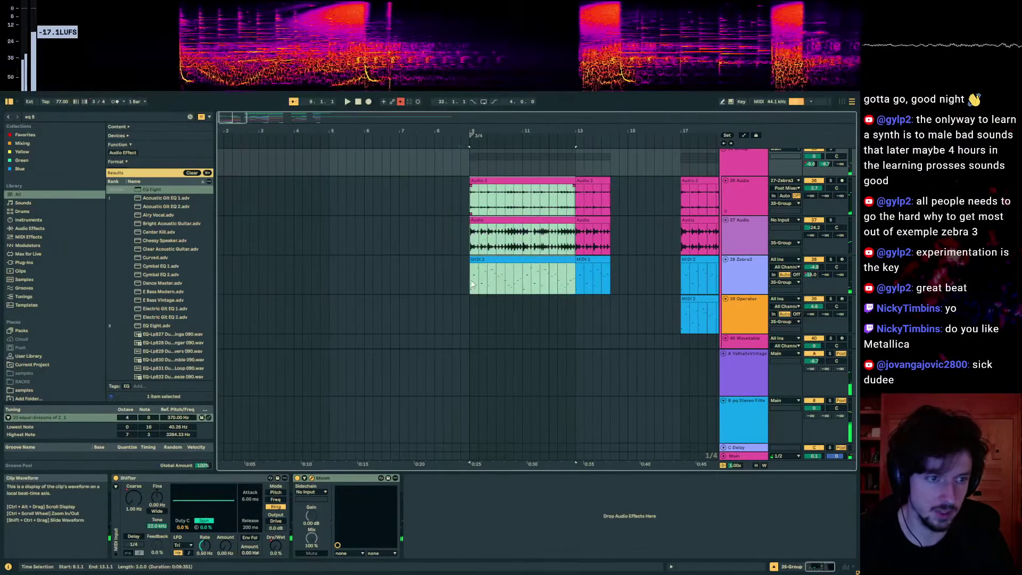
key(ctrl+d)
scroll(473, 282, down, 3)
click(360, 212)
key(space)
scroll(431, 303, down, 7)
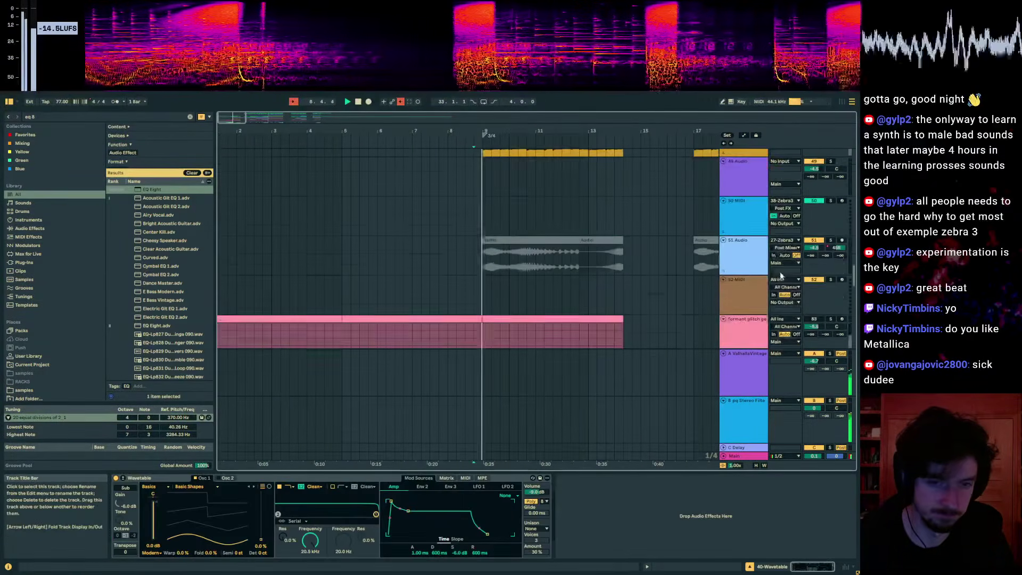
scroll(683, 260, down, 8)
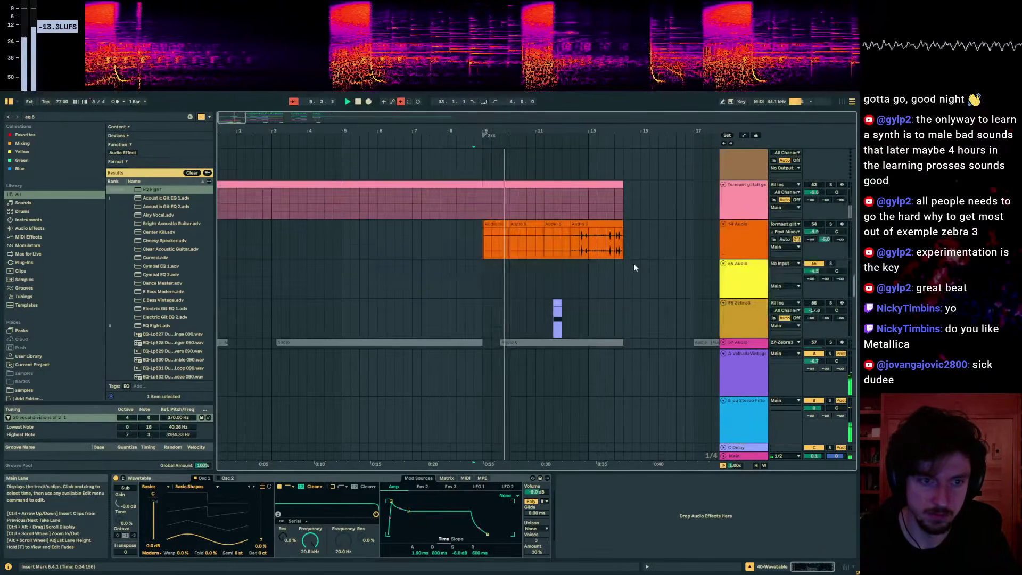
- Add a fade-in over the full length of the Audio 7 clip that starts at 10.1.1 on track 59
scroll(606, 272, down, 4)
drag(510, 238, 629, 237)
scroll(623, 243, down, 2)
scroll(622, 240, up, 1)
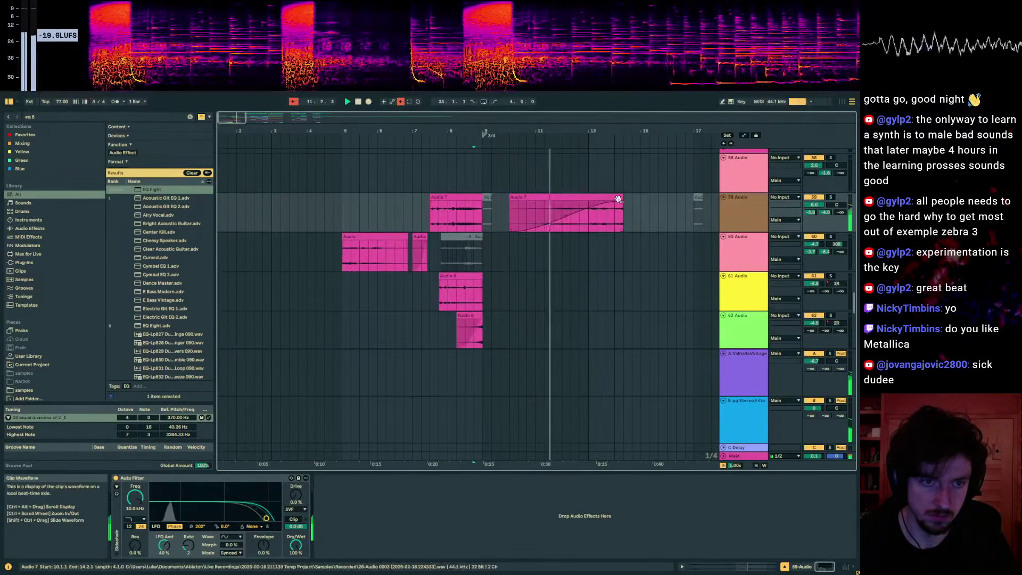
drag(621, 198, 669, 199)
- Move the copied White Noise Riser 4 and resonant goop clips so that both end at 17.1.1
scroll(590, 266, down, 10)
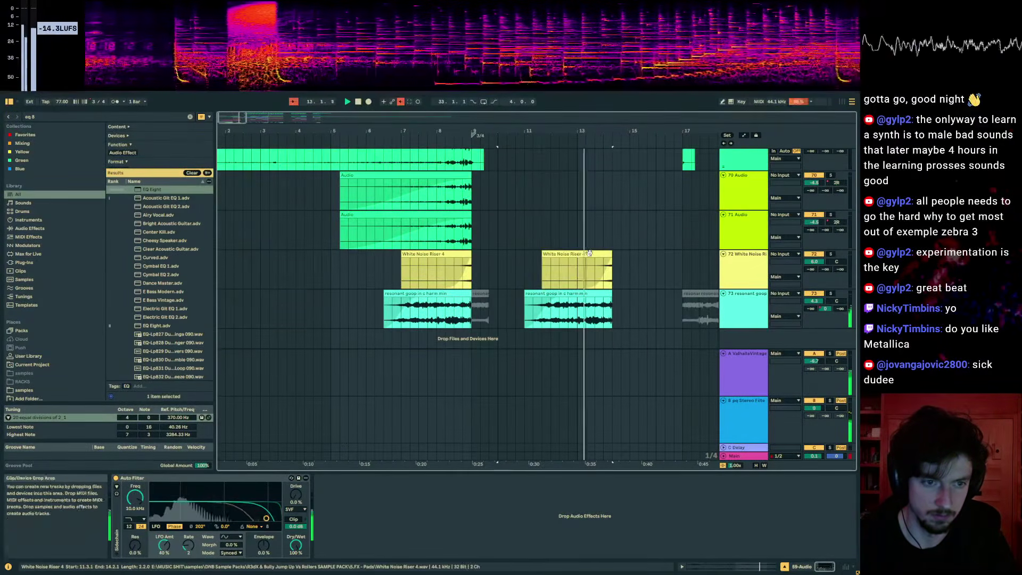
click(591, 288)
shift+click(593, 292)
drag(593, 292, 663, 292)
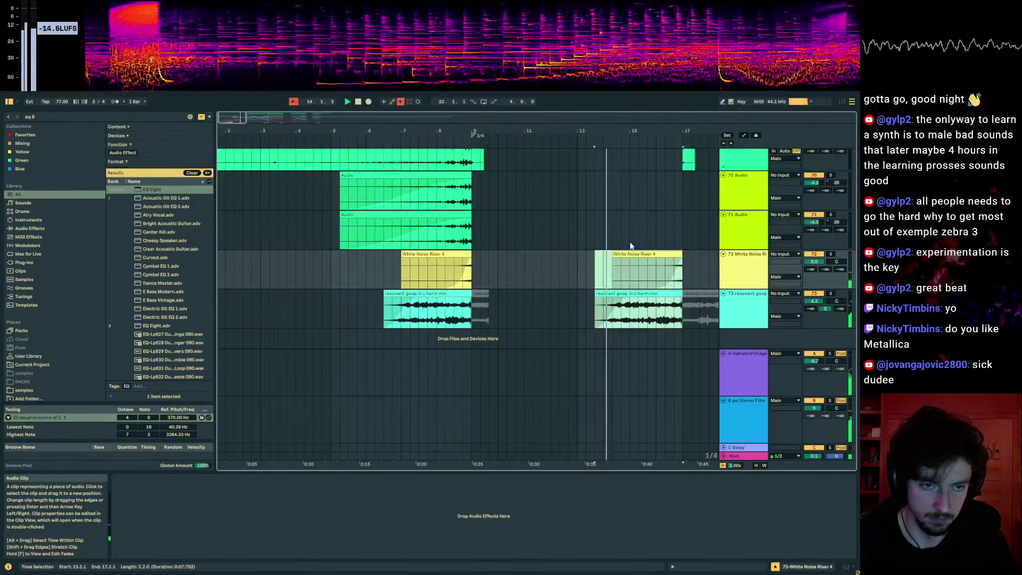
click(629, 239)
- Deactivate the MIDI 2 clip that starts at 9.1.1 on track 27 Zebra3
scroll(629, 239, up, 2)
scroll(629, 239, up, 12)
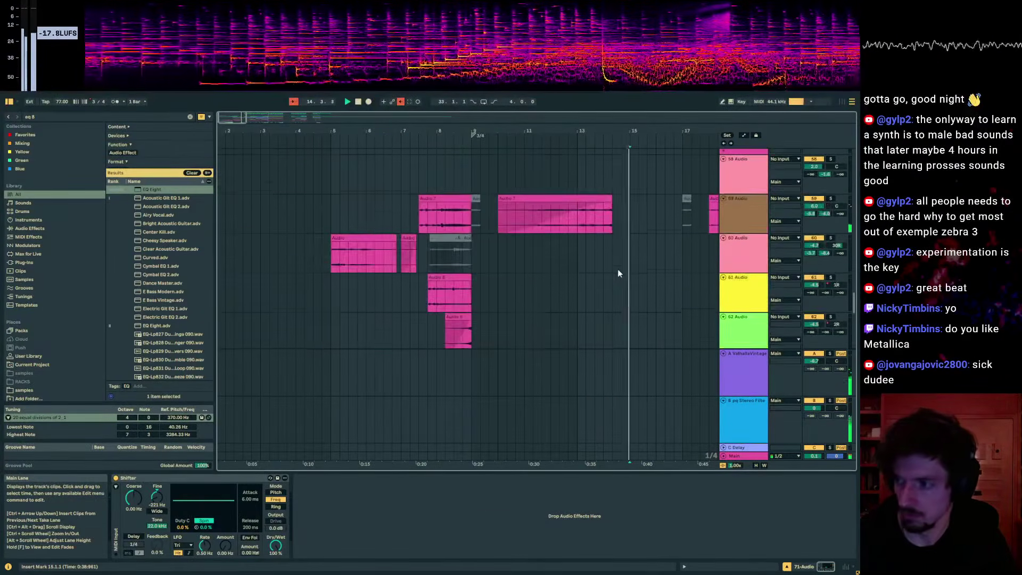
scroll(617, 273, up, 3)
click(613, 271)
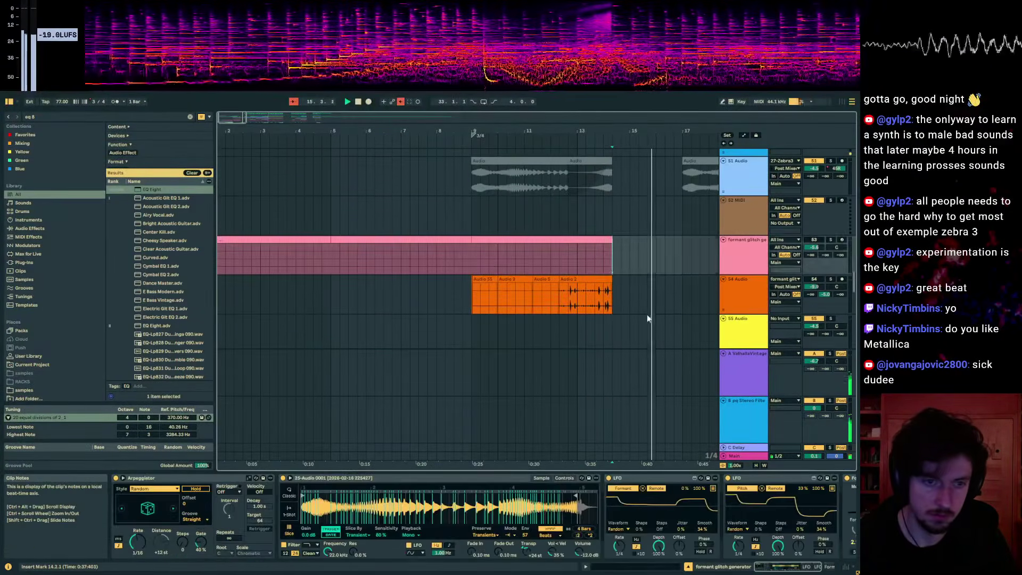
scroll(628, 305, down, 3)
scroll(566, 282, up, 8)
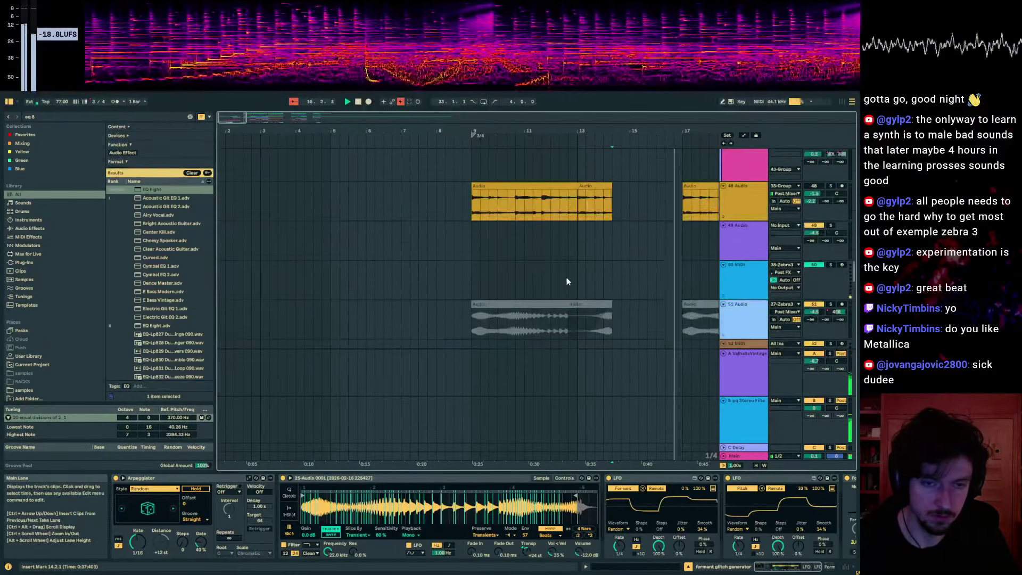
scroll(615, 309, up, 10)
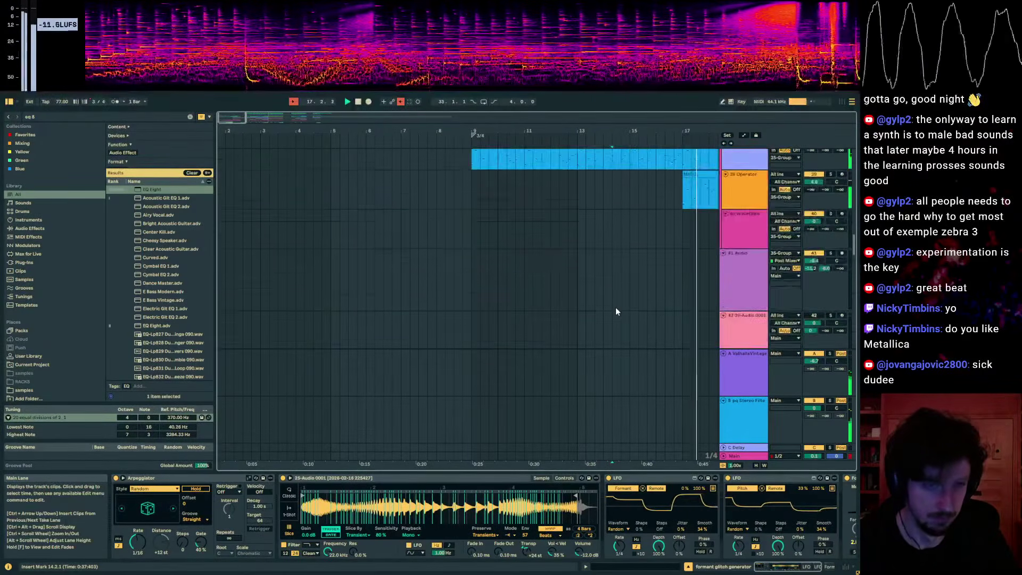
scroll(615, 308, up, 2)
click(542, 308)
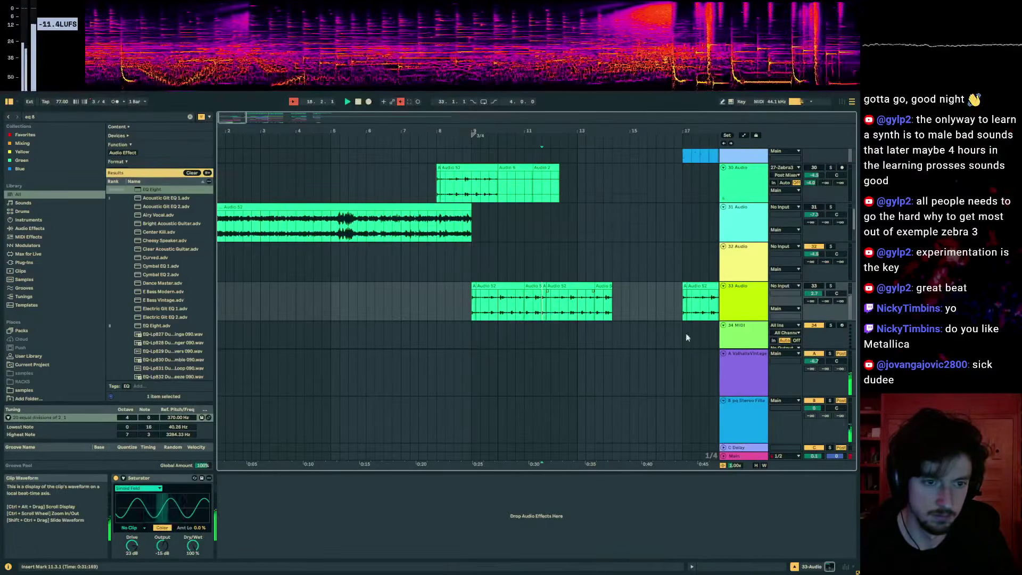
scroll(582, 296, up, 5)
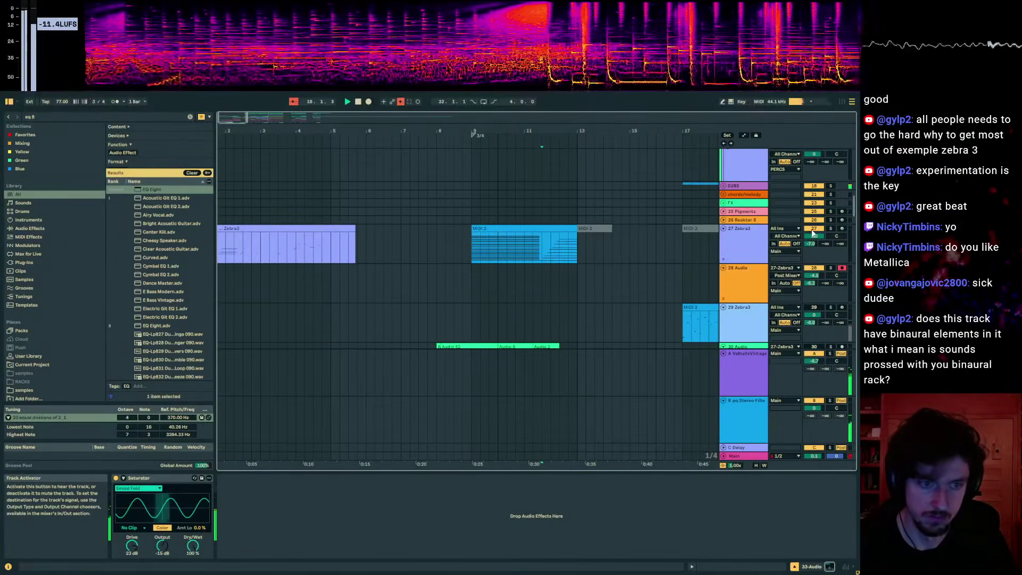
click(540, 229)
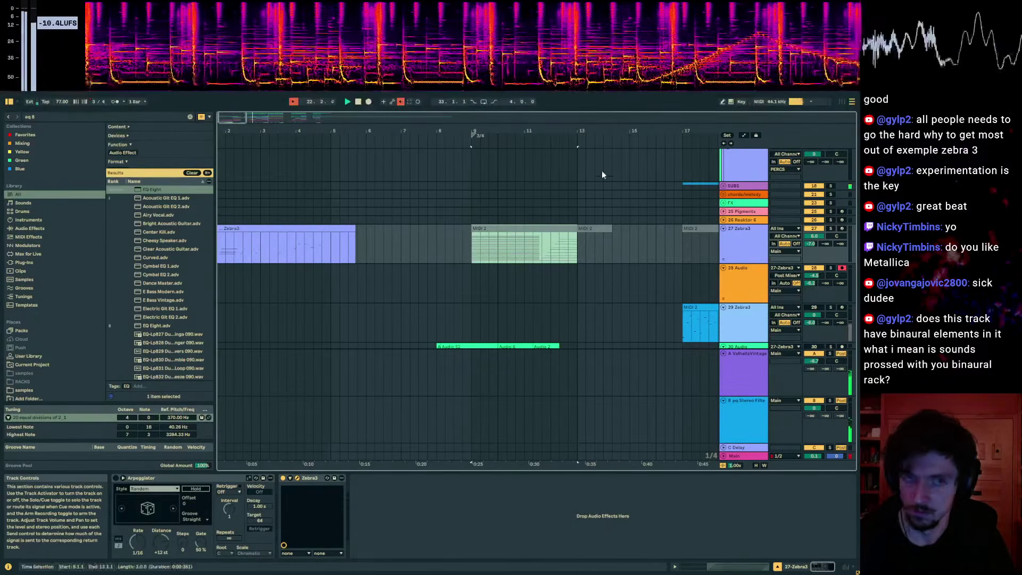
- Examine the clips on the tracks between bars 17 and 33 while the arrangement plays
drag(604, 125, 307, 128)
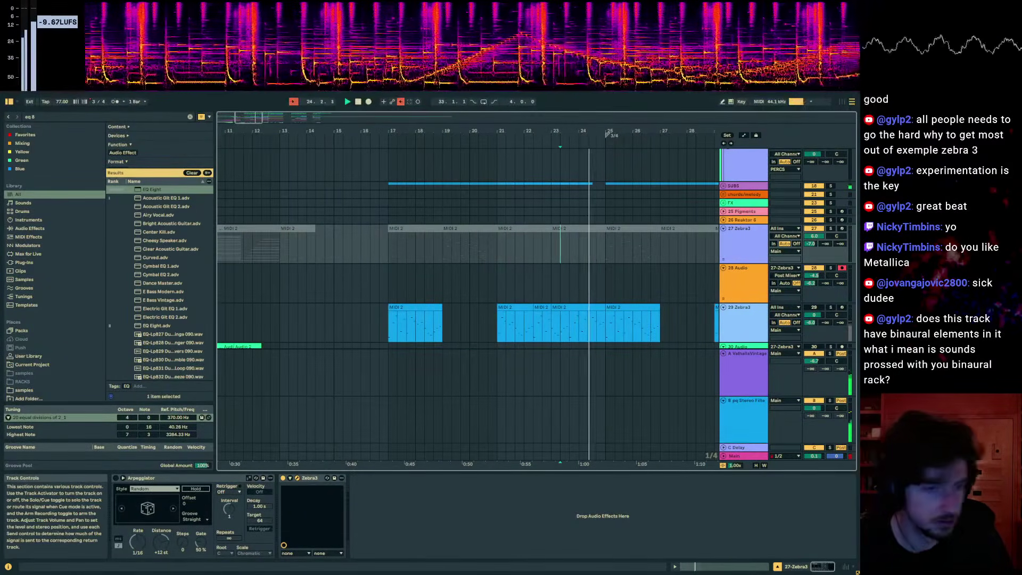
scroll(621, 230, down, 10)
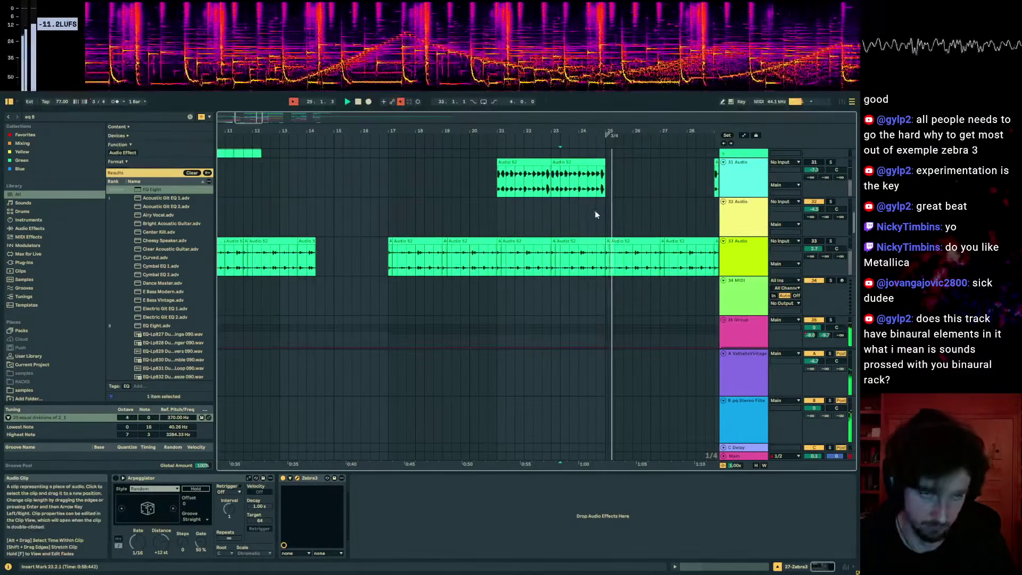
scroll(591, 247, down, 10)
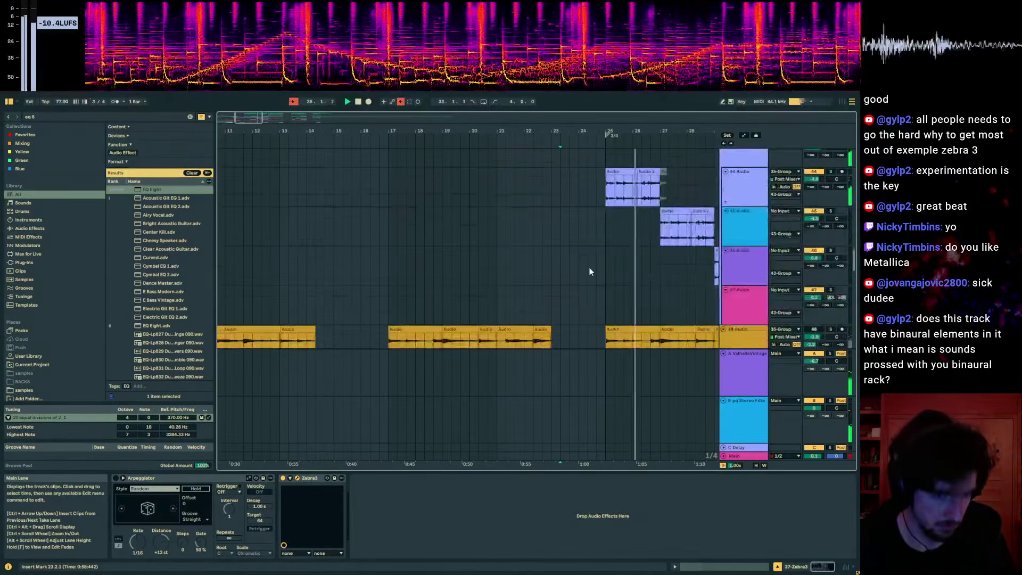
click(575, 205)
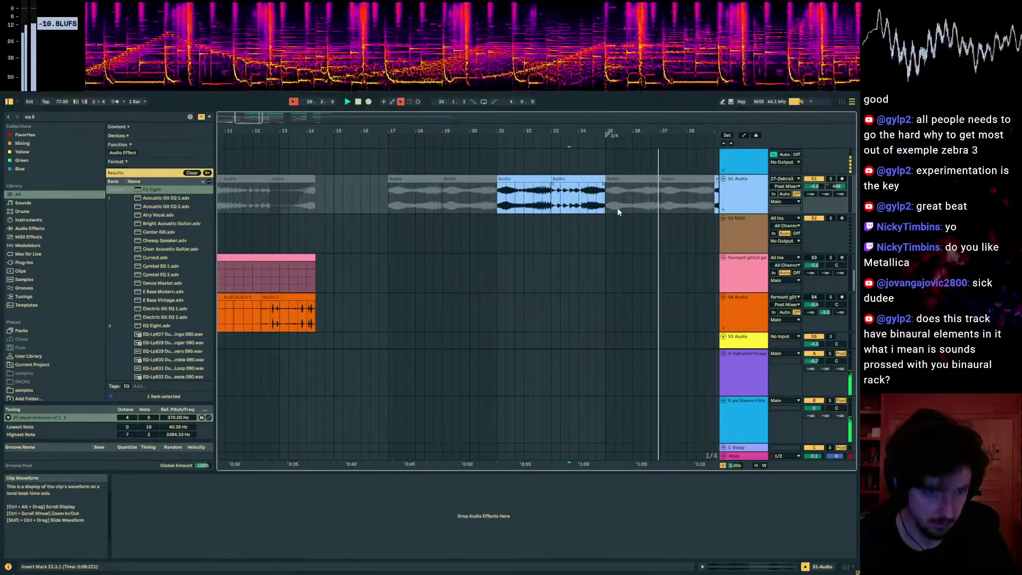
scroll(765, 197, down, 5)
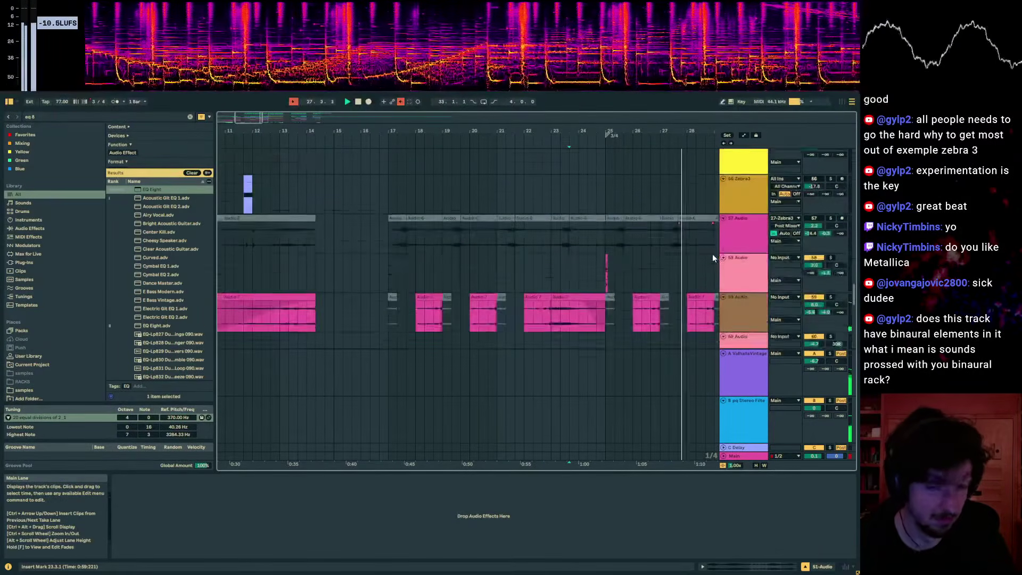
scroll(713, 258, up, 4)
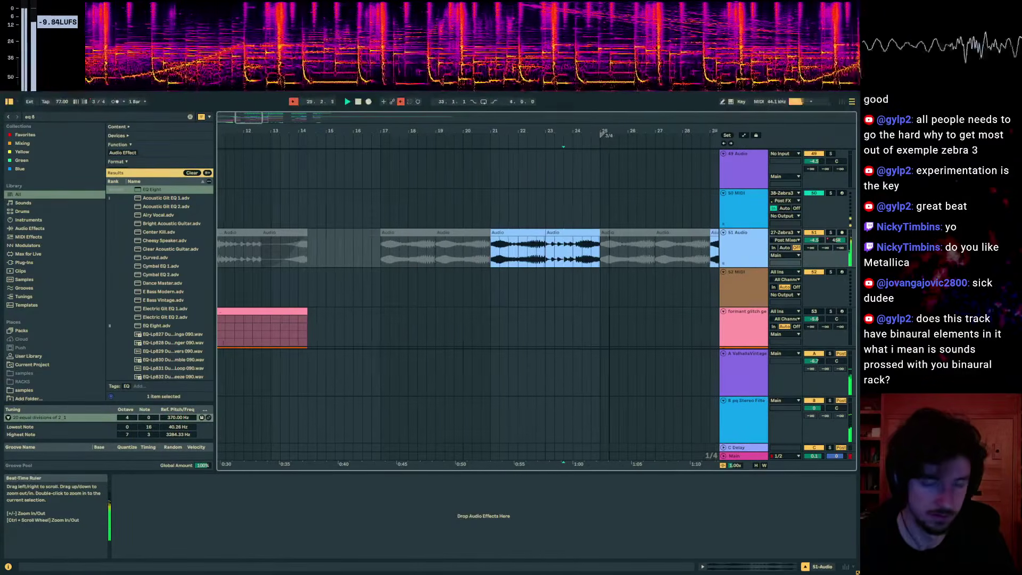
drag(617, 130, 452, 130)
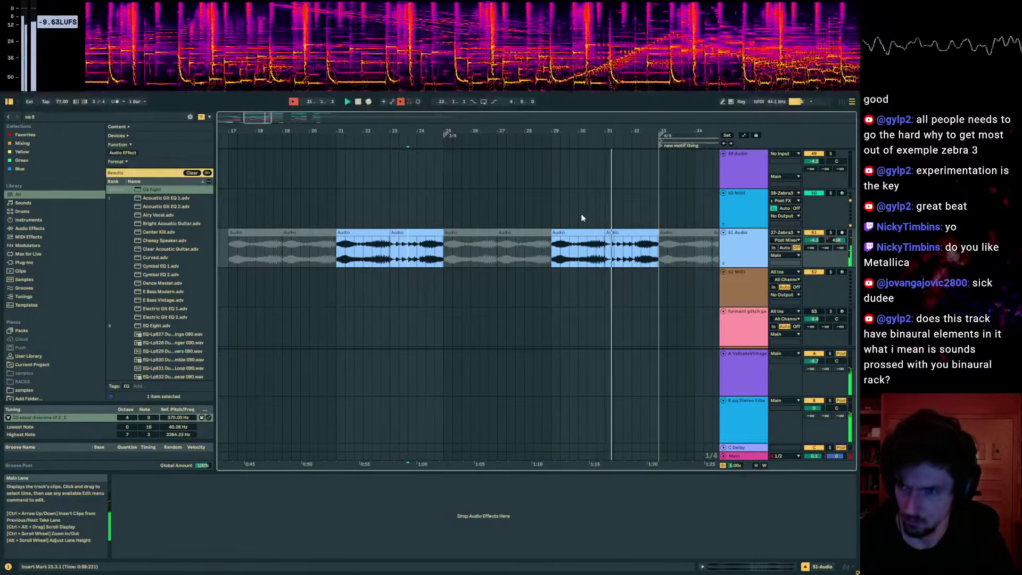
- Check the tracks around the new motif section at bar 33, including the White Noise Riser 4 clip leading into it
click(746, 456)
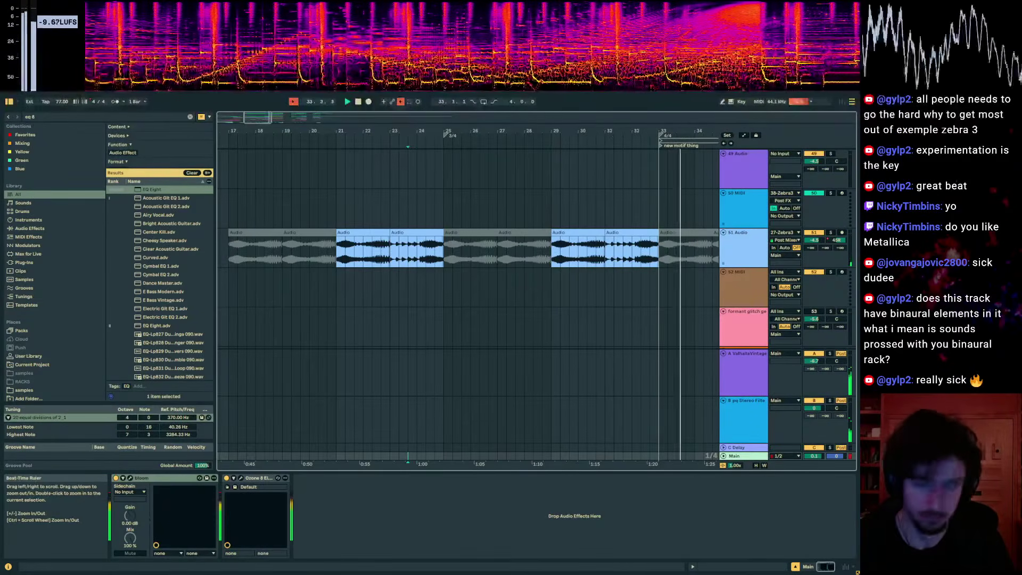
drag(605, 130, 409, 132)
scroll(487, 271, up, 6)
scroll(636, 258, down, 7)
scroll(642, 294, down, 10)
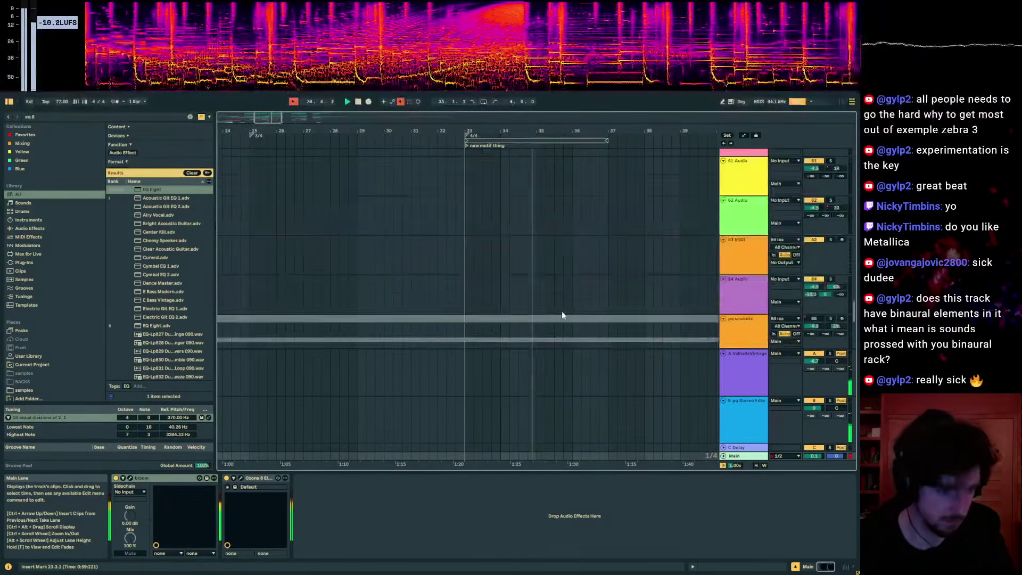
click(427, 254)
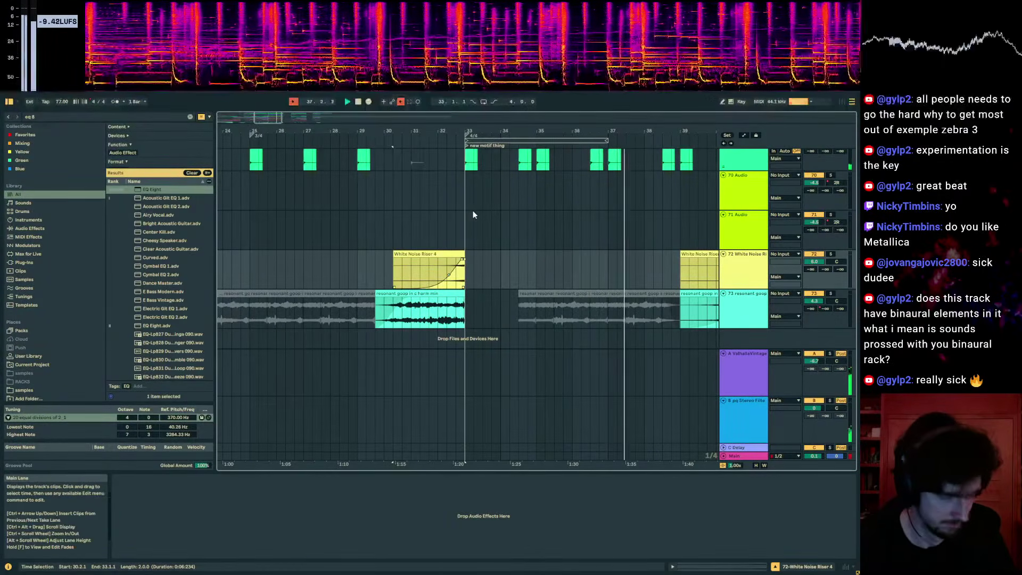
click(472, 213)
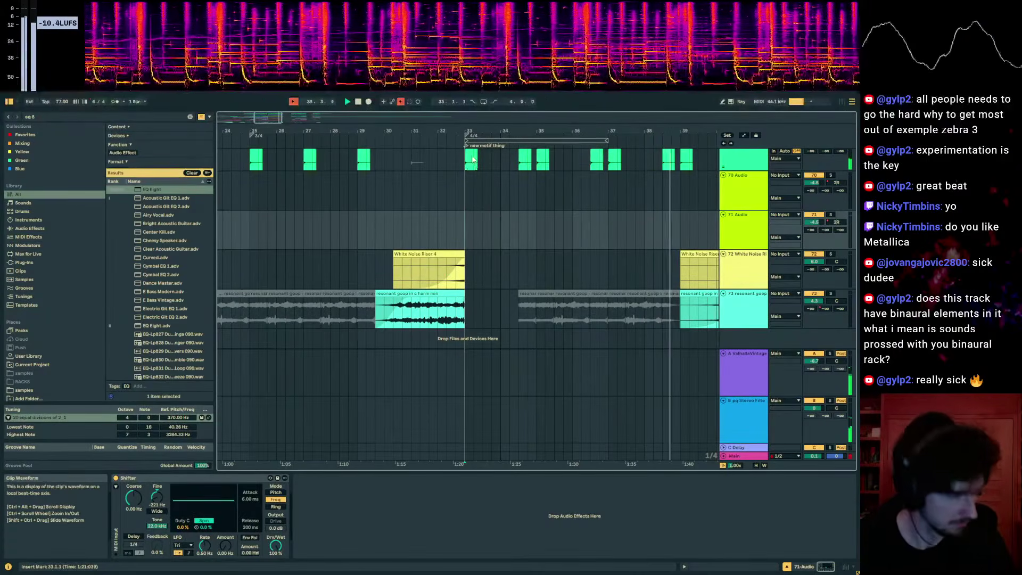
click(449, 276)
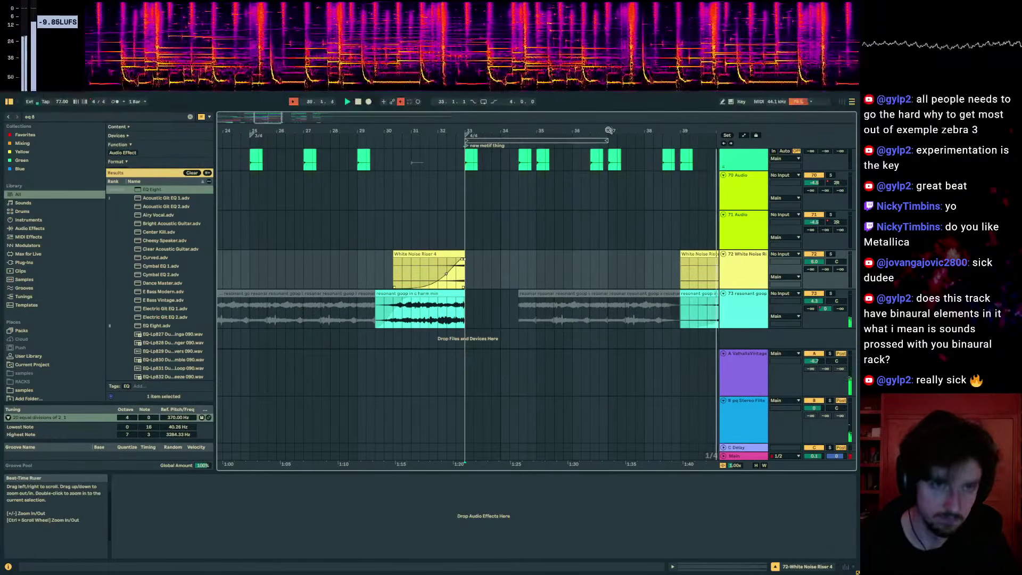
- Loop the eight bars of the new motif section from 33.1.1 to 41.1.1
drag(609, 131, 551, 145)
drag(610, 225, 444, 215)
key(ctrl+l)
click(451, 216)
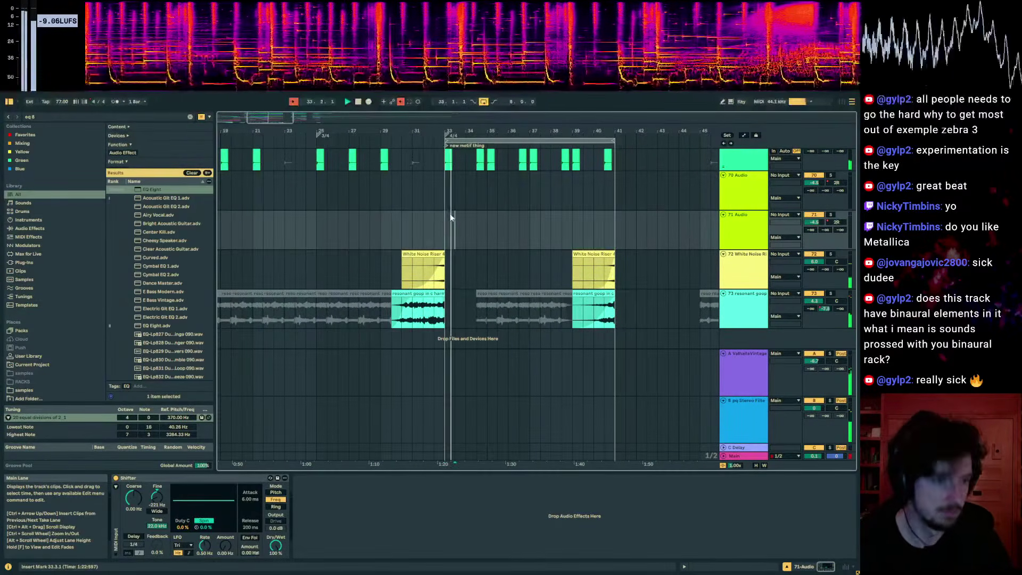
- Stop playback, insert empty time from 46.1.1 to 61.1.1, and duplicate the looped section 33.1.1–41.1.1 into the following eight bars
drag(574, 134, 434, 80)
key(space)
drag(501, 225, 613, 229)
key(ctrl+i)
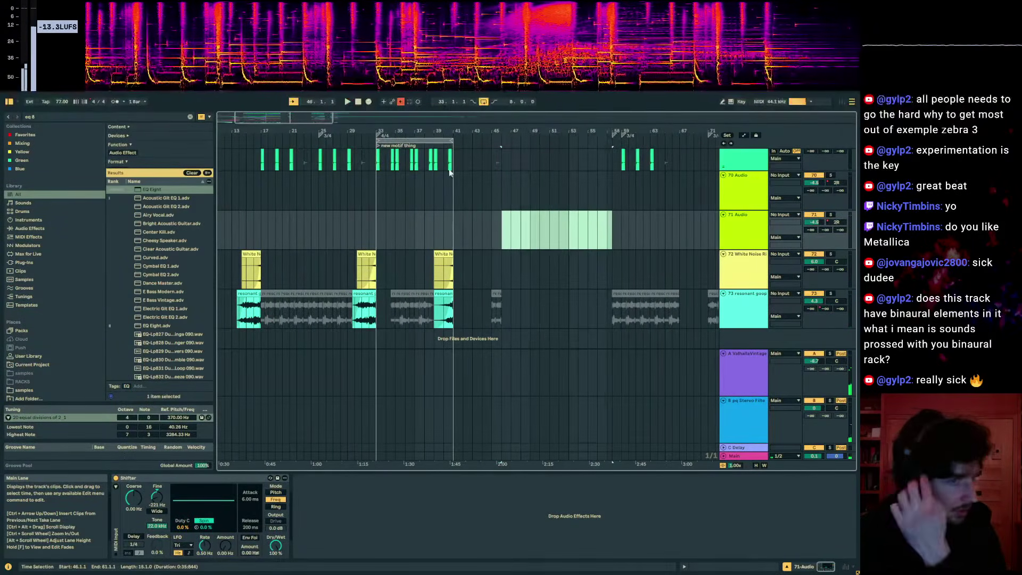
click(436, 140)
key(ctrl+d)
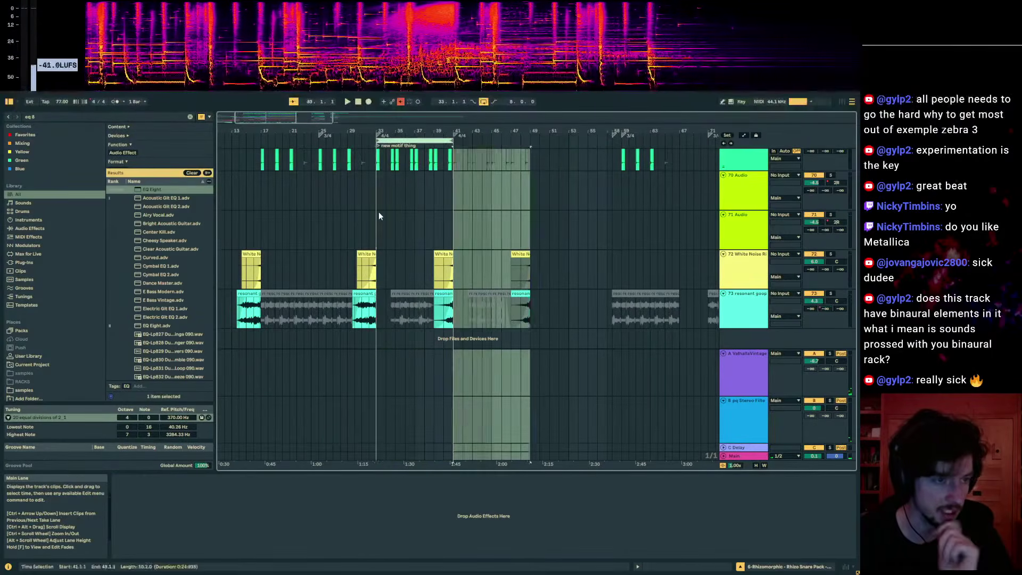
- Play the arrangement from 30.1.1 to hear the transition into the new motif section
click(370, 217)
click(370, 275)
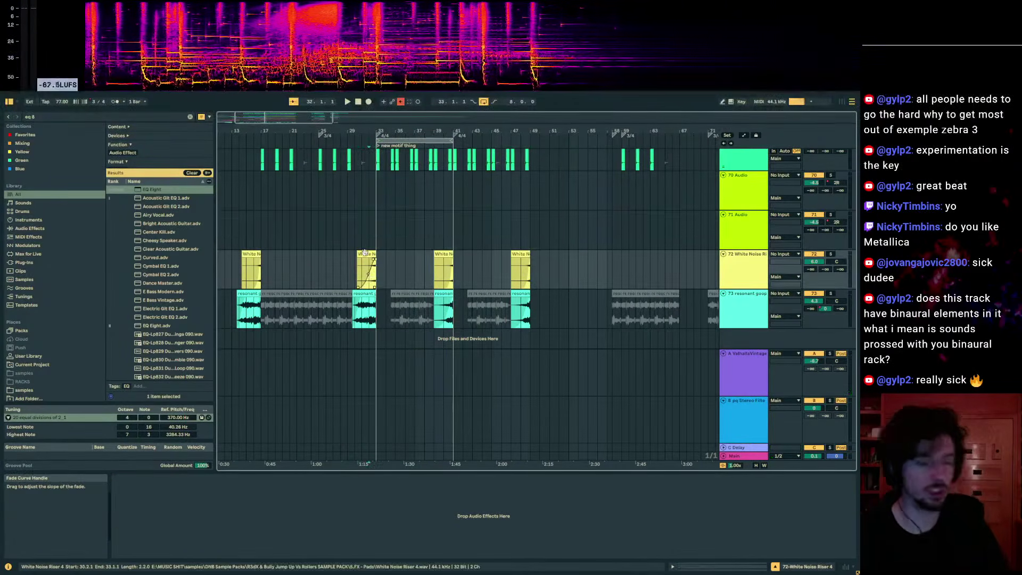
click(365, 252)
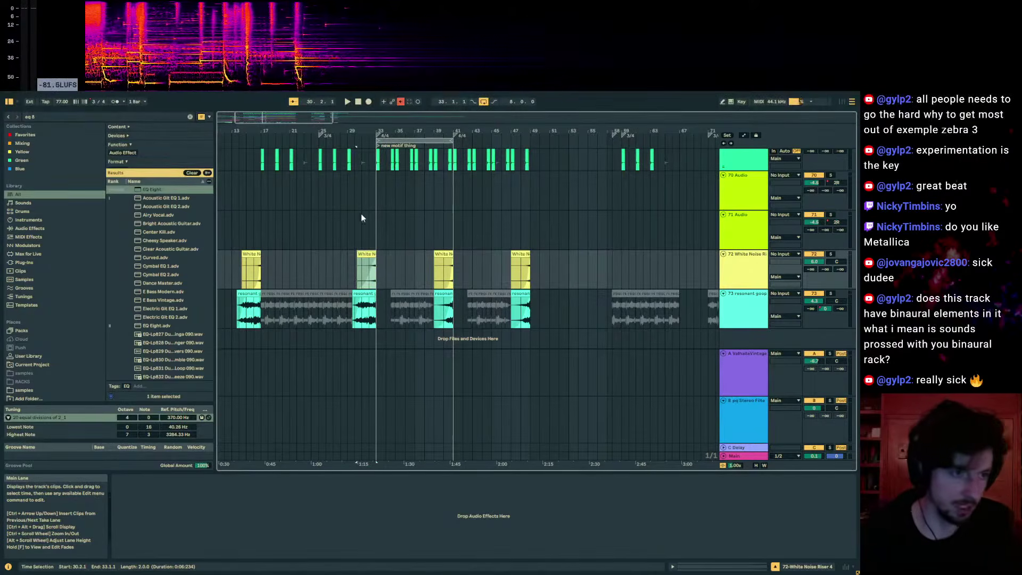
drag(362, 216, 355, 217)
key(space)
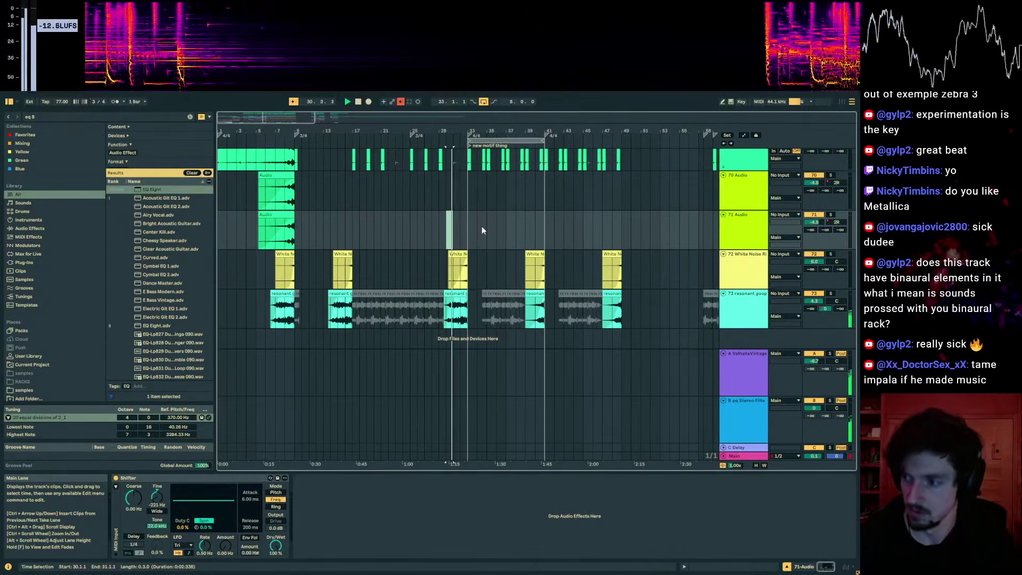
- Check the tracks around the looped motif section and fold the 43 Group track
ctrl+scroll(462, 321, up, 3)
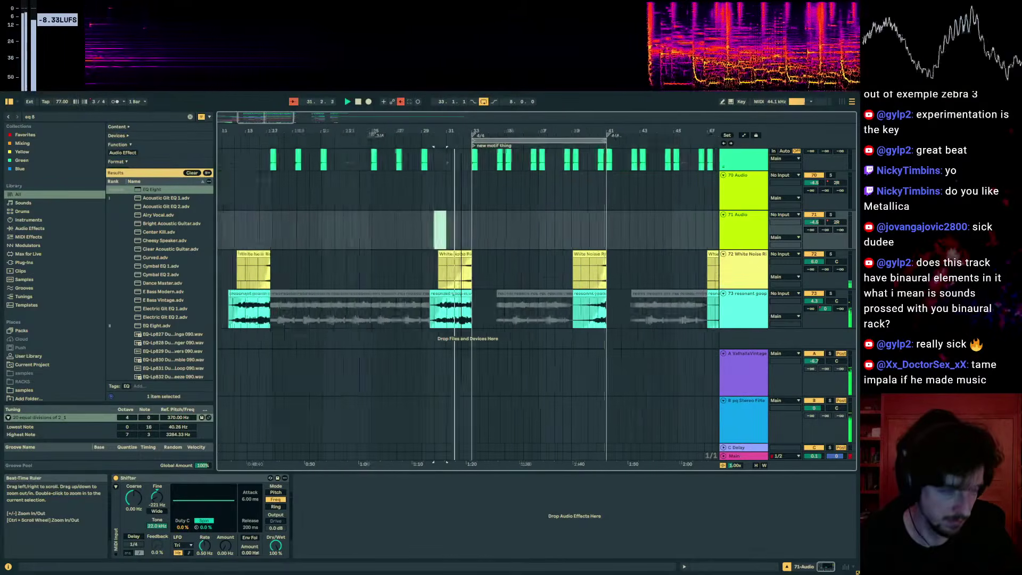
scroll(477, 322, up, 7)
scroll(477, 324, up, 10)
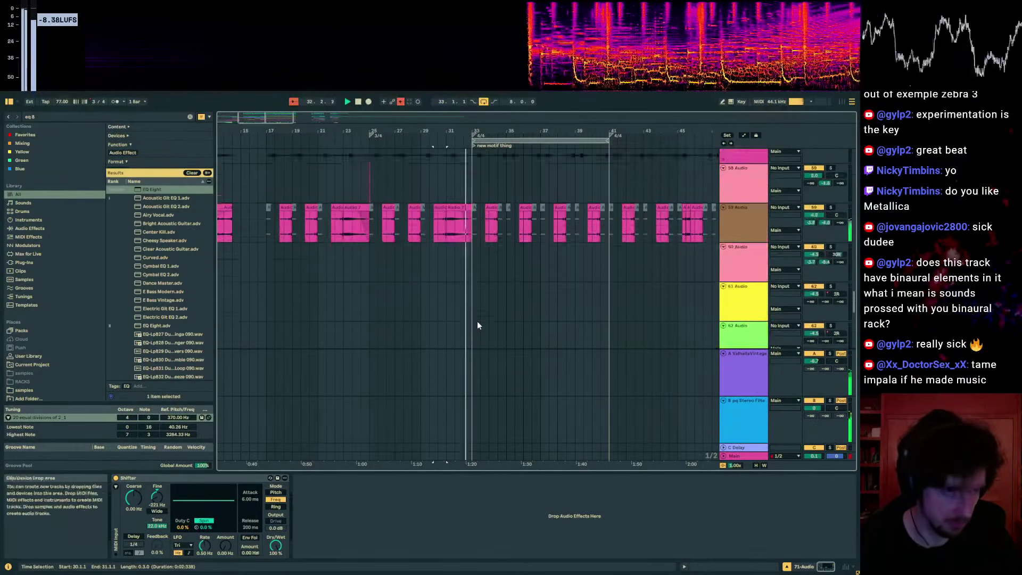
scroll(474, 317, up, 4)
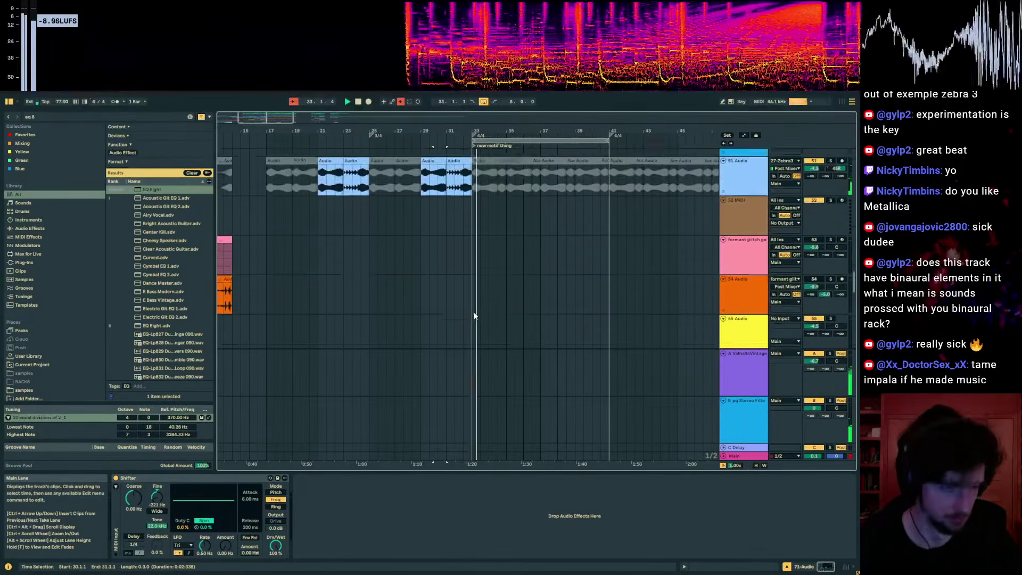
scroll(630, 257, up, 3)
click(728, 253)
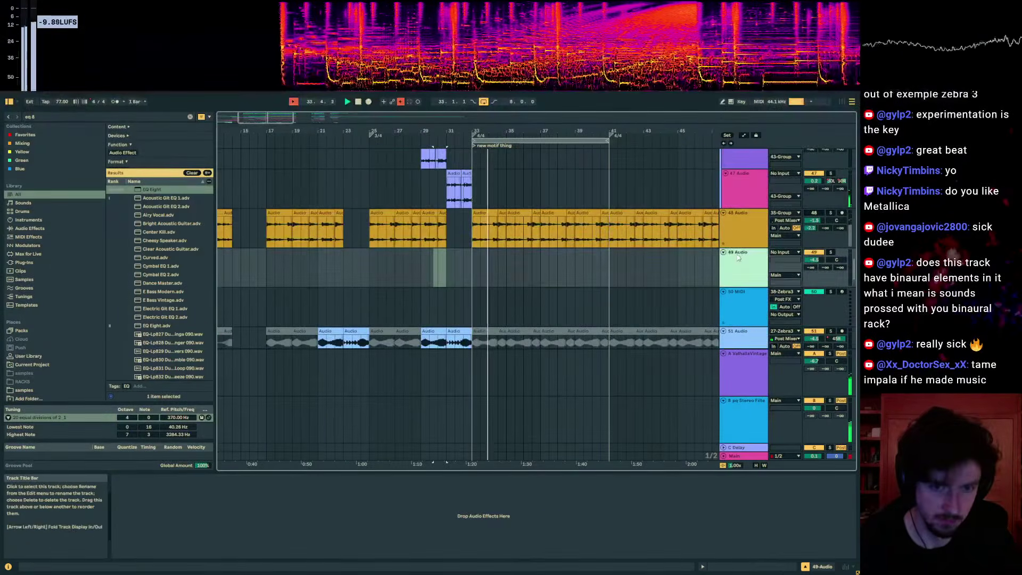
scroll(727, 251, up, 6)
click(743, 264)
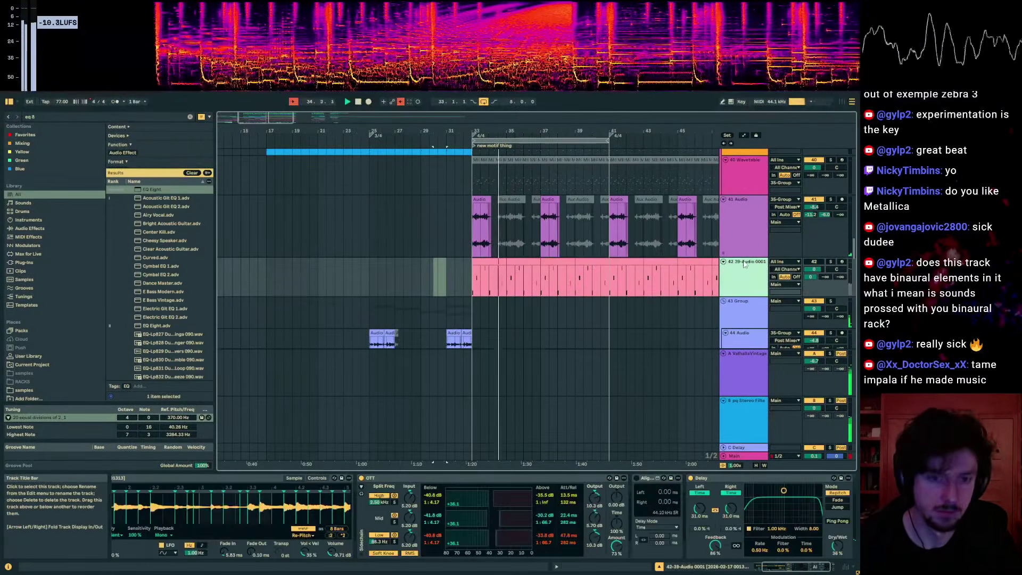
click(744, 301)
click(724, 301)
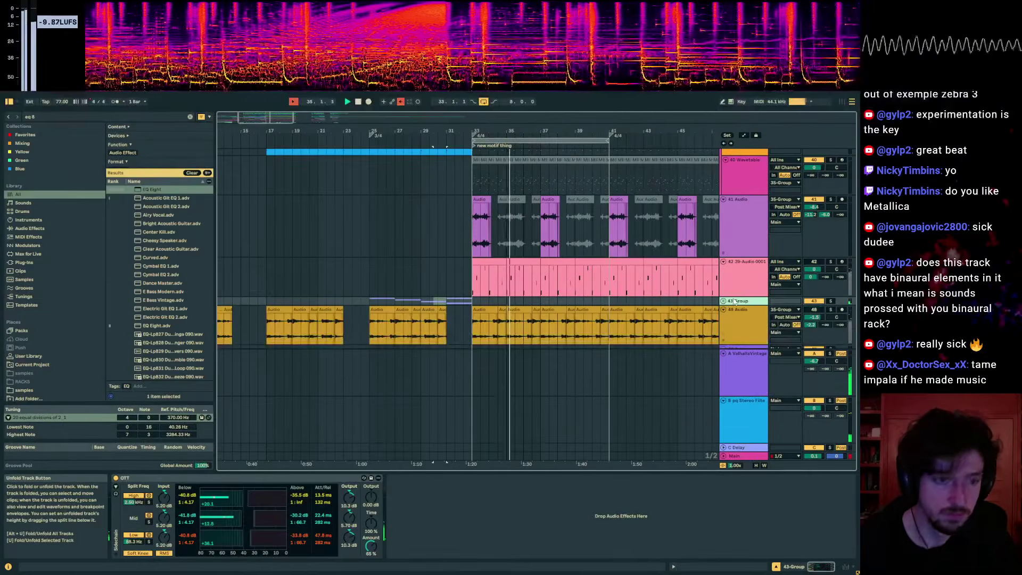
- Try to insert a new audio track directly below track 27 Zebra3
scroll(732, 282, up, 12)
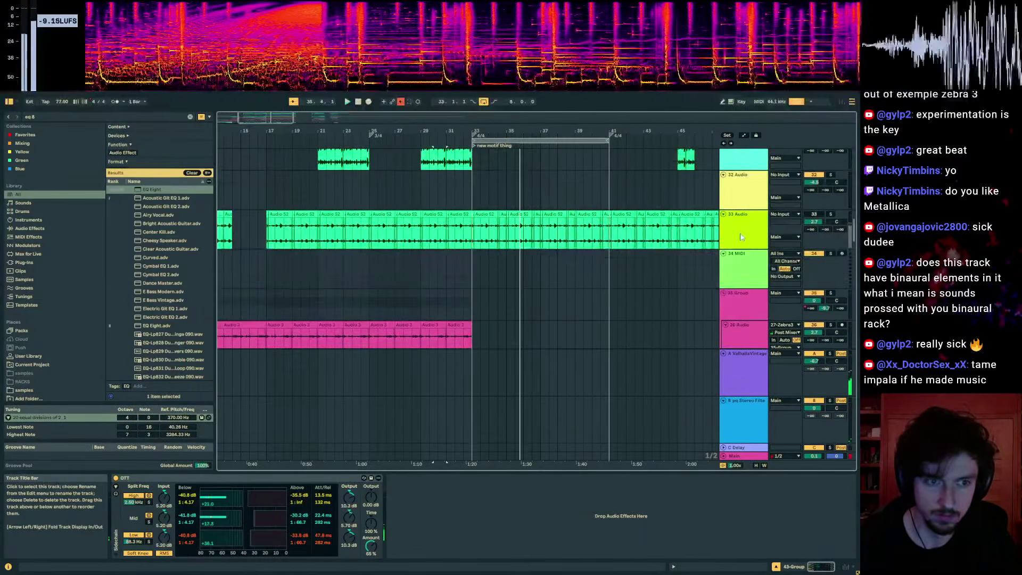
scroll(740, 235, up, 2)
click(745, 235)
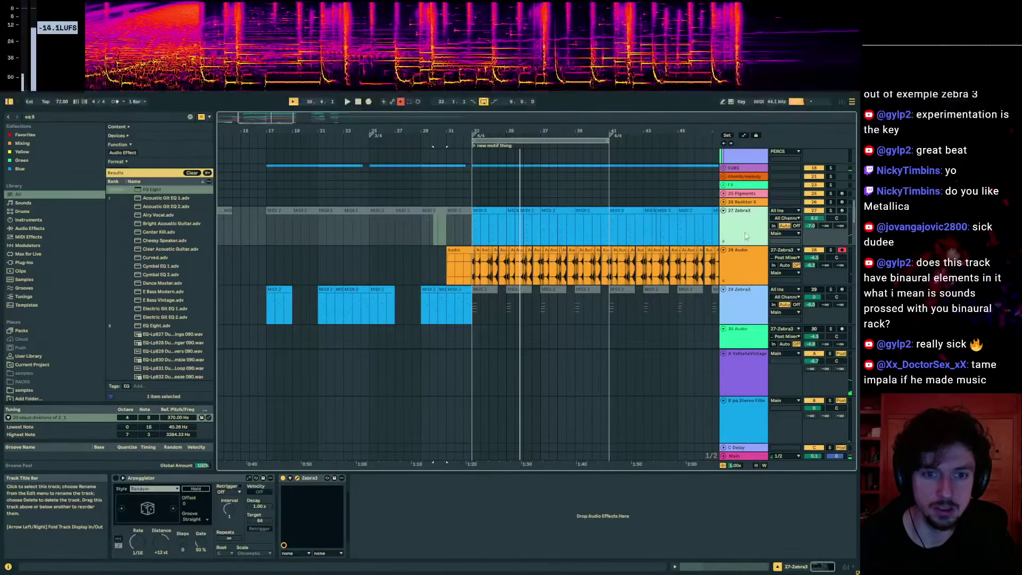
key(ctrl+t)
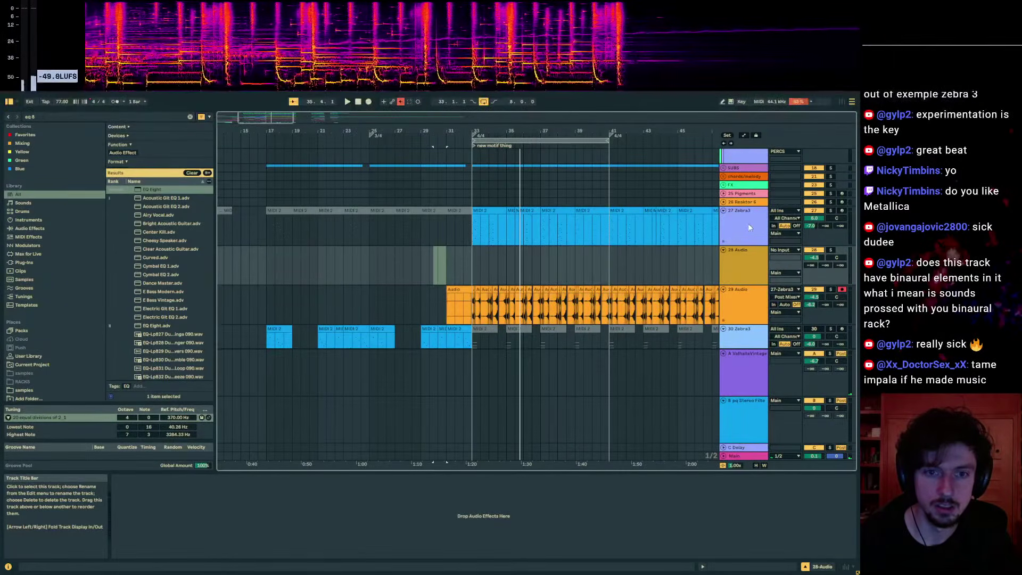
key(ctrl+z)
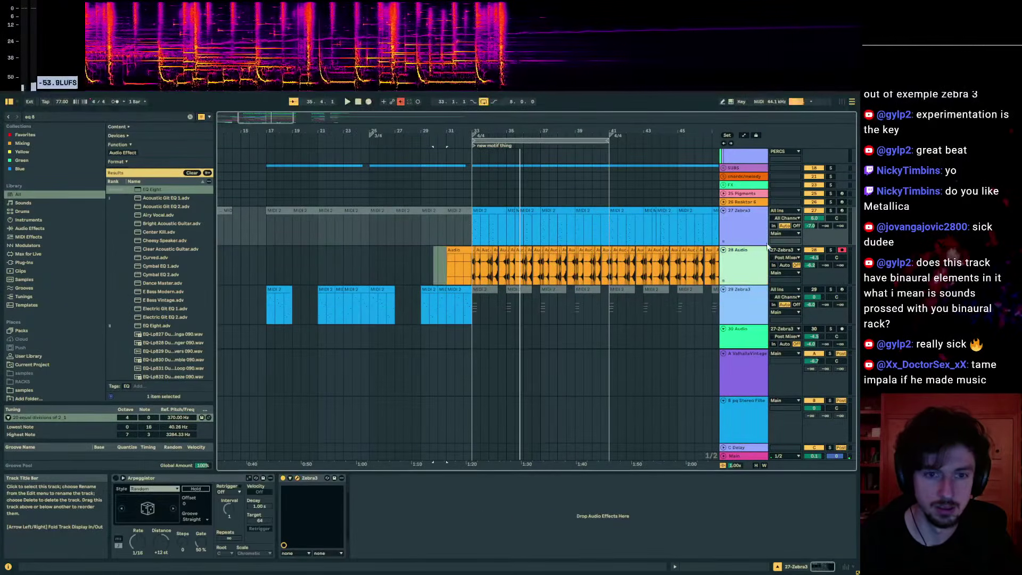
- Group tracks 27 Zebra3 and 28 Audio, and set the input of 31 Audio to 27-Group
click(749, 225)
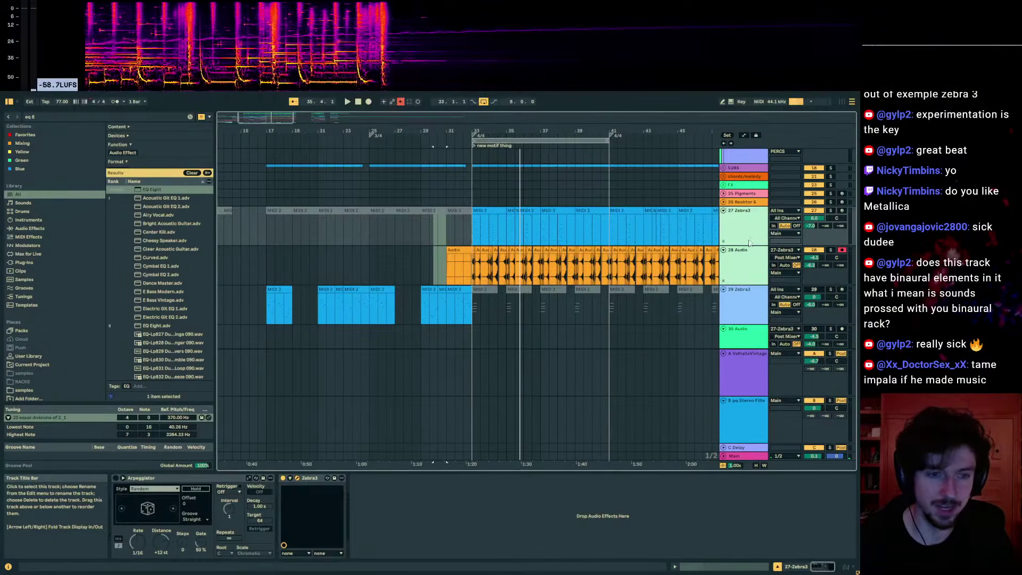
key(ctrl+g)
scroll(746, 294, down, 2)
click(744, 289)
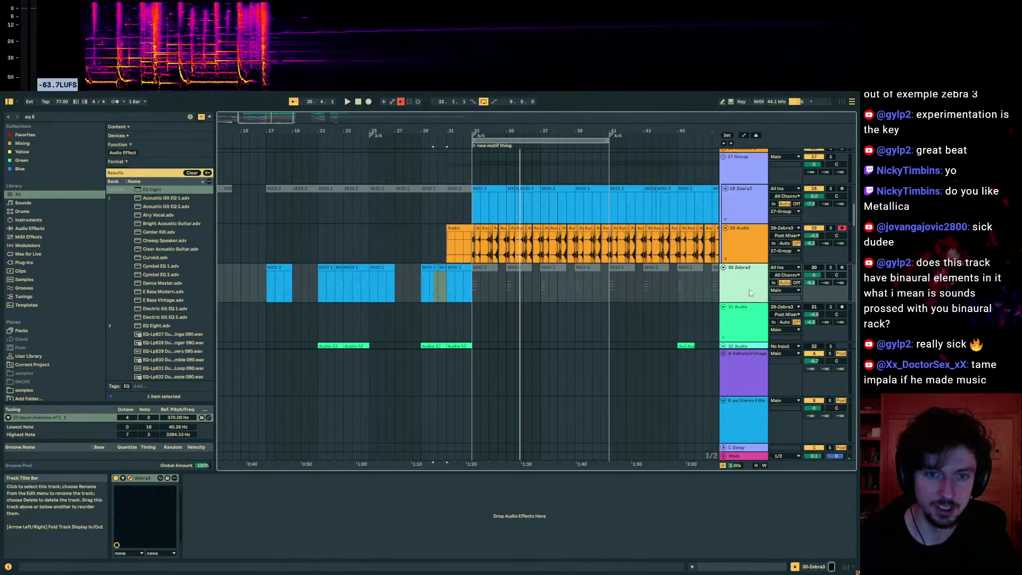
click(777, 310)
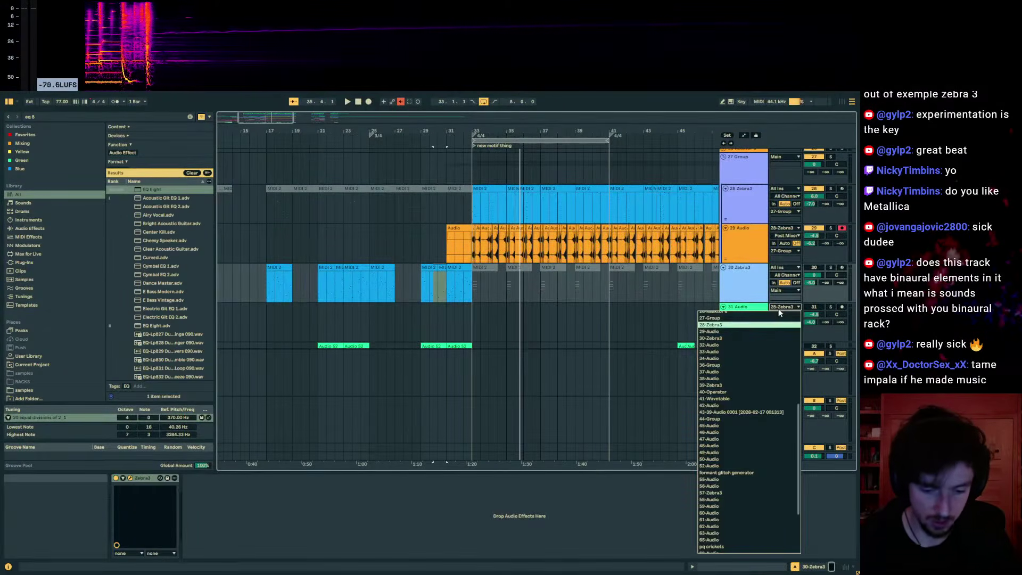
key(Escape)
click(472, 314)
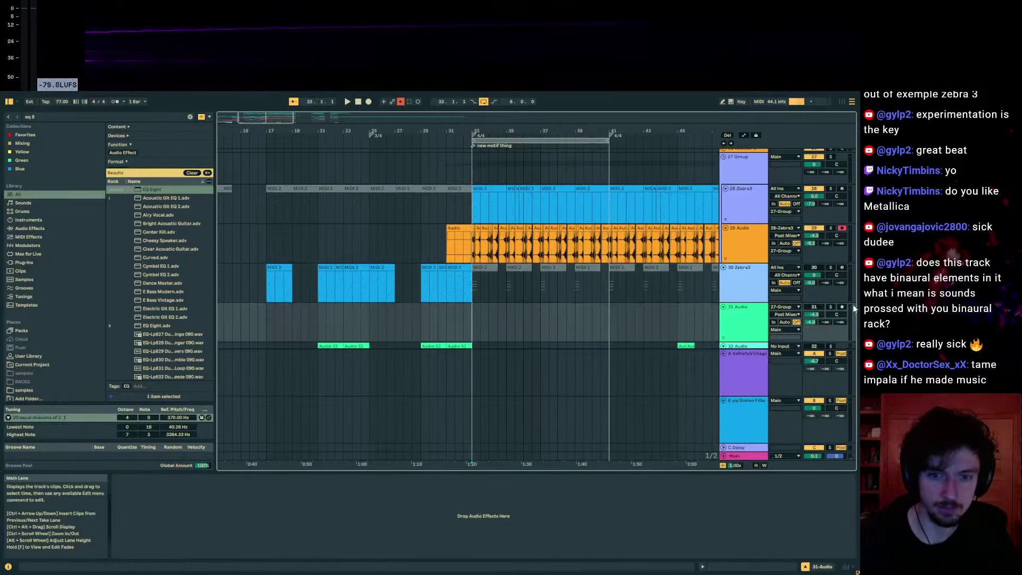
- Record the 27-Group output onto 31 Audio from 33.1.1 to 41.1.1 in two consecutive four-bar takes
click(369, 101)
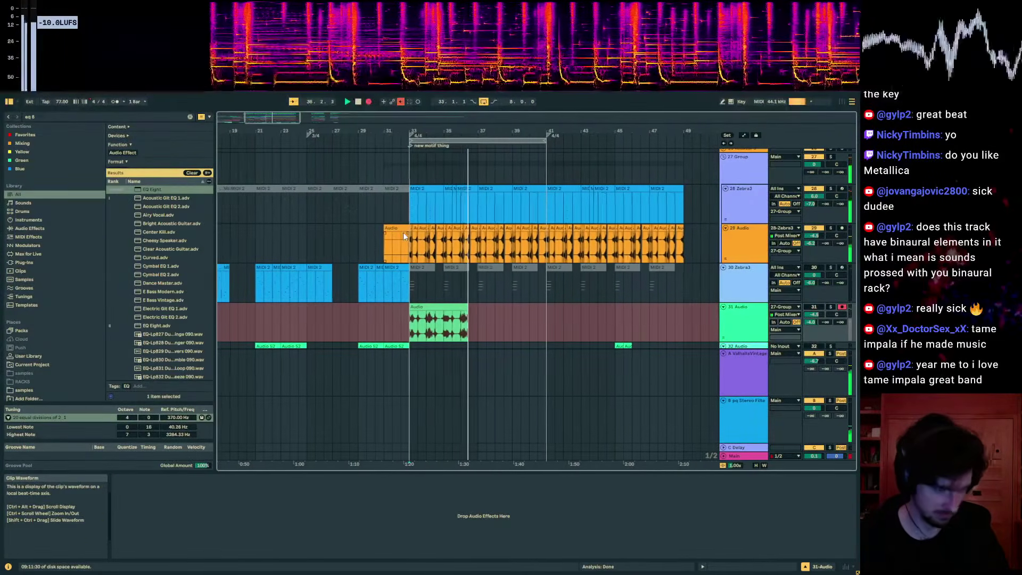
scroll(404, 242, down, 4)
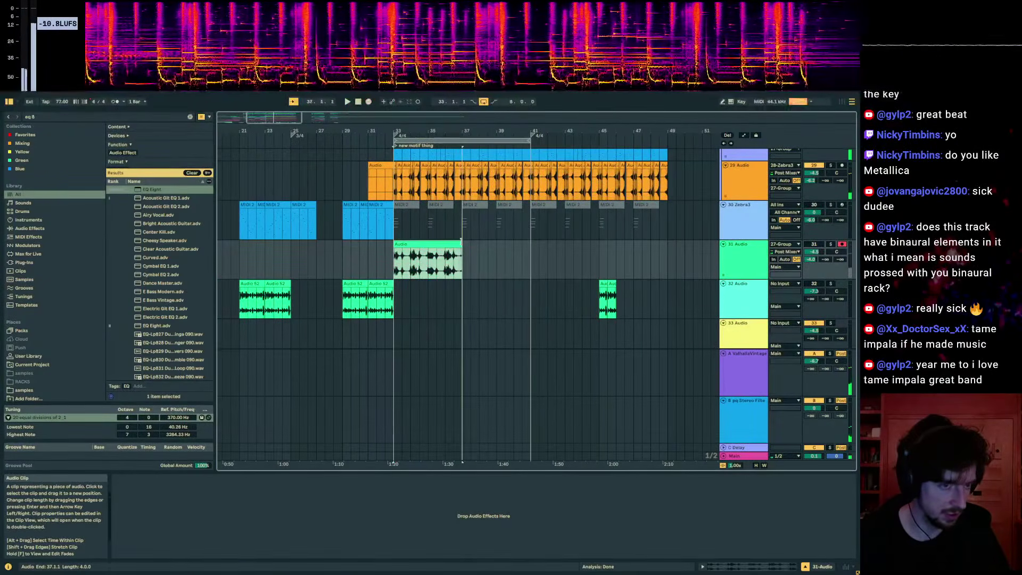
scroll(463, 262, up, 2)
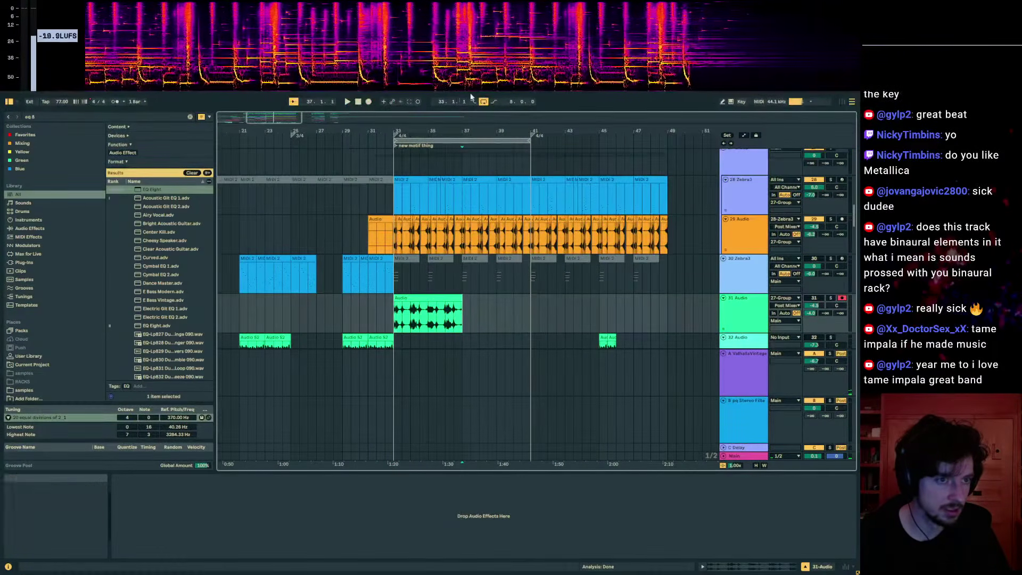
click(368, 102)
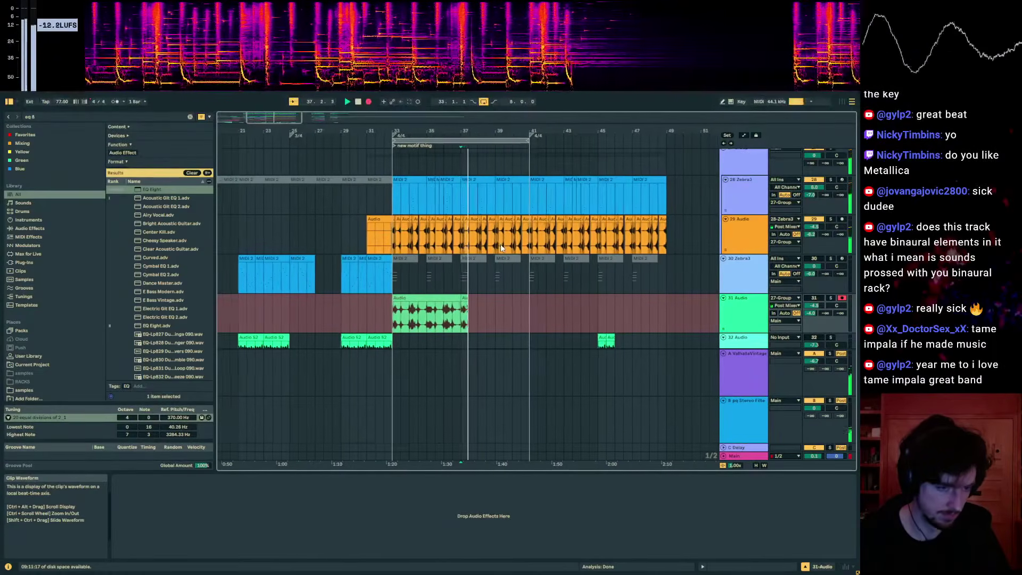
scroll(499, 246, down, 2)
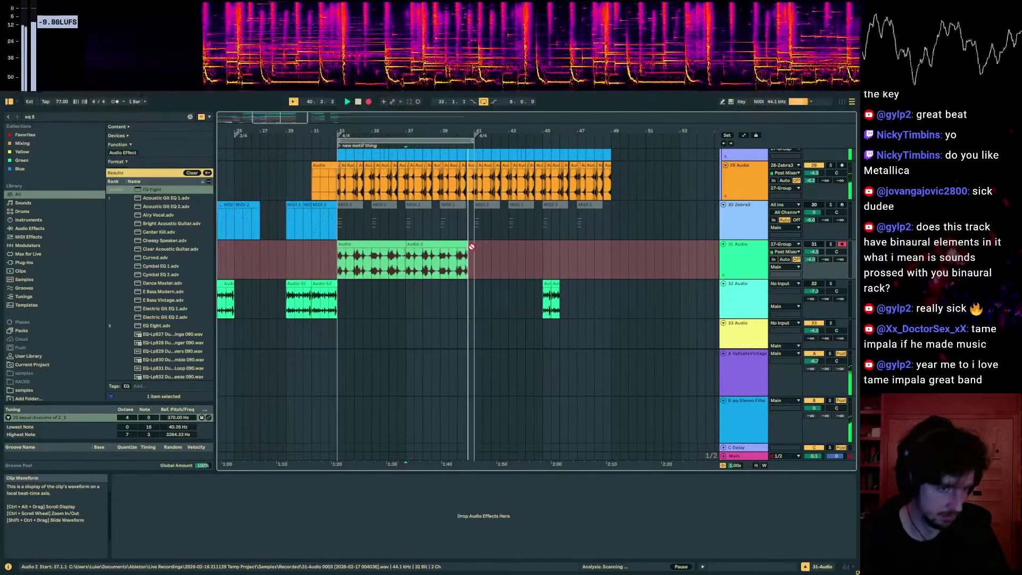
key(space)
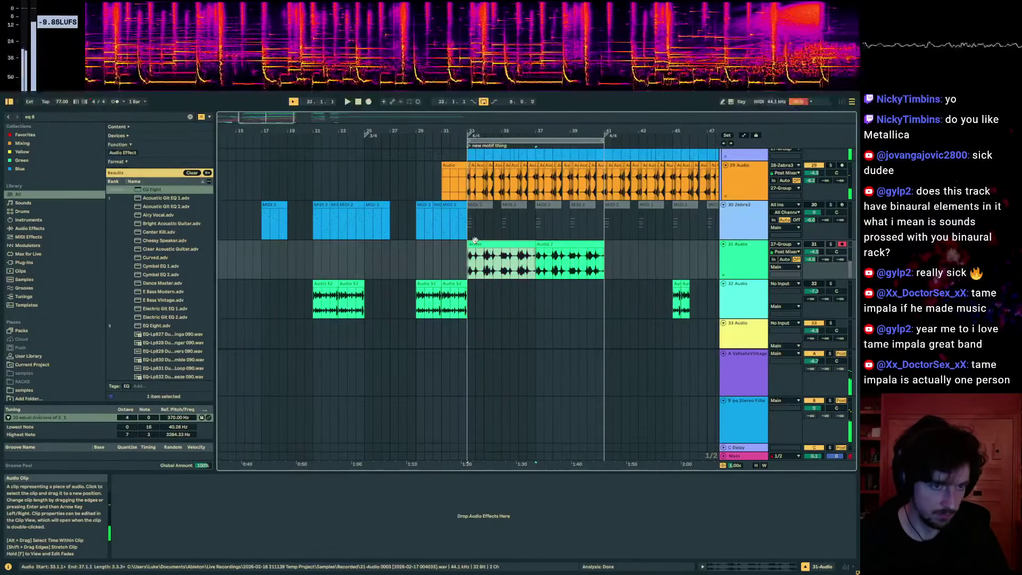
- Copy both recorded clips on 31 Audio and unfold the 44 Group track
shift+click(542, 245)
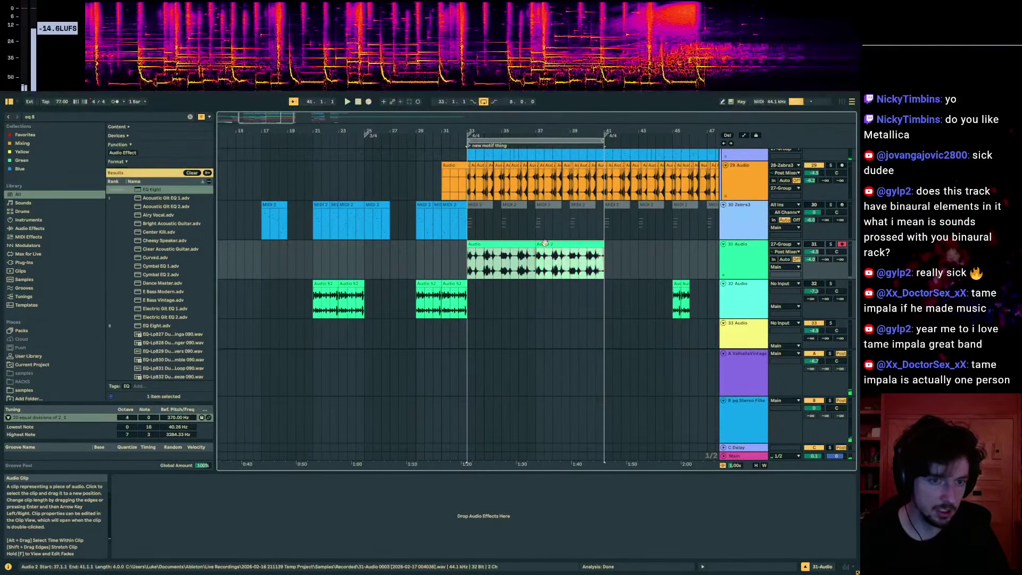
scroll(542, 245, down, 5)
scroll(541, 245, down, 3)
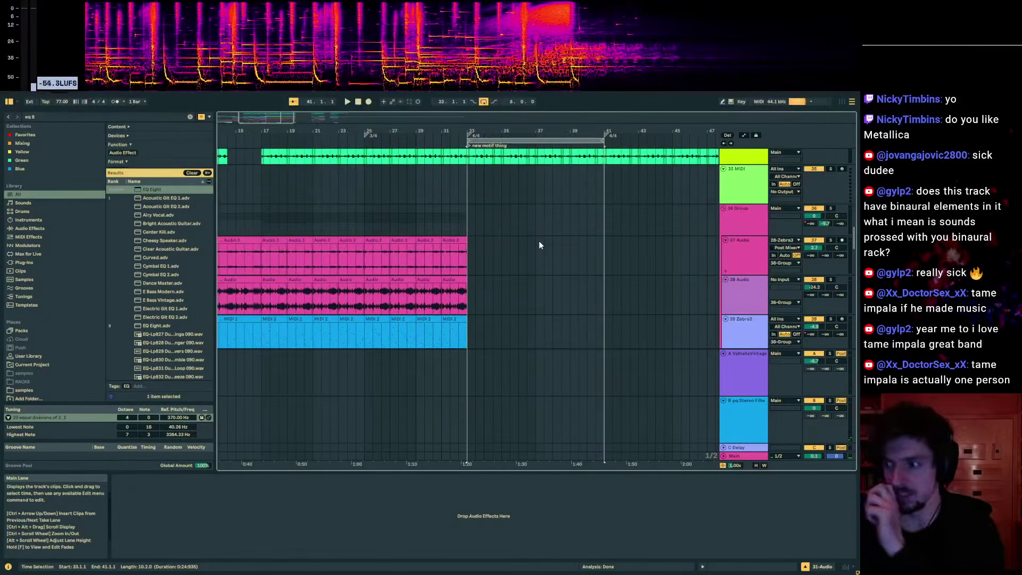
scroll(538, 241, up, 2)
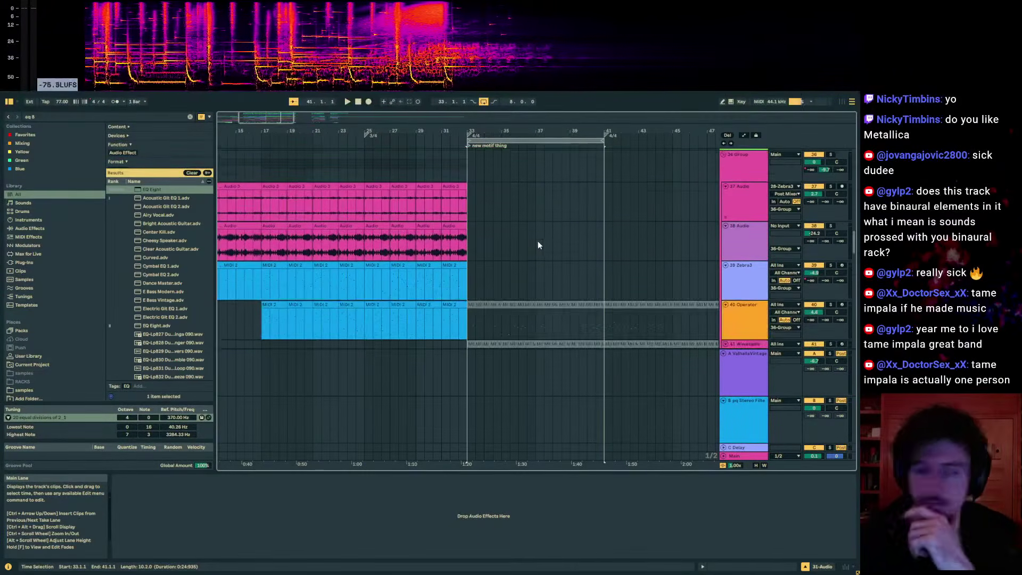
scroll(532, 245, down, 4)
scroll(543, 256, down, 10)
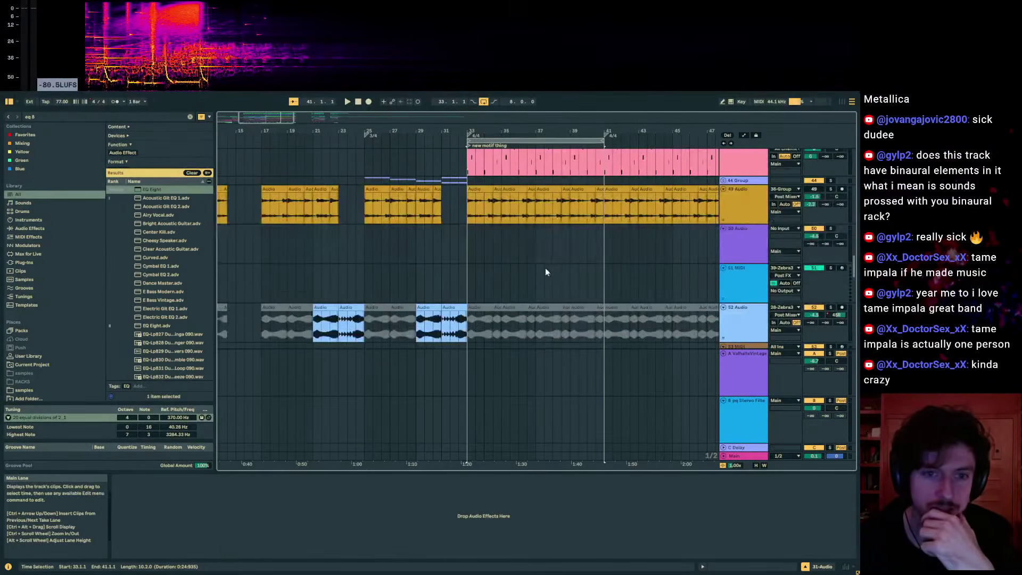
scroll(545, 272, up, 8)
scroll(545, 272, up, 15)
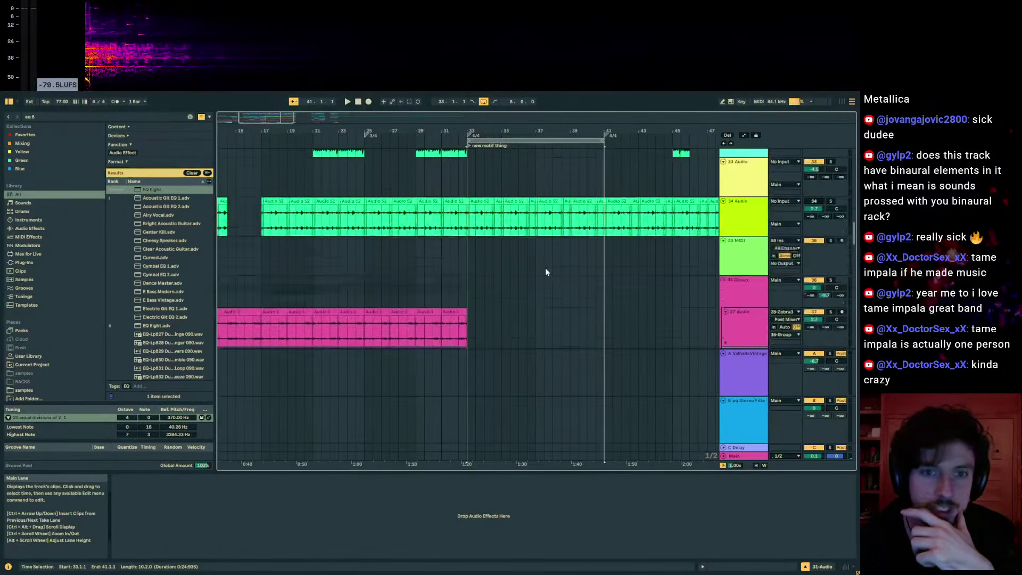
scroll(540, 284, down, 15)
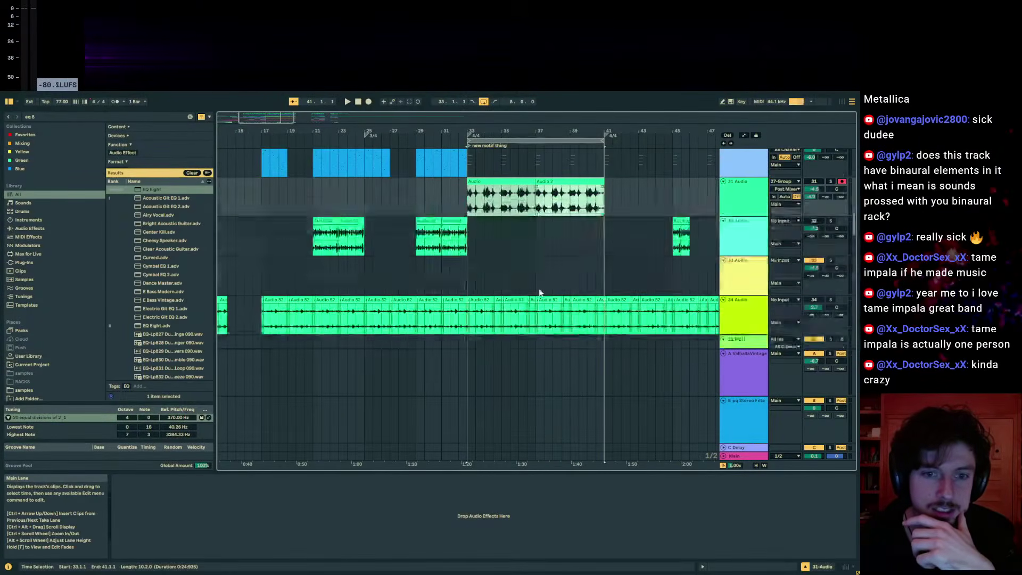
scroll(527, 277, down, 10)
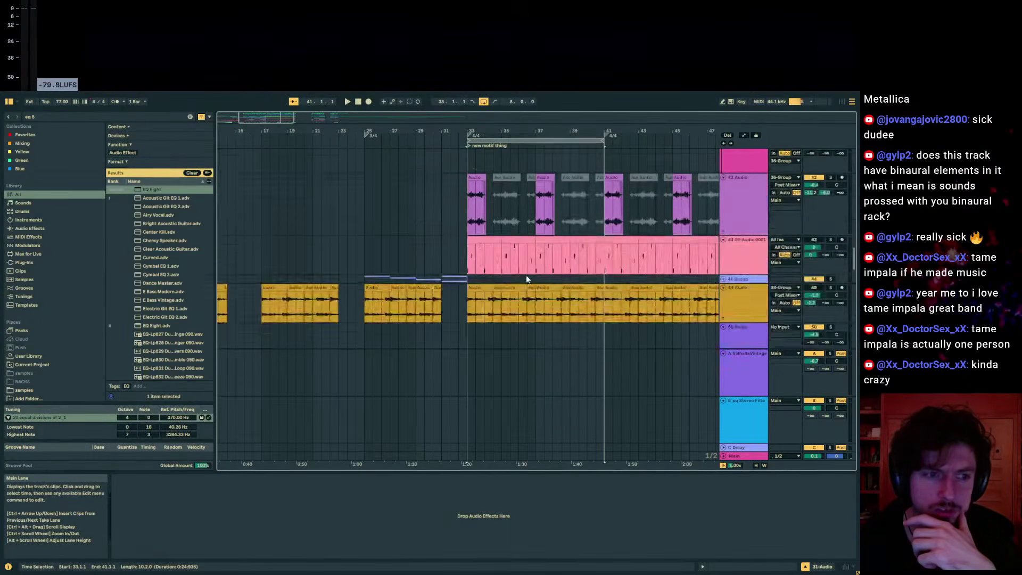
click(723, 208)
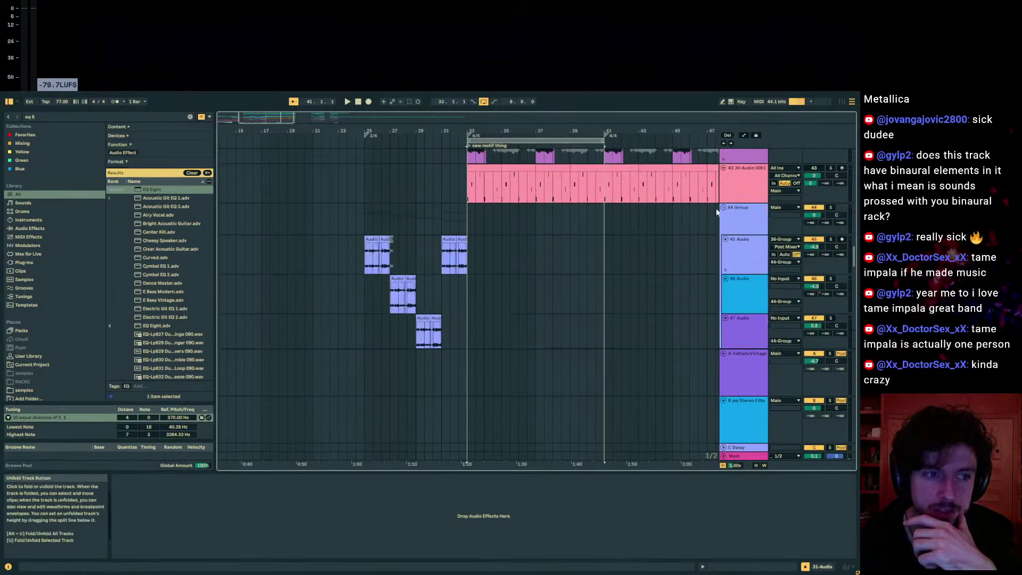
- Try to paste the two recorded clips onto 45 Audio at 33.1.1
scroll(478, 213, down, 1)
click(471, 214)
click(469, 210)
key(ctrl+v)
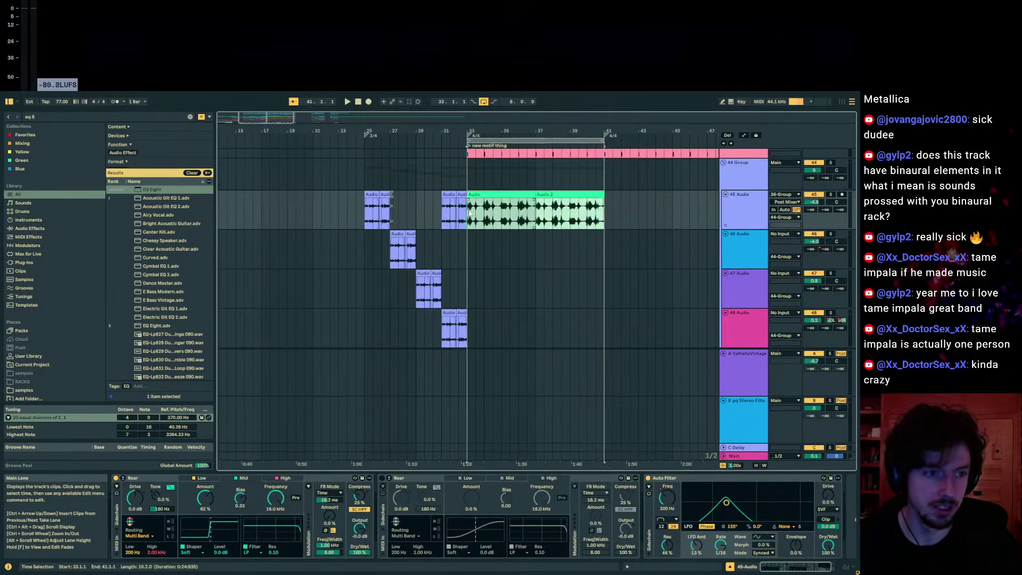
key(ctrl+z)
- Duplicate the 44 Group's staggered clips from bars 25–33 to 33.1.1, and respace them at two-bar intervals on 35.1.1, 37.1.1 and 39.1.1
drag(468, 215, 365, 325)
key(ctrl+d)
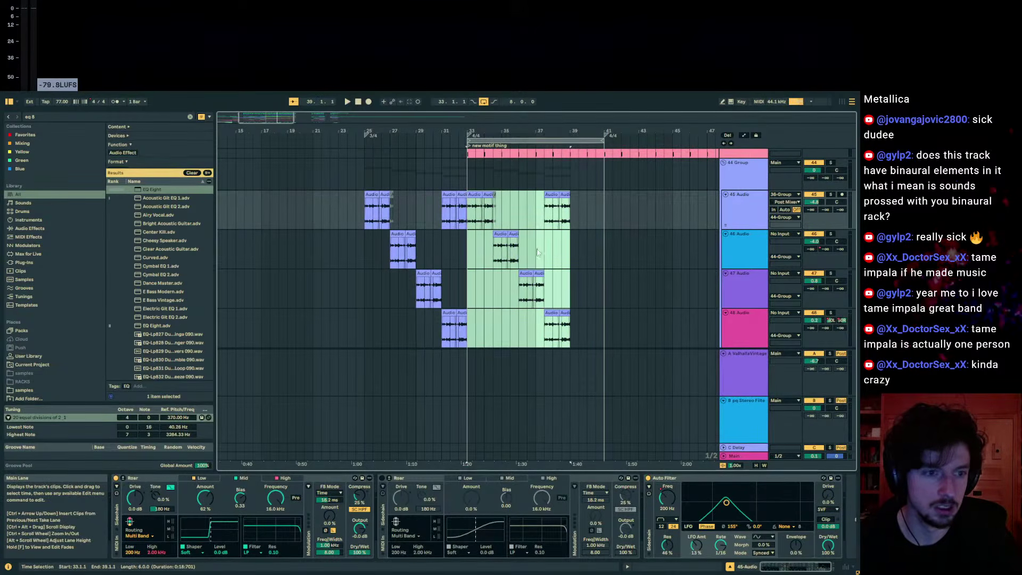
click(487, 256)
click(516, 247)
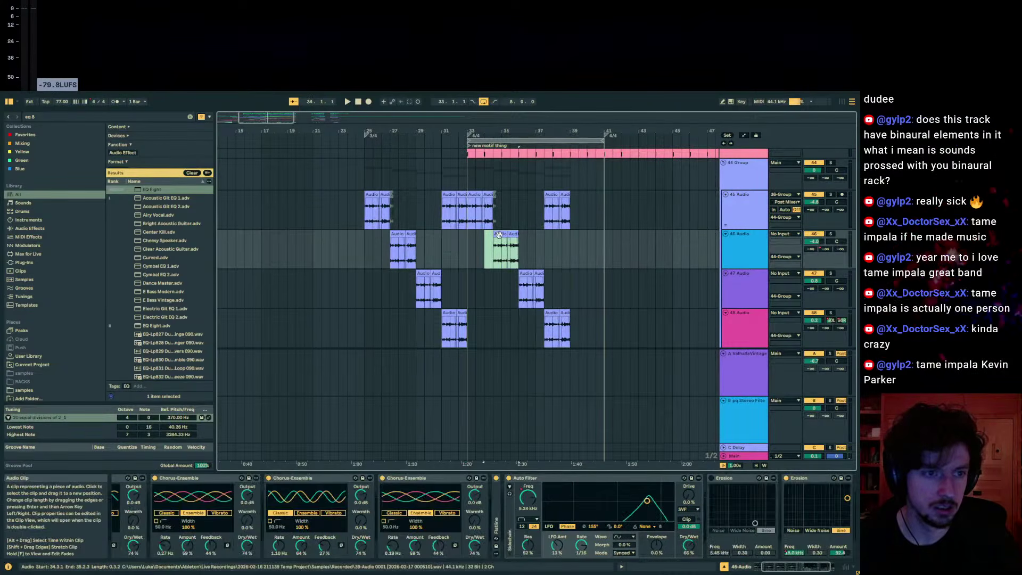
drag(499, 234, 507, 234)
drag(509, 287, 546, 276)
drag(537, 216, 588, 197)
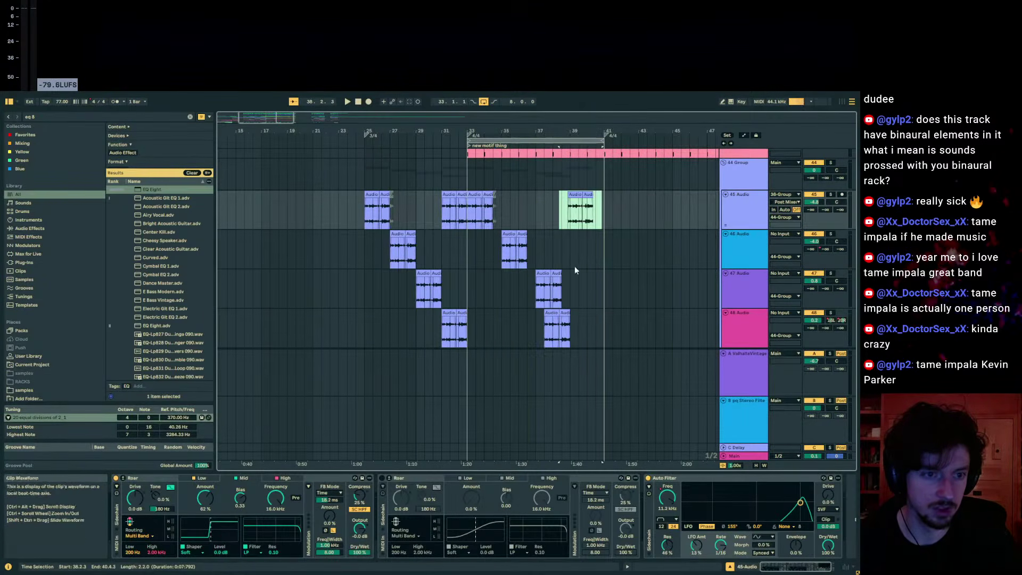
click(546, 323)
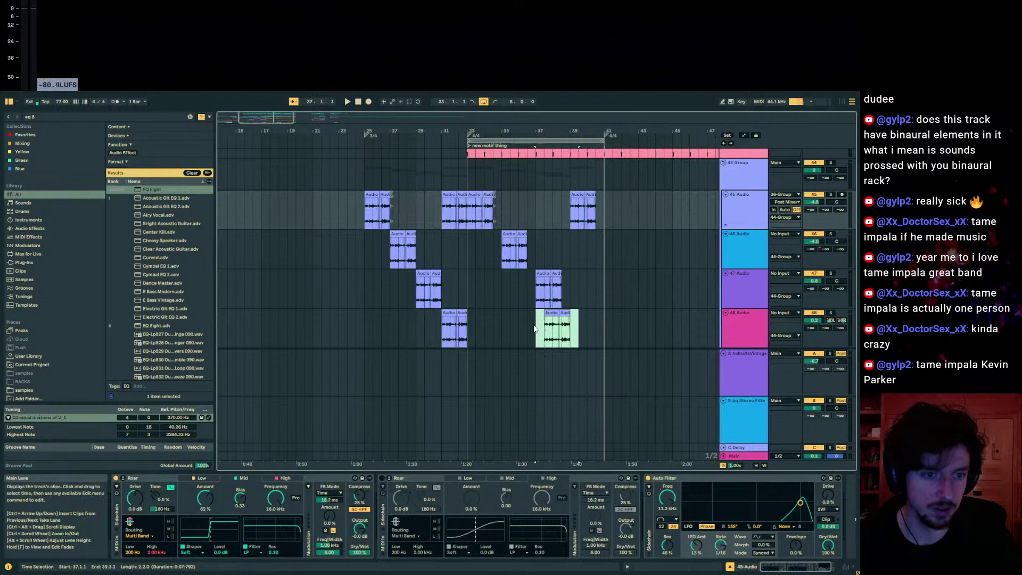
drag(547, 323, 581, 320)
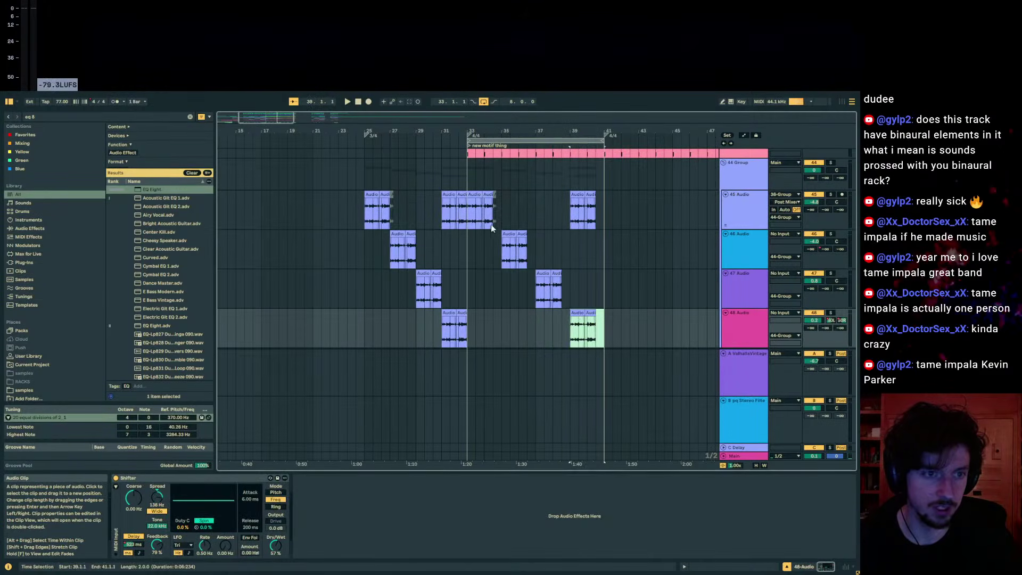
- Insert a track below 45 Audio for the recorded clips, and place the first clip's halves at 33.1.1 on 45 Audio and 35.1.1 on 47 Audio
scroll(636, 230, up, 1)
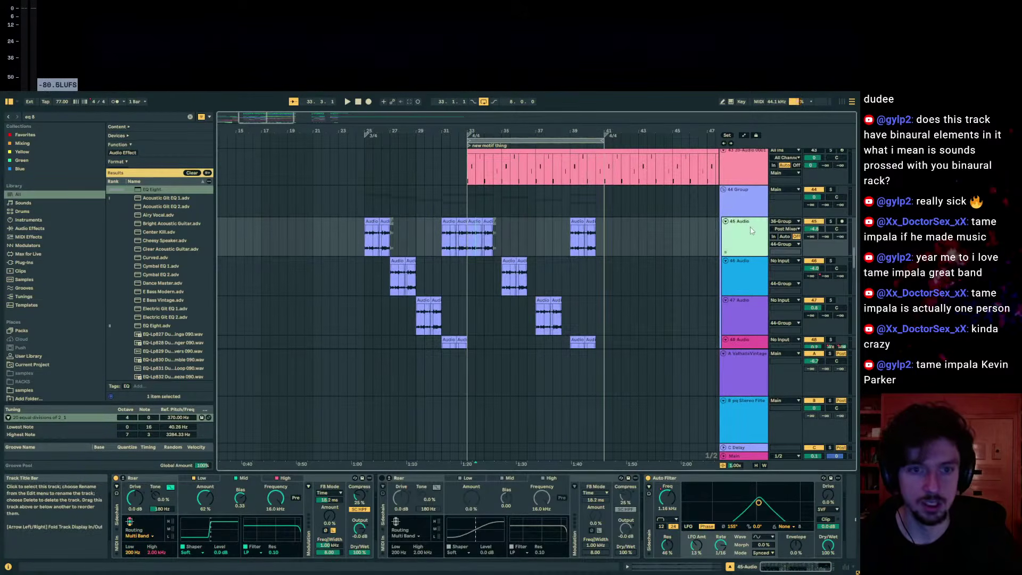
key(ctrl+z)
key(ctrl+z)
click(647, 260)
drag(648, 260, 493, 236)
click(638, 282)
drag(661, 268, 524, 302)
scroll(581, 283, down, 2)
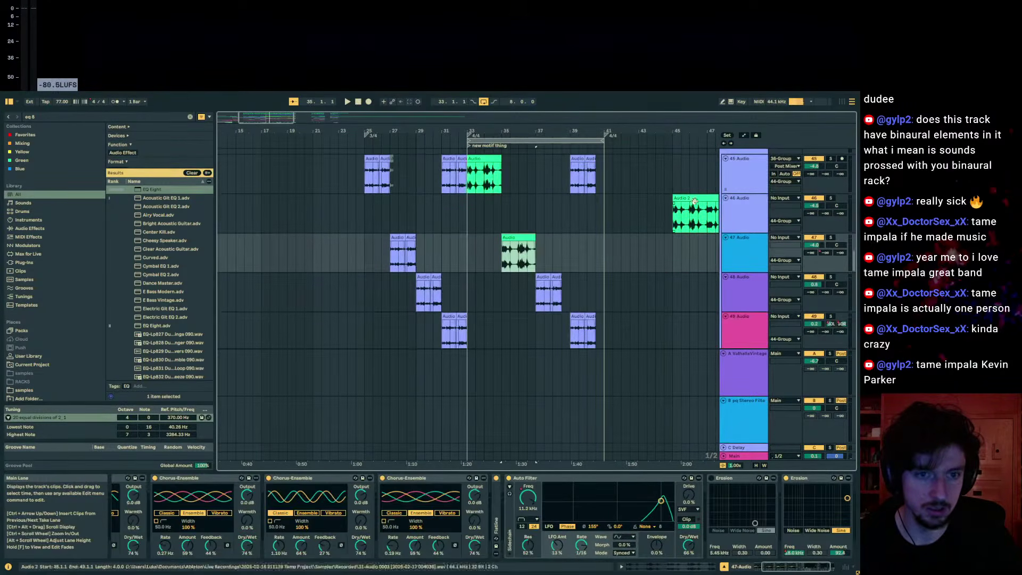
- Split the second recorded clip, placing its halves at 37.1.1 on 48 Audio and 39.1.1 on 49 Audio, with the last half also on 45 Audio
click(706, 216)
key(ctrl+e)
drag(690, 199, 554, 279)
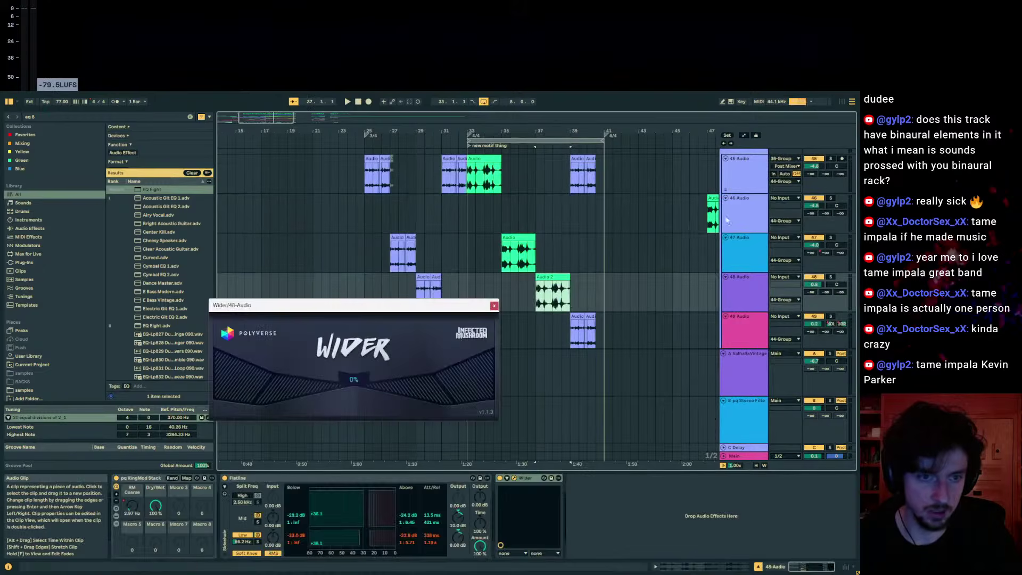
drag(711, 201, 583, 316)
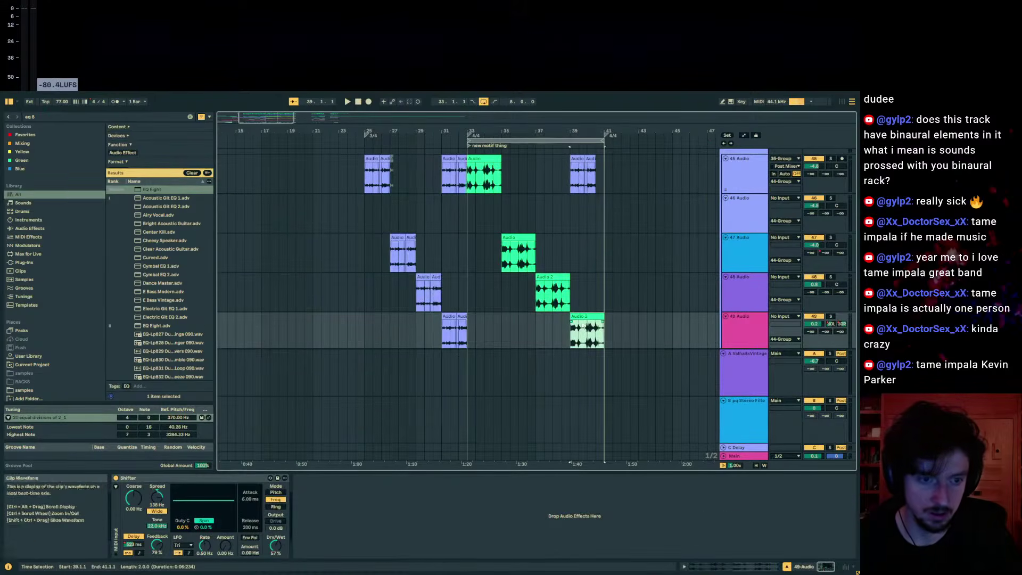
click(572, 161)
key(ctrl+v)
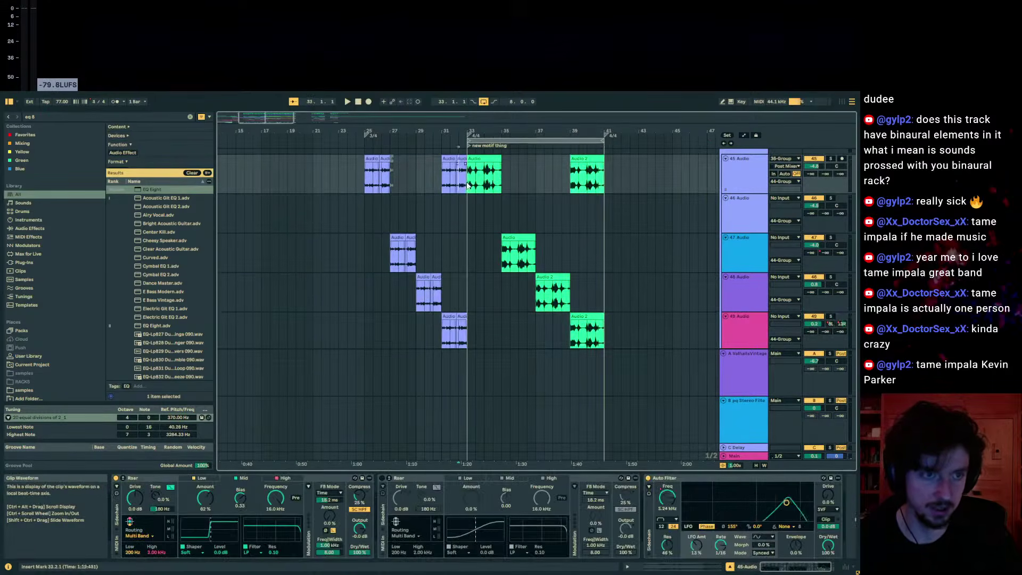
- Play the new motif section, show automation, and reshape 45 Audio's Auto Filter Frequency envelope at the end of its 33.1.1 clip
key(space)
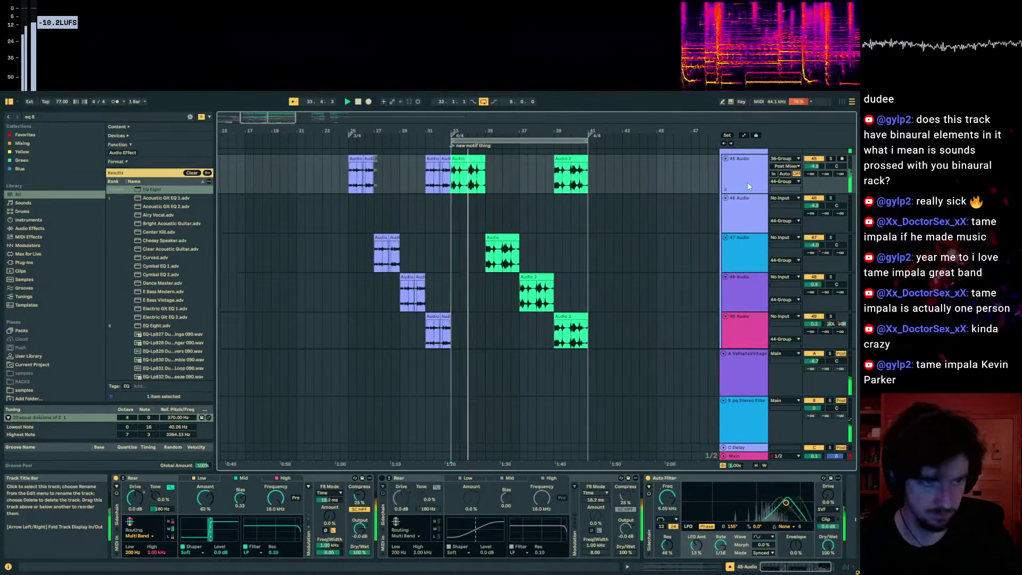
key(a)
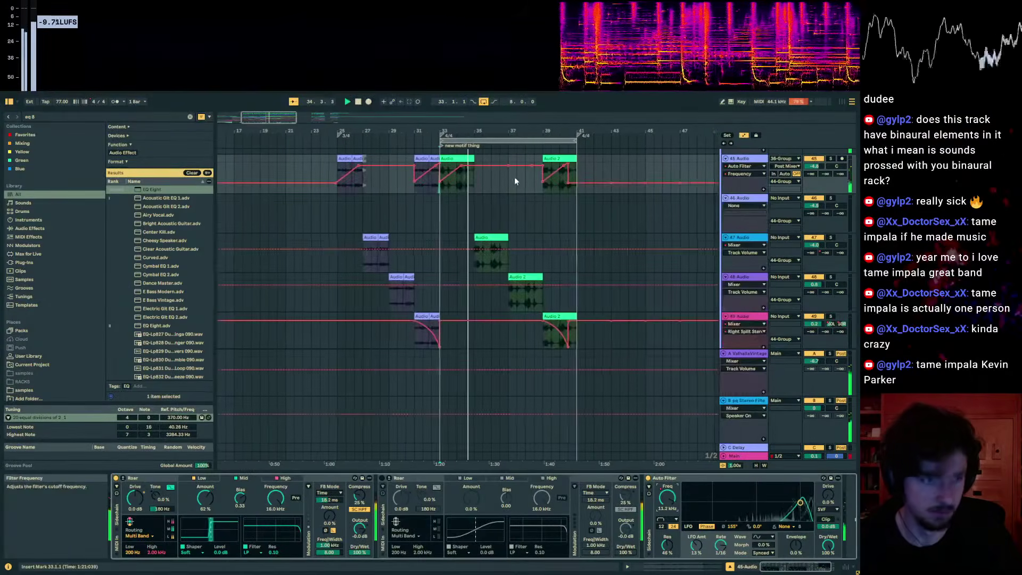
drag(471, 168, 472, 169)
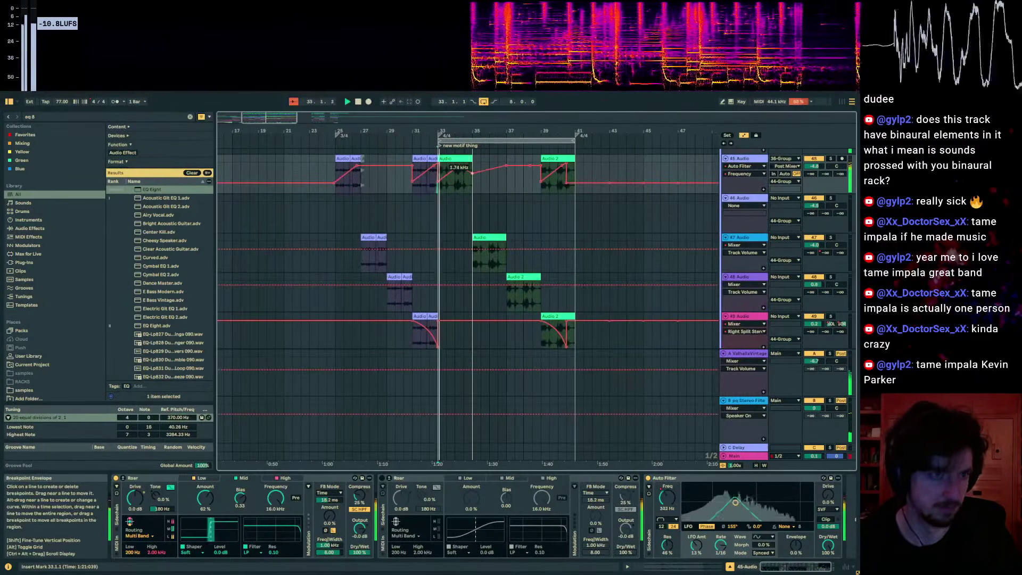
- Reshape 47 Audio's Auto Filter Frequency envelope so it dips near the end of the 35.1.1 clip, and hide the automation
click(487, 237)
click(533, 505)
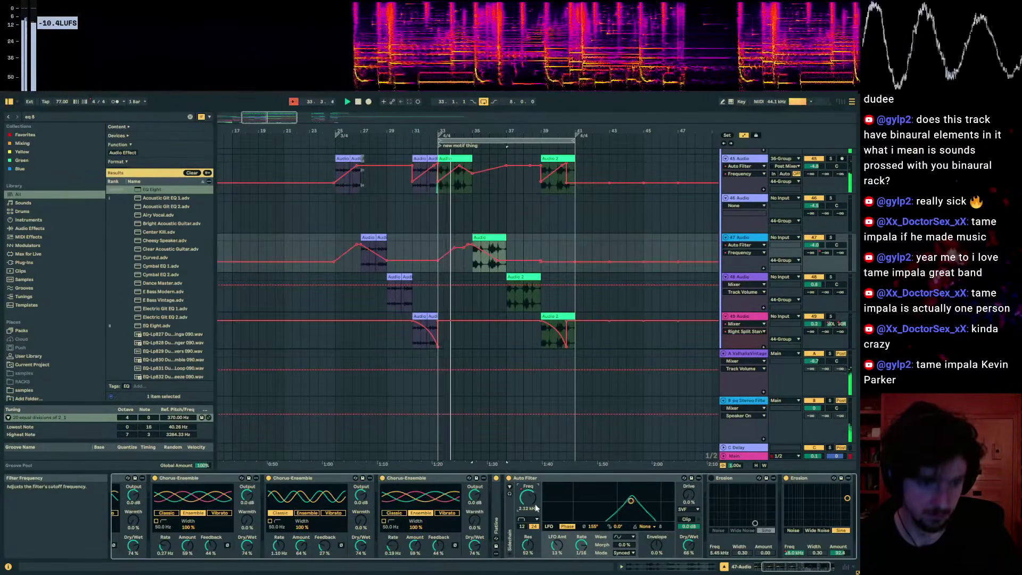
click(505, 253)
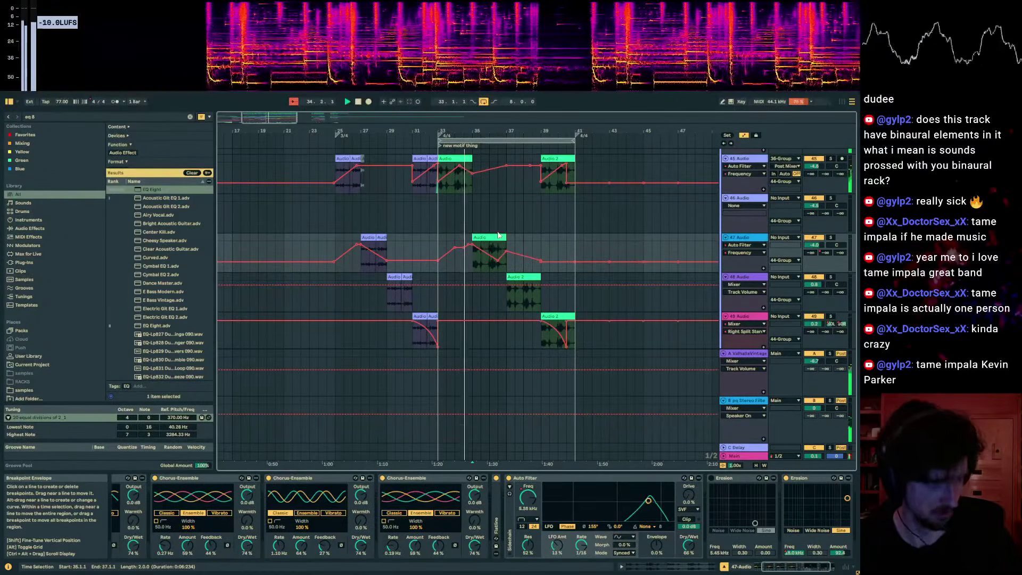
click(459, 186)
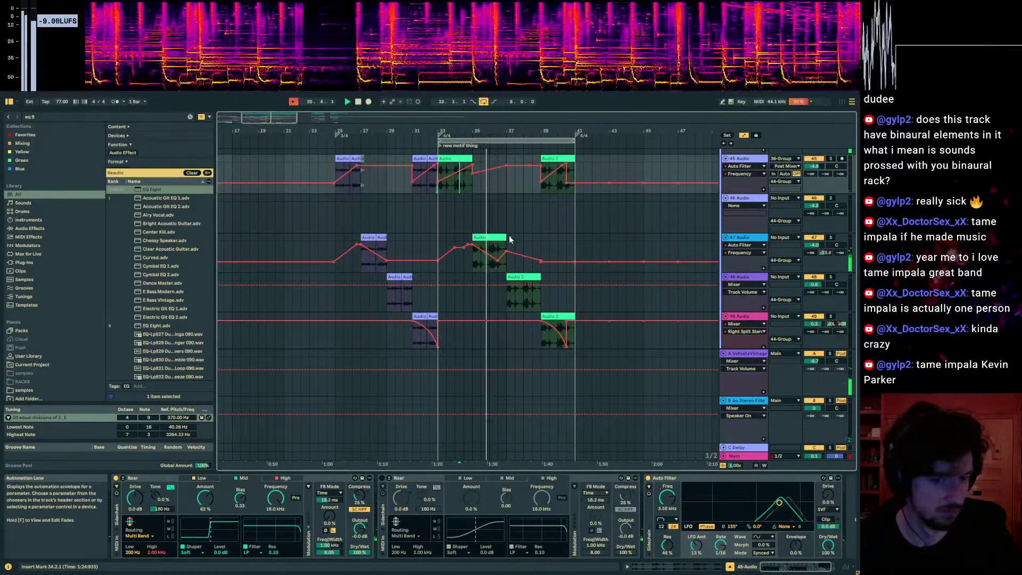
key(a)
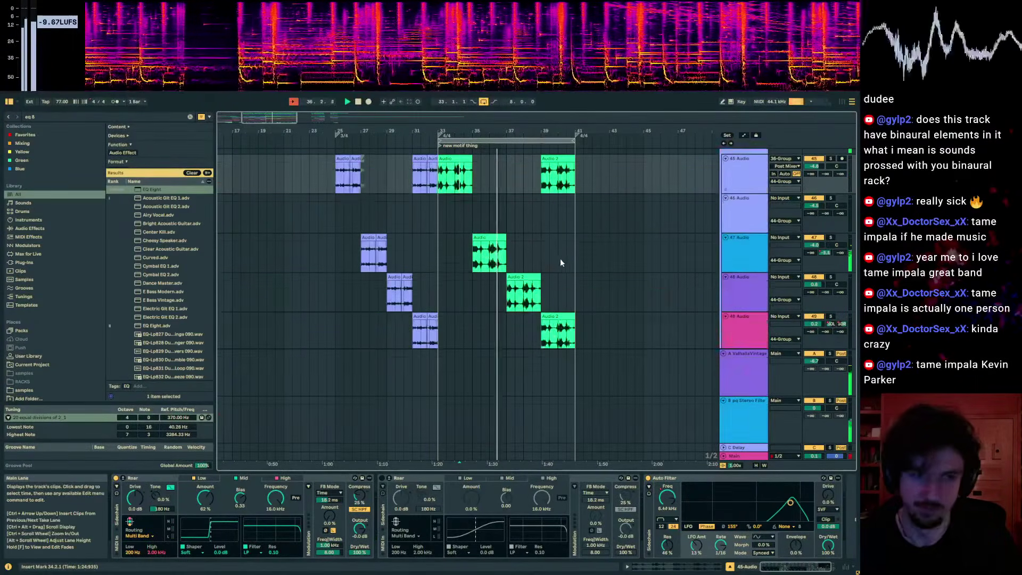
- Route 44 Group's output to Main instead of the external output, and show the group's devices
scroll(620, 240, up, 2)
click(784, 180)
click(751, 188)
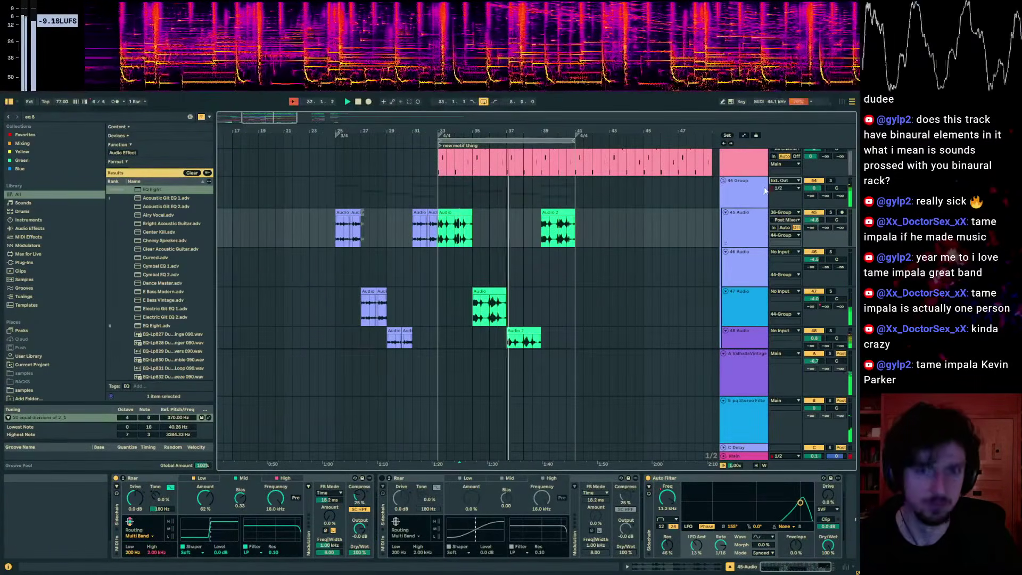
click(780, 181)
click(743, 203)
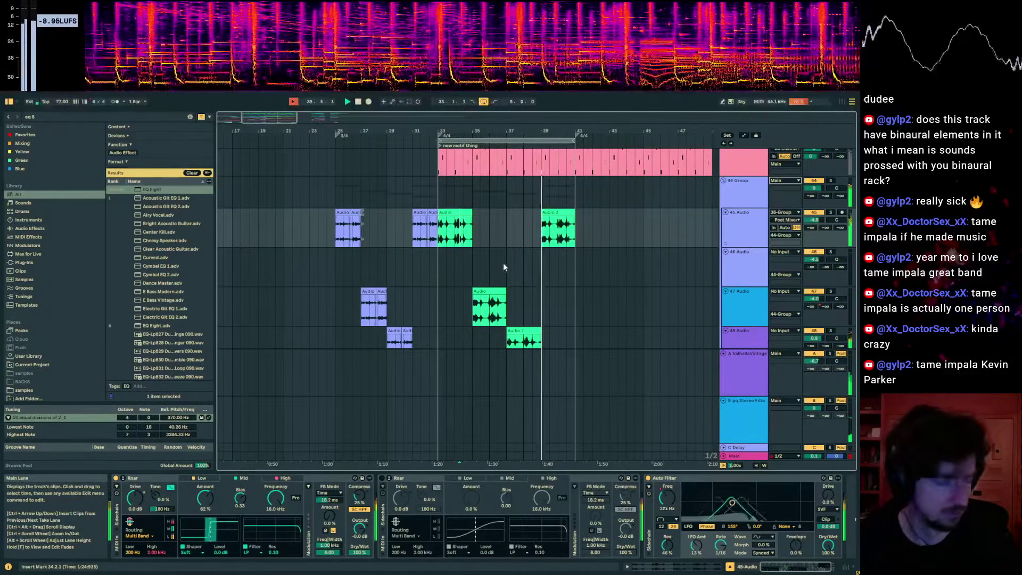
click(438, 196)
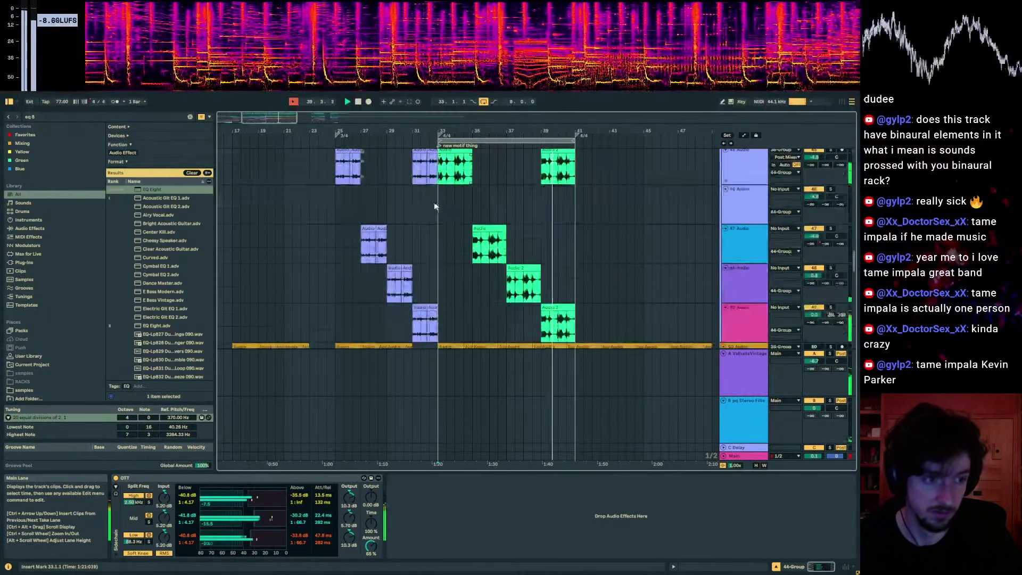
- Duplicate the 45–49 Audio clips from 33.1.1–41.1.1 to 41.1.1, and deactivate the original clips
scroll(449, 213, down, 2)
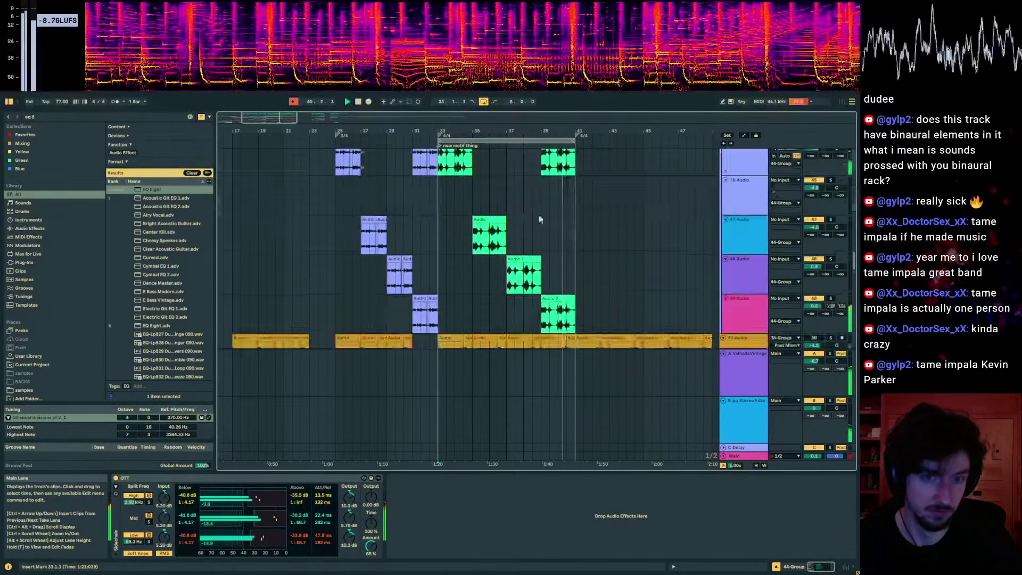
scroll(448, 185, down, 2)
drag(447, 165, 575, 324)
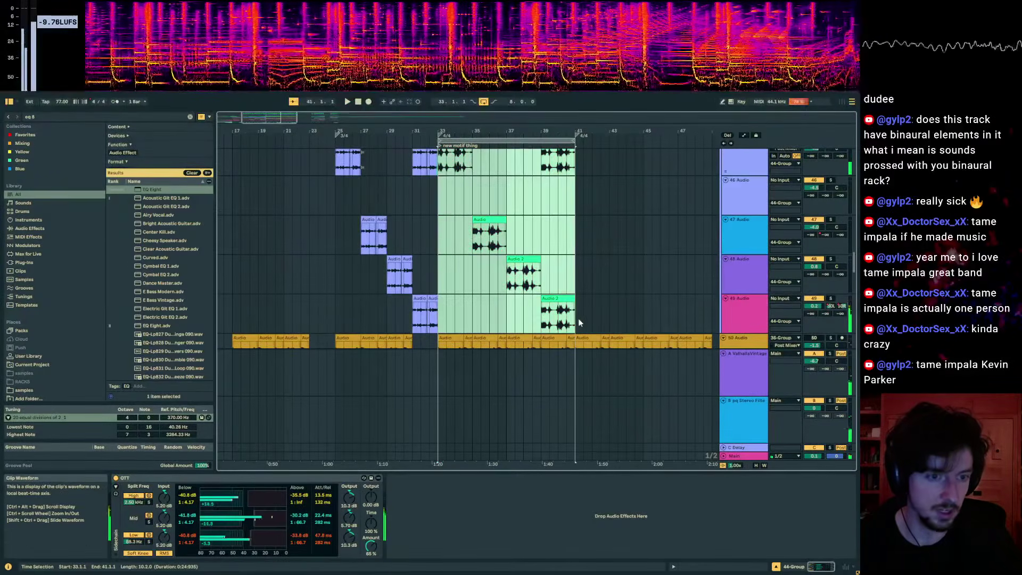
key(ctrl+d)
scroll(453, 220, up, 3)
drag(437, 207, 579, 334)
scroll(541, 207, up, 3)
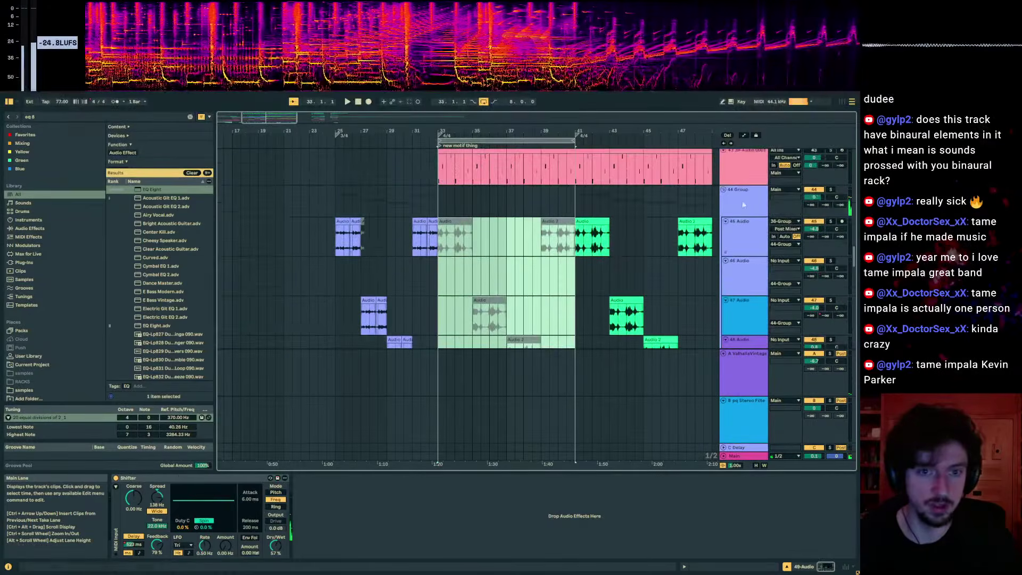
- Add the bloom plug-in after OTT on 44 Group, and move its window out of the way
click(743, 192)
key(ctrl+f)
text(bloom)
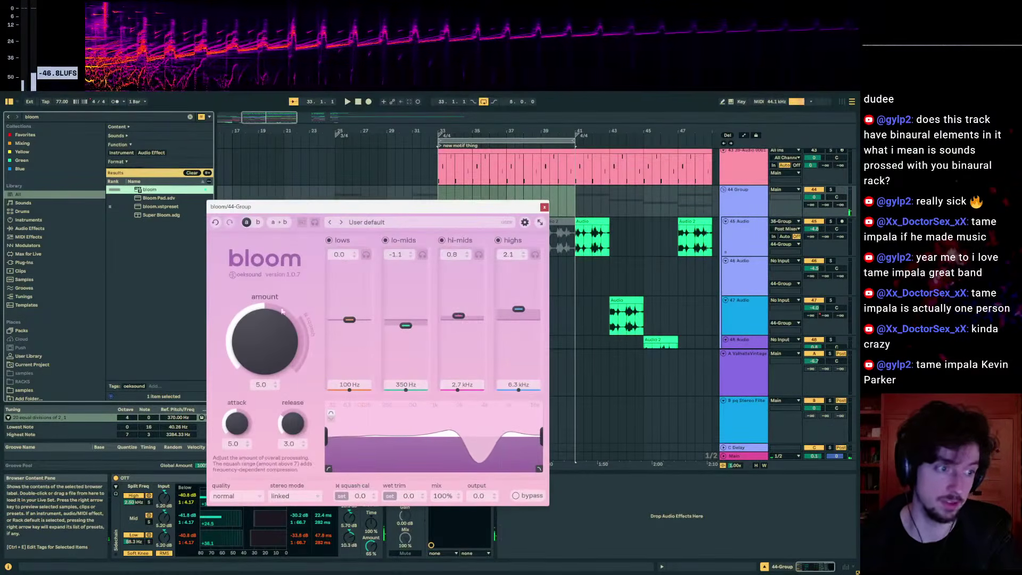
drag(457, 210, 481, 282)
click(405, 182)
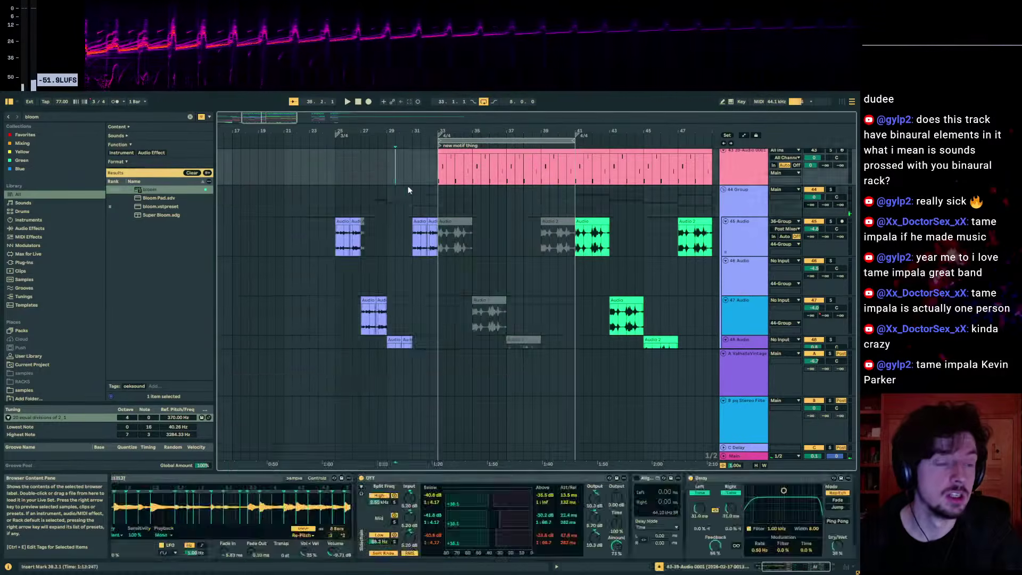
- Play the arrangement from 25.1.1 to hear the processed 44 Group leading into the new motif section
click(368, 192)
drag(336, 124, 500, 133)
click(567, 255)
click(563, 245)
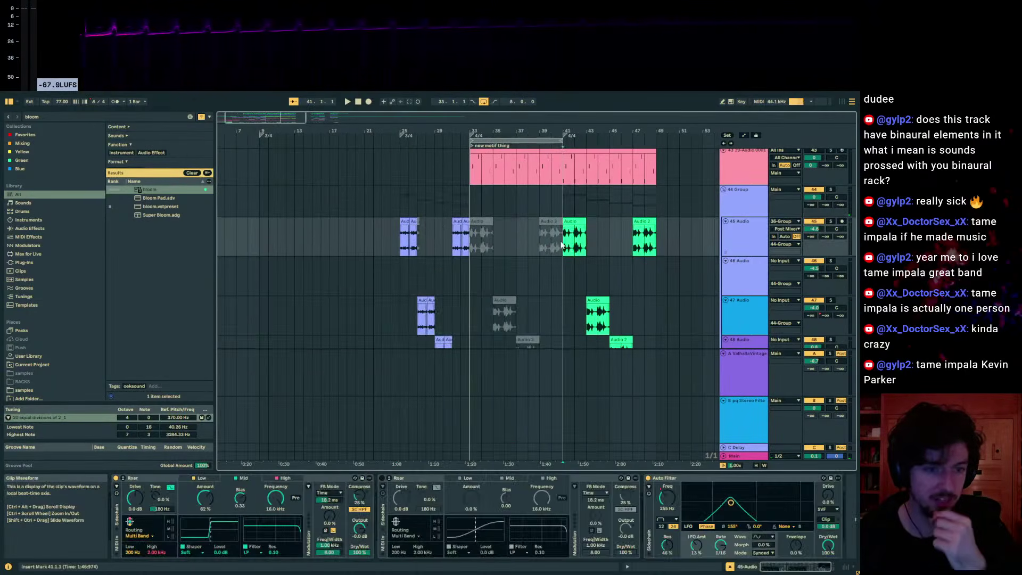
click(446, 203)
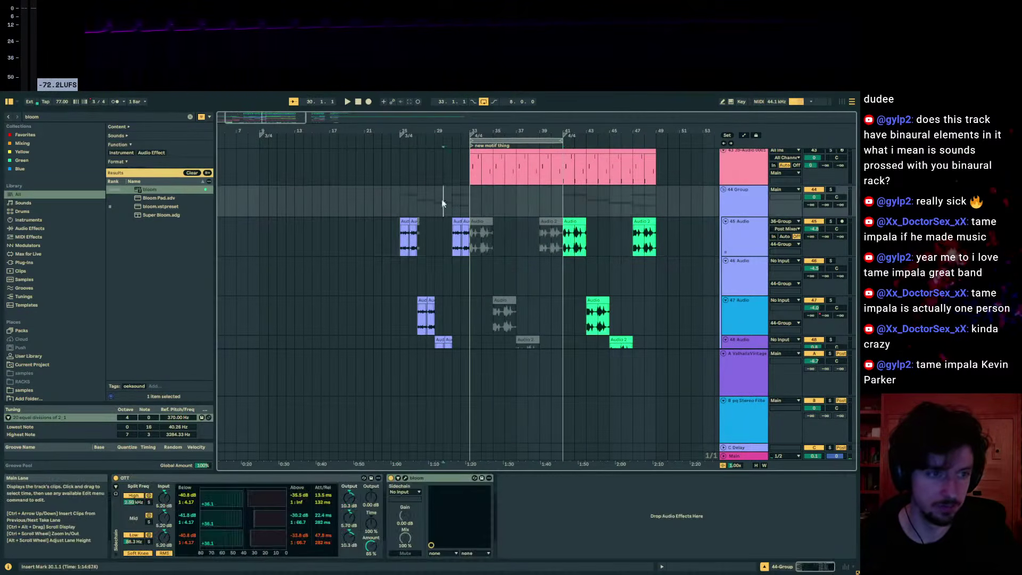
key(space)
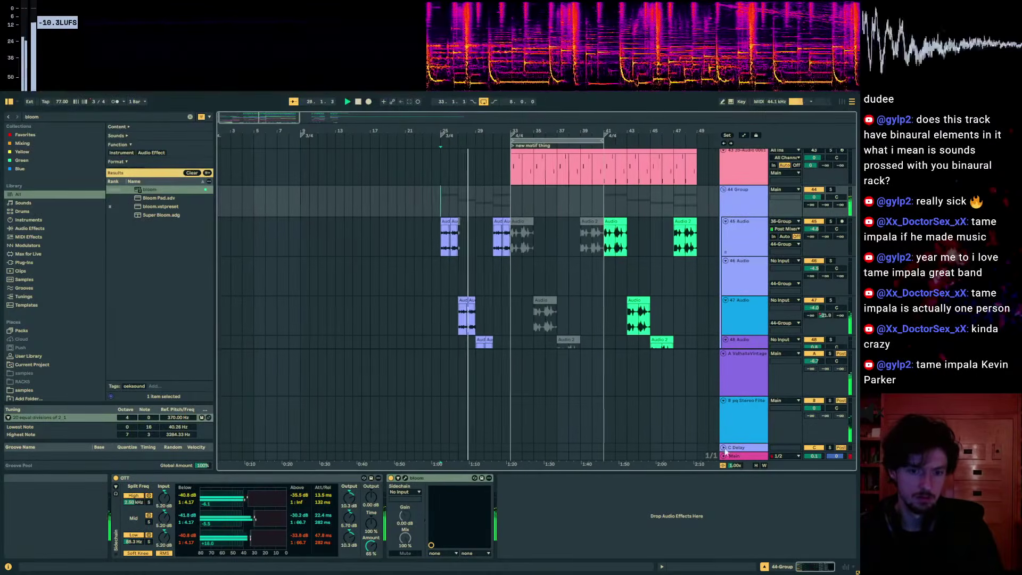
- Find the Hip-Hop Sub track in the SUBS group, enlarge its lane and adjust its track volume during playback
scroll(638, 270, up, 3)
scroll(638, 272, up, 10)
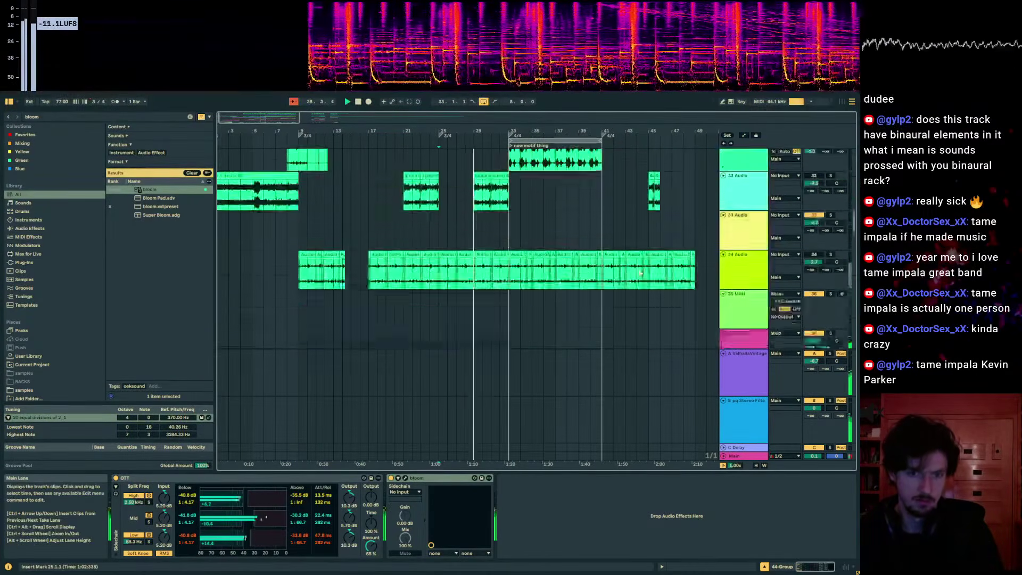
scroll(639, 272, up, 2)
right_click(649, 276)
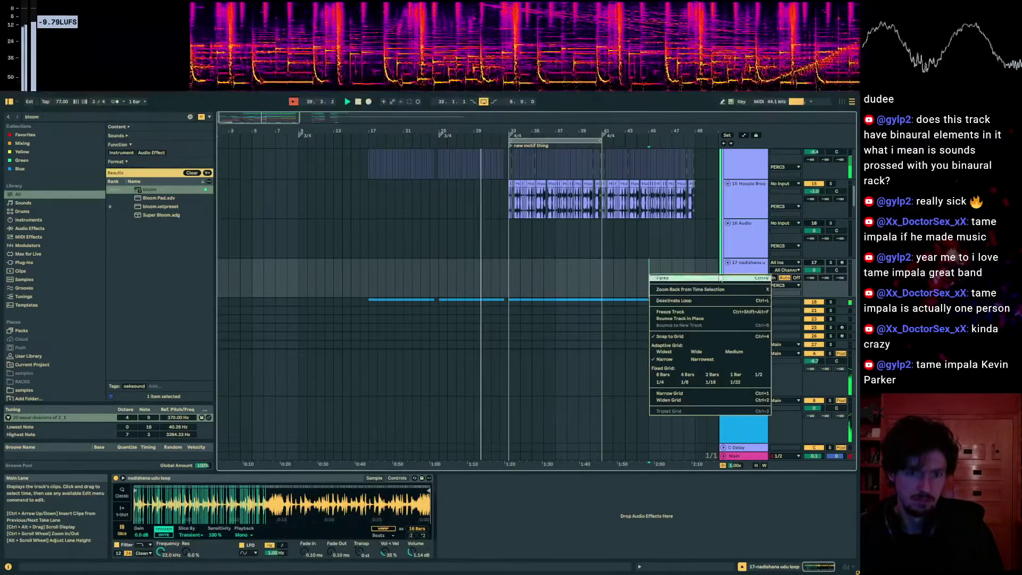
click(737, 265)
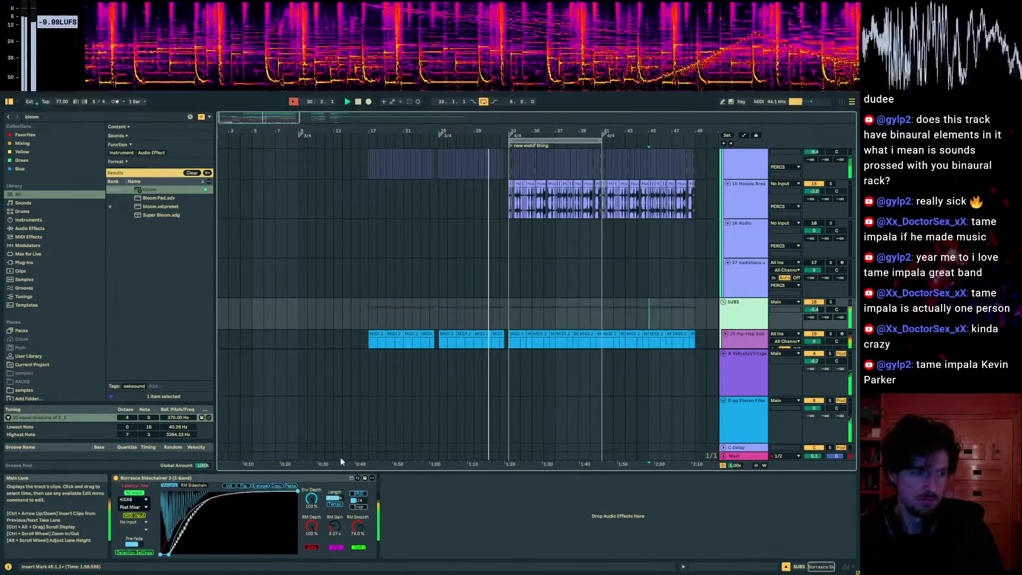
scroll(757, 310, down, 1)
click(745, 316)
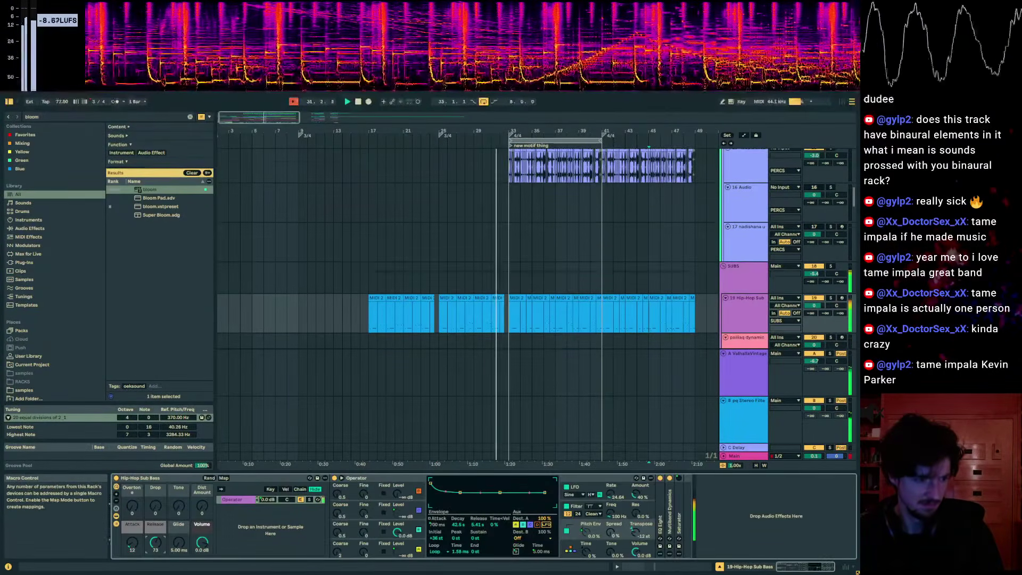
drag(785, 333, 785, 348)
drag(814, 305, 813, 309)
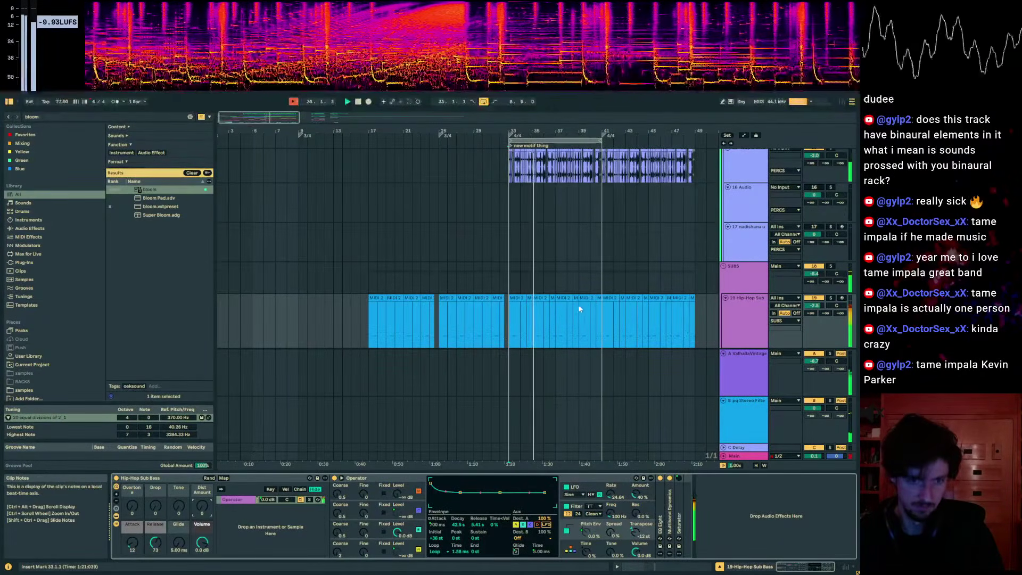
- Add Spectrum at the end of the Main track's chain, turn off its automatic range and narrow its displayed level range
click(733, 454)
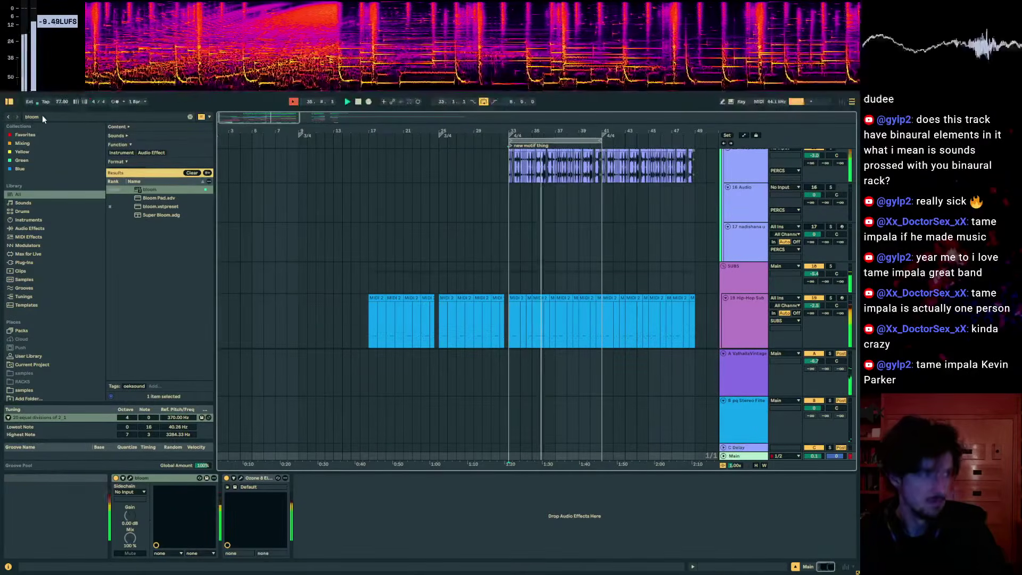
key(ctrl+f)
text(spectru)
key(Down)
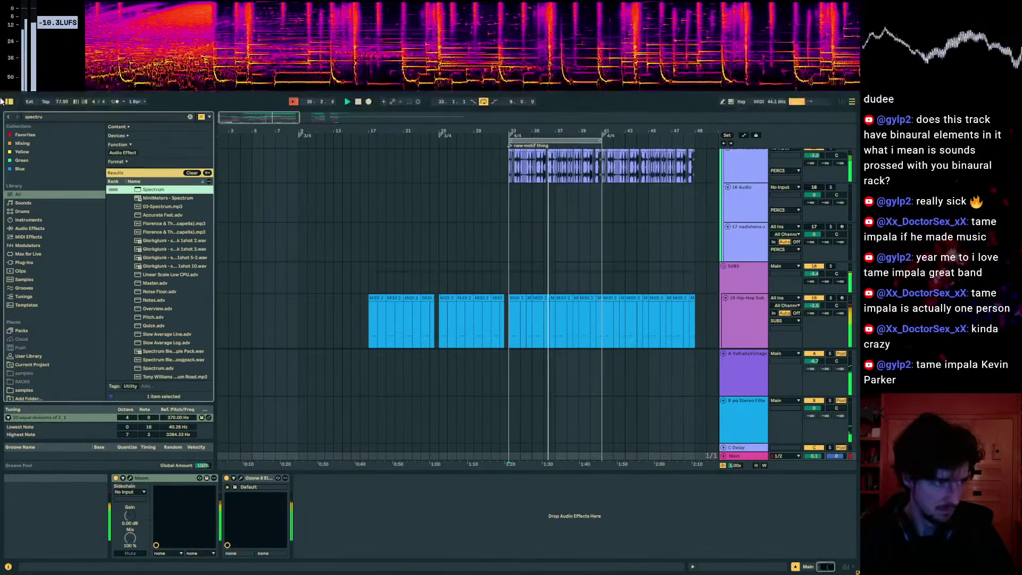
key(Return)
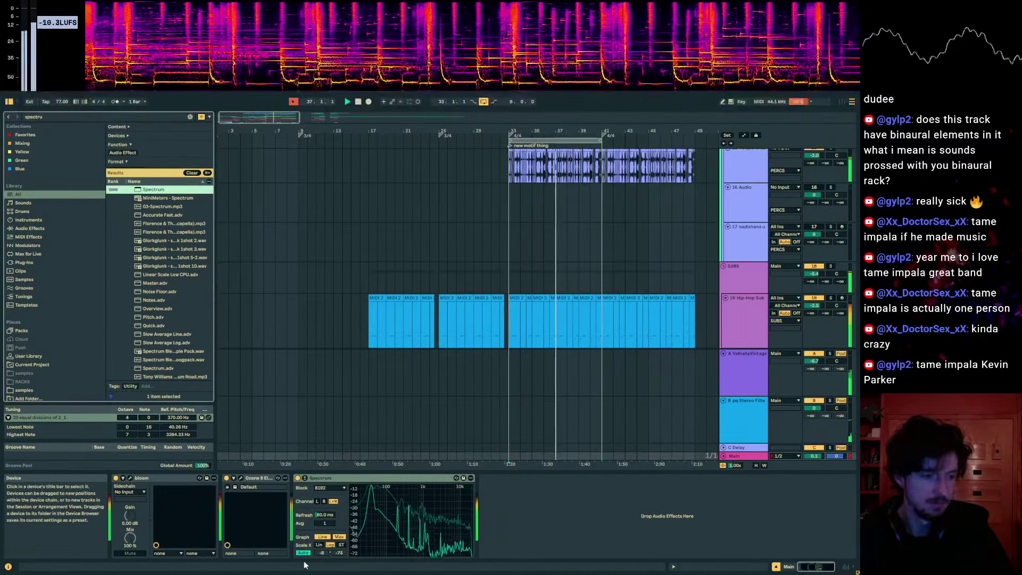
click(304, 552)
drag(339, 552, 339, 520)
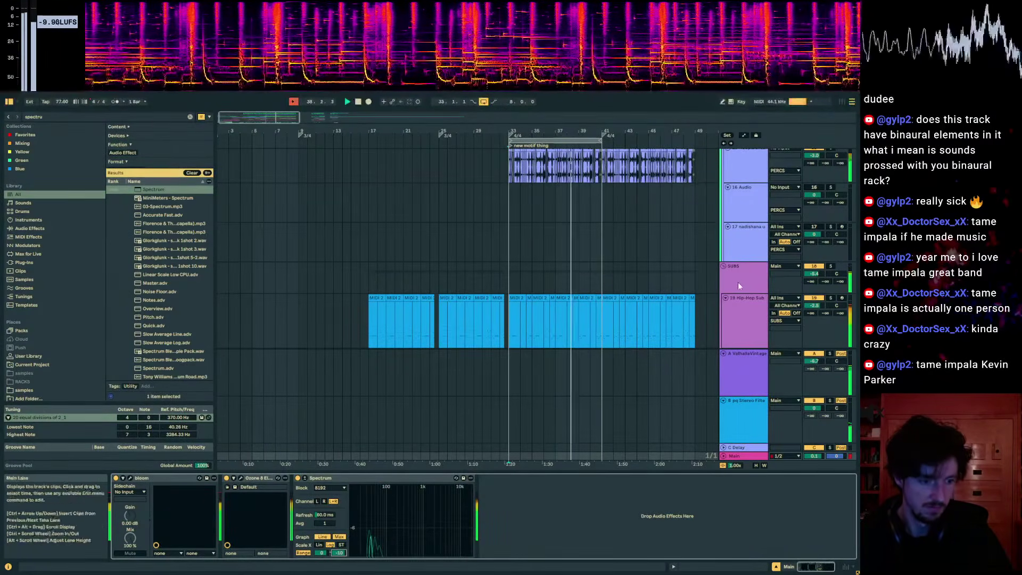
- Raise the SUBS group's track volume
drag(814, 274, 813, 259)
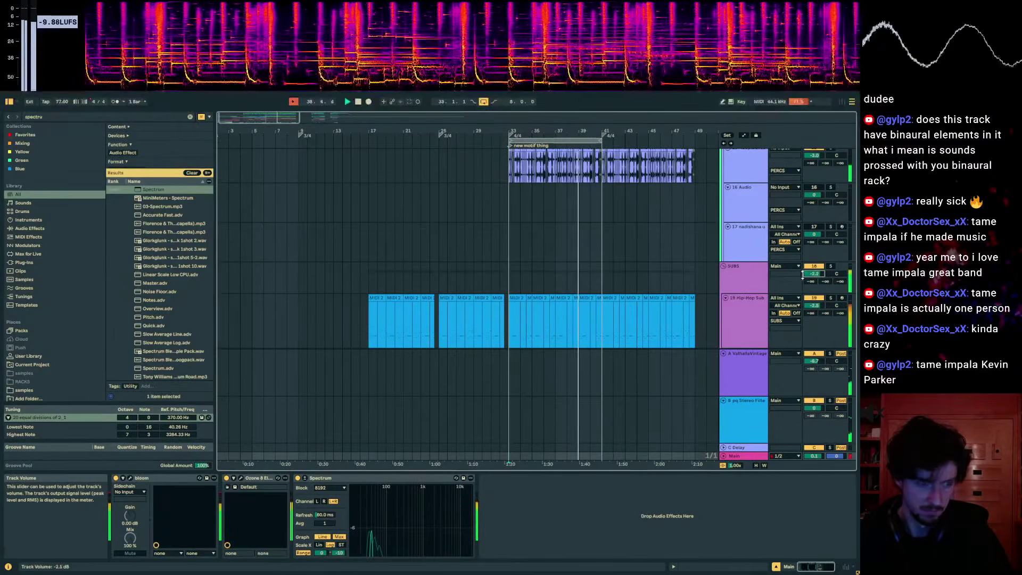
scroll(609, 300, down, 1)
scroll(596, 271, down, 2)
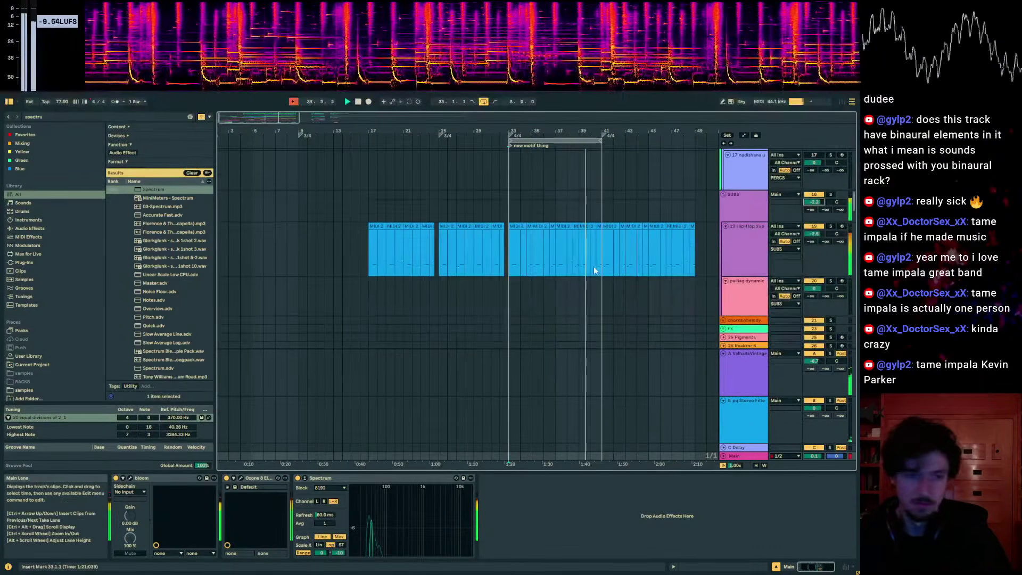
- Add the soothe2 plug-in to 27 Group
scroll(644, 266, up, 7)
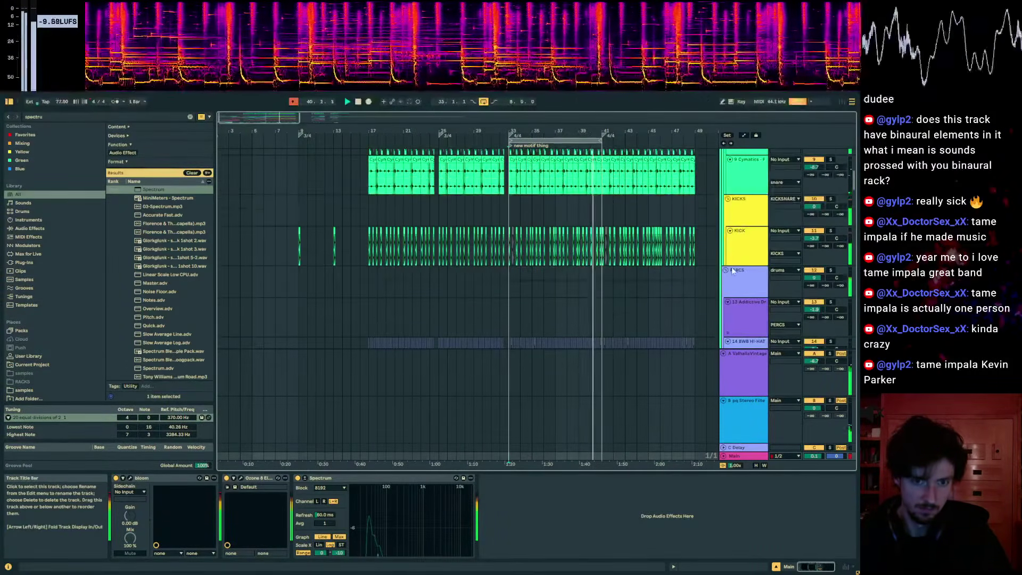
scroll(708, 266, down, 8)
click(739, 197)
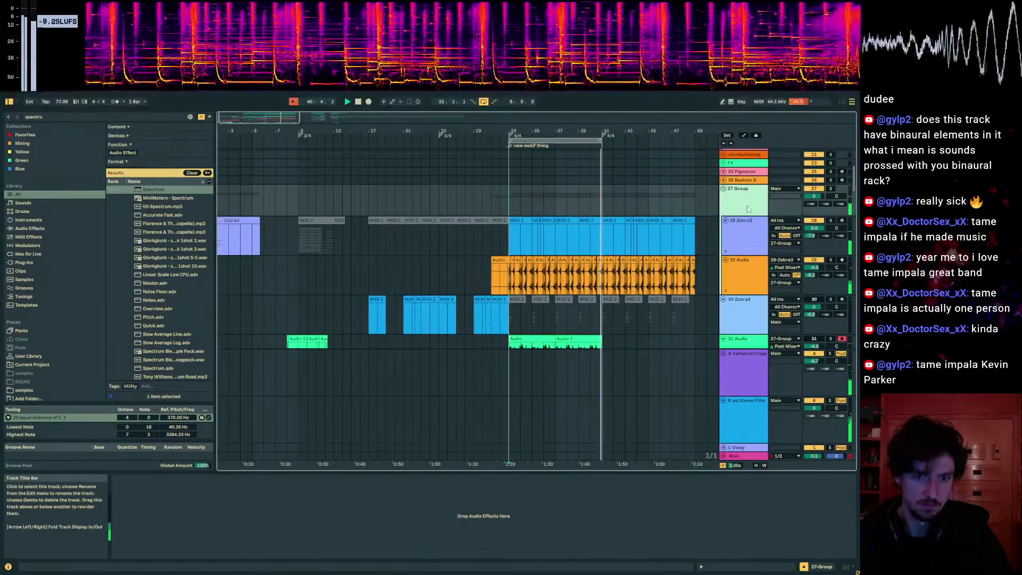
key(ctrl+f)
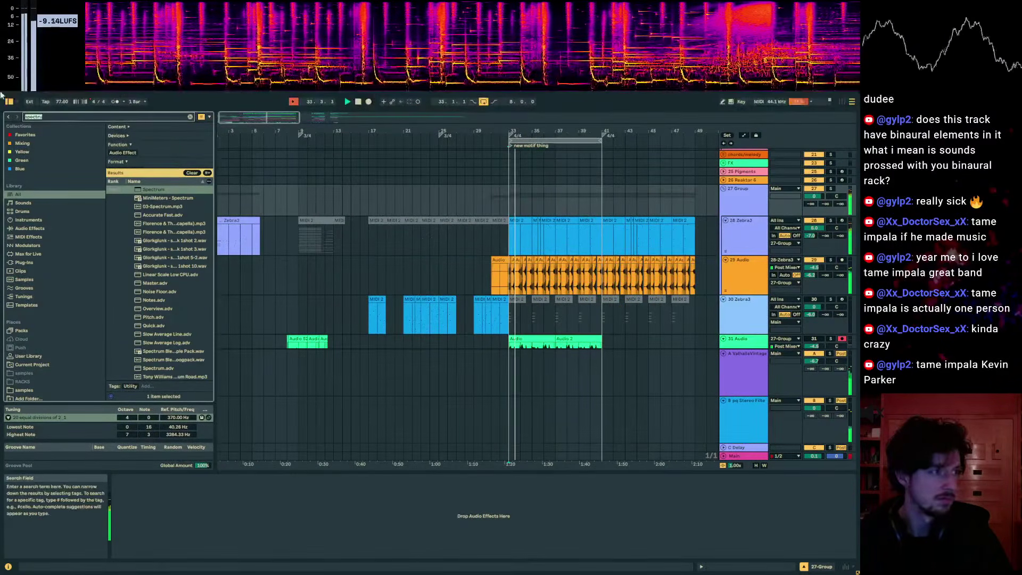
text(soo)
click(157, 189)
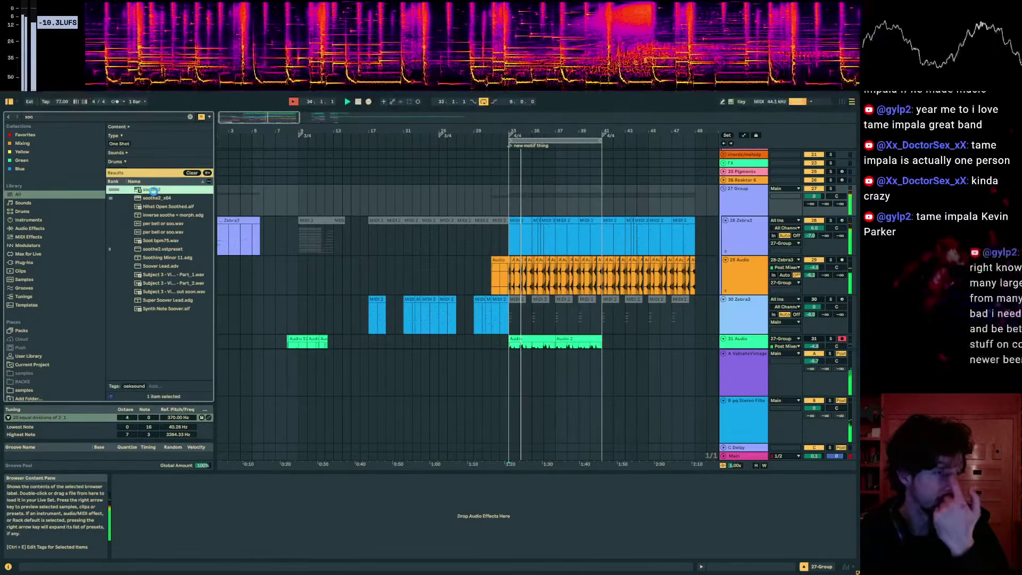
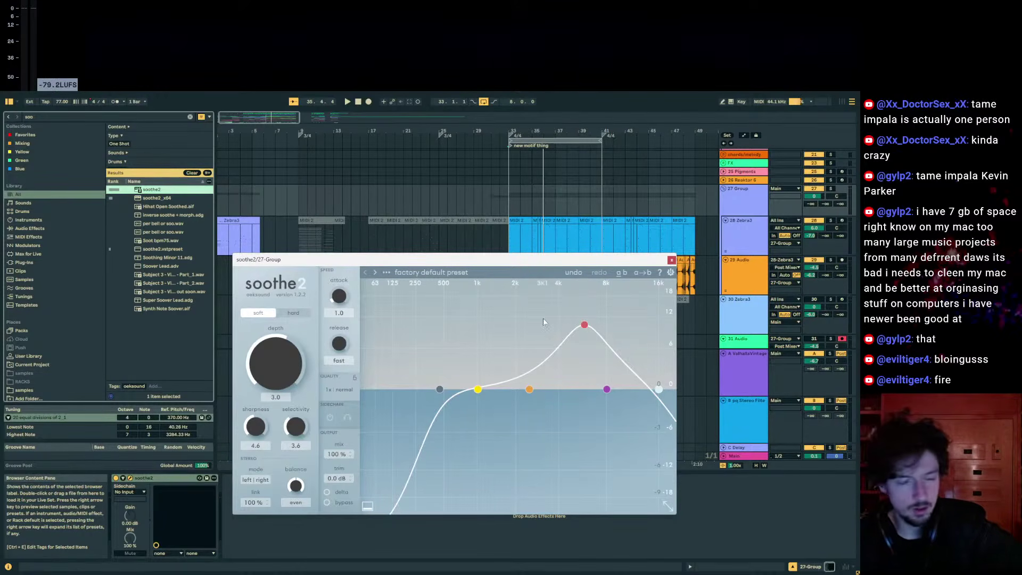
- Play the new motif section from bar 33 and set soothe2's red band on 27 Group to about 9.3 kHz and 12 dB
click(519, 224)
drag(421, 190, 554, 419)
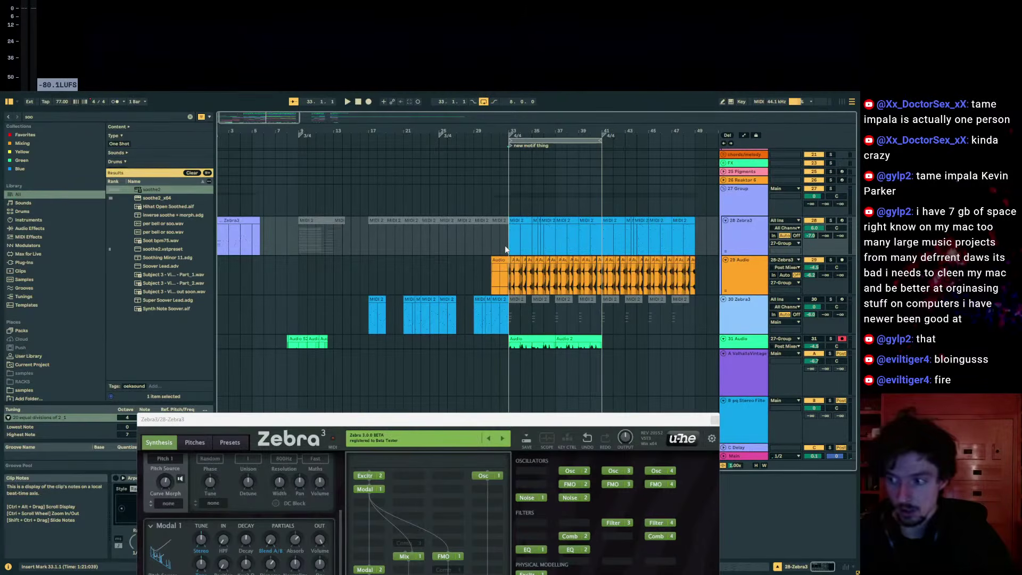
key(space)
scroll(505, 248, down, 3)
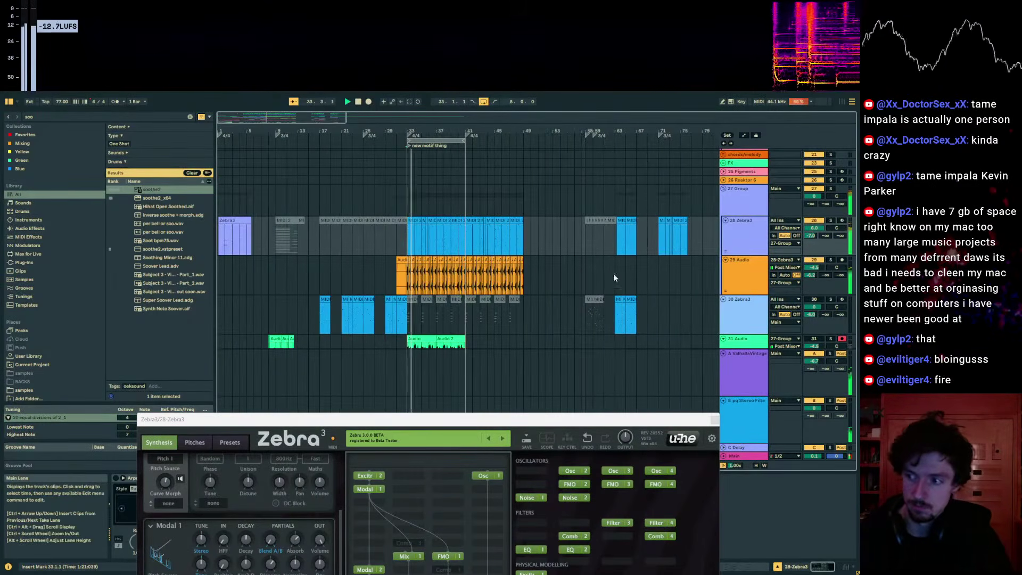
key(plus)
key(plus)
key(plus)
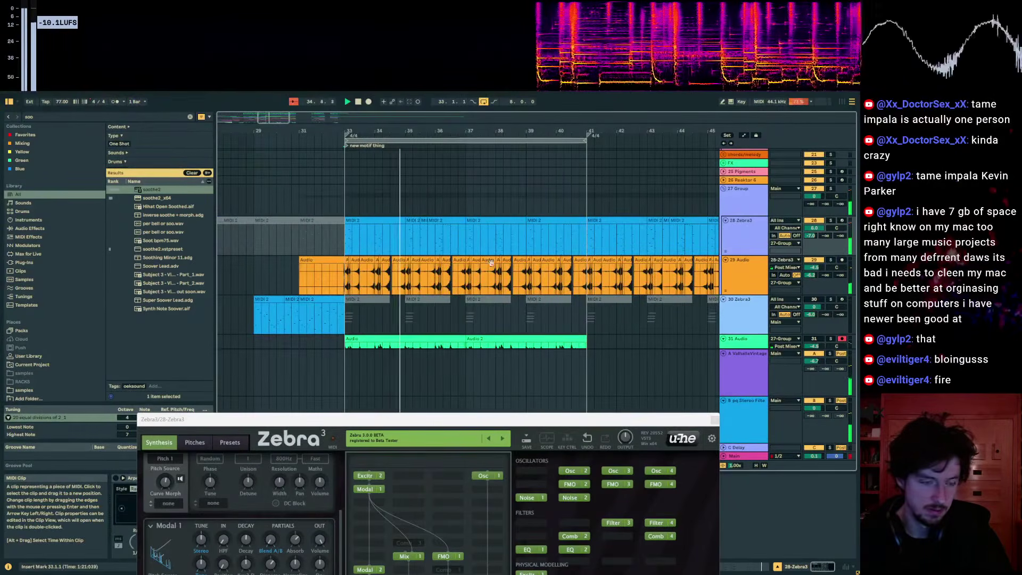
click(761, 199)
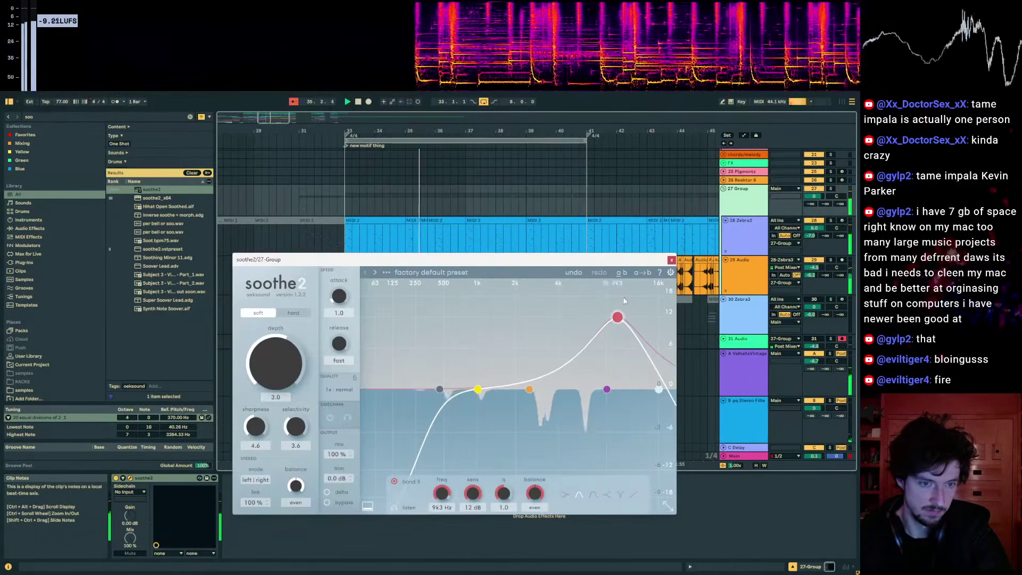
drag(603, 260, 624, 395)
- Find the 42 Audio track and examine the clip at bar 41, including its warp and transposition settings, during playback
scroll(691, 239, down, 3)
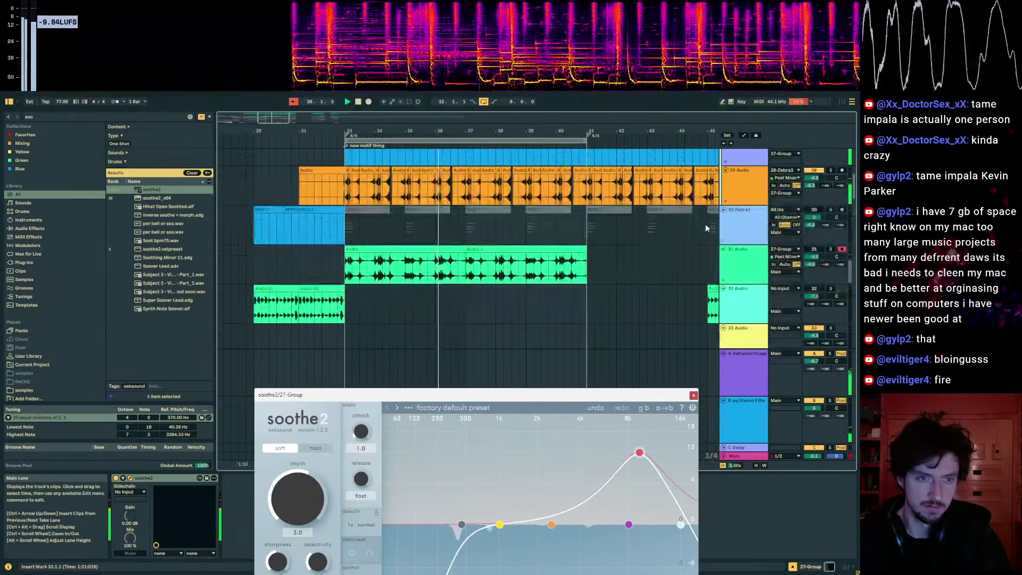
scroll(726, 232, down, 10)
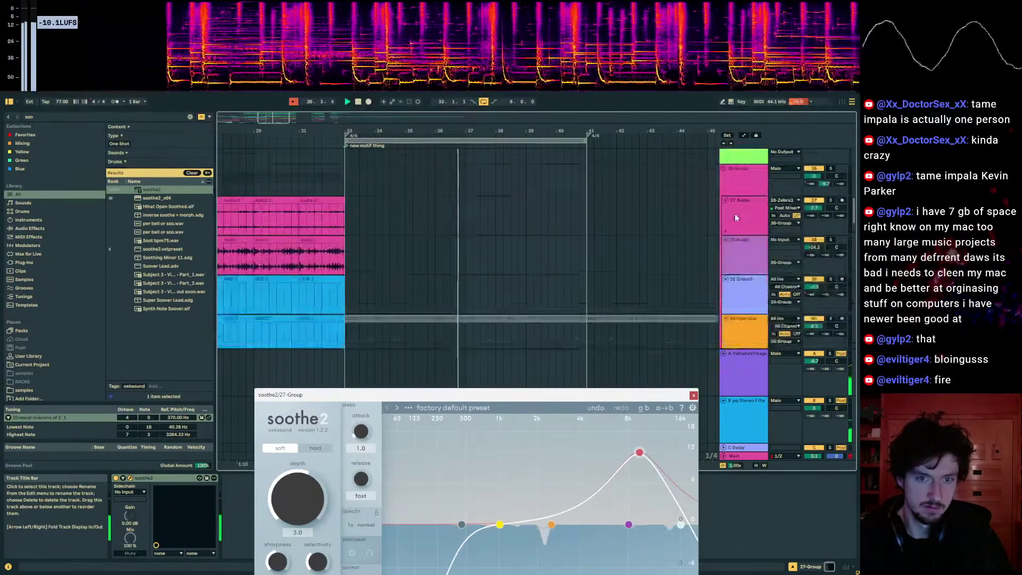
click(730, 207)
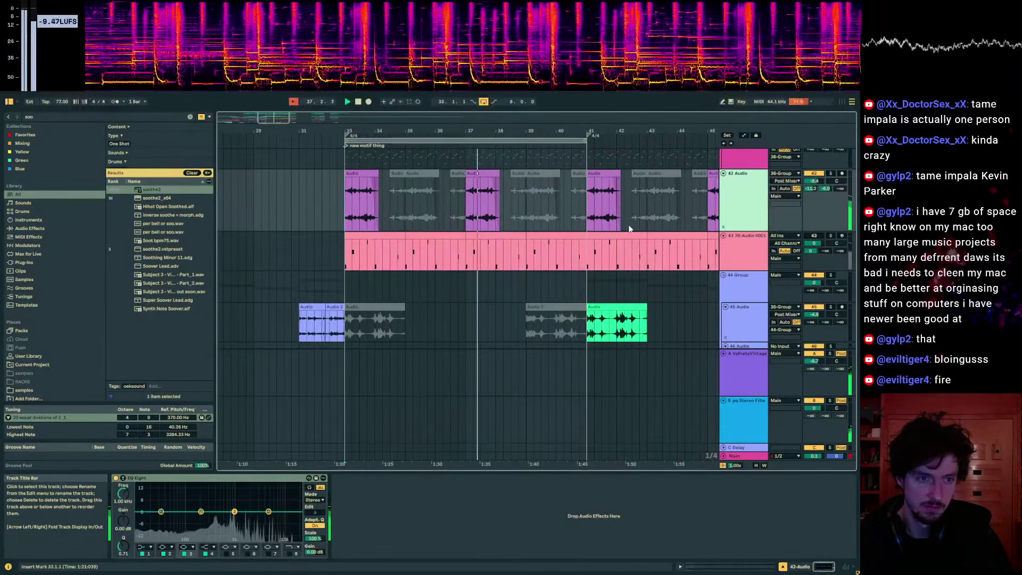
drag(587, 128, 512, 128)
click(529, 173)
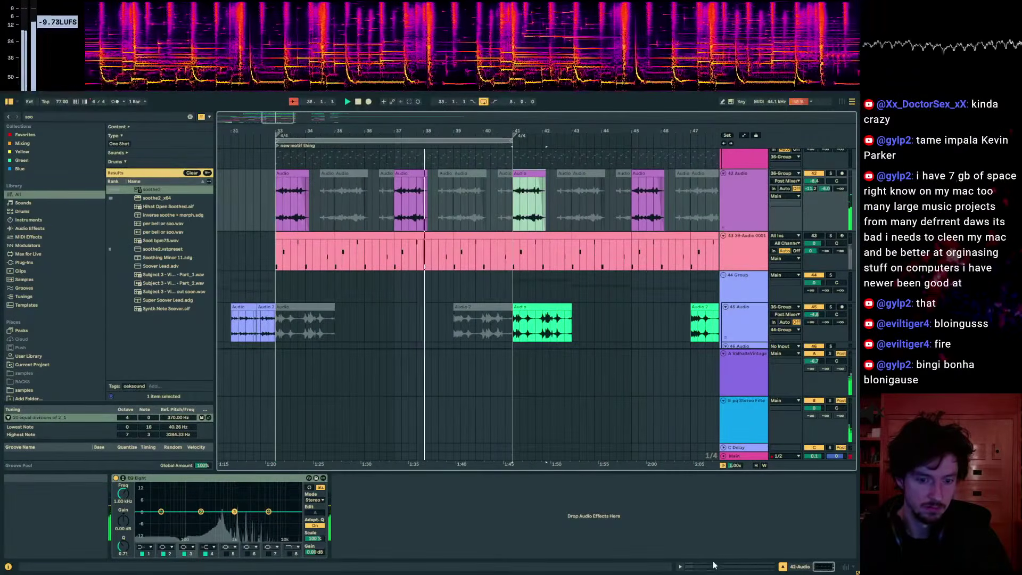
click(740, 566)
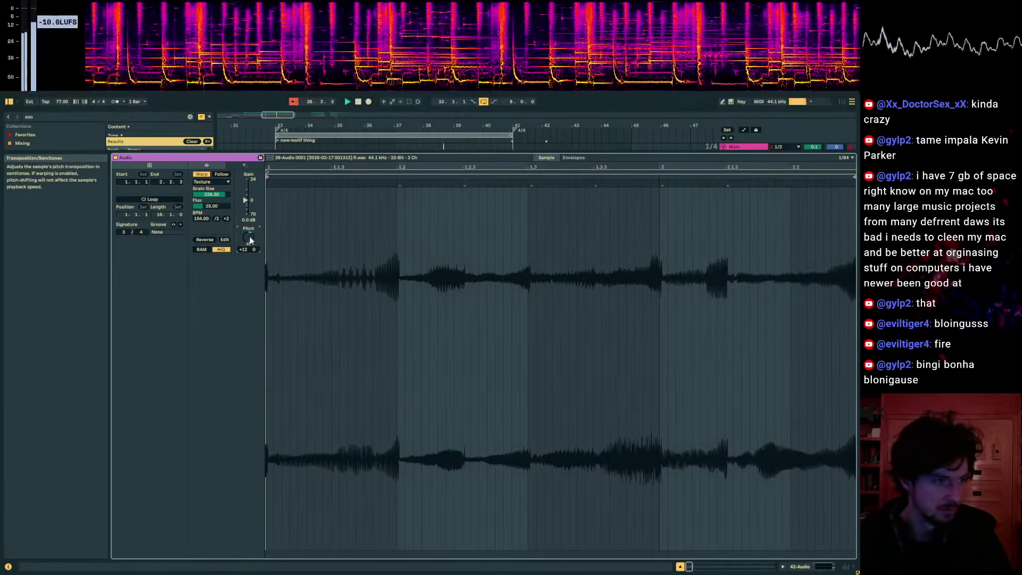
click(816, 566)
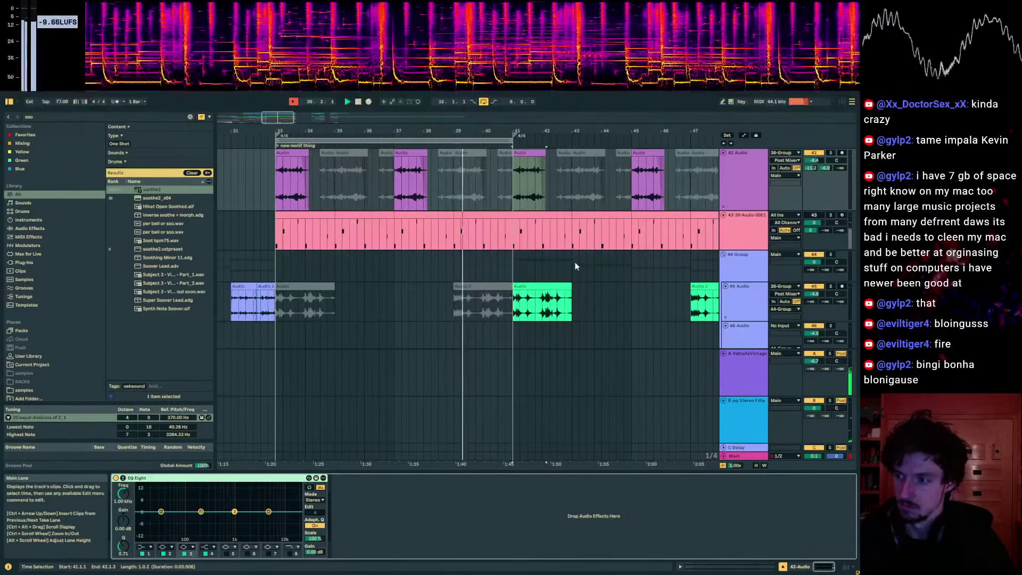
scroll(540, 227, up, 1)
click(505, 223)
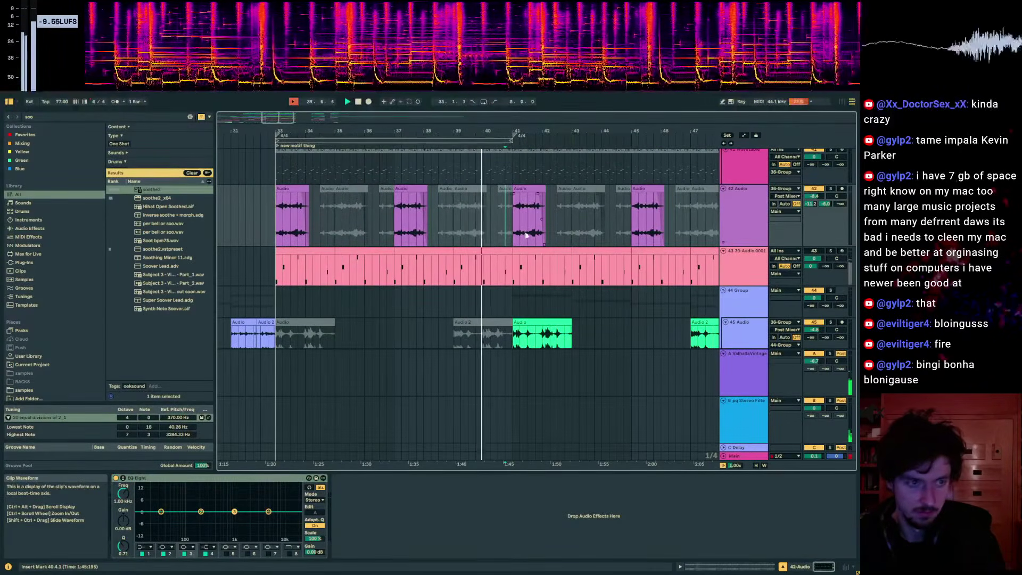
scroll(586, 320, up, 3)
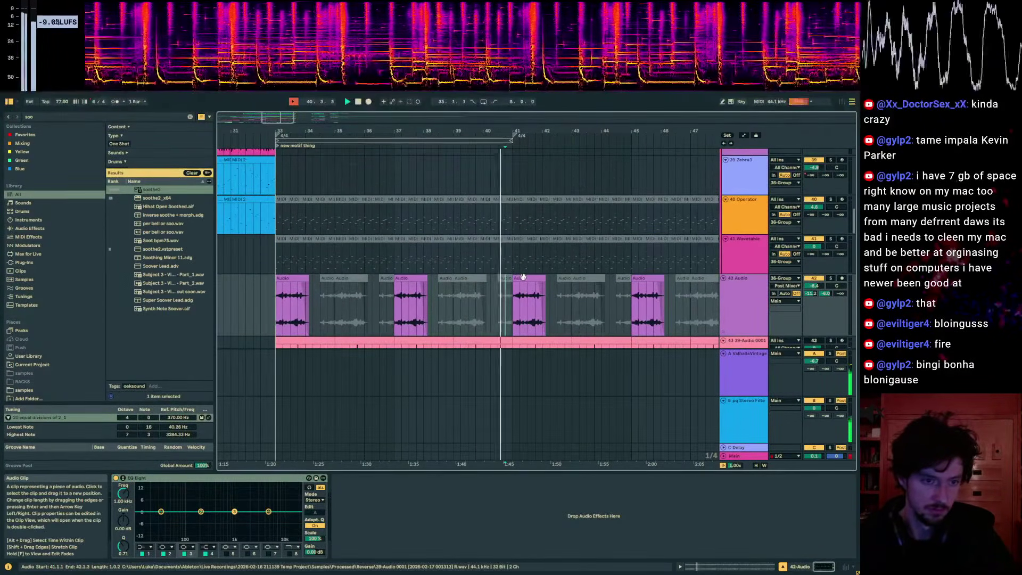
click(522, 276)
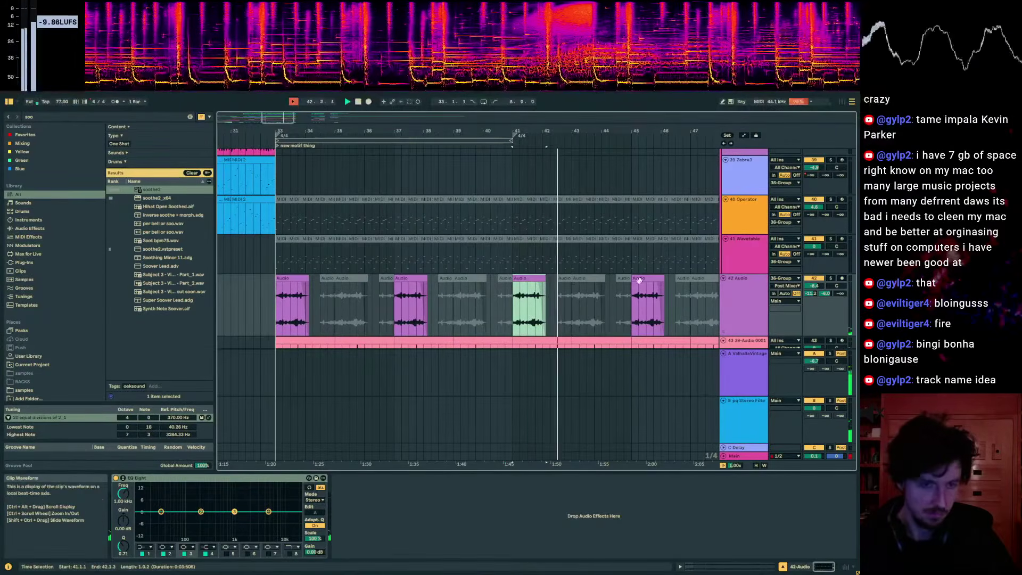
- Automate the Erosion Amount on 47 Audio with breakpoints at bars 43 and 45, lowering the one at bar 43
scroll(503, 277, down, 5)
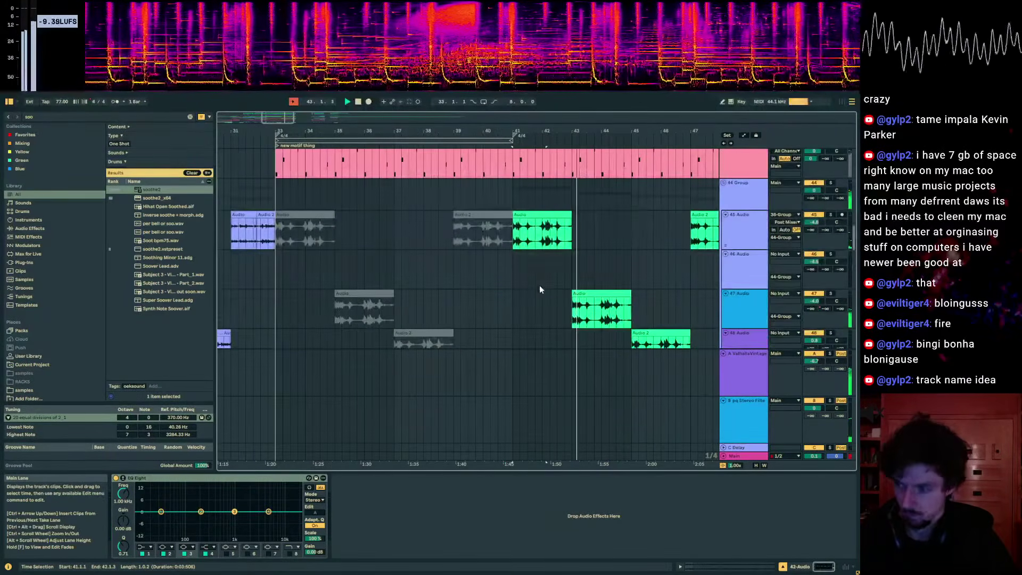
scroll(503, 277, down, 1)
click(564, 221)
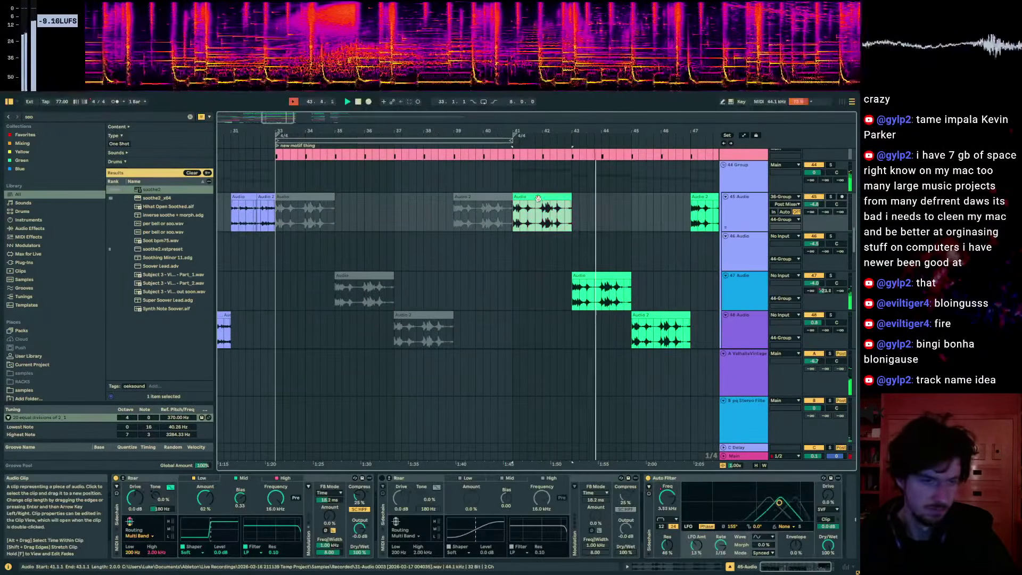
click(597, 287)
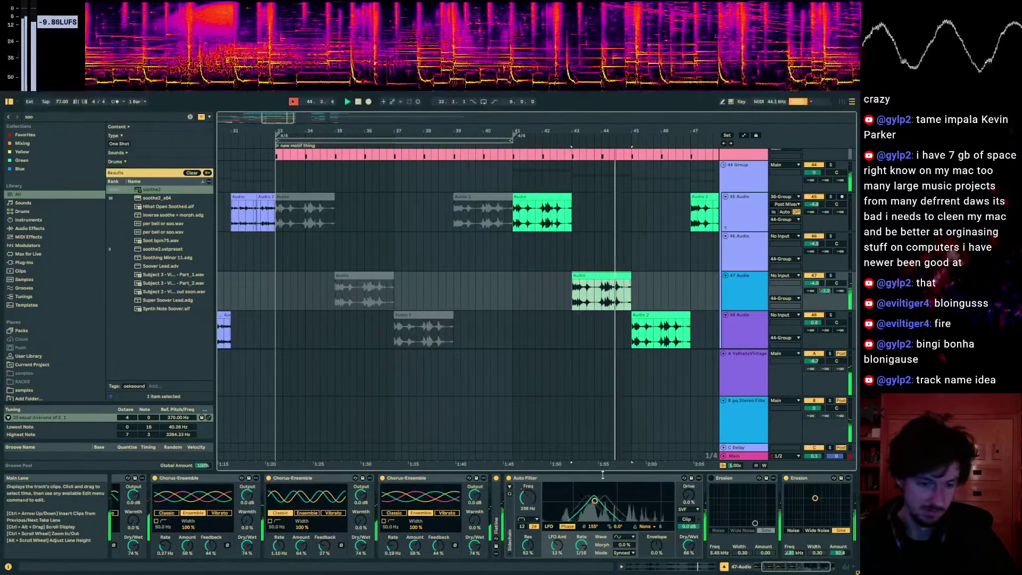
key(a)
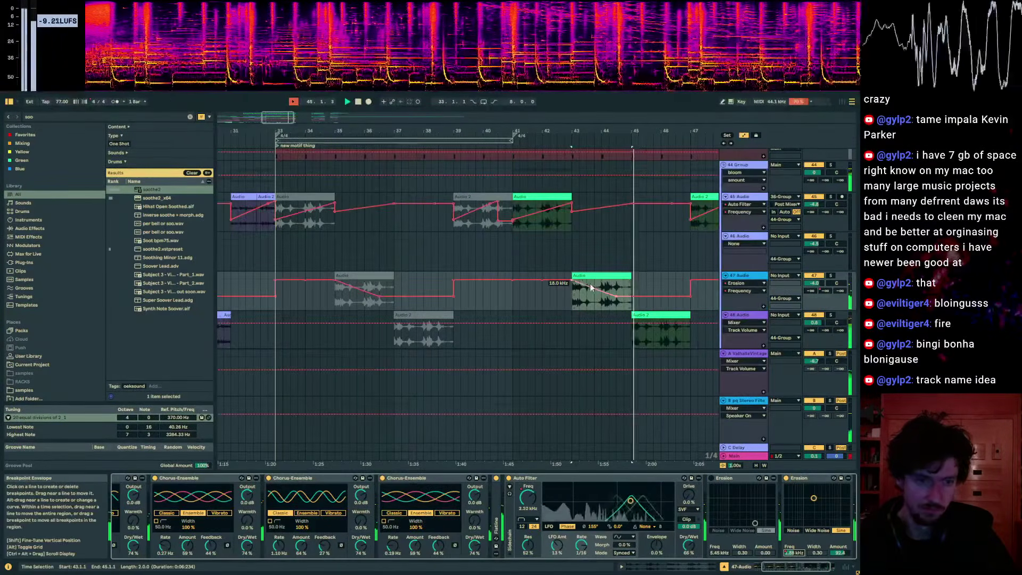
click(837, 552)
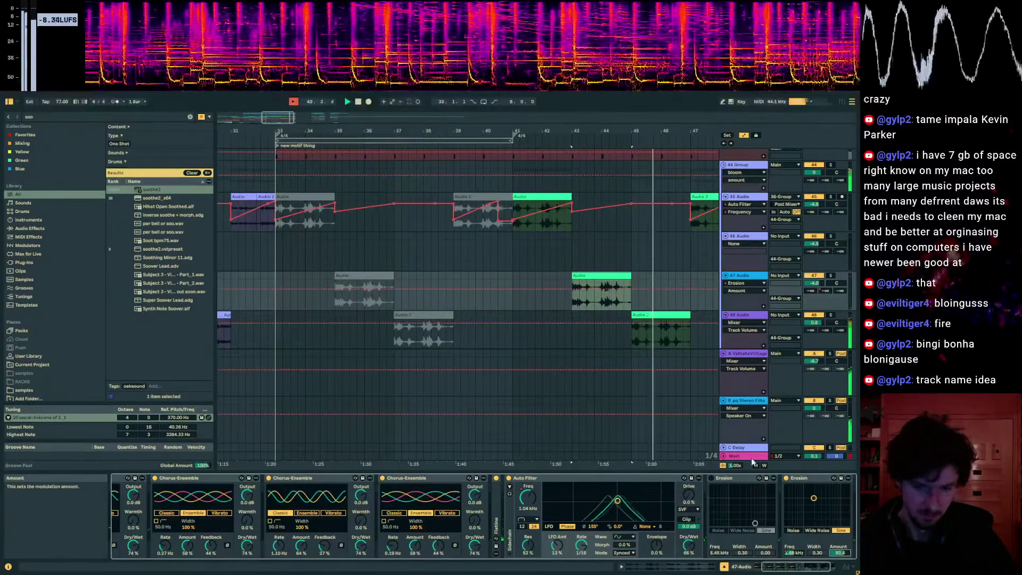
click(631, 289)
click(572, 288)
drag(572, 289, 572, 296)
key(a)
- Add soothe2 to 44 Group and move its red band to a higher frequency and sensitivity
click(659, 314)
click(742, 170)
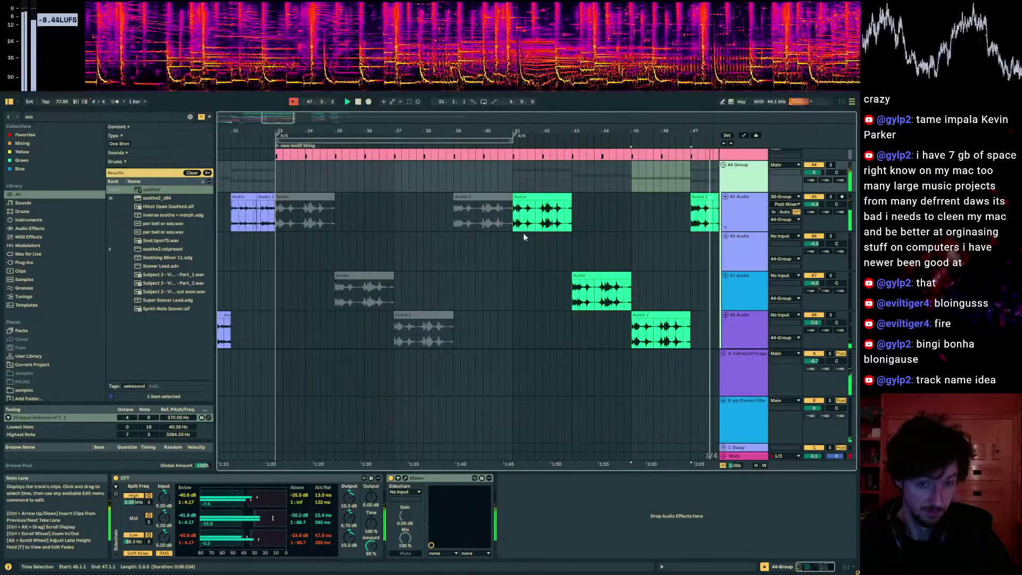
scroll(532, 240, up, 2)
scroll(550, 243, up, 3)
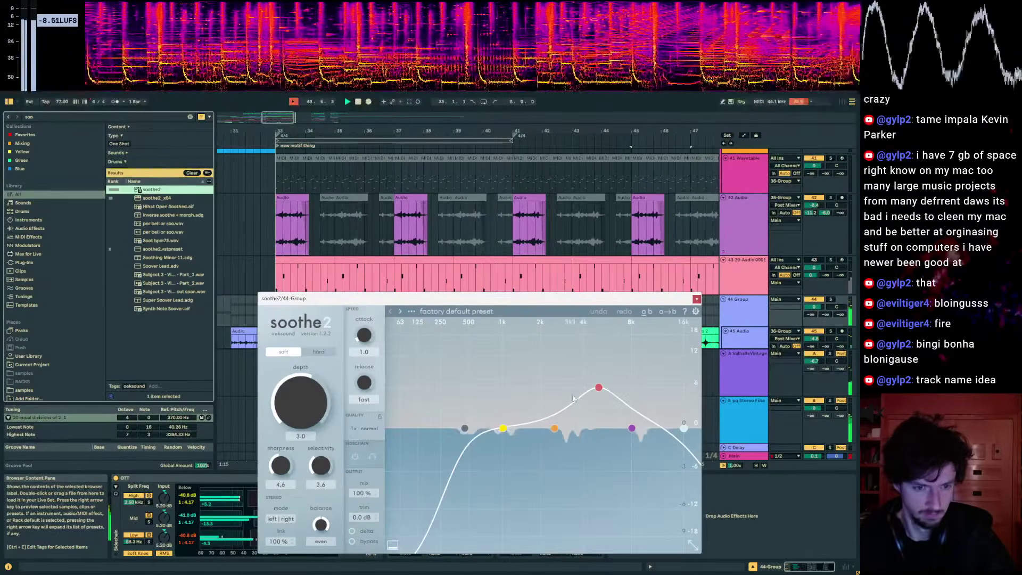
drag(598, 388, 632, 365)
drag(679, 305, 679, 403)
- Place the insert marker at bar 33 on the pink 43 track and stop playback
click(514, 260)
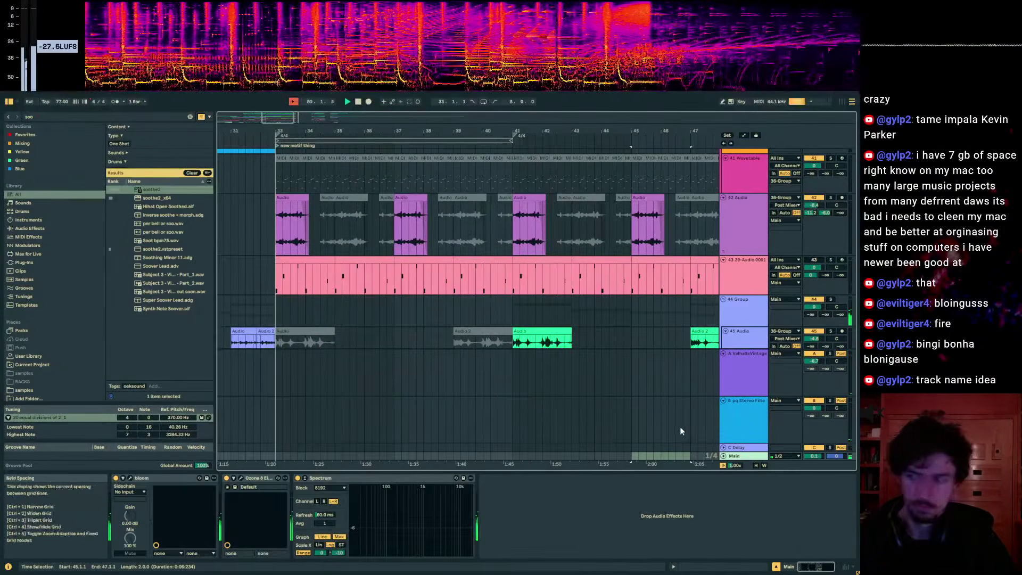
click(502, 260)
click(426, 266)
click(272, 278)
key(space)
- Start saving the Live Set and choose the A12 PROJECTS 2026 folder inside MUSIC SHIT as its location
key(ctrl+s)
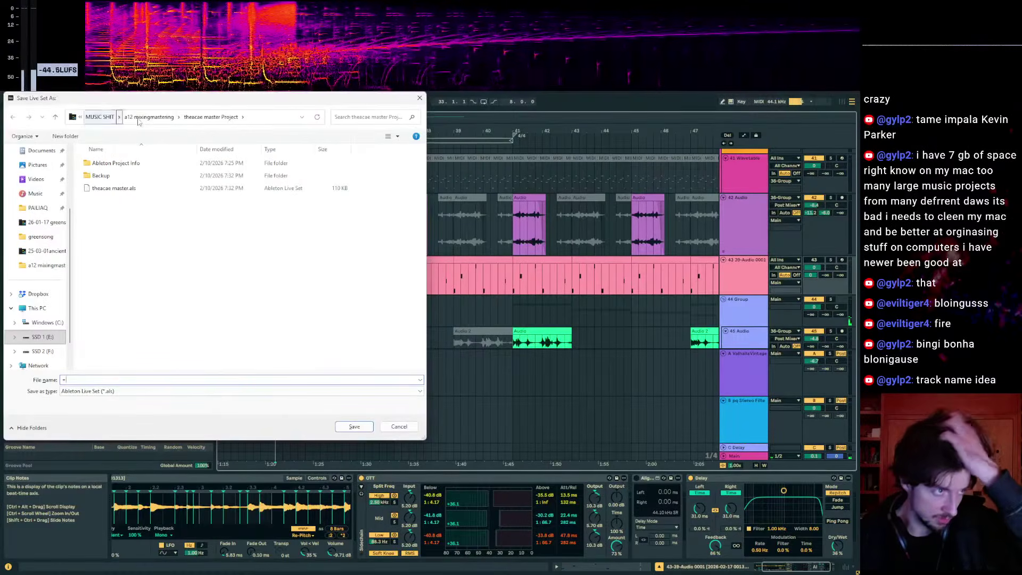
click(100, 116)
drag(172, 106, 281, 117)
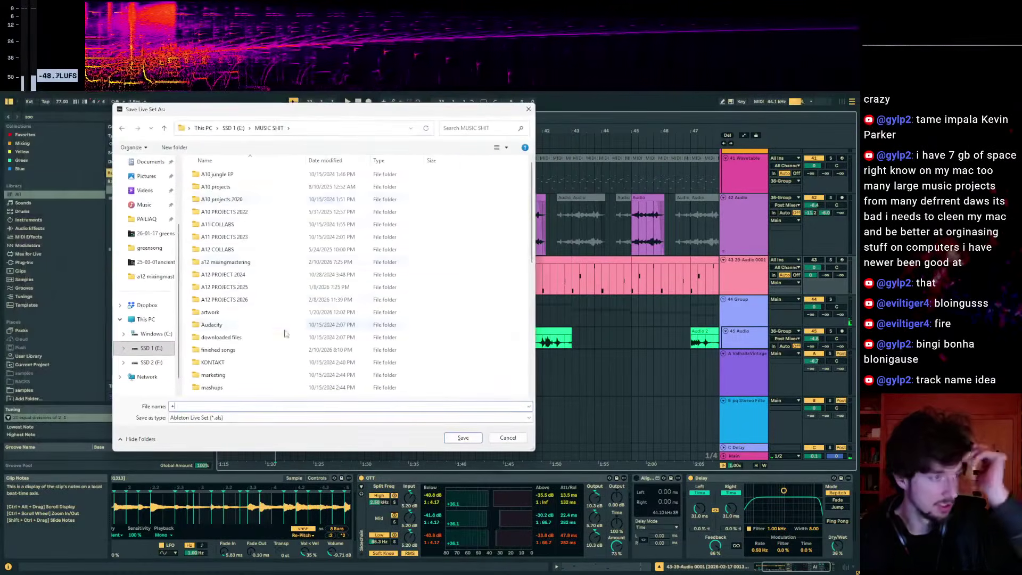
double_click(226, 301)
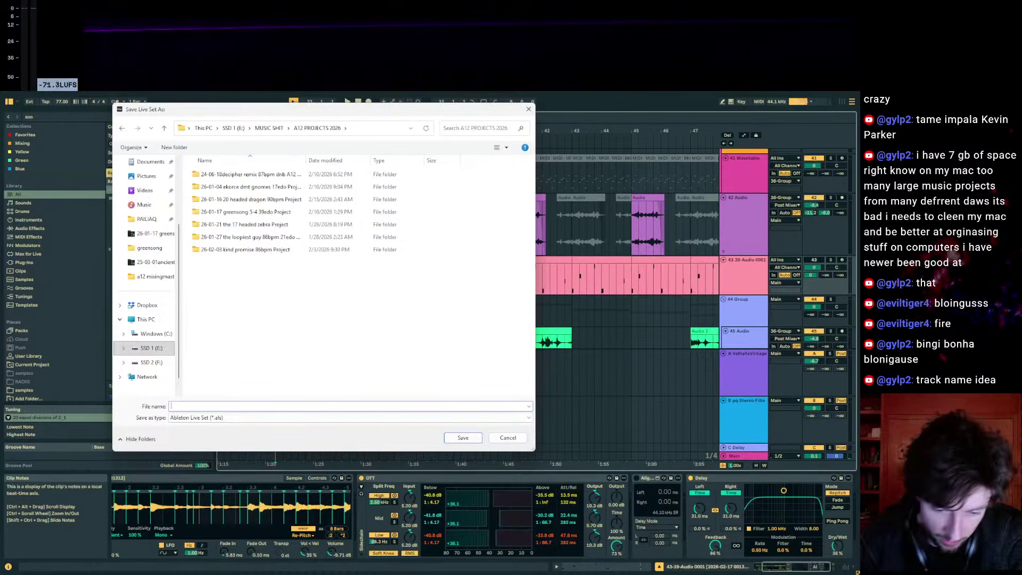
- Save the set with the name "26-02-17 bloinguss spy music 20edo" and leave the temporary project files in place
text(26-0)
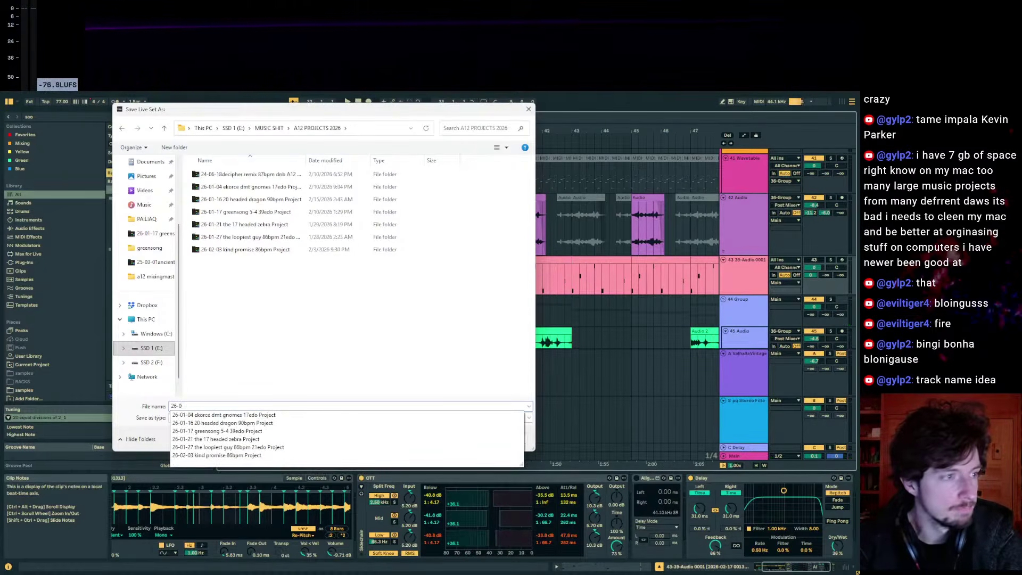
text(2)
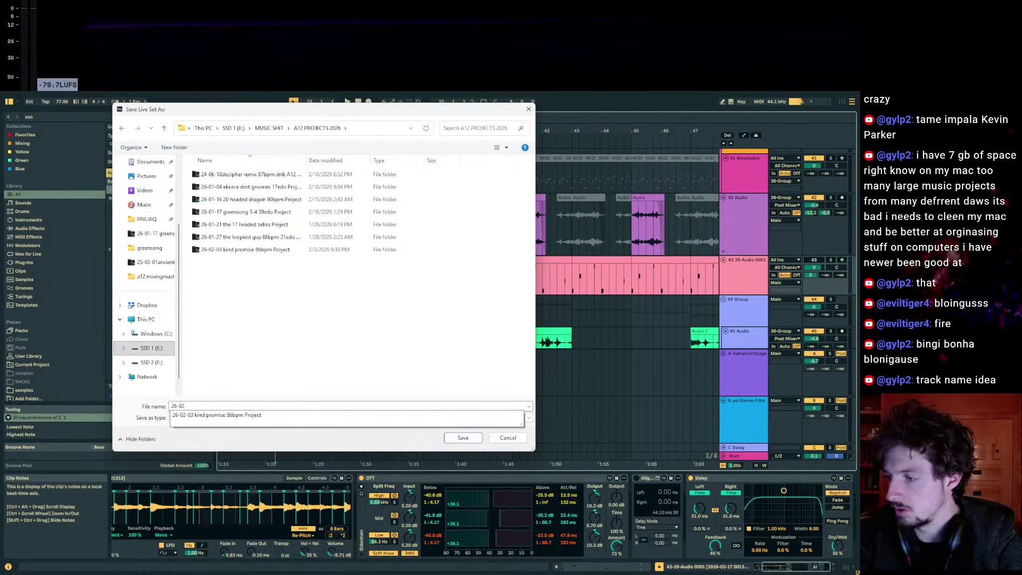
text(-17 bloinguss spy music 20edo)
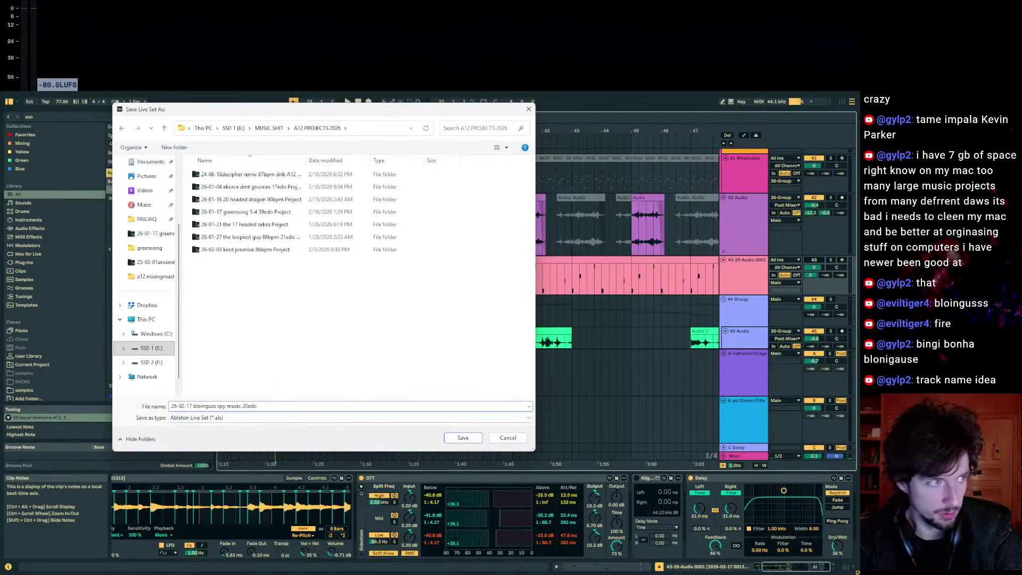
text(m)
key(Return)
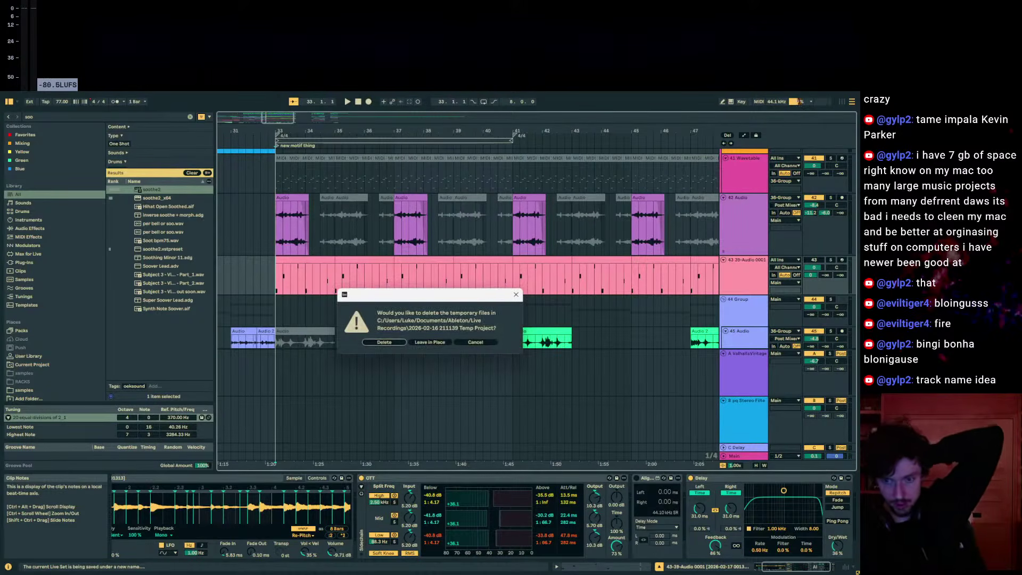
click(434, 342)
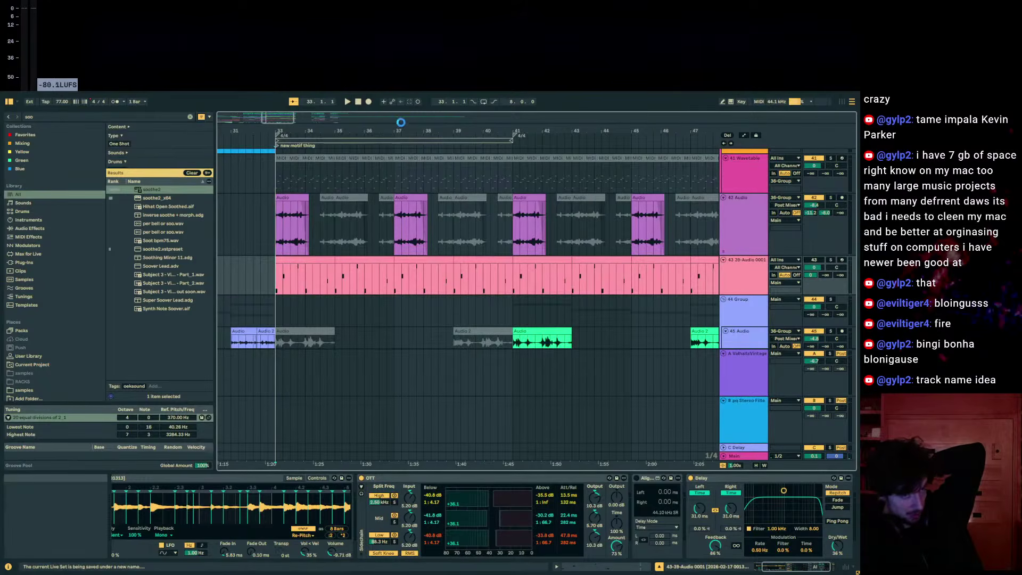
- Play the arrangement from bar 17 on the KICKSNARE track and examine the gap before the time-signature change at bar 25
drag(410, 132, 438, 176)
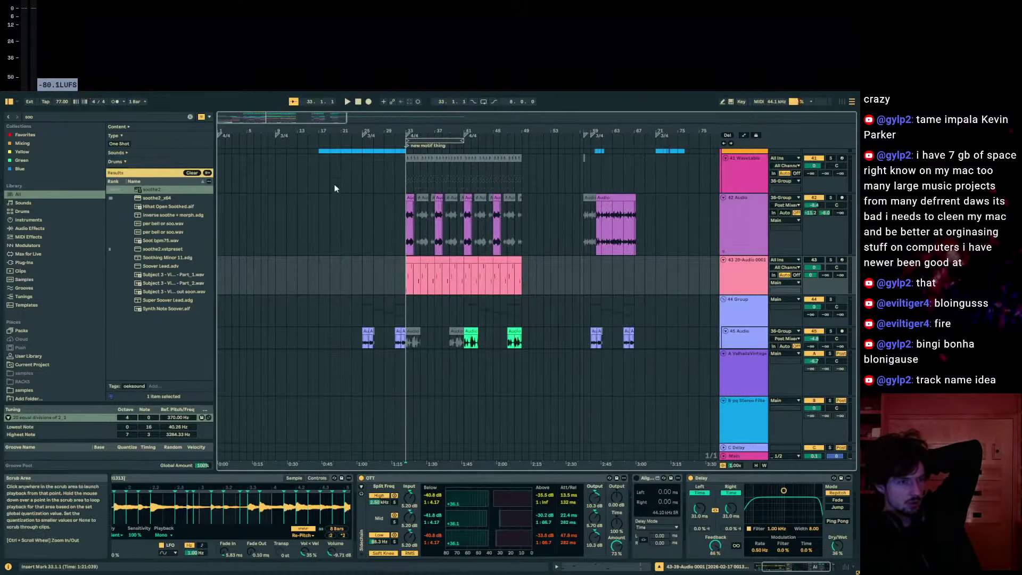
scroll(329, 179, up, 10)
scroll(337, 202, up, 5)
click(319, 196)
drag(320, 196, 411, 206)
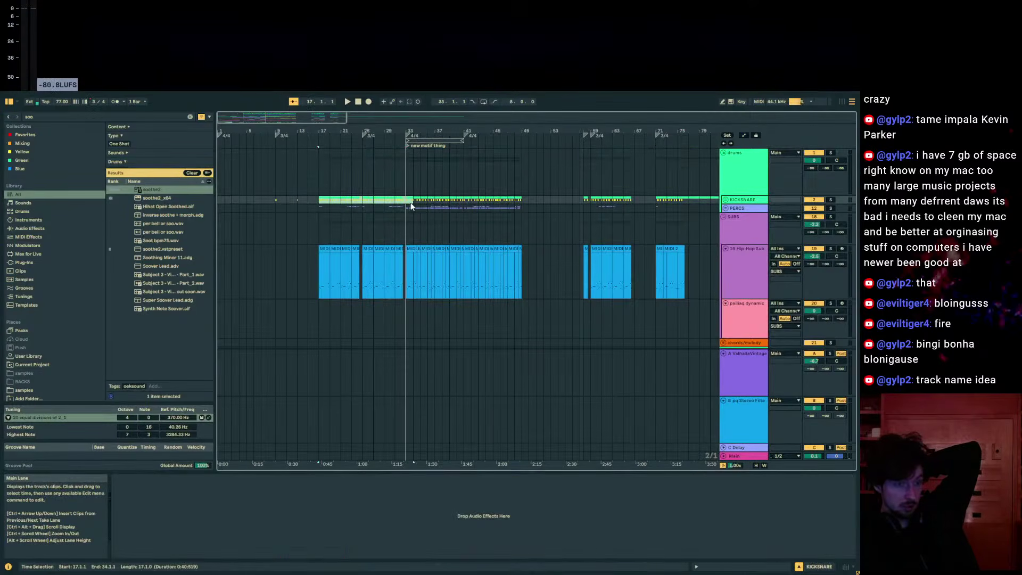
scroll(319, 199, up, 10)
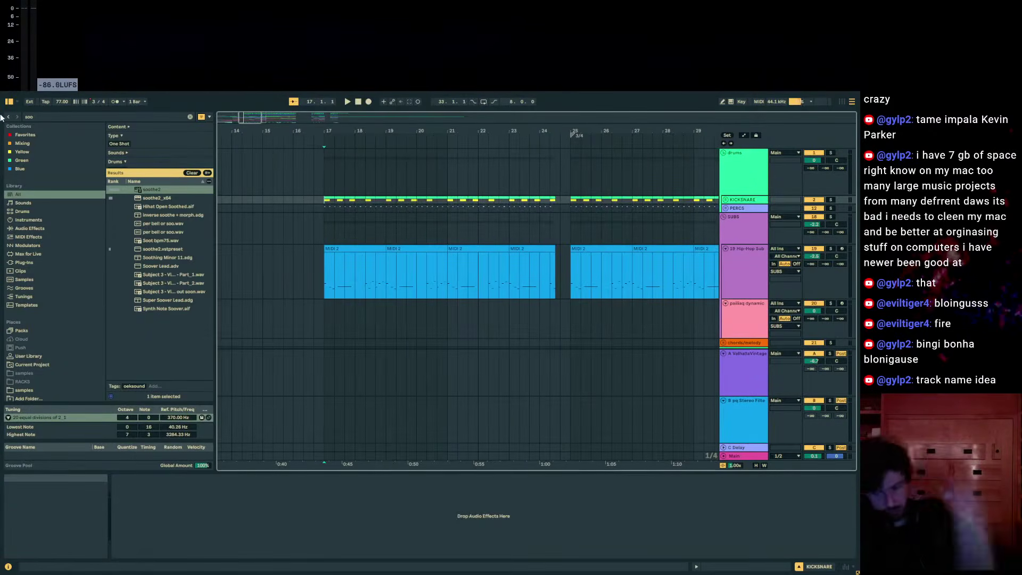
scroll(351, 169, down, 3)
key(space)
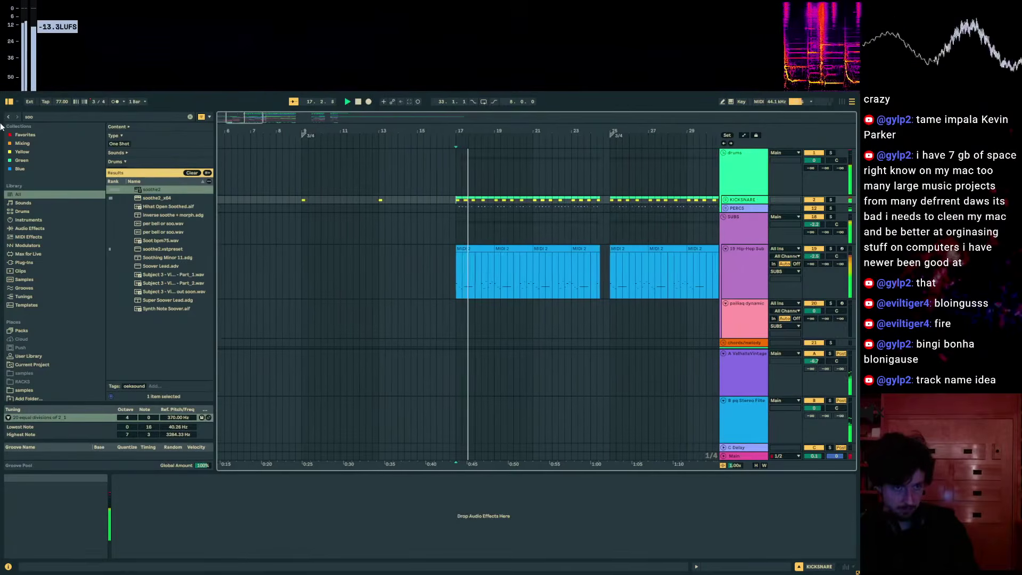
drag(469, 131, 468, 167)
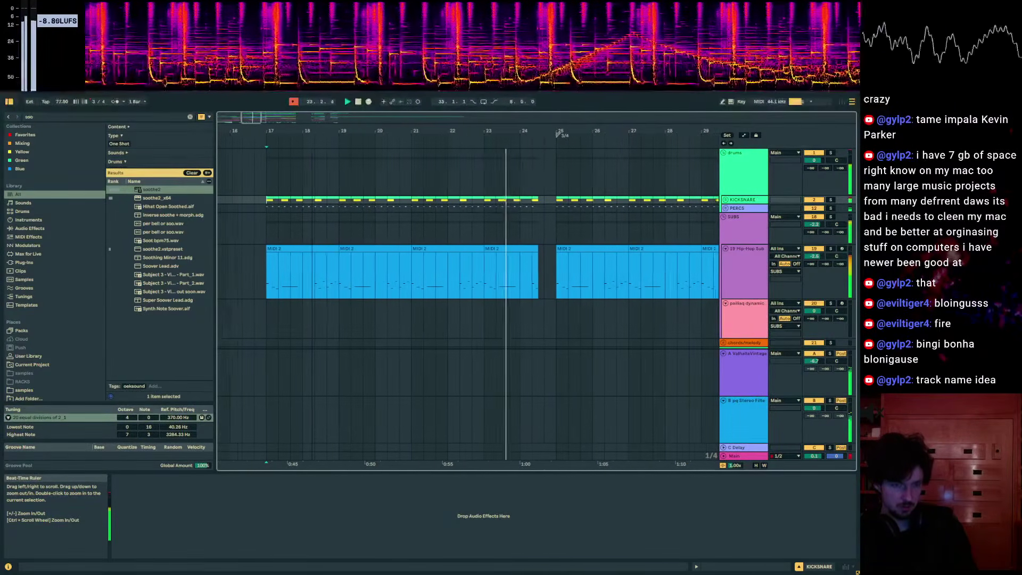
drag(306, 131, 245, 122)
key(space)
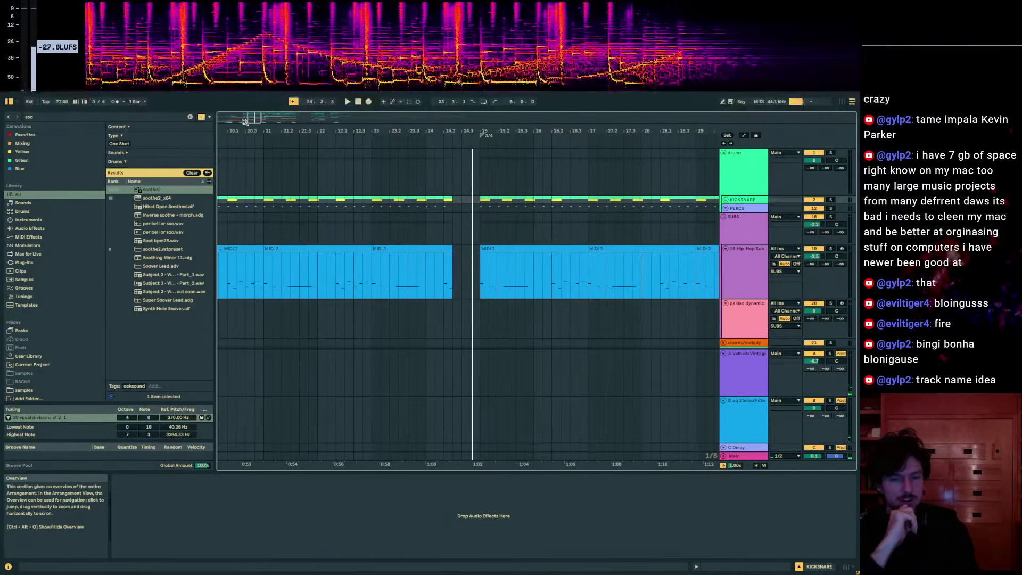
- Play the arrangement from shortly before bar 24 on the drums track
click(447, 175)
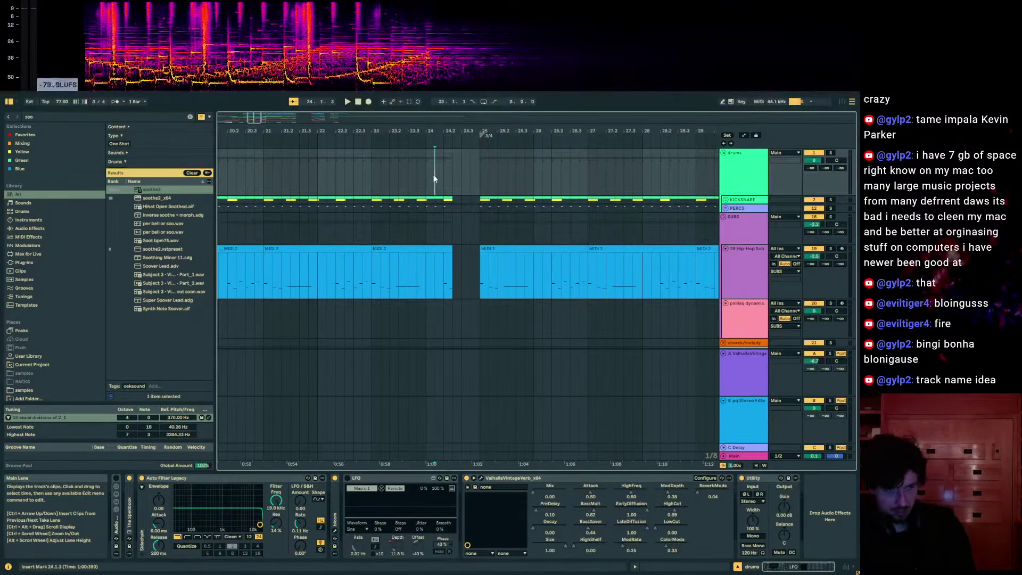
click(417, 175)
key(space)
scroll(416, 175, down, 2)
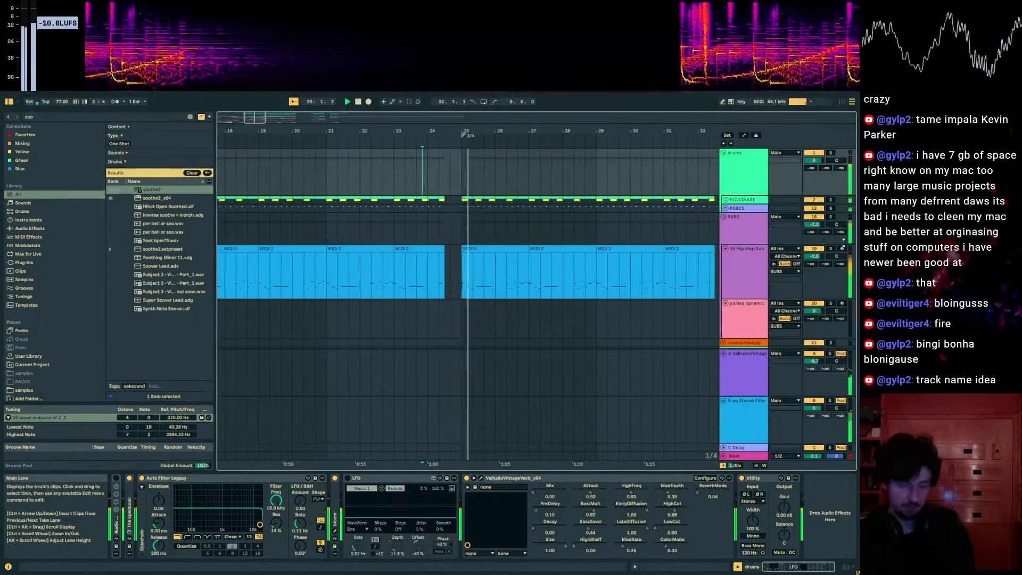
- Unfold the PERCS and KICKSNARE groups and set the birdcalling clap track's volume to about -10.4 dB
click(741, 226)
click(733, 208)
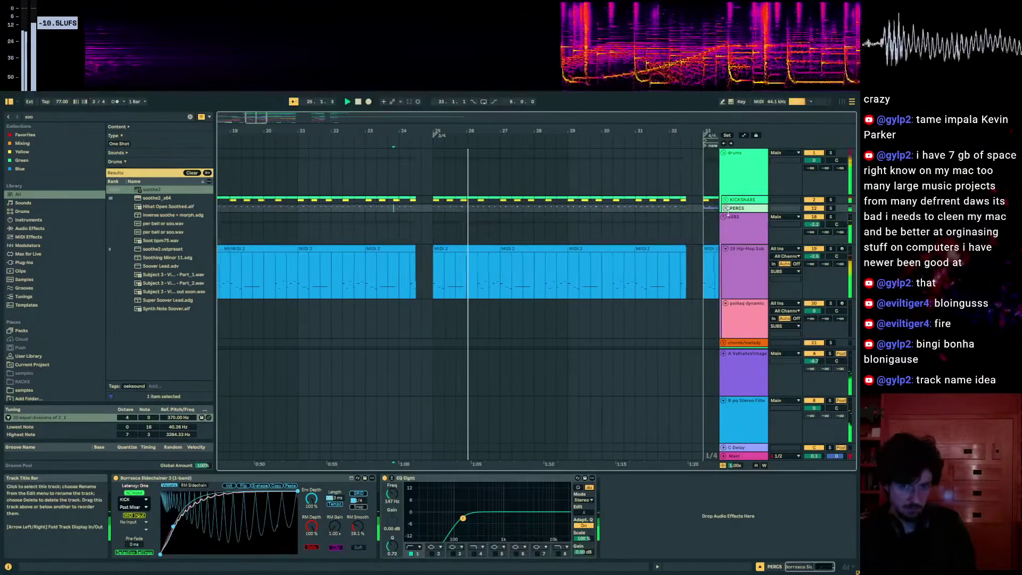
click(724, 208)
scroll(730, 243, down, 3)
scroll(731, 242, up, 8)
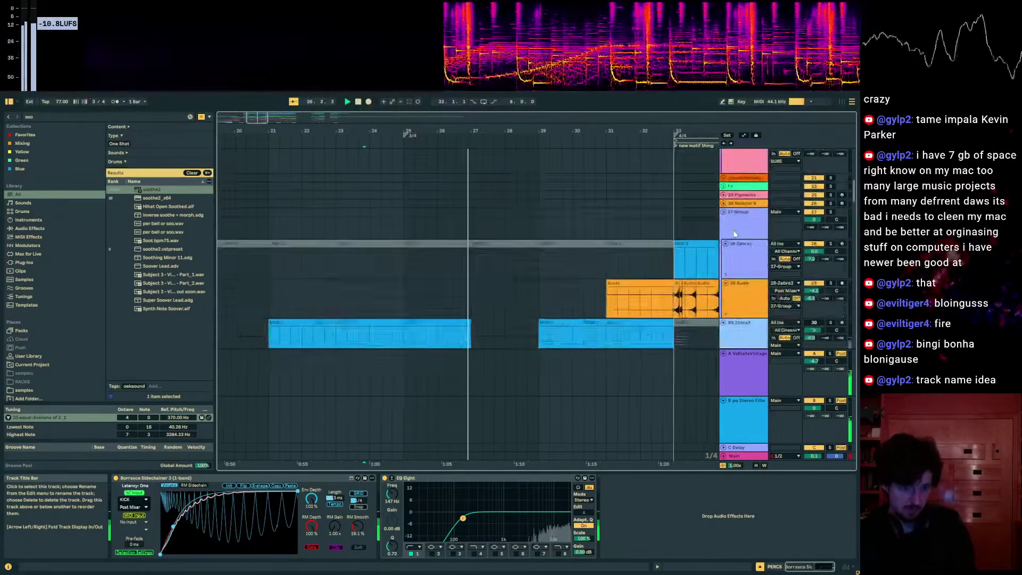
scroll(732, 240, down, 10)
scroll(734, 233, up, 3)
scroll(735, 234, up, 5)
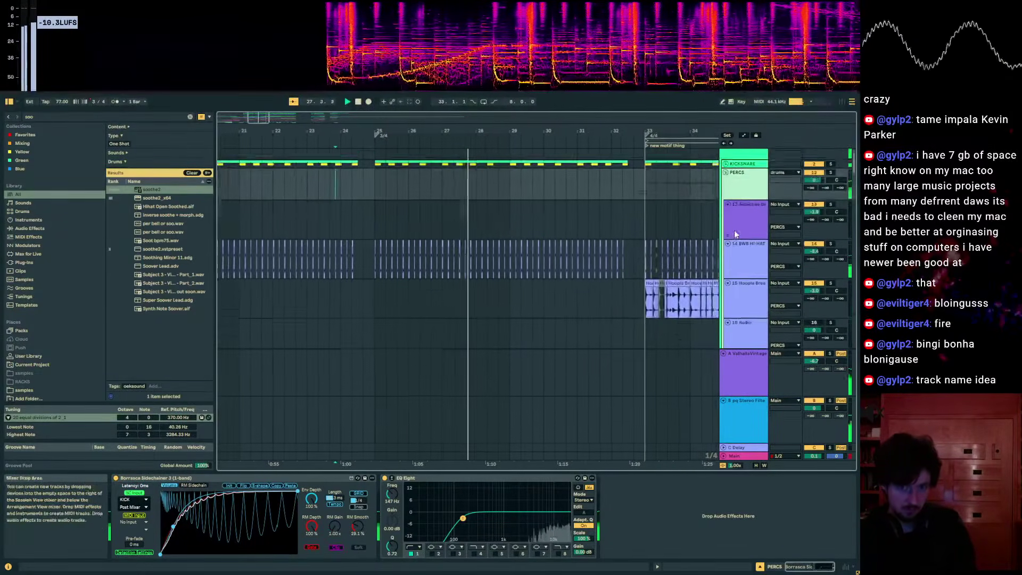
scroll(730, 239, down, 4)
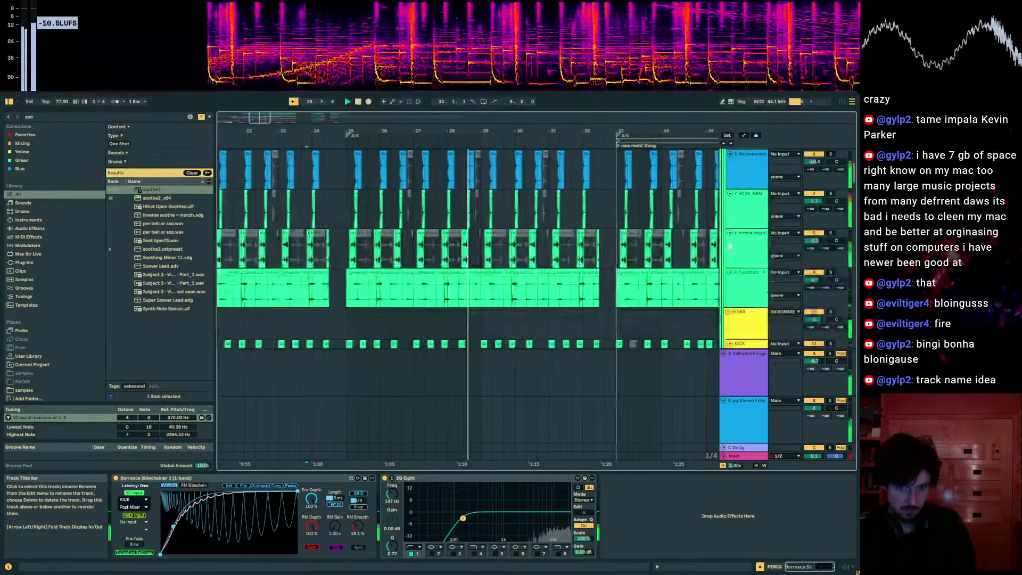
click(815, 241)
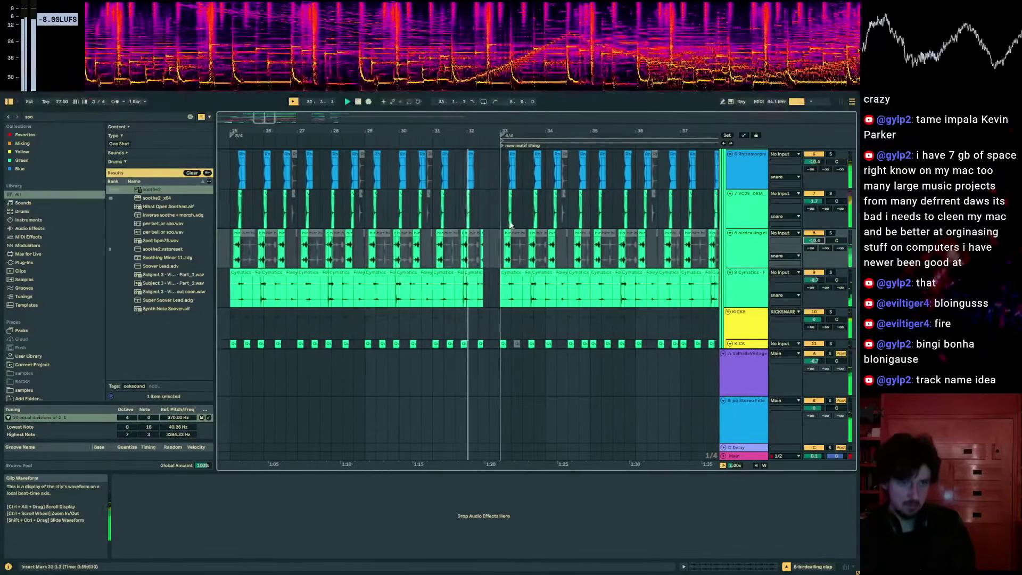
- Reduce the Scale of the EQ Eight on the snare group to about 18 %
click(512, 223)
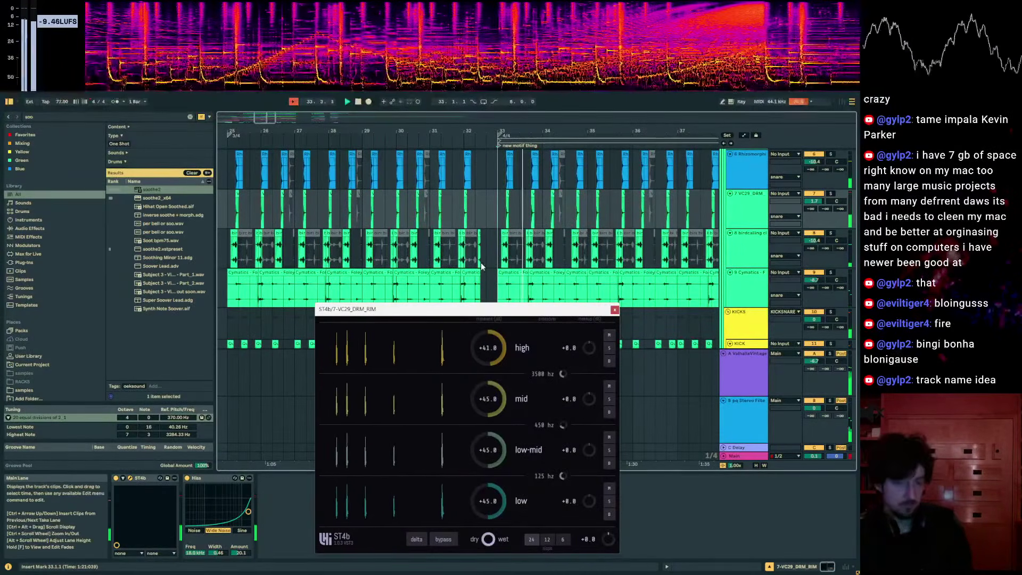
scroll(736, 230, up, 5)
scroll(736, 229, up, 1)
click(743, 205)
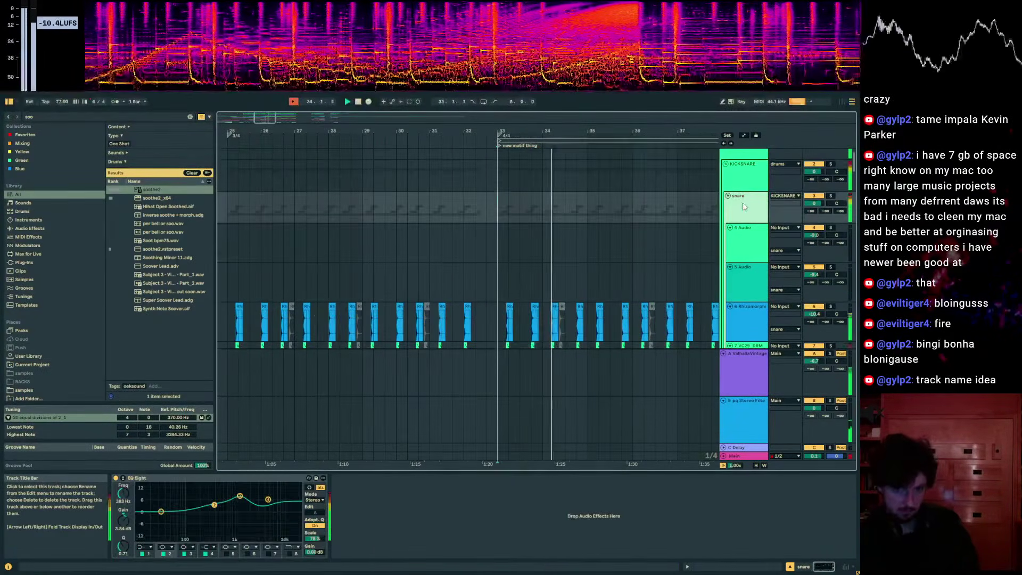
drag(314, 538, 314, 542)
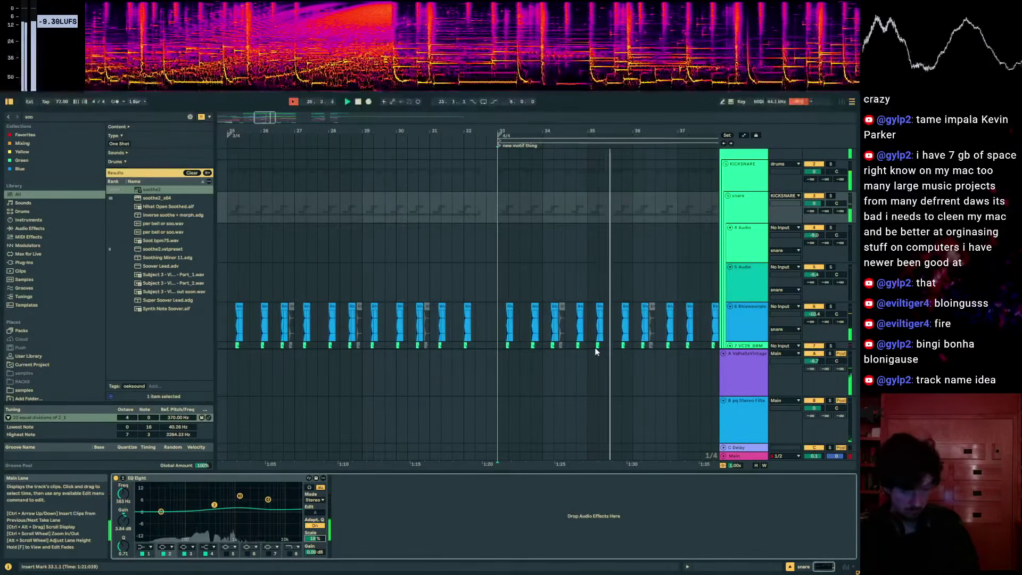
- Select the Main track and reset its volume to 0 dB
drag(562, 129, 559, 120)
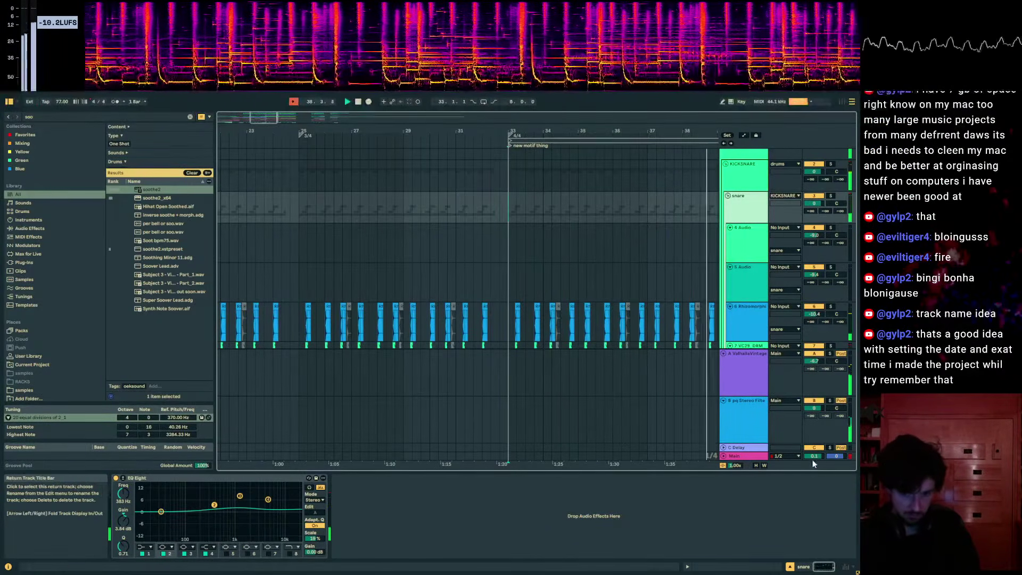
click(743, 458)
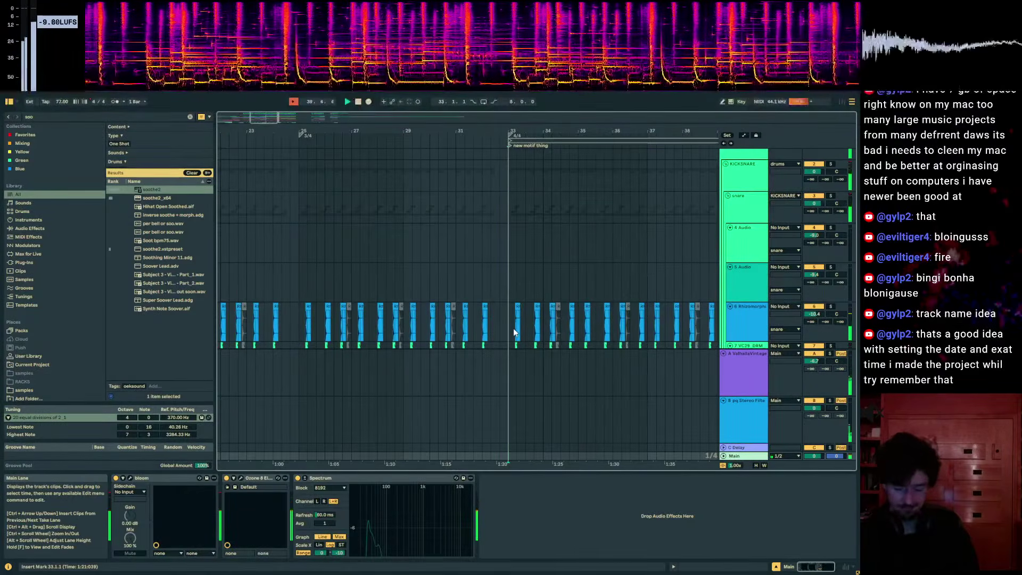
drag(597, 130, 323, 130)
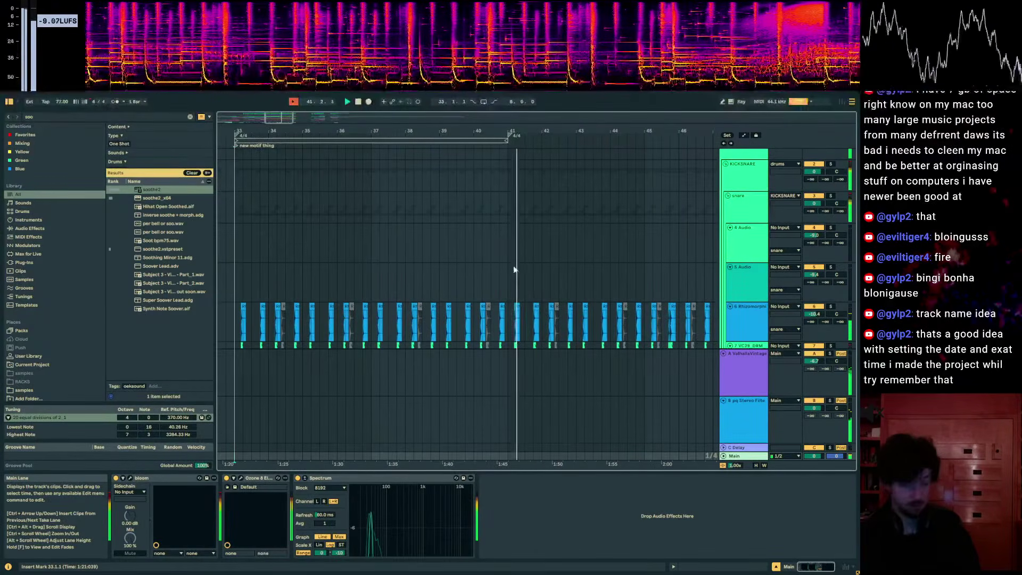
- Automate the 45 Audio track's send to the B stereo filter return, ramping up from bar 41 and falling back before bar 43
scroll(516, 266, down, 5)
scroll(515, 230, down, 8)
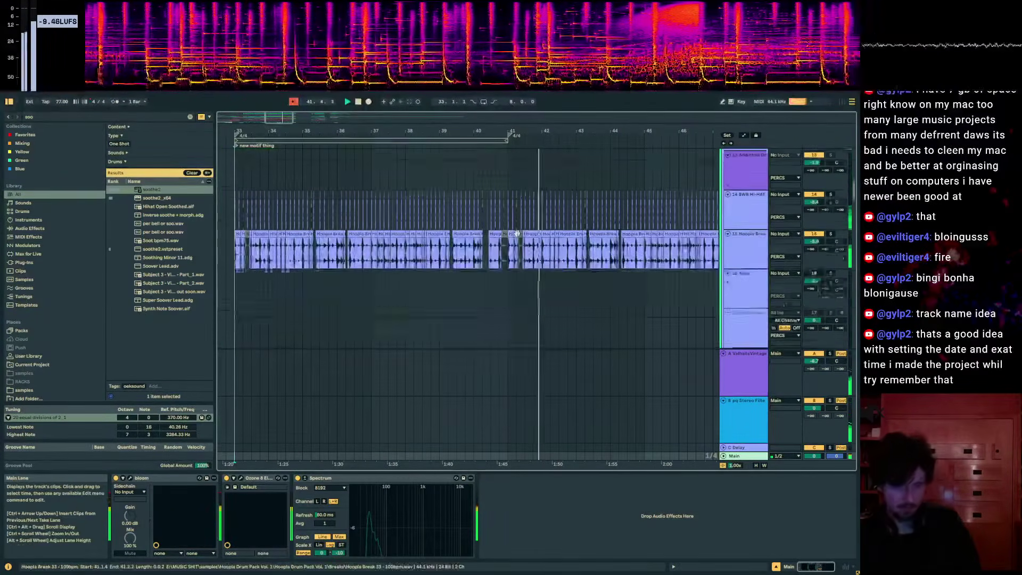
scroll(519, 257, down, 6)
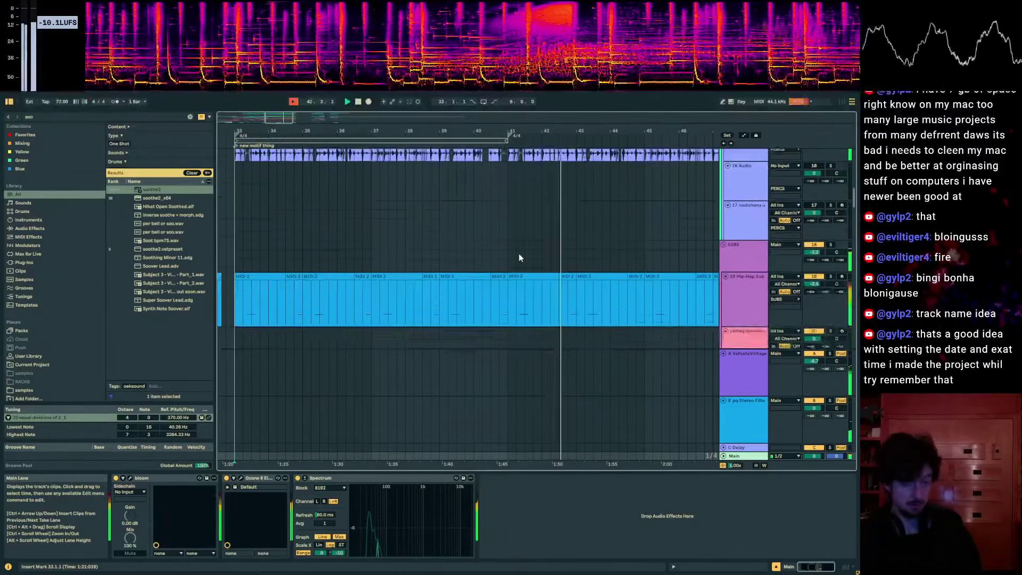
scroll(518, 254, down, 8)
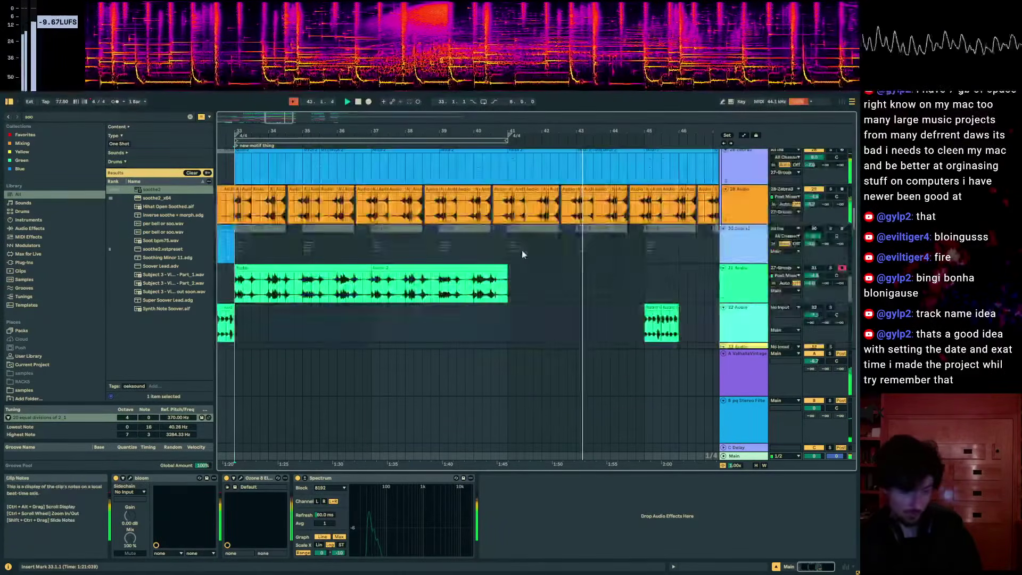
scroll(520, 255, down, 8)
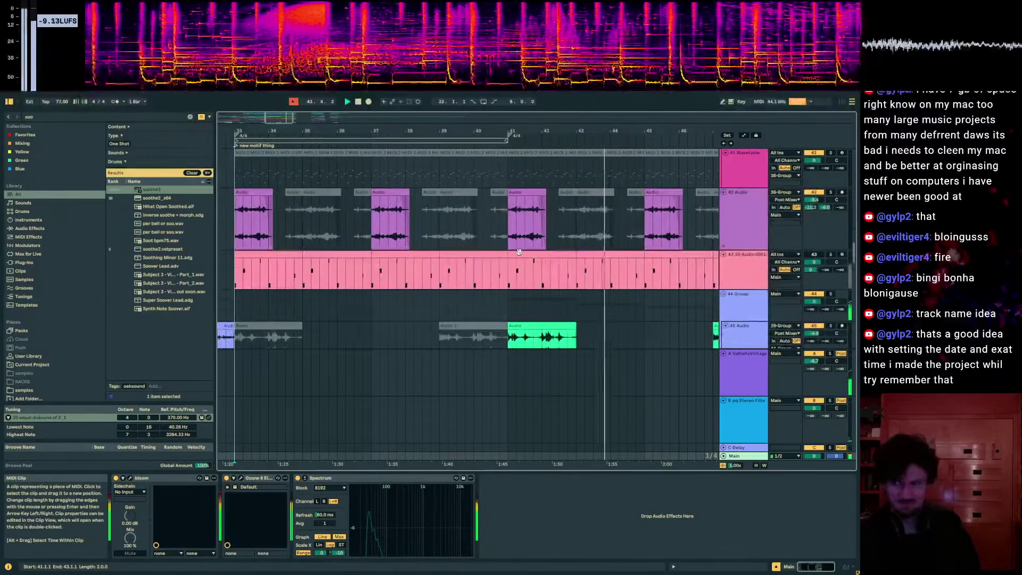
scroll(519, 254, down, 3)
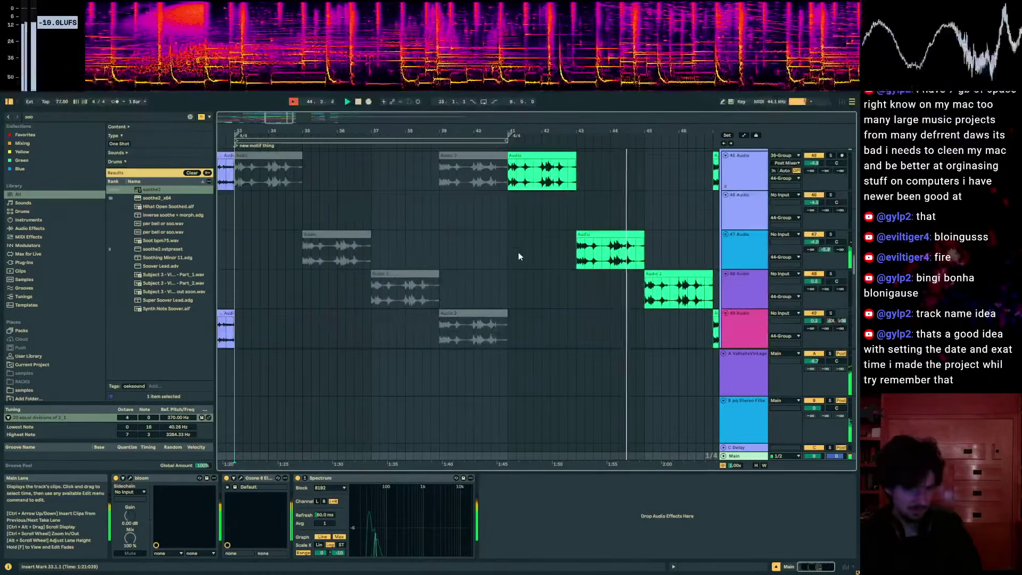
scroll(519, 251, up, 2)
click(519, 200)
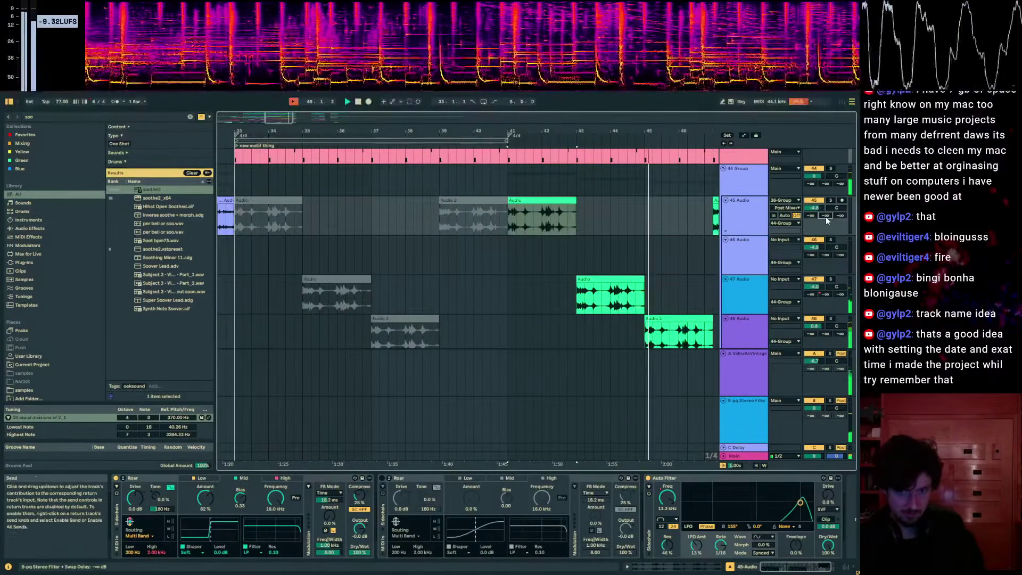
key(a)
click(507, 234)
mouse_move(541, 234)
mouse_down()
mouse_move(550, 206)
mouse_move(567, 235)
mouse_up()
key(a)
- Show the automation lanes and examine the curves on the 48 and 49 Audio clips between bars 45 and 49
drag(584, 129, 430, 126)
click(524, 318)
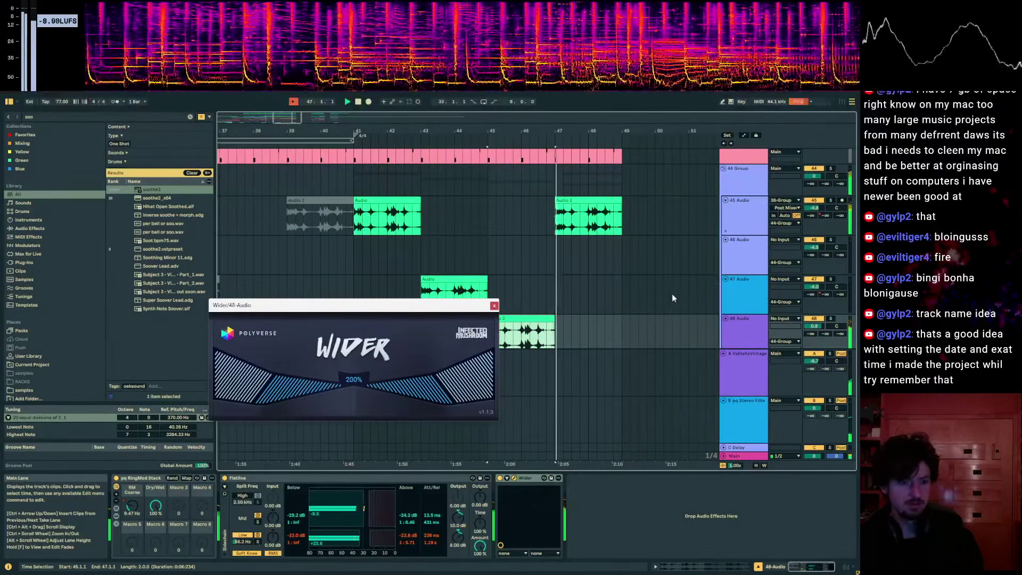
key(a)
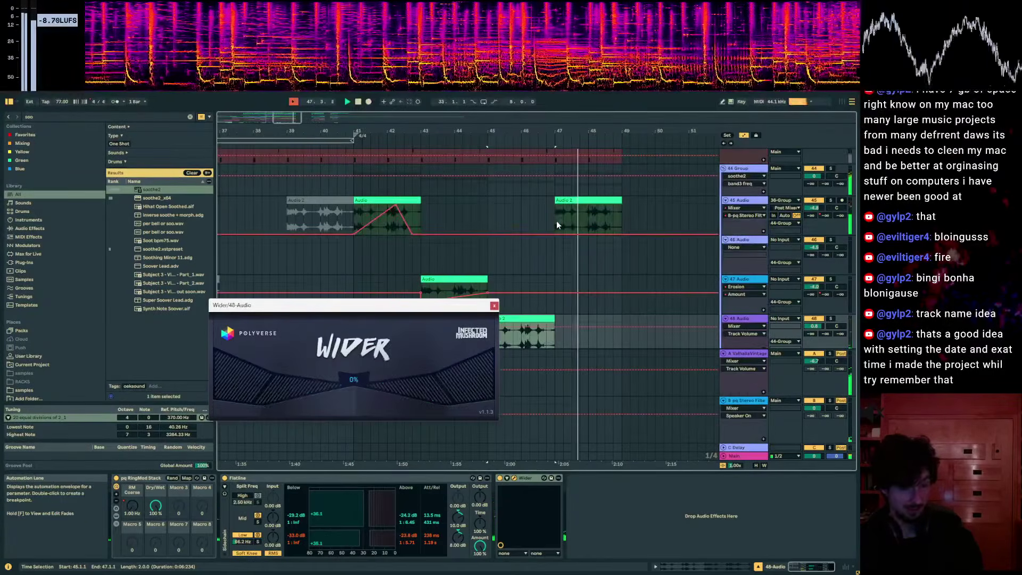
click(556, 223)
scroll(650, 329, down, 3)
key(a)
key(a)
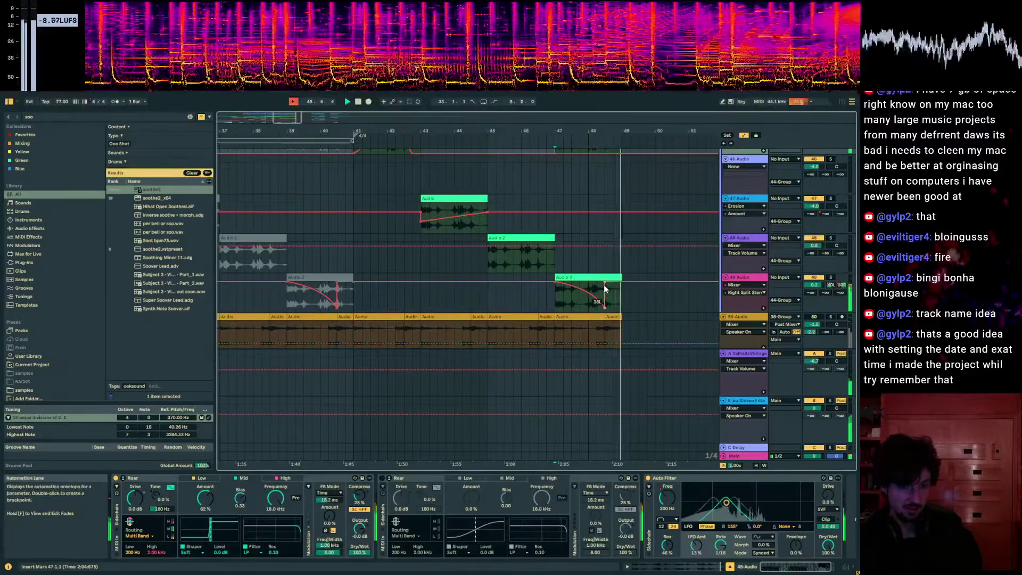
key(a)
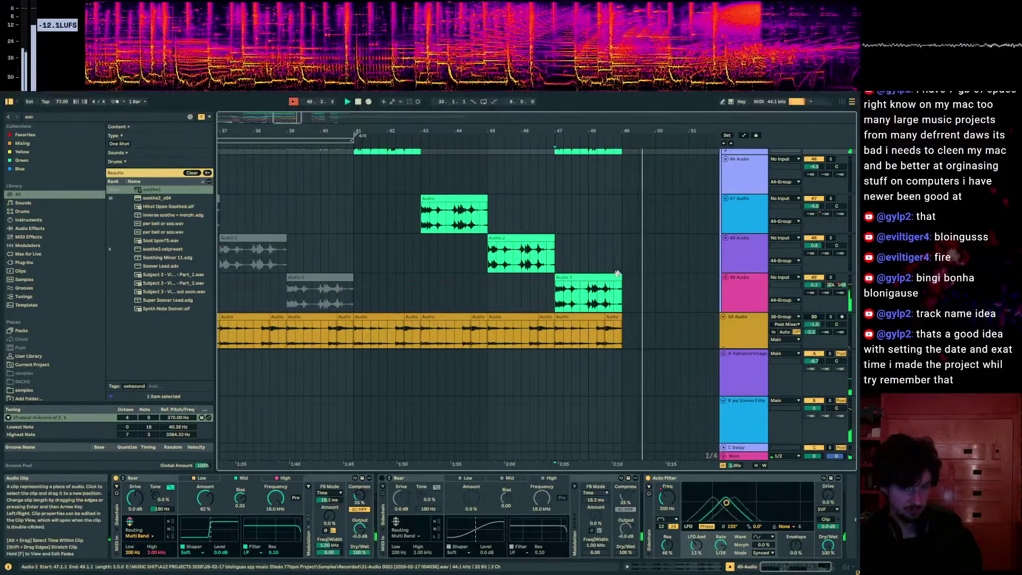
- Place the insert marker at bar 49 on the 48 Audio track and save the Live Set, leaving the temporary project files in place
click(621, 263)
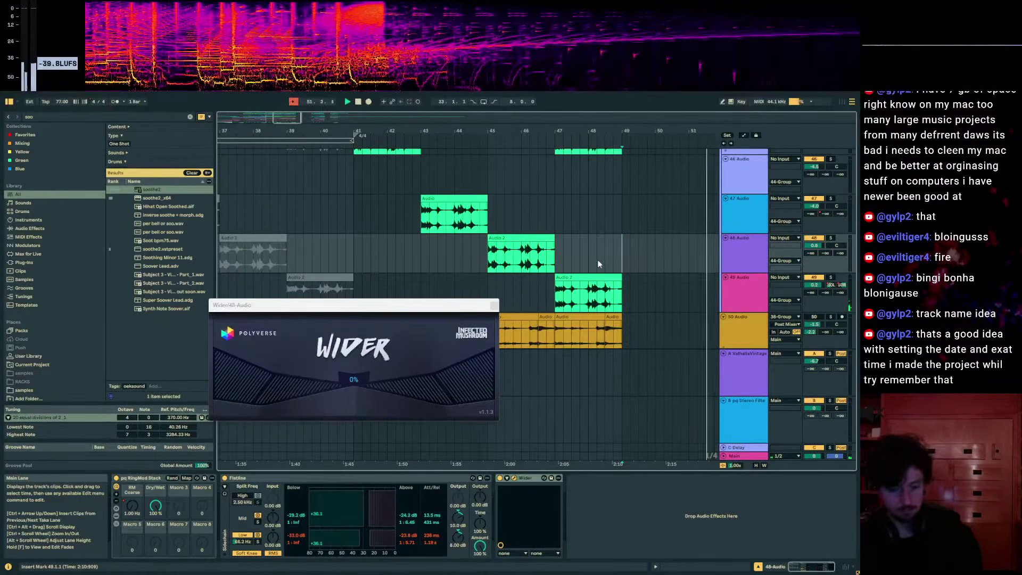
key(ctrl+s)
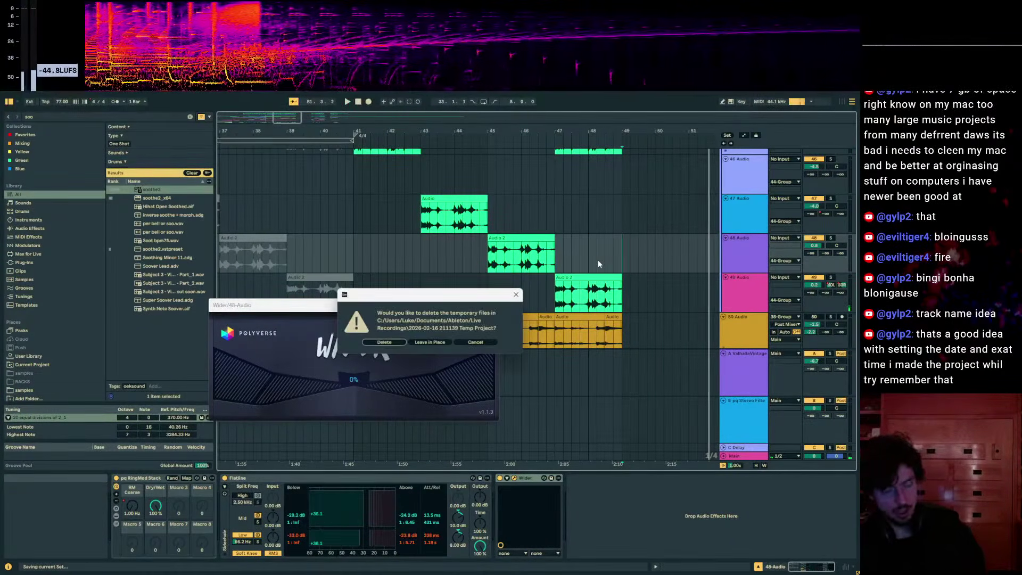
click(428, 342)
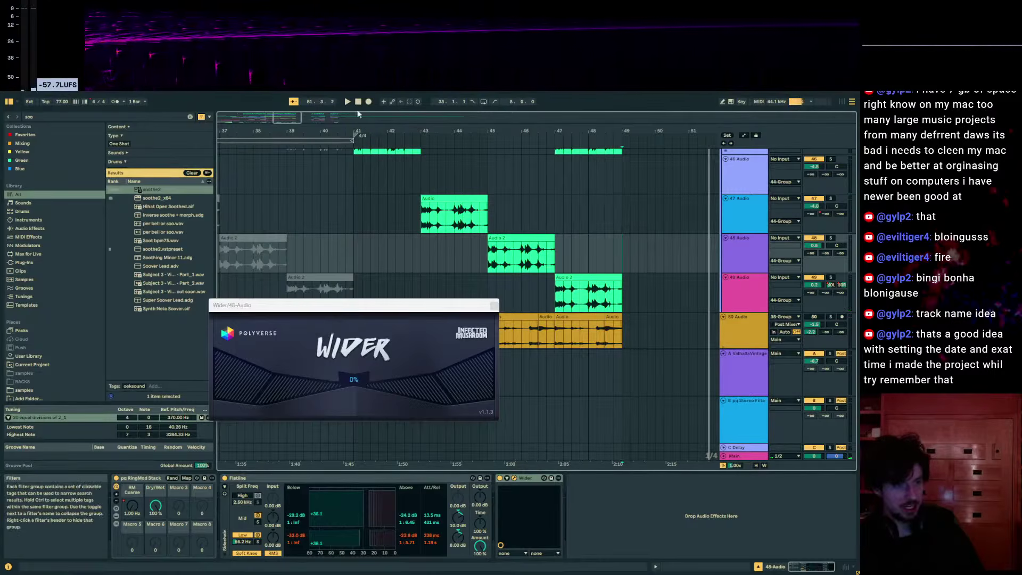
- Close the Wider plug-in window and place the insert marker at bar 11 on the 47 Audio track
drag(392, 133, 437, 145)
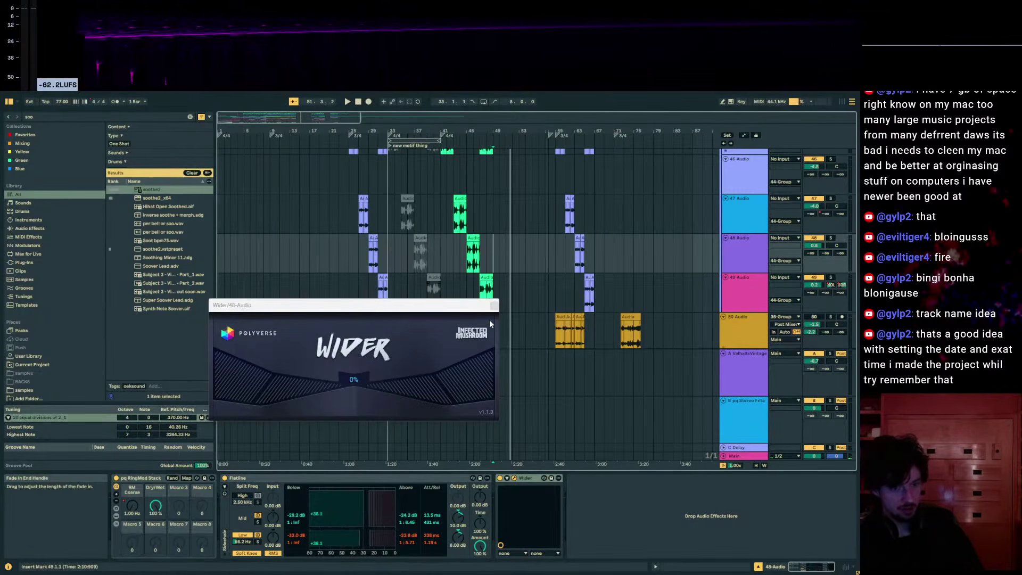
click(494, 303)
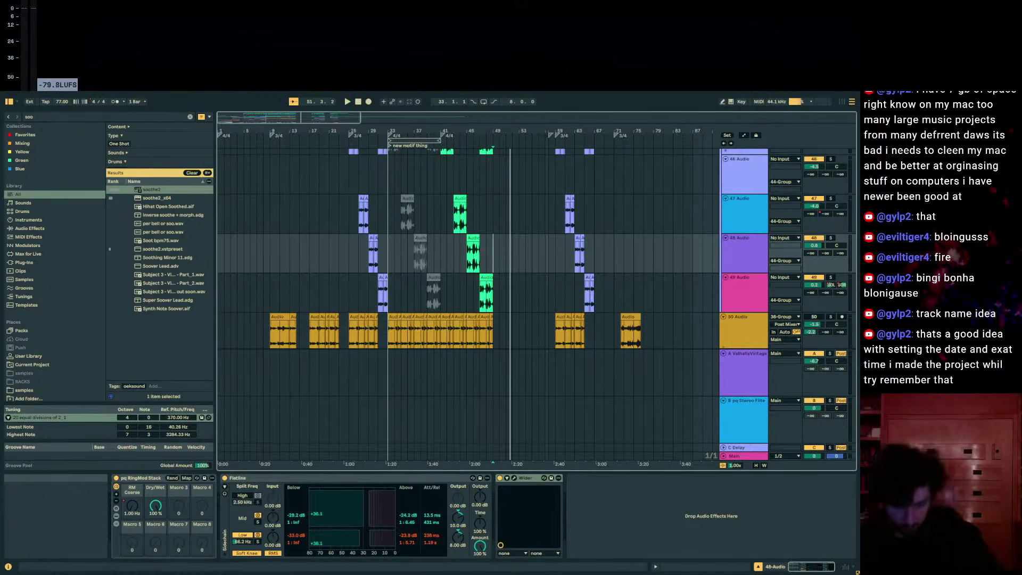
click(279, 222)
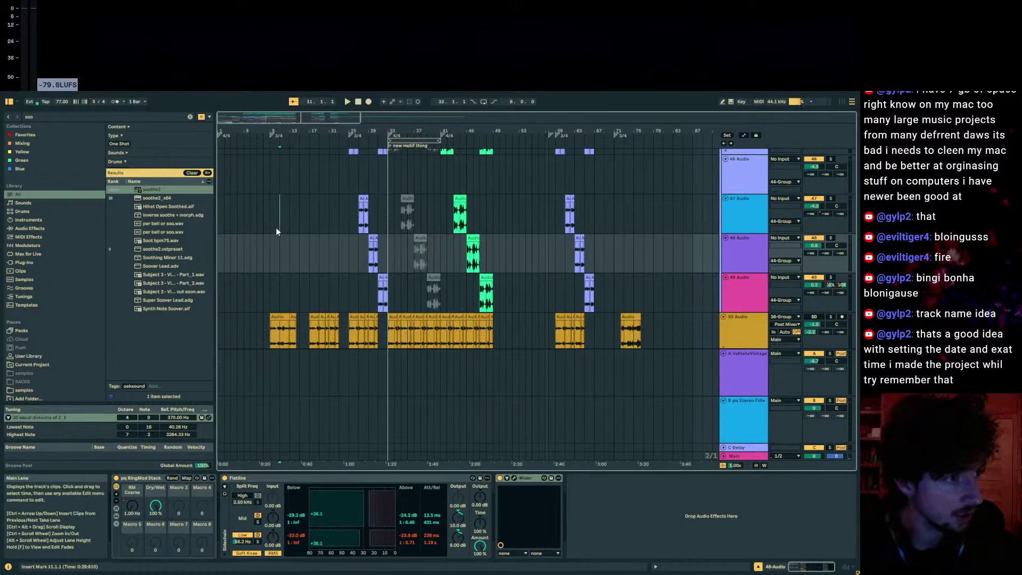
- Leave full-screen mode and look through the list of recently opened Live Sets
key(F11)
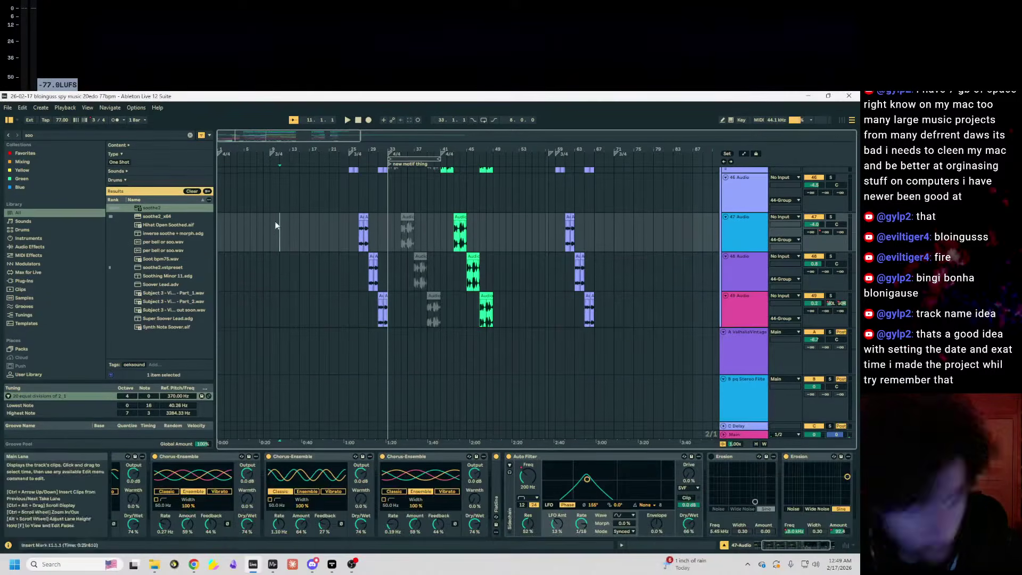
click(7, 108)
mouse_move(53, 137)
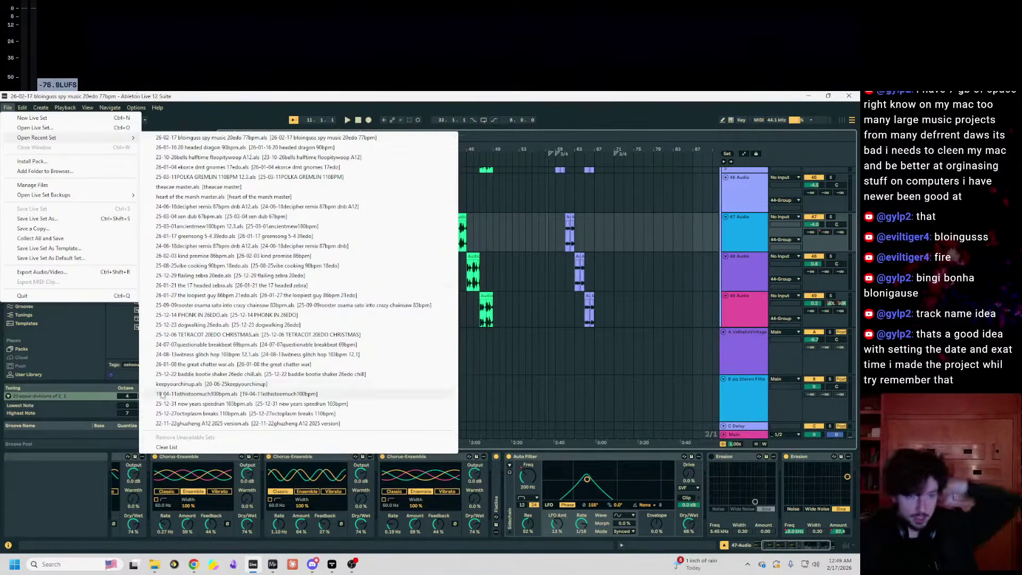
click(493, 232)
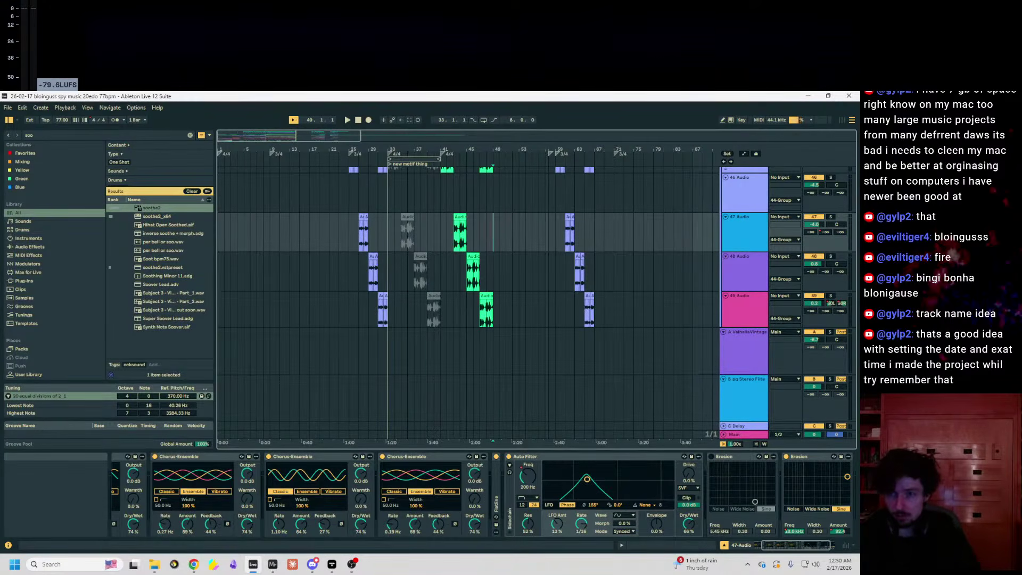
click(352, 564)
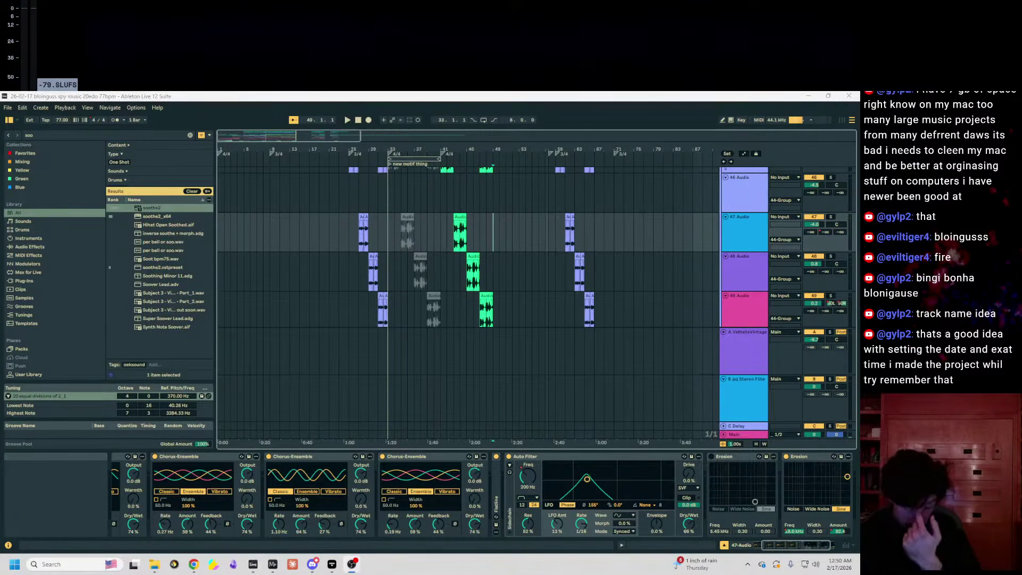
click(341, 240)
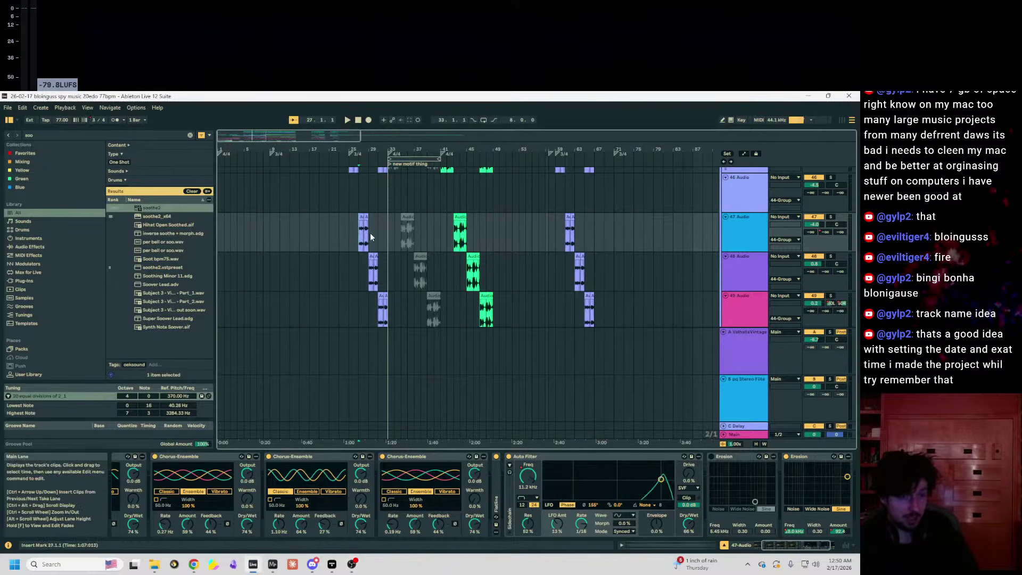
- Select the time range from bar 25 to bar 33 on the 47 Audio track
click(346, 234)
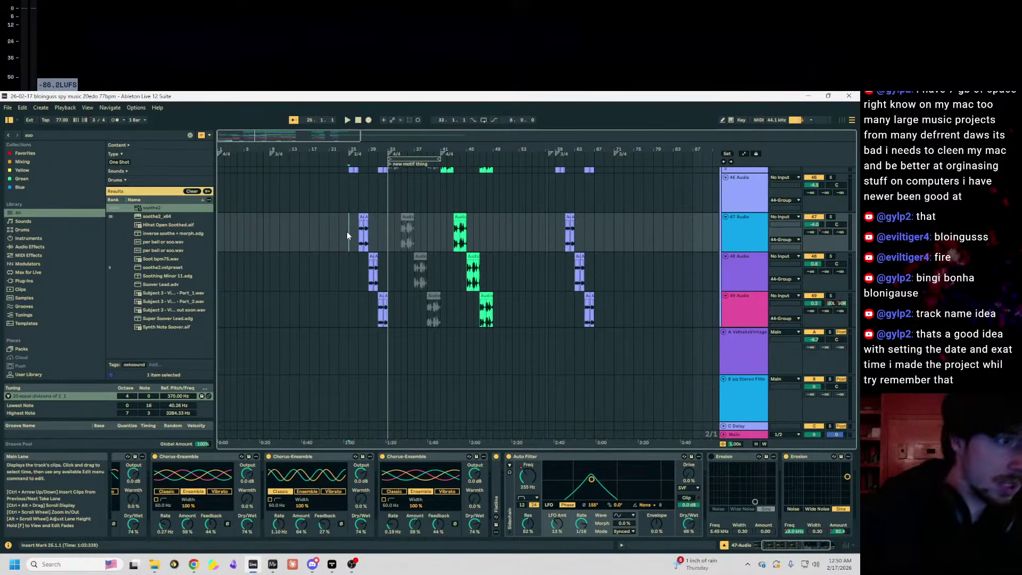
drag(347, 232, 387, 234)
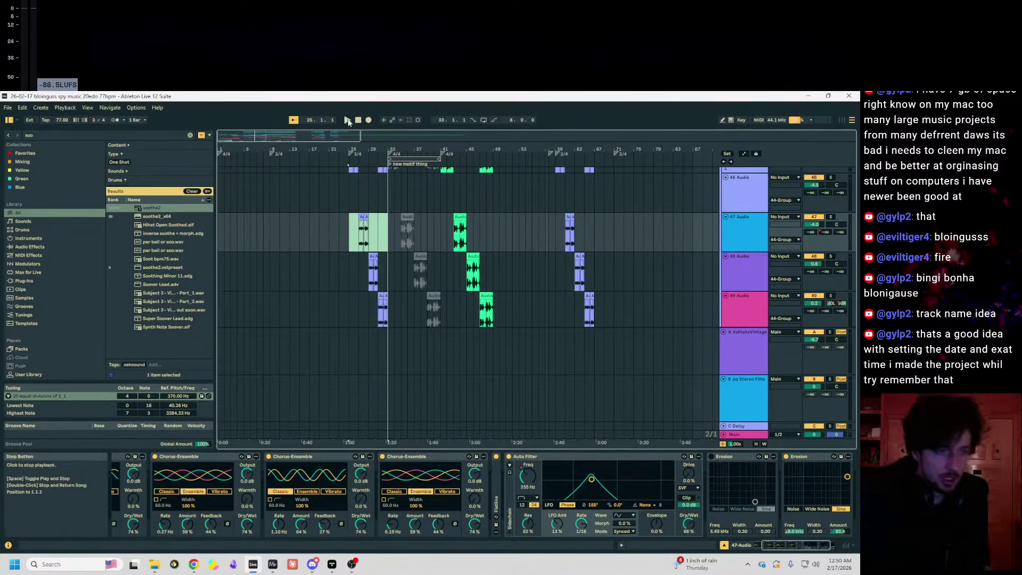
drag(354, 153, 260, 207)
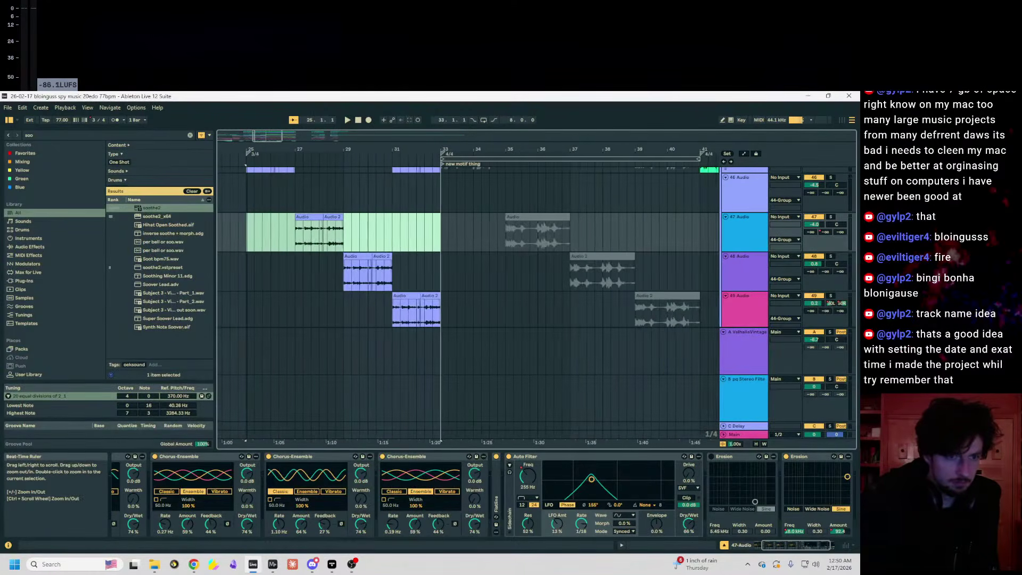
drag(344, 208, 343, 201)
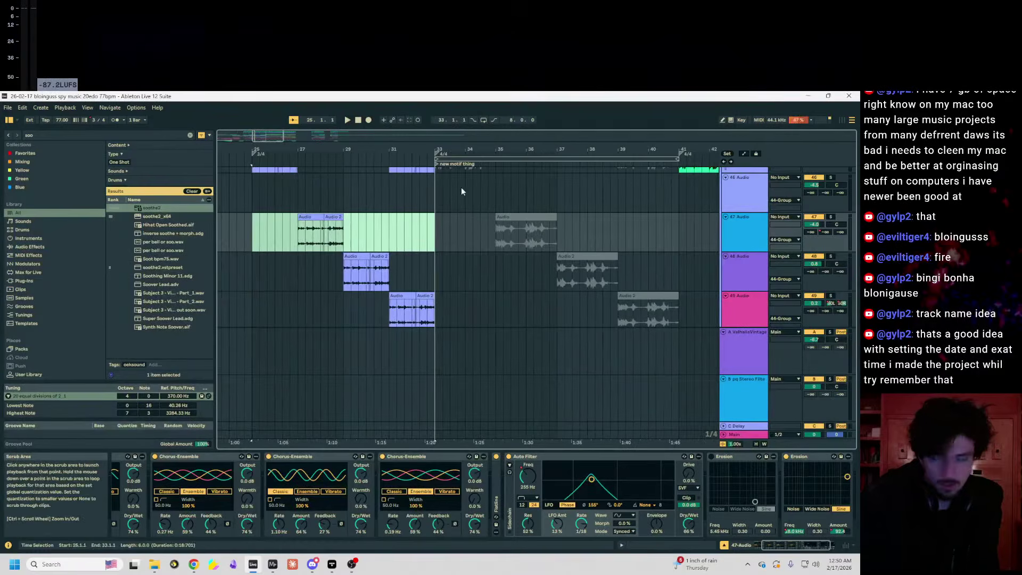